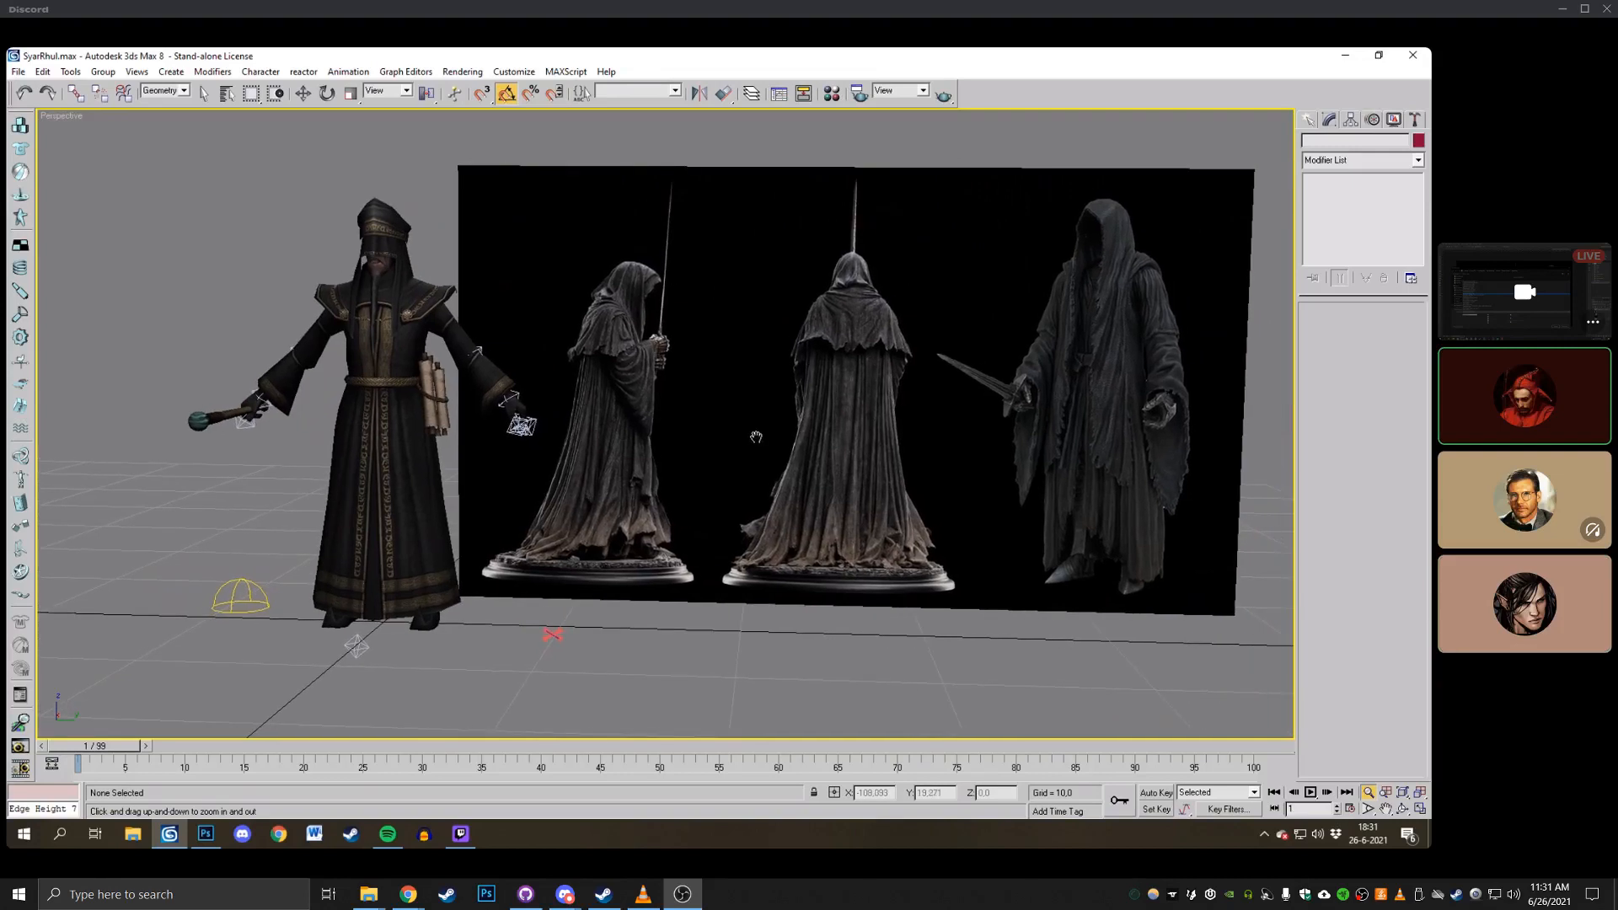
left_click(407, 499)
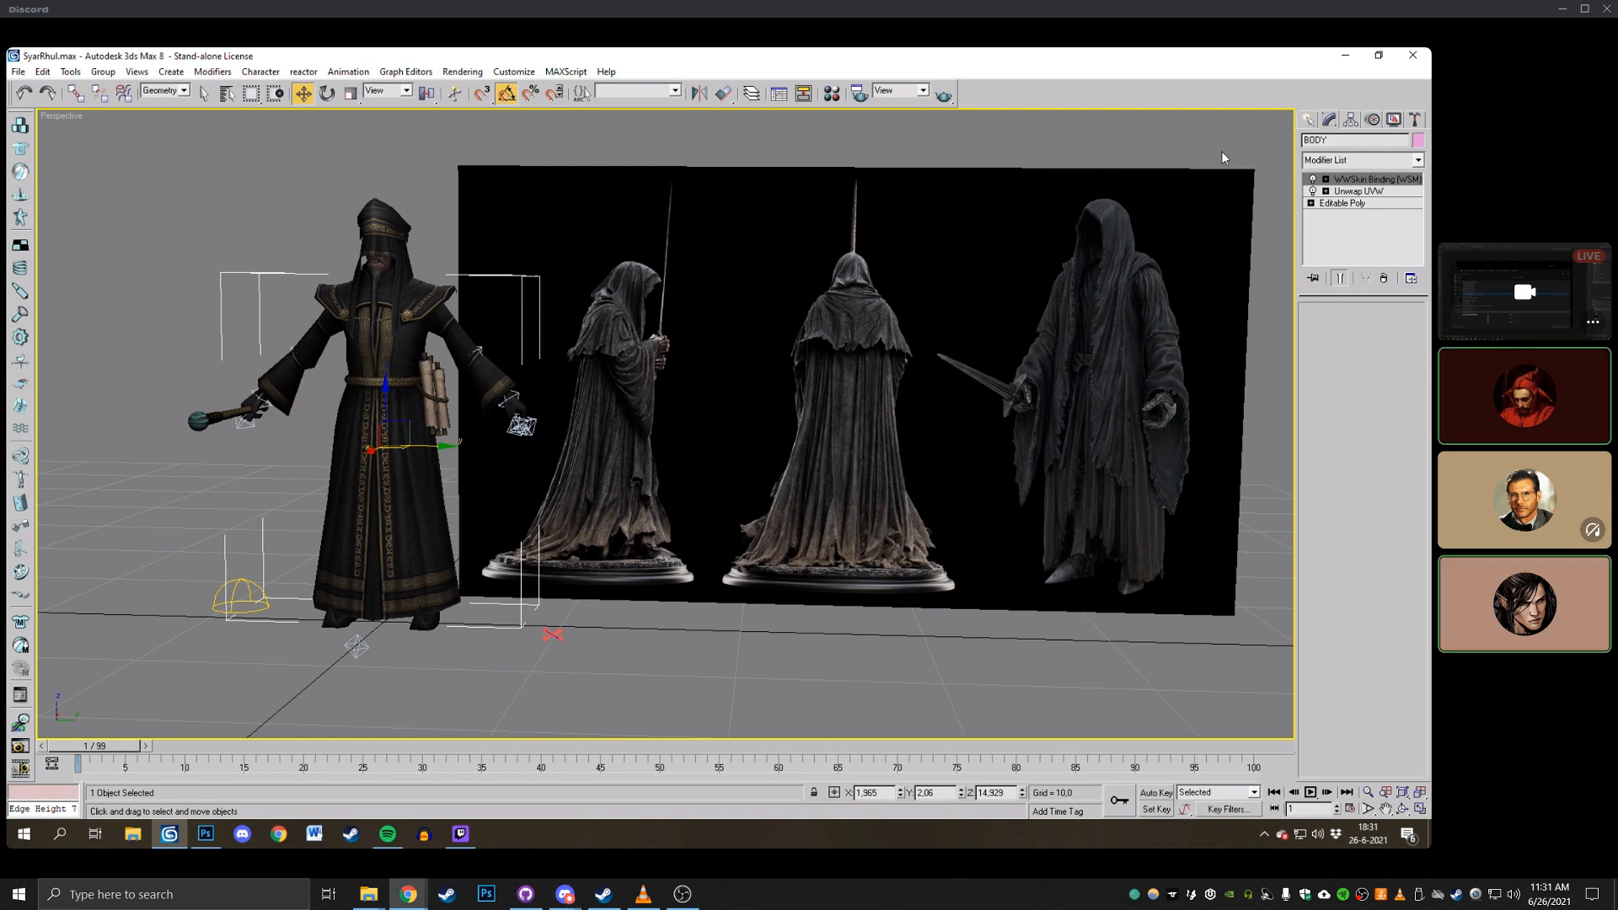
left_click(747, 315)
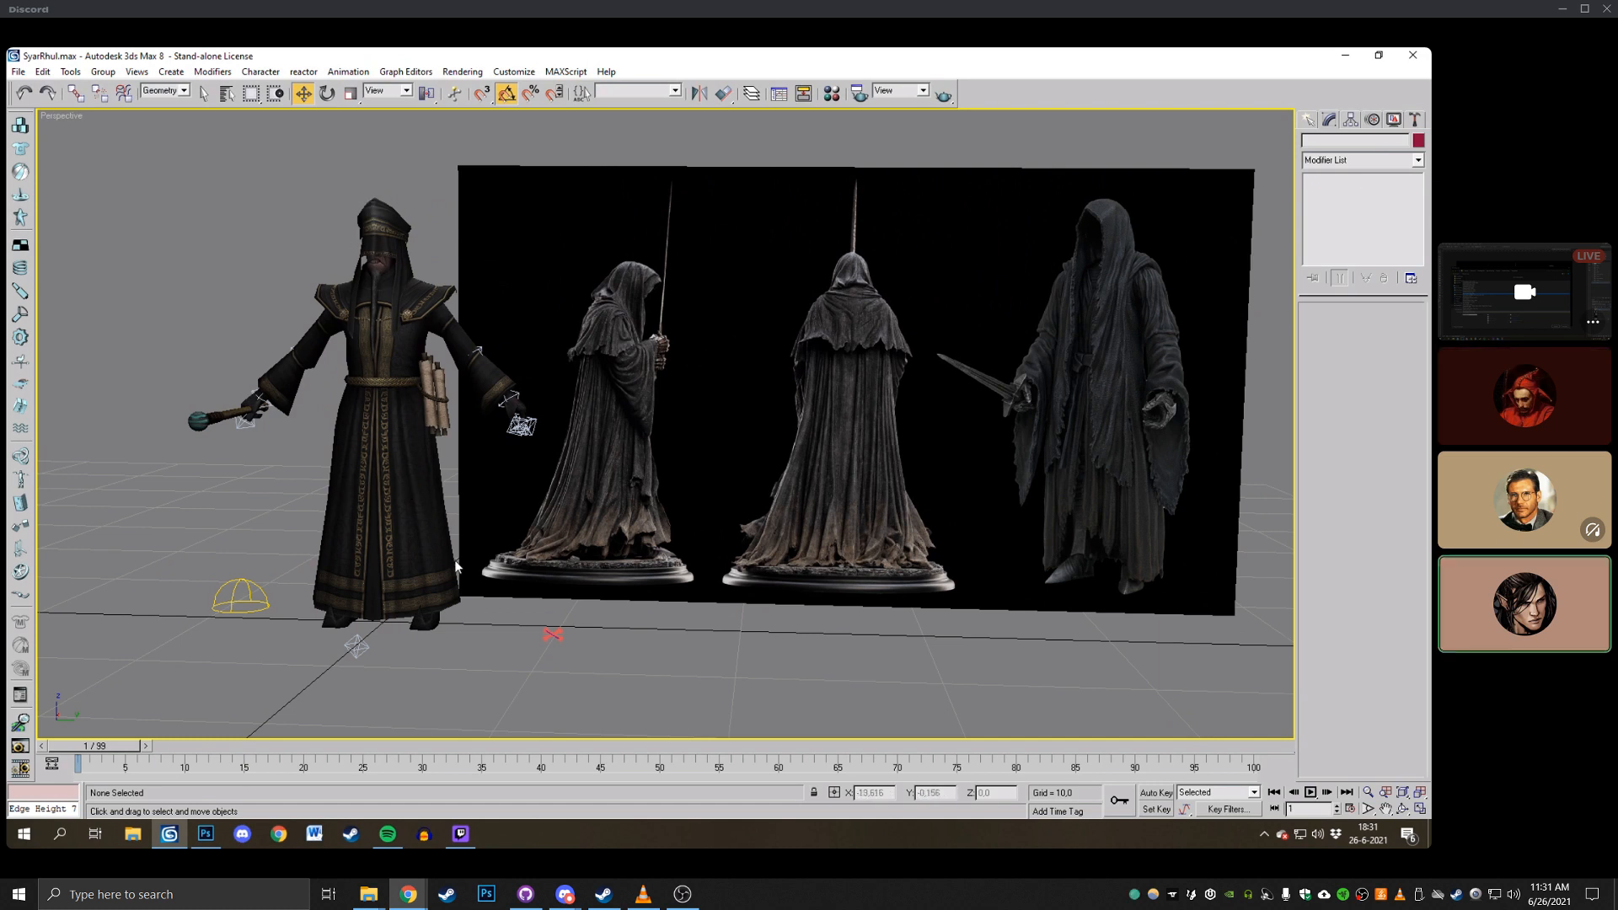
left_click(428, 531)
left_click(885, 158)
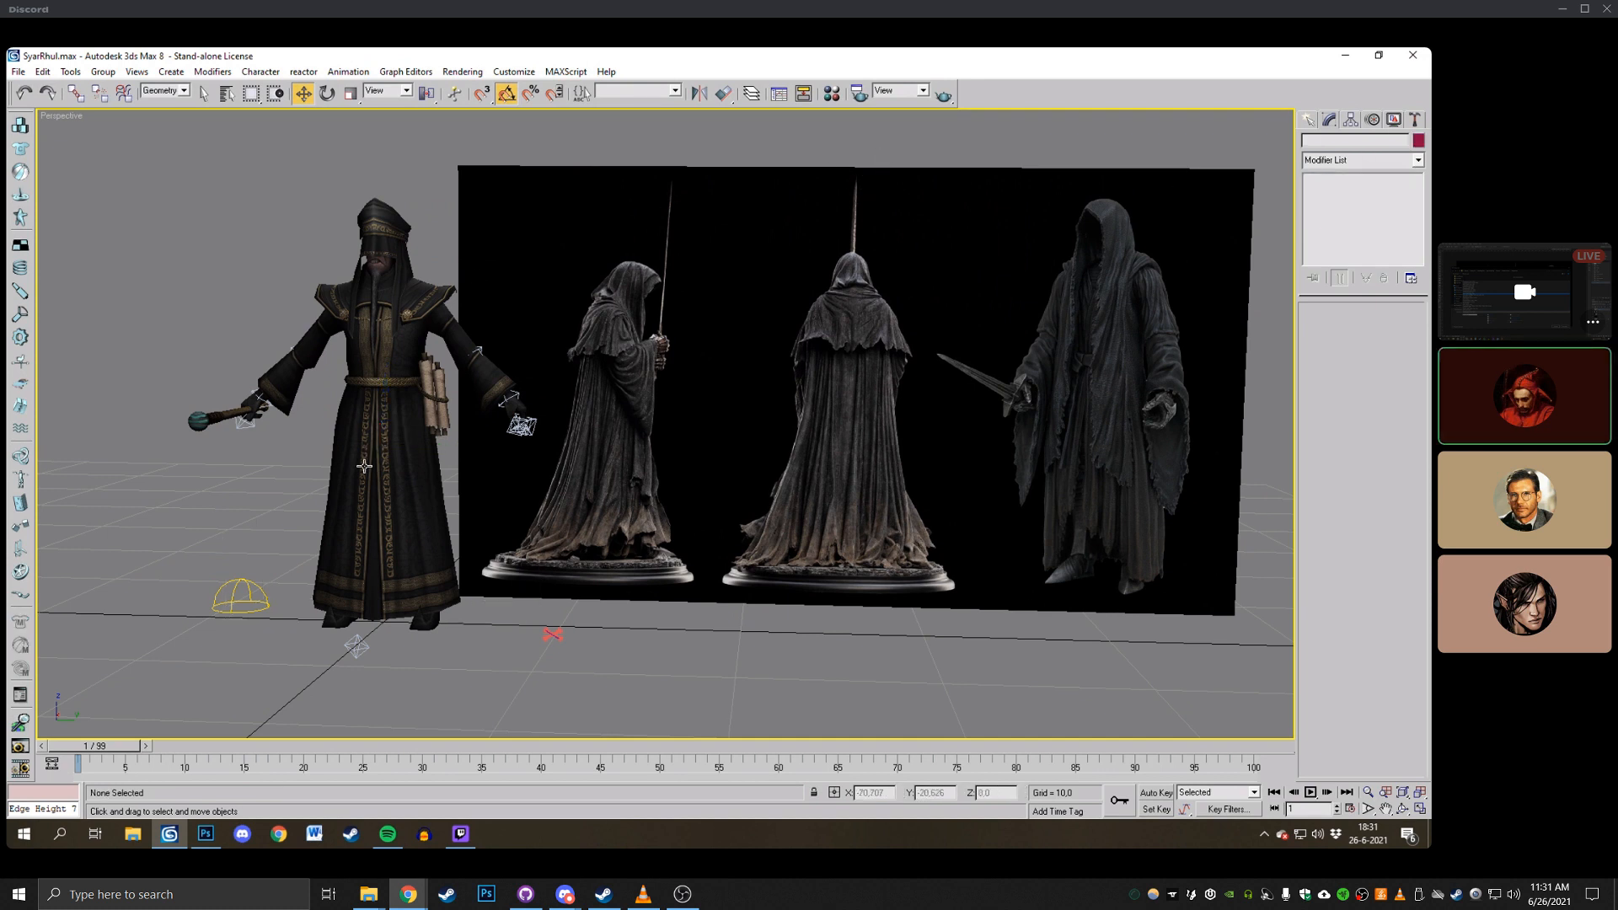
Remove the WWSkin Binding modifier from the robed body and convert the body to an Editable Poly.
left_click(385, 498)
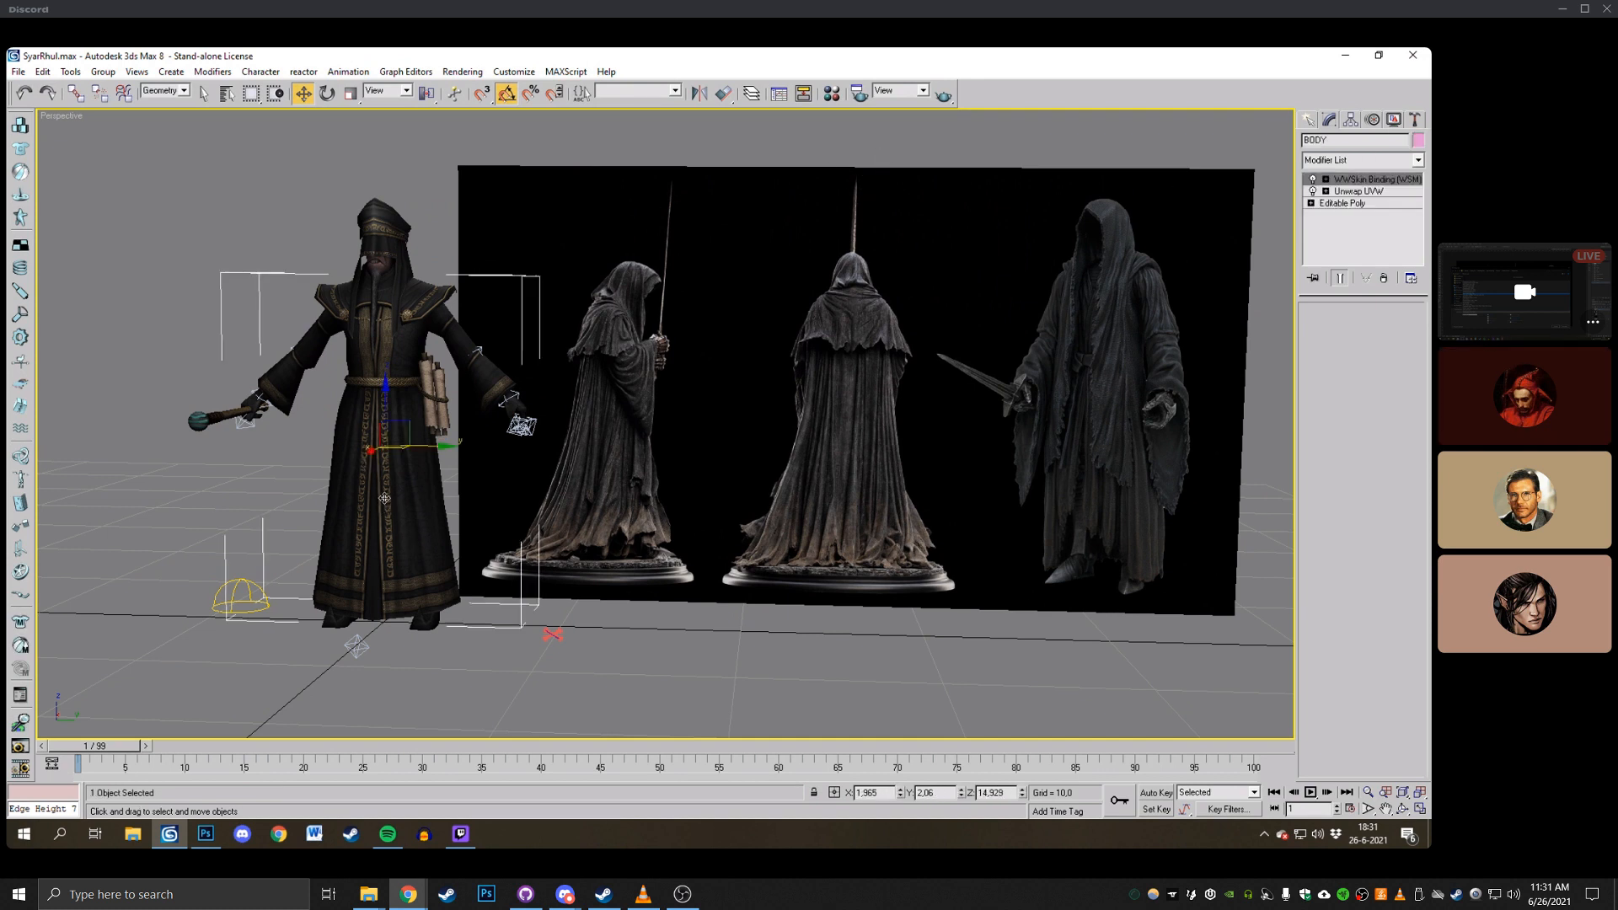
right_click(1392, 187)
left_click(1289, 229)
right_click(396, 465)
mouse_move(449, 591)
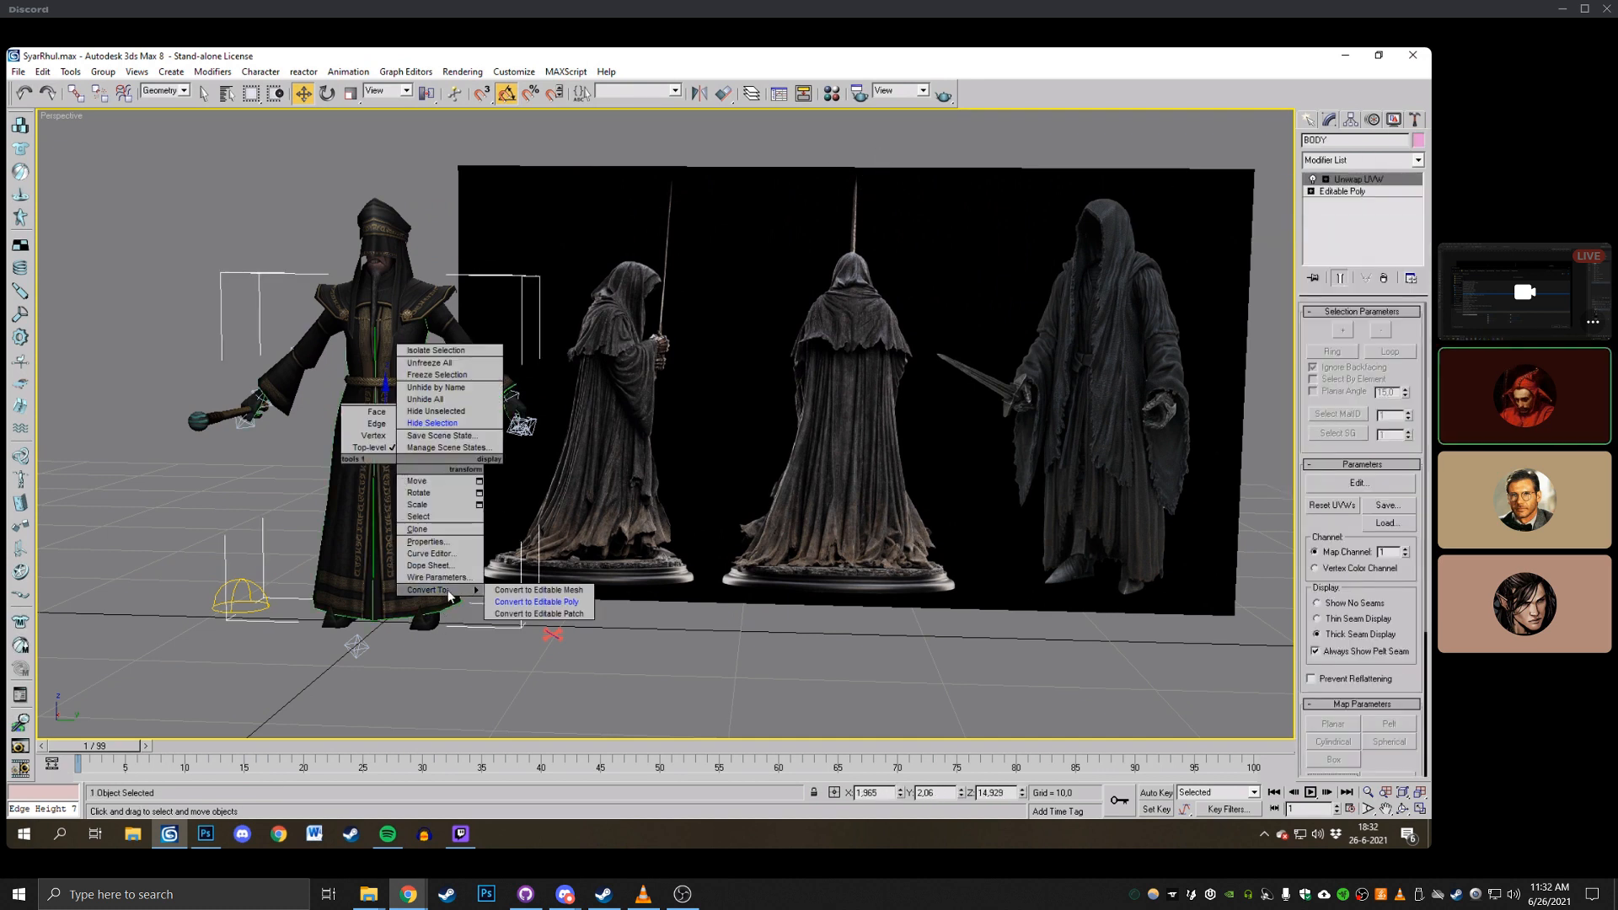
left_click(536, 602)
left_click(591, 625)
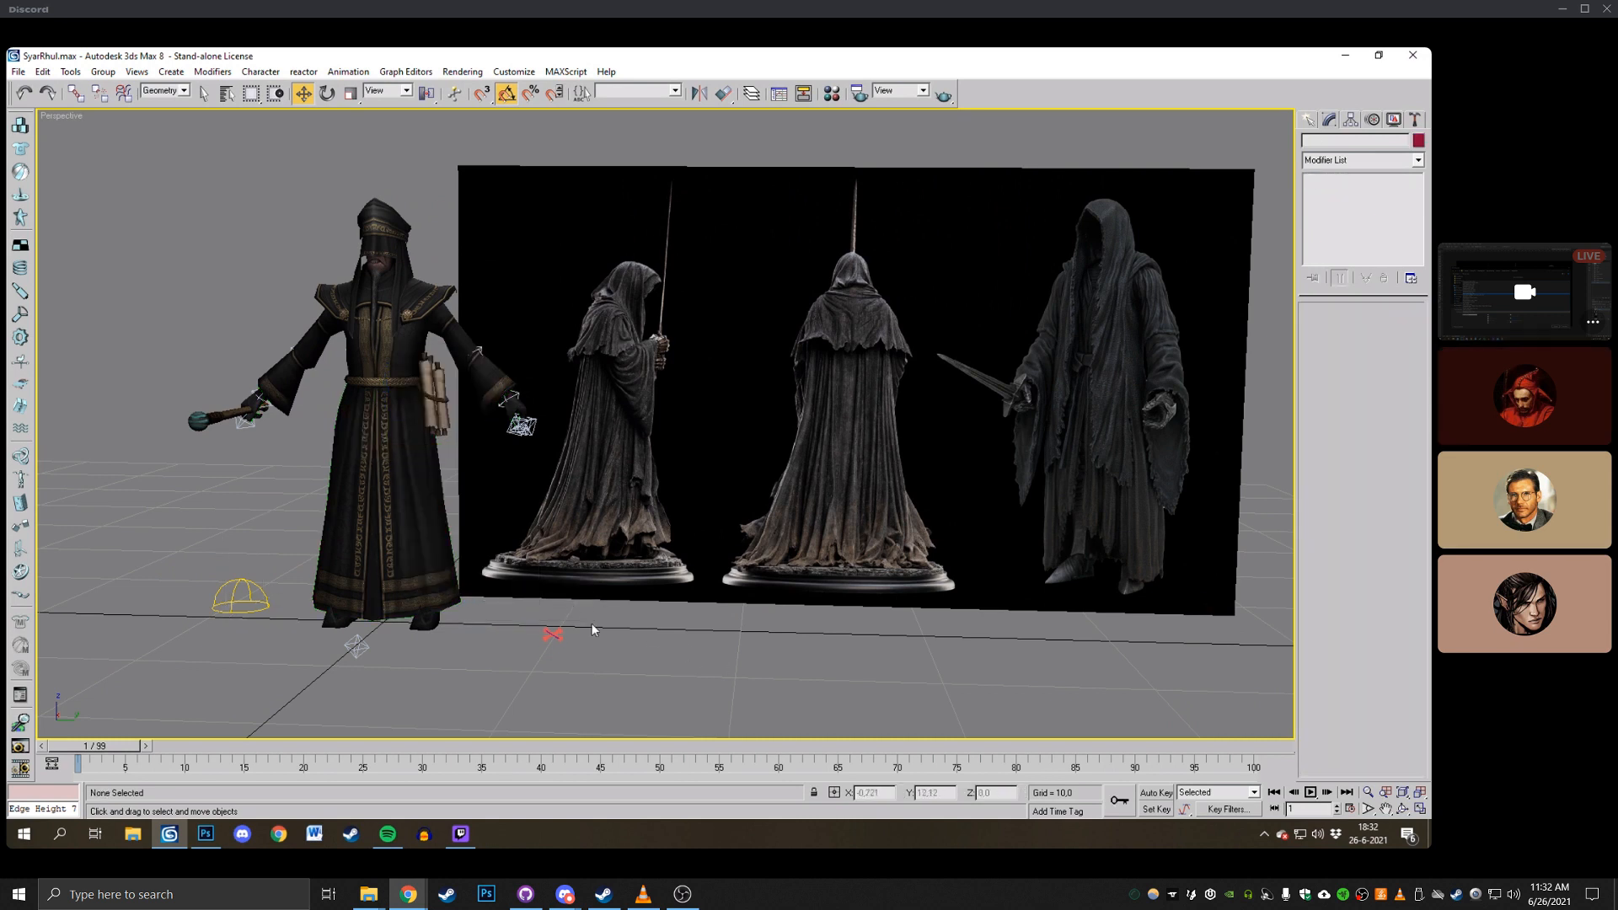
Hide all helper objects in the scene and delete the red marker on the ground beside the figure.
left_click(182, 101)
left_click(174, 157)
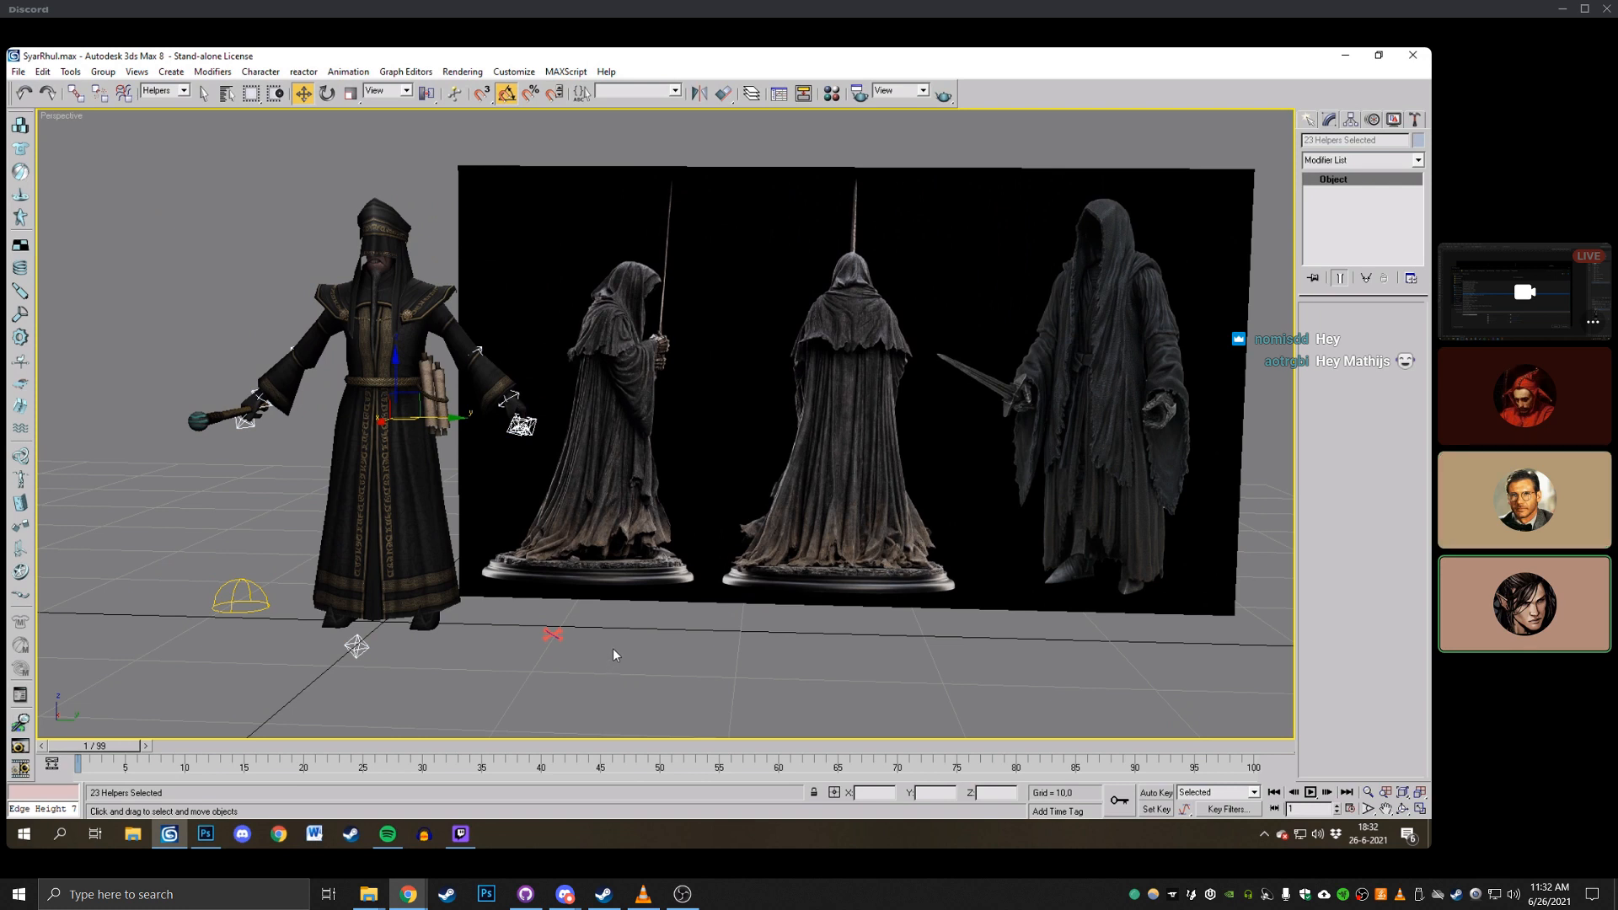
key("shift+h")
left_click(169, 93)
left_click(169, 101)
left_click_drag(578, 677, 524, 627)
key("Delete")
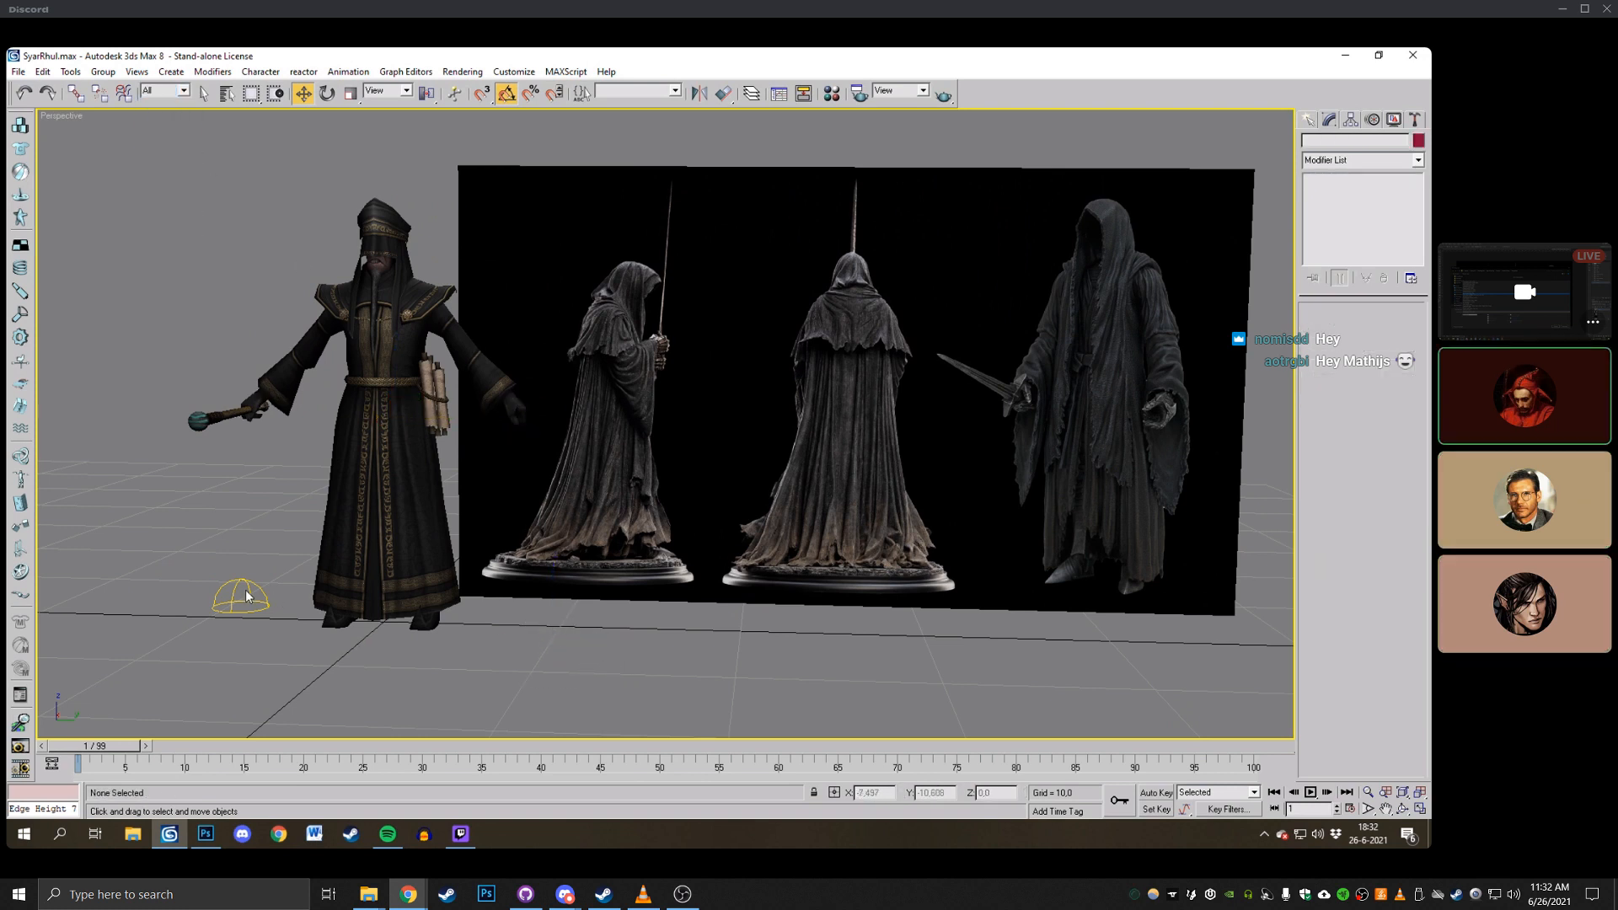
left_click(250, 582)
key("Delete")
left_click(23, 93)
left_click(621, 643)
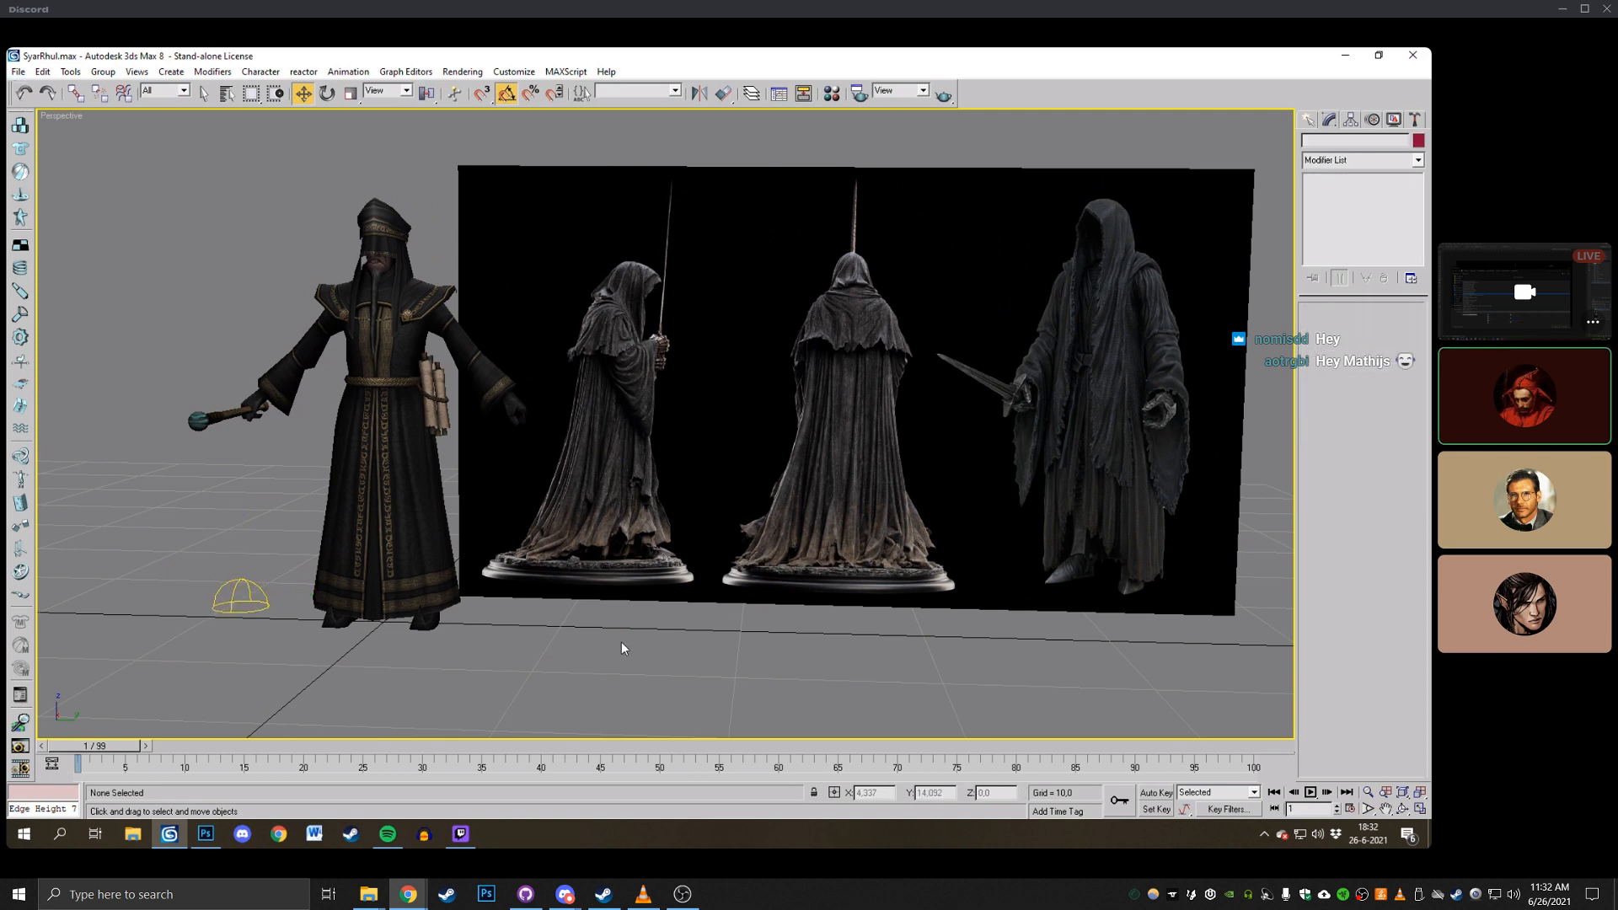
Delete the scrolls at the belt, the staff and the face beneath the headdress from the figure.
left_click(445, 410)
key("Delete")
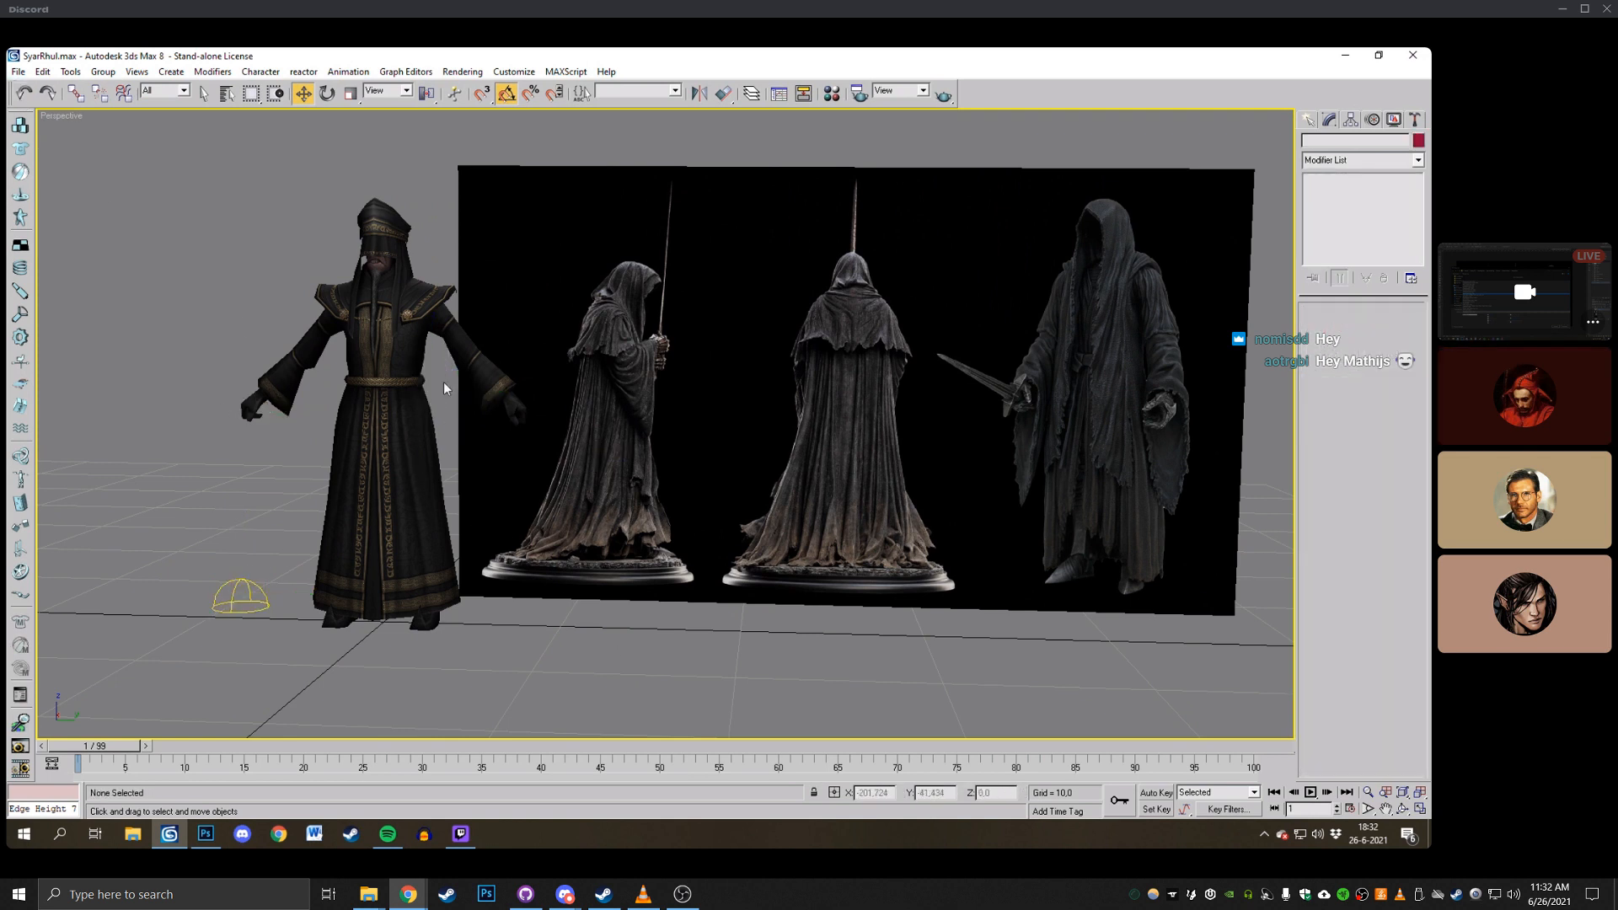
middle_click_drag(443, 381, 569, 407)
left_click(526, 245)
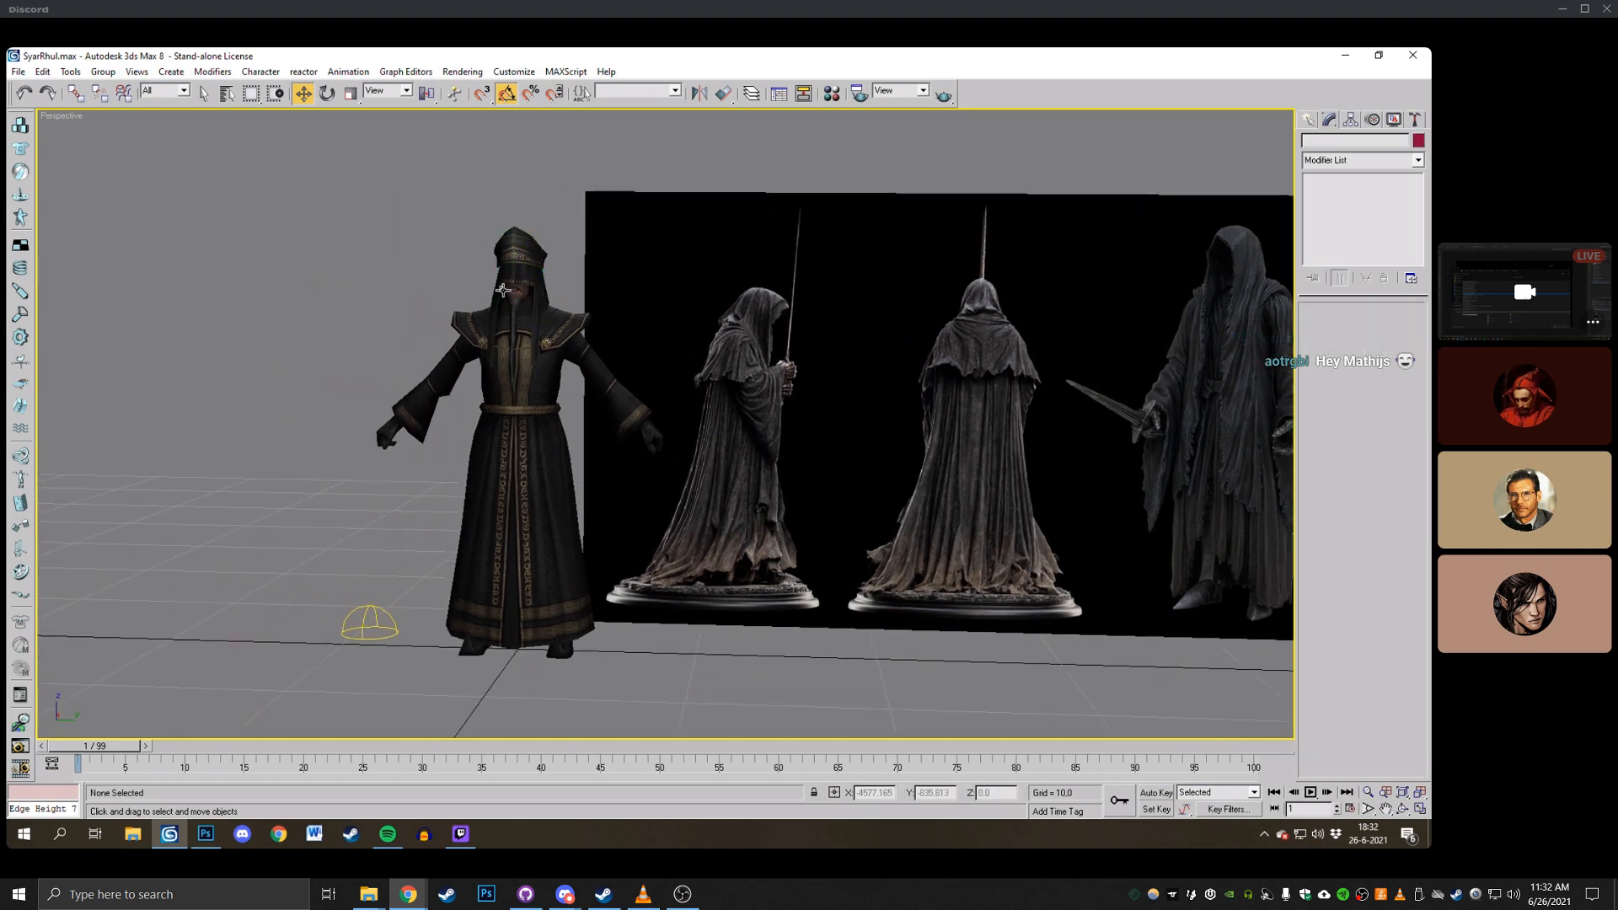
key("Delete")
middle_click_drag(770, 353, 732, 335)
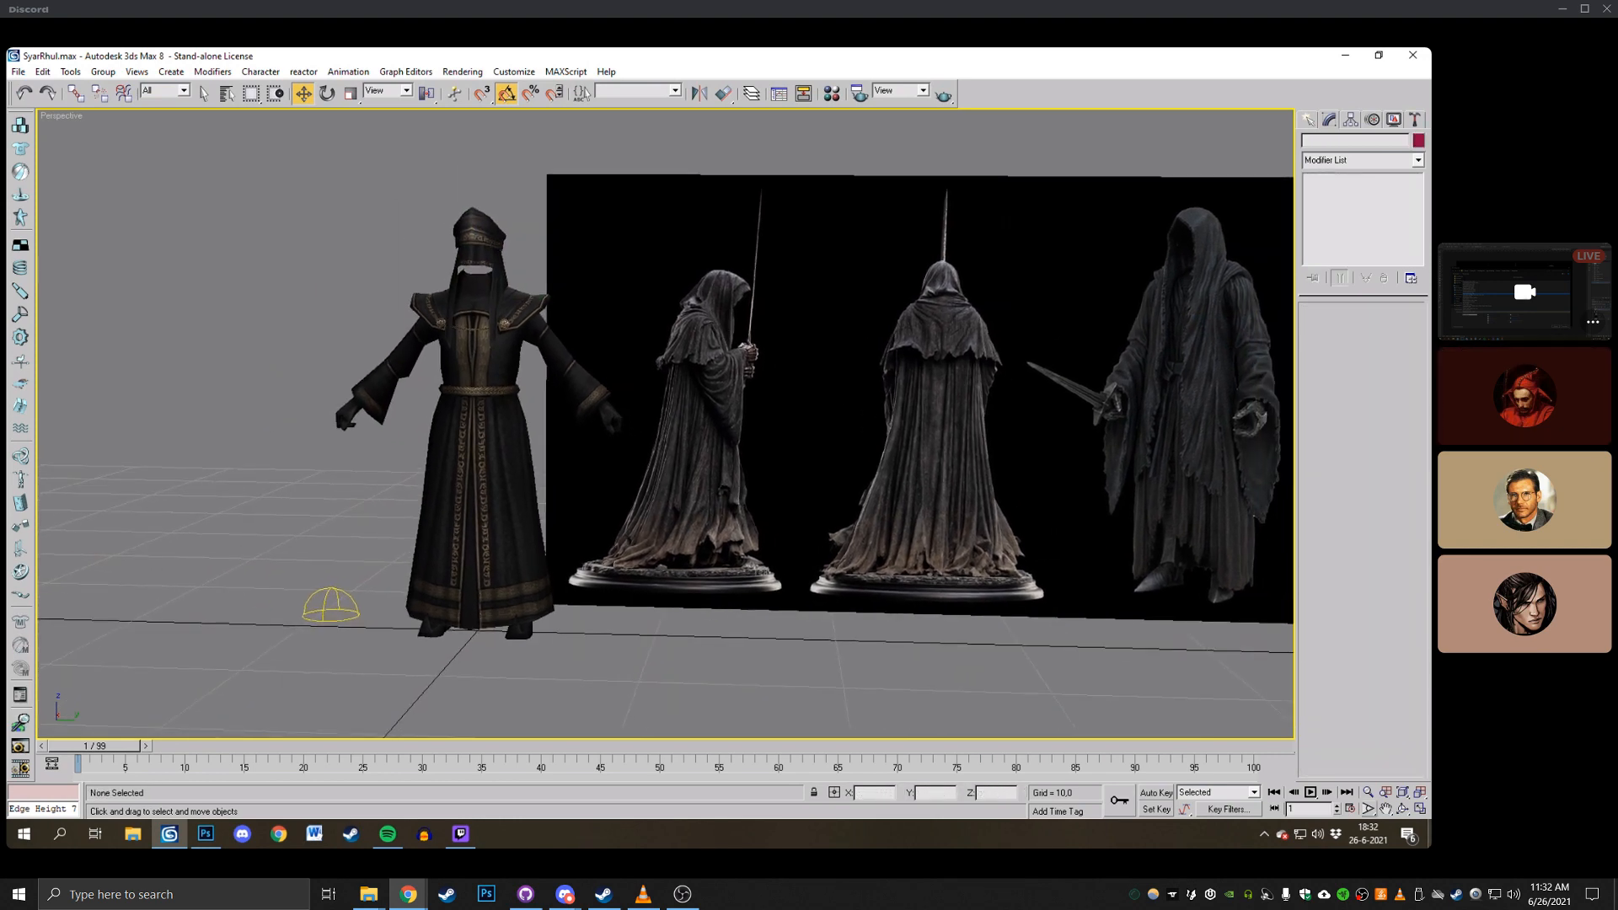
Delete all polygons of the robed body's half that lies farther from the reference images, cutting along the centre line.
left_click(1405, 810)
mouse_move(569, 503)
left_mouse_down()
mouse_move(548, 504)
mouse_move(594, 508)
mouse_move(573, 508)
left_mouse_up()
right_click(572, 508)
left_click(572, 508)
left_click(1377, 328)
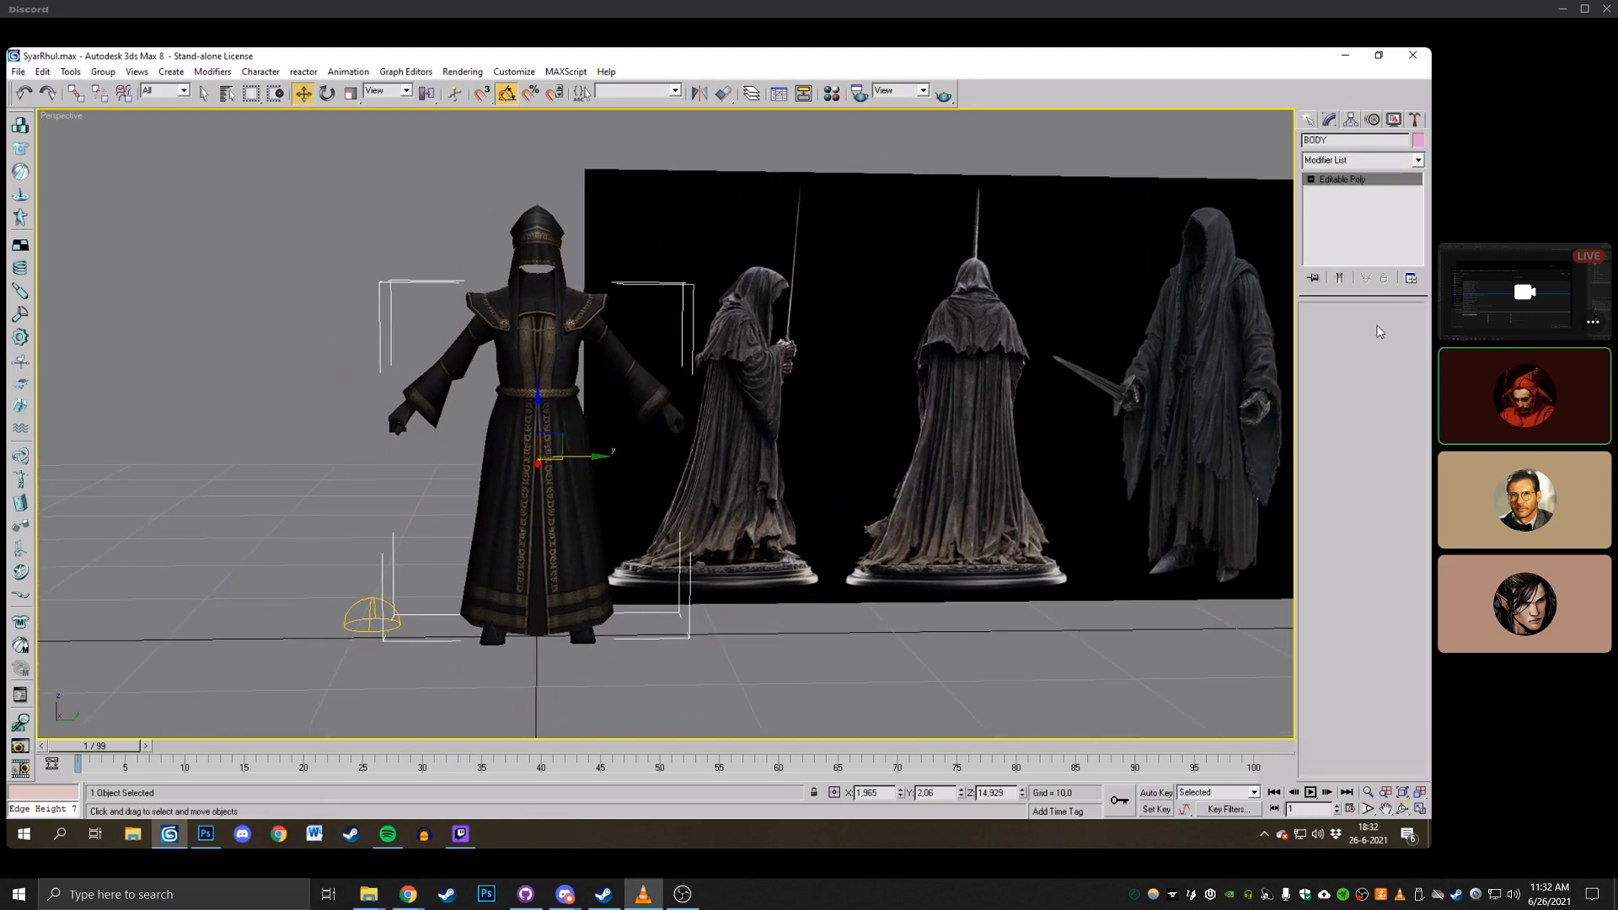
key("F3")
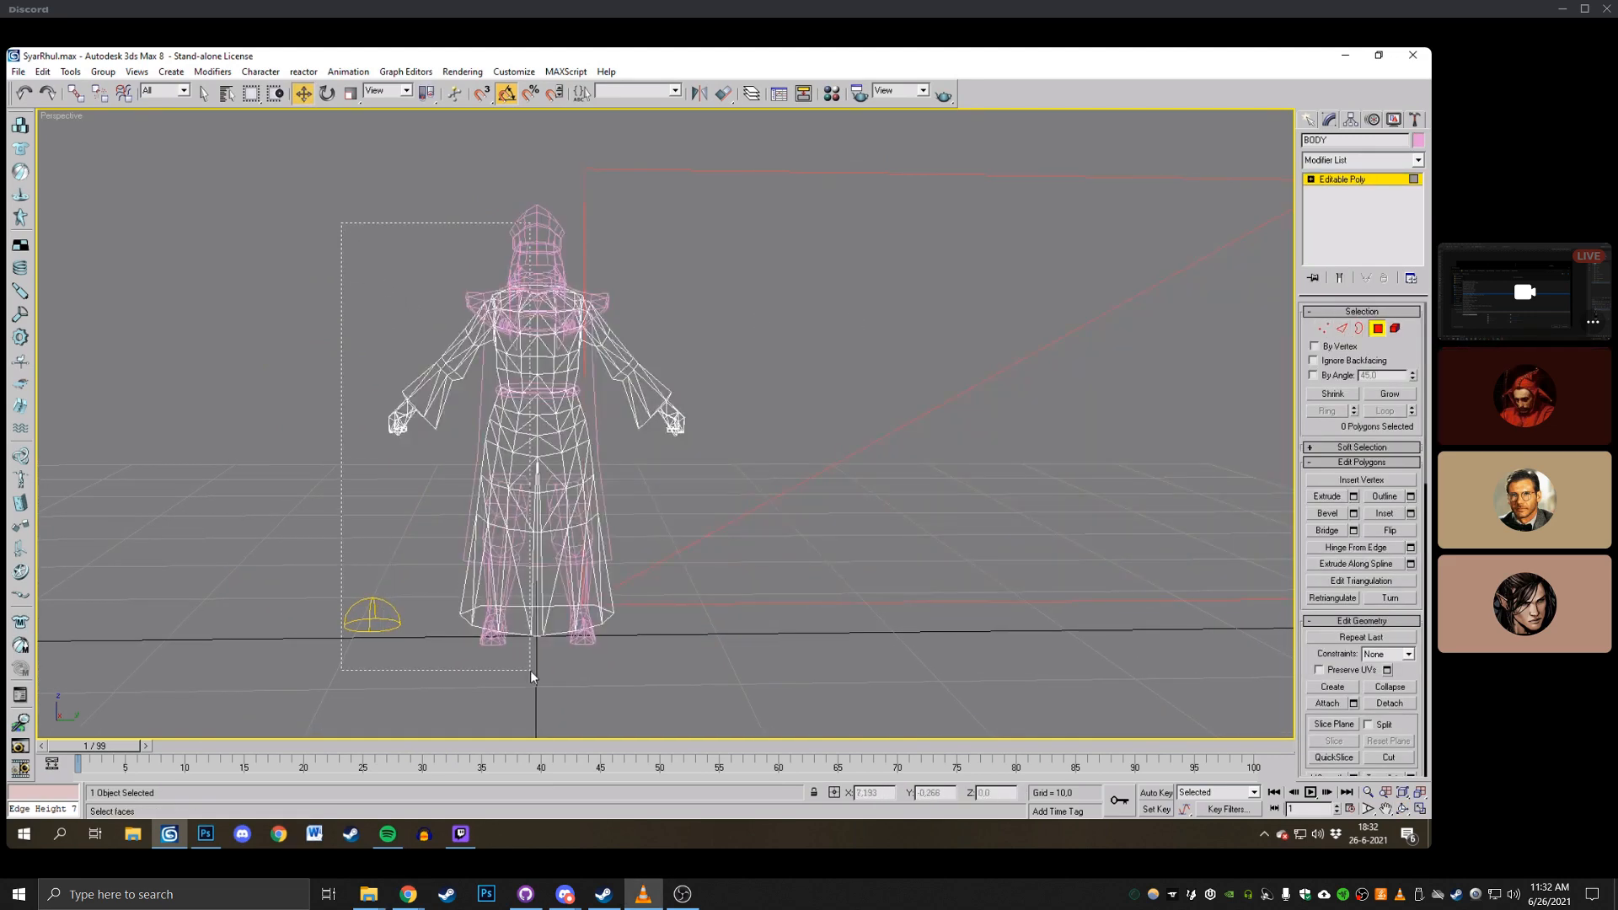
left_click_drag(536, 677, 536, 681)
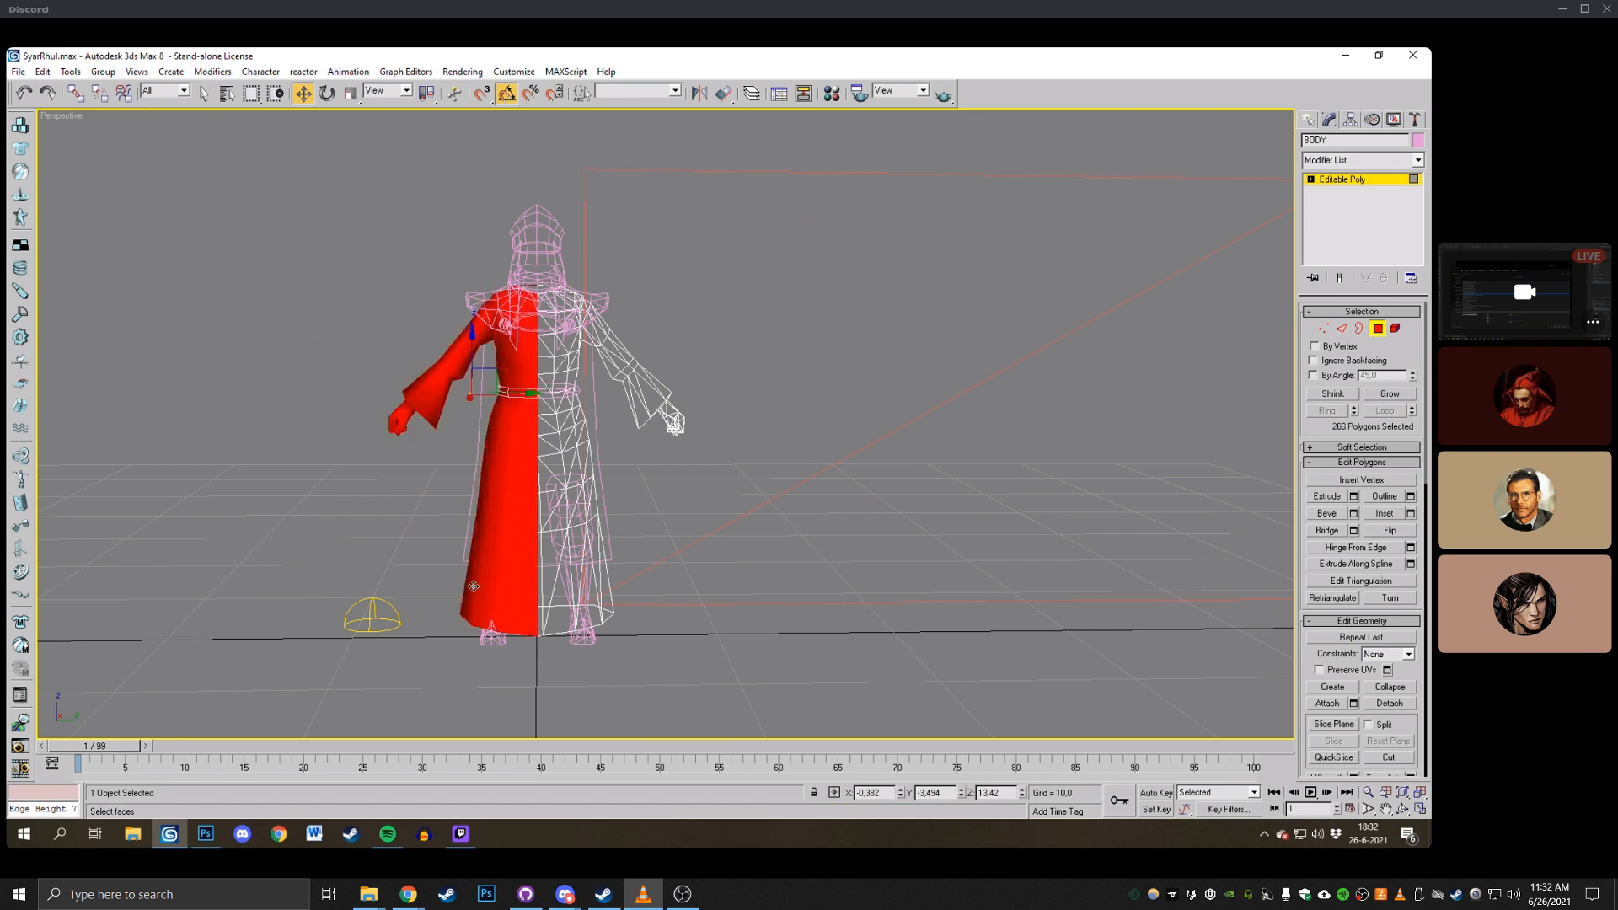
key("ctrl+r")
left_click_drag(669, 415, 742, 323)
left_click_drag(711, 379, 651, 397)
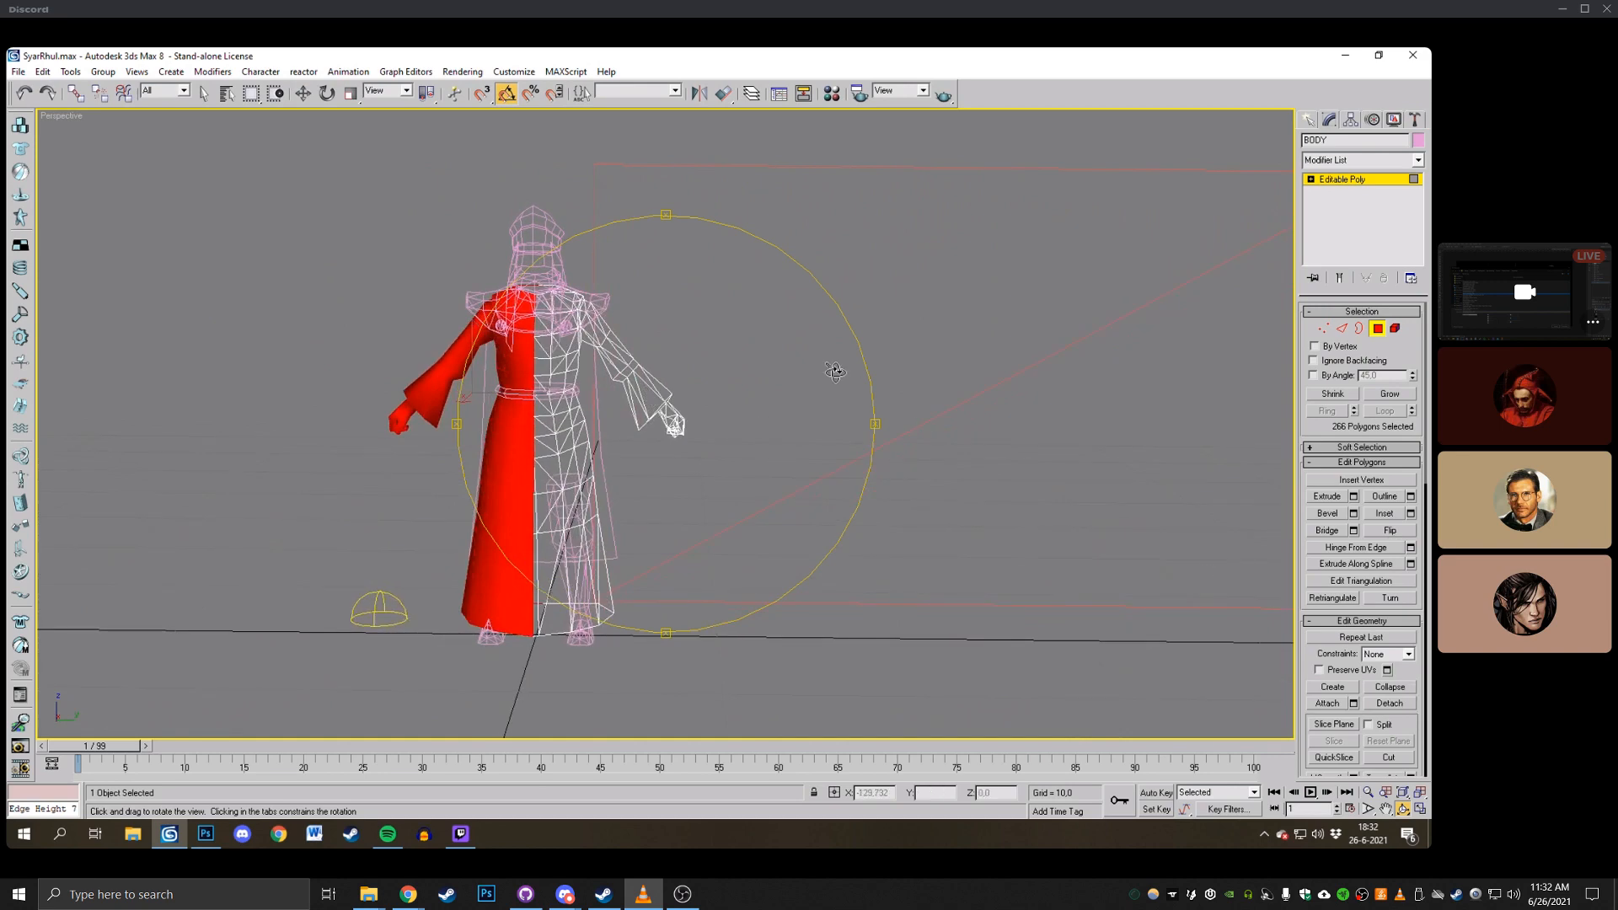
key("Delete")
left_click(1378, 328)
key("w")
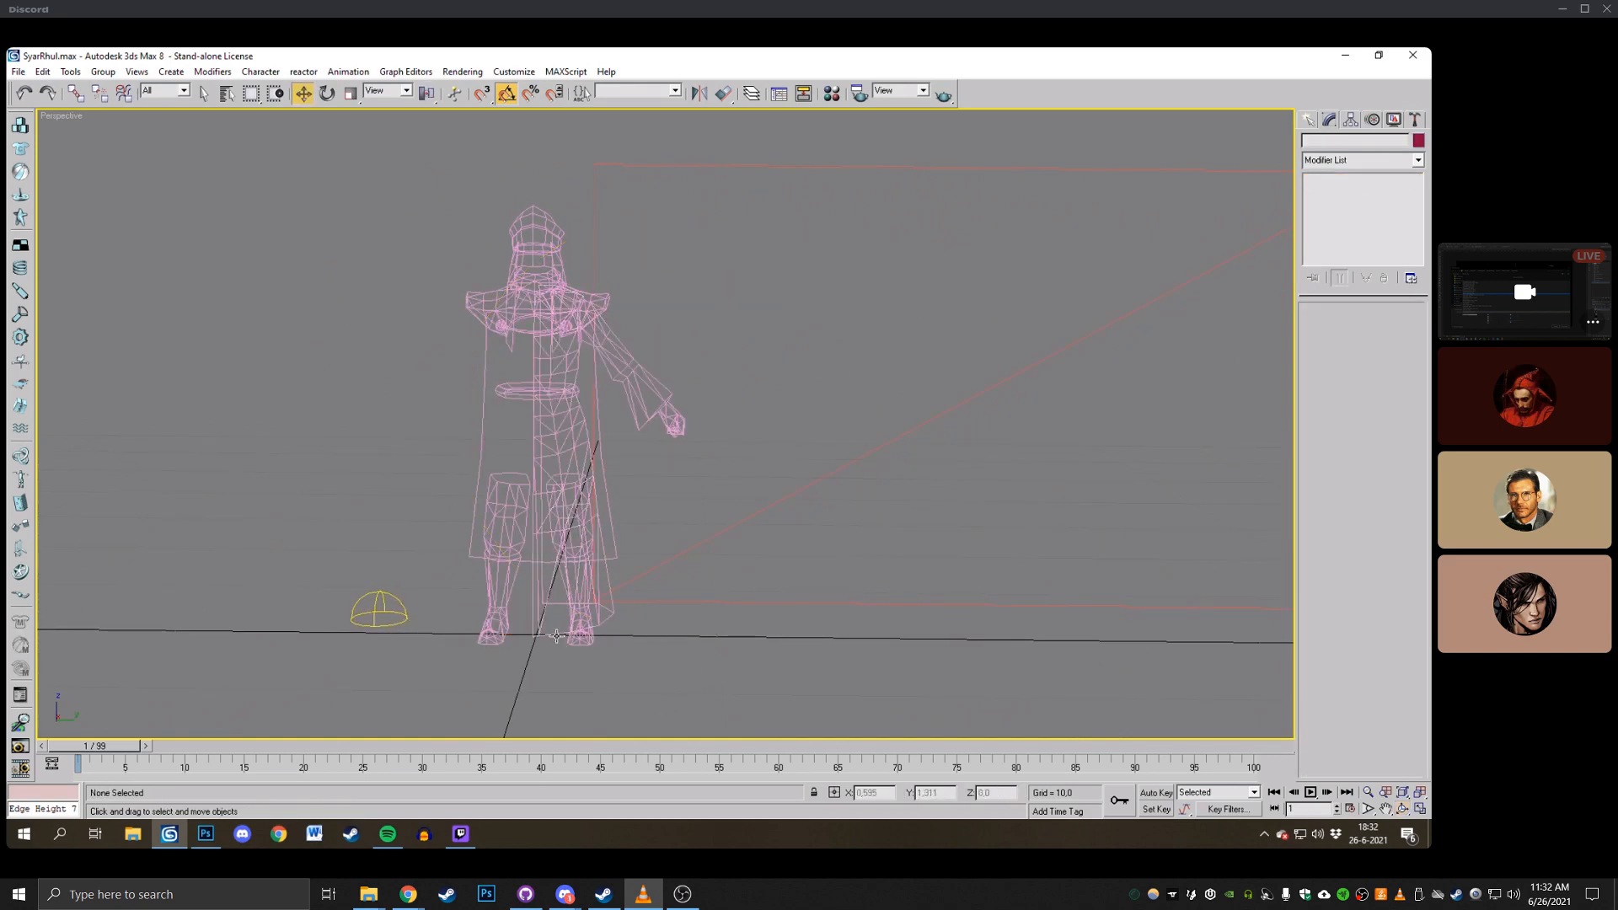
key("F3")
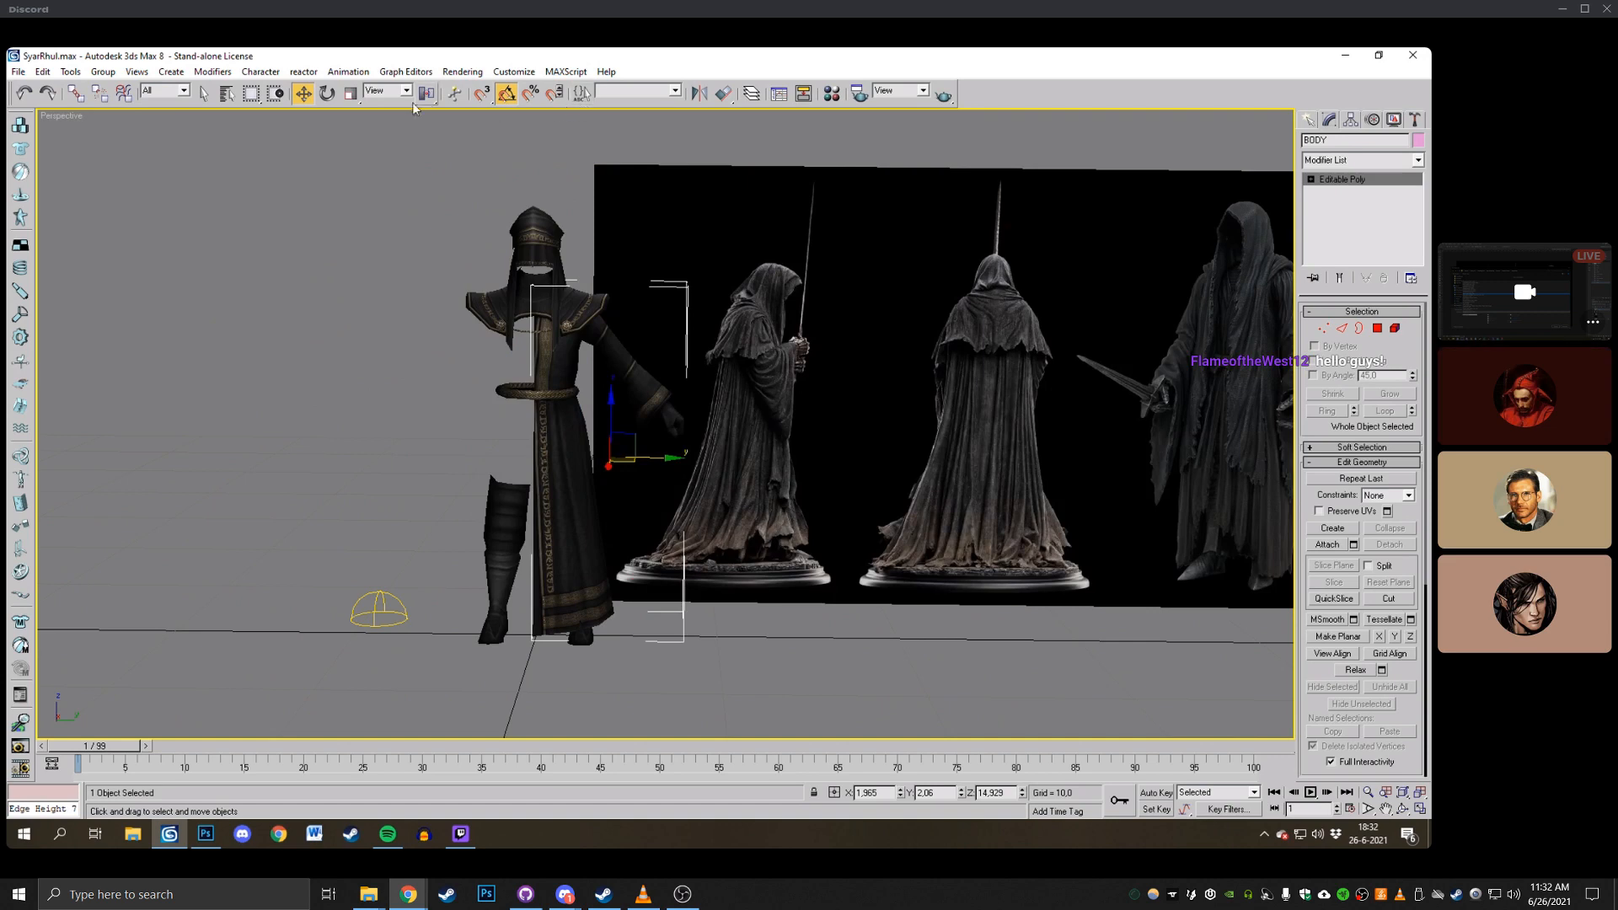
Mirror the remaining body half across the Y axis as an instance and move it to the figure's empty side.
left_click(699, 93)
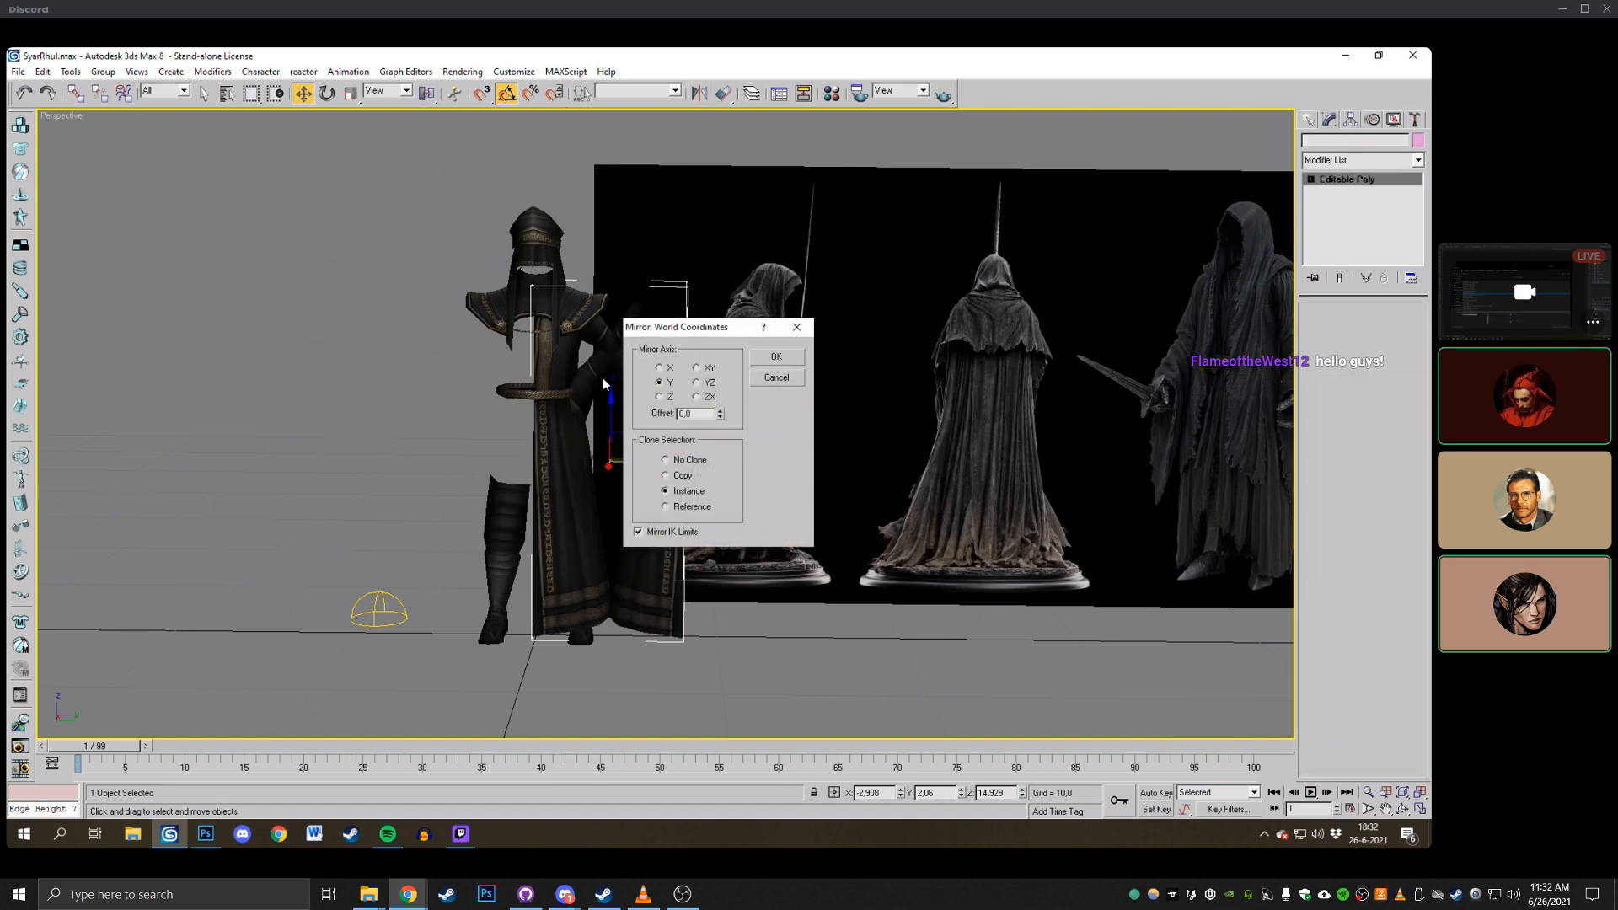
left_click(776, 356)
scroll(489, 383, "up", 3)
left_click_drag(708, 498, 506, 482)
scroll(505, 482, "up", 3)
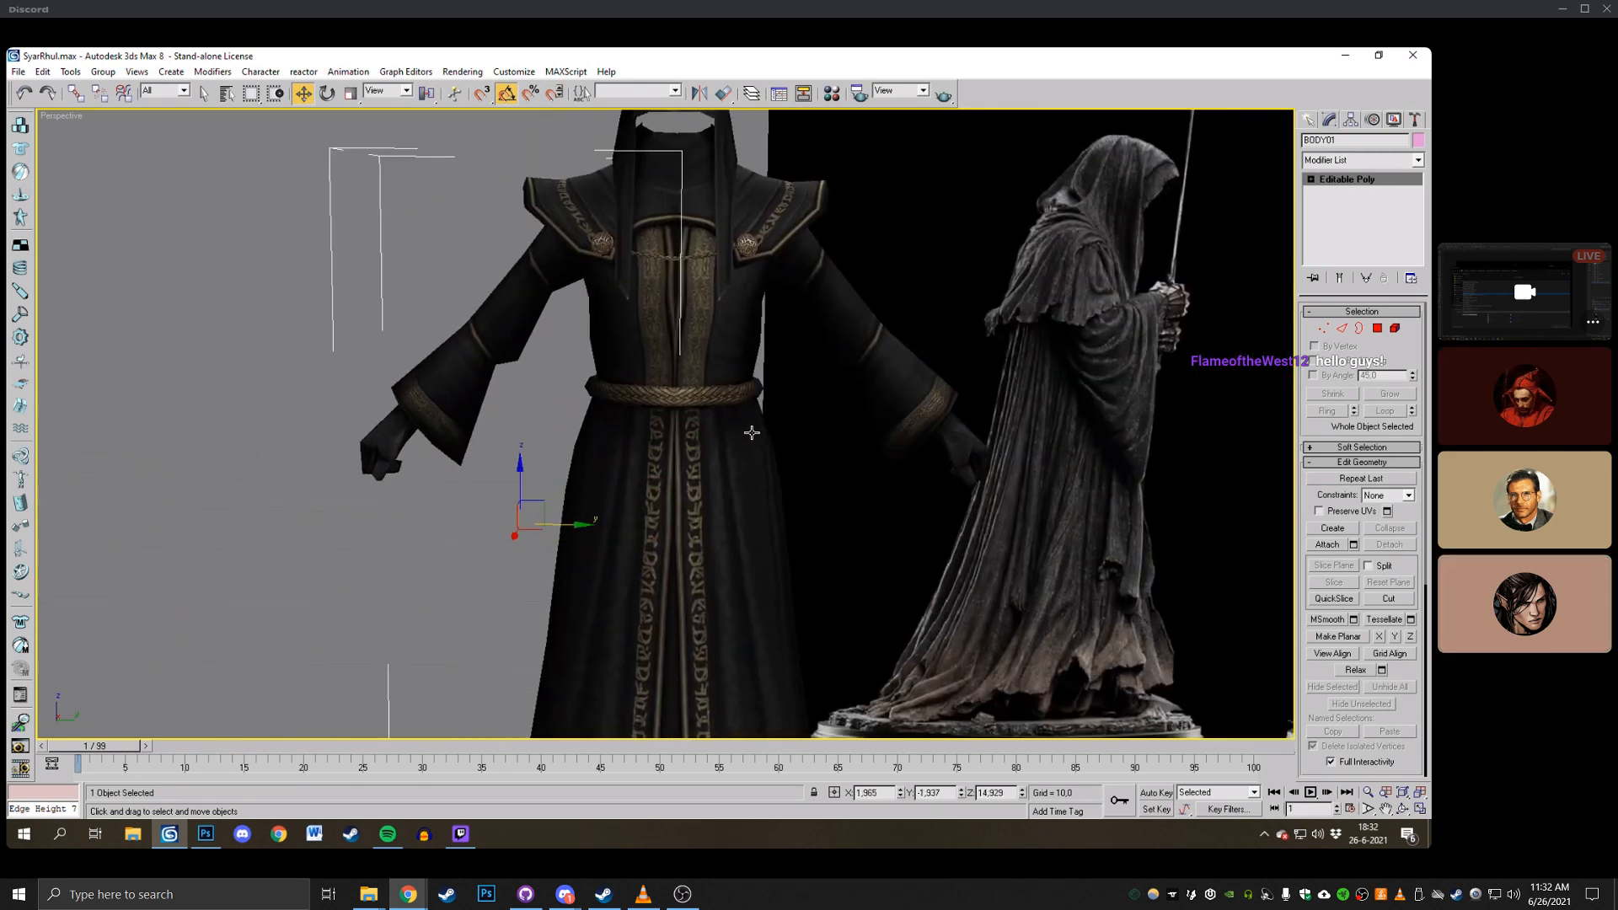
Align the mirrored body half along Y so that it meets the original half at the robe's centre seam.
key("F4")
scroll(676, 470, "up", 4)
left_click_drag(676, 470, 672, 481)
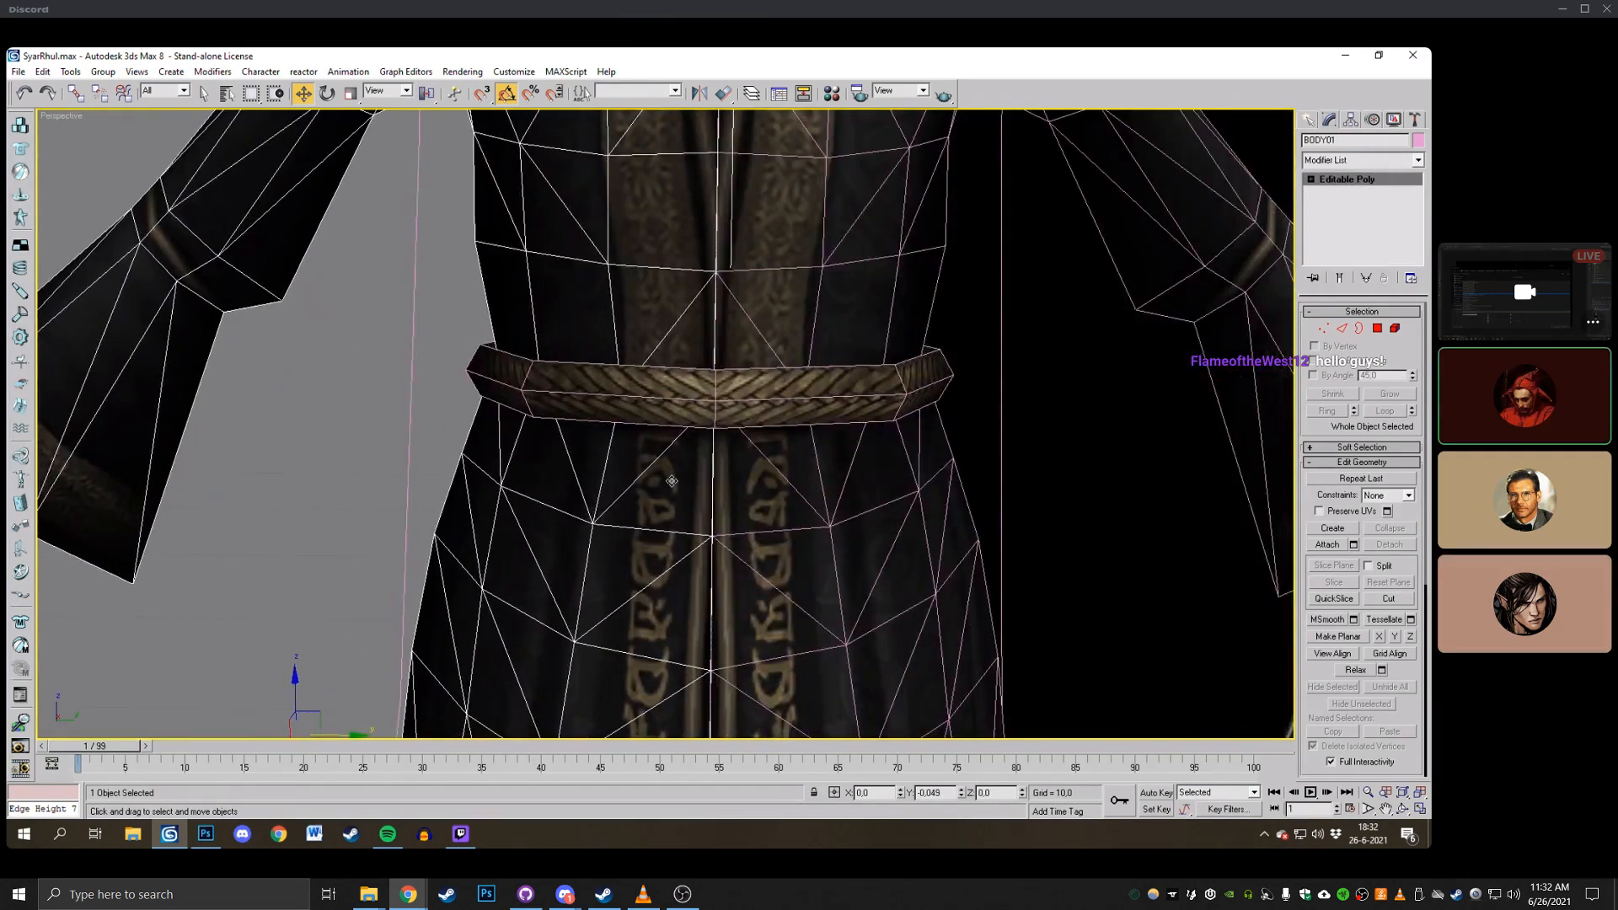
left_click(336, 419)
scroll(336, 420, "down", 5)
key("F4")
middle_click_drag(336, 420, 165, 353)
scroll(271, 384, "down", 3)
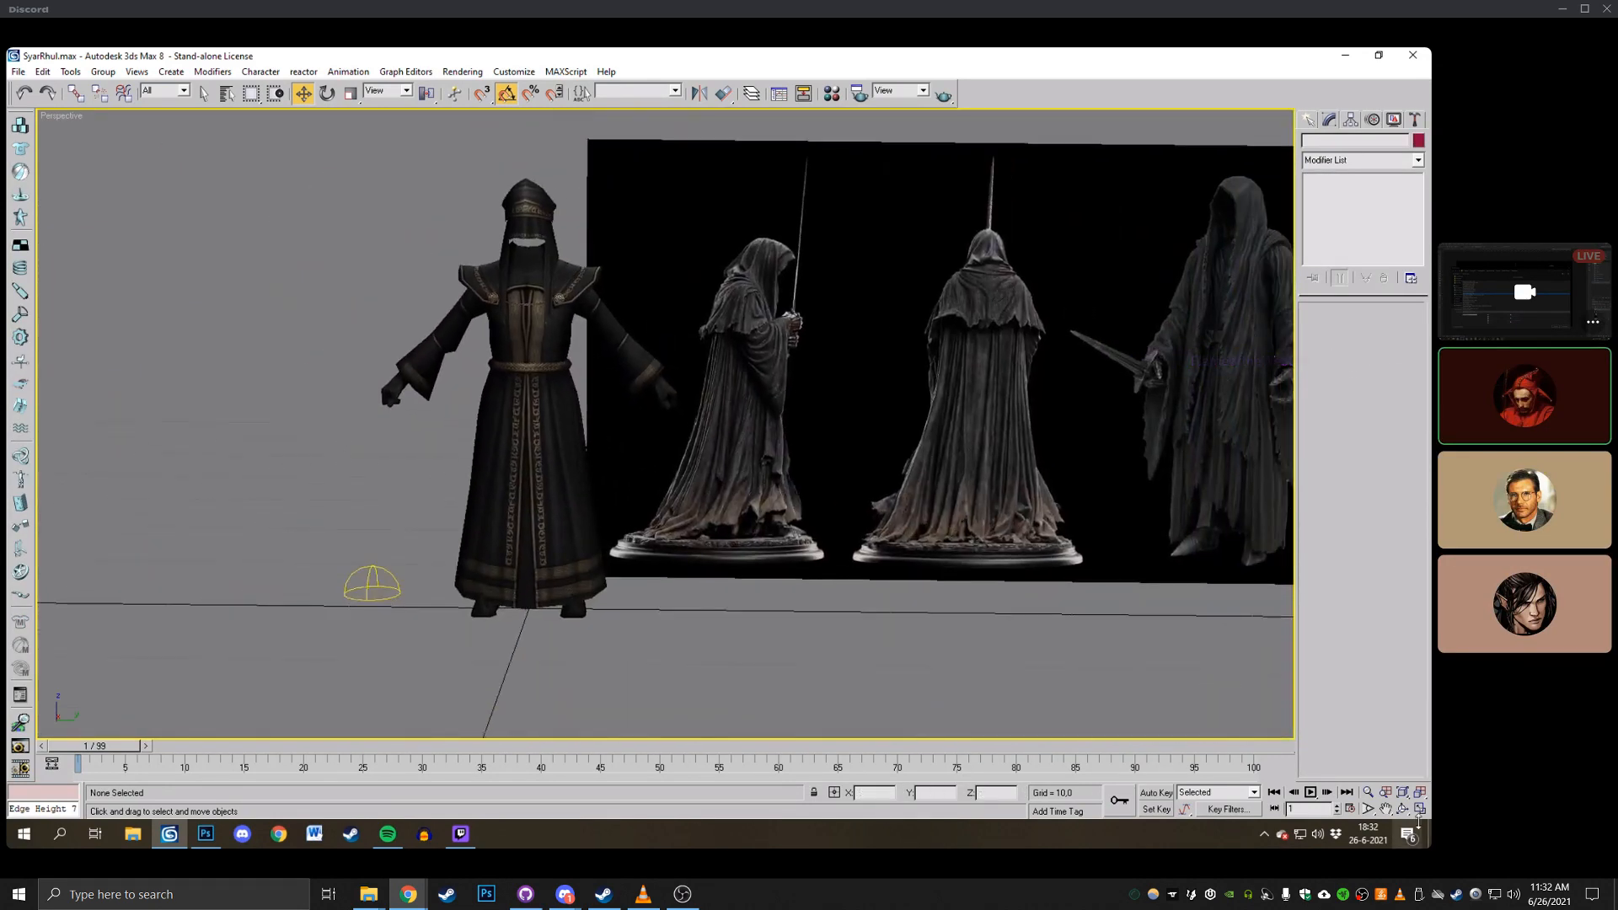
Delete the round brooches and the chain hanging between them from the shoulder mantle.
left_click(1402, 809)
left_click_drag(584, 394, 640, 410)
middle_click_drag(641, 411, 738, 428)
scroll(739, 427, "up", 3)
left_click_drag(741, 426, 701, 422)
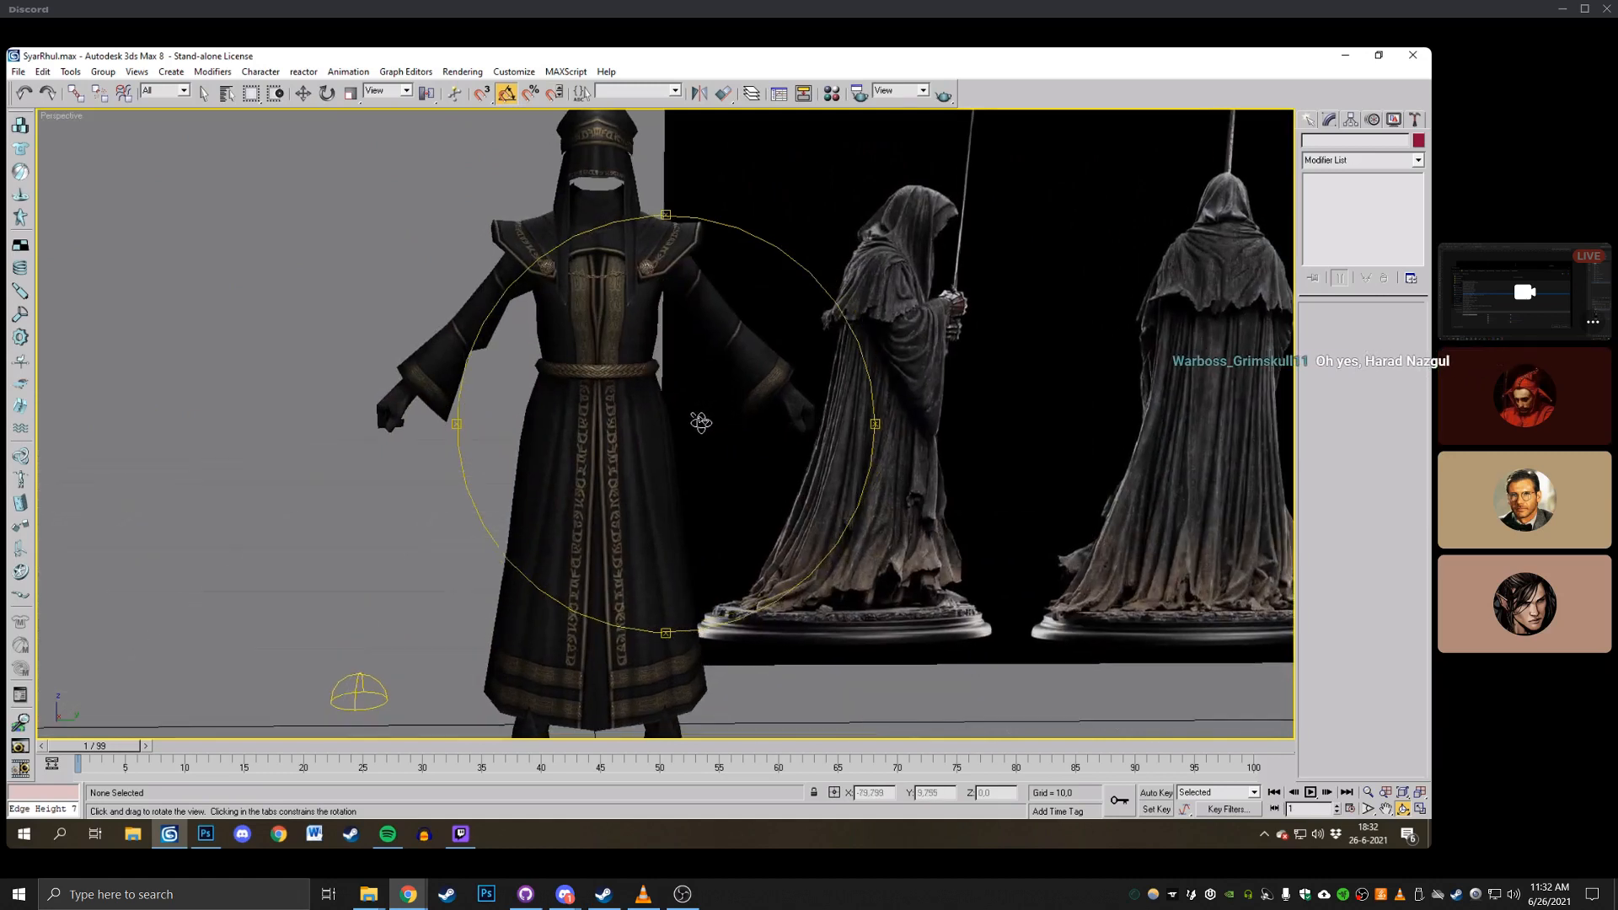
key("w")
left_click(689, 225)
left_click(1394, 329)
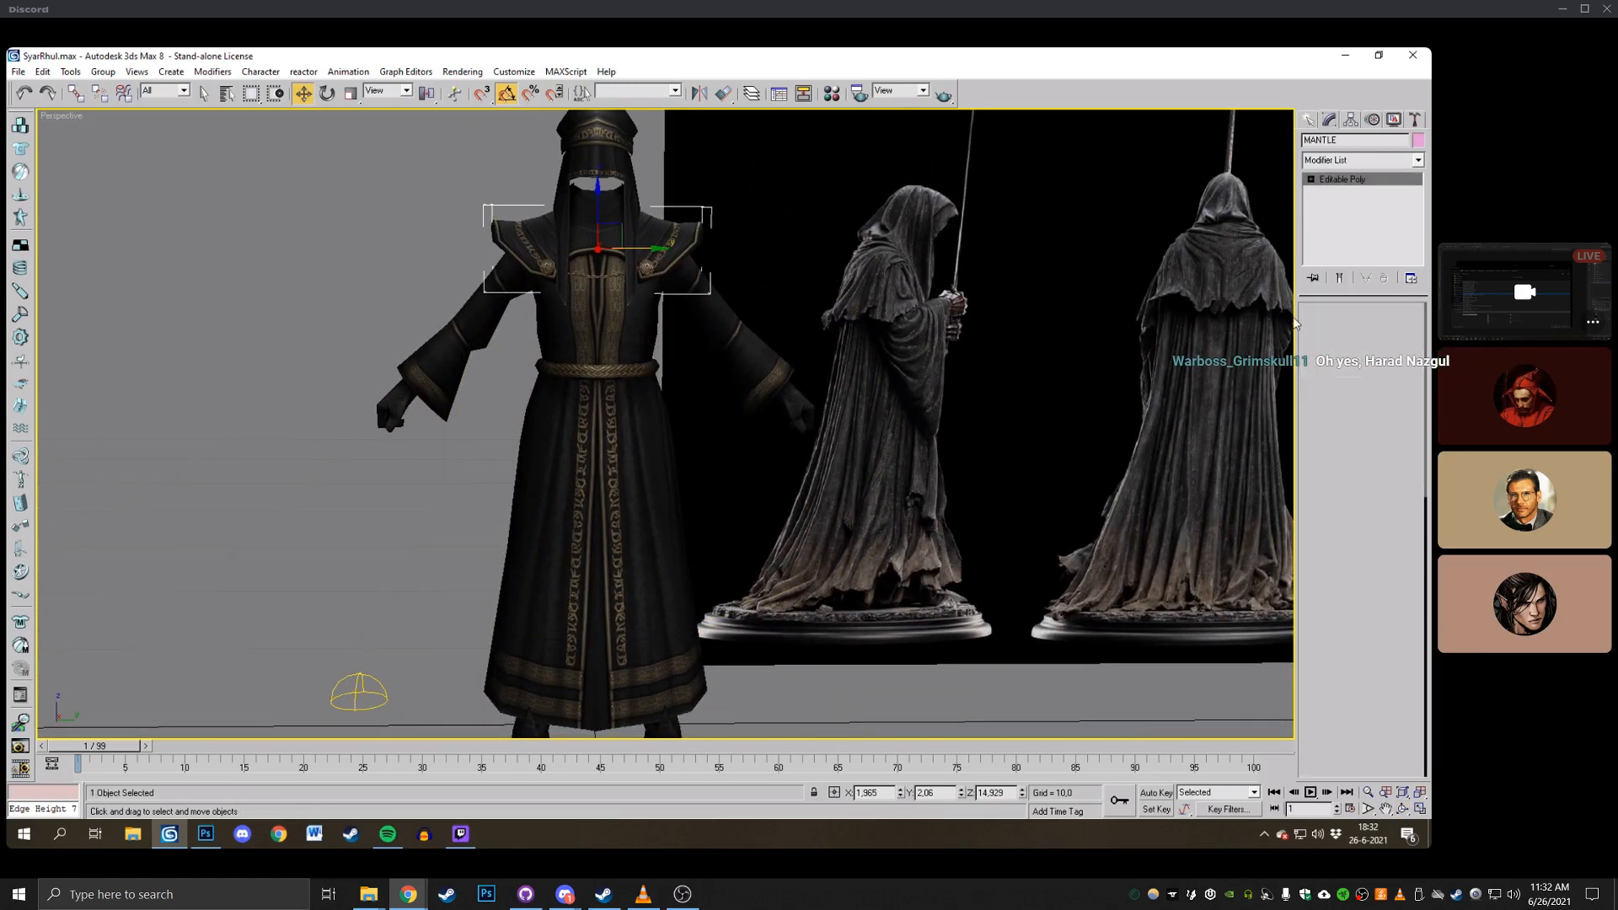
left_click(648, 268)
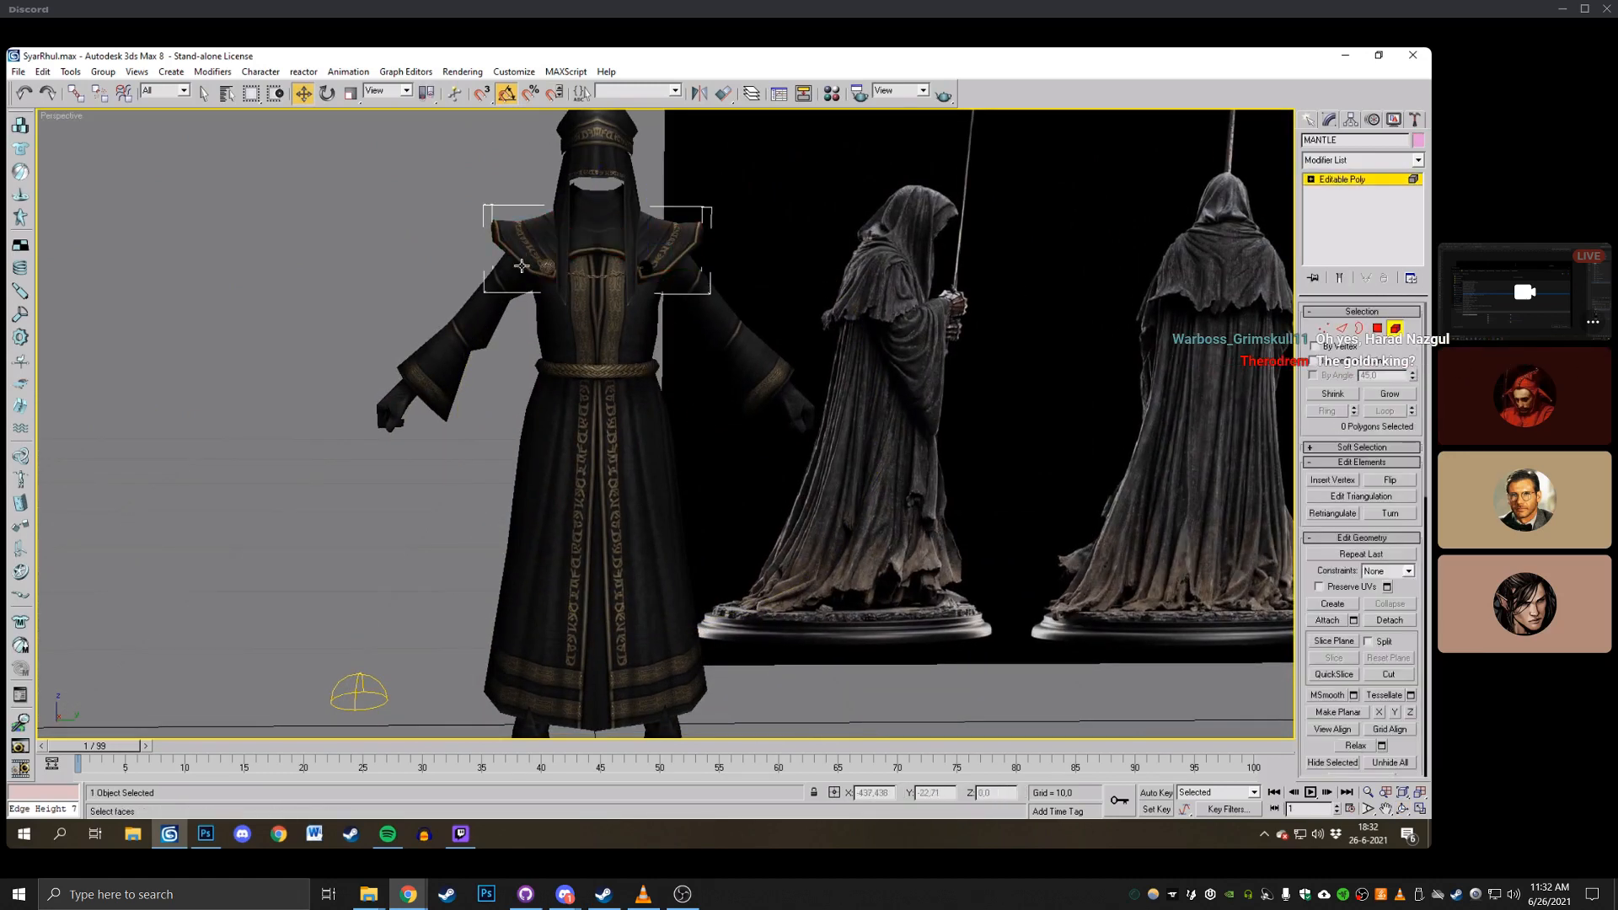
left_click(552, 270)
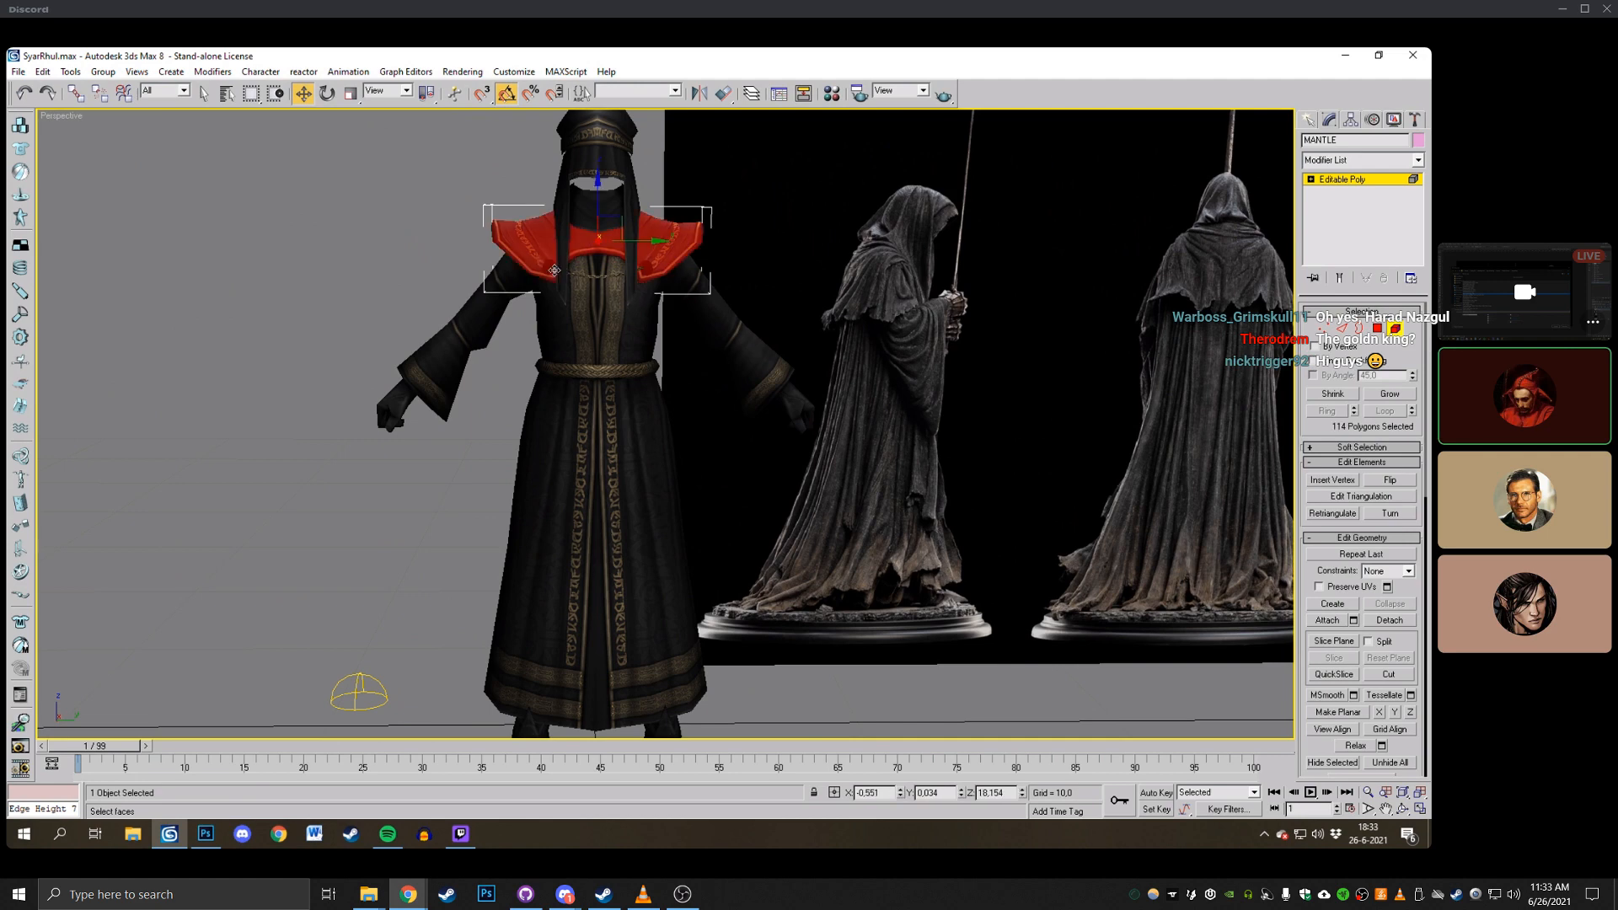
middle_click_drag(619, 324, 679, 462)
scroll(699, 476, "up", 5)
left_click(761, 507)
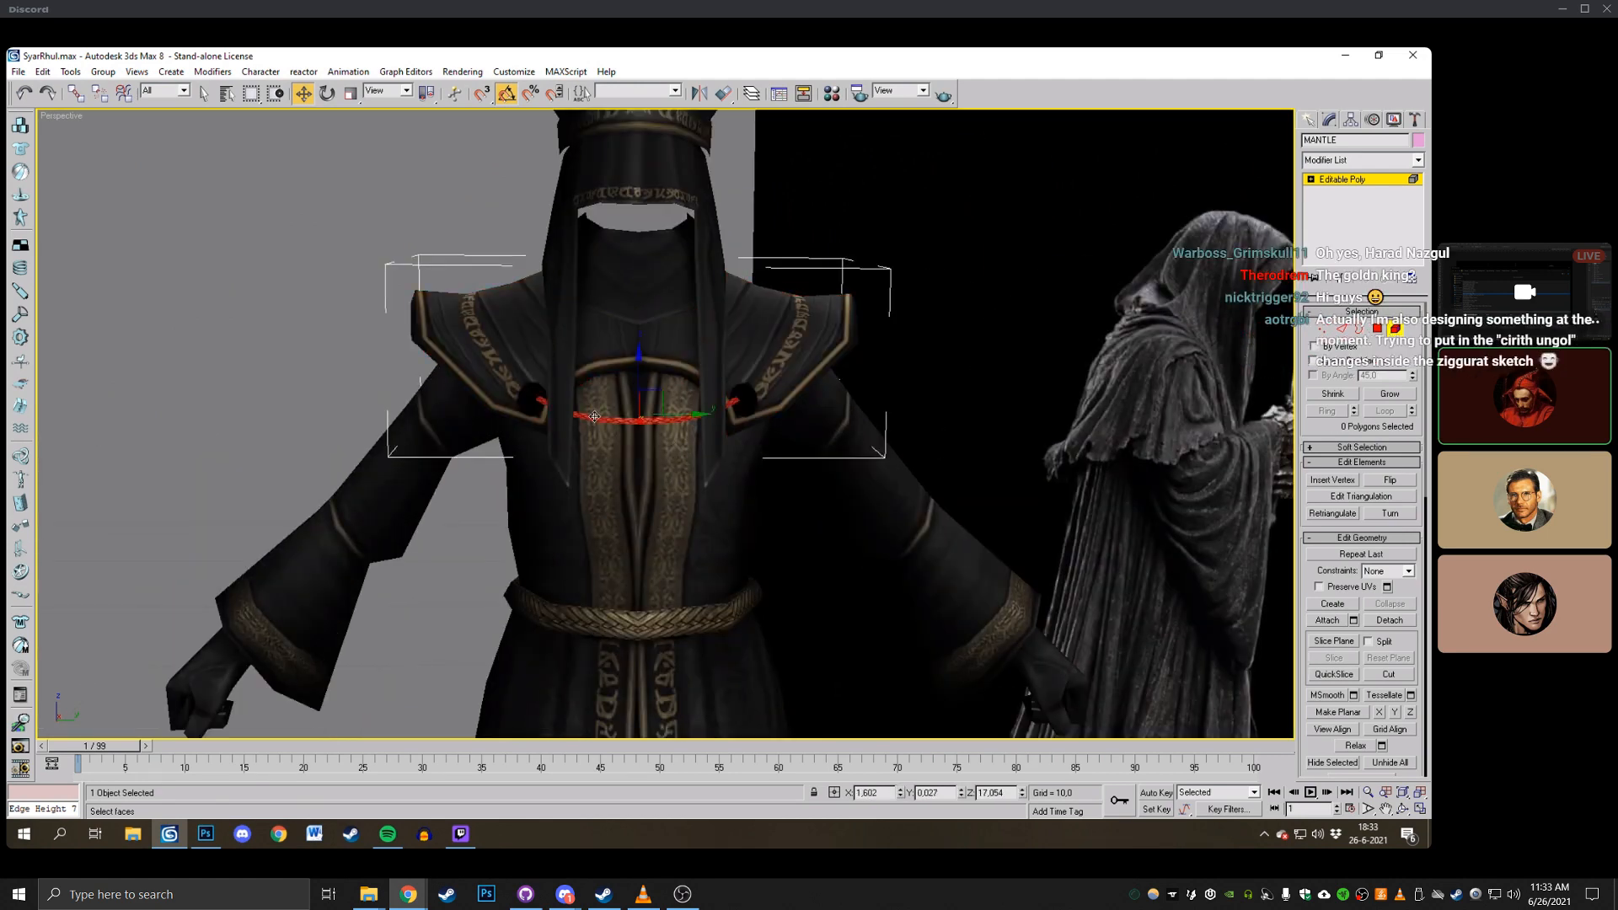
scroll(594, 416, "down", 8)
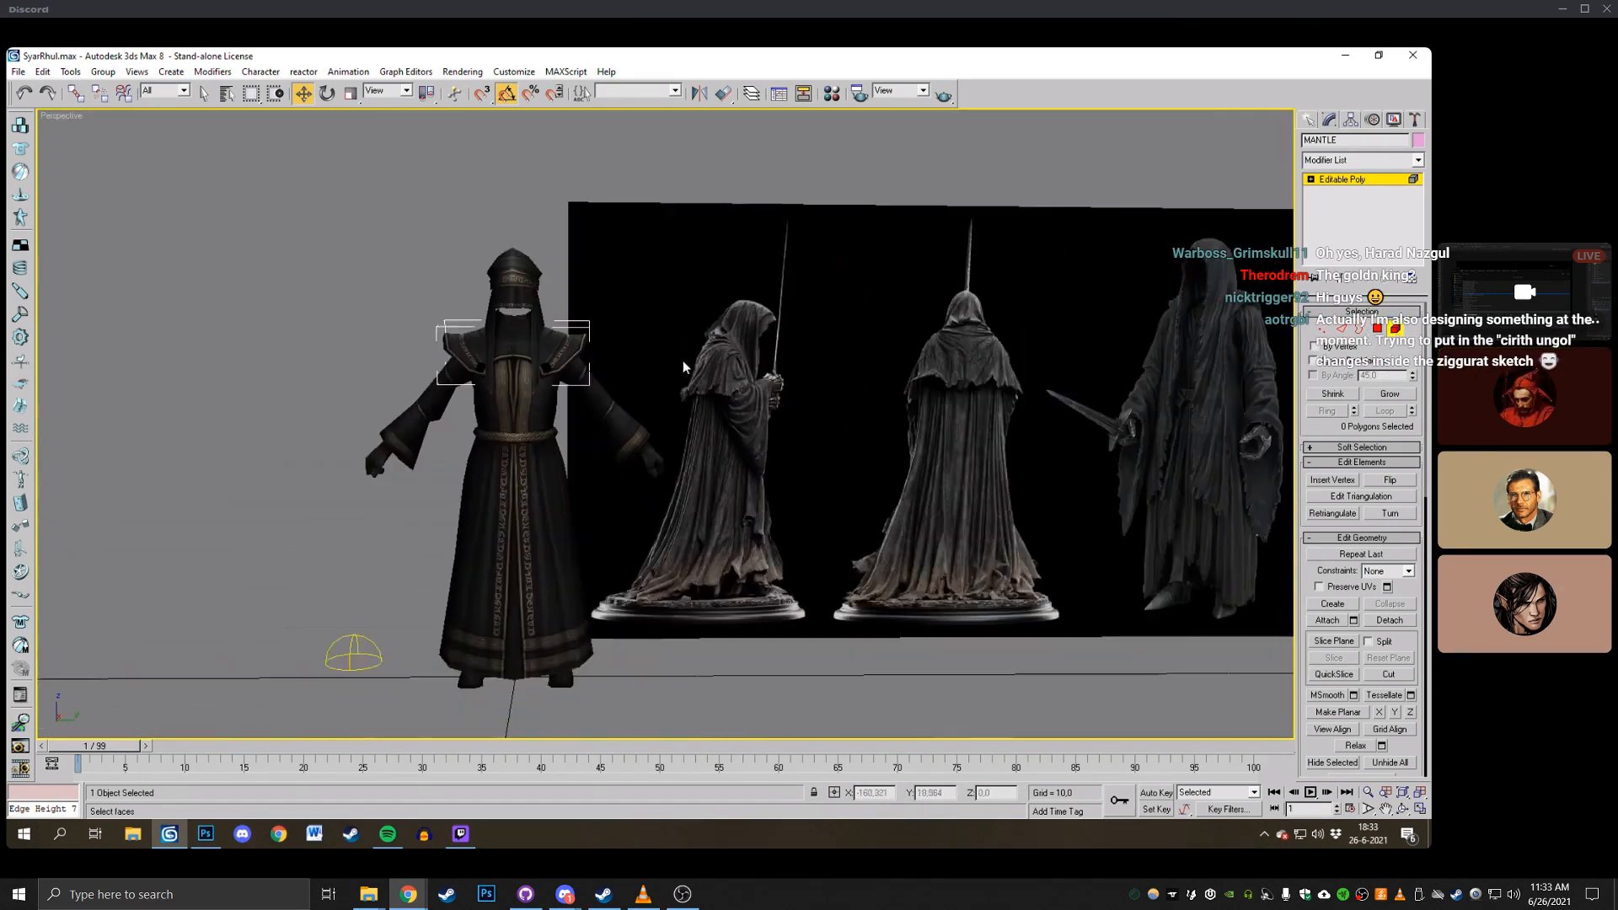
middle_click_drag(683, 367, 796, 378)
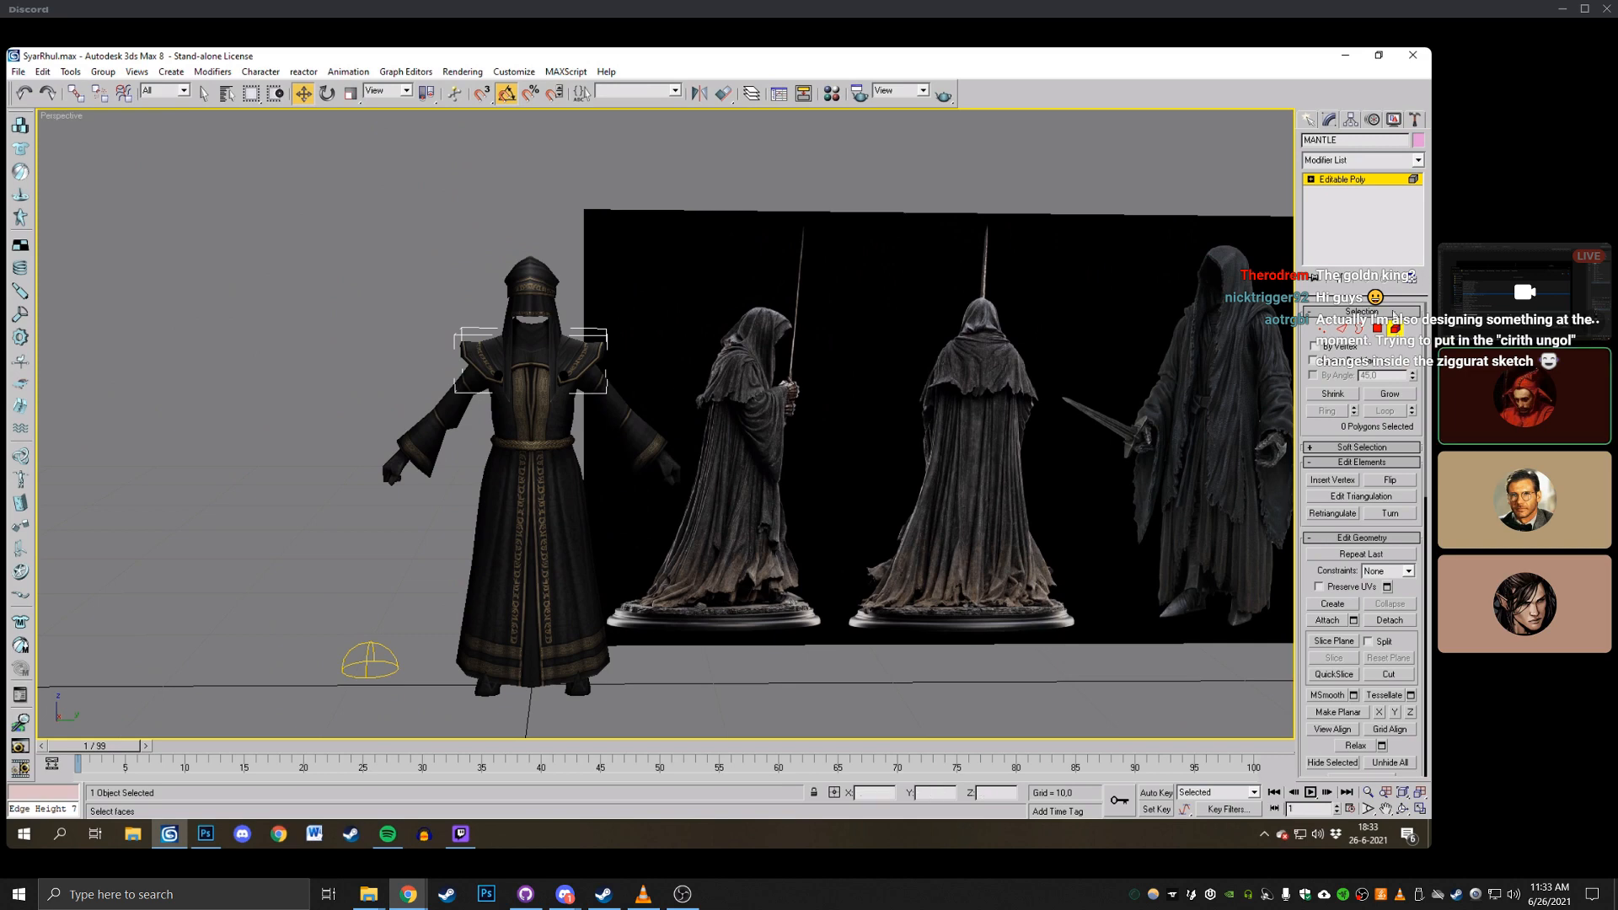
Delete the mantle polygons that bridge the two shoulder pieces across the front of the chest.
left_click(1377, 330)
key("F3")
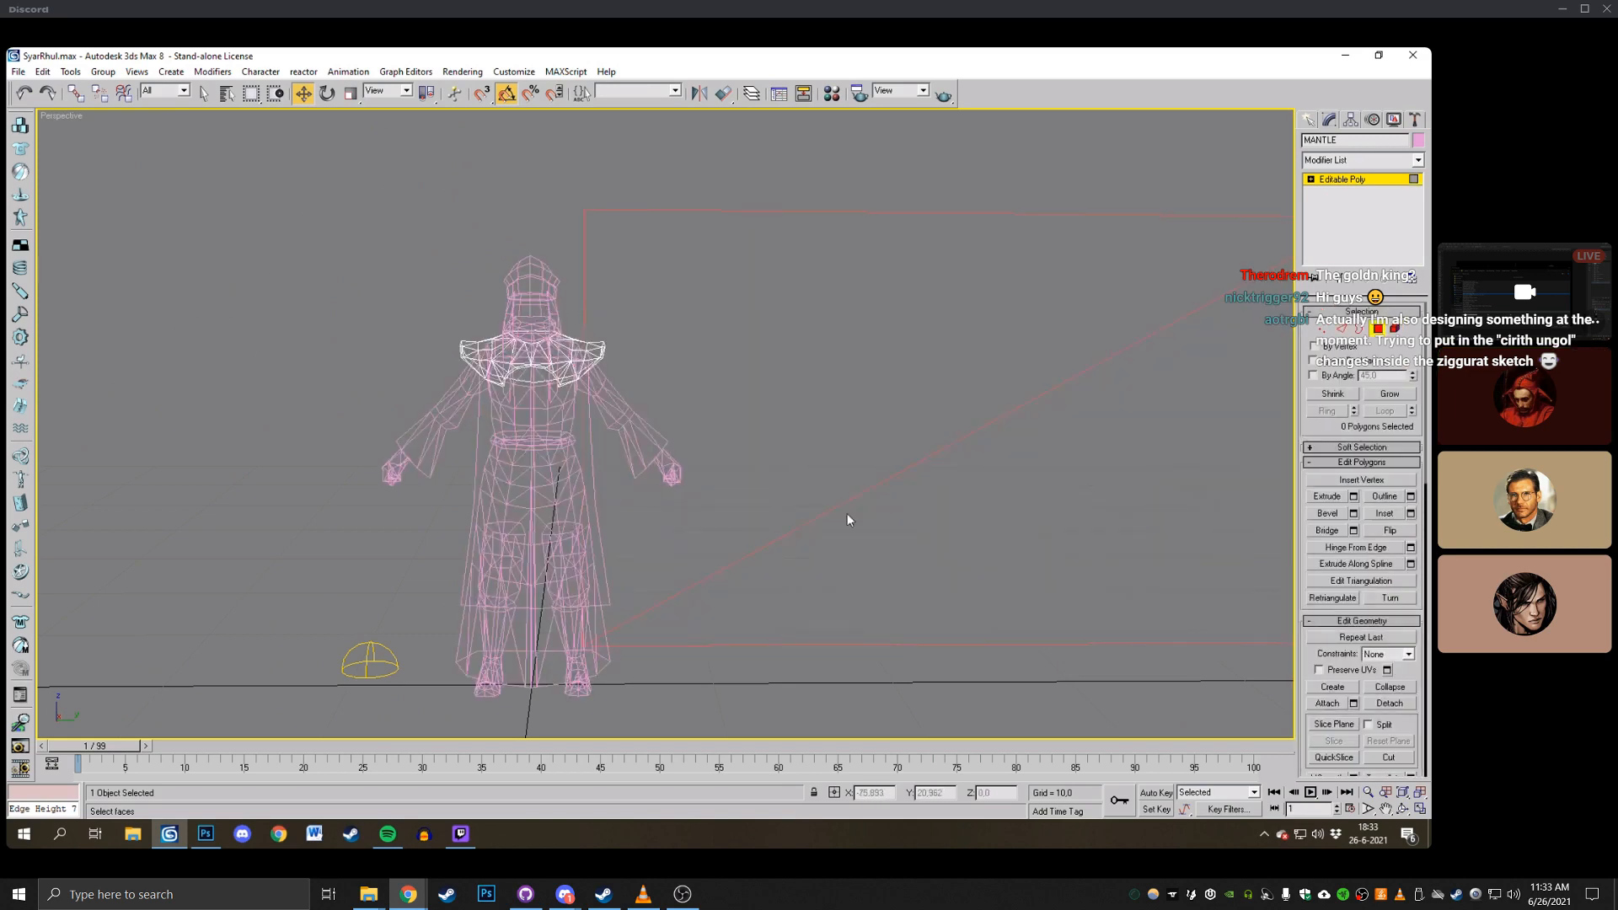
left_click(1403, 811)
left_click_drag(678, 364, 681, 421)
scroll(681, 421, "up", 3)
middle_click_drag(681, 421, 811, 516)
left_click_drag(746, 483, 747, 515)
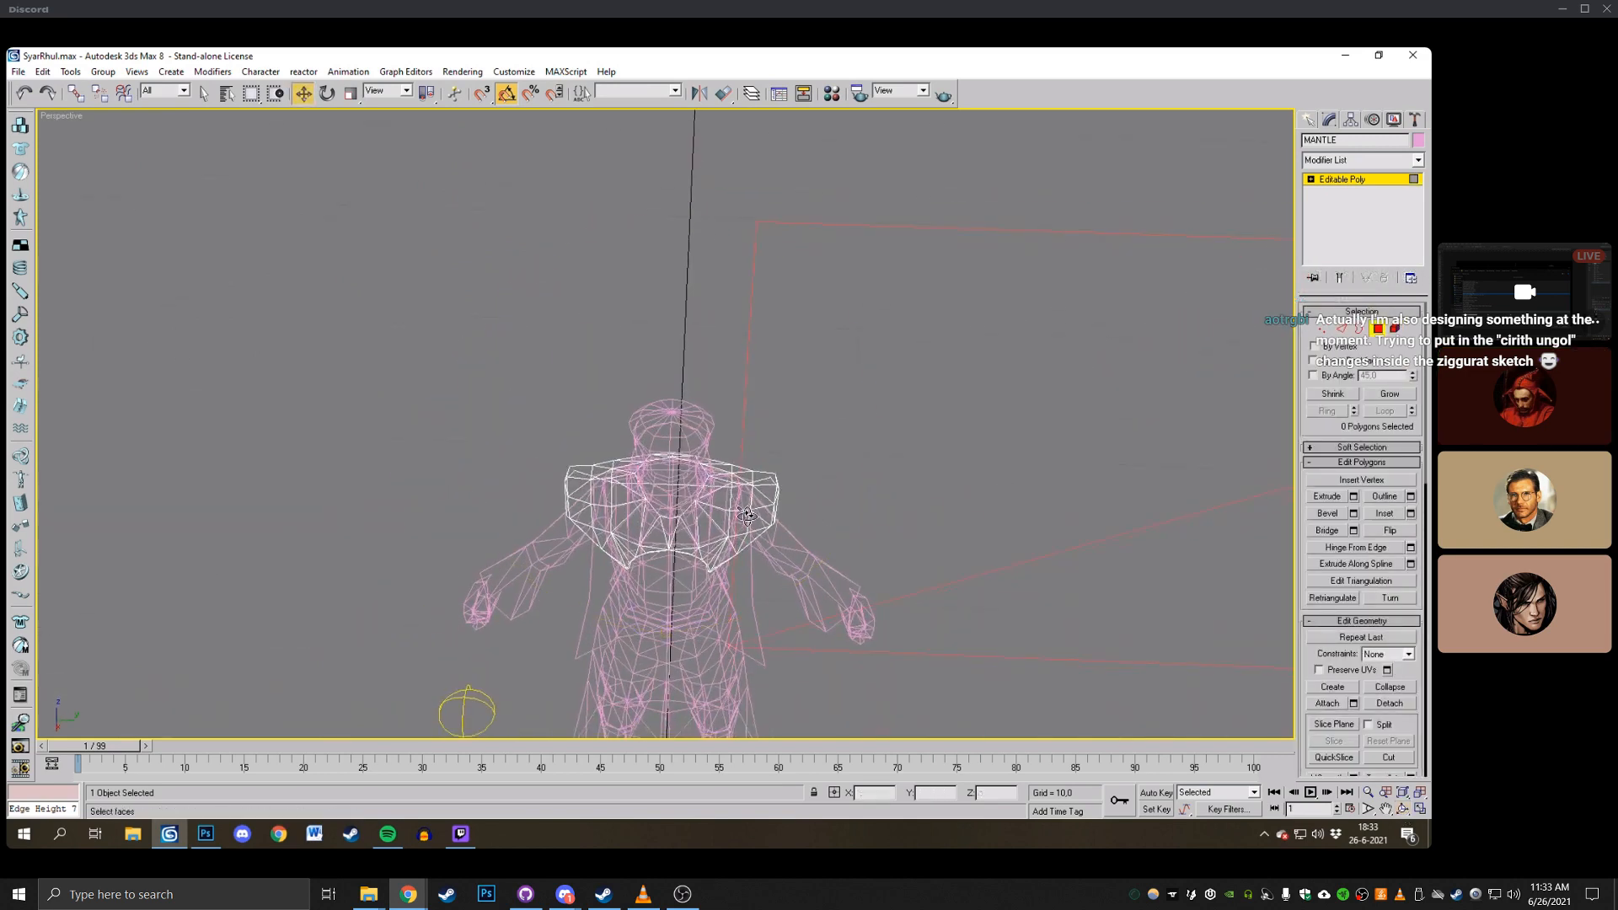
left_click_drag(689, 566, 648, 506)
left_click(663, 549)
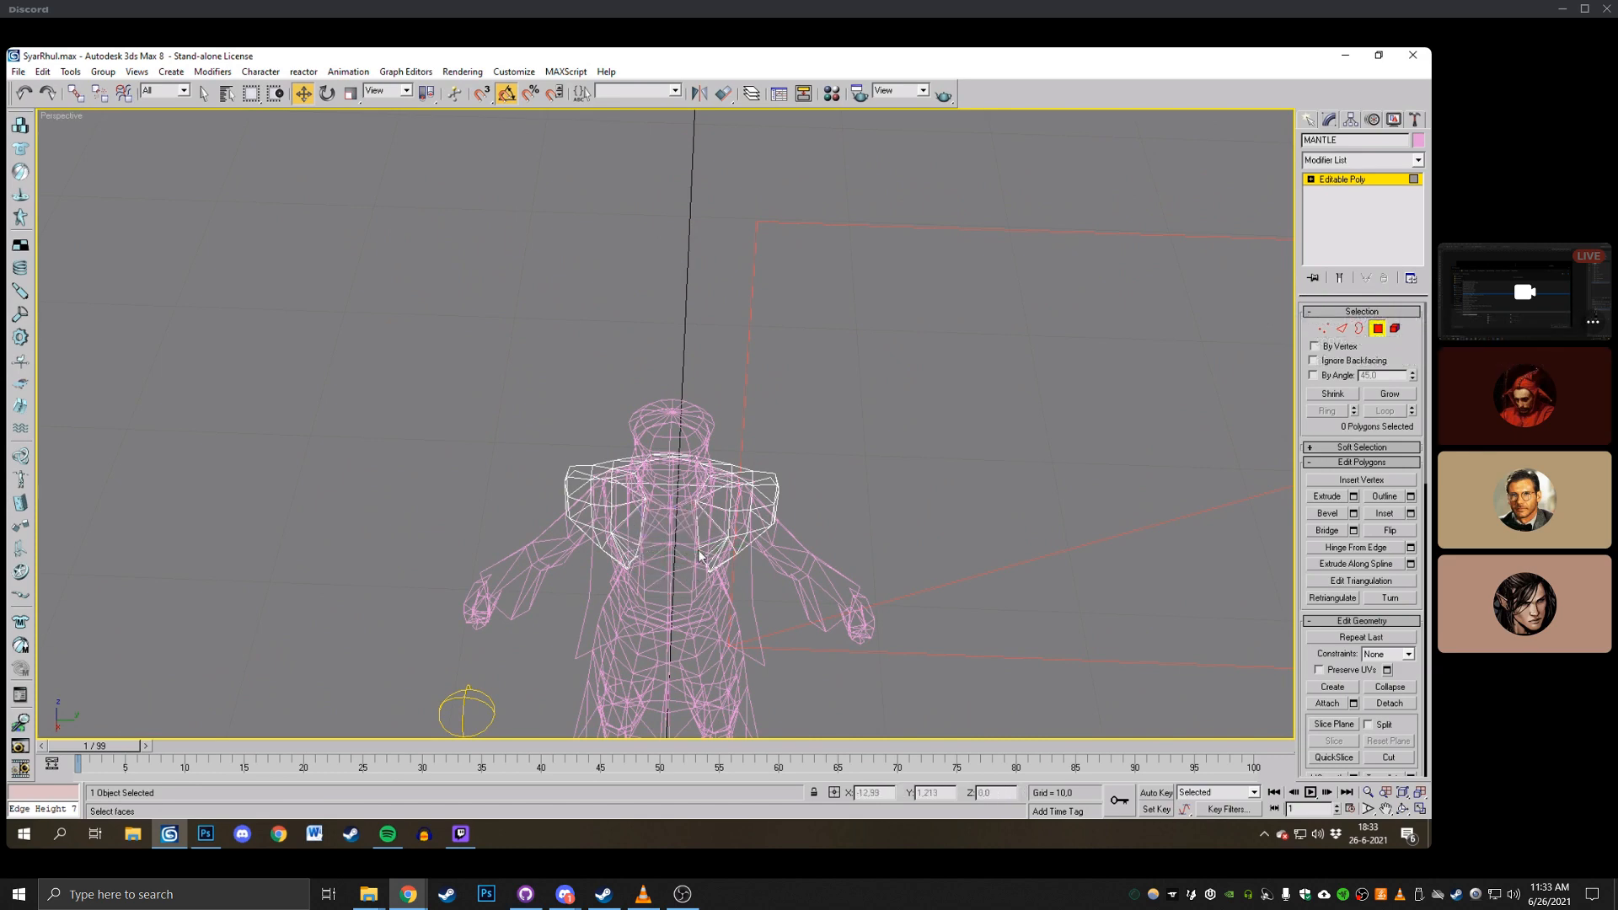
scroll(695, 535, "up", 3)
middle_click_drag(694, 533, 685, 476)
left_click(1402, 810)
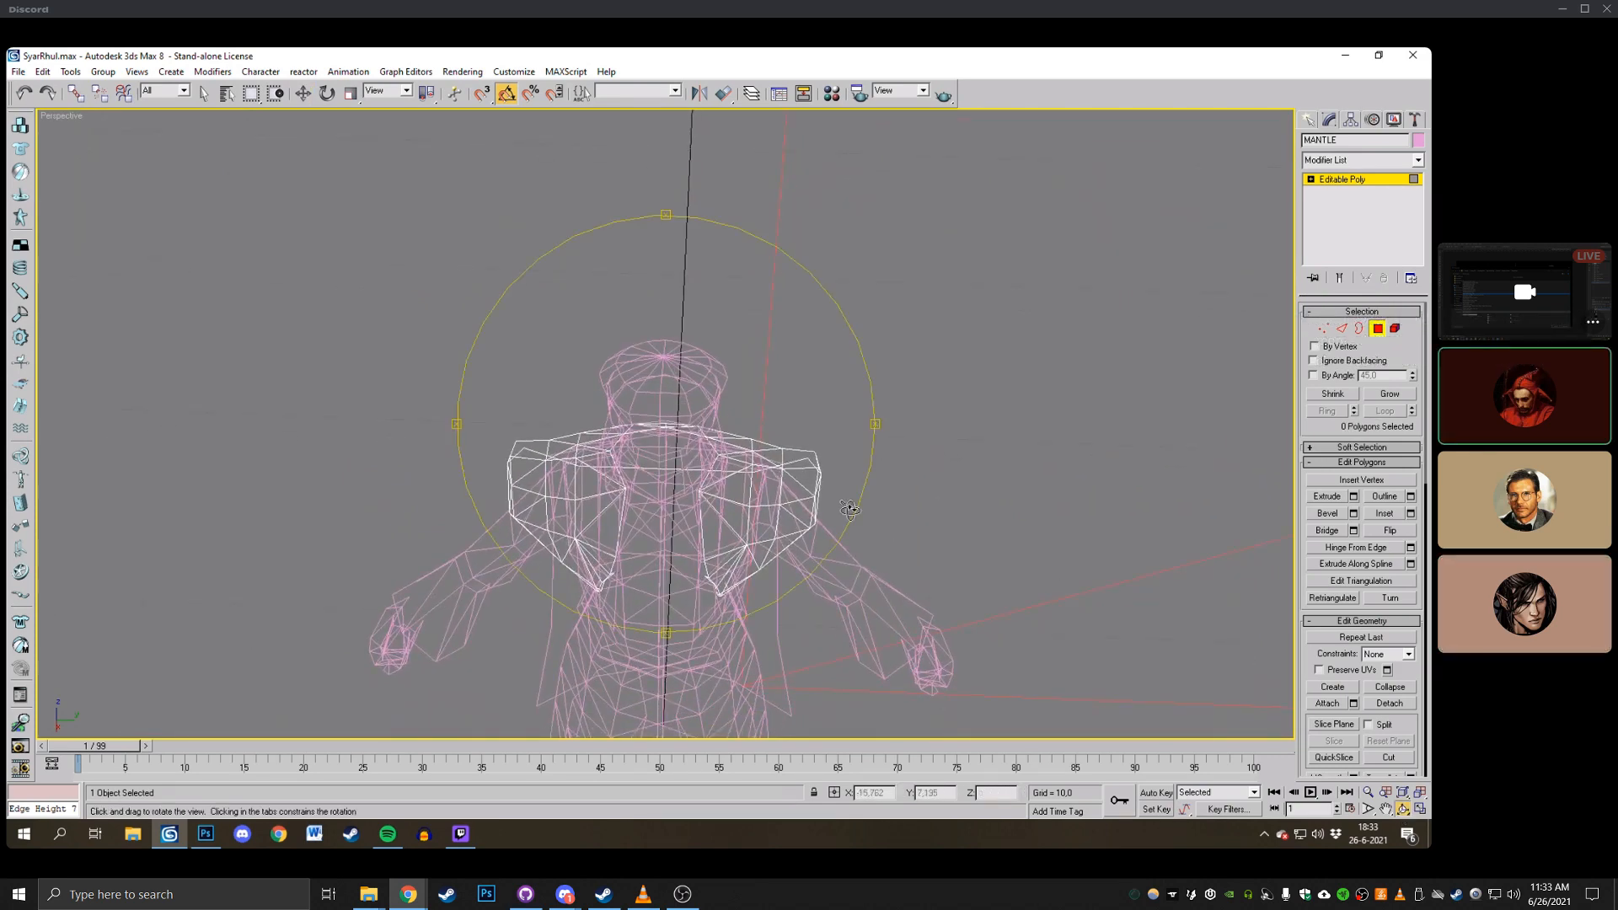
key("F3")
left_click_drag(850, 509, 744, 391)
scroll(756, 399, "down", 5)
middle_click_drag(745, 387, 701, 290)
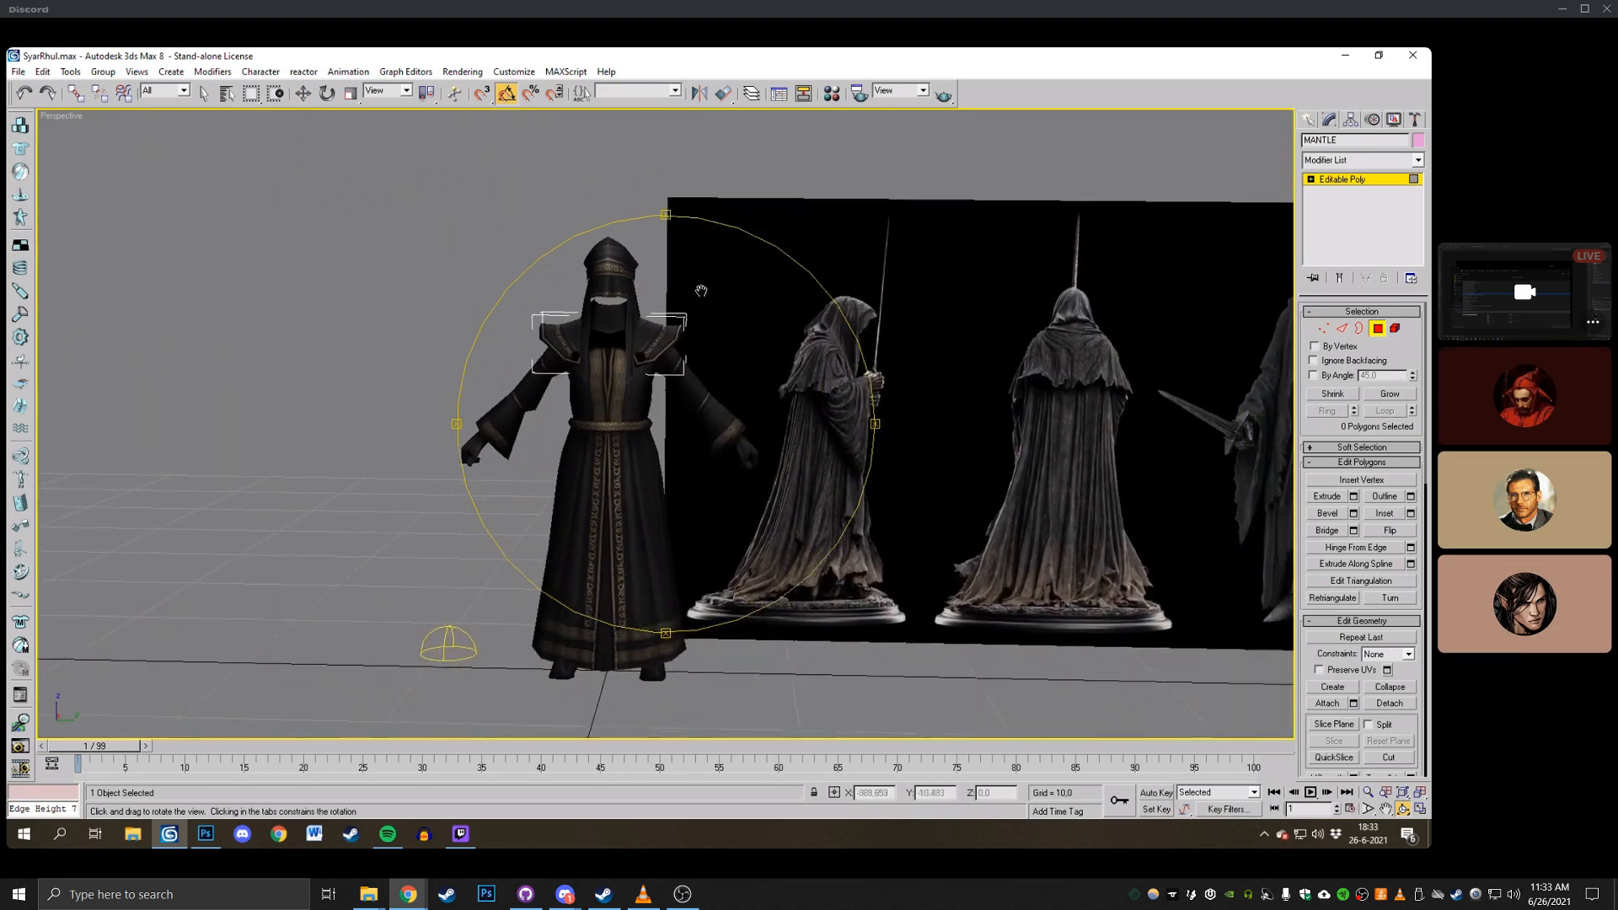
Compare the mantle's shoulder wireframe with the shoulder capes in the reference images.
mouse_move(701, 291)
left_mouse_down()
mouse_move(733, 337)
mouse_move(792, 346)
mouse_move(767, 347)
mouse_move(769, 406)
left_mouse_up()
key("F3")
left_click(1324, 329)
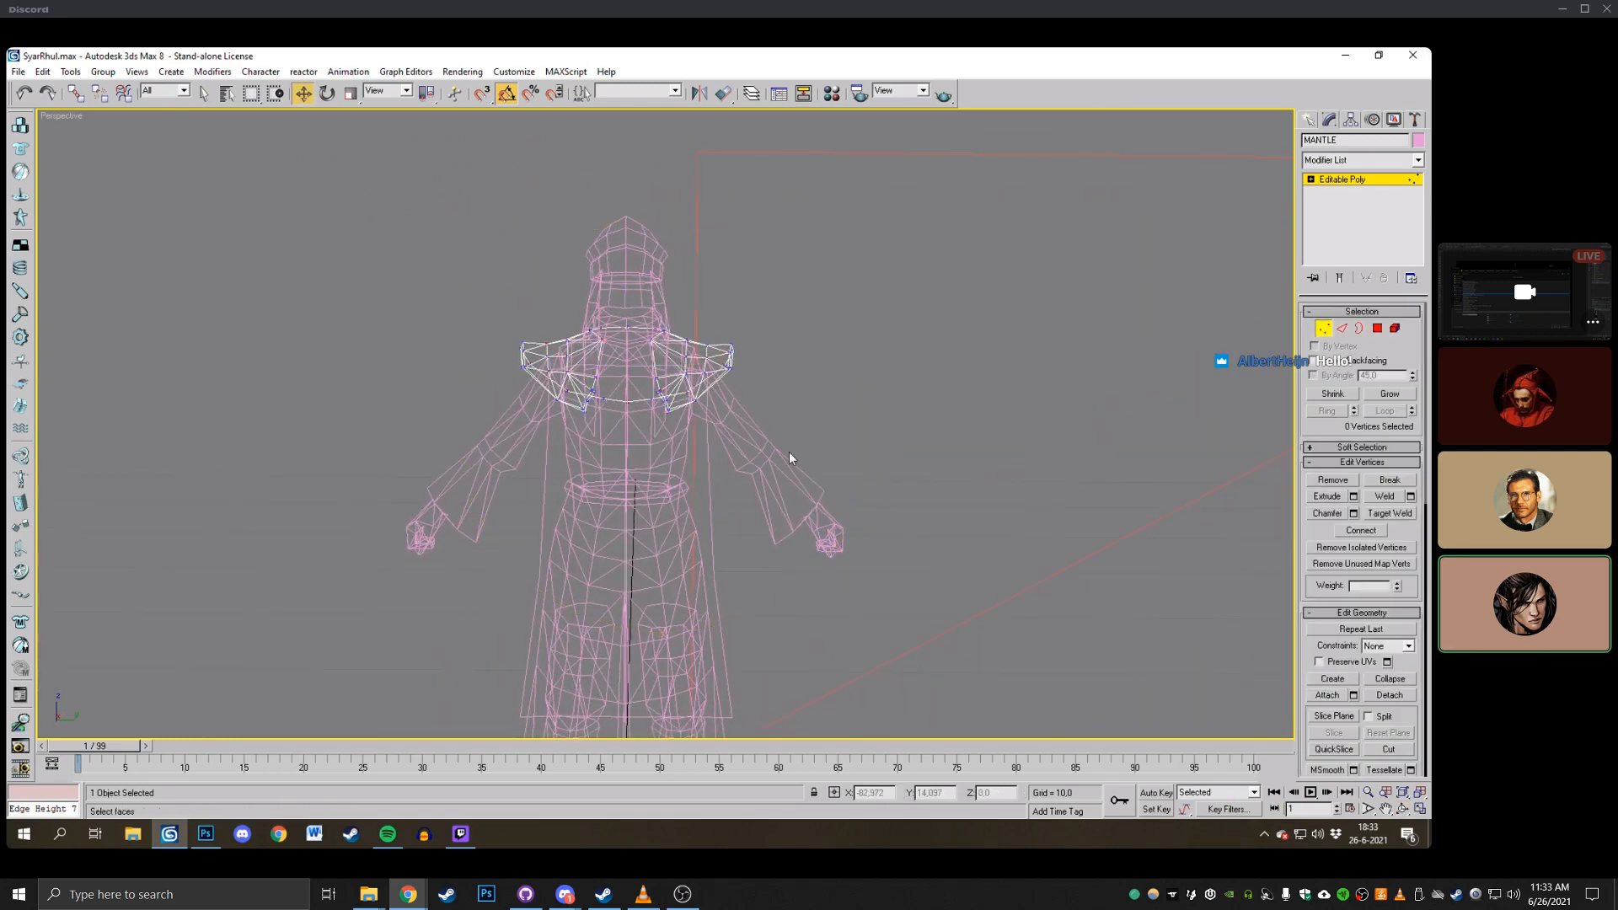
middle_click_drag(826, 482, 813, 443)
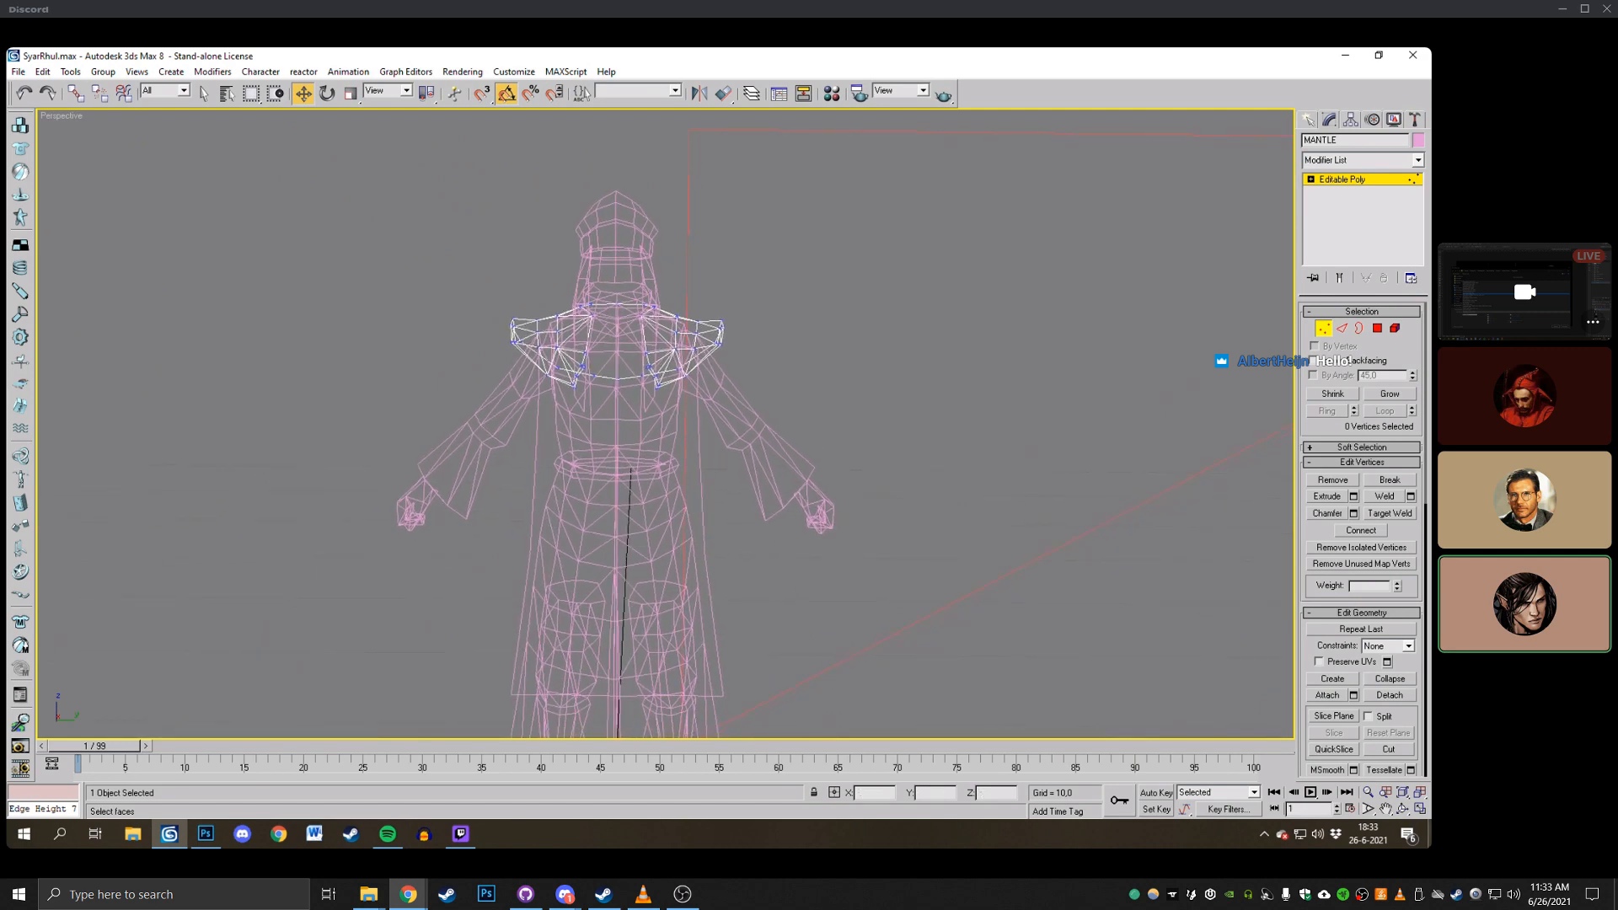
left_click(1403, 808)
left_click_drag(745, 362, 685, 339)
middle_click_drag(685, 339, 505, 314)
scroll(506, 313, "up", 3)
left_click_drag(505, 314, 508, 330)
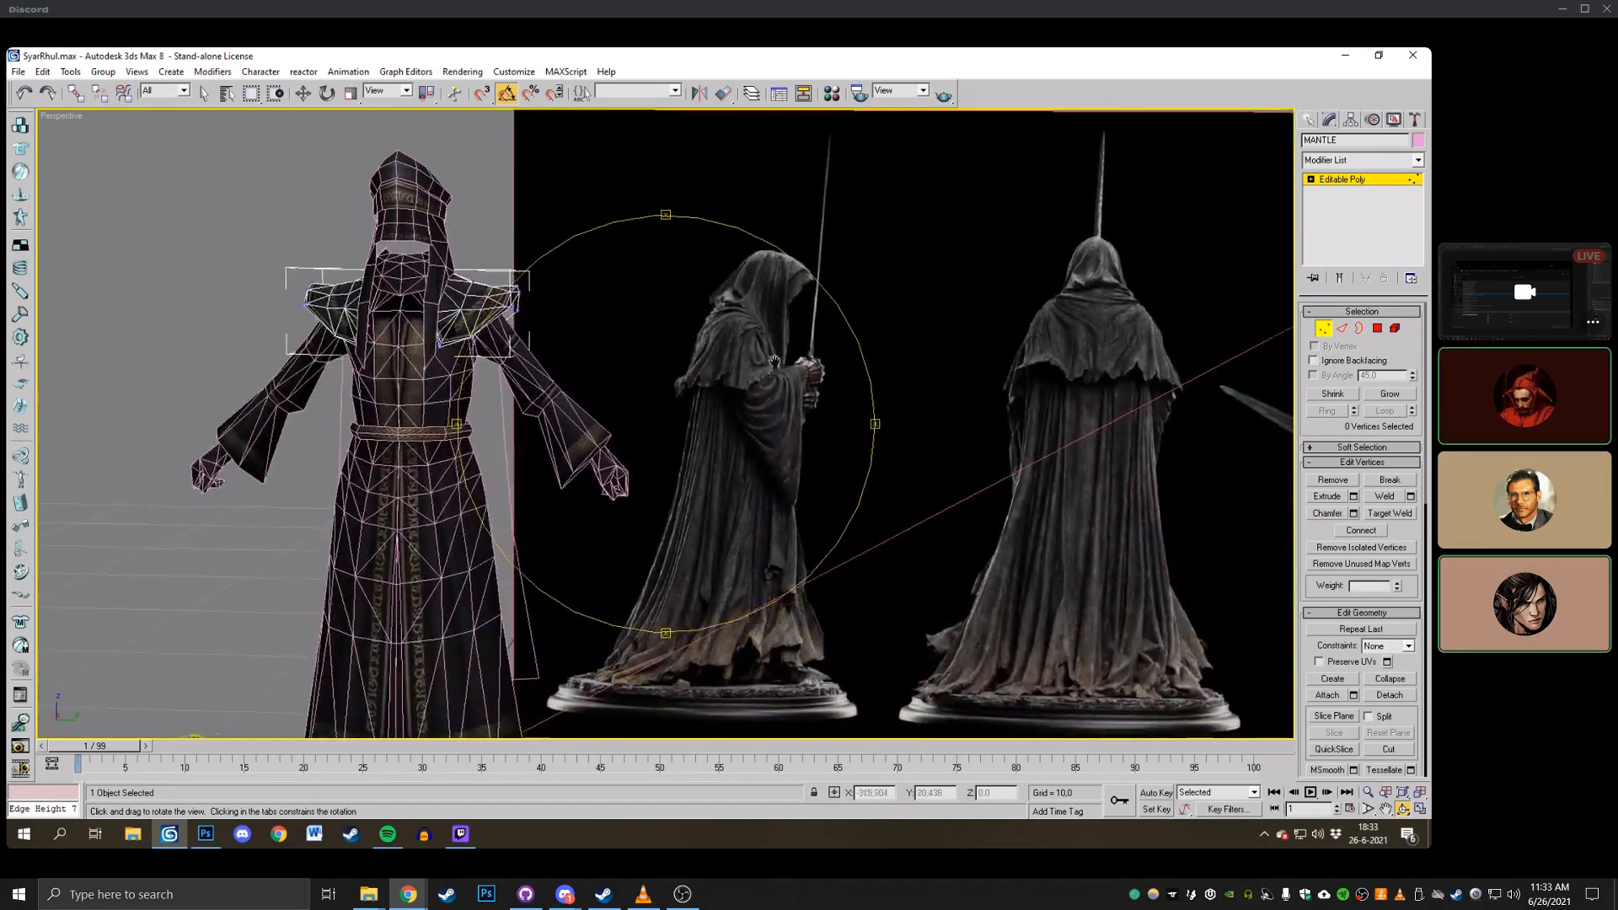
scroll(508, 330, "down", 3)
Convert the reference image plane to an editable object to clear its diagonal edge line, and leave it deselected.
right_click(996, 360)
left_click(1323, 333)
left_click(1059, 307)
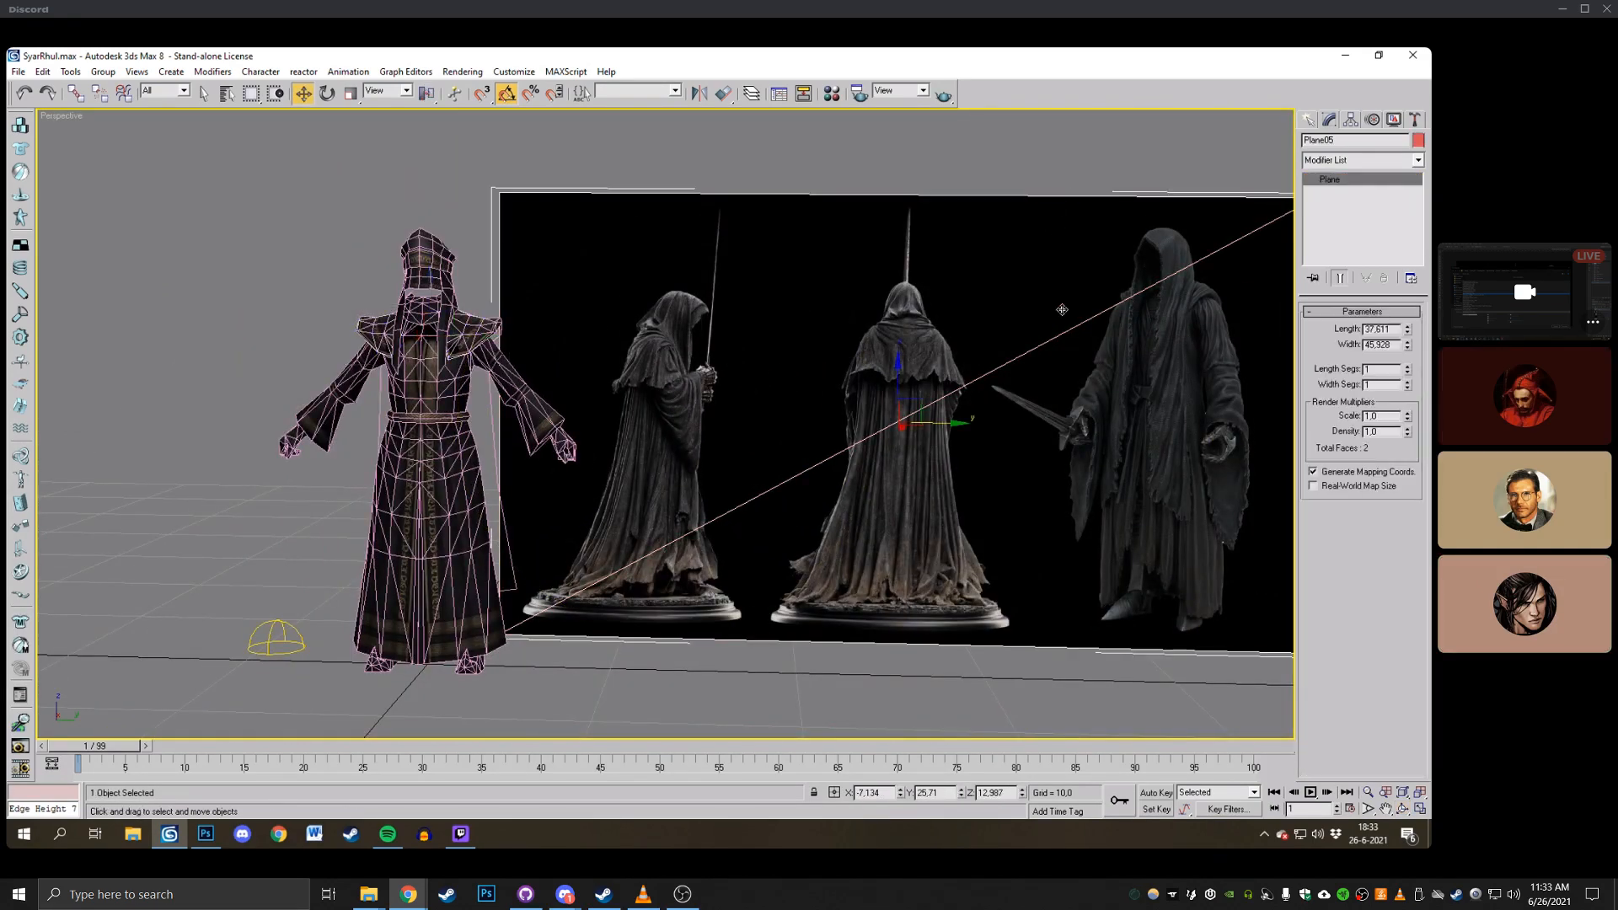
right_click(1058, 306)
mouse_move(1102, 436)
left_click(1179, 443)
left_click(1095, 683)
middle_click_drag(1080, 604, 1033, 596)
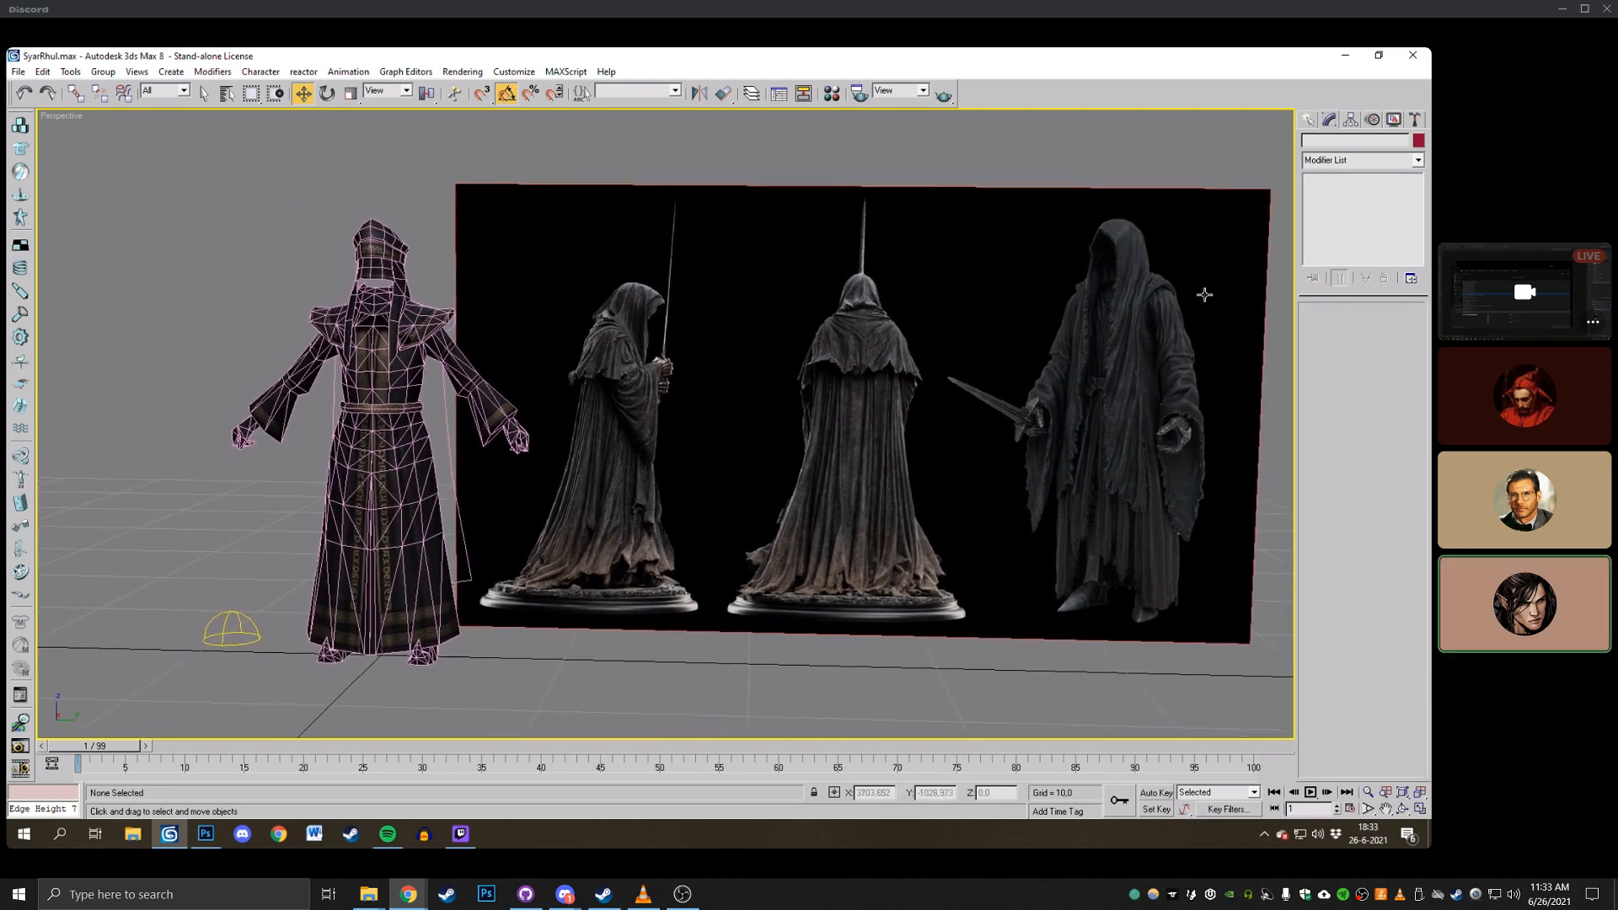
Target-weld the inner trim vertices on the front of the mantle's left shoulder to its outer-edge vertices.
left_click(1402, 809)
middle_click_drag(594, 329, 866, 390)
scroll(864, 388, "up", 5)
right_click(864, 389)
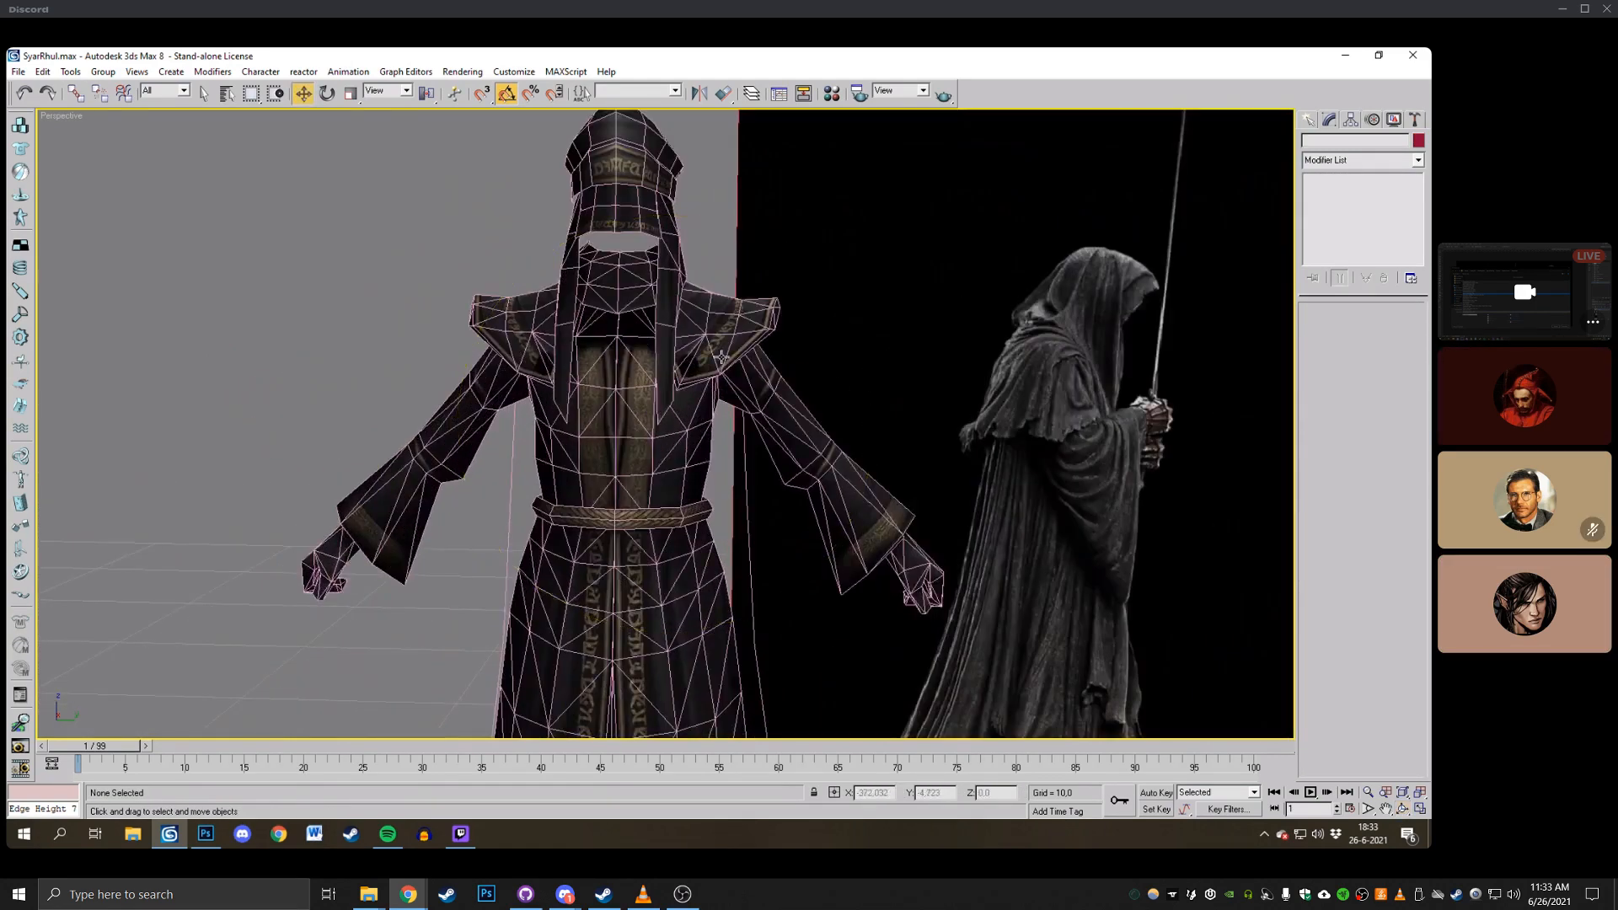
left_click(722, 358)
middle_click_drag(721, 357, 668, 362)
left_click(1322, 329)
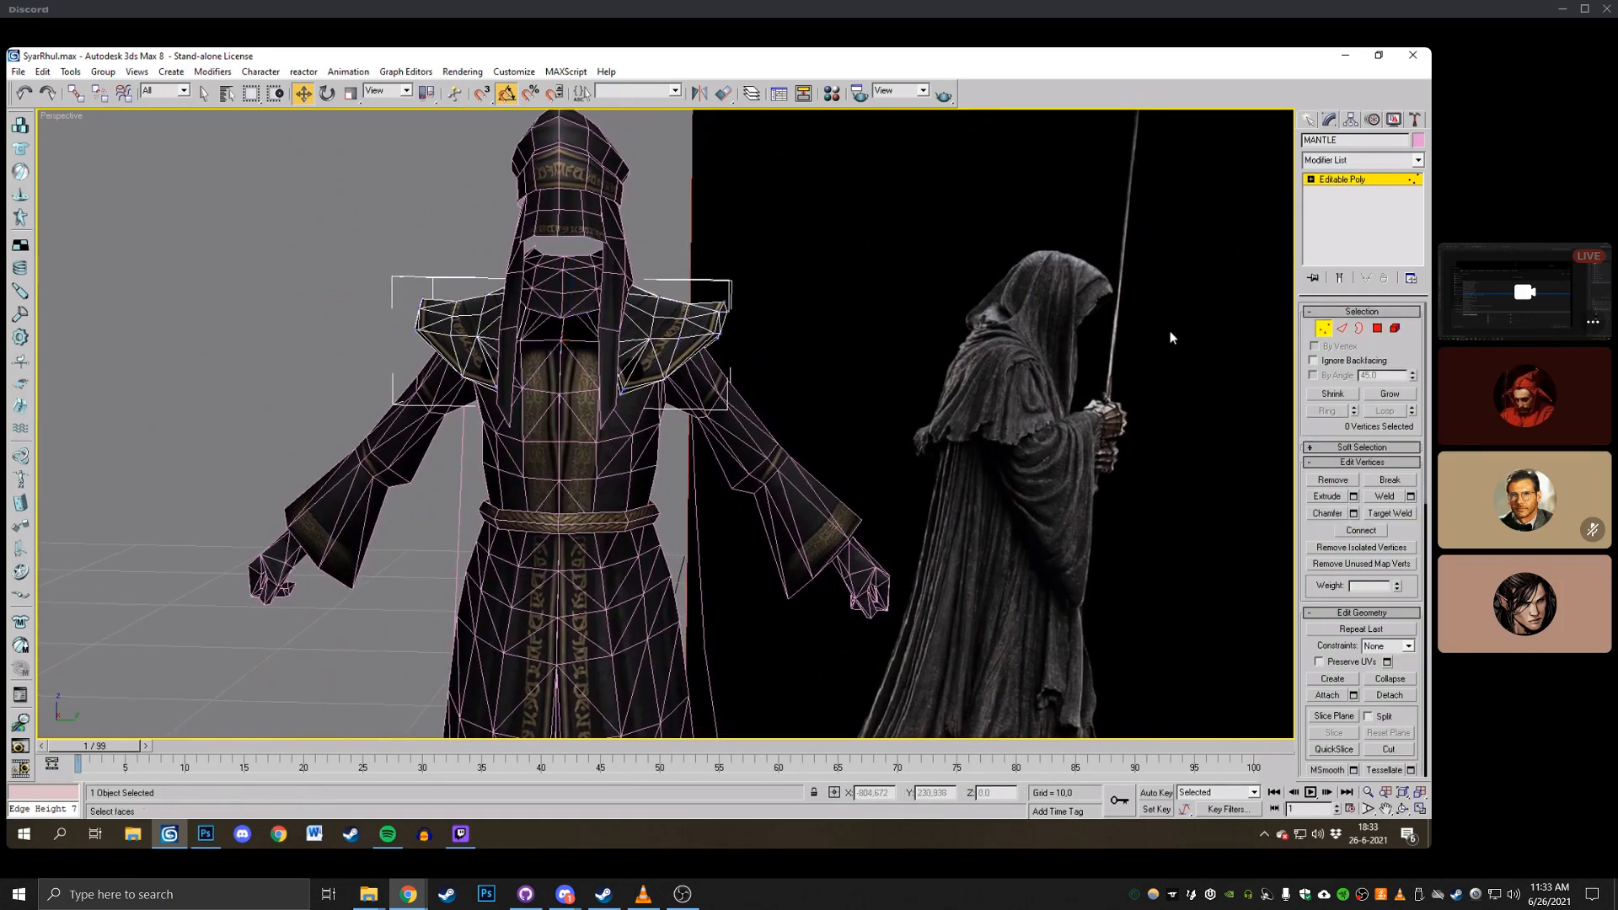
scroll(720, 412, "up", 3)
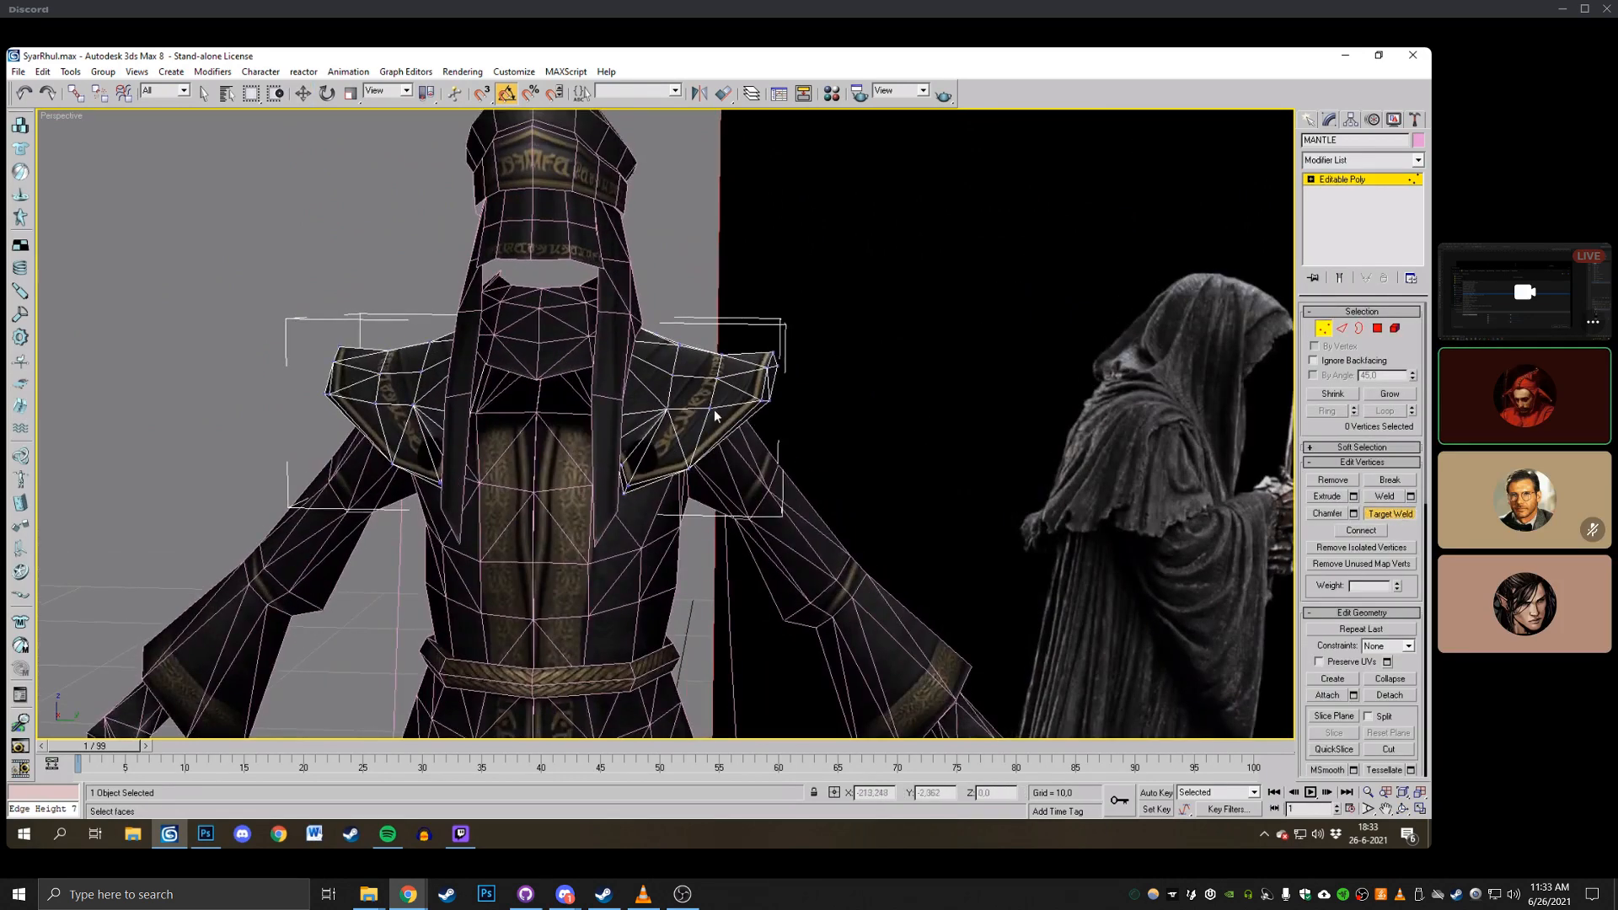
left_click(714, 409)
left_click(753, 400)
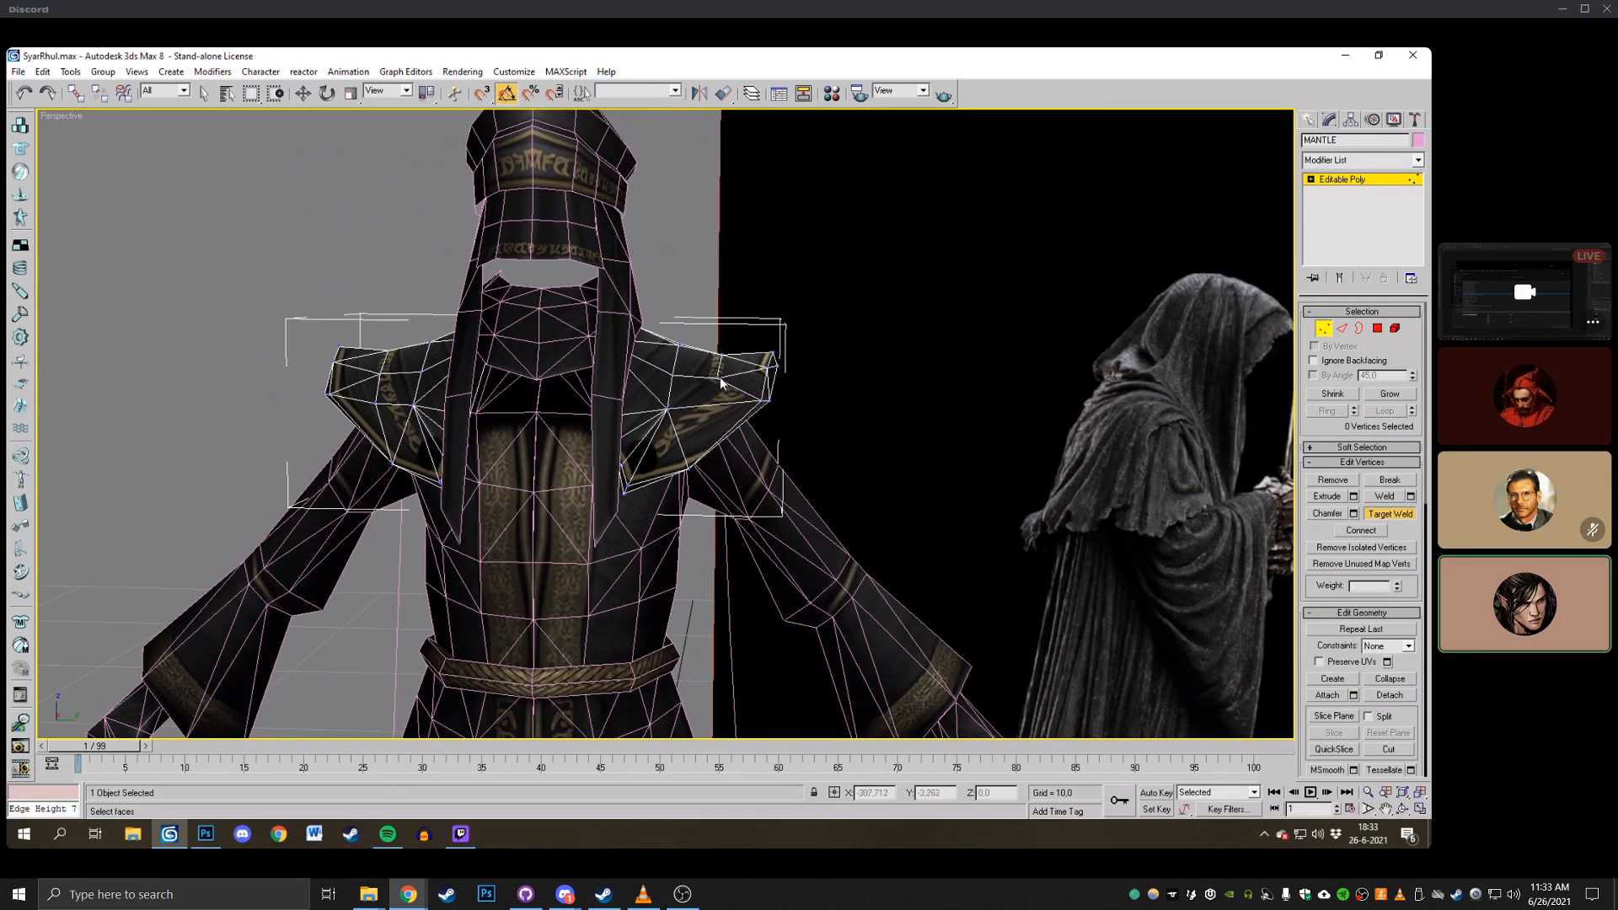
left_click(768, 366)
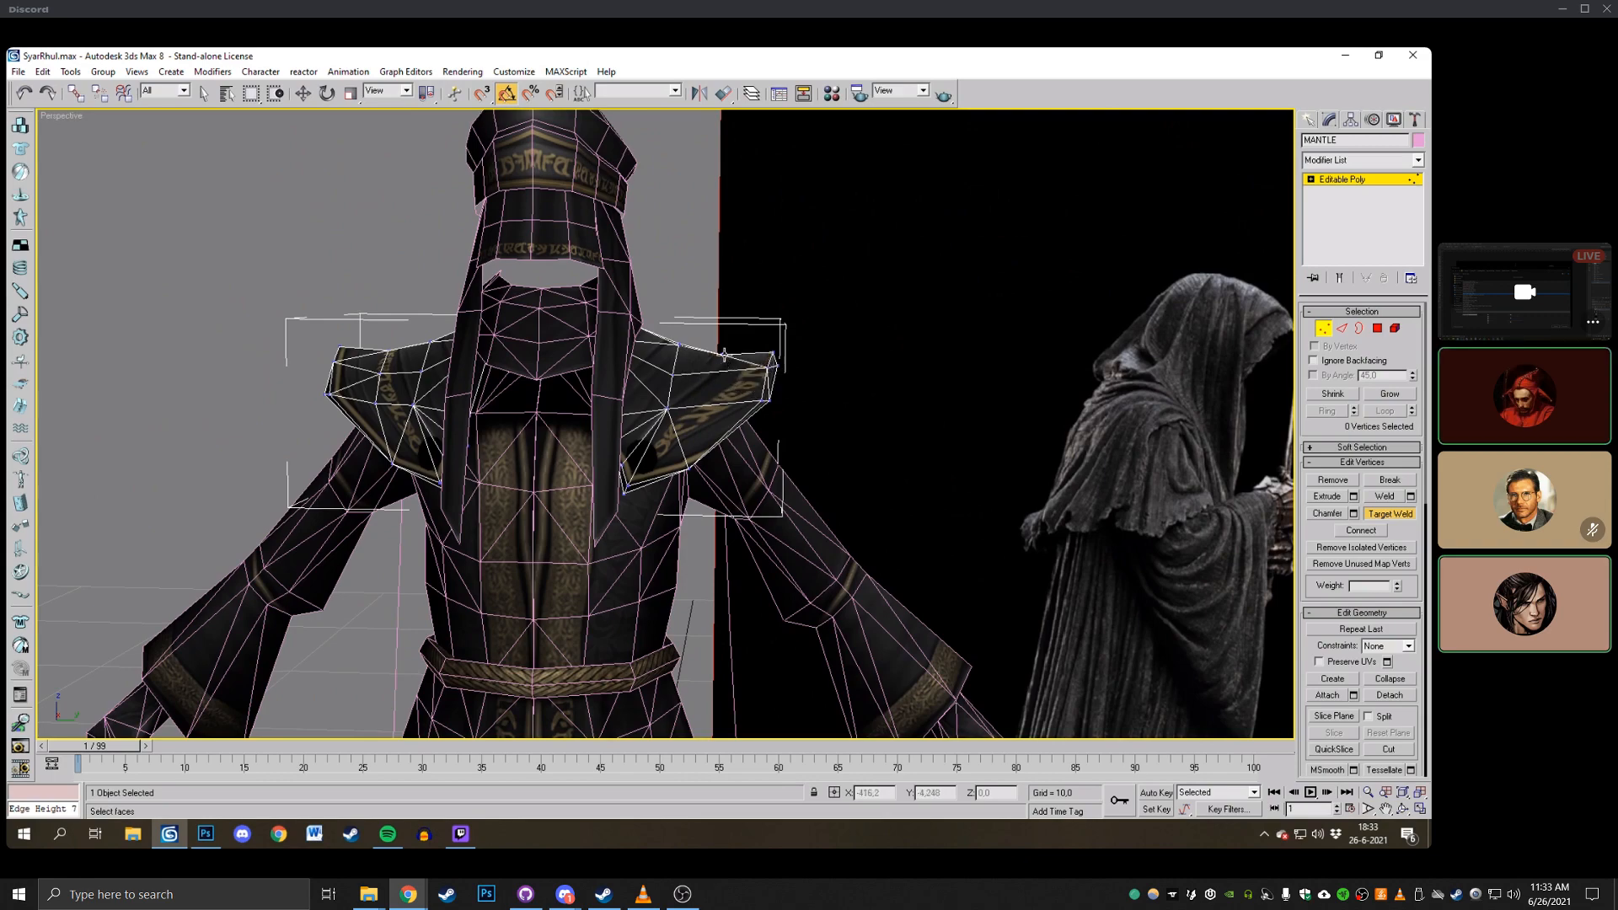
Target-weld the inner trim vertex on the back of the mantle's left shoulder to the outer edge.
key("ctrl+r")
left_click_drag(771, 350, 492, 329)
right_click(491, 331)
left_click(375, 402)
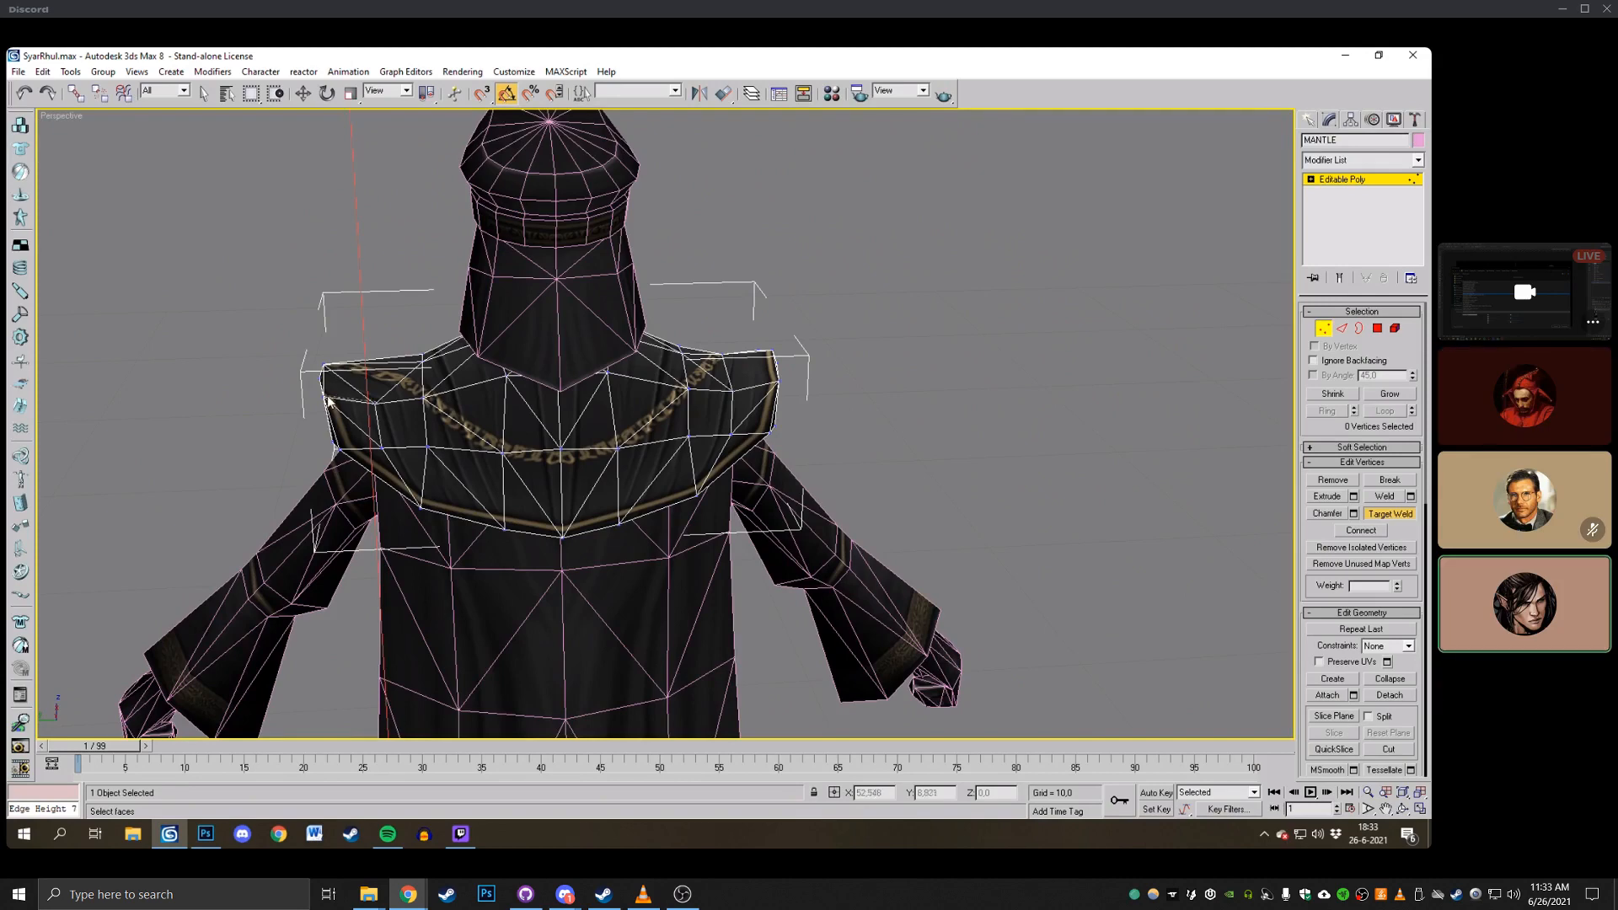
left_click(324, 395)
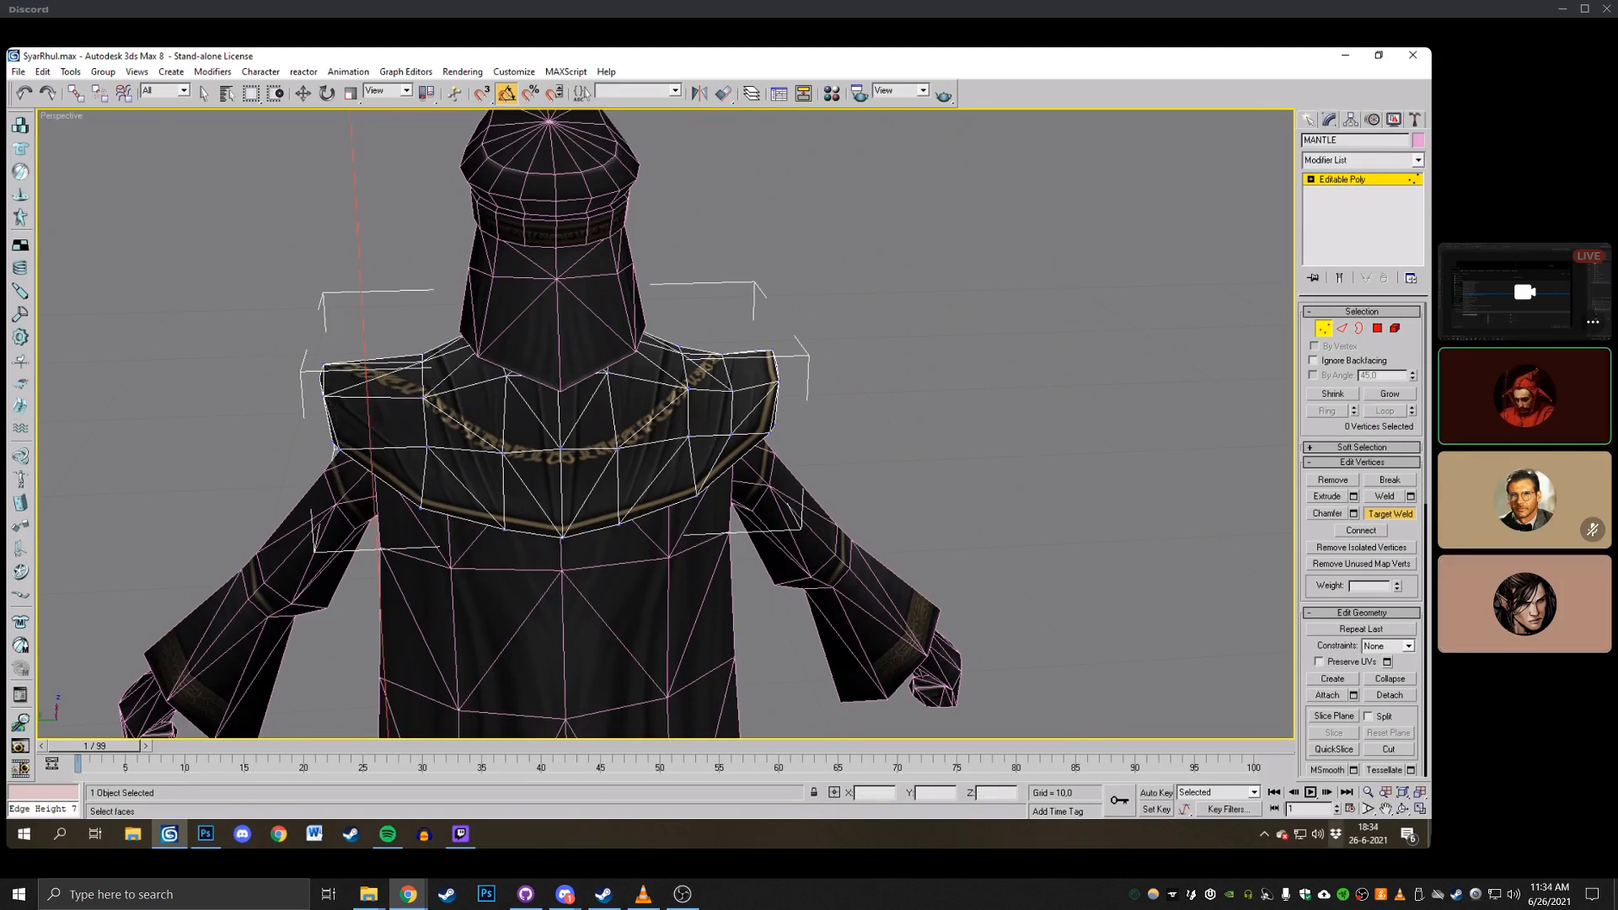
left_click(1402, 810)
left_click_drag(619, 400, 748, 371)
left_click(309, 99)
left_click(818, 327)
Examine how the cape falls over the shoulders in the reference figures compared with the model's mantle.
scroll(819, 327, "down", 3)
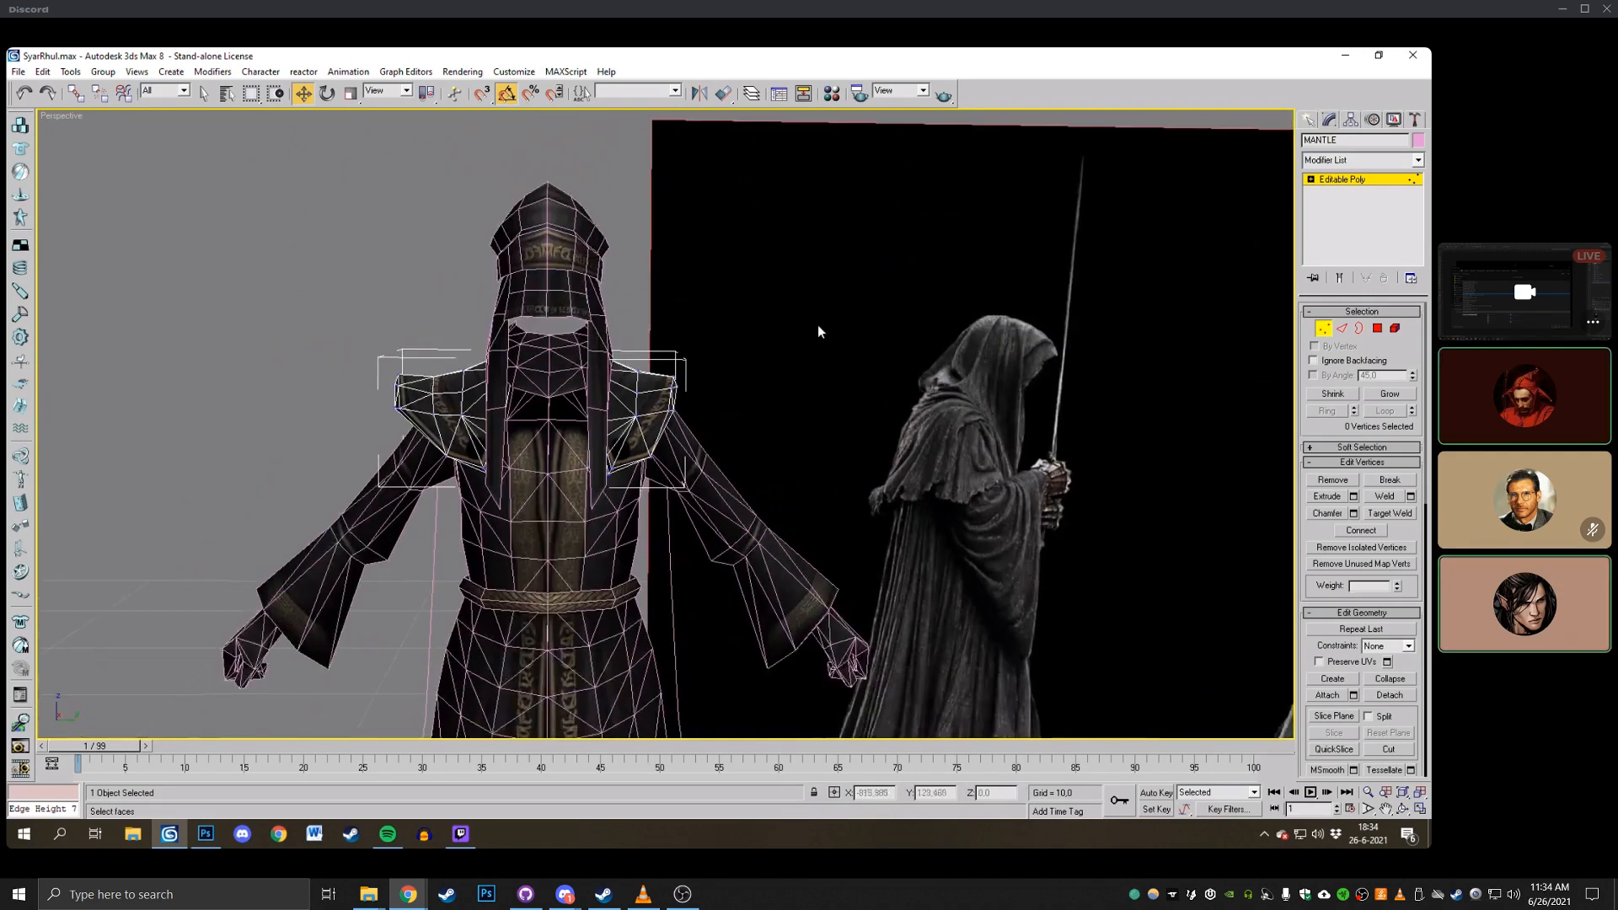
scroll(669, 317, "down", 5)
scroll(910, 335, "up", 4)
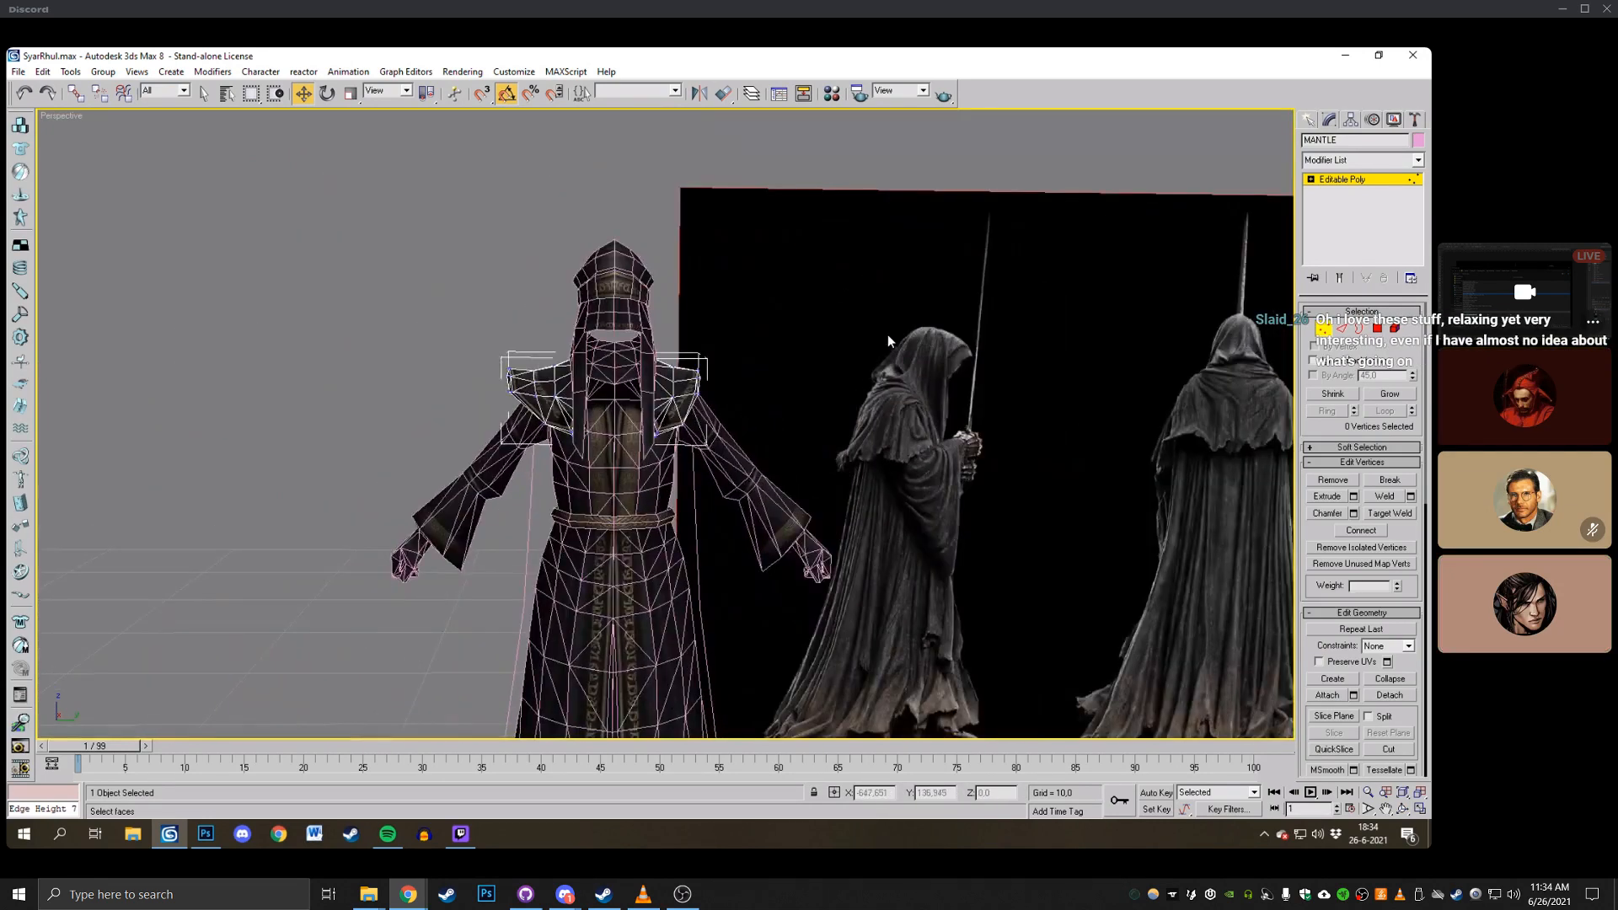
scroll(888, 336, "up", 6)
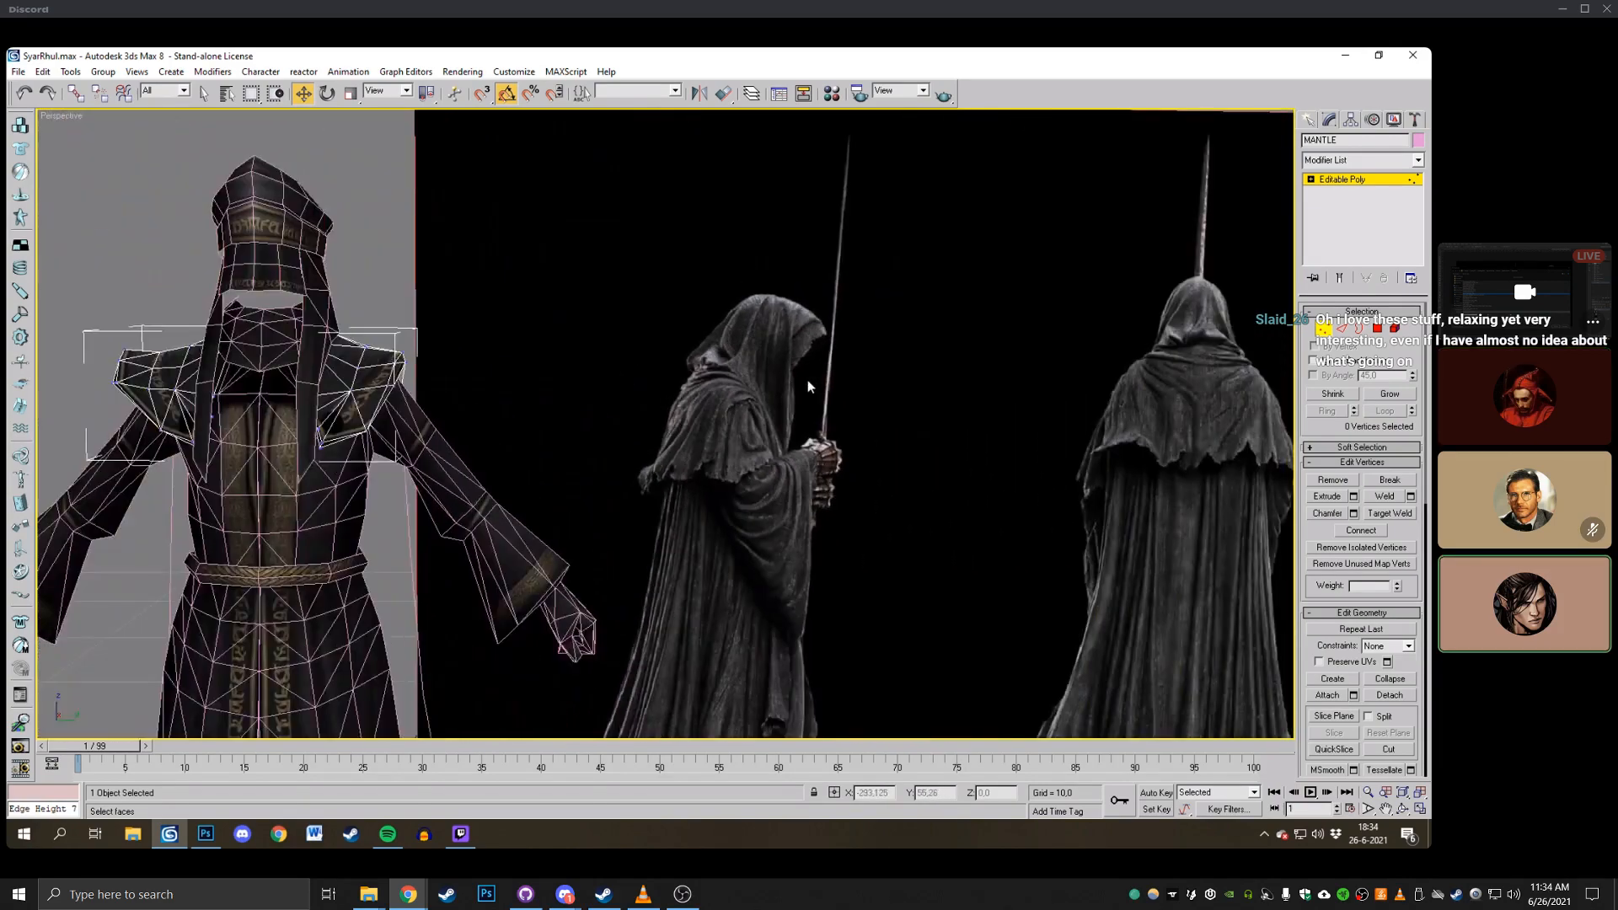
scroll(807, 386, "down", 5)
scroll(992, 357, "up", 5)
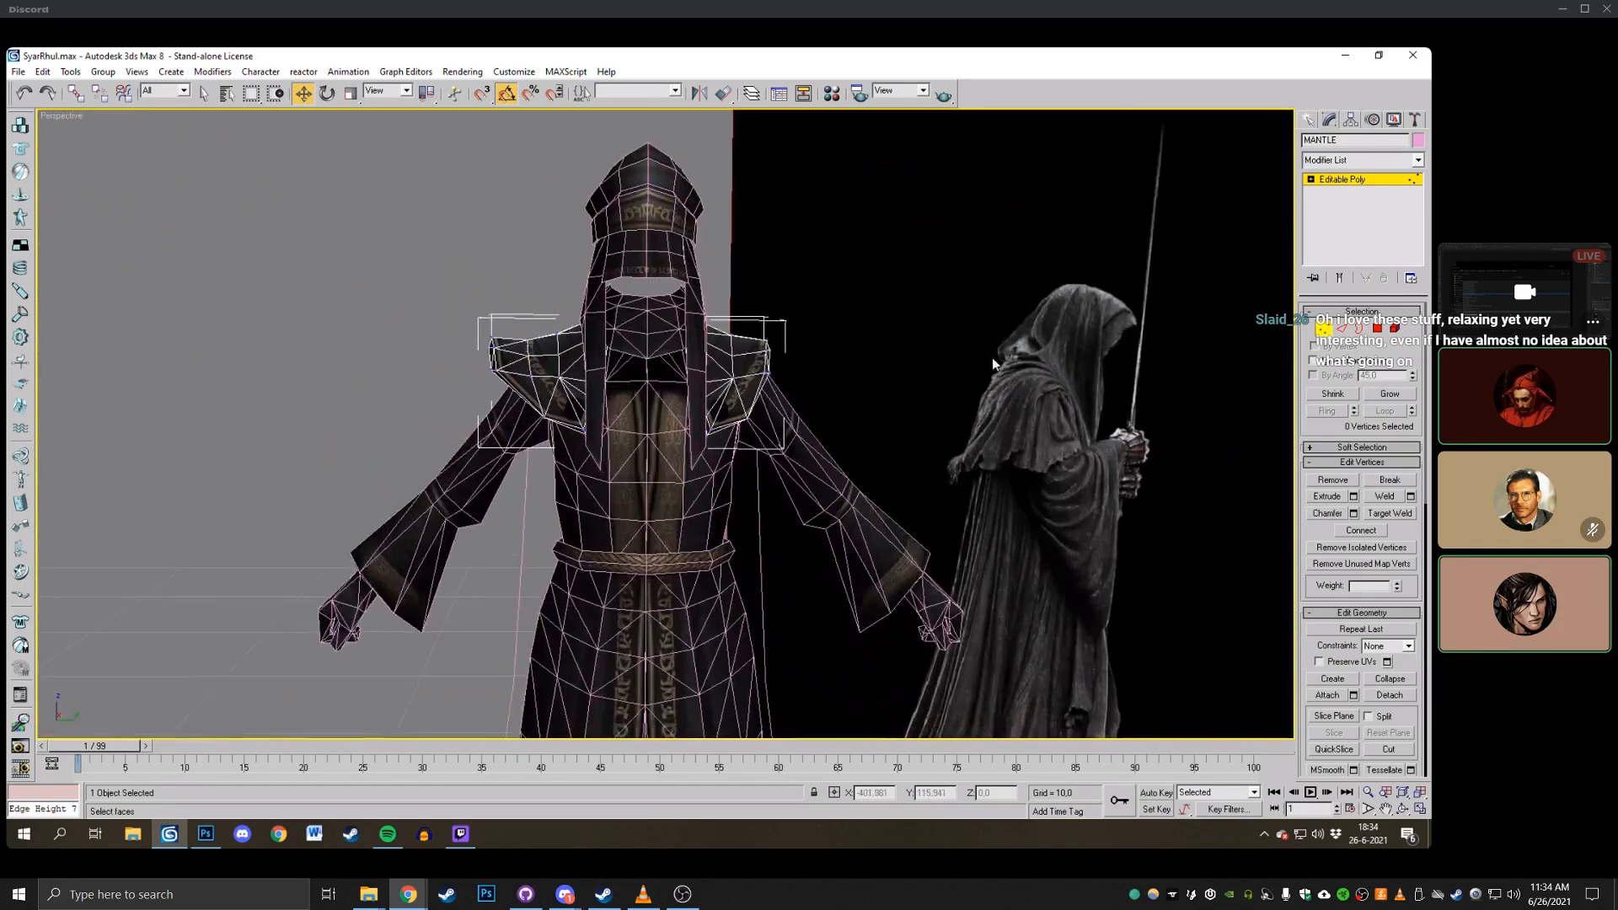
scroll(778, 404, "up", 2)
scroll(600, 418, "up", 4)
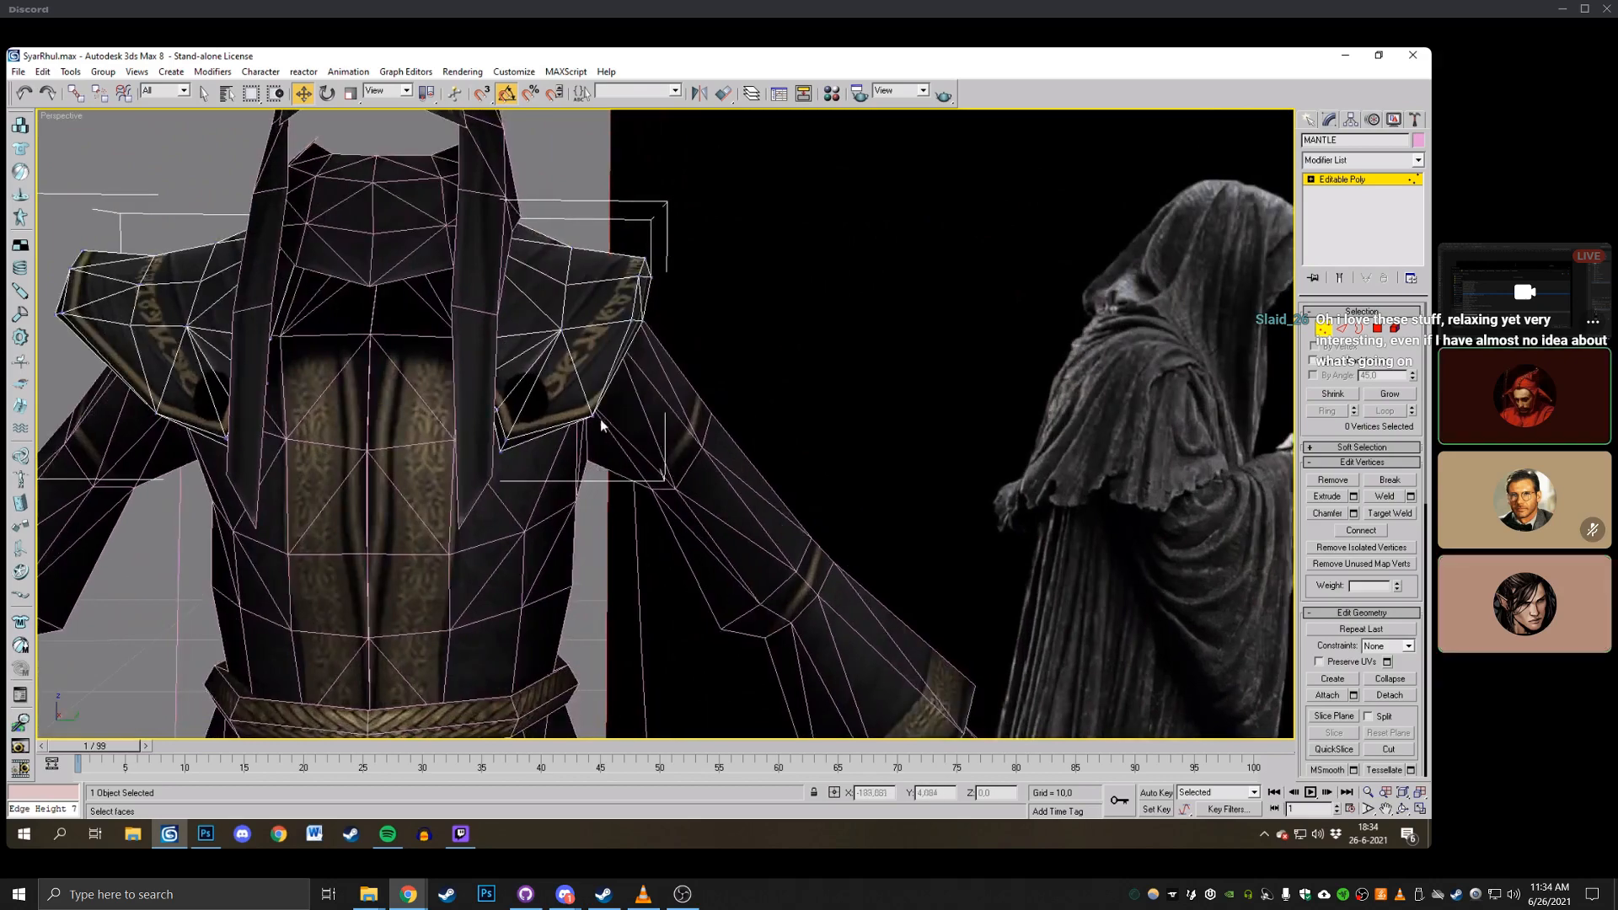
scroll(612, 405, "down", 8)
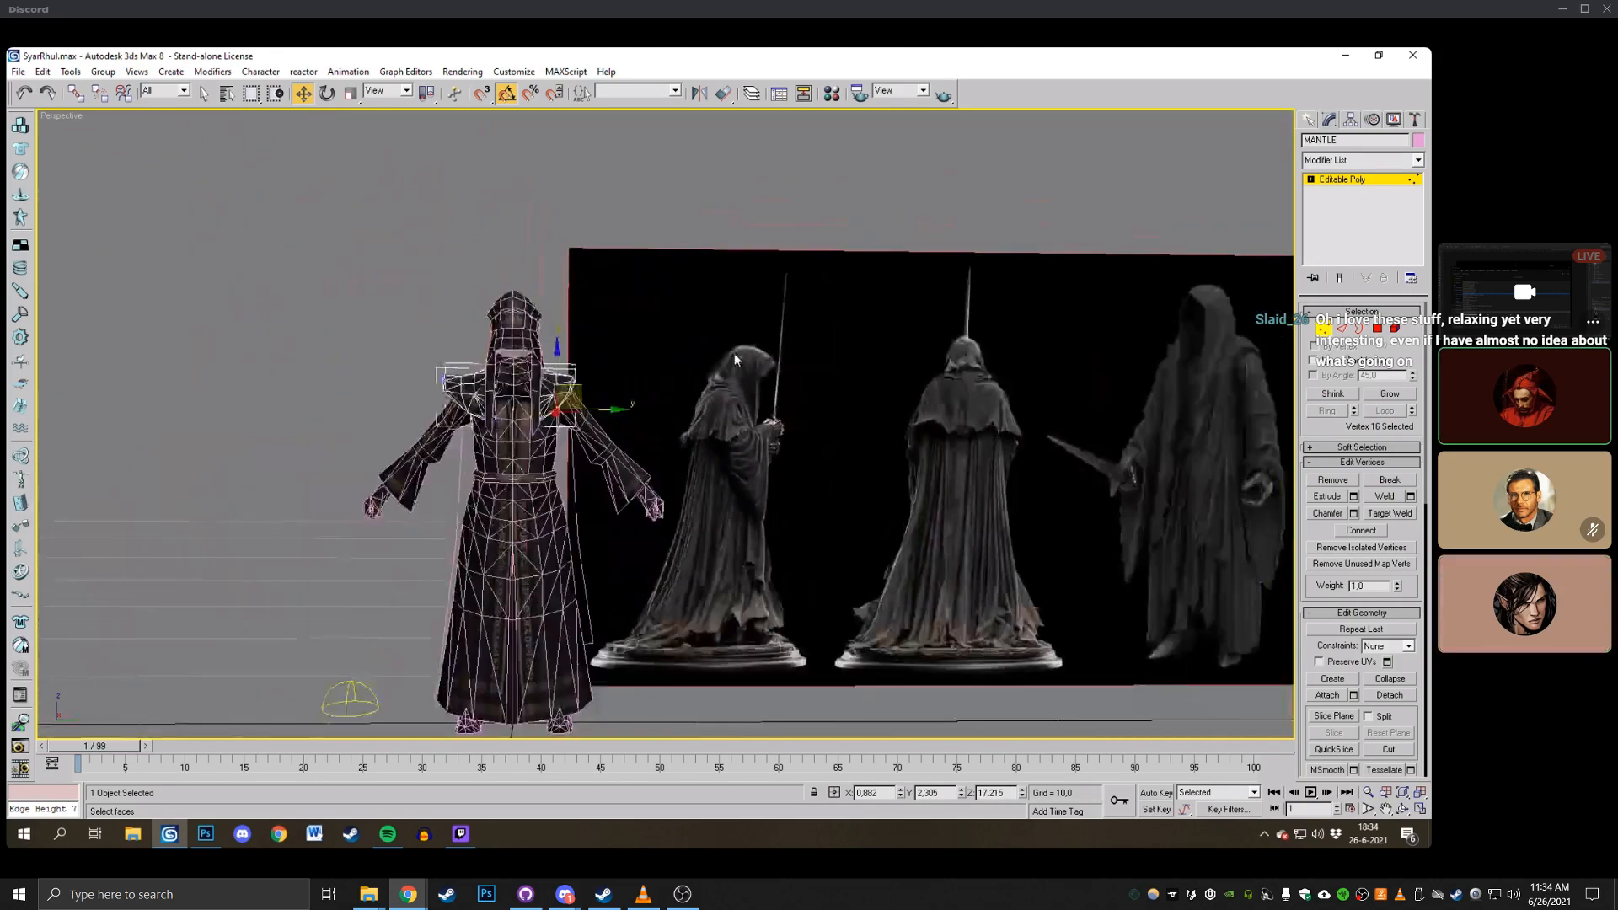
middle_click_drag(957, 357, 907, 342)
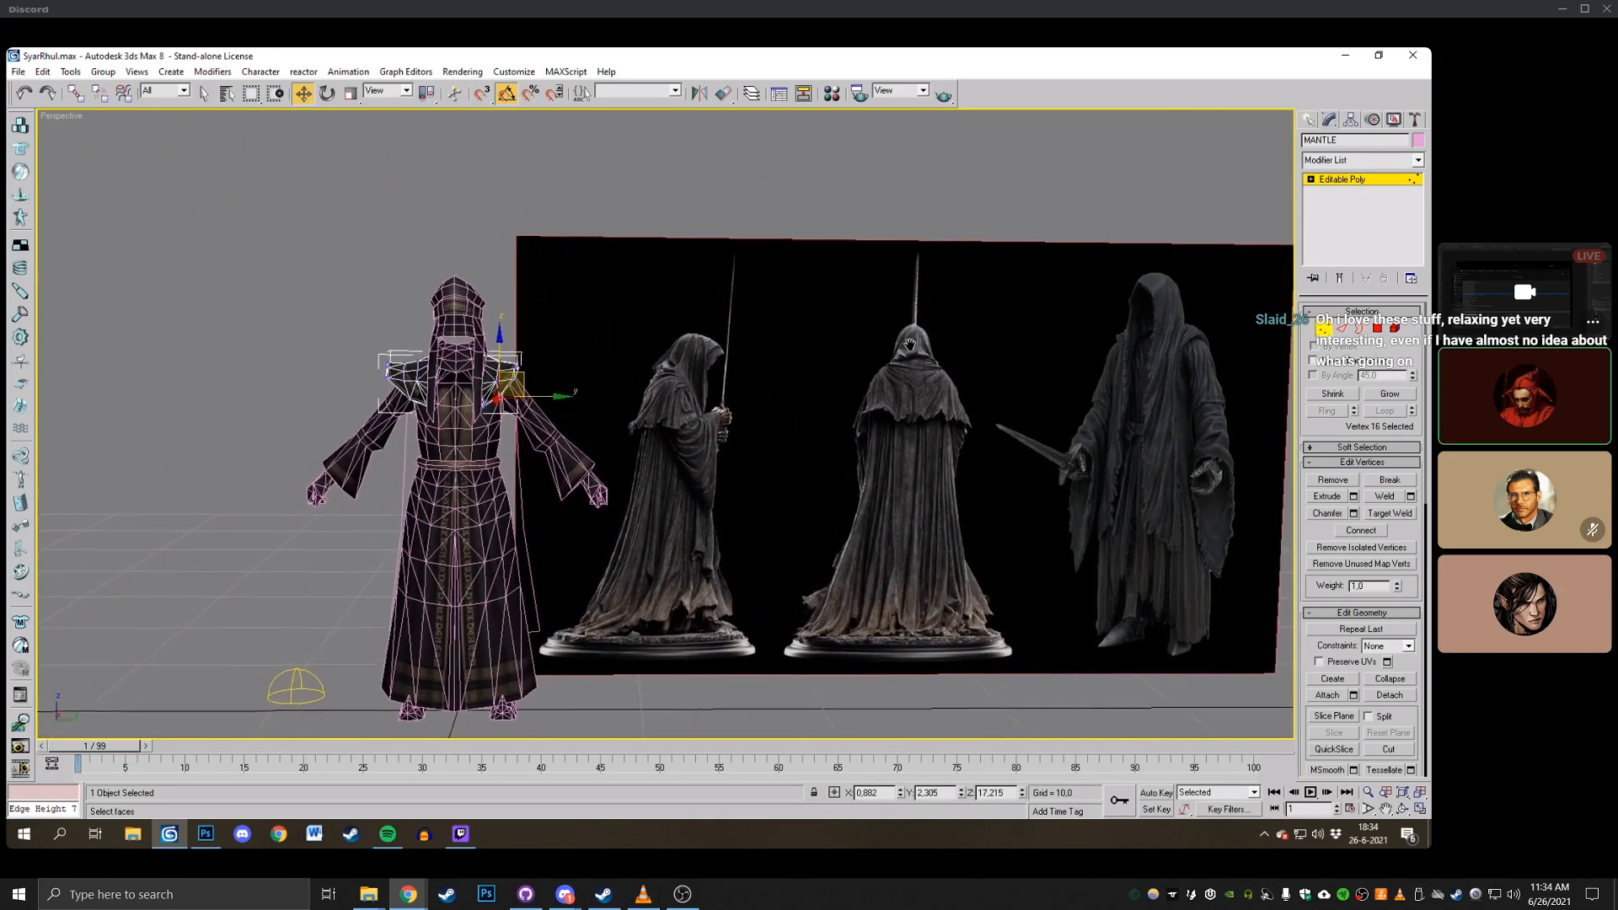
scroll(1009, 359, "up", 6)
left_click(902, 329)
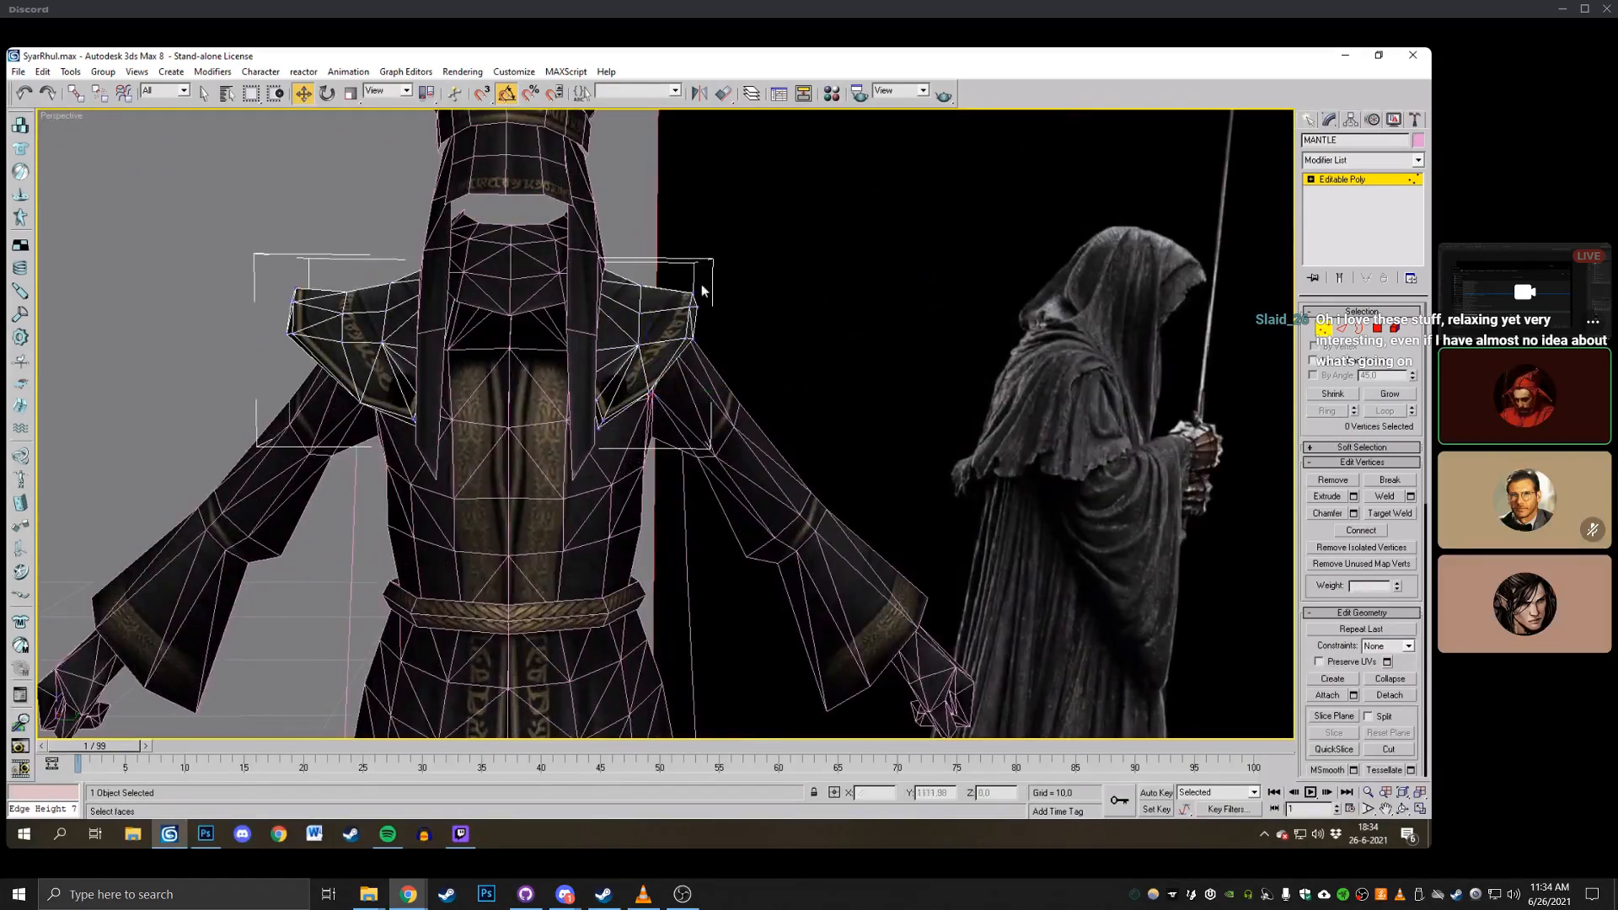
Select the six vertices at the lower front tip of the mantle's left shoulder piece and lower them to waist height.
key("F3")
scroll(732, 302, "up", 3)
middle_click_drag(731, 305, 678, 330)
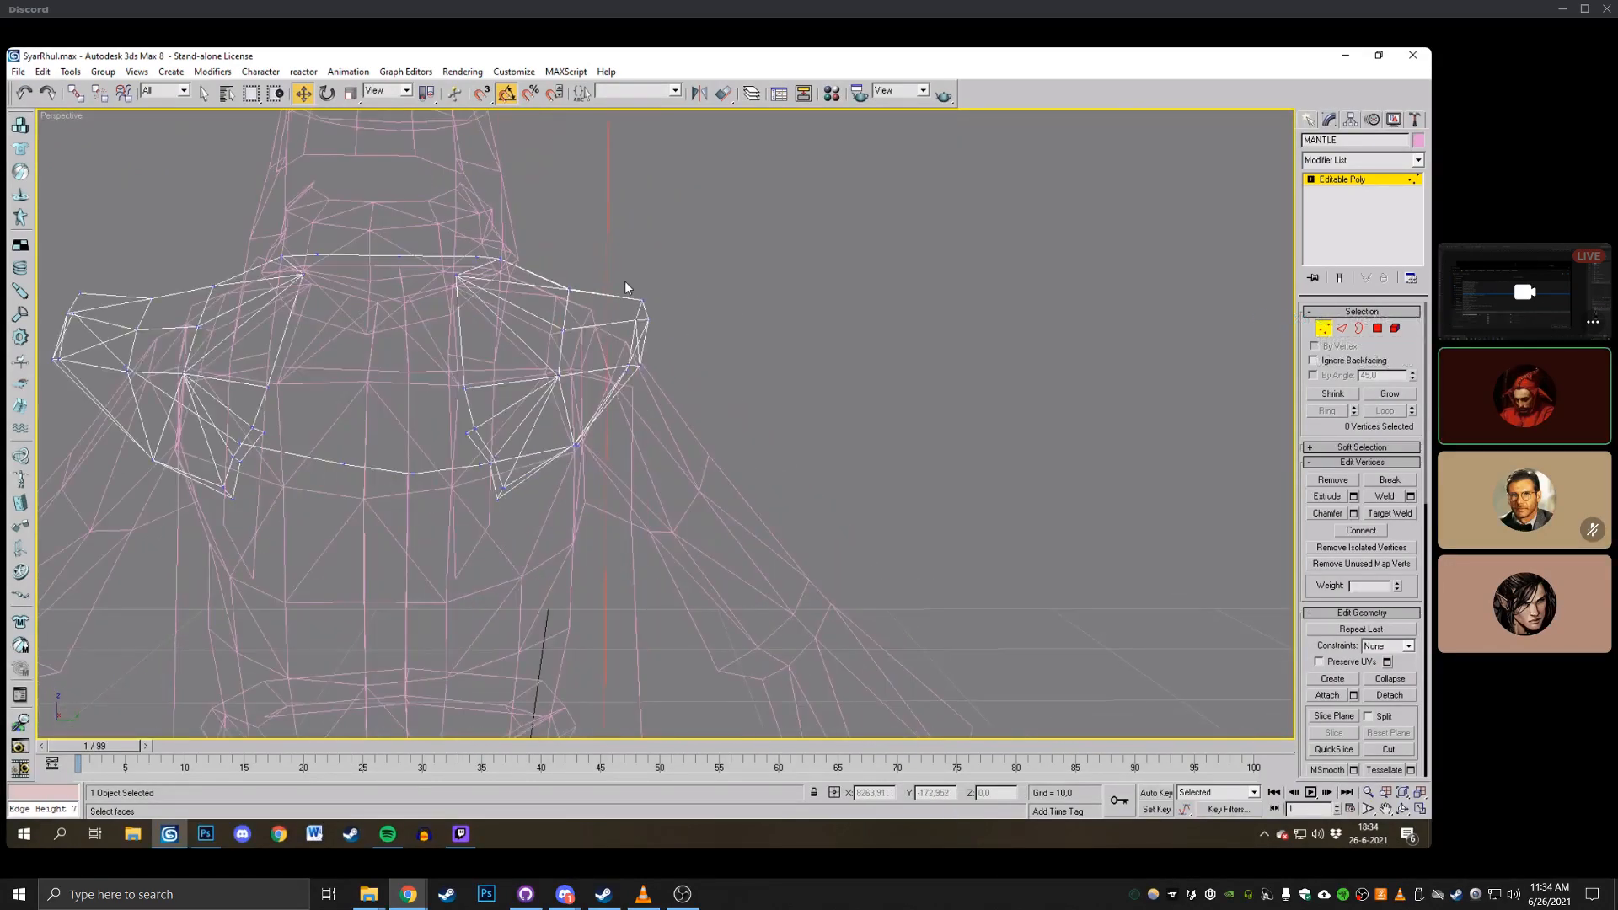
left_click_drag(658, 278, 660, 276)
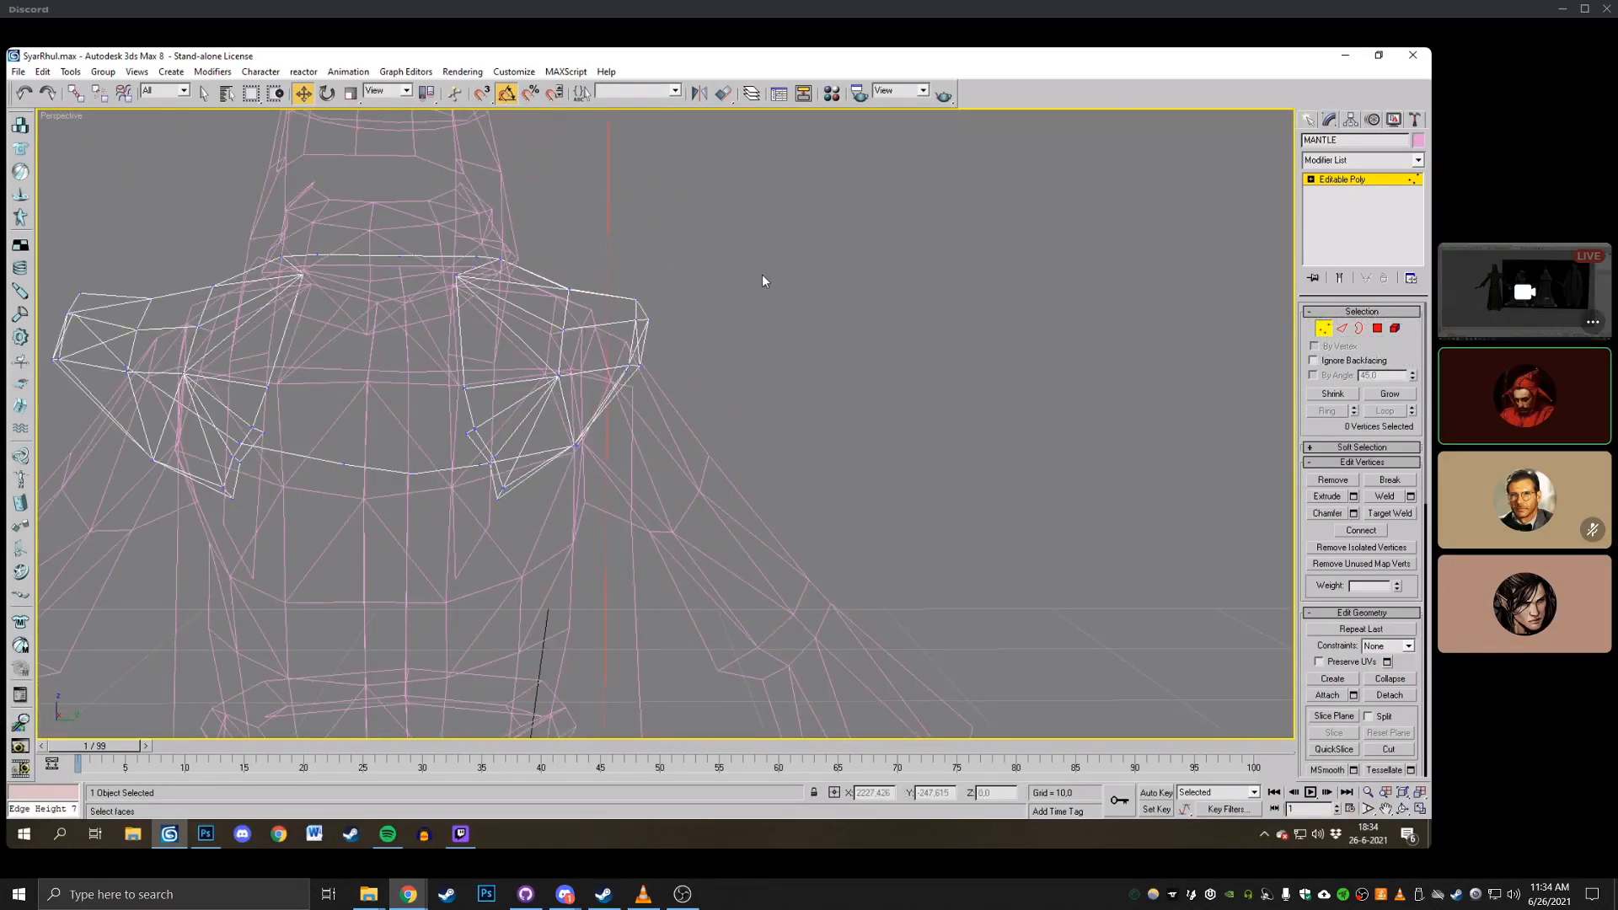
scroll(733, 304, "down", 3)
key("F3")
scroll(687, 396, "up", 3)
key("F3")
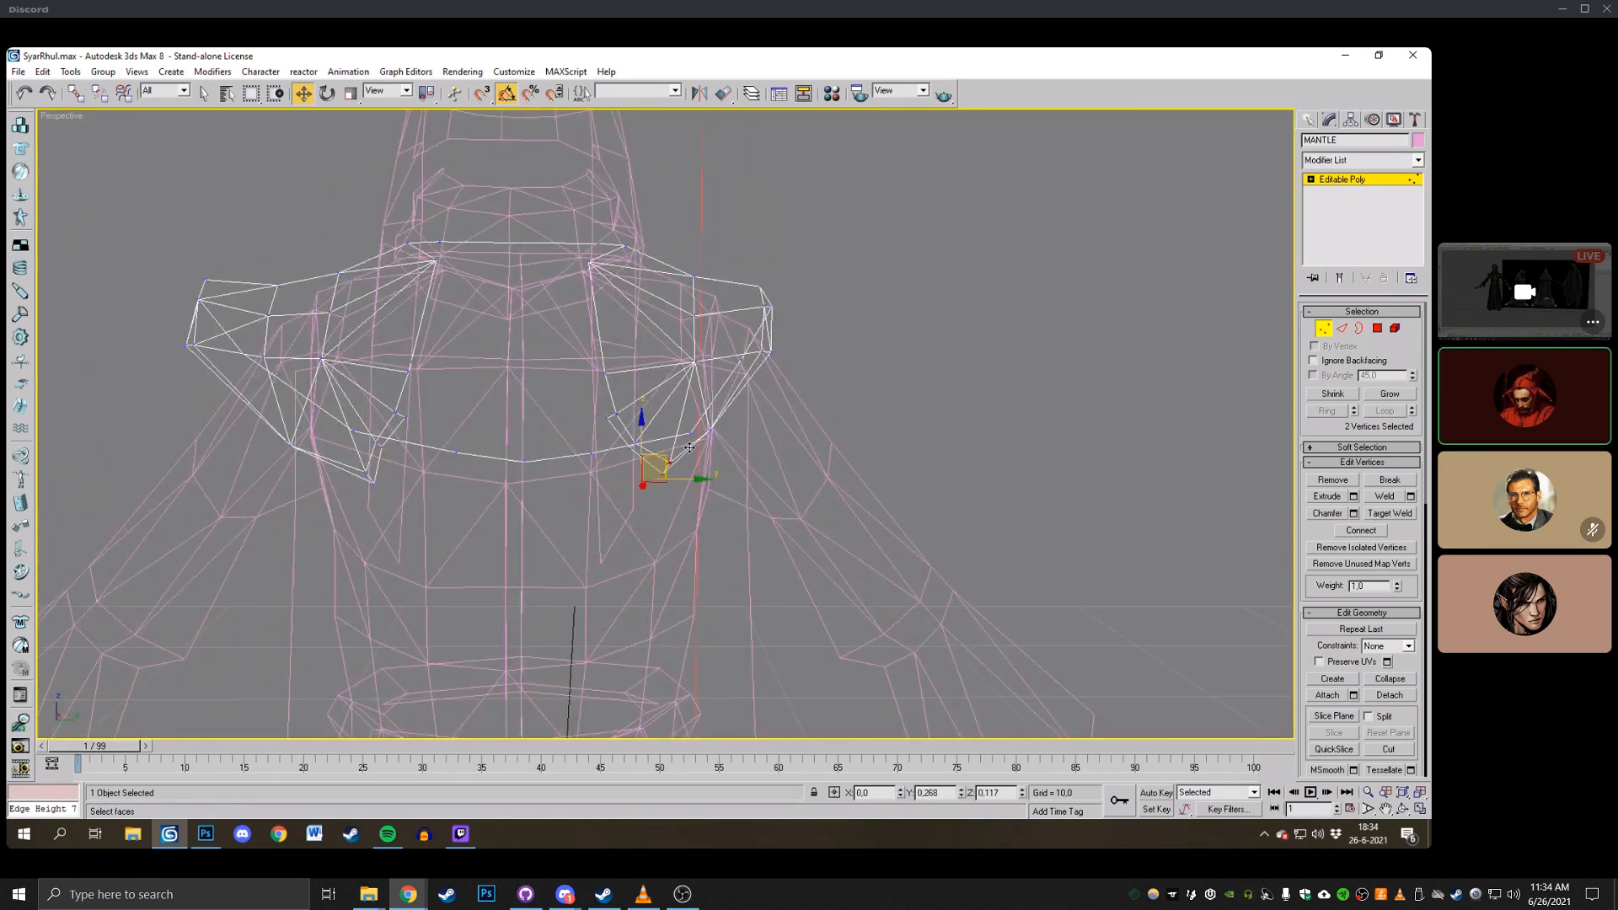
left_click(635, 444, "ctrl")
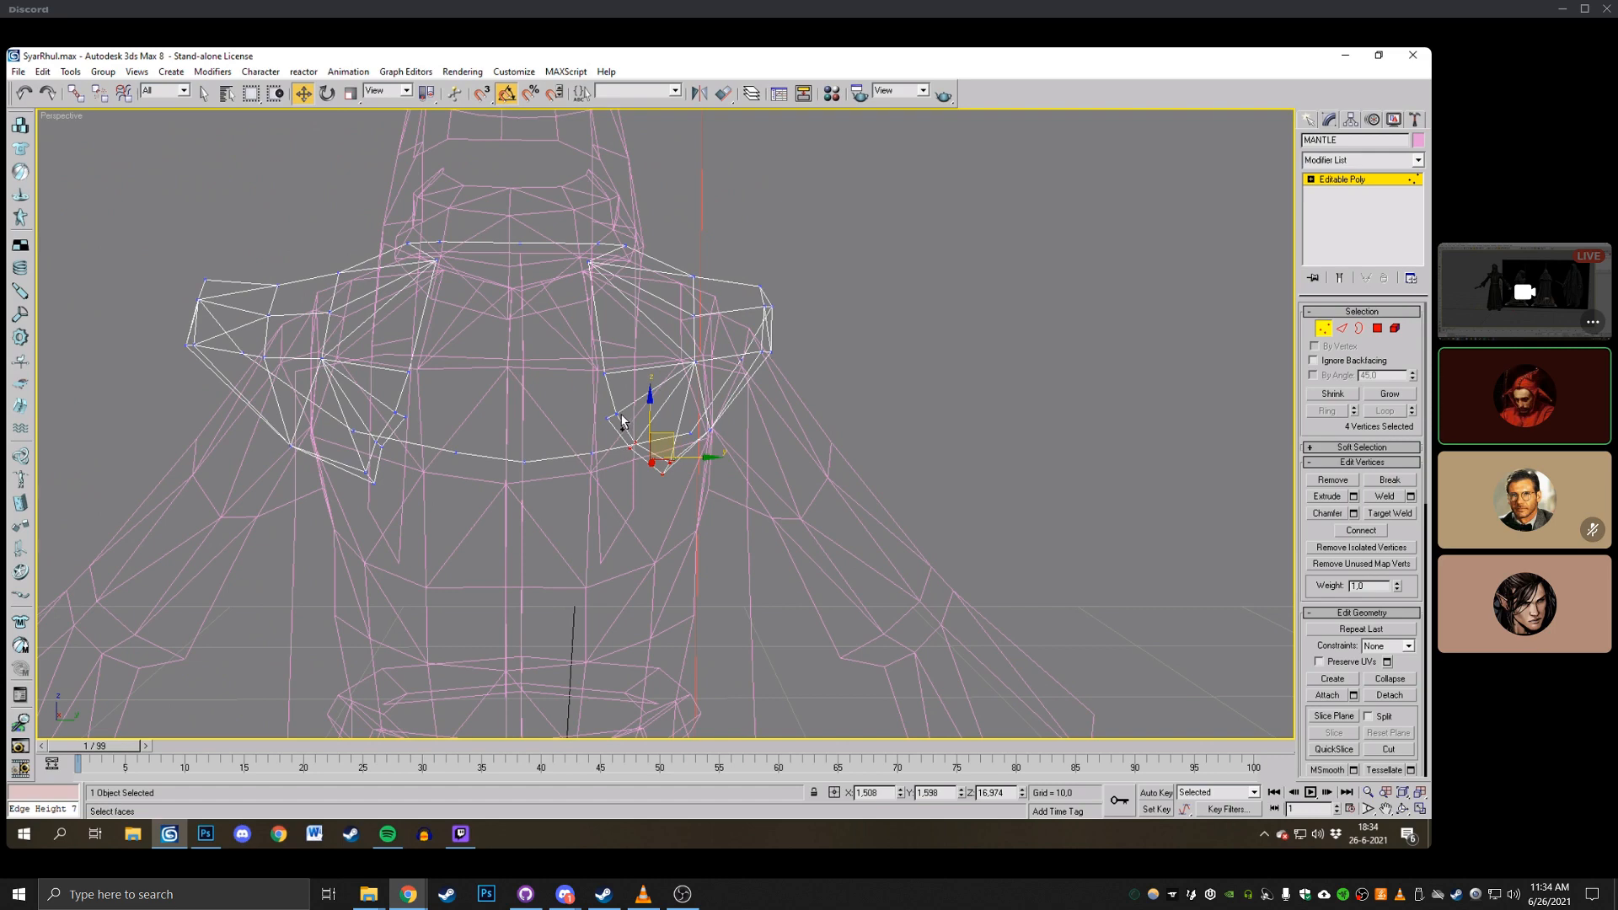
left_click(608, 417, "ctrl")
scroll(637, 404, "down", 4)
left_click_drag(654, 388, 656, 573)
key("F3")
Study the side and back drape of the shoulder cape in the reference images.
middle_click_drag(788, 425, 757, 405)
scroll(746, 403, "down", 4)
left_click(1403, 809)
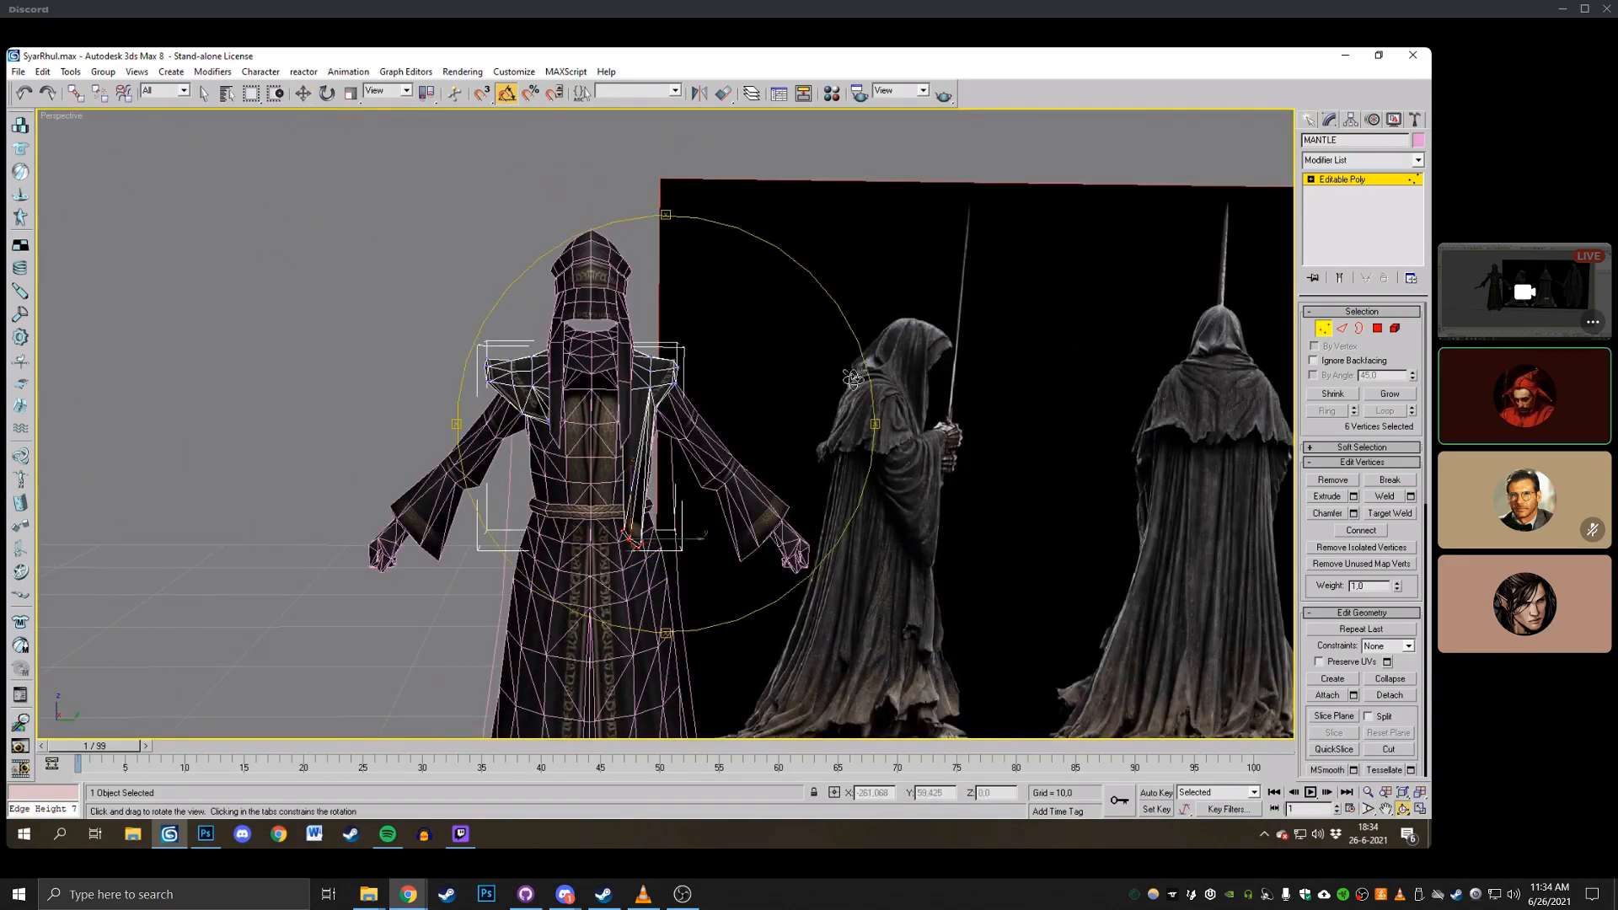
mouse_move(863, 371)
left_mouse_down()
mouse_move(751, 368)
mouse_move(794, 346)
mouse_move(552, 351)
mouse_move(1077, 344)
mouse_move(710, 390)
left_mouse_up()
scroll(710, 390, "up", 3)
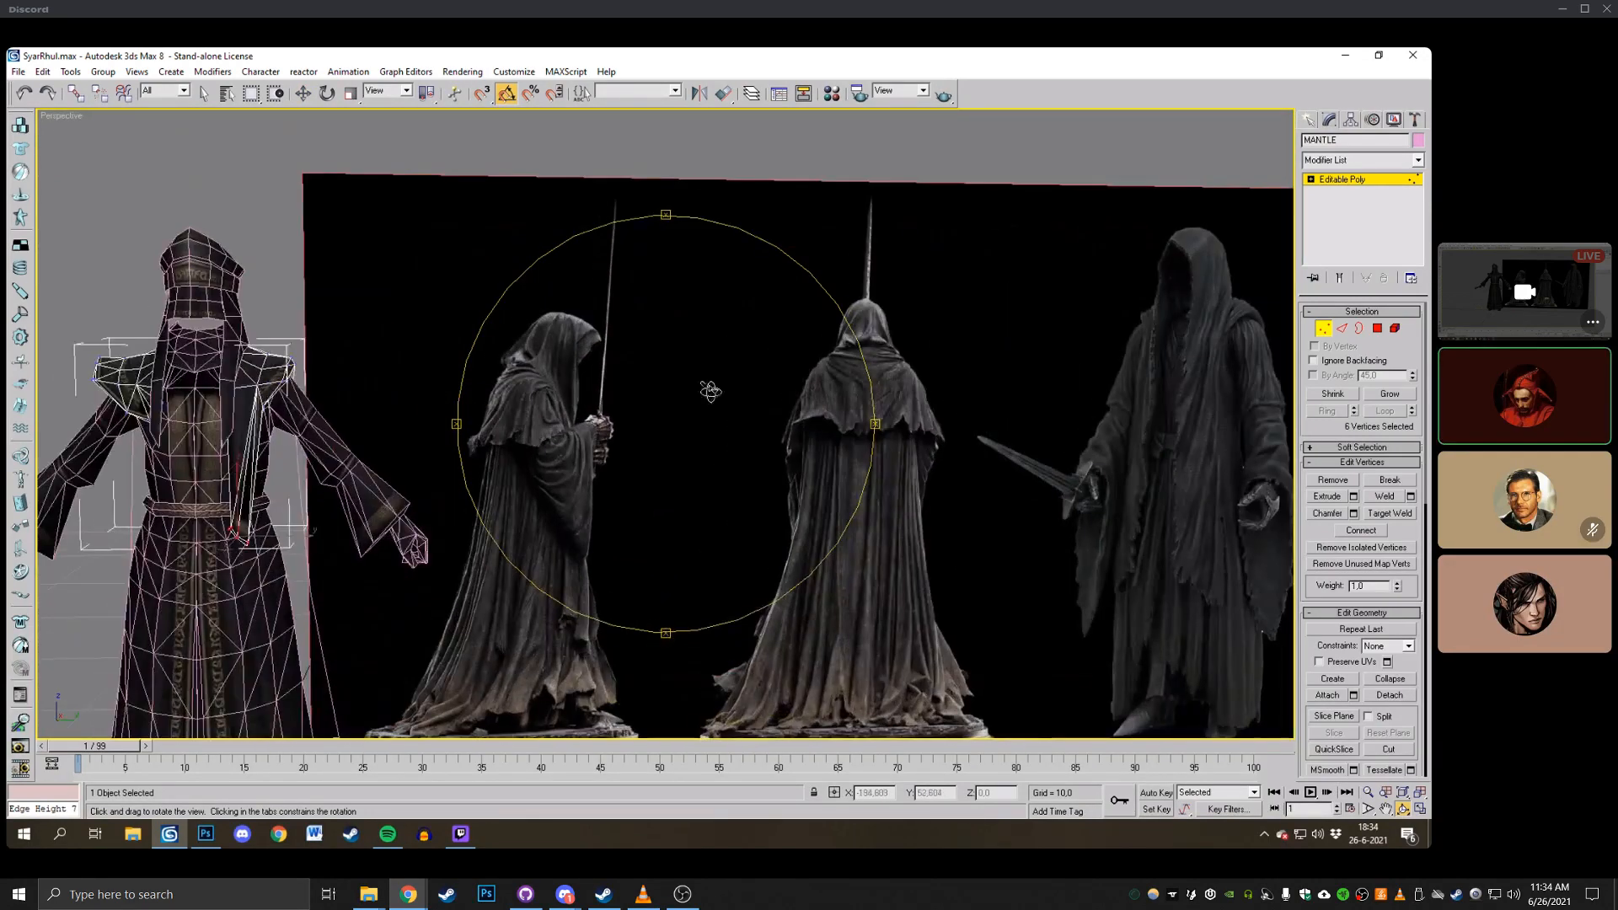
scroll(539, 411, "up", 3)
key("w")
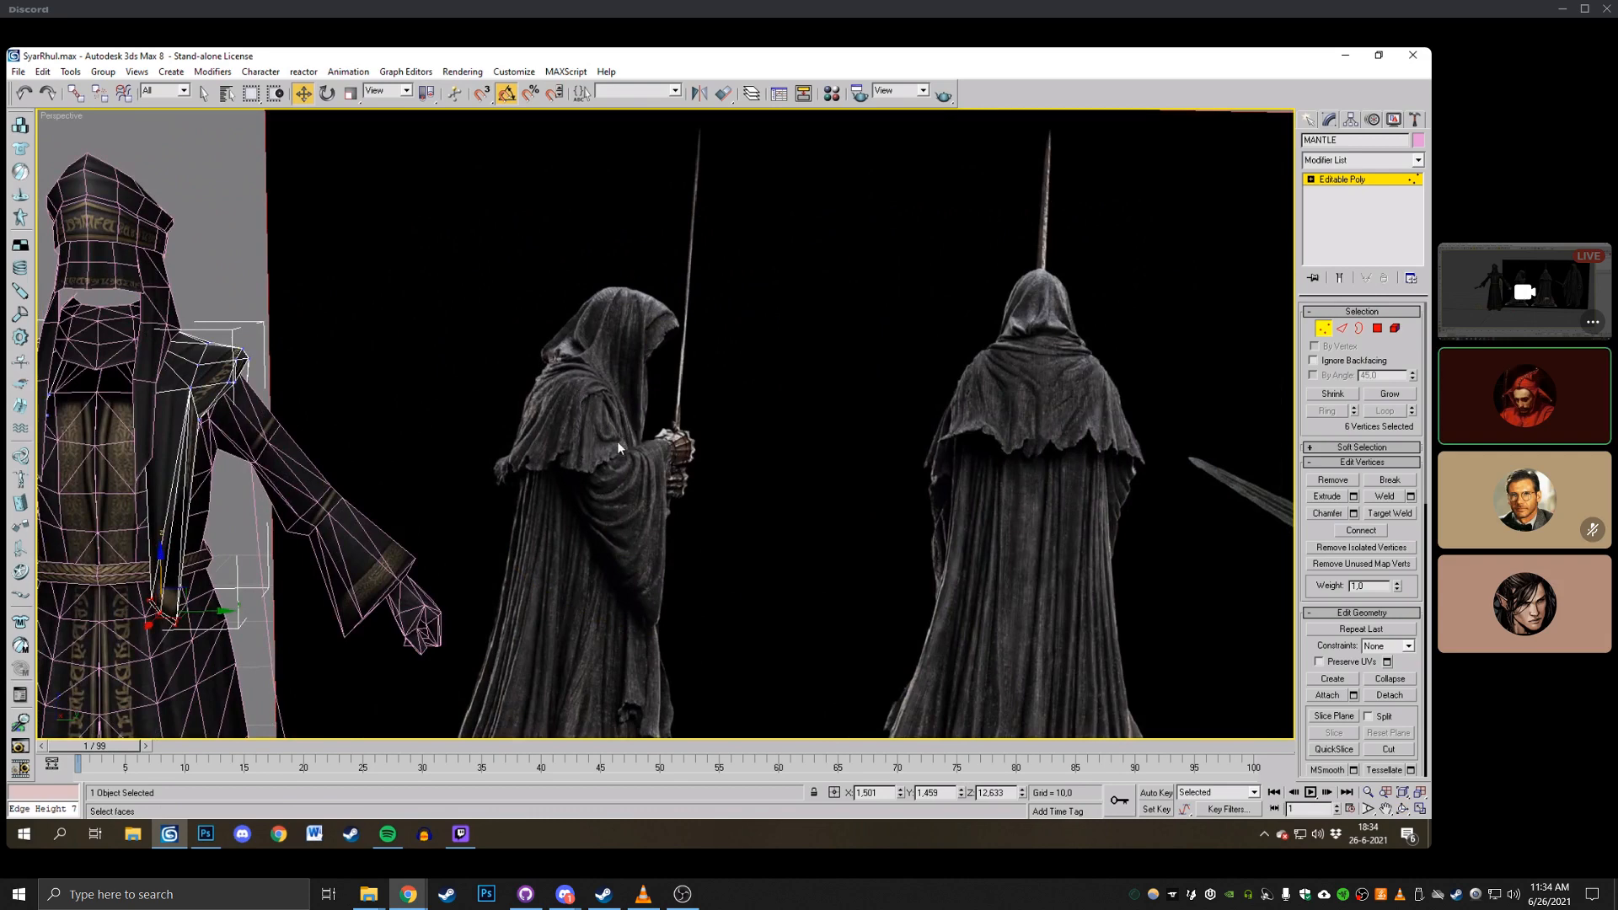
scroll(582, 439, "up", 2)
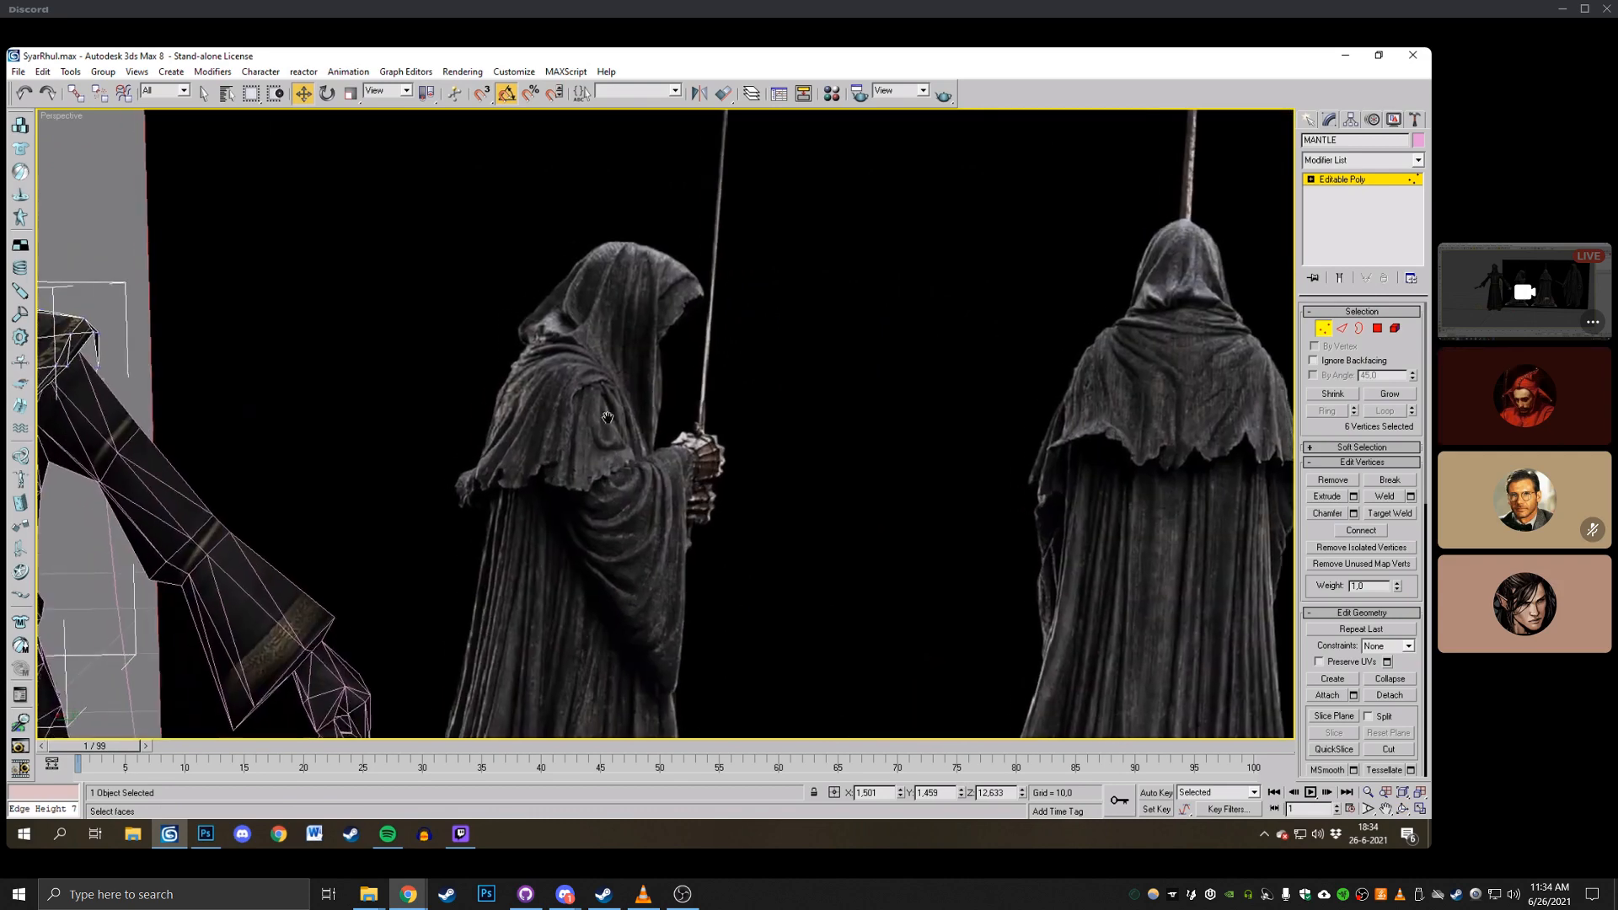
middle_click_drag(640, 392, 1029, 402)
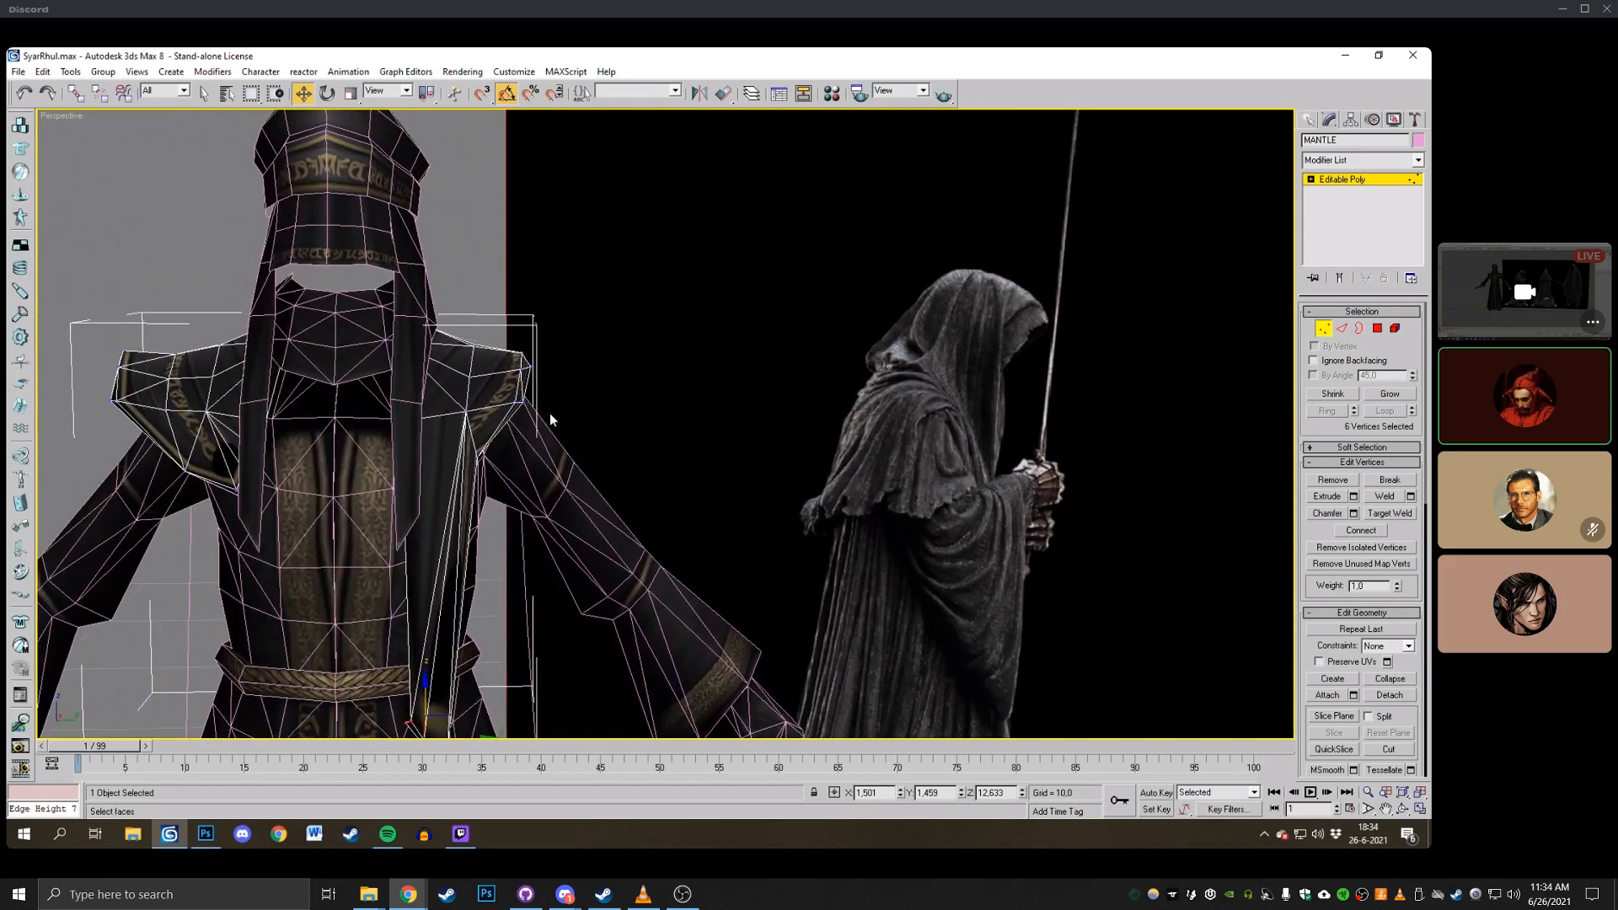
Raise the front vertex in the middle of the mantle's left shoulder slightly.
middle_click_drag(550, 413, 643, 354)
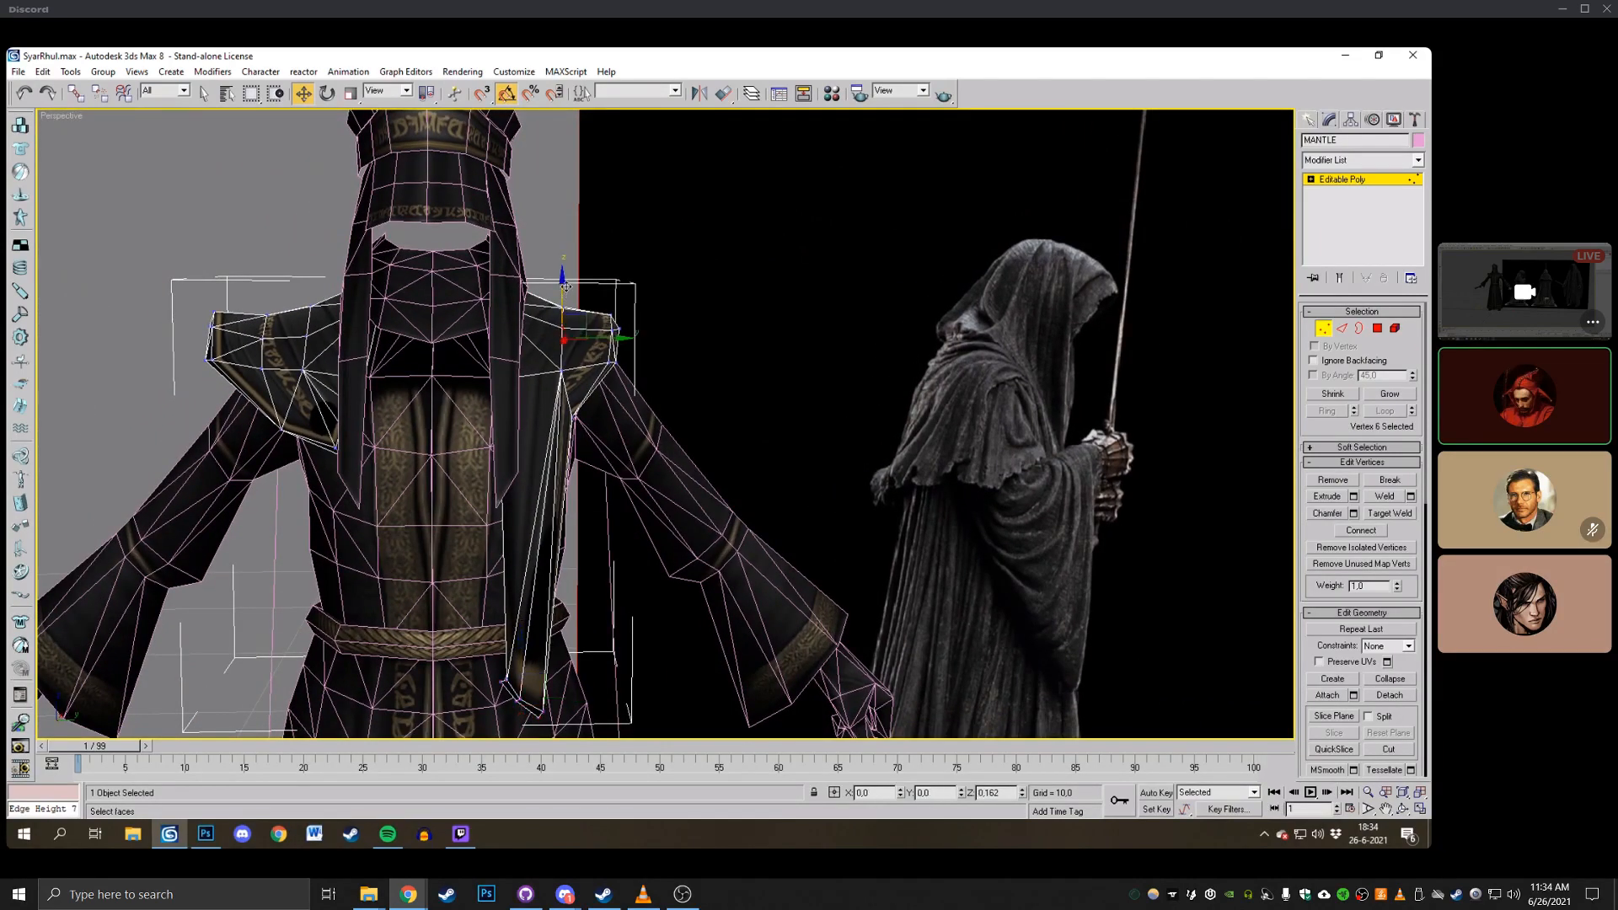
left_click(691, 280)
middle_click_drag(690, 280, 680, 271)
scroll(684, 299, "down", 2)
Pull the lower outer vertex of the mantle's left shoulder outward and slightly down over the upper arm.
key("F3")
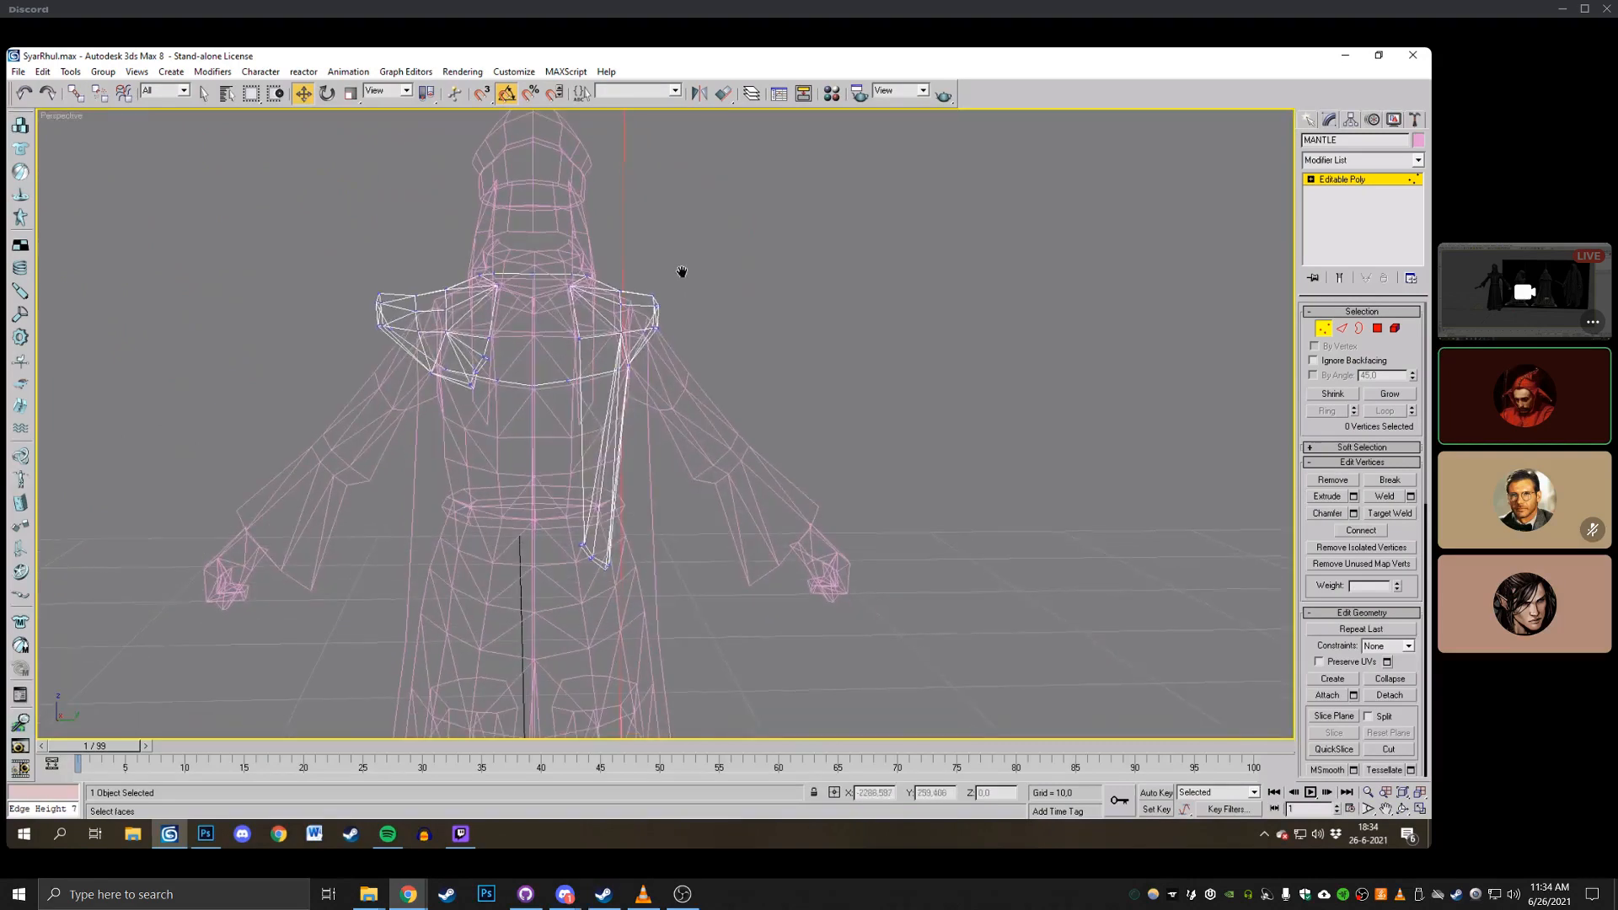
left_click(1403, 808)
key("F3")
left_click_drag(640, 396, 671, 413)
scroll(729, 419, "up", 3)
left_click_drag(730, 419, 716, 434)
right_click(716, 434)
left_click(624, 380)
left_click_drag(642, 371, 683, 375)
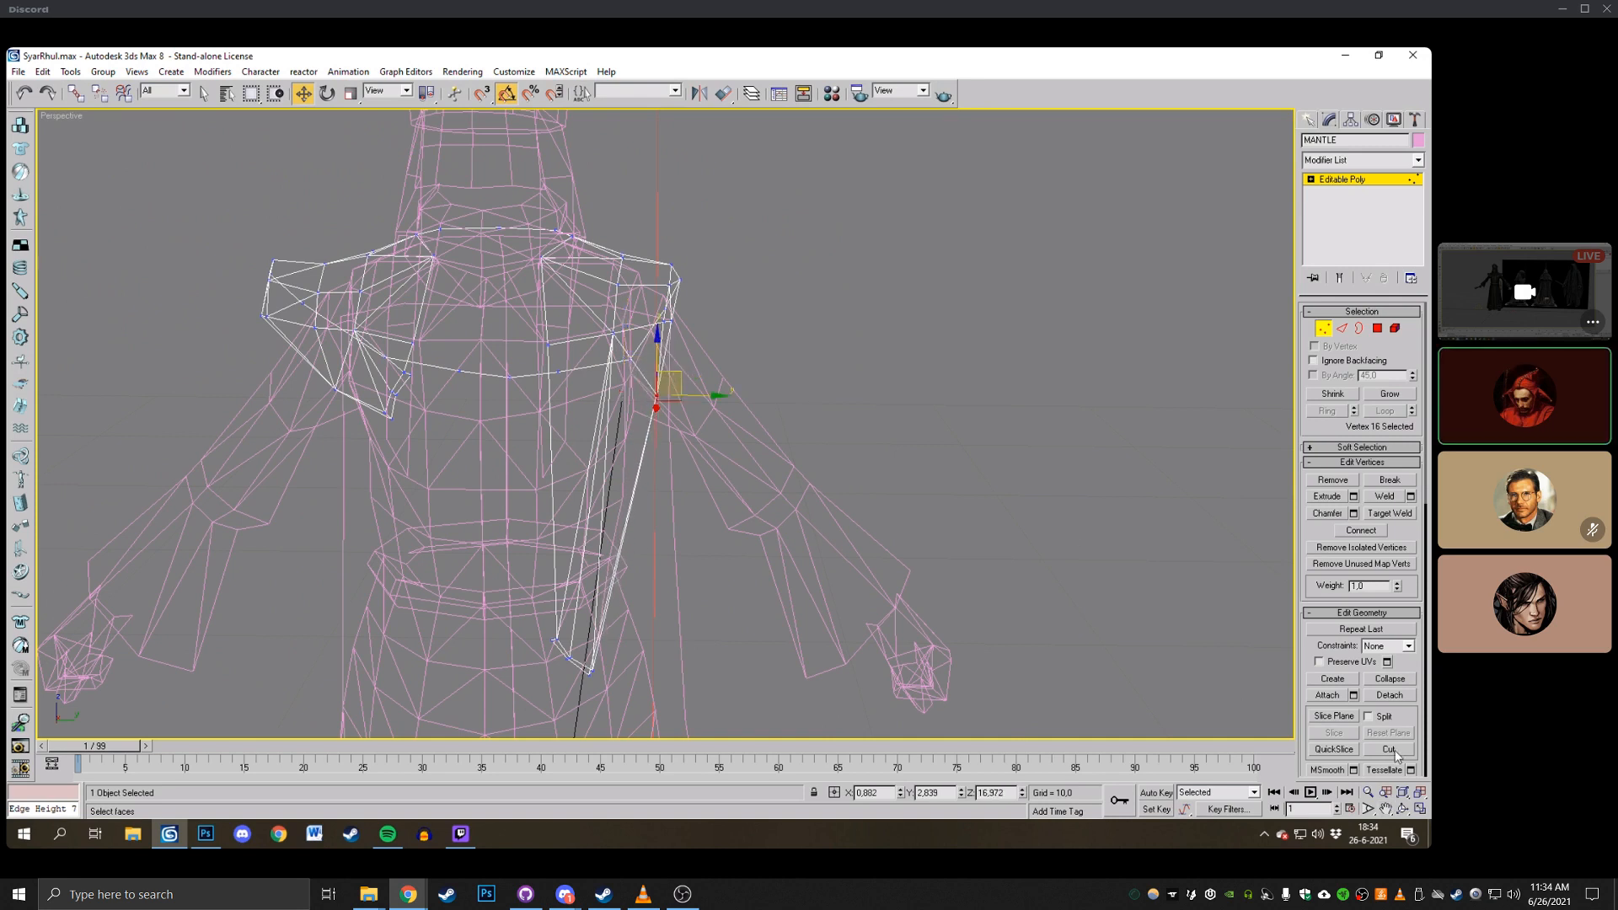
Cut a horizontal edge across the lengthened mantle flap at chest height and target-weld the extra vertex on it.
key("alt+c")
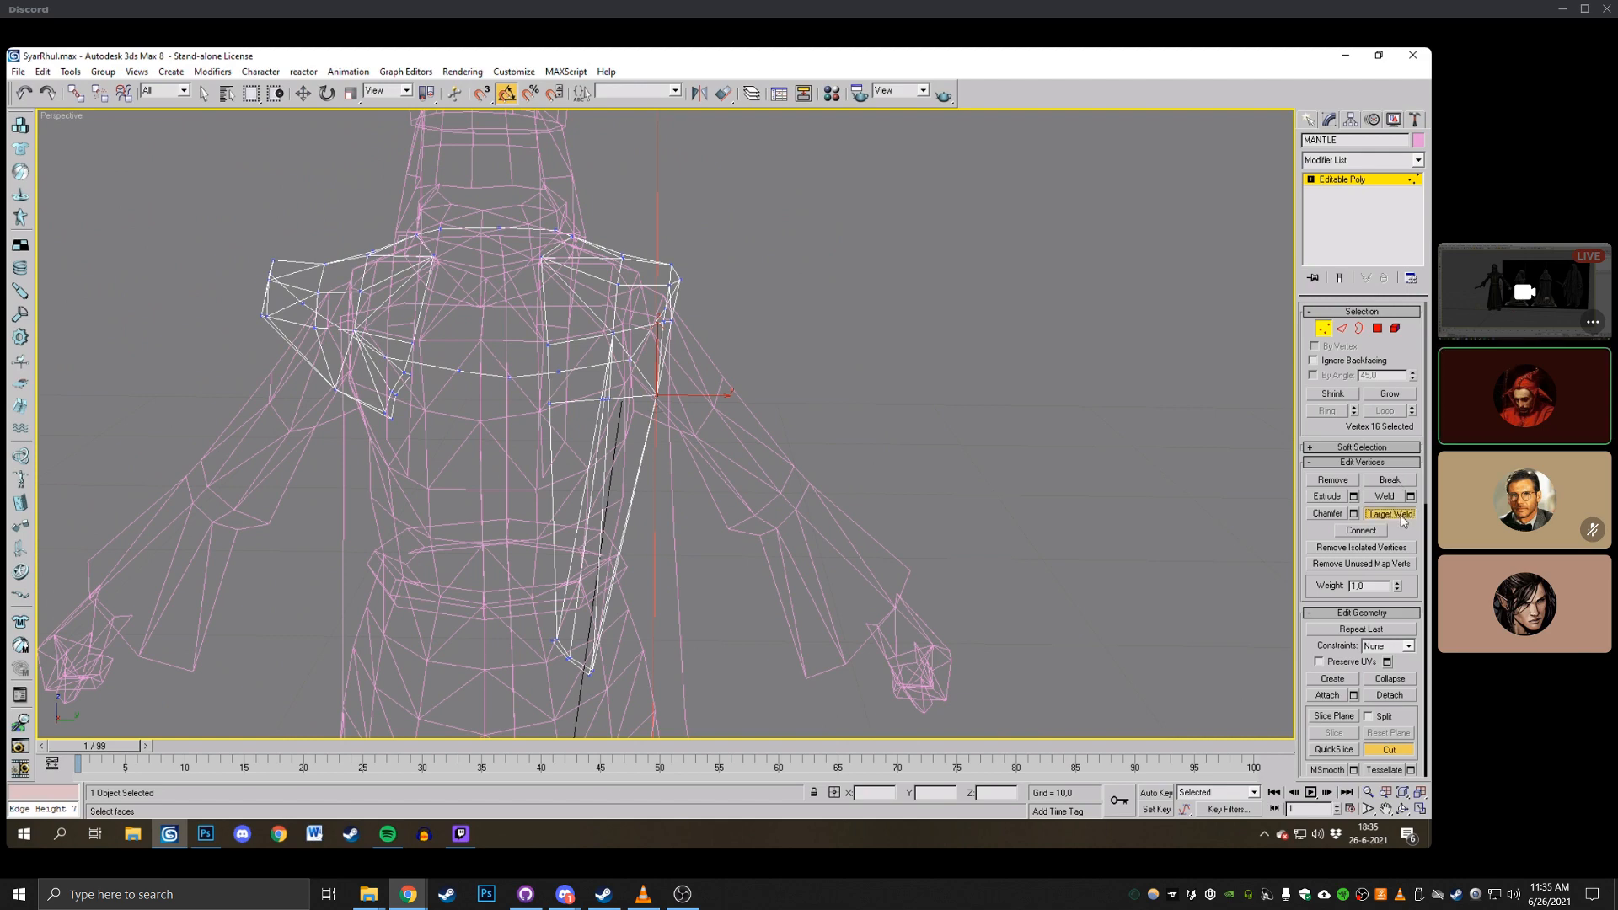
left_click(1390, 514)
scroll(640, 380, "up", 2)
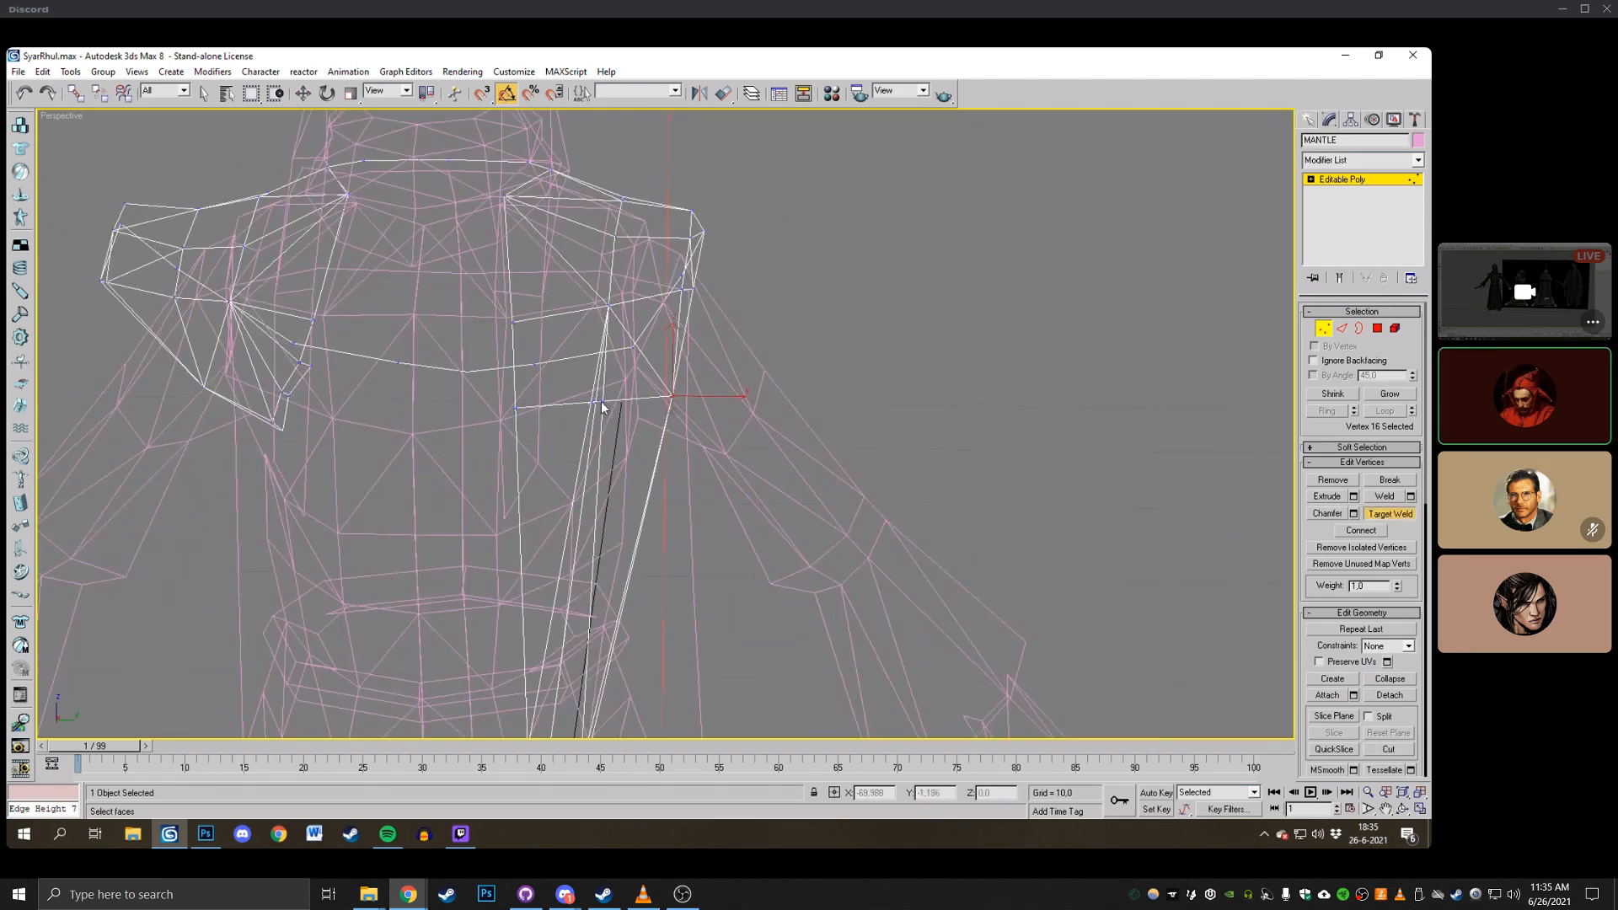
scroll(621, 375, "down", 5)
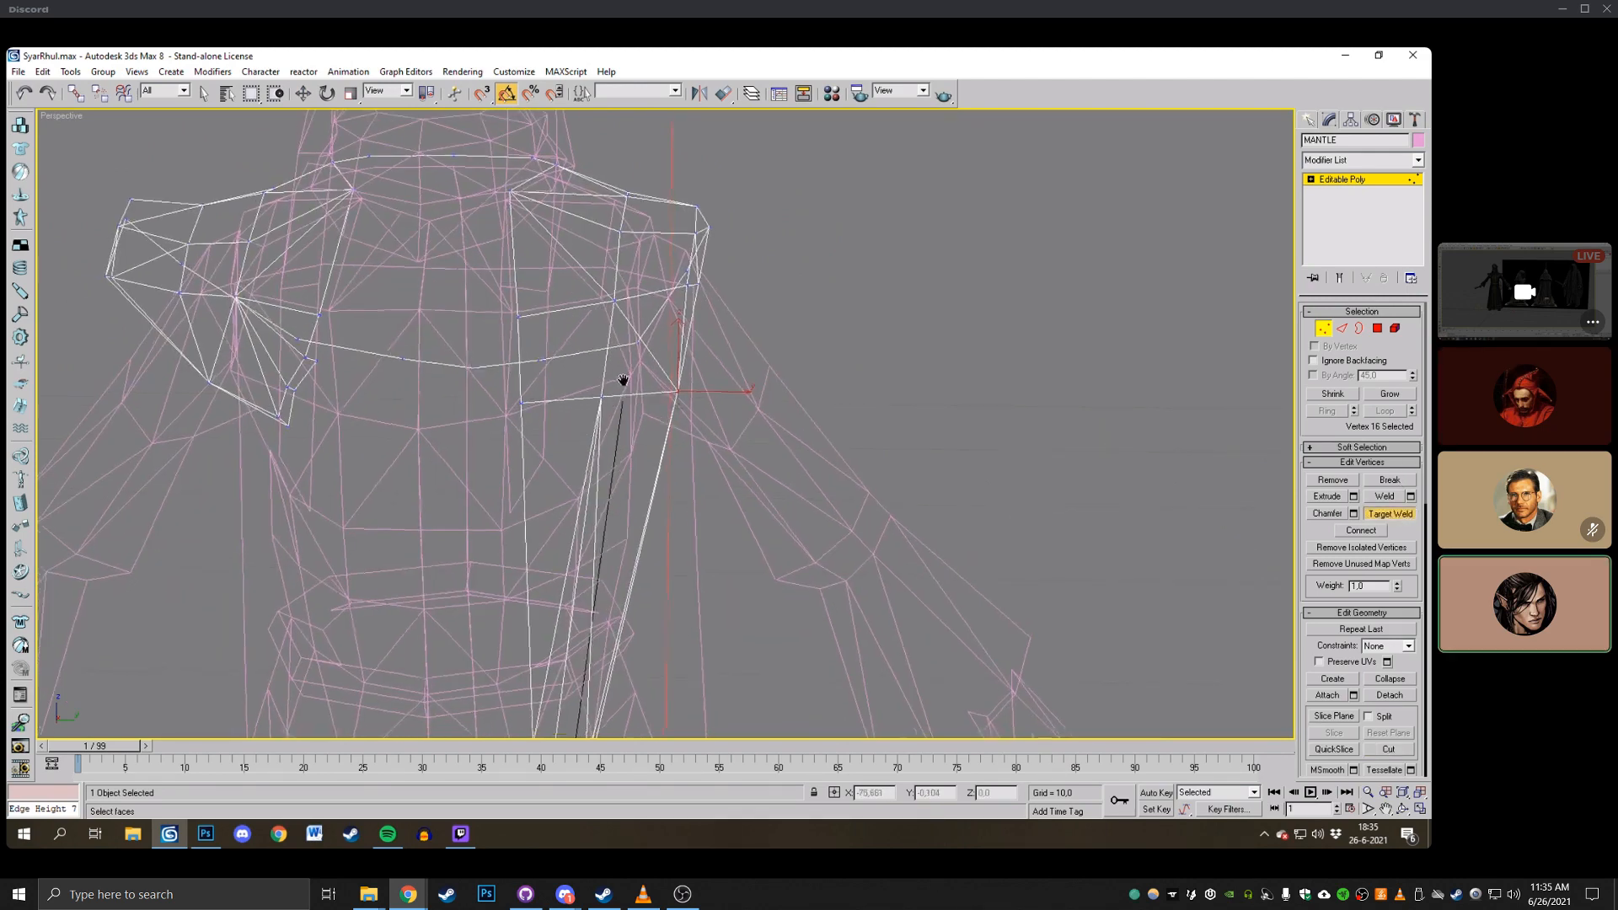
Delete the end polygon at the bottom tip of the mantle's long left front flap.
key("F3")
scroll(497, 224, "up", 3)
left_click(1324, 327)
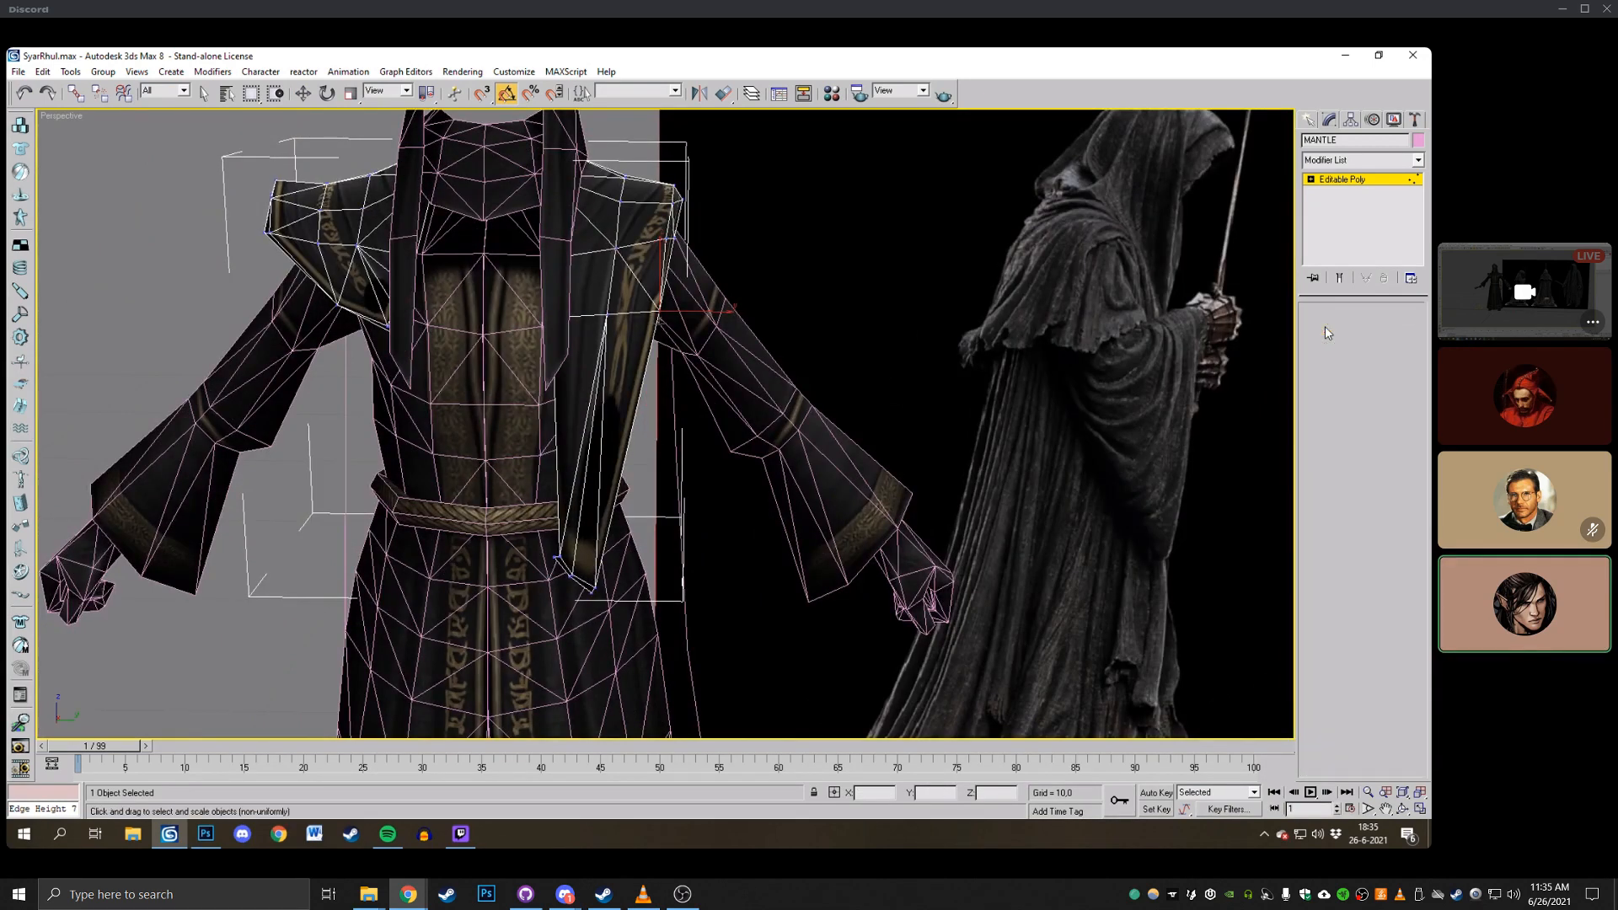
key("4")
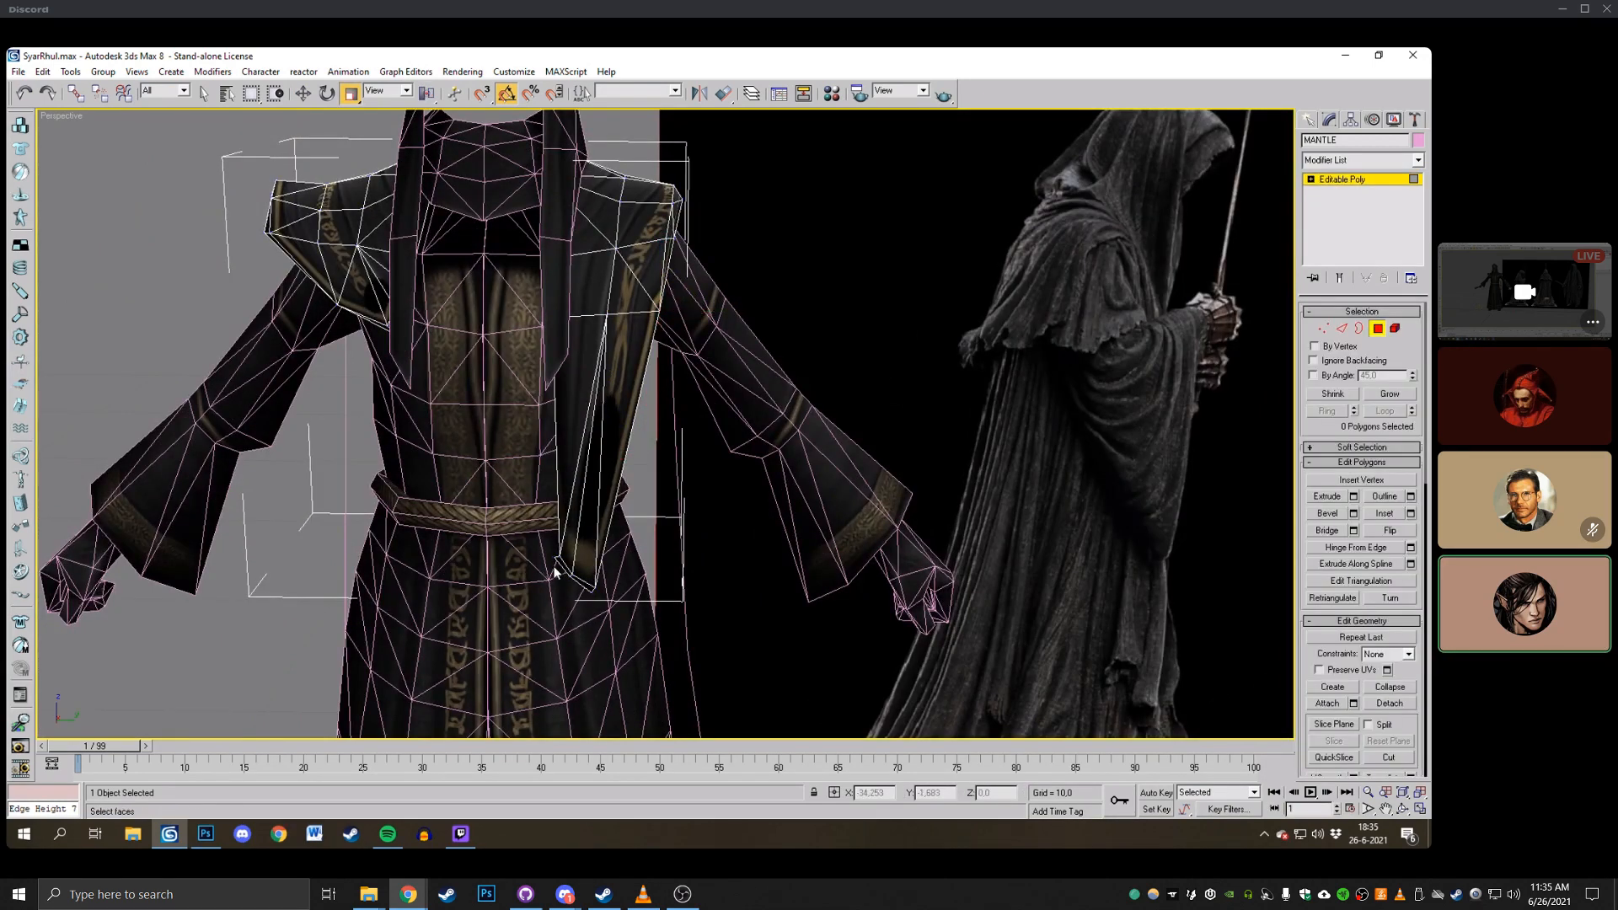
left_click(564, 562)
left_click(824, 648)
left_click(1402, 809)
left_click_drag(707, 411, 363, 476)
right_click(364, 476)
left_click(400, 531)
key("Delete")
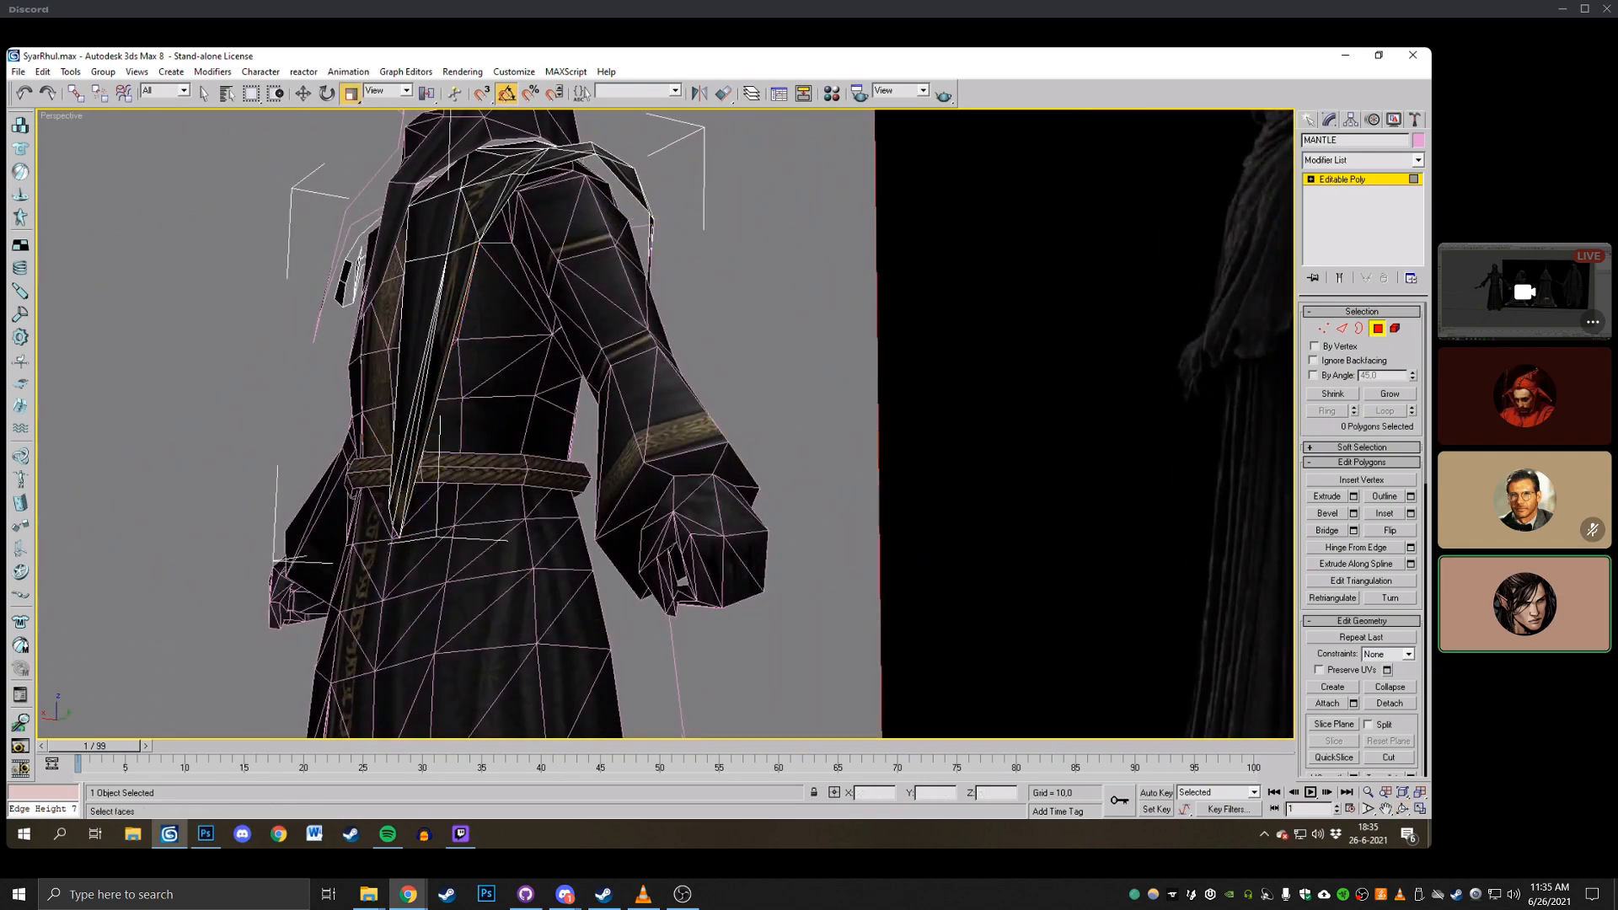
Move the bottom vertices of the mantle's left flap down to thigh height over the skirt of the robe.
left_click(1404, 812)
left_click_drag(455, 438, 681, 408)
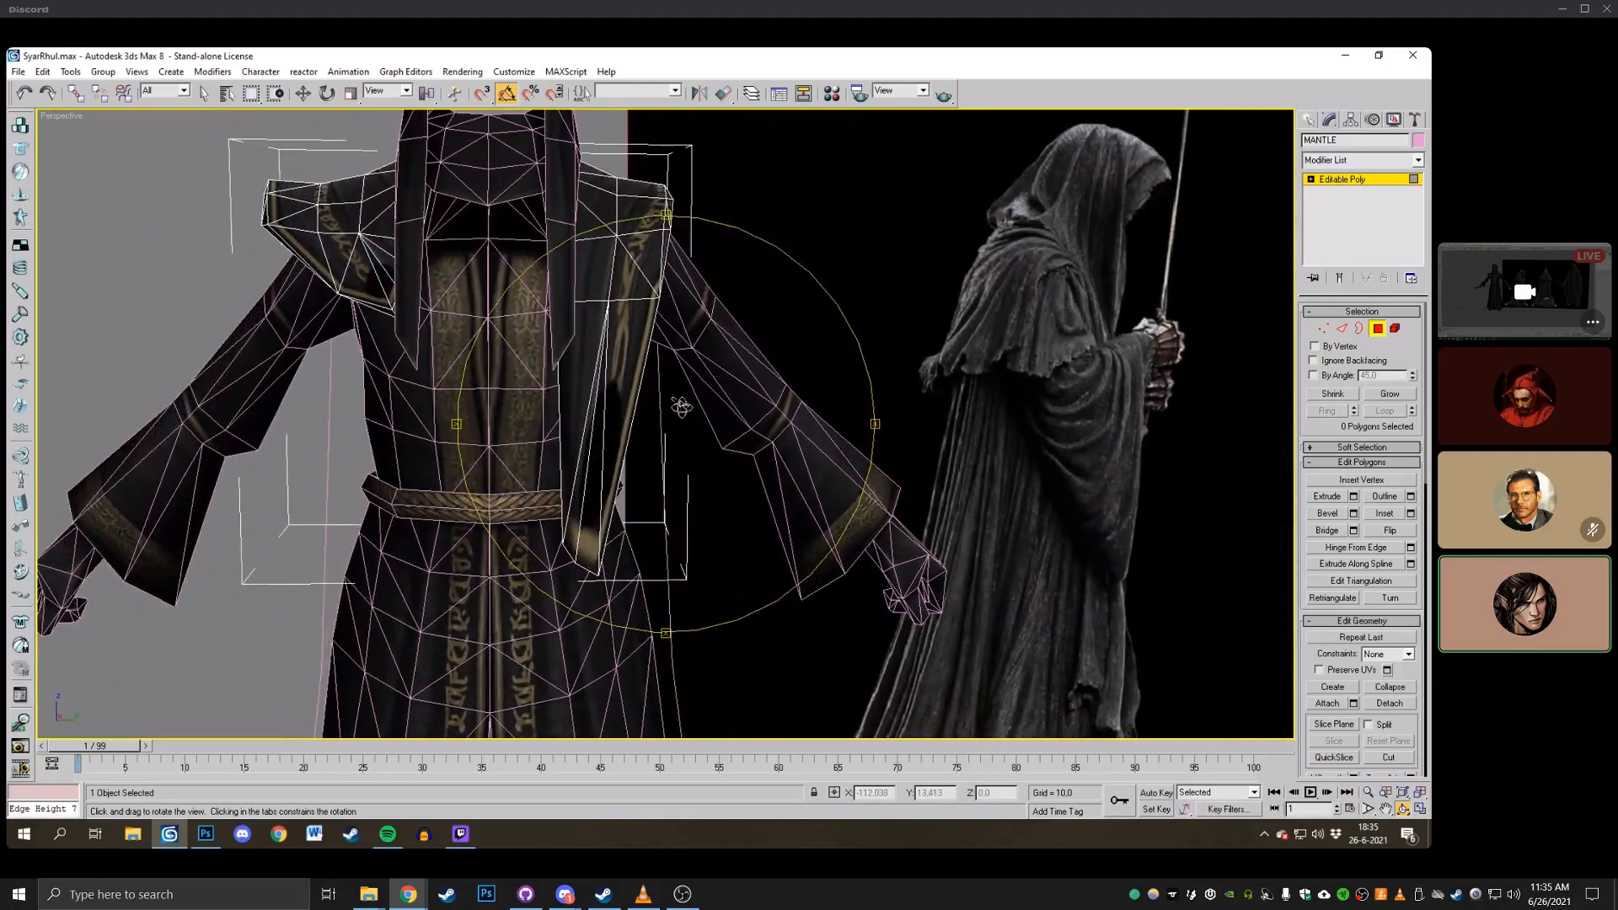
left_click(1322, 328)
scroll(364, 411, "down", 10)
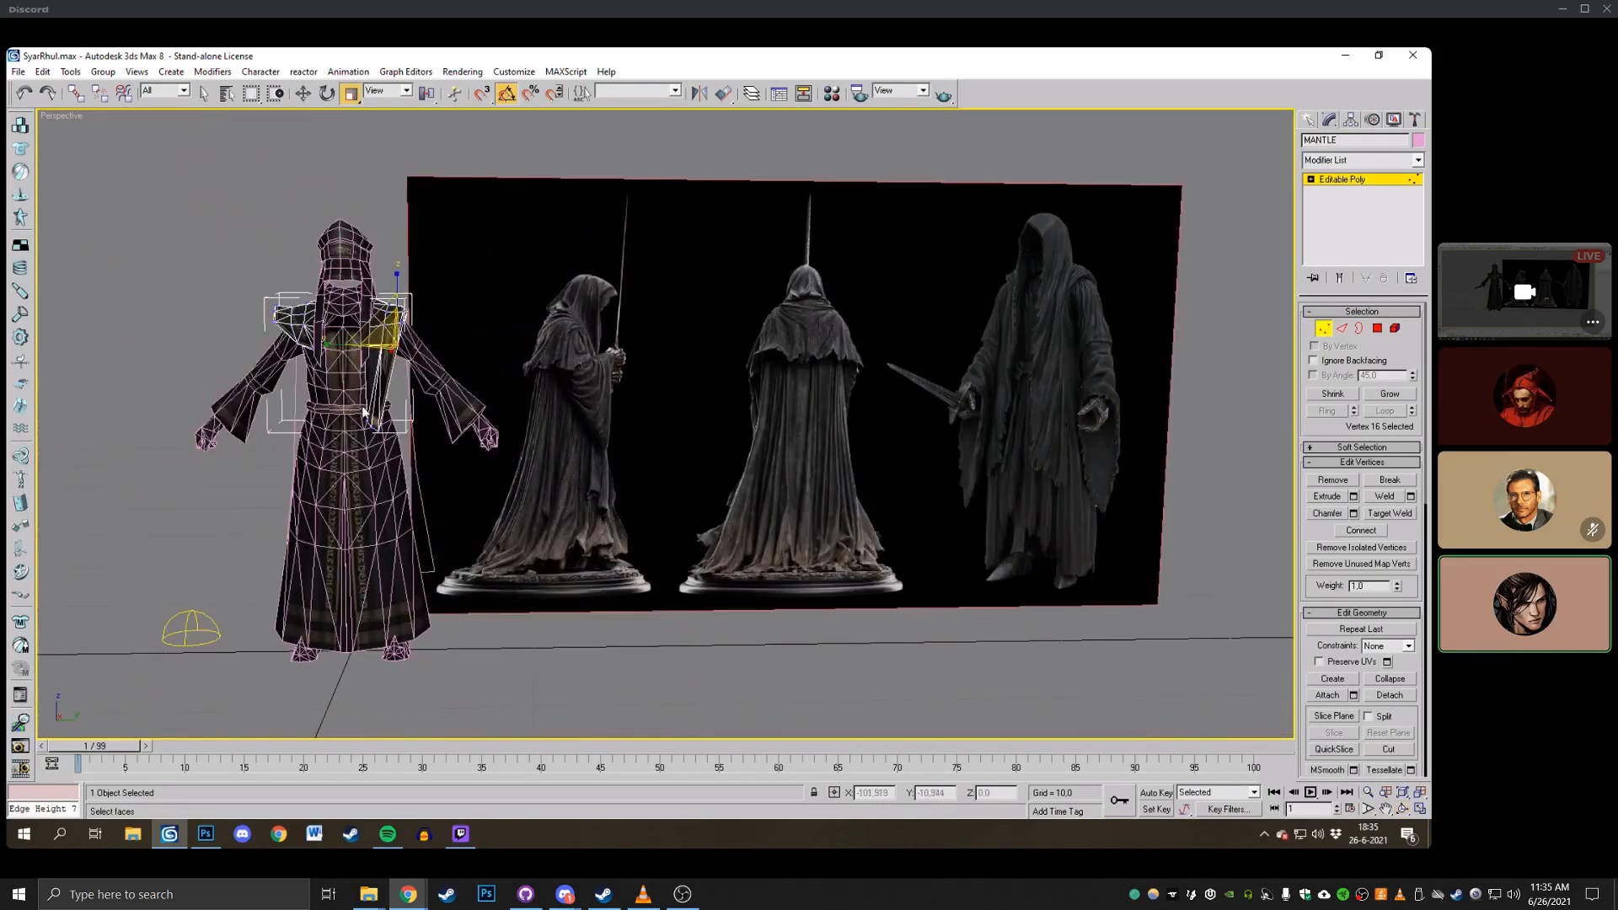
scroll(502, 368, "up", 4)
left_click(409, 368)
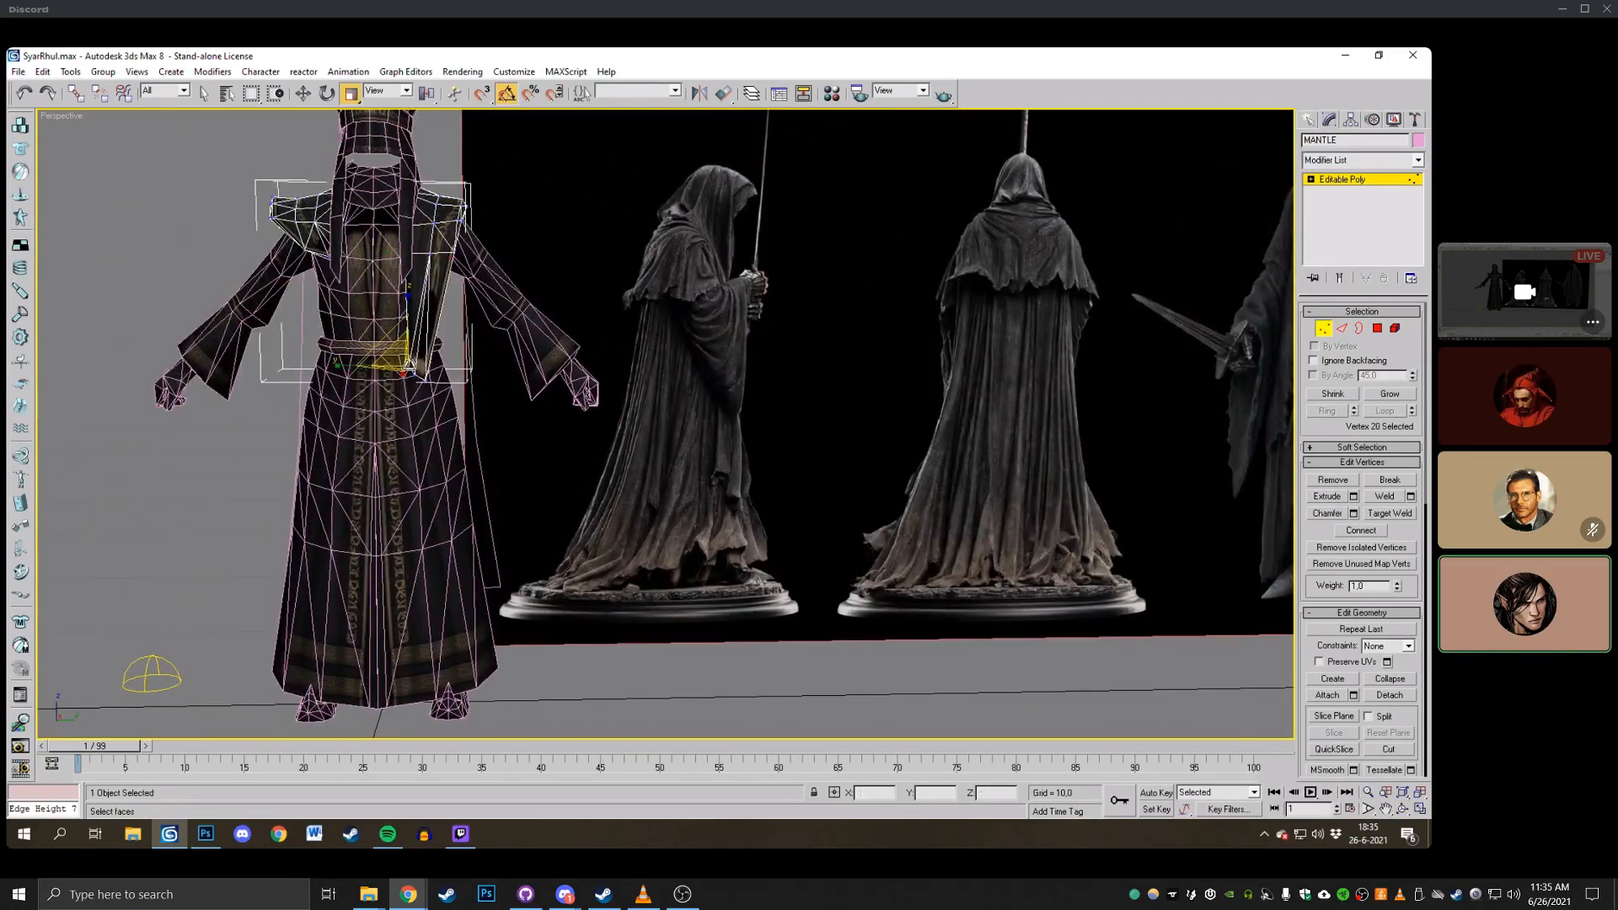
left_click(305, 94)
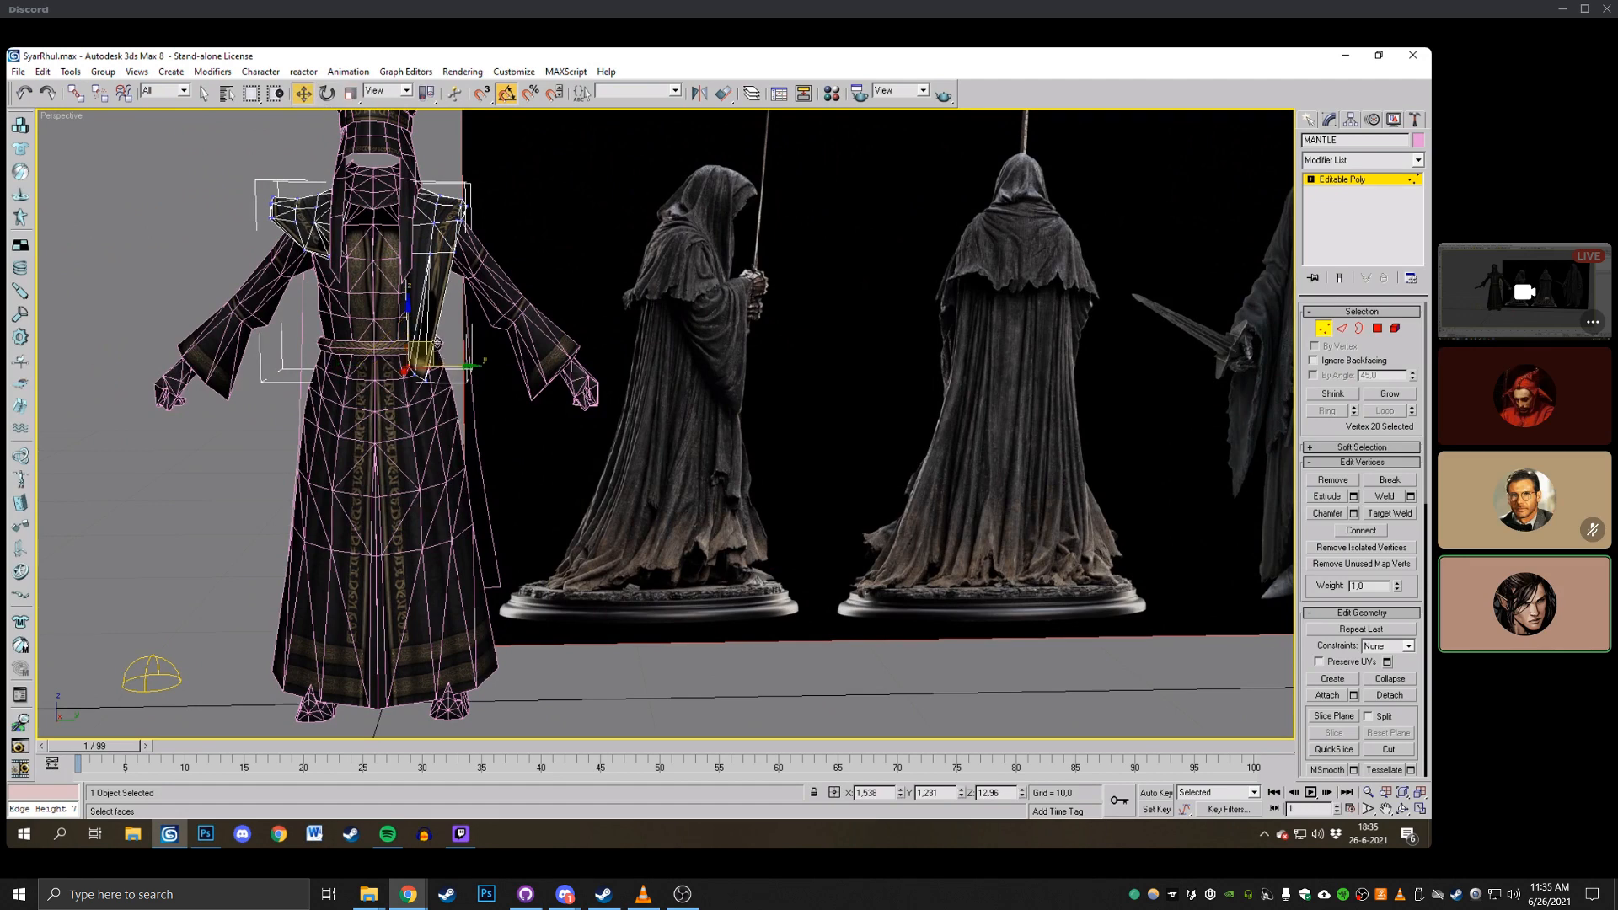
left_click_drag(436, 343, 428, 367)
left_click_drag(468, 447, 459, 493)
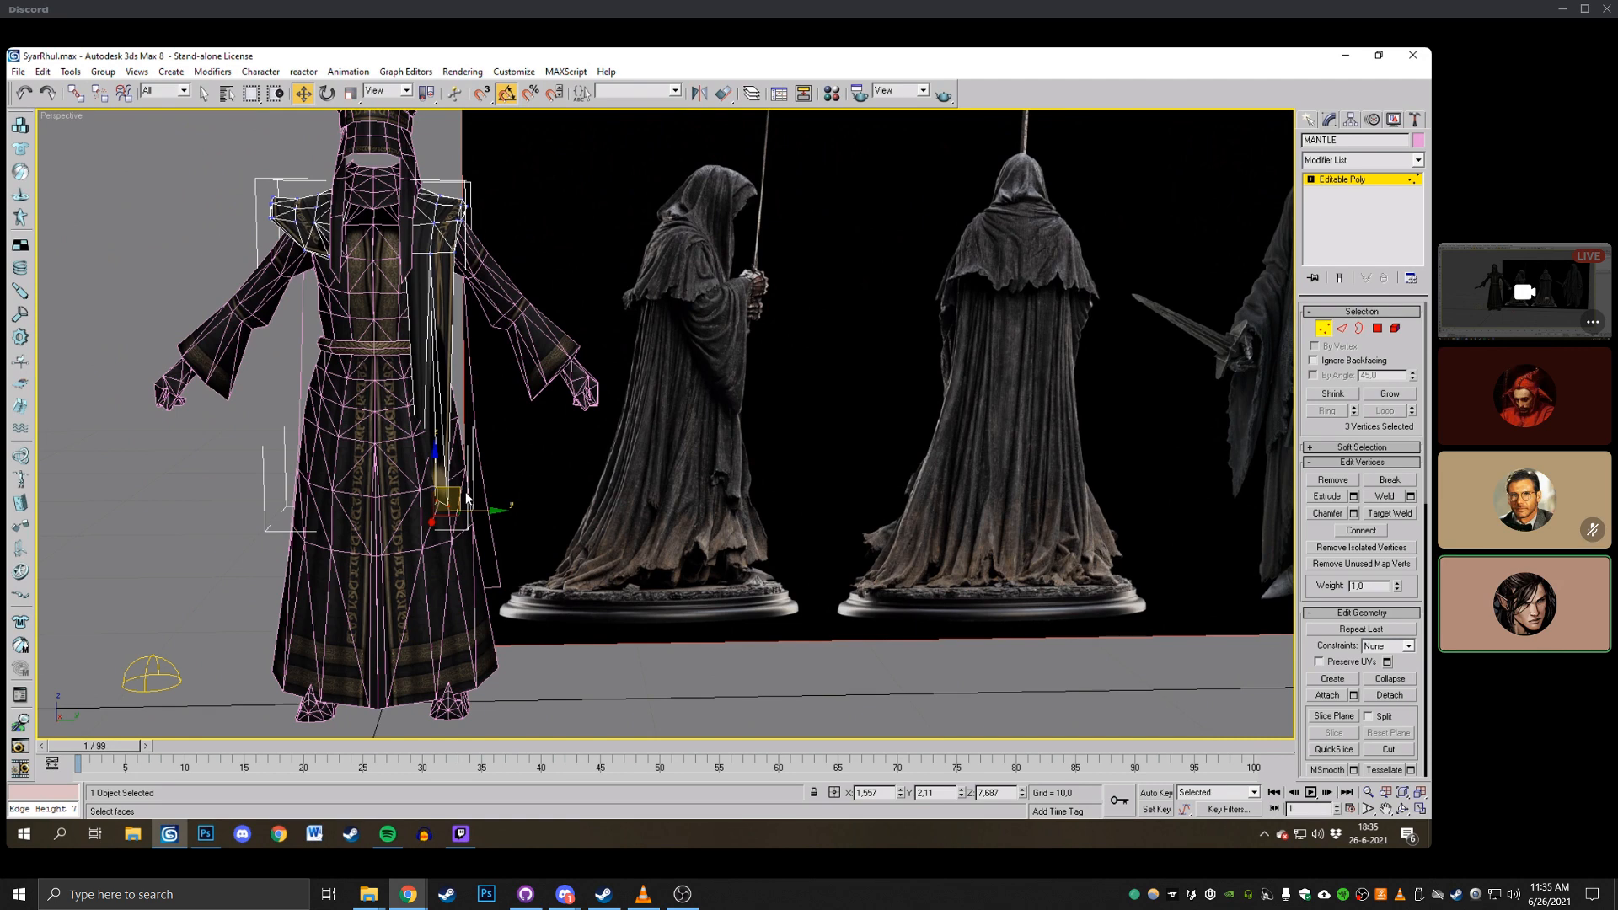
Pull the flap's bottom vertices forward, away from the front of the robe's skirt.
middle_click_drag(514, 437, 578, 438)
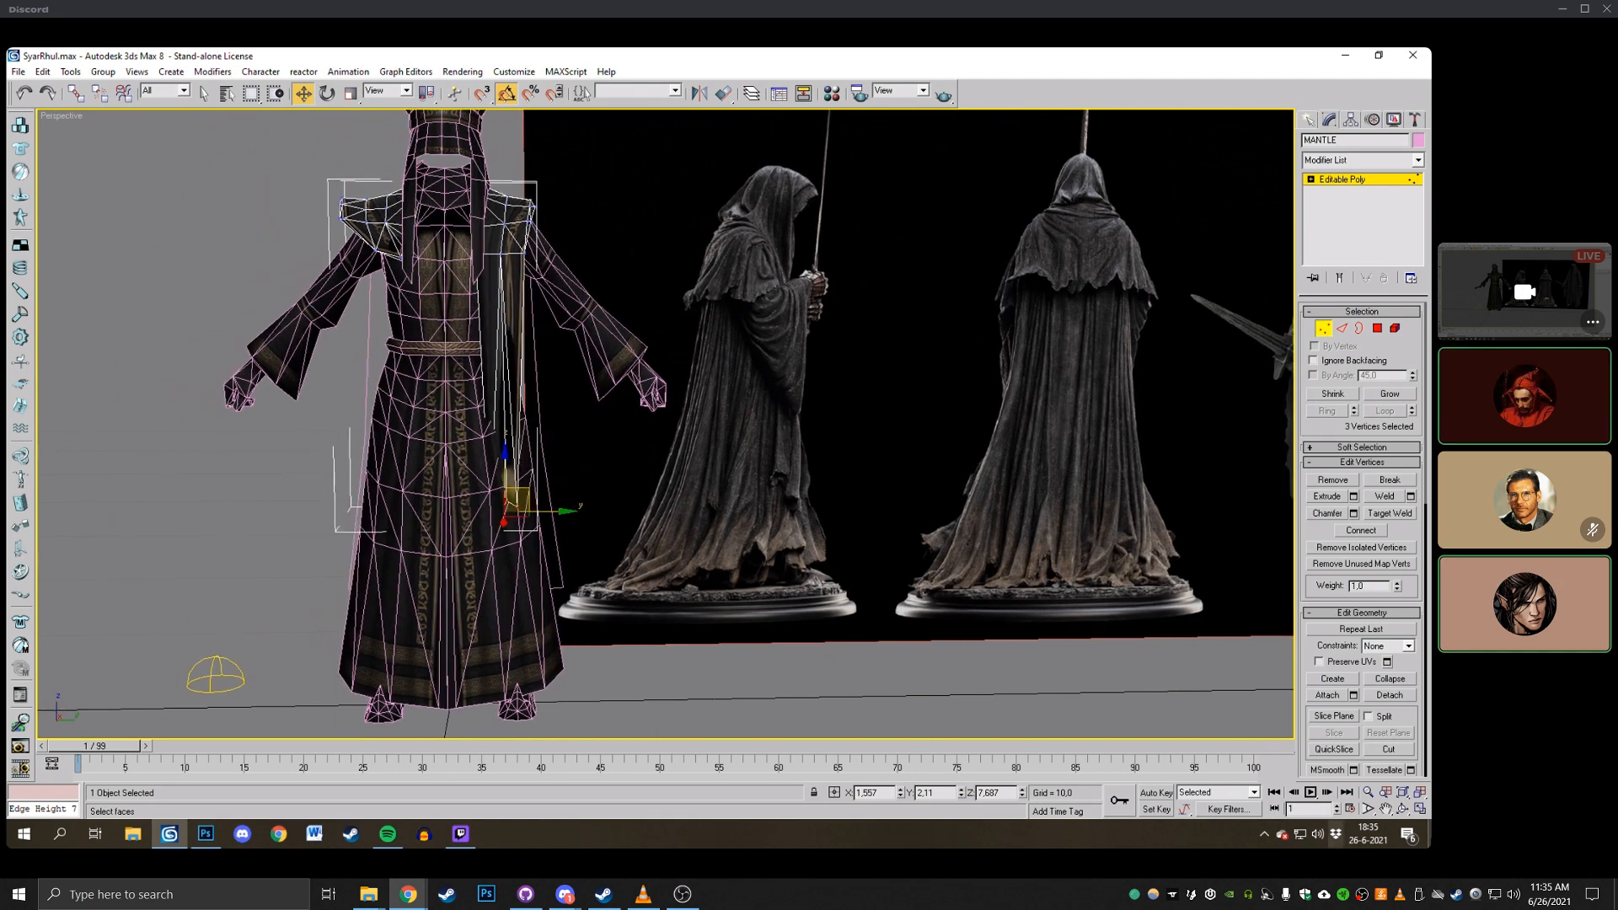
left_click(1403, 808)
left_click_drag(678, 358, 628, 363)
middle_click_drag(628, 363, 605, 370, "alt")
scroll(647, 357, "up", 2)
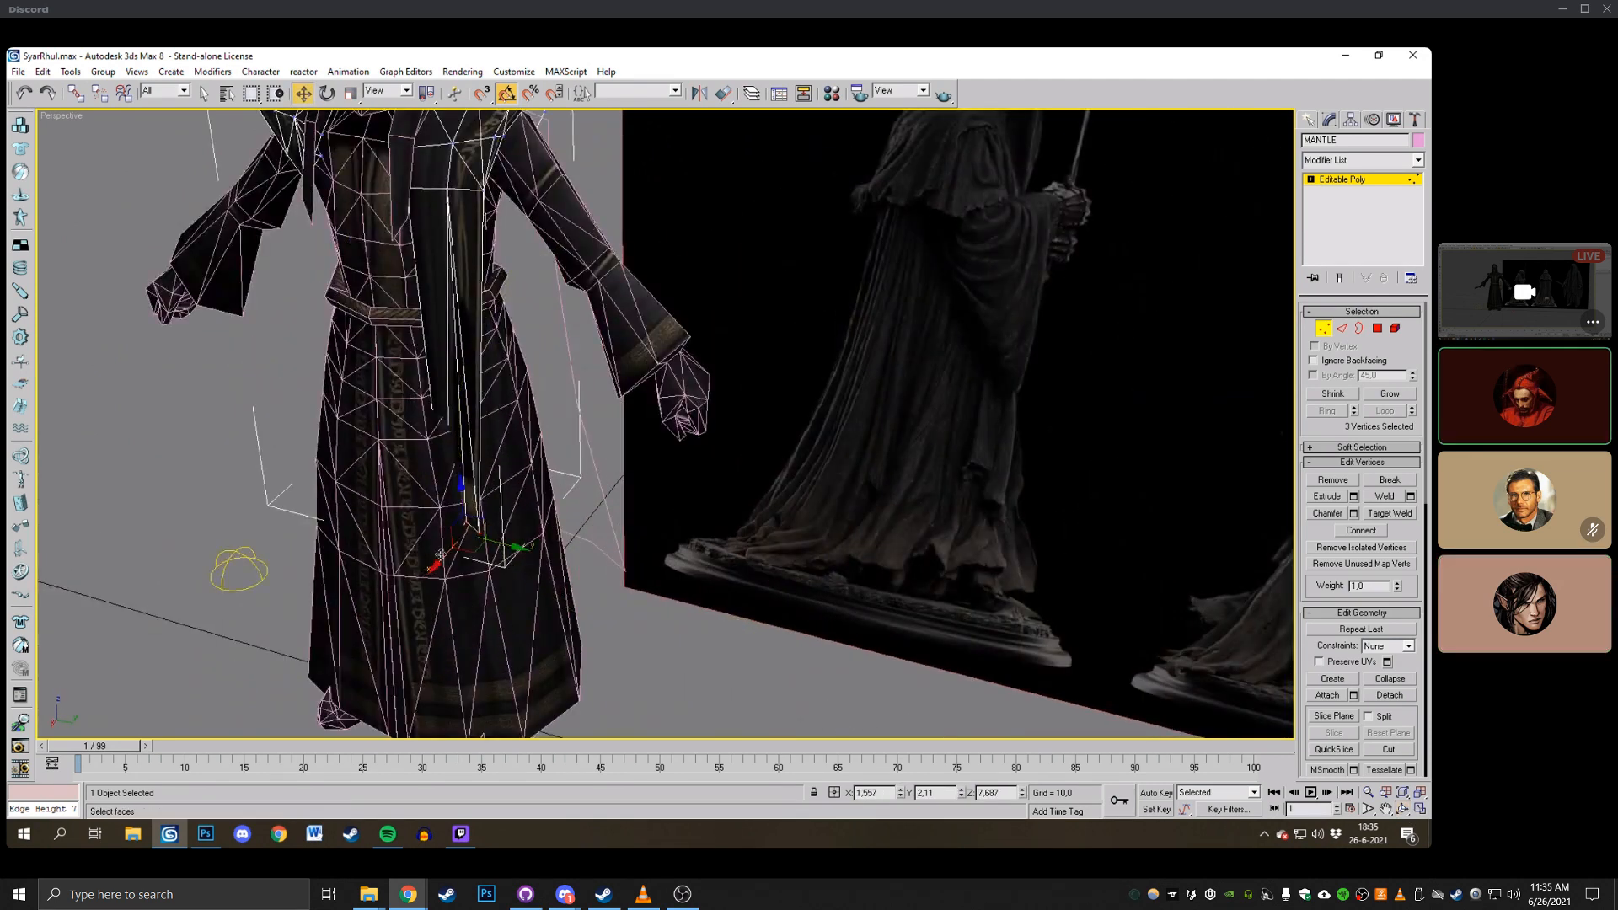
left_click_drag(440, 555, 420, 577)
Spread the flap's bottom corner vertices apart so its hem widens toward the front centre and the side of the robe.
left_click(1405, 809)
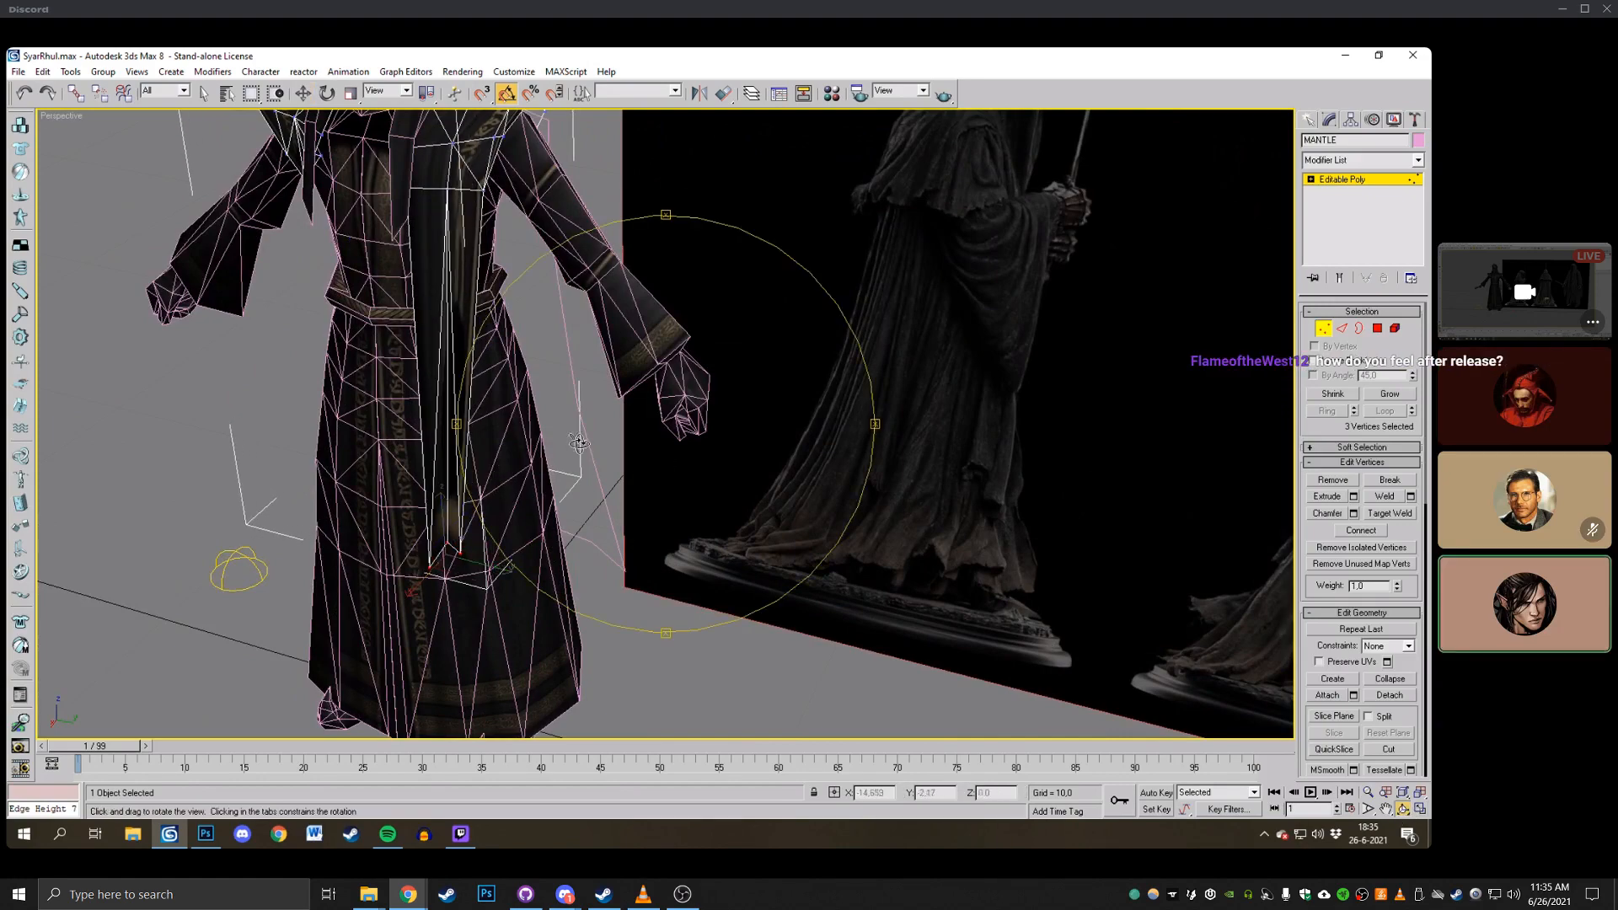
left_click_drag(579, 443, 664, 401)
scroll(664, 401, "down", 3)
middle_click_drag(672, 423, 817, 422)
scroll(855, 414, "up", 2)
scroll(819, 438, "up", 2)
right_click(826, 602)
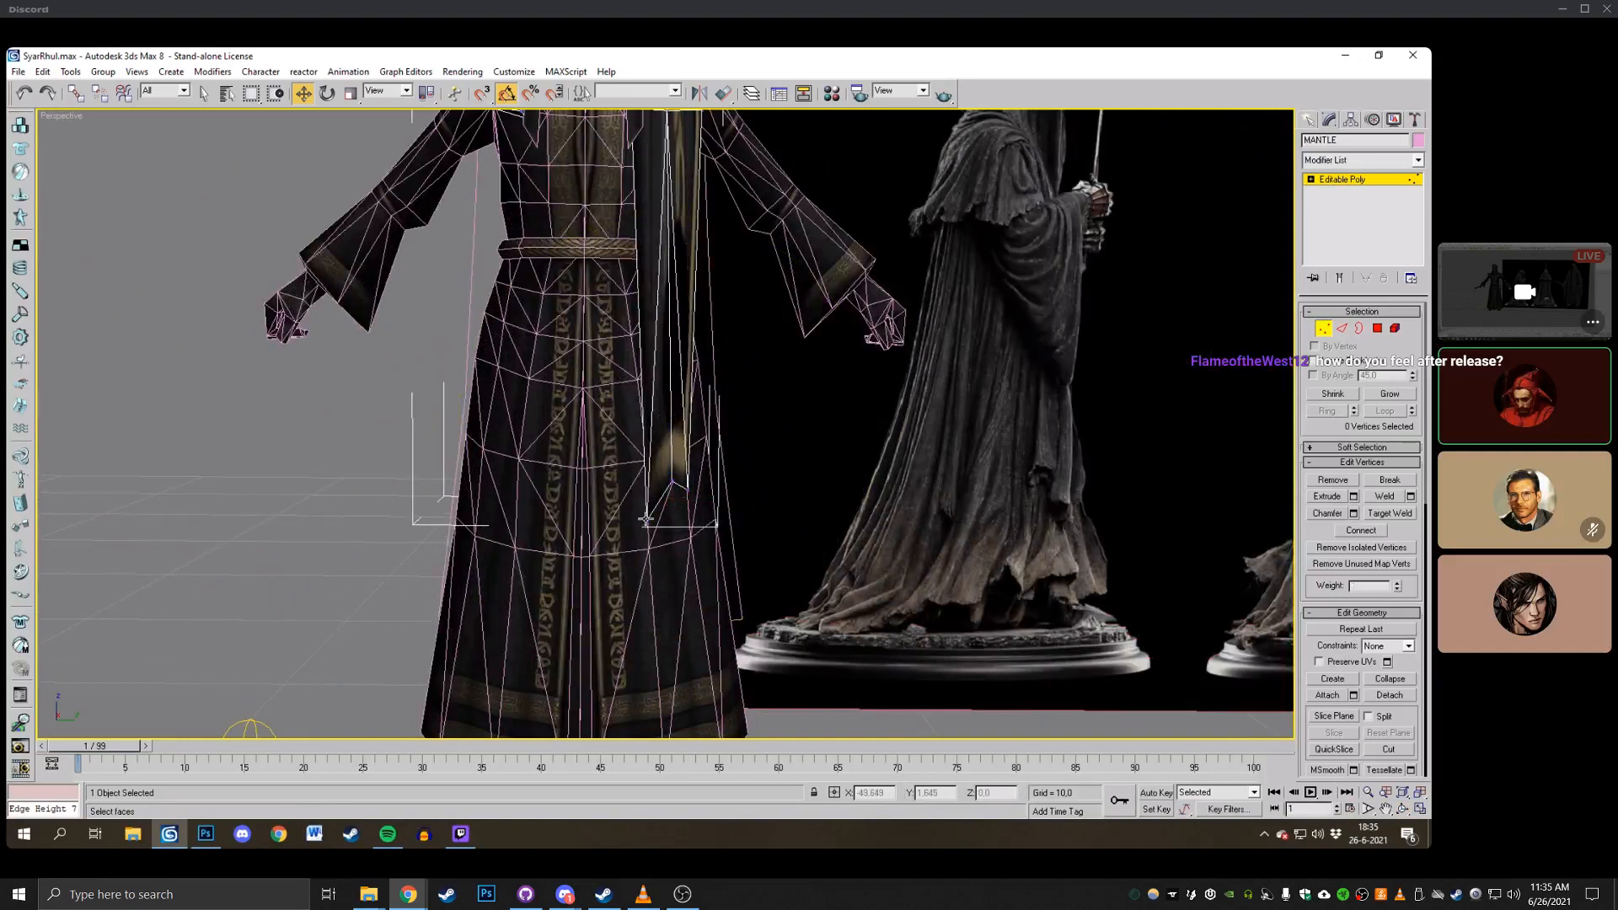
mouse_move(662, 510)
left_mouse_down()
mouse_move(630, 448)
mouse_move(720, 479)
mouse_move(672, 487)
left_mouse_up()
left_click(692, 504)
left_click(688, 488)
left_click(661, 485)
Pull the mantle's front chest vertex slightly forward, working from the side view.
left_click(1402, 809)
left_click_drag(725, 394, 552, 455)
right_click(554, 451)
left_click(562, 350)
left_click_drag(541, 355, 701, 349)
left_click(1402, 809)
middle_click_drag(701, 348, 634, 354, "alt")
left_click_drag(590, 368, 490, 276)
left_click(593, 389)
left_click(1402, 809)
key("w")
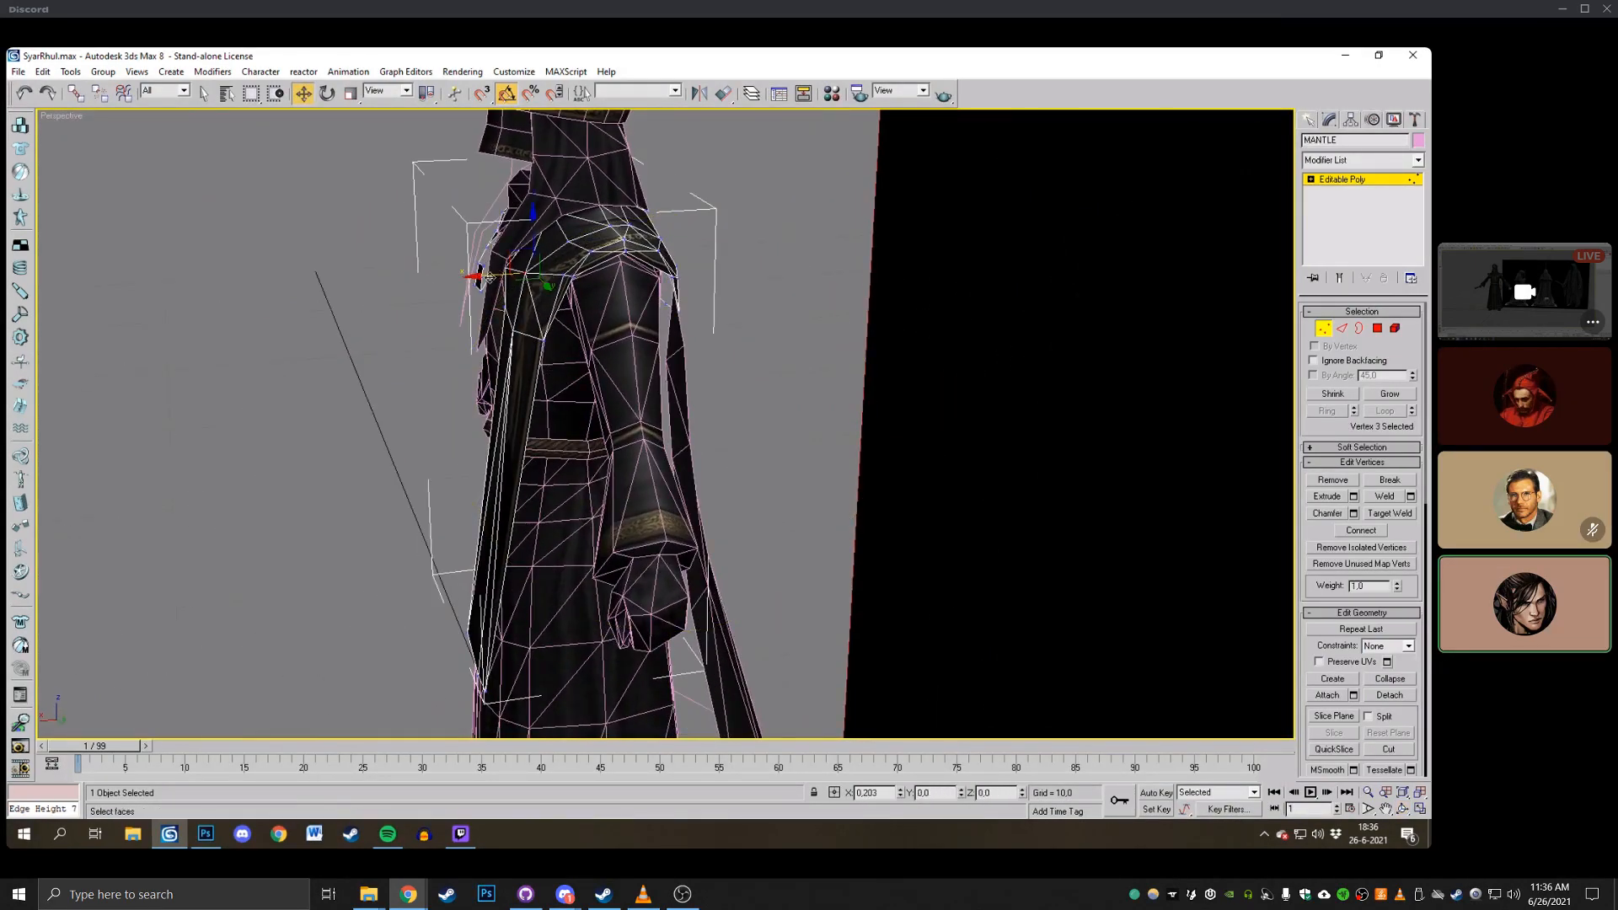
Lower the inner vertex of the flap's chest-height edge slightly.
left_click(1405, 809)
left_click_drag(512, 334, 606, 306)
right_click(606, 306)
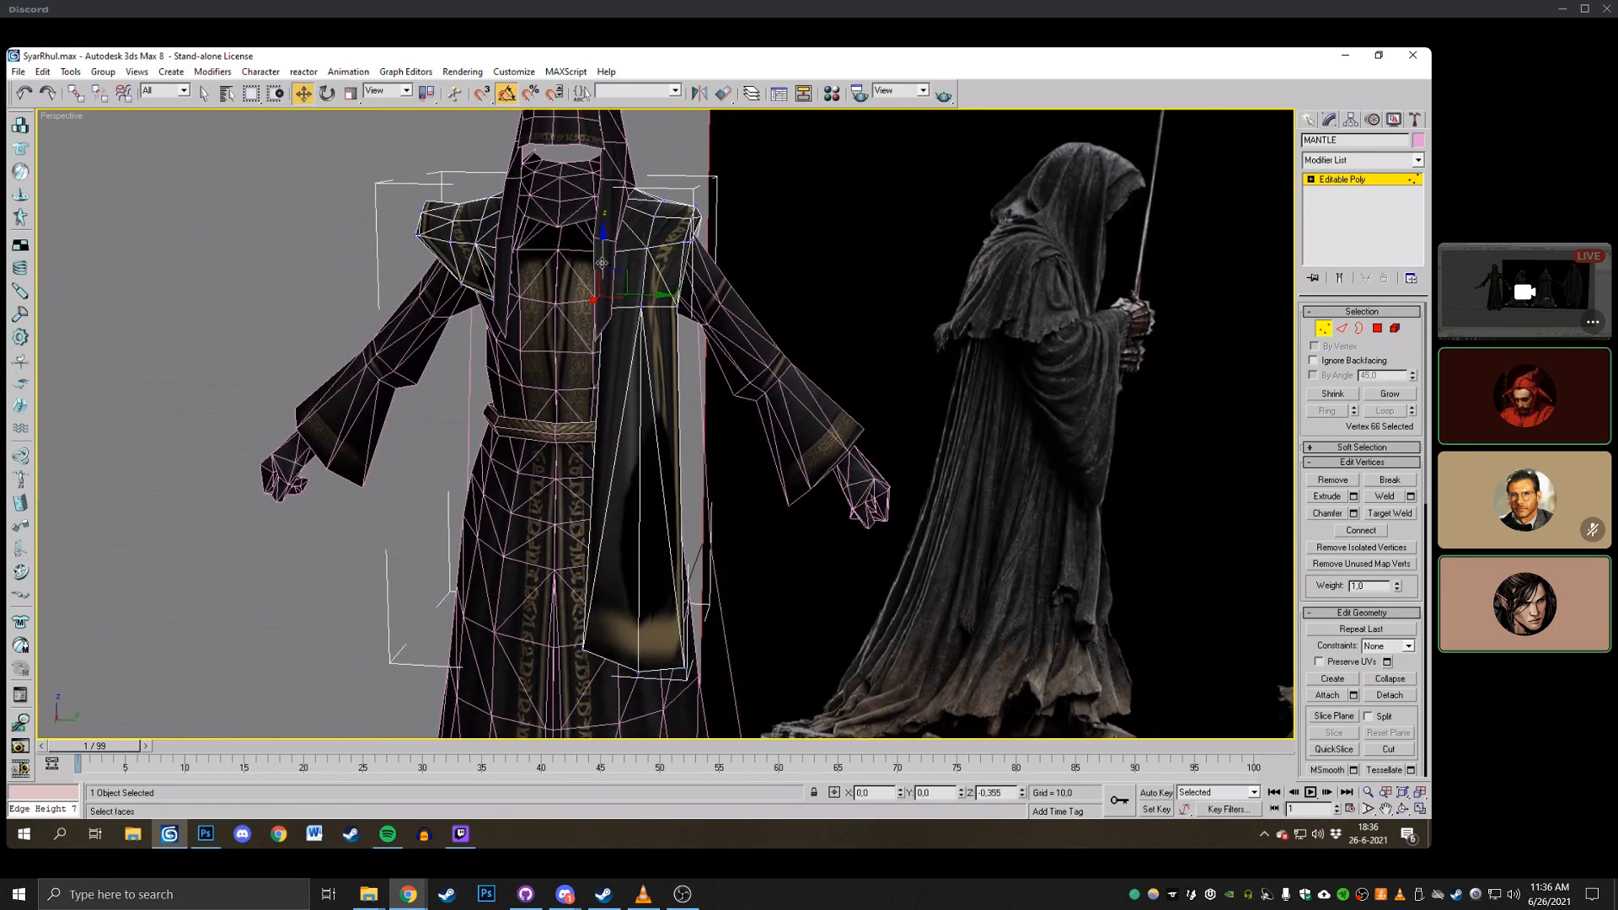
left_click_drag(601, 308, 601, 305)
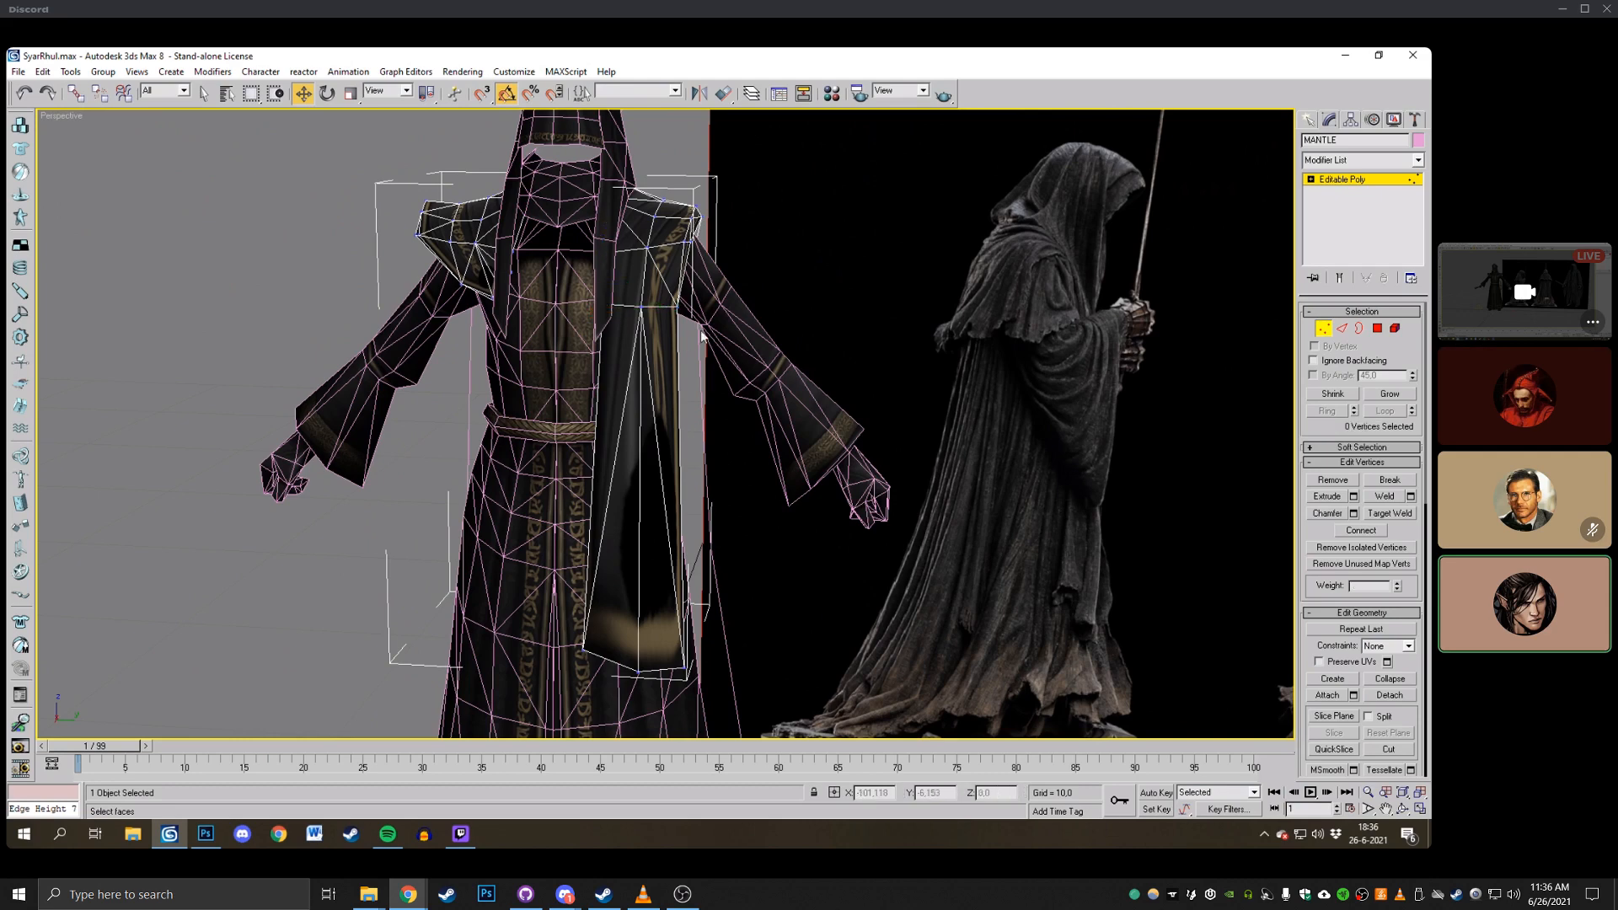
Lower the middle vertices of the flap's bottom hem slightly.
left_click(640, 307)
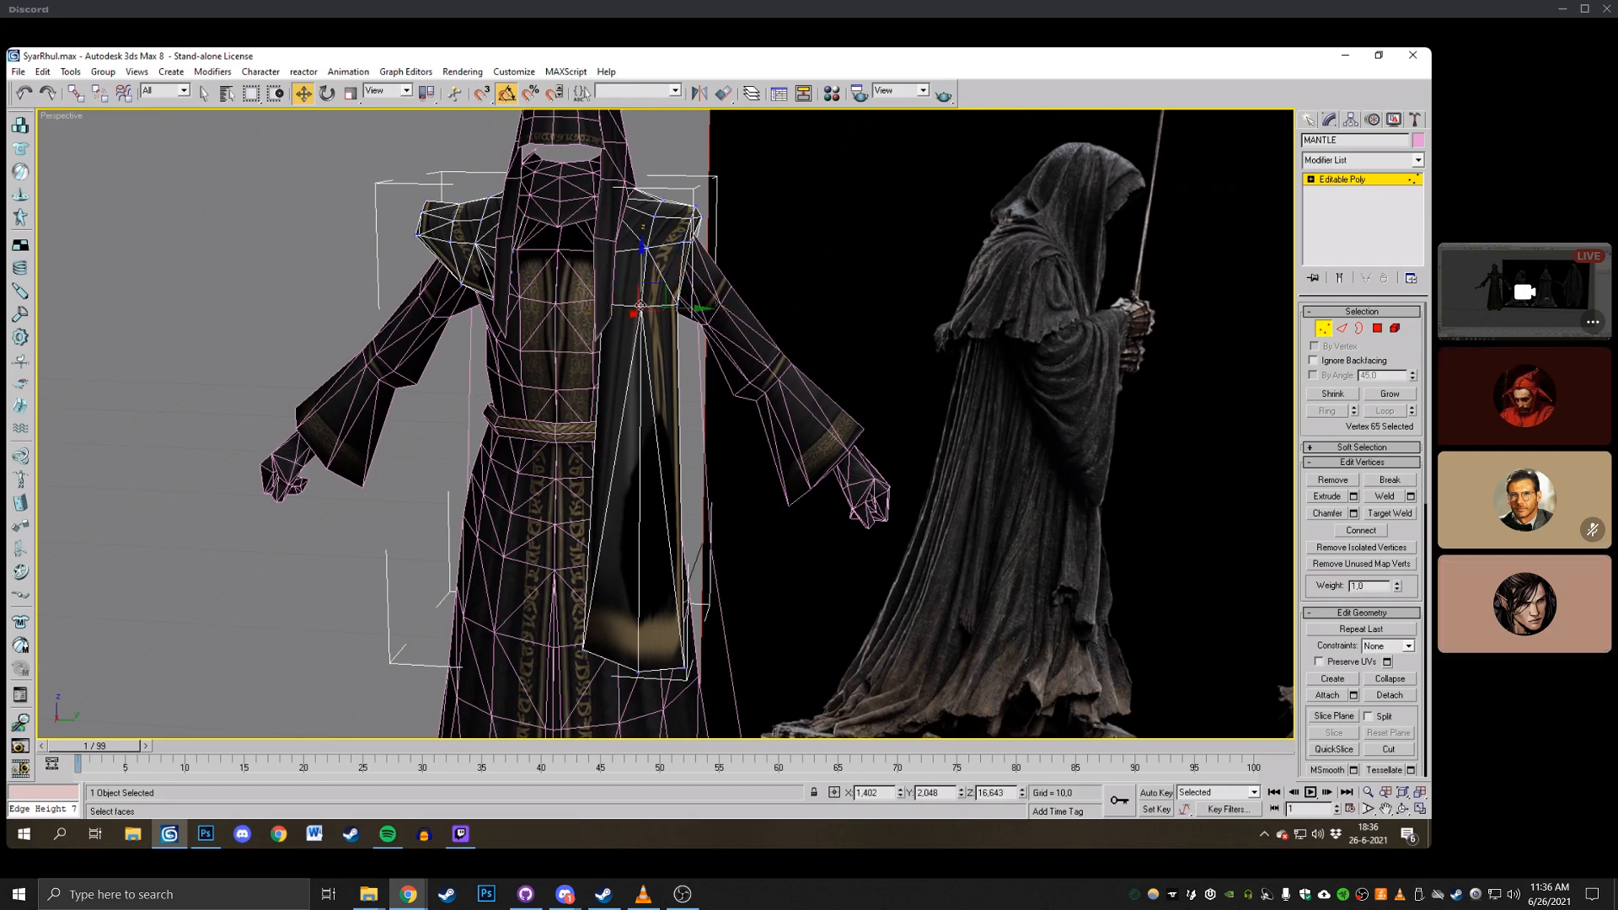
middle_click_drag(653, 328, 668, 224)
scroll(674, 232, "down", 4)
middle_click_drag(826, 367, 775, 344)
scroll(629, 379, "up", 5)
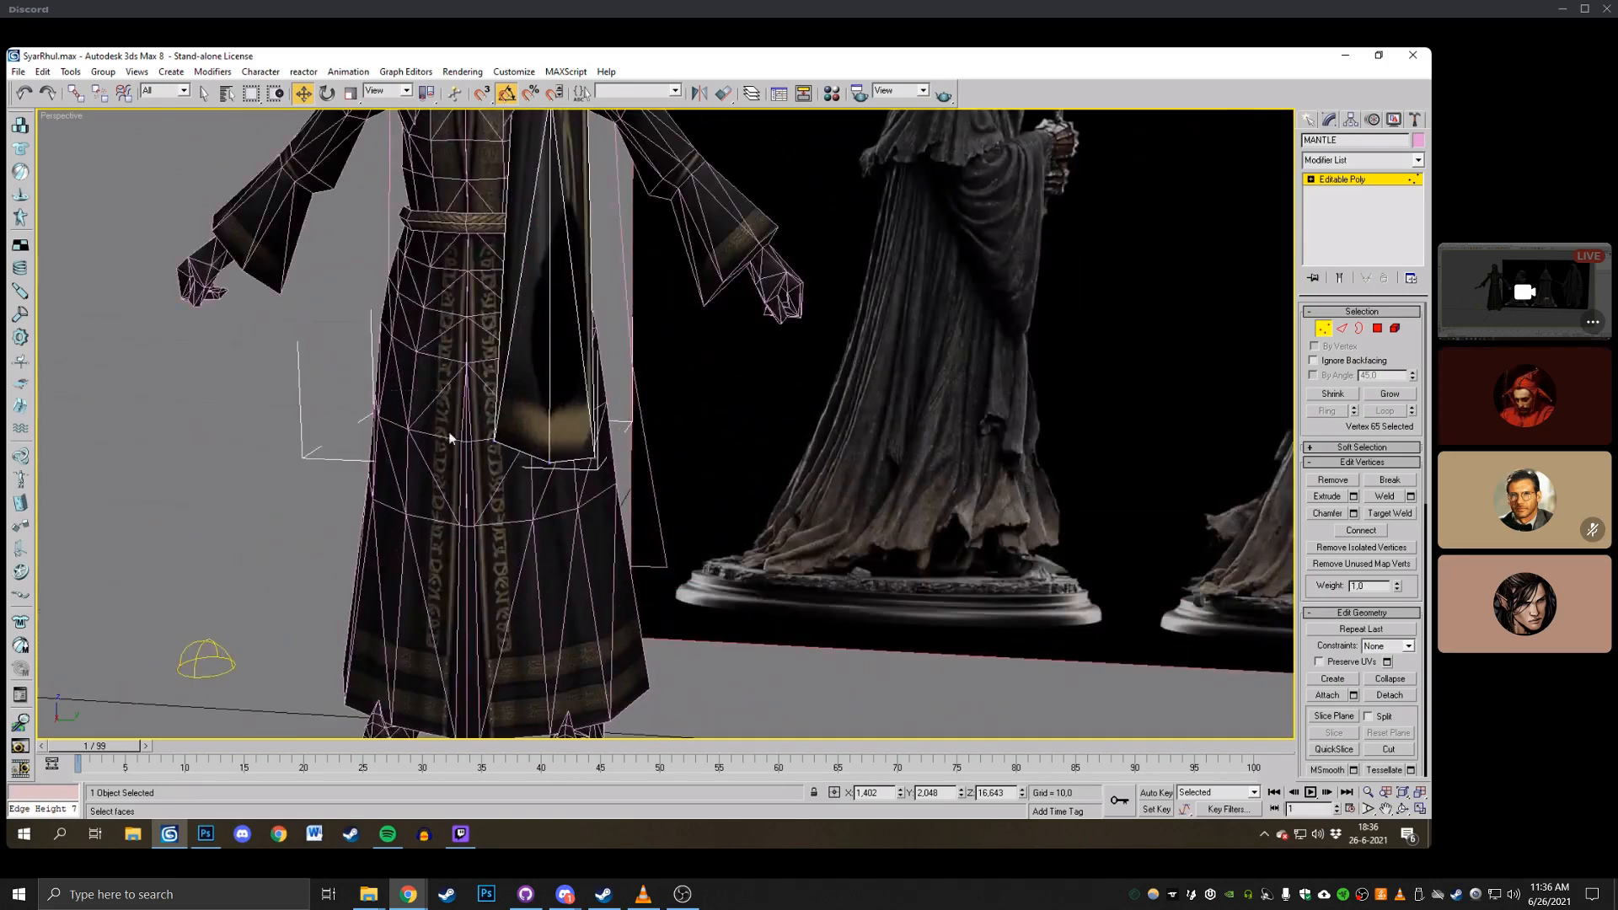
left_click_drag(548, 389, 548, 403)
middle_click_drag(583, 367, 627, 516)
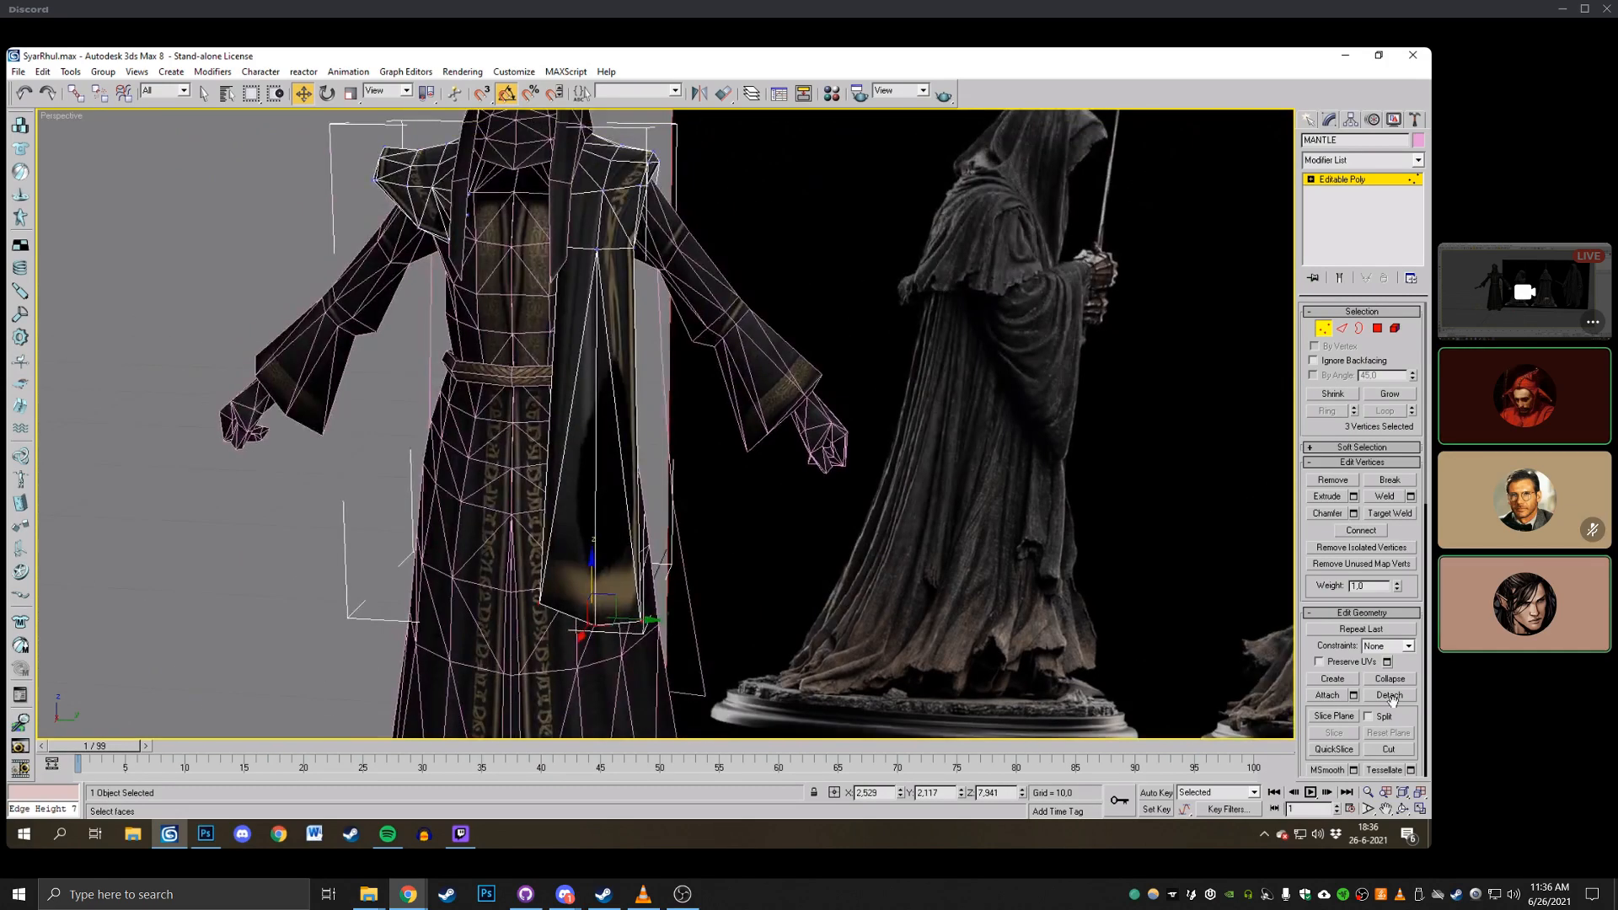
Cut a horizontal edge across the flap just below the chest-height edge and target-weld its extra vertices onto the flap's centre line.
left_click(1404, 752)
middle_click_drag(580, 314, 635, 323)
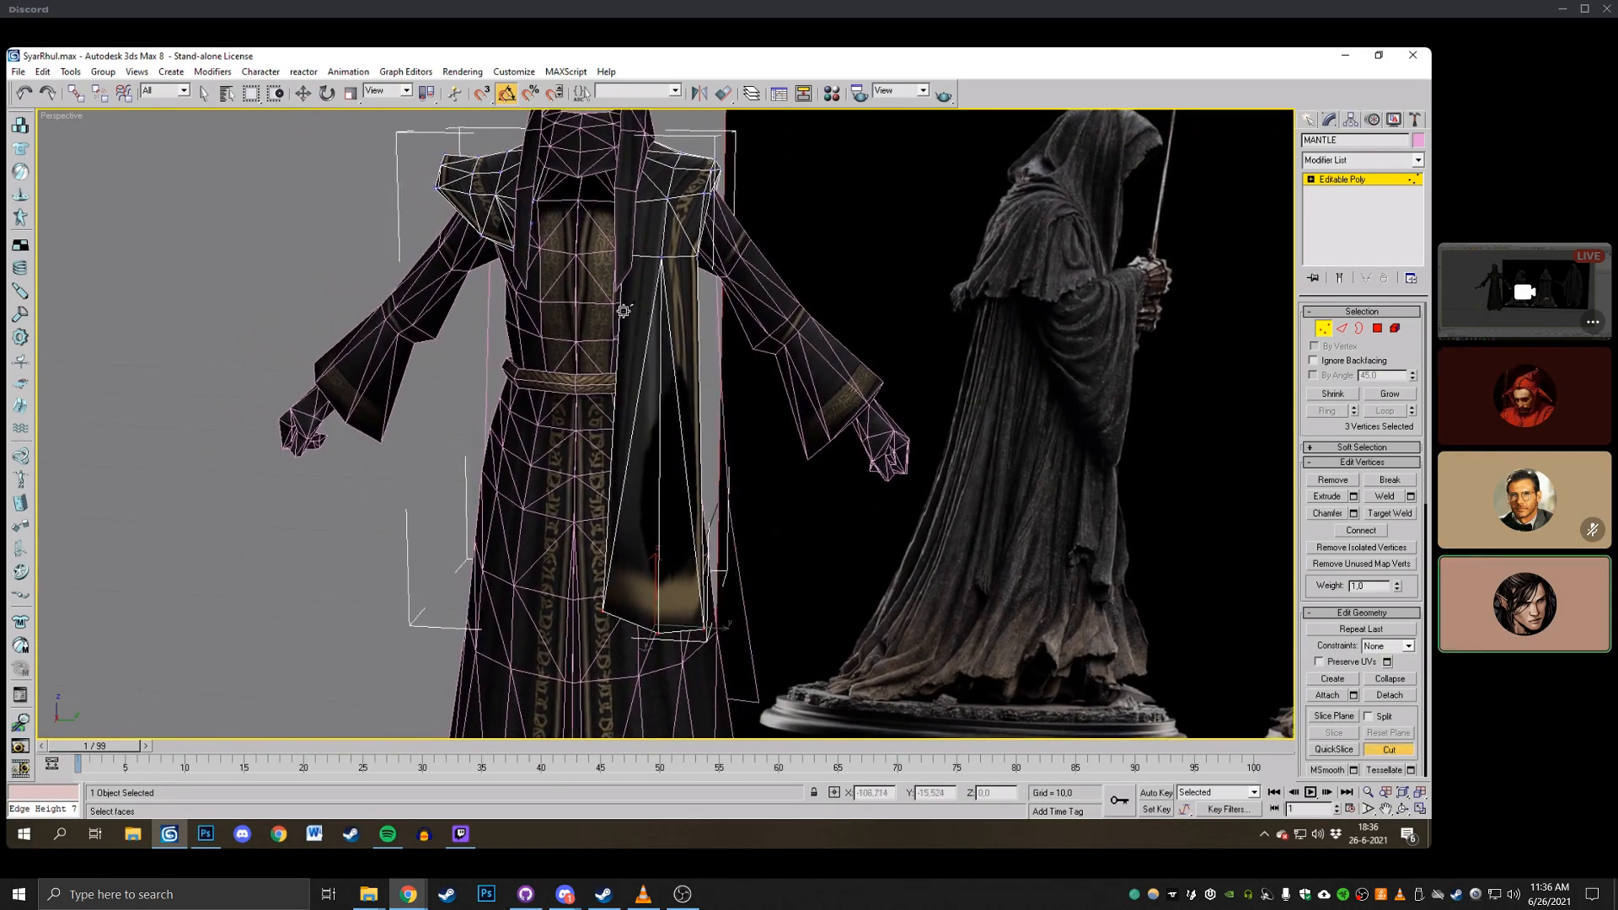
left_click(618, 302)
left_click(699, 308)
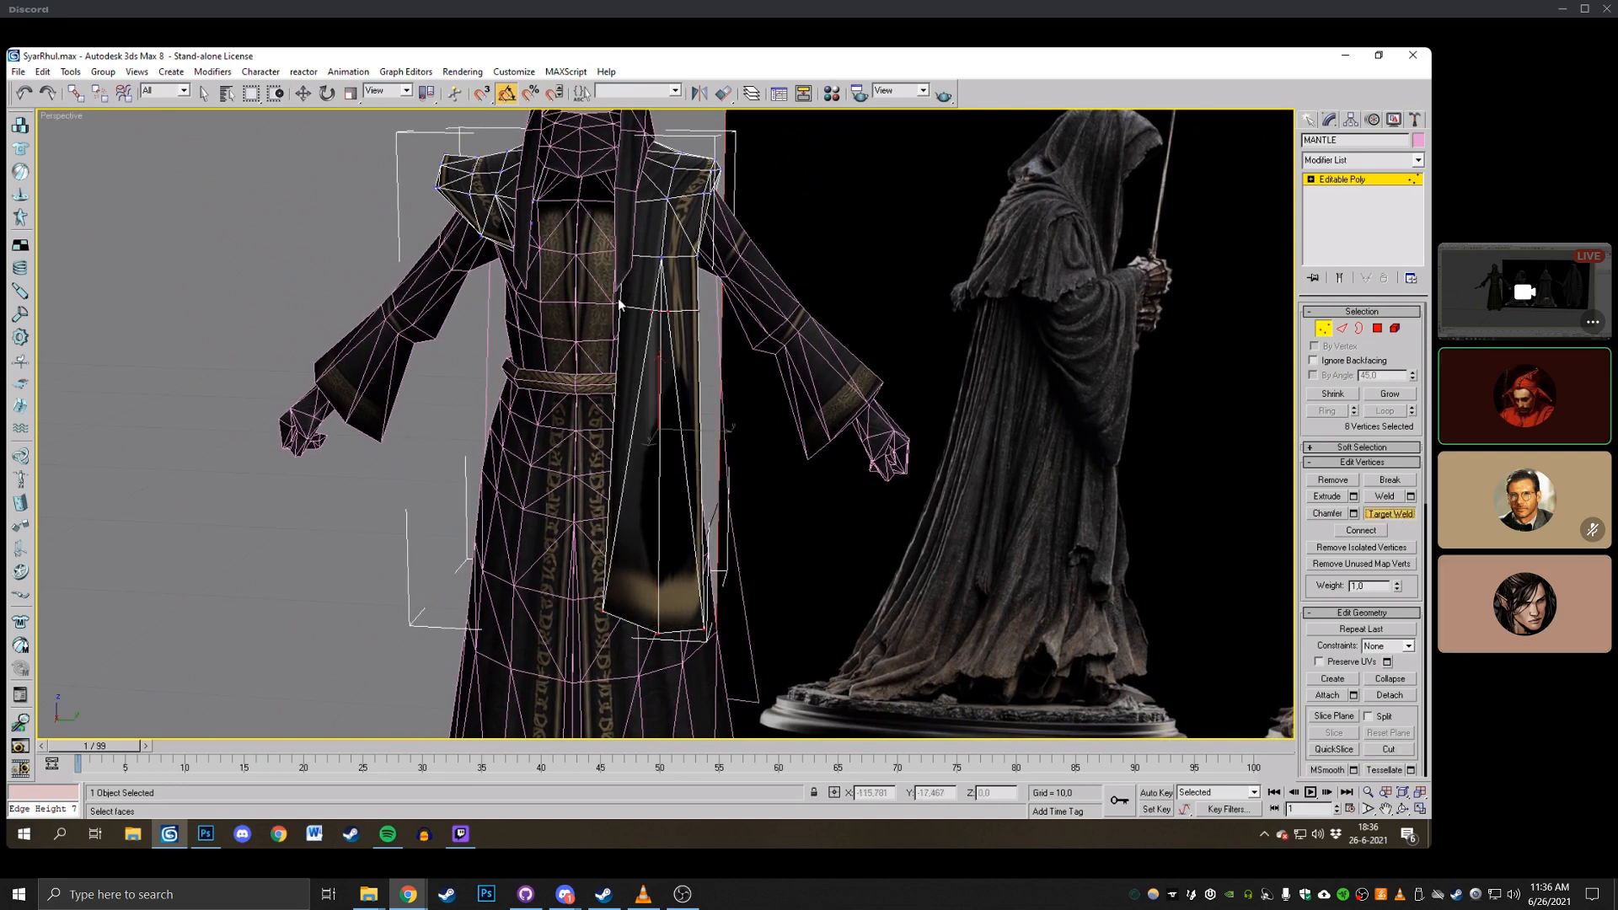
left_click(652, 311)
left_click(661, 311)
left_click(669, 311)
left_click(662, 310)
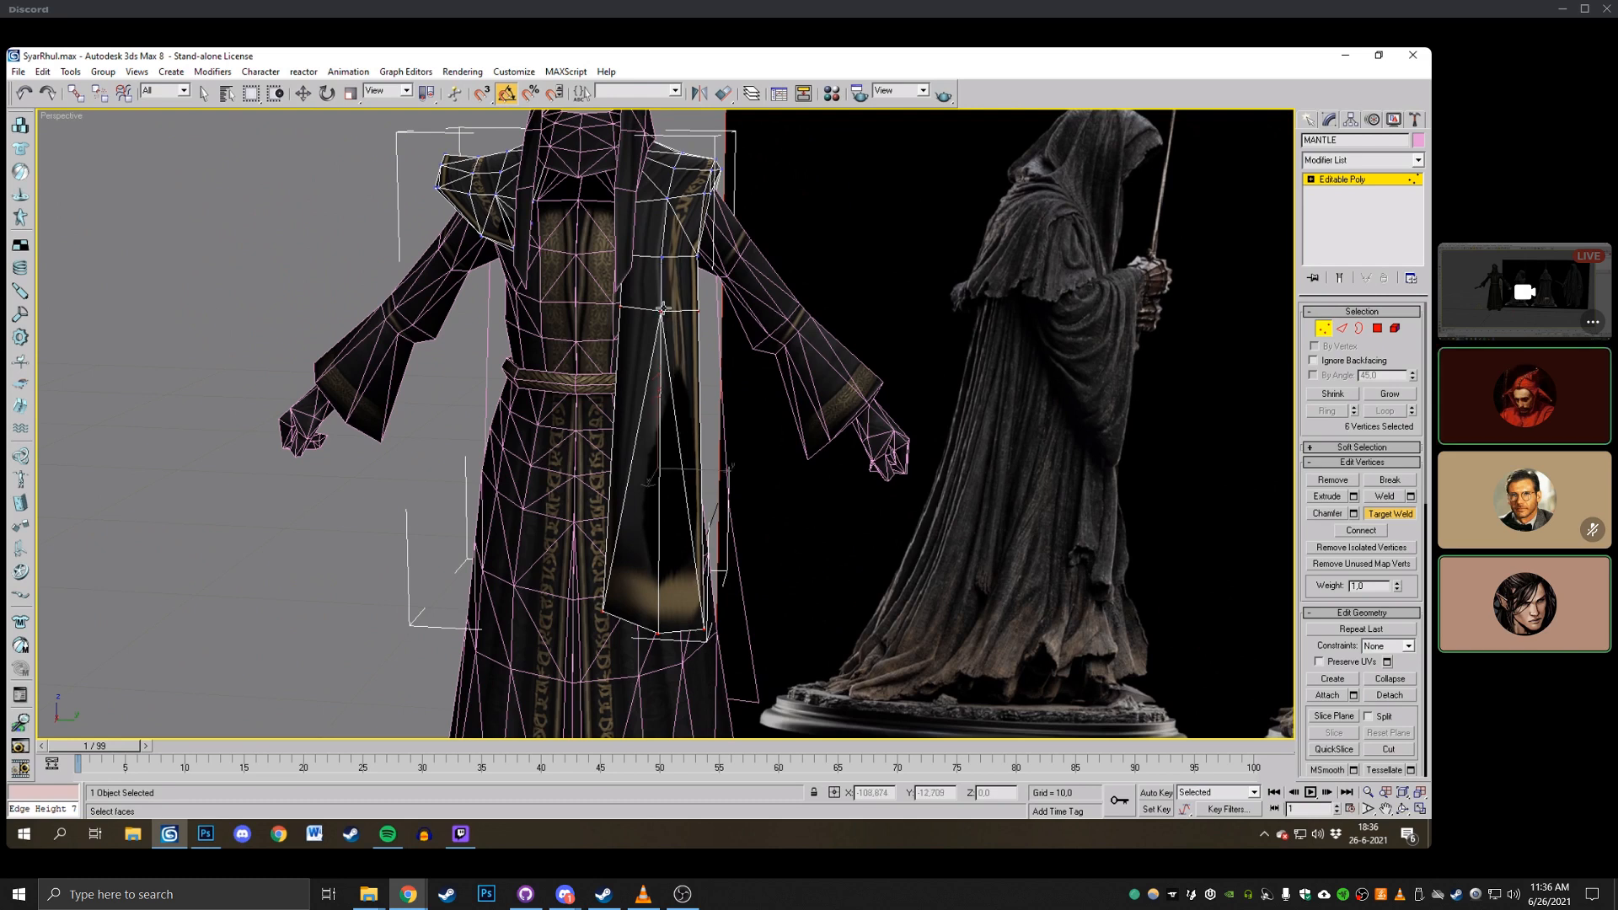
Cut another horizontal edge across the flap just above the belt and target-weld the extra vertices at its centre.
left_click(1402, 750)
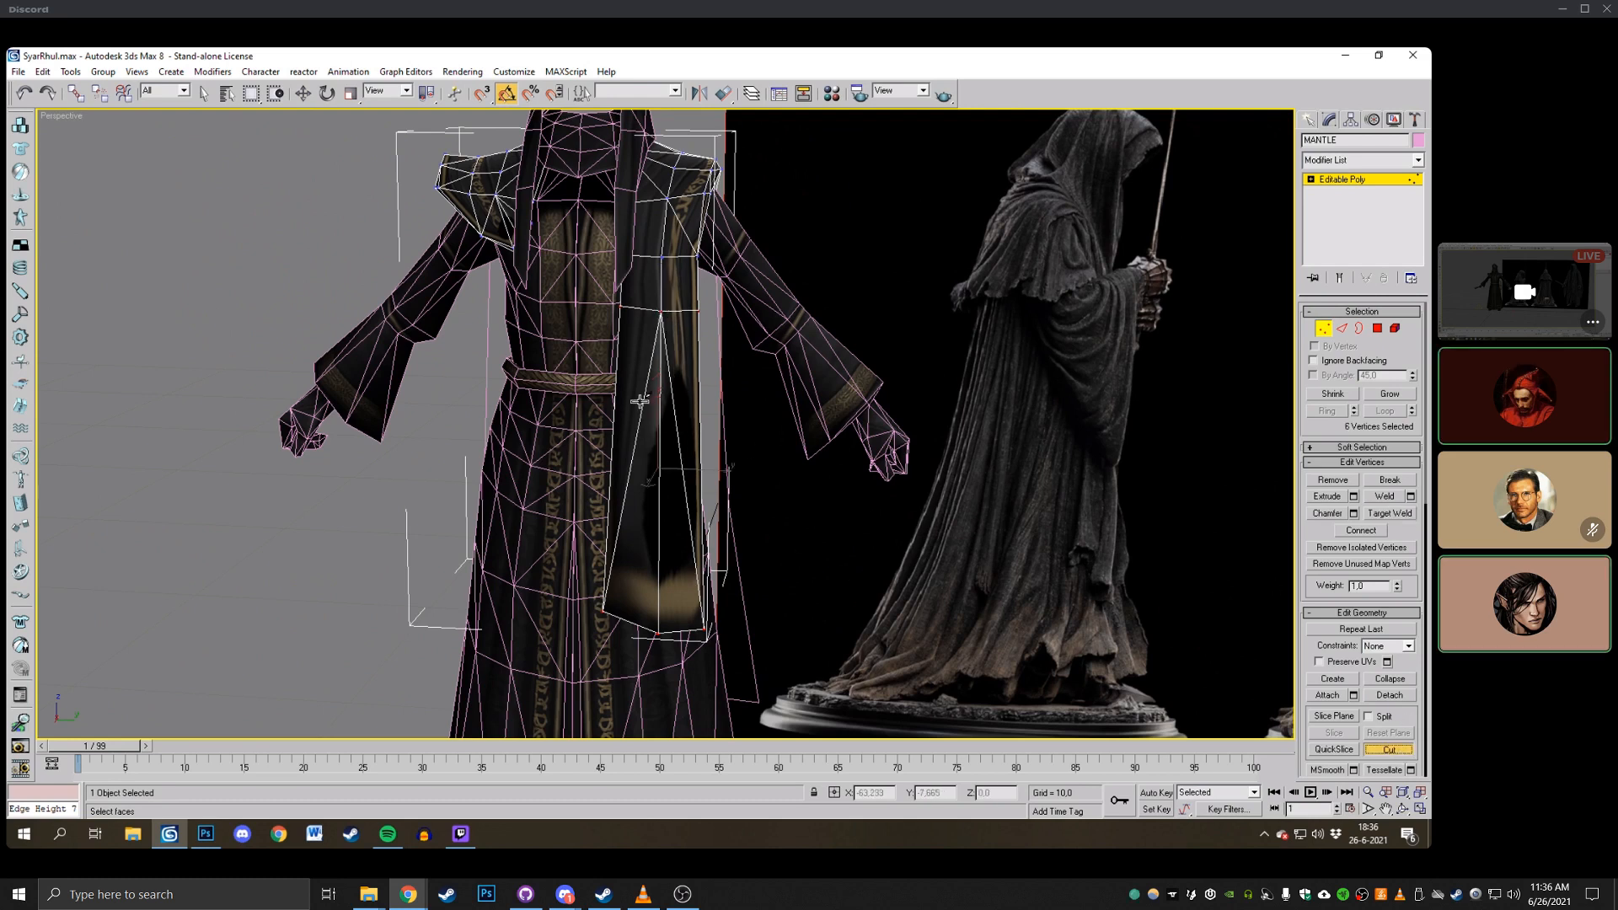
left_click(619, 343)
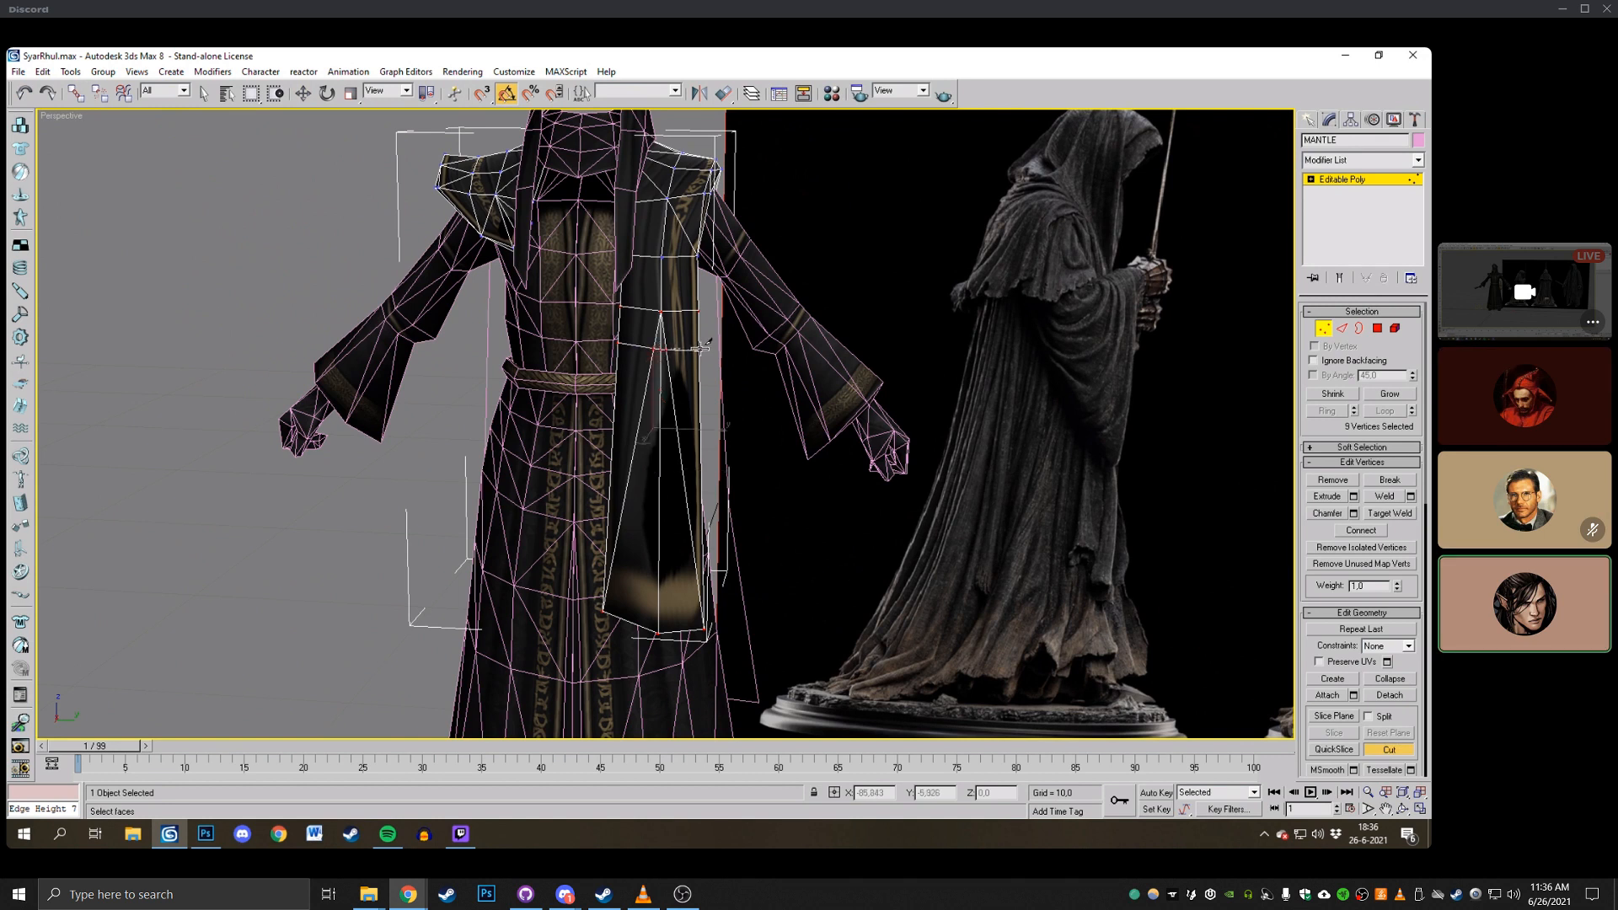
left_click(699, 347)
left_click(1399, 516)
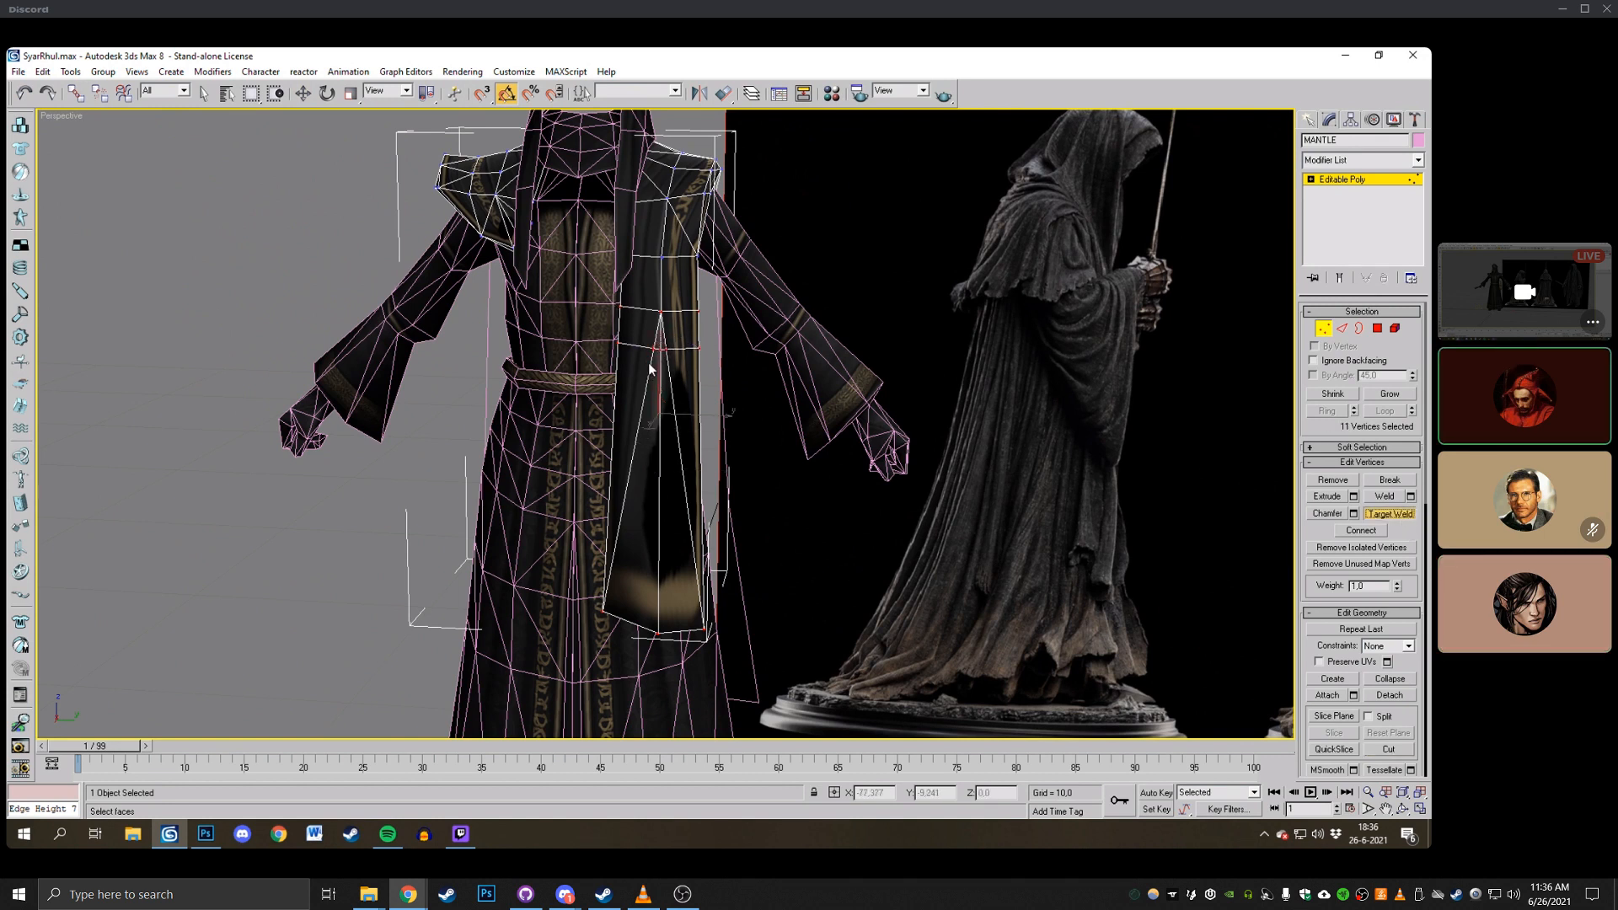
left_click(653, 348)
left_click(660, 348)
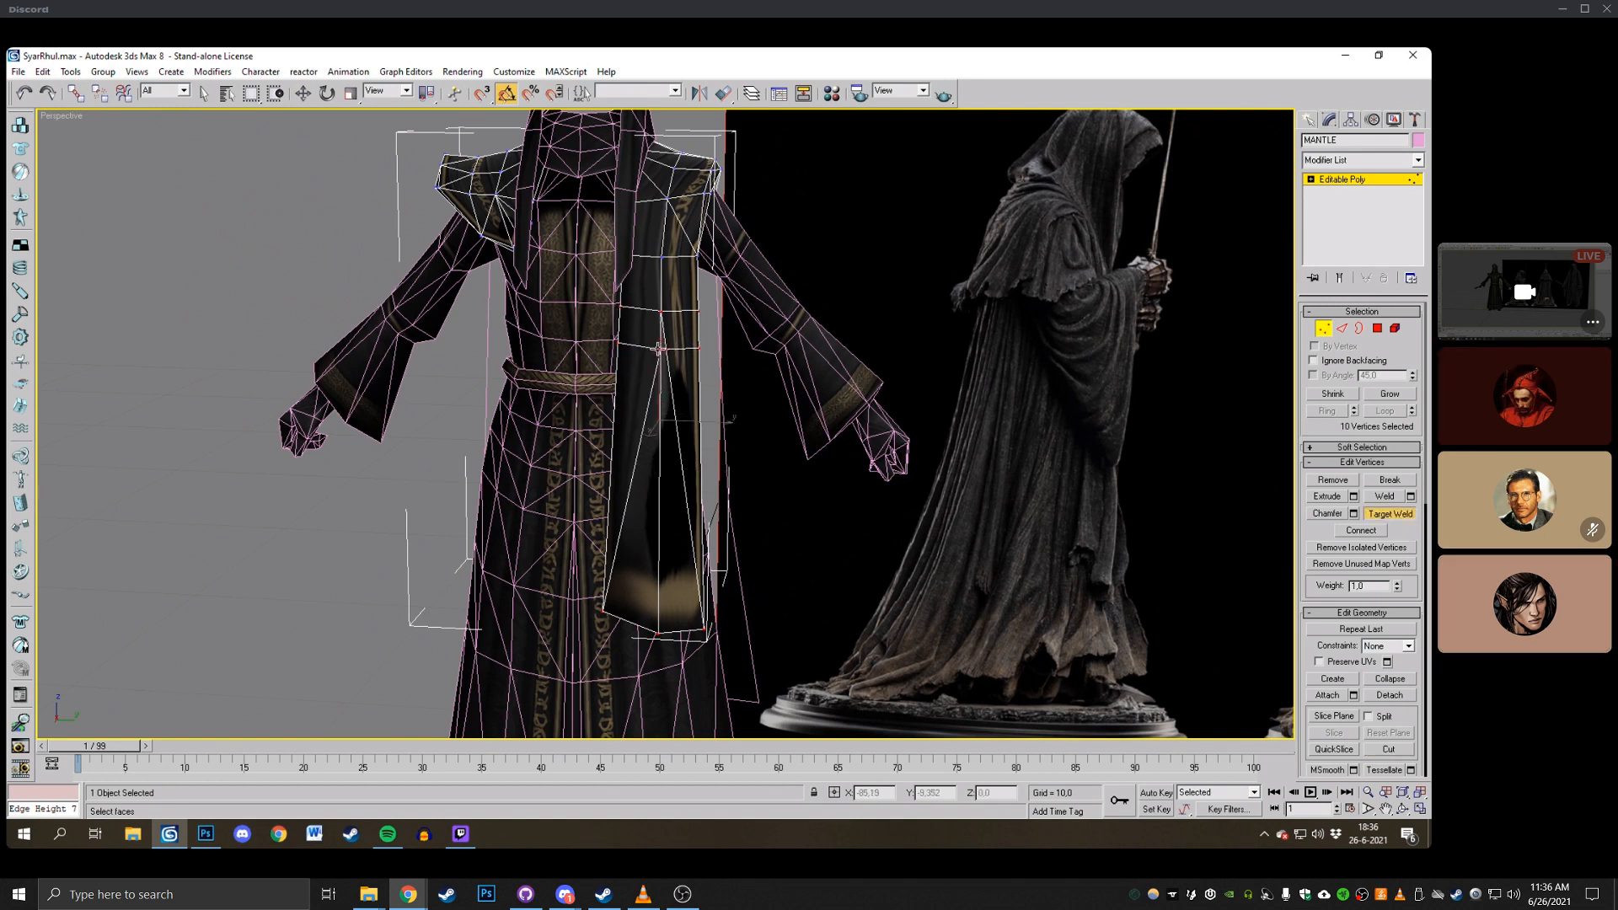
left_click(656, 350)
Cut a horizontal edge across the flap just below the belt and target-weld the extra vertices into the centre one.
left_click(1388, 749)
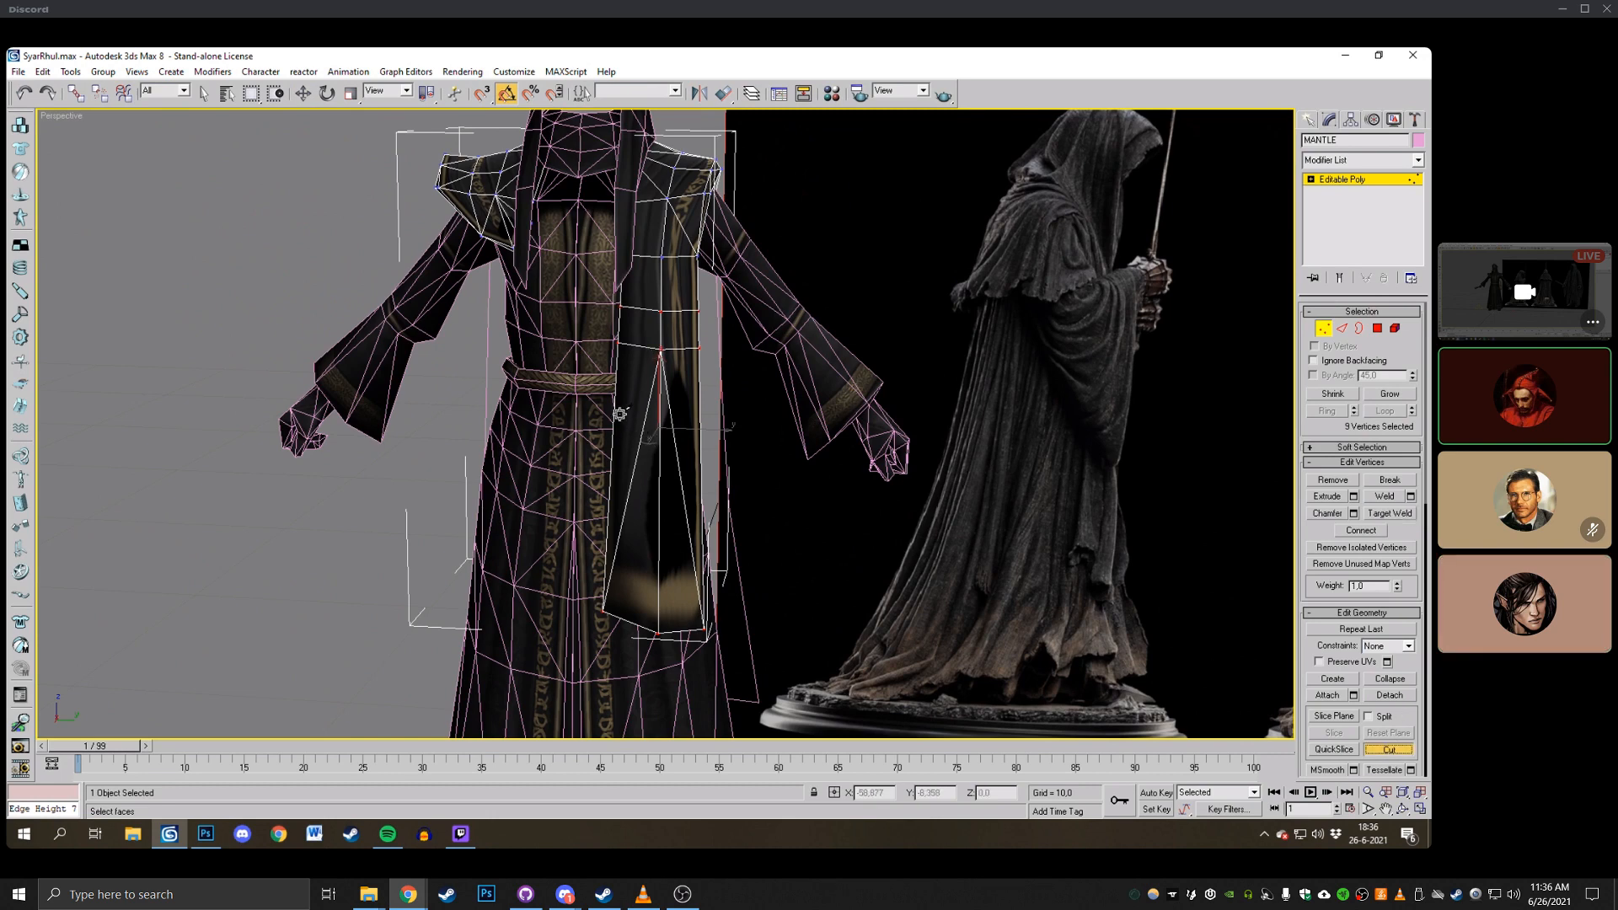
middle_click_drag(620, 414, 768, 258)
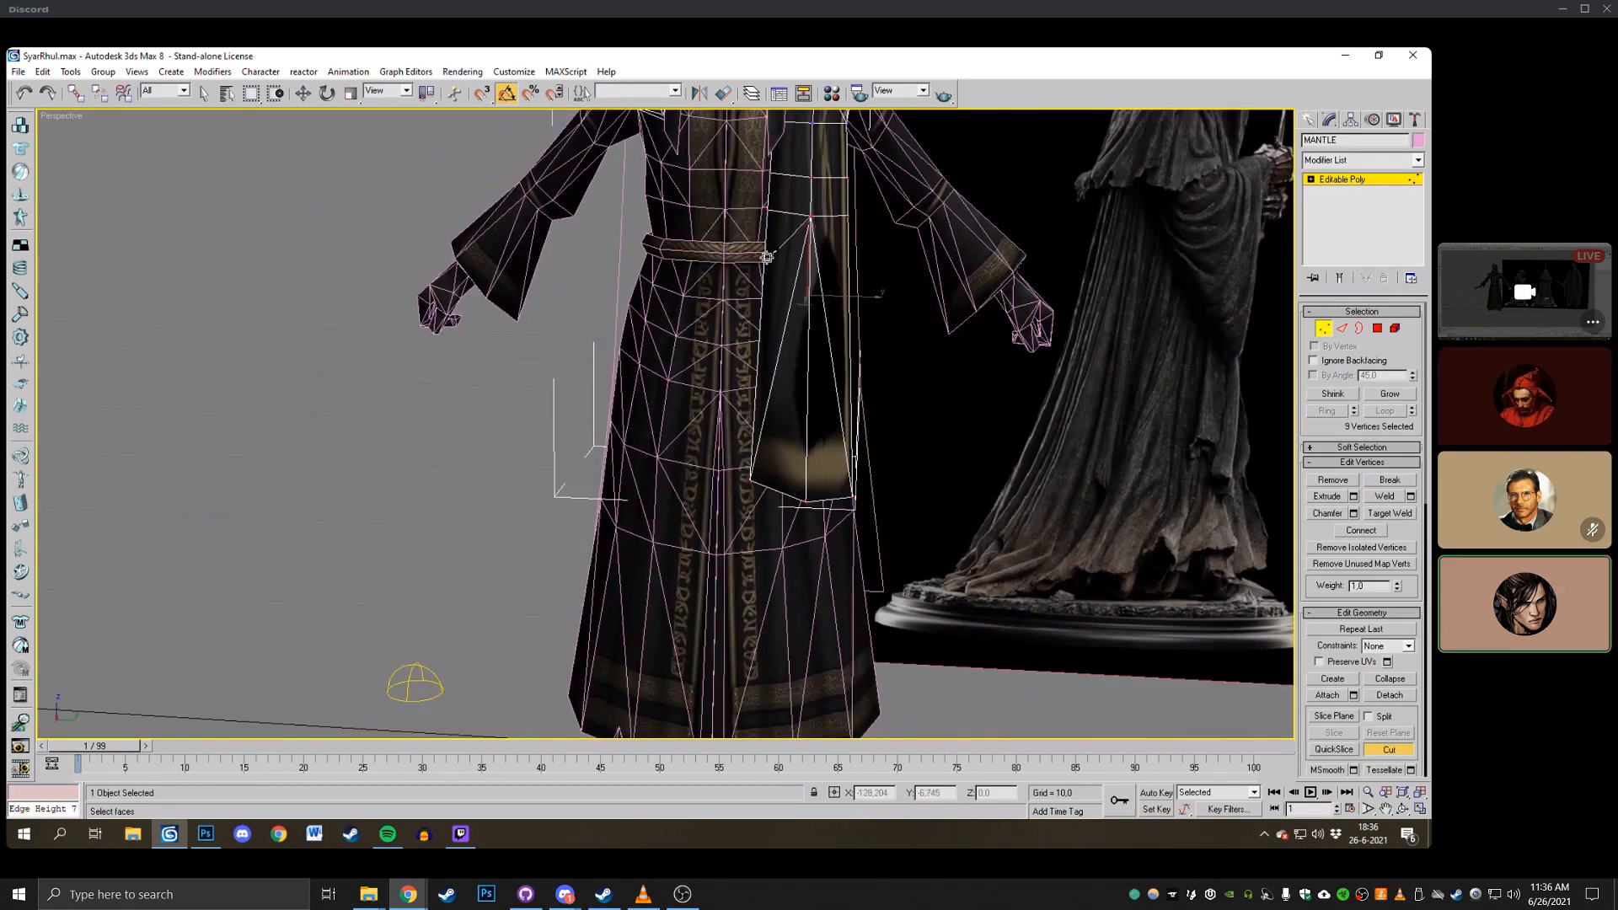
left_click(809, 265)
left_click(848, 266)
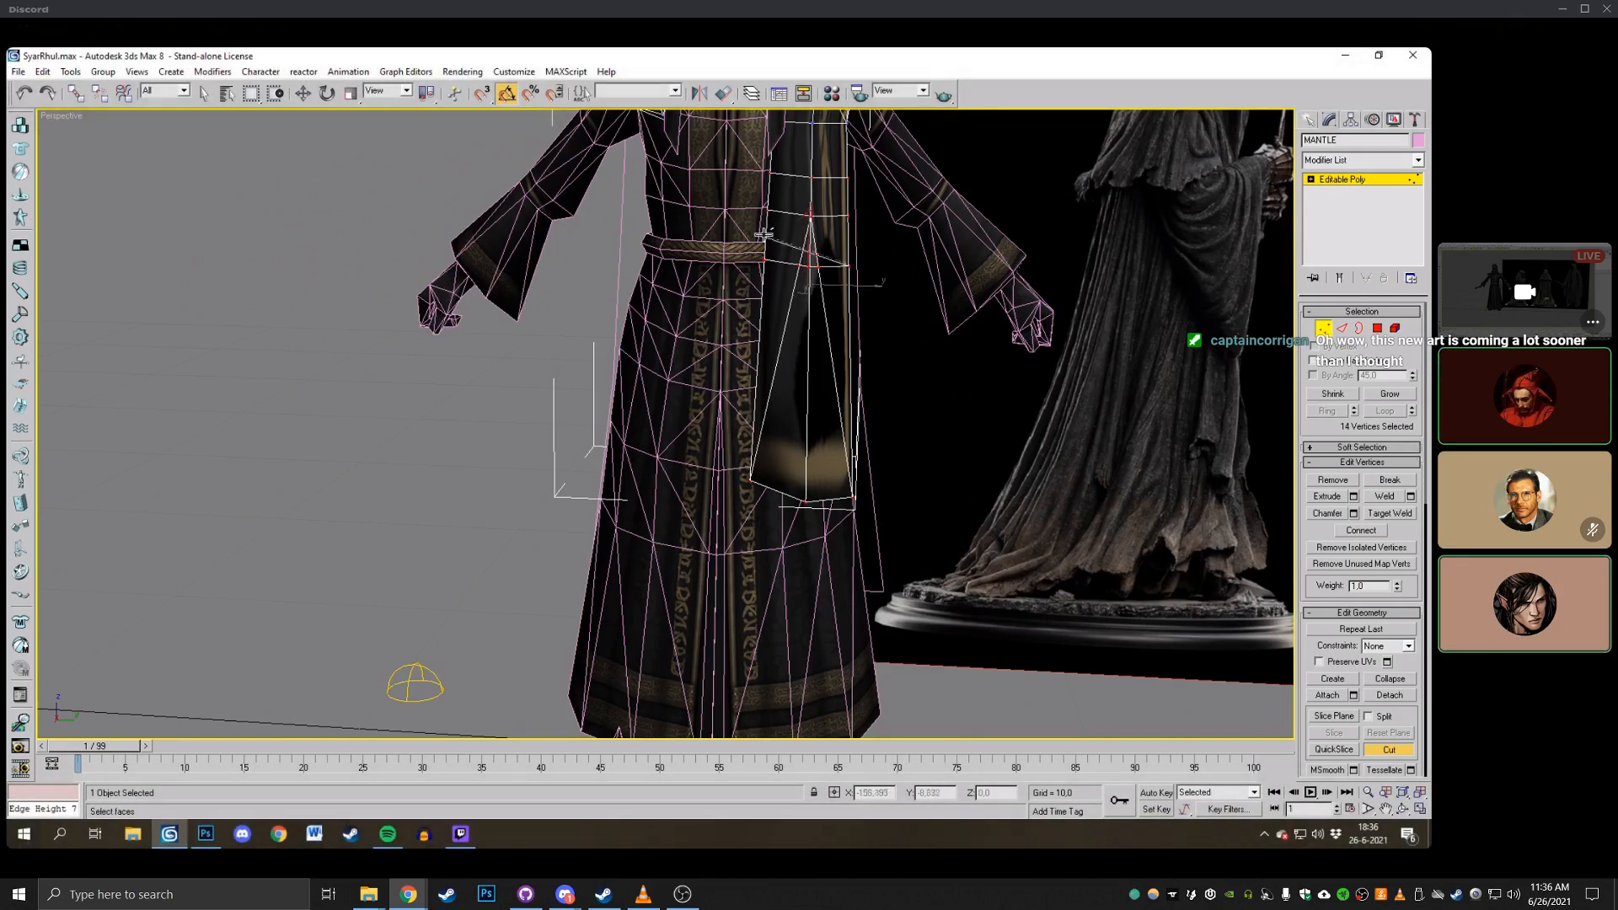
left_click(811, 266)
left_click(818, 266)
left_click(810, 267)
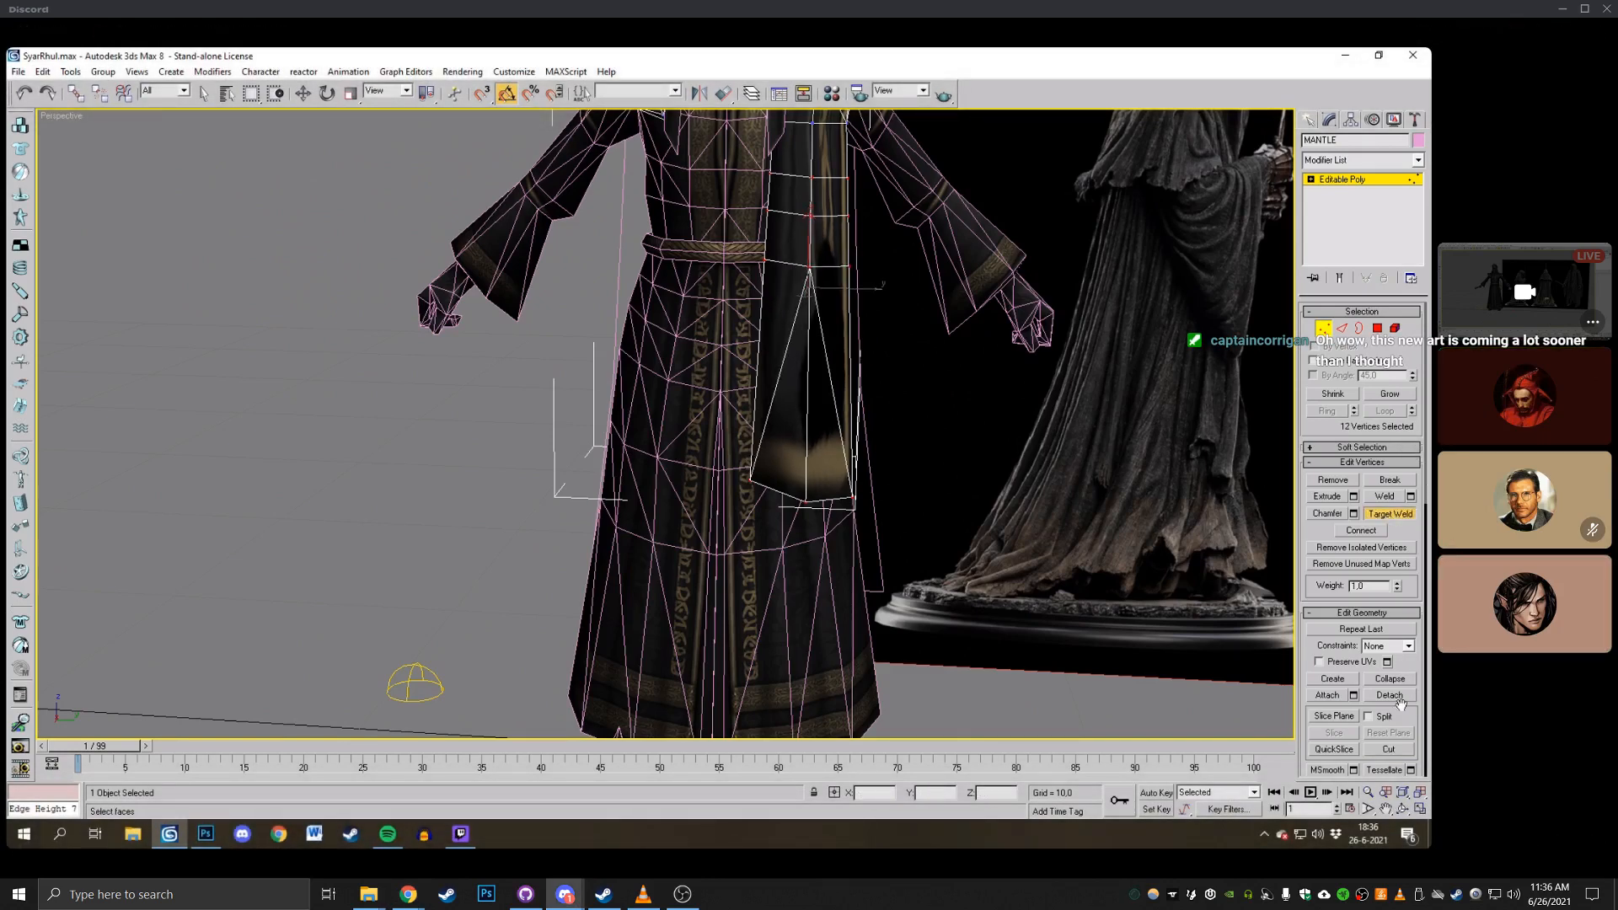
Cut a horizontal edge across the flap at hip height and target-weld its extra vertices into the centre vertex.
left_click(758, 341)
left_click(810, 348)
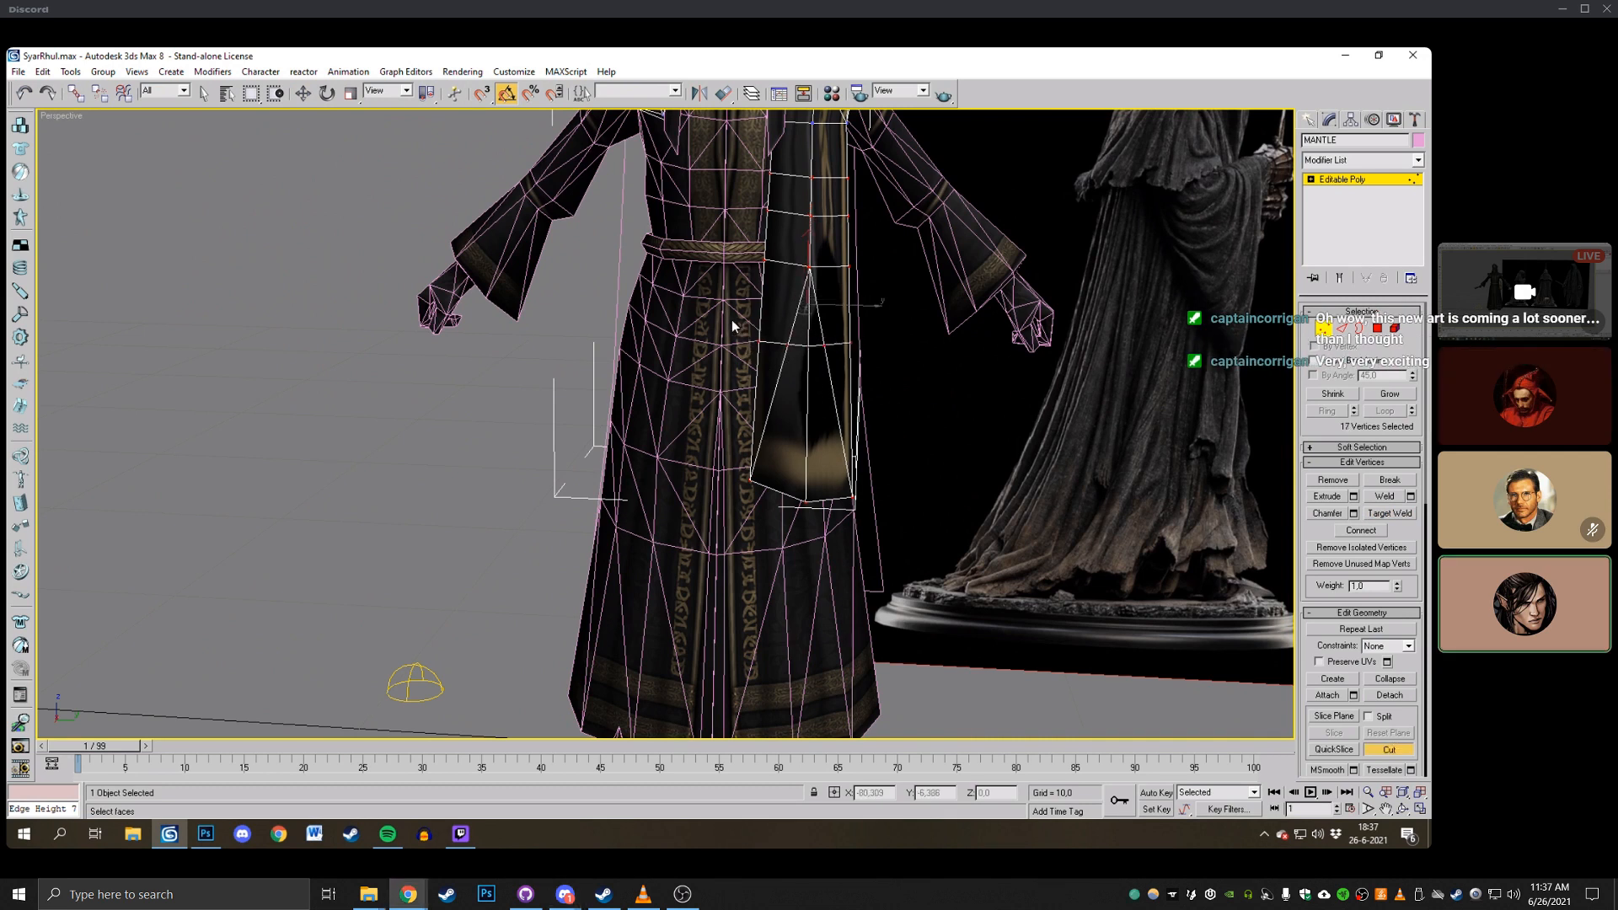
left_click(788, 344)
left_click(809, 346)
left_click(826, 344)
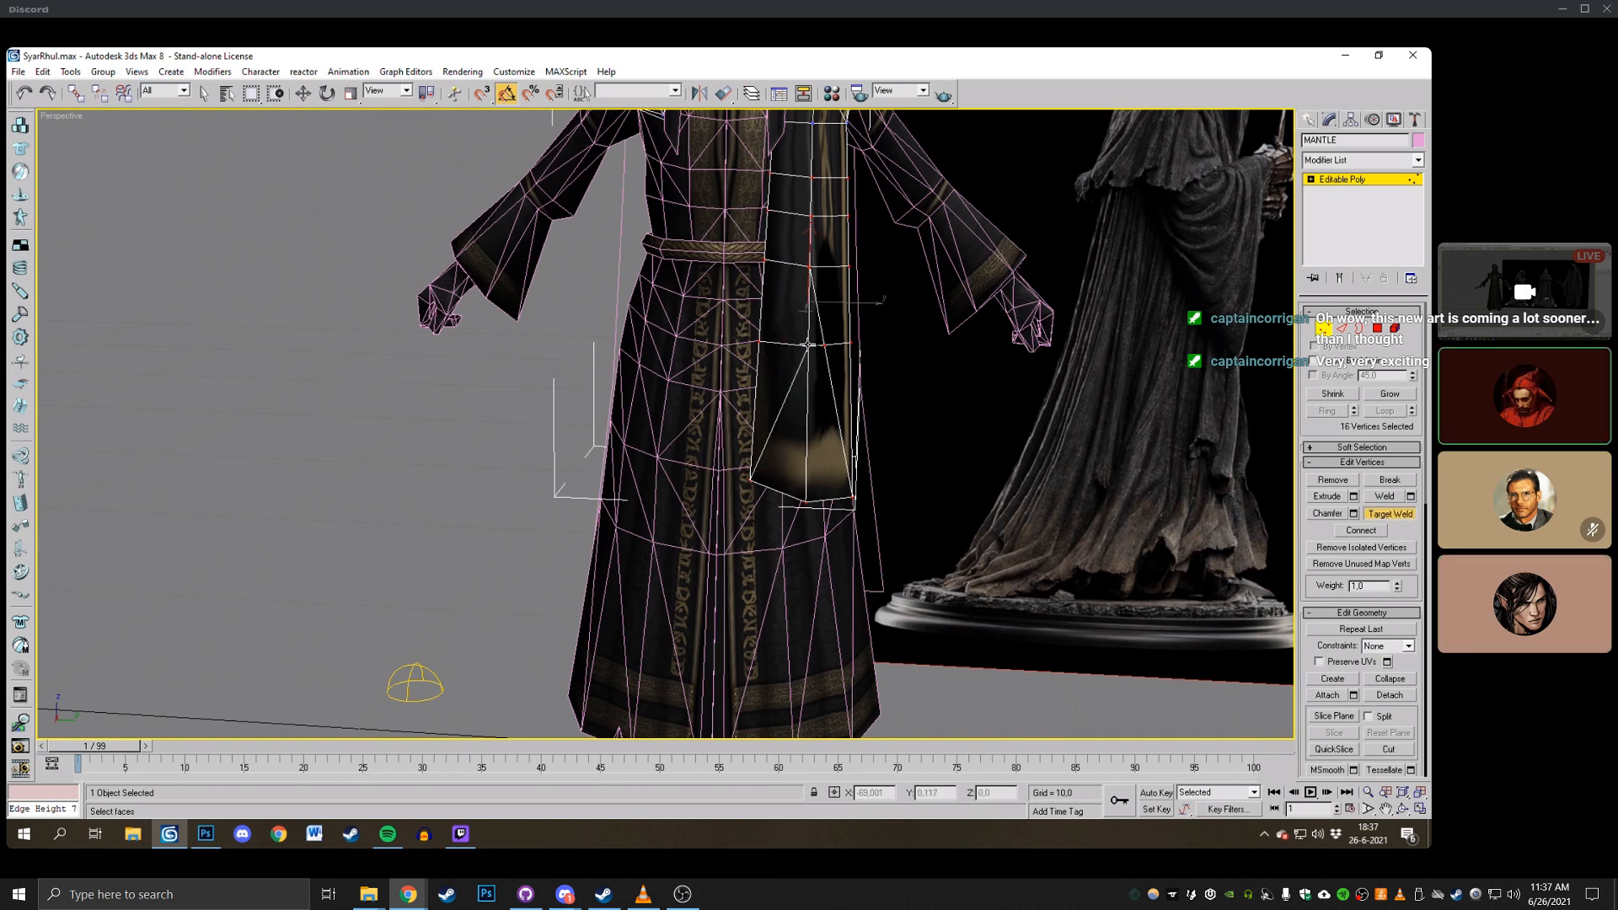
left_click(808, 344)
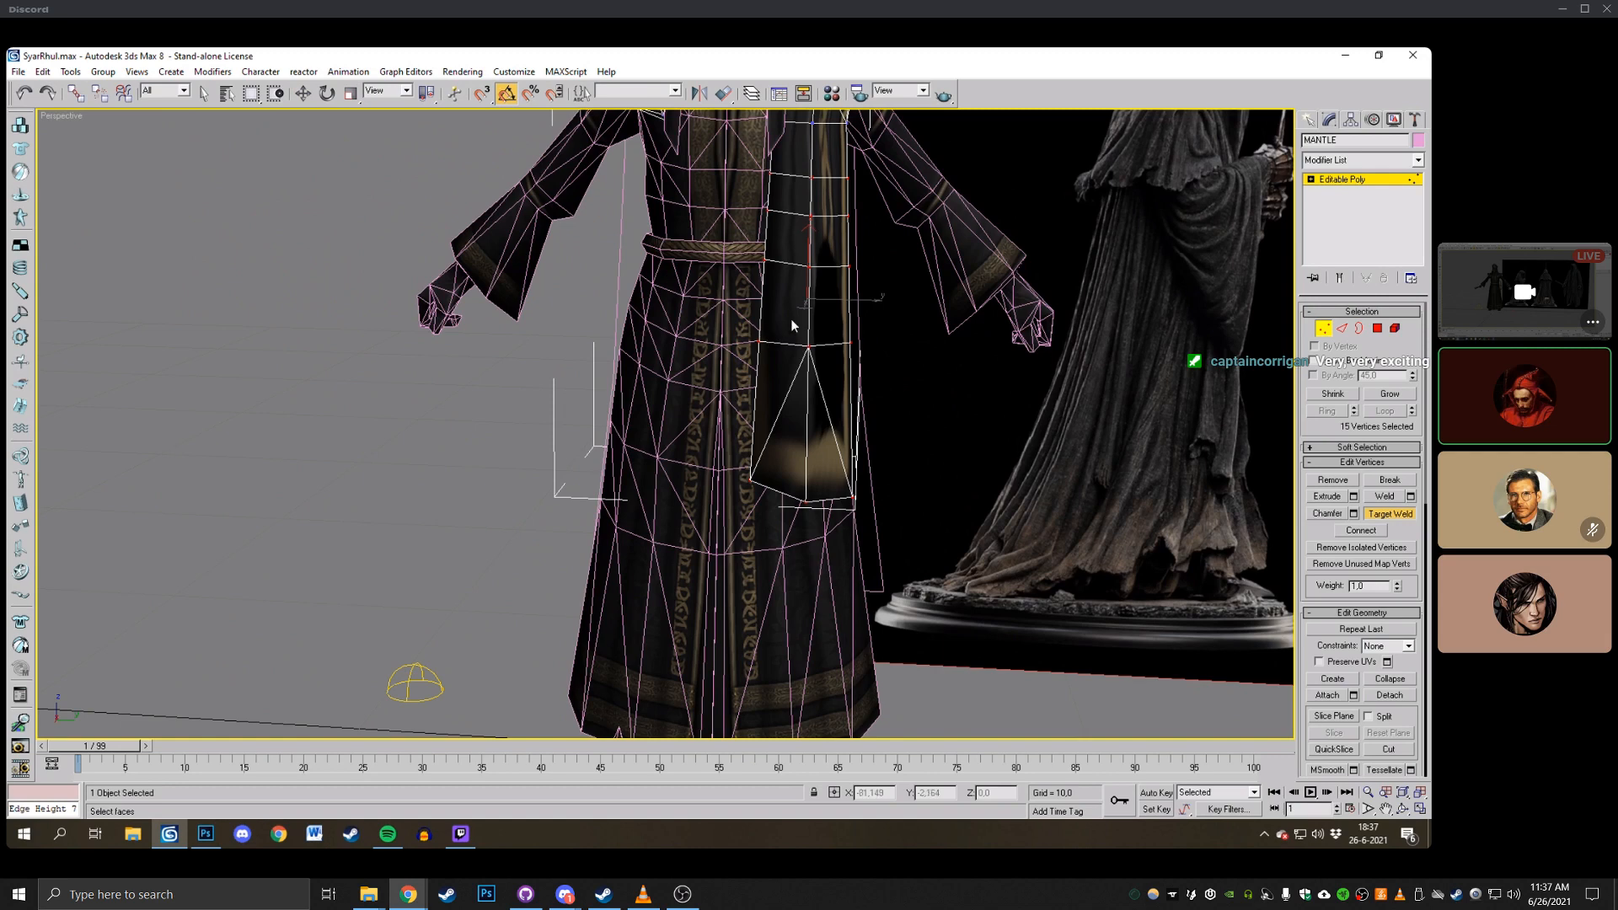
Cut a horizontal edge across the flap's tapered section near the hem and target-weld the extra vertices onto its centre line.
left_click(1388, 749)
middle_click_drag(758, 387, 780, 337)
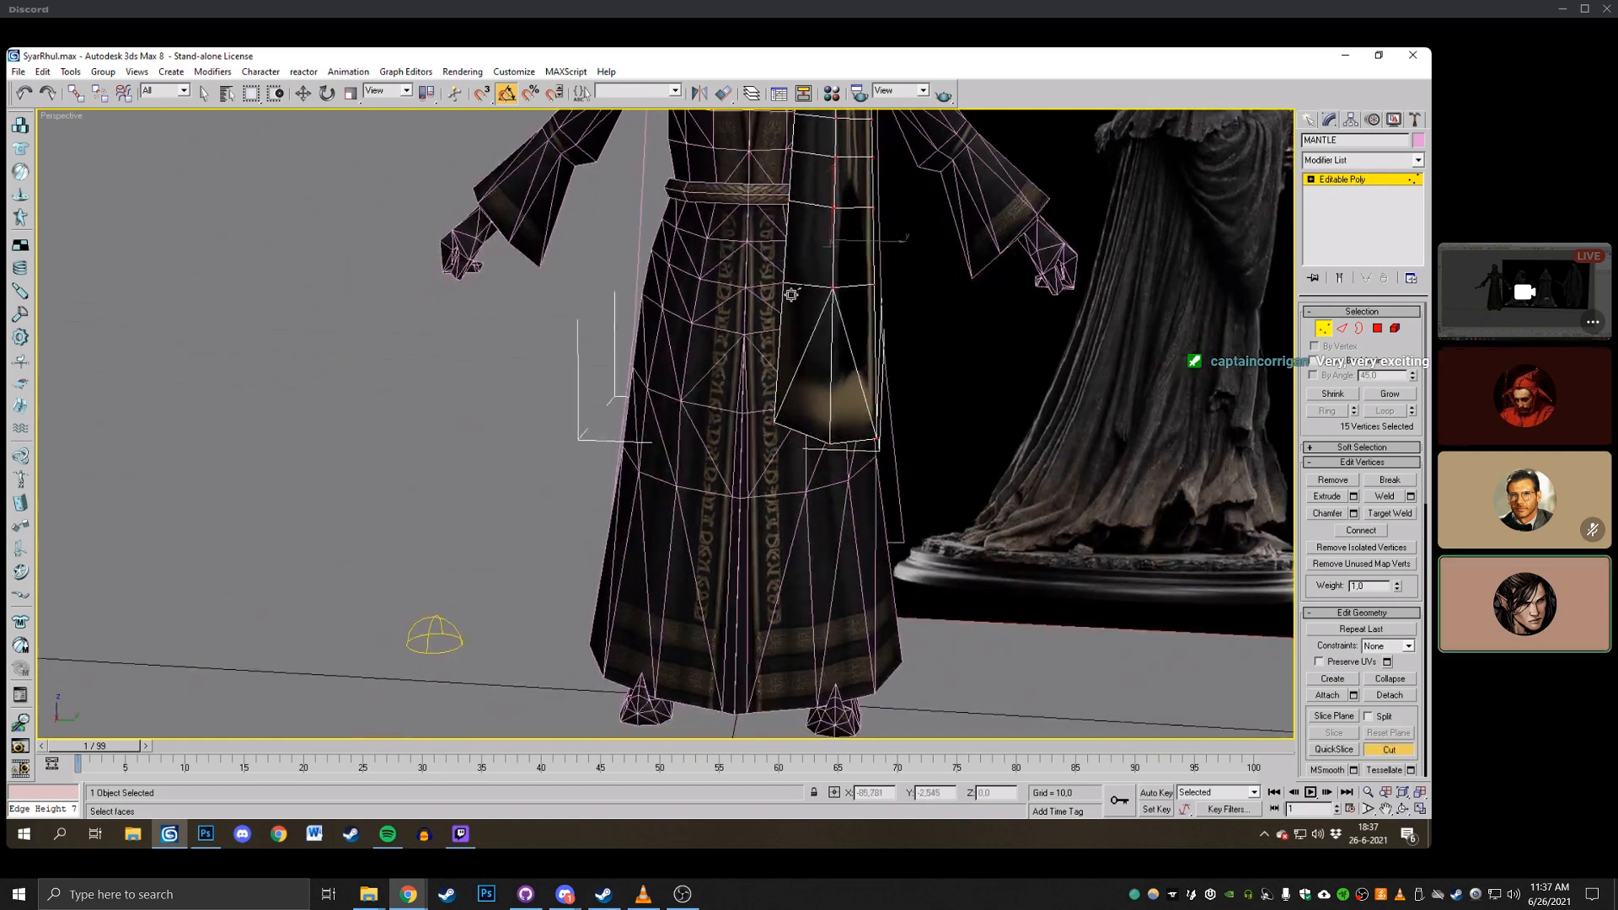
left_click(830, 366)
left_click(875, 362)
right_click(847, 356)
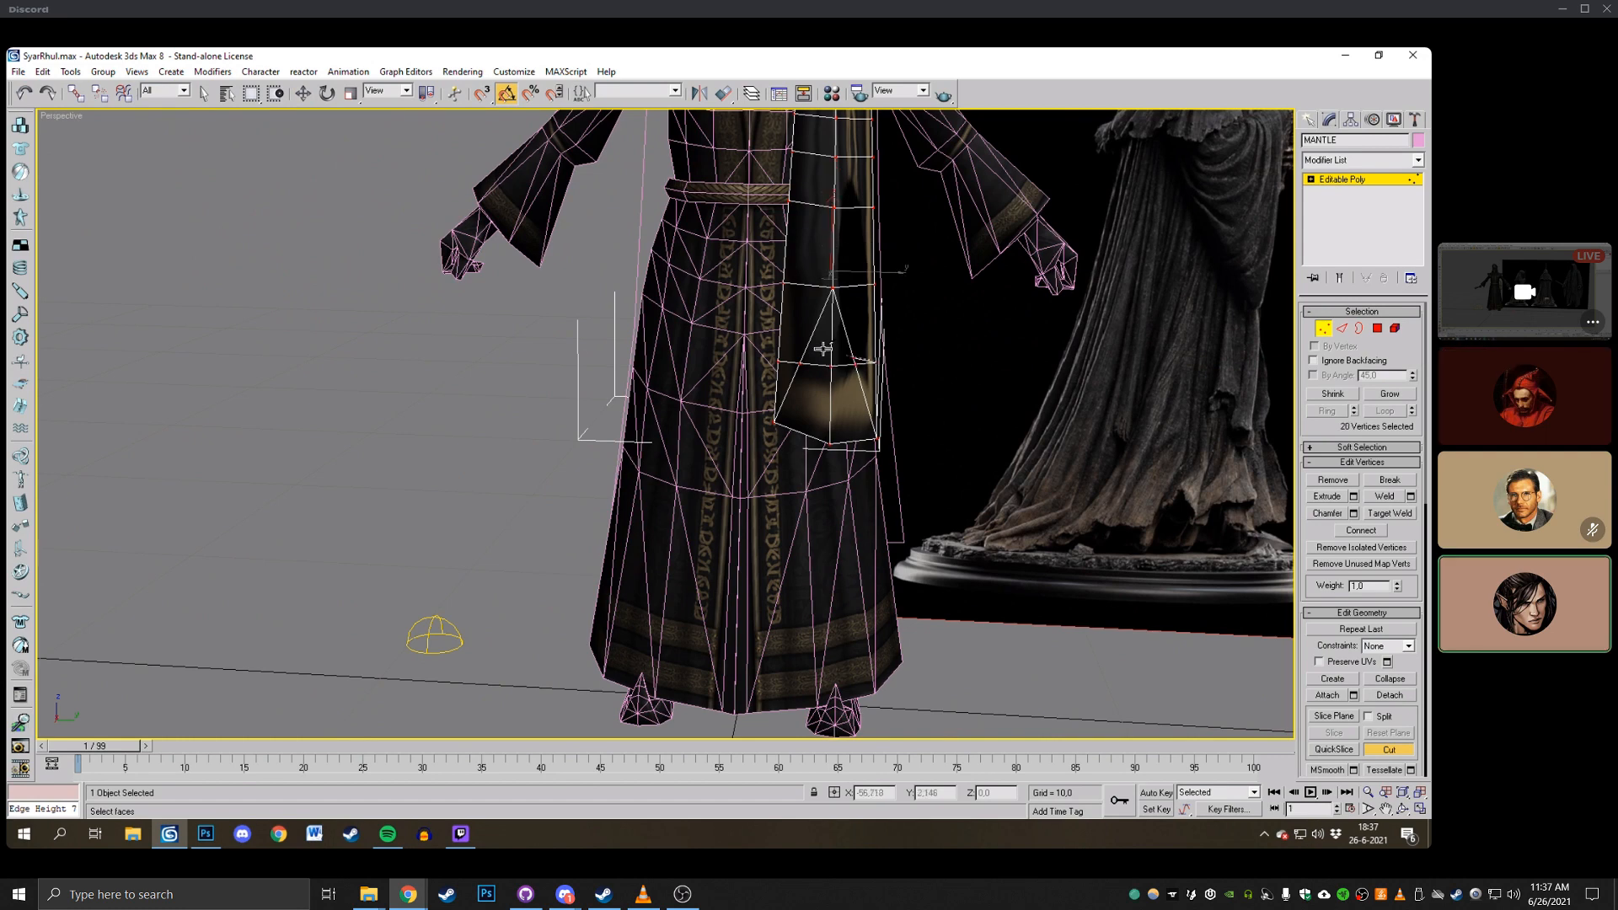
left_click(1411, 516)
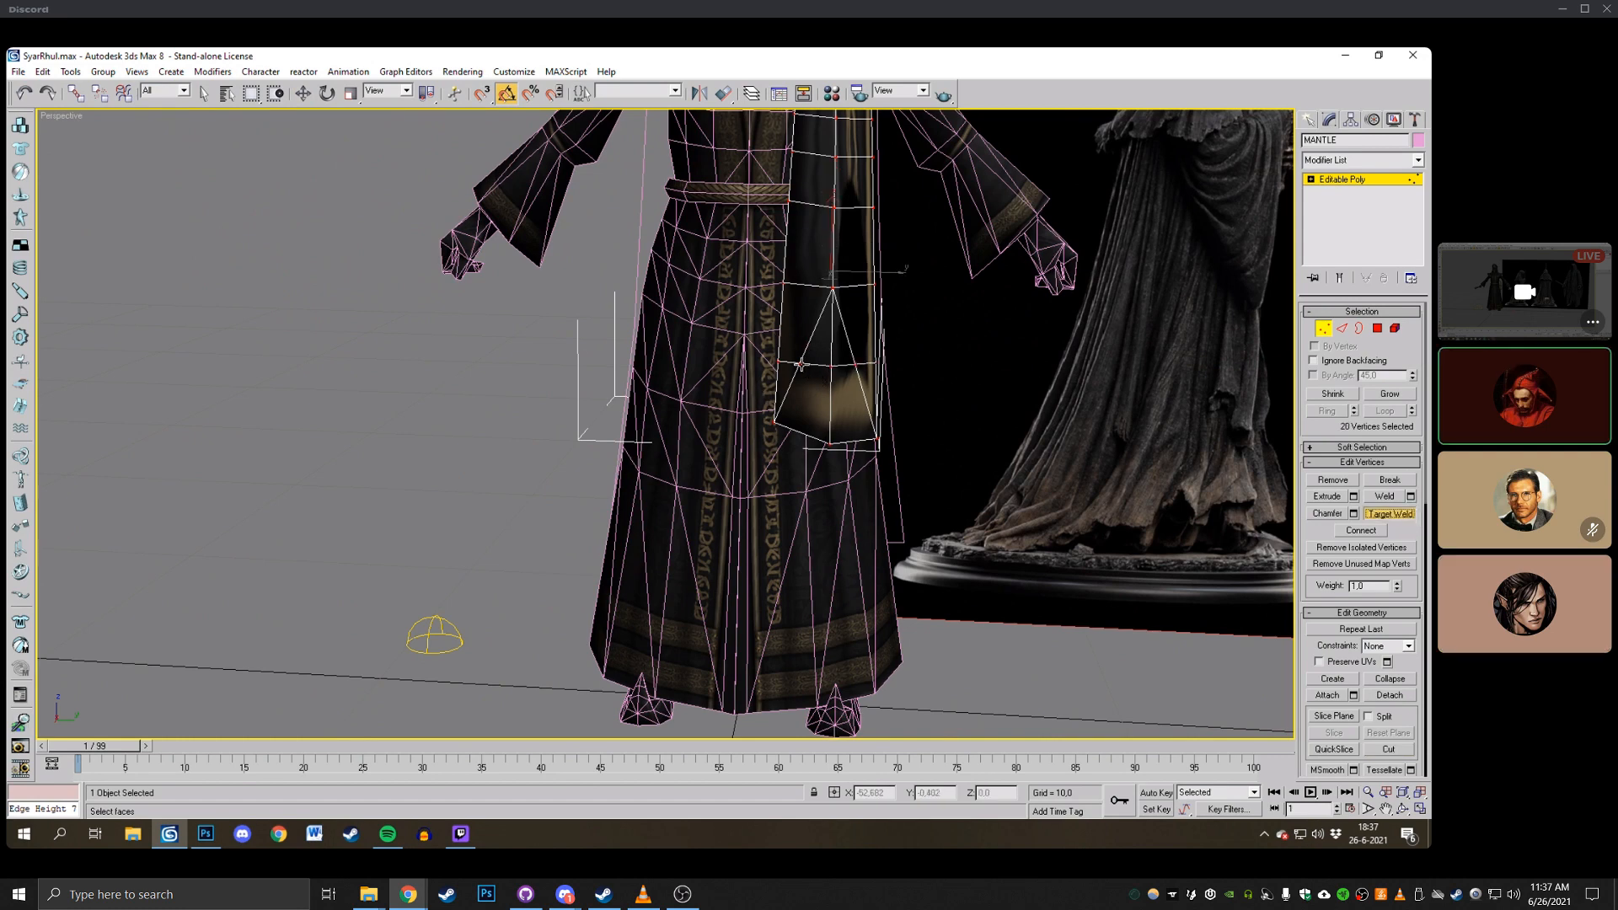
left_click(832, 365)
left_click(856, 365)
left_click(832, 366)
scroll(832, 366, "down", 3)
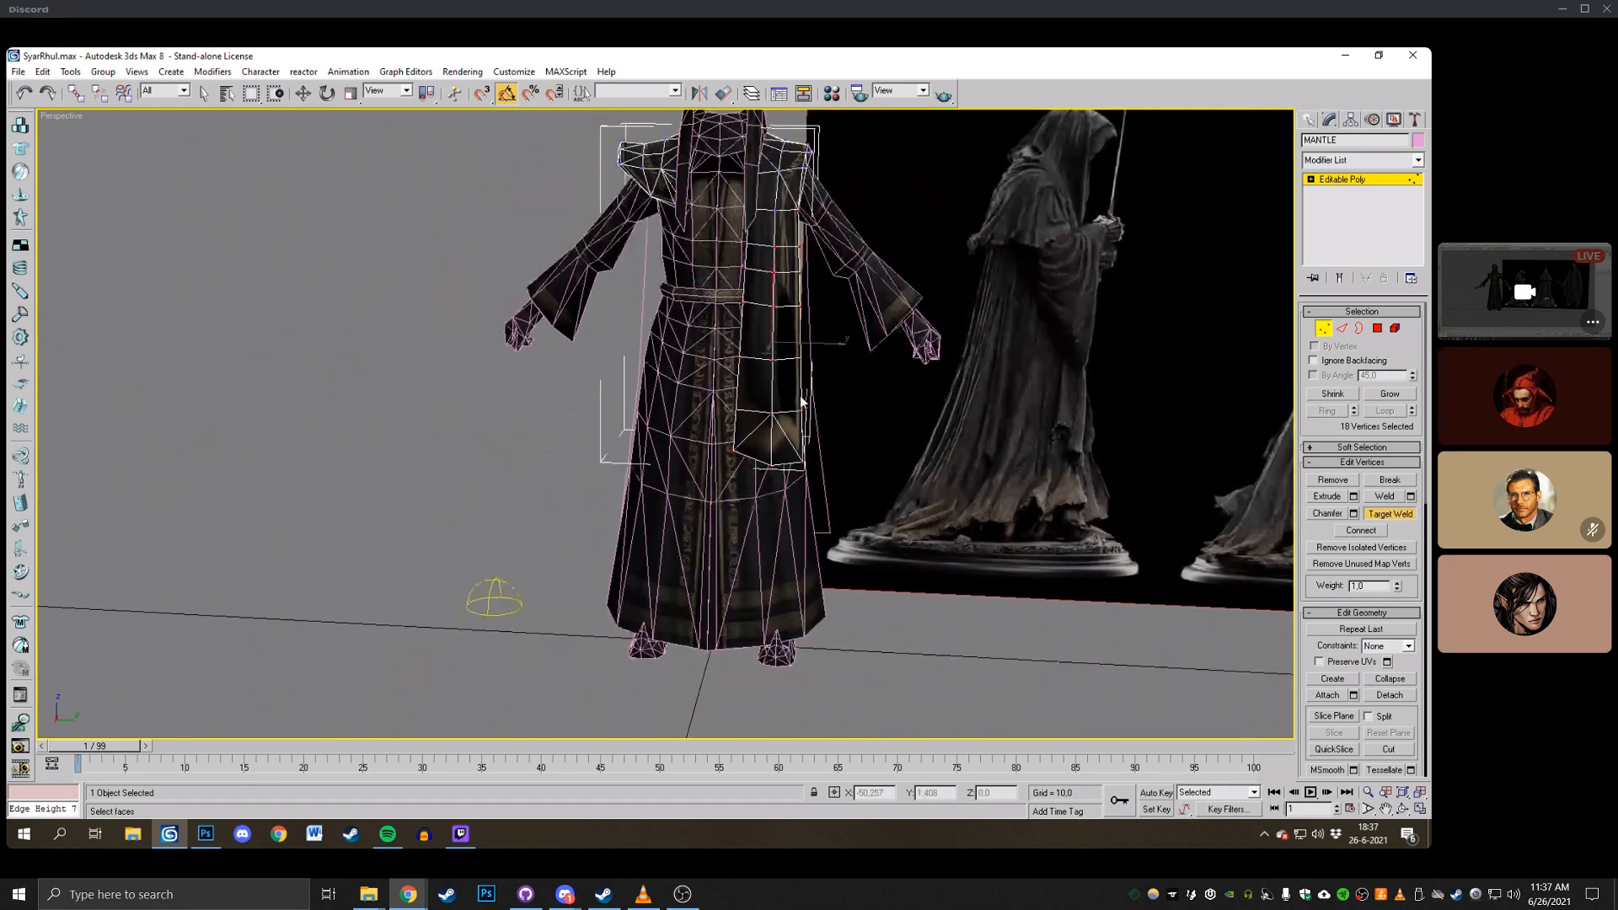
Select all the flap's vertices below the shoulder and pull them forward, away from the robe.
left_click(1404, 807)
left_click_drag(922, 427, 577, 413)
scroll(687, 366, "up", 2)
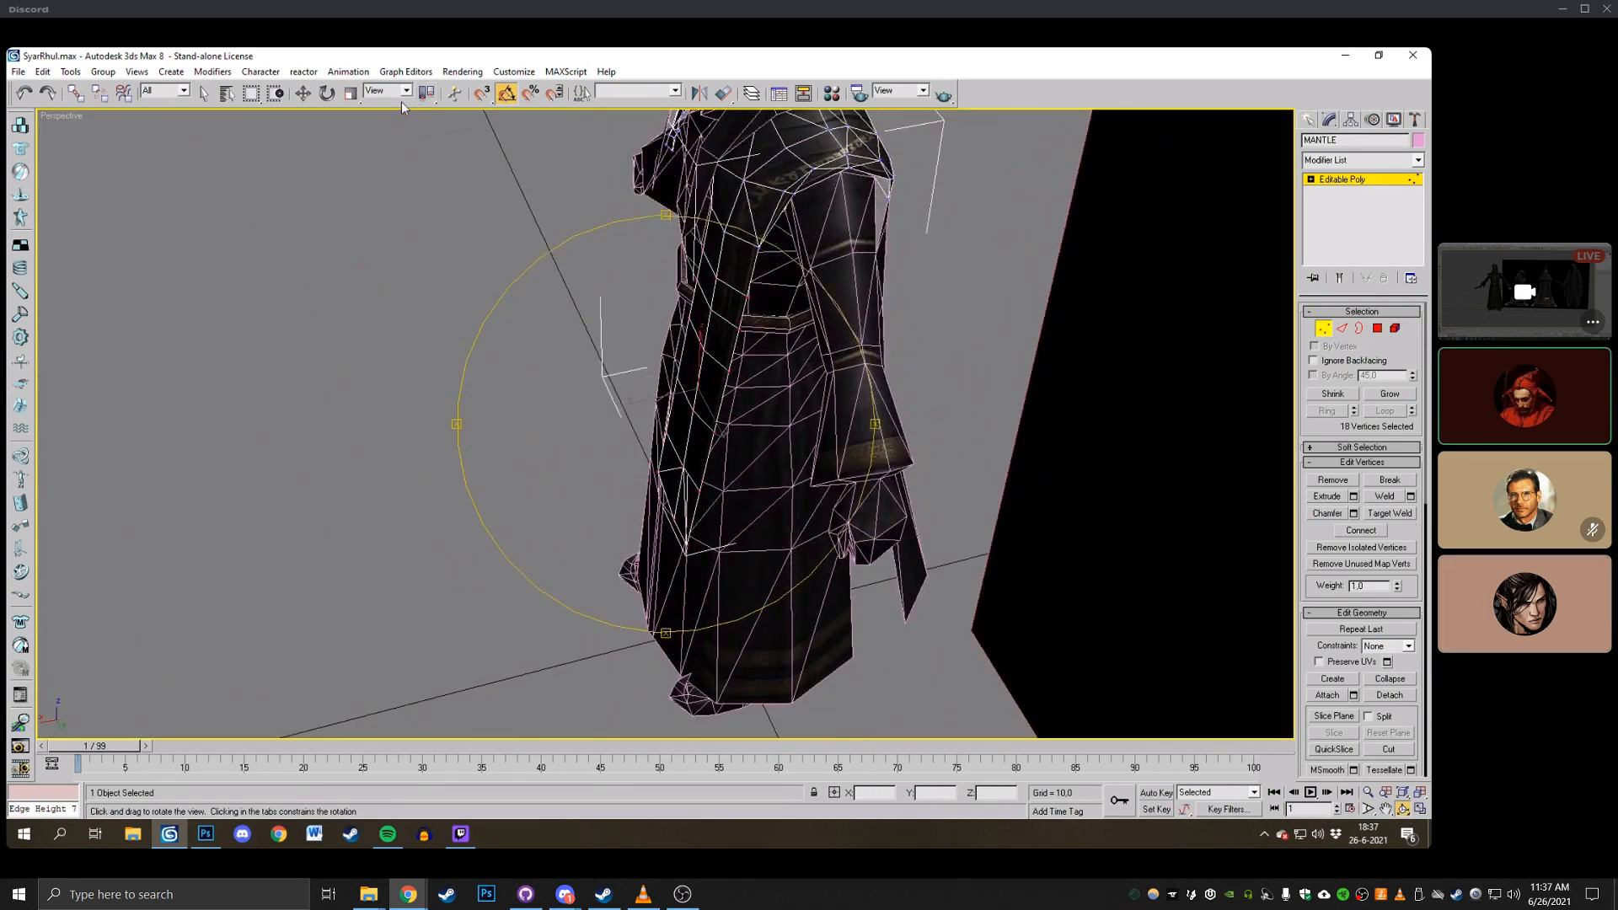
left_click(305, 94)
left_click_drag(665, 214, 770, 318)
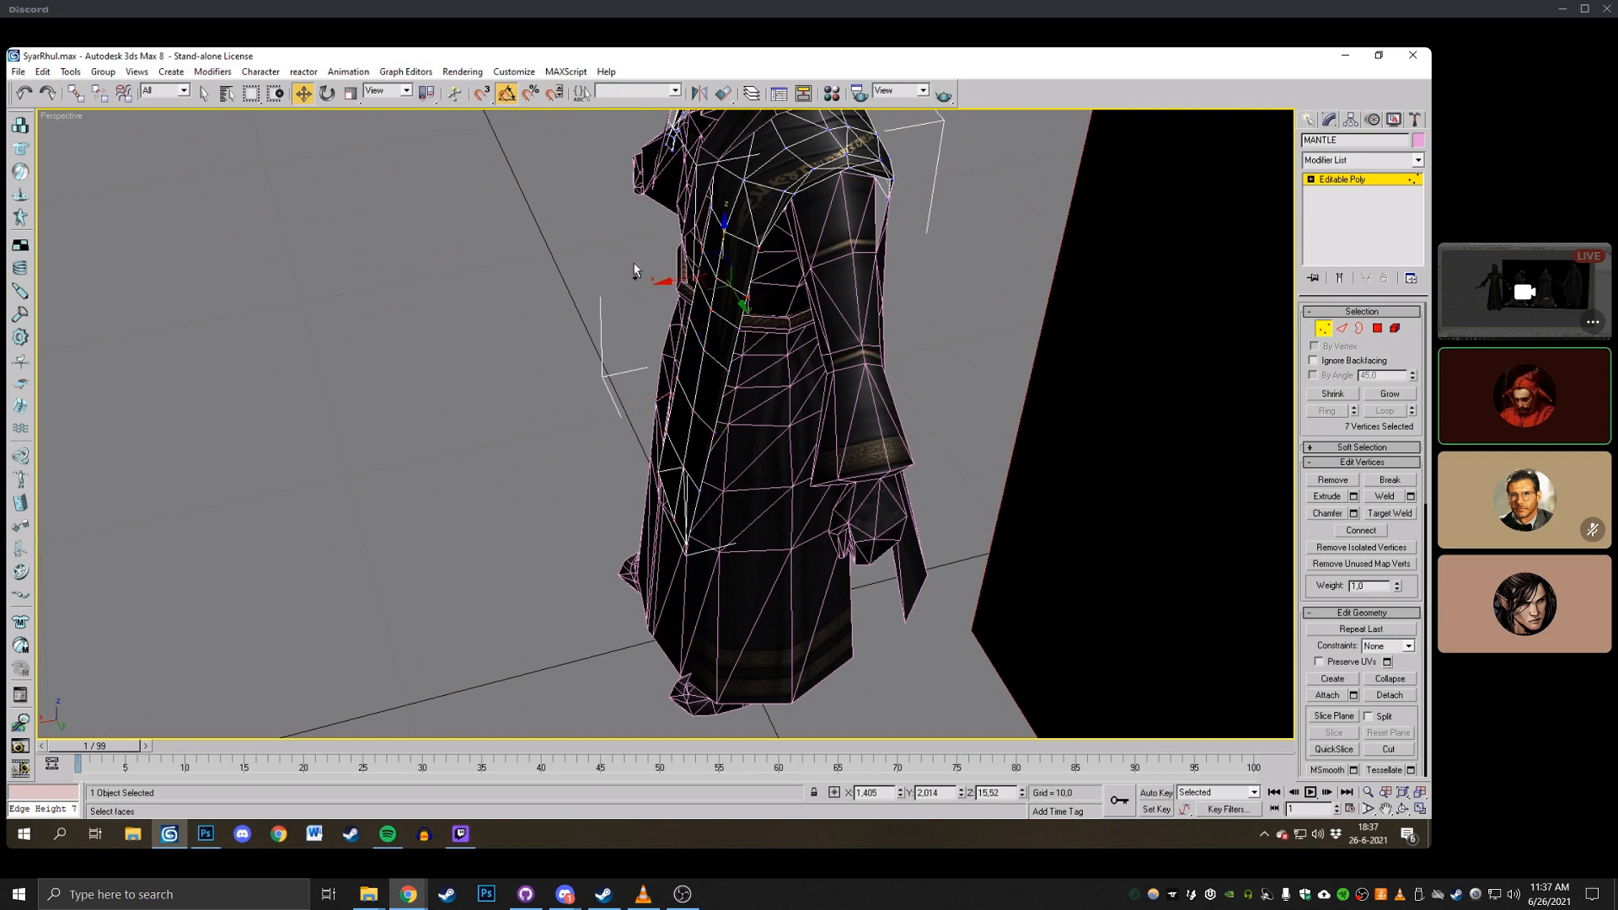
left_click_drag(691, 424, 698, 452, "ctrl")
left_click_drag(711, 216, 721, 226, "ctrl")
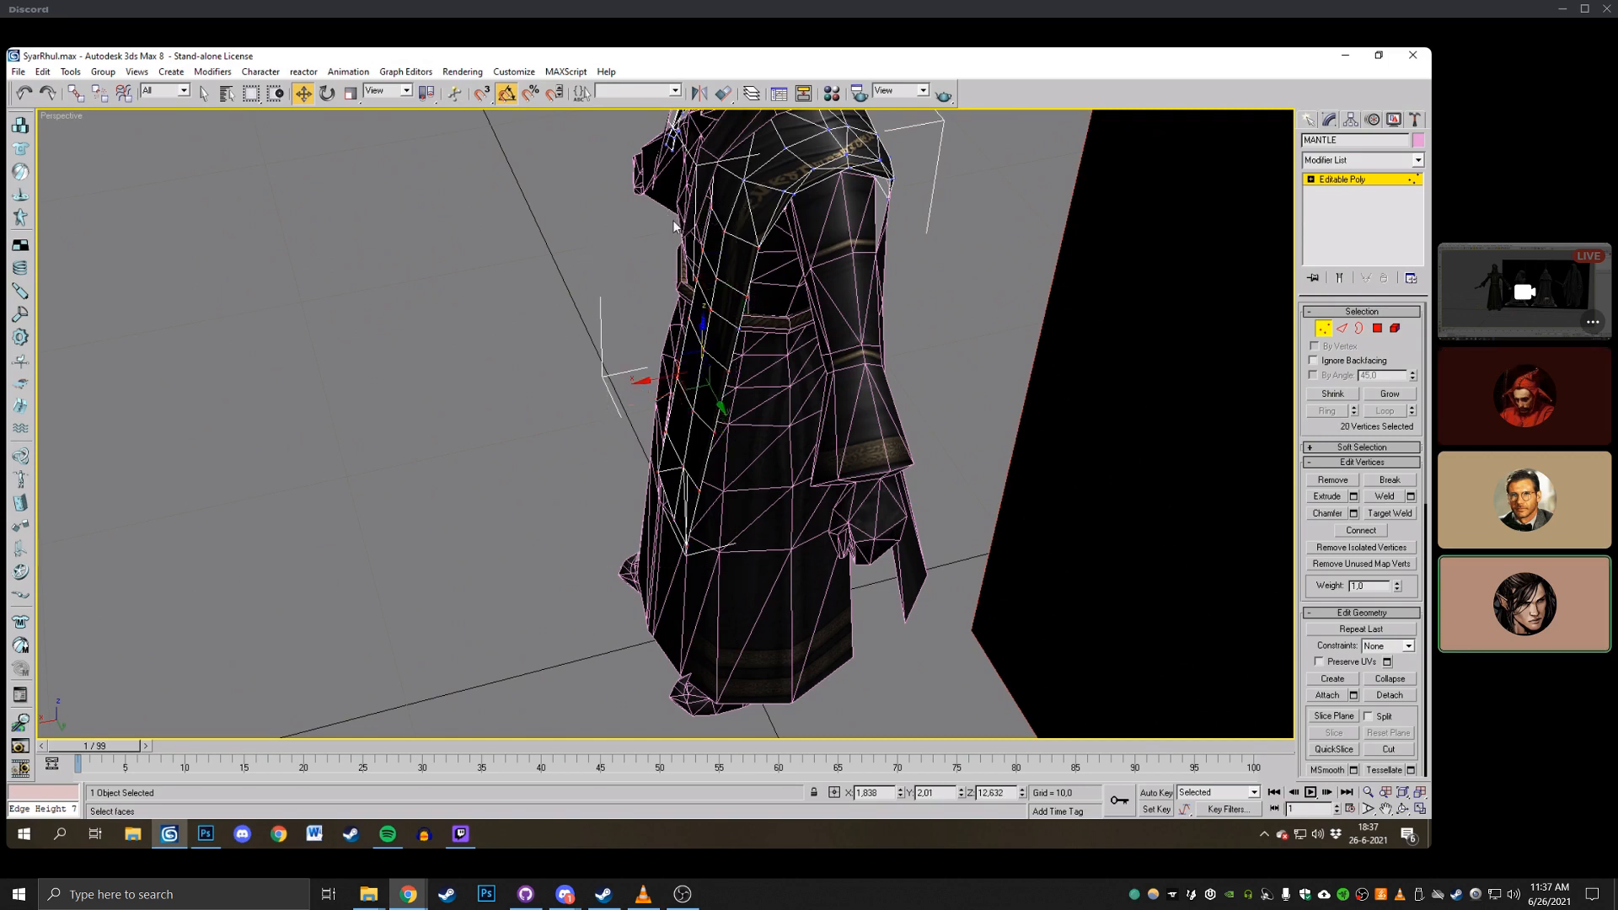
left_click_drag(652, 379, 638, 382)
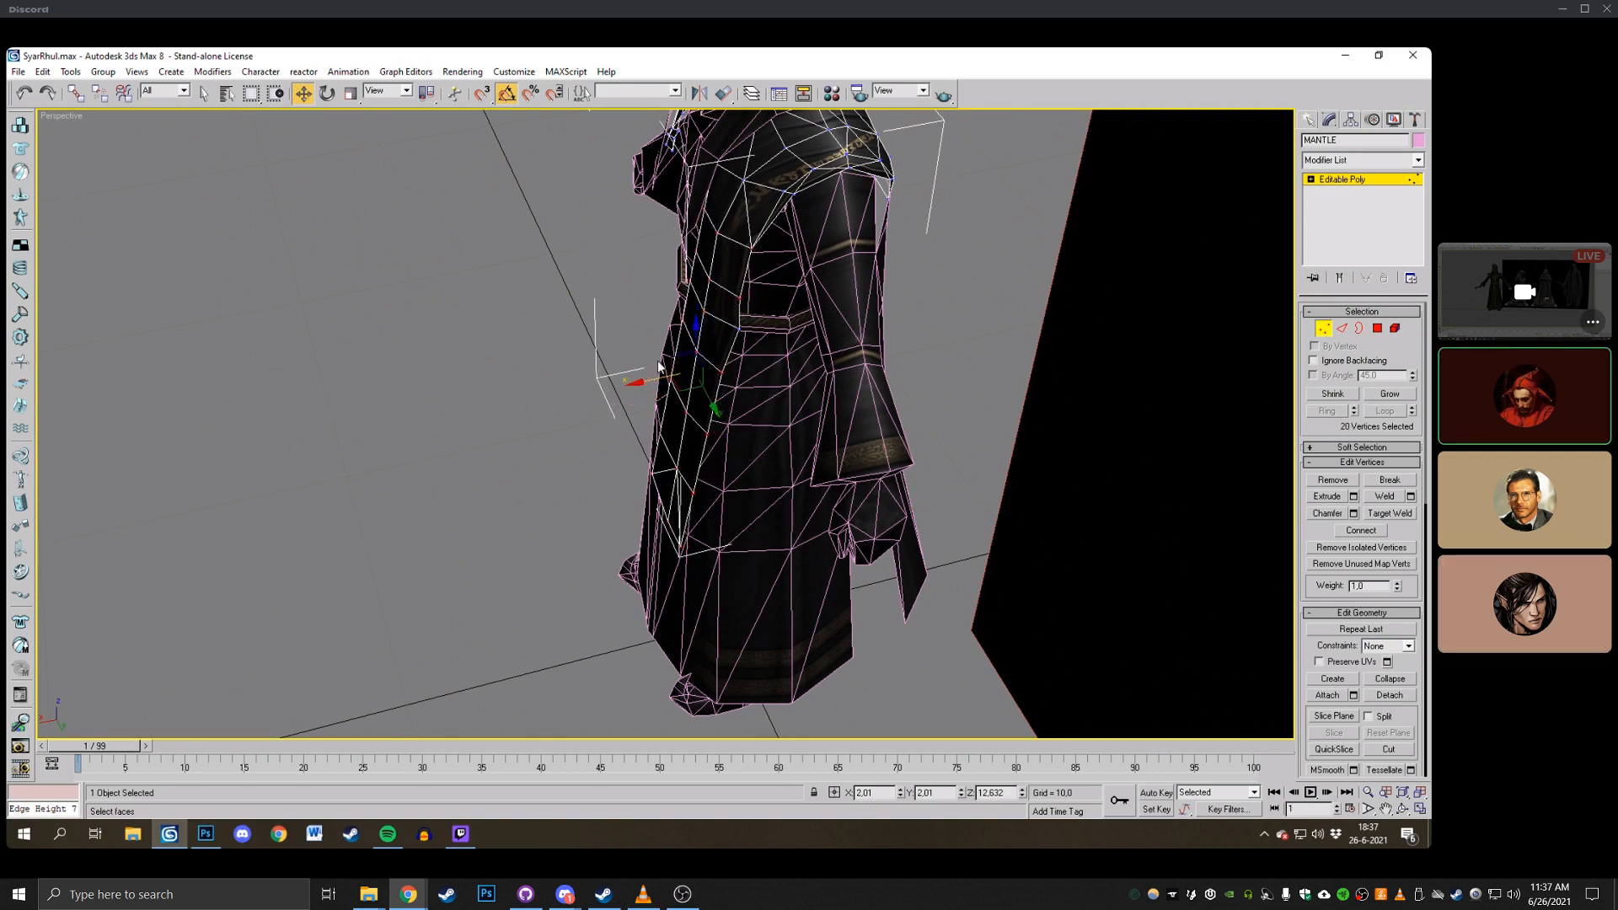
left_click(656, 282)
left_click(25, 93)
left_click(30, 91)
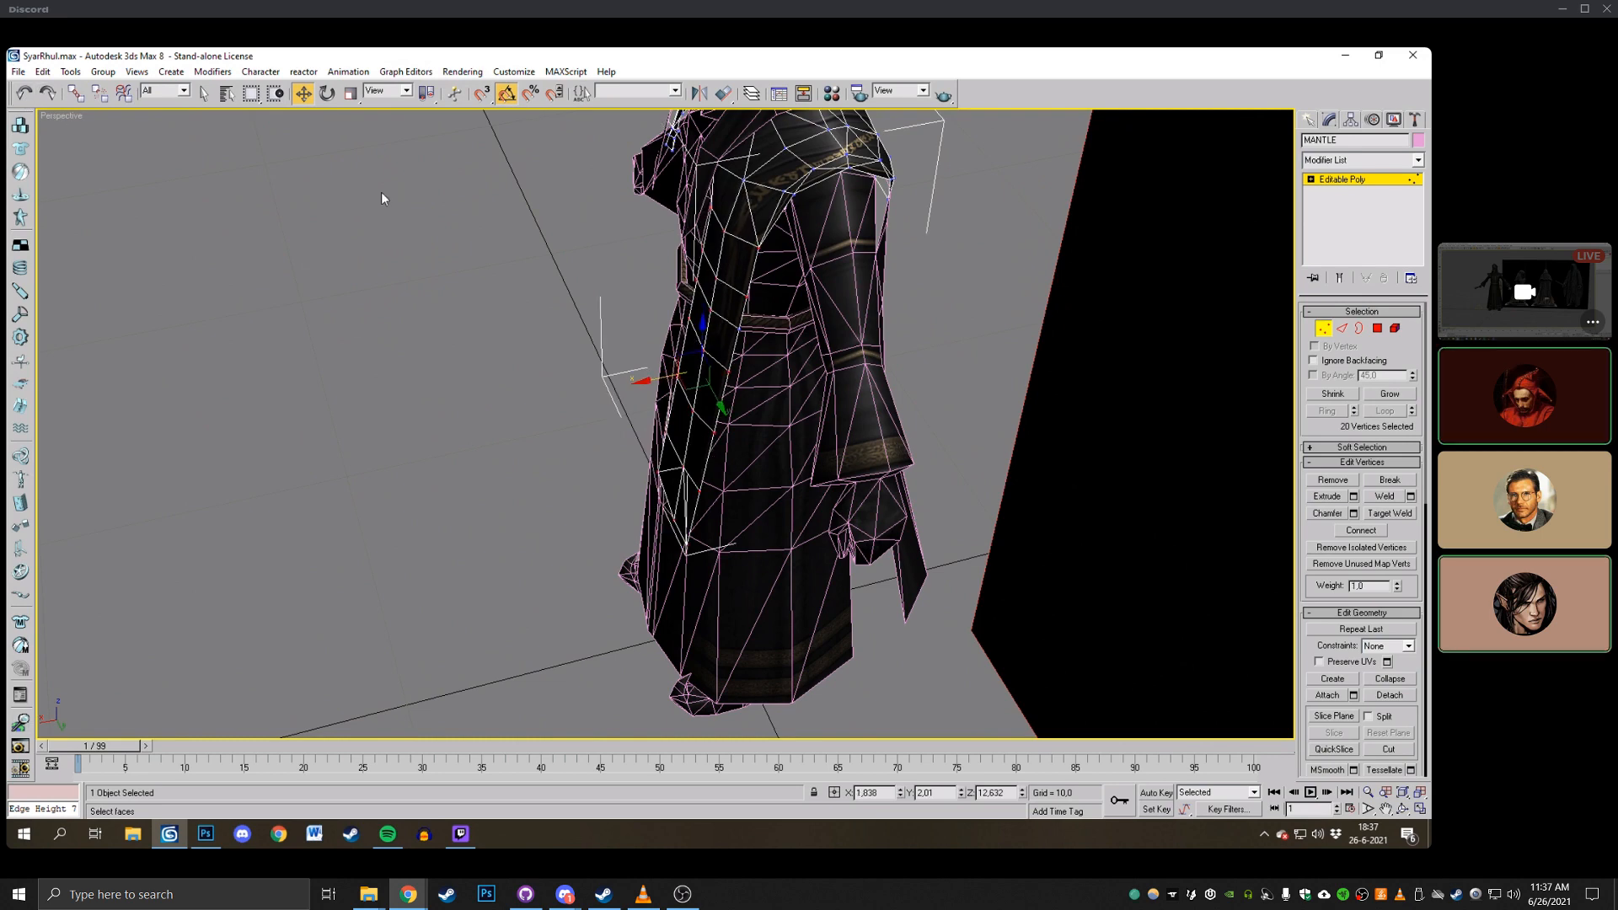
left_click(739, 329, "ctrl")
left_click_drag(666, 371, 730, 405)
In a side view, move the flap's vertices at chest height forward by about 0.235.
left_click(1403, 812)
left_click_drag(759, 472, 647, 362)
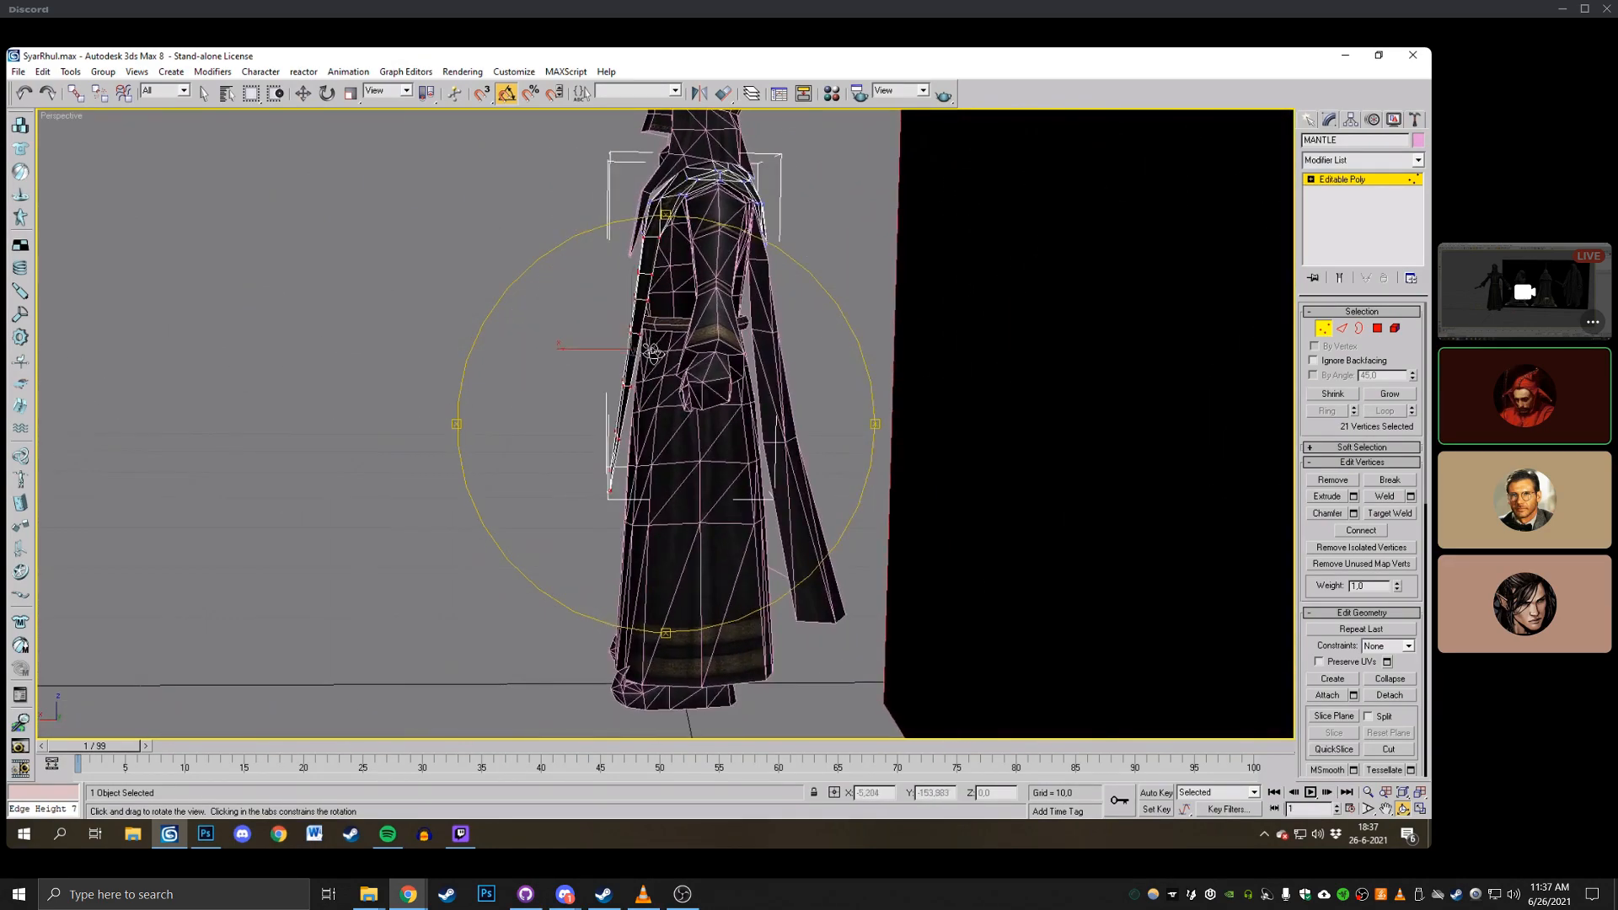
right_click(623, 350)
left_click(507, 280)
scroll(637, 311, "up", 5)
middle_click_drag(565, 273, 662, 334)
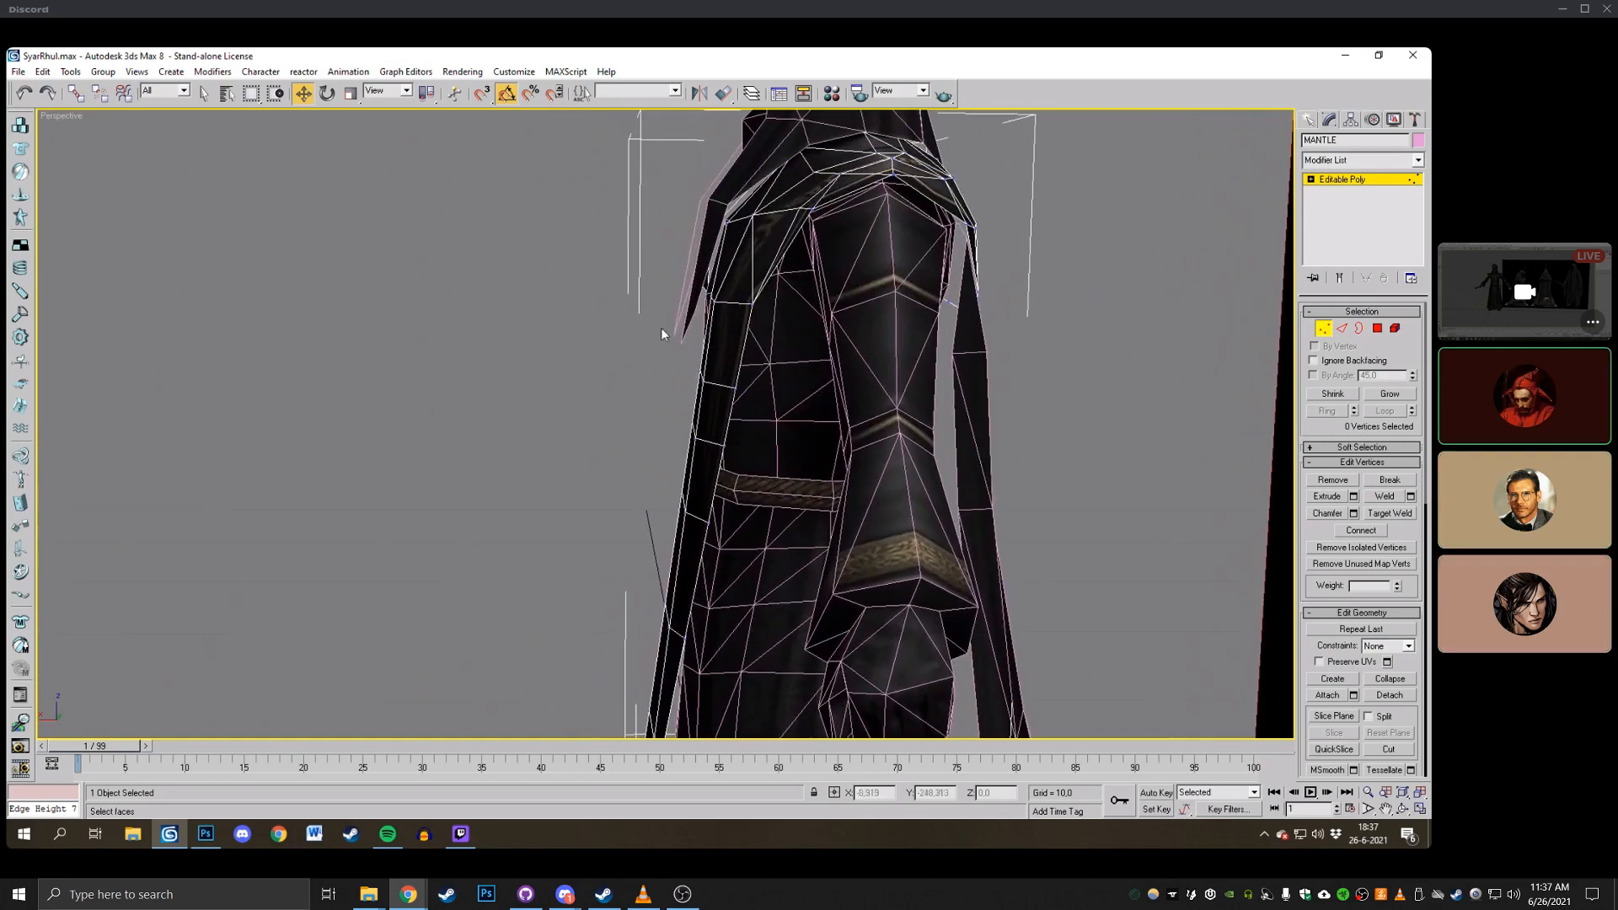
left_click_drag(811, 340, 692, 290)
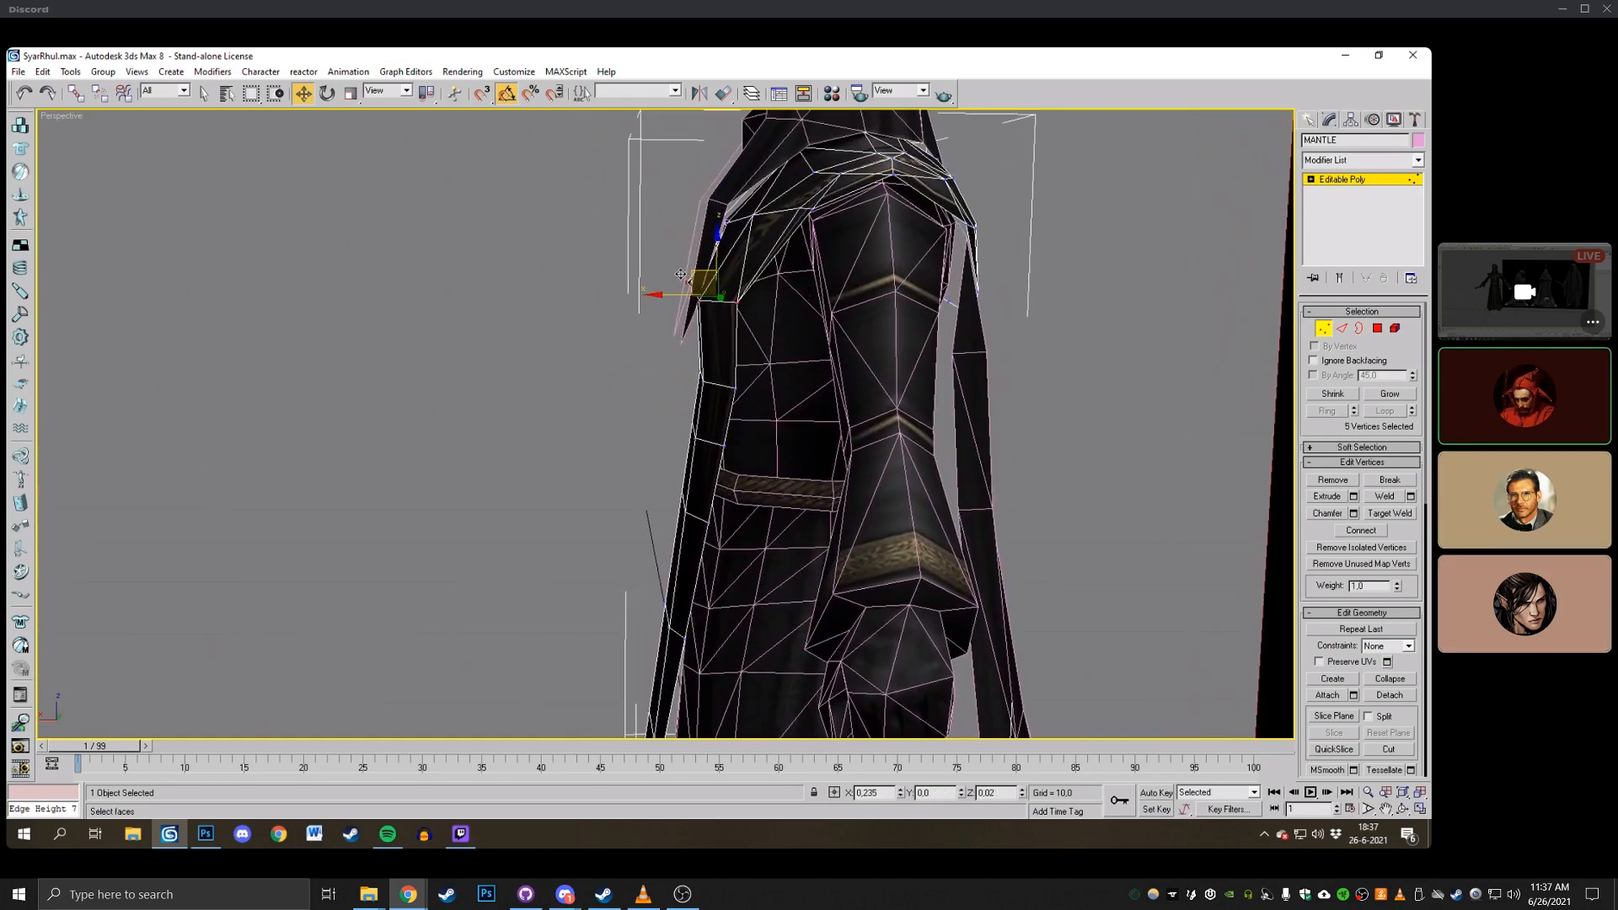
Select the flap's vertices from above the belt down to the hem and move them slightly forward.
scroll(642, 315, "down", 3)
left_click_drag(621, 350, 706, 473)
middle_click_drag(643, 472, 641, 419)
left_click_drag(574, 414, 679, 605)
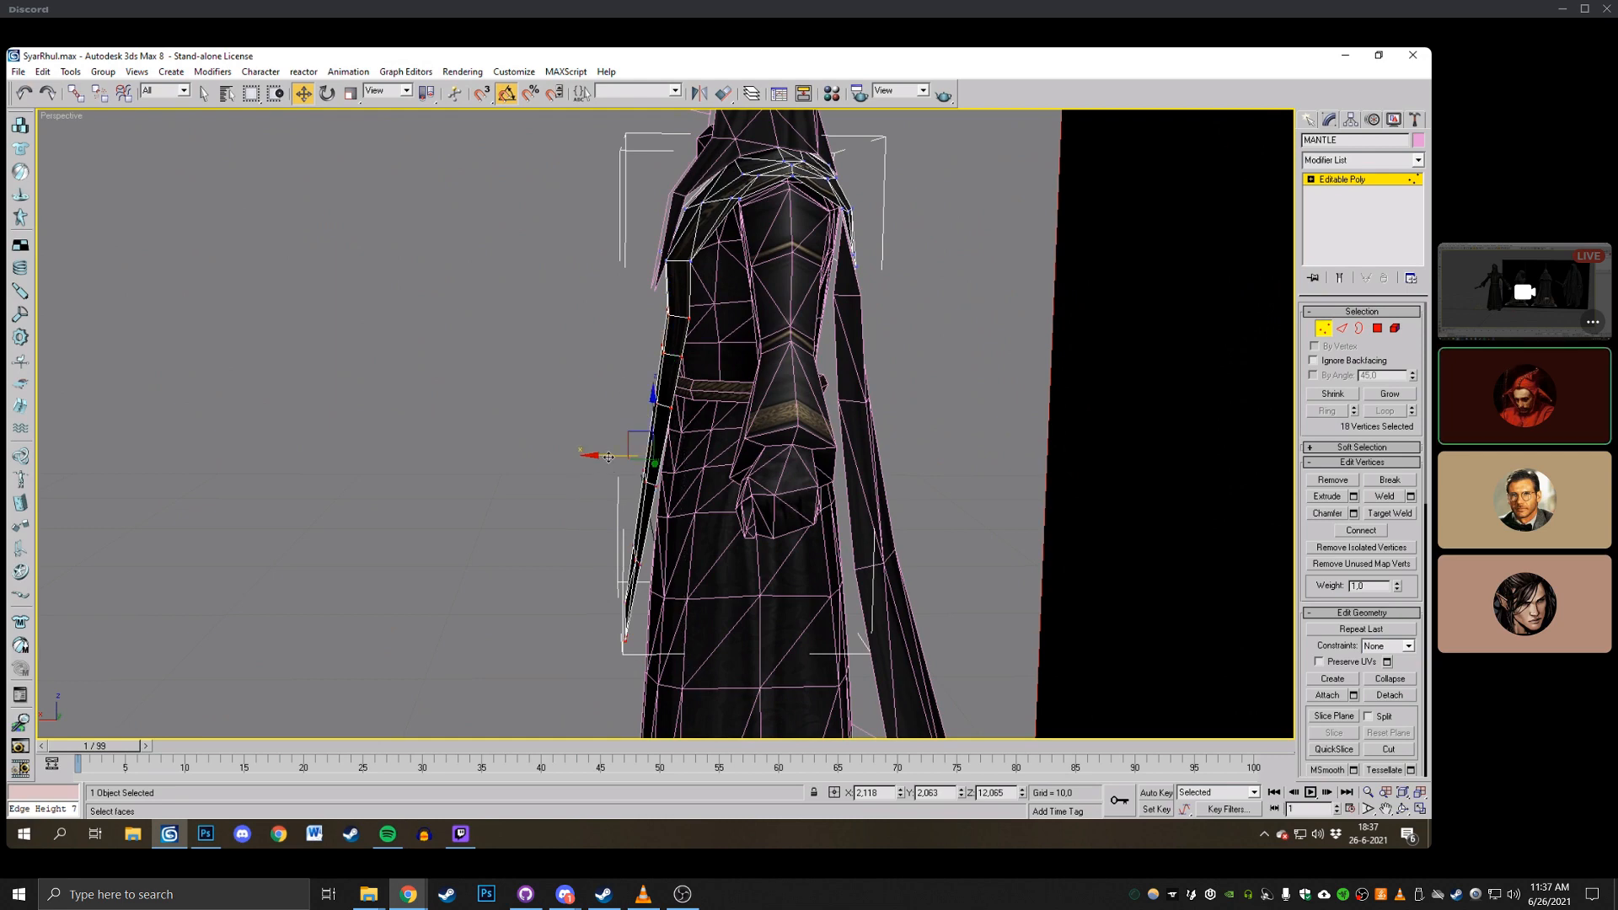
left_click_drag(609, 458, 596, 457)
Rotate the flap's vertices below the belt toward the robe and shift them about -0.344 on X and -1.012 on Z.
middle_click_drag(610, 448, 605, 374)
left_click(537, 331)
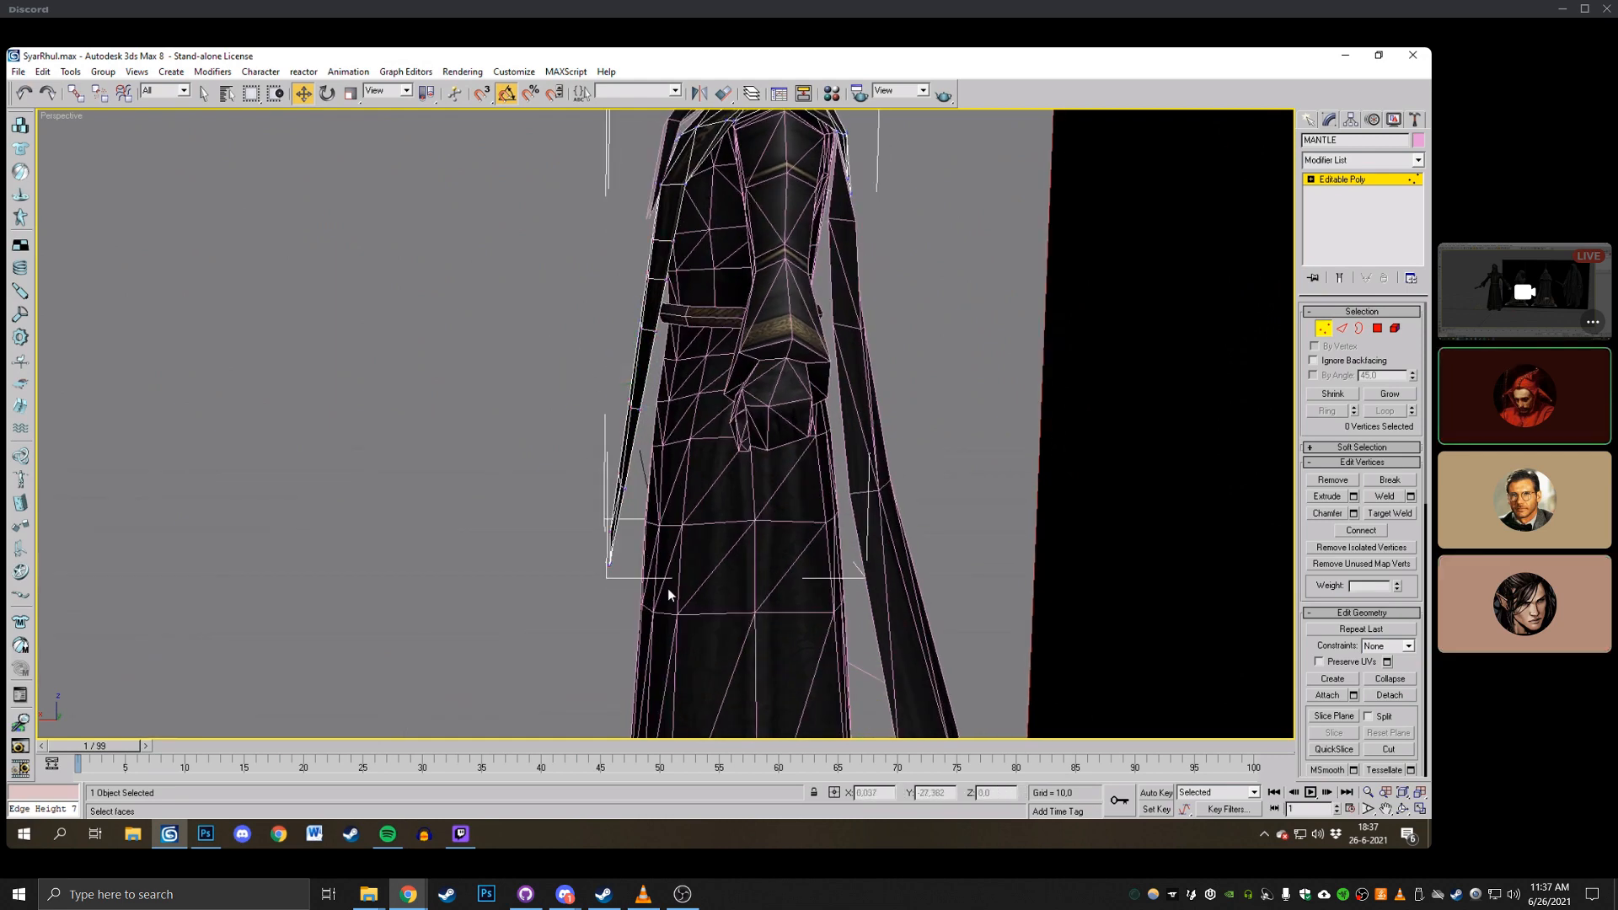
left_click_drag(568, 261, 695, 529)
left_click(326, 93)
left_click_drag(595, 360, 624, 421)
left_click(301, 93)
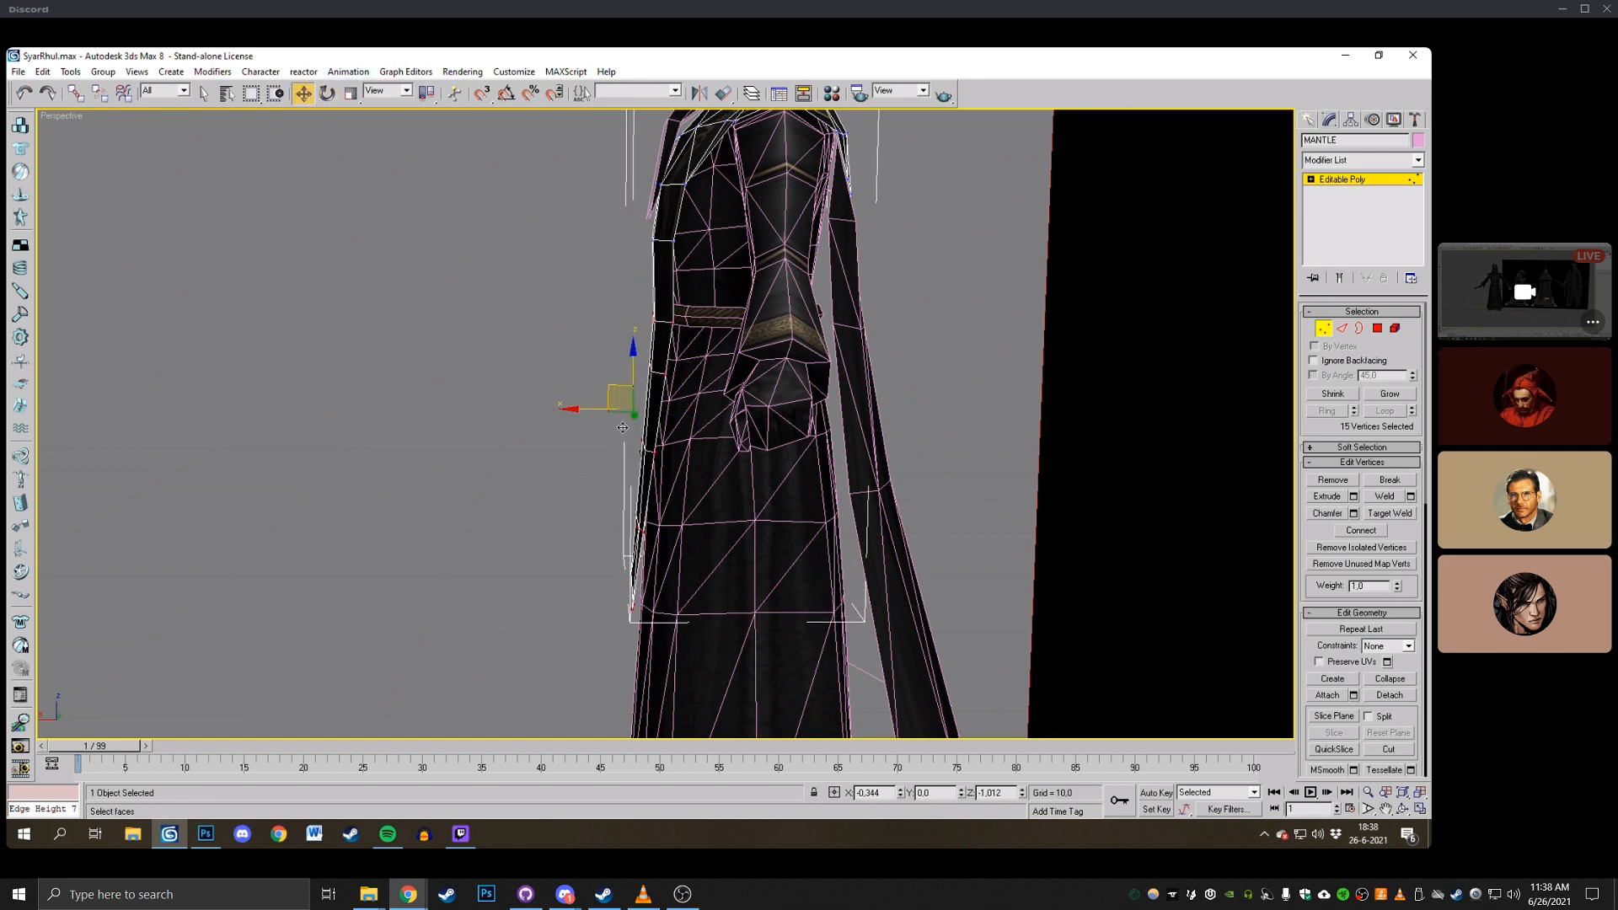
Select the flap's lowest vertex rows and move them forward by about 0.123 so the hem clears the robe.
left_click(583, 341)
middle_click_drag(592, 329, 592, 279)
left_click_drag(554, 297, 553, 297)
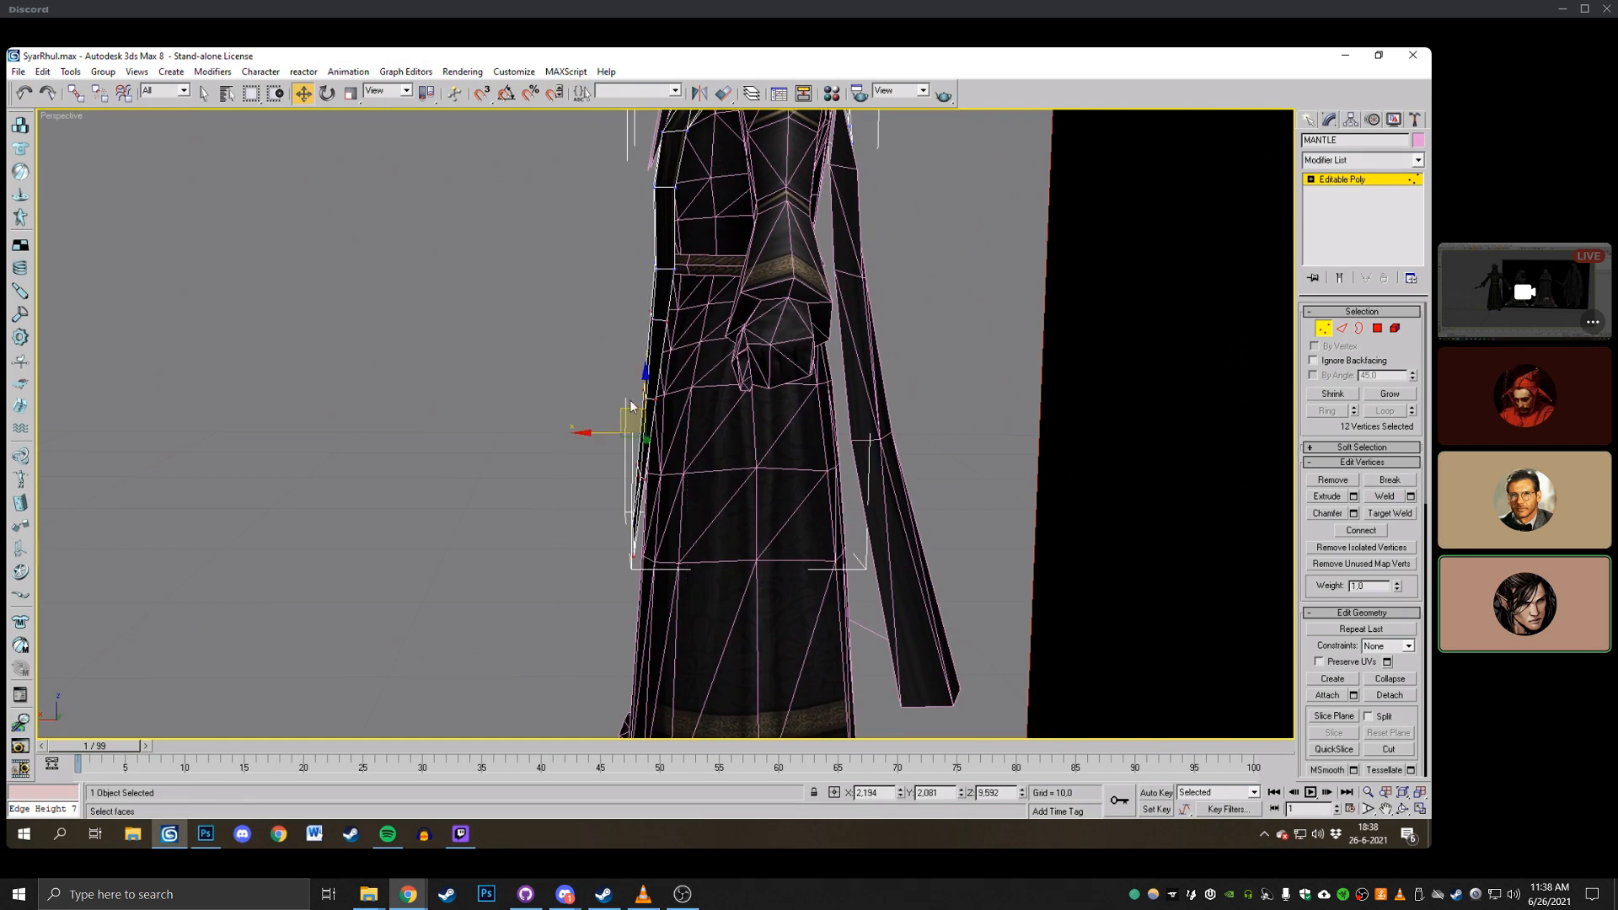
left_click_drag(604, 455, 599, 455)
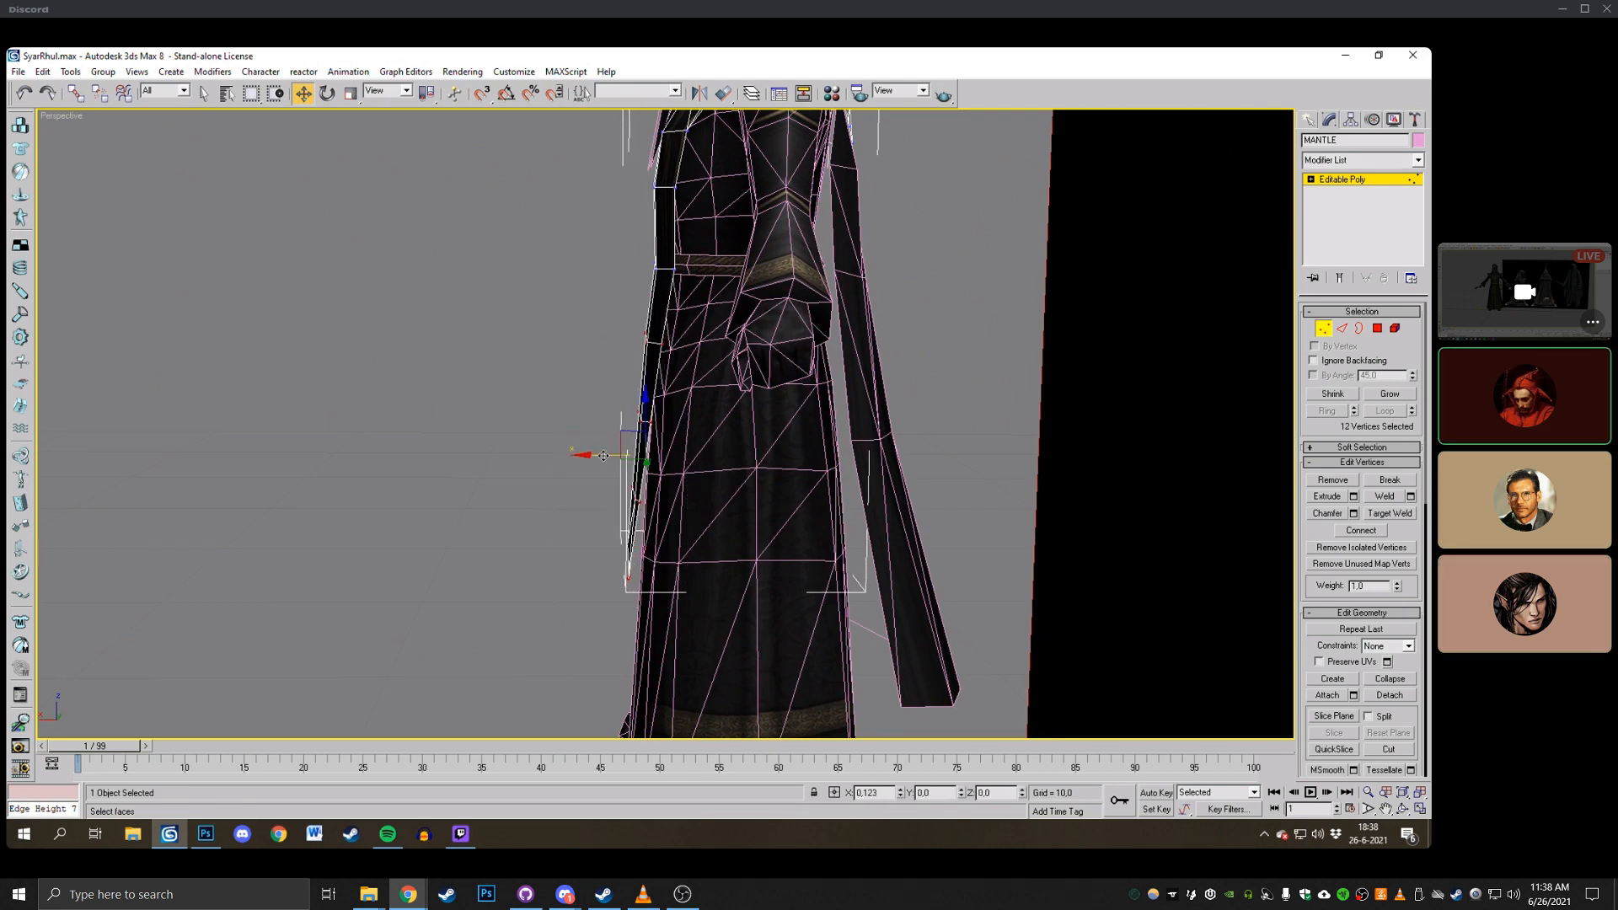
left_click(720, 433)
Move the outer-edge vertex of the flap at hip height back and inward against the robe.
middle_click_drag(683, 418, 695, 358)
left_click(1403, 811)
left_click_drag(716, 404, 619, 470)
scroll(688, 448, "down", 3)
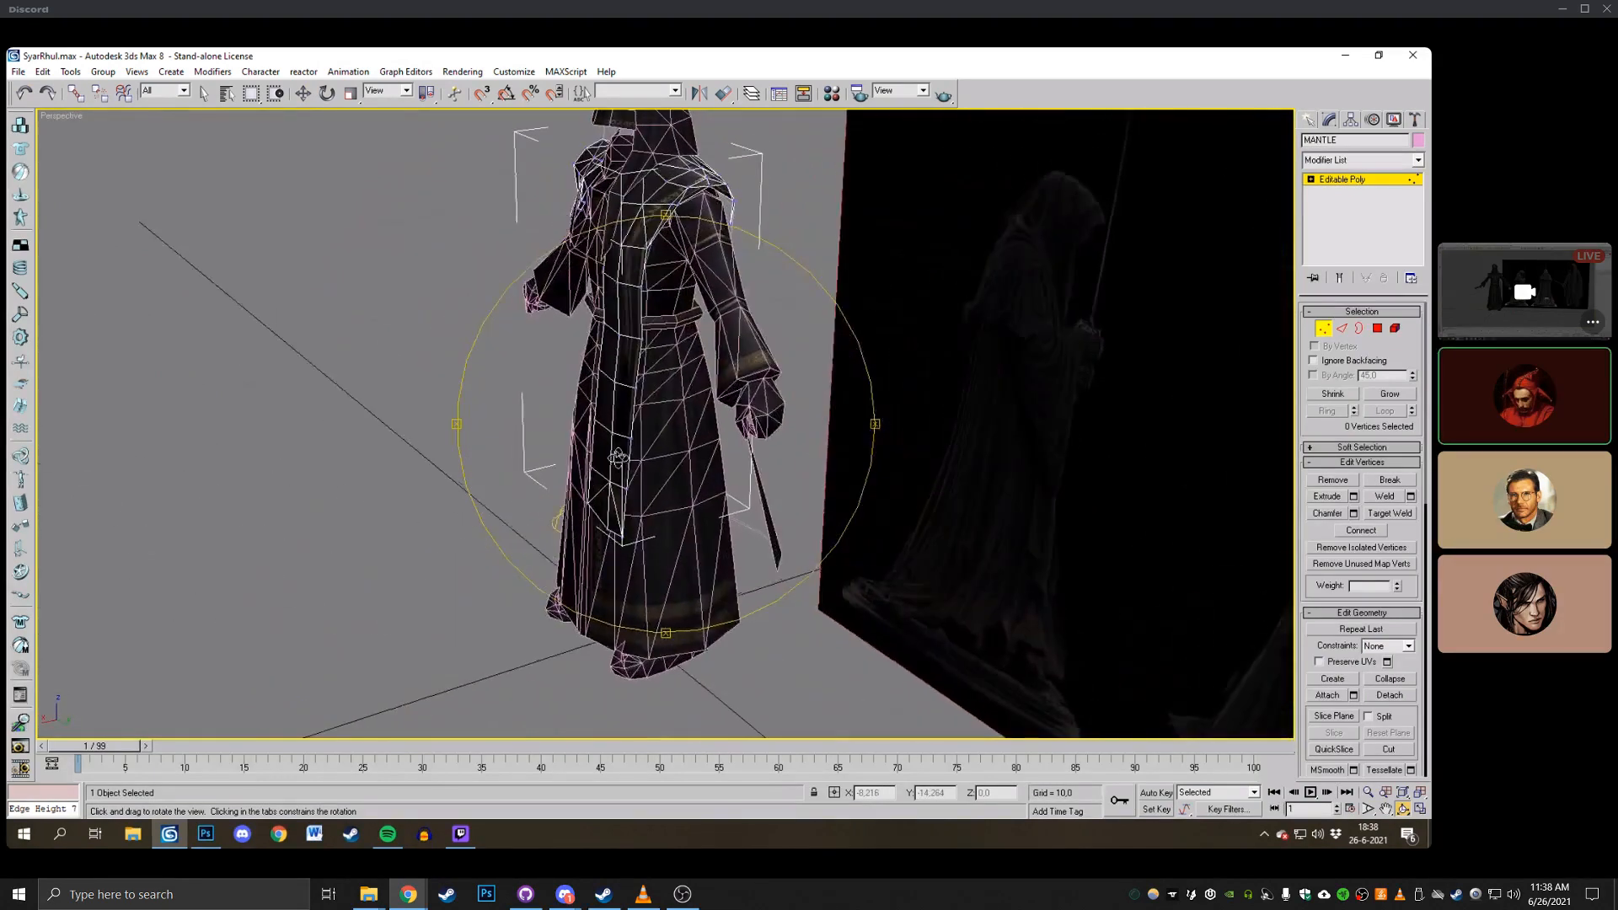
right_click(620, 470)
scroll(619, 471, "up", 3)
left_click(618, 393)
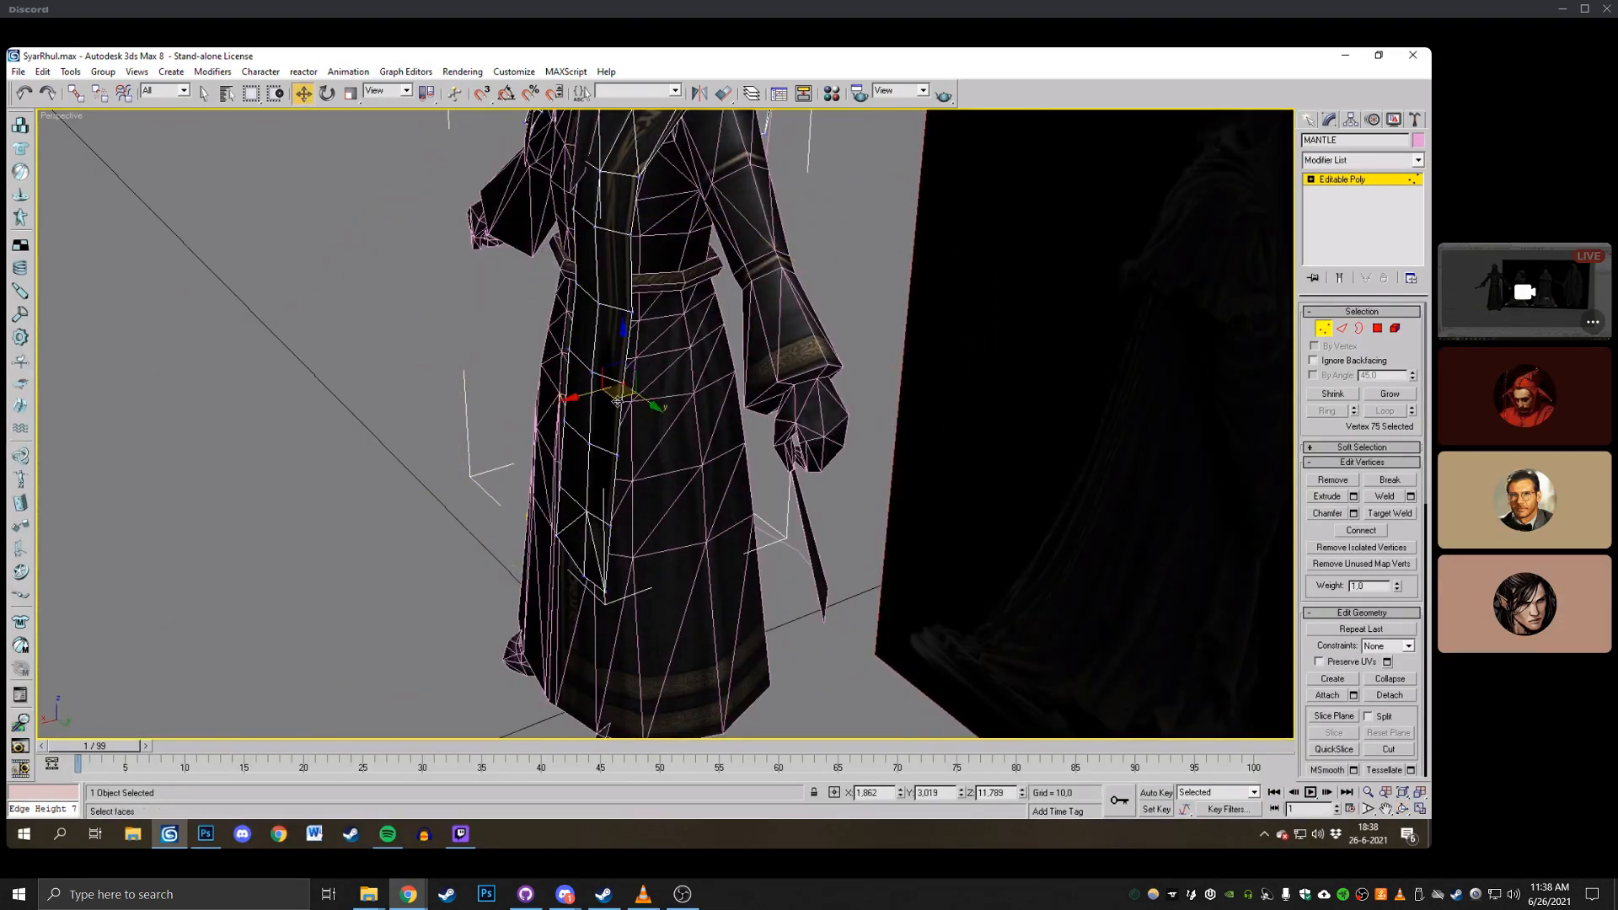
left_click_drag(624, 396, 614, 454)
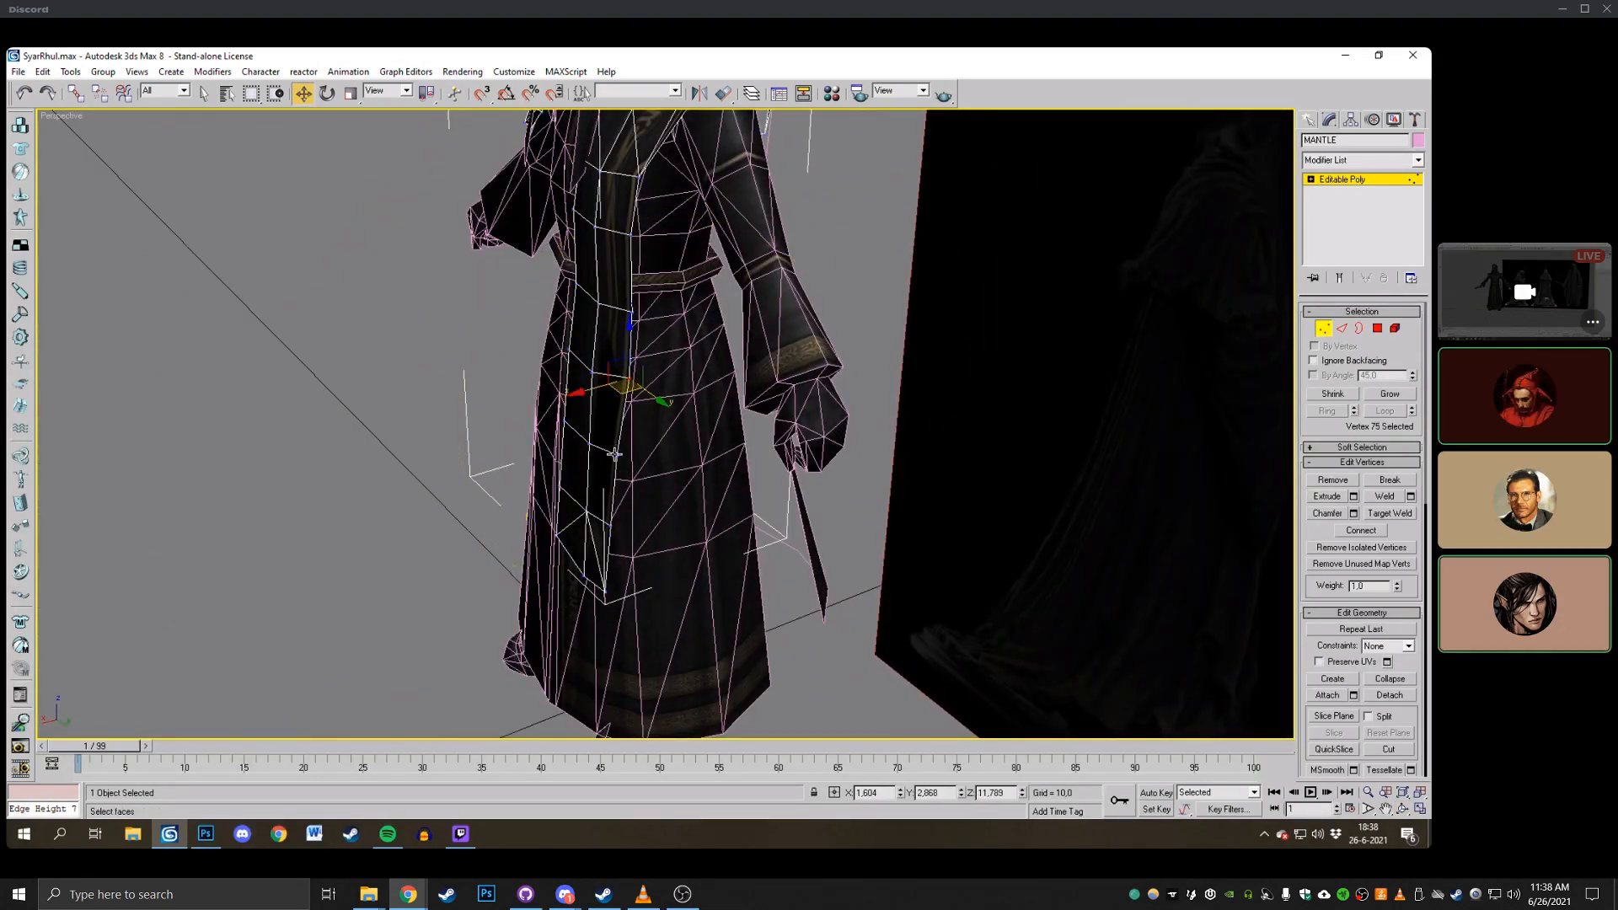
Move the outer-edge vertex just above the flap's hem slightly back and inward toward the robe.
left_click(608, 540)
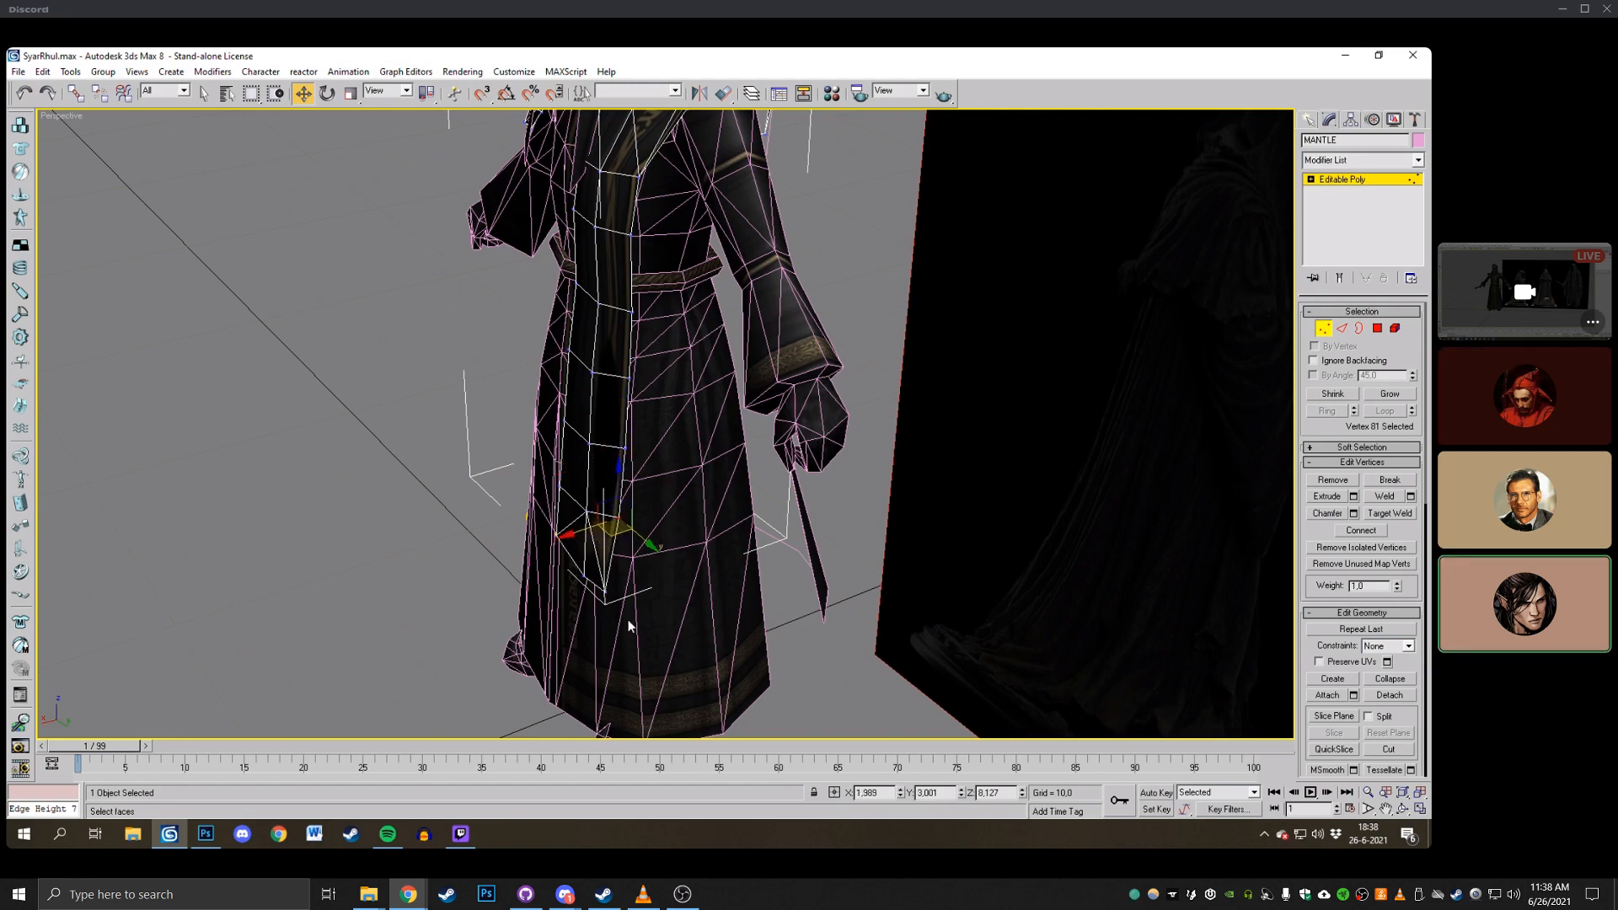
left_click(605, 585)
left_click(1405, 811)
left_click_drag(741, 421, 605, 510)
right_click(603, 512)
left_click(588, 515)
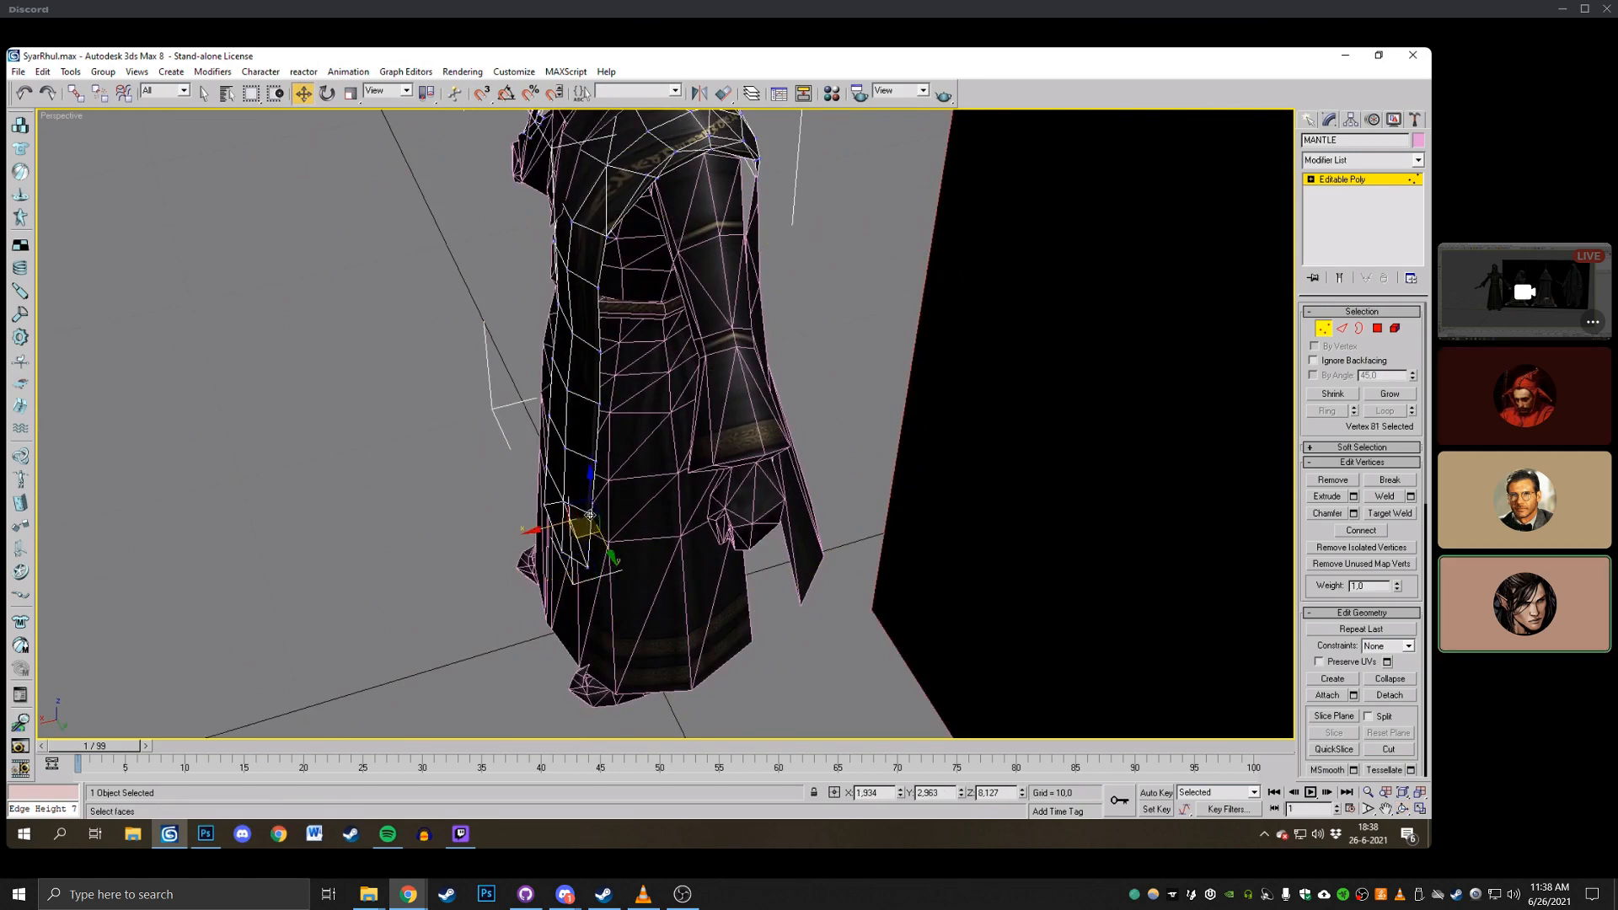
Adjust the flap's outer-edge vertices around belt height, moving the belt-level one inward by about 0.181 on Y.
left_click(1403, 810)
left_click_drag(653, 455, 758, 322)
right_click(758, 323)
left_click(748, 305)
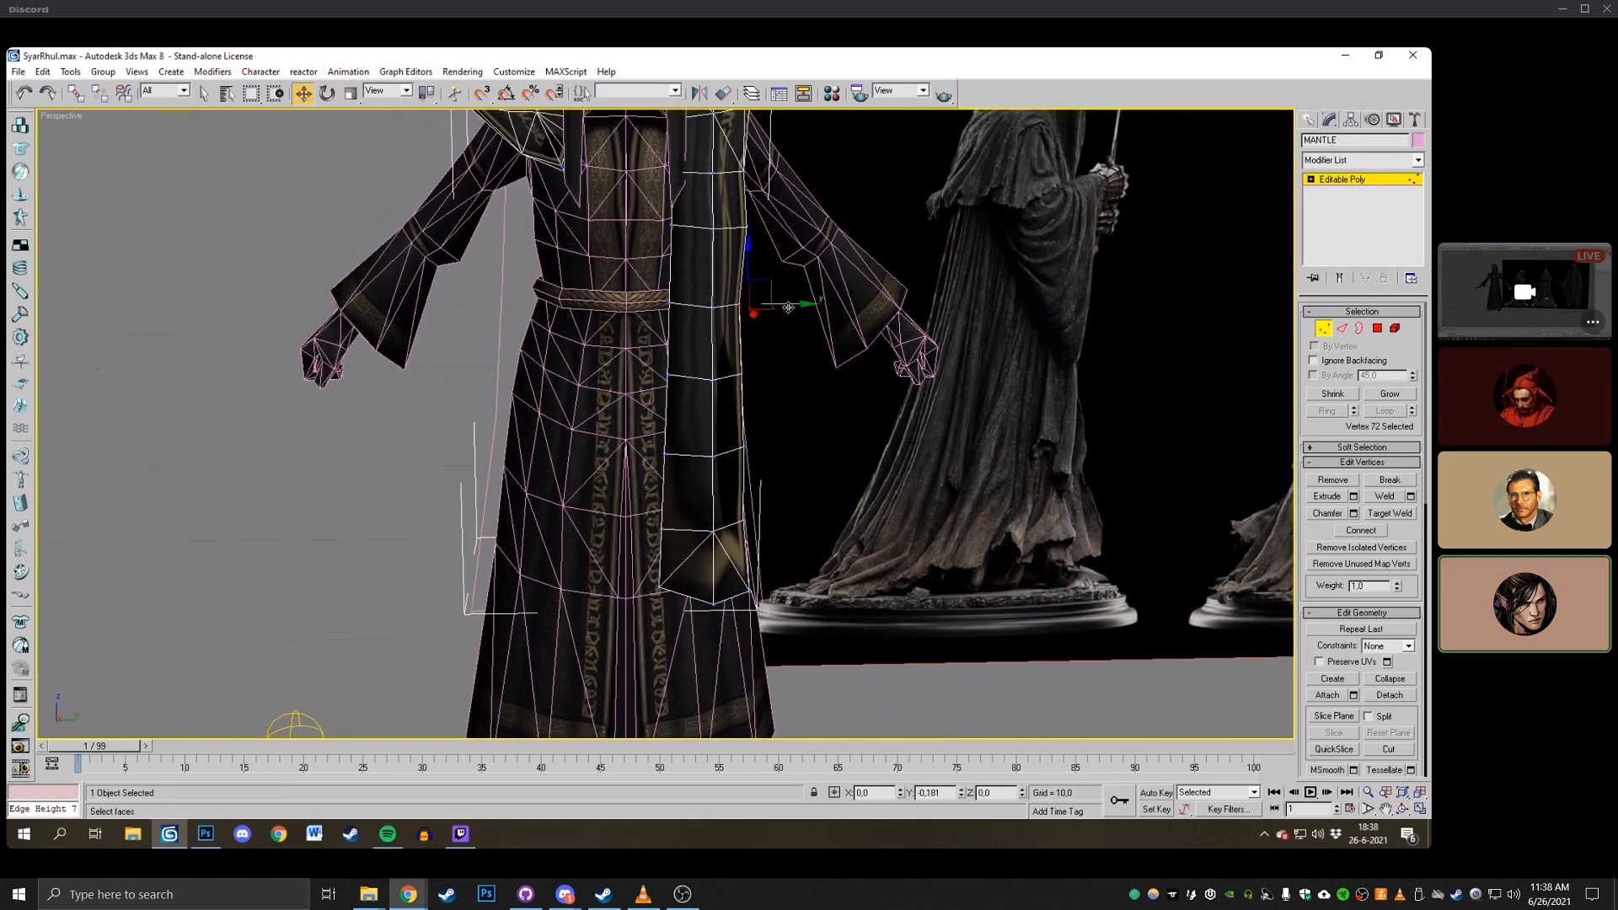
left_click(792, 408)
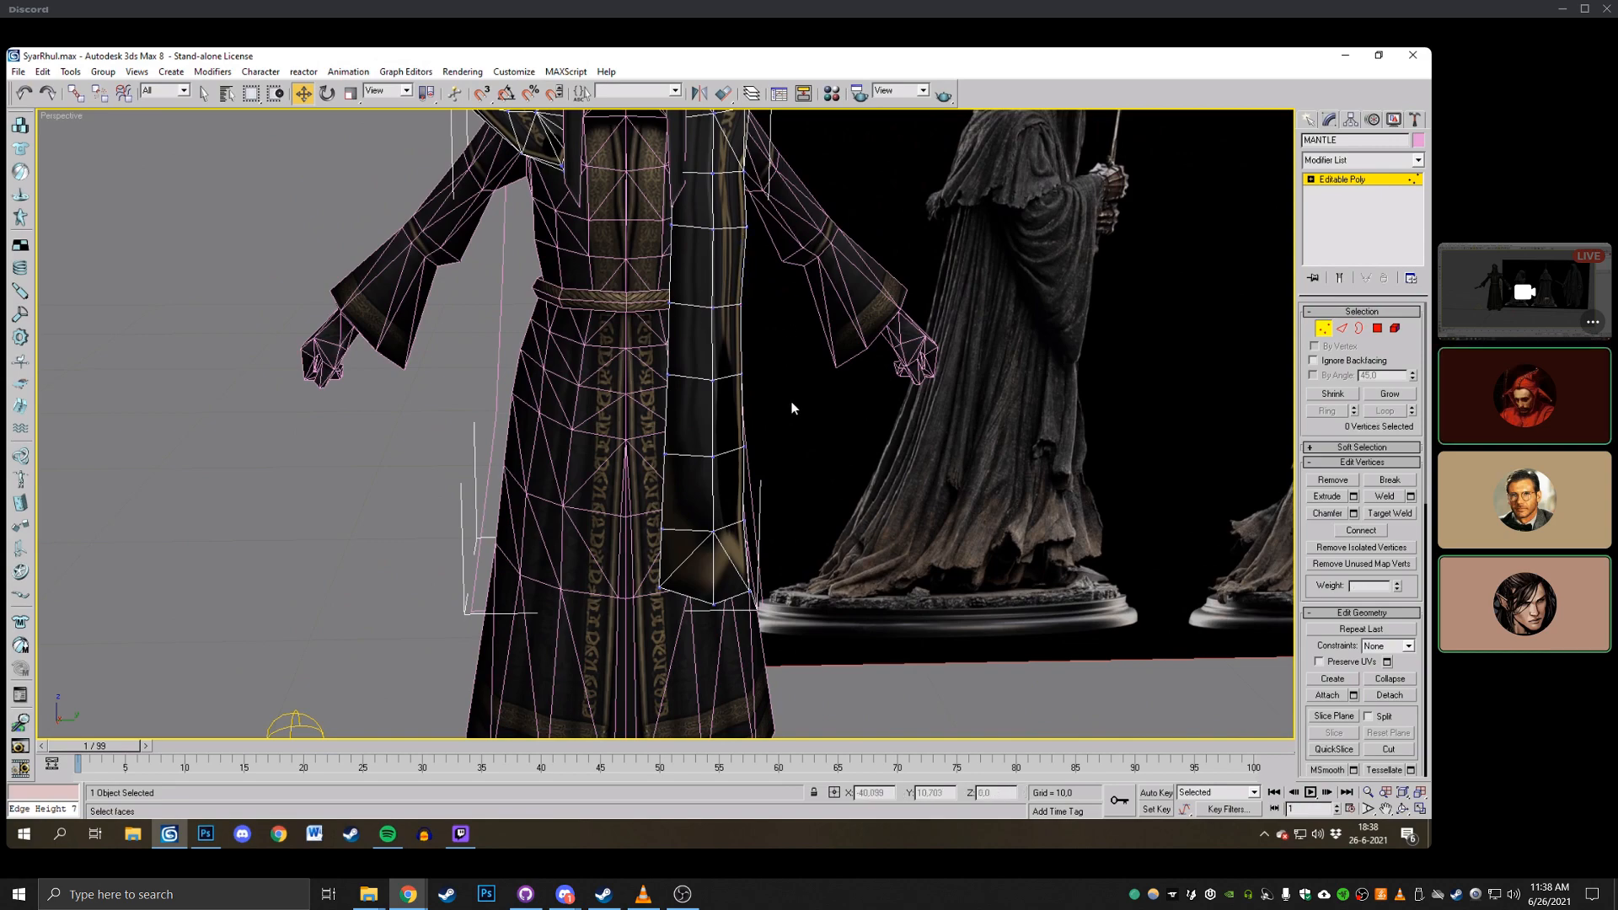
left_click(748, 227)
Raise the hem's inner corner vertex by about 0.328 and its centre vertex by about 0.255 on Z.
scroll(932, 289, "down", 3)
left_click(932, 289)
scroll(932, 289, "up", 1)
middle_click_drag(932, 289, 937, 231)
scroll(800, 337, "up", 1)
scroll(487, 387, "up", 2)
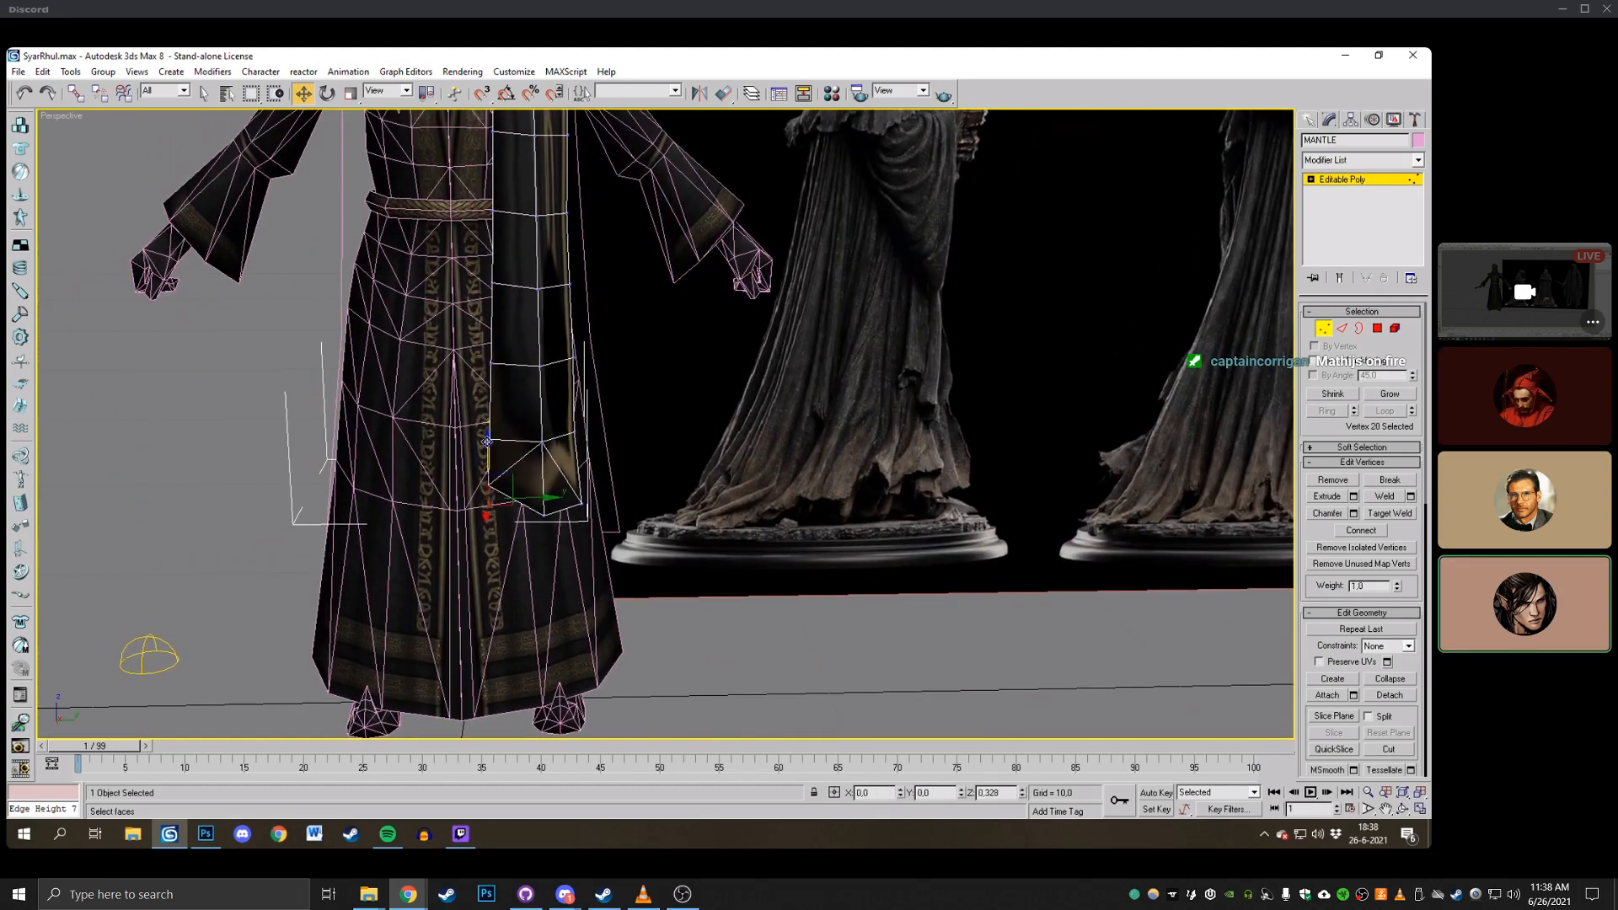
left_click_drag(542, 517, 544, 507)
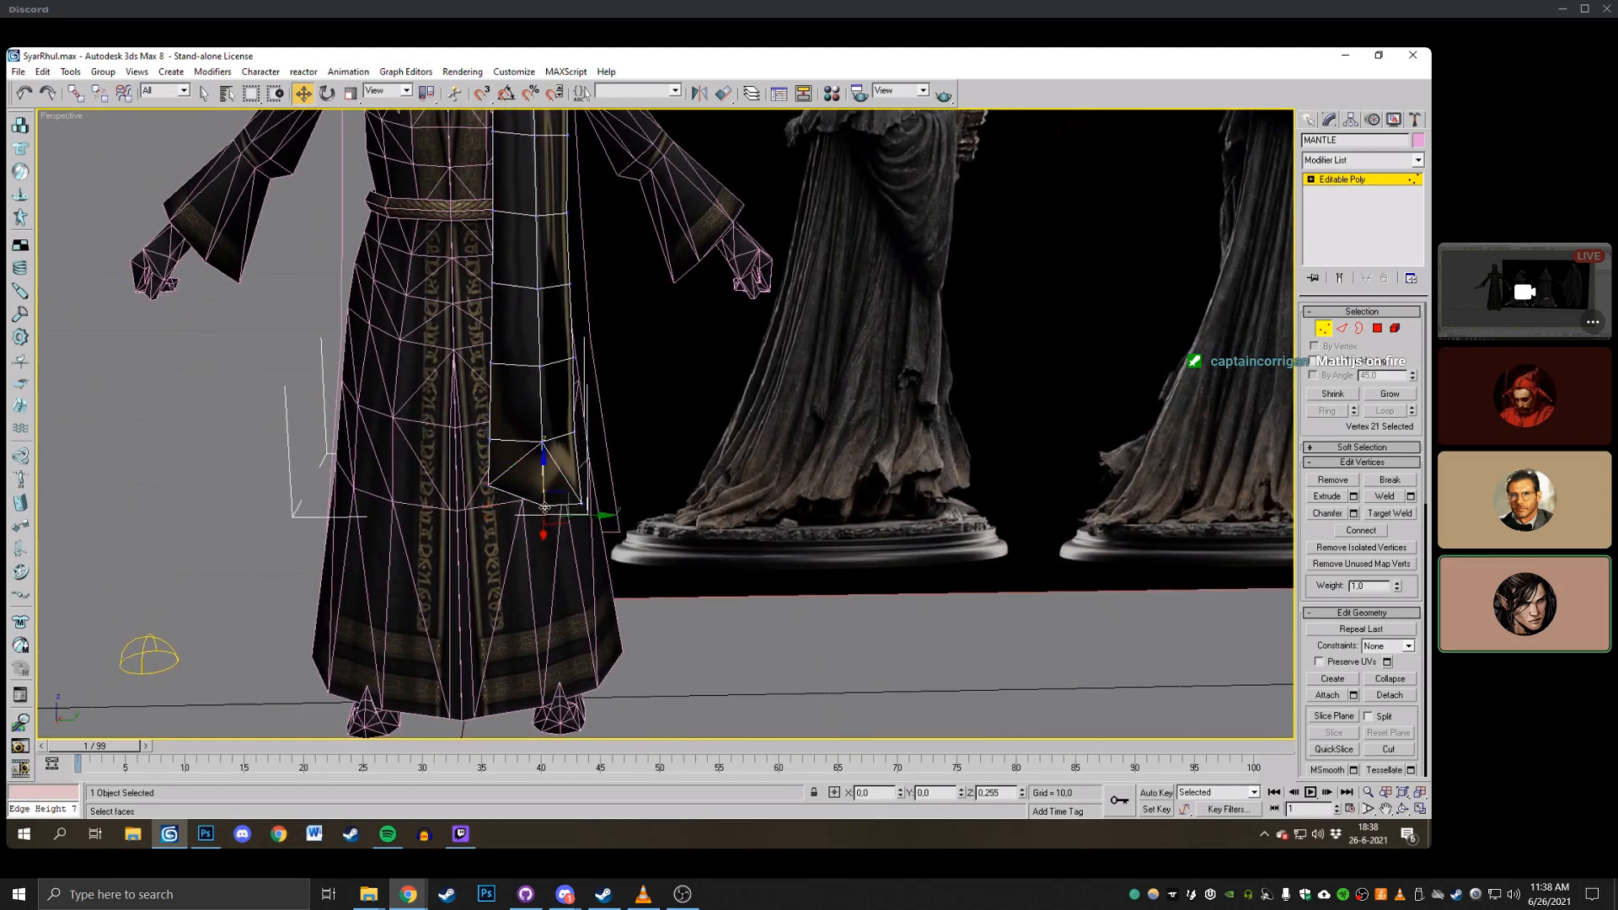
Raise individual vertices in the flap's lower rows to even out the edges, lifting the lowest row's centre vertex about 0.265.
left_click(490, 442)
left_click(540, 440)
left_click(540, 366)
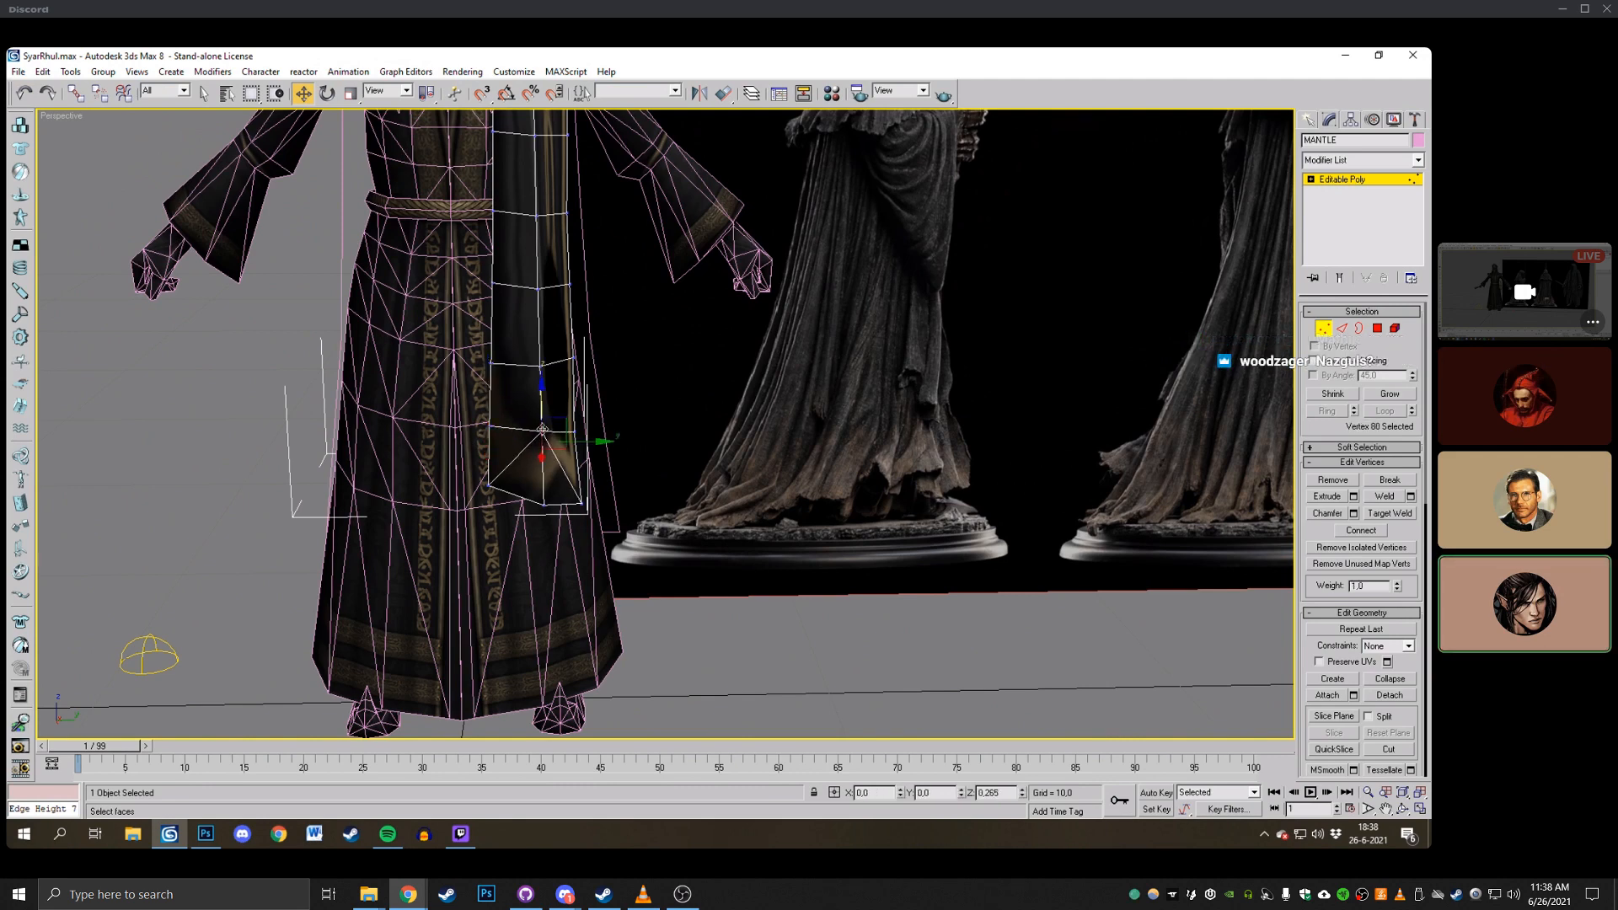
left_click(489, 344)
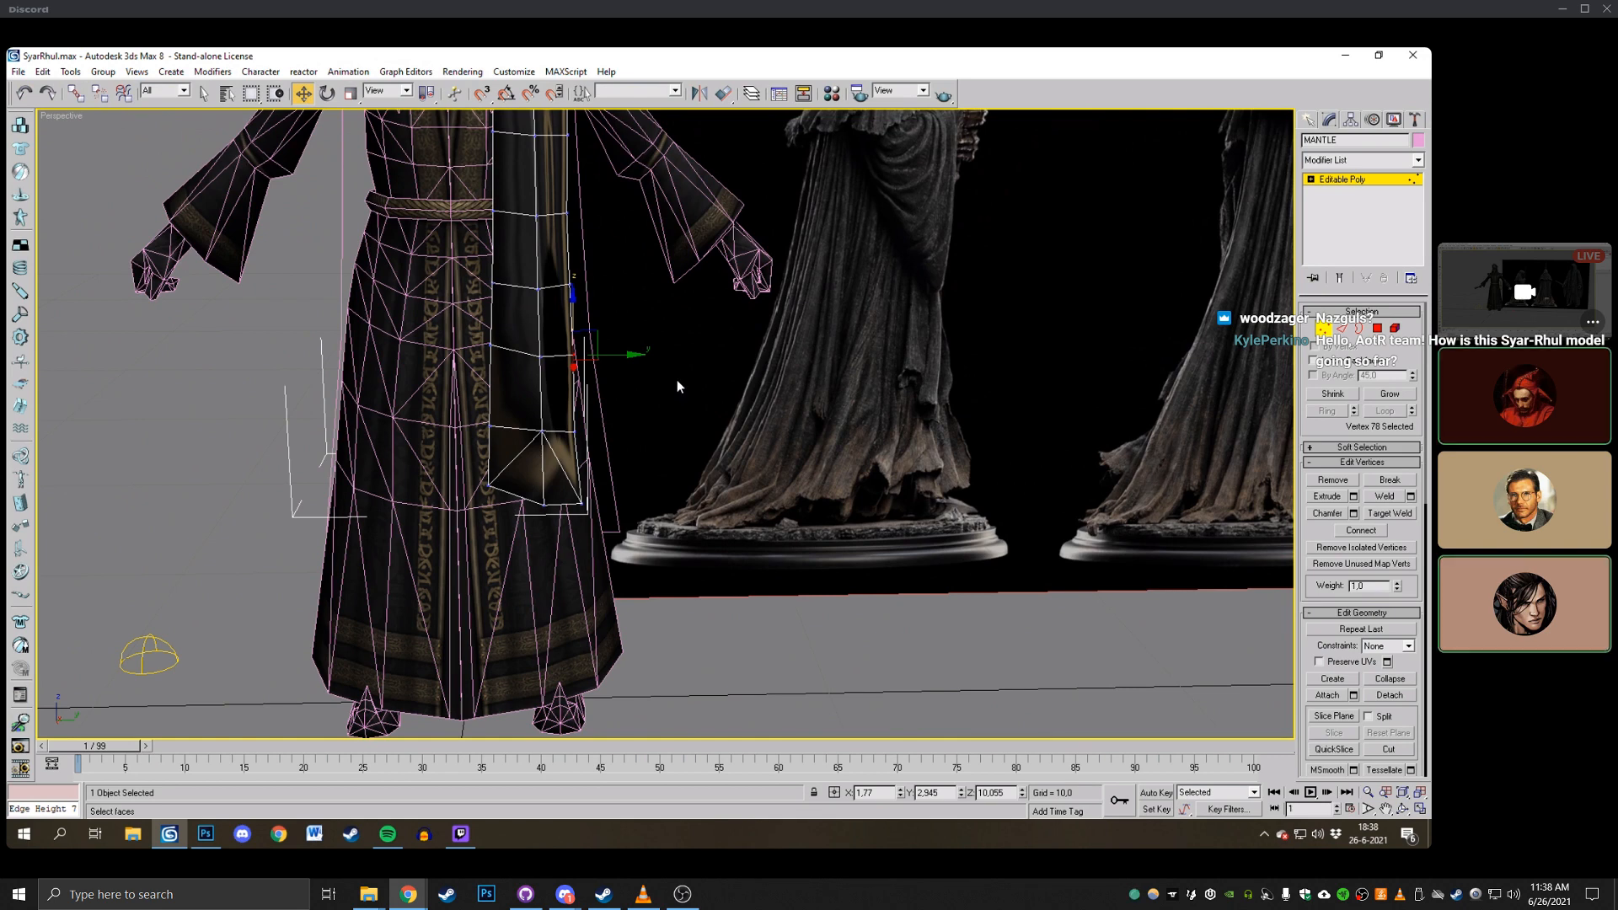
Raise the flap's centre vertices around and below belt height slightly on Z to straighten their horizontal rows.
middle_click_drag(694, 378, 762, 443)
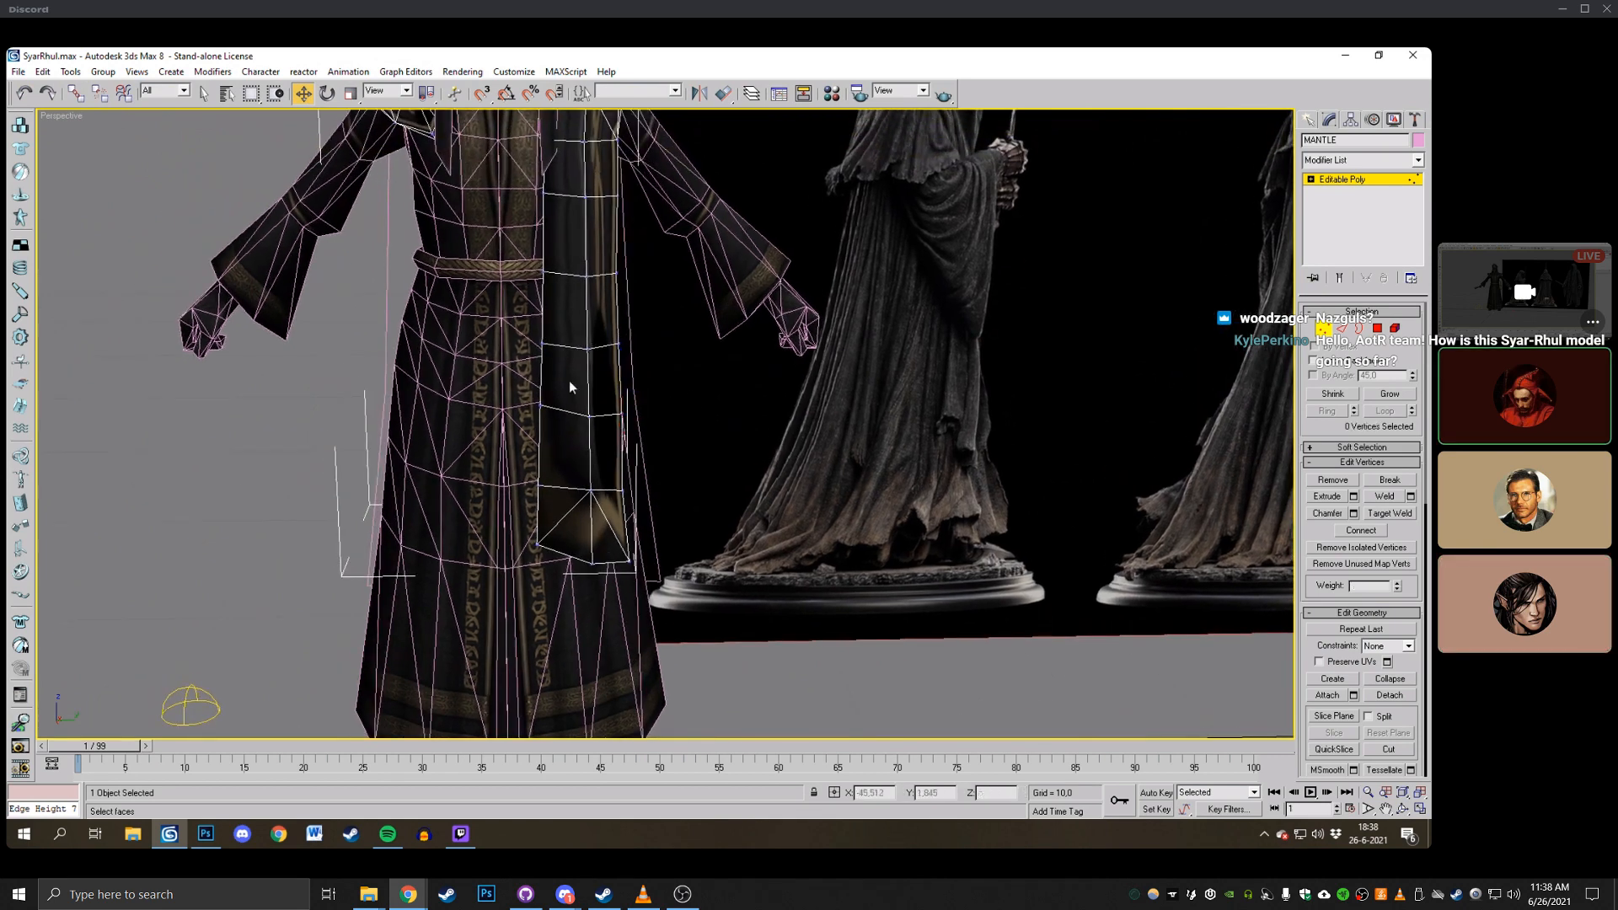
left_click(589, 413)
middle_click_drag(696, 389, 689, 407)
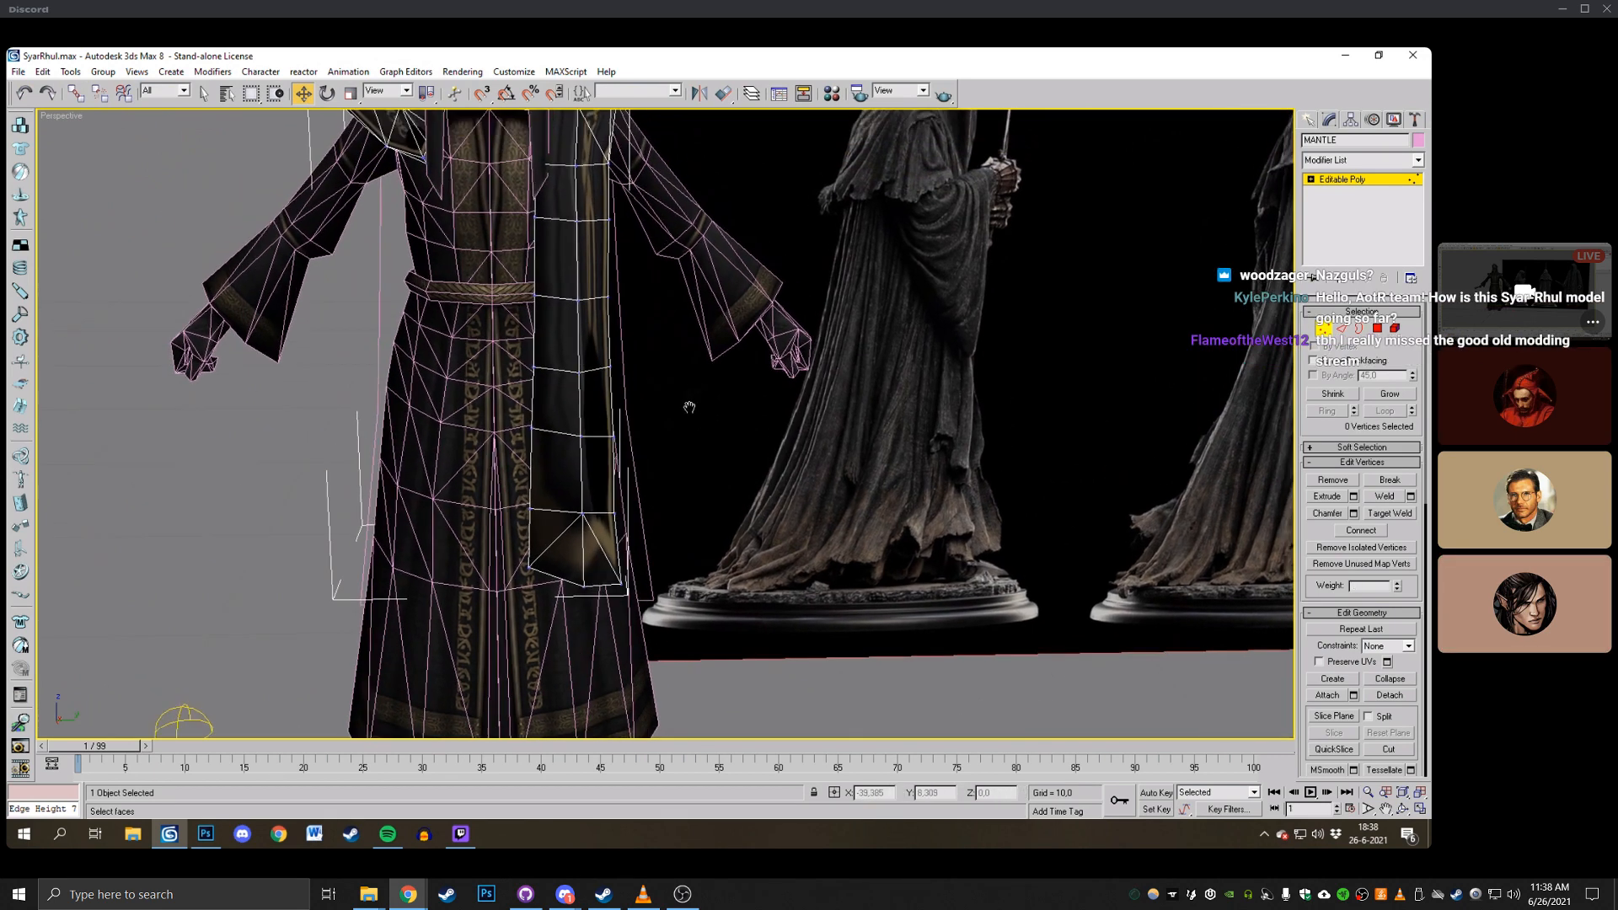
scroll(674, 447, "down", 3)
middle_click_drag(907, 422, 924, 379)
scroll(516, 407, "up", 1)
scroll(600, 415, "up", 2)
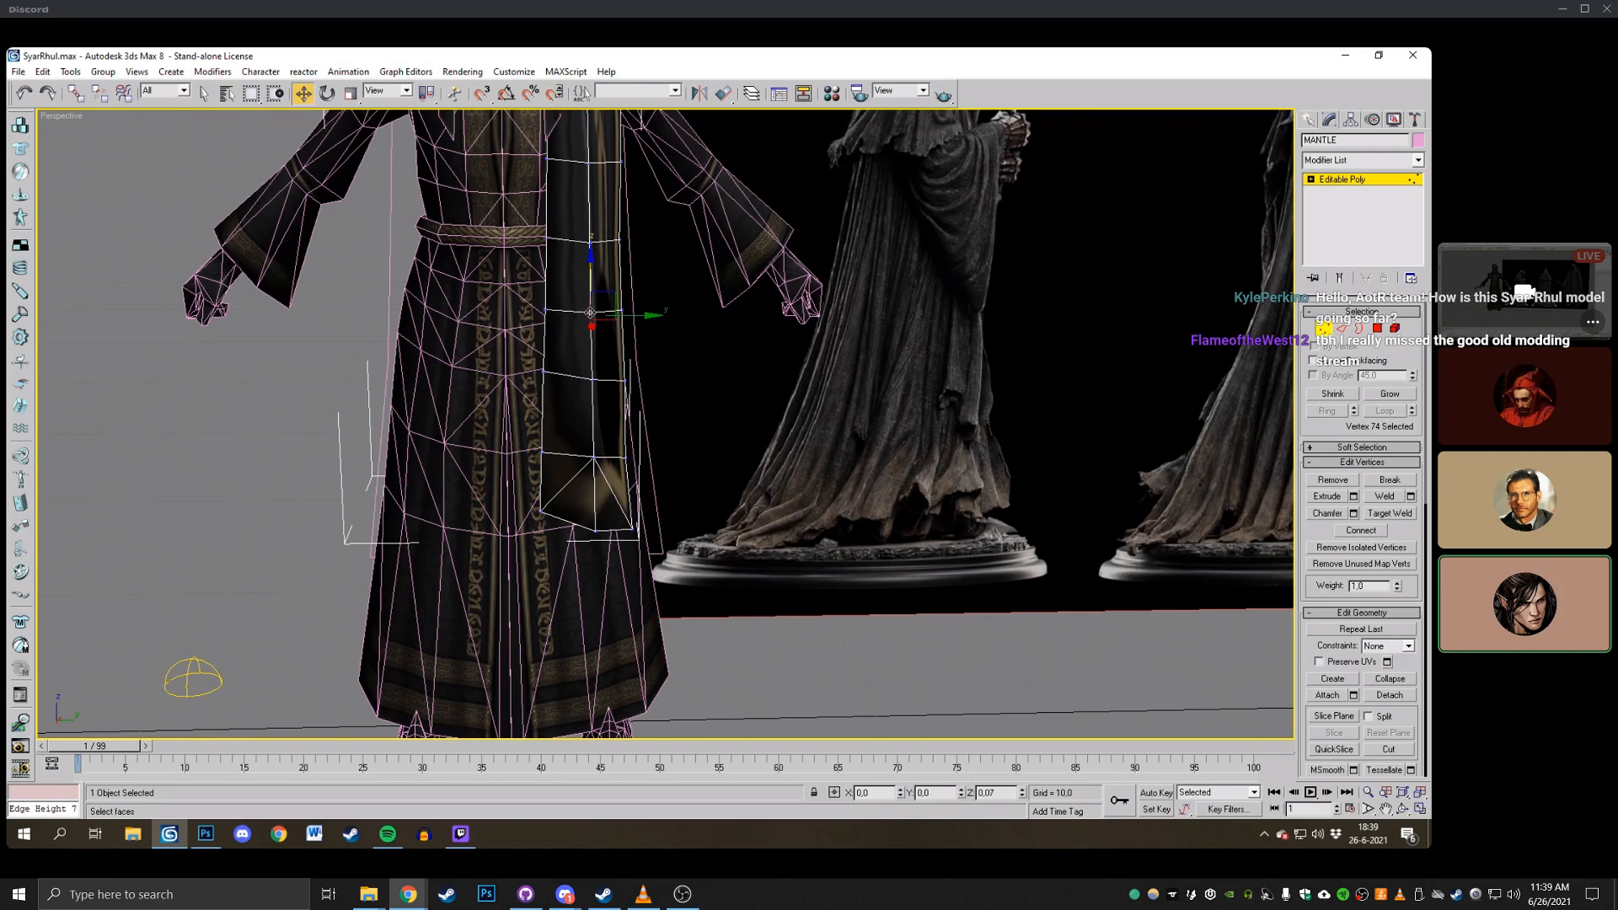
left_click(576, 253)
left_click_drag(588, 242, 588, 239)
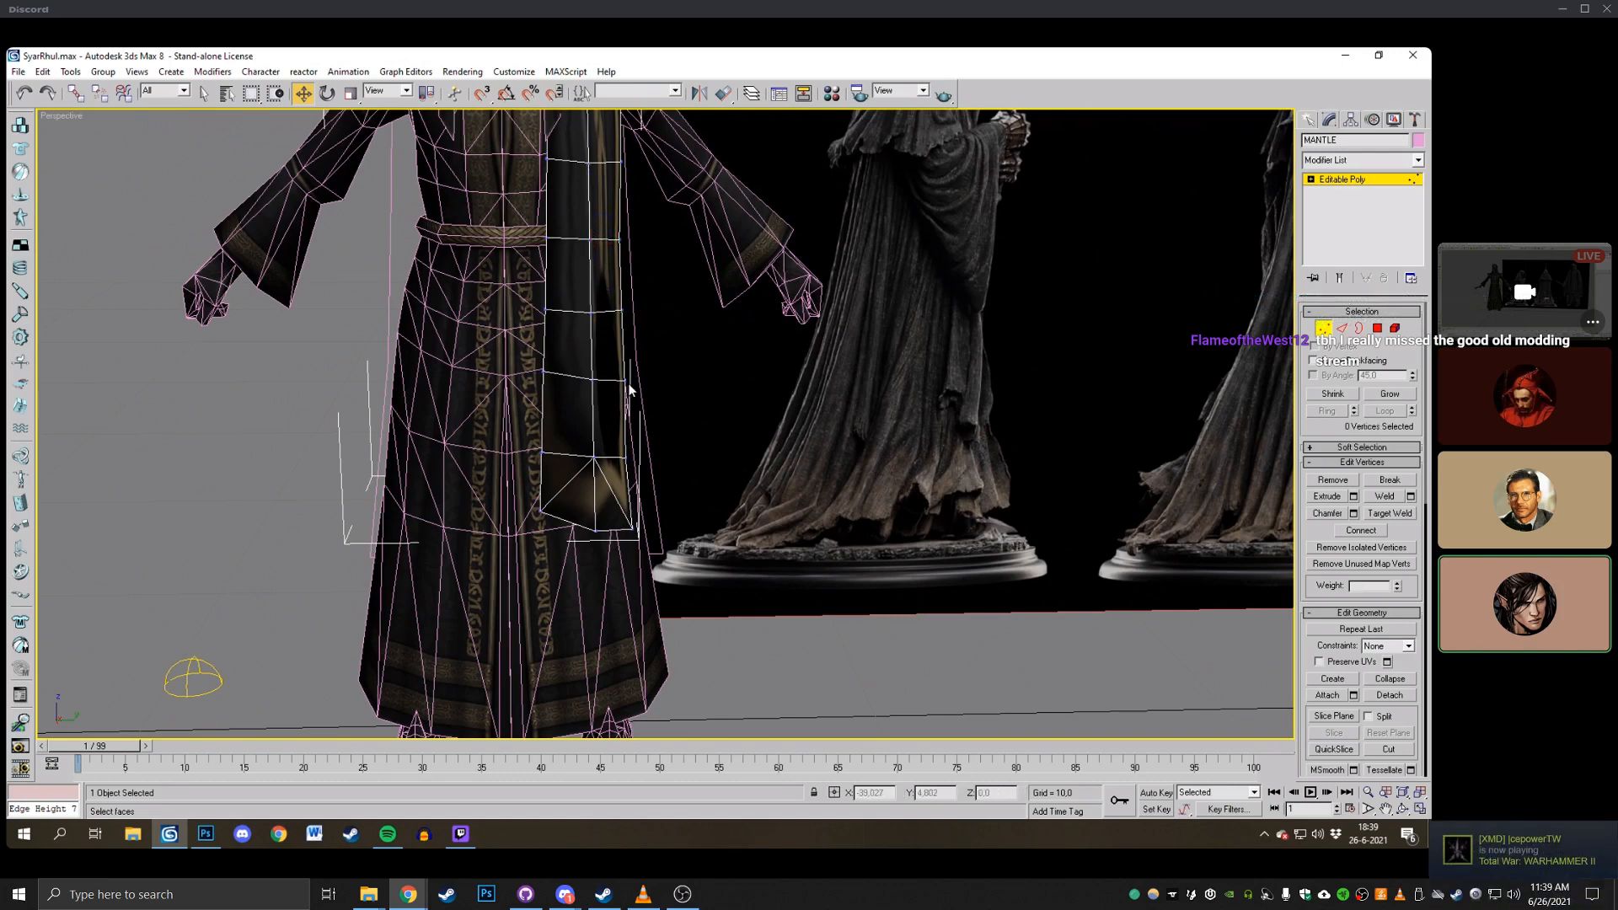
Select the hem vertices at the bottom of the flap and move them slightly upward, then clear the selection.
left_click(669, 381)
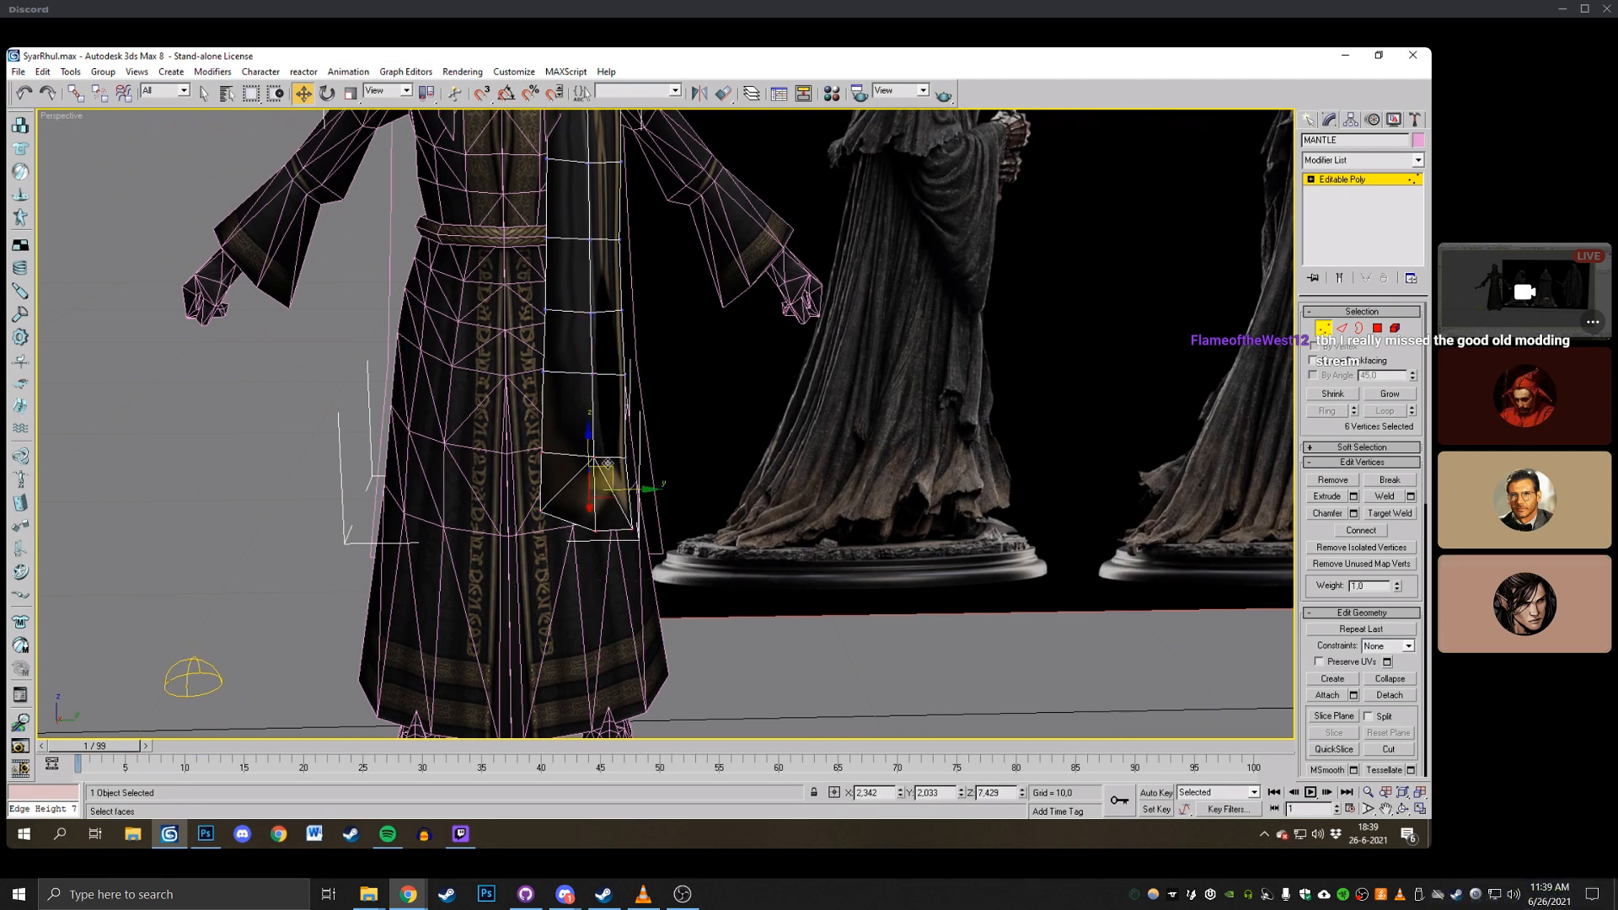
left_click_drag(592, 447, 592, 441)
left_click(769, 422)
Switch the mantle to polygon-level editing.
middle_click_drag(769, 422, 851, 568)
scroll(851, 568, "down", 3)
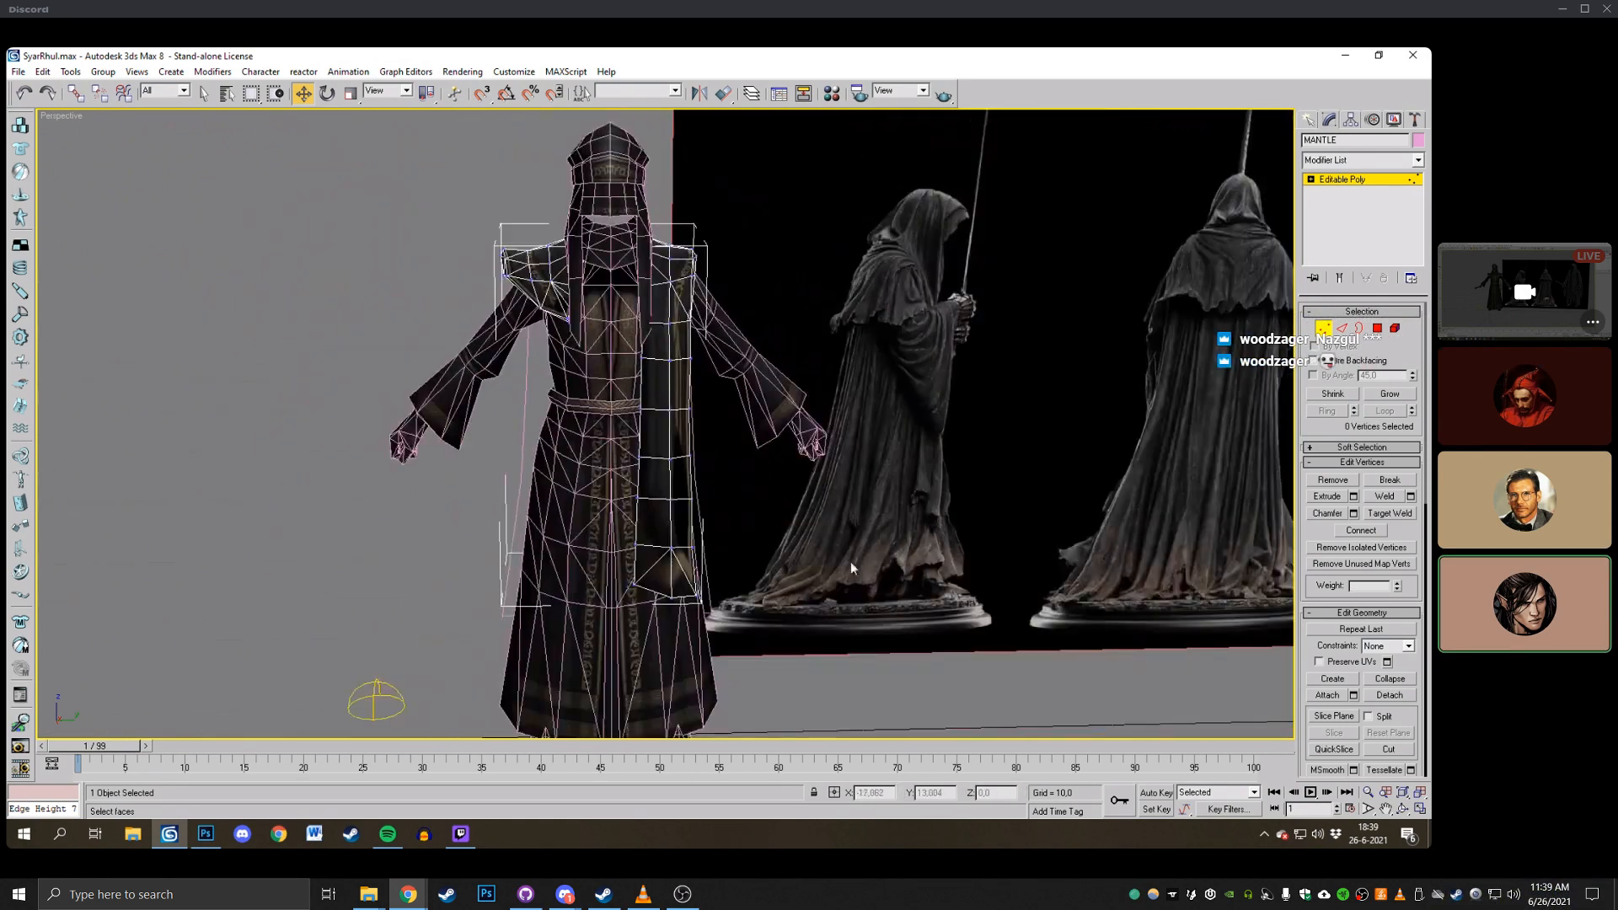
left_click(1377, 329)
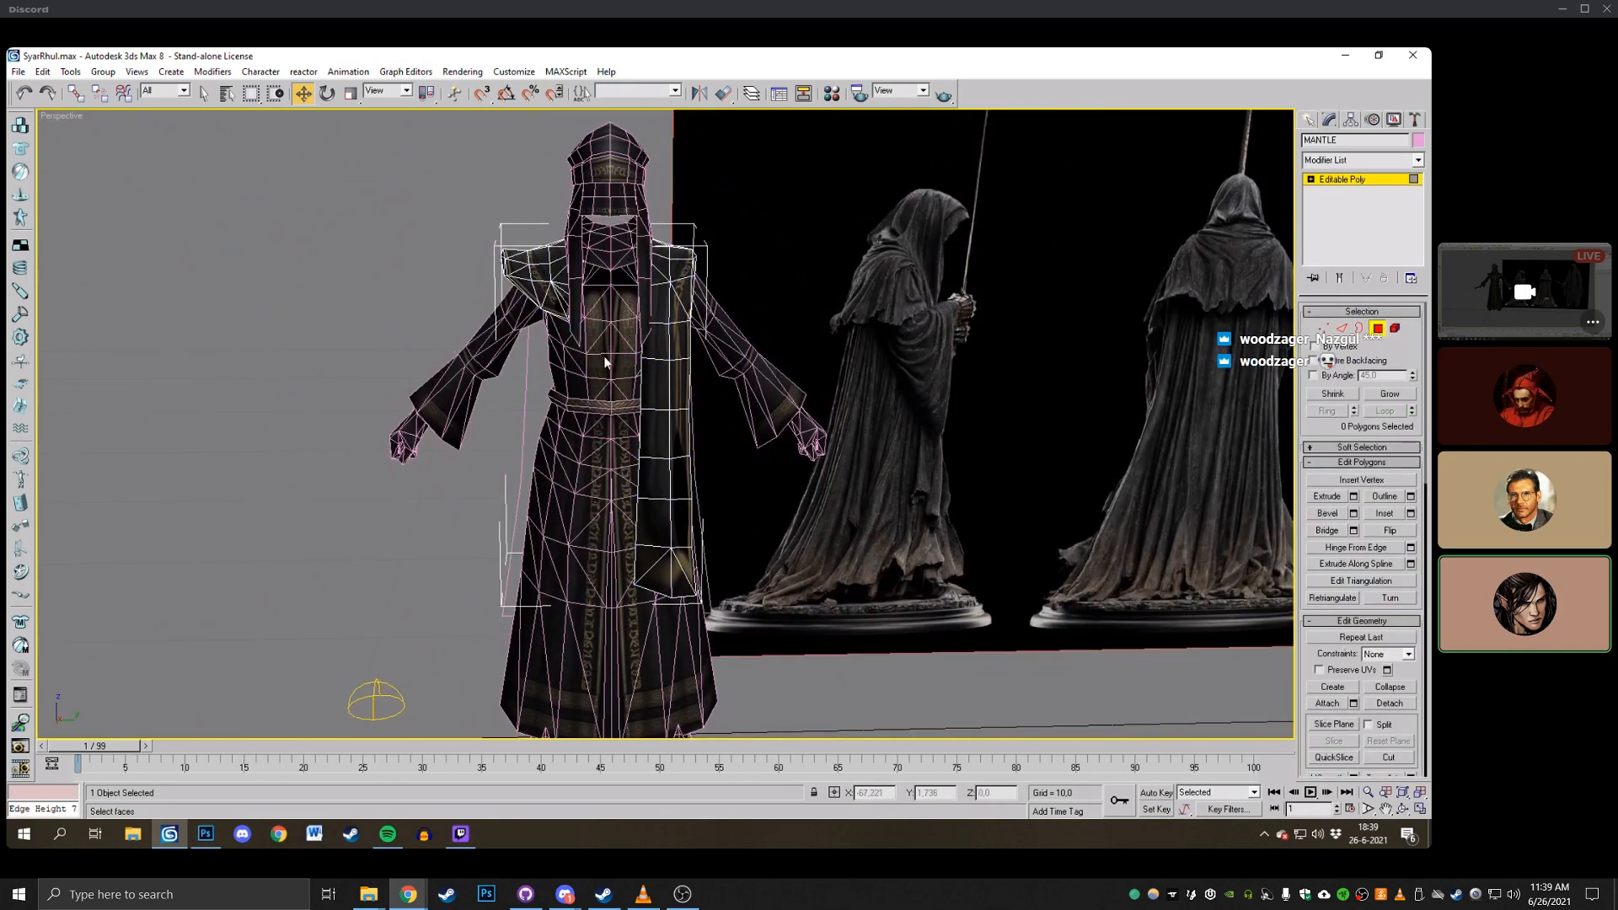
Delete all polygons of the mantle's unshaped half, keeping only the half with the edited flap, and leave polygon-level editing.
key("F3")
left_click_drag(591, 355, 595, 355)
key("Delete")
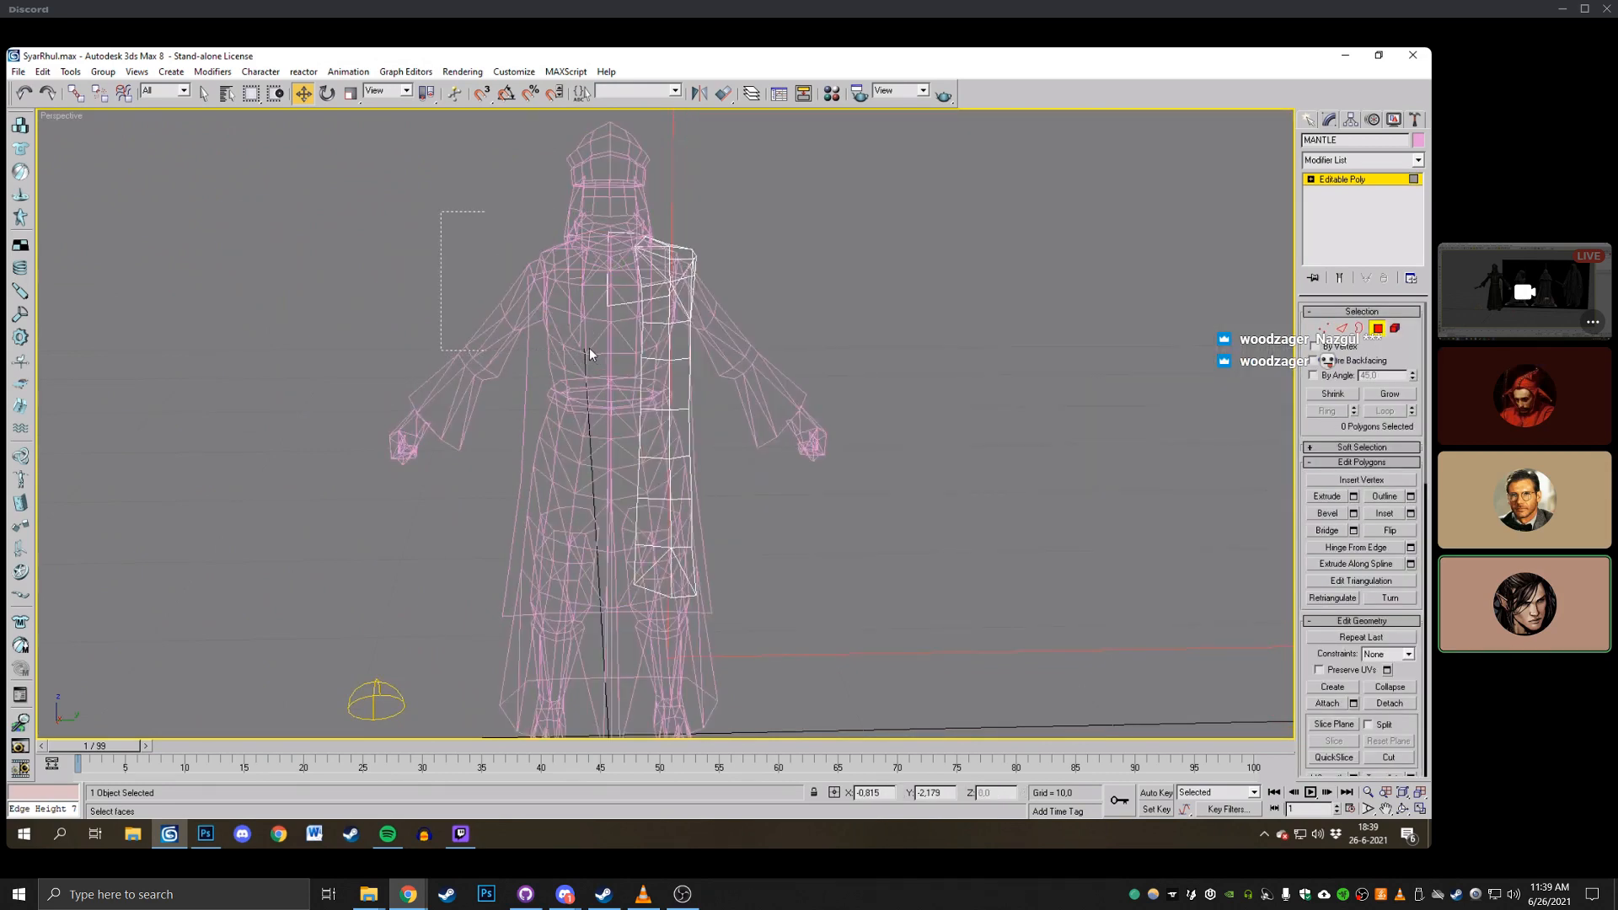
left_click(1357, 327)
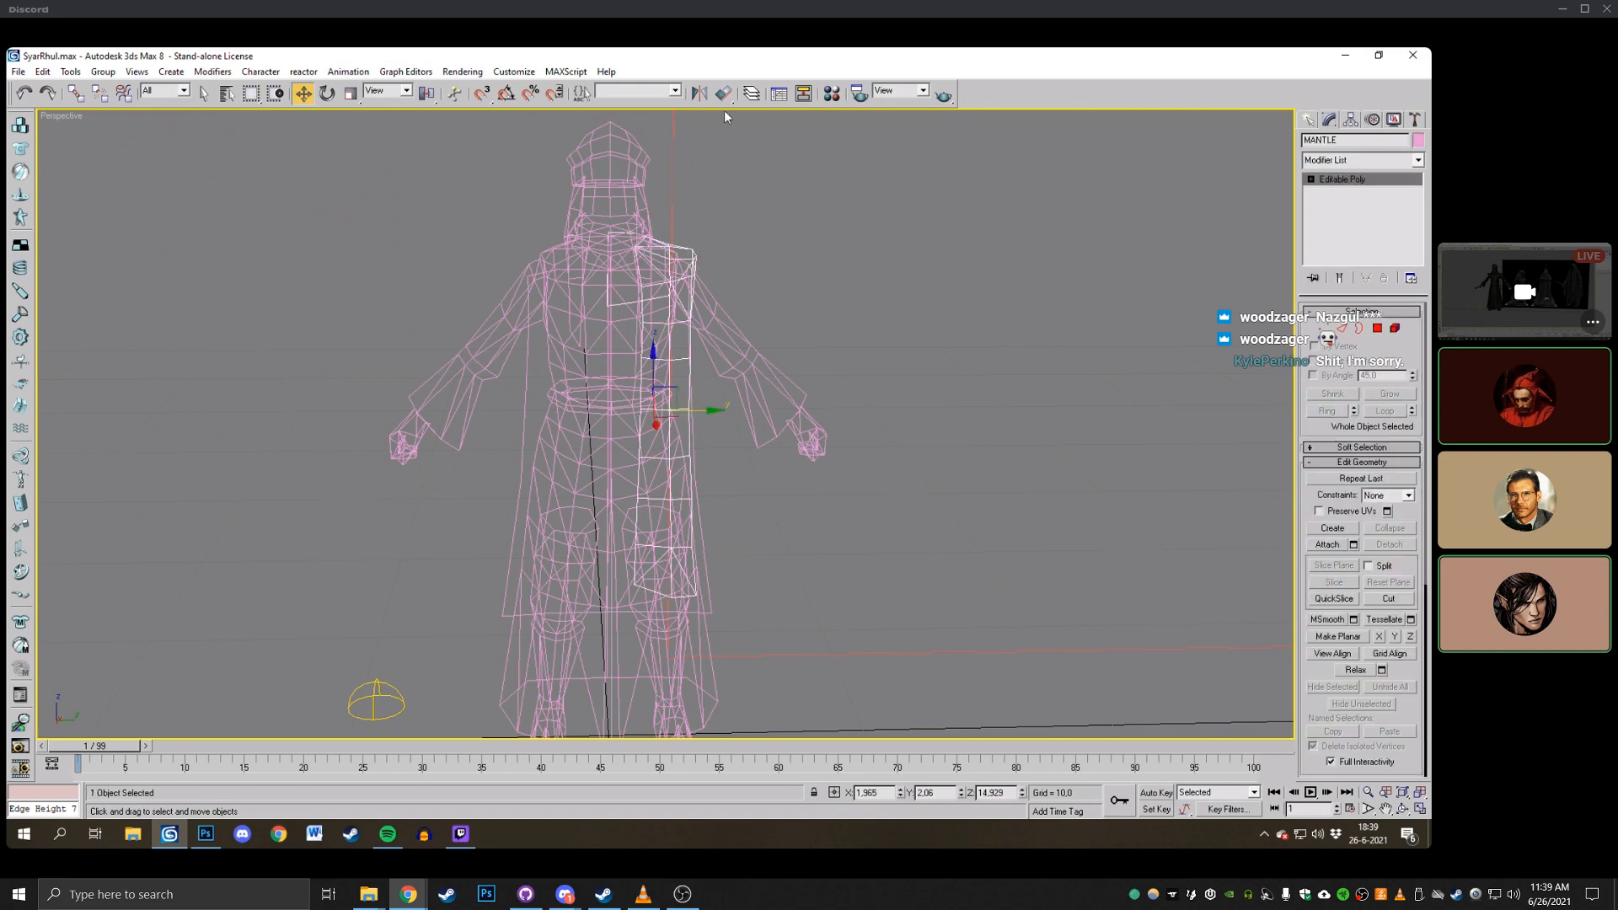
Mirror the remaining mantle half on the Y axis as an instance and move the copy across to the opposite shoulder.
left_click(696, 93)
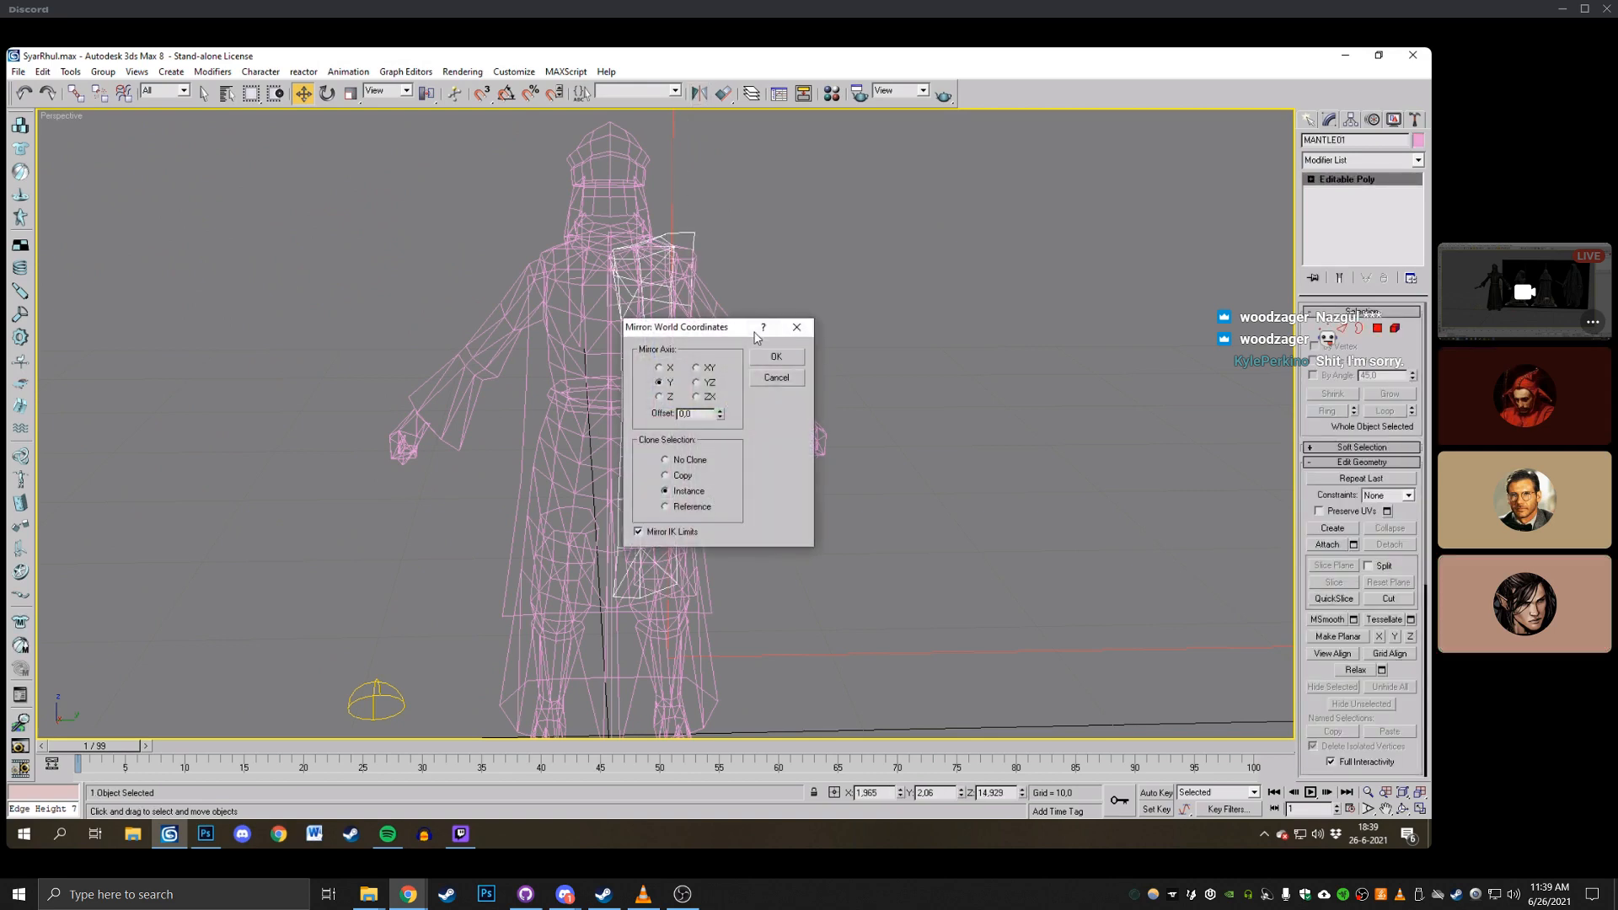
left_click_drag(756, 337, 859, 349)
left_click(935, 374)
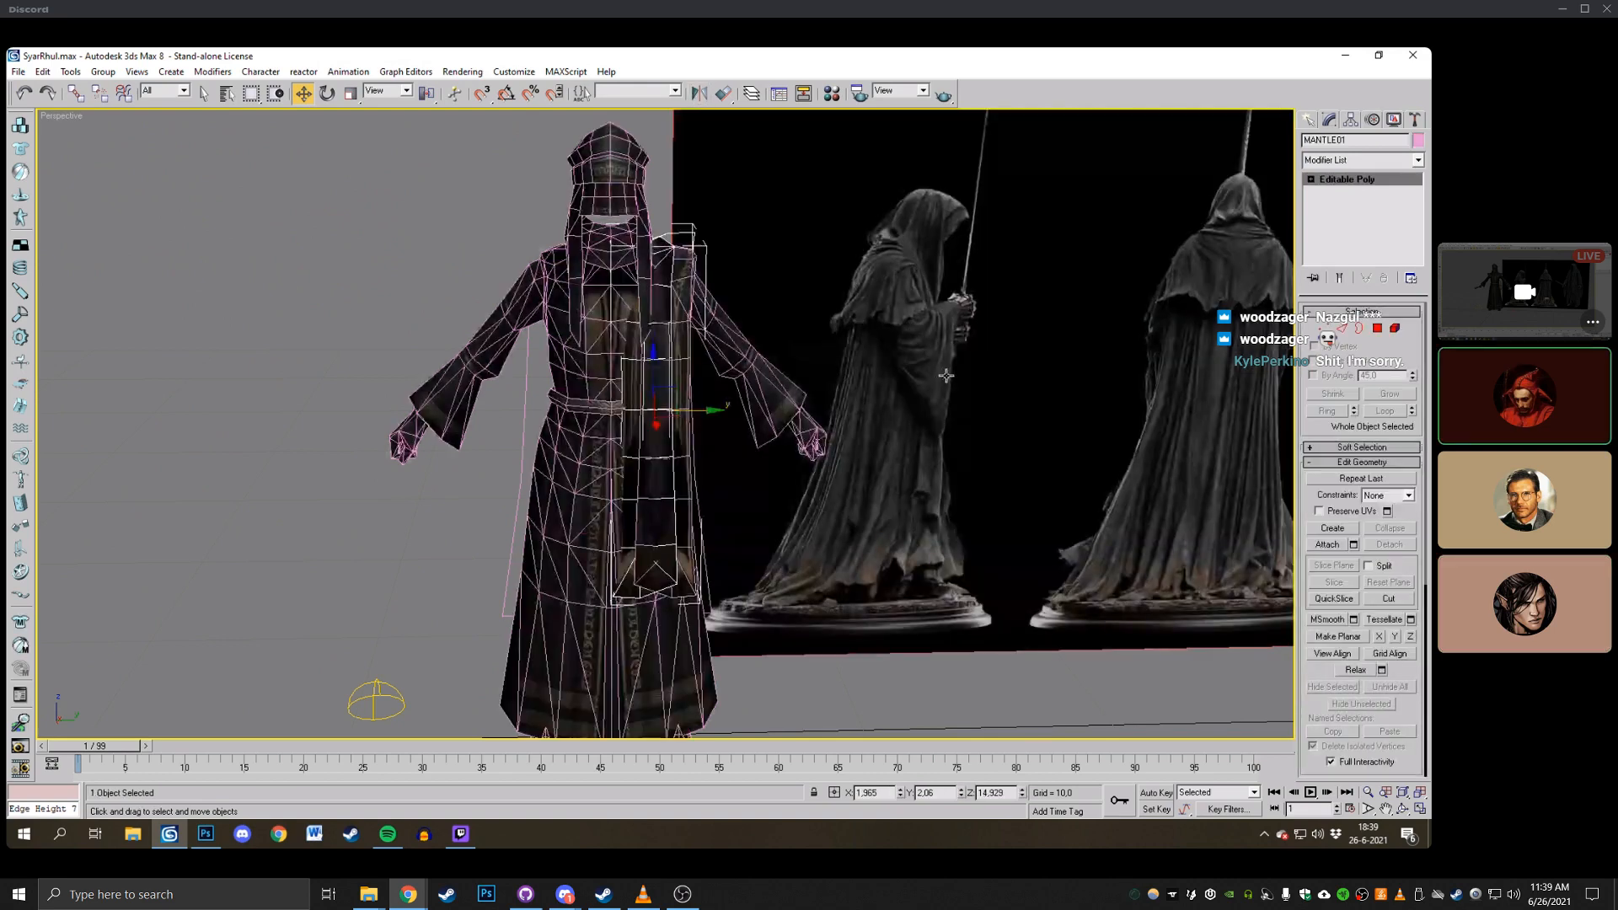
left_click_drag(712, 412, 600, 414)
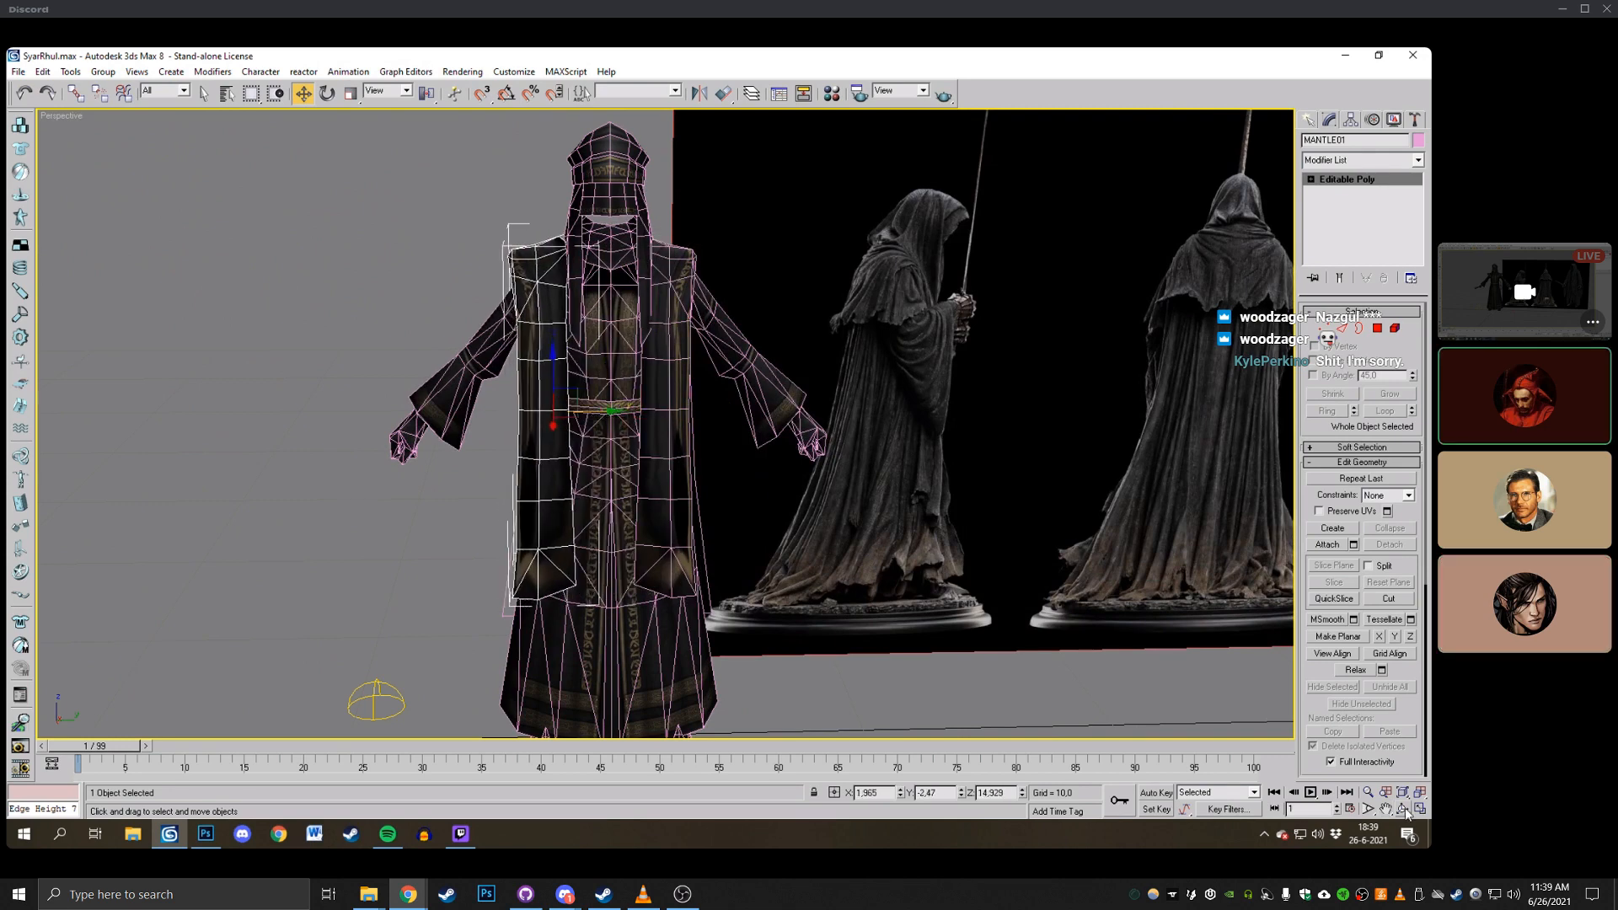
Shift the mirrored mantle half along Y until both halves meet at the centre seam of the back, and clear the selection.
left_click(1403, 809)
left_click_drag(459, 423, 935, 427)
middle_click_drag(609, 393, 713, 476)
scroll(713, 476, "up", 3)
left_click_drag(713, 476, 738, 490)
right_click(735, 488)
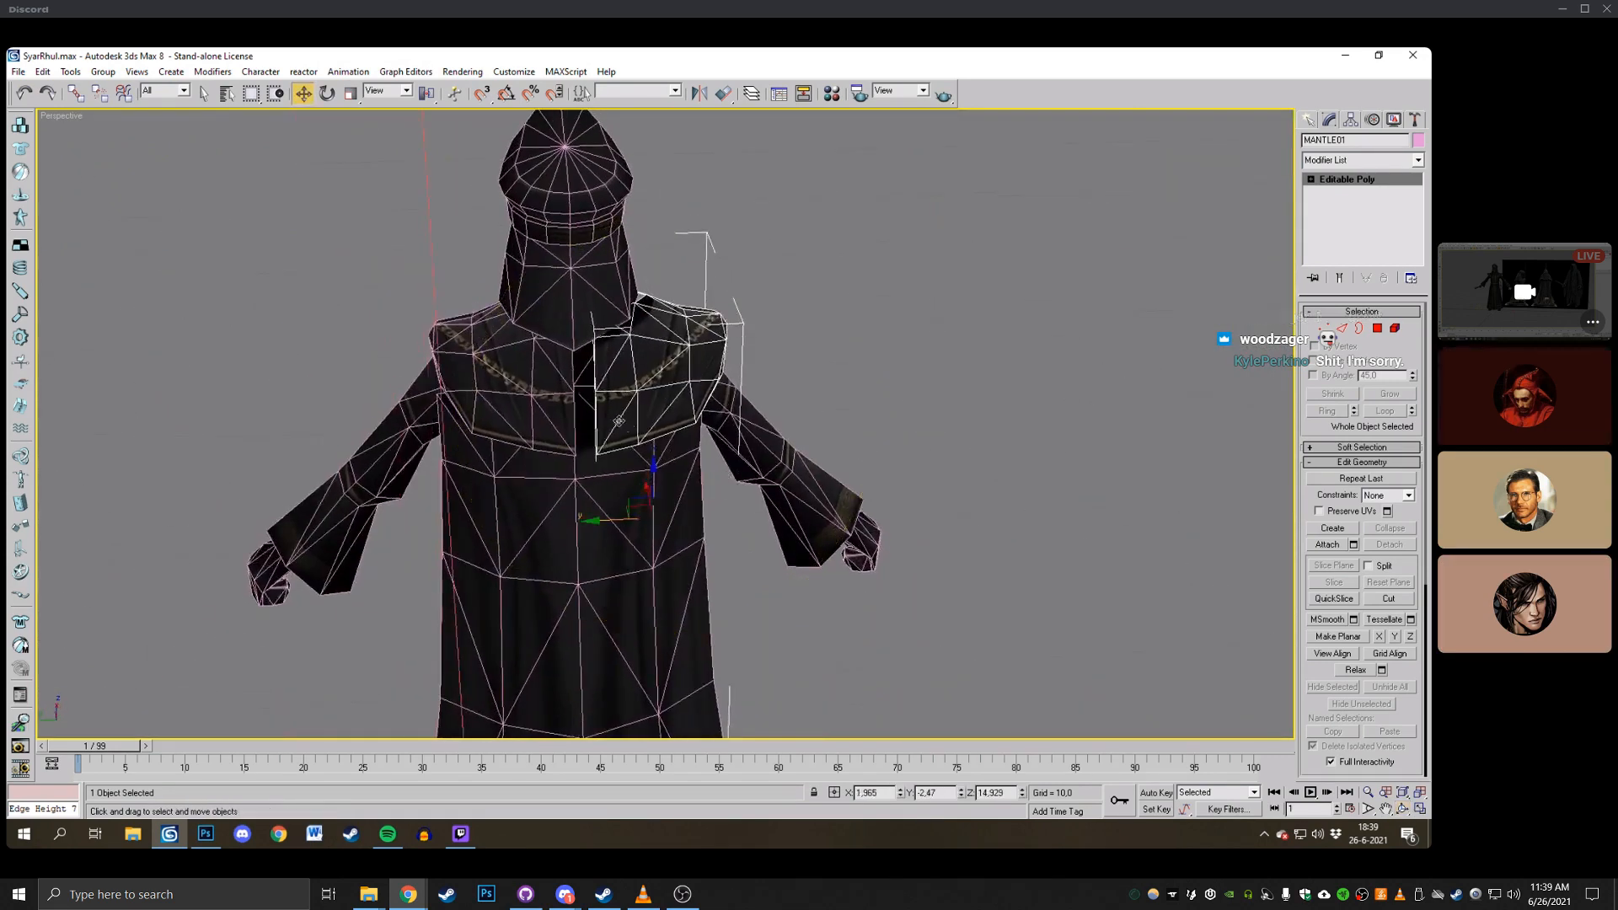
left_click_drag(622, 417, 604, 420)
left_click(870, 342)
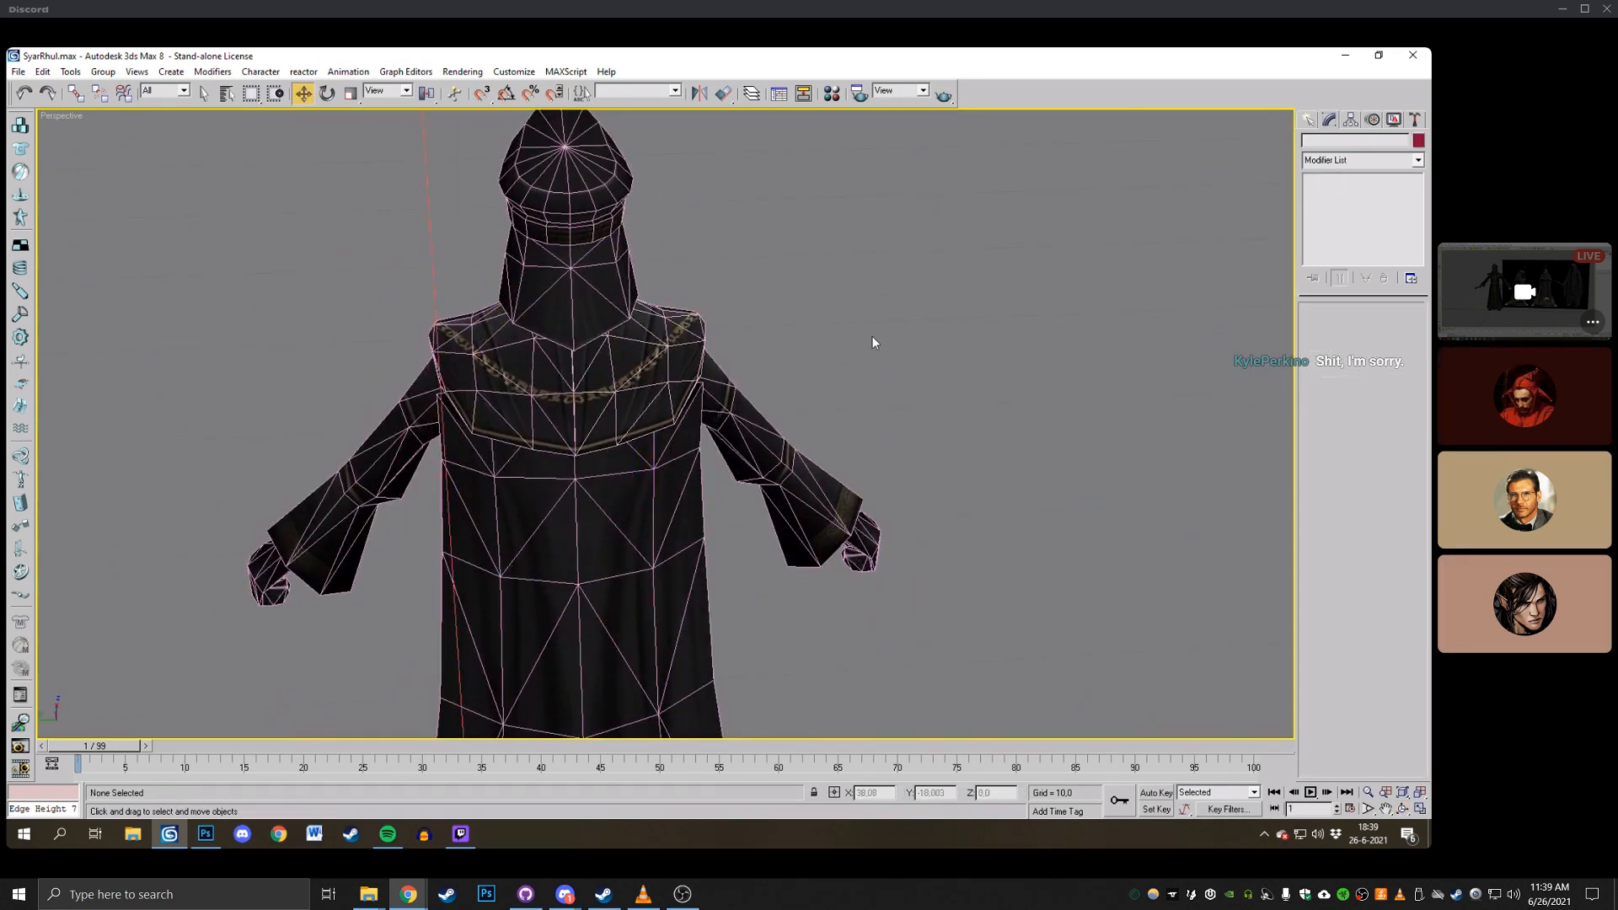
Select both mantle halves and assign them the plain grey orig_08 - Default material.
left_click(1403, 810)
left_click_drag(842, 413, 446, 403)
key("F4")
scroll(602, 404, "down", 2)
scroll(604, 422, "up", 2)
middle_click_drag(611, 429, 605, 366)
left_click_drag(605, 366, 590, 388)
right_click(589, 387)
left_click(590, 387)
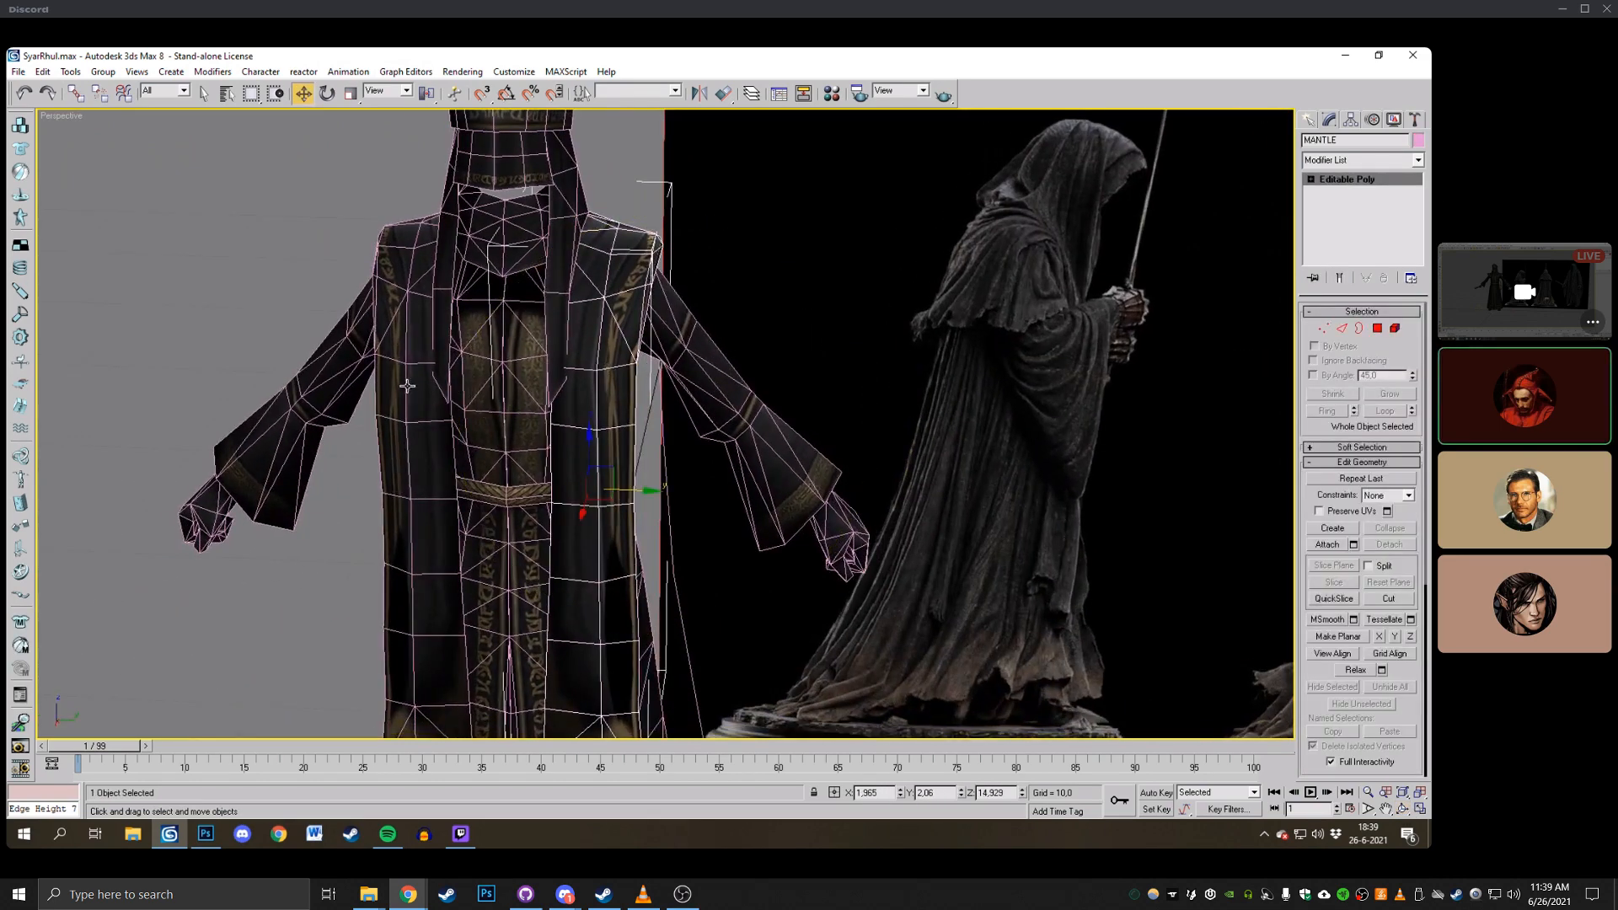
left_click(403, 390, "ctrl")
left_click(832, 93)
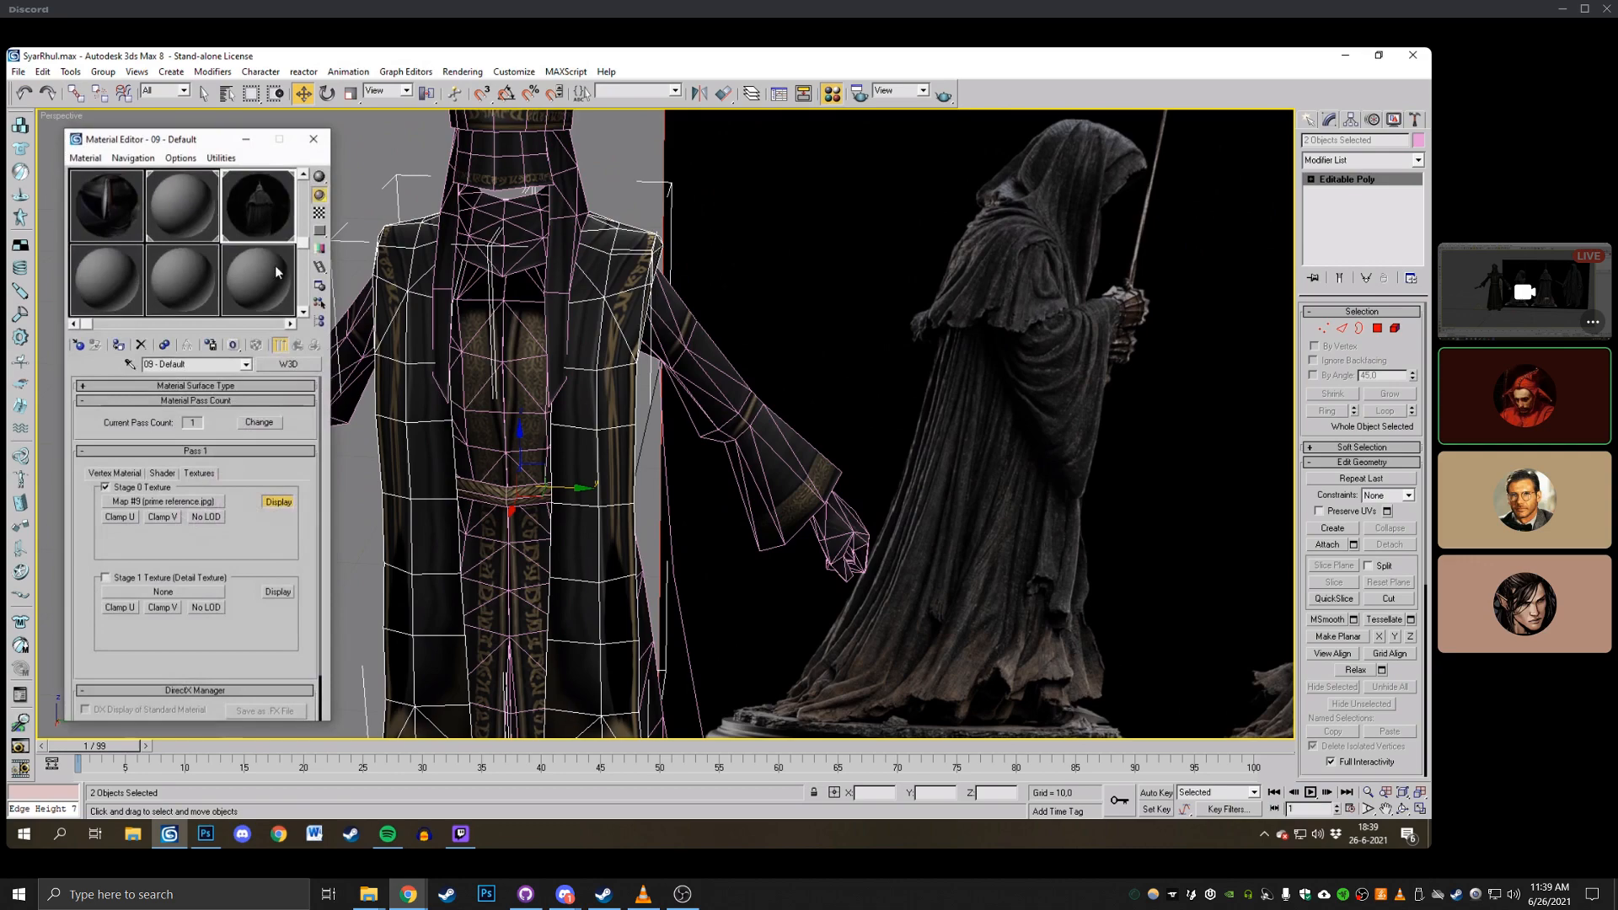
left_click(184, 211)
left_click(119, 347)
left_click(603, 341)
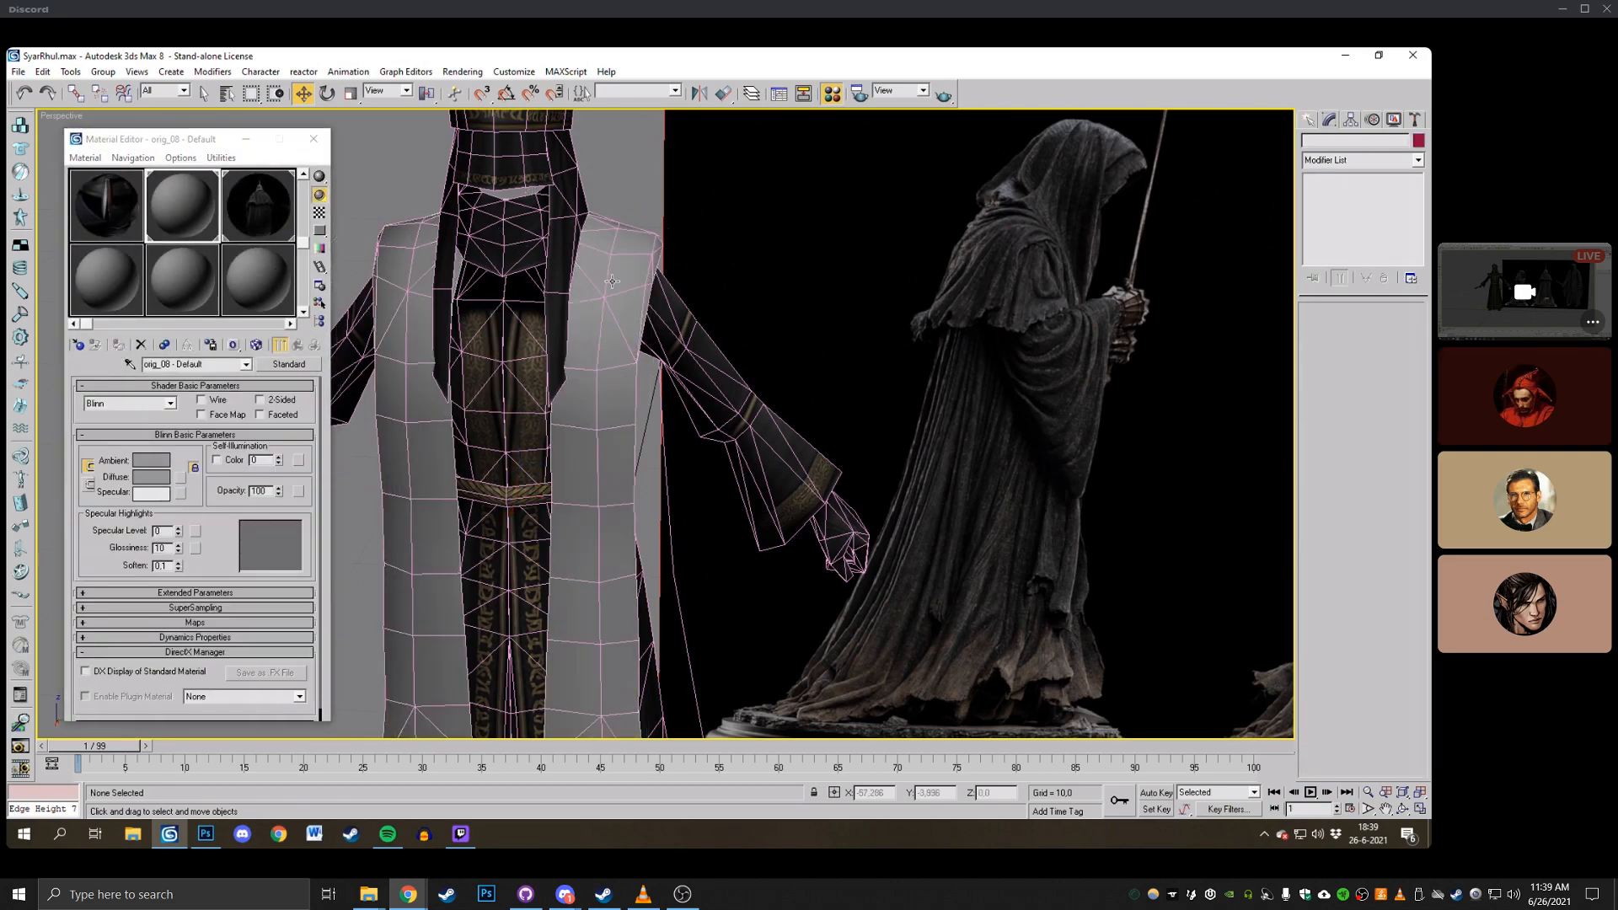
Assign the plain grey orig_08 - Default material to each of the two body halves.
left_click(1403, 811)
mouse_move(671, 375)
left_mouse_down()
mouse_move(551, 350)
mouse_move(669, 365)
mouse_move(576, 365)
mouse_move(692, 357)
mouse_move(662, 368)
left_mouse_up()
right_click(664, 369)
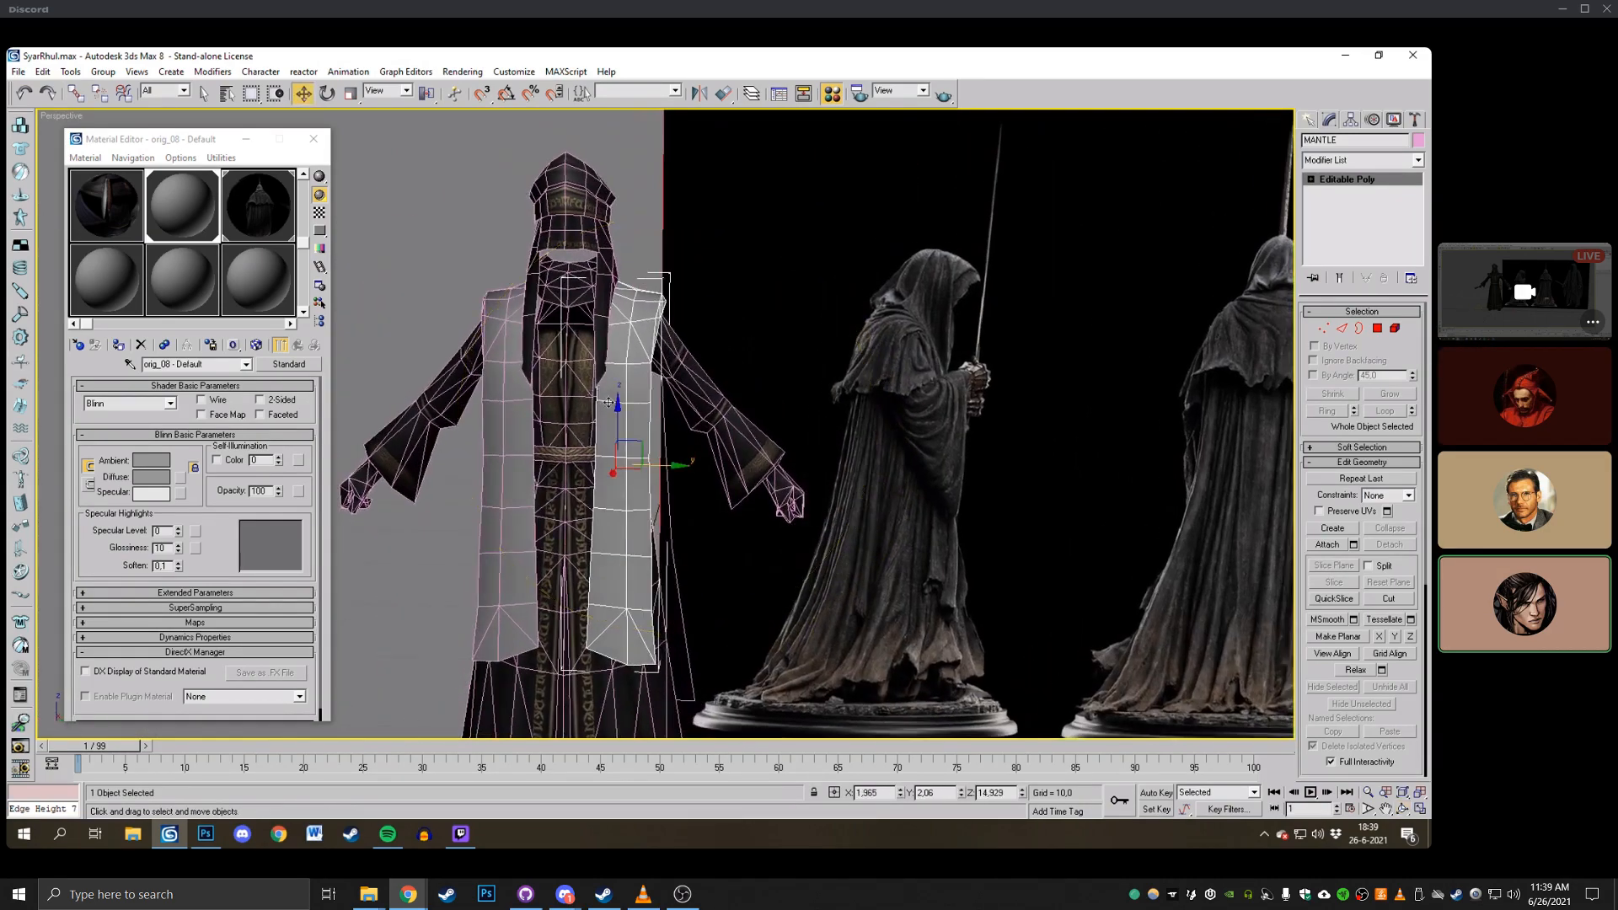
middle_click_drag(794, 525, 828, 496)
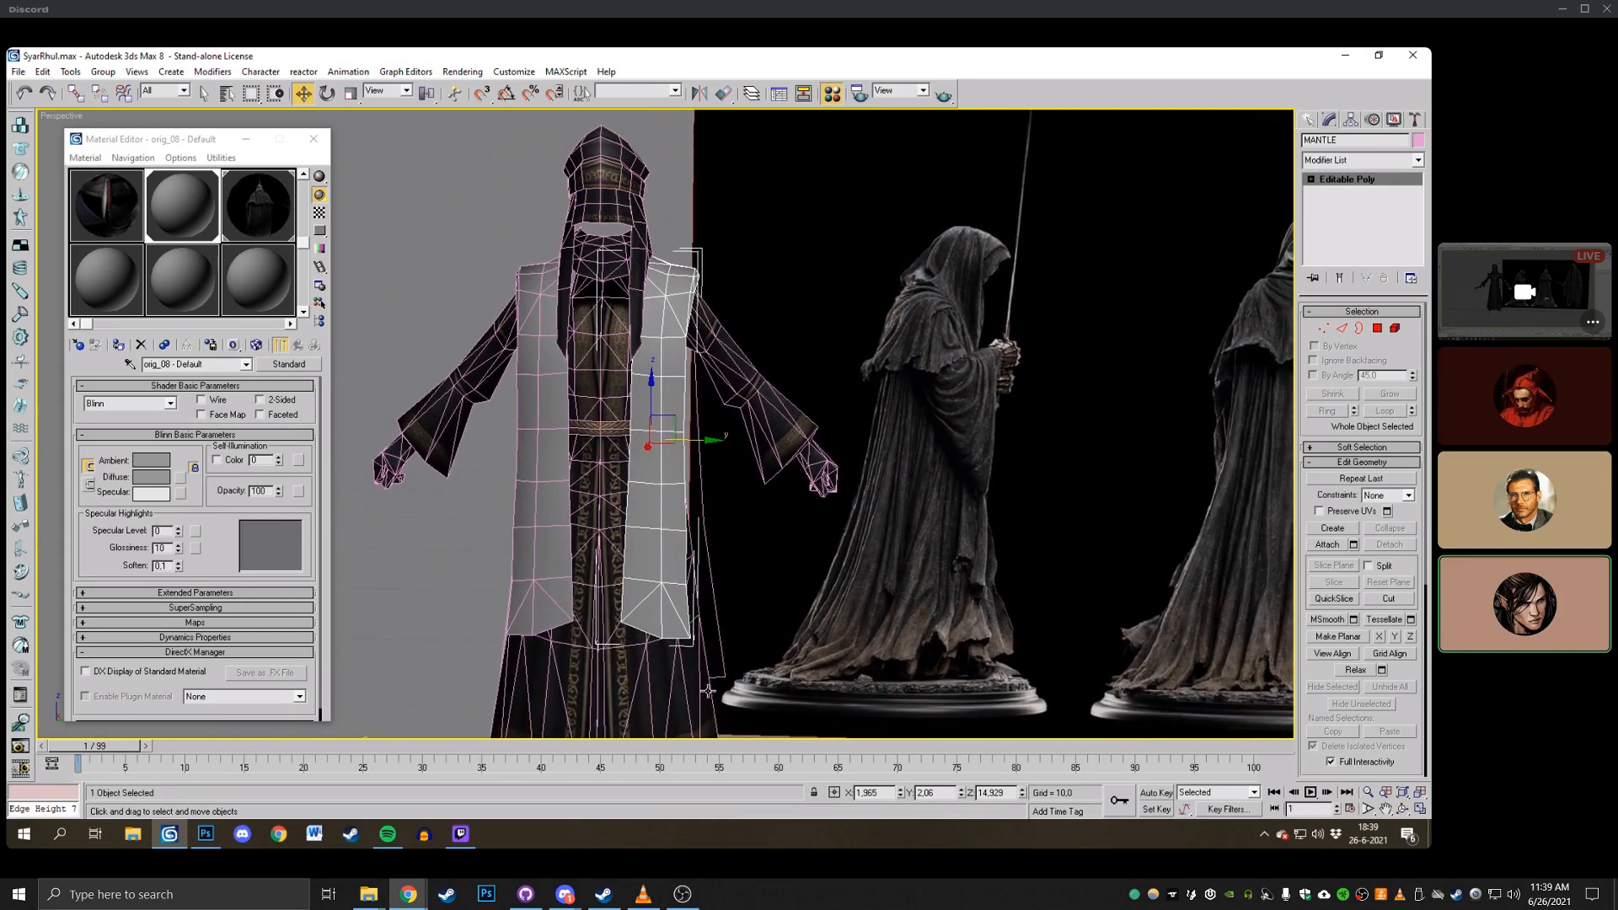
left_click(708, 691)
left_click(119, 346)
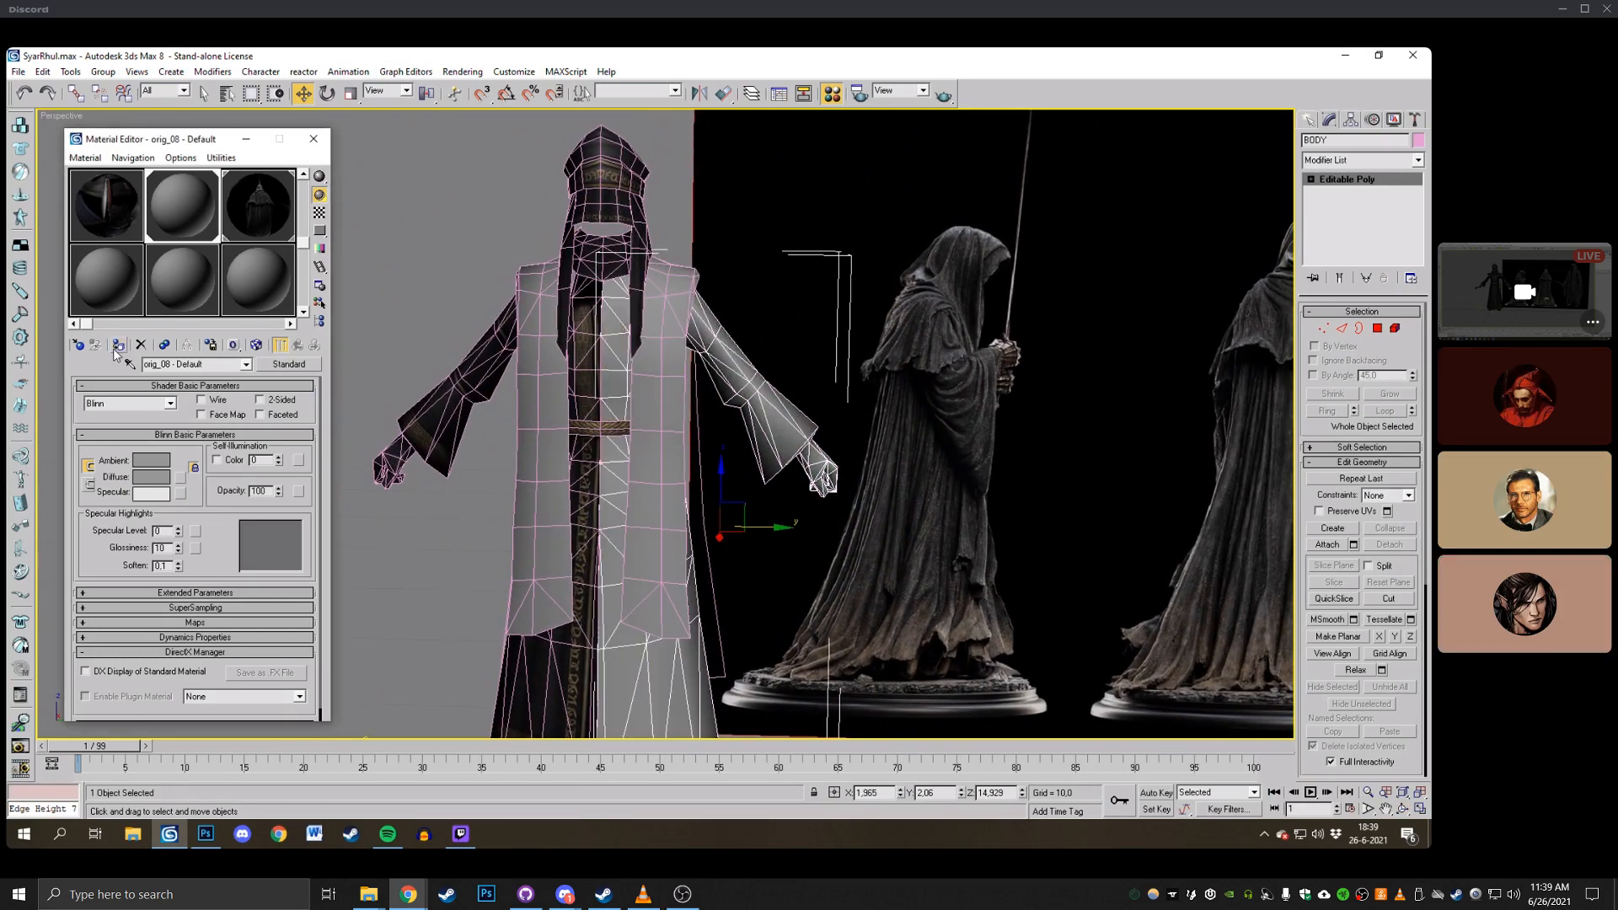
left_click(521, 684)
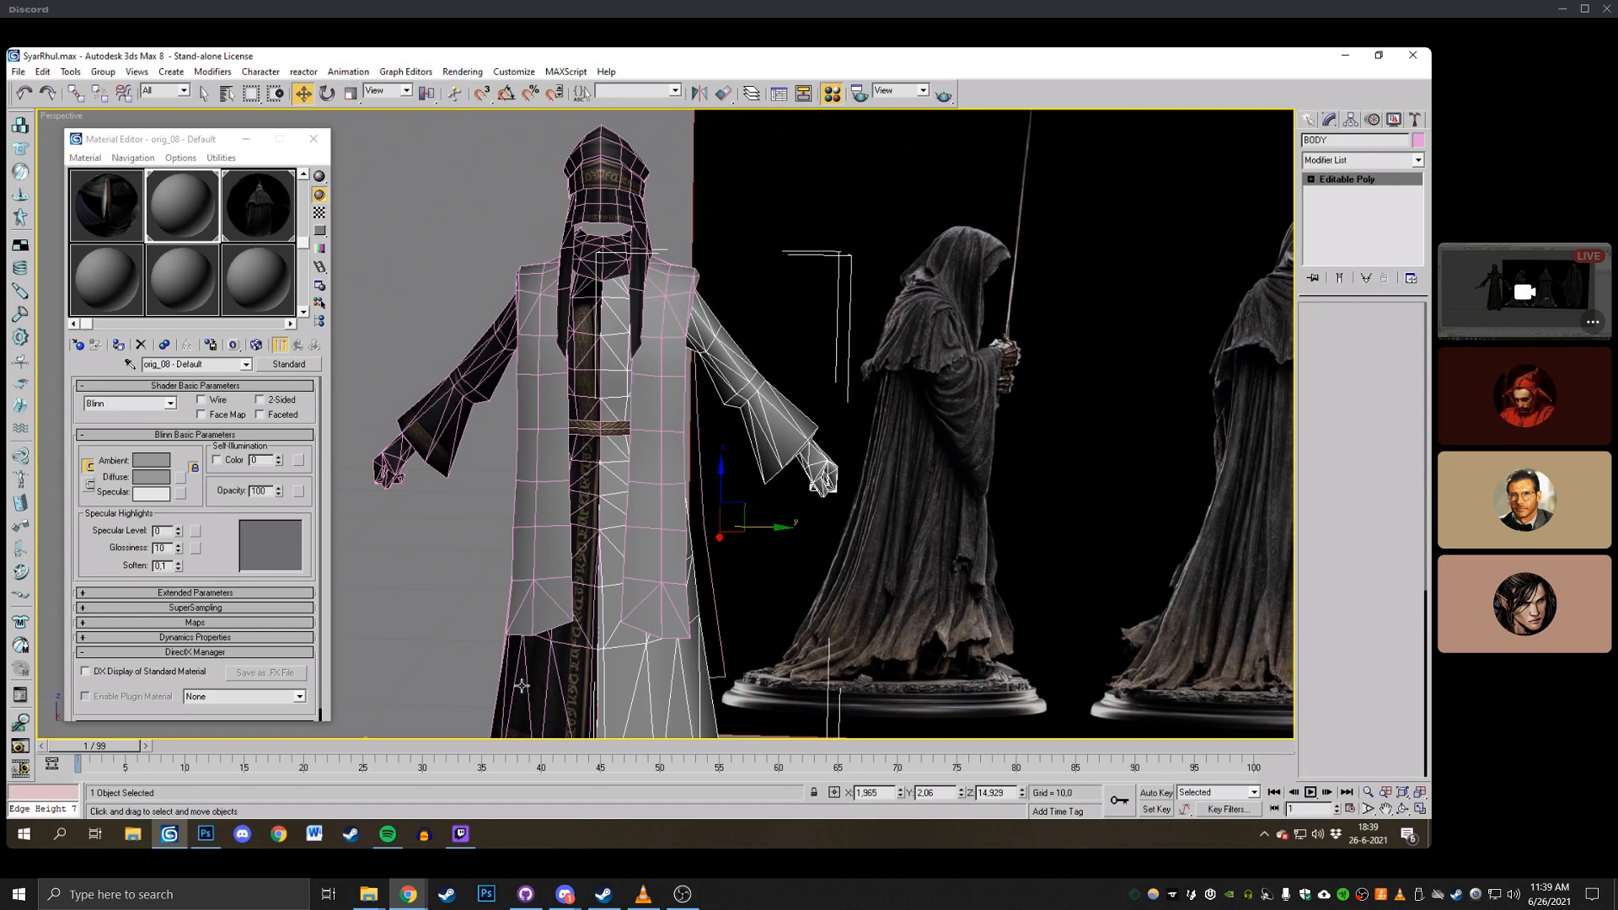
left_click(120, 346)
left_click(413, 259)
scroll(562, 243, "down", 3)
scroll(637, 251, "up", 3)
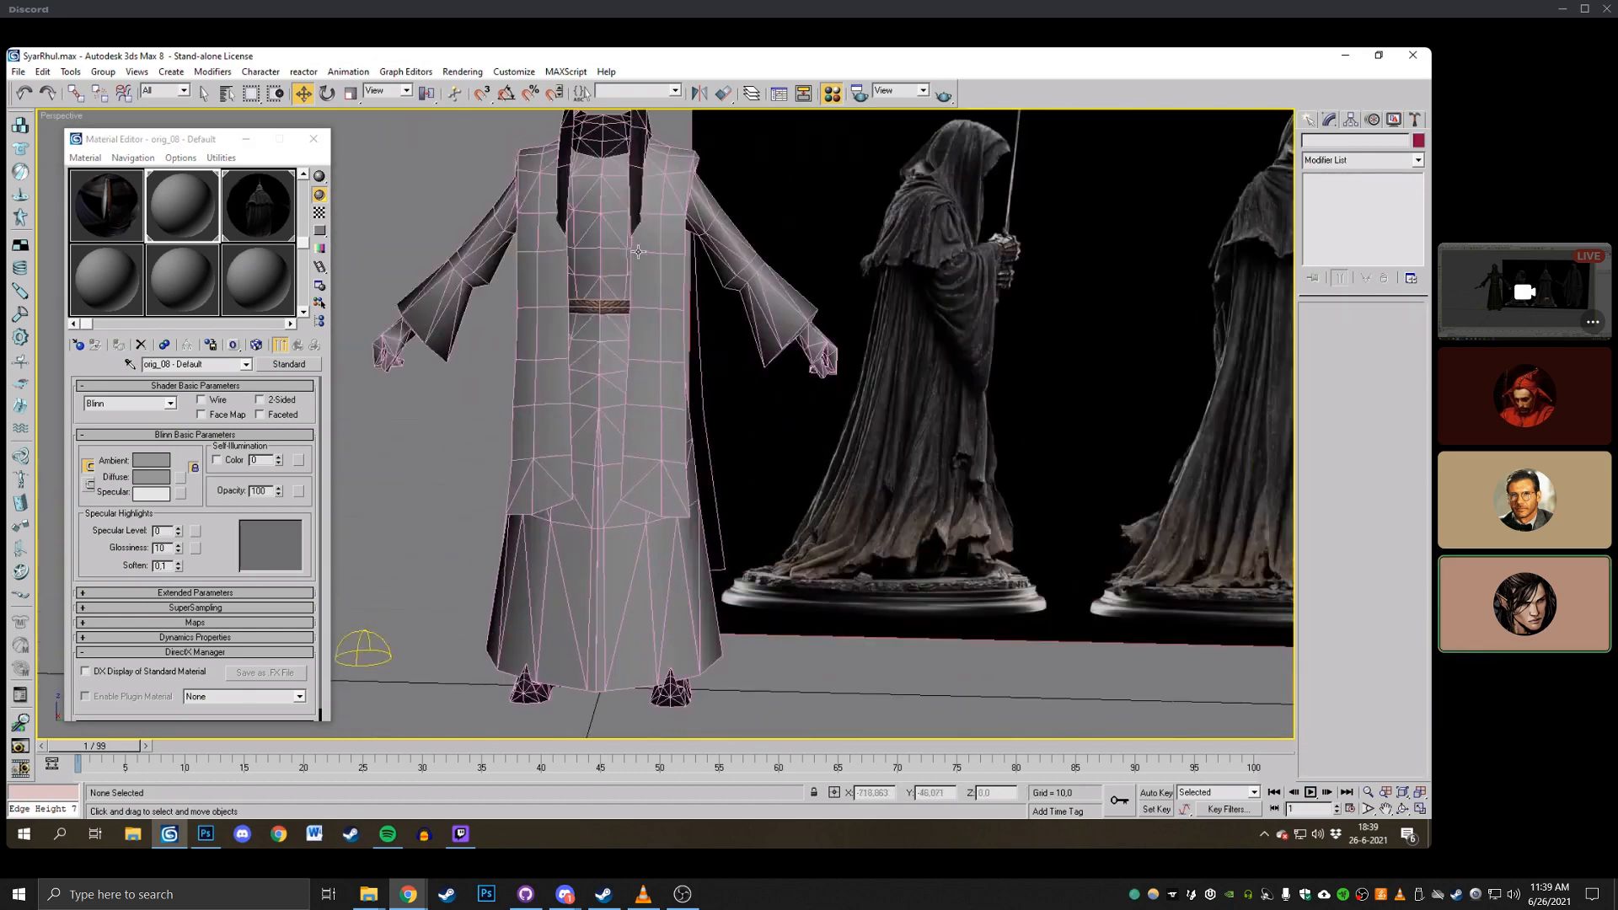
Delete the long narrow polygon at the front centre of the body's skirt, below the mantle.
left_click(611, 306)
middle_click_drag(611, 306, 449, 361)
middle_click_drag(781, 275, 621, 336)
scroll(621, 336, "down", 3)
middle_click_drag(833, 341, 1053, 279)
left_click(845, 662)
left_click(645, 556)
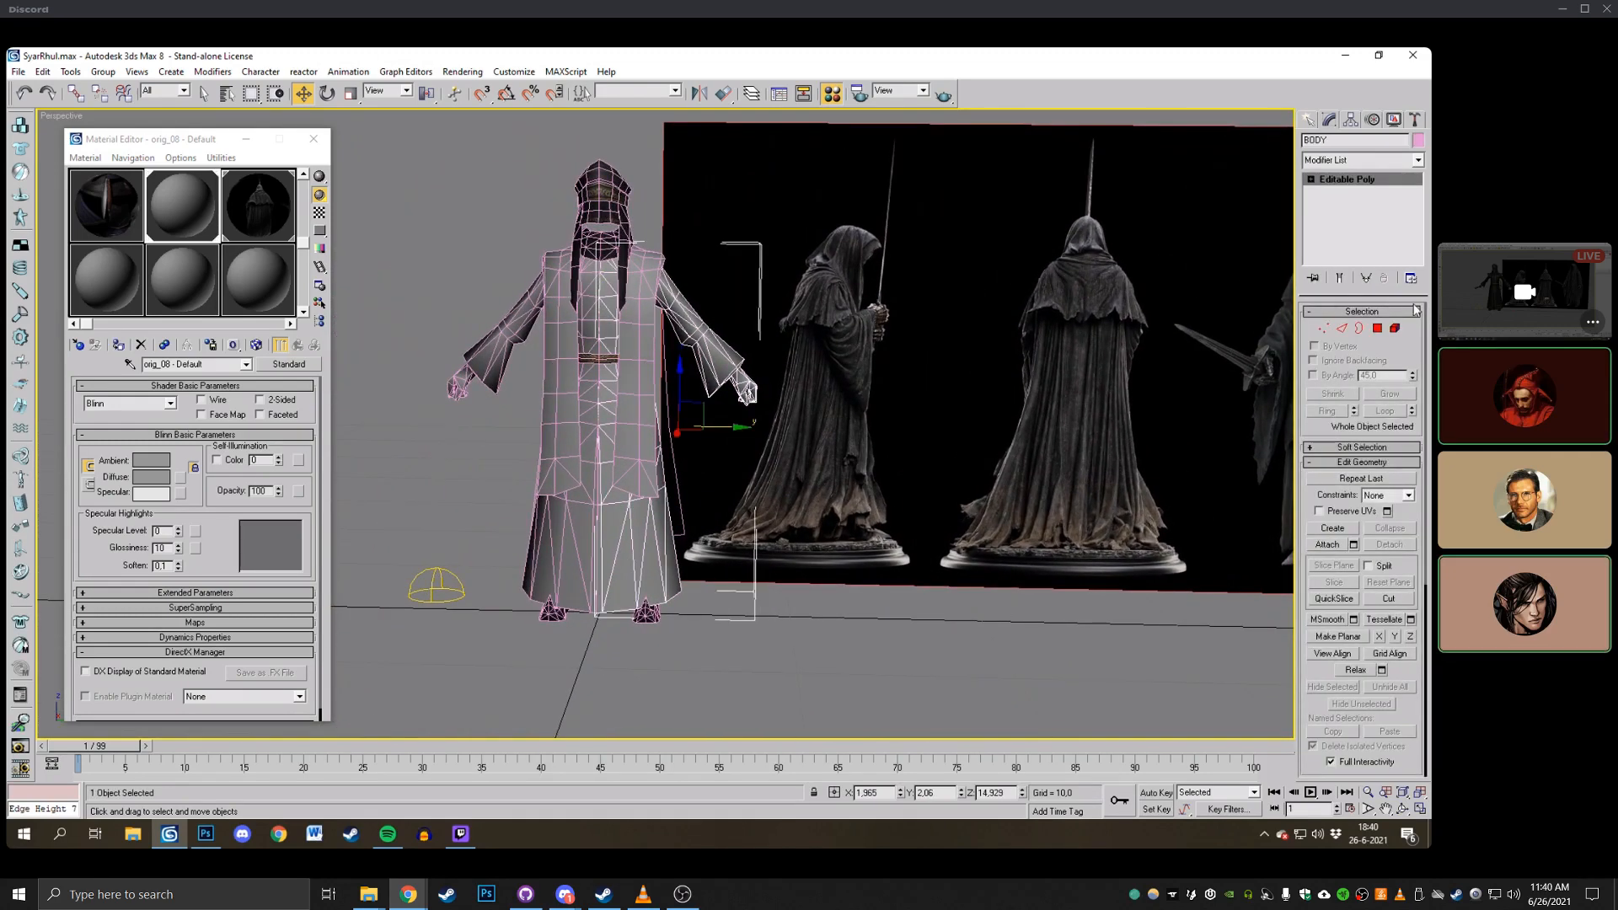
left_click(1378, 329)
scroll(539, 607, "up", 2)
left_click(665, 369)
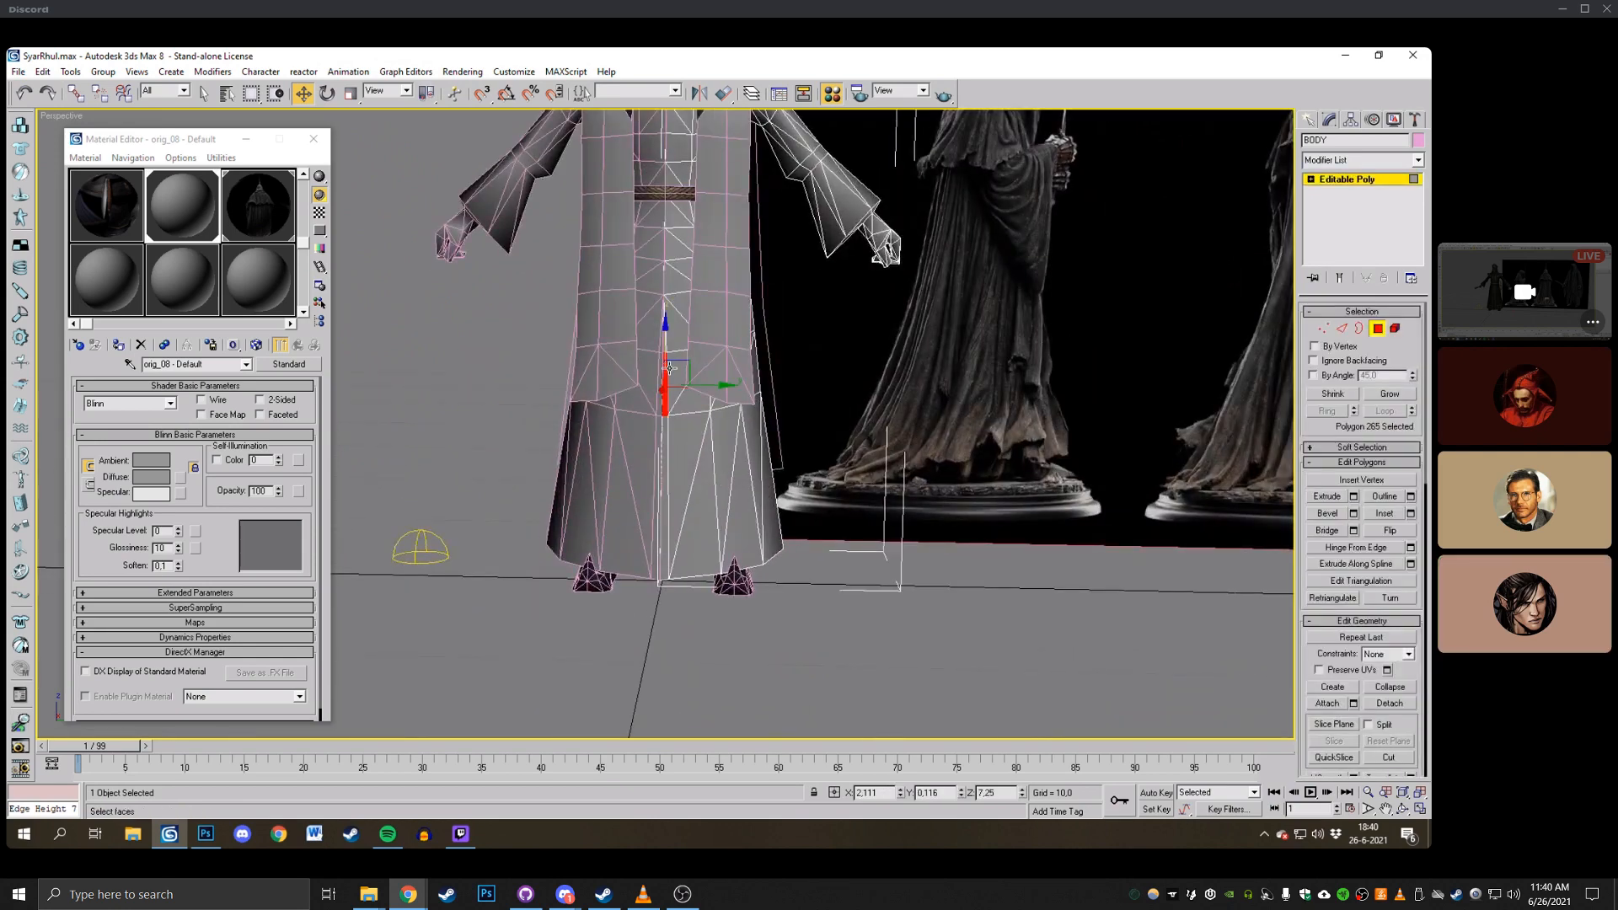
left_click(664, 439)
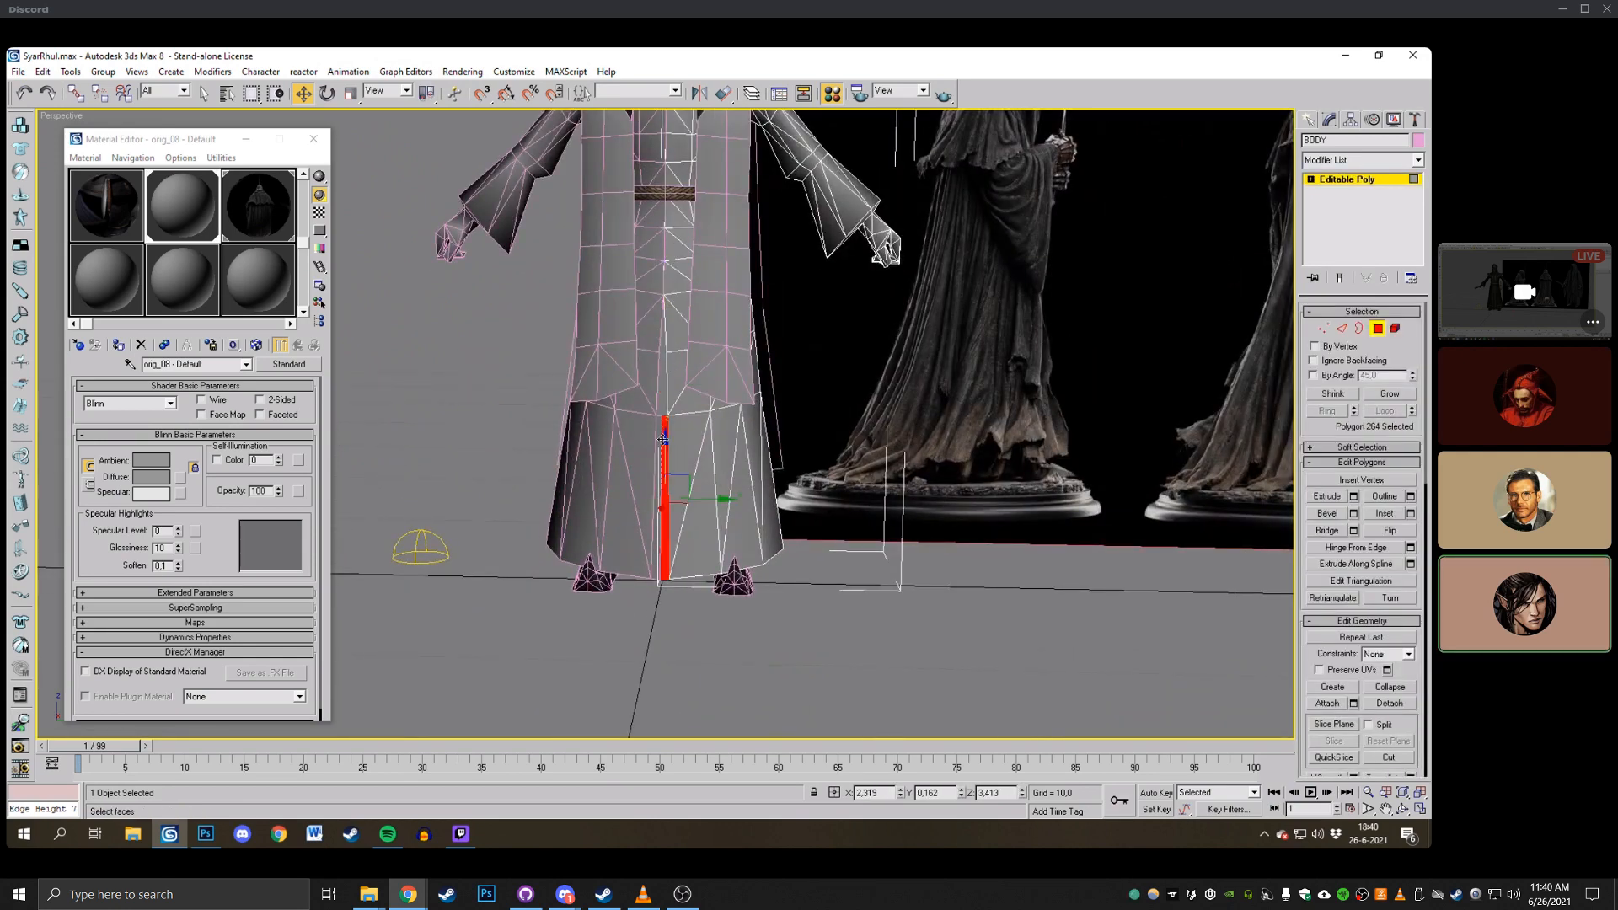
key("Delete")
key("F3")
key("F3")
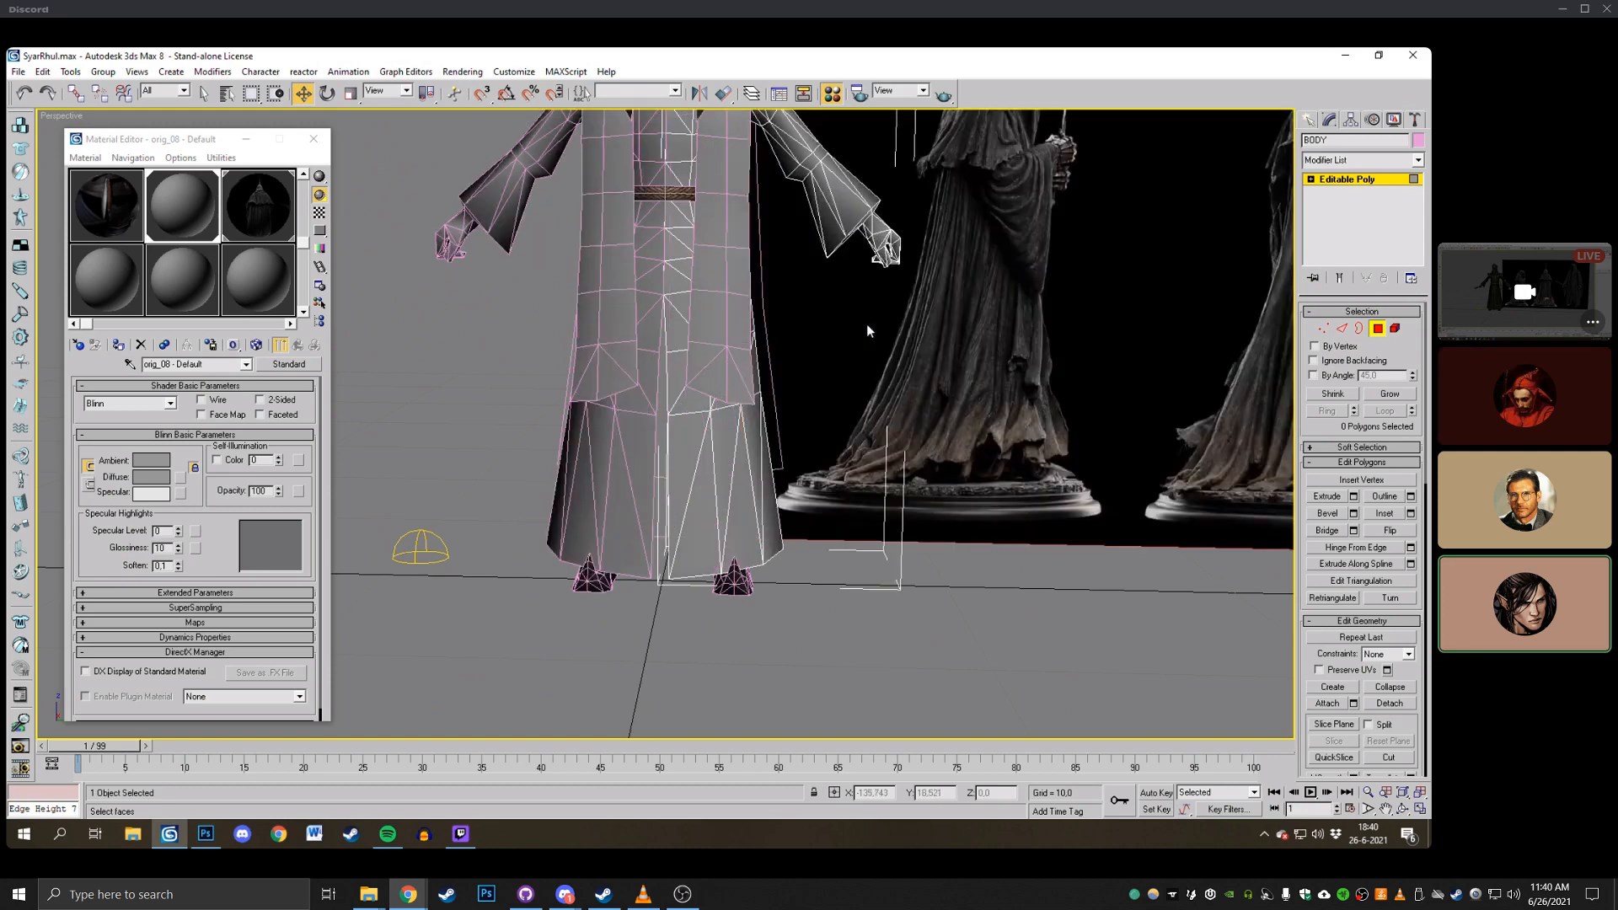
Switch the body to vertex editing and raise the skirt's hem vertices so that the hem sits above the feet.
left_click(1324, 329)
scroll(969, 332, "down", 3)
mouse_move(969, 332)
middle_mouse_down()
mouse_move(898, 332)
mouse_move(987, 310)
middle_mouse_up()
scroll(988, 310, "up", 3)
left_click(728, 485)
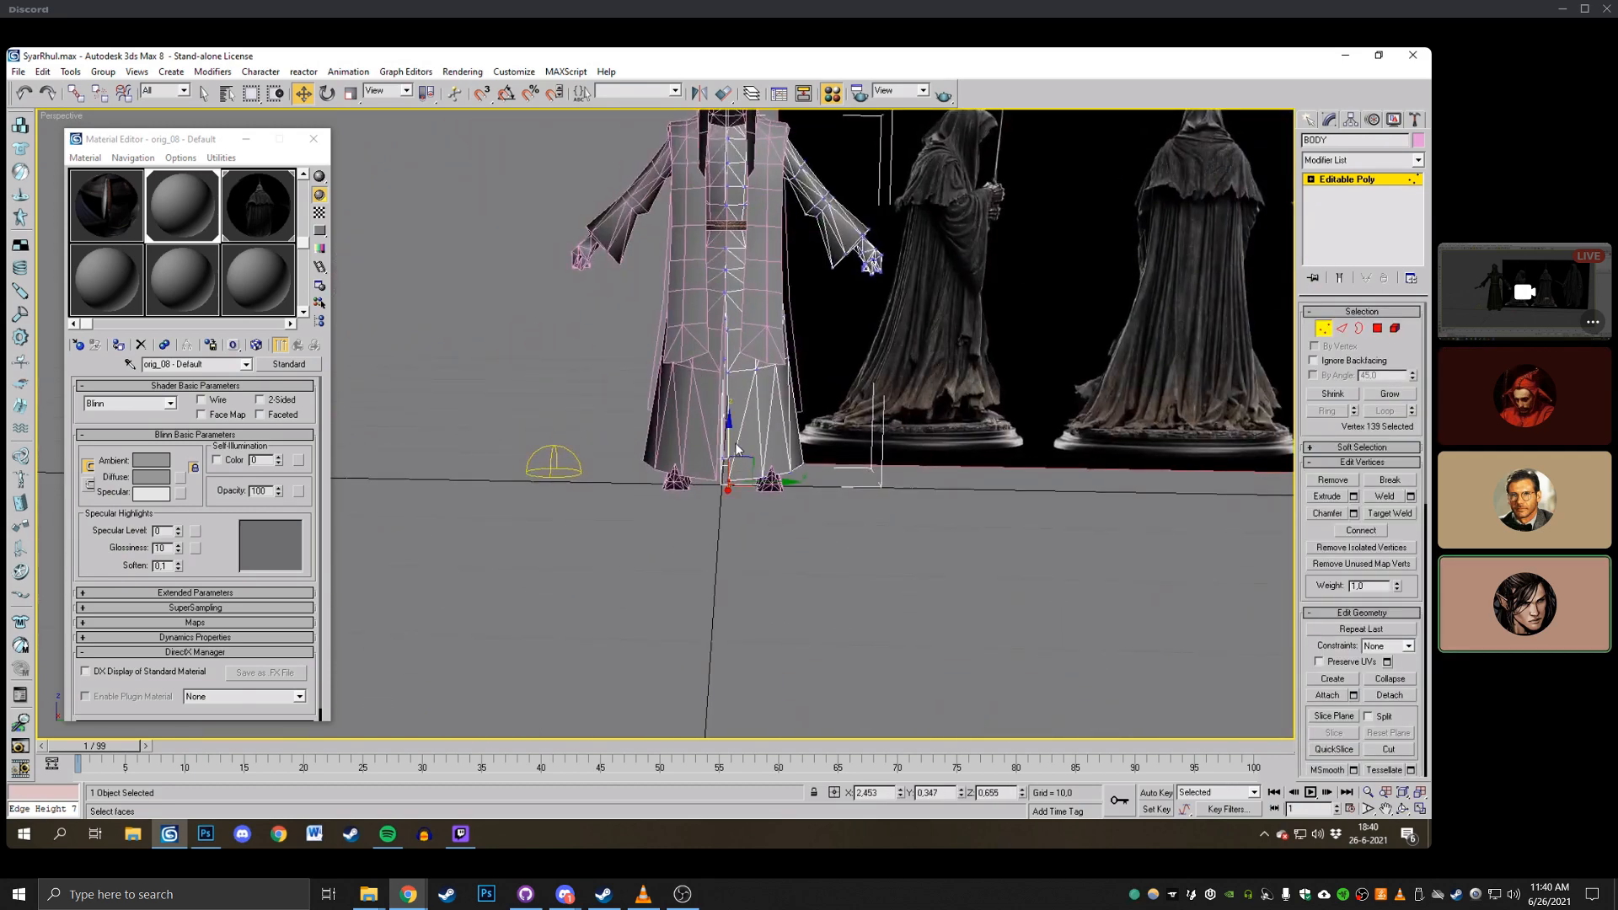
left_click_drag(730, 437, 729, 396)
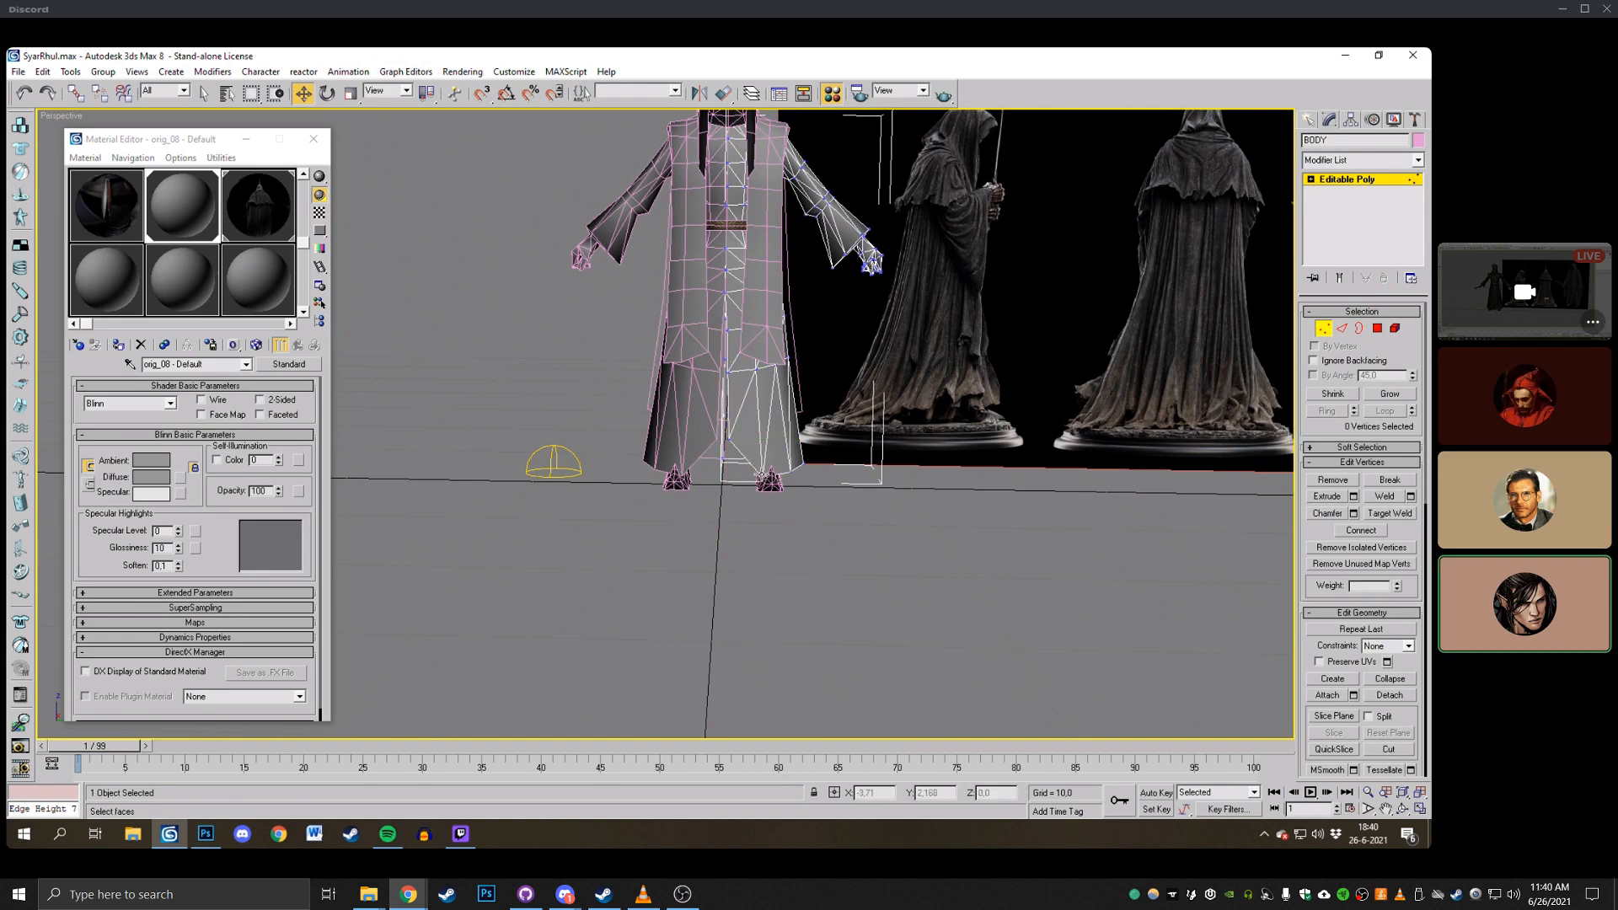
middle_click_drag(844, 342, 807, 382)
scroll(808, 381, "up", 3)
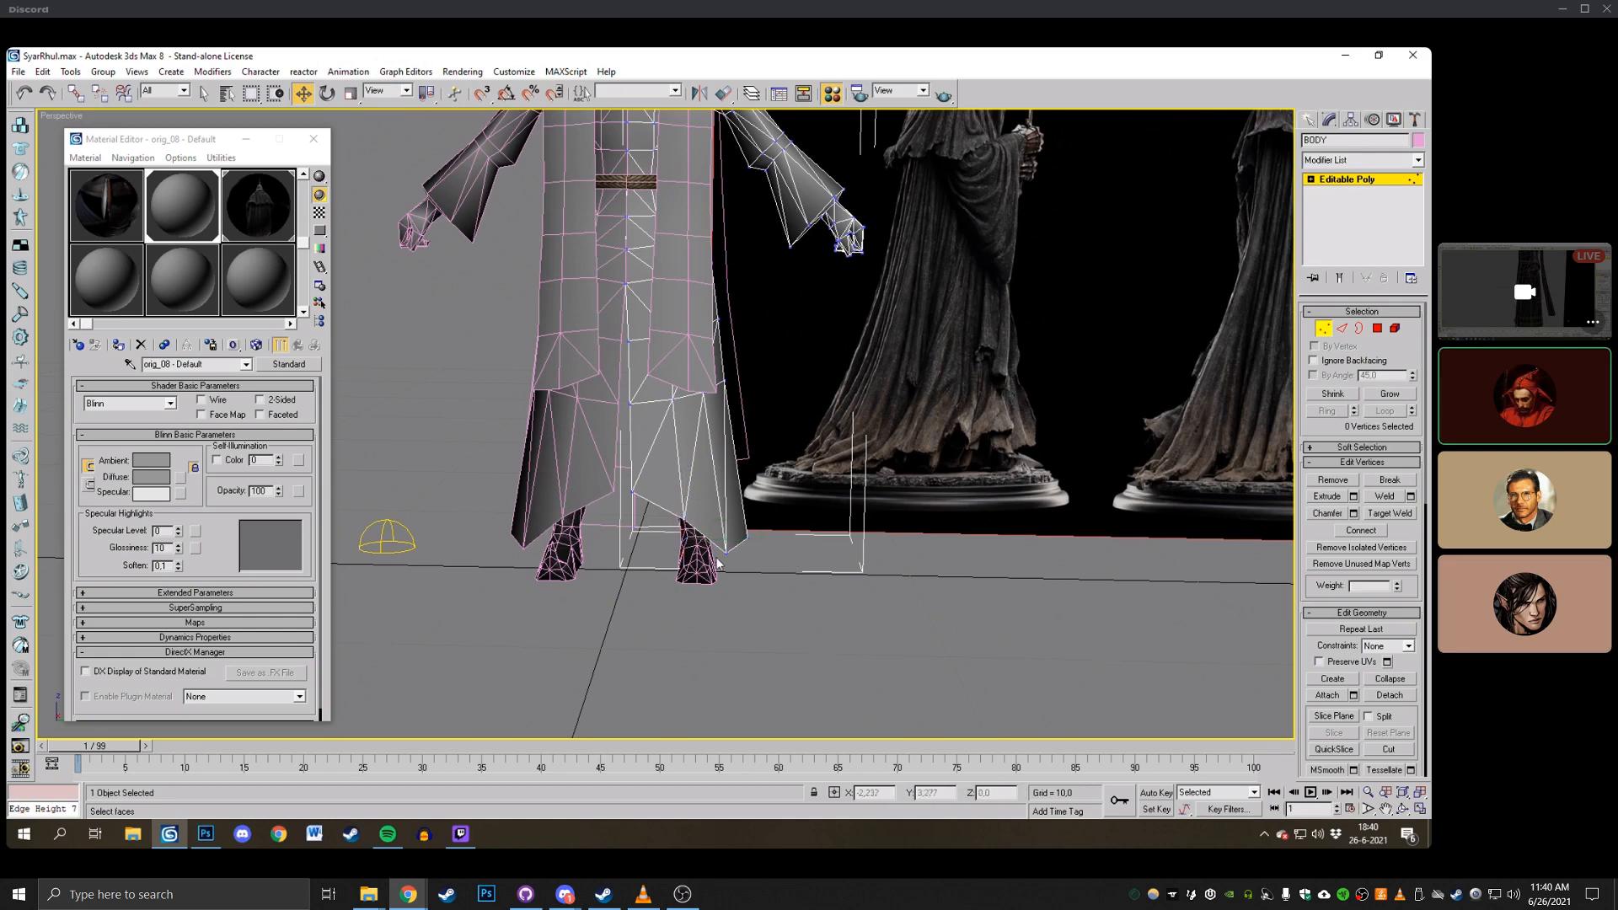
left_click_drag(728, 539, 727, 535)
left_click(943, 505)
Examine the robe's raised hem, body and sleeves in both wireframe and shaded display, comparing them with the reference figures.
scroll(862, 447, "down", 2)
mouse_move(815, 448)
middle_mouse_down()
mouse_move(880, 427)
mouse_move(726, 409)
mouse_move(762, 387)
mouse_move(883, 406)
mouse_move(808, 366)
mouse_move(688, 359)
middle_mouse_up()
scroll(872, 423, "up", 1)
key("F3")
scroll(871, 423, "down", 4)
scroll(727, 410, "down", 4)
key("F3")
scroll(883, 406, "up", 4)
scroll(807, 366, "up", 4)
left_click(863, 367)
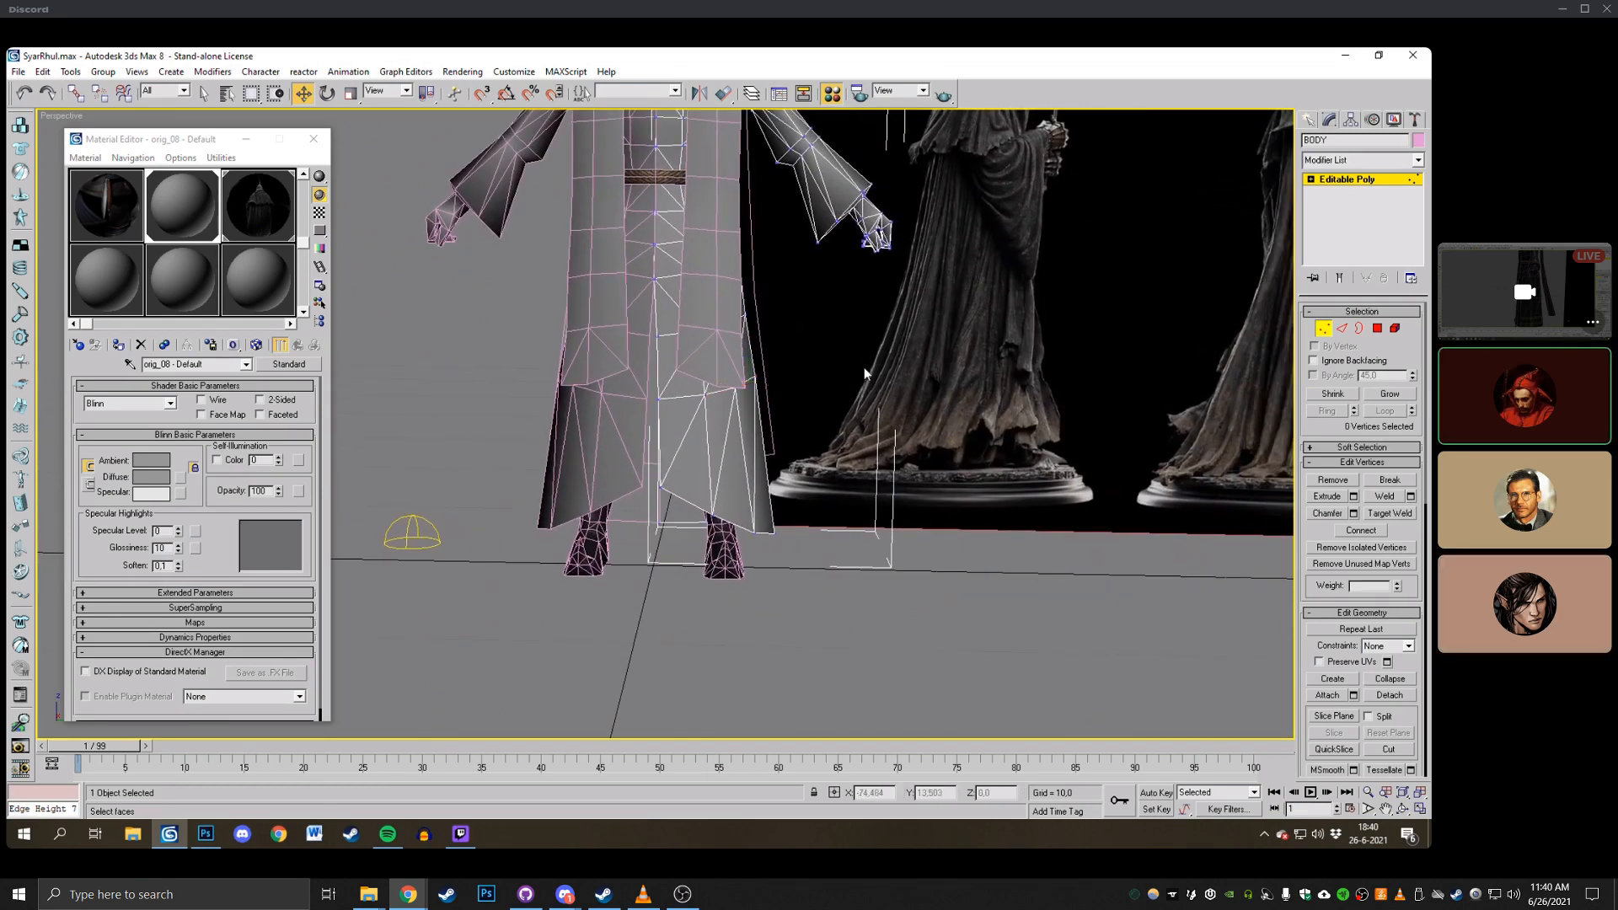
key("F3")
mouse_move(784, 344)
left_mouse_down()
mouse_move(691, 309)
mouse_move(761, 322)
left_mouse_up()
scroll(905, 391, "down", 3)
mouse_move(889, 337)
middle_mouse_down()
mouse_move(905, 391)
mouse_move(815, 421)
mouse_move(881, 413)
mouse_move(776, 413)
mouse_move(895, 430)
mouse_move(712, 420)
middle_mouse_up()
key("F3")
scroll(859, 371, "up", 3)
scroll(895, 430, "up", 2)
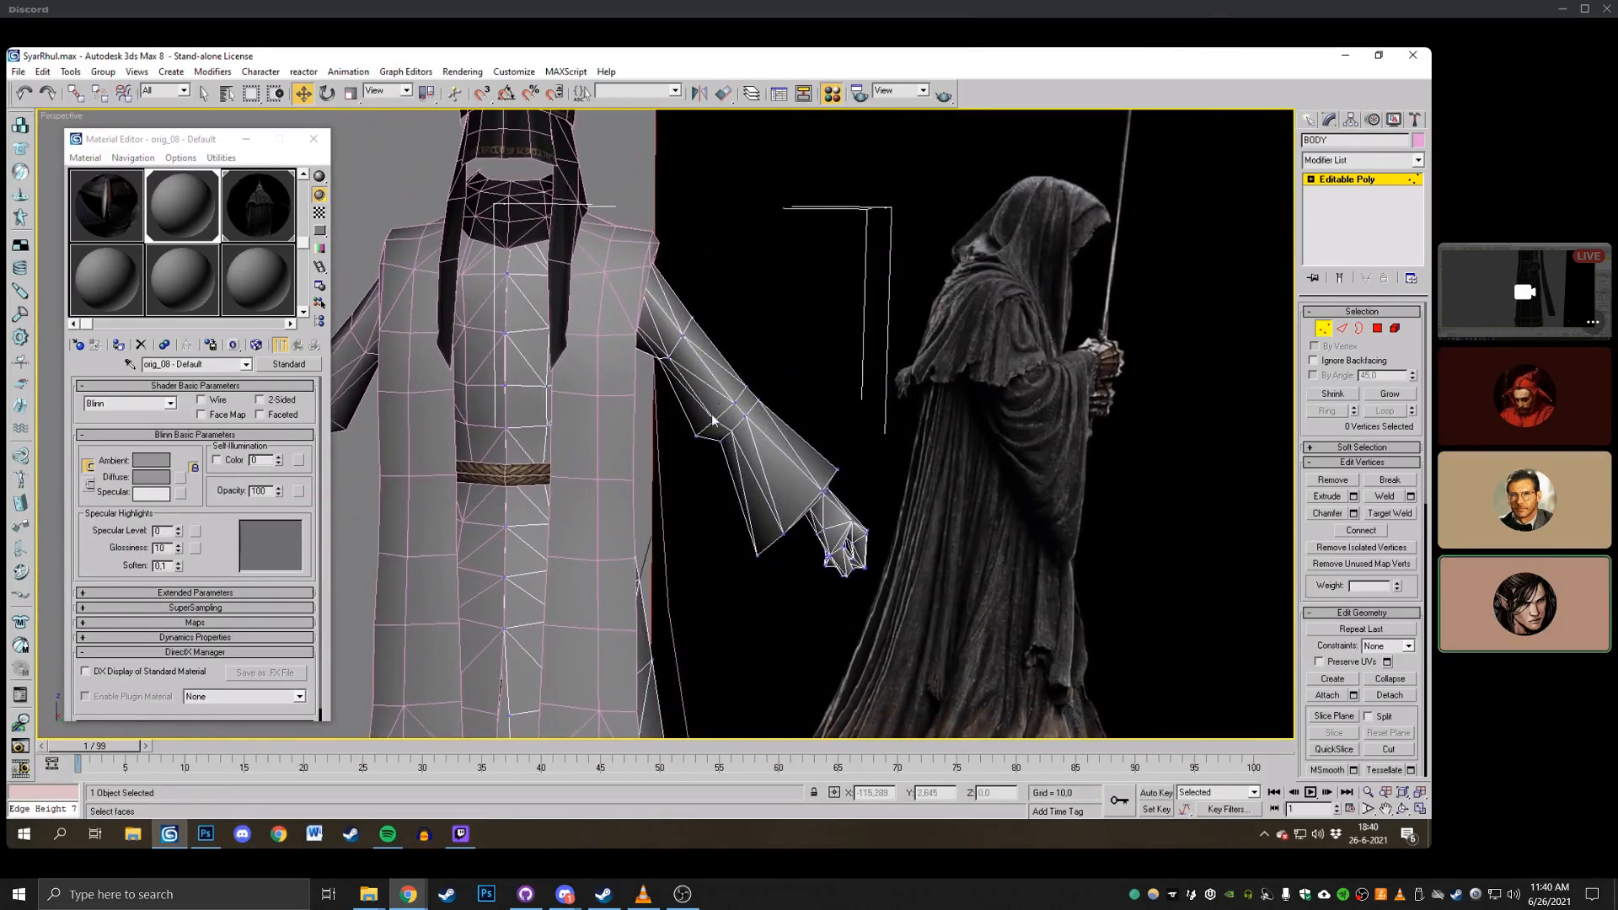
Cut a new edge across the front of the upper sleeve, between shoulder and elbow.
left_click(663, 364)
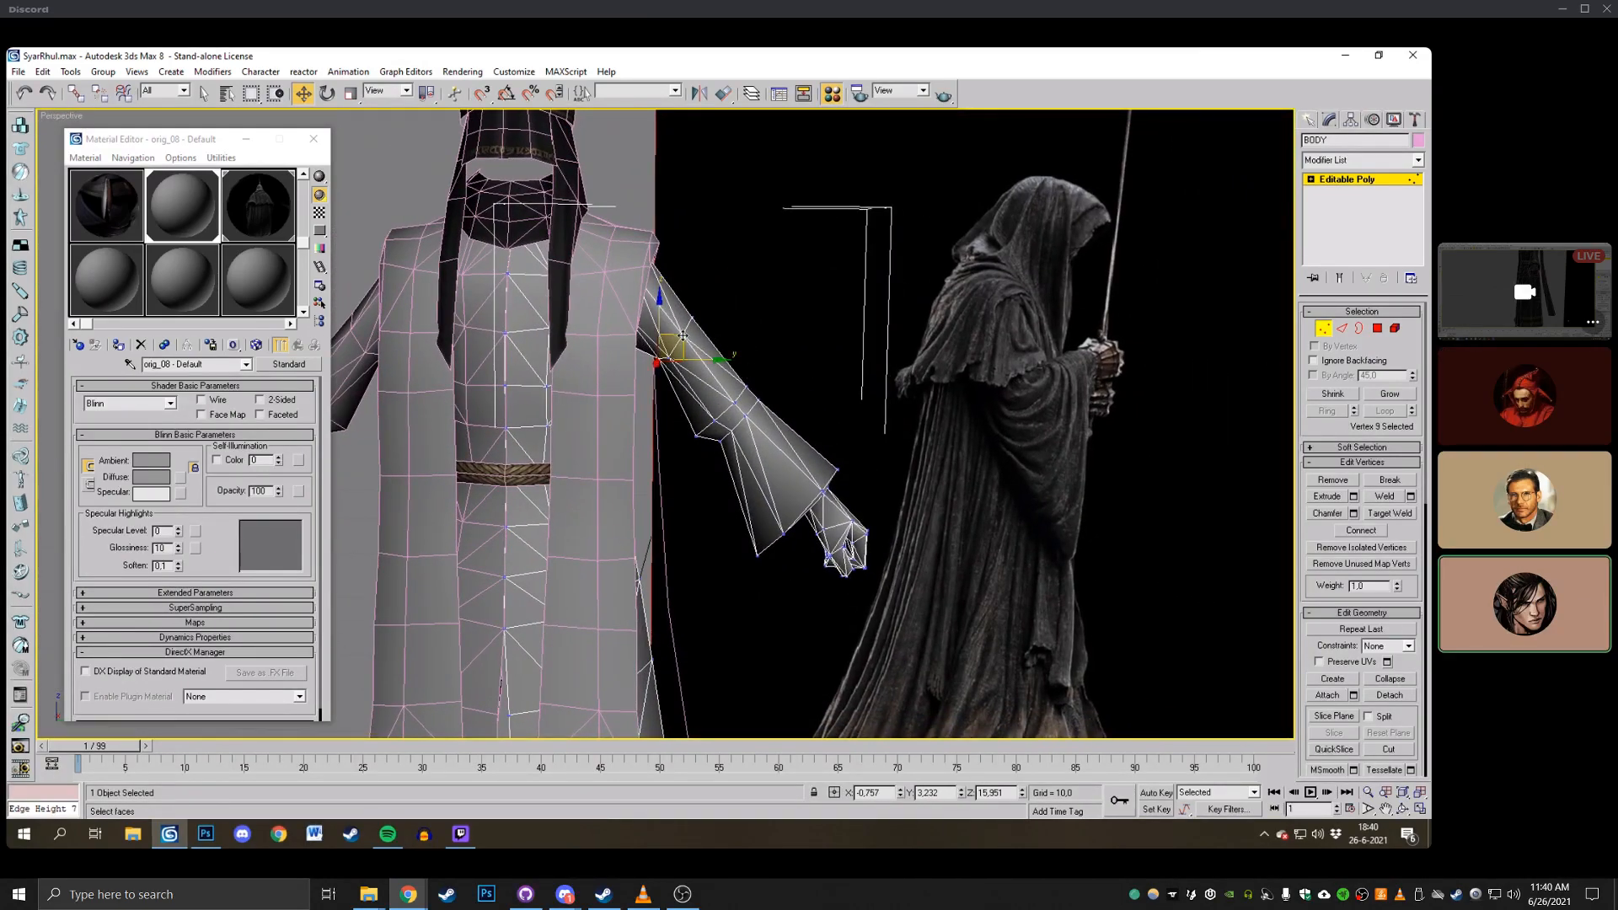
left_click(1394, 749)
left_click(697, 326)
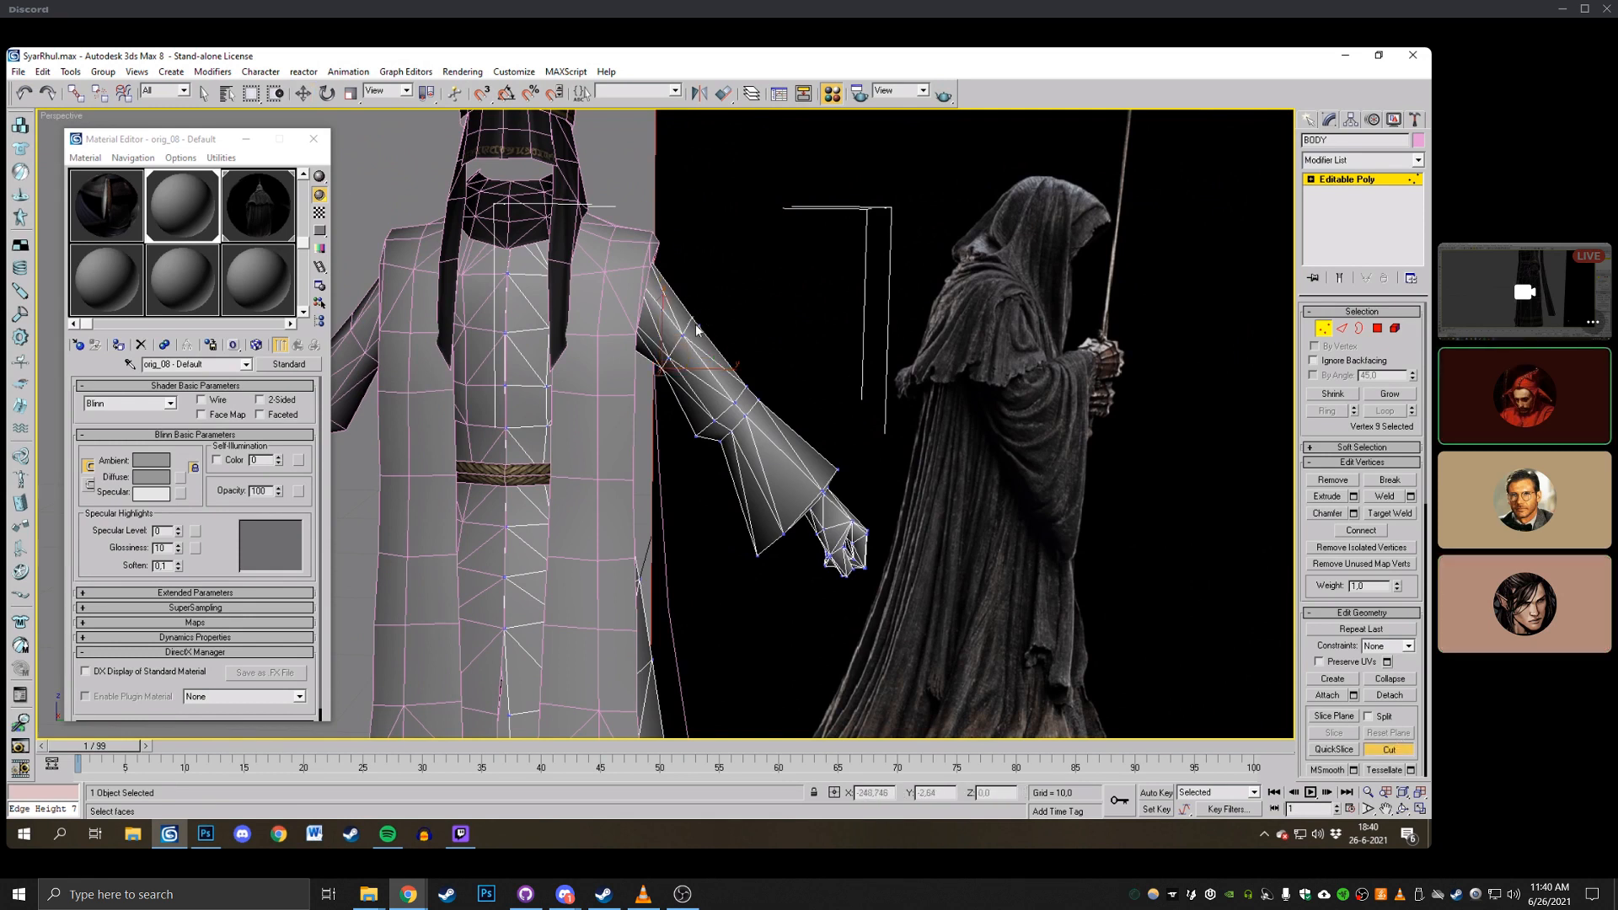
left_click(662, 374)
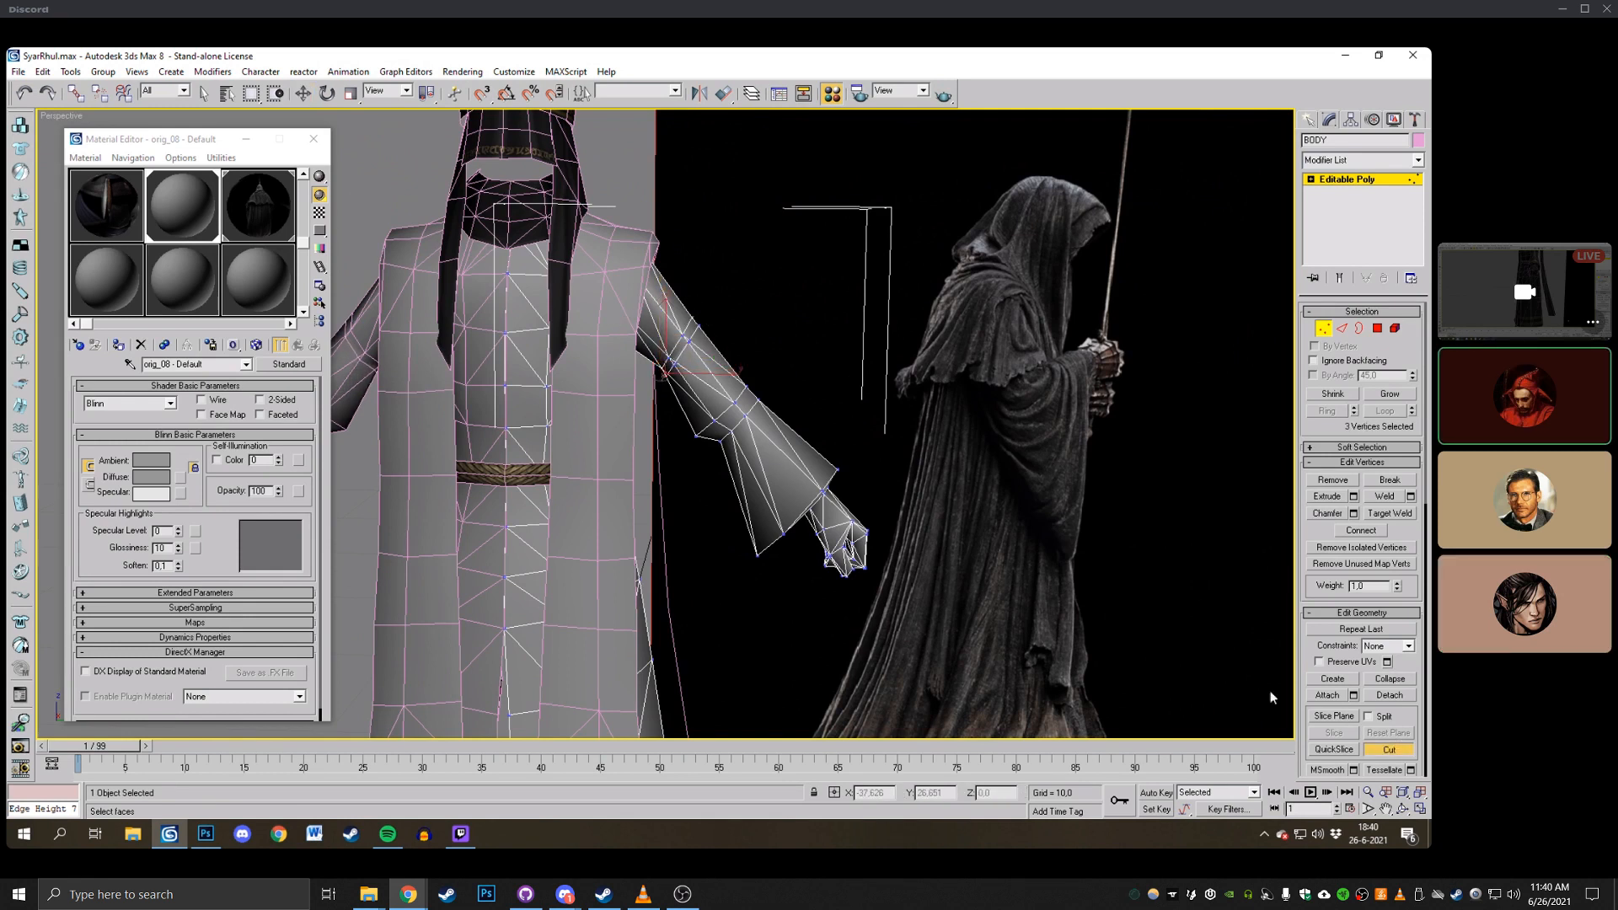
Continue the cut across the back of the same upper sleeve down to its underside.
left_click(1403, 809)
left_click_drag(851, 375, 521, 353)
right_click(521, 354)
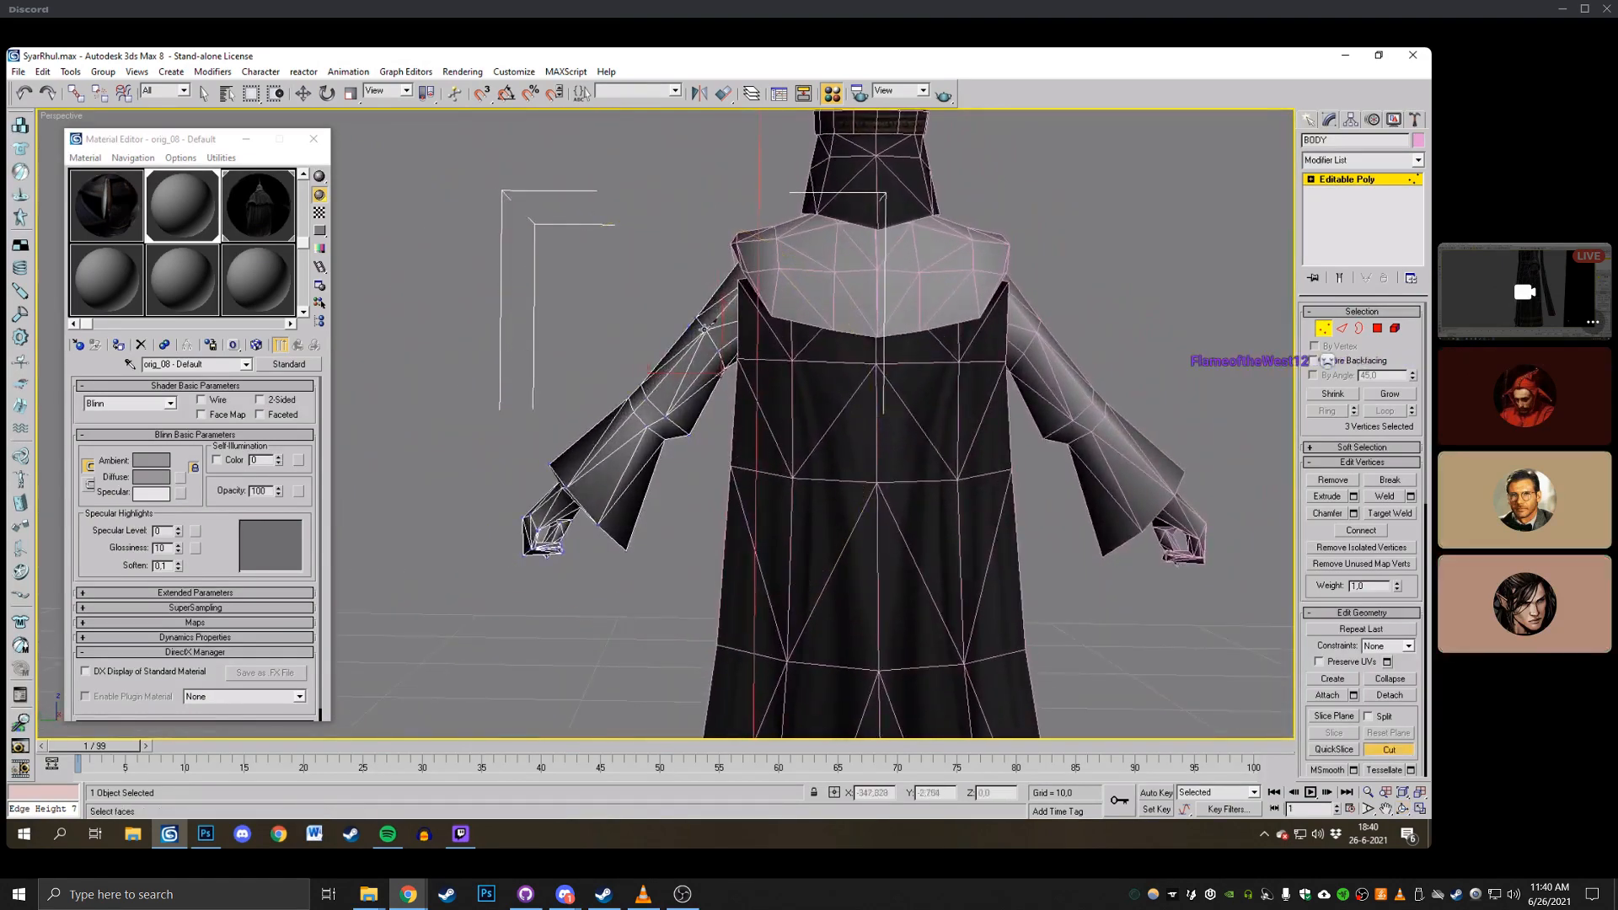
left_click(692, 324)
left_click(720, 375)
left_click(720, 375)
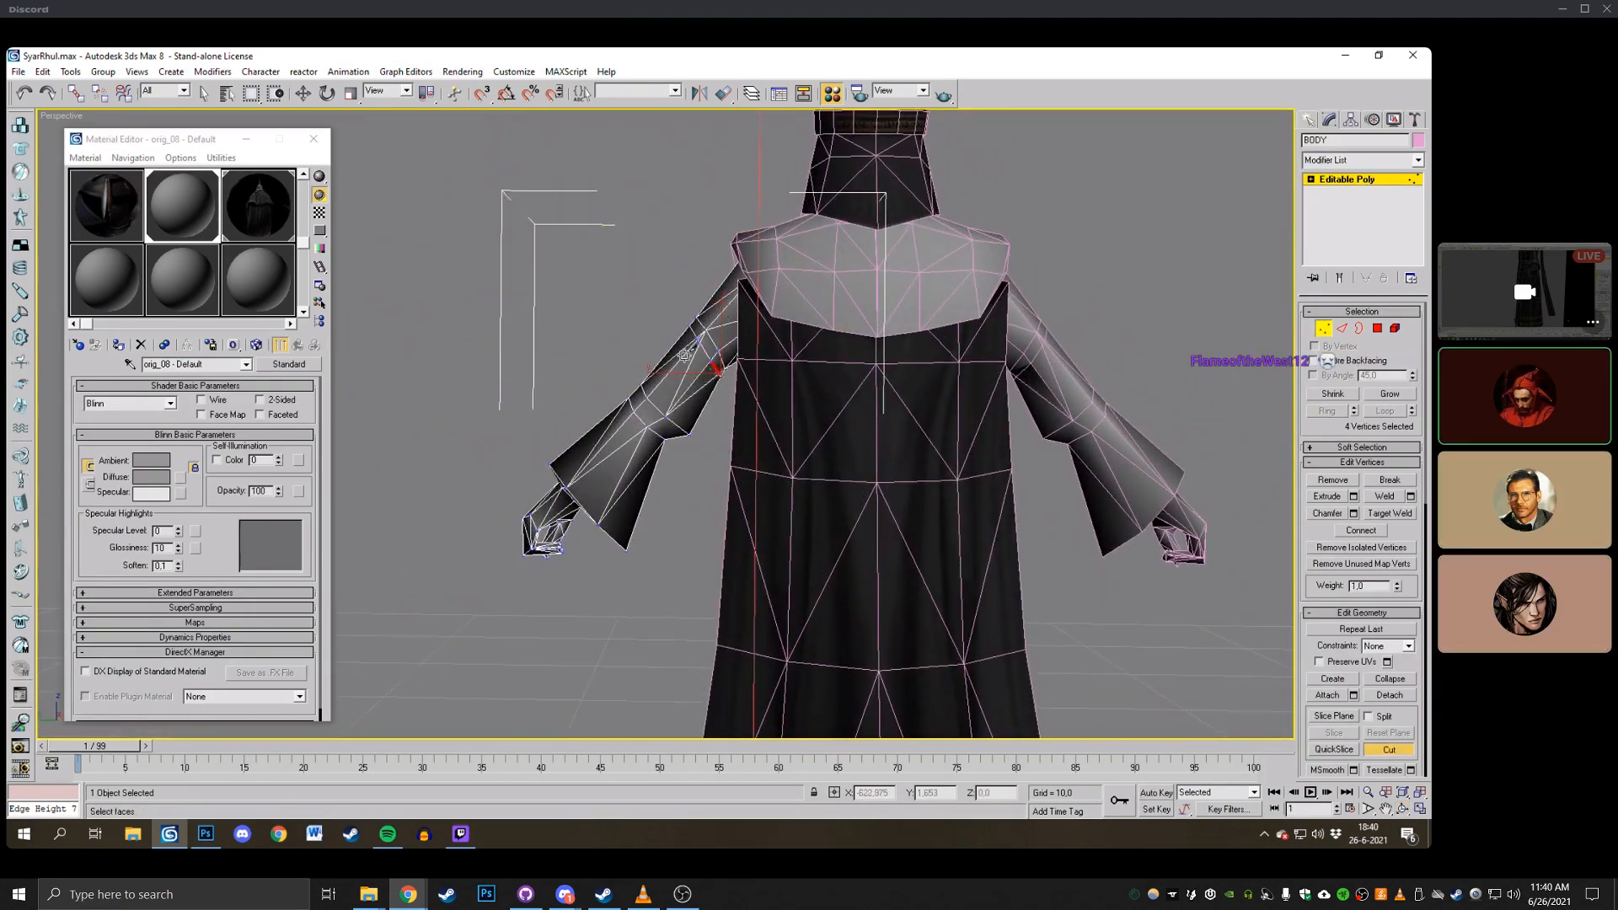
Target-weld the stray vertices along the new upper-sleeve cut to their neighbours, on the back and on the front near the armpit.
scroll(722, 354, "up", 8)
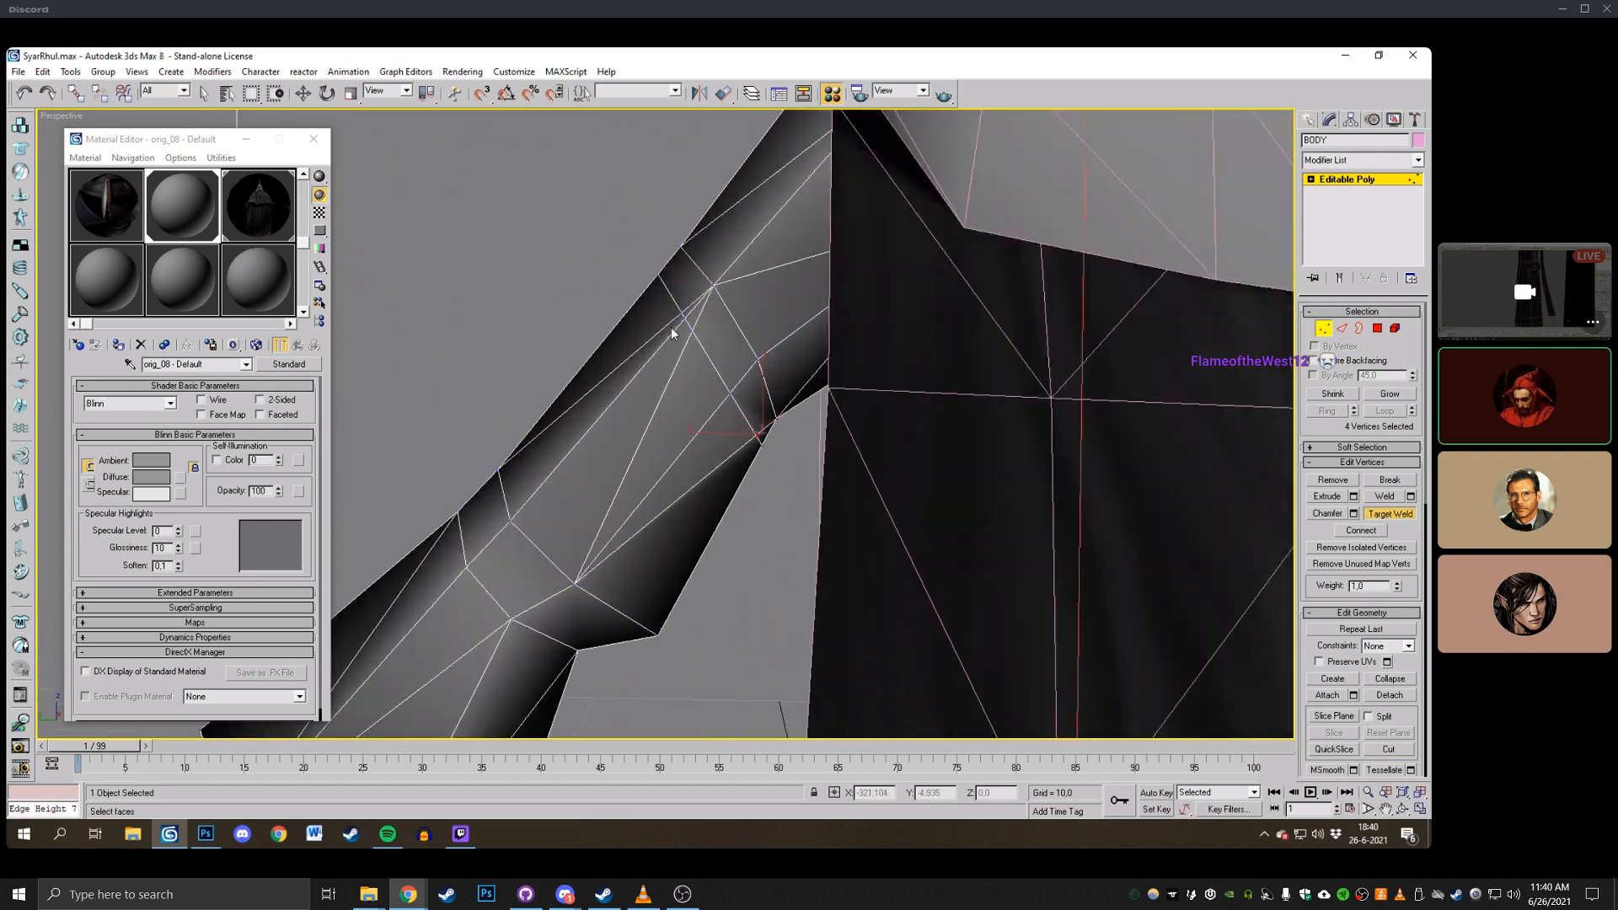
left_click(684, 318)
left_click(681, 314)
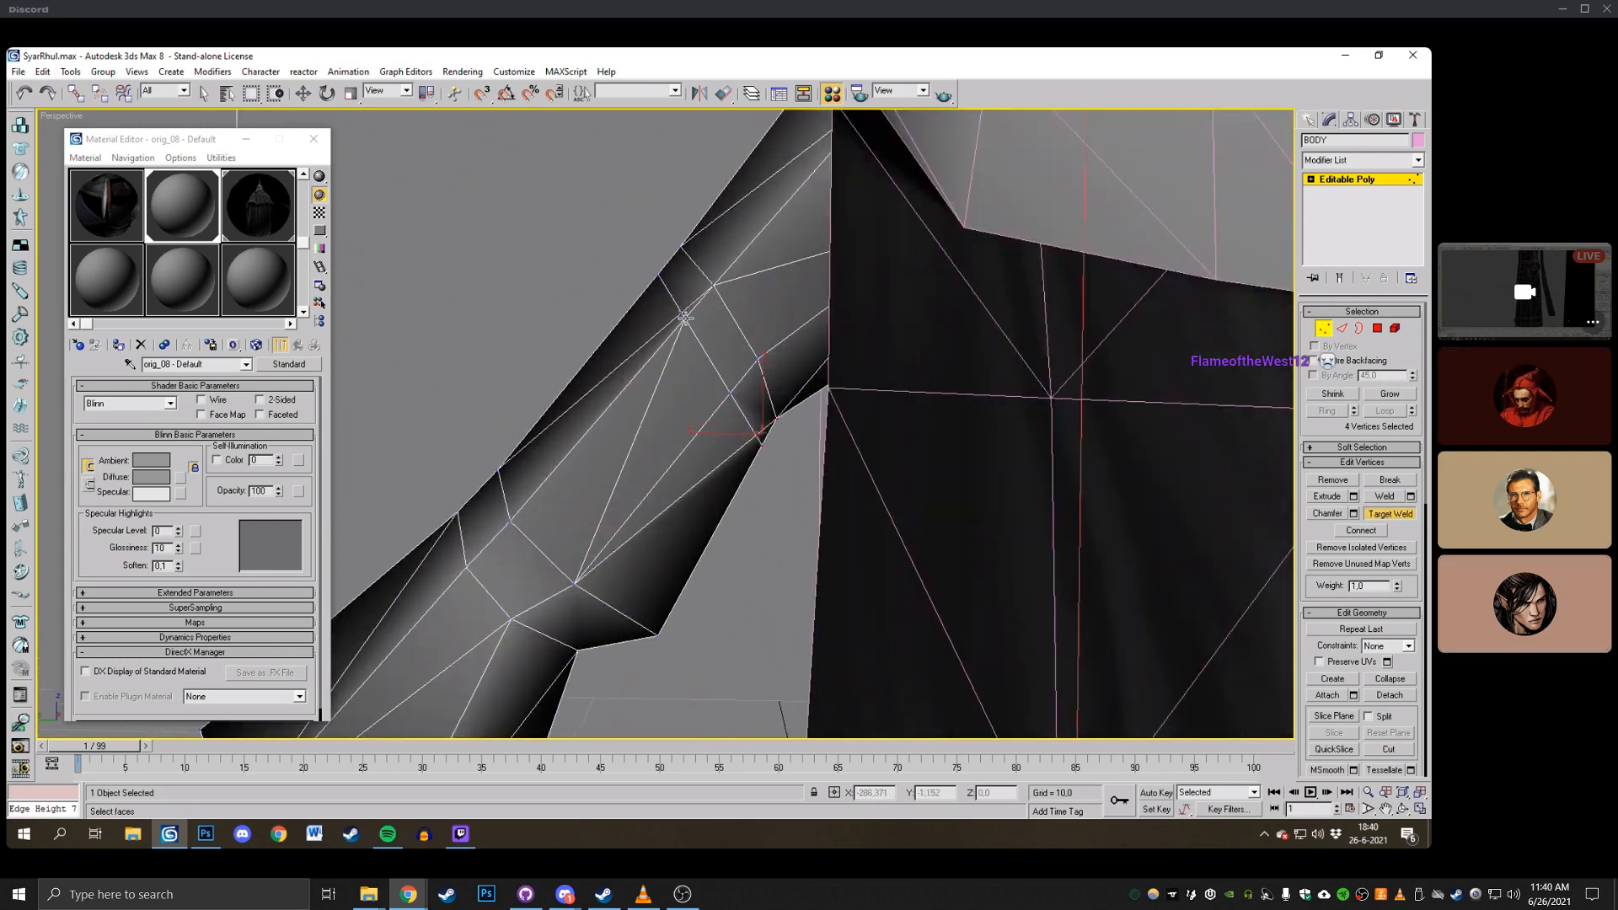
left_click(685, 319)
left_click(761, 438)
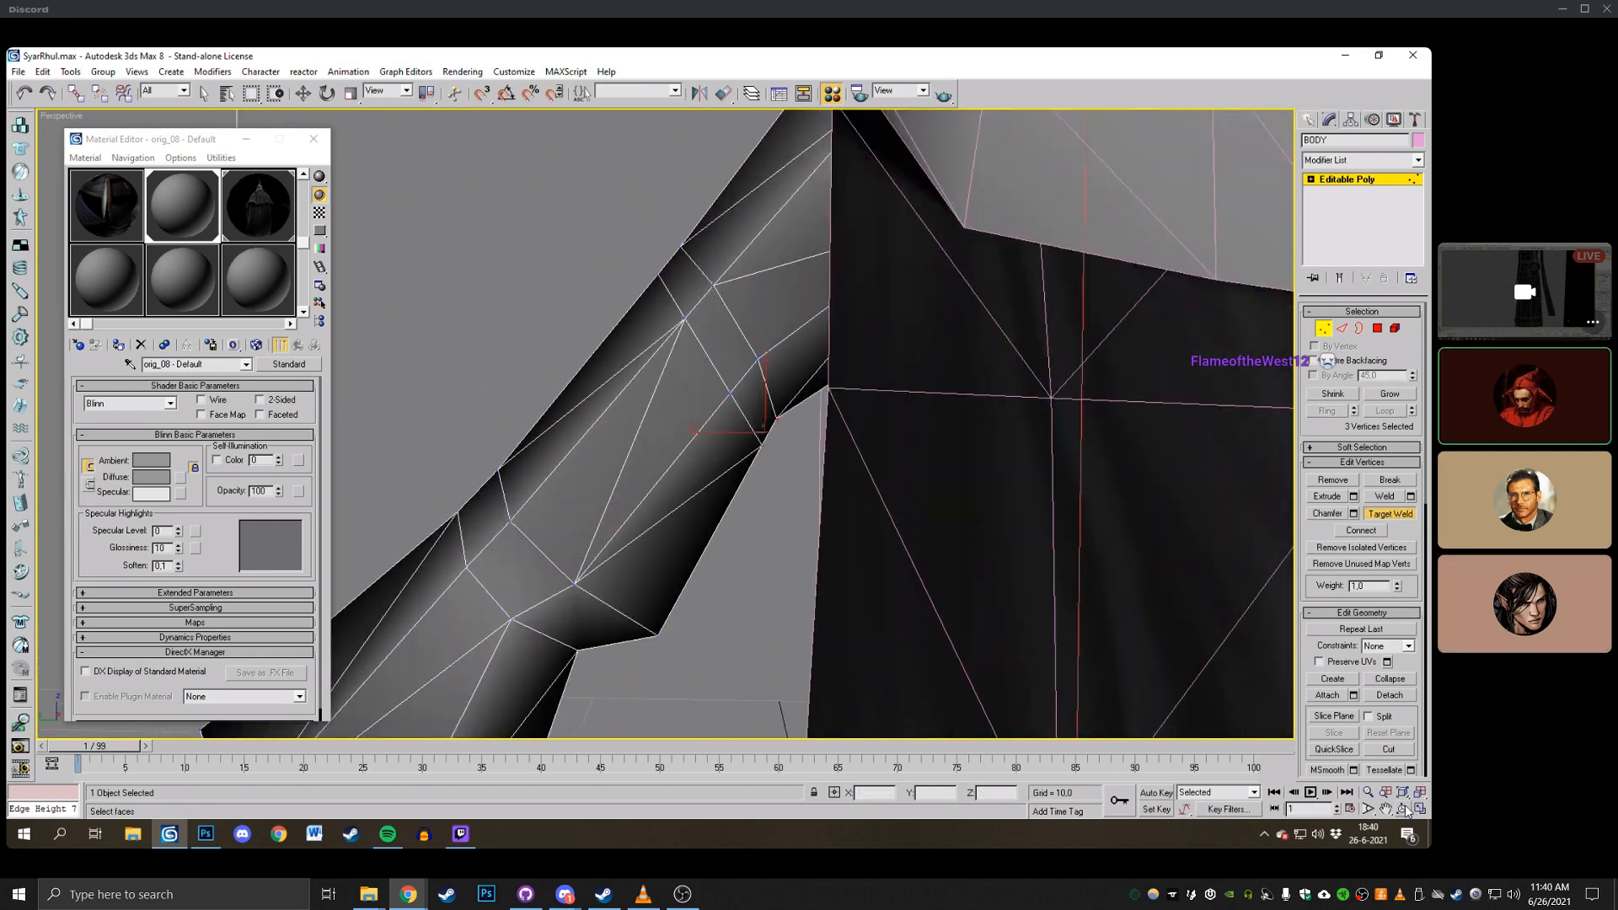
middle_click_drag(761, 438, 843, 432, "alt")
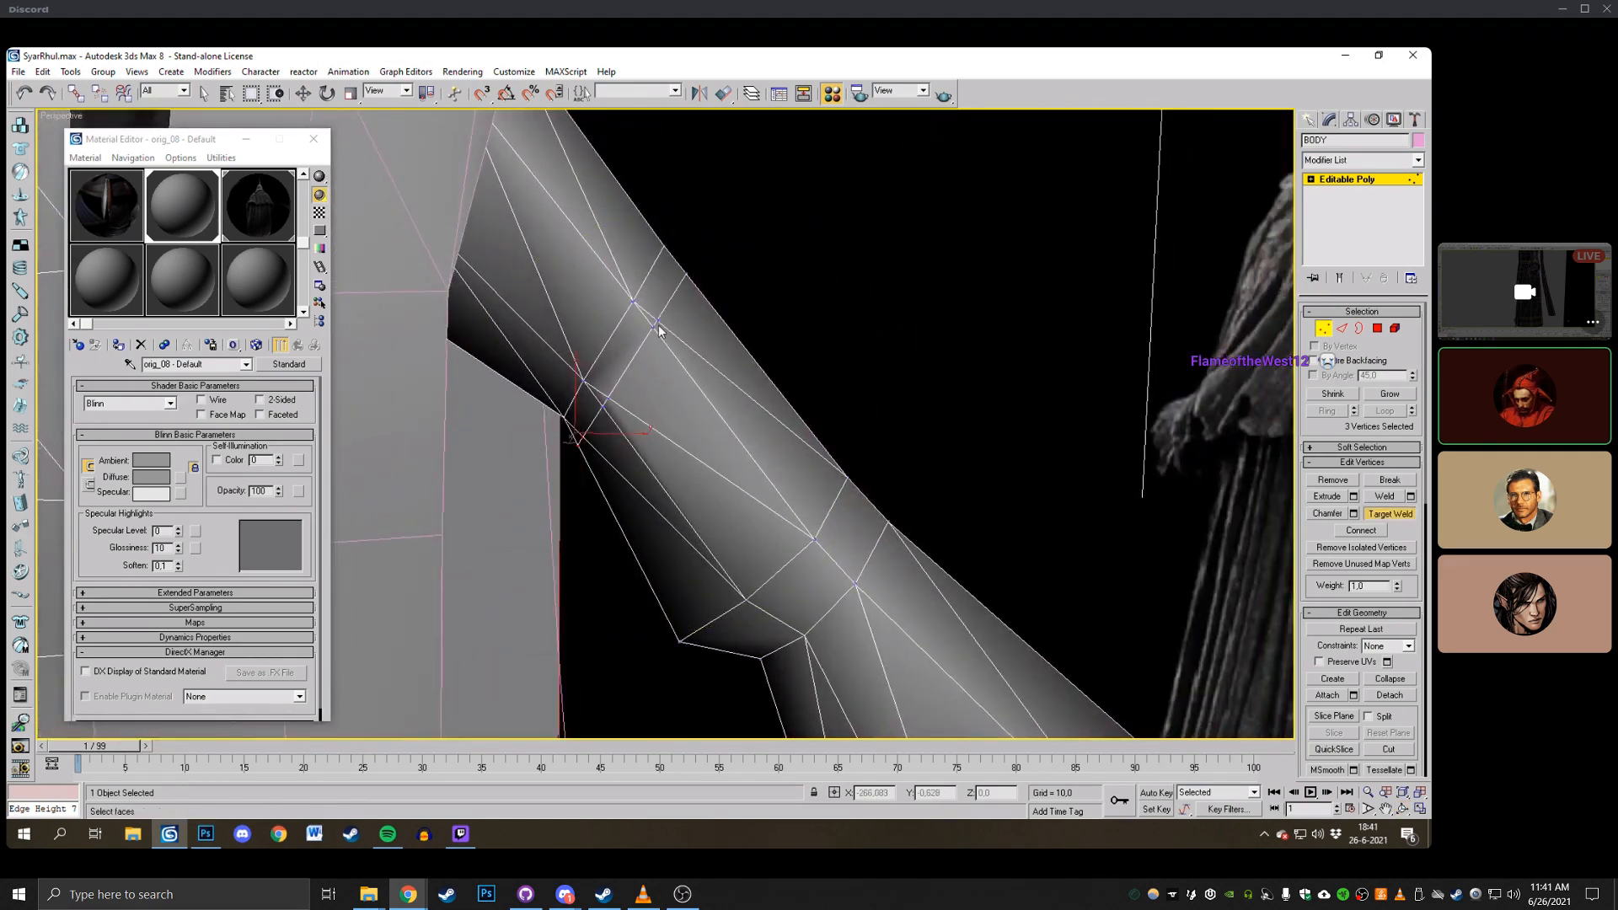
left_click(605, 408)
left_click(577, 437)
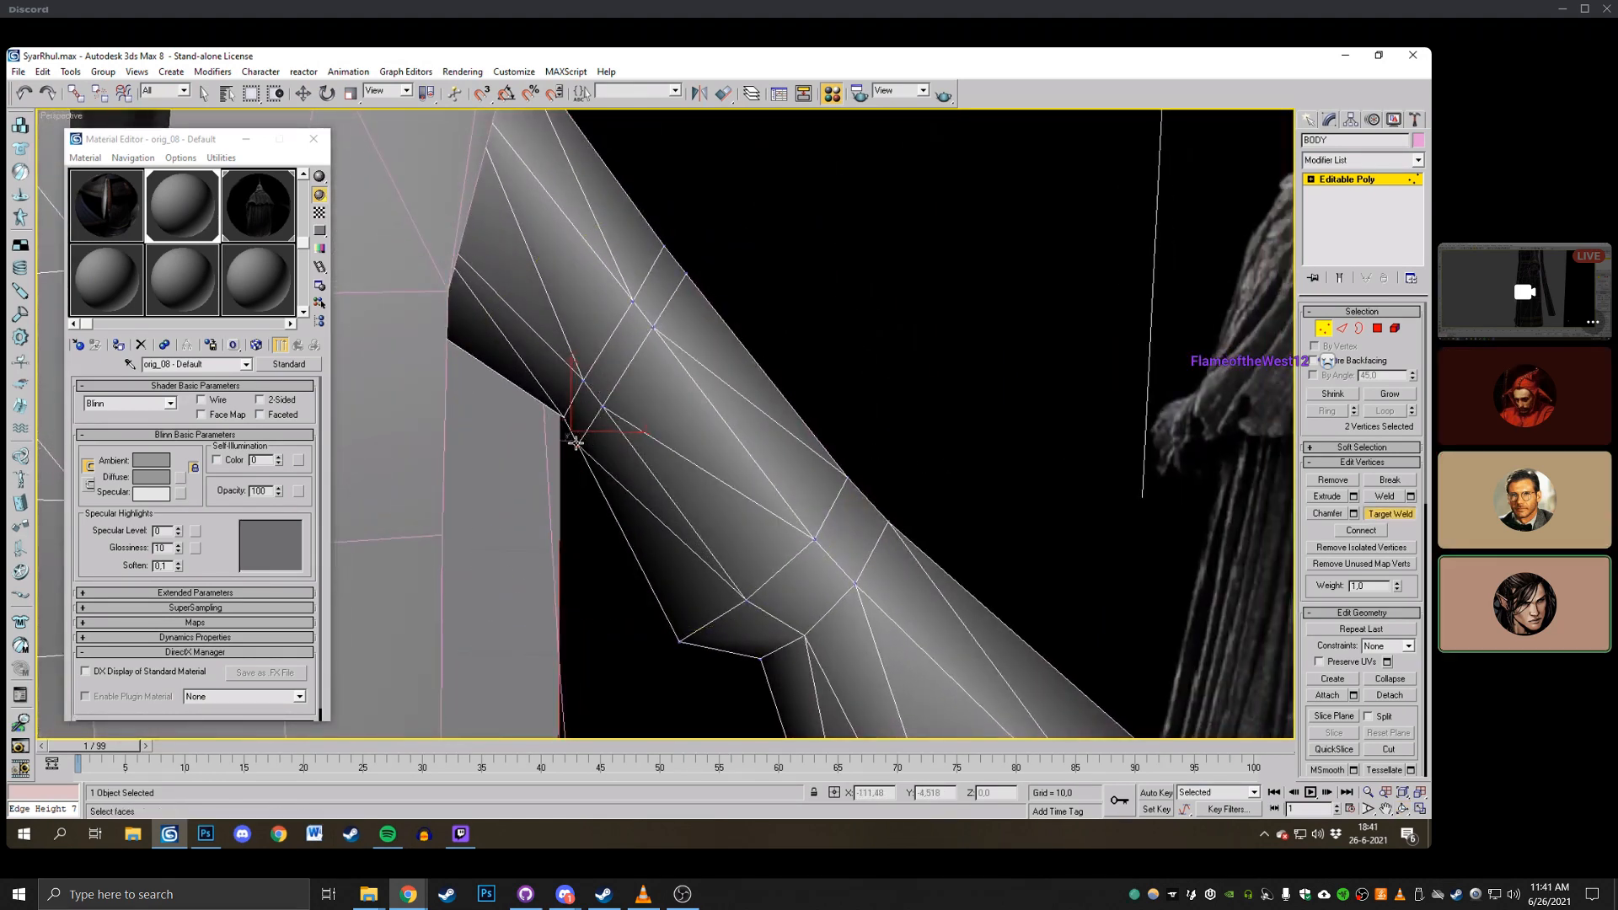
Nudge the vertex on the underside of the new upper-sleeve cut, just below the armpit, into line with the ring.
left_click(302, 92)
left_click(605, 408)
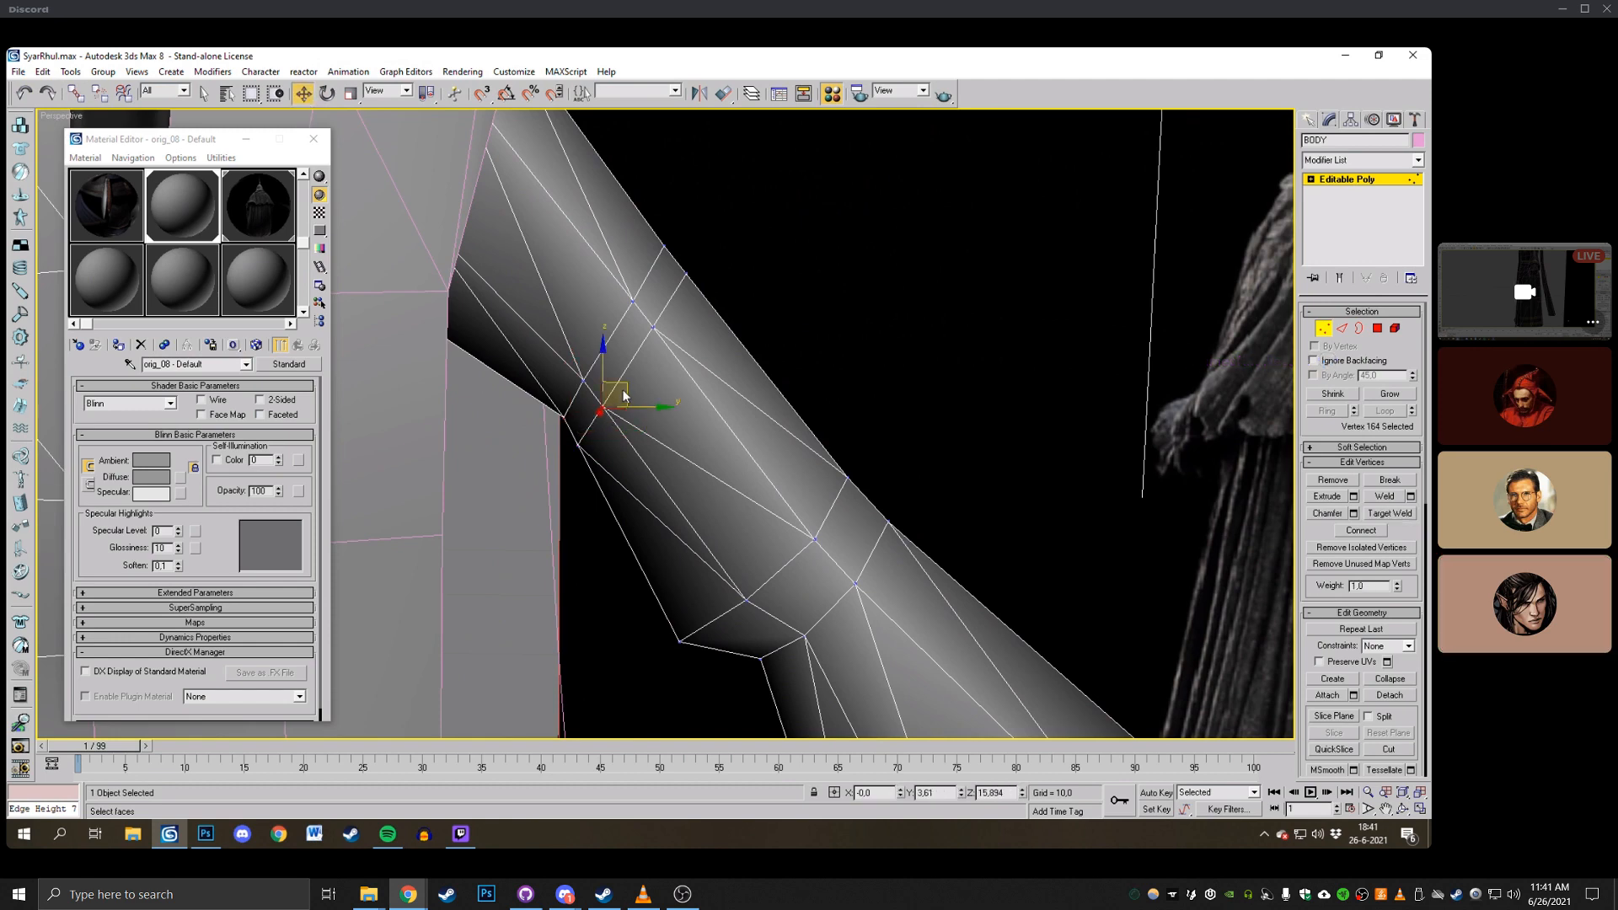
middle_click_drag(649, 361, 595, 441)
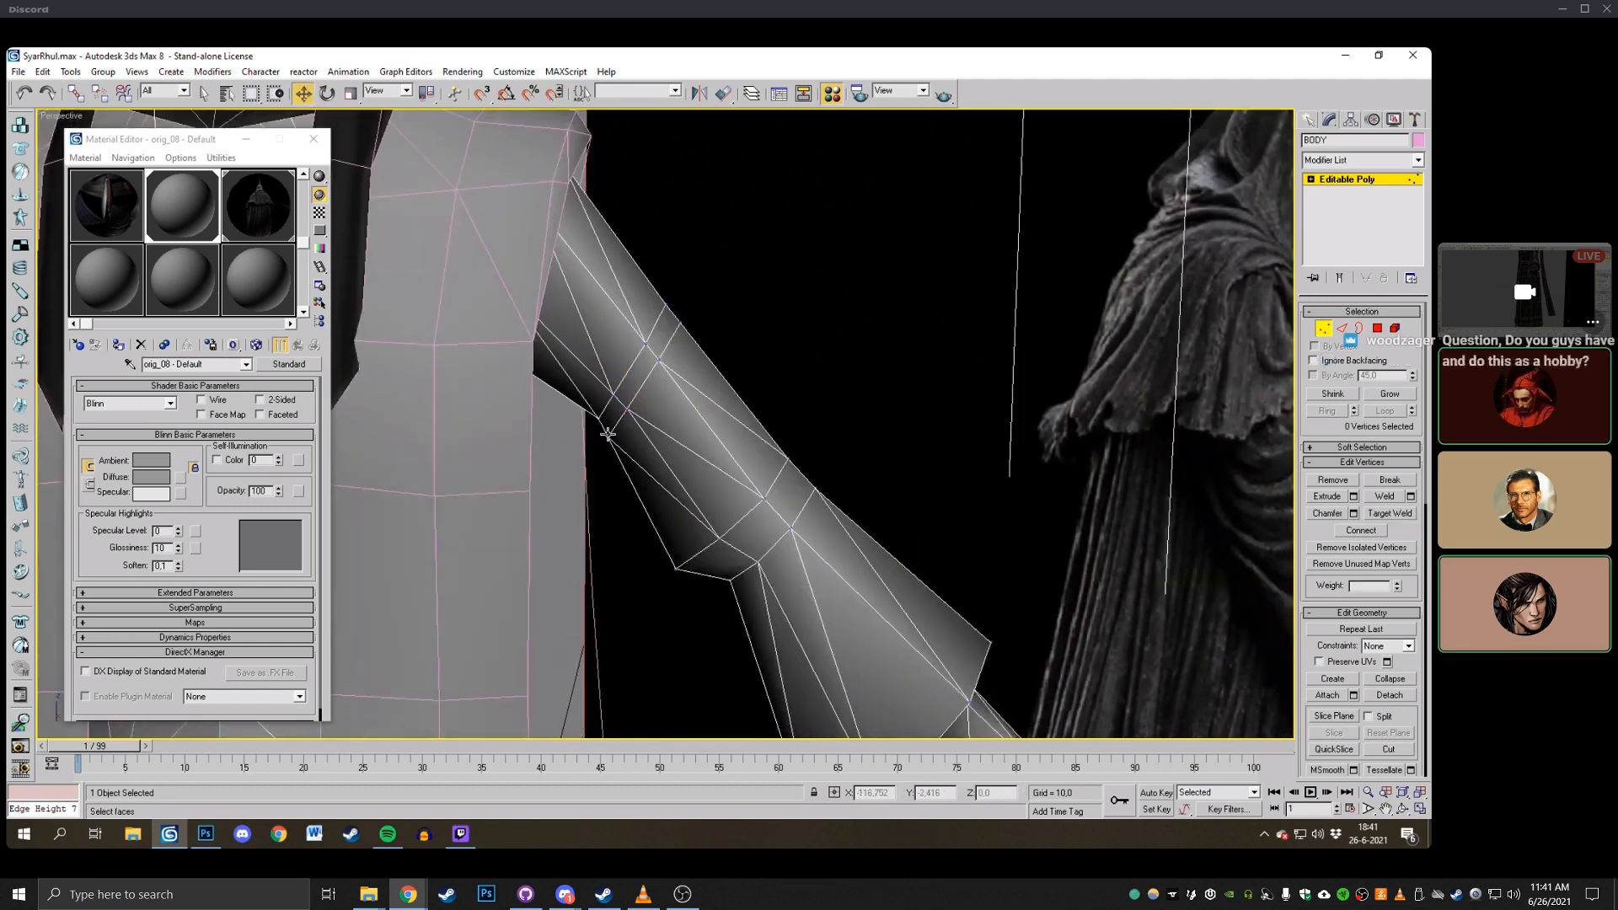
left_click(608, 430)
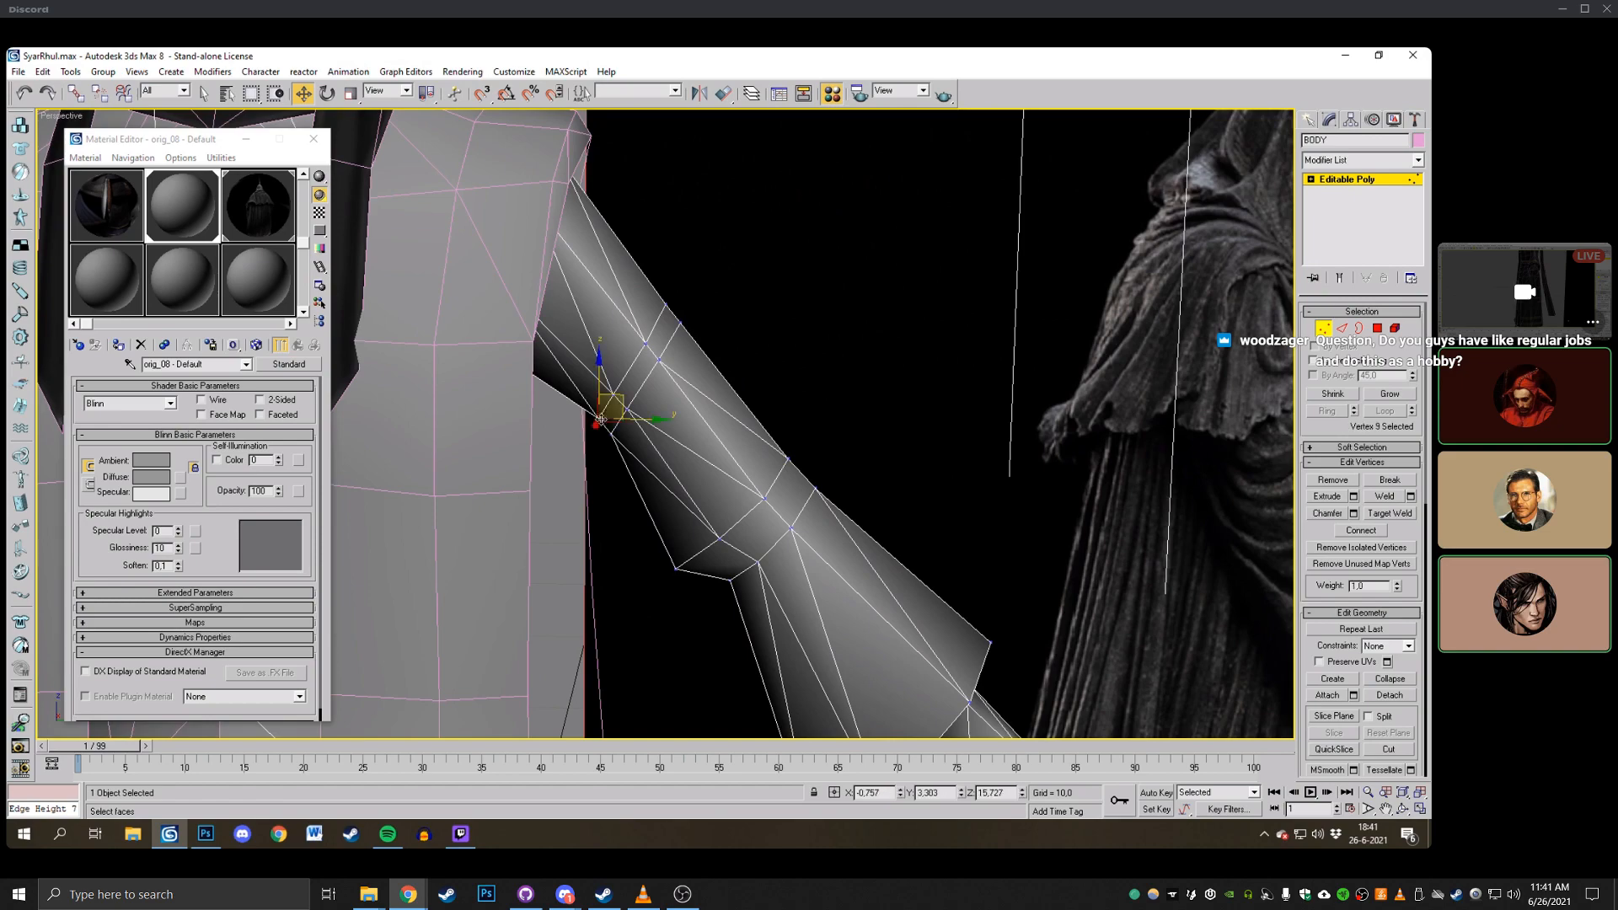
Select the ring of vertices along the upper-sleeve cut and enlarge it, flaring the upper sleeve over the arm.
left_click_drag(624, 401, 623, 400, "ctrl")
left_click_drag(632, 332, 651, 351, "ctrl")
left_click_drag(653, 292, 676, 313, "ctrl")
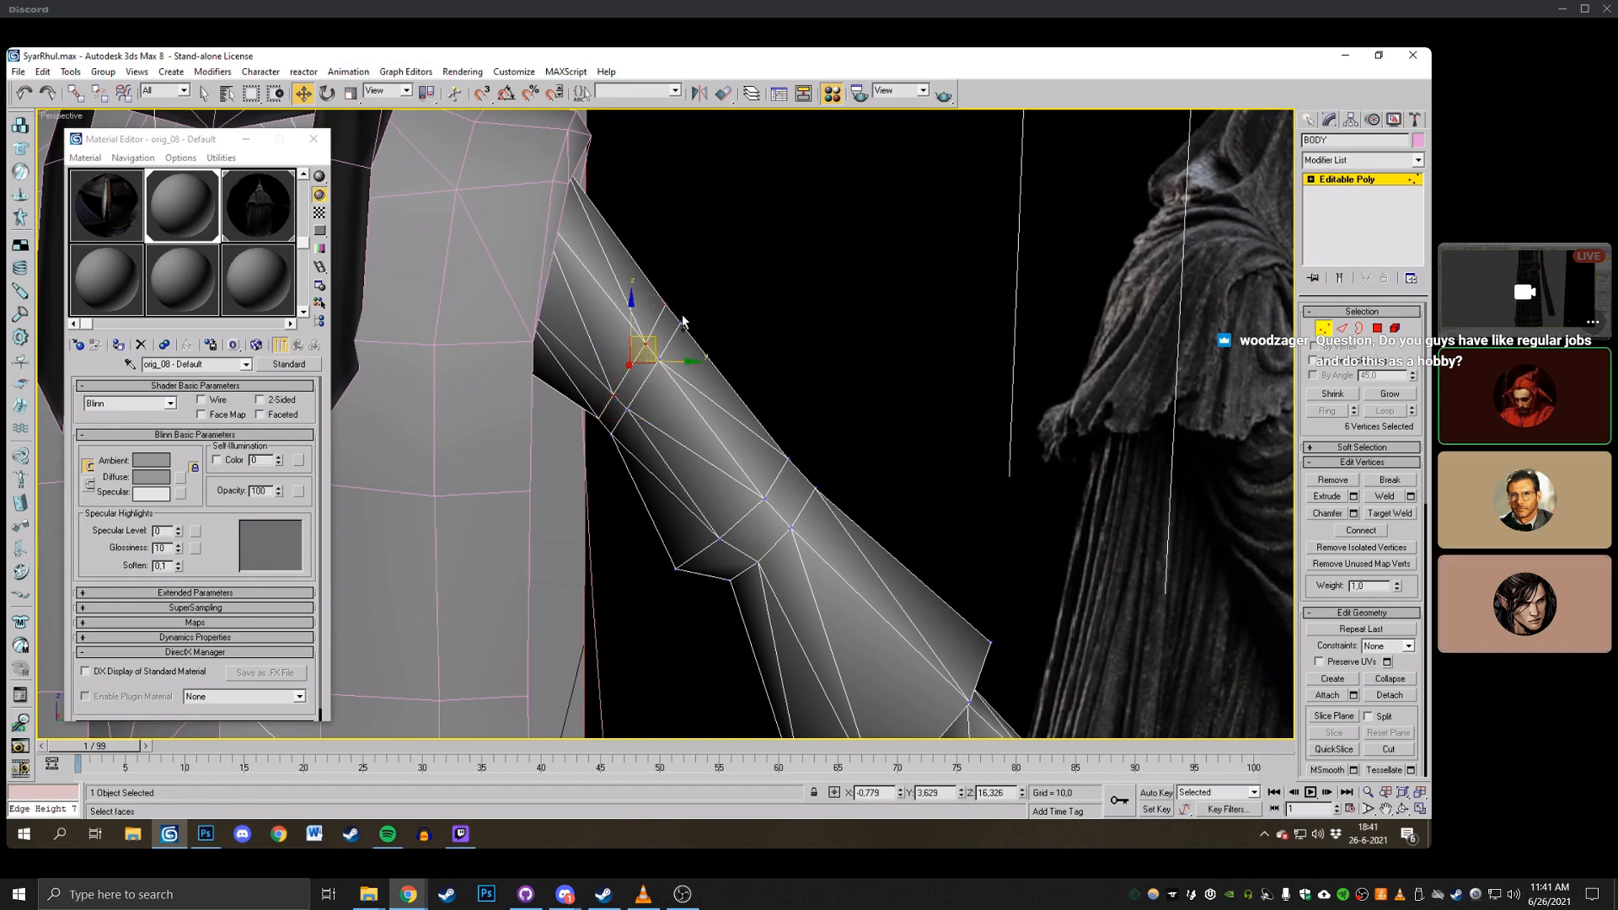
left_click(1401, 808)
left_click_drag(741, 362, 667, 355)
key("r")
key("w")
scroll(845, 318, "down", 3)
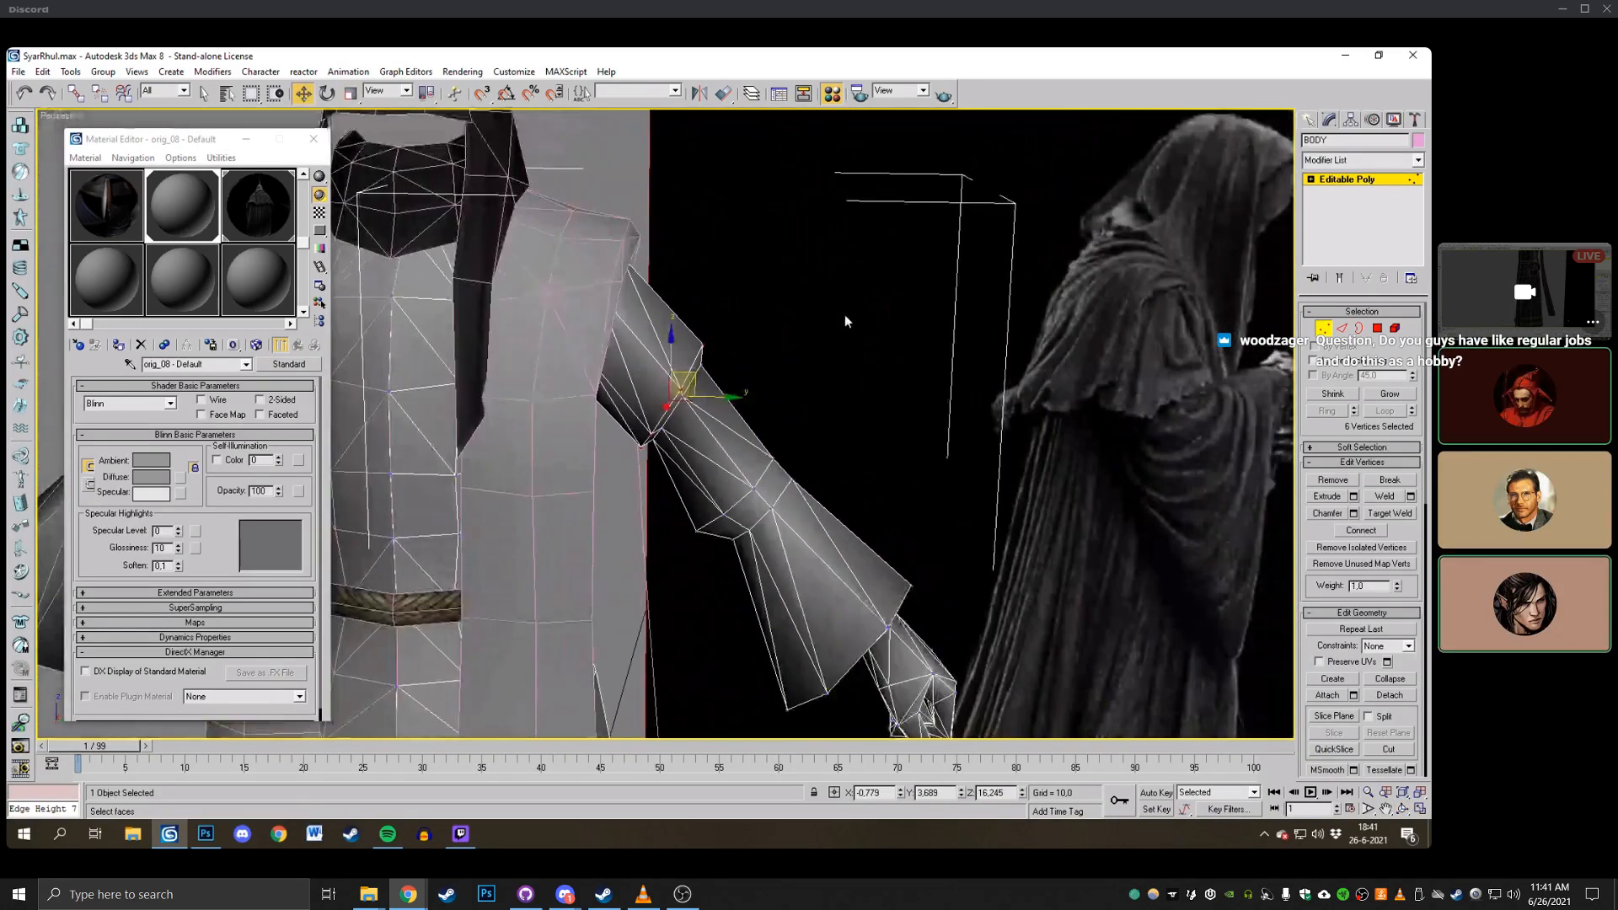
Rotate the vertices around the flared upper-sleeve edge and the elbow to realign them with the arm.
left_click(1402, 808)
scroll(787, 362, "down", 10)
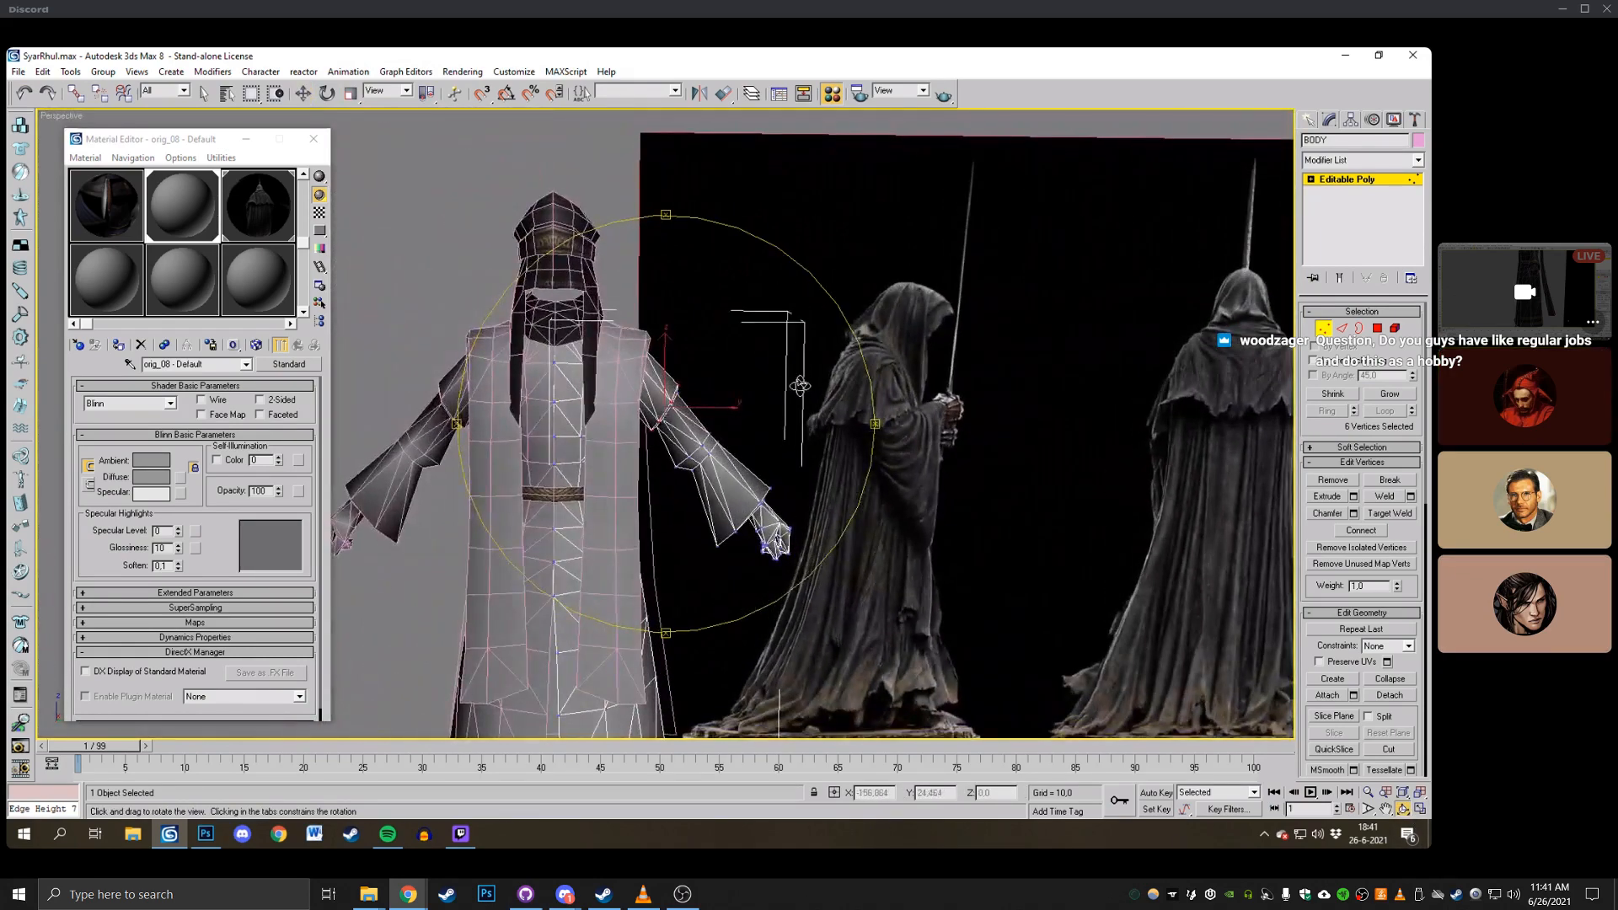
mouse_move(787, 362)
left_mouse_down()
mouse_move(707, 364)
mouse_move(784, 364)
left_mouse_up()
scroll(766, 361, "up", 4)
middle_click_drag(783, 364, 824, 419)
scroll(824, 419, "up", 2)
right_click(824, 418)
middle_click_drag(687, 397, 643, 394)
left_click_drag(642, 394, 608, 366)
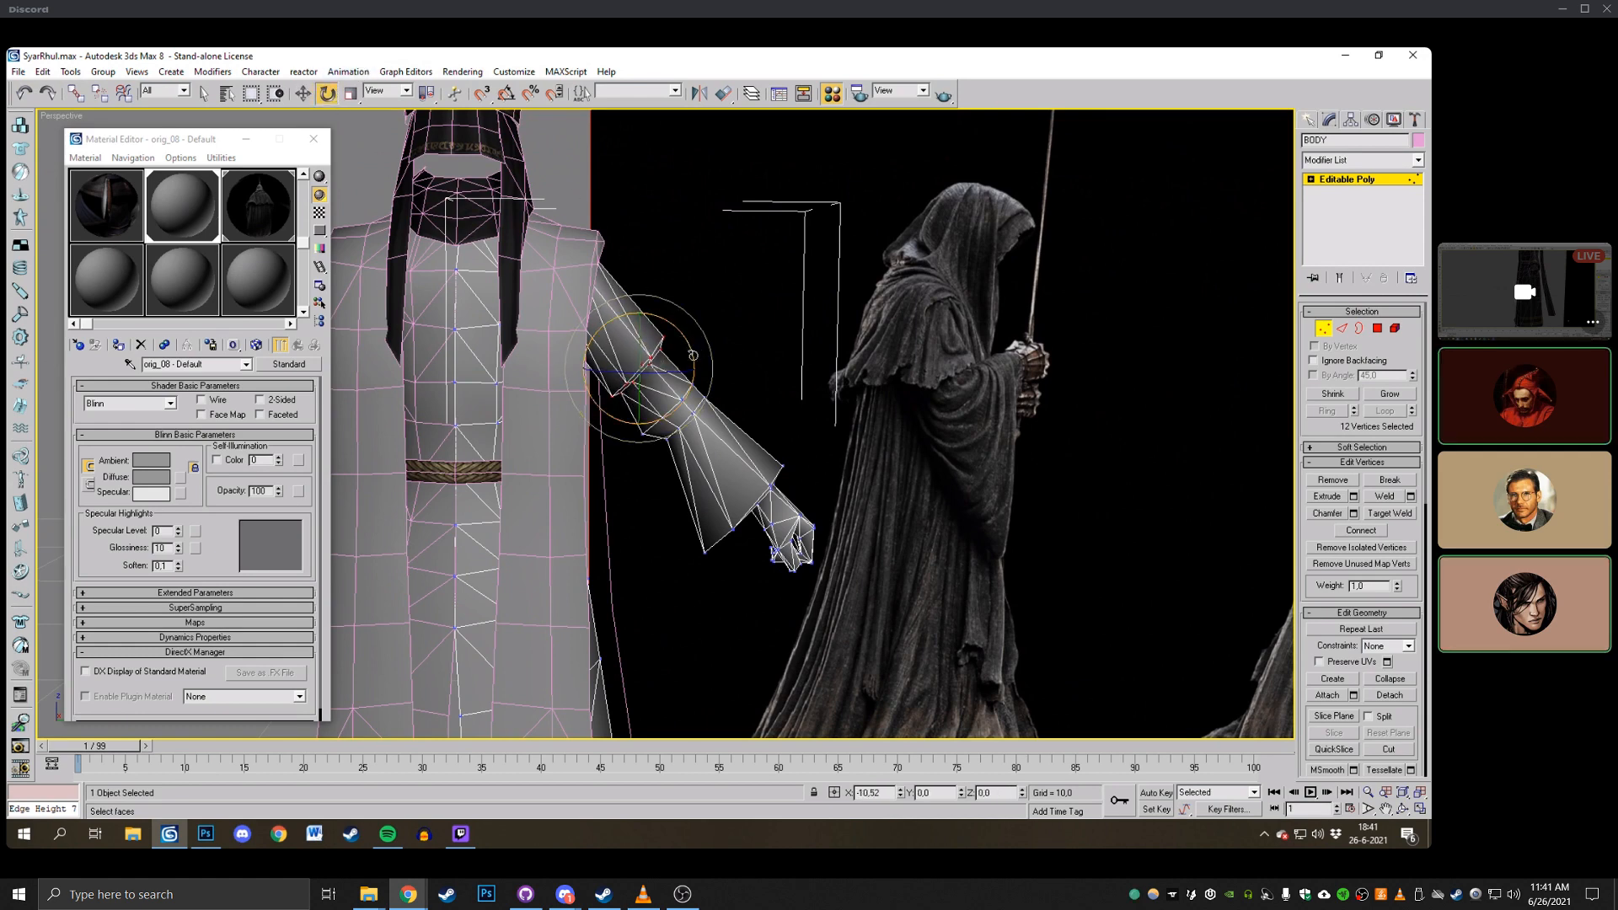
left_click(831, 301)
Move the vertex beneath the elbow down and slightly toward the body to straighten the underside of the sleeve.
scroll(842, 295, "down", 3)
middle_click_drag(861, 287, 751, 304)
scroll(660, 291, "down", 3)
scroll(884, 256, "up", 6)
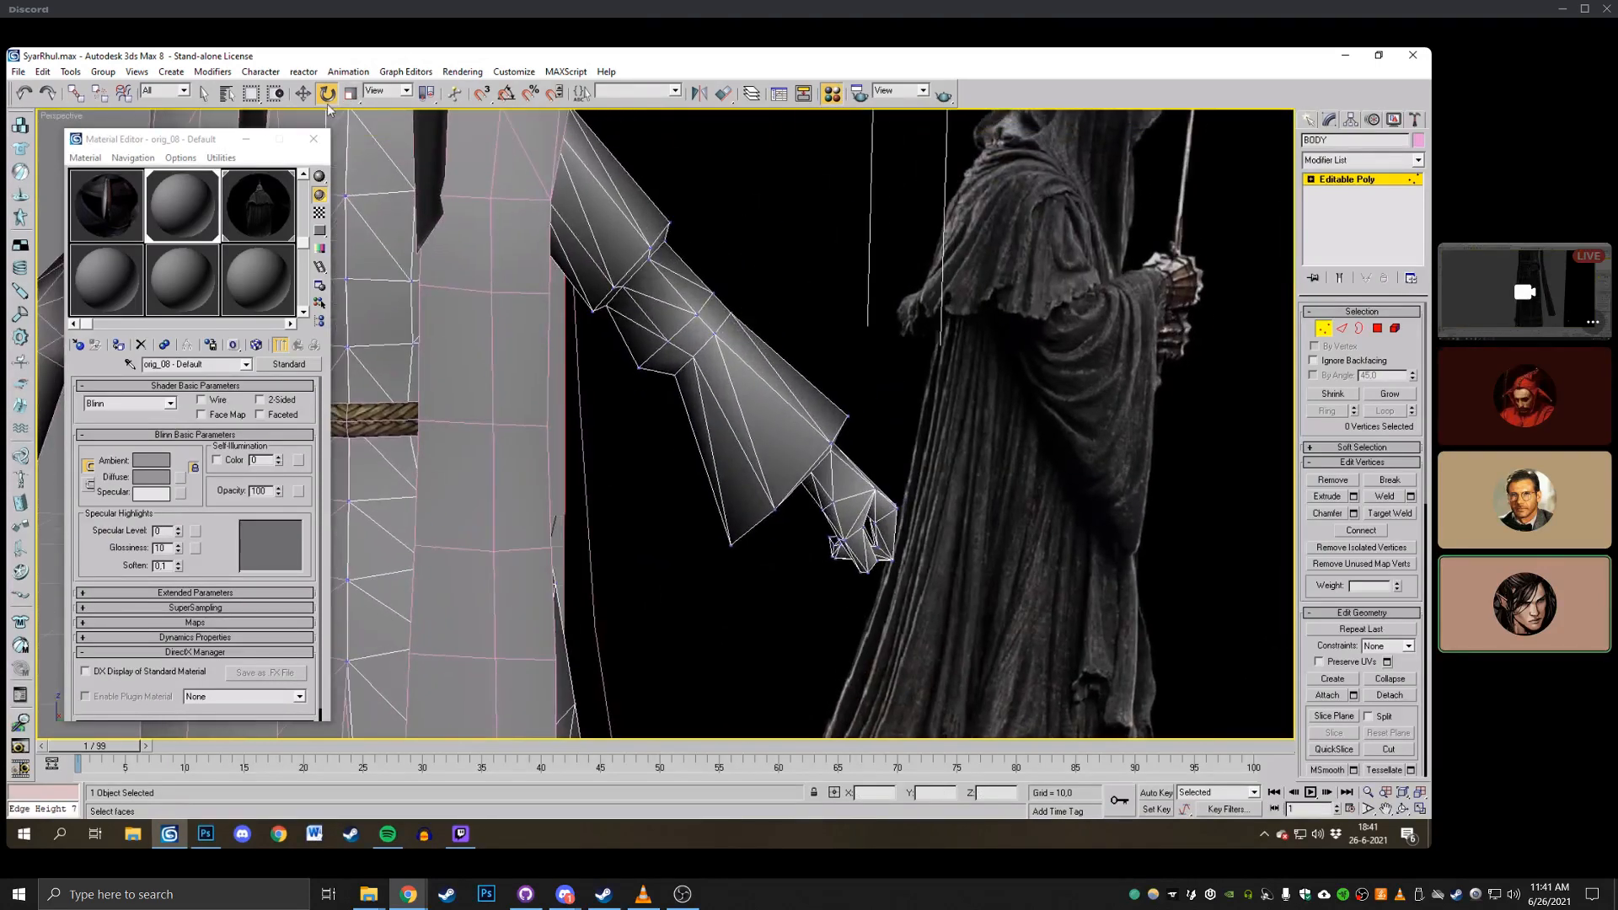
left_click(303, 93)
left_click(676, 372)
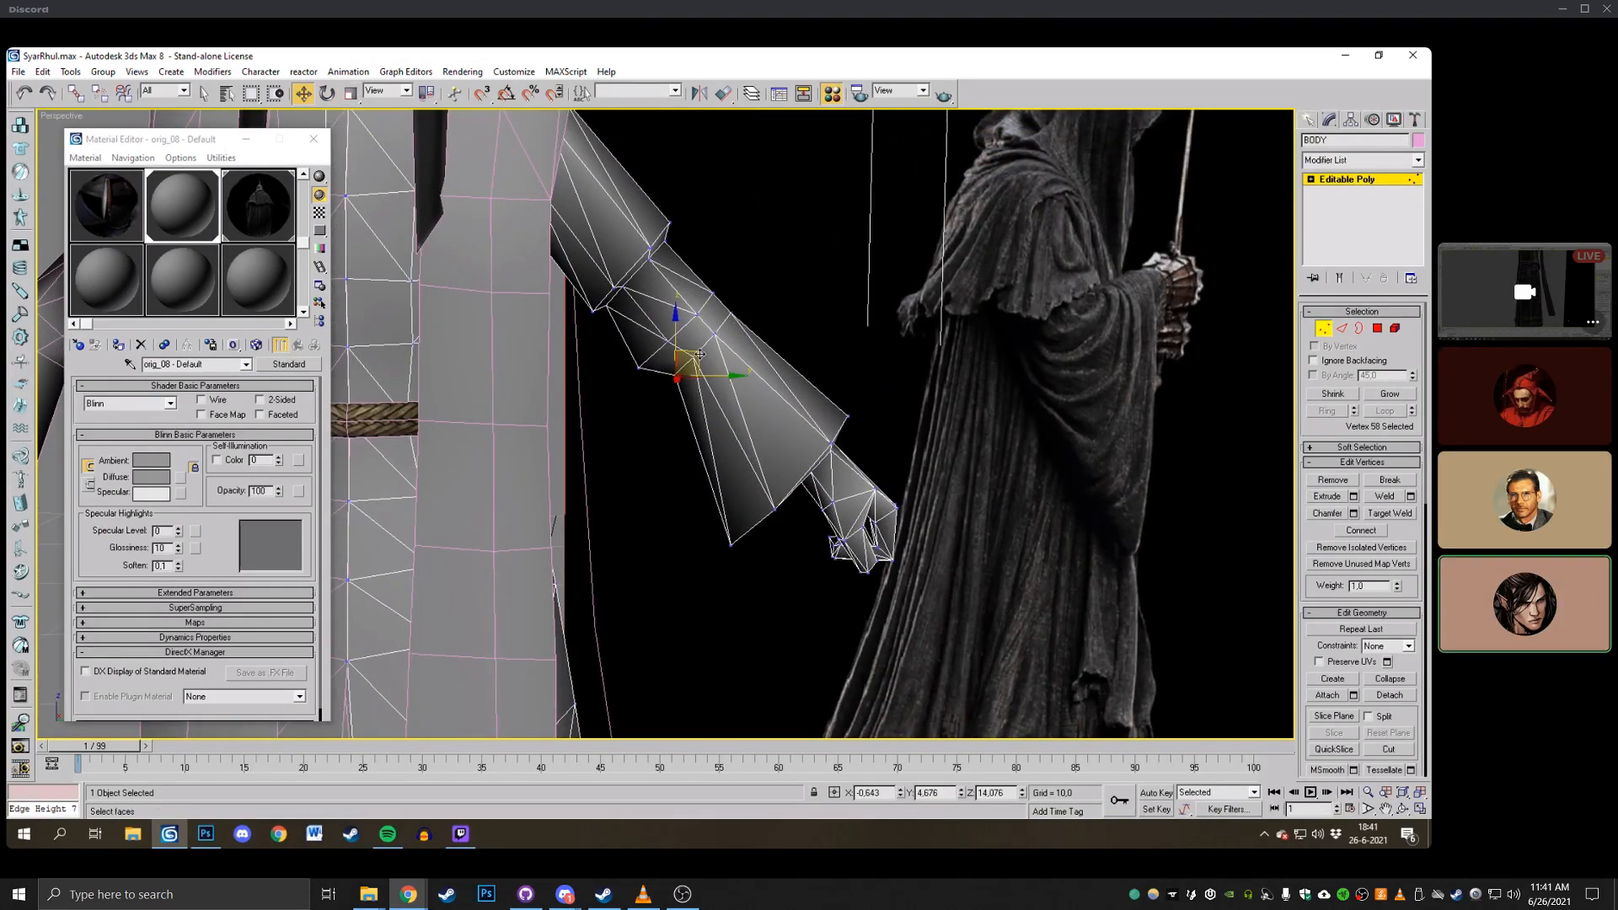
left_click_drag(682, 367, 678, 383)
middle_click_drag(753, 292, 759, 332)
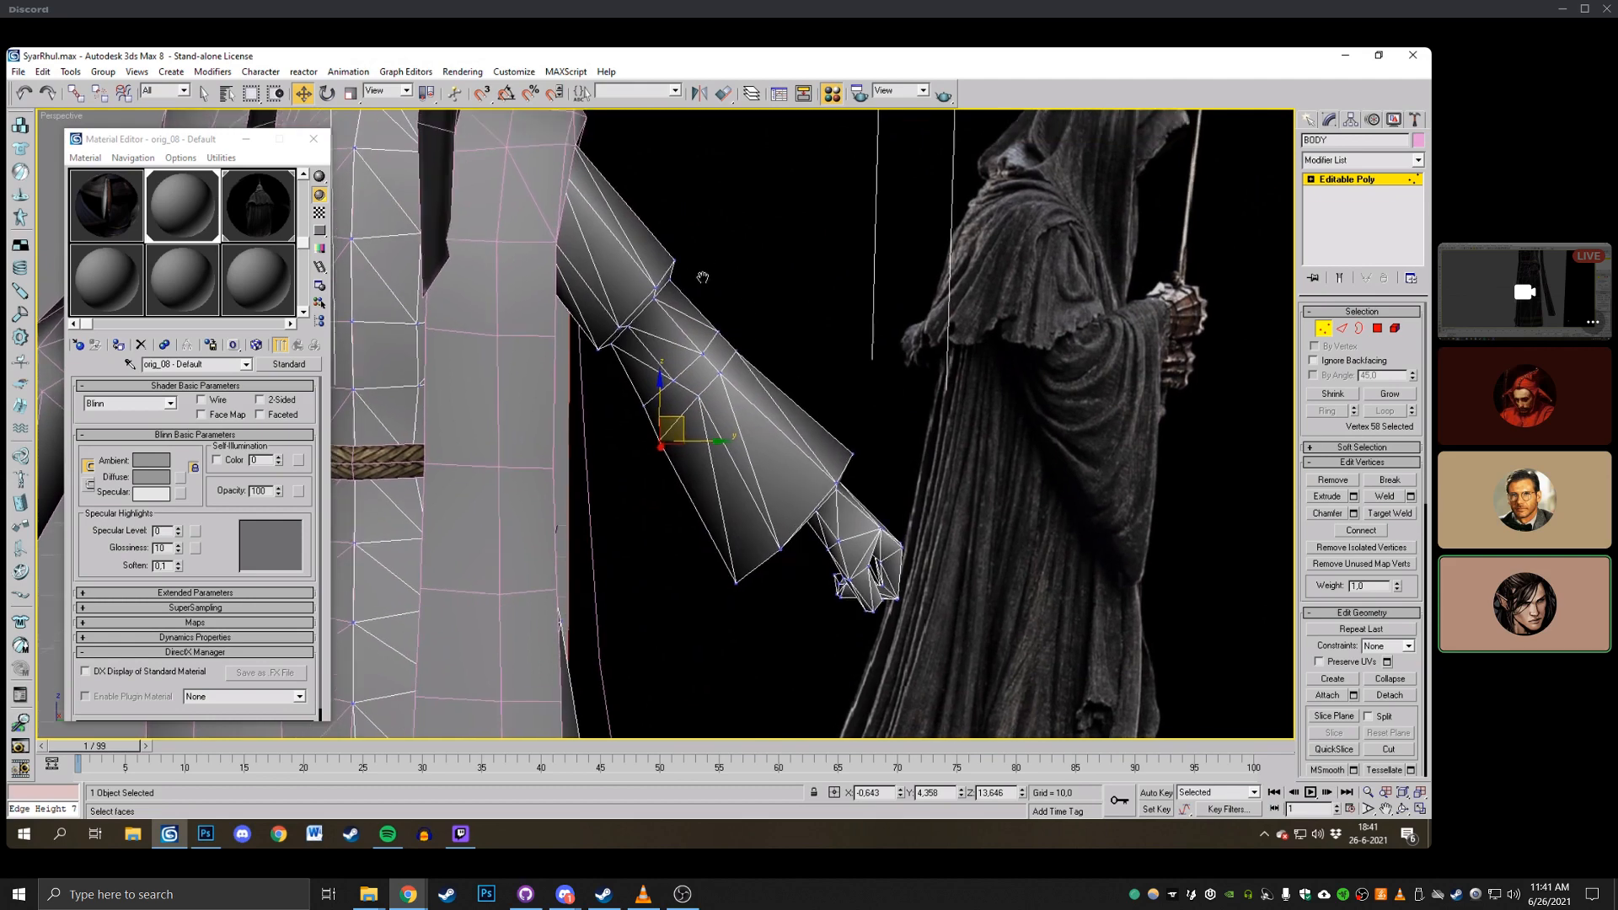
Select the front vertices of the flared upper-sleeve edge and compare the sleeve with the reference figures in shaded and wireframe display.
left_click(614, 346)
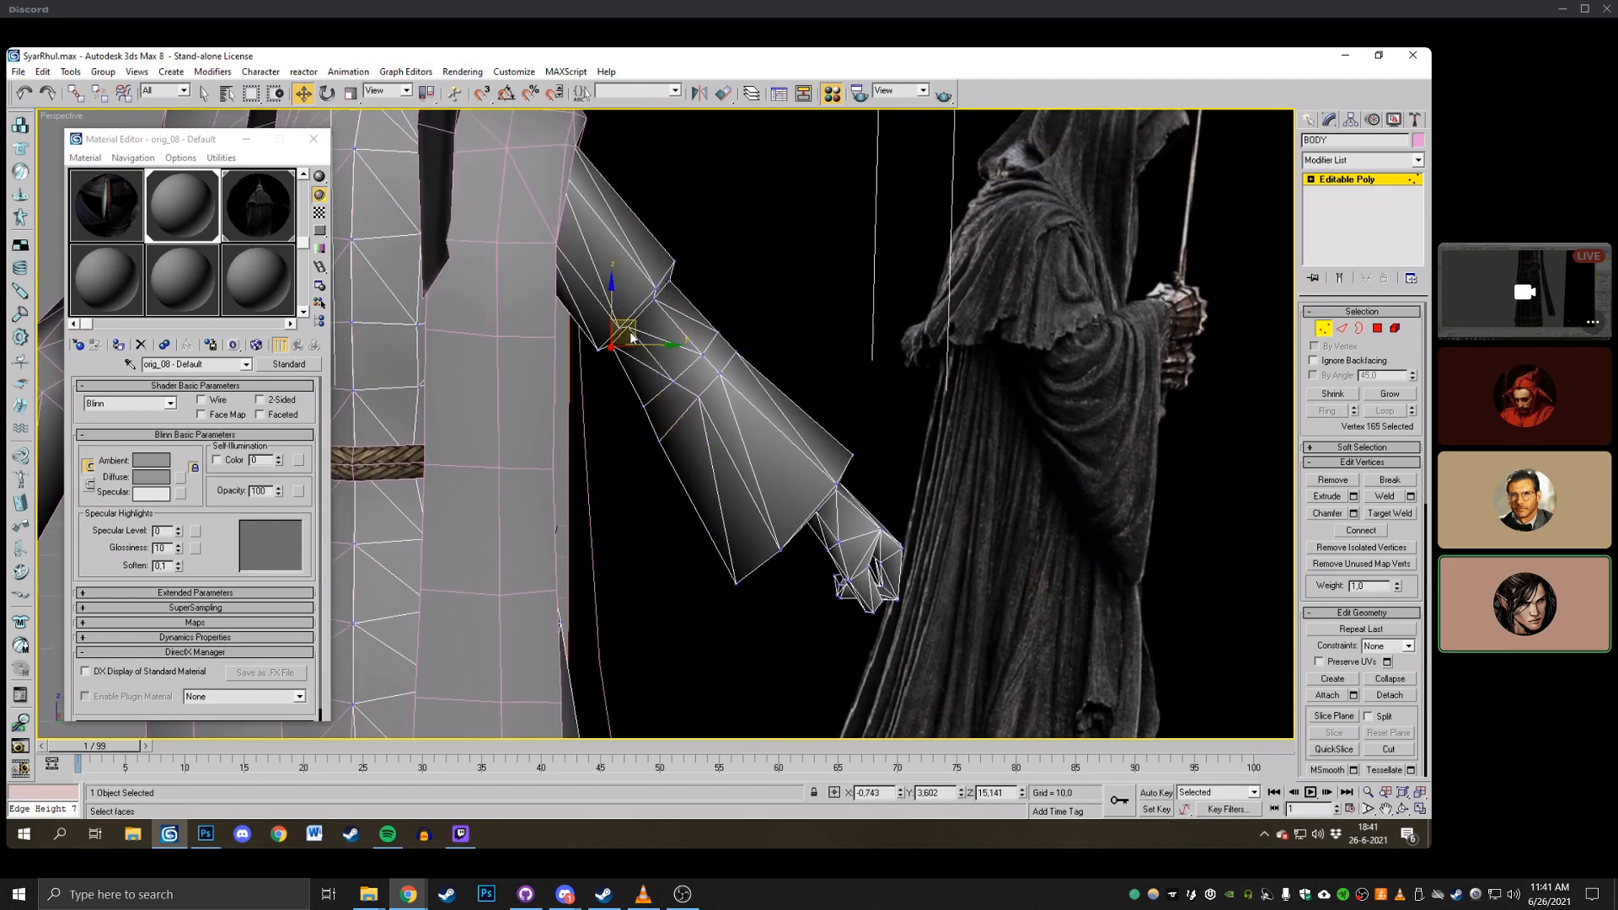
left_click(627, 327, "ctrl")
left_click(654, 301, "ctrl")
left_click(673, 263, "ctrl")
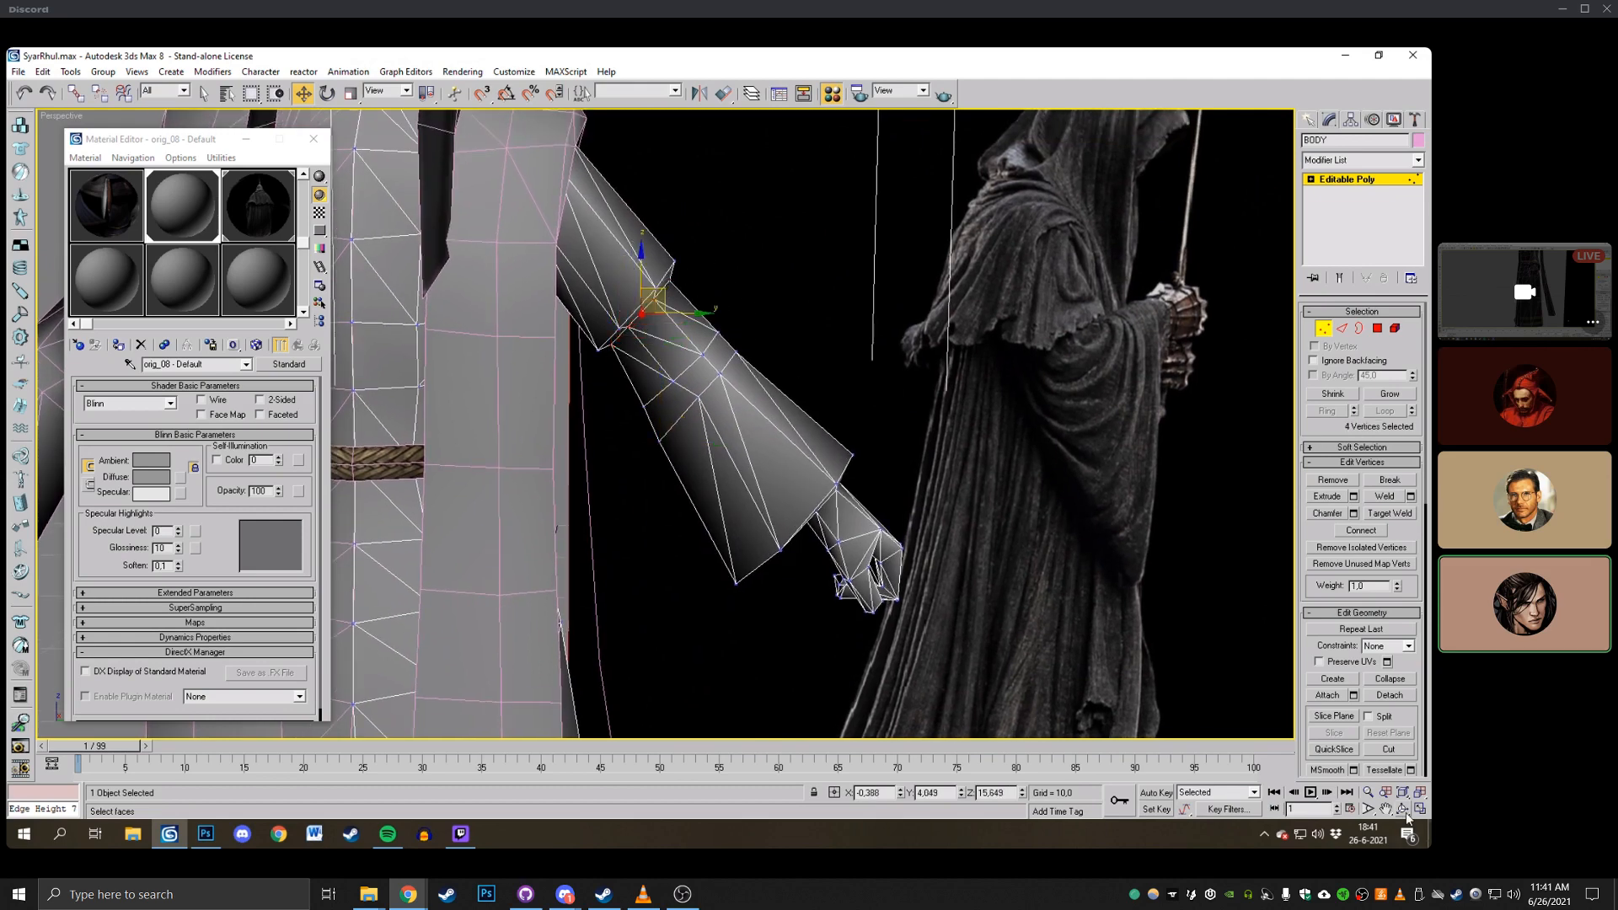
left_click(1402, 807)
scroll(741, 403, "down", 6)
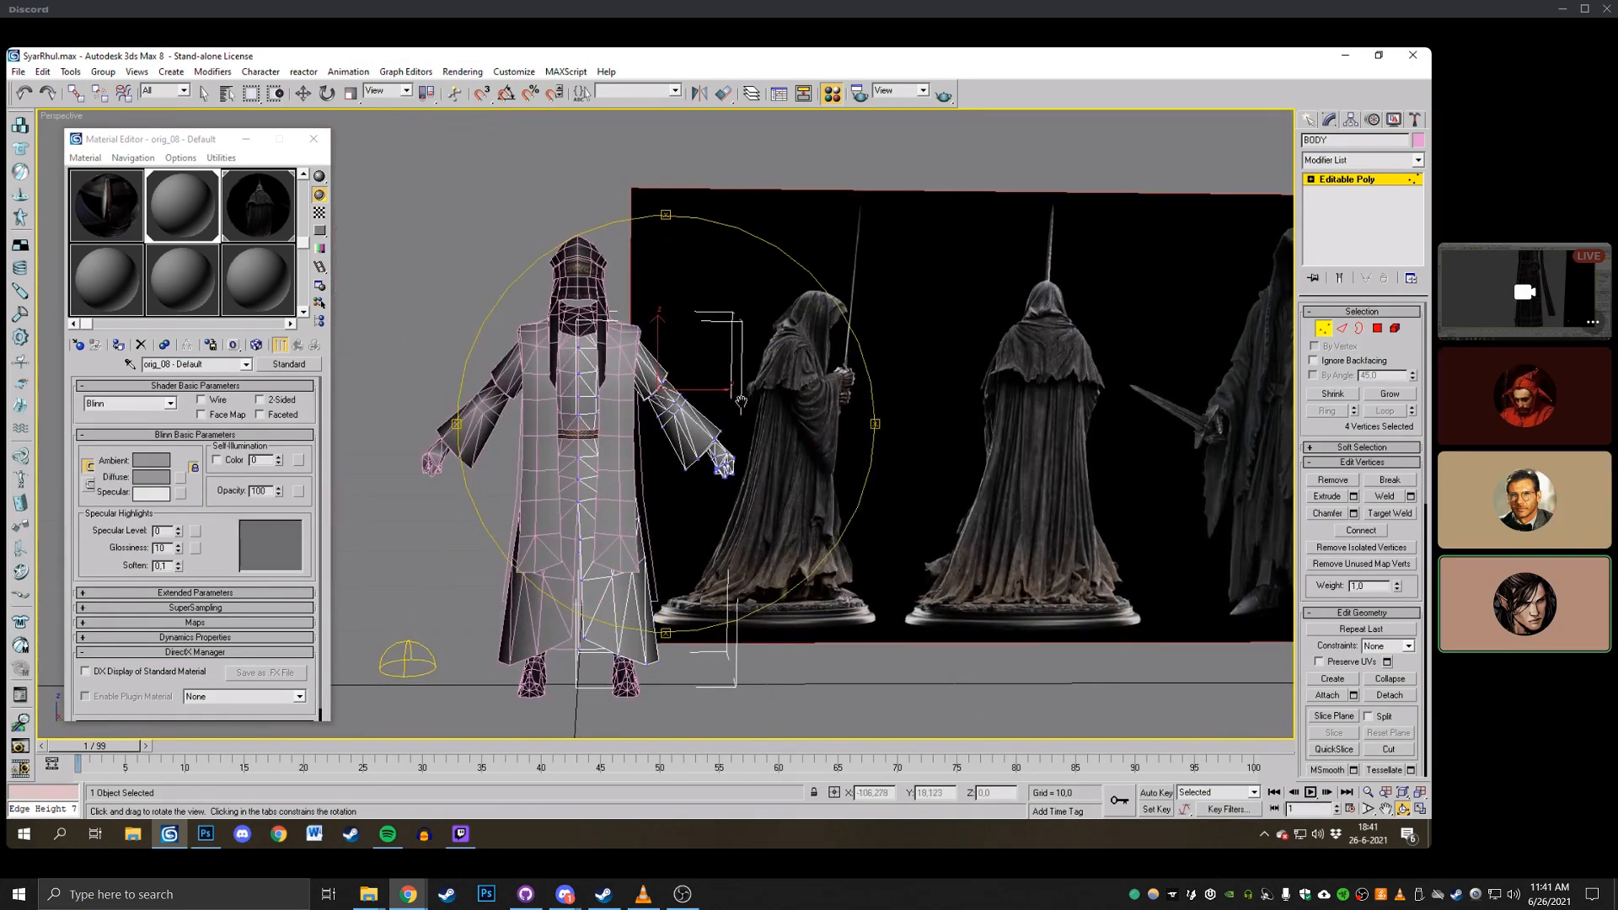
scroll(740, 387, "up", 3)
scroll(811, 386, "down", 3)
middle_click_drag(830, 400, 843, 434)
scroll(759, 400, "up", 2)
left_click_drag(750, 401, 743, 403)
scroll(743, 403, "up", 3)
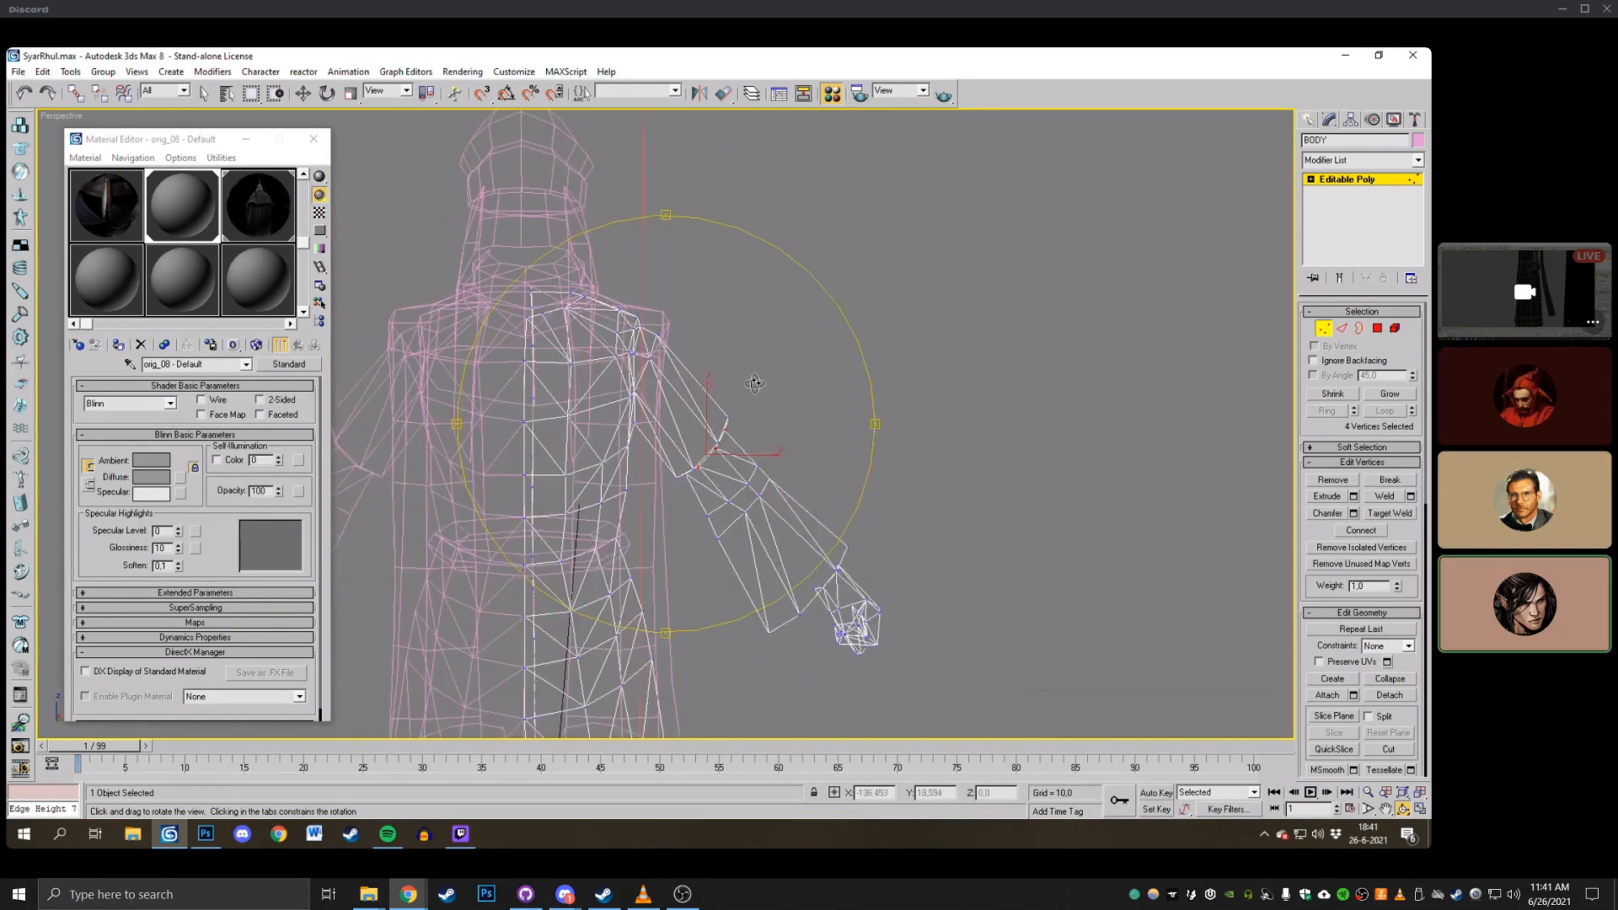
Switch to the mantle's vertices and shift the outer shoulder vertices inward toward the neck.
left_click(1327, 329)
left_click(897, 230)
left_click(664, 330)
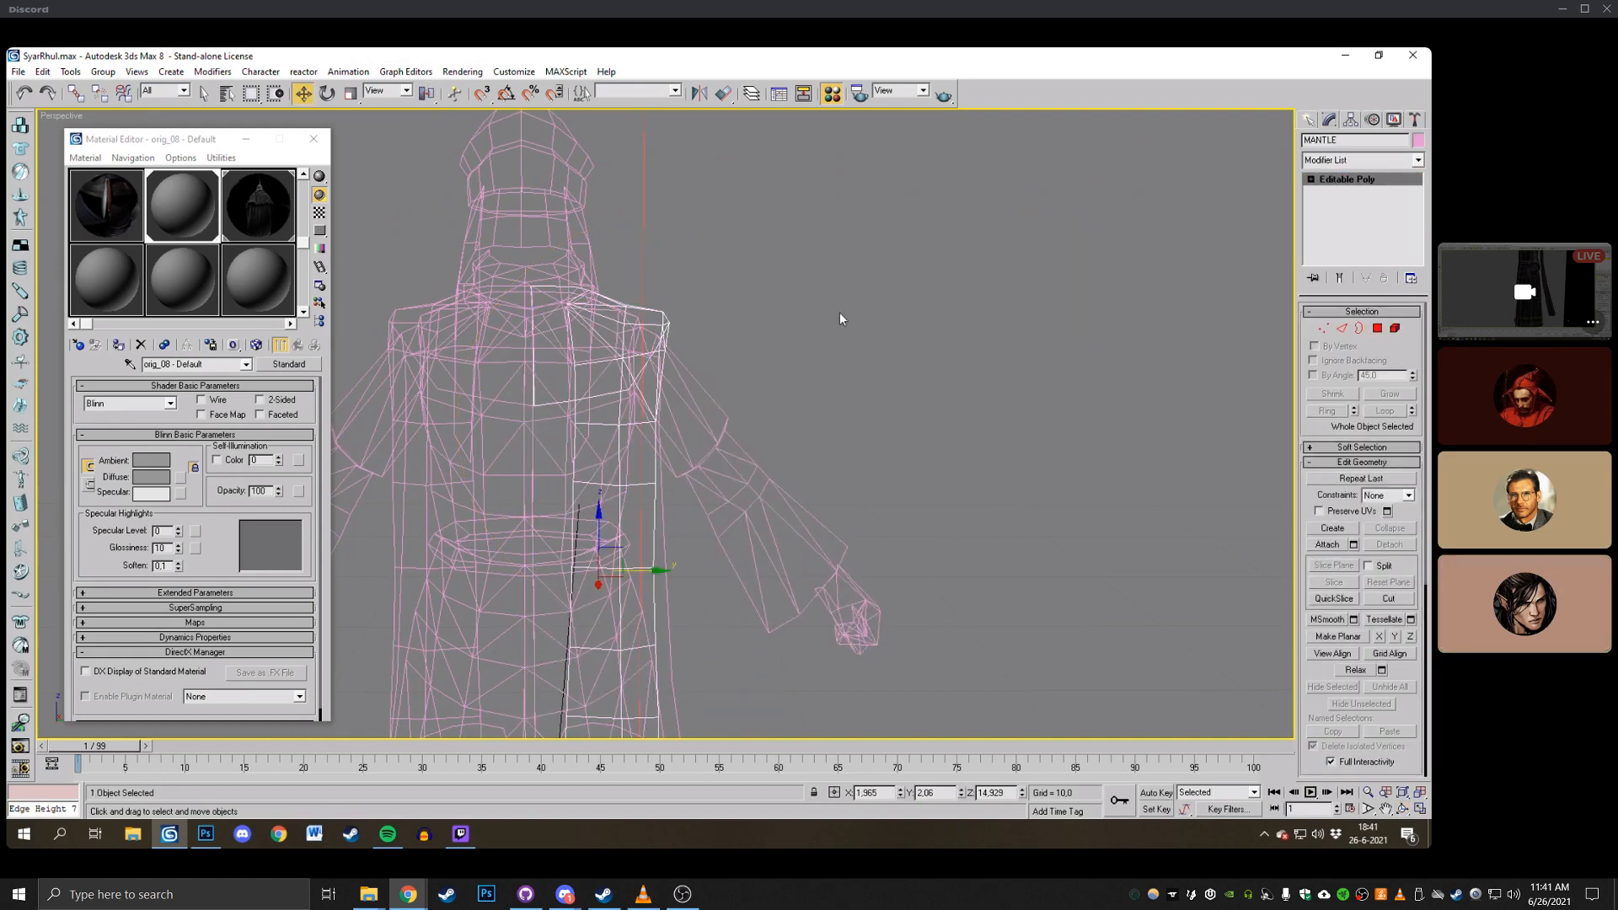
left_click(1323, 328)
key("F3")
left_click_drag(693, 434, 637, 299)
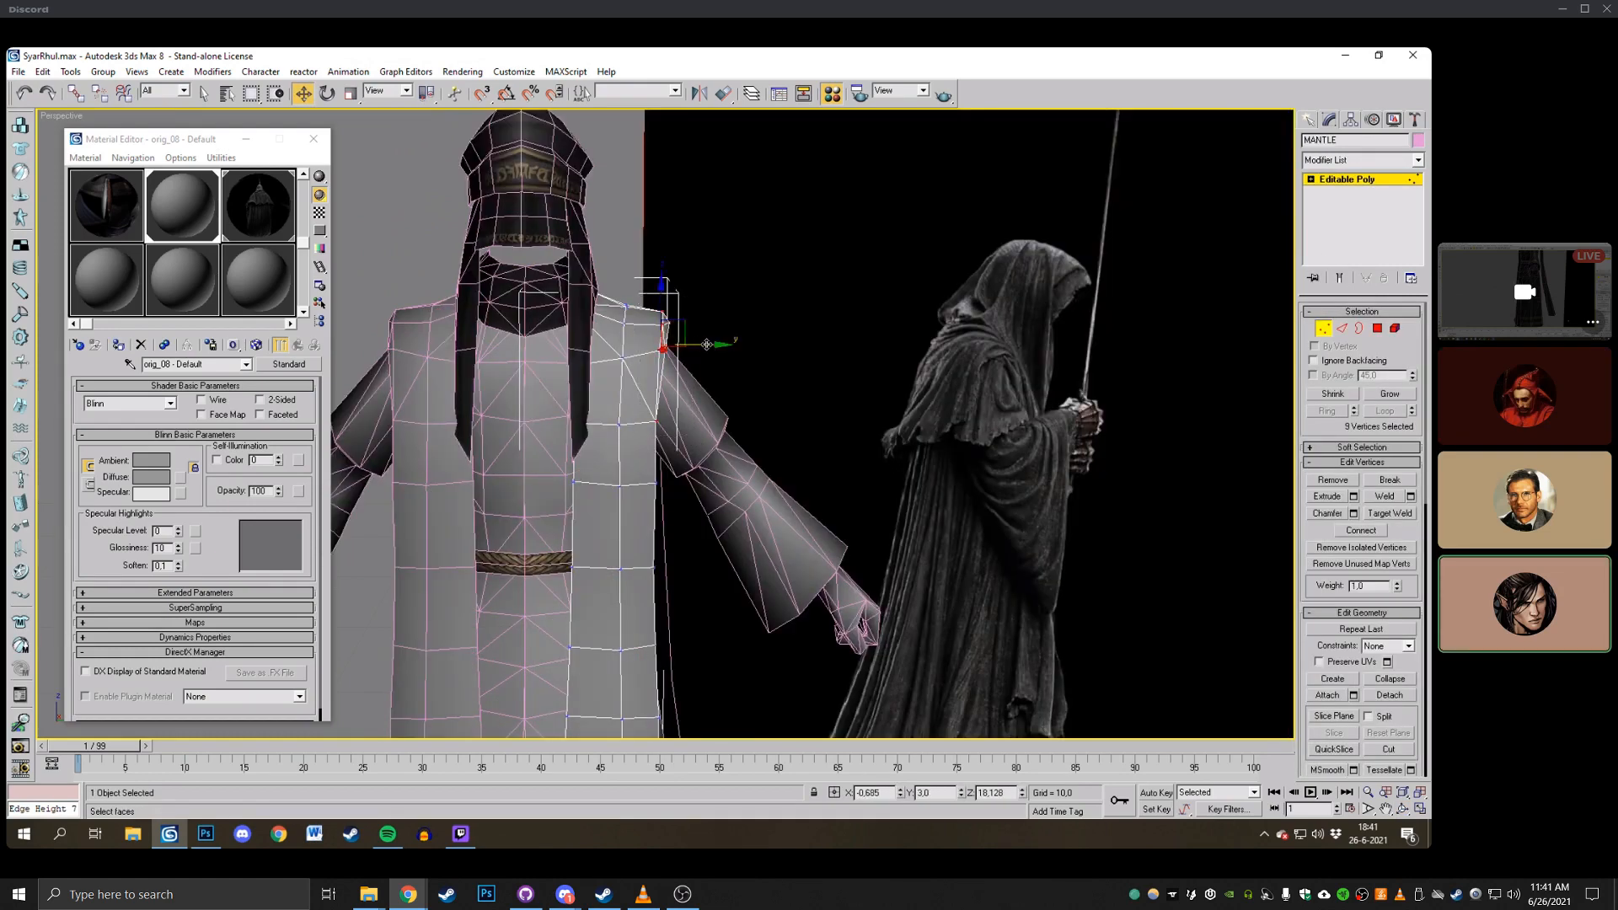
left_click_drag(707, 343, 689, 344)
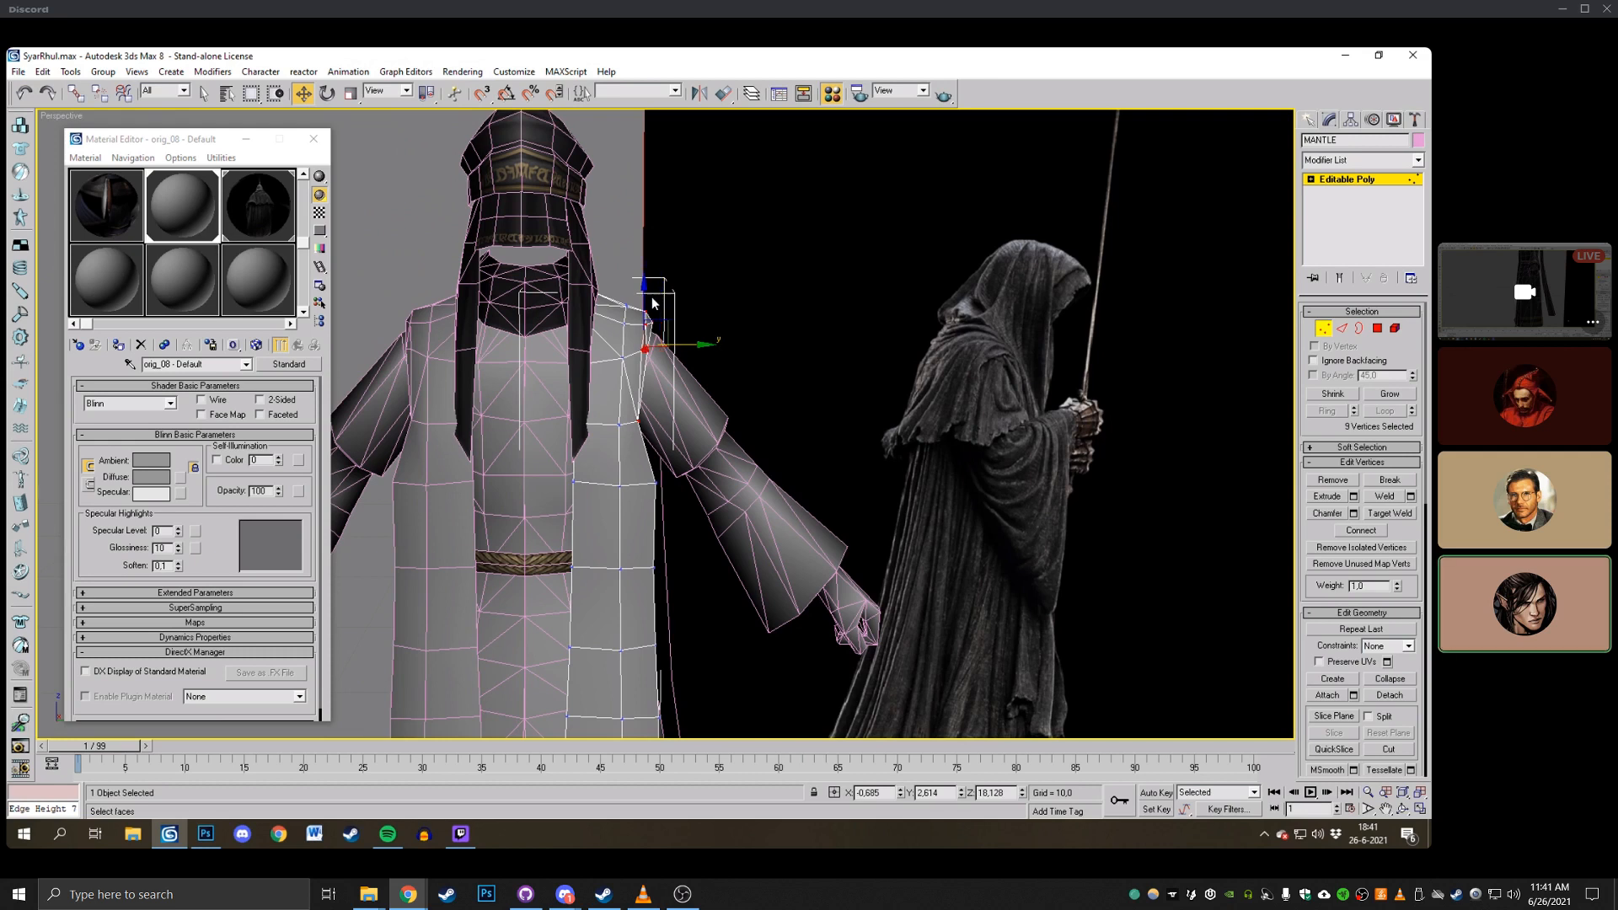
Move the vertices down the mantle's outer front edge inward one by one, from below the armpit toward the hem.
left_click(658, 487)
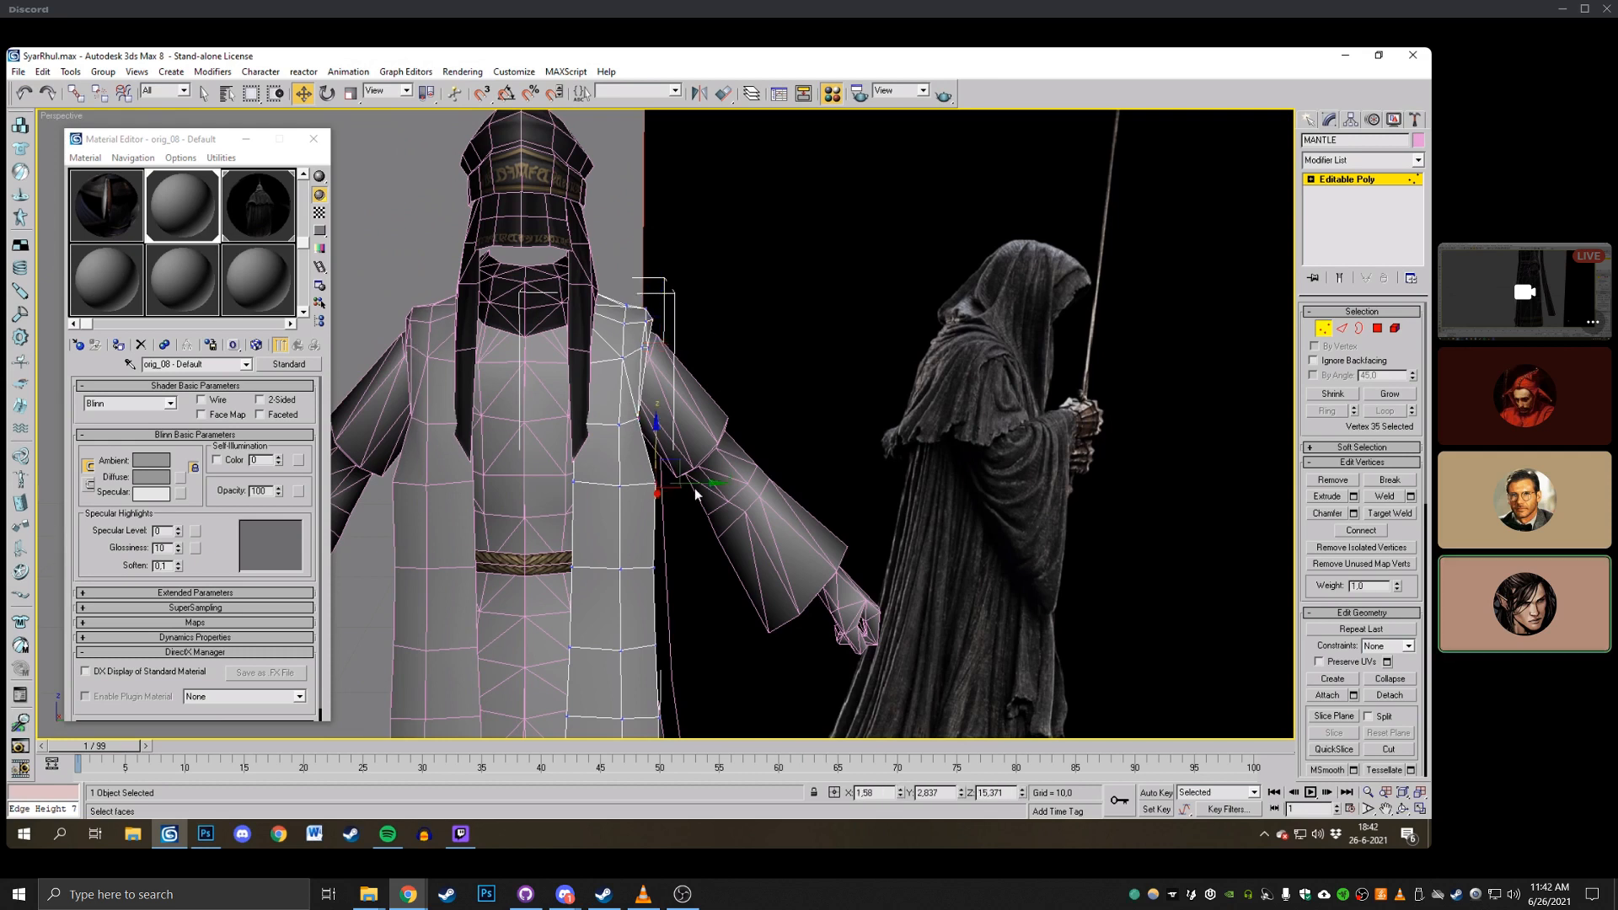
left_click_drag(685, 485, 664, 548)
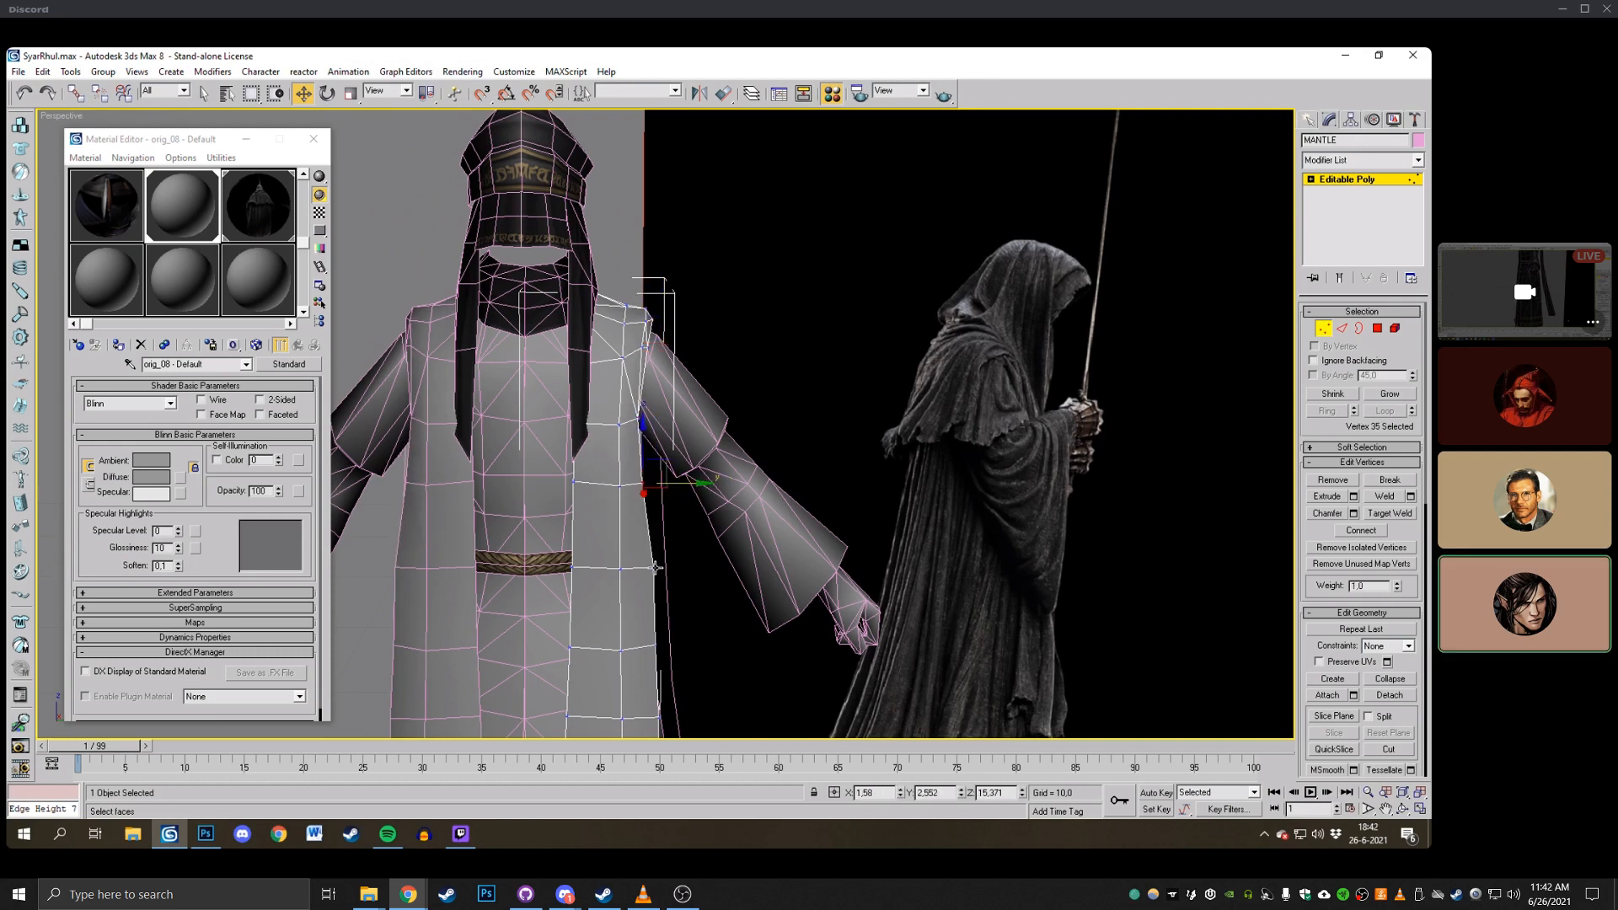
left_click(655, 568)
left_click_drag(657, 644, 650, 646)
left_click(659, 722)
middle_click_drag(658, 725, 638, 530)
left_click_drag(634, 526, 630, 526)
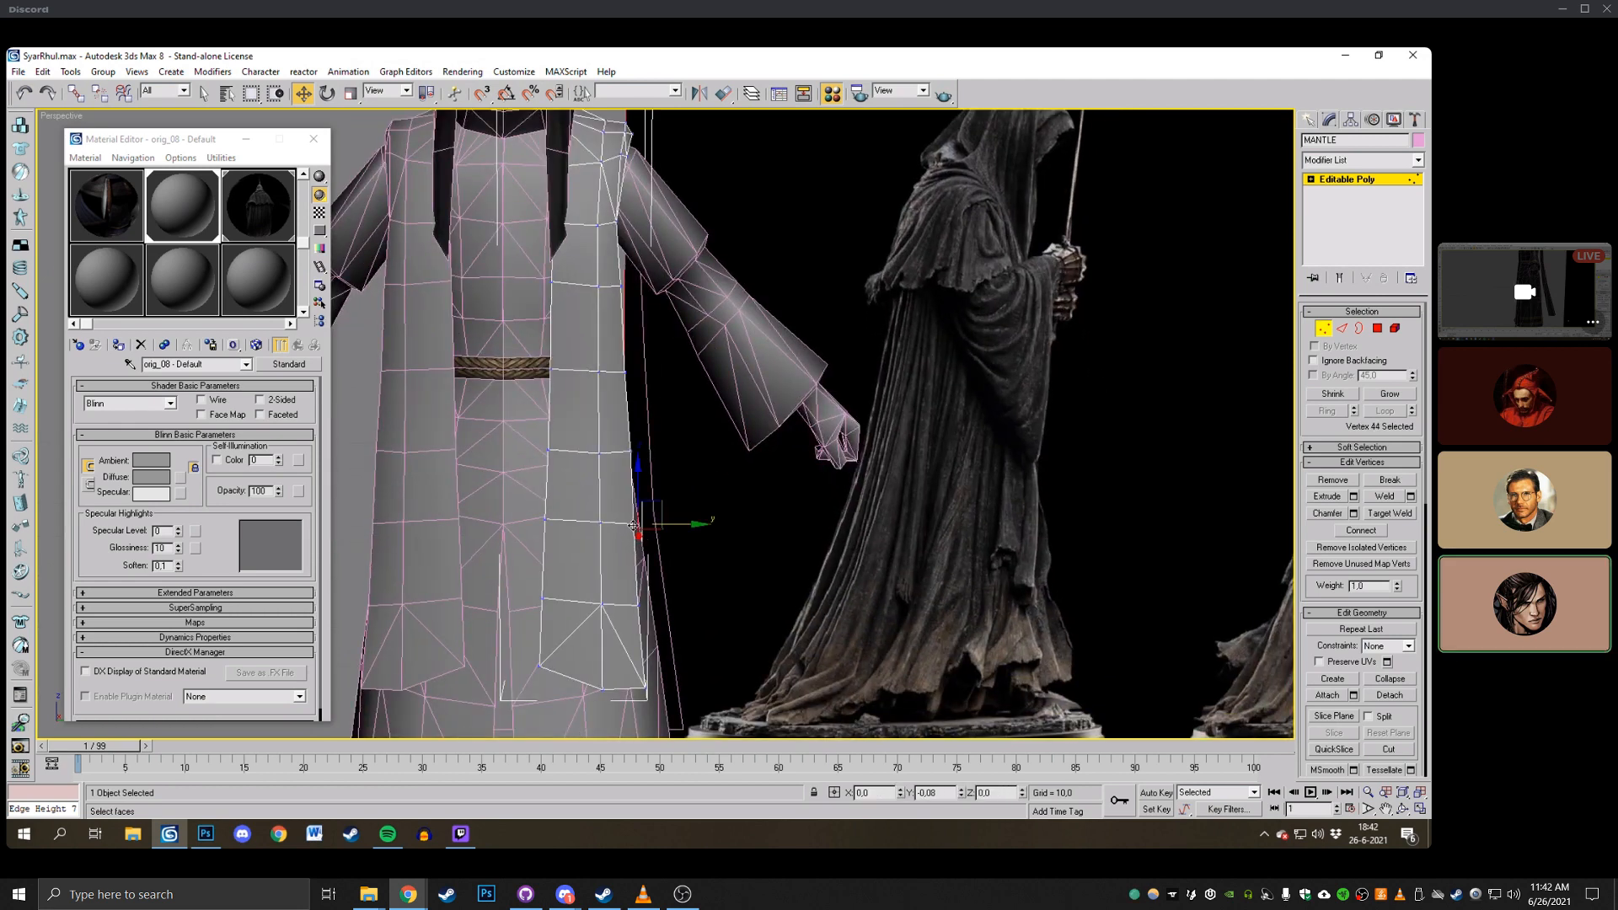
middle_click_drag(814, 500, 831, 519)
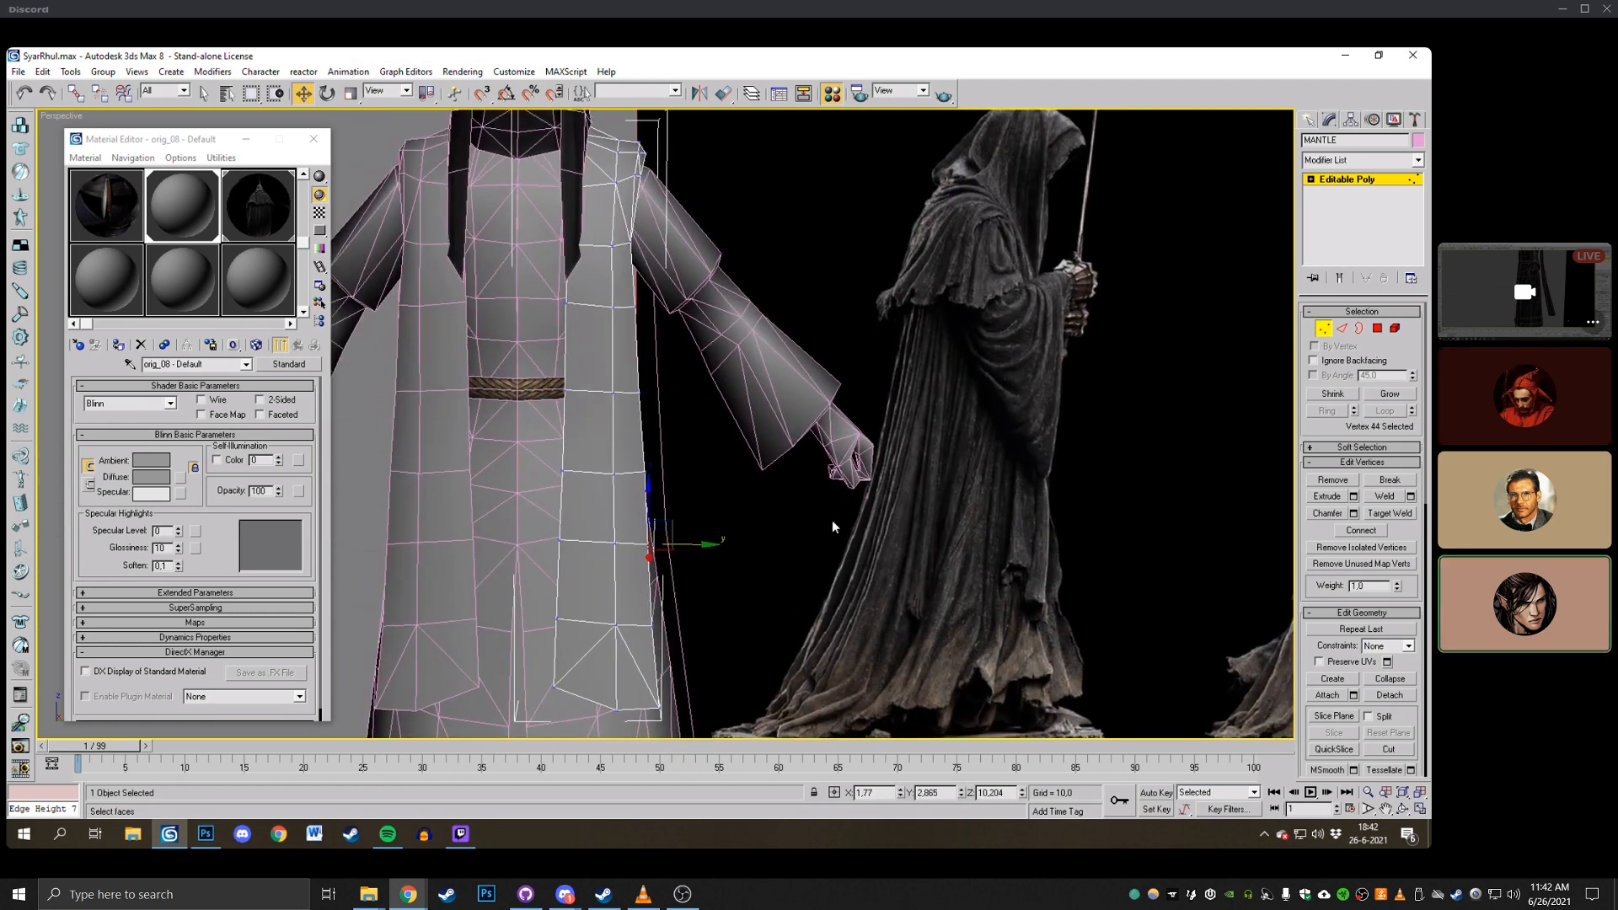
Examine the mantle from behind, checking its lower corner where it meets the sleeve and cloak.
left_click(1402, 809)
left_click_drag(725, 352, 779, 348)
scroll(729, 360, "down", 4)
left_click_drag(882, 358, 597, 341)
middle_click_drag(597, 337, 689, 383)
scroll(689, 384, "up", 8)
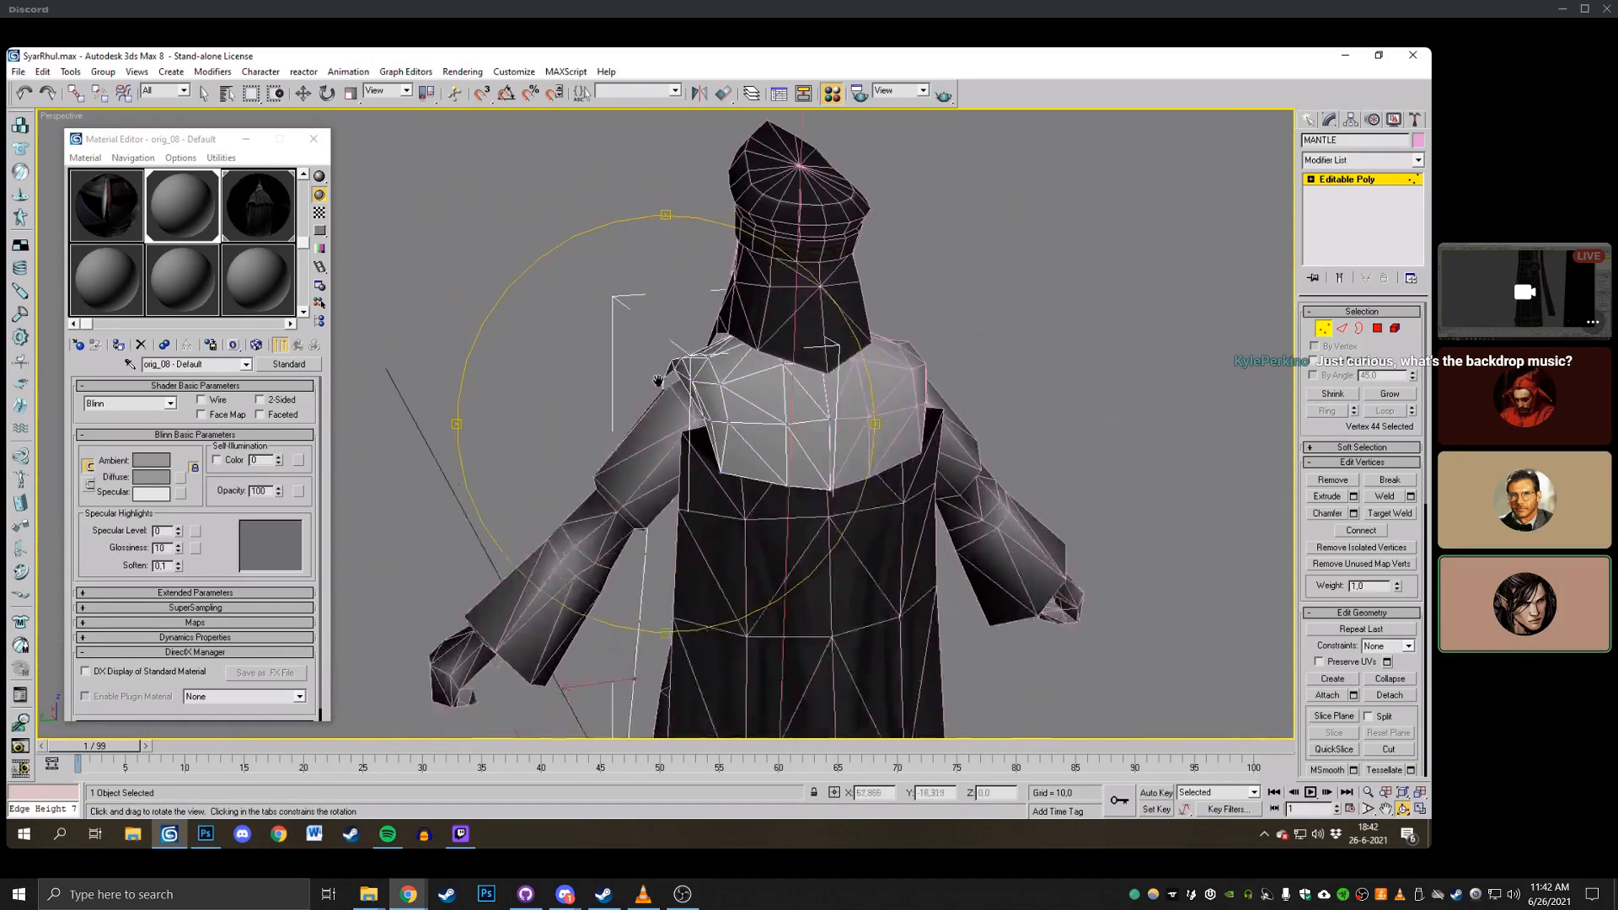
mouse_move(689, 384)
left_mouse_down()
mouse_move(951, 383)
mouse_move(674, 387)
left_mouse_up()
scroll(694, 393, "down", 6)
key("w")
left_click(684, 445)
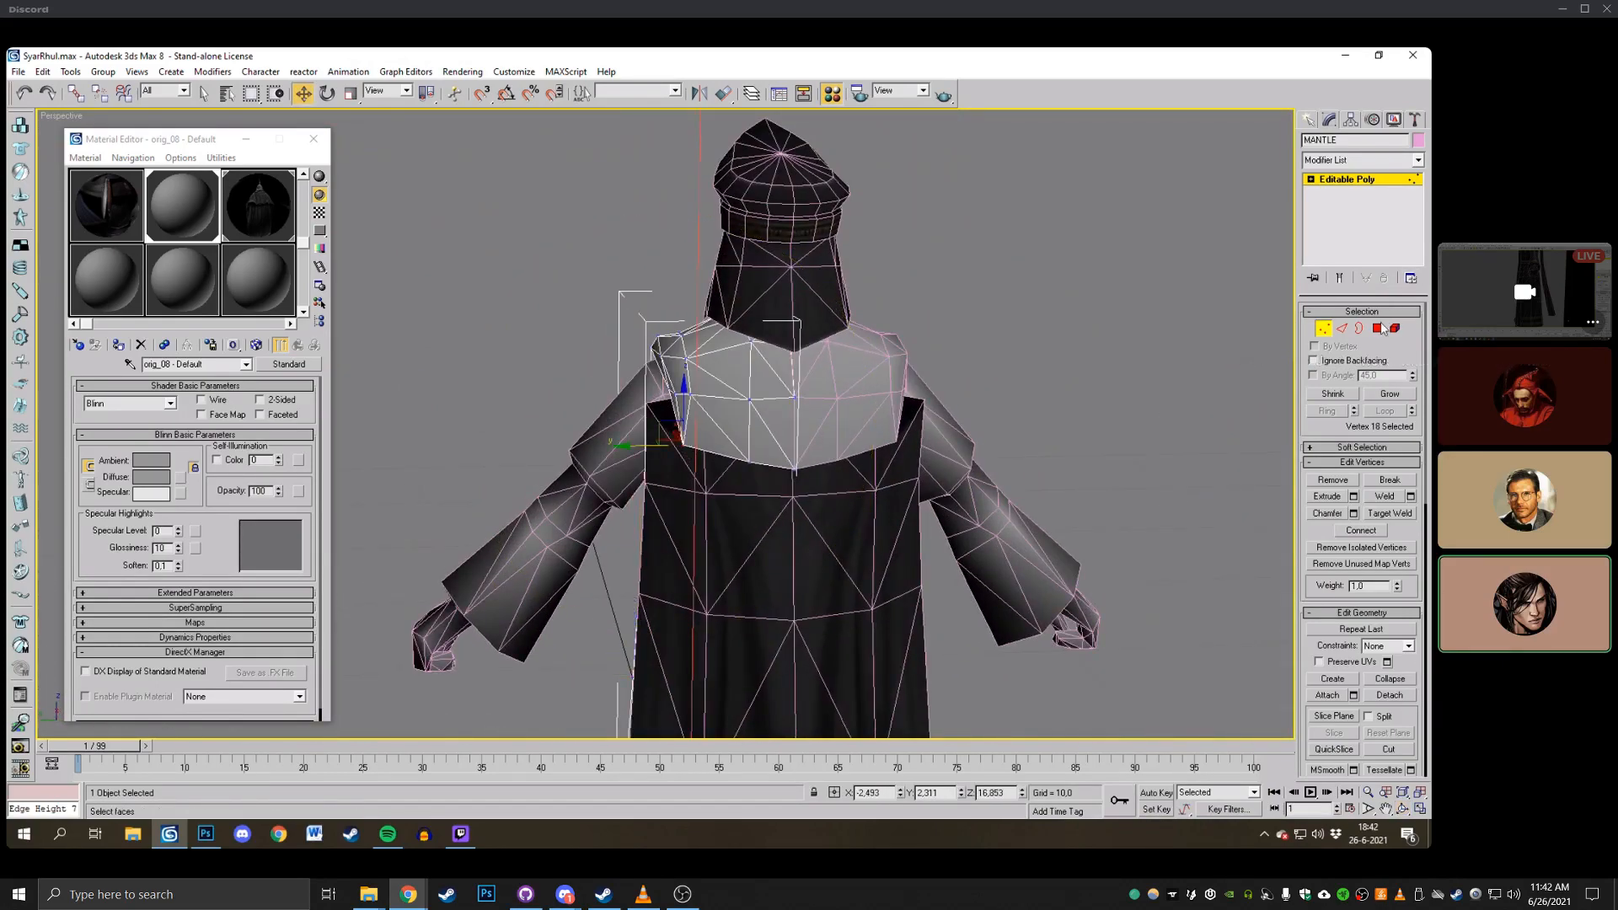
left_click(1323, 329)
scroll(750, 541, "down", 3)
left_click(751, 542)
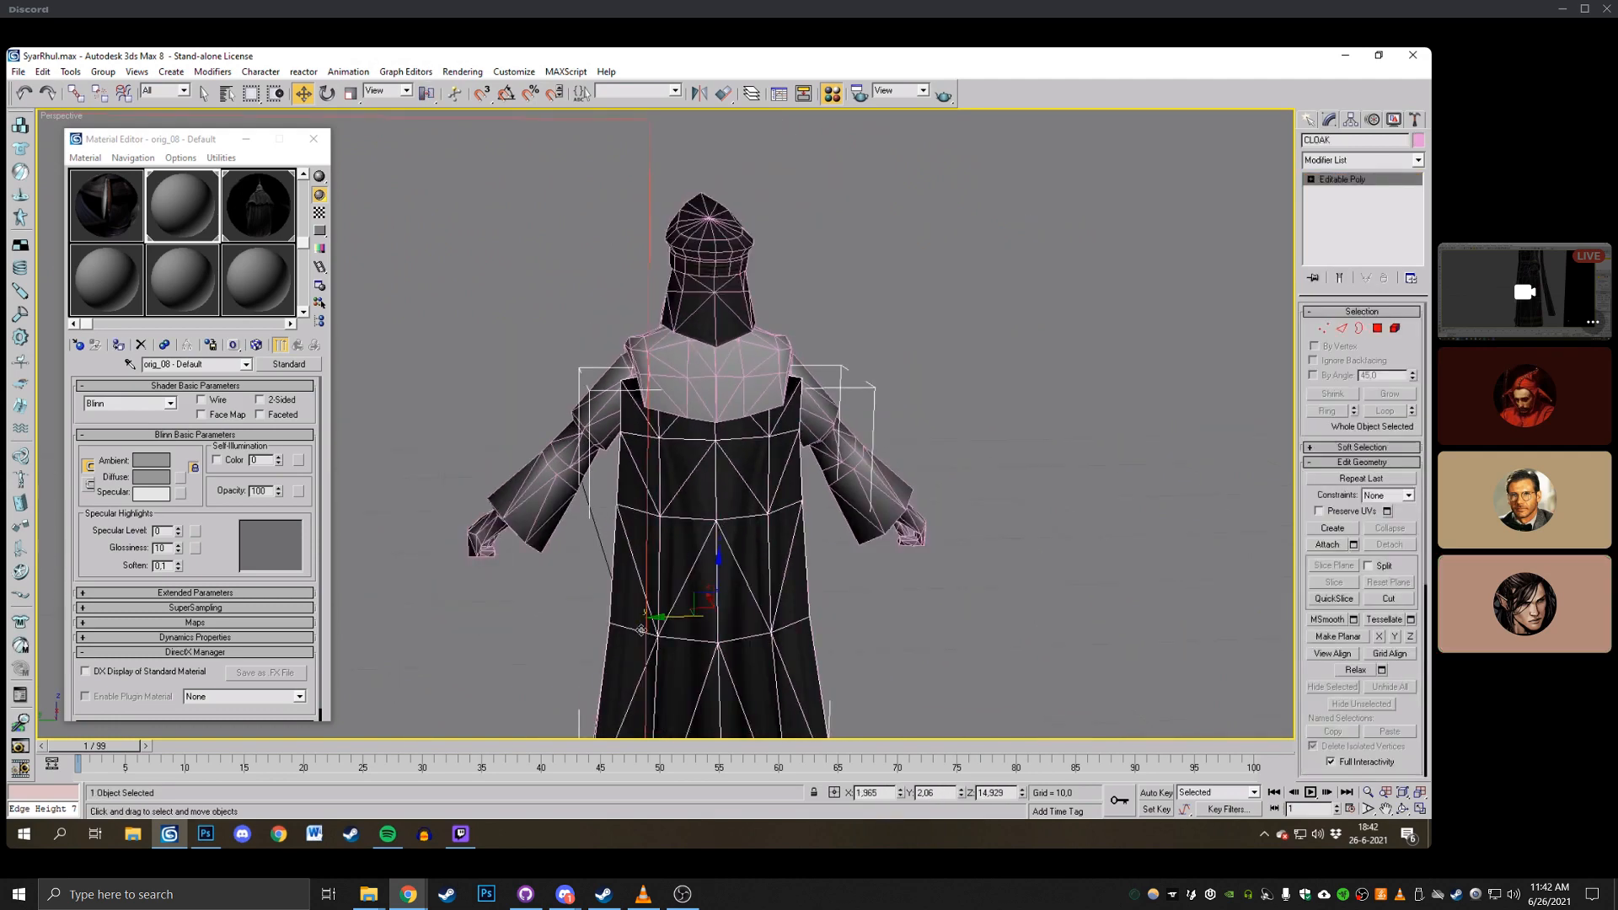
left_click(934, 424)
left_click(705, 553)
middle_click_drag(705, 552, 696, 594)
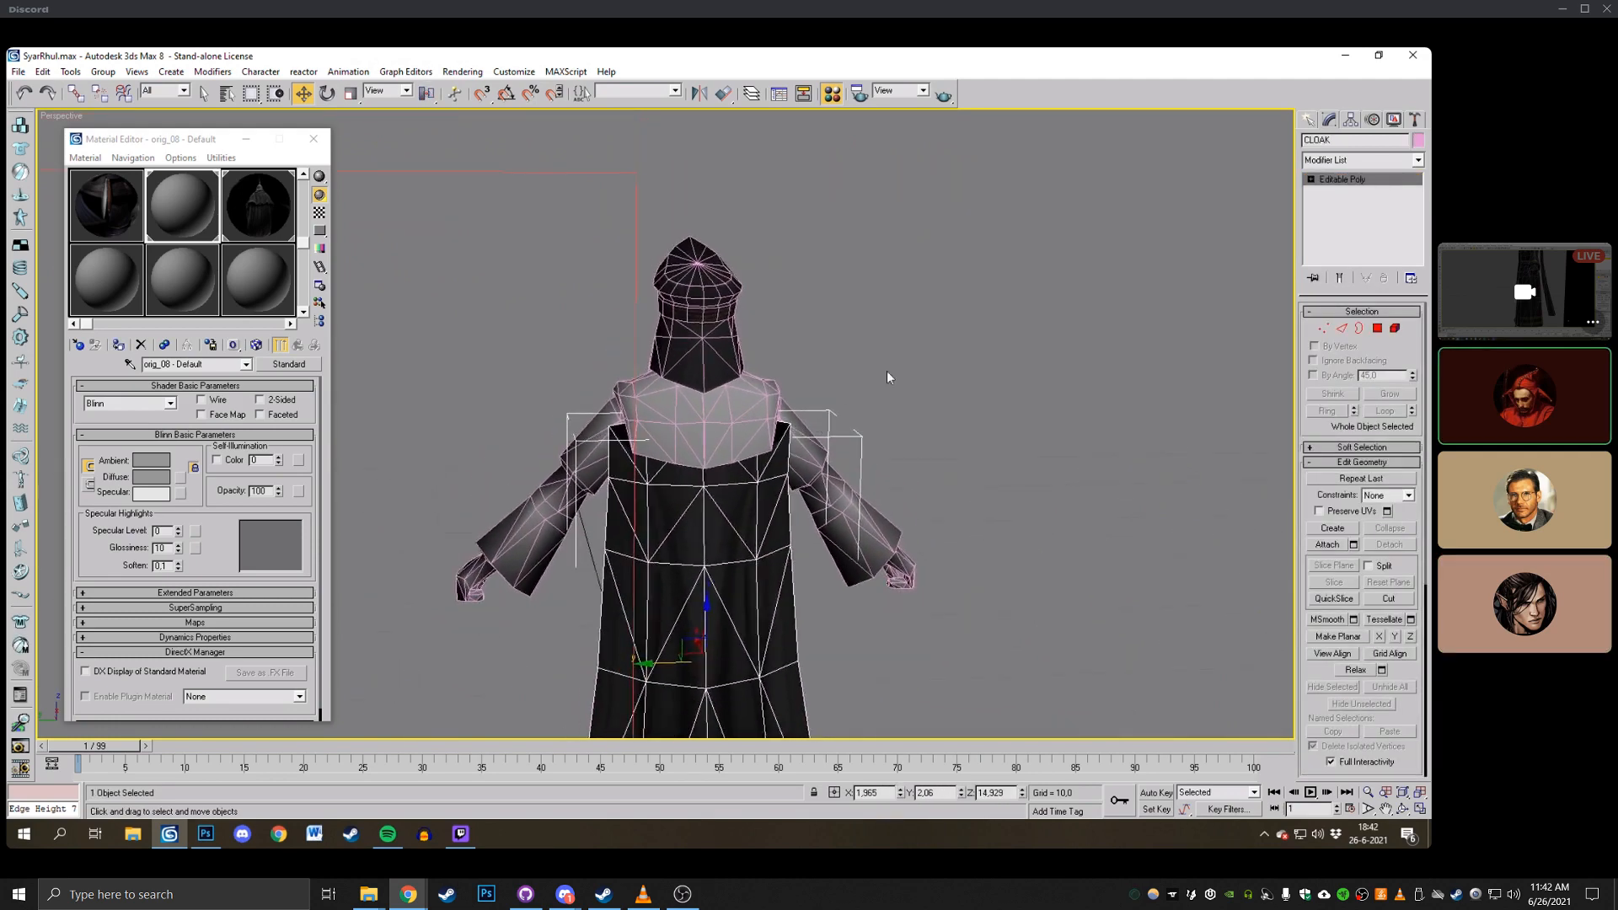
left_click(886, 371)
scroll(743, 447, "up", 3)
Widen the mantle's back by moving its lower corner vertex and the side vertex above it outward toward the arm.
left_click(743, 447)
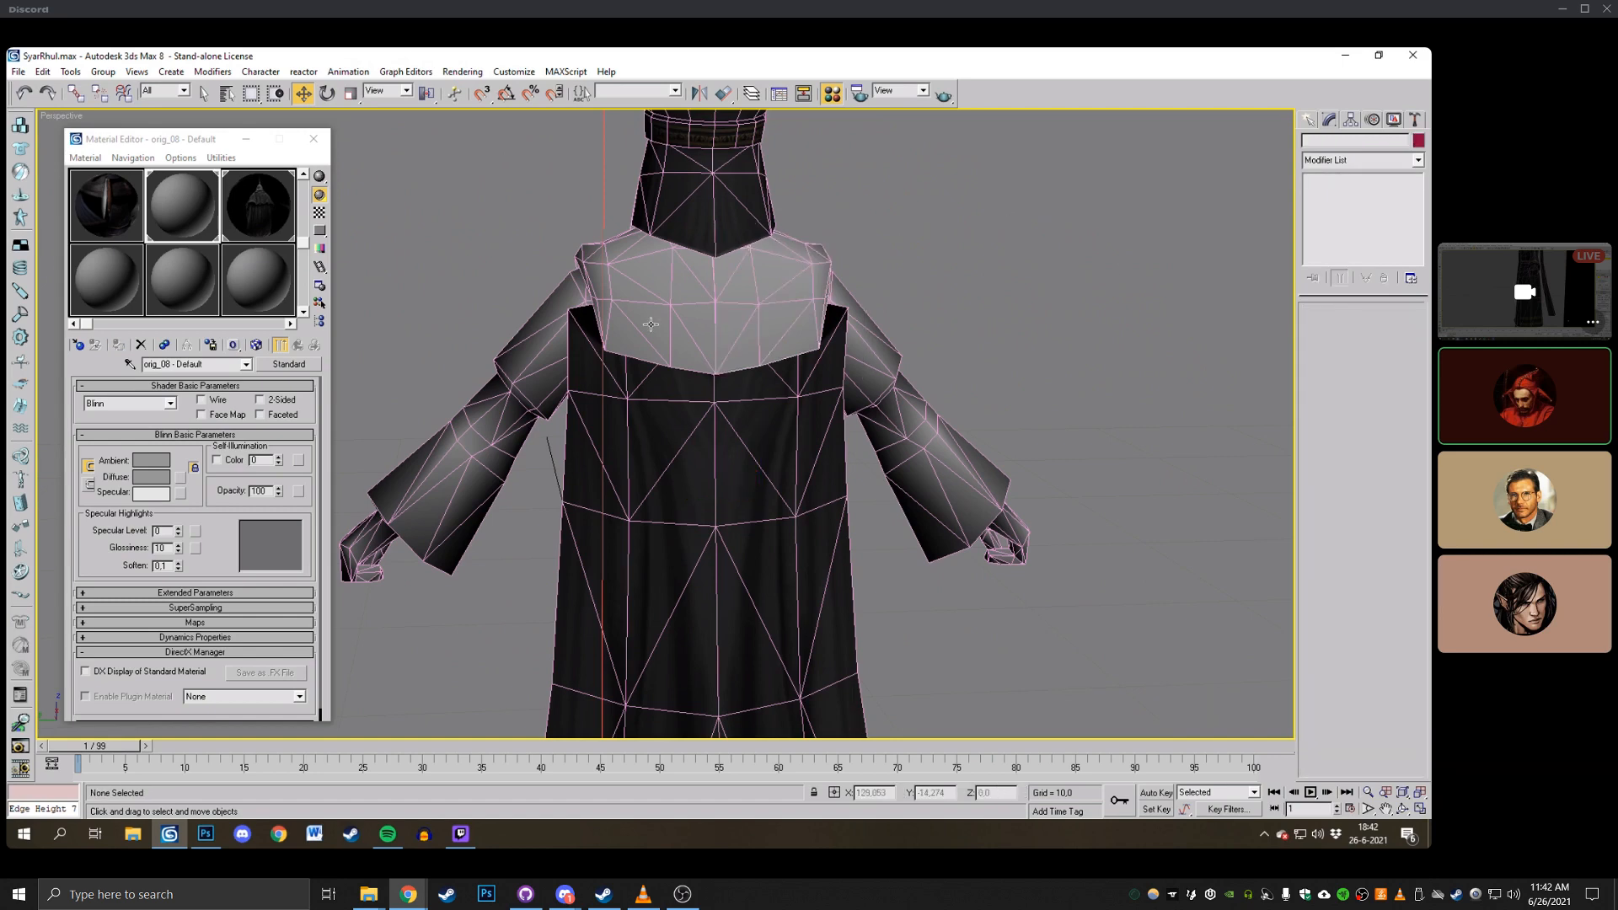
left_click(1321, 331)
scroll(728, 514, "up", 4)
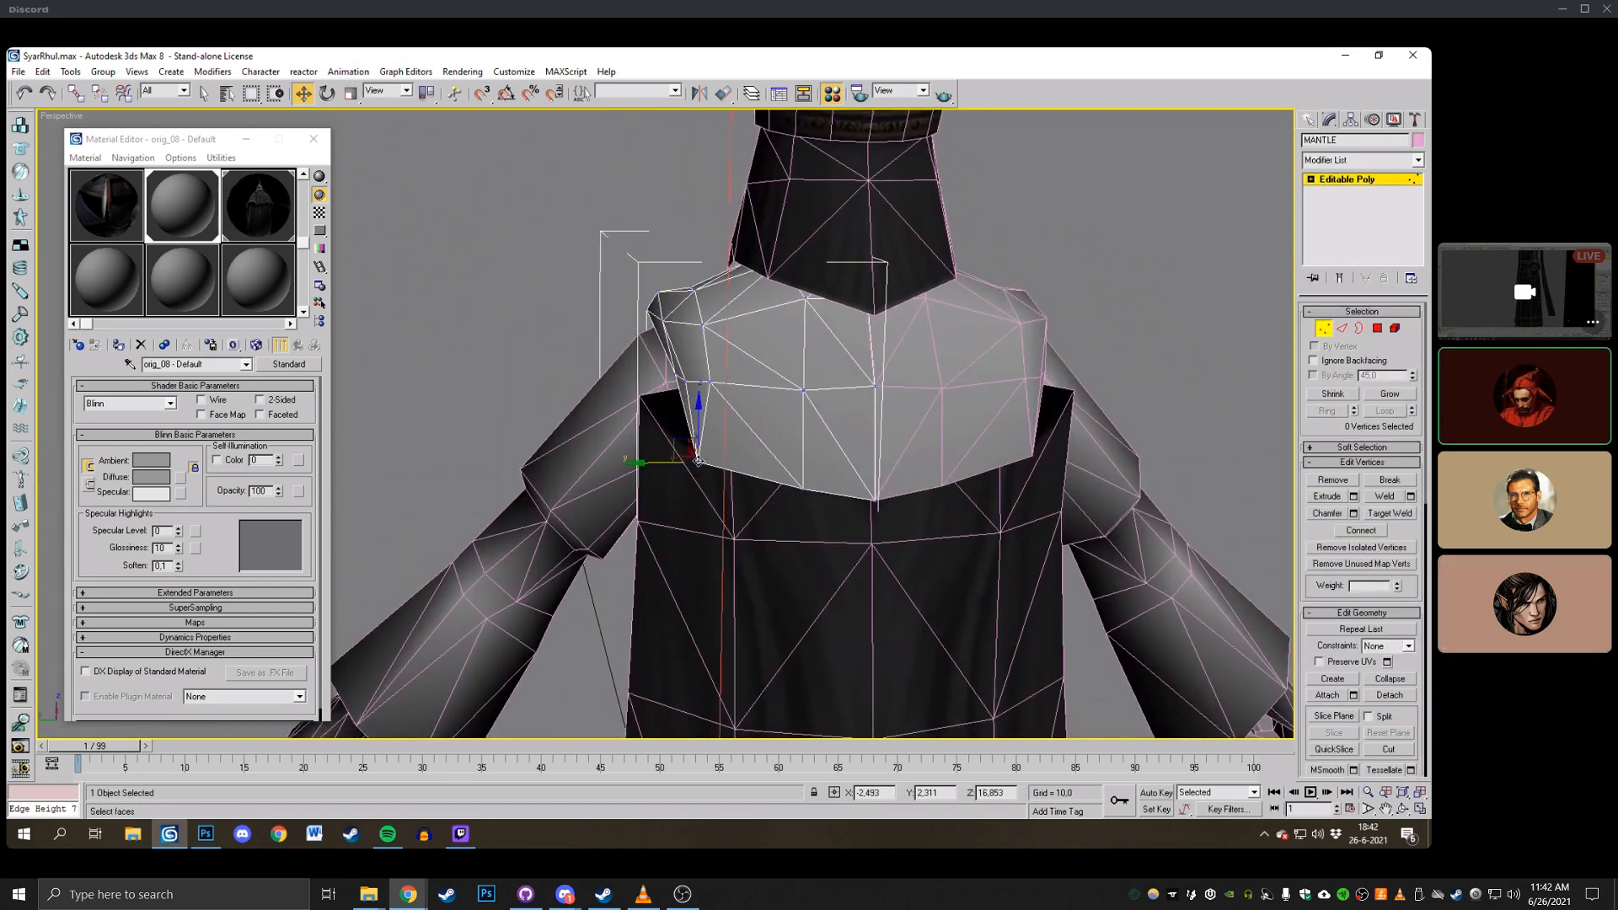
left_click_drag(698, 461, 623, 466)
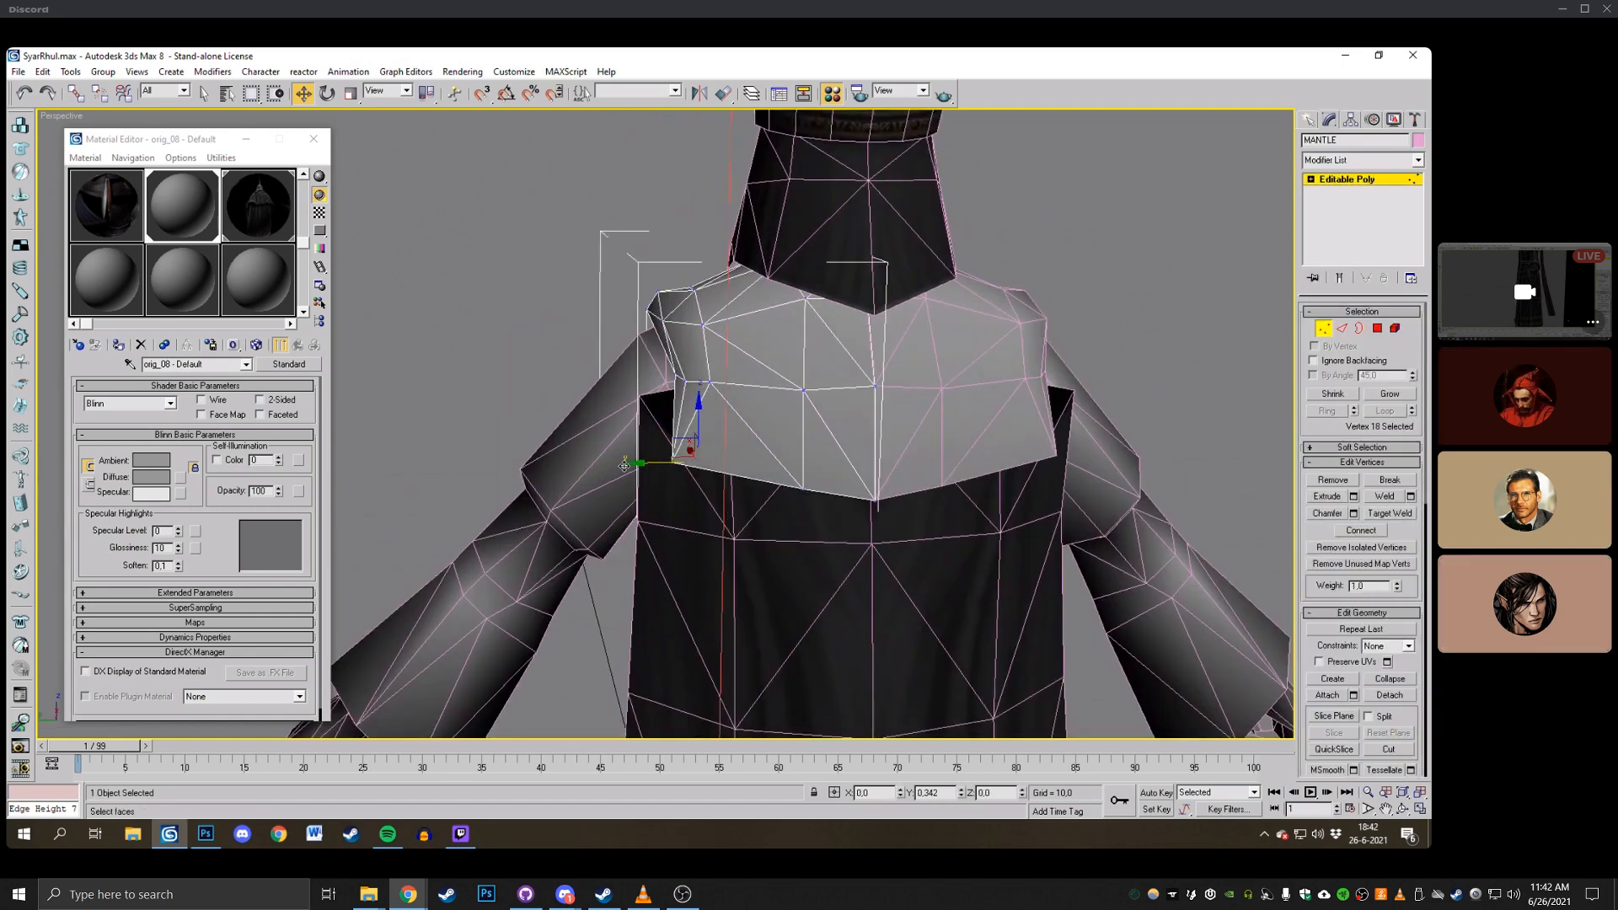
left_click(673, 373)
left_click_drag(637, 380, 637, 442)
Reshape the mantle's rear hem by lowering its centre vertex and pulling three hem vertices away from the back.
scroll(616, 403, "down", 3)
left_click_drag(734, 459, 724, 472)
left_click(779, 472)
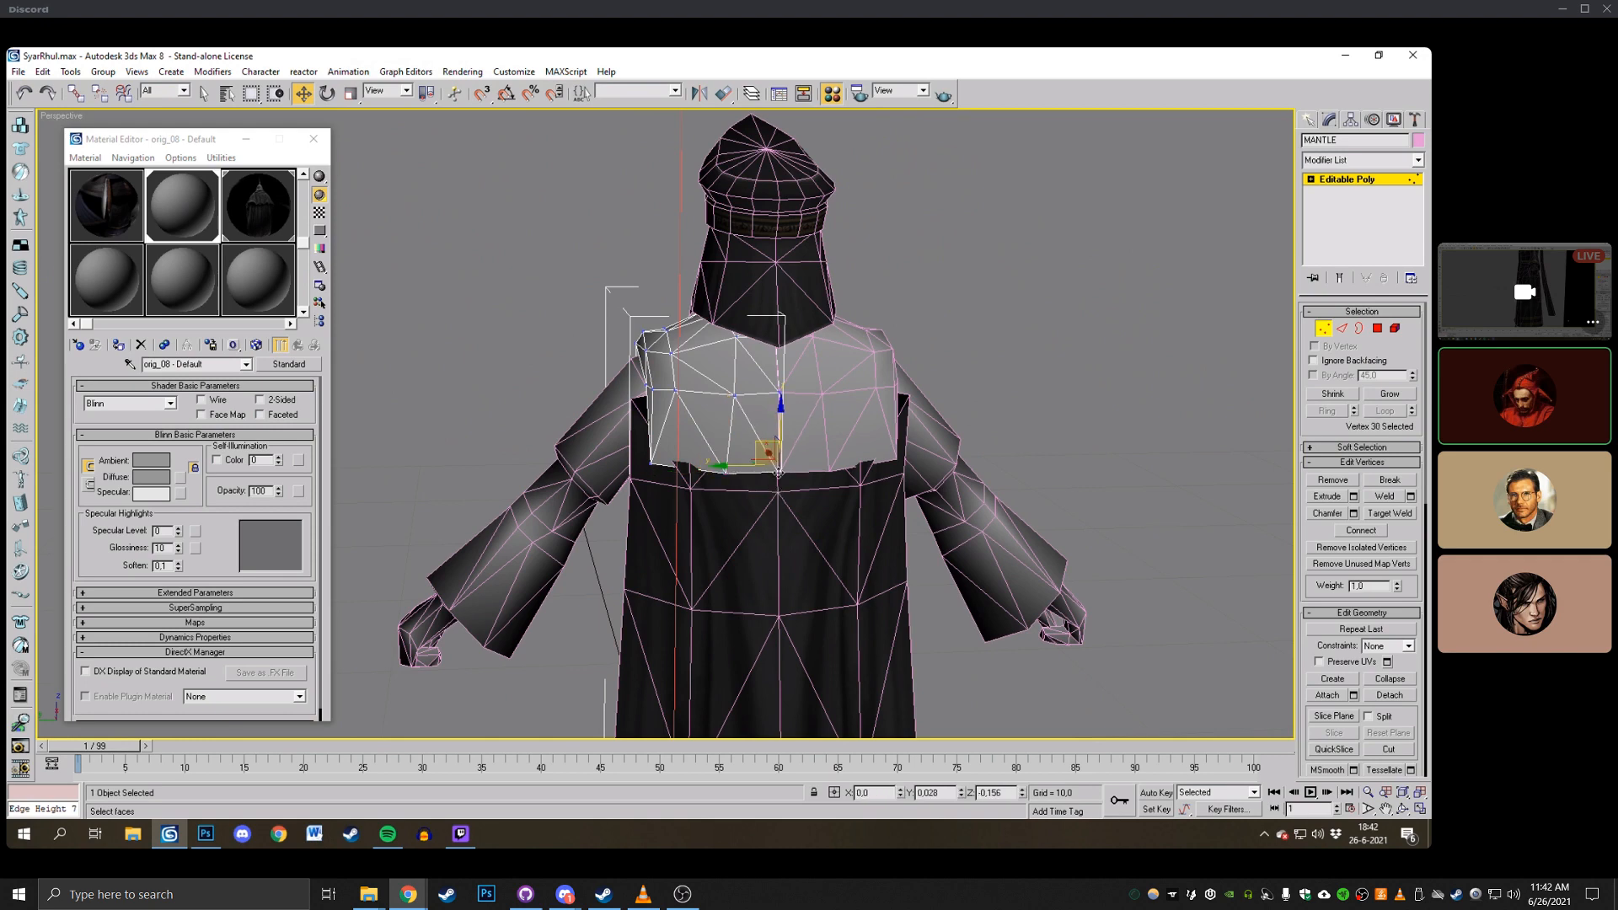
left_click(22, 100)
left_click_drag(779, 424, 780, 431)
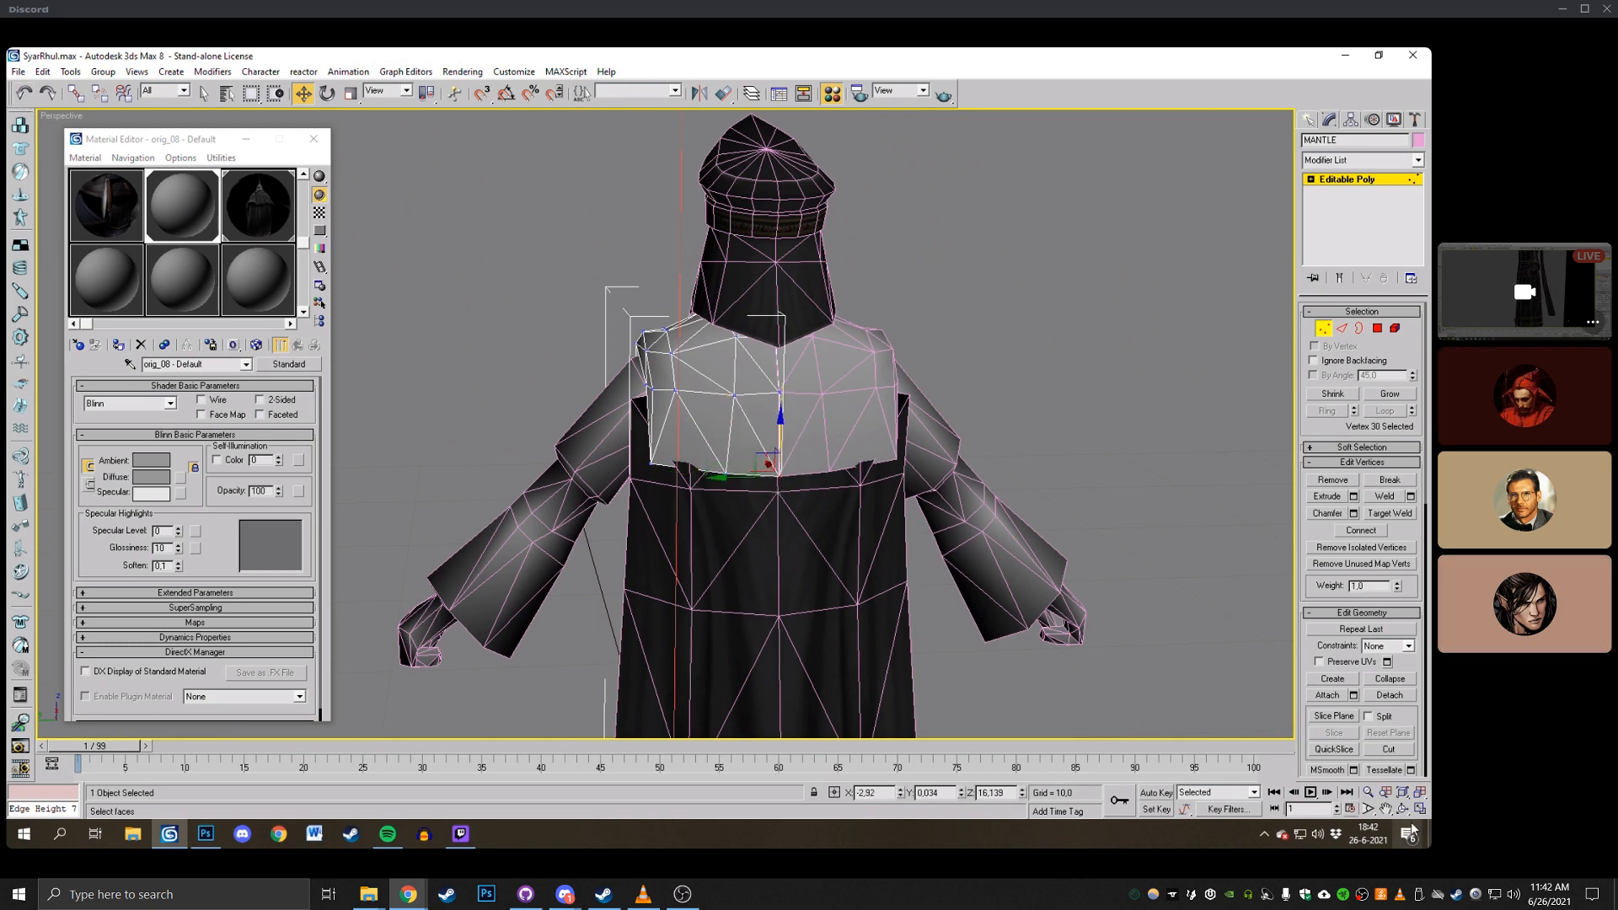
middle_click_drag(780, 431, 873, 492, "alt")
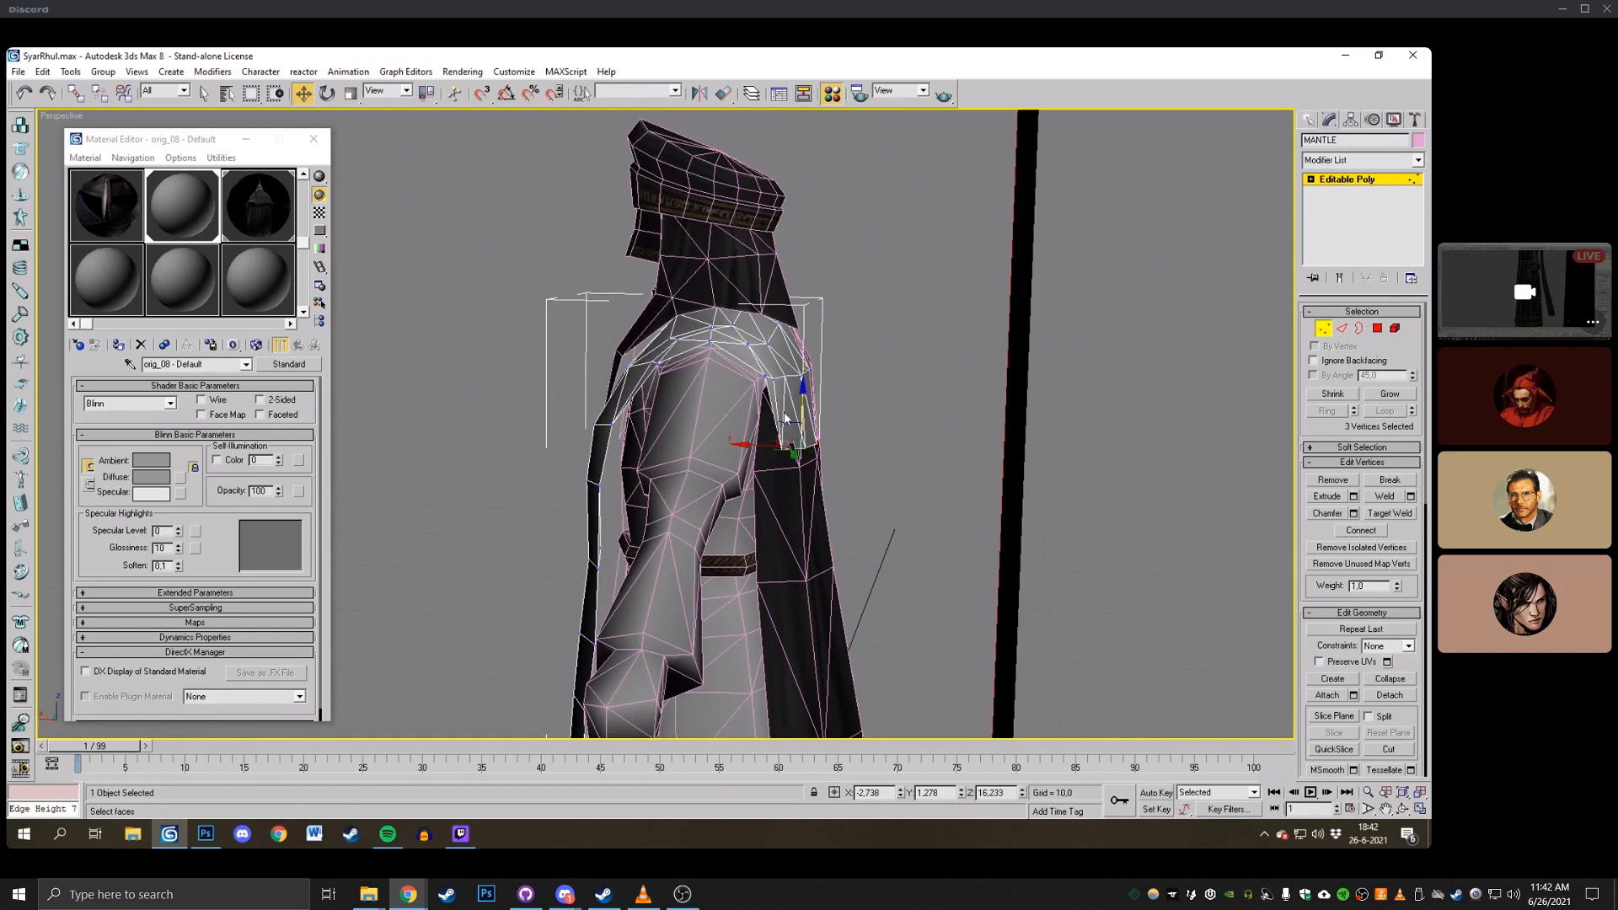
mouse_move(782, 420)
left_mouse_down()
mouse_move(790, 394)
mouse_move(840, 387)
mouse_move(800, 402)
mouse_move(722, 372)
mouse_move(762, 376)
mouse_move(796, 390)
mouse_move(609, 380)
mouse_move(762, 400)
left_mouse_up()
Examine the mantle's front and shoulder from several angles in both shaded and wireframe display.
left_click(1406, 813)
scroll(838, 388, "down", 3)
scroll(762, 401, "up", 3)
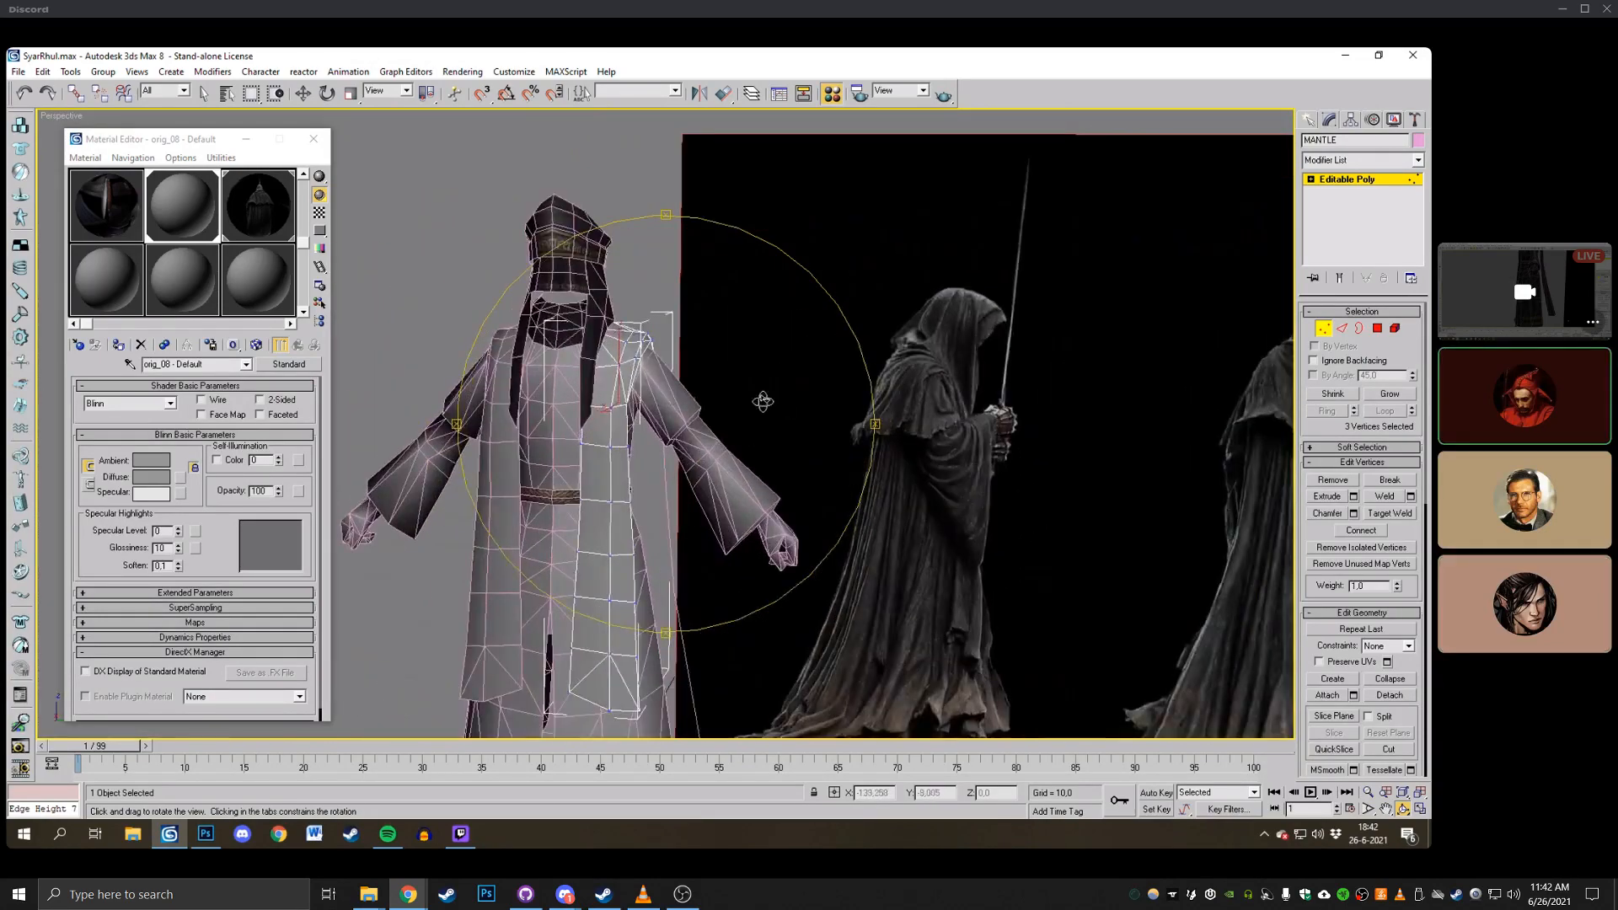
middle_click_drag(763, 401, 920, 471)
scroll(920, 471, "up", 3)
left_click_drag(840, 422, 833, 435)
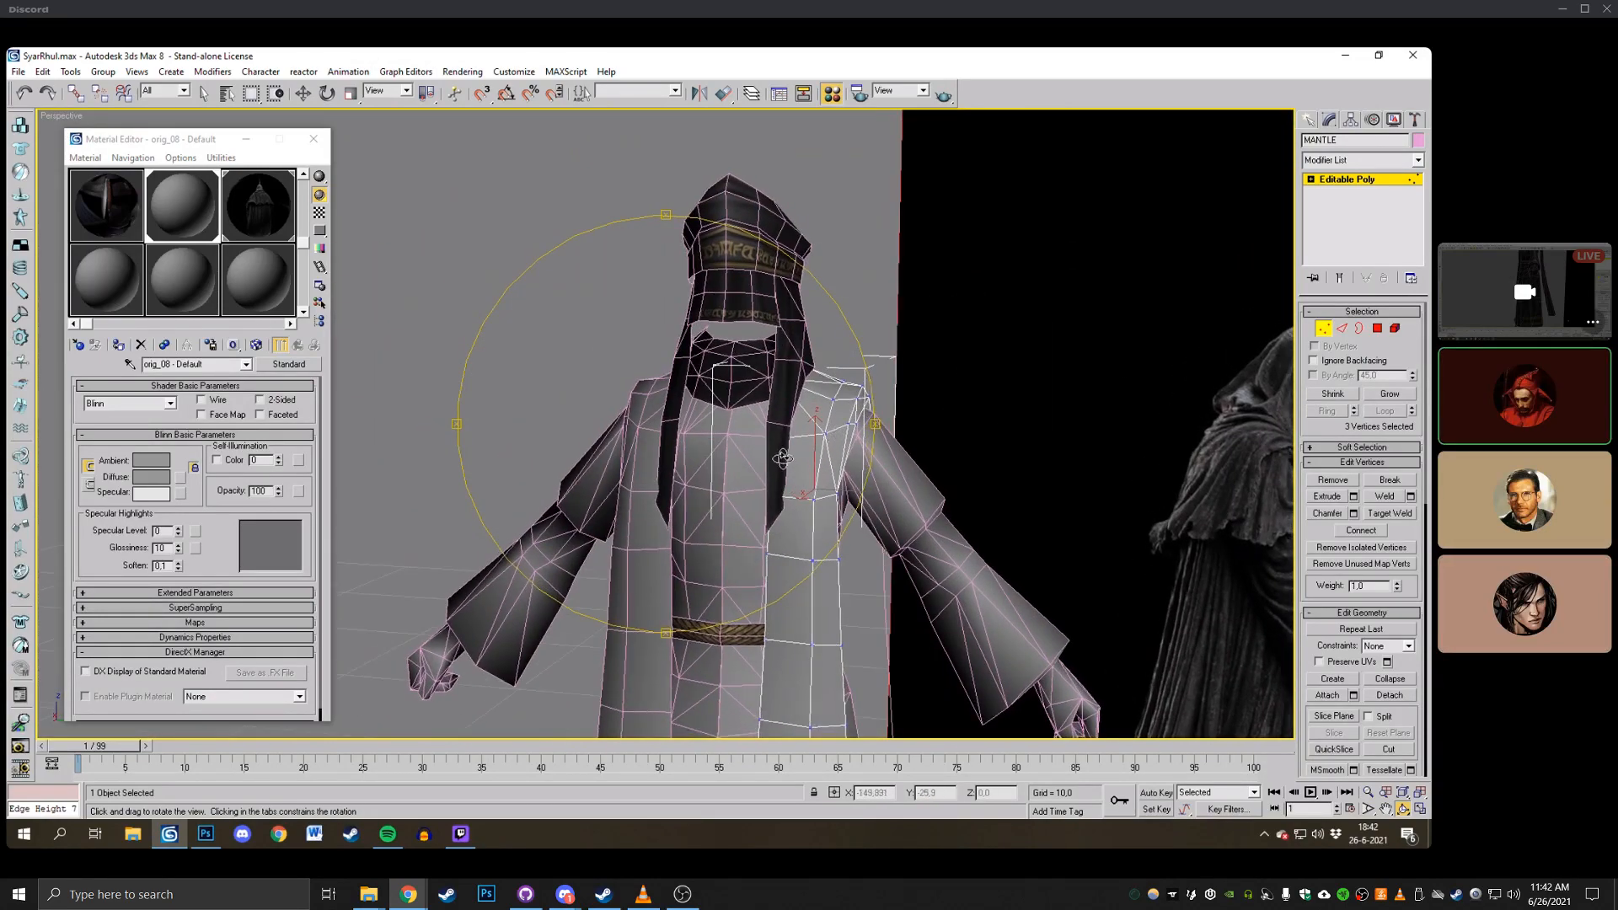
key("F3")
scroll(864, 379, "up", 5)
key("w")
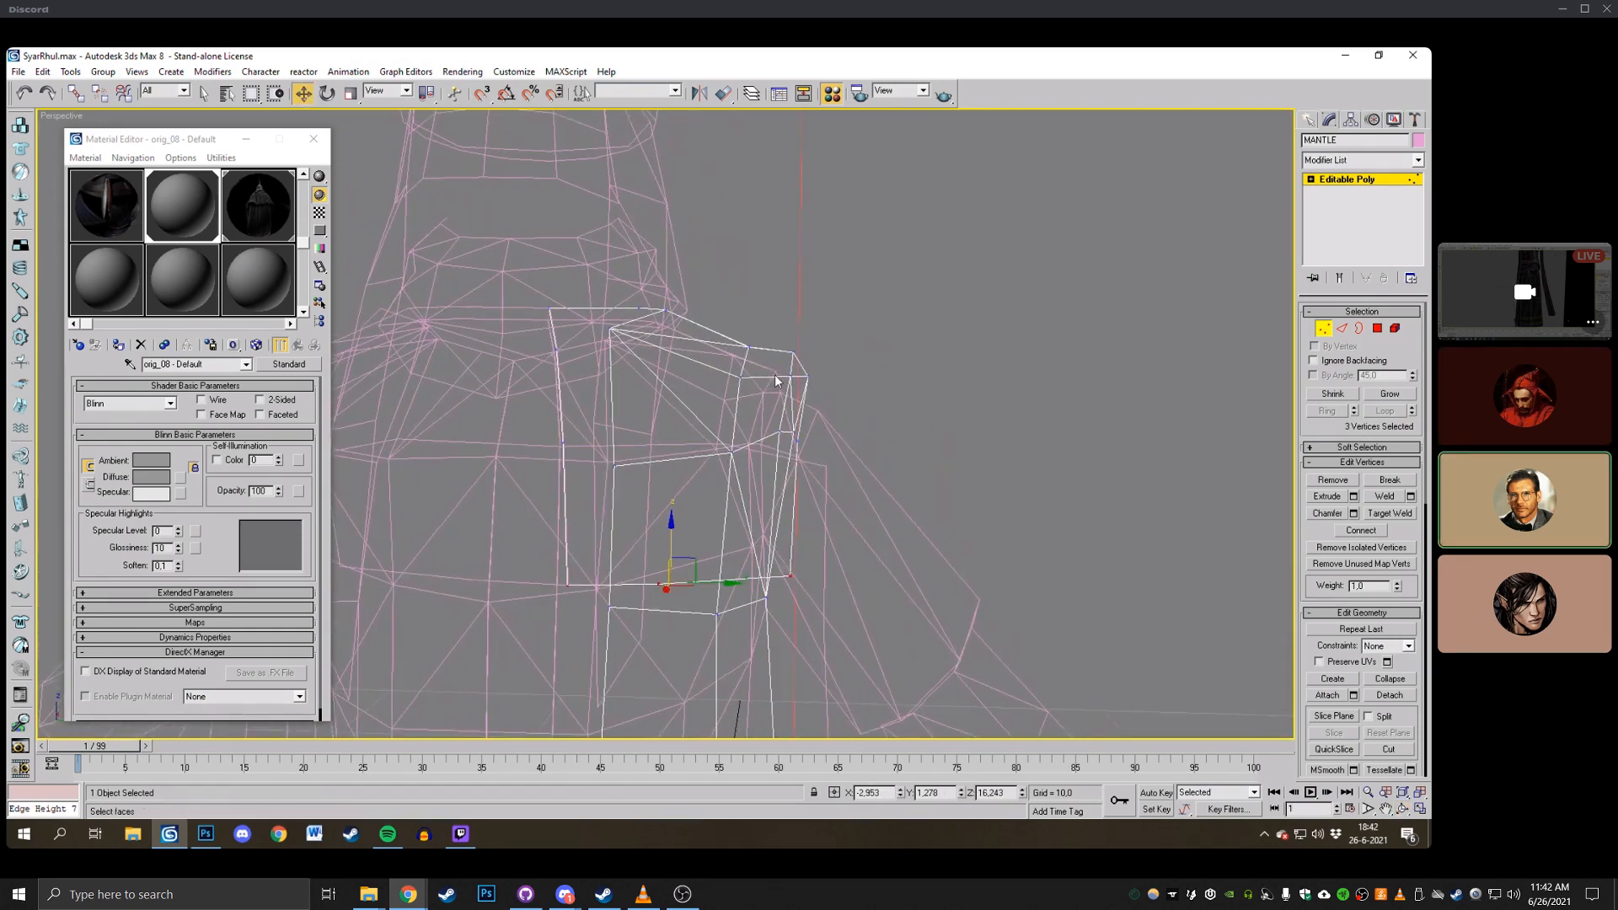
scroll(790, 404, "down", 8)
key("F3")
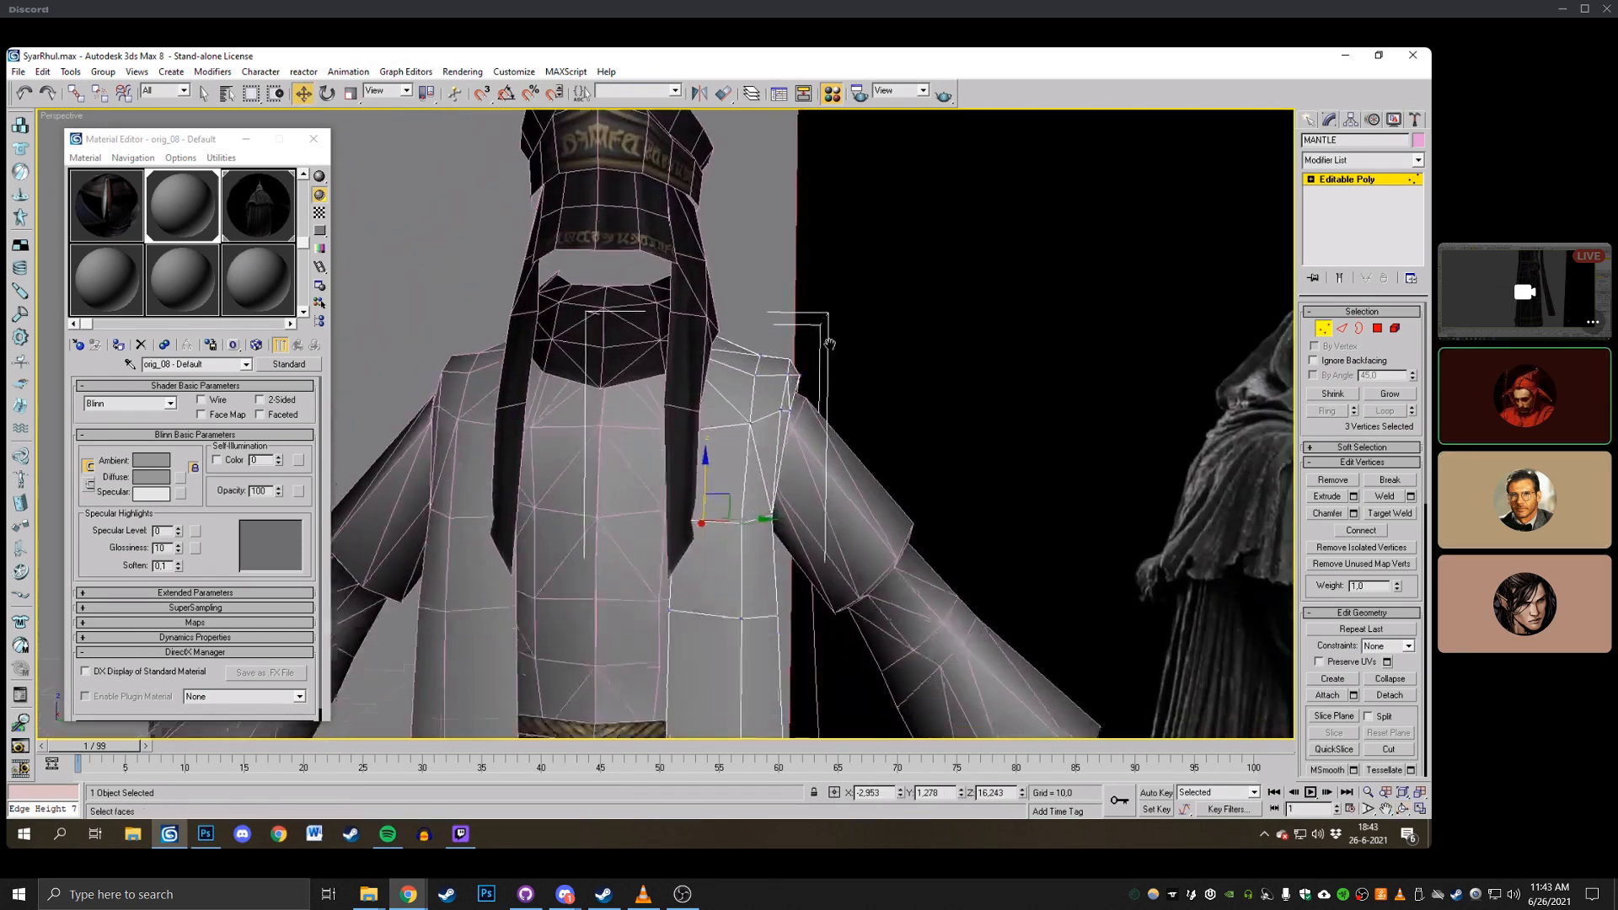
Pull the mantle's rear side edge and lower corner outward toward the arm, and lower the hem vertices into a shallow central point.
middle_click_drag(763, 368, 560, 329)
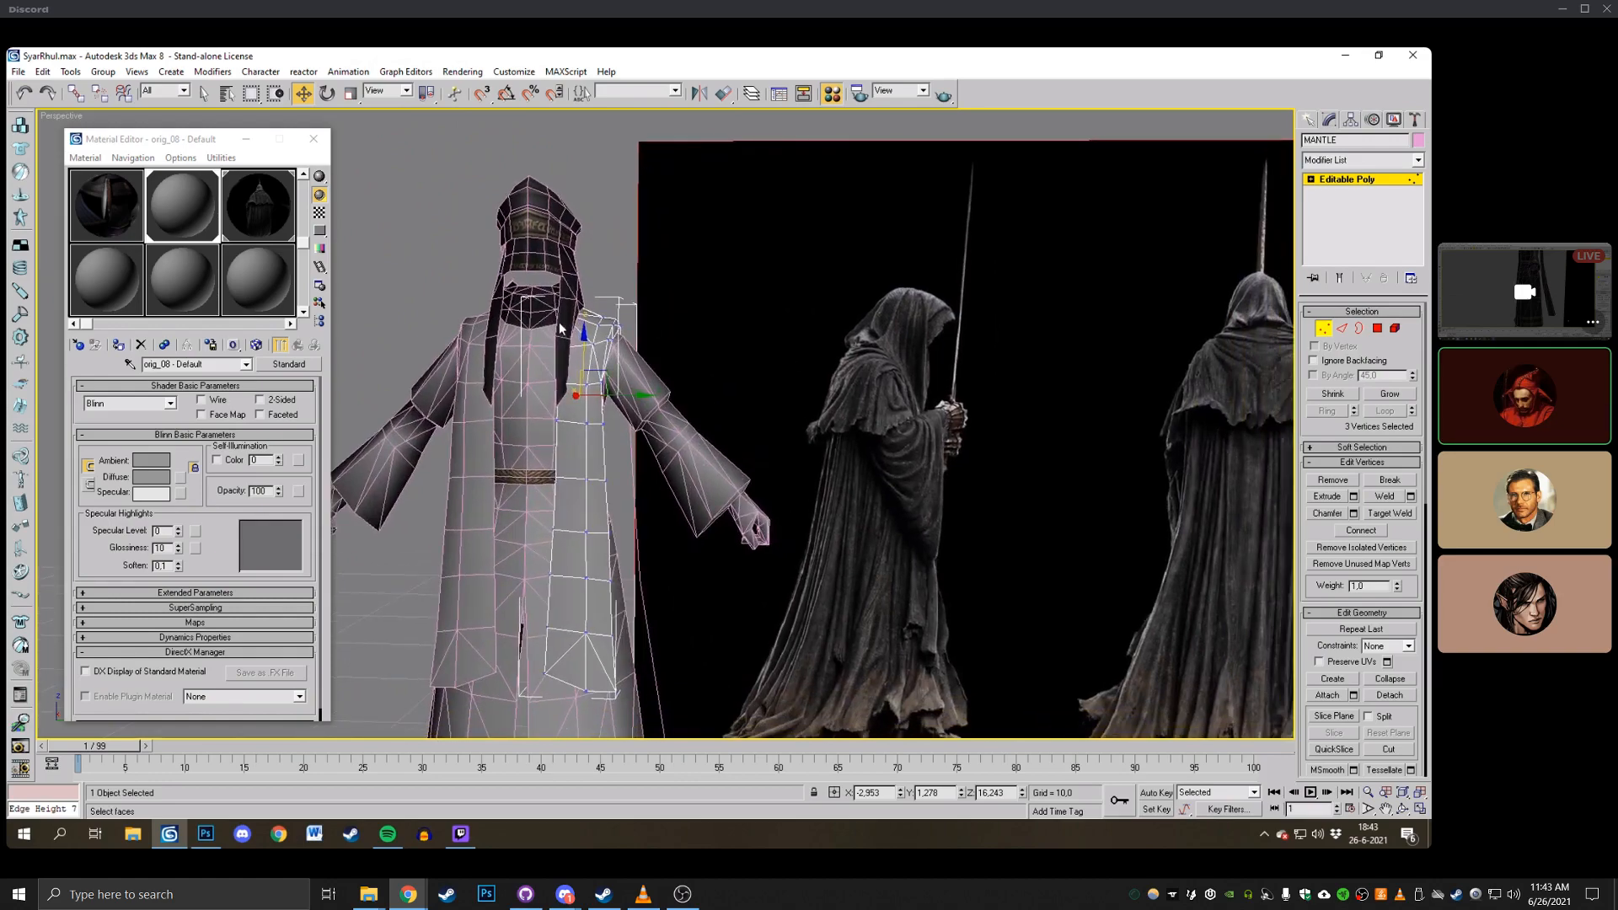
left_click(1403, 808)
left_click_drag(733, 398, 619, 422)
scroll(590, 434, "up", 3)
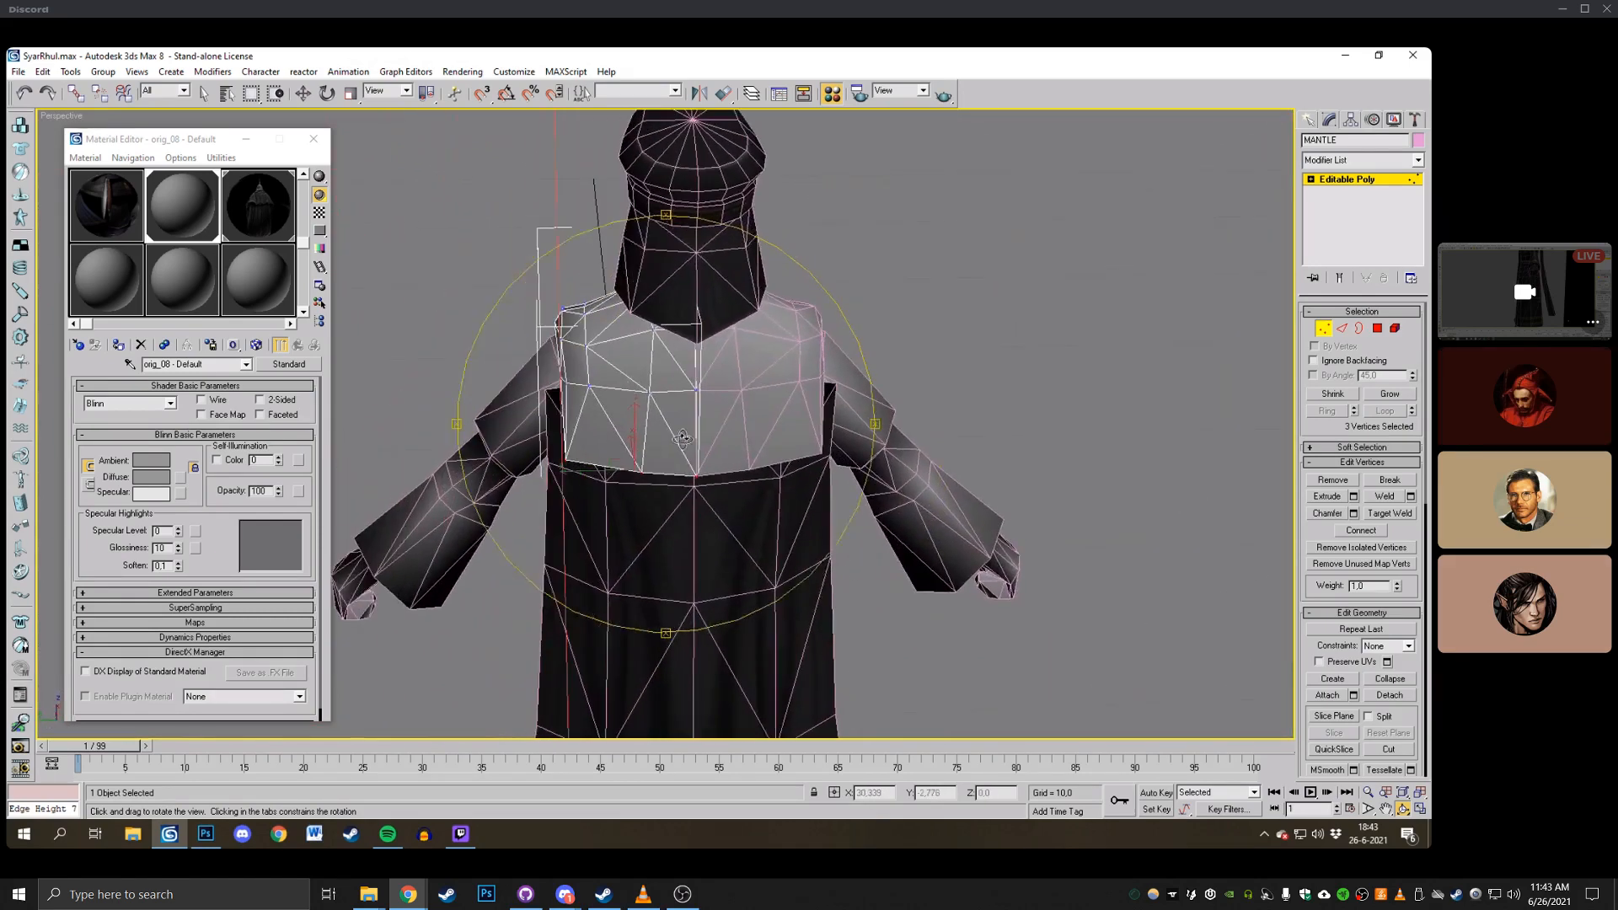
key("w")
mouse_move(544, 373)
left_mouse_down()
mouse_move(599, 398)
mouse_move(524, 387)
left_mouse_up()
left_click(564, 466)
left_click_drag(533, 458, 511, 450)
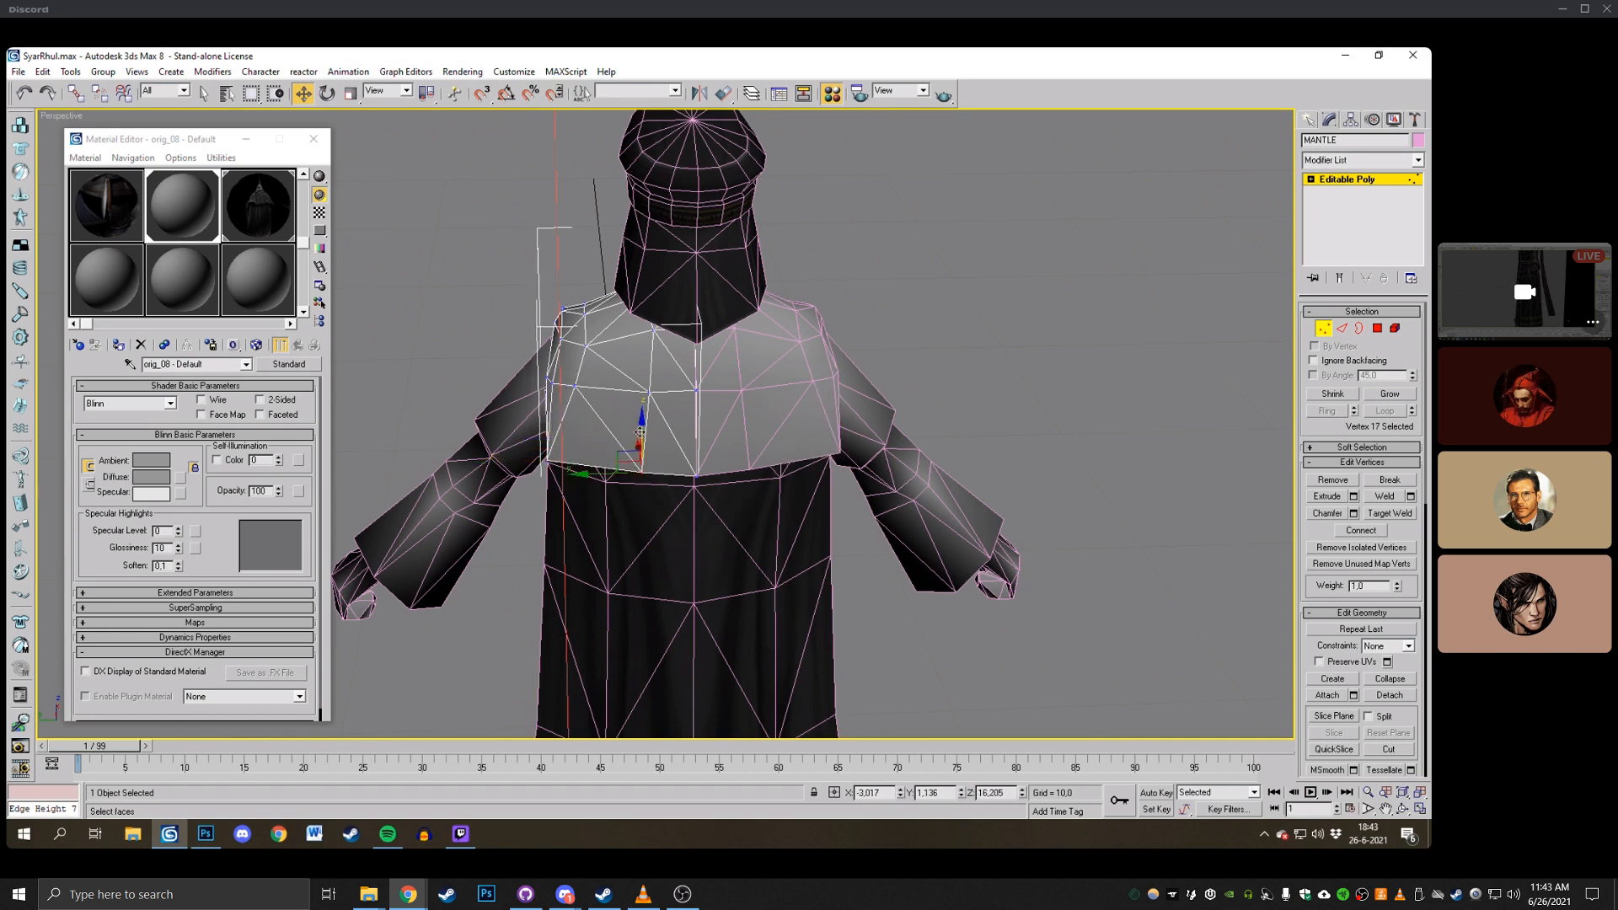
left_click_drag(641, 432, 681, 504)
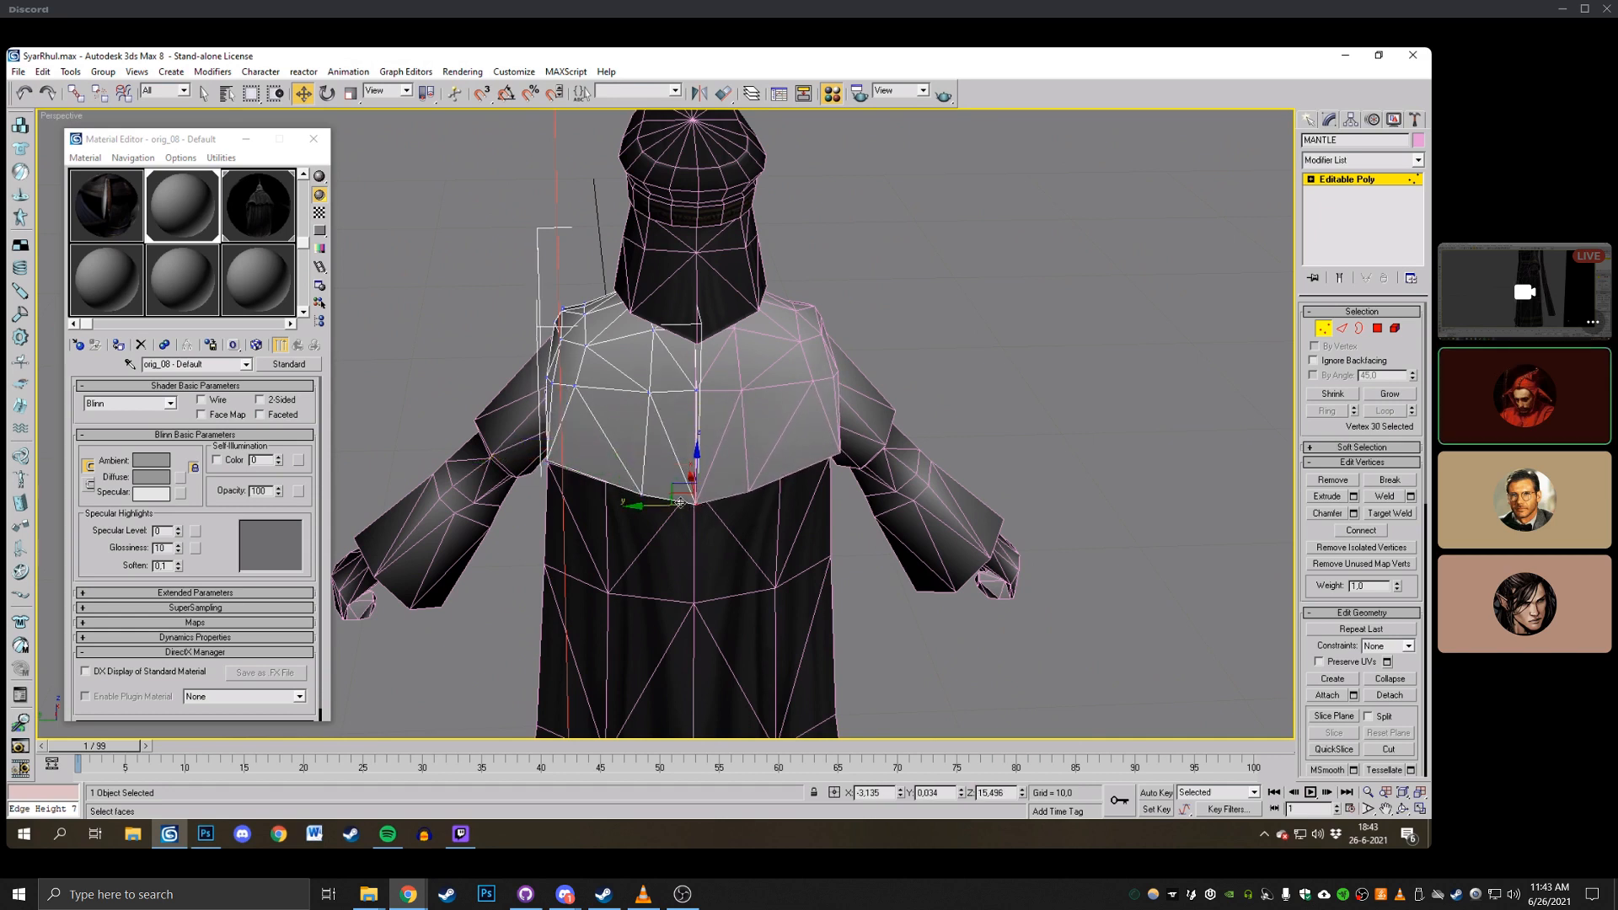
left_click(1157, 684)
Adjust the mantle's armhole outline by shifting its outer shoulder vertex and the vertices behind and in front of the arm.
left_click(1402, 809)
left_click_drag(589, 430, 612, 455)
scroll(626, 473, "up", 2)
key("w")
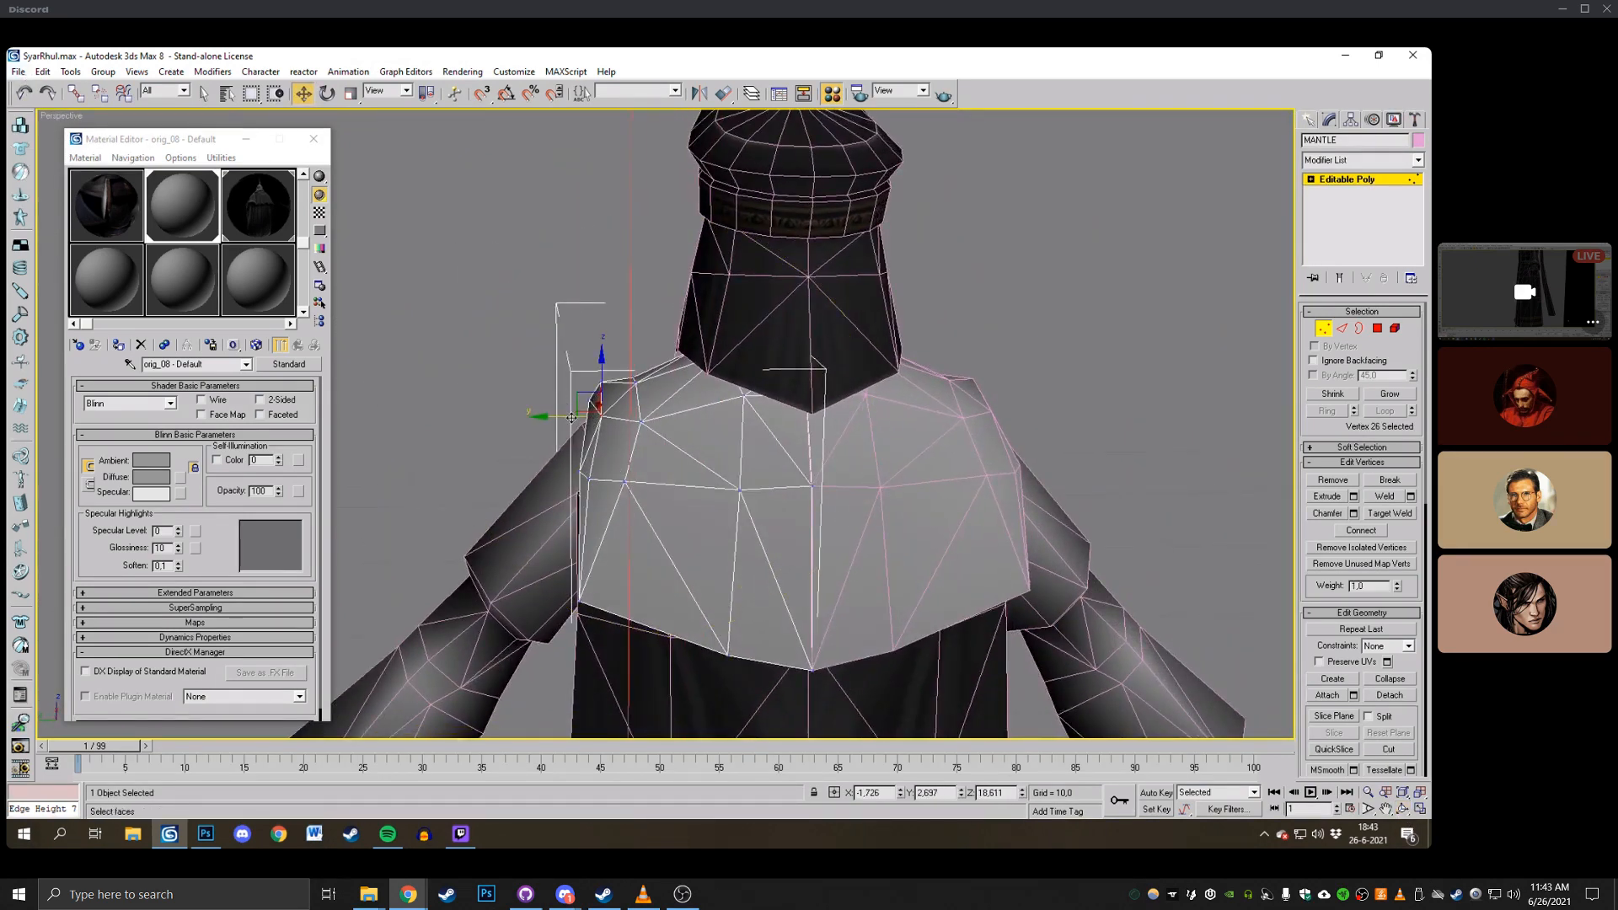
left_click_drag(571, 417, 792, 439)
left_click(1403, 809)
right_click(762, 399)
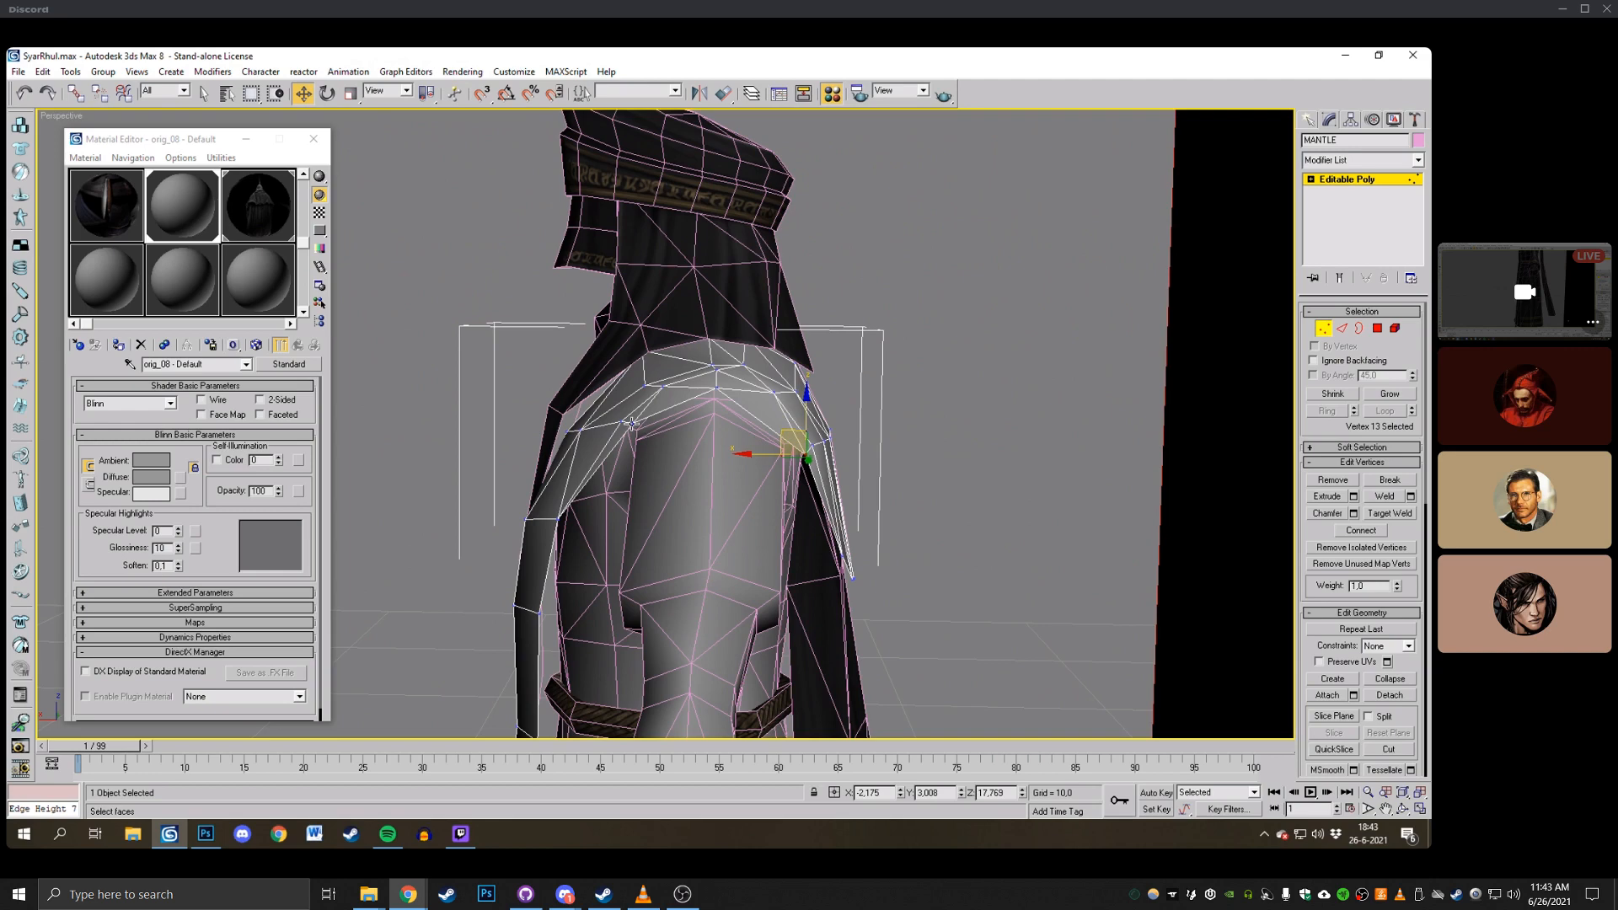
left_click(631, 424)
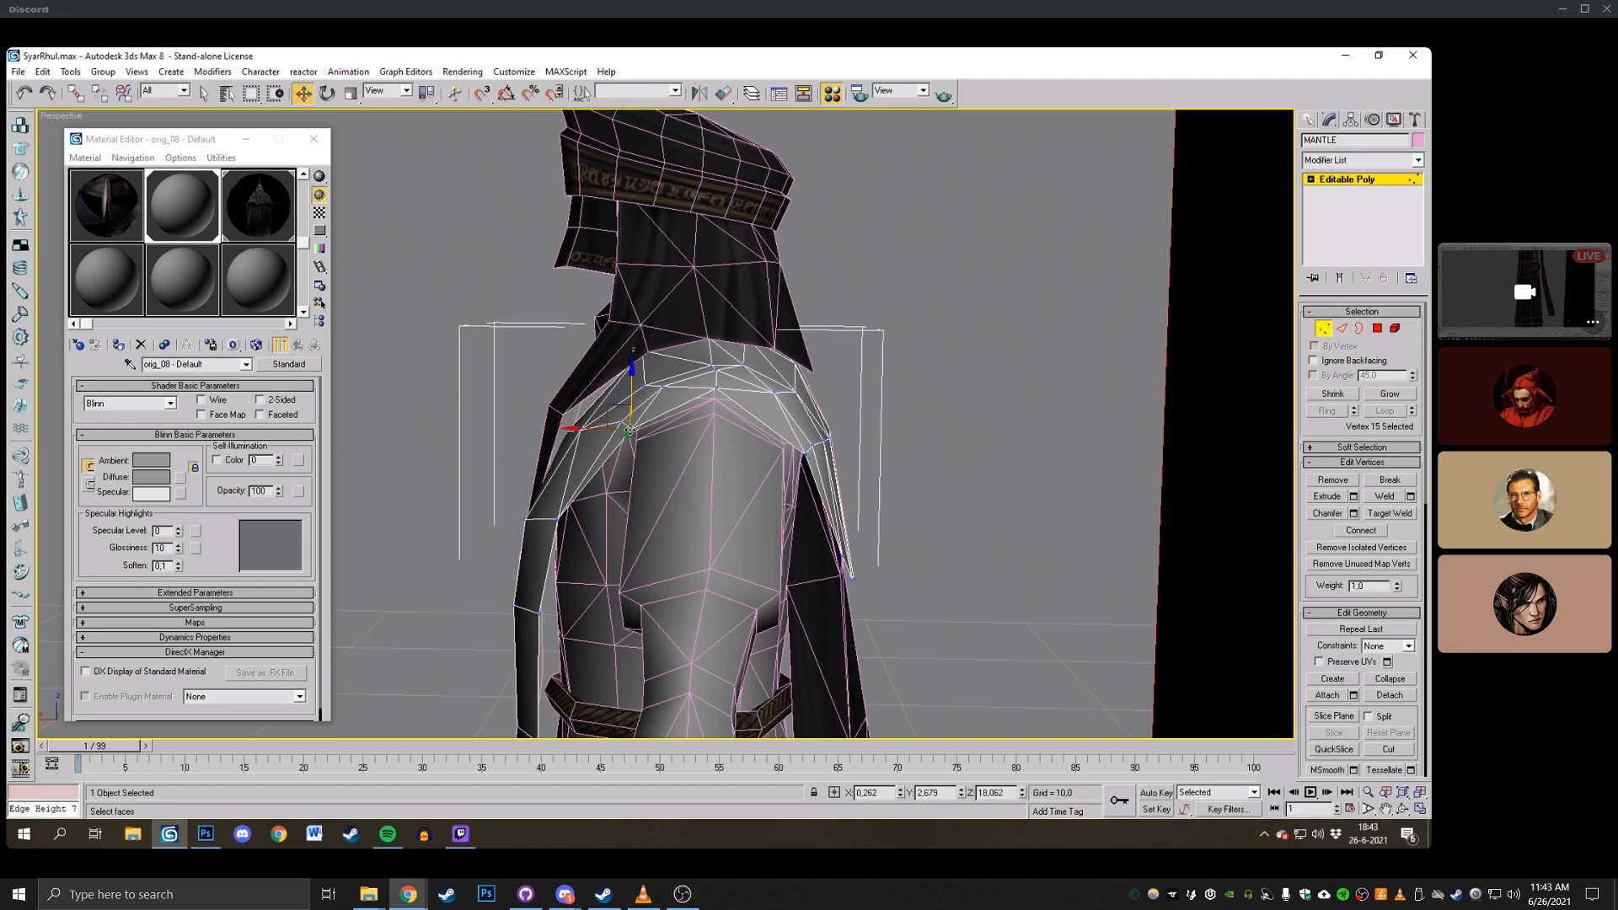
Cut a horizontal row of edges across the mantle's lower back and target-weld its vertex.
left_click(1403, 810)
left_click_drag(783, 413, 700, 438)
scroll(658, 408, "down", 5)
scroll(822, 423, "up", 5)
left_click(1403, 746)
scroll(581, 556, "up", 2)
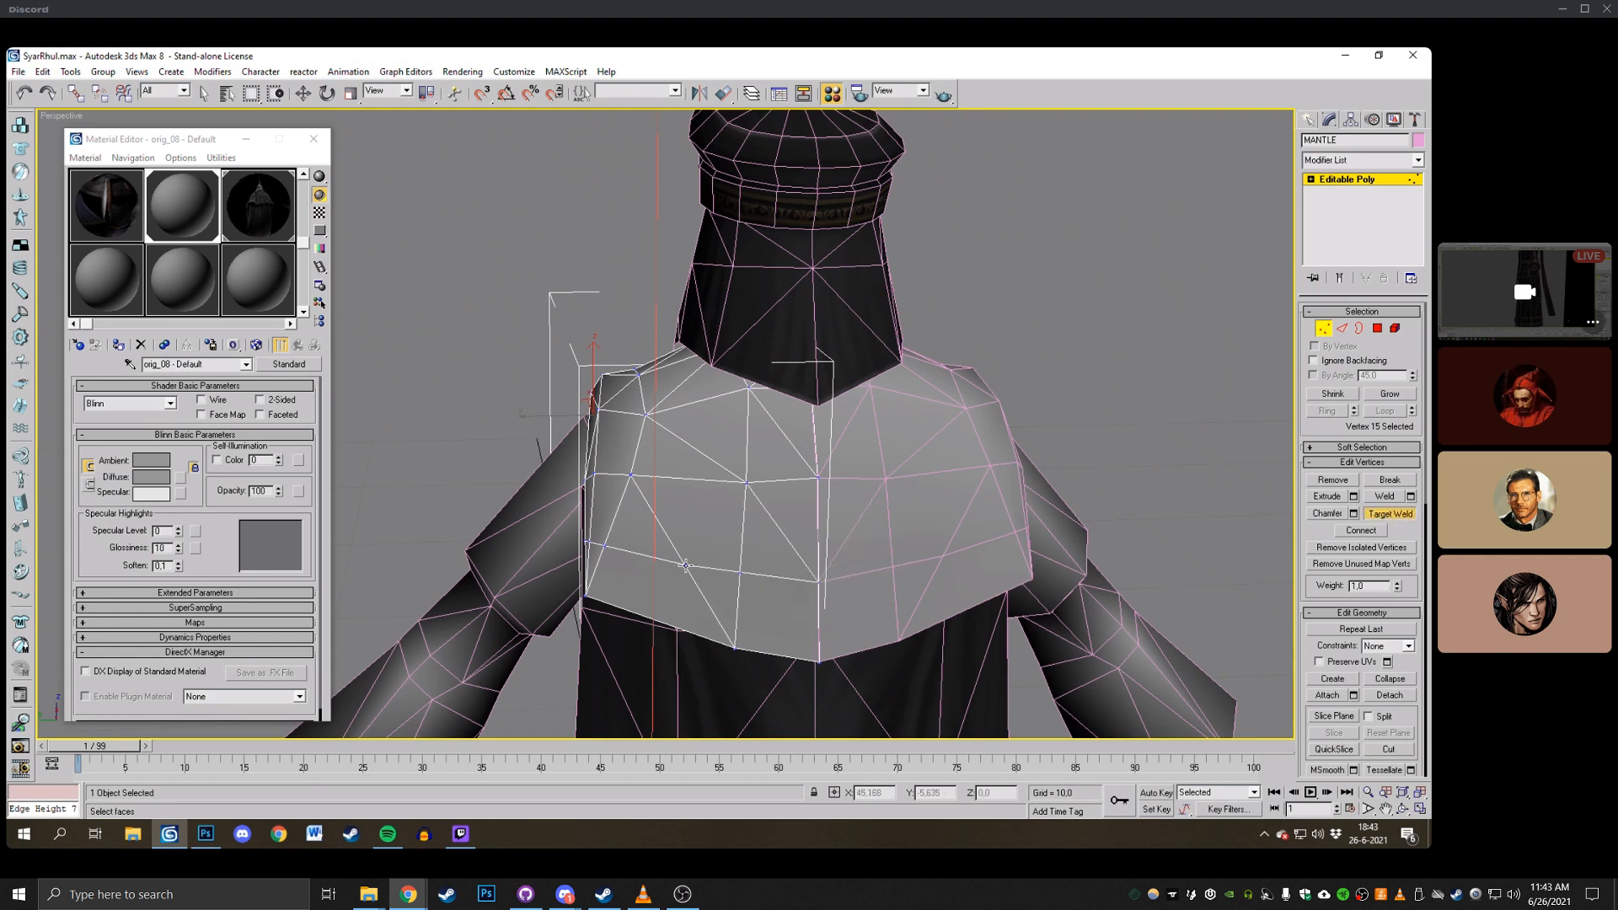
left_click(739, 573)
Move two vertices near the mantle's rear side edge toward the centre and cut a connecting edge down to the hem.
left_click(1402, 809)
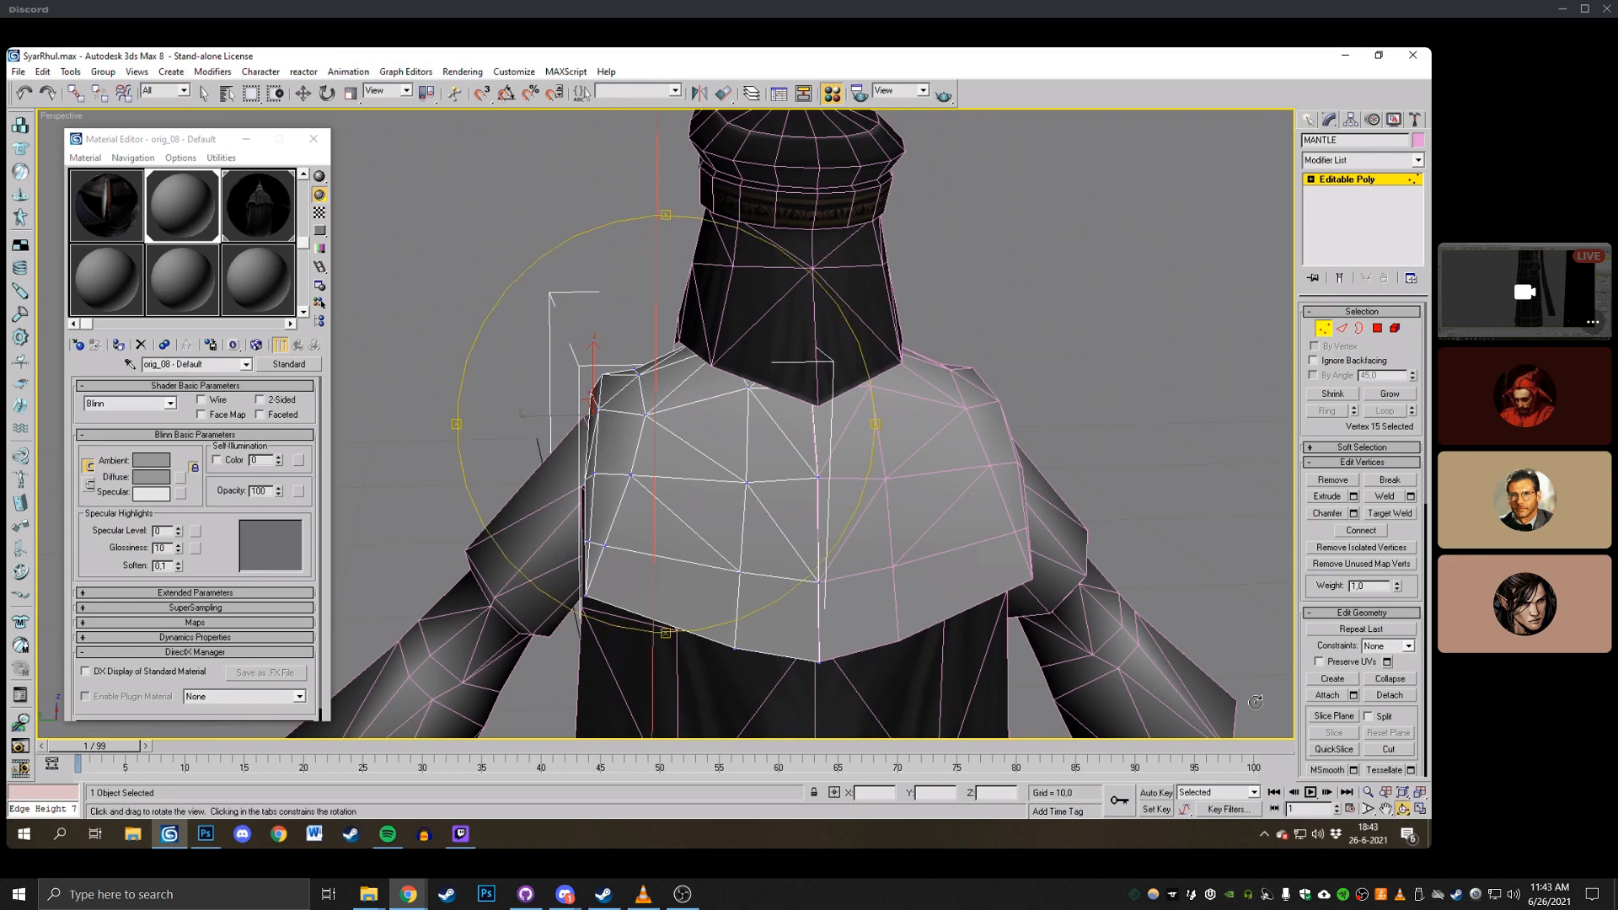
mouse_move(674, 463)
left_mouse_down()
mouse_move(801, 463)
mouse_move(700, 455)
left_mouse_up()
left_click(307, 97)
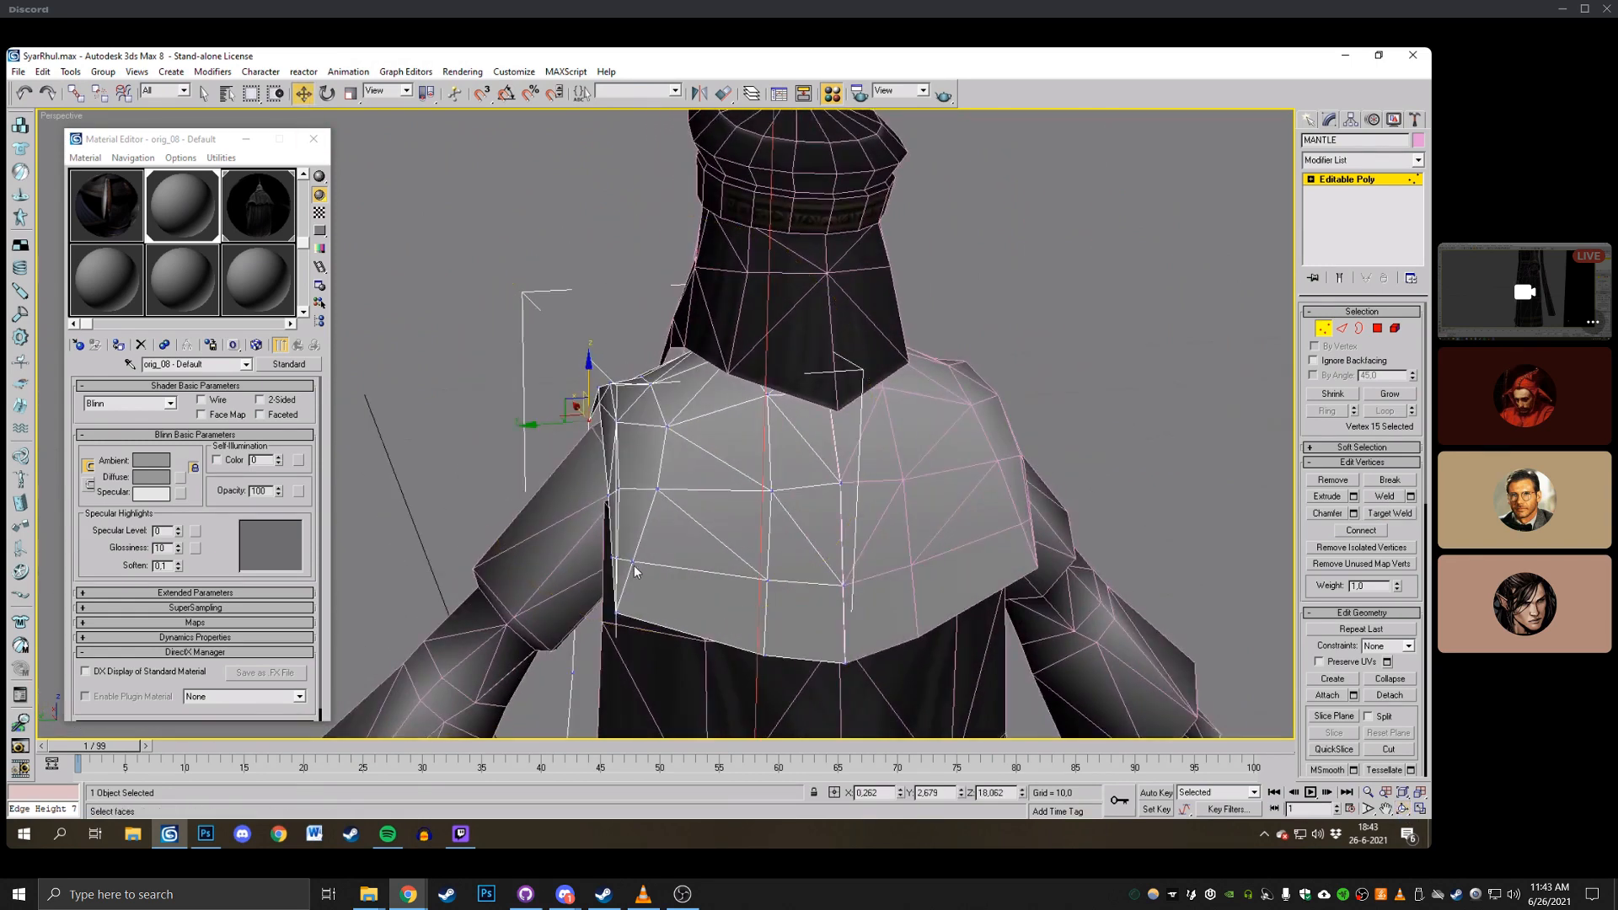
left_click_drag(610, 542, 635, 545)
left_click_drag(657, 489, 665, 492)
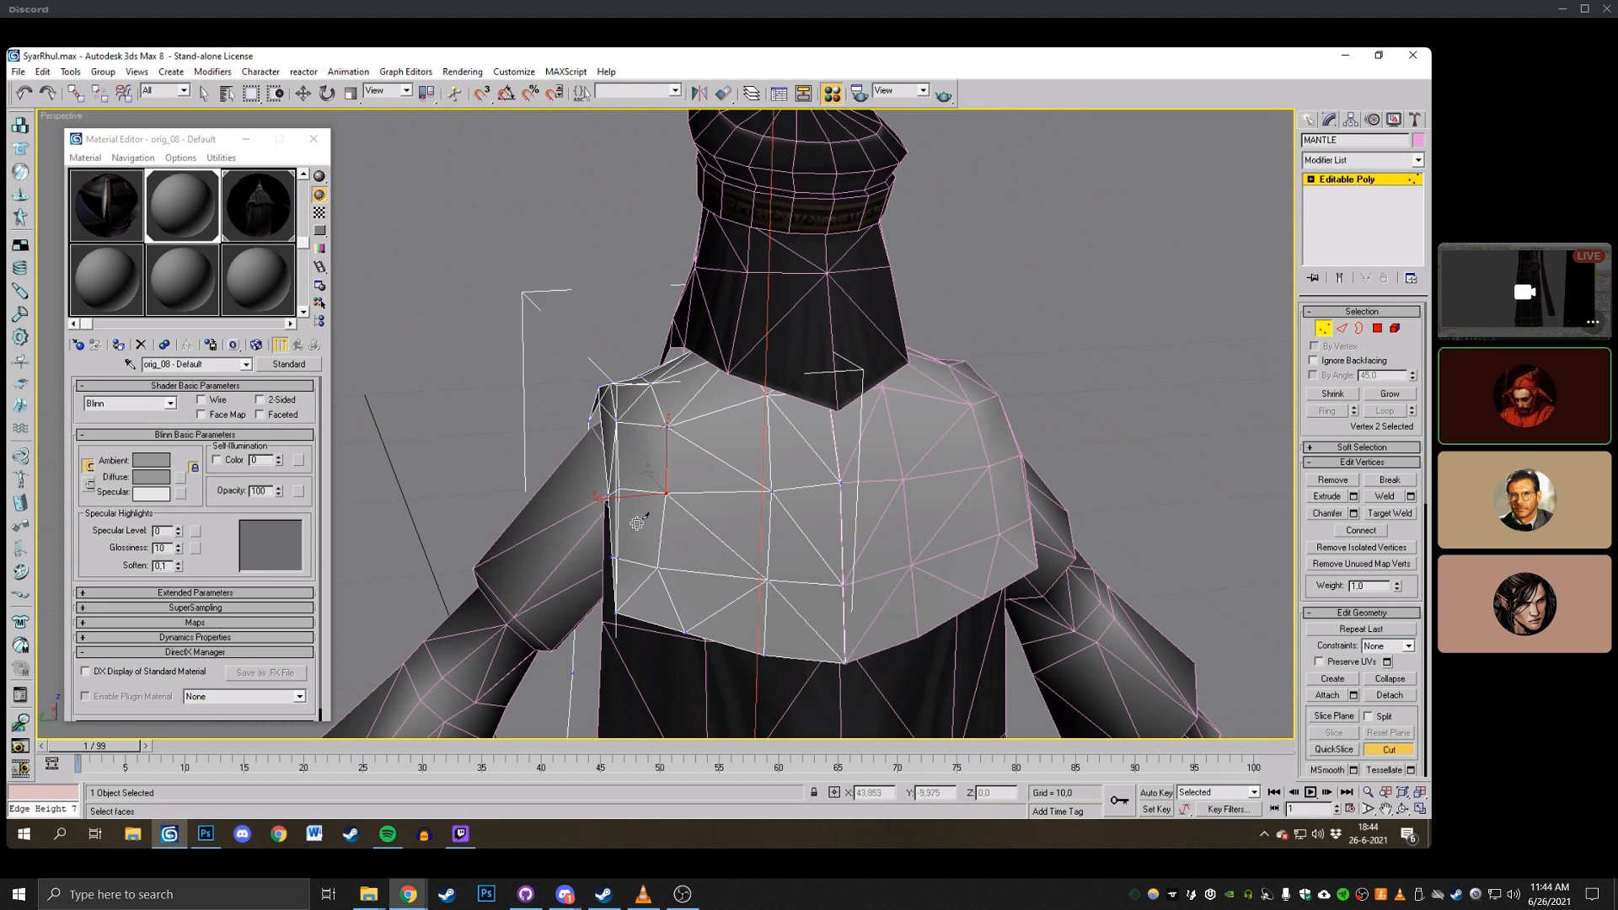
left_click(302, 94)
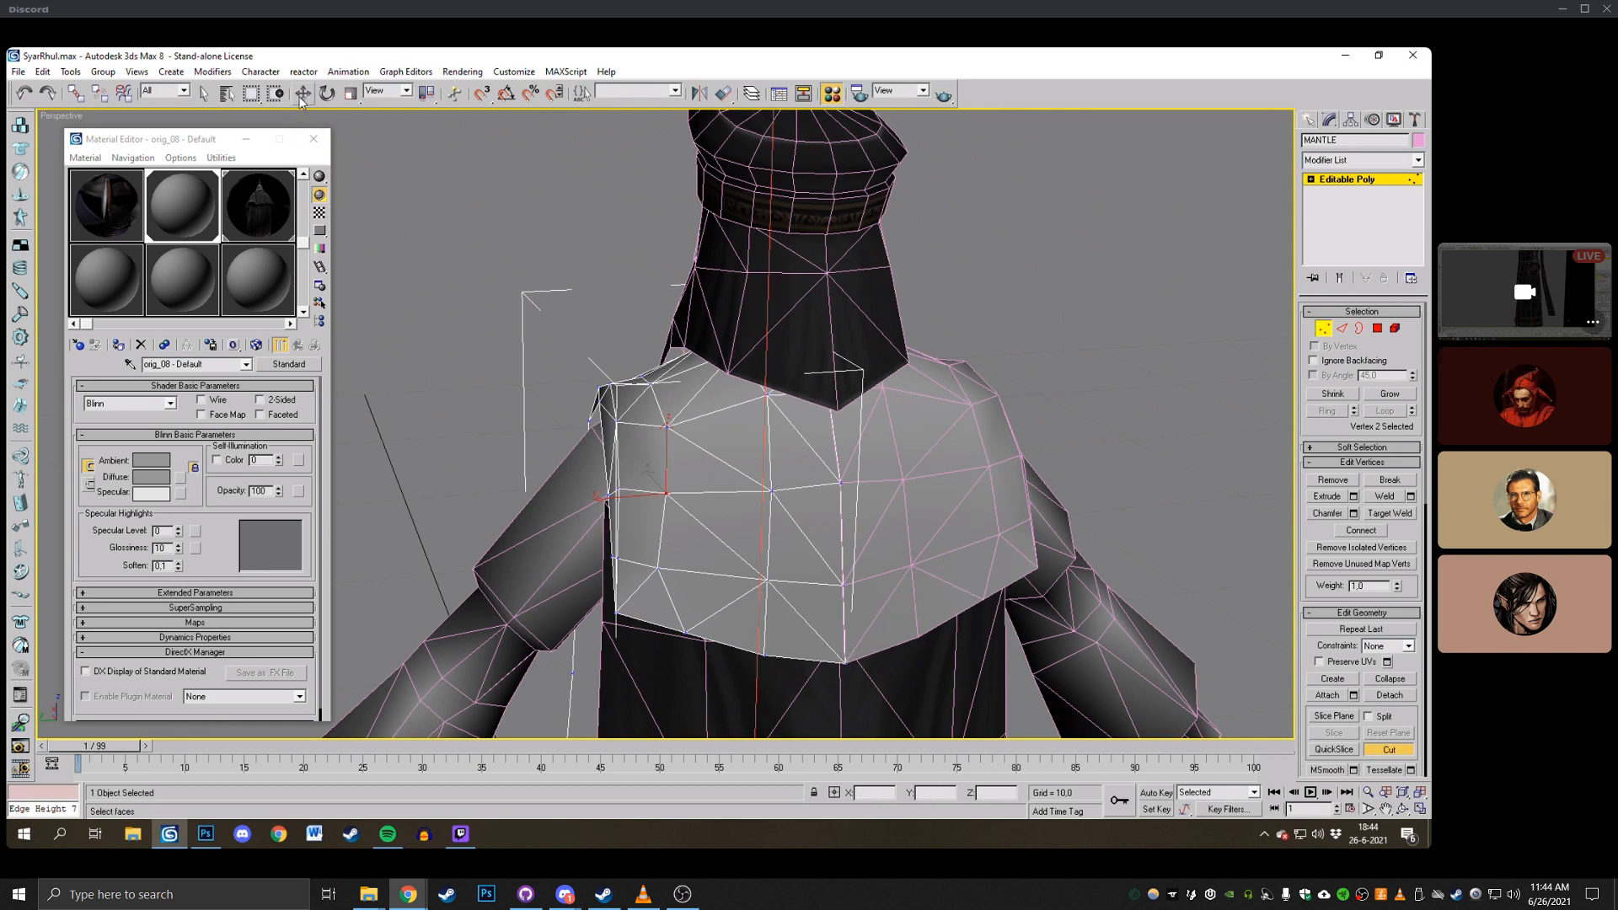
Lower the hem vertex between the mantle's rear corner and centre, and cut a diagonal edge below the shoulder.
left_click(689, 631)
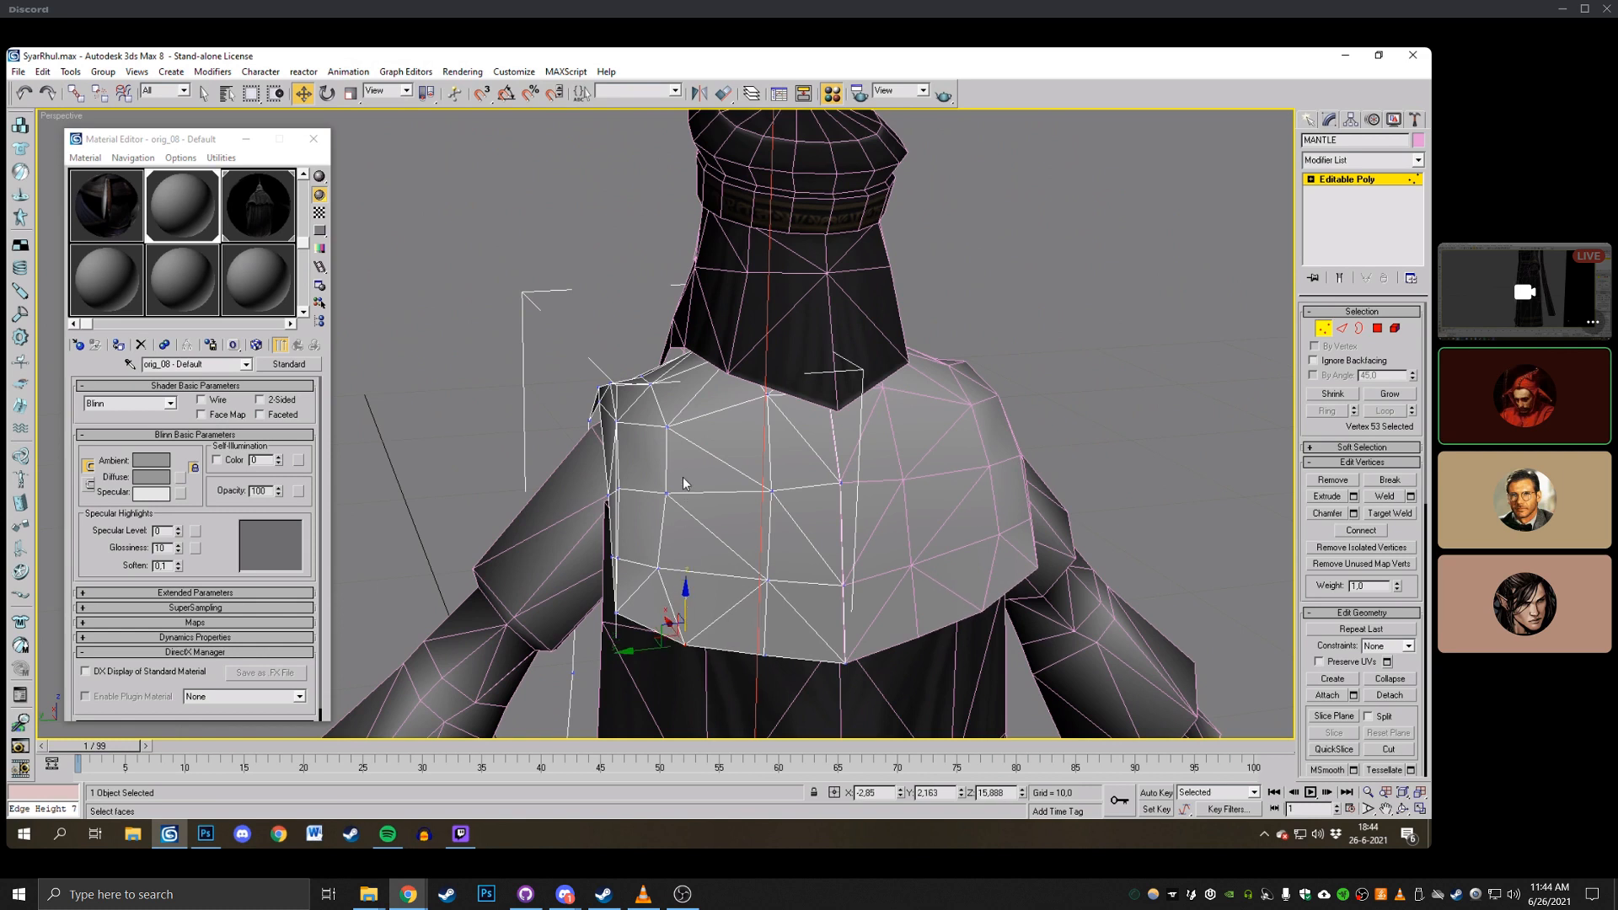
left_click(1401, 808)
left_click(1388, 749)
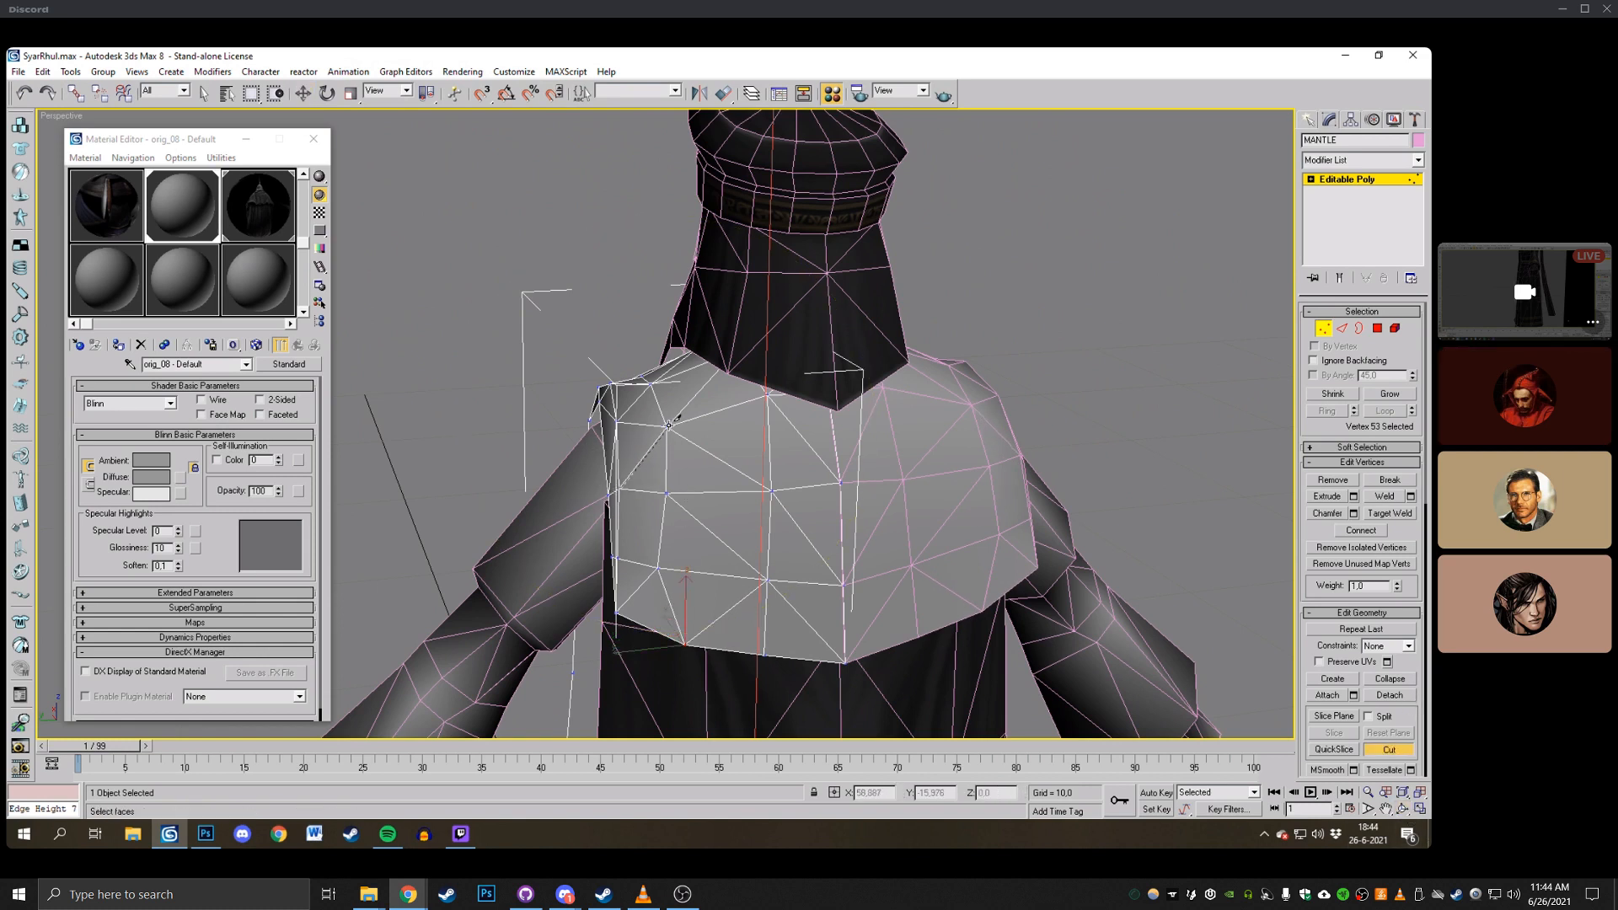
mouse_move(700, 389)
middle_mouse_down()
mouse_move(688, 341)
mouse_move(690, 365)
middle_mouse_up()
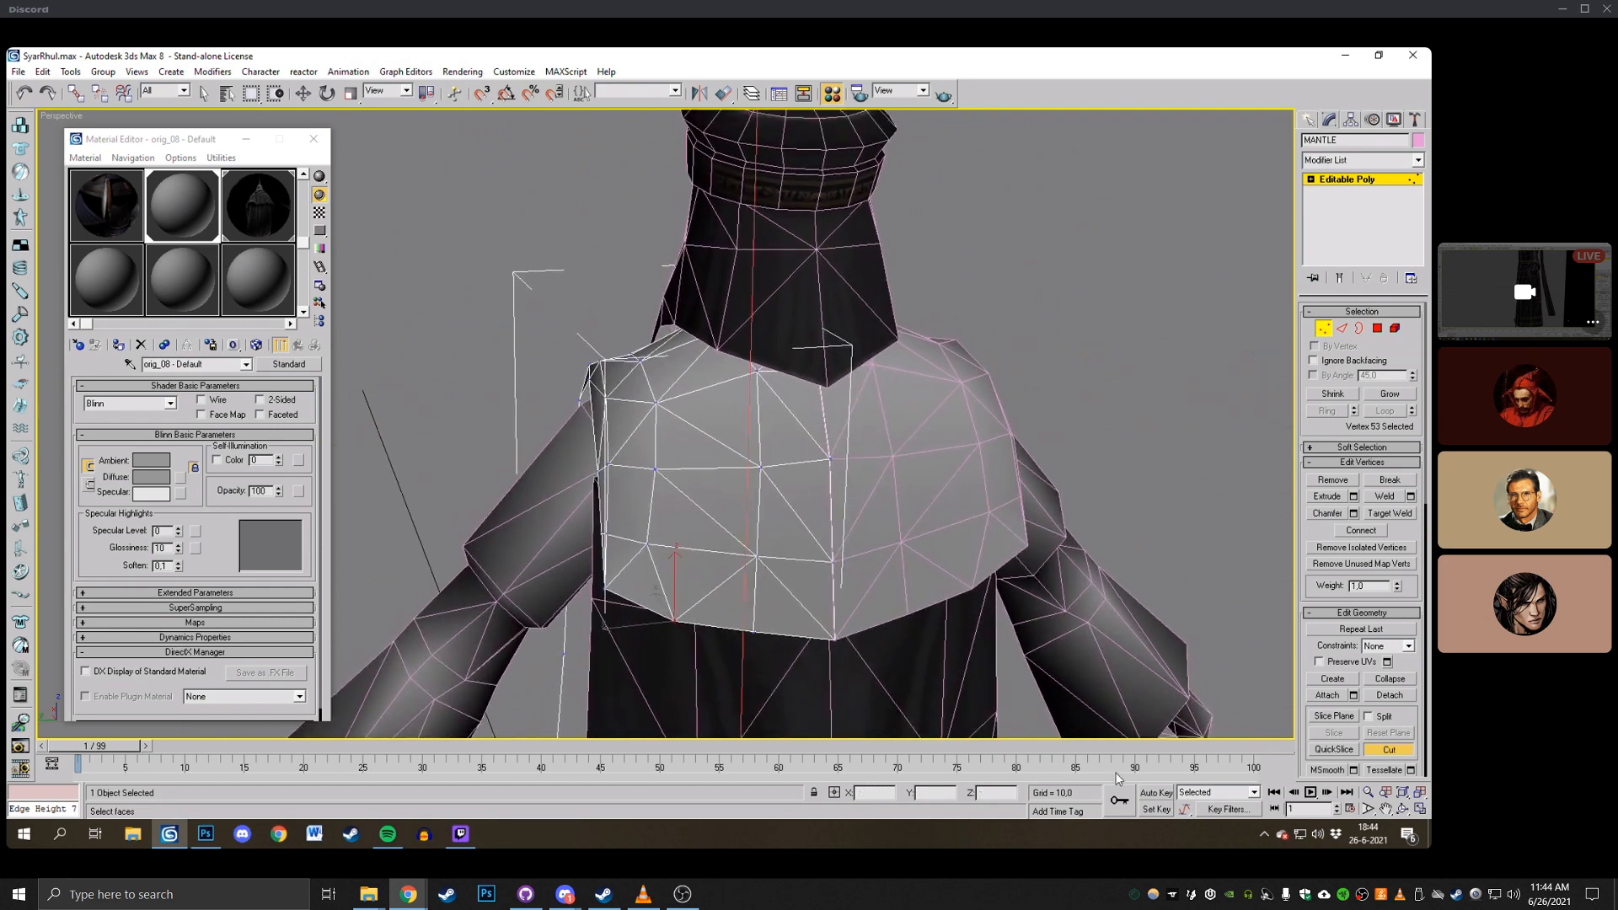
Reposition three vertices on the mantle's upper back in side view to round its profile behind the shoulder.
left_click(1403, 811)
scroll(657, 413, "down", 4)
left_click_drag(649, 413, 796, 411)
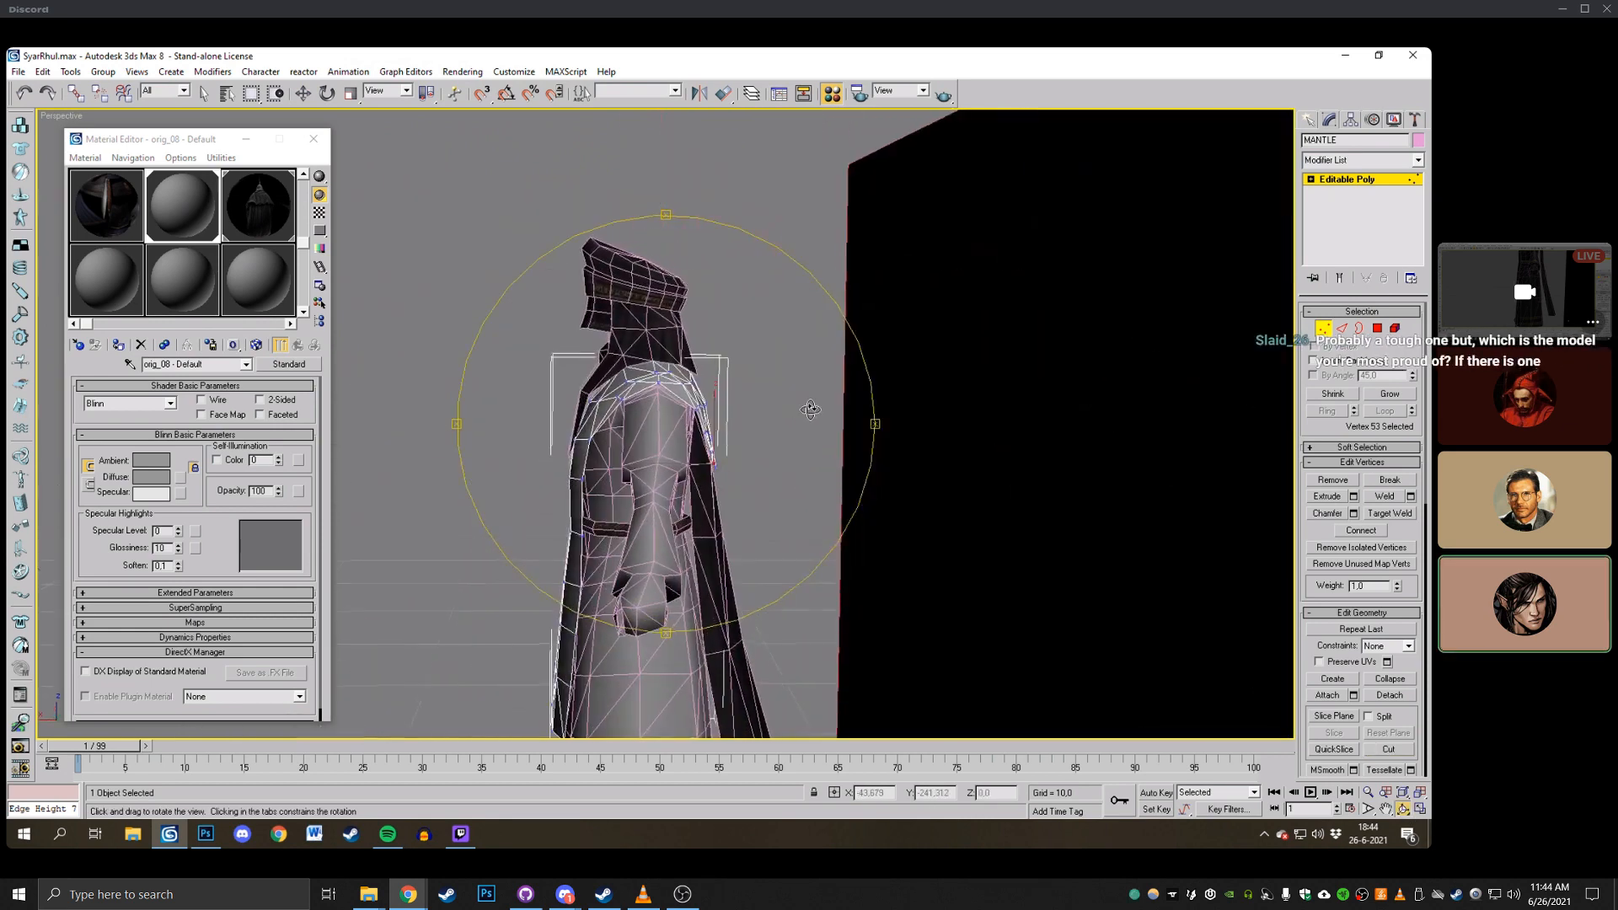
scroll(800, 410, "up", 3)
scroll(800, 410, "up", 3)
right_click(784, 371)
middle_click_drag(779, 364, 731, 352)
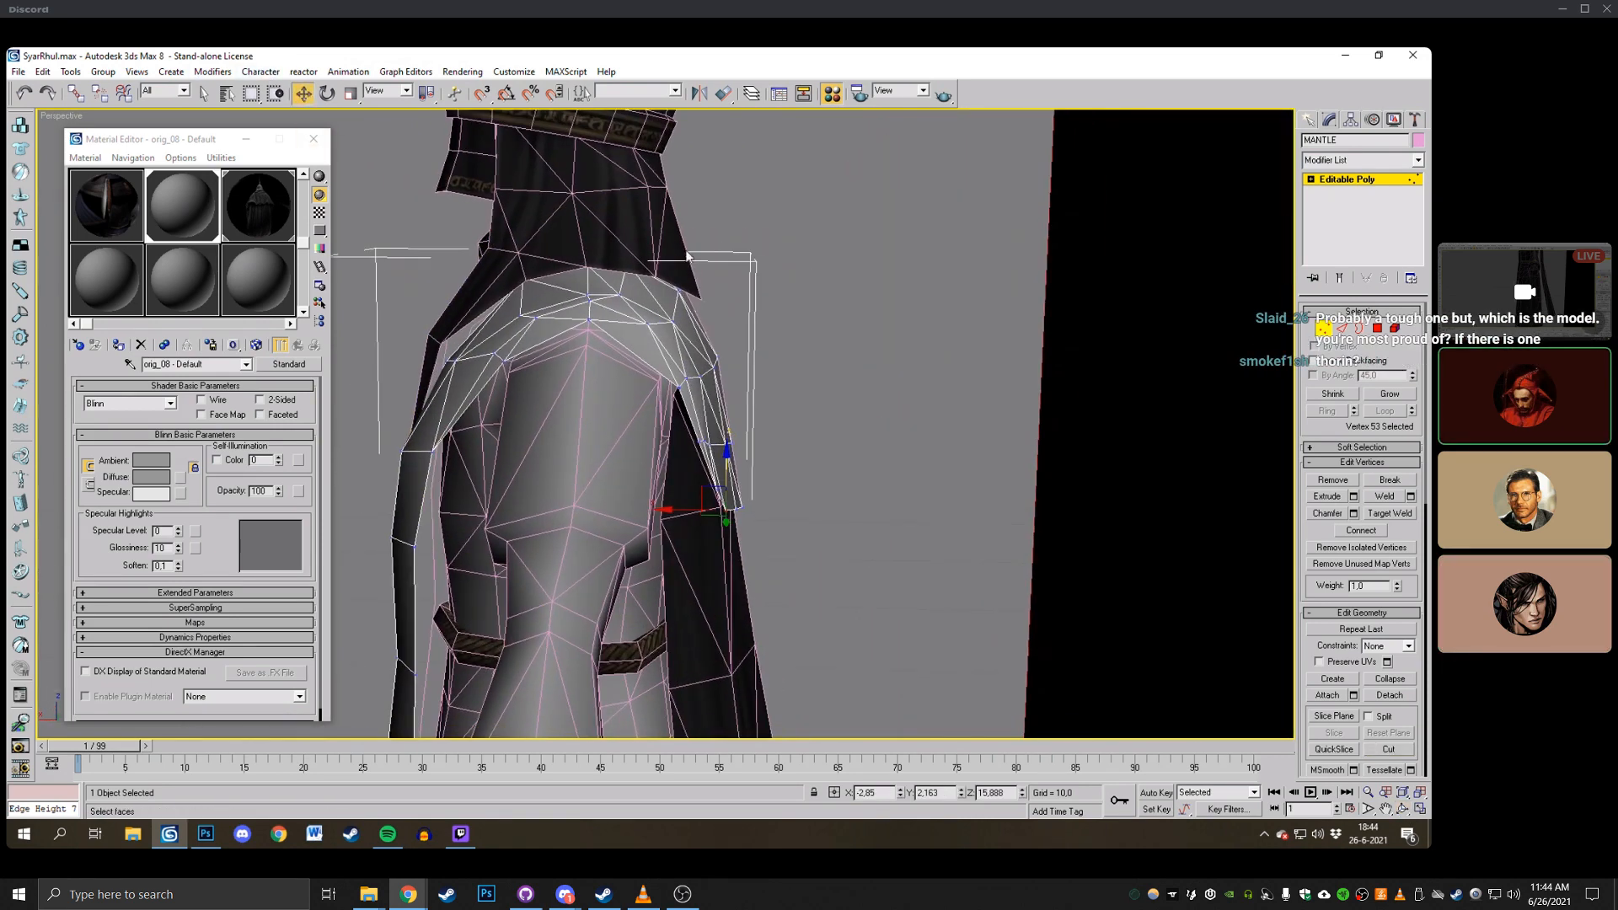
left_click(732, 351)
left_click_drag(746, 384, 698, 338)
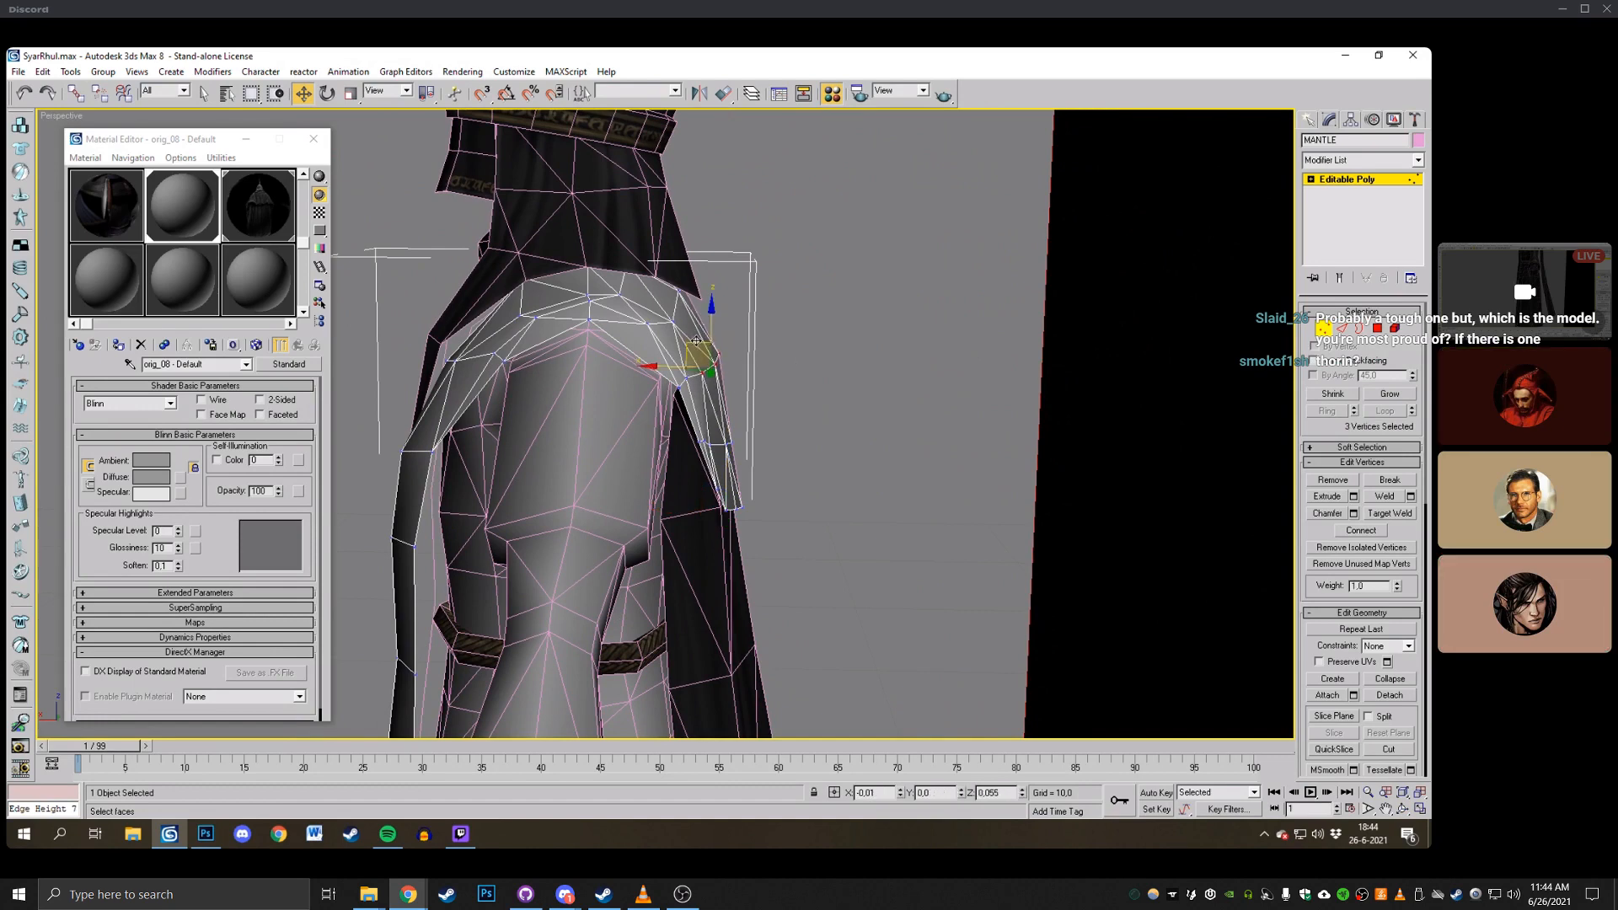
Change the transform pivot centre and rotate the mantle's lower rear vertices slightly to adjust the hem's angle.
left_click(750, 423)
middle_click_drag(750, 422, 753, 365)
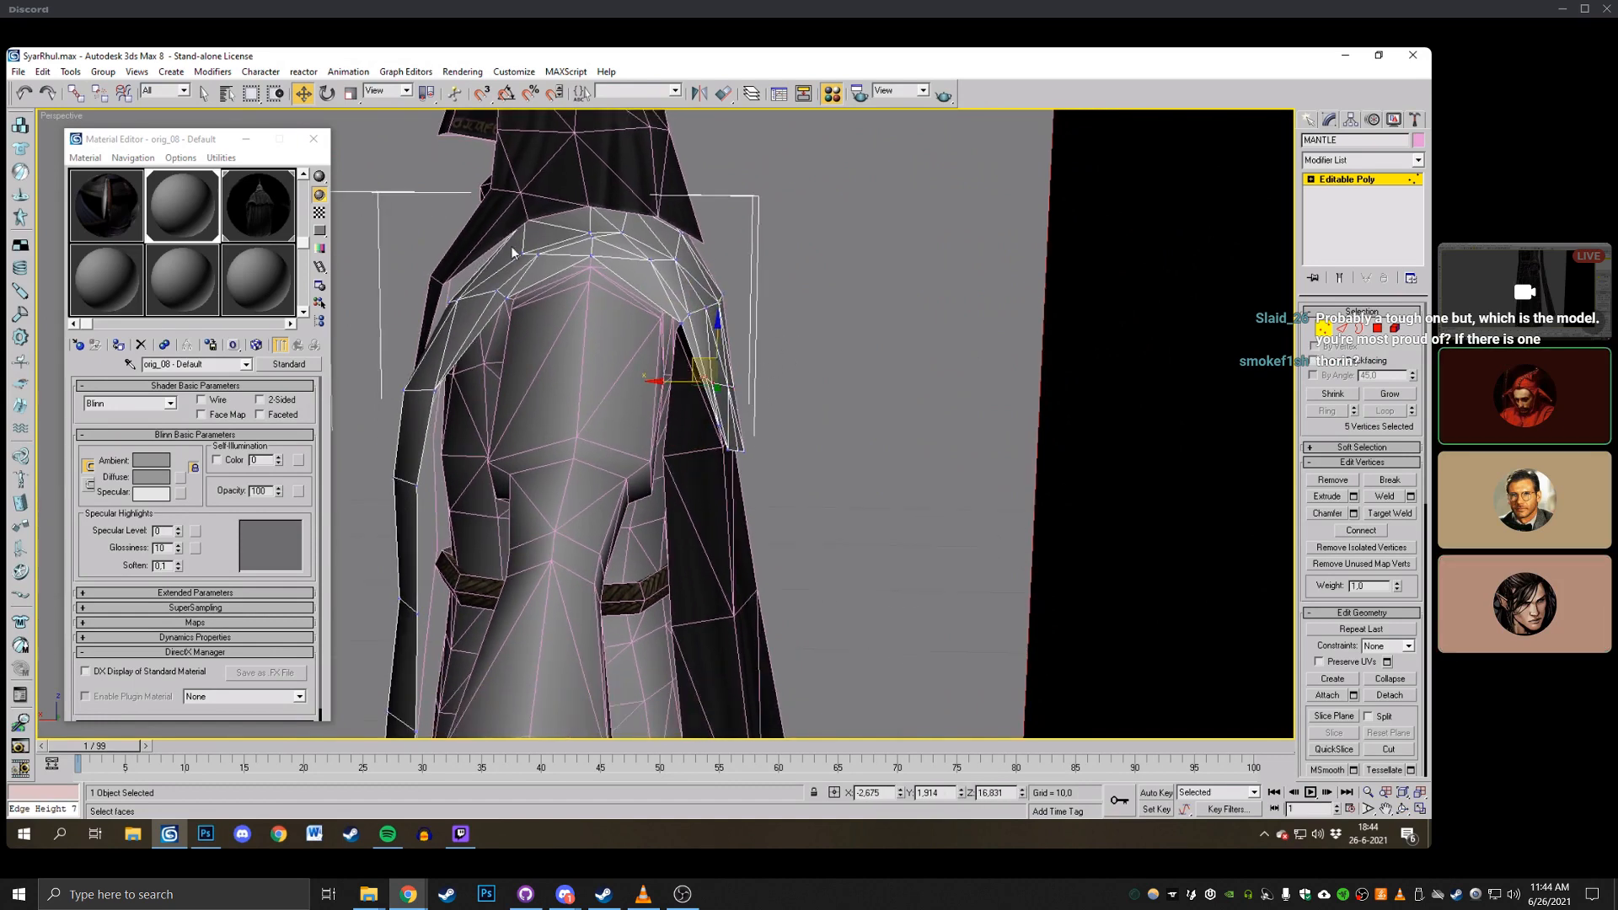
left_click(327, 94)
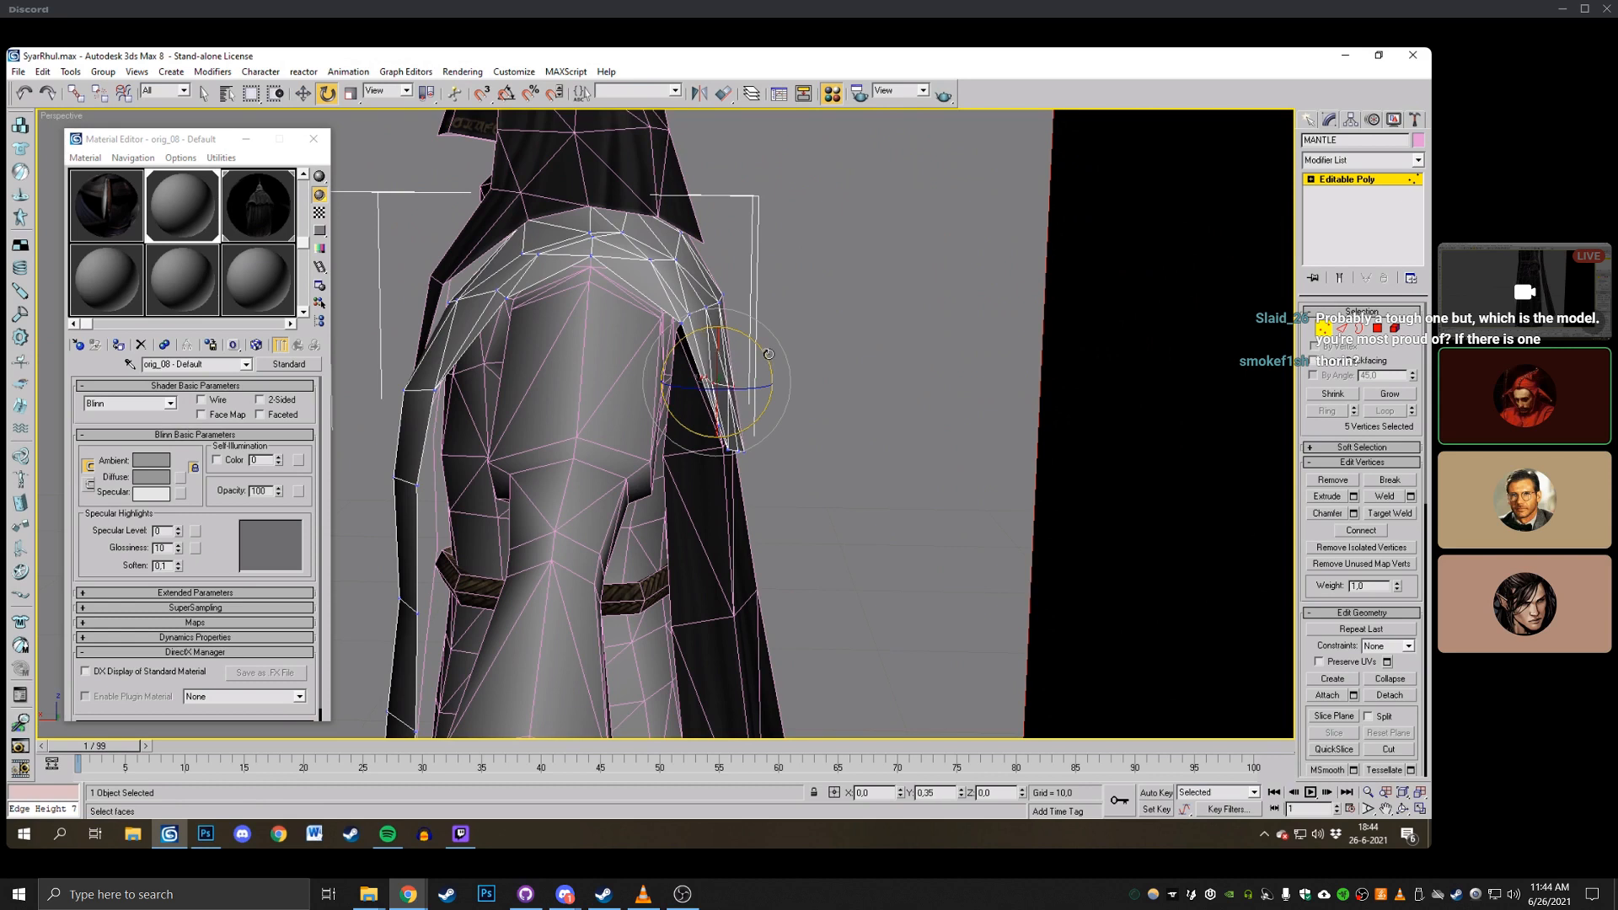
left_click_drag(837, 535, 660, 336)
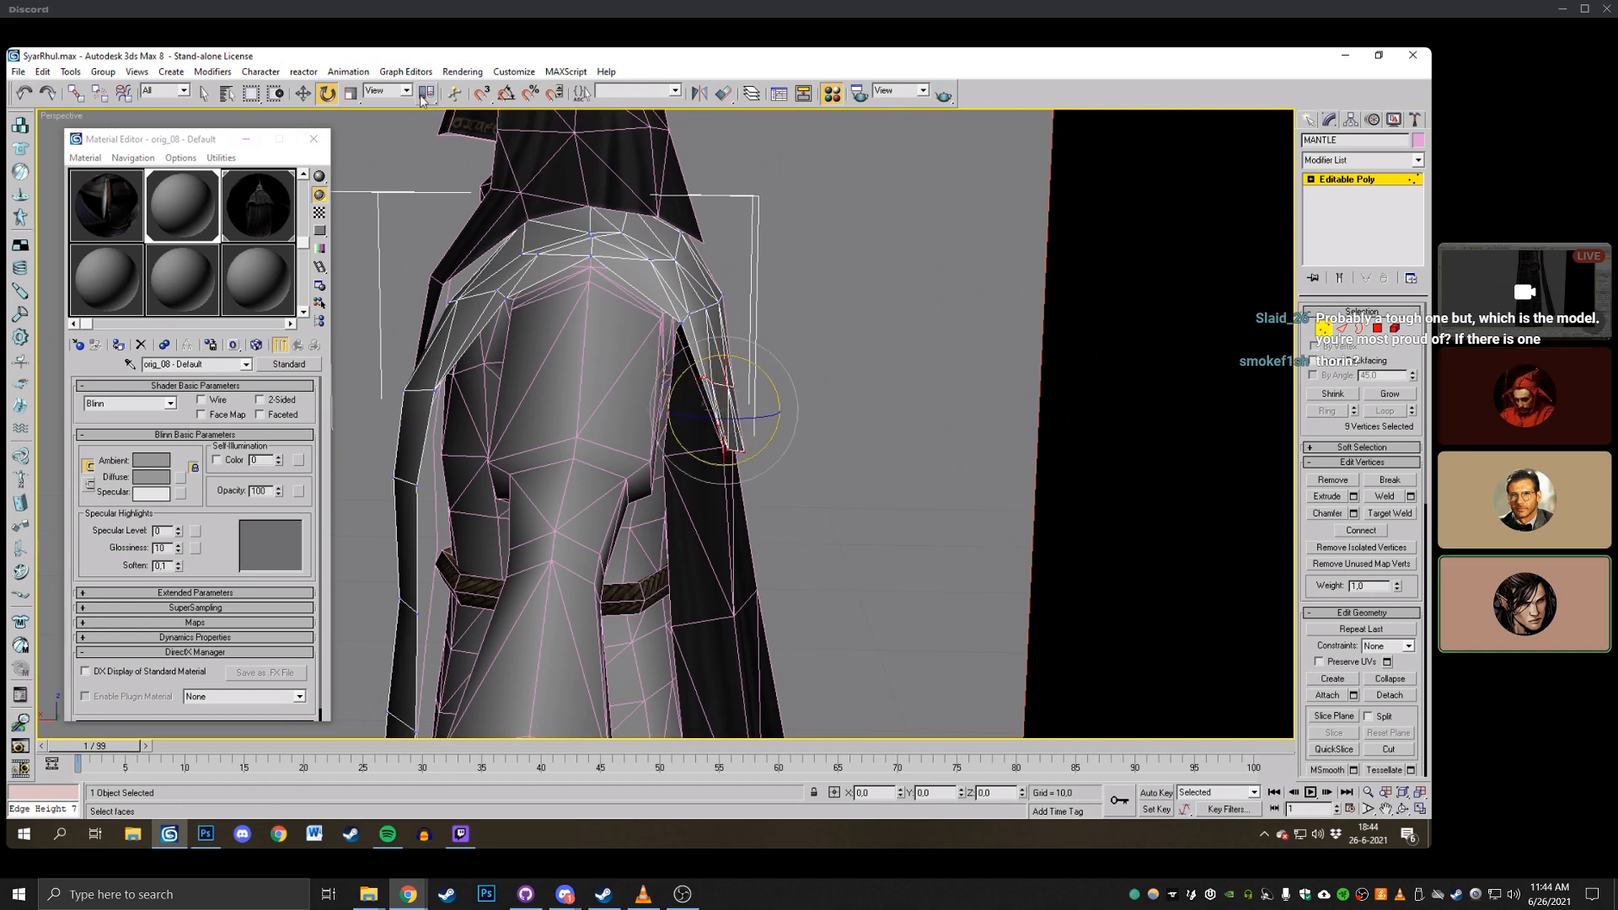
left_click_drag(427, 95, 431, 138)
left_click_drag(778, 388, 778, 396)
key("w")
left_click_drag(681, 410, 662, 349)
Pull the vertices in the row above the mantle's rear hem backward, moving the two near the corner about 0.2 units.
left_click(1403, 810)
scroll(662, 349, "up", 3)
right_click(662, 349)
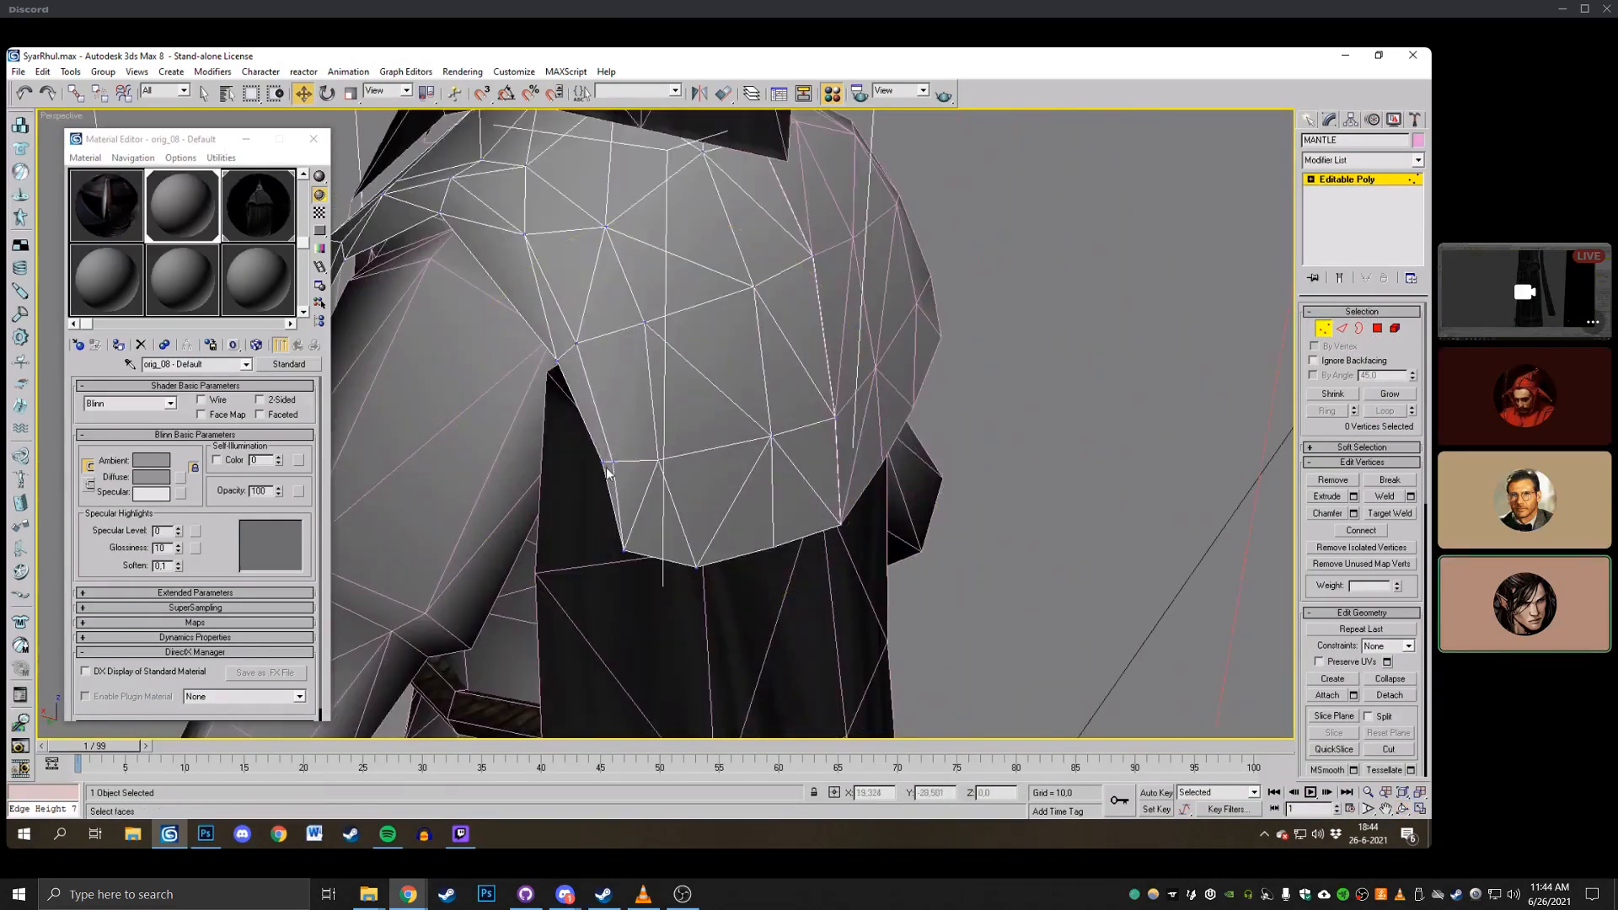
left_click(612, 462)
left_click(658, 462, "ctrl")
left_click_drag(592, 450, 616, 456)
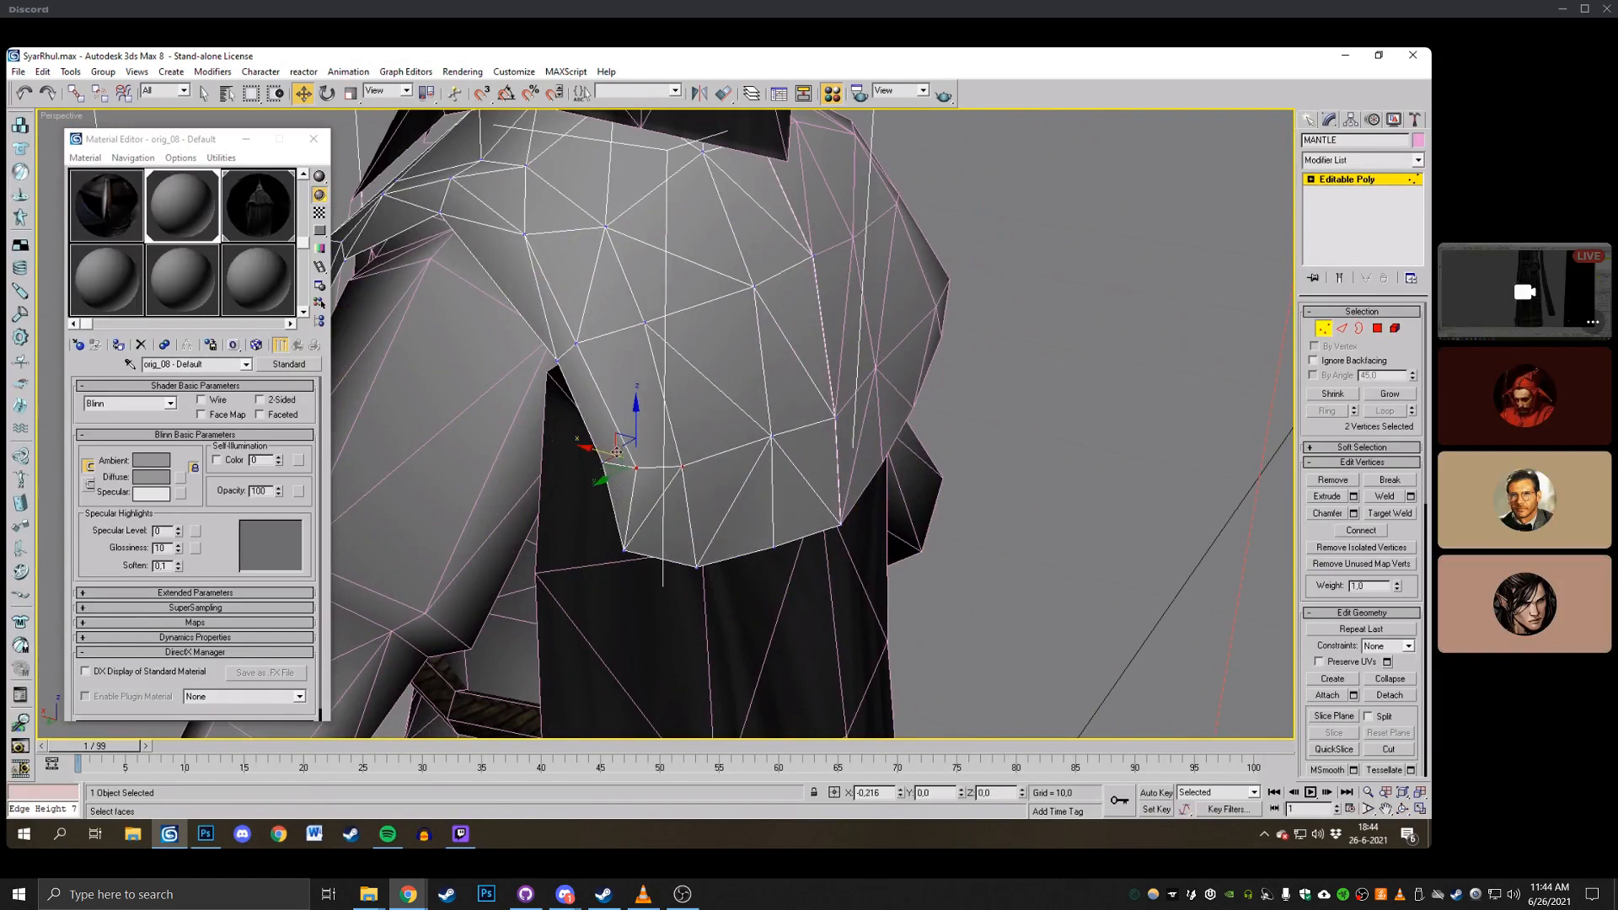
left_click_drag(772, 437, 841, 419)
left_click(1011, 423)
Fine-tune the two outer vertices above the mantle's rear corner in side view to smooth the edge behind the arm.
scroll(1011, 423, "down", 3)
left_click(1400, 808)
left_click_drag(607, 362, 745, 365)
right_click(745, 368)
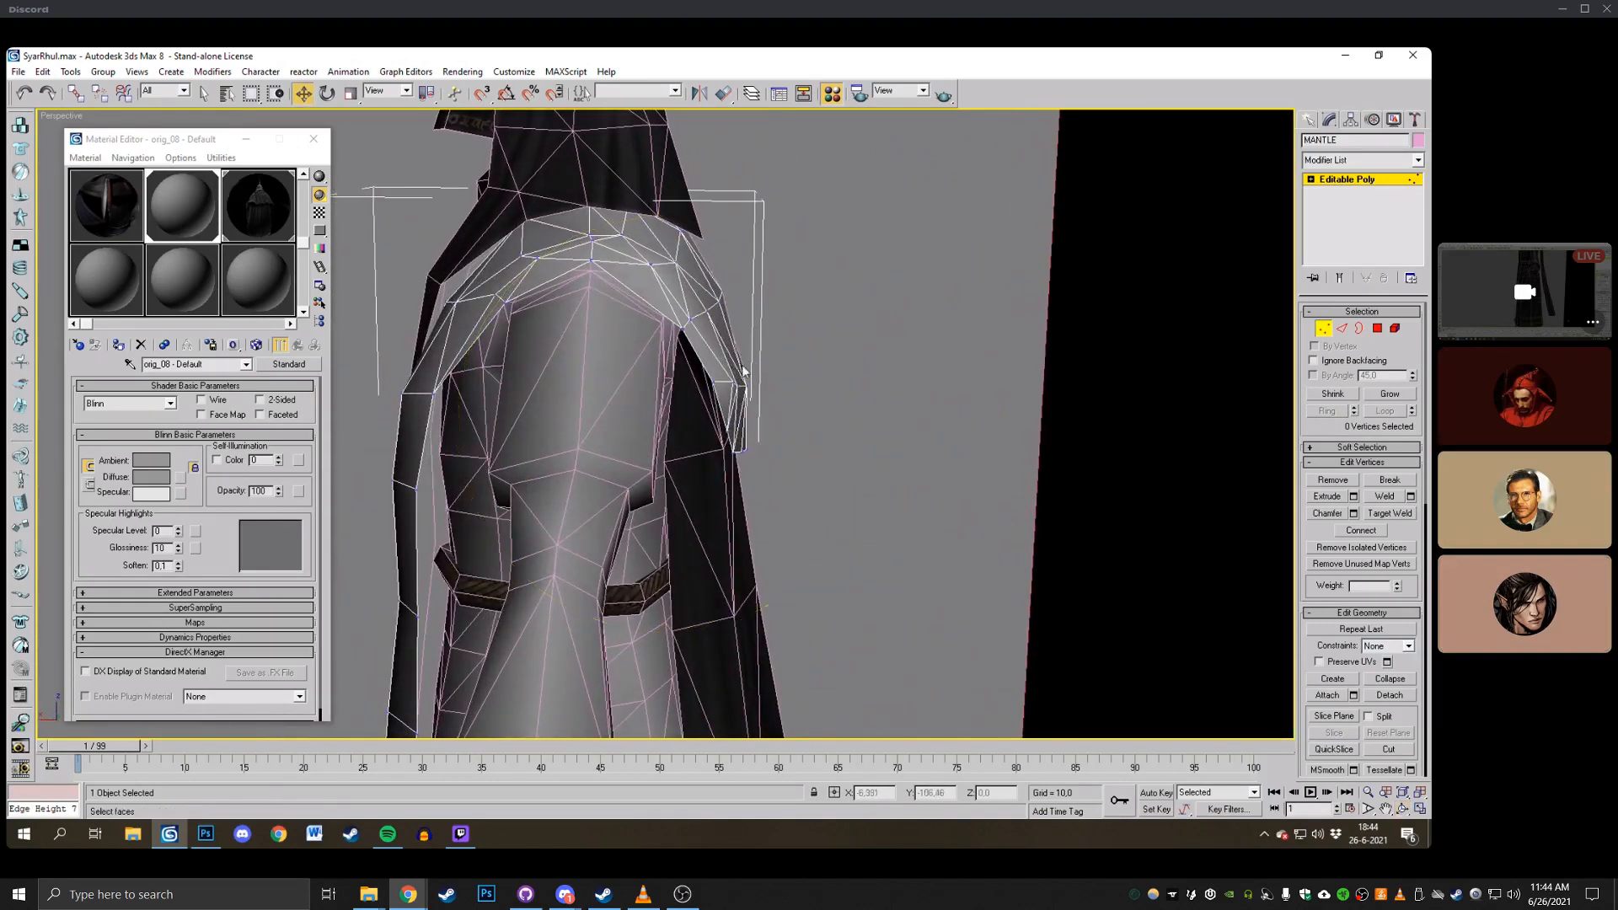
left_click(735, 382)
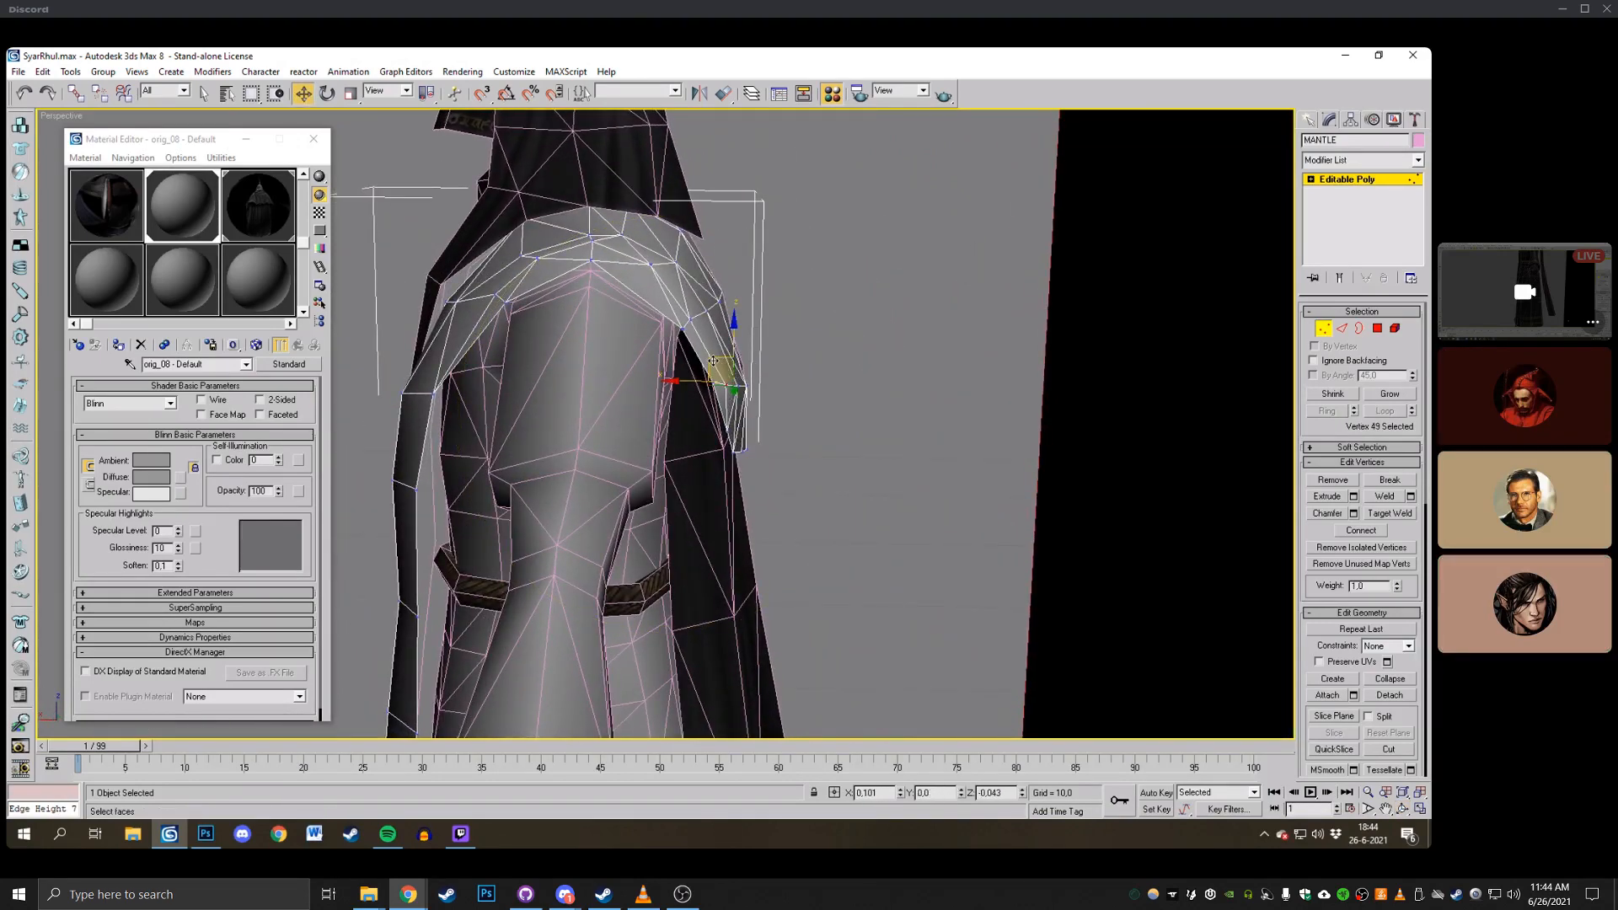
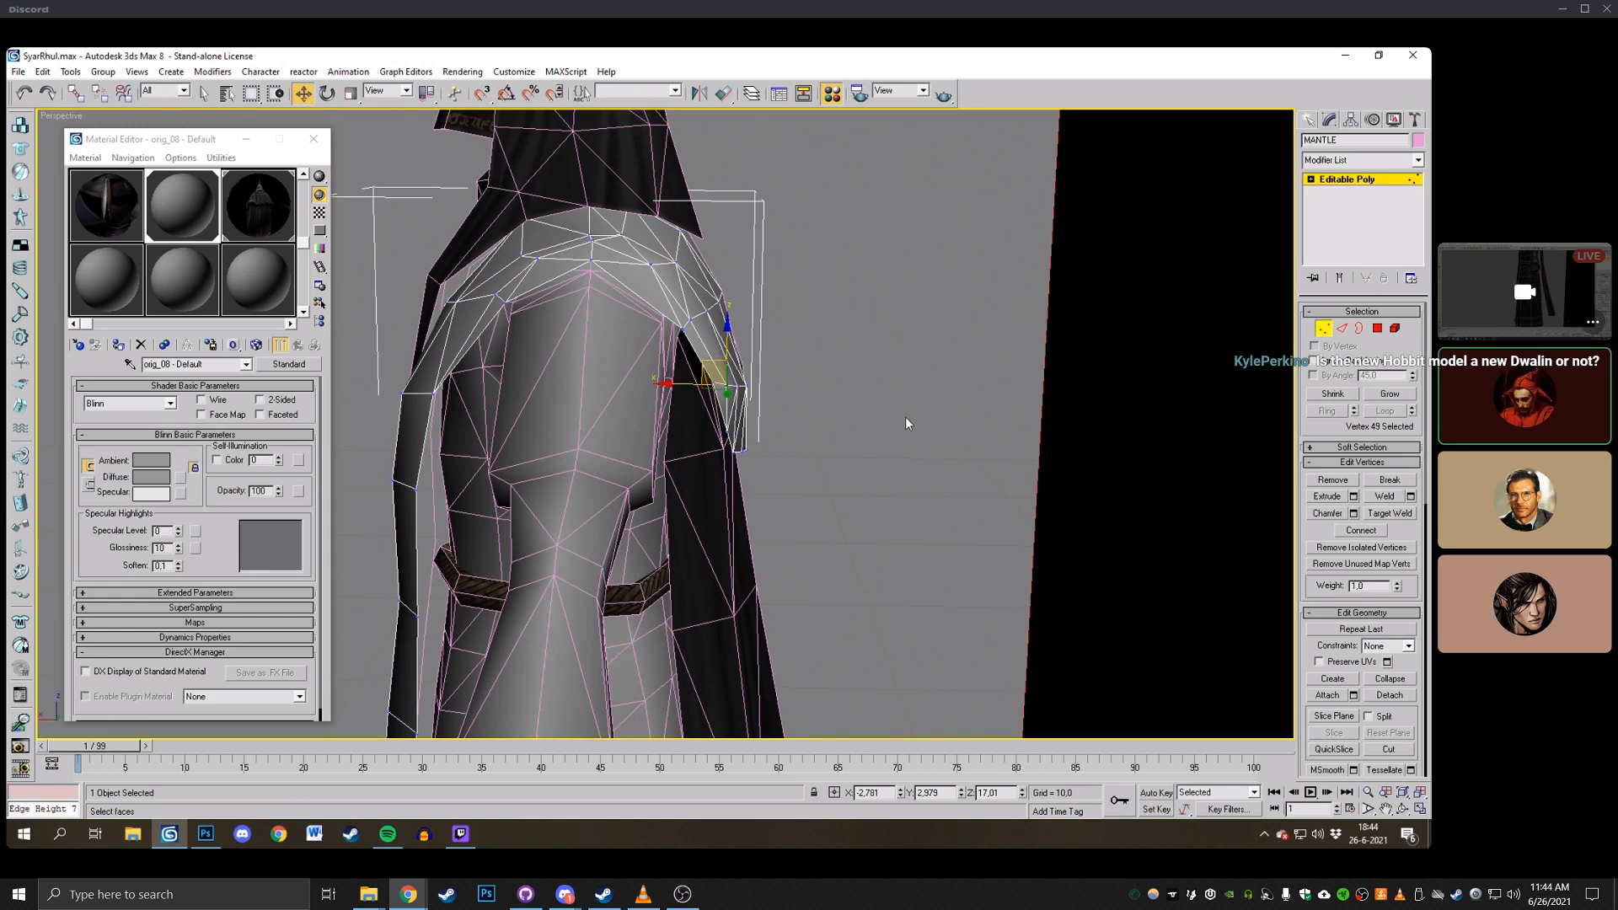
left_click(709, 377)
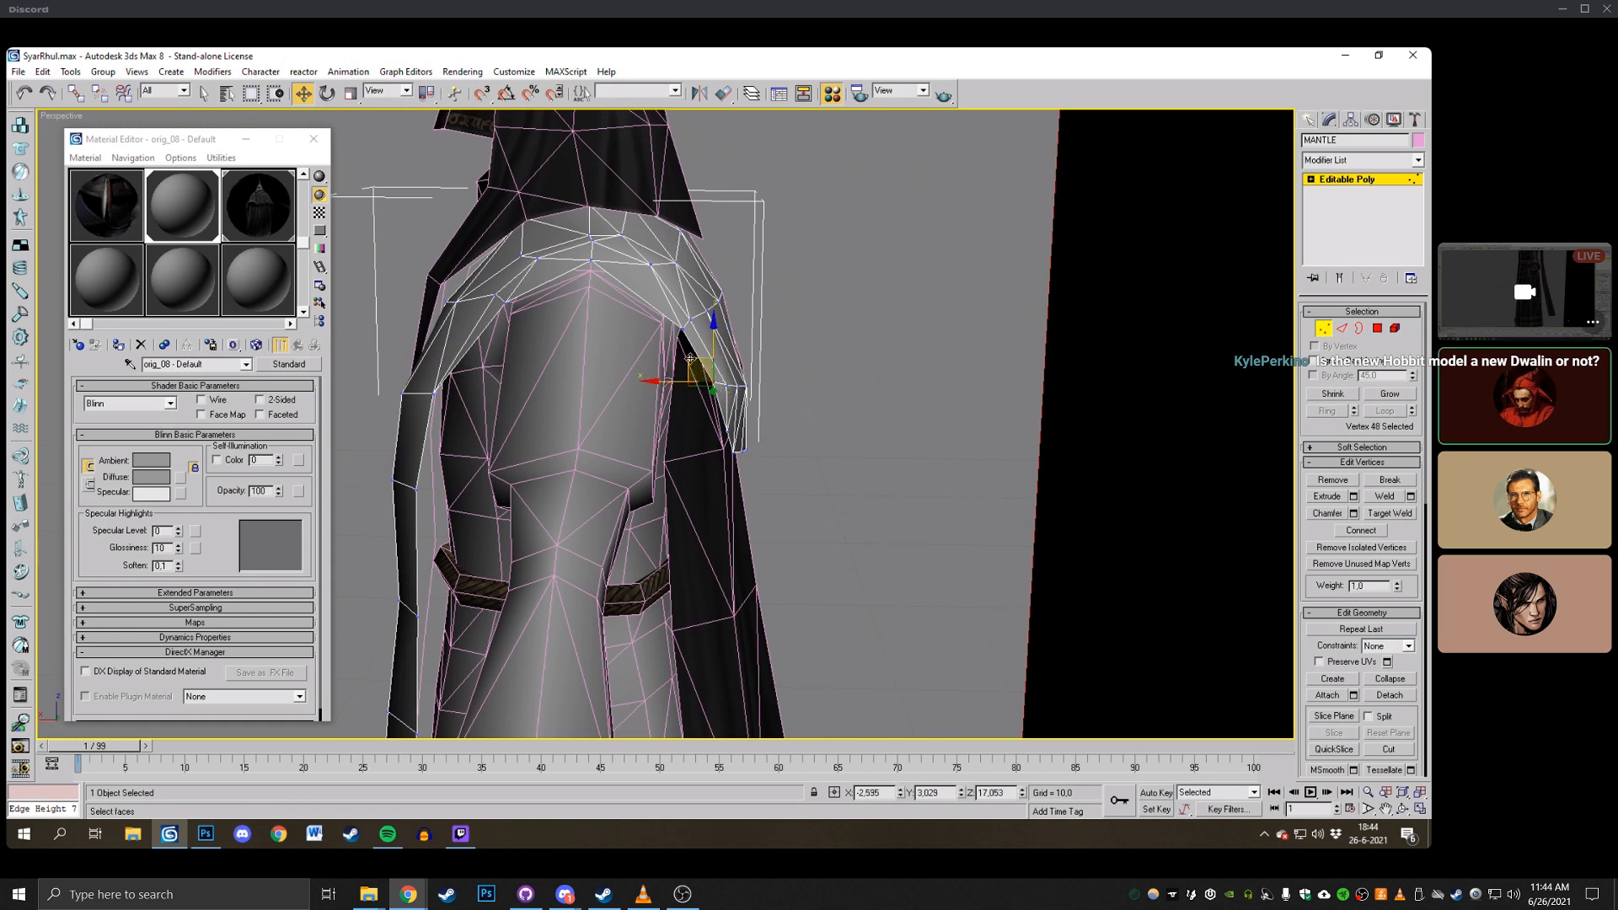
left_click_drag(690, 358, 695, 367)
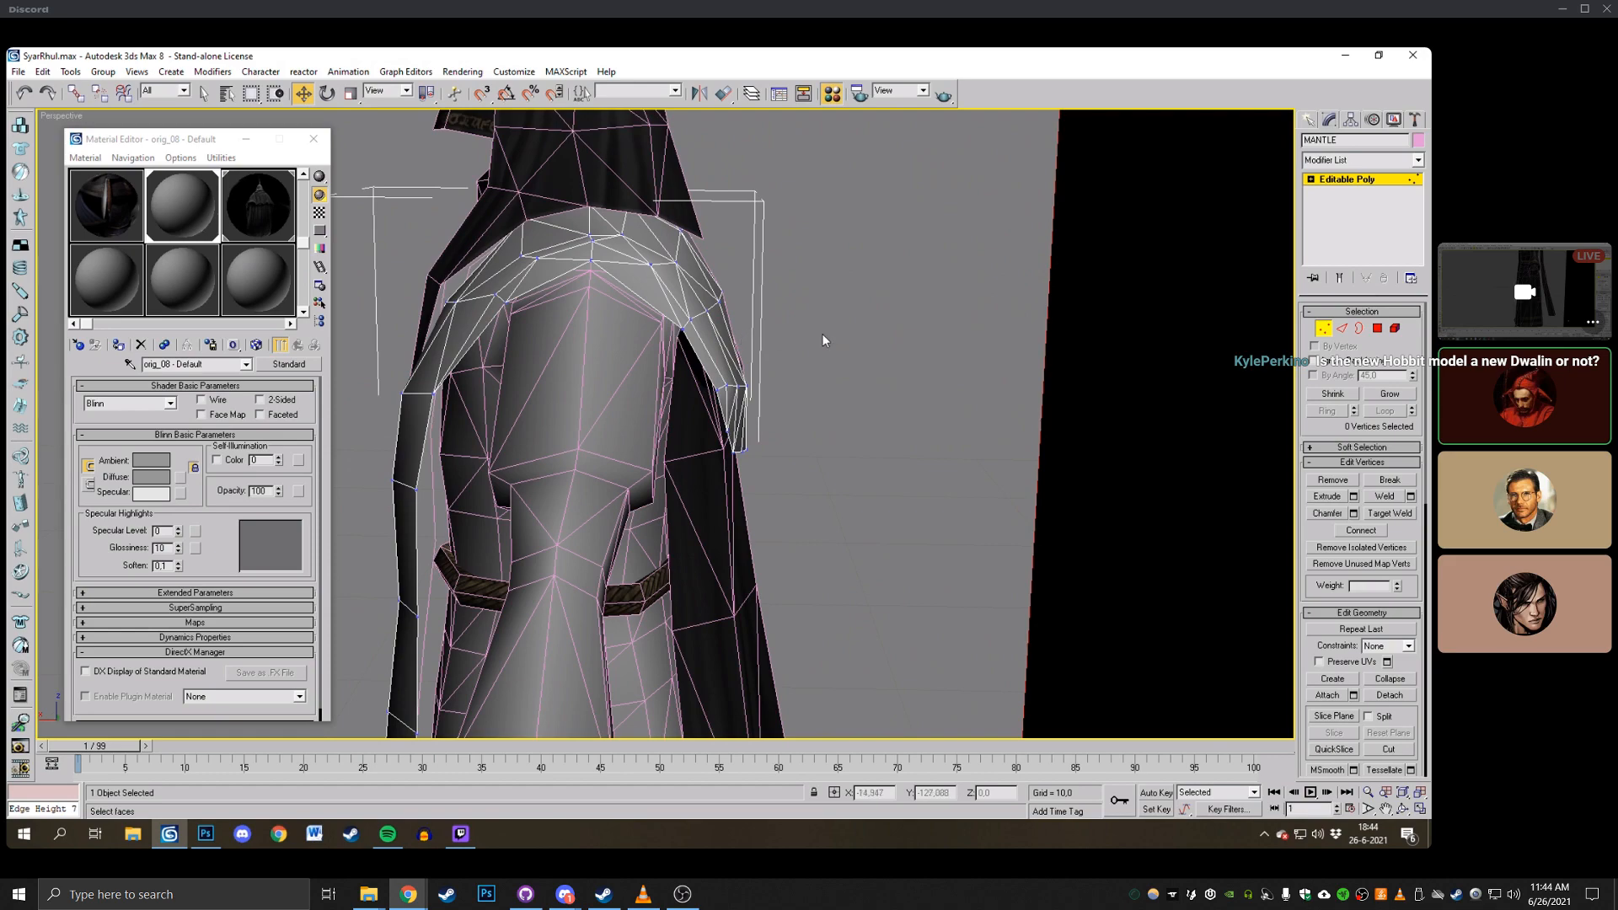
Pull three vertices across the middle of the mantle's upper back outward to give it a fuller curve.
left_click(1402, 809)
left_click_drag(746, 383, 685, 369)
right_click(686, 369)
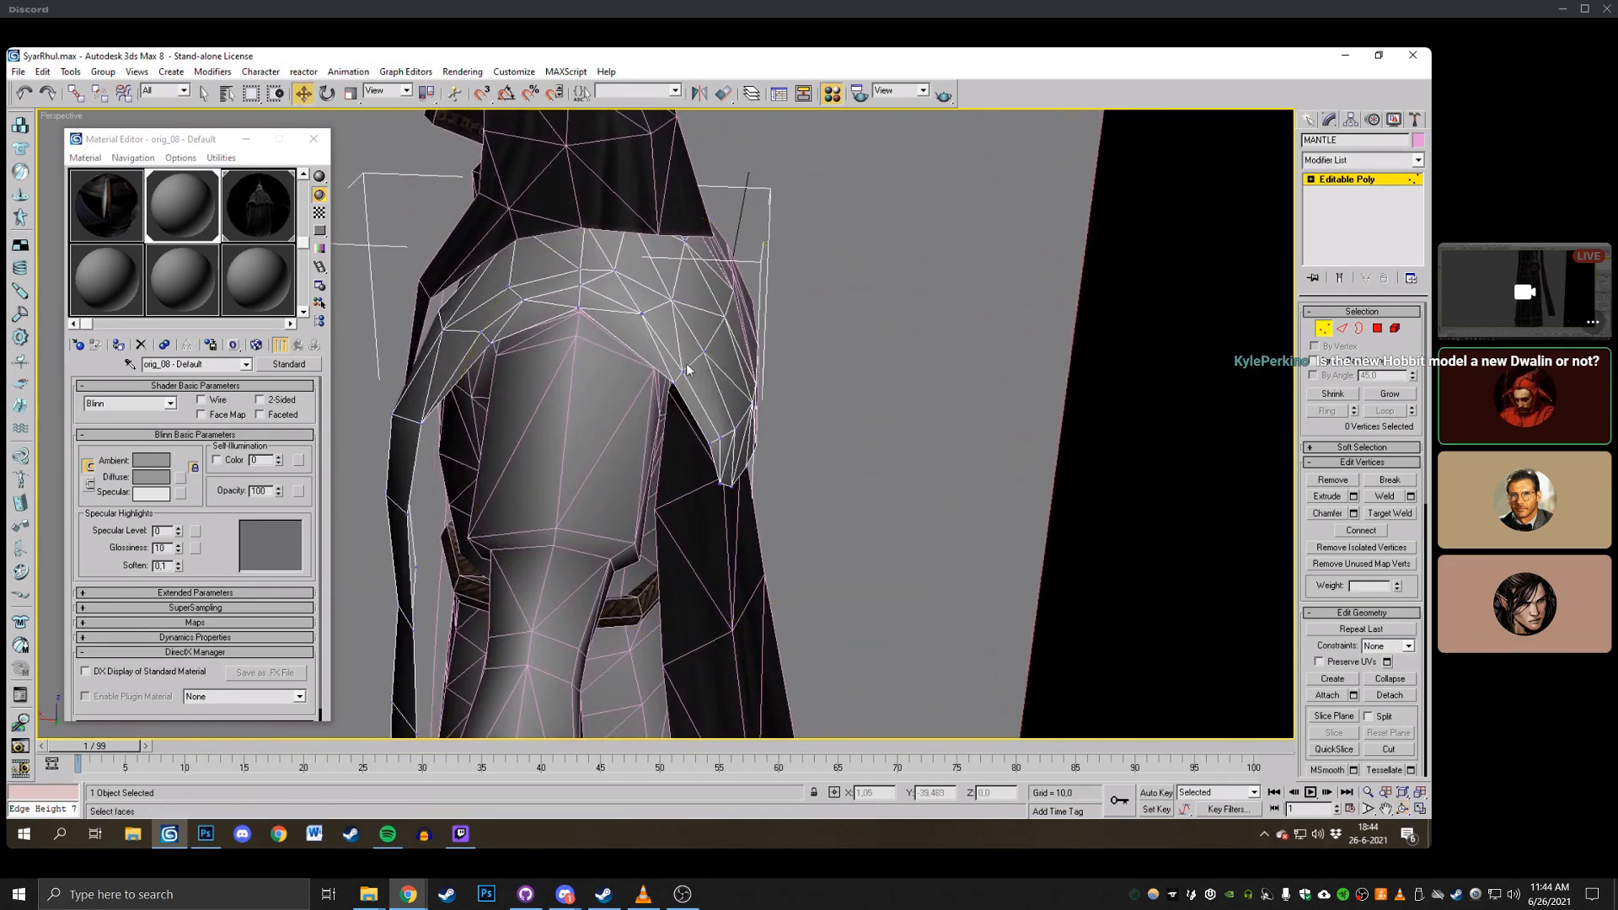
left_click(694, 289)
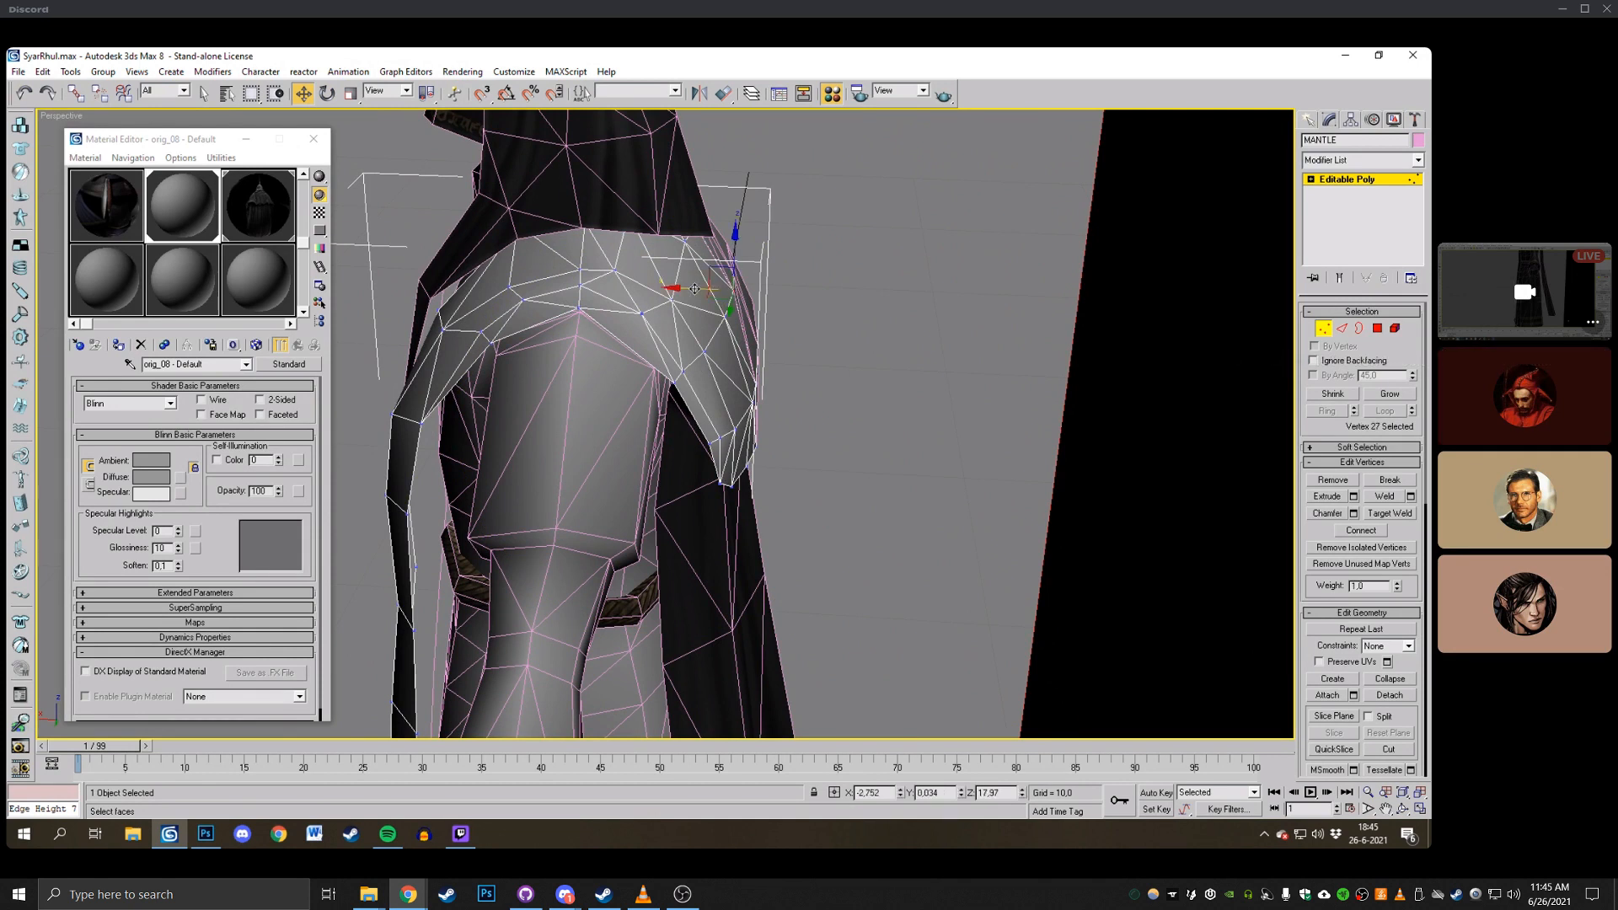
left_click(735, 319)
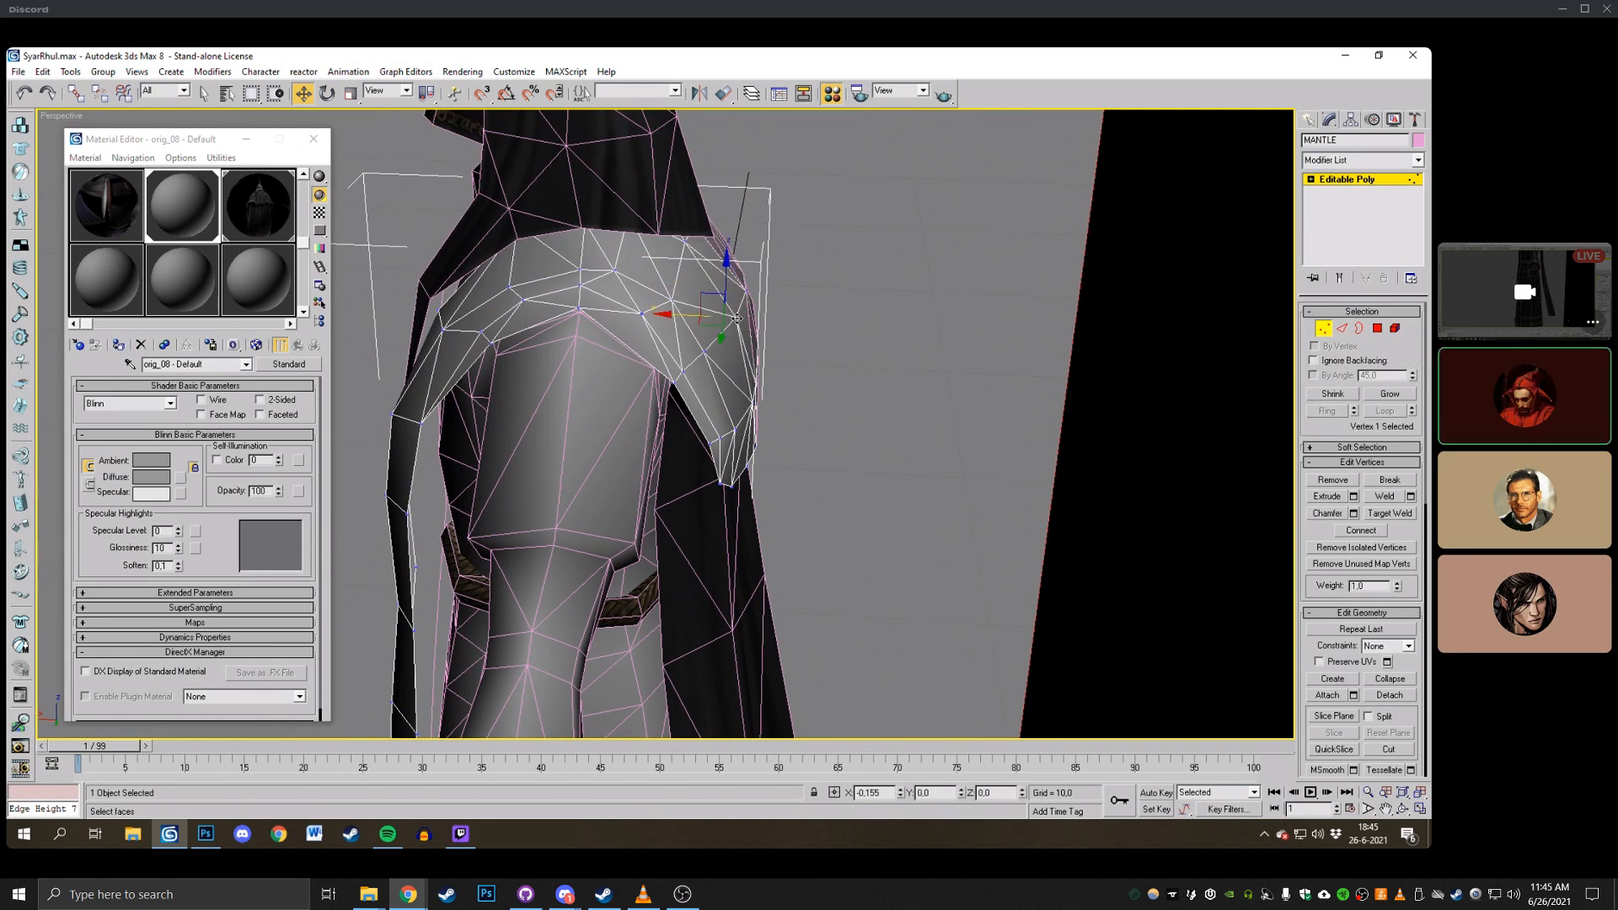
left_click(706, 352)
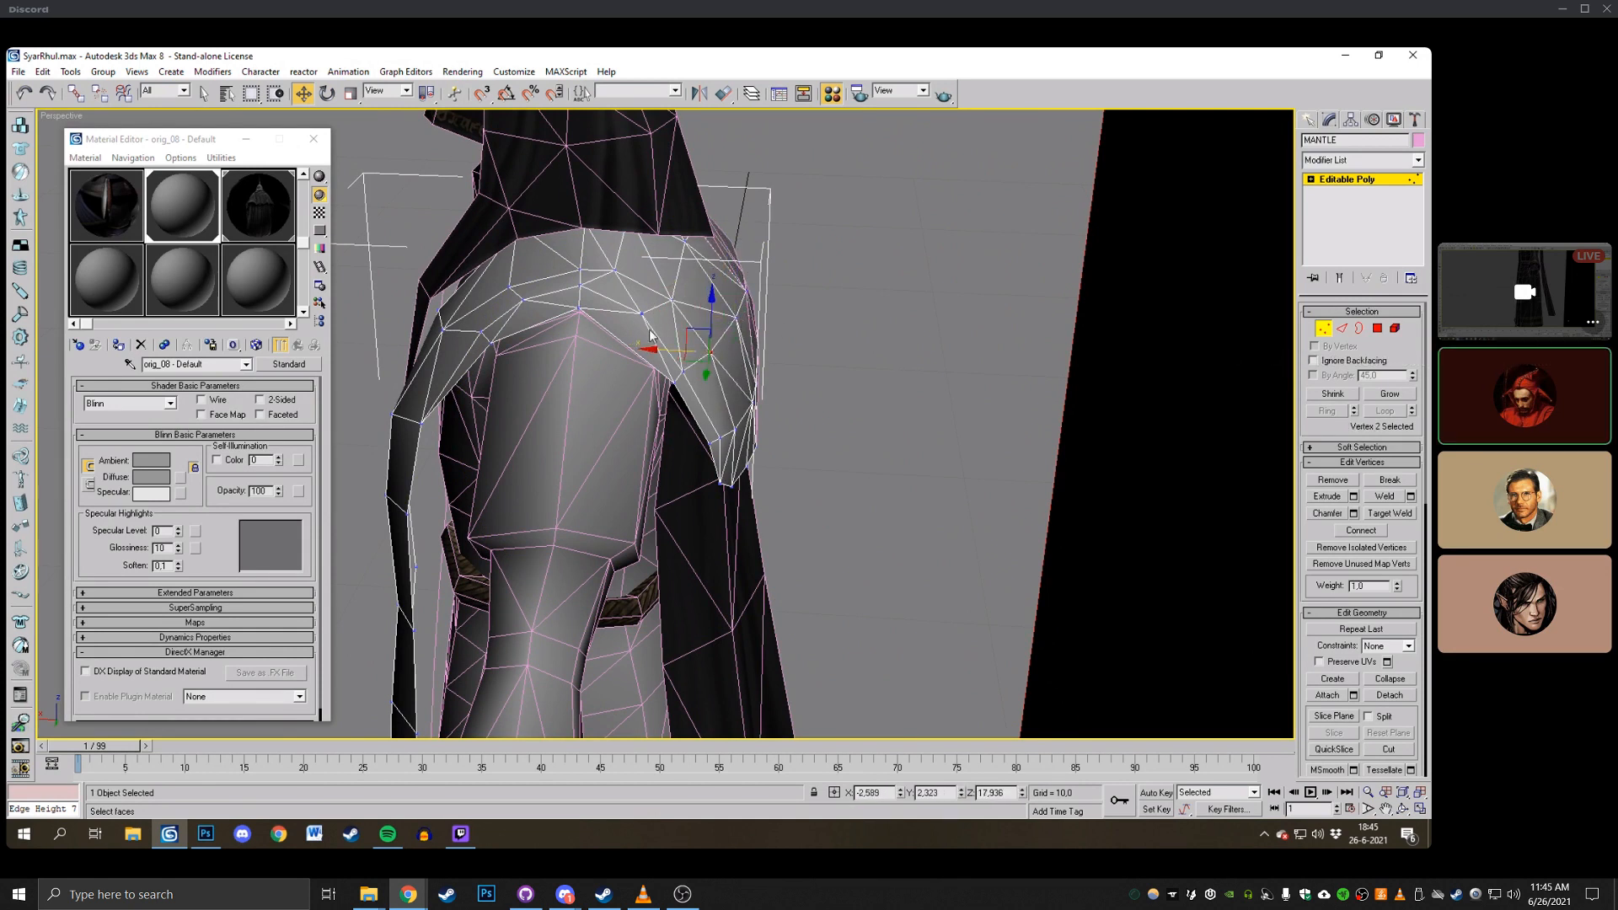
Nudge the mantle's front edge vertex beside the chest along the front-to-back axis.
left_click(1404, 809)
left_click_drag(733, 347, 674, 350)
scroll(585, 331, "down", 3)
scroll(712, 344, "up", 3)
key("w")
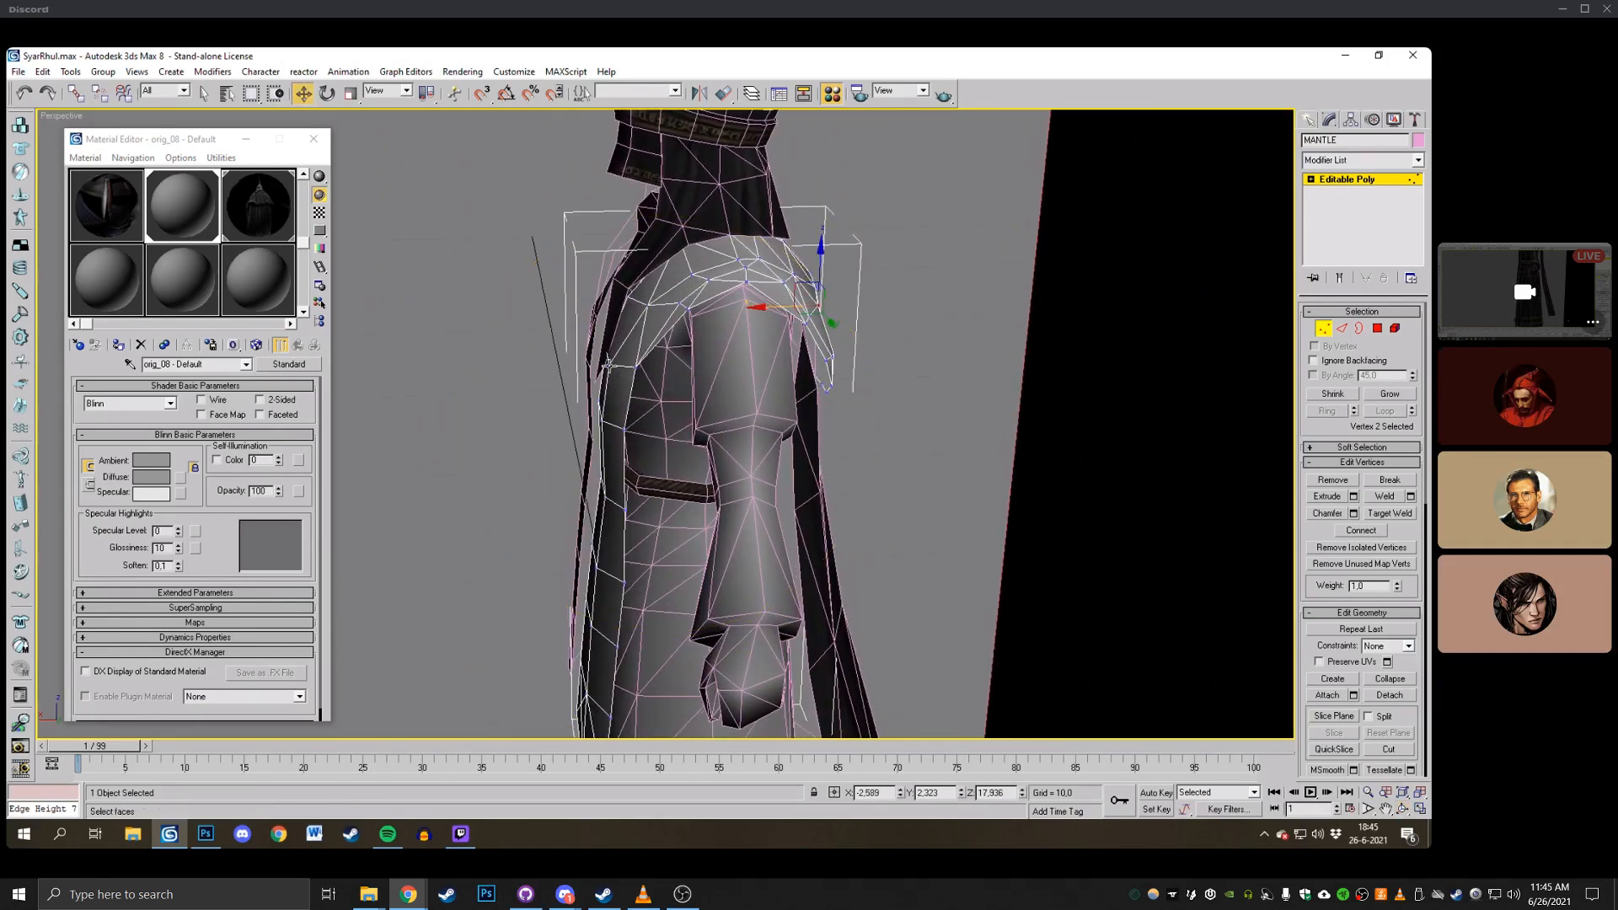
left_click_drag(570, 363, 574, 364)
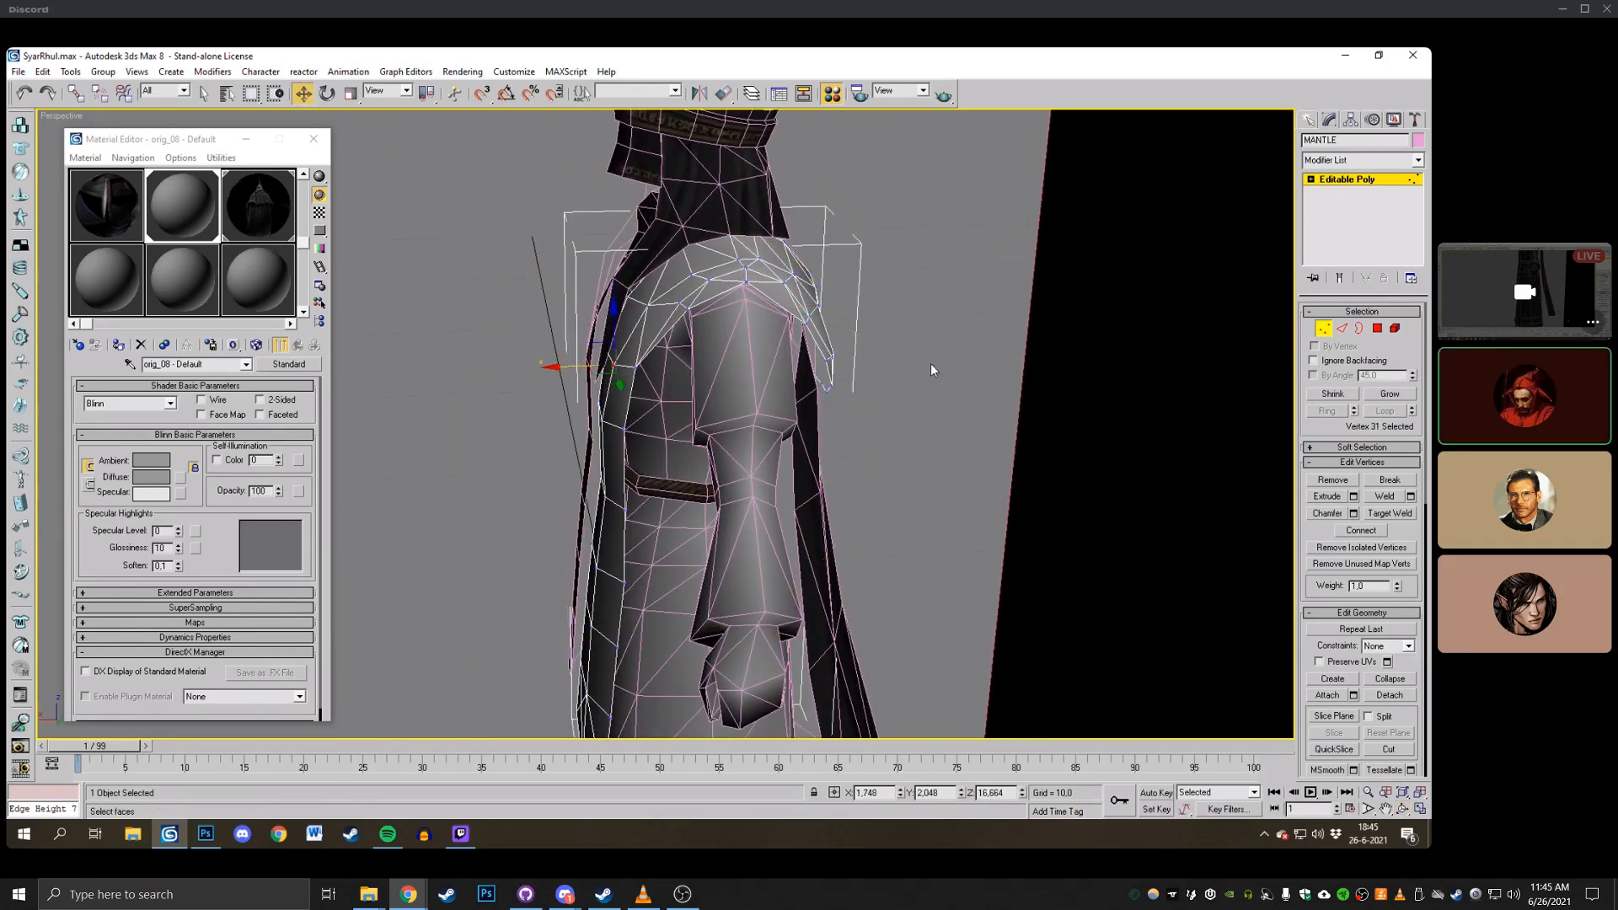
Adjust the mantle's armhole vertex just behind the upper arm in side view.
left_click(1402, 809)
left_click_drag(783, 345, 702, 371)
scroll(759, 346, "down", 5)
scroll(640, 350, "up", 3)
scroll(872, 349, "down", 4)
scroll(745, 379, "up", 4)
right_click(706, 412)
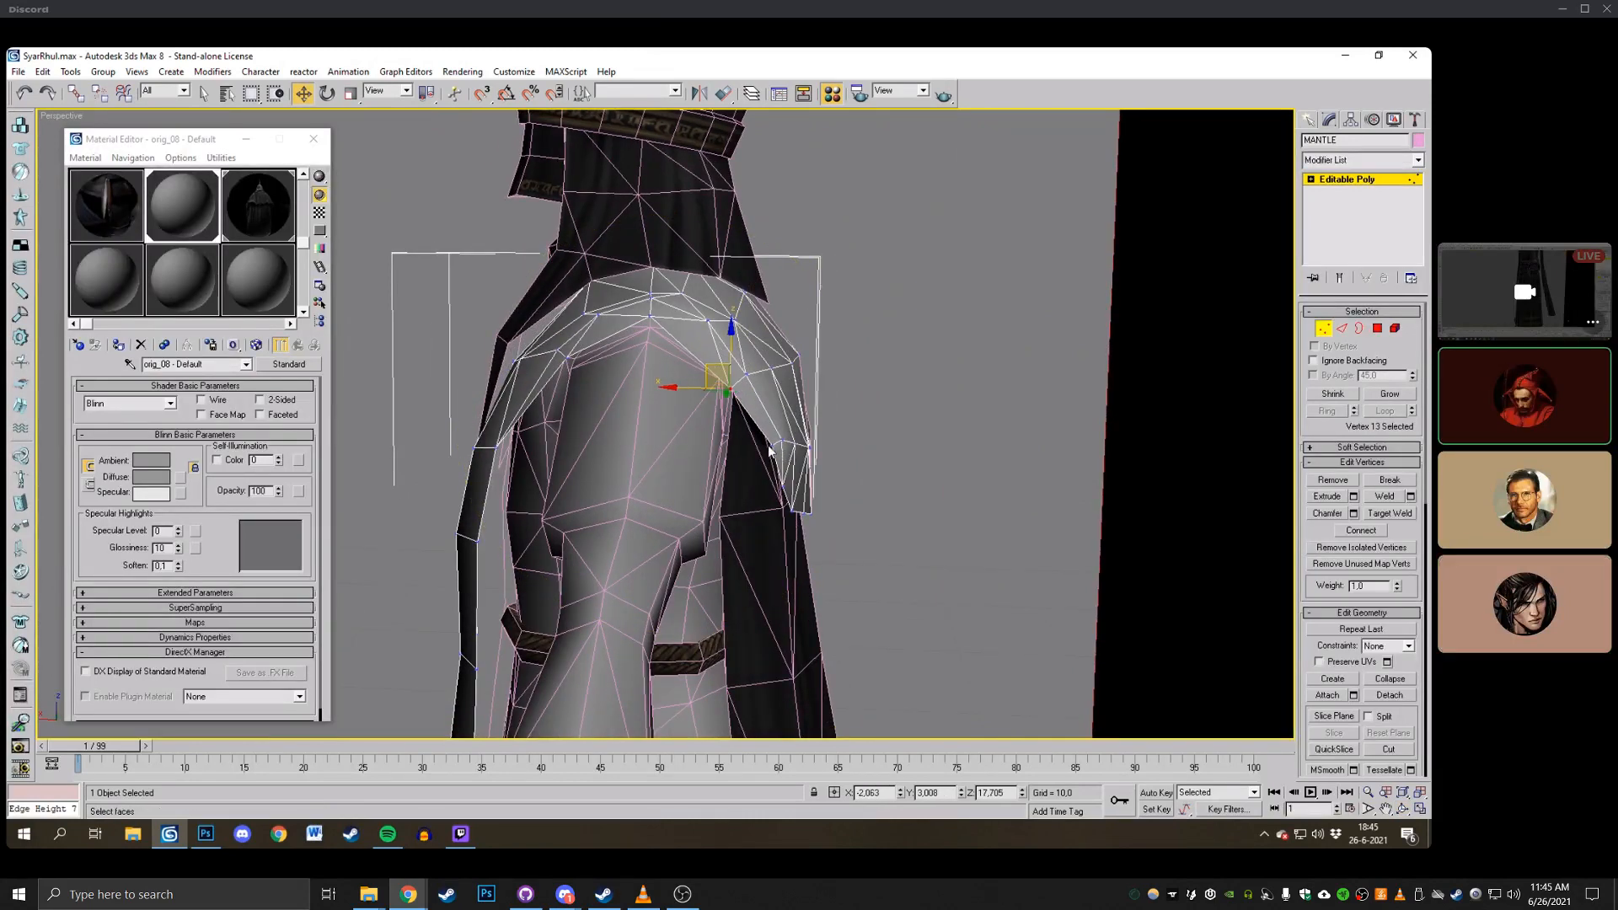
Fine-tune three vertices between the mantle's armhole and its rear edge in side view to smooth the shoulder curve.
left_click(768, 444)
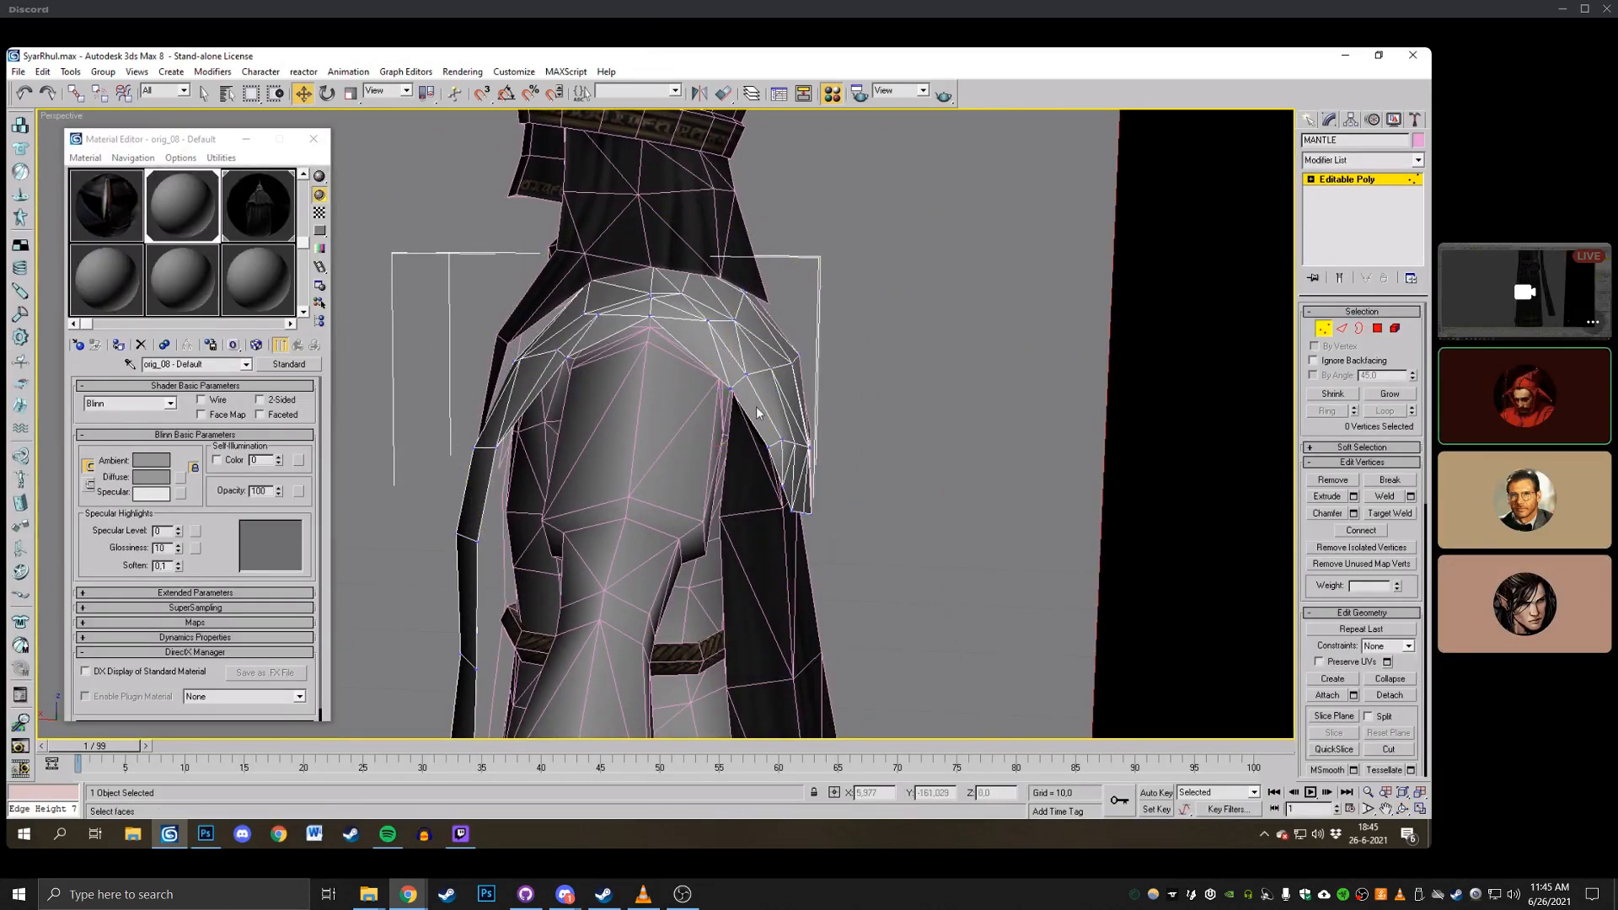
middle_click_drag(758, 413, 767, 462)
left_click(808, 408)
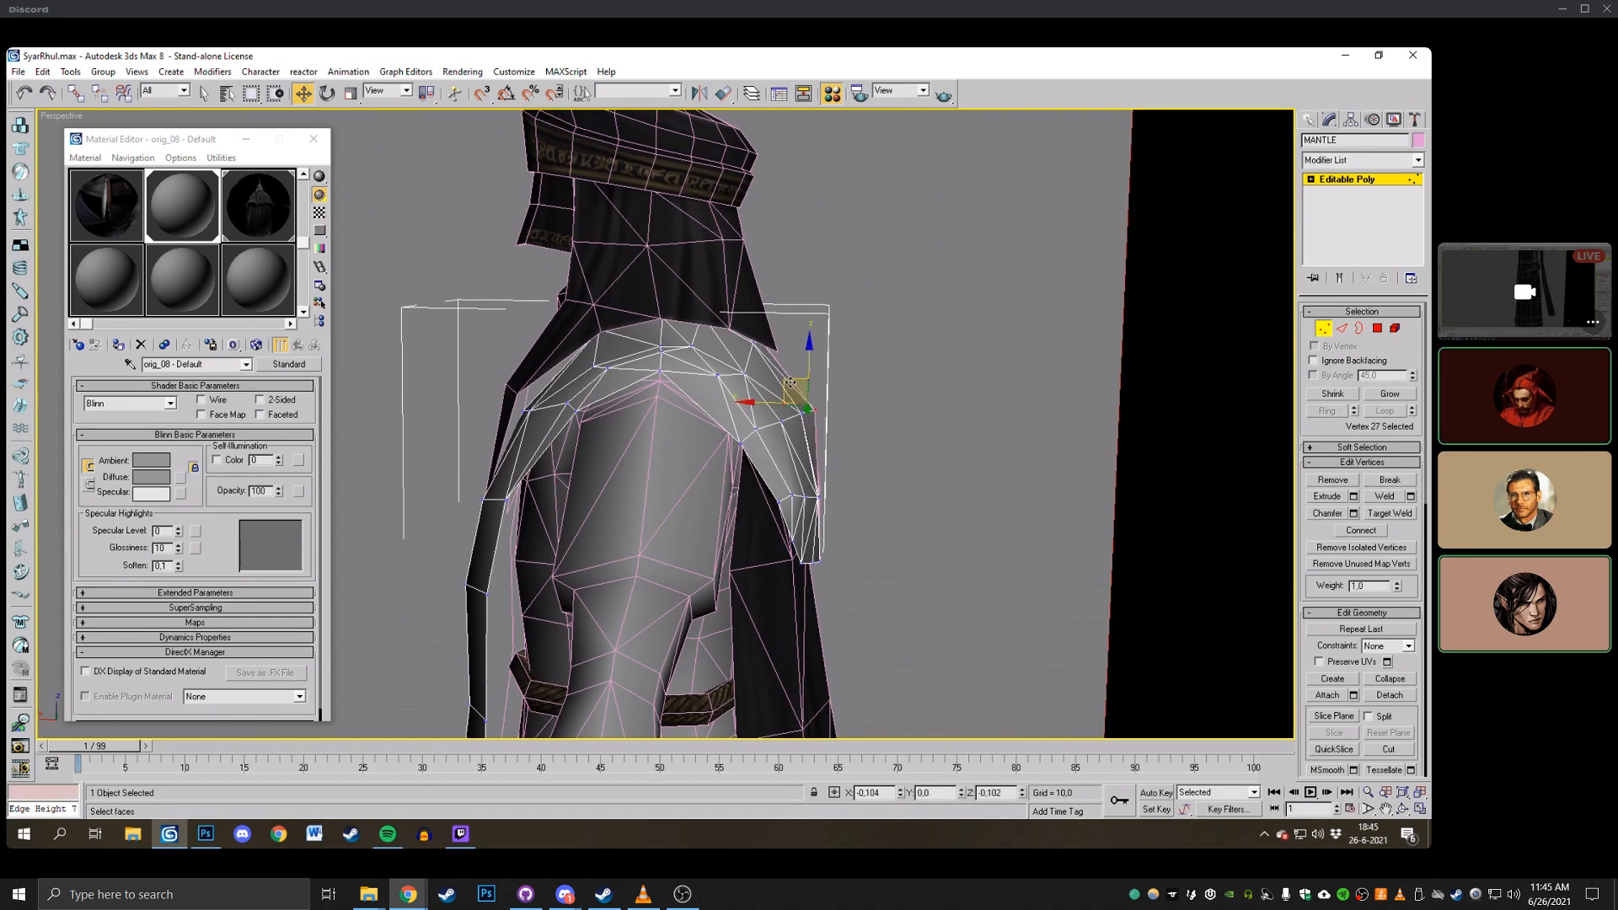
left_click(775, 428)
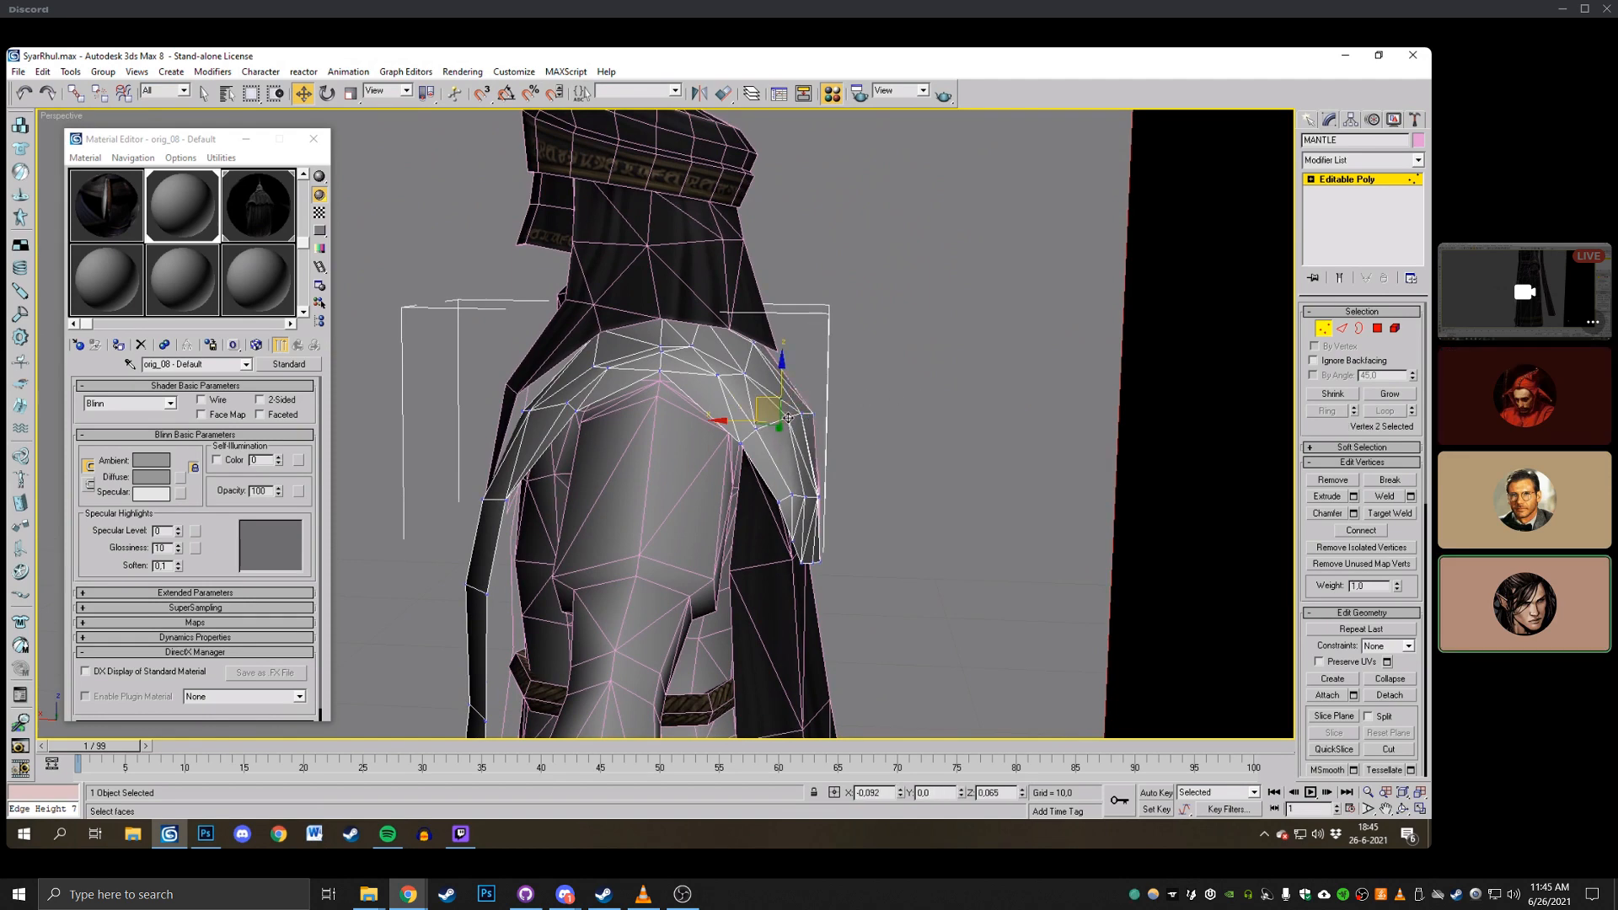
middle_click_drag(912, 426, 825, 497, "alt")
left_click_drag(815, 490, 827, 489)
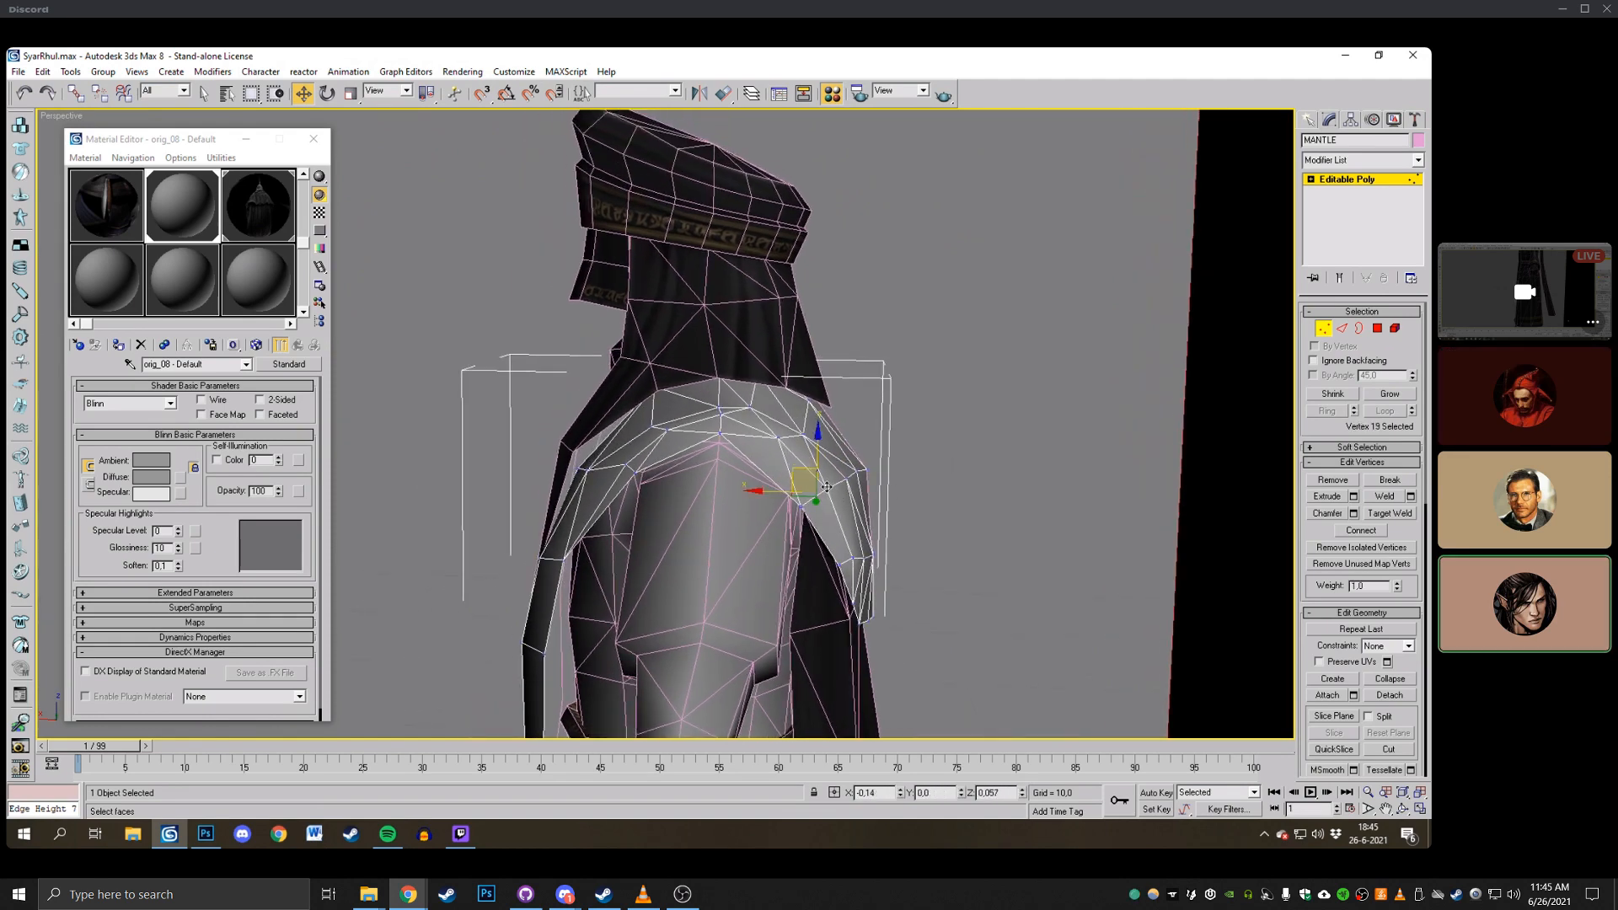
Nudge the mantle's rear edge vertex behind the shoulder along the front-to-back axis.
left_click(870, 446)
left_click(1404, 811)
left_click_drag(724, 438, 741, 490)
right_click(753, 503)
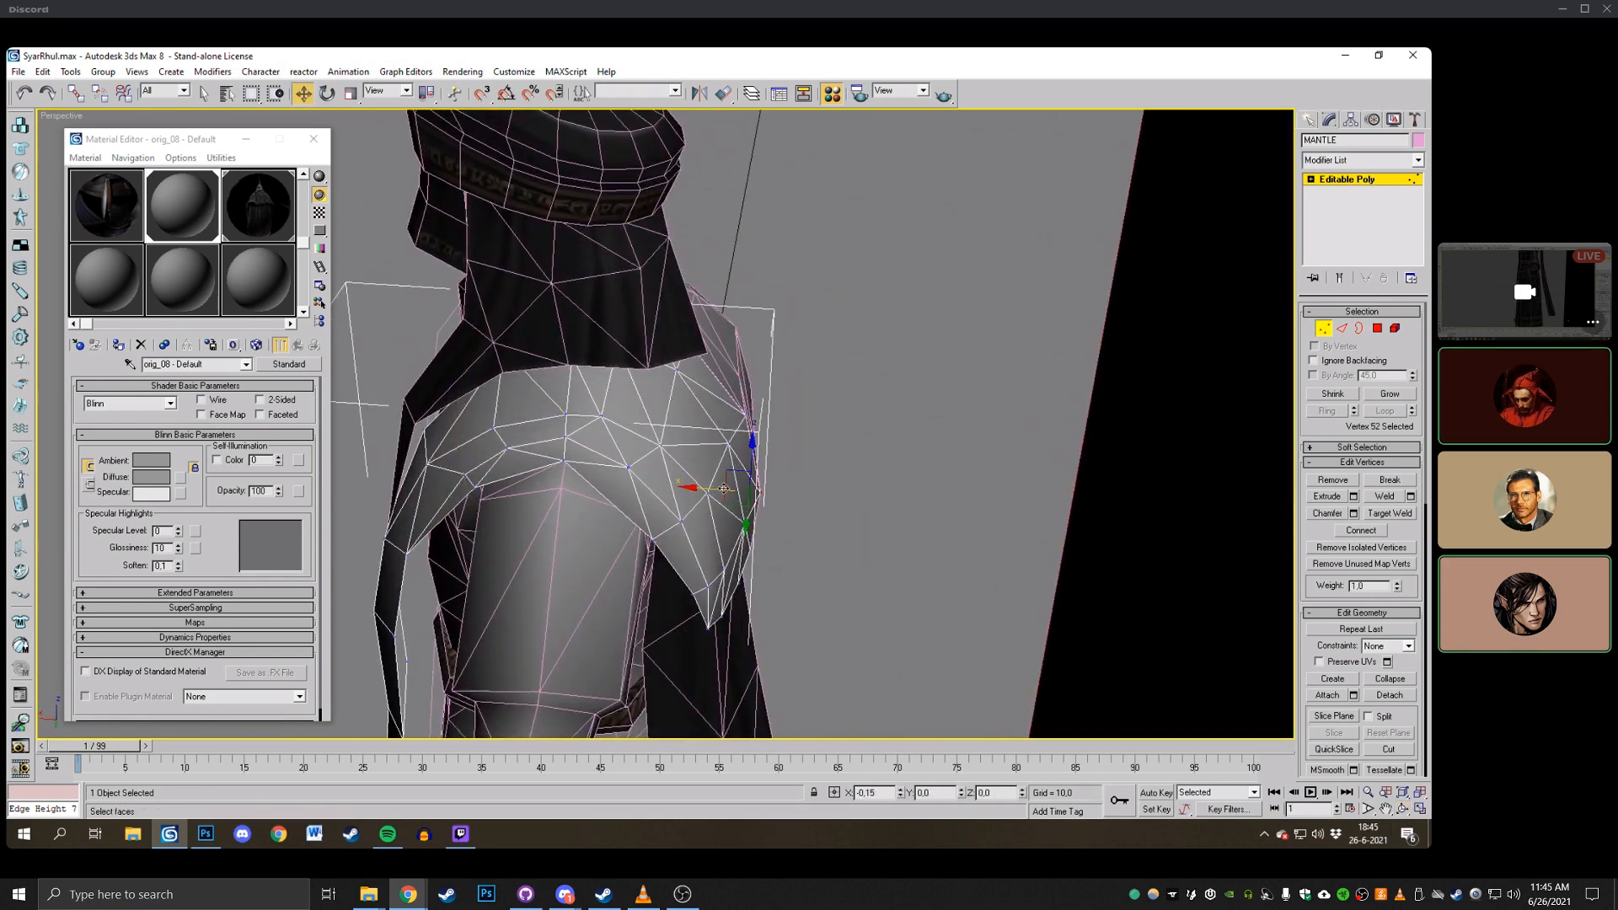
left_click(757, 543)
left_click(812, 515)
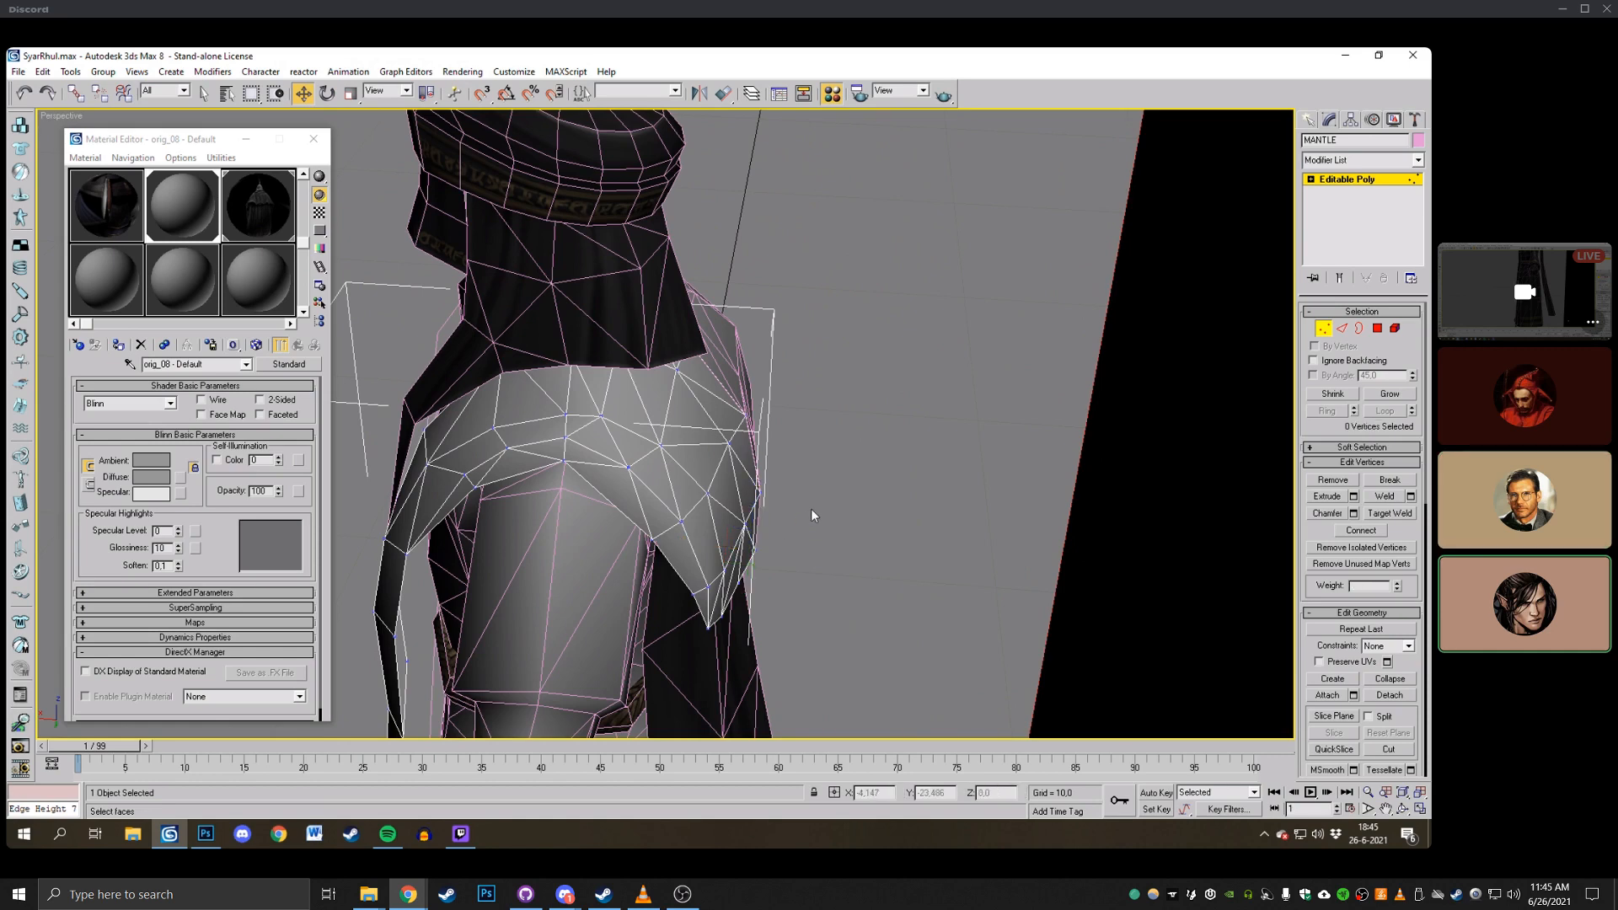
left_click(1401, 809)
left_click_drag(691, 388, 650, 372)
scroll(621, 336, "down", 3)
right_click(651, 373)
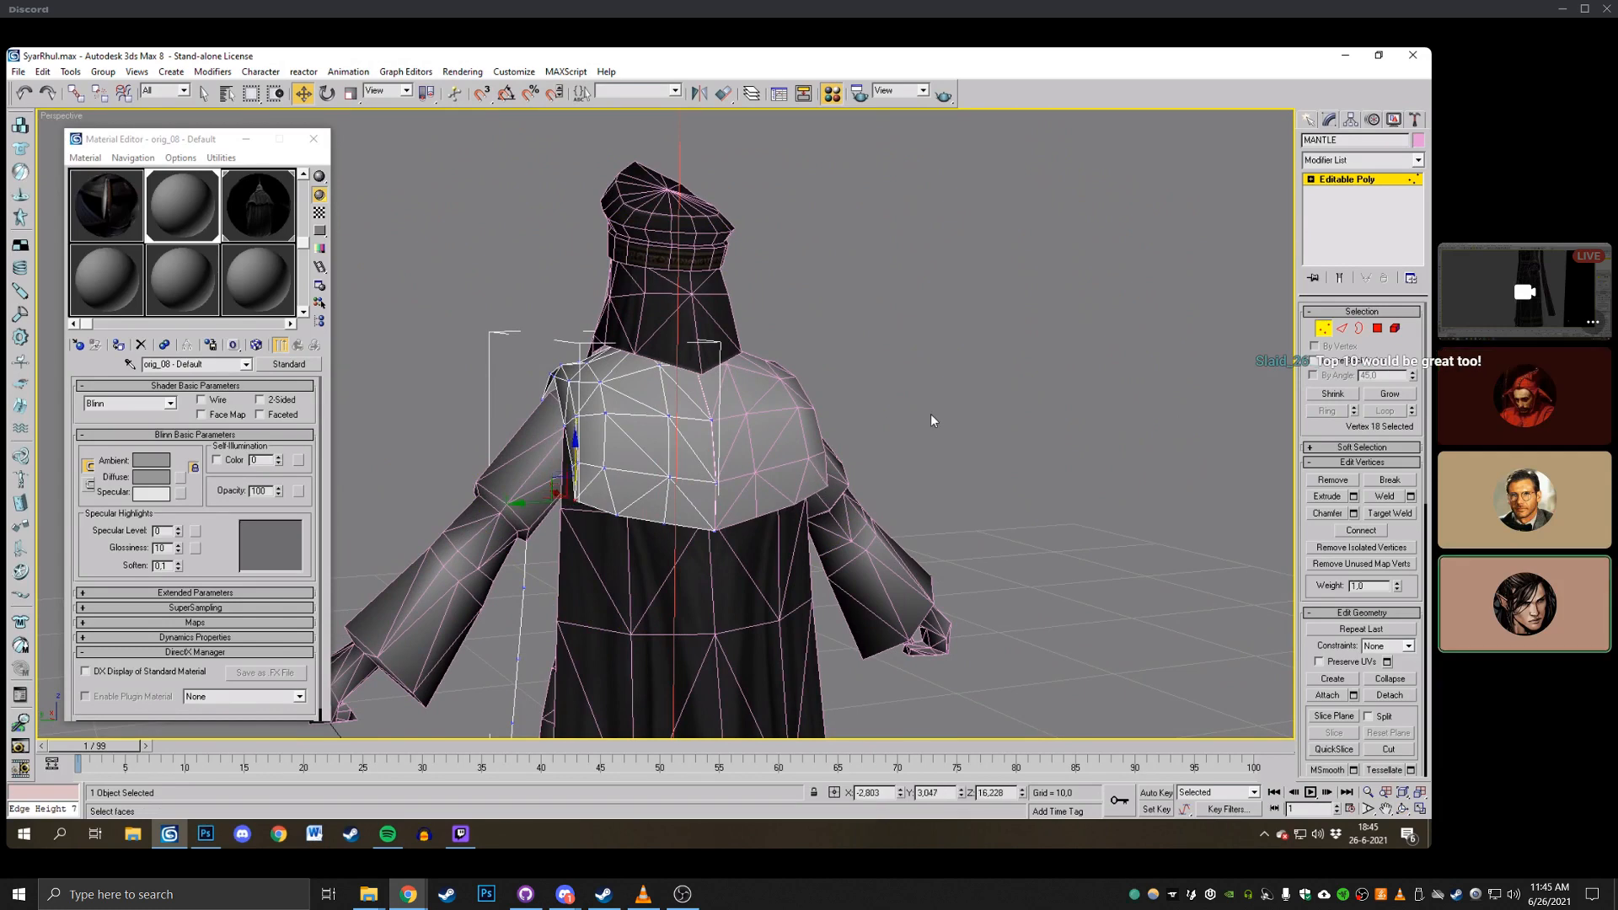
Try to adjust the nine vertices along the mantle's lower back edge.
left_click(1402, 809)
mouse_move(680, 384)
left_mouse_down()
mouse_move(754, 392)
mouse_move(716, 382)
mouse_move(816, 376)
mouse_move(774, 378)
mouse_move(818, 339)
mouse_move(783, 362)
mouse_move(564, 371)
mouse_move(679, 391)
mouse_move(654, 356)
mouse_move(733, 352)
mouse_move(674, 382)
mouse_move(679, 399)
left_mouse_up()
scroll(784, 361, "down", 4)
scroll(650, 381, "up", 6)
right_click(684, 395)
left_click(328, 95)
left_click(303, 94)
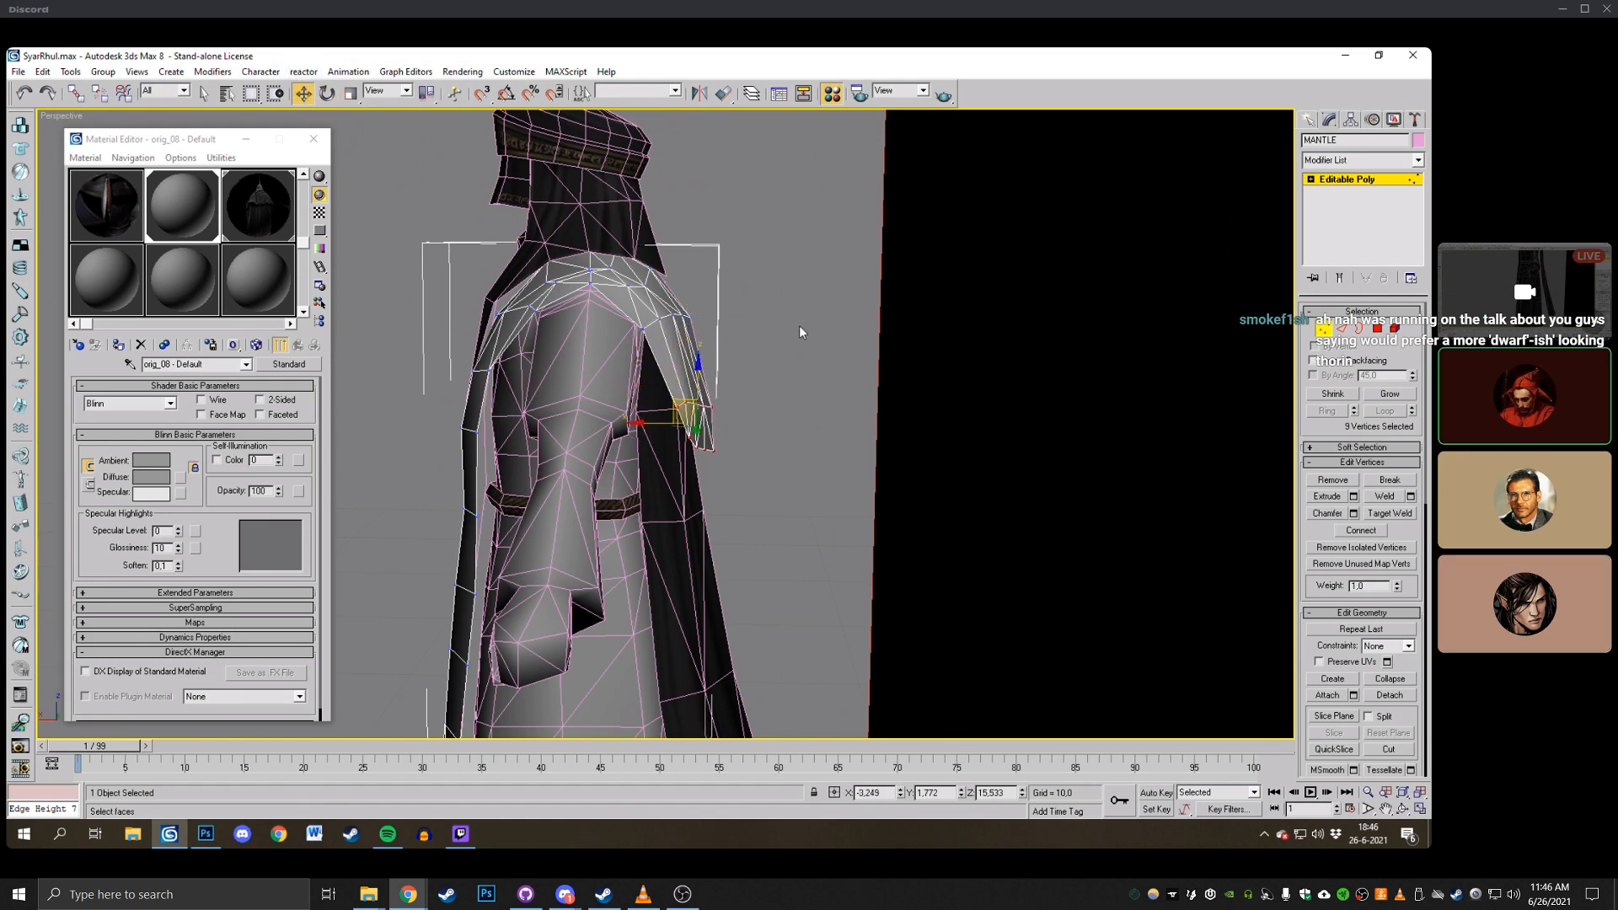
left_click(1403, 809)
left_click_drag(809, 506, 678, 543)
scroll(645, 498, "down", 3)
left_click(23, 92)
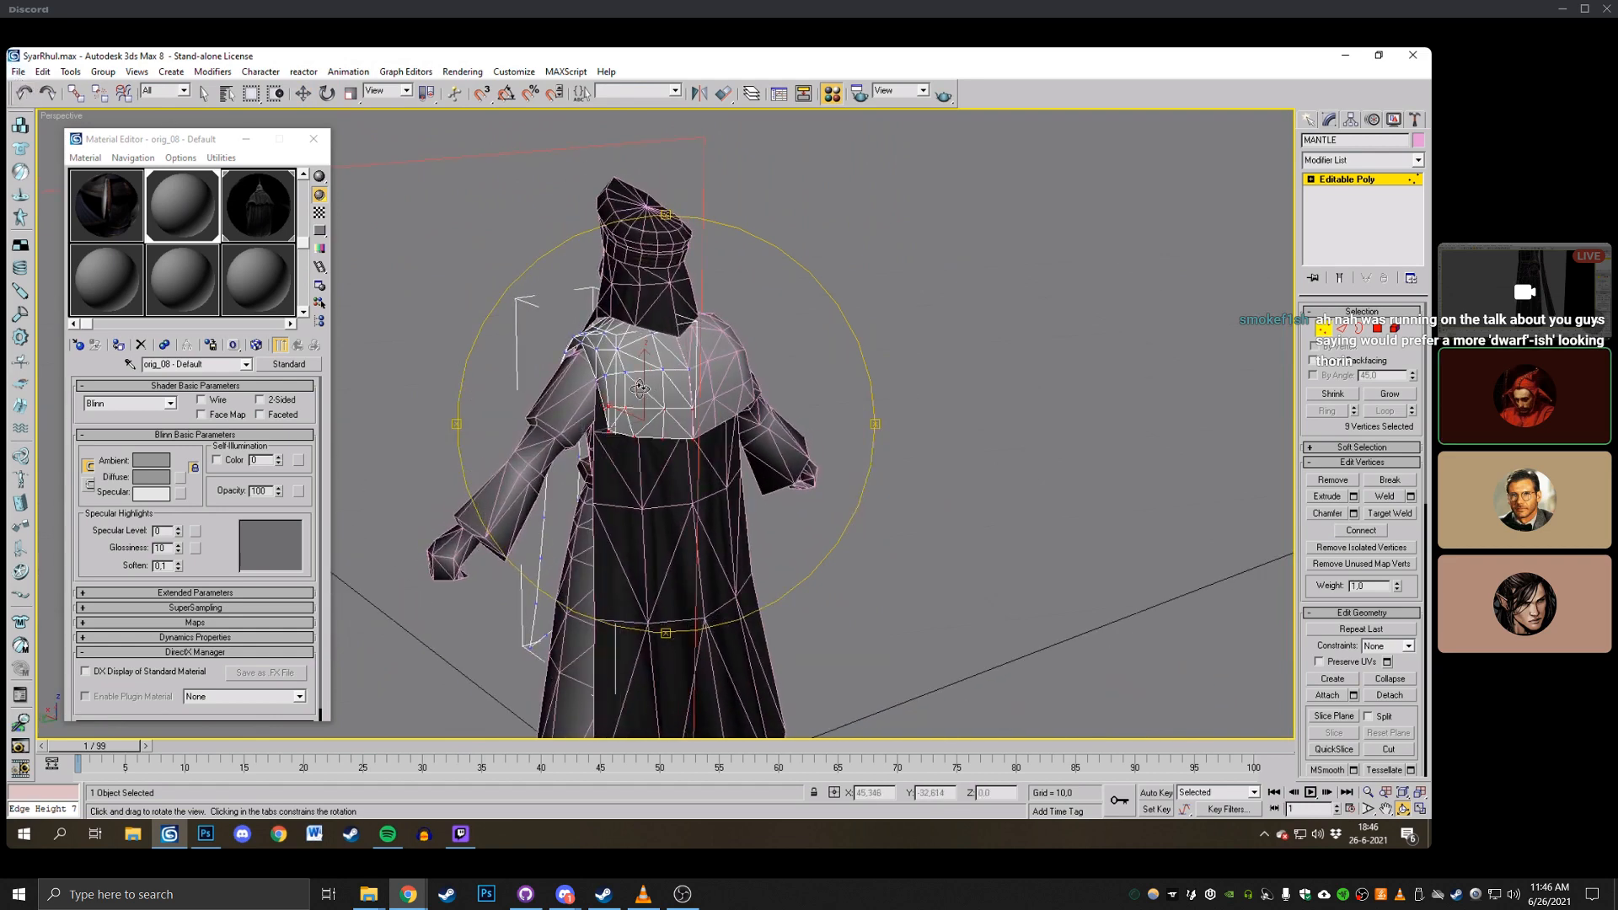
Adjust four vertices along the mantle's lower back edge behind the arm.
left_click_drag(639, 387, 697, 381)
scroll(605, 376, "up", 2)
key("w")
left_click(734, 482)
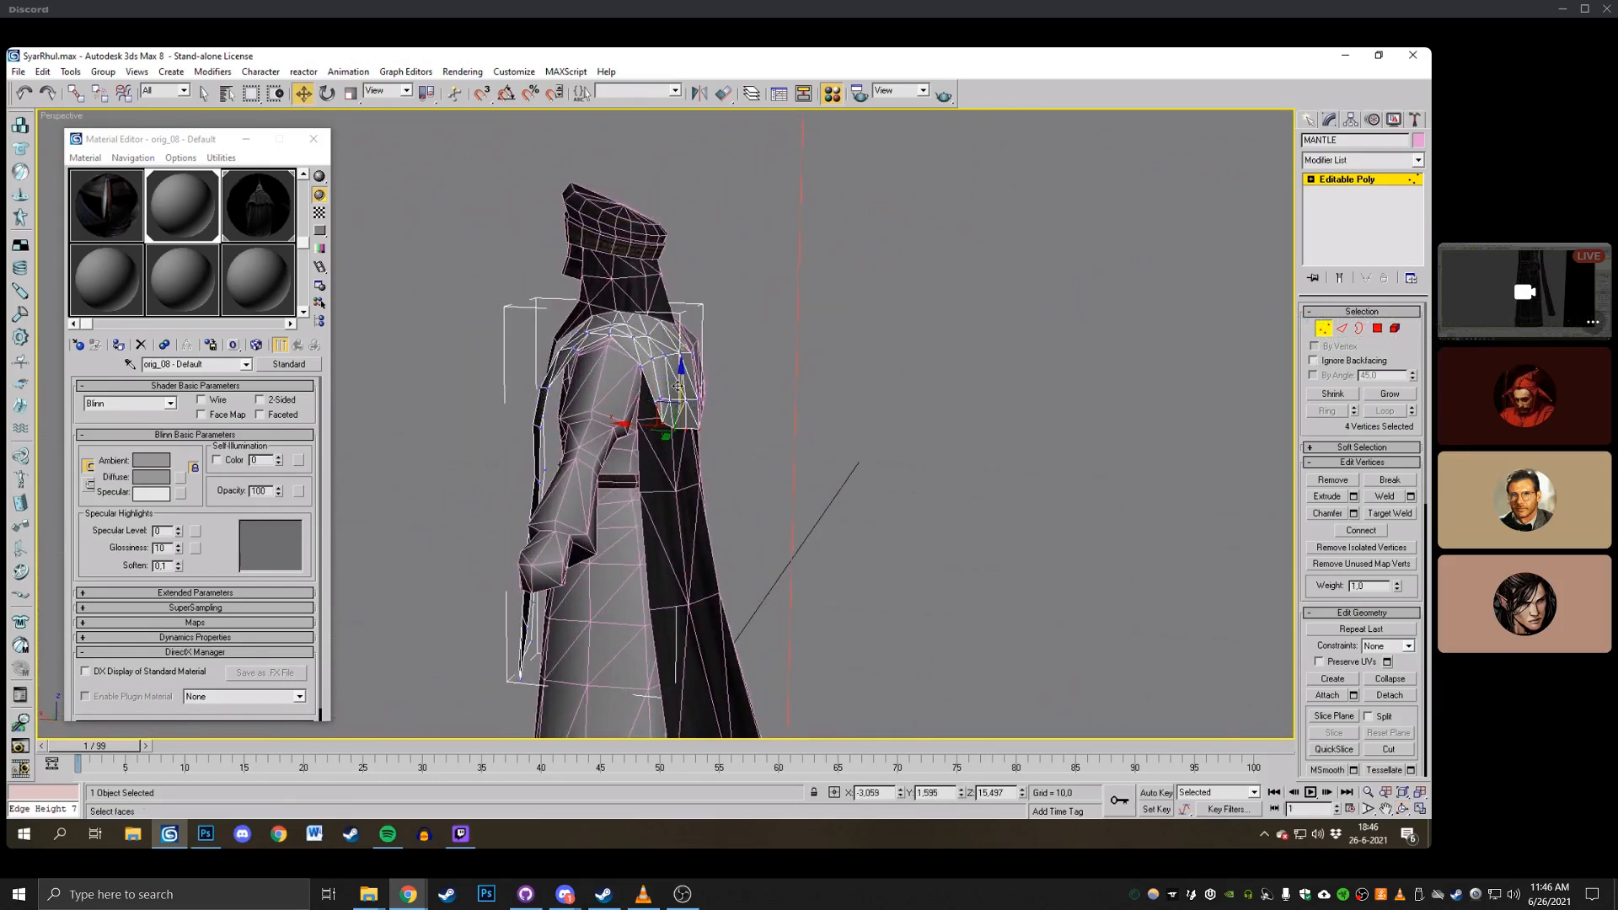
left_click(752, 403)
Raise the mantle's armhole vertex just behind the upper arm slightly.
key("ctrl+r")
mouse_move(750, 403)
left_mouse_down()
mouse_move(653, 387)
mouse_move(750, 382)
left_mouse_up()
scroll(752, 380, "up", 3)
key("w")
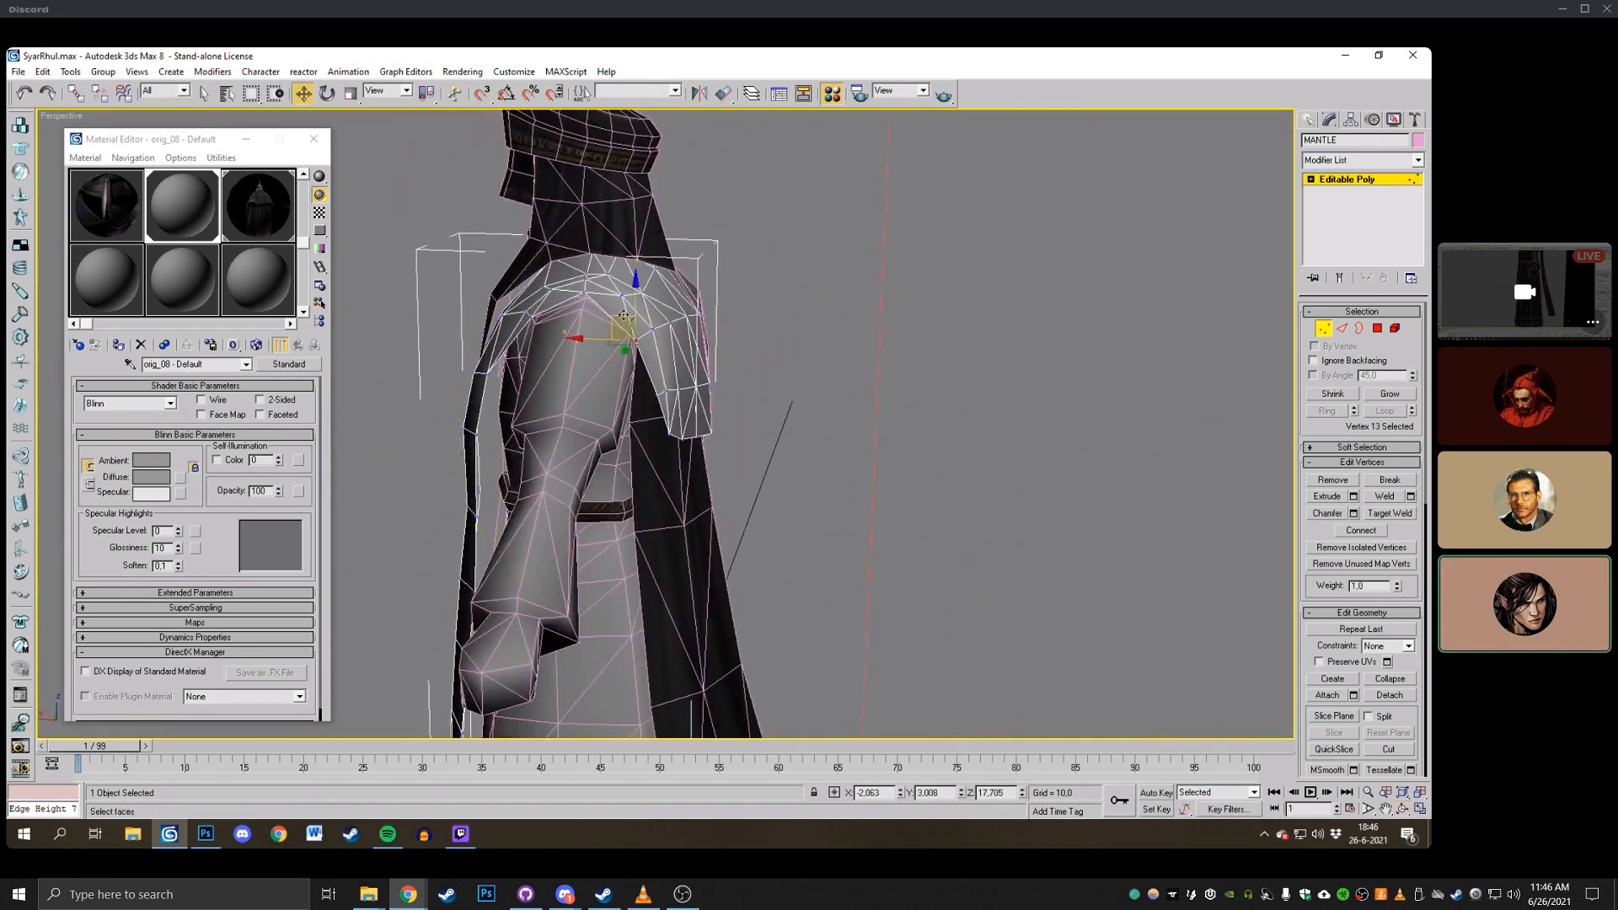
left_click_drag(624, 315, 625, 310)
left_click(747, 389)
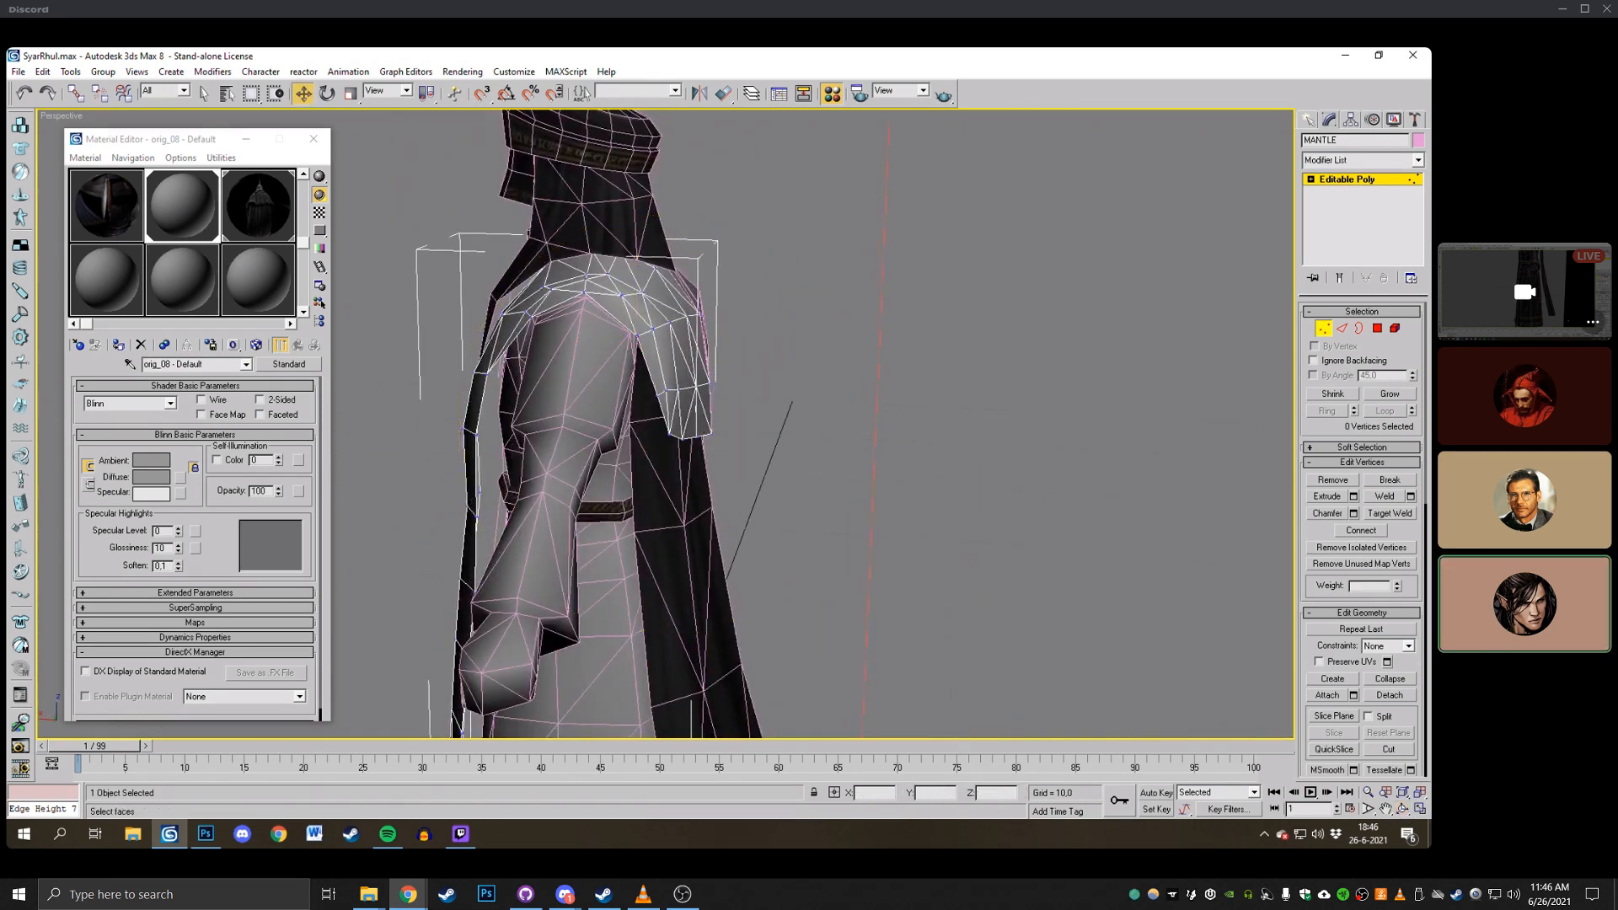
Compare the reshaped mantle with the reference figures from the front and end its vertex editing.
left_click(1404, 810)
left_click_drag(752, 379, 868, 364)
scroll(673, 369, "down", 3)
scroll(675, 362, "down", 4)
middle_click_drag(754, 373, 742, 342)
scroll(743, 344, "up", 3)
right_click(719, 366)
left_click(1325, 329)
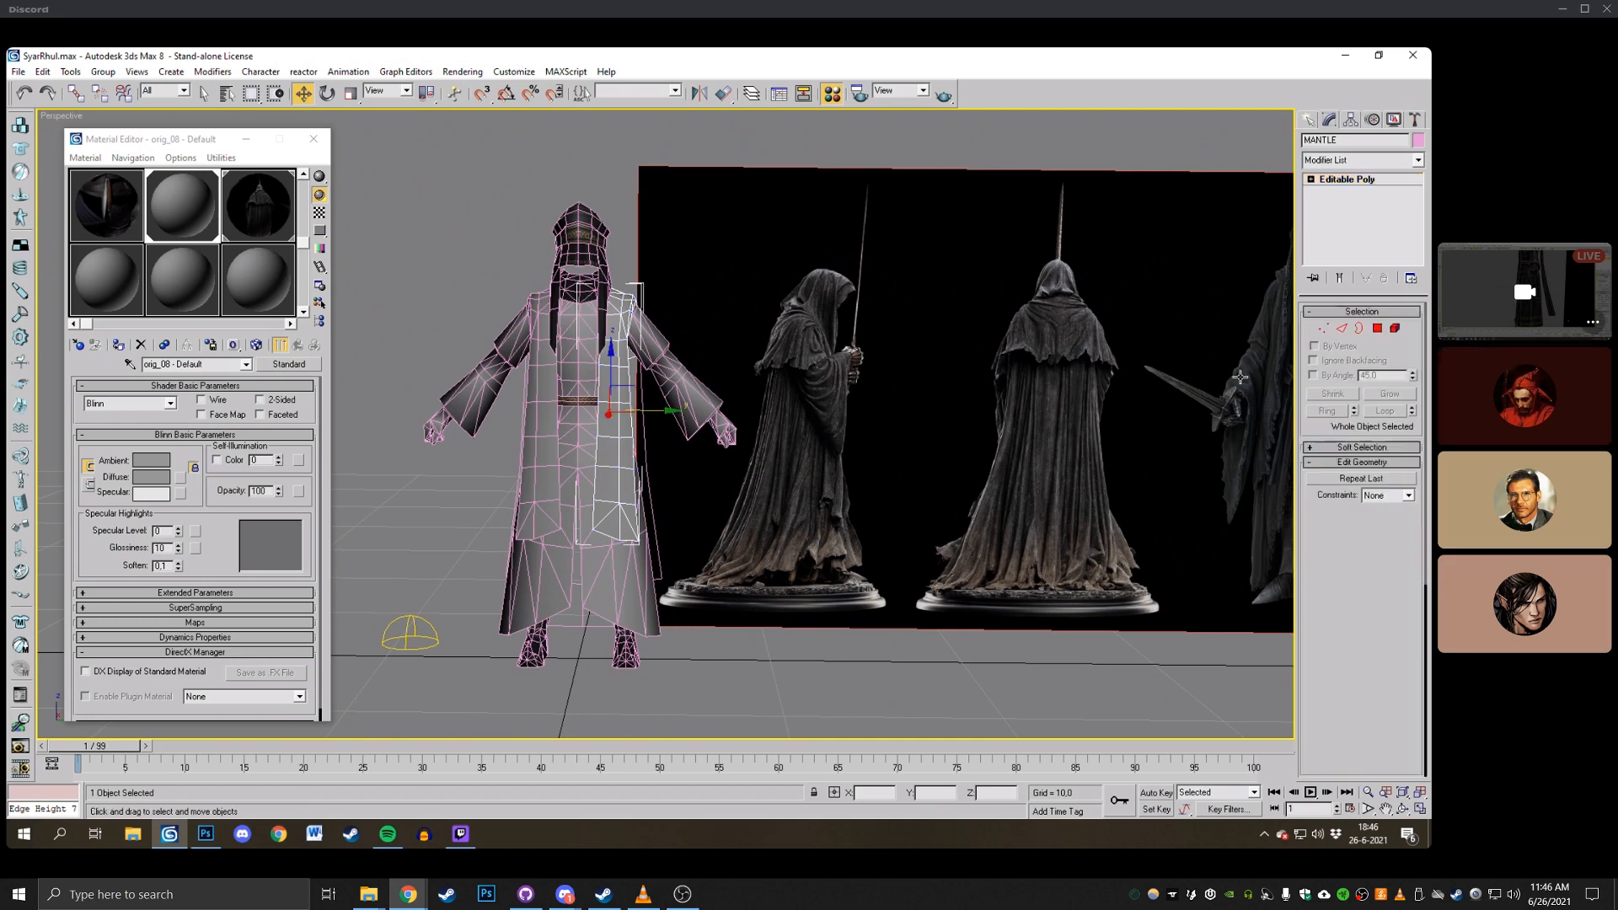
Edit the body mesh at vertex level and reposition the torso's side vertex below the armpit.
left_click(693, 471)
scroll(693, 472, "up", 4)
middle_click_drag(666, 455, 701, 490)
left_click(749, 397)
left_click(1324, 329)
scroll(815, 338, "up", 3)
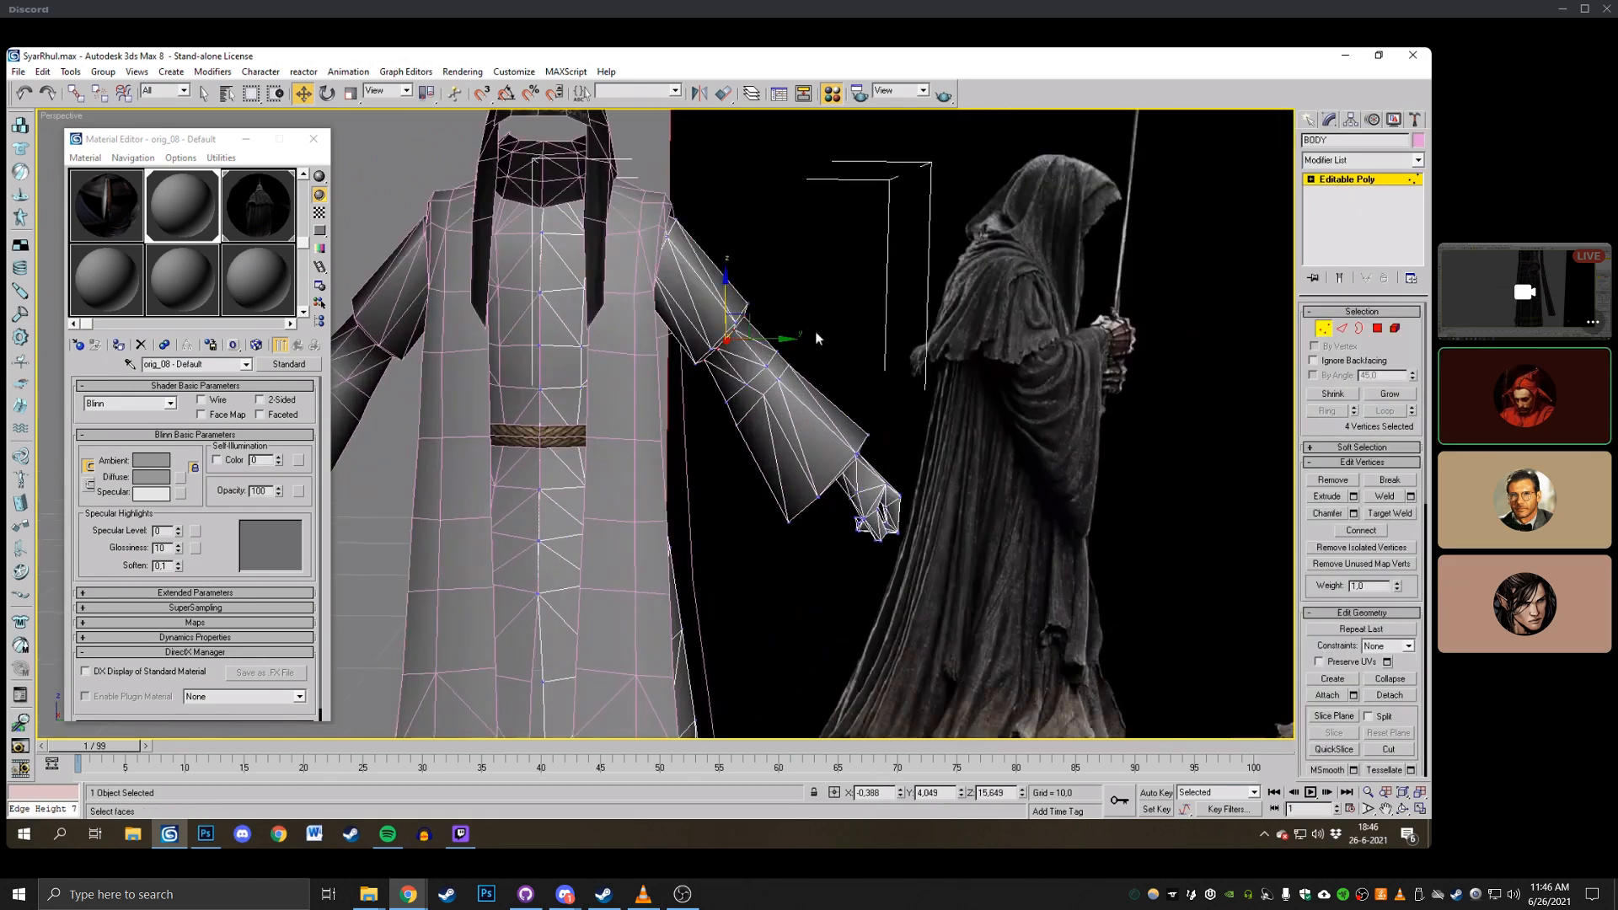
left_click(684, 372)
key("F3")
middle_click_drag(664, 332, 651, 345)
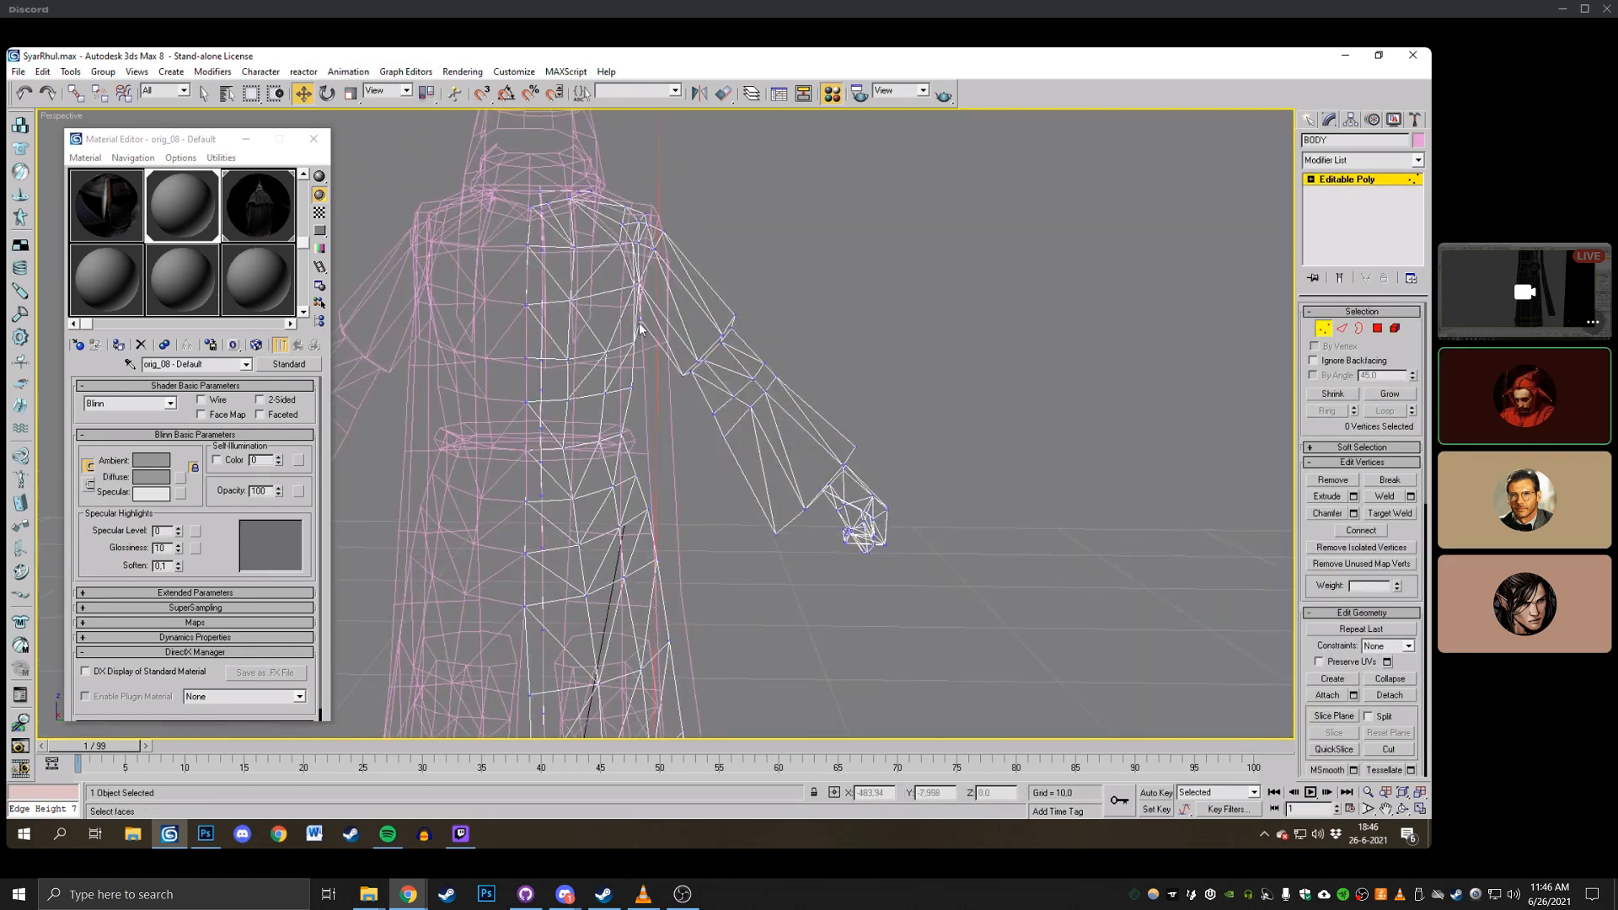
left_click(639, 322)
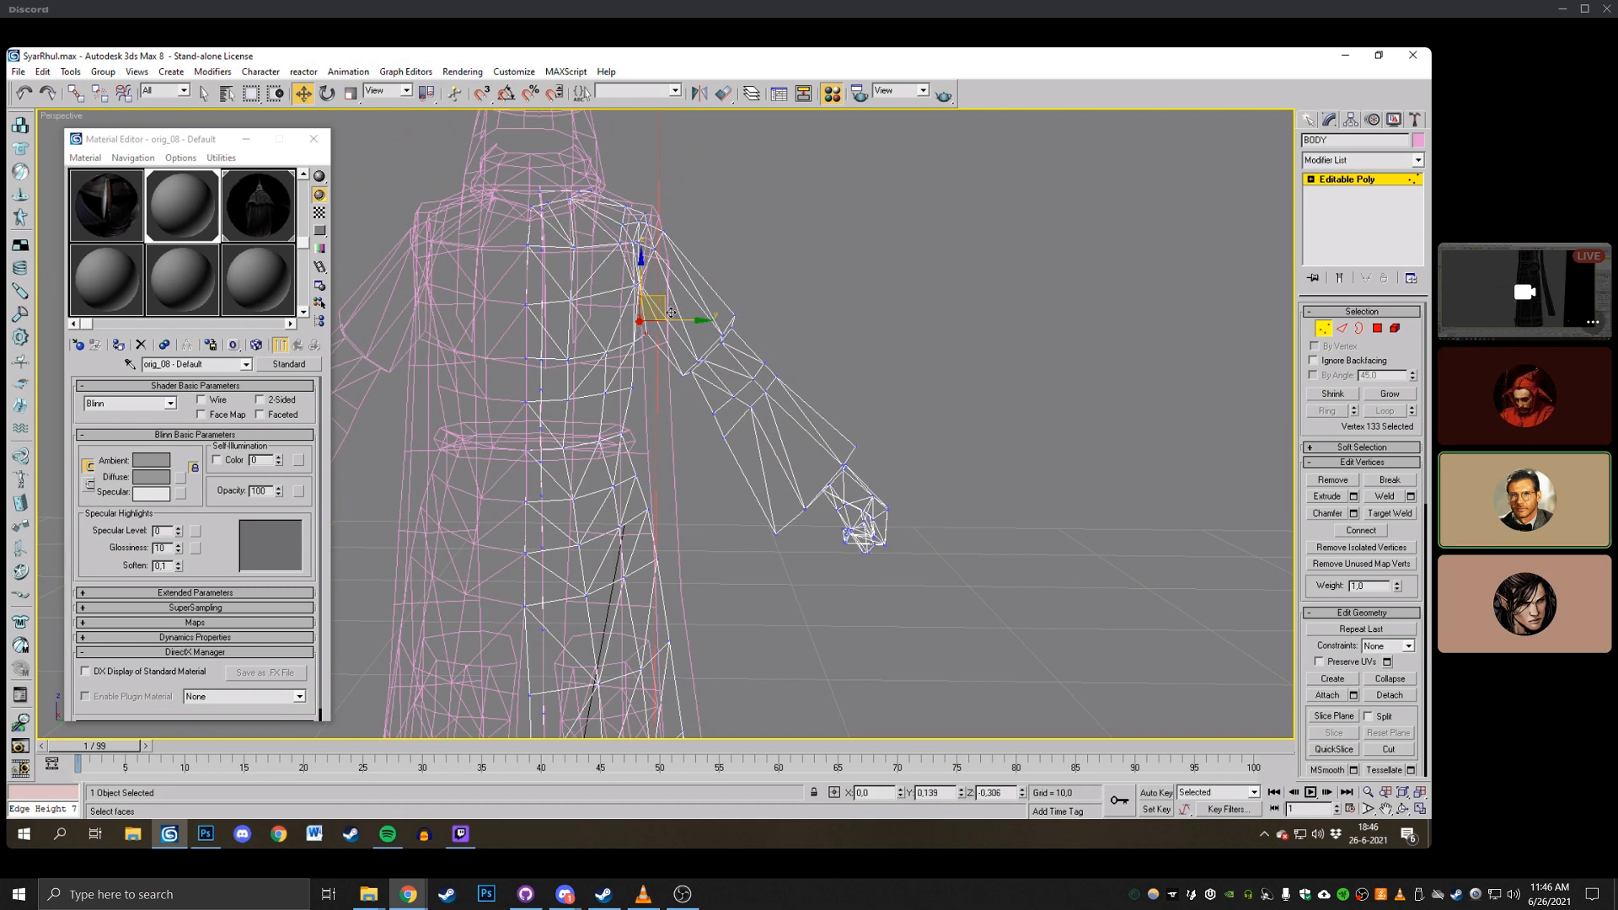
left_click(633, 338)
left_click(811, 266)
Scale up the twelve vertices around the short upper sleeve's hem.
key("F3")
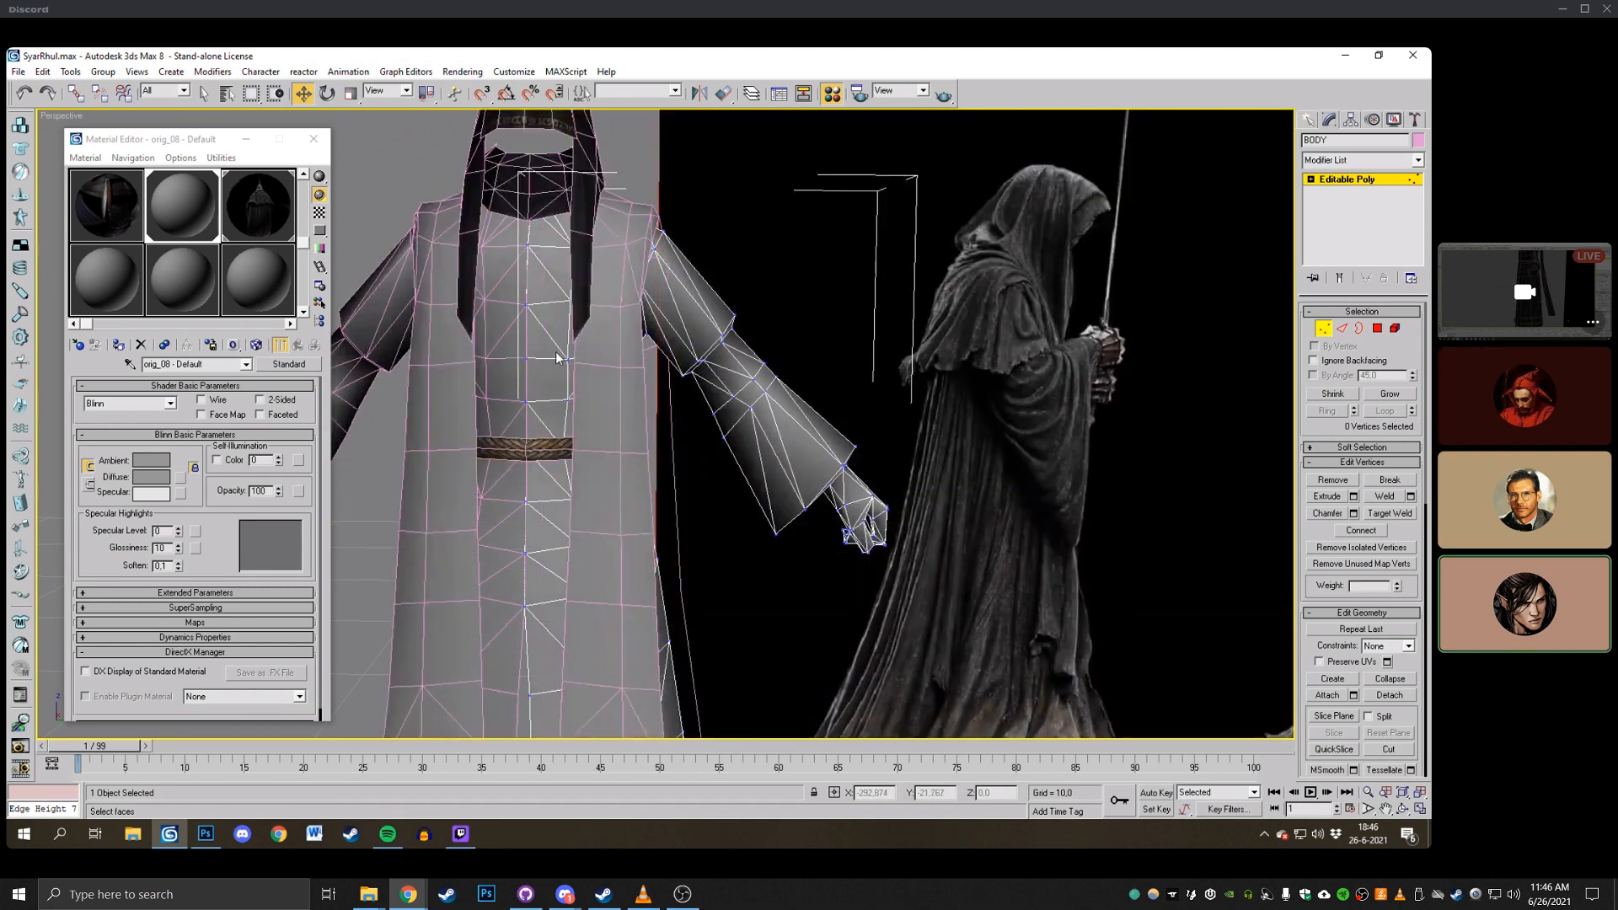
key("F3")
key("F3")
left_click(713, 301, "ctrl")
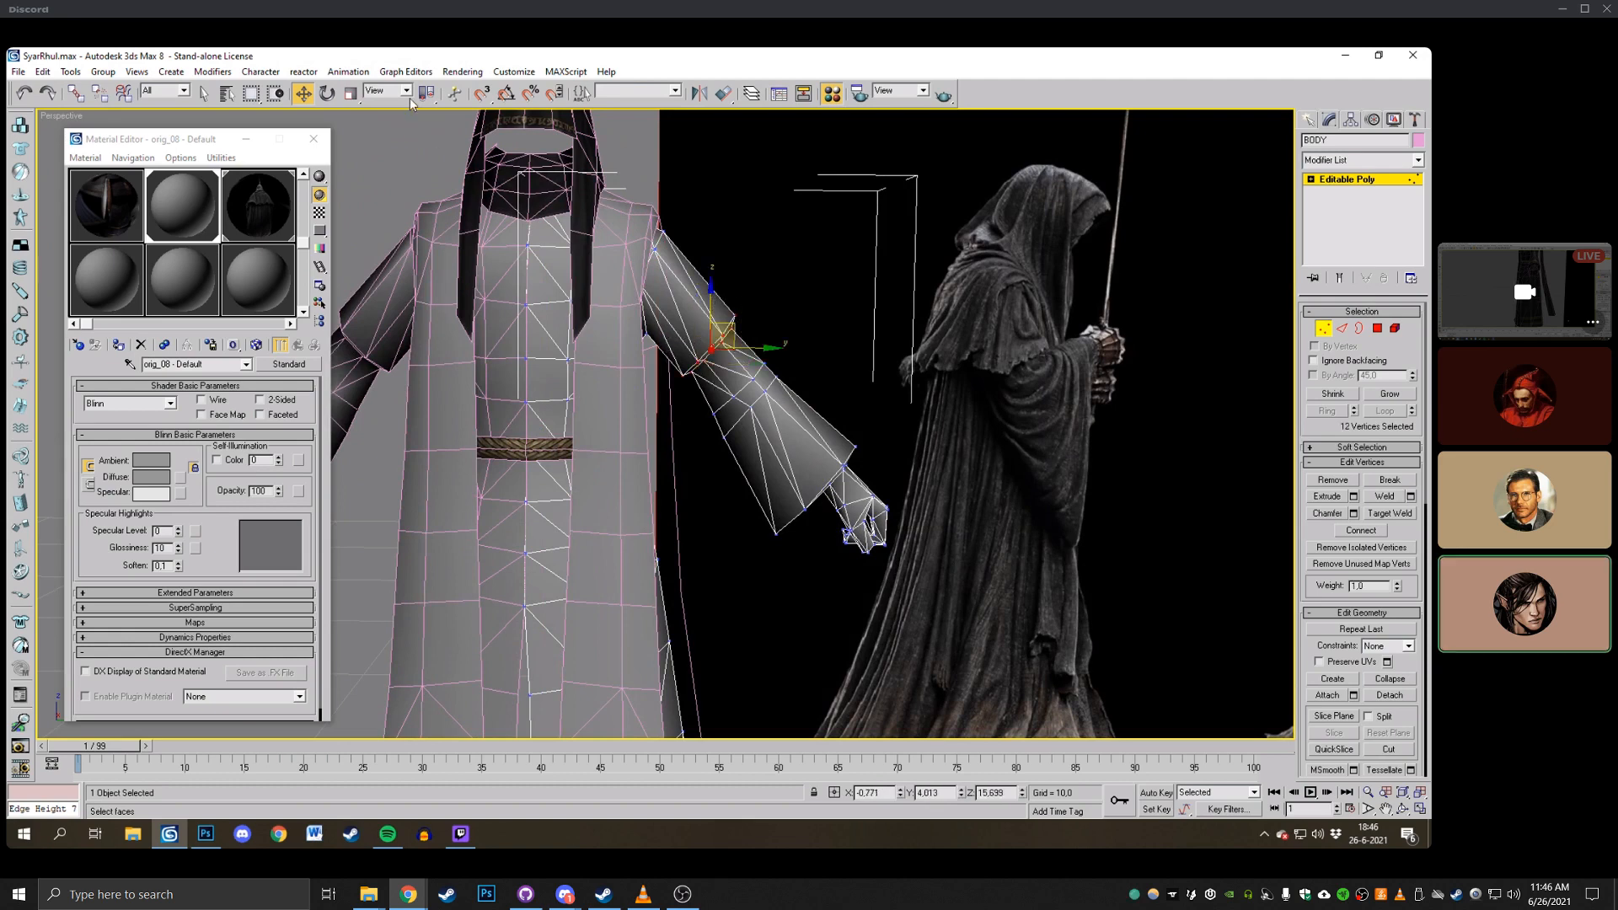
left_click(350, 92)
left_click_drag(718, 343, 719, 316)
scroll(872, 292, "down", 5)
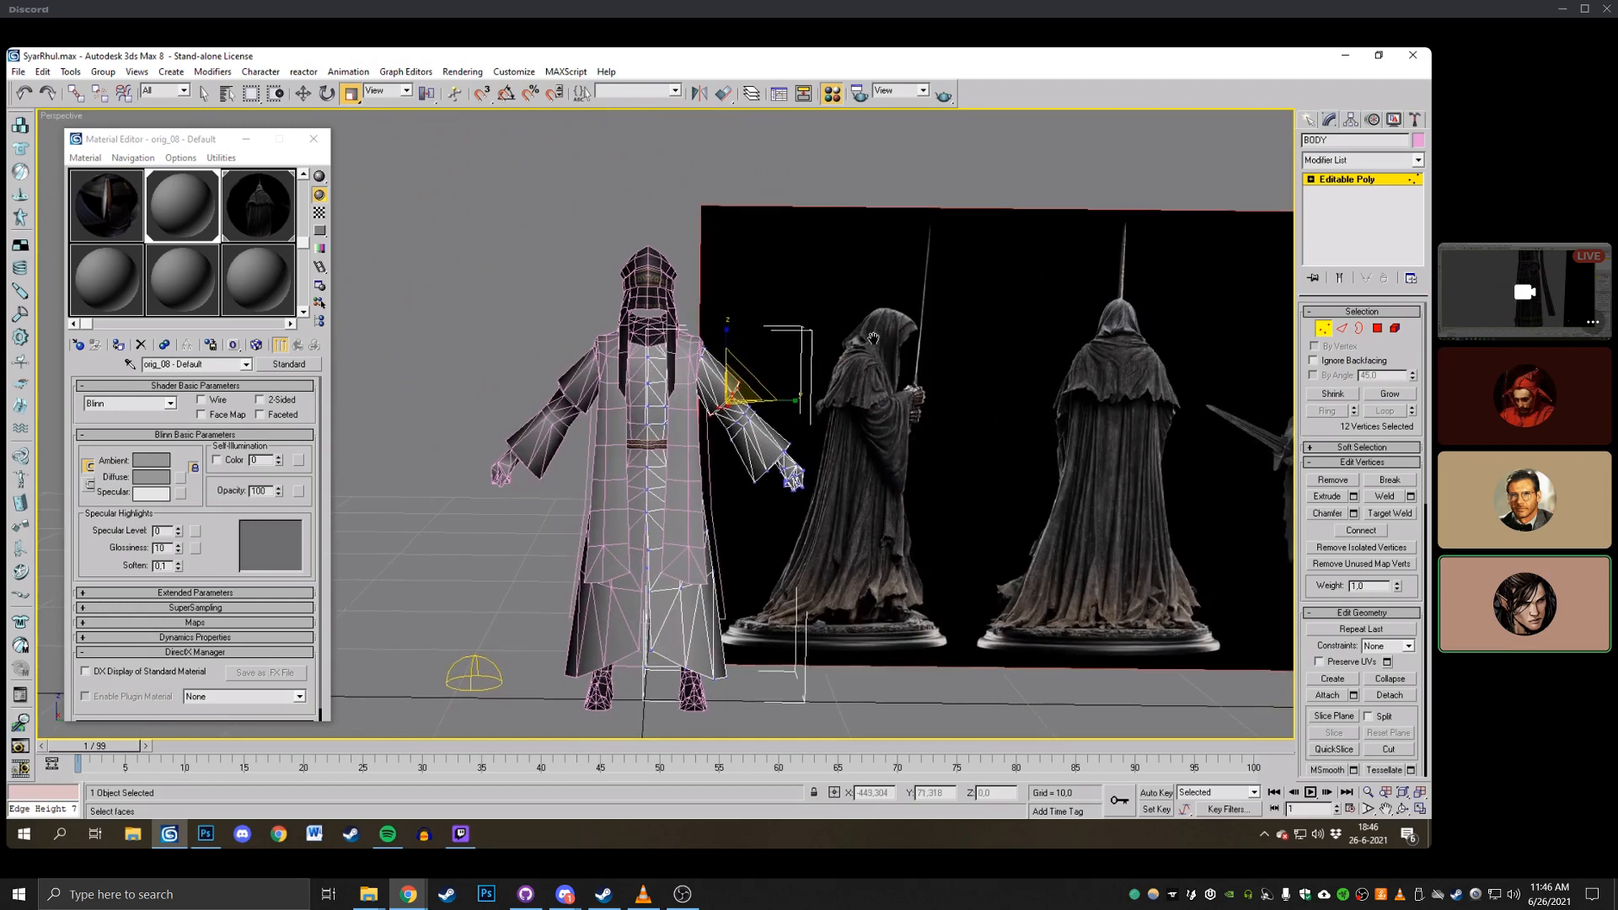
Examine the sleeve's shape against the reference figures' arms and drapery.
scroll(873, 345, "up", 3)
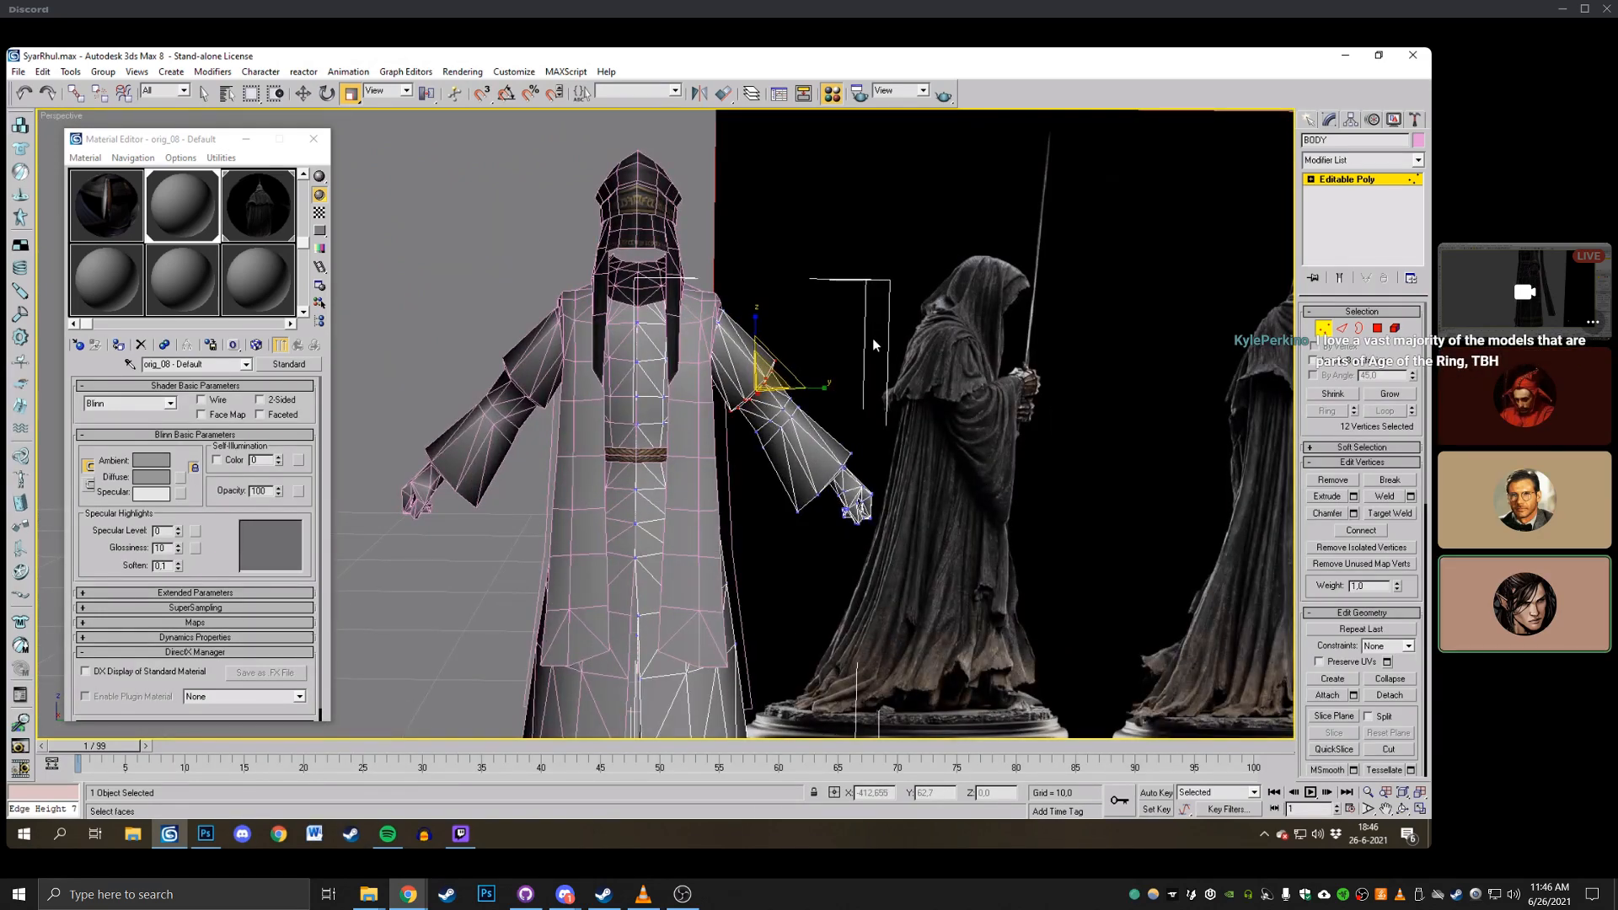
middle_click_drag(1061, 362, 993, 349)
scroll(937, 399, "up", 1)
scroll(937, 400, "down", 1)
middle_click_drag(939, 396, 874, 385)
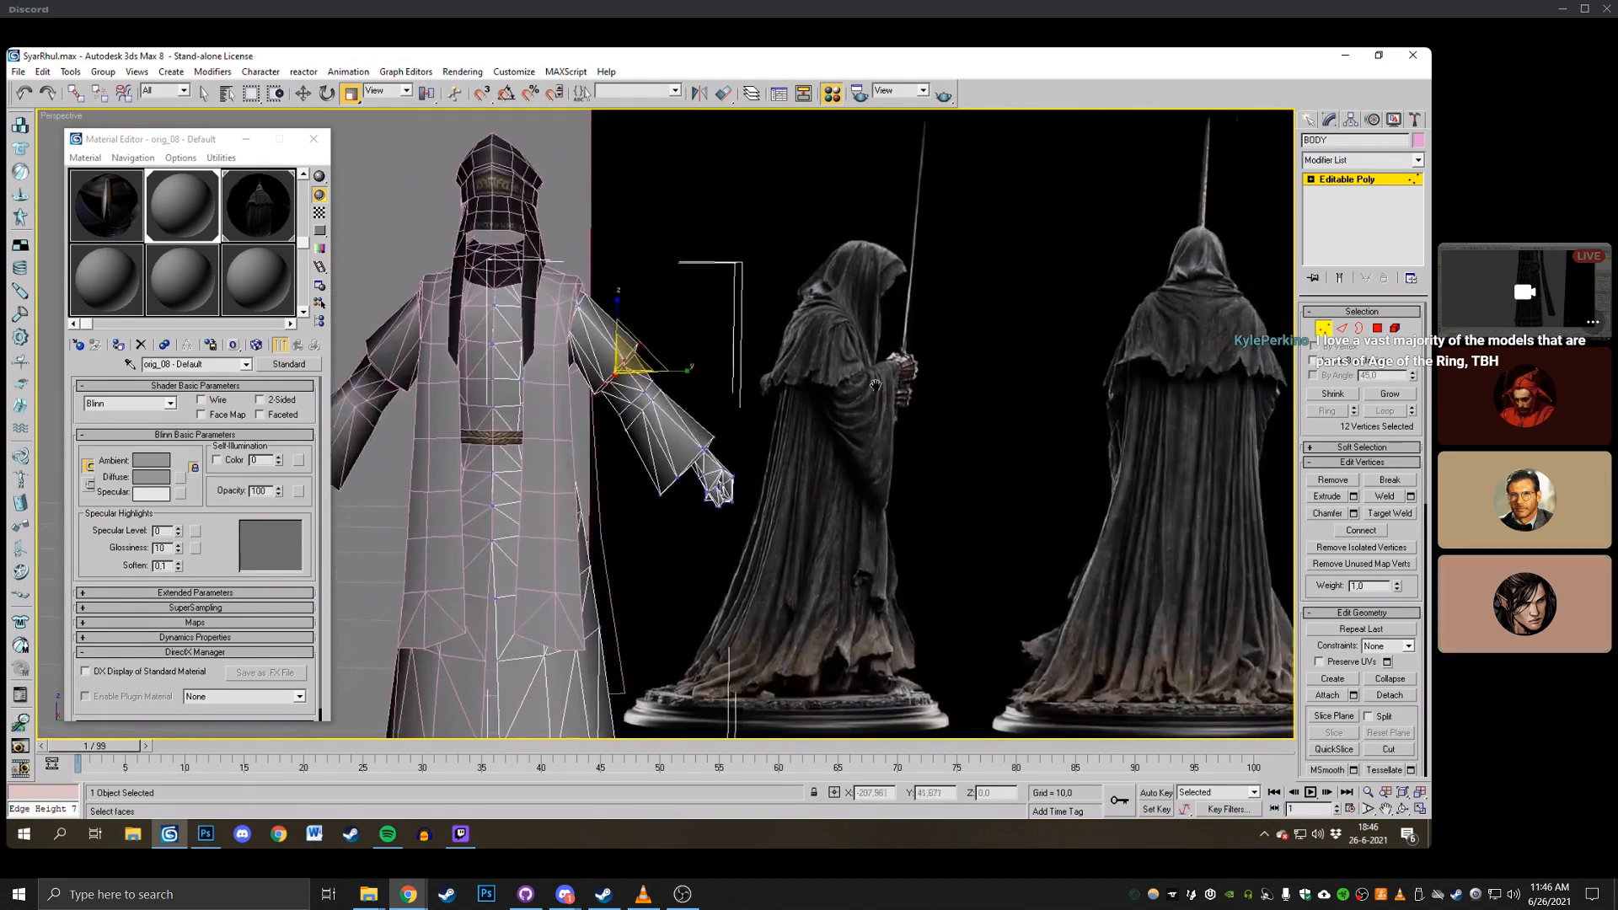
scroll(876, 385, "down", 3)
scroll(877, 336, "up", 5)
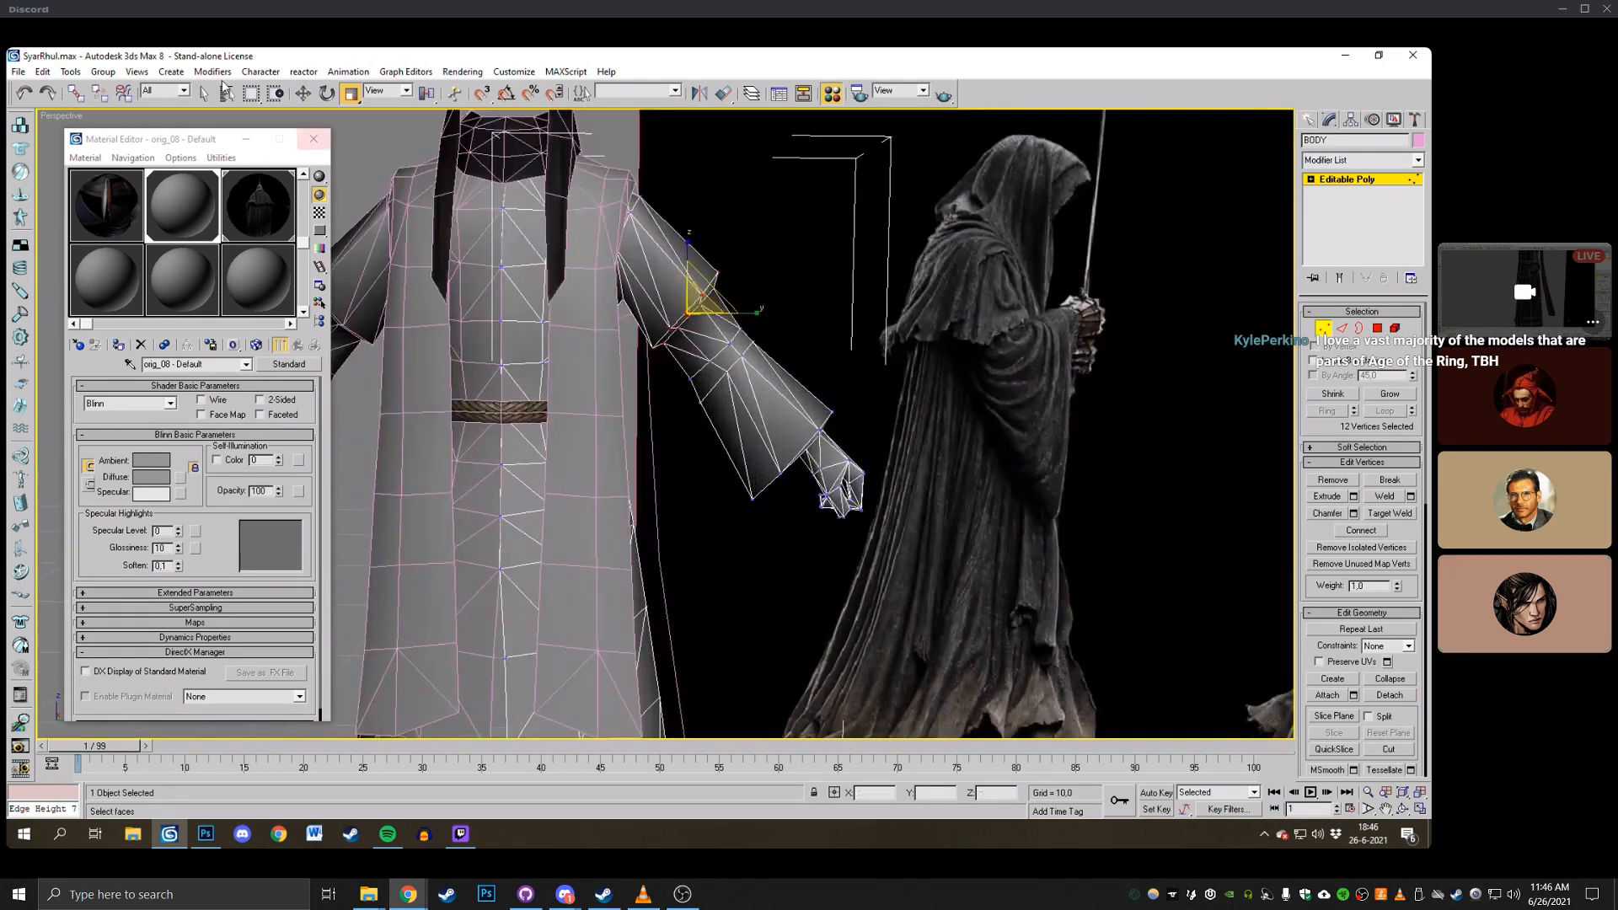
Move the front vertex in the middle of the flared sleeve, below the elbow, slightly down and inward.
left_click(311, 93)
left_click(826, 279)
middle_click_drag(825, 279, 775, 294)
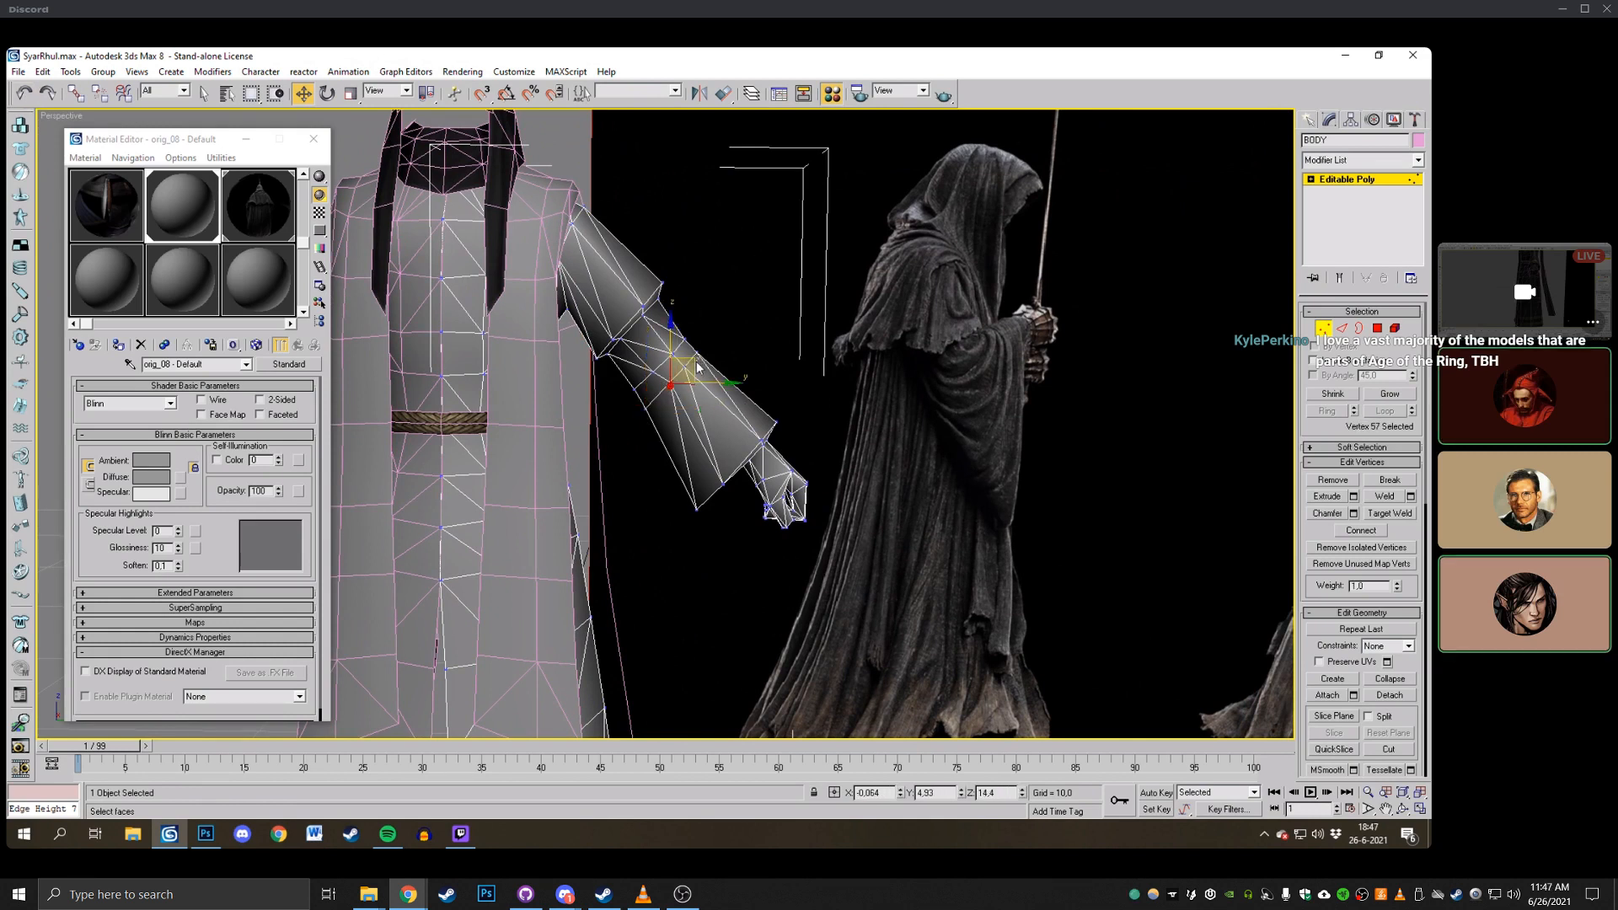
left_click(668, 381)
left_click_drag(697, 361, 691, 371)
Pull the three vertices at the flared sleeve's lower tip downward and rotate them slightly.
middle_click_drag(691, 370, 655, 333)
left_click_drag(629, 433, 698, 498)
left_click_drag(698, 429, 692, 497)
key("e")
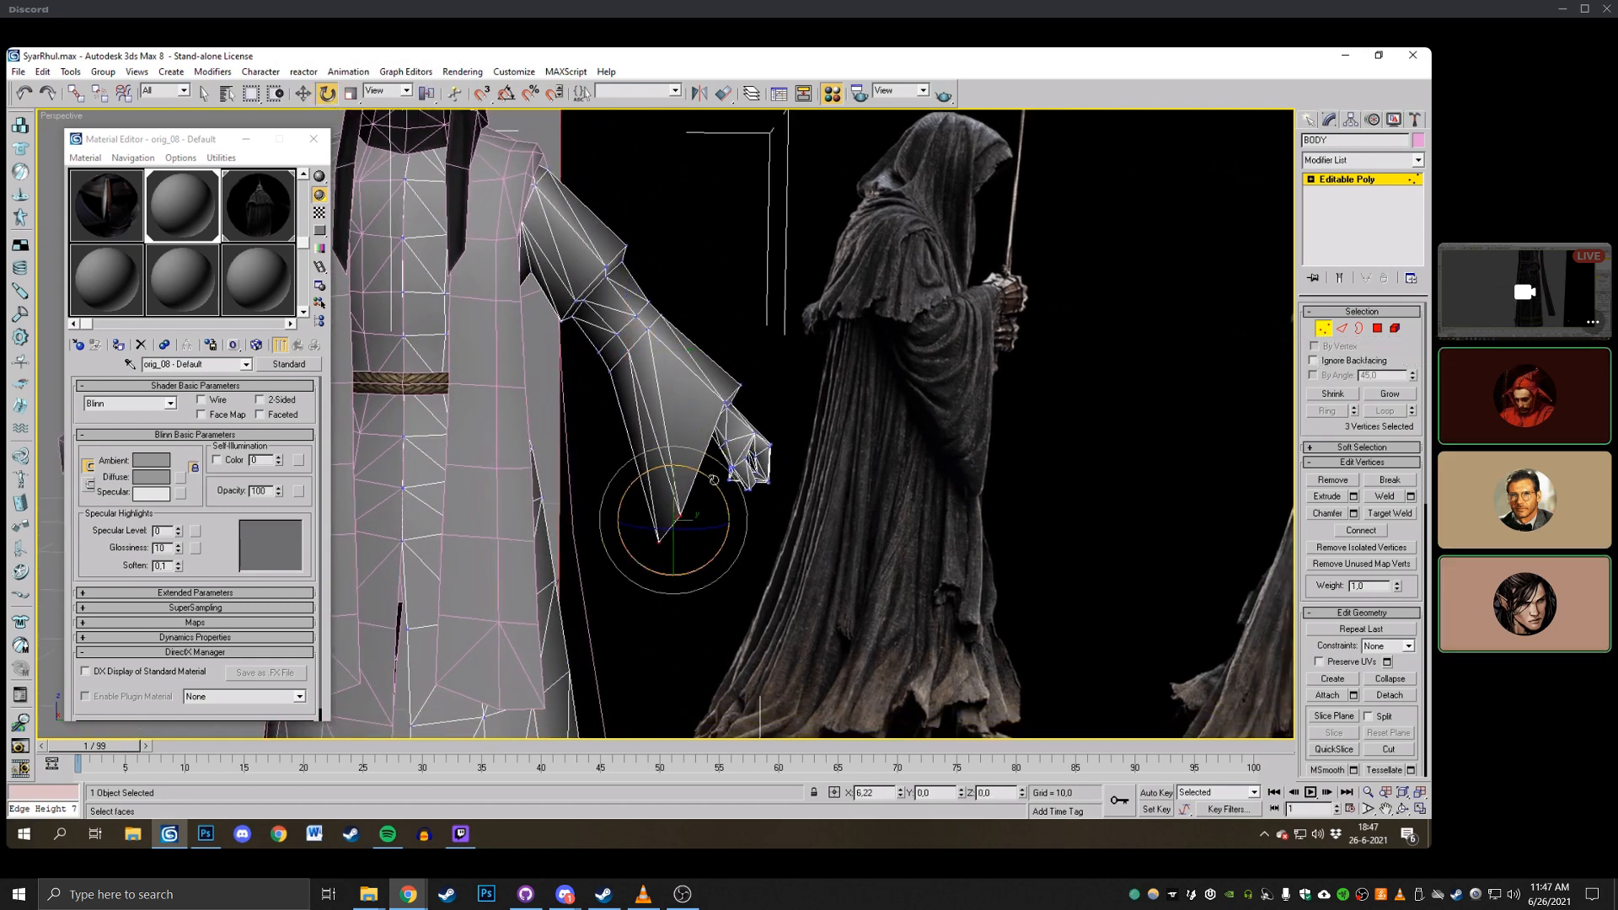
left_click(881, 321)
Shift the flared sleeve's front vertex just below the upper sleeve's hem slightly toward the torso.
left_click(1402, 809)
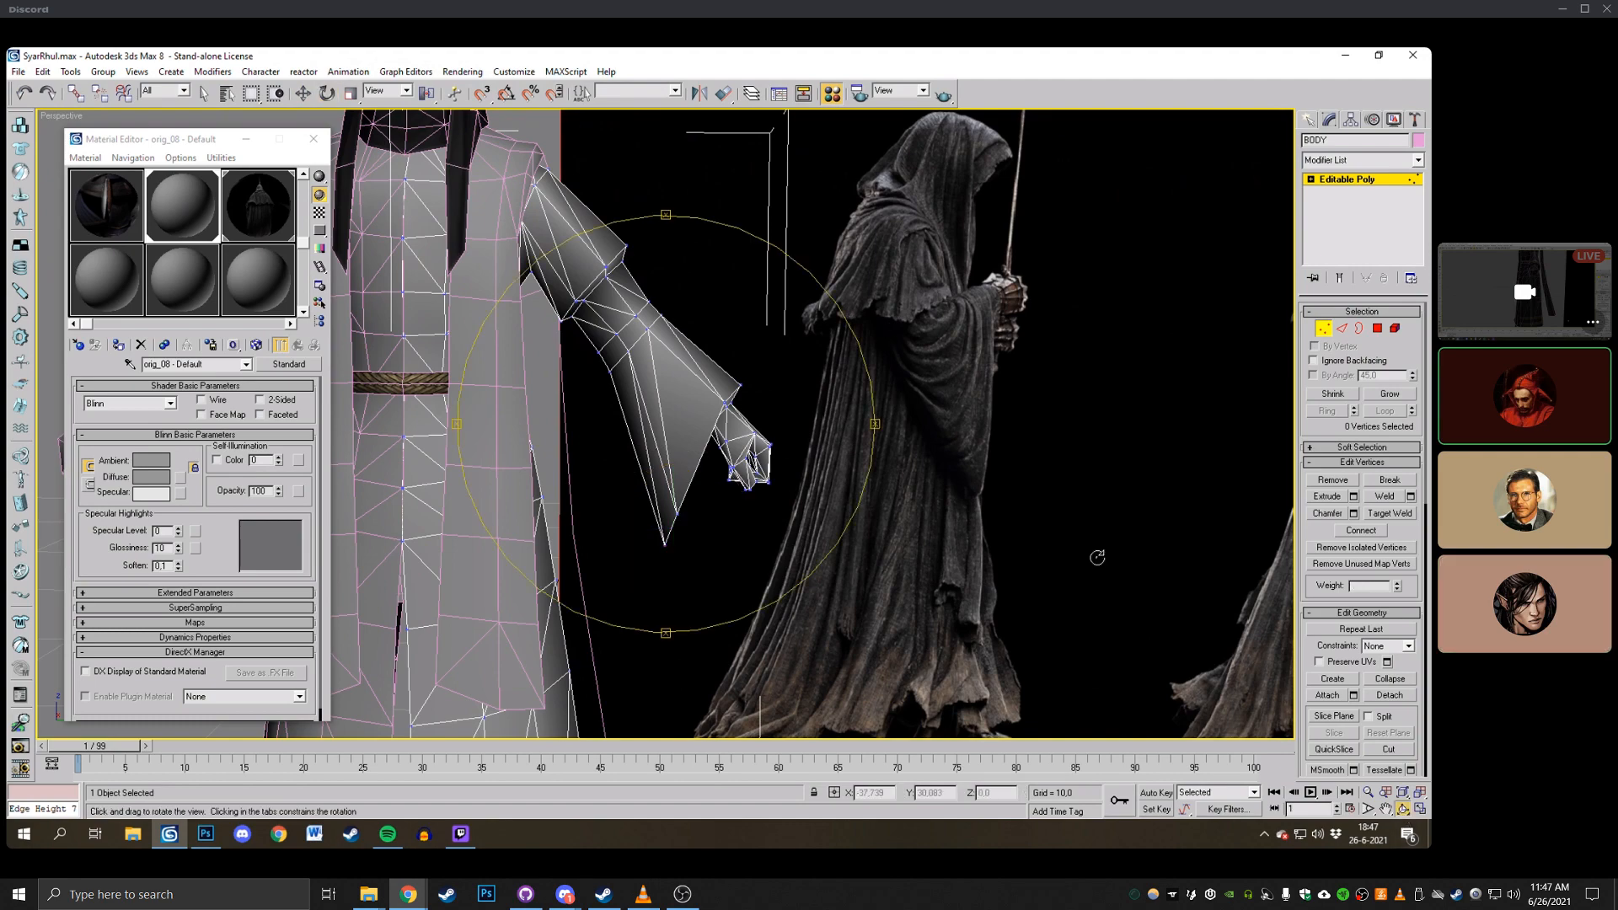
left_click_drag(796, 394, 504, 229)
left_click(303, 94)
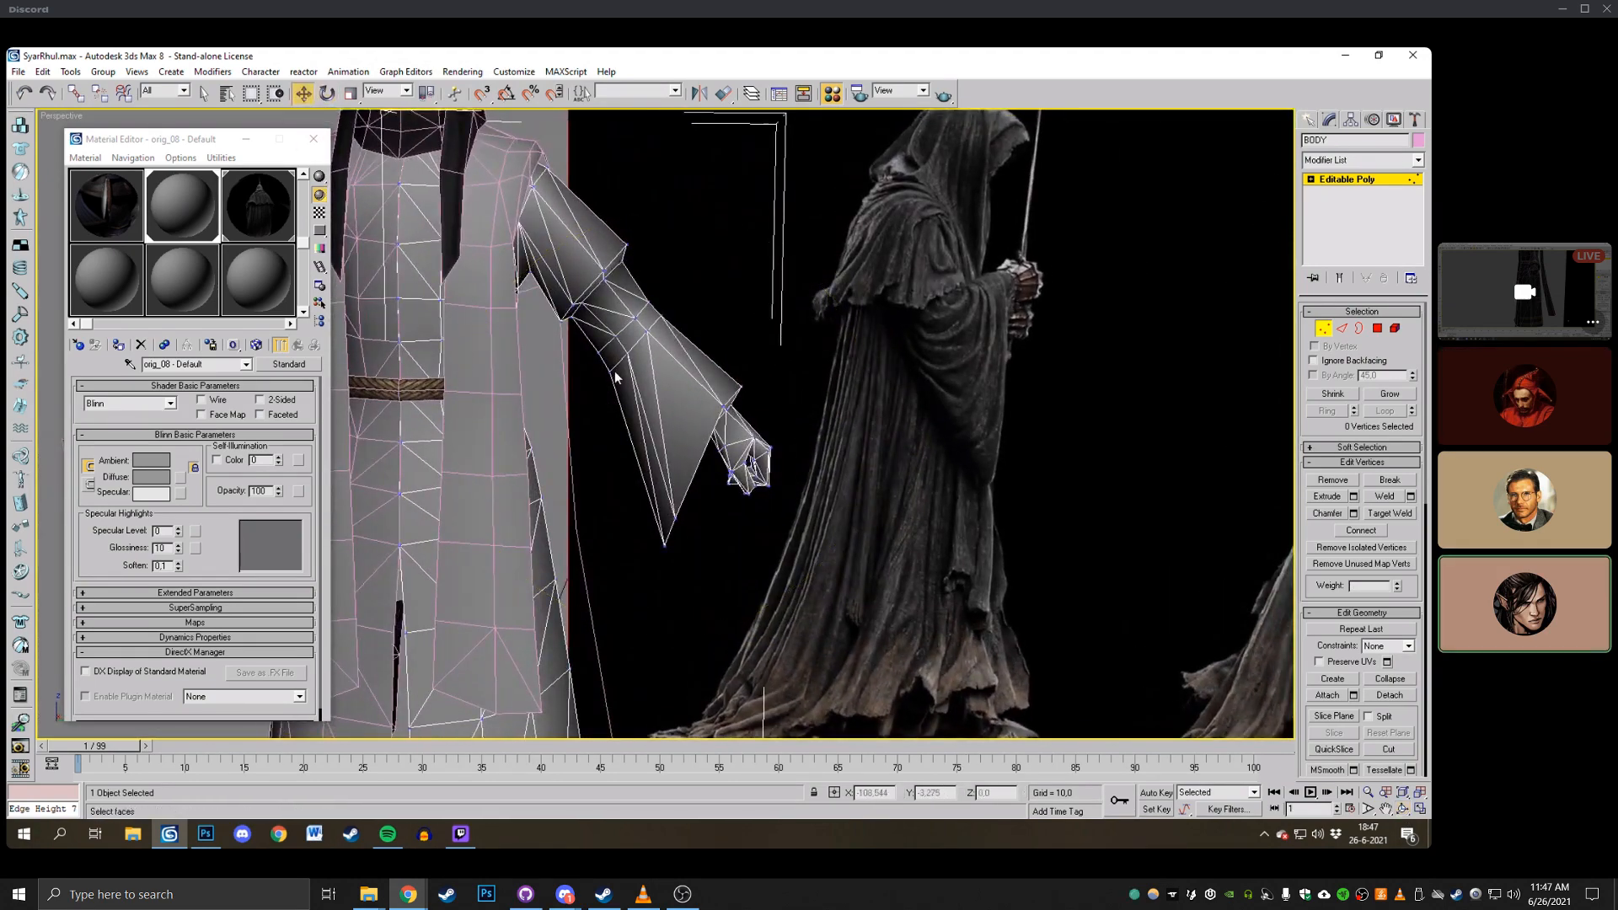
left_click_drag(635, 350, 594, 358)
left_click(592, 350)
left_click(636, 358)
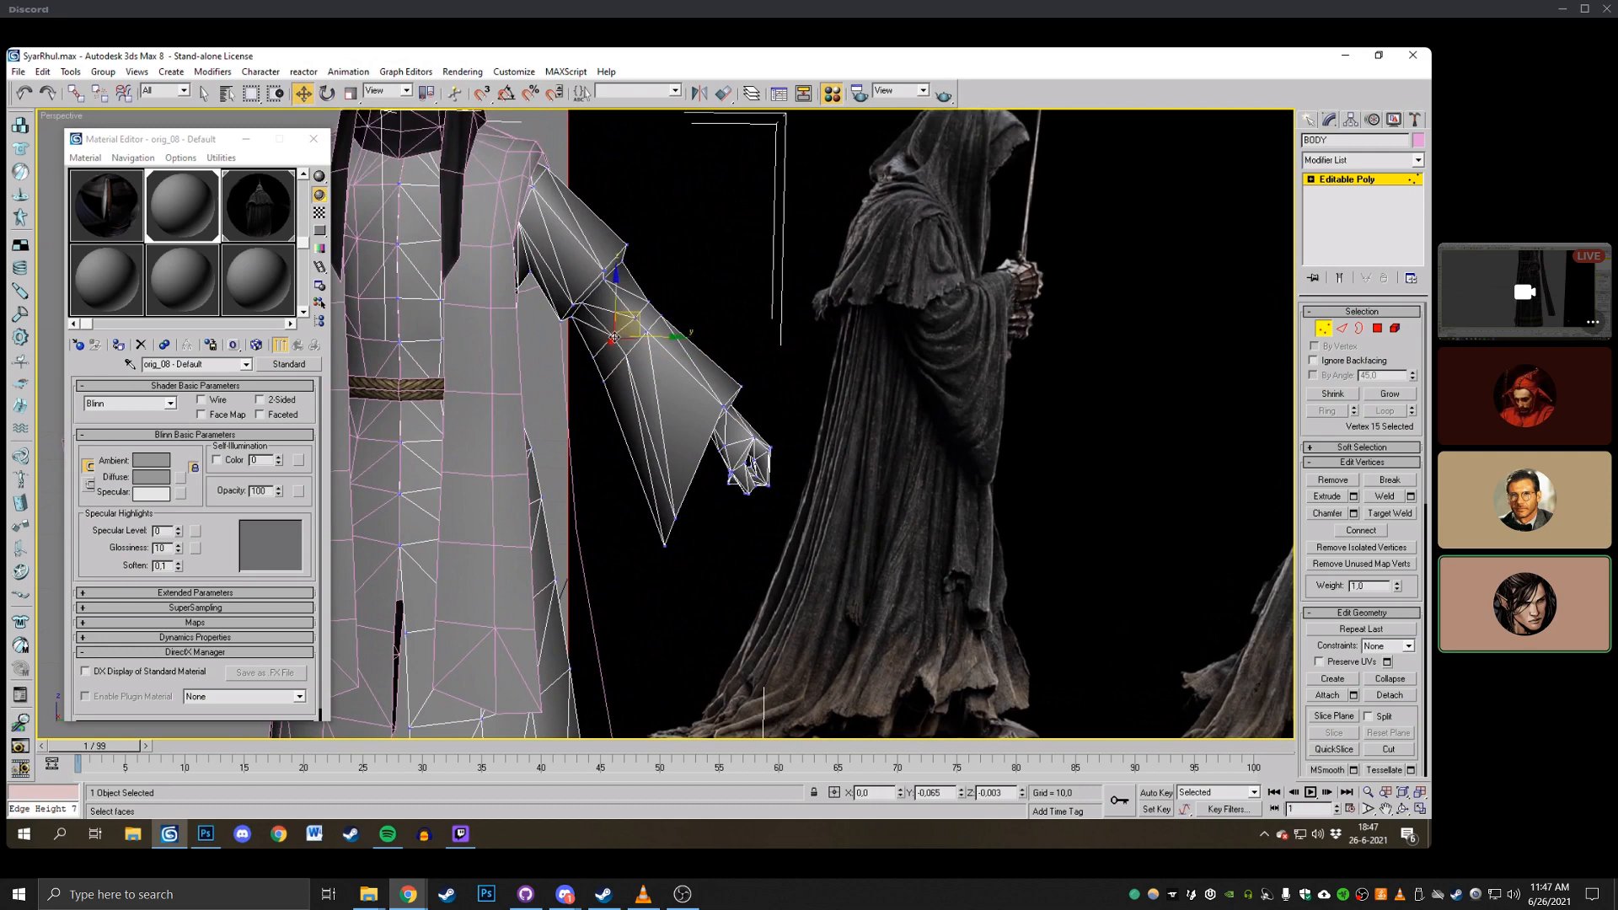
Adjust the matching vertex on the back of the flared sleeve, below the elbow, from behind.
left_click(1403, 810)
left_click_drag(830, 464, 594, 452)
right_click(592, 452)
left_click(564, 383)
left_click(548, 343)
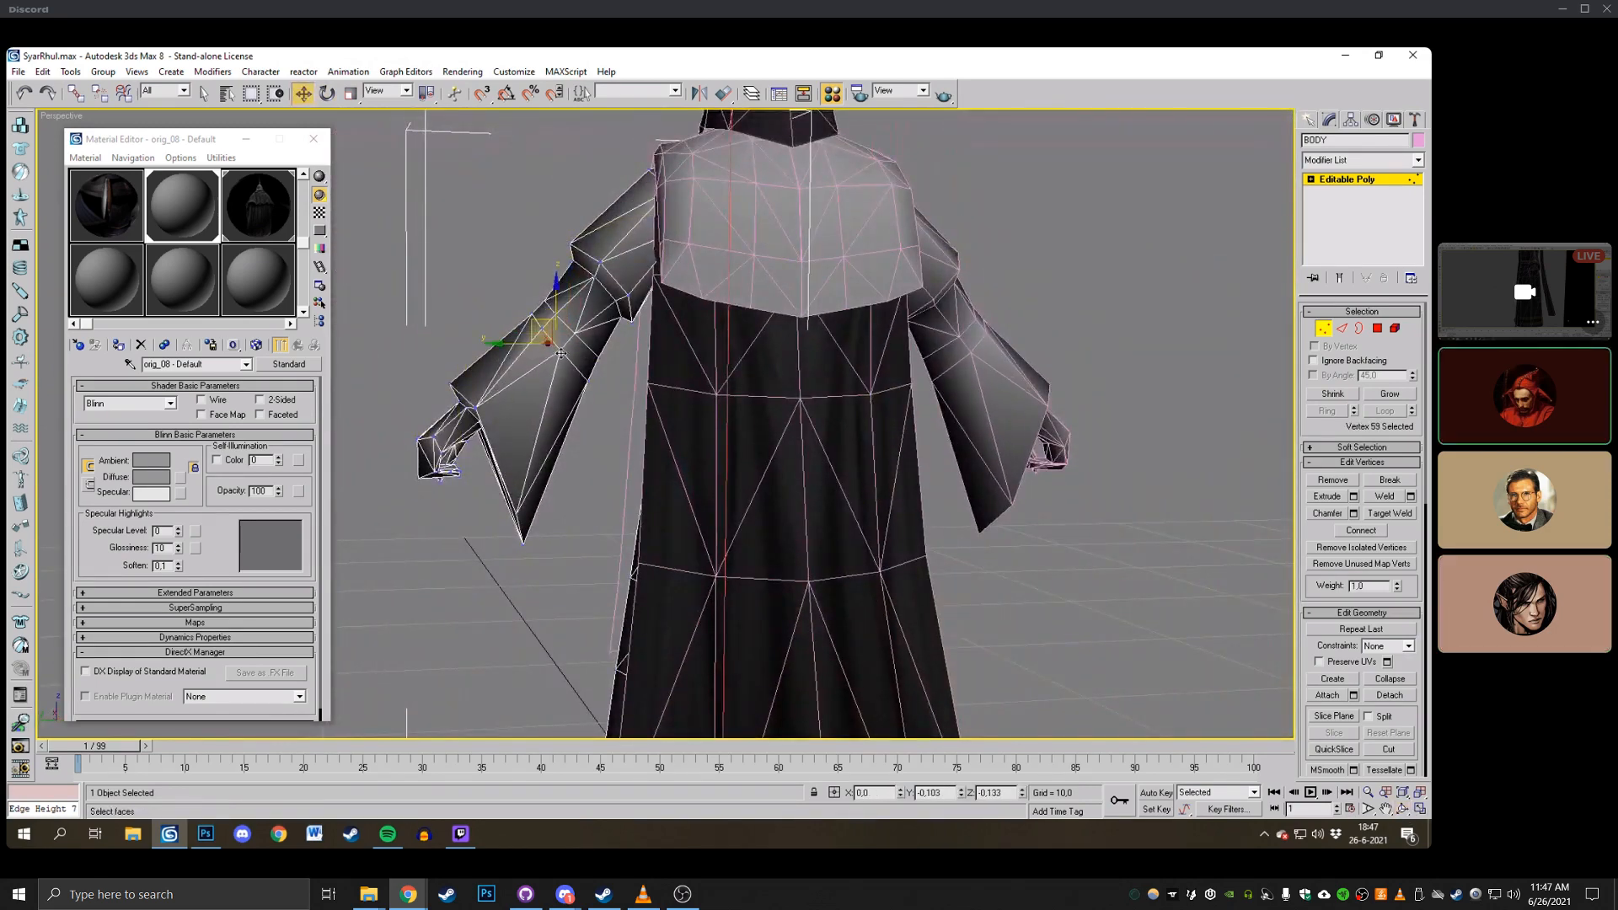
Raise the vertex on the flared sleeve's rear edge in side view.
left_click(1402, 809)
left_click_drag(843, 353, 639, 377)
right_click(638, 377)
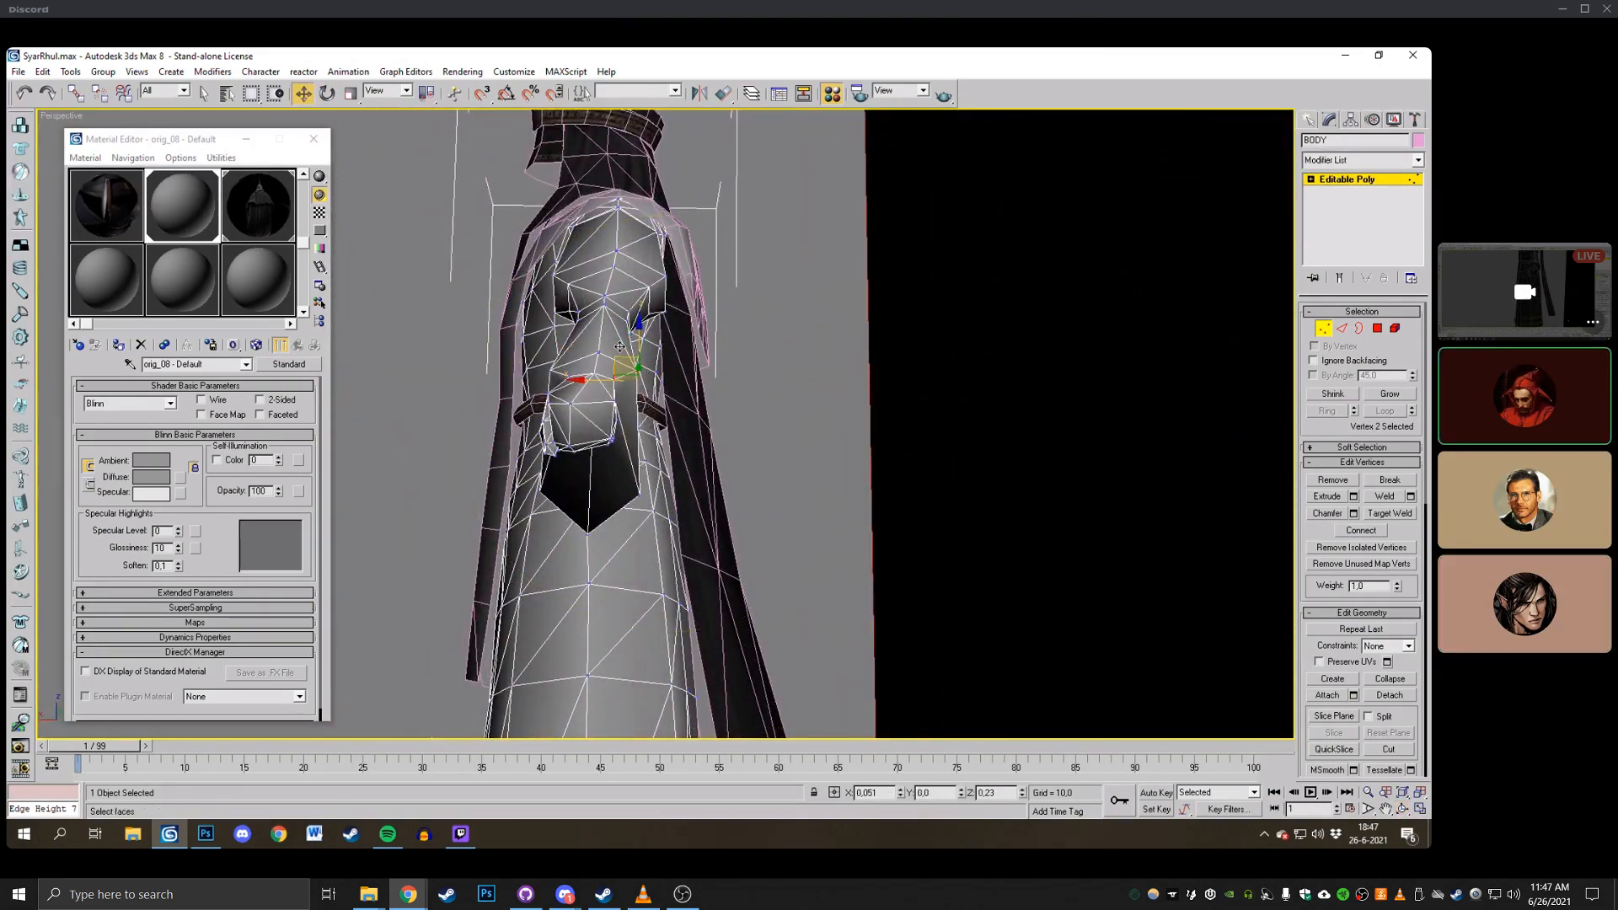
Scale the twelve vertices around the flared sleeve's elbow to about 159% along the front-to-back axis.
left_click(1403, 810)
left_click_drag(556, 358, 606, 291)
right_click(756, 407)
left_click_drag(630, 401, 575, 345, "ctrl")
left_click(1403, 809)
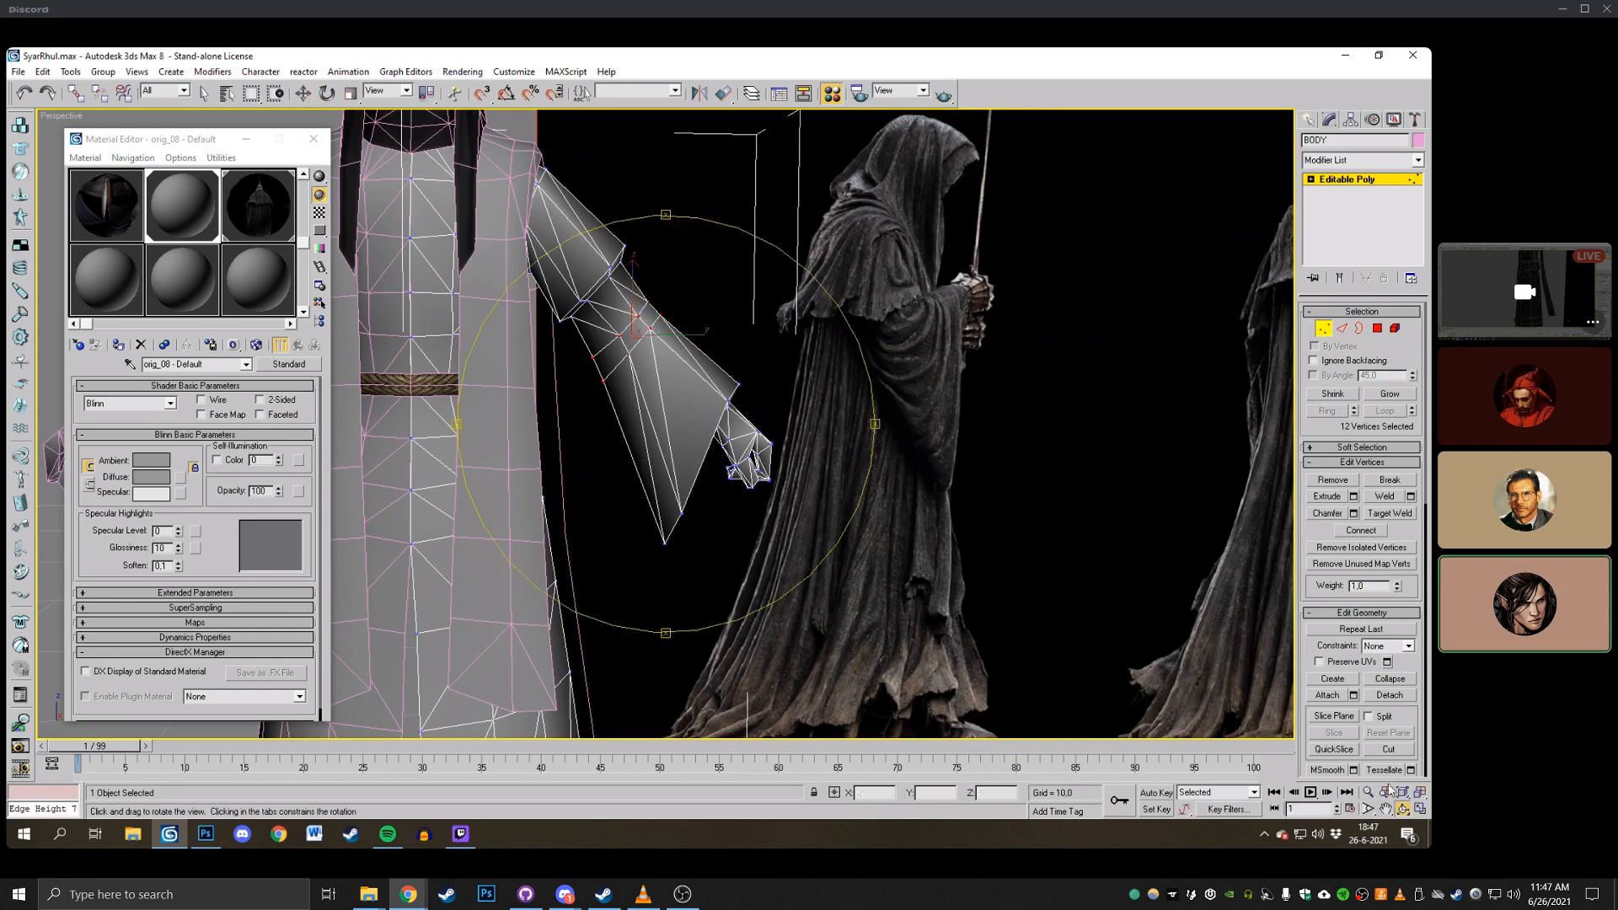
left_click_drag(746, 375, 502, 396)
left_click(350, 93)
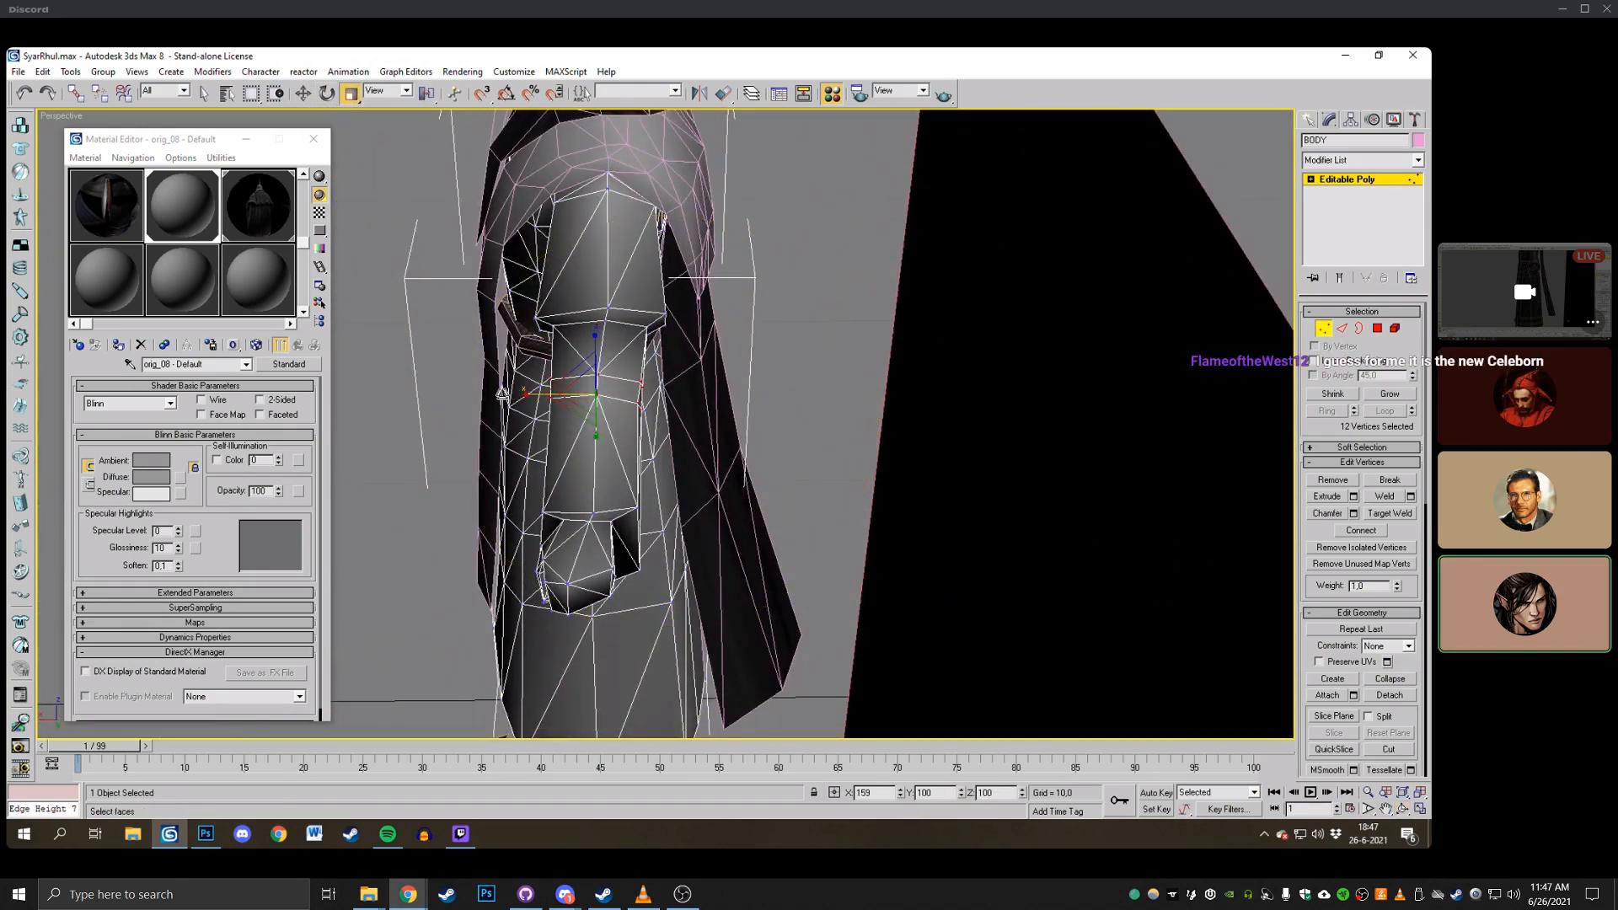
Nudge the two outer vertices at the short upper sleeve's hem along the front-to-back axis in side view.
left_click(603, 309)
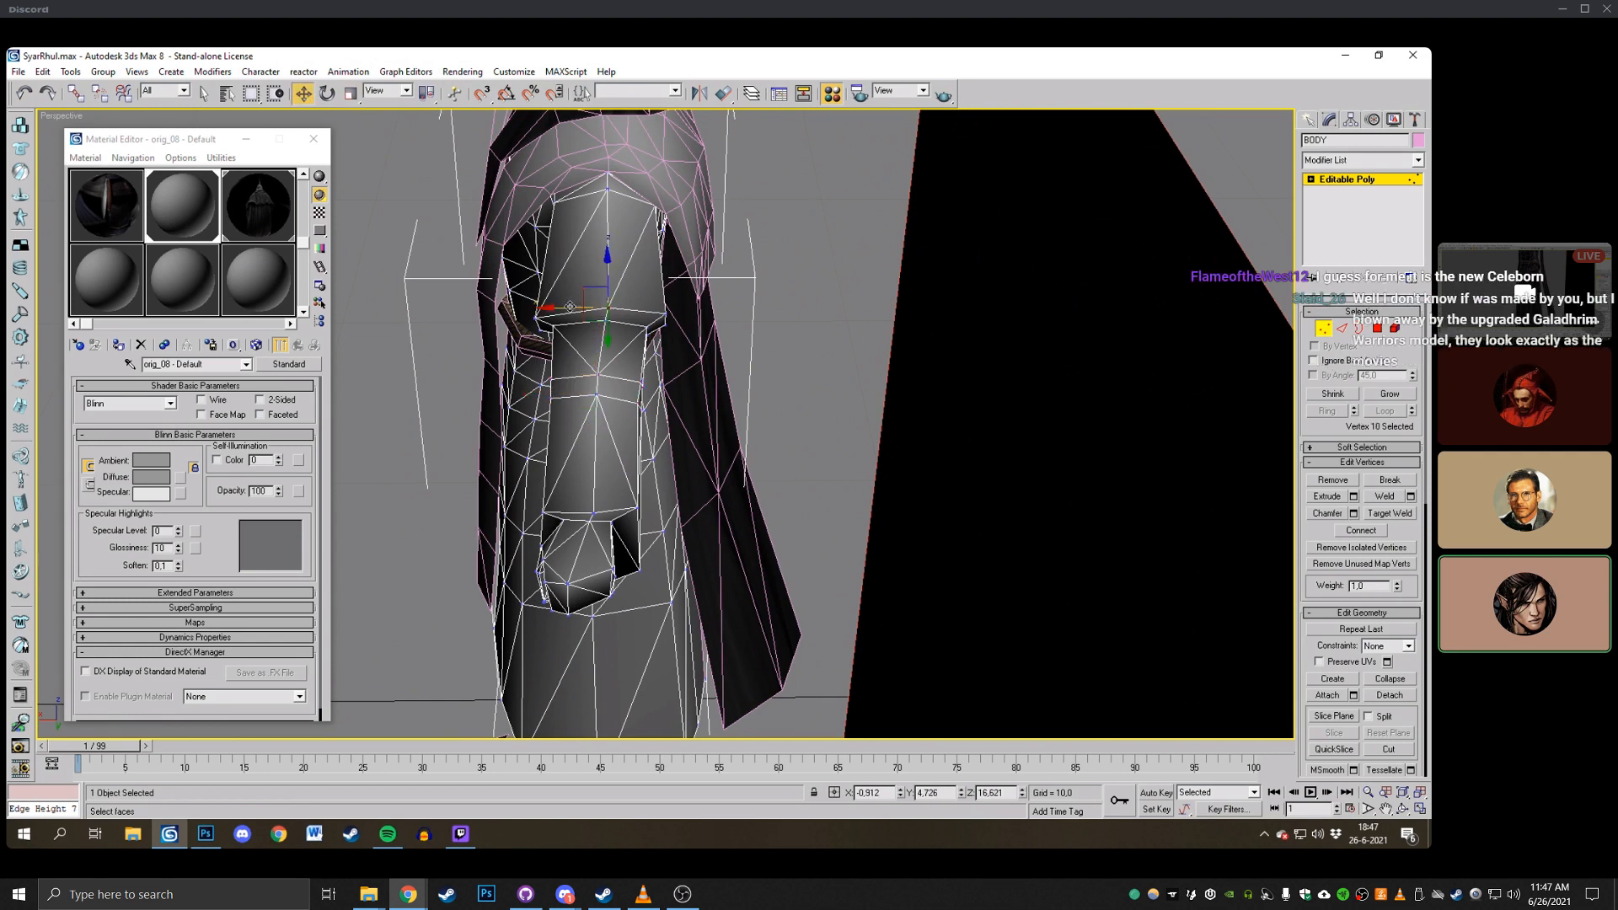
left_click(603, 321)
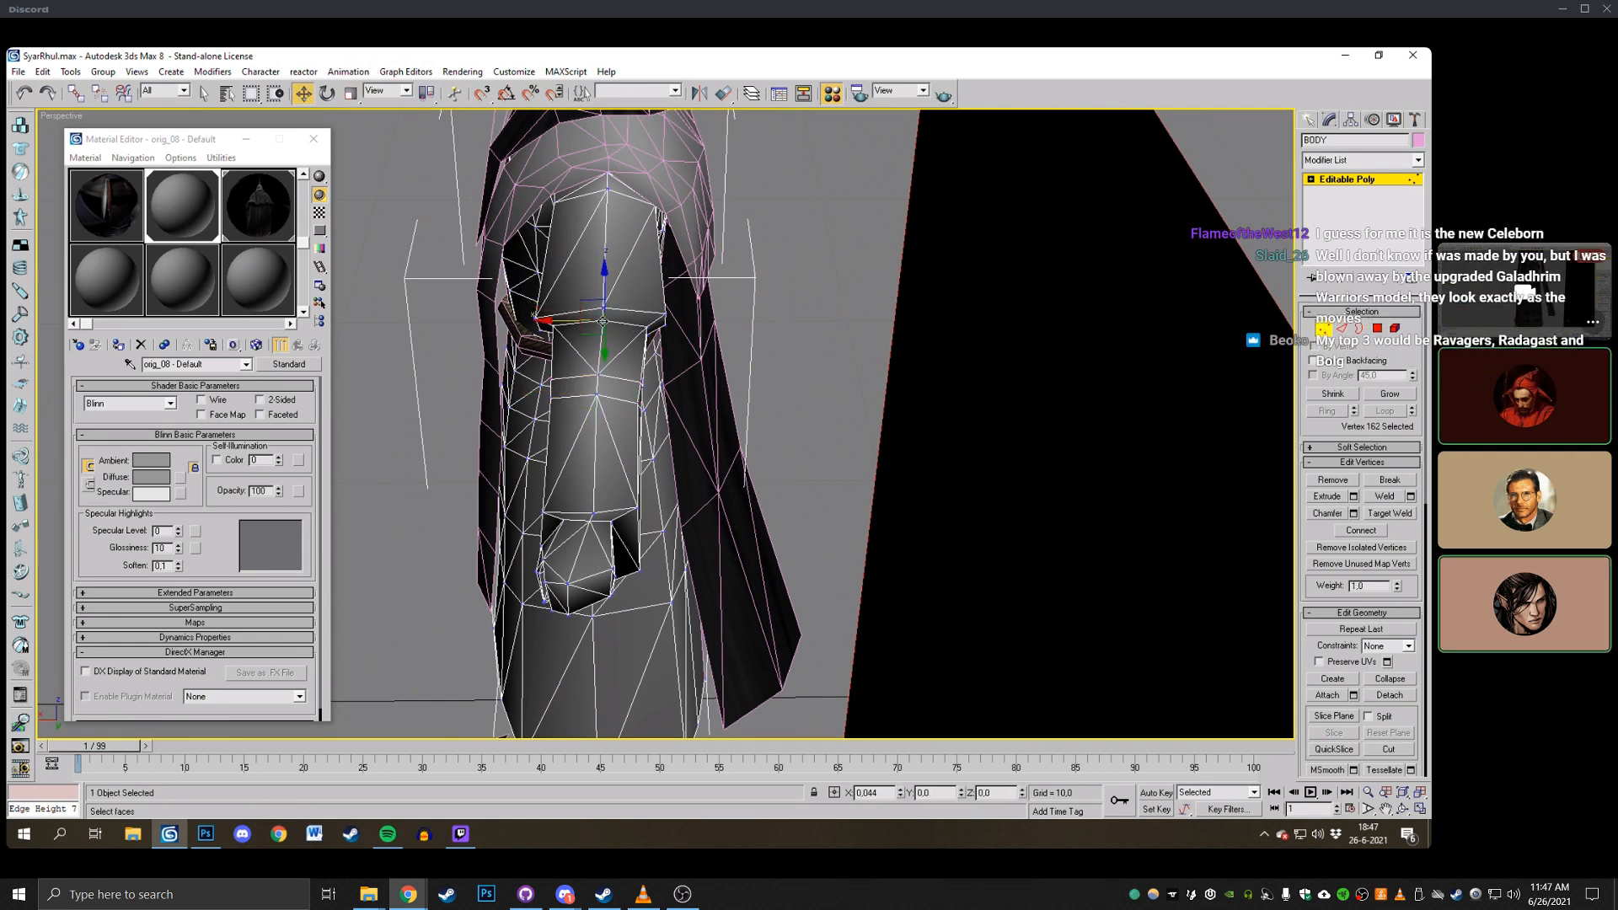
left_click(532, 321)
Examine the vertices around the sleeve's elbow from the side and front against the reference figure.
left_click(1402, 809)
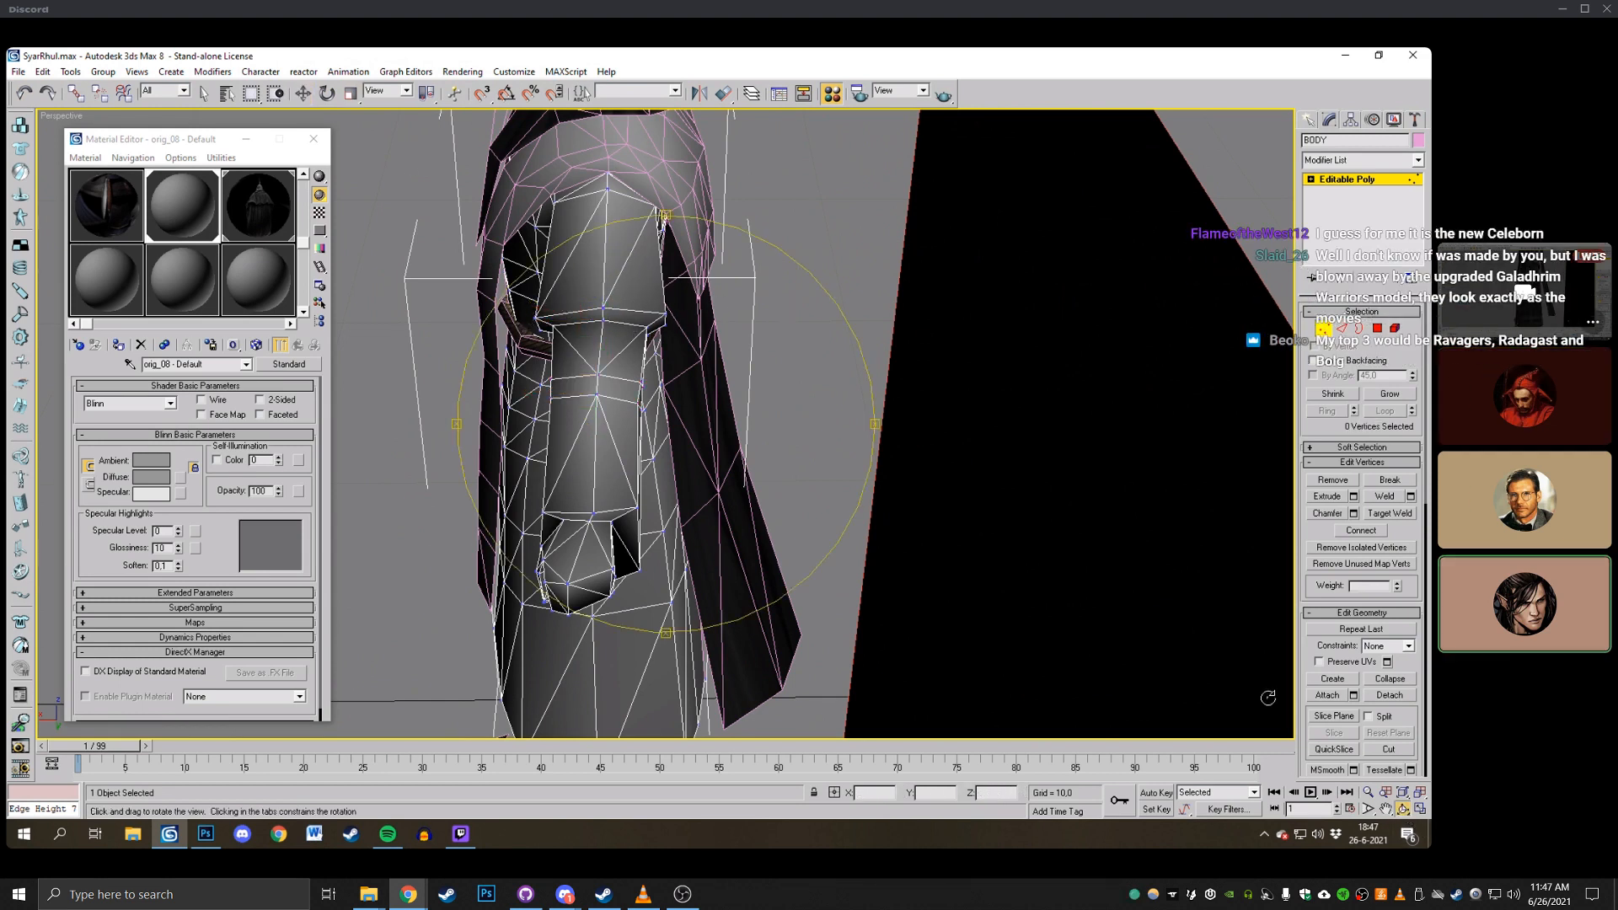
left_click_drag(472, 313, 604, 274)
right_click(604, 274)
left_click(604, 271)
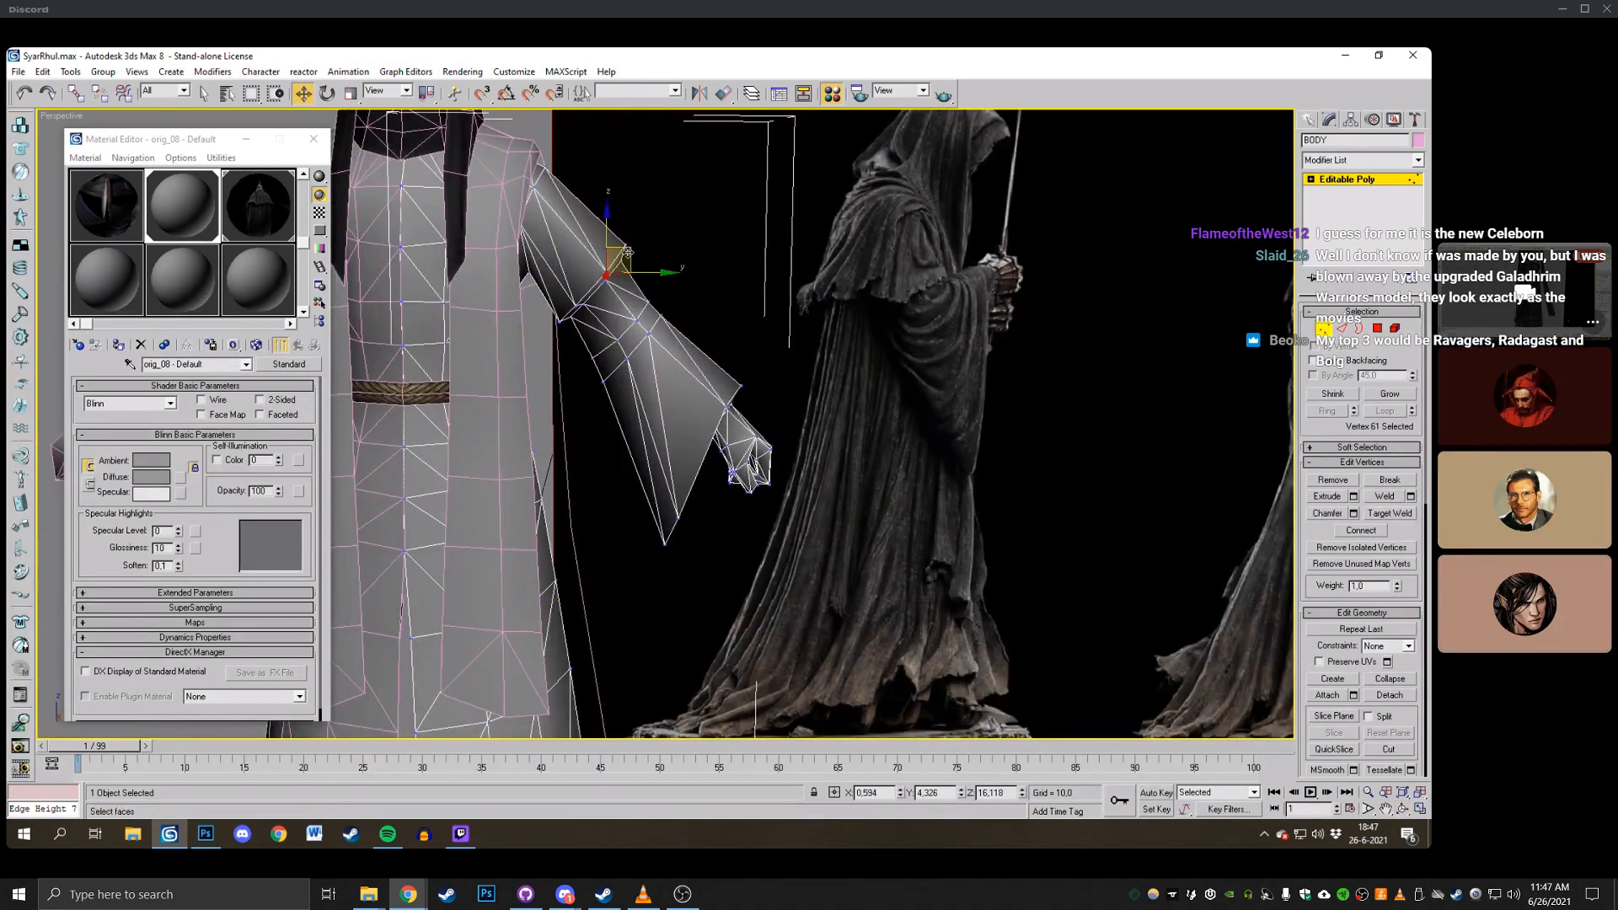
left_click(574, 305)
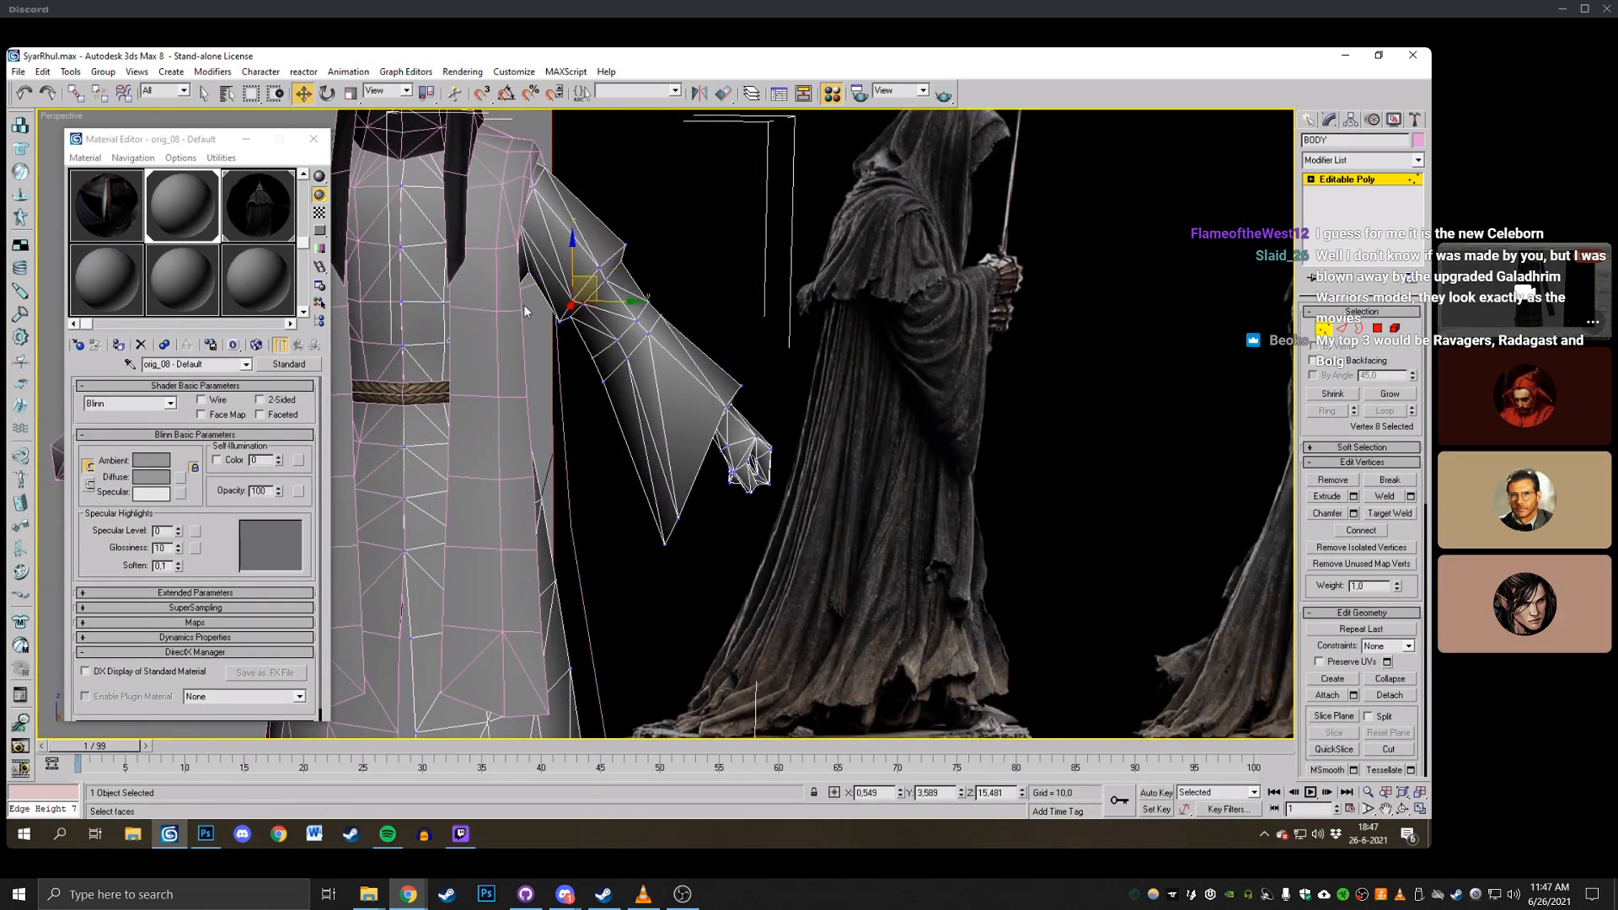
left_click(1403, 809)
left_click_drag(762, 312, 619, 283)
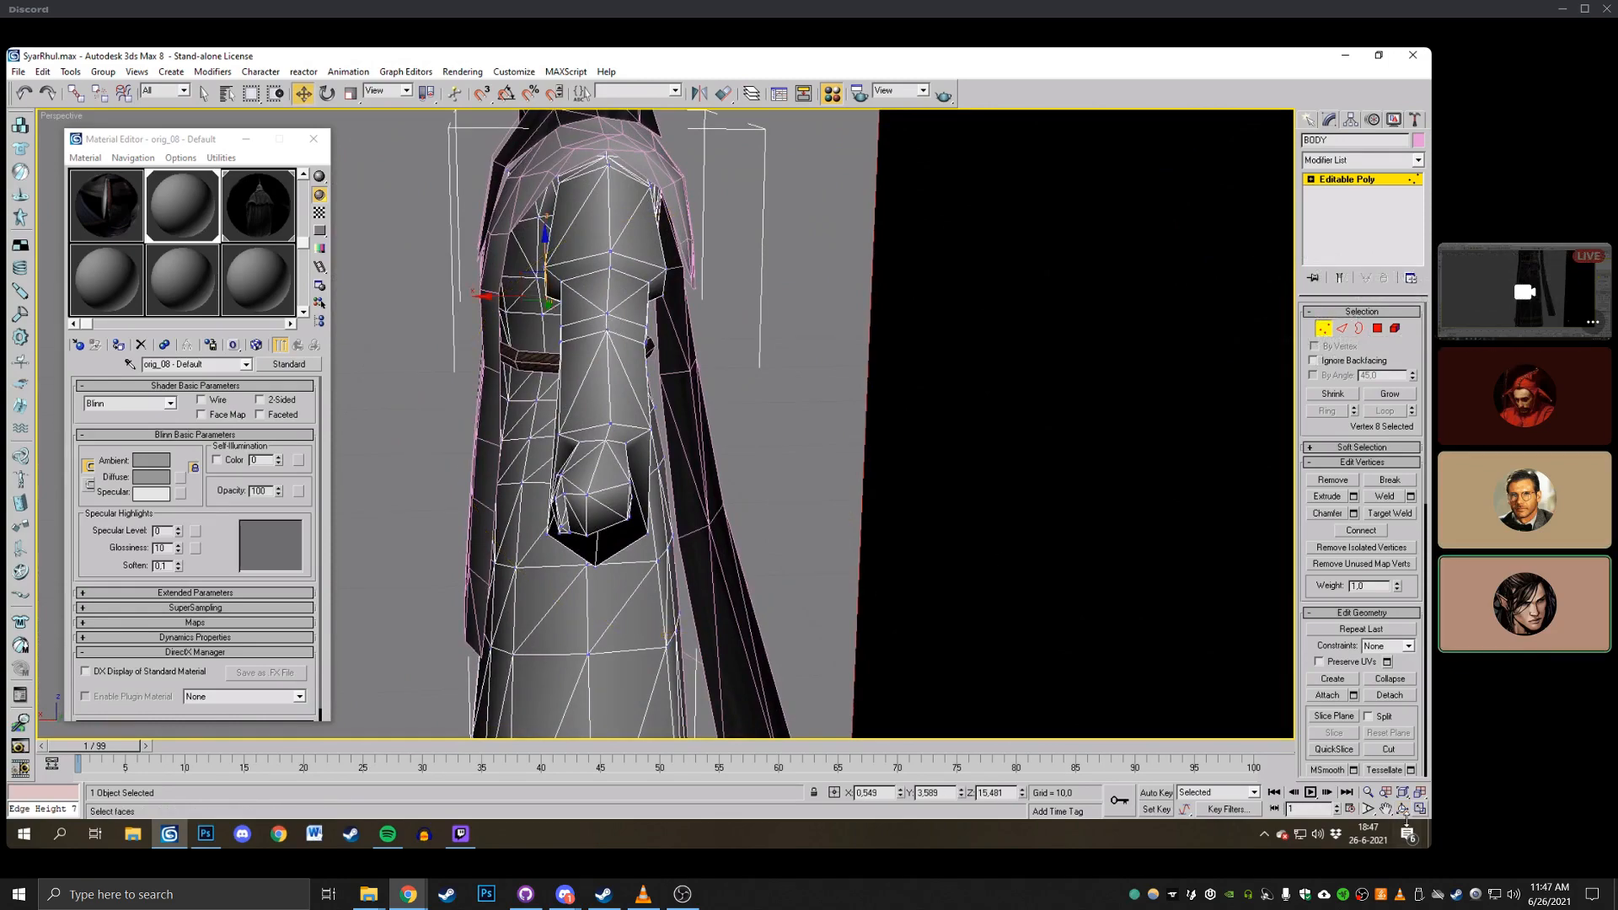
left_click_drag(602, 366, 797, 351)
right_click(797, 351)
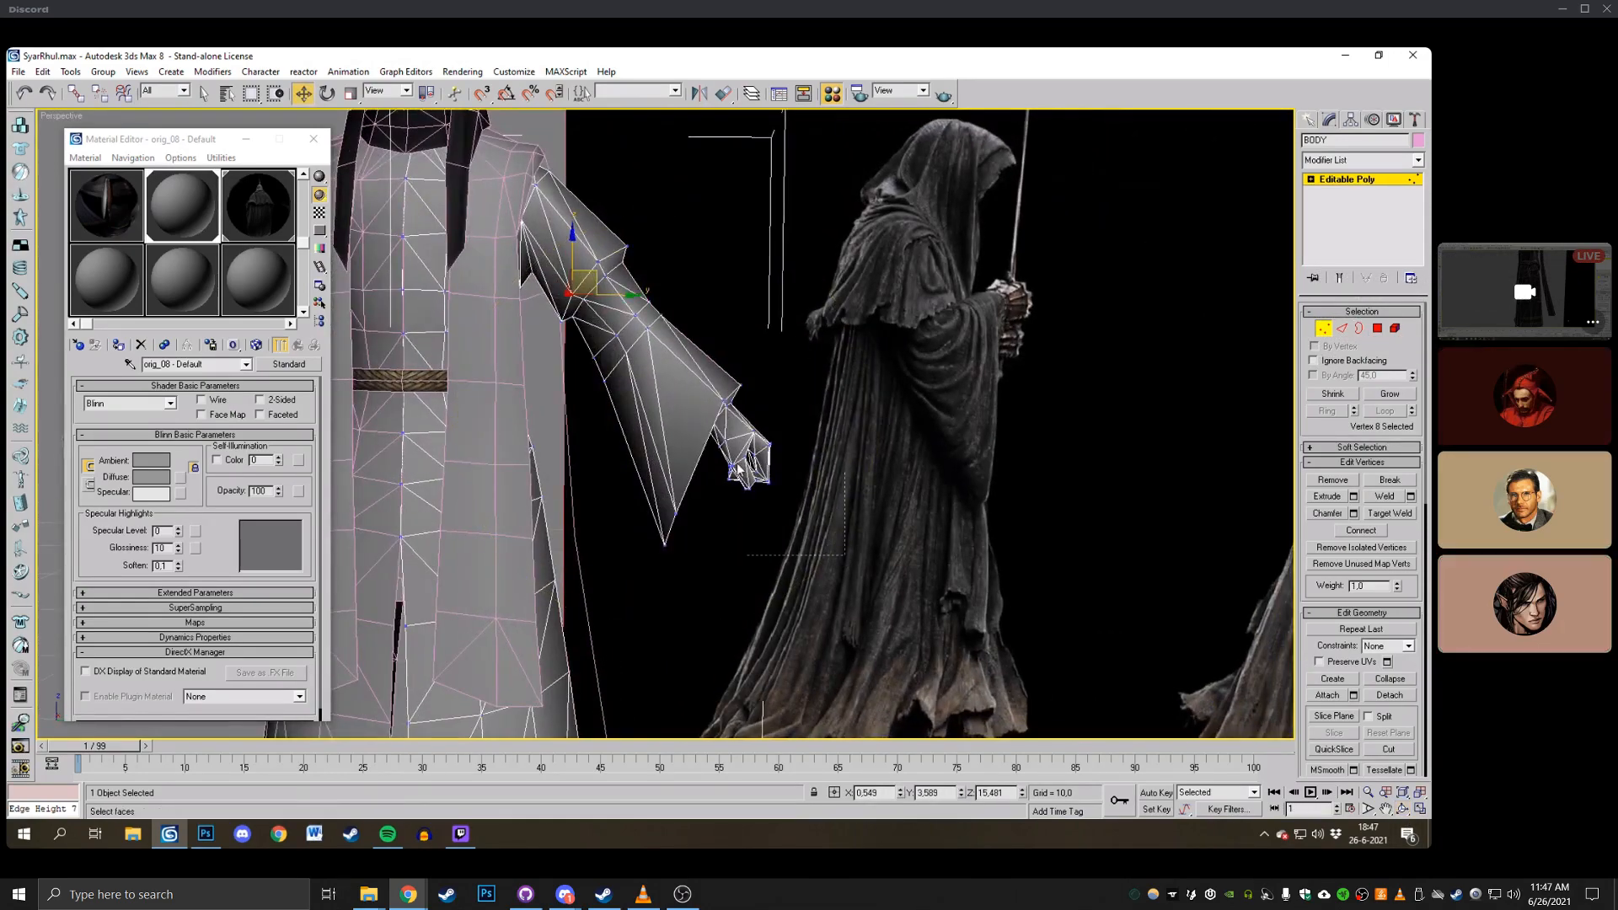
Rotate the hand's thirty vertices slightly and shift them along the front-to-back axis to centre the hand in the flared sleeve's opening.
left_click_drag(790, 505, 585, 429)
left_click(1403, 810)
left_click(327, 96)
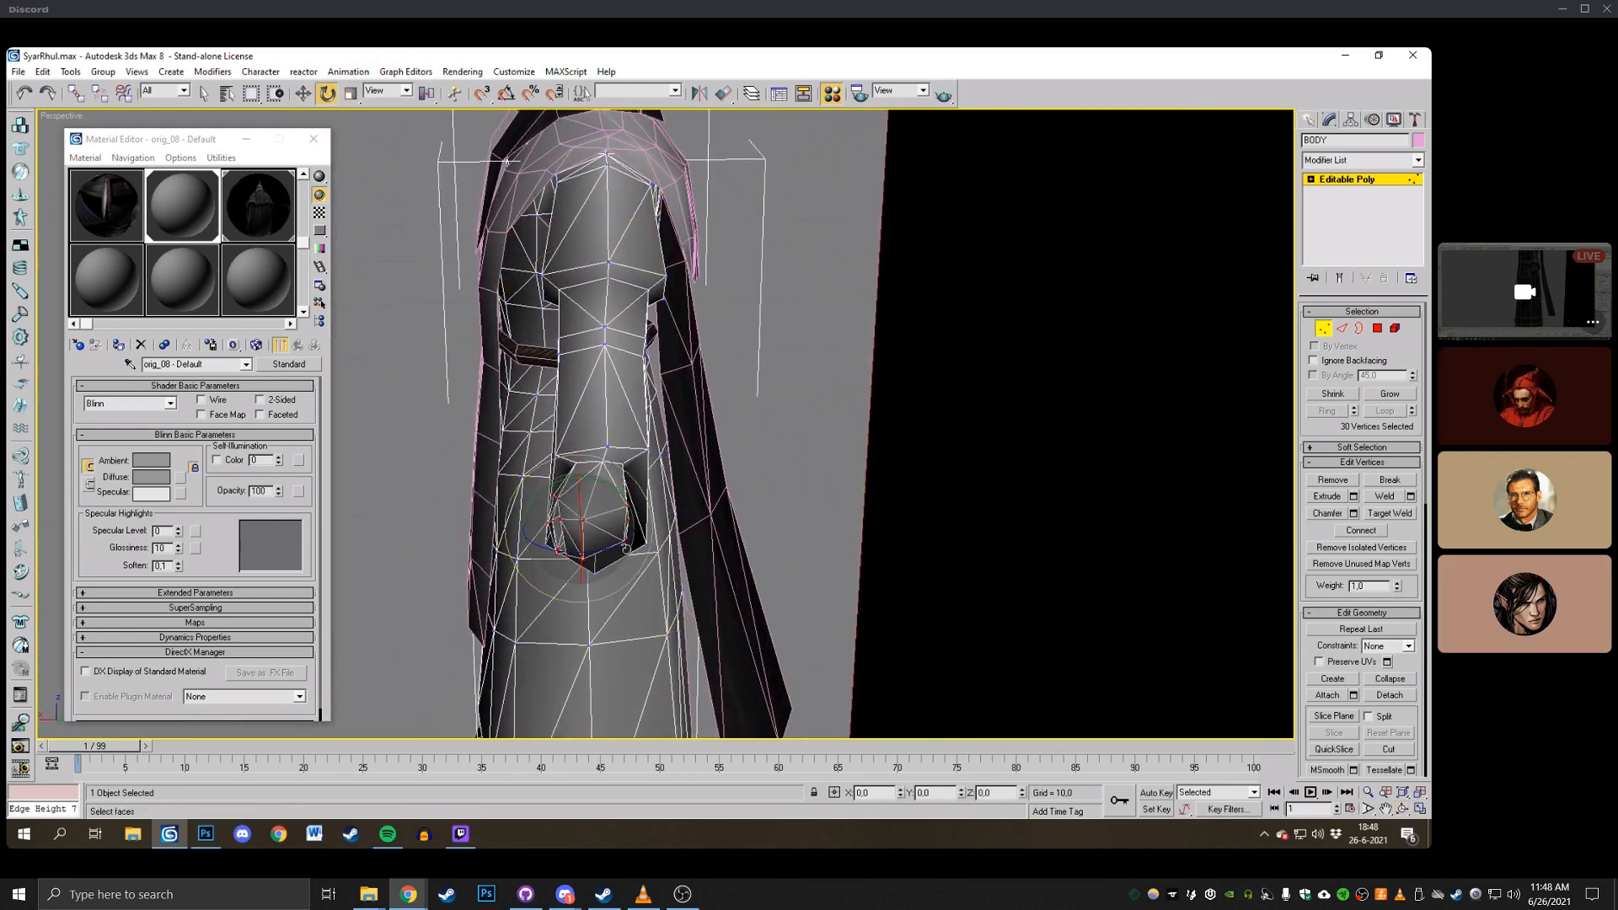
left_click_drag(622, 547, 632, 540)
left_click(303, 93)
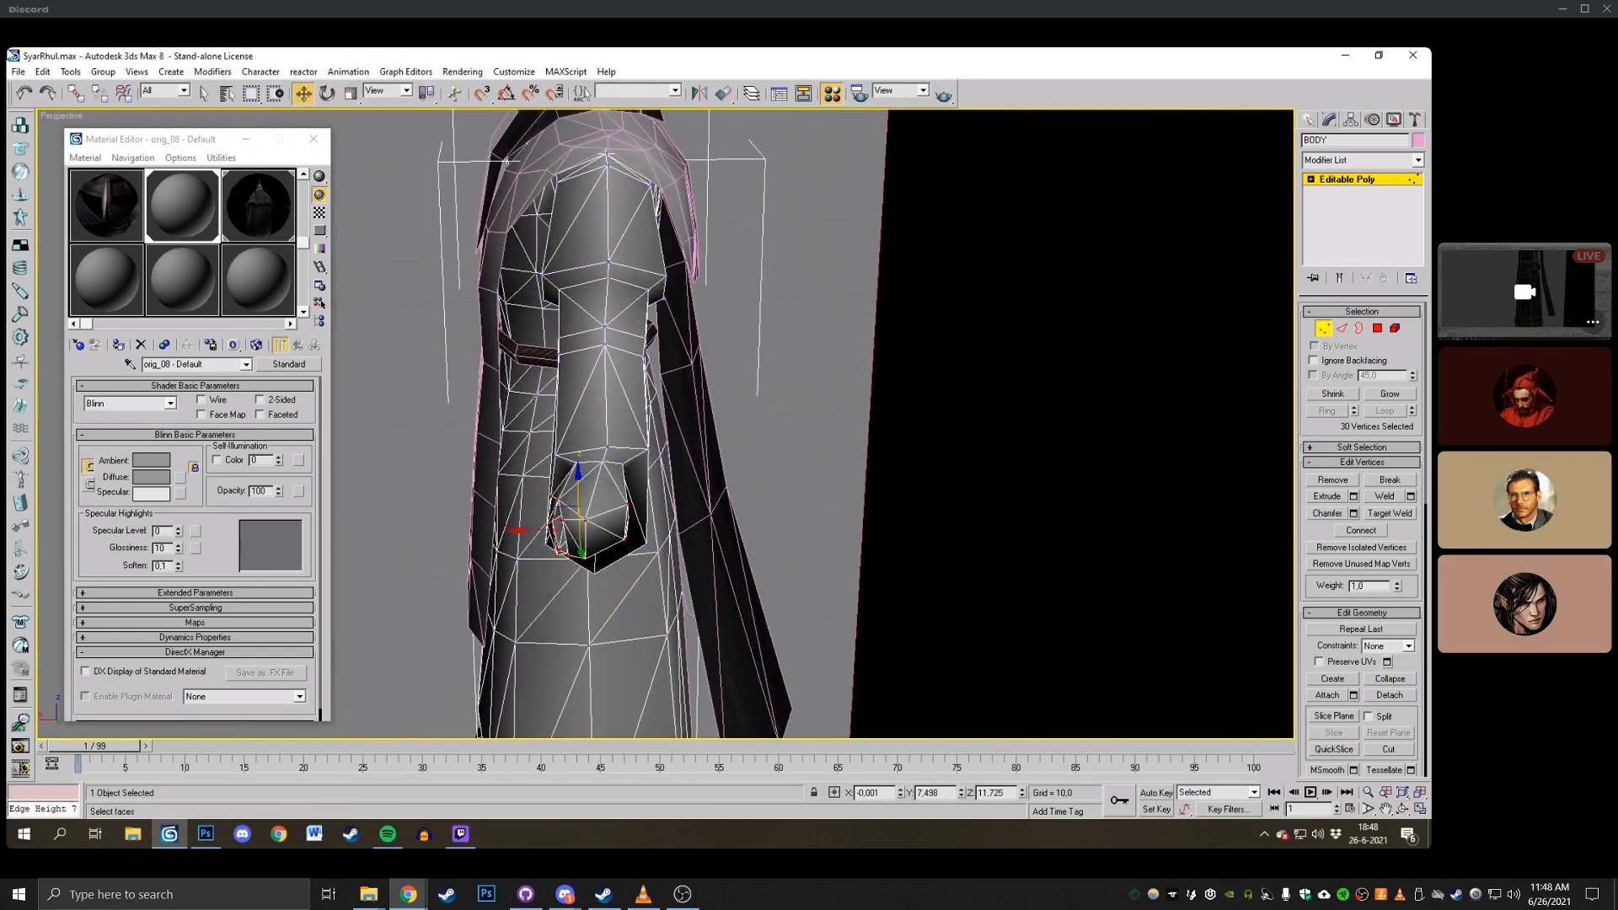
left_click_drag(533, 531, 547, 531)
left_click(772, 461)
middle_click_drag(771, 462, 739, 425)
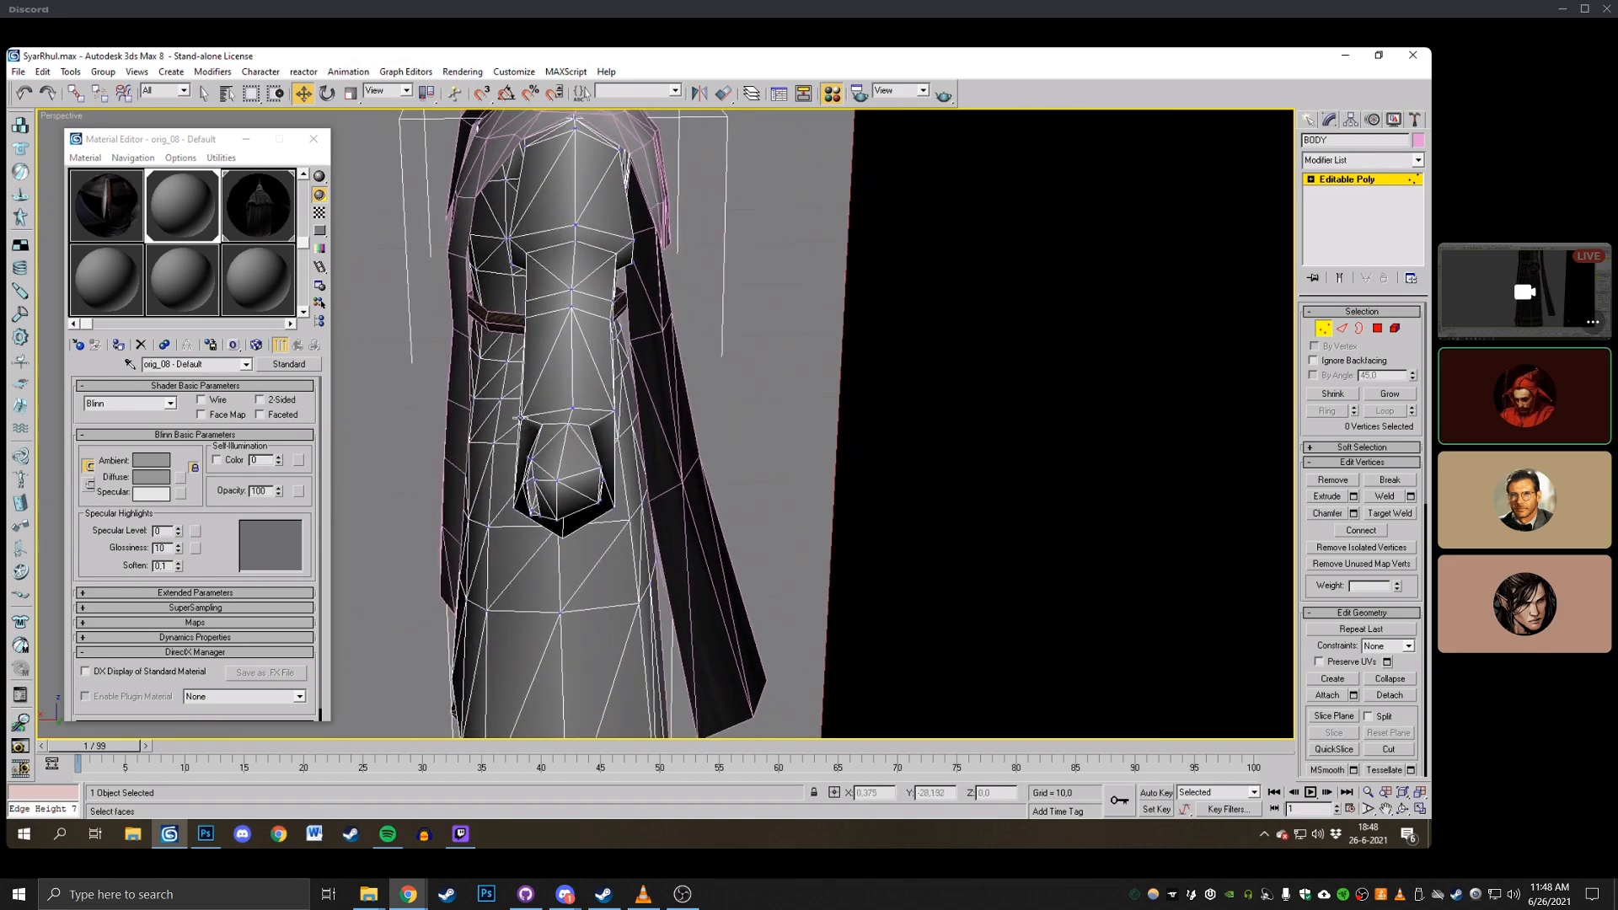
Raise the vertex at the flared sleeve's cuff beside the wrist slightly in side view.
left_click(1404, 807)
left_click_drag(606, 421, 717, 374)
right_click(718, 373)
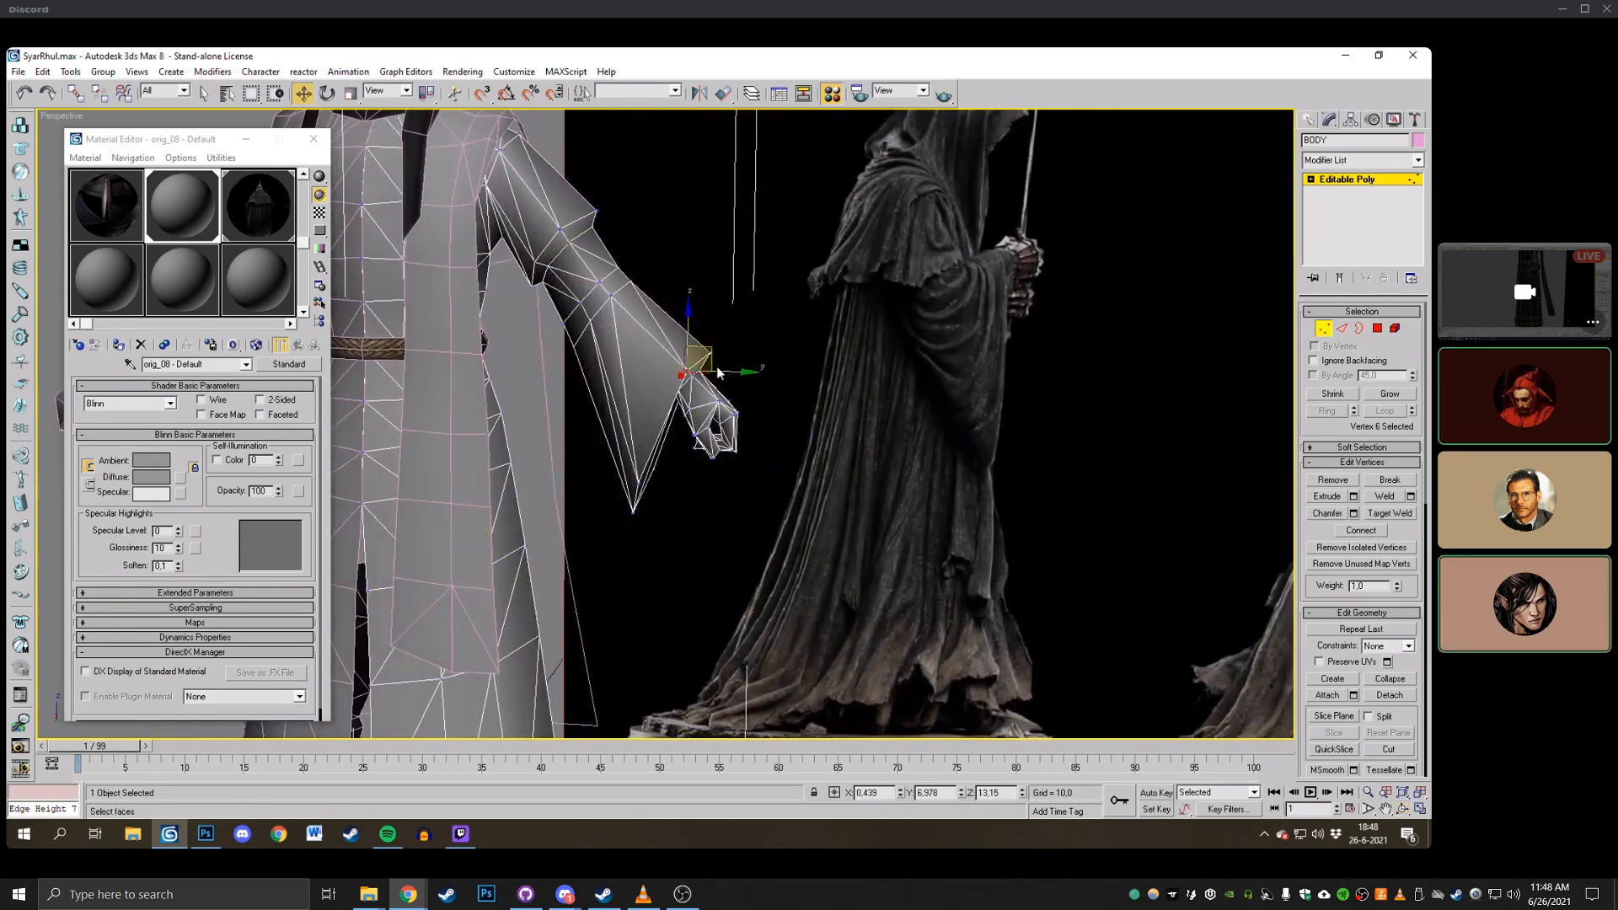
left_click(1403, 810)
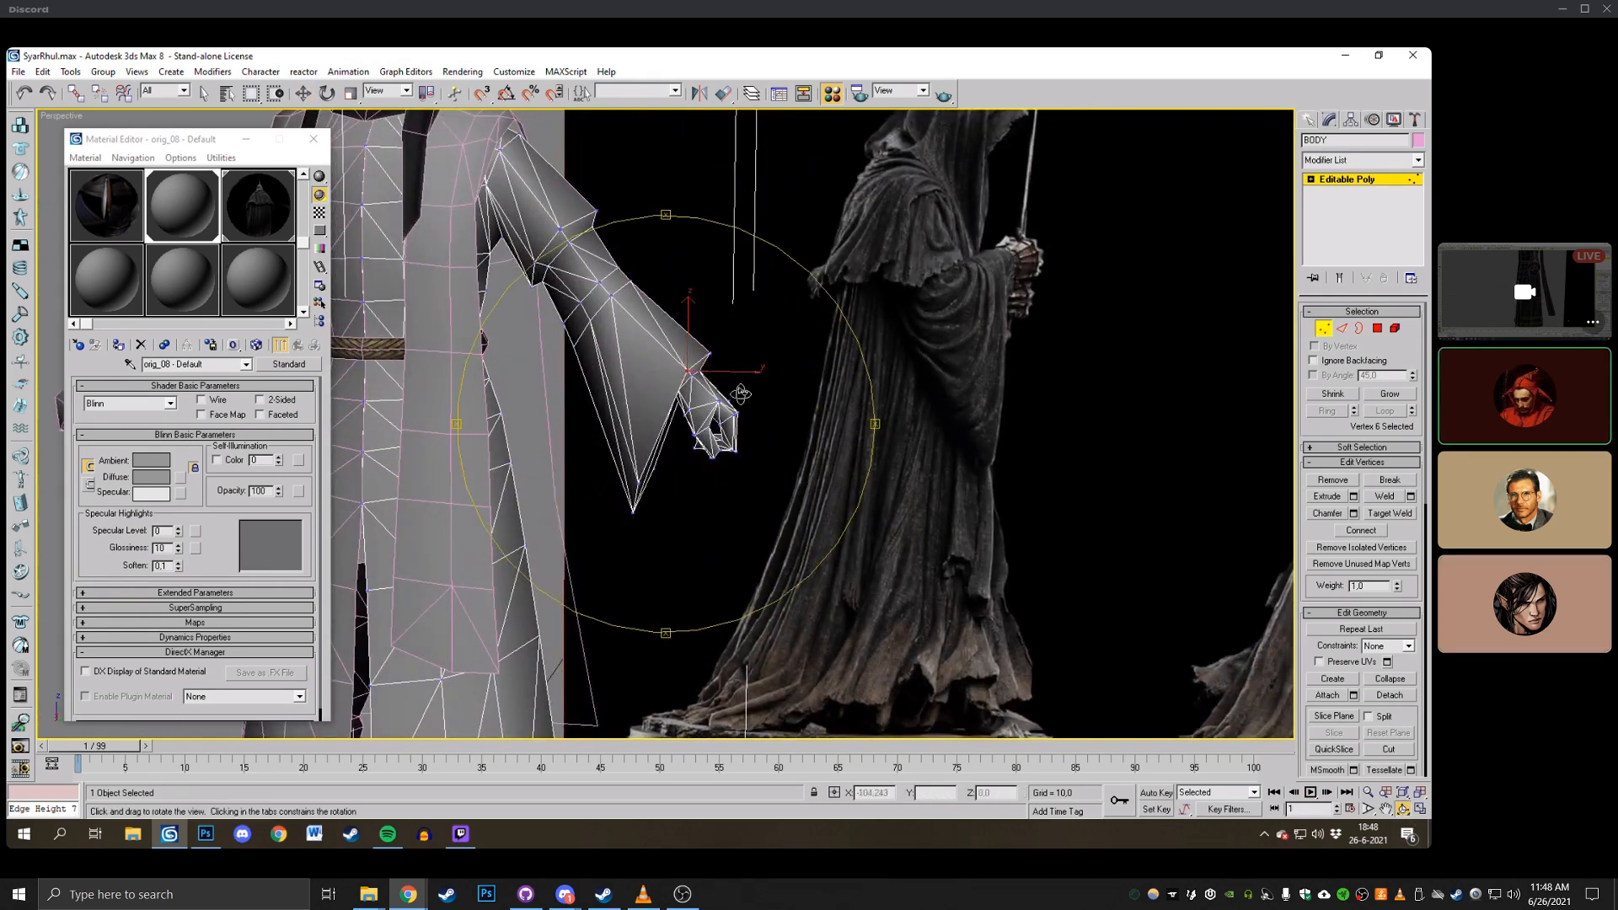
left_click_drag(740, 390, 620, 373)
right_click(619, 373)
left_click_drag(539, 292, 539, 282)
Nudge the top vertex of the flared sleeve's cuff, above the wrist, in side view.
left_click(1403, 810)
left_click_drag(765, 411, 717, 402)
right_click(716, 403)
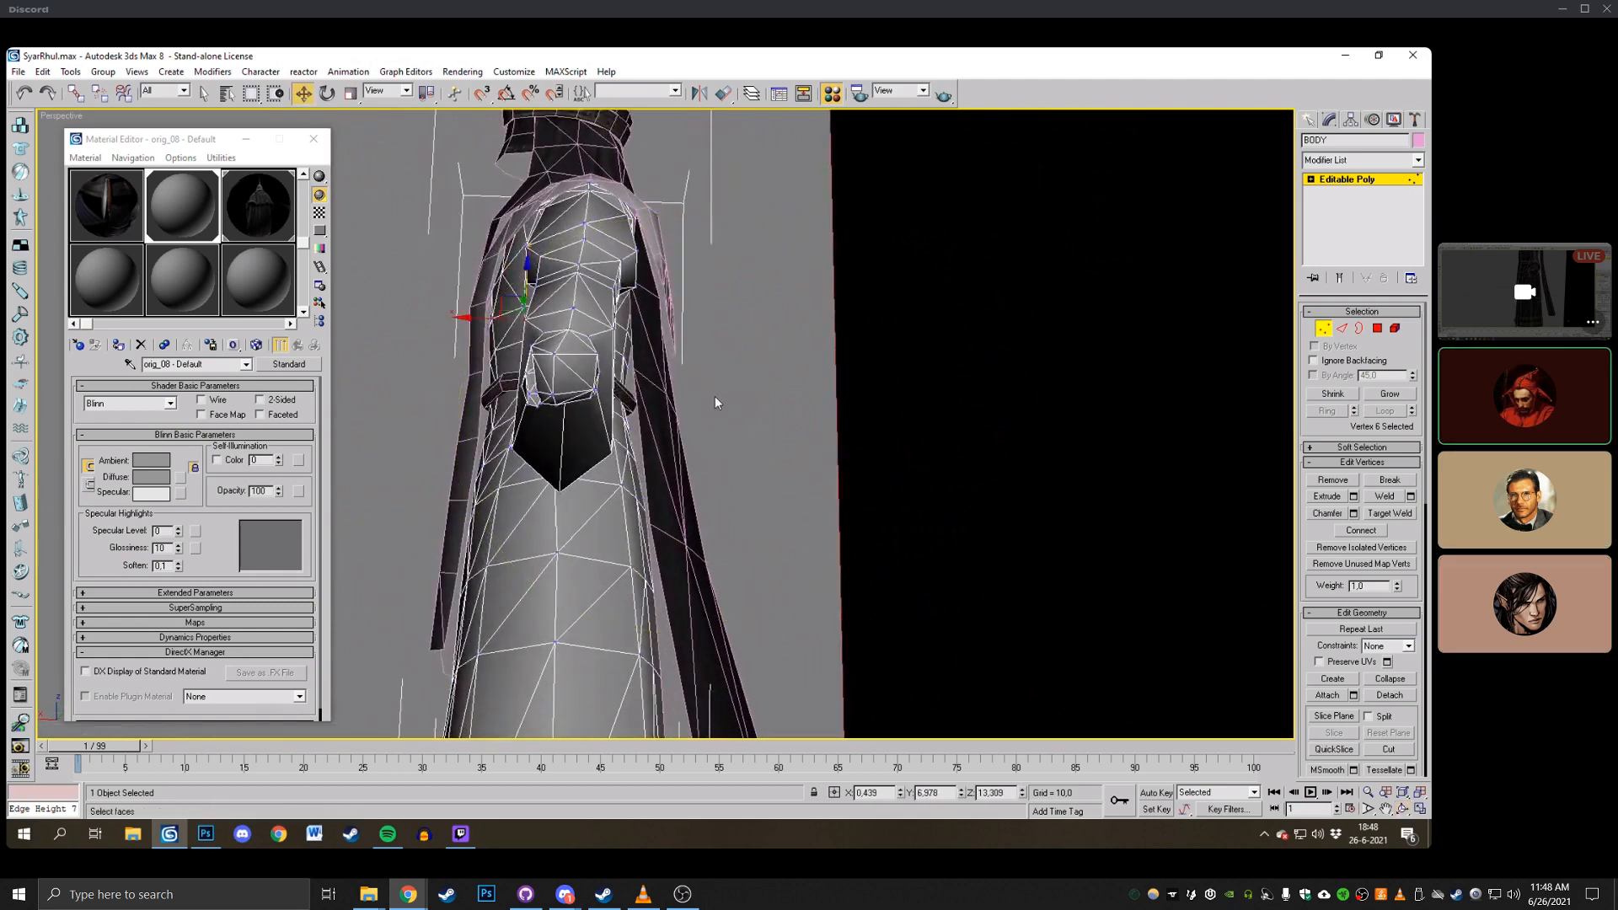
left_click(569, 286)
left_click_drag(553, 286, 551, 288)
Cut extra edges across the flared sleeve's forearm, working on its front and back sides.
left_click(1404, 812)
left_click_drag(480, 413, 687, 392)
left_click(1399, 751)
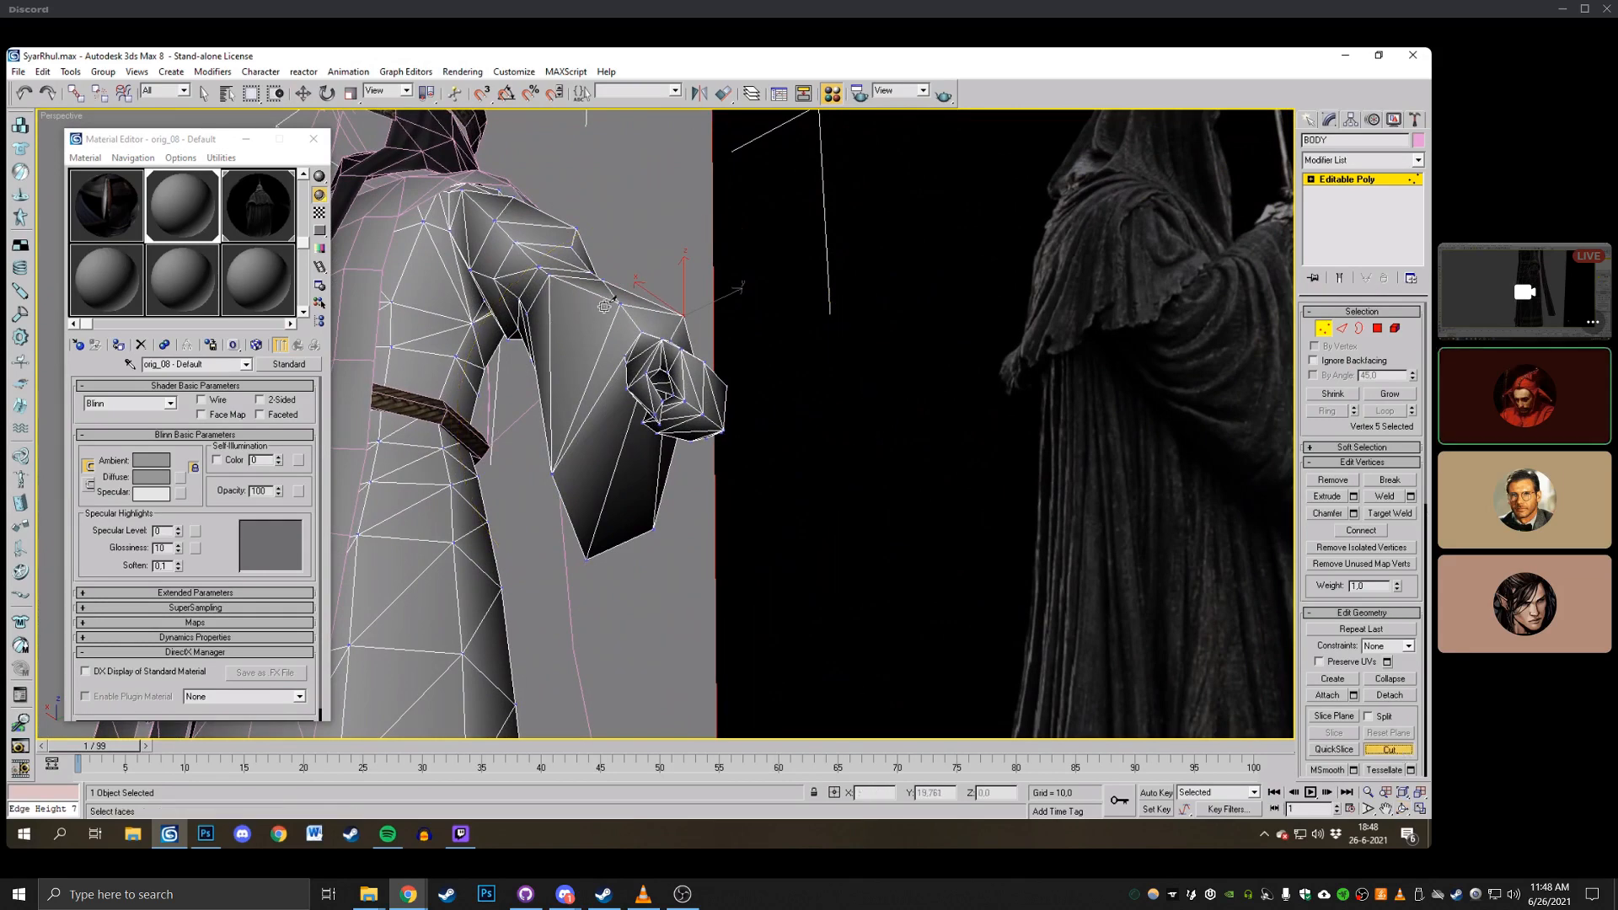
left_click(1405, 810)
left_click_drag(809, 379, 547, 341)
right_click(547, 342)
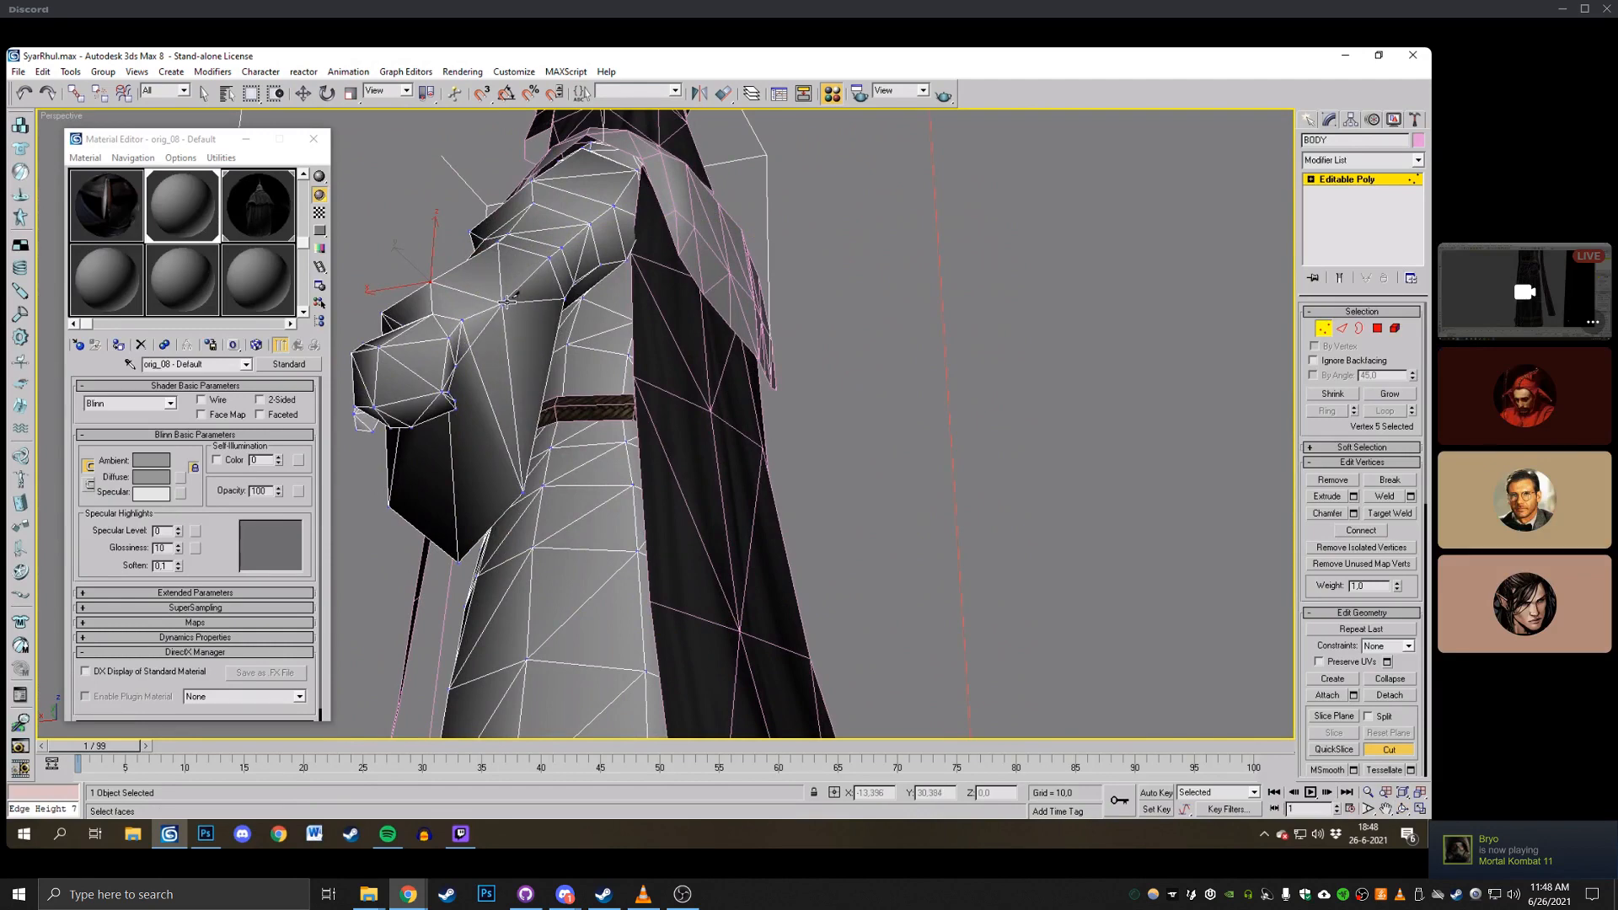
left_click(1403, 809)
left_click_drag(560, 396, 820, 400)
Compare the whole robed figure's silhouette with the reference images, with and without the mesh edges displayed.
scroll(820, 400, "down", 6)
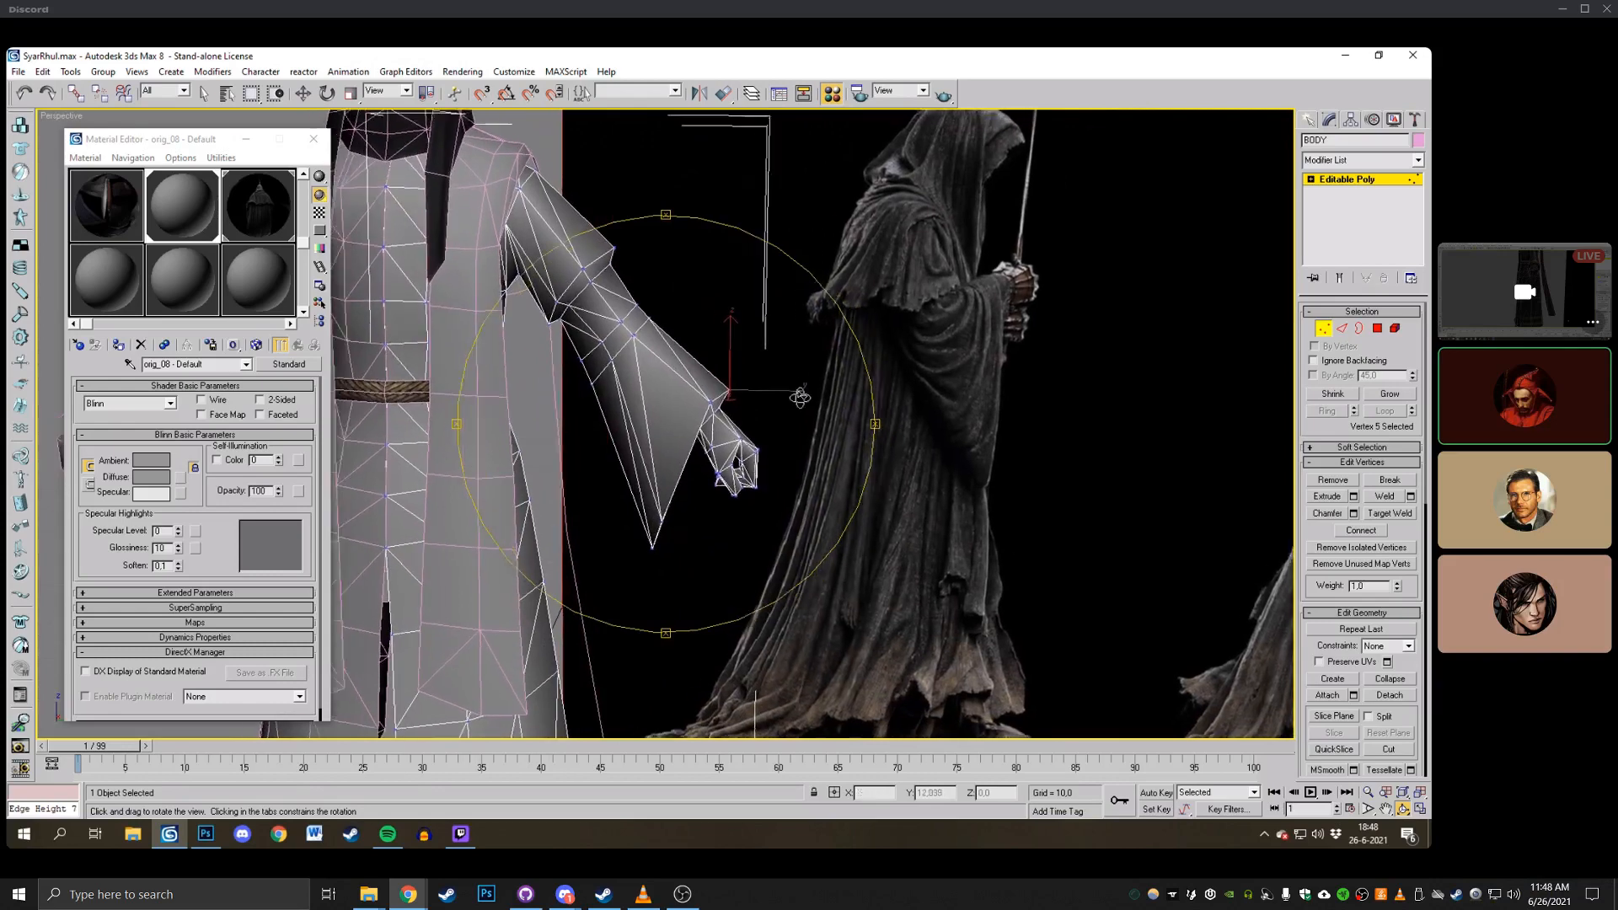
middle_click_drag(775, 380, 905, 407)
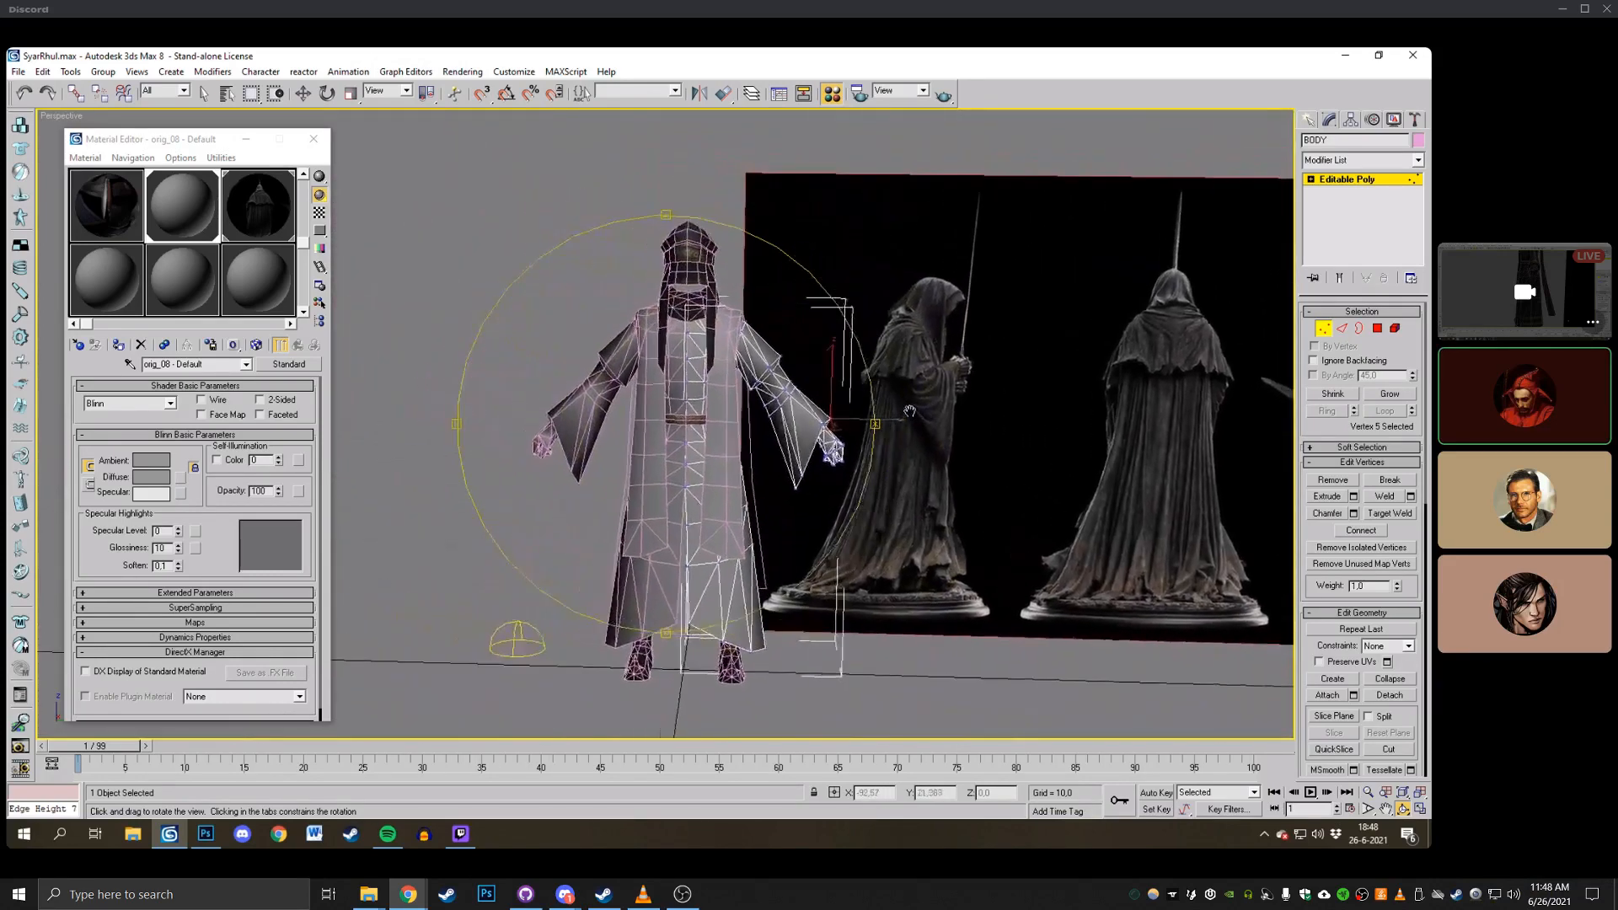
scroll(909, 411, "up", 2)
key("F4")
left_click_drag(867, 400, 778, 409)
scroll(810, 409, "down", 2)
scroll(778, 409, "down", 2)
scroll(777, 409, "up", 2)
key("F4")
scroll(778, 409, "up", 3)
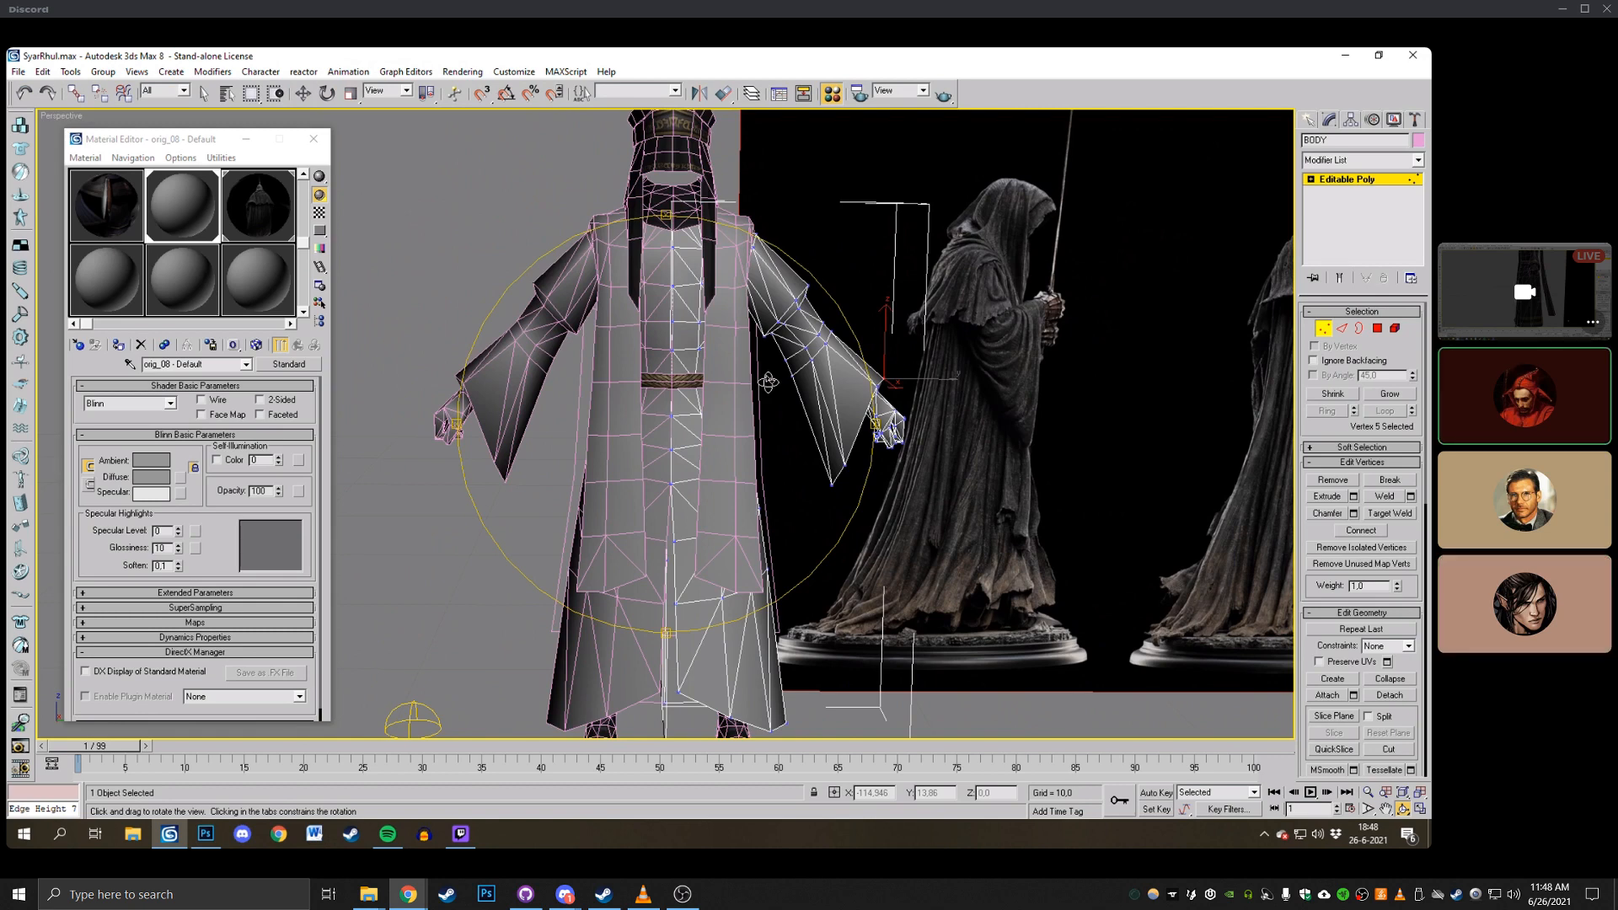
left_click_drag(768, 382, 770, 359)
scroll(770, 357, "down", 3)
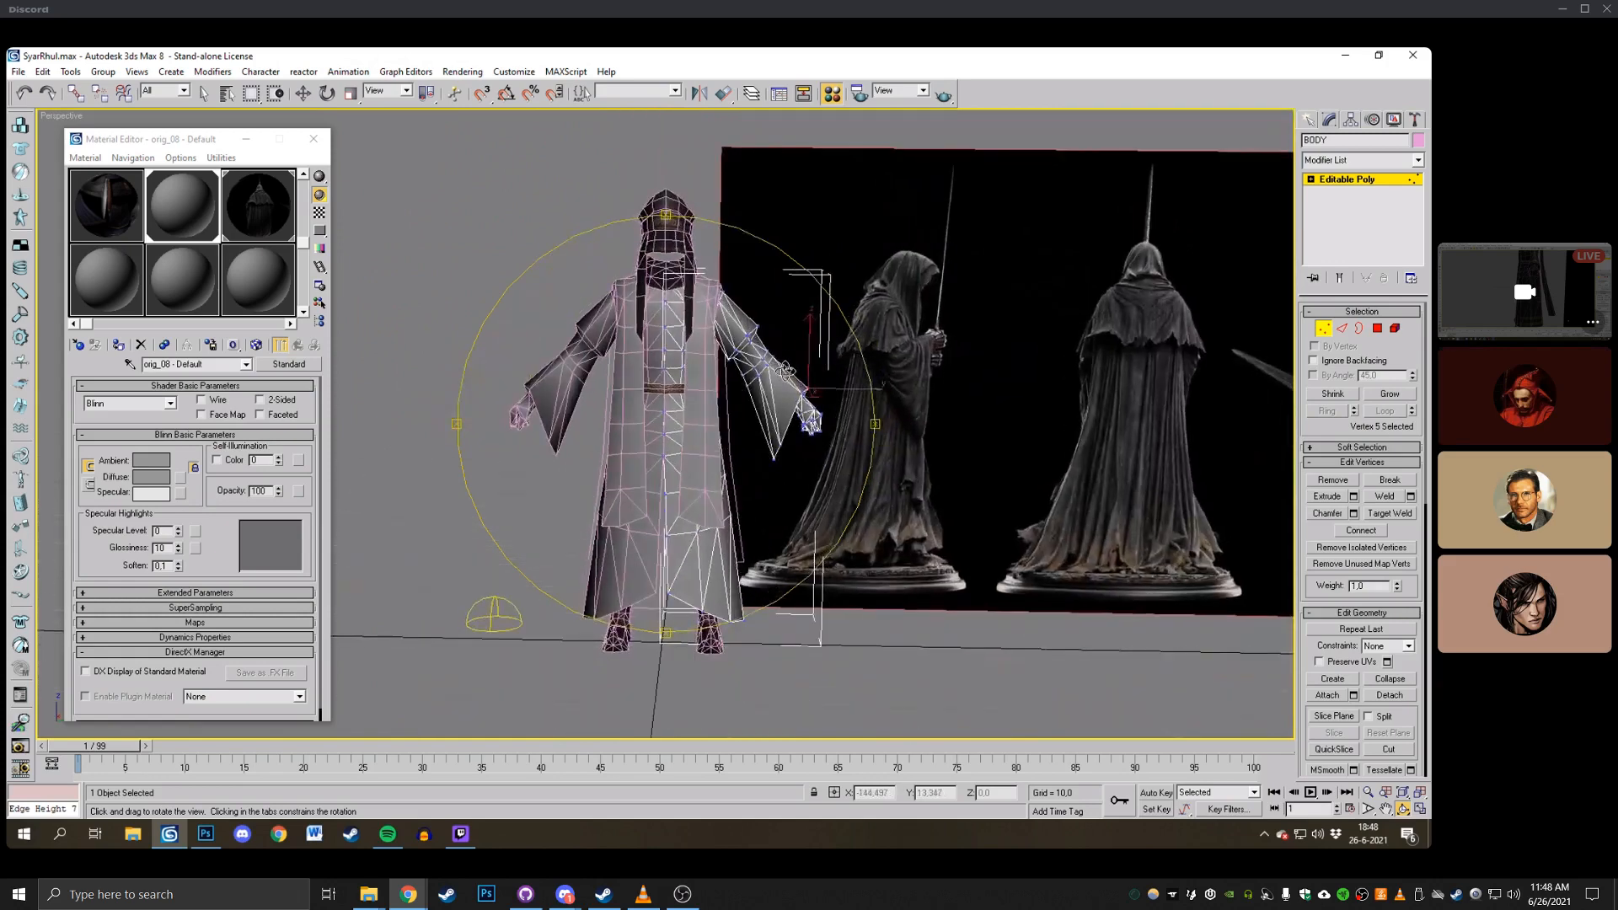
scroll(770, 358, "up", 3)
scroll(672, 339, "up", 3)
Cut an edge across the flared lower sleeve, between the wrist cuff and the sleeve's inner edge, on both front and back.
key("w")
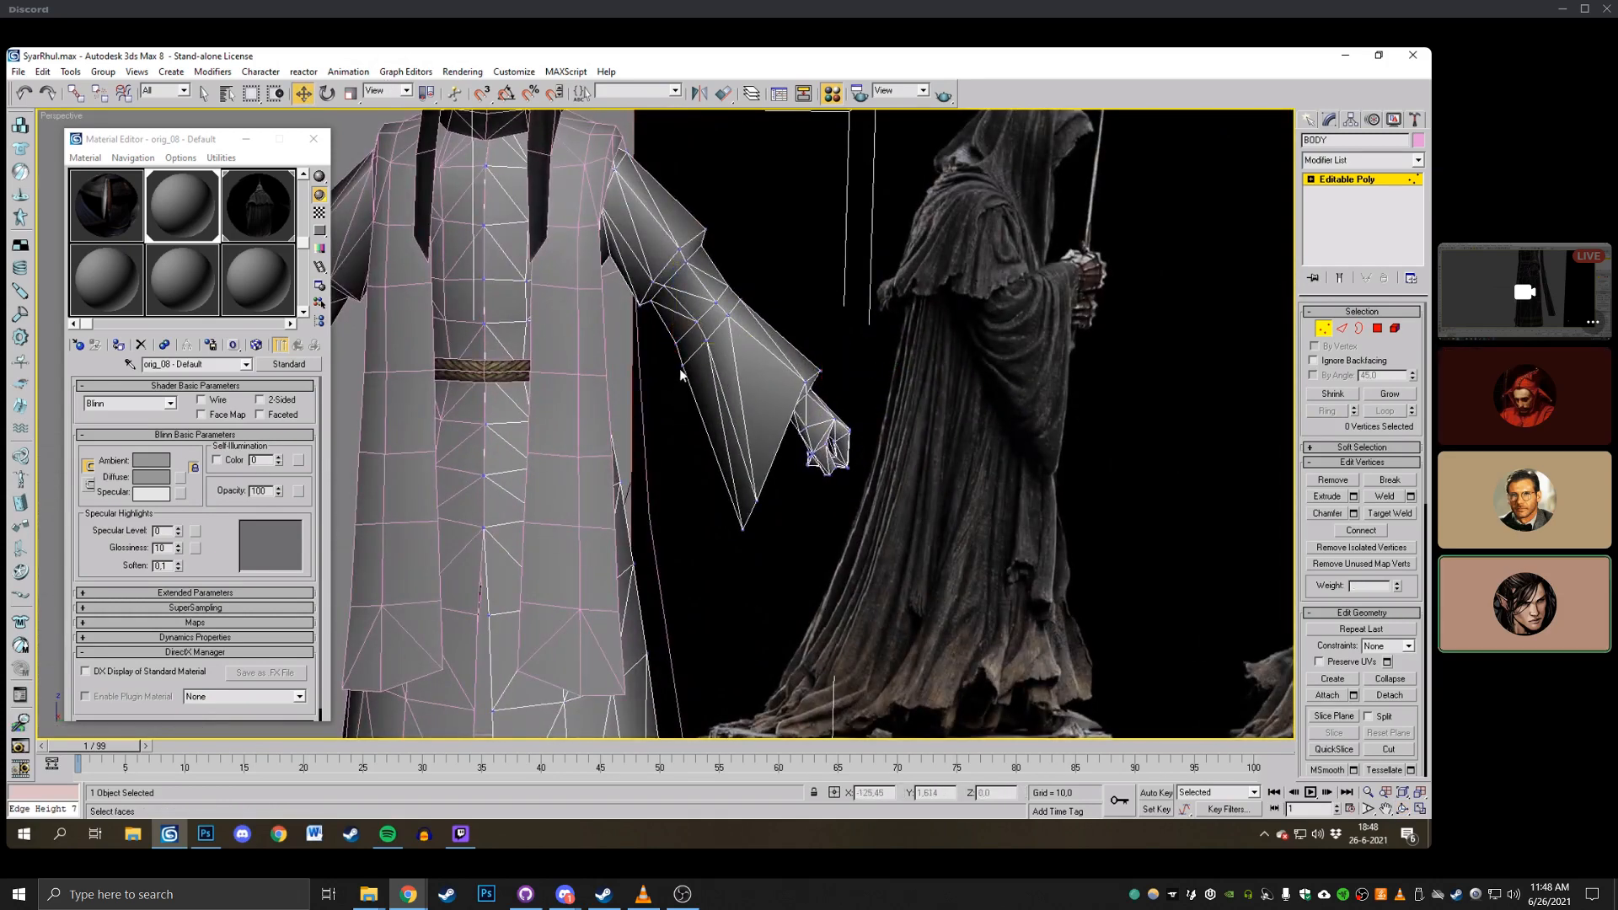
left_click(684, 366)
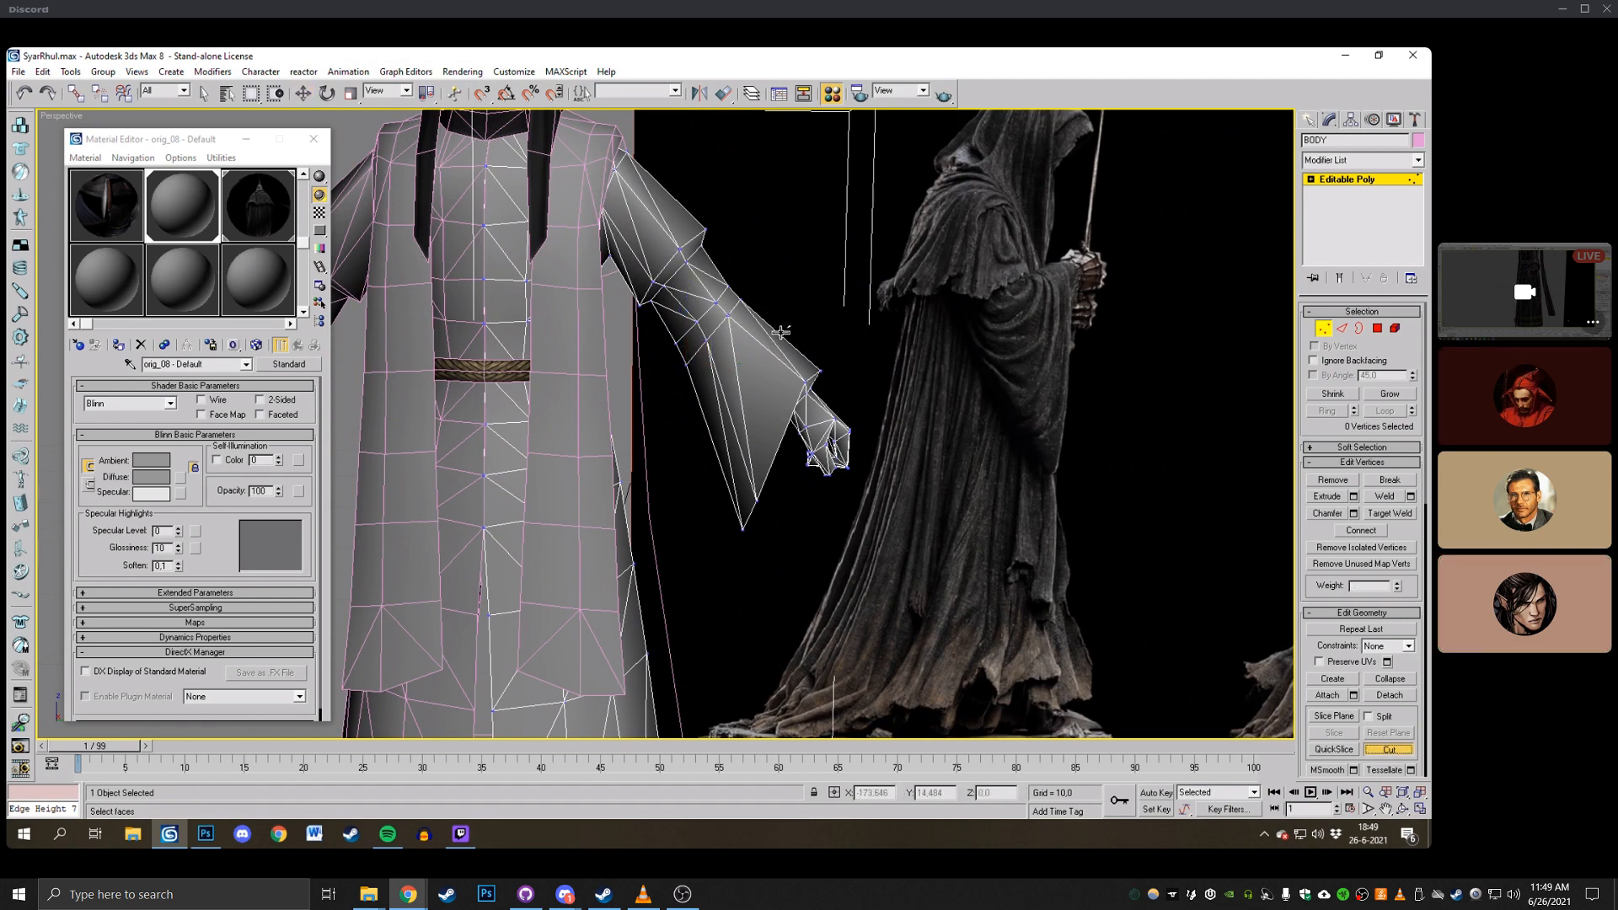
left_click(764, 401)
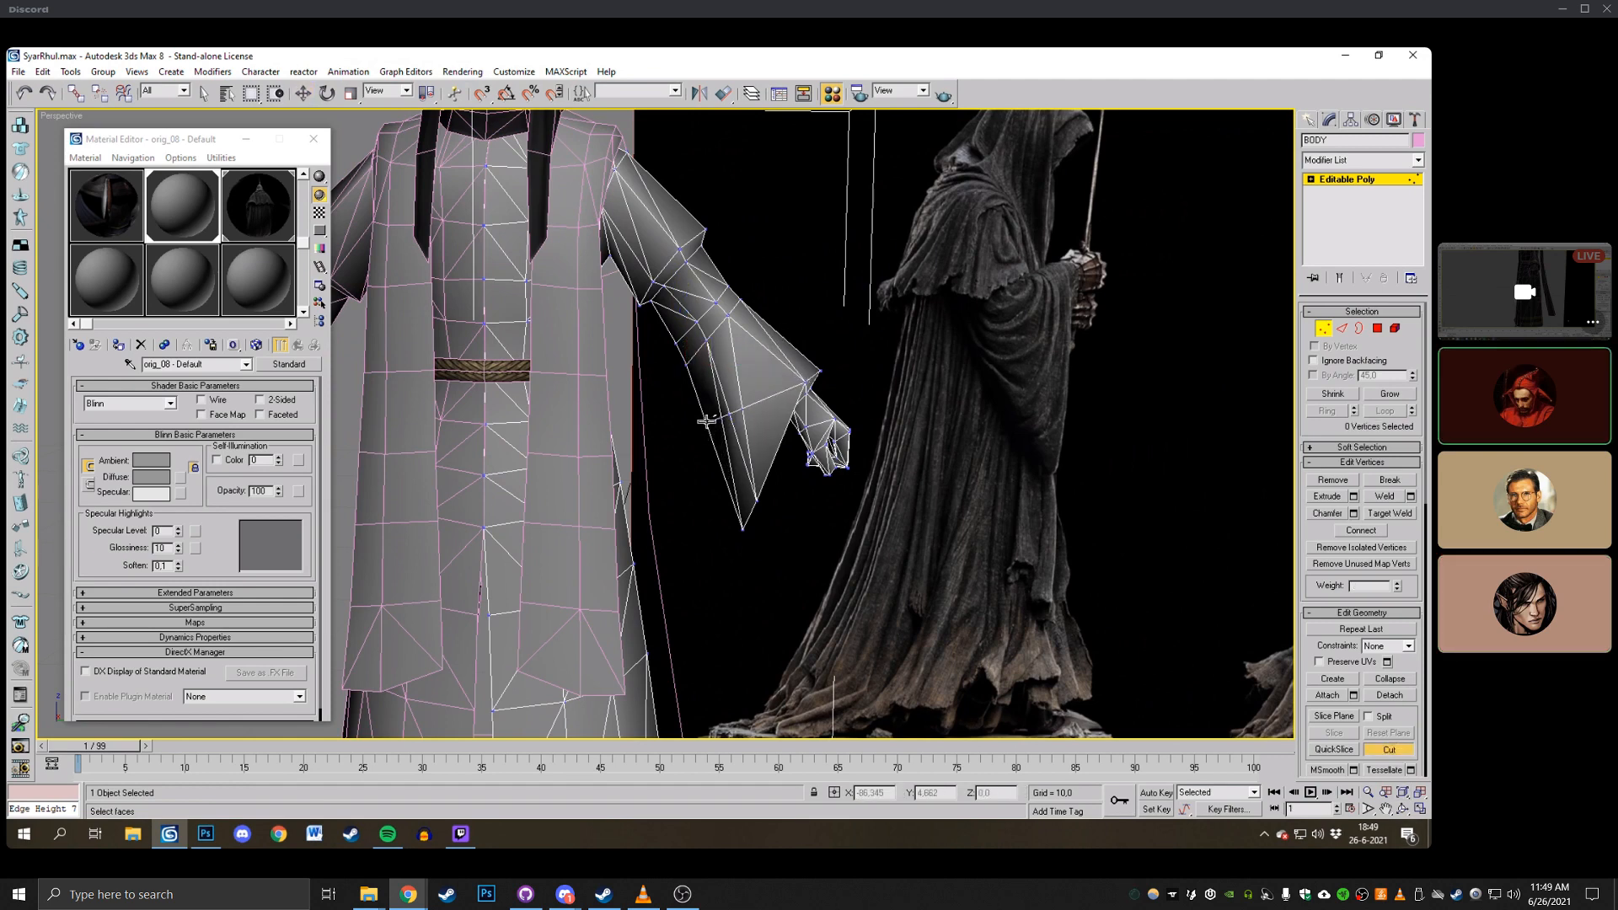
left_click(1402, 809)
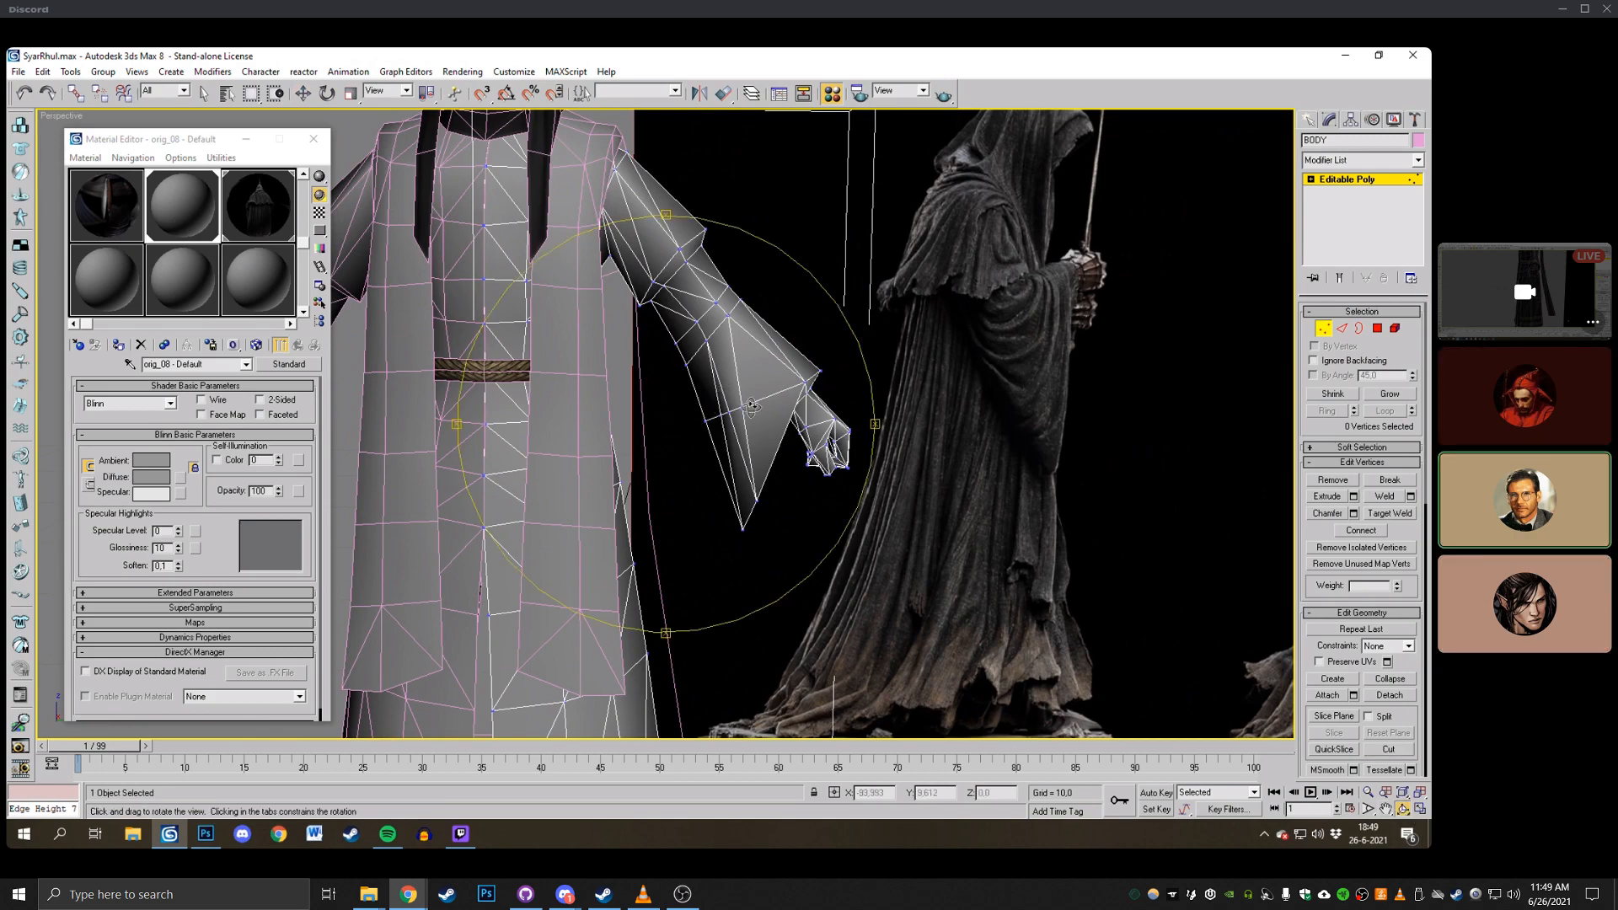
left_click_drag(661, 396, 978, 403)
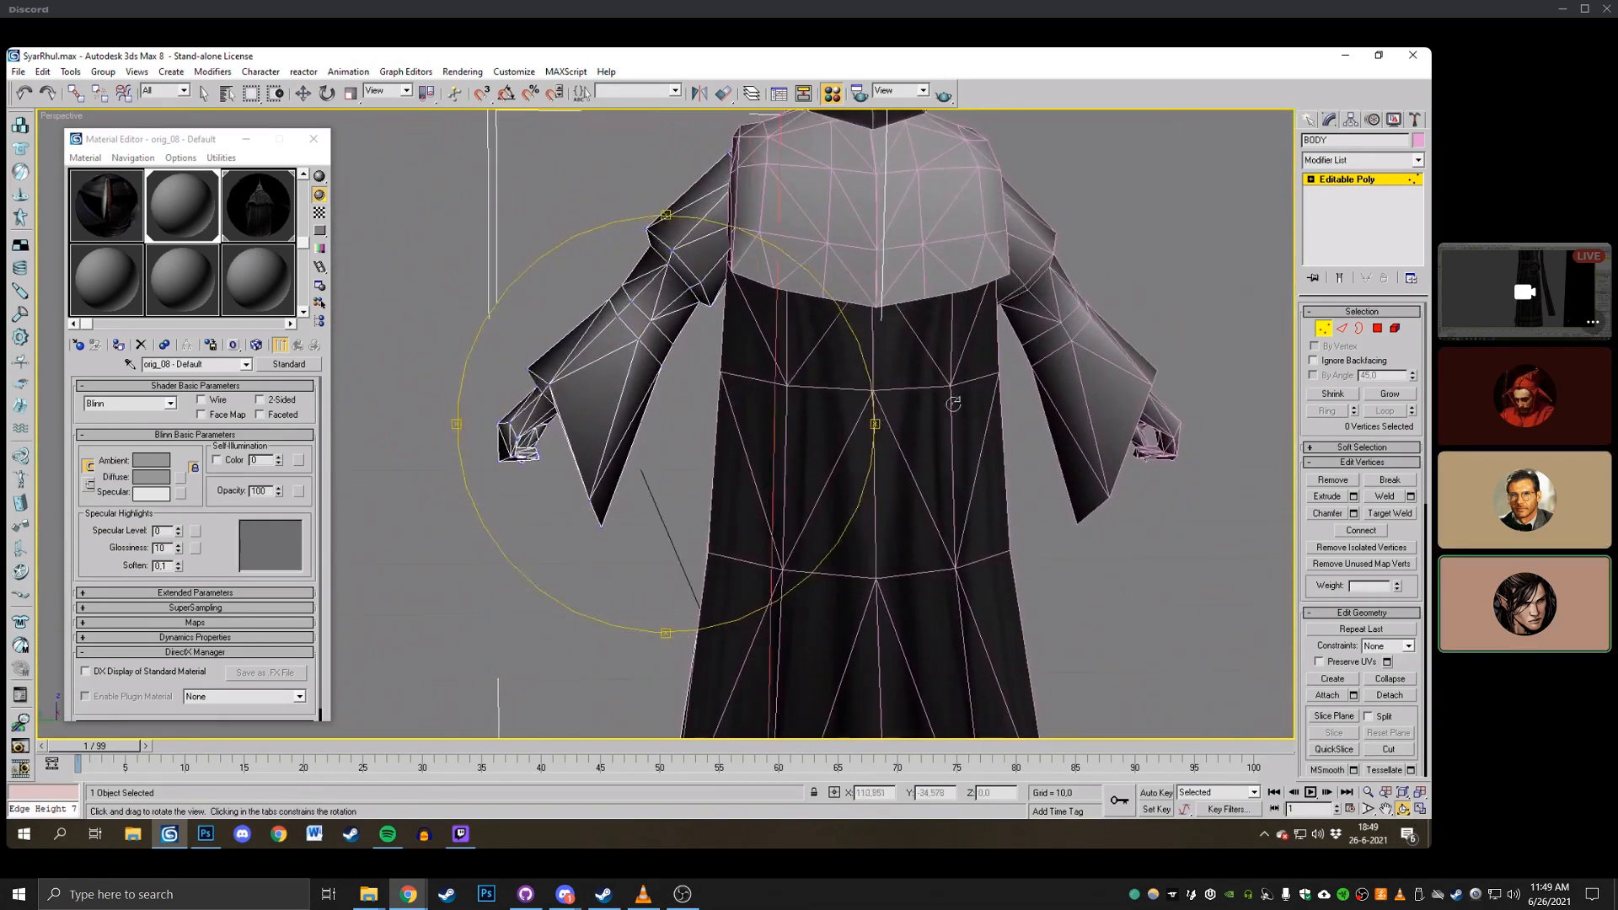
right_click(978, 404)
left_click(549, 385)
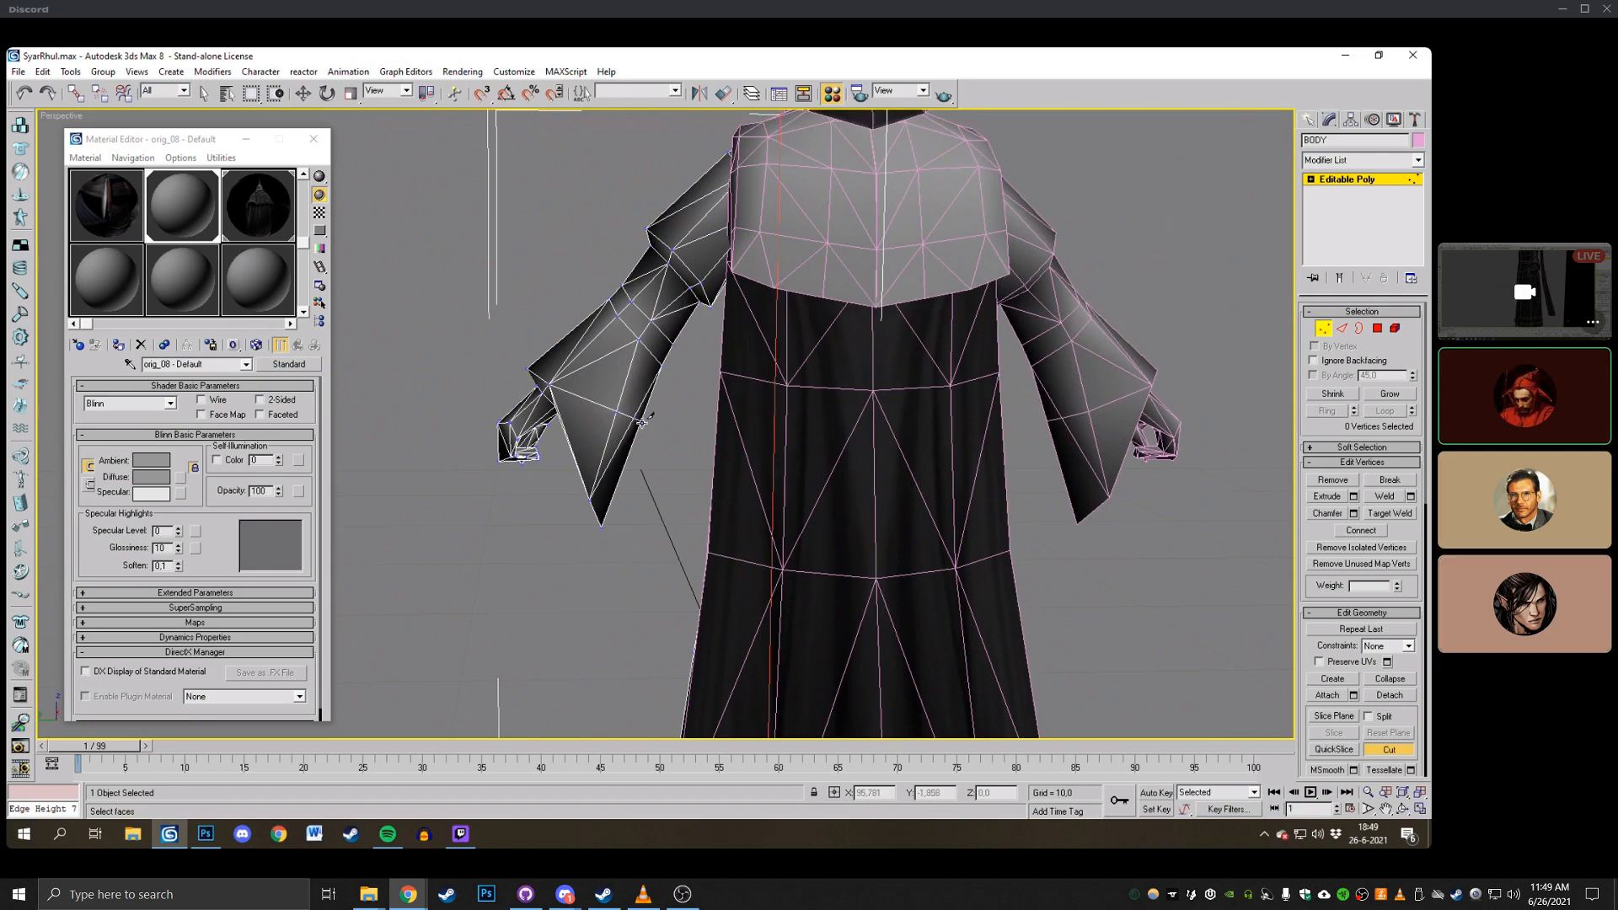
left_click(642, 422)
right_click(642, 421)
Target-weld the stray vertices along the new cut on the front and back of the flared sleeve.
left_click(1402, 808)
left_click_drag(558, 406, 827, 425)
left_click(1391, 514)
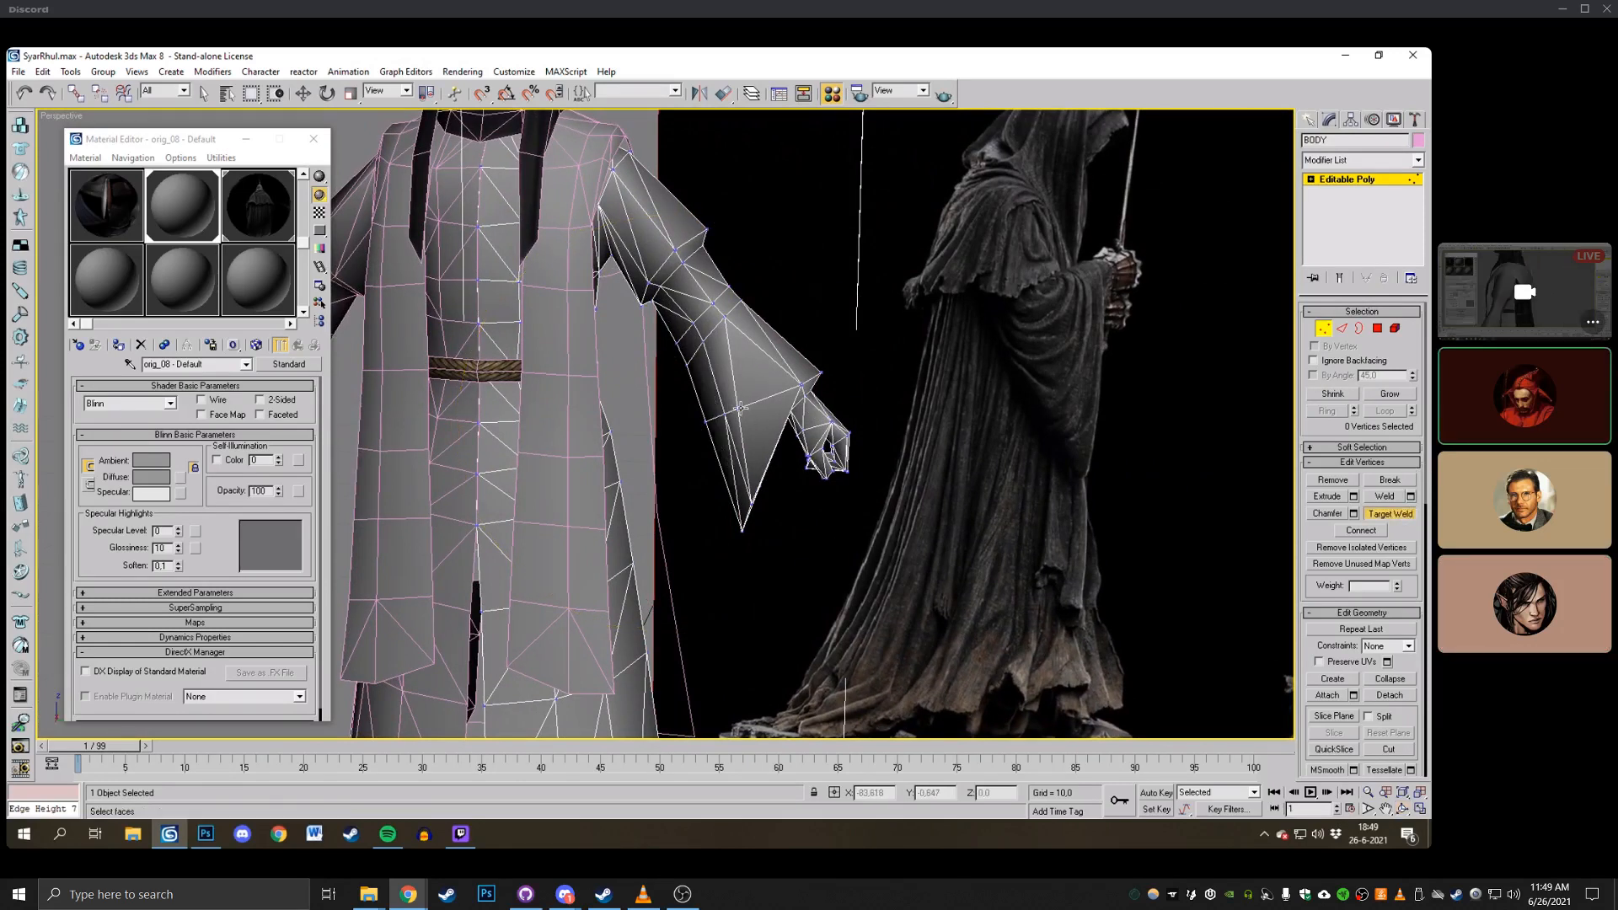
left_click(1402, 809)
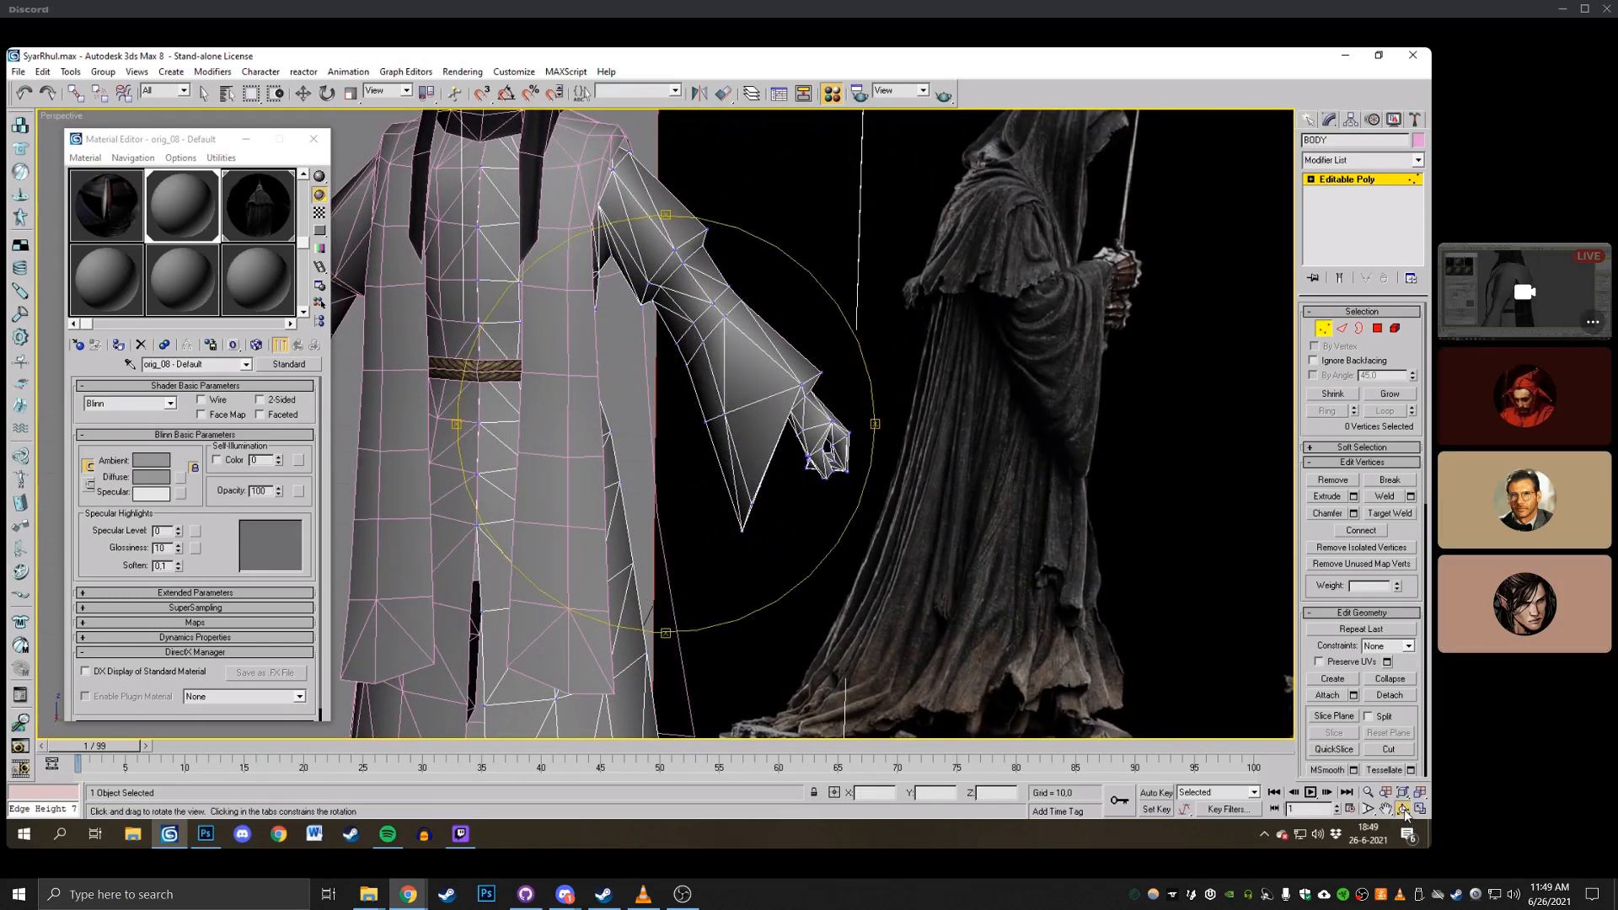
left_click_drag(744, 389, 602, 385)
right_click(656, 405)
left_click(621, 408)
Reposition the three vertices along the new cut across the flared sleeve in front view.
left_click(1403, 809)
left_click(304, 93)
left_click(1403, 808)
left_click_drag(505, 414, 752, 386)
right_click(681, 412)
left_click(1403, 809)
right_click(753, 386)
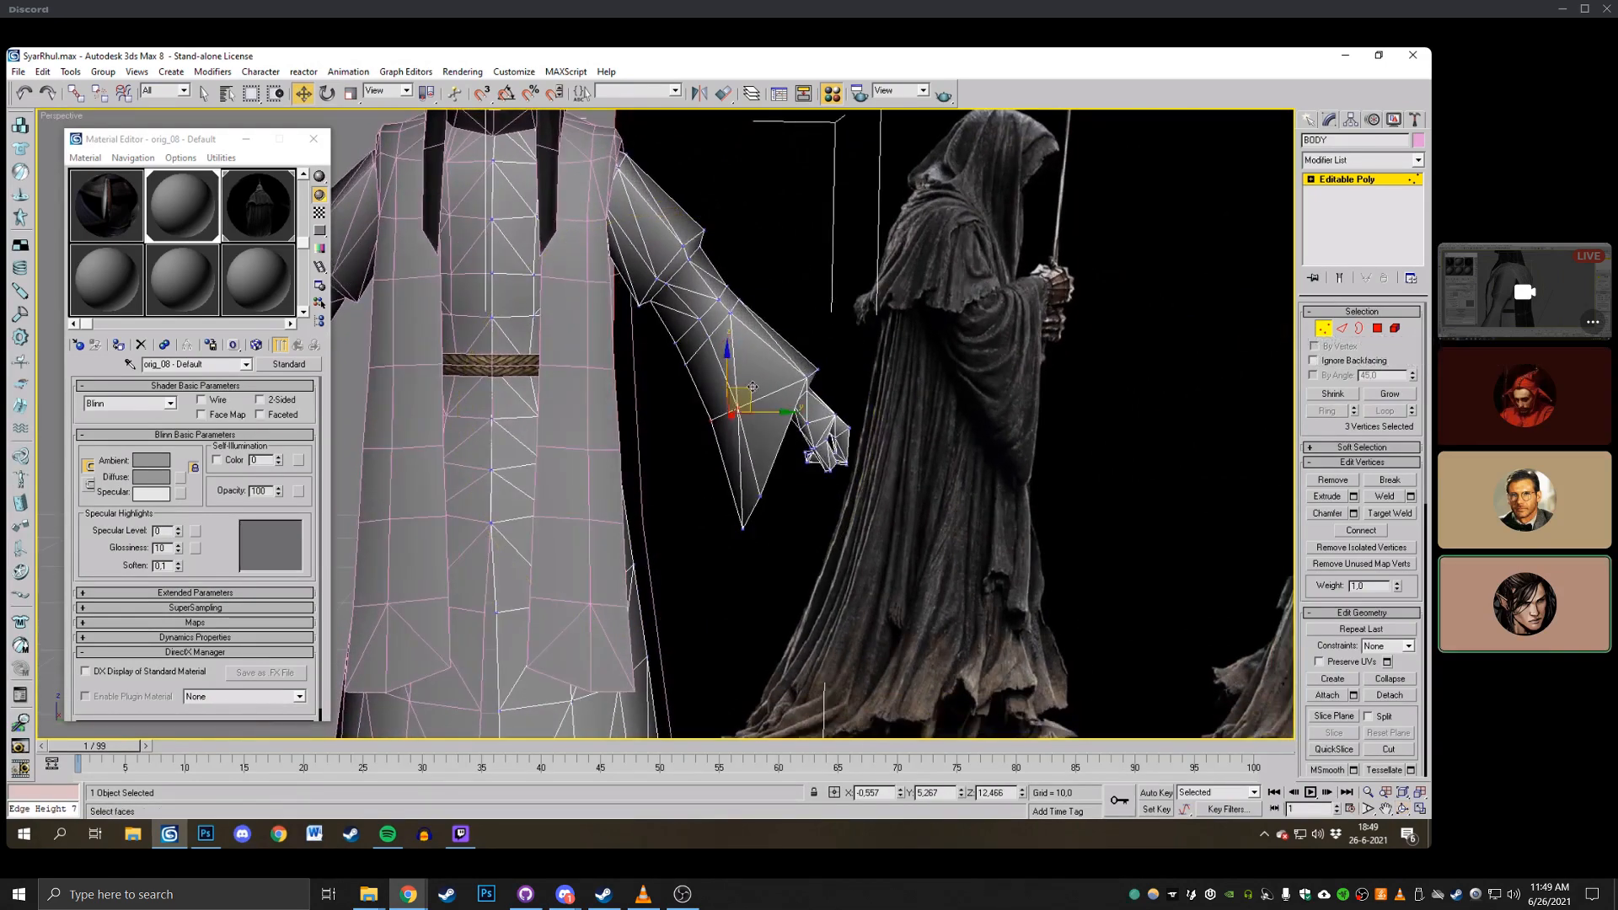
left_click(849, 311)
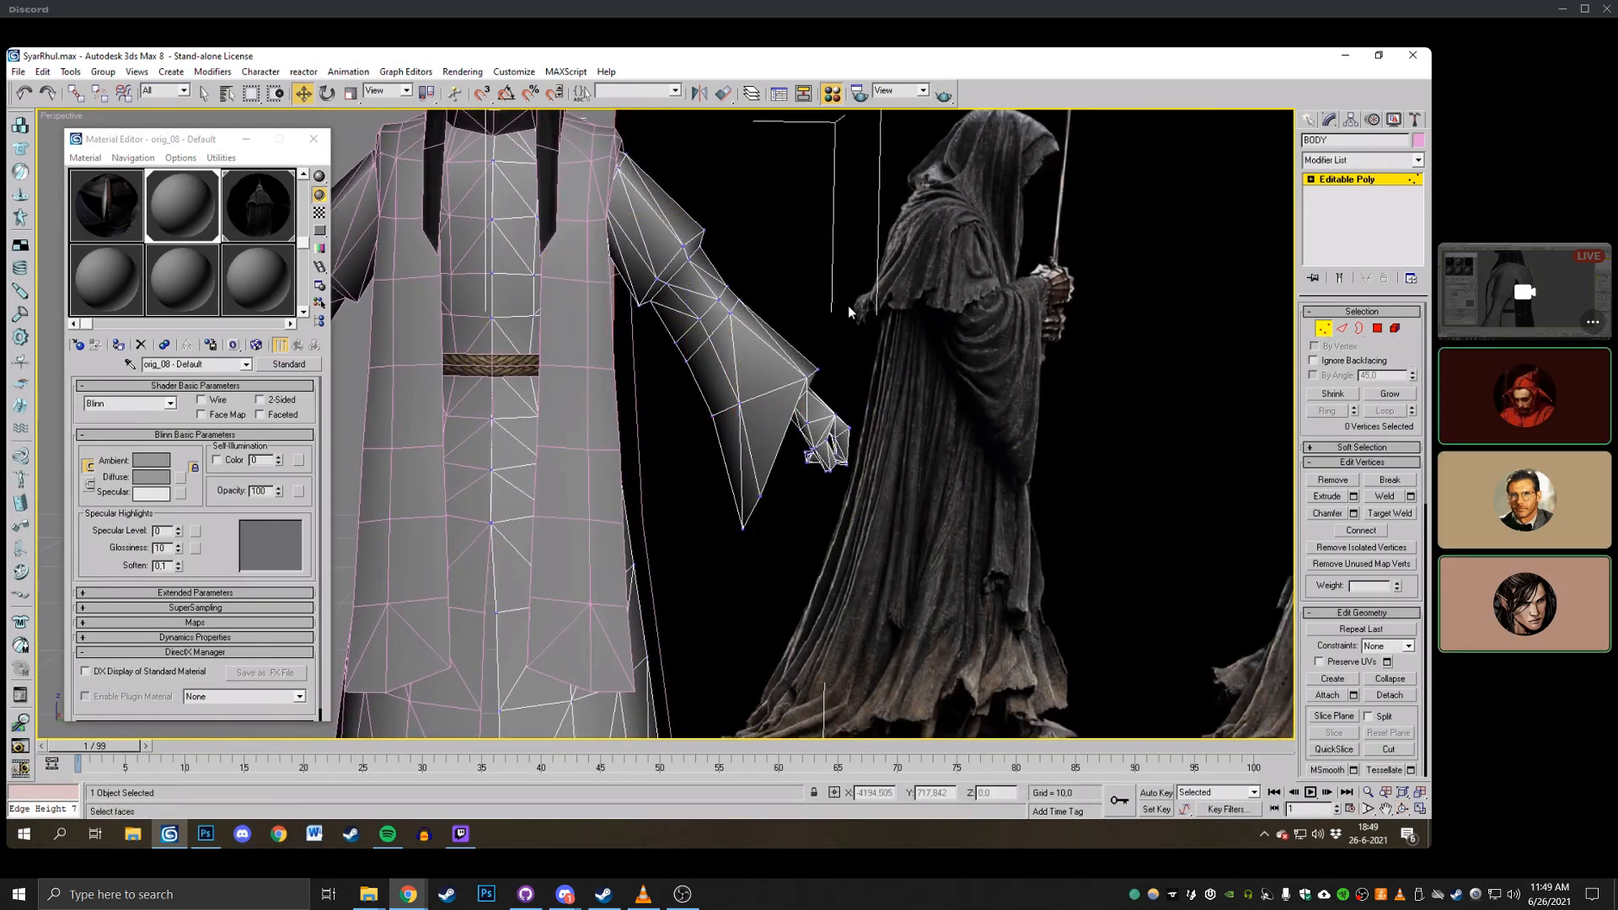
Move the flared sleeve's lowest tip vertex slightly towards the robe in front view.
scroll(849, 311, "down", 3)
scroll(759, 325, "up", 4)
left_click(681, 506)
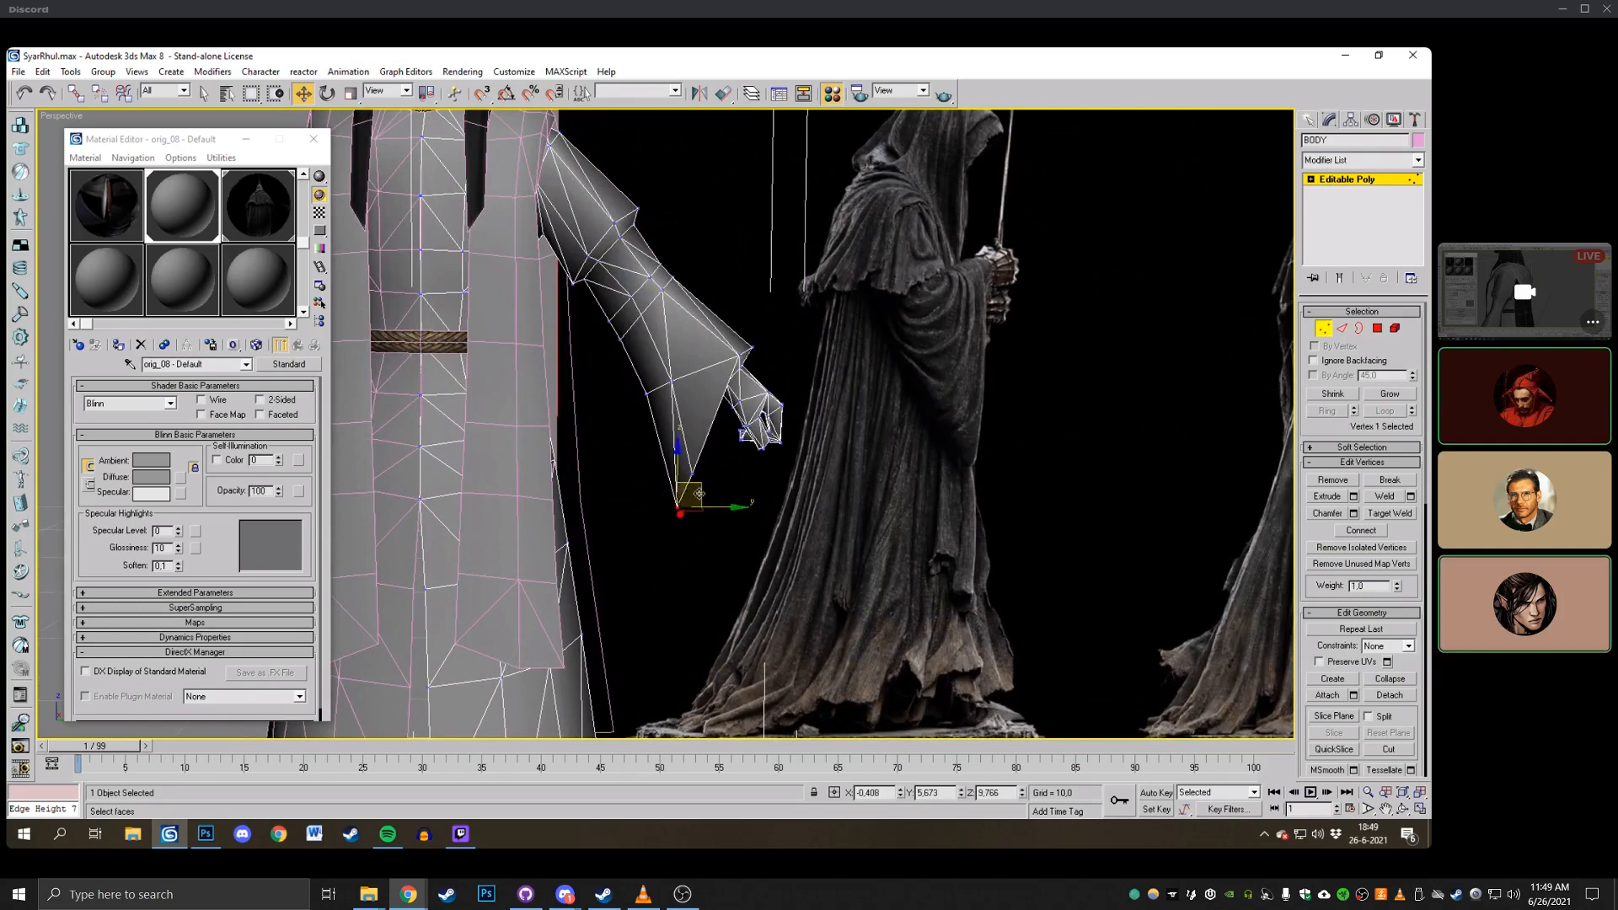
left_click_drag(698, 494, 681, 500)
left_click(1082, 424)
scroll(909, 388, "down", 4)
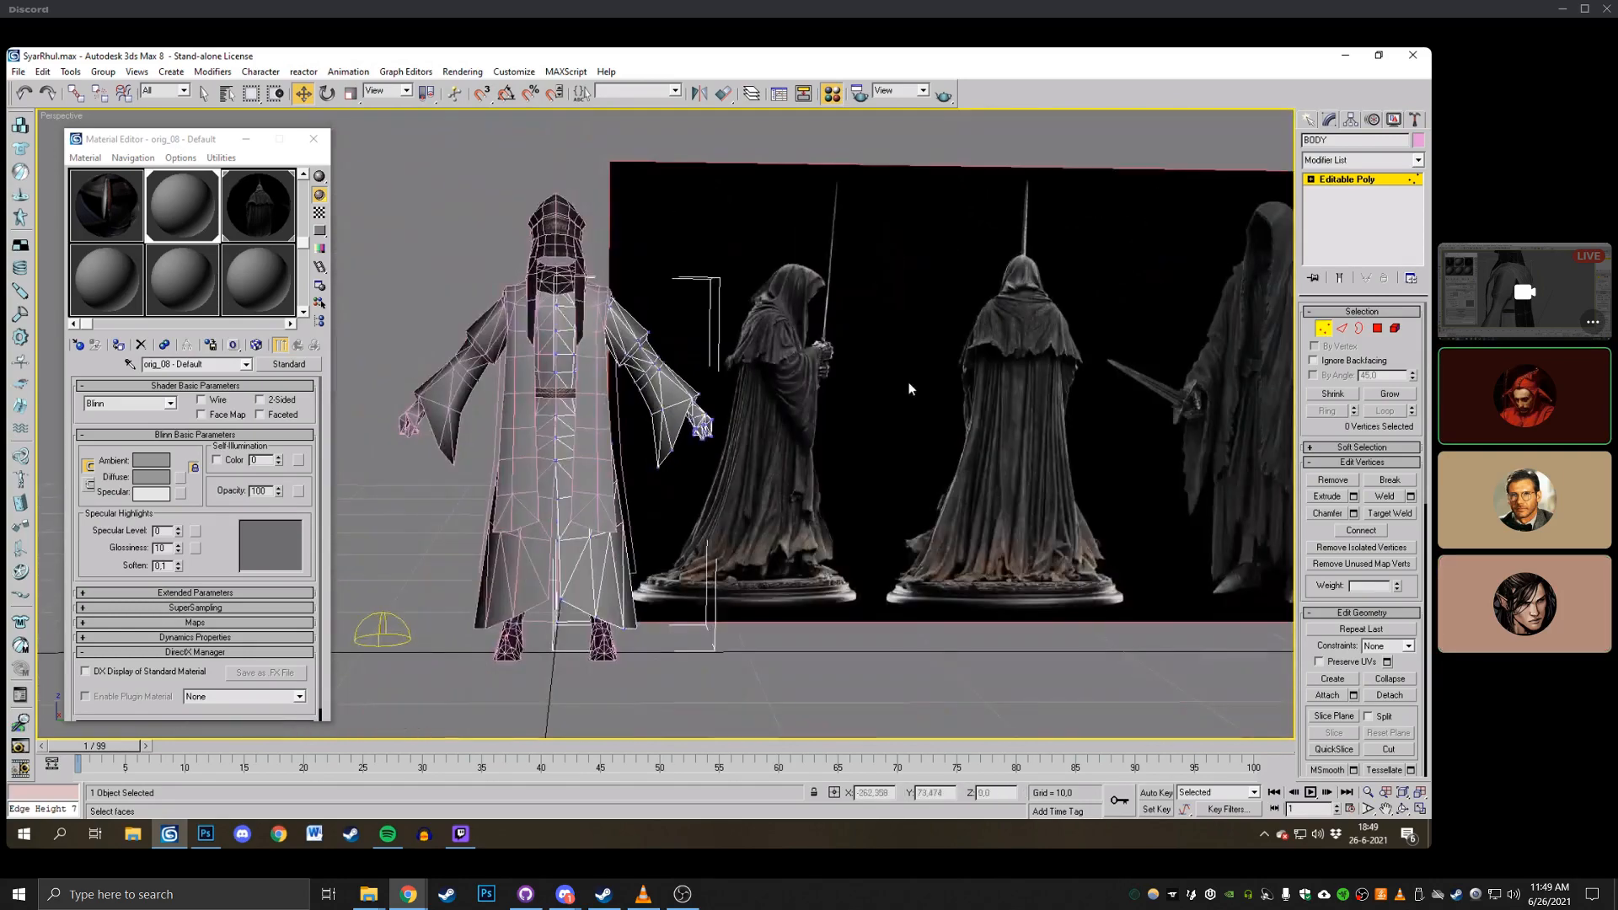
Lower the flared sleeve's tip towards the robe and adjust the two hem vertices just above it in front view.
mouse_move(908, 388)
middle_mouse_down()
mouse_move(874, 368)
mouse_move(705, 354)
mouse_move(902, 358)
middle_mouse_up()
scroll(902, 357, "up", 5)
middle_click_drag(689, 414, 636, 476)
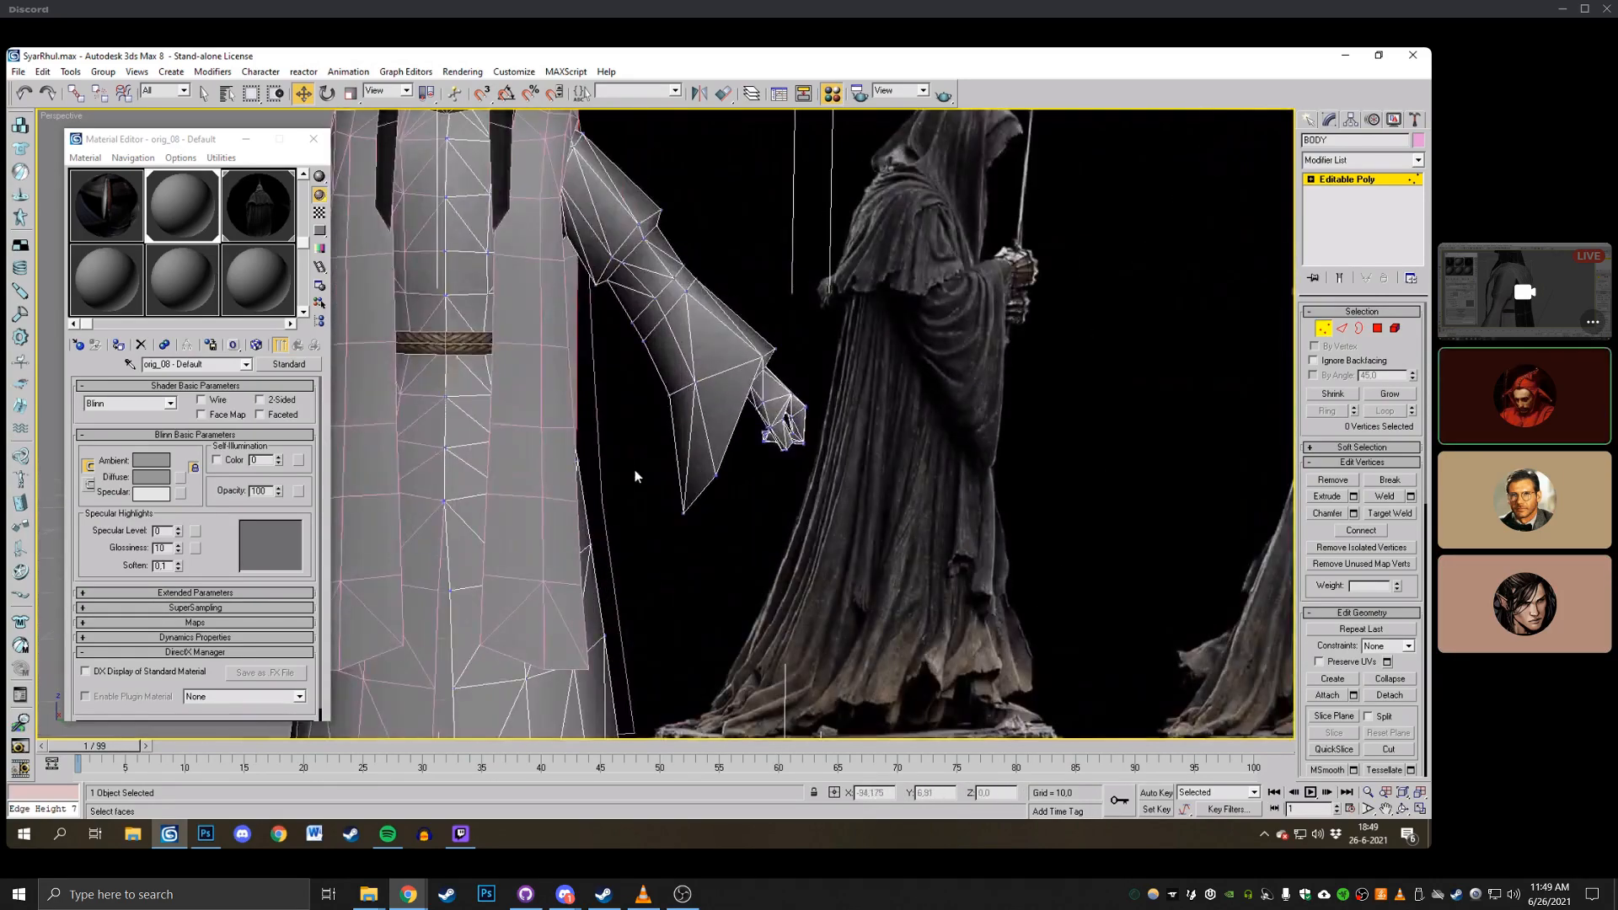
left_click_drag(631, 455, 742, 539)
left_click_drag(717, 473, 788, 522)
left_click(748, 532)
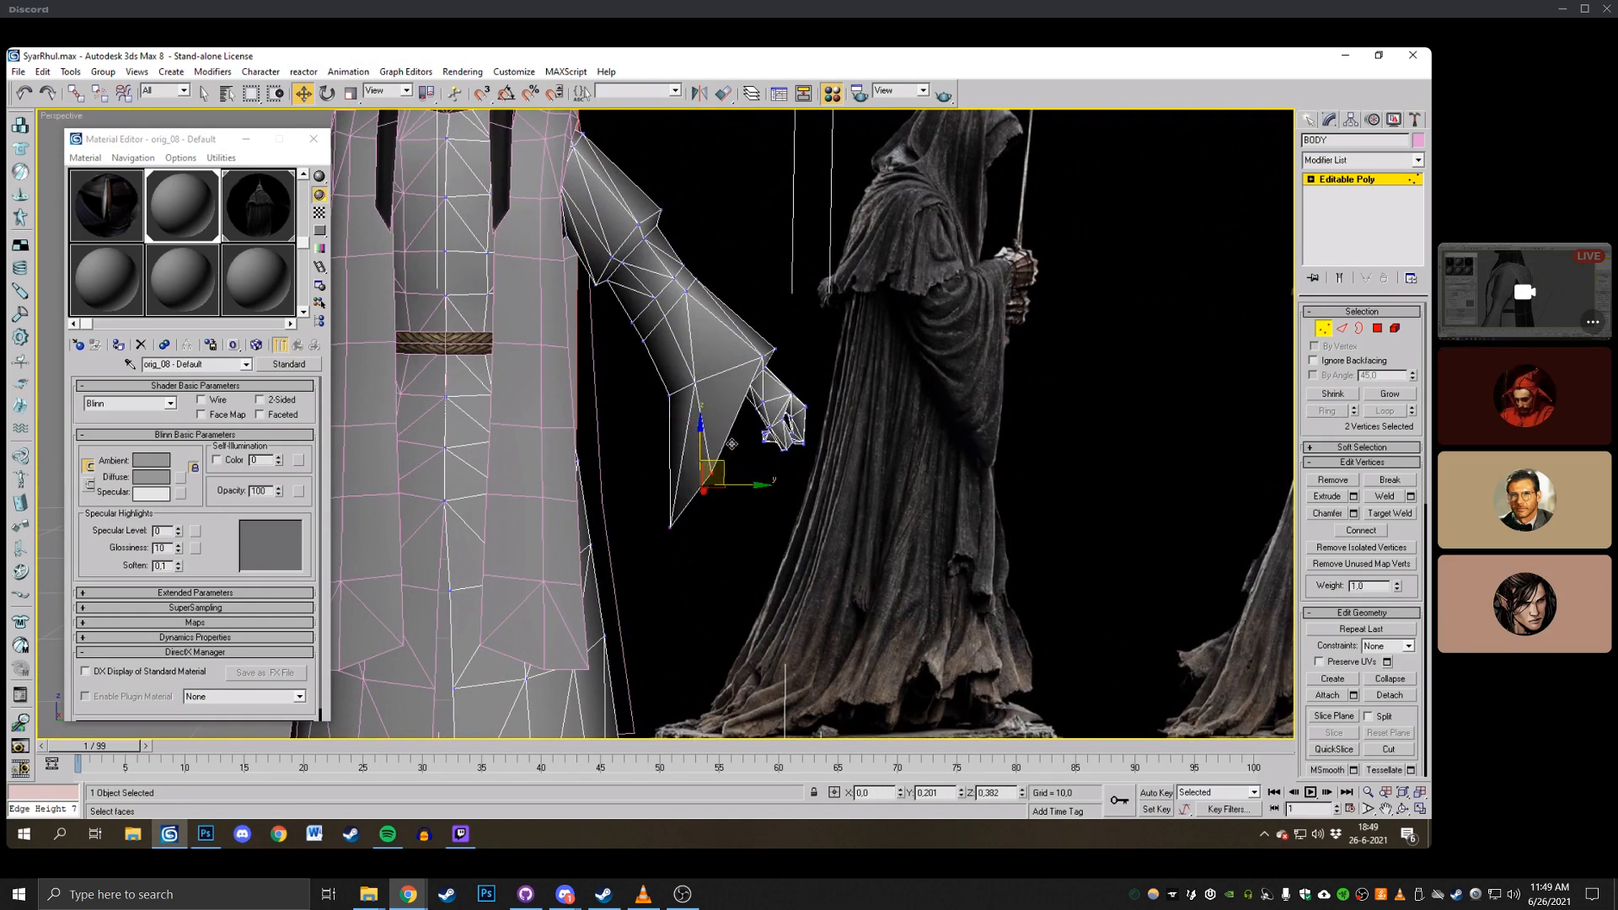
left_click_drag(731, 444, 741, 432)
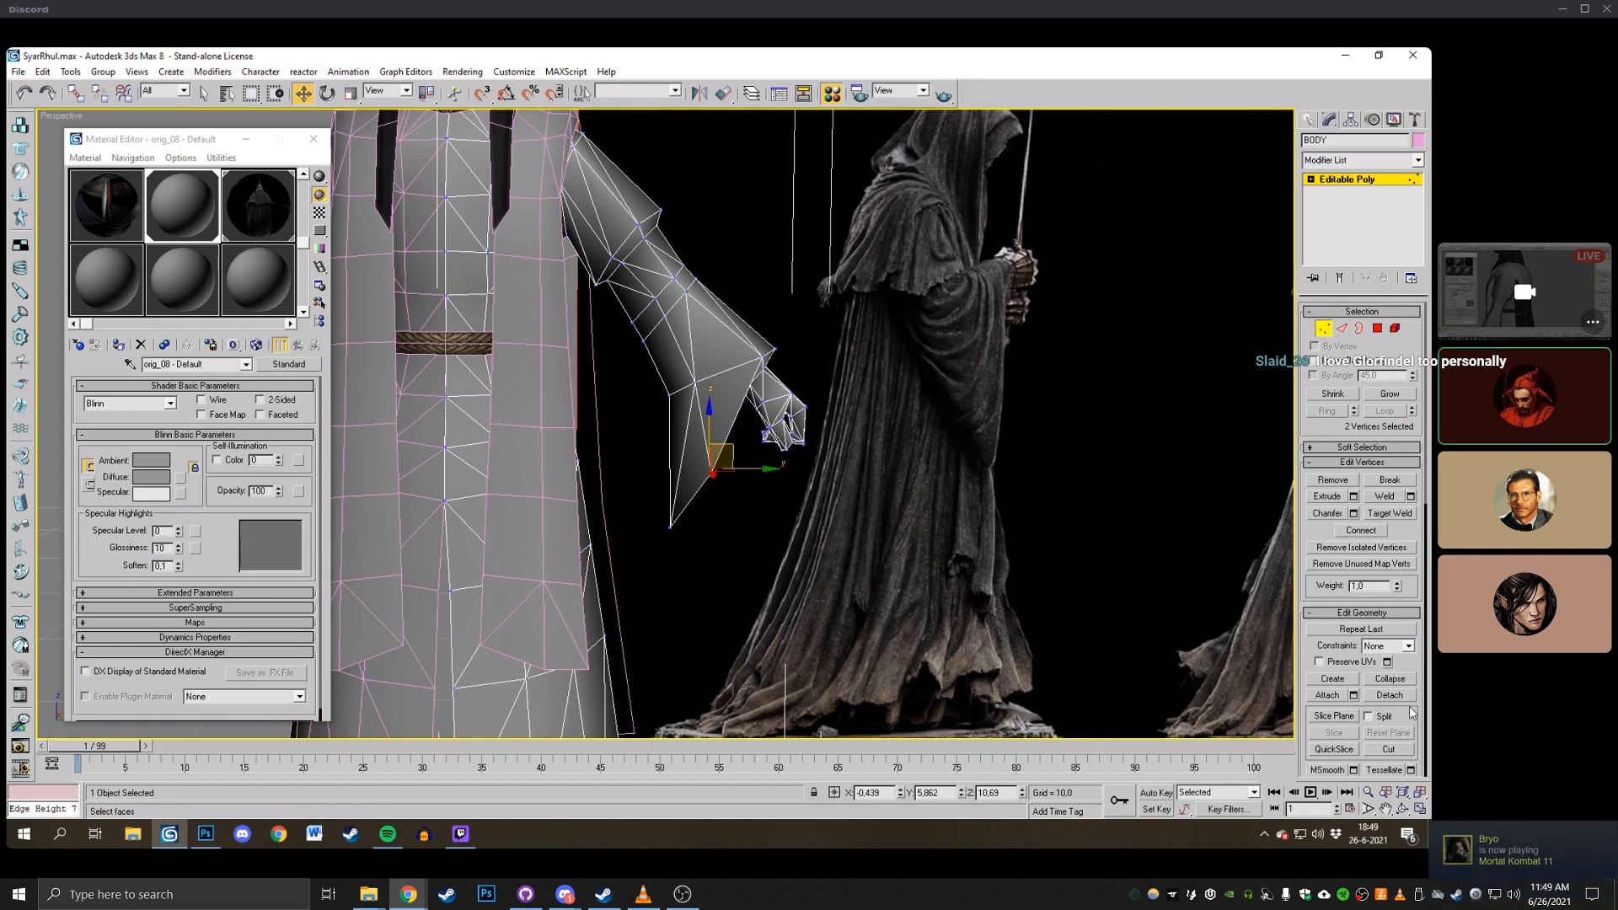
Cut new edges across the flared sleeve's opening below the hand, connecting its front and back sides.
left_click(1401, 749)
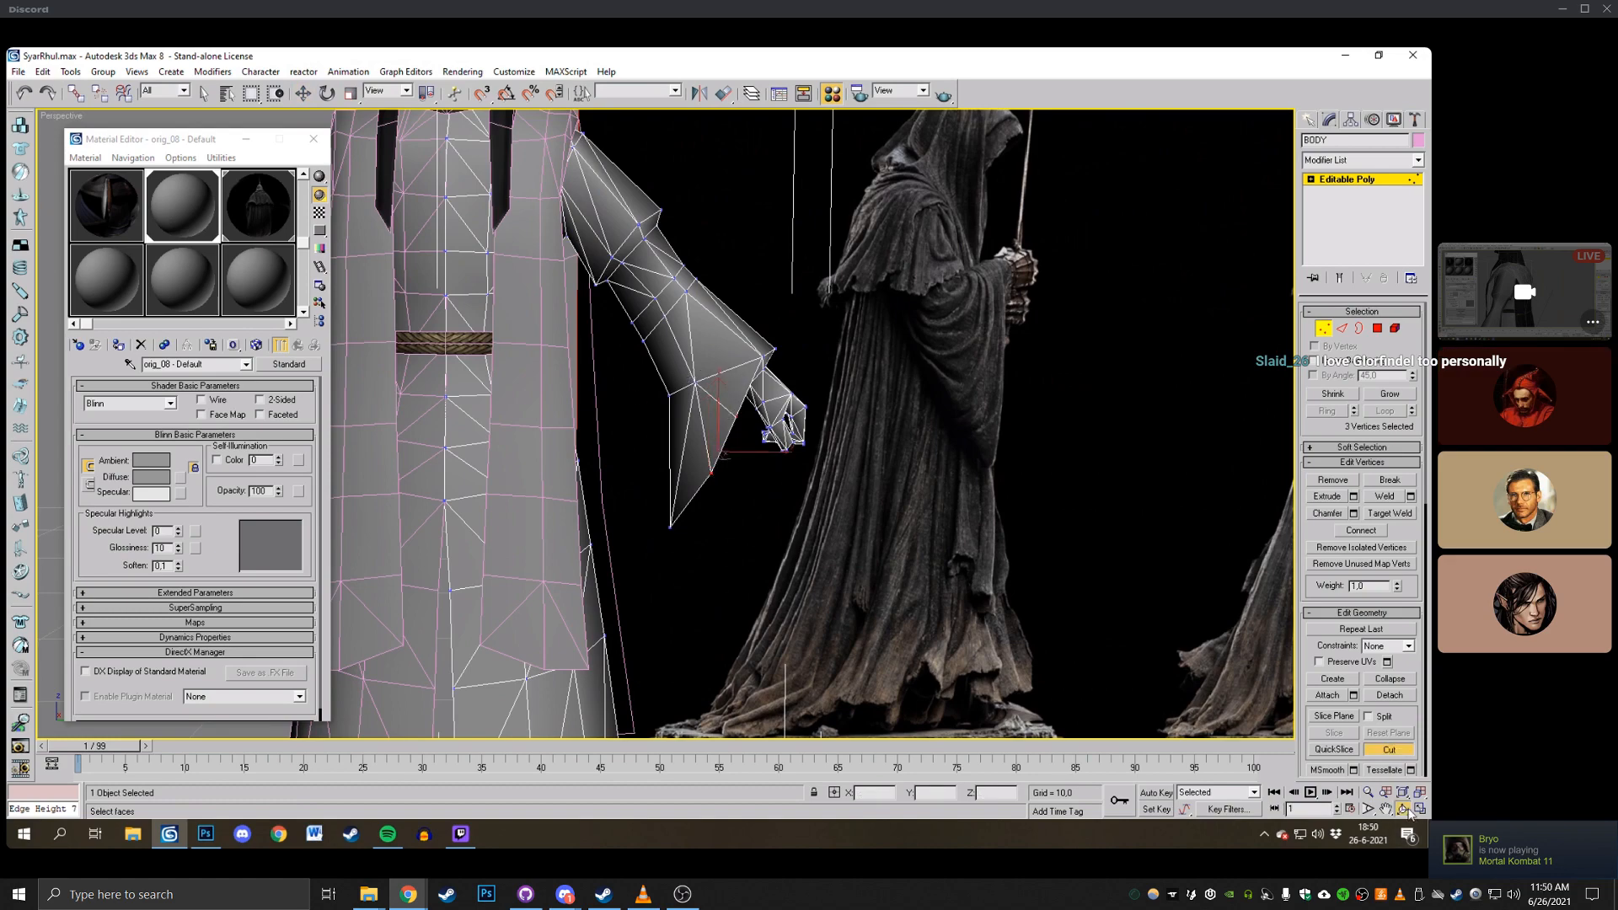
left_click_drag(859, 488, 581, 400)
right_click(581, 396)
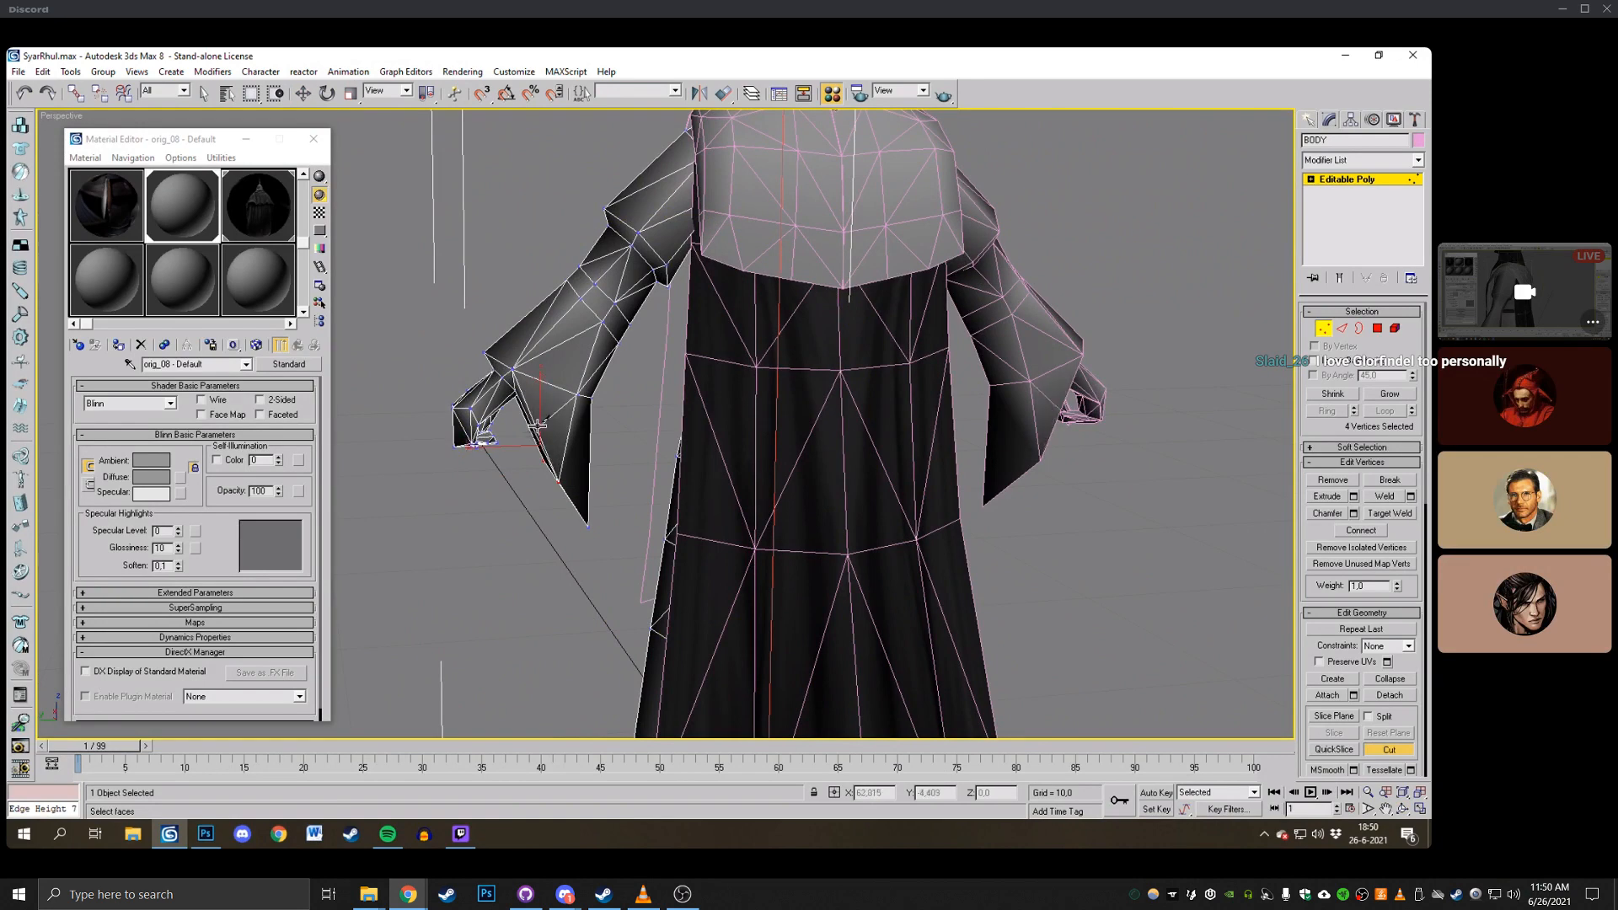
left_click(1403, 809)
left_click_drag(520, 414, 587, 364)
right_click(587, 364)
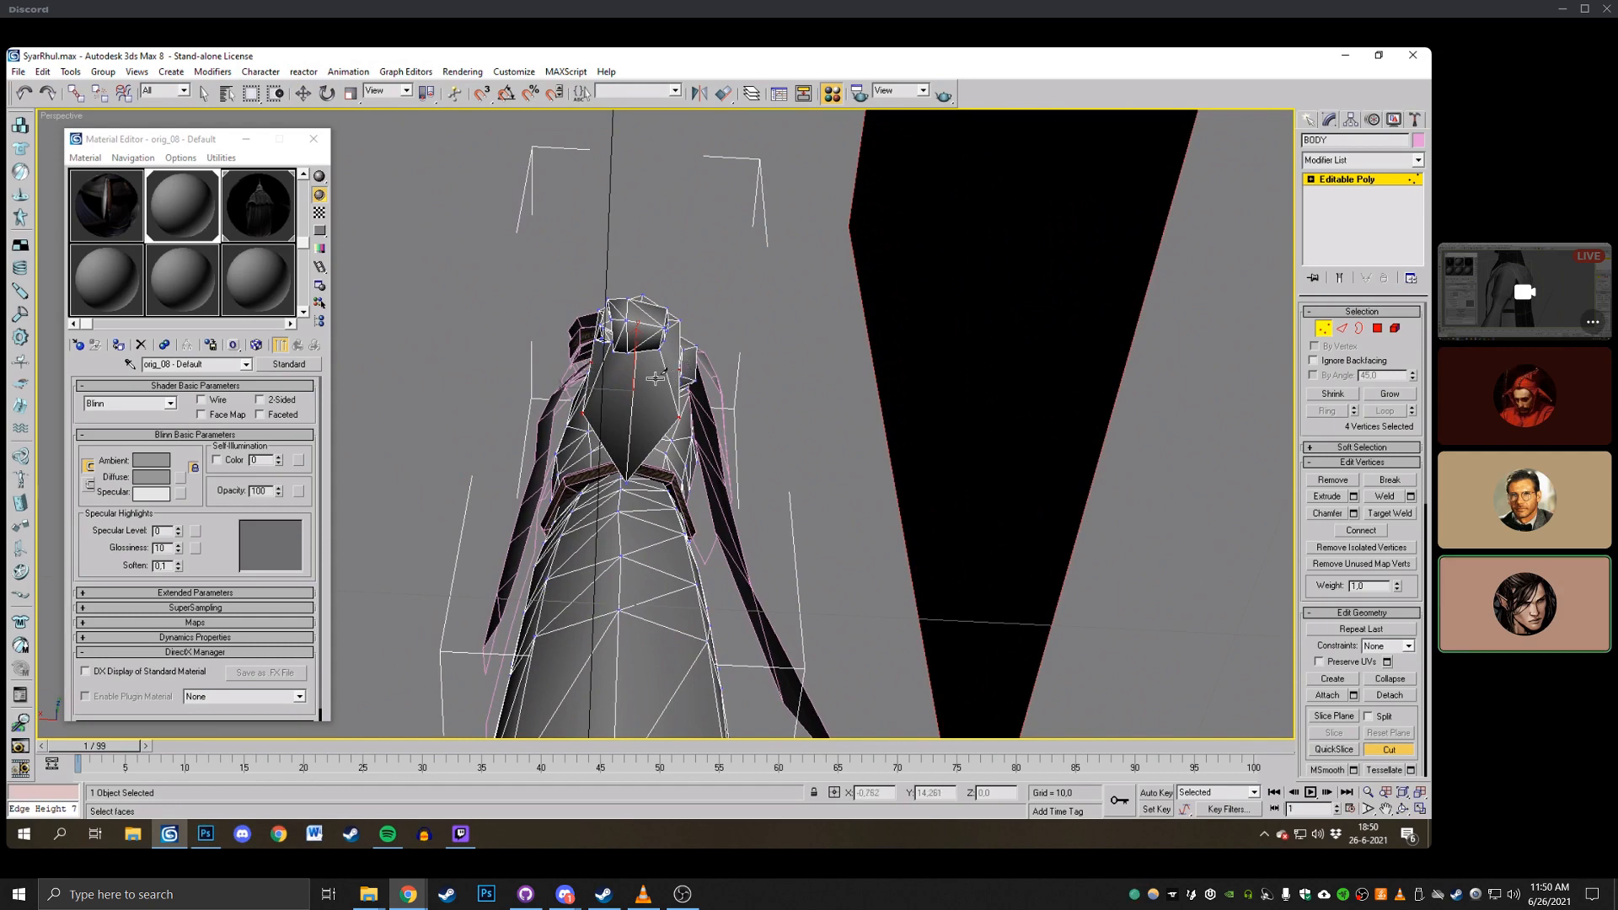
left_click(1403, 809)
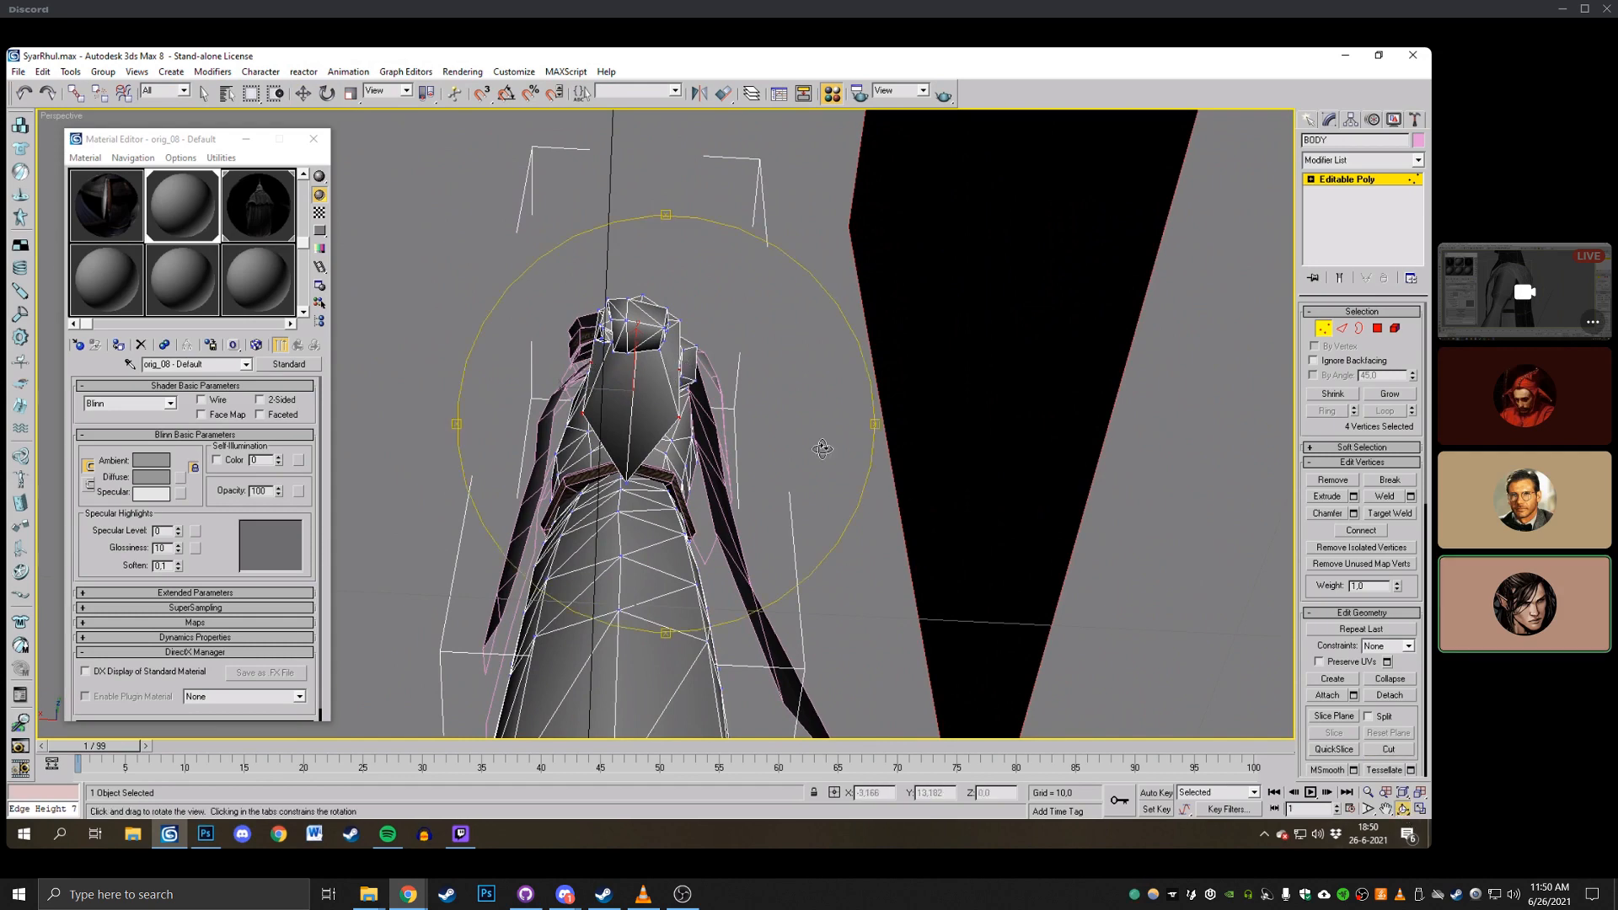
left_click_drag(723, 413, 689, 462)
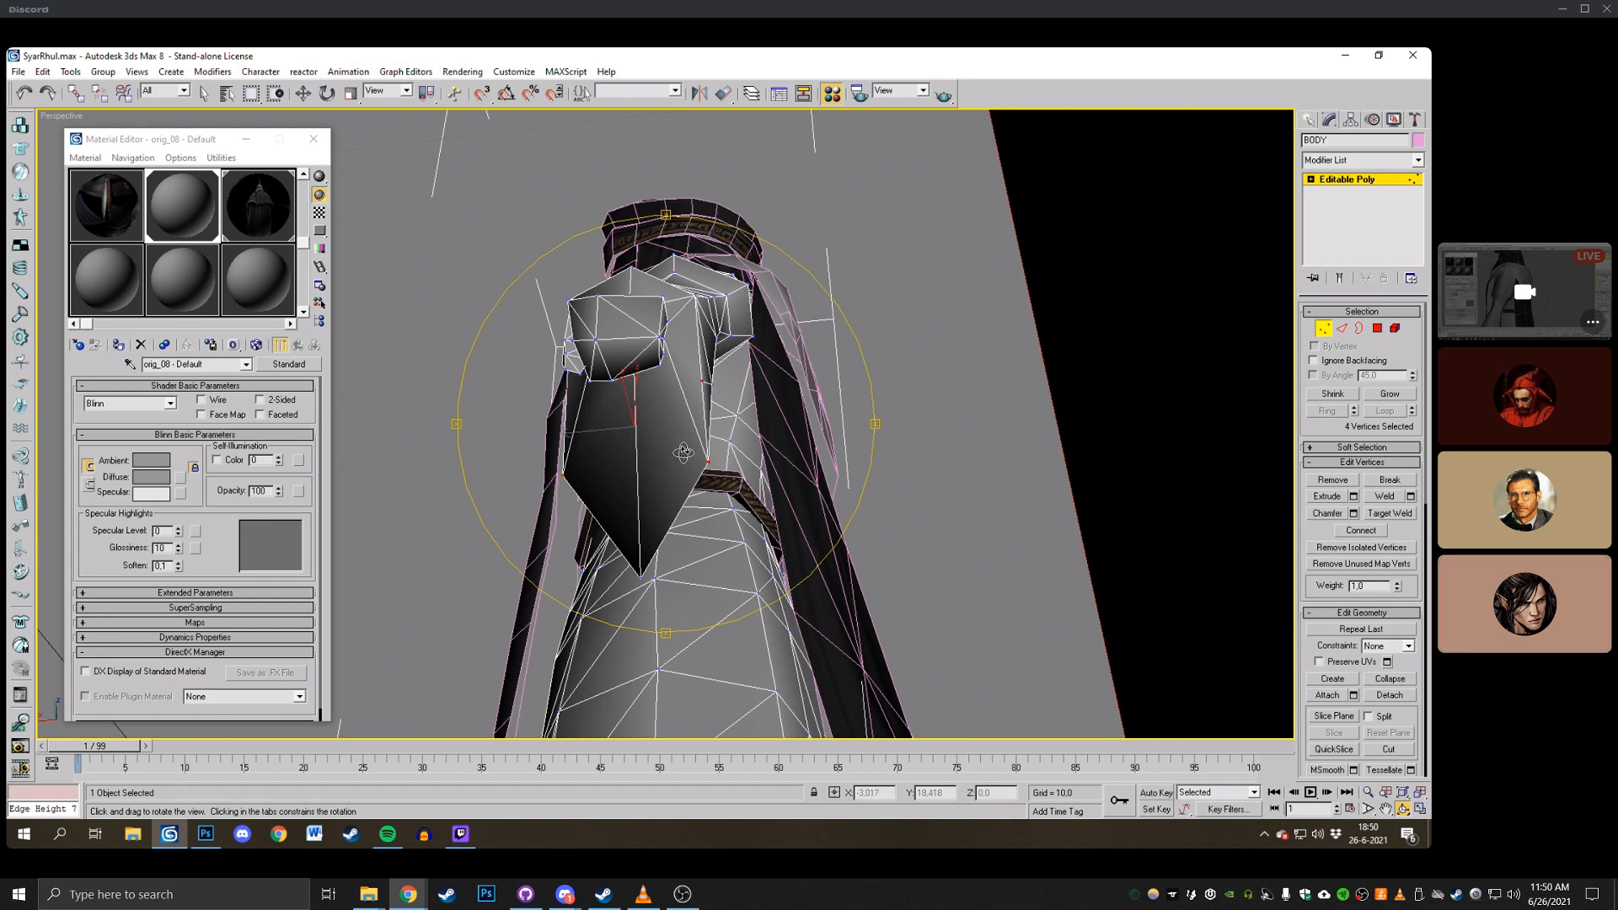
key("alt+c")
left_click(711, 384)
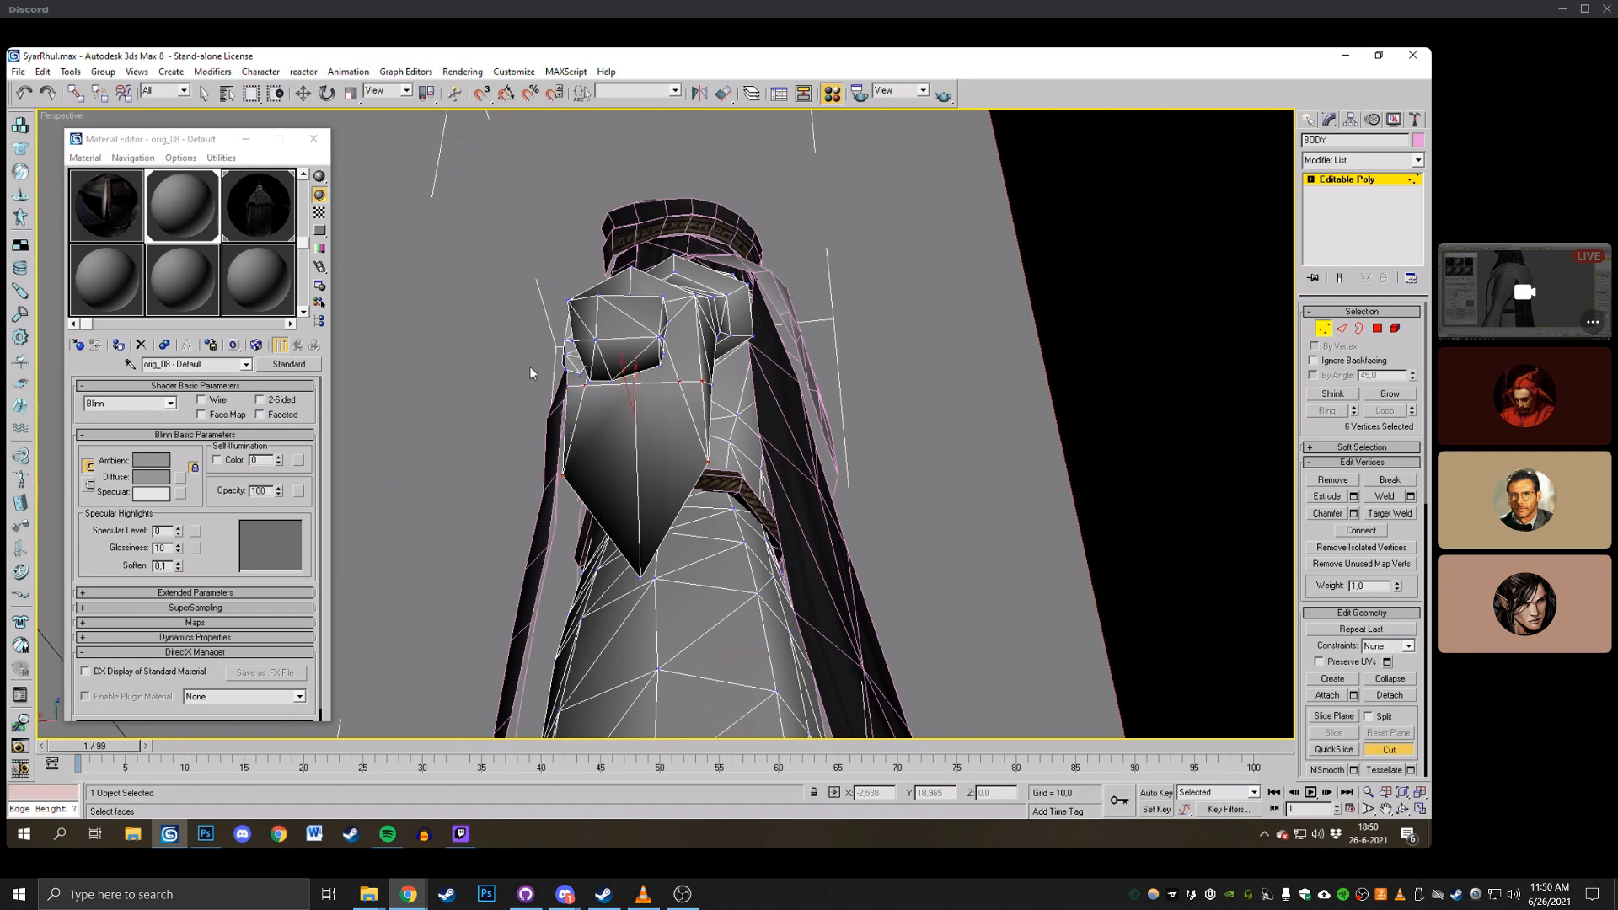
Weld the two overlapping vertices where the new cut crosses the front of the flared sleeve.
left_click(1403, 809)
left_click_drag(606, 471, 674, 413)
scroll(674, 413, "up", 2)
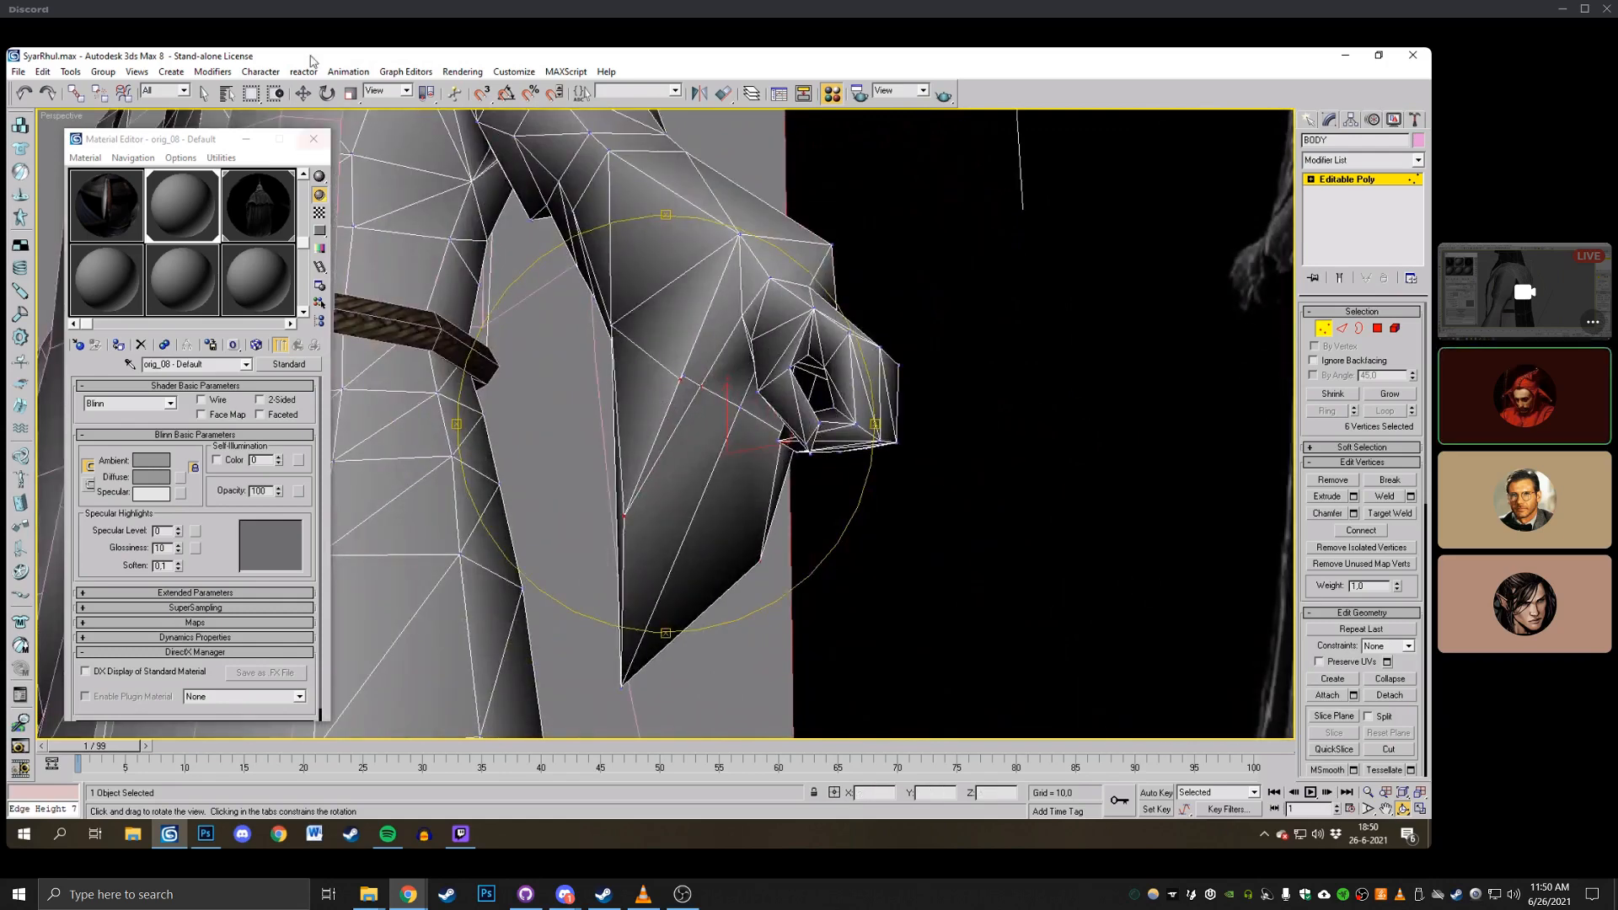
left_click(303, 93)
left_click(680, 378)
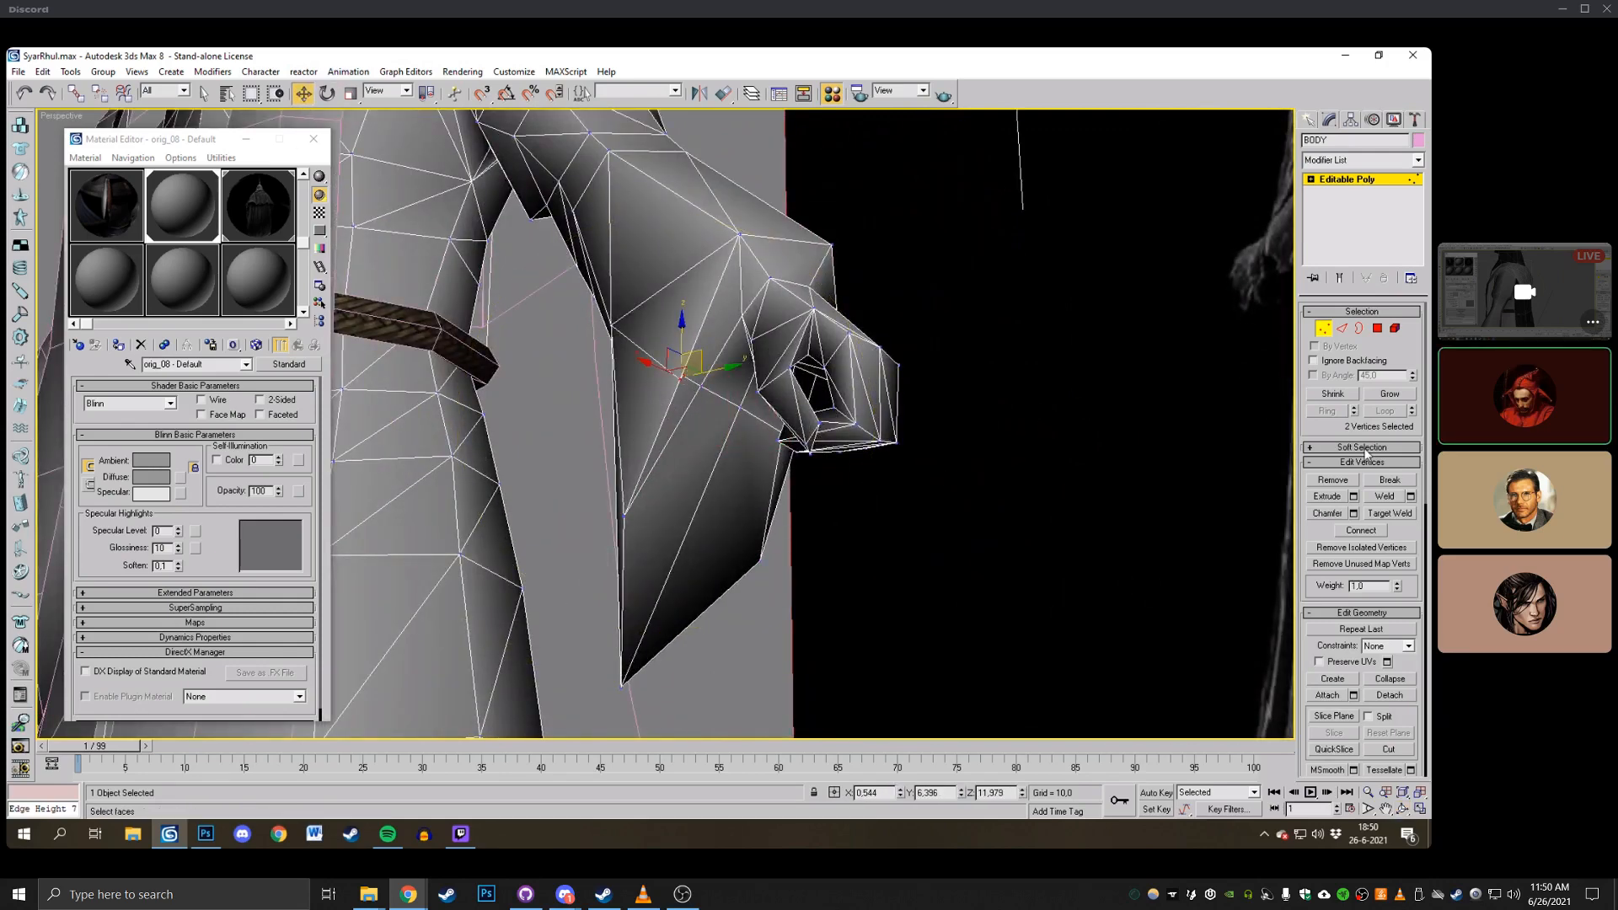
left_click(1384, 496)
left_click(865, 294)
Target-weld the cut's stray vertex on the front of the sleeve to the neighbouring vertex beside the wrist.
left_click(1403, 809)
left_click_drag(758, 404, 997, 437)
left_click(1390, 513)
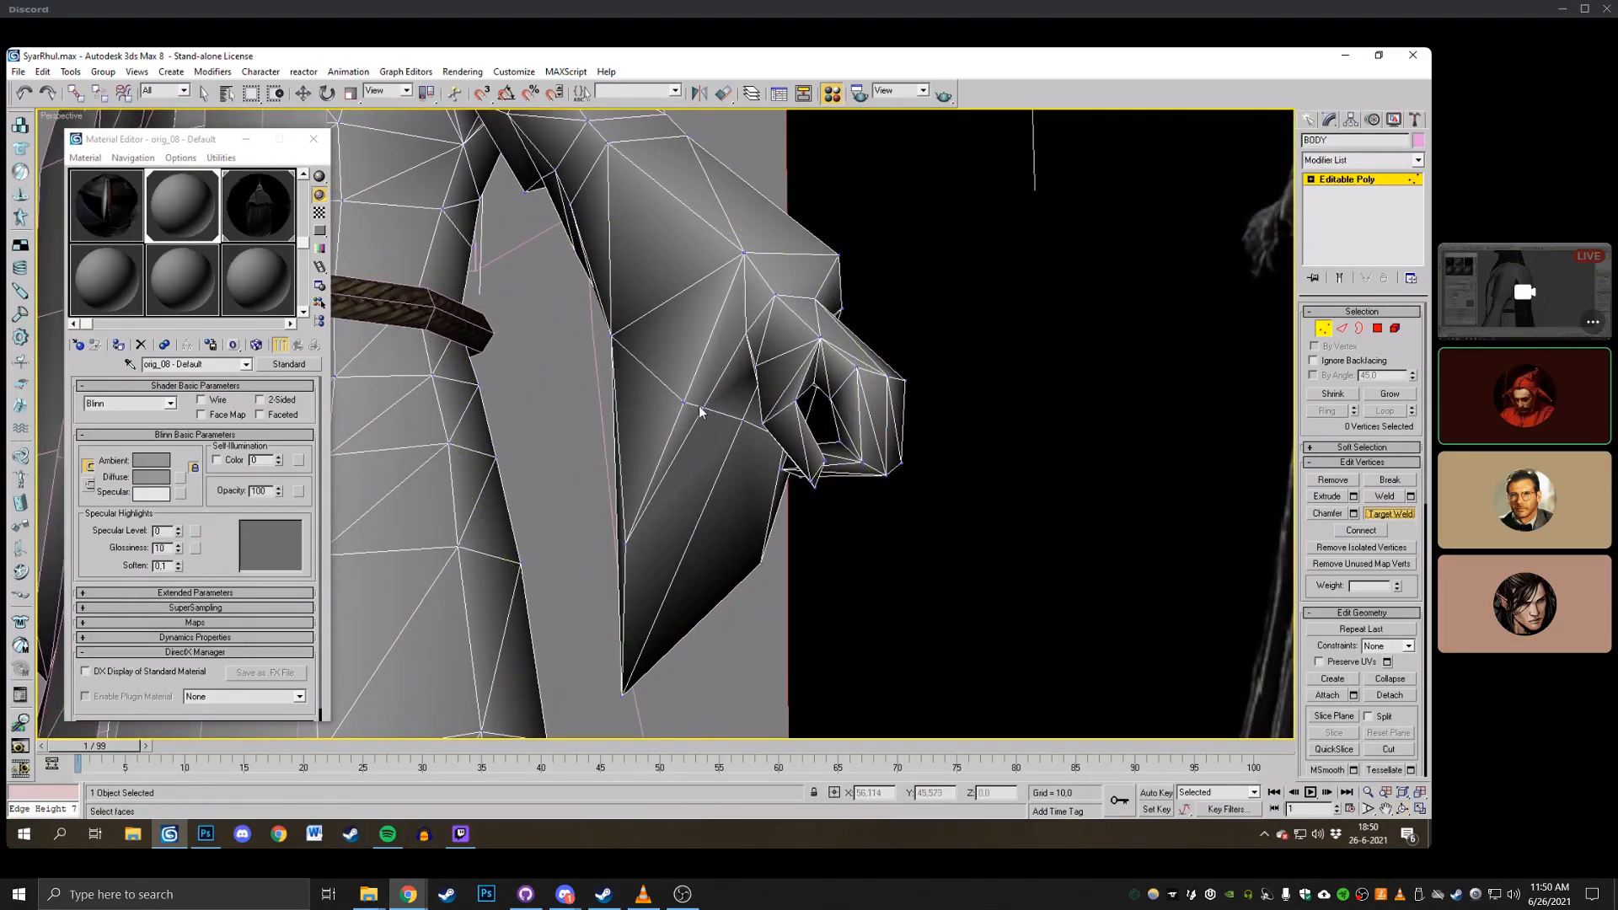
left_click(745, 421)
left_click(1403, 809)
left_click_drag(784, 497, 640, 287)
right_click(639, 288)
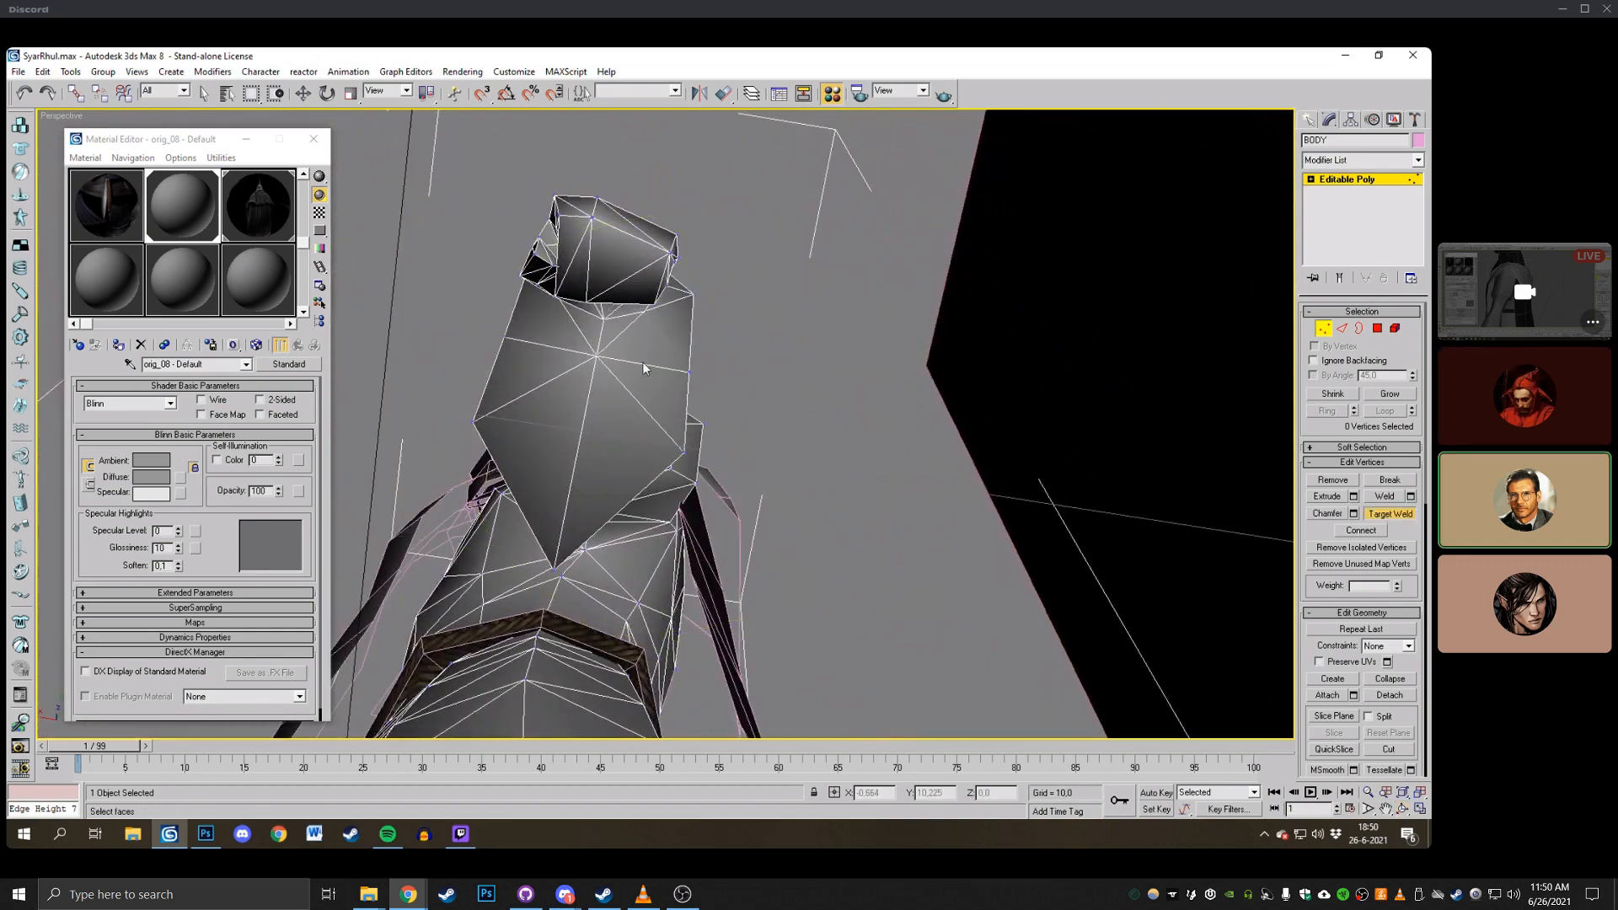
left_click(1402, 808)
left_click_drag(851, 438, 672, 401)
Cut a new edge on the back of the flared sleeve, ending at the vertex beside the wrist.
left_click(1401, 751)
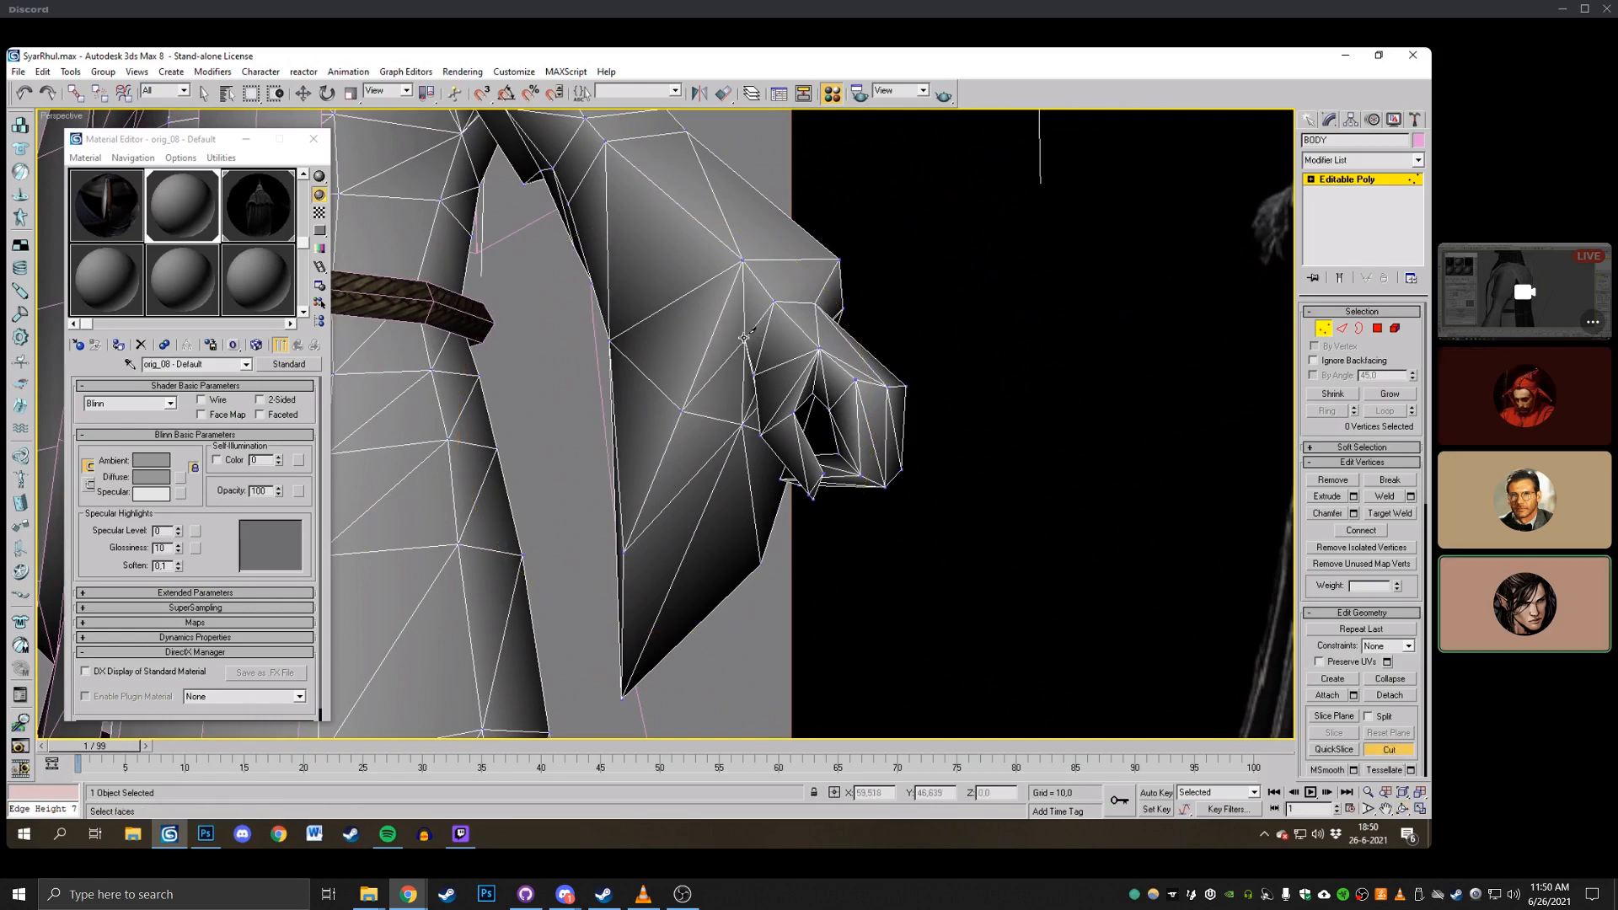
left_click(1401, 808)
left_click_drag(801, 370, 522, 315)
right_click(522, 315)
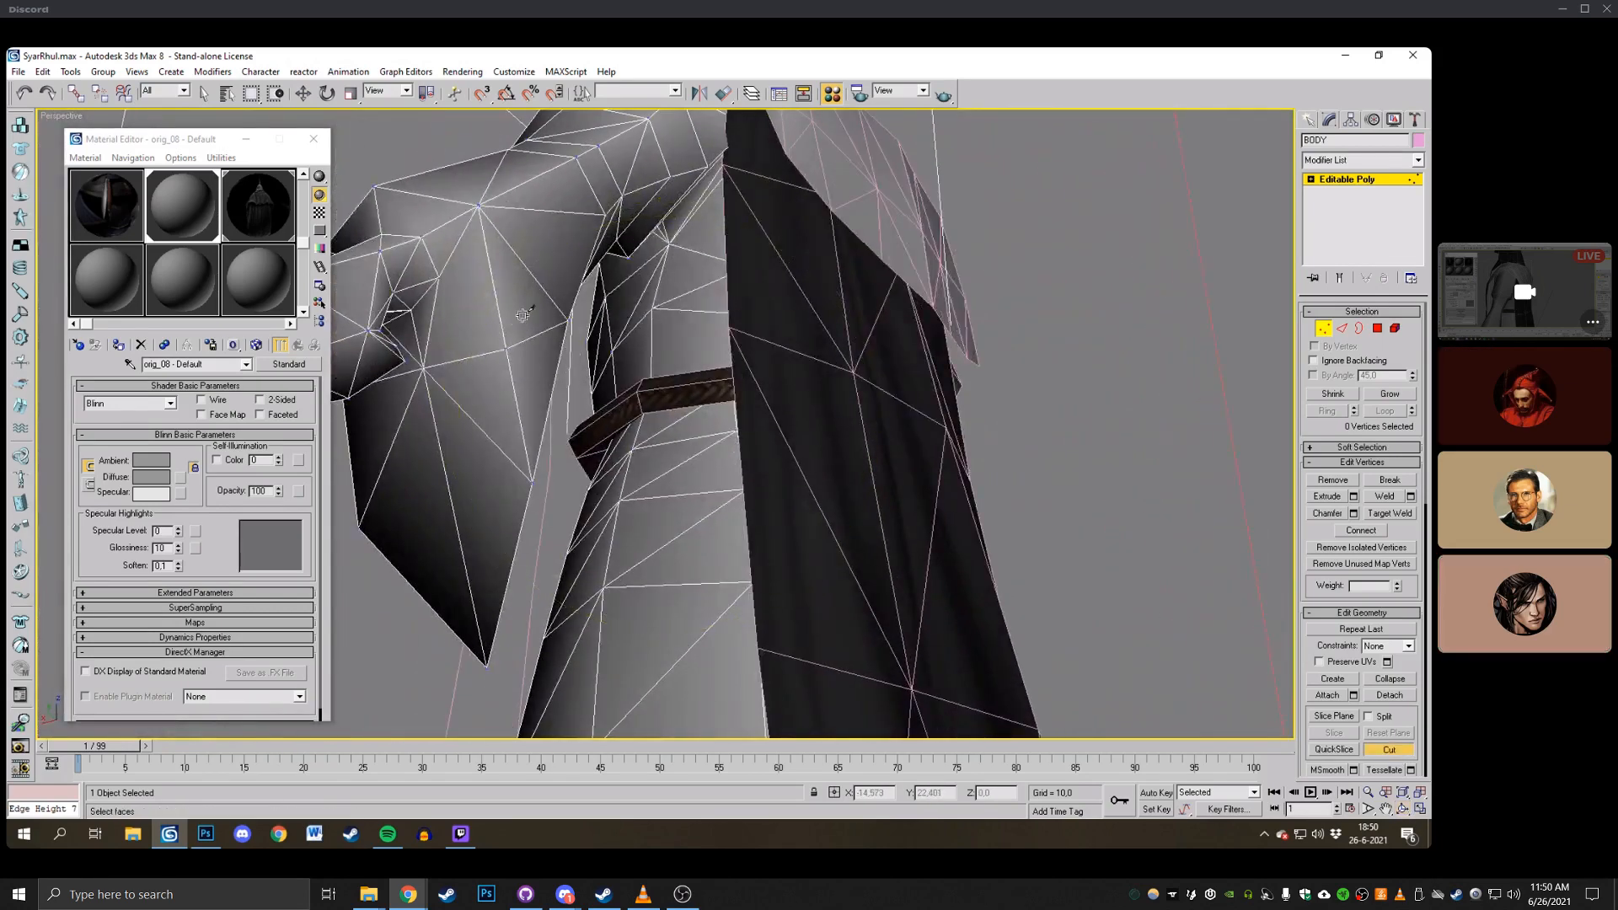
left_click(440, 278)
left_click(506, 347)
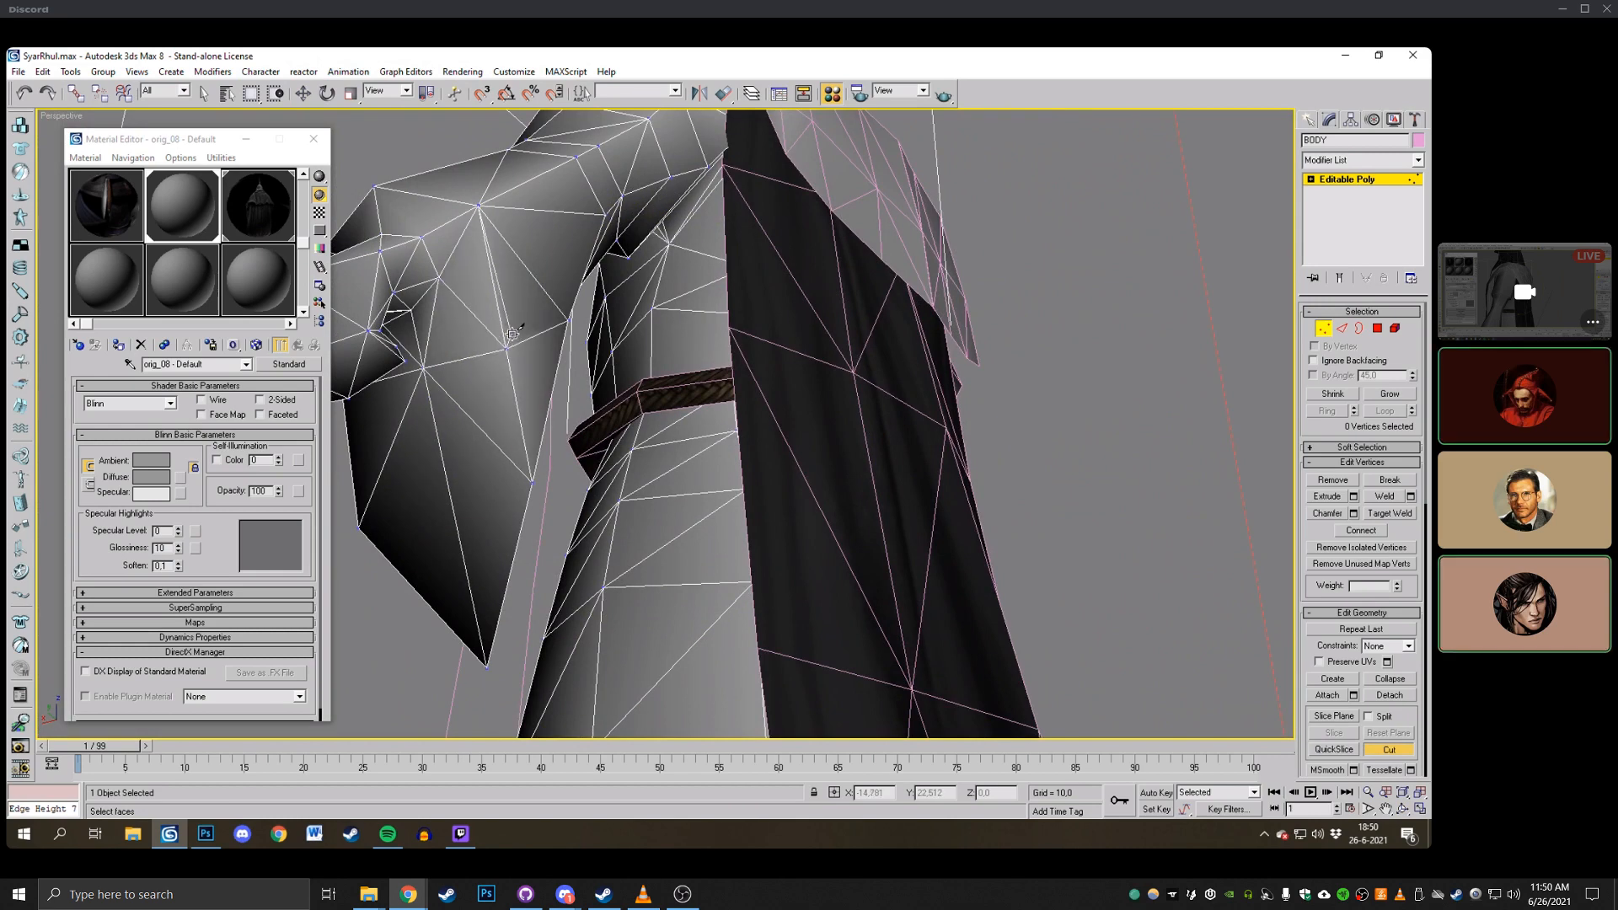
right_click(512, 337)
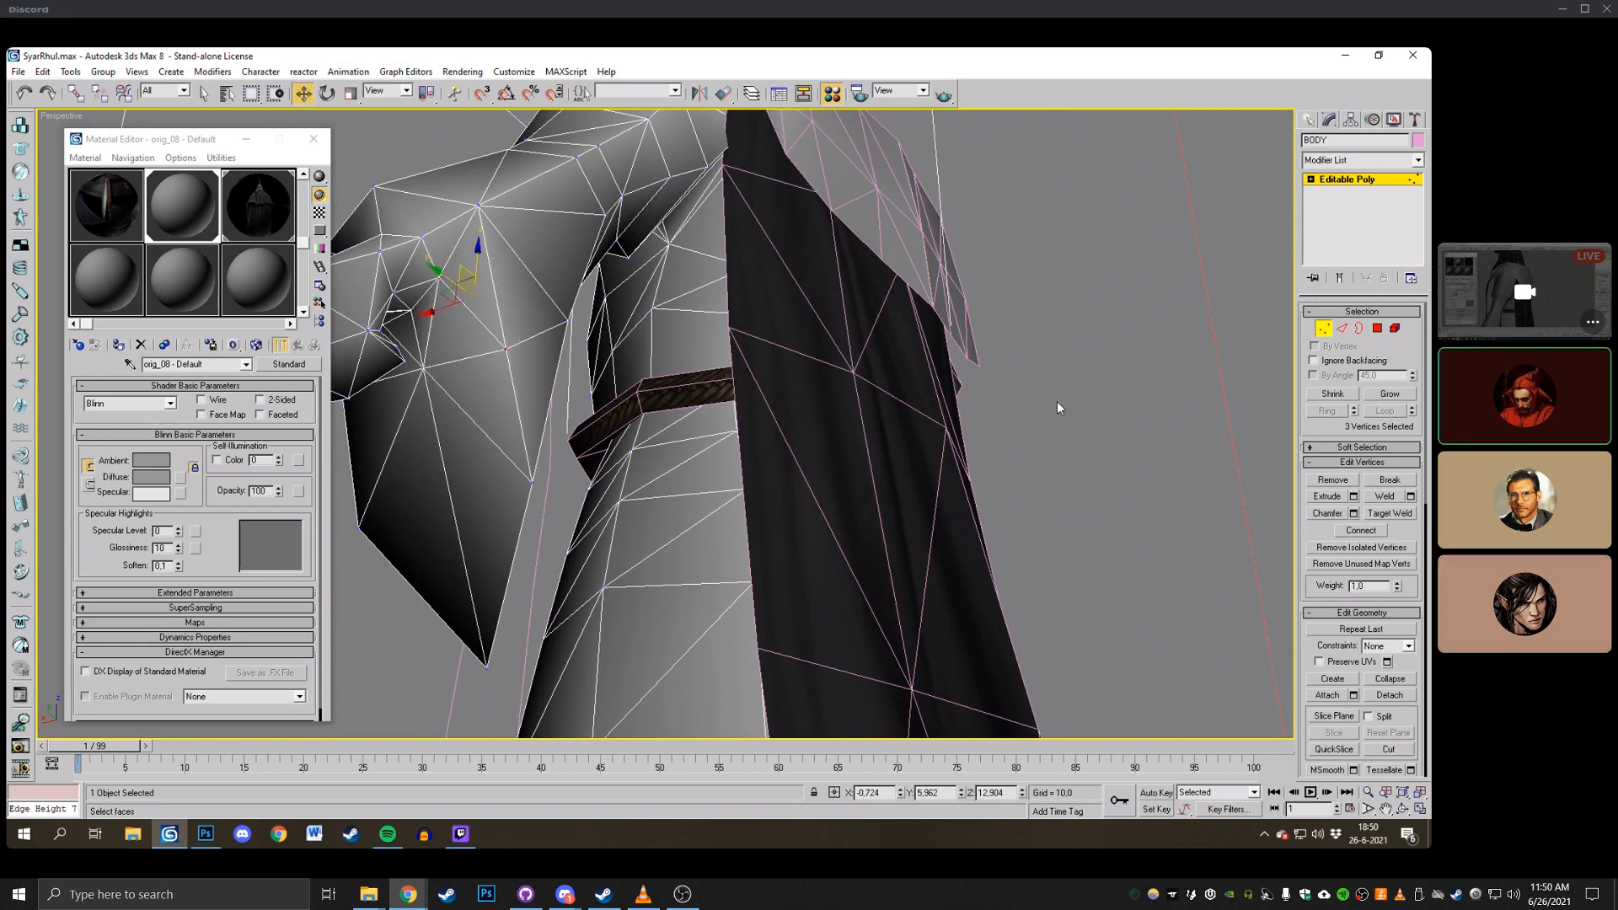
left_click(1419, 809)
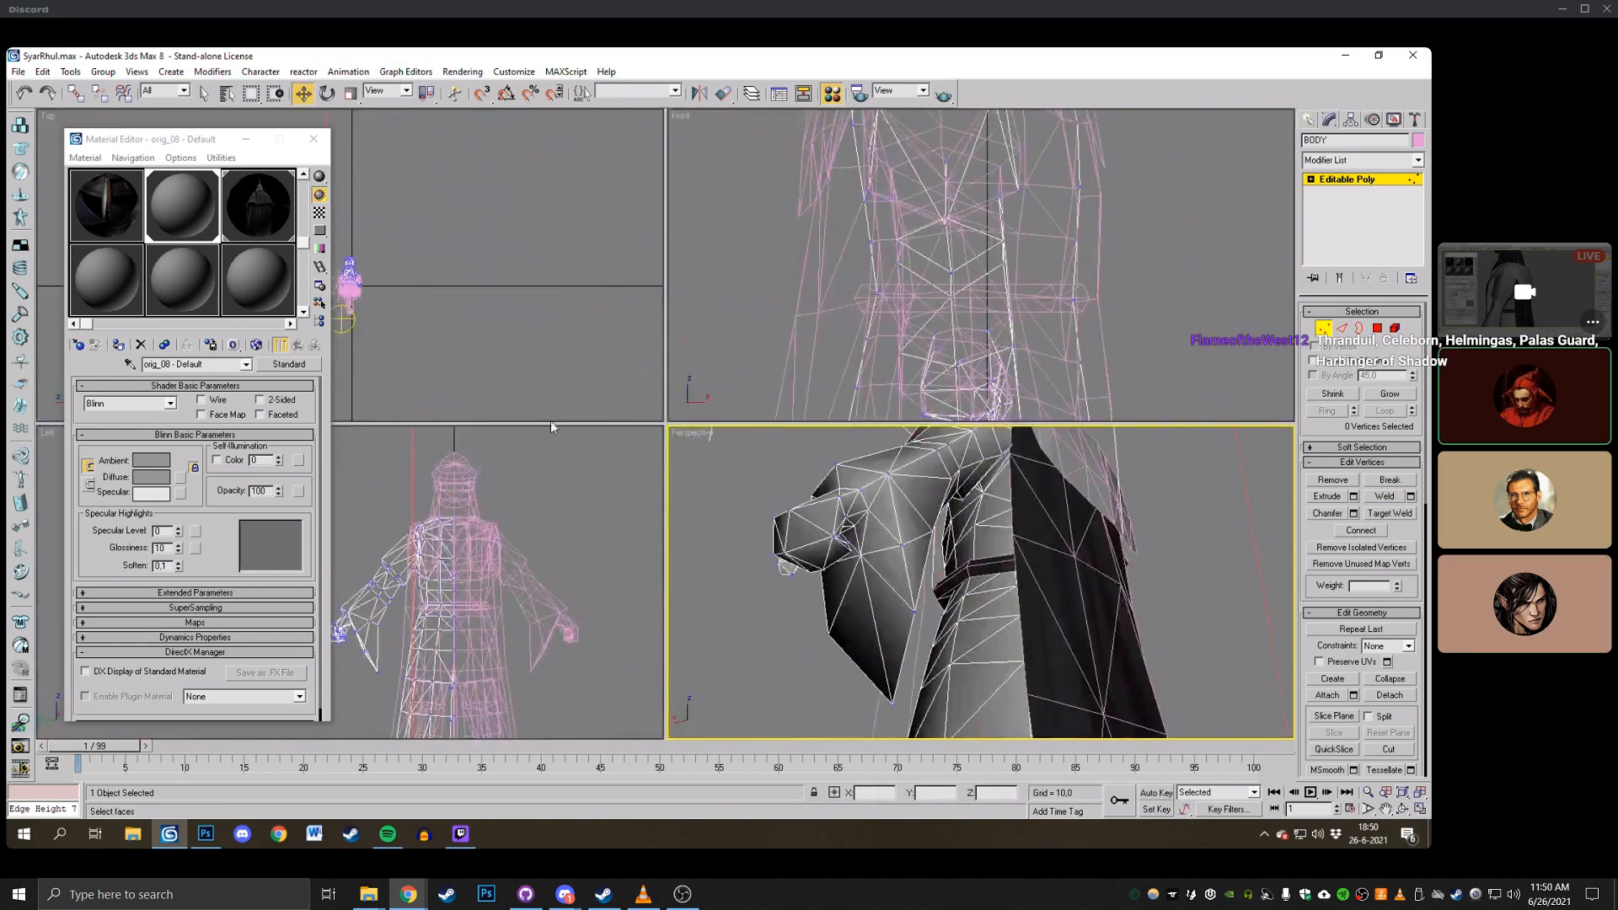
left_click(1418, 809)
left_click(1403, 809)
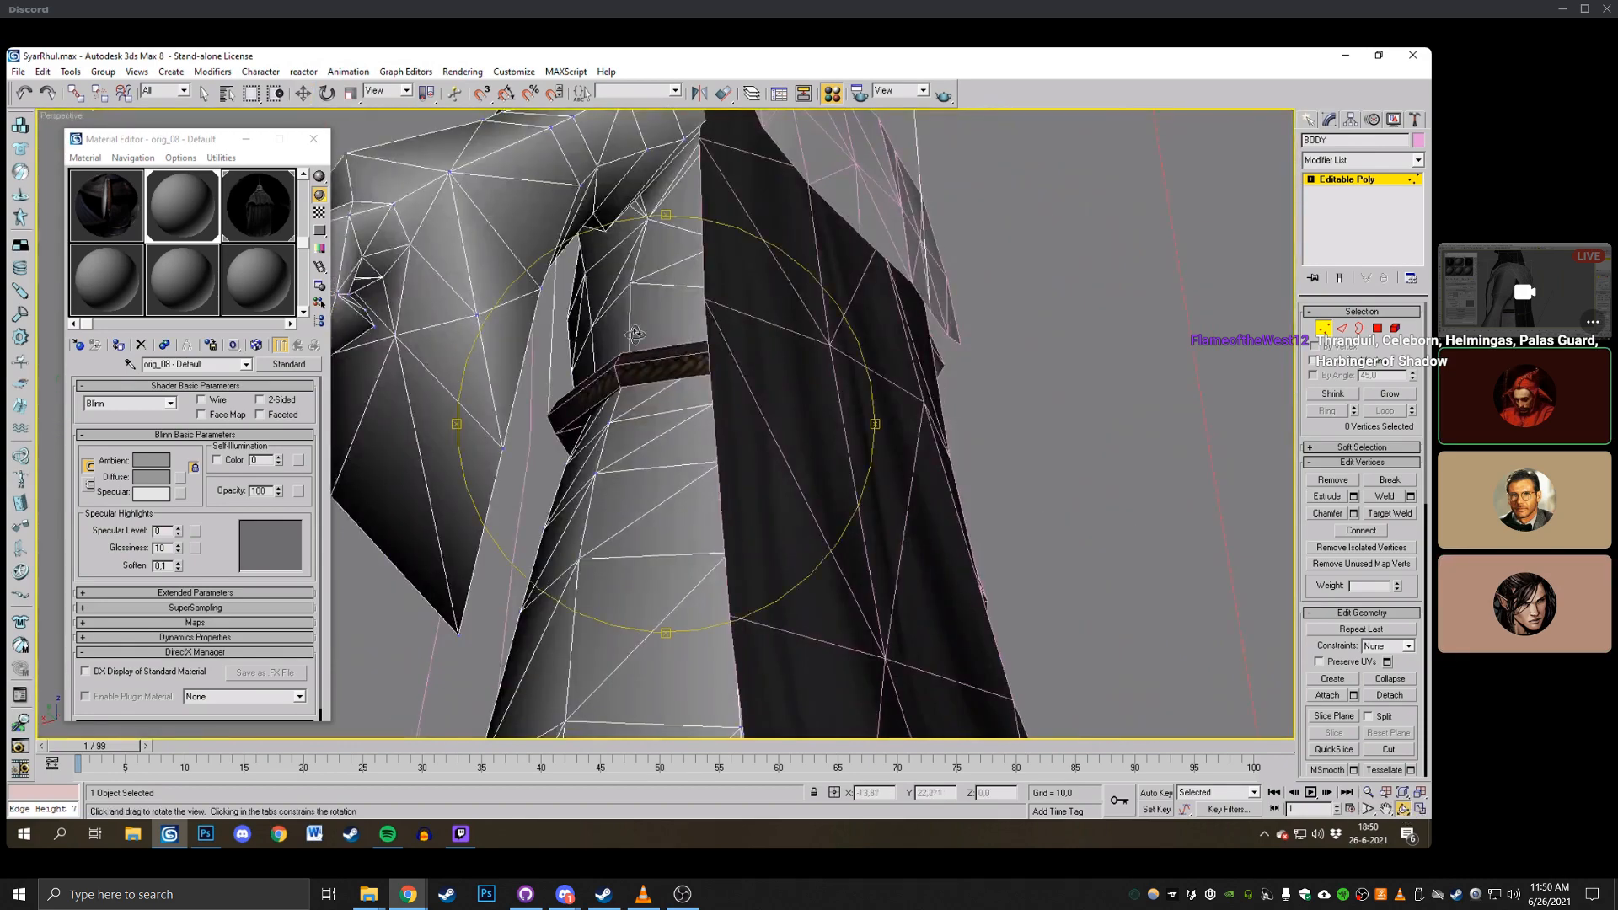
left_click_drag(540, 438, 783, 390)
right_click(784, 390)
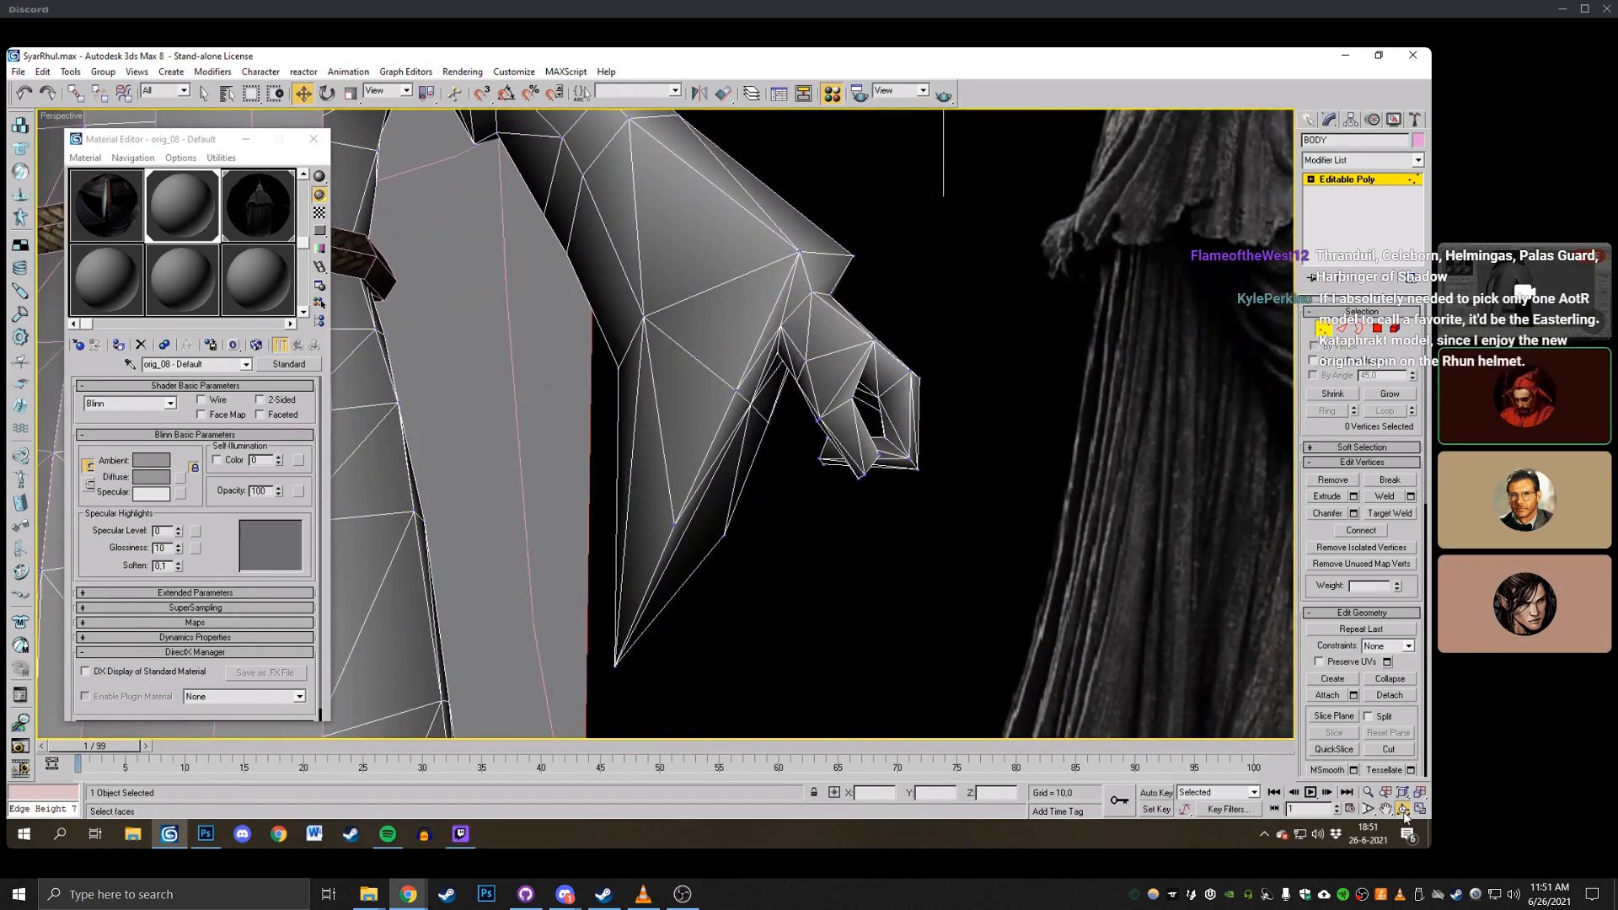
Cut a new edge across the side of the hanging sleeve cuff, between the vertices on its two outer edges.
middle_click_drag(825, 404, 606, 392, "alt")
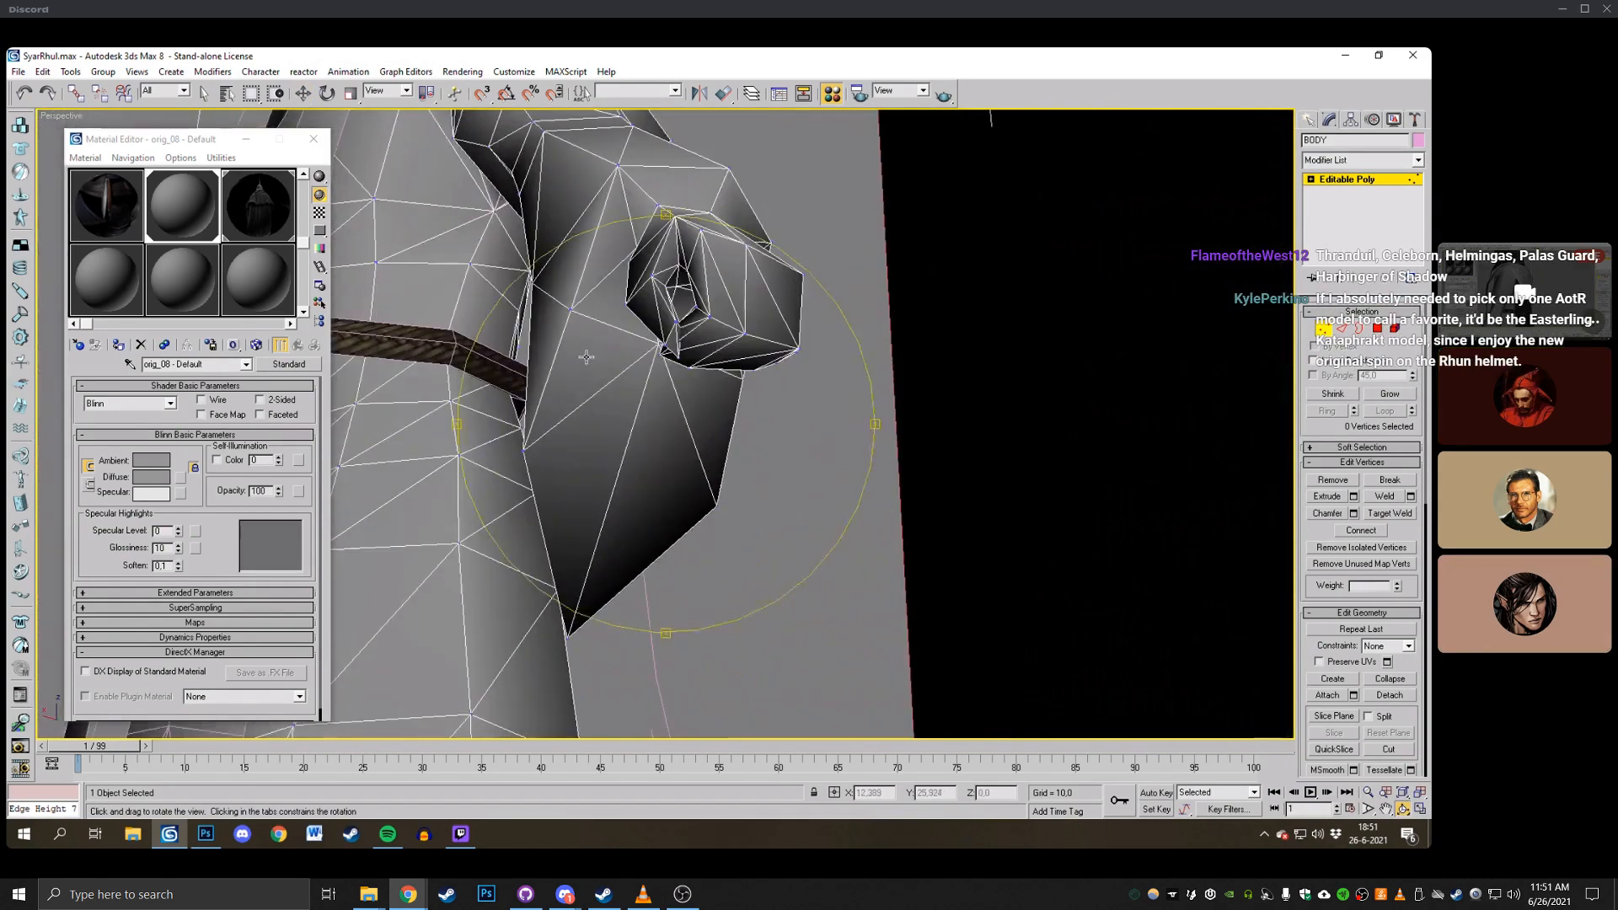
left_click(524, 451)
left_click(716, 504)
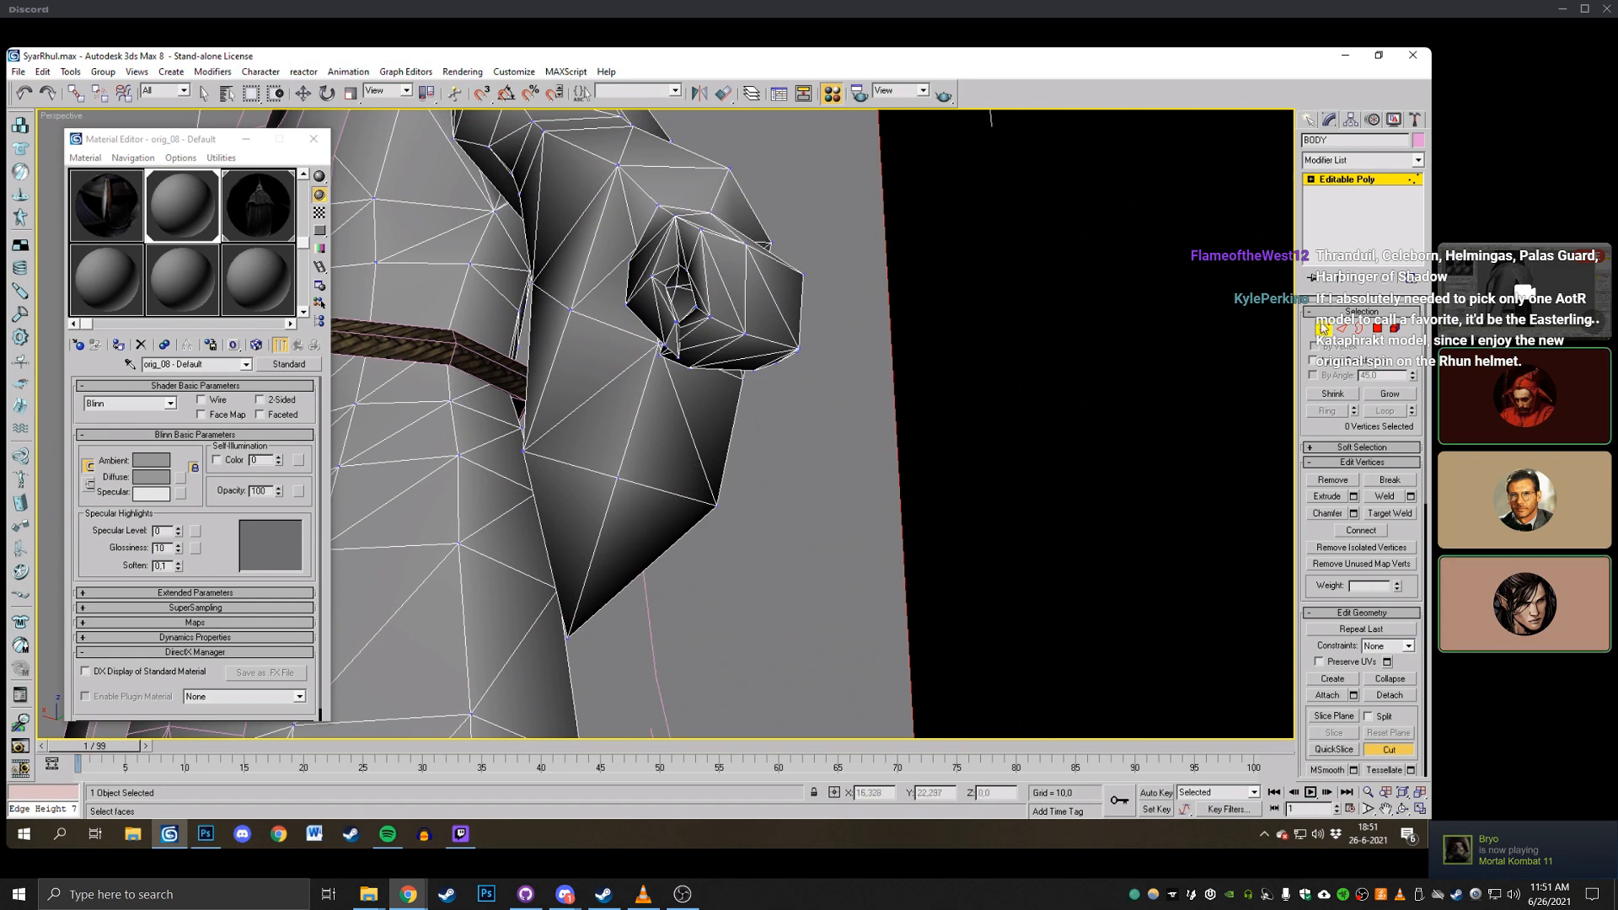
scroll(701, 433, "down", 5)
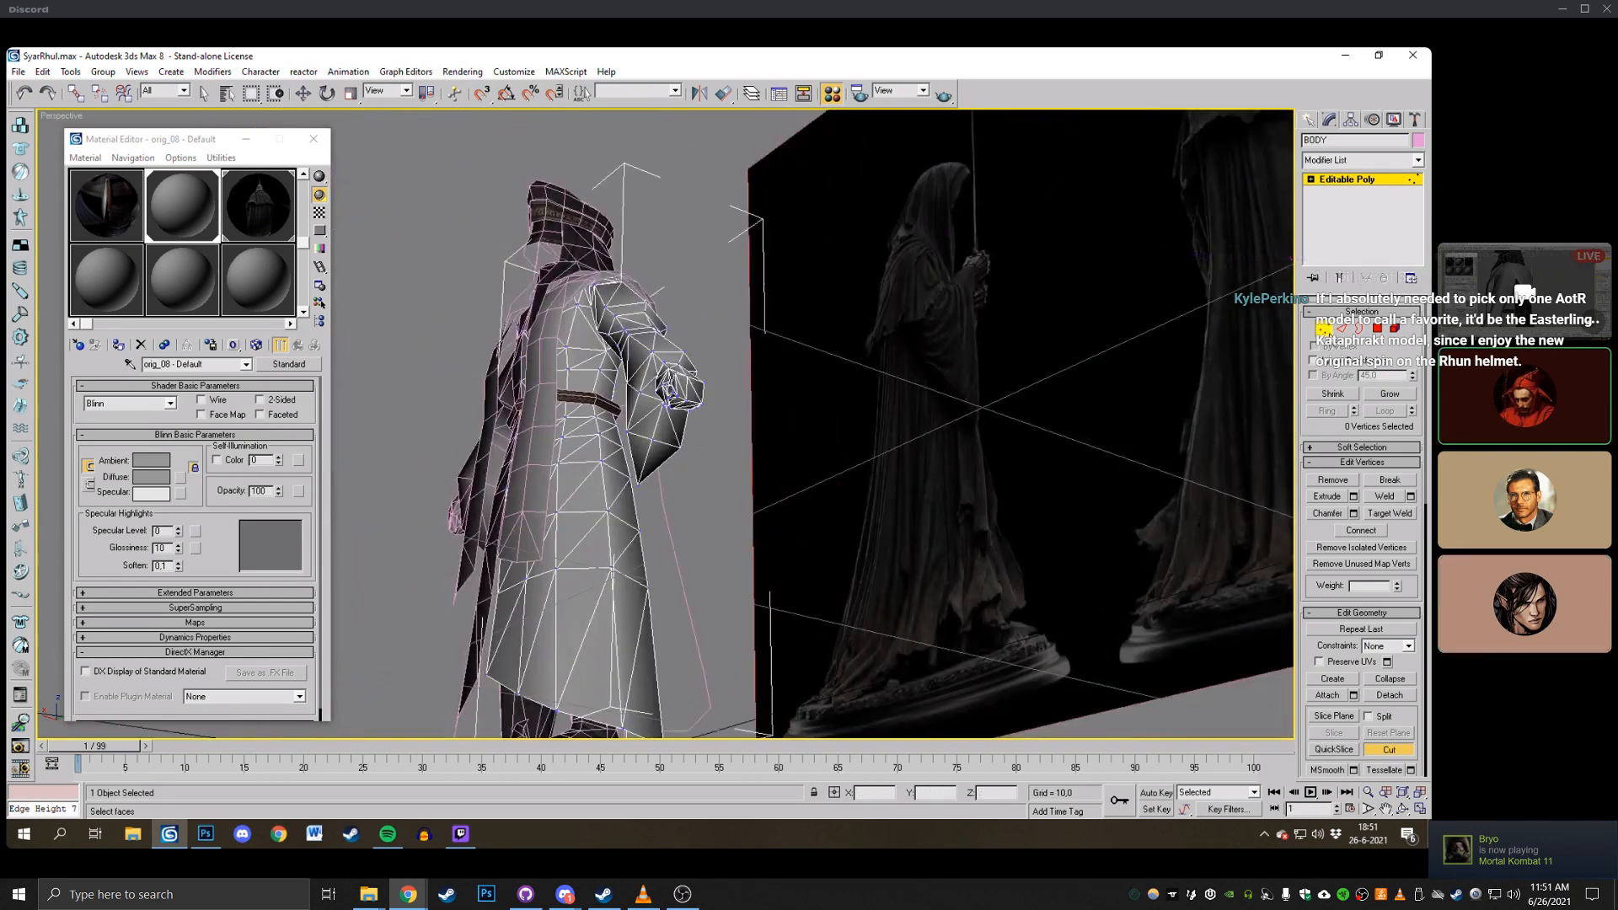
key("w")
Save the scene under the new file name Nazgul in the Mordor Faction\Nazgul New folder.
left_click(18, 72)
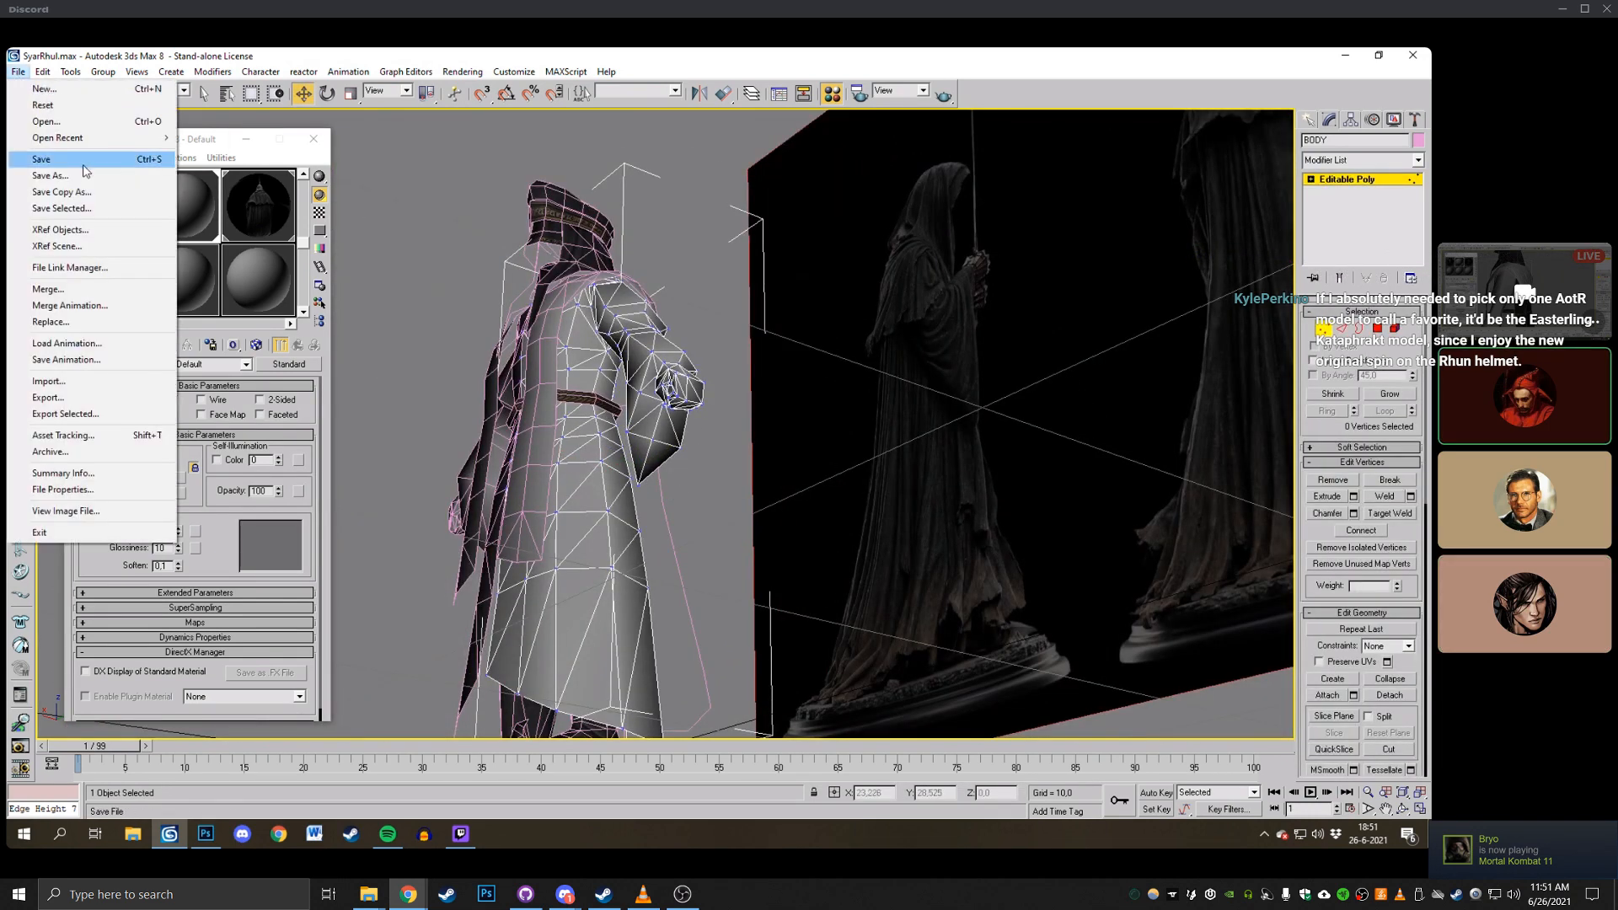
left_click(83, 175)
left_click(1094, 208)
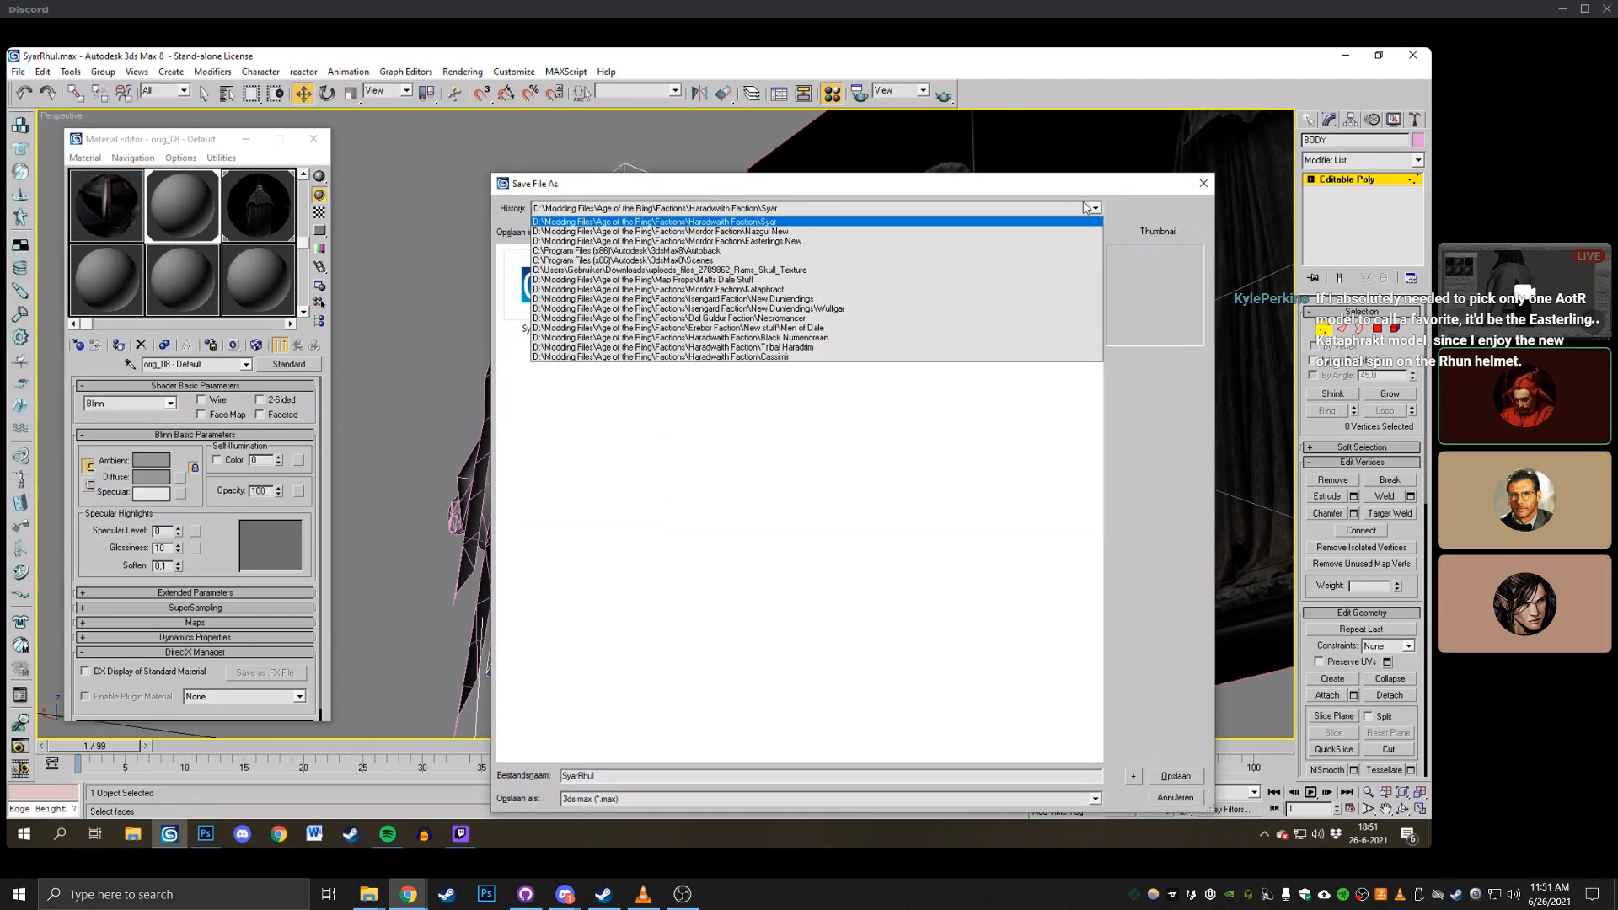
left_click(716, 231)
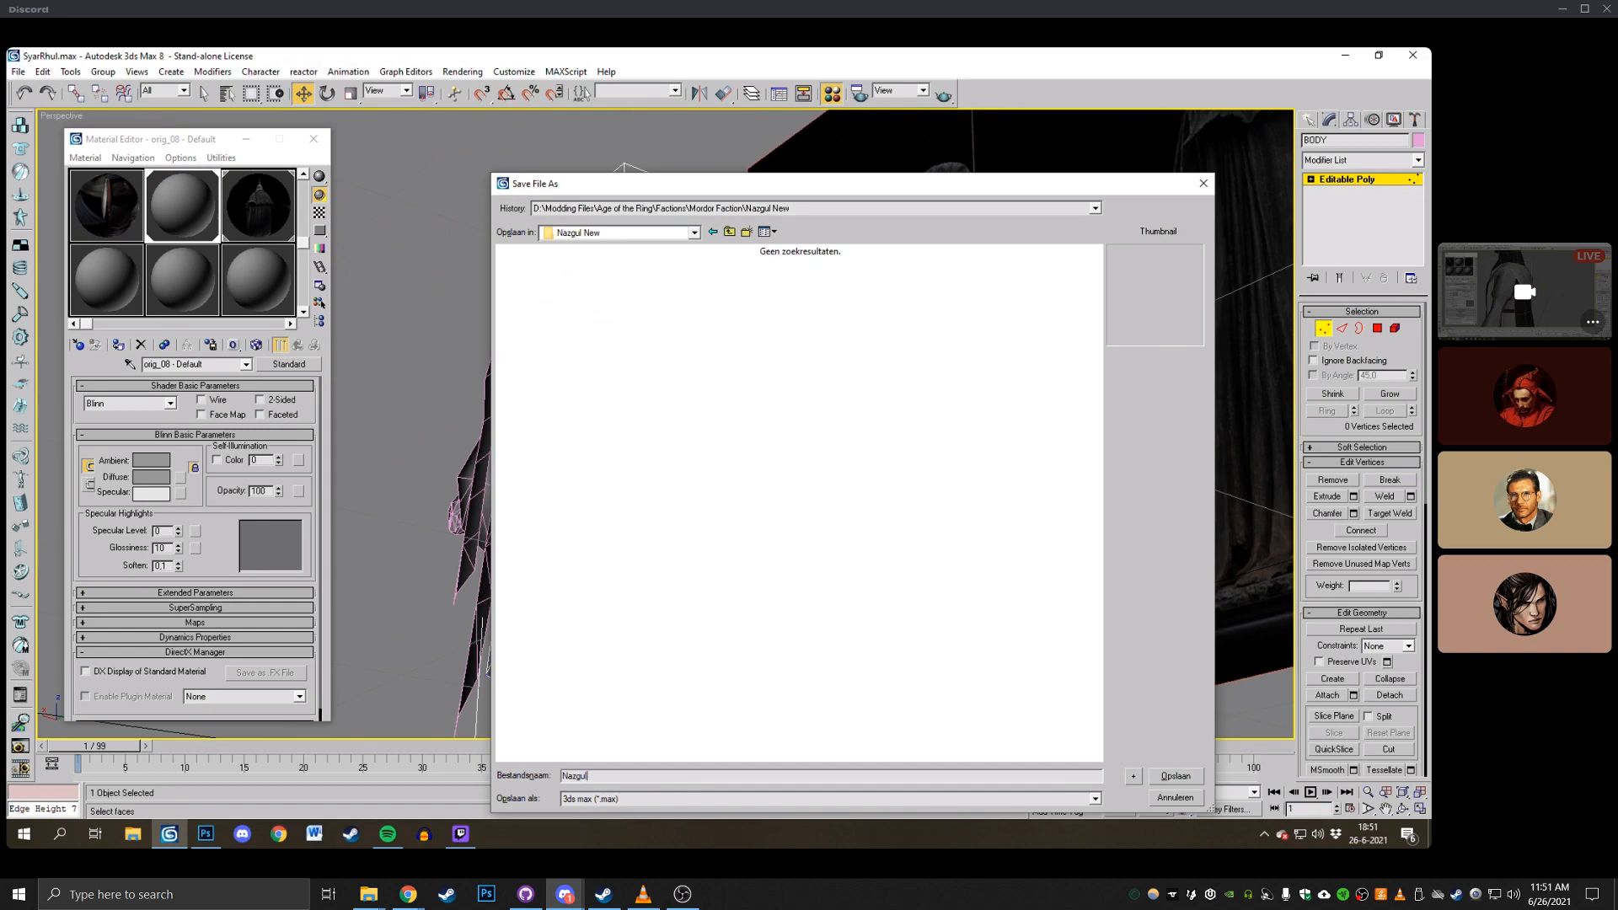
type("Nazgul")
key("Return")
Reposition the vertex inside the sleeve opening near the wrist and the one on the cuff's lower outer edge.
left_click(1403, 809)
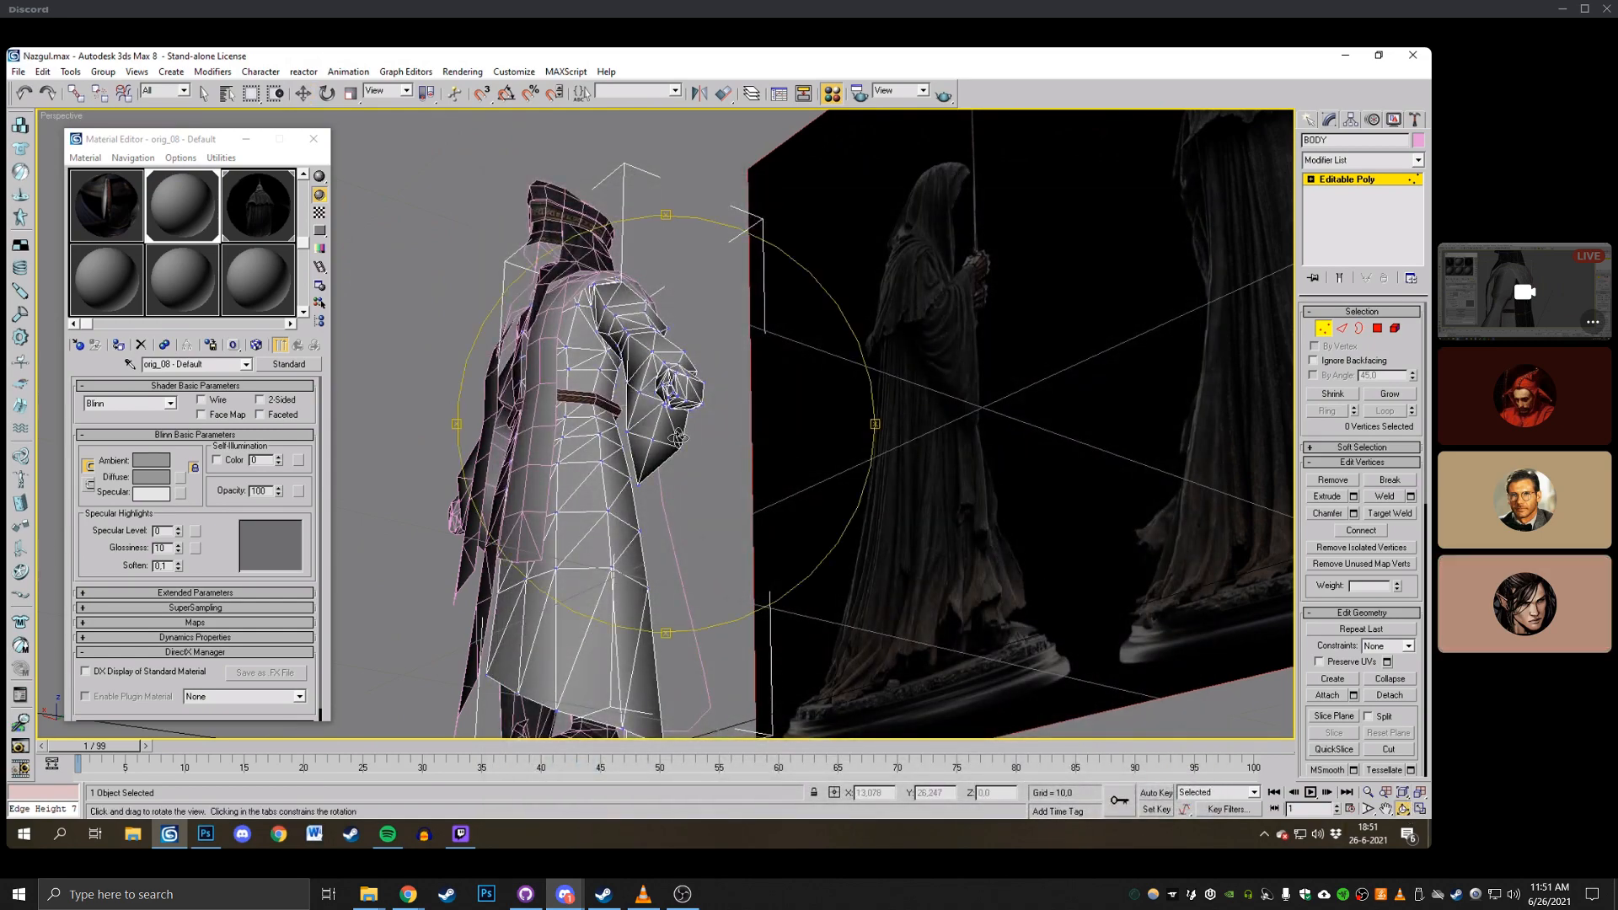
left_click_drag(674, 438, 404, 152)
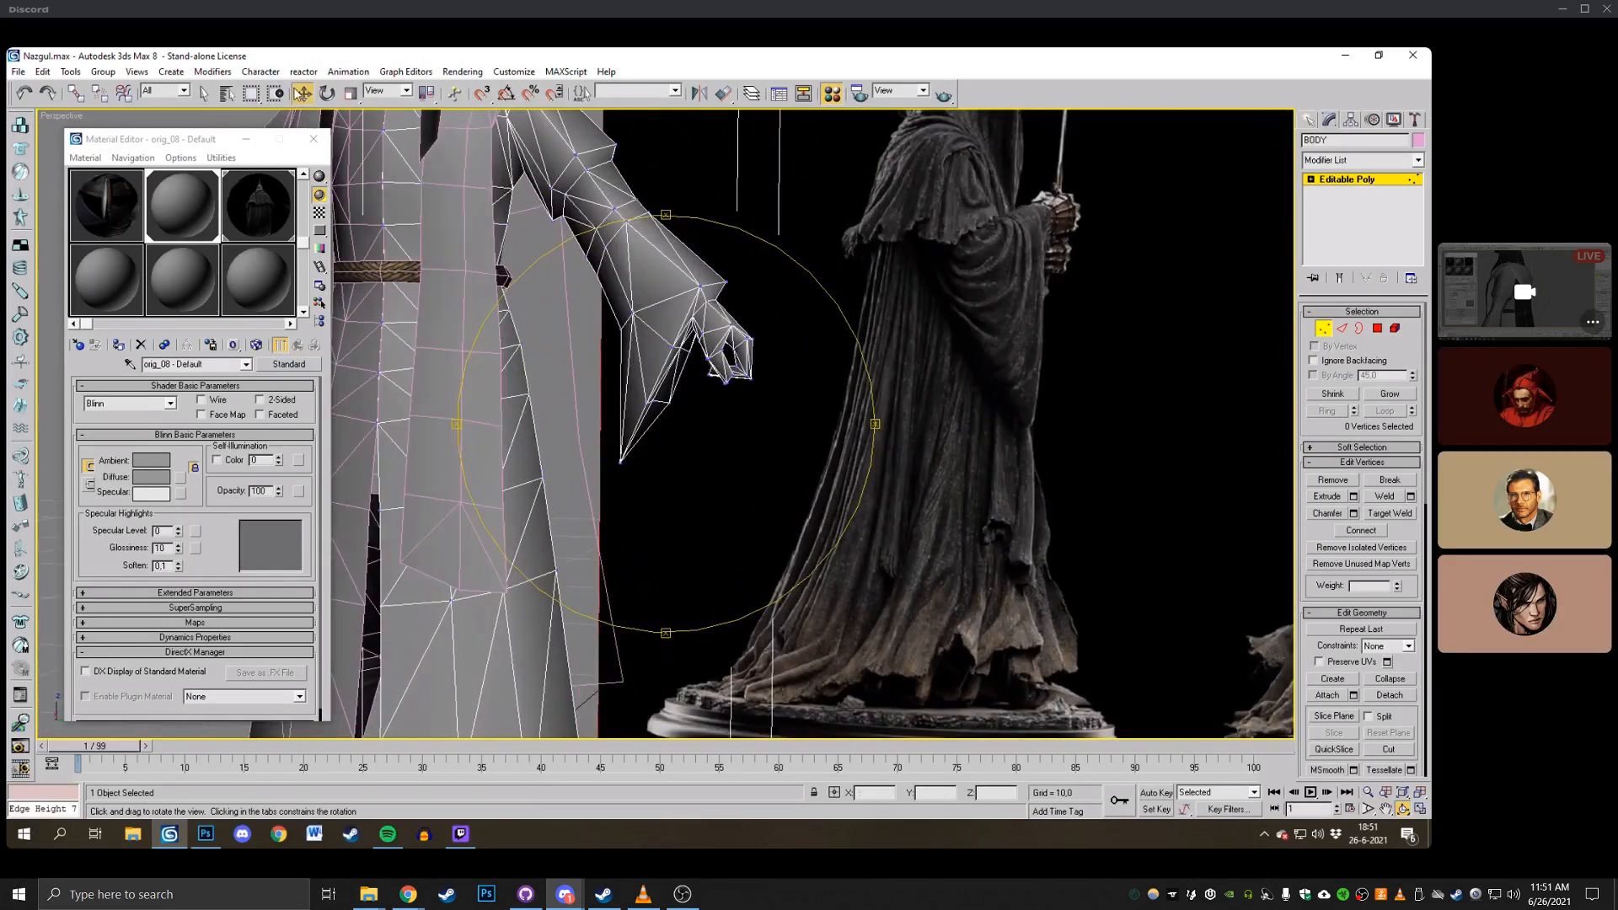
left_click(302, 93)
scroll(671, 280, "up", 3)
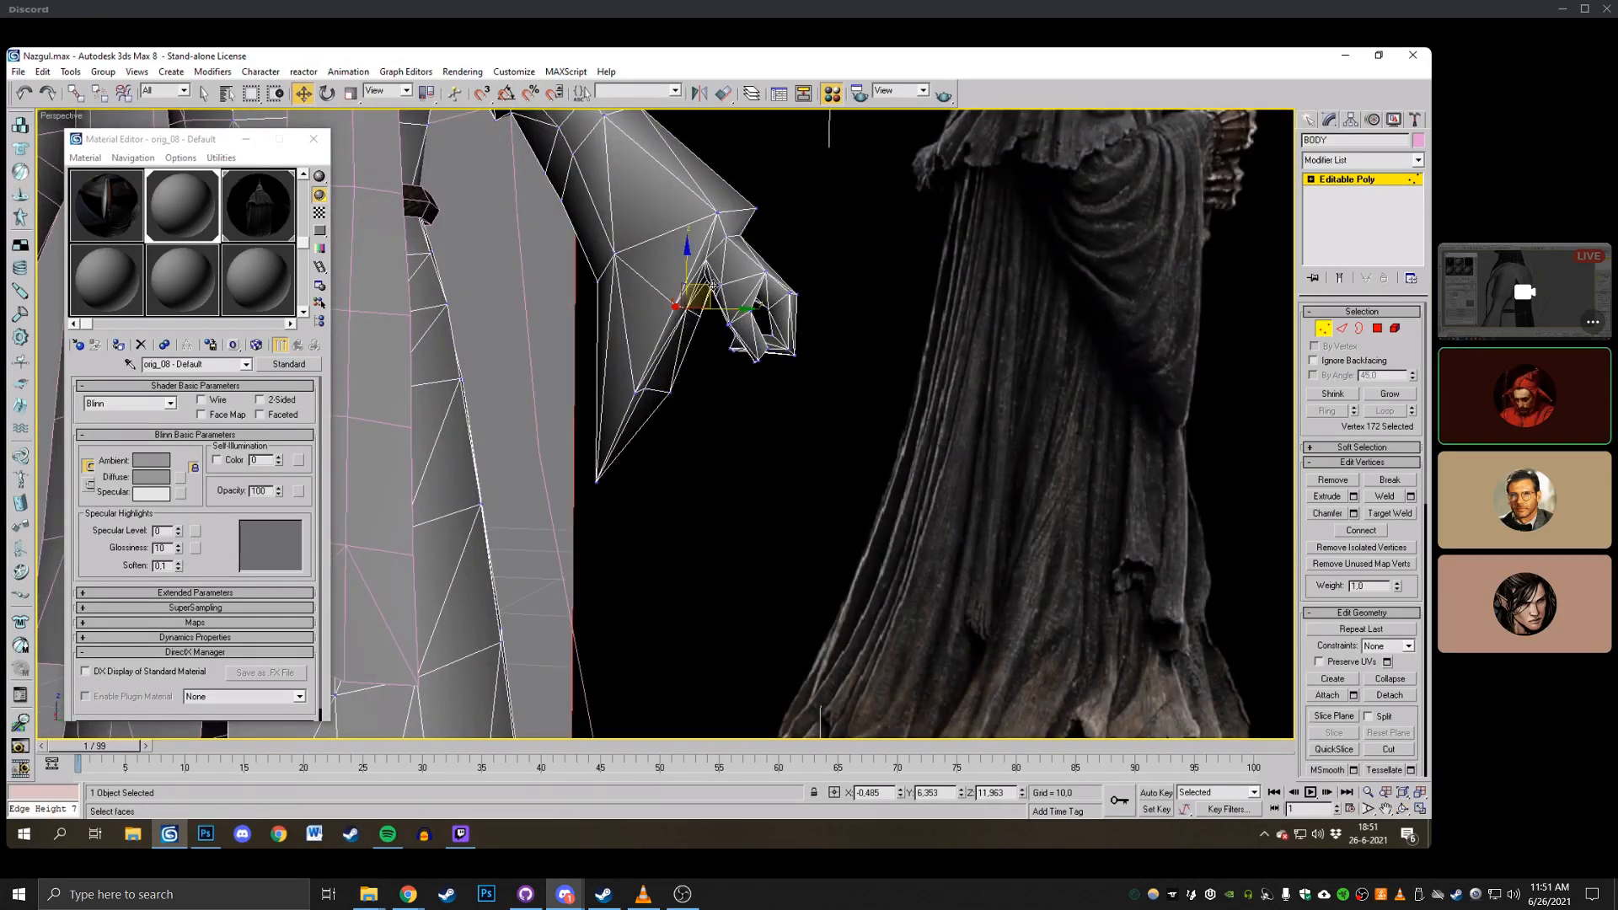
left_click_drag(712, 286, 703, 283)
mouse_move(647, 390)
left_mouse_down()
mouse_move(589, 380)
mouse_move(520, 305)
mouse_move(671, 396)
left_mouse_up()
Select the two vertices at the inside of the sleeve opening in wireframe display and nudge them slightly downward.
left_click(1402, 807)
scroll(672, 392, "down", 3)
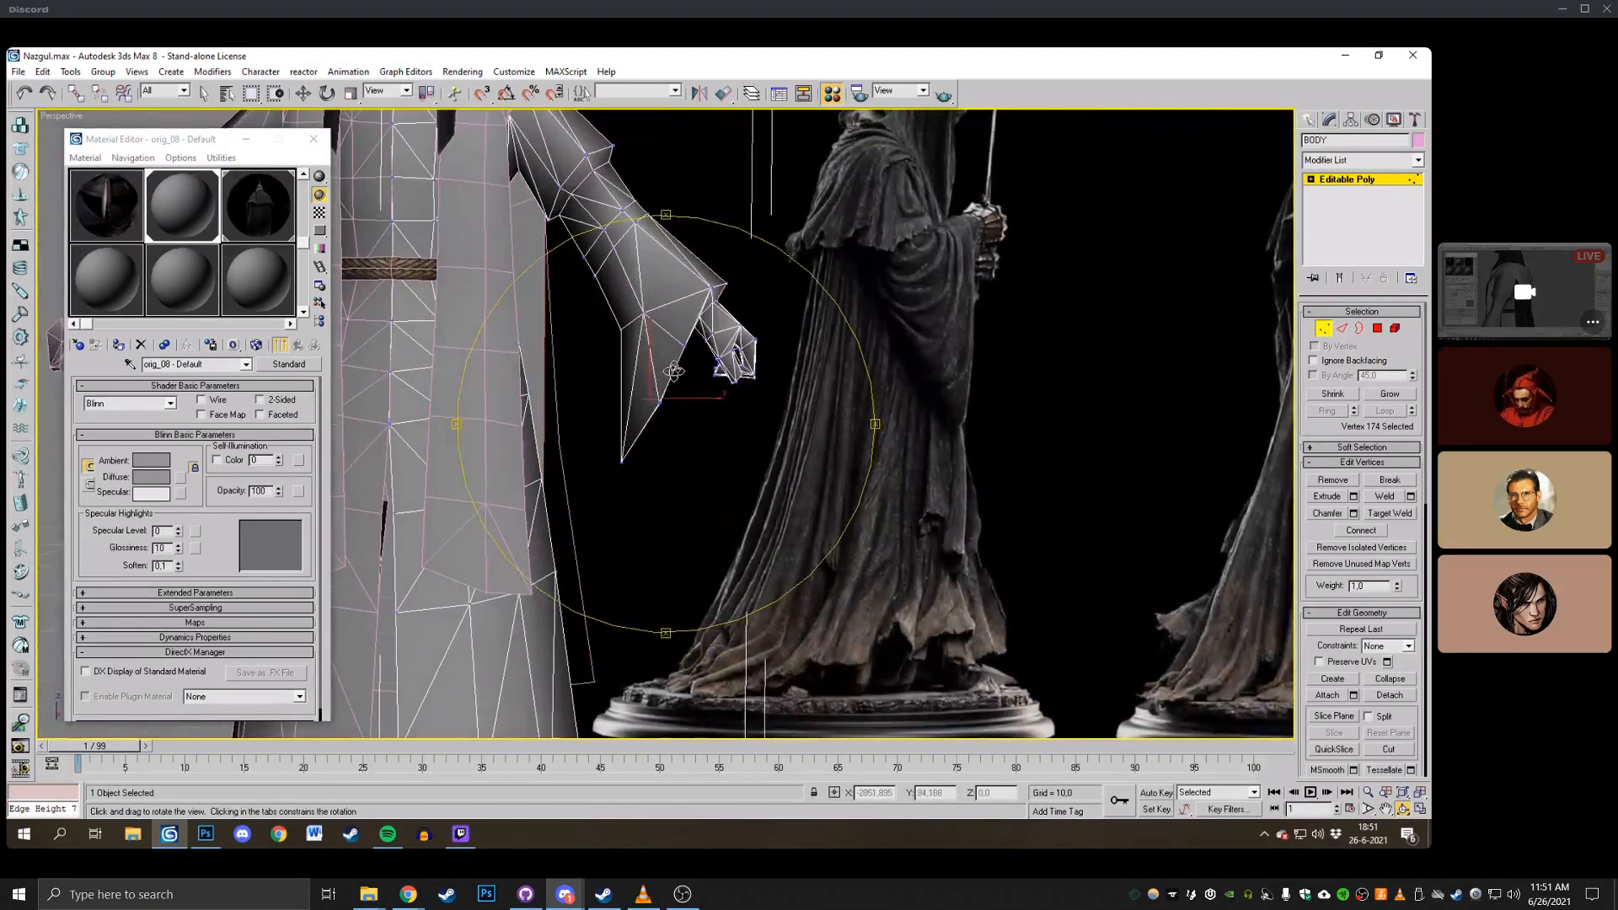
scroll(674, 379, "up", 3)
right_click(674, 379)
left_click(682, 404)
middle_click_drag(682, 404, 597, 403)
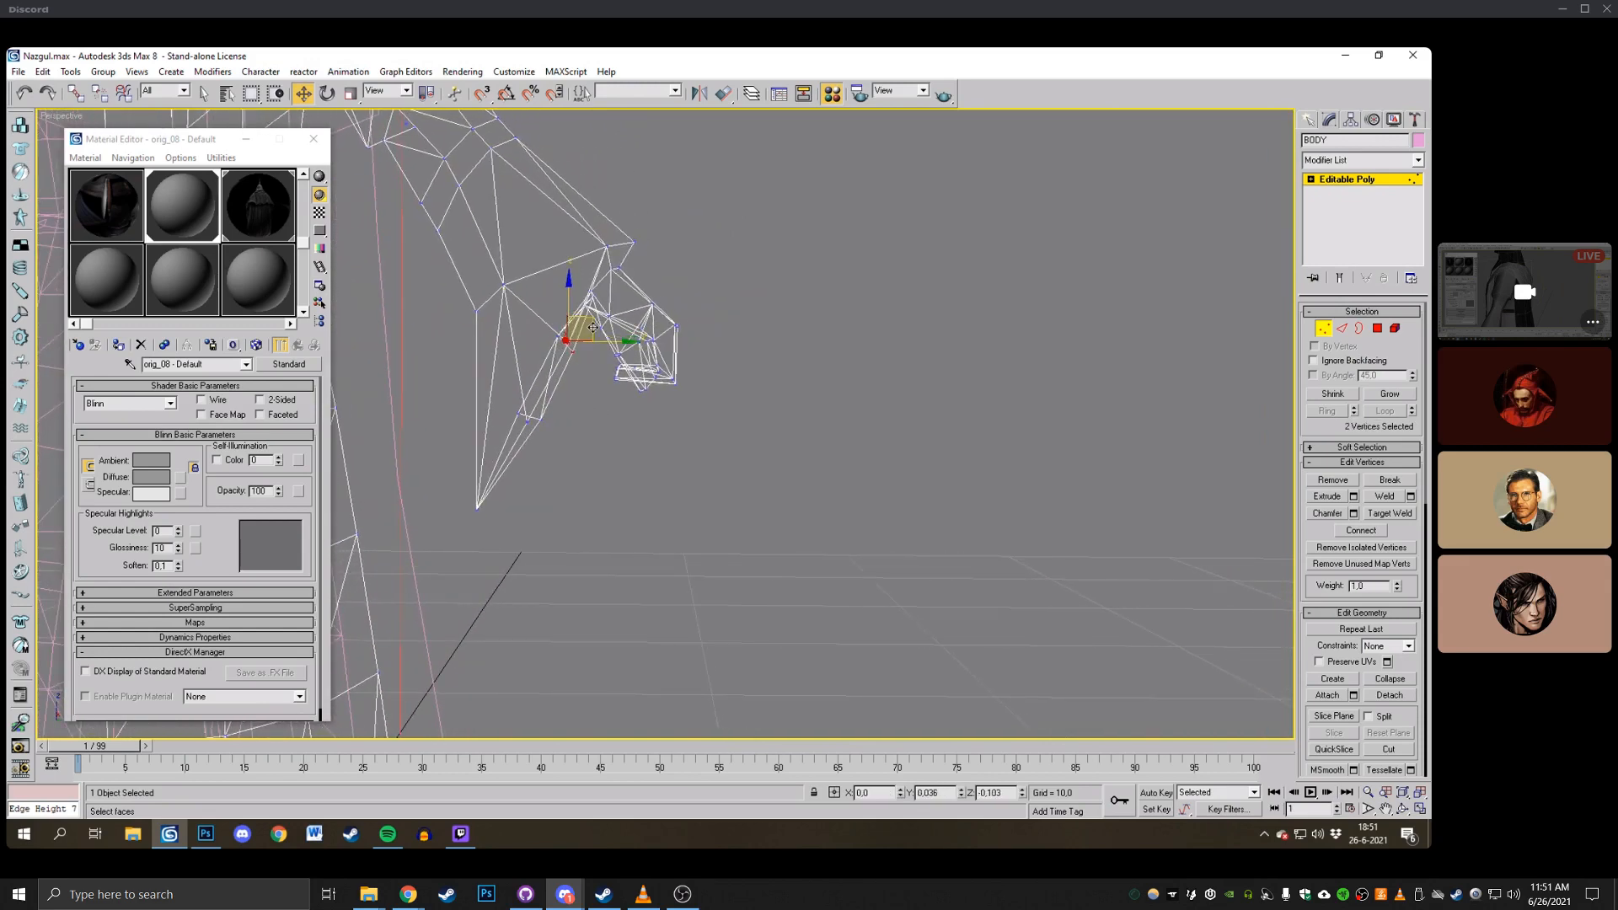
key("F3")
mouse_move(775, 274)
middle_mouse_down()
mouse_move(836, 322)
mouse_move(864, 394)
mouse_move(797, 365)
mouse_move(815, 361)
mouse_move(566, 331)
mouse_move(515, 341)
mouse_move(726, 362)
mouse_move(484, 381)
mouse_move(624, 407)
mouse_move(674, 372)
middle_mouse_up()
key("F3")
key("F3")
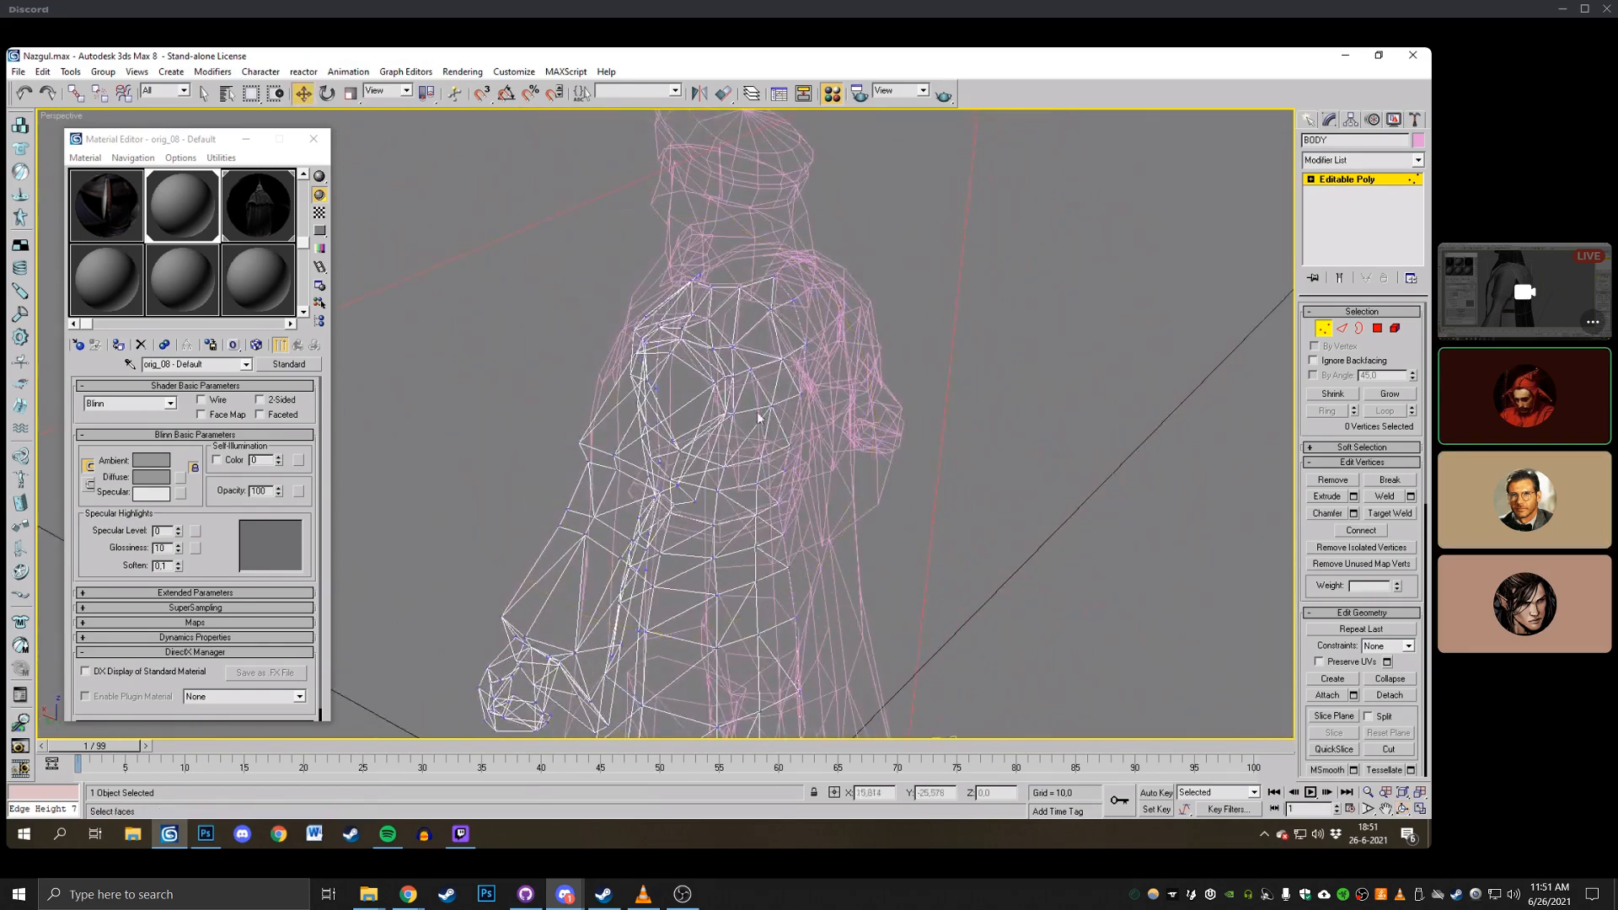
Move the vertex on the front of the body's armhole along X to about 0.32.
left_click(1402, 810)
left_click_drag(758, 379, 663, 383)
scroll(720, 386, "down", 4)
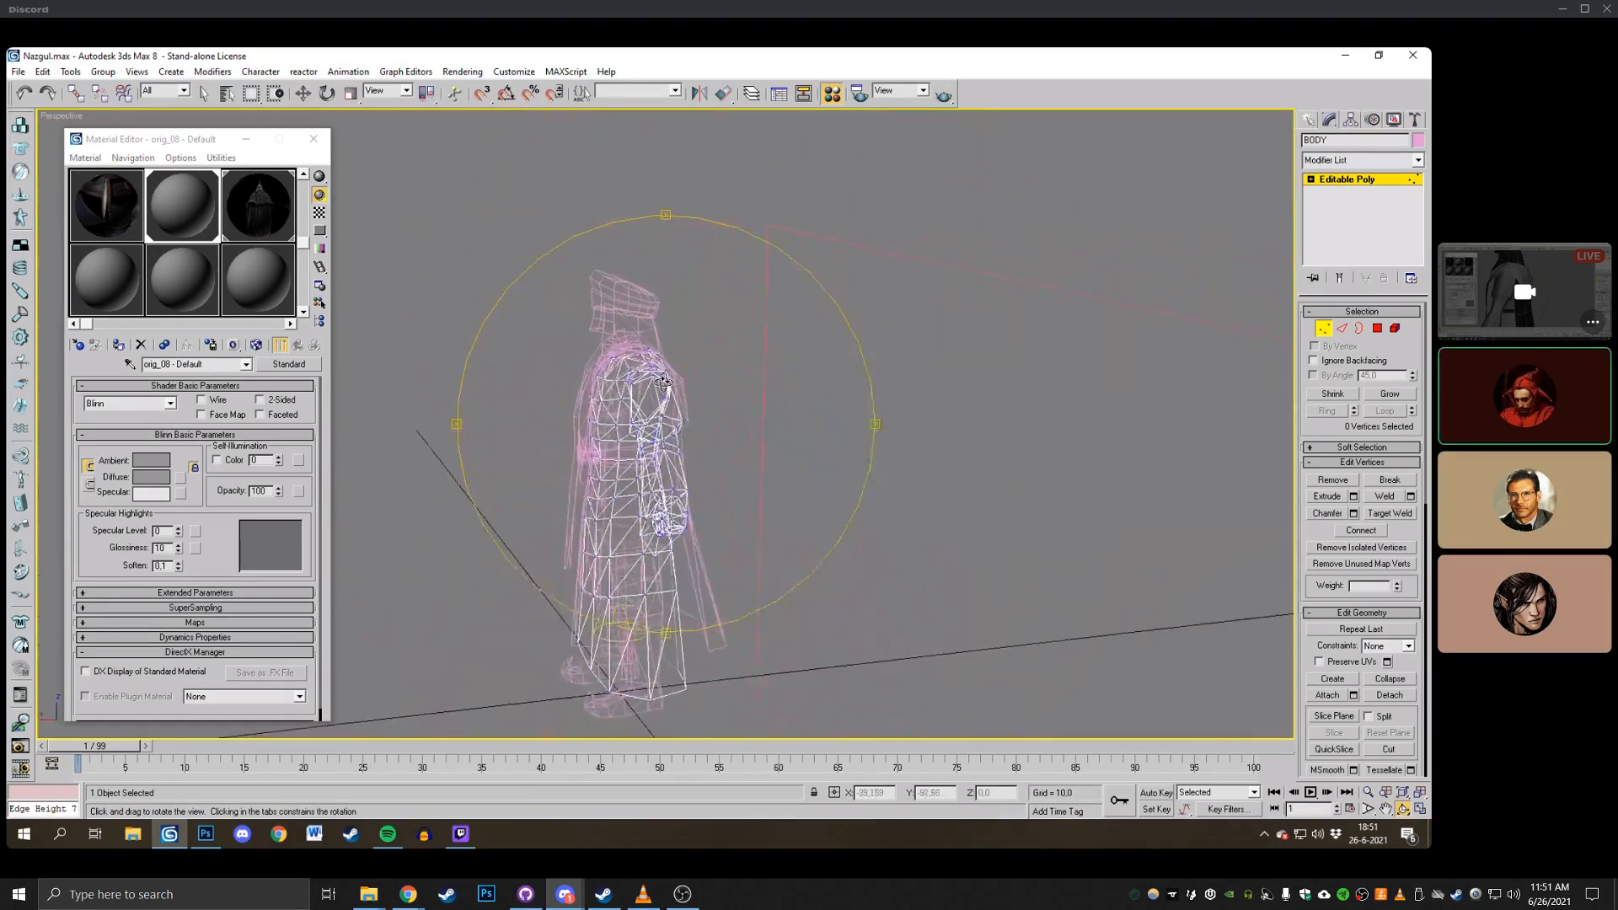
scroll(663, 382, "up", 8)
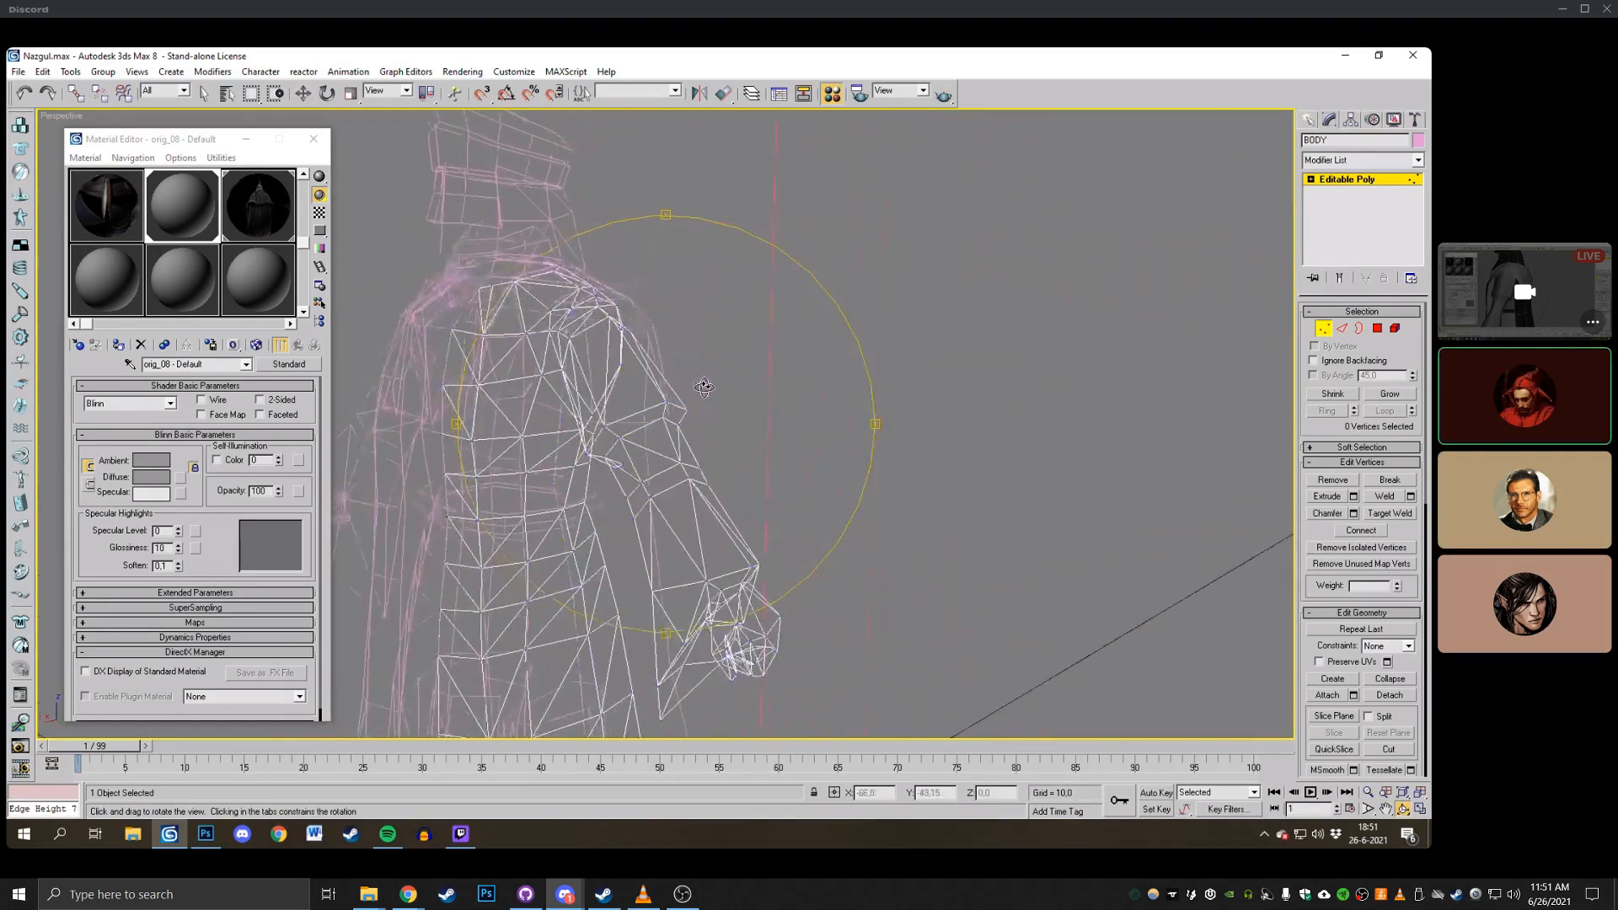
left_click(304, 96)
left_click(582, 420)
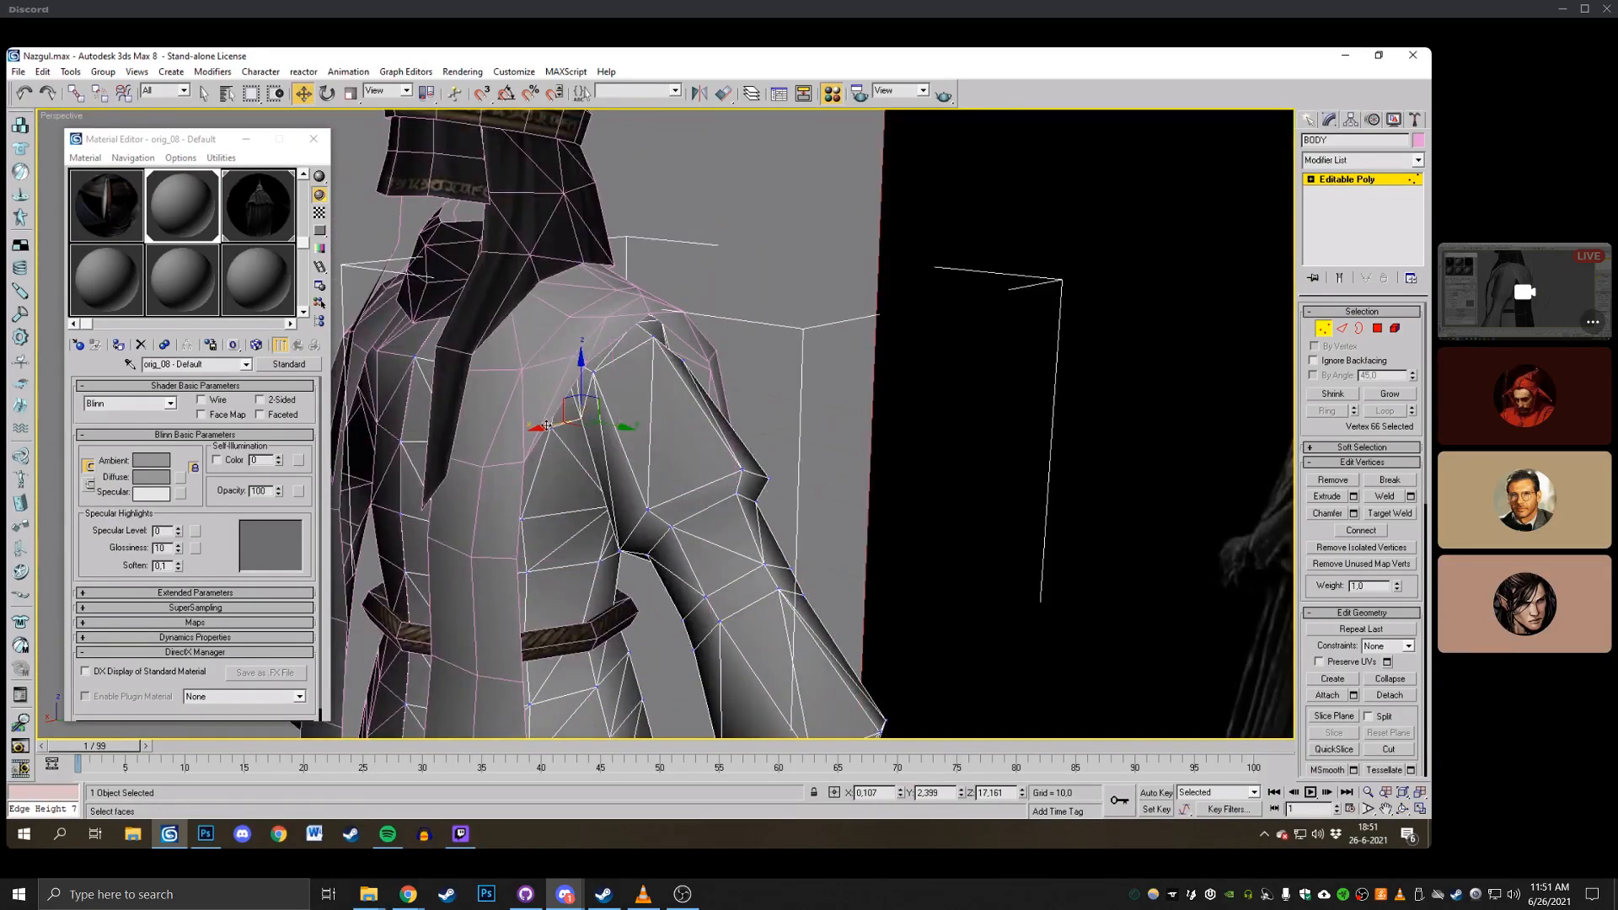
left_click(1403, 809)
left_click_drag(809, 446, 616, 420)
right_click(616, 419)
key("F3")
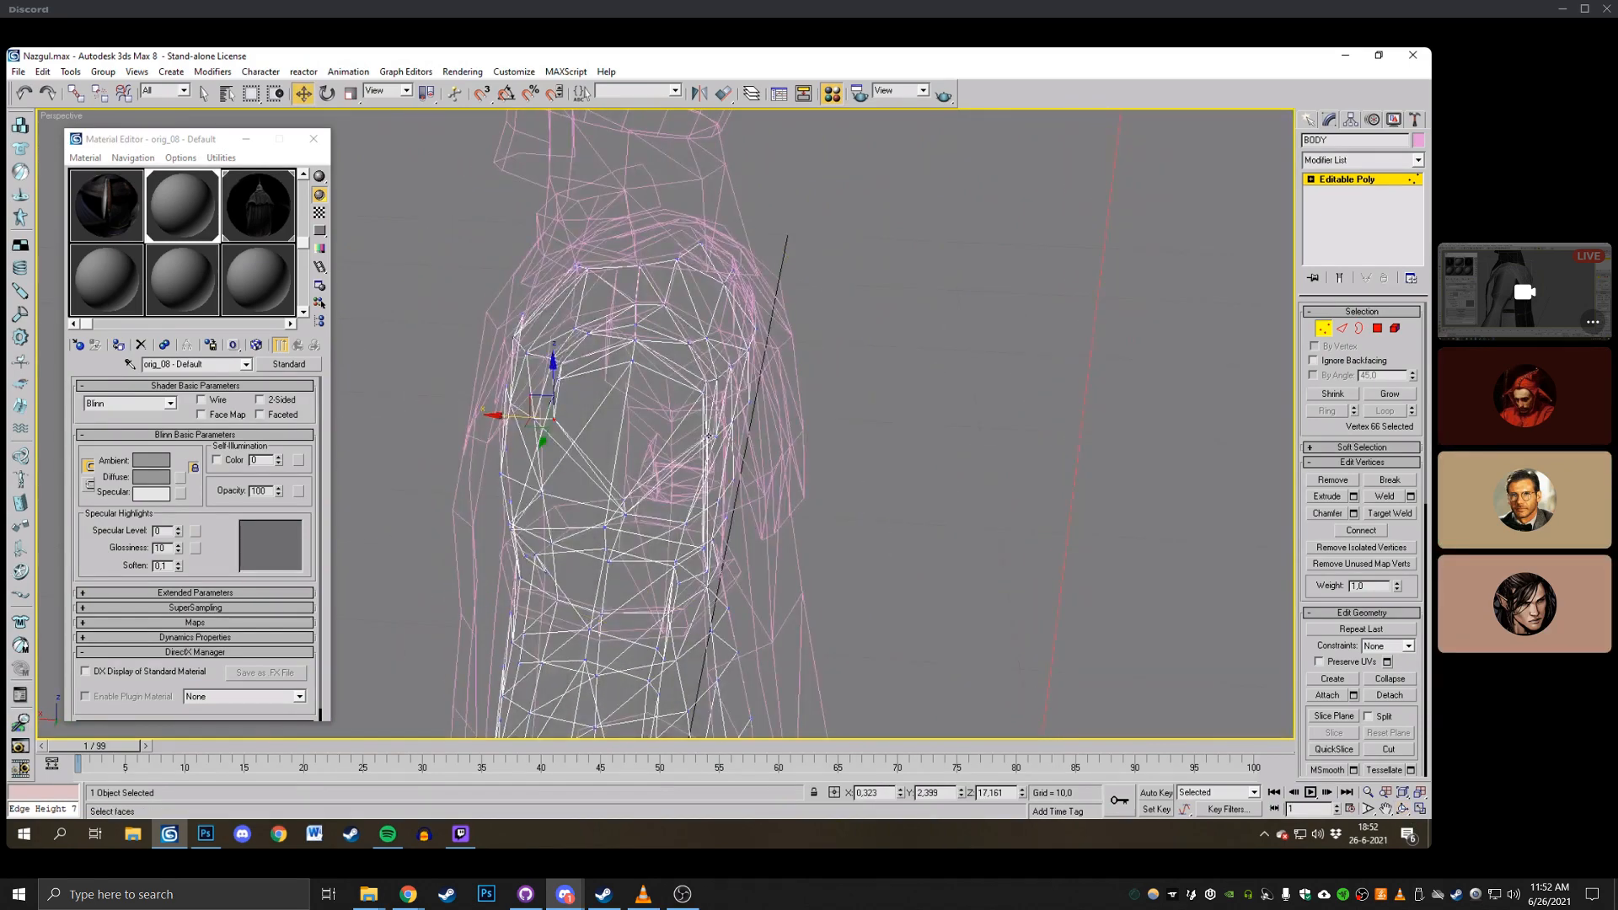
Try to target-weld the front armhole vertex of the body to its neighbouring vertex.
left_click(1403, 809)
left_click_drag(758, 438, 610, 405)
right_click(1412, 523)
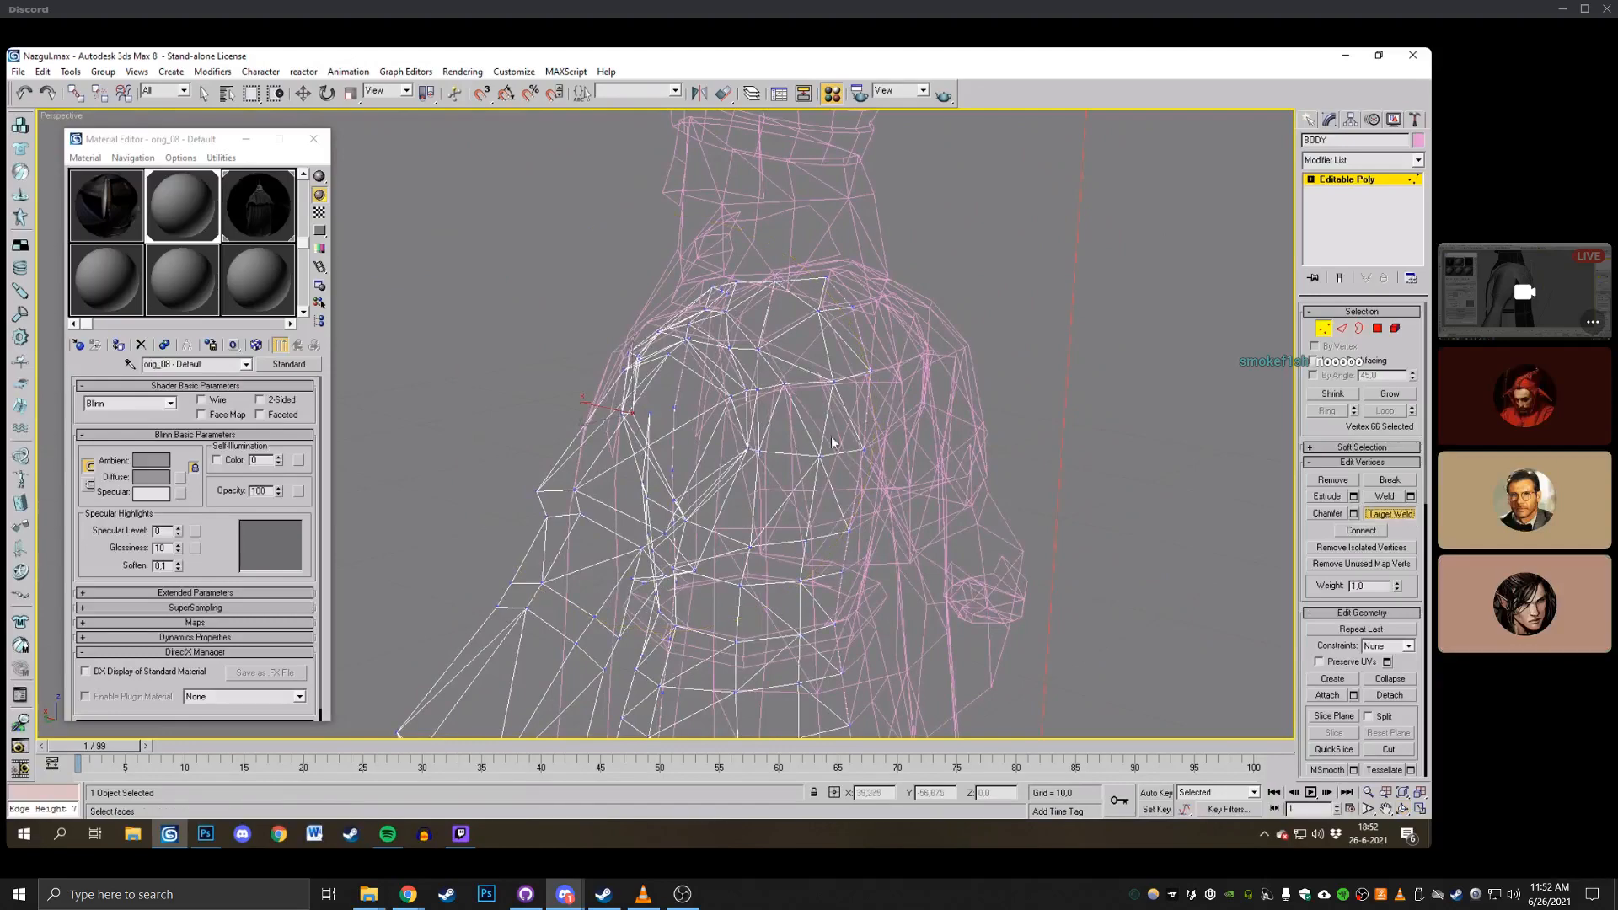
left_click(1390, 513)
left_click(1405, 809)
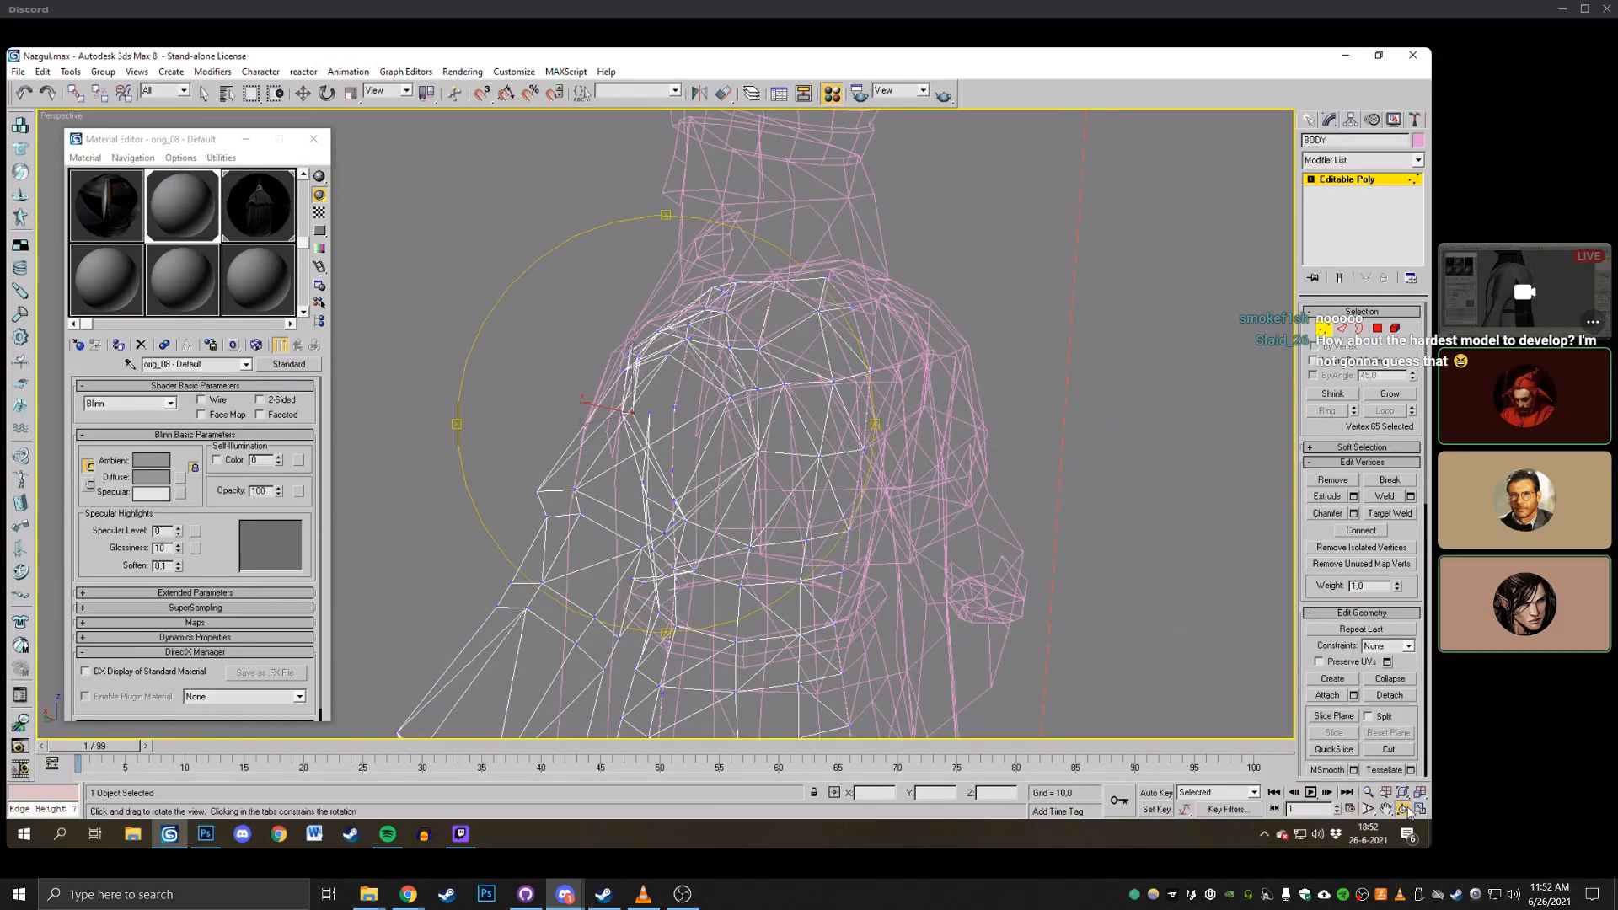
mouse_move(843, 404)
left_mouse_down()
mouse_move(515, 405)
mouse_move(716, 392)
mouse_move(674, 464)
mouse_move(648, 423)
left_mouse_up()
key("F3")
key("F3")
left_click(25, 94)
key("F3")
scroll(648, 423, "up", 3)
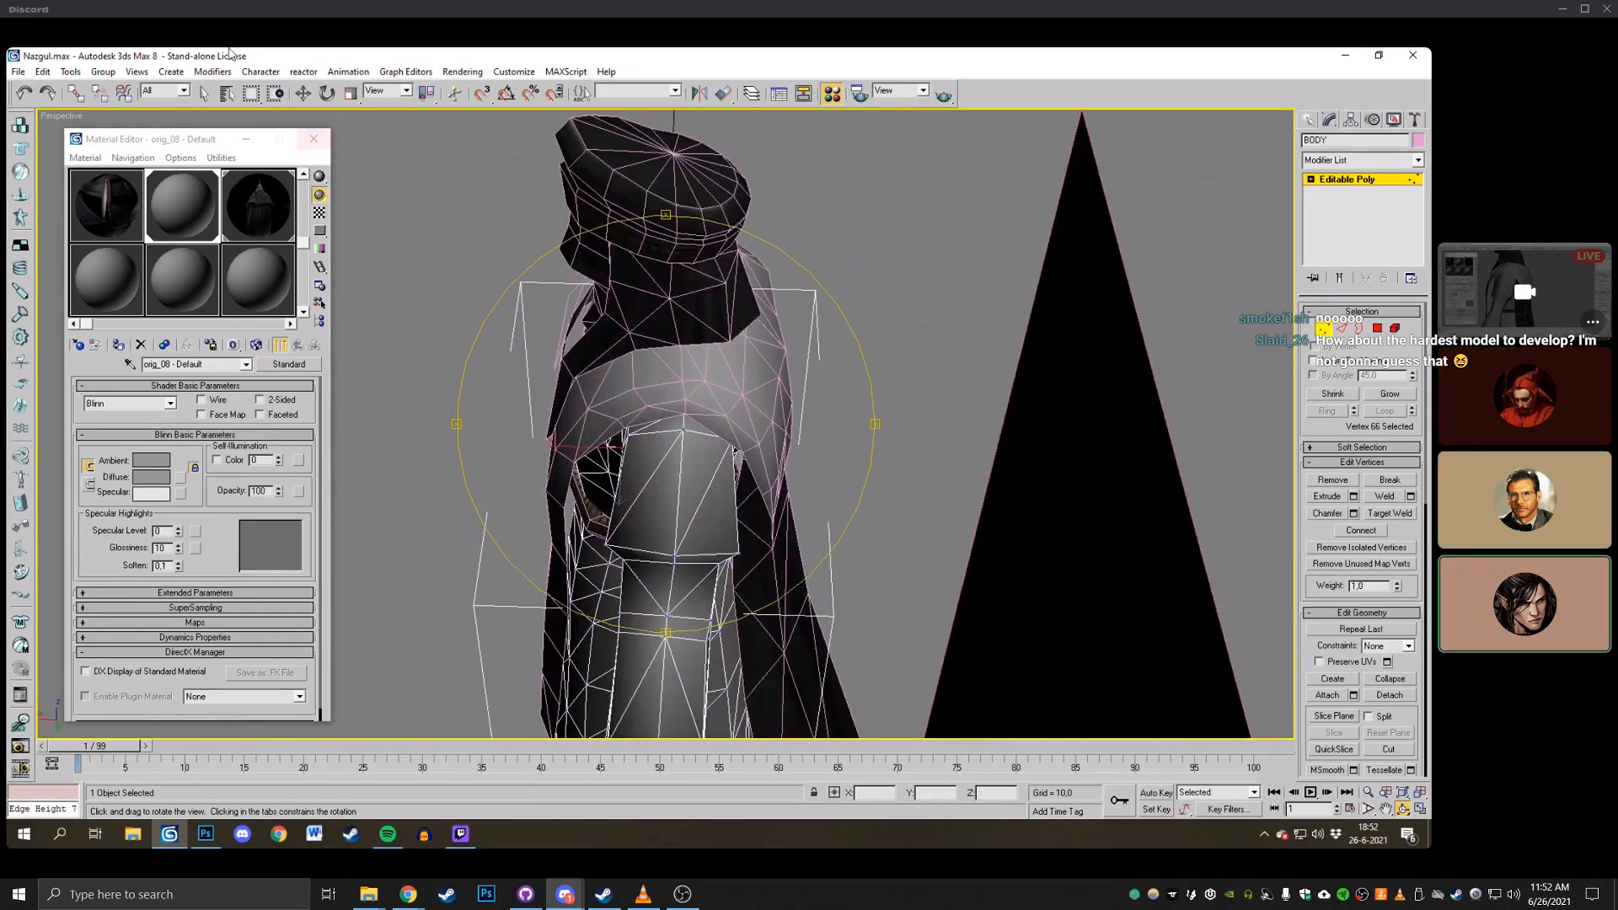
Select the three vertices at the back of the armhole in wireframe and shift them along X to about -2.09.
left_click(303, 94)
key("F3")
mouse_move(727, 428)
middle_mouse_down()
mouse_move(654, 412)
mouse_move(687, 451)
middle_mouse_up()
scroll(654, 412, "up", 2)
left_click(668, 396)
left_click(656, 402, "ctrl")
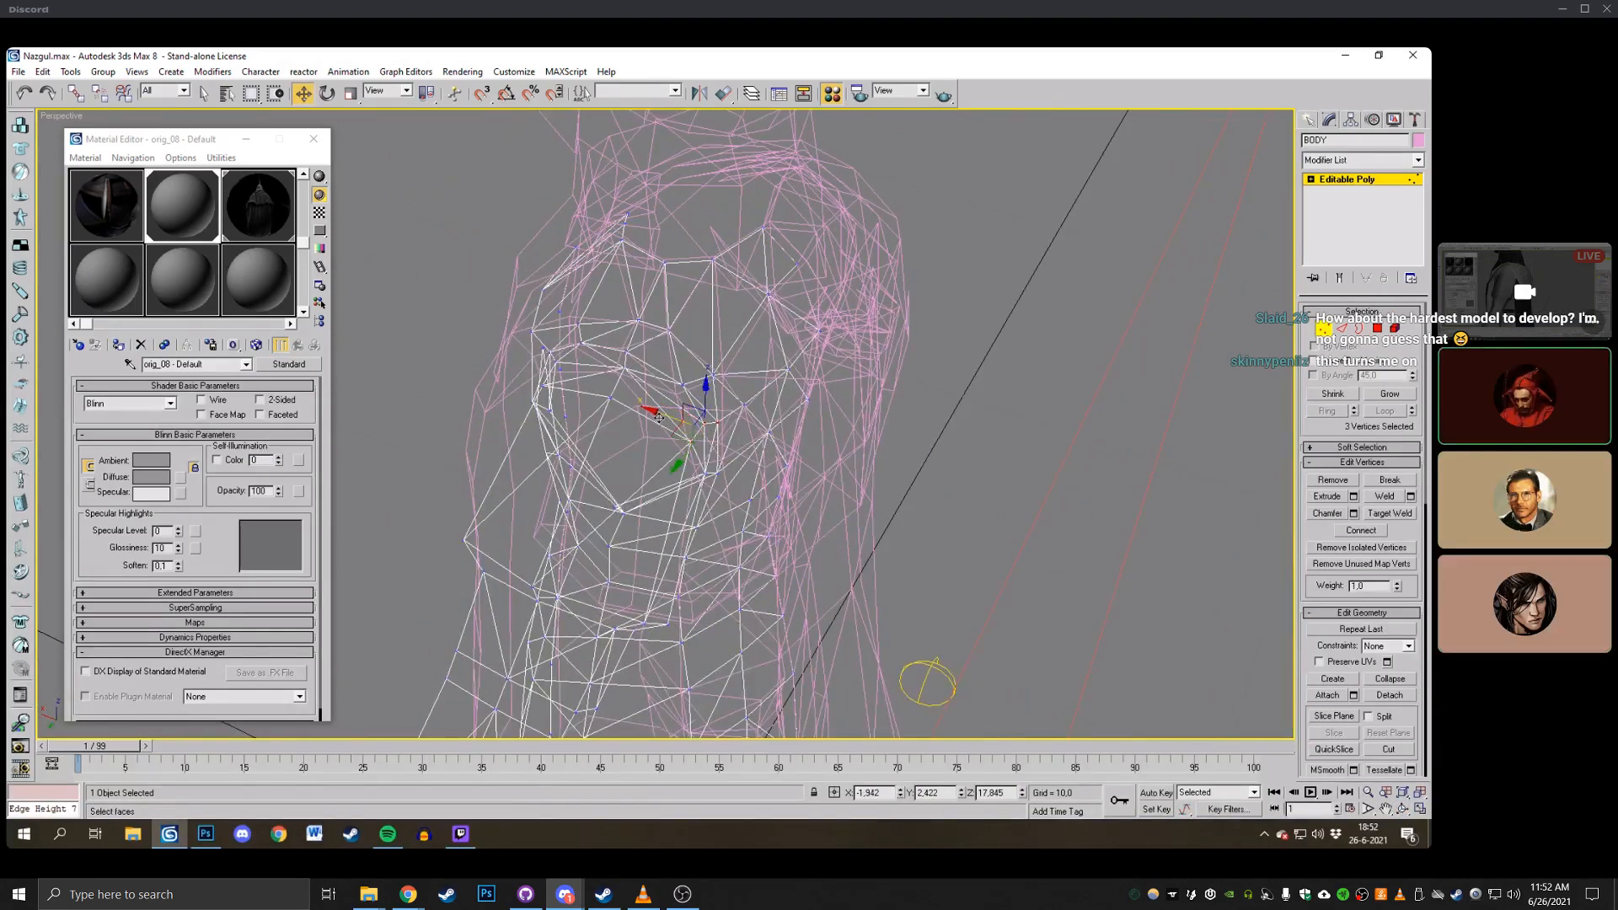
left_click(1402, 808)
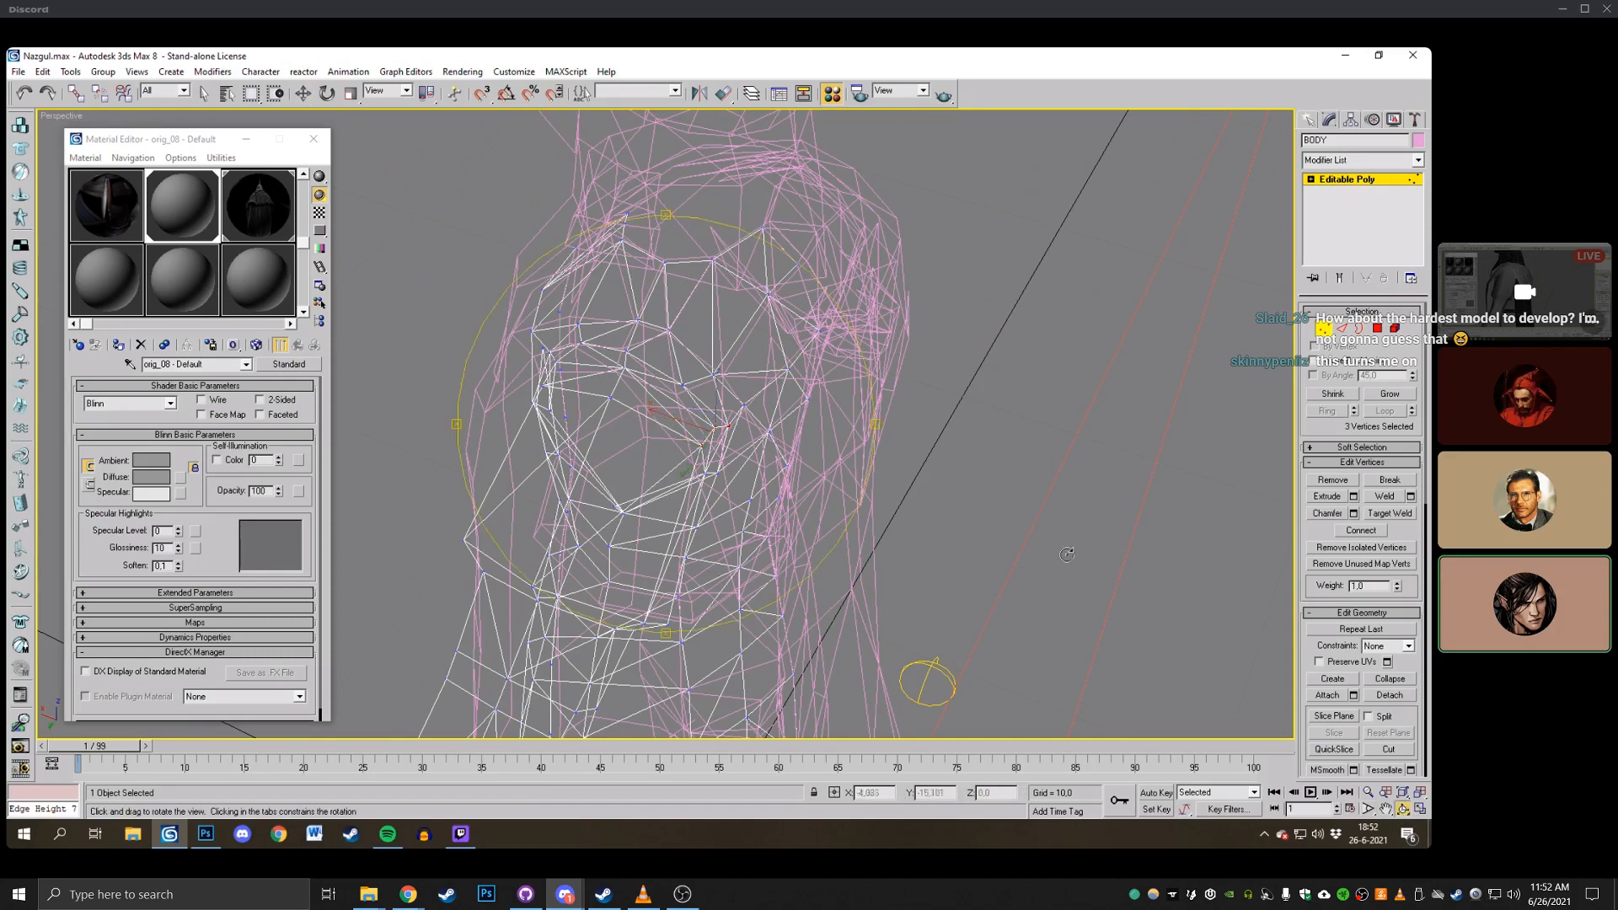
left_click_drag(851, 472, 638, 402)
right_click(636, 402)
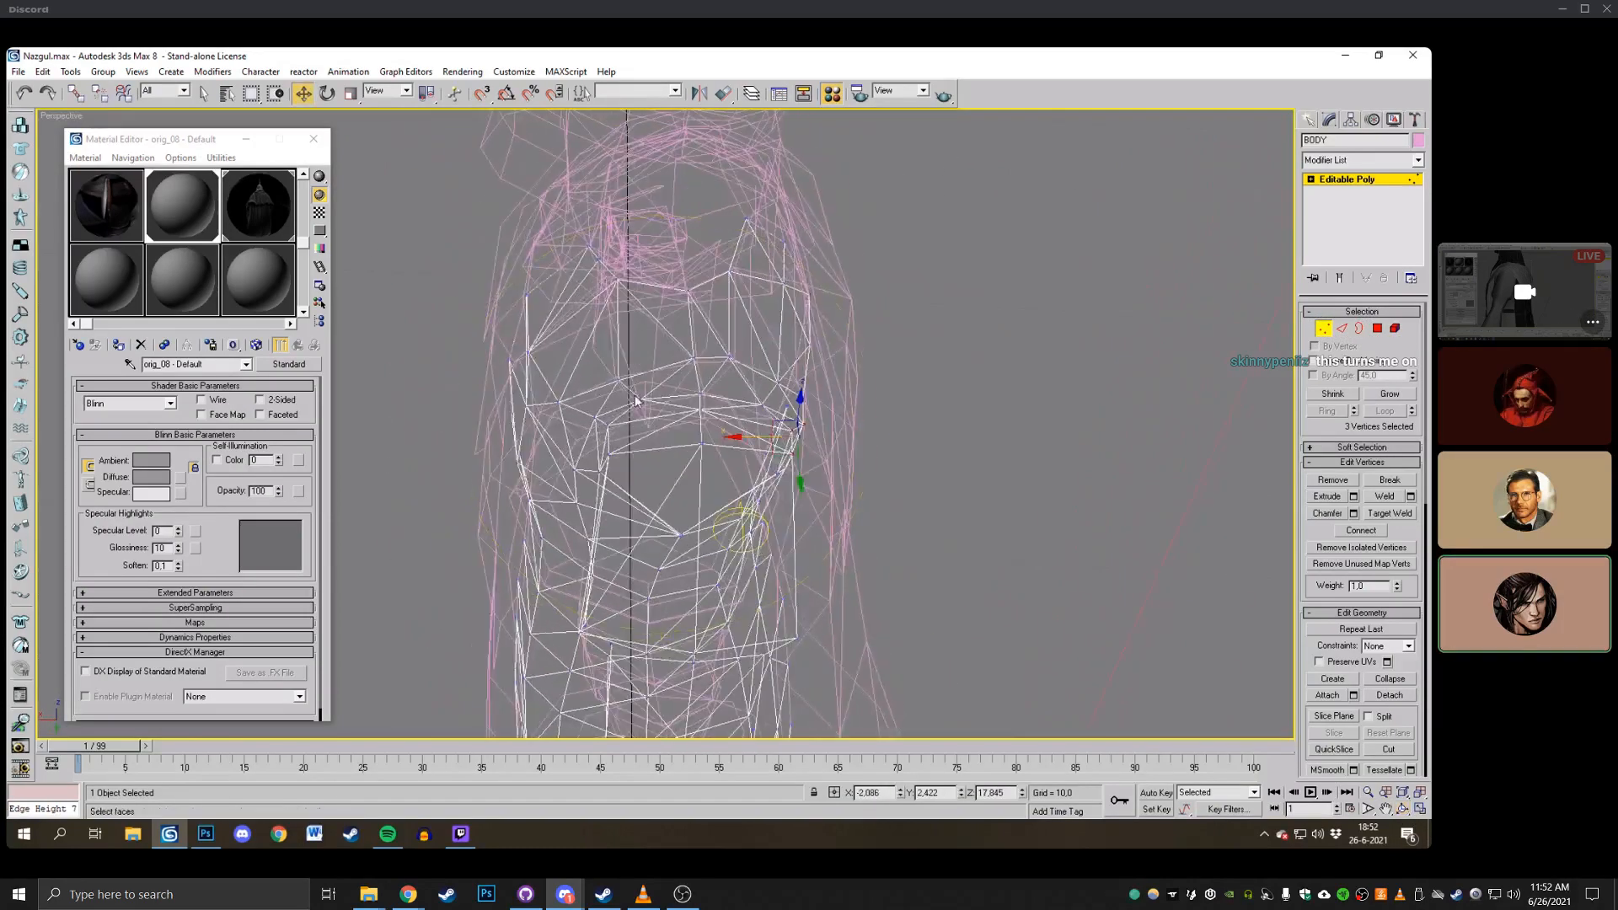
Select the three vertices at the front of the armhole and shift them along X, leaving only the armpit vertex selected.
left_click(595, 422)
left_click(611, 458, "ctrl")
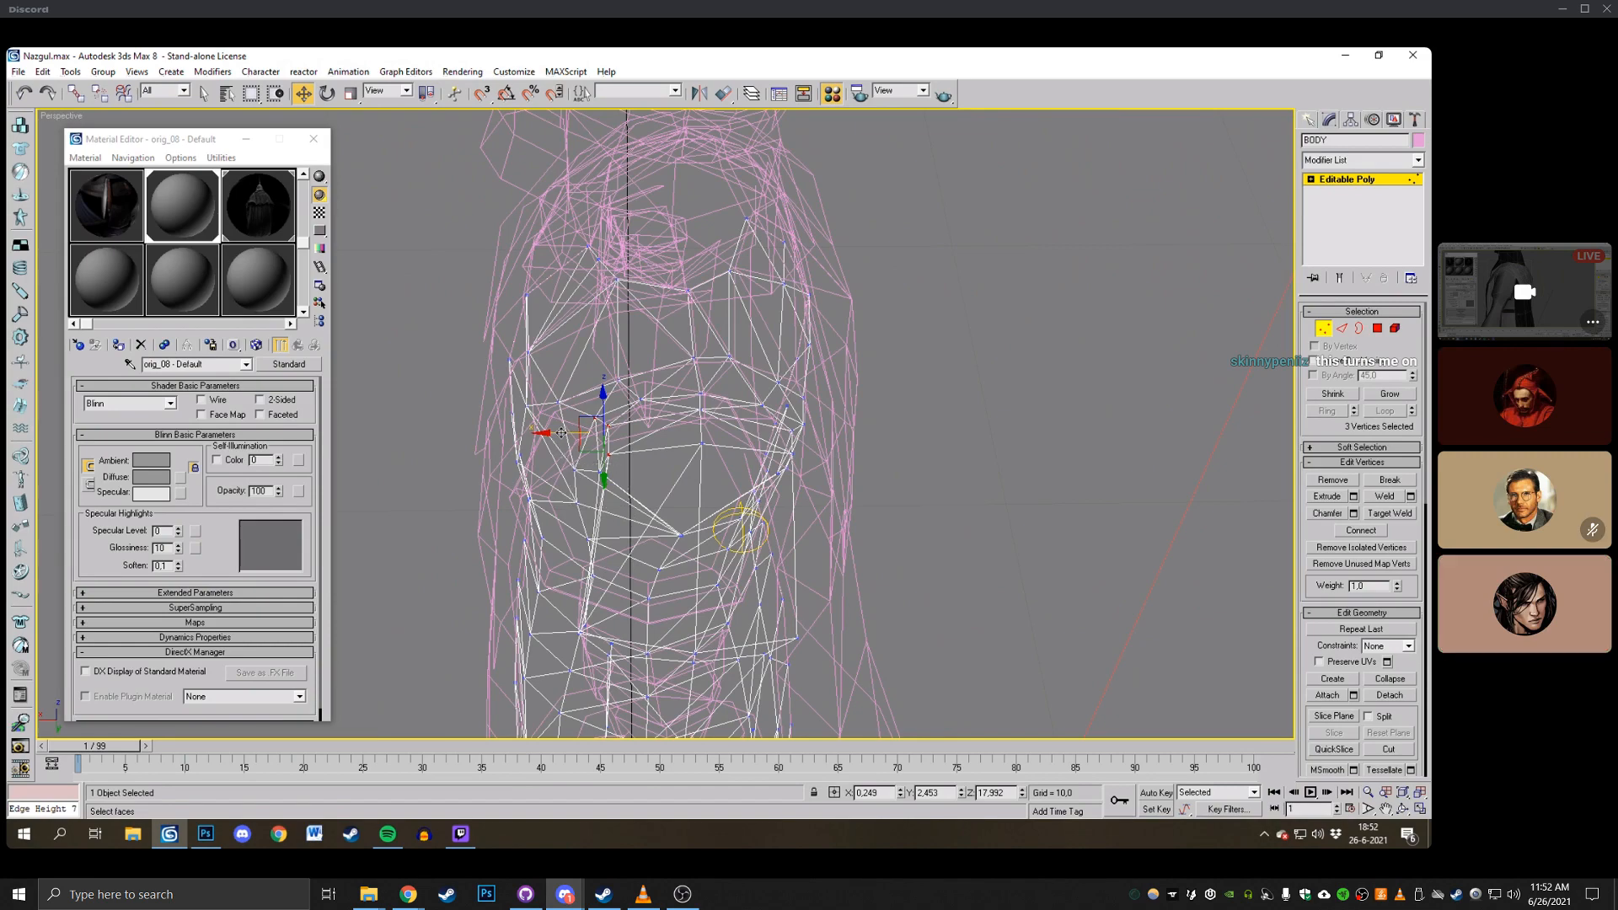
left_click_drag(561, 432, 551, 472)
left_click(599, 472)
mouse_move(600, 438)
middle_mouse_down("alt")
mouse_move(681, 394)
mouse_move(672, 380)
mouse_move(712, 389)
middle_mouse_up("alt")
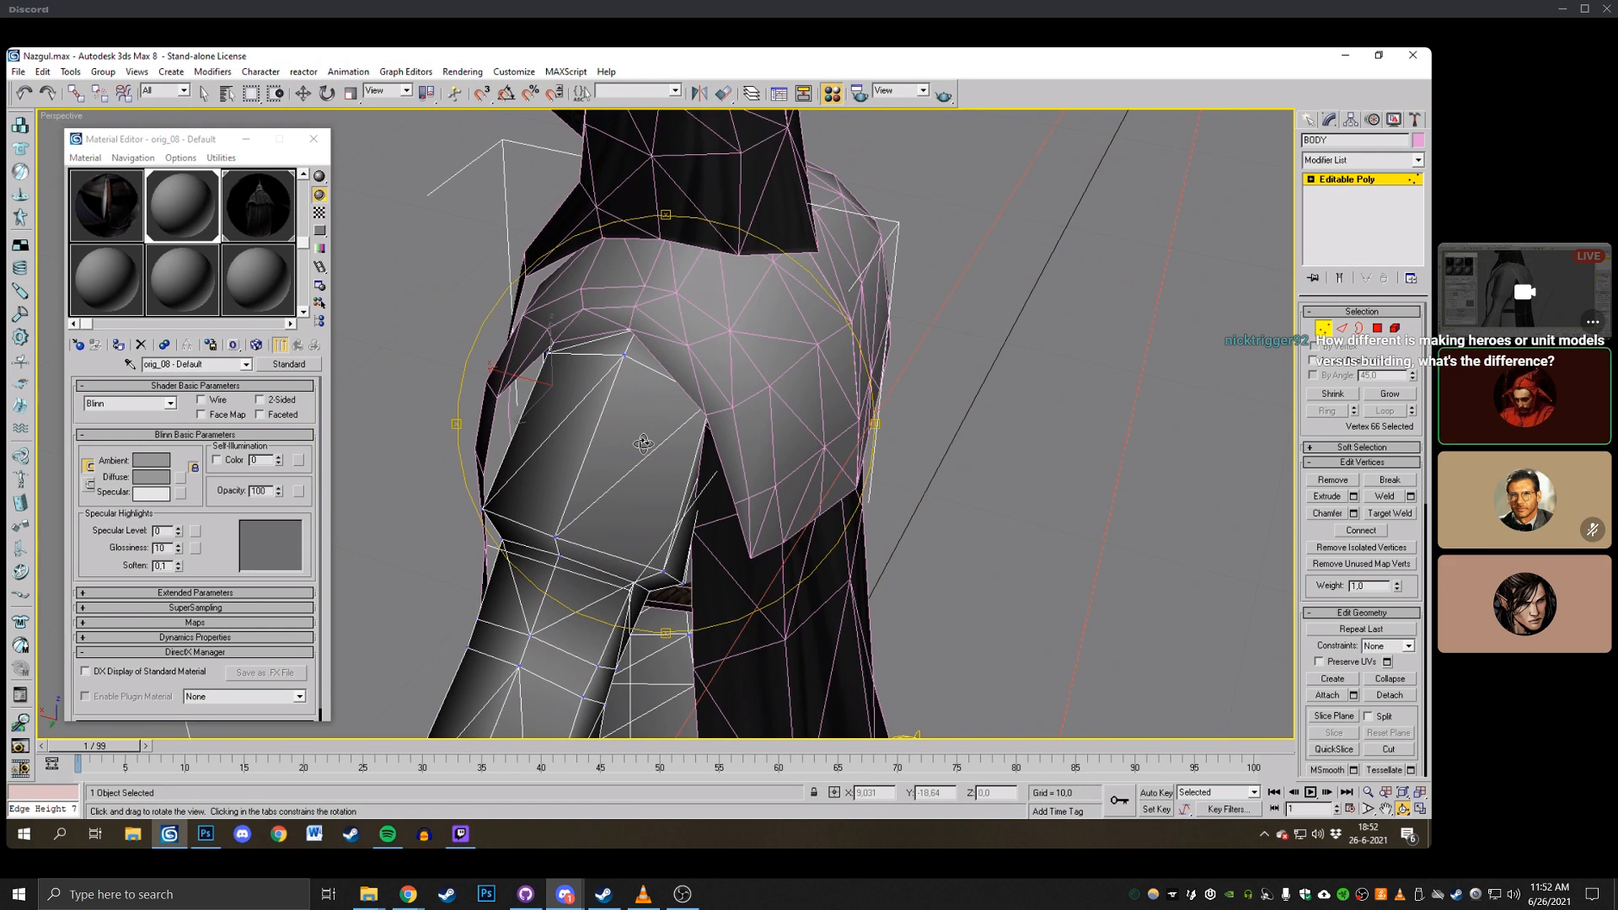
Target-weld the stray front armhole vertices of the body to their neighbouring vertices.
left_click_drag(643, 442, 529, 393)
left_click(1392, 513)
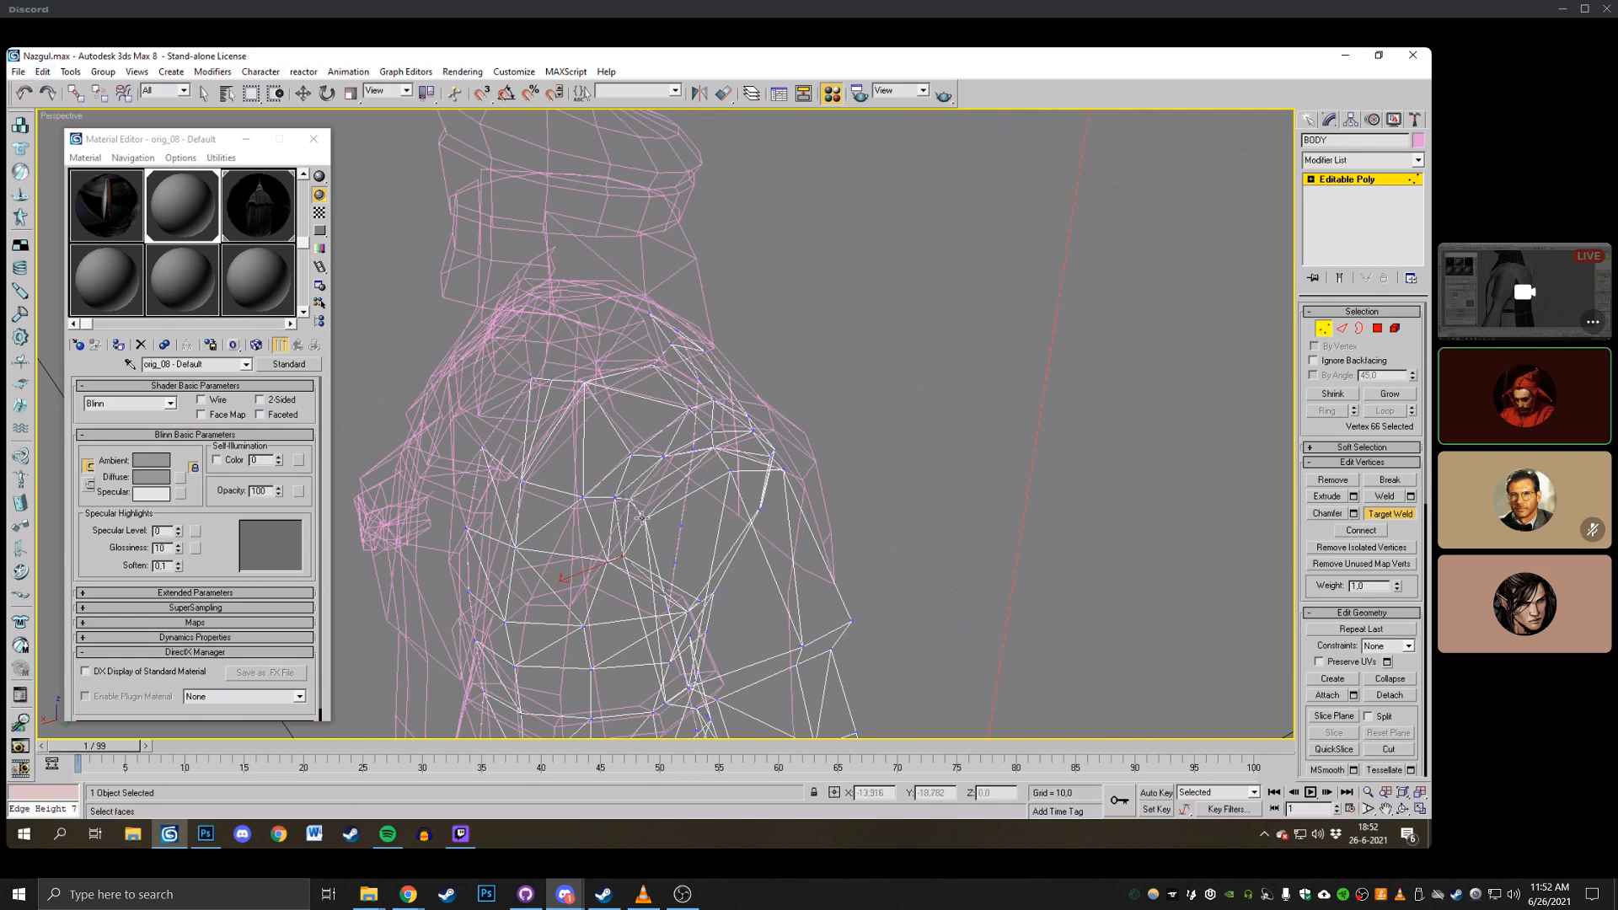
left_click(1402, 810)
left_click_drag(573, 438, 819, 456)
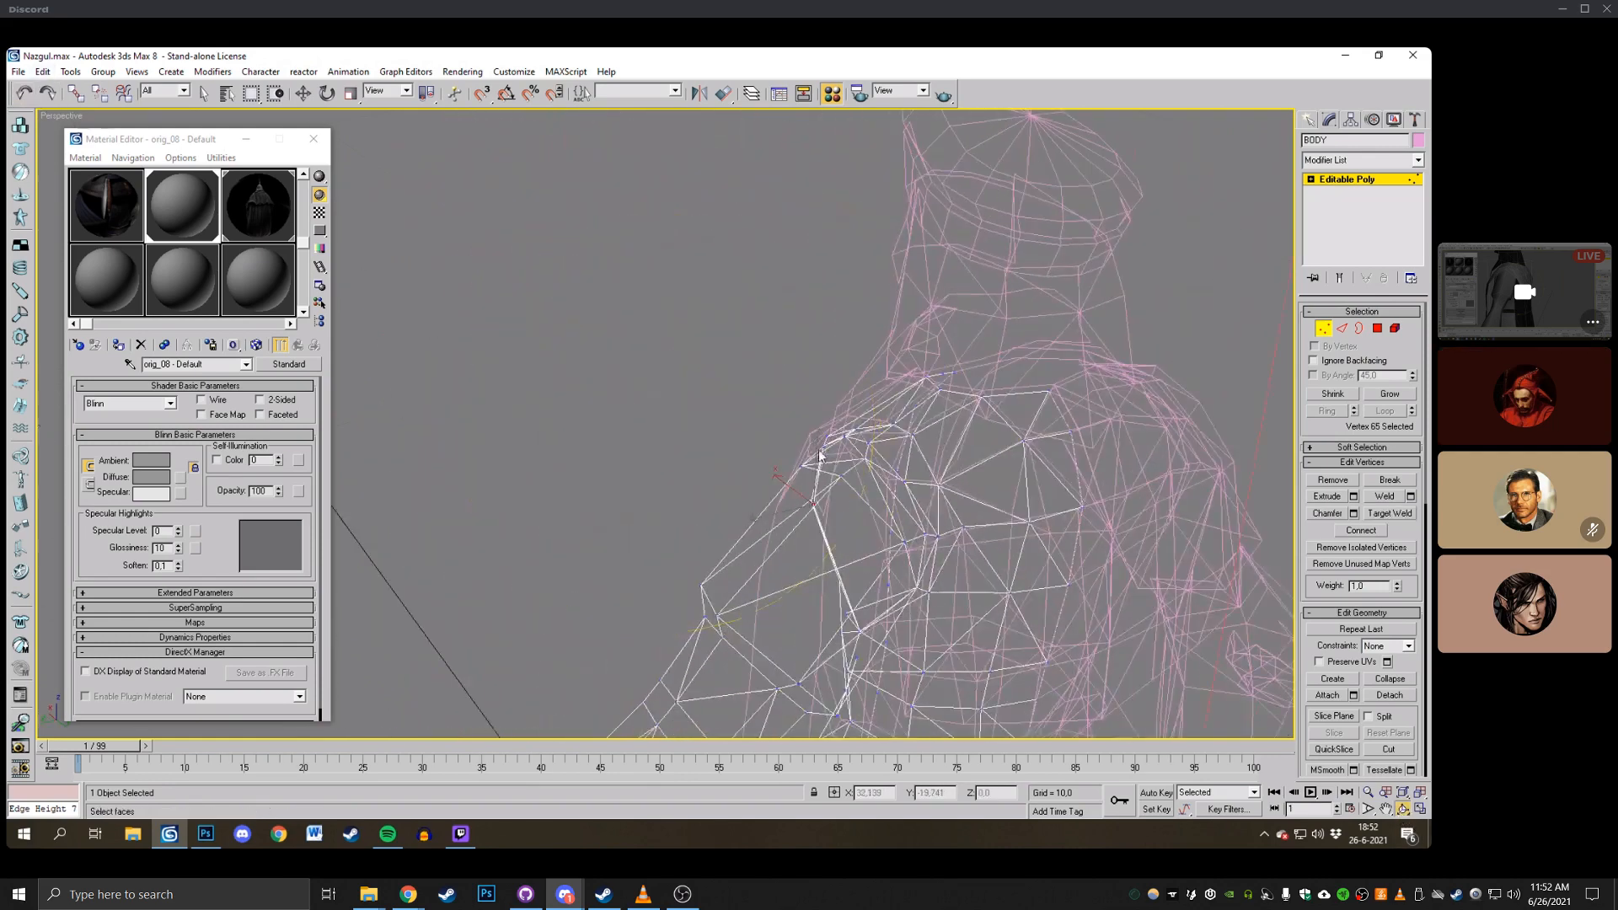
left_click(1403, 811)
left_click_drag(640, 404, 791, 362)
scroll(832, 367, "up", 3)
key("F3")
Move the vertices along the sleeve's inner edge to reshape the hanging cuff, placing the lower one at about Y 4.62, Z 12.13.
left_click(304, 93)
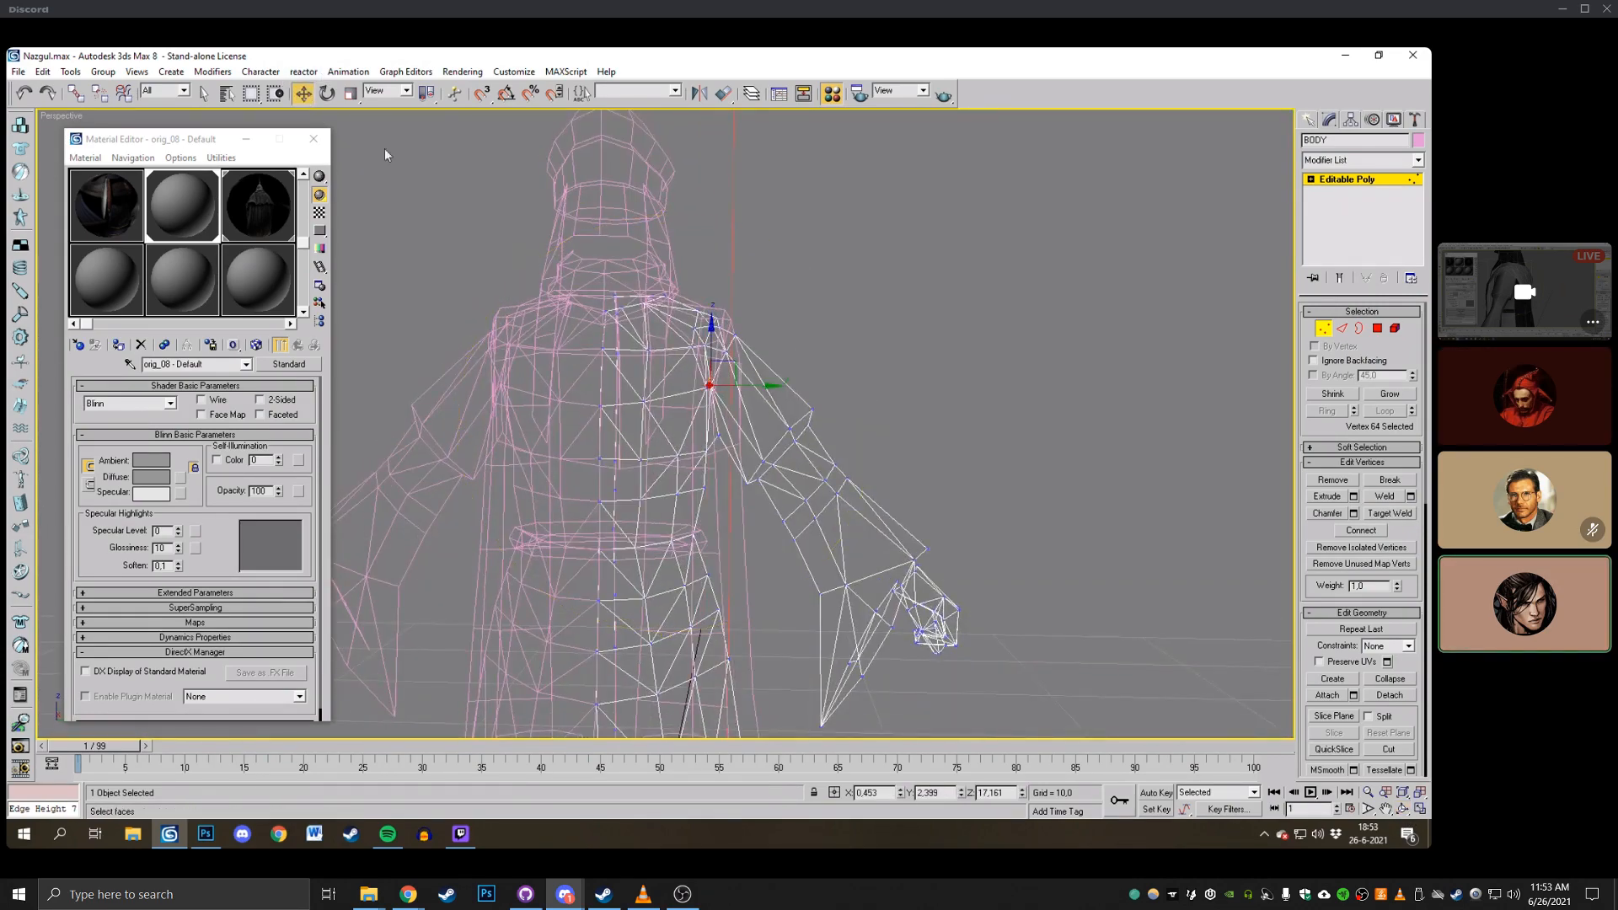
left_click(721, 436)
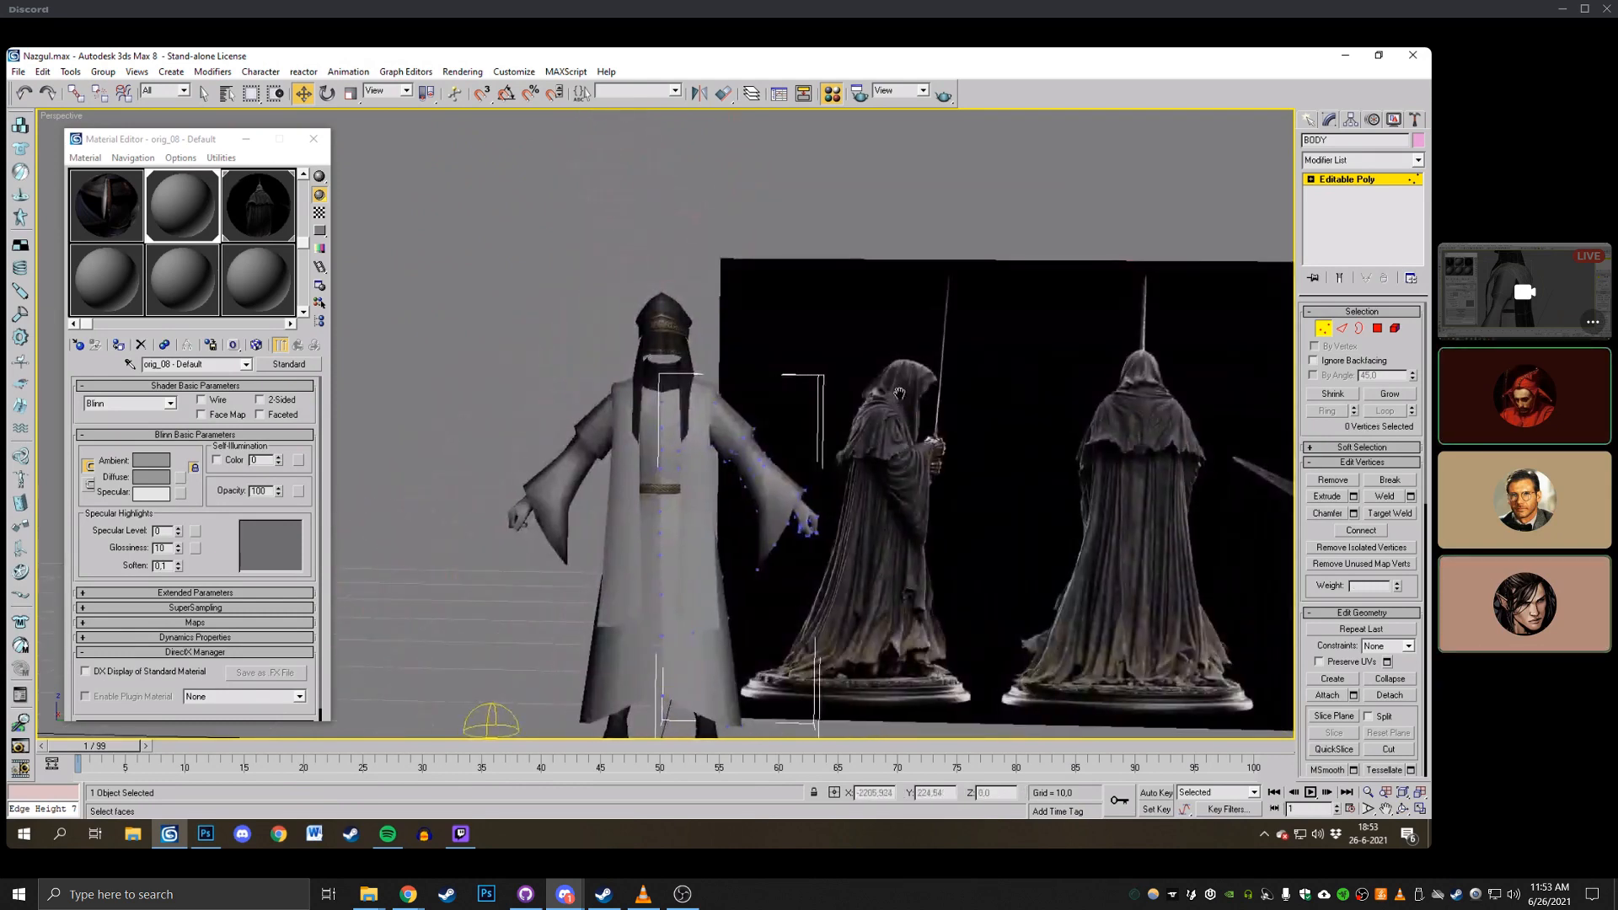
middle_click_drag(899, 392, 796, 371)
scroll(796, 371, "up", 4)
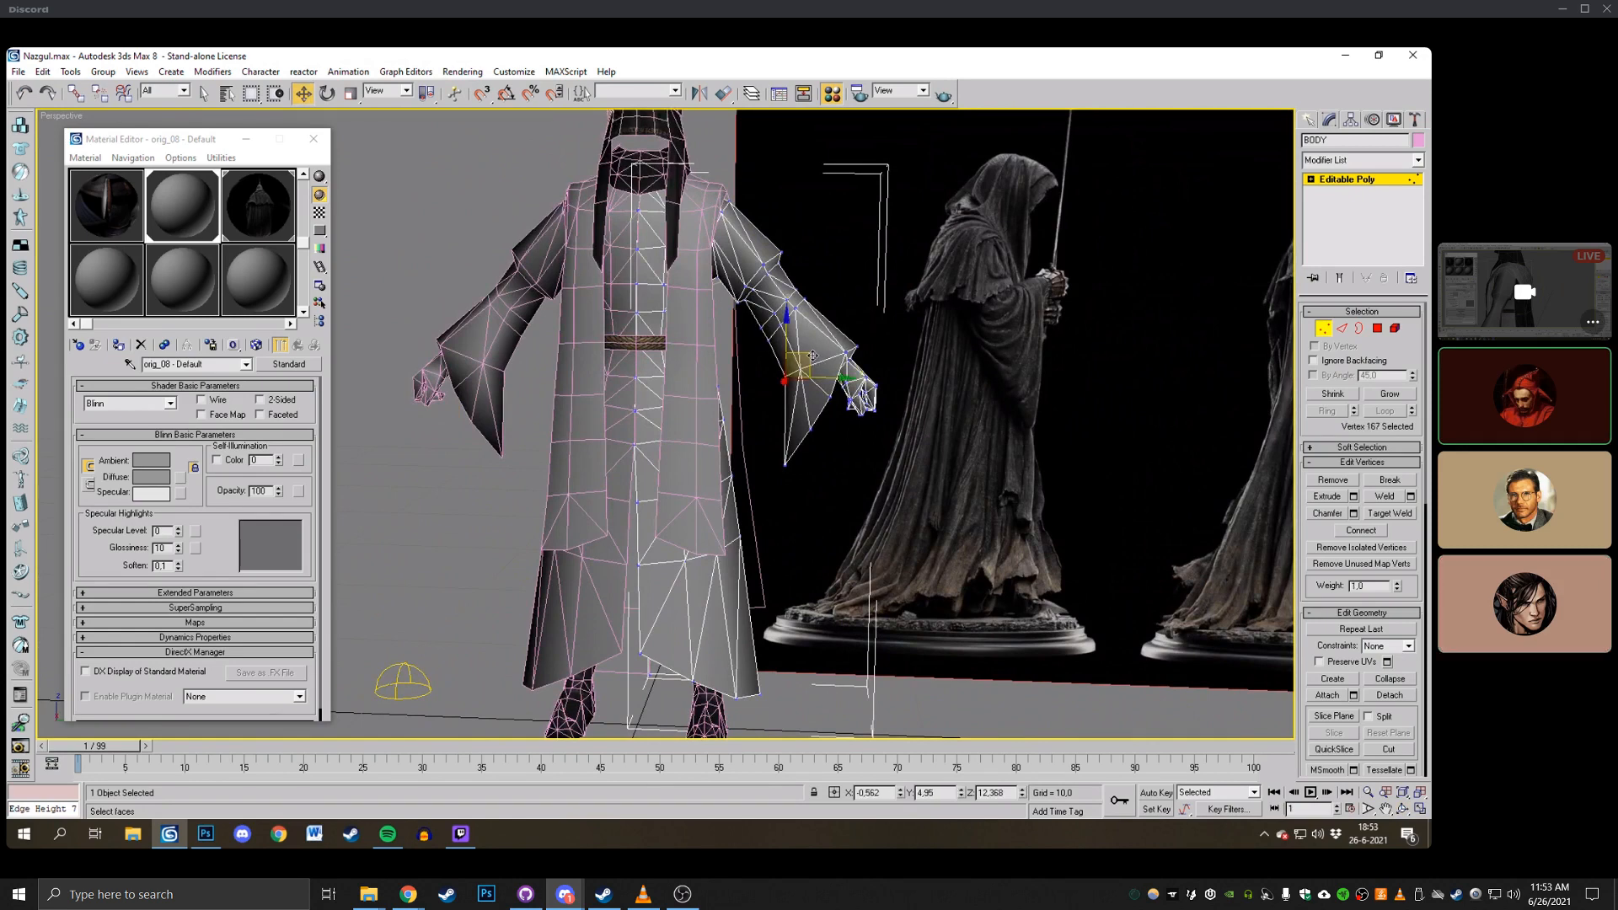
left_click_drag(812, 355, 806, 360)
scroll(806, 360, "up", 3)
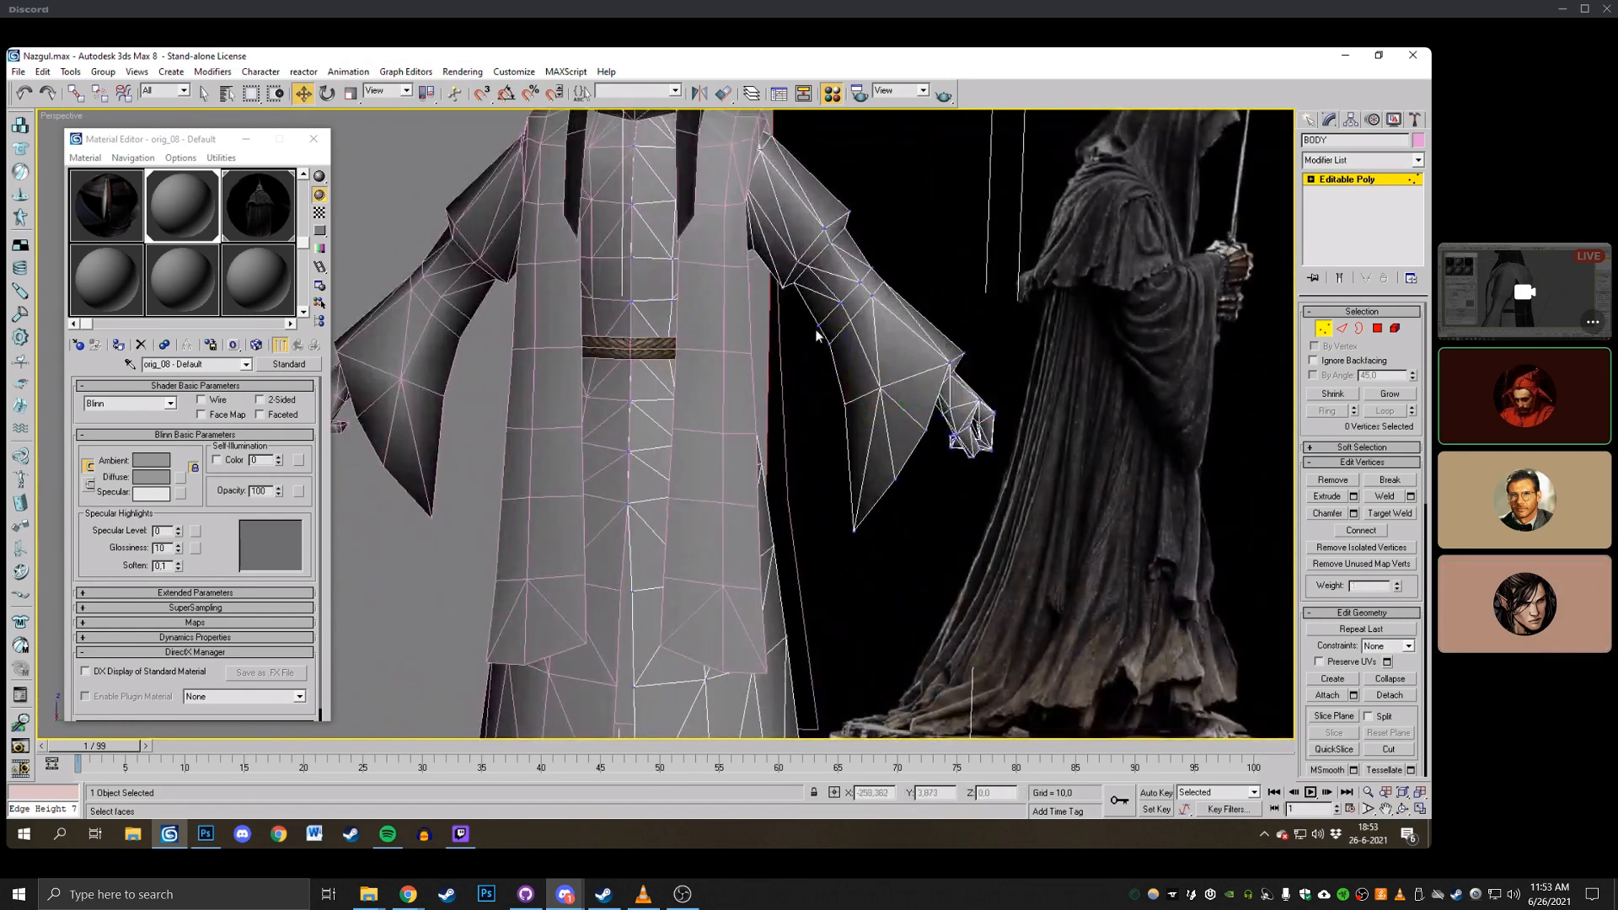
left_click_drag(840, 304, 831, 341)
left_click(891, 350)
left_click(845, 409)
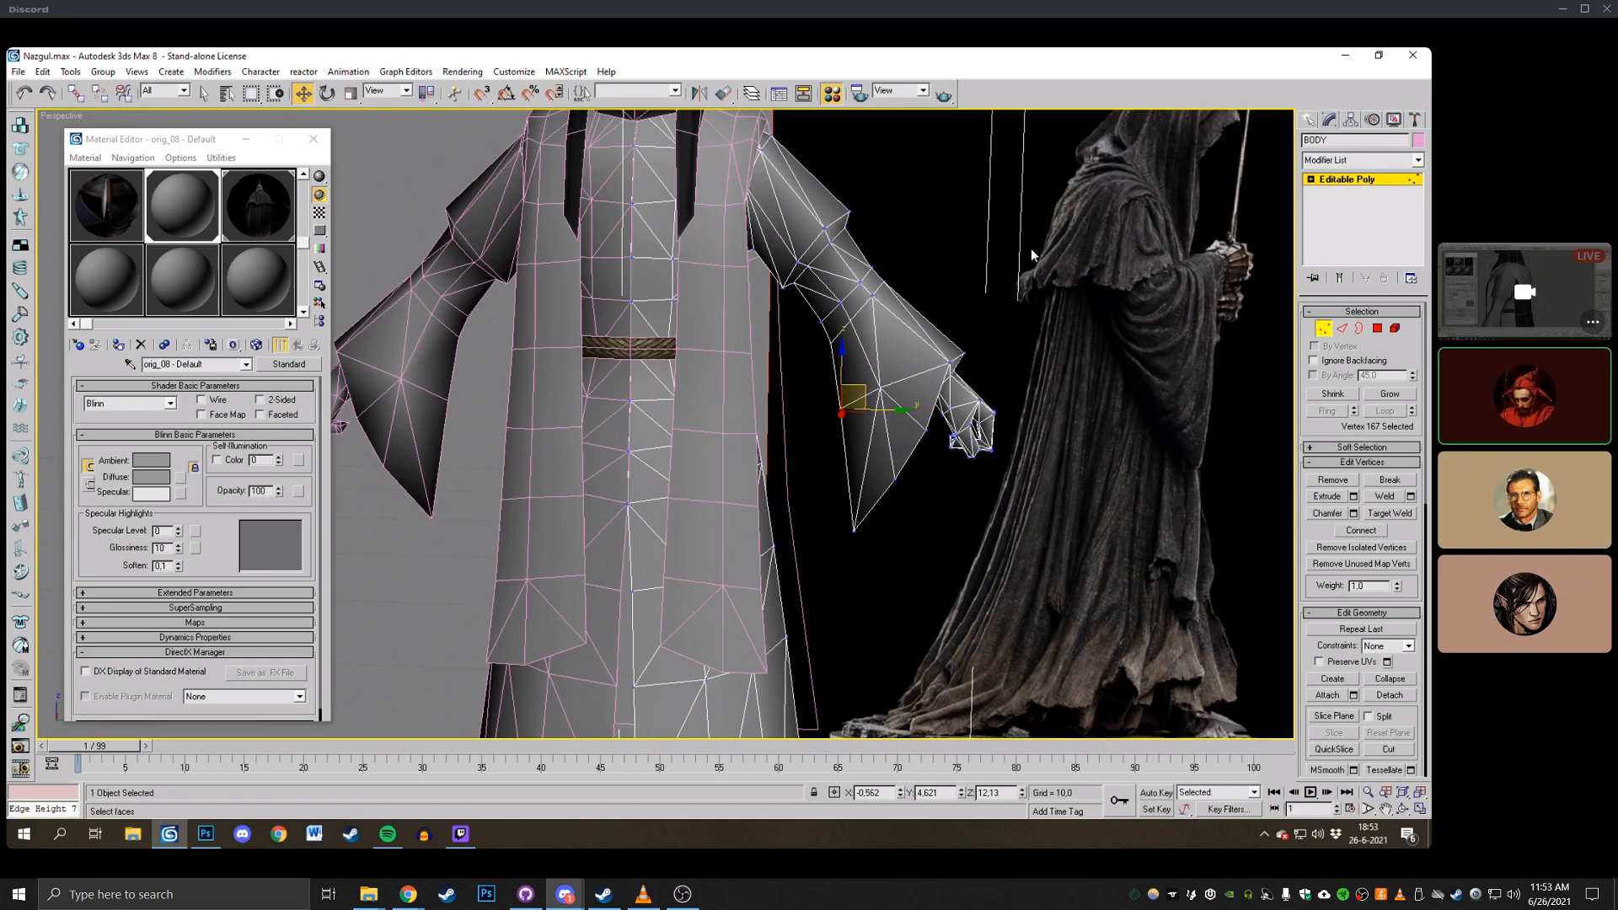
Leave vertex editing on the BODY mesh and show the whole figure in wireframe at object level.
scroll(1029, 248, "down", 4)
left_click(1401, 808)
left_click_drag(632, 330, 679, 326)
left_click(1323, 328)
right_click(871, 668)
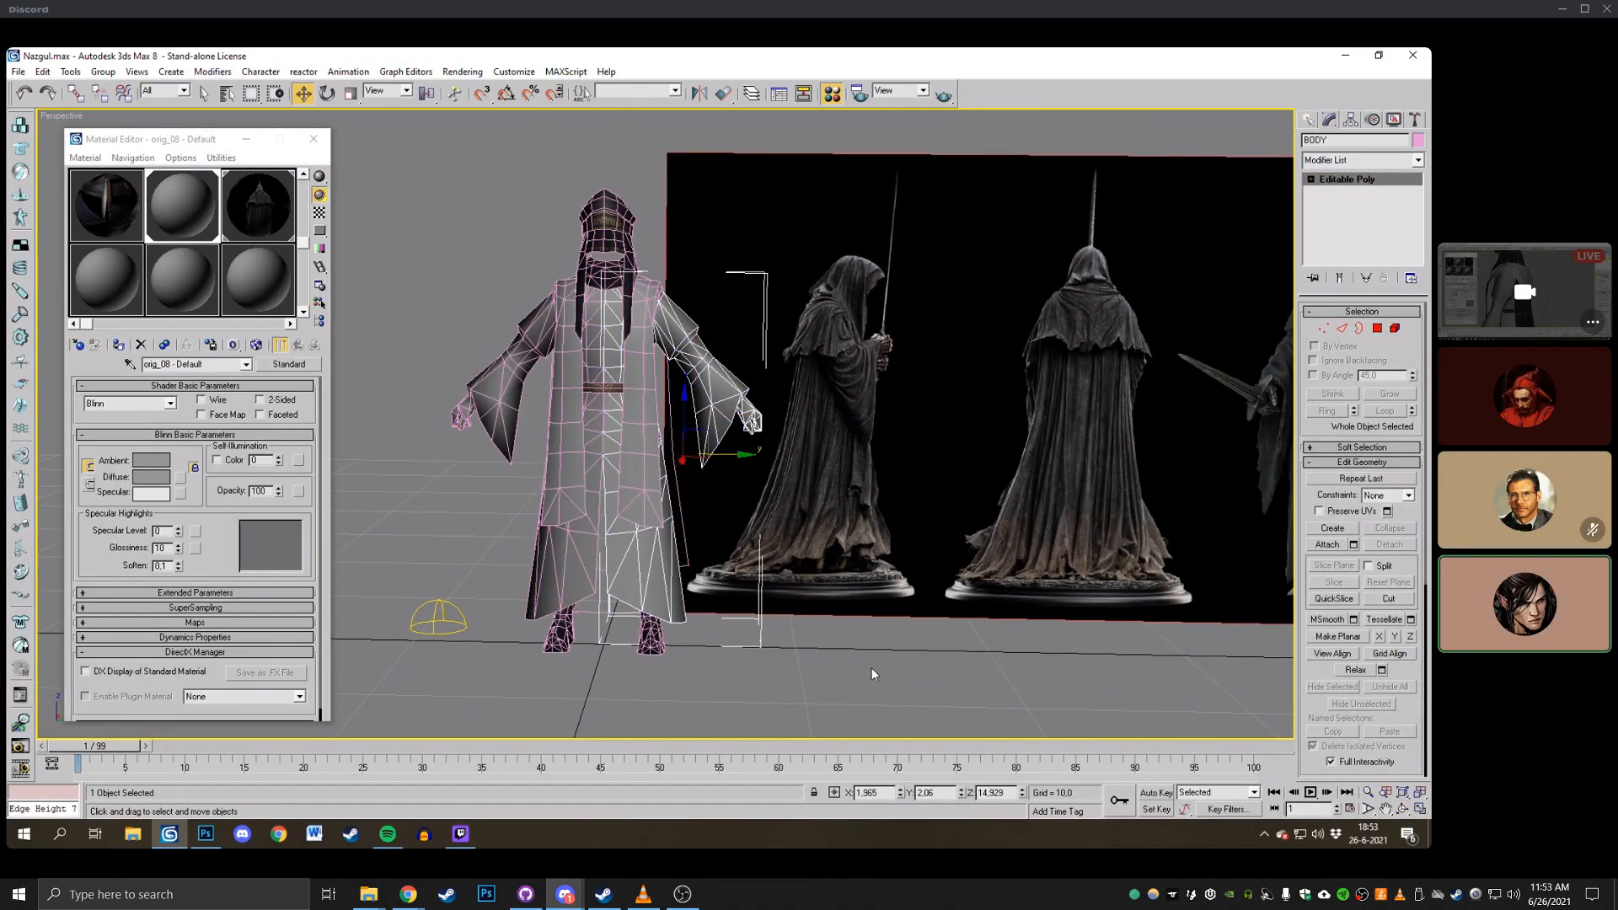
left_click(871, 667)
middle_click_drag(678, 551, 734, 565)
left_click(691, 592)
scroll(761, 450, "up", 3)
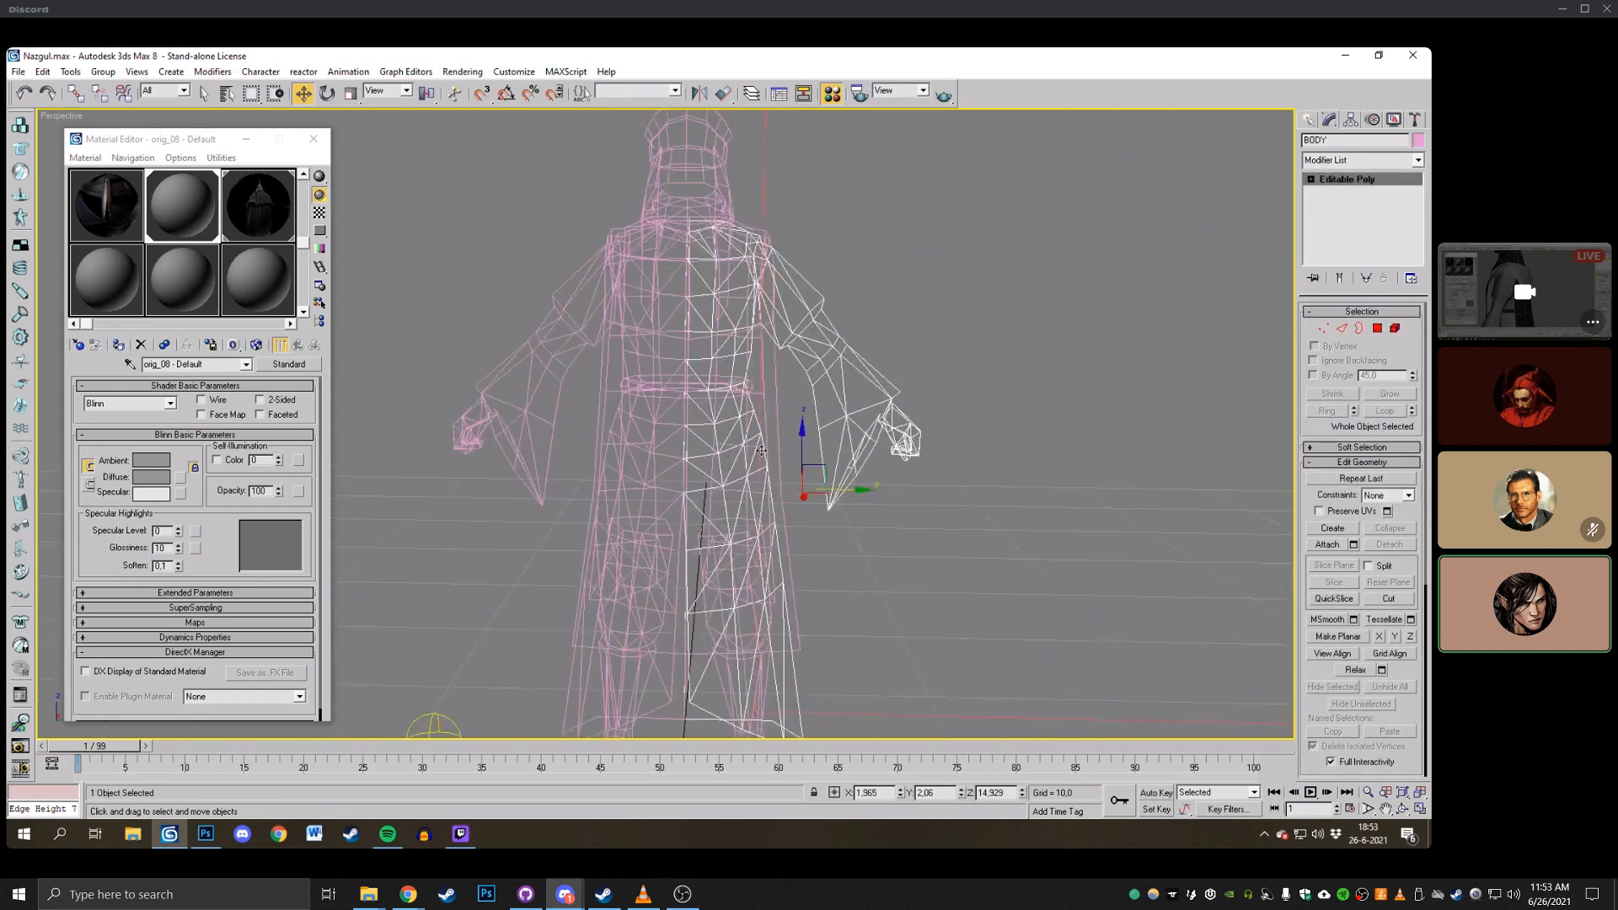
Move the BELT object along Y until it is clear of the figure, and reselect BODY.
left_click(498, 508)
left_click(675, 396)
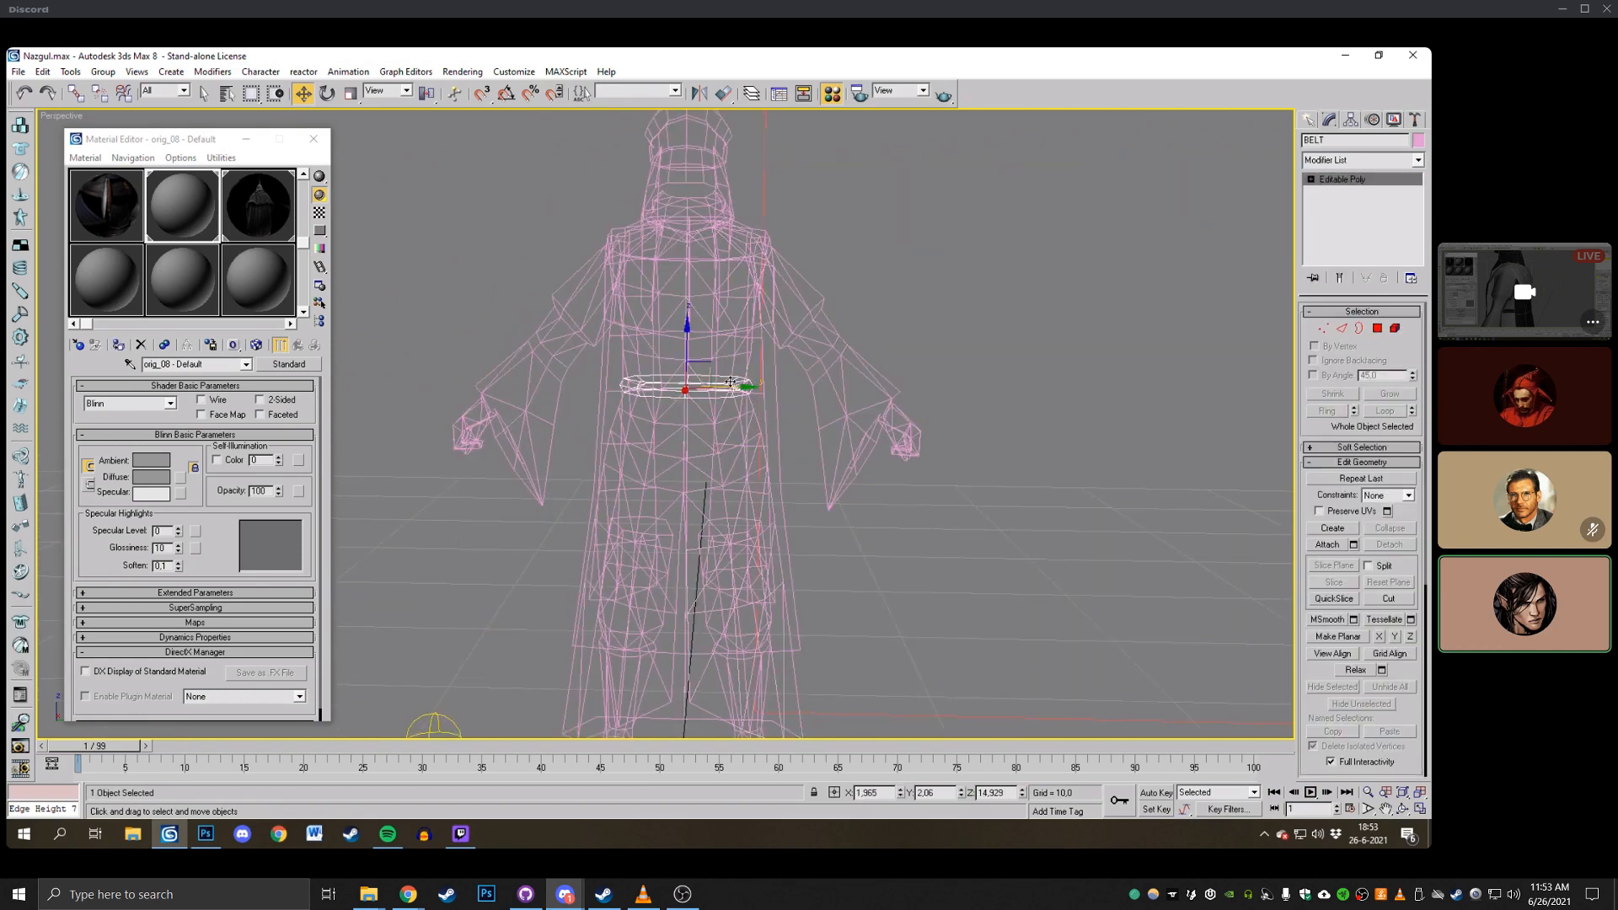
left_click_drag(731, 386, 456, 393)
scroll(600, 505, "down", 3)
left_click(756, 584)
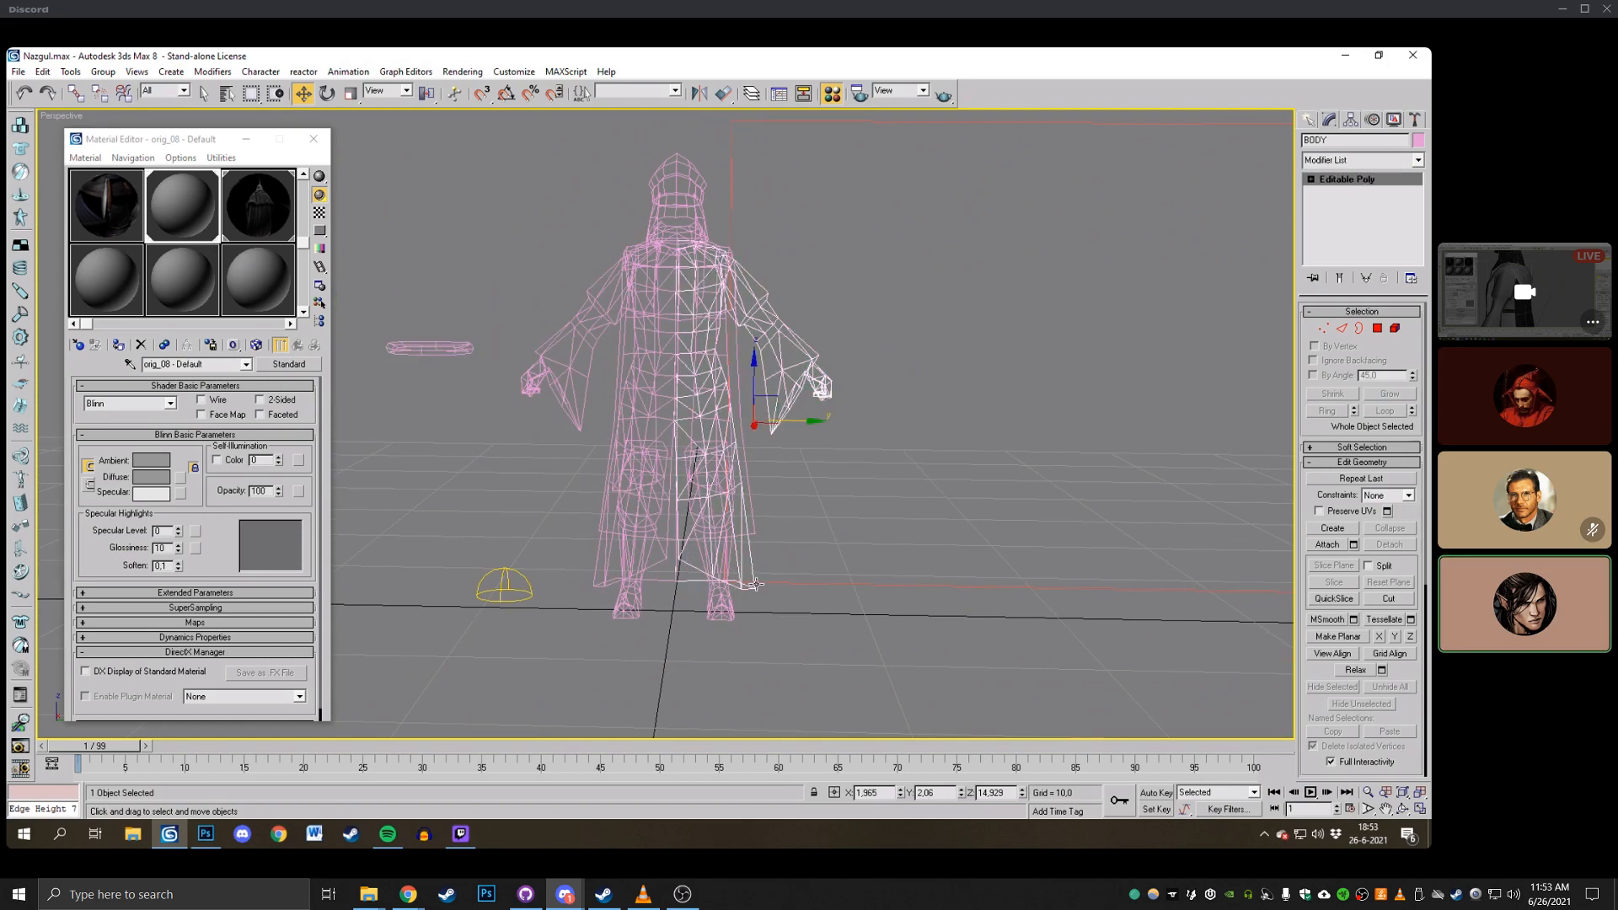
Nudge individual BODY vertices along the side of the torso outward to smooth the robe's side outline.
left_click(1324, 328)
scroll(751, 298, "up", 6)
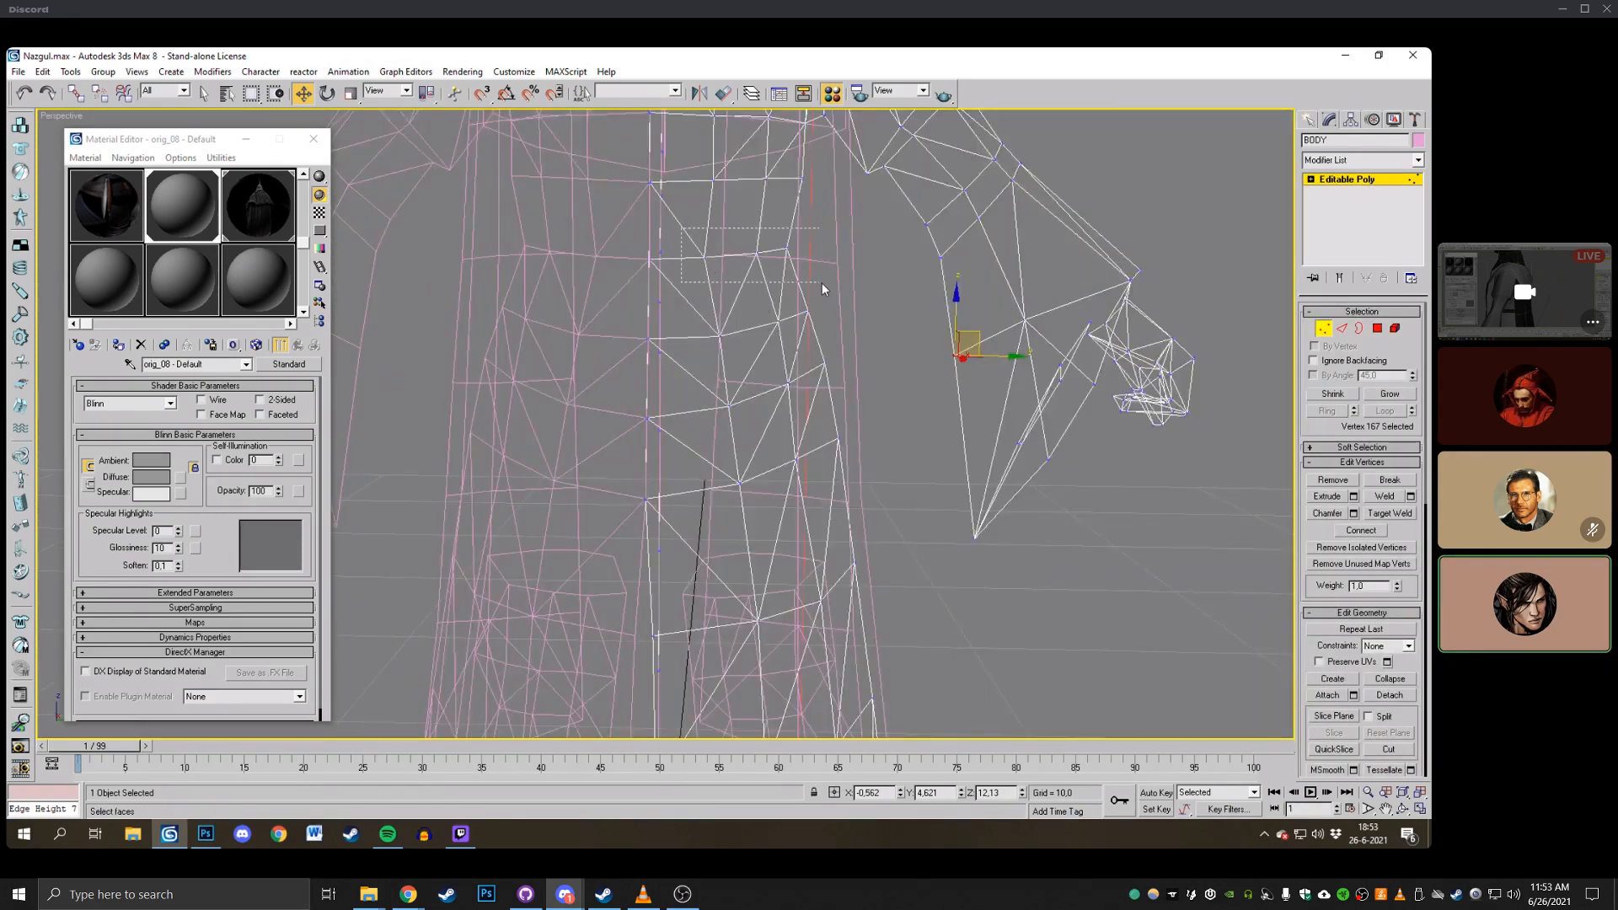
left_click_drag(795, 253, 807, 252)
middle_click_drag(864, 229, 843, 279)
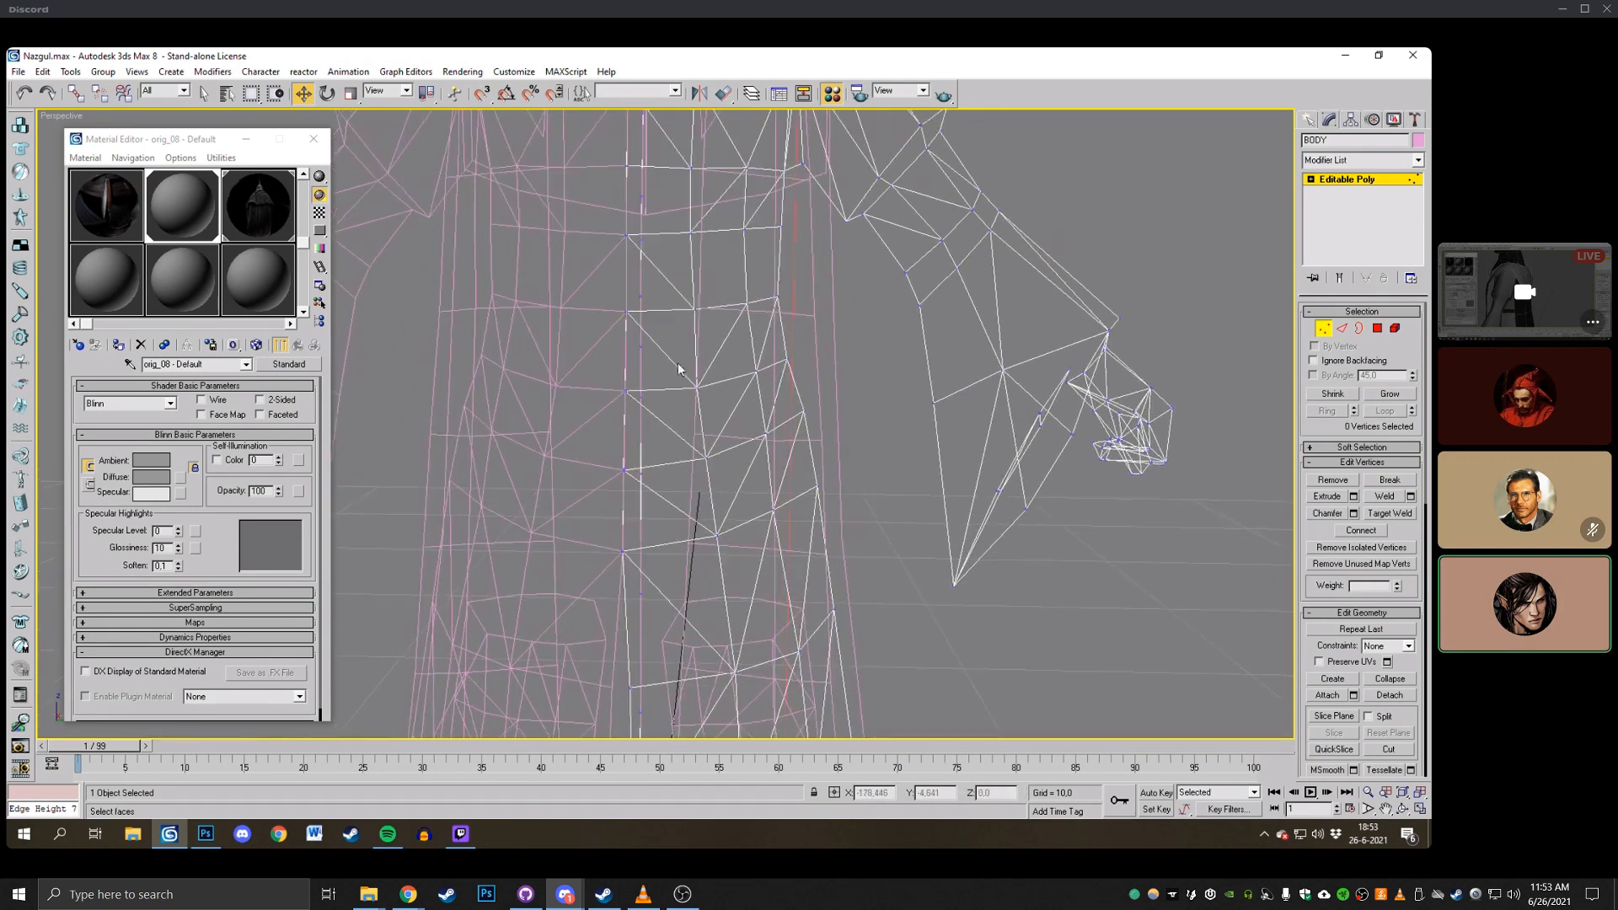
left_click(776, 338)
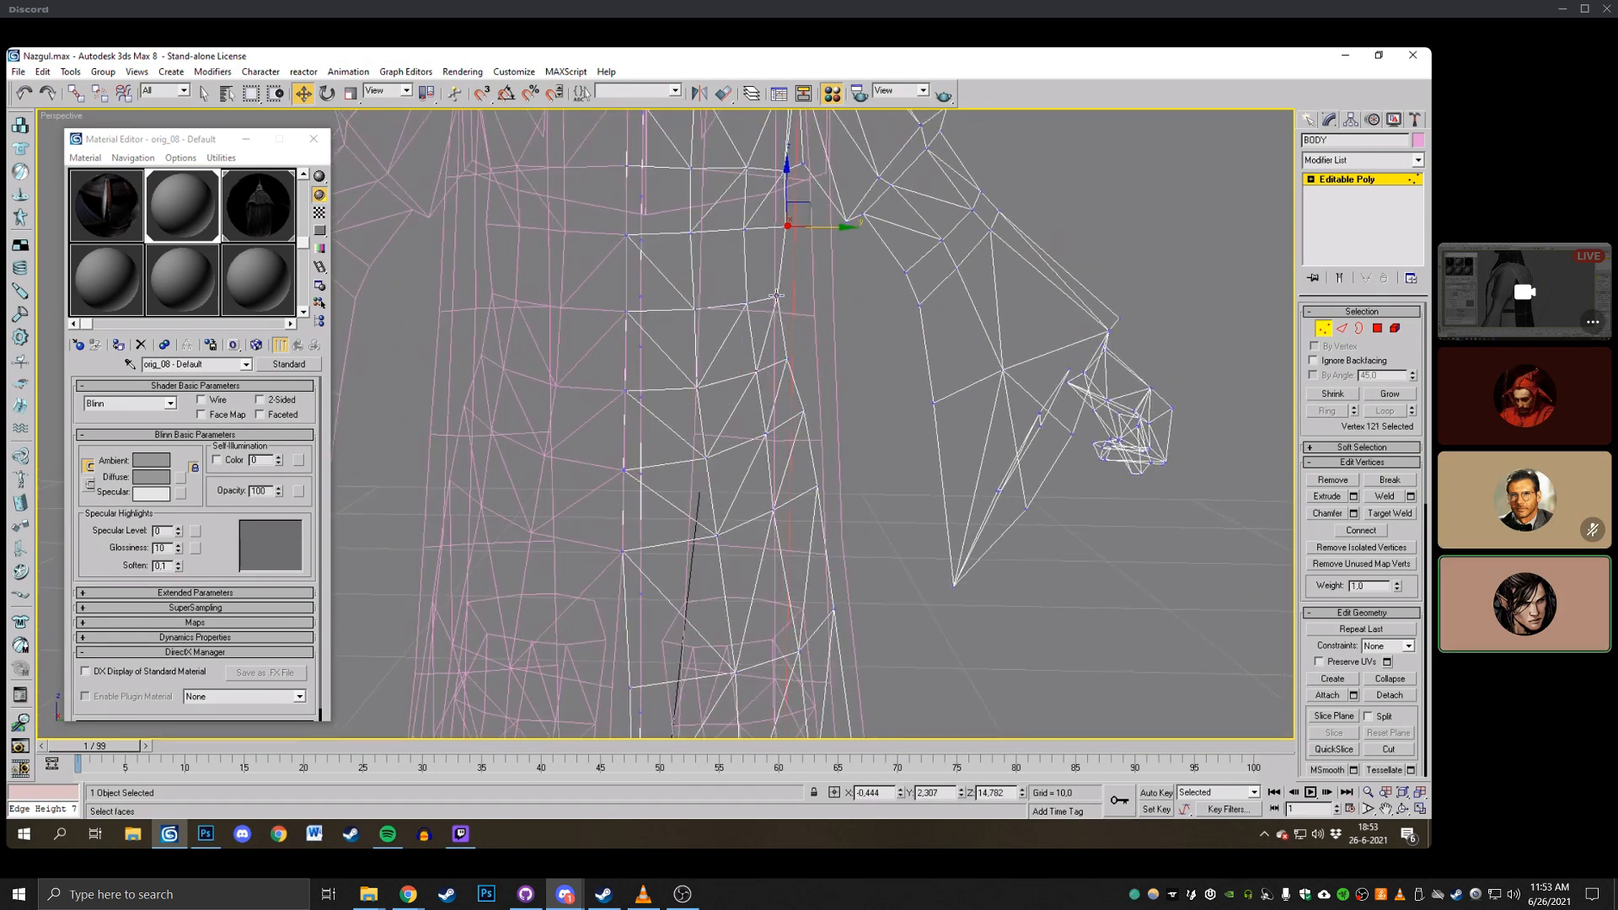
left_click_drag(776, 296, 788, 296)
left_click_drag(788, 359, 797, 360)
left_click(850, 352)
scroll(850, 352, "down", 3)
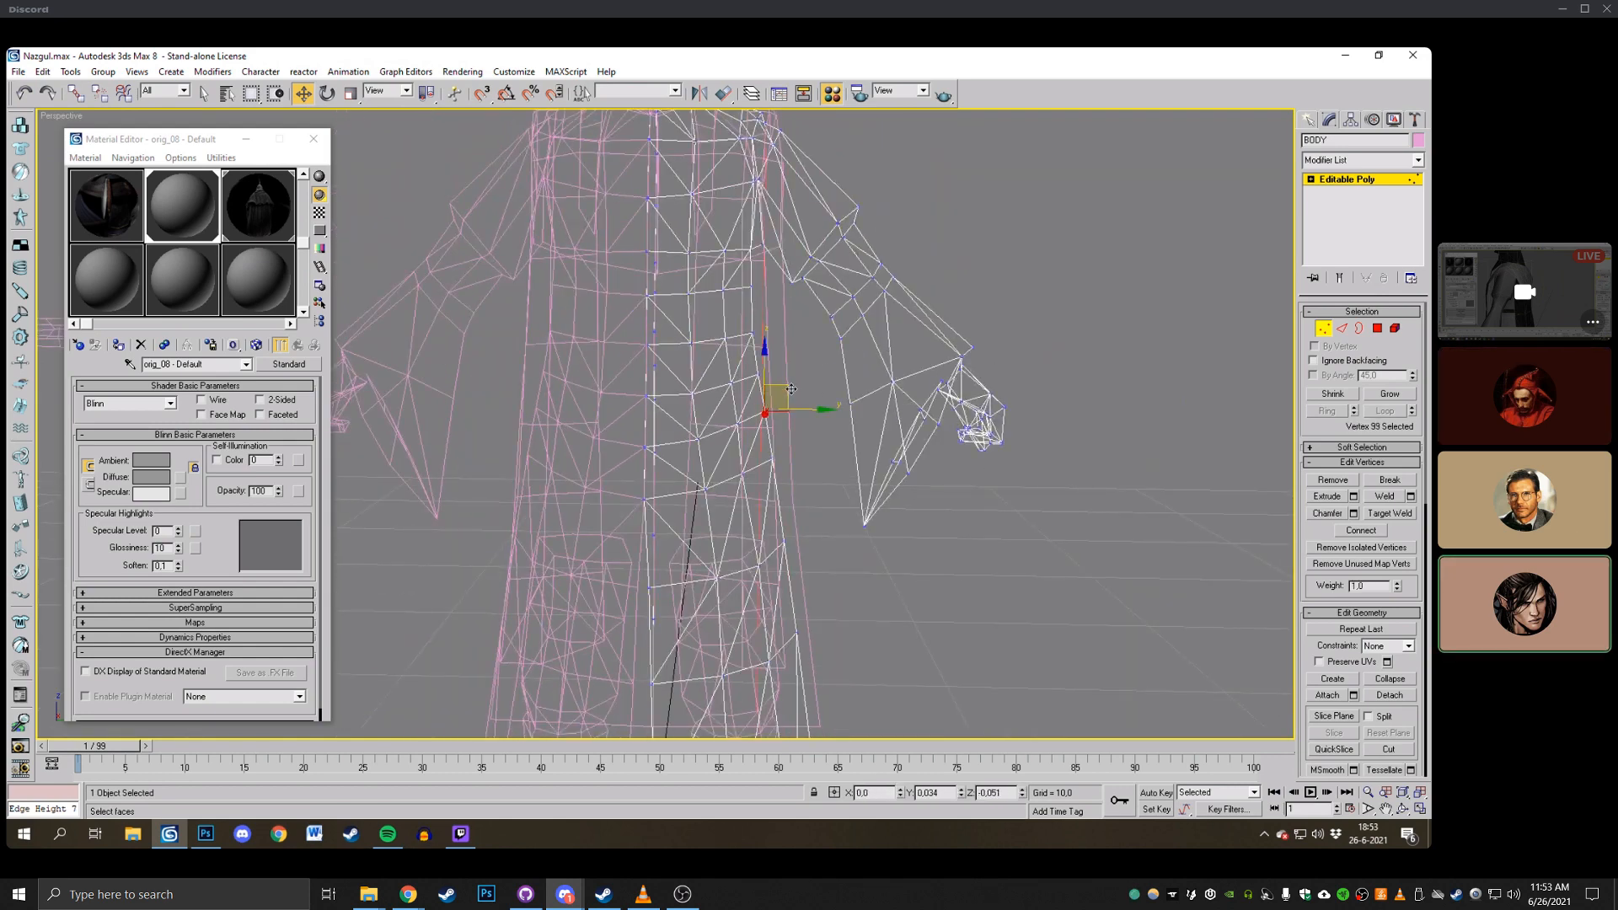
left_click(809, 437)
scroll(813, 433, "down", 3)
key("F3")
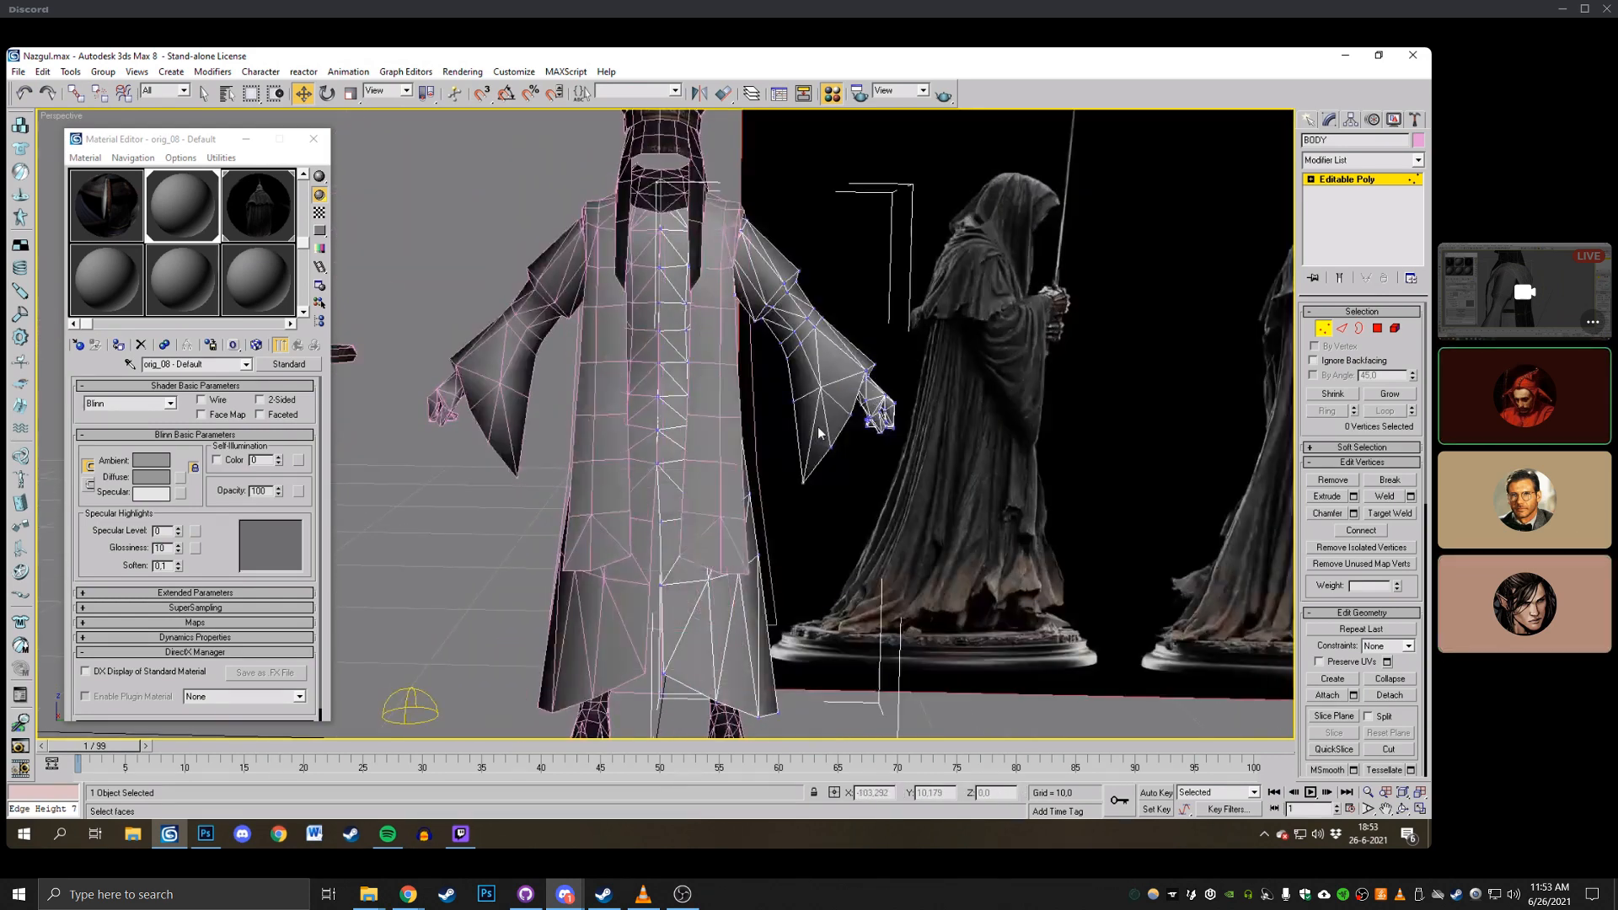
Pull the chest vertices on the front of the BODY mesh forward to fill out the upper robe in profile.
left_click(1405, 811)
left_click_drag(783, 329, 565, 294)
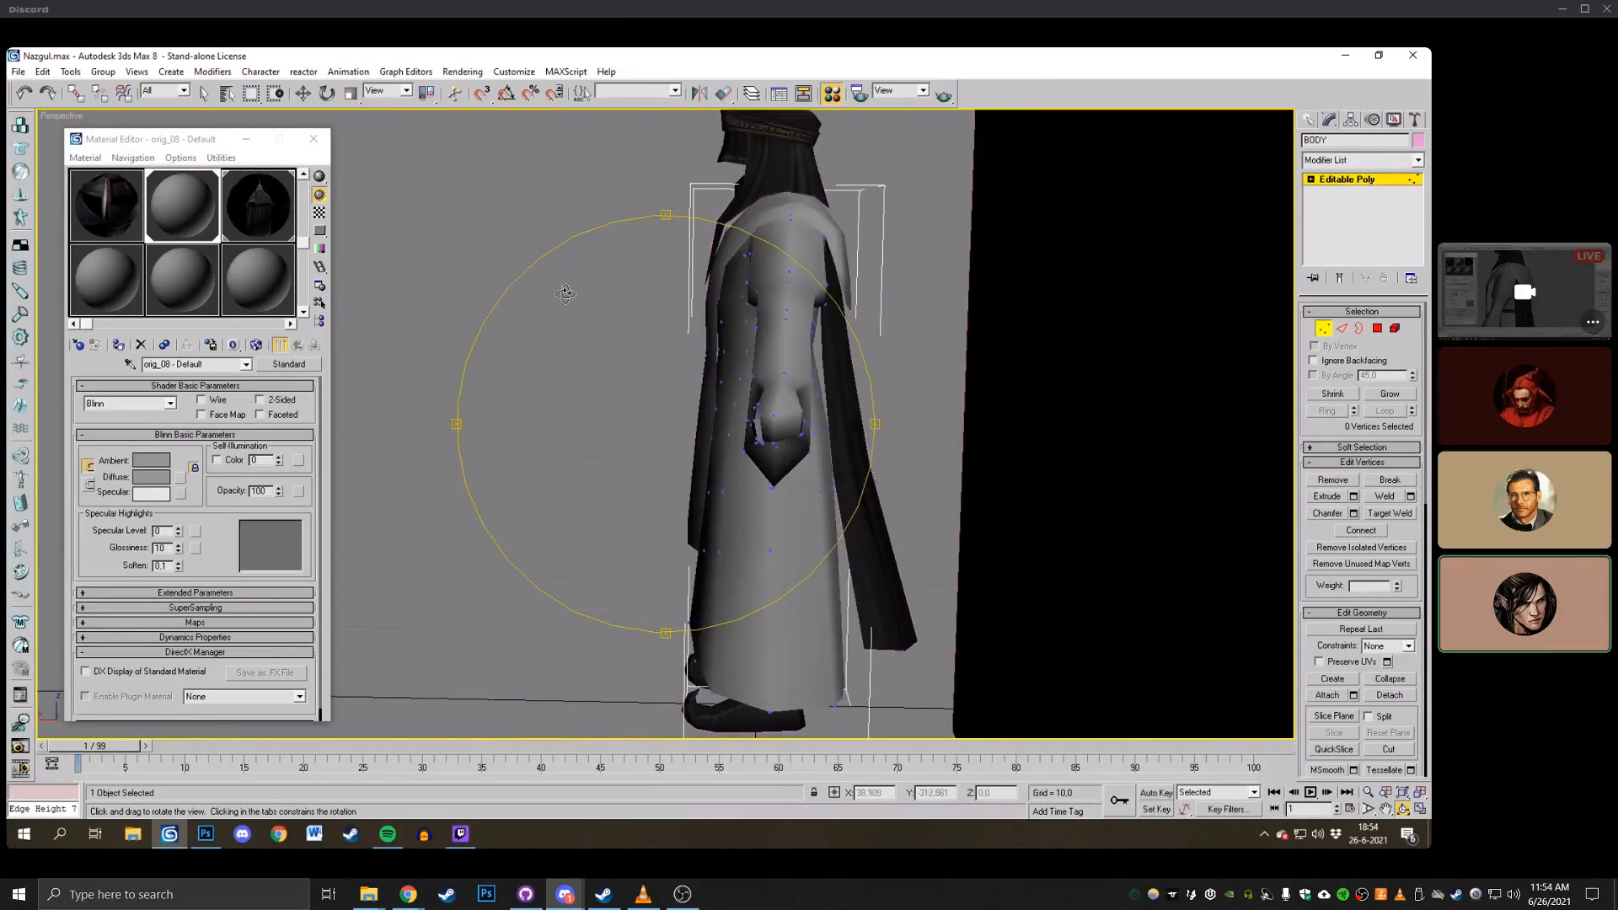
scroll(701, 317, "up", 3)
mouse_move(668, 314)
left_mouse_down()
mouse_move(792, 319)
mouse_move(662, 320)
mouse_move(690, 315)
left_mouse_up()
key("F3")
key("F3")
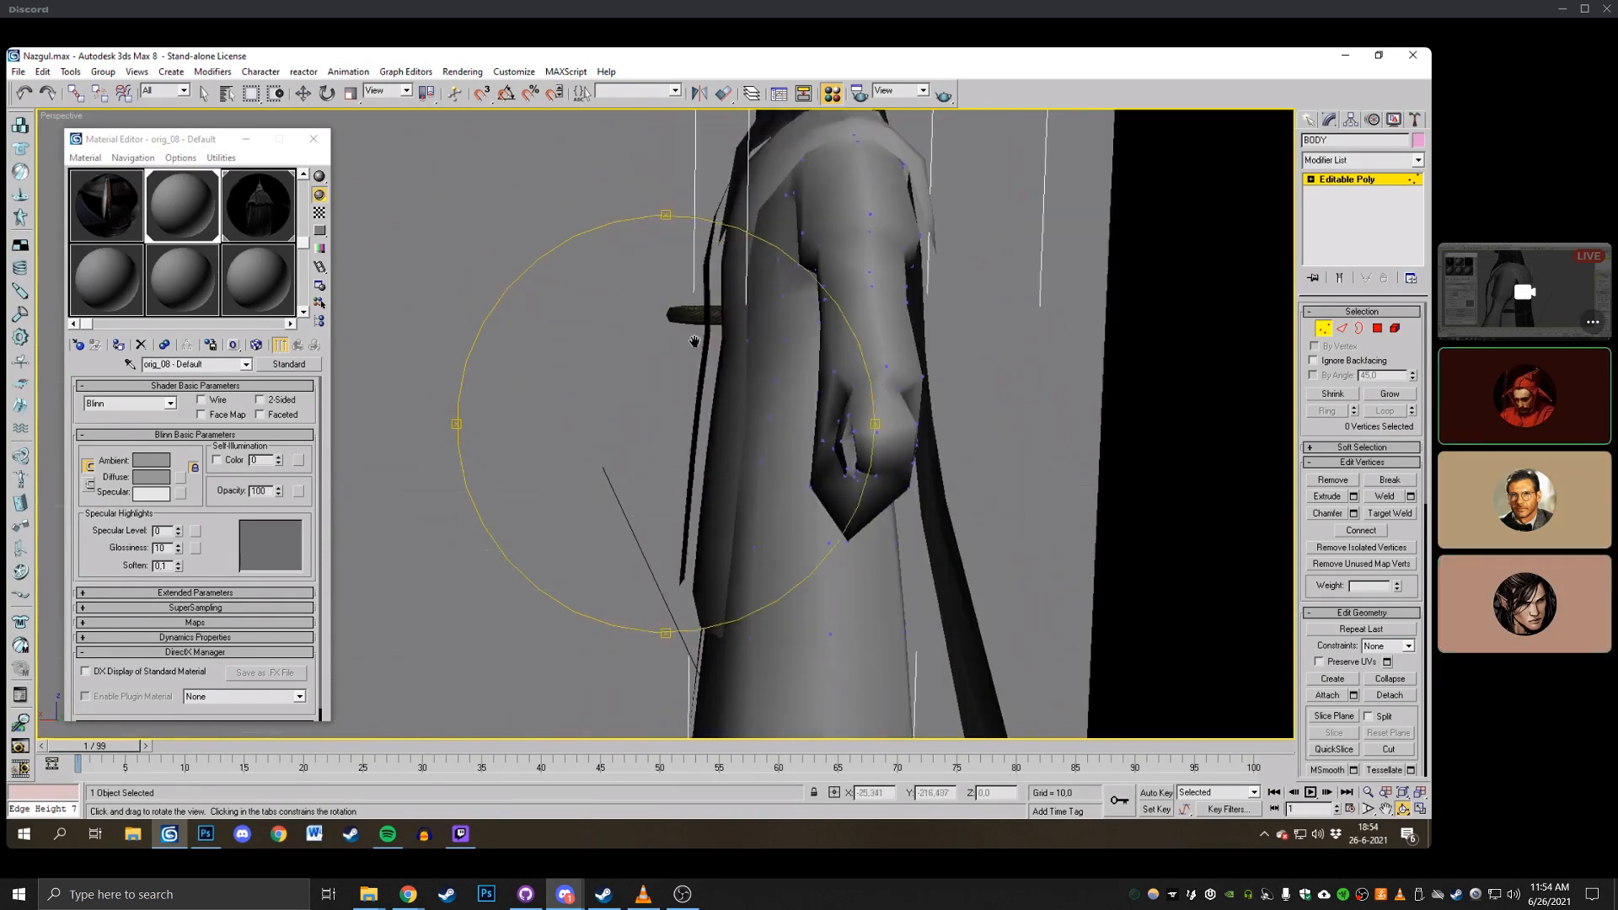
key("F3")
key("w")
scroll(758, 326, "up", 2)
middle_click_drag(822, 335, 717, 345)
left_click_drag(719, 352, 645, 340)
left_click(676, 271)
left_click_drag(666, 279, 648, 280)
left_click(660, 207)
mouse_move(661, 208)
left_mouse_down()
mouse_move(709, 245)
mouse_move(638, 227)
left_mouse_up()
Move the vertex pairs down the front of the robe, from waist to upper legs, forward along X.
middle_click_drag(710, 326, 683, 267)
mouse_move(640, 332)
left_mouse_down()
mouse_move(649, 352)
mouse_move(618, 349)
left_mouse_up()
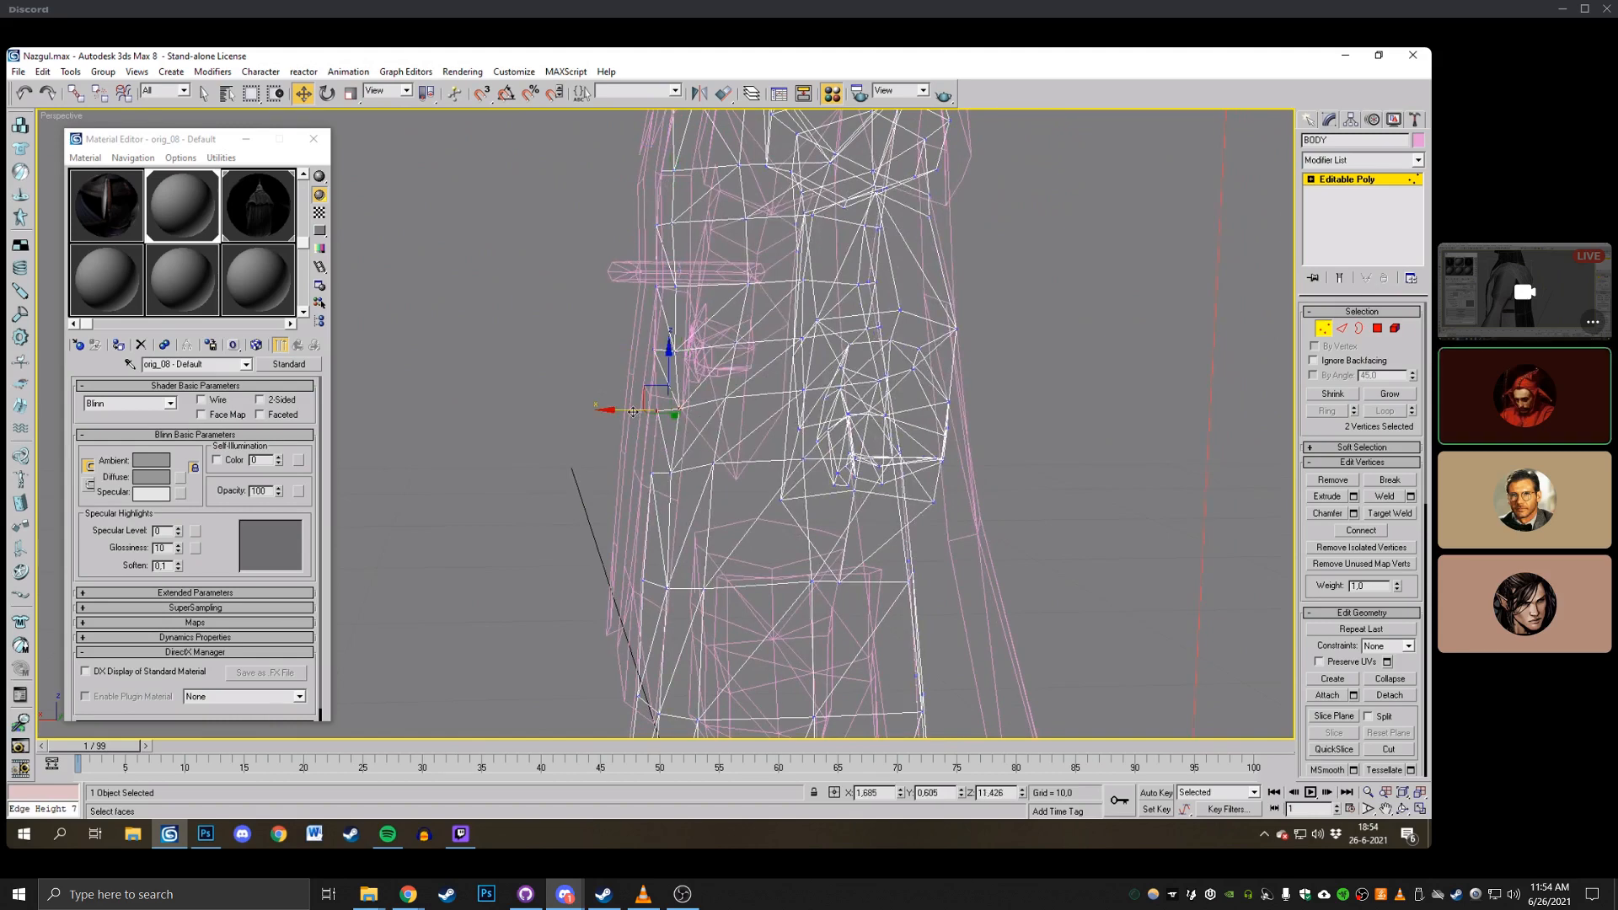
left_click_drag(633, 412, 621, 411)
left_click_drag(614, 475, 603, 475)
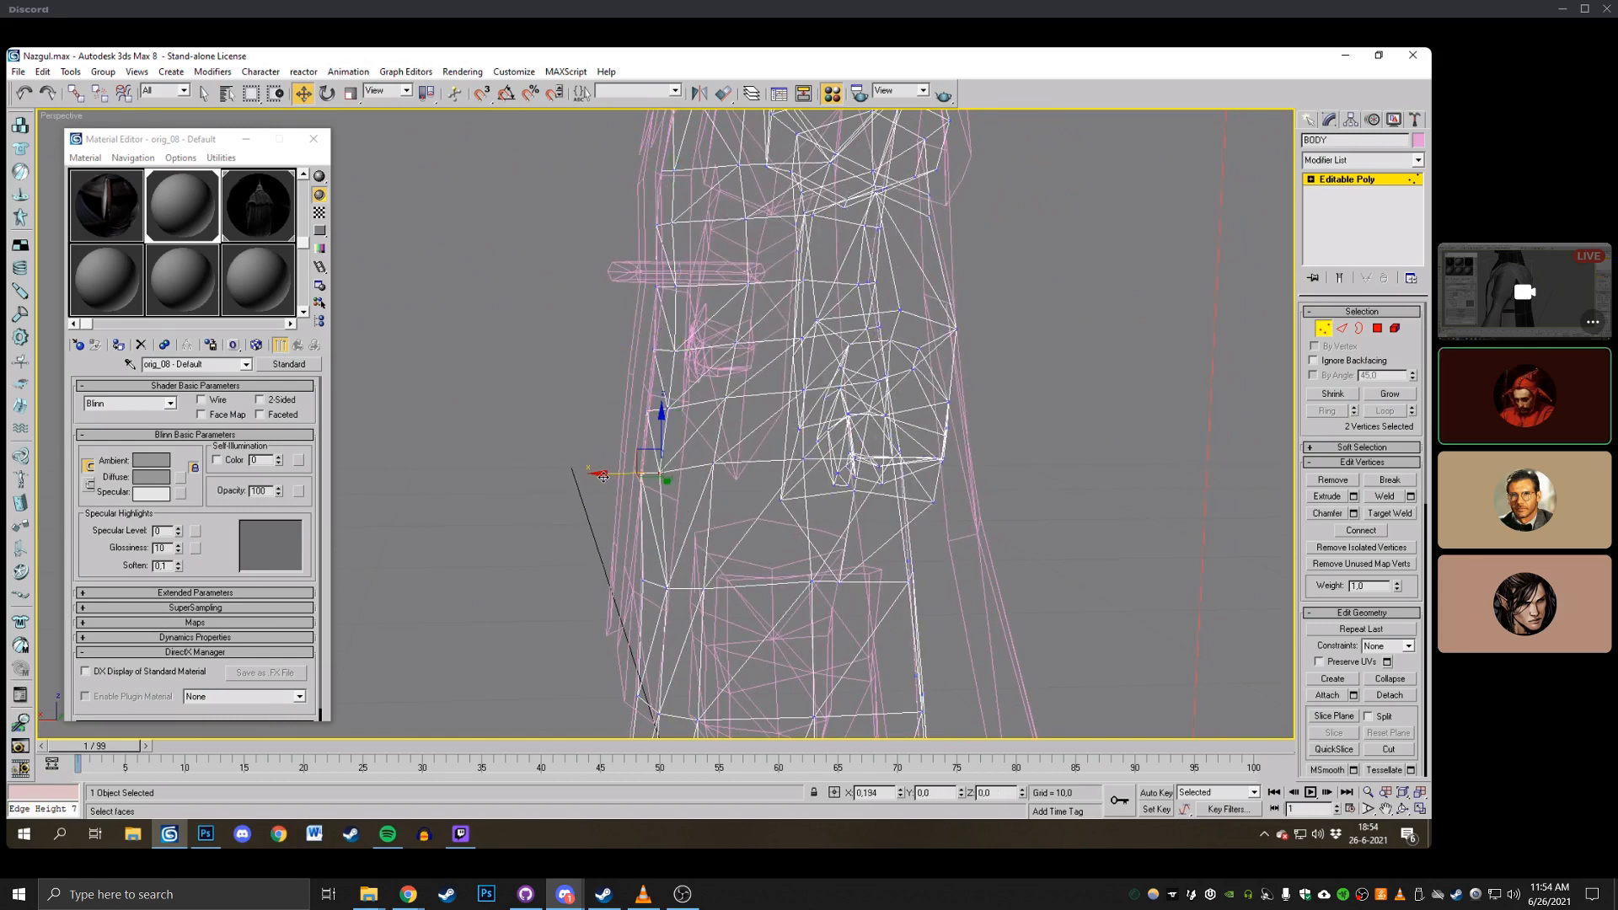
middle_click_drag(609, 522, 583, 423)
left_click_drag(647, 503, 648, 505)
left_click_drag(595, 484, 585, 484)
middle_click_drag(588, 453, 577, 354)
left_click_drag(564, 477, 565, 511)
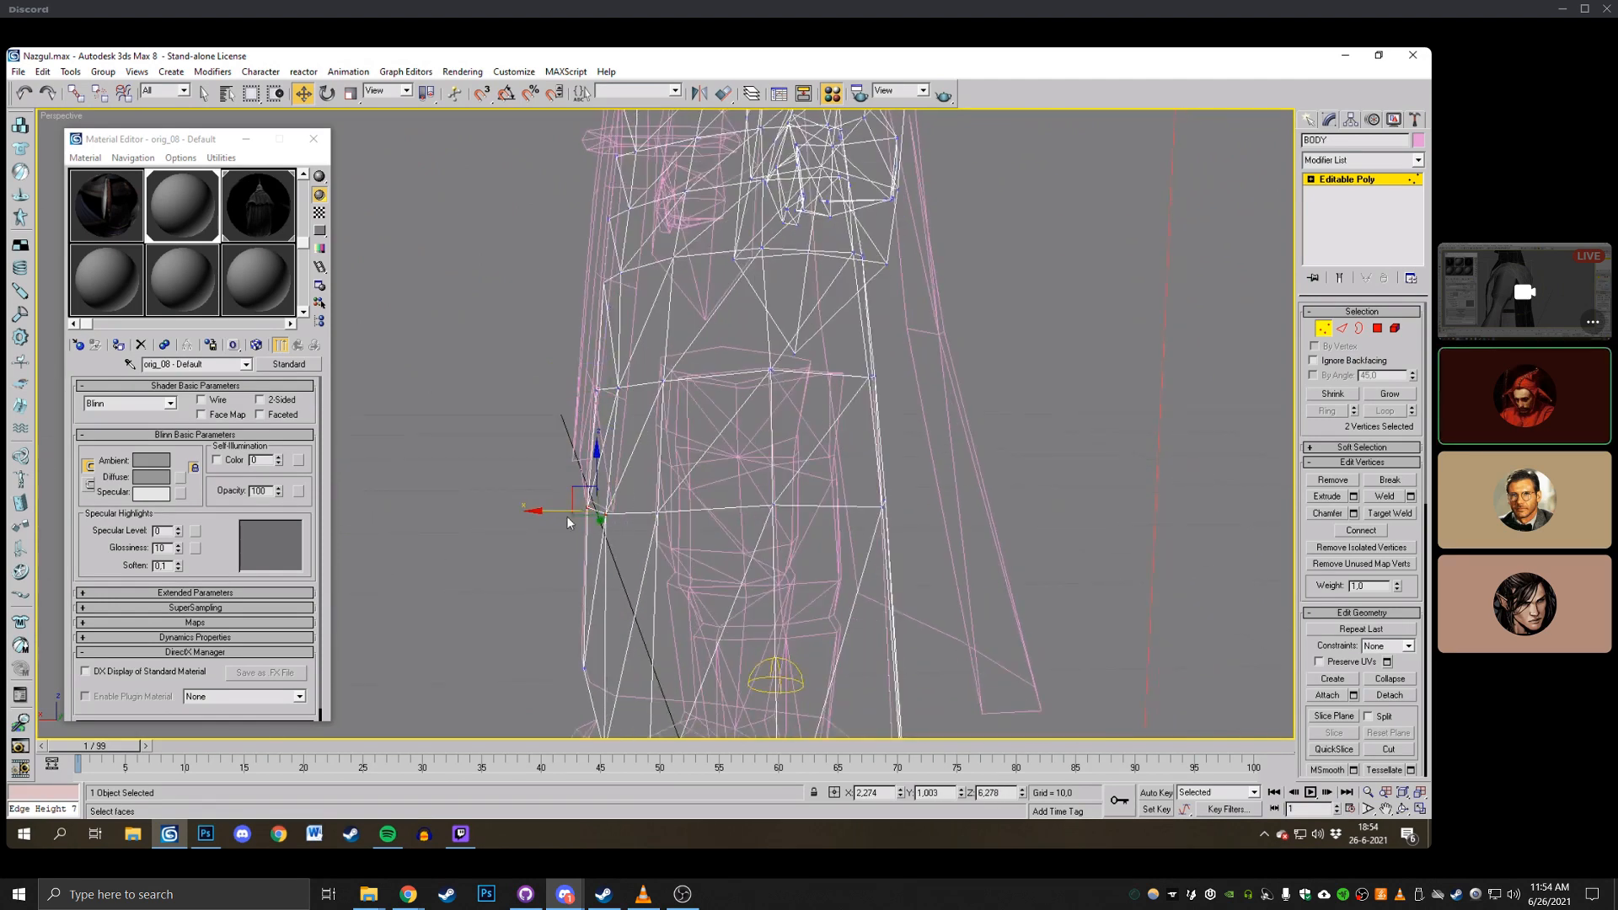
middle_click_drag(567, 516, 553, 460)
middle_click_drag(587, 355, 593, 591)
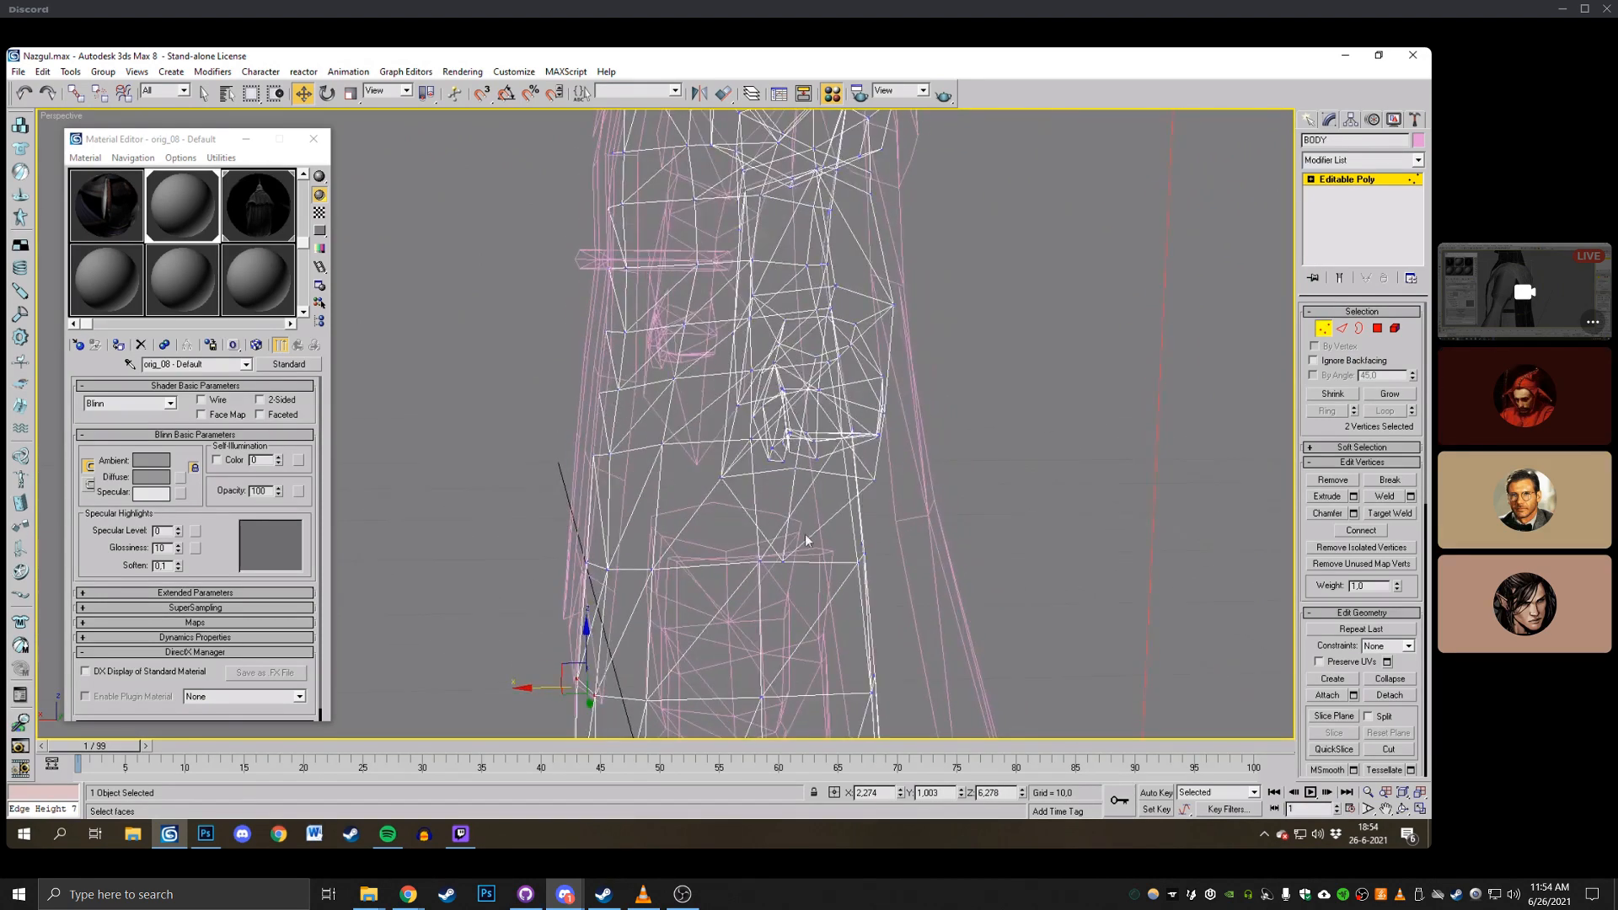
Shift the torso vertex between the side and the back of the robe slightly backward along X.
left_click(1401, 808)
left_click_drag(758, 405, 690, 373)
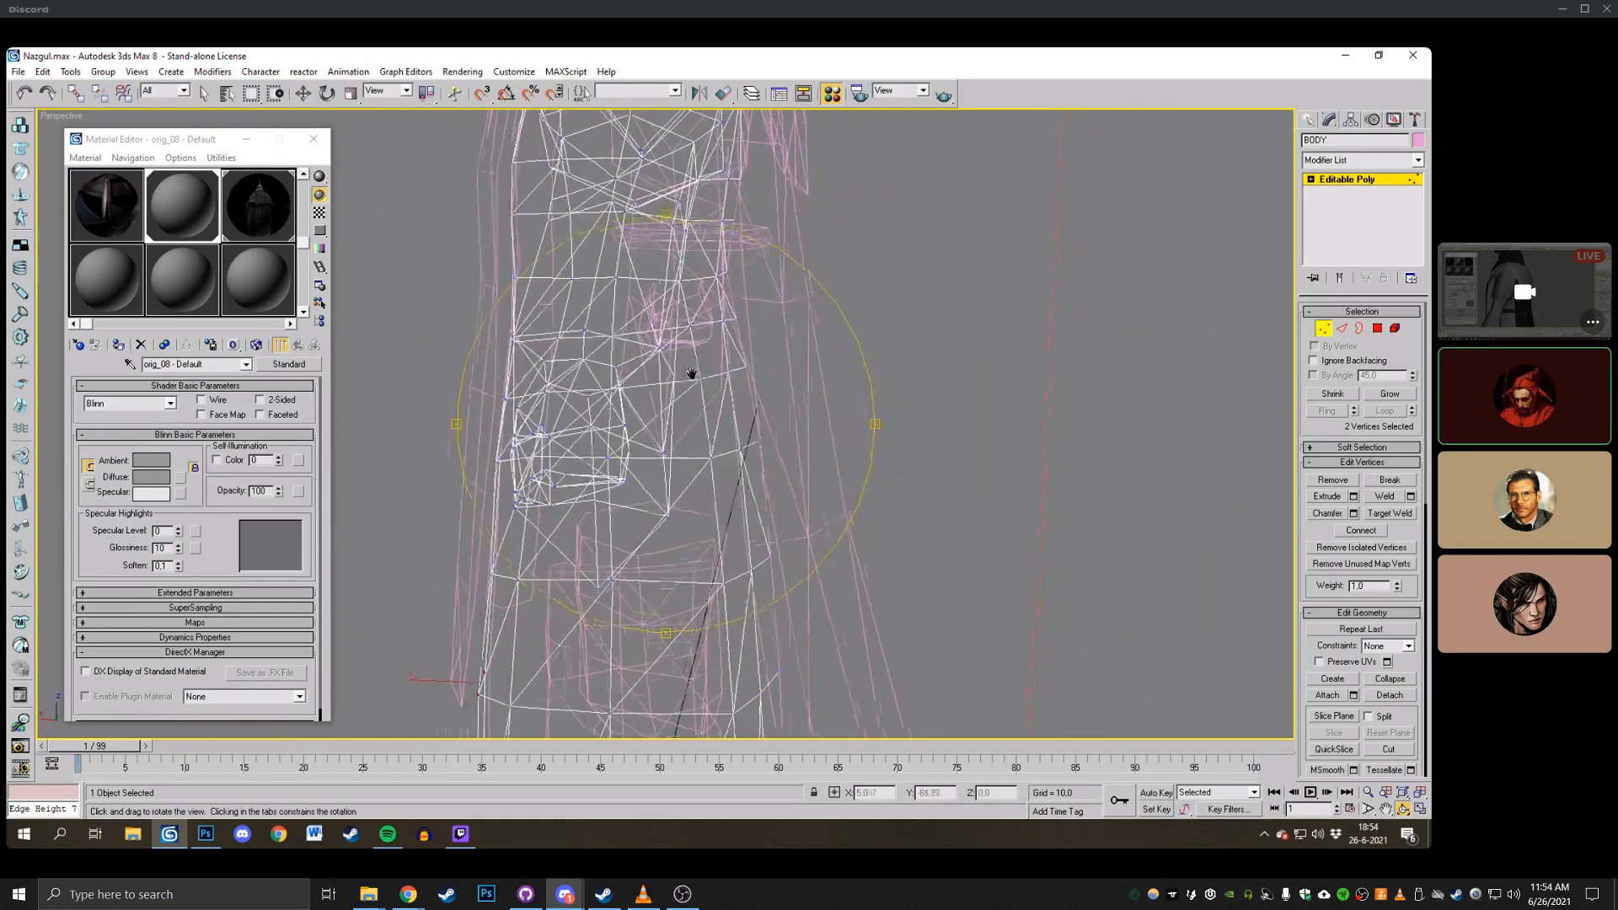
middle_click_drag(691, 373, 672, 405, "alt")
left_click(636, 315)
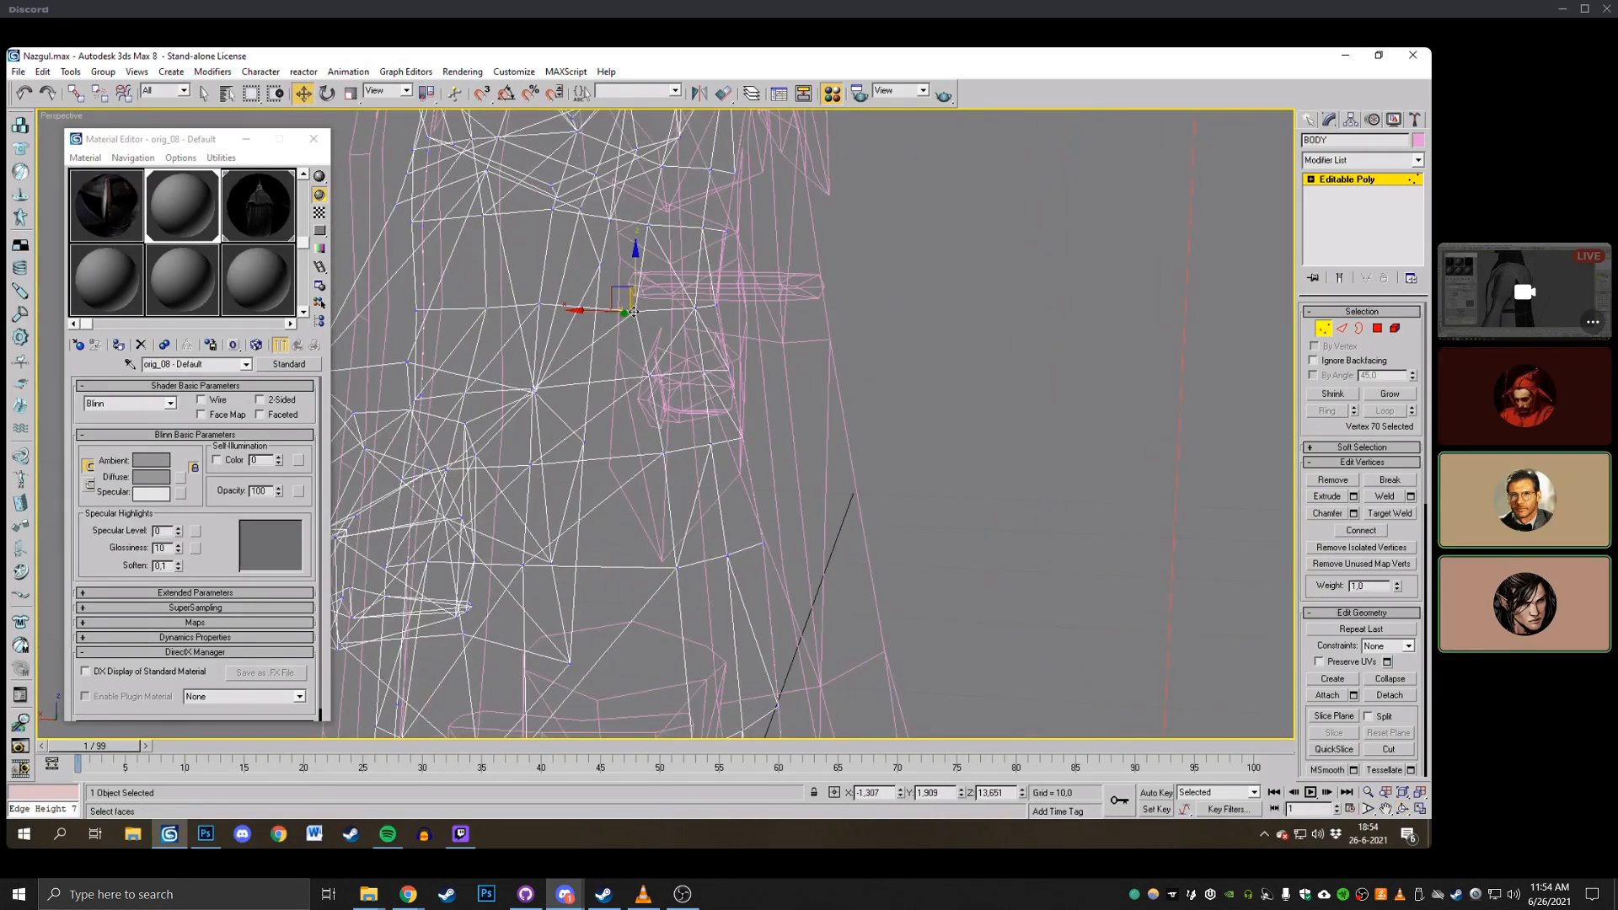
left_click_drag(599, 312, 610, 311)
left_click(806, 296)
Move the pair of vertices at the back of the waist backward to about X -2.084.
middle_click_drag(696, 324, 712, 348, "alt")
left_click(714, 335)
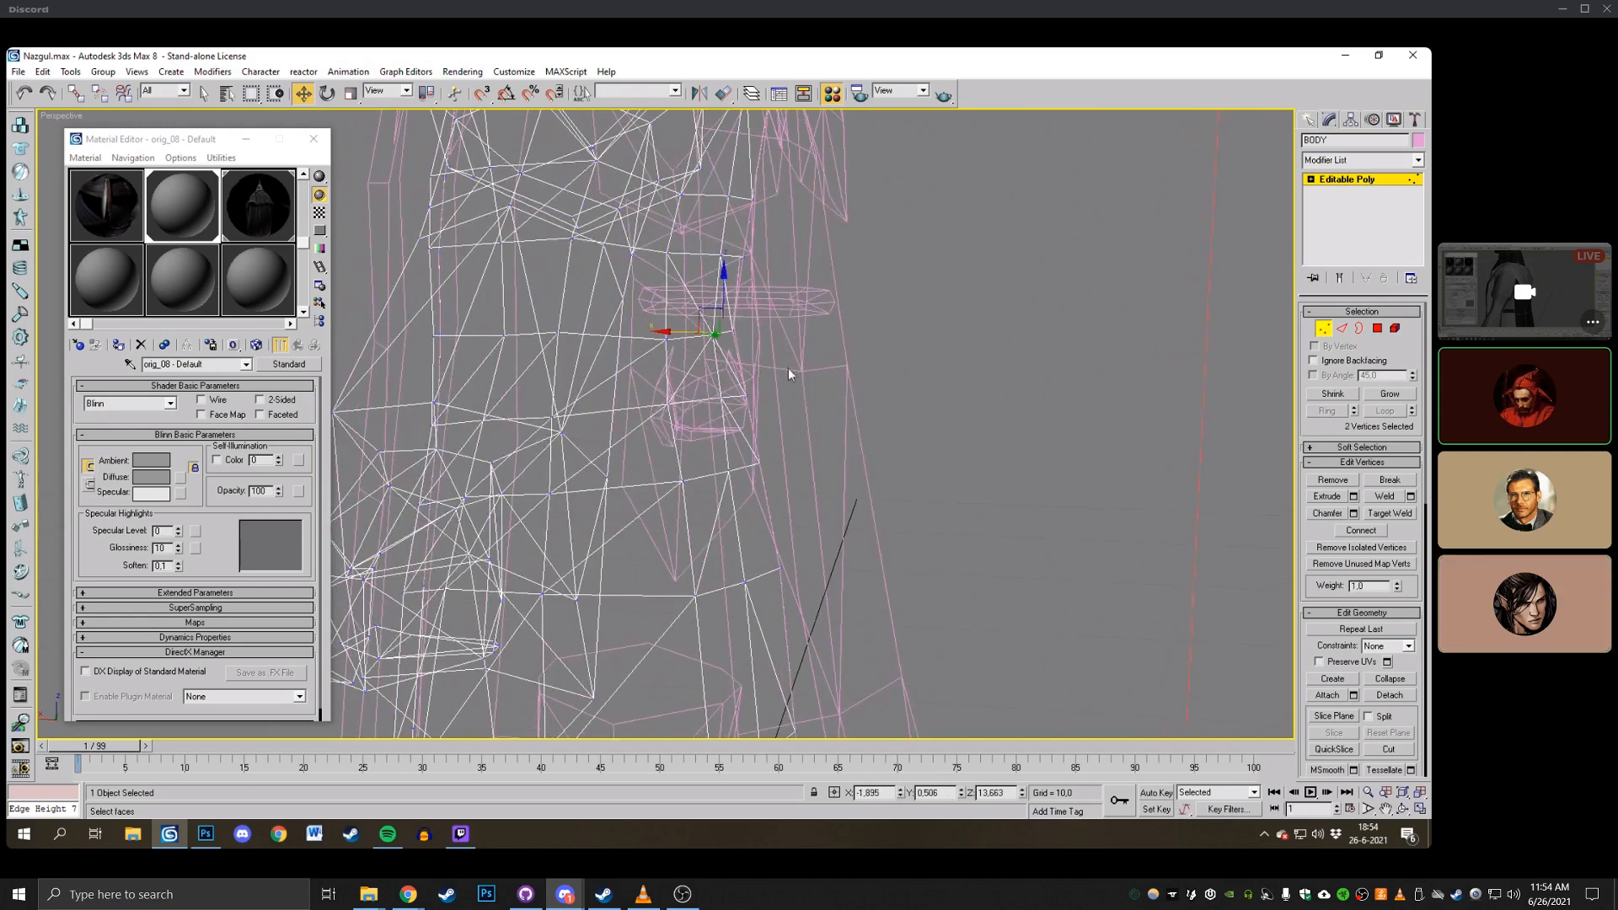
left_click_drag(679, 332, 714, 465)
left_click(842, 298)
middle_click_drag(758, 460, 815, 299)
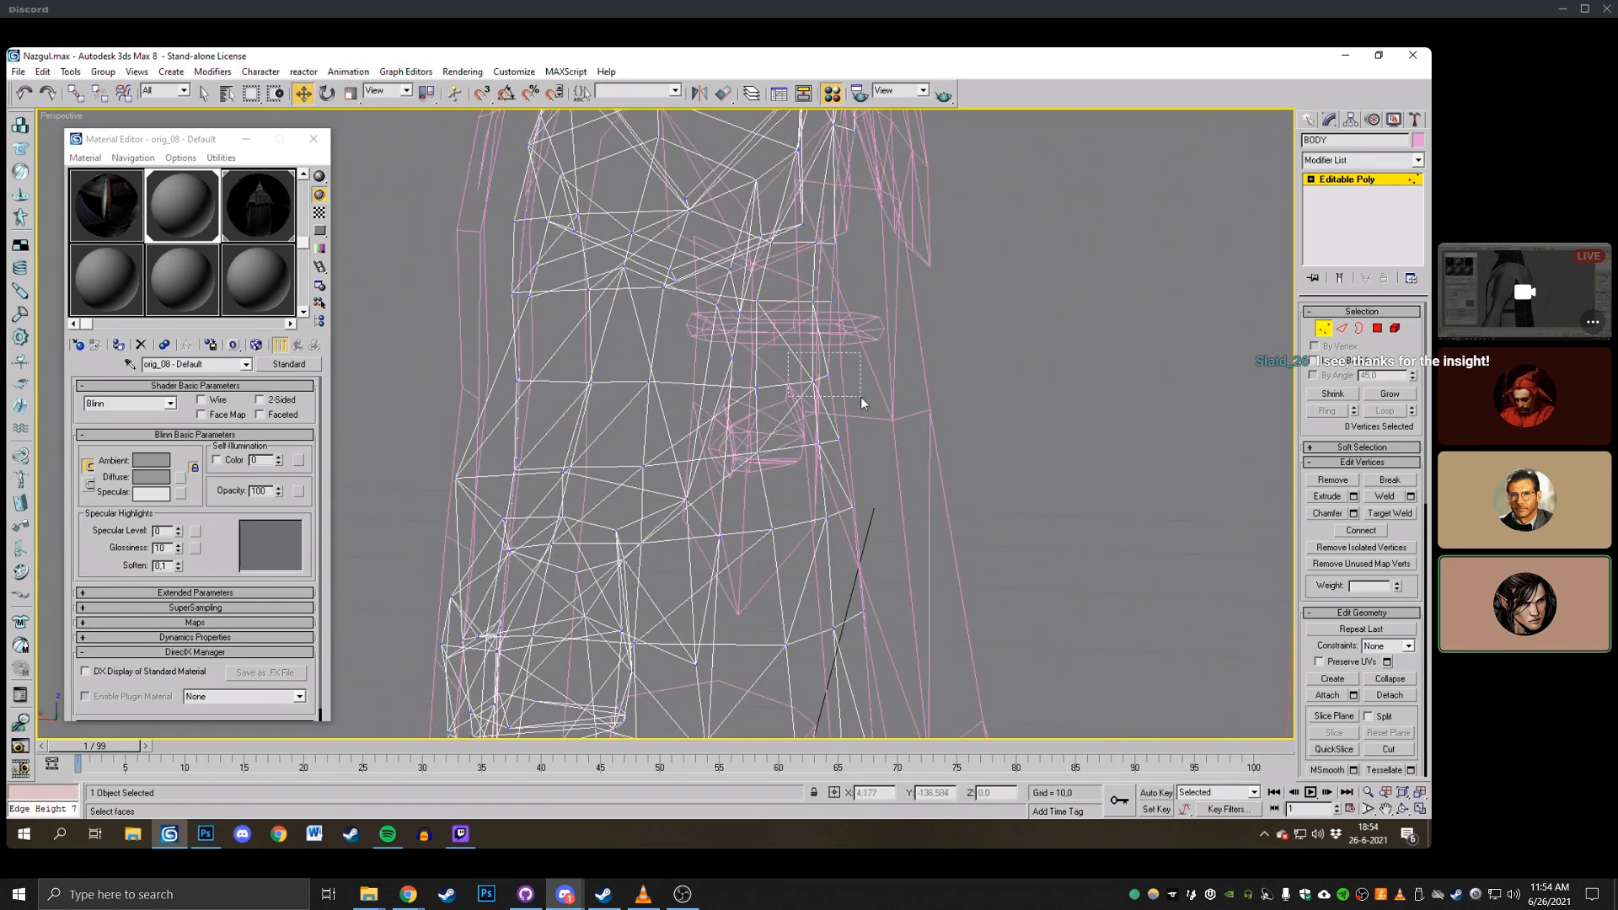
left_click_drag(861, 396, 863, 396)
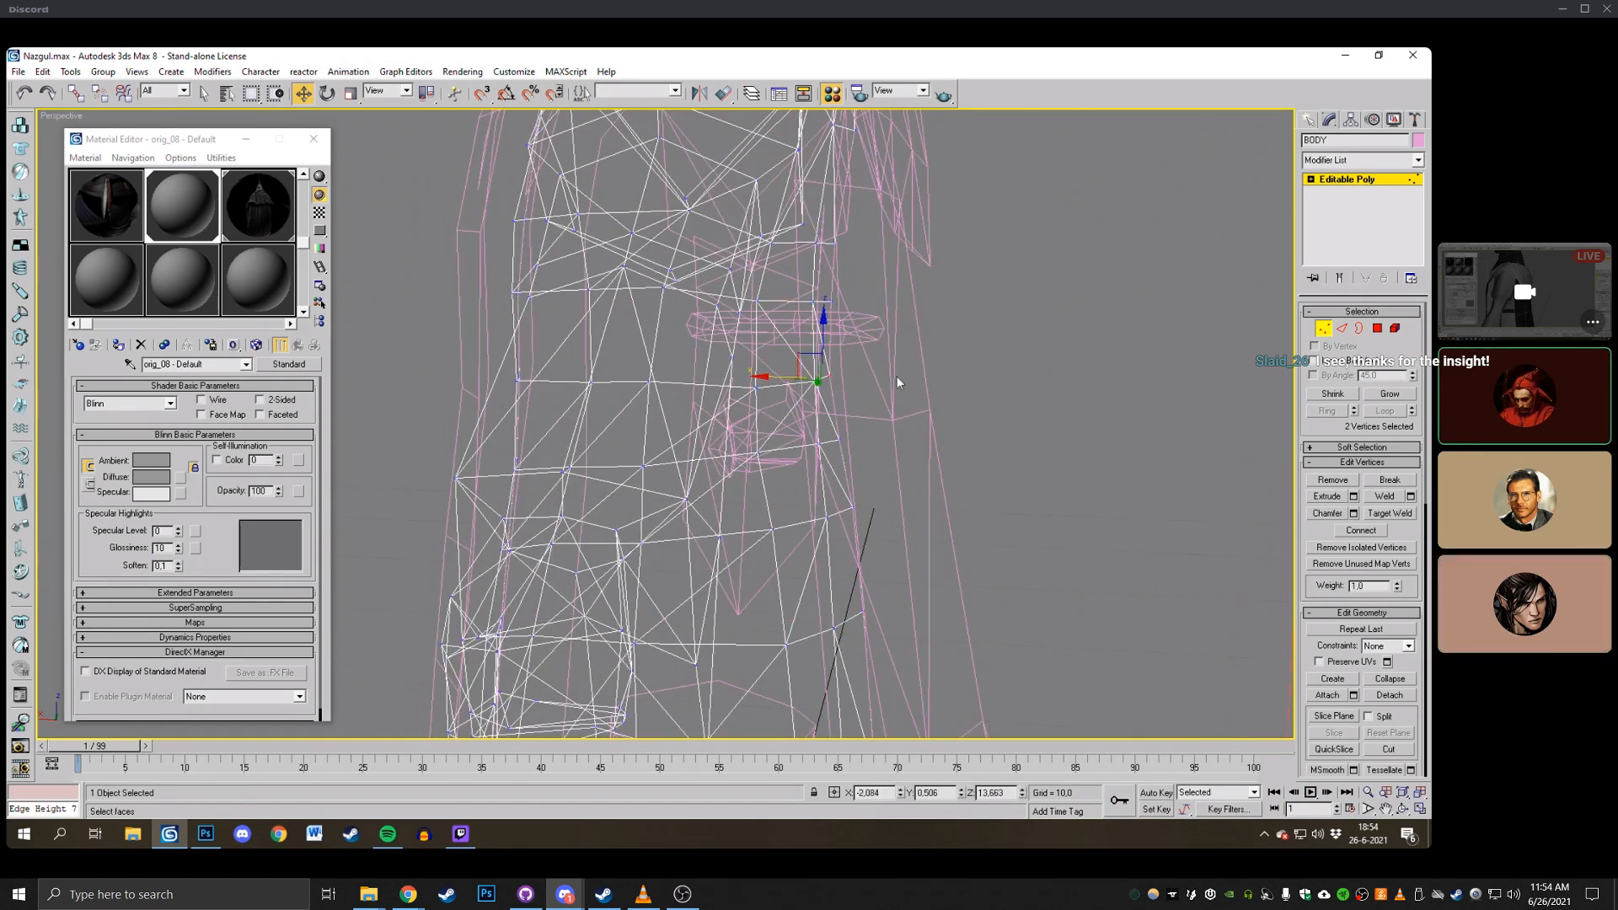
left_click(758, 453)
middle_click_drag(968, 401, 892, 377, "alt")
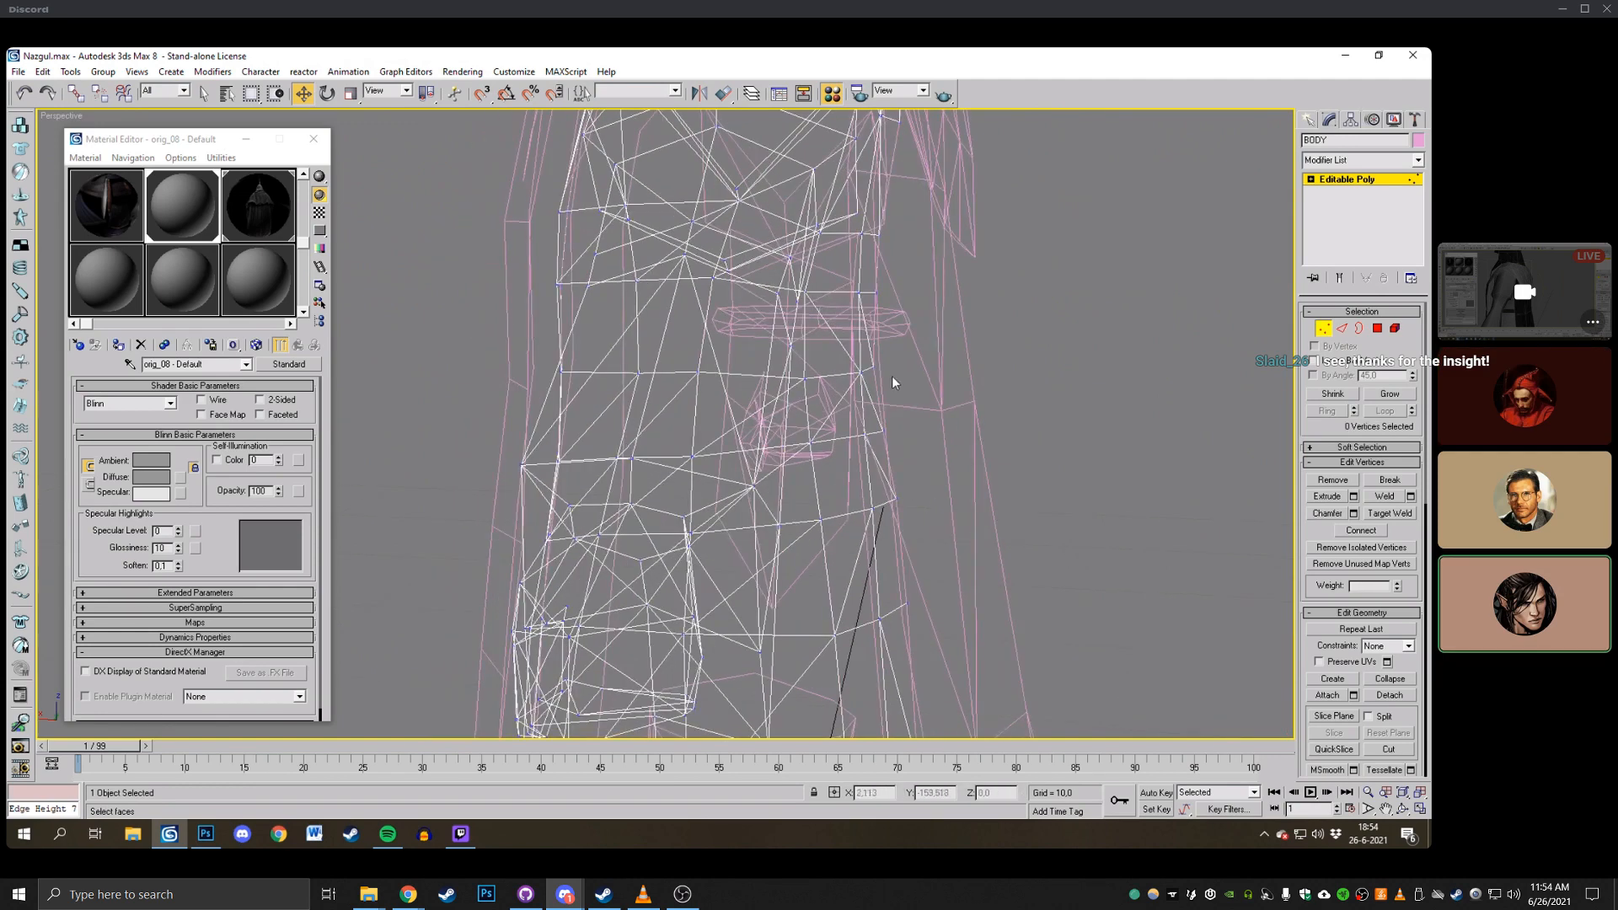
left_click(985, 304)
middle_click_drag(936, 299, 959, 332)
key("F3")
scroll(959, 334, "down", 3)
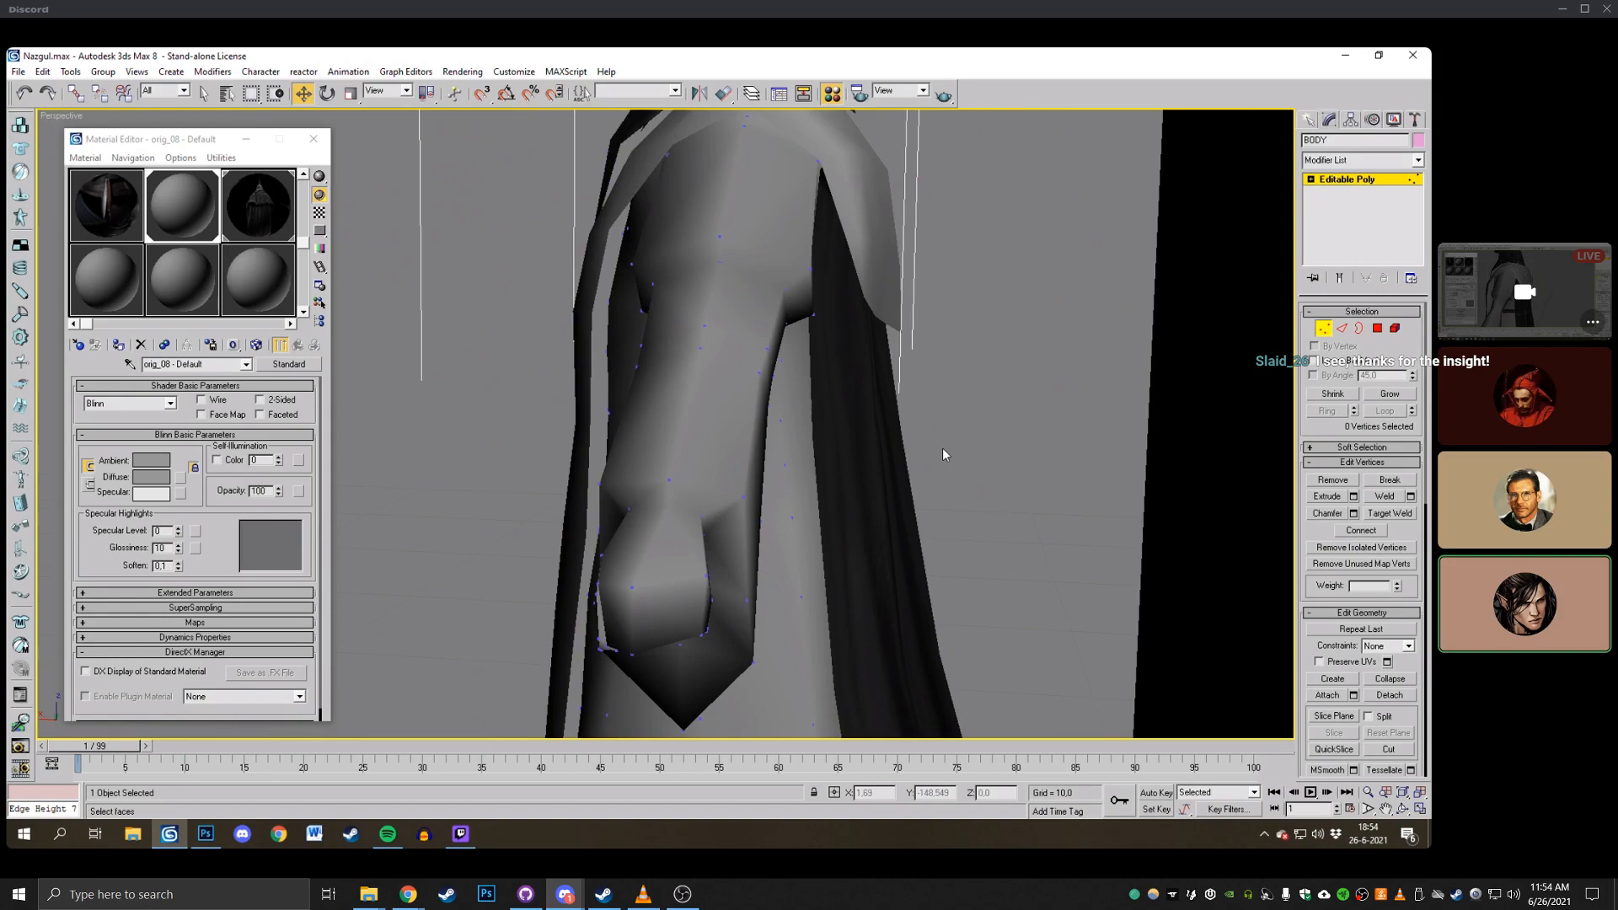
Shift the two armpit vertices along X, by about 0.214 and 0.115, with edged faces displayed.
left_click(1403, 810)
scroll(674, 354, "down", 3)
left_click_drag(657, 354, 733, 311)
key("F4")
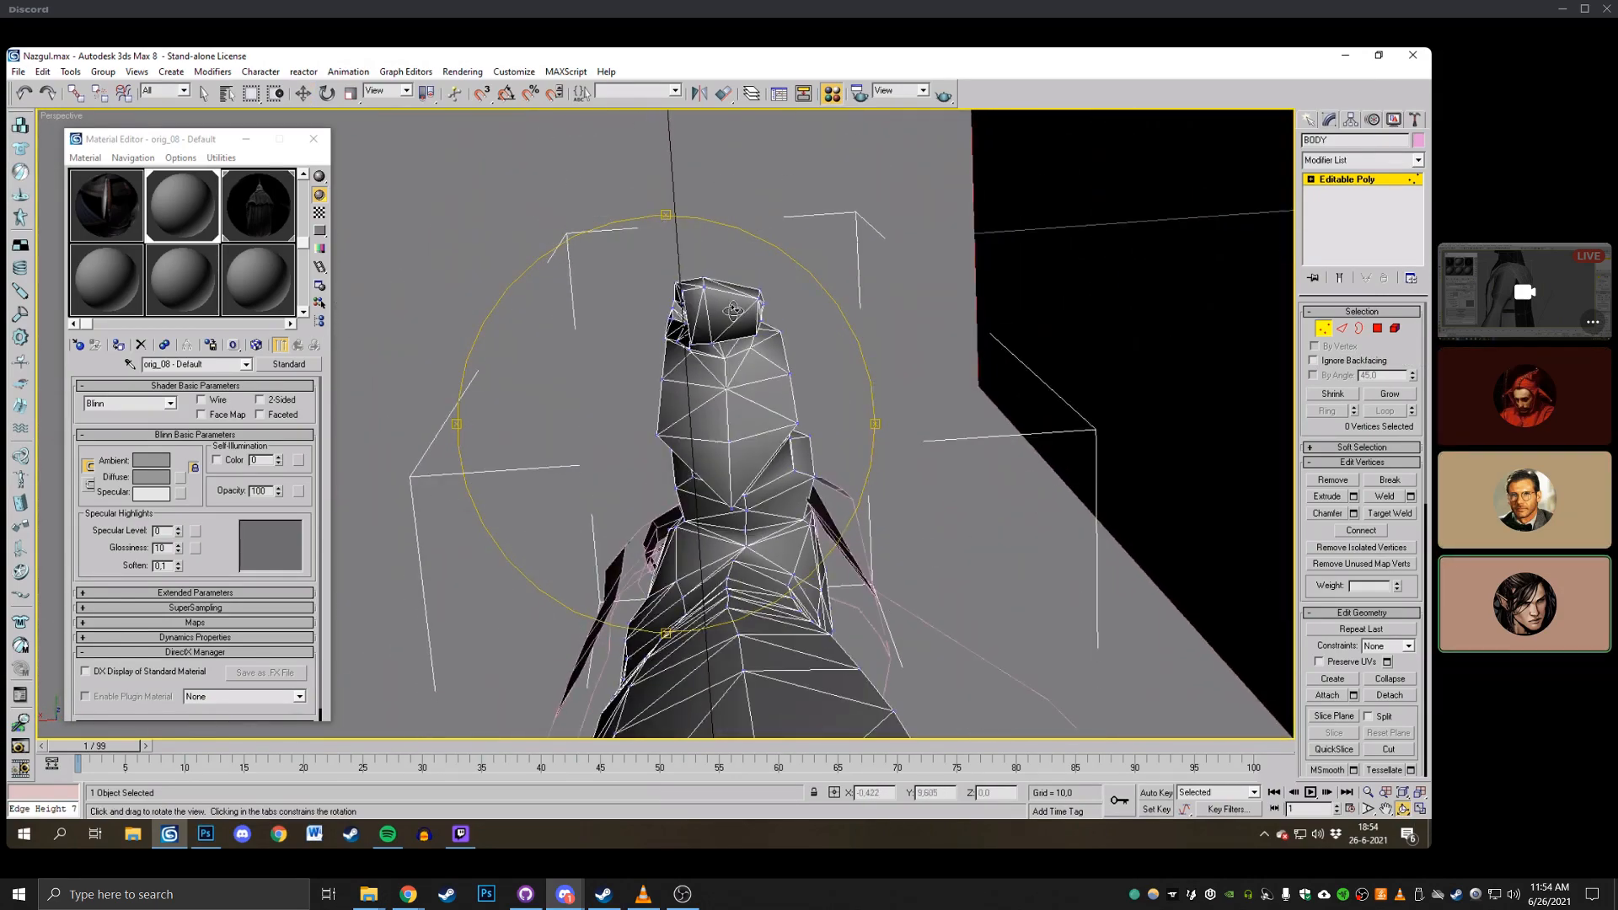
key("w")
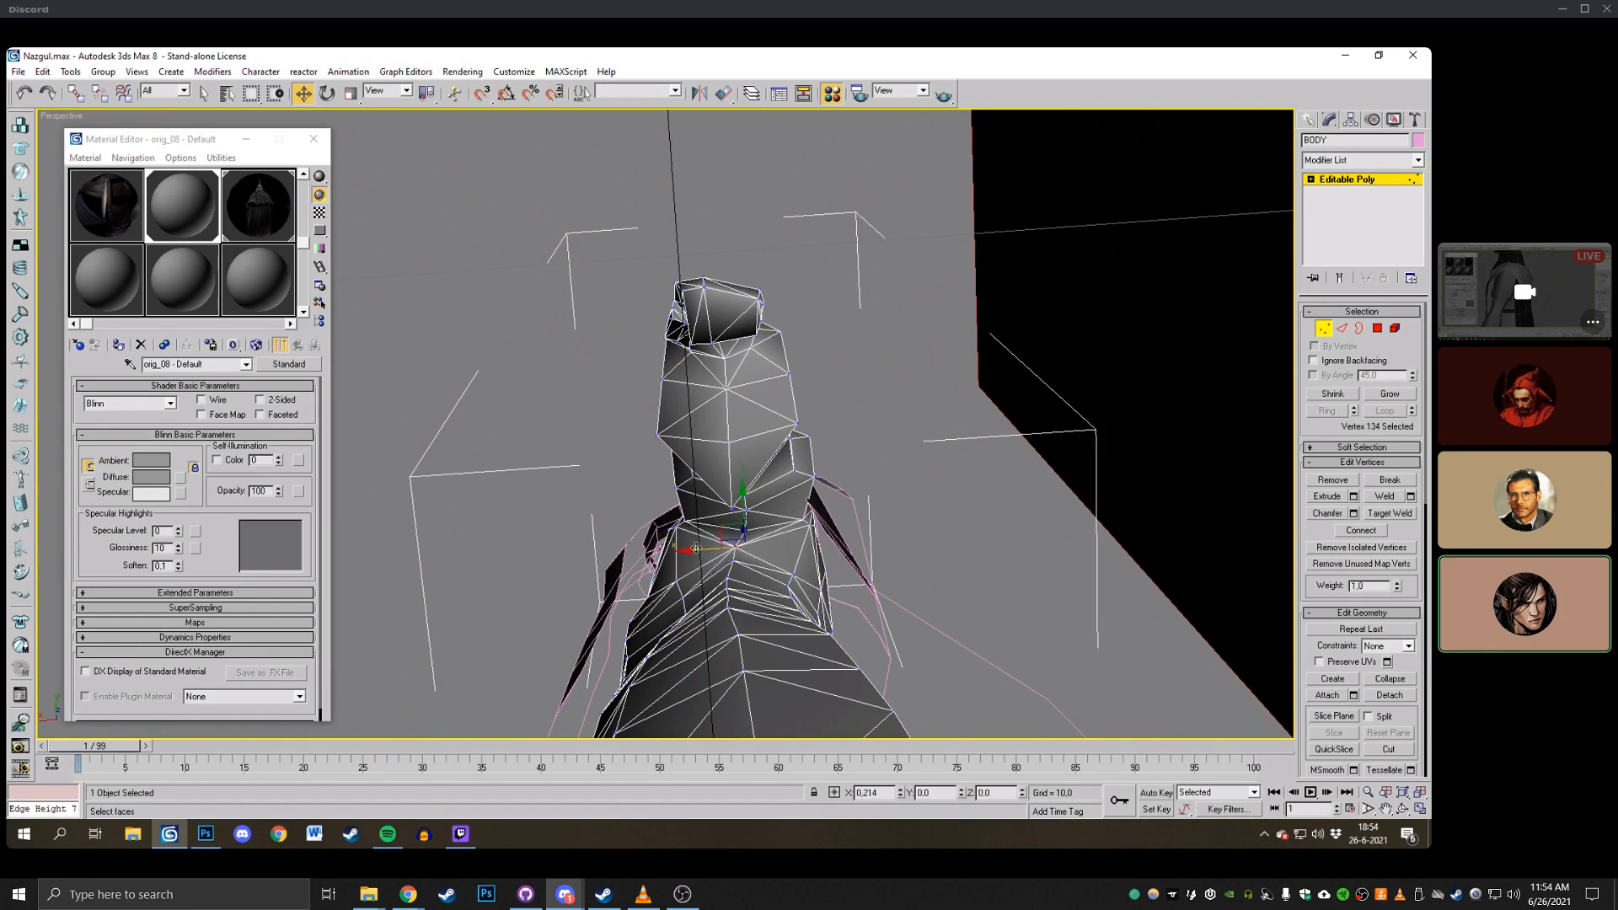
middle_click_drag(819, 543, 786, 471)
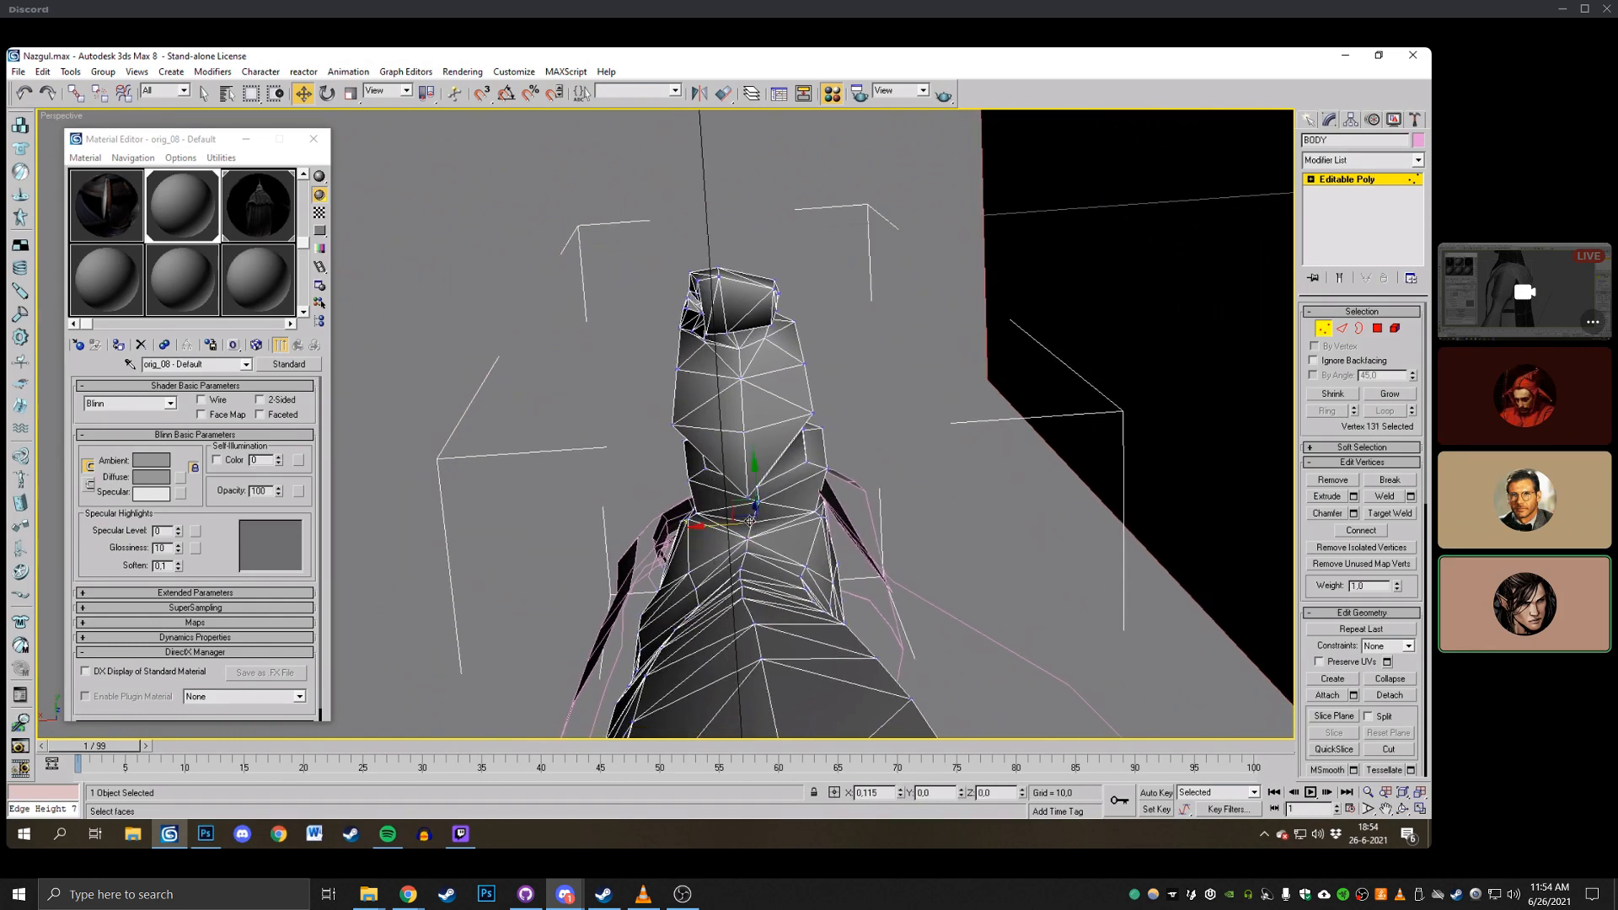
middle_click_drag(834, 372, 863, 312)
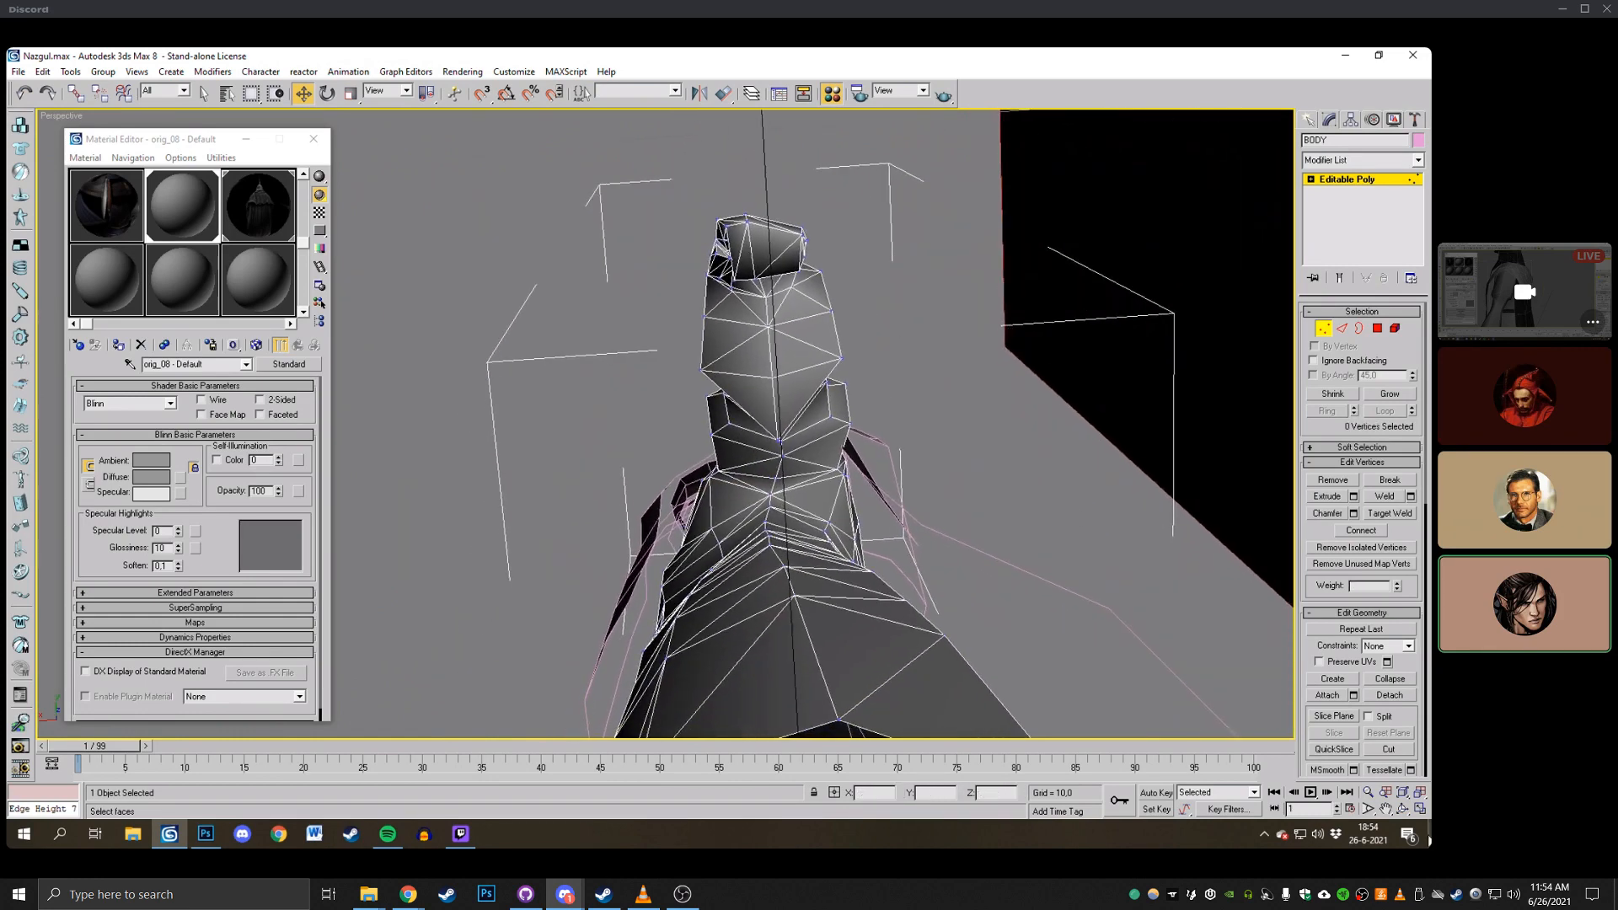
Move the armpit vertex outward and down to about Y 2.362, Z 15.5.
left_click(1402, 808)
left_click_drag(779, 401, 809, 560)
right_click(809, 561)
key("F3")
key("F3")
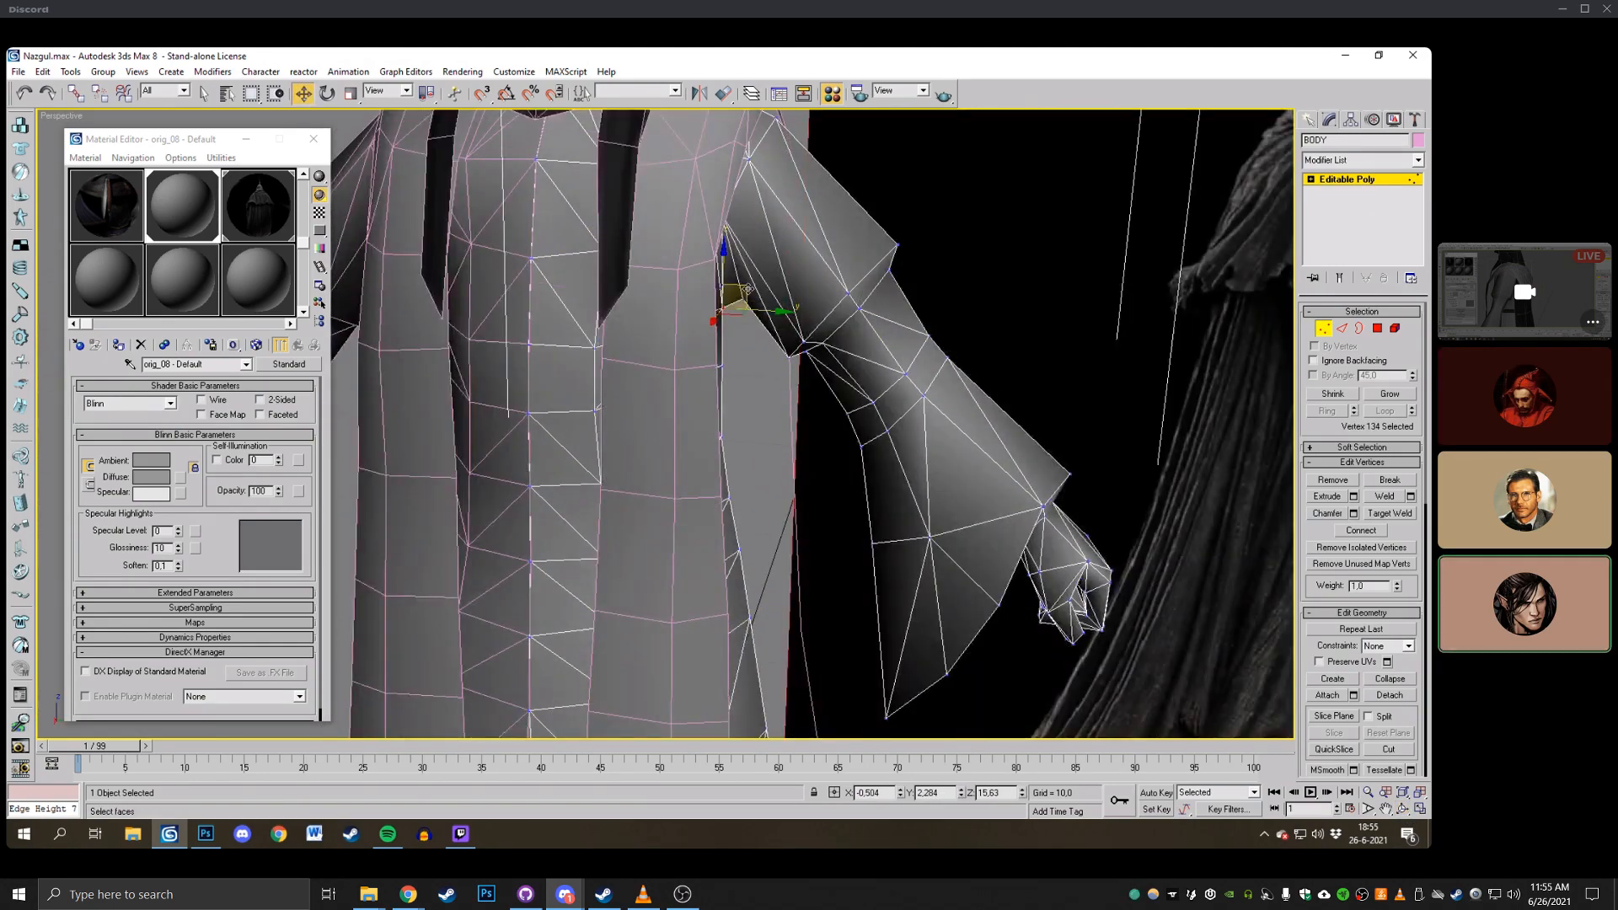
left_click_drag(735, 295, 742, 306)
scroll(994, 245, "down", 3)
middle_click_drag(994, 246, 1010, 264)
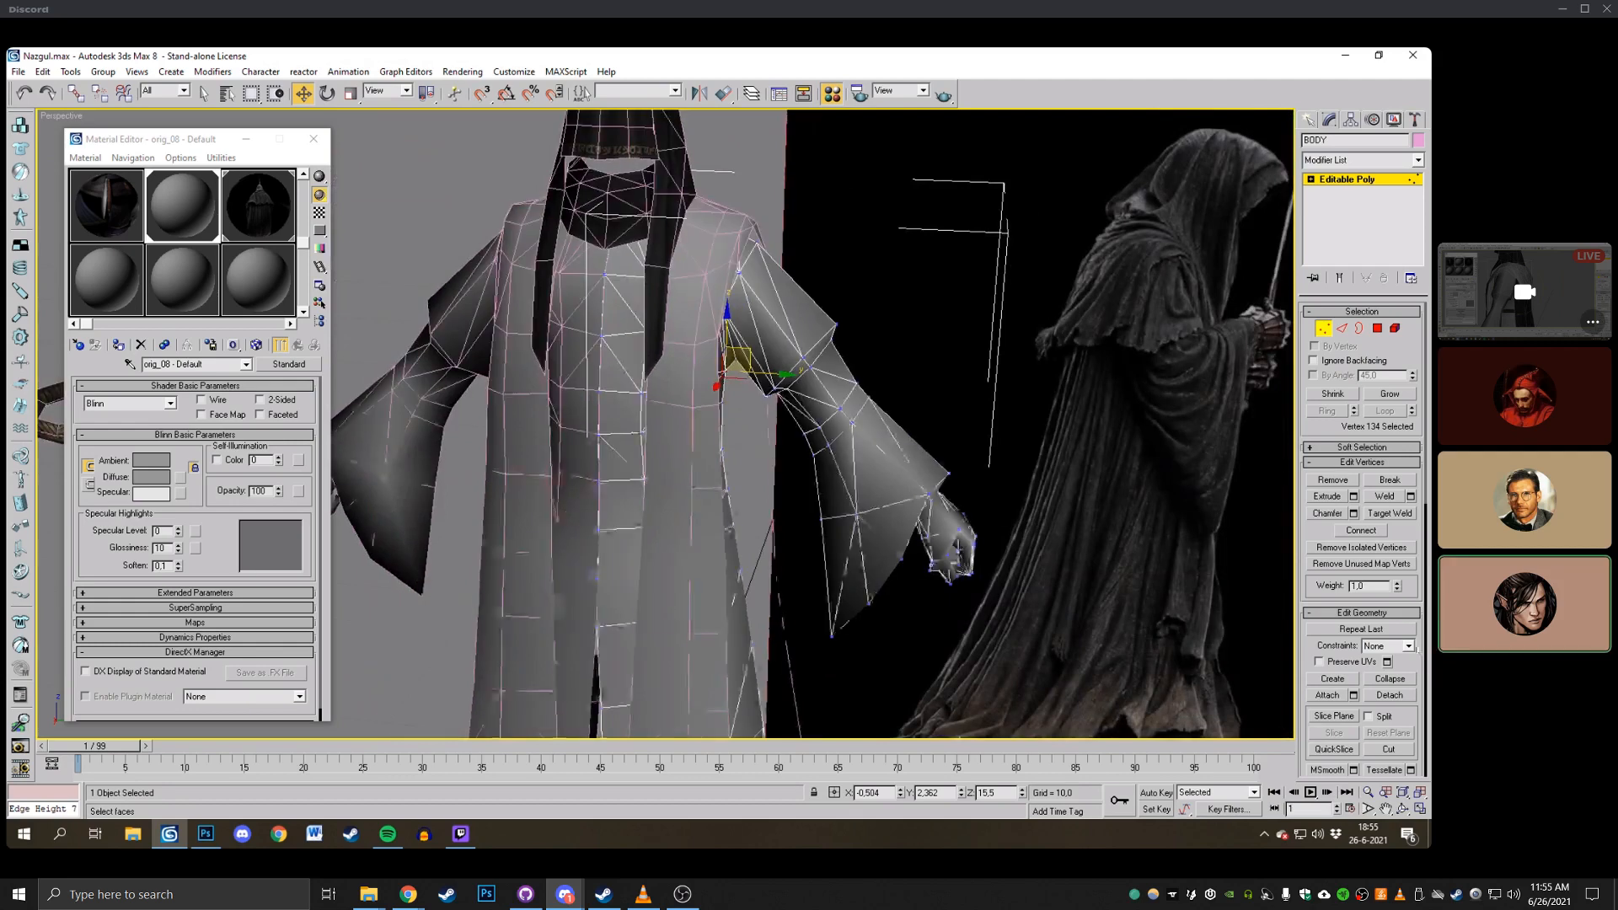
Target-weld the armpit vertex to its neighbouring vertex at the armhole.
left_click(1389, 513)
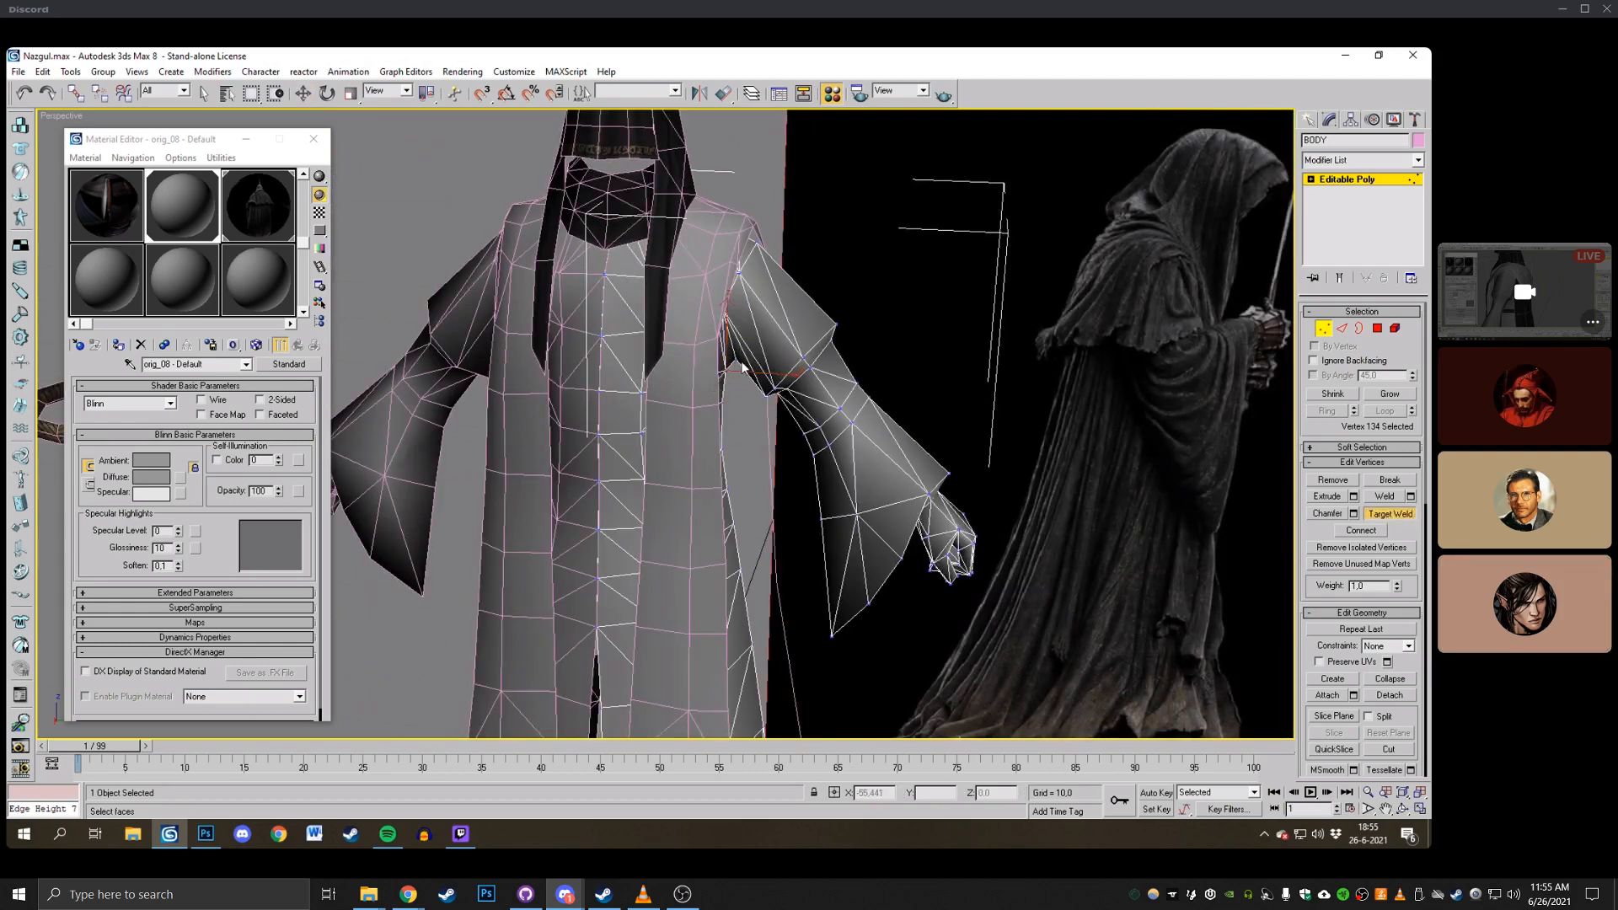
left_click(1403, 809)
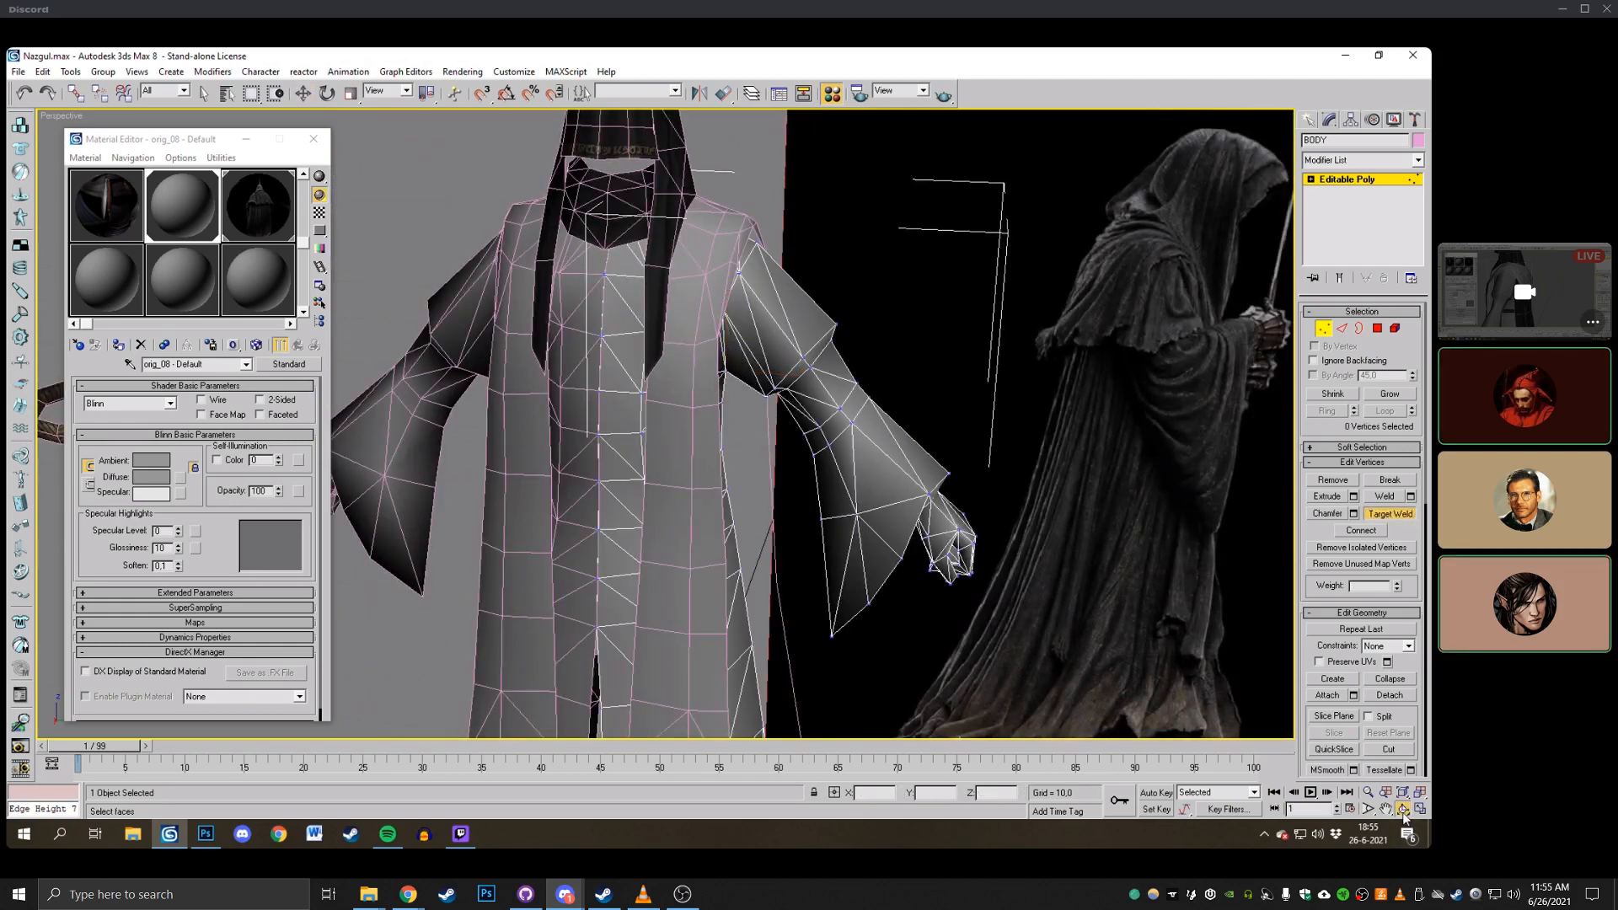
mouse_move(731, 413)
left_mouse_down()
mouse_move(785, 430)
mouse_move(759, 390)
mouse_move(599, 315)
mouse_move(661, 431)
left_mouse_up()
scroll(778, 402, "down", 5)
scroll(759, 423, "up", 3)
key("F3")
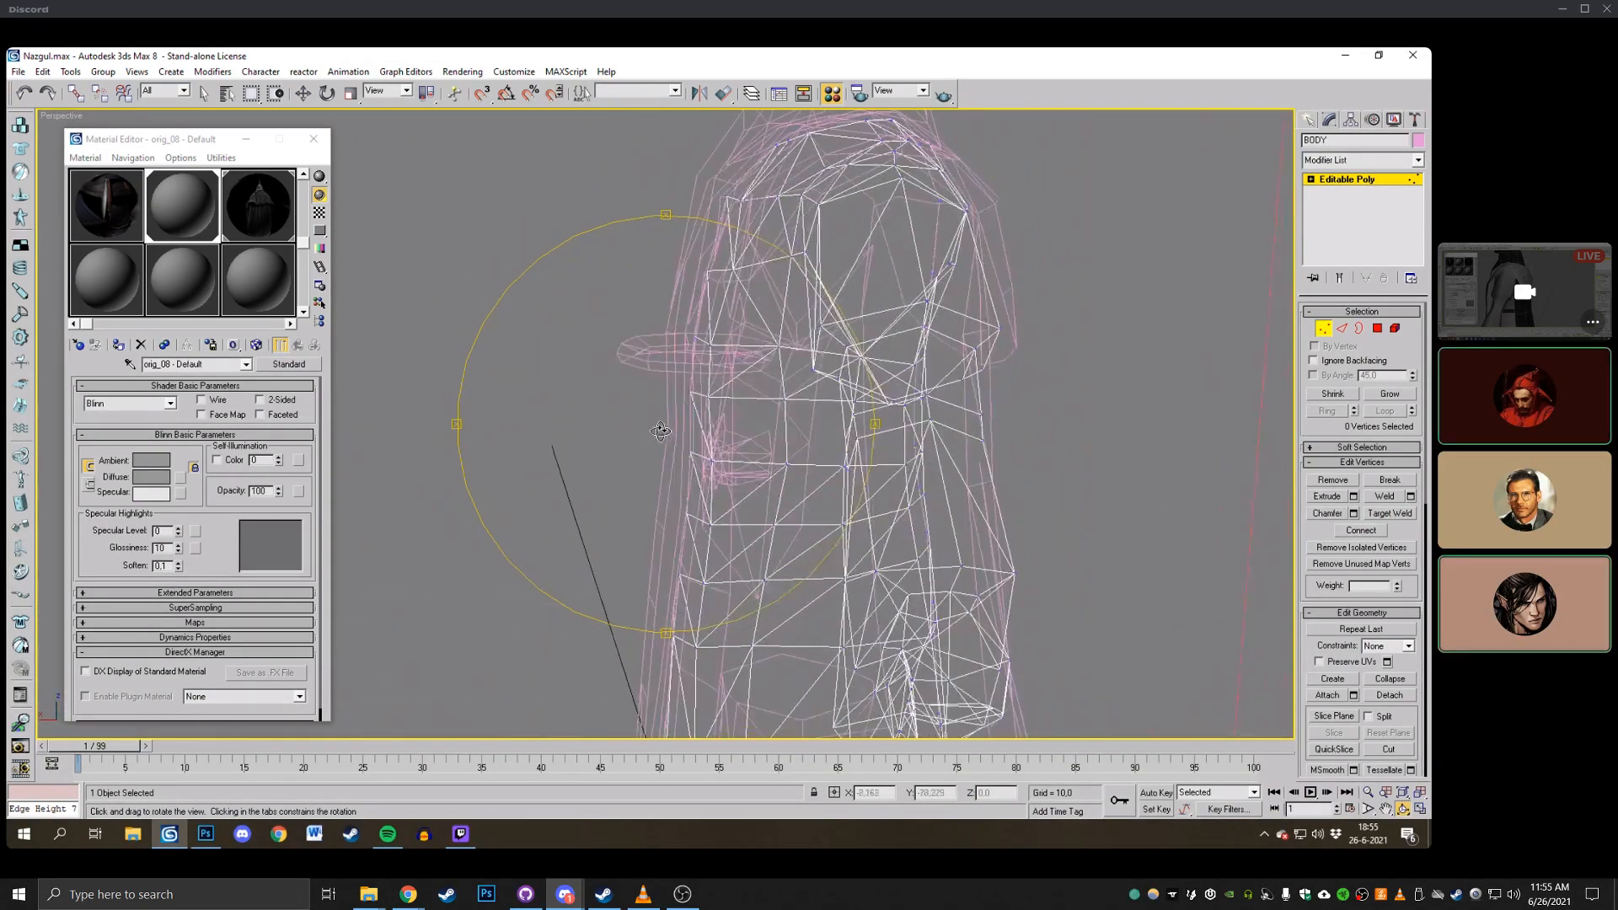
left_click(1323, 329)
left_click(1323, 329)
Move the column of vertices between the robe's front and side forward along X, from below the armpit to the hips.
key("F3")
key("F3")
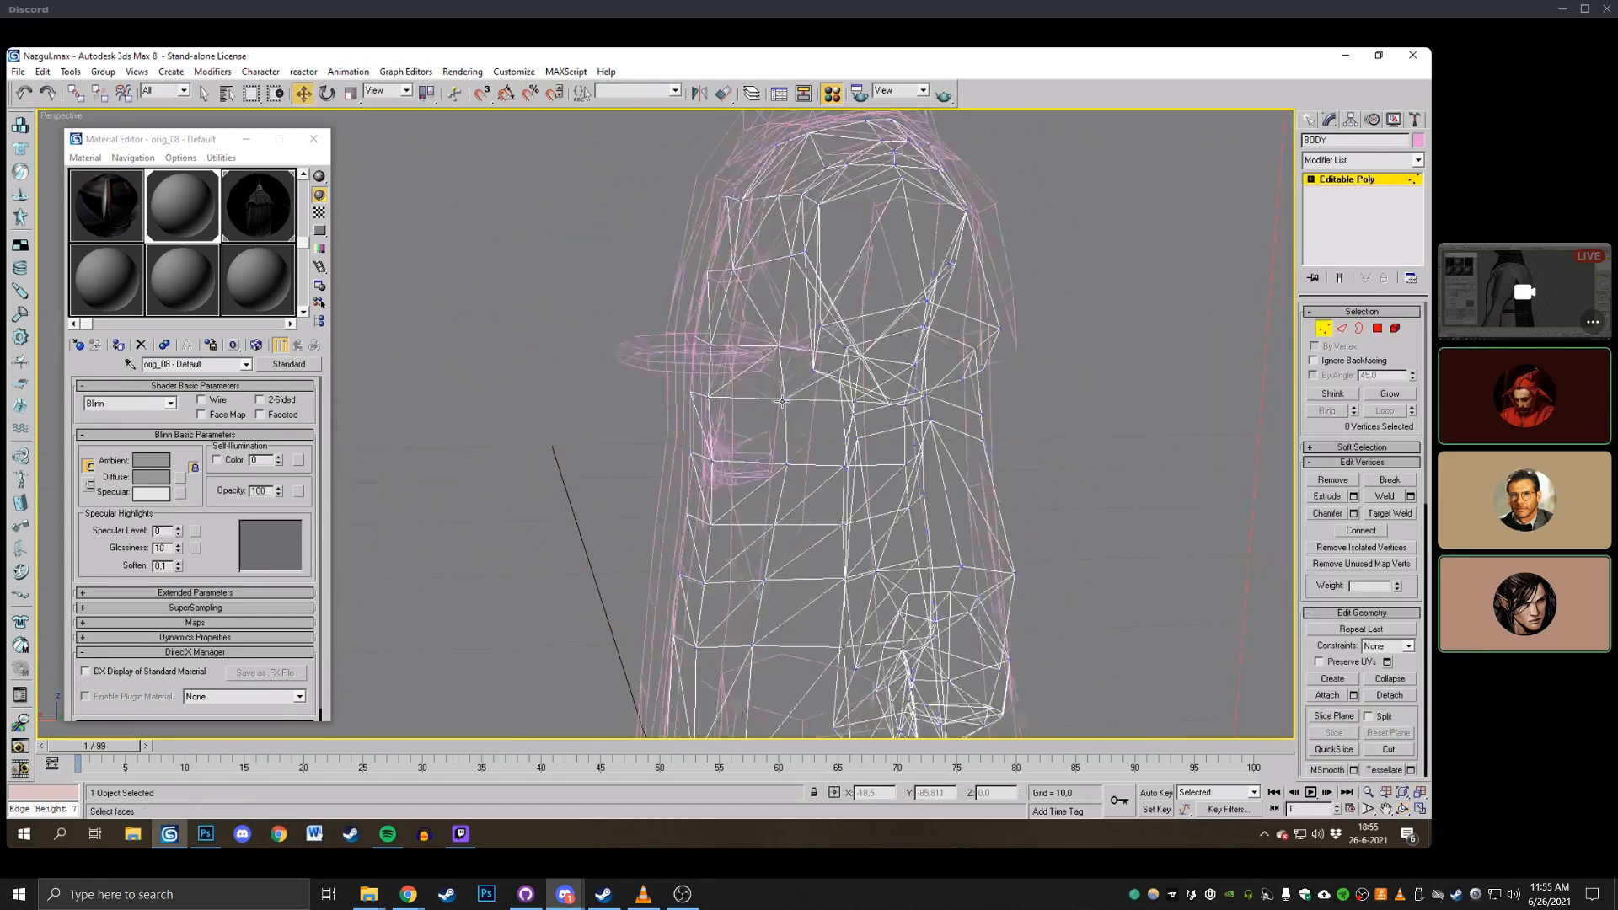
left_click(785, 400)
left_click_drag(731, 406, 734, 398)
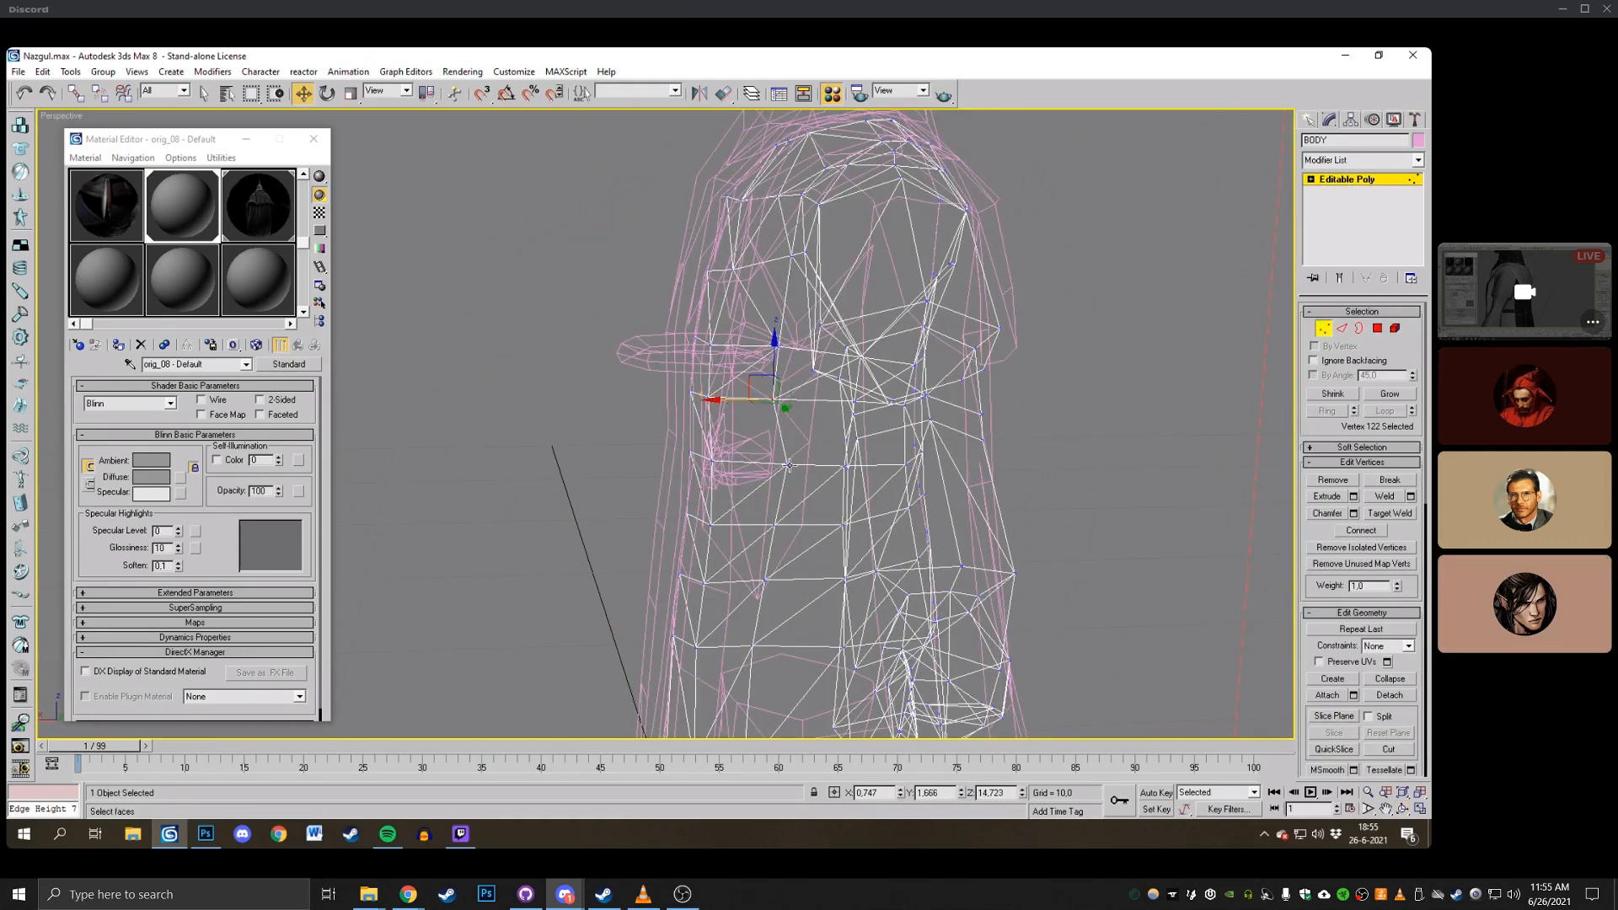
left_click(769, 528)
left_click(770, 527)
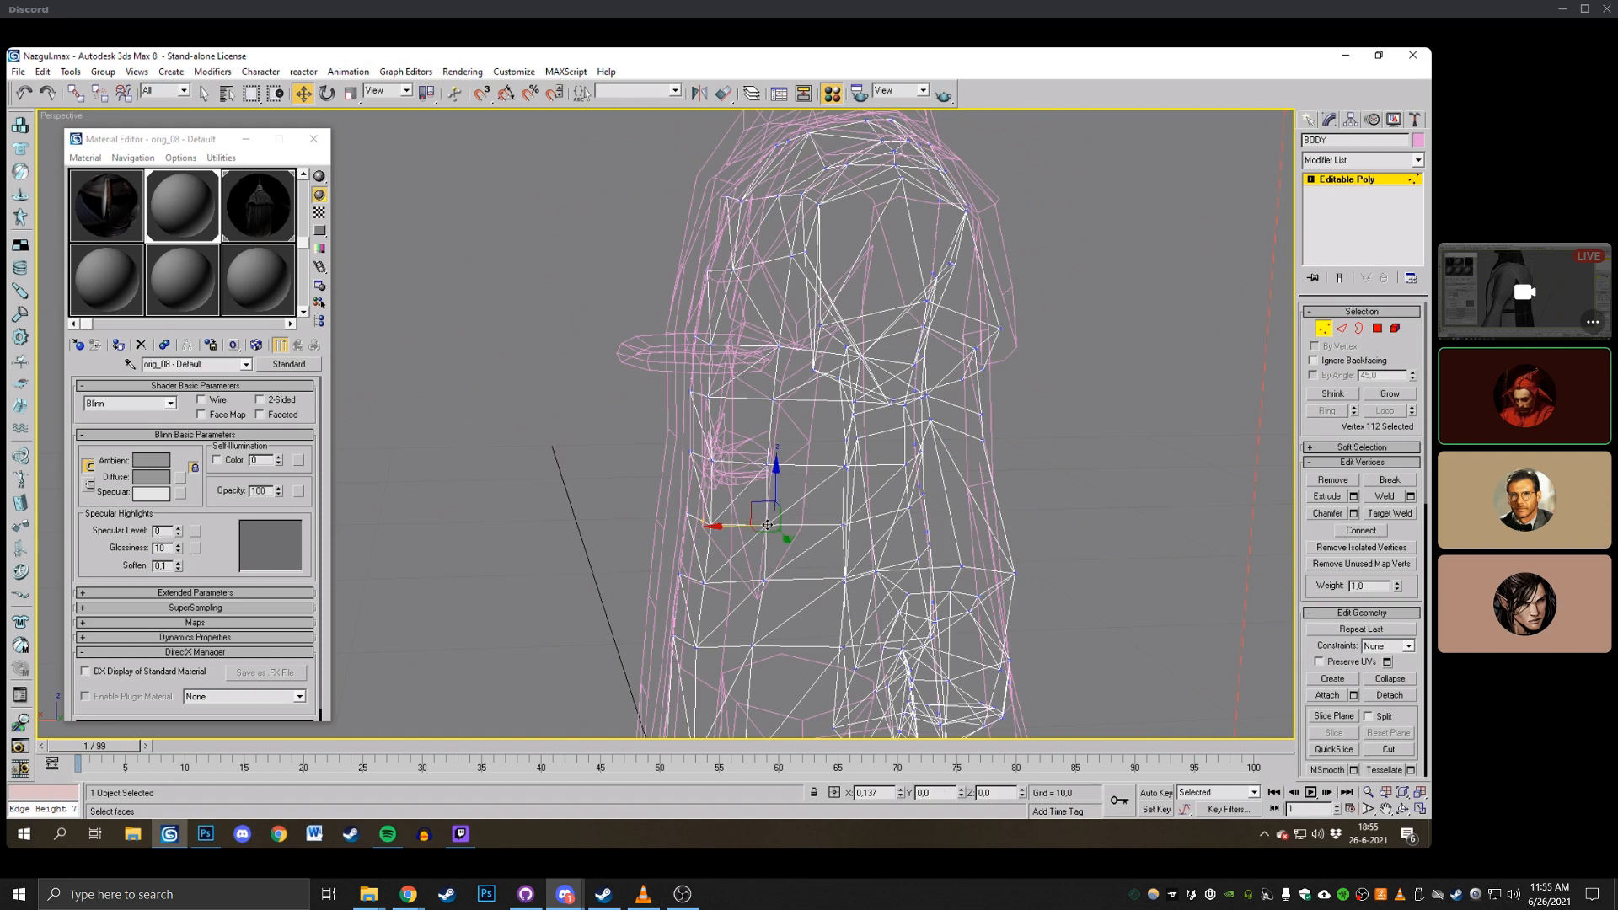
left_click(710, 461)
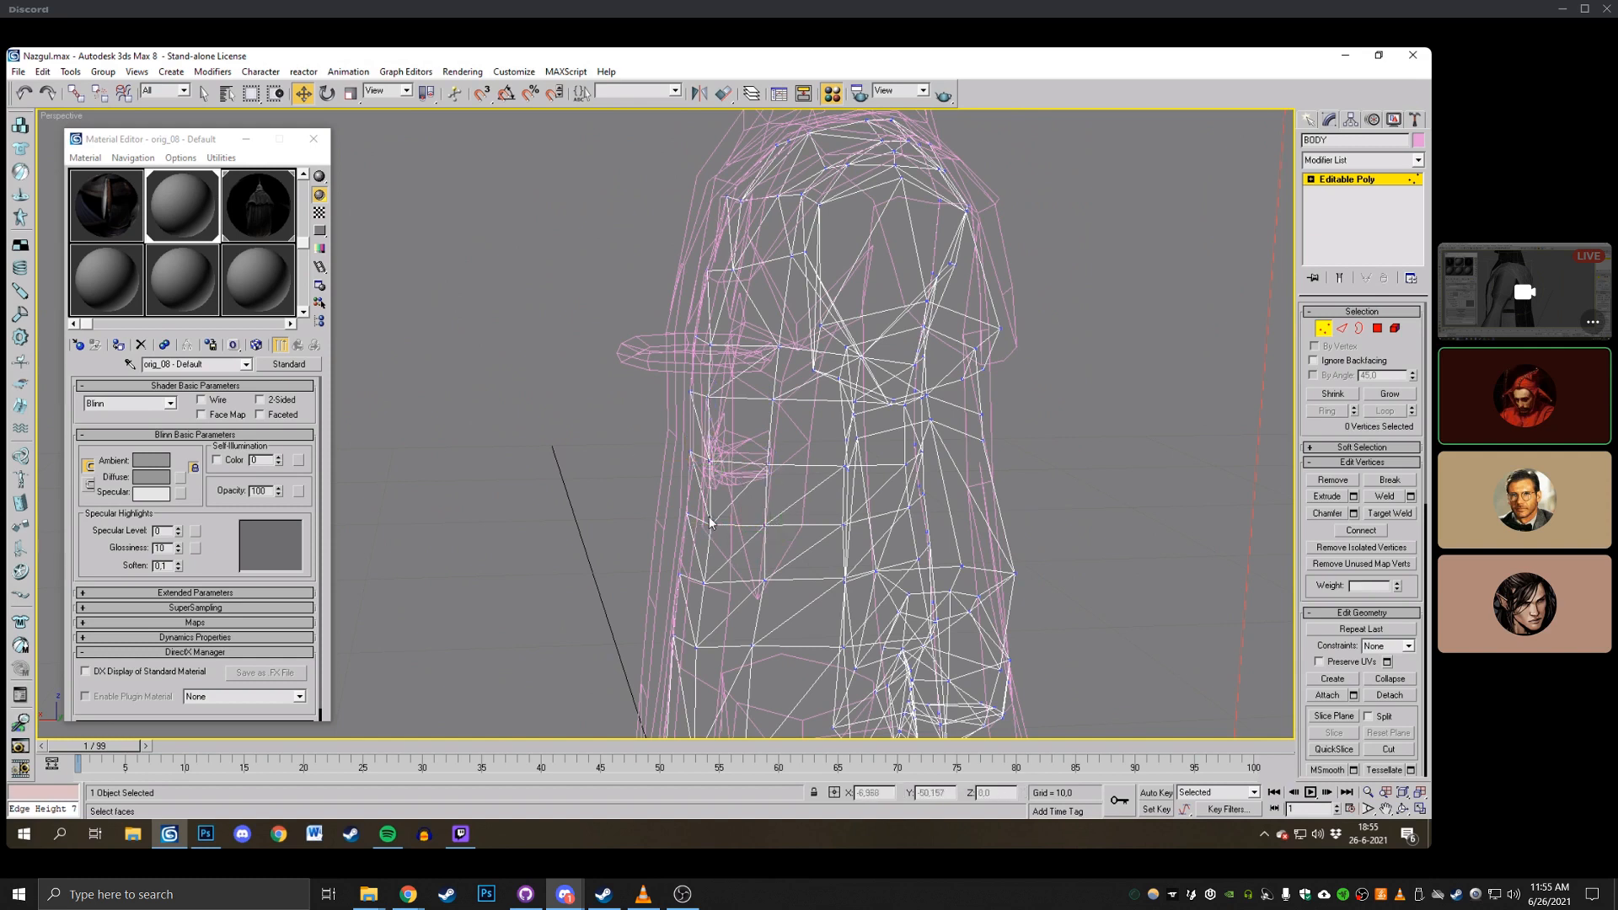
left_click(702, 582)
left_click(765, 581)
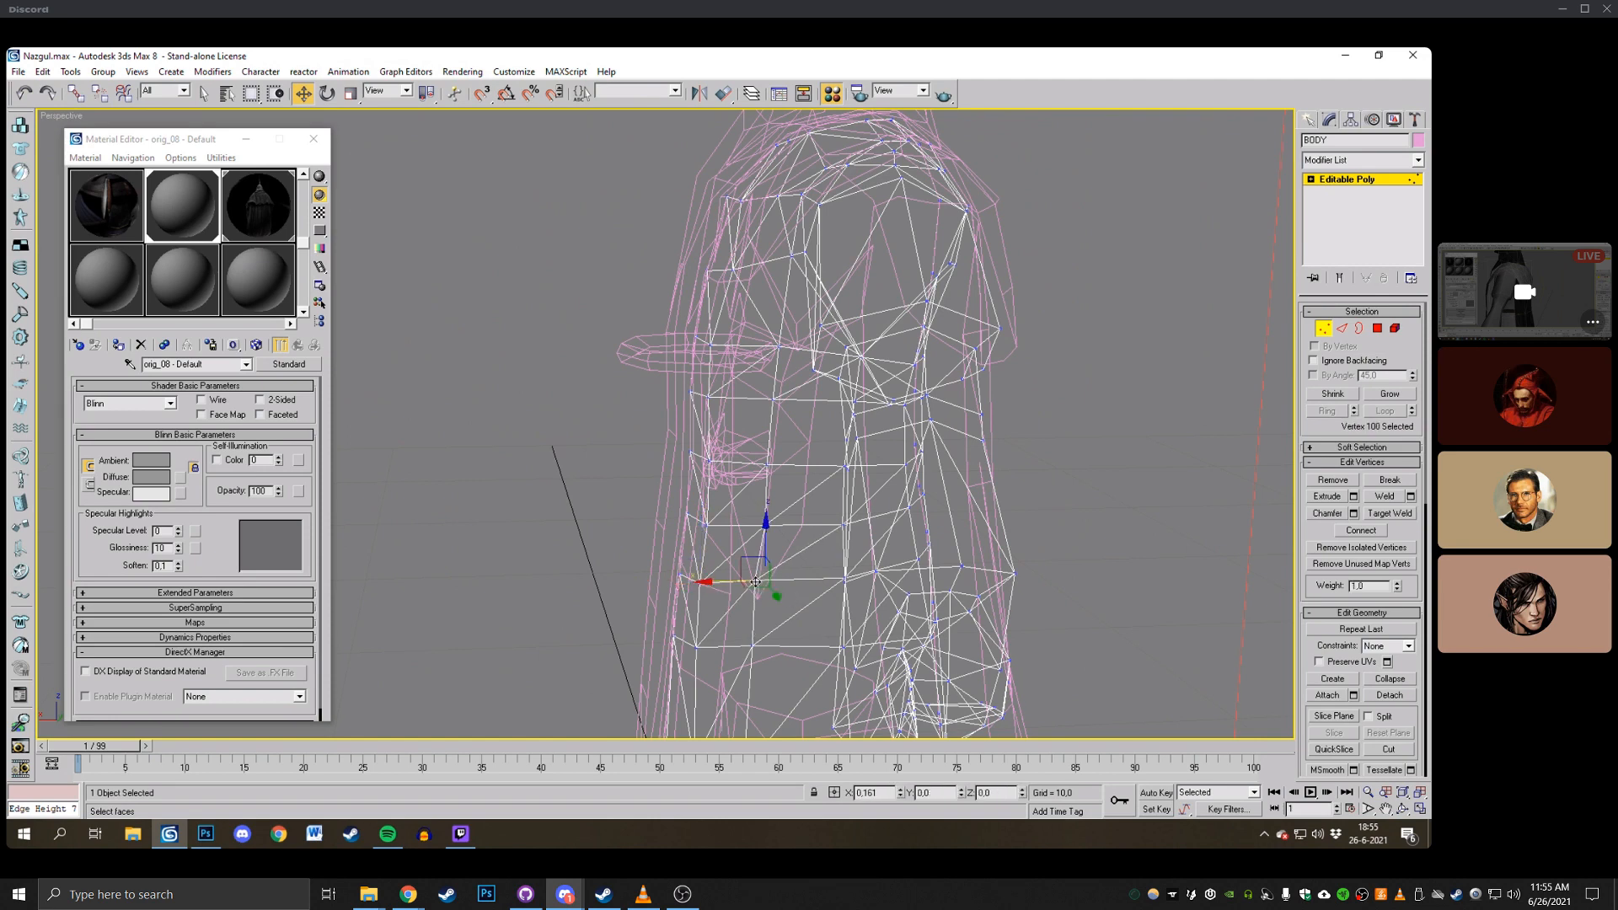
left_click(780, 556)
left_click(764, 525)
middle_click_drag(767, 515, 760, 371)
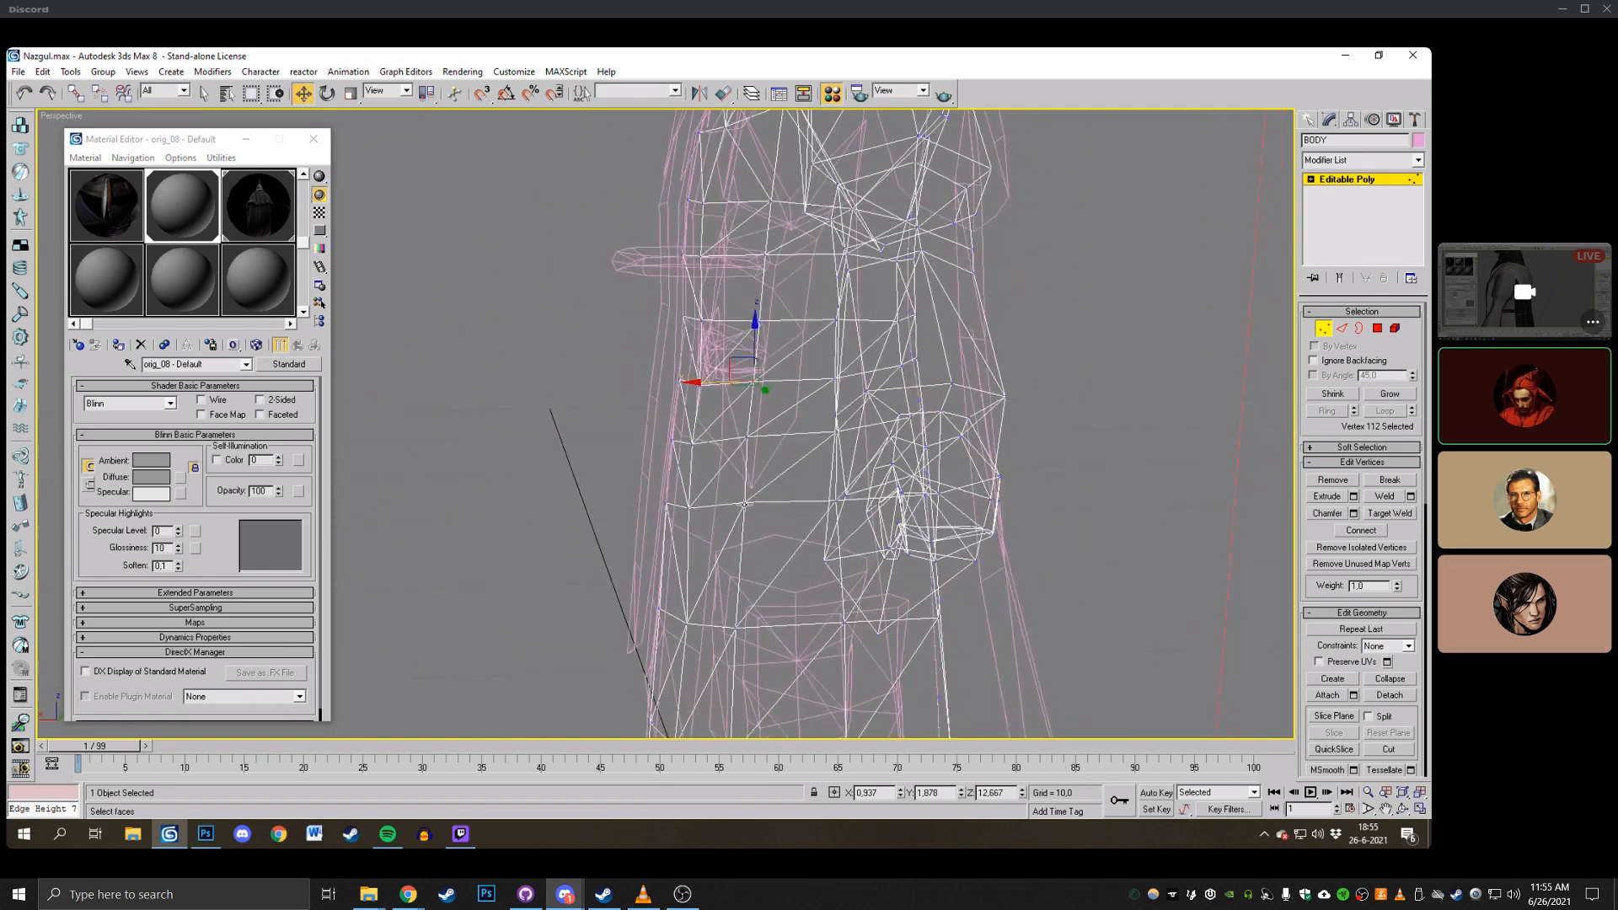
Examine the reshaped robe from the front against the statue references, in shaded and wireframe display.
left_click(1402, 808)
mouse_move(649, 352)
left_mouse_down()
mouse_move(693, 333)
mouse_move(809, 370)
mouse_move(733, 389)
mouse_move(748, 382)
left_mouse_up()
key("F3")
scroll(733, 389, "down", 4)
scroll(750, 380, "up", 3)
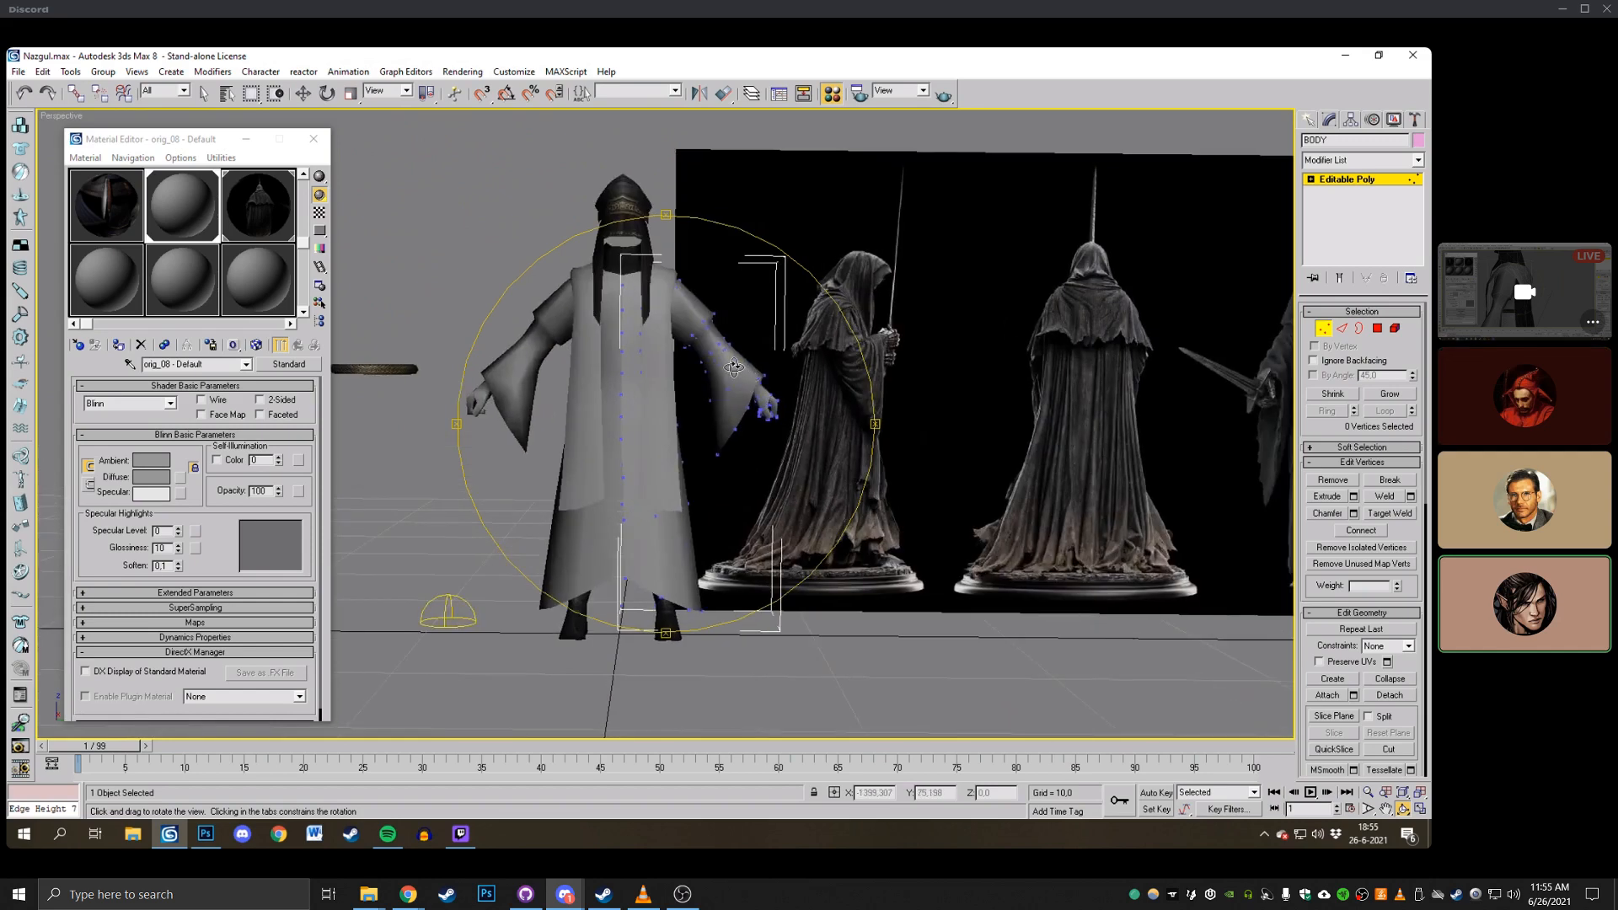
middle_click_drag(733, 369, 657, 413)
mouse_move(657, 413)
left_mouse_down()
mouse_move(573, 418)
mouse_move(644, 412)
left_mouse_up()
scroll(649, 413, "up", 3)
middle_click_drag(649, 413, 806, 433)
key("F3")
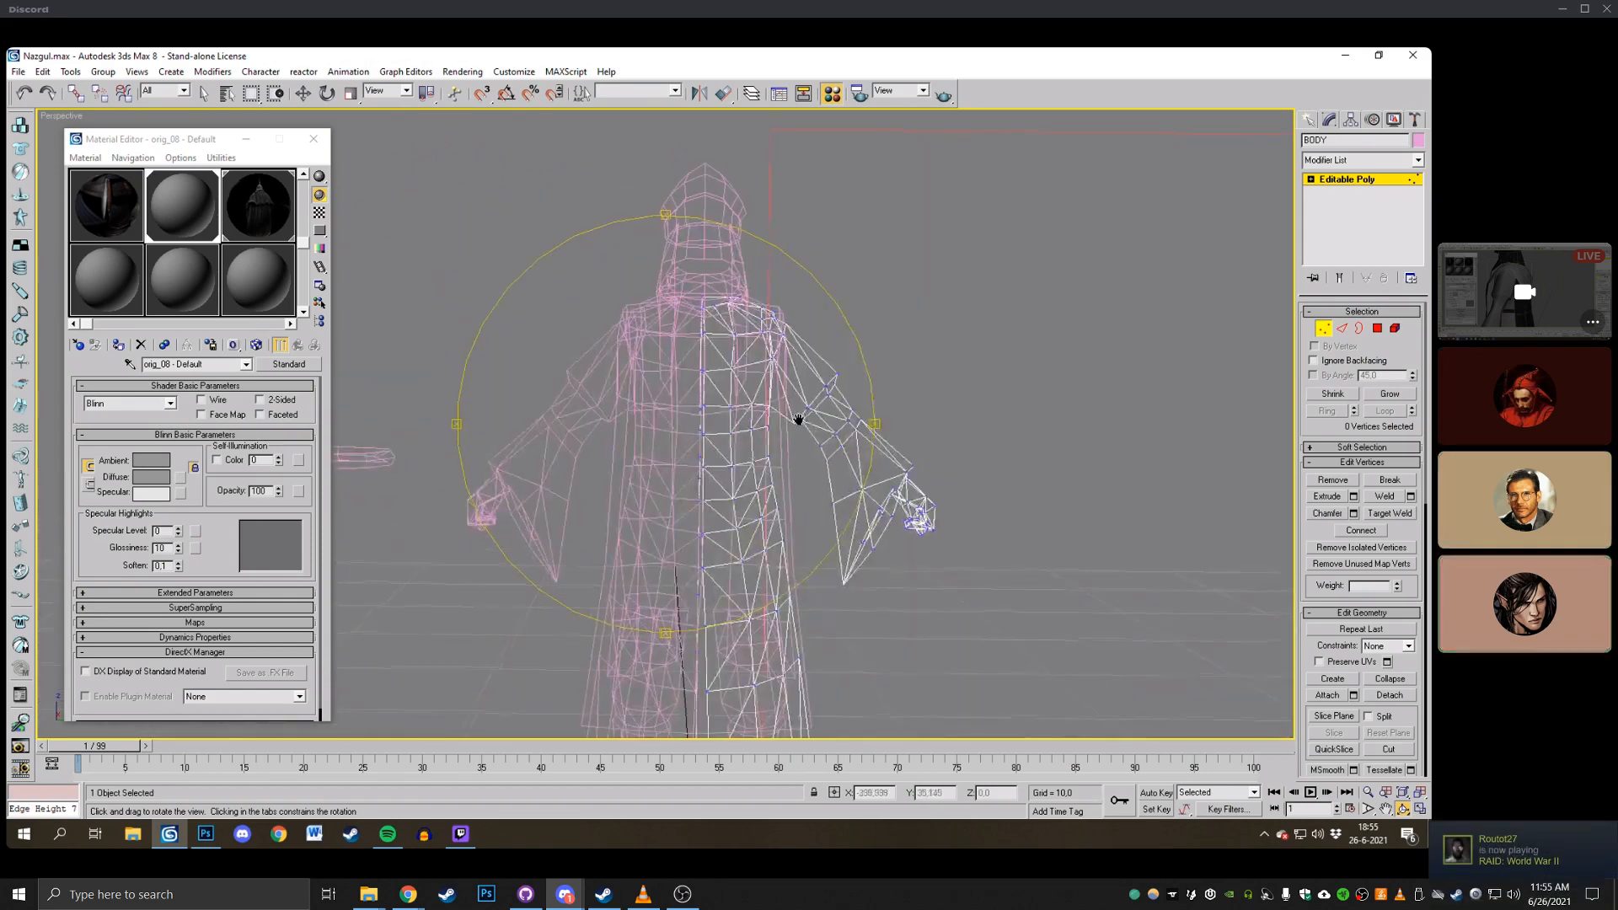
Move the armpit vertex on the robe's side outward and slightly up to about Y 2.566, Z 15.586.
scroll(705, 380, "up", 5)
key("w")
left_click(706, 370)
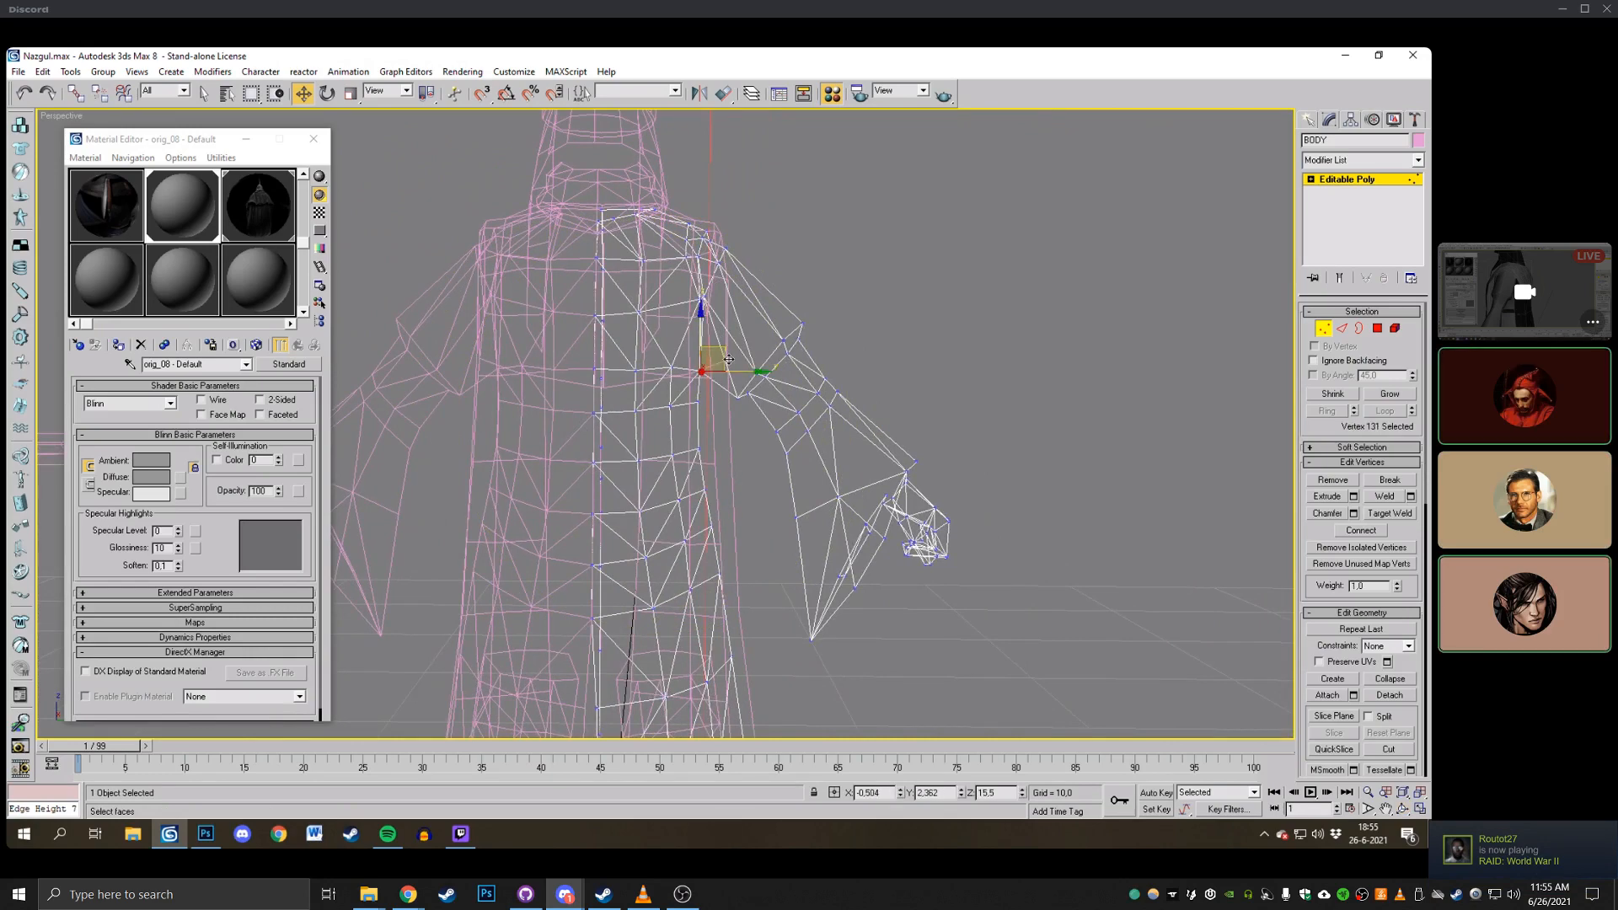
key("F3")
middle_click_drag(724, 434, 676, 453)
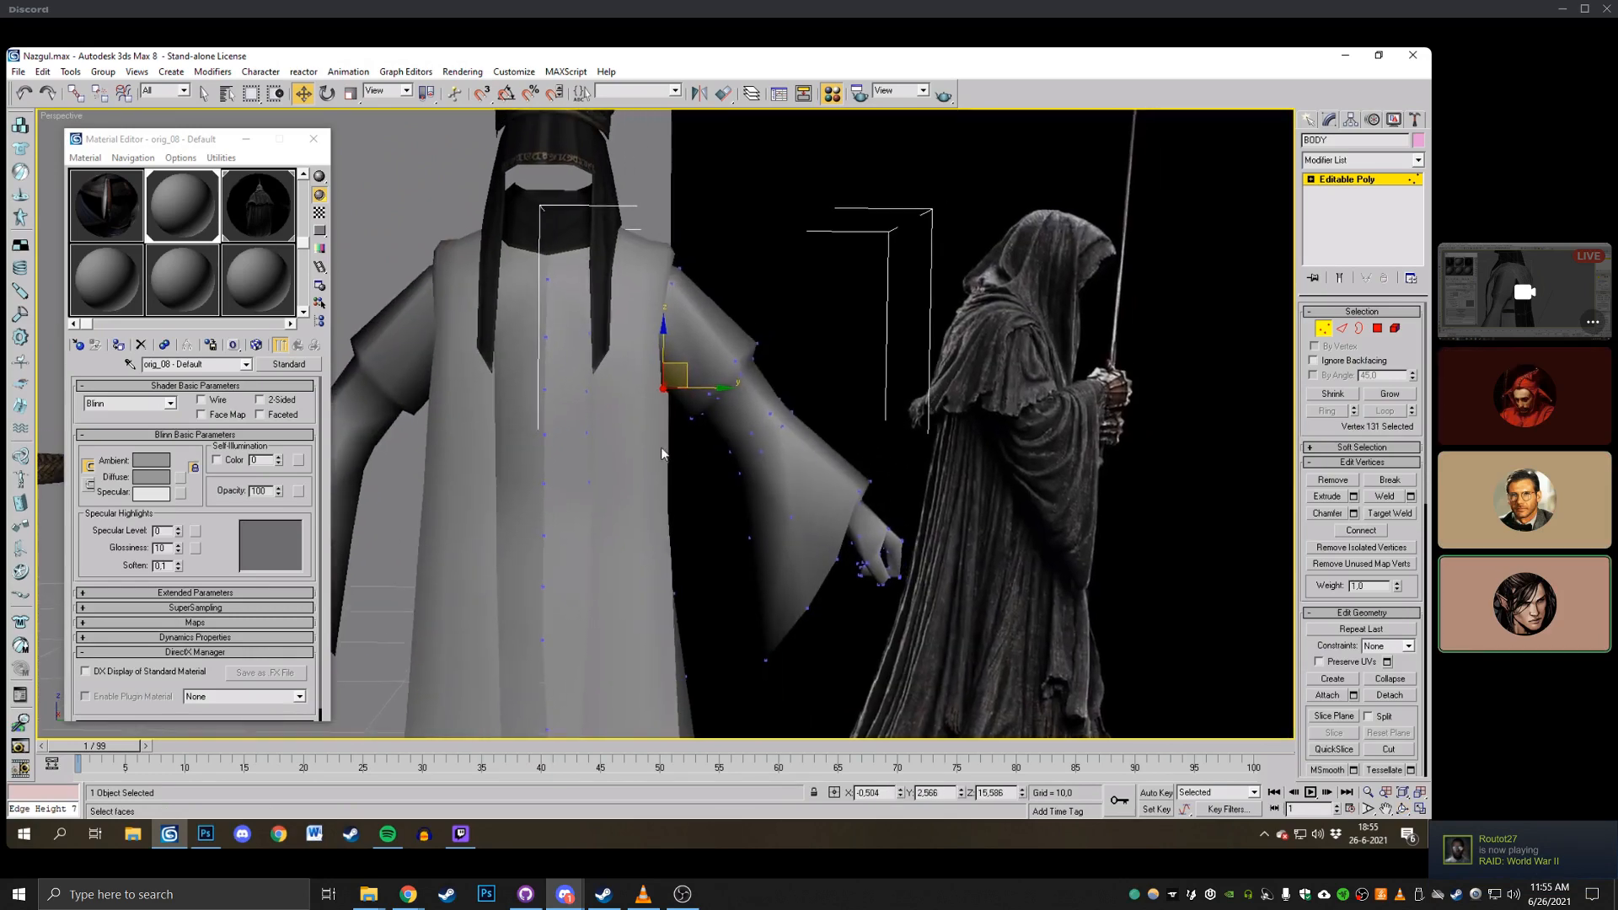
Move the side-outline vertices below the armpit along Y, the uppermost to about Y 2.563, the lower two by about 0.204 and 0.051.
key("F3")
left_click(648, 423)
left_click_drag(692, 422, 699, 422)
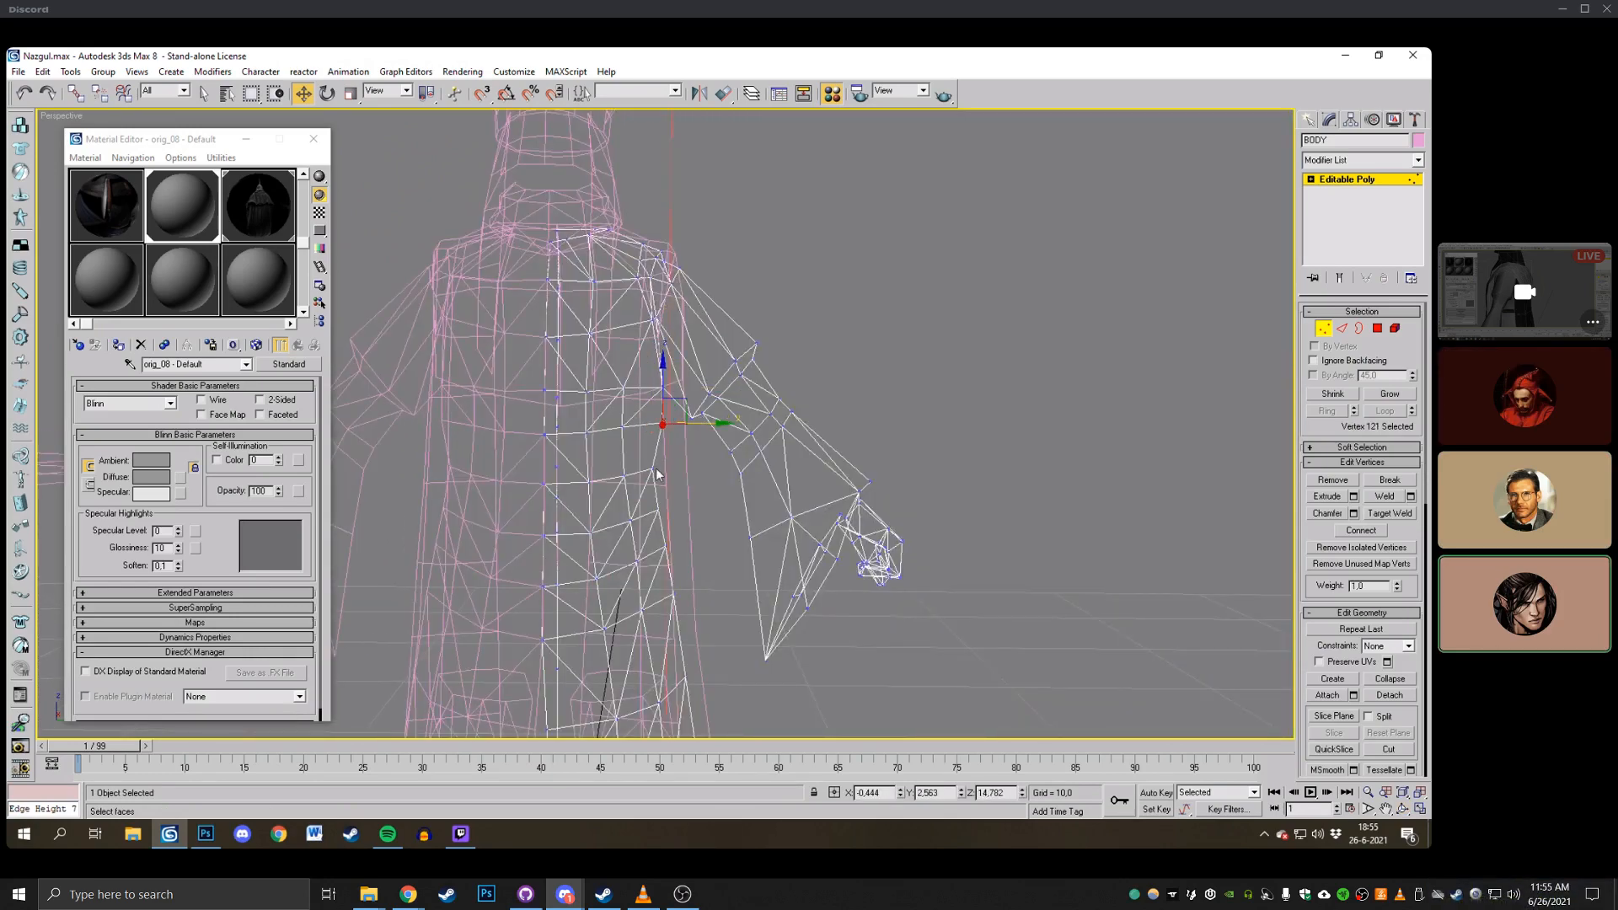
left_click(658, 513)
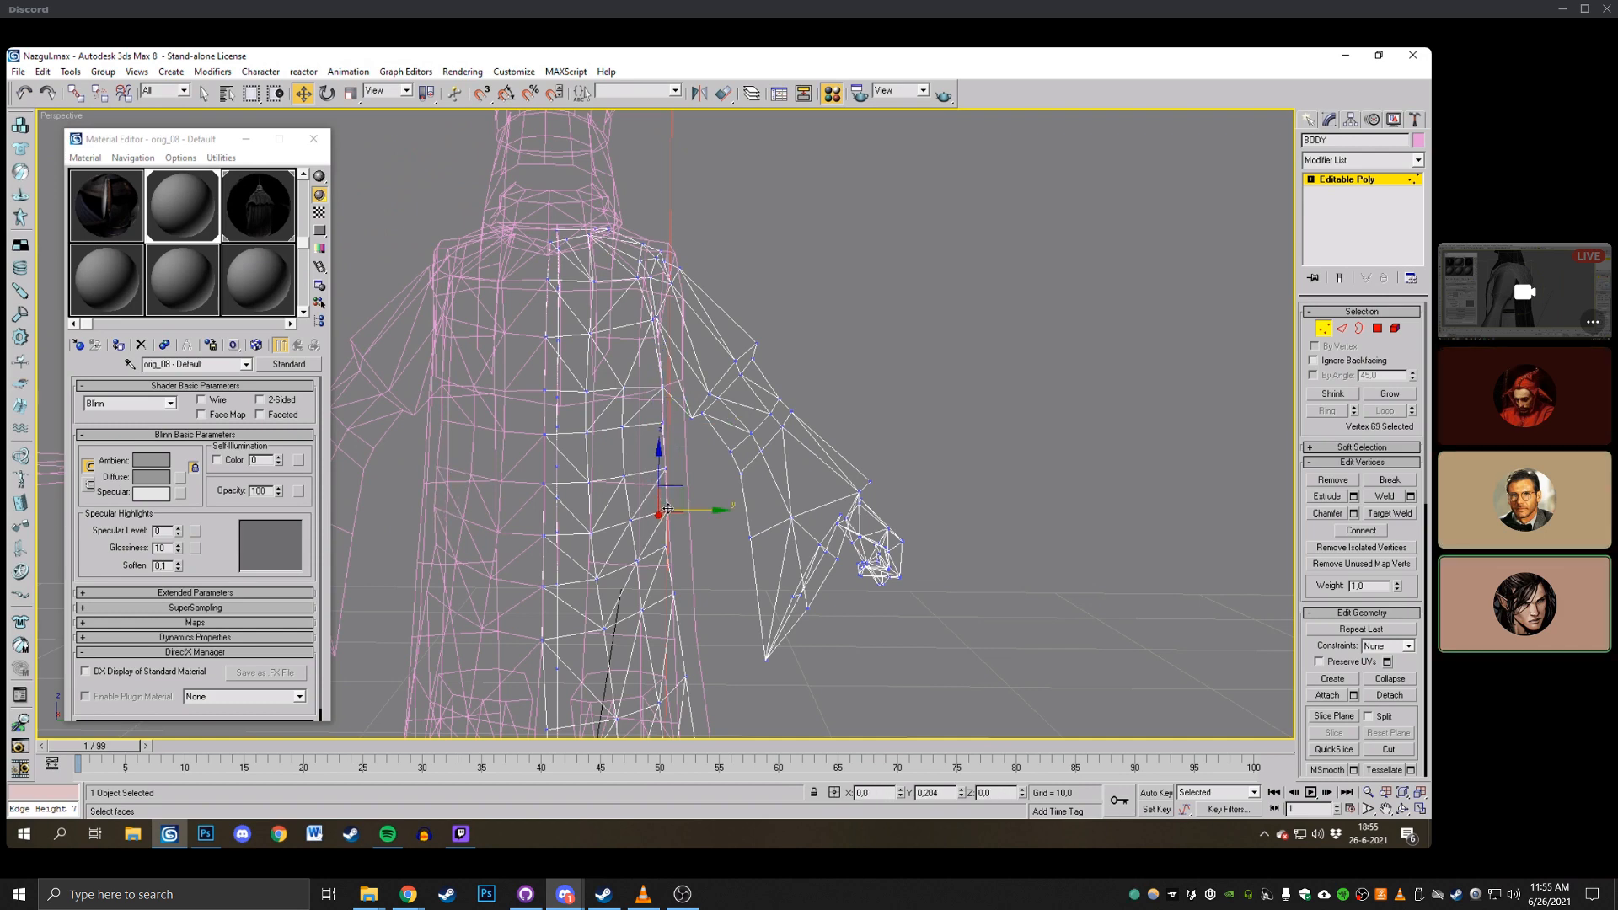
left_click_drag(667, 509, 663, 548)
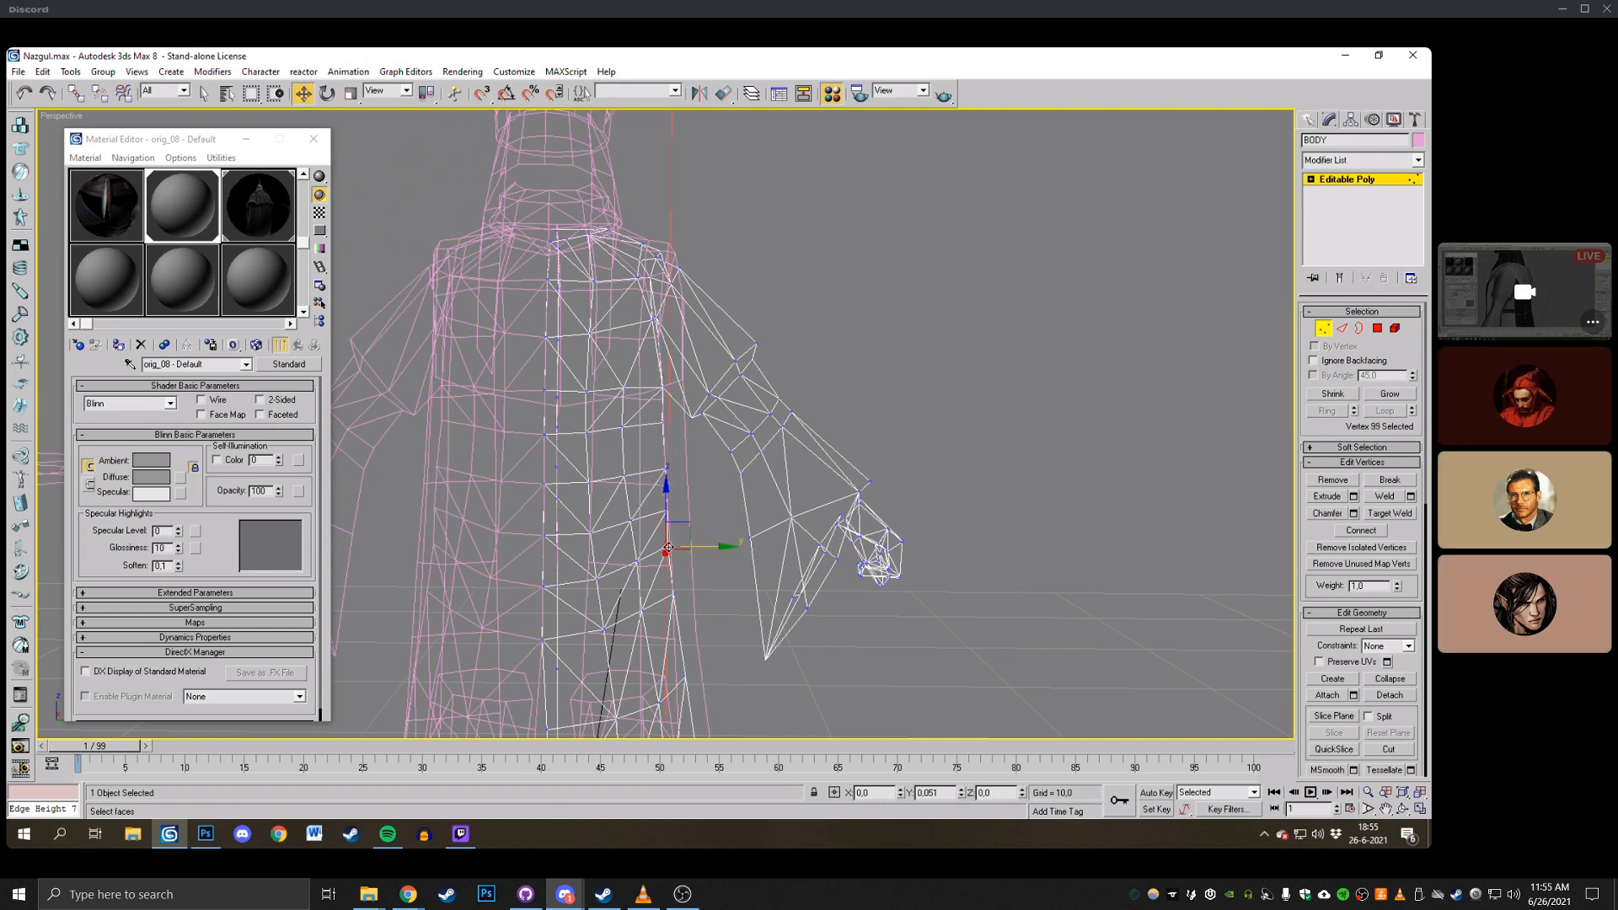
Nudge the robe's side vertex near the hips slightly outward along Y.
middle_click_drag(771, 544, 774, 470)
key("F3")
key("F3")
left_click(677, 518)
left_click_drag(705, 501, 710, 500)
Adjust the vertex column between the robe's front centre and side, shifting the hip-level vertex about 0.115 along Y and evening out the chest-level ones.
middle_click_drag(647, 530, 688, 485)
left_click(692, 487)
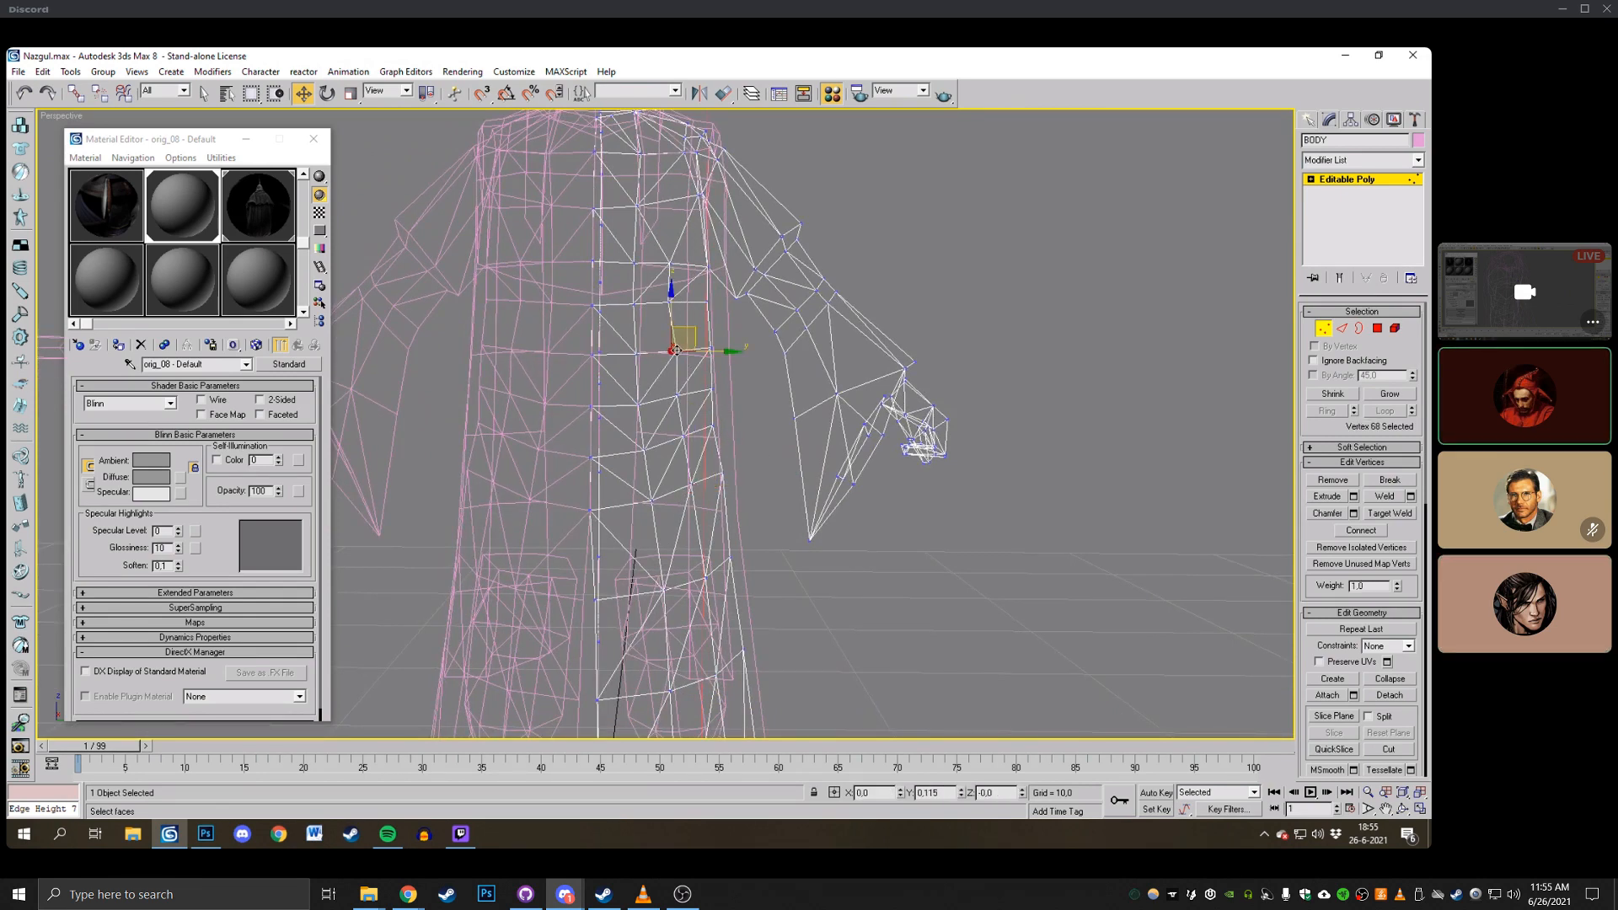
left_click_drag(676, 350, 677, 349)
middle_click_drag(825, 373, 885, 463)
left_click(729, 392)
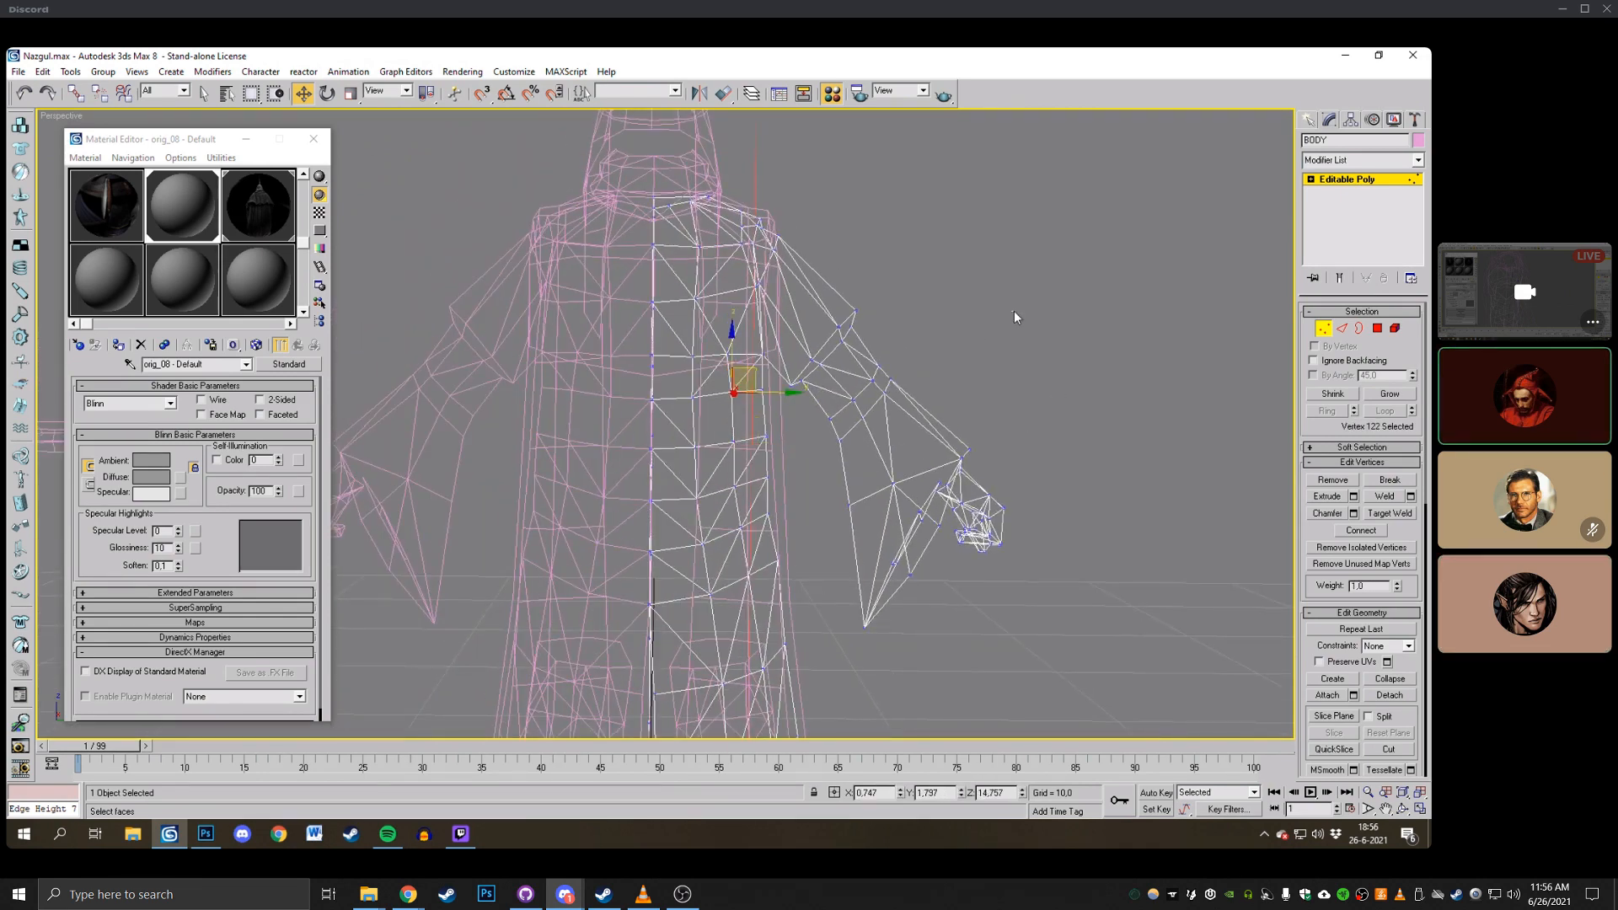
left_click(730, 354)
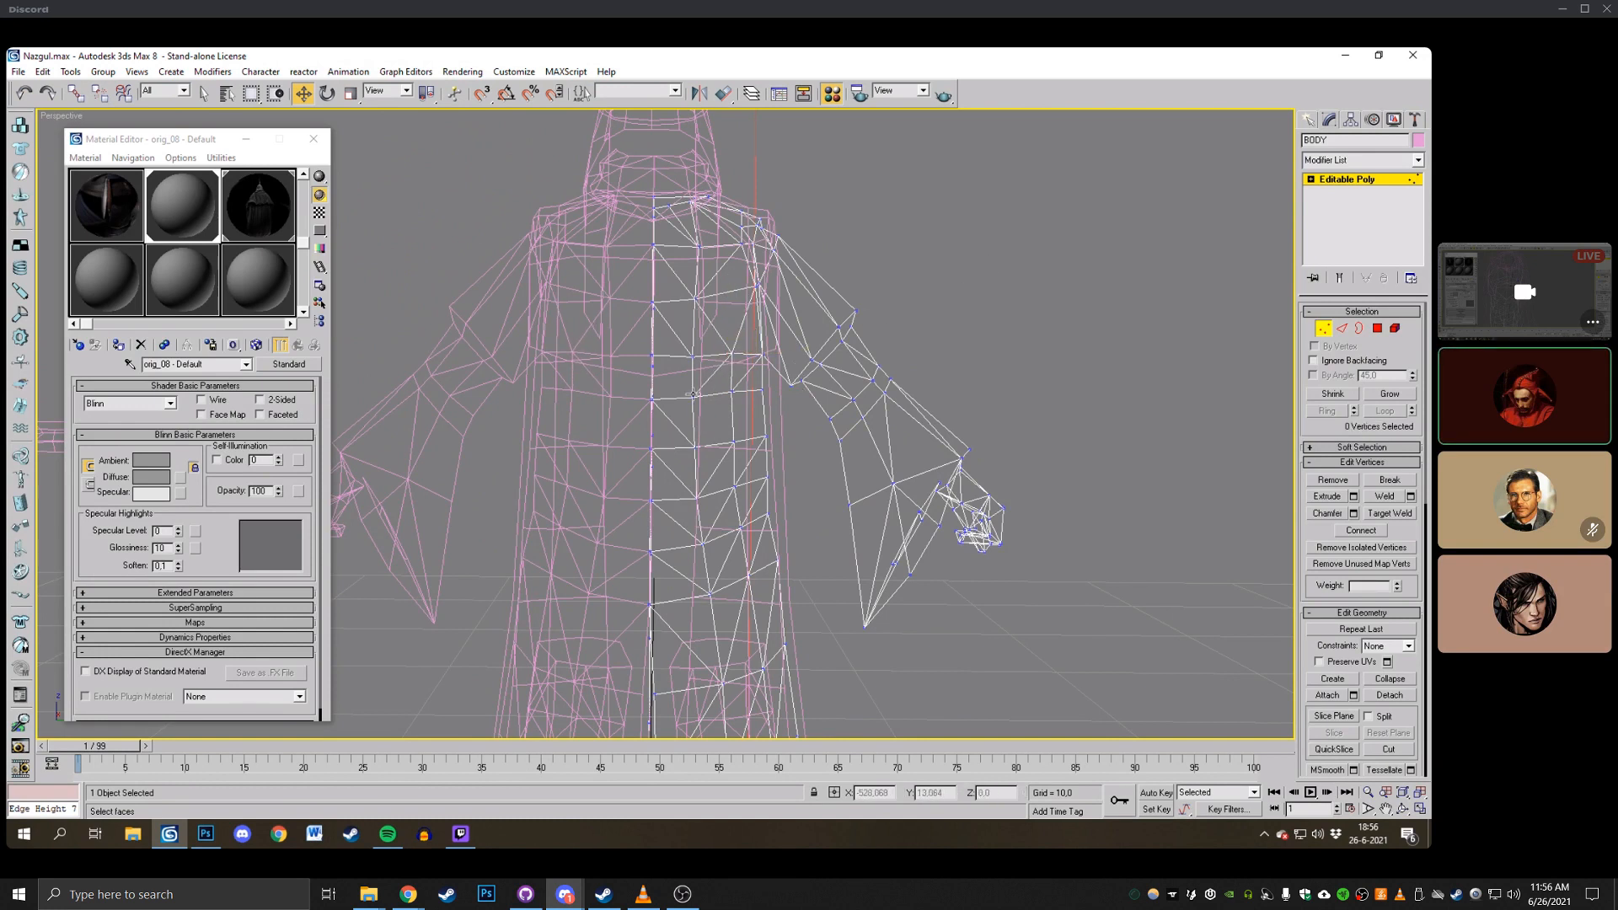
left_click(679, 355)
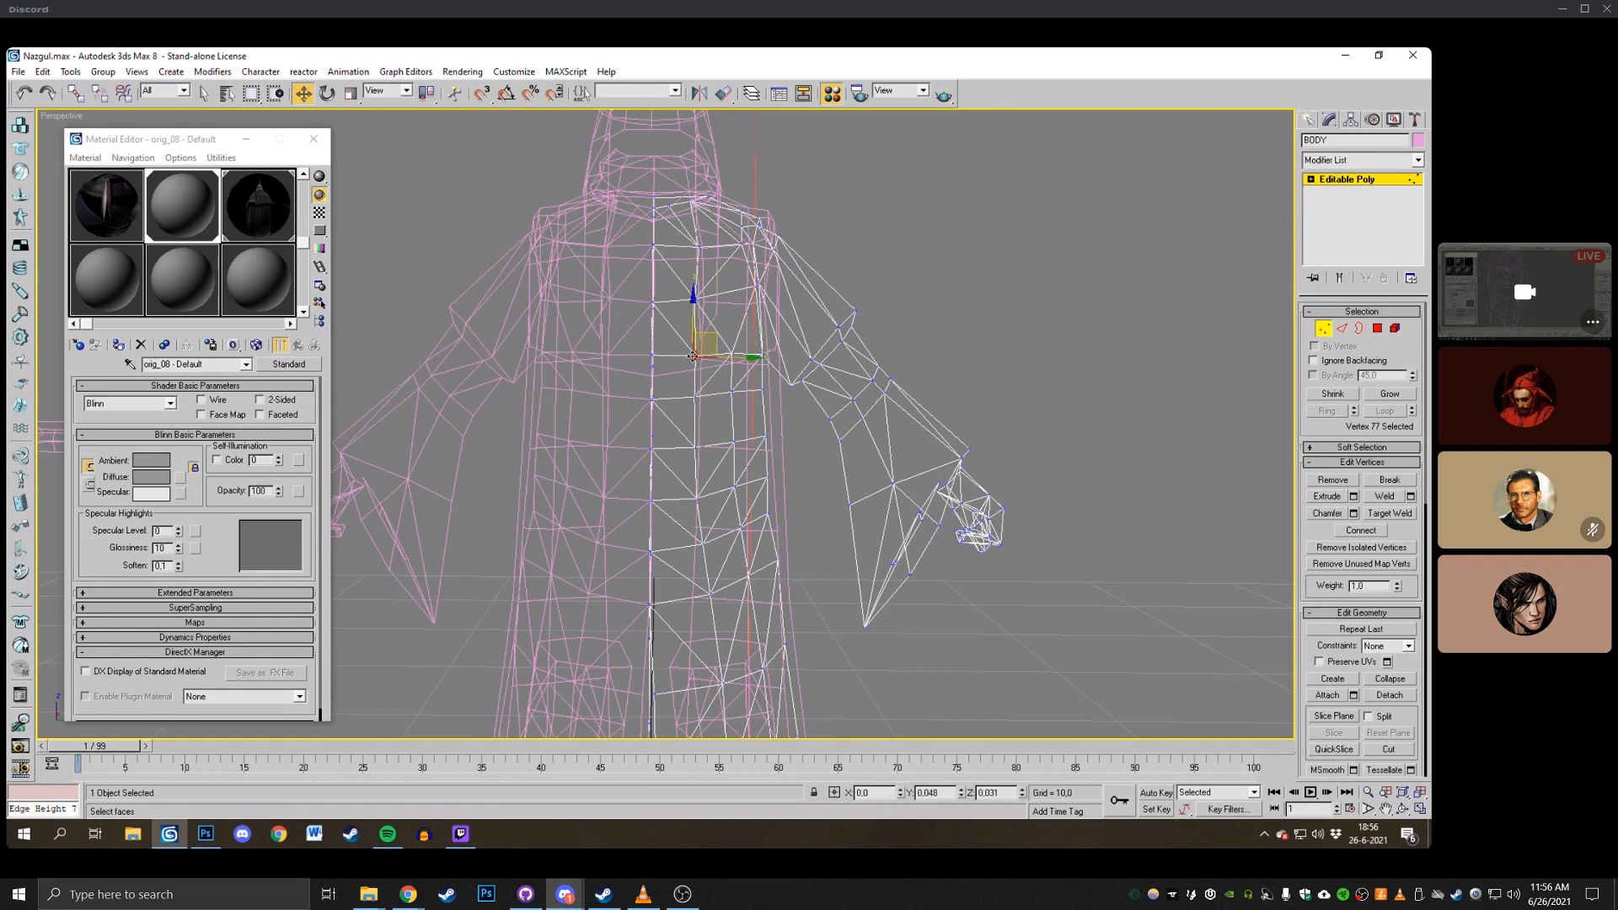
Reshape the side outline from waist to knees, placing the waist vertex at about Y 2.643 and the lowest at about Y 3.642, Z 6.78.
left_click(769, 481)
left_click_drag(804, 477, 801, 477)
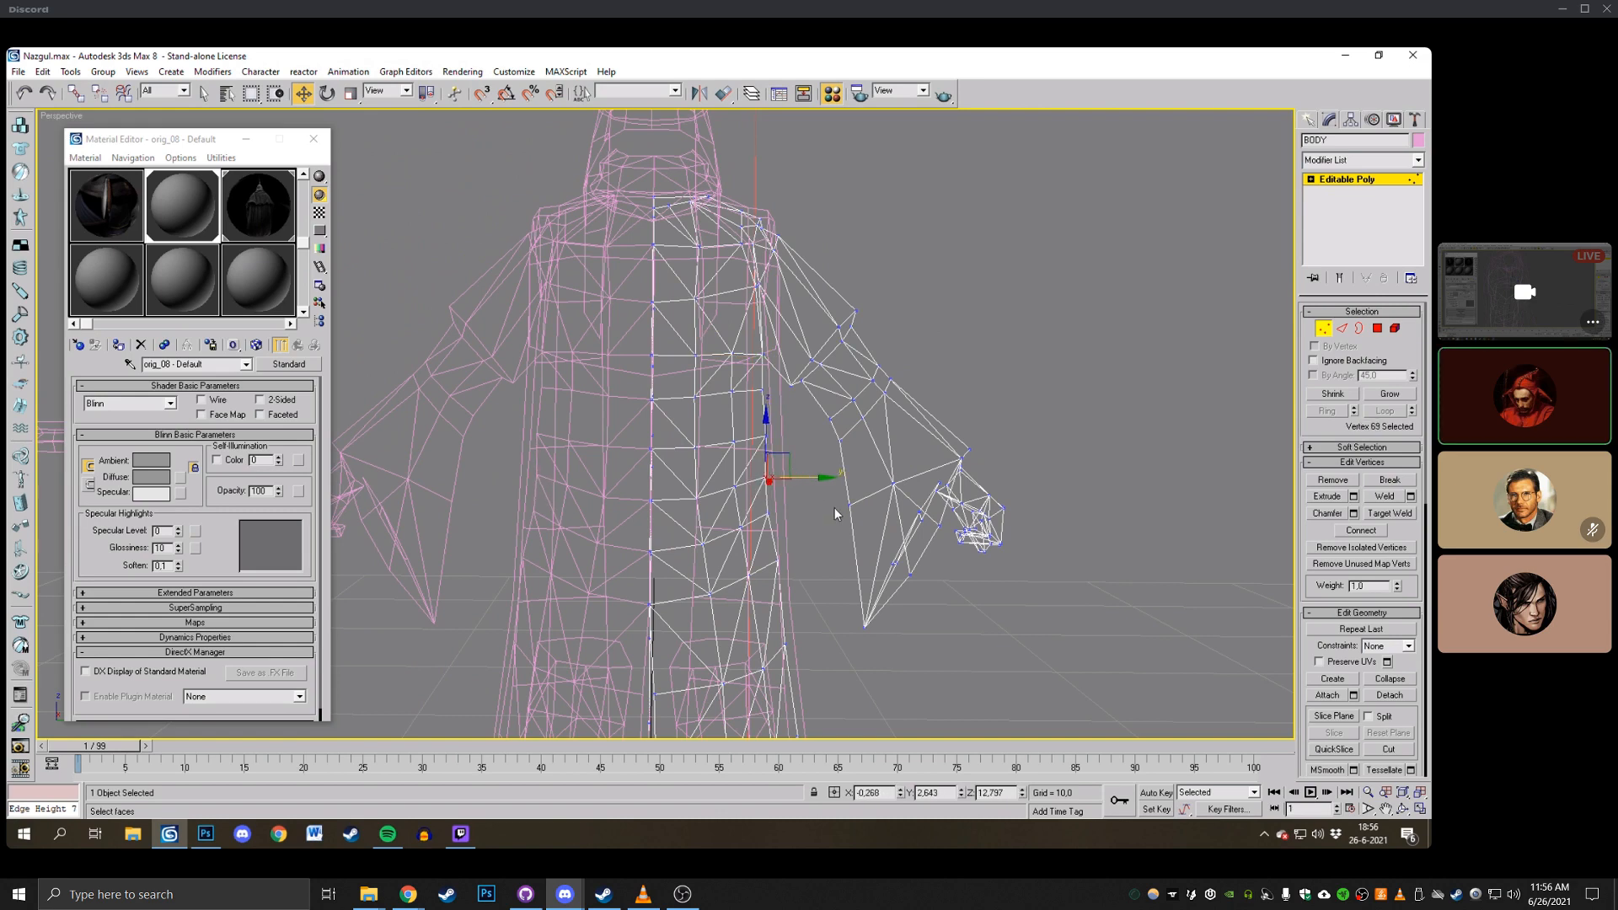
left_click(837, 509)
middle_click_drag(793, 540, 774, 443)
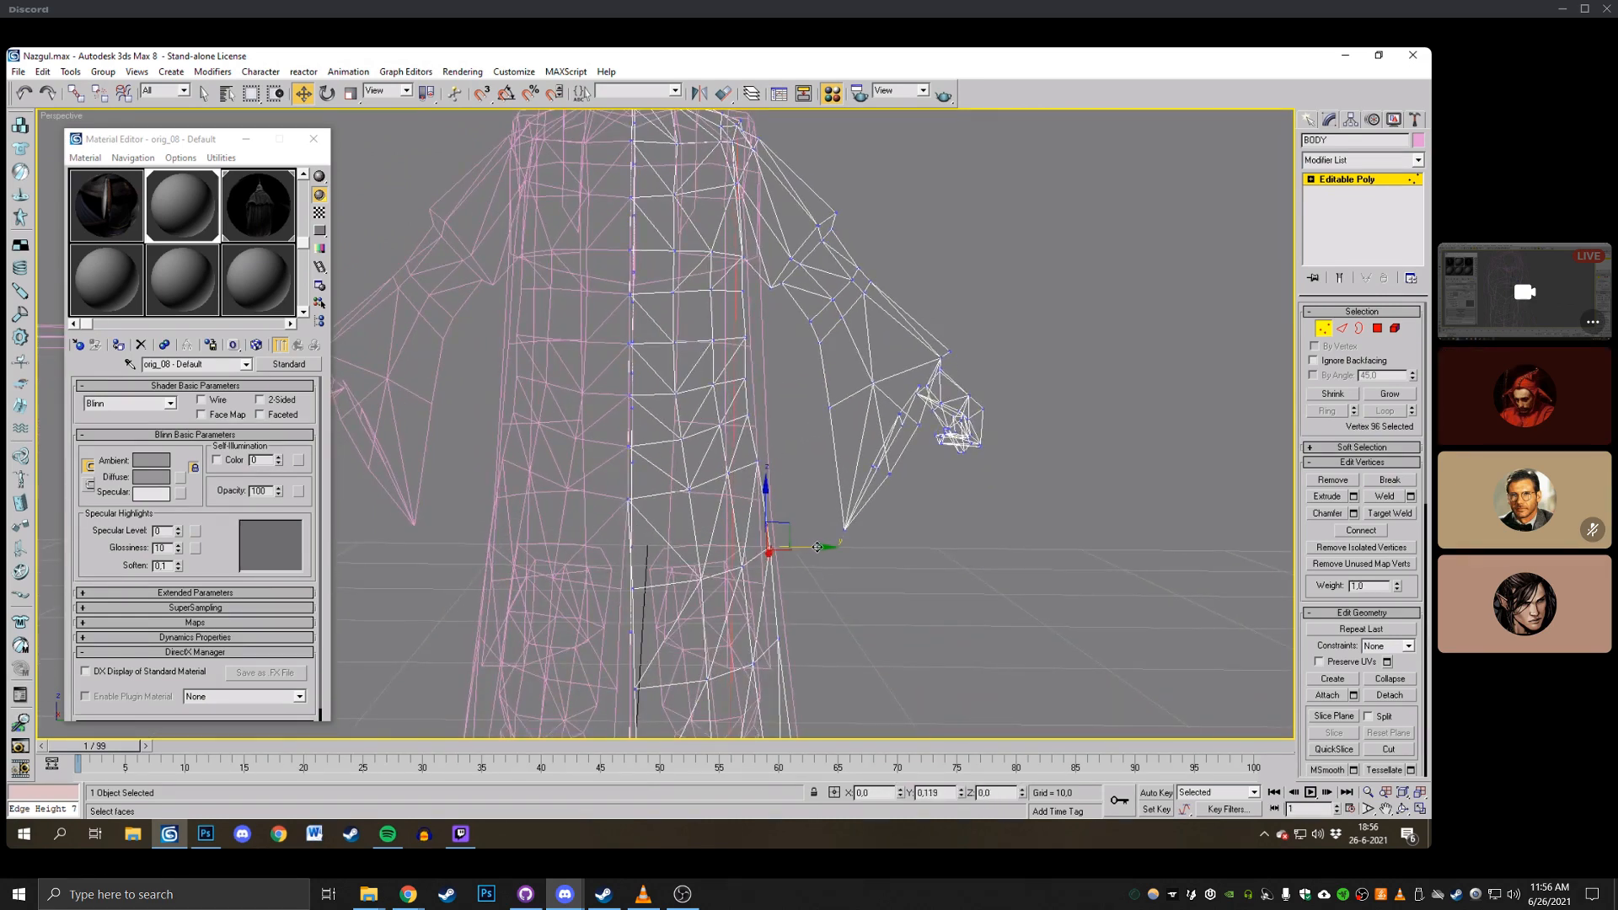
middle_click_drag(888, 599, 850, 471)
left_click(743, 512)
left_click_drag(743, 513, 746, 513)
left_click(846, 497)
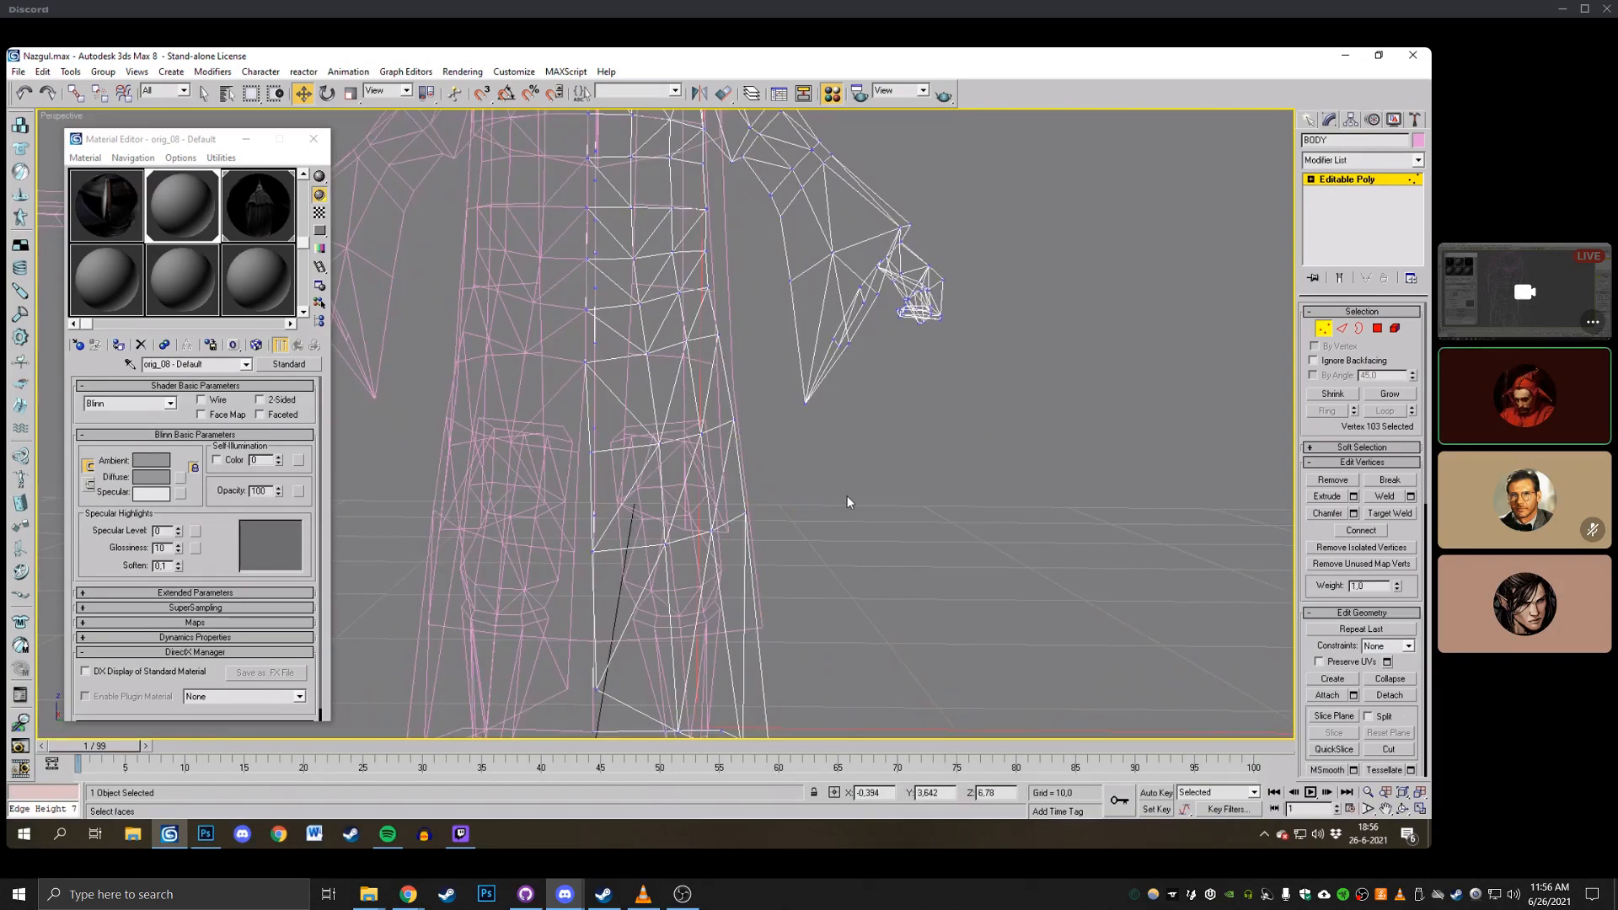
Cut a new edge into the body mesh beside the armpit.
middle_click_drag(813, 405, 844, 548)
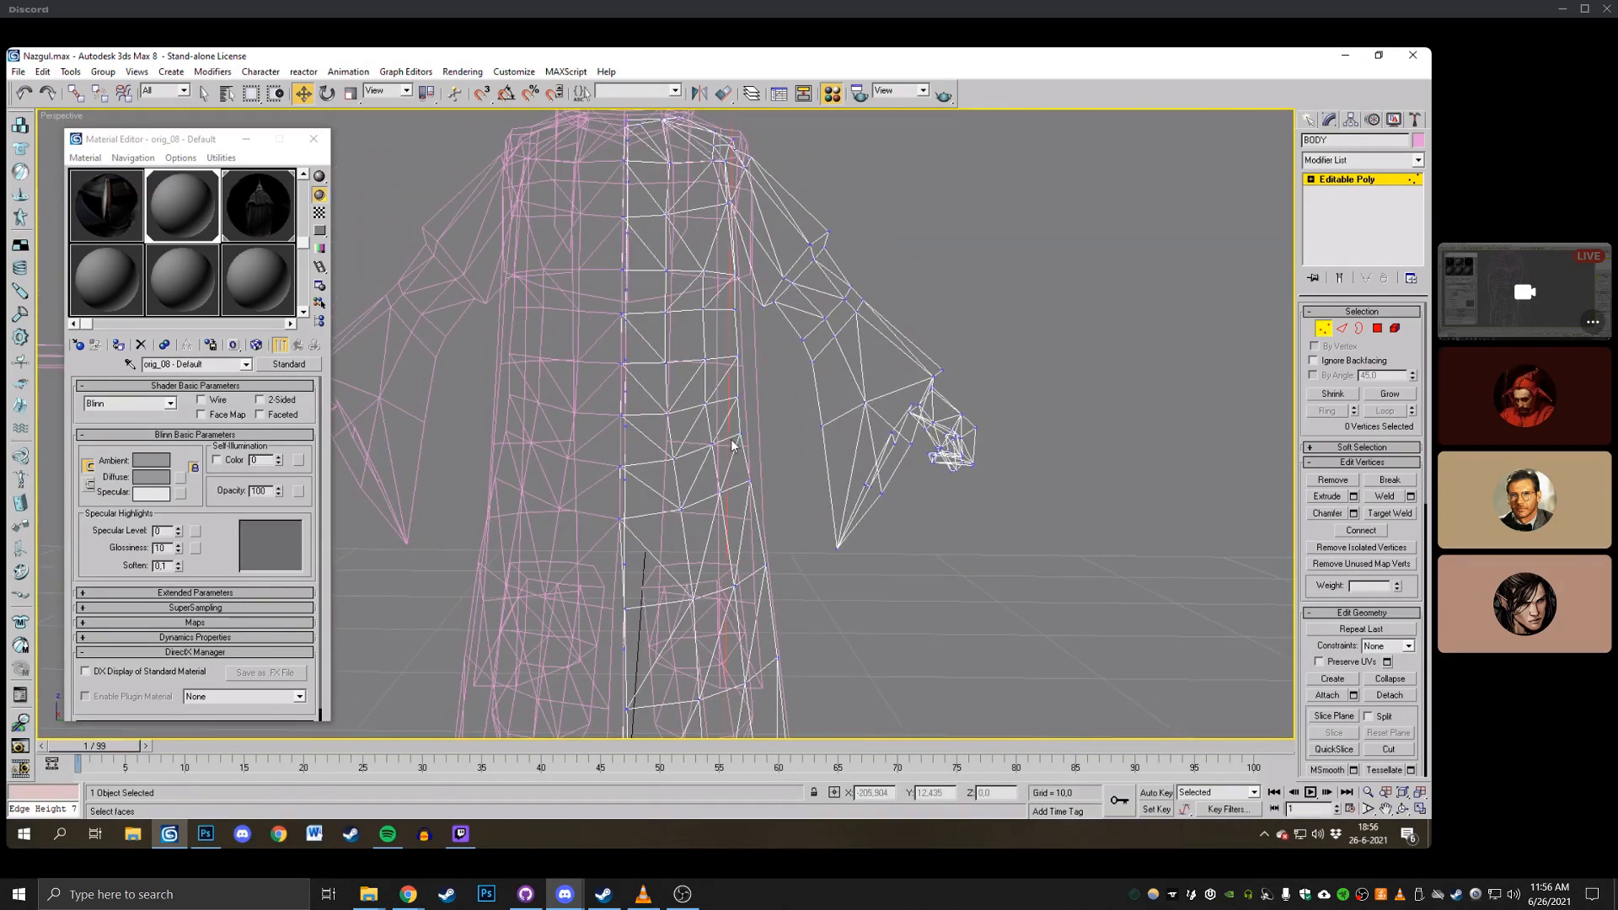
middle_click_drag(805, 403, 809, 453)
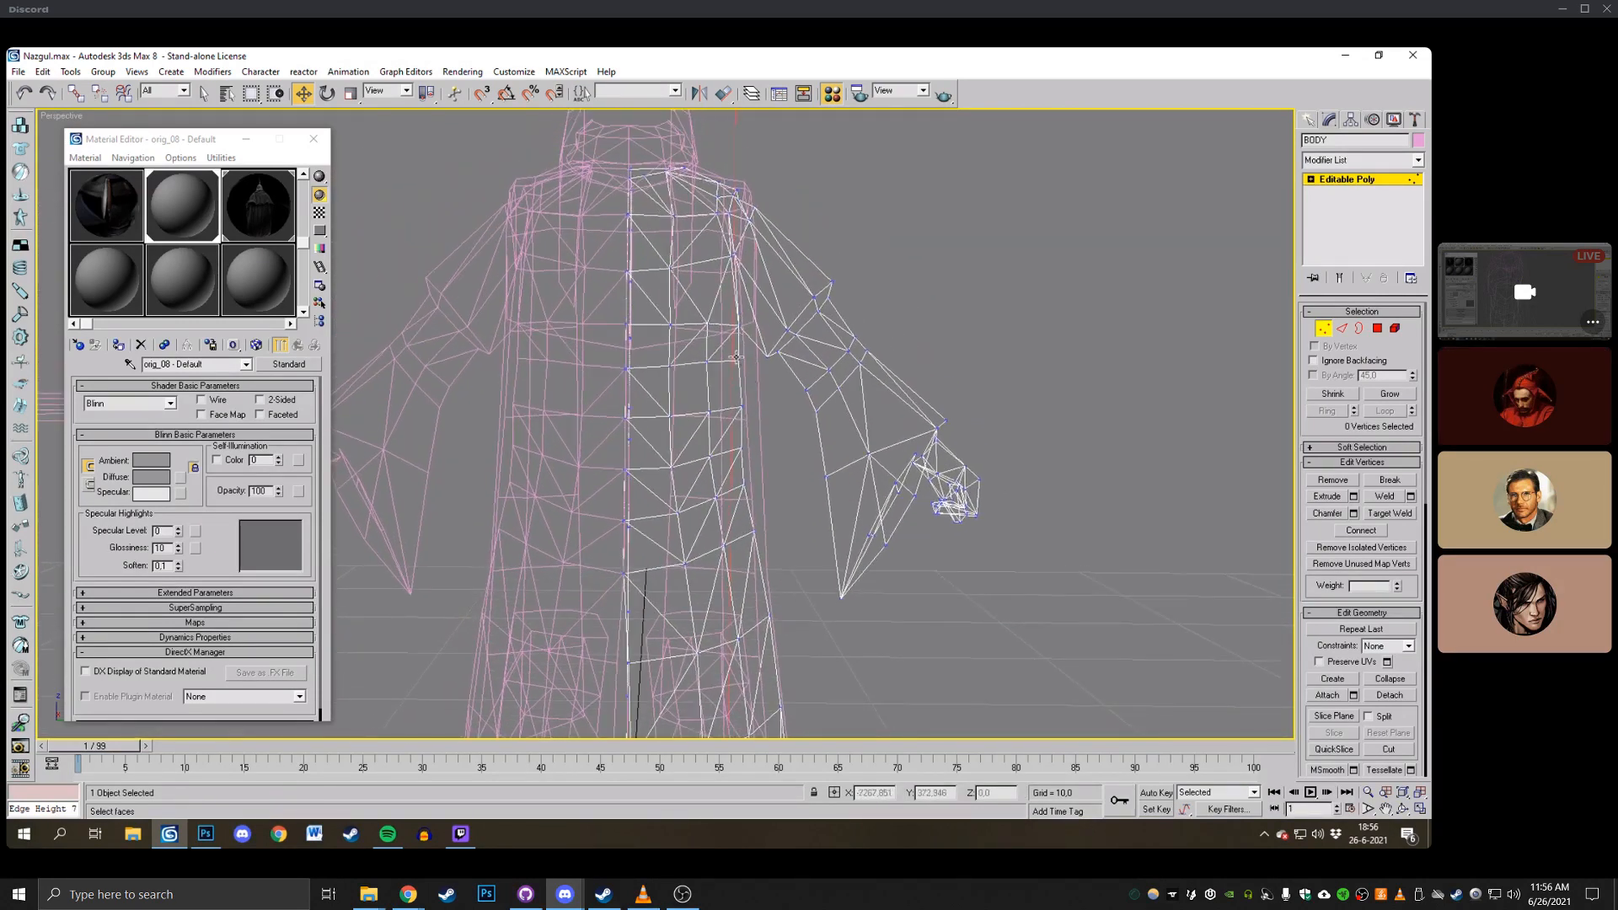
left_click(738, 359)
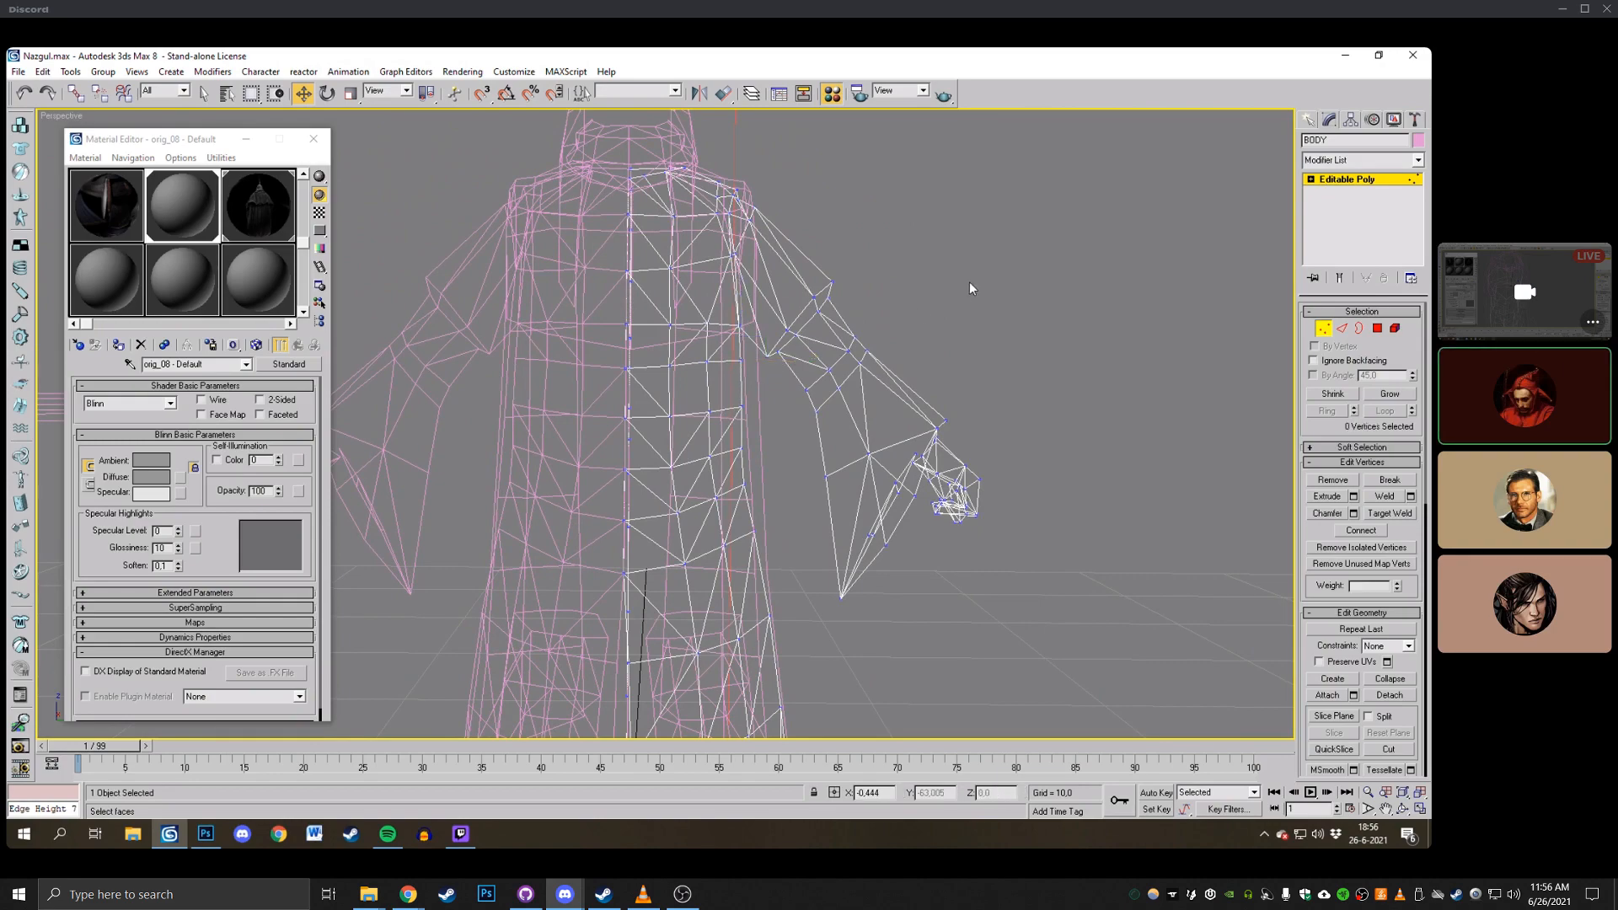
middle_click_drag(969, 282, 861, 374)
scroll(861, 375, "up", 2)
left_click(1403, 809)
key("F3")
mouse_move(706, 405)
left_mouse_down()
mouse_move(634, 399)
mouse_move(625, 438)
mouse_move(632, 347)
mouse_move(725, 337)
mouse_move(800, 523)
left_mouse_up()
key("F3")
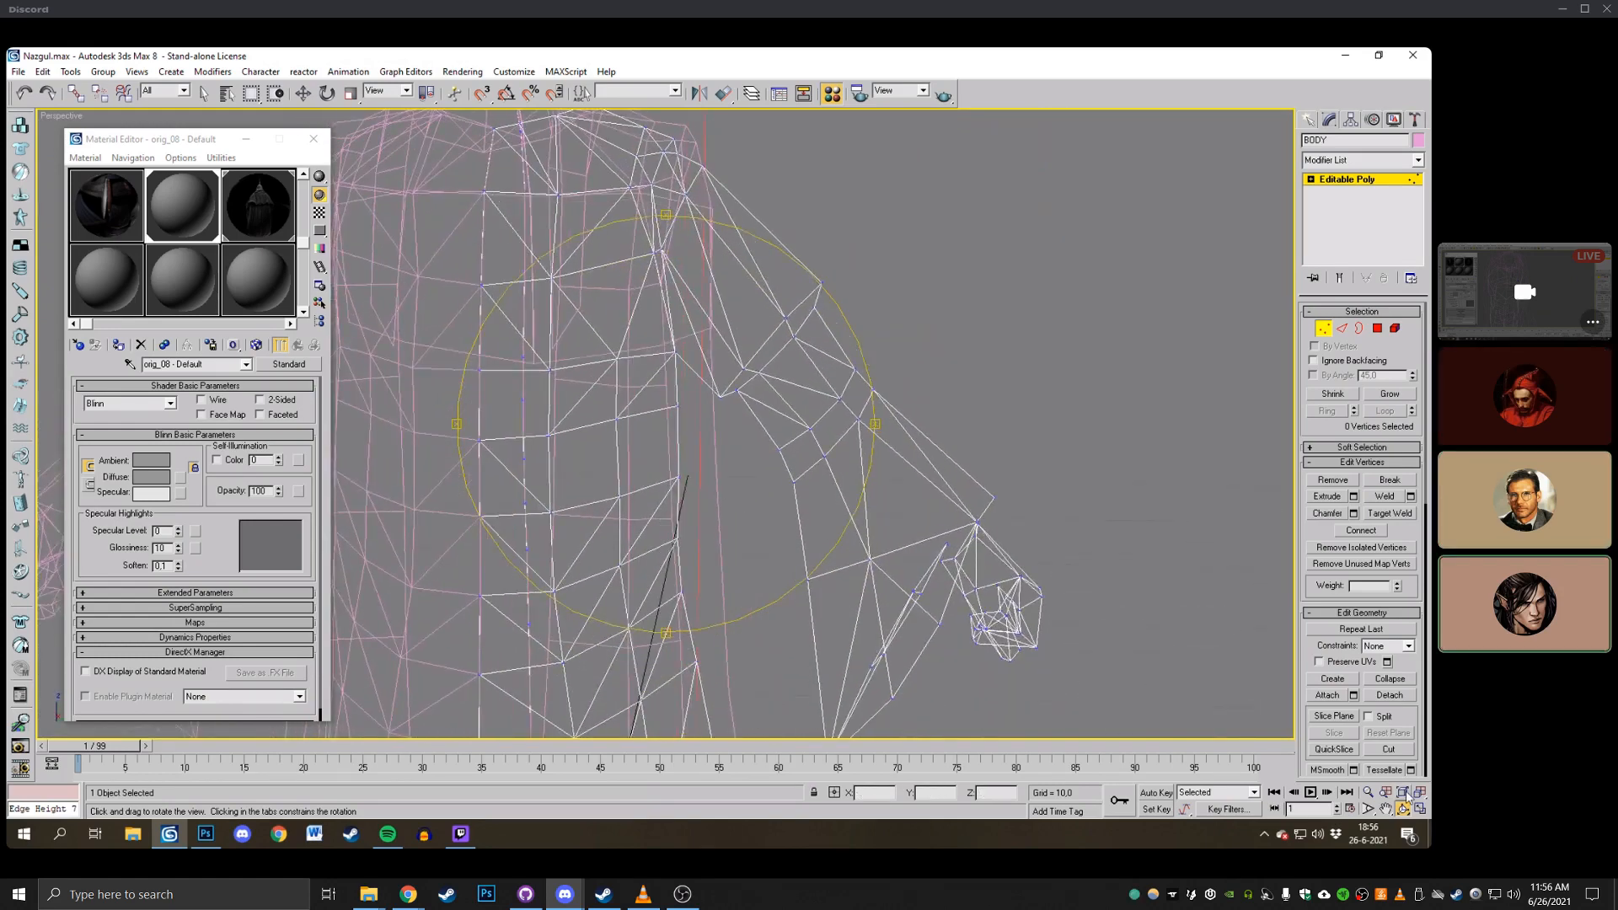
left_click(1388, 749)
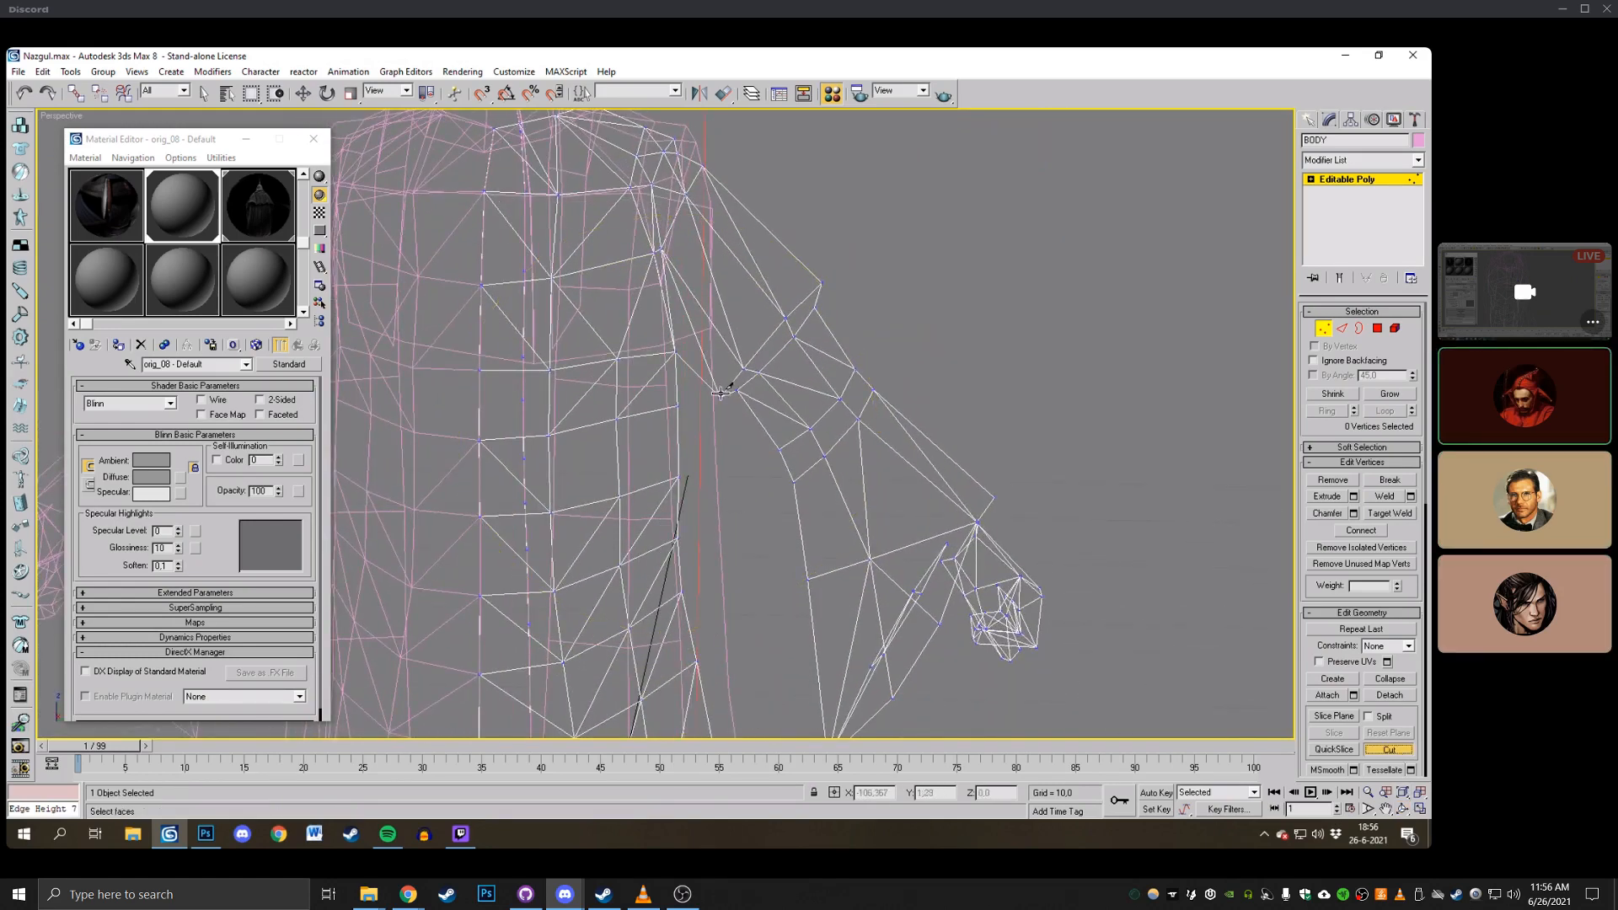
left_click(677, 351)
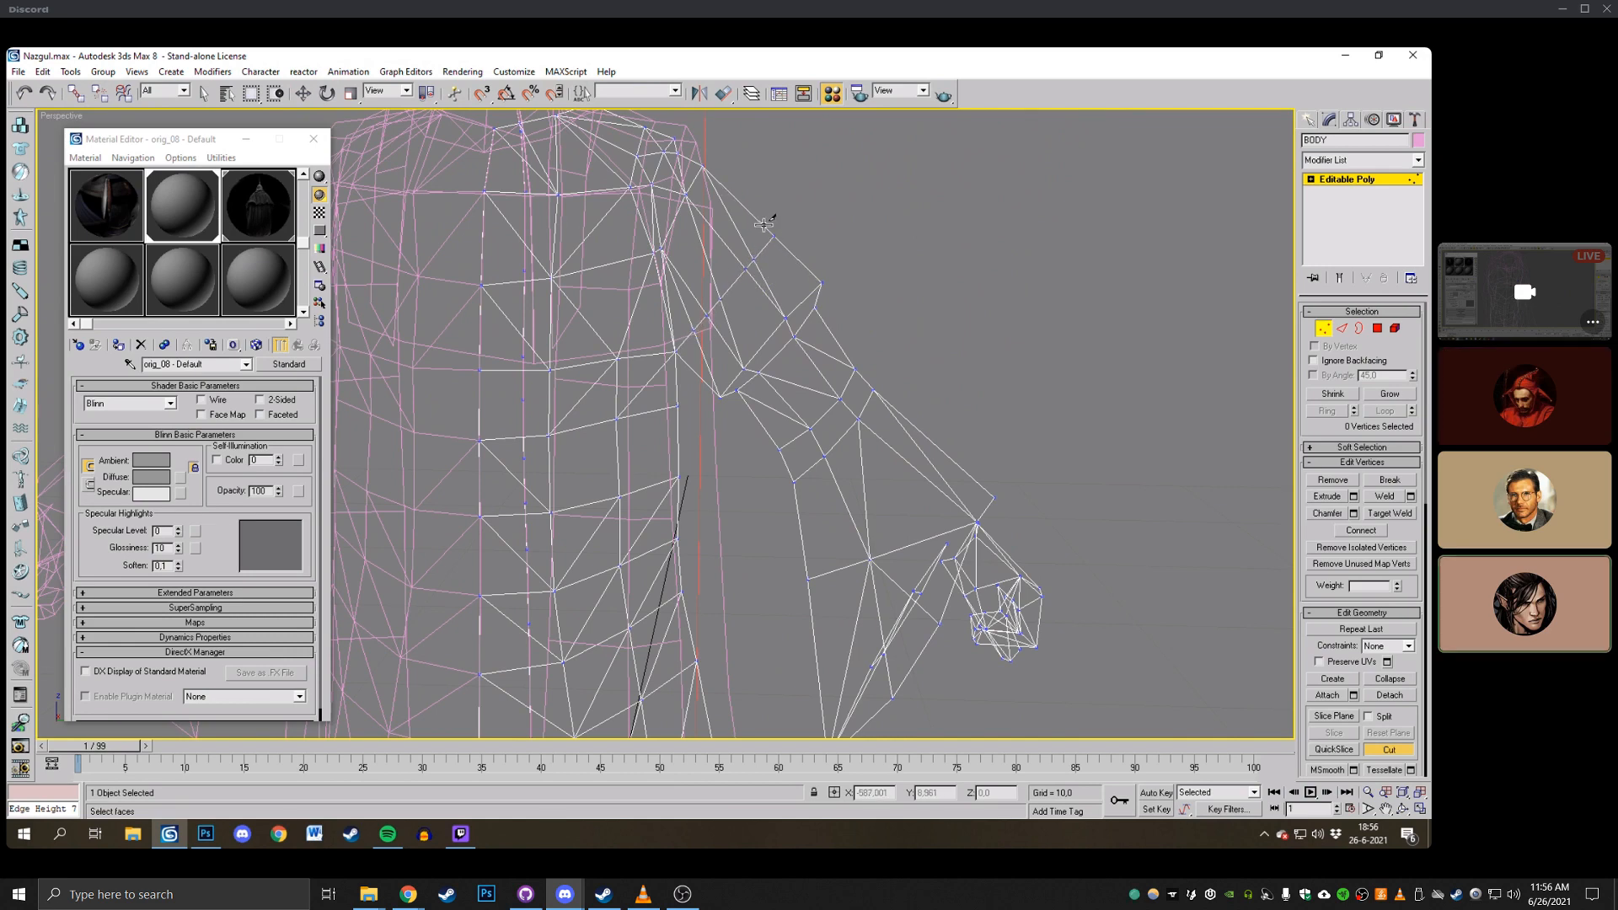
Adjust the vertices around the upper sleeve near the armpit.
middle_click_drag(685, 371, 621, 362)
scroll(725, 409, "up", 3)
left_click(1404, 808)
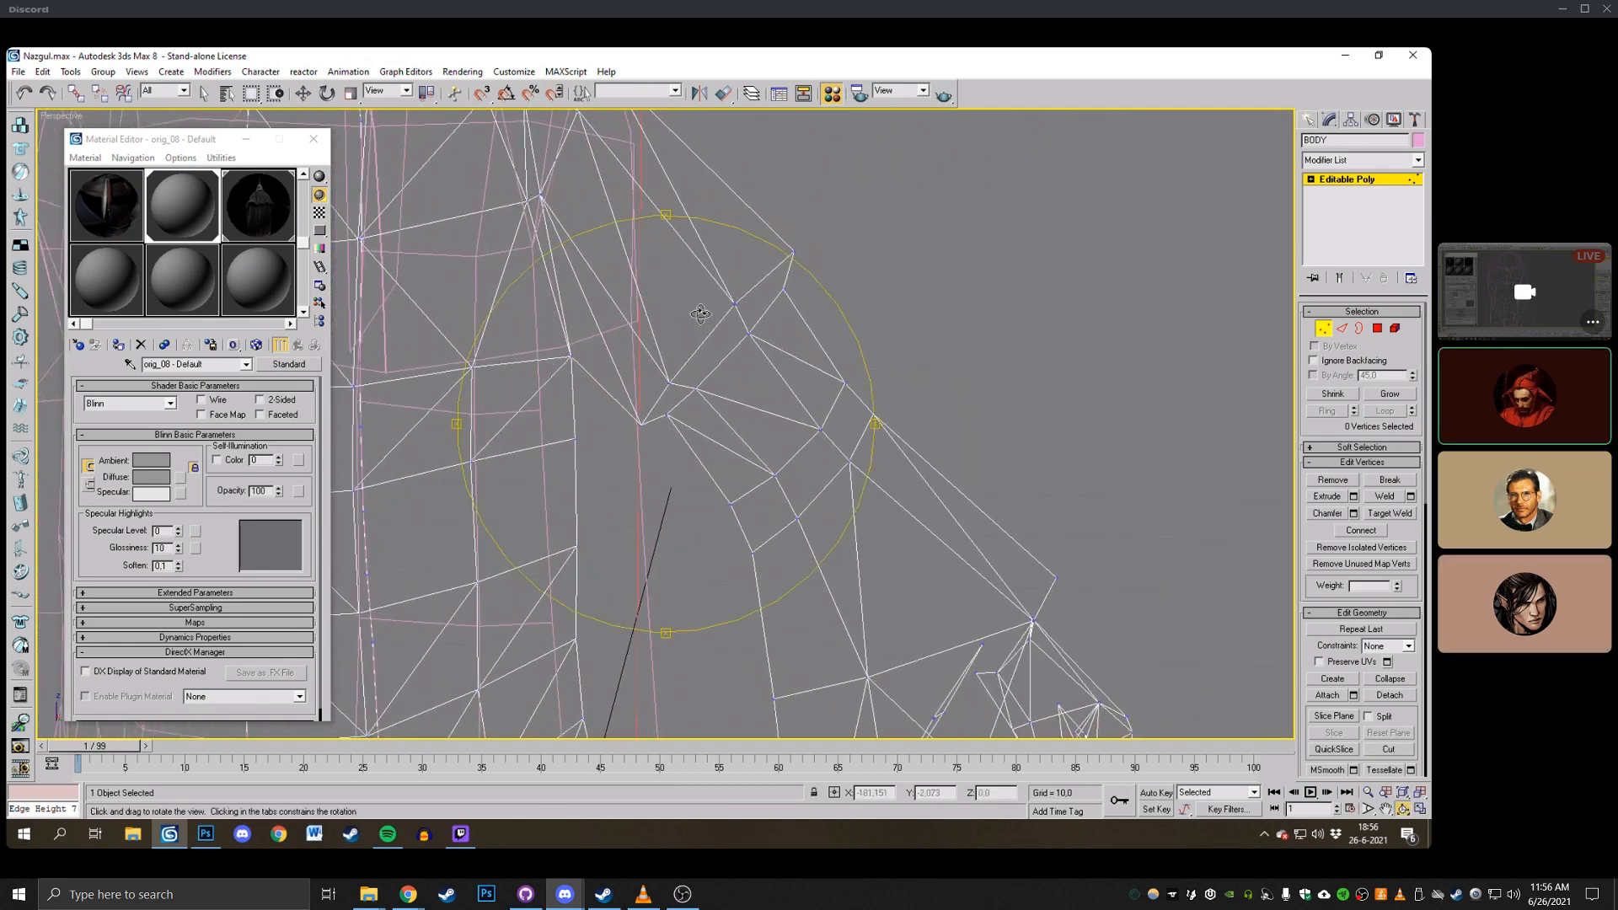
scroll(741, 607, "down", 5)
left_click_drag(741, 623, 760, 362)
left_click(303, 93)
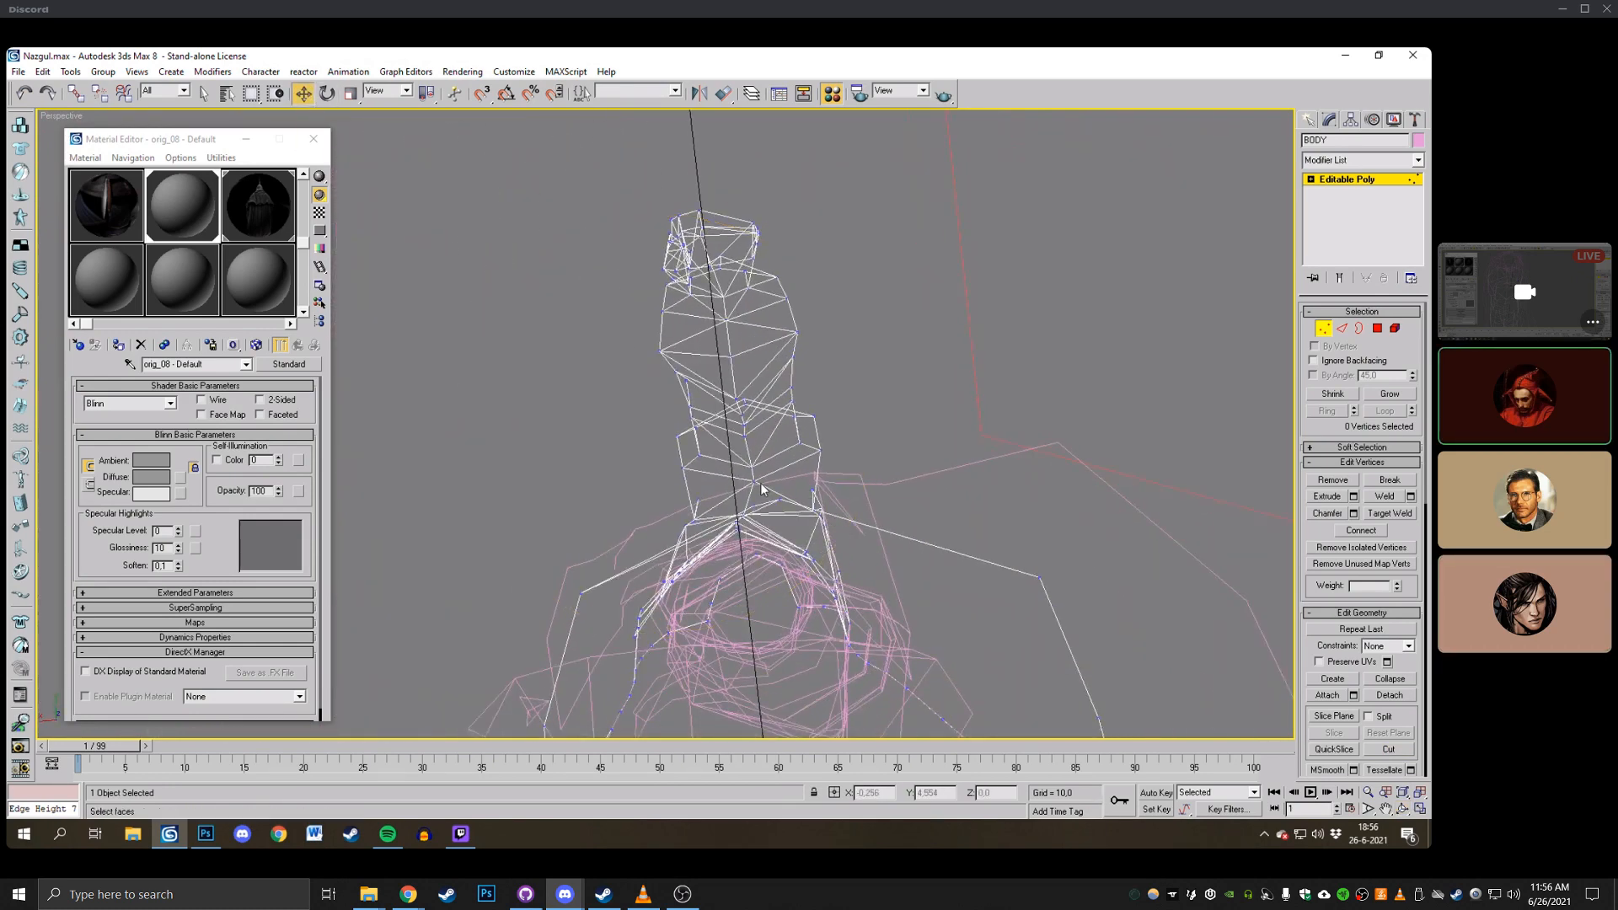
left_click_drag(705, 487, 700, 489)
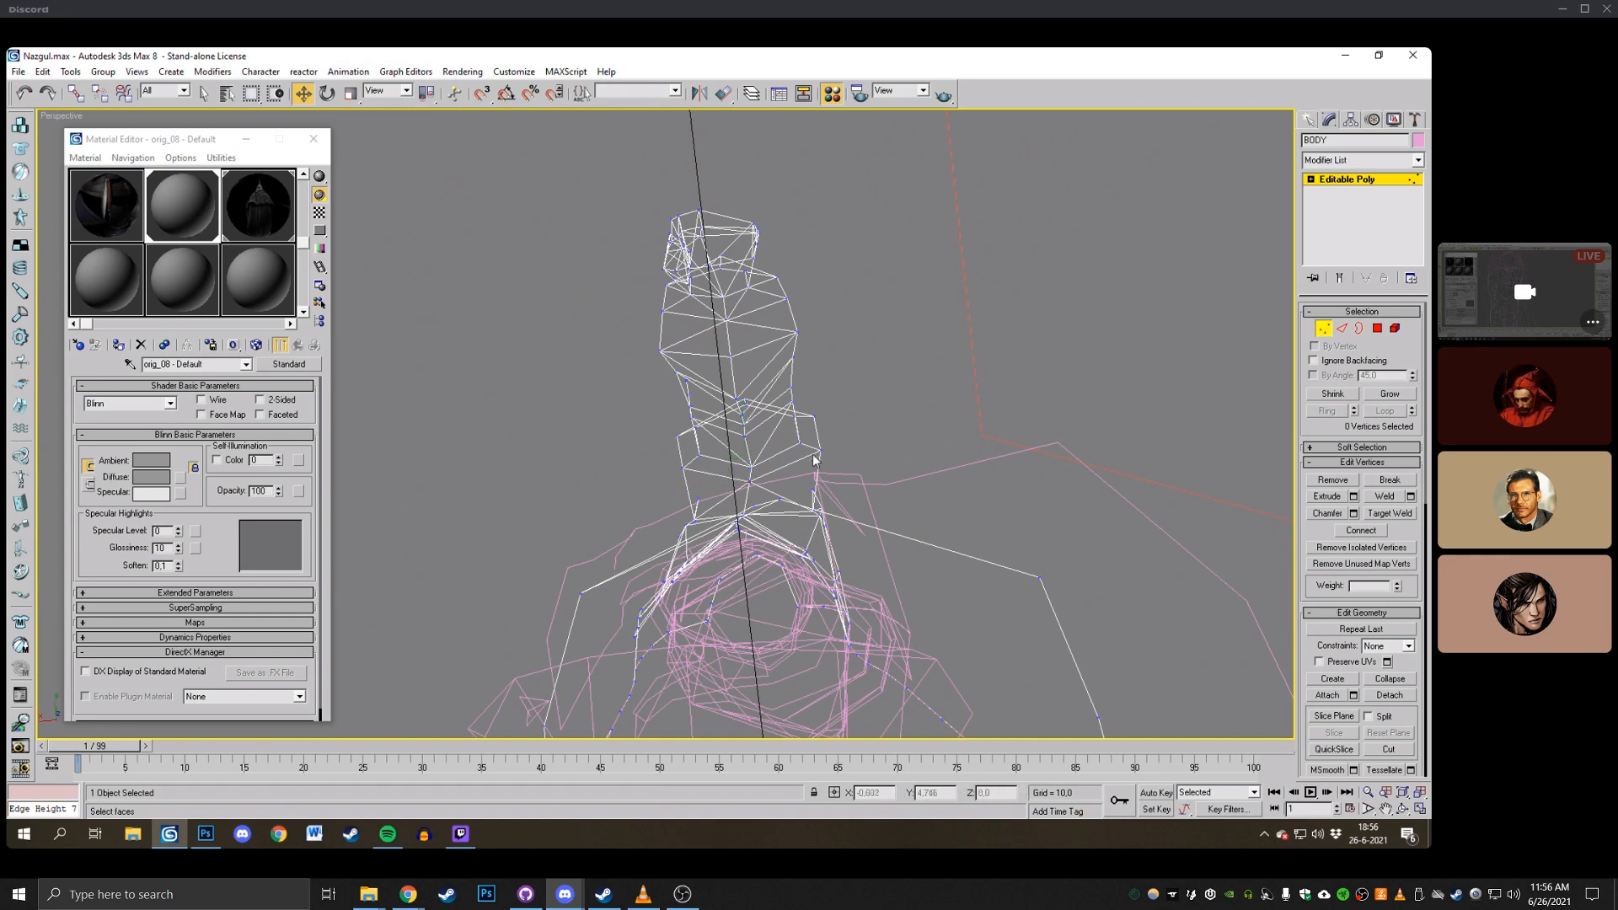
left_click(752, 465)
left_click(870, 407)
middle_click_drag(871, 408, 889, 495)
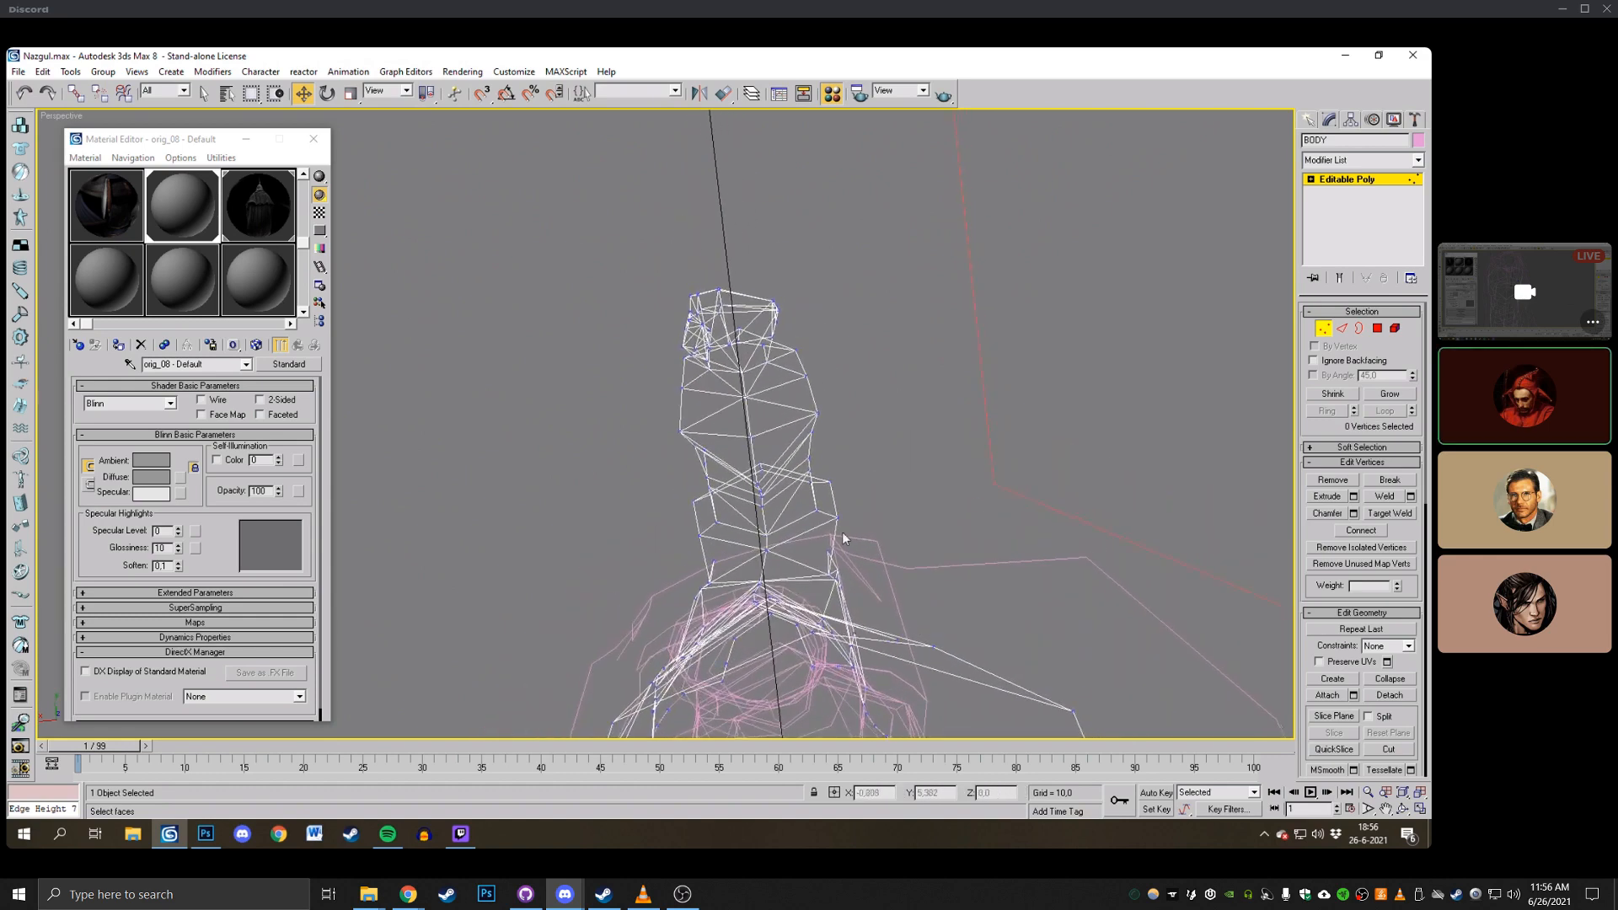
Nudge the robe's side vertex at waist height slightly outward in the front view.
left_click(1405, 810)
mouse_move(763, 244)
left_mouse_down()
mouse_move(804, 417)
mouse_move(765, 449)
mouse_move(492, 448)
mouse_move(915, 406)
left_mouse_up()
key("F3")
scroll(783, 428, "down", 5)
scroll(712, 426, "up", 4)
key("F3")
key("w")
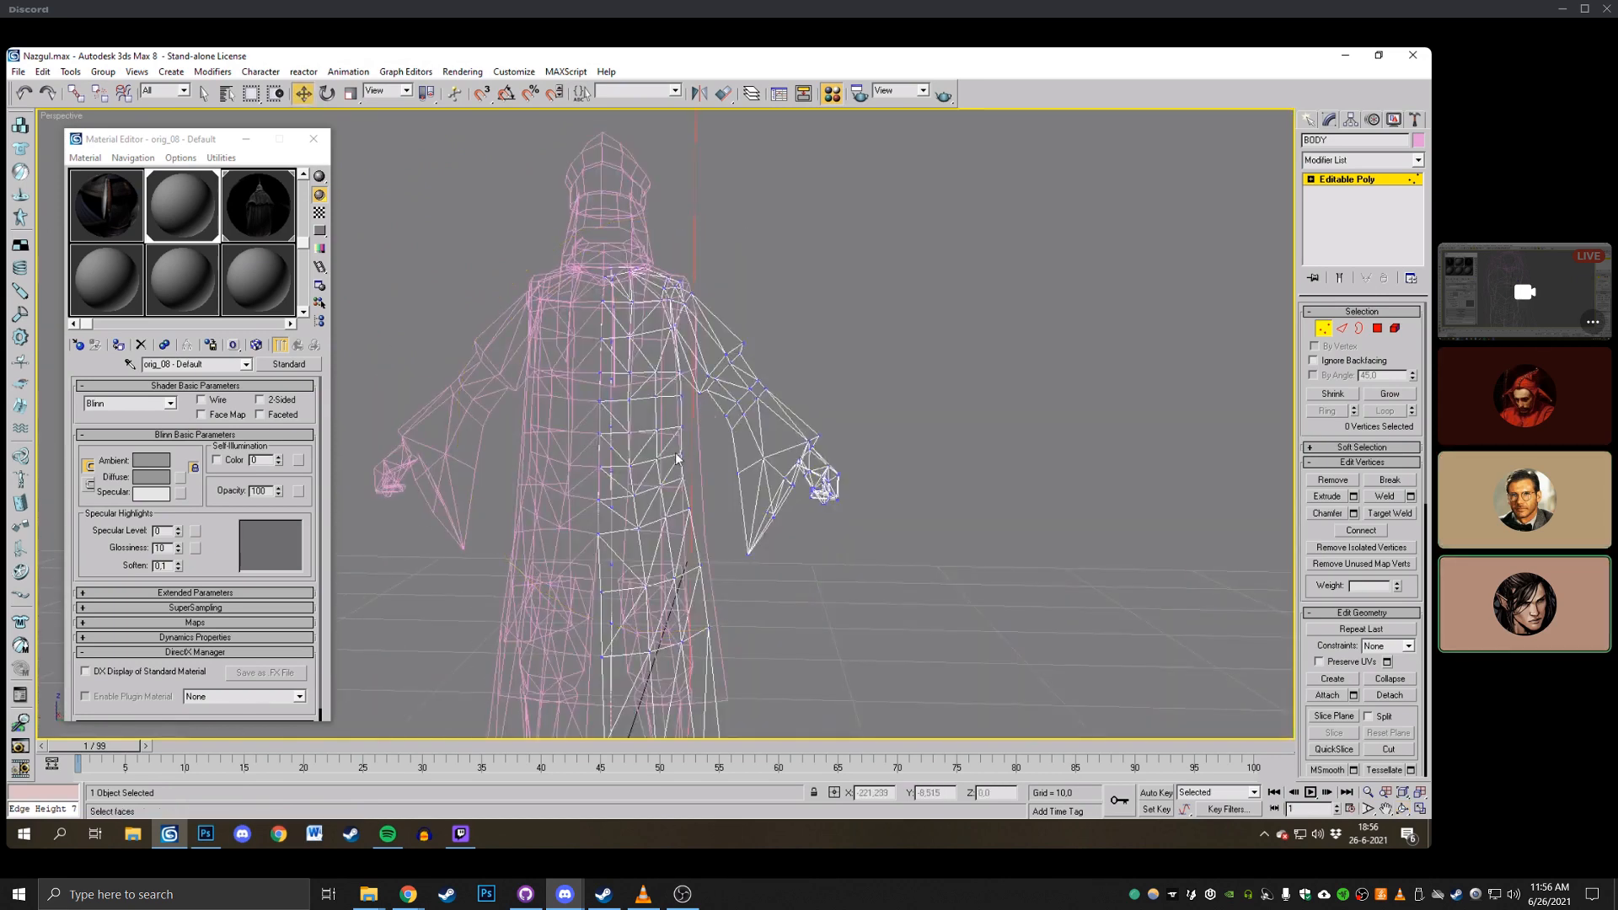
left_click_drag(715, 457, 720, 457)
left_click(791, 485)
middle_click_drag(853, 457, 947, 455)
left_click(1046, 388)
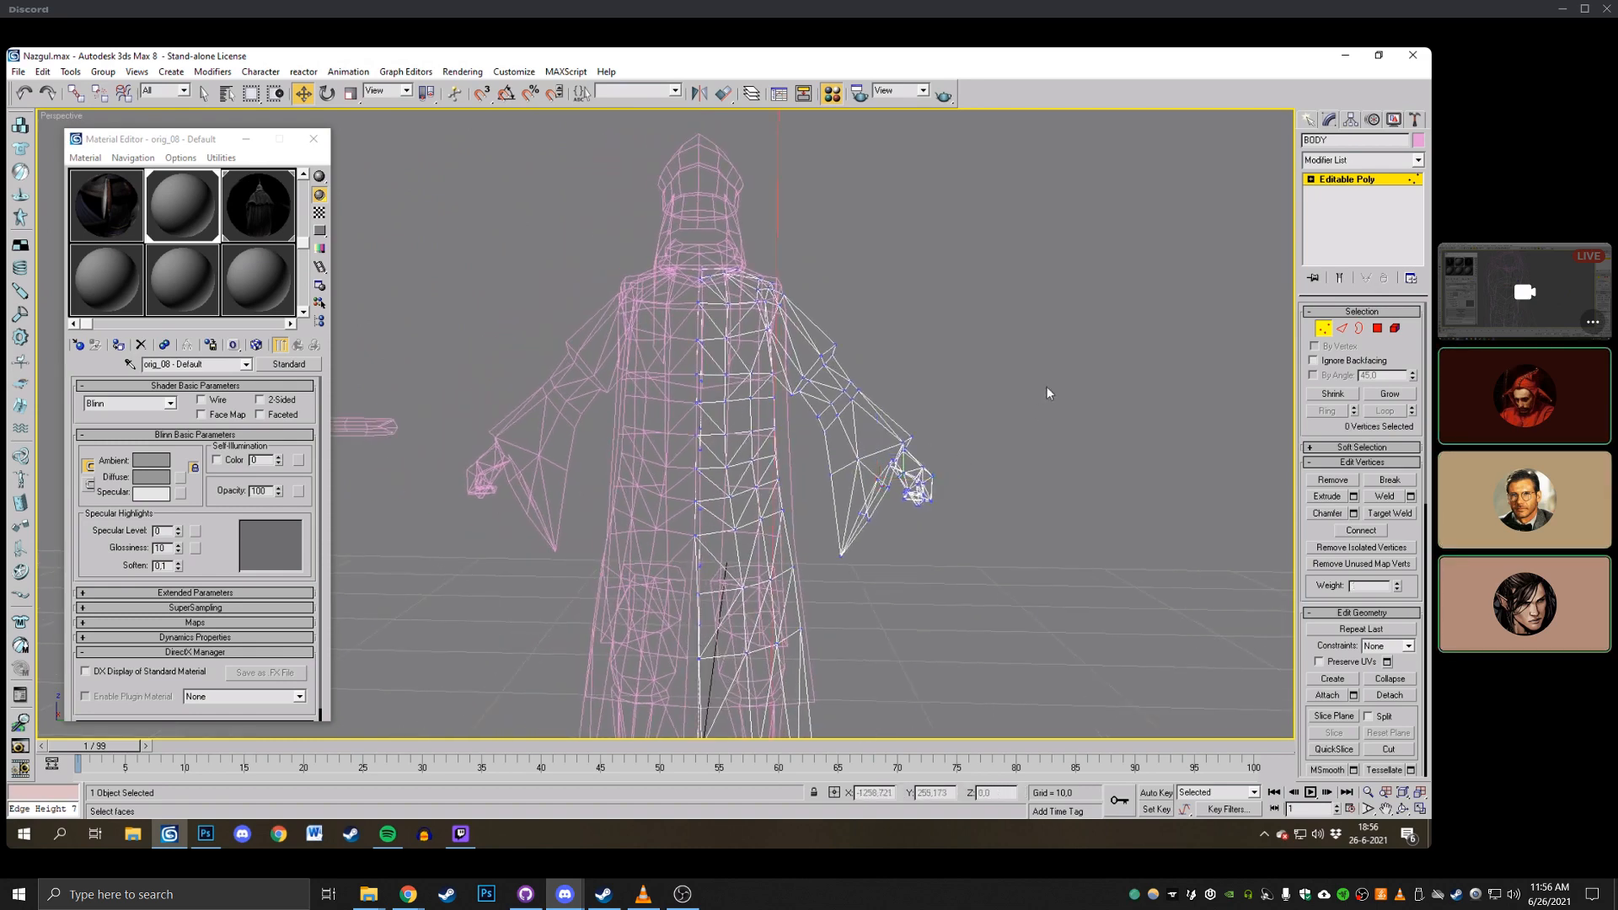
Move the upper-back vertices beside the armpit outward, placing the lower one at about Y 2.093, Z 14.628.
key("F3")
middle_click_drag(968, 373, 953, 384)
scroll(873, 401, "down", 3)
left_click(1403, 809)
left_click_drag(683, 390, 455, 369)
middle_click_drag(665, 421, 573, 371)
scroll(573, 370, "up", 3)
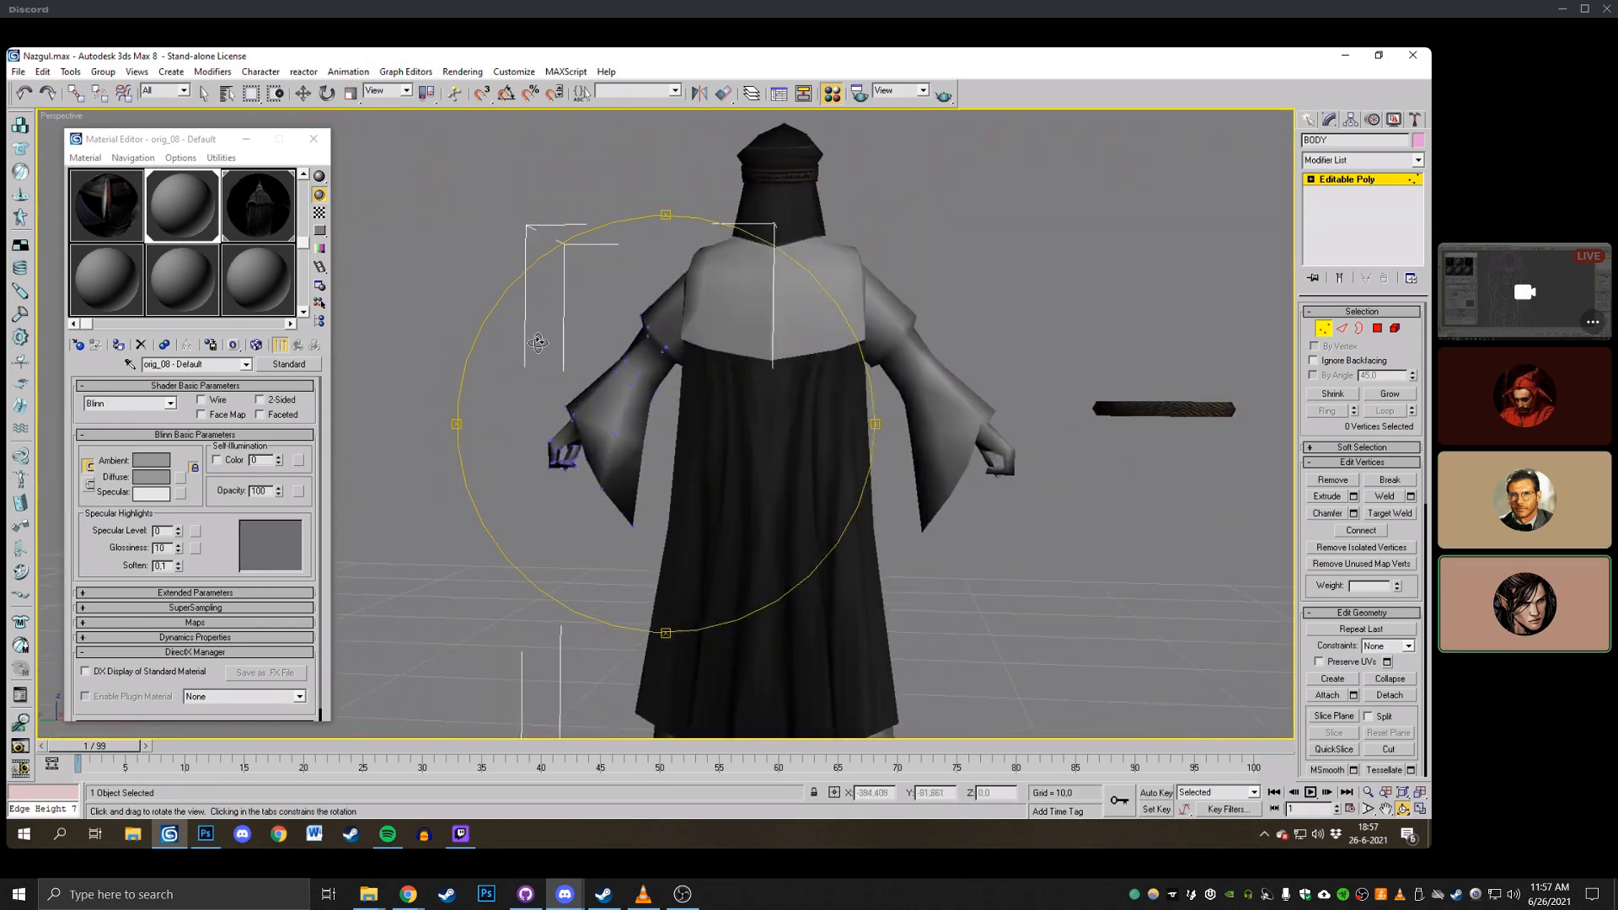
left_click_drag(691, 396, 678, 400)
right_click(716, 413)
scroll(716, 419, "up", 3)
left_click(744, 382)
middle_click_drag(744, 382, 697, 376)
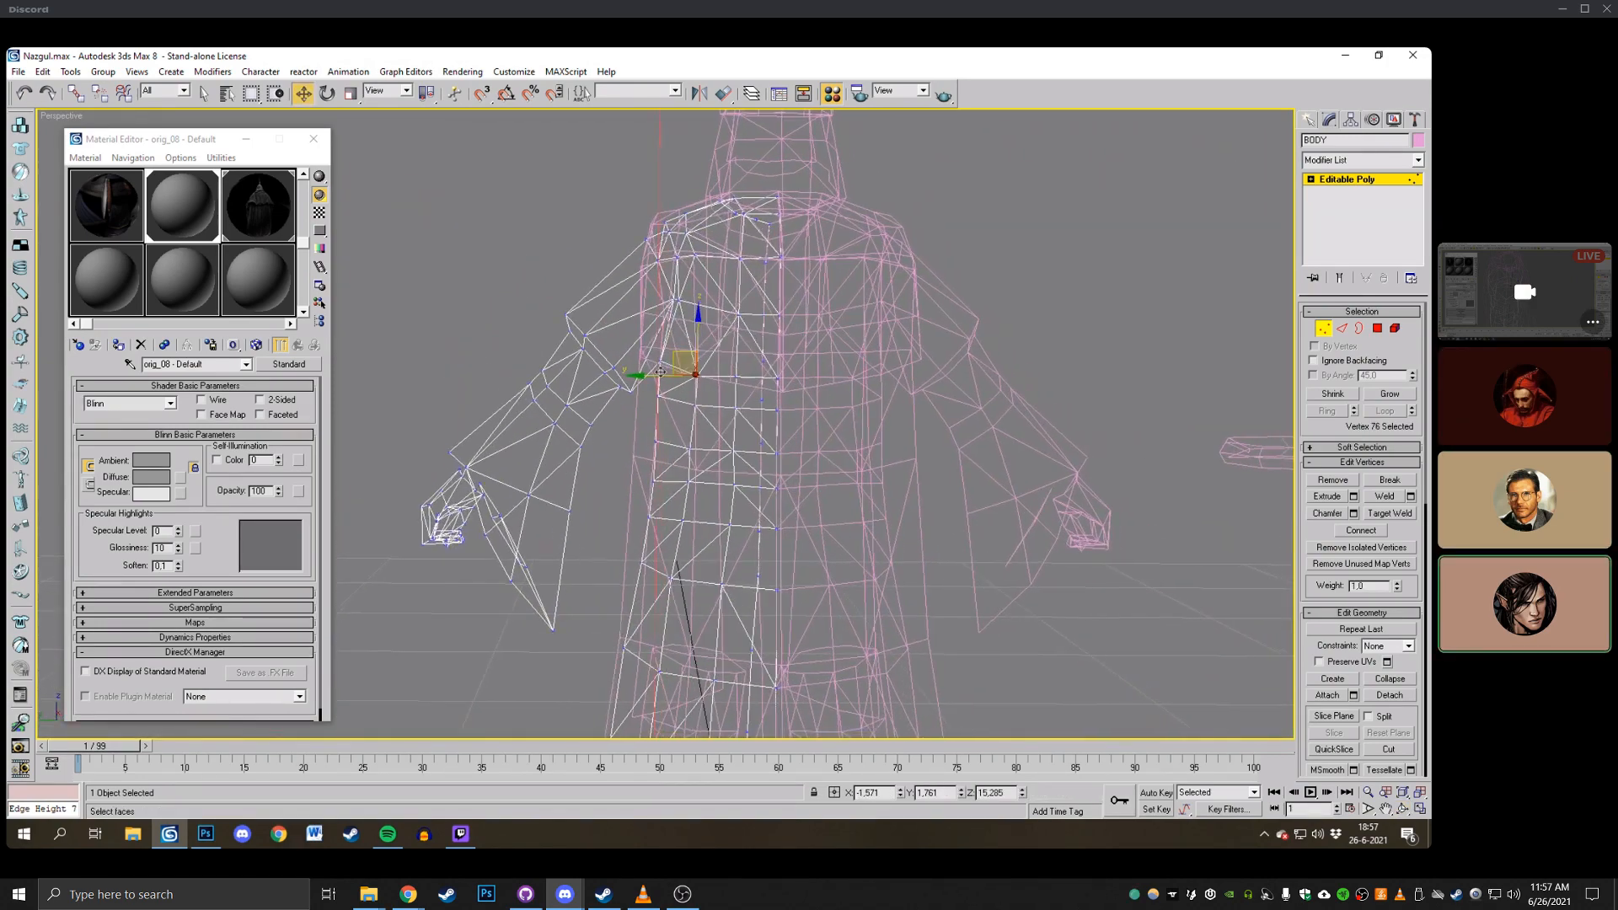
left_click_drag(637, 375, 680, 406)
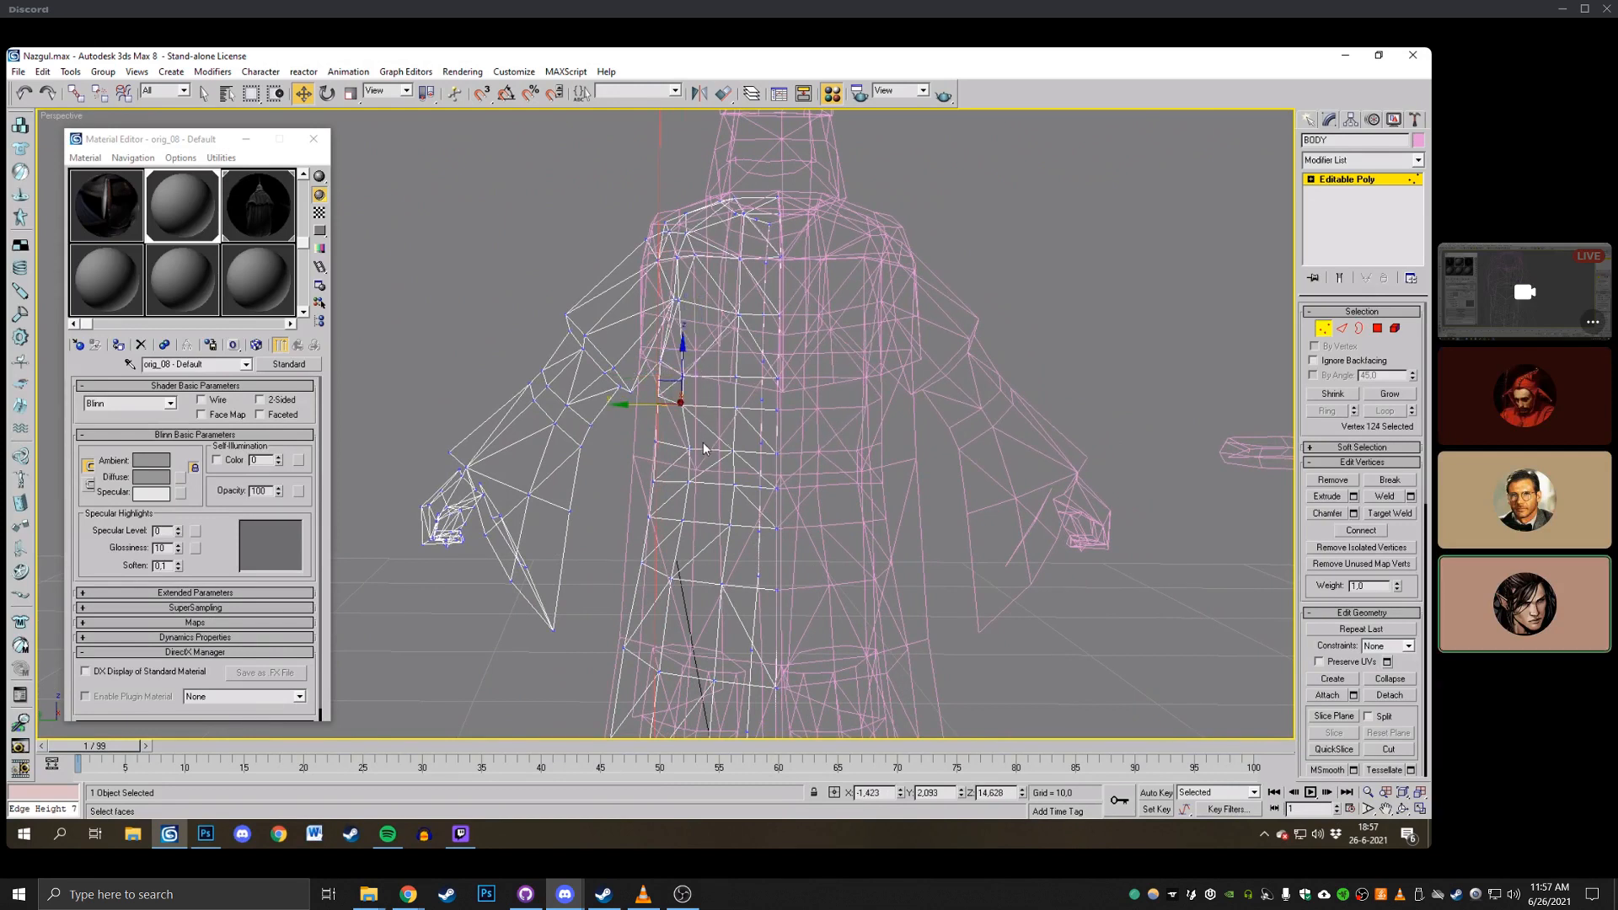
Shift the back vertices between waist and hips slightly outward along Y.
left_click(738, 496)
left_click_drag(689, 482, 684, 482)
left_click(666, 496)
middle_click_drag(684, 525, 641, 484)
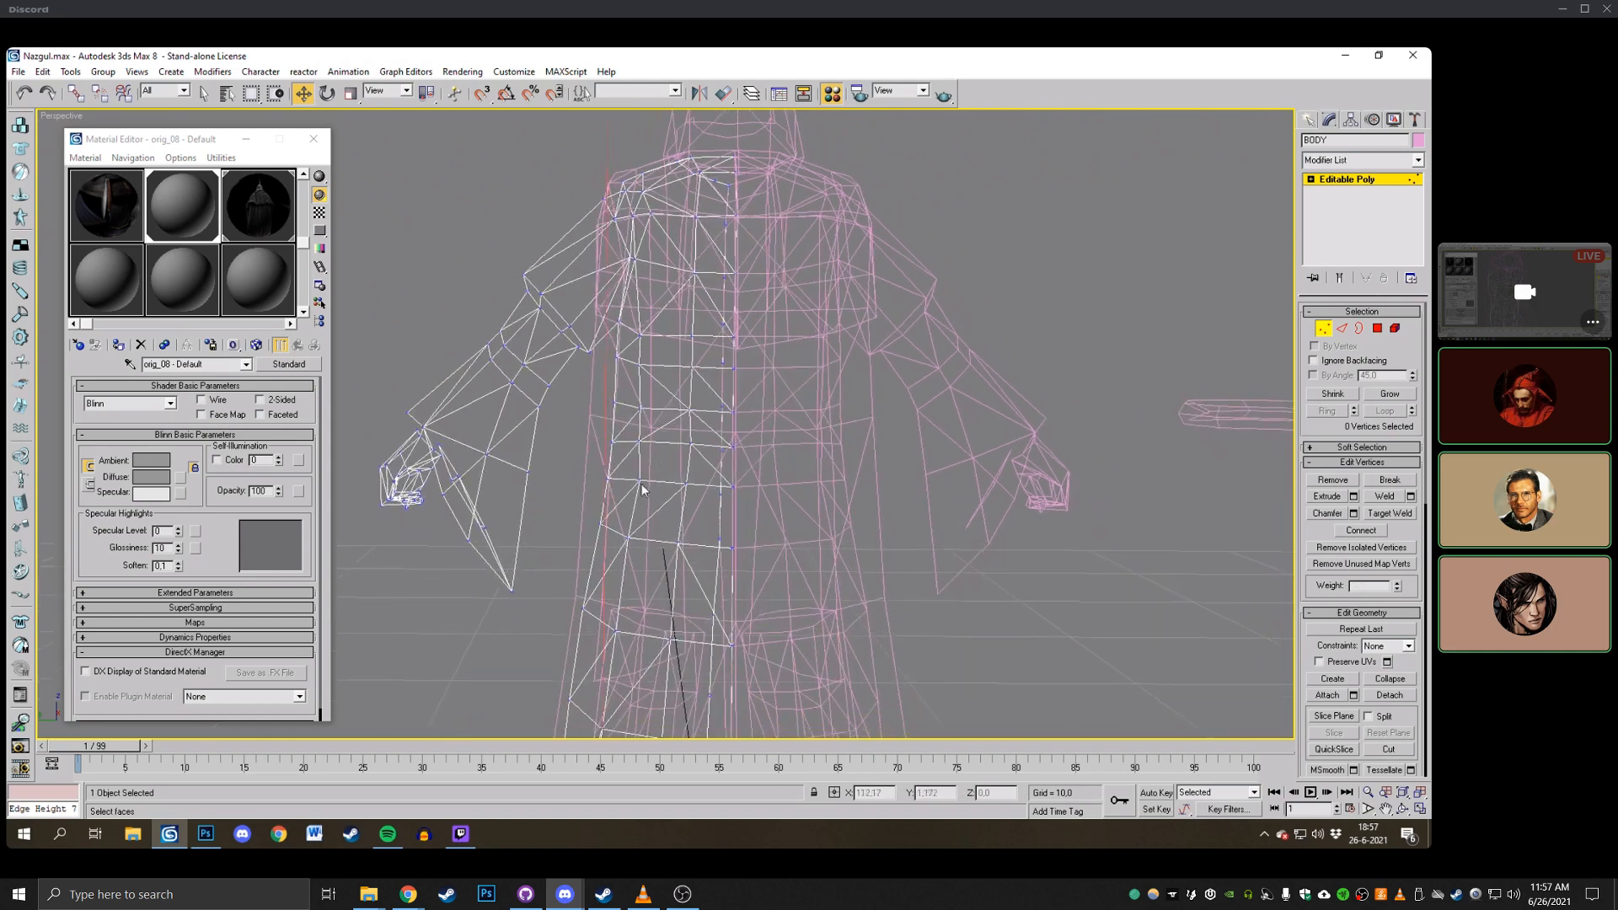
left_click_drag(641, 483, 636, 483)
left_click(666, 483)
Even out the back column's spacing by raising one vertex about 0.099 and lowering the one above it about 0.067 along Z.
left_click(640, 436)
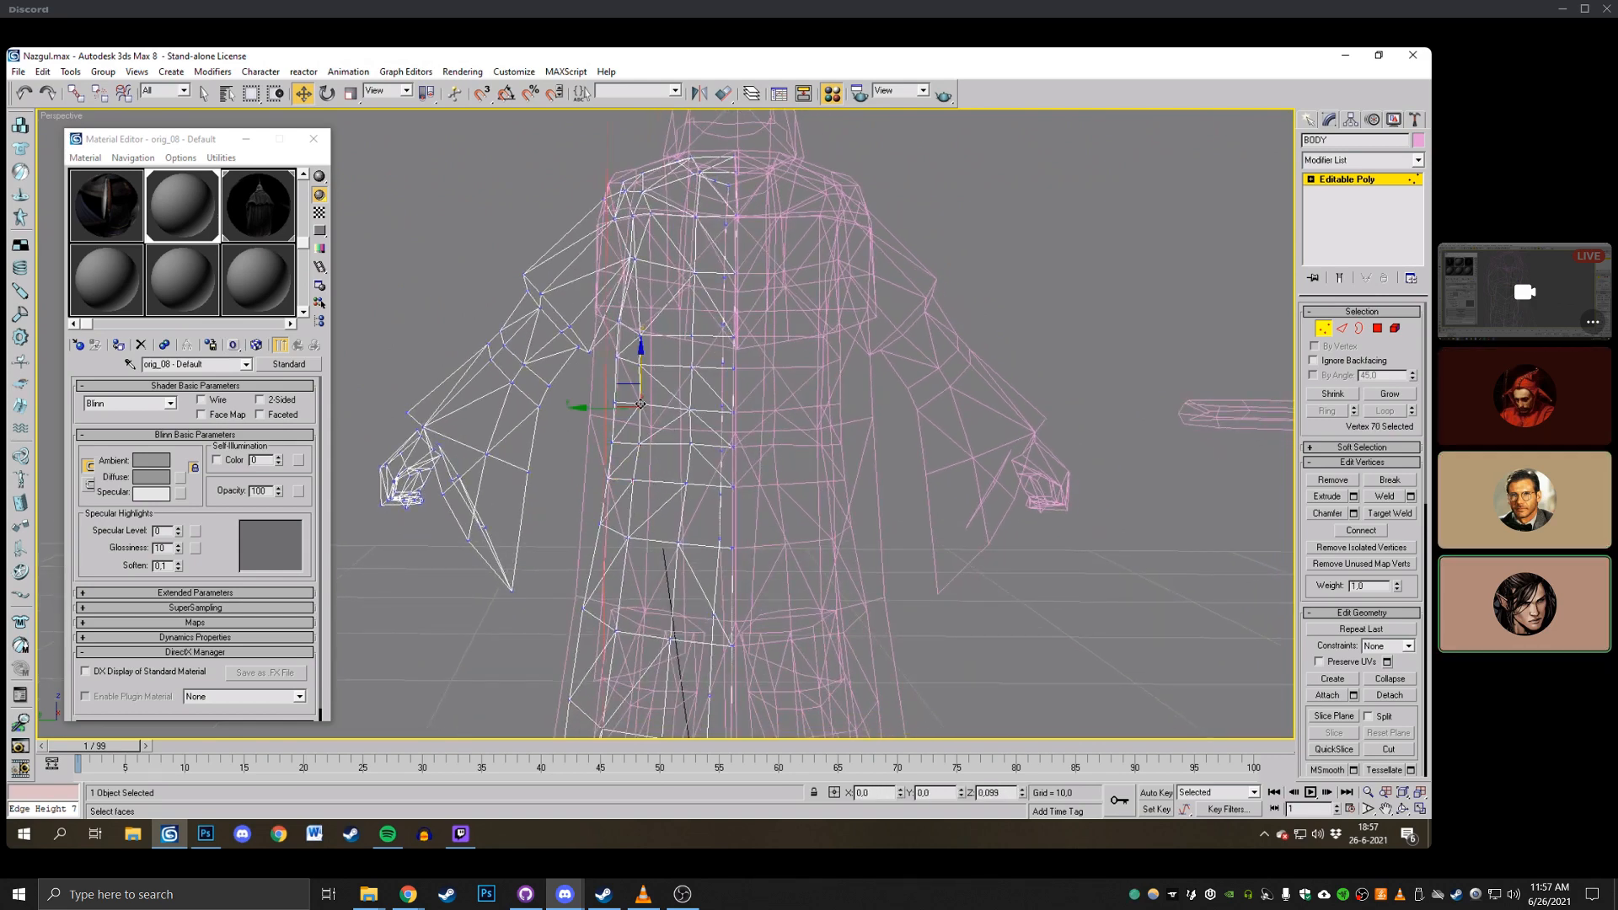
left_click(641, 335)
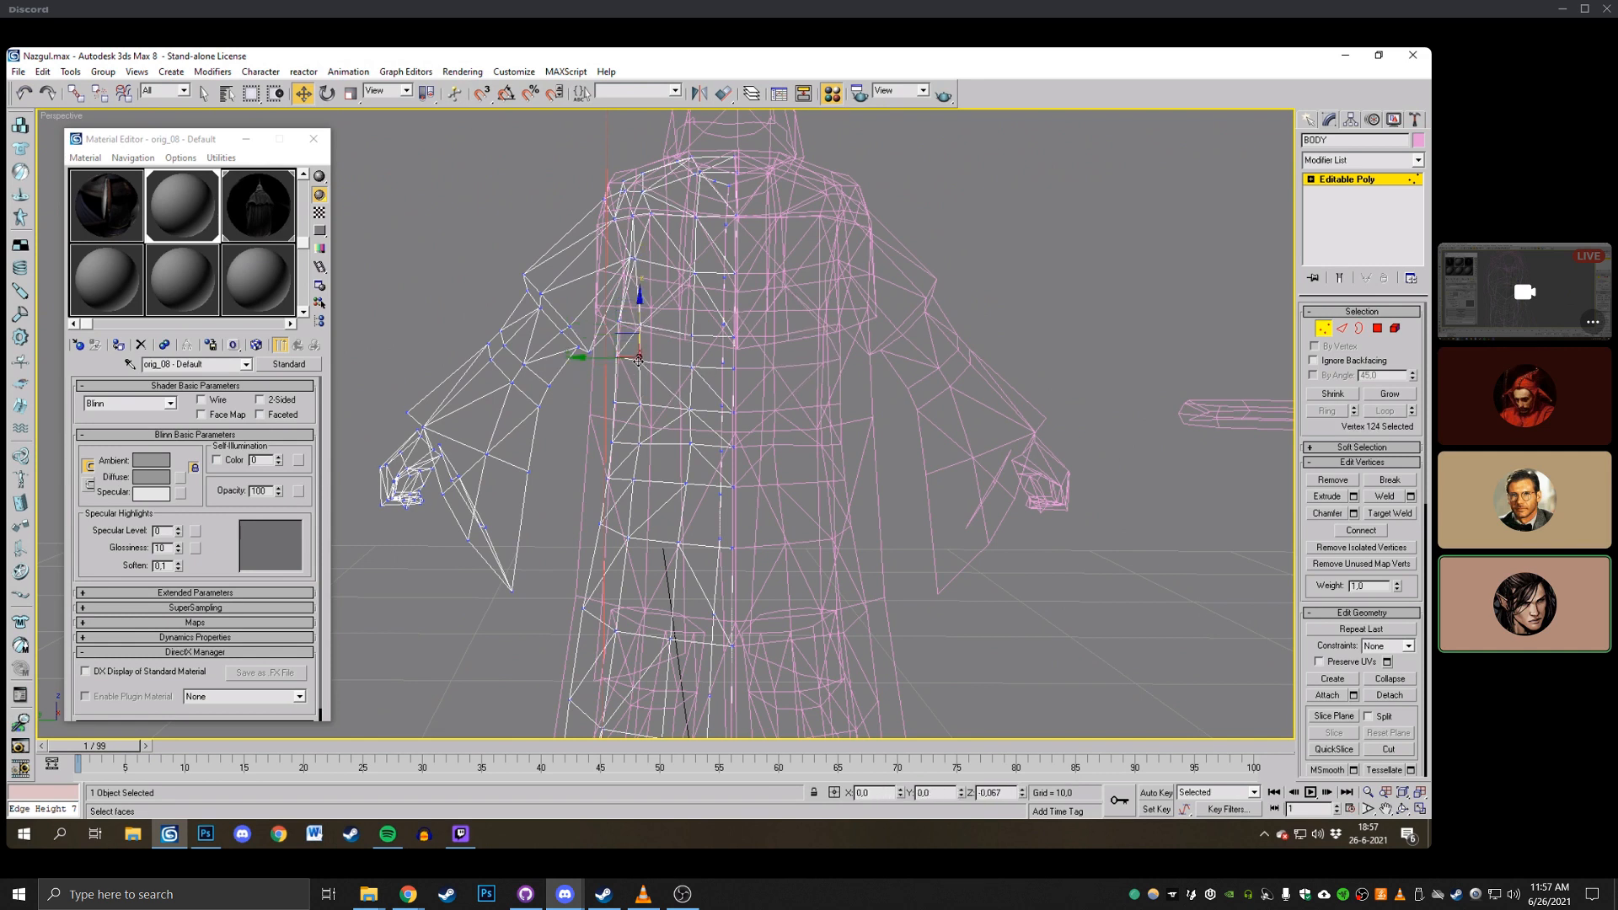
left_click(733, 333)
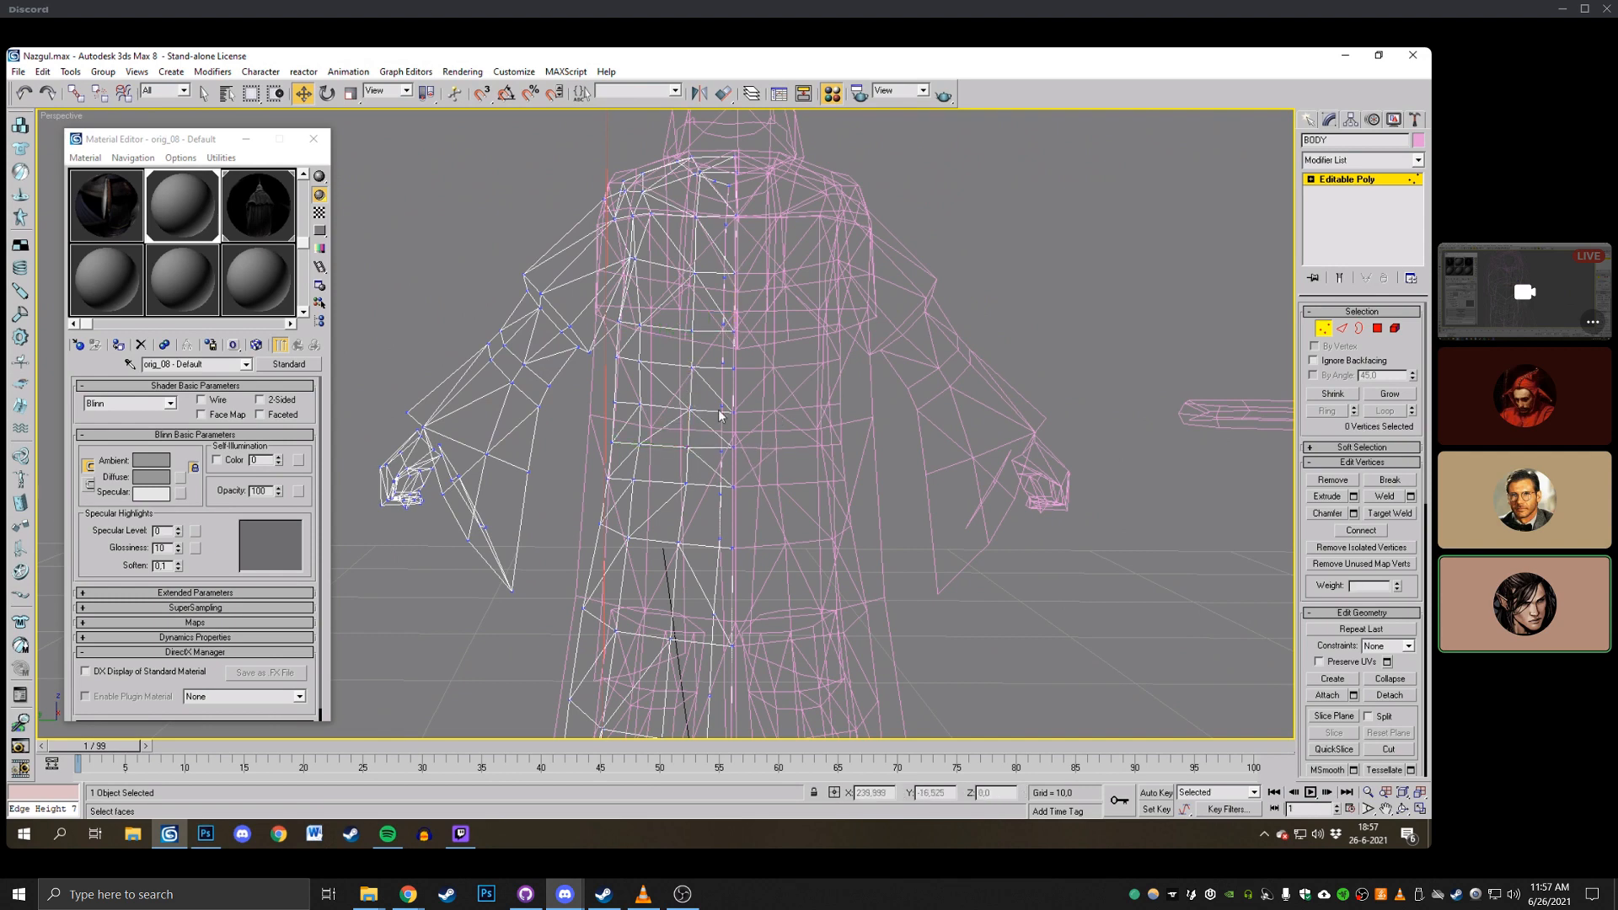
Examine the whole figure in the four-view layout and from the front beside the statue references, ending at the armpit in wireframe.
scroll(686, 407, "down", 3)
left_click(897, 359)
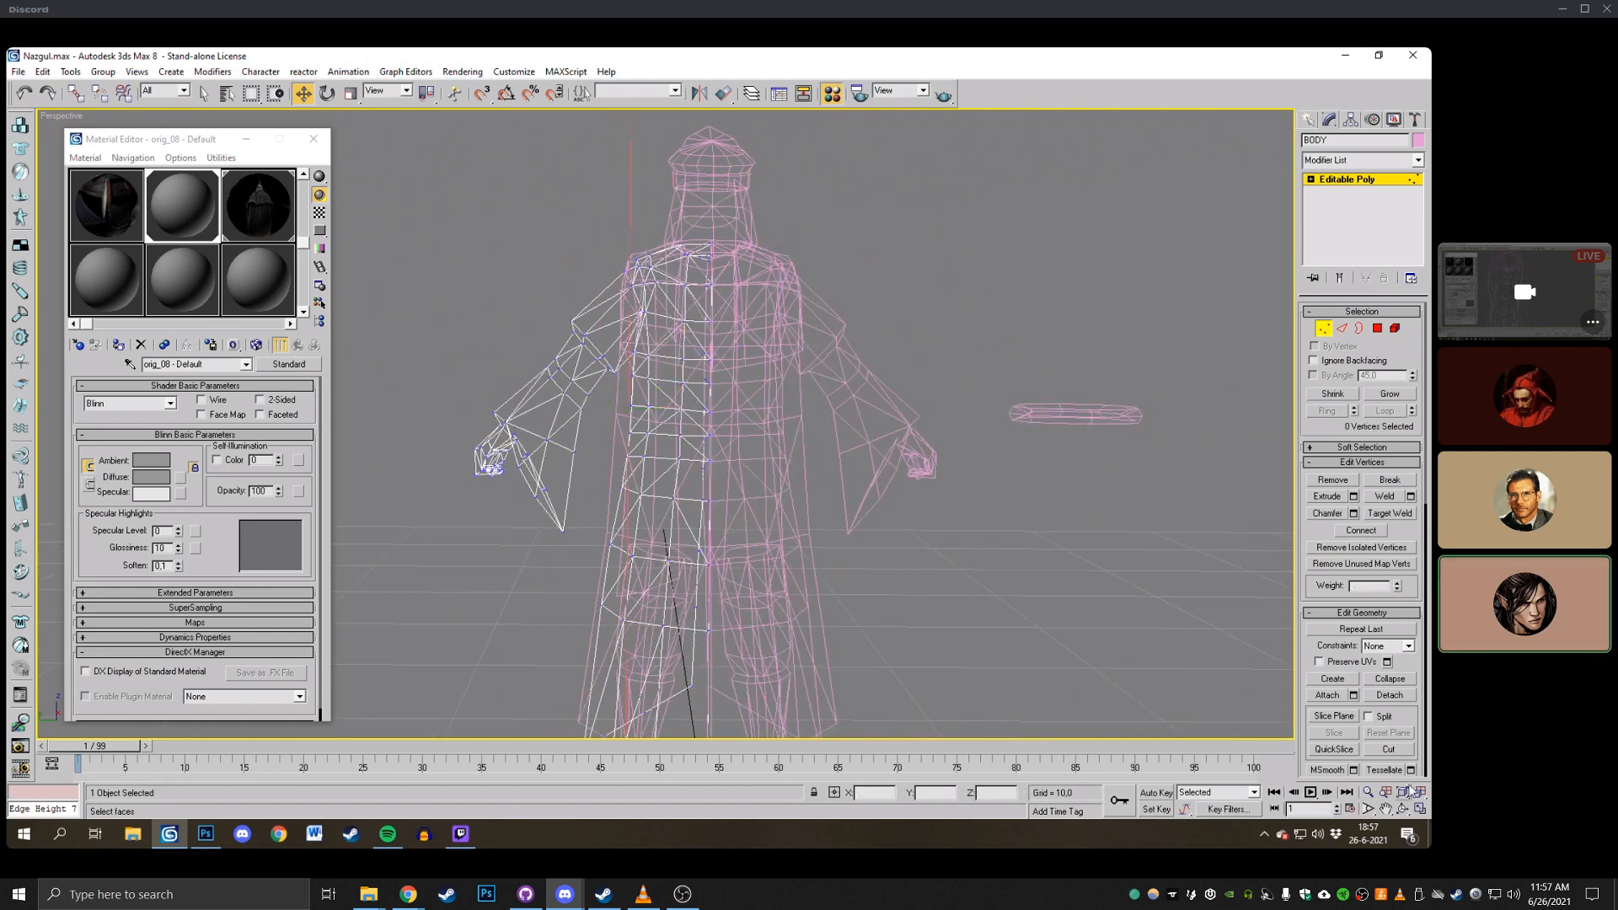
left_click(1401, 798)
left_click(1420, 808)
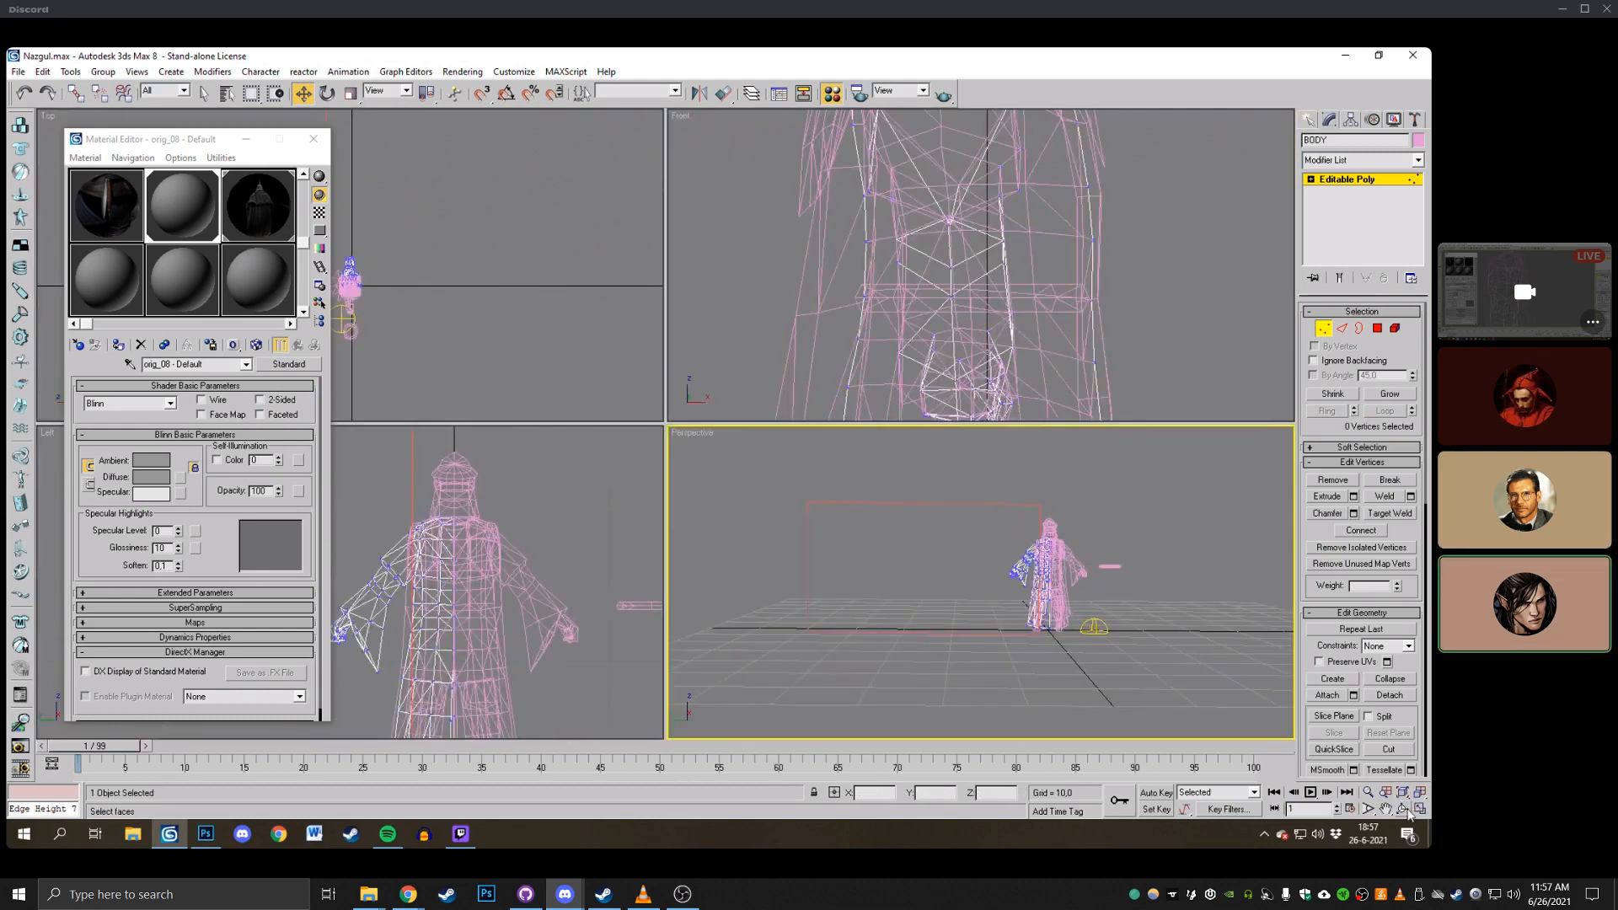
left_click(1403, 809)
middle_click_drag(1081, 579, 1074, 579)
left_click(1420, 809)
left_click_drag(994, 459, 751, 452)
key("F3")
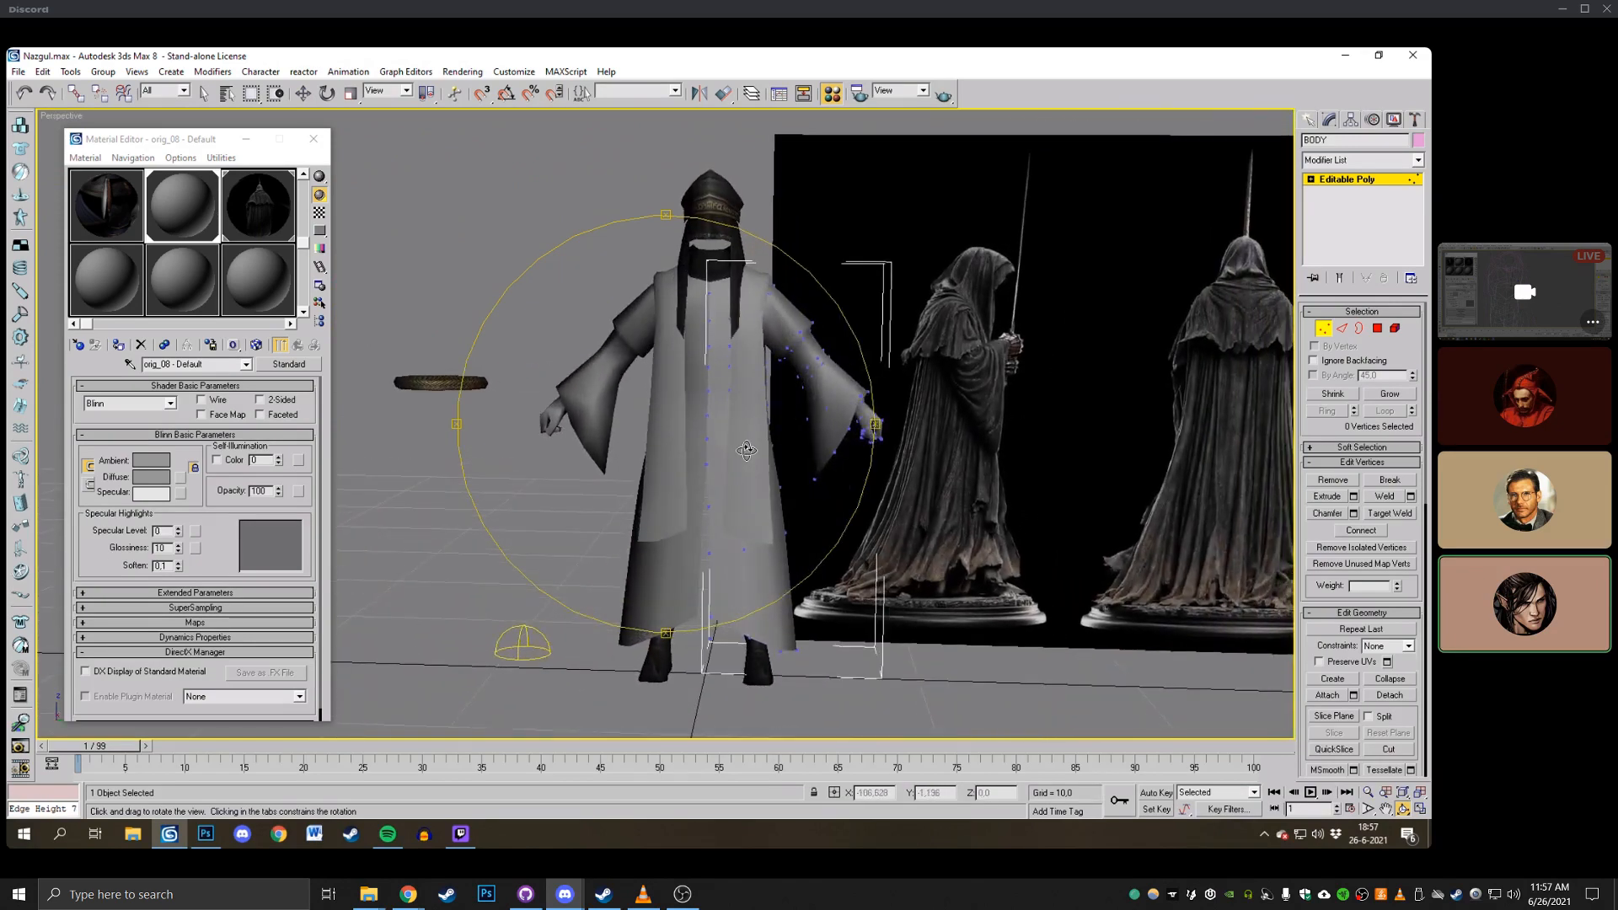
scroll(750, 452, "up", 3)
mouse_move(750, 453)
middle_mouse_down()
mouse_move(747, 482)
mouse_move(629, 479)
middle_mouse_up()
key("F3")
right_click(705, 390)
scroll(755, 343, "up", 2)
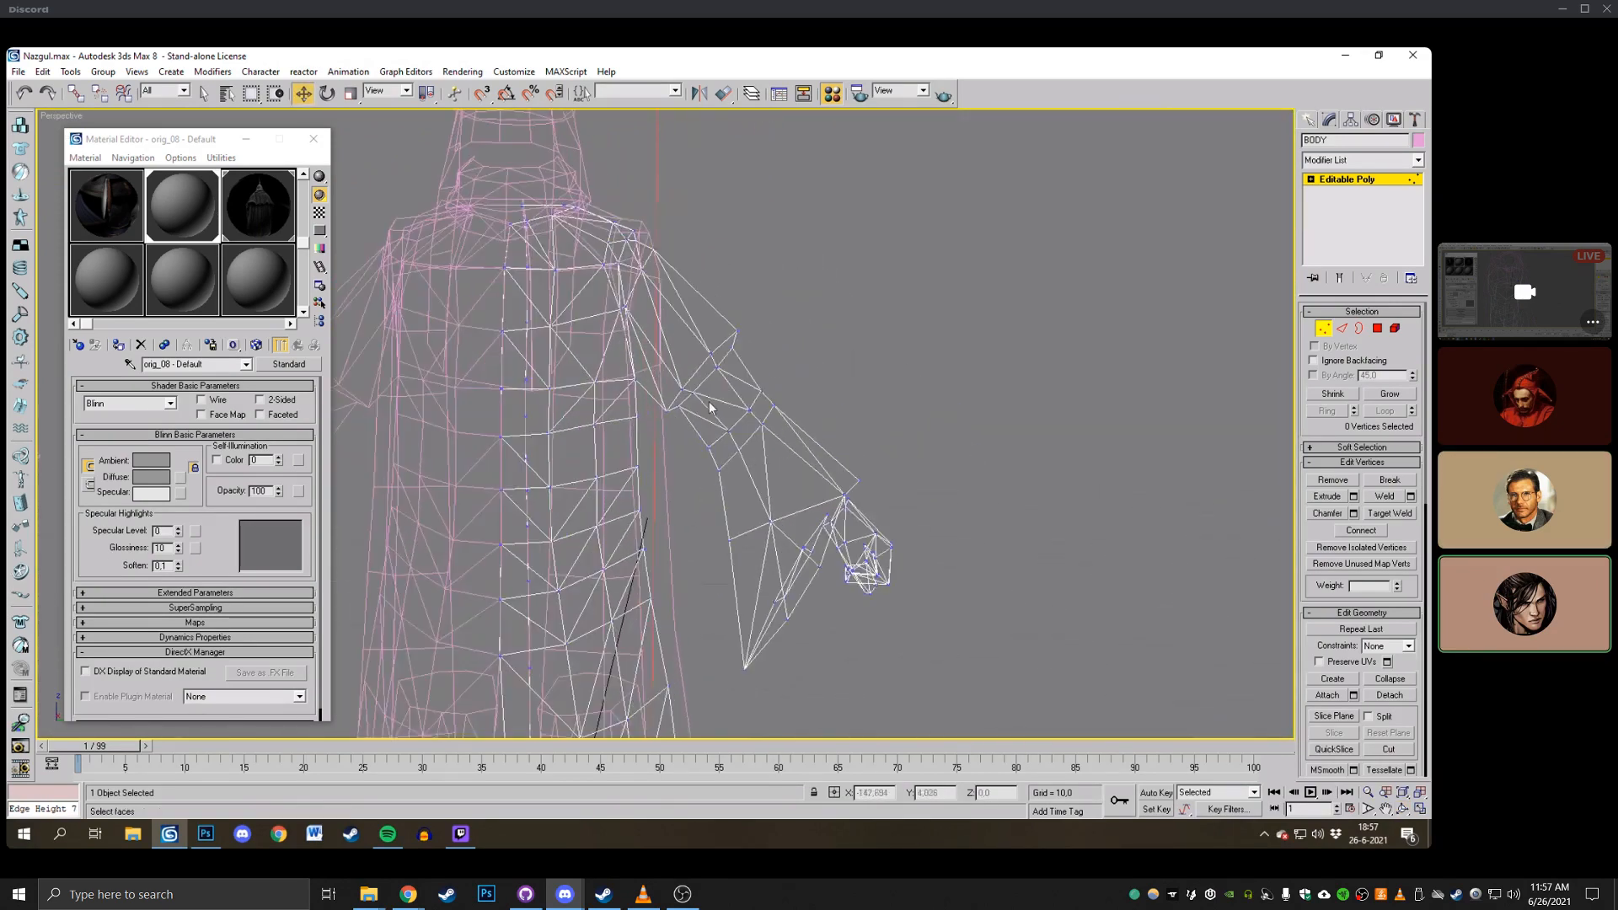
Examine the torso, armpit and sleeve wireframe from the front and from behind.
left_click(1389, 749)
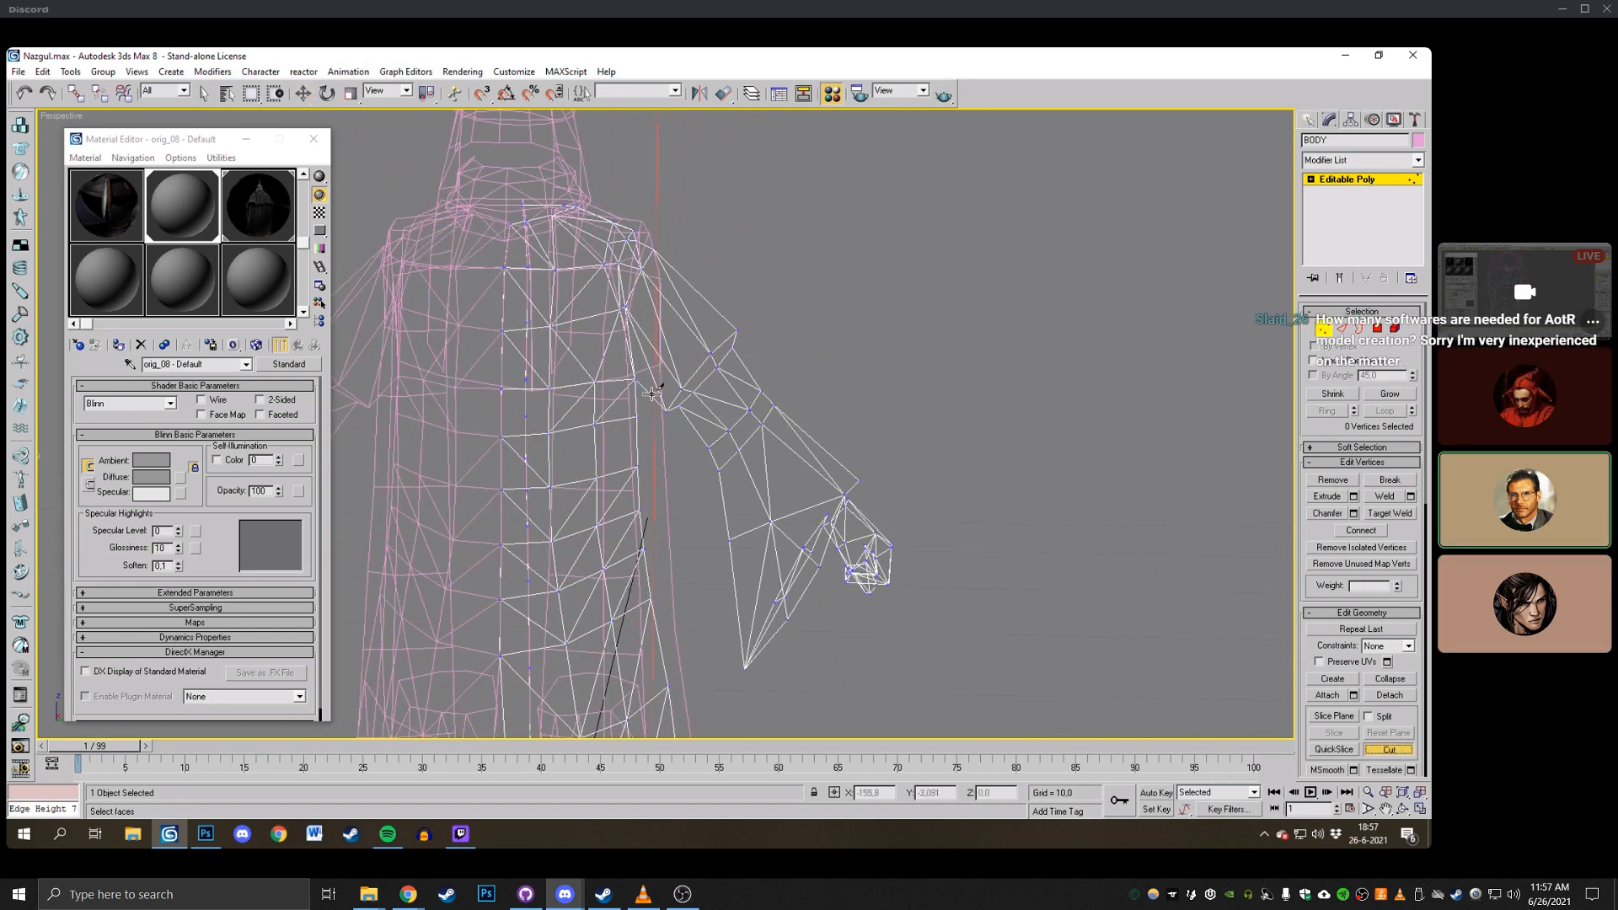
left_click(1403, 809)
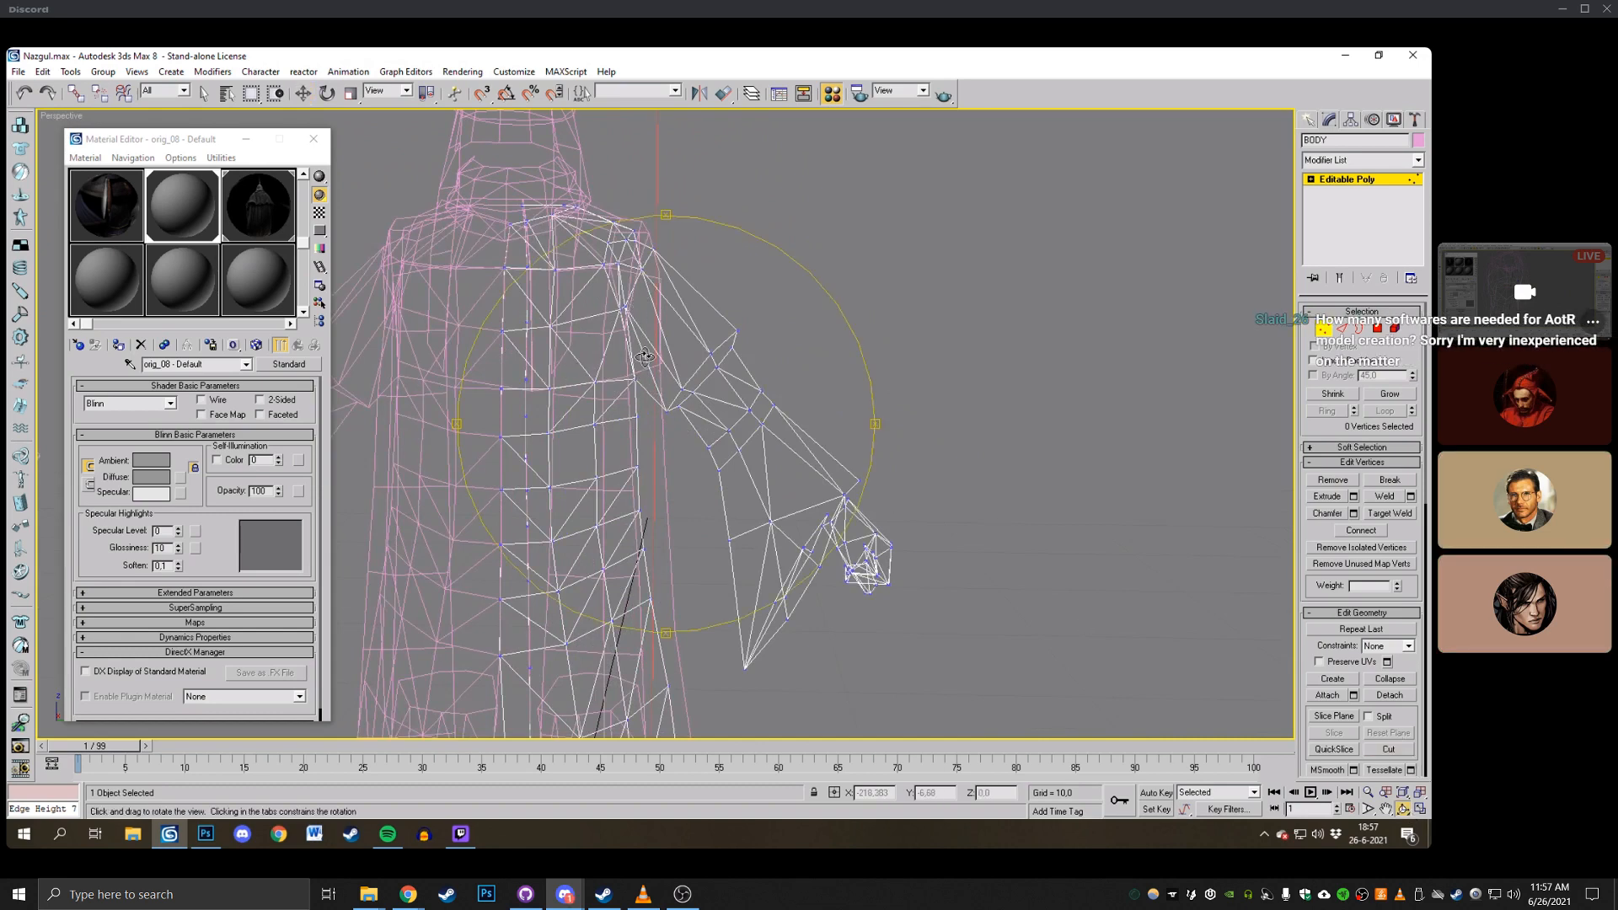
scroll(644, 359, "down", 3)
left_click_drag(644, 358, 749, 392)
right_click(749, 392)
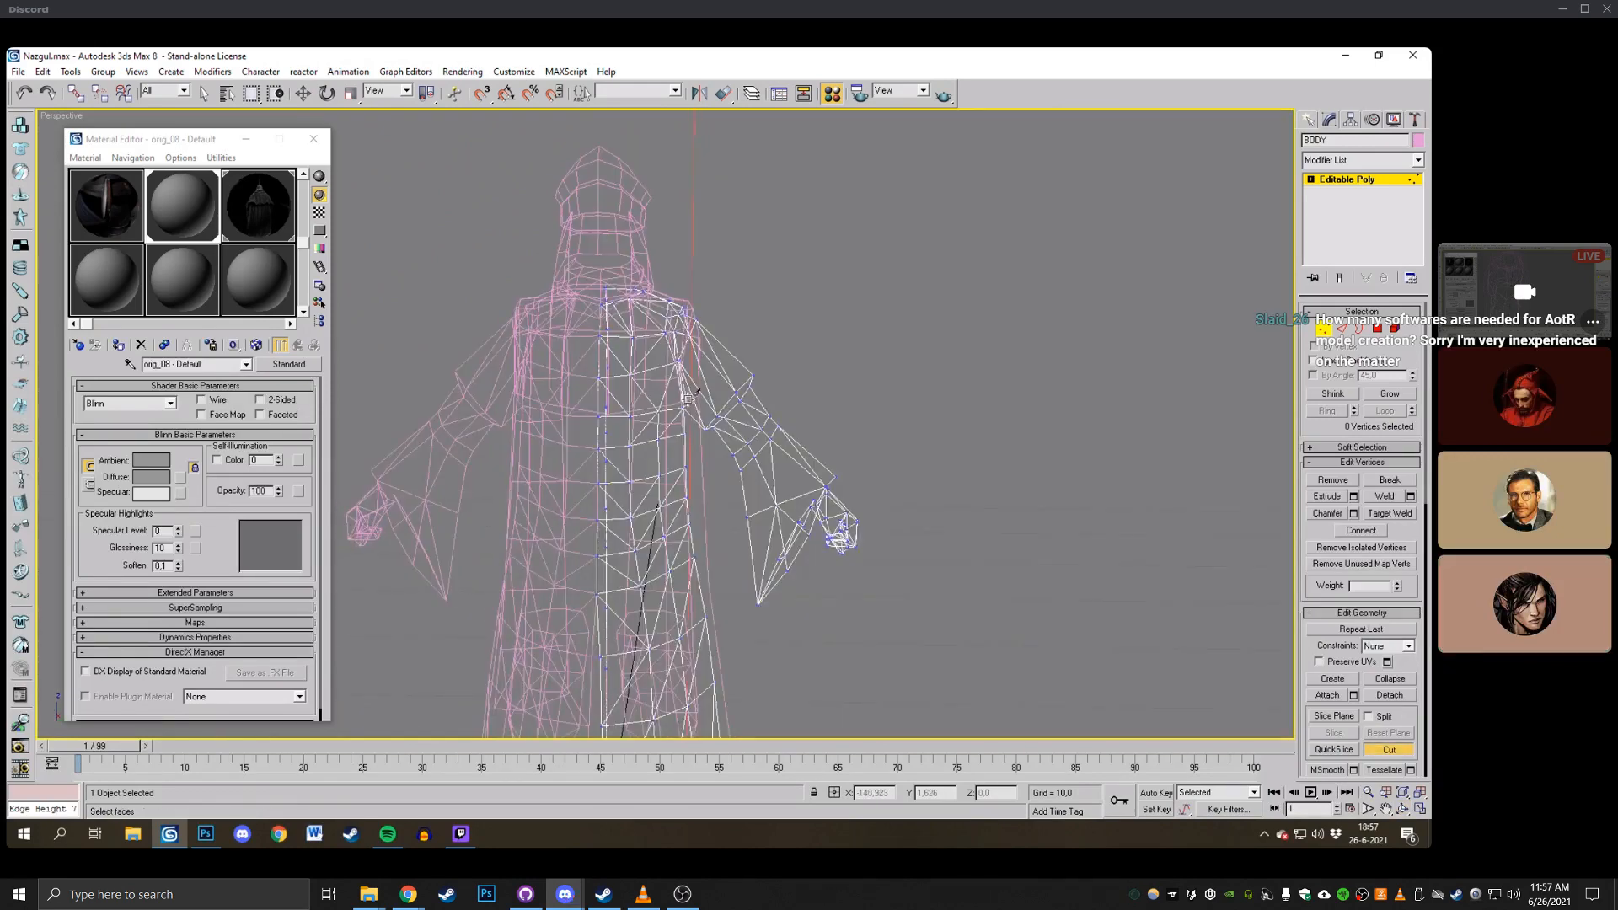
left_click(1403, 810)
left_click_drag(809, 396, 575, 391)
right_click(575, 391)
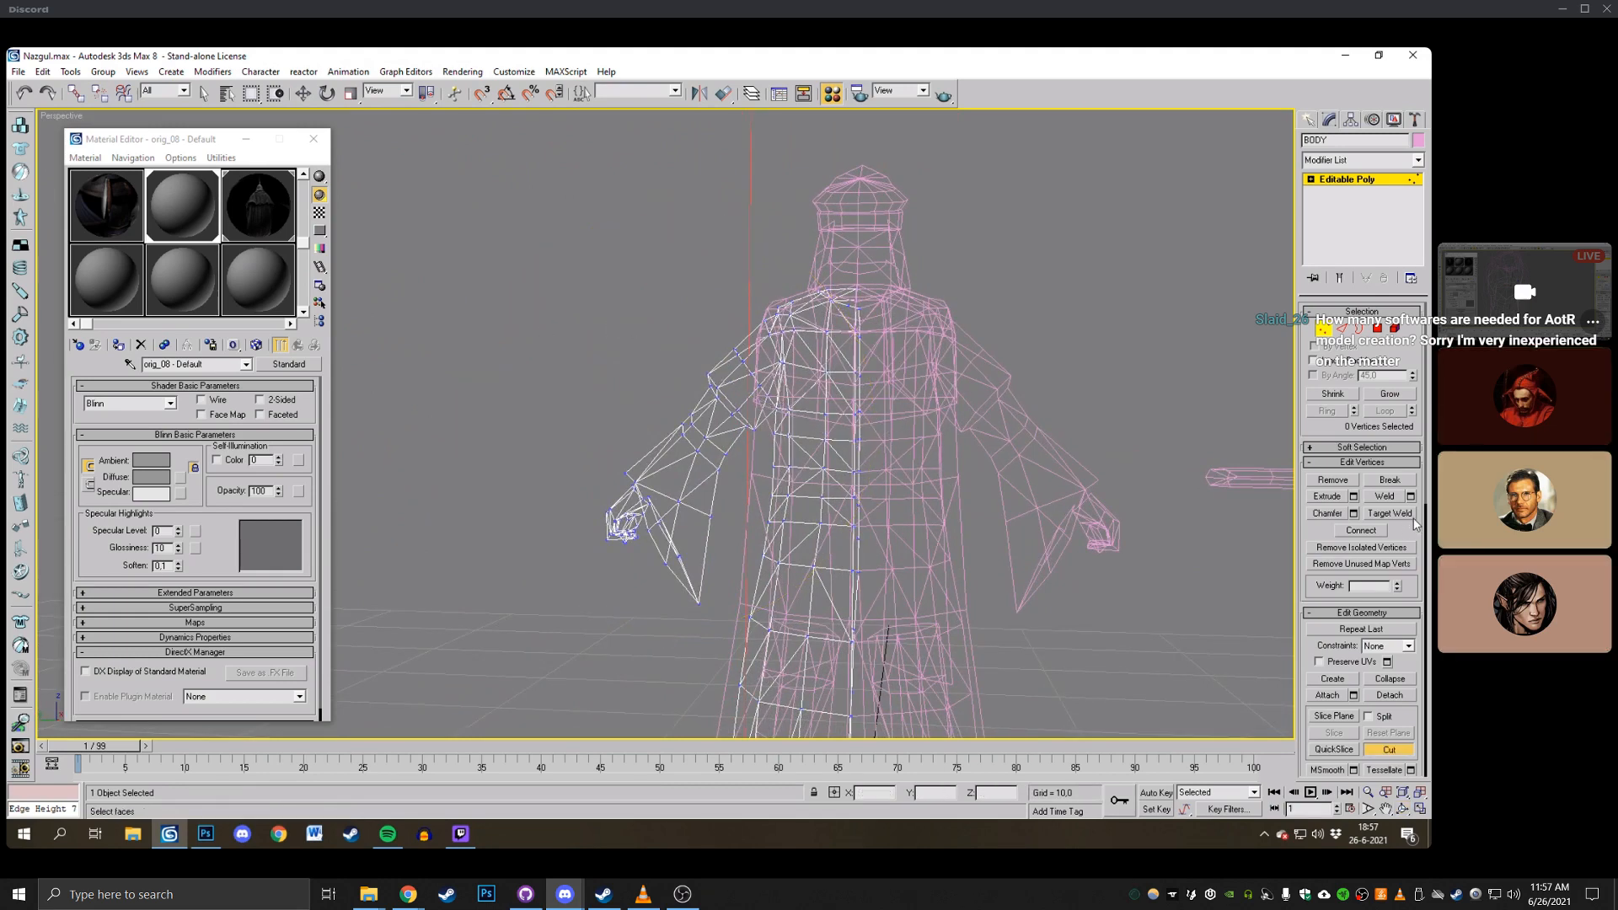
Inspect the shoulder, armpit and upper sleeve from behind and from the side, in shaded and wireframe display.
left_click(1388, 513)
scroll(948, 460, "up", 3)
key("F3")
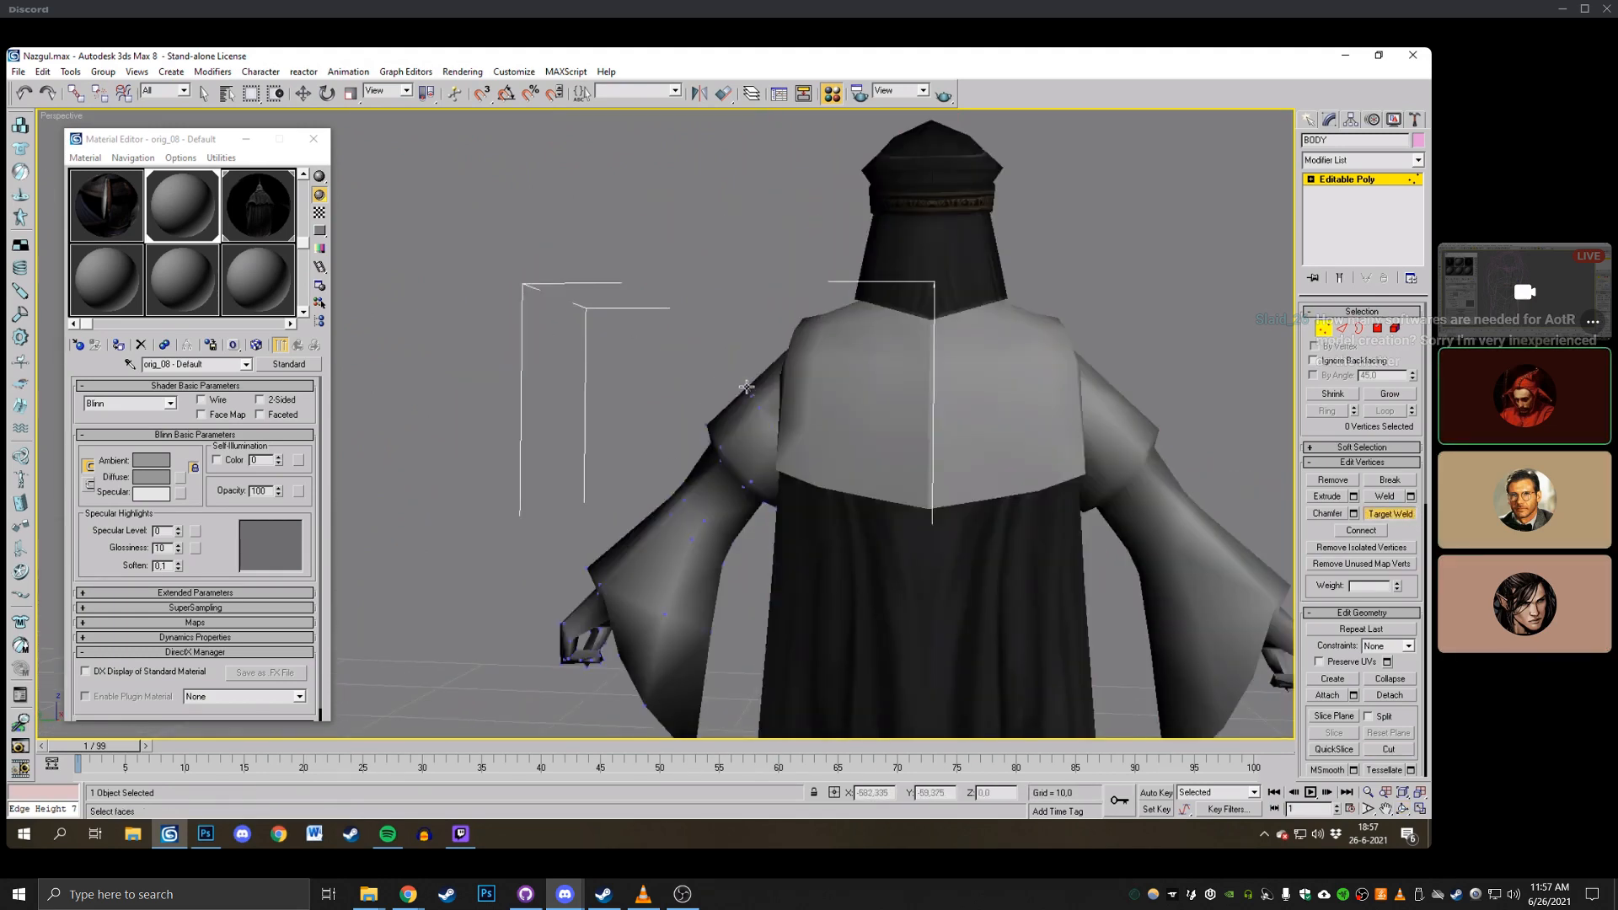
key("F3")
key("ctrl+r")
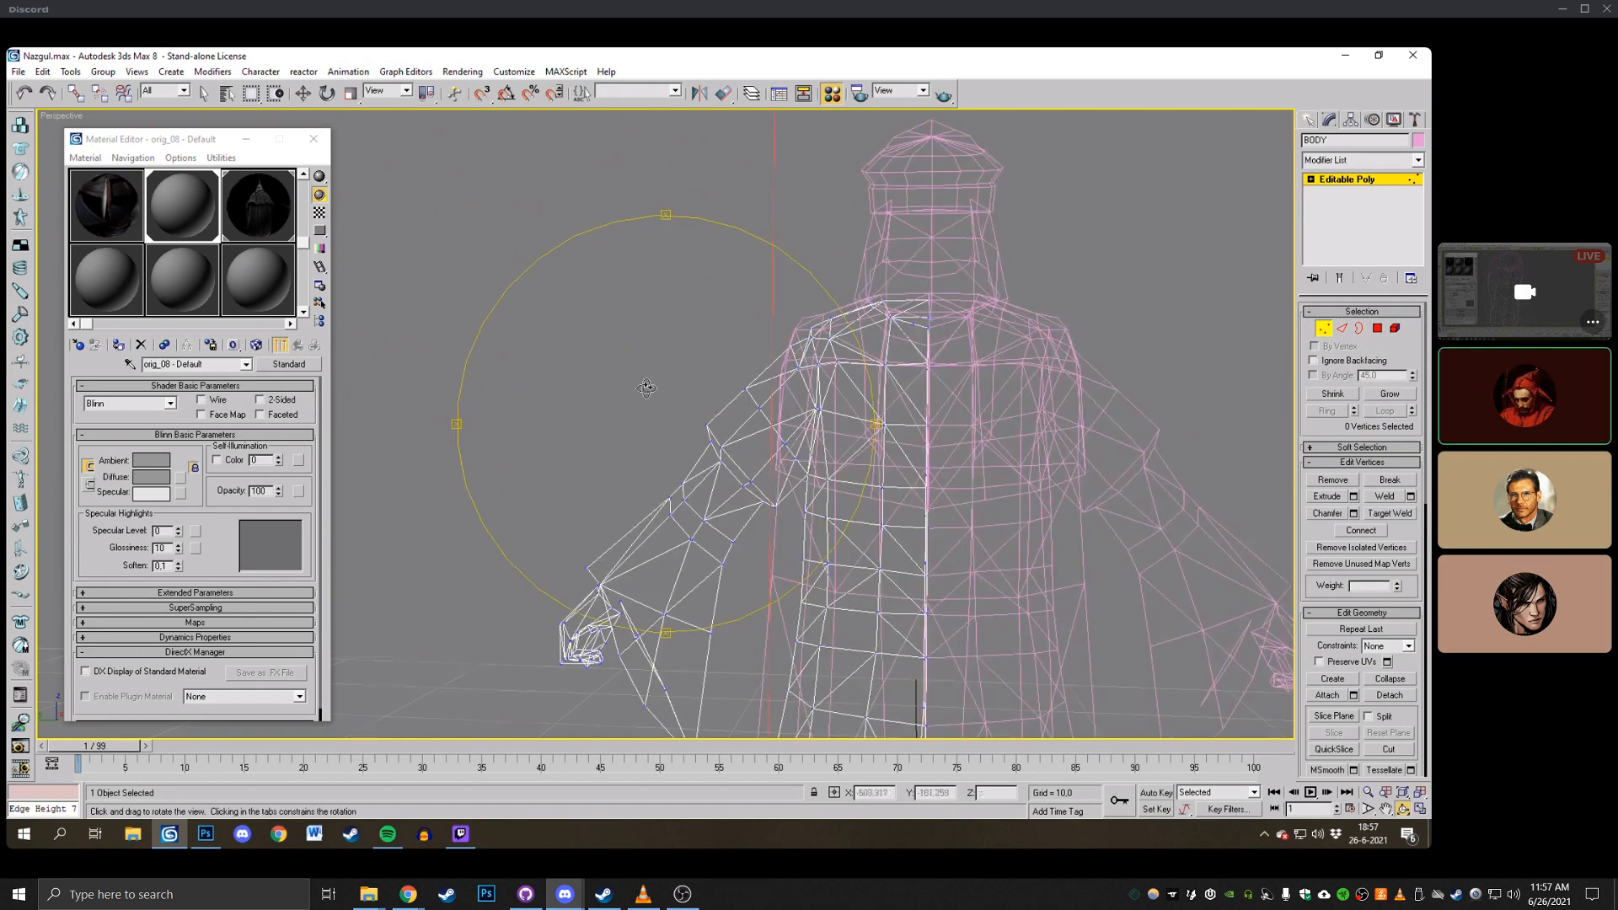
left_click_drag(796, 422, 712, 458)
right_click(712, 458)
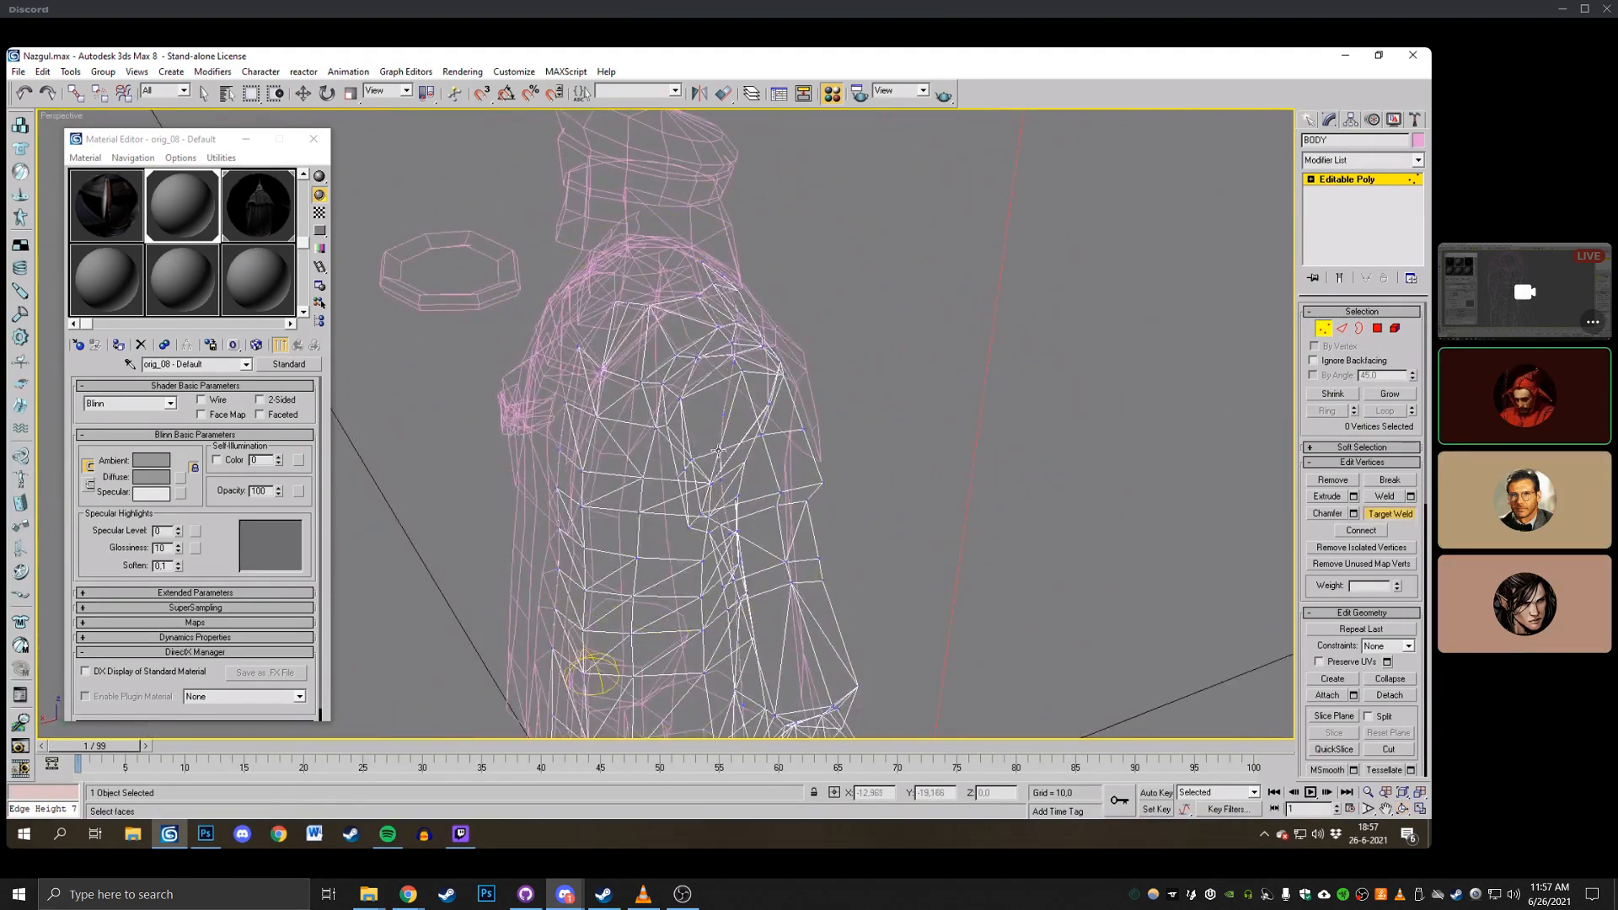
key("F3")
key("F3")
left_click(1401, 809)
key("F3")
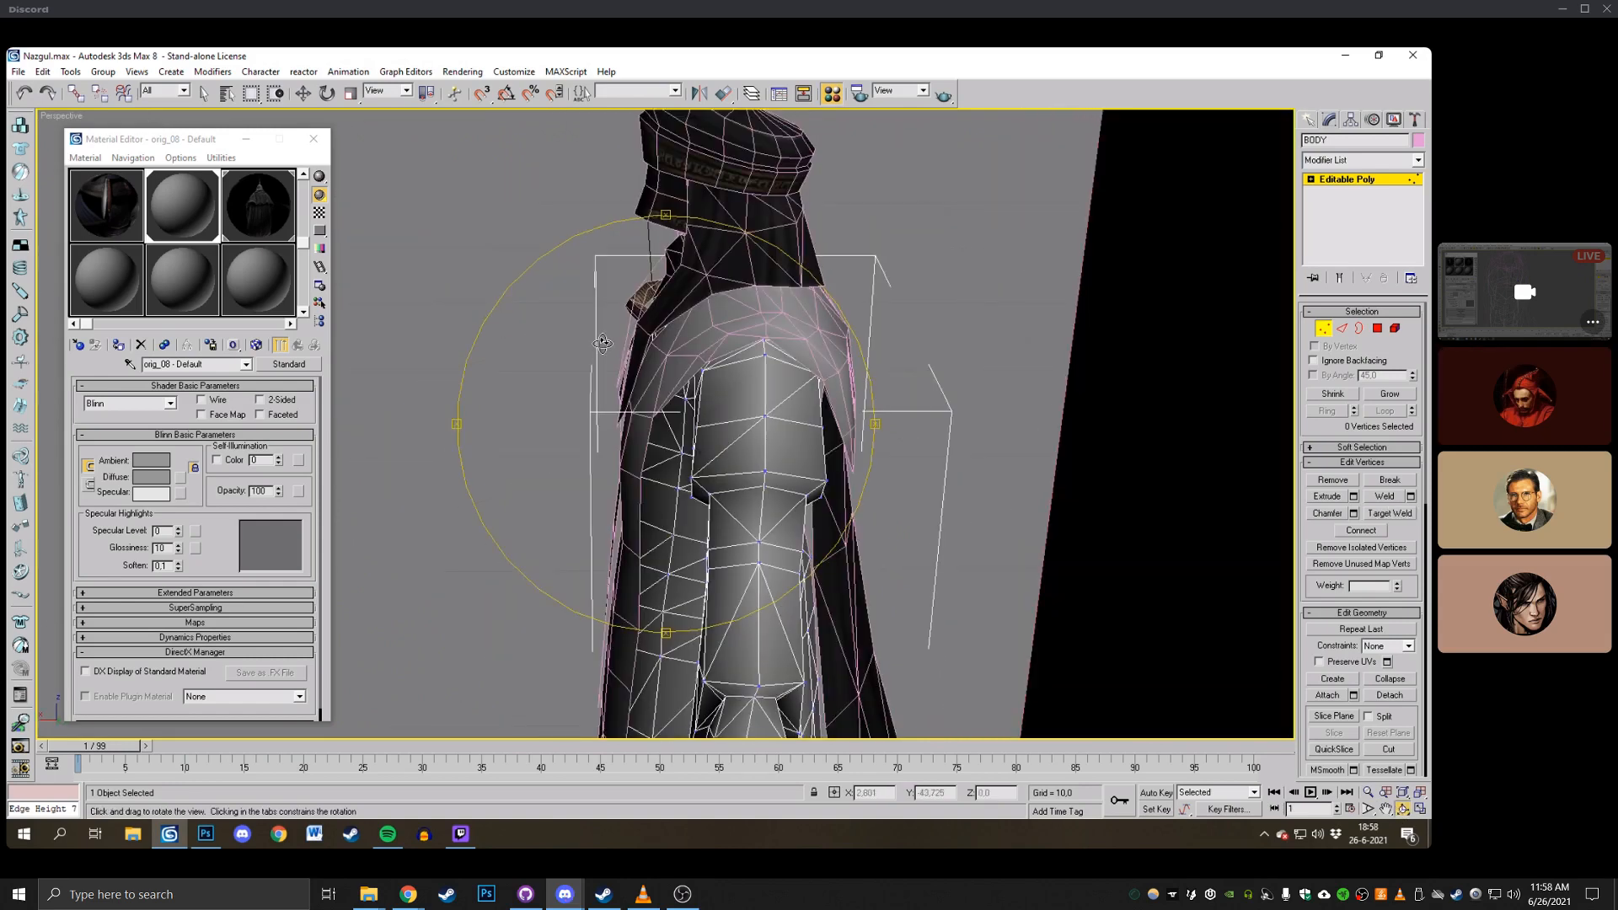
left_click(18, 91)
right_click(726, 431)
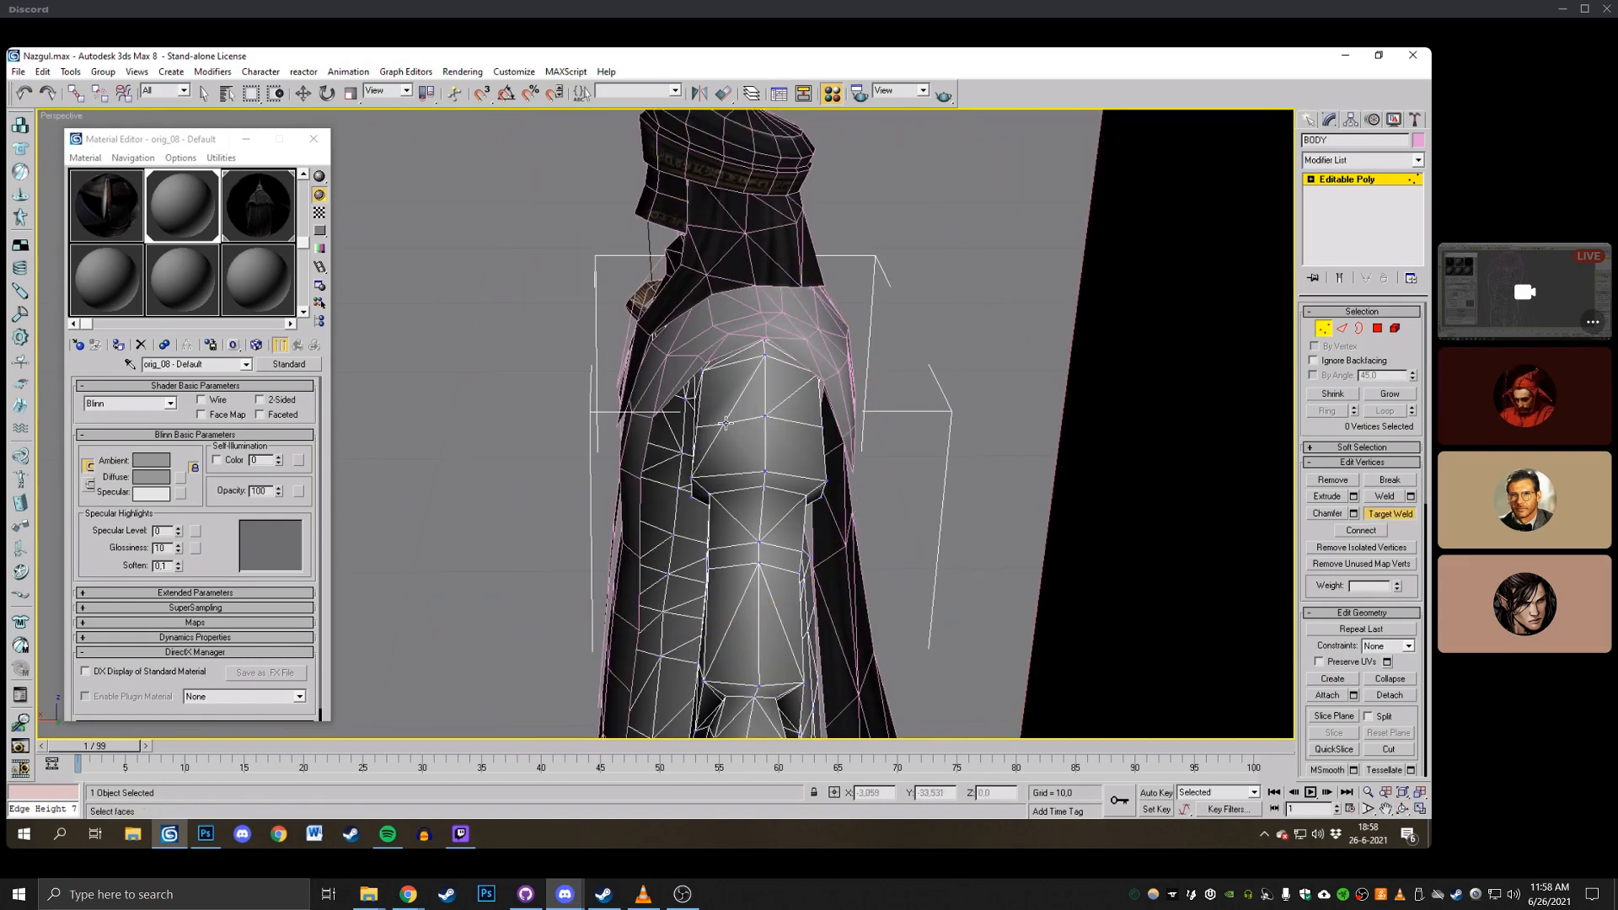
left_click(696, 428)
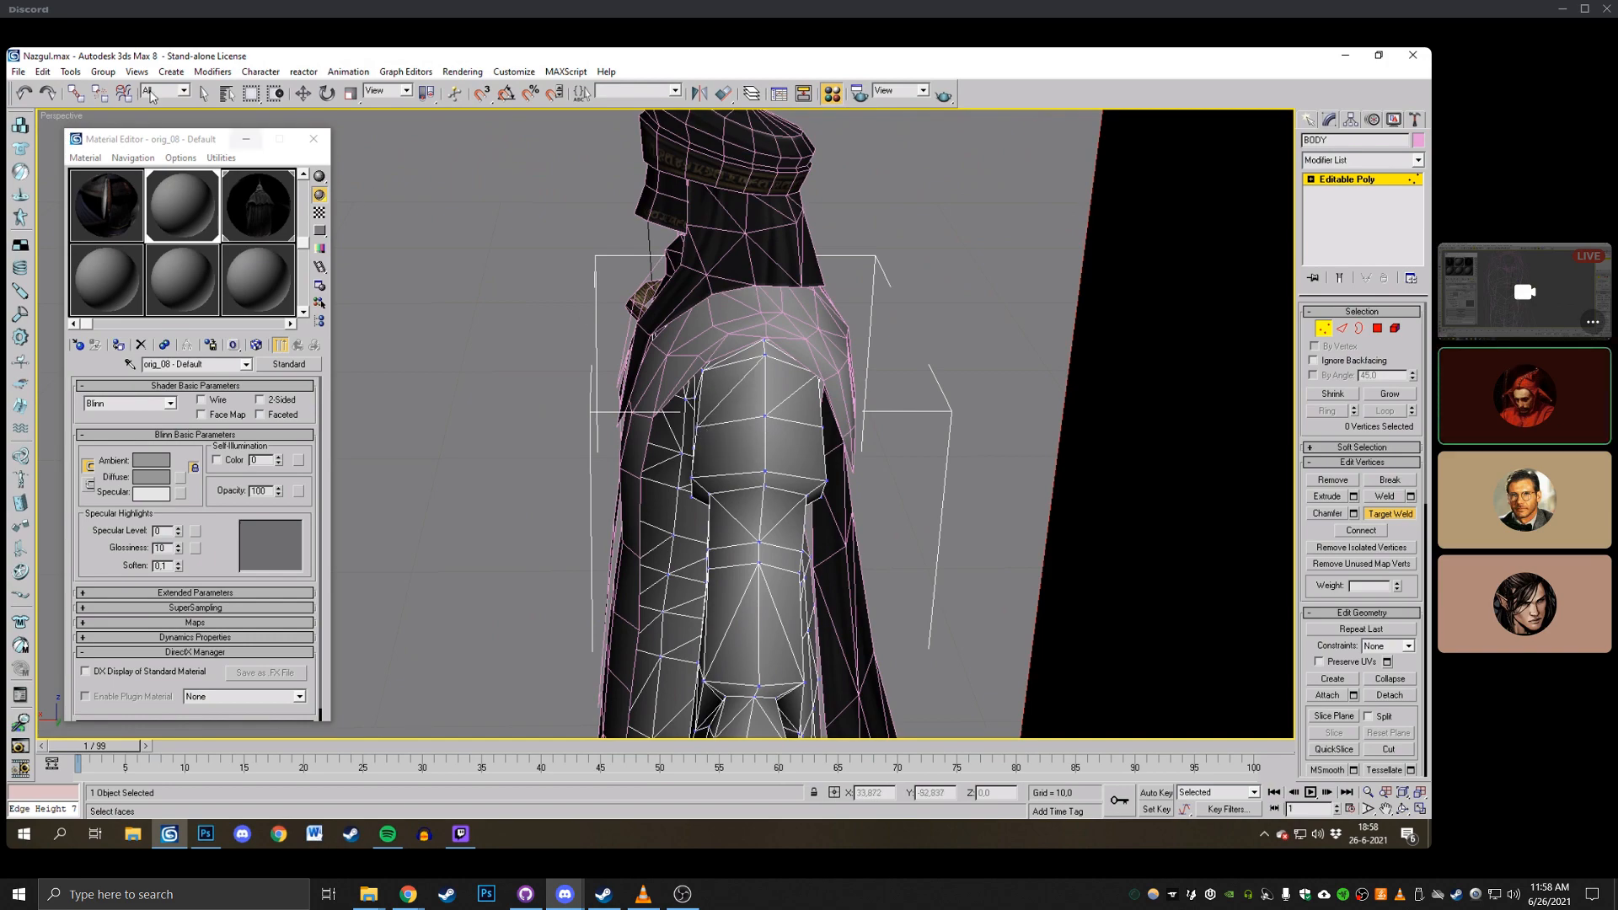
Compare the shoulders and sleeves from the front and back beside the statue reference.
left_click(1403, 810)
left_click_drag(678, 421, 802, 399)
right_click(802, 398)
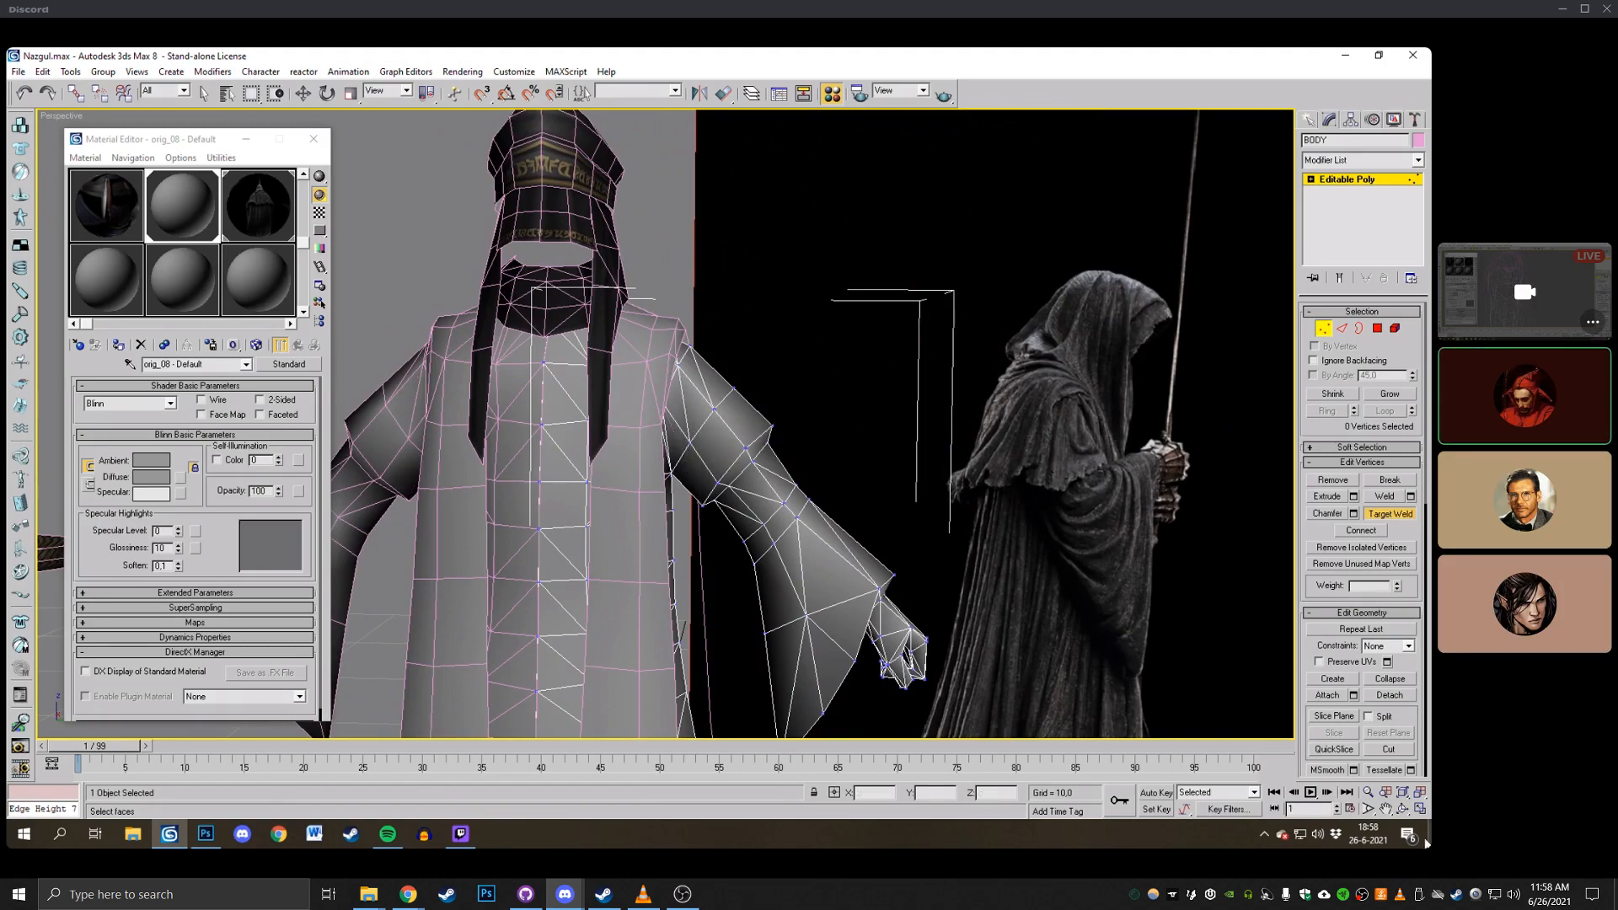
left_click(1401, 810)
left_click_drag(801, 405, 493, 415)
right_click(813, 474)
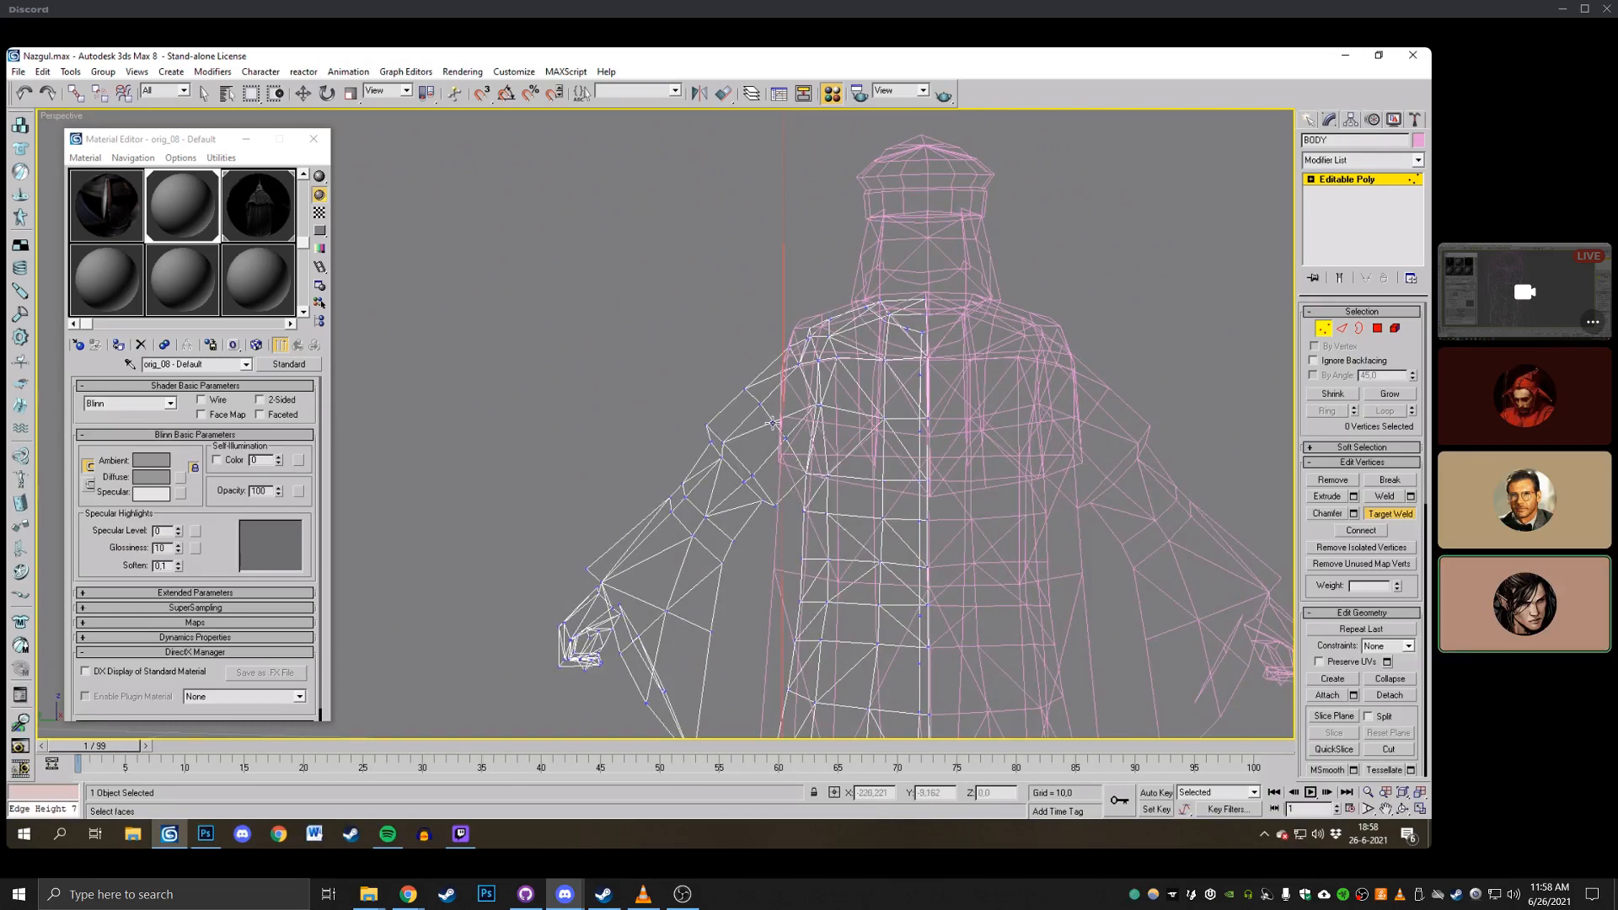
key("F3")
left_click(1409, 809)
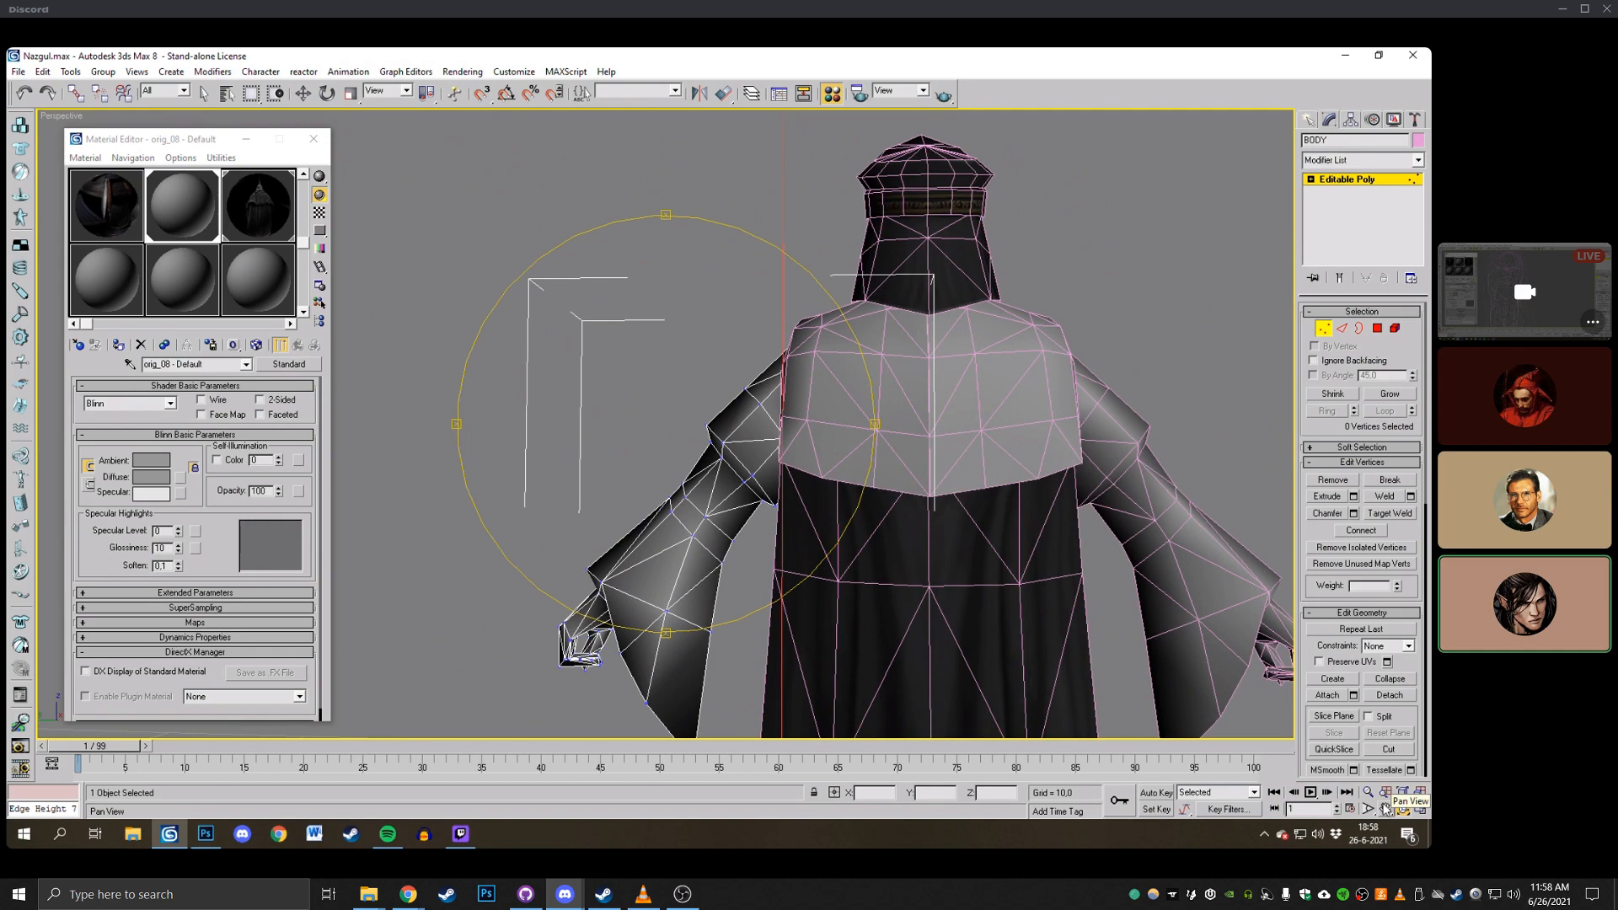
mouse_move(677, 430)
left_mouse_down()
mouse_move(818, 496)
mouse_move(937, 447)
left_mouse_up()
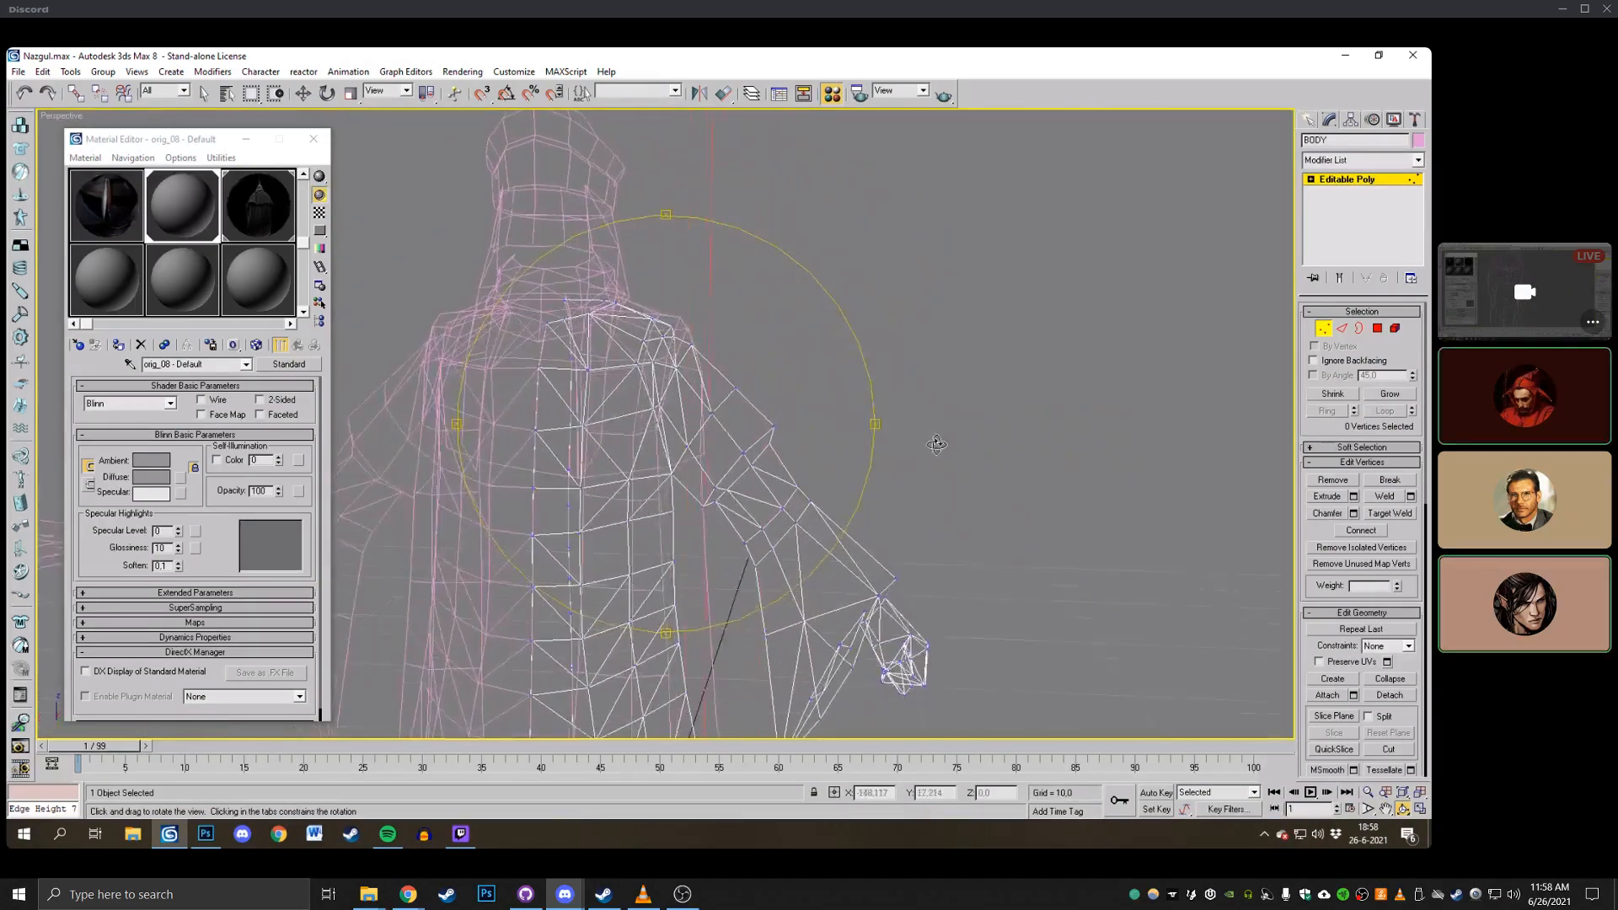
right_click(937, 444)
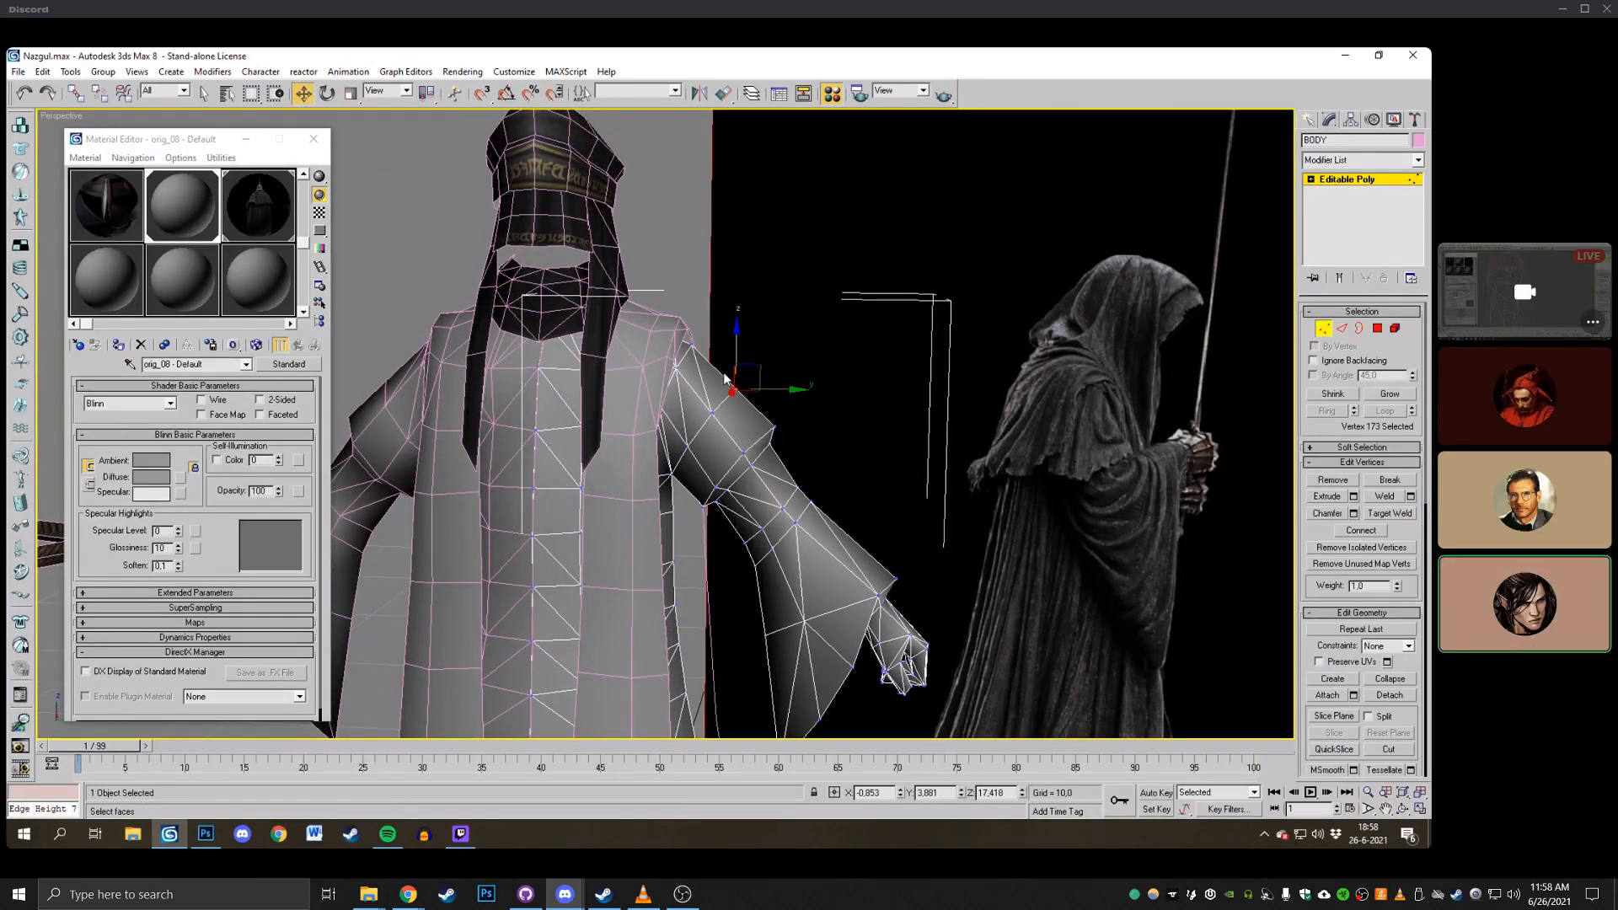
Nudge the outer upper-sleeve vertices just below the shoulder slightly inward and down.
left_click_drag(759, 367, 749, 371)
scroll(753, 371, "down", 4)
middle_click_drag(753, 371, 882, 416)
left_click(828, 461)
scroll(884, 415, "up", 4)
key("F3")
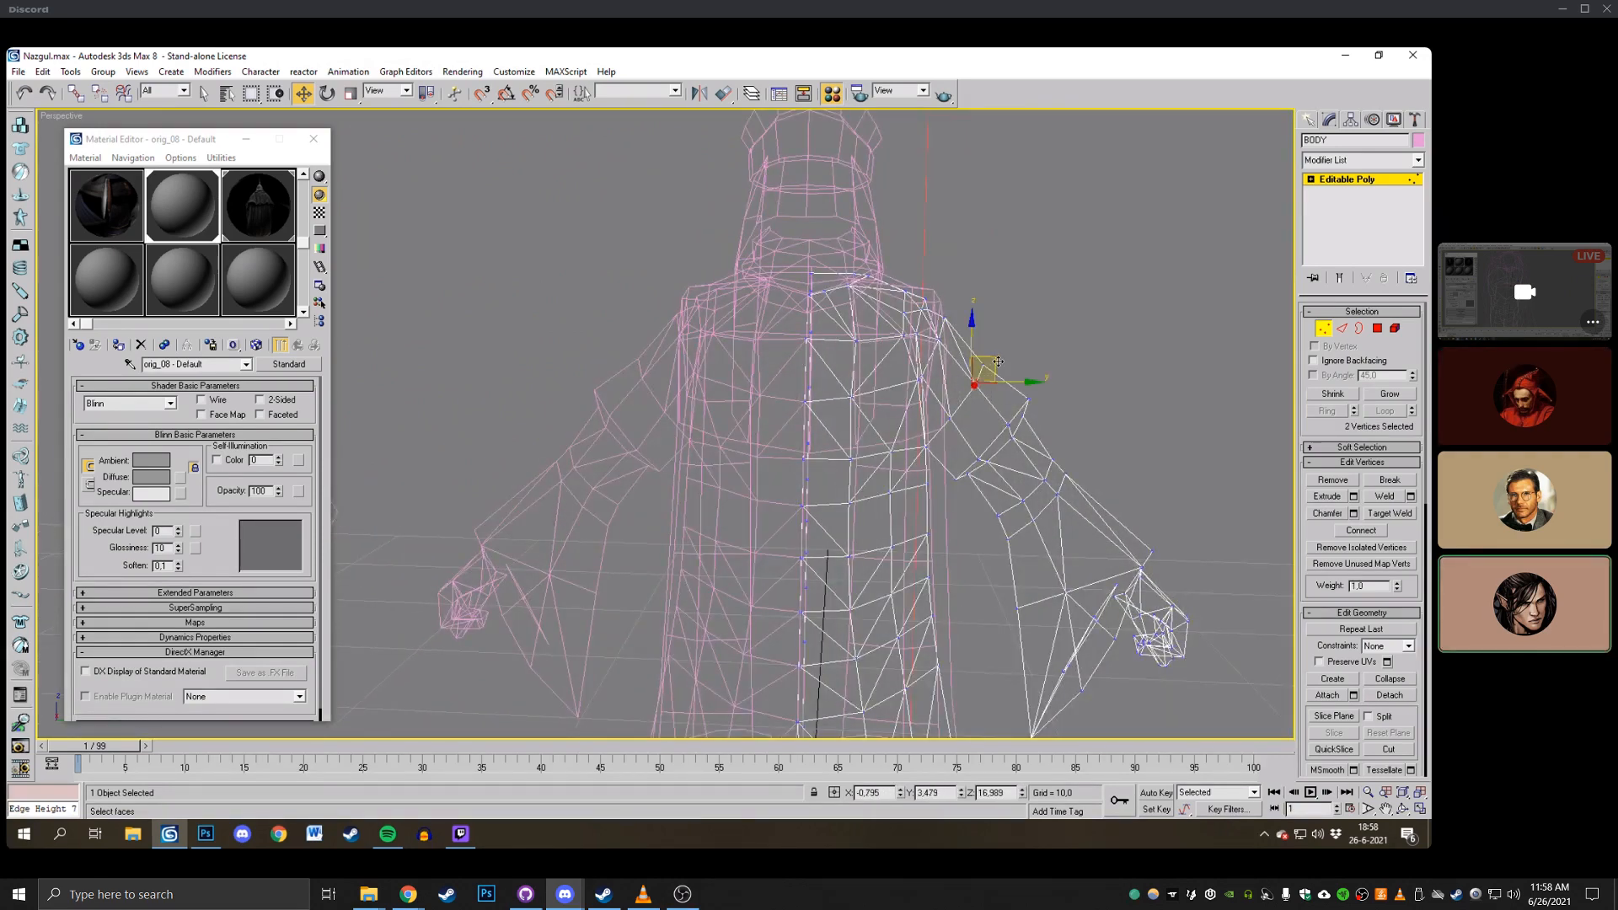
key("F3")
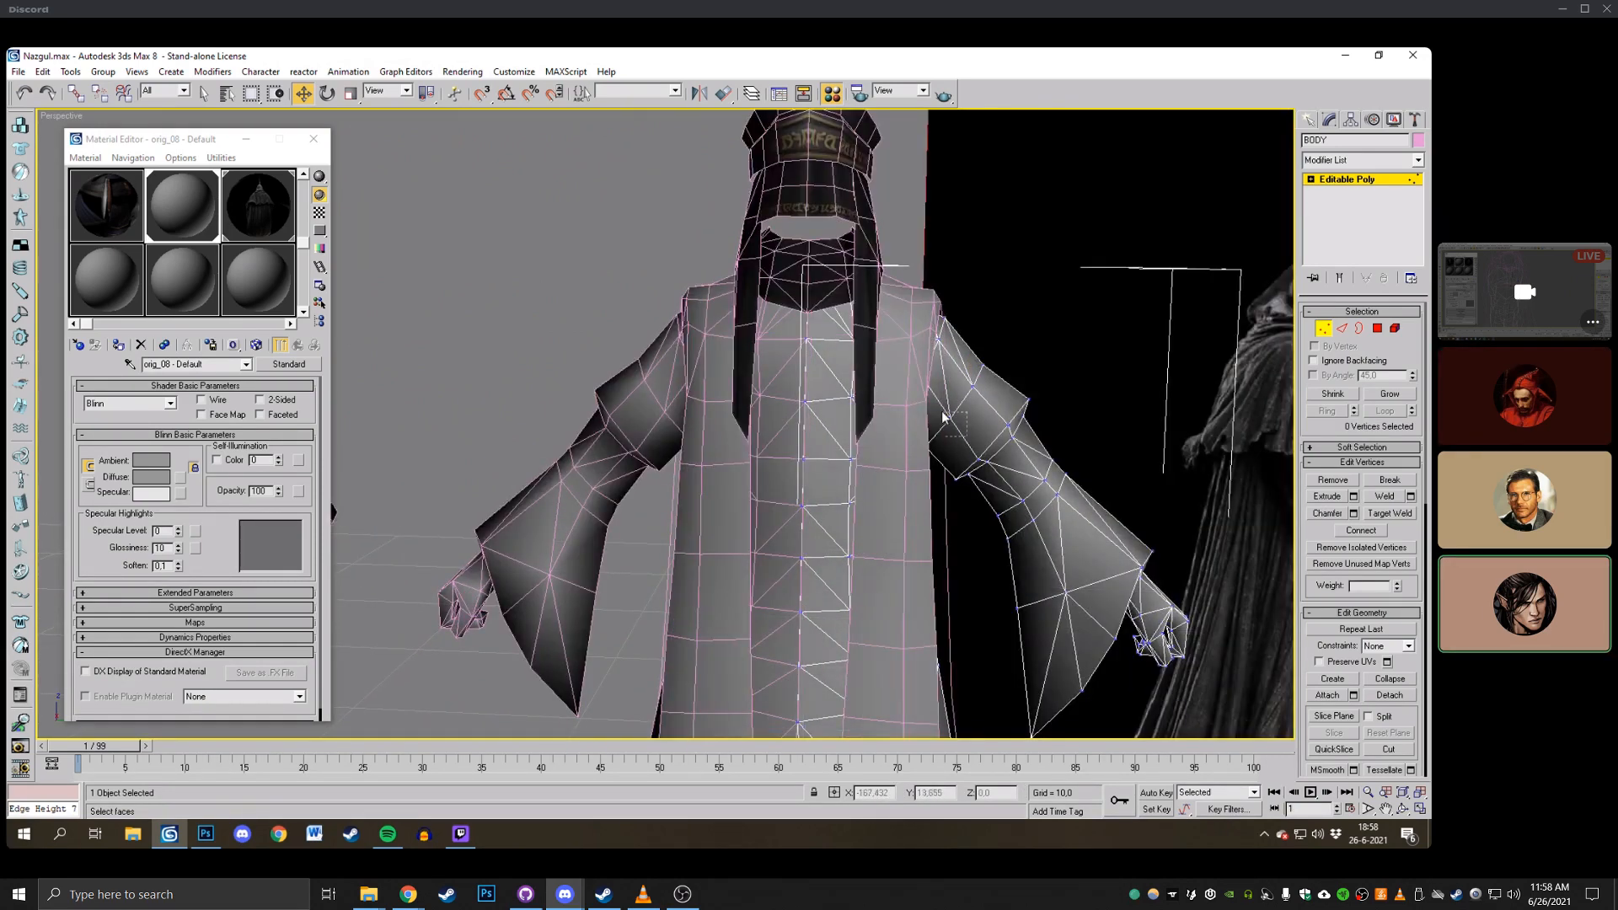
left_click(1018, 347)
middle_click_drag(1024, 346, 952, 354)
key("F3")
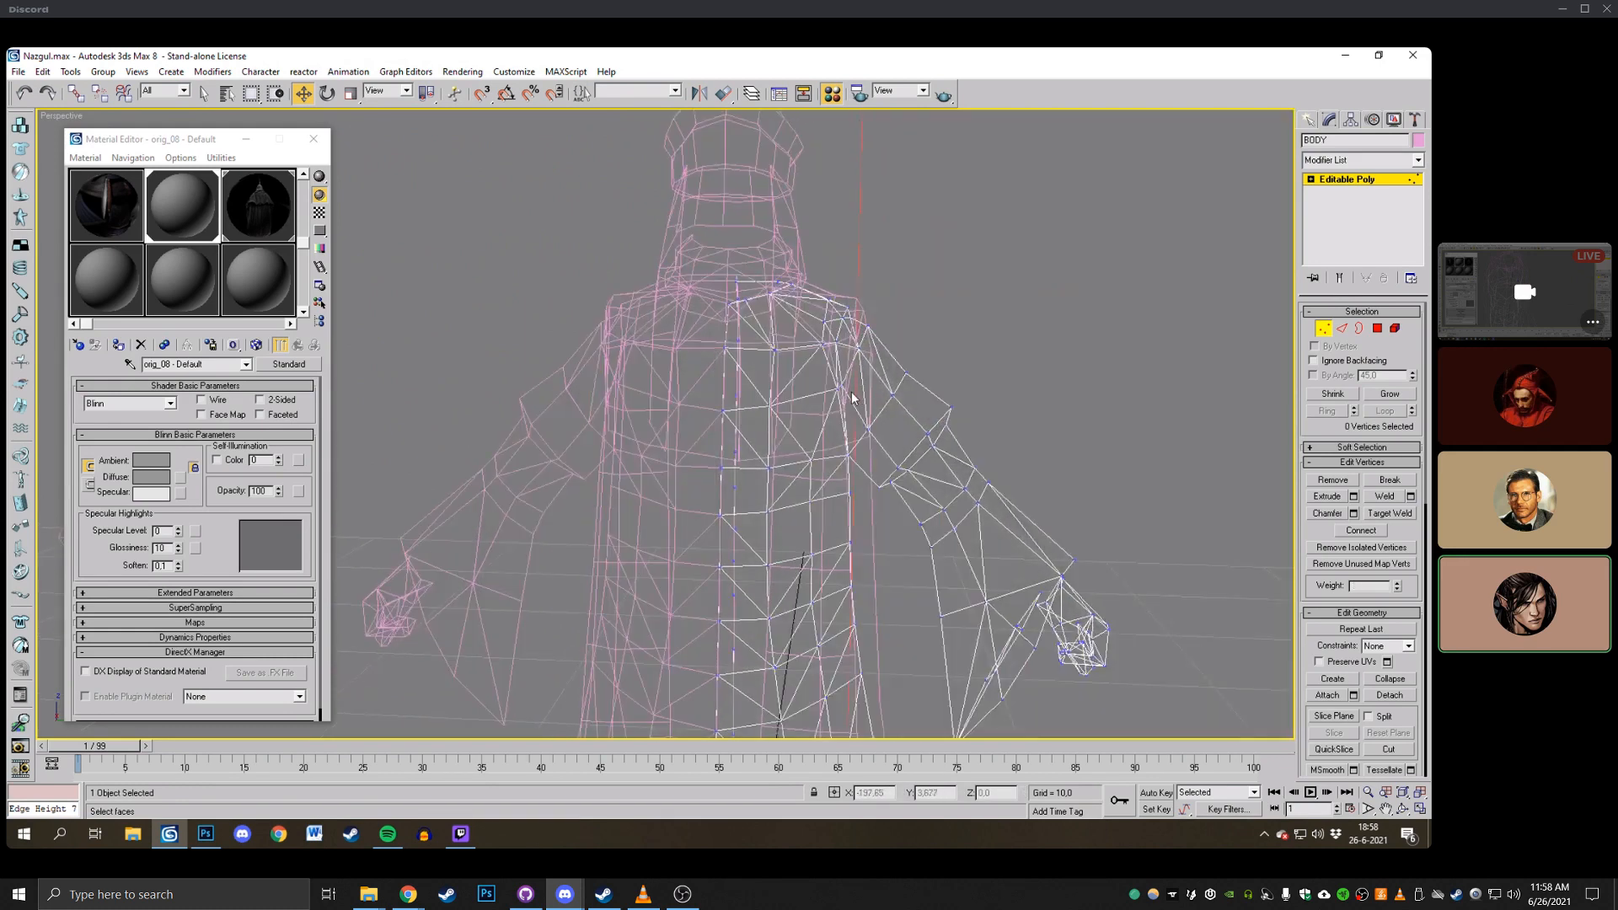
left_click_drag(843, 389, 837, 360)
key("F3")
Check the figure's front proportions and hanging sleeves against the side-view statue reference.
scroll(716, 421, "down", 3)
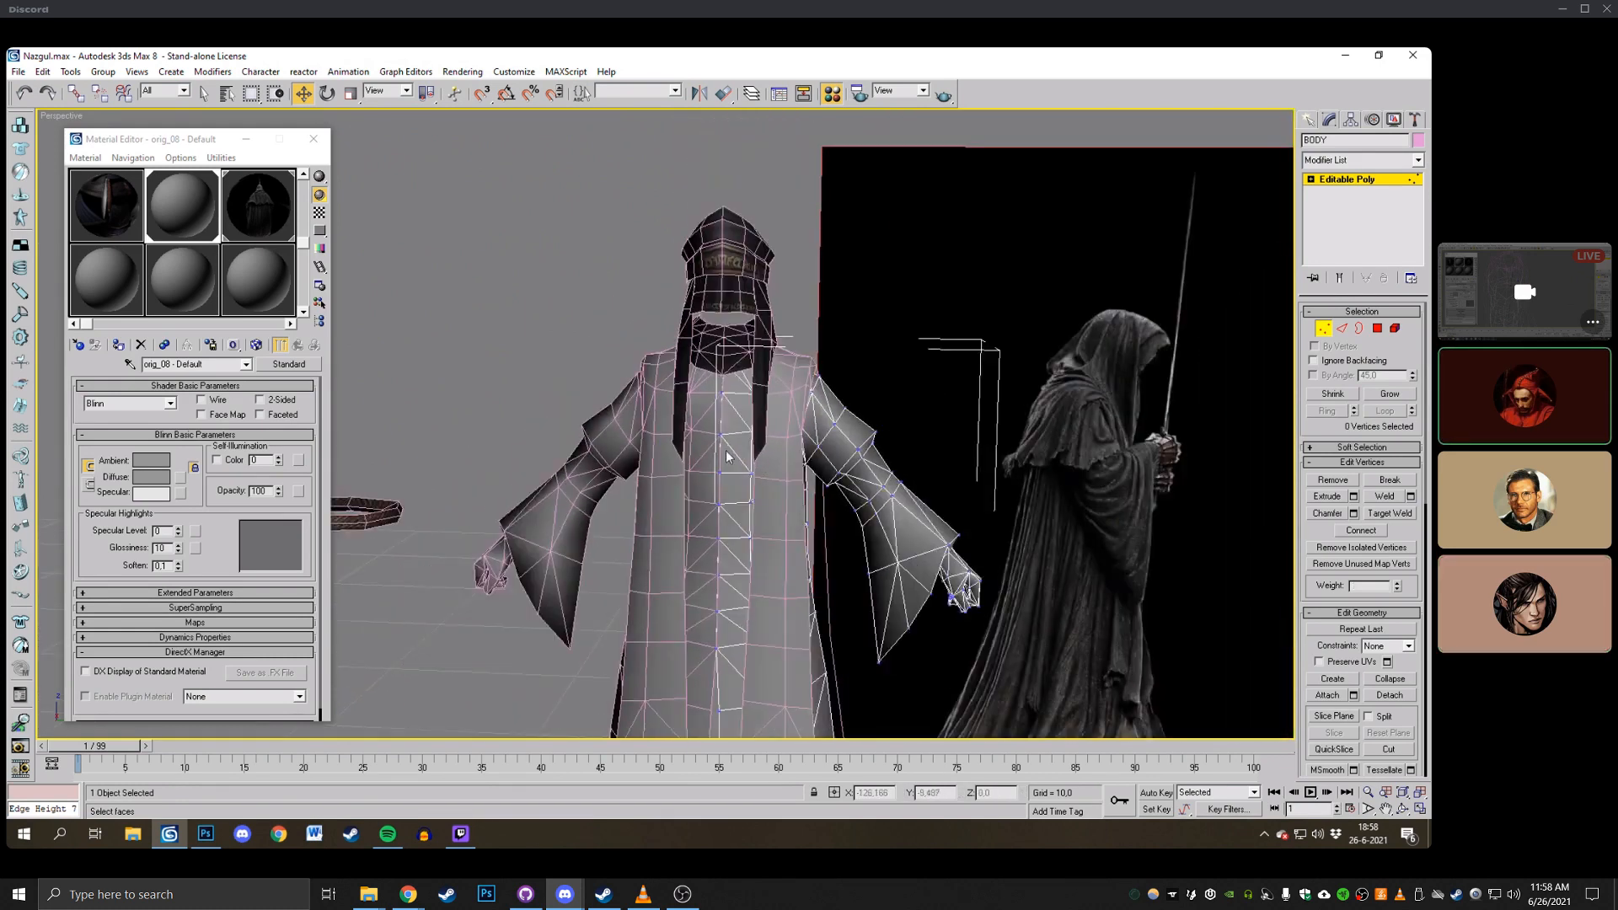
left_click(719, 436)
middle_click_drag(994, 395, 926, 354)
left_click(1403, 809)
left_click_drag(817, 391, 786, 368)
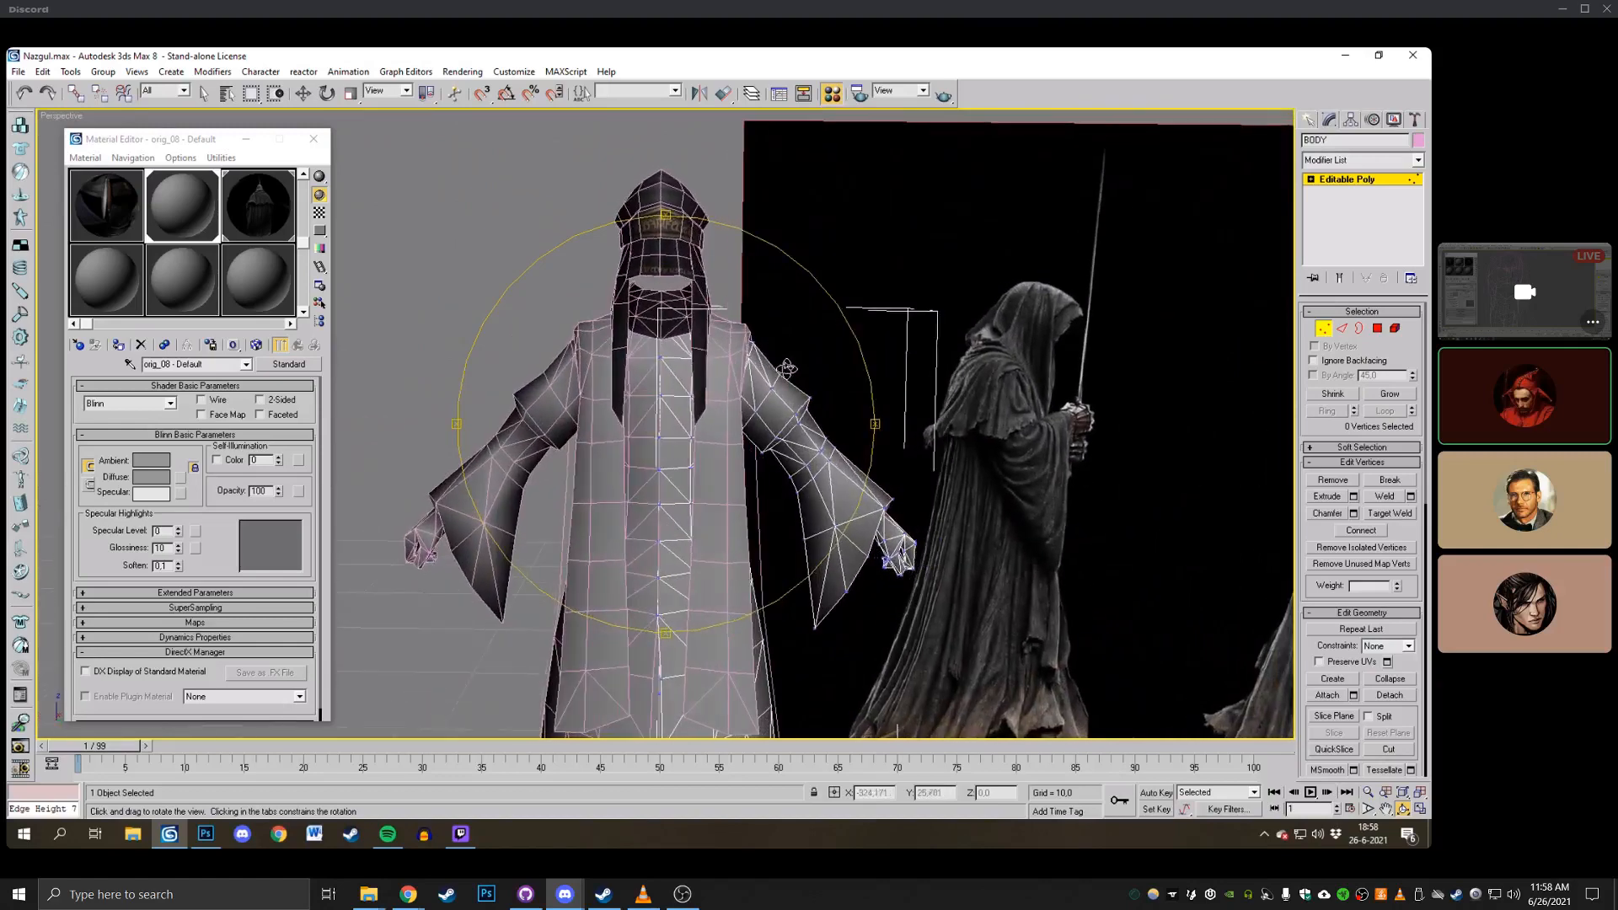
scroll(786, 368, "up", 3)
middle_click_drag(786, 368, 739, 292)
left_click_drag(739, 292, 720, 278)
right_click(810, 510)
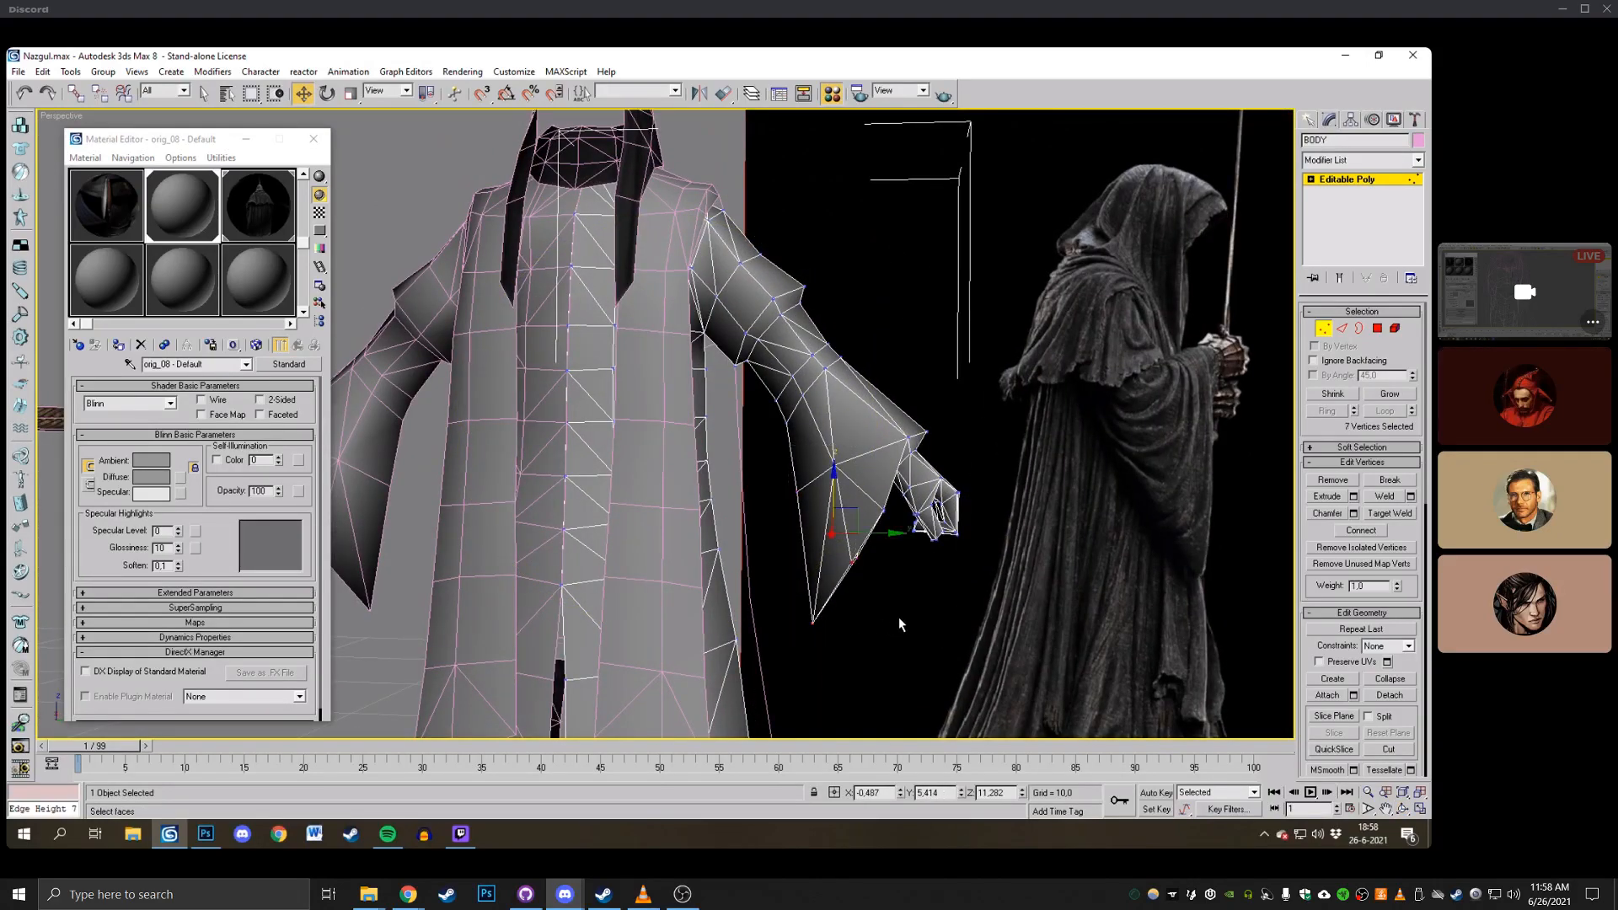
Shift the hanging sleeve-end vertices slightly inward and up, and scale the sleeve opening wider along X.
left_click_drag(853, 517, 847, 505)
left_click(1404, 810)
left_click_drag(758, 438, 582, 421)
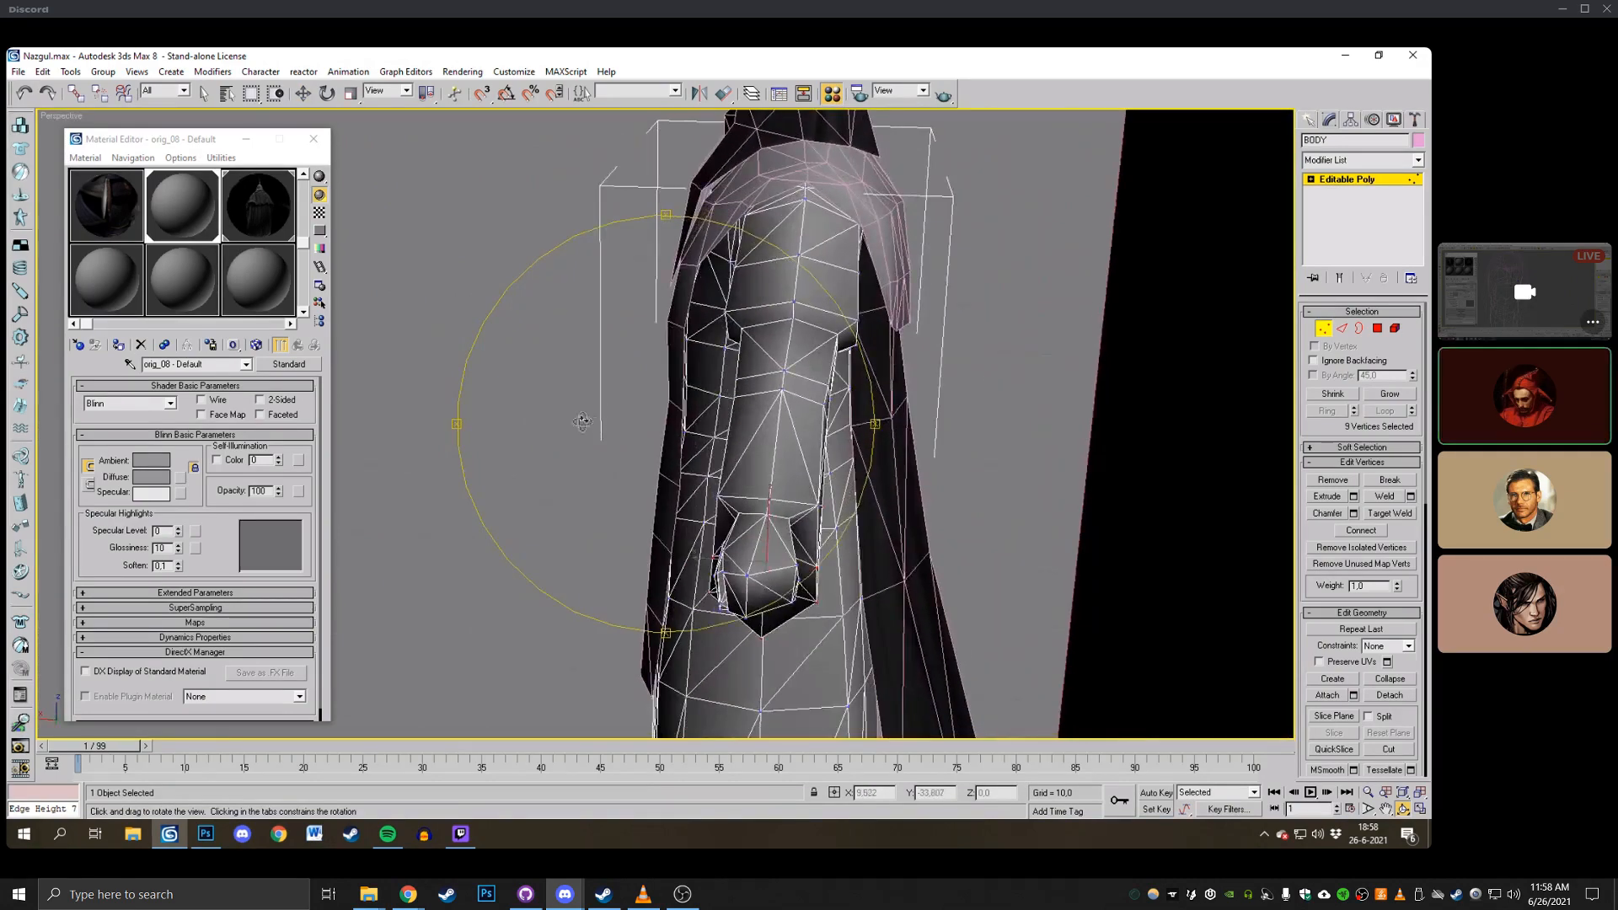
left_click(352, 96)
left_click_drag(838, 564, 876, 552)
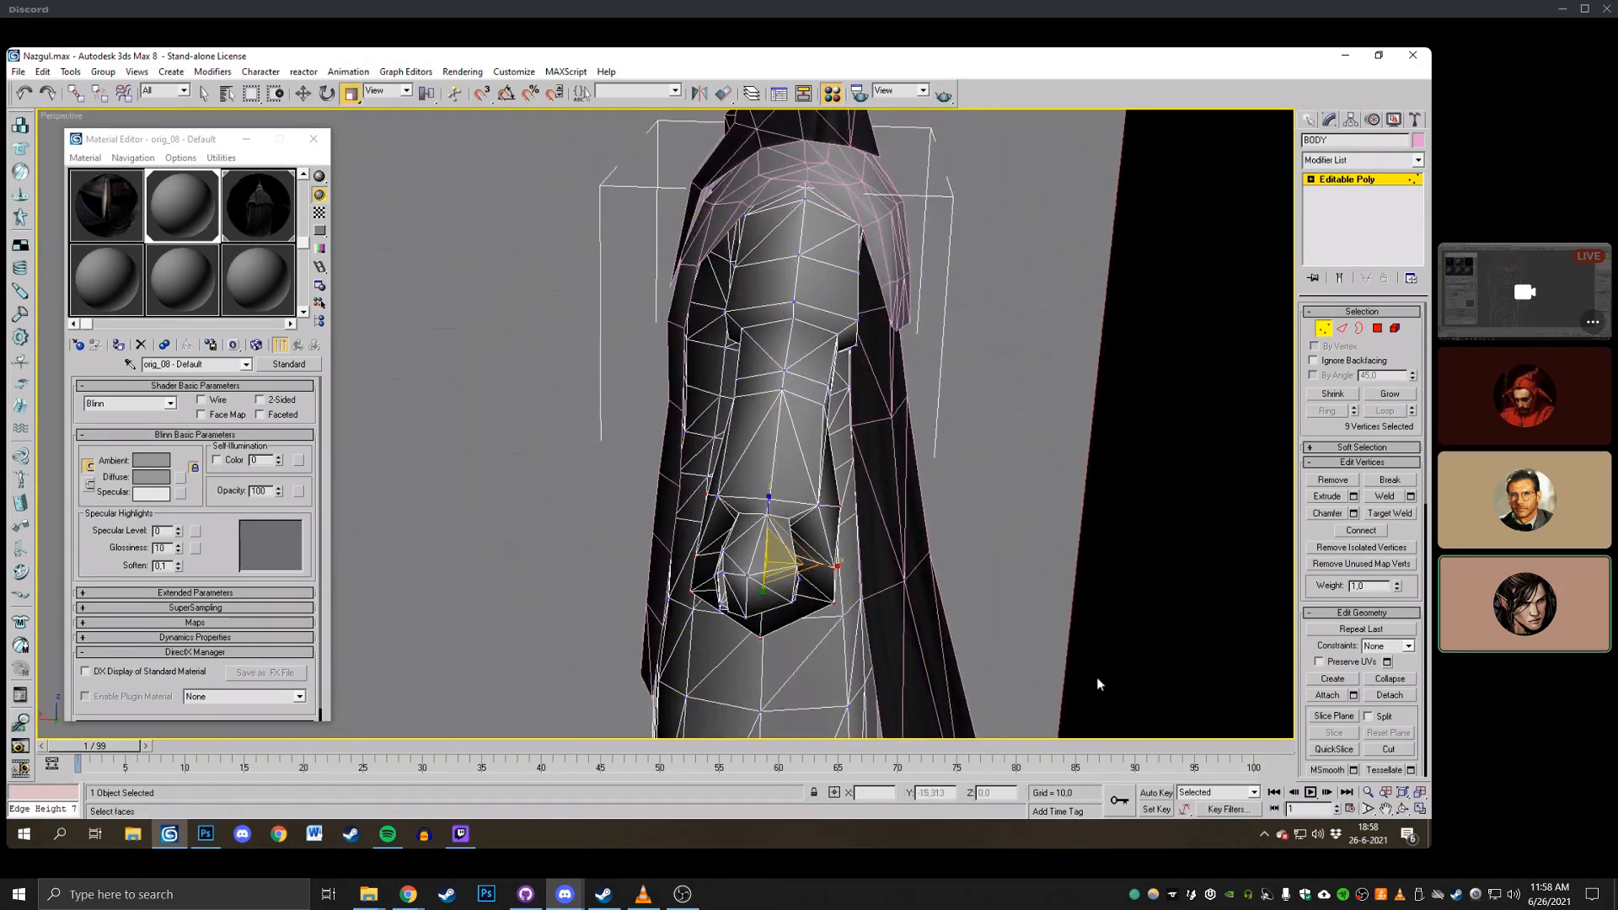
left_click(1403, 810)
left_click_drag(674, 413, 1265, 371)
left_click(1320, 331)
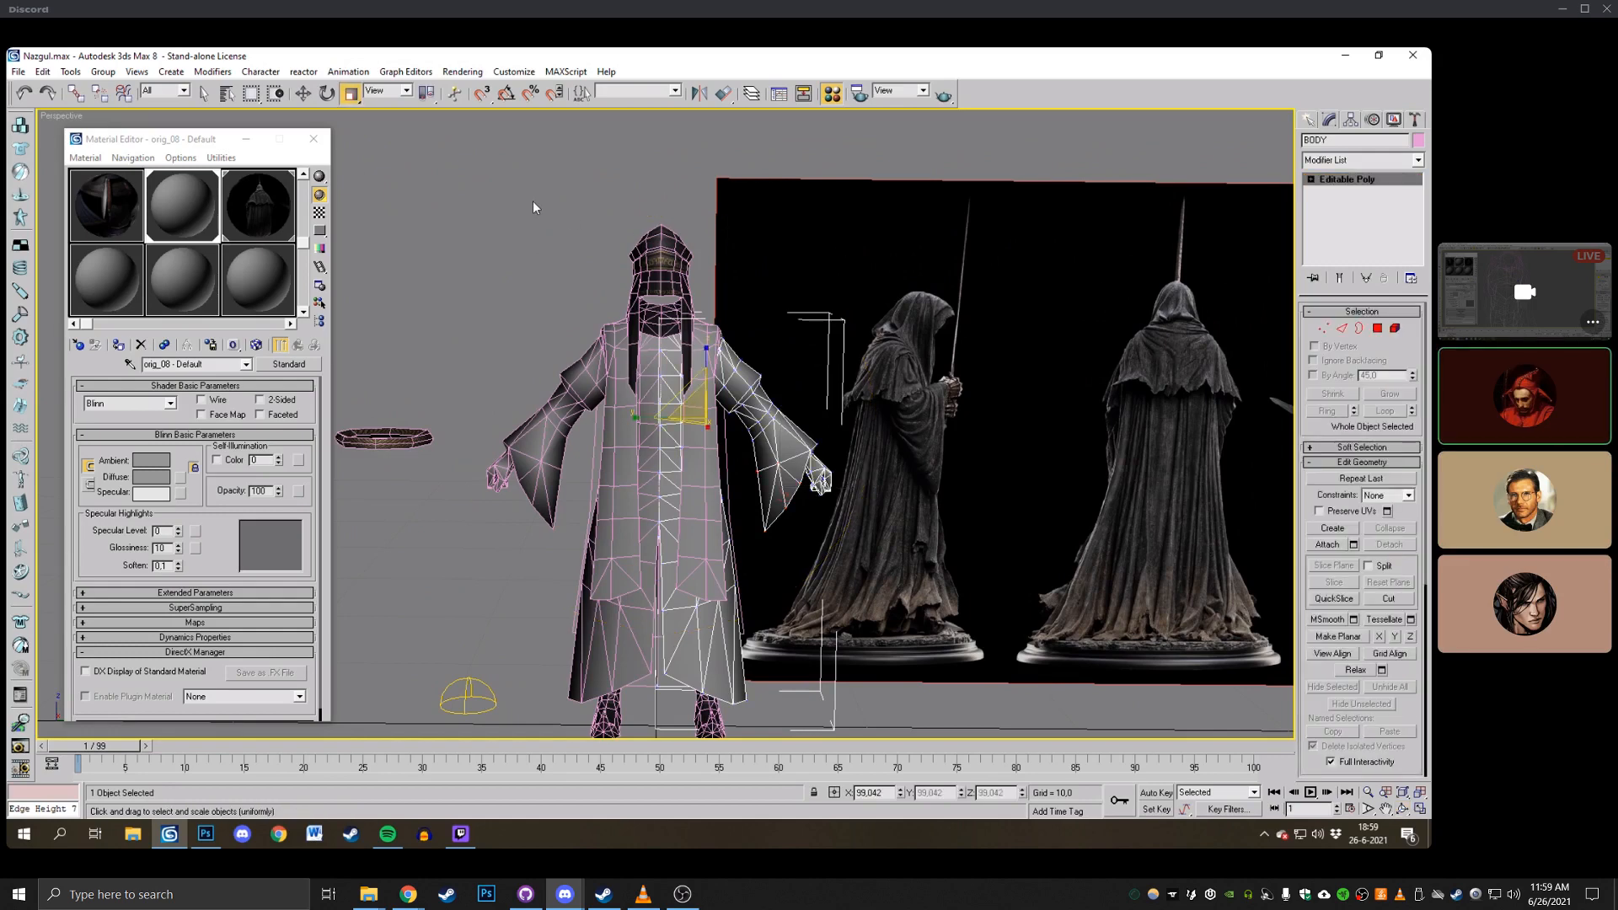
Convert the hat to an Editable Poly and delete its crown element, keeping the two hanging side strips.
left_click(660, 246)
right_click(689, 253)
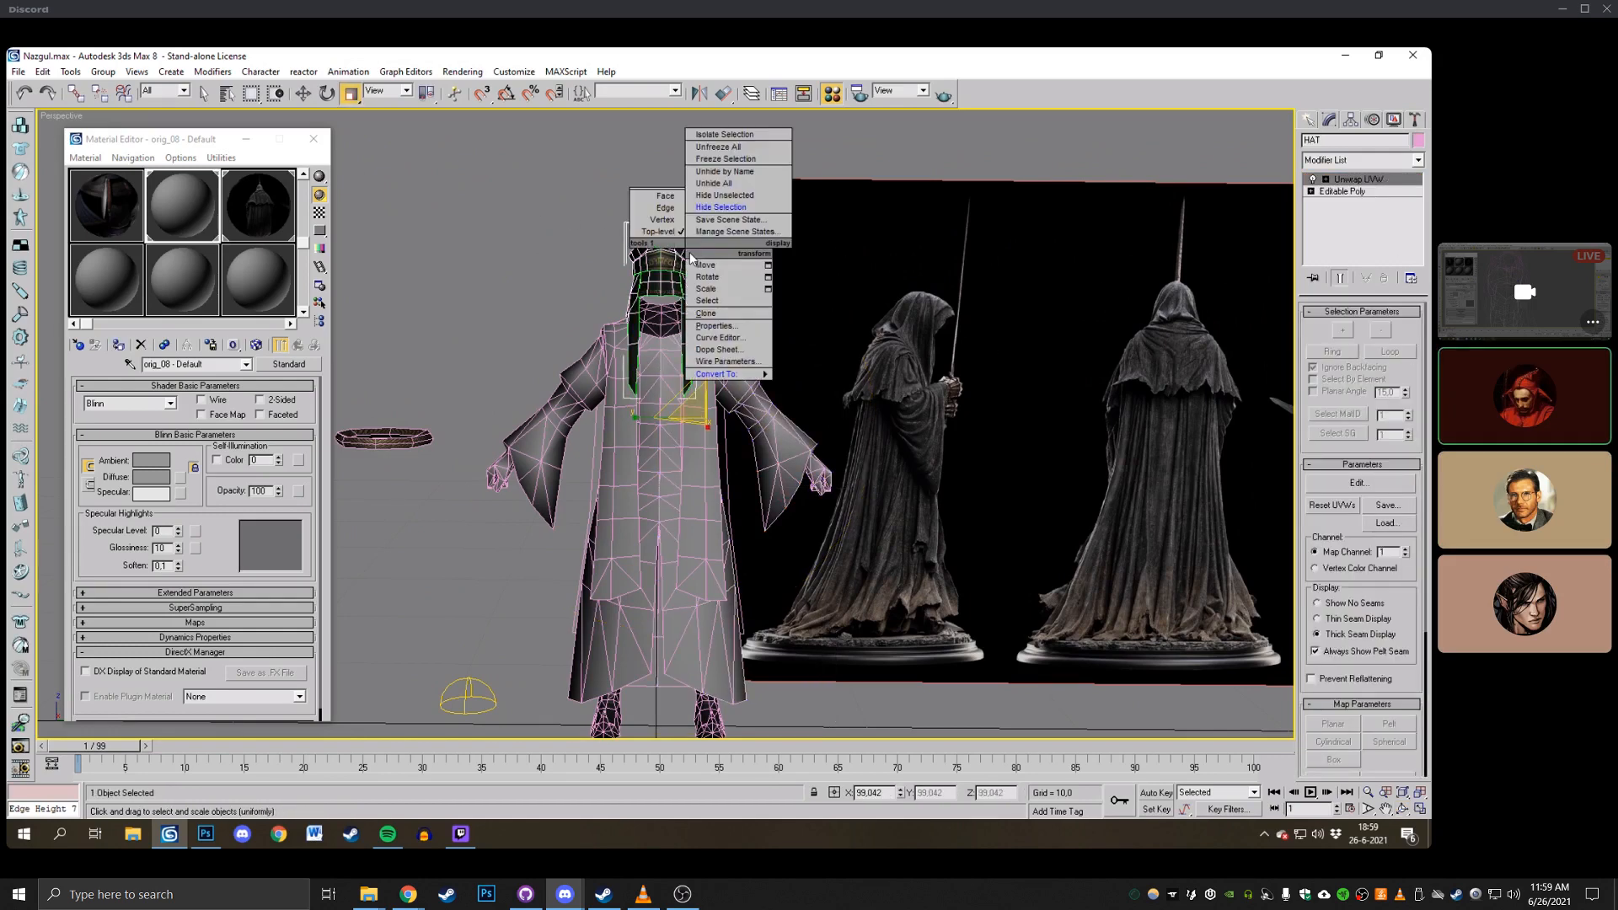
left_click(834, 385)
key("5")
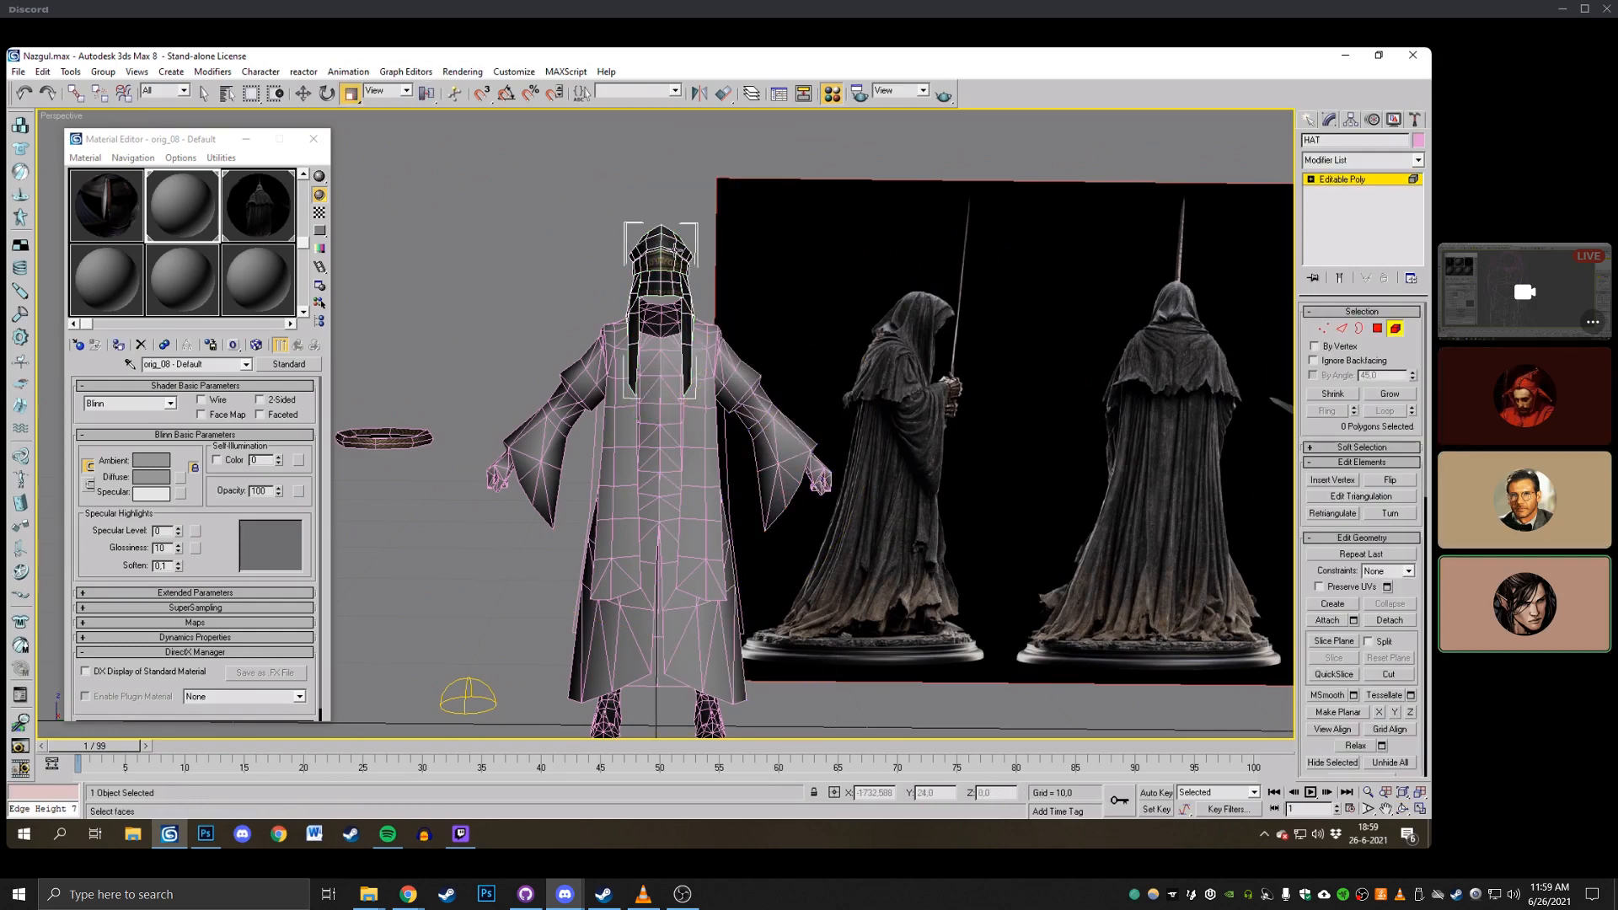
left_click(609, 278)
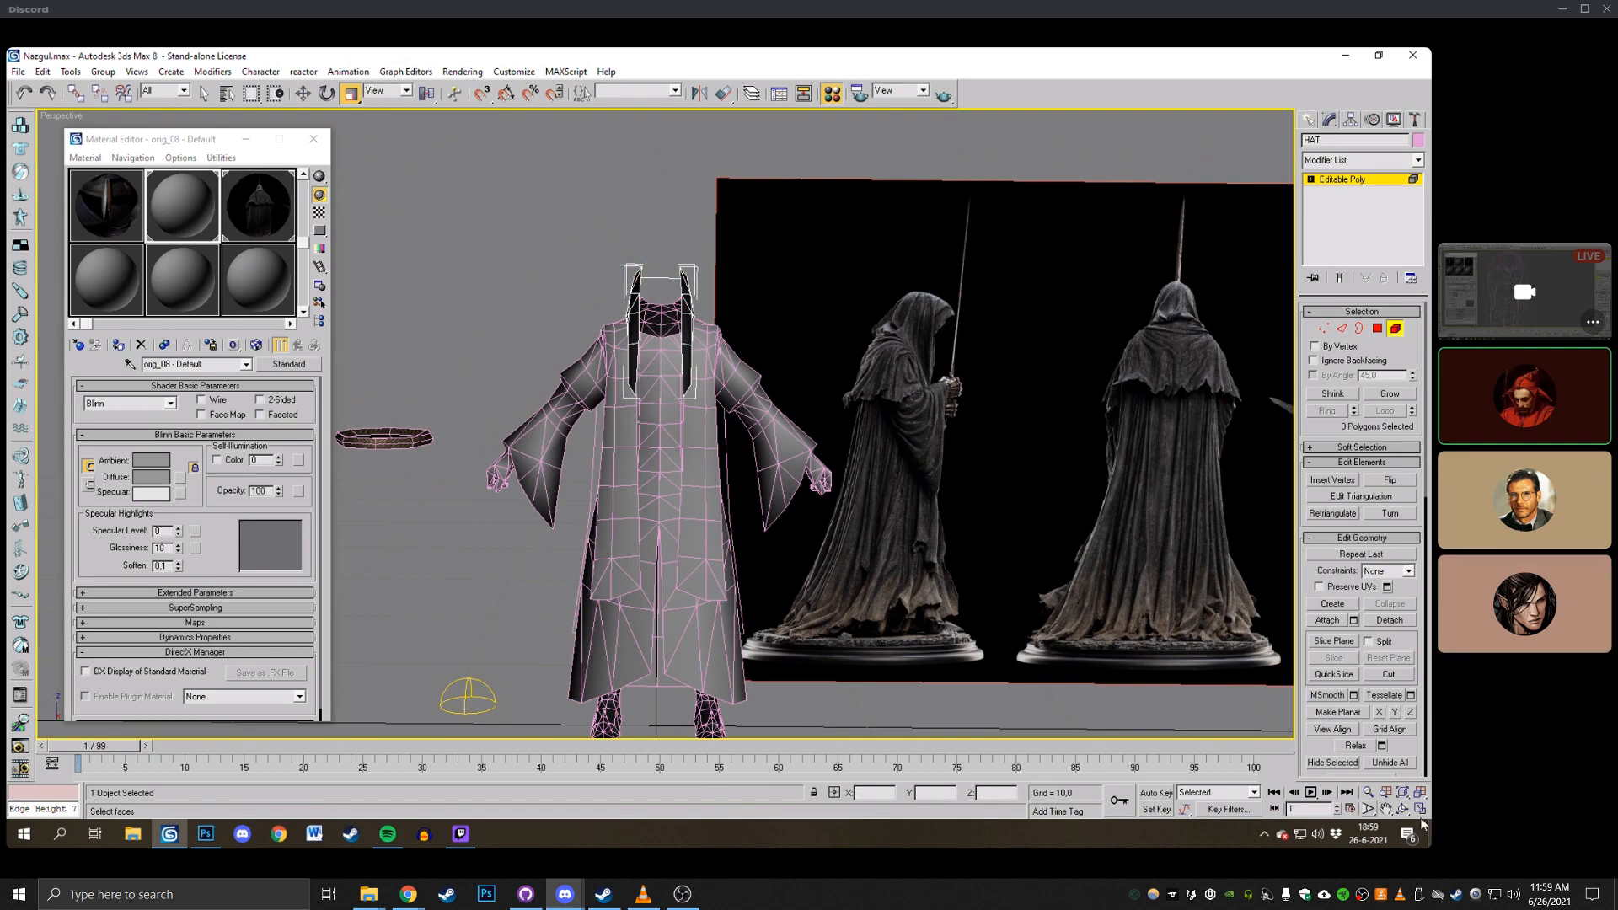
left_click(1404, 812)
mouse_move(790, 341)
left_mouse_down()
mouse_move(670, 326)
mouse_move(798, 345)
mouse_move(785, 347)
left_mouse_up()
scroll(925, 368, "up", 3)
key("r")
left_click(1399, 331)
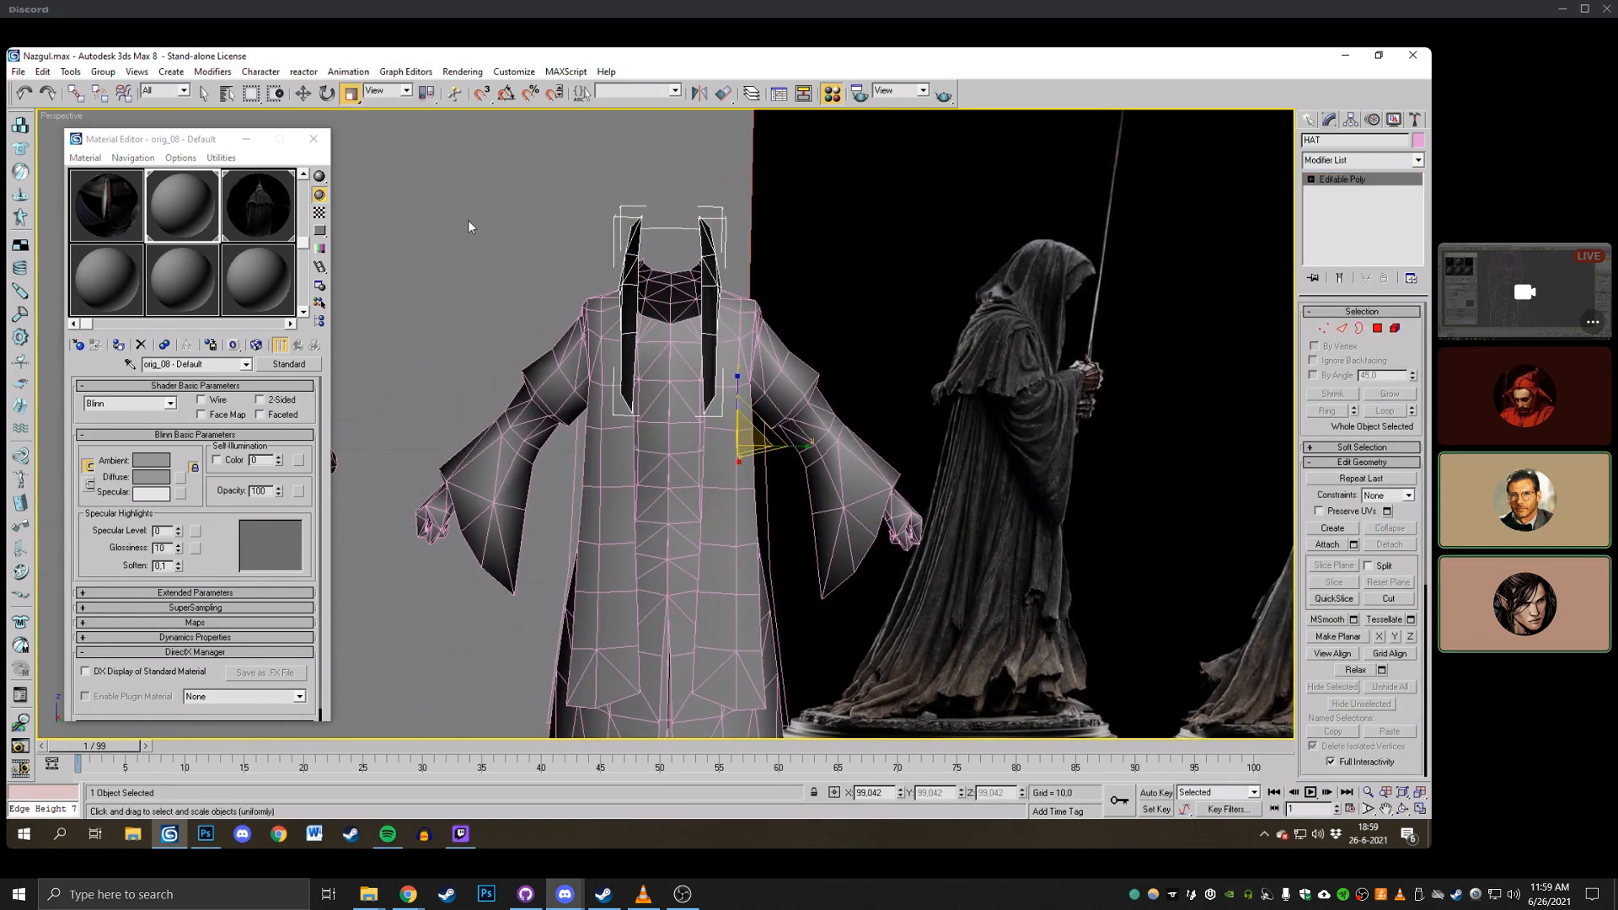
Delete the dark neck mesh inside the robe's collar.
left_click(469, 227)
left_click(673, 279)
key("Delete")
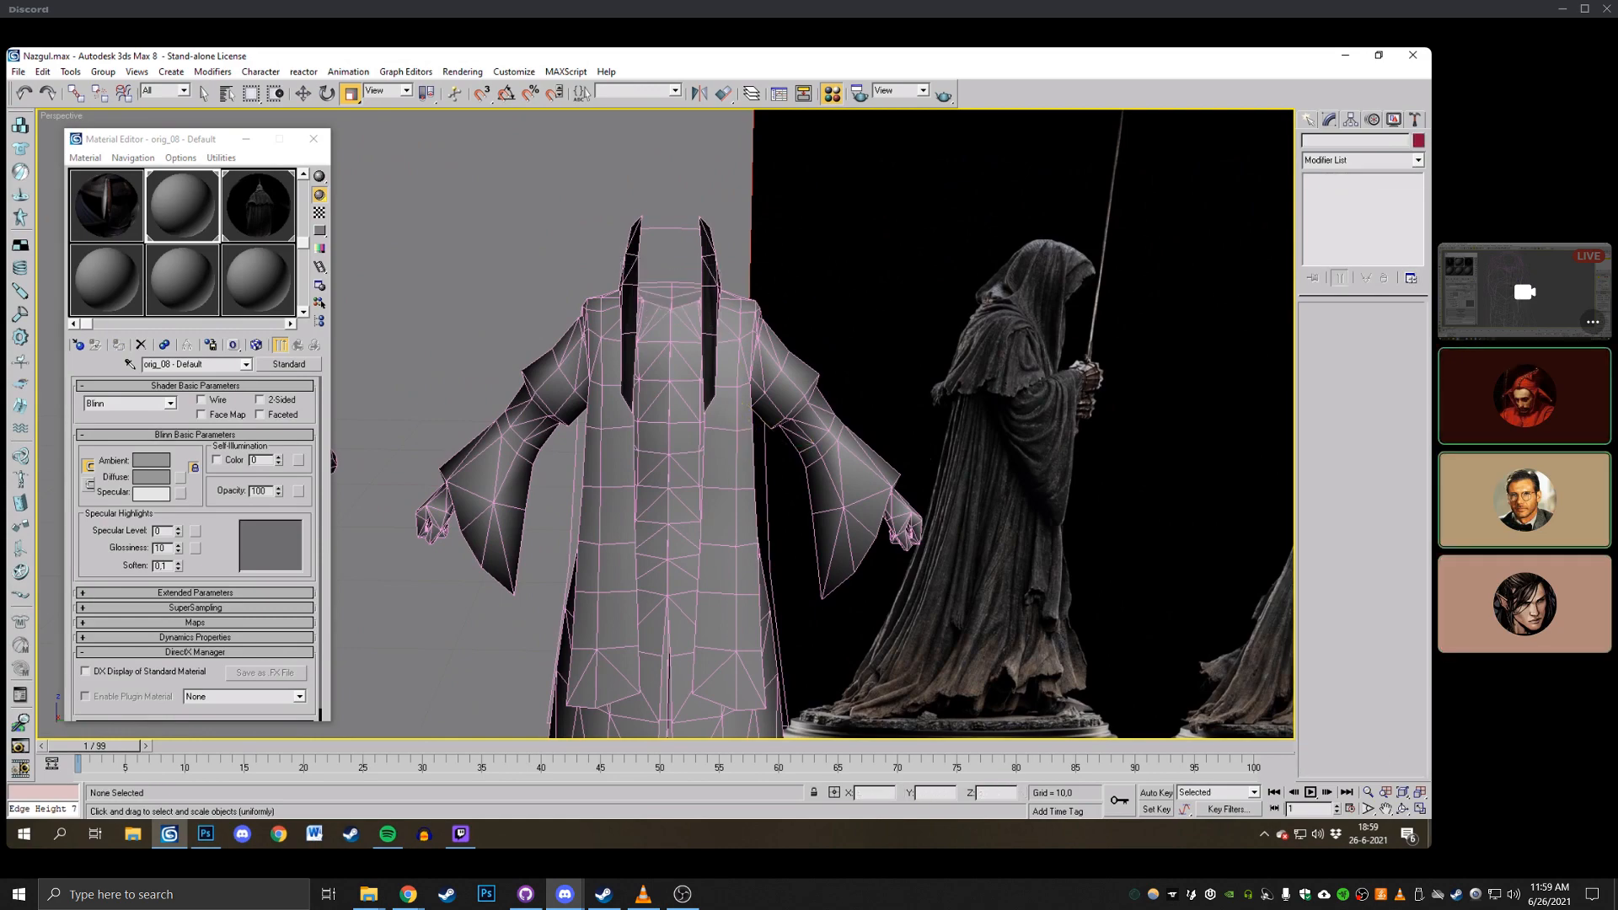
Examine the remaining side strips, open collar and shoulders at an angle beside the hooded statue reference.
left_click(1404, 810)
left_click_drag(800, 358, 706, 371)
key("r")
left_click(706, 372)
left_click(761, 168)
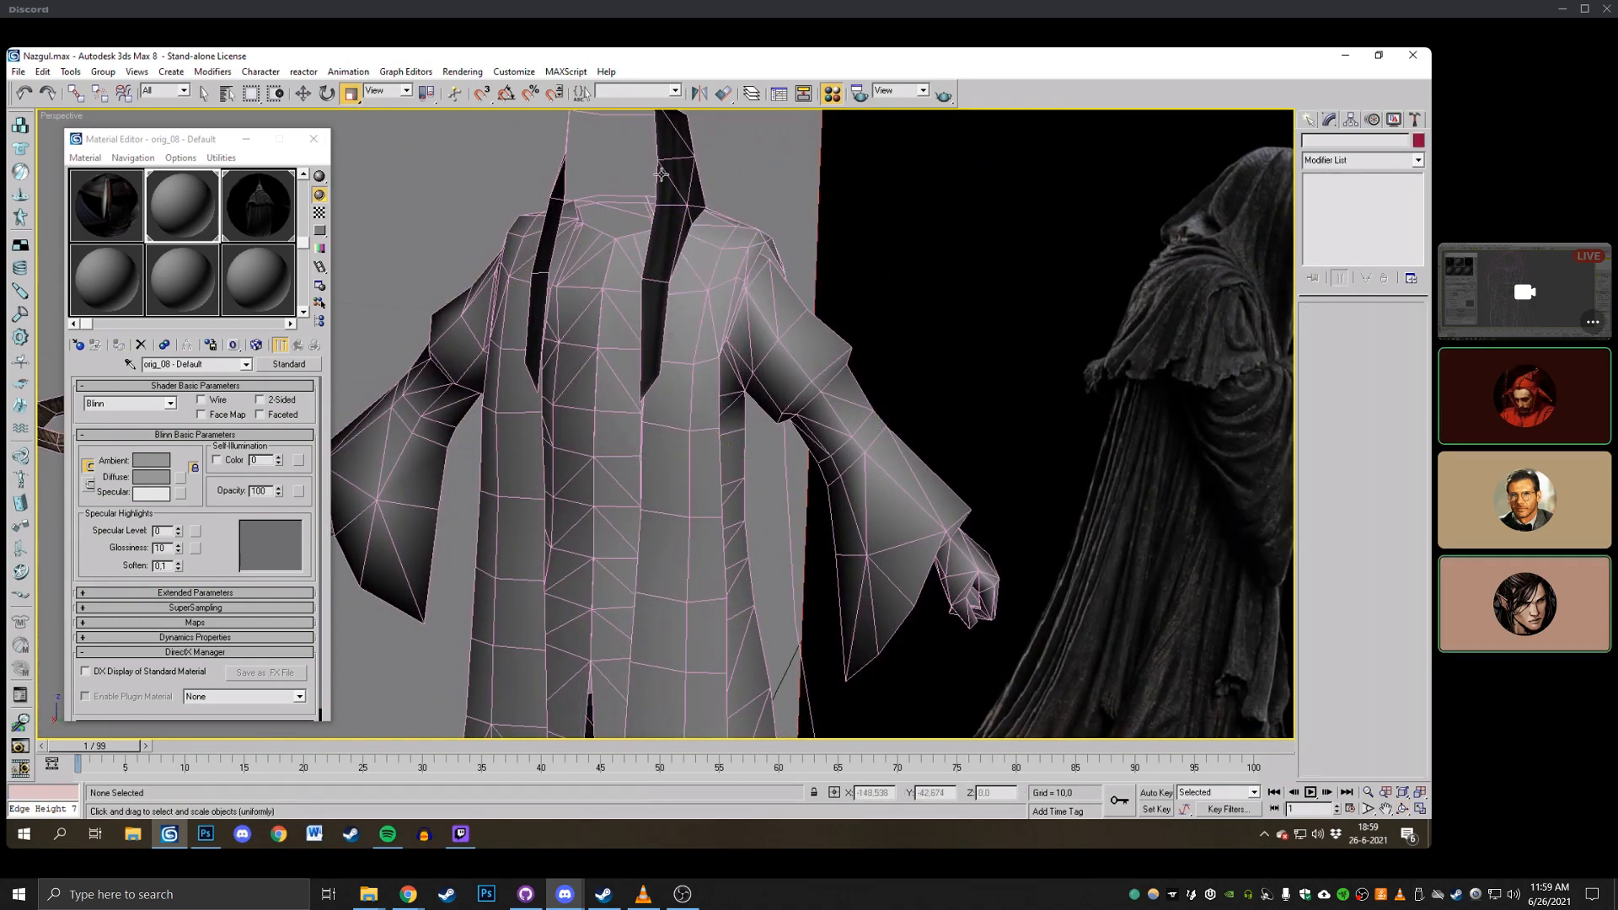
left_click(667, 176)
left_click(725, 243)
middle_click_drag(724, 242, 718, 341)
left_click(735, 252)
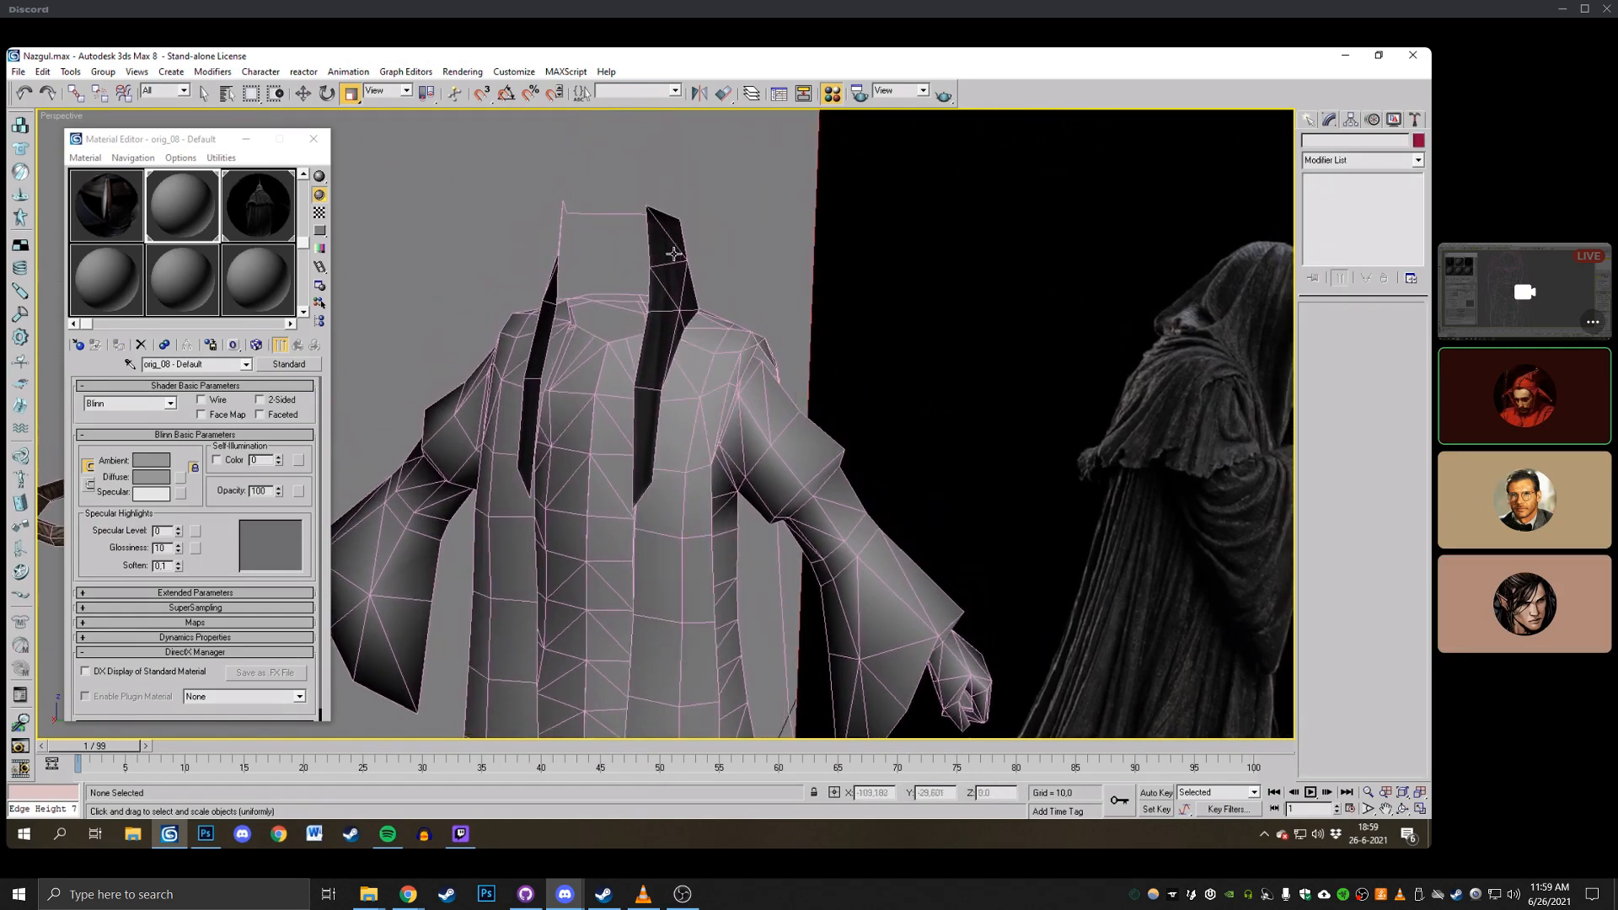
left_click(672, 253)
middle_click_drag(740, 248, 732, 226)
left_click(731, 228)
left_click(675, 262)
left_click(741, 232)
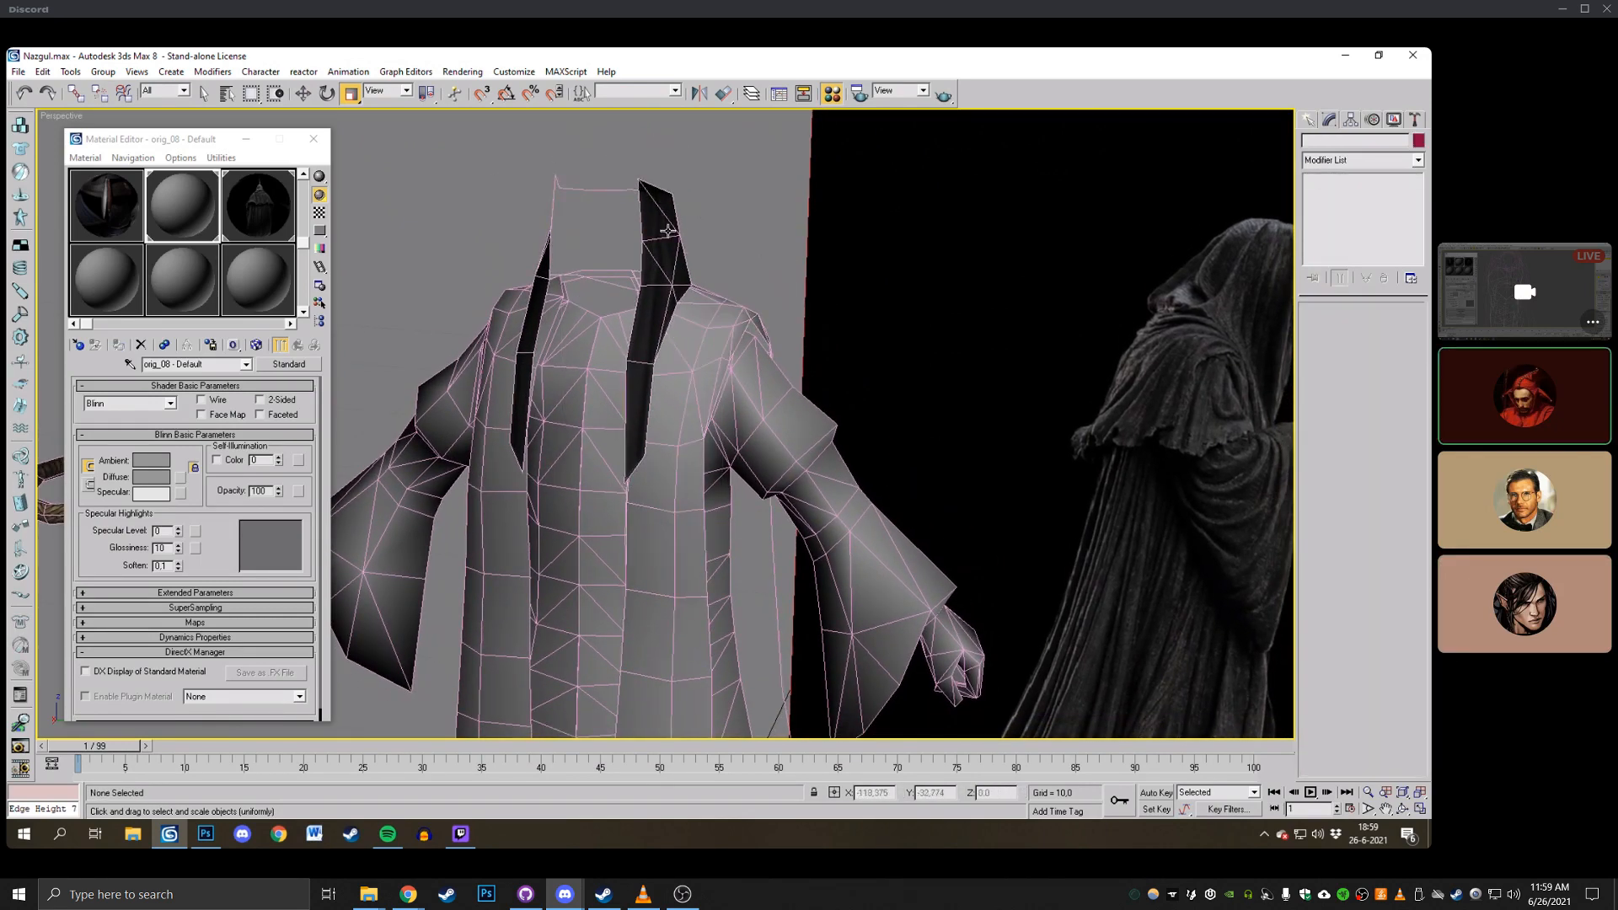
left_click(671, 240)
Select the mantle and study the cape and hood on the back and front statue references.
left_click(675, 623)
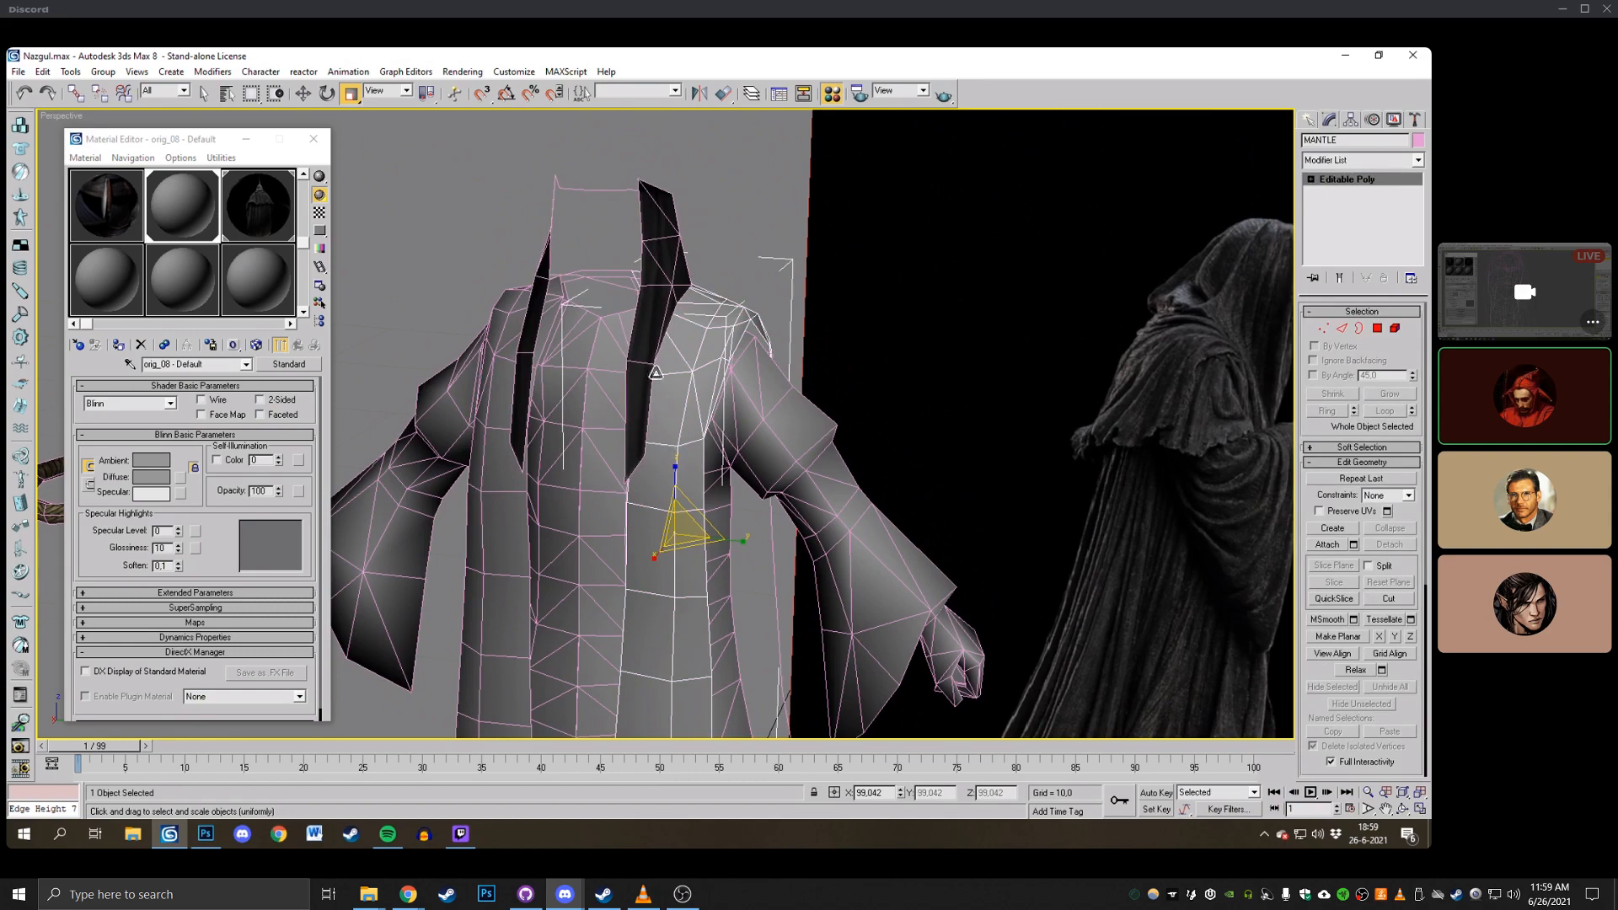
left_click(1402, 809)
mouse_move(768, 347)
left_mouse_down()
mouse_move(614, 347)
mouse_move(786, 349)
mouse_move(766, 319)
left_mouse_up()
middle_click_drag(767, 320, 550, 250)
middle_click_drag(1263, 274, 870, 336)
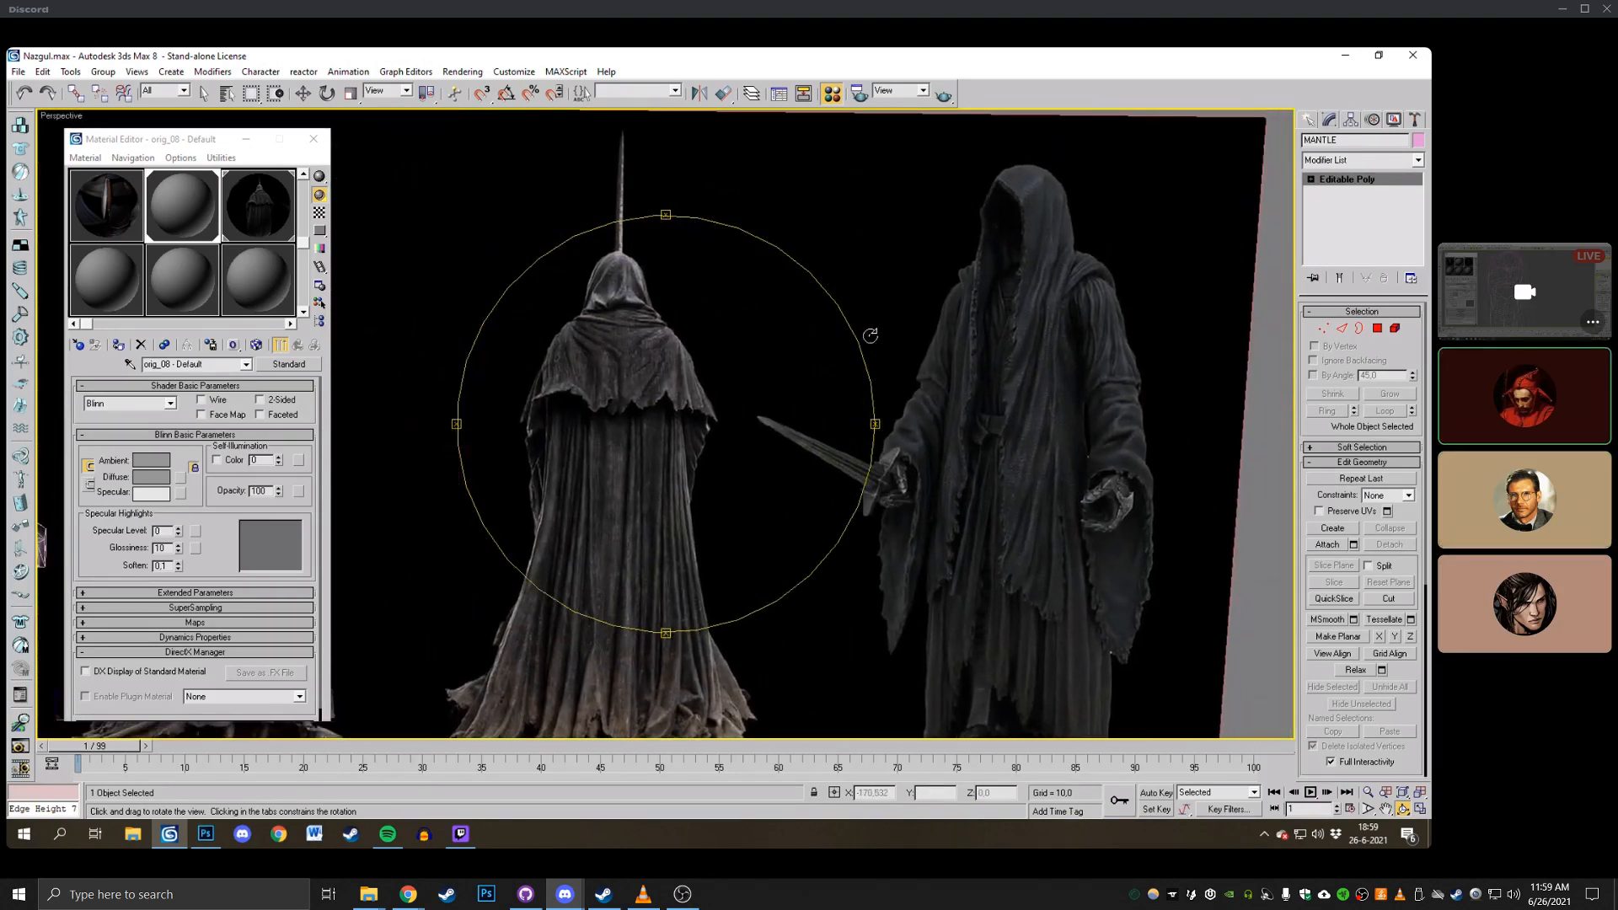
right_click(873, 335)
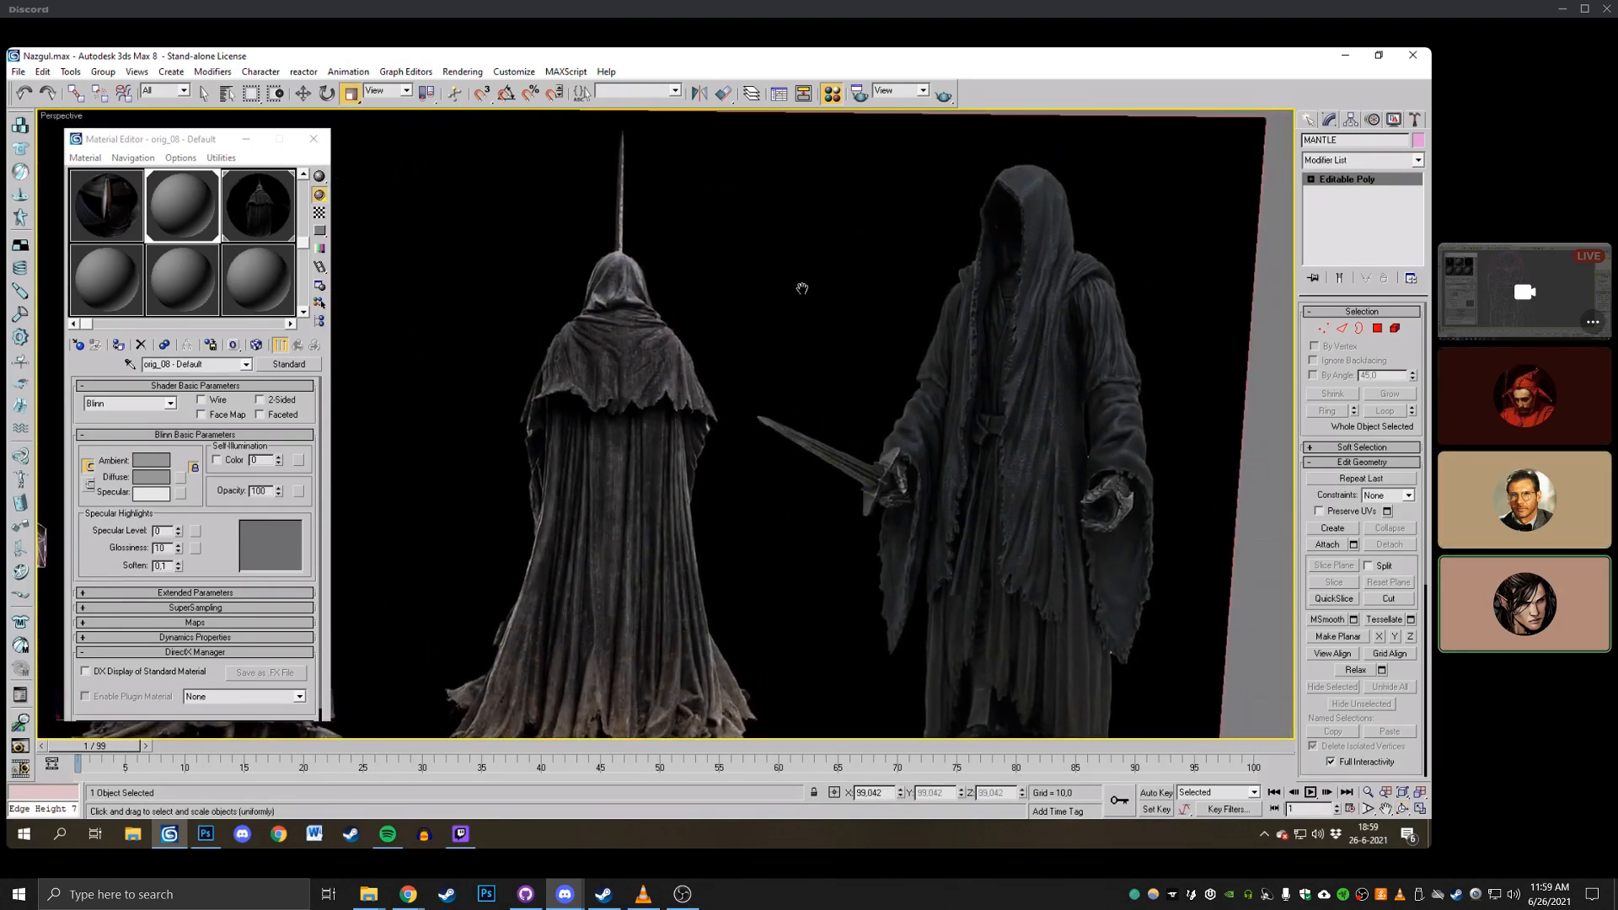
middle_click_drag(624, 348, 962, 317)
middle_click_drag(642, 319, 652, 312)
mouse_move(519, 590)
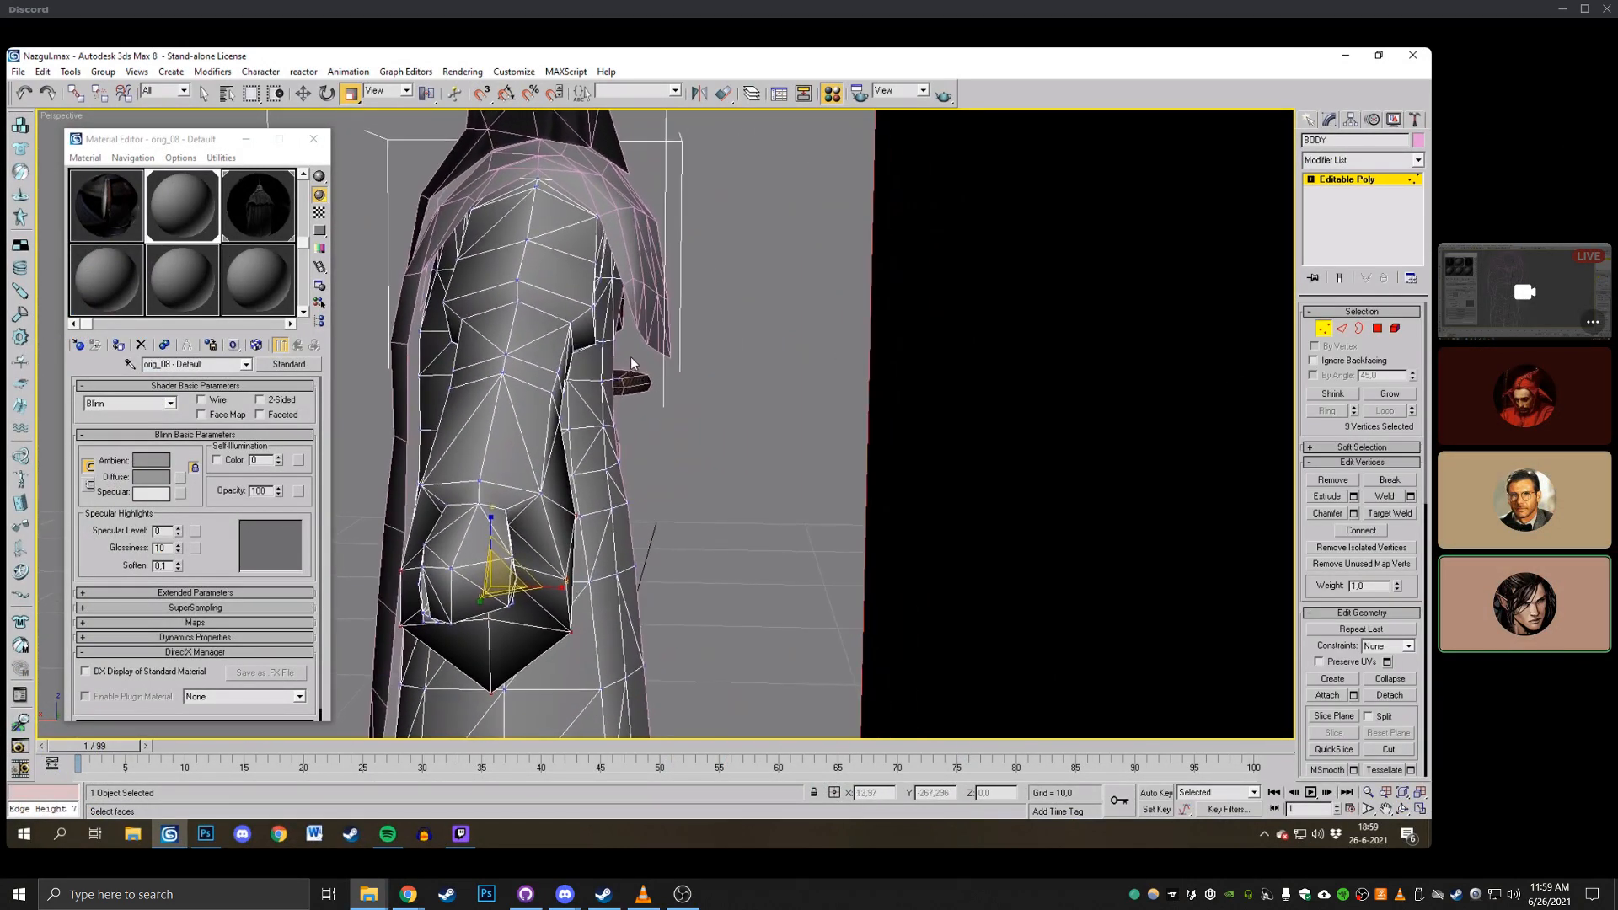
Browse the Ringwraith costume photos, comparing the belted robe, the Witch King sword and the hooded back and front views.
scroll(871, 470, "up", 2)
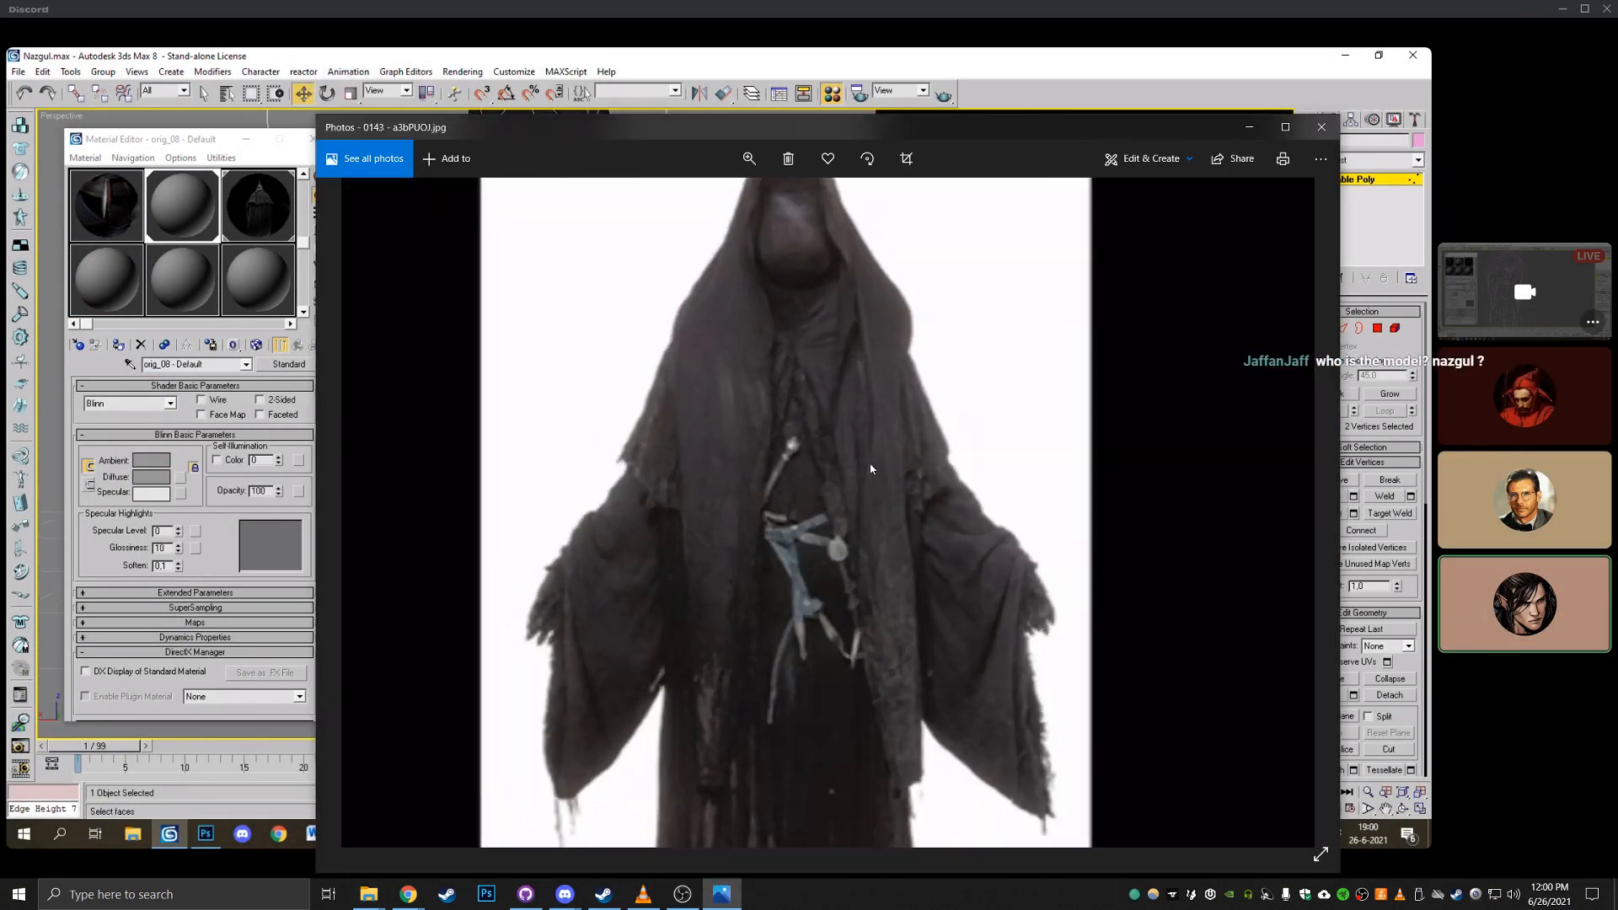
scroll(871, 469, "down", 2)
left_click(364, 535)
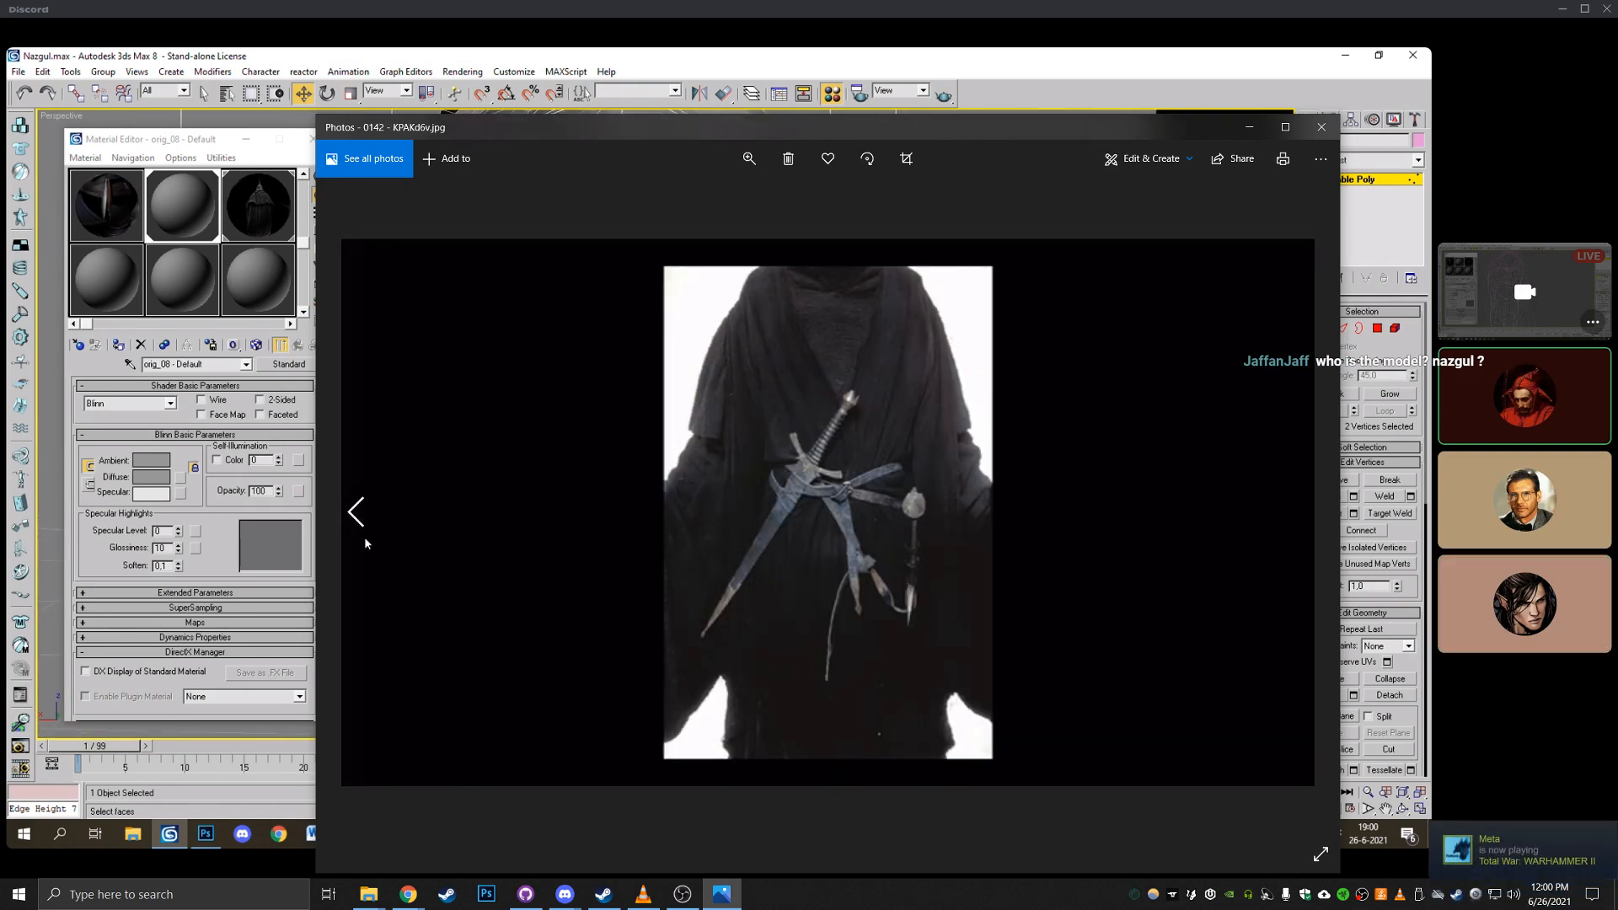
left_click(364, 535)
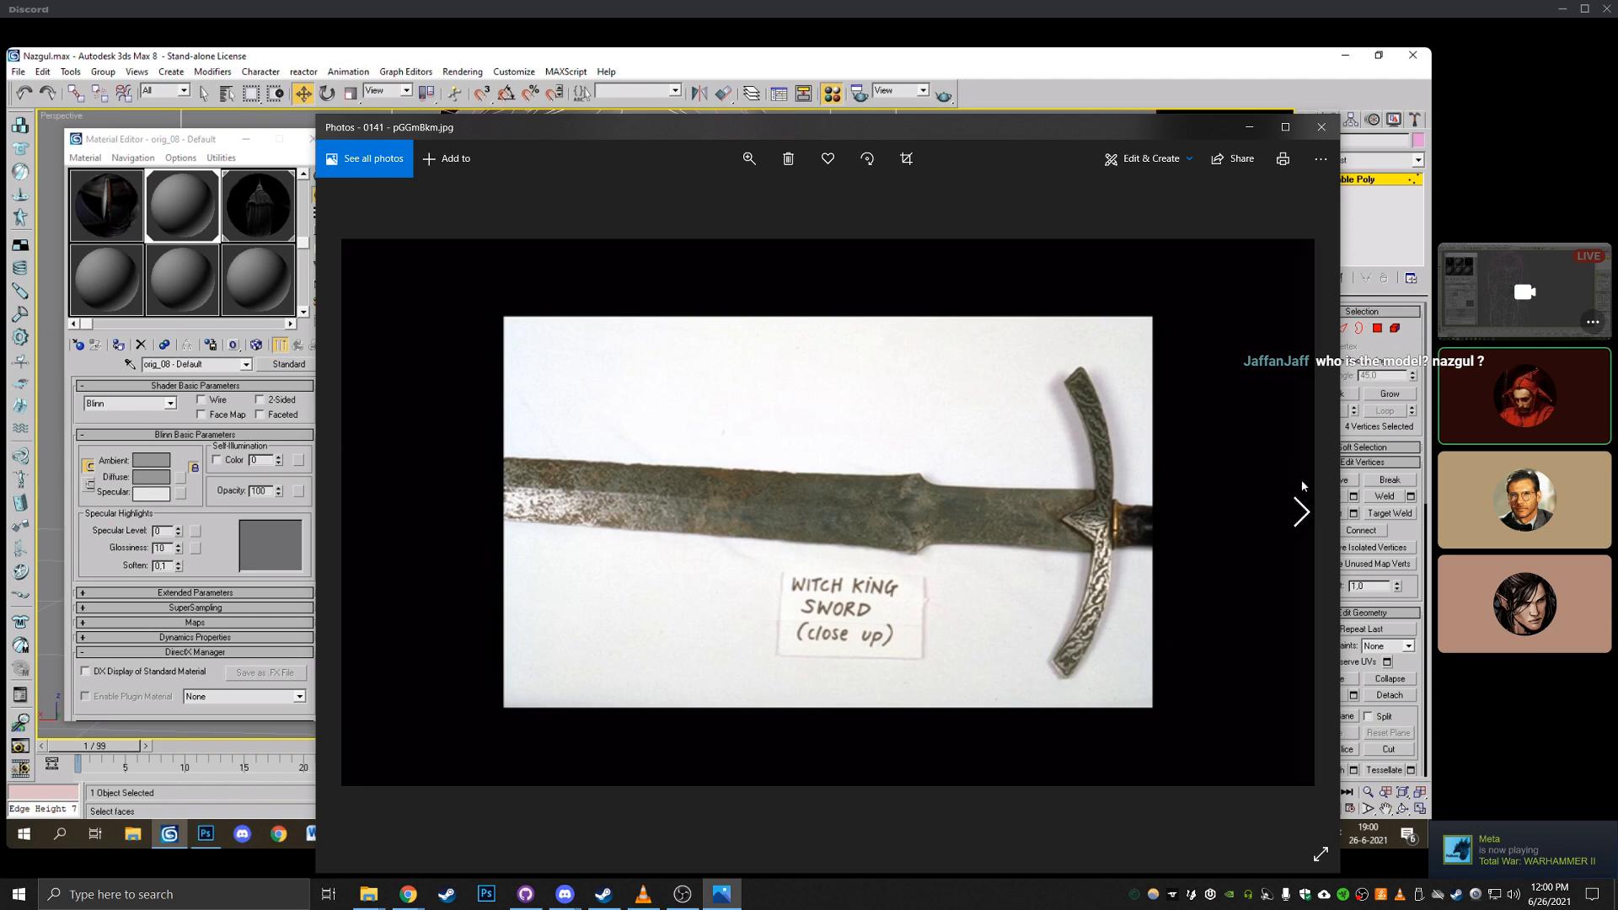
left_click(1301, 509)
left_click(1302, 510)
left_click(1302, 510)
left_click(1302, 512)
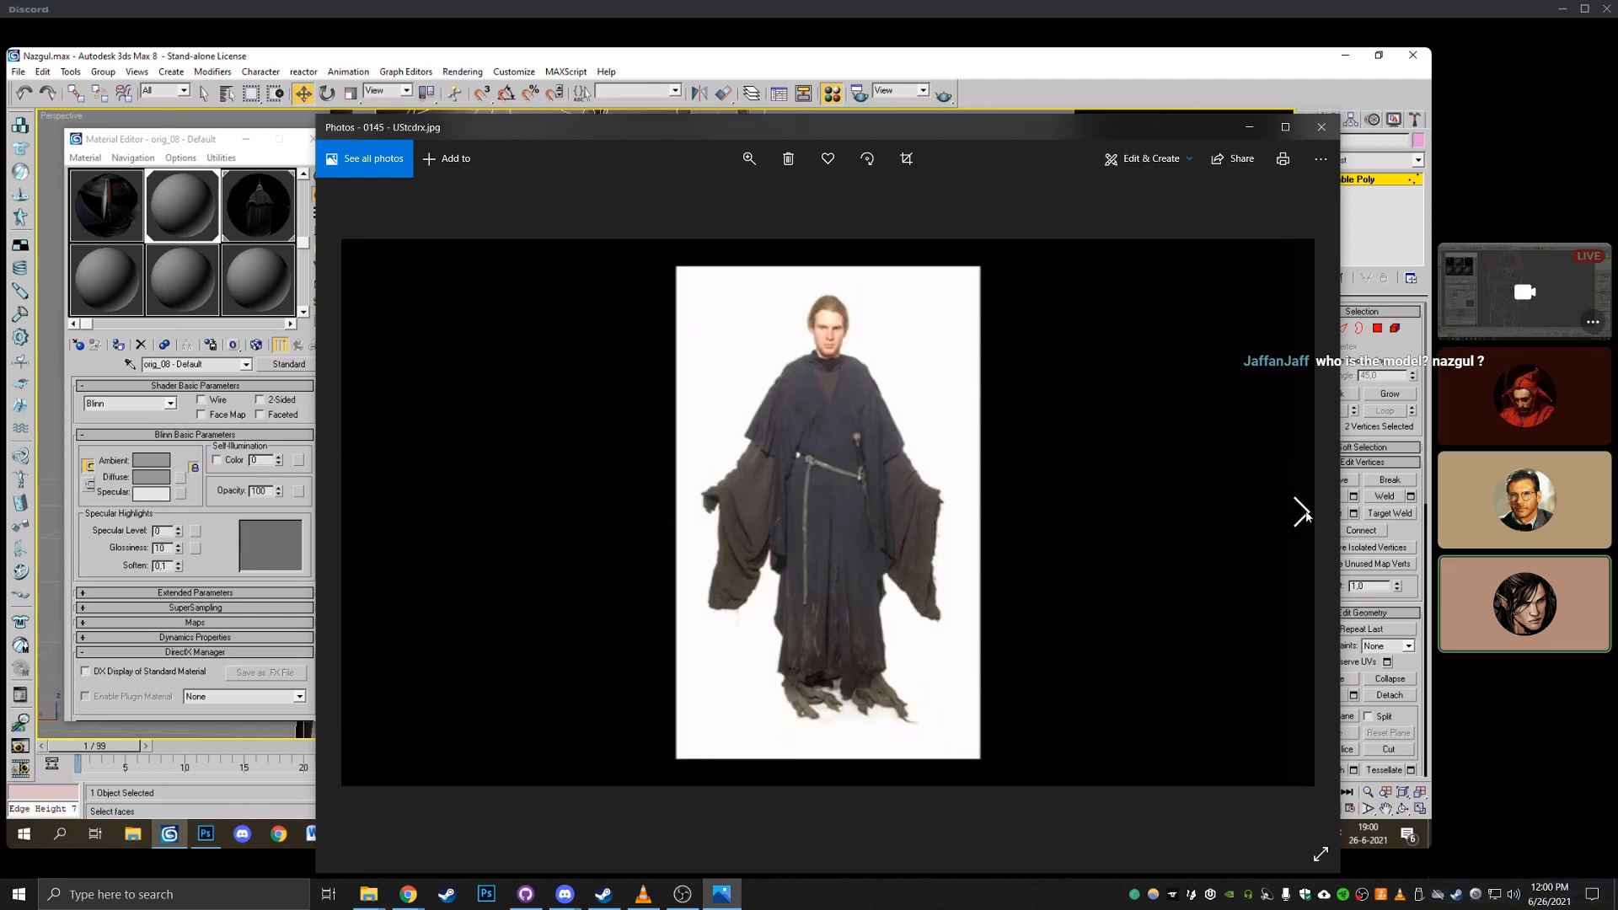
left_click(1303, 512)
left_click(1303, 512)
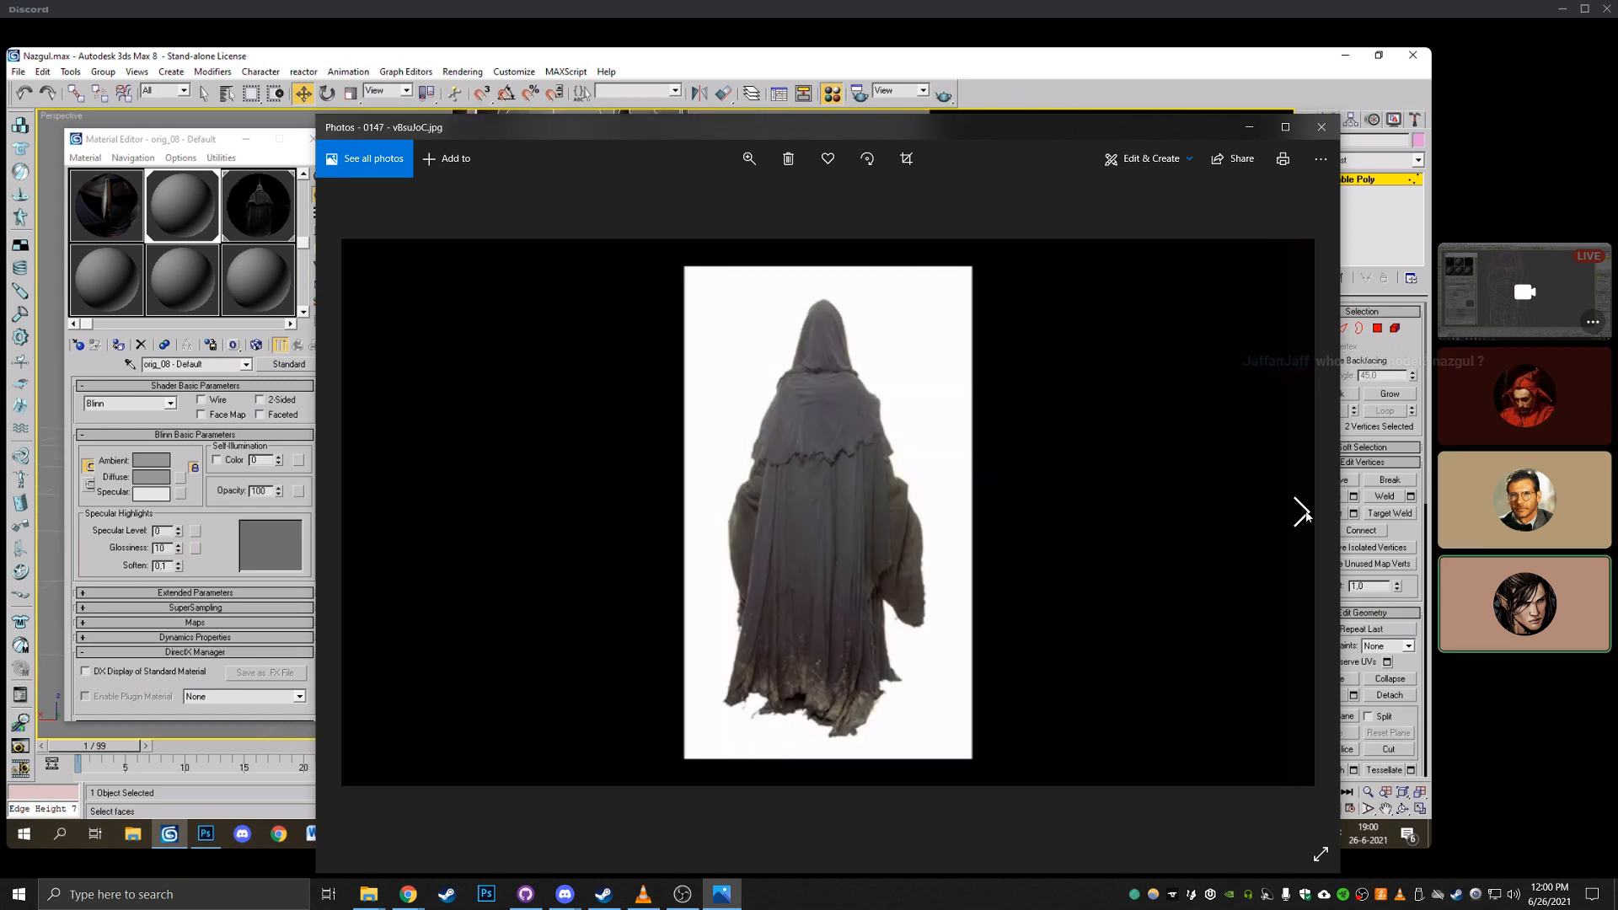
left_click(1302, 512)
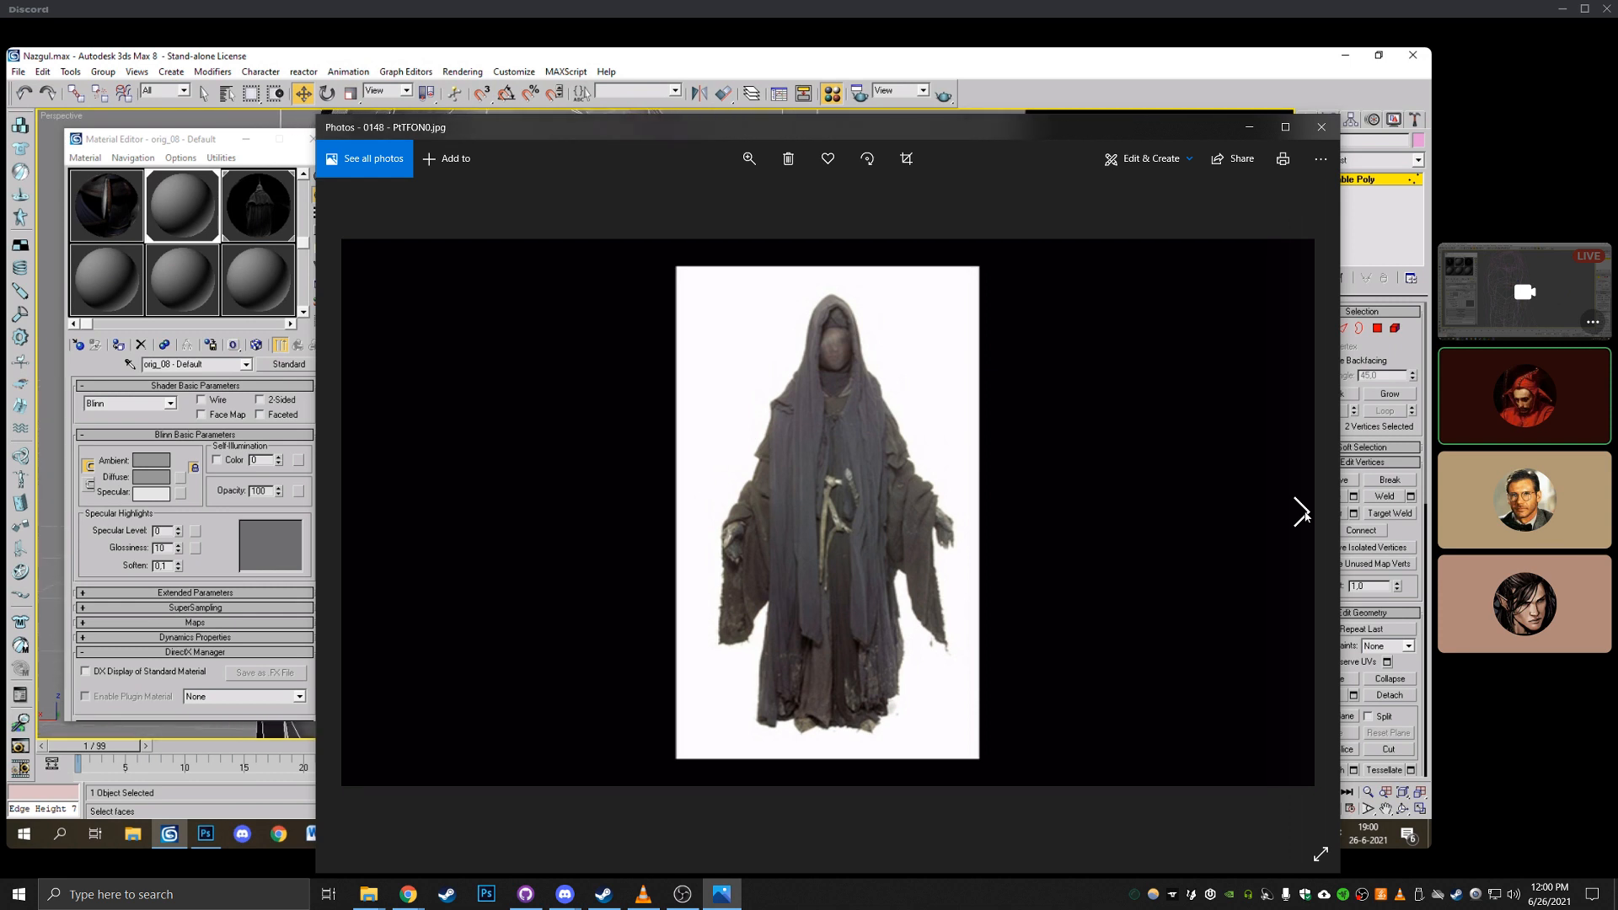
Look through the photos of the armour worn under the robe, ending on the armoured legs.
left_click(1303, 512)
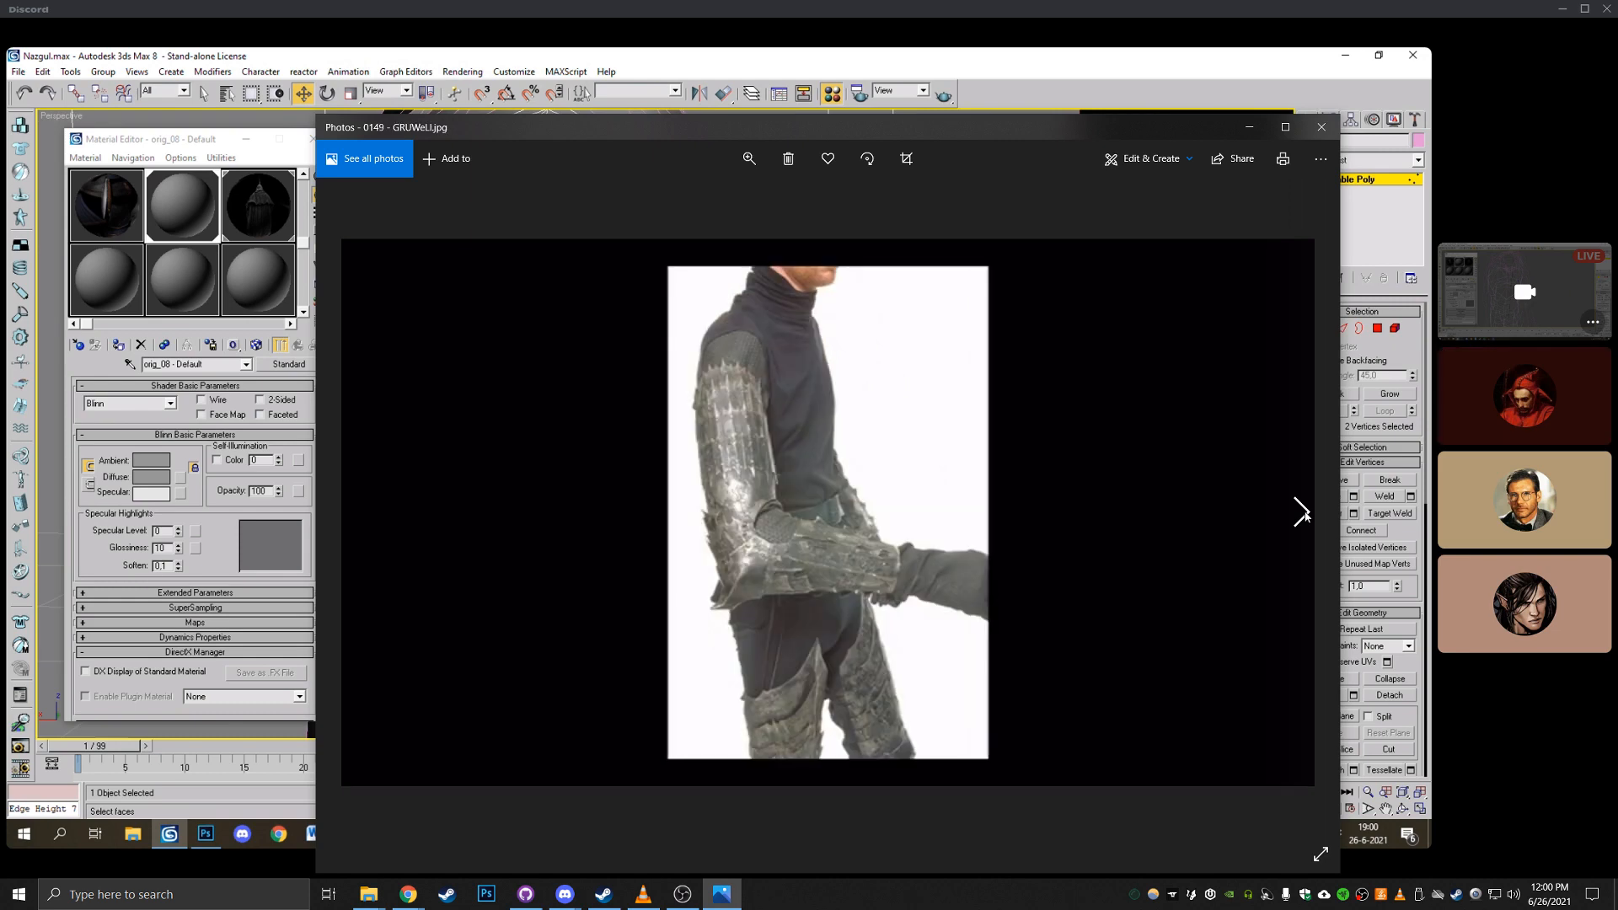
left_click(1302, 511)
left_click(1303, 511)
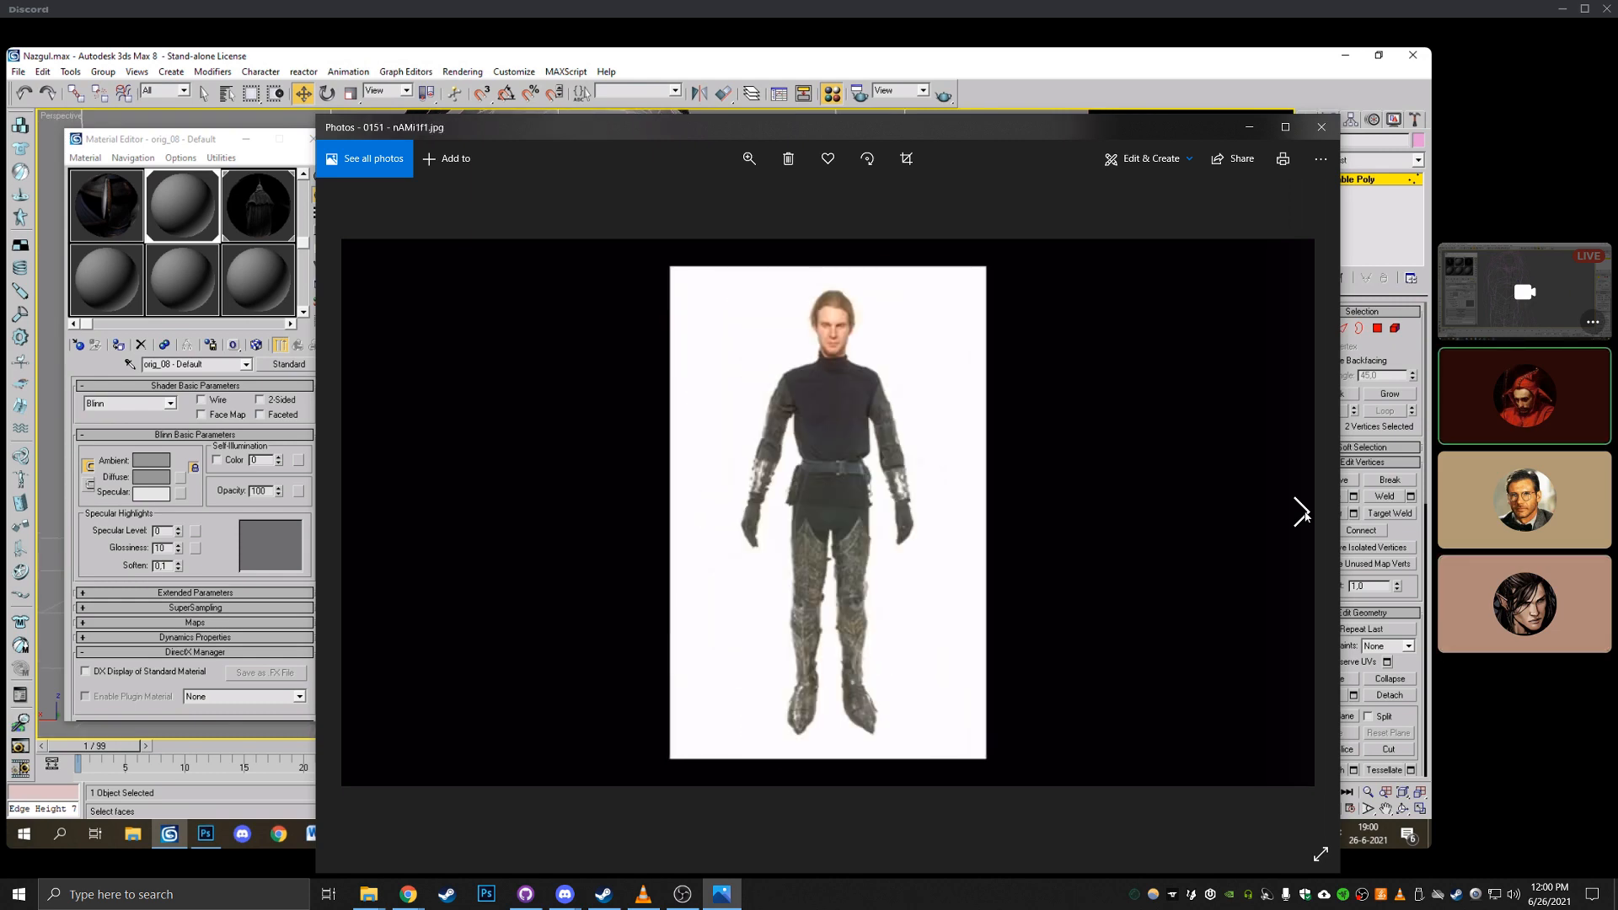
left_click(1302, 511)
left_click(1302, 511)
left_click(1301, 511)
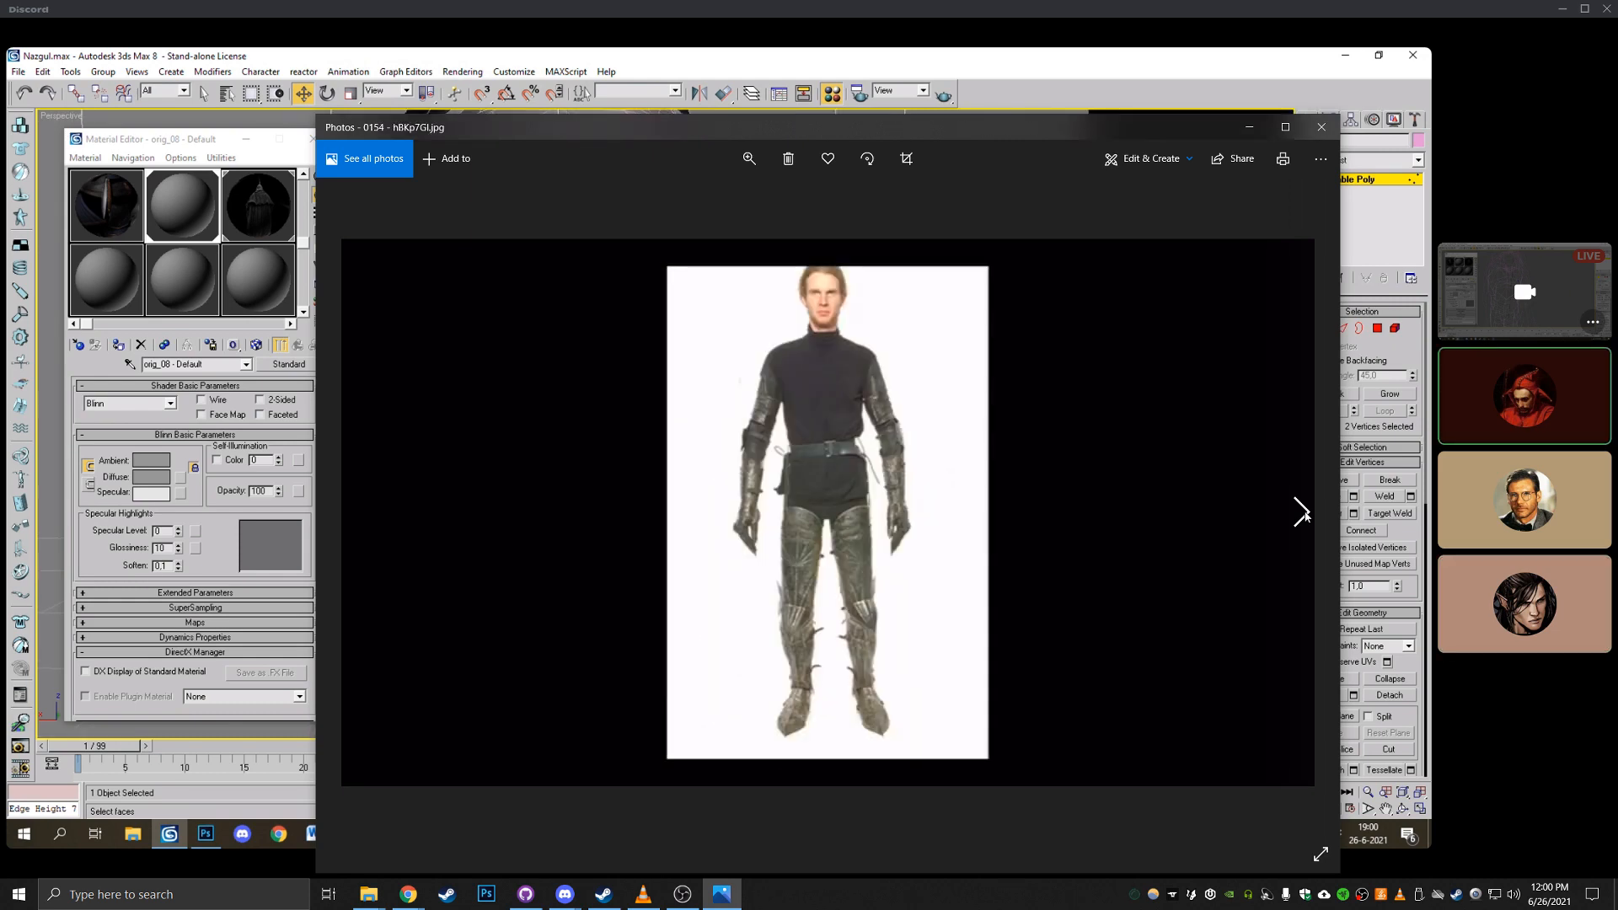
left_click(1302, 511)
left_click(1299, 509)
Move the photo viewer aside and page back through the robe photos to the full front view of the hooded costume.
left_click_drag(816, 133, 1331, 70)
left_click(877, 485)
left_click(877, 485)
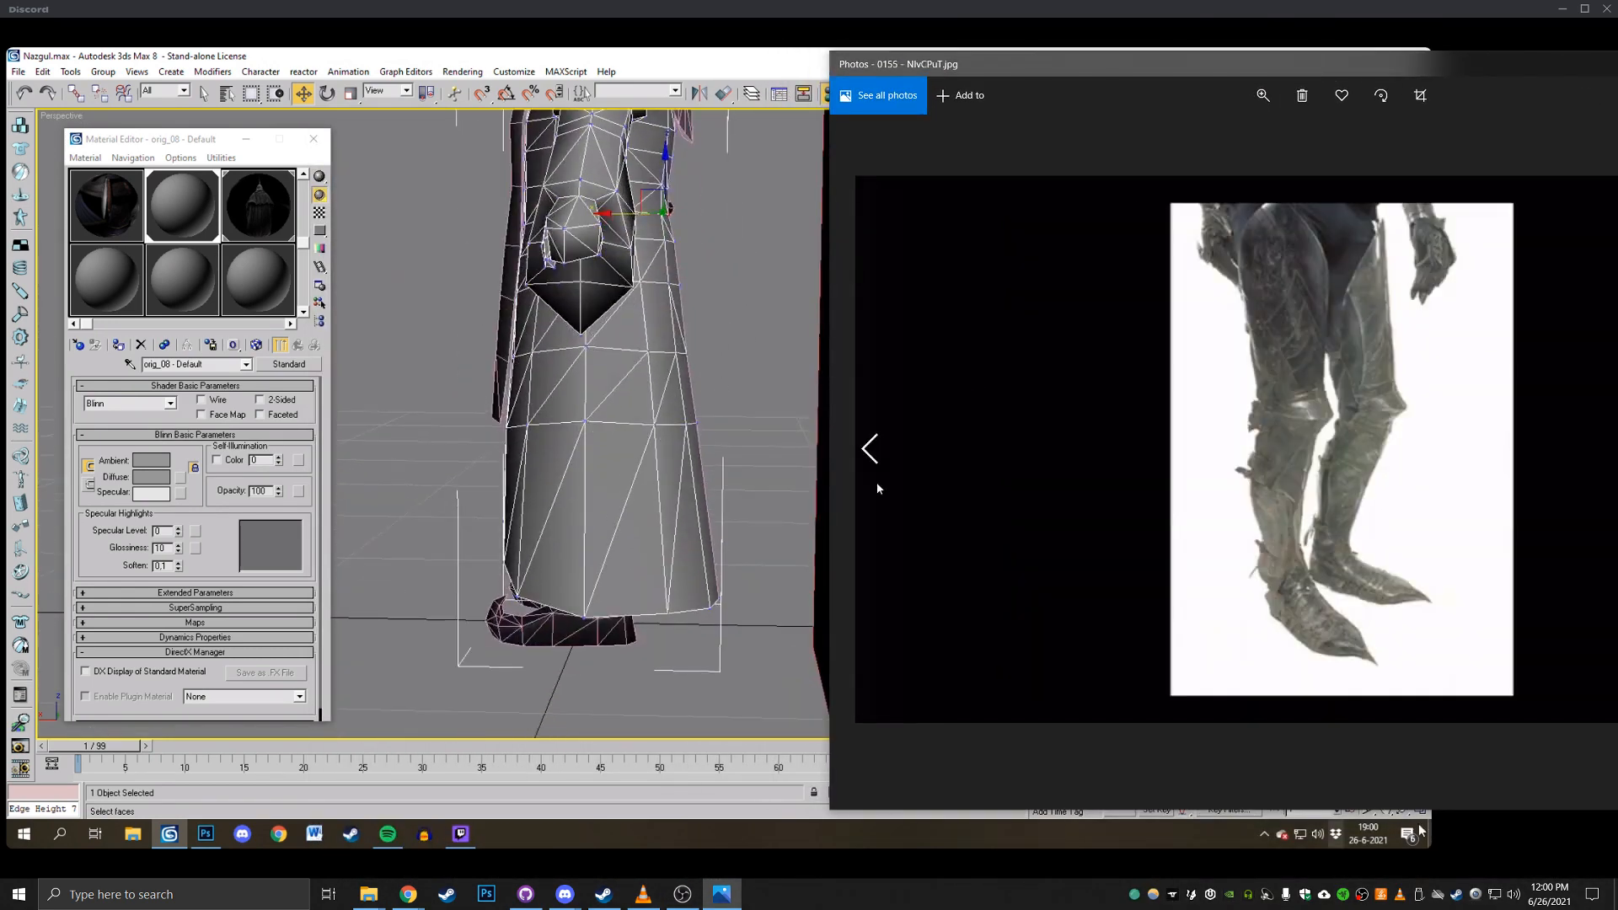
left_click(877, 485)
left_click(877, 485)
left_click(877, 485)
left_click(877, 486)
left_click(877, 485)
left_click(877, 485)
left_click(877, 485)
left_click(877, 485)
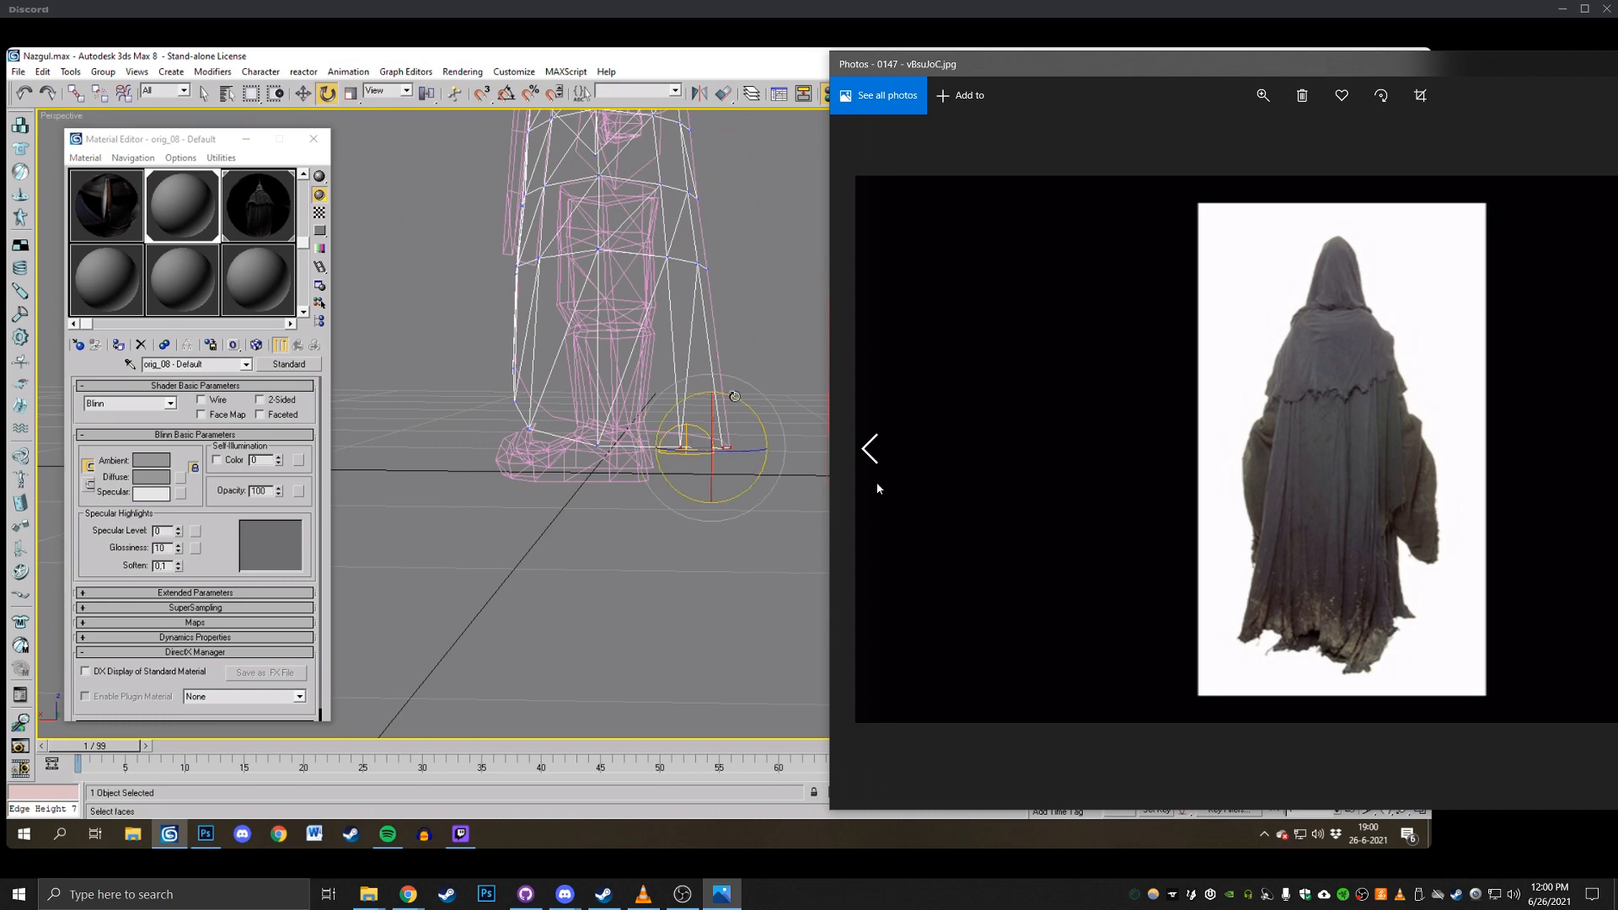
left_click(877, 487)
left_click(877, 487)
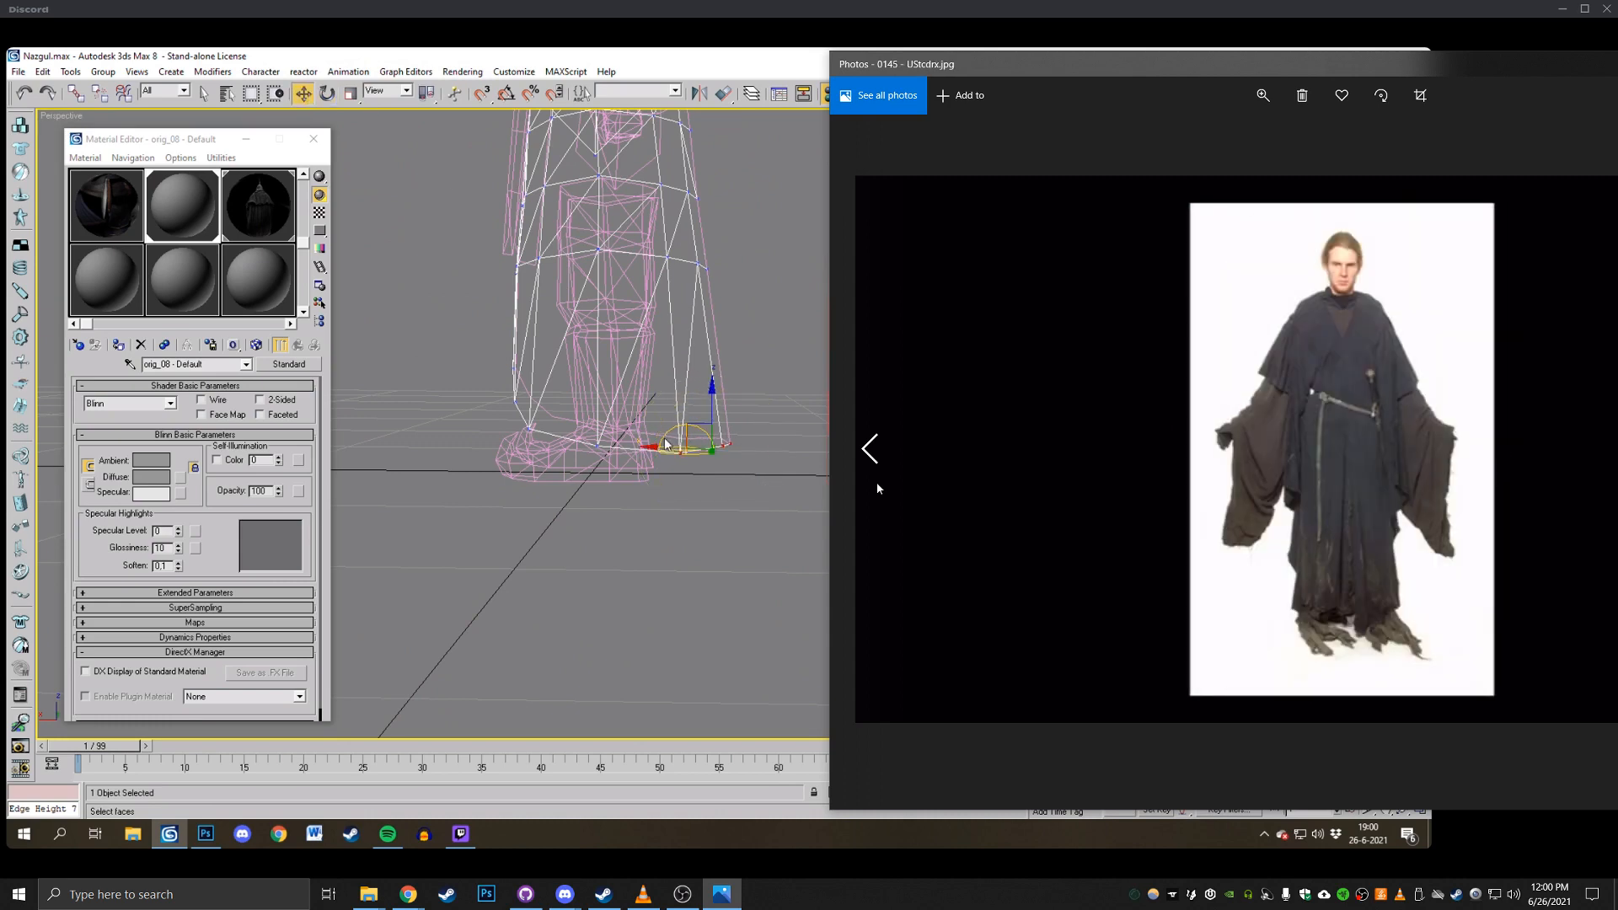
left_click(877, 487)
left_click(877, 487)
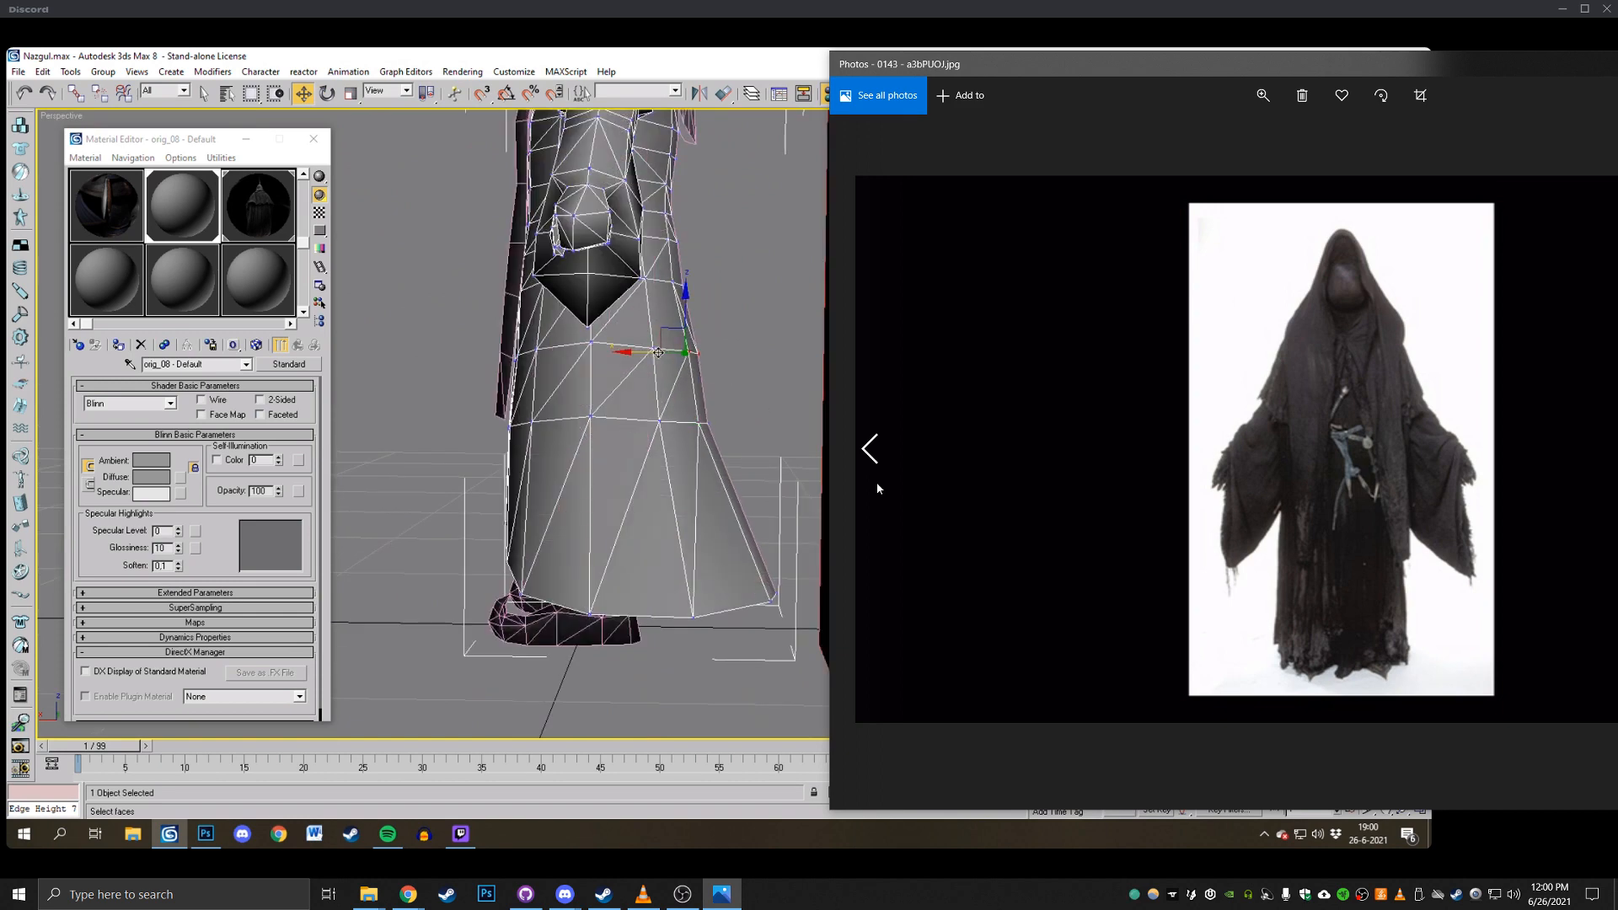
Page back to the Ring Wraith scabbard close-up and close the photo viewer.
left_click(877, 487)
left_click(877, 487)
left_click(877, 487)
left_click(877, 487)
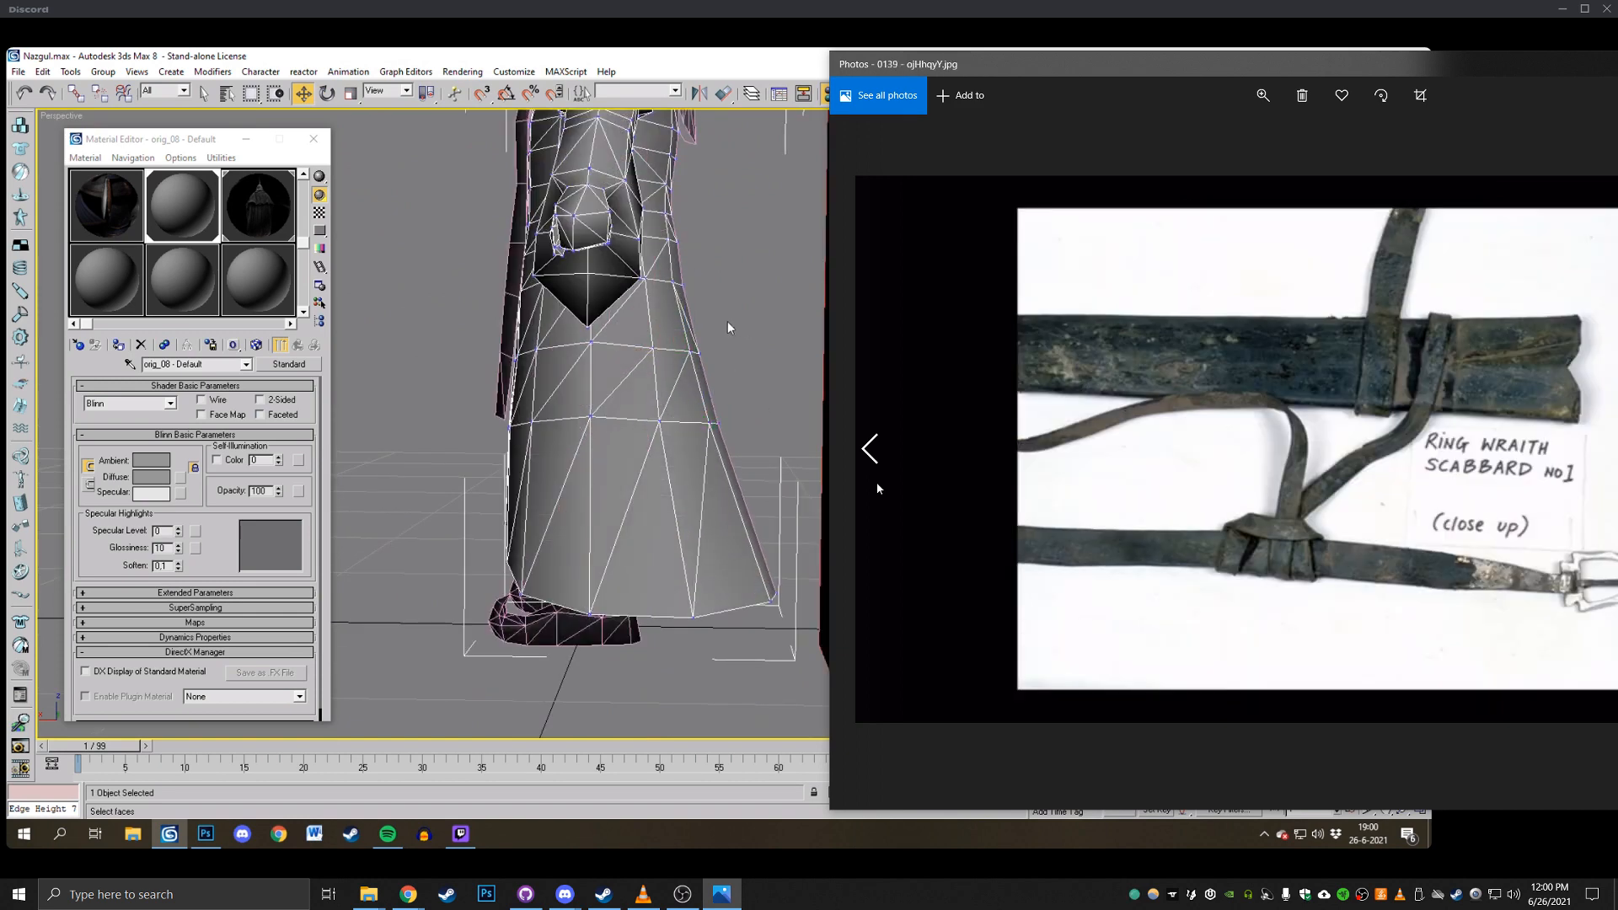
left_click_drag(1285, 80, 1043, 73)
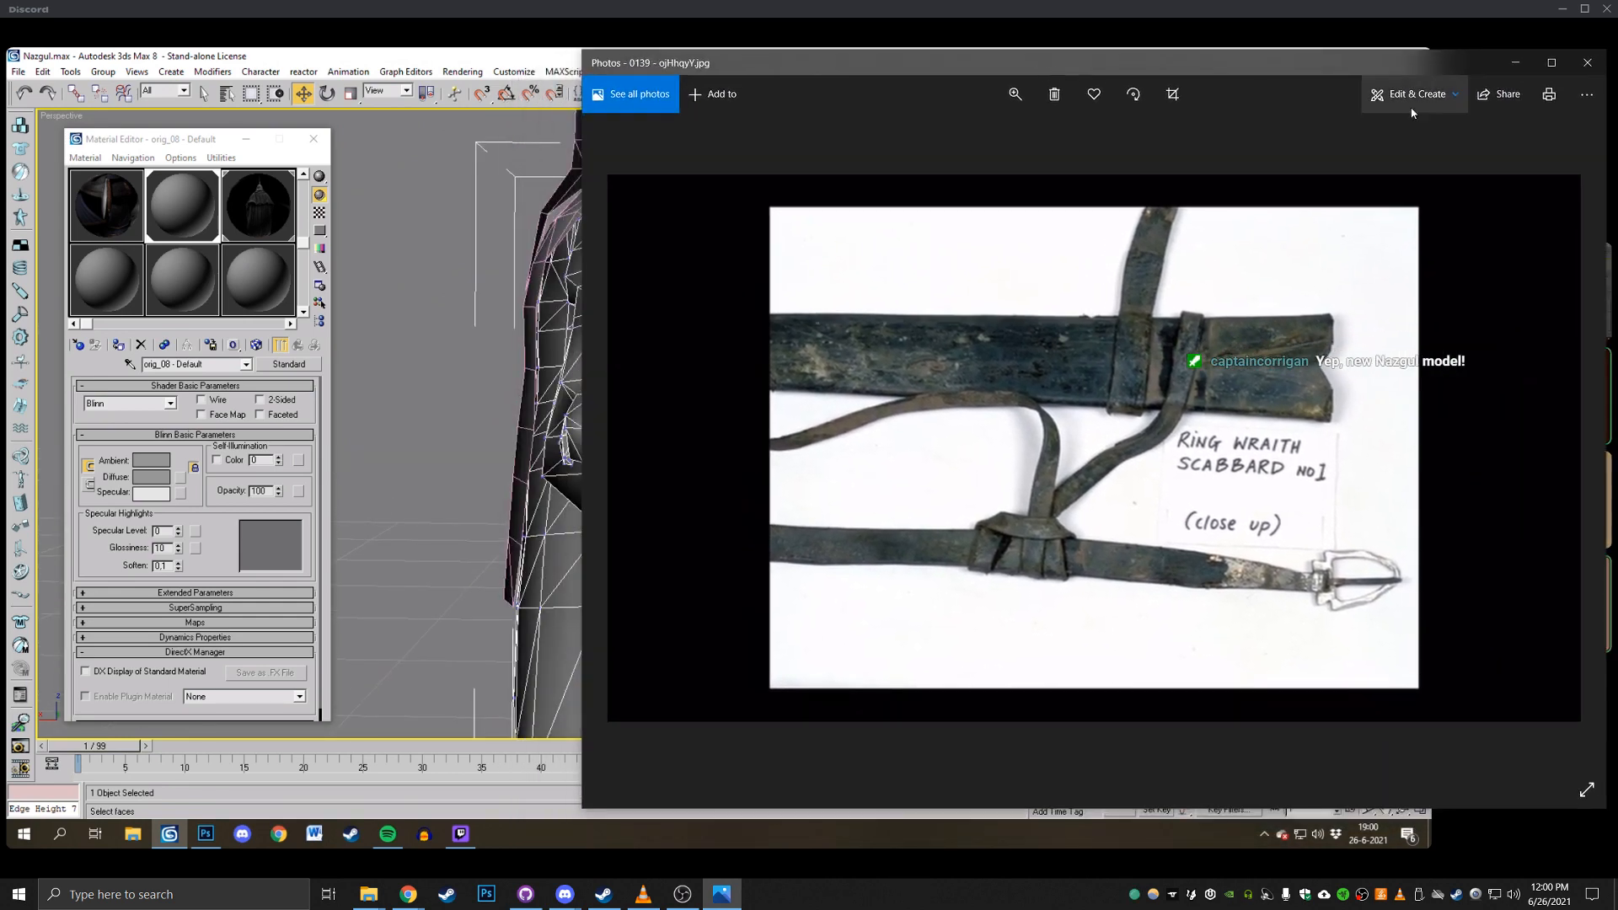
left_click(1585, 63)
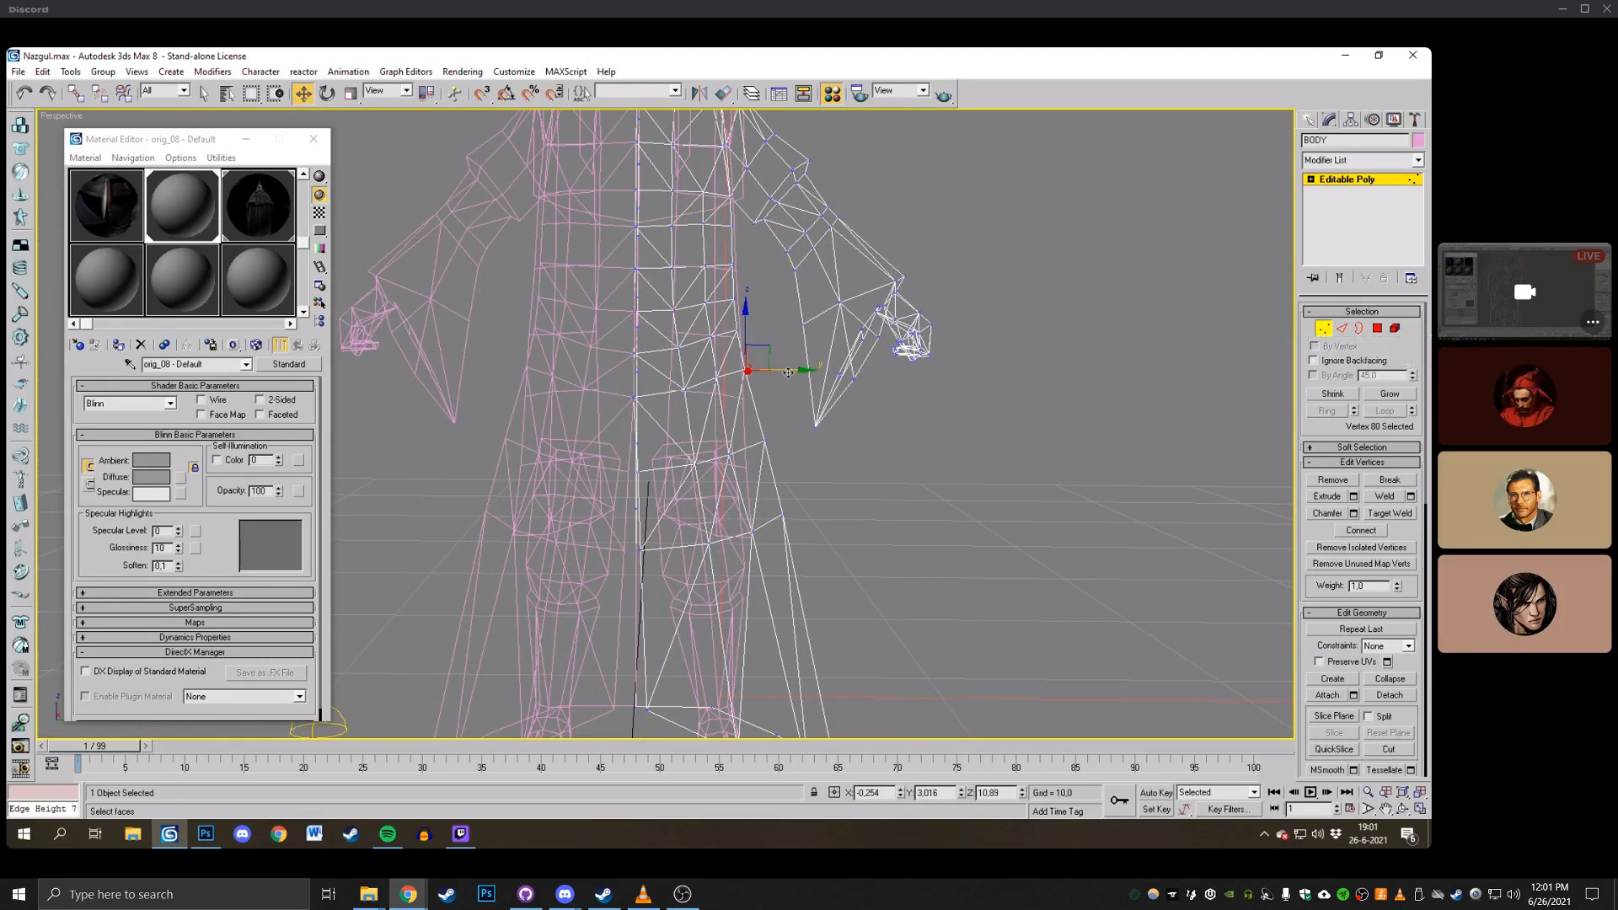
Move the robe's side vertices at hip height outward along the Y axis.
scroll(785, 378, "down", 4)
key("F3")
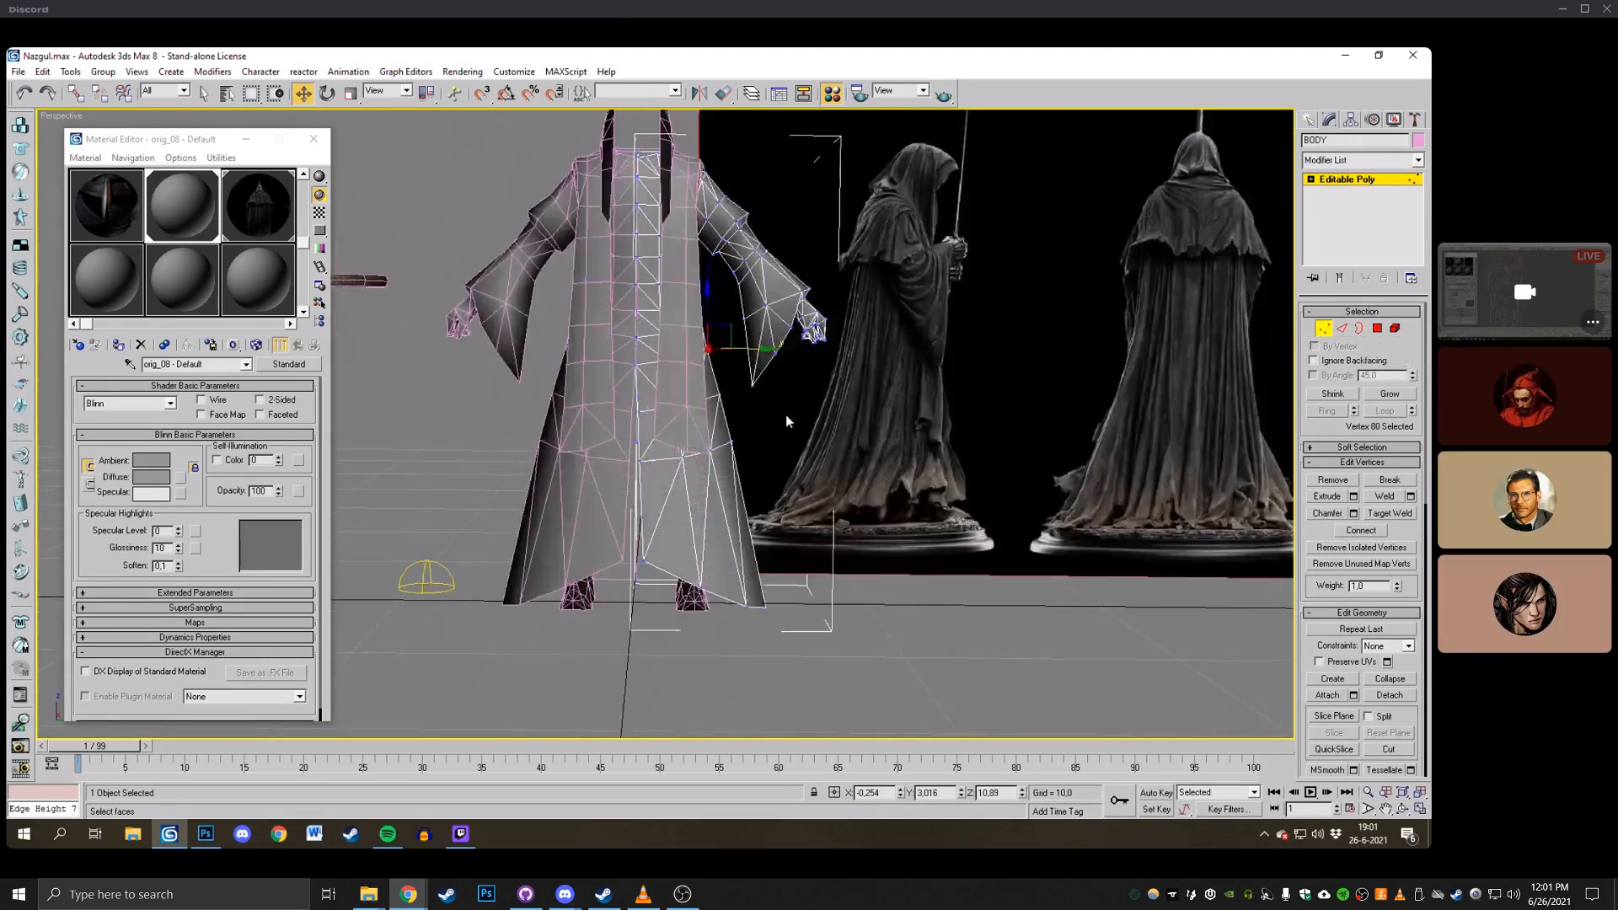
key("F3")
left_click_drag(668, 384, 744, 403)
left_click_drag(710, 347, 746, 348)
left_click(824, 391)
key("F3")
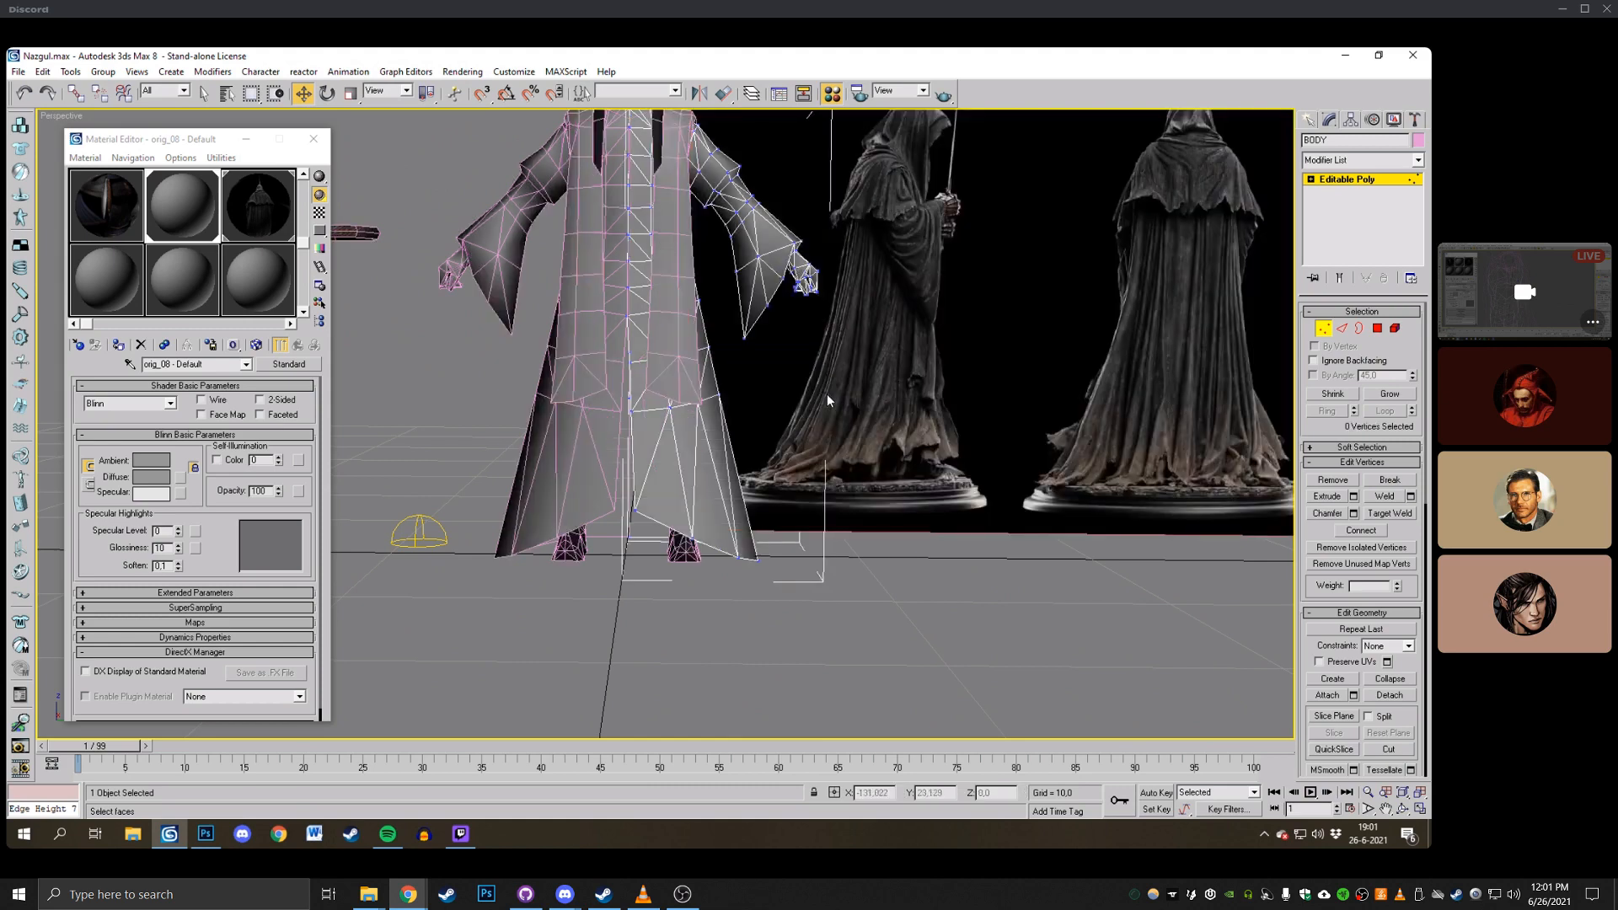
Cut a new horizontal edge line across the front part of the robe's lower skirt, between the knee edge loop and the hem.
scroll(826, 392, "down", 3)
mouse_move(827, 393)
middle_mouse_down()
mouse_move(847, 364)
mouse_move(832, 509)
mouse_move(852, 397)
mouse_move(824, 356)
middle_mouse_up()
scroll(853, 397, "up", 3)
left_click(1394, 751)
key("F4")
key("F3")
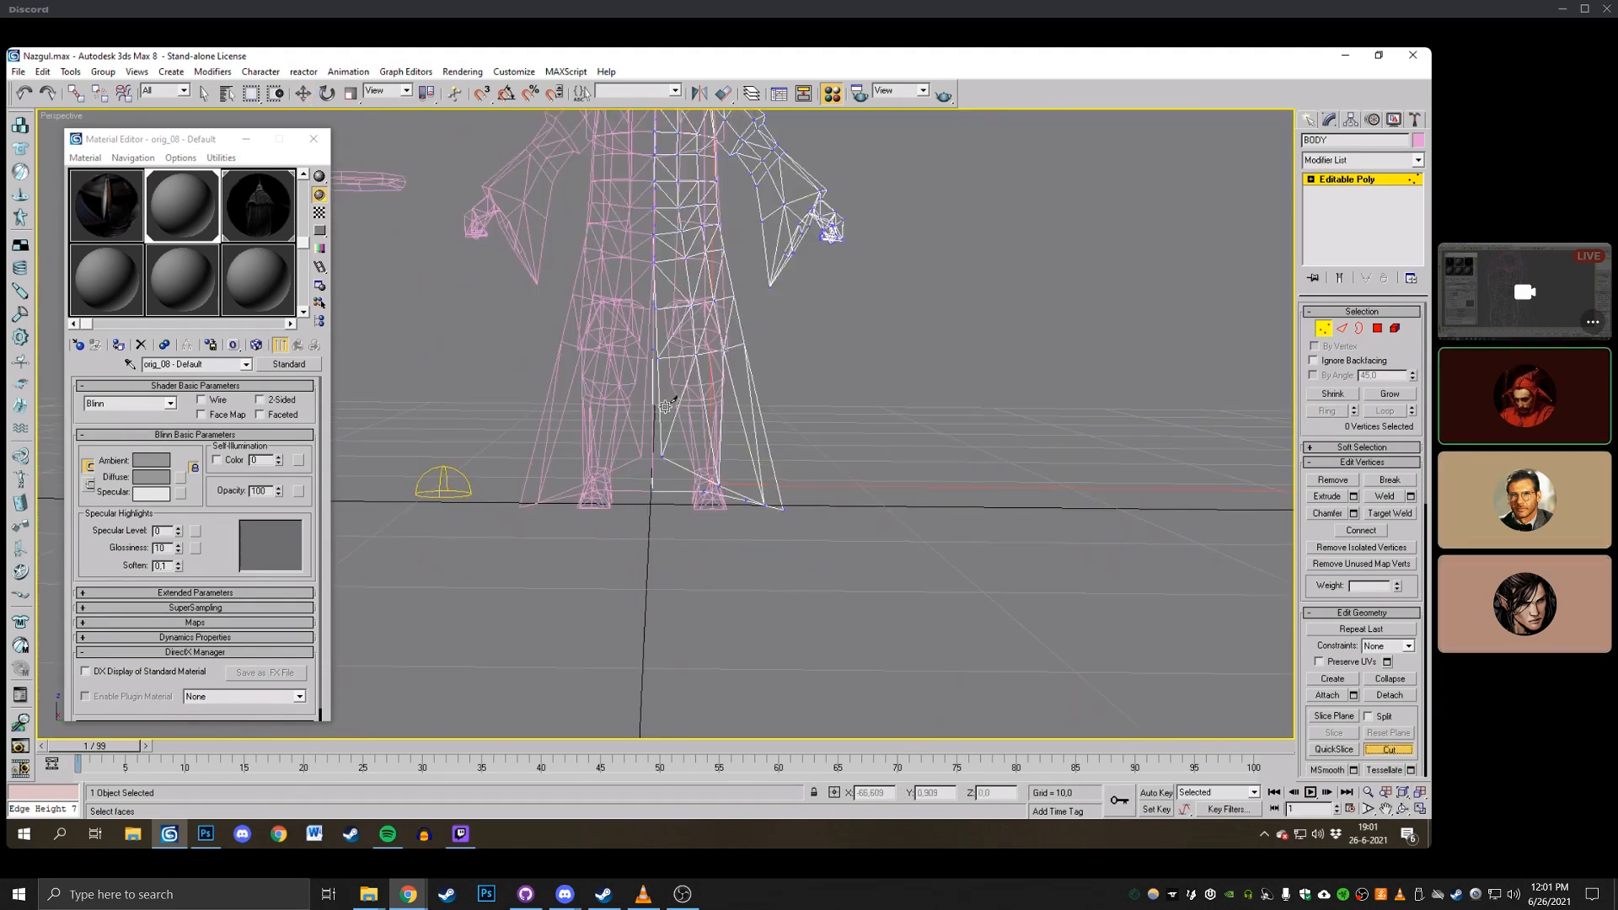
middle_click_drag(674, 401, 617, 375, "alt")
key("F3")
mouse_move(737, 402)
middle_mouse_down("alt")
mouse_move(667, 426)
mouse_move(642, 417)
mouse_move(669, 430)
mouse_move(783, 408)
mouse_move(684, 387)
mouse_move(728, 401)
middle_mouse_up("alt")
key("F3")
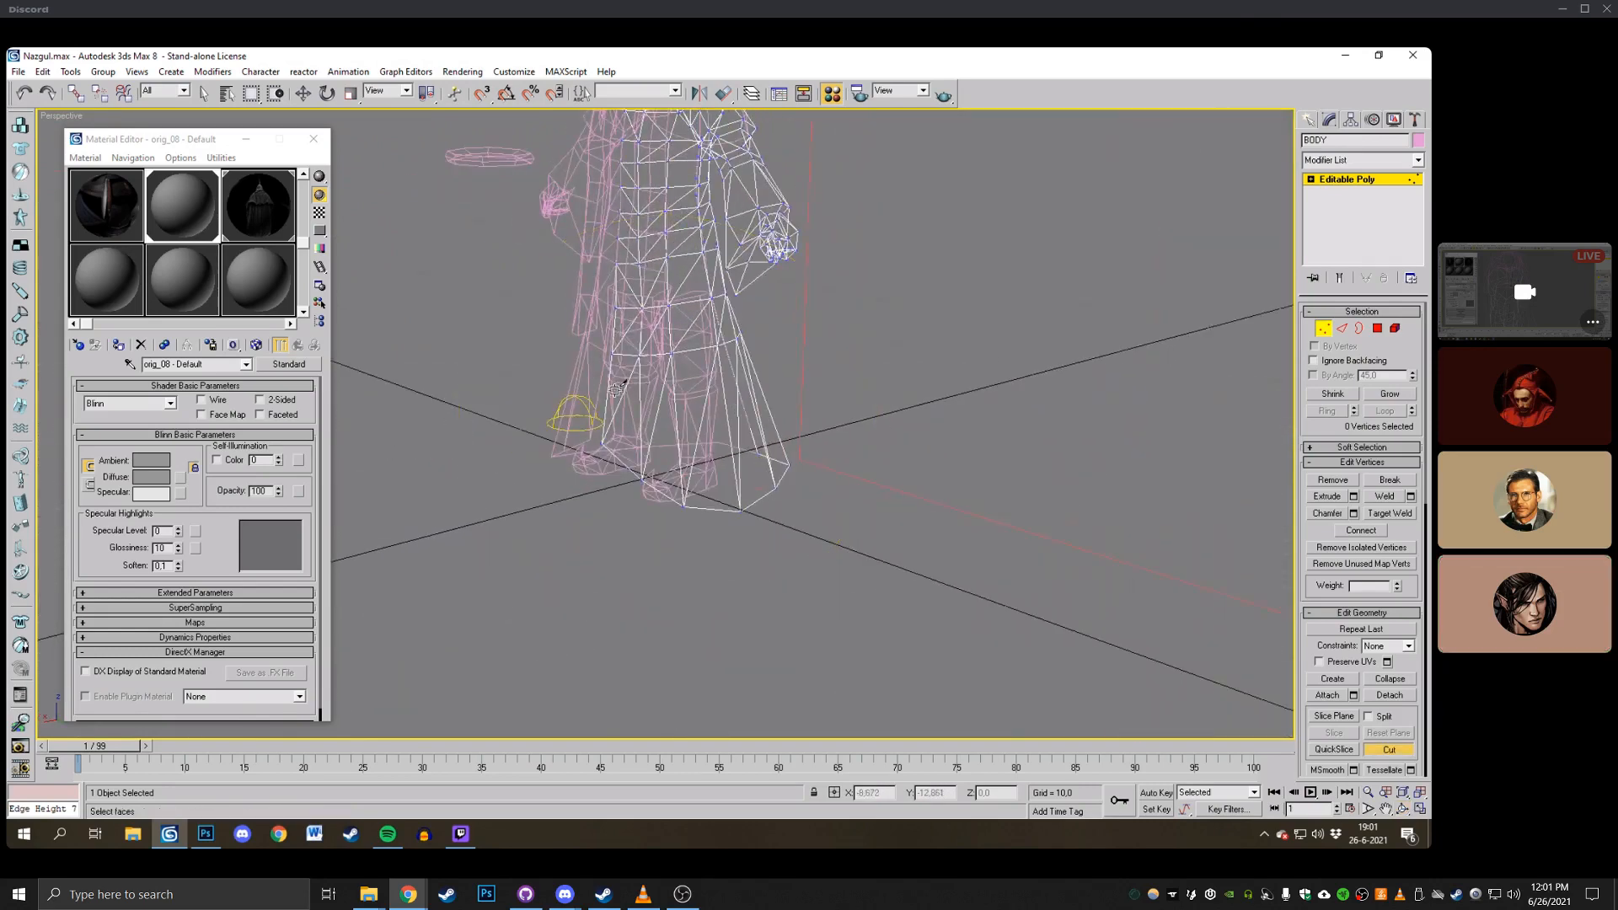
key("F3")
left_click(608, 391)
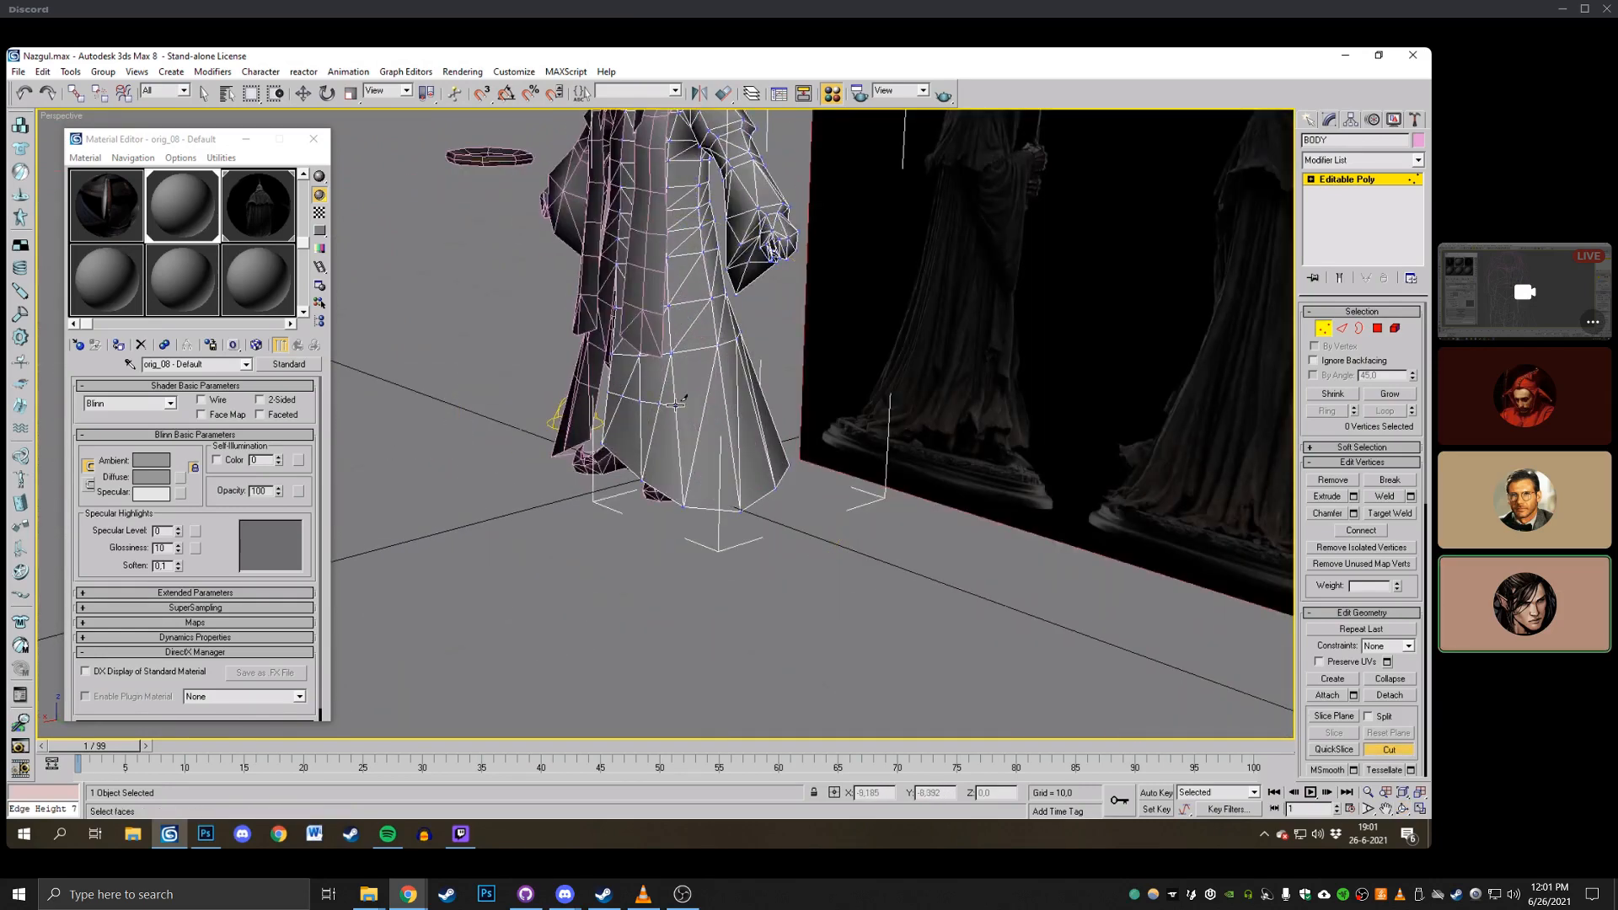
left_click(755, 393)
right_click(754, 393)
Continue the horizontal cut along the side of the lower skirt to its outer rear edge.
left_click(1402, 808)
left_click_drag(733, 370, 556, 353)
right_click(556, 354)
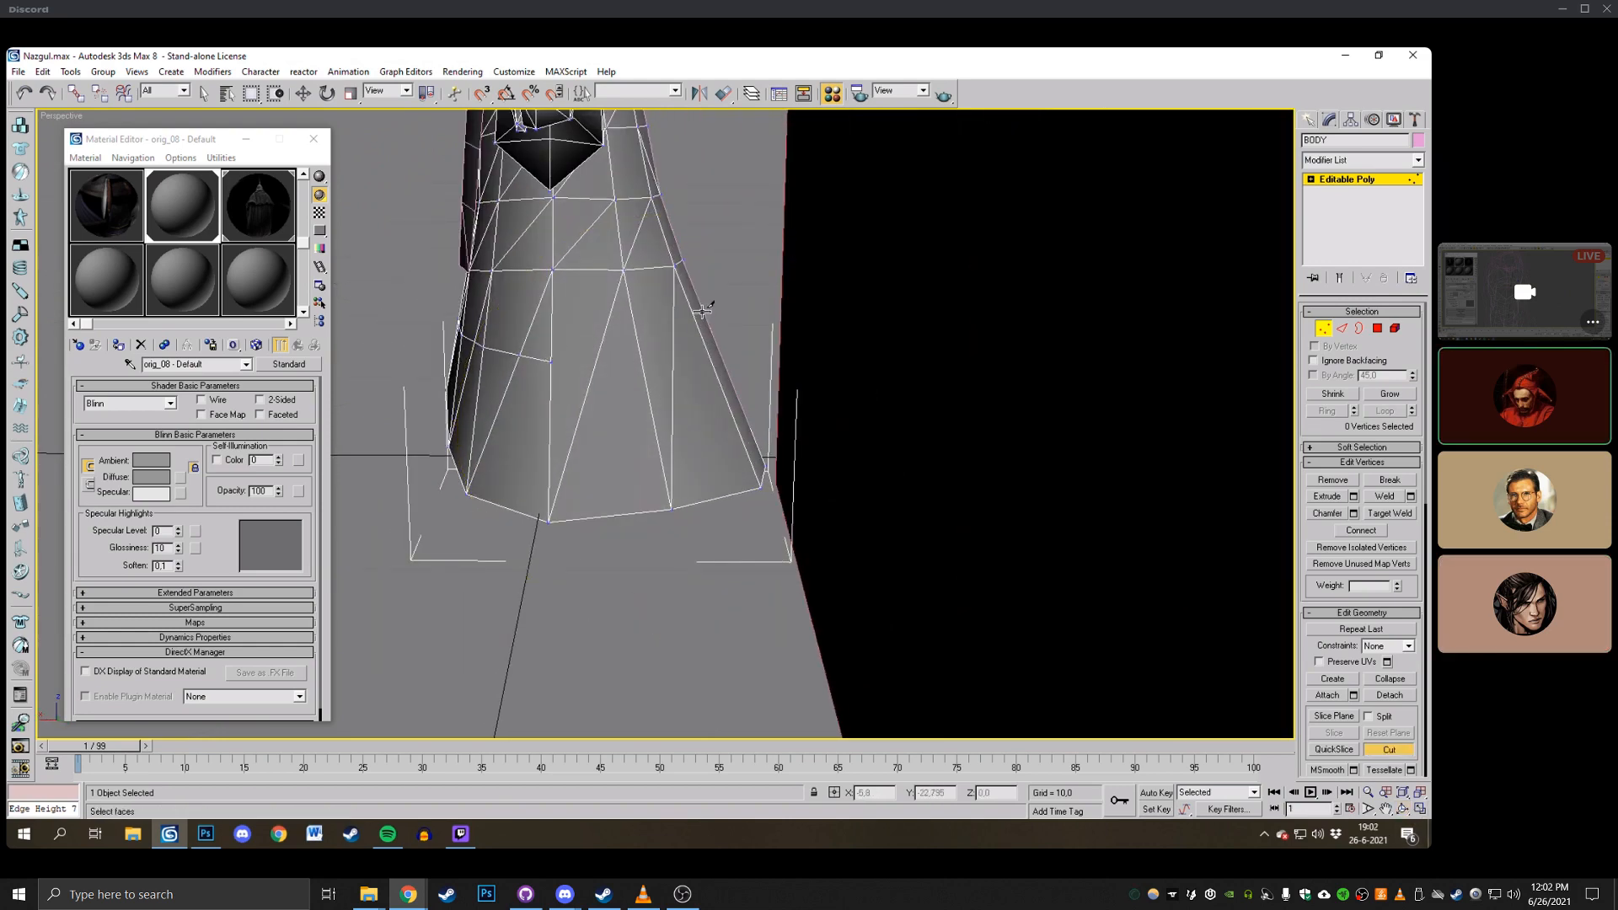
middle_click_drag(703, 312, 612, 398)
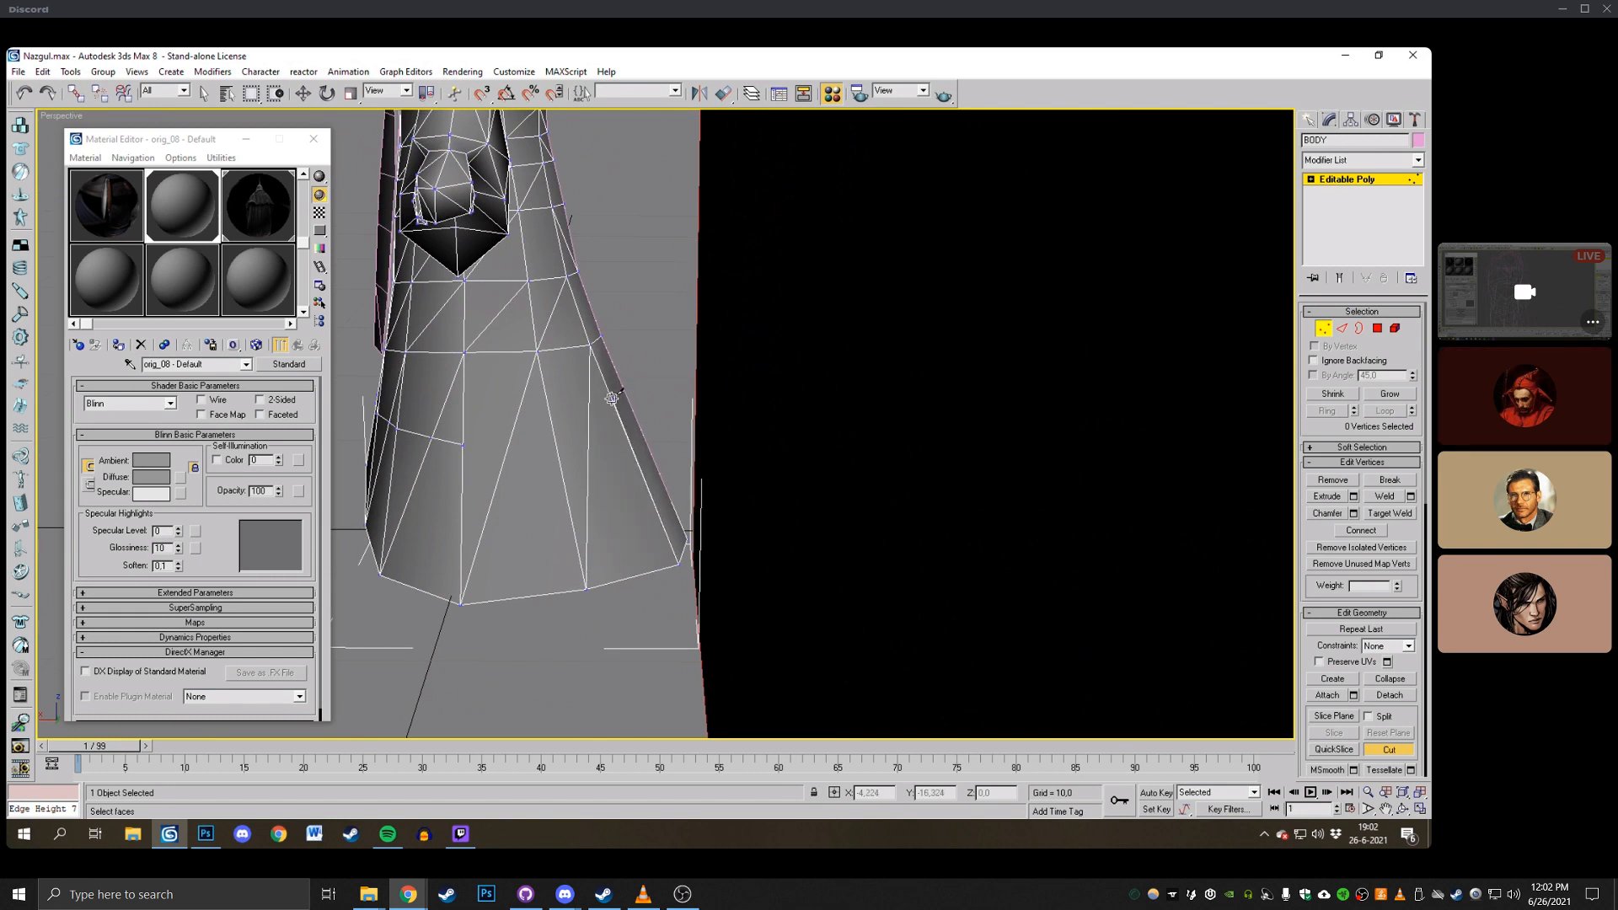
left_click(621, 391)
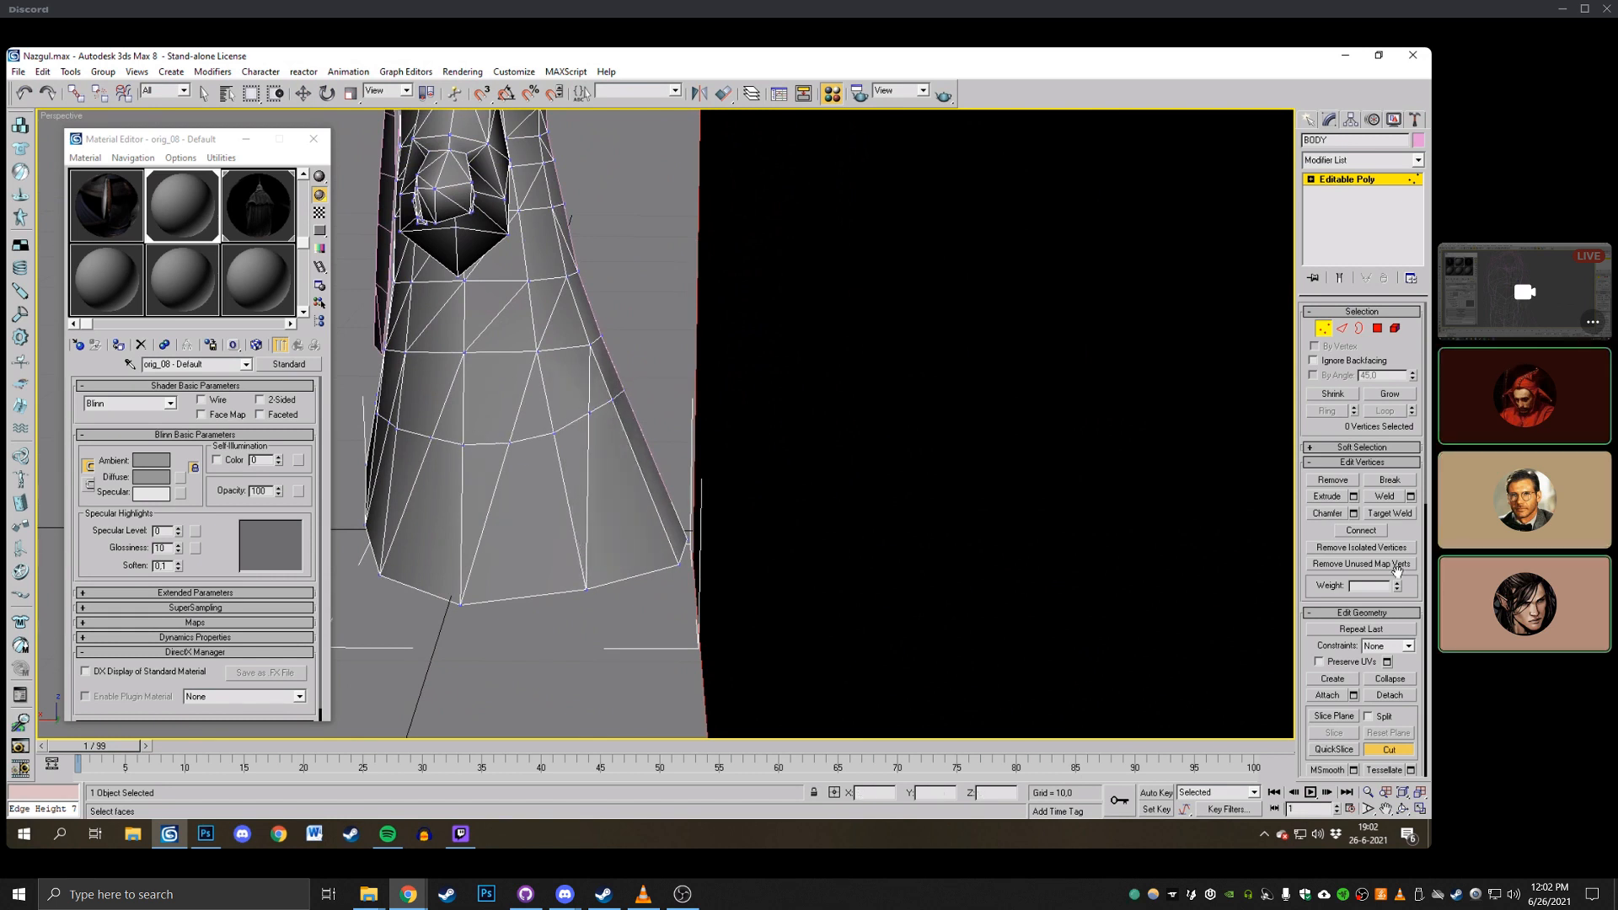
Nudge the vertices at the rear end of the new cut and the hem corner below it to smooth the skirt's outline.
left_click(1386, 512)
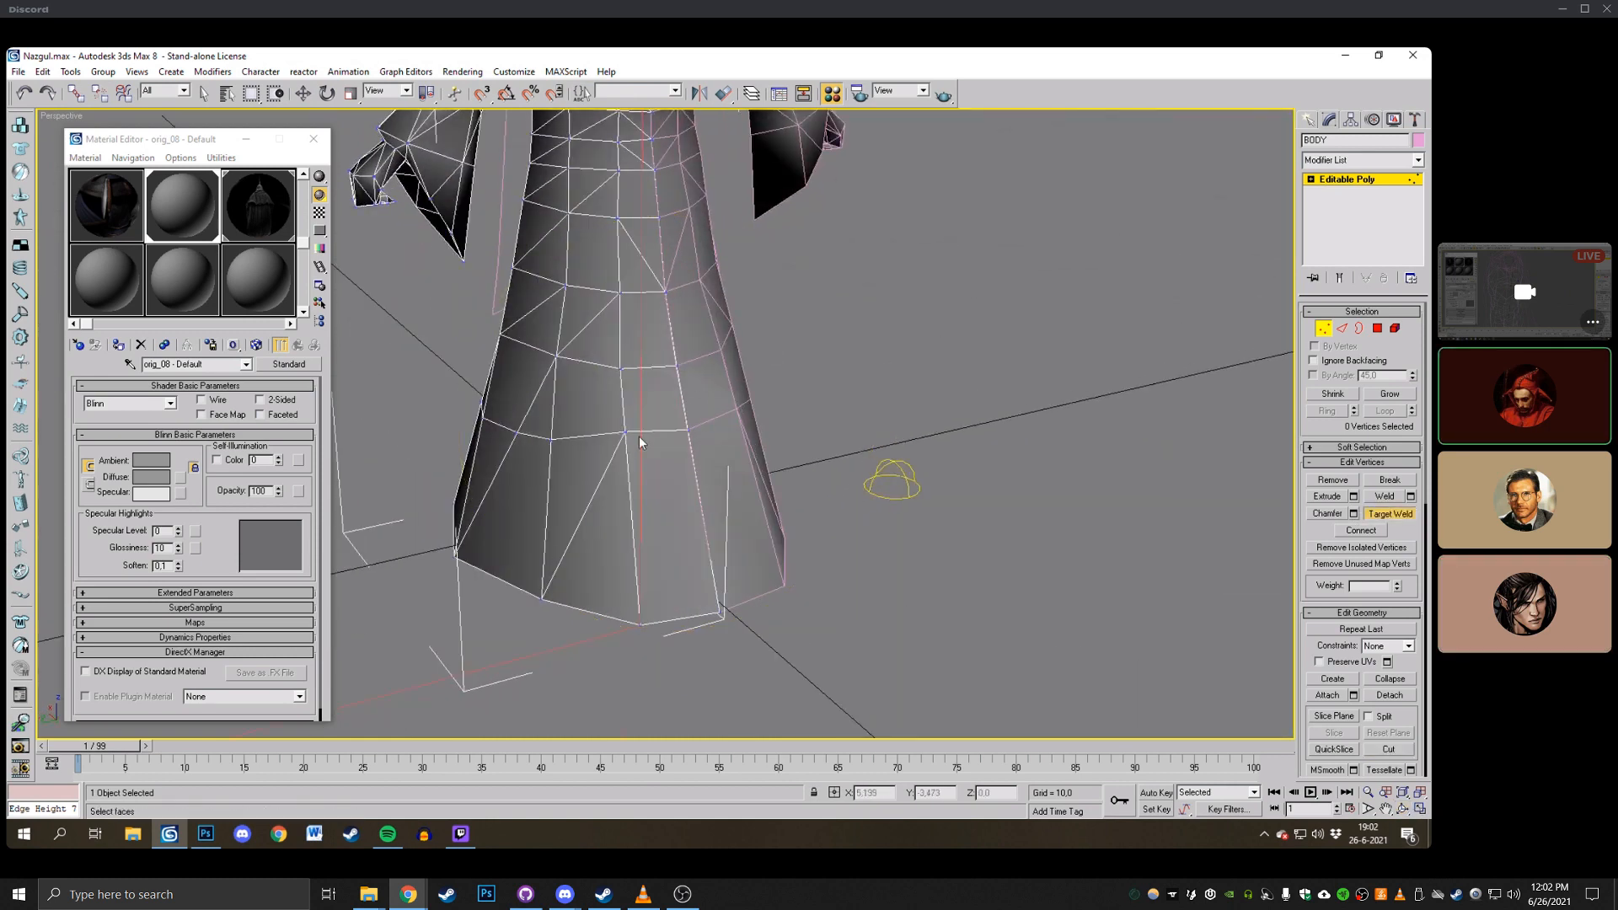
key("ctrl+r")
left_click_drag(641, 443, 689, 337)
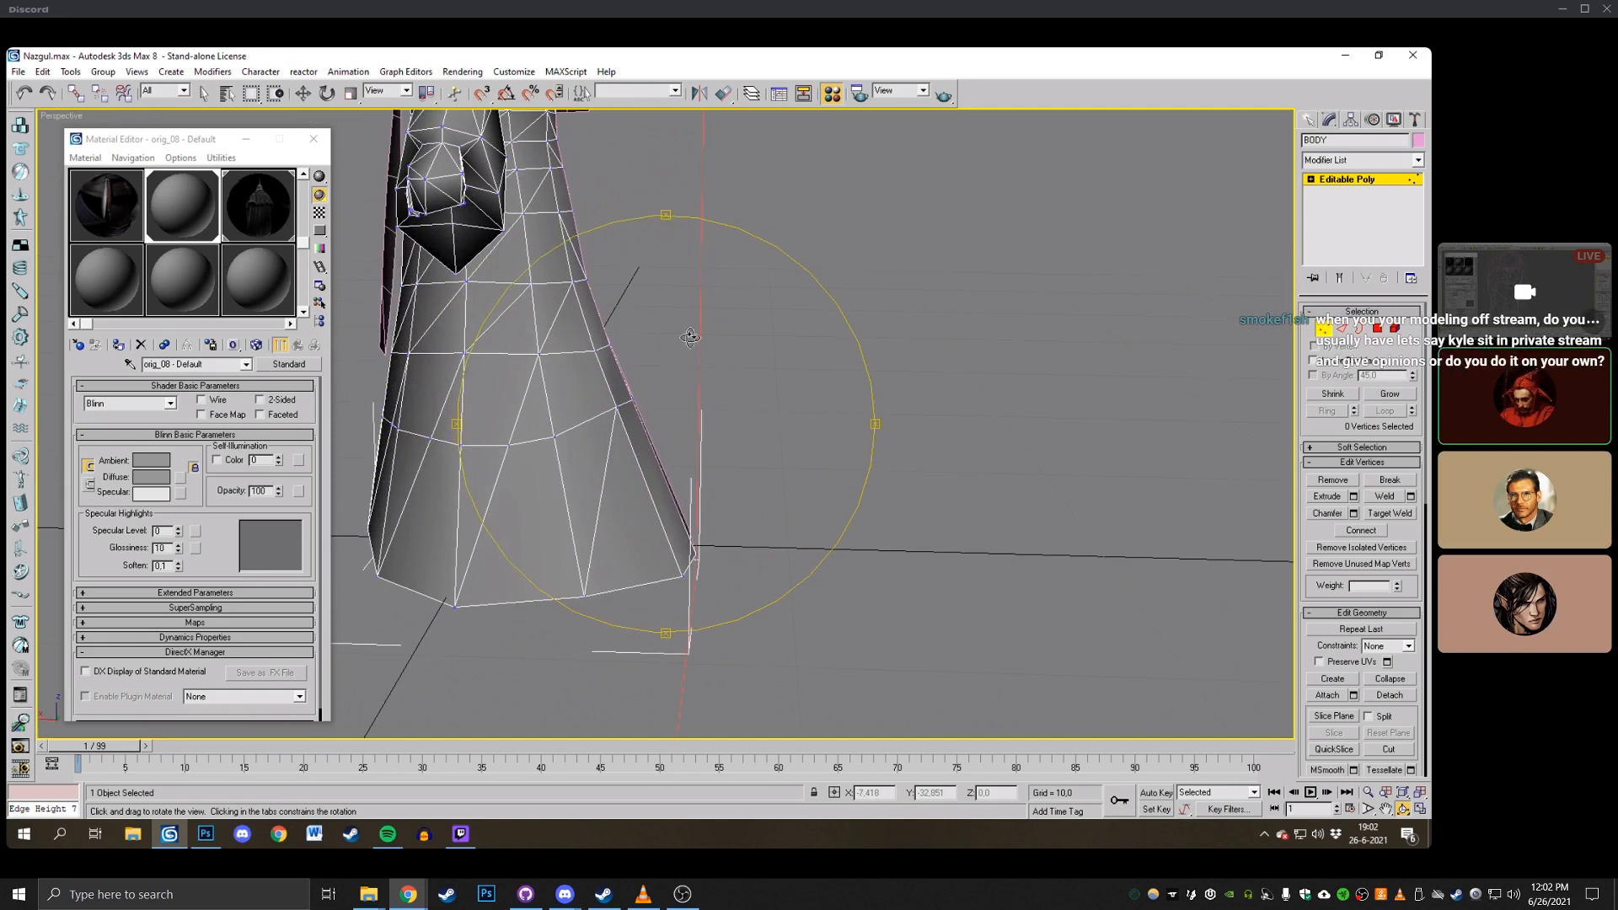
left_click(300, 94)
left_click(613, 407)
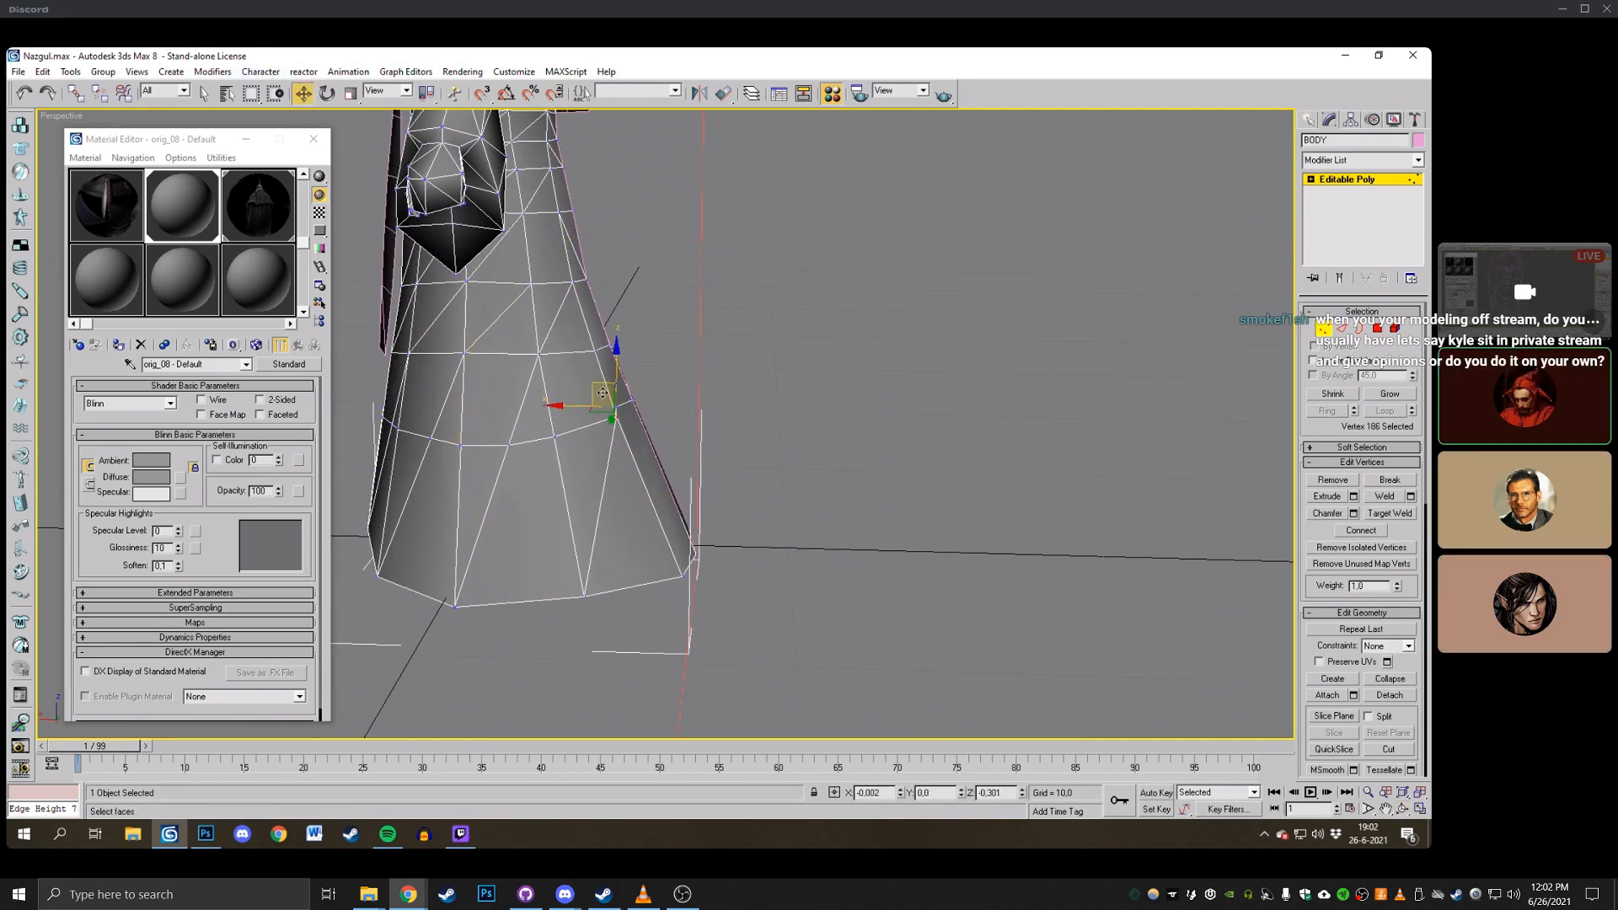
left_click(660, 239)
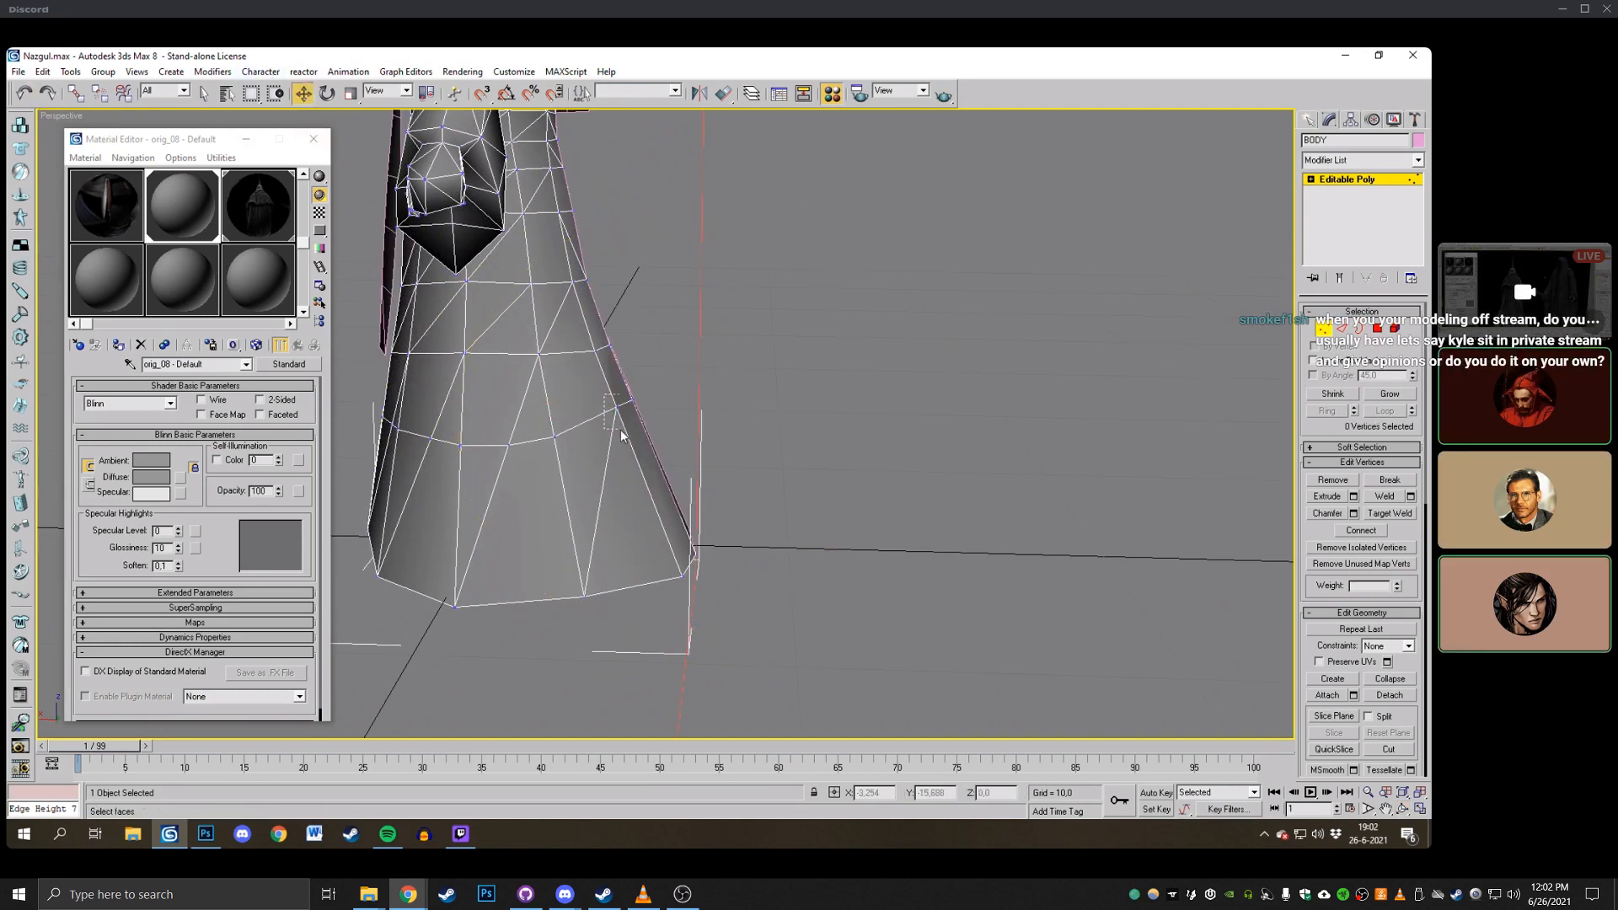
left_click_drag(621, 435, 634, 402)
left_click(563, 398)
left_click(617, 409)
left_click(650, 402)
left_click(634, 401)
left_click(700, 415)
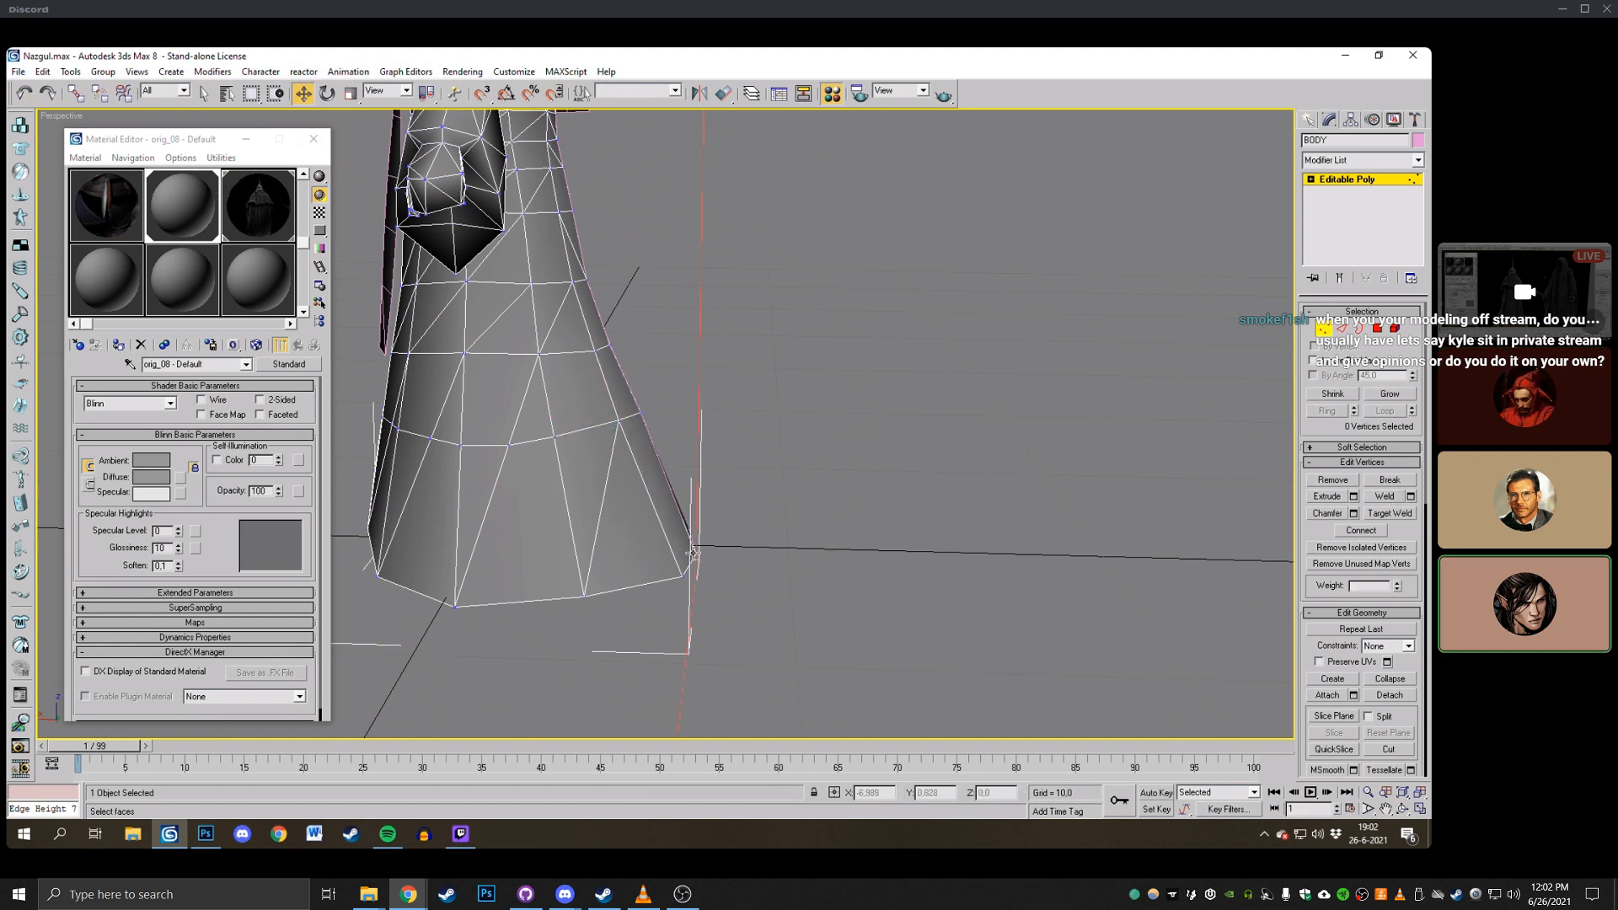
left_click(694, 554)
left_click_drag(679, 529, 685, 526)
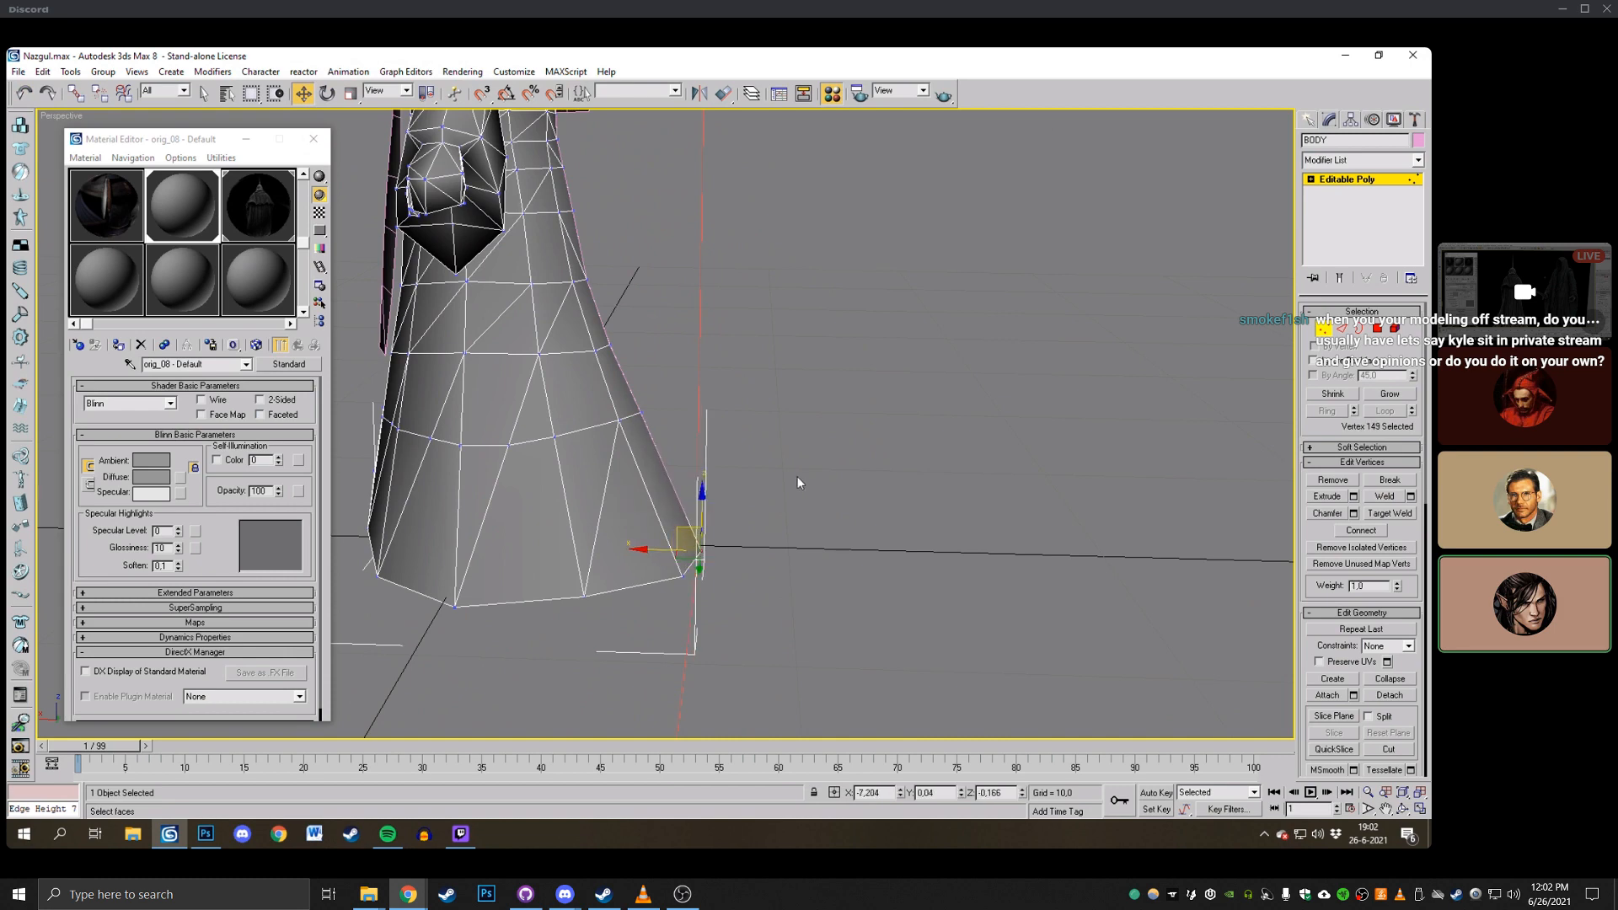
Target-weld the stray vertices on the skirt's new edge line into the neighbouring vertices on its vertical edges.
left_click(1403, 808)
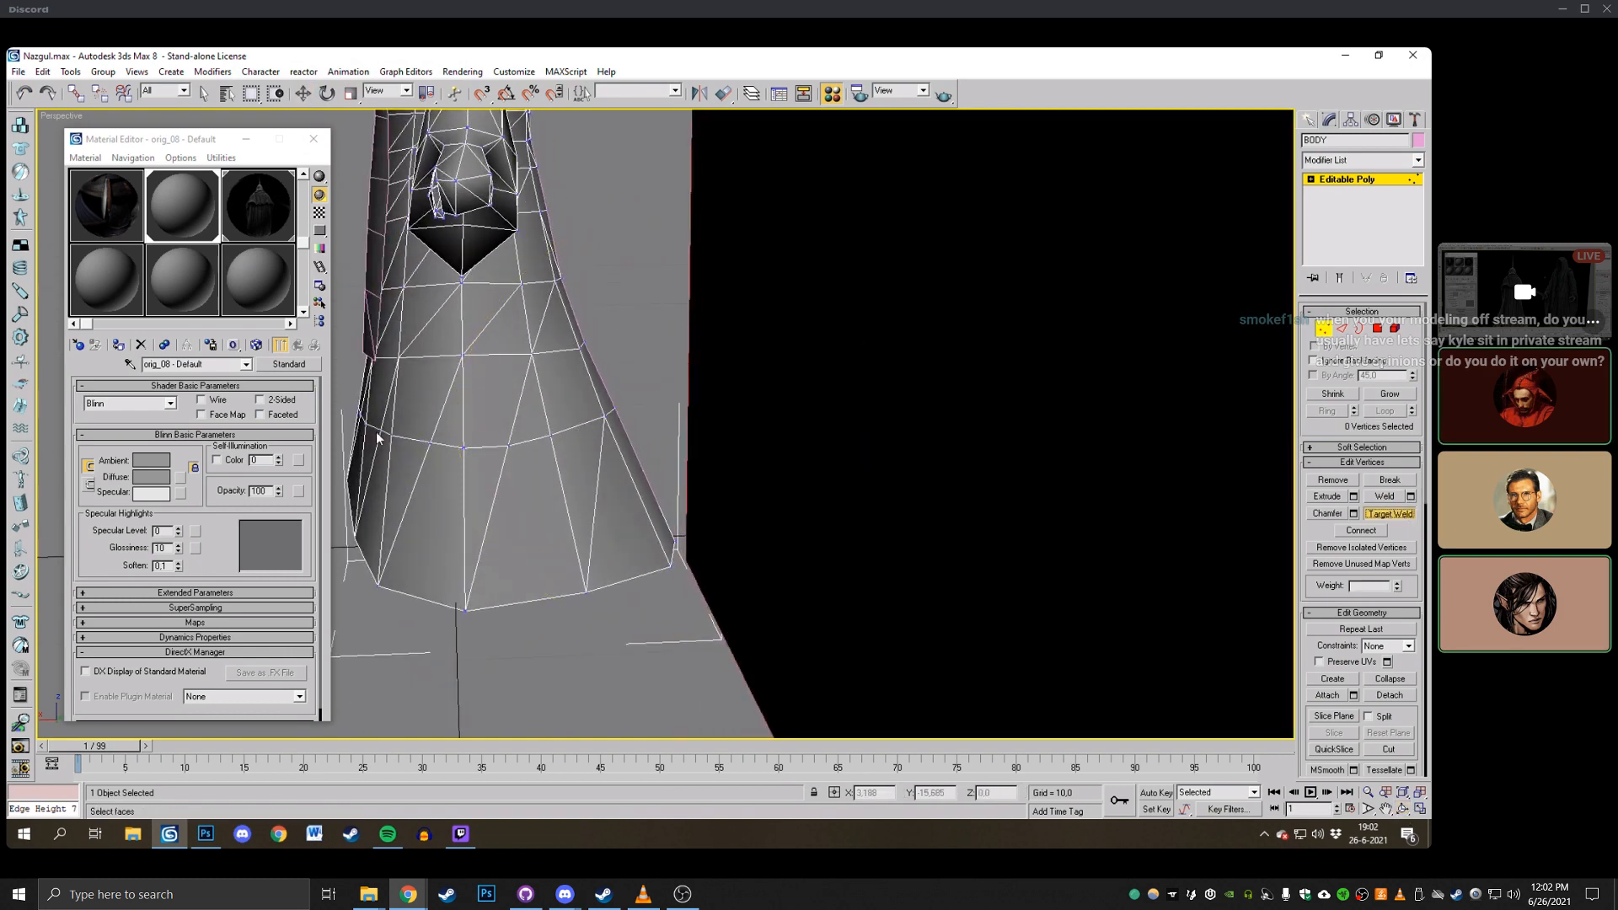
left_click(552, 434)
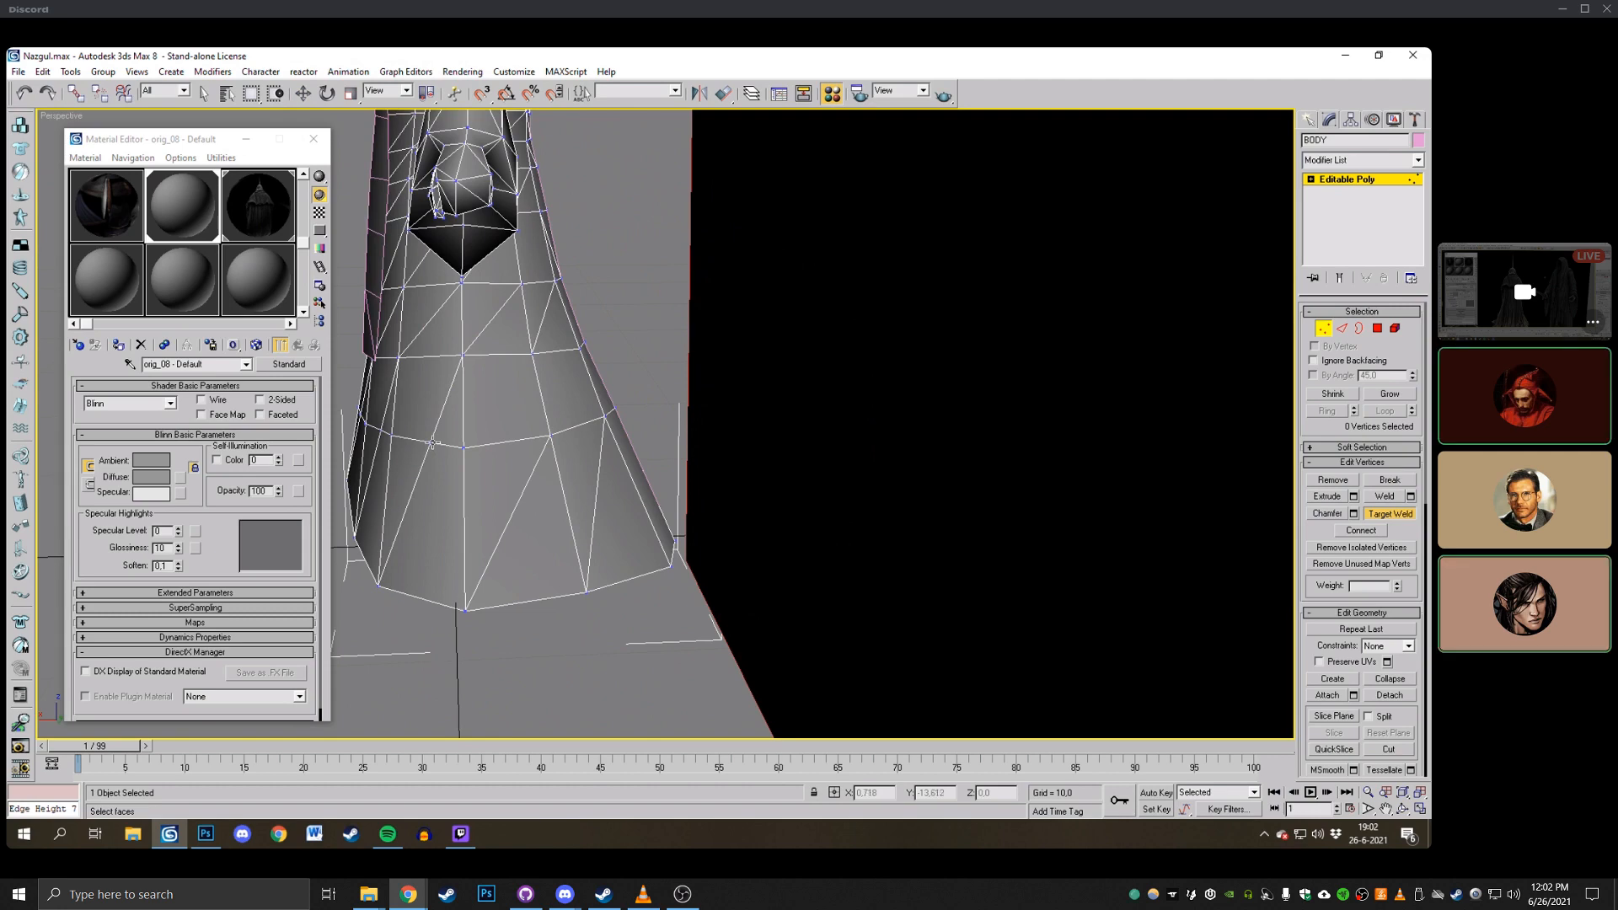
left_click(432, 442)
left_click(463, 447)
middle_click_drag(426, 404, 502, 399)
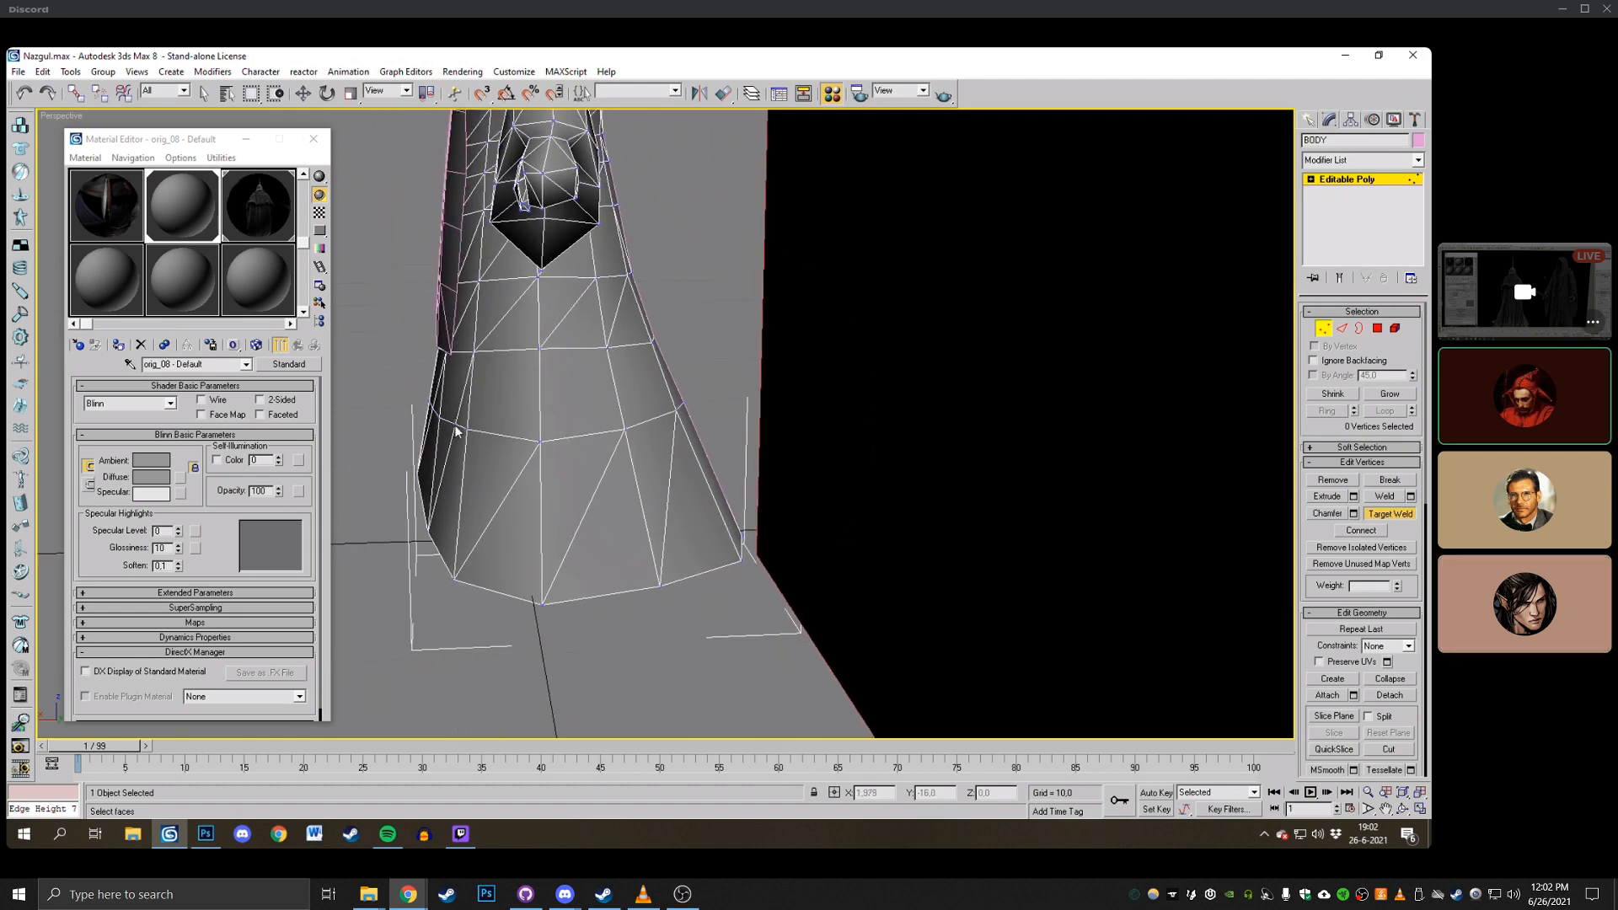
left_click(1402, 809)
left_click_drag(868, 404, 653, 425)
scroll(653, 430, "down", 3)
scroll(653, 434, "up", 3)
right_click(653, 434)
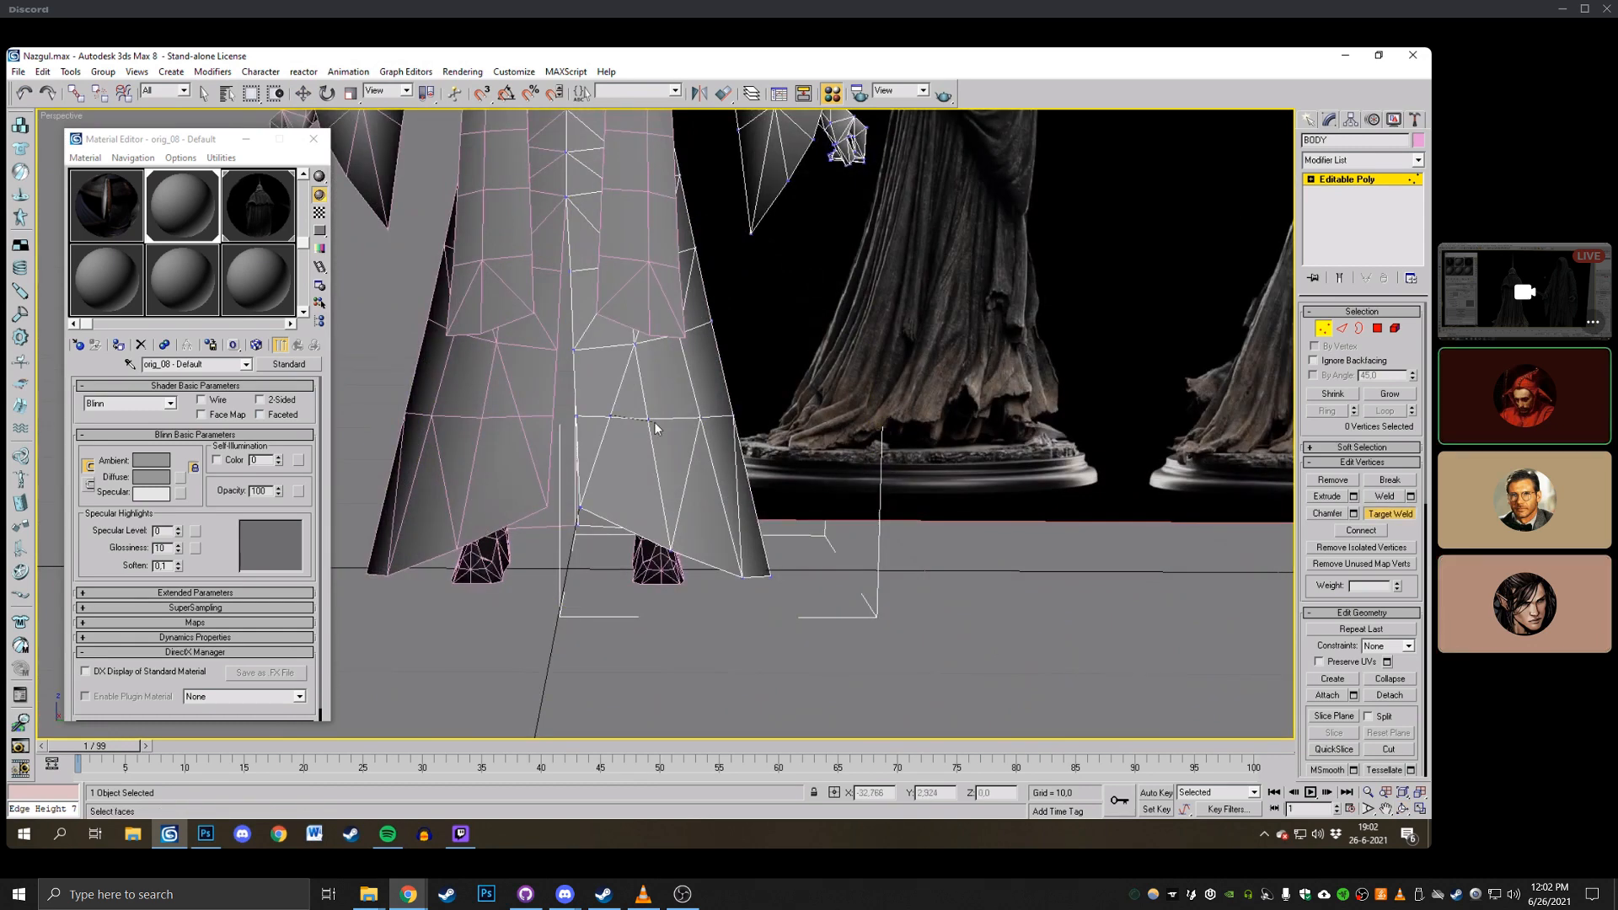
Nudge the knee-level vertex on the robe's front vertical edge line slightly inward in wireframe display.
scroll(660, 411, "down", 2)
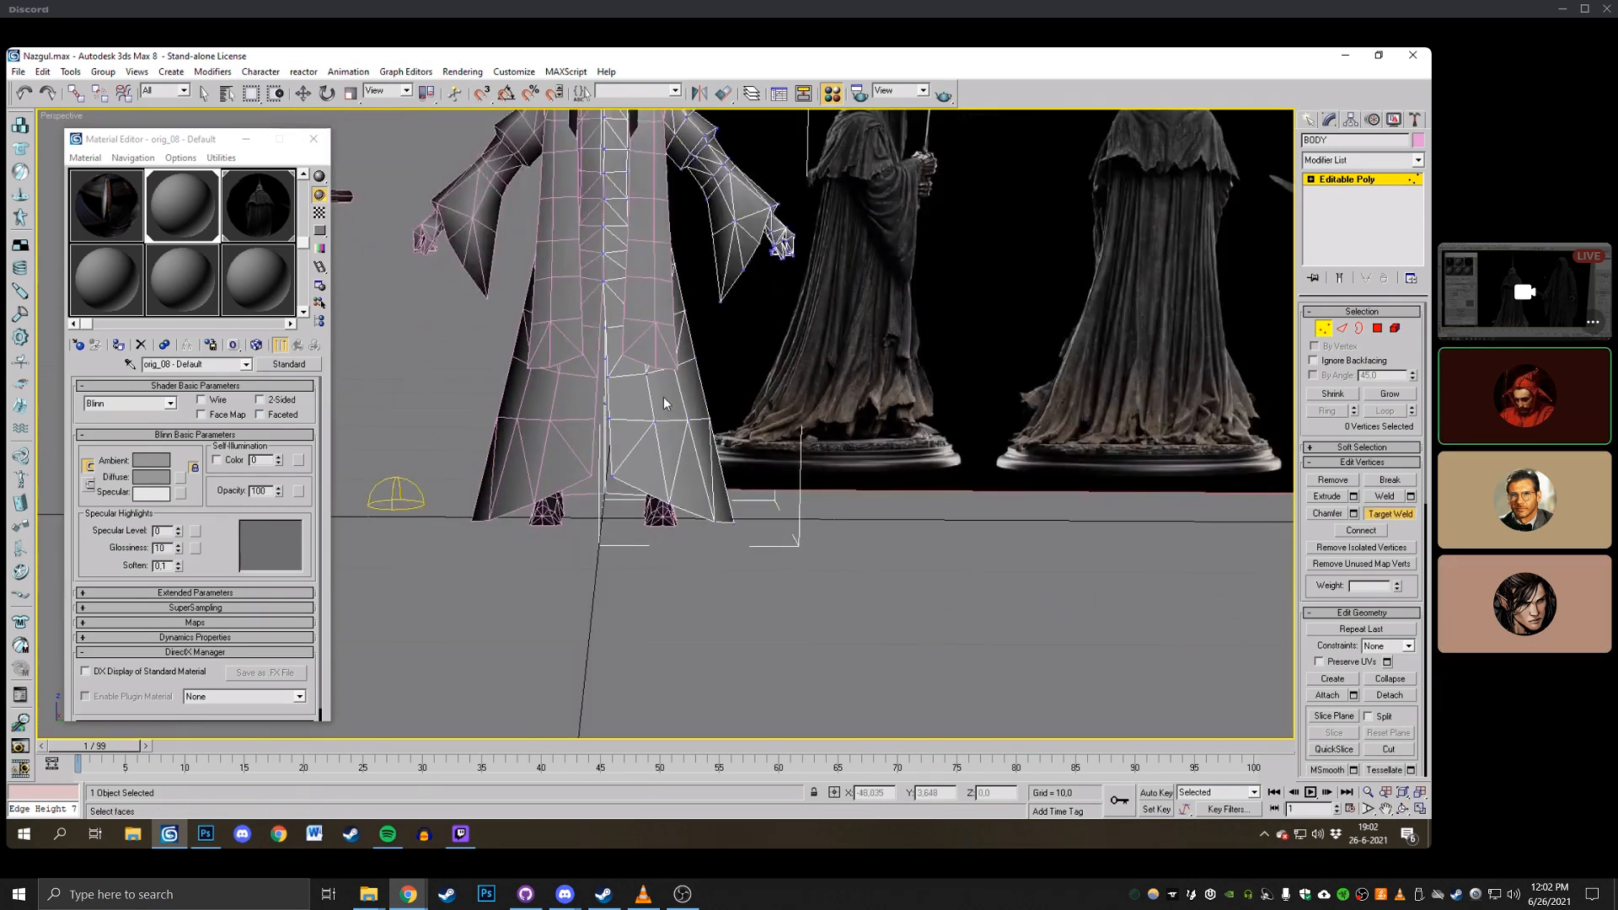
key("F3")
key("F3")
left_click(1324, 330)
left_click(1323, 330)
scroll(831, 191, "up", 2)
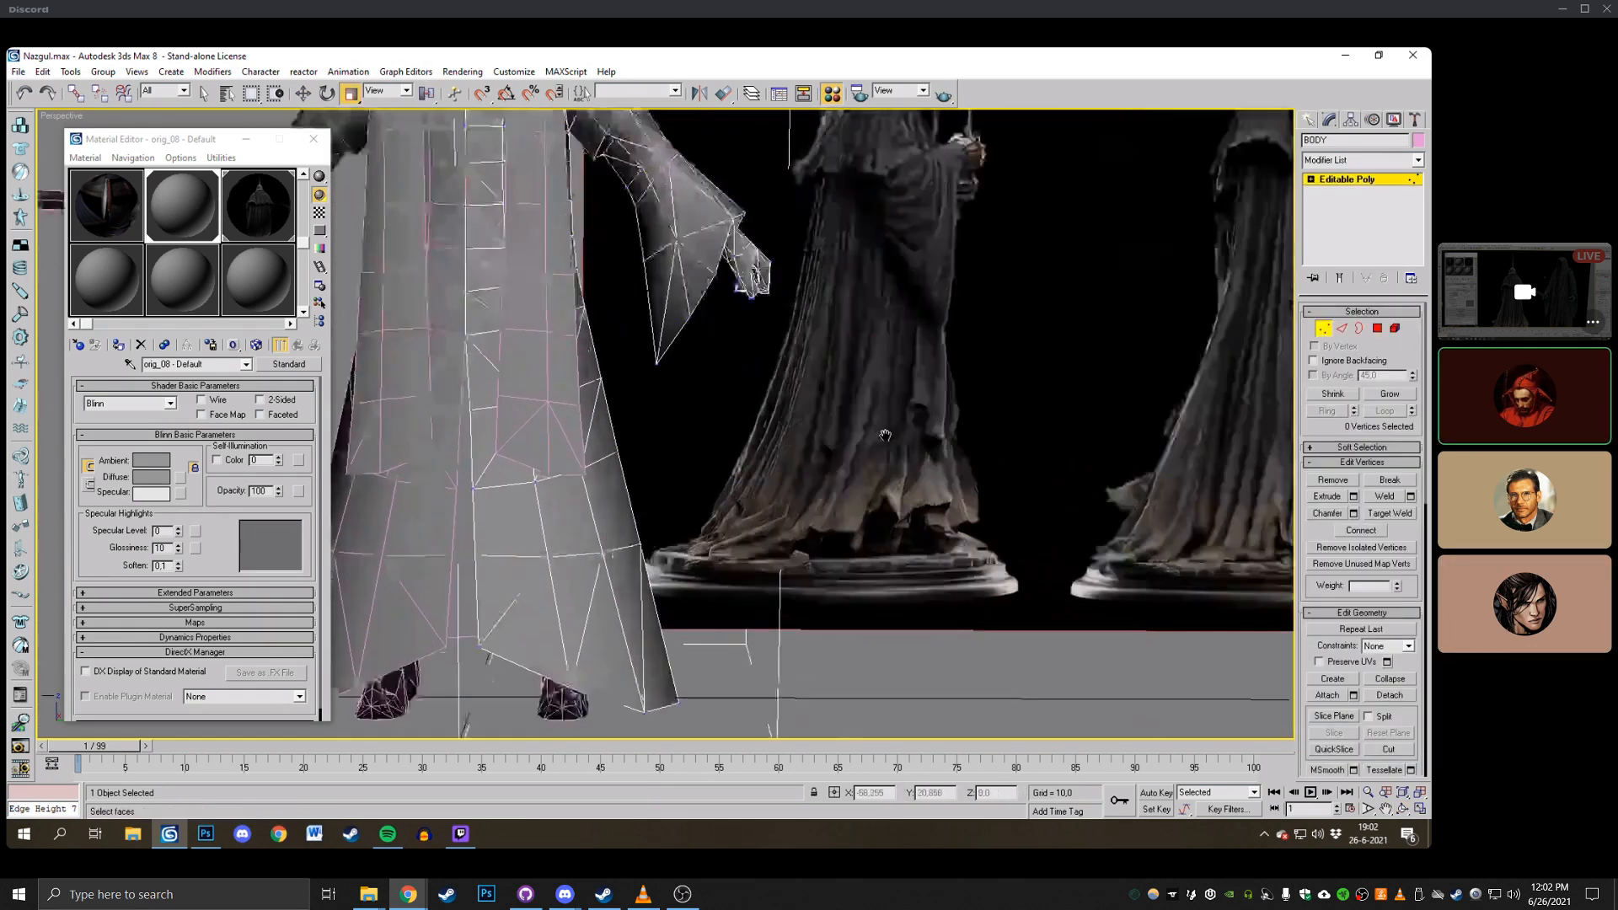
key("F3")
middle_click_drag(634, 458, 633, 401)
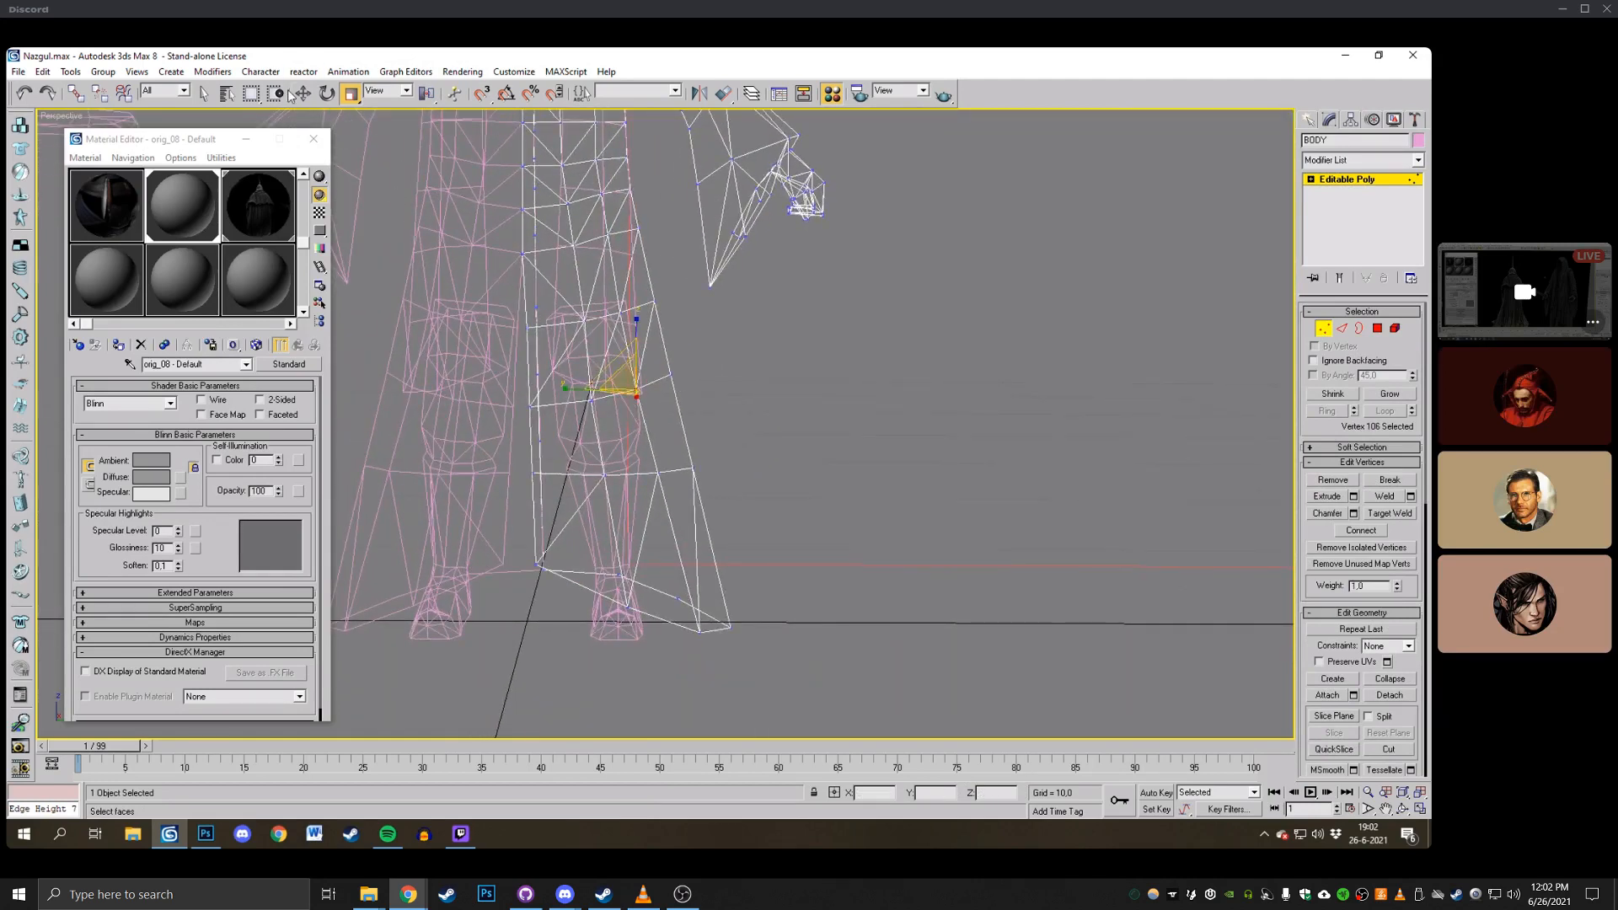
key("w")
left_click(605, 317)
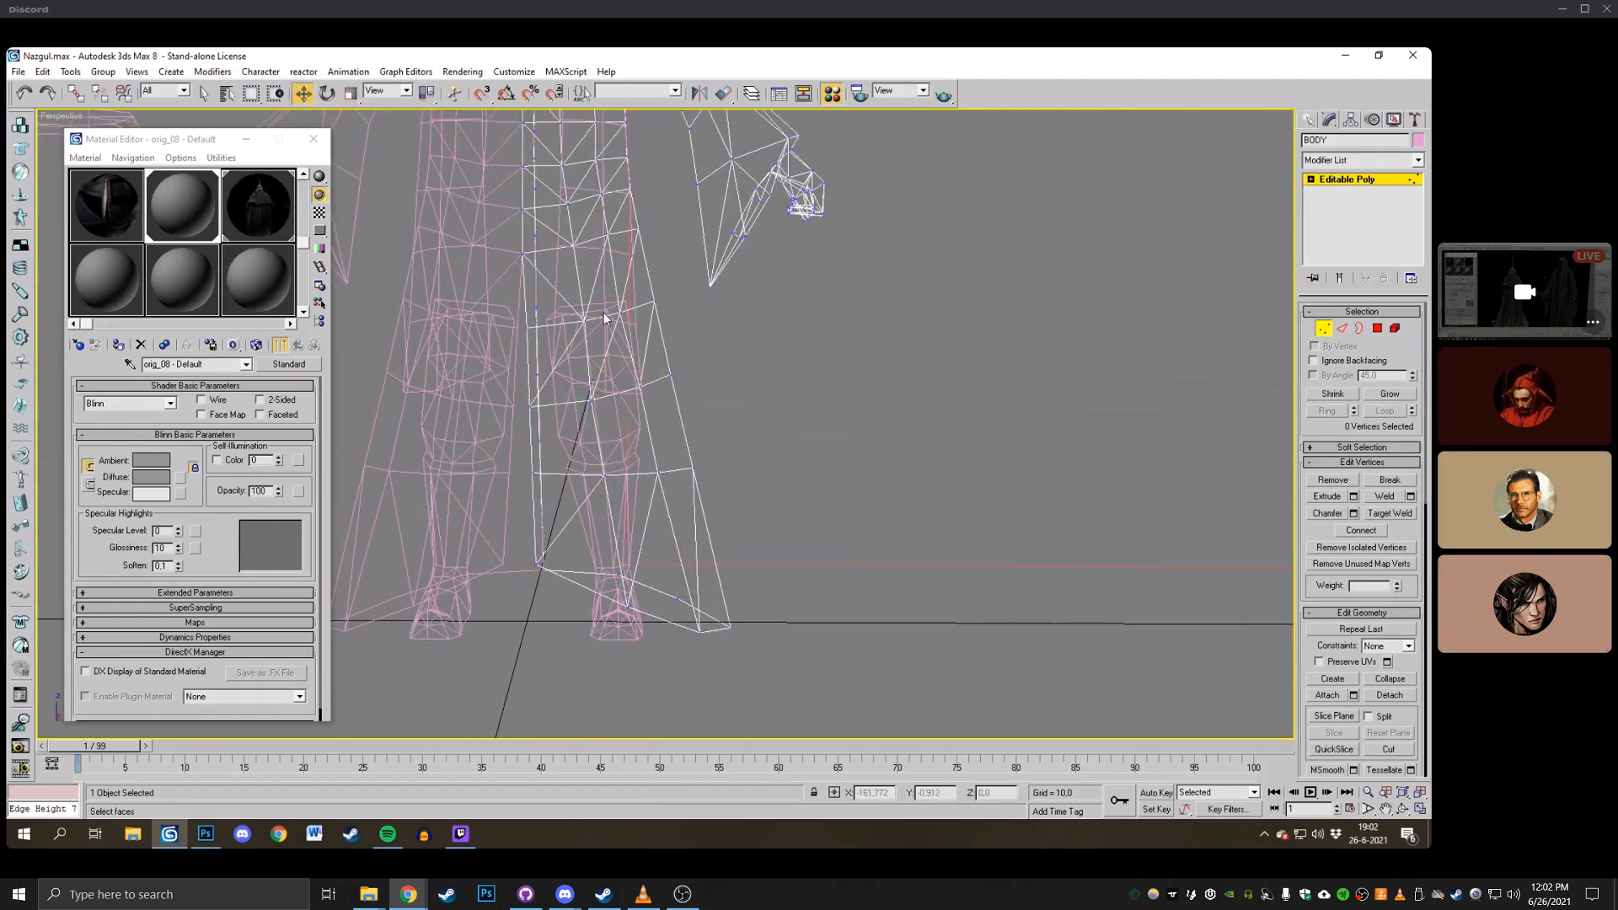
left_click_drag(620, 312, 626, 309)
left_click(760, 298)
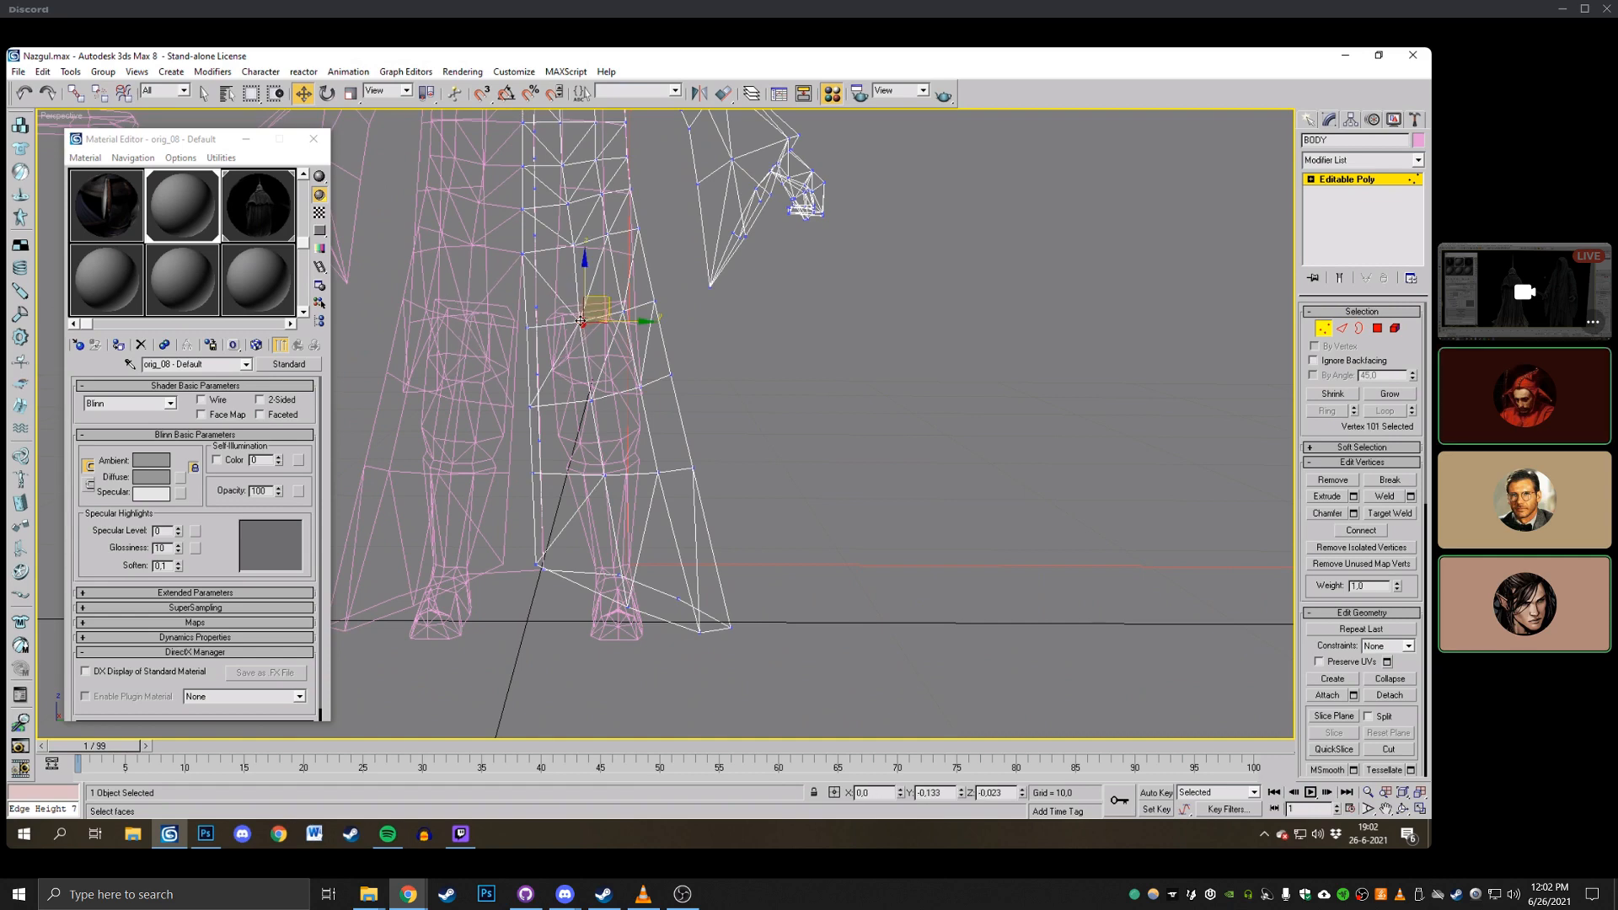
Shift the next vertices further up the same vertical edge line of the robe inward to straighten it.
middle_click_drag(579, 255, 626, 285)
left_click(623, 277)
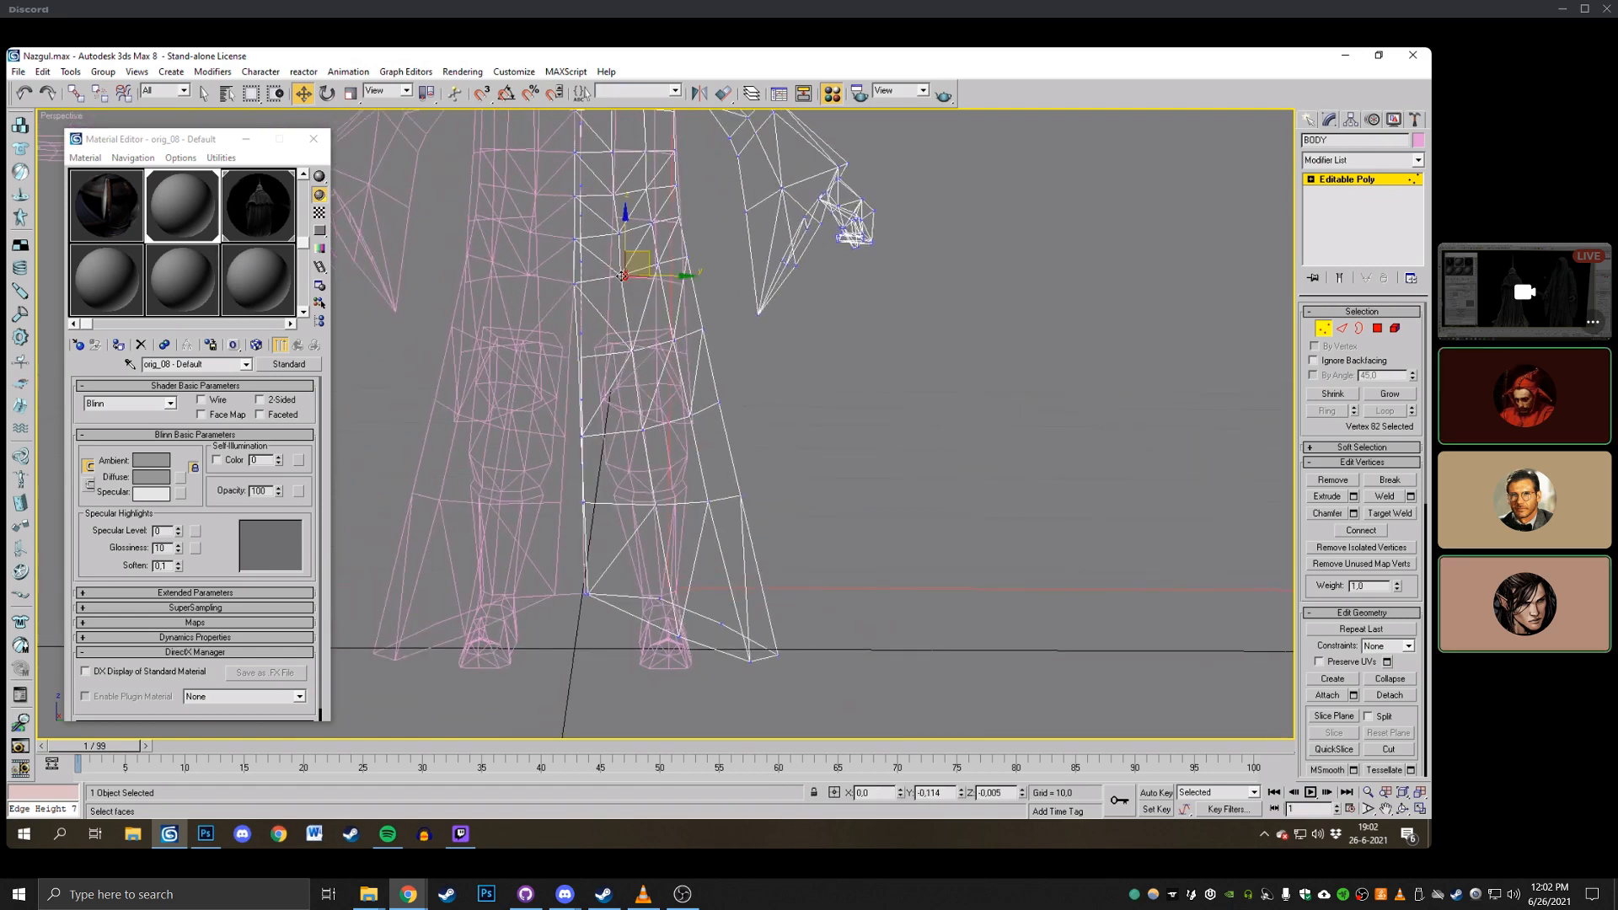
middle_click_drag(621, 202, 625, 268)
left_click(625, 270)
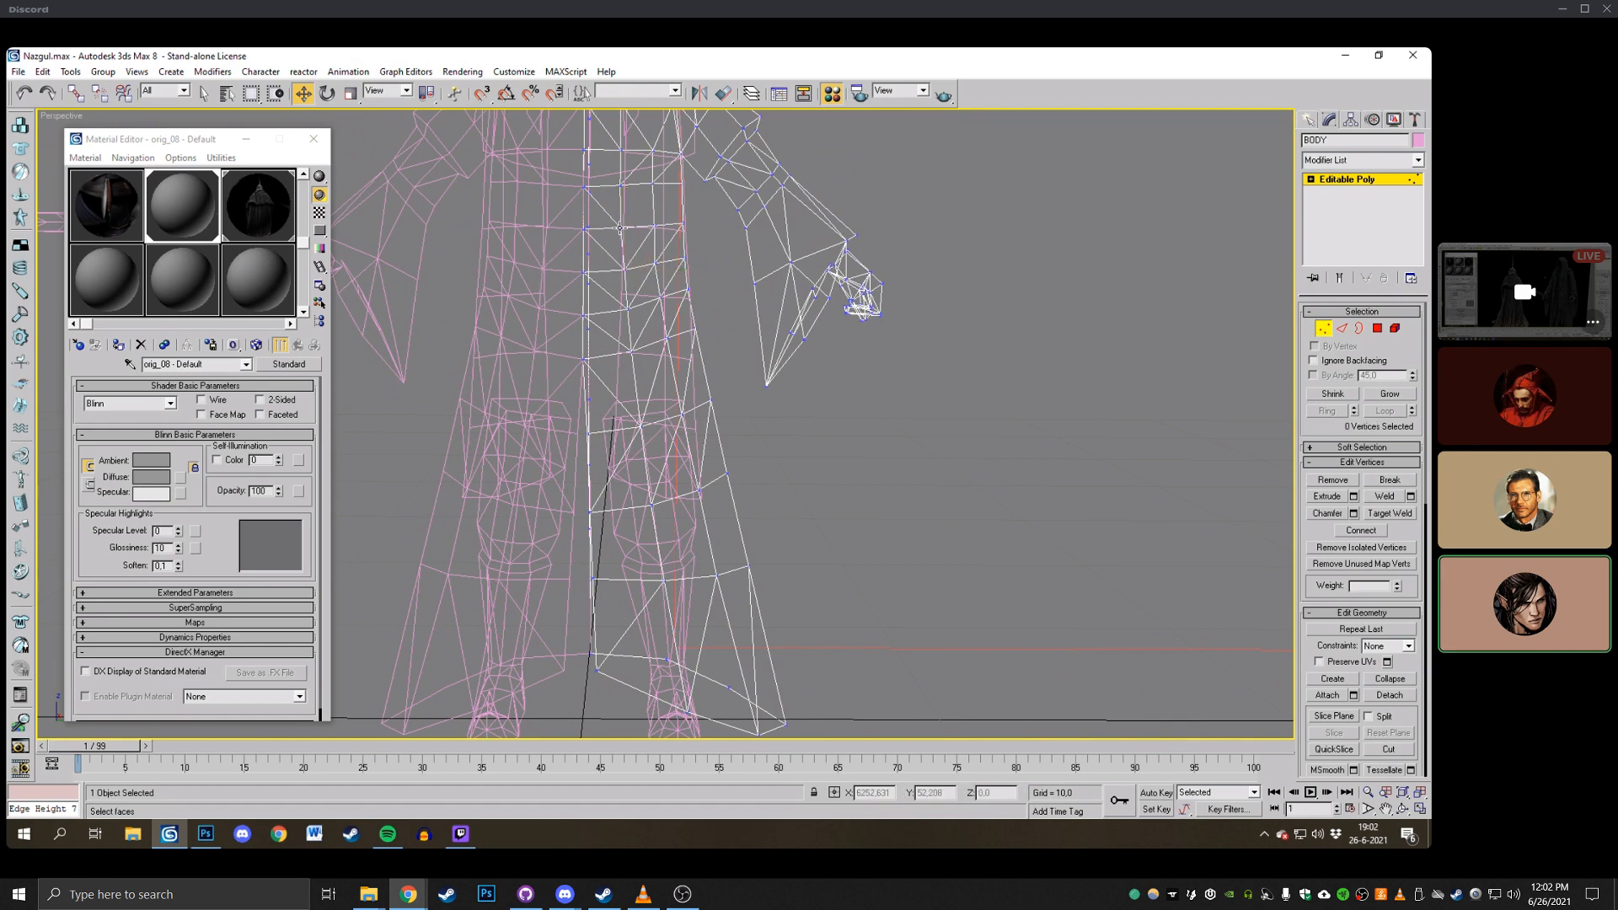
left_click_drag(621, 227, 629, 179)
left_click(623, 185)
left_click(923, 194)
Try to move the four side vertices of the lower skirt's horizontal edge line inward, then undo the move.
key("F3")
mouse_move(894, 222)
middle_mouse_down()
mouse_move(889, 270)
mouse_move(891, 211)
middle_mouse_up()
scroll(890, 269, "down", 3)
key("F3")
key("F3")
middle_click_drag(867, 367, 859, 307)
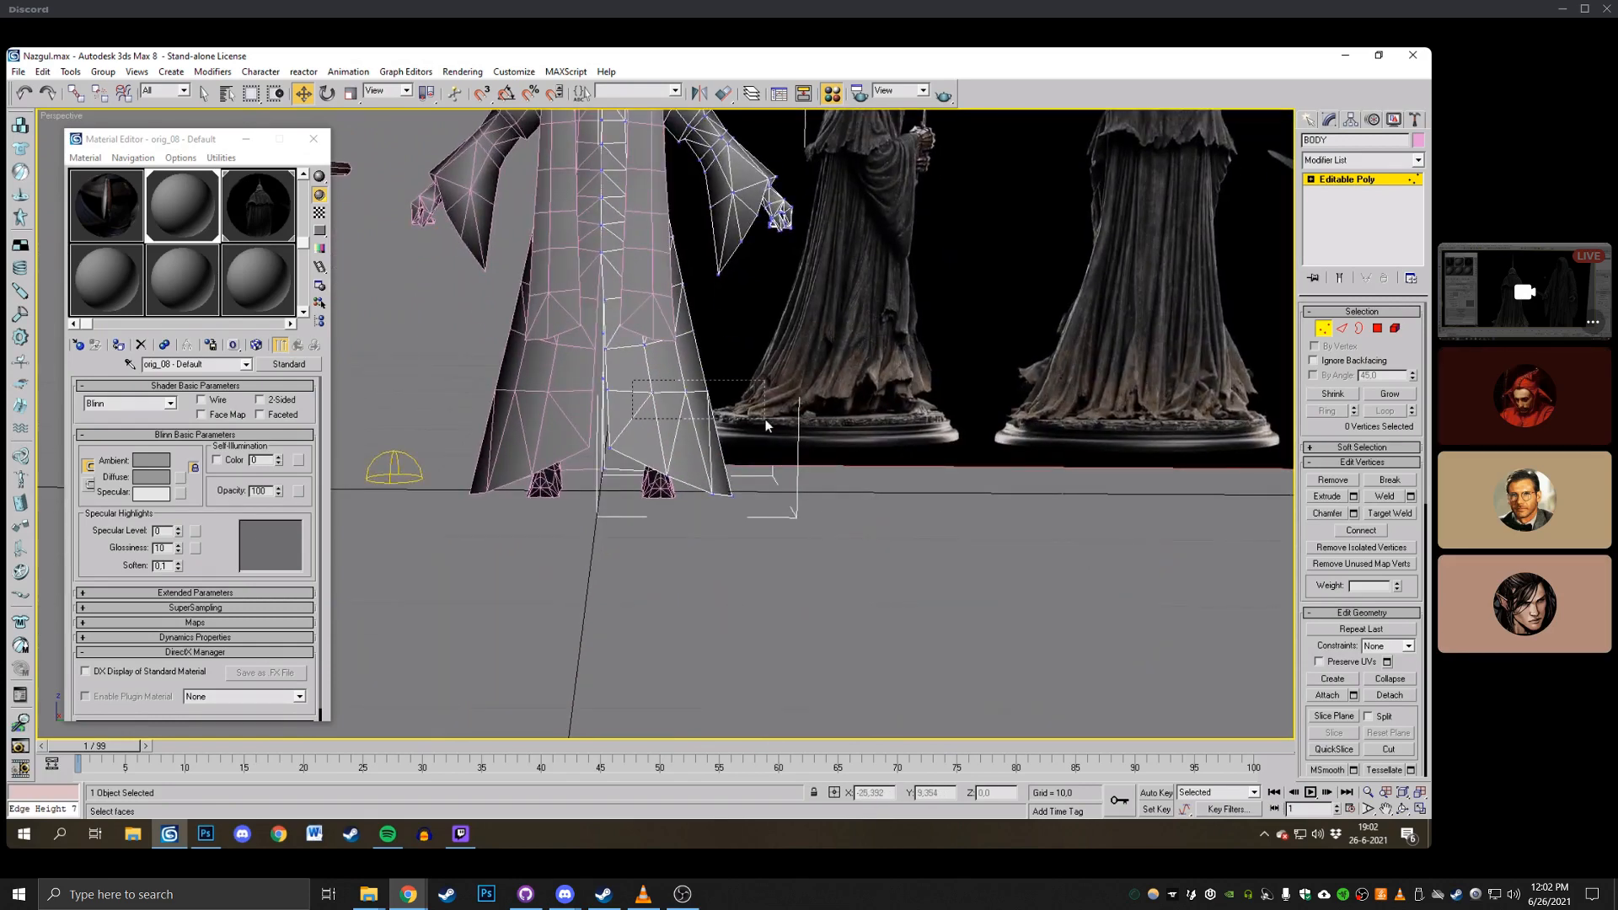
left_click_drag(765, 420, 718, 392)
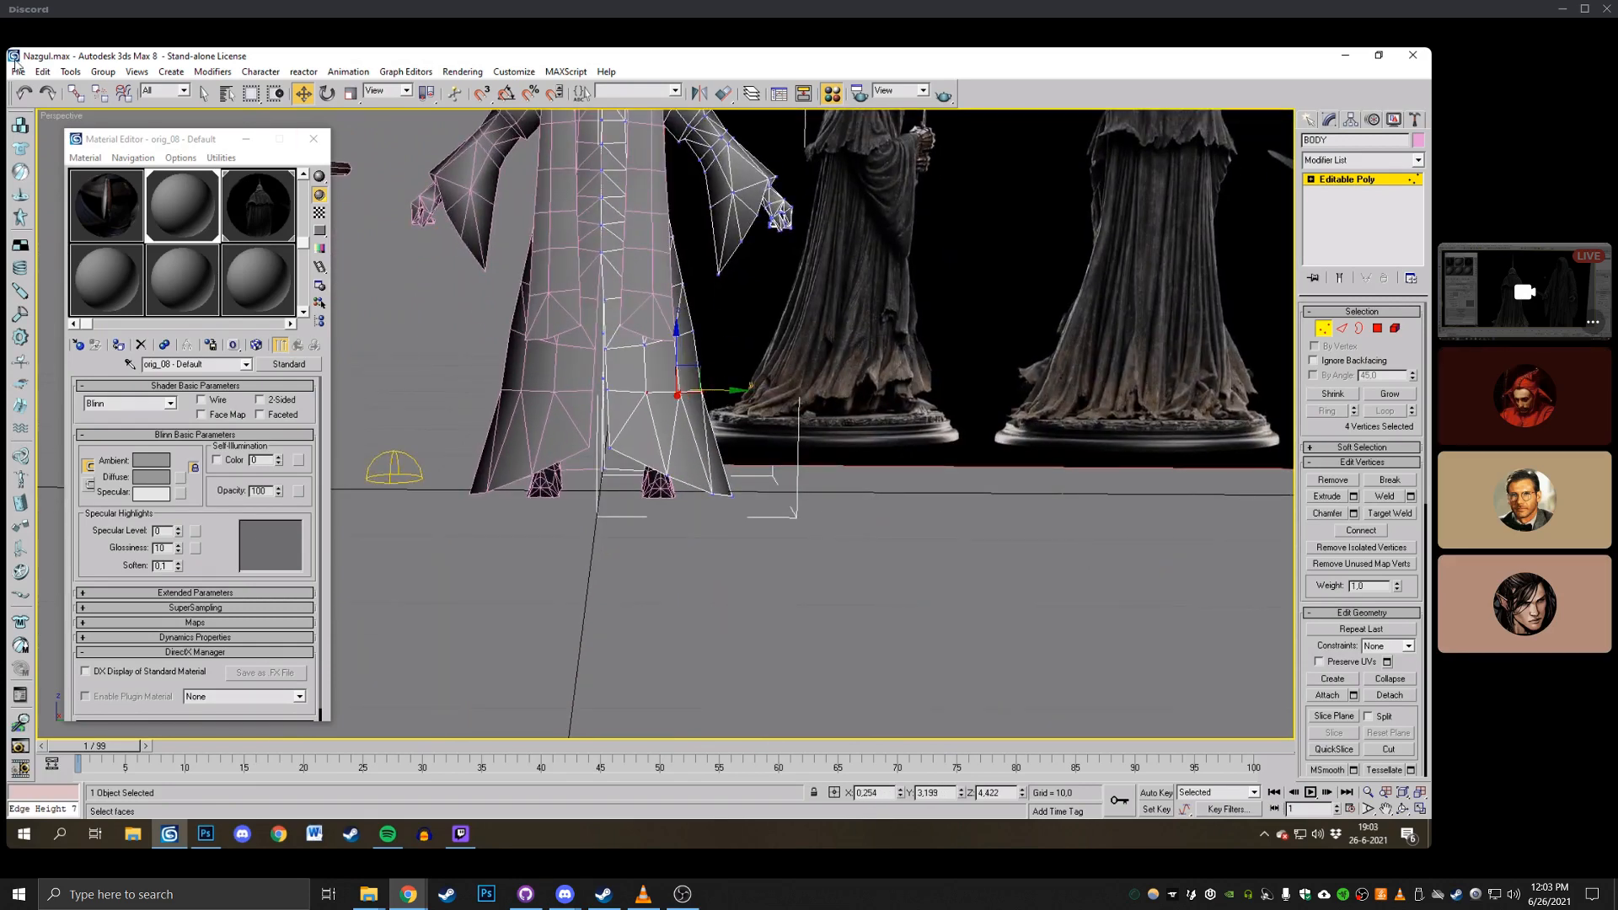
left_click(22, 88)
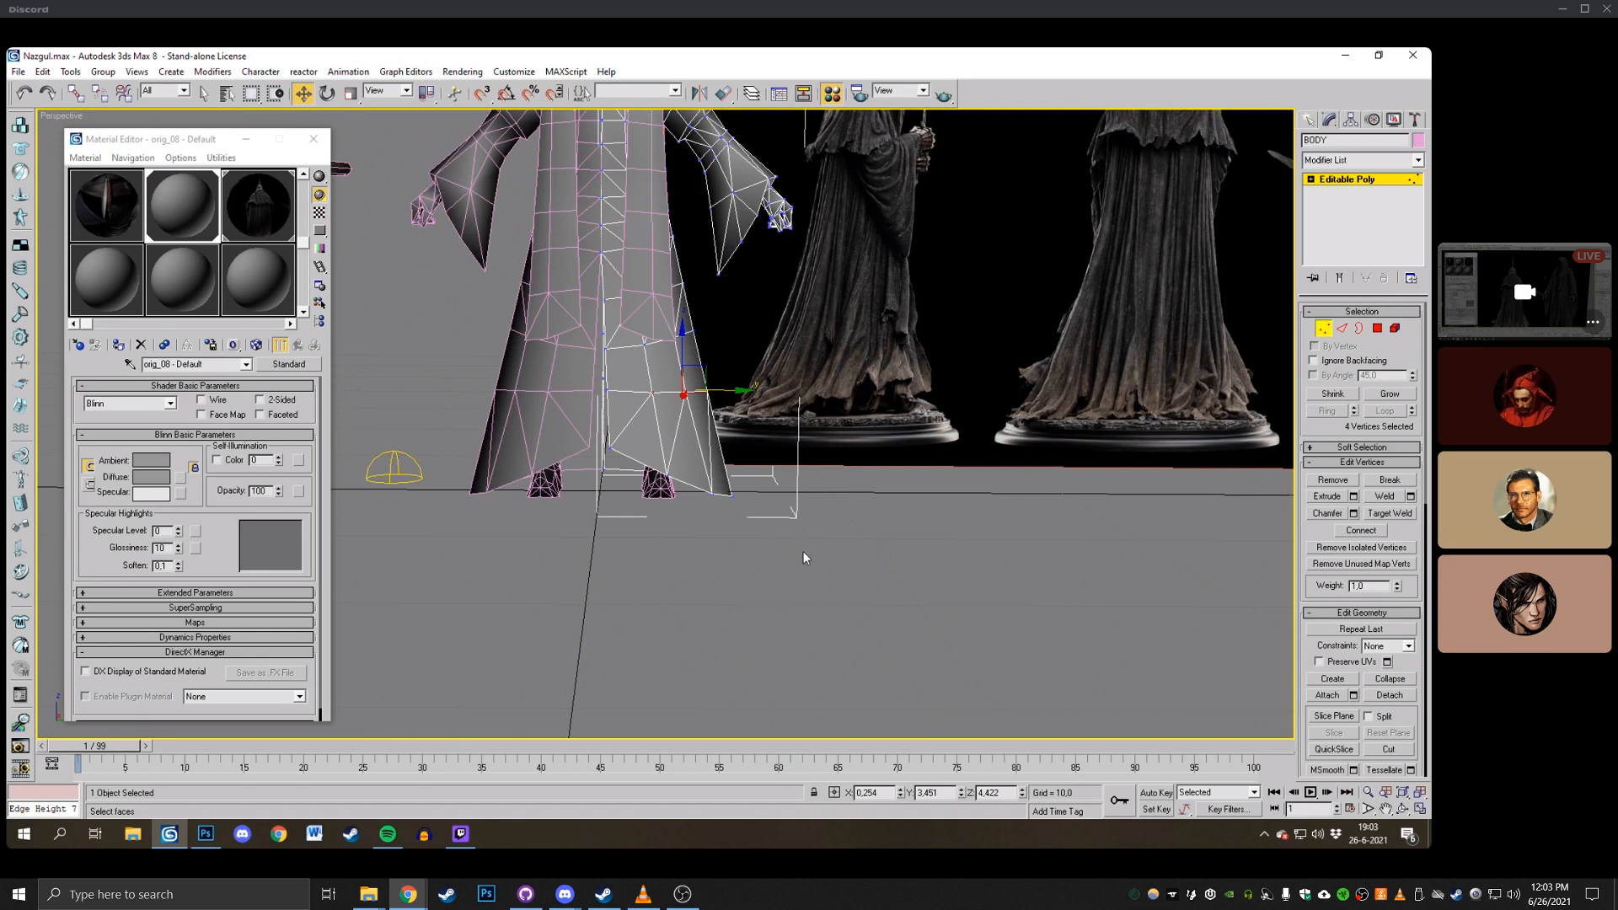
Adjust the outer vertices of the lower skirt at the hem and along the side edge to smooth its outline.
left_click_drag(662, 452, 730, 462)
left_click_drag(636, 382, 726, 442, "ctrl")
left_click(696, 335)
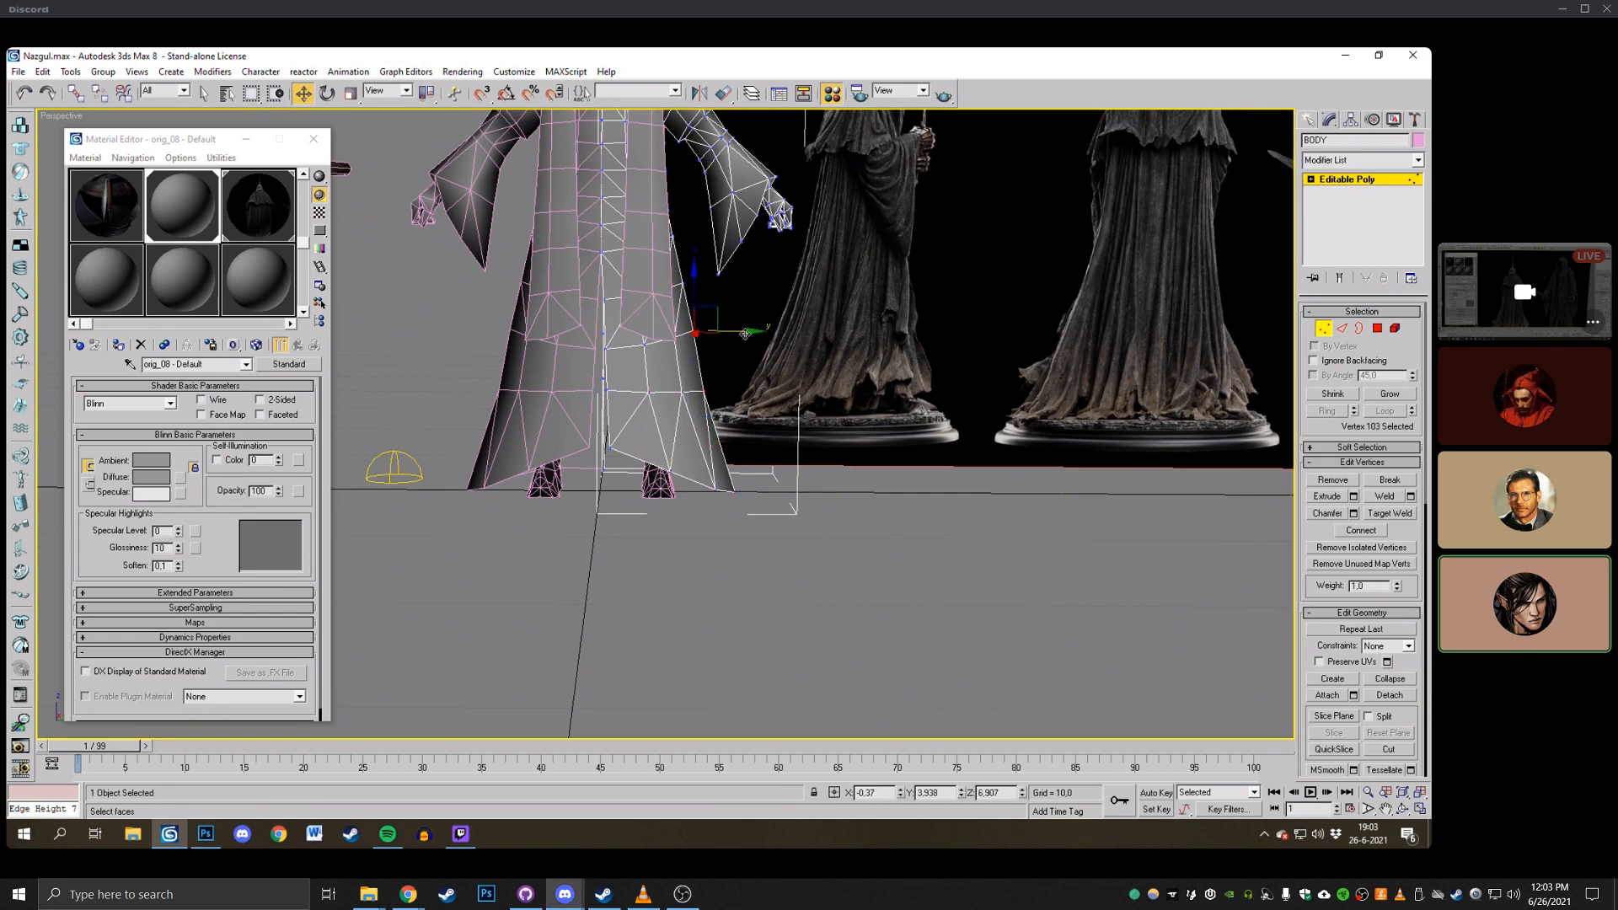
left_click_drag(740, 332, 741, 333)
left_click(847, 342)
middle_click_drag(864, 345, 893, 361)
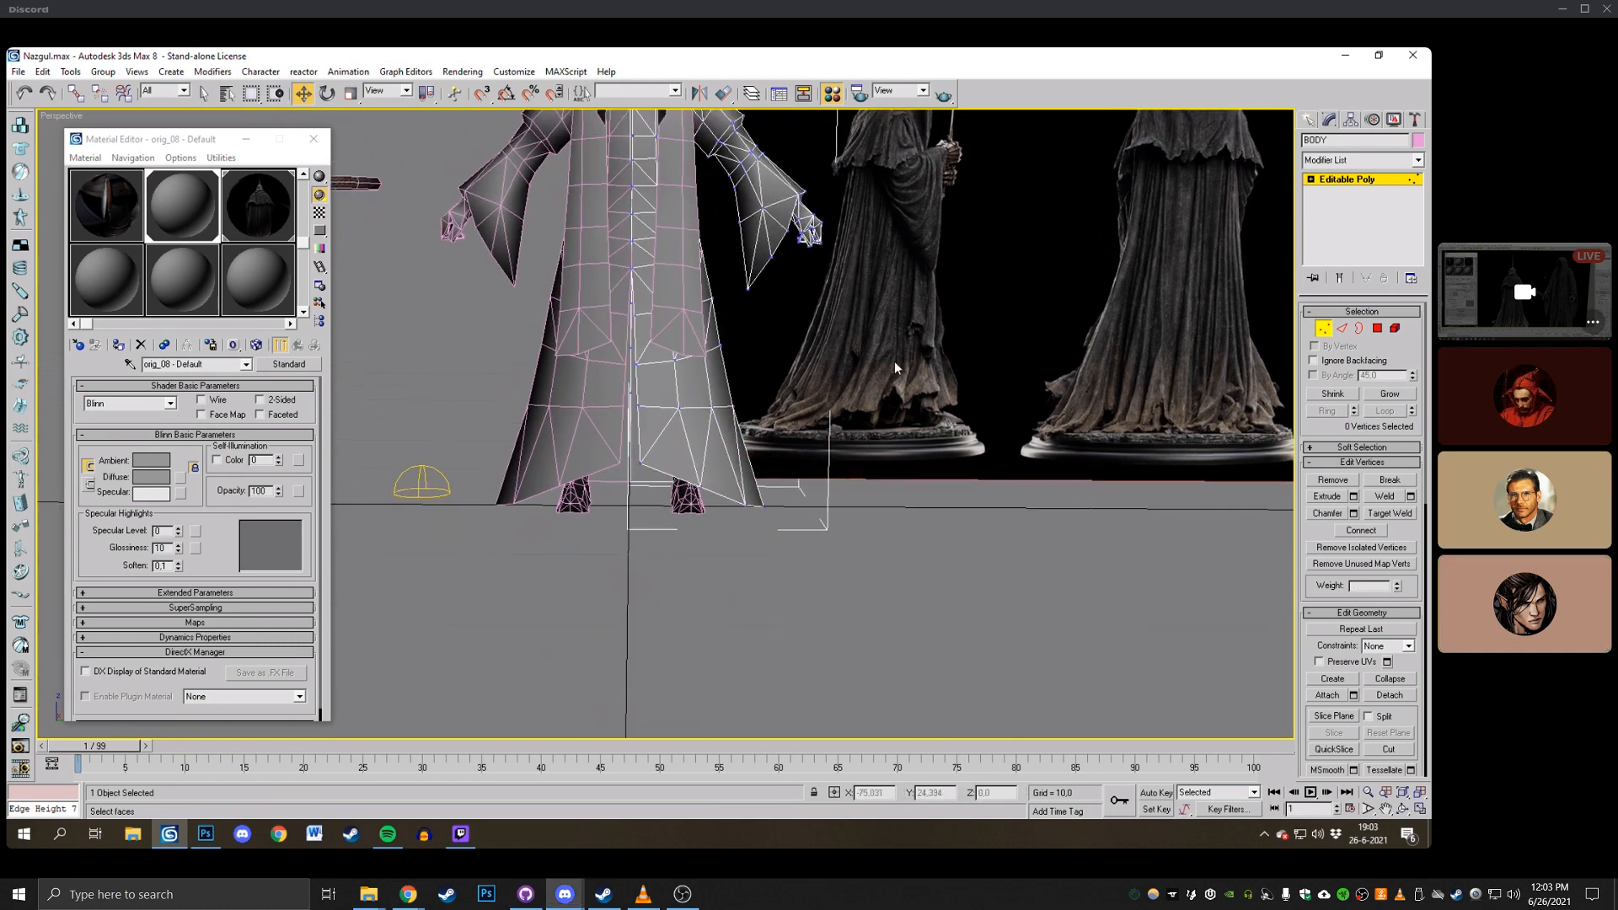
key("F3")
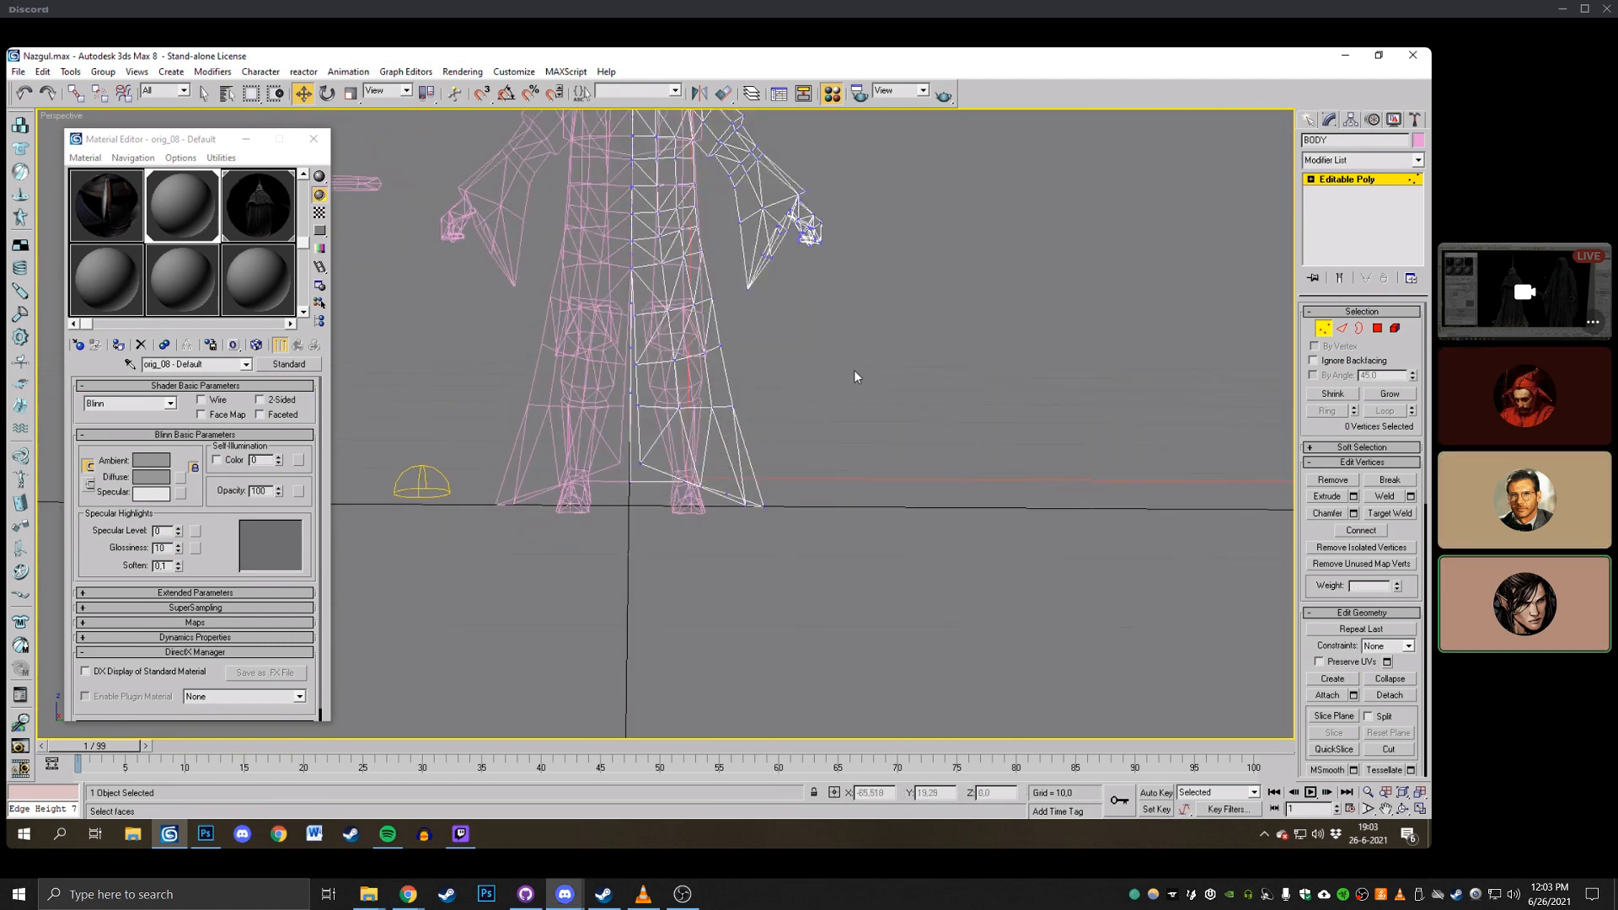
key("super+d")
key("super+d")
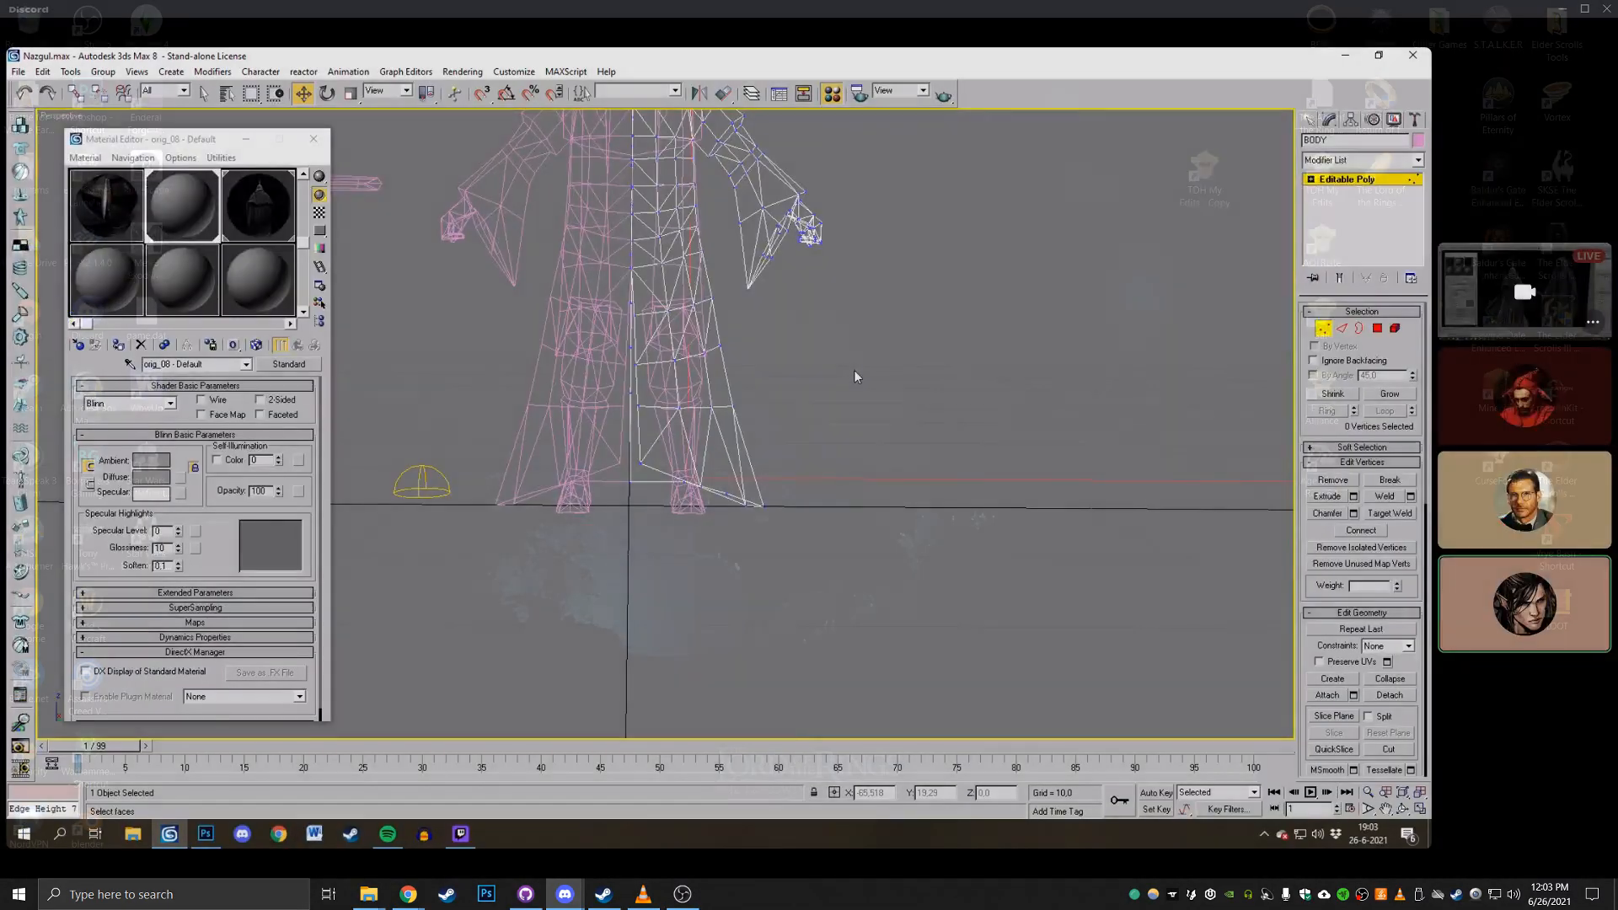
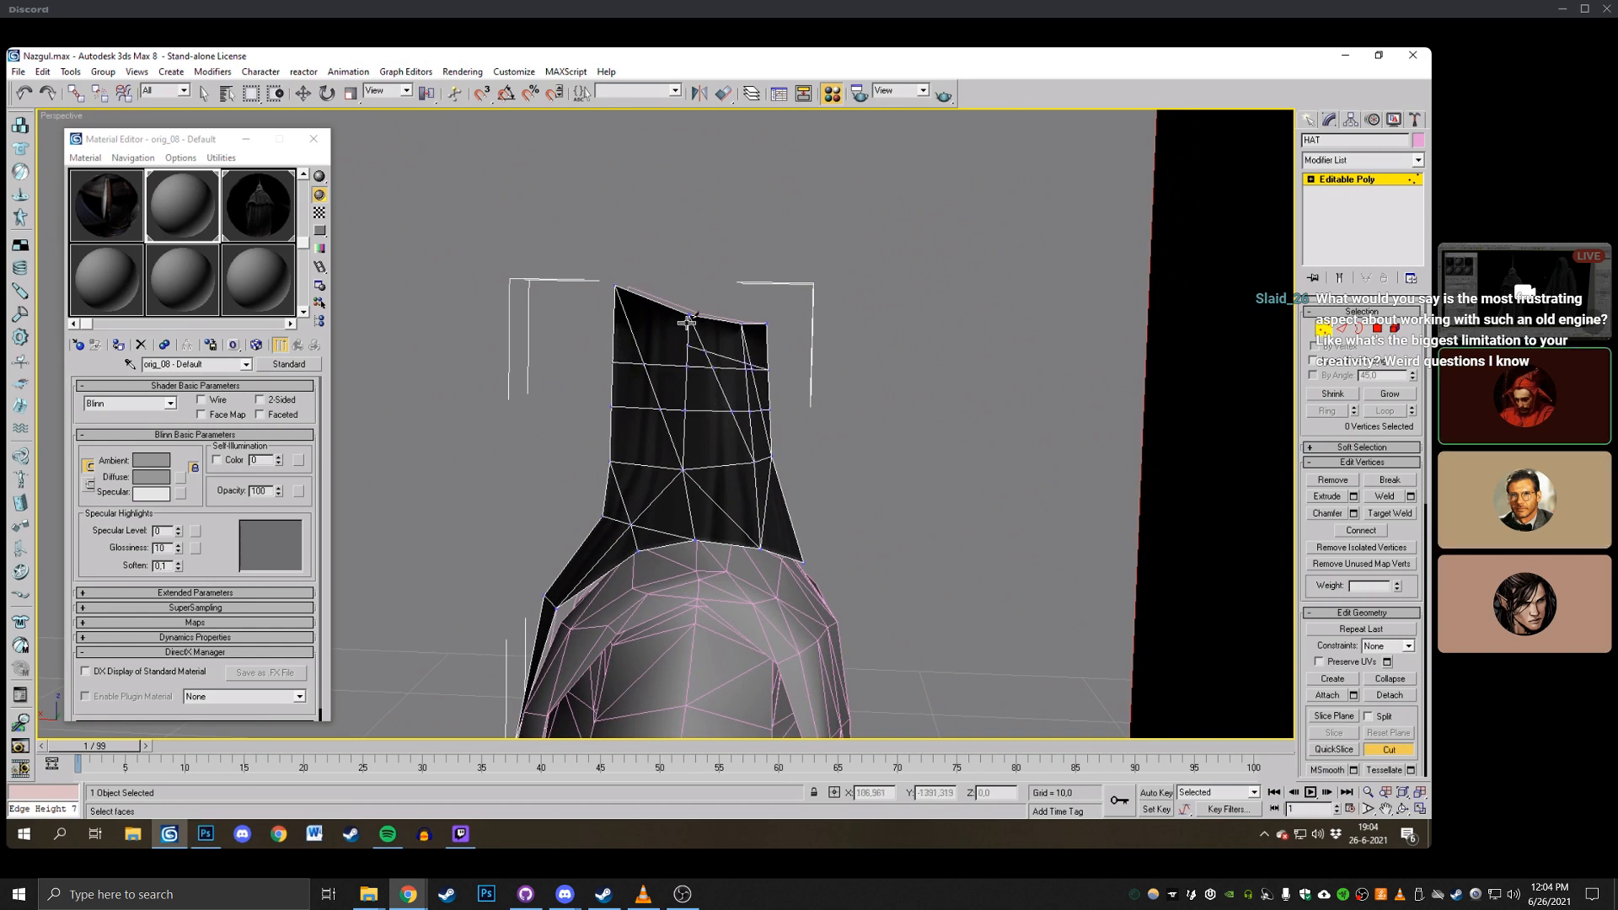
Lower the top front corner vertex of the hood's side to a height of about 22.7.
double_click(1326, 329)
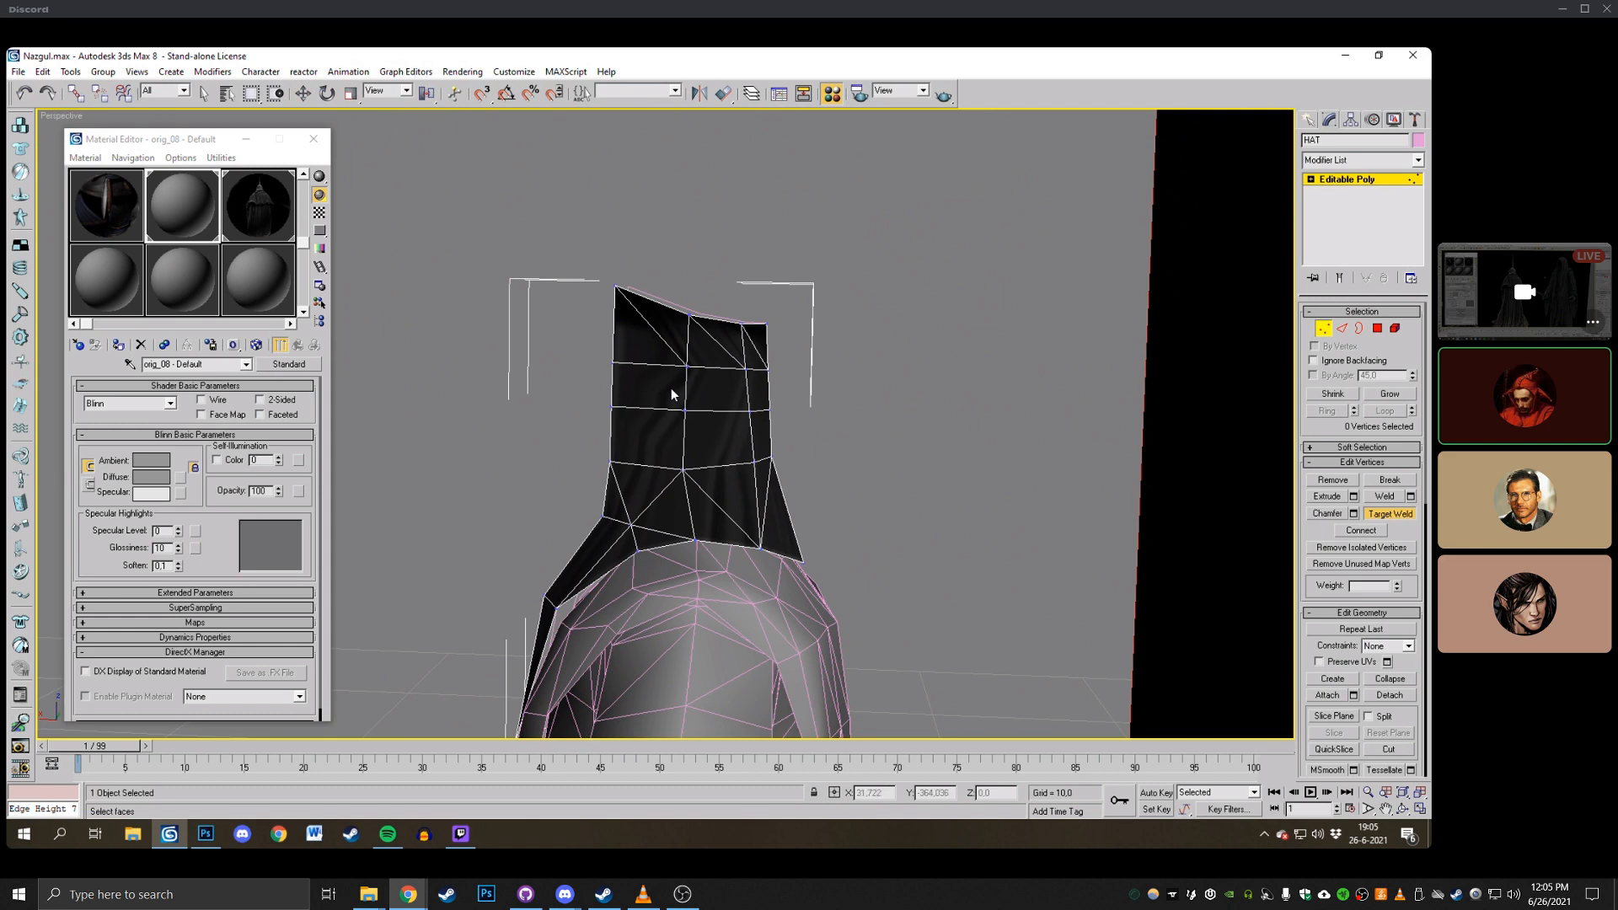
middle_click_drag(670, 388, 778, 376, "alt")
scroll(785, 384, "down", 3)
scroll(809, 394, "down", 2)
scroll(778, 376, "down", 2)
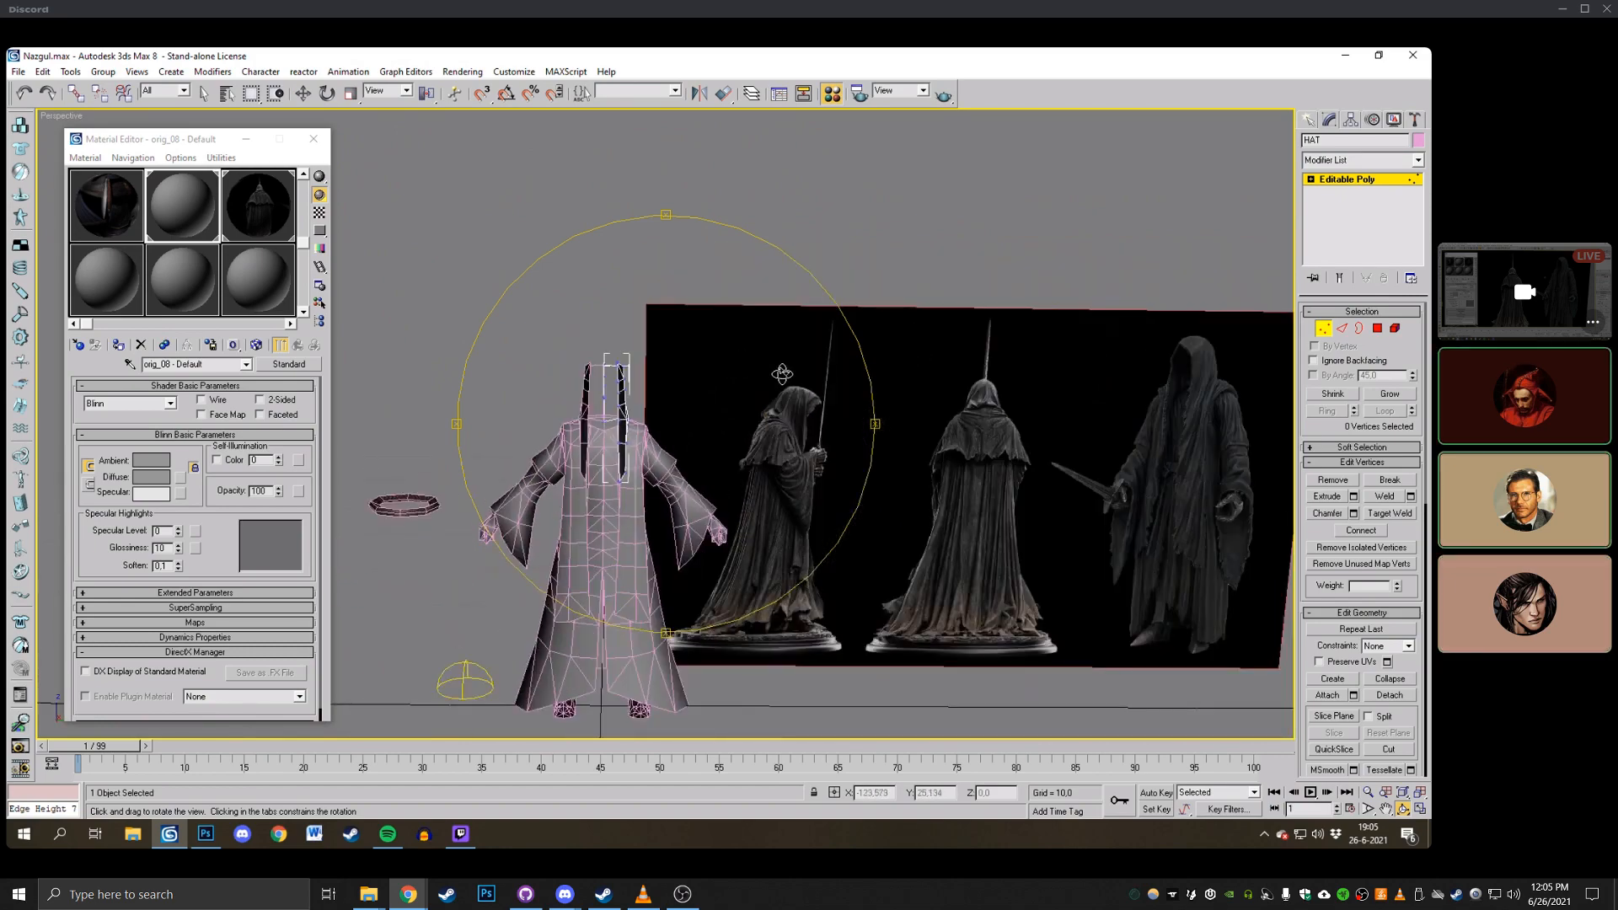
scroll(782, 373, "up", 8)
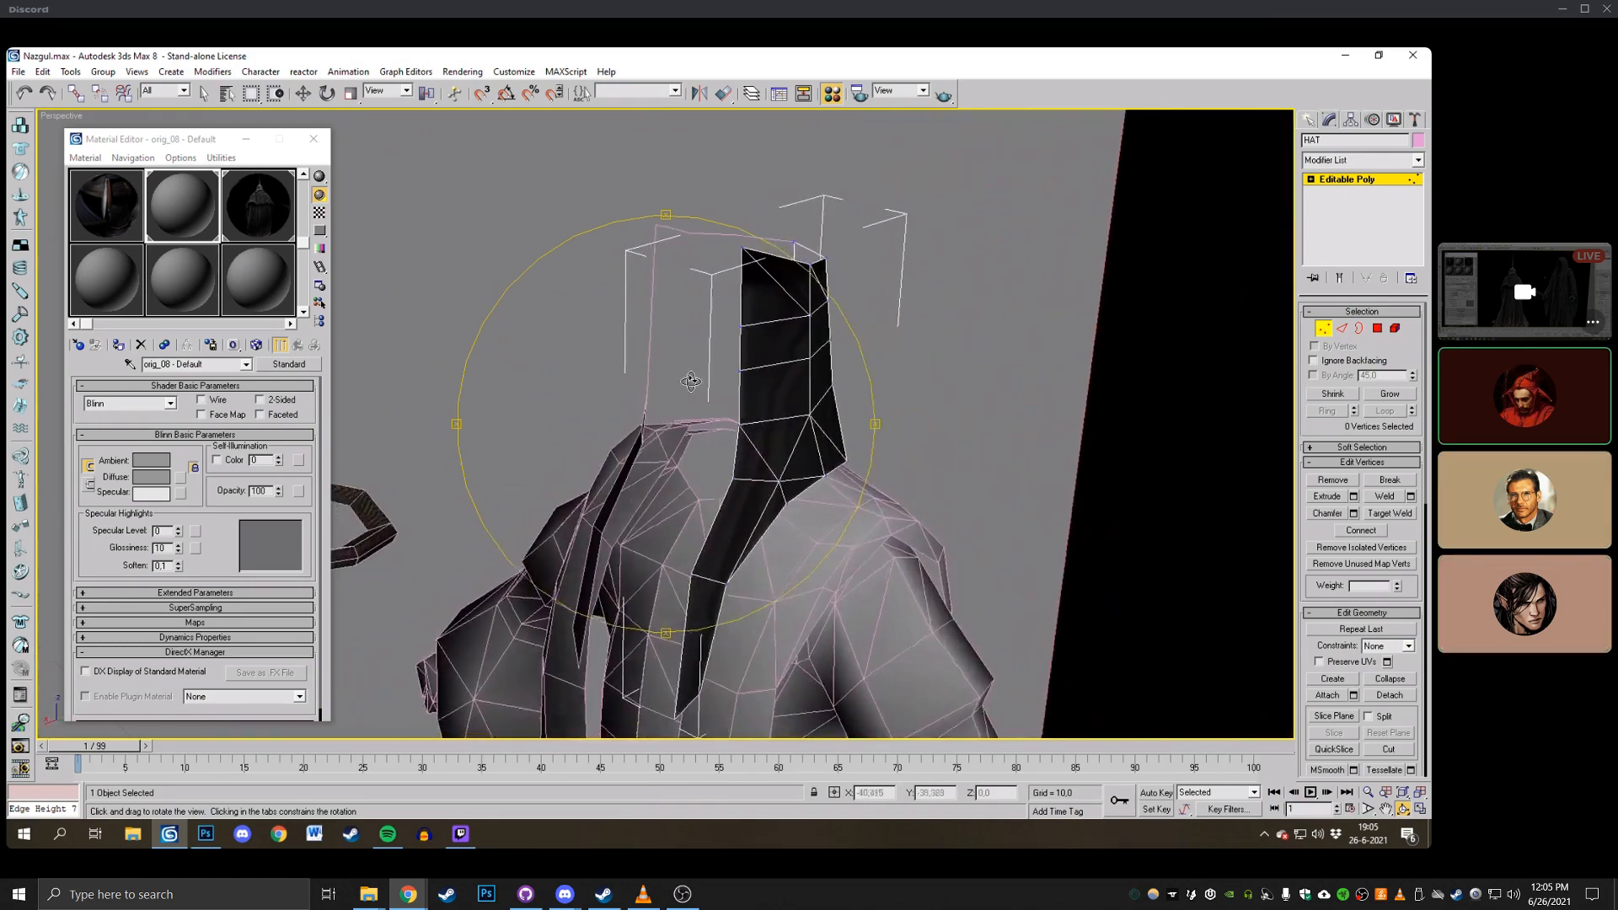
left_click_drag(690, 381, 593, 307)
left_click(304, 93)
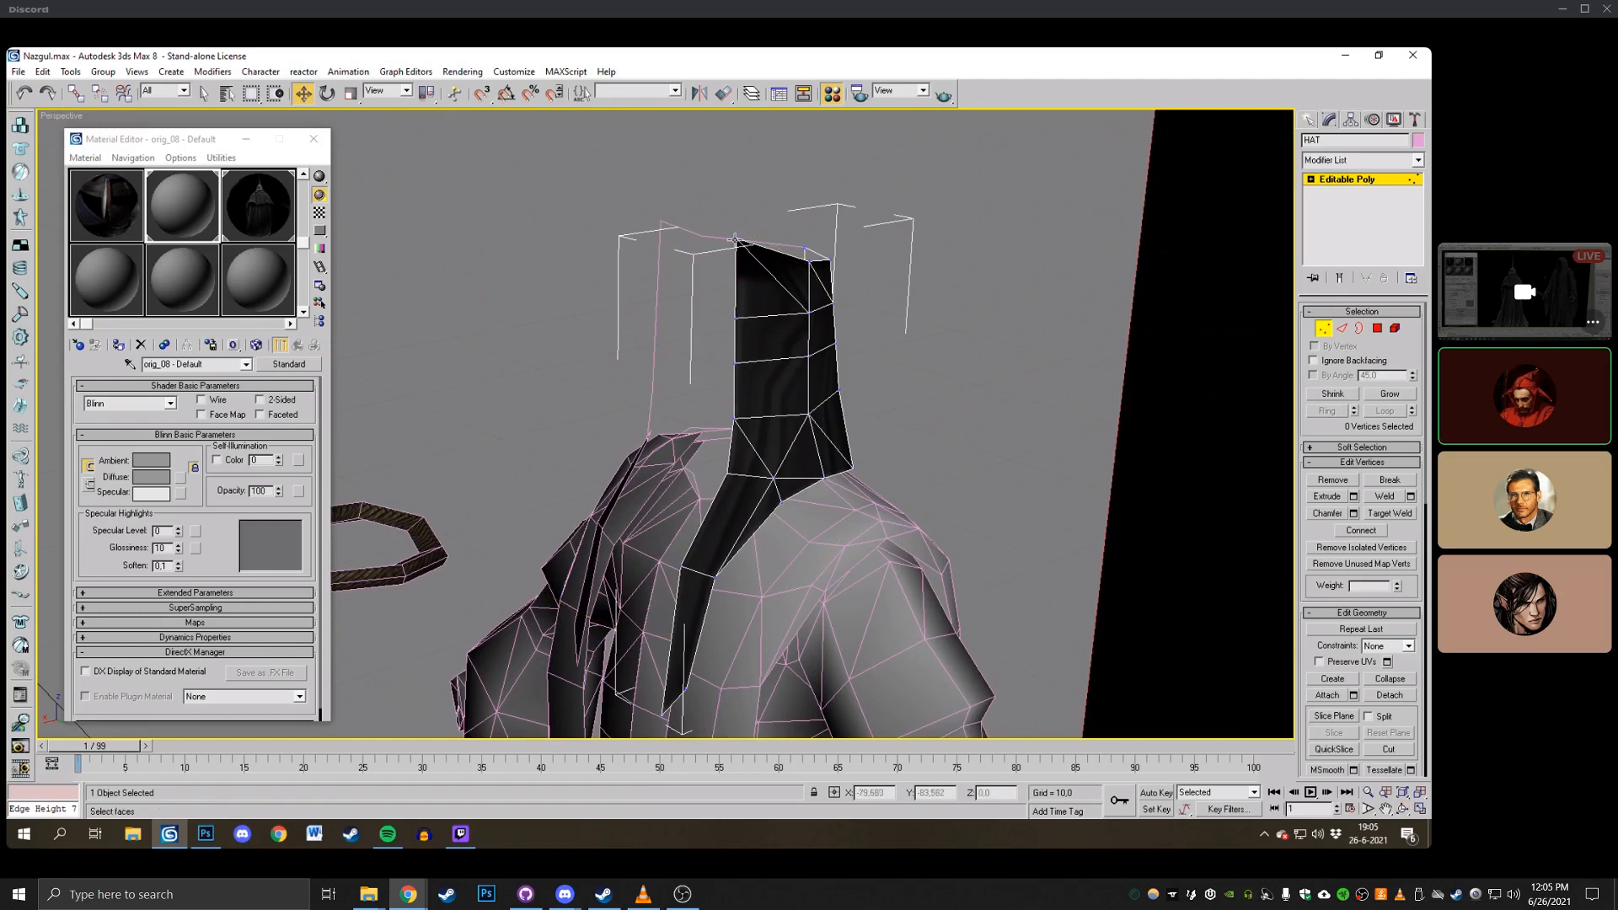
left_click(735, 236)
left_click_drag(730, 228, 734, 235)
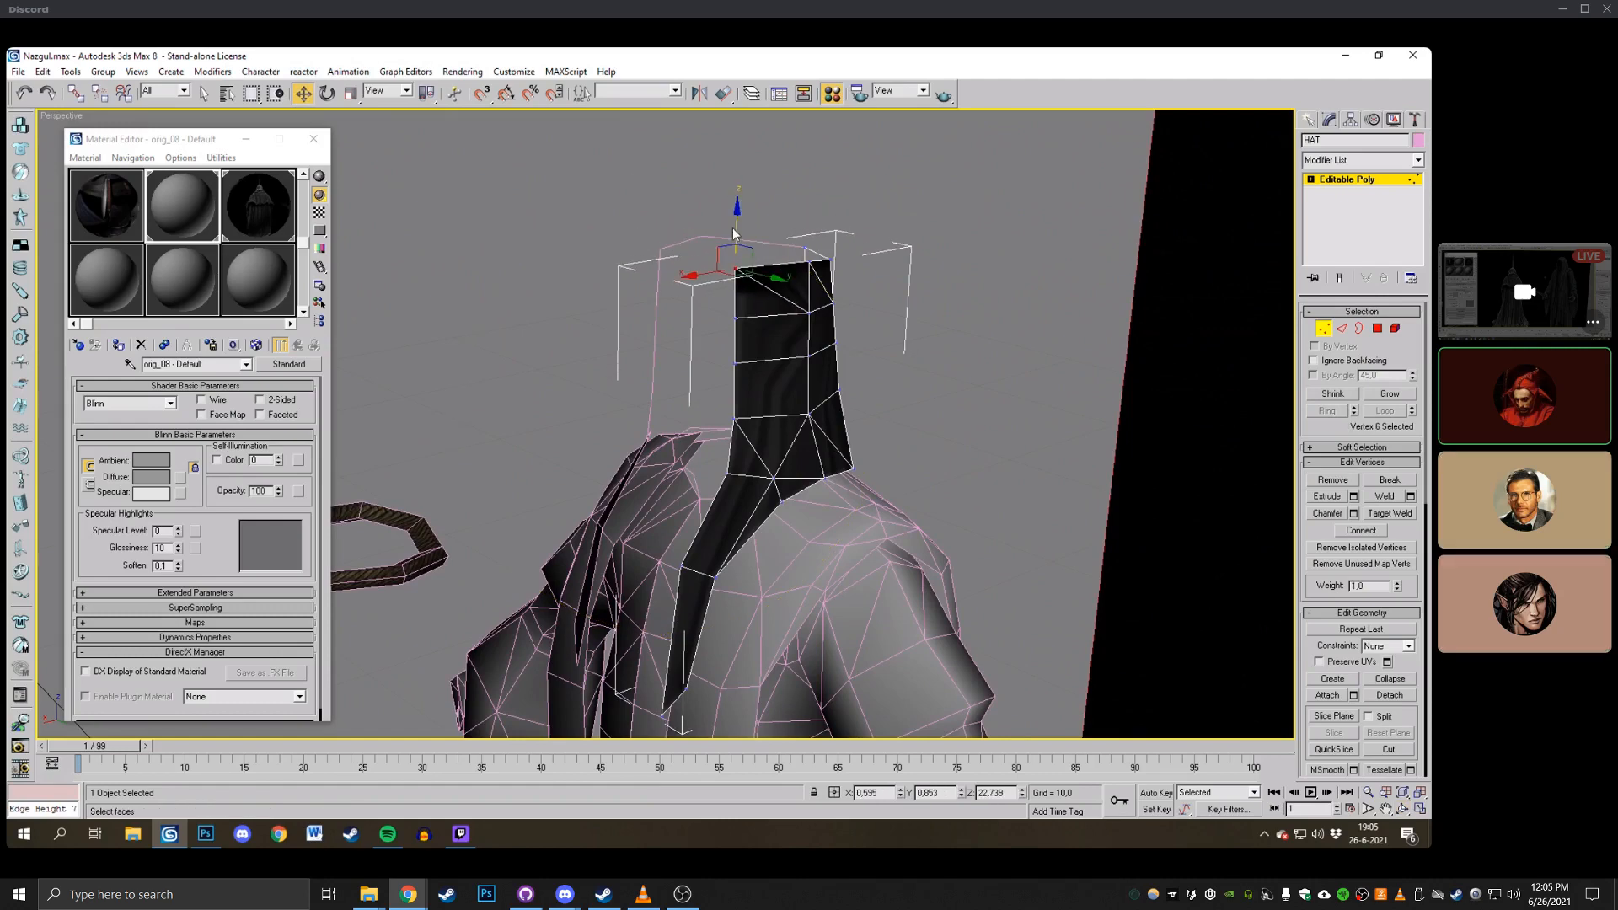
Select the four vertices along the top edge of the hood's side and rotate them.
left_click(1403, 811)
left_click_drag(808, 371, 670, 337)
right_click(842, 286)
middle_click_drag(850, 284, 752, 311)
left_click_drag(813, 314, 814, 315)
left_click(1403, 810)
left_click_drag(472, 363, 620, 337)
right_click(520, 292)
left_click(328, 95)
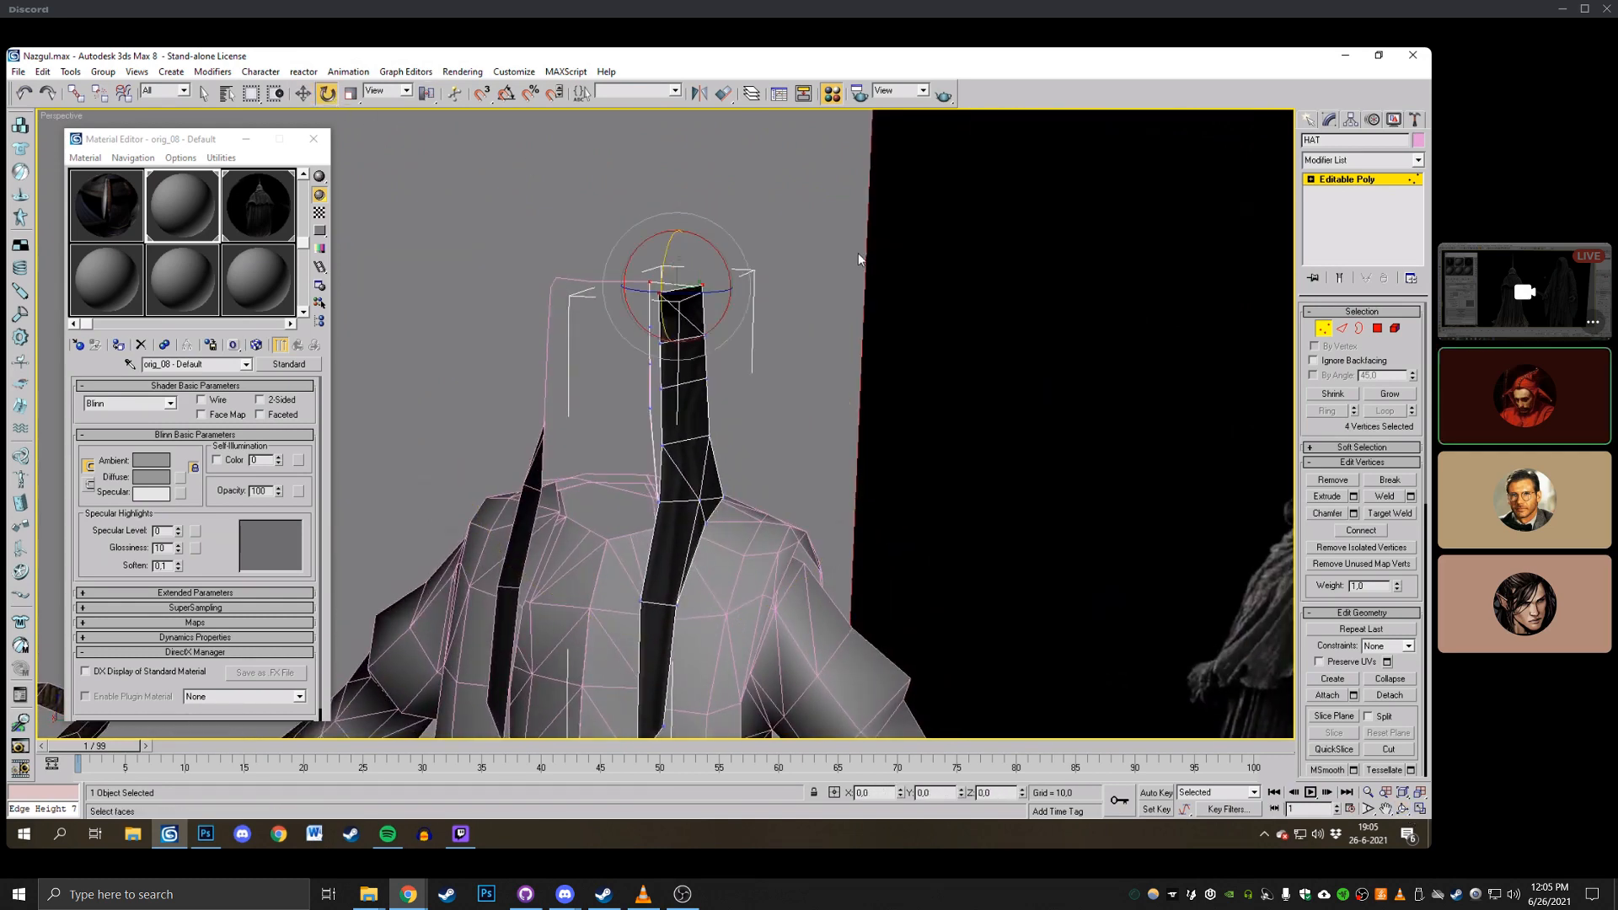
left_click(691, 285)
Undo the latest changes and pull the hood's upper front vertices inward so its sides lean toward the centre.
scroll(642, 362, "down", 3)
middle_click_drag(639, 342, 638, 285)
scroll(638, 285, "up", 3)
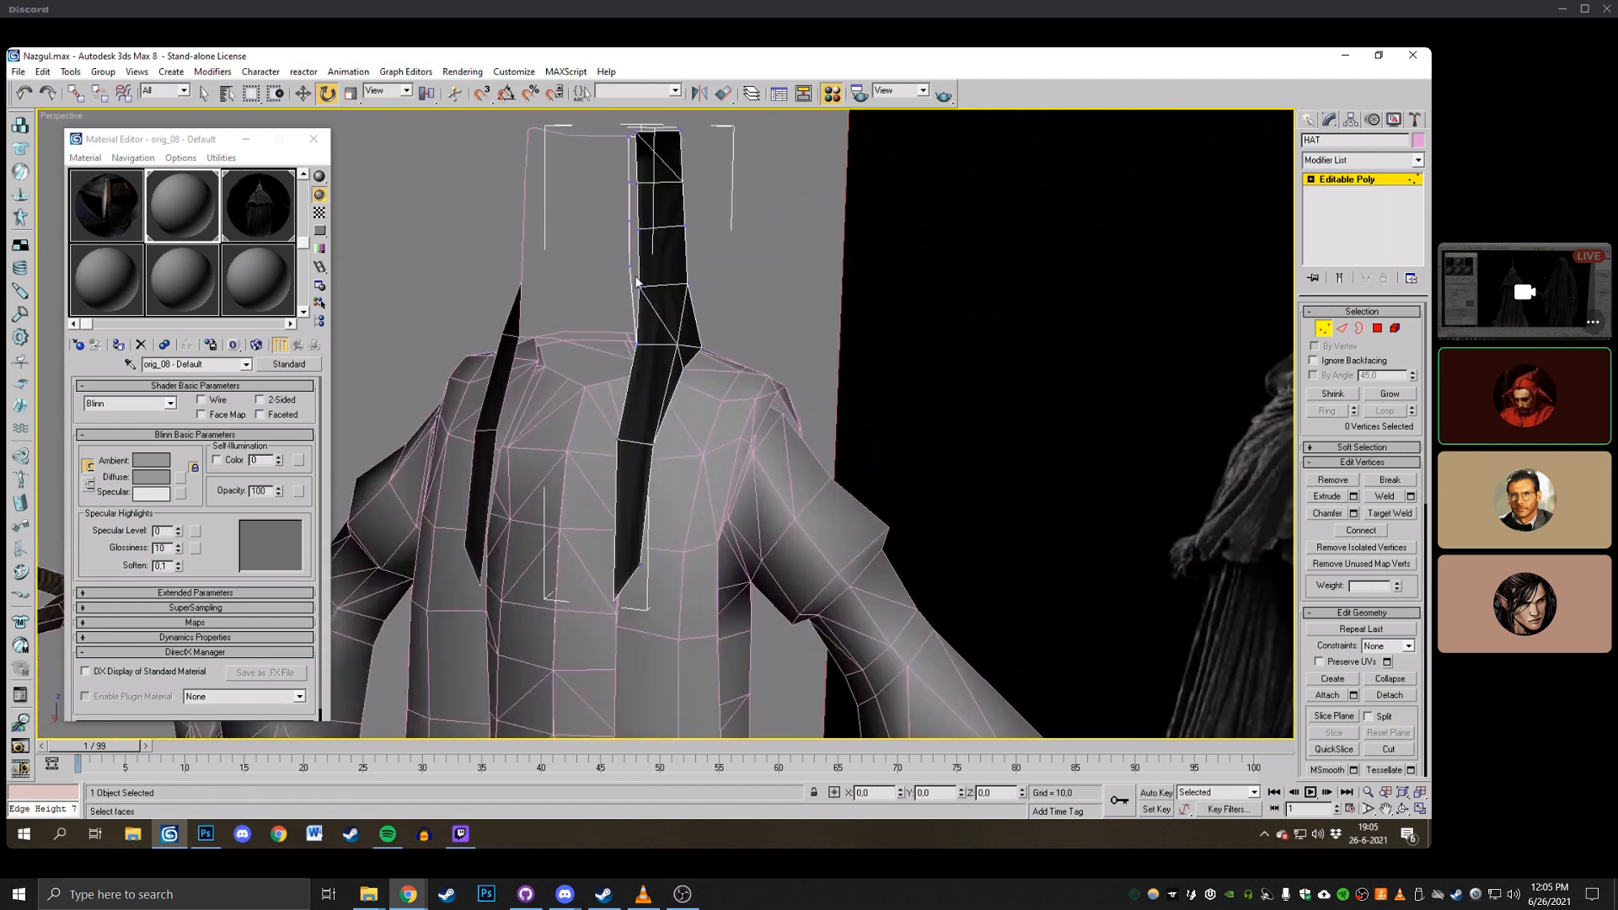
scroll(688, 292, "down", 5)
scroll(688, 292, "up", 2)
left_click(1403, 809)
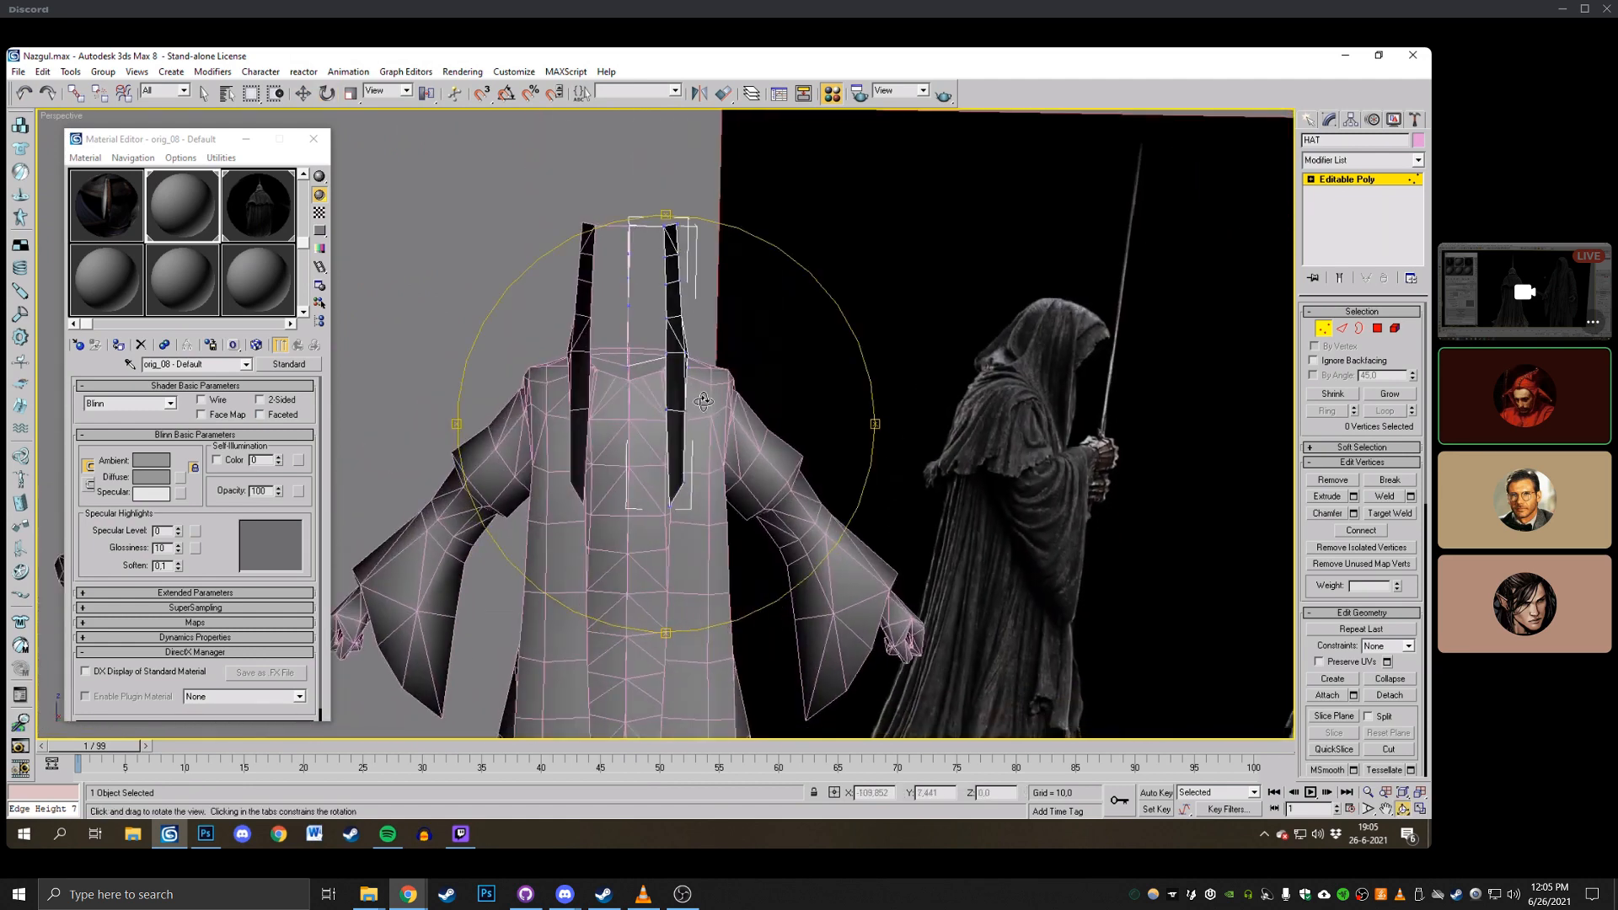
left_click_drag(758, 413, 712, 398)
key("e")
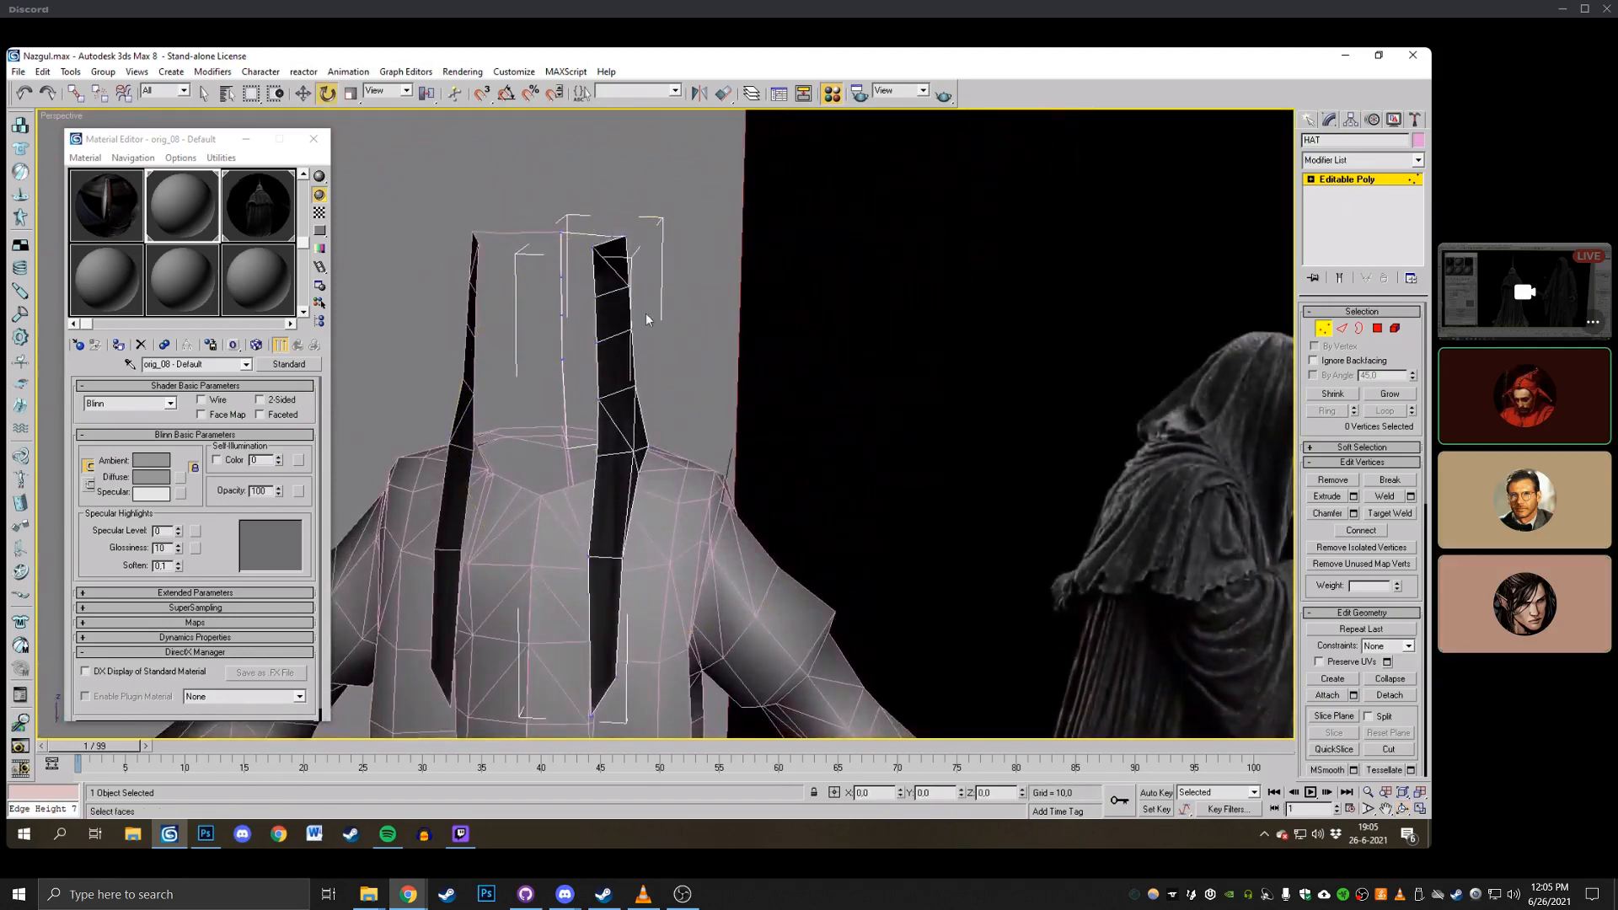
left_click(815, 177)
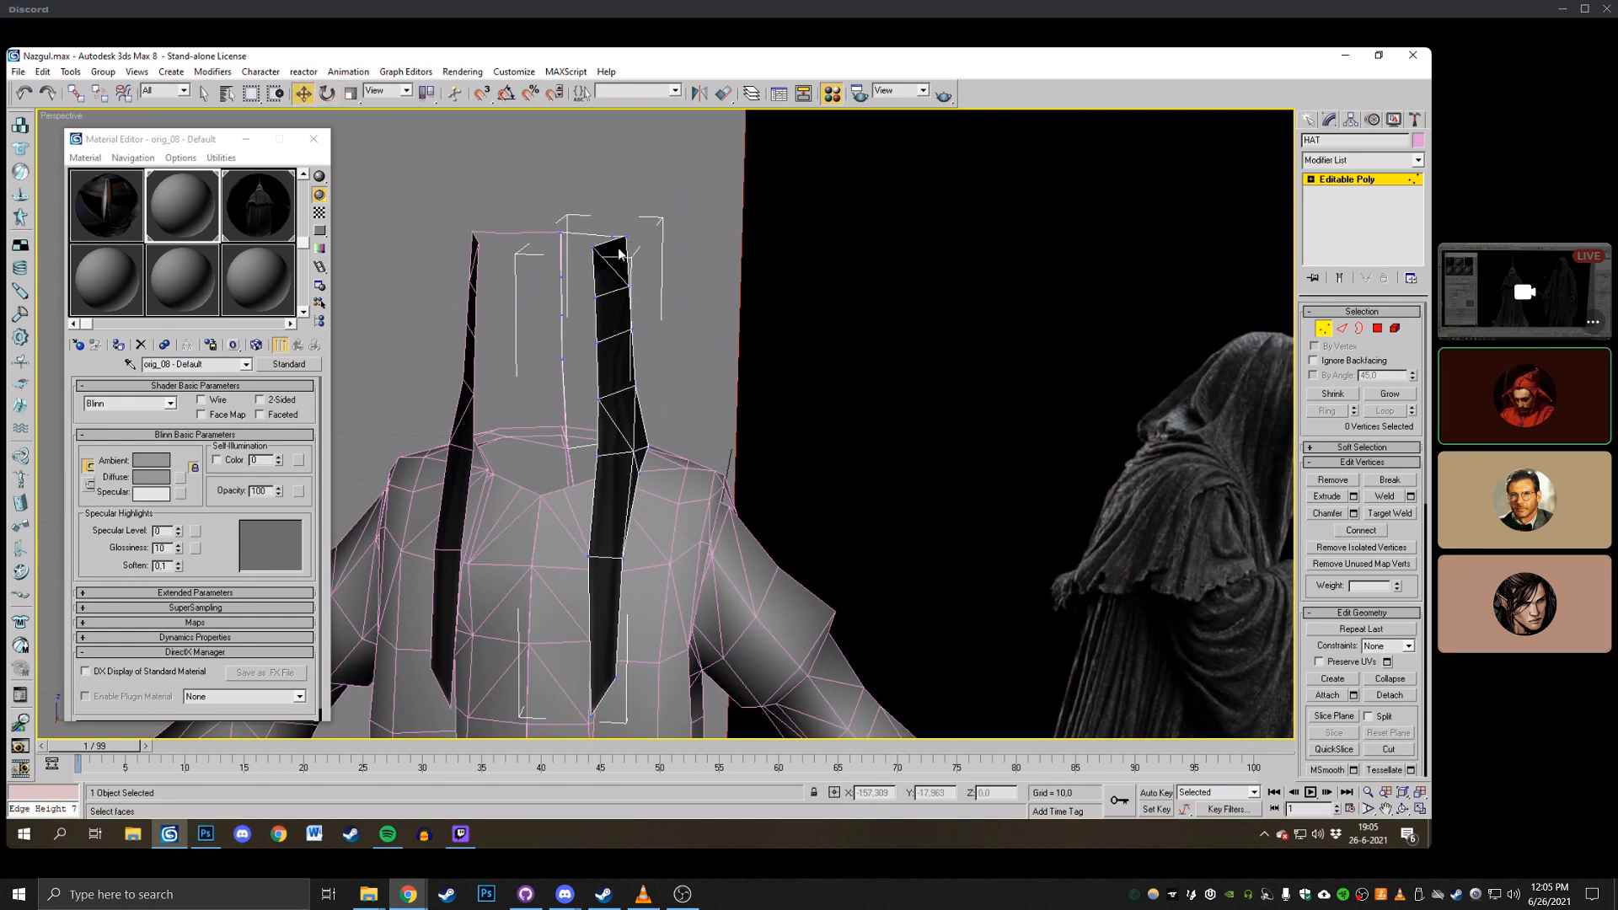
key("ctrl+z")
key("ctrl+z")
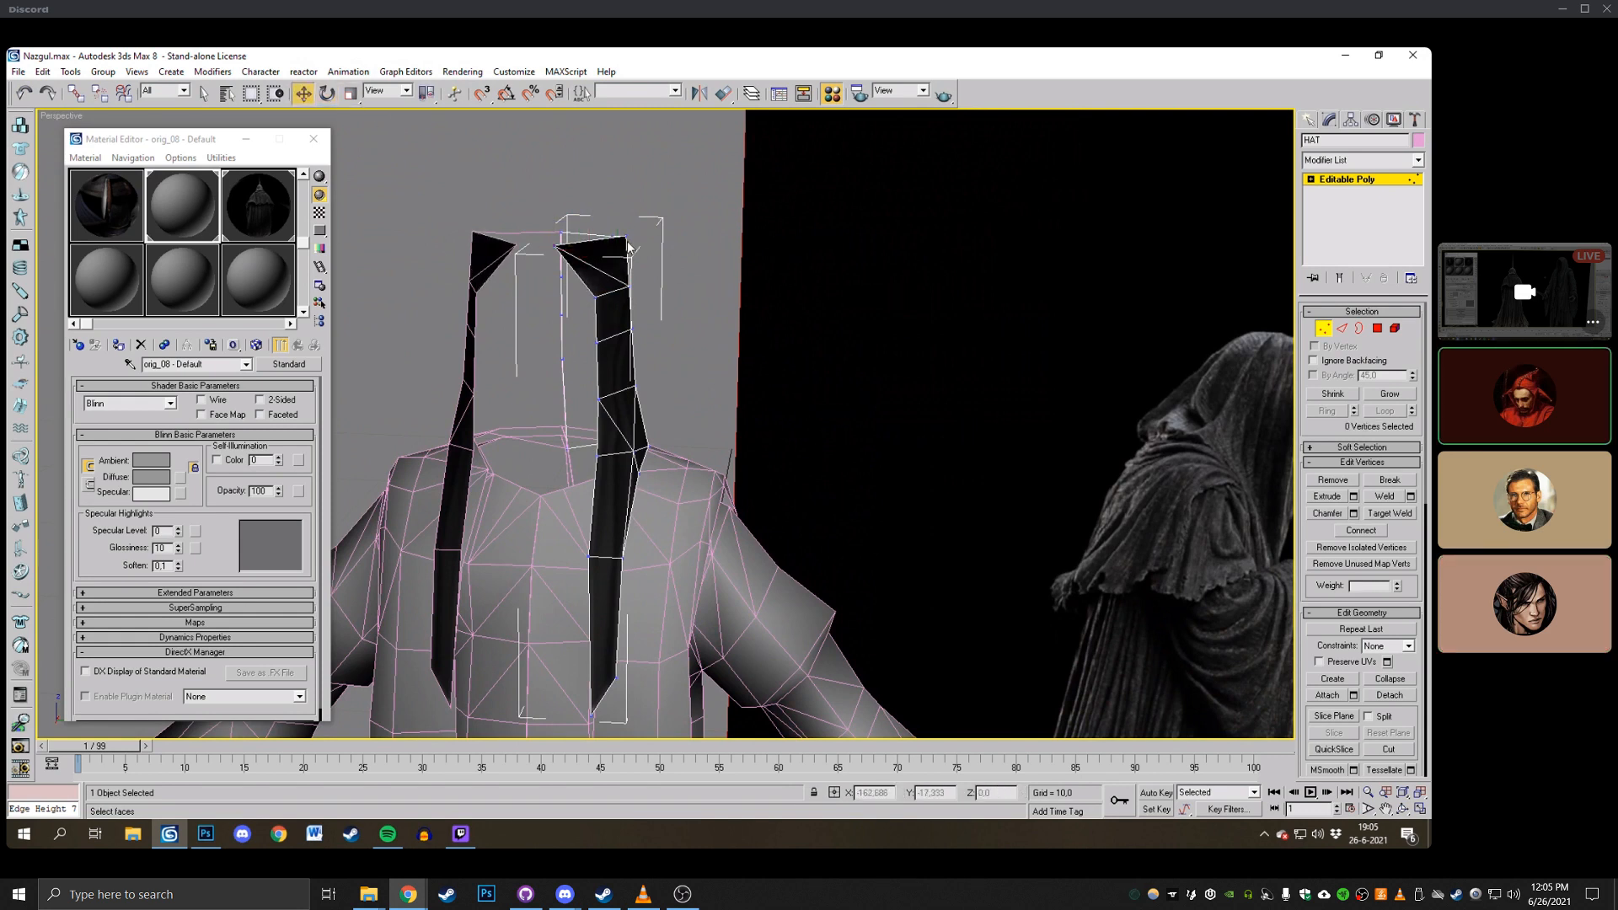
left_click_drag(625, 236, 580, 238)
middle_click_drag(748, 310, 646, 299, "alt")
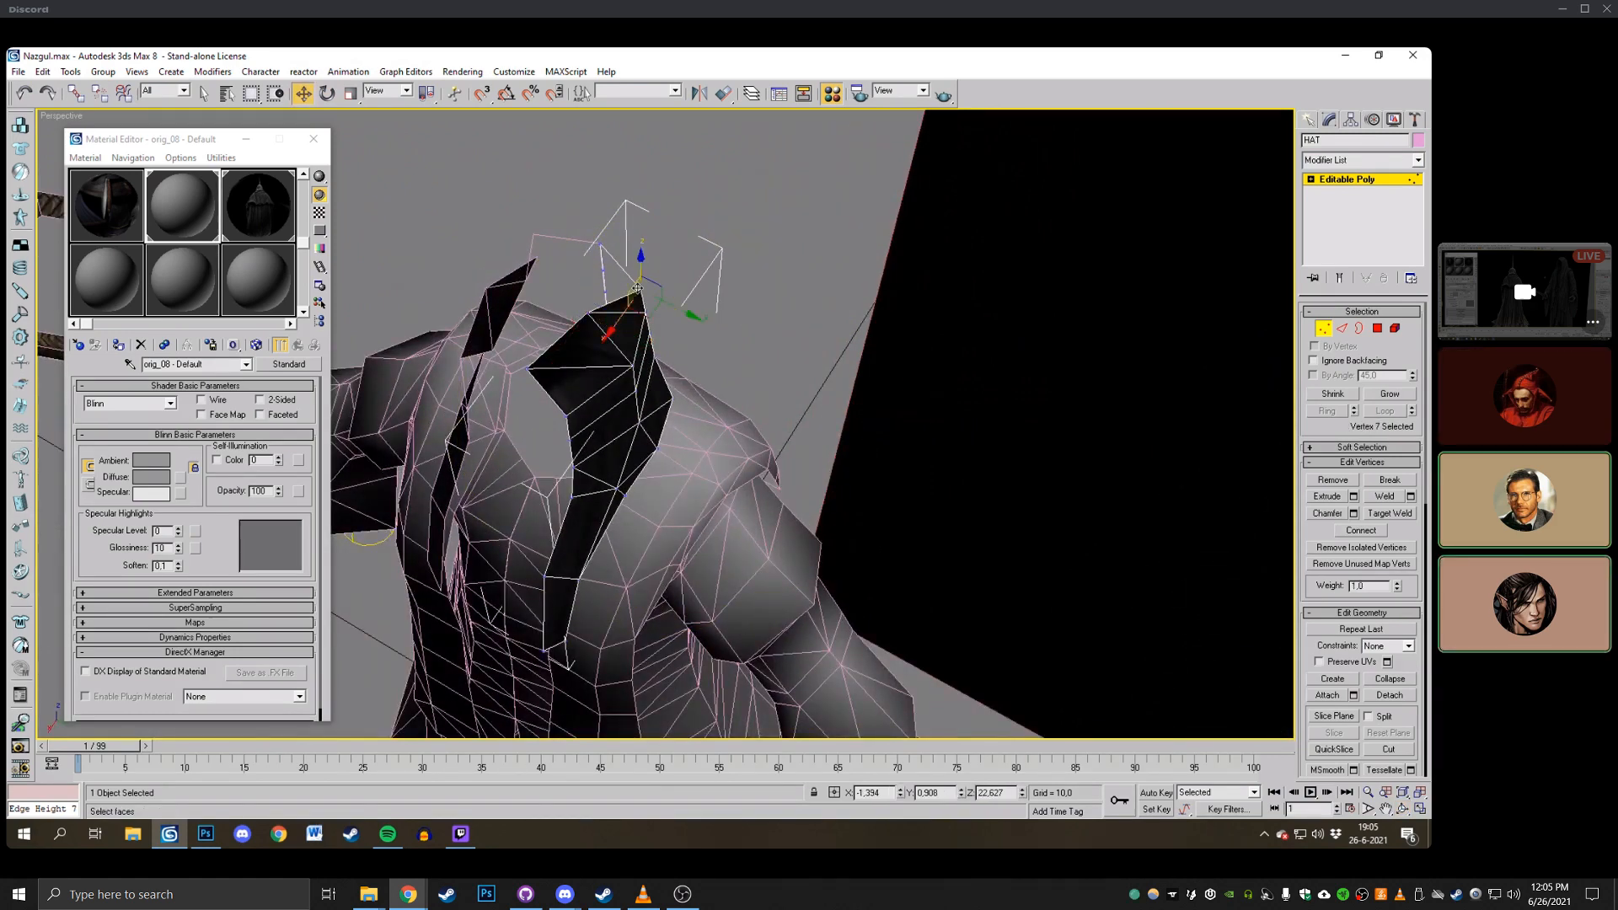
left_click_drag(643, 308, 605, 287)
Shift the top centre vertex at the back of the hood slightly sideways to line it up with the middle seam.
left_click(607, 251)
left_click(600, 245)
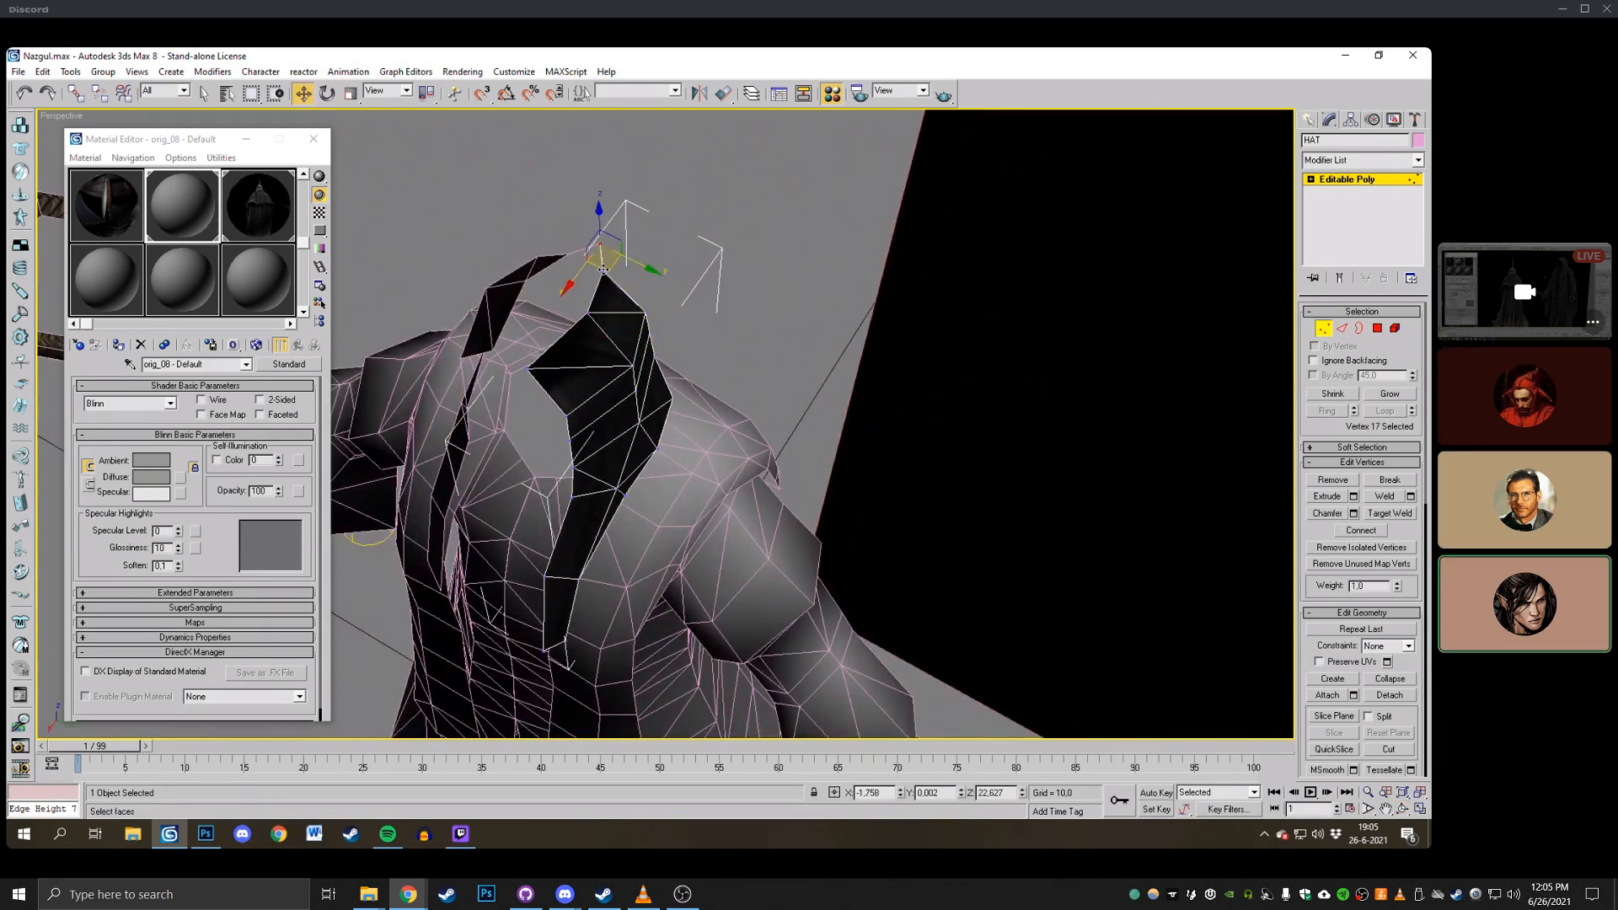
middle_click_drag(603, 270, 632, 390, "alt")
left_click(632, 392)
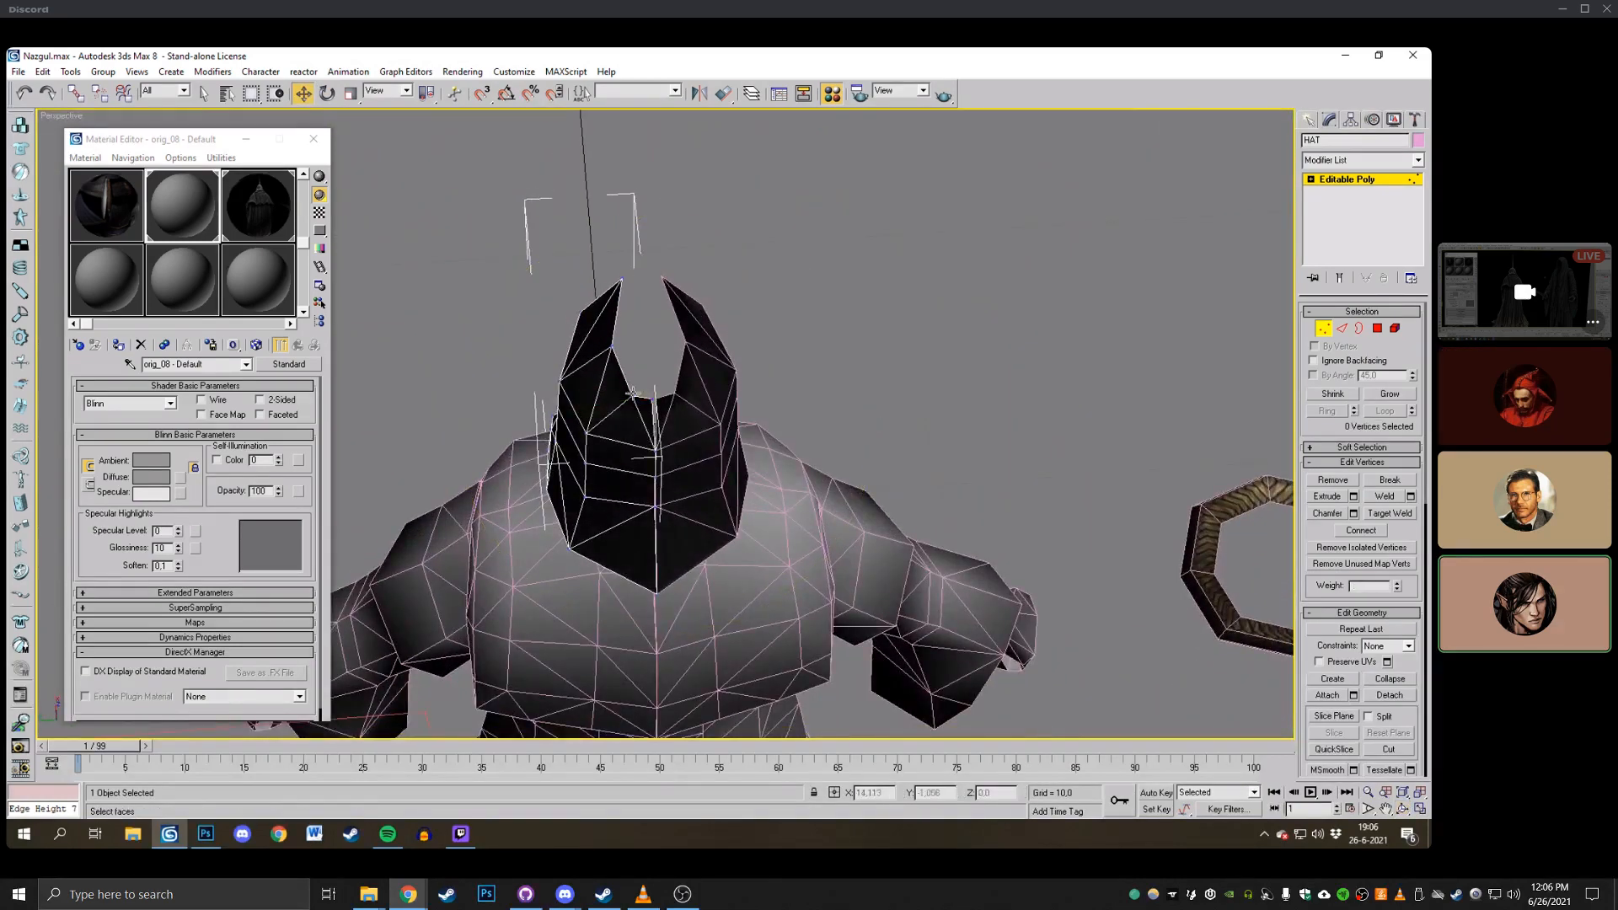
left_click(654, 395)
scroll(653, 394, "up", 3)
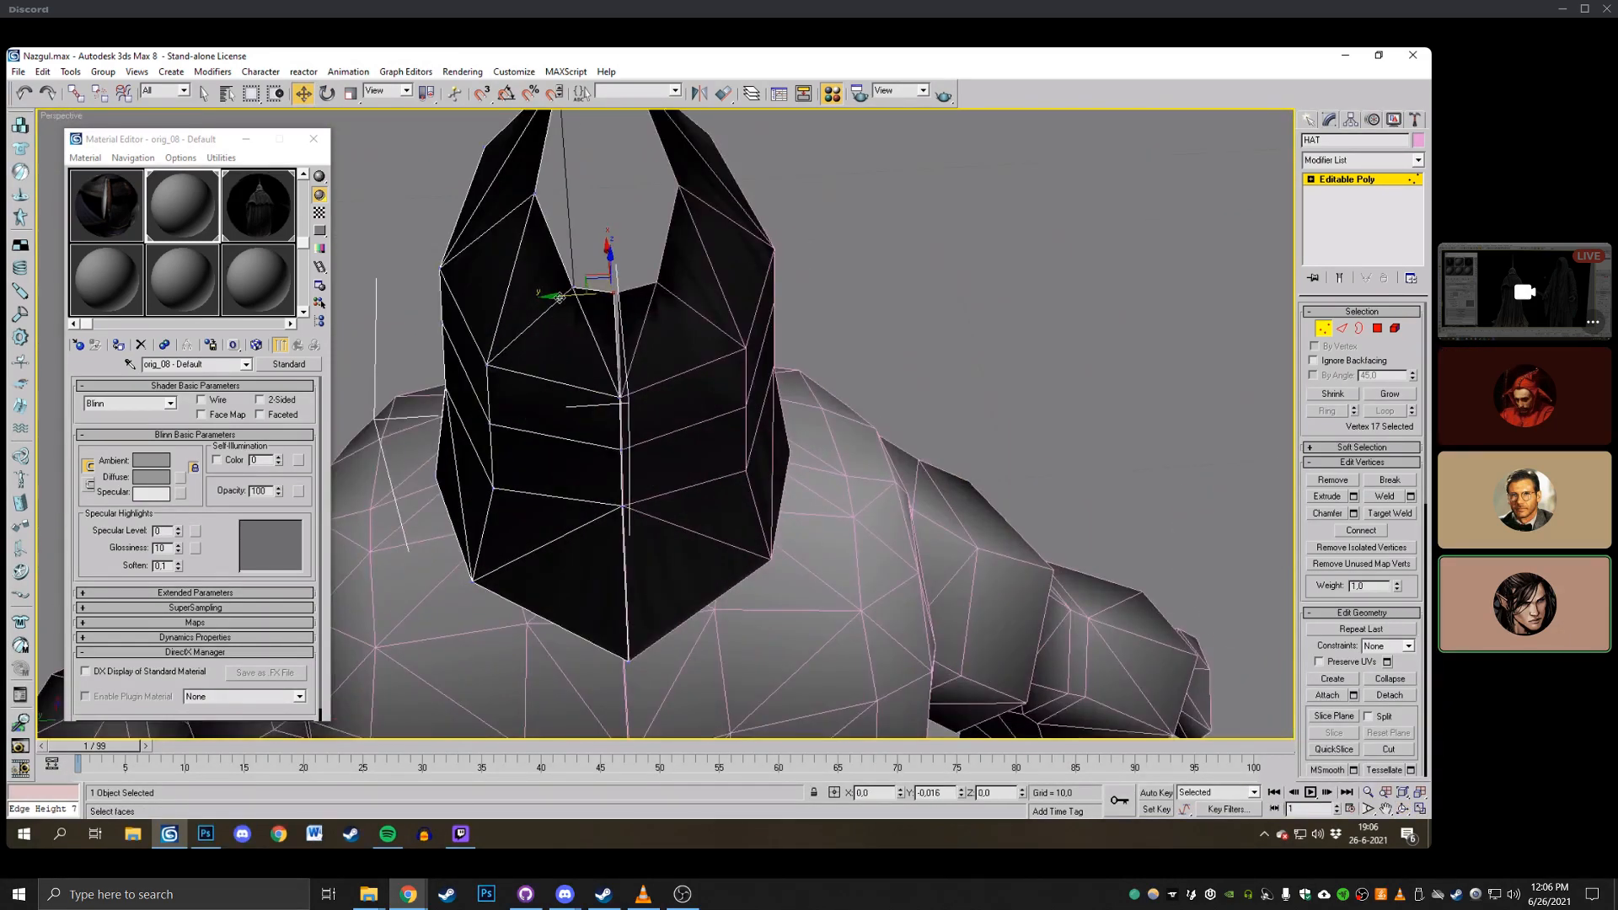
left_click(705, 306)
scroll(817, 336, "down", 4)
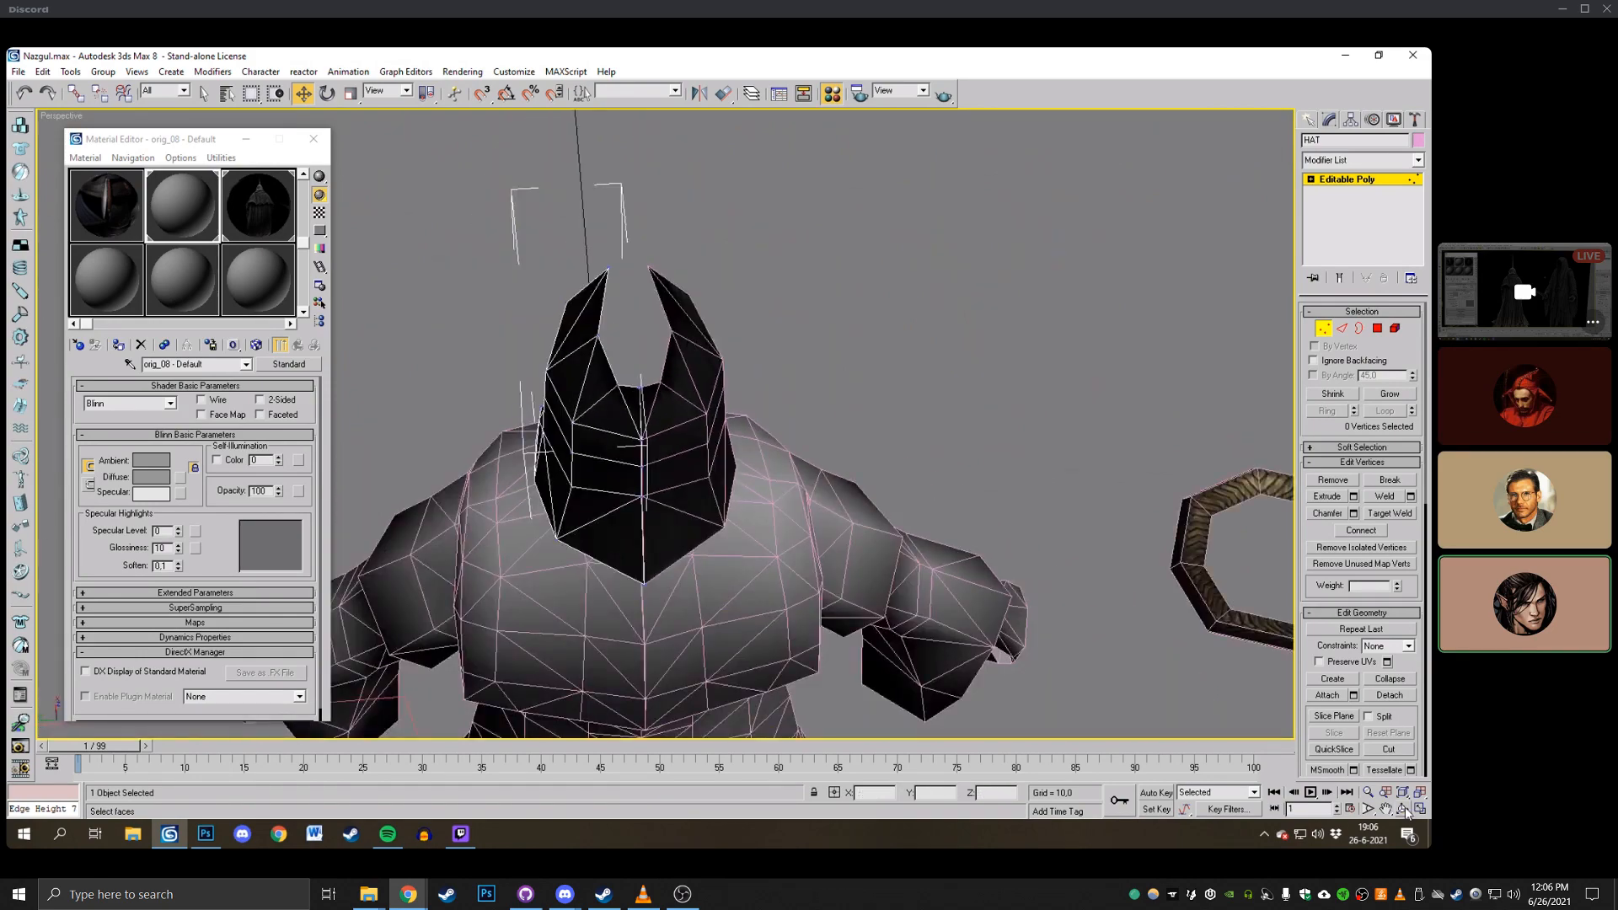
Cut a new horizontal edge line across the side of the hood just below its top edge.
left_click(1403, 809)
left_click_drag(741, 320, 834, 339)
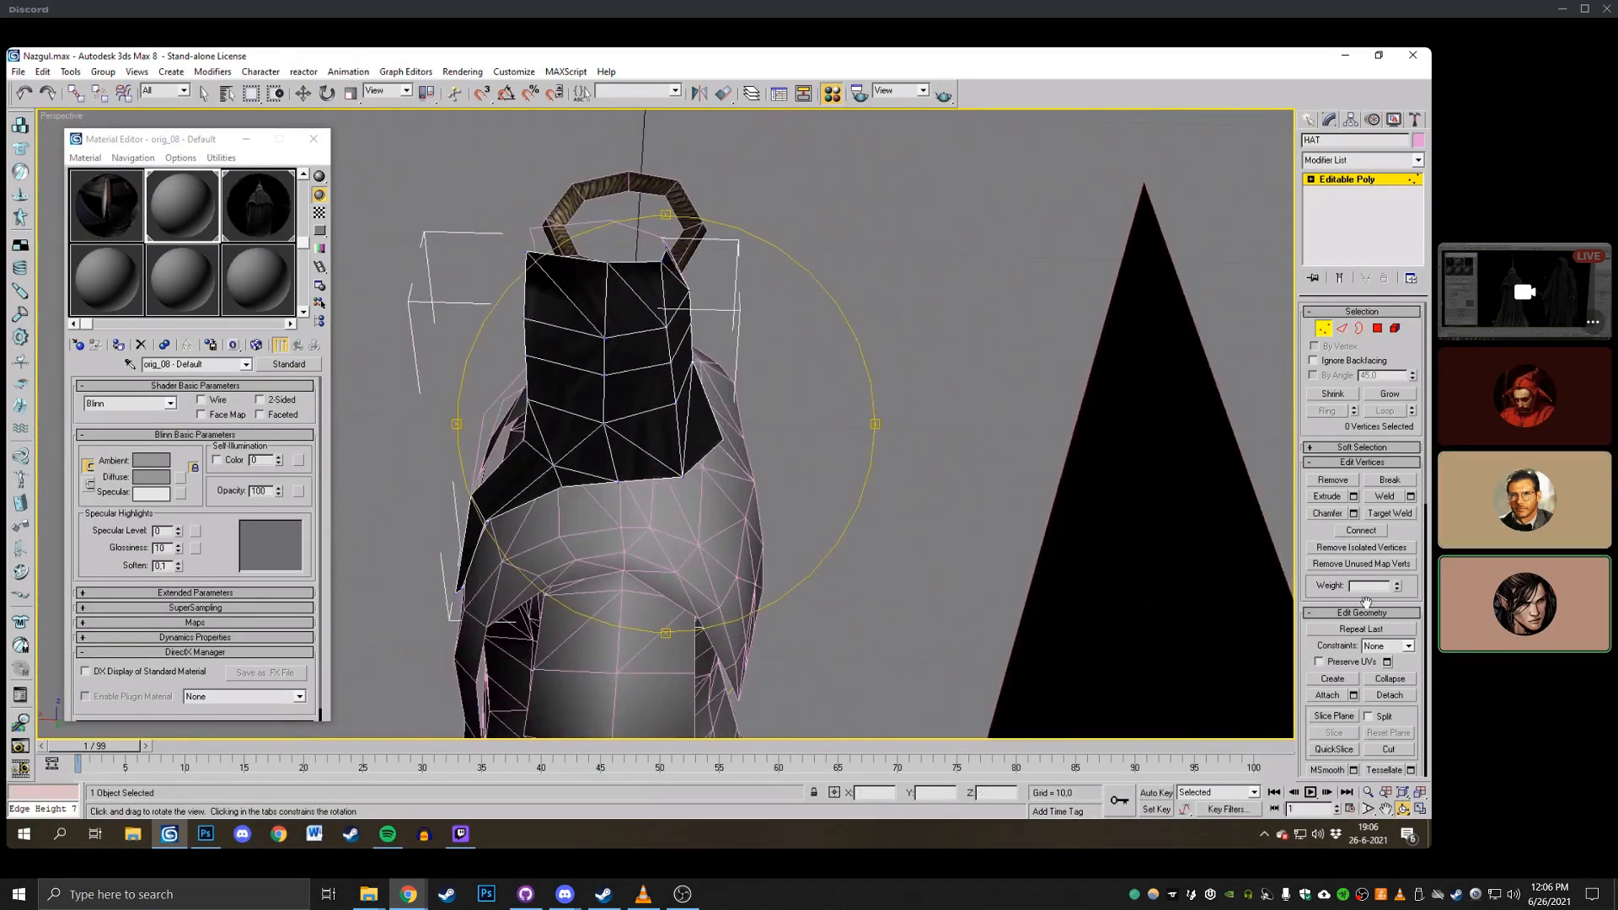
left_click(1389, 749)
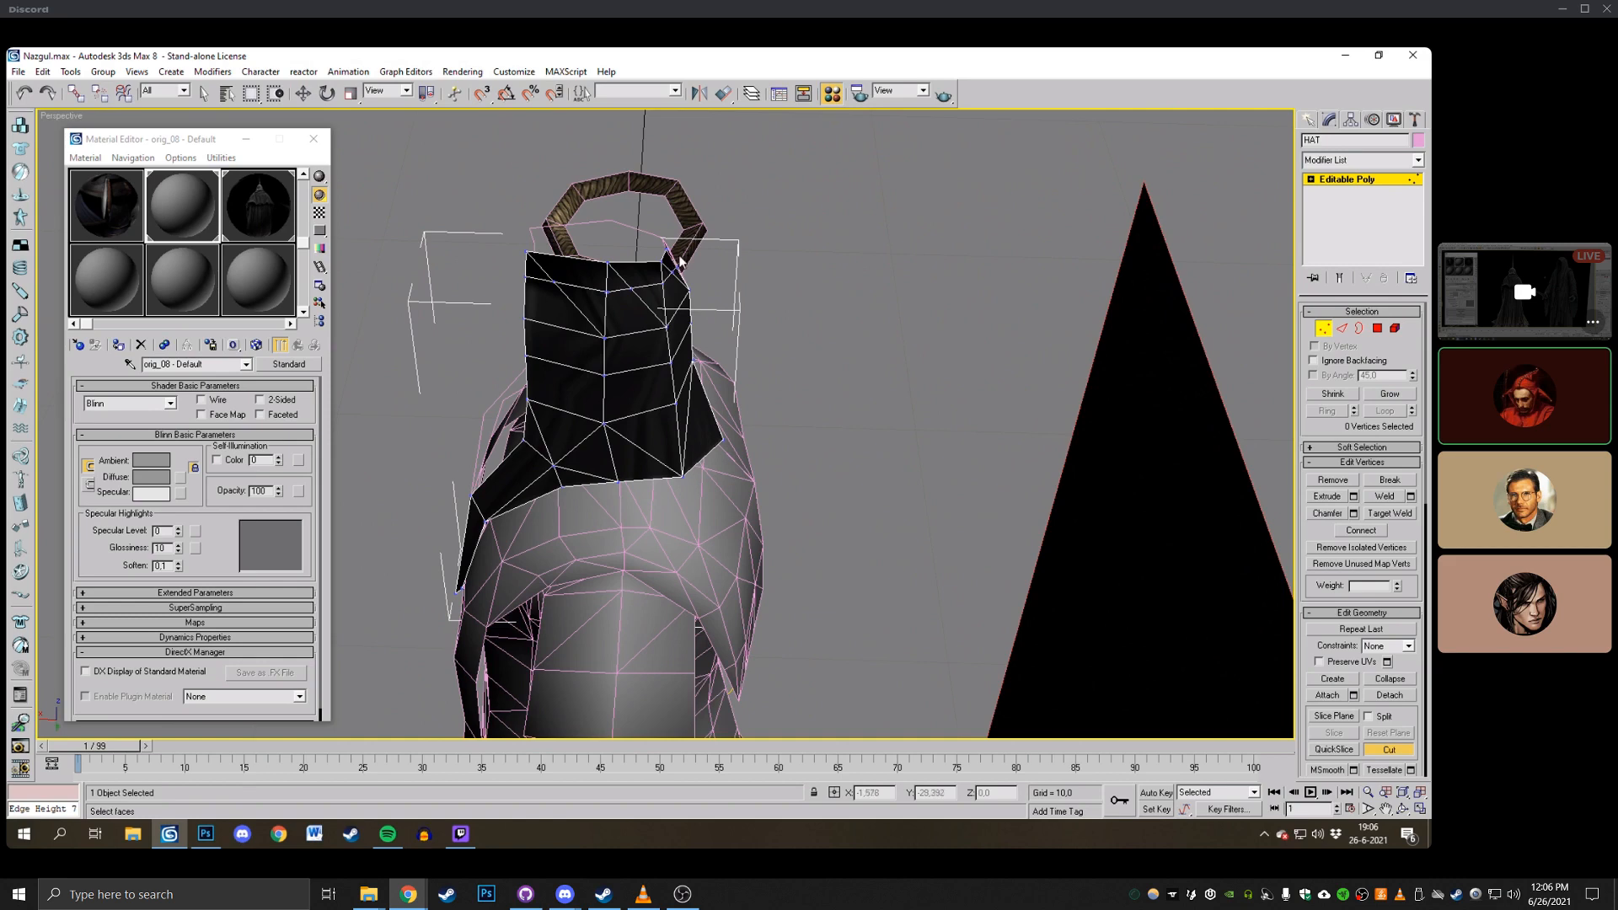
Target-weld the stray vertices left by the horizontal cut onto the seam vertices of the hood's side.
left_click(1403, 809)
left_click_drag(800, 337, 636, 314)
scroll(637, 313, "up", 4)
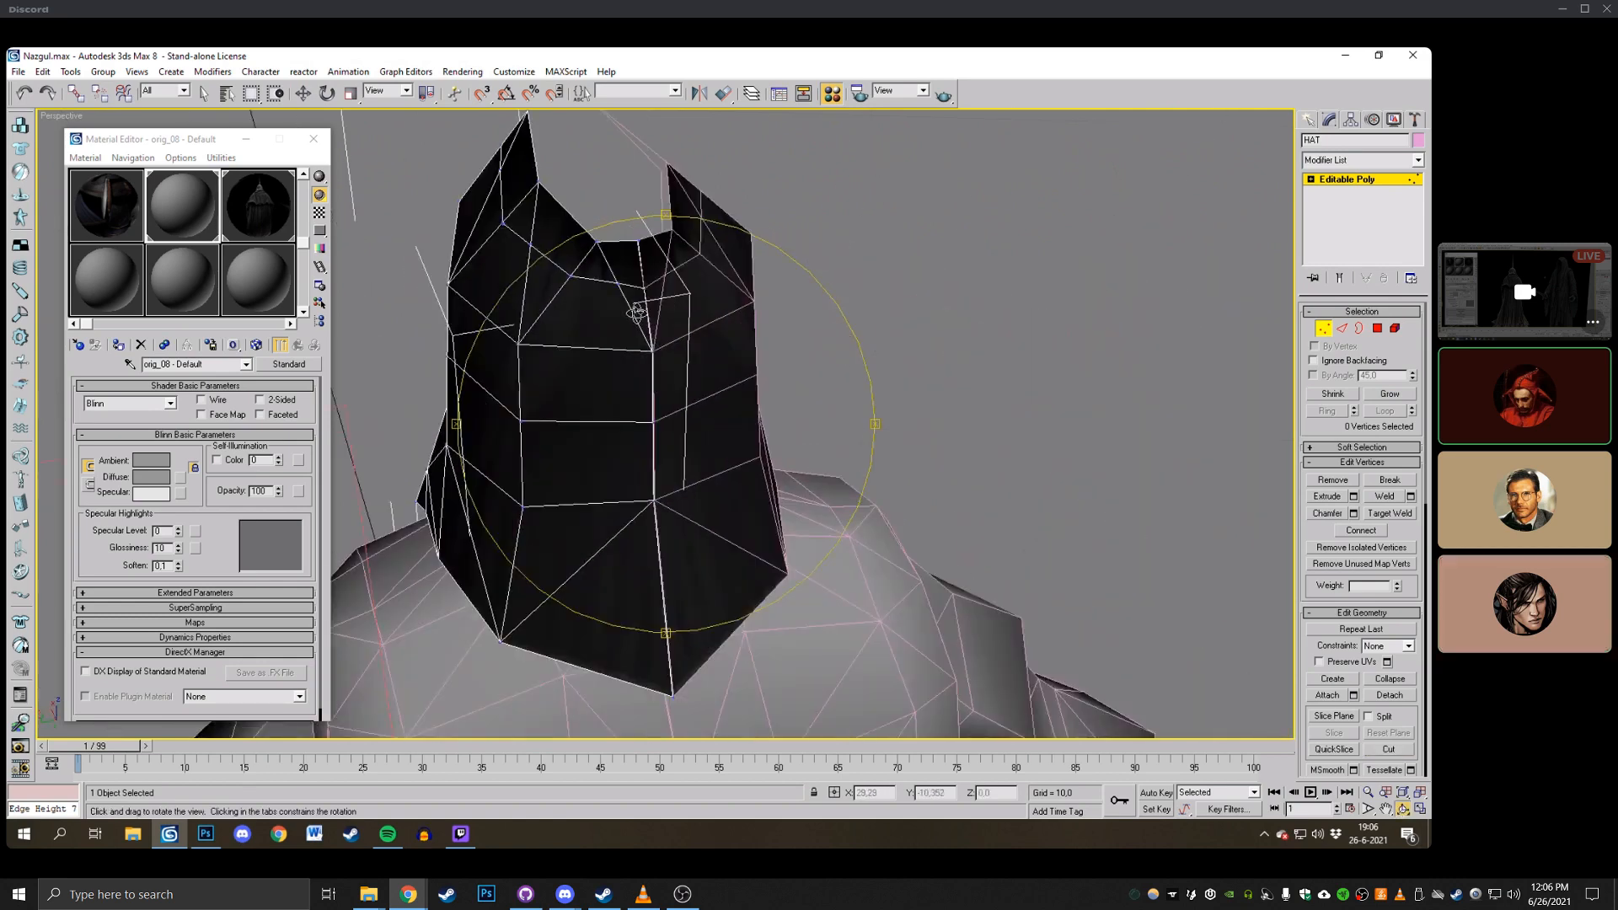
left_click(1389, 513)
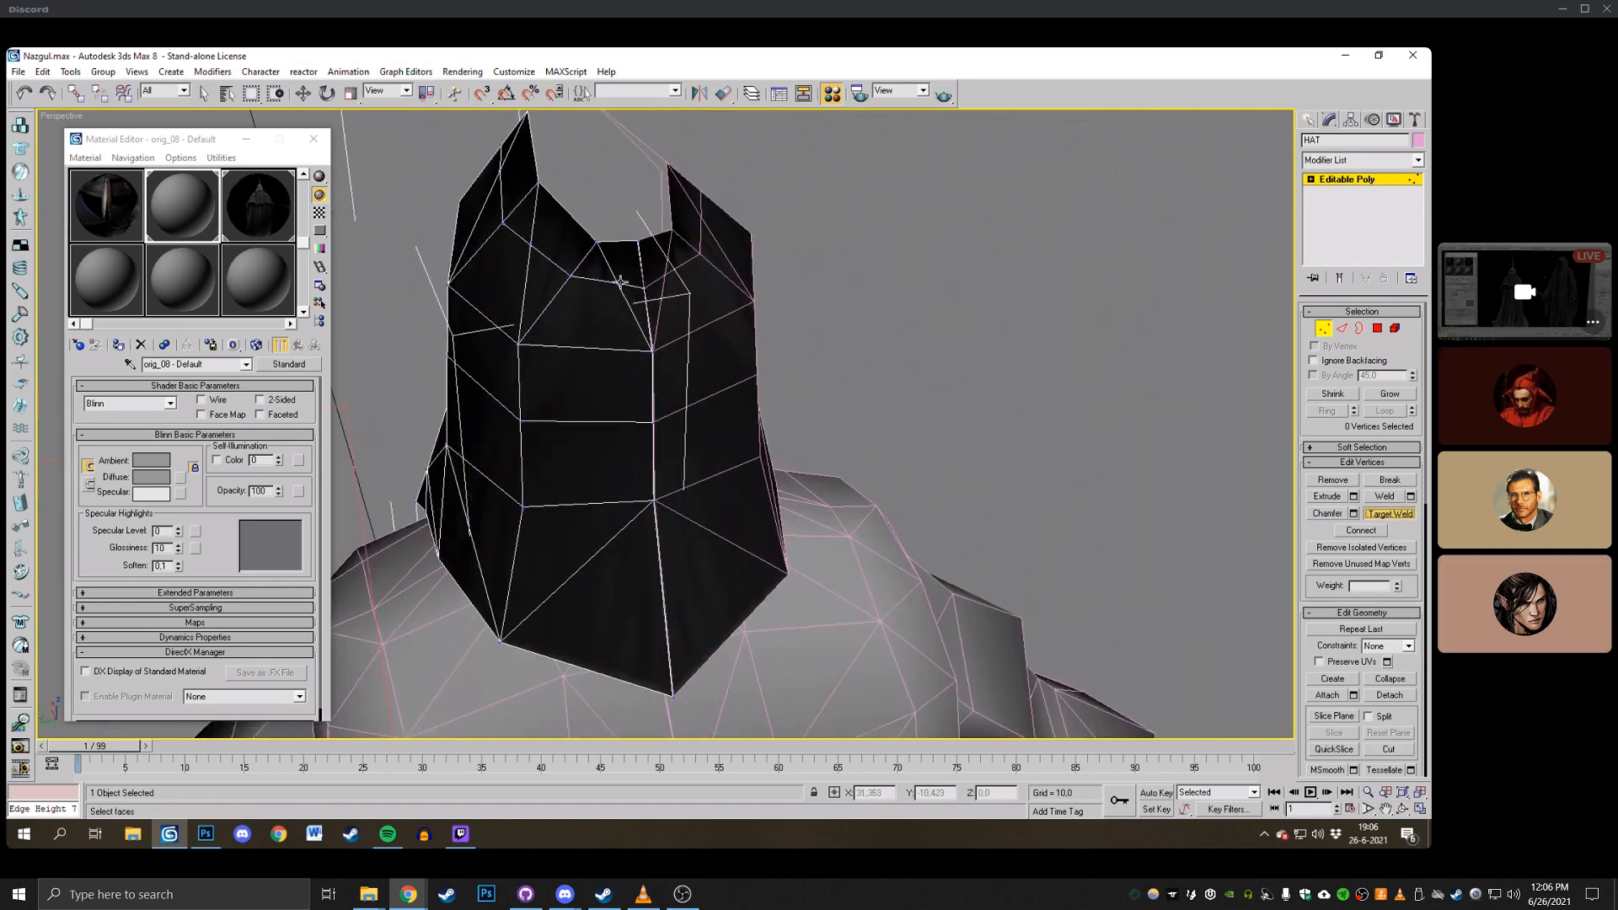
middle_click_drag(699, 375, 689, 358, "alt")
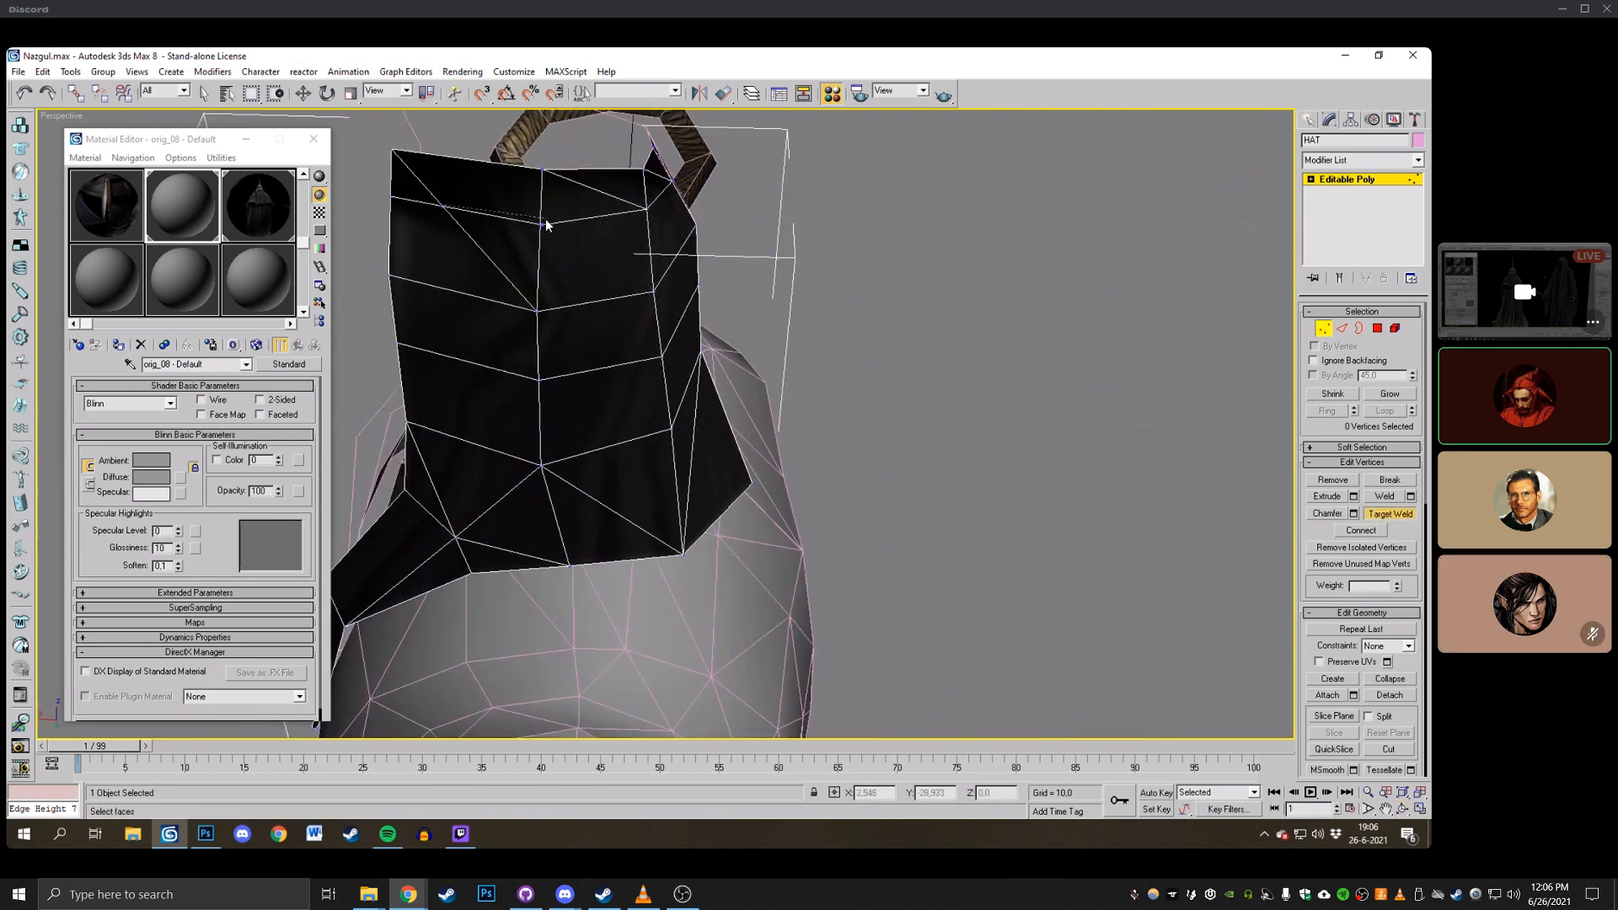
left_click(541, 224)
Pull the hood's top front corner vertex toward the centre and target-weld the stray vertex beside it.
left_click(1403, 808)
left_click_drag(590, 353, 537, 466)
key("w")
left_click(613, 301)
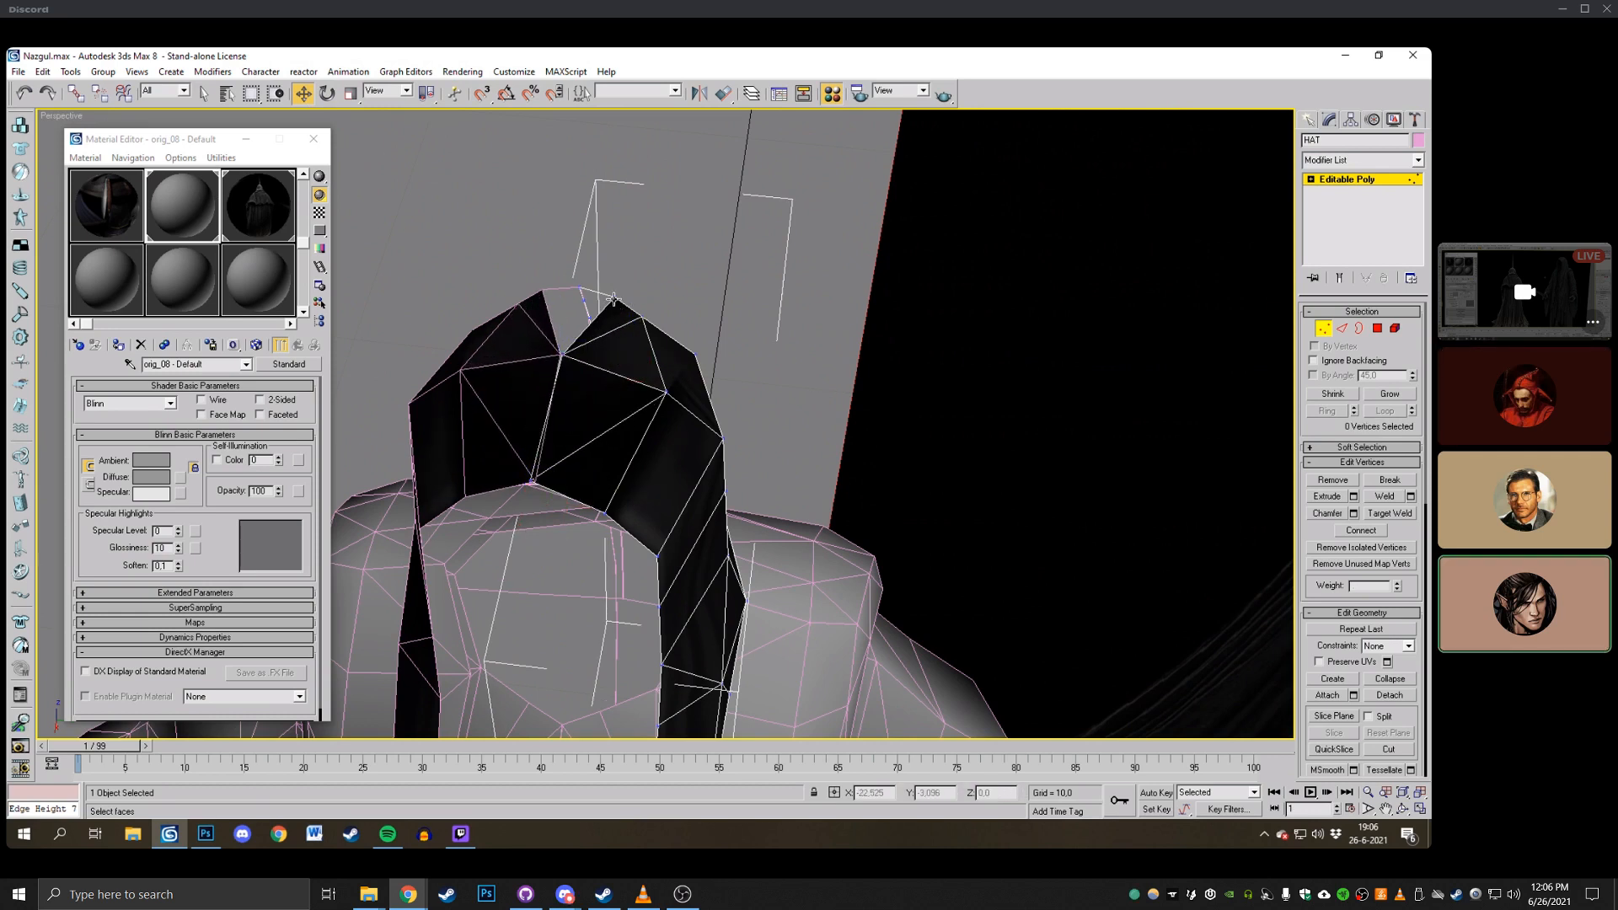
left_click_drag(631, 301, 592, 305)
key("ctrl+r")
left_click_drag(750, 362, 639, 389)
left_click(1388, 513)
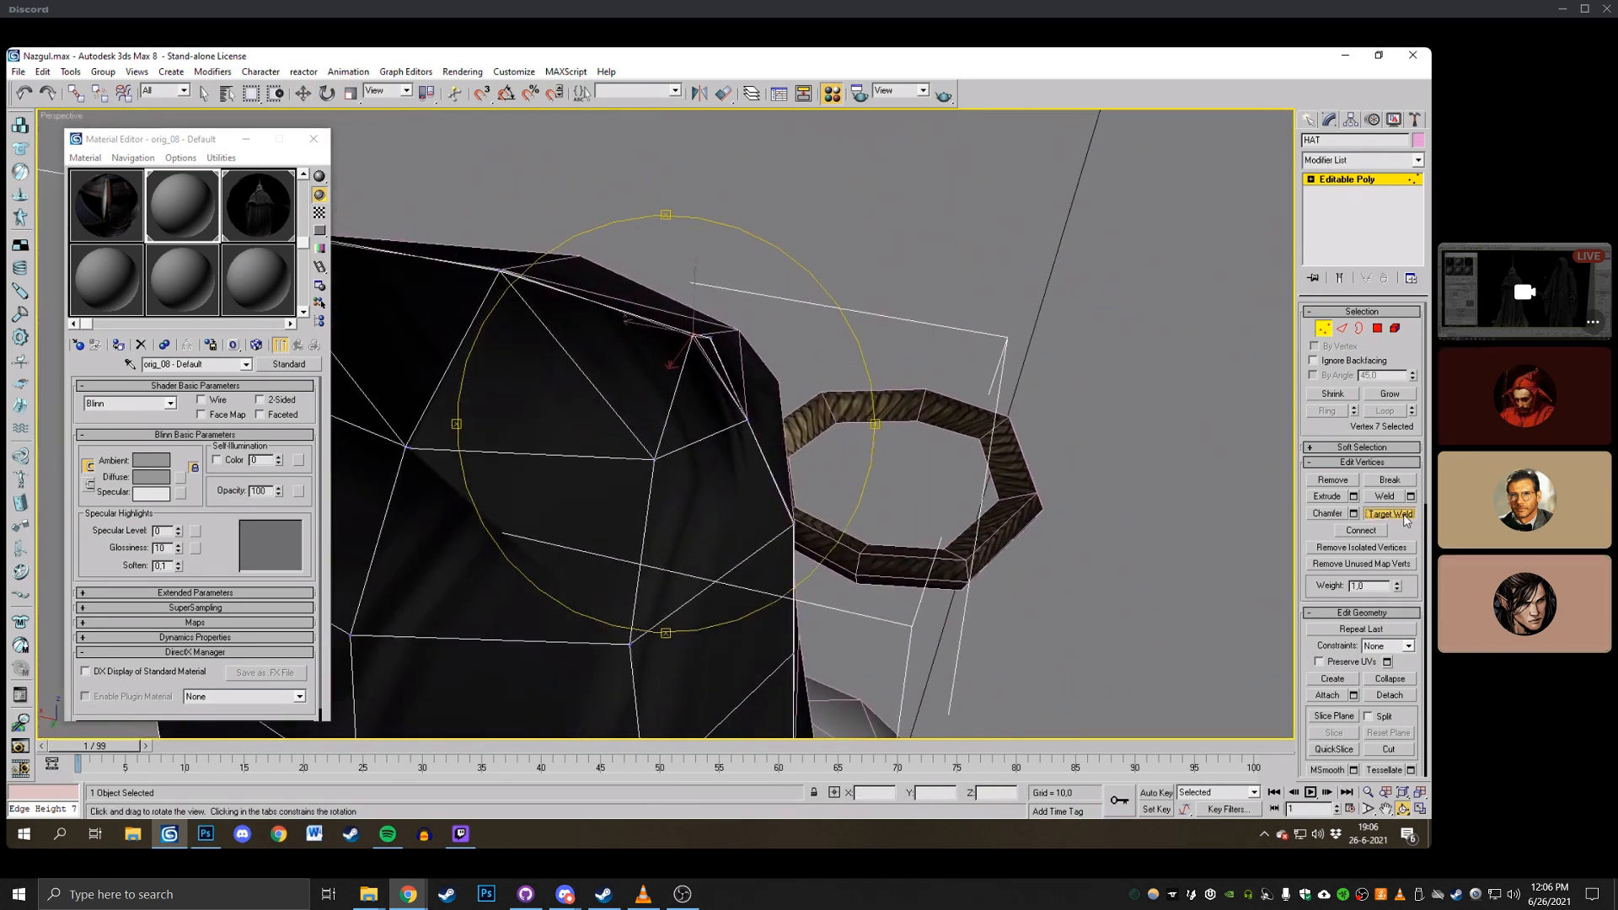
left_click(711, 338)
left_click(694, 336)
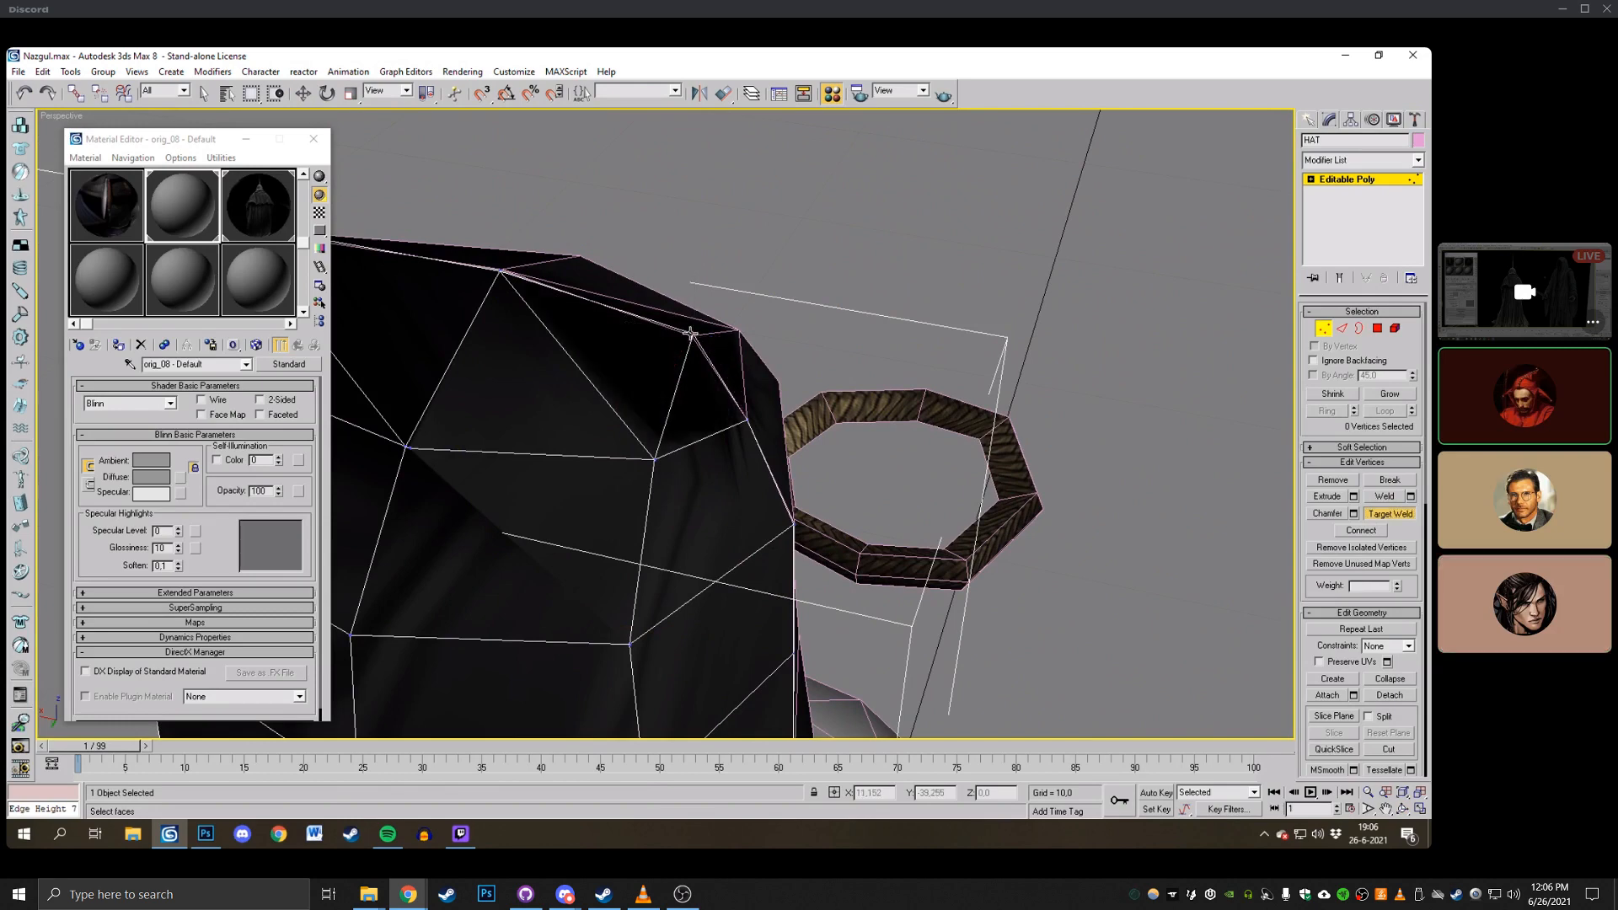
Compare the hood's overall shape from the front and side with the Nazgul reference images.
scroll(799, 390, "down", 4)
left_click(1406, 811)
left_click_drag(582, 371, 823, 348)
scroll(822, 348, "down", 4)
scroll(809, 341, "down", 6)
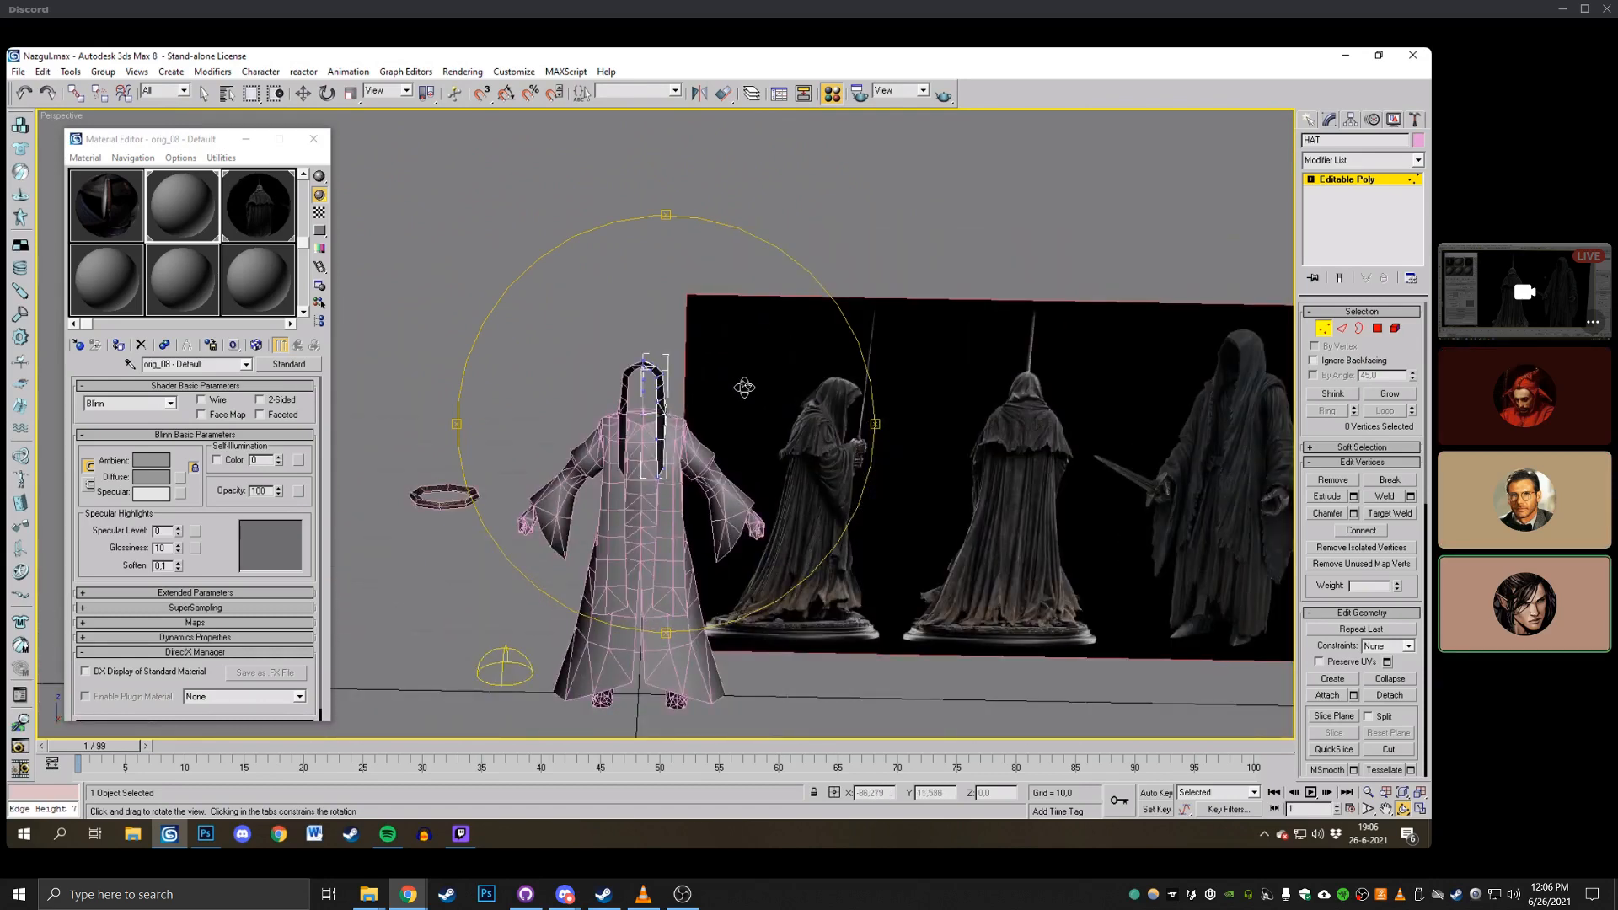
left_click_drag(744, 386, 656, 363)
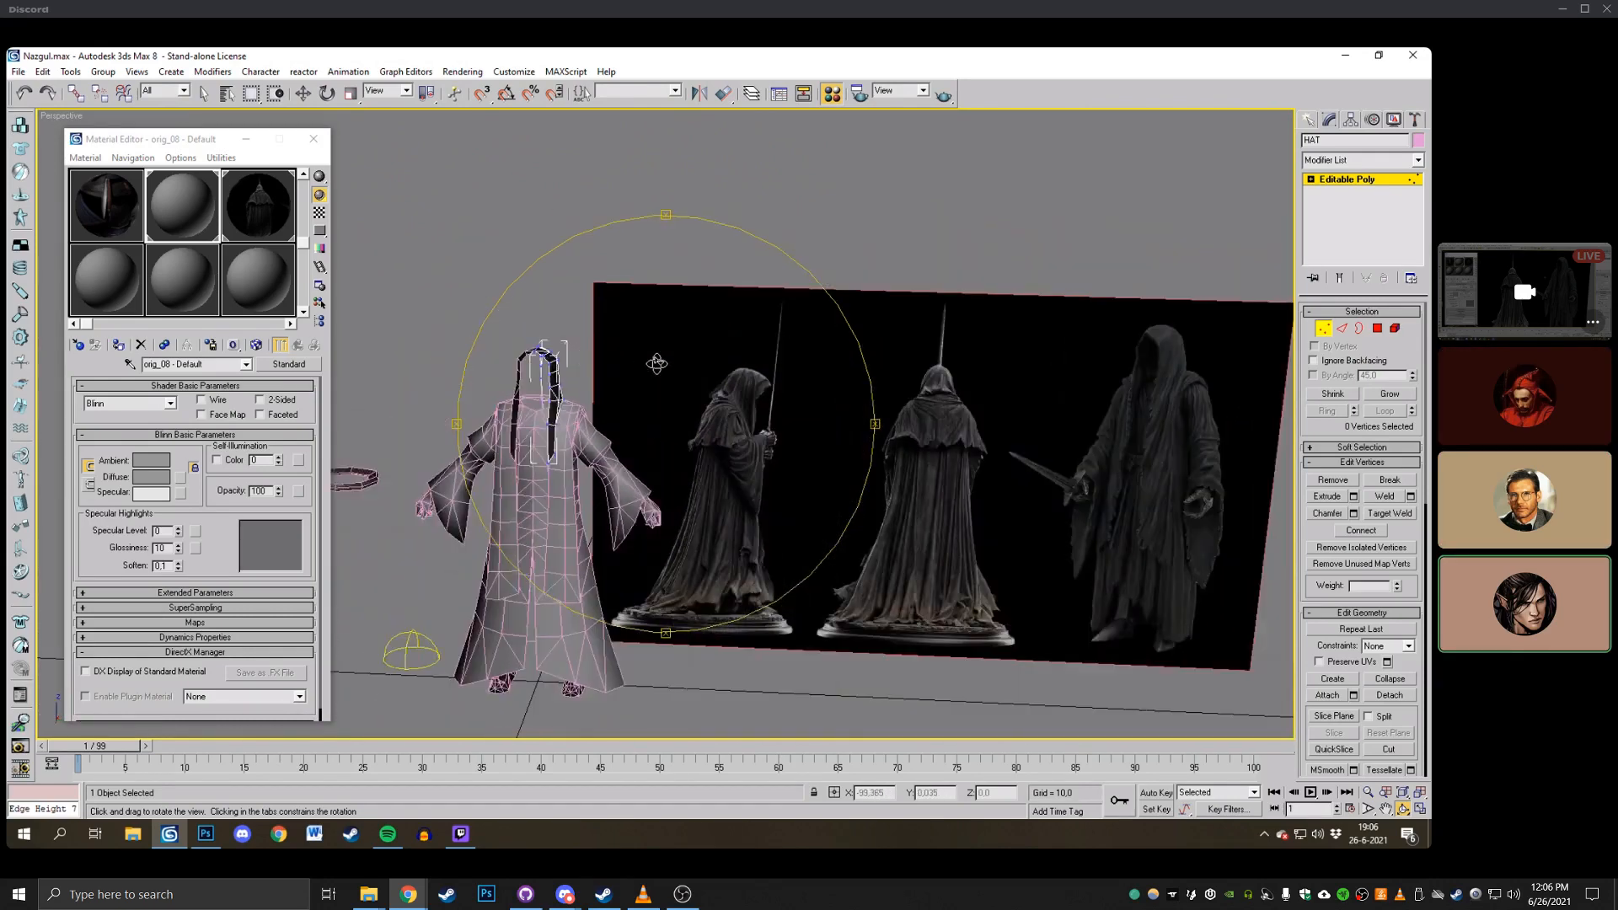
scroll(656, 363, "up", 10)
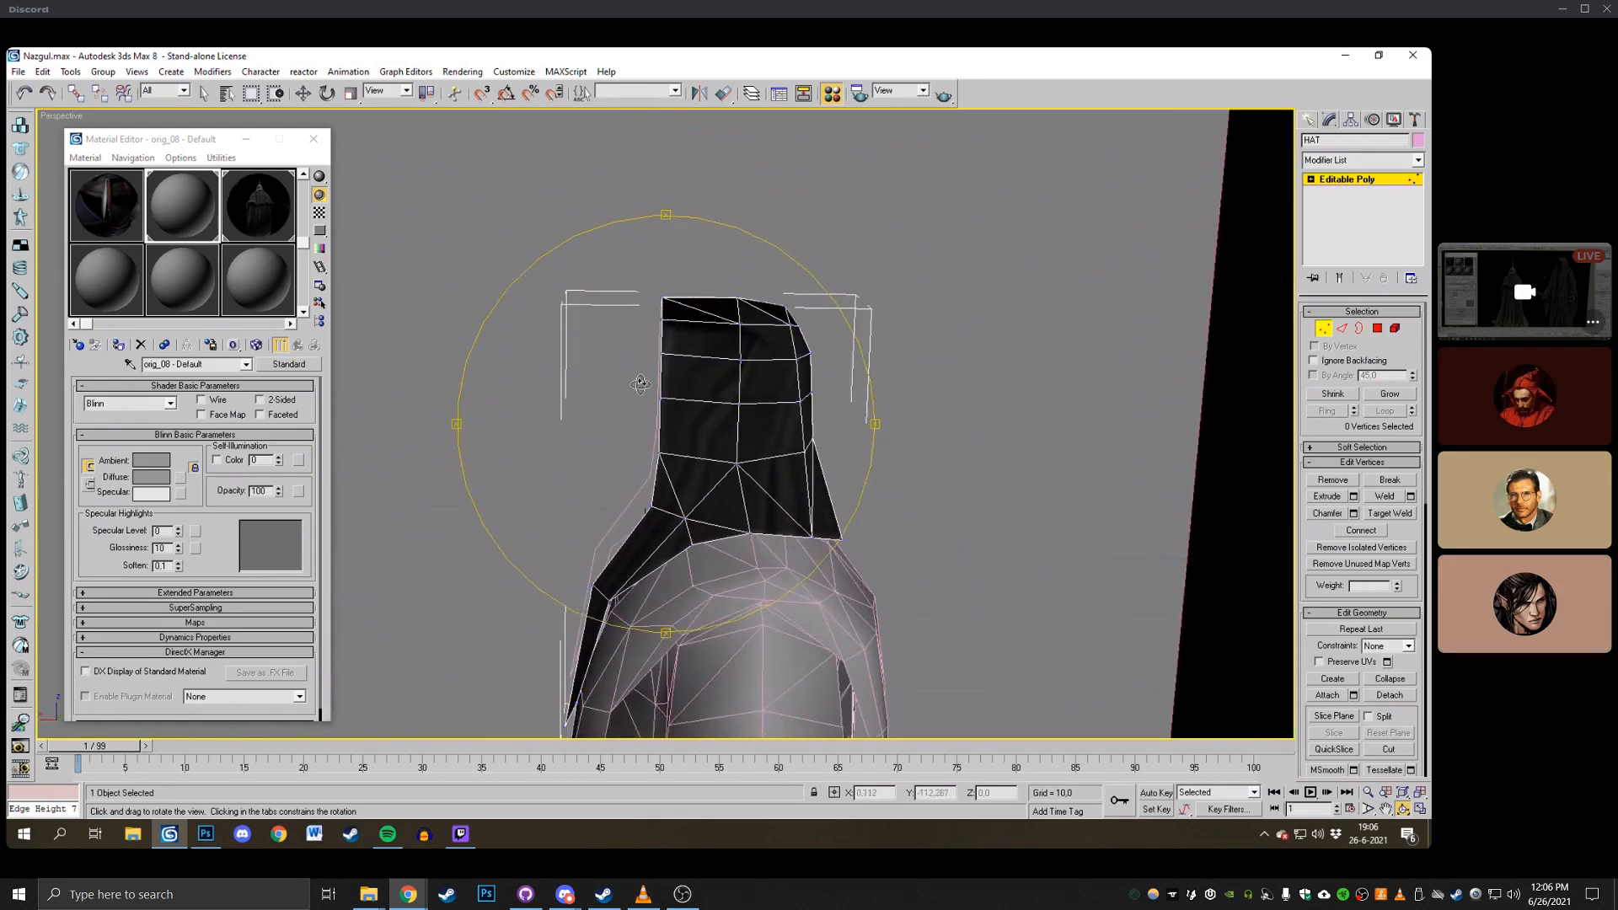
middle_click_drag(640, 384, 594, 396)
right_click(583, 261)
right_click(565, 255)
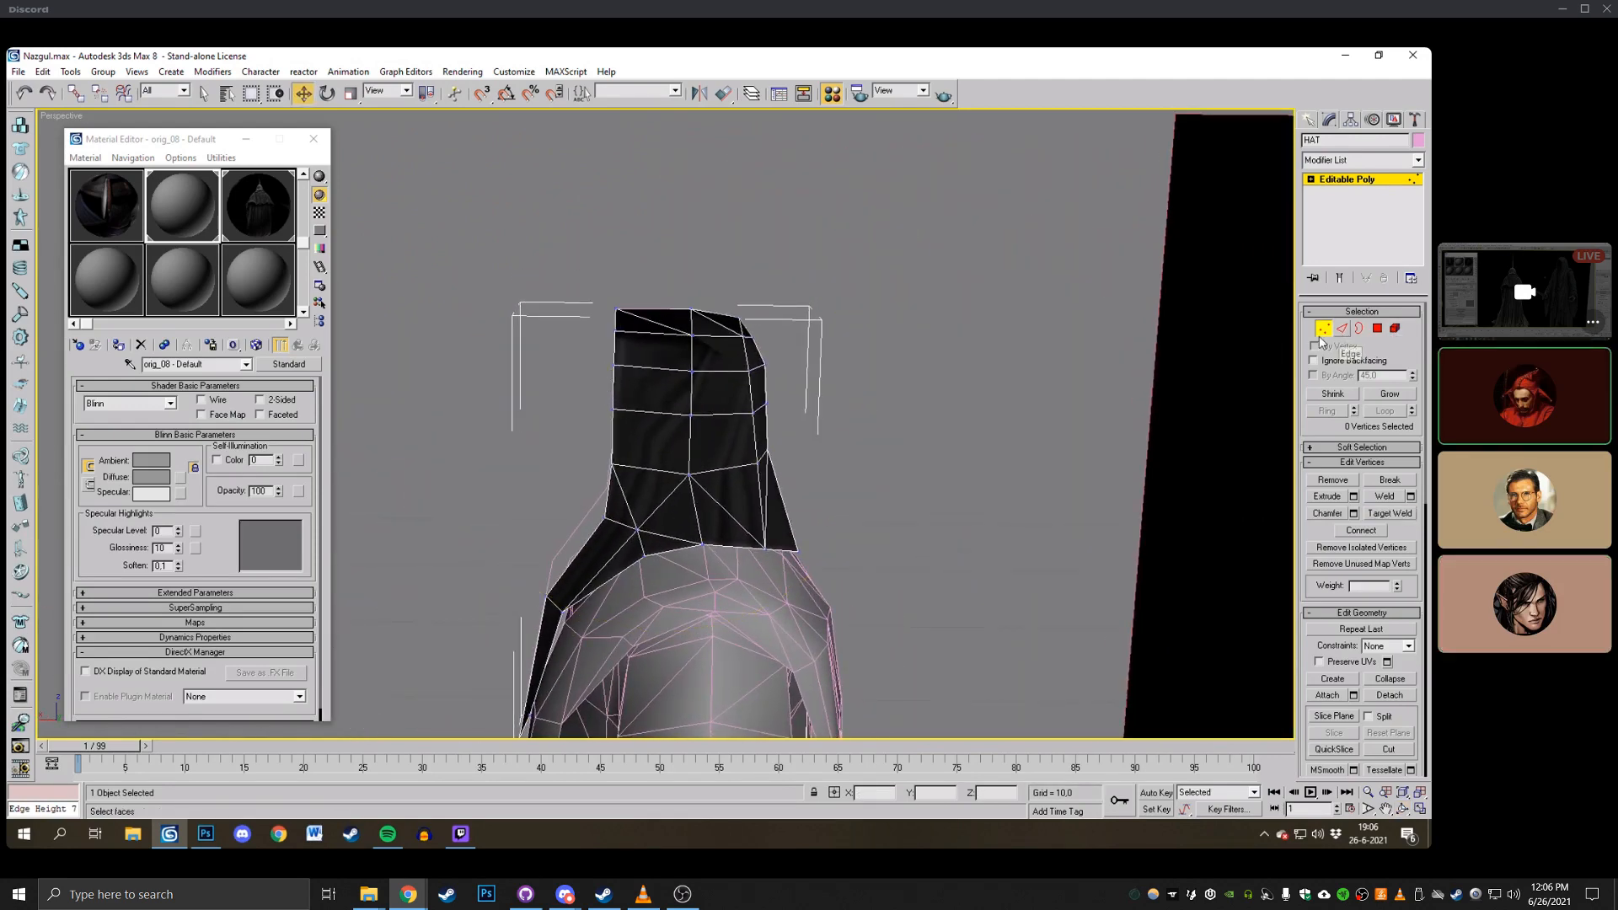
Cut a vertical edge line down the front half of the hood's side and weld the vertices at its lower end.
left_click(1389, 749)
scroll(785, 473, "up", 2)
middle_click_drag(674, 344, 664, 251)
left_click(668, 251)
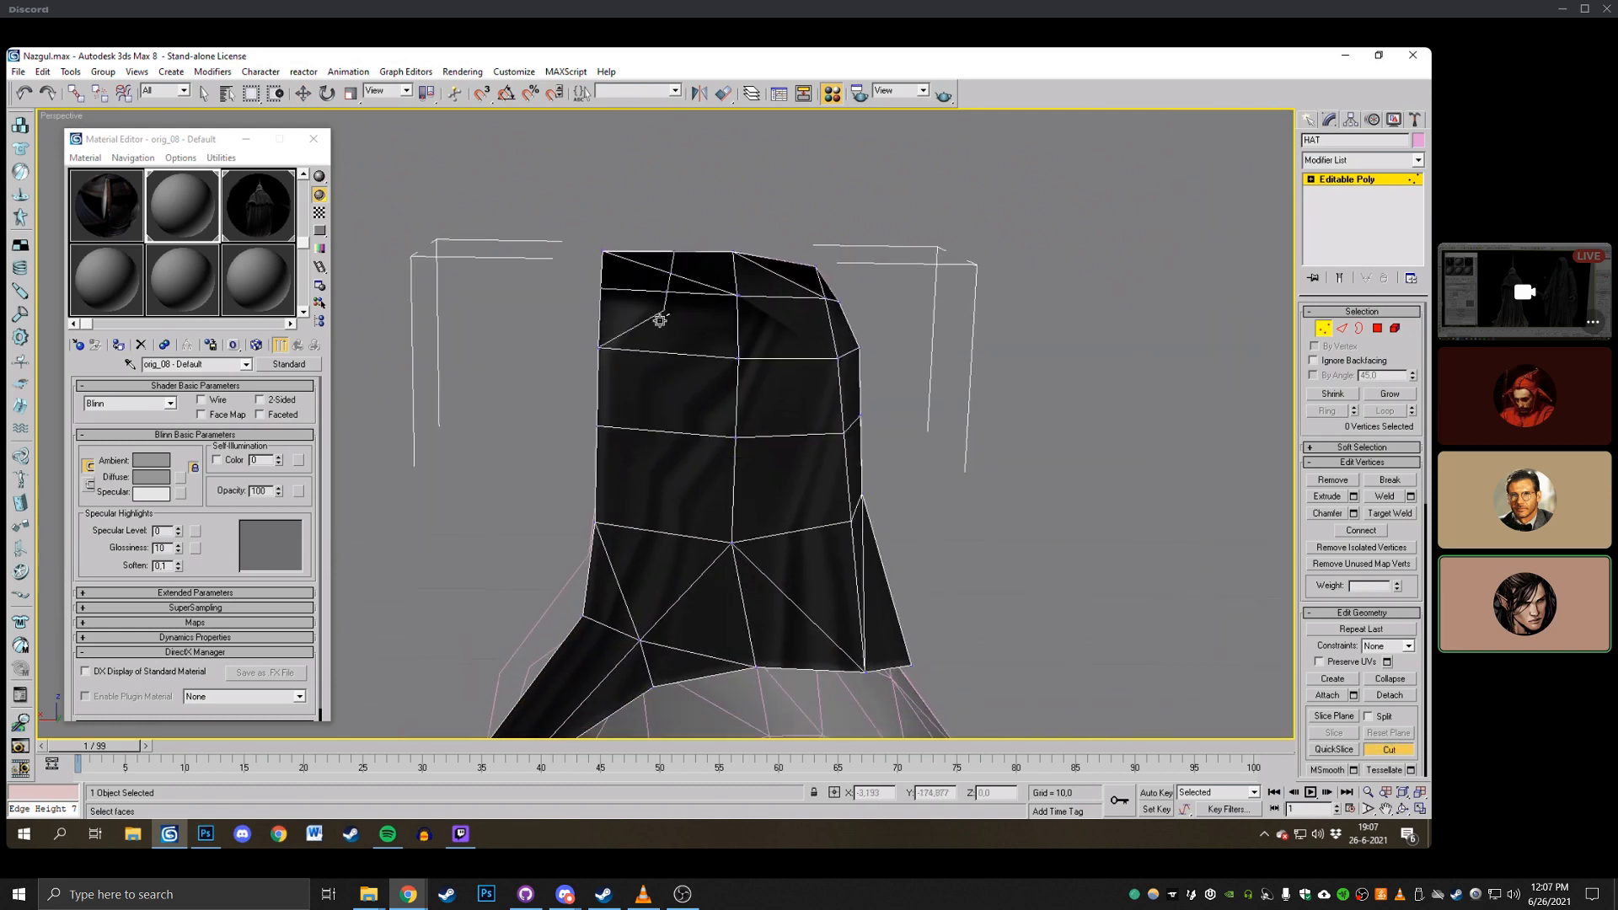
left_click(661, 537)
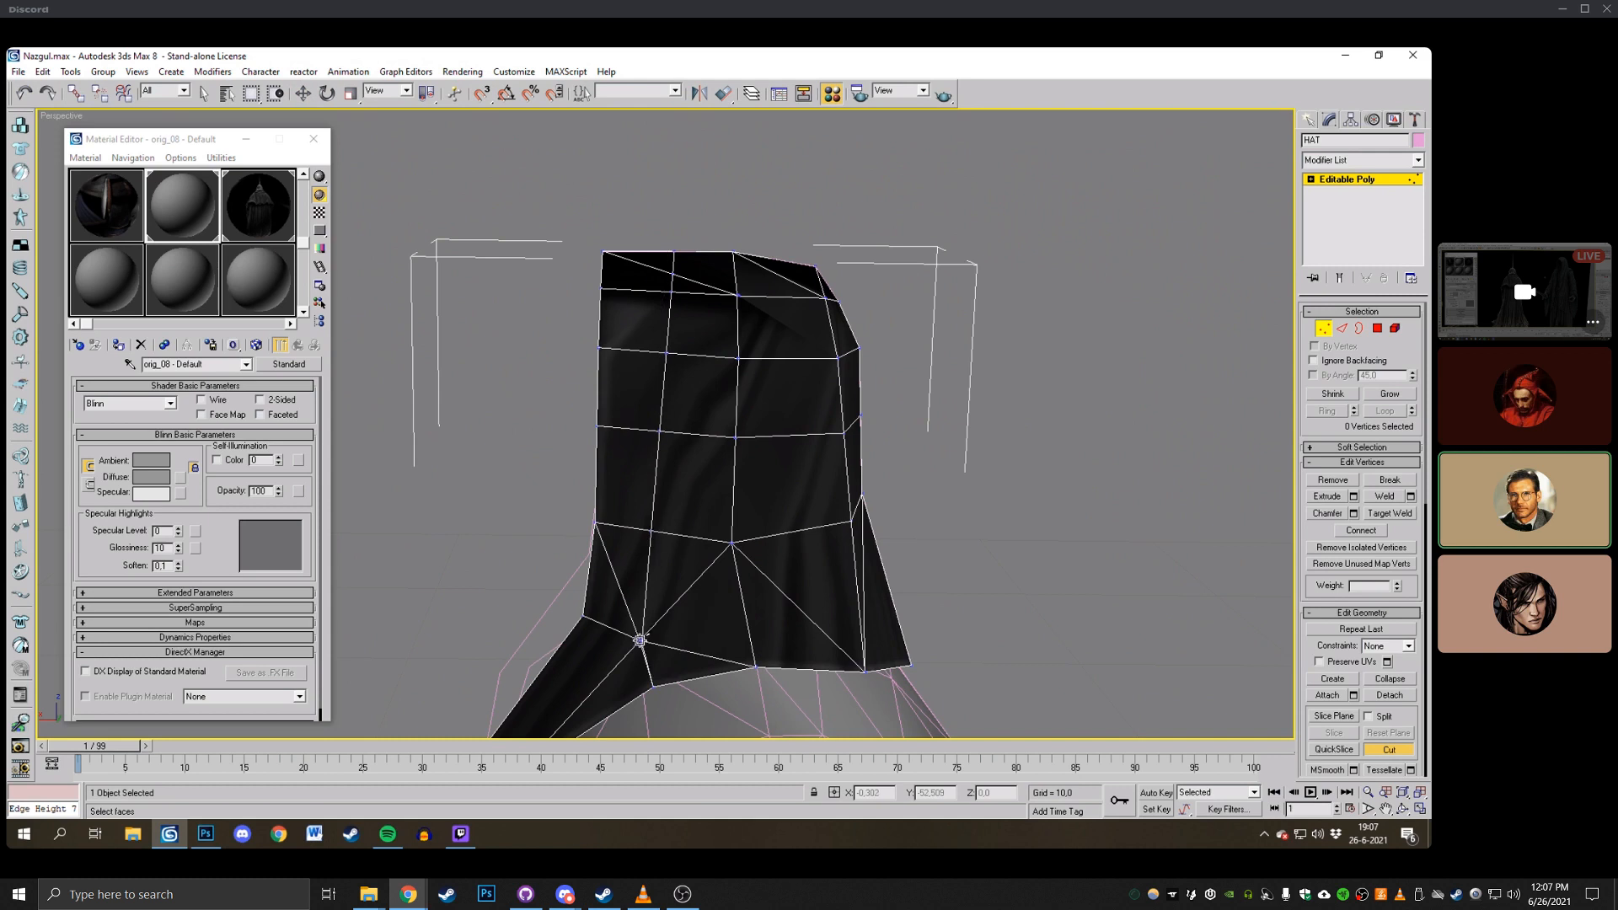
left_click(303, 92)
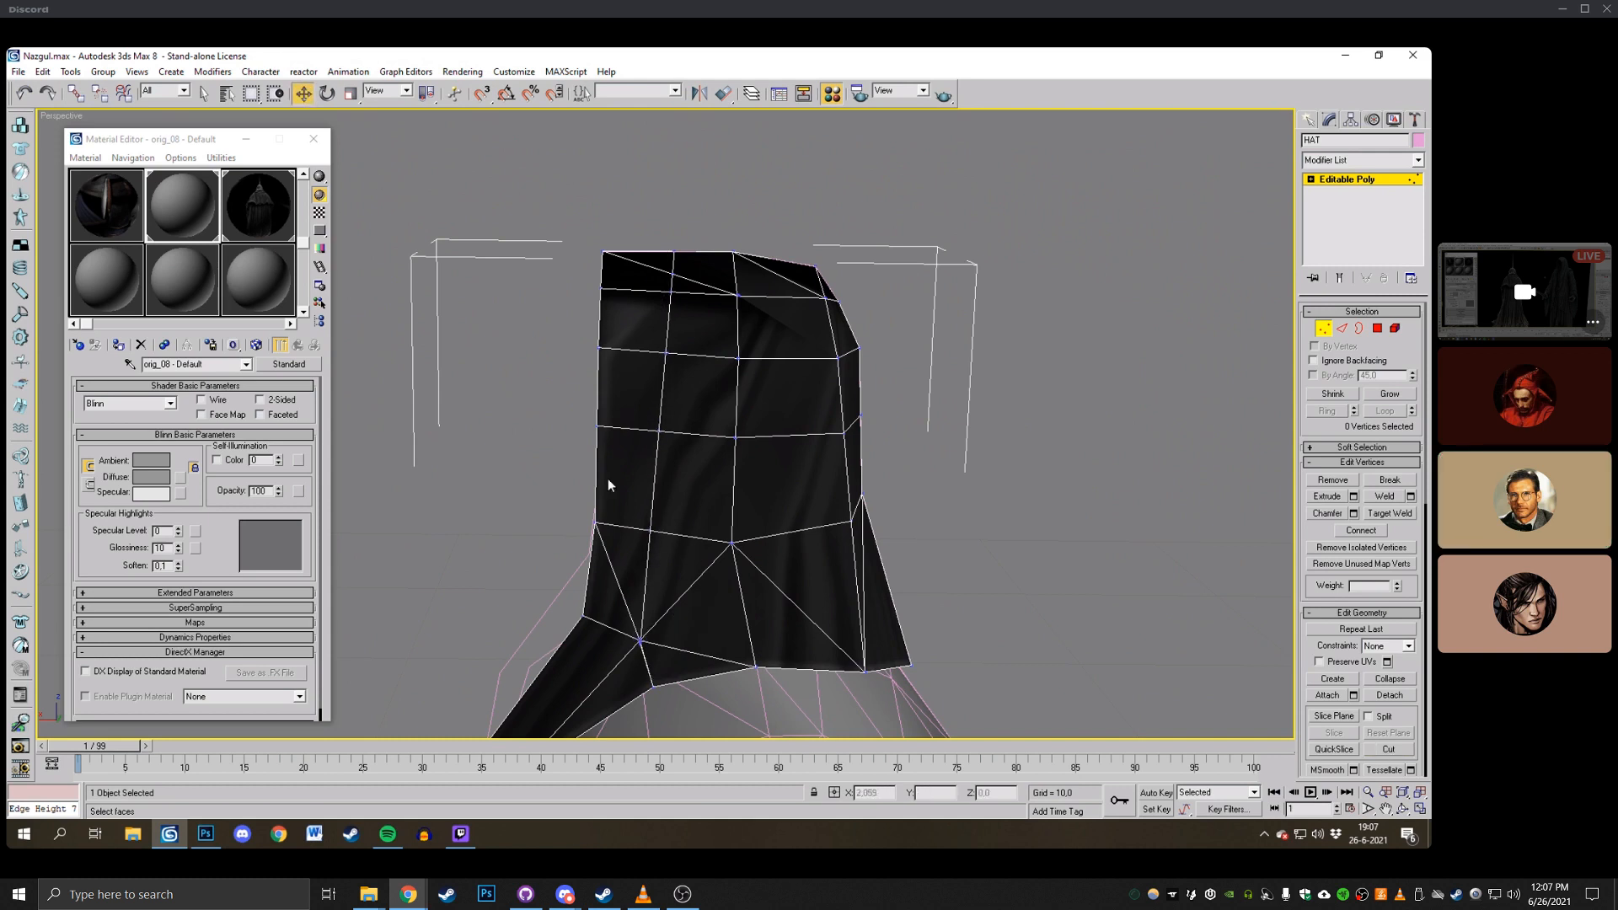
left_click(641, 640)
left_click(1386, 497)
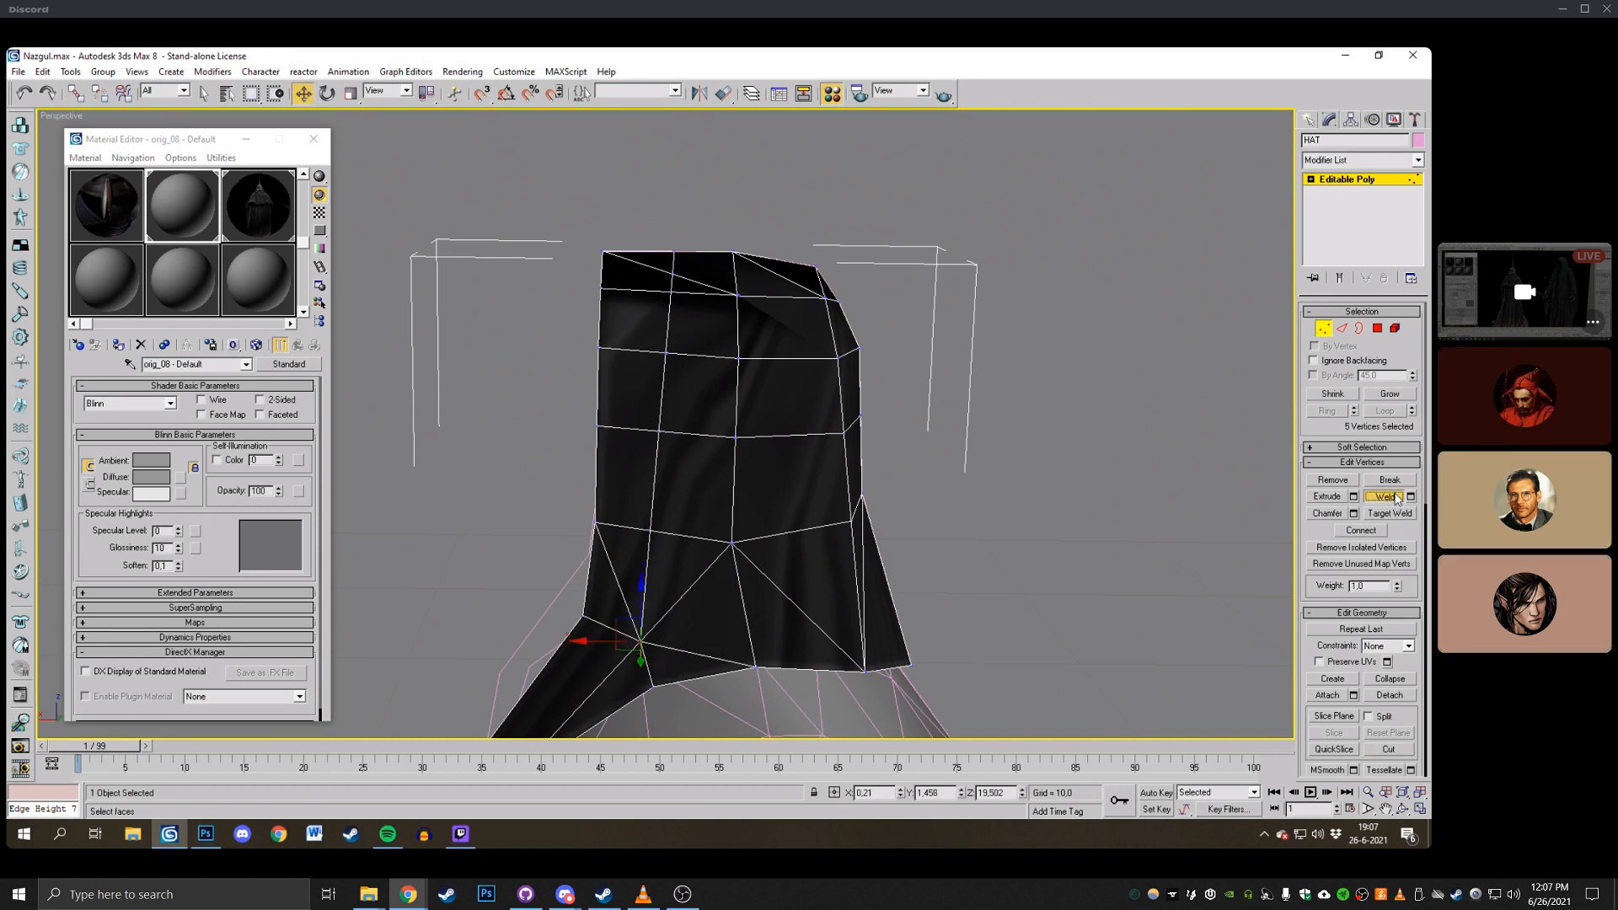
left_click(873, 301)
Straighten the two vertical edge rows on the hood's side by shifting their vertices, and raise the new row's top vertex slightly.
middle_click_drag(872, 301, 866, 320)
left_click(643, 547)
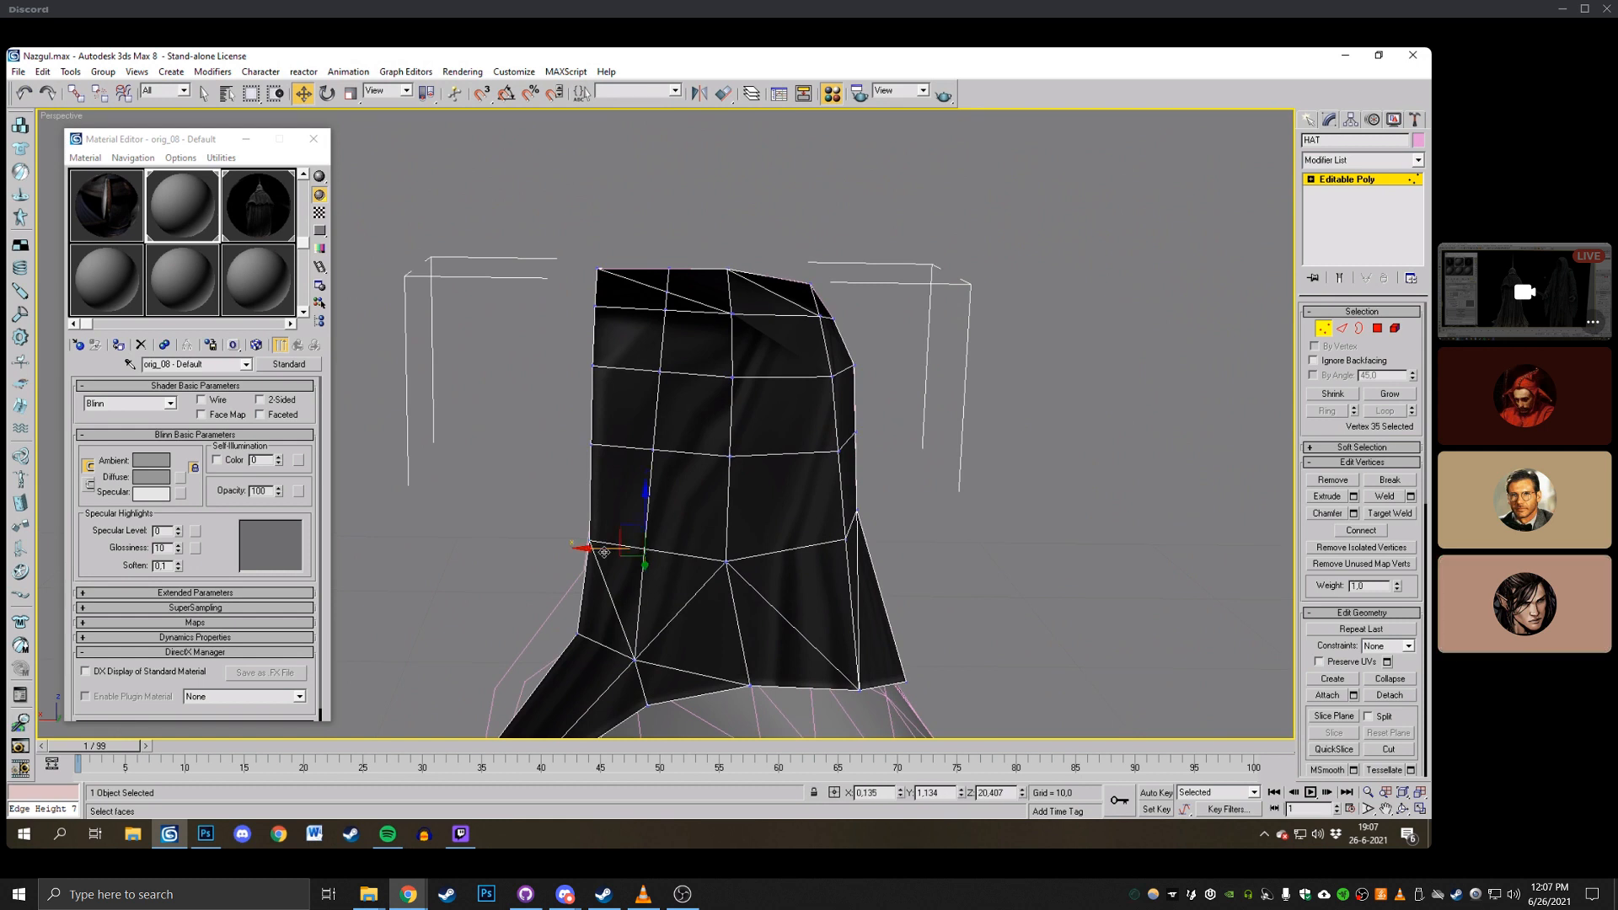
left_click(659, 451)
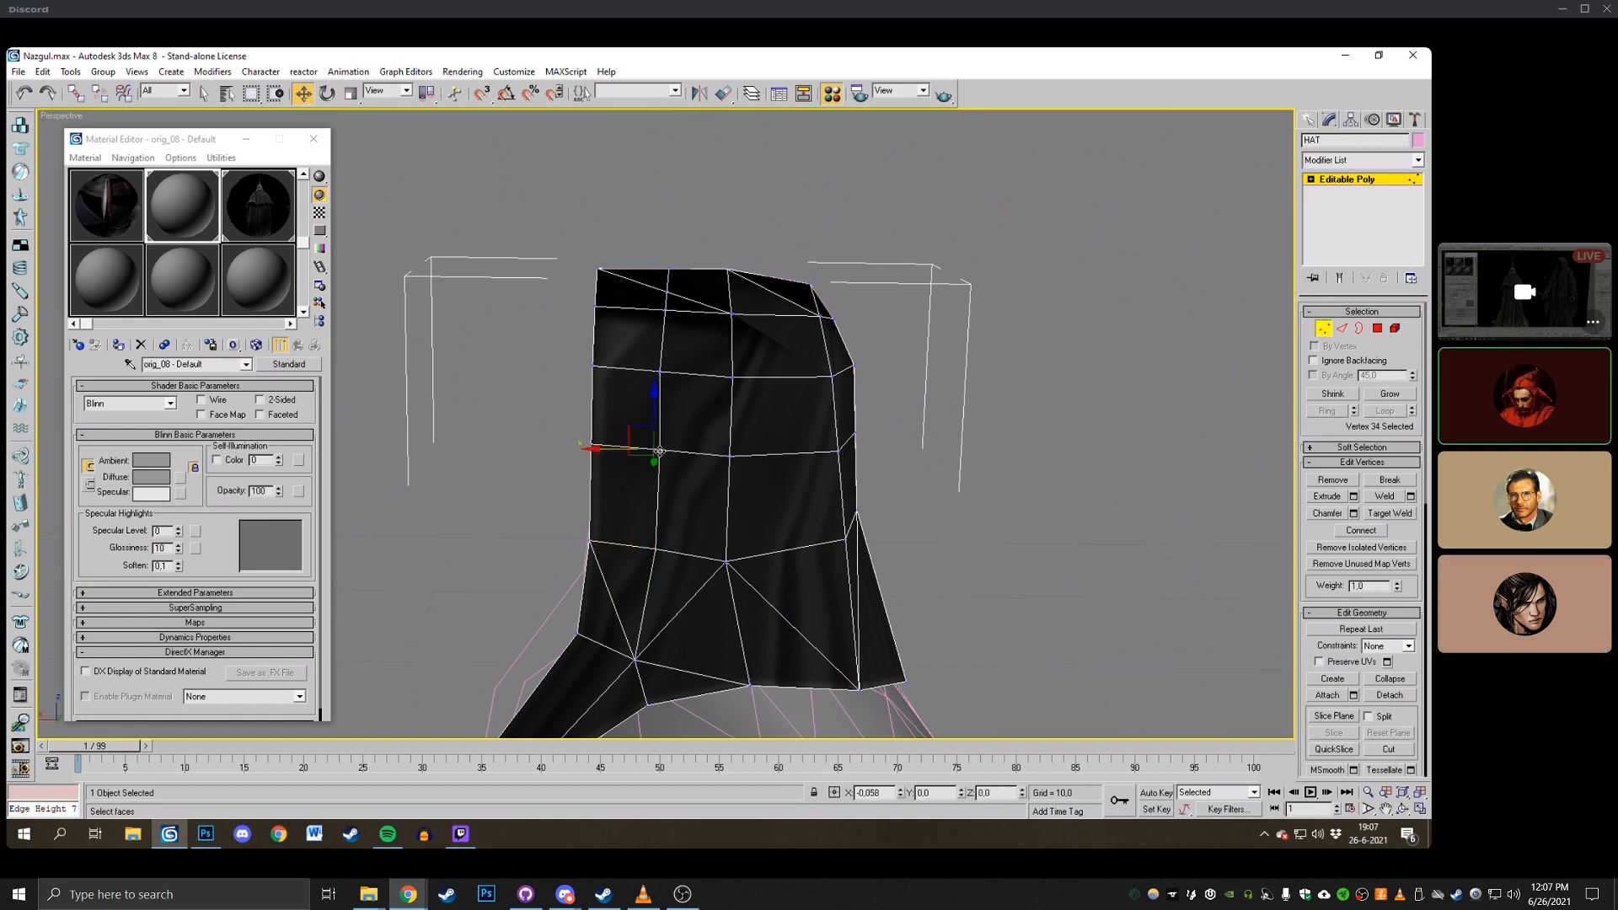
left_click(733, 455)
left_click_drag(725, 563, 742, 560)
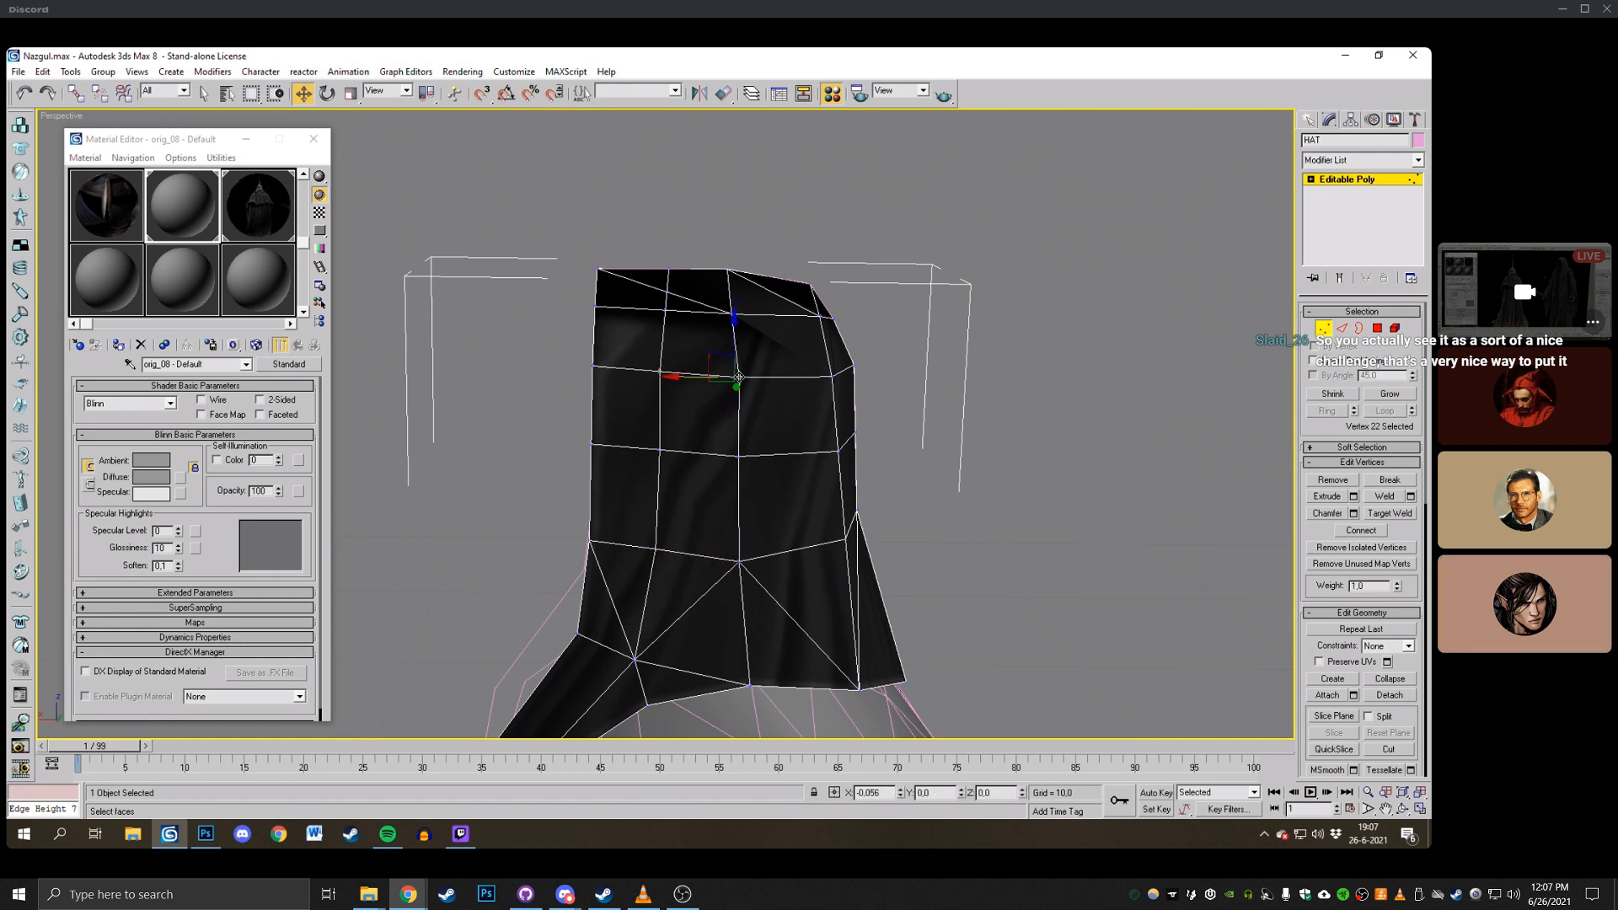
left_click(670, 271)
left_click_drag(649, 256, 634, 248)
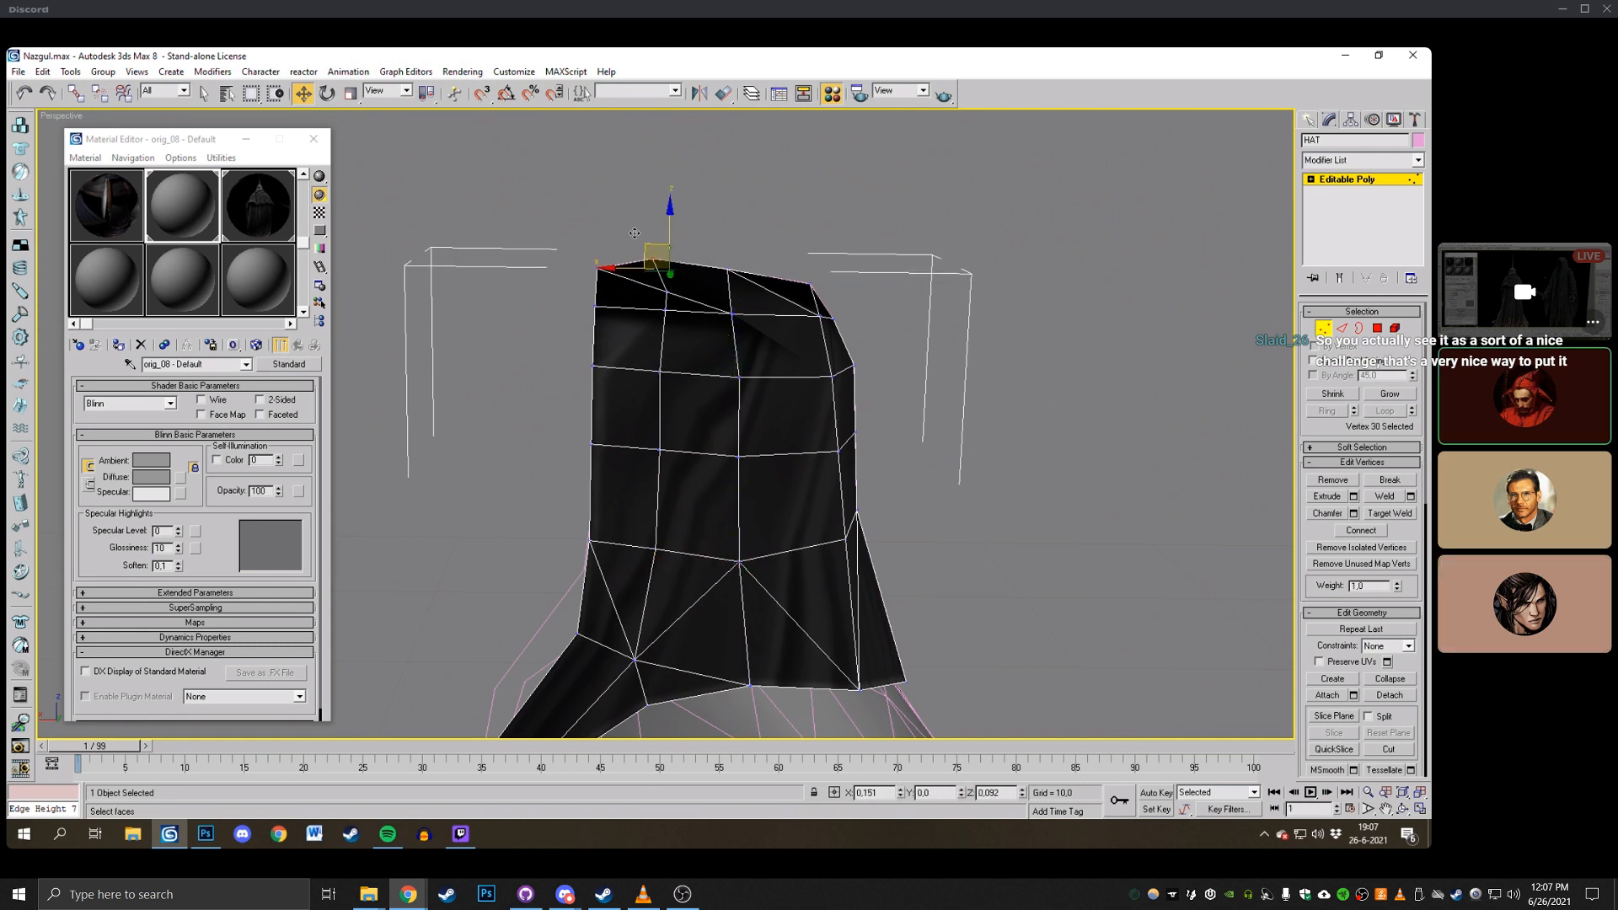
Target-weld the stray vertex below the hood's top edge onto the row beneath it and nudge the top rear corner vertex.
left_click(679, 290)
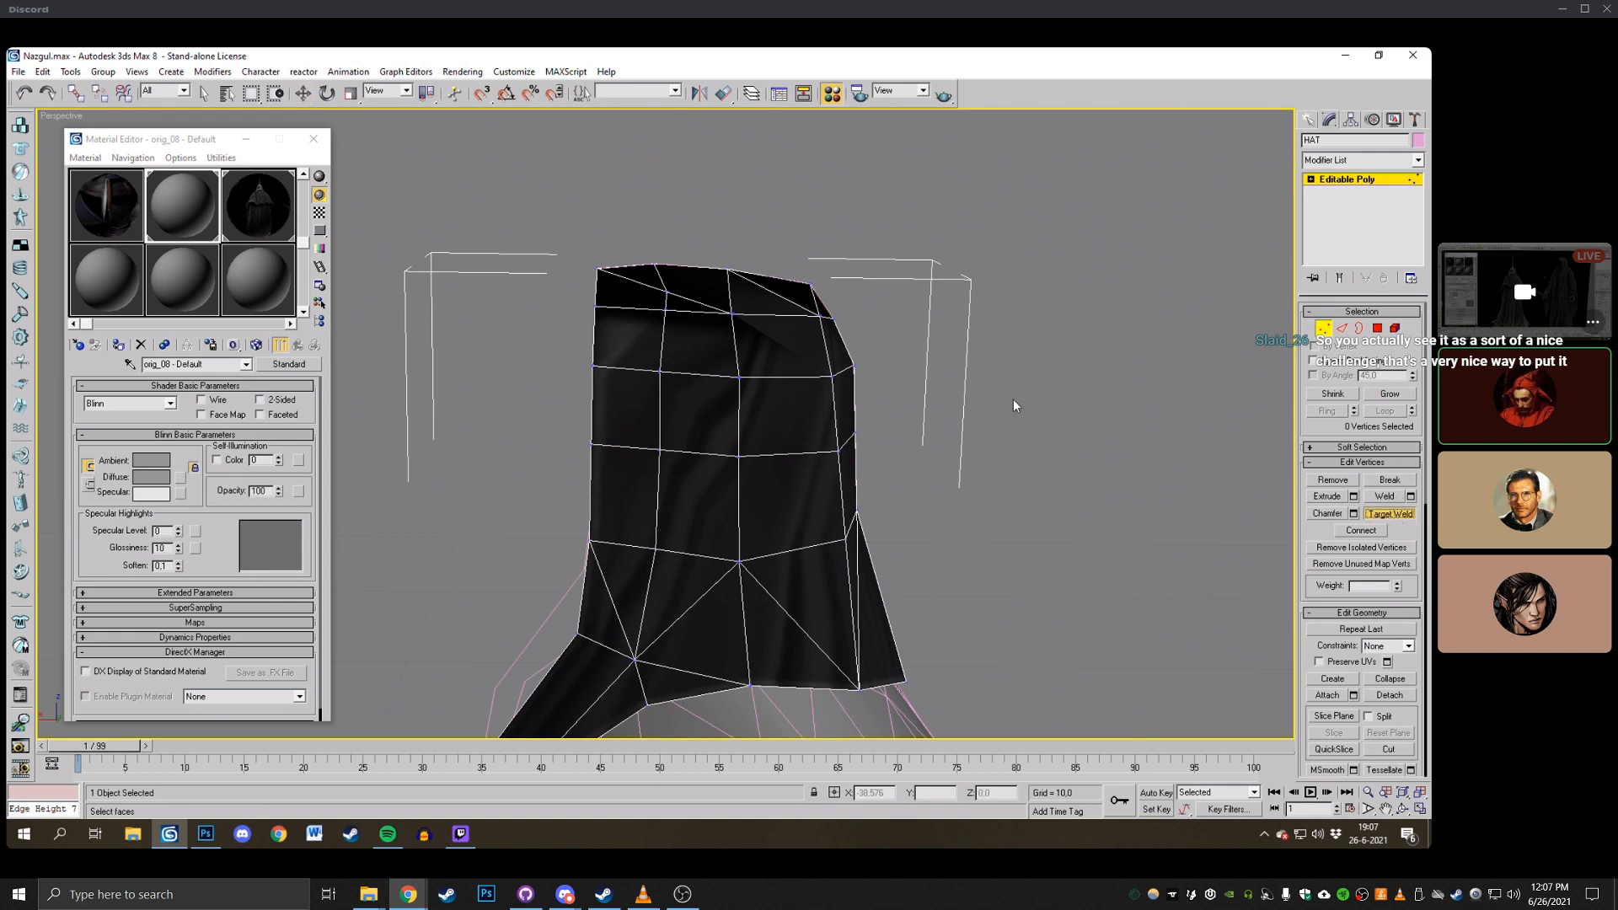
left_click(663, 308)
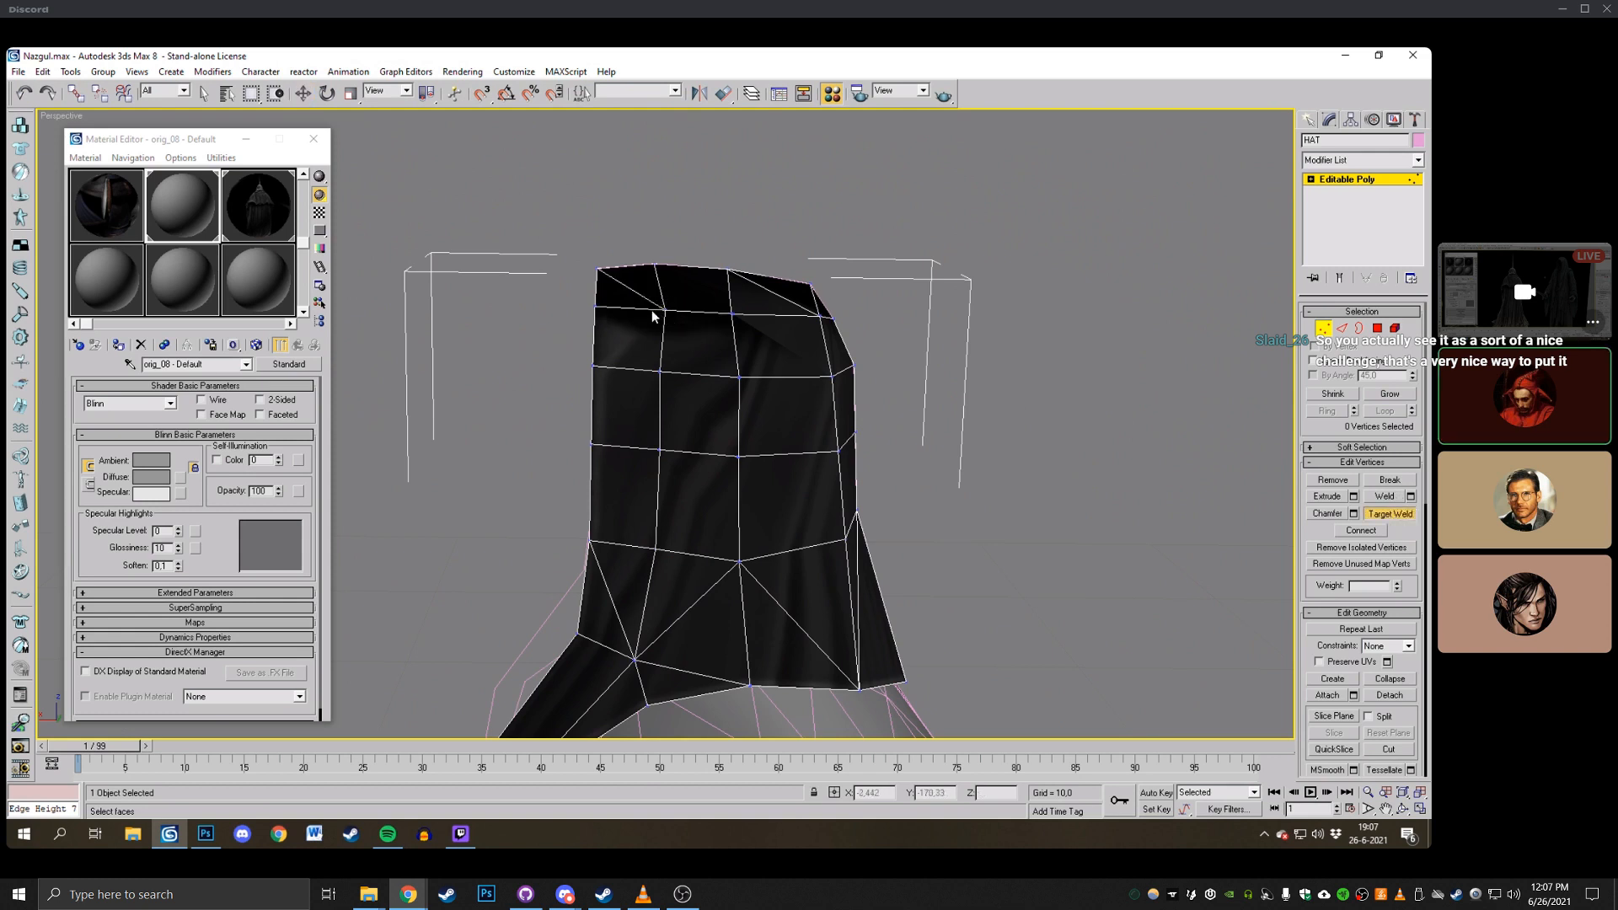
left_click(1402, 808)
mouse_move(658, 383)
left_mouse_down()
mouse_move(623, 371)
mouse_move(687, 384)
mouse_move(663, 365)
left_mouse_up()
left_click(305, 94)
middle_click_drag(775, 203, 654, 257)
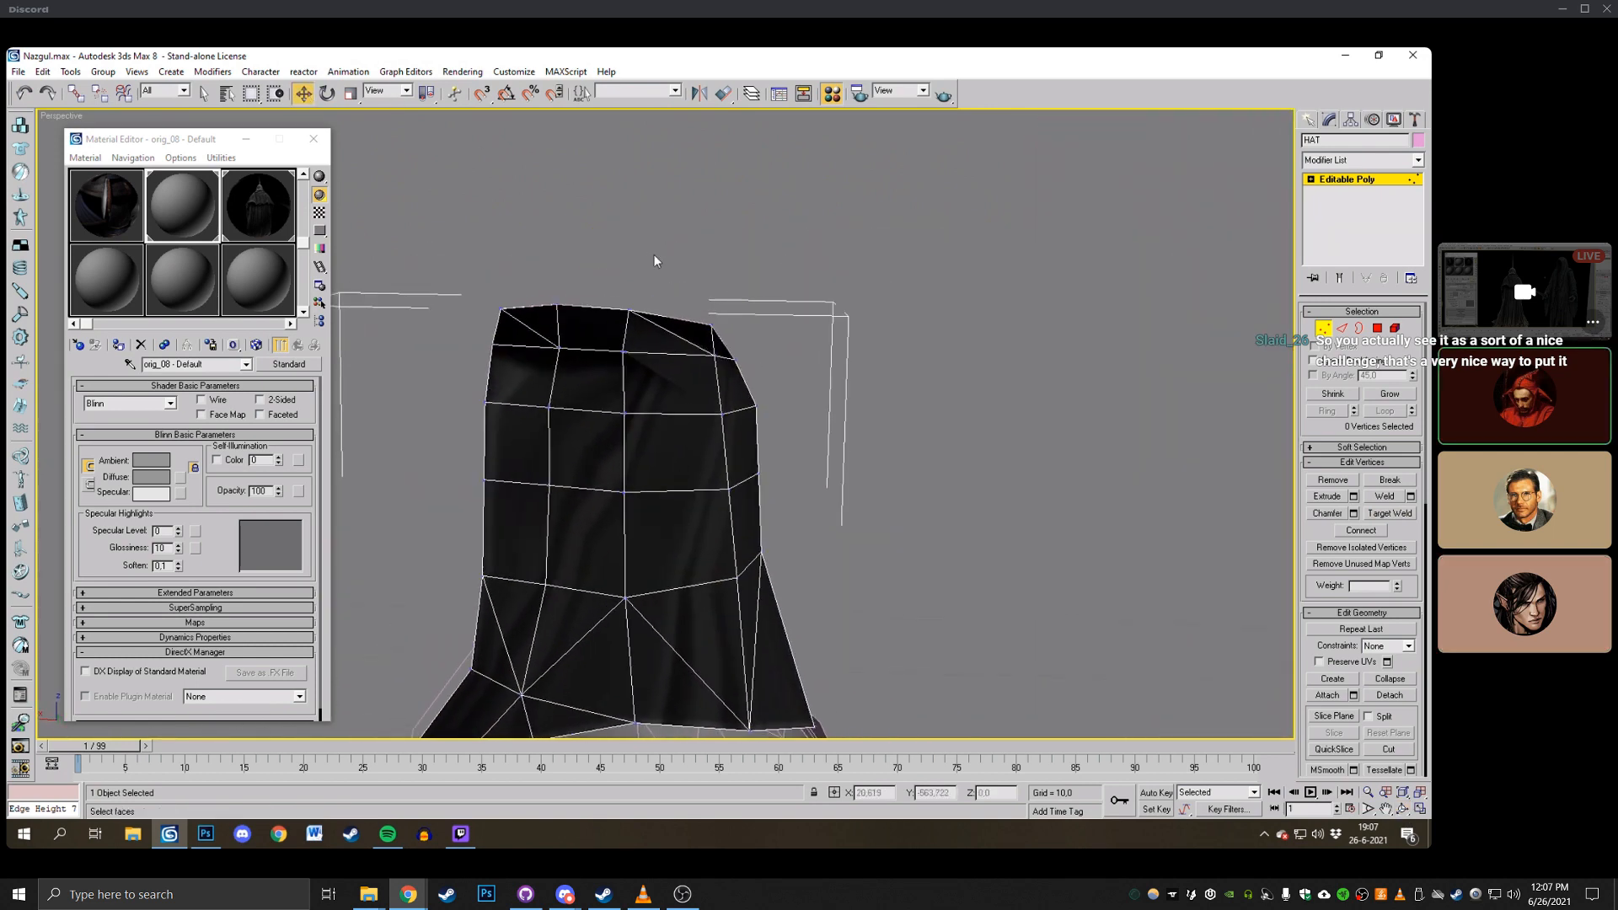
left_click(713, 328)
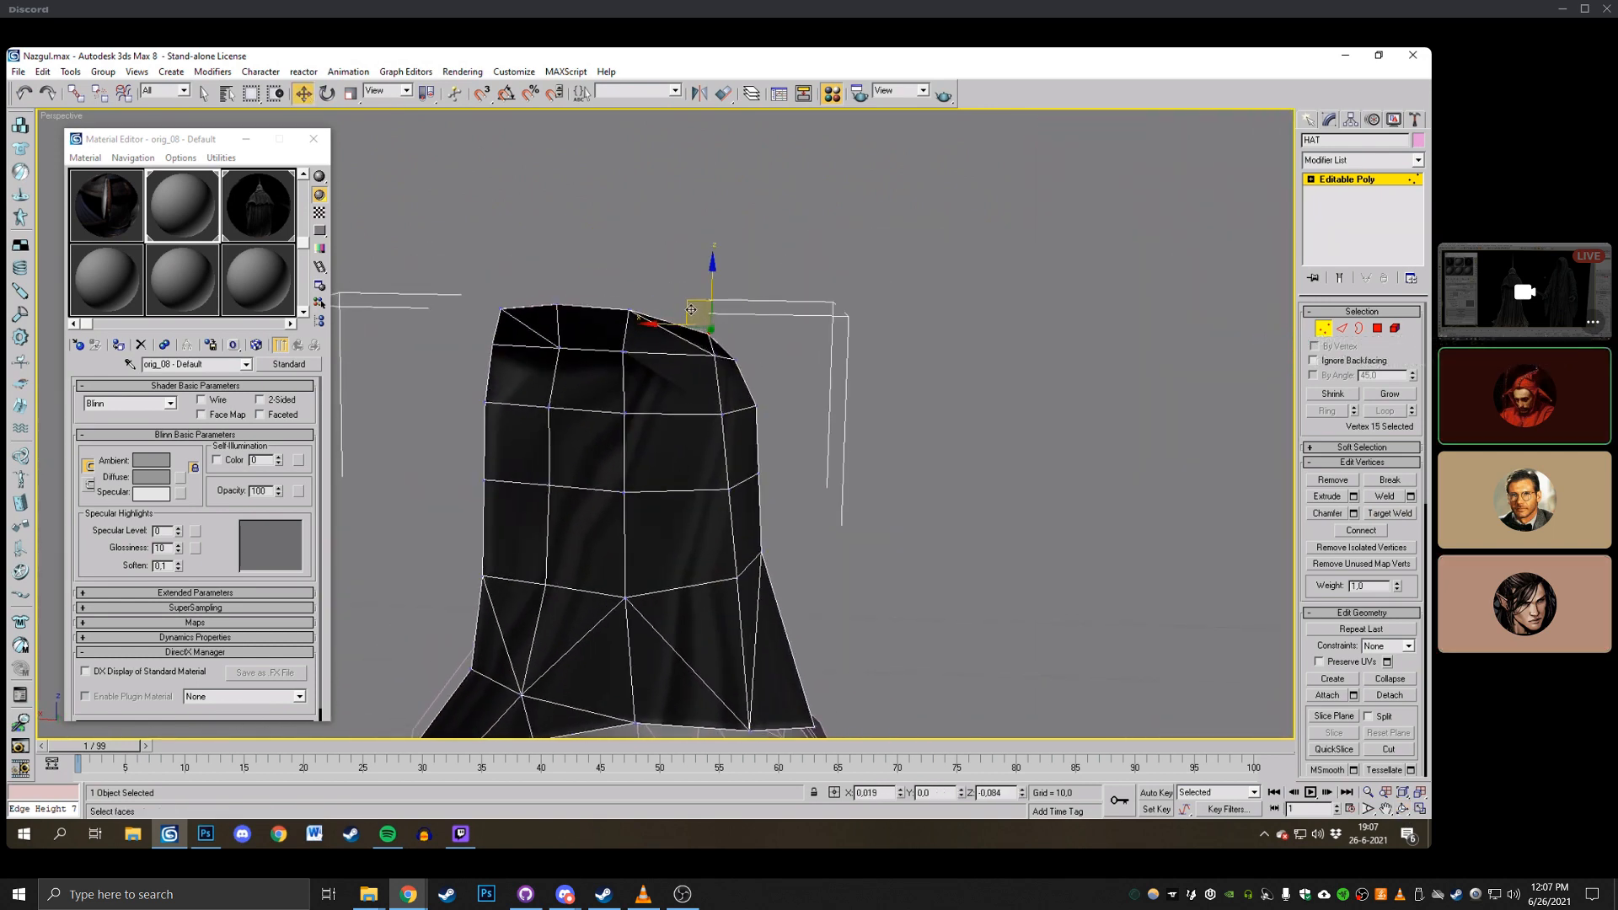
scroll(542, 259, "down", 3)
Reposition the vertices along the upper front edge of the hood's side.
left_click(1403, 809)
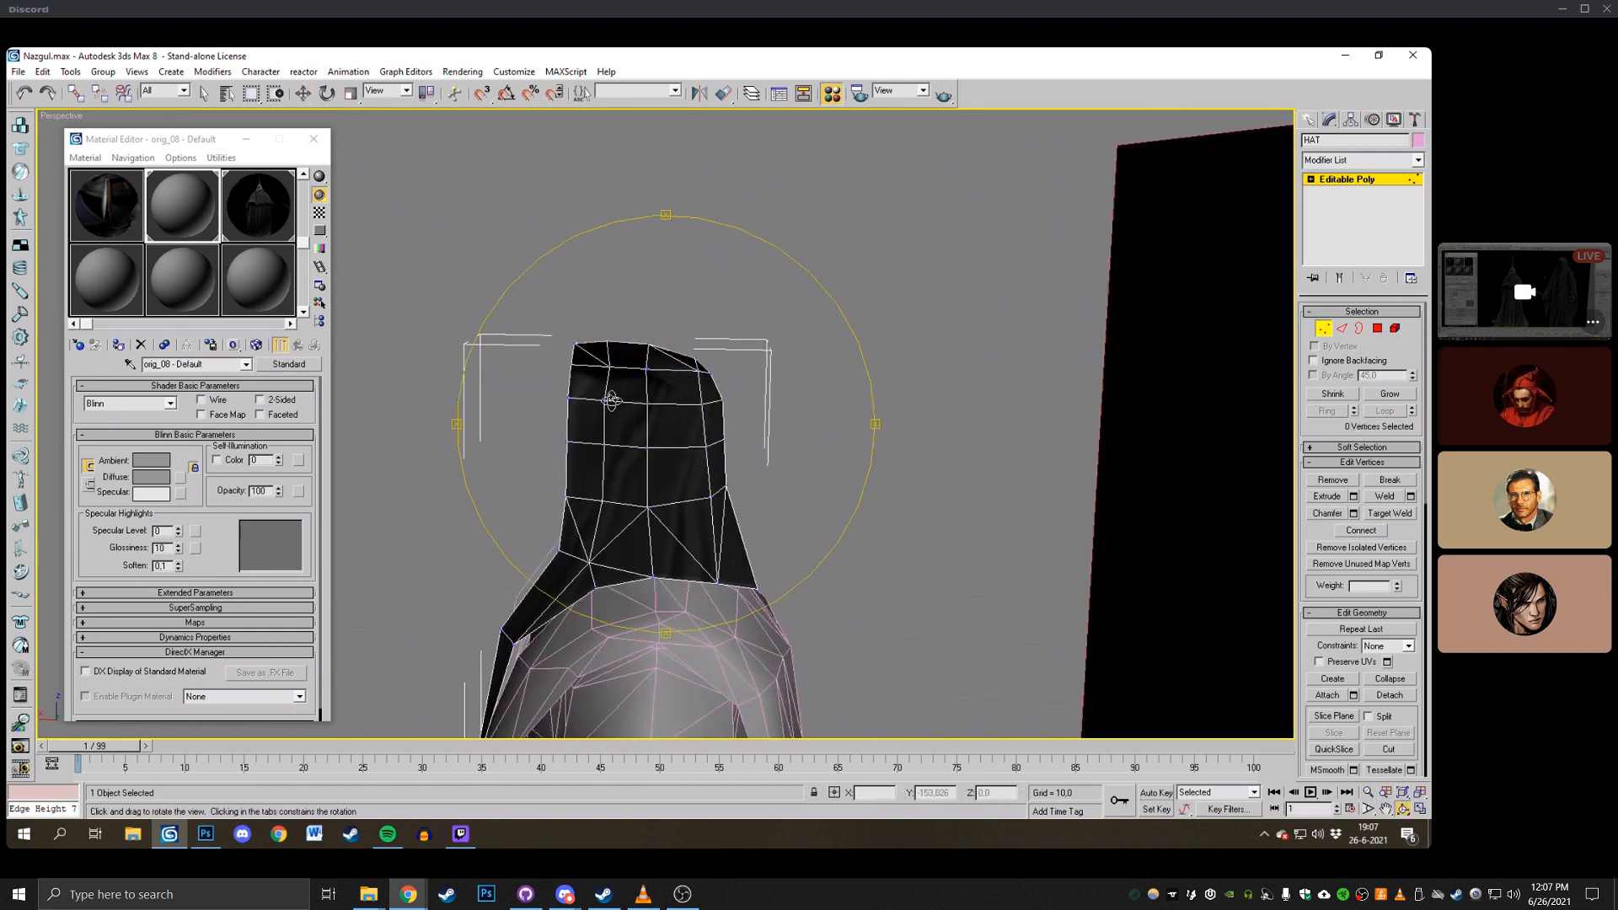
mouse_move(610, 398)
left_mouse_down()
mouse_move(761, 397)
mouse_move(693, 369)
mouse_move(620, 392)
left_mouse_up()
right_click(620, 393)
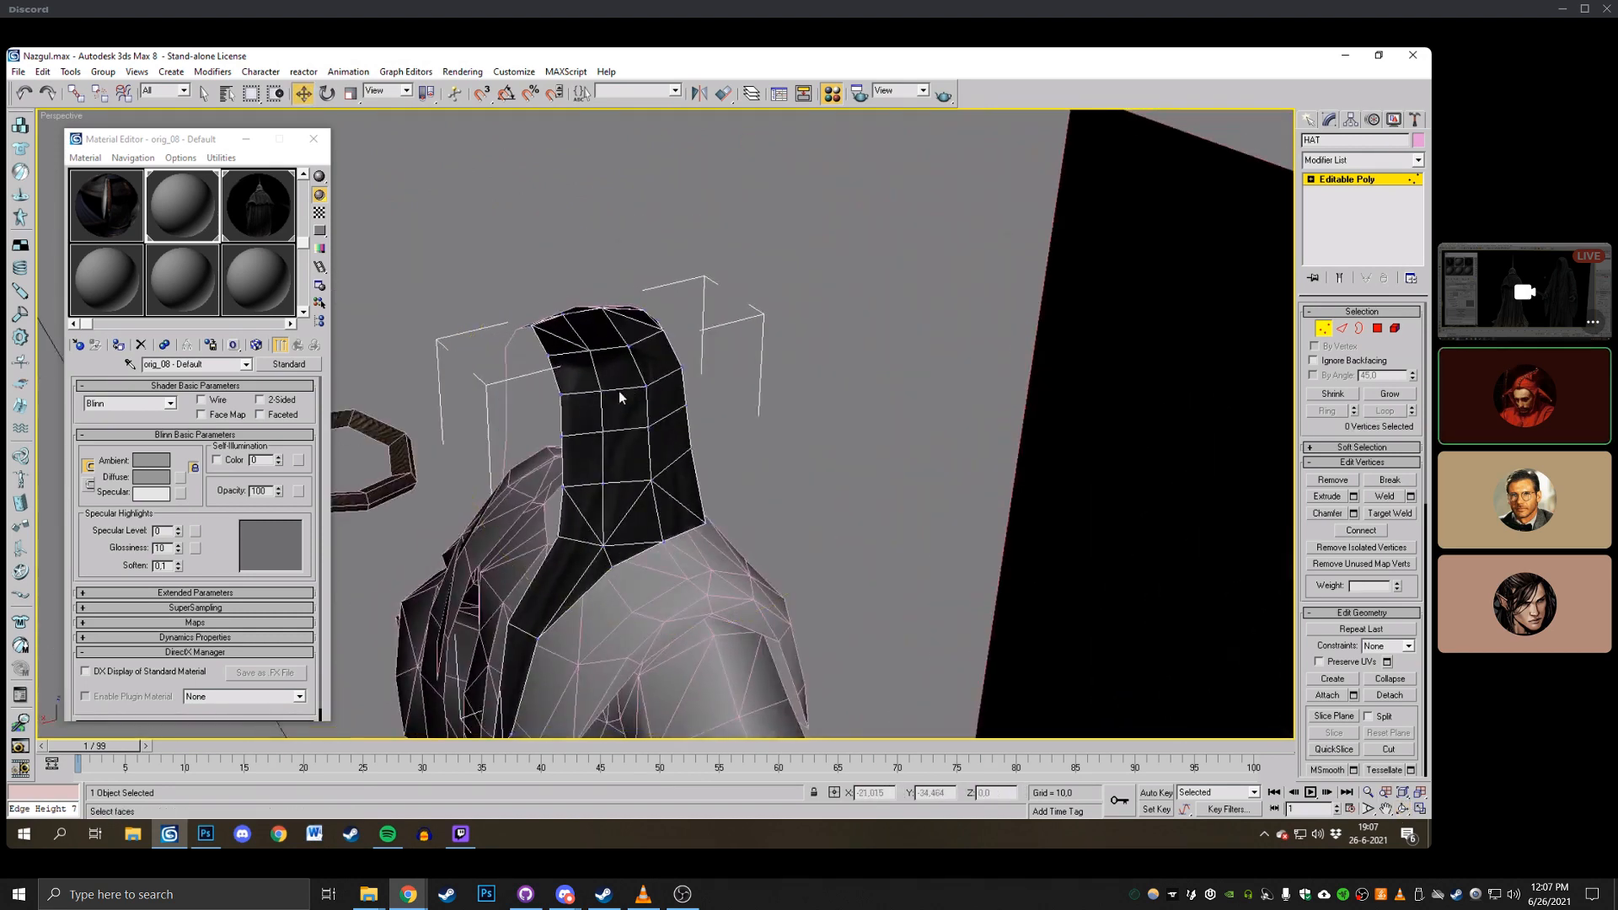
left_click(529, 329)
left_click(552, 354)
left_click_drag(502, 335, 727, 332)
left_click(562, 395)
Select the vertices of the hood's upper part and rotate them so the hood tilts forward like the references.
left_click(1405, 809)
scroll(775, 358, "down", 4)
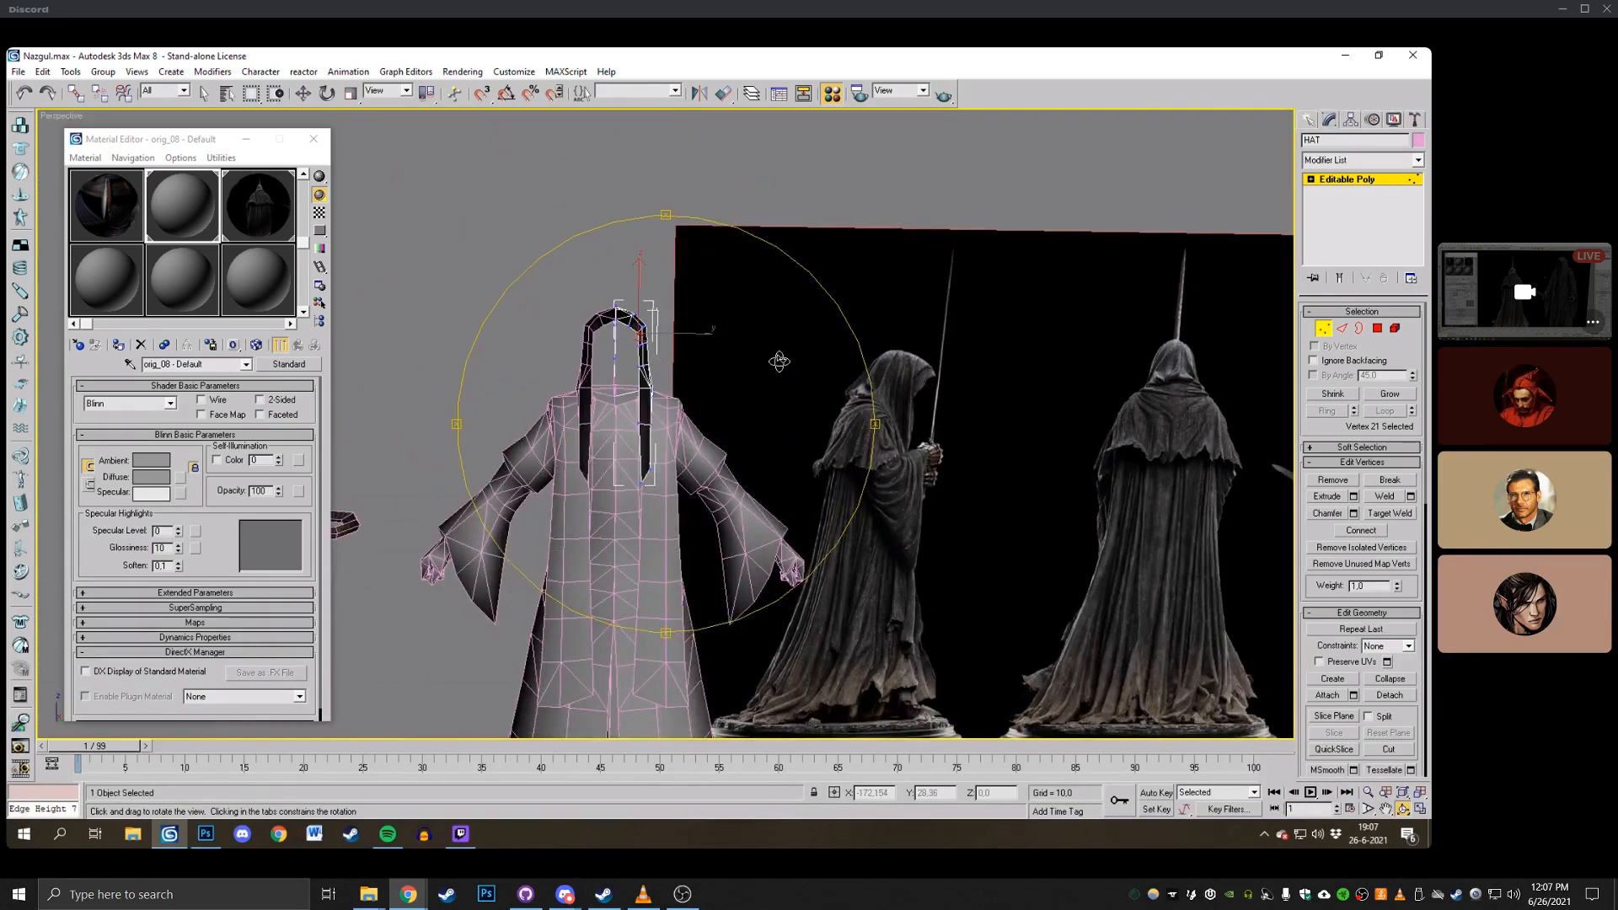
middle_click_drag(713, 351, 721, 362)
scroll(721, 361, "up", 5)
left_click_drag(742, 361, 627, 294)
scroll(635, 329, "up", 3)
scroll(627, 294, "up", 3)
middle_click_drag(627, 294, 720, 243)
key("w")
key("e")
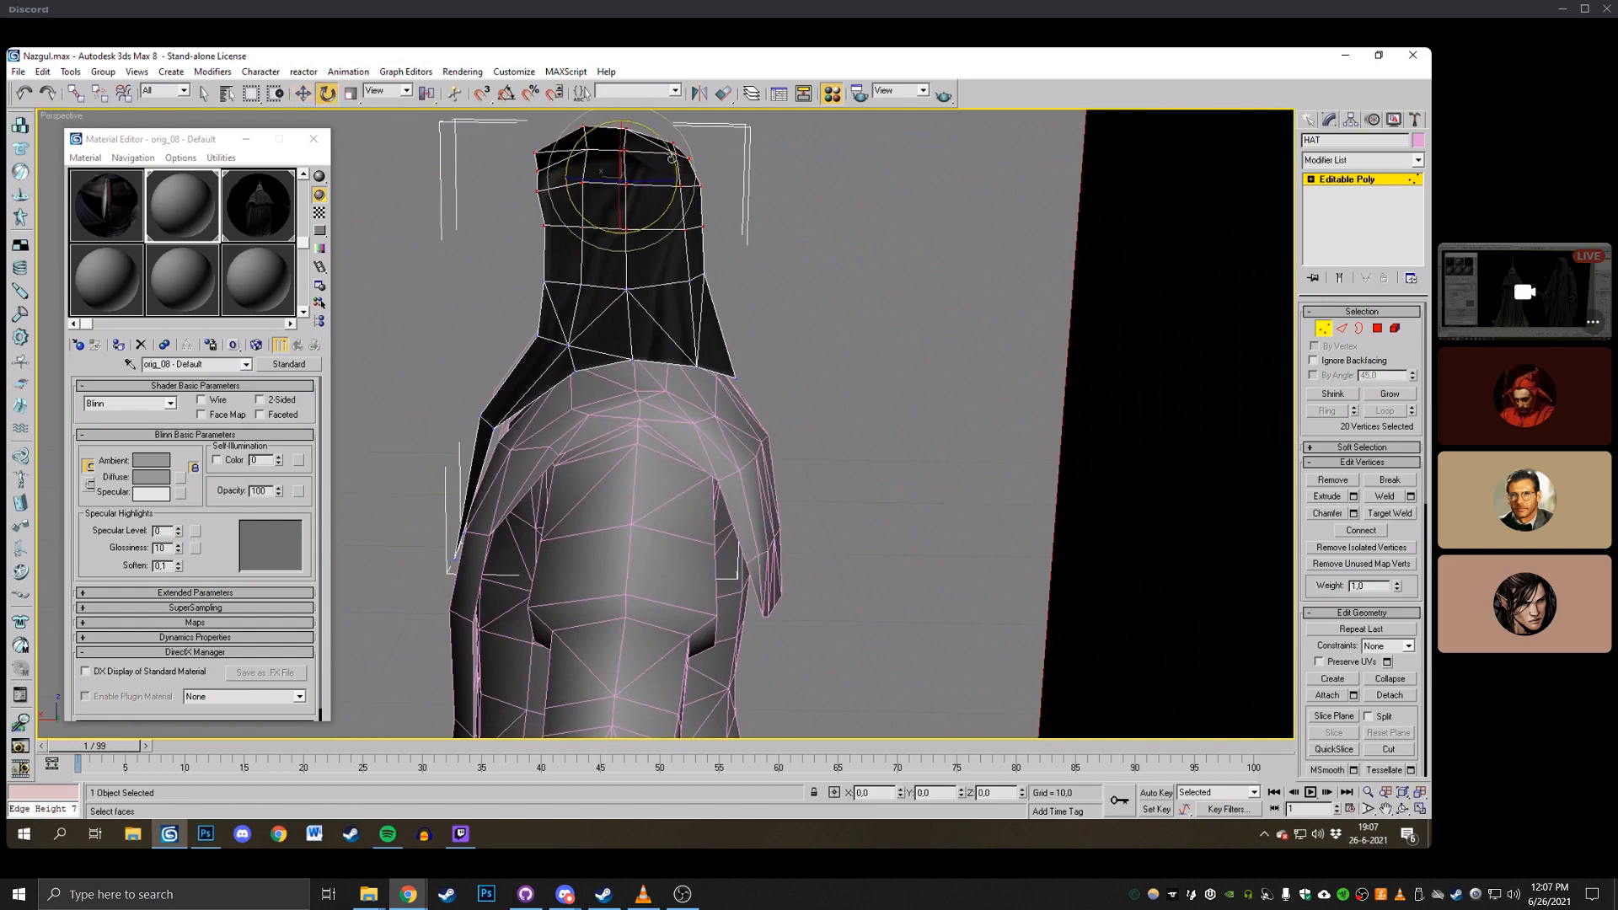
left_click_drag(672, 157, 580, 157)
key("w")
left_click(762, 221)
Adjust individual vertices along the hood's rear side and lower back edge to even out the tilted shape.
middle_click_drag(701, 283, 686, 274)
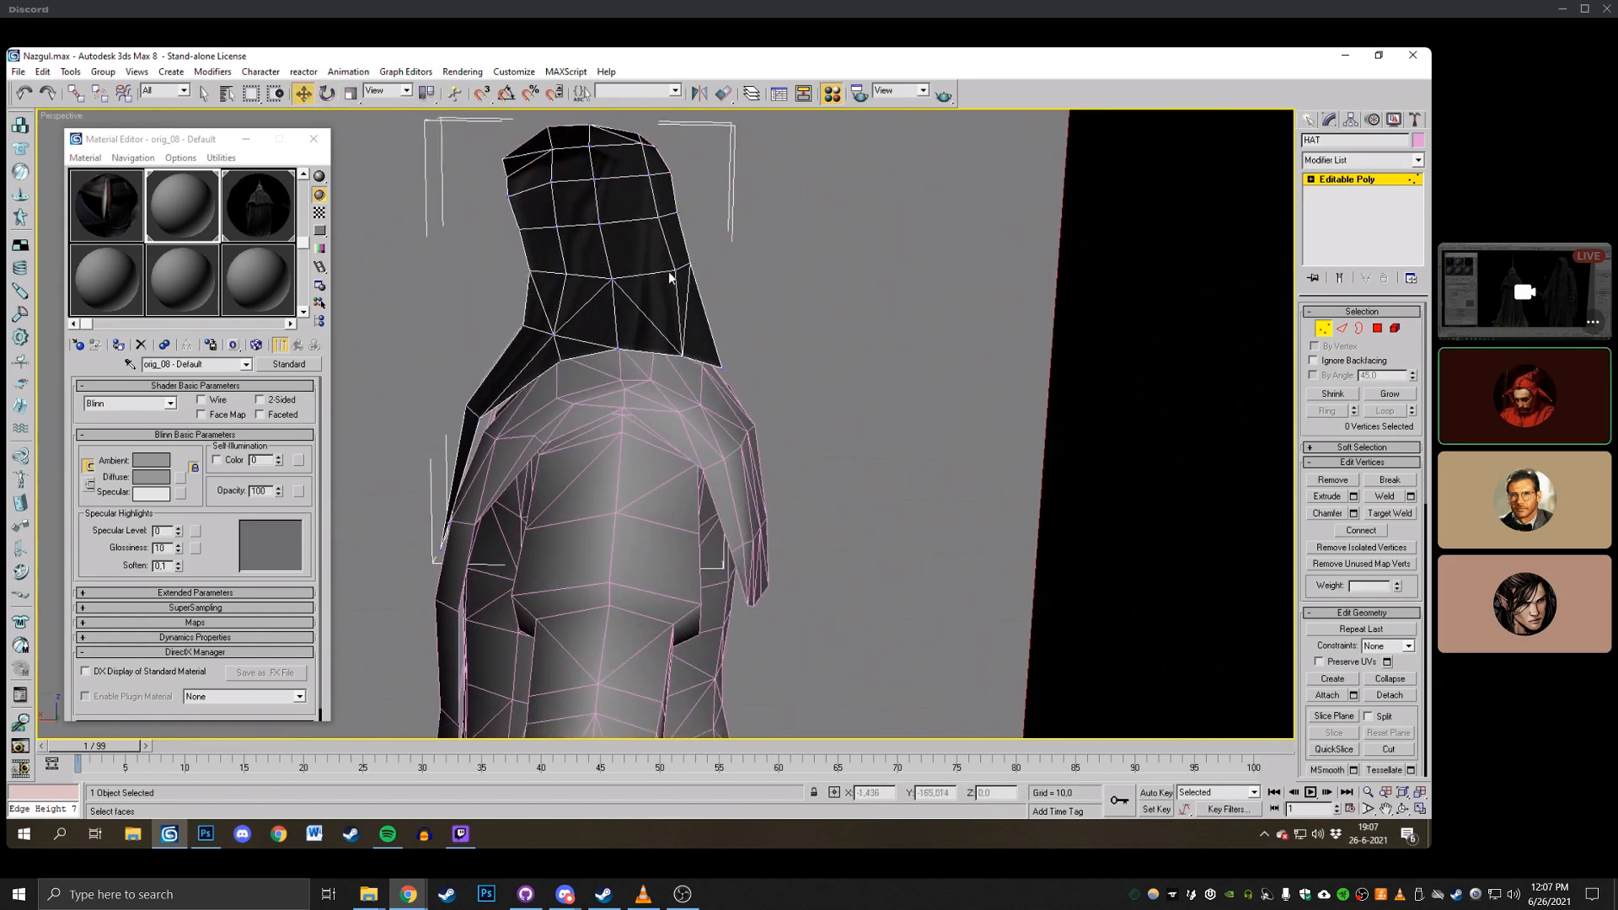
left_click(671, 274)
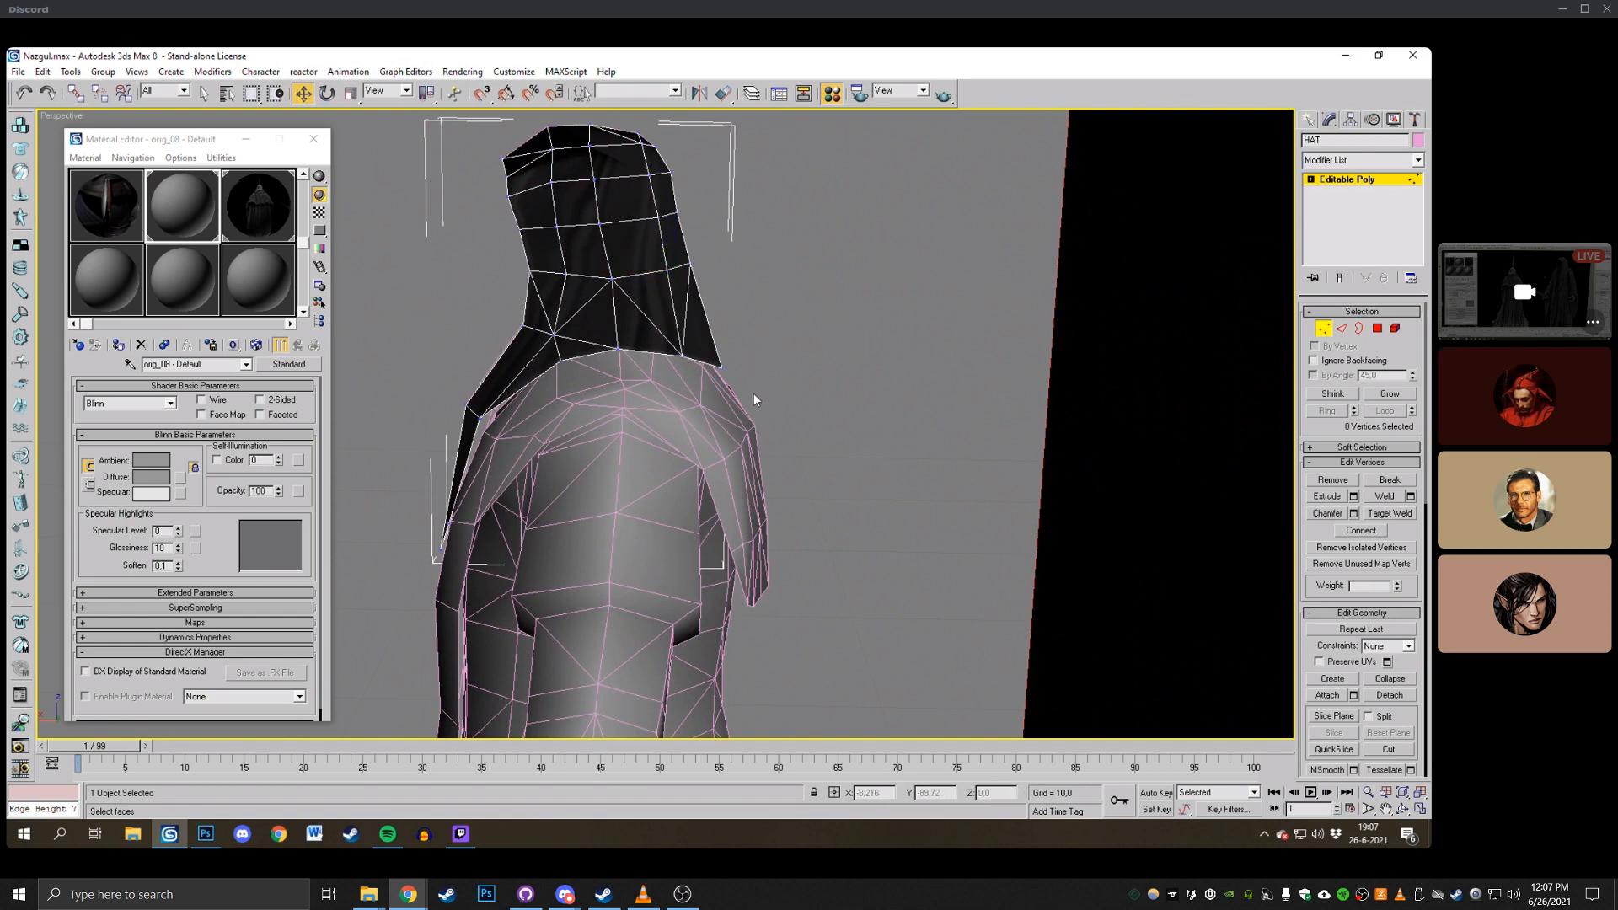
left_click_drag(674, 343, 765, 375)
left_click(1402, 808)
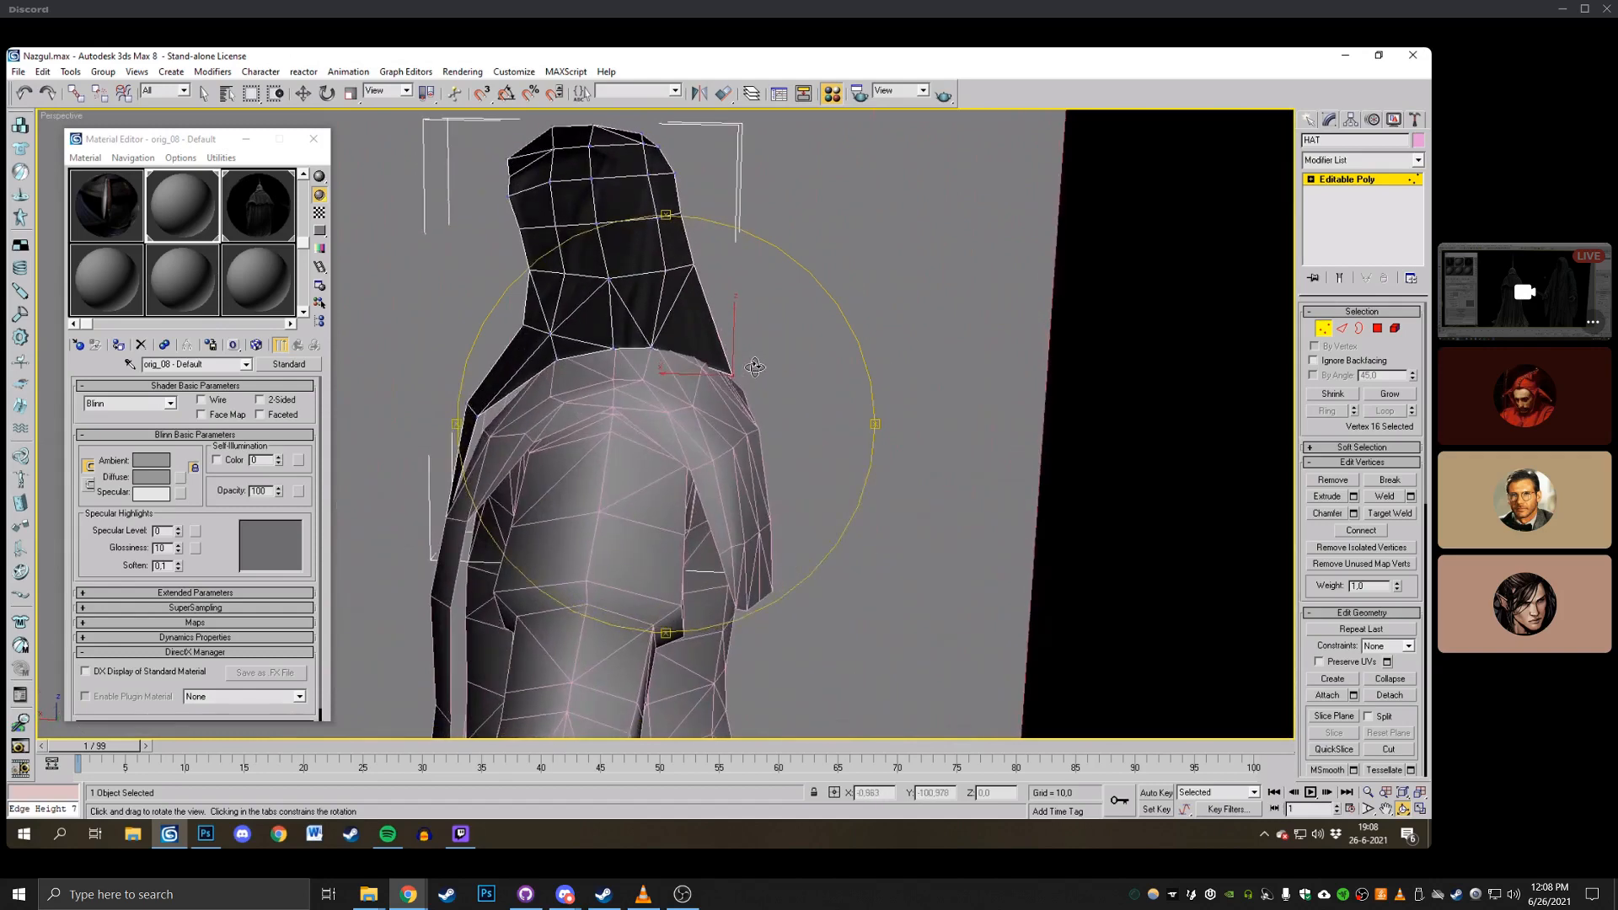
right_click(716, 364)
left_click(651, 347)
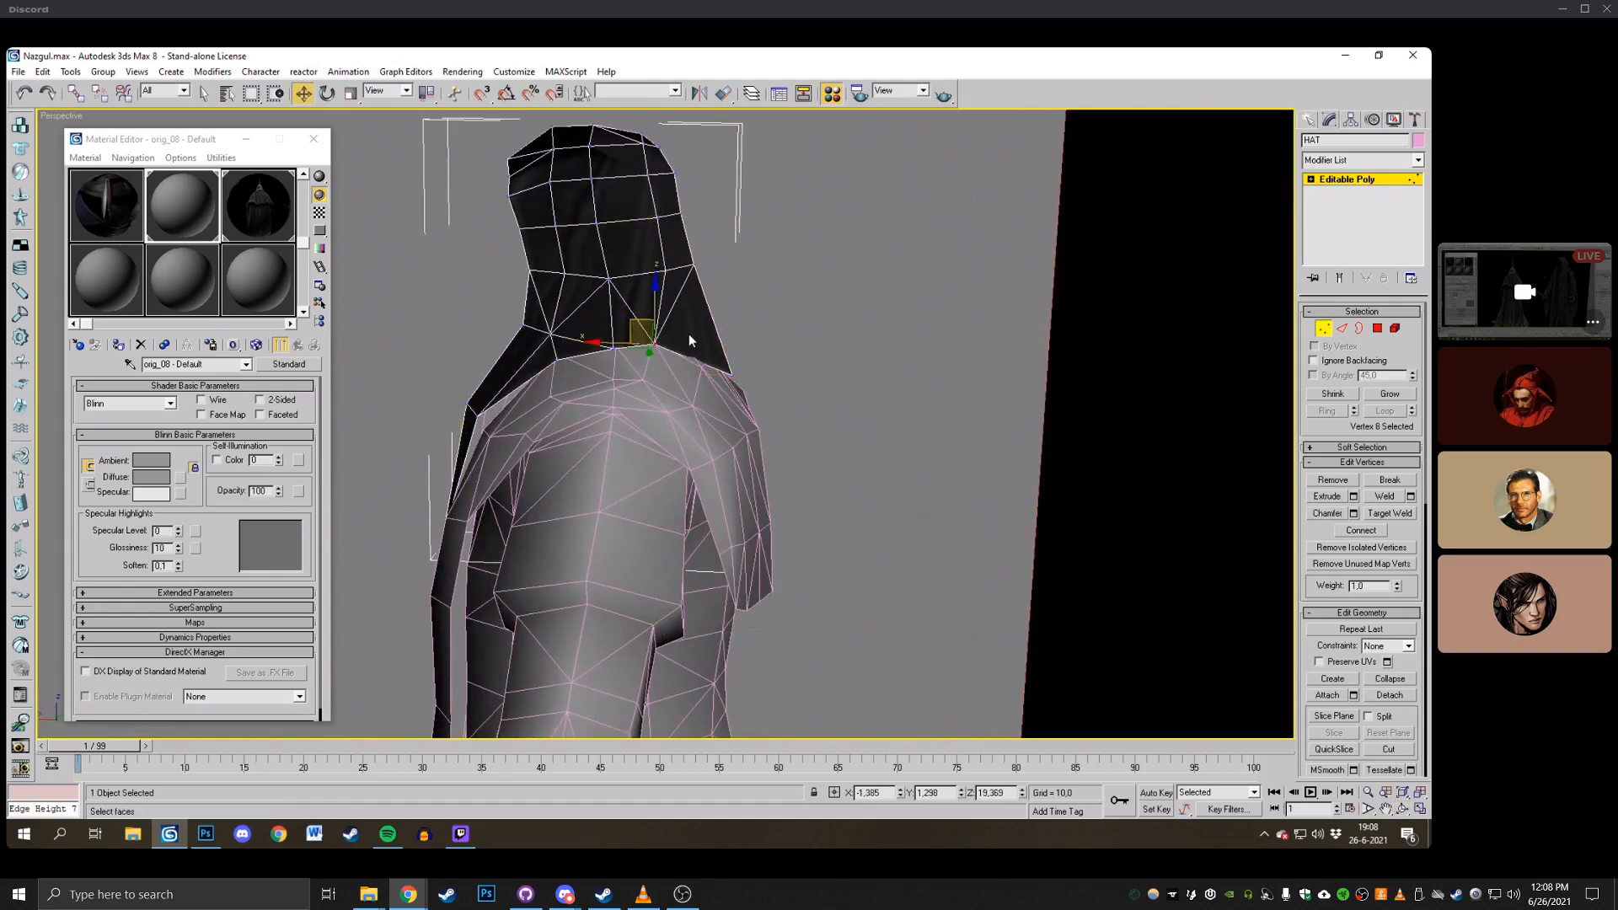
left_click(662, 271)
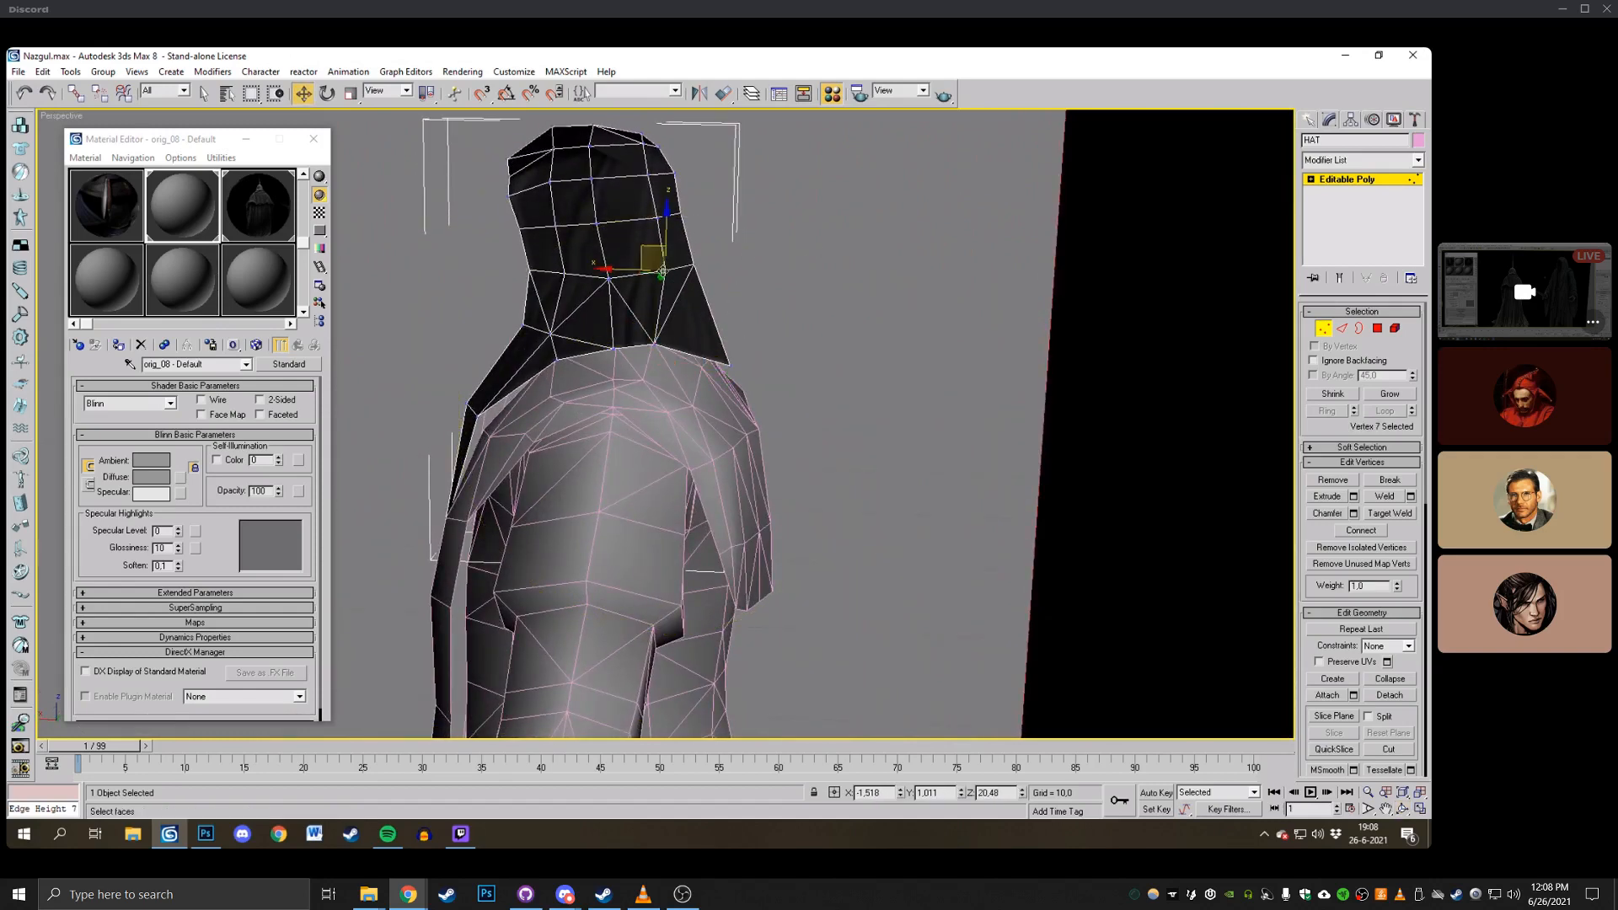
left_click(655, 230)
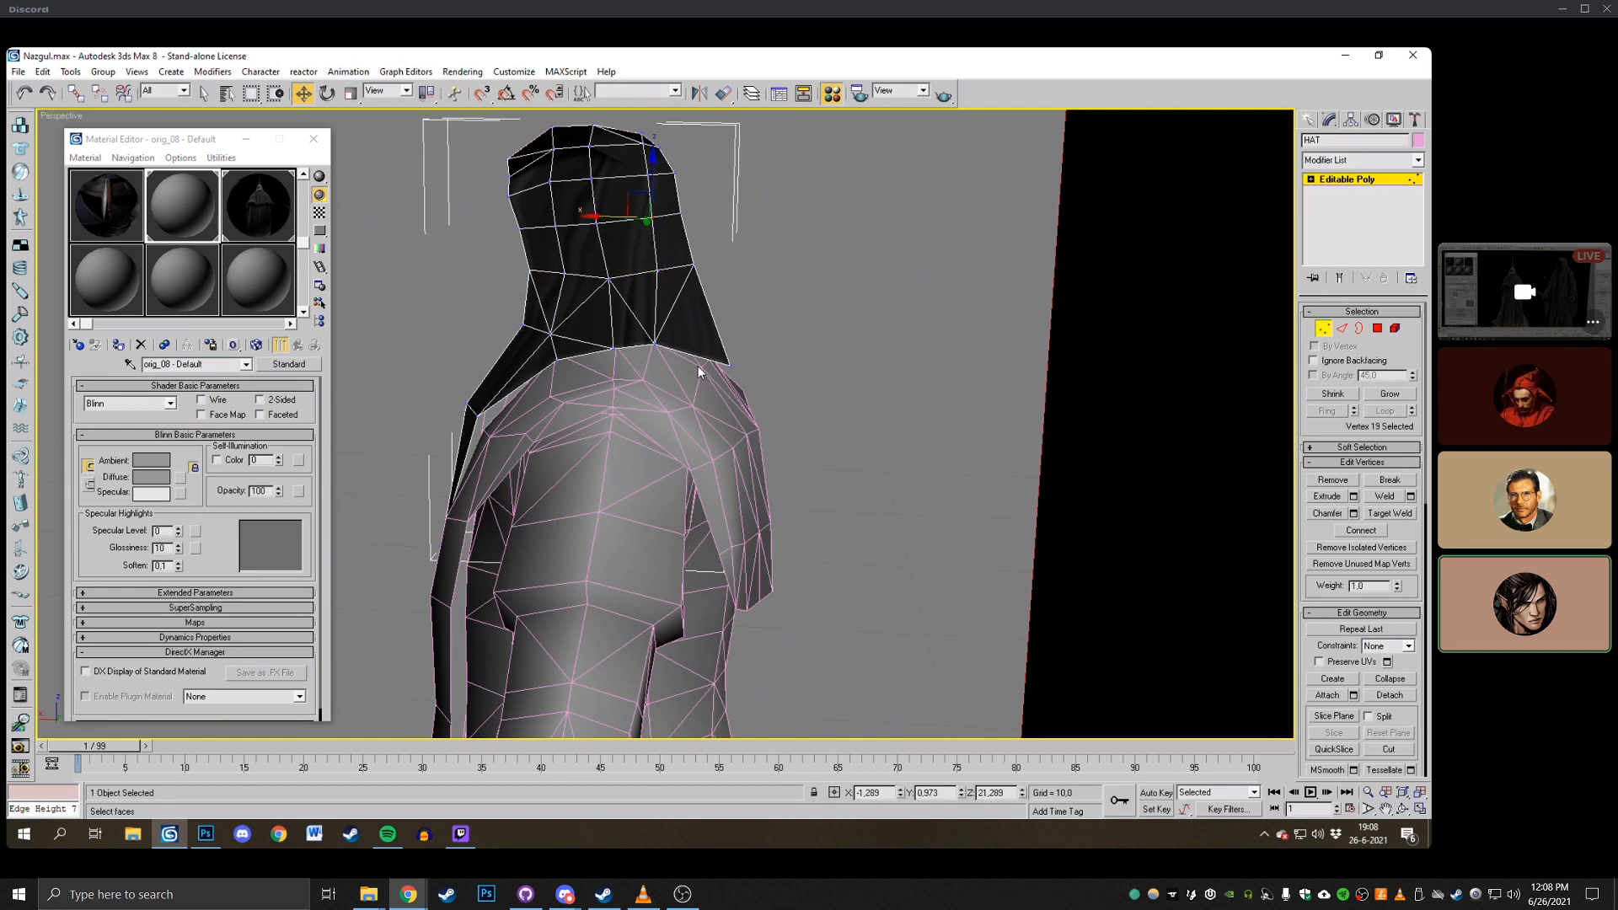
Reshape the hood's face opening by moving vertices along its upper and side inner edges, checking against the references.
left_click(1402, 808)
left_click_drag(657, 421, 710, 398)
scroll(724, 361, "down", 5)
scroll(701, 365, "up", 3)
scroll(701, 365, "up", 4)
right_click(710, 398)
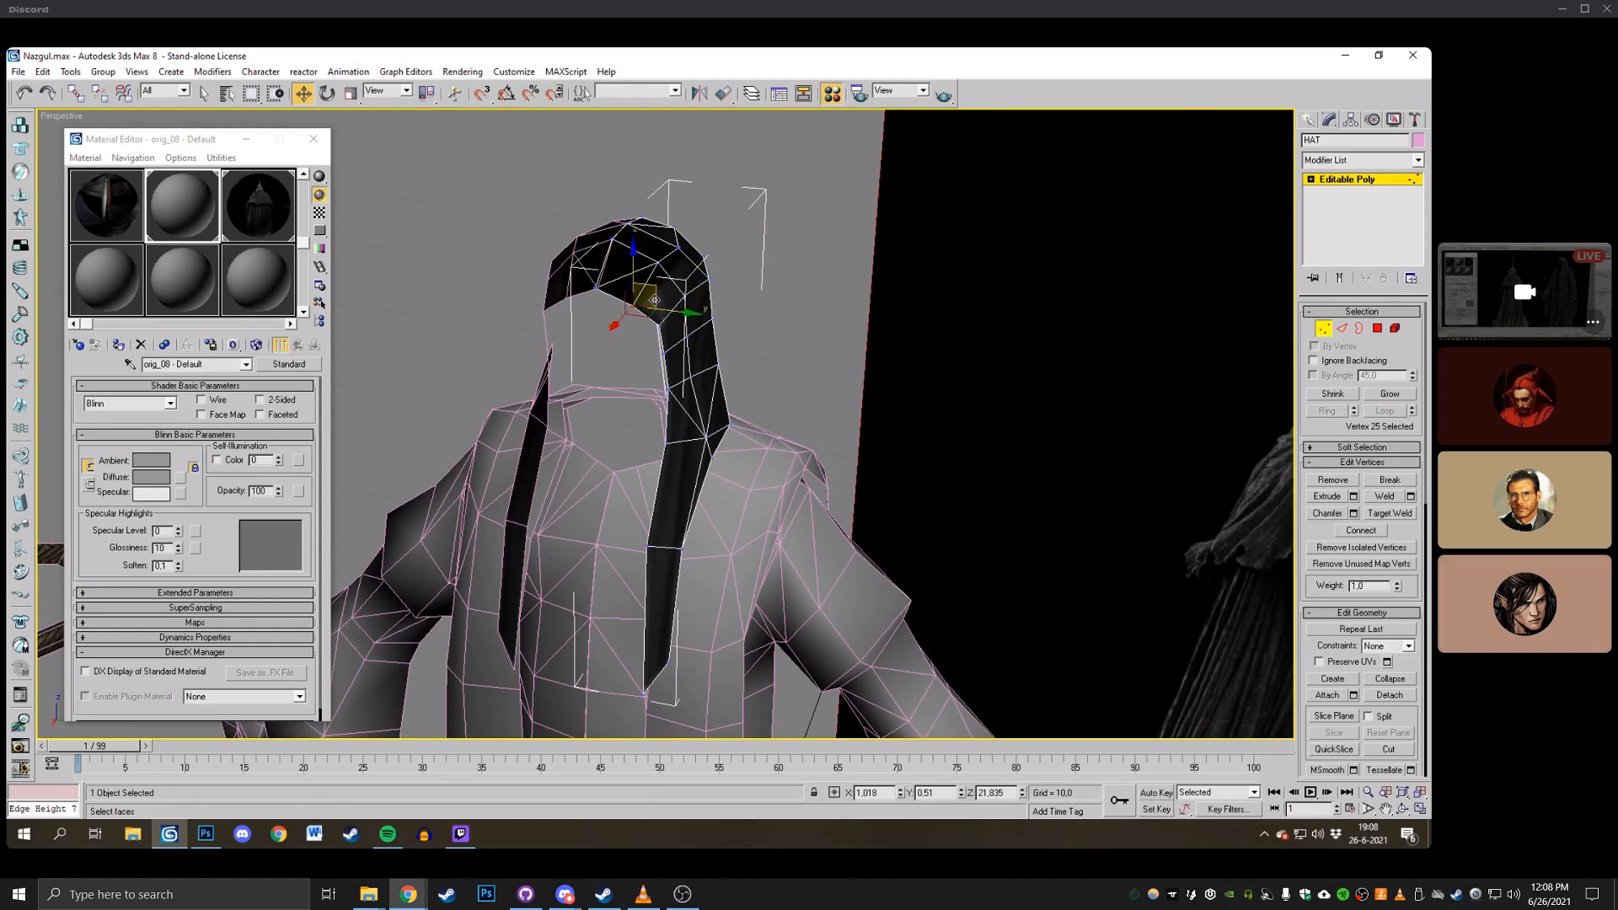
left_click_drag(645, 290, 658, 362)
left_click(660, 362)
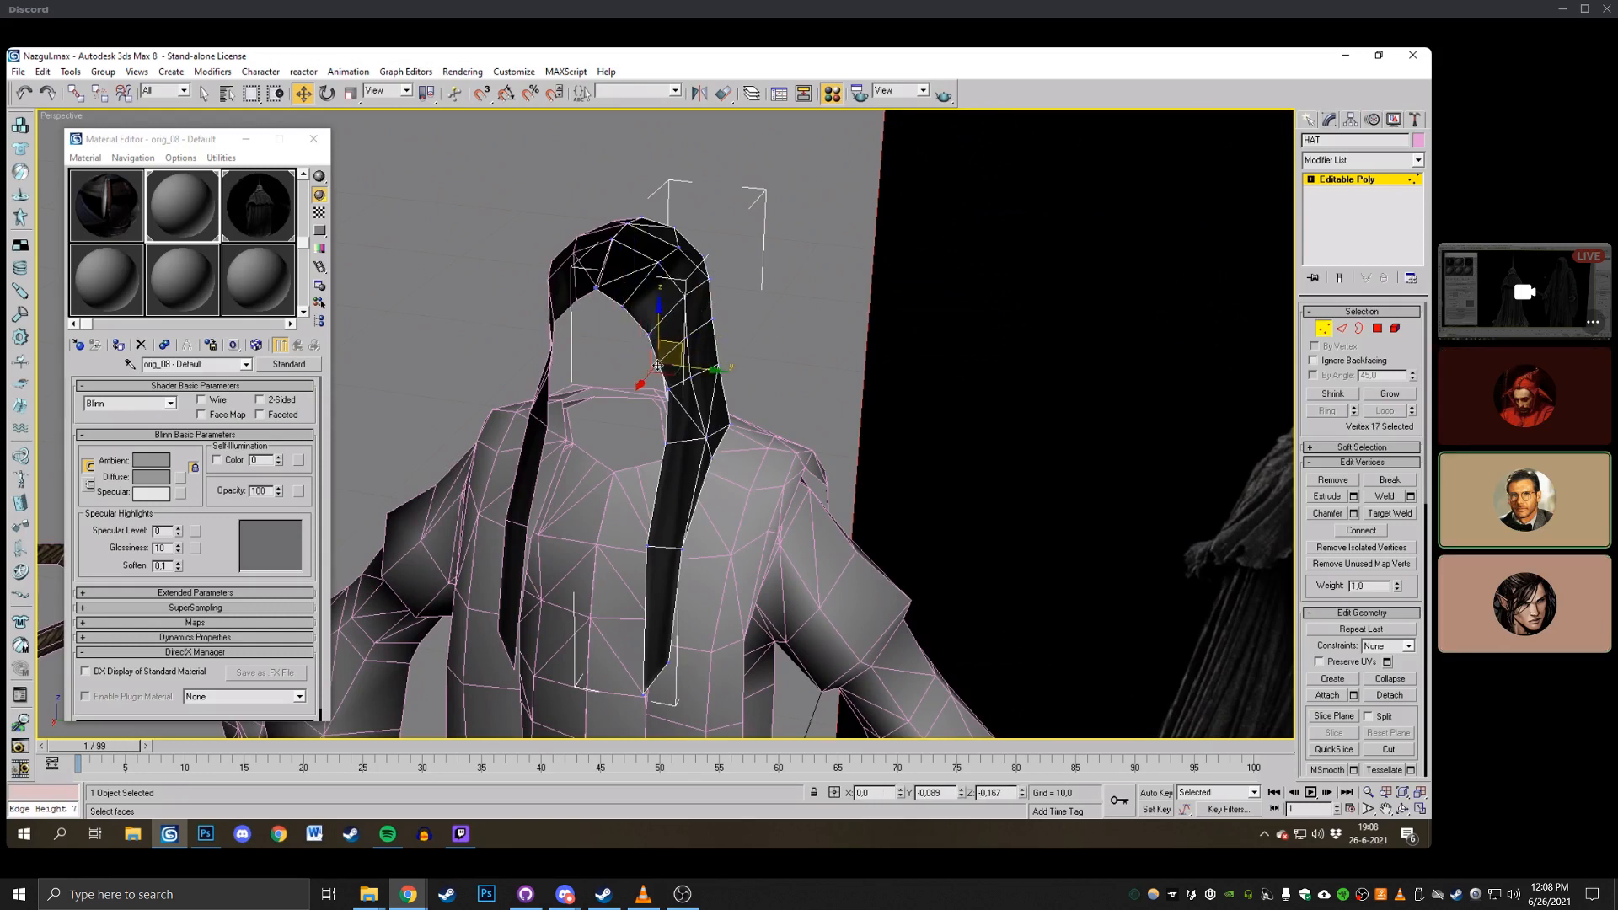
left_click(654, 376)
left_click(1403, 809)
scroll(828, 384, "down", 10)
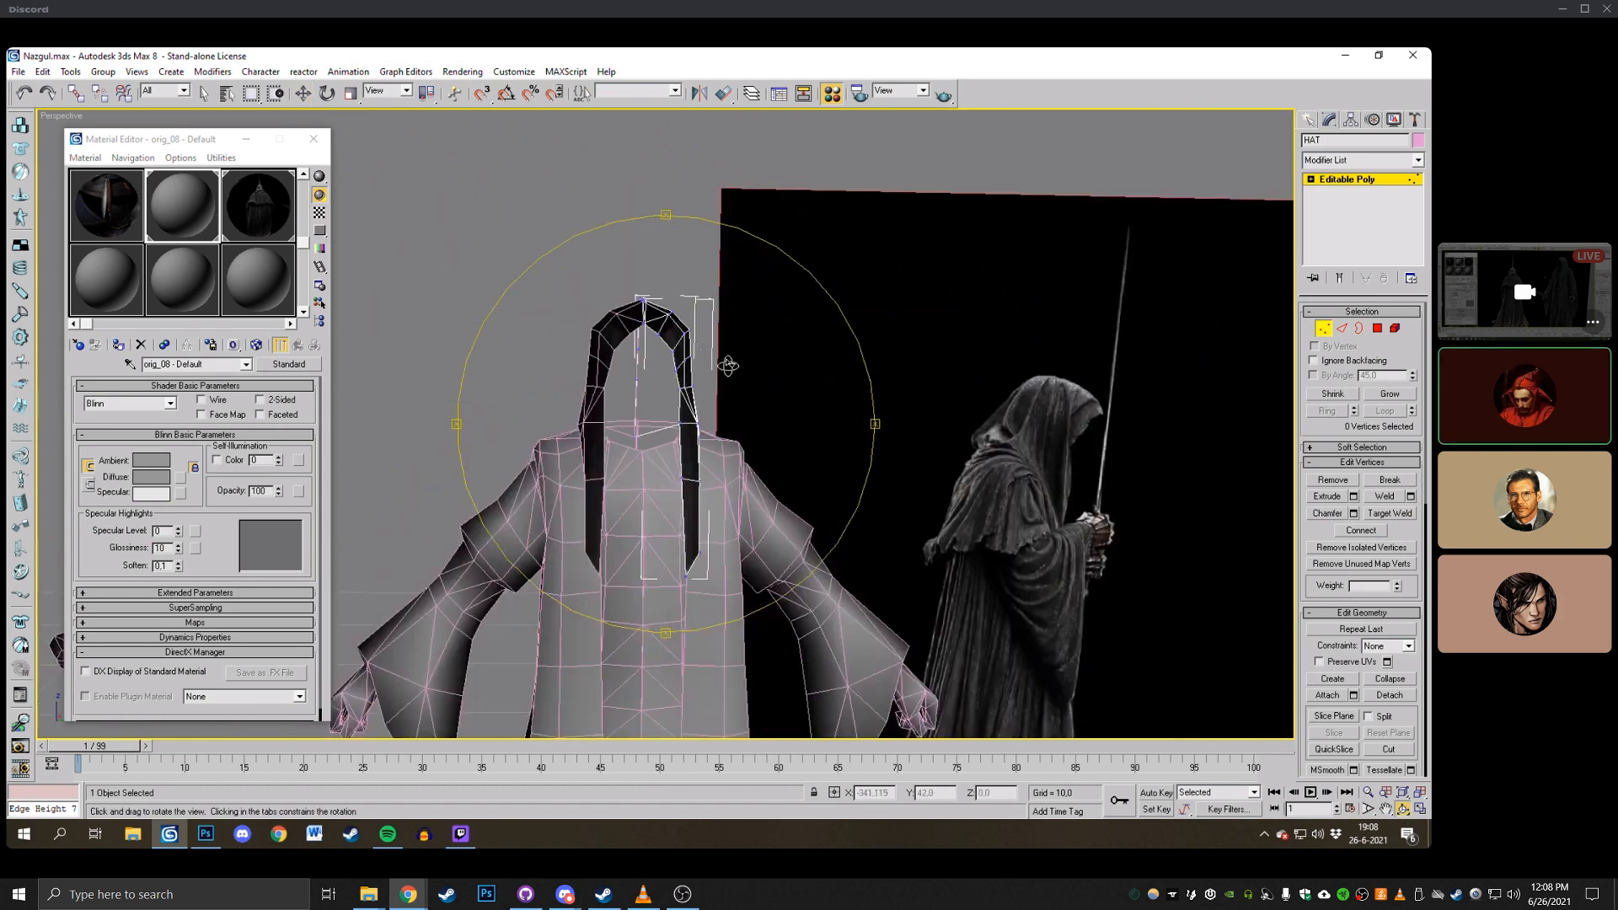
Reposition the vertices along the upper outer curve of the hood's face opening to round its silhouette.
scroll(828, 383, "up", 10)
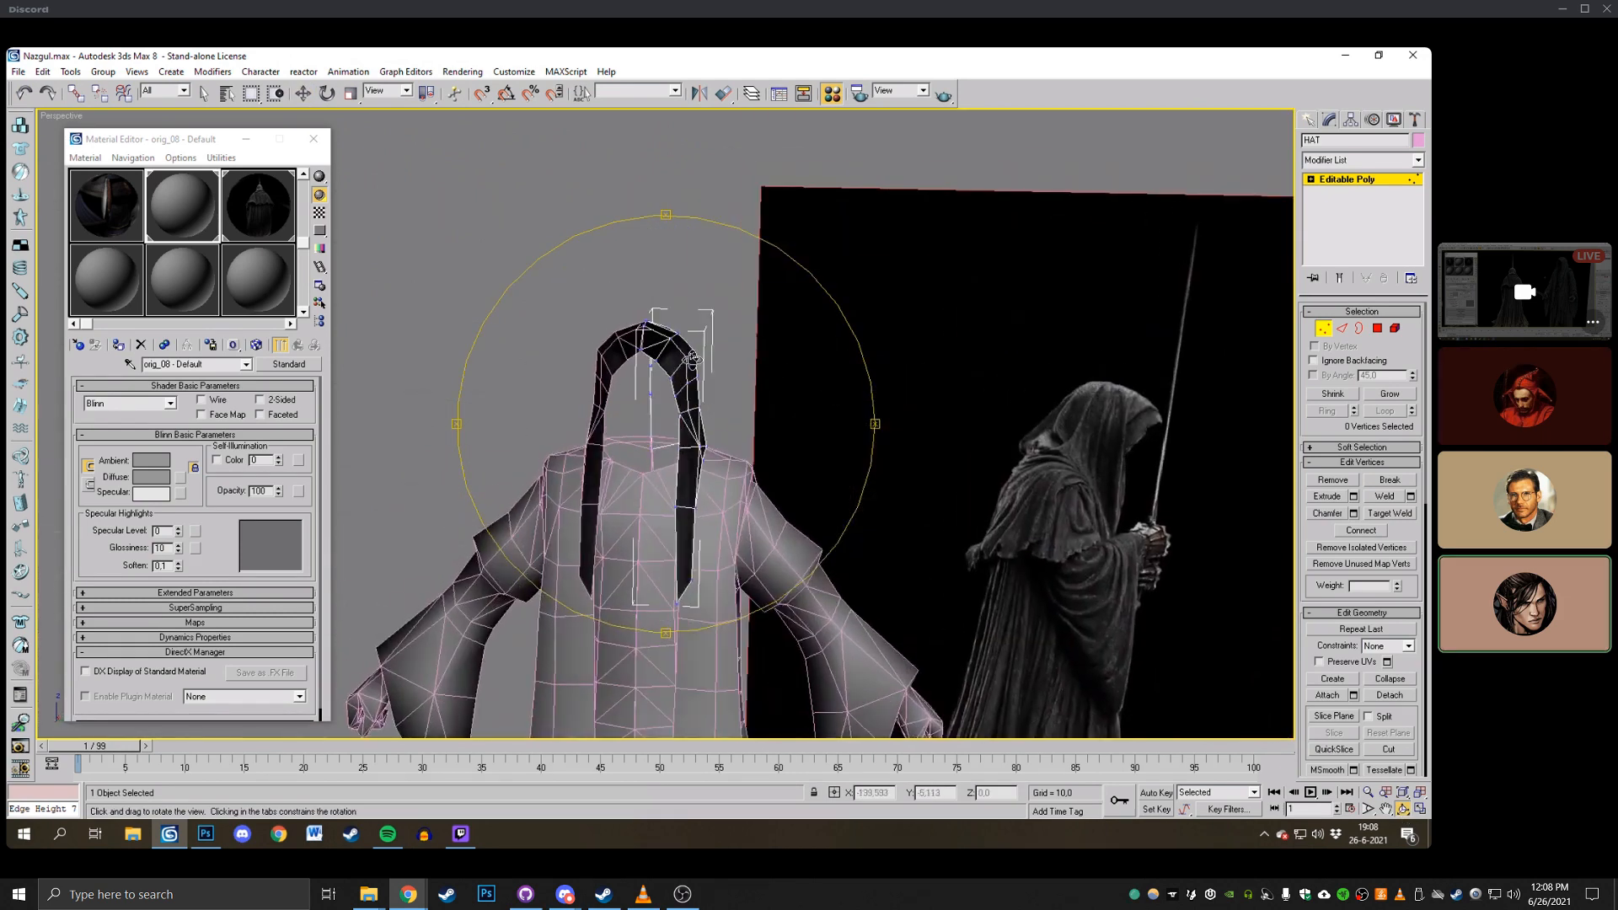
right_click(734, 360)
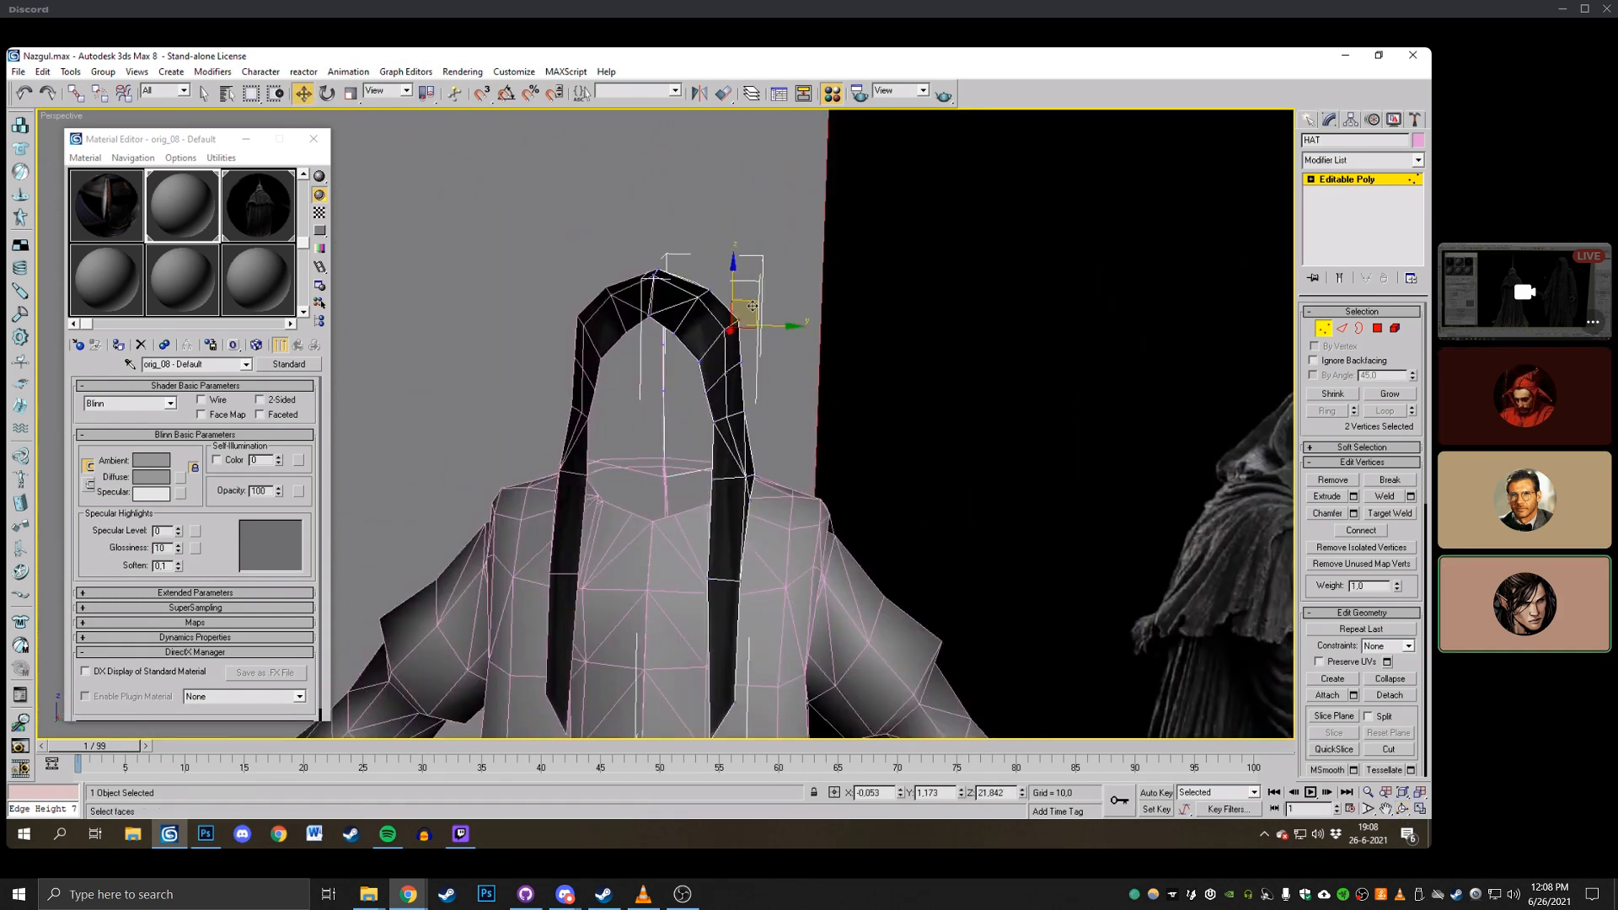
left_click_drag(745, 308, 751, 346)
left_click(821, 341)
middle_click_drag(821, 341, 836, 365)
left_click(706, 305)
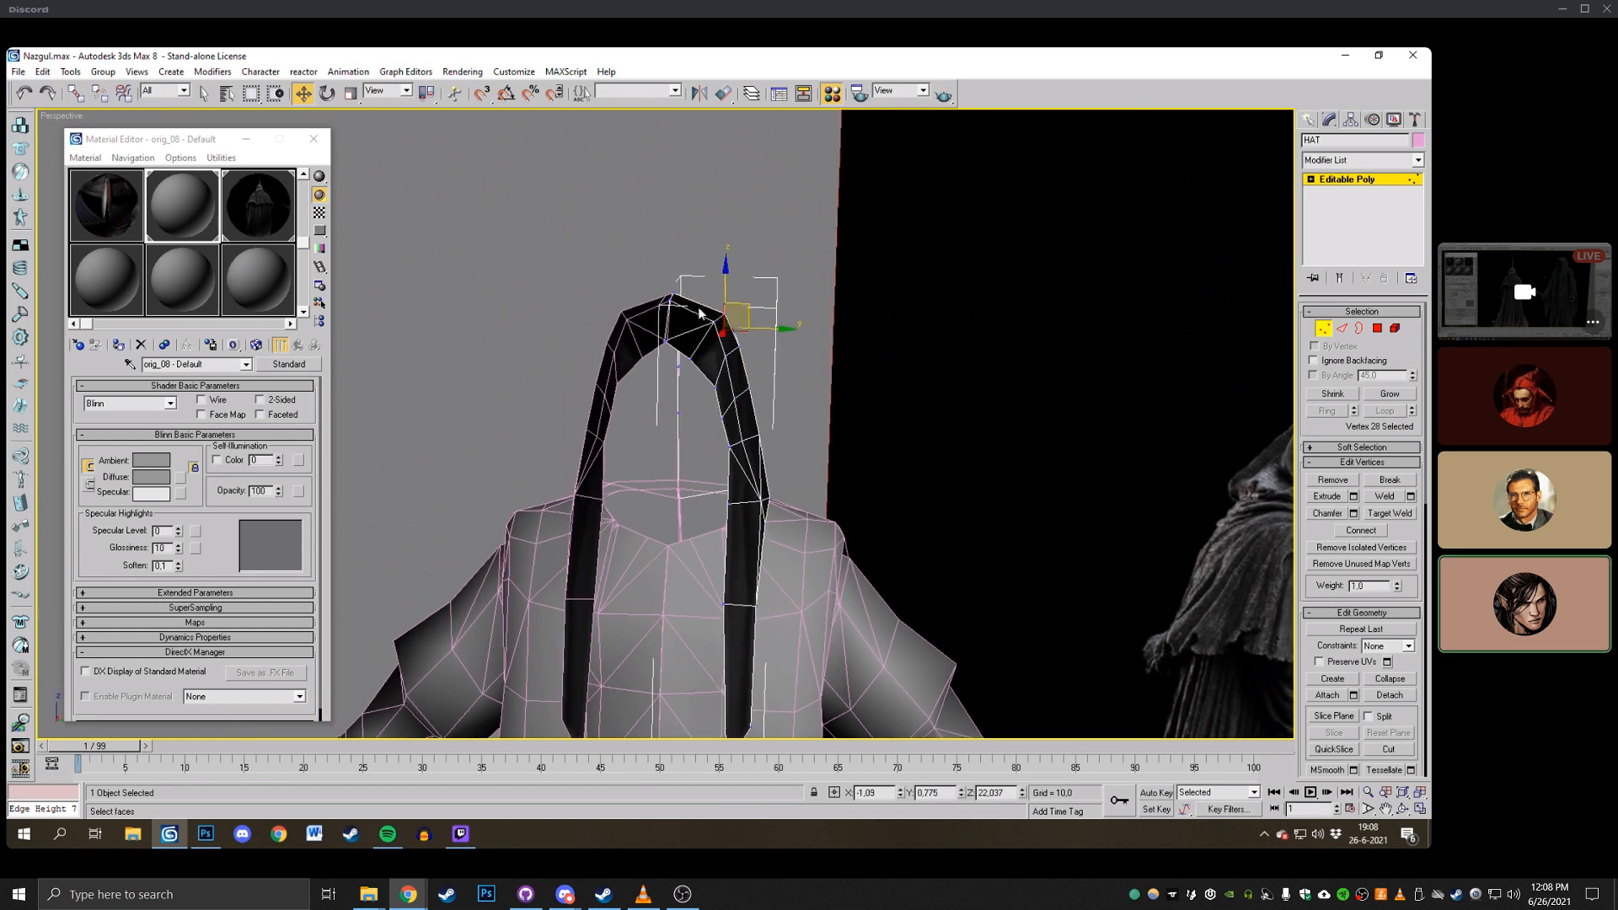
left_click(689, 323)
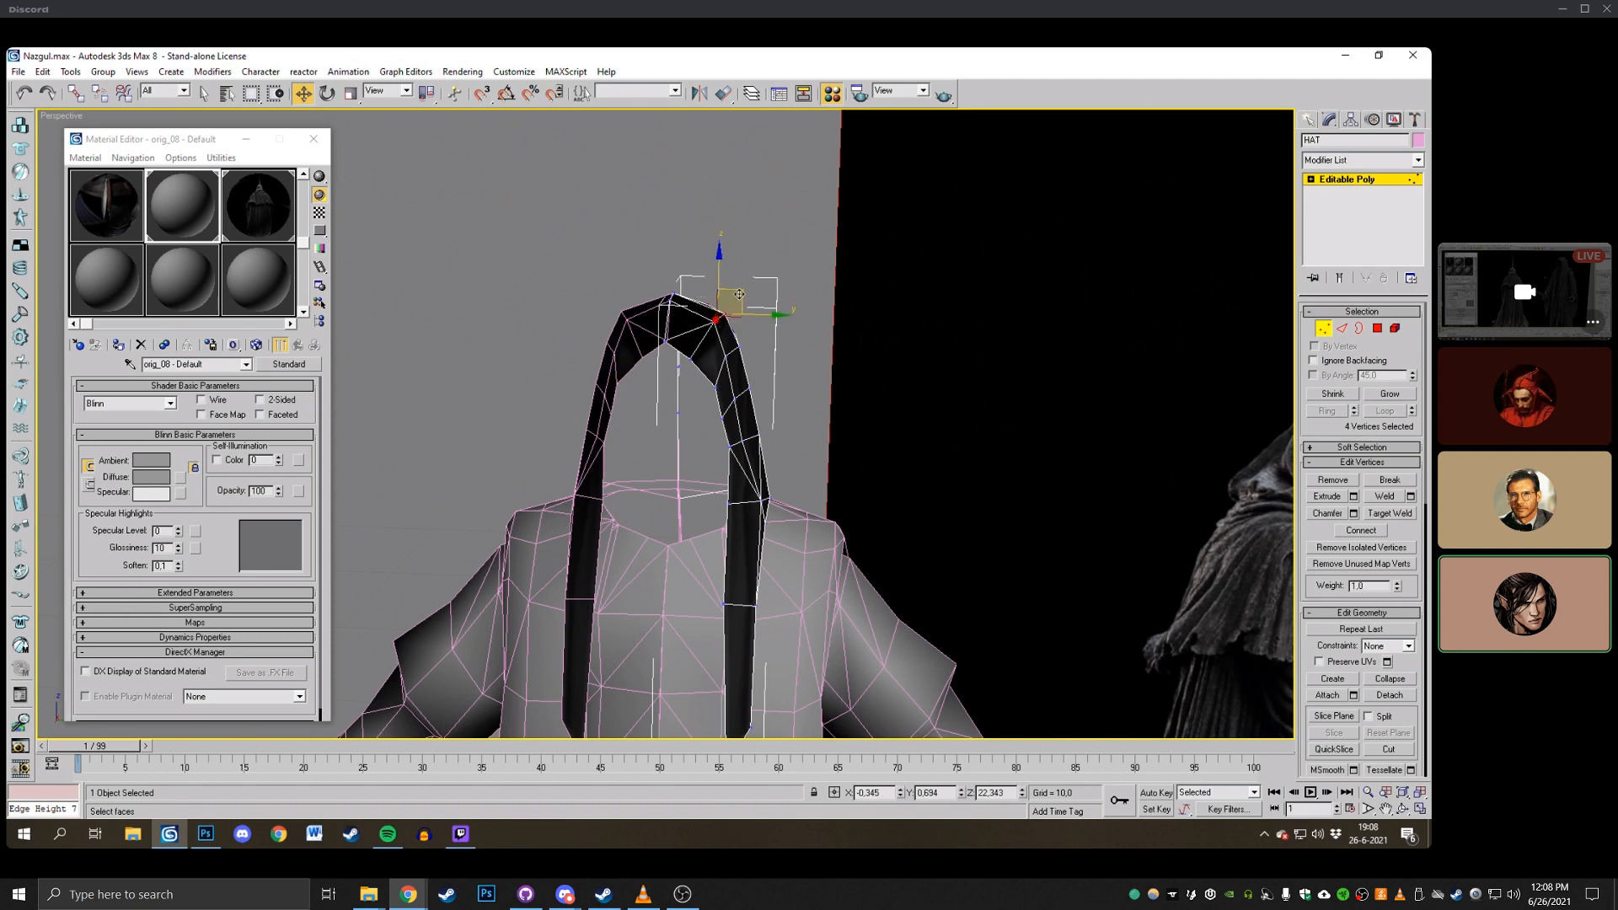
left_click_drag(739, 294, 748, 315)
Adjust the inner-edge vertex near the peak of the hood's face opening.
left_click(1402, 809)
left_click_drag(830, 396, 780, 365)
right_click(780, 365)
left_click(682, 361)
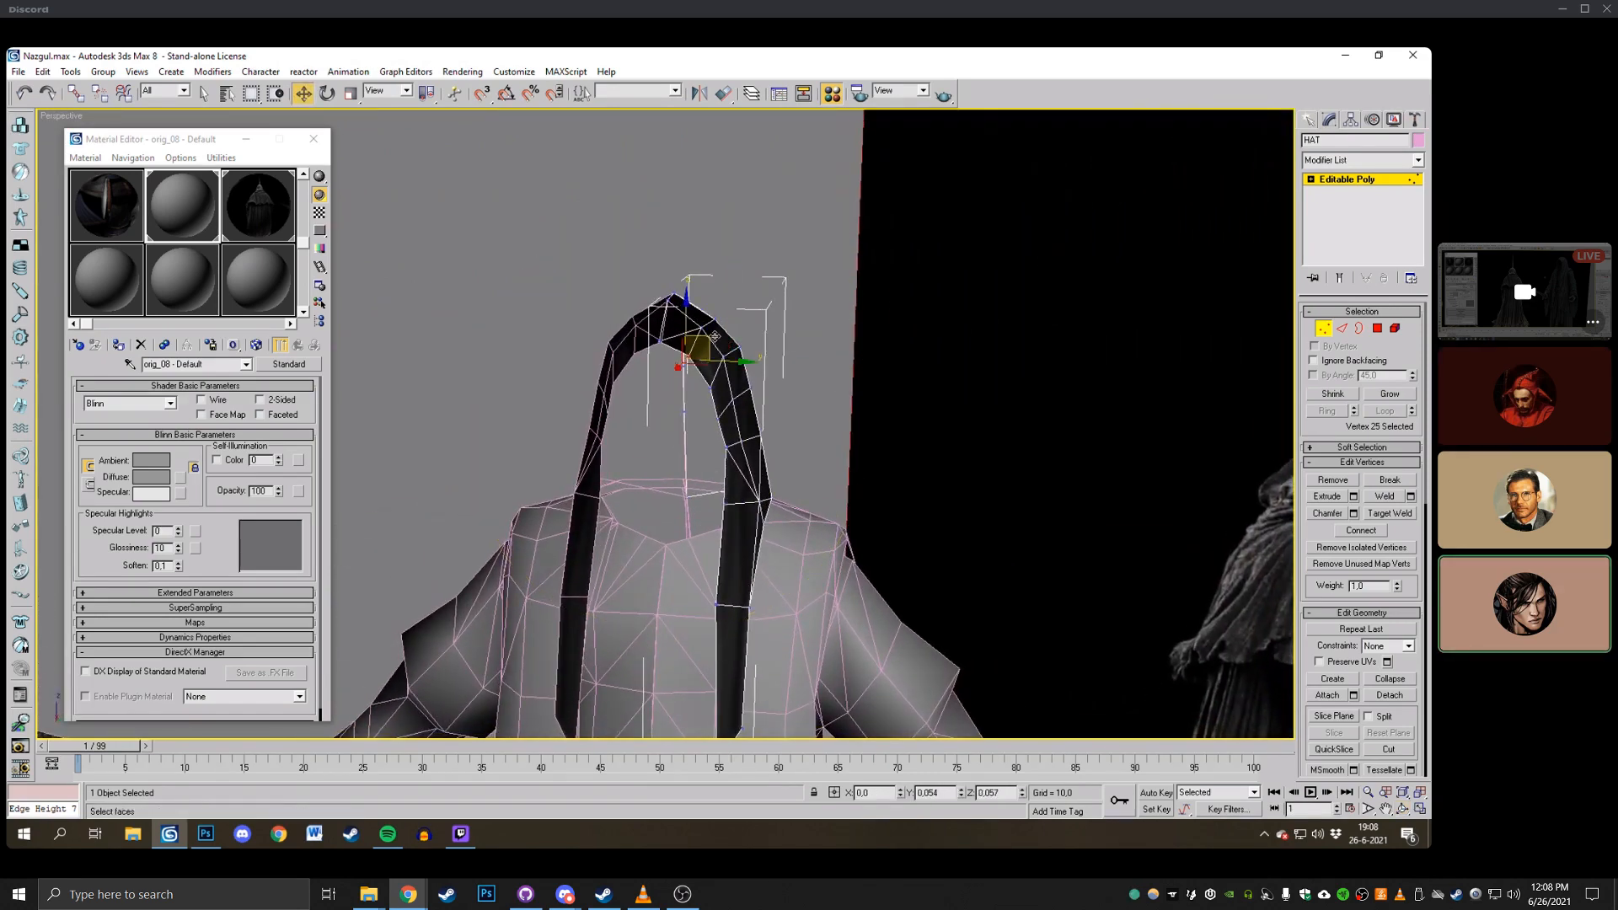
left_click(700, 327)
scroll(825, 309, "down", 3)
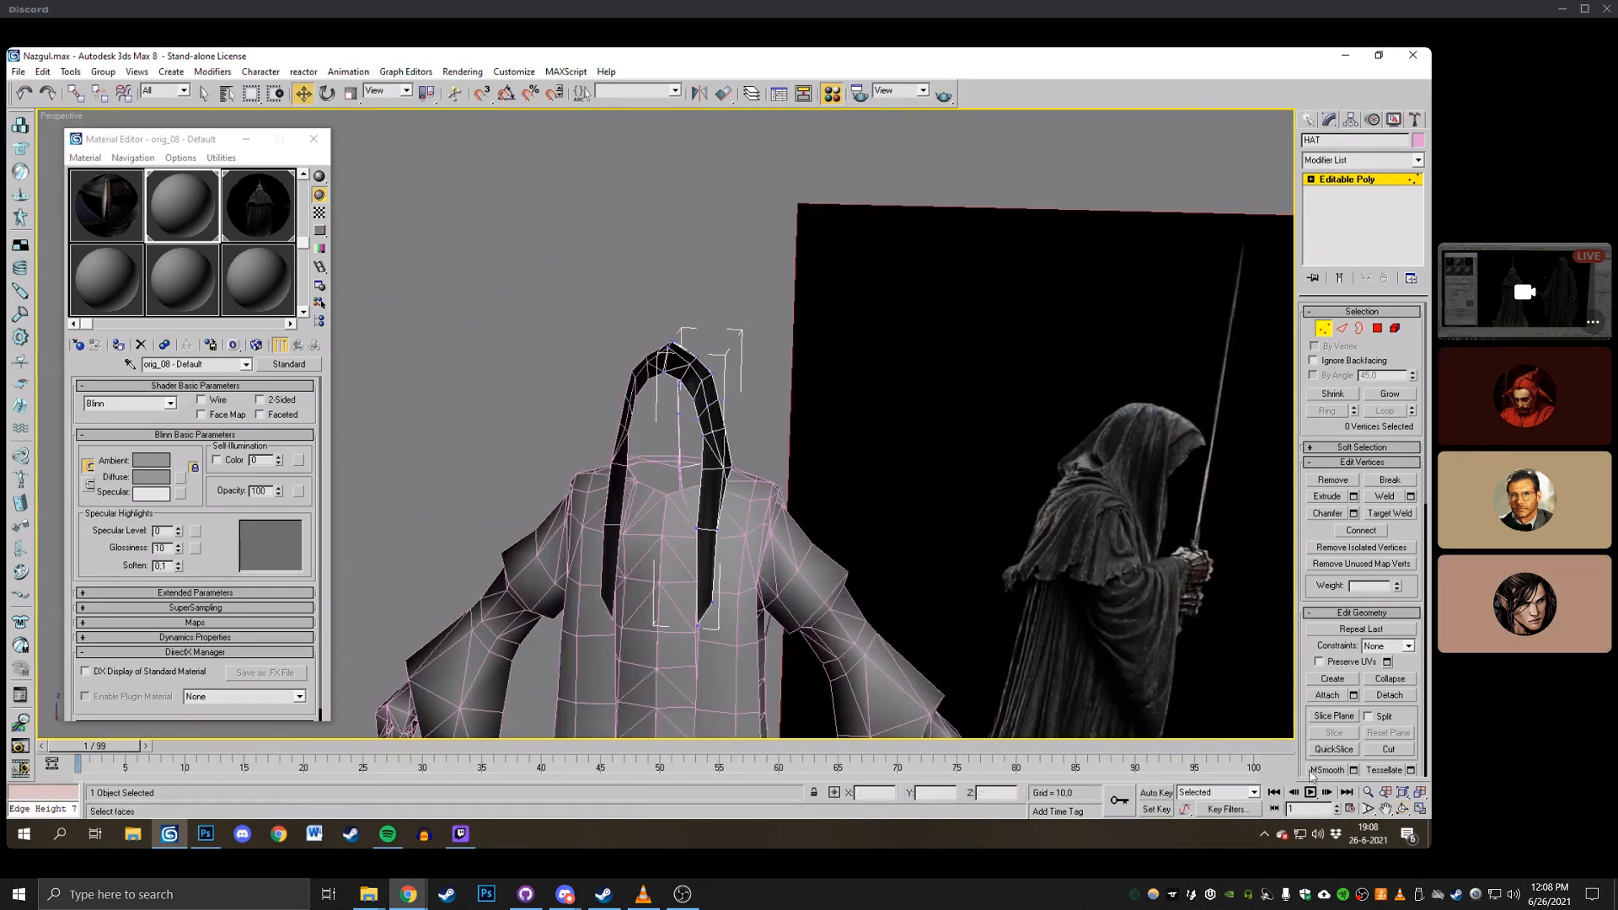
Shift the four vertices on the side of the hood slightly inward.
left_click(1402, 808)
left_click_drag(750, 409, 797, 410)
right_click(796, 410)
middle_click_drag(797, 410, 761, 379)
scroll(761, 378, "up", 3)
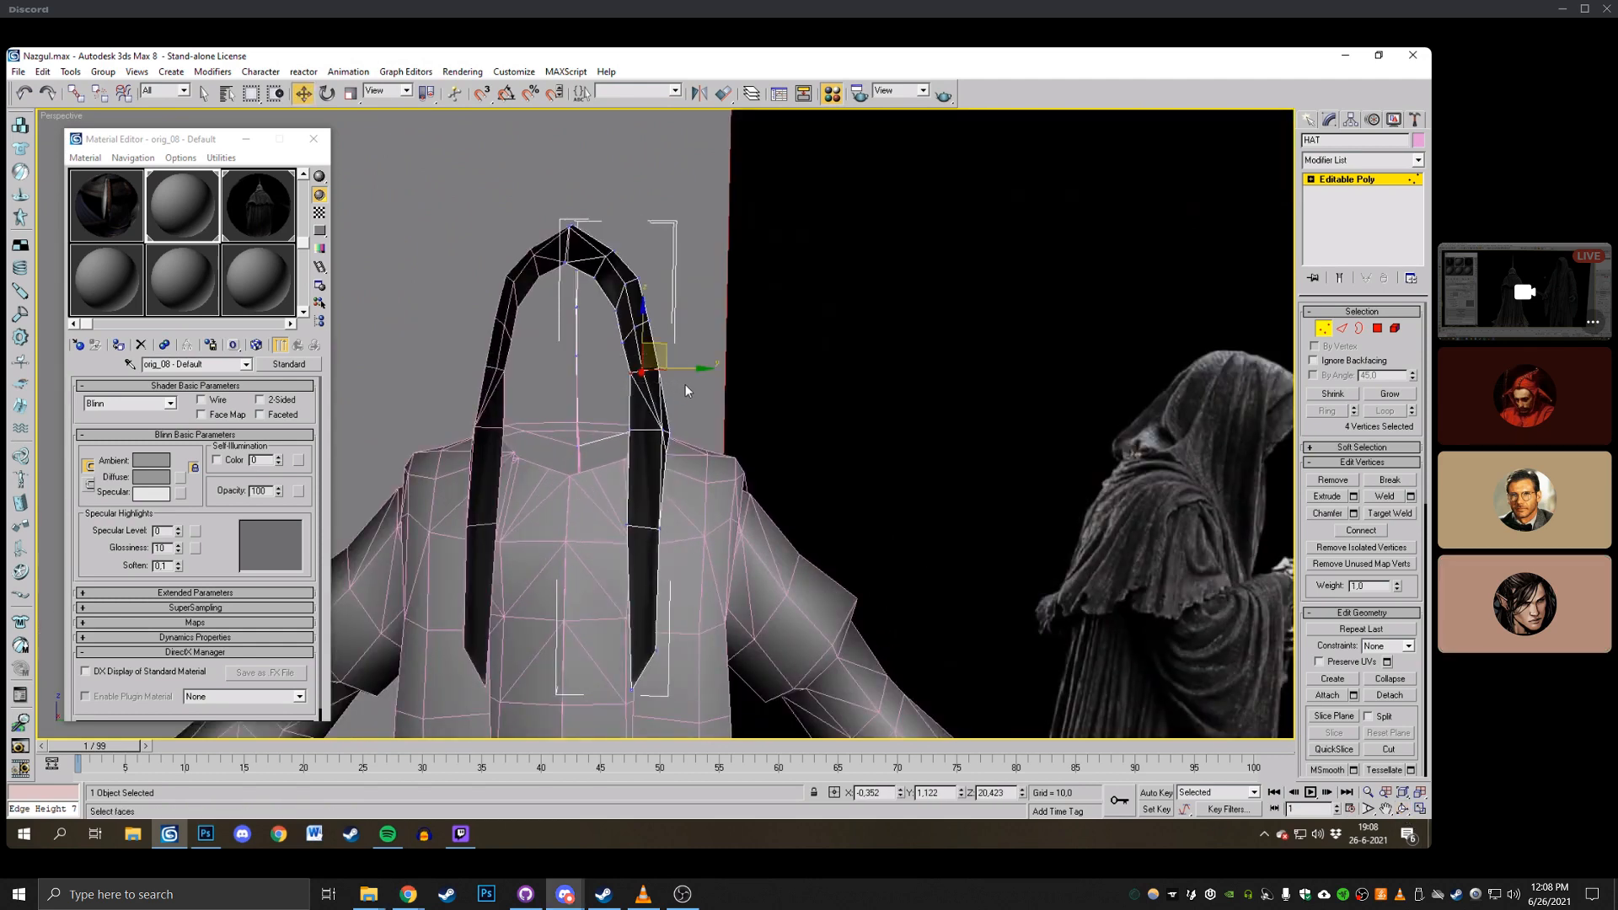
left_click_drag(699, 369, 692, 369)
Select three vertices on the side of the hood's face opening and move them lower along the edge.
middle_click_drag(770, 360, 823, 399)
left_click(660, 351)
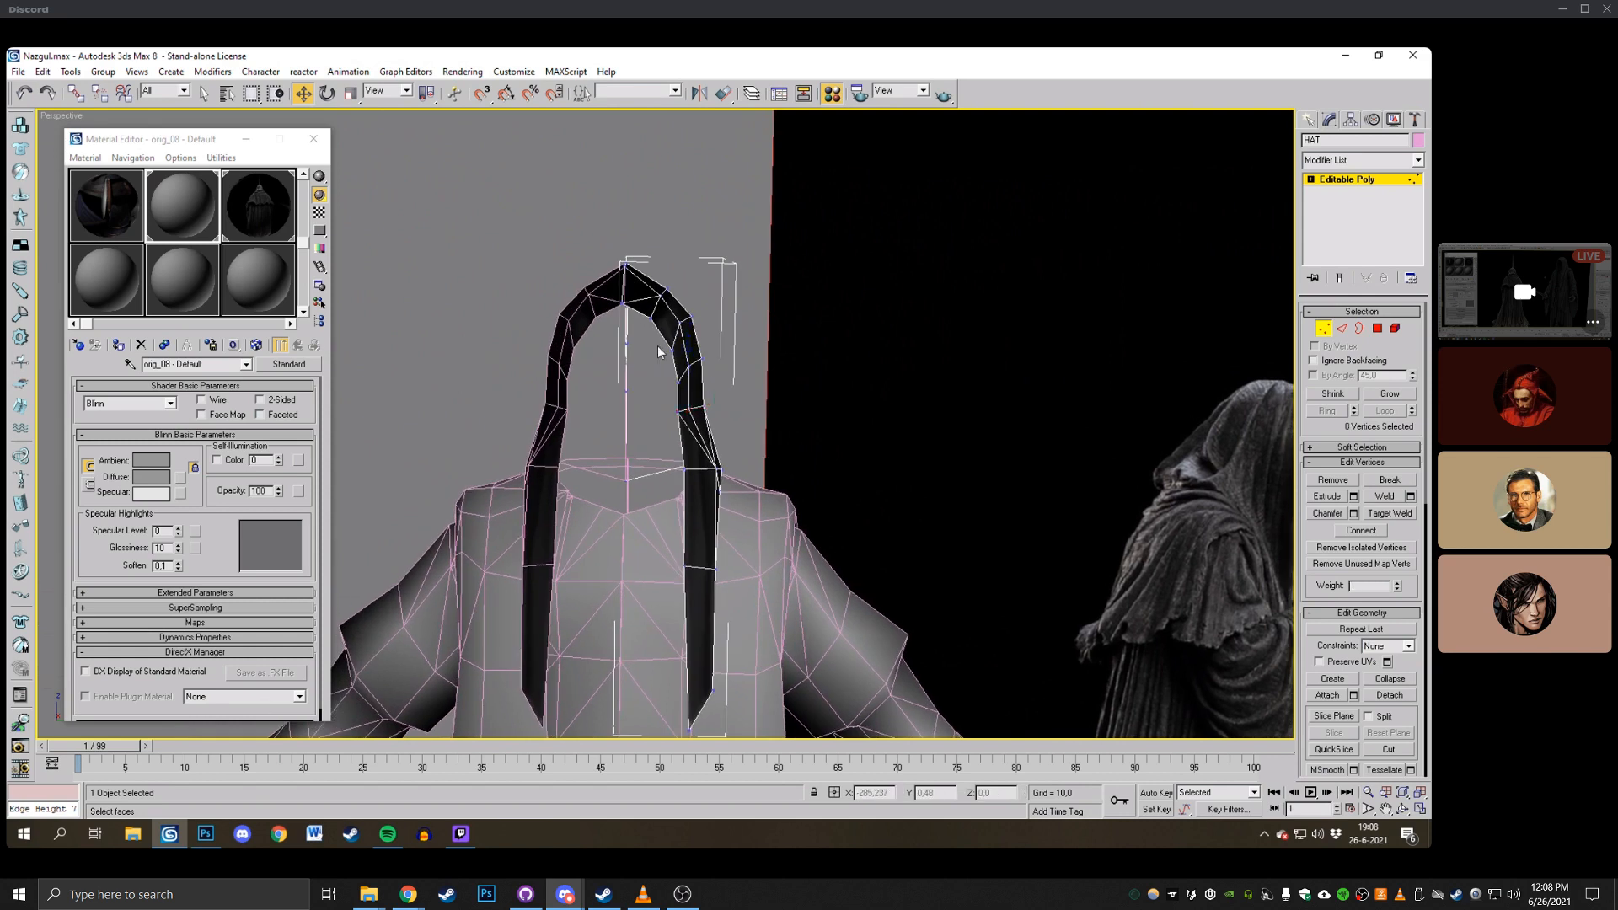
left_click(673, 310)
left_click(679, 381)
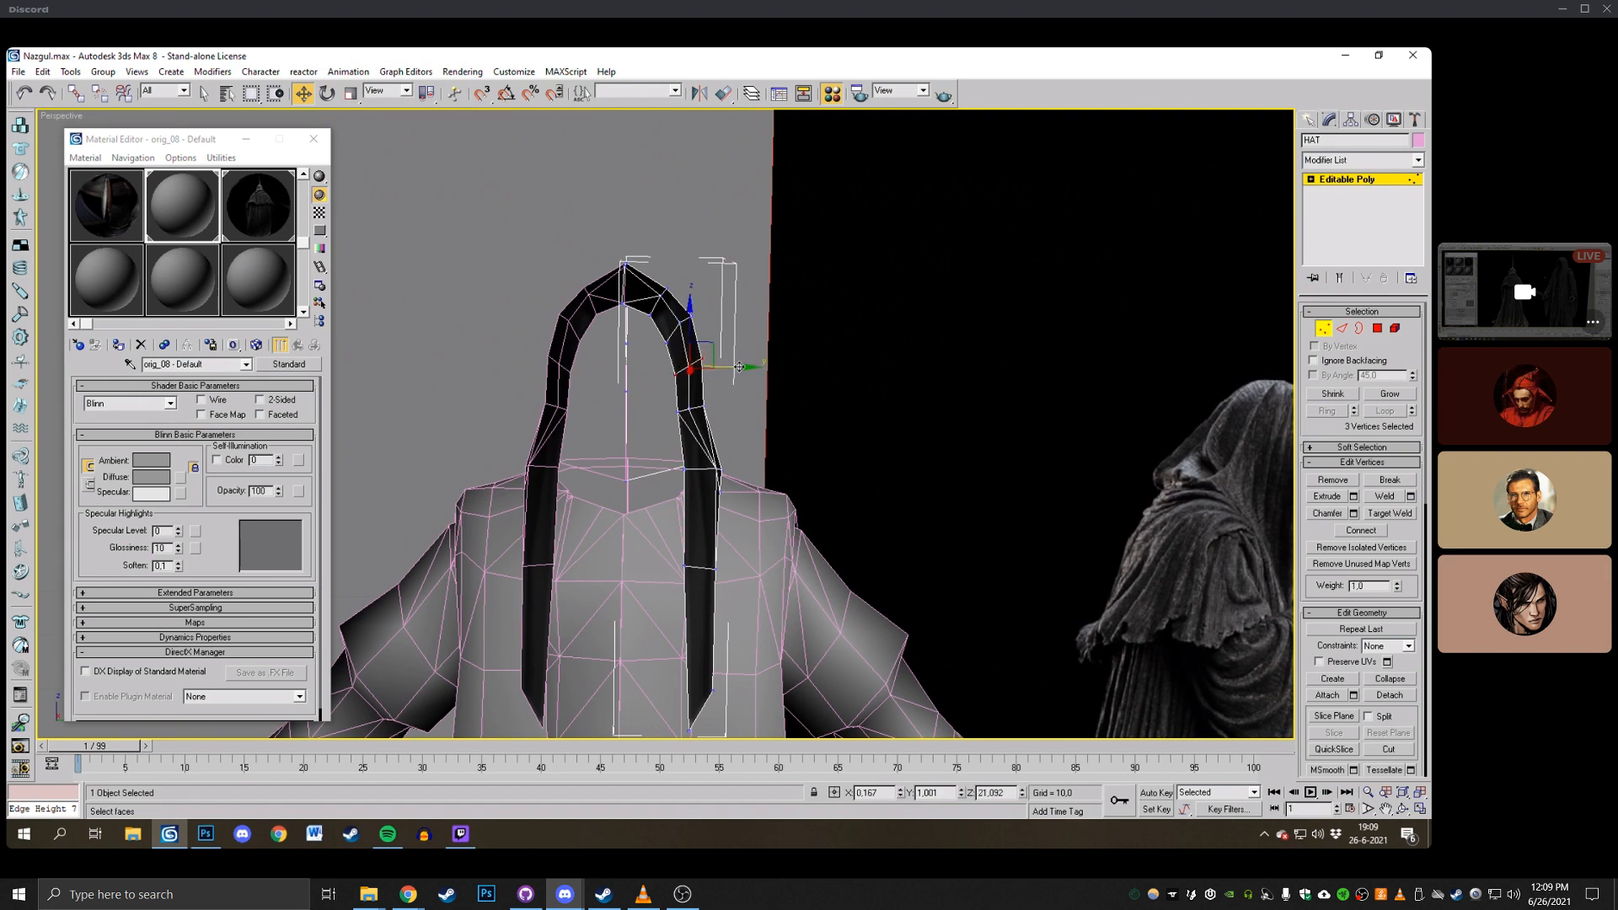
left_click_drag(739, 367, 737, 409)
scroll(876, 429, "down", 3)
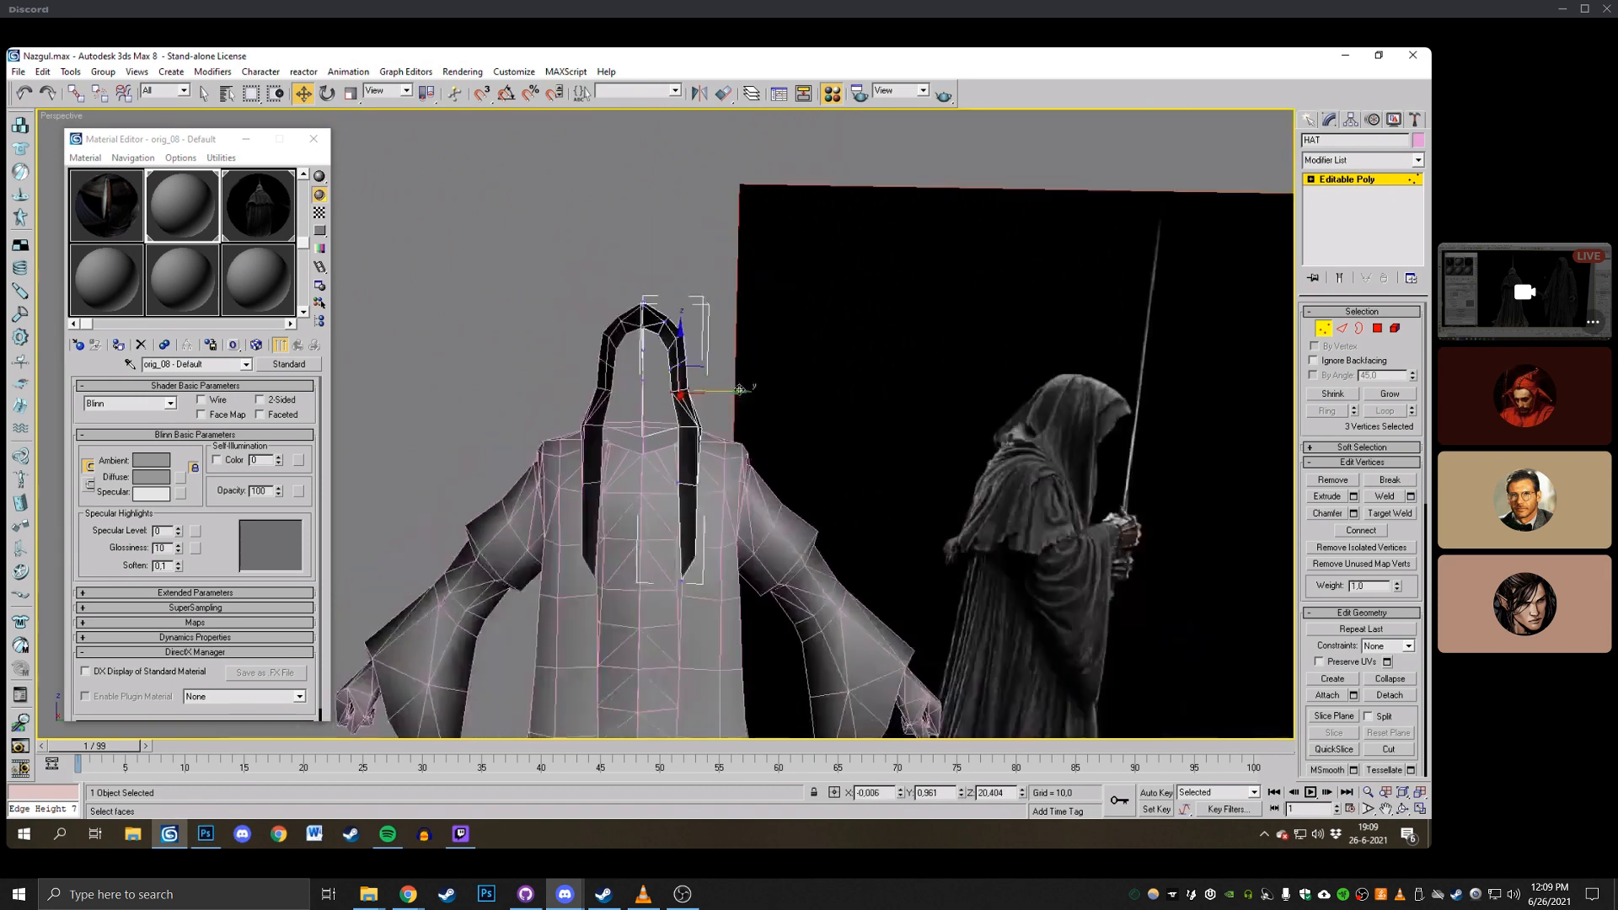
middle_click_drag(876, 430, 829, 382)
Compare the shaded hood with the references, select its upper vertices from the side and scale them up slightly.
key("F4")
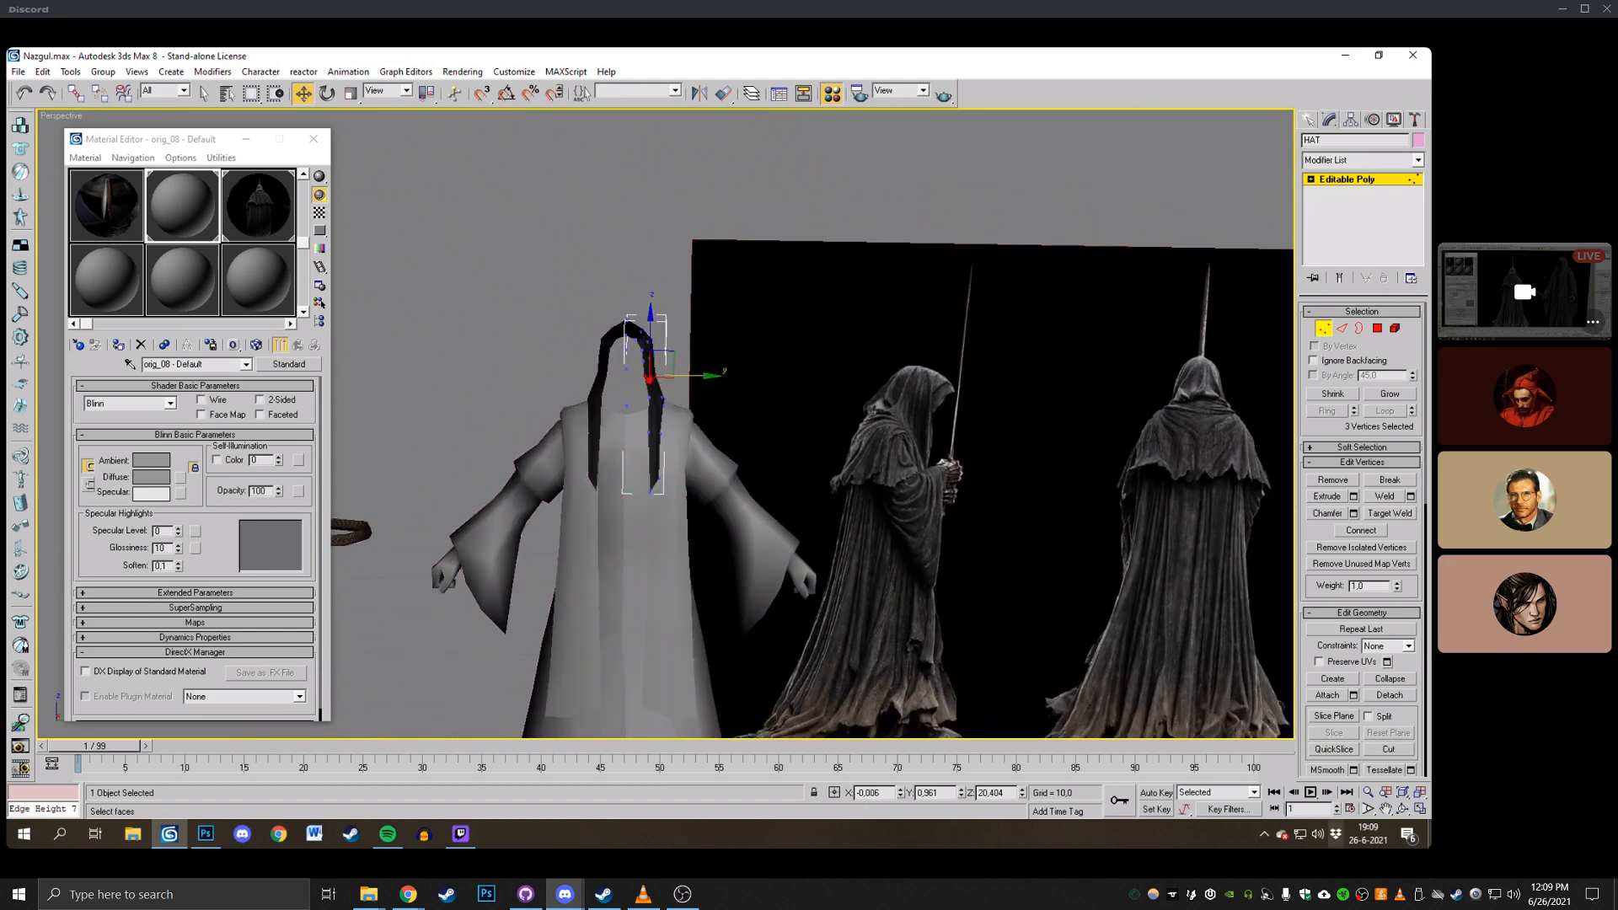
left_click(1403, 809)
left_click_drag(800, 371, 615, 362)
scroll(755, 379, "up", 4)
scroll(763, 386, "down", 4)
scroll(628, 376, "up", 2)
scroll(759, 381, "up", 3)
key("w")
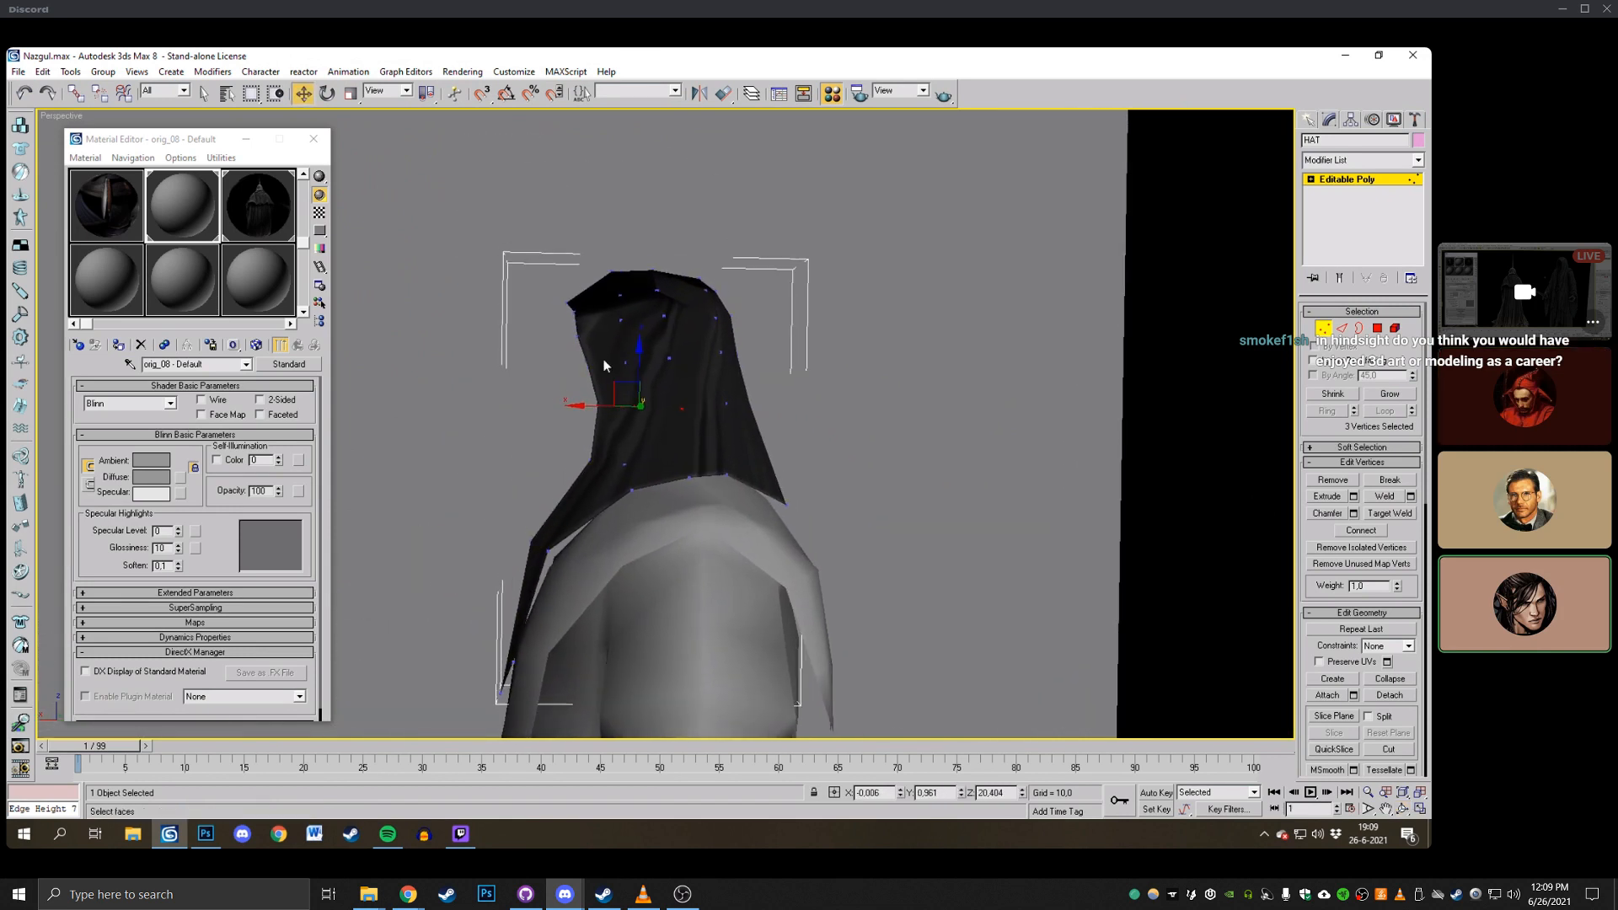
left_click_drag(829, 507, 555, 208)
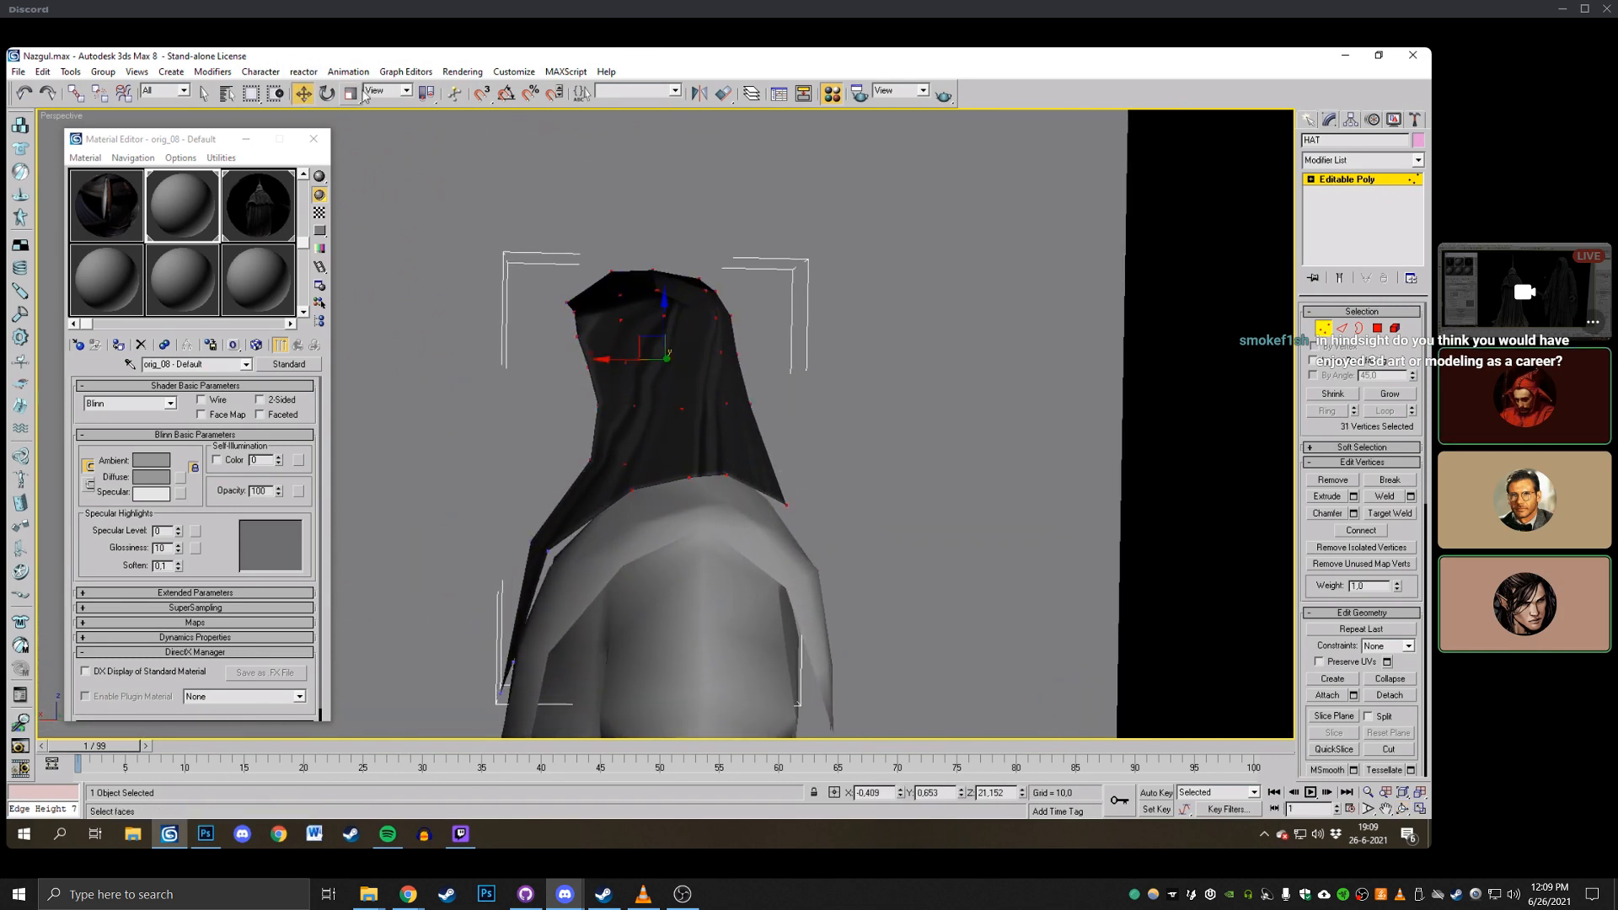
key("r")
left_click_drag(650, 346, 649, 336)
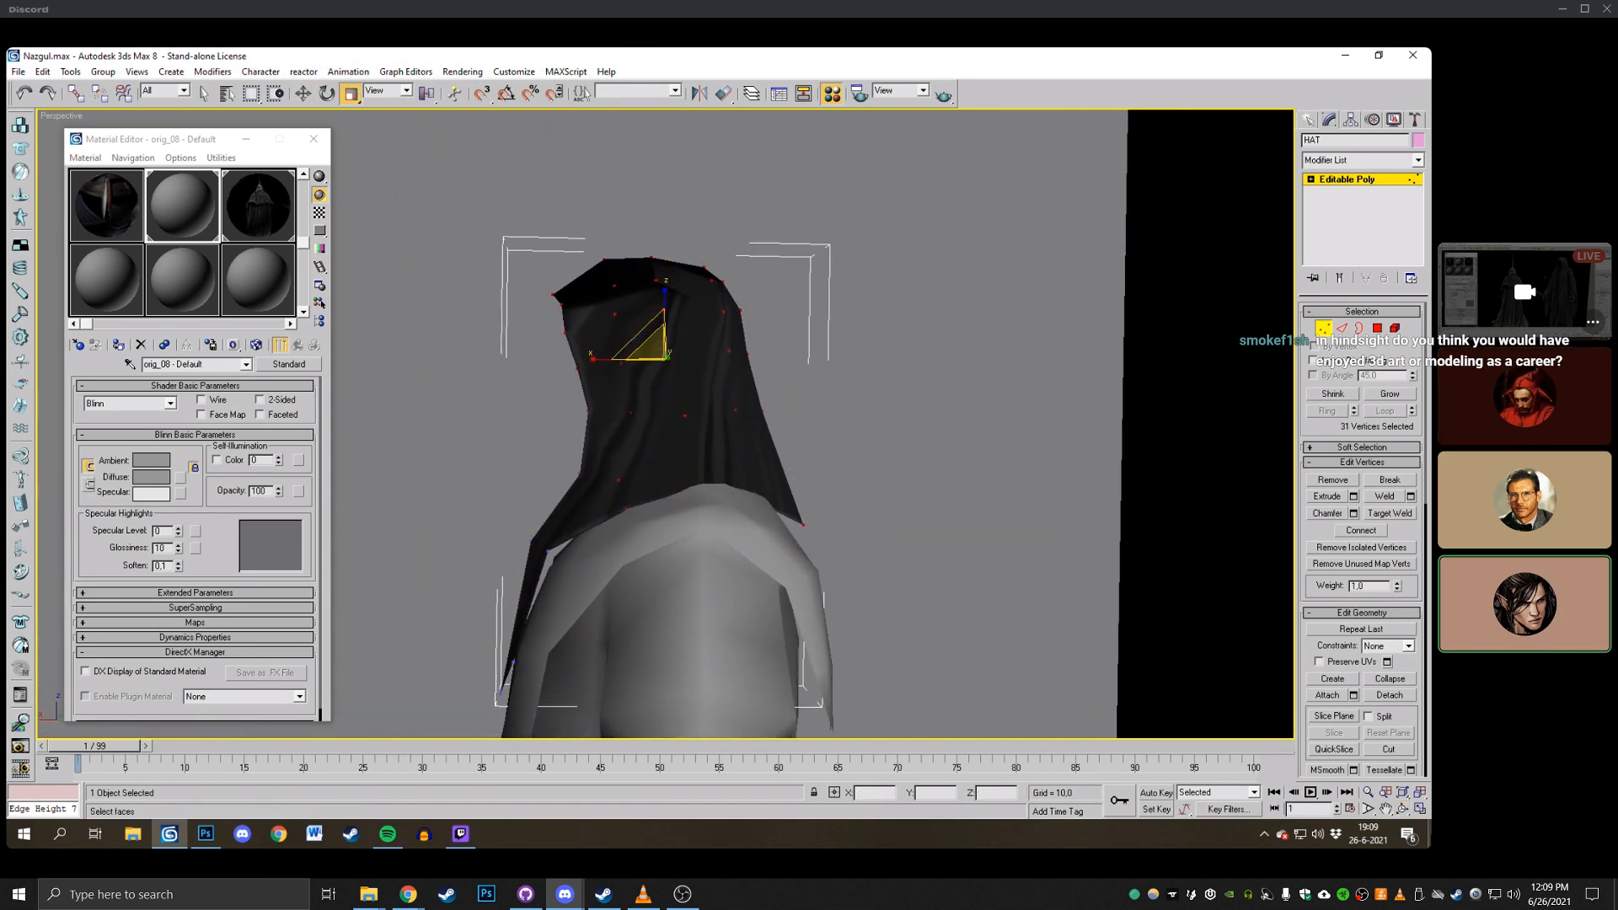
Shift the scaled hood vertices sideways so the hood half lines up with its mirrored half at the centre.
left_click(1403, 810)
left_click_drag(711, 400, 829, 390)
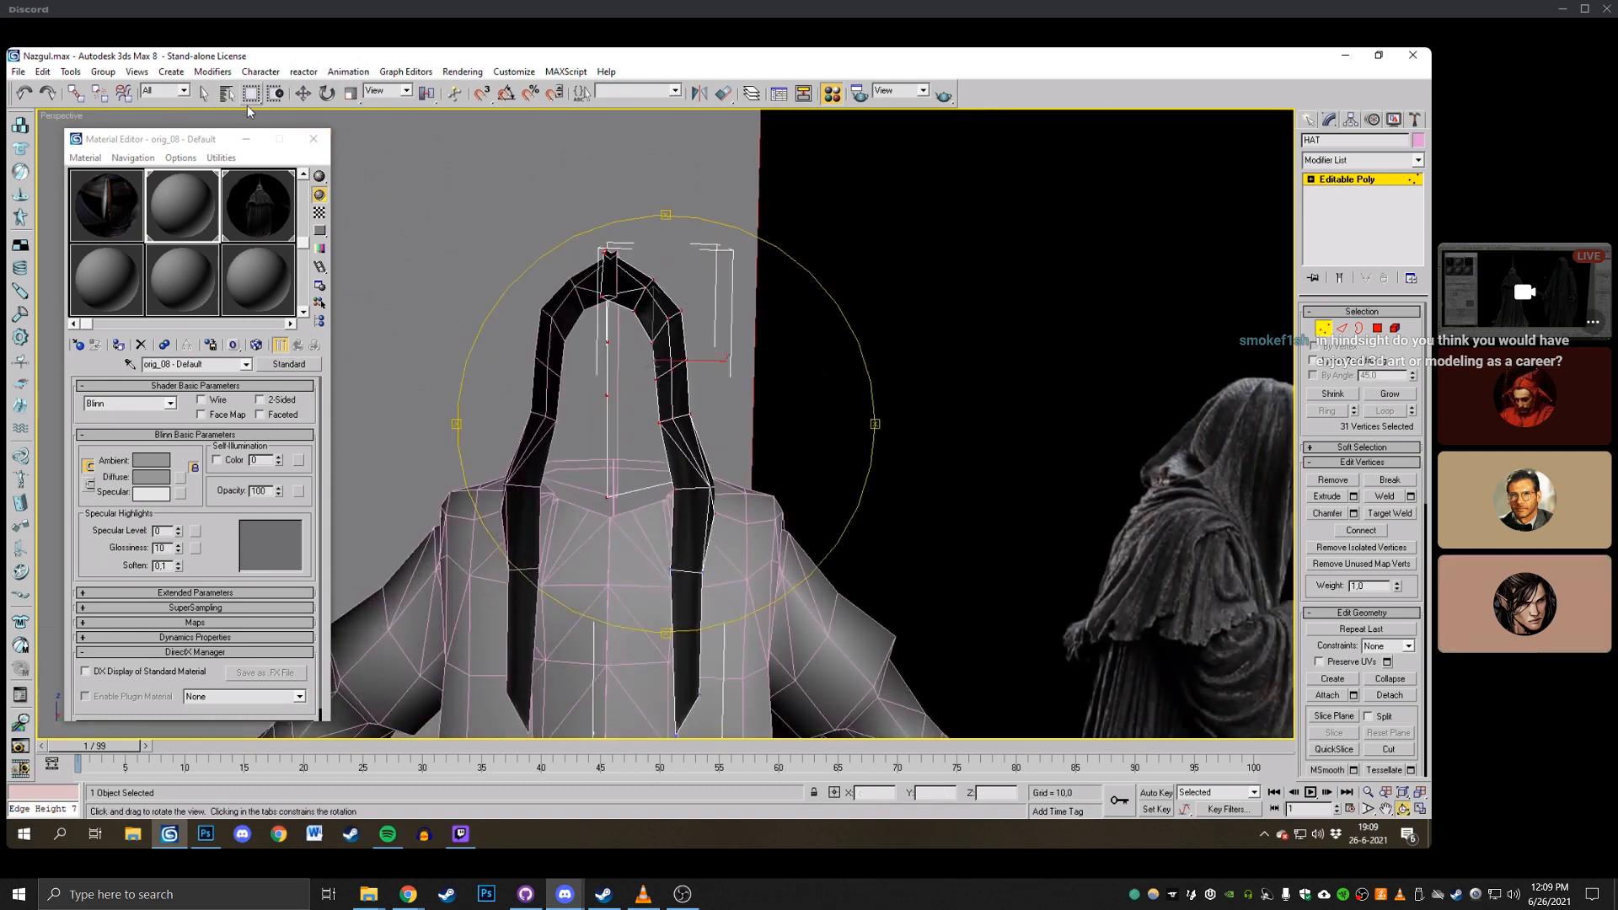
left_click(304, 94)
key("F4")
key("F4")
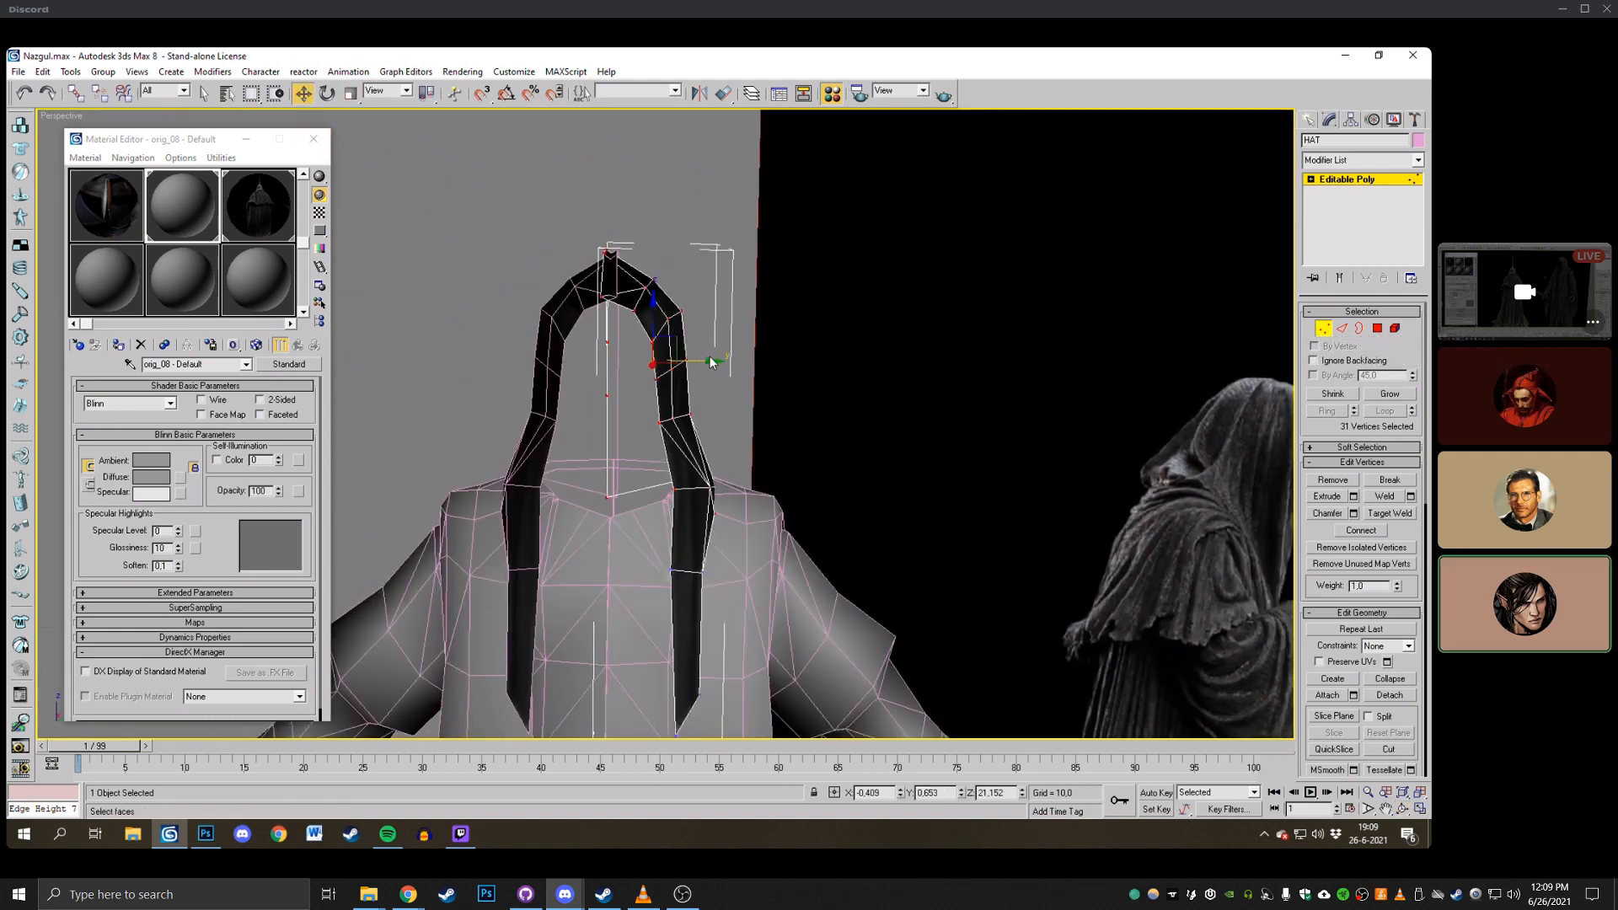
left_click(702, 356)
left_click(26, 94)
left_click_drag(703, 357, 710, 358)
left_click(693, 209)
scroll(704, 239, "down", 3)
middle_click_drag(711, 257, 691, 210)
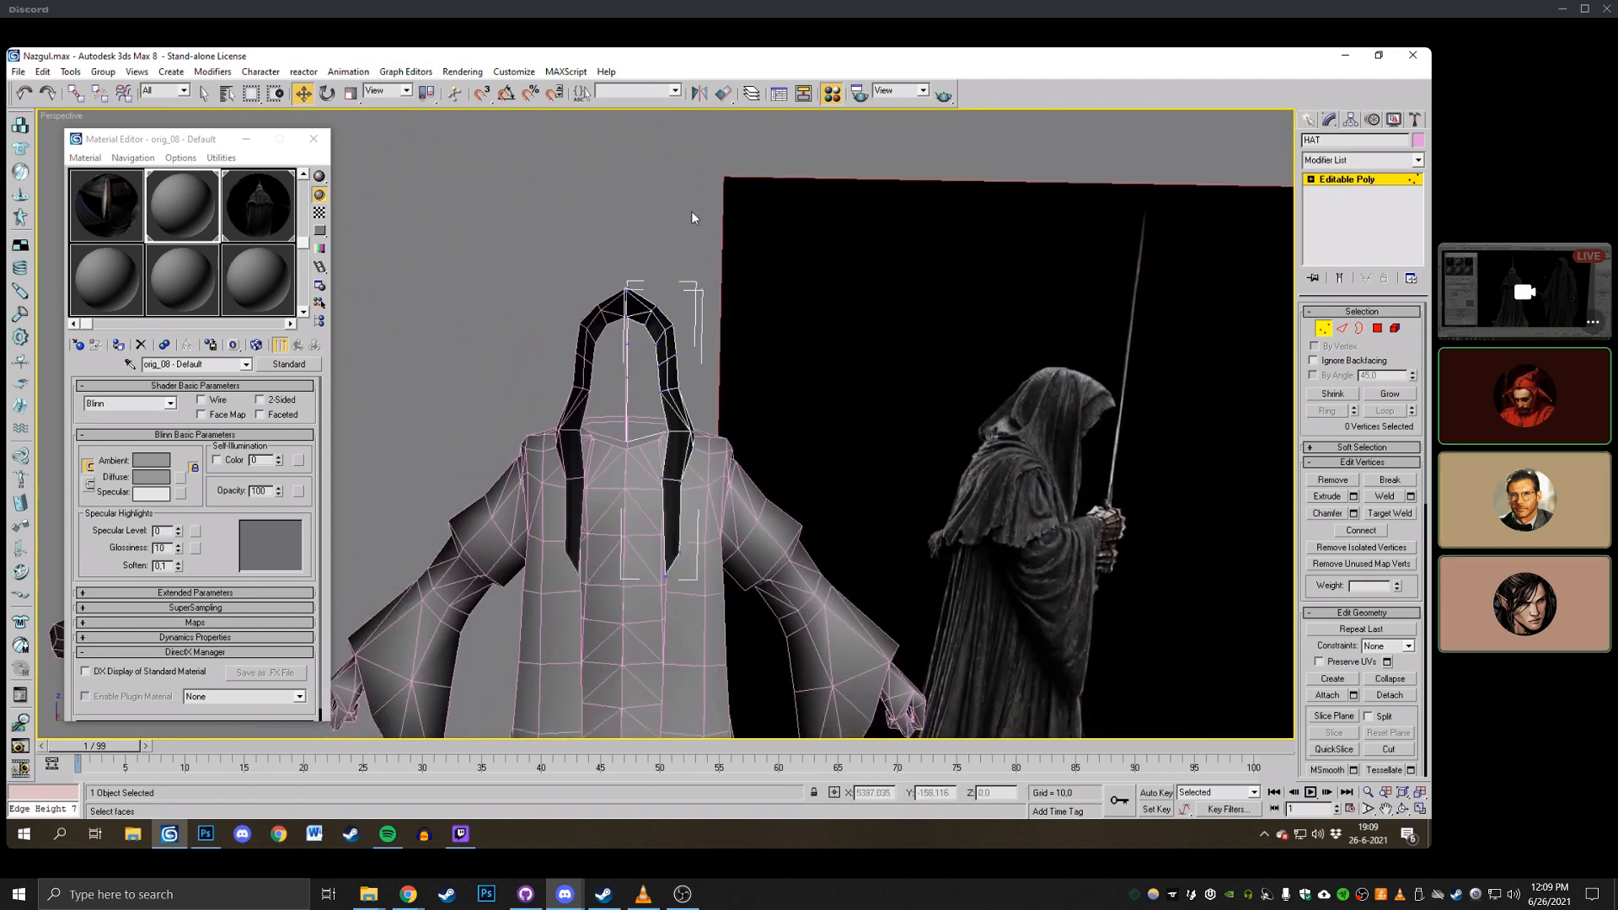
Adjust the inner and outer hood vertices at shoulder height to smooth the flare towards the front strips.
left_click(692, 440)
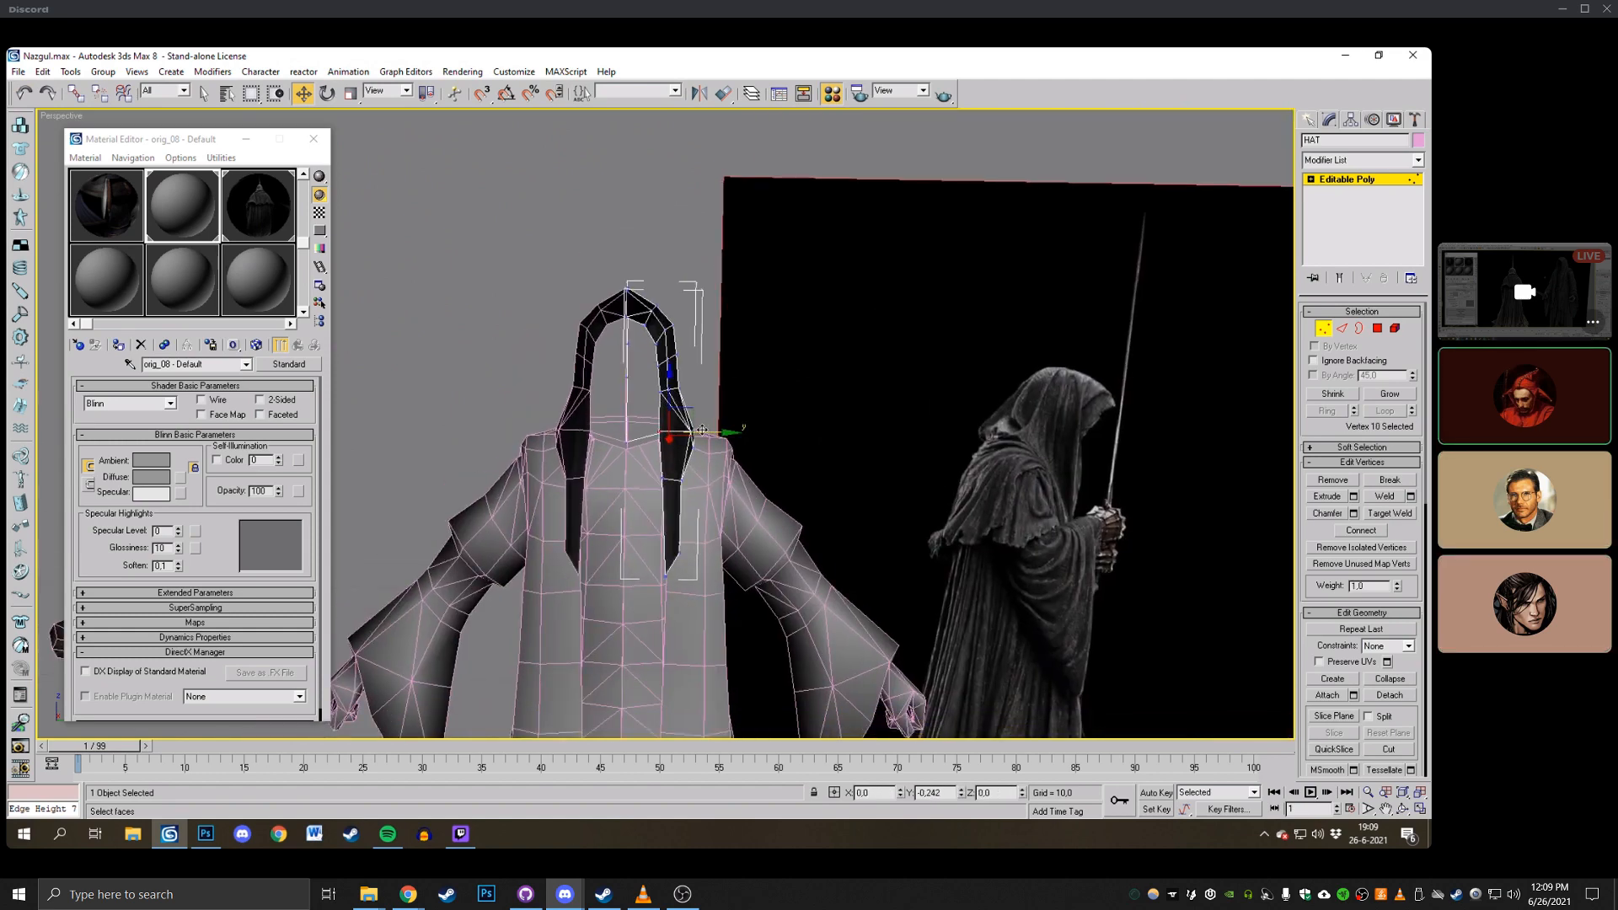
left_click(751, 385)
scroll(752, 385, "up", 2)
left_click(712, 390)
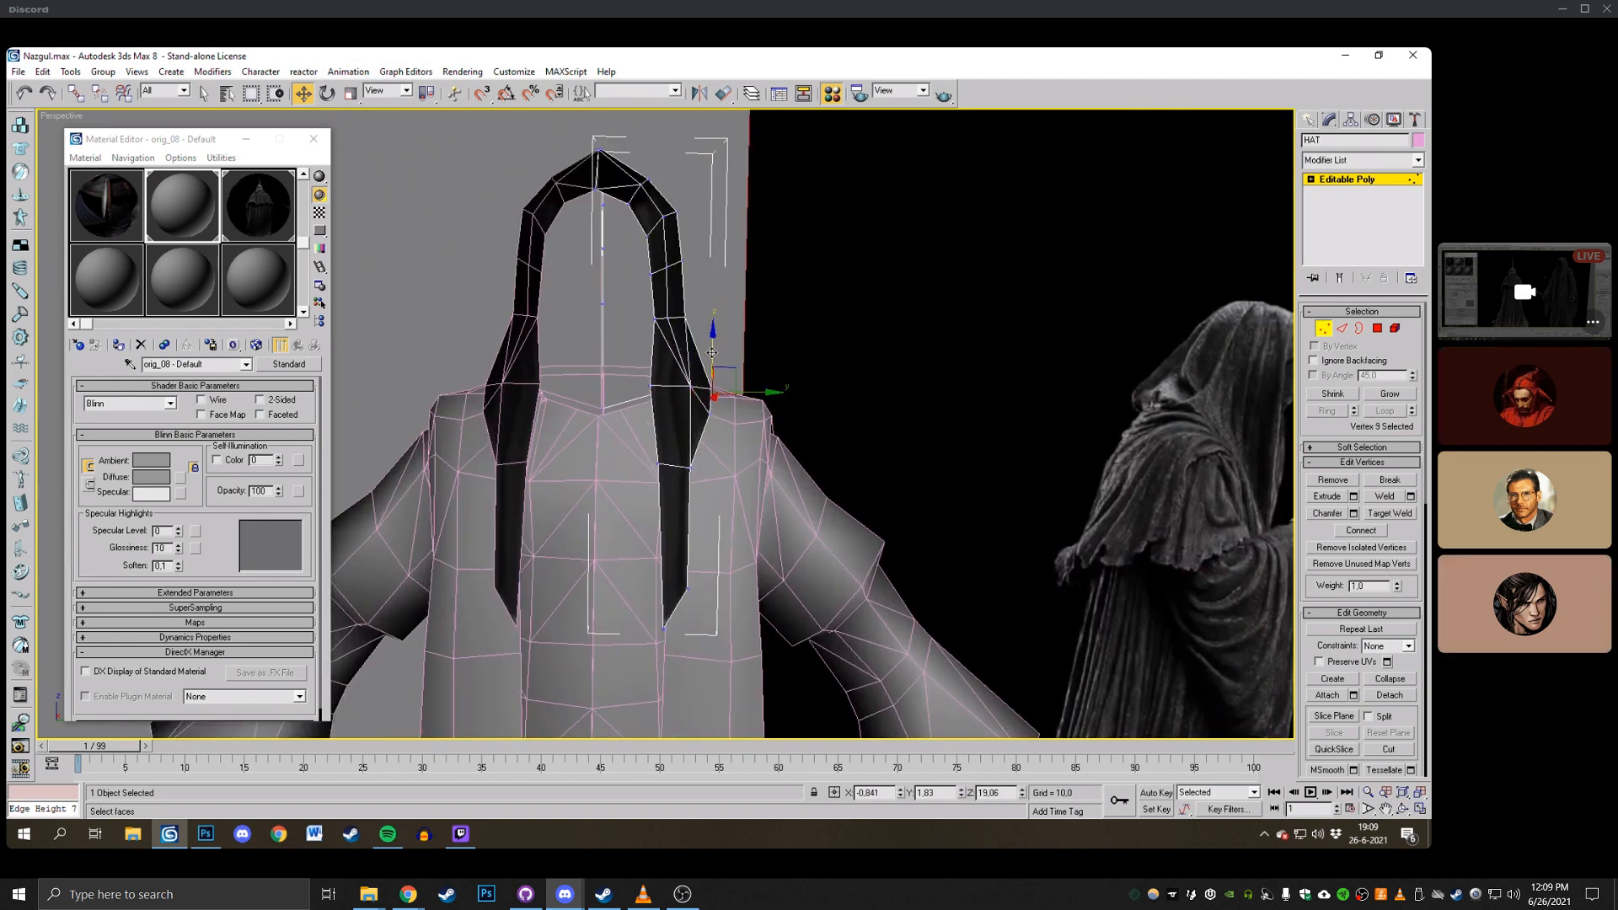
left_click(860, 329)
scroll(860, 329, "down", 4)
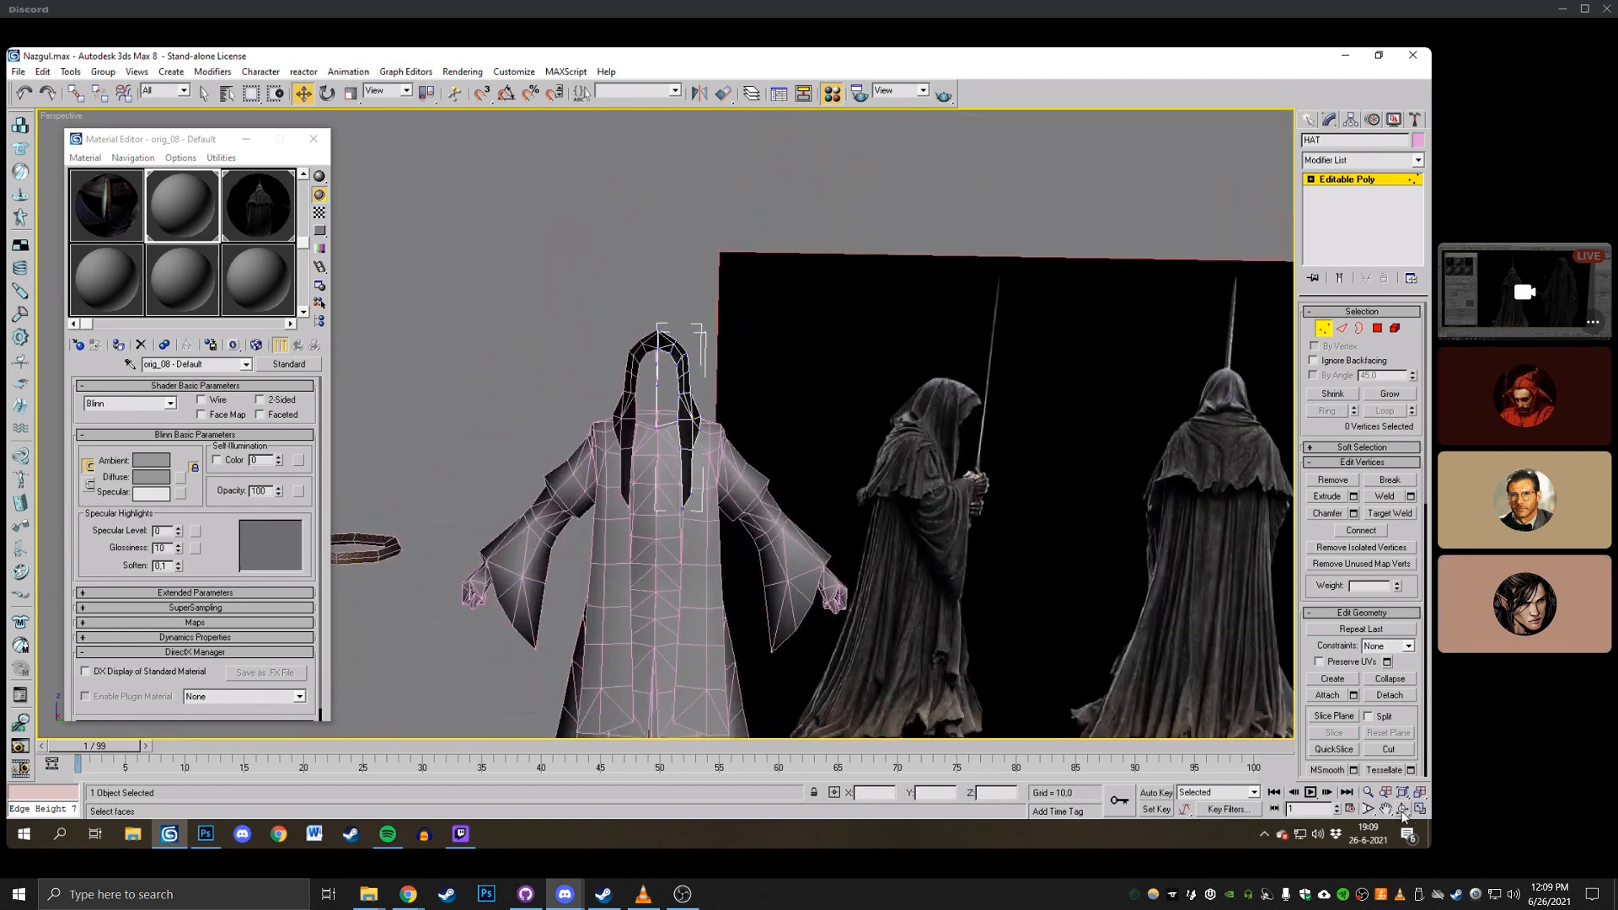
Adjust a vertex on the hood's lower side hem where it rests on the shoulder.
left_click(1403, 811)
left_click_drag(843, 421, 716, 351)
scroll(642, 391, "up", 3)
scroll(663, 376, "up", 2)
key("w")
left_click(764, 372)
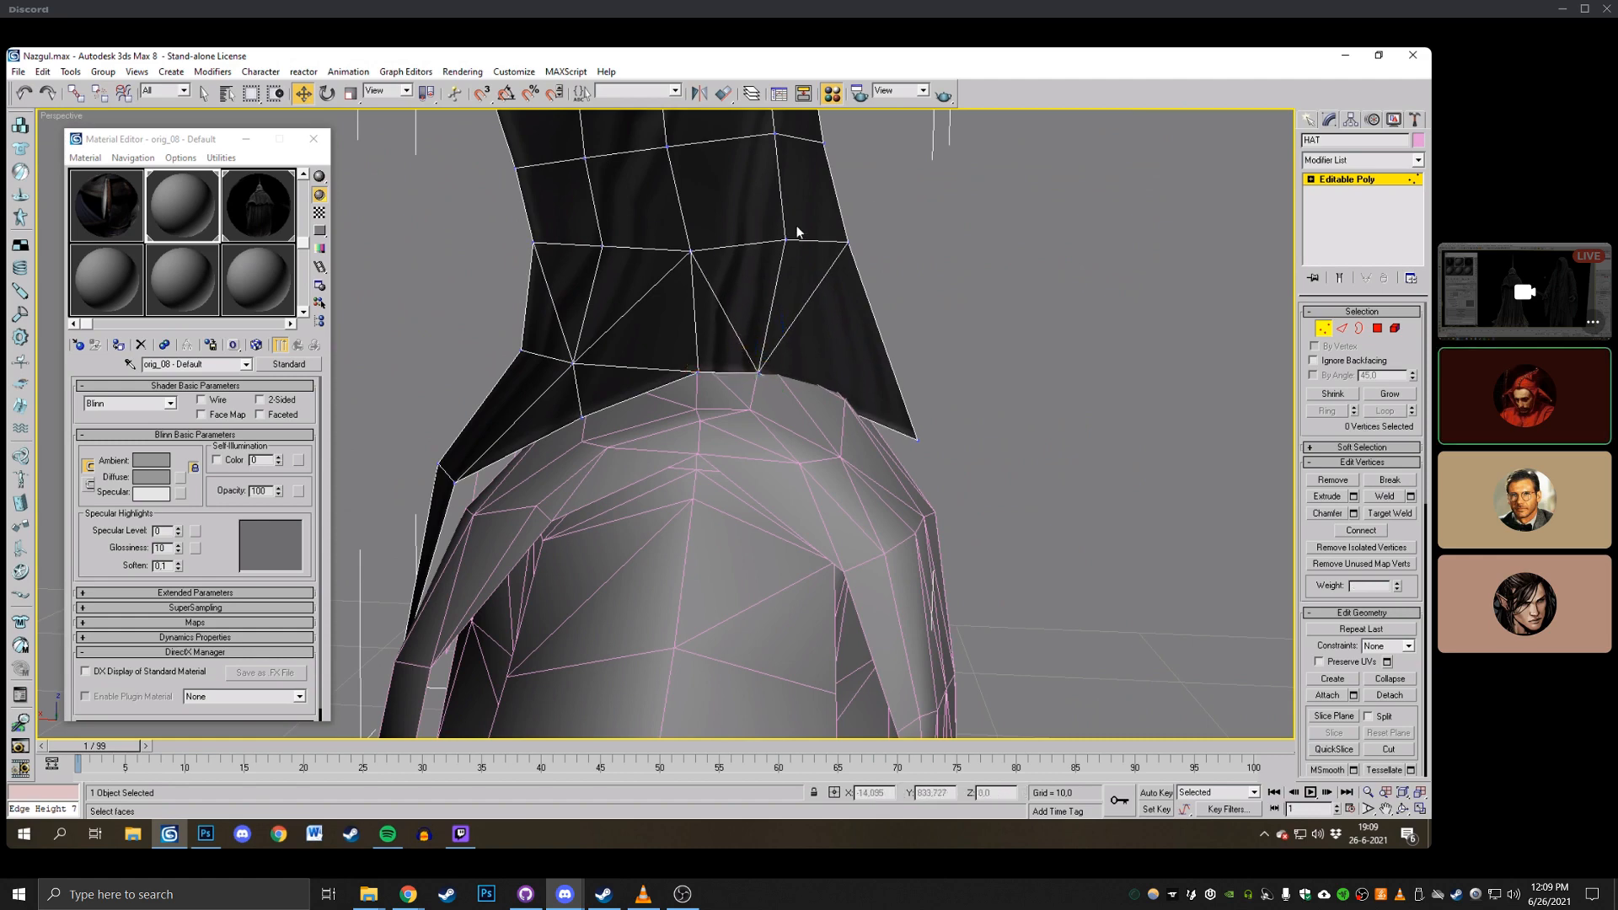
left_click(954, 229)
scroll(907, 346, "down", 3)
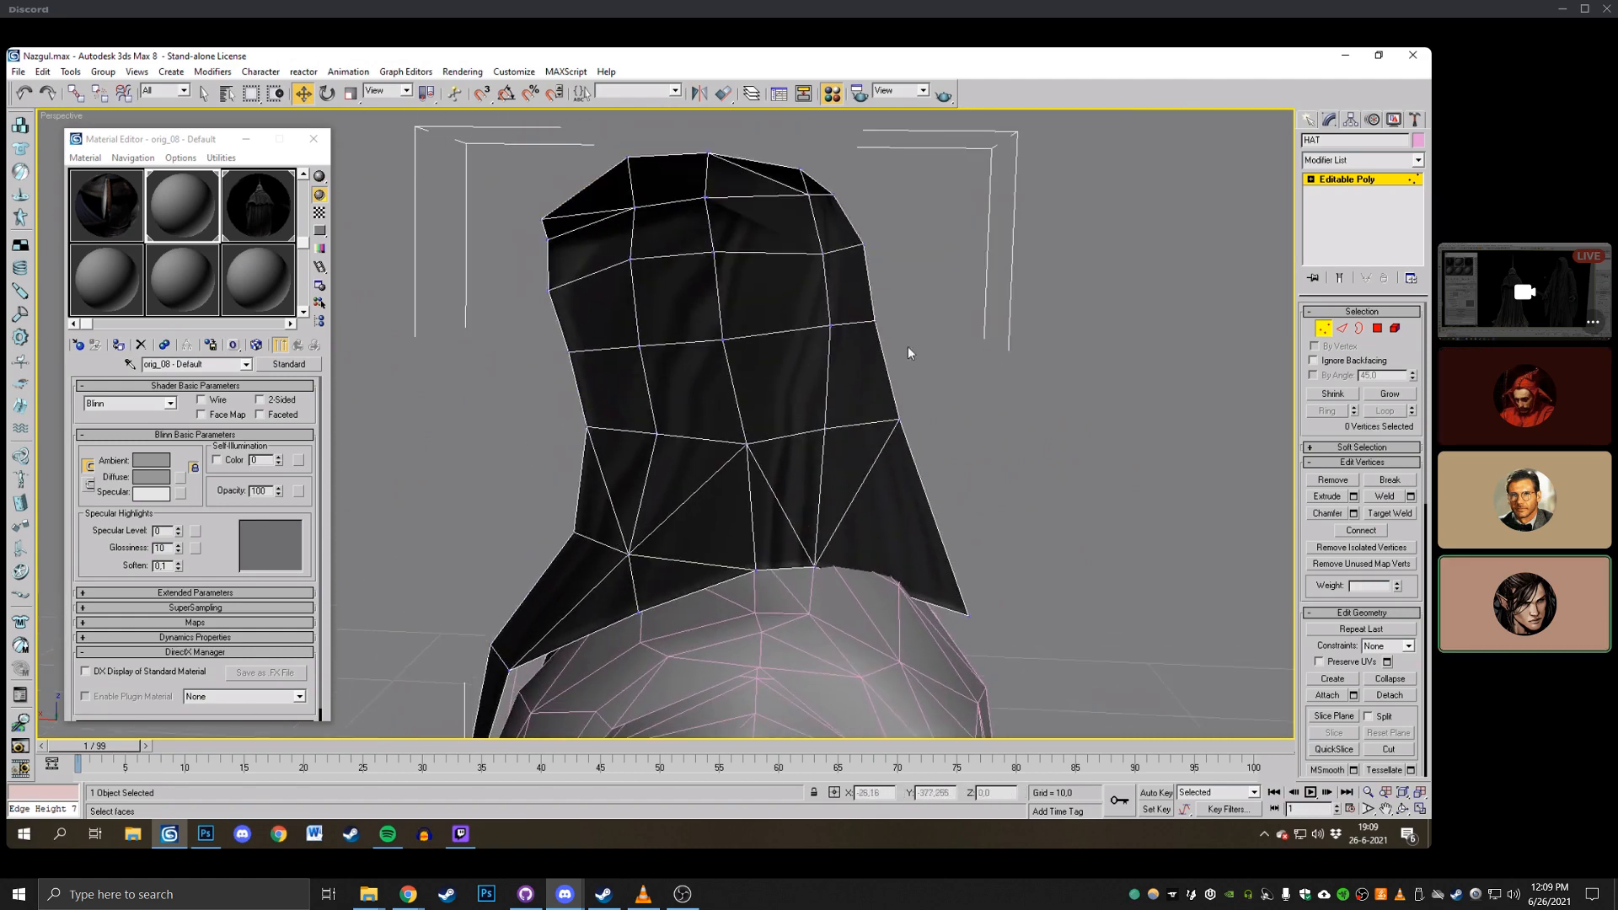
Even out the vertices on the hood's side and weld the selected ones near its top.
left_click_drag(724, 338, 737, 338)
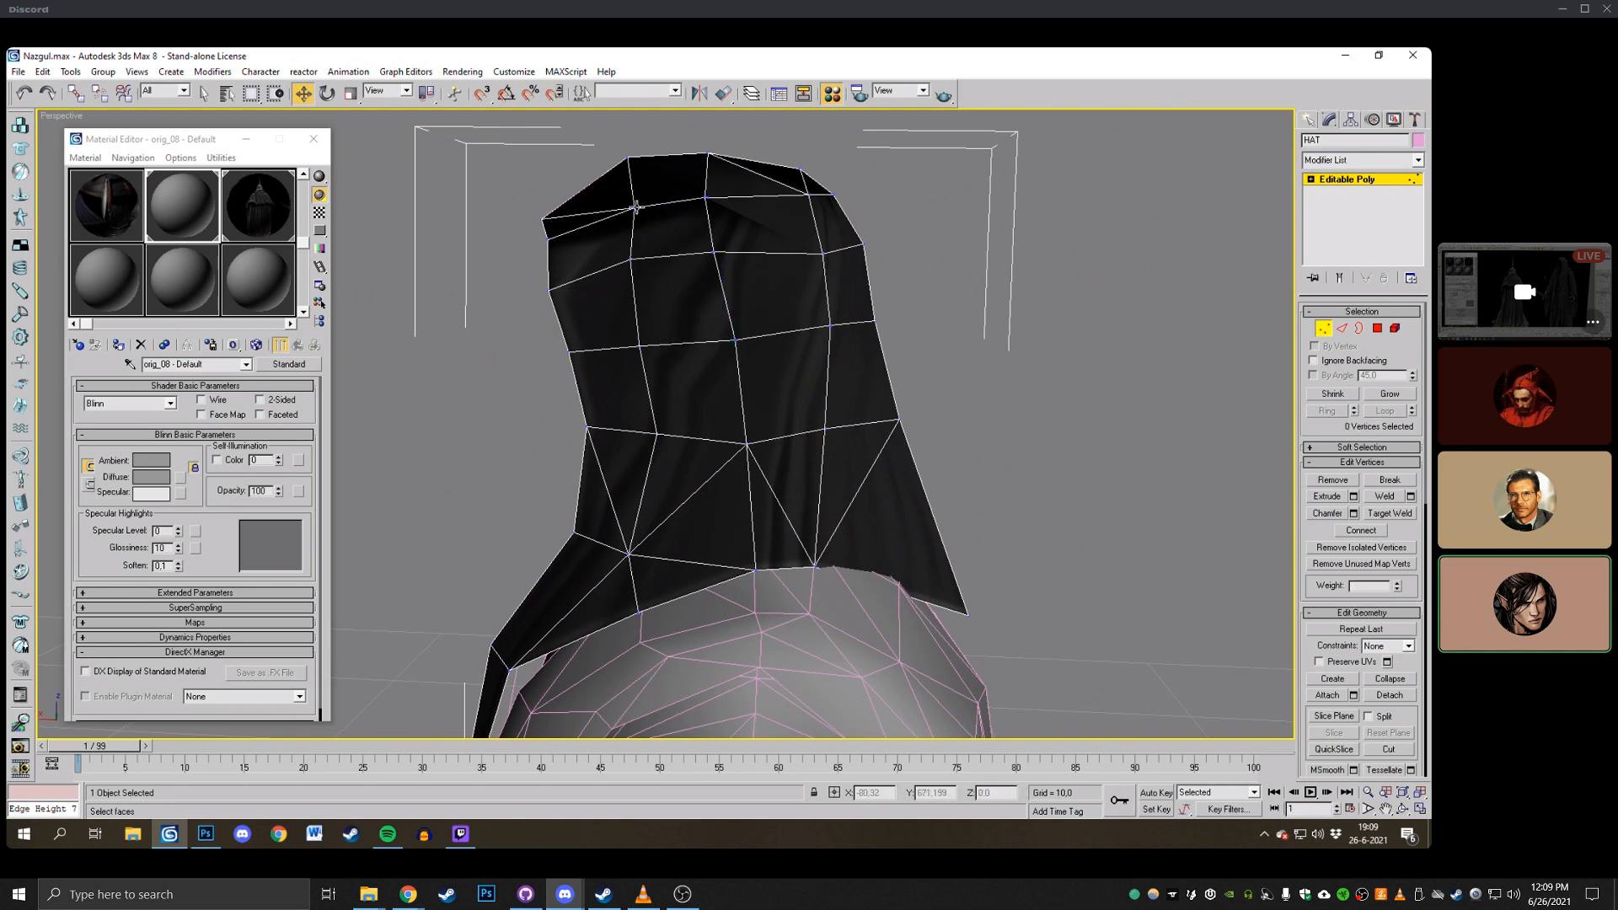
left_click_drag(610, 182, 607, 183)
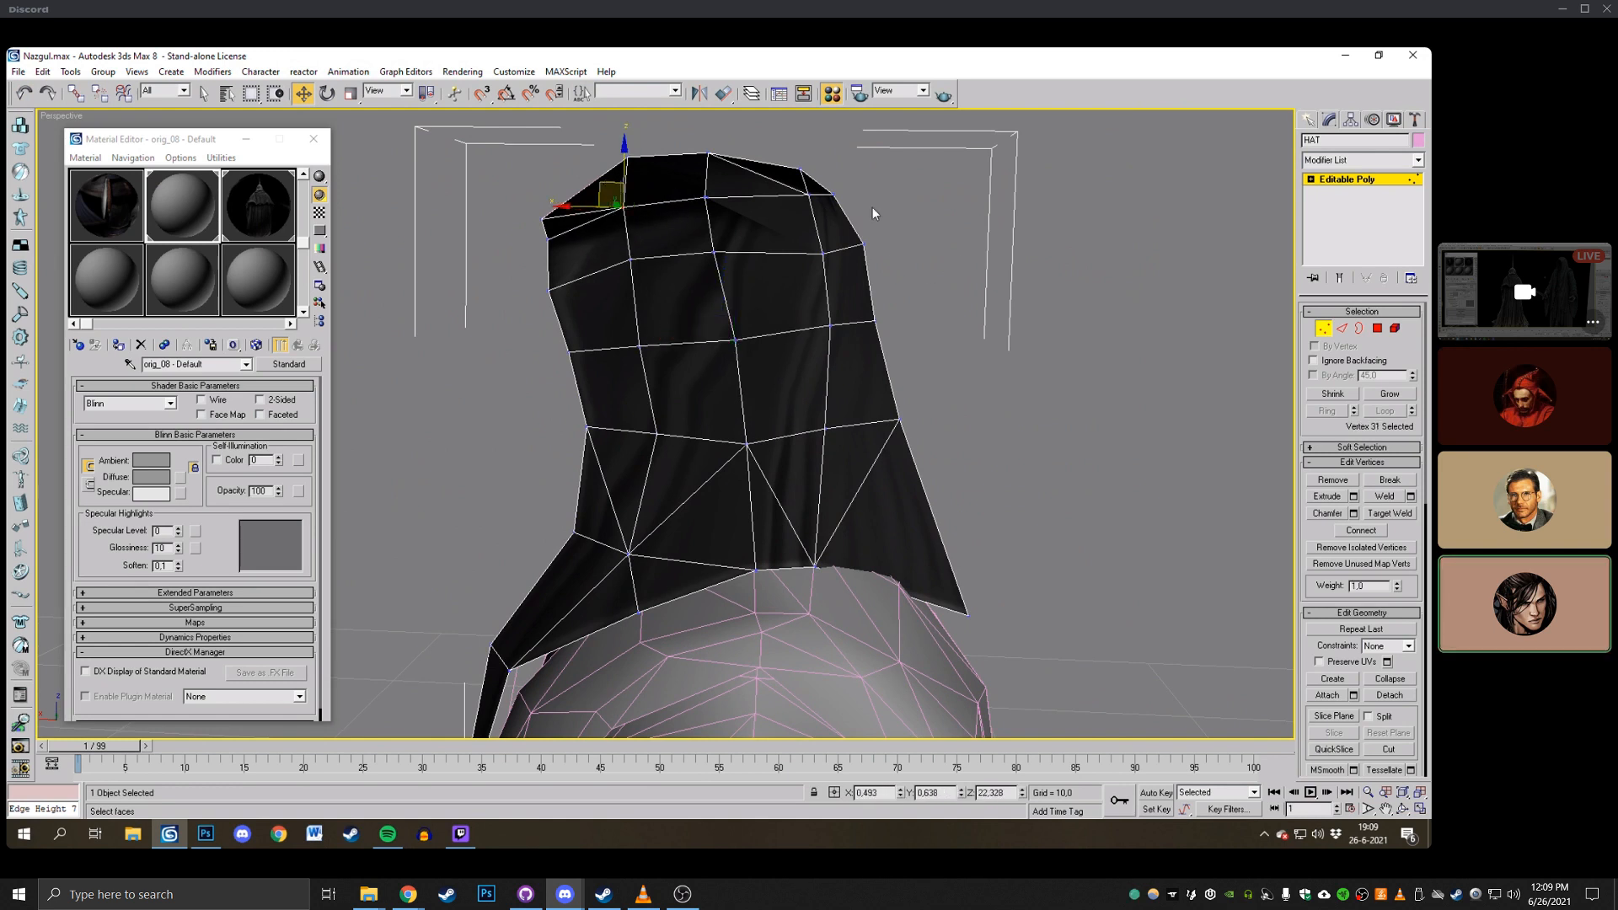
left_click(871, 206)
left_click_drag(739, 214, 682, 183)
left_click(1384, 497)
left_click(1019, 317)
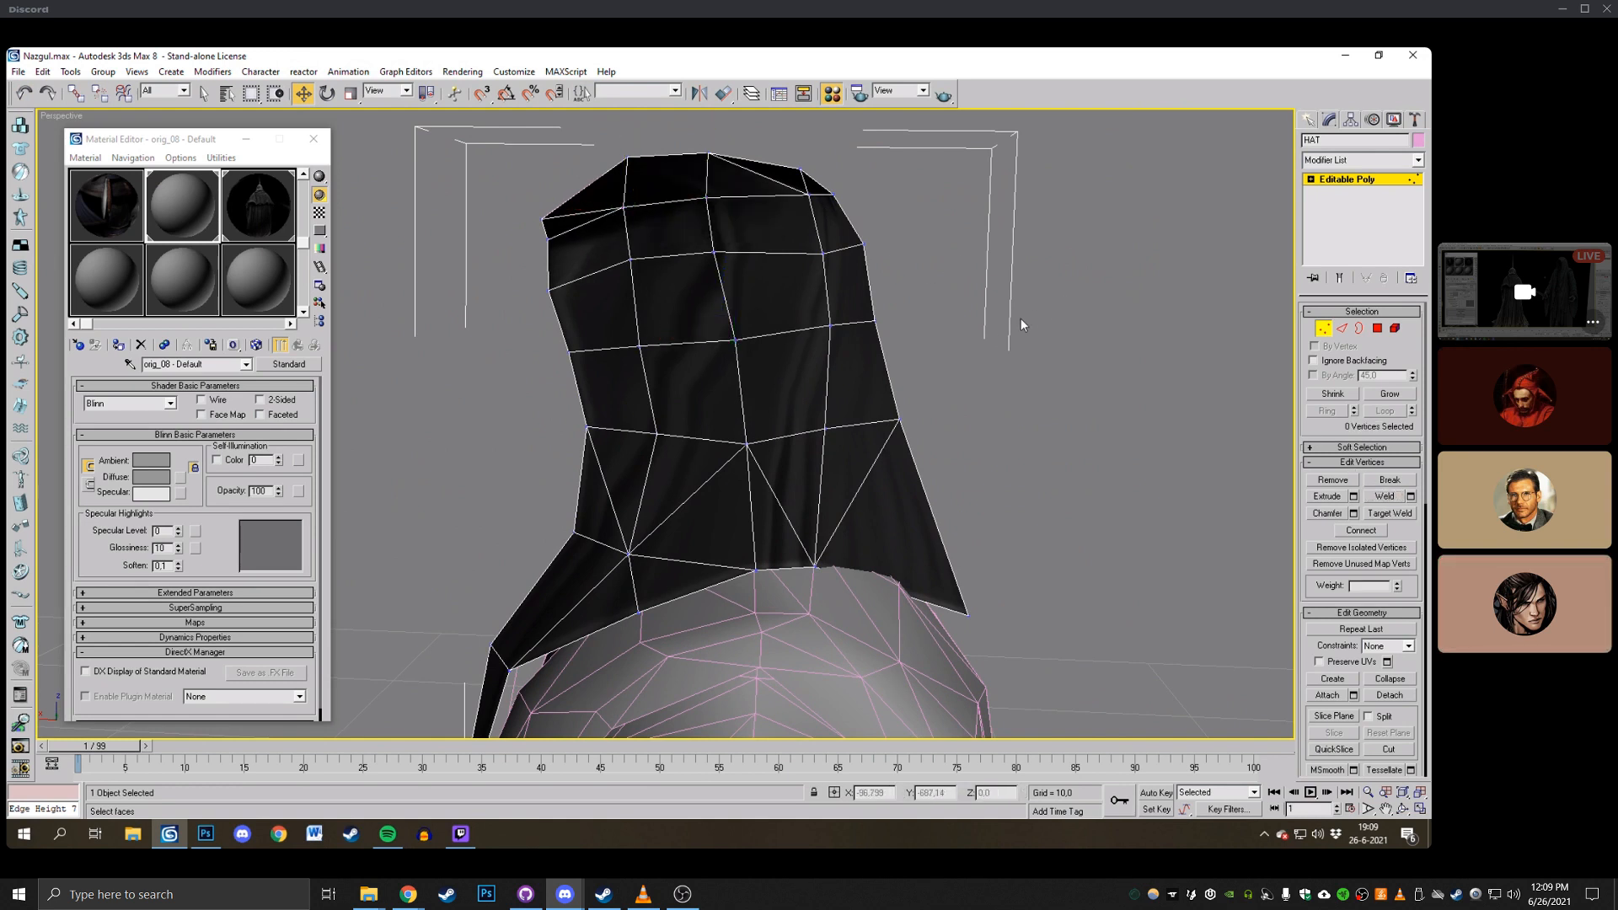
middle_click_drag(1020, 317, 979, 258)
Cut a new edge from the vertex on the hood's rear centre line to the middle of its lower back hem.
left_click(1402, 809)
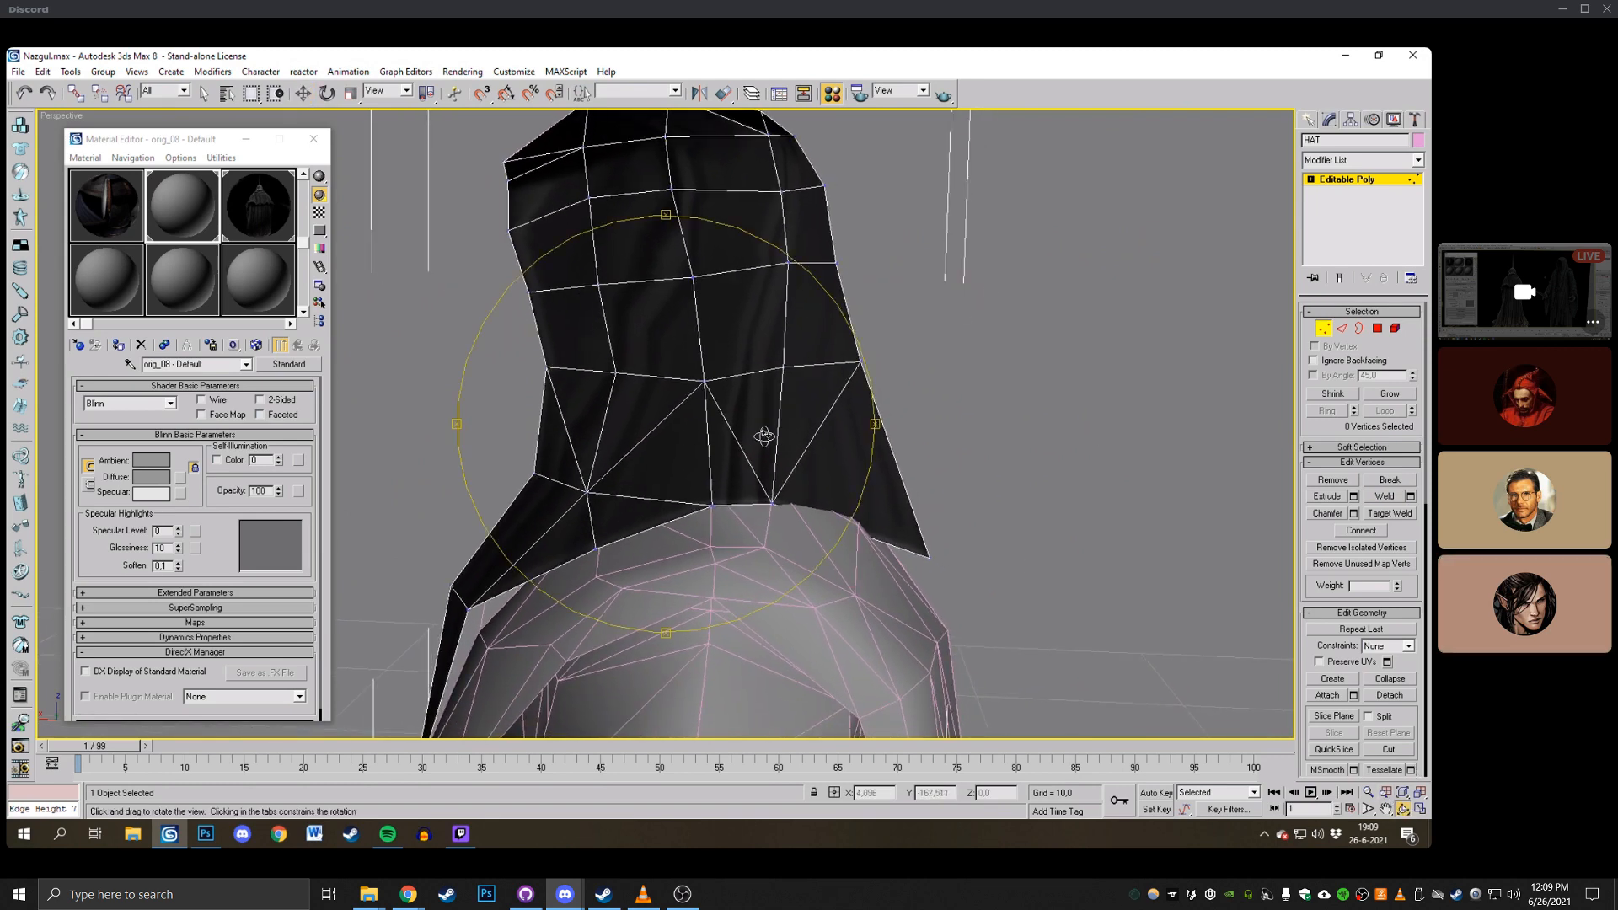
left_click_drag(764, 436, 689, 444)
right_click(689, 444)
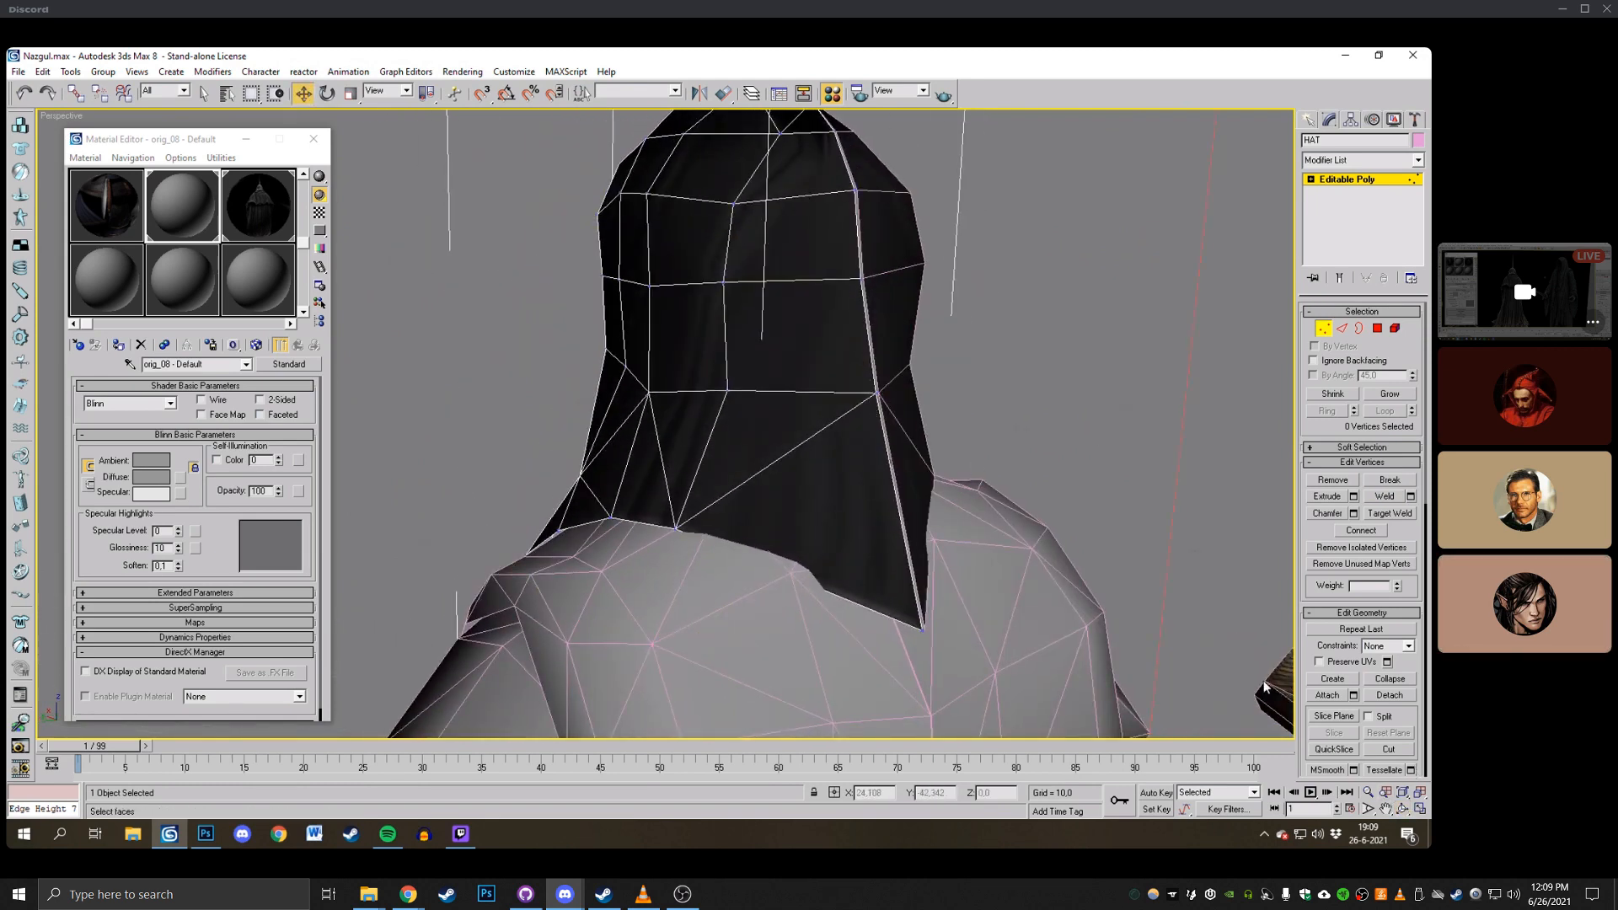
left_click(1389, 749)
left_click(877, 393)
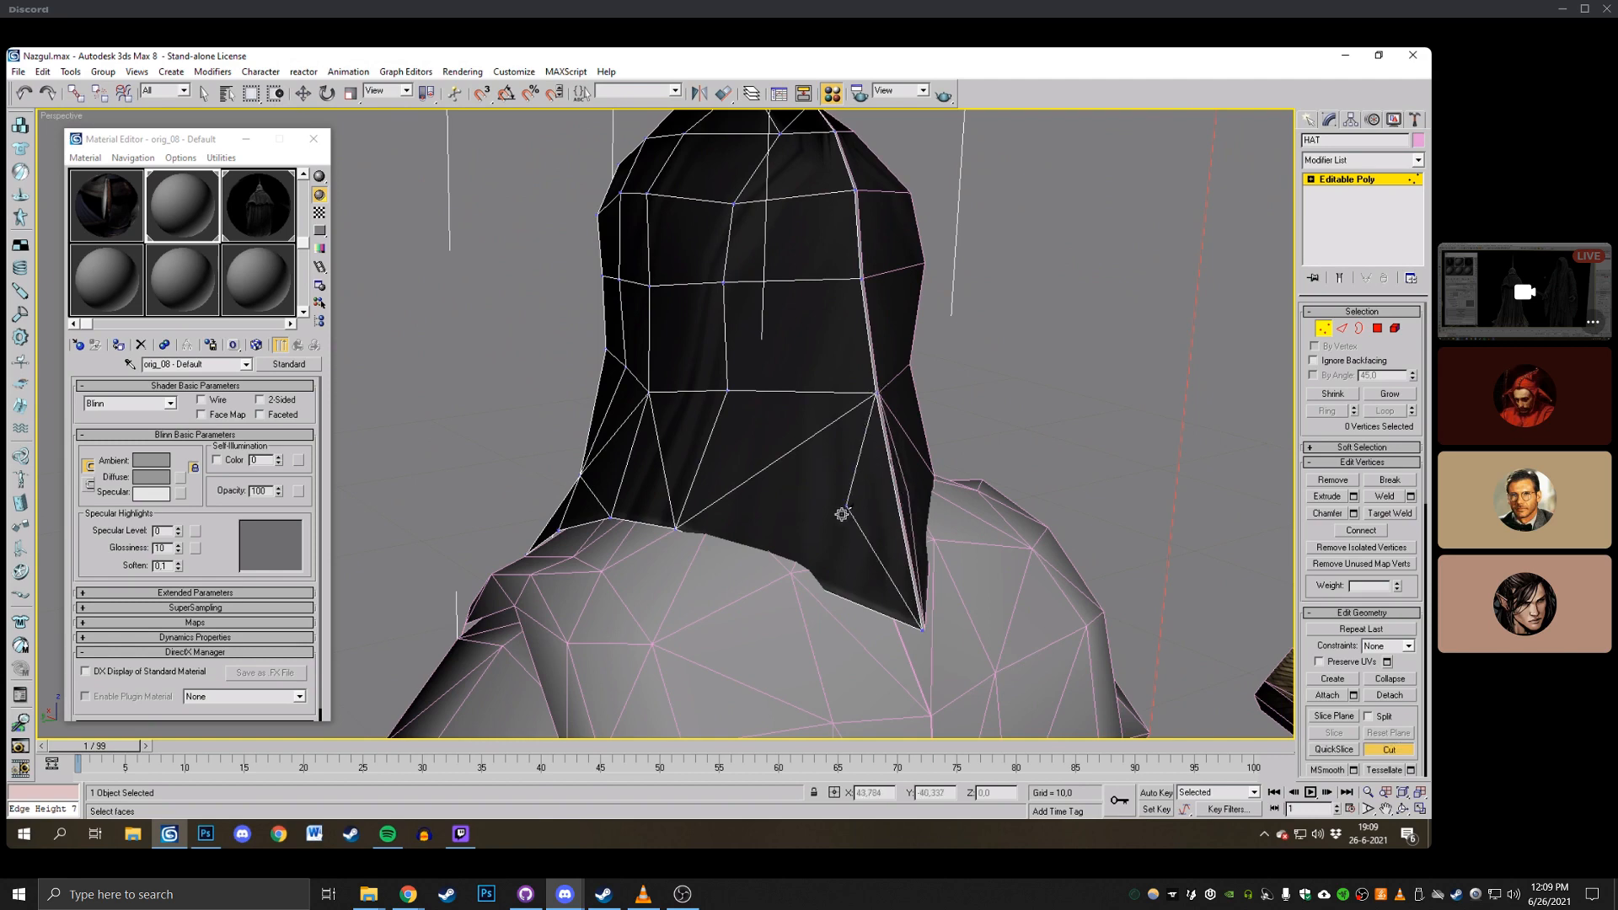
key("F3")
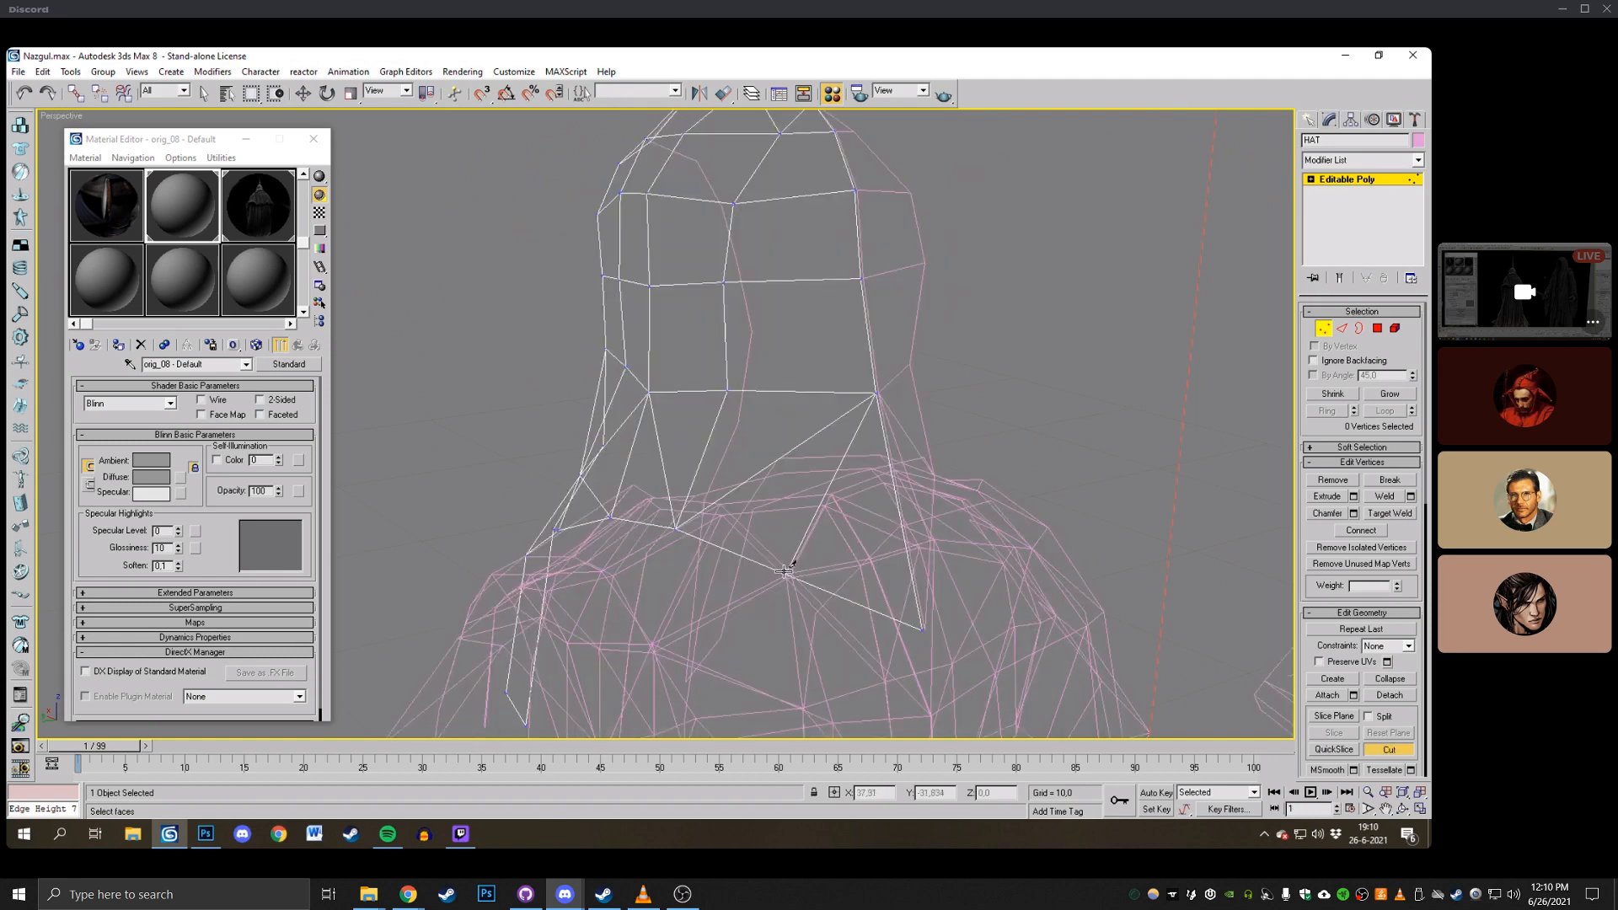
right_click(786, 570)
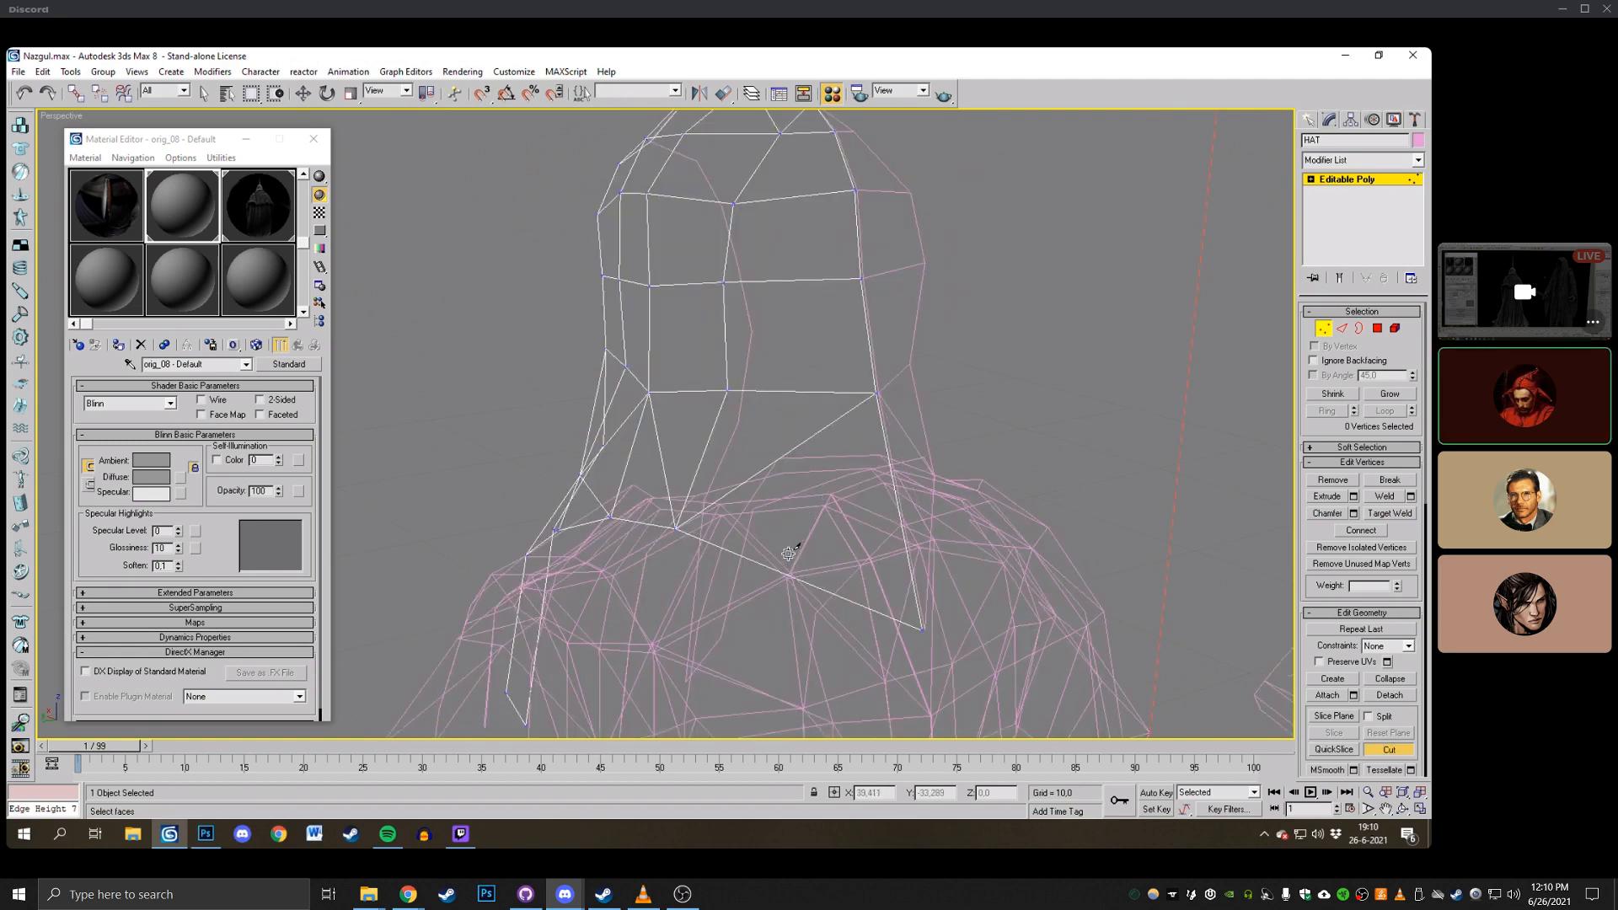
left_click(875, 396)
Raise the new hem vertex on the hood's lower back edge above the shoulder surface.
left_click(1403, 809)
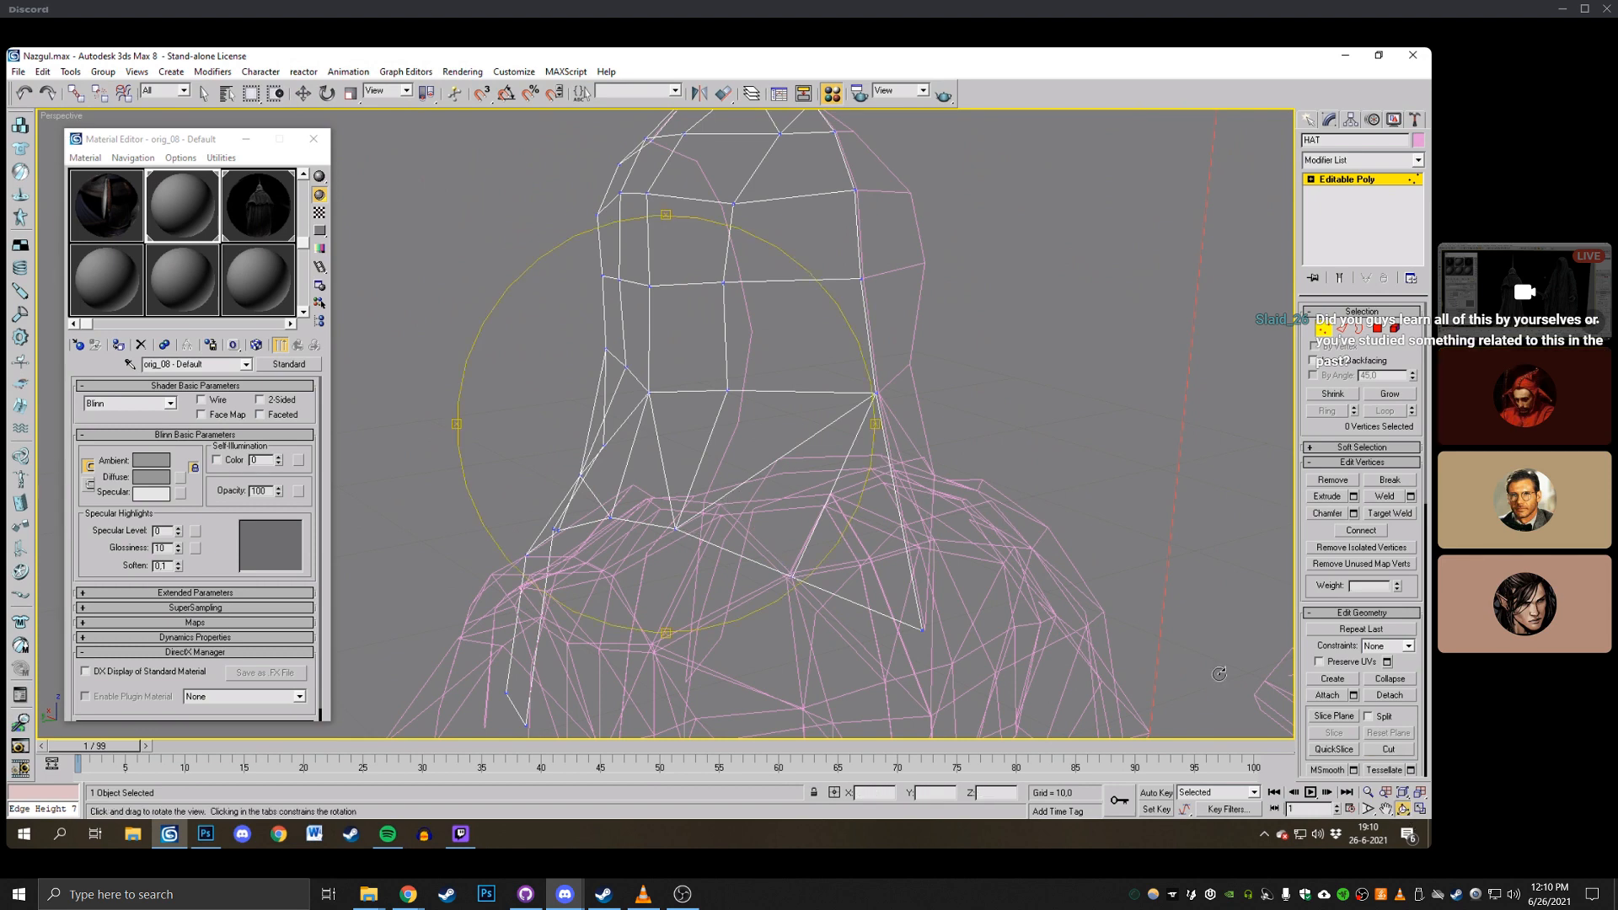
left_click_drag(699, 514, 779, 472)
left_click(304, 94)
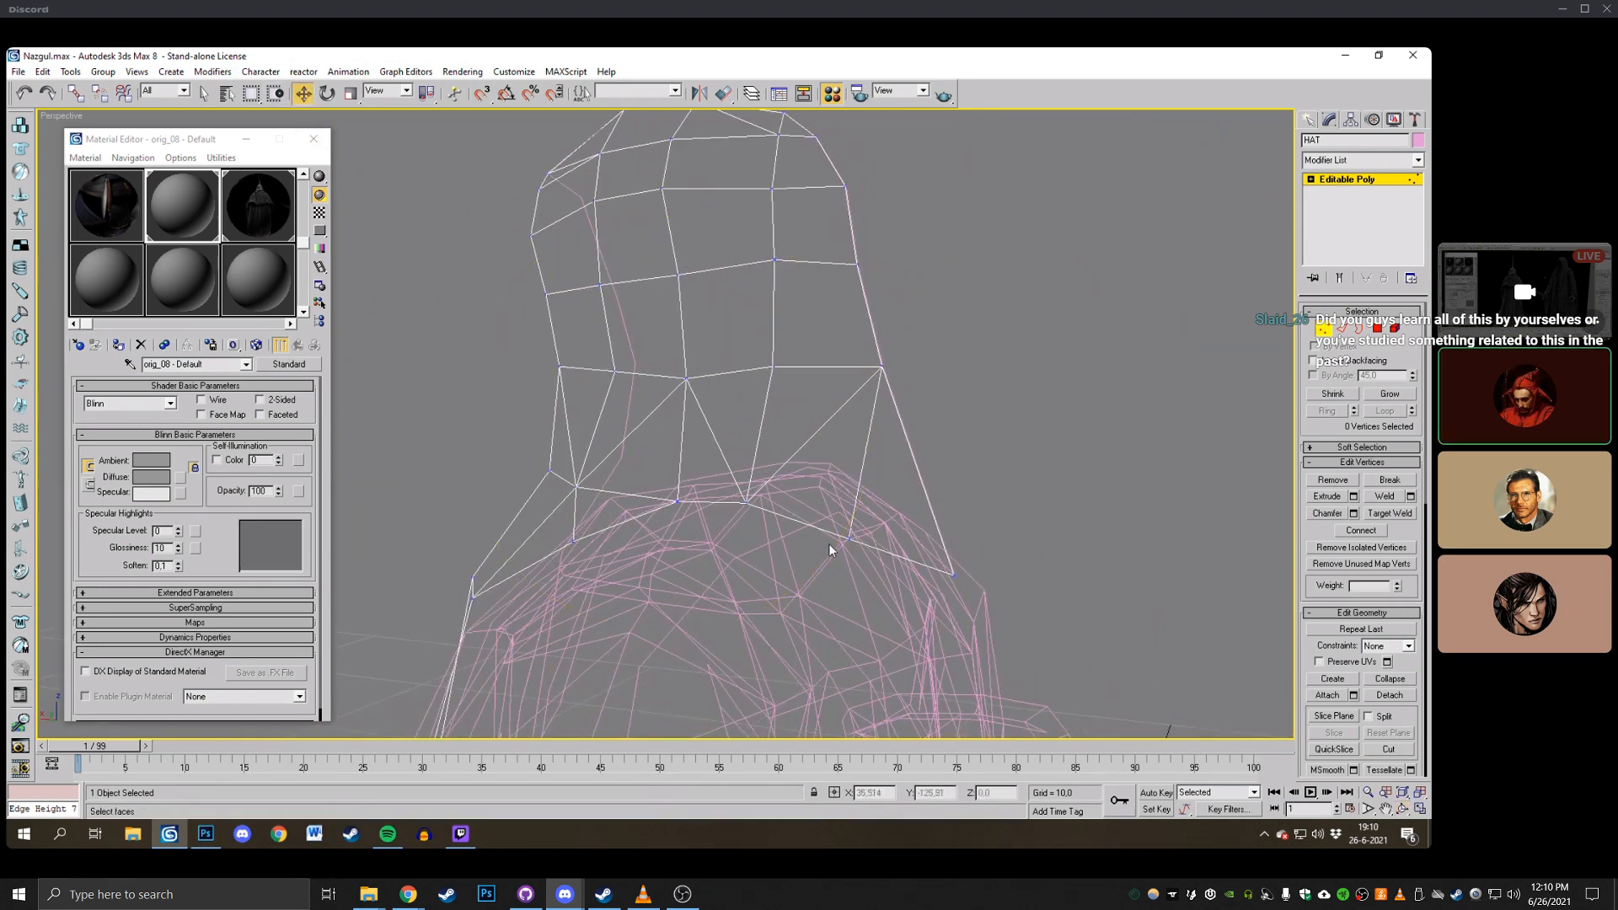
left_click(851, 537)
key("F3")
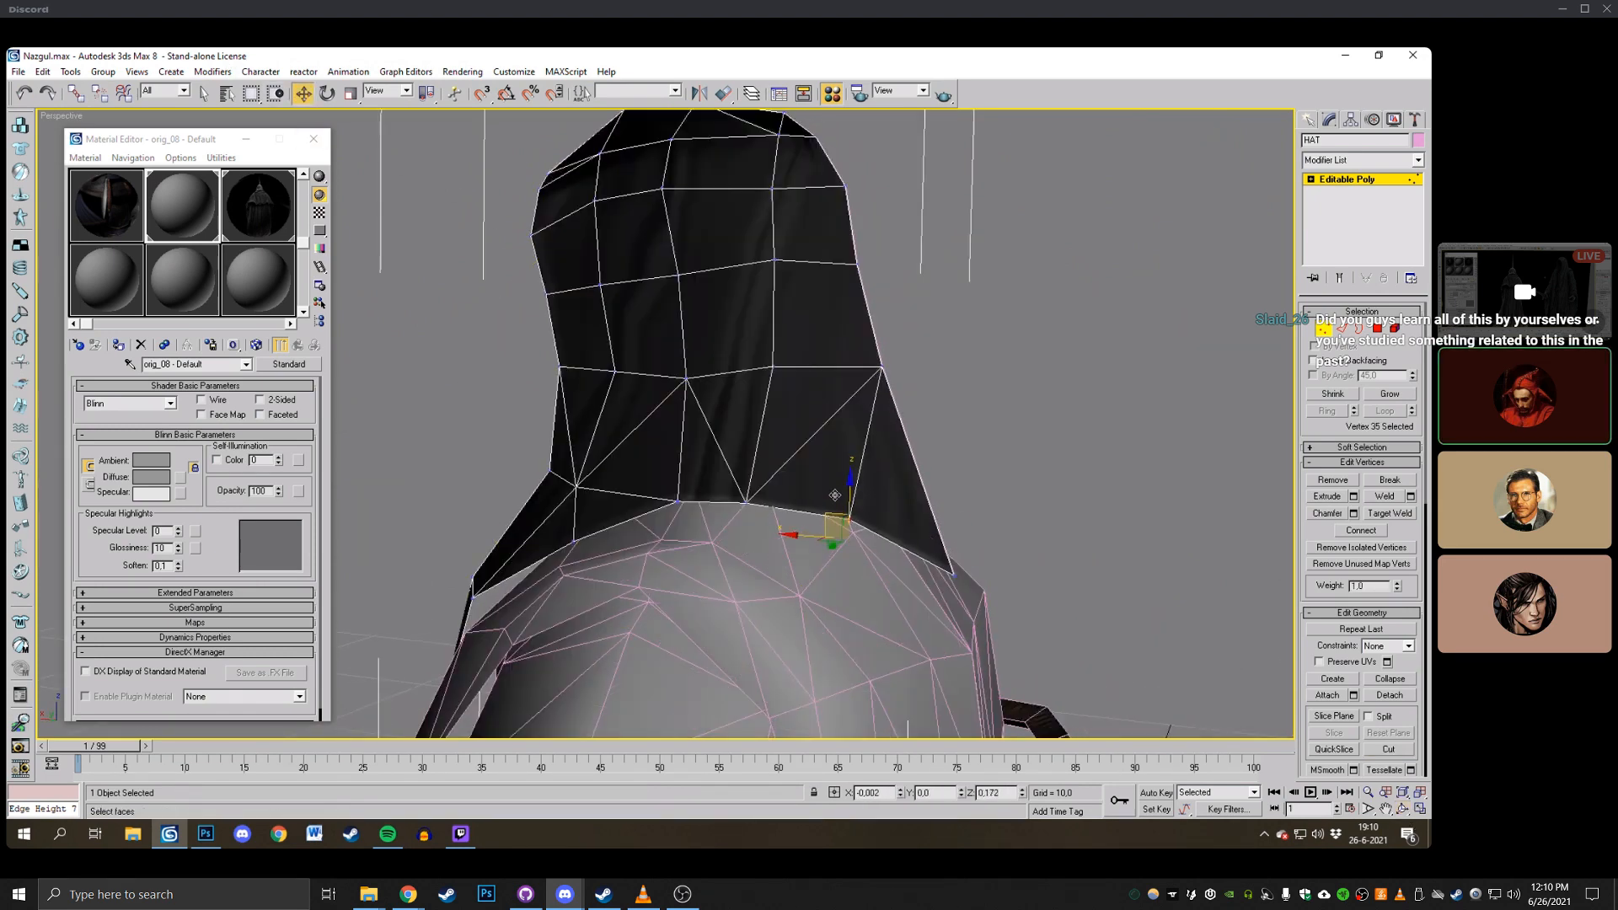
left_click_drag(834, 494, 835, 476)
Move the new hem vertex outward from the rear centre to widen the hood's pointed back flap.
left_click(1402, 812)
left_click_drag(830, 388, 662, 411)
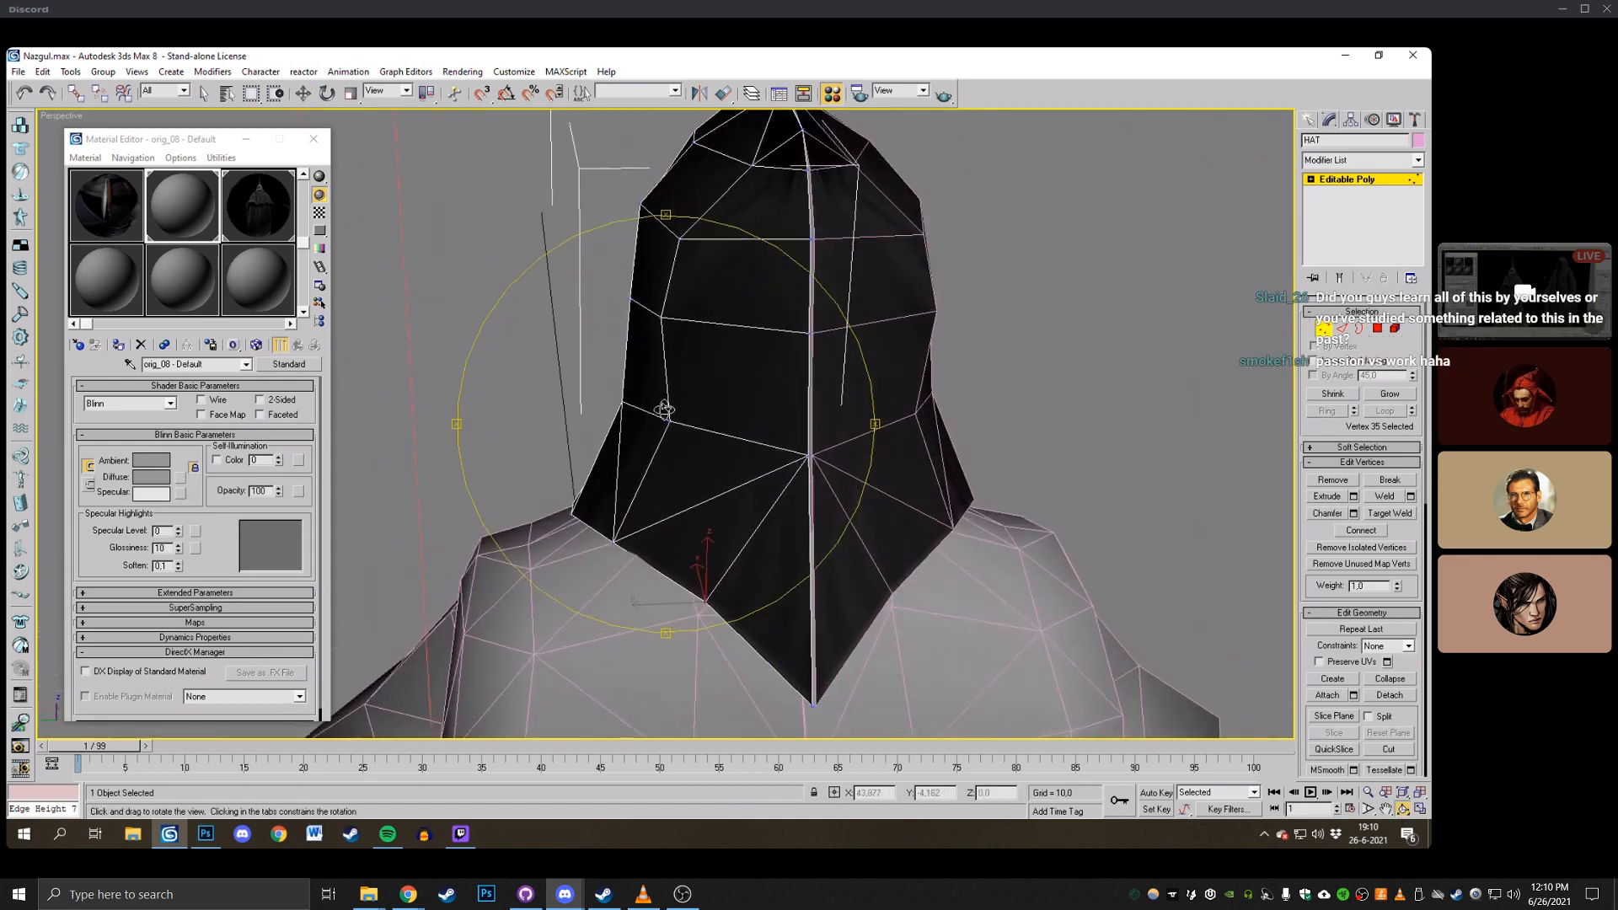
right_click(671, 427)
left_click_drag(676, 594, 619, 600)
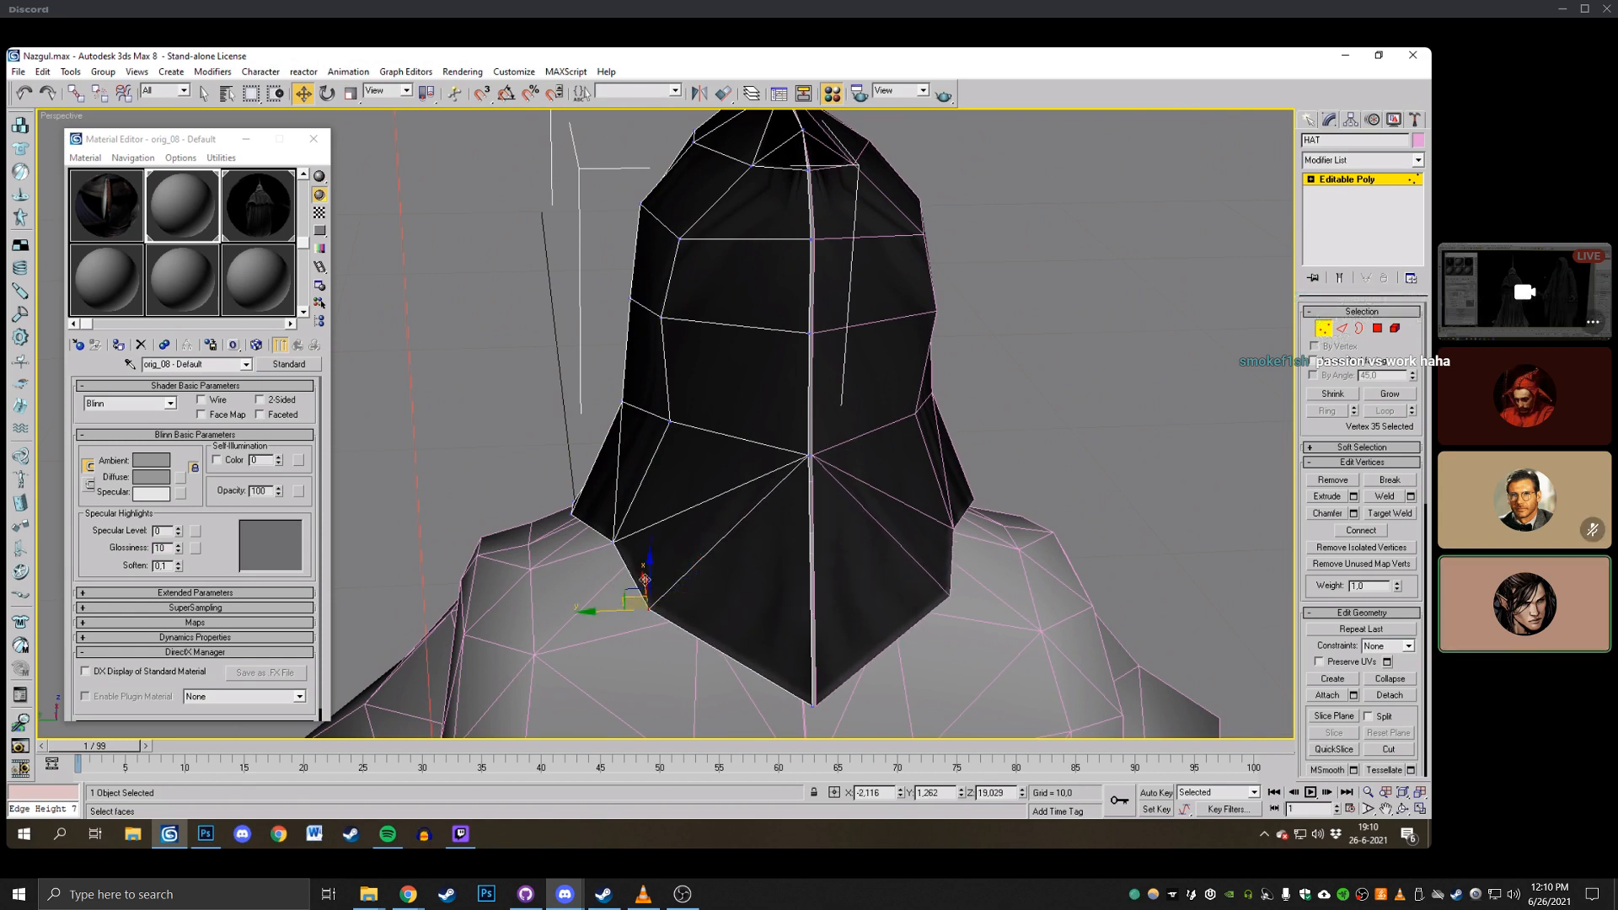
Lower the hood's back hem vertices toward the shoulder surface, pulling the rear tip inward to follow the upper back.
left_click(1403, 809)
left_click_drag(590, 387, 776, 371)
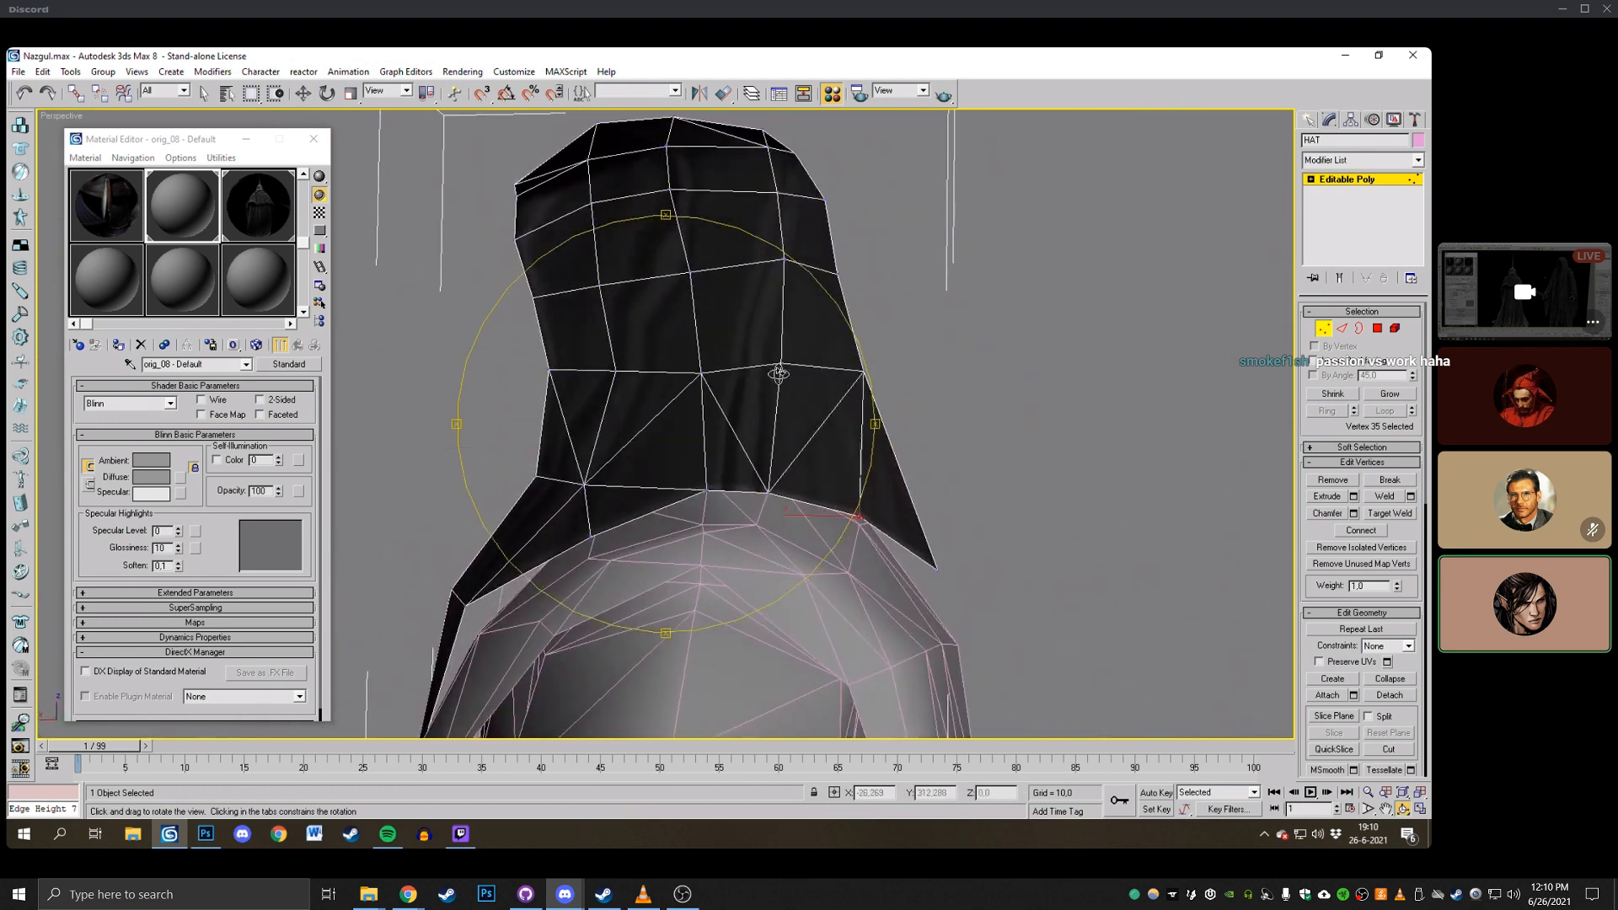
right_click(779, 375)
left_click_drag(861, 457, 861, 478)
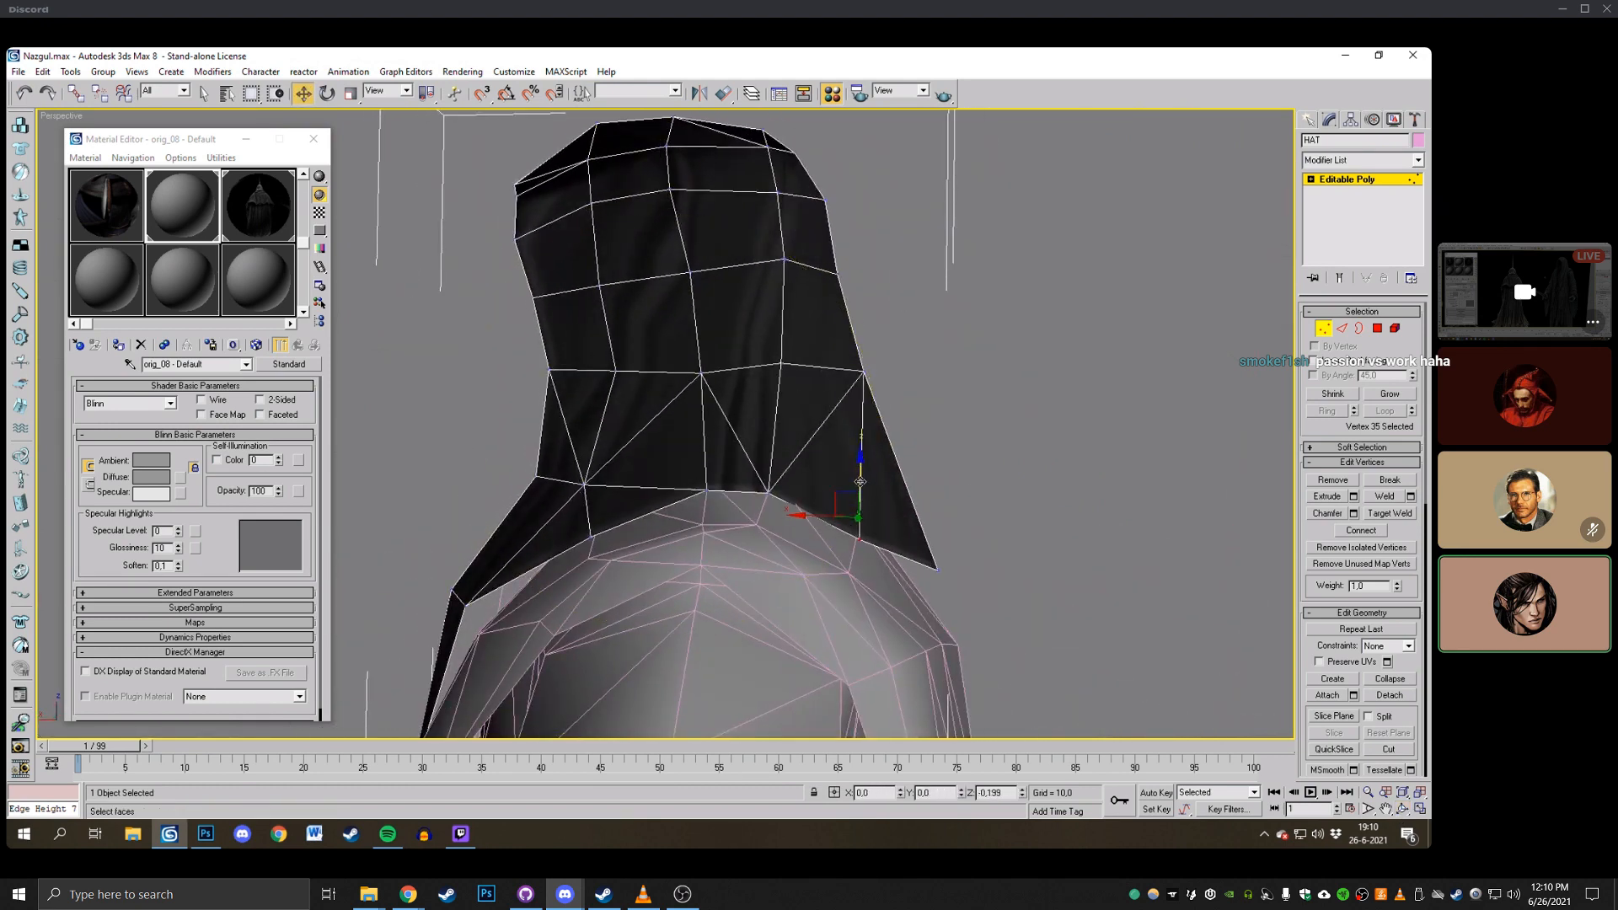
left_click_drag(939, 567, 924, 594)
Cut a new edge from the side vertex of the hood's back hem to the rear centre line.
left_click(1404, 751)
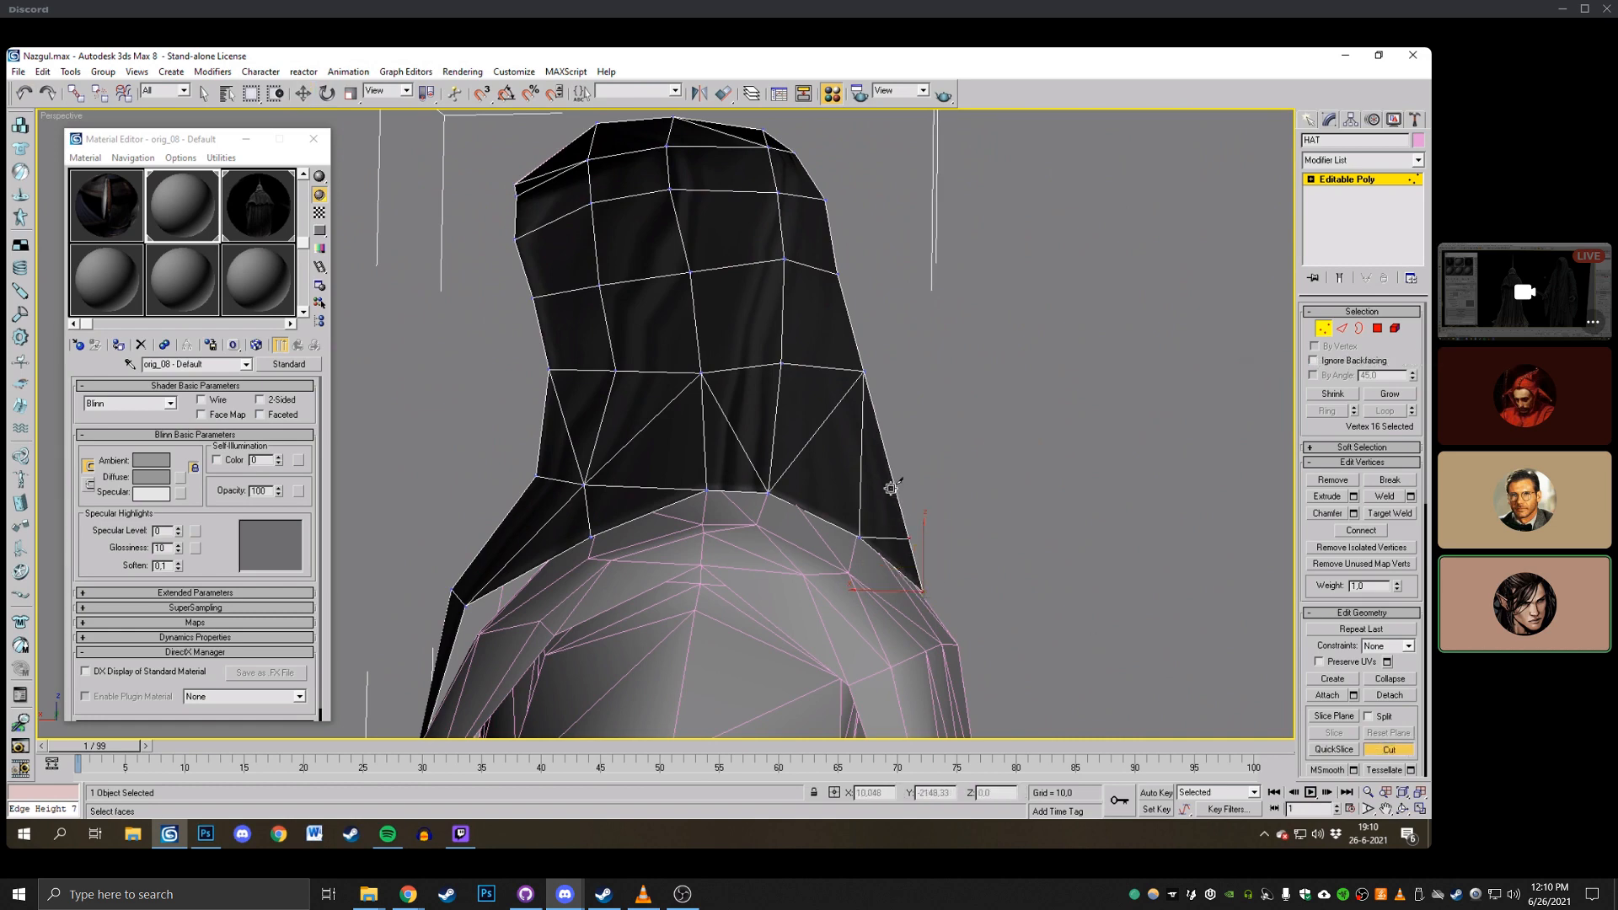
left_click(1404, 811)
left_click_drag(801, 387, 931, 479)
right_click(935, 480)
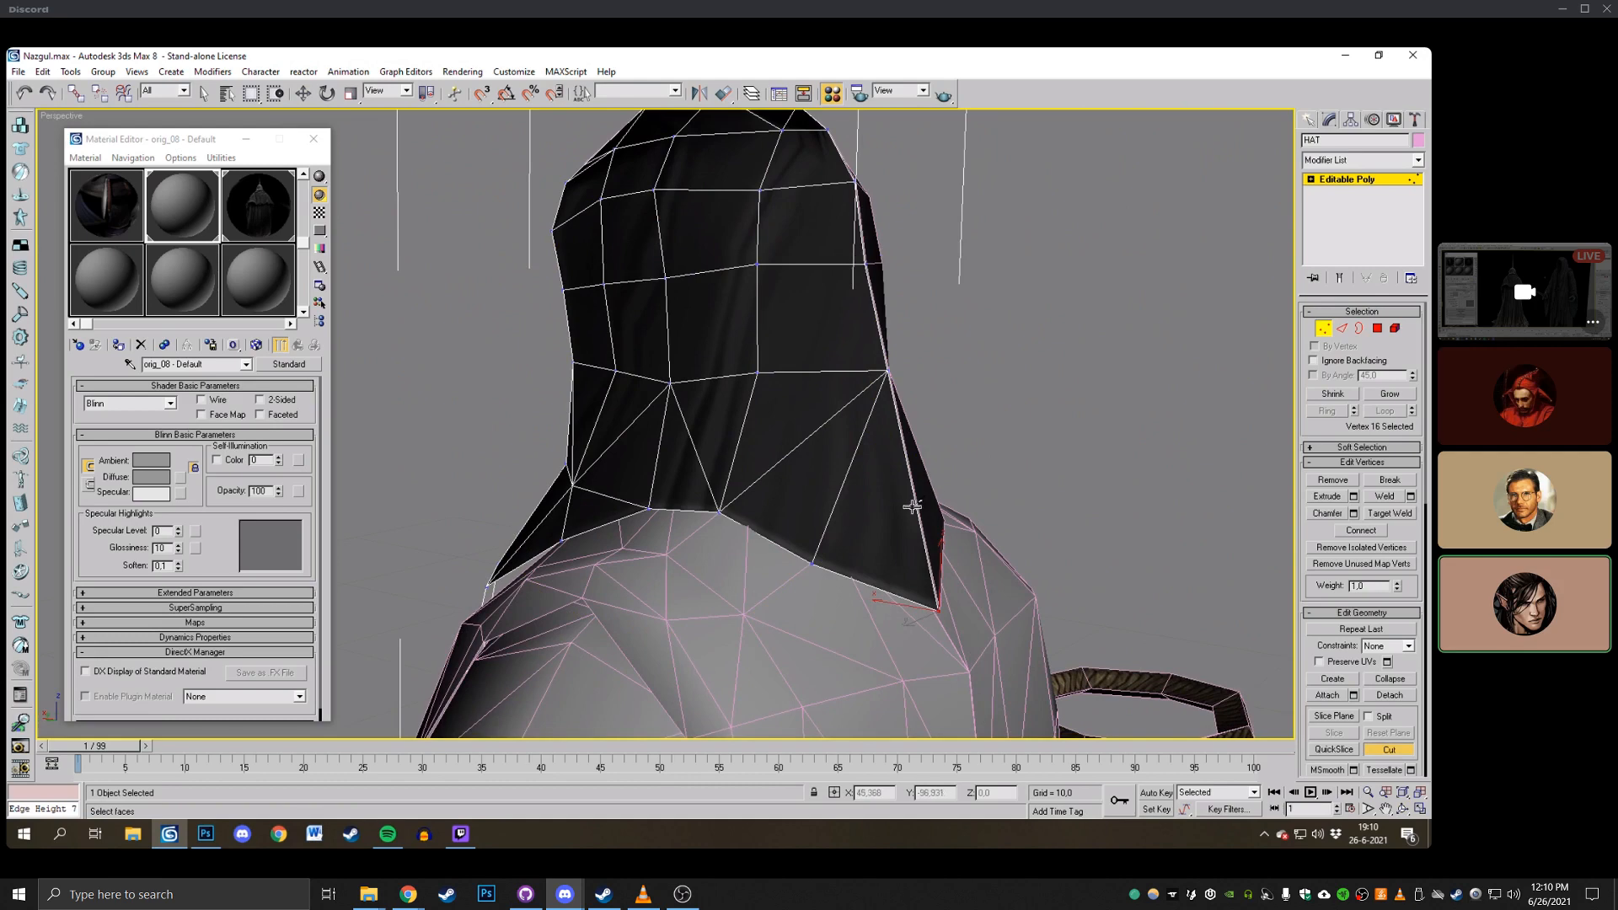
left_click(811, 563)
right_click(720, 396)
Move the vertices along the hood's rear centre line to smooth its back profile from crown to hem.
left_click(1404, 811)
left_click_drag(763, 455, 868, 379)
left_click_drag(787, 299, 709, 341)
left_click(303, 94)
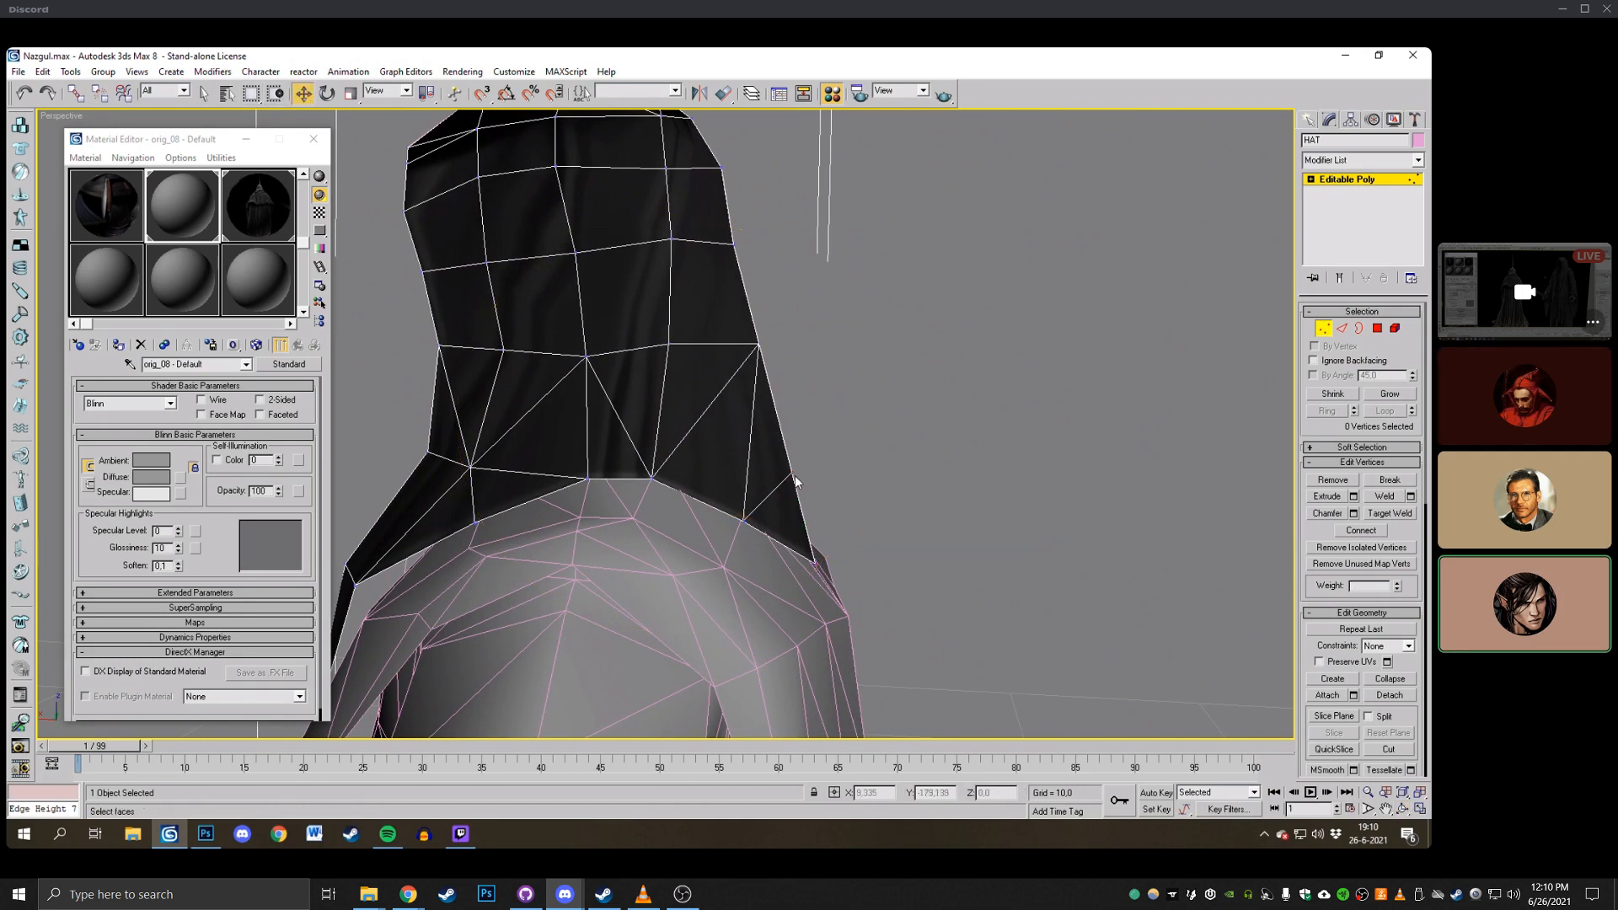
left_click(752, 344)
left_click_drag(731, 244, 742, 243)
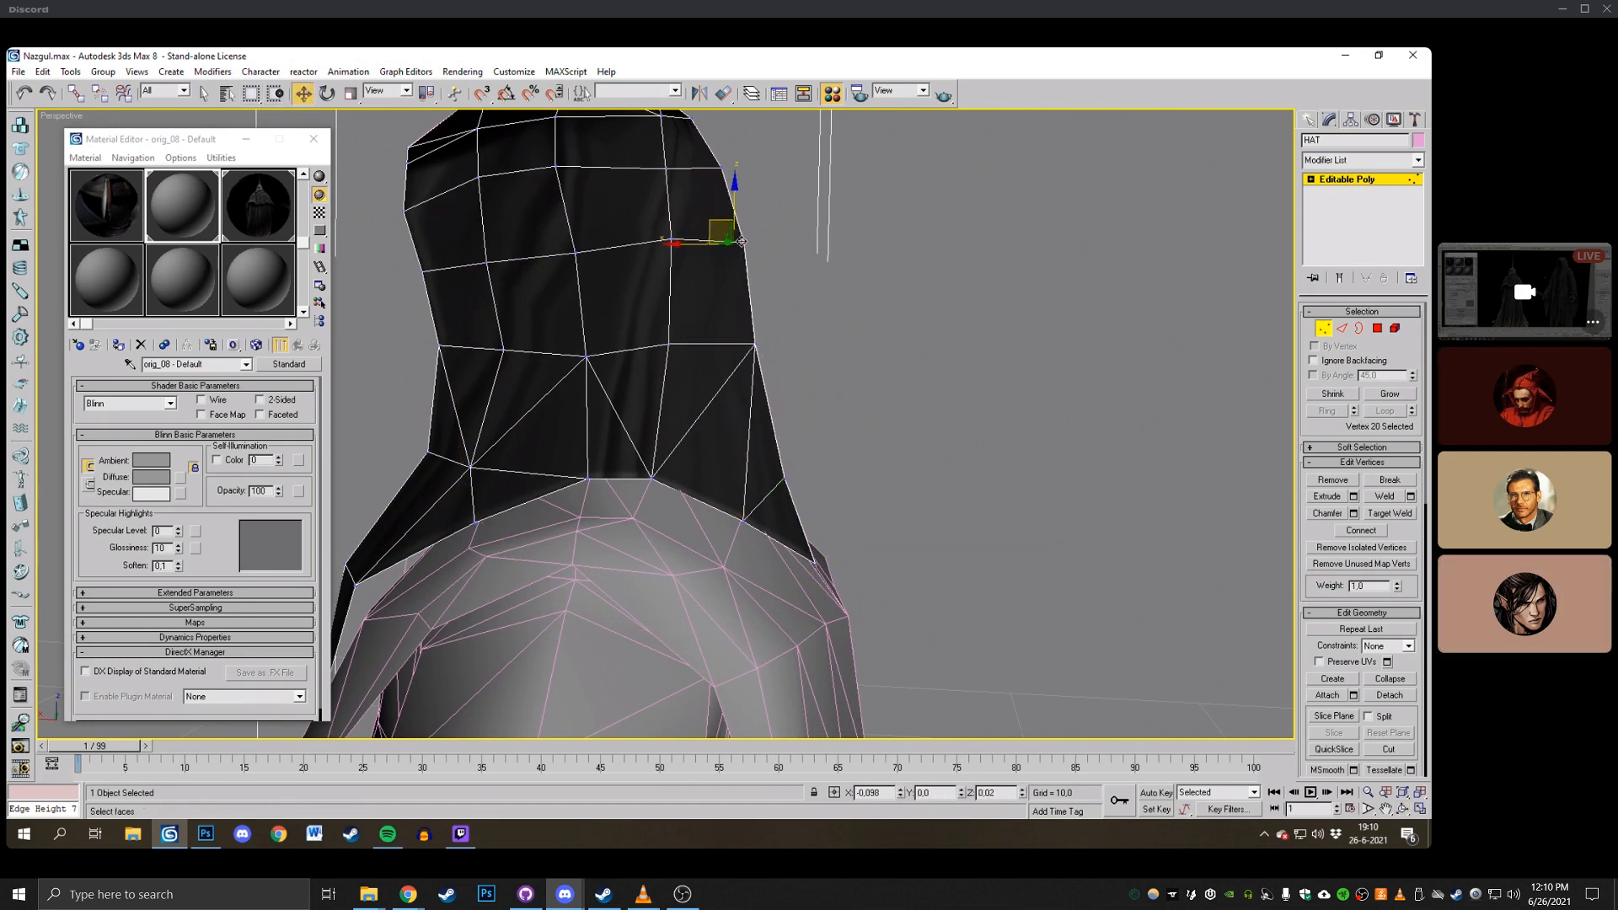
middle_click_drag(813, 231, 927, 417)
left_click(933, 307)
middle_click_drag(933, 307, 920, 230)
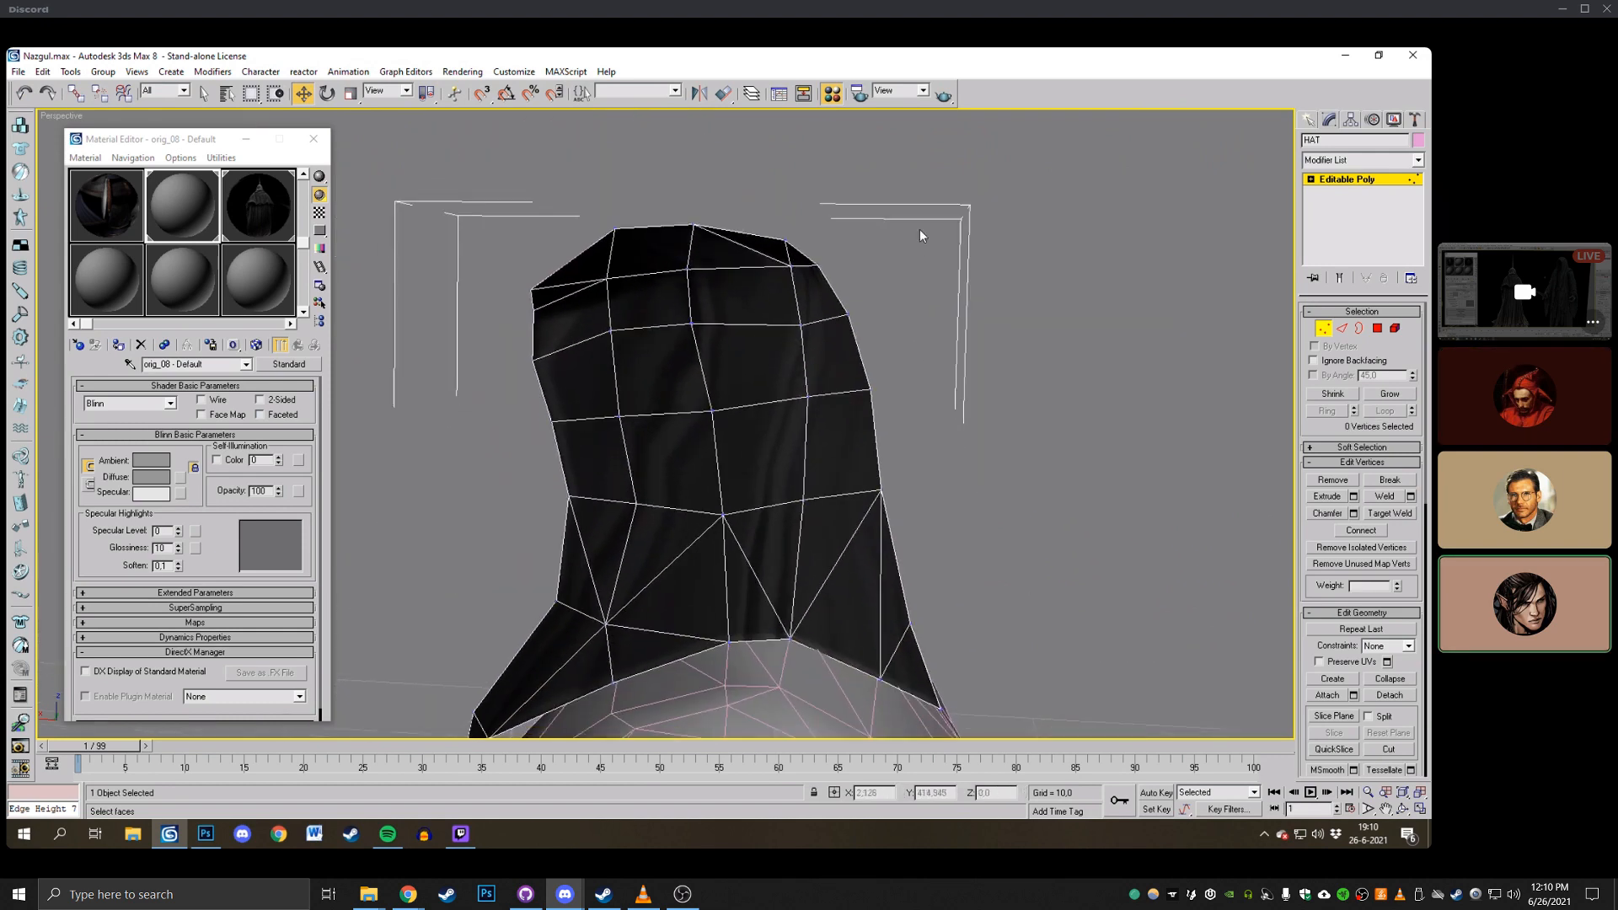
left_click(851, 312)
Pull the vertex at the hood's front peak forward and slightly down to extend the brim over the face.
left_click(1405, 809)
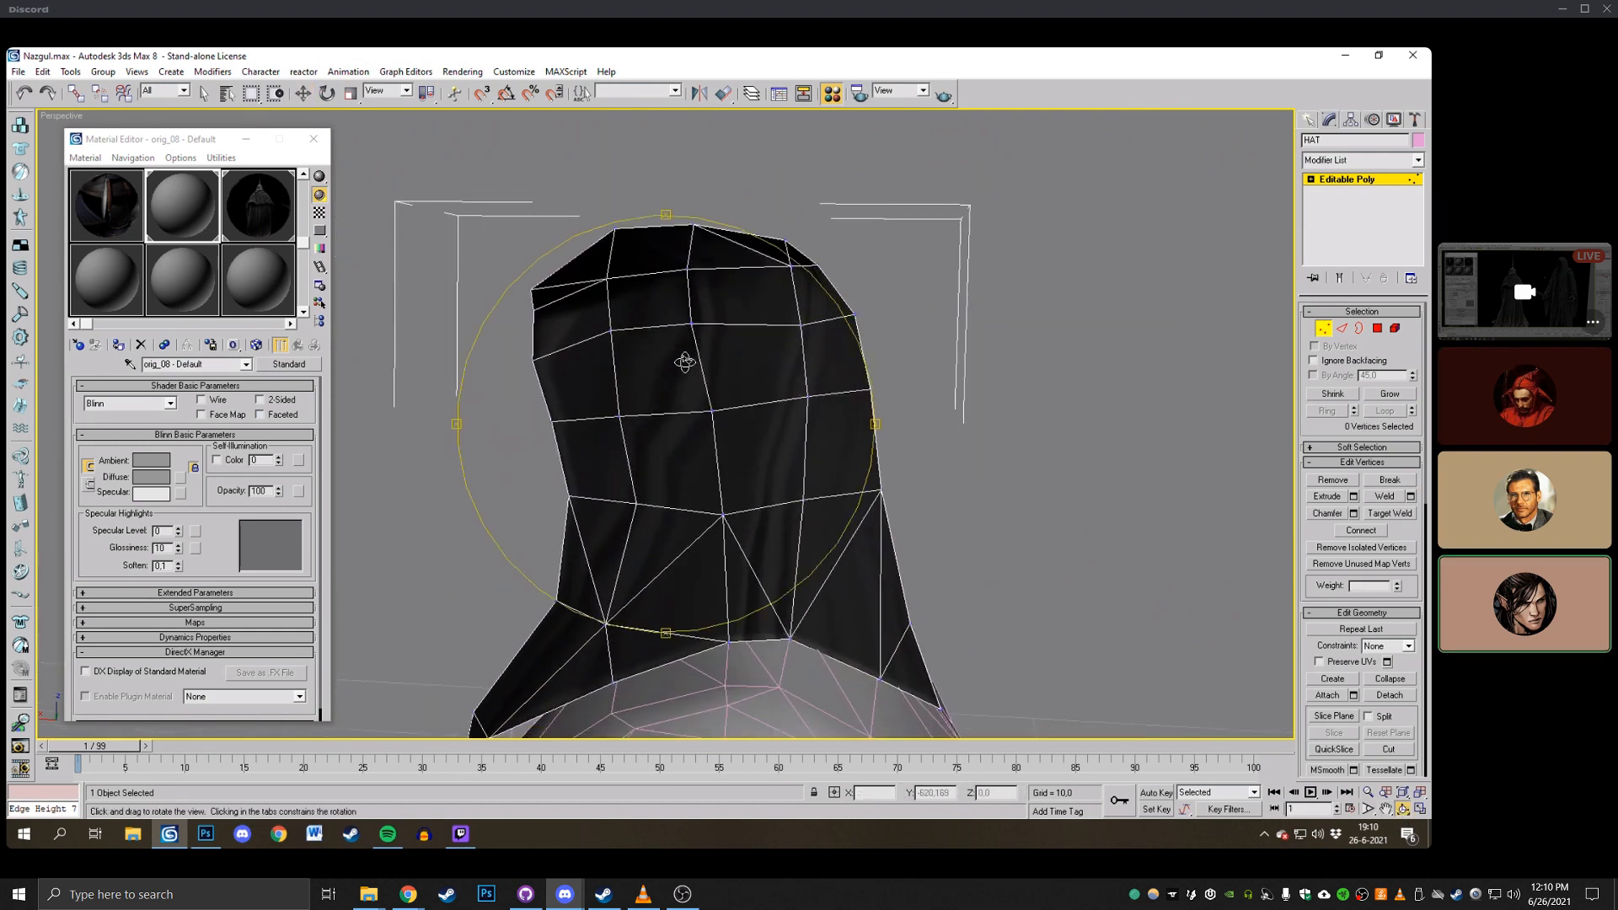
left_click_drag(686, 357, 699, 356)
right_click(506, 317)
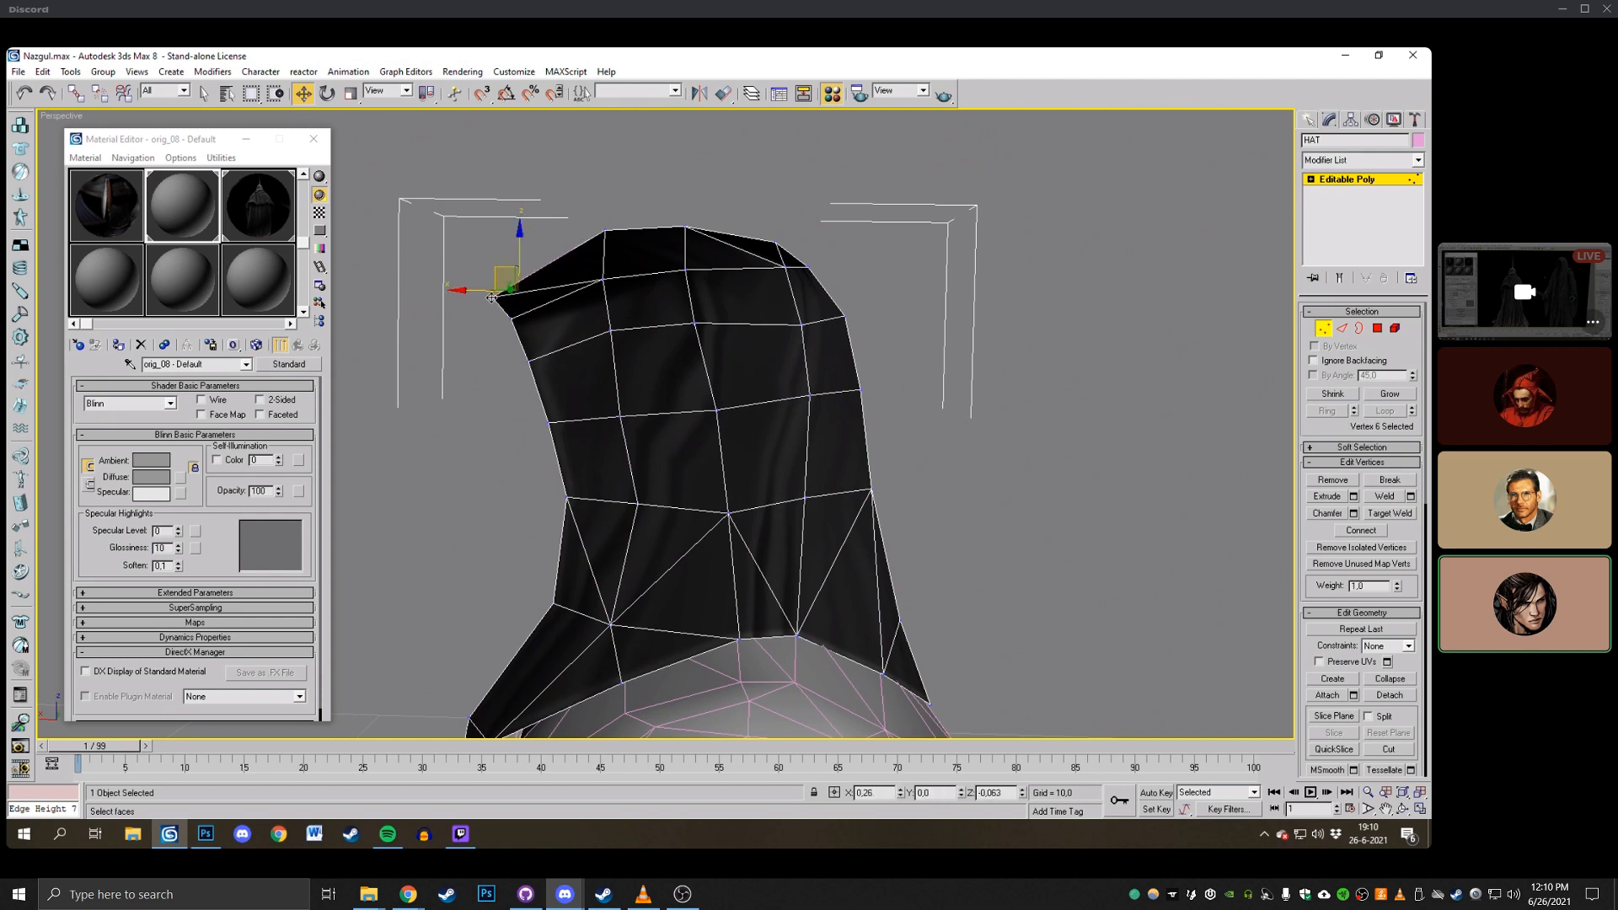
Move the vertex on the hood's side at shoulder height slightly outward as seen from the front.
scroll(575, 291, "down", 3)
left_click(1404, 809)
left_click_drag(623, 399, 742, 402)
scroll(787, 407, "down", 3)
scroll(742, 402, "down", 3)
scroll(751, 390, "up", 3)
mouse_move(838, 414)
left_mouse_down()
mouse_move(751, 390)
mouse_move(820, 390)
left_mouse_up()
scroll(820, 390, "up", 3)
right_click(820, 390)
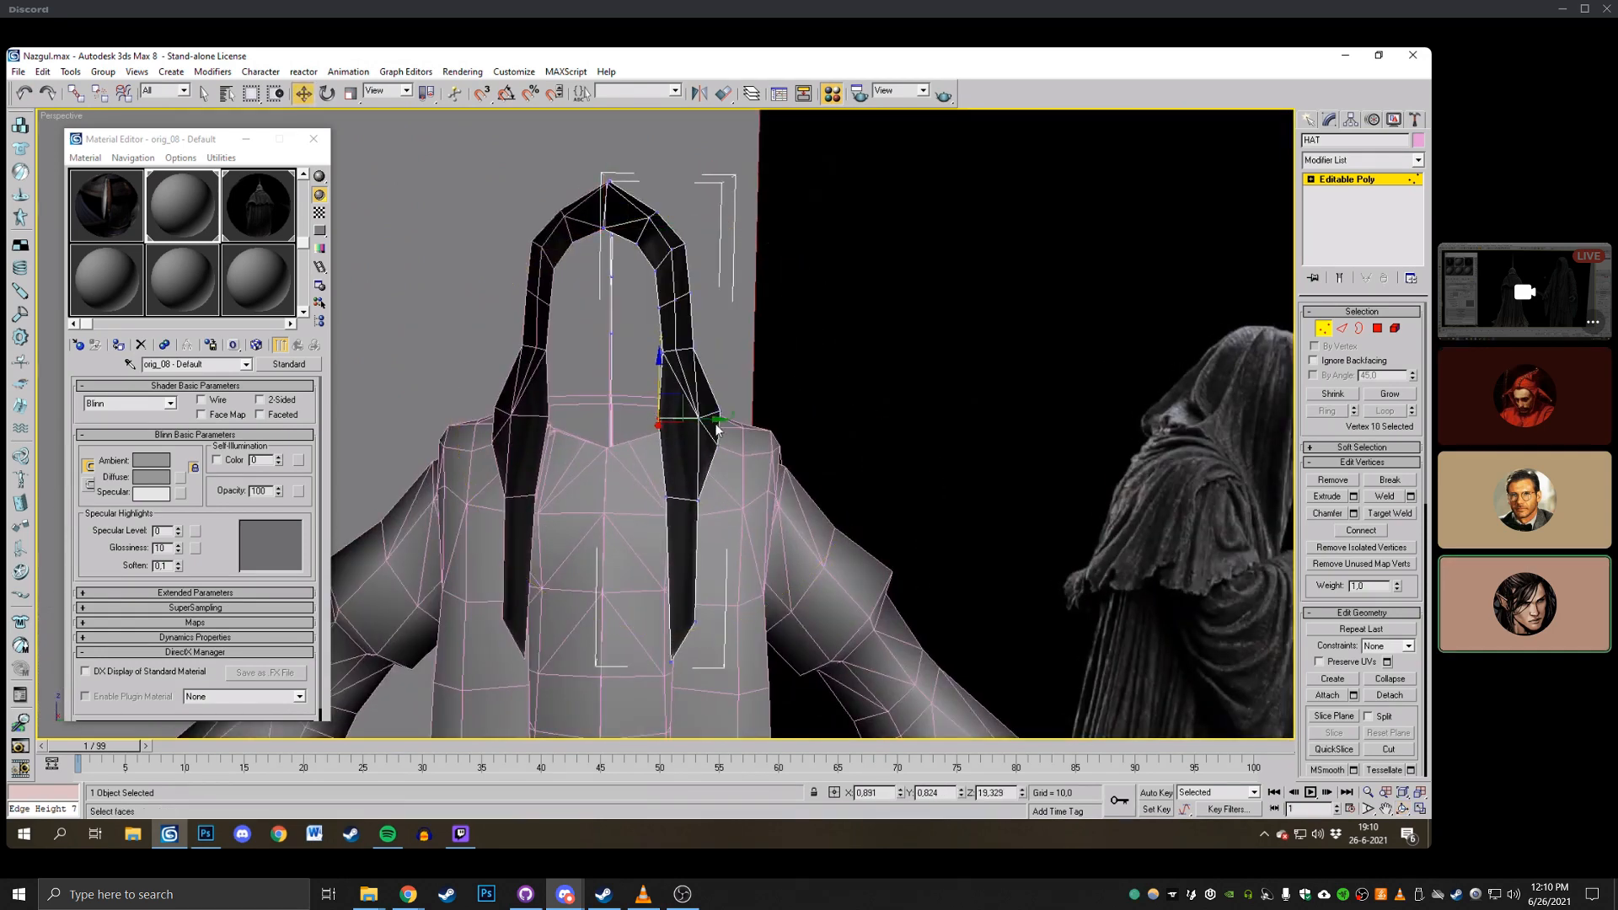
left_click_drag(717, 430, 716, 419)
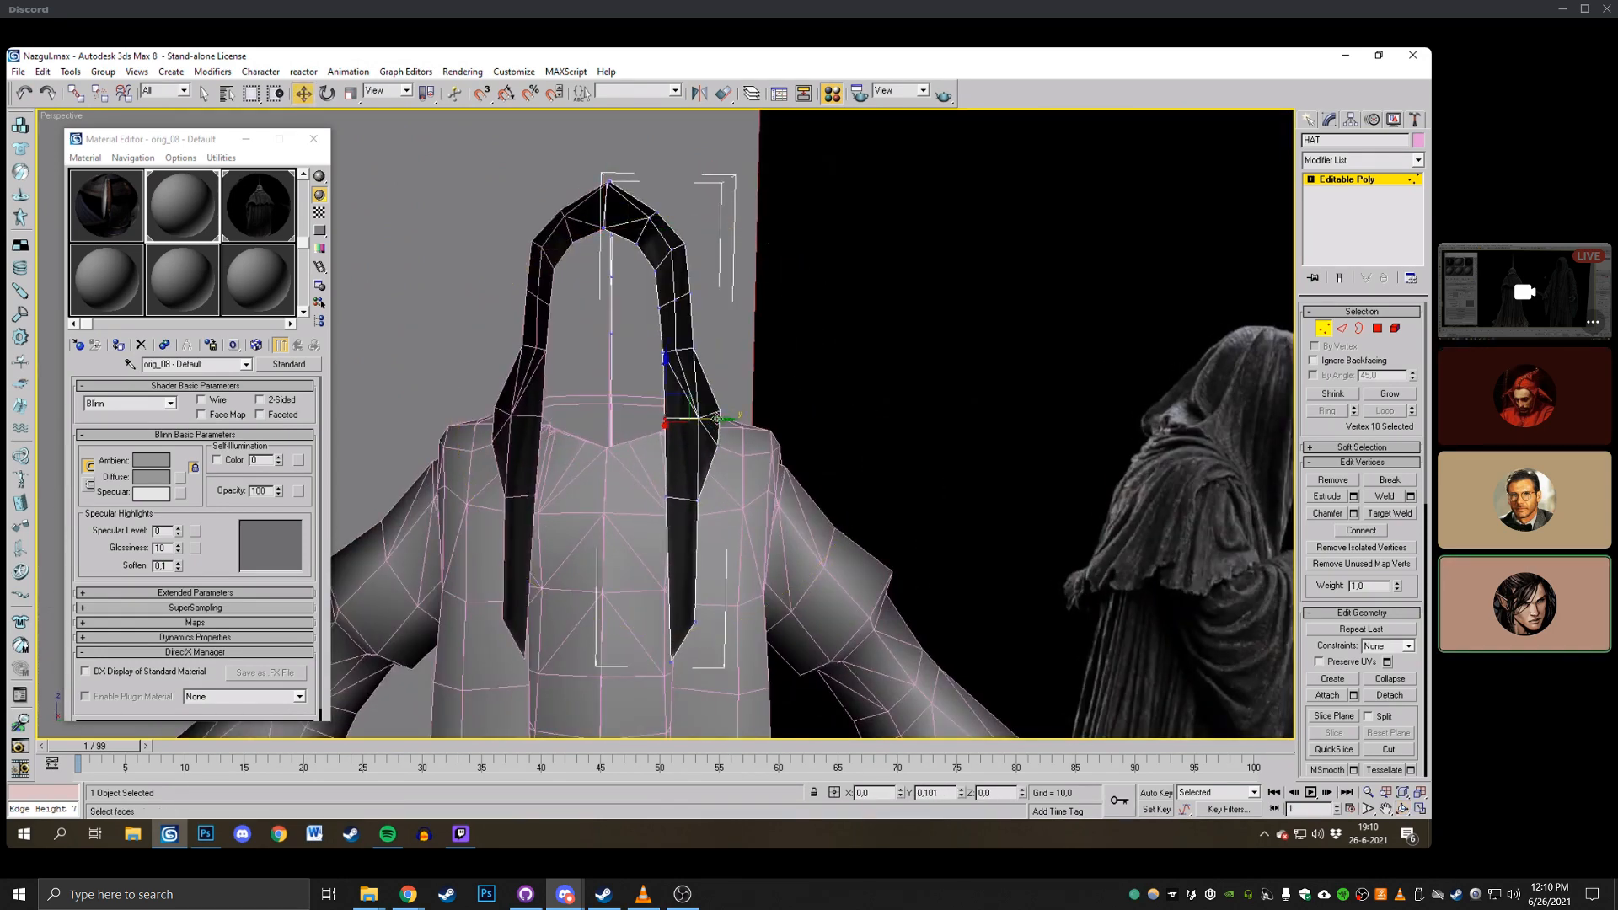
Move the hood's outer rear hem corner outward over the shoulder to flare its lower side.
left_click(1403, 811)
left_click_drag(830, 371, 673, 367)
scroll(584, 361, "down", 3)
scroll(679, 362, "up", 5)
key("w")
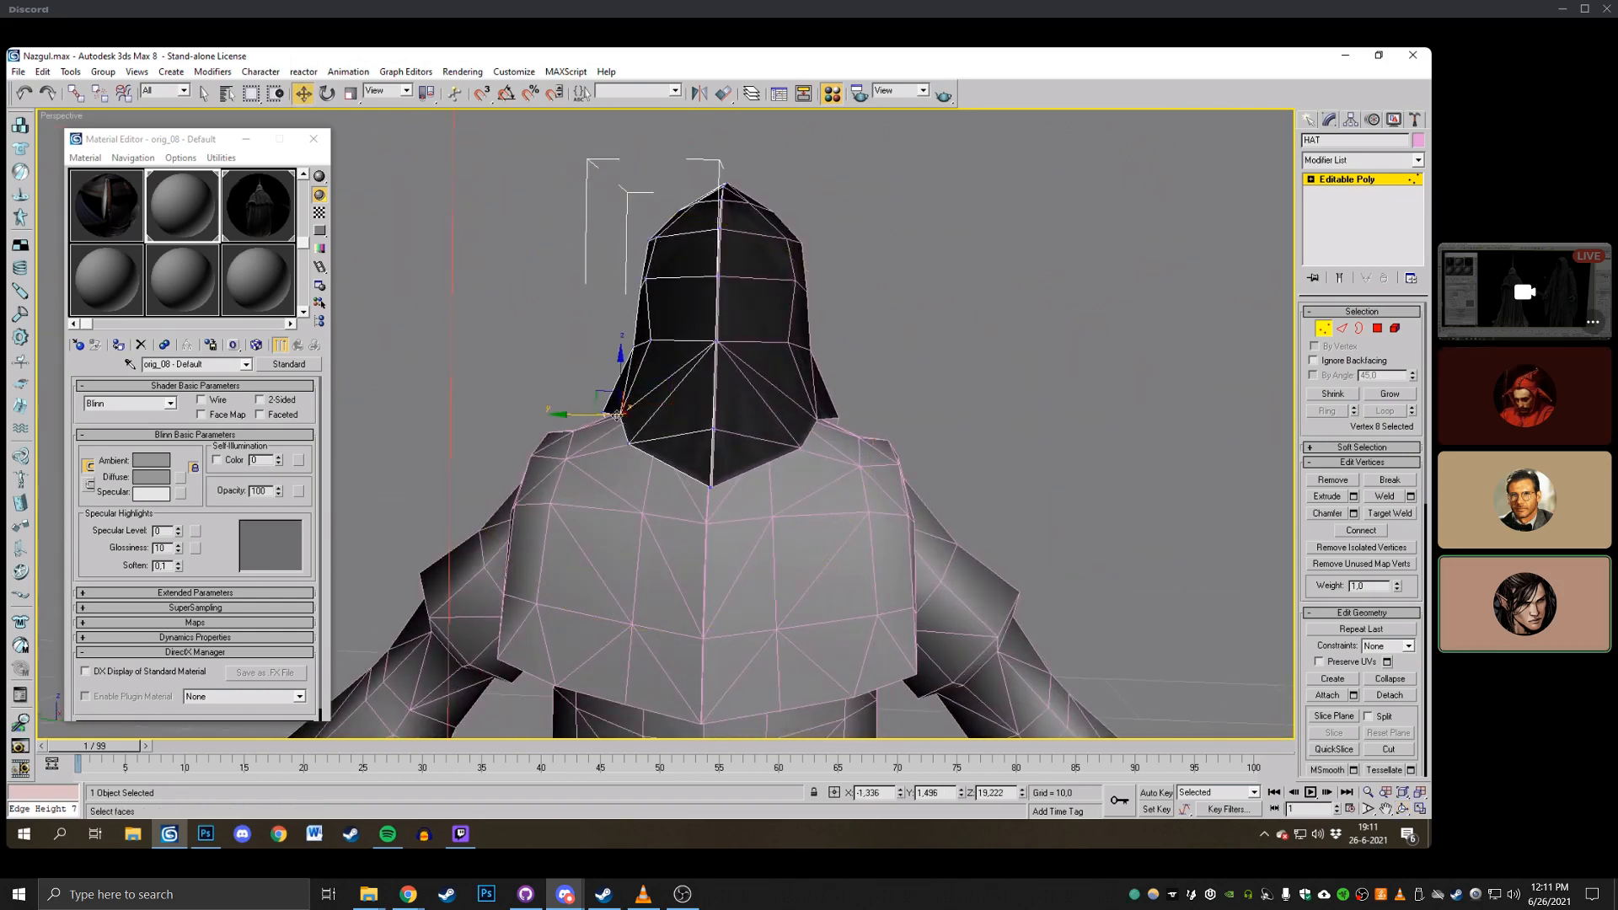
left_click_drag(618, 414, 567, 418)
left_click(1402, 808)
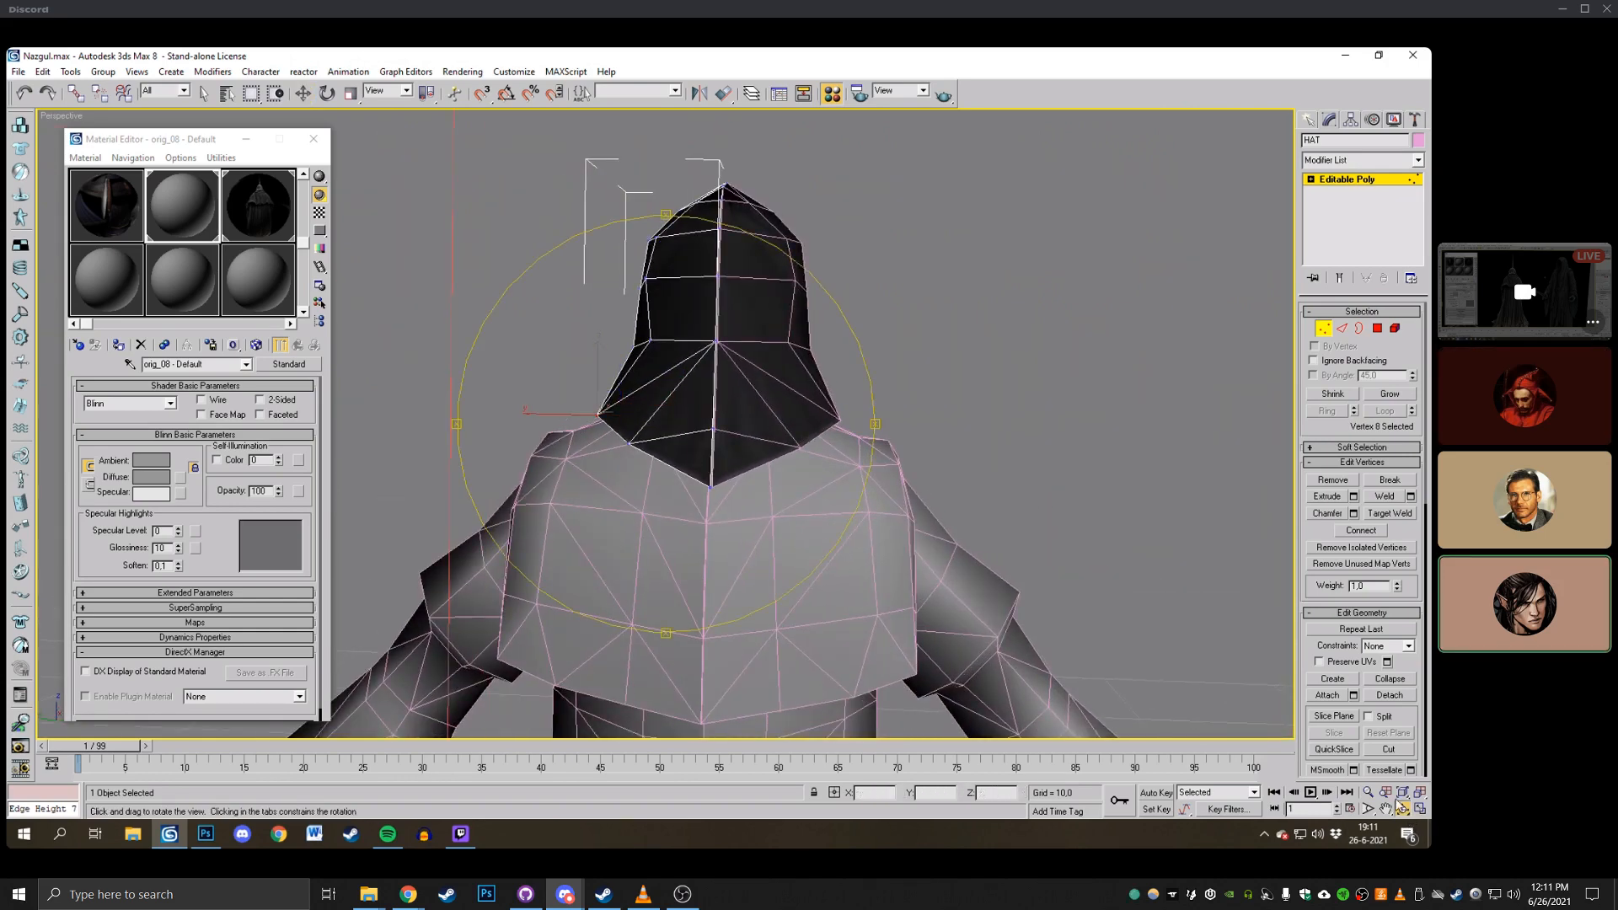
left_click_drag(875, 424, 869, 446)
key("w")
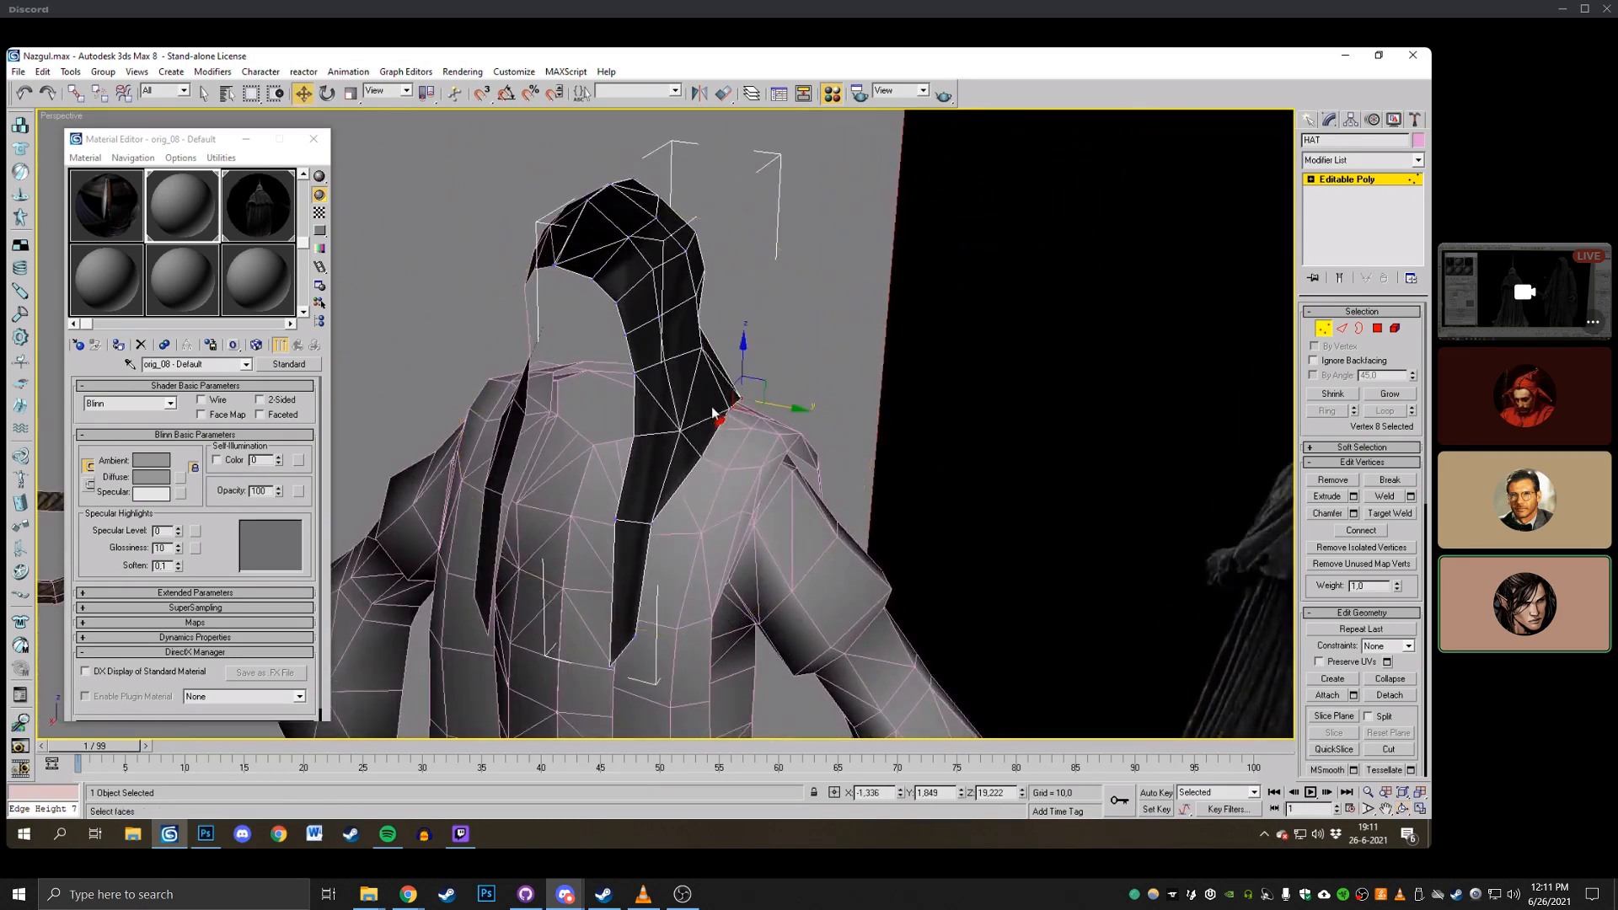
left_click(729, 418)
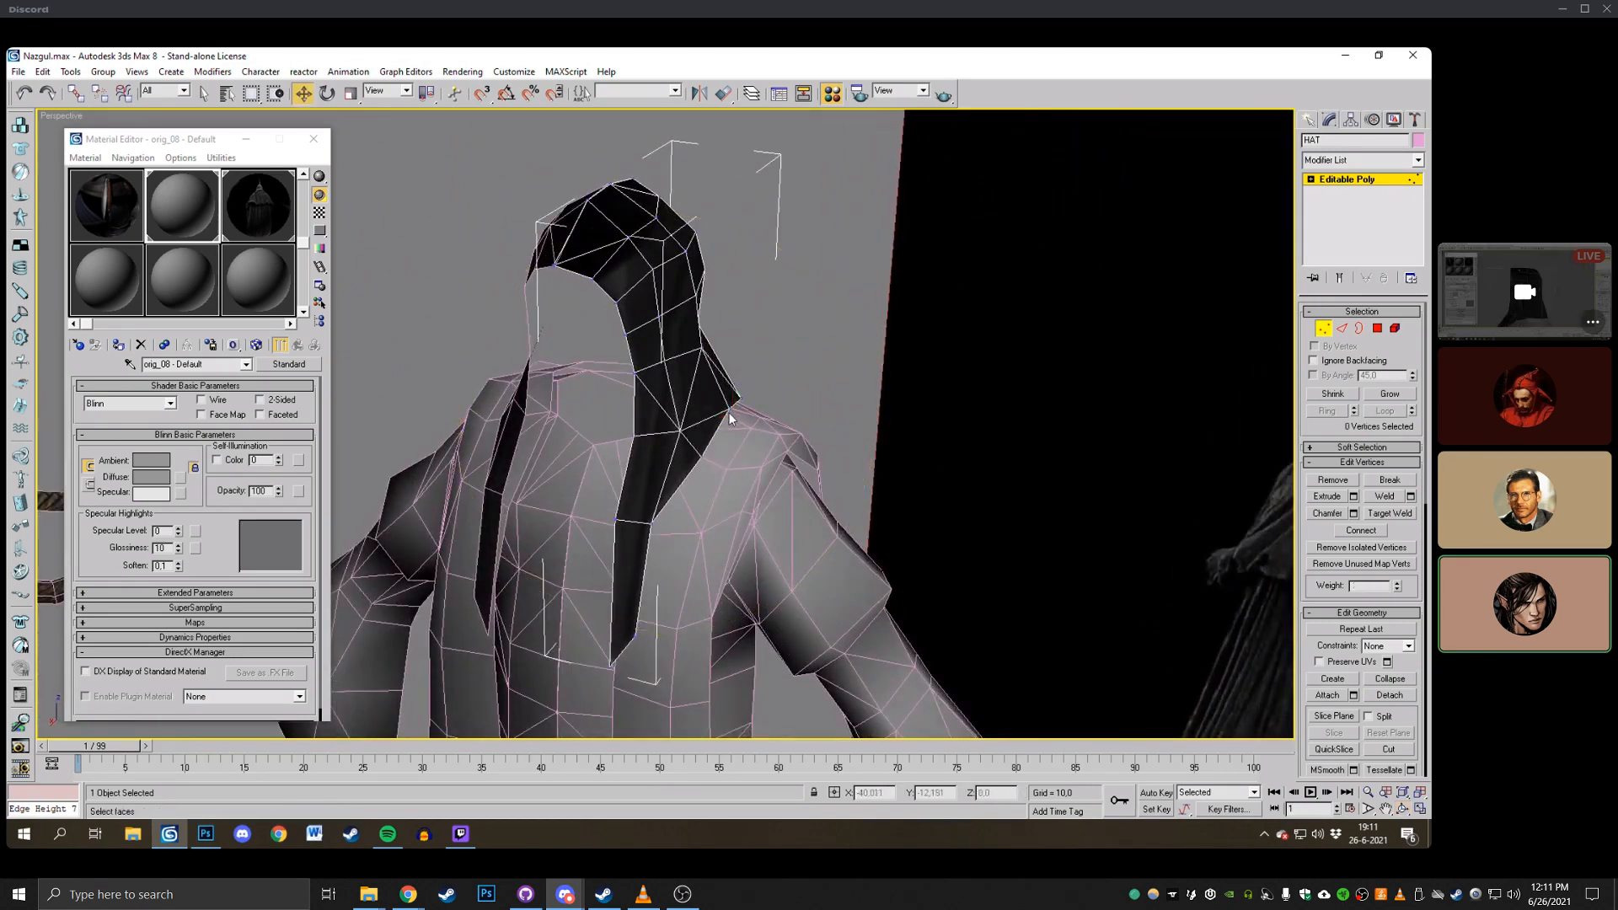
Widen the hood's back hem by moving its outer vertices further outward, and raise the rear tip to flatten the point.
left_click(1402, 808)
left_click_drag(657, 349, 439, 346)
key("w")
left_click(629, 441)
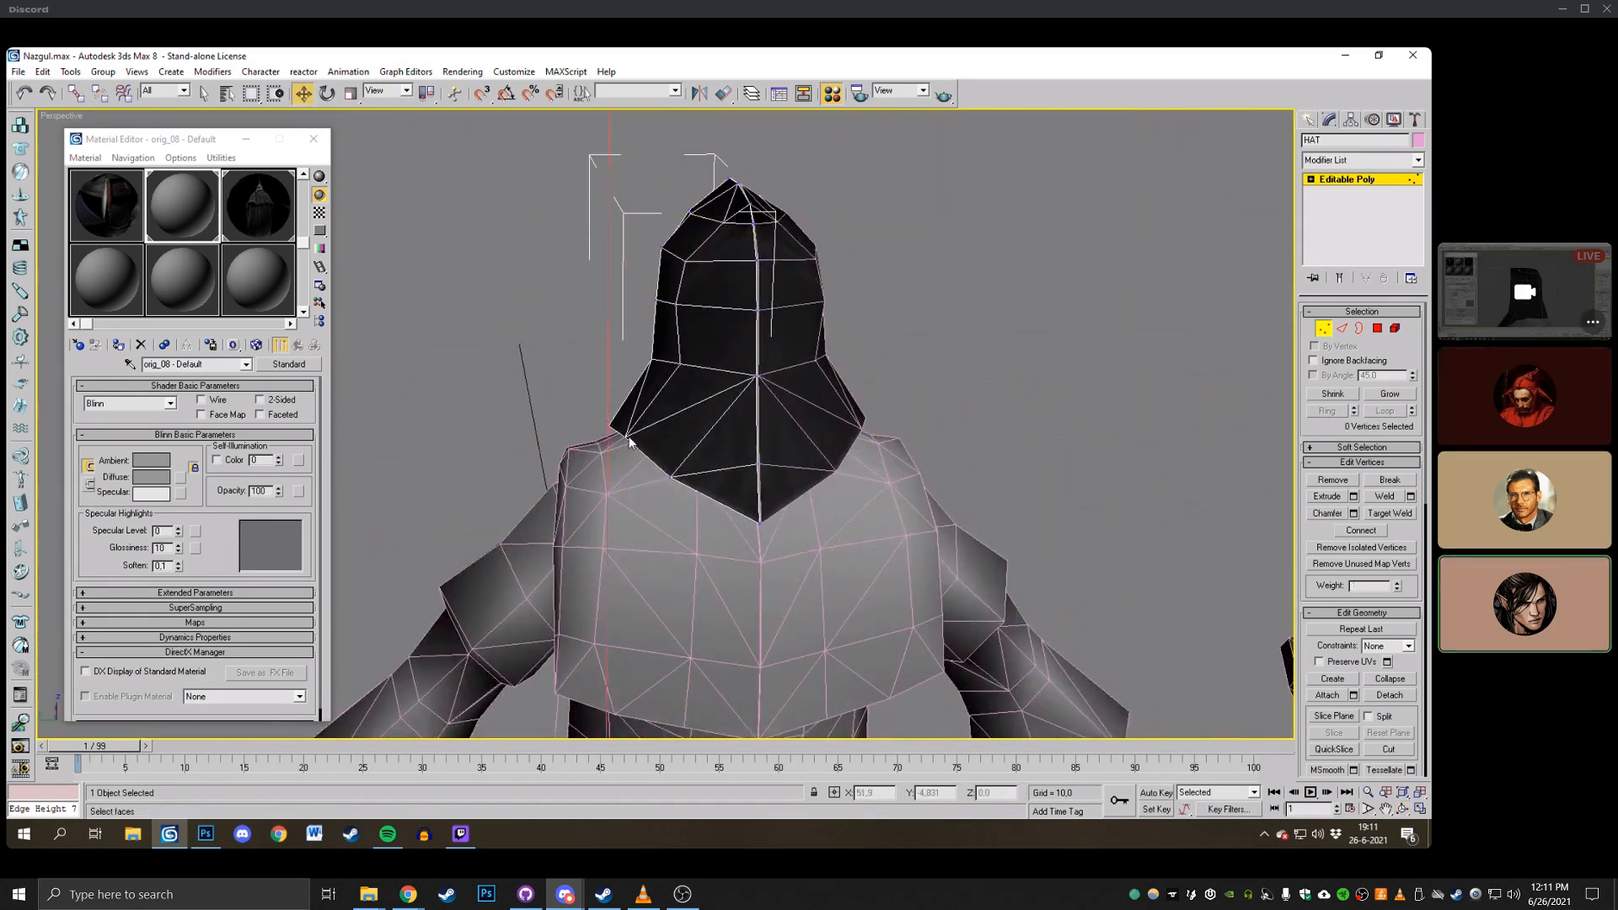
left_click_drag(592, 442, 578, 442)
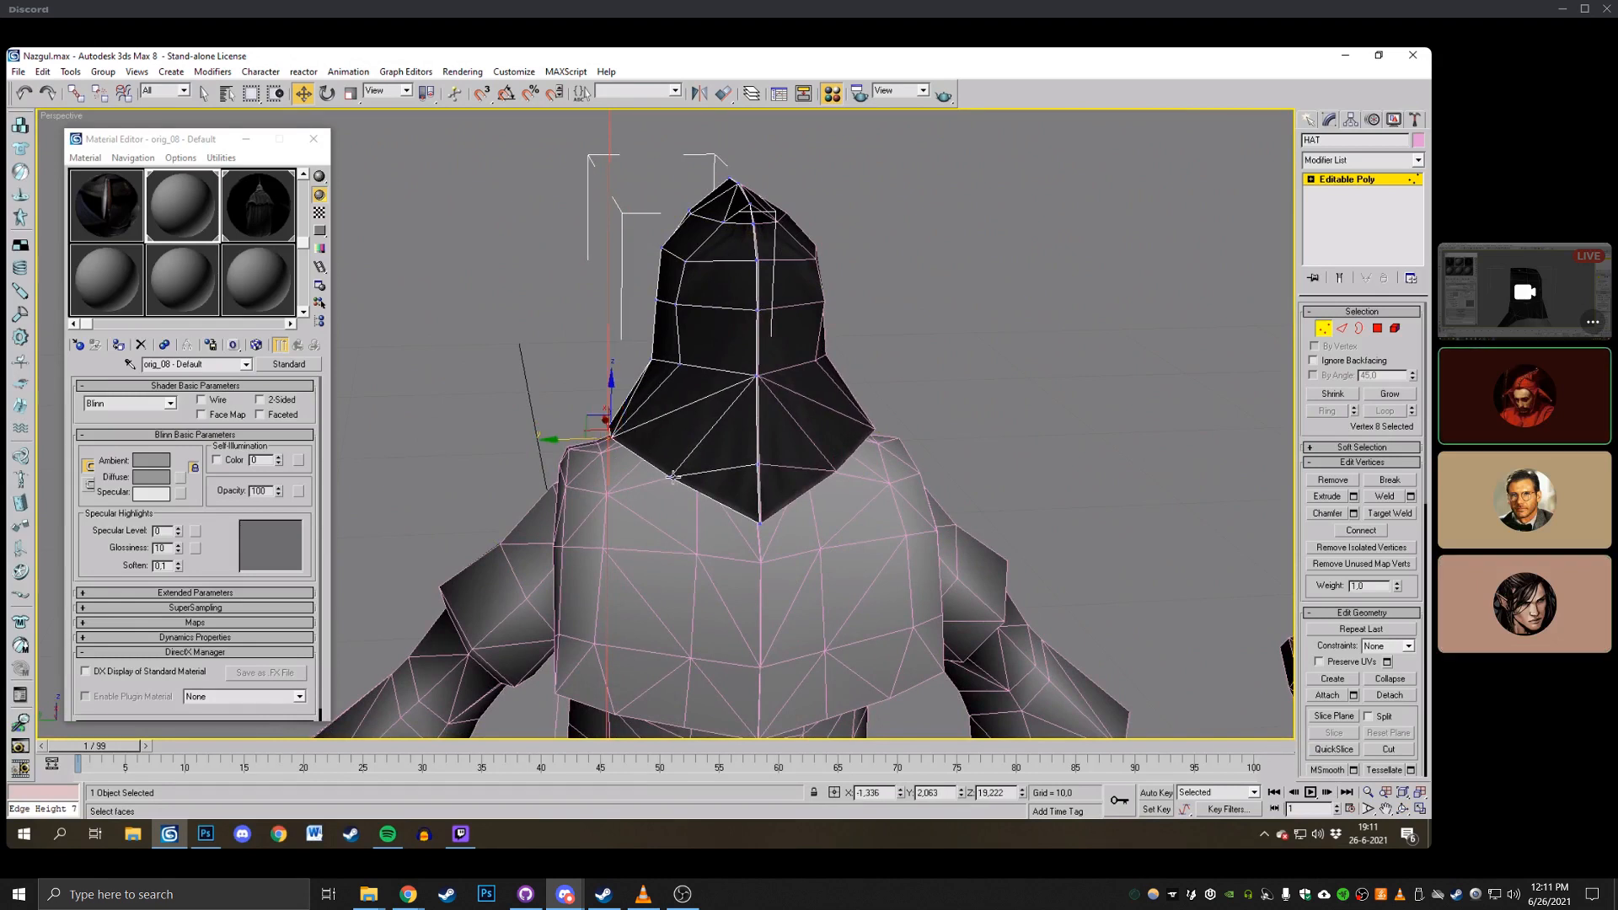
left_click_drag(672, 478, 630, 477)
left_click(761, 525)
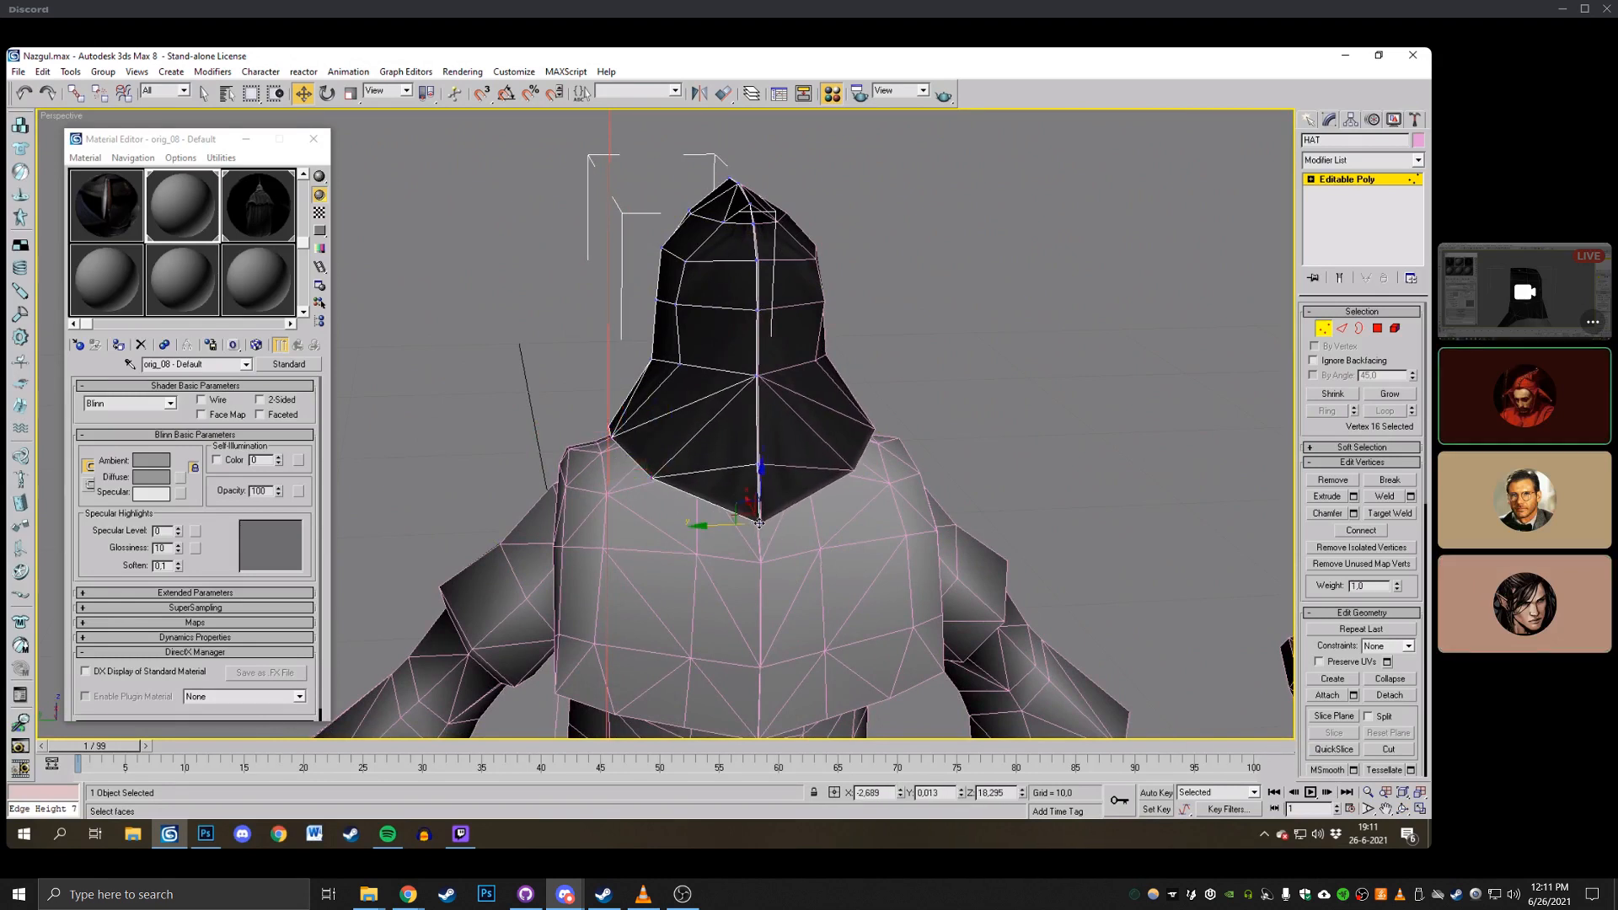
left_click_drag(765, 514, 758, 448)
Adjust the vertices on the hood's side just above the shoulder, moving the inner one outward for a smoother flare.
left_click(1402, 808)
left_click_drag(877, 421, 679, 463)
right_click(679, 462)
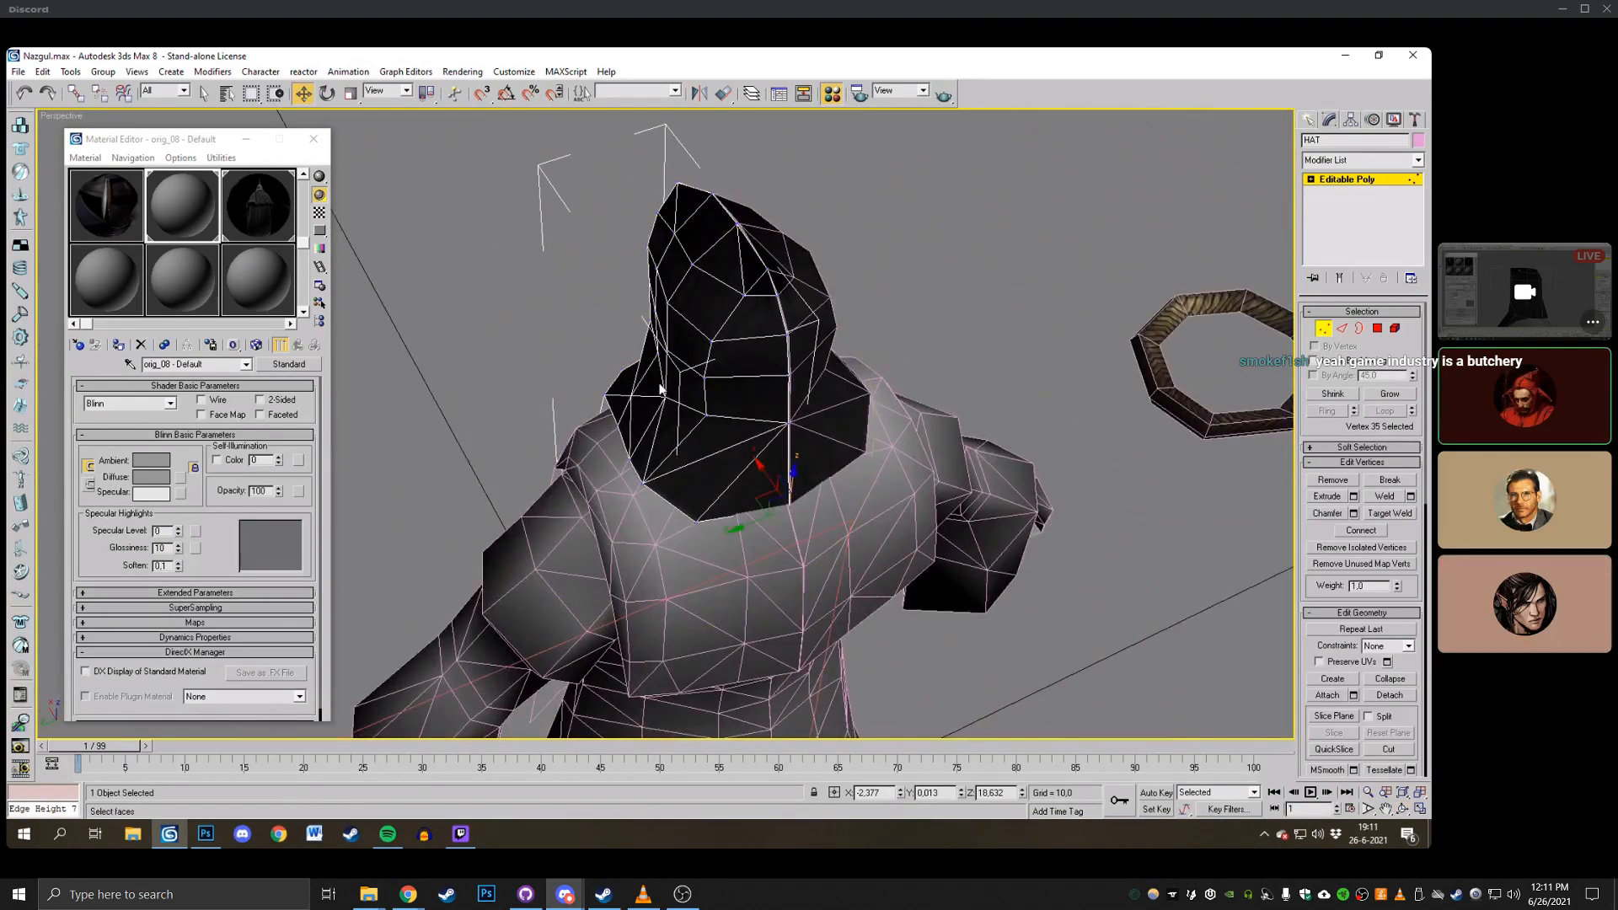
left_click(661, 392)
left_click_drag(624, 412, 908, 373)
left_click(1402, 809)
right_click(914, 379)
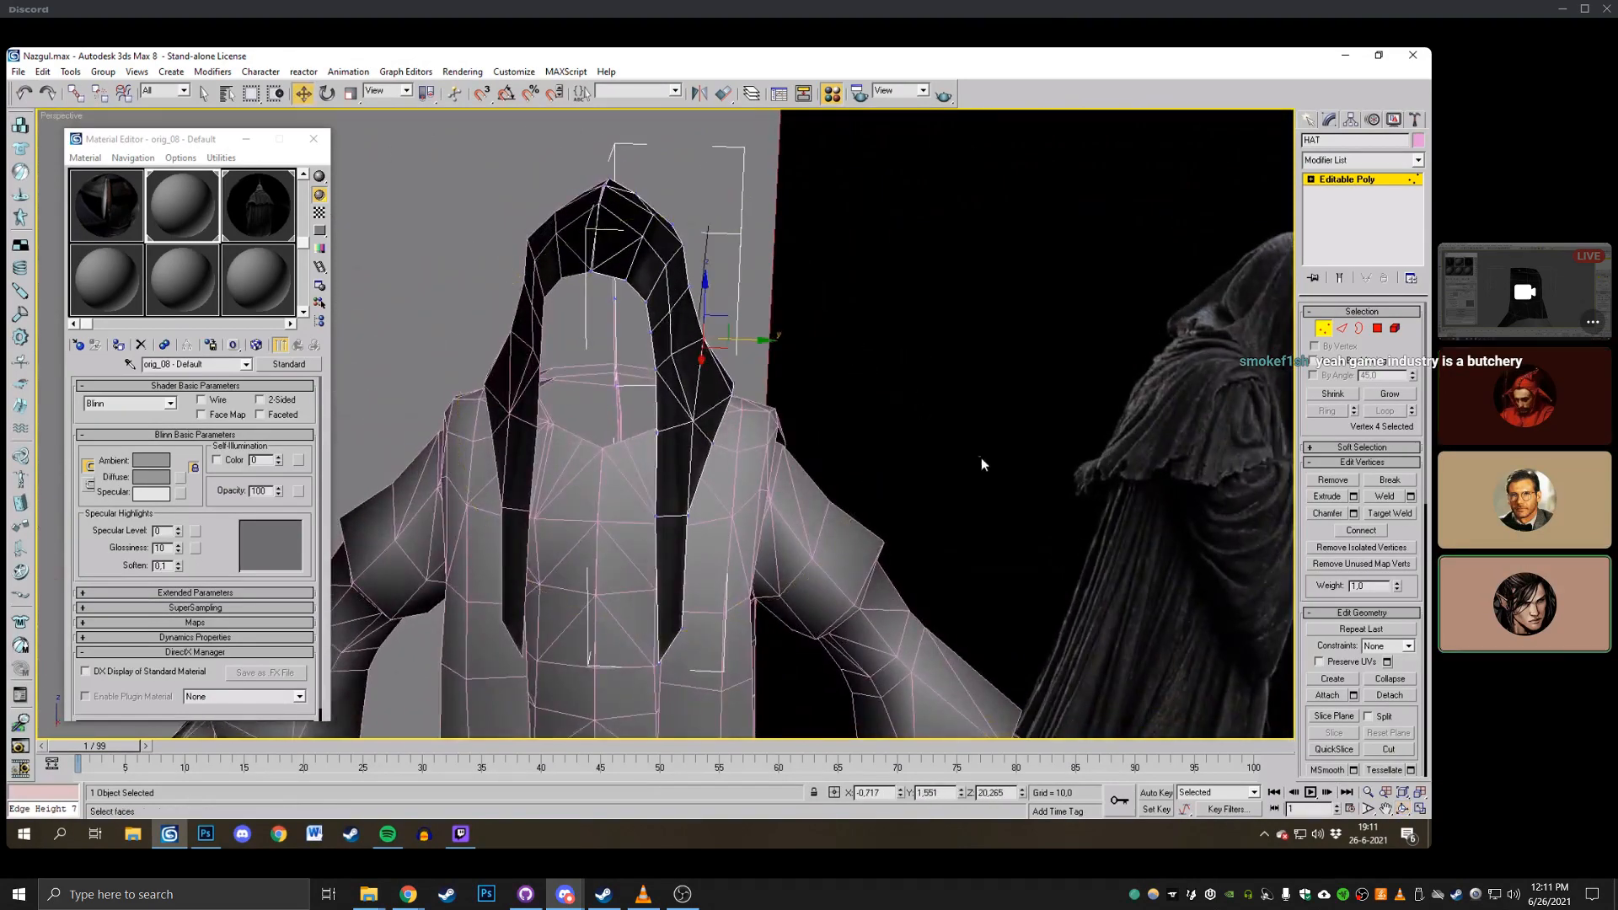
left_click(981, 458)
left_click(669, 355)
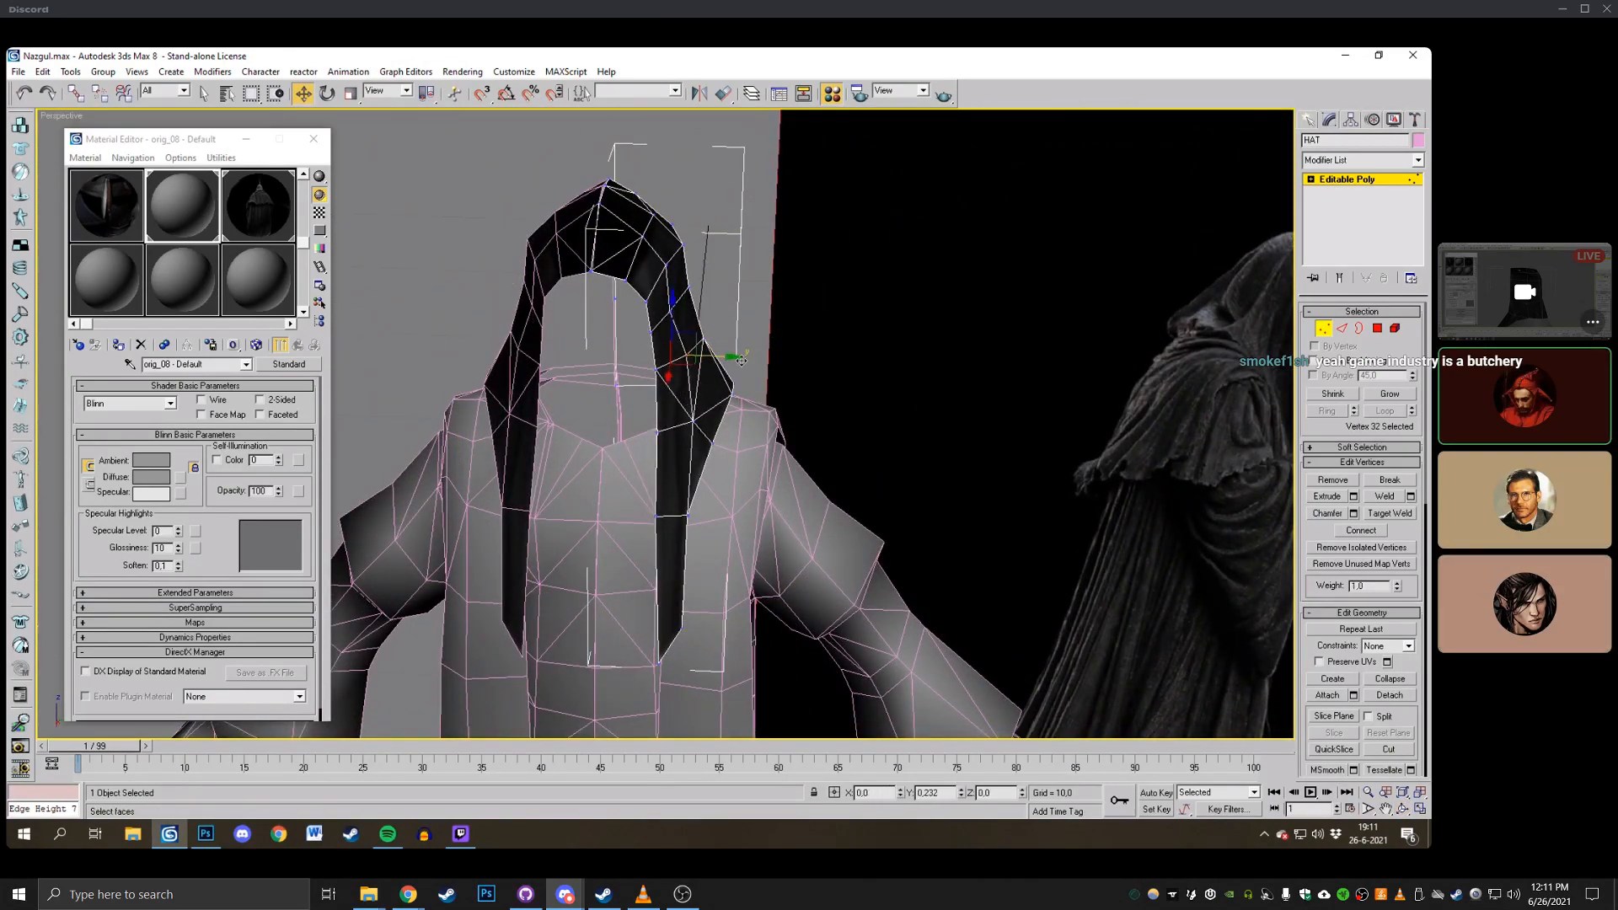
Move the vertices on the upper side of the hood outward to round its silhouette from the front.
left_click(805, 365)
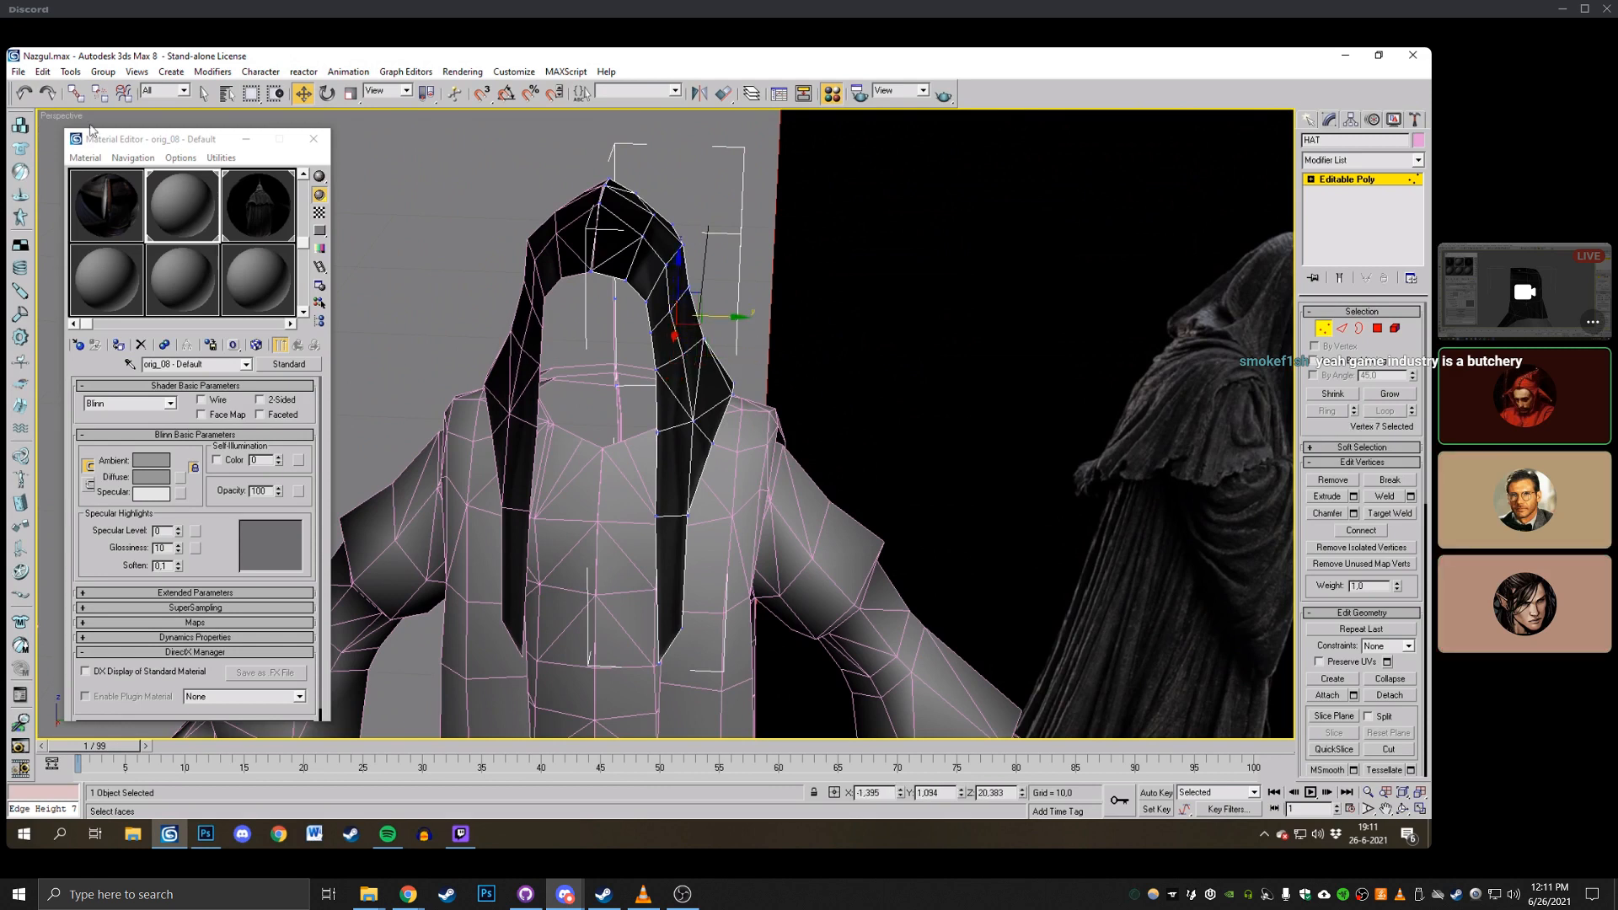
left_click(648, 352)
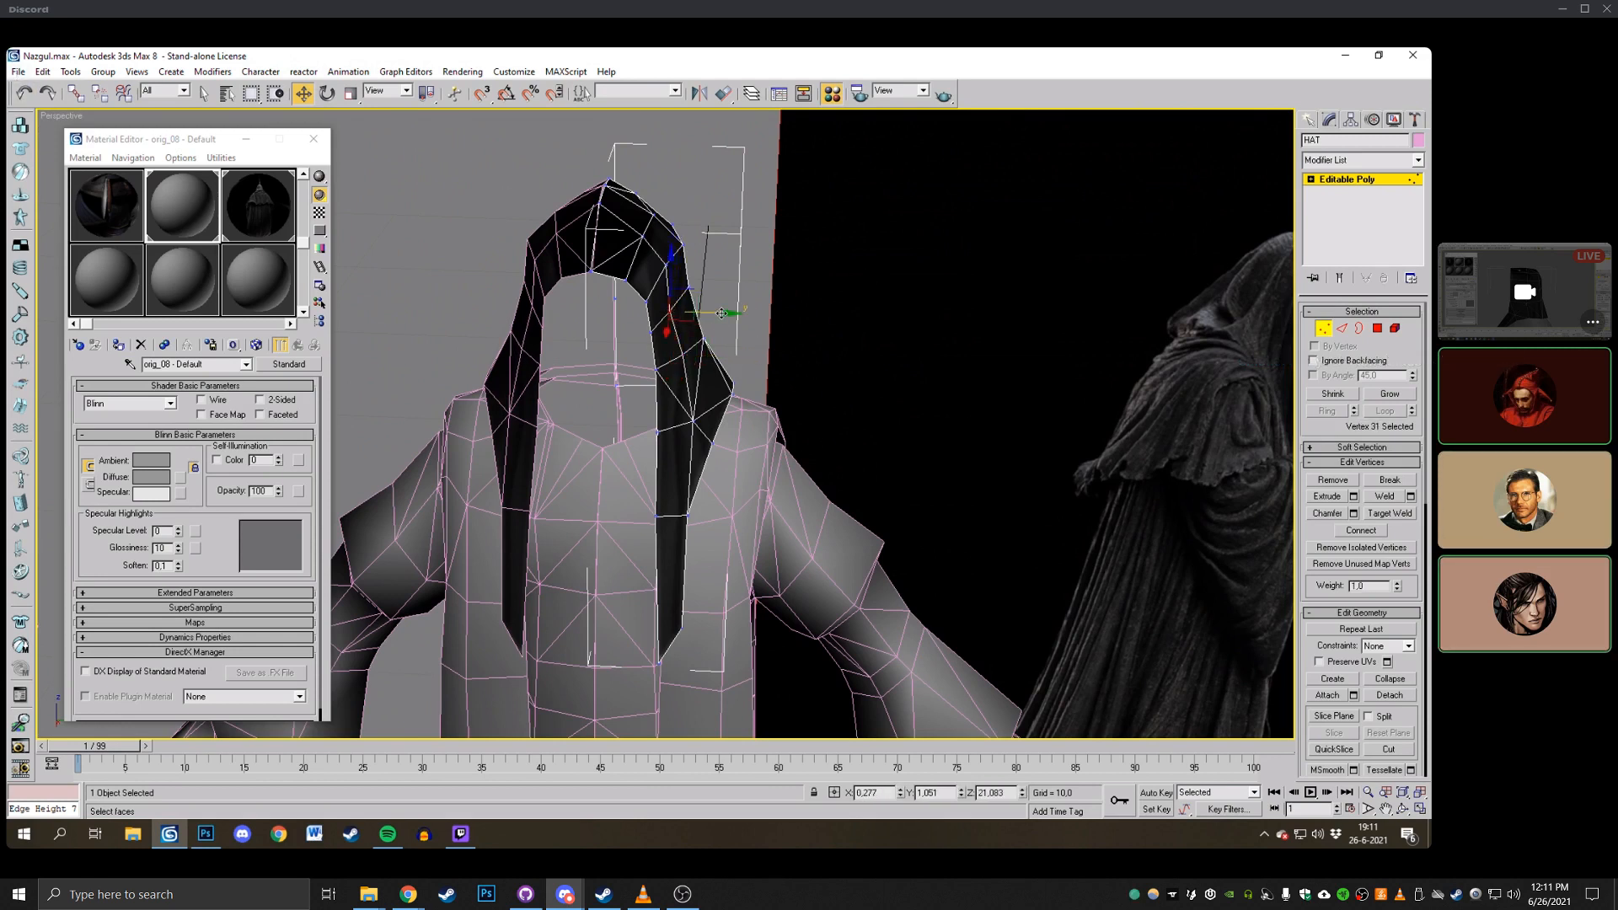
left_click_drag(724, 313, 731, 313)
left_click_drag(730, 314, 730, 313)
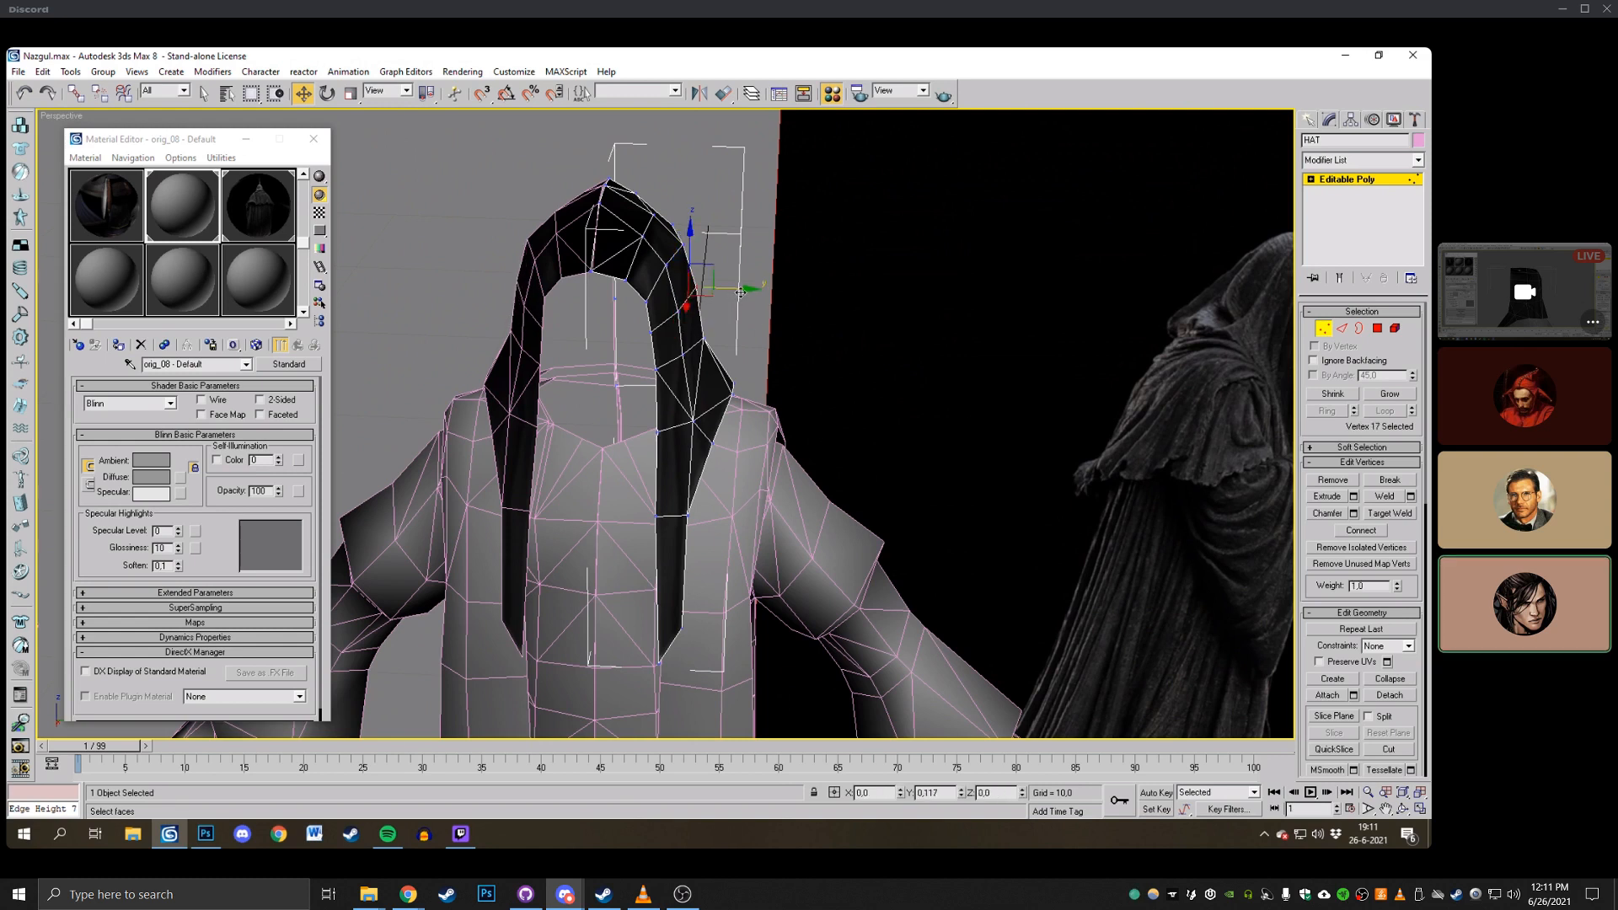
left_click(914, 350)
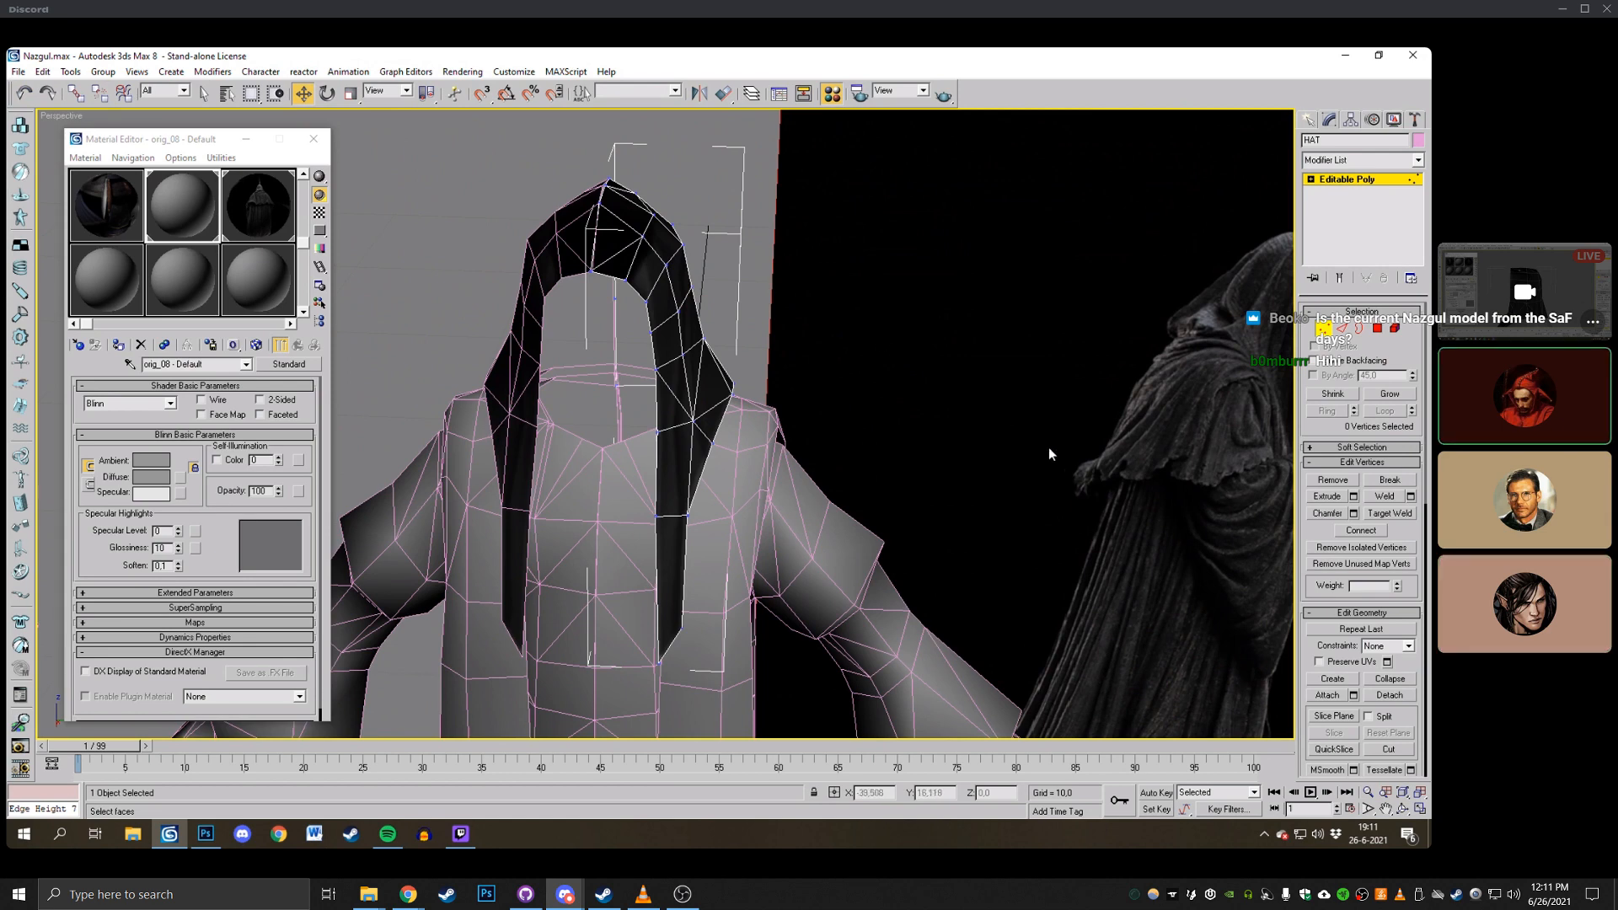
Adjust the neck-height vertex on the hood's rear side outward to even the flare down to the shoulder.
scroll(1048, 447, "down", 5)
key("ctrl+r")
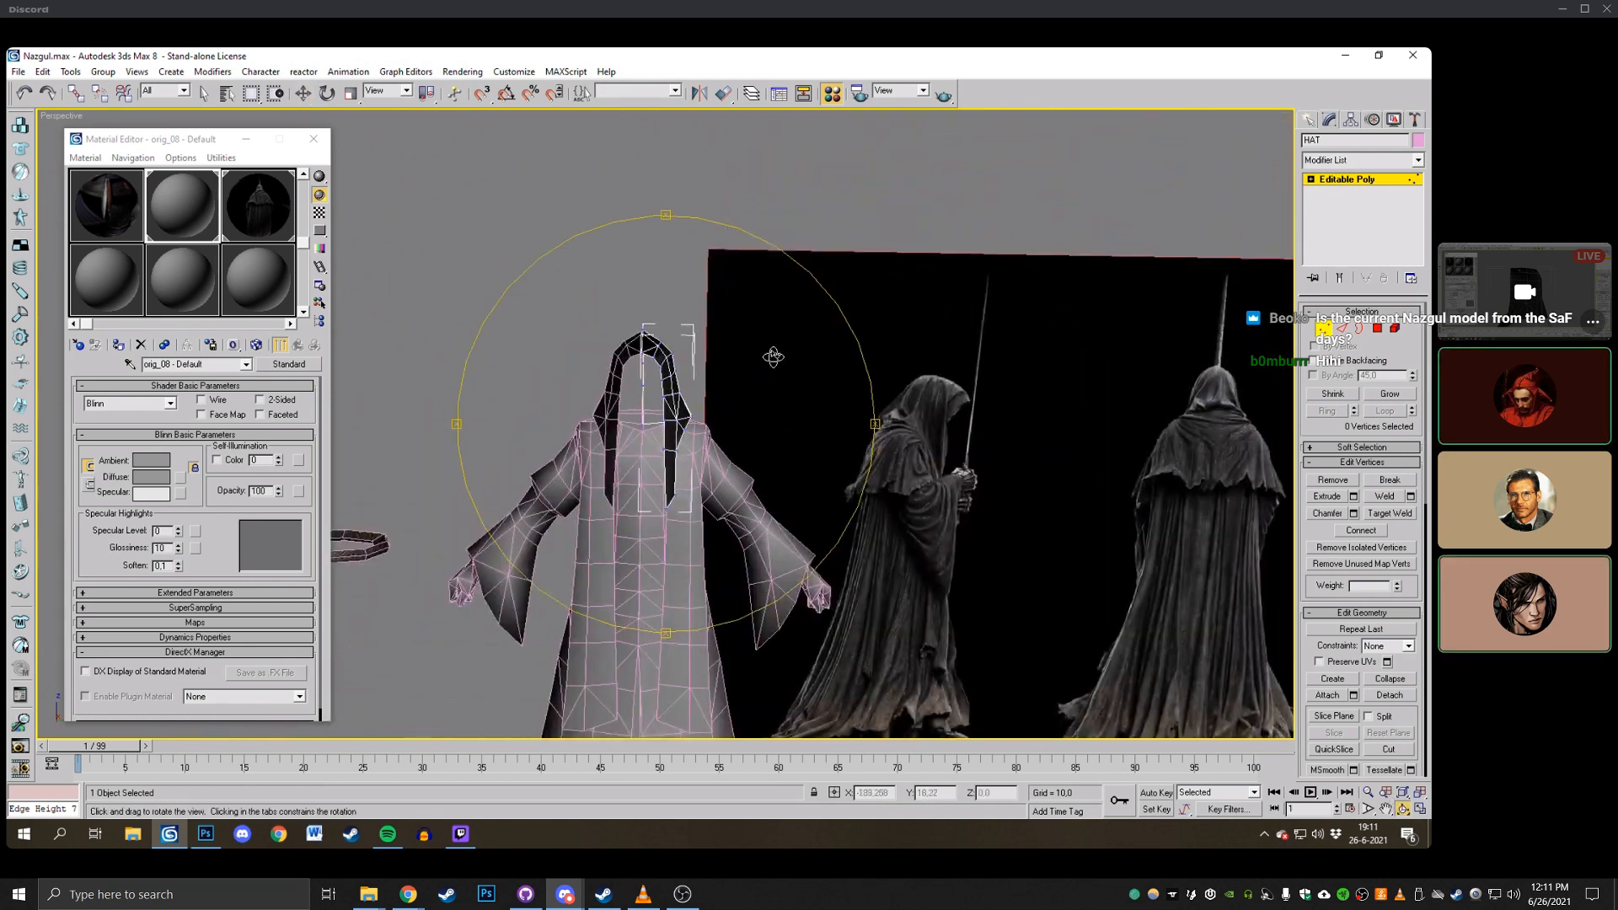
left_click_drag(773, 356, 672, 395)
right_click(672, 395)
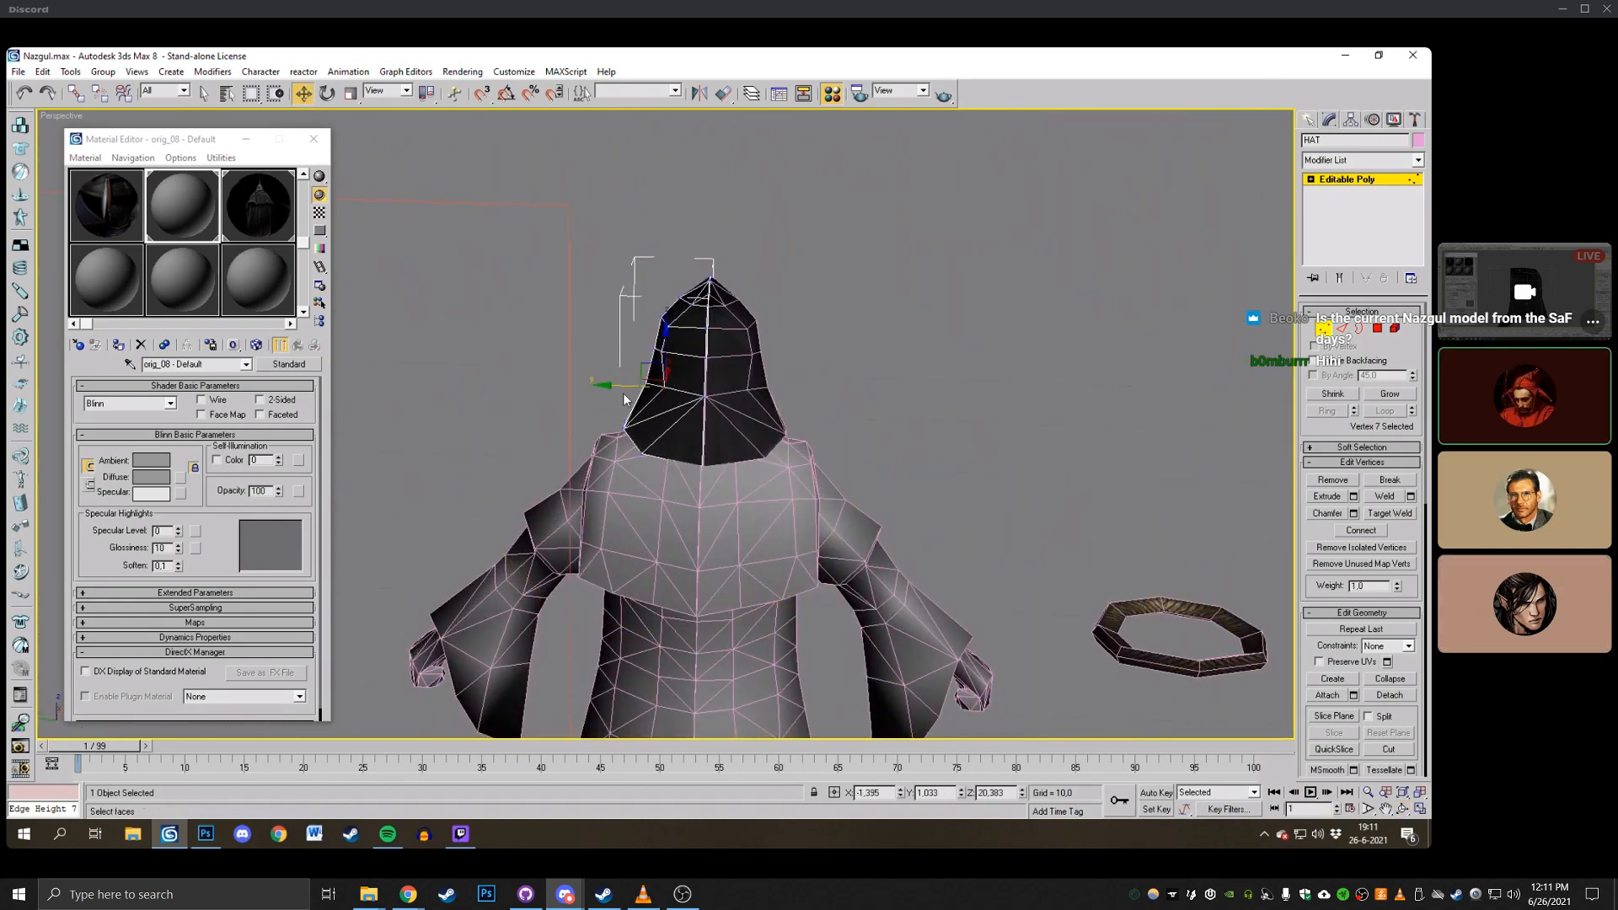
Cut a new vertical edge down the hood's rear panel beside the centre line and target-weld its lower vertex to the one above.
key("ctrl+r")
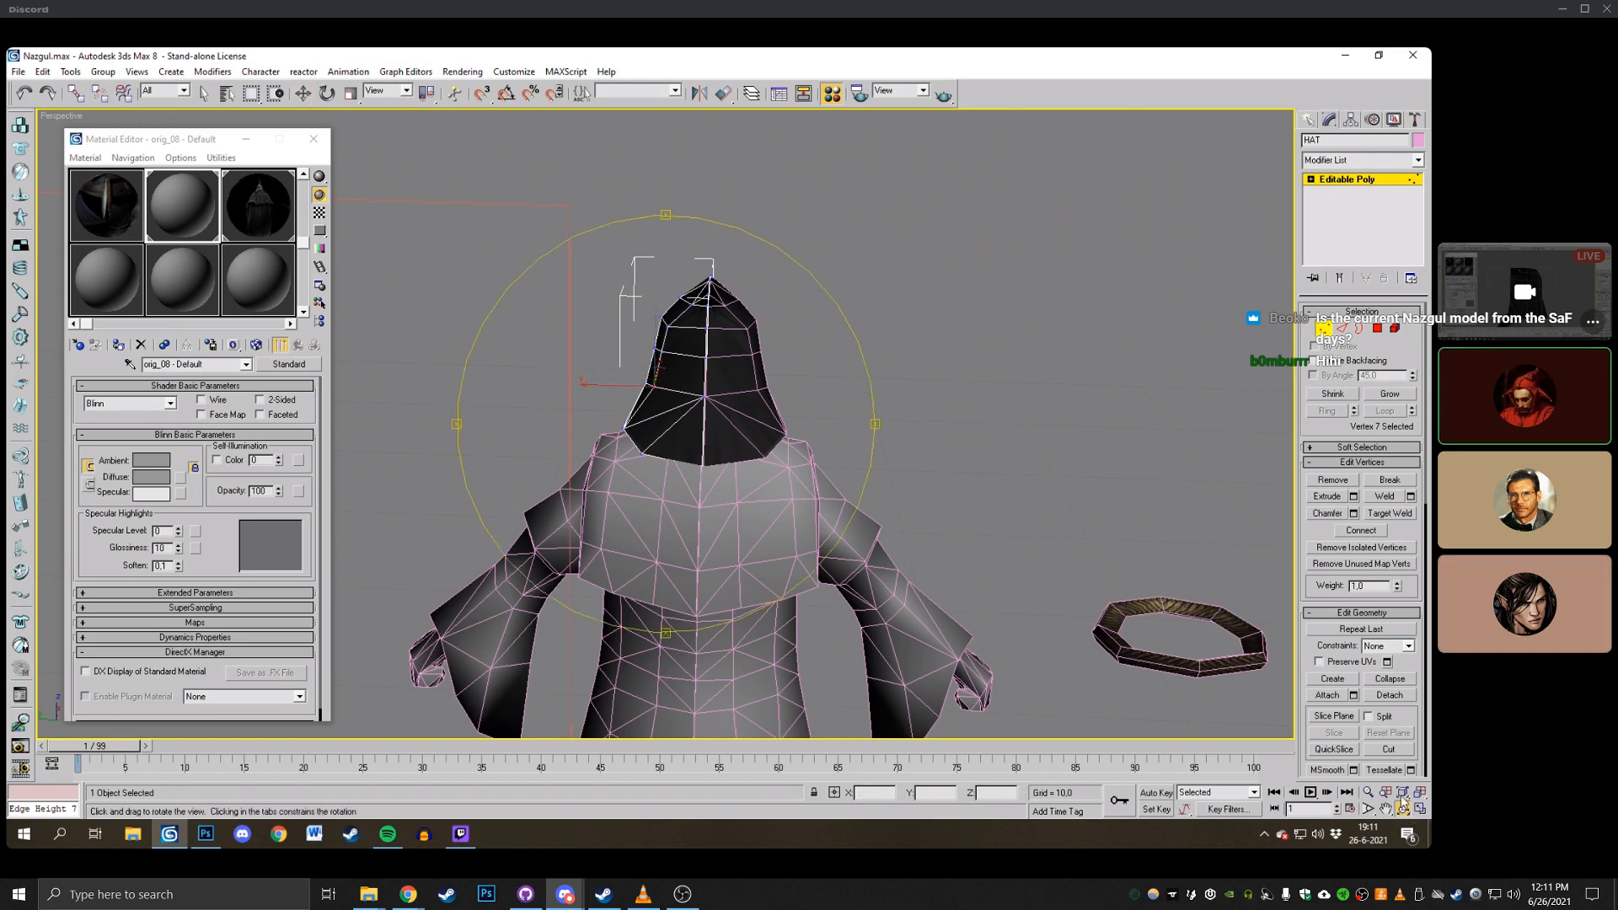
left_click_drag(708, 383, 662, 401)
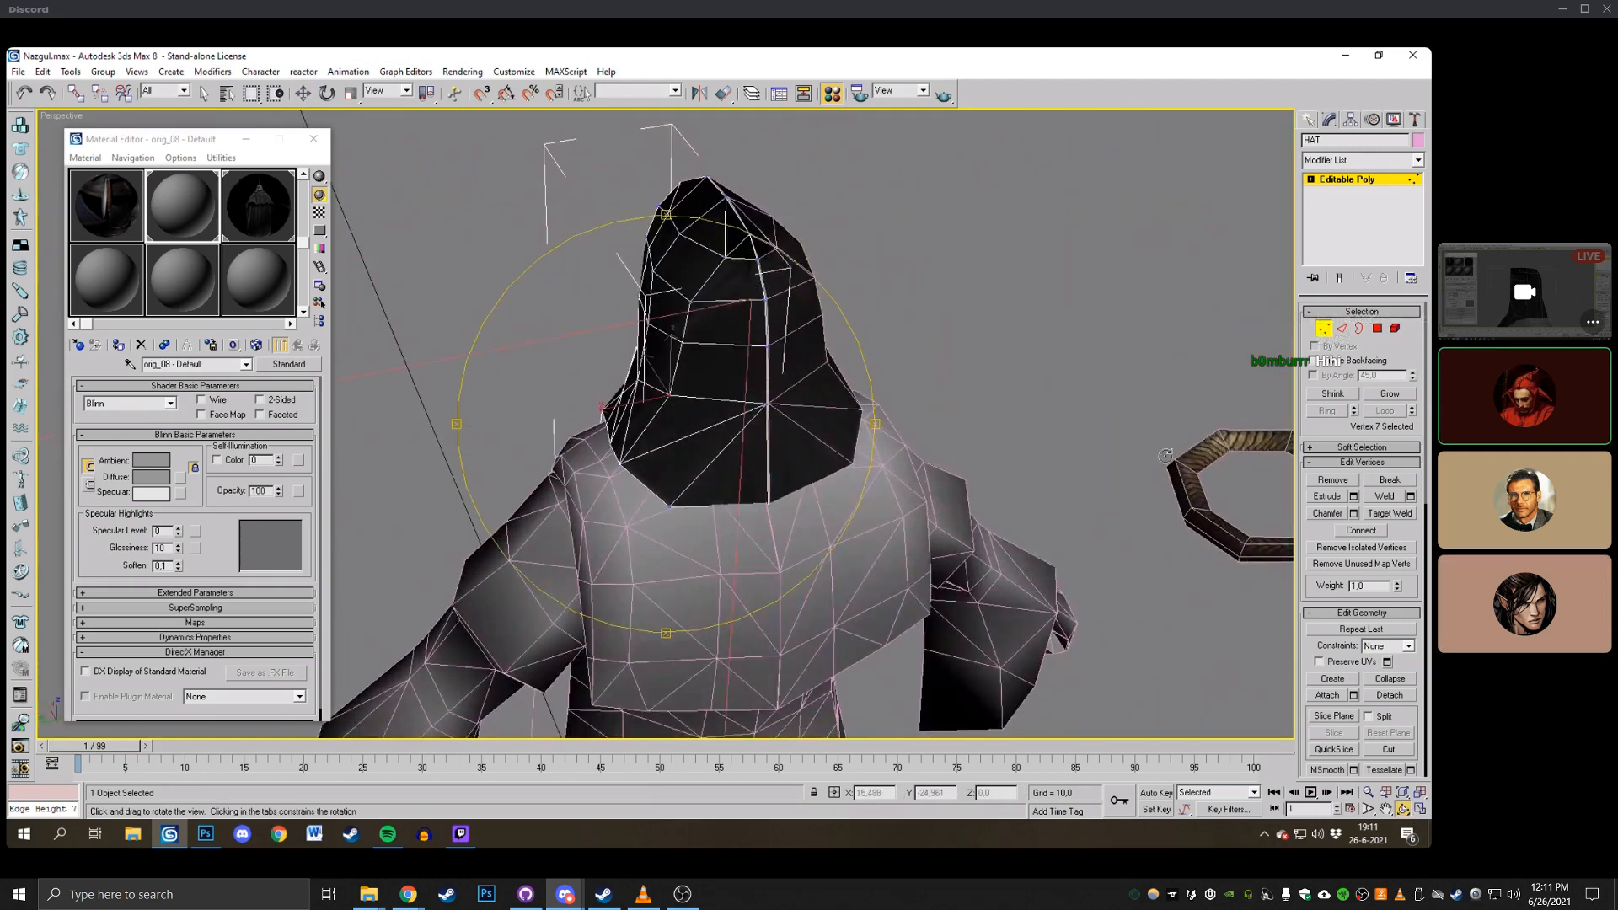
left_click(1392, 750)
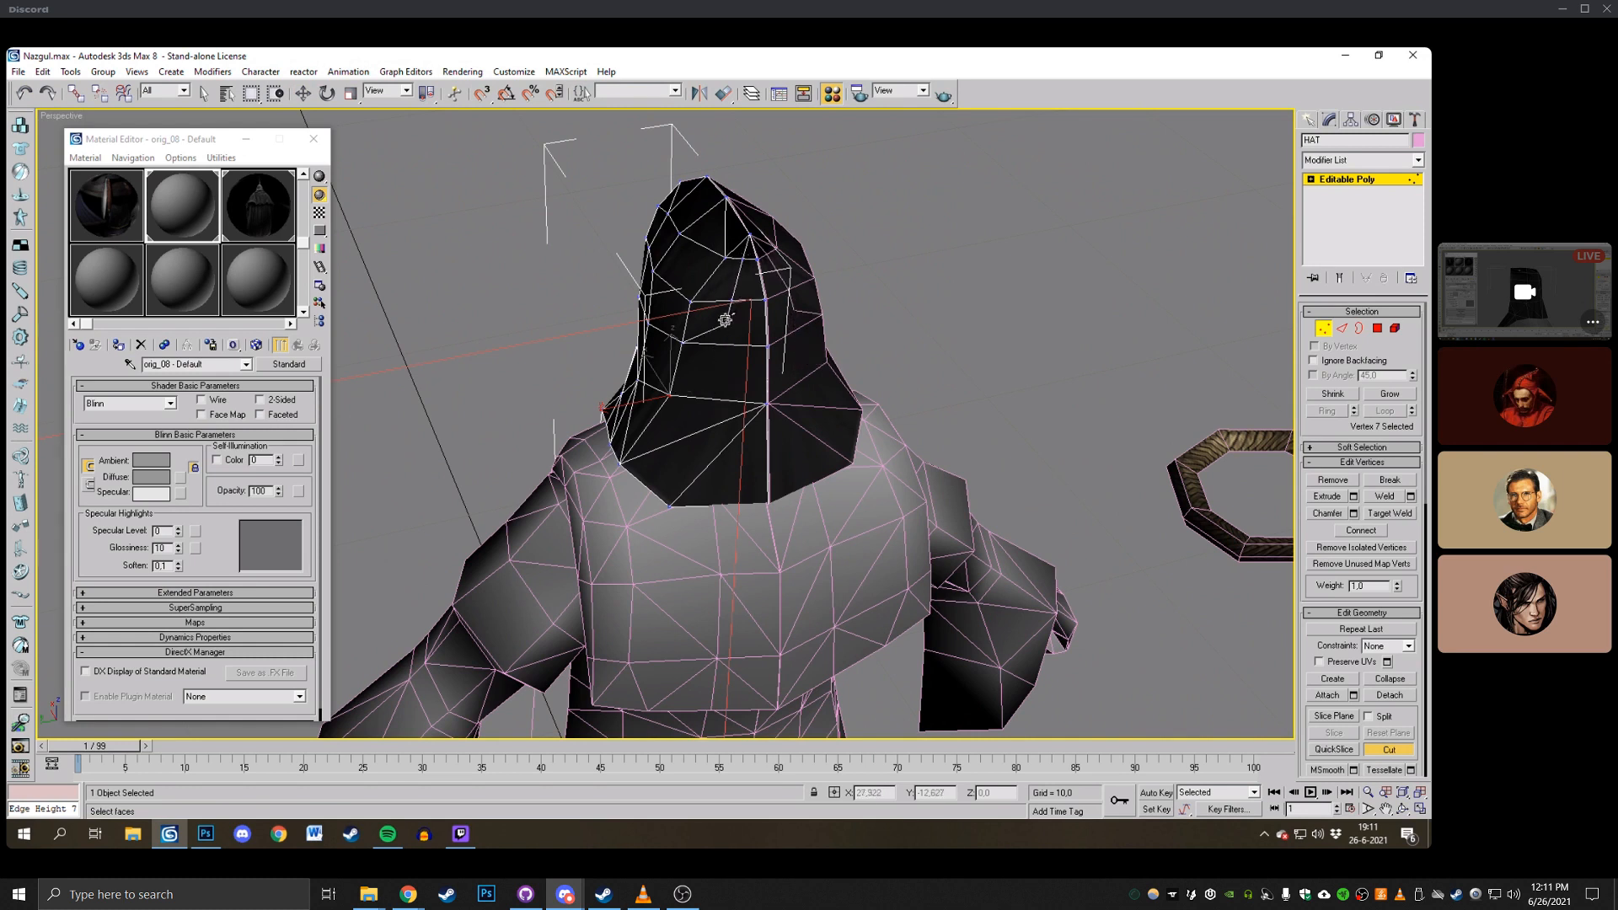
left_click(717, 397)
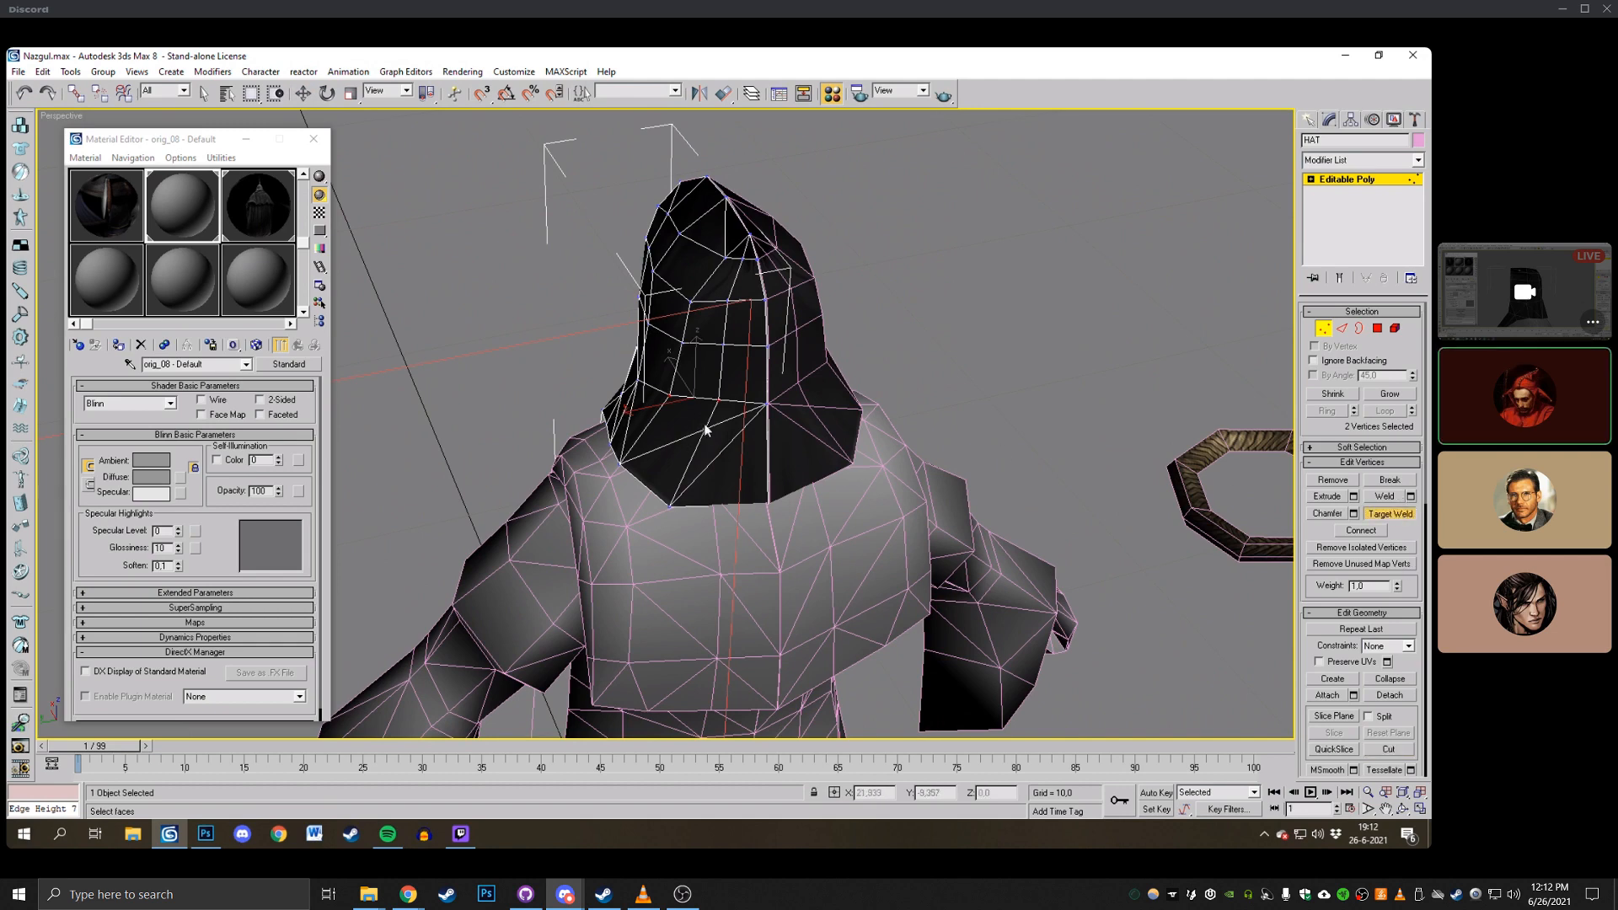
left_click_drag(706, 428, 717, 396)
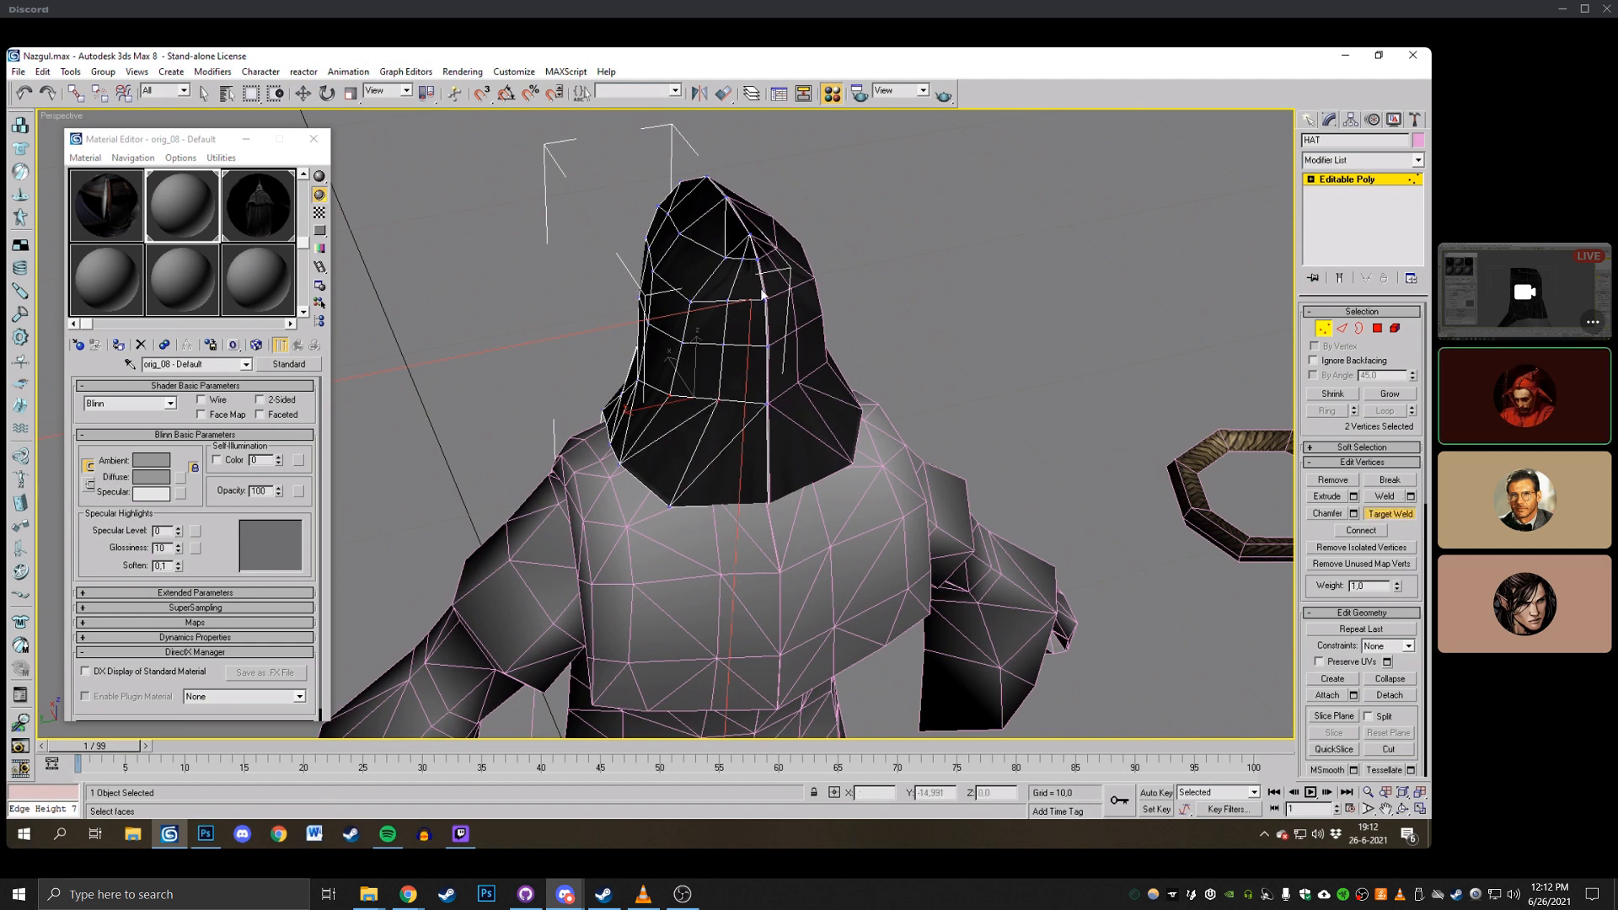
Move the new vertices on the hood's rear panel outward to round the back of the hood.
left_click(1402, 809)
left_click_drag(723, 336, 707, 401)
left_click(300, 94)
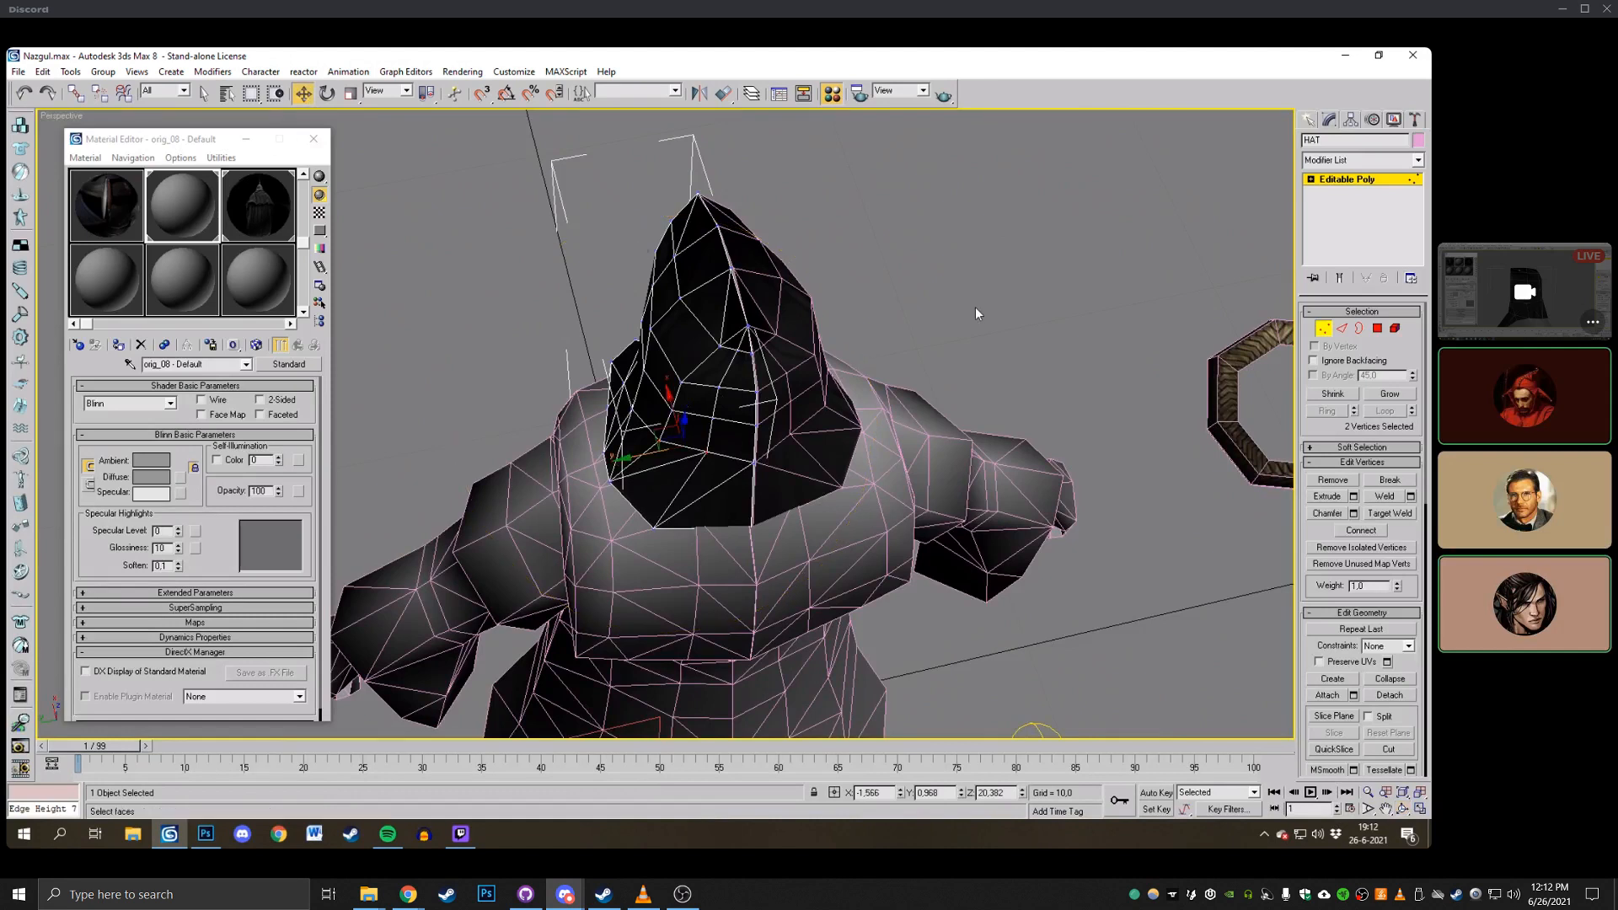
left_click(713, 344)
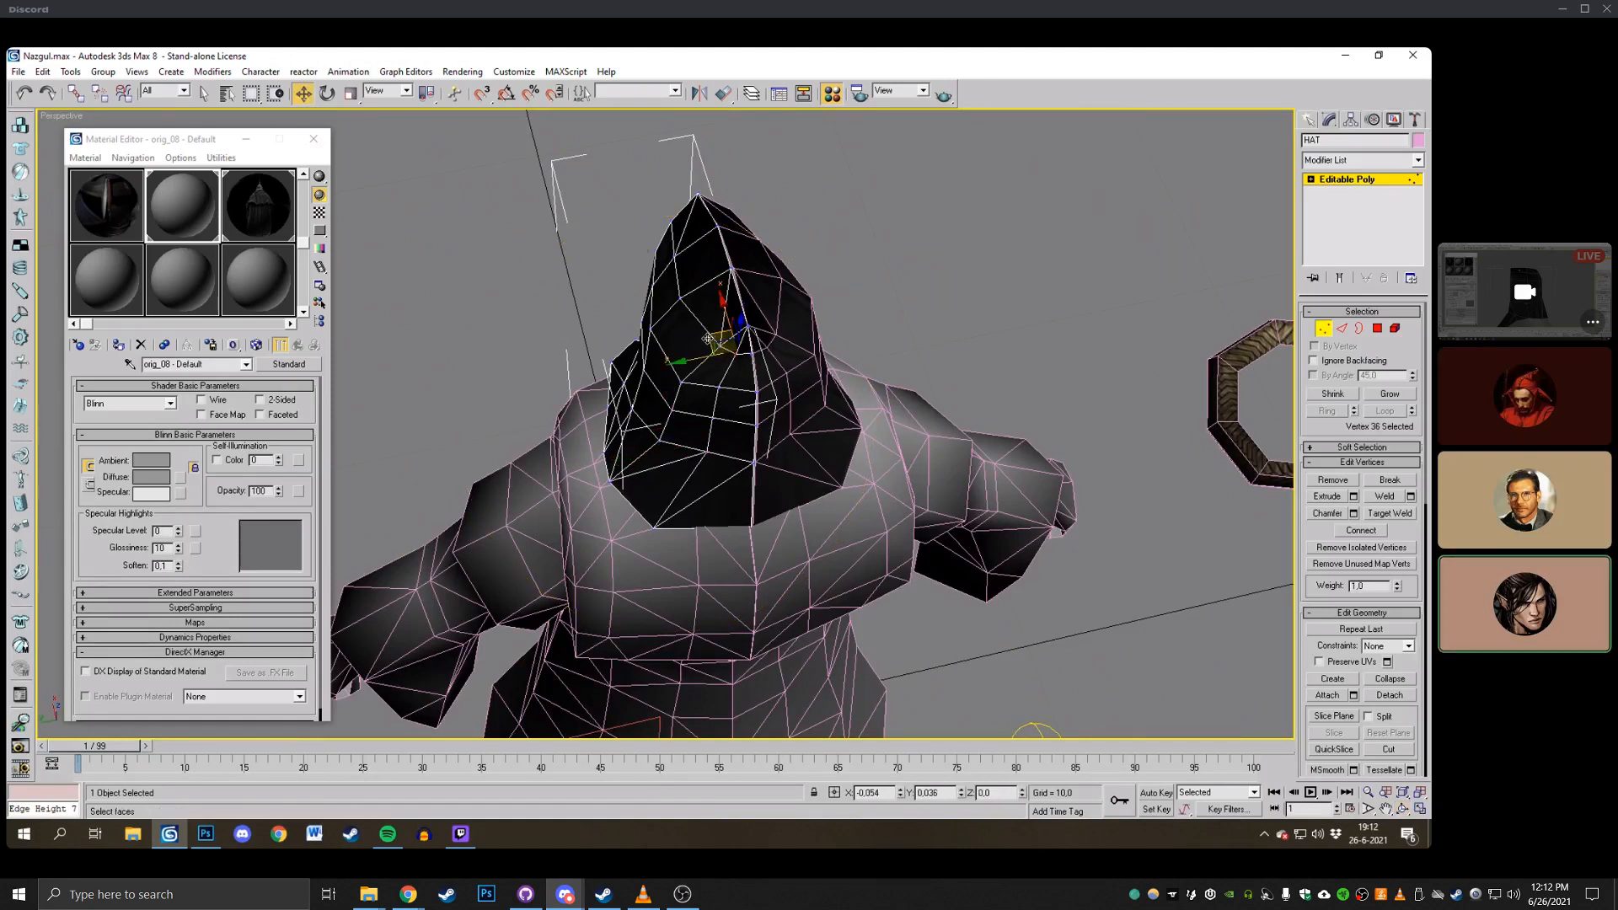
left_click(716, 389)
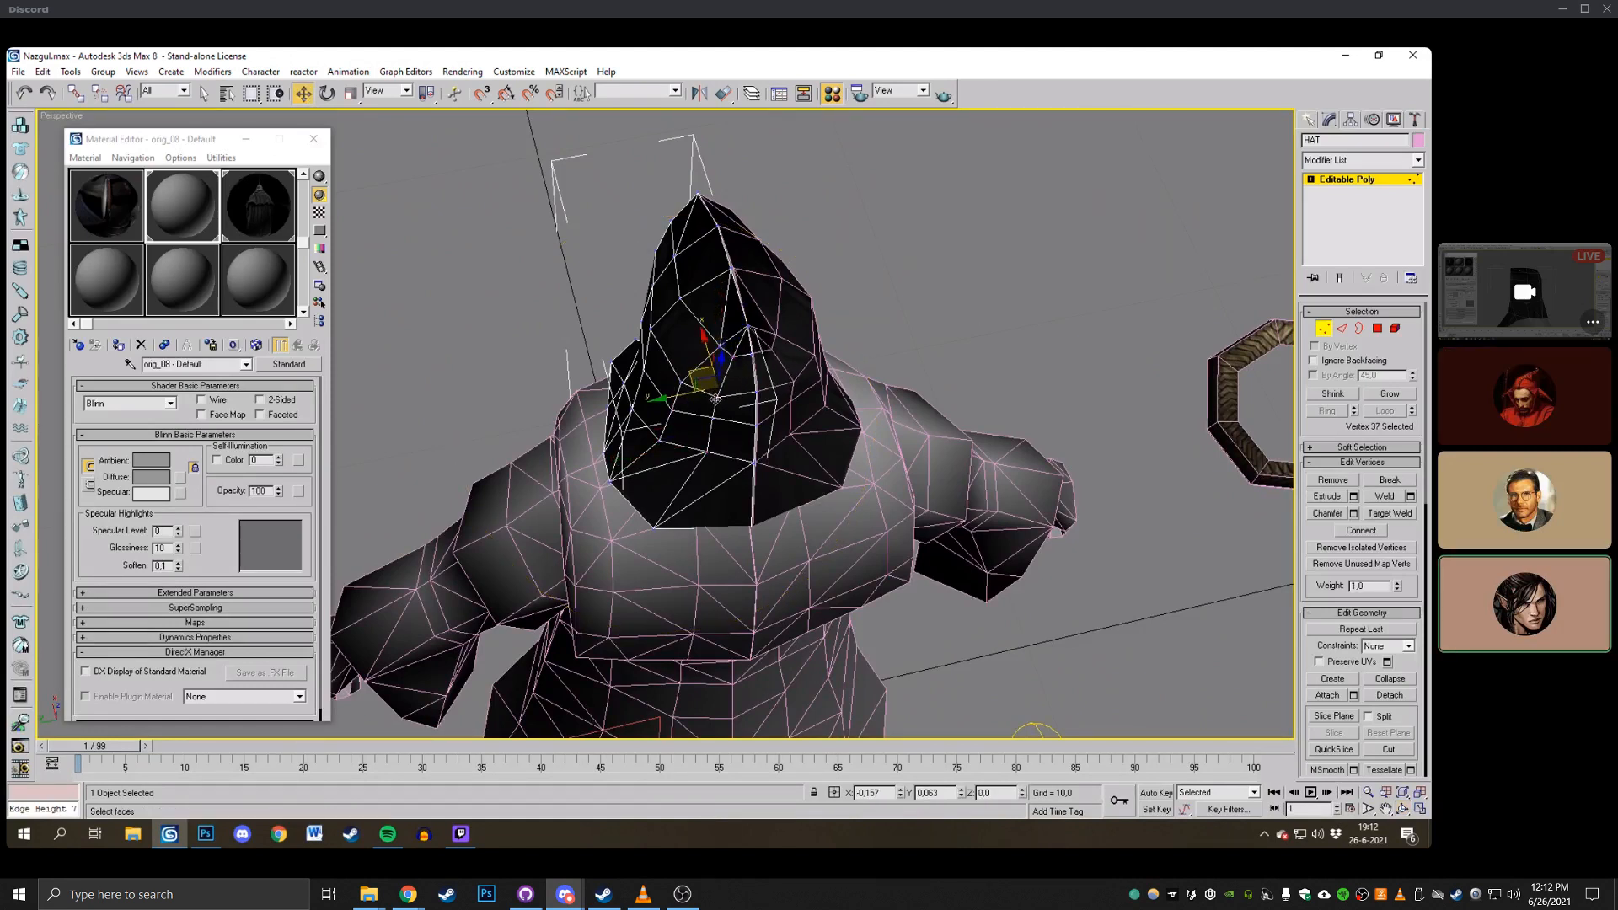
Adjust the vertices on the hood's rear panel beside the centre line to refine its rounded back.
mouse_move(709, 416)
left_mouse_down()
mouse_move(702, 467)
mouse_move(706, 432)
left_mouse_up()
left_click(733, 444)
left_click(917, 418)
left_click(726, 444)
Move the vertices along the hood's rear edge outward in side profile, flaring the hem vertex back over the shoulder.
left_click(1401, 815)
left_click_drag(552, 370, 694, 246)
middle_click_drag(694, 246, 622, 339)
right_click(622, 340)
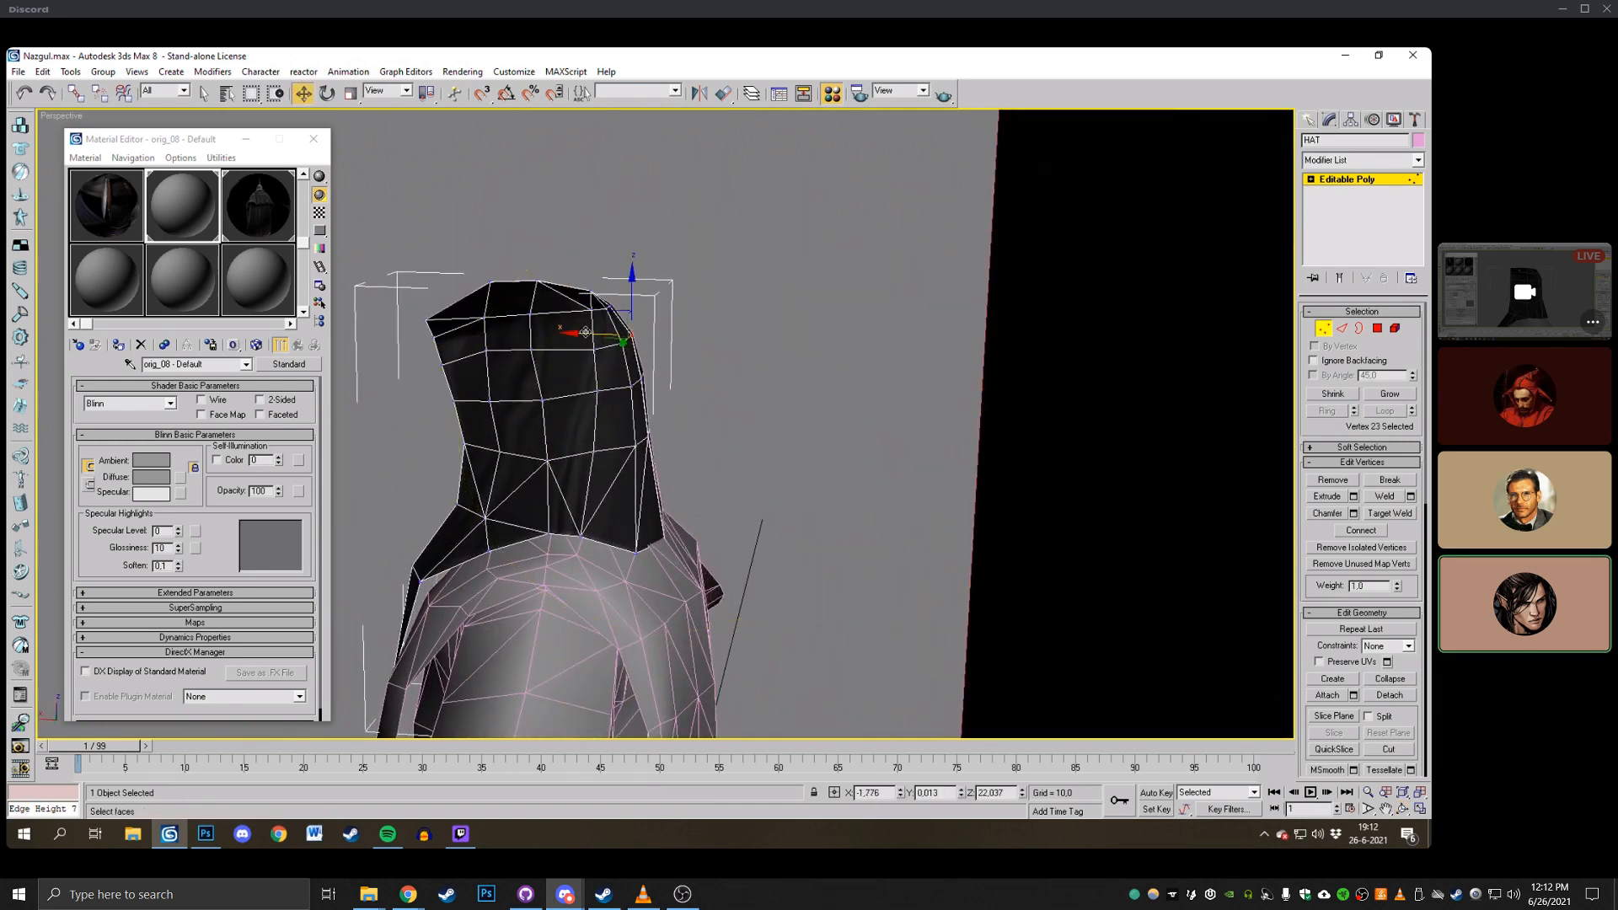
left_click(638, 384)
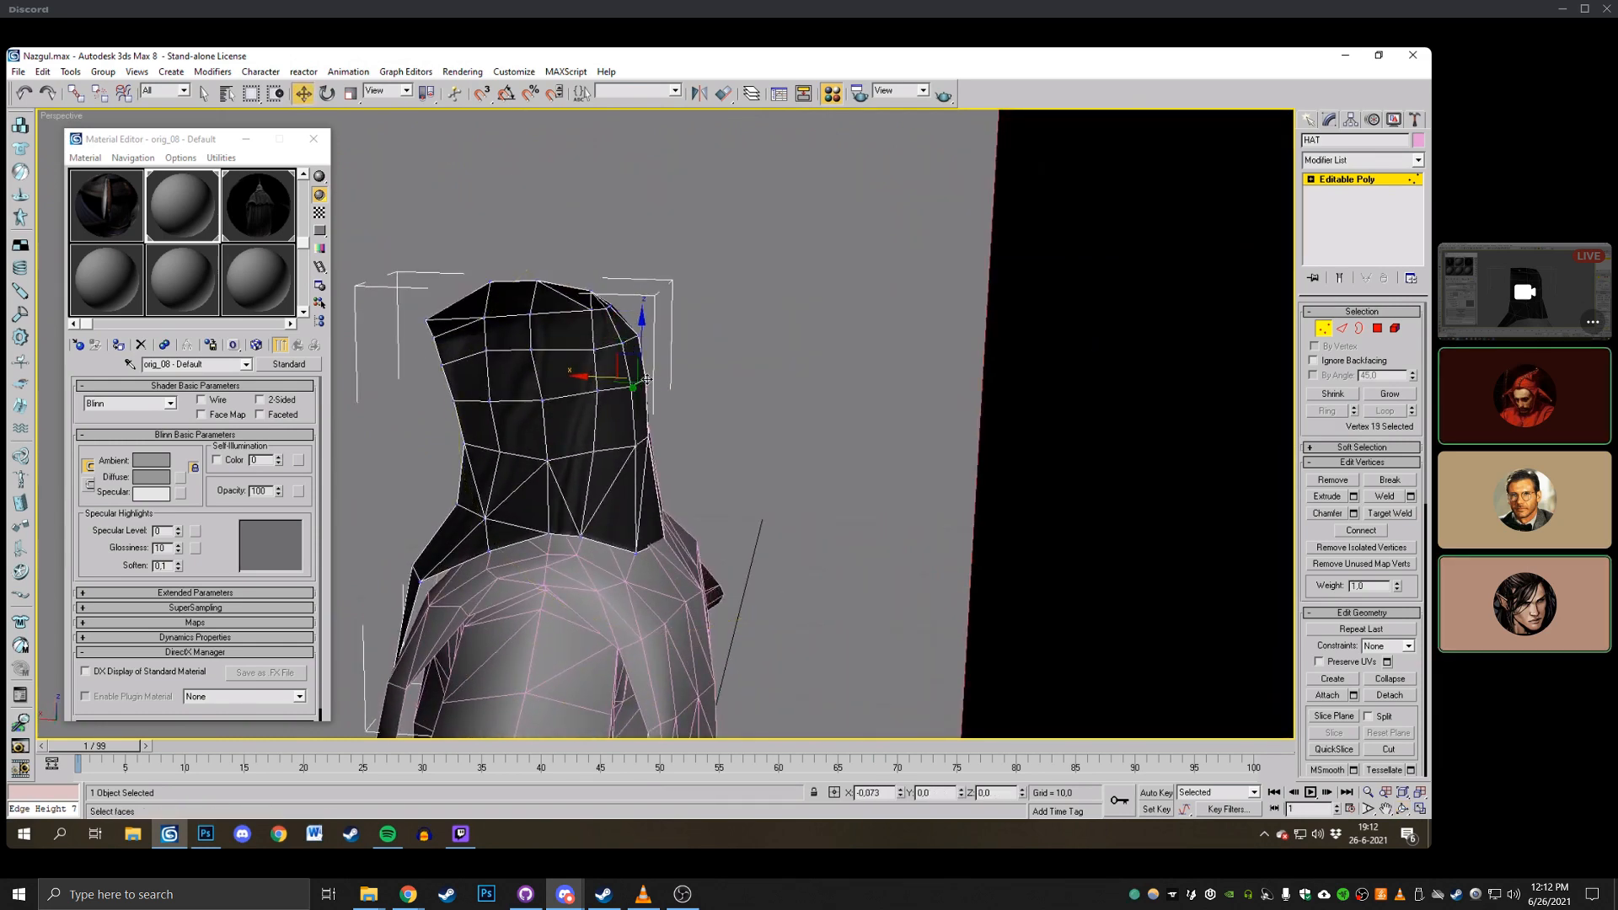
left_click(650, 436)
left_click_drag(665, 539, 680, 540)
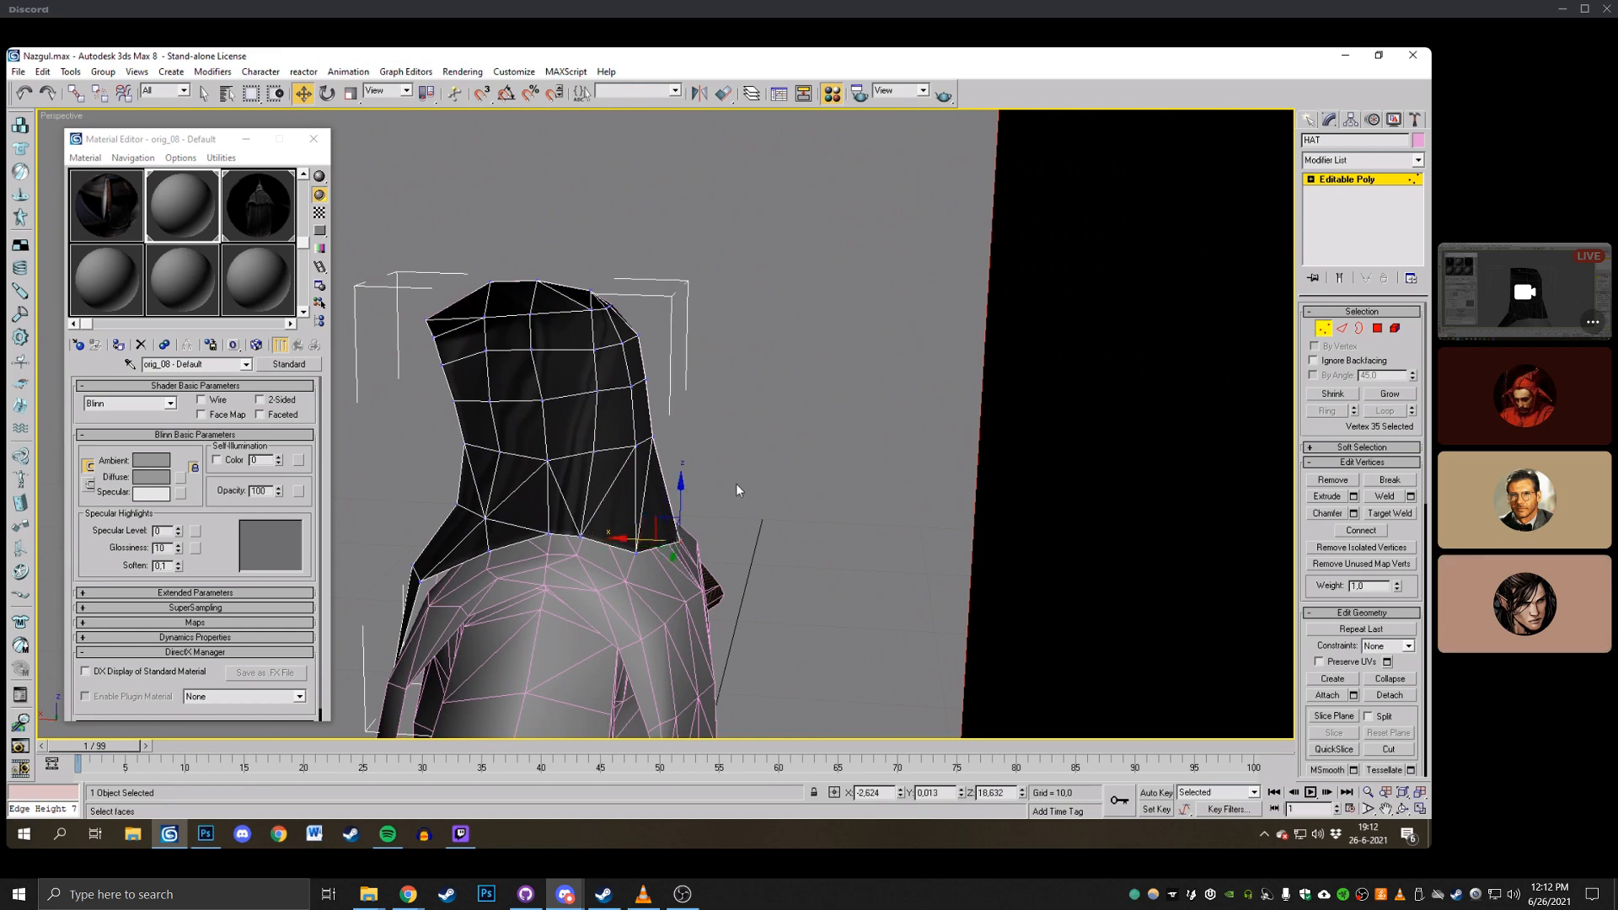
left_click(737, 482)
Examine the whole figure without edge display and compare its hood silhouette with the Nazgul reference images.
key("ctrl+r")
scroll(767, 459, "down", 6)
left_click_drag(674, 421, 758, 426)
key("F4")
middle_click_drag(758, 426, 798, 325)
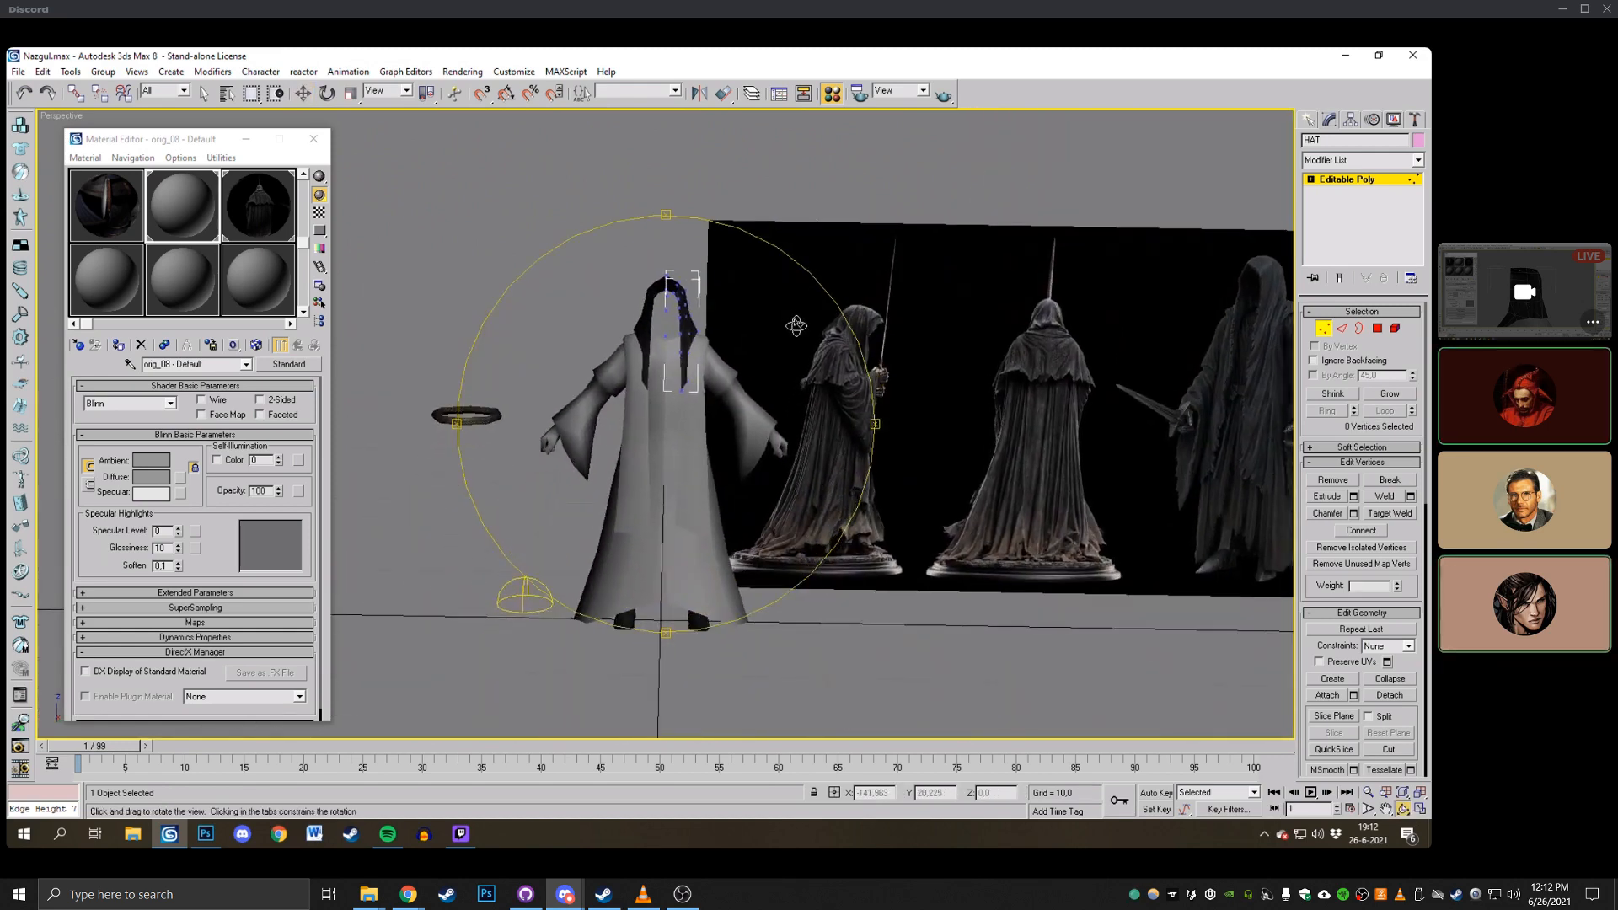
left_click_drag(798, 325, 793, 318)
mouse_move(912, 385)
middle_mouse_down()
mouse_move(709, 385)
mouse_move(885, 385)
middle_mouse_up()
left_click_drag(769, 392, 711, 360)
Assign the plain grey orig_08 material to both halves of the hood and to the feet.
left_click(120, 345)
right_click(582, 353)
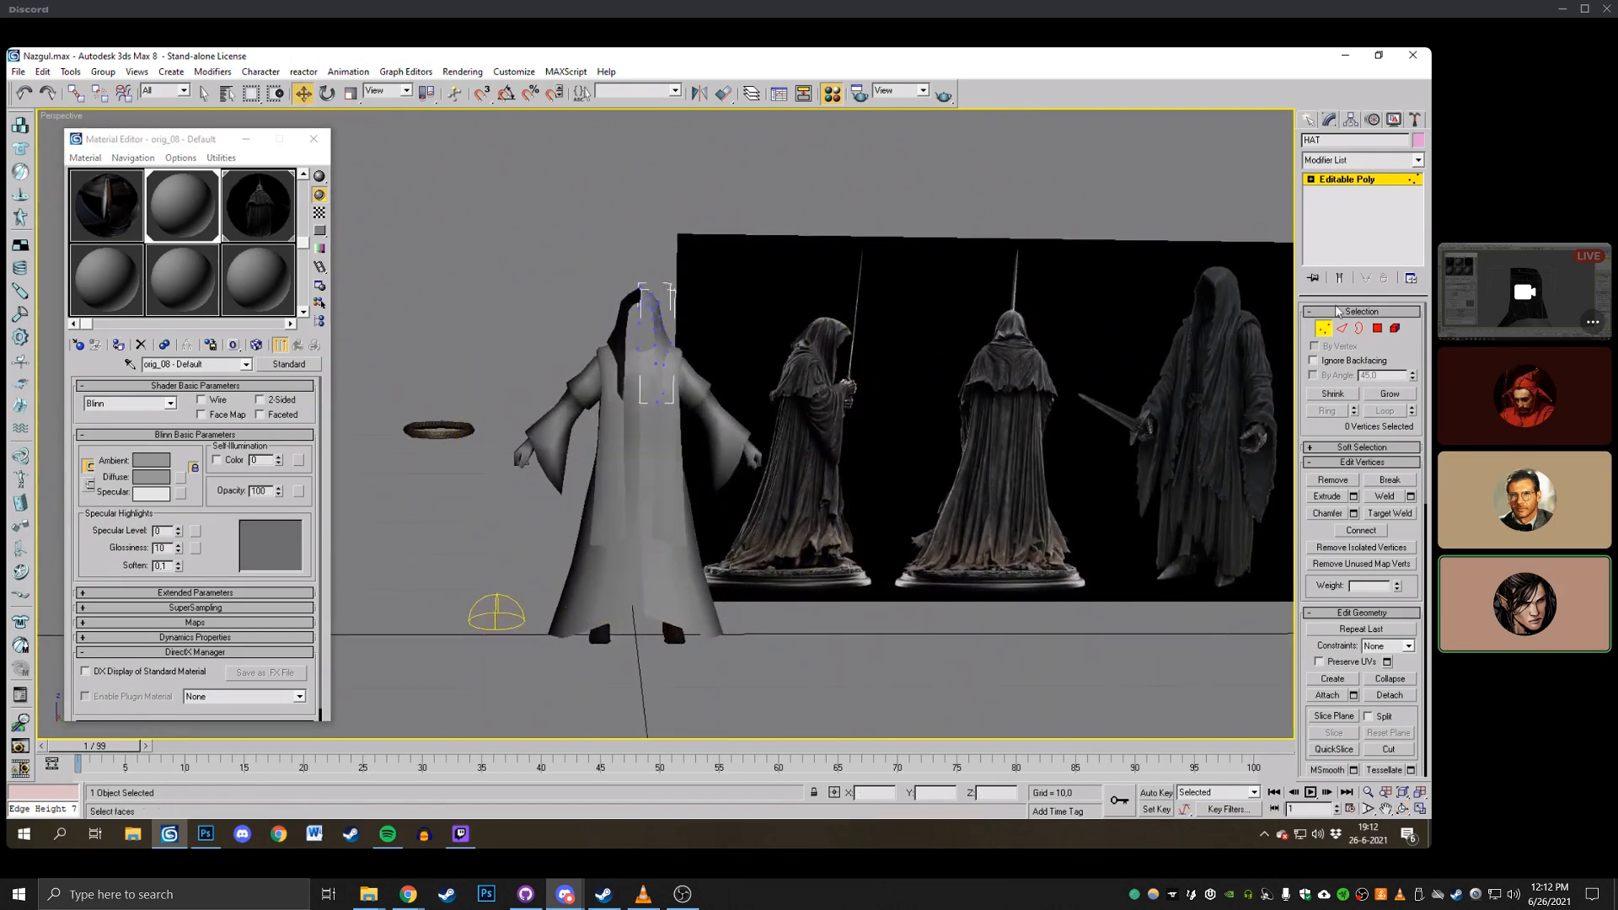
left_click(1324, 330)
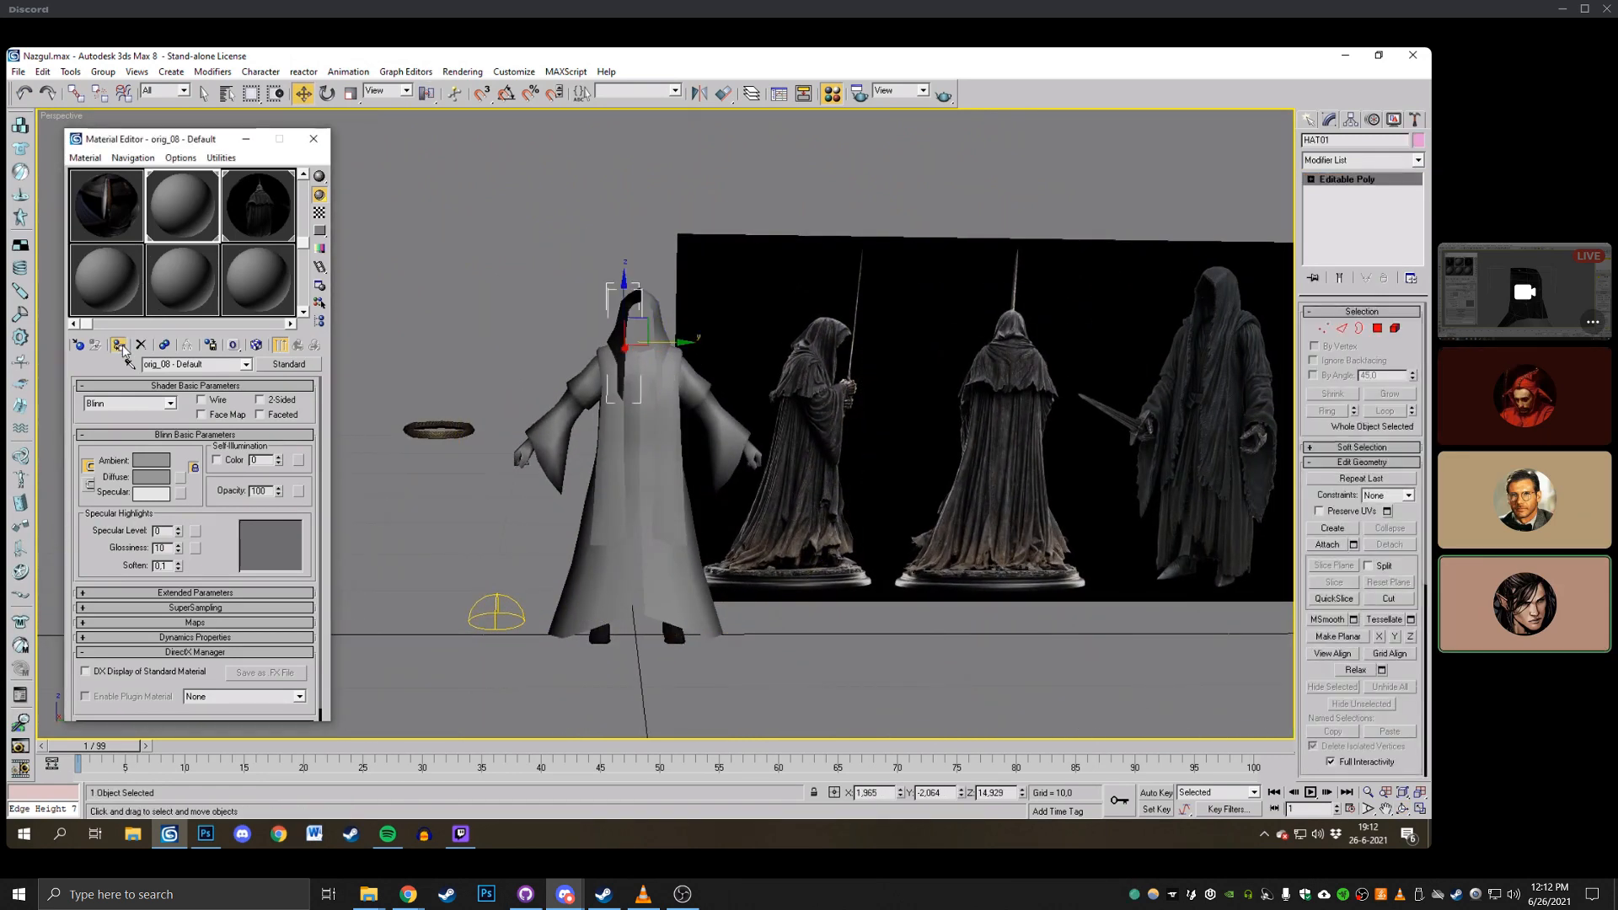
left_click(529, 349)
middle_click_drag(576, 287, 562, 290)
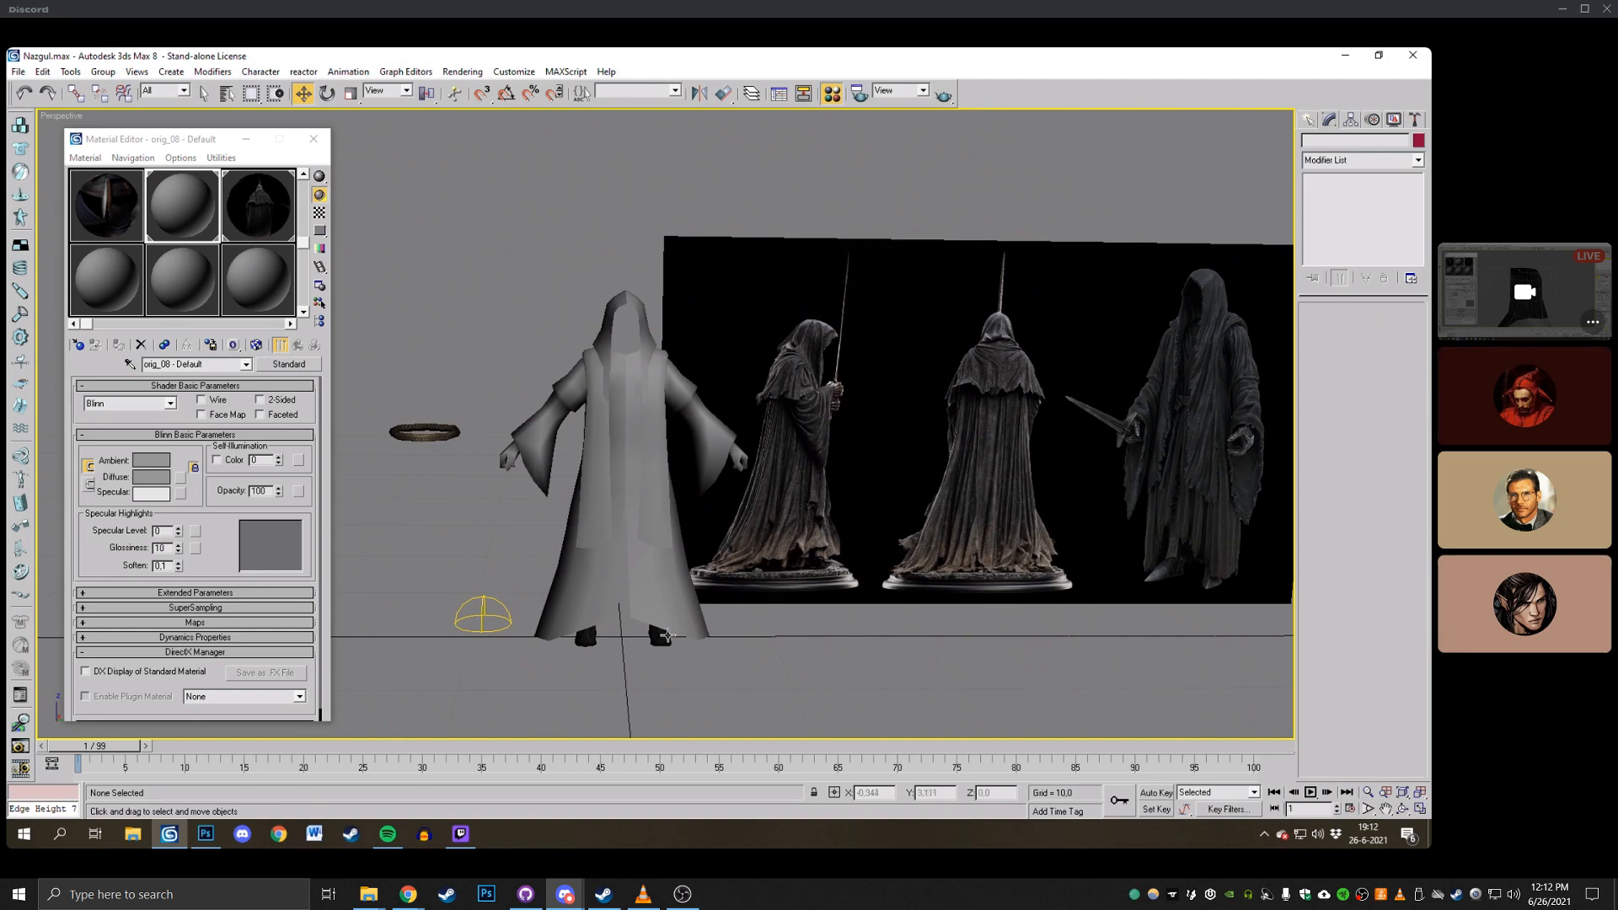
left_click(655, 634)
left_click(426, 261)
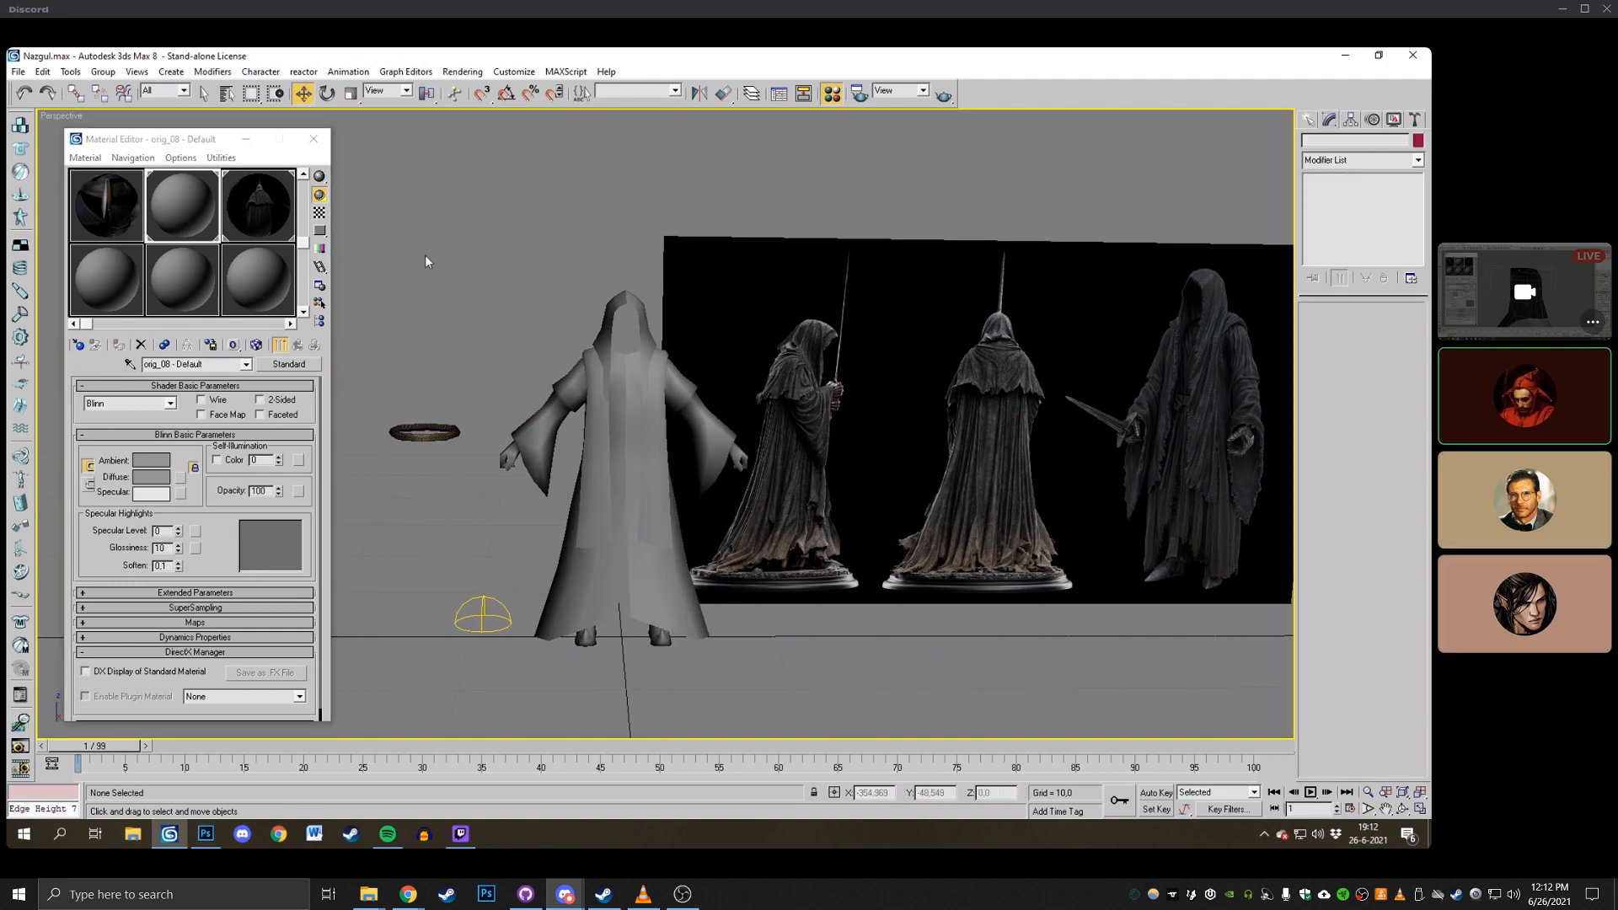
Show the mesh edges again and open the hood half for vertex editing in side profile.
left_click(1402, 808)
left_click_drag(843, 371, 615, 370)
key("F4")
middle_click_drag(628, 372, 730, 432)
scroll(730, 433, "up", 5)
scroll(731, 432, "down", 5)
mouse_move(731, 432)
left_mouse_down()
mouse_move(825, 416)
mouse_move(693, 419)
mouse_move(716, 404)
left_mouse_up()
scroll(716, 396, "up", 5)
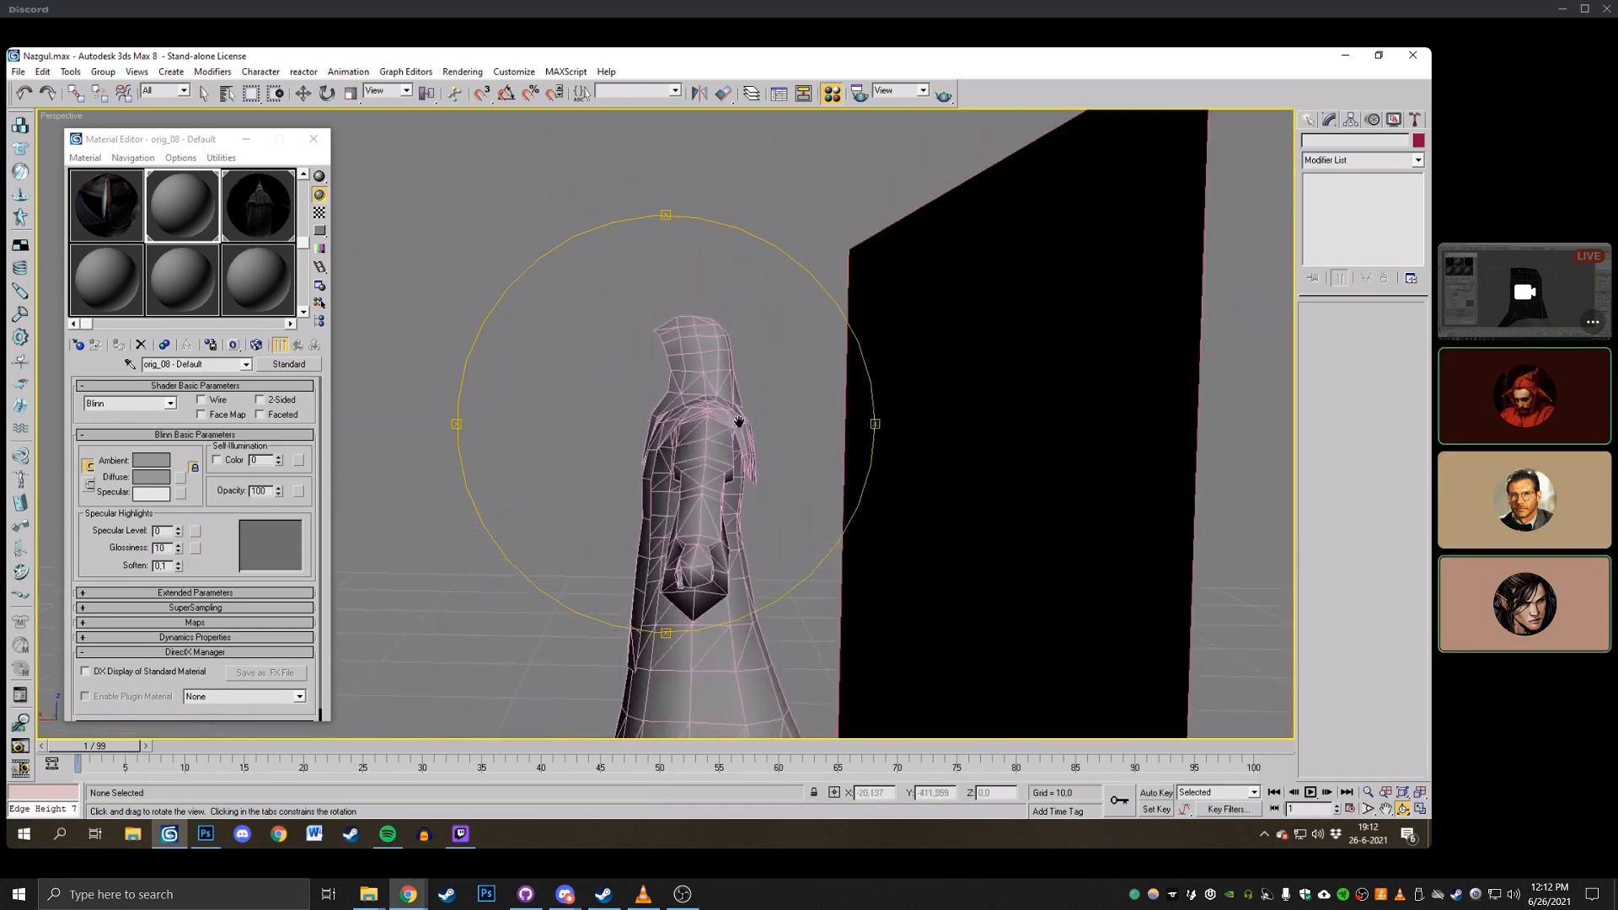
right_click(746, 387)
middle_click_drag(716, 337, 628, 403)
left_click(748, 387)
scroll(745, 391, "down", 5)
scroll(733, 405, "up", 5)
left_click(1322, 329)
scroll(762, 287, "up", 4)
middle_click_drag(762, 287, 902, 361)
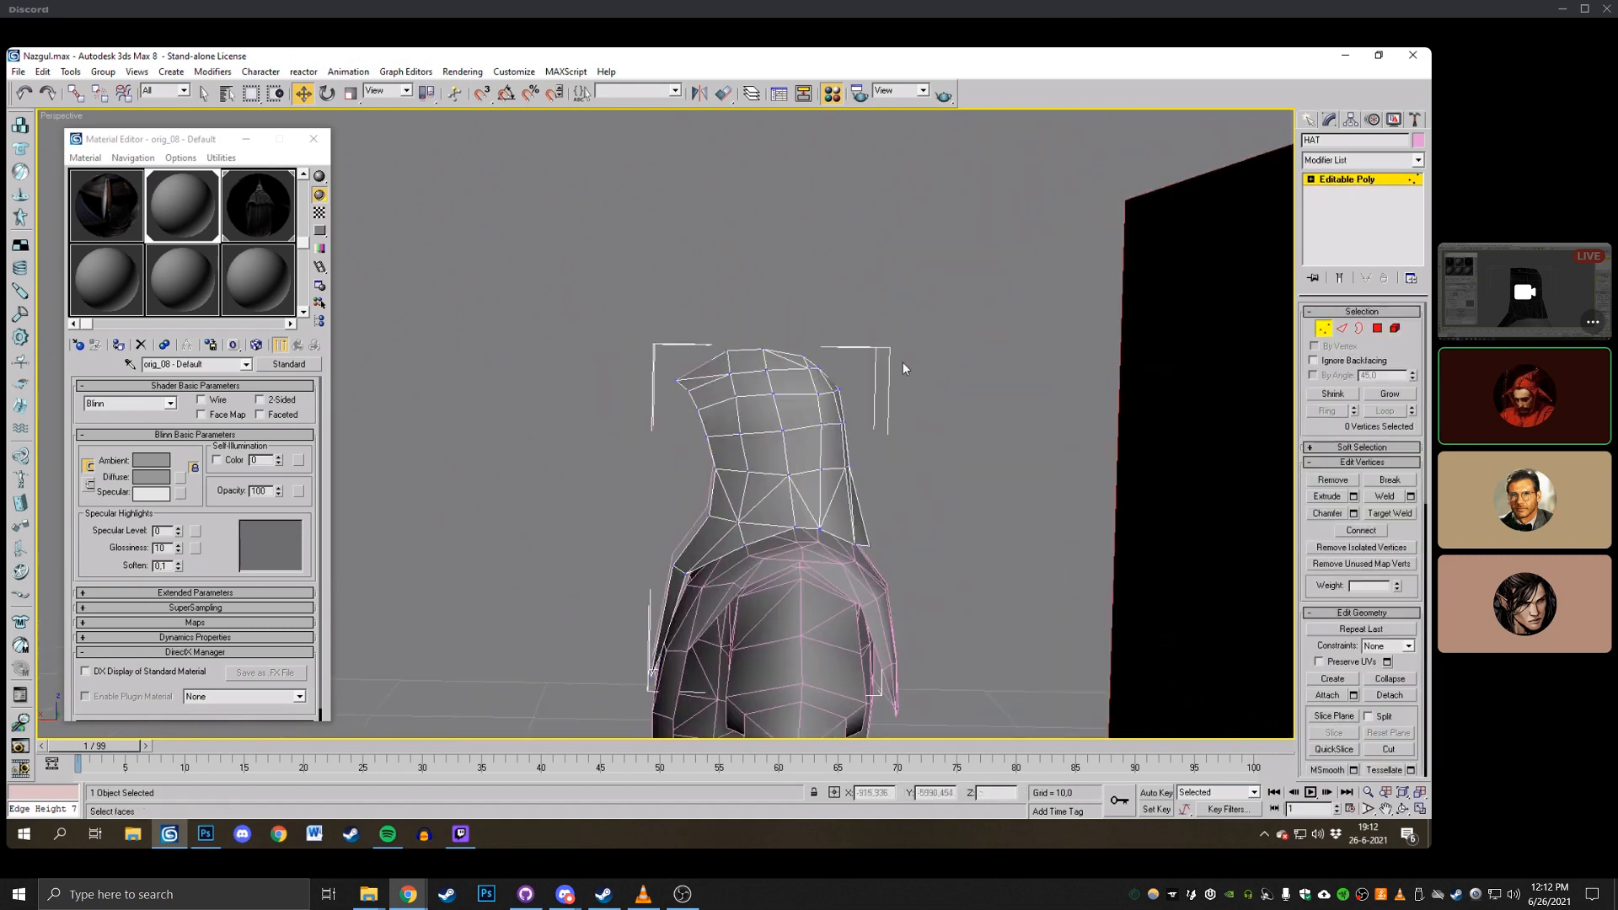
Pull the vertices along the hood's front edge forward to form a smoother profile above the shoulder.
left_click(689, 392)
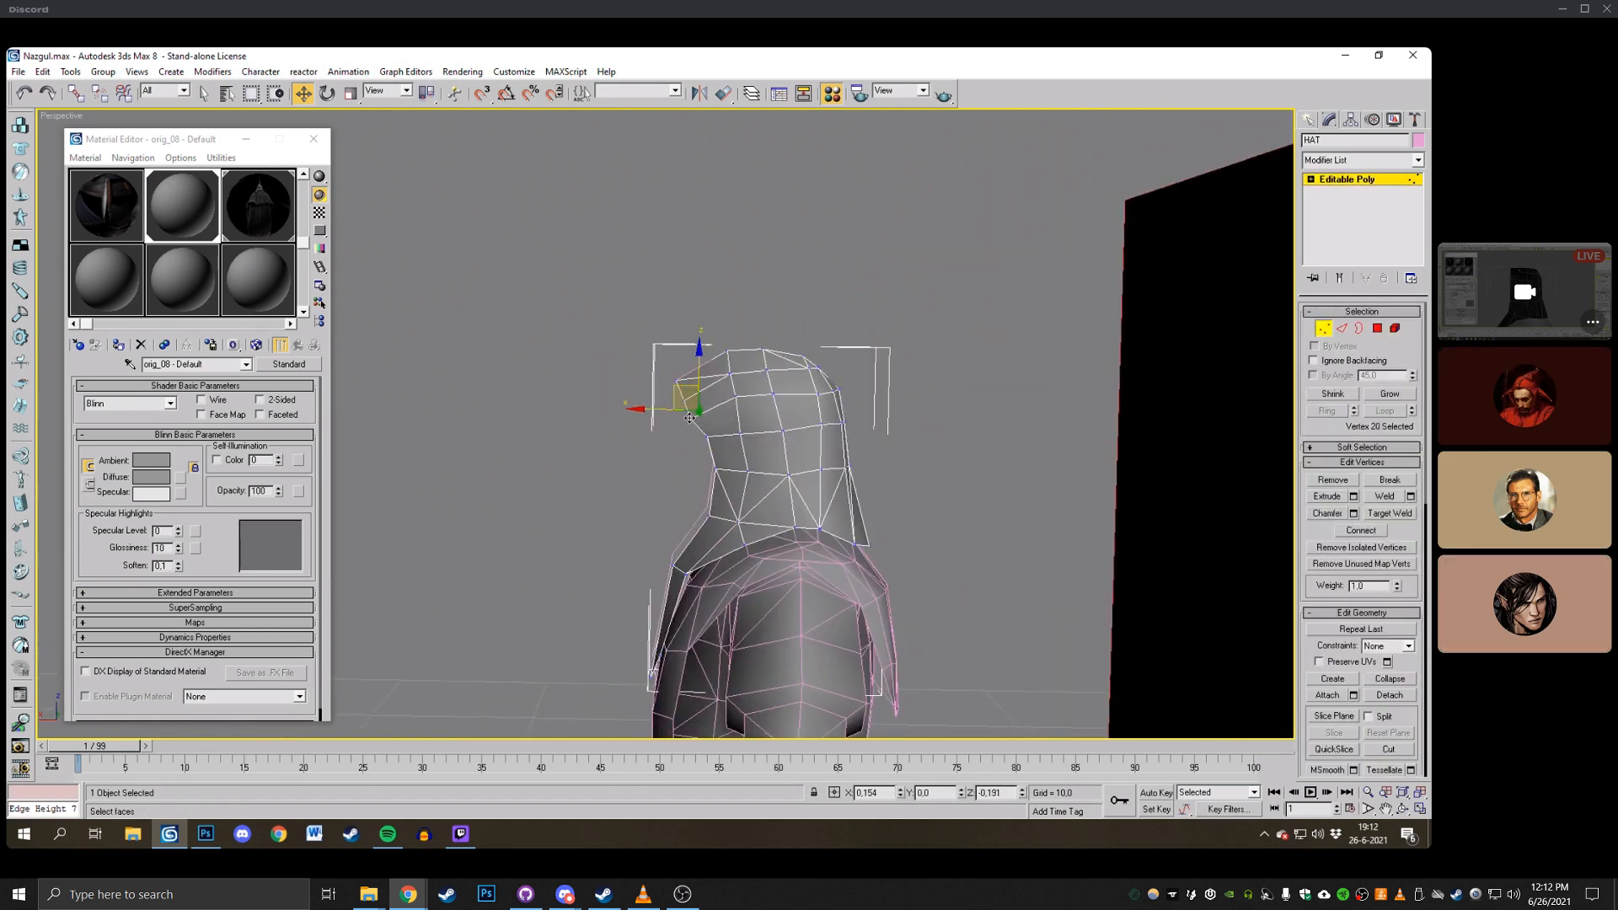
left_click(704, 436)
left_click(718, 472)
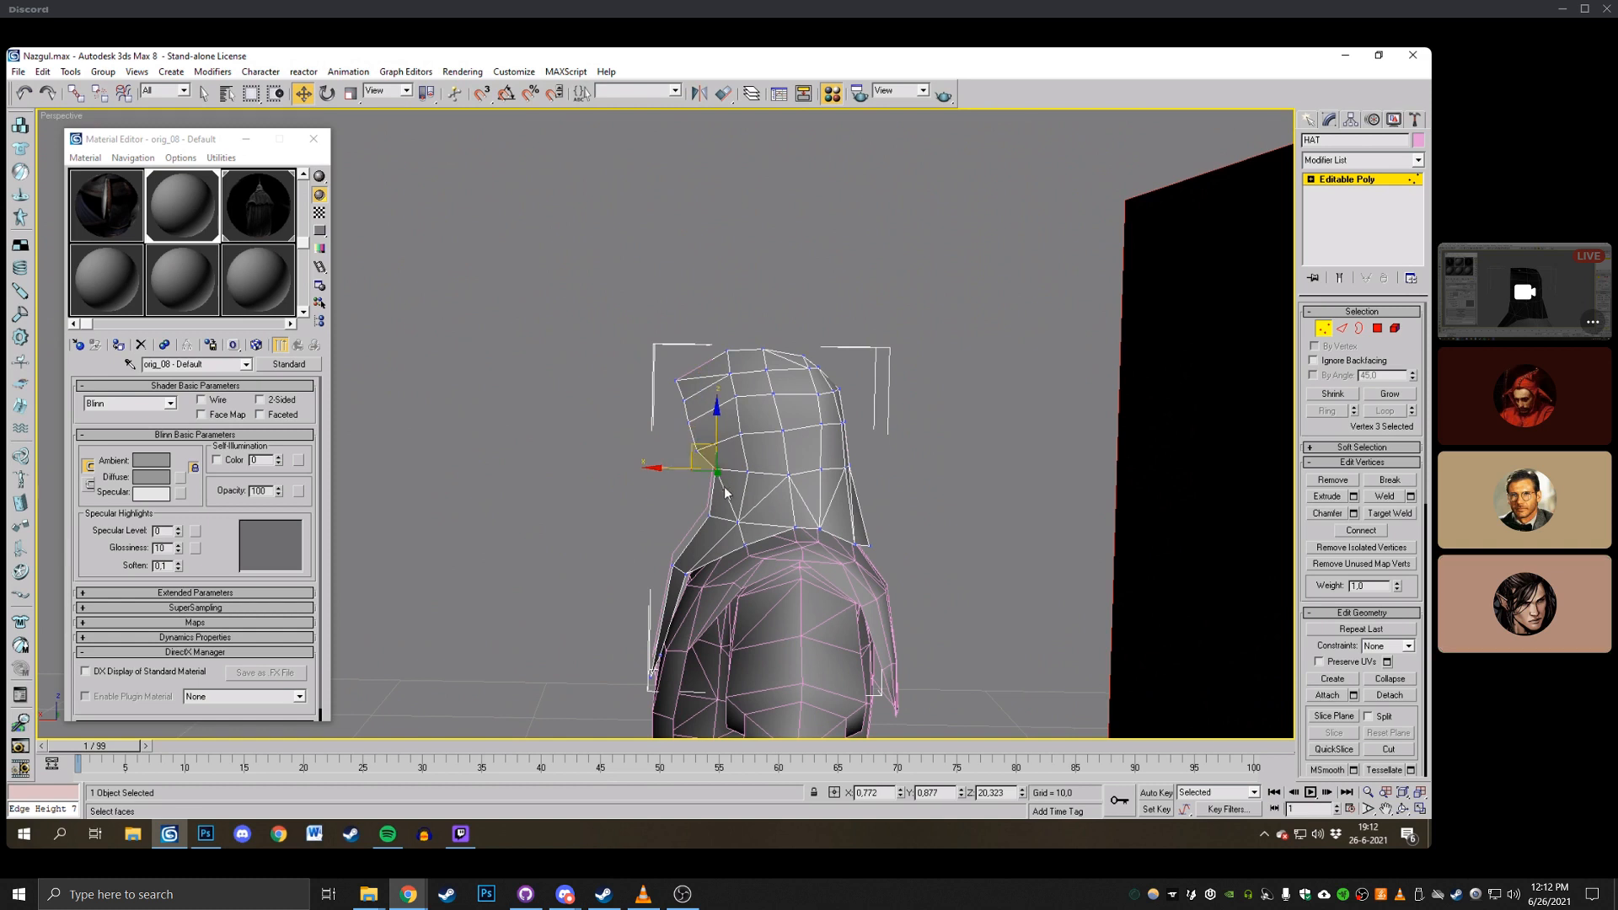
left_click_drag(679, 458, 624, 503)
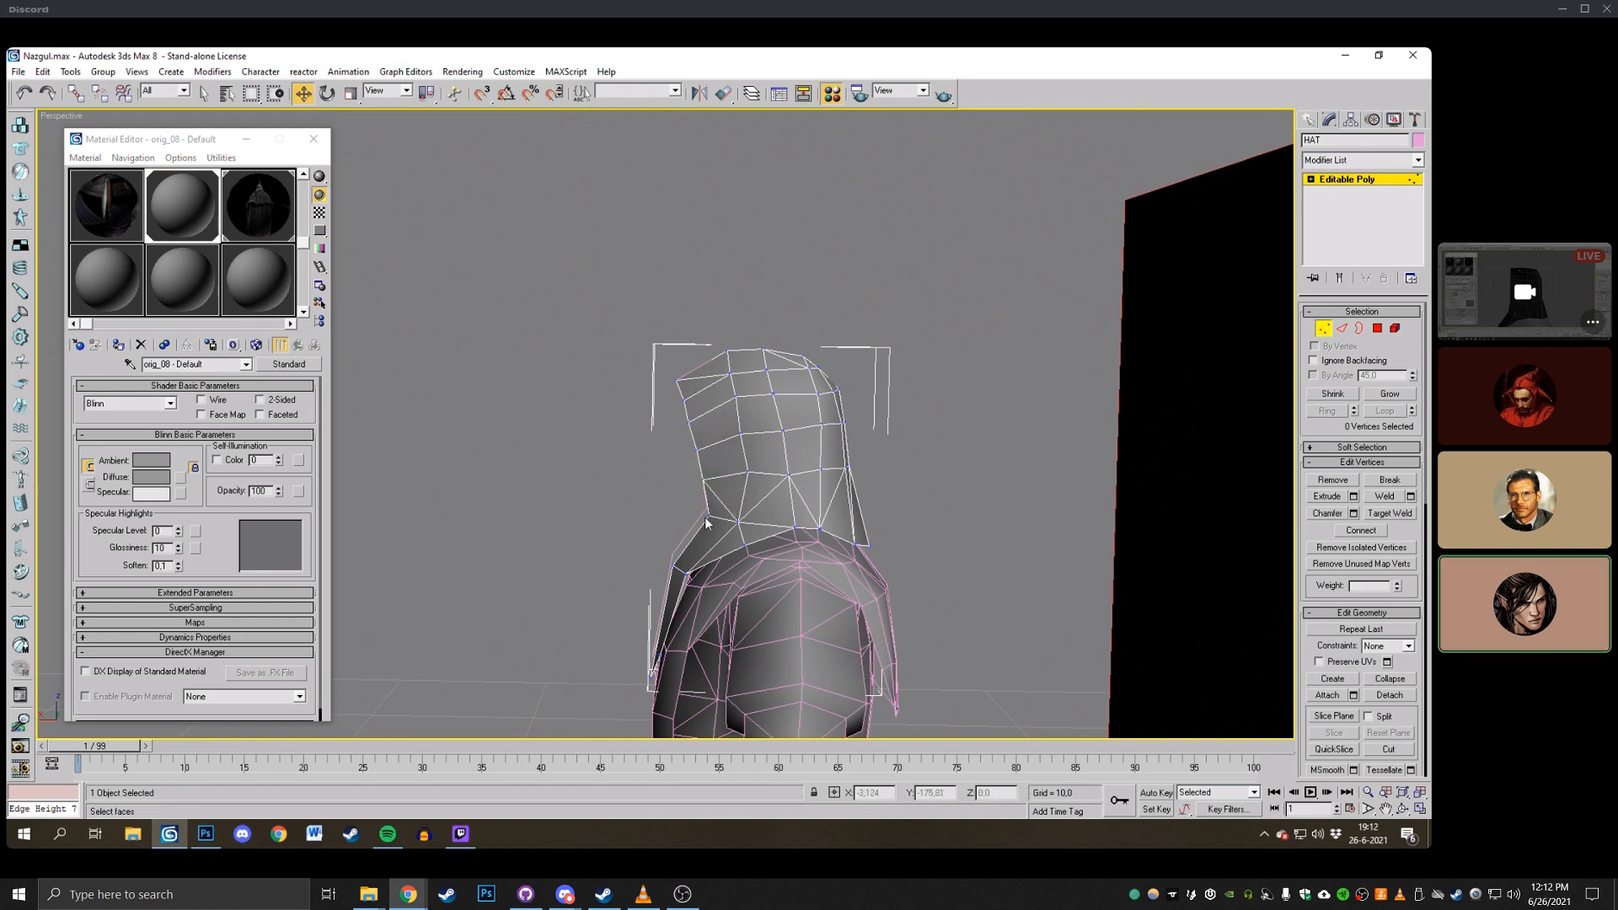
Examine the hooded model from the front and compare its hood and proportions with the reference figures on the image plane.
left_click(1403, 810)
scroll(623, 447, "down", 4)
left_click_drag(607, 446, 773, 408)
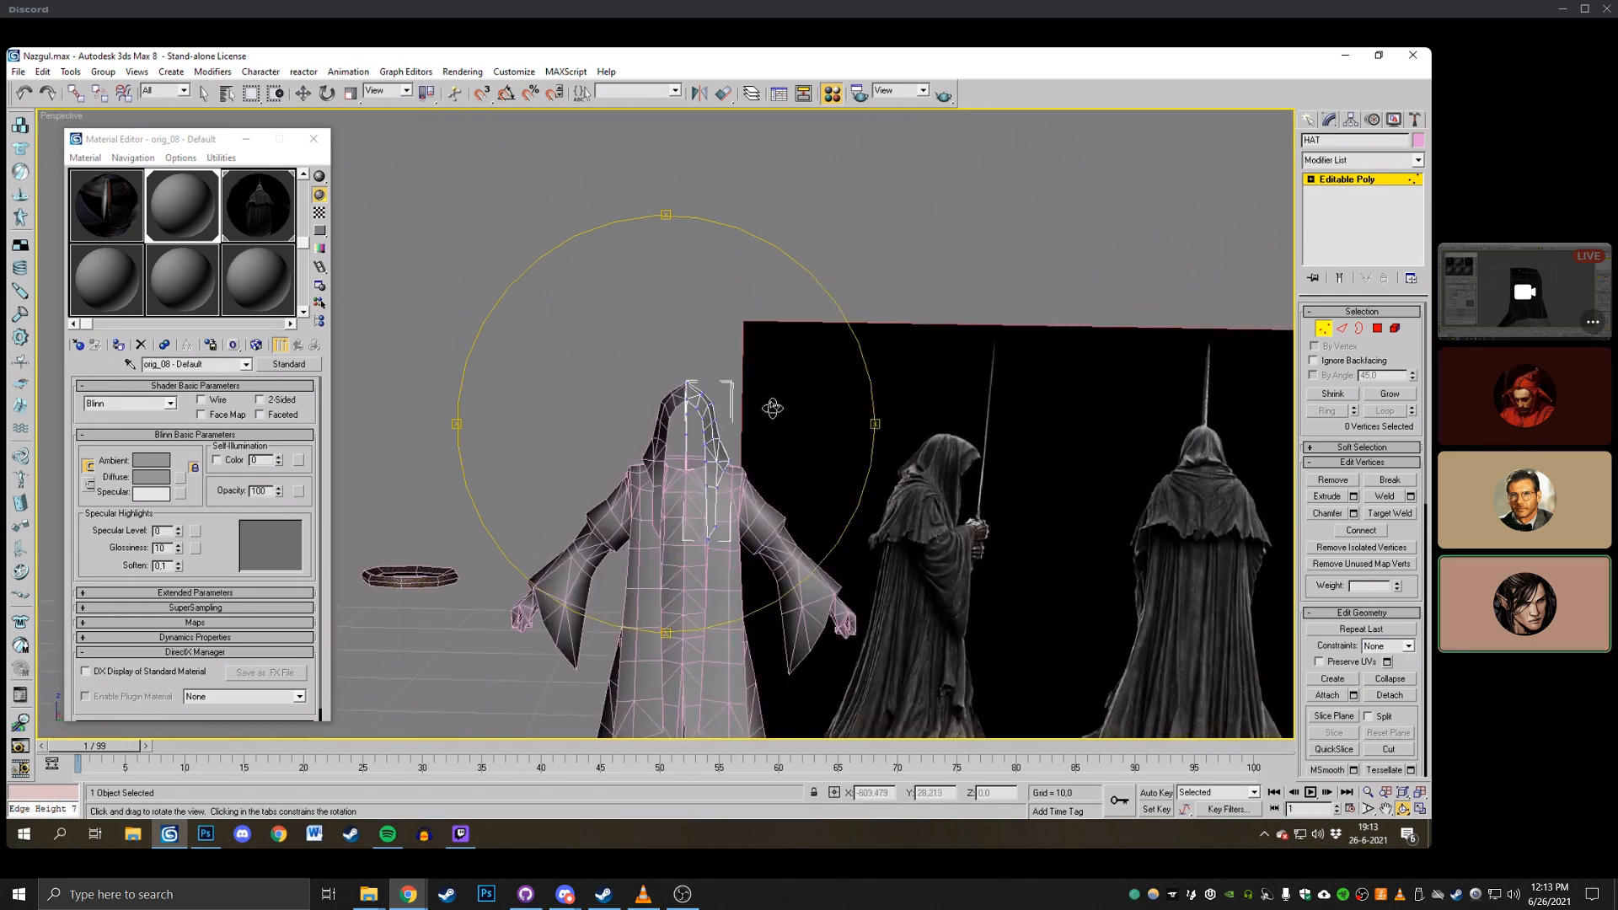
middle_click_drag(772, 408, 716, 348)
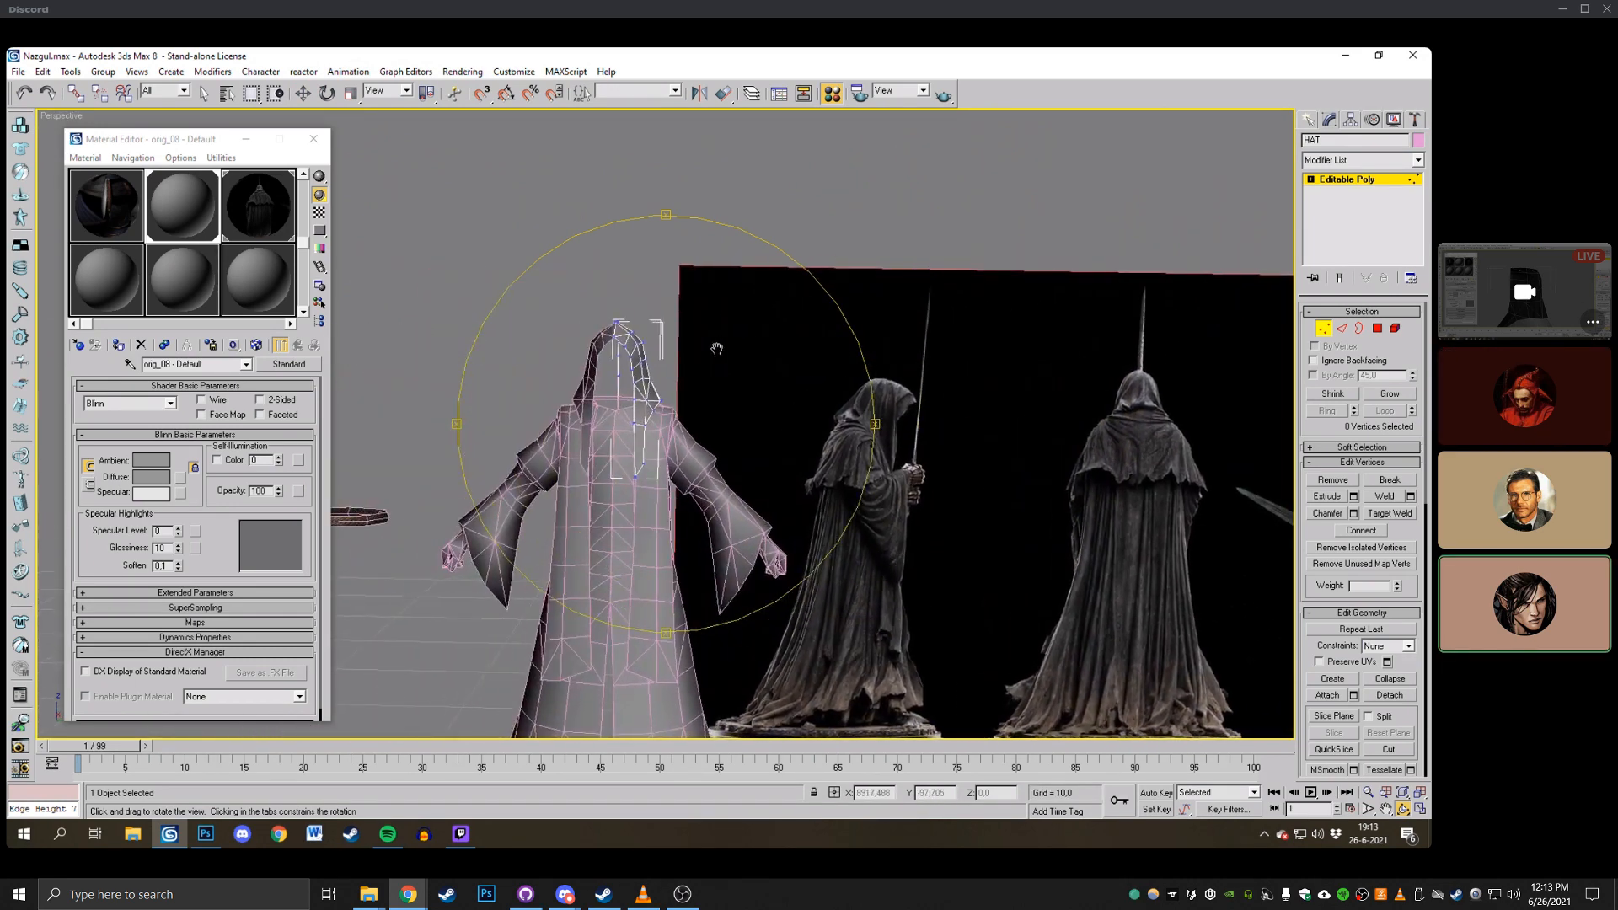
left_click_drag(691, 360, 699, 368)
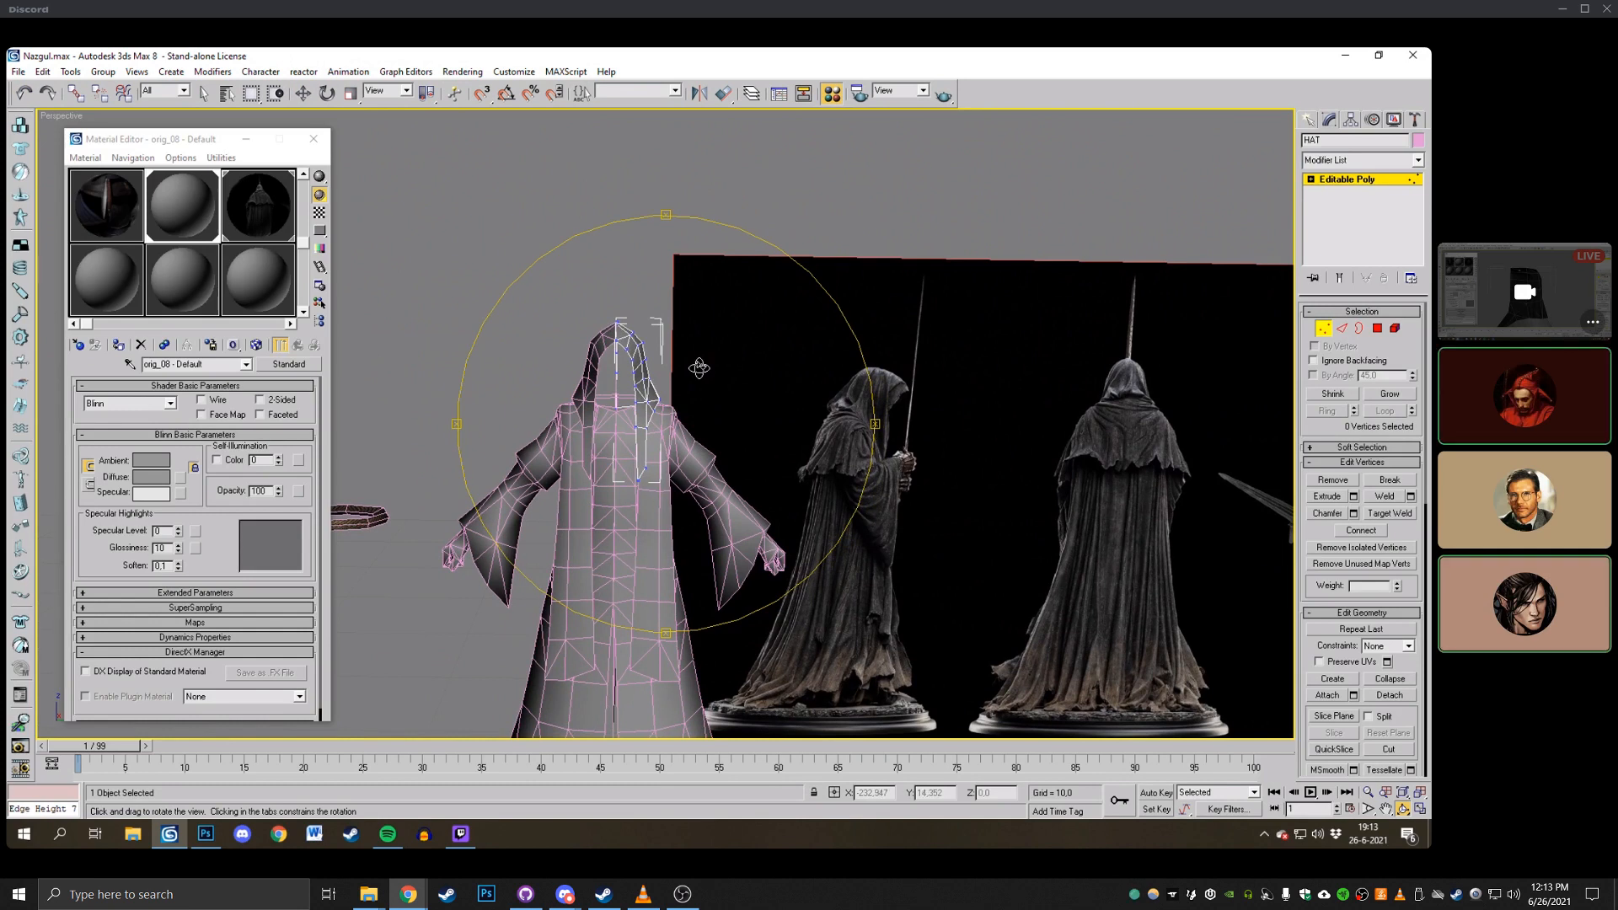
scroll(699, 368, "up", 4)
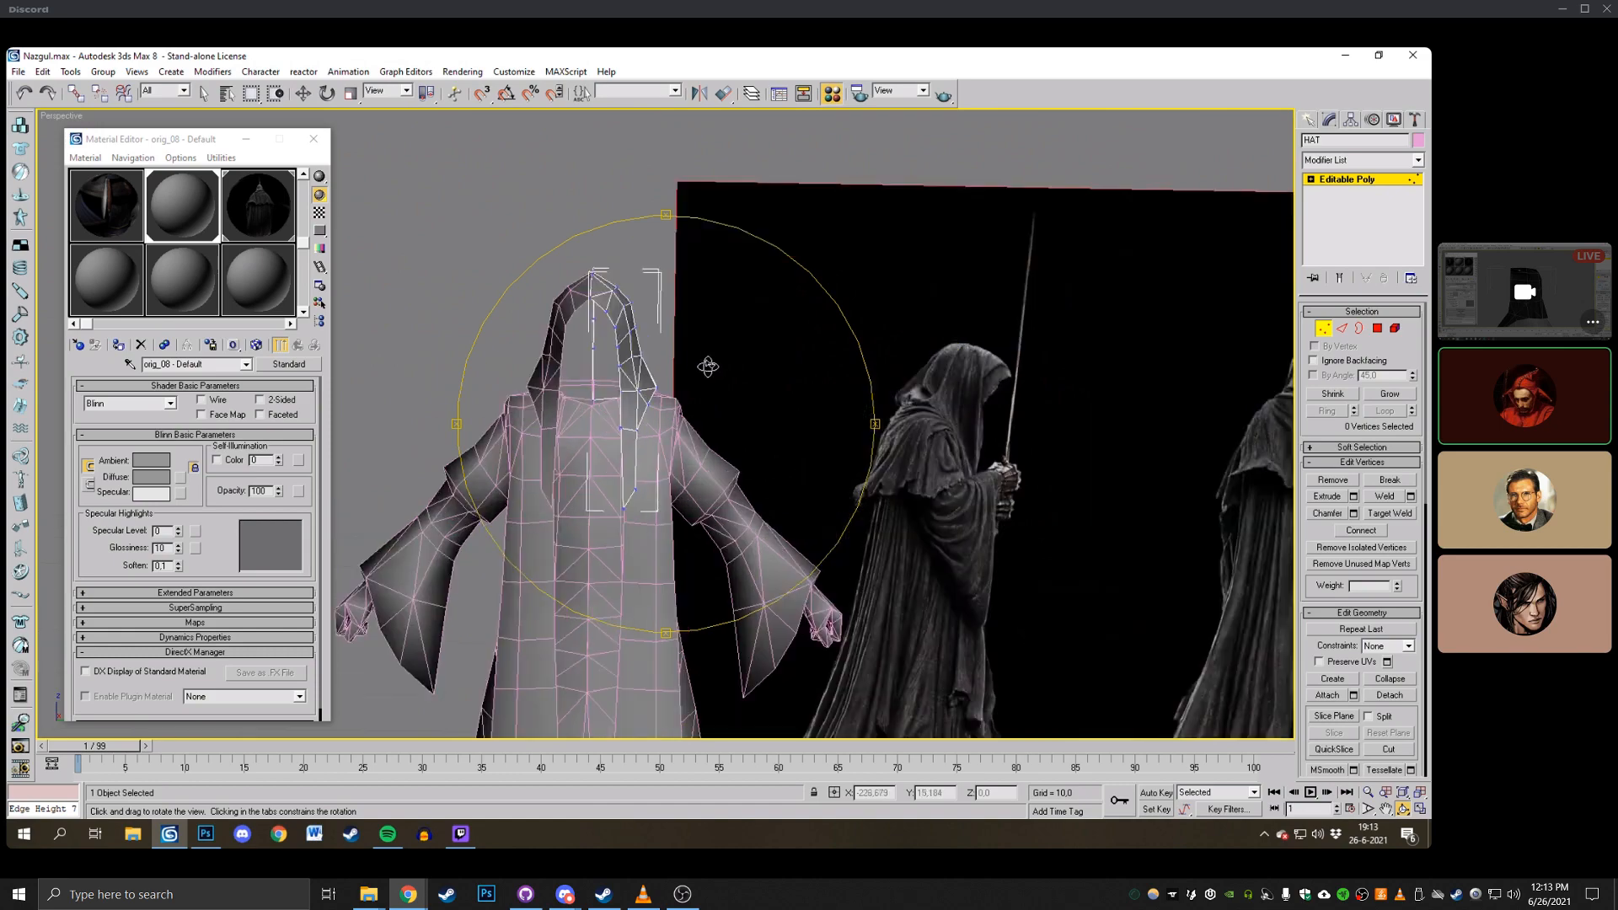
middle_click_drag(758, 390, 625, 374)
scroll(625, 374, "down", 4)
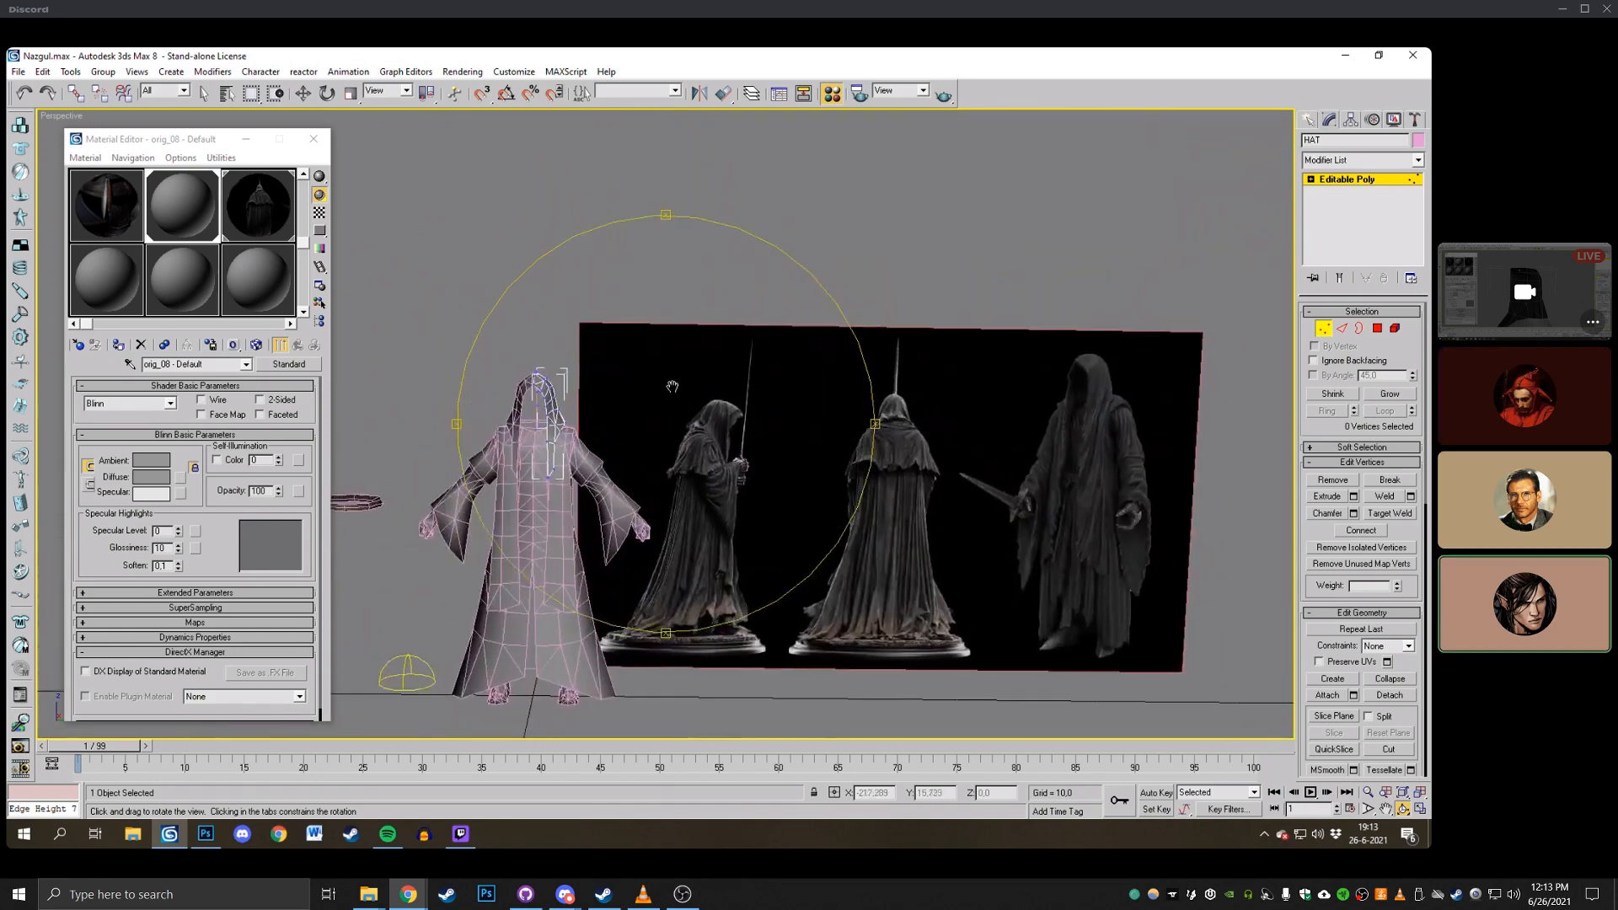
left_click_drag(626, 374, 740, 386)
scroll(733, 381, "up", 4)
scroll(734, 382, "up", 3)
middle_click_drag(734, 381, 809, 430)
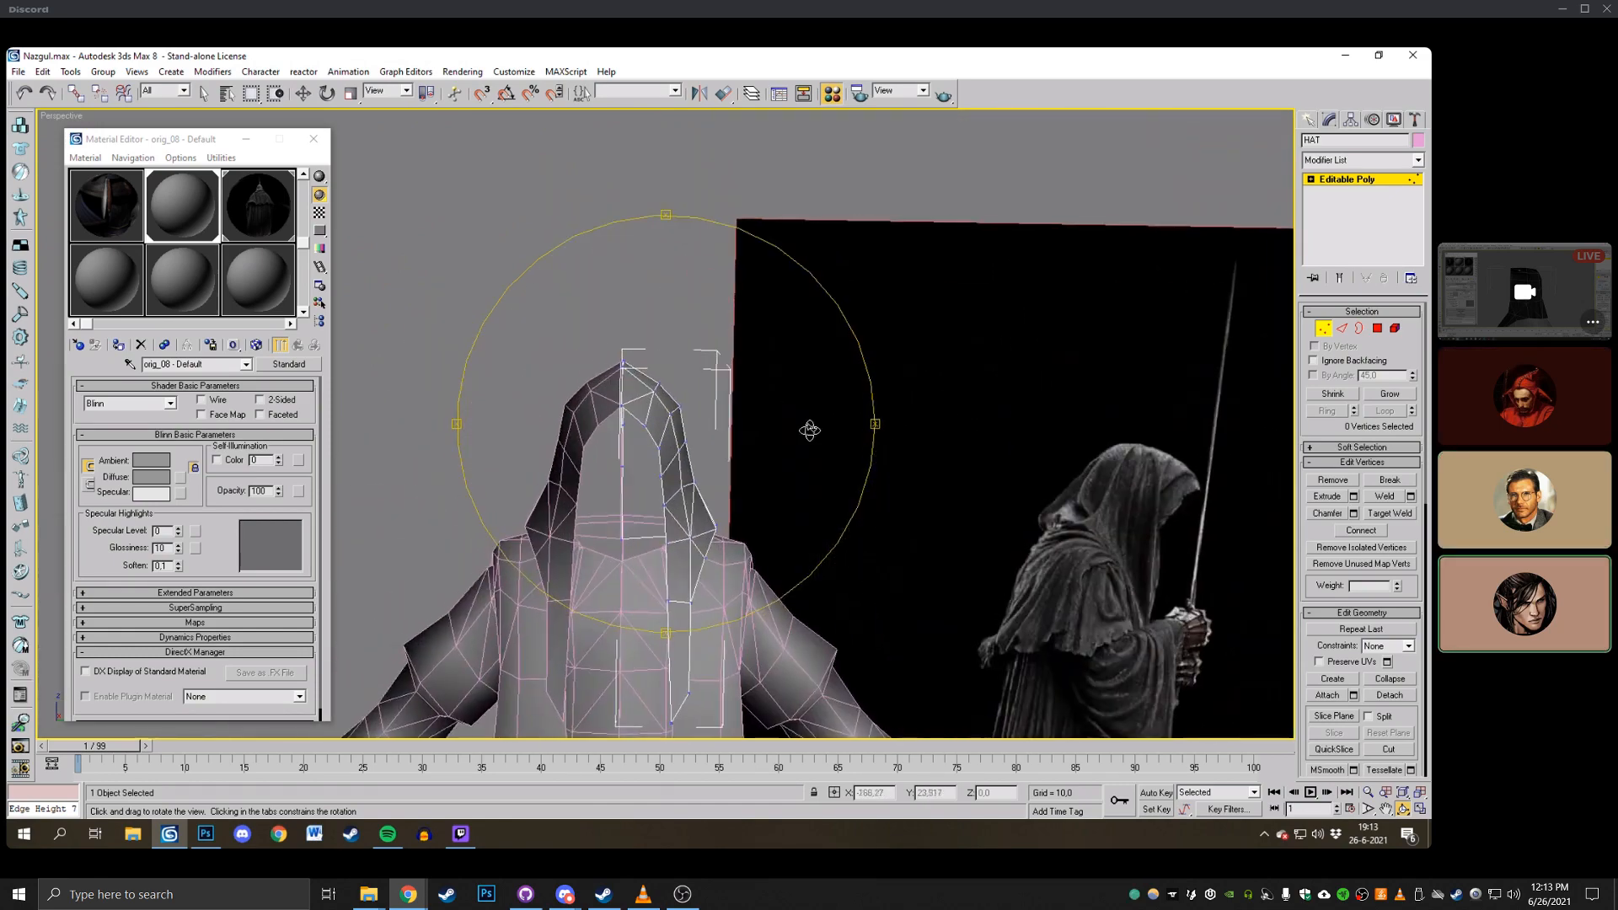
right_click(809, 429)
Switch to the web browser, study the Nazgul artwork on ArtStation and Reddit, and return to the shared 3ds Max view.
left_click_drag(1600, 151, 960, 0)
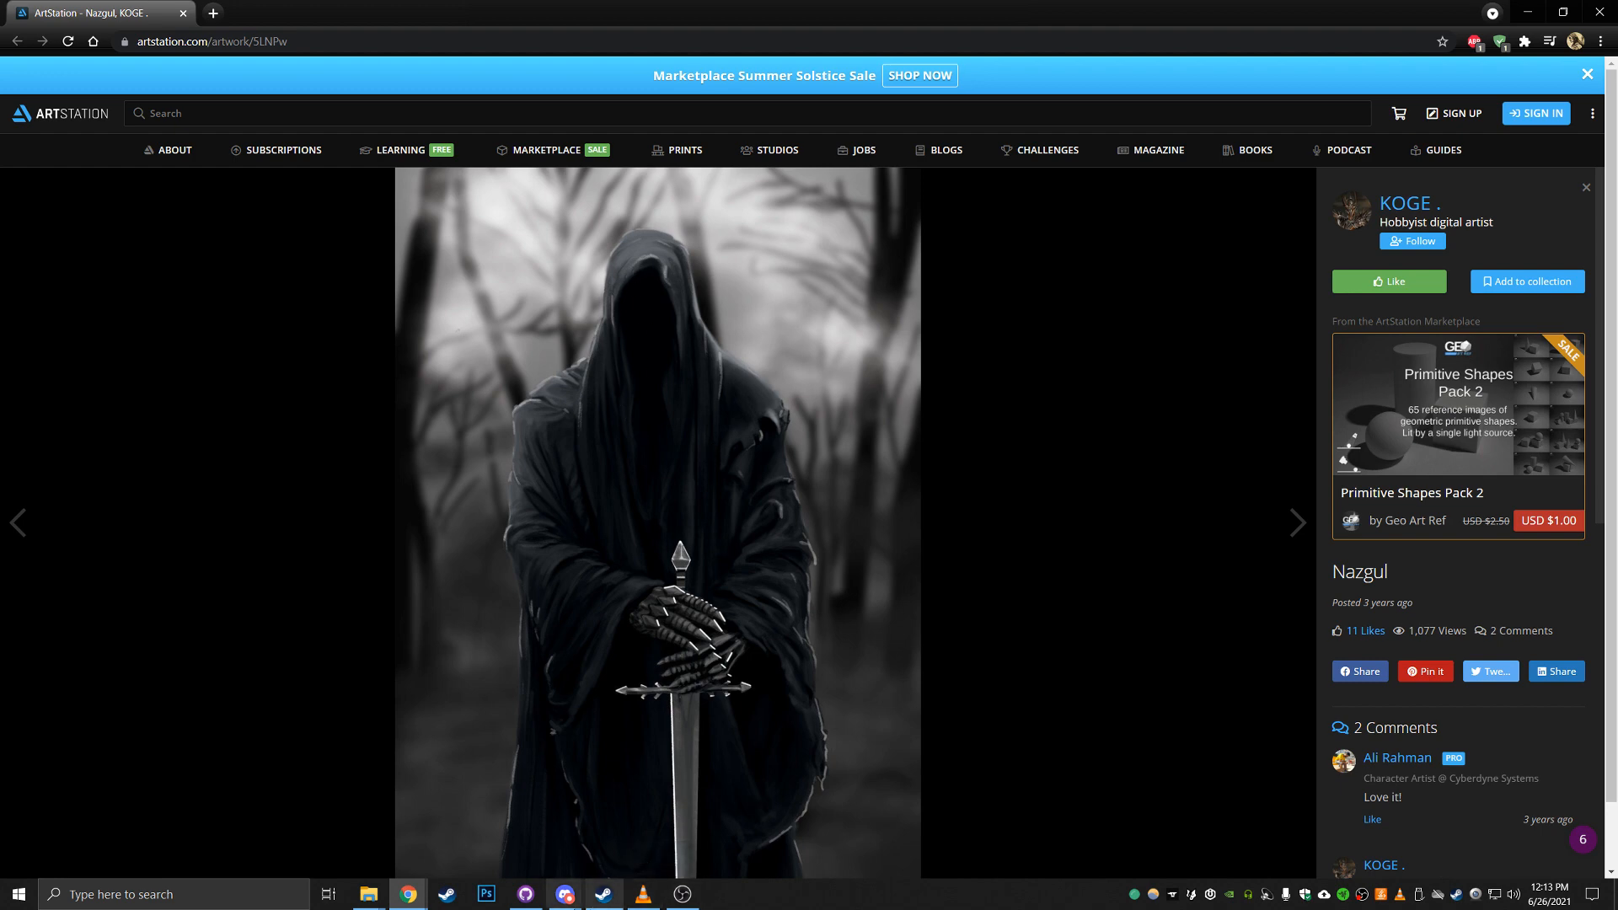
mouse_move(568, 900)
left_click(637, 808)
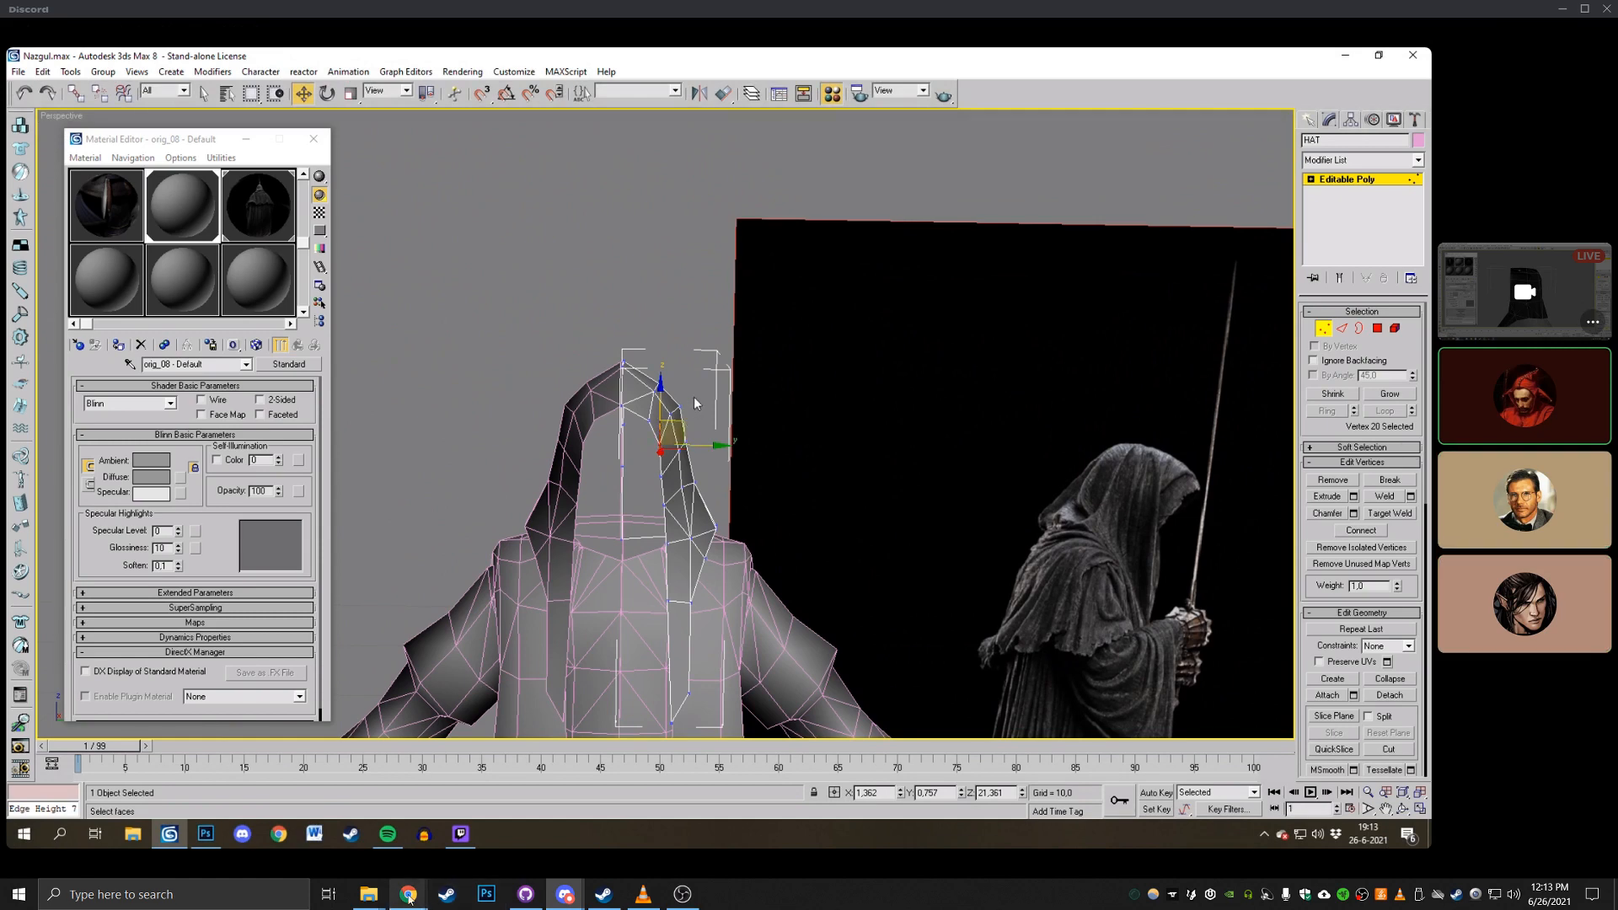
mouse_move(408, 893)
left_click(552, 822)
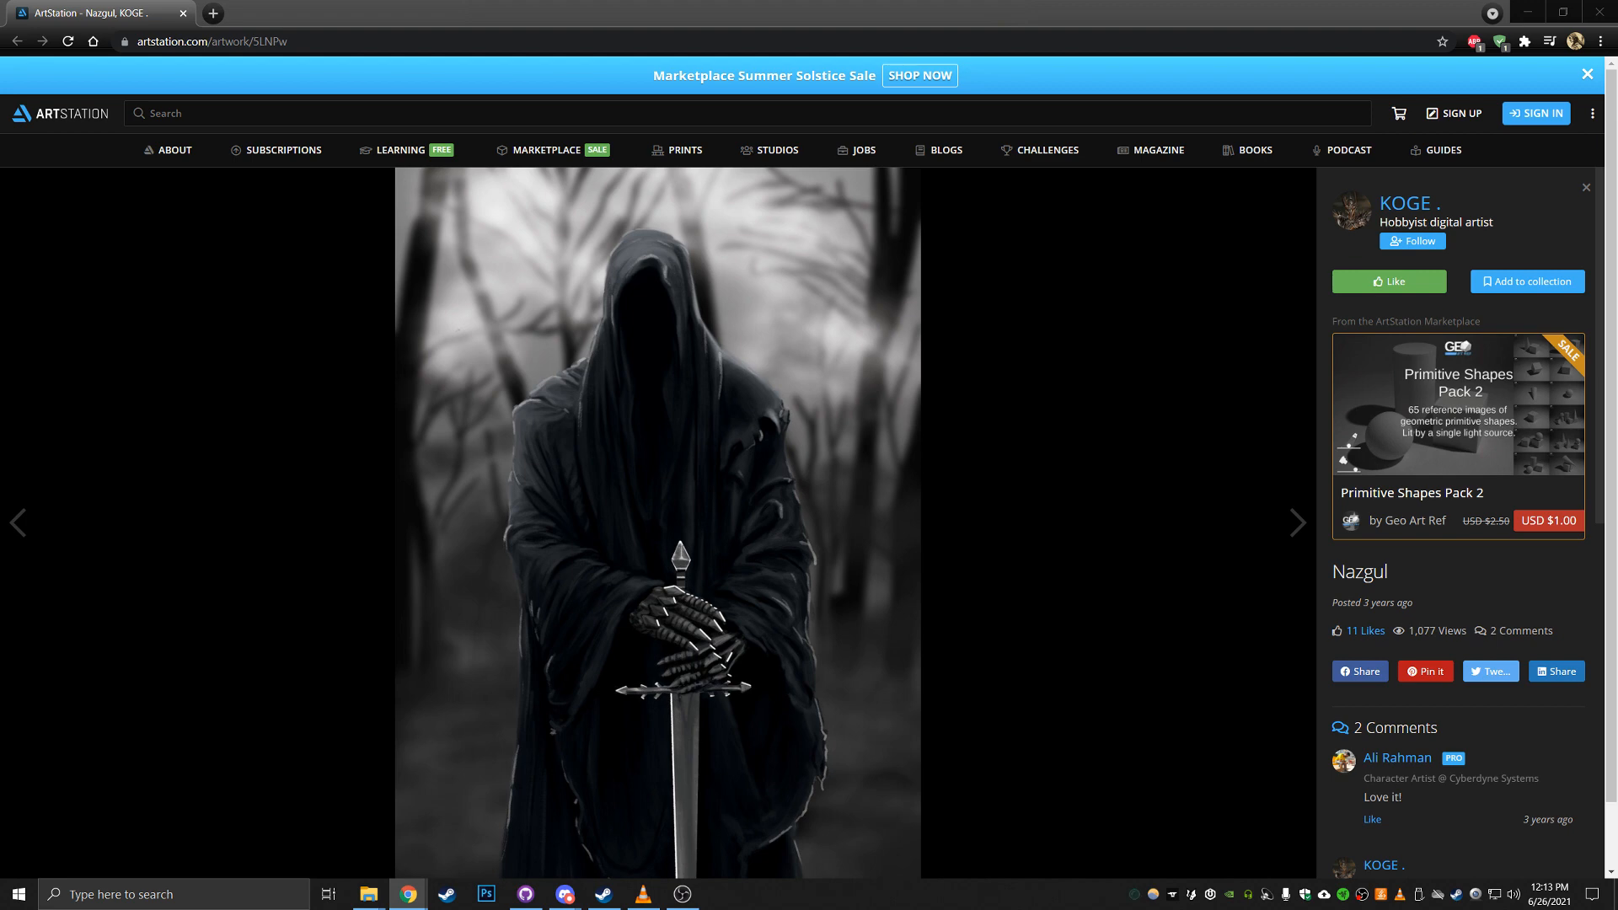
left_click_drag(411, 41, 421, 10)
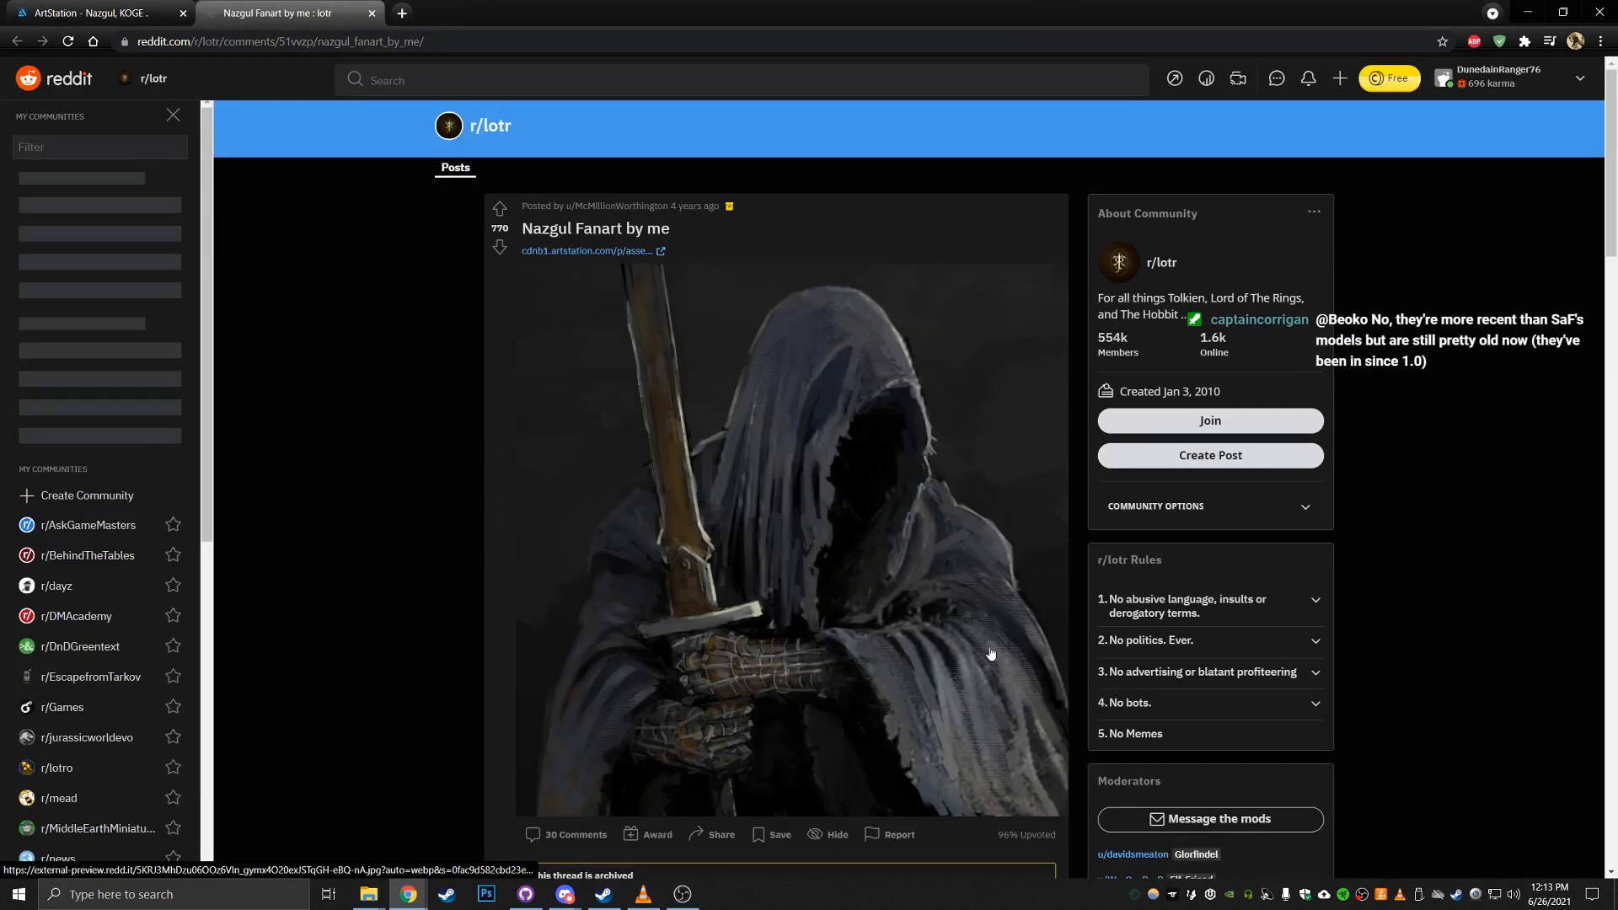
left_click(102, 17)
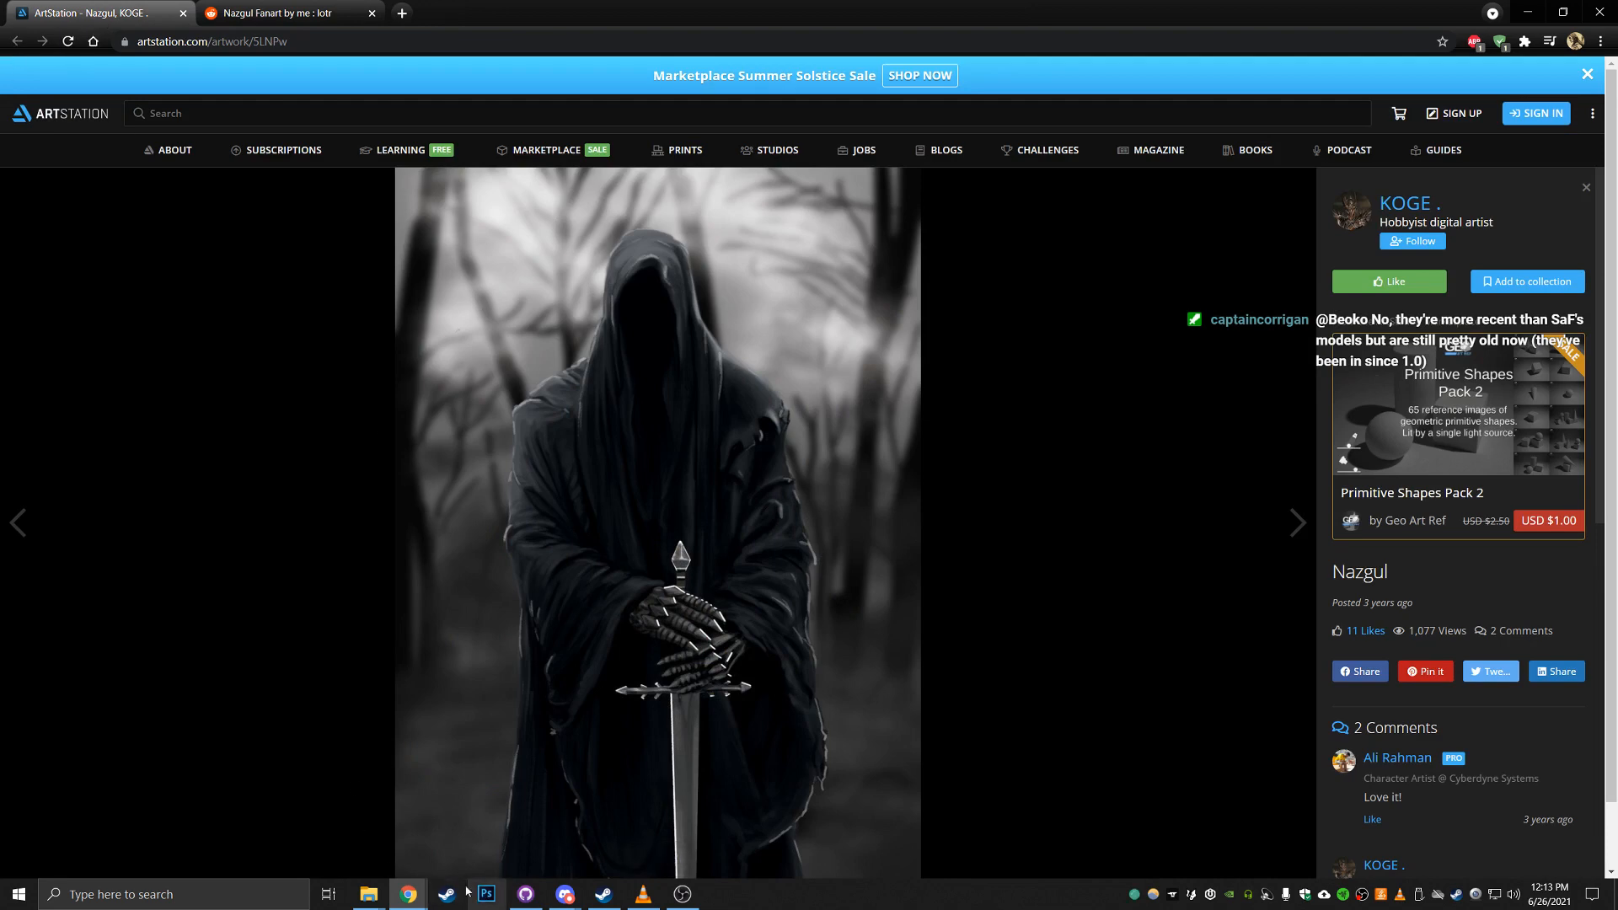
key("alt+Tab")
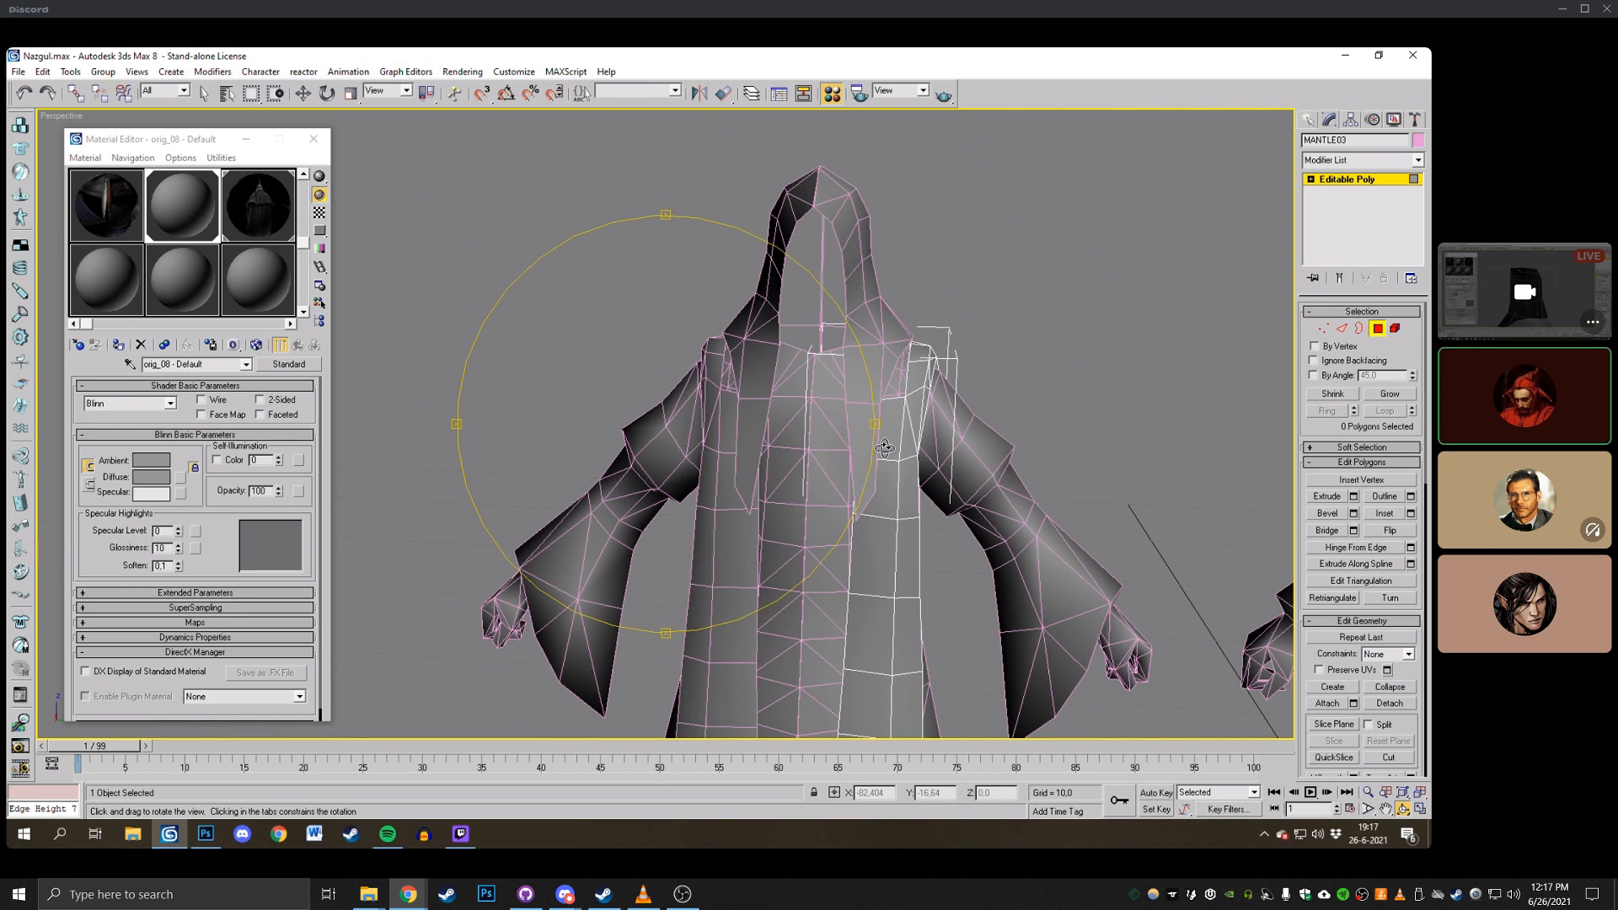
Leave polygon sub-object mode on the mantle half and attach the hood half on the same side to it.
left_click_drag(885, 448, 585, 390)
right_click(887, 433)
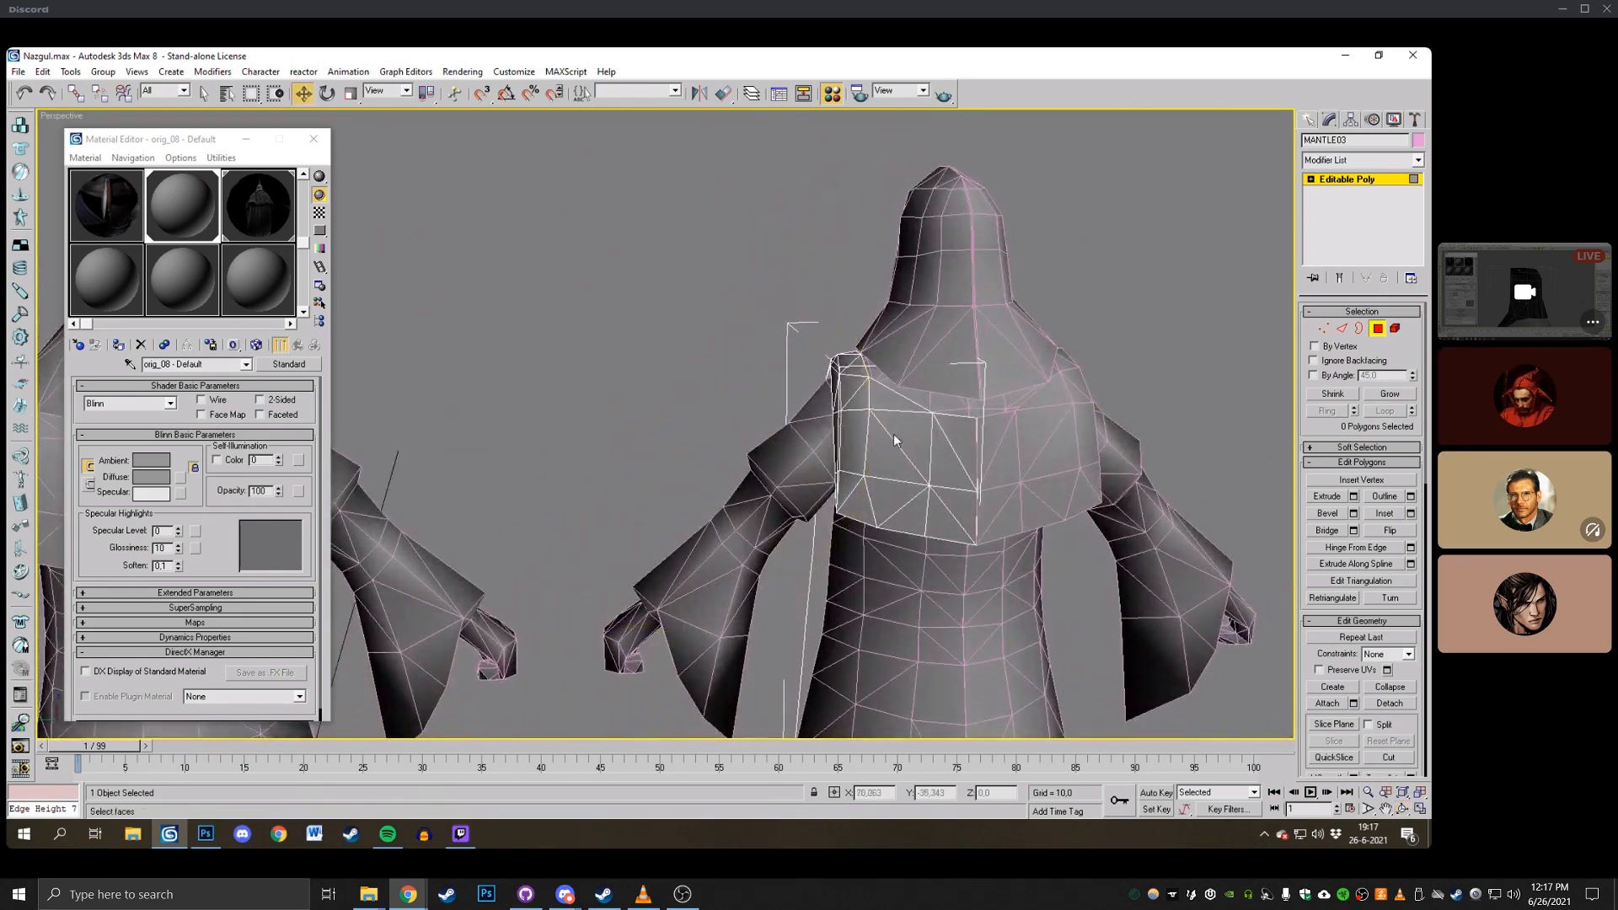
right_click(895, 440)
left_click(975, 567)
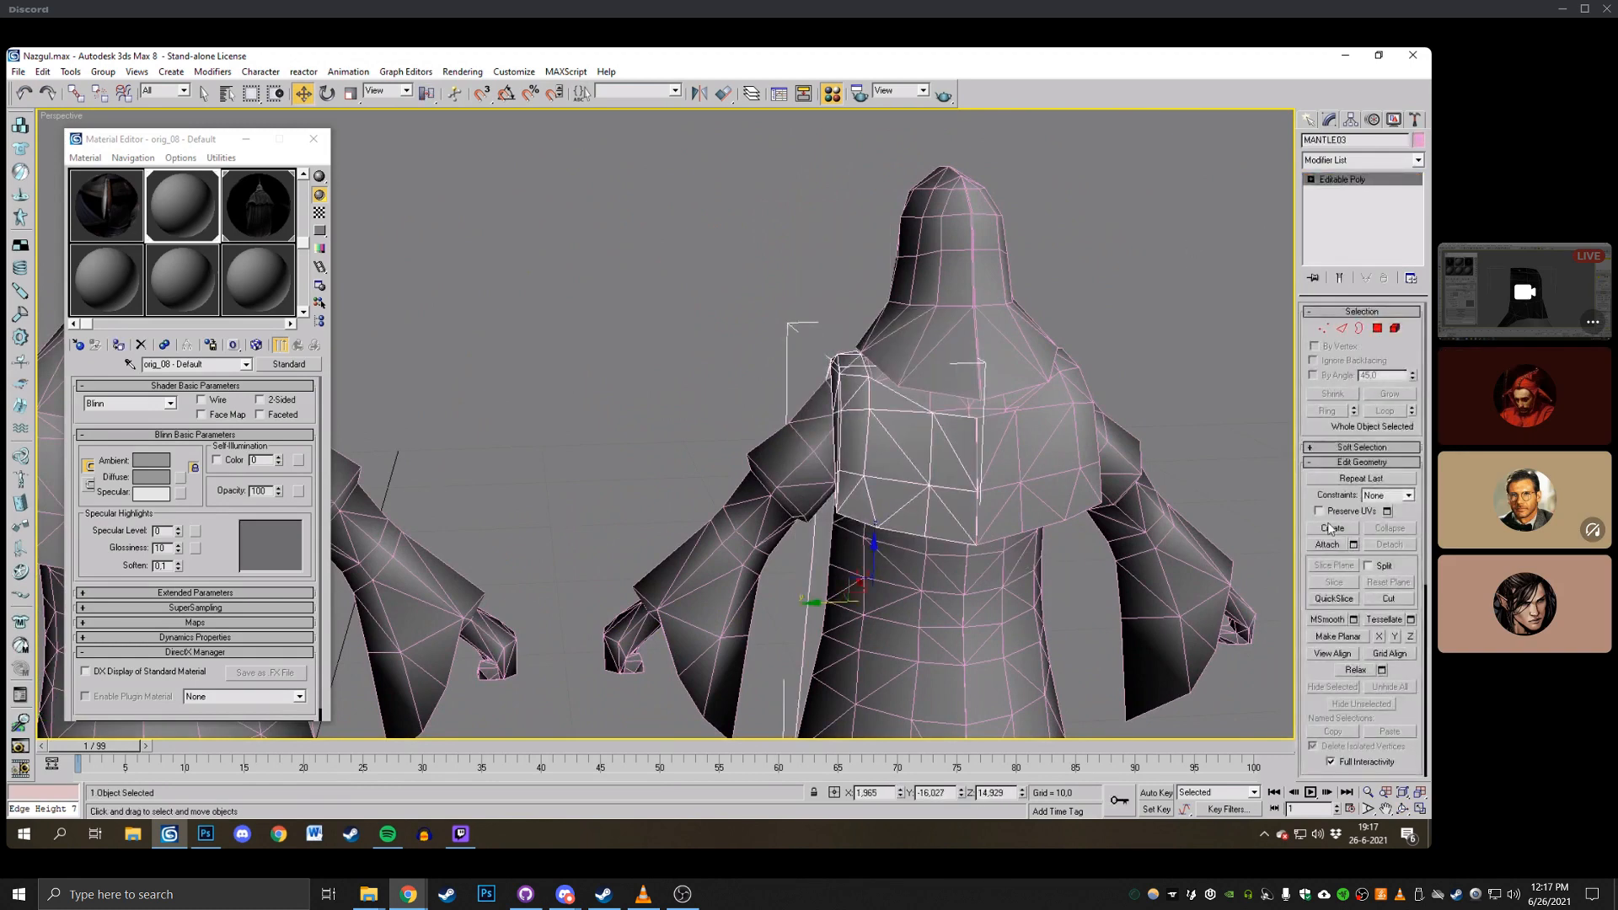
left_click(1328, 545)
left_click(1073, 364)
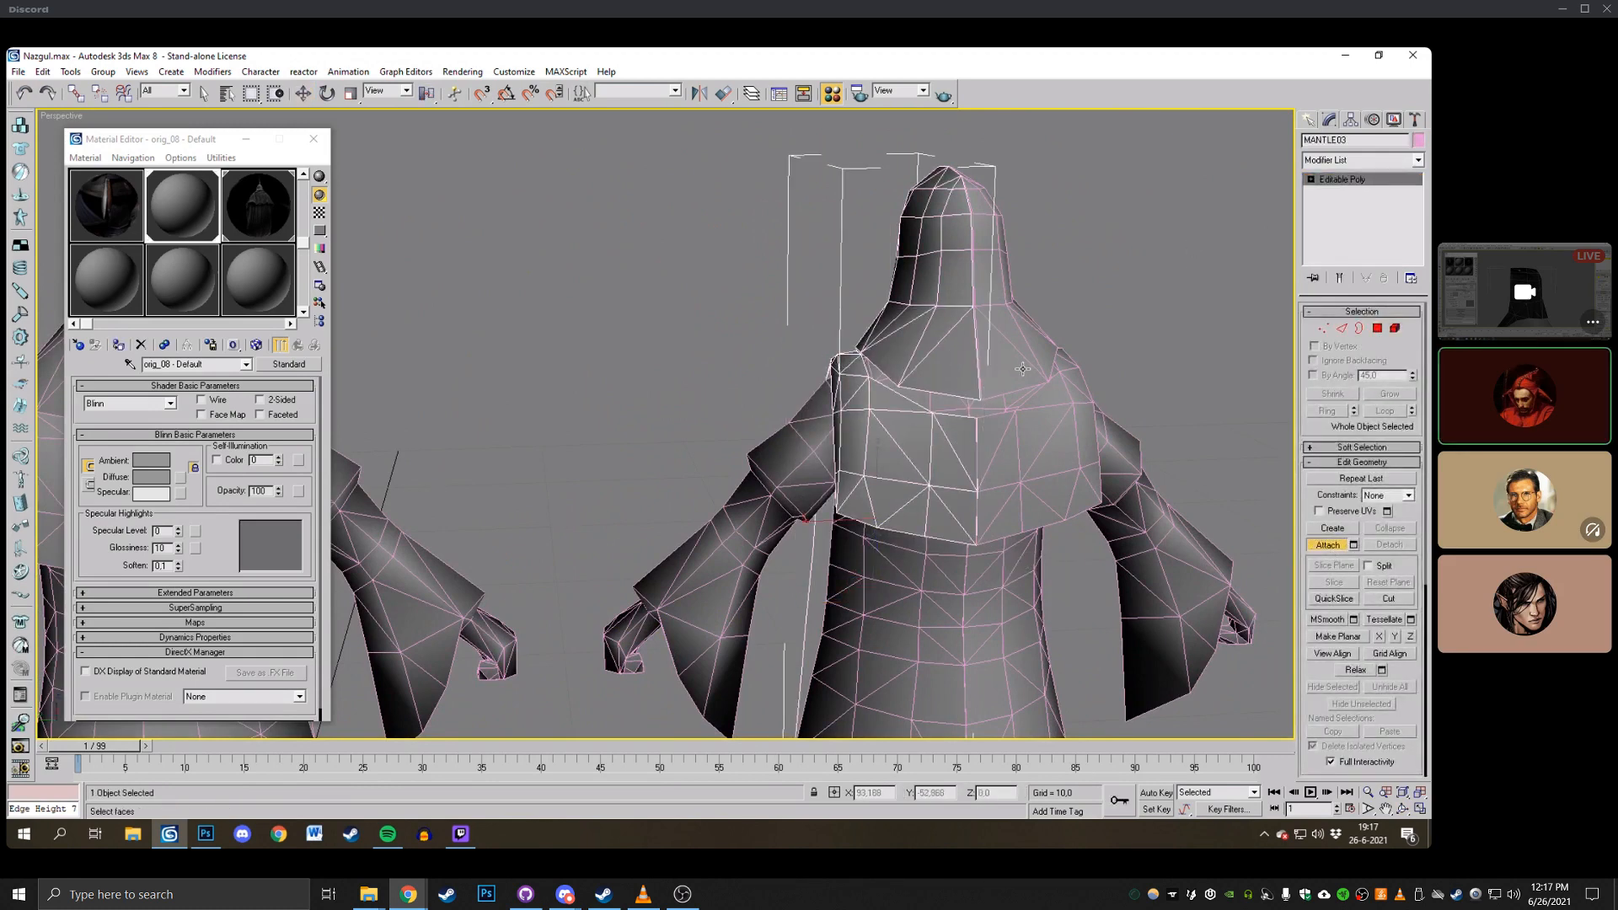
left_click(1044, 467)
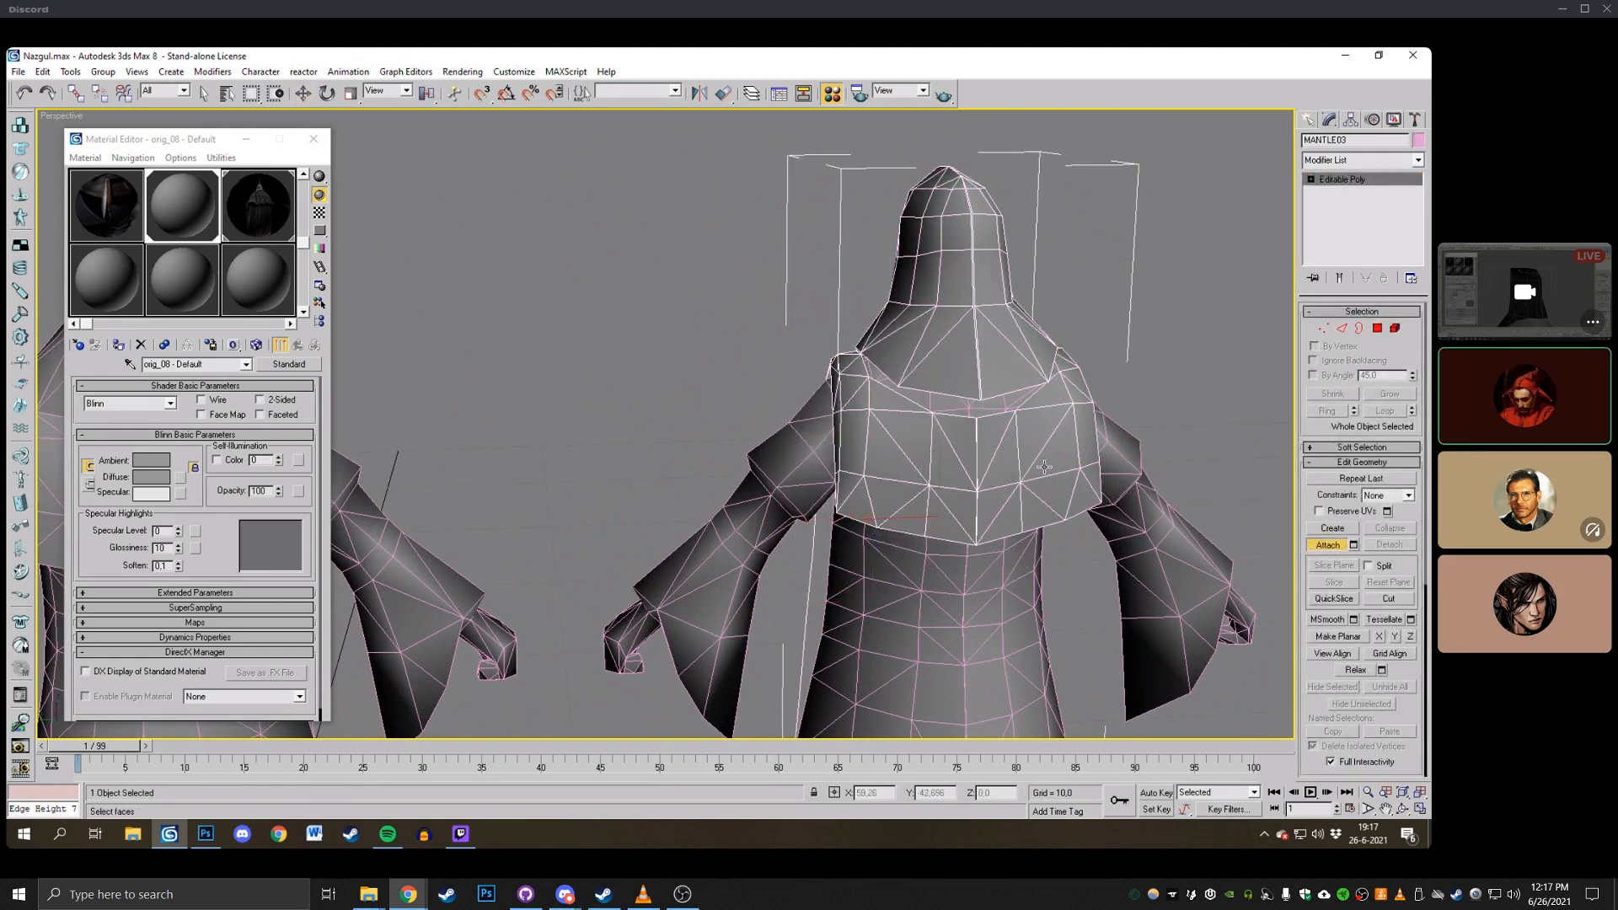
left_click(22, 94)
left_click(22, 94)
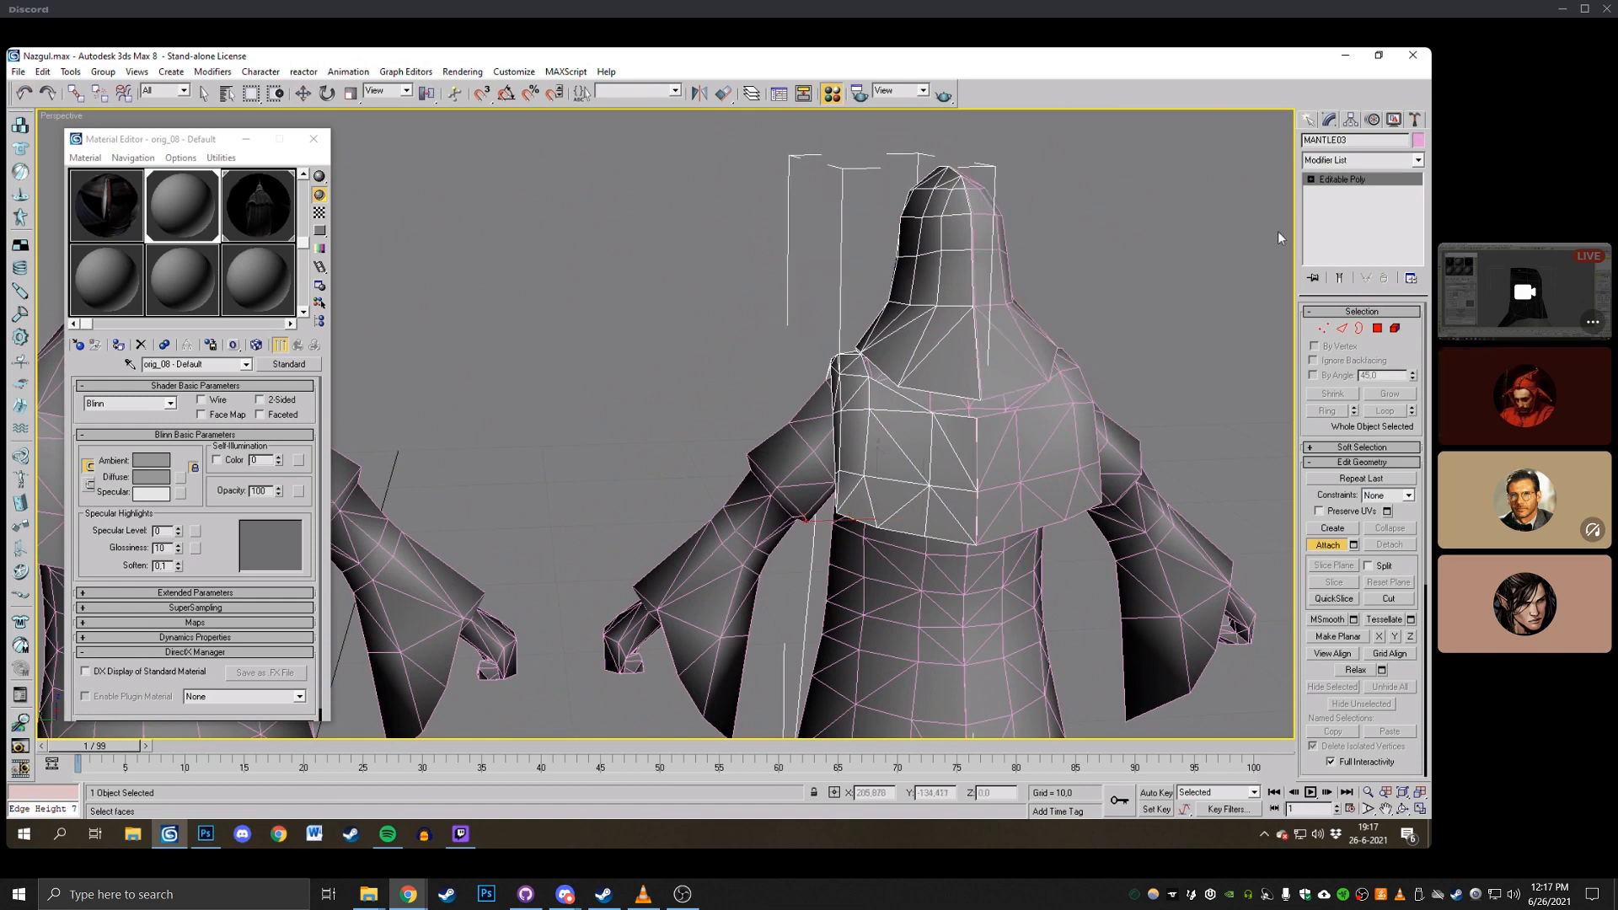
End the Attach command and delete the opposite halves of the mantle and hood.
left_click(1332, 545)
left_click(1154, 290)
left_click(1051, 467)
left_click(1022, 361)
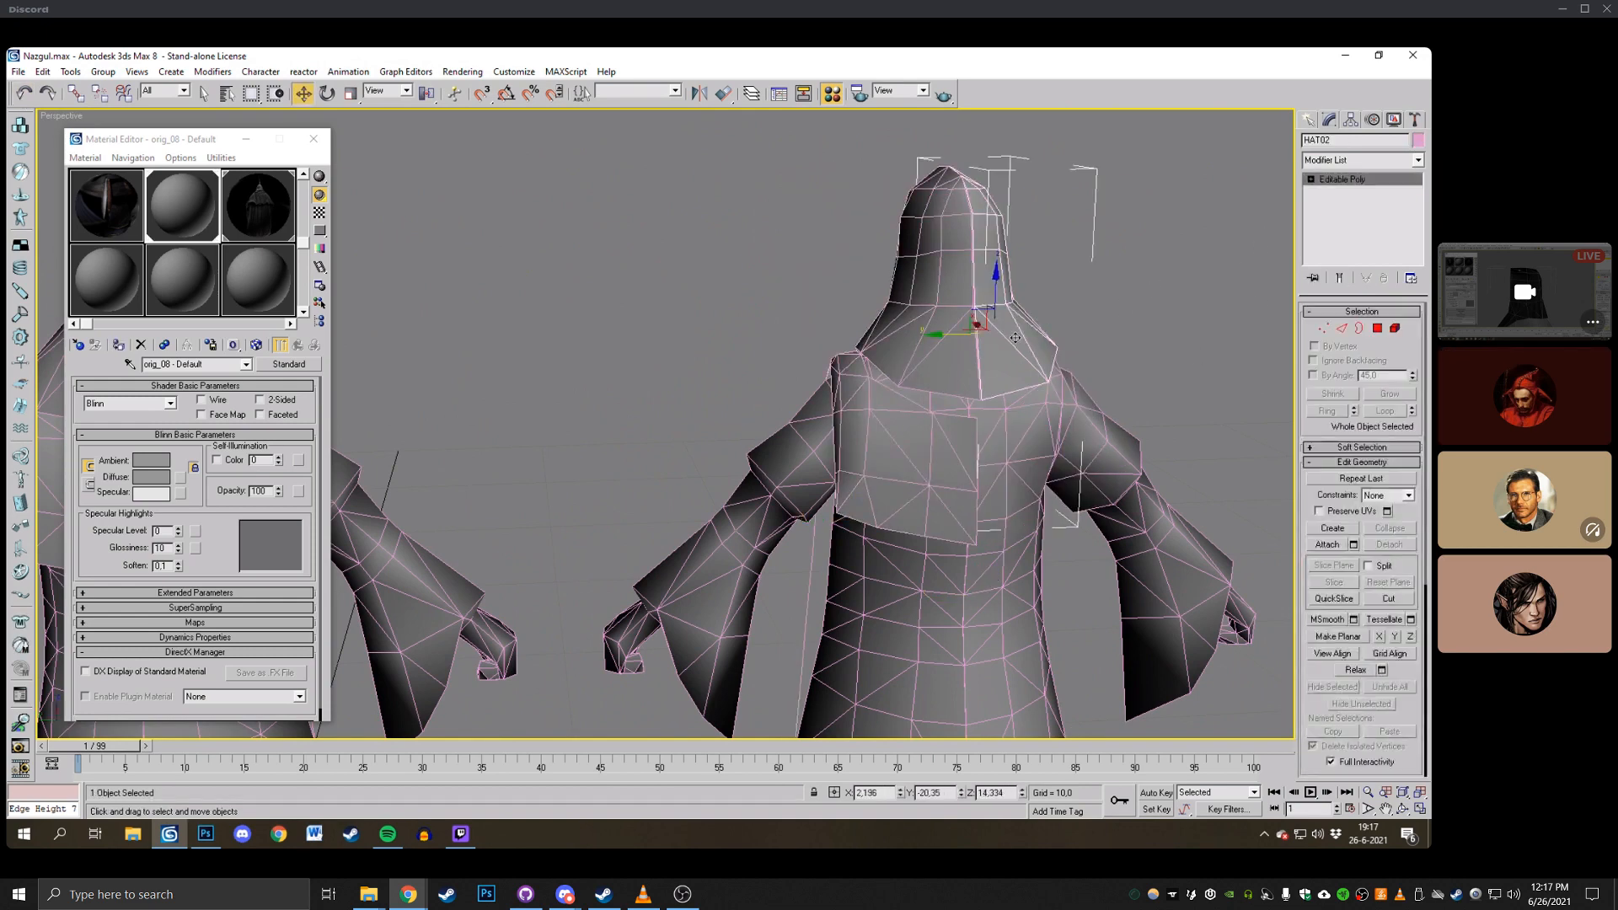
left_click(1151, 334)
Target-weld the inner chest vertex of the remaining mantle half to the neighbouring vertex nearer the armpit.
left_click(1403, 809)
left_click_drag(675, 431, 788, 439)
right_click(788, 439)
left_click(788, 438)
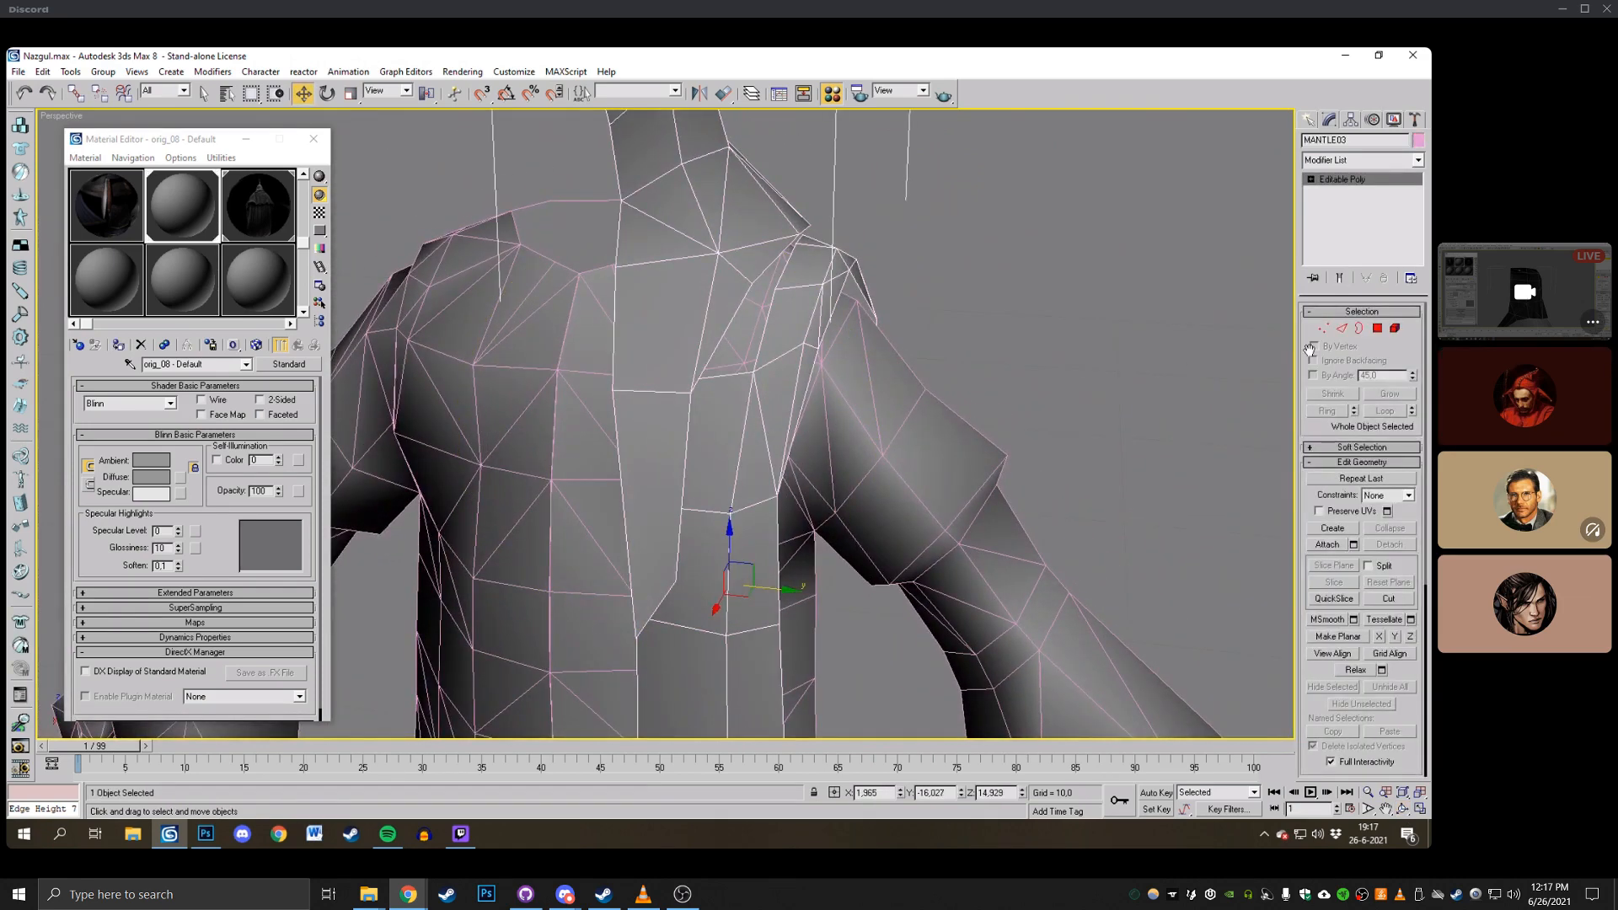
left_click(1324, 329)
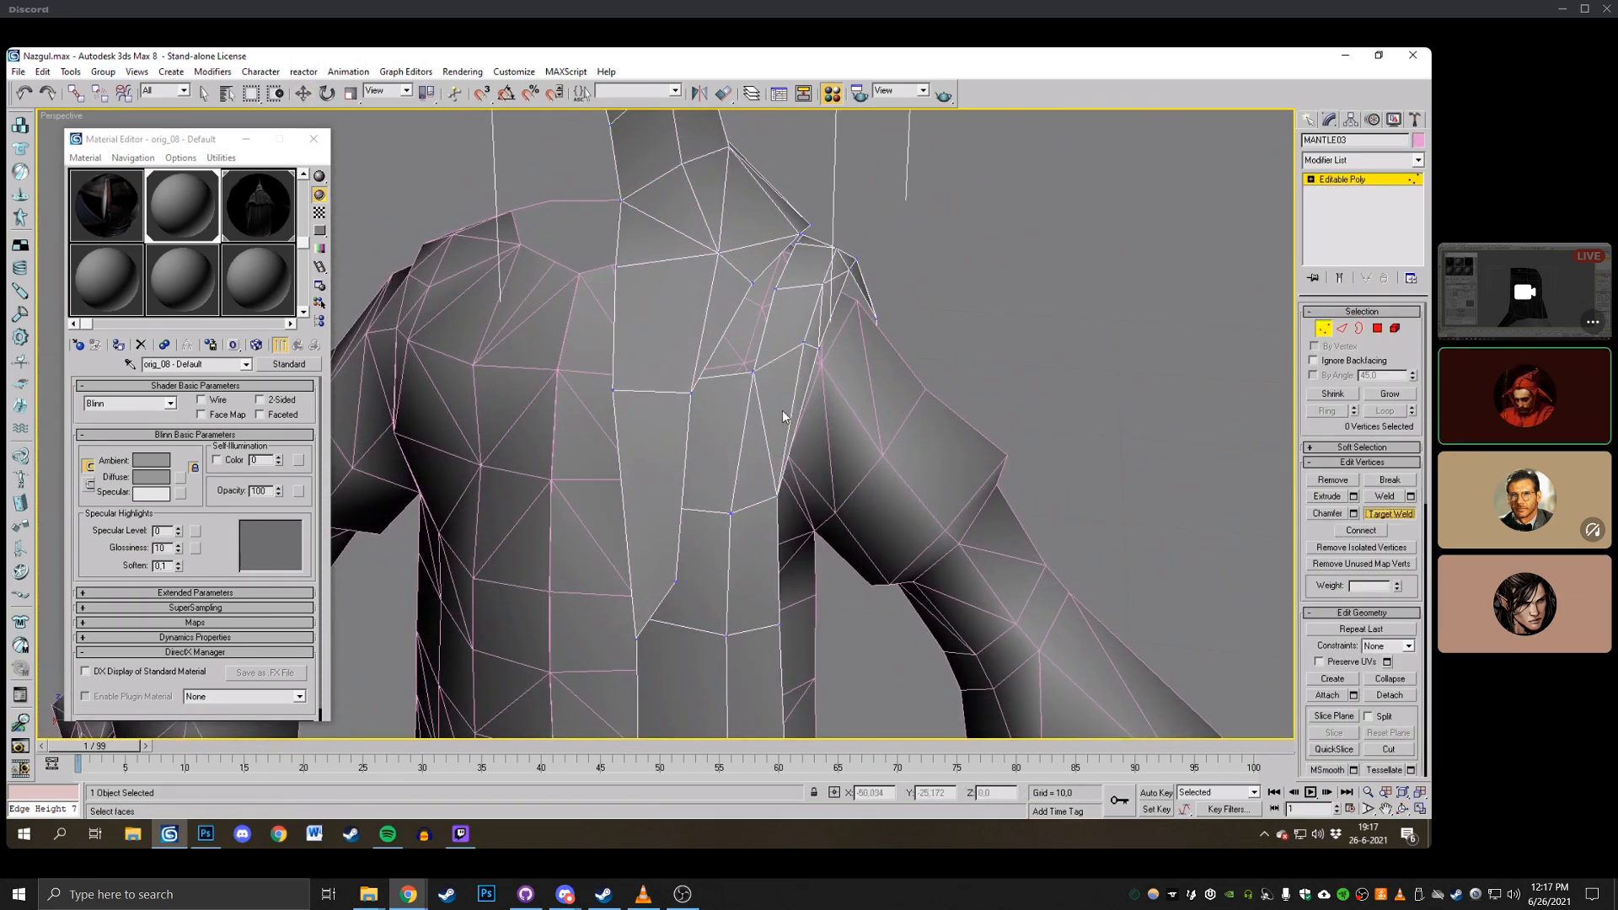
left_click(752, 369)
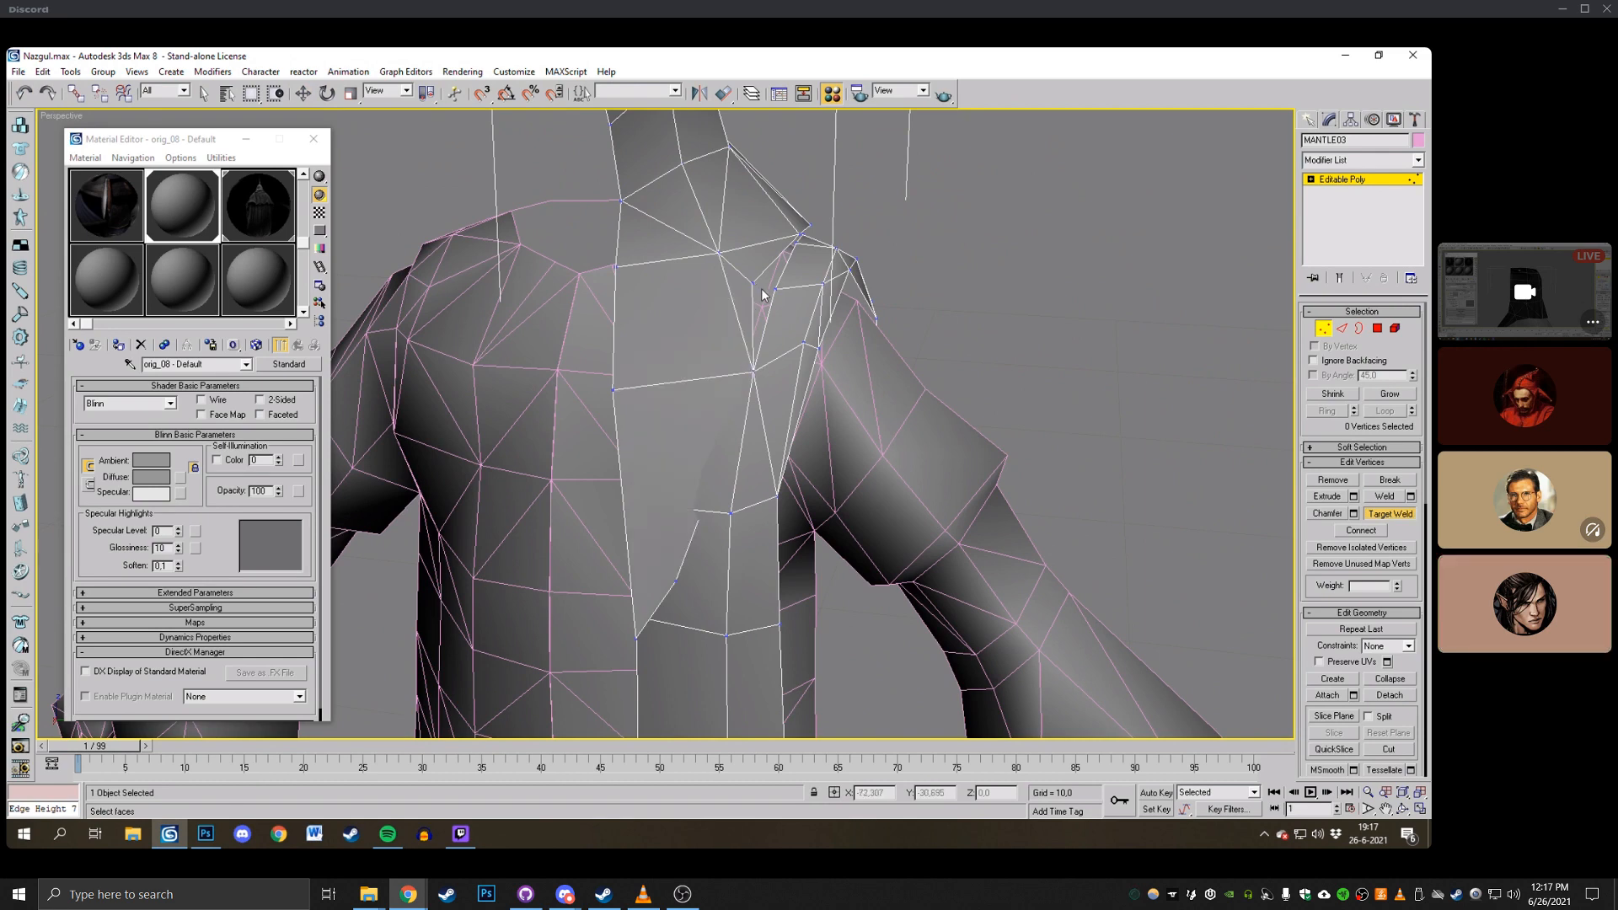
Target-weld the loose vertex on the mantle's lower front edge to the edge vertex above it, working in wireframe display.
left_click(1403, 810)
mouse_move(822, 438)
left_mouse_down()
mouse_move(826, 345)
mouse_move(801, 379)
mouse_move(704, 409)
left_mouse_up()
key("F3")
right_click(703, 409)
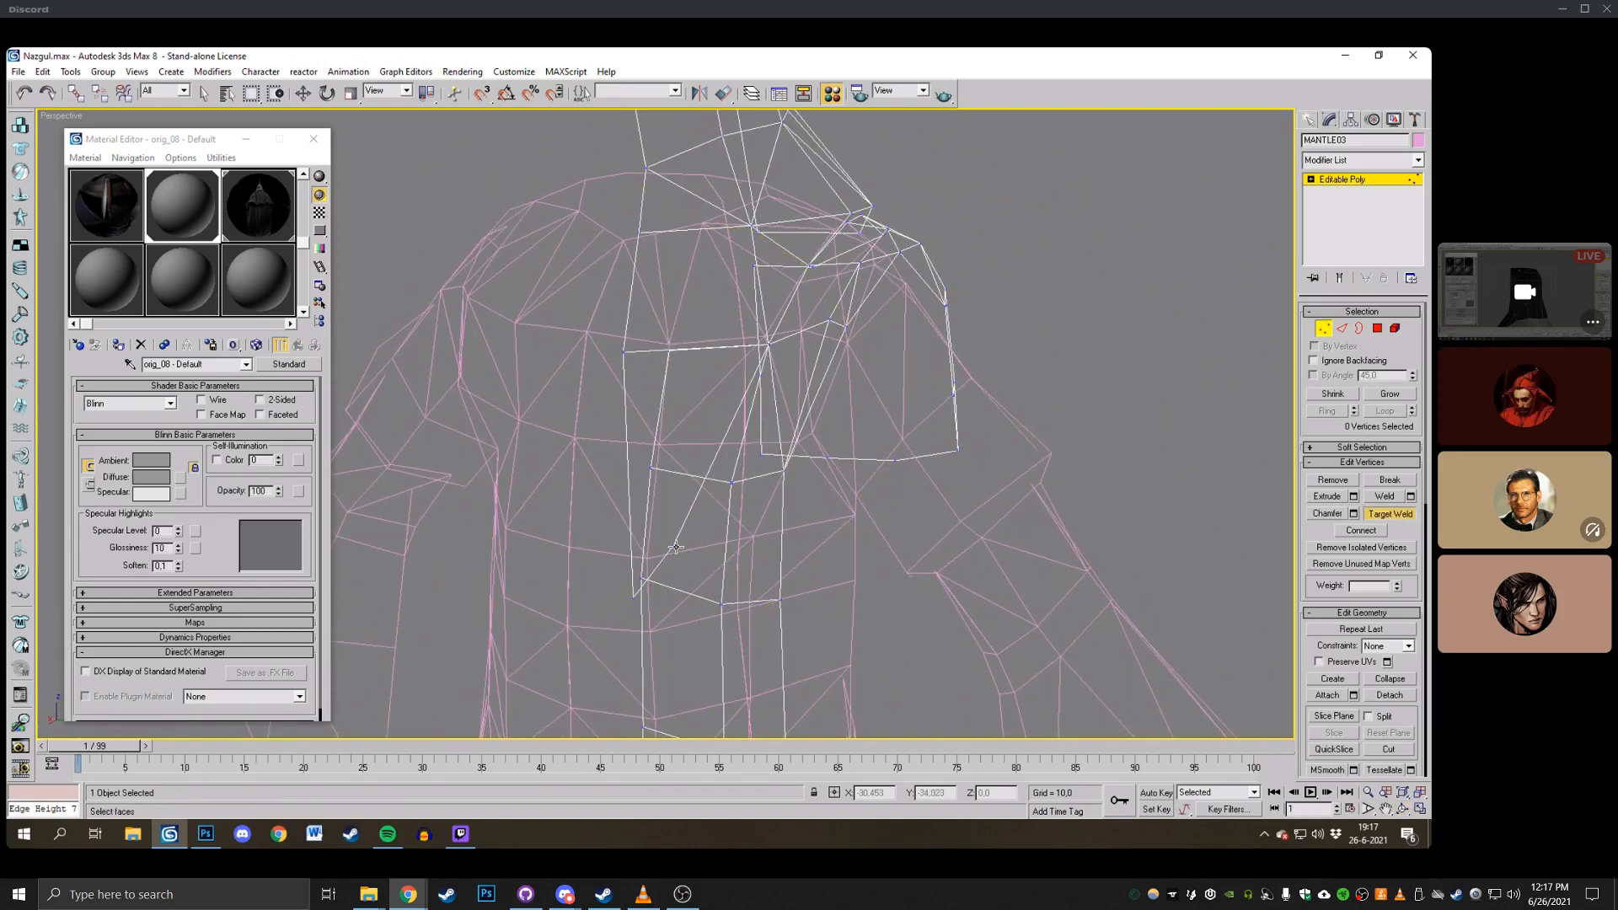
left_click(651, 468)
key("F3")
Target-weld the stray vertex on the upper chest edge to the outer chest vertex, using wireframe display to reach it.
left_click(1403, 810)
mouse_move(712, 421)
left_mouse_down()
mouse_move(763, 429)
mouse_move(783, 472)
mouse_move(735, 424)
left_mouse_up()
key("F3")
key("F3")
right_click(735, 424)
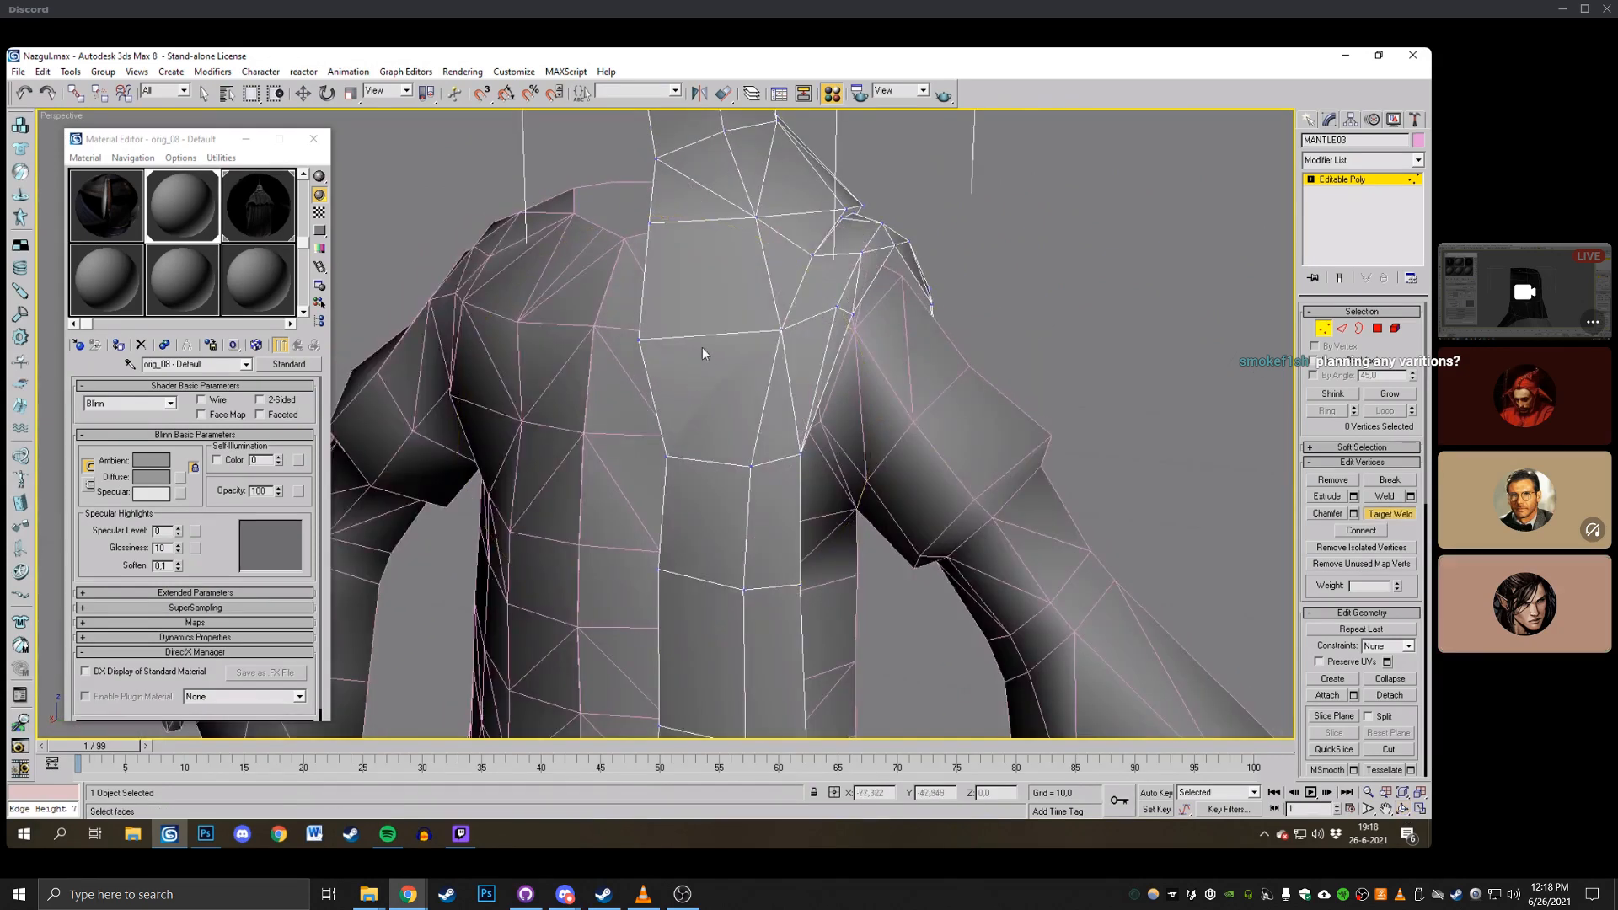
key("F3")
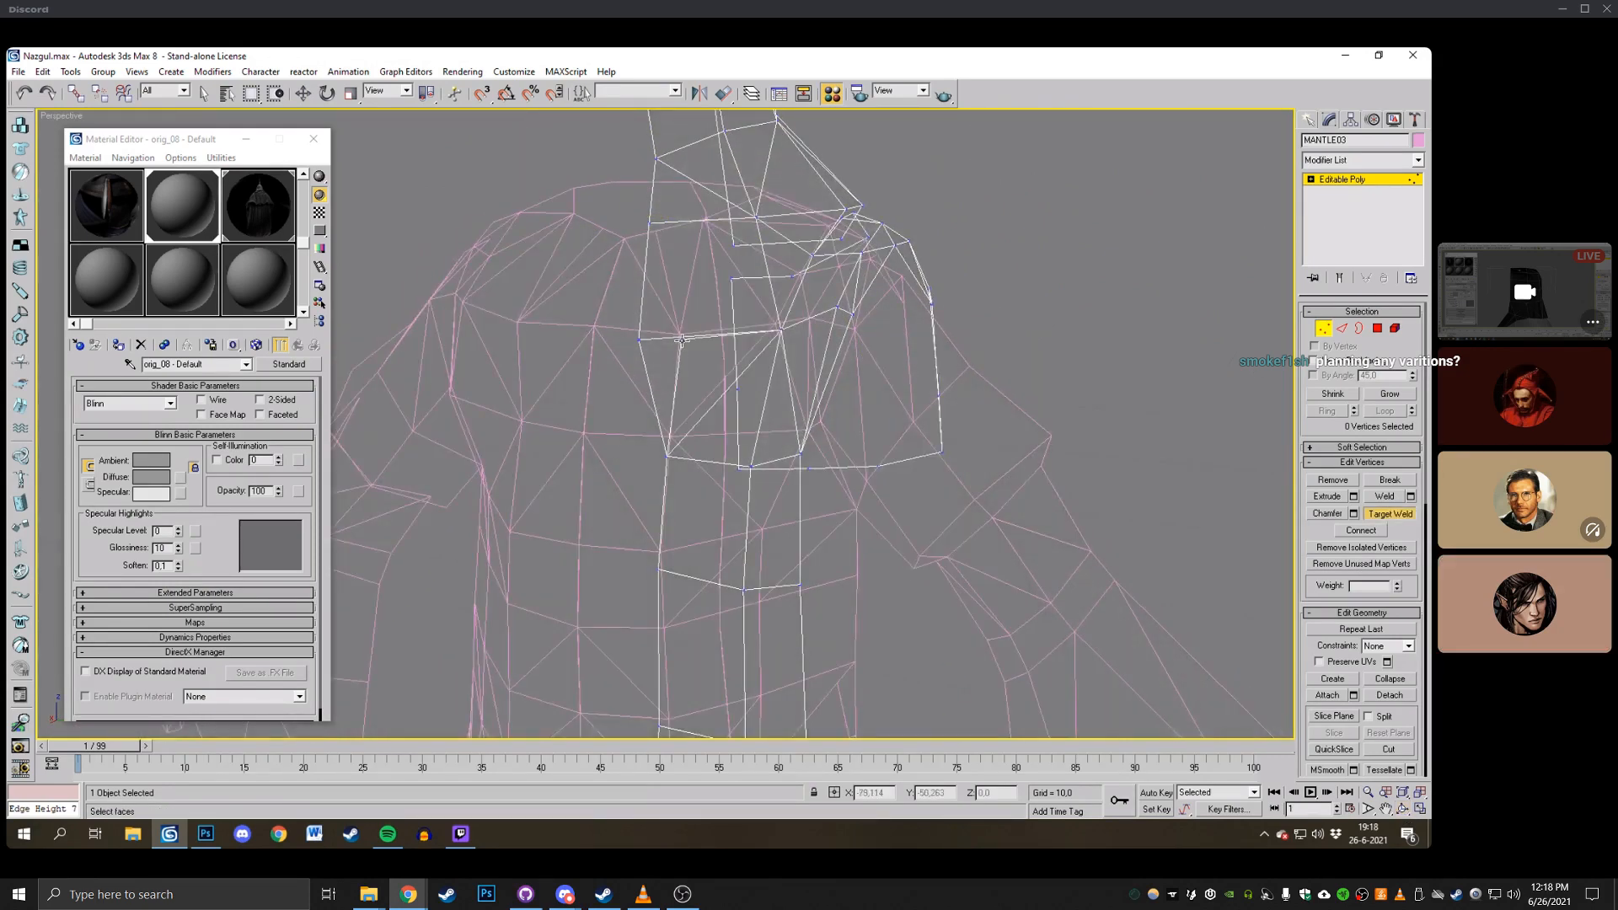
left_click(782, 330)
key("F3")
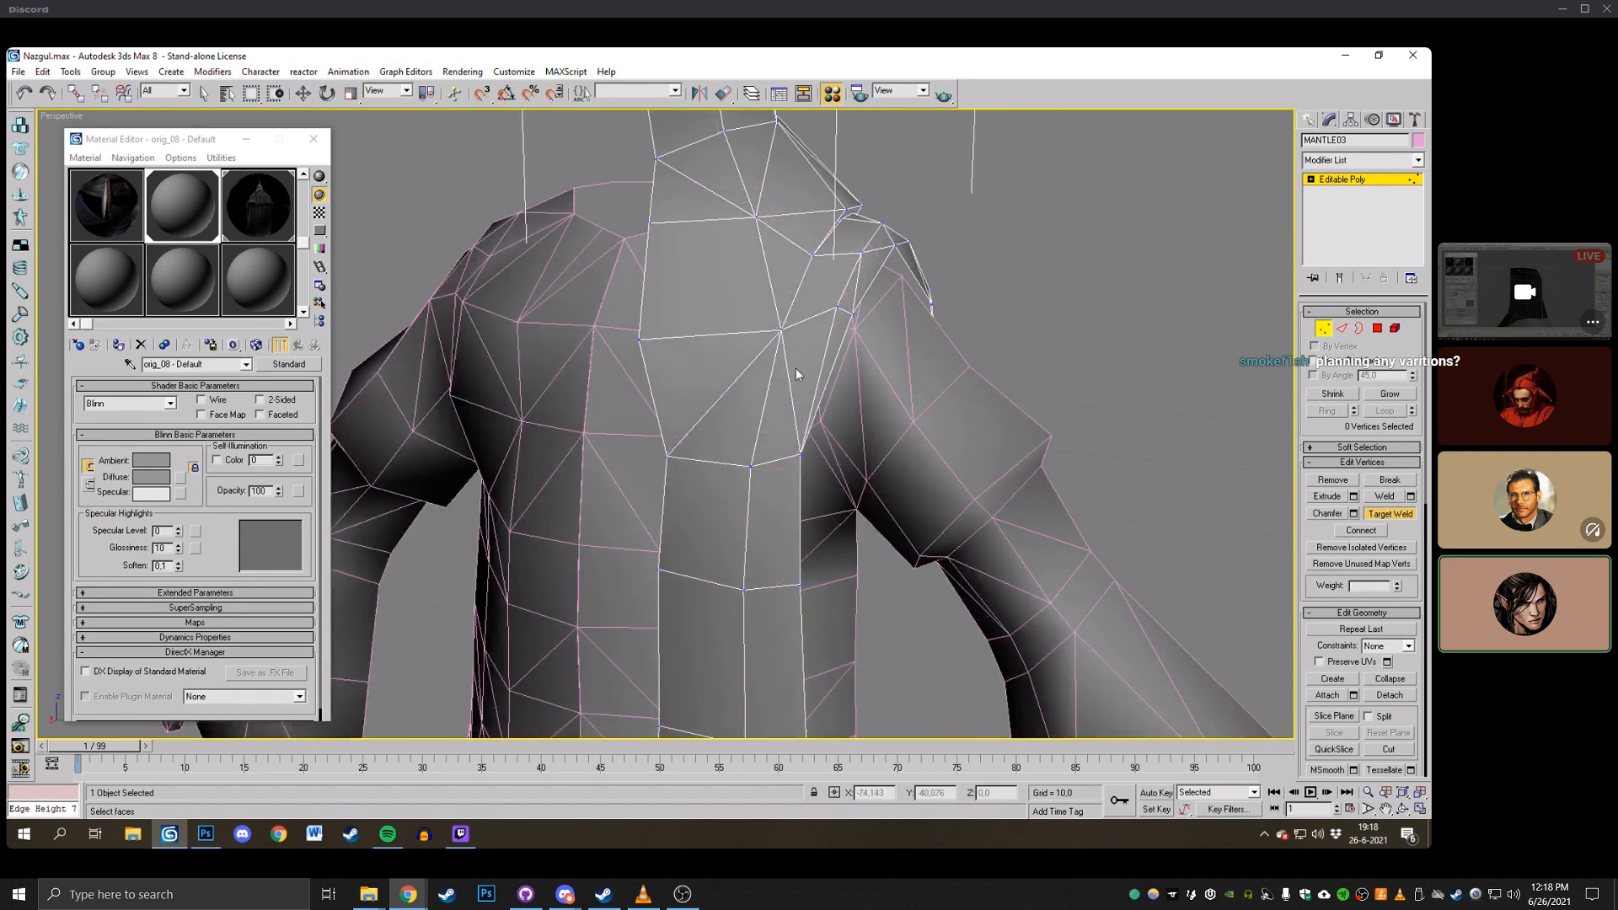
Move the chest vertices of the mantle's front panel forward and inward so the cloth stands off the robe.
left_click(1405, 810)
left_click_drag(784, 421, 1292, 363)
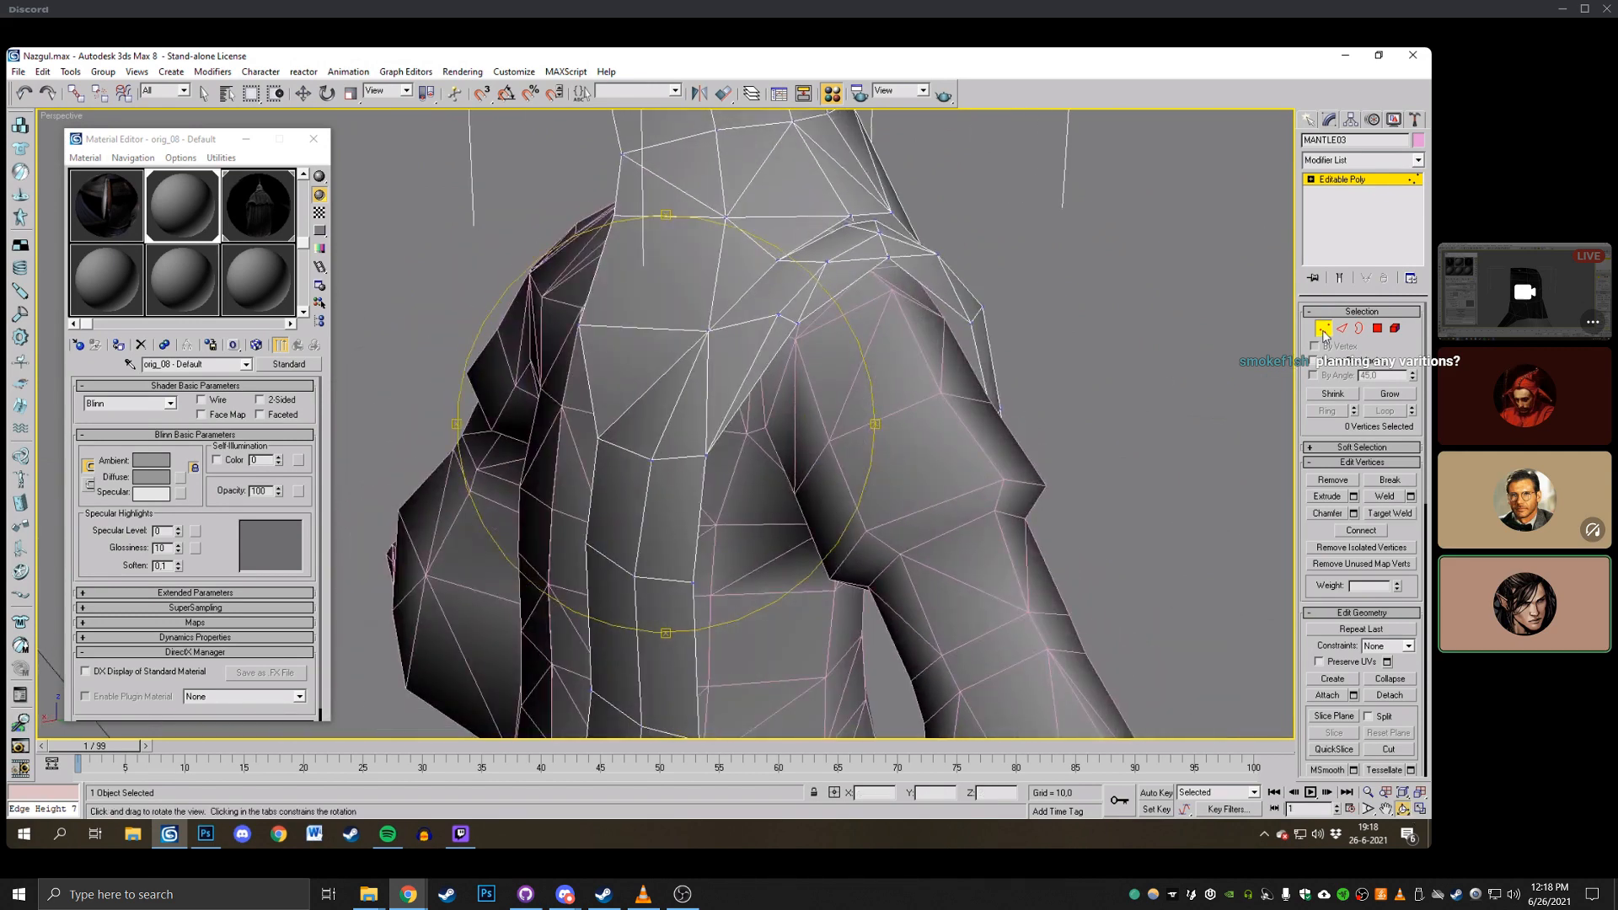
key("w")
left_click(601, 438)
left_click_drag(573, 441, 545, 446)
left_click(676, 344)
left_click(580, 324)
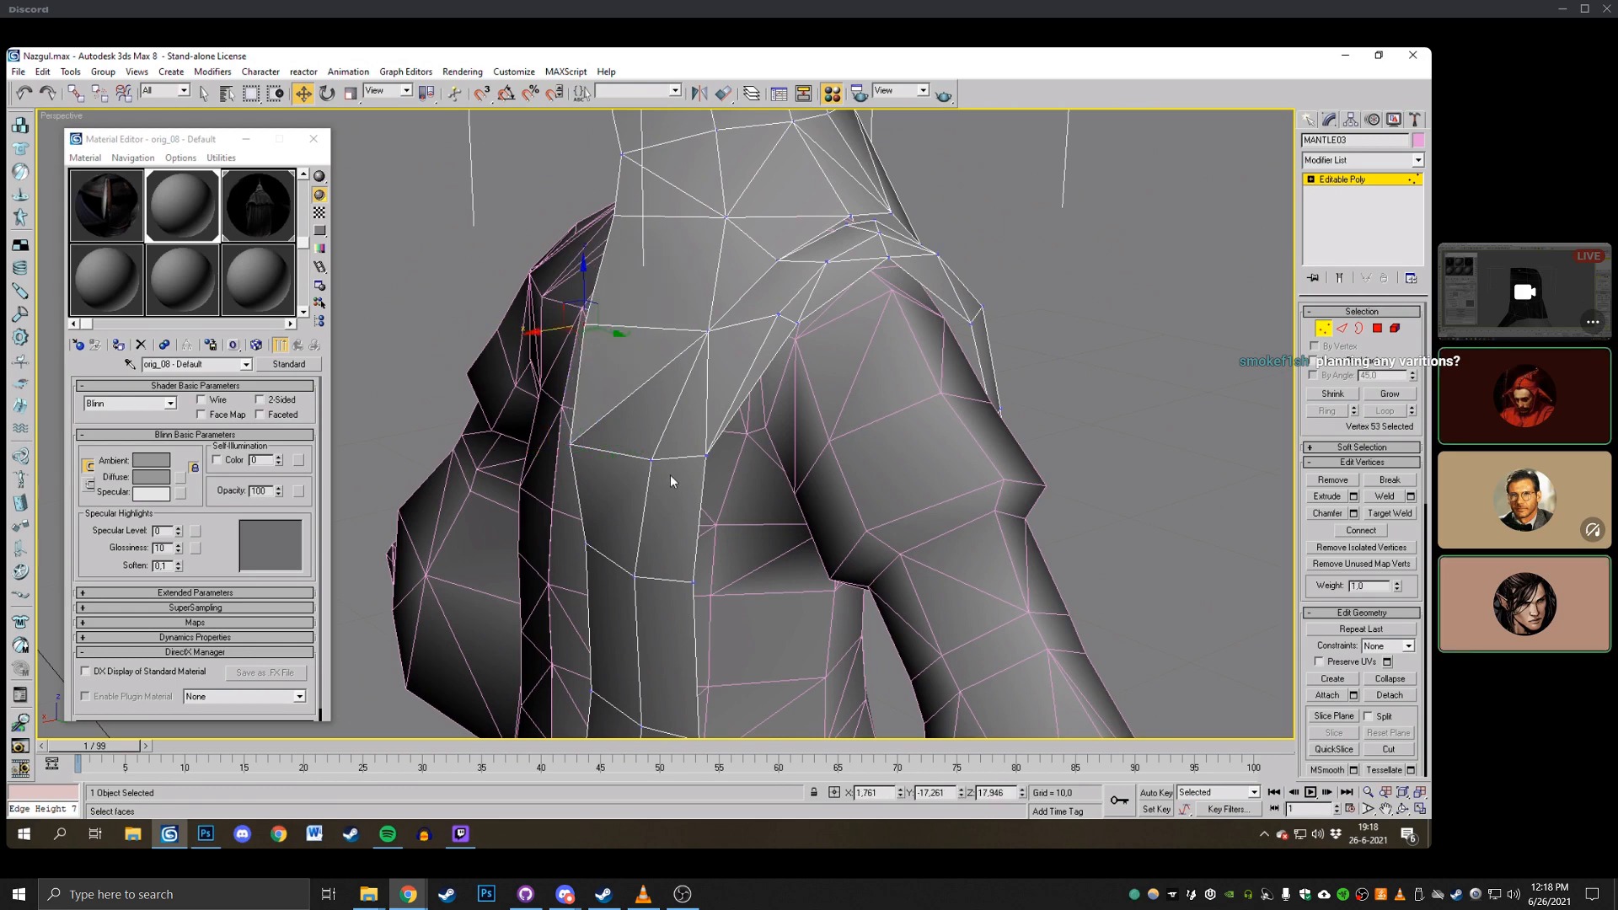
left_click_drag(707, 331, 681, 335)
scroll(824, 432, "down", 2)
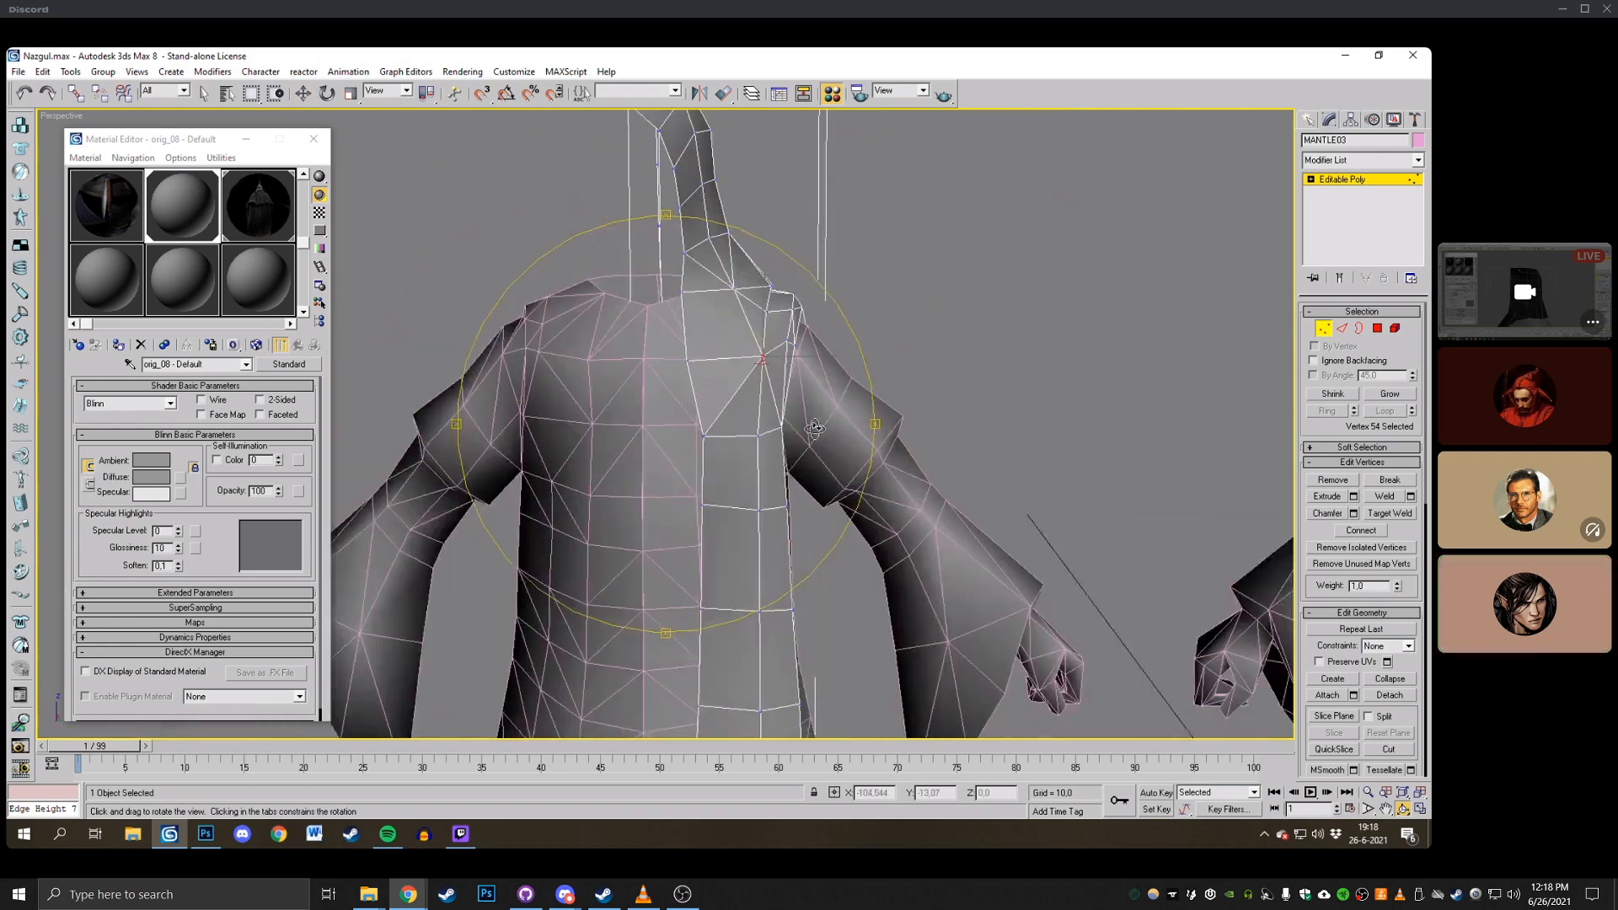
Nudge a vertex on the mantle's front panel below the chest and check the shaded shape with edges hidden.
left_click_drag(816, 428, 823, 419)
scroll(823, 419, "down", 3)
scroll(780, 411, "up", 2)
scroll(781, 407, "up", 4)
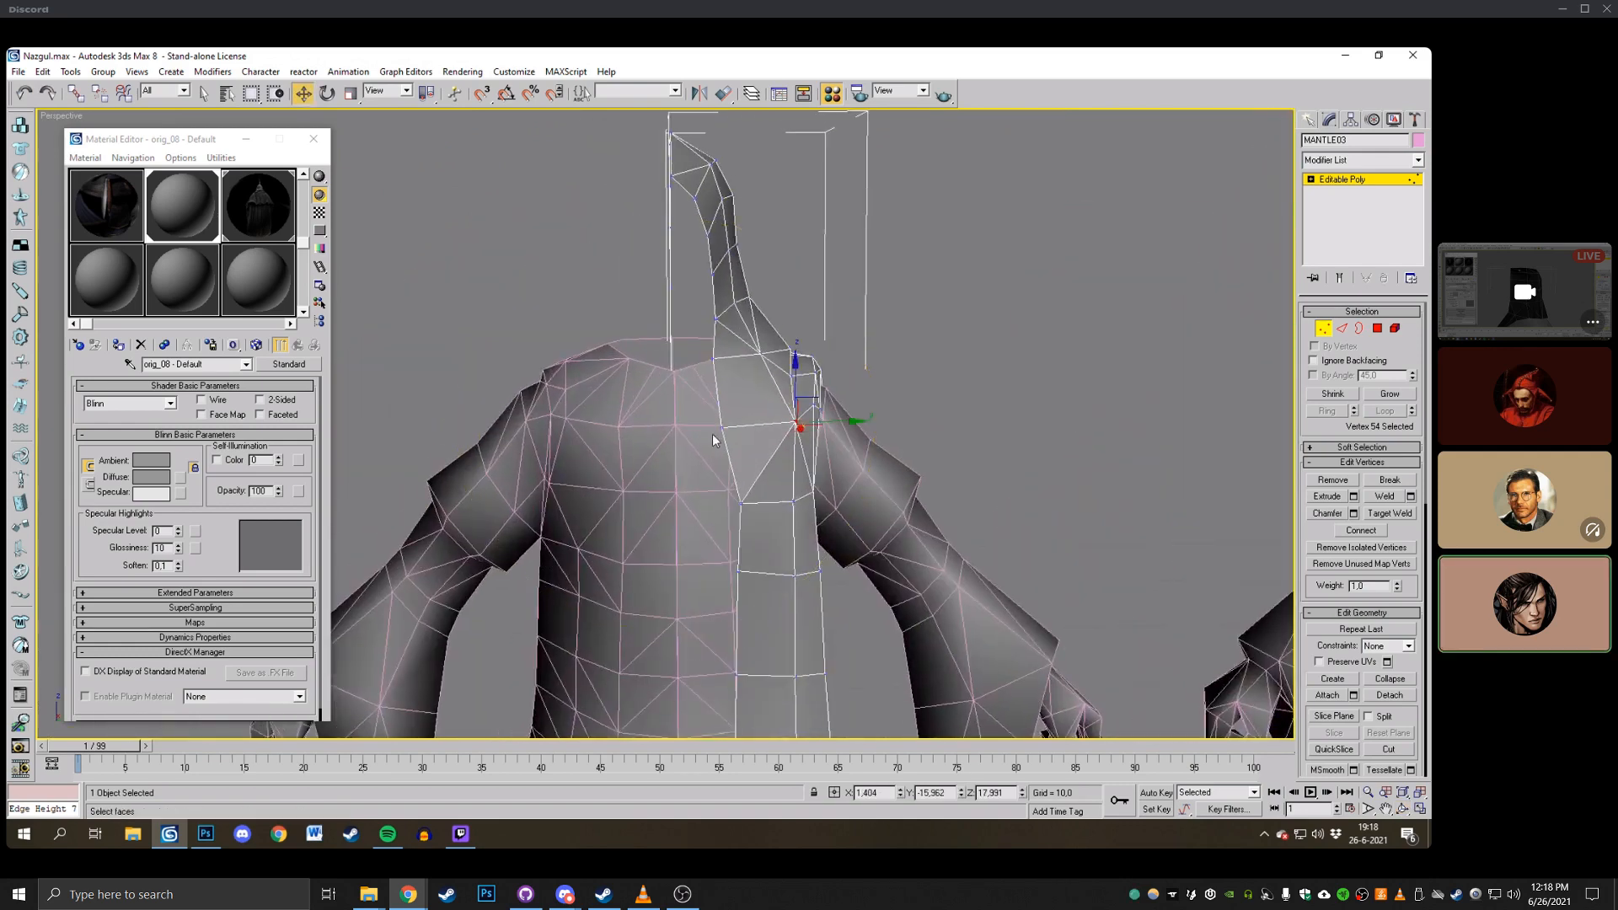
key("w")
left_click_drag(770, 501, 772, 505)
scroll(758, 399, "down", 3)
key("F4")
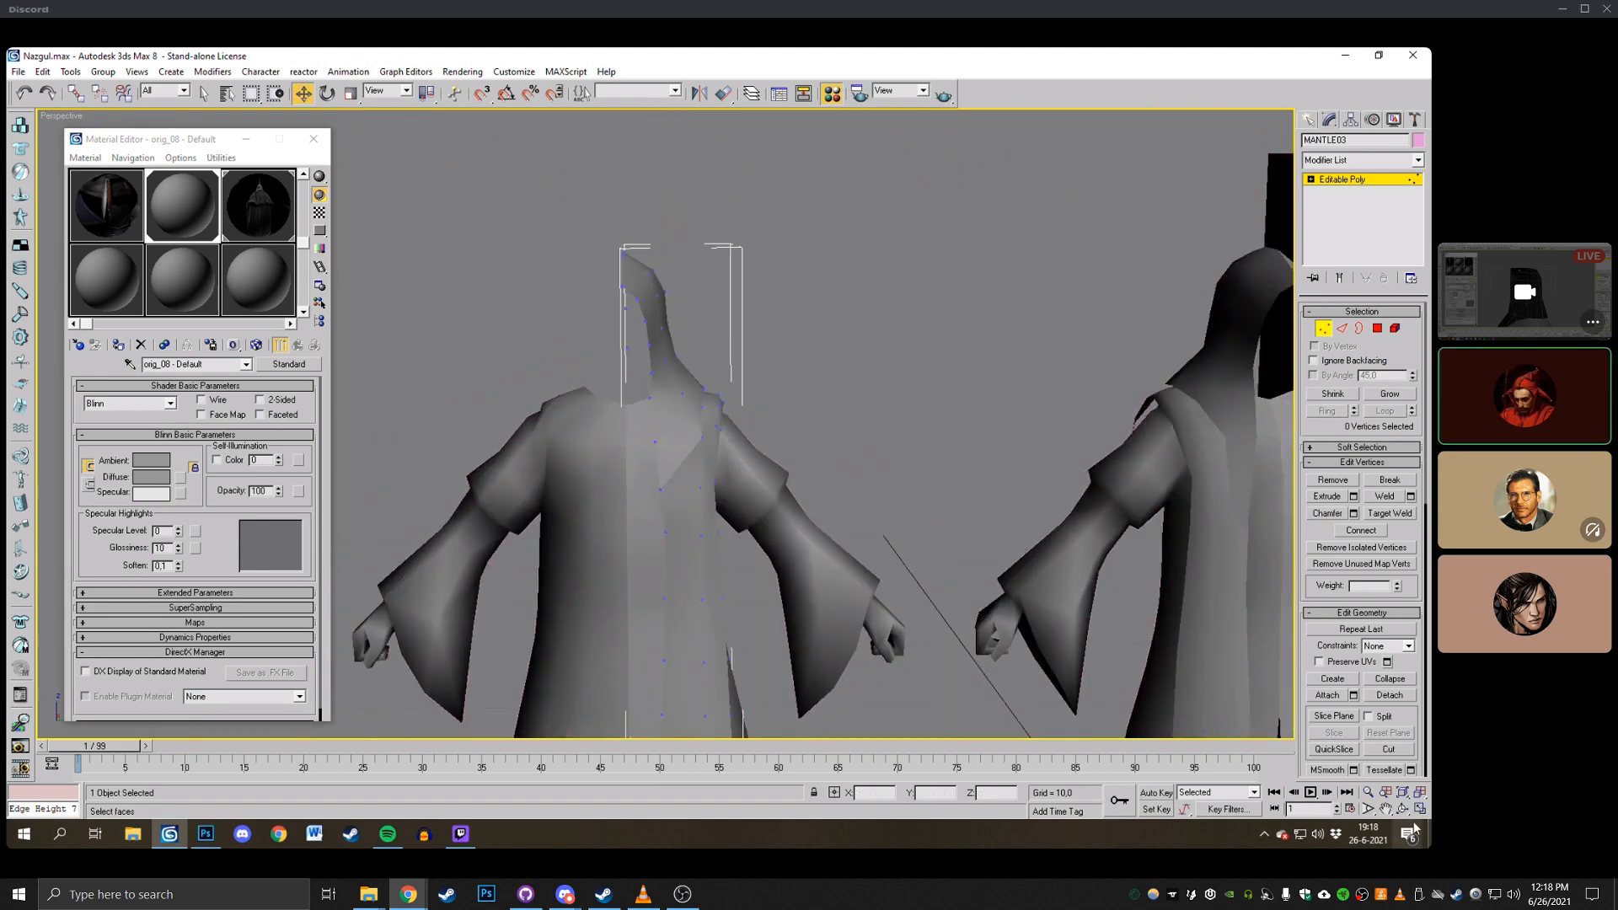
key("F4")
Cut an edge from the mantle's upper front border down to the chest vertex below it, adding a vertex on the border.
key("ctrl+r")
left_click_drag(946, 472, 722, 478)
scroll(722, 478, "up", 5)
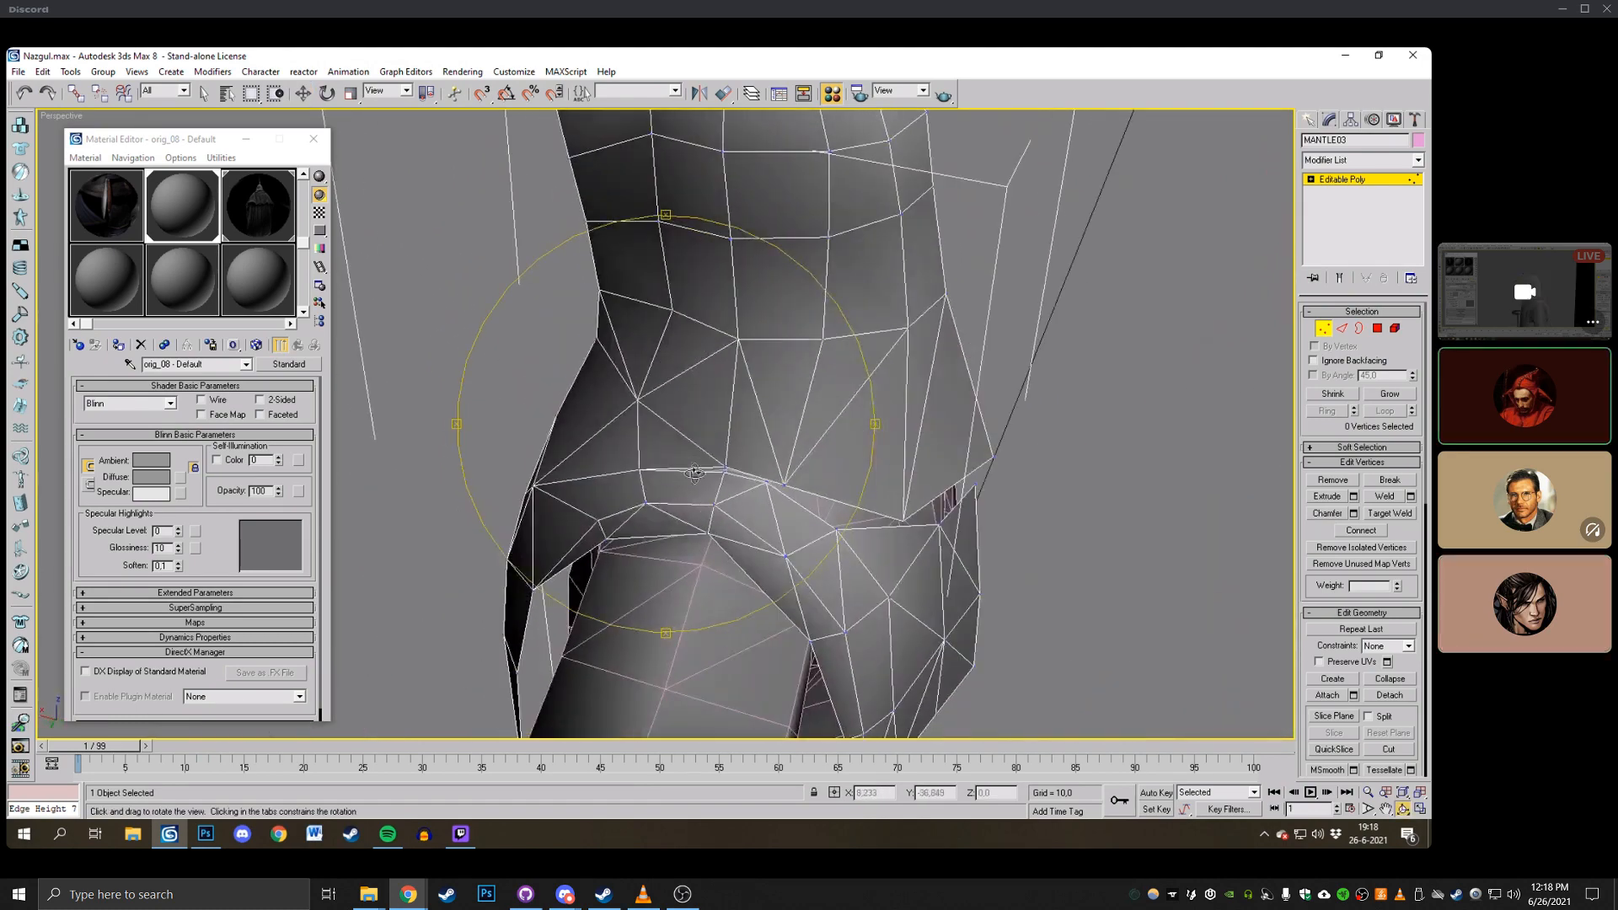
left_click_drag(803, 444, 732, 398)
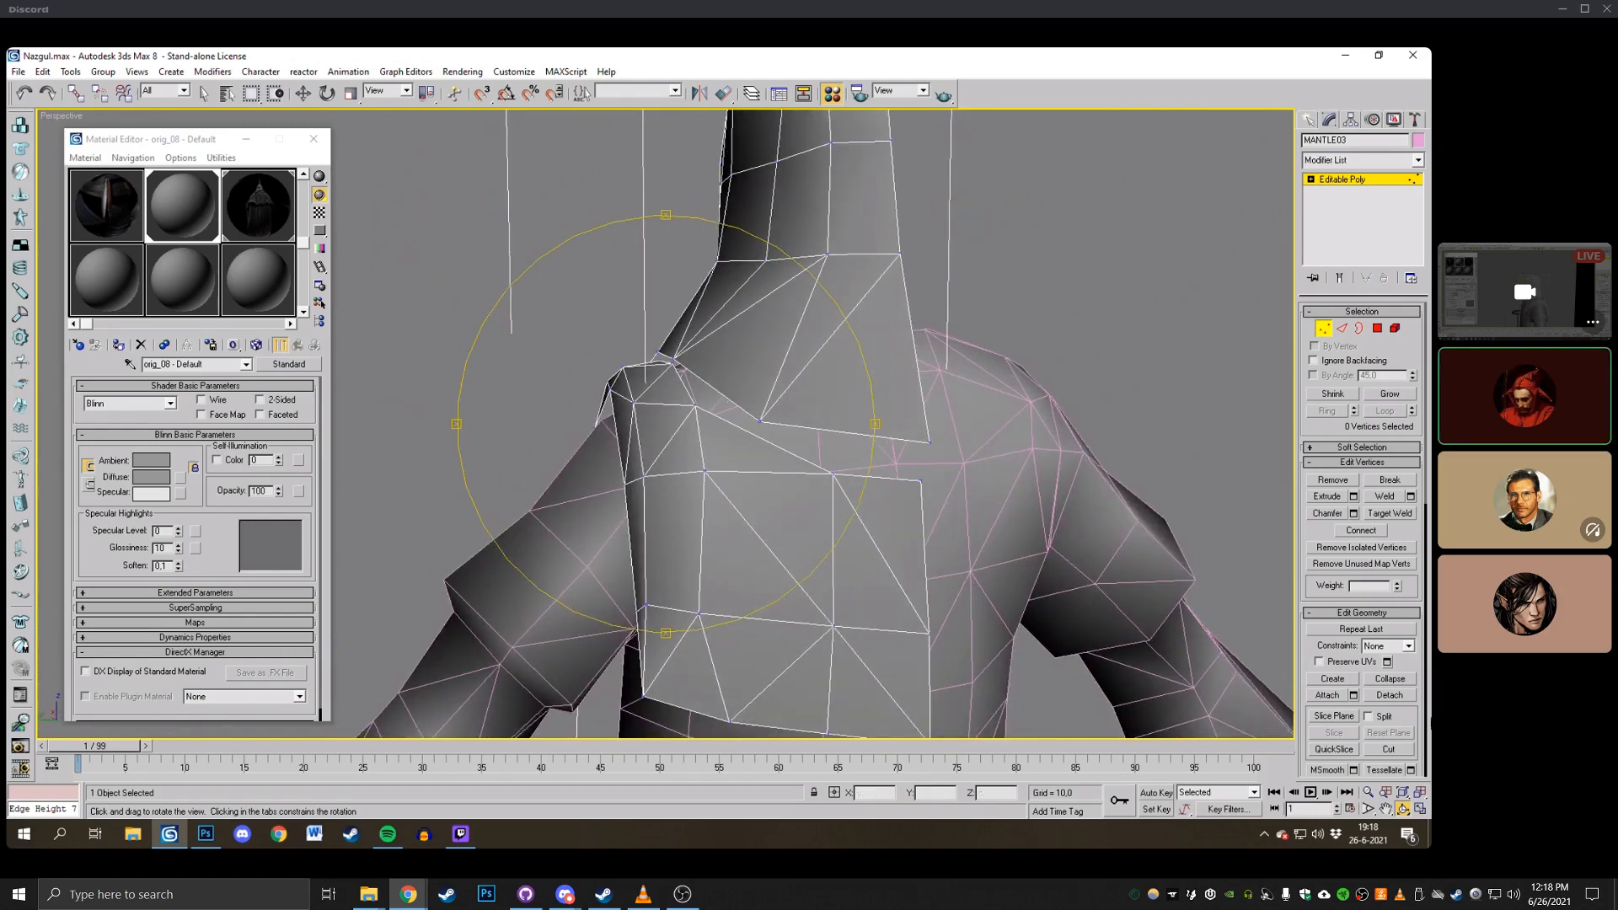
left_click(1389, 749)
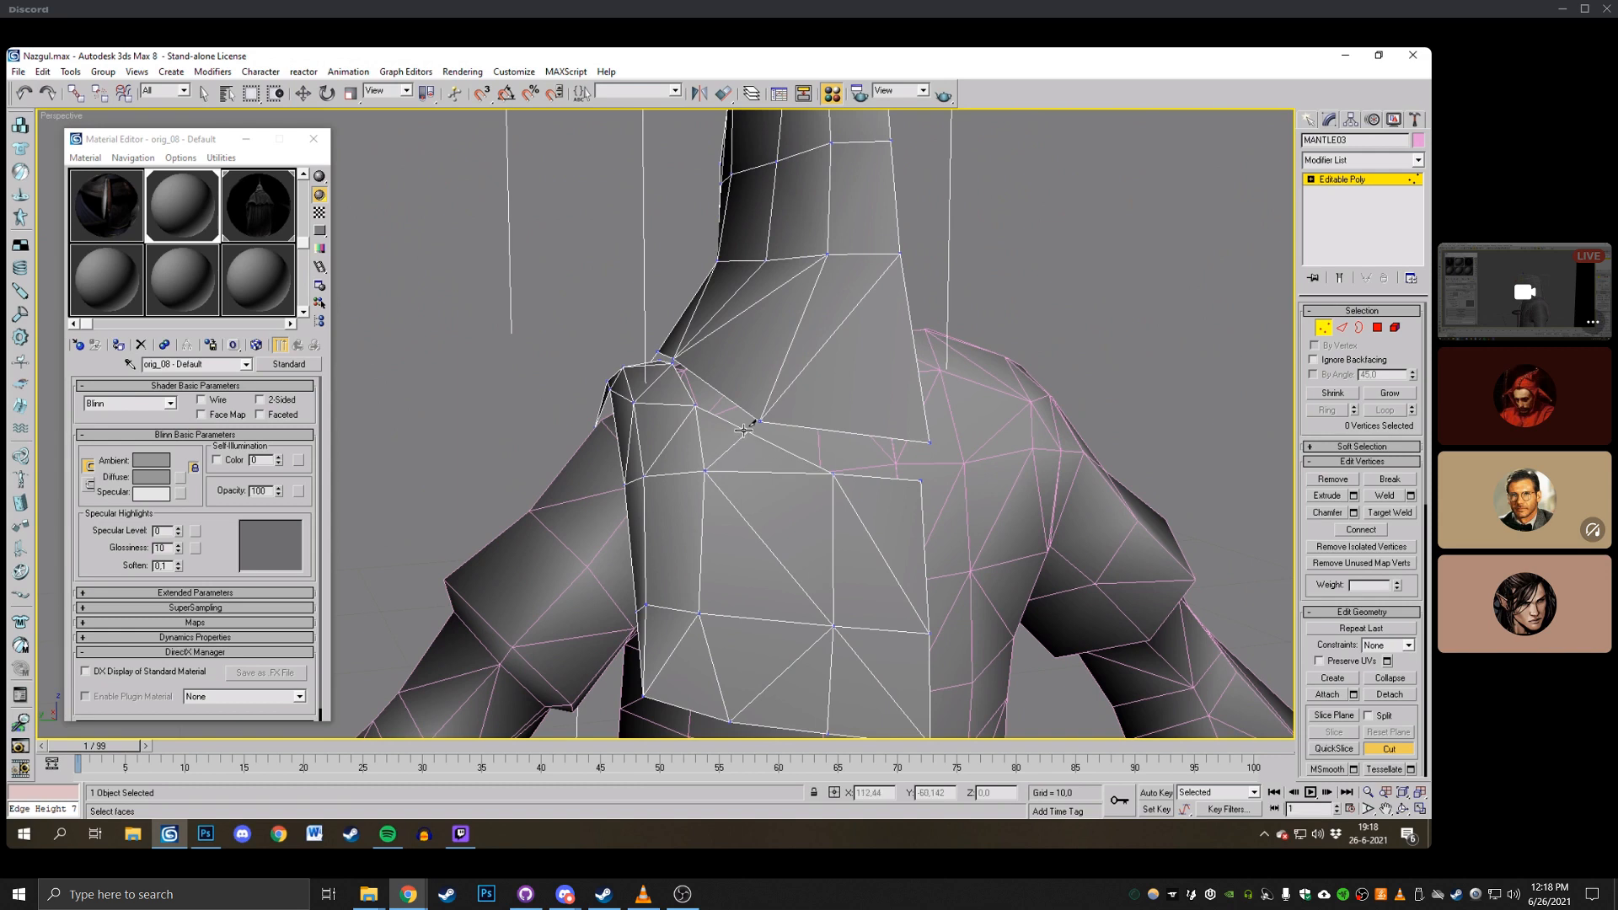
left_click(705, 468)
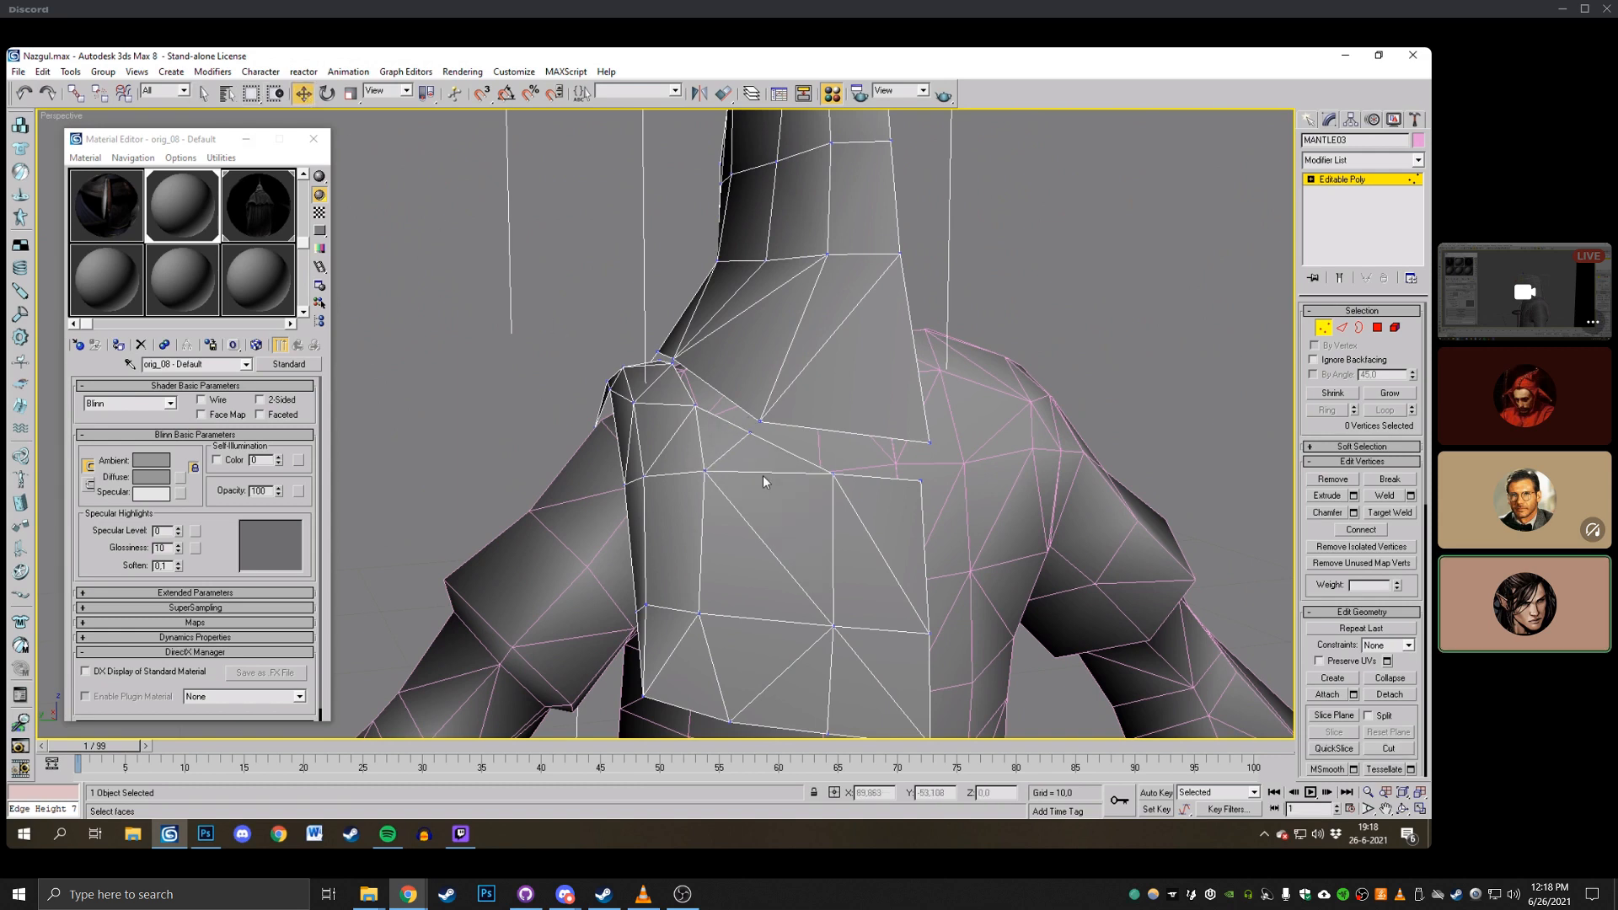
left_click(792, 391)
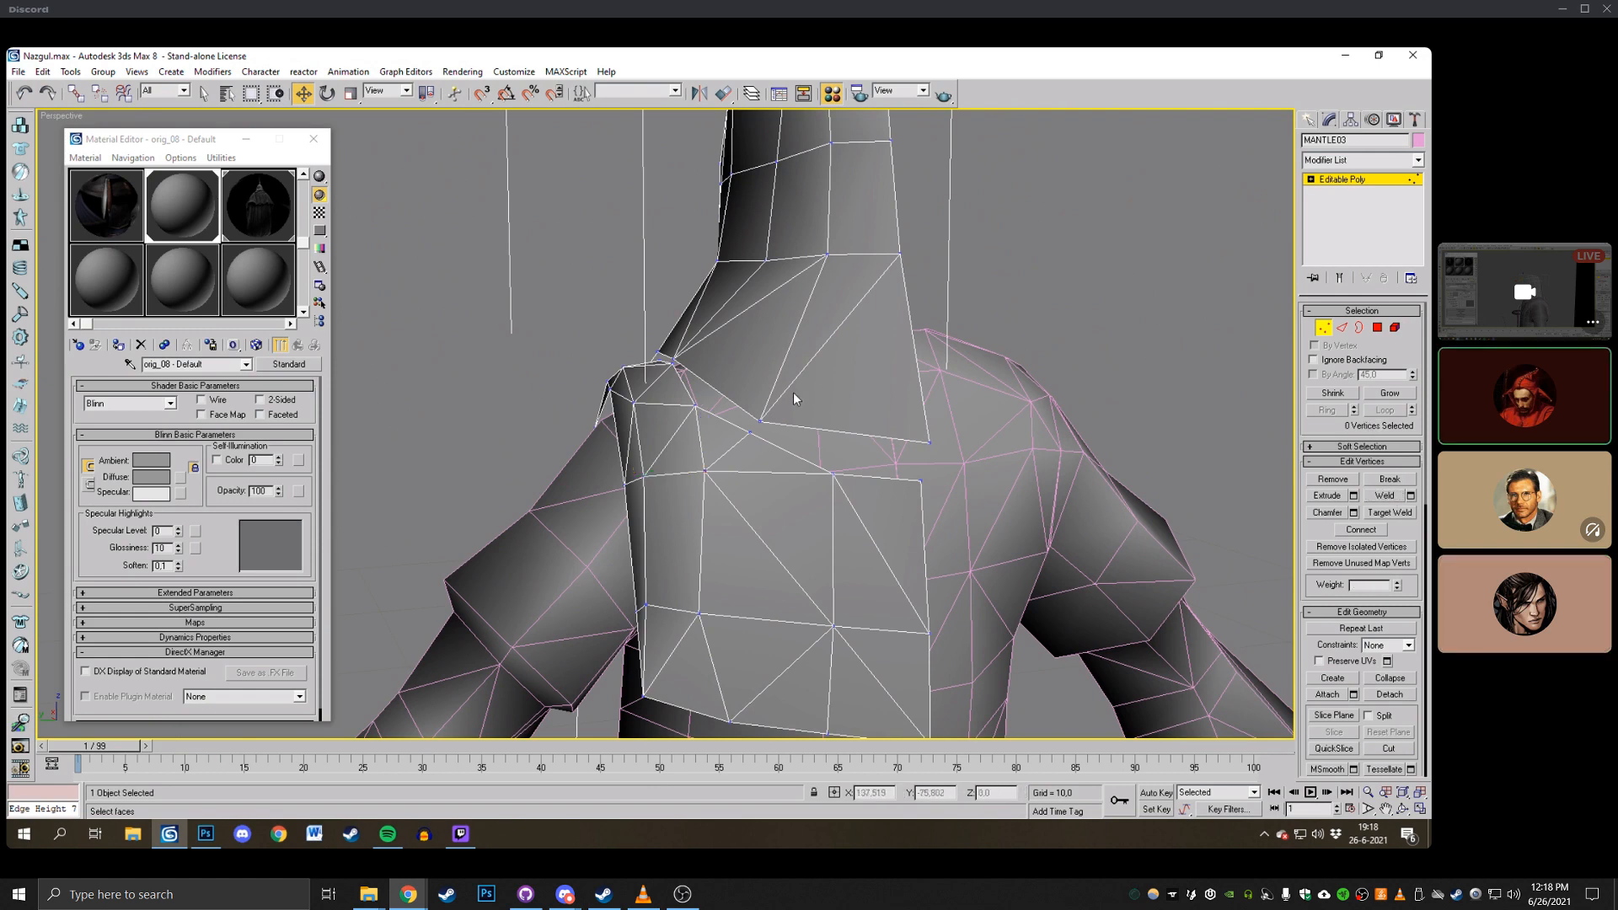
Move the newly cut vertex on the mantle's upper front border so it sits just below the hood's lower vertex.
left_click(1402, 808)
left_click_drag(816, 448, 788, 458)
right_click(788, 459)
left_click(734, 442)
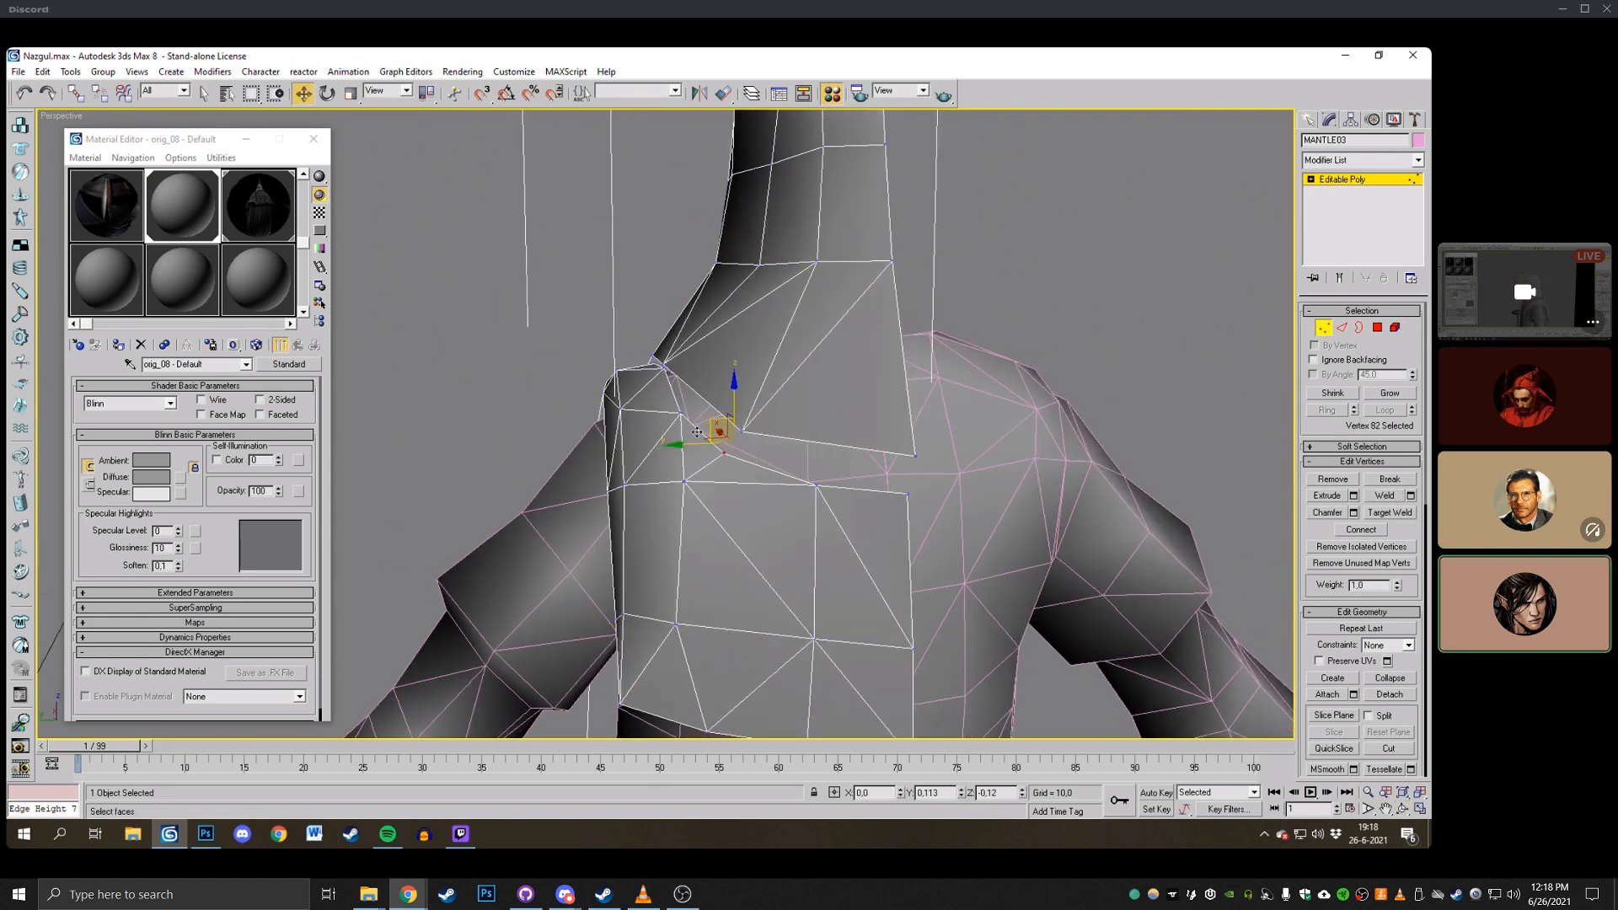
key("ctrl+r")
left_click_drag(712, 421, 902, 445)
right_click(868, 436)
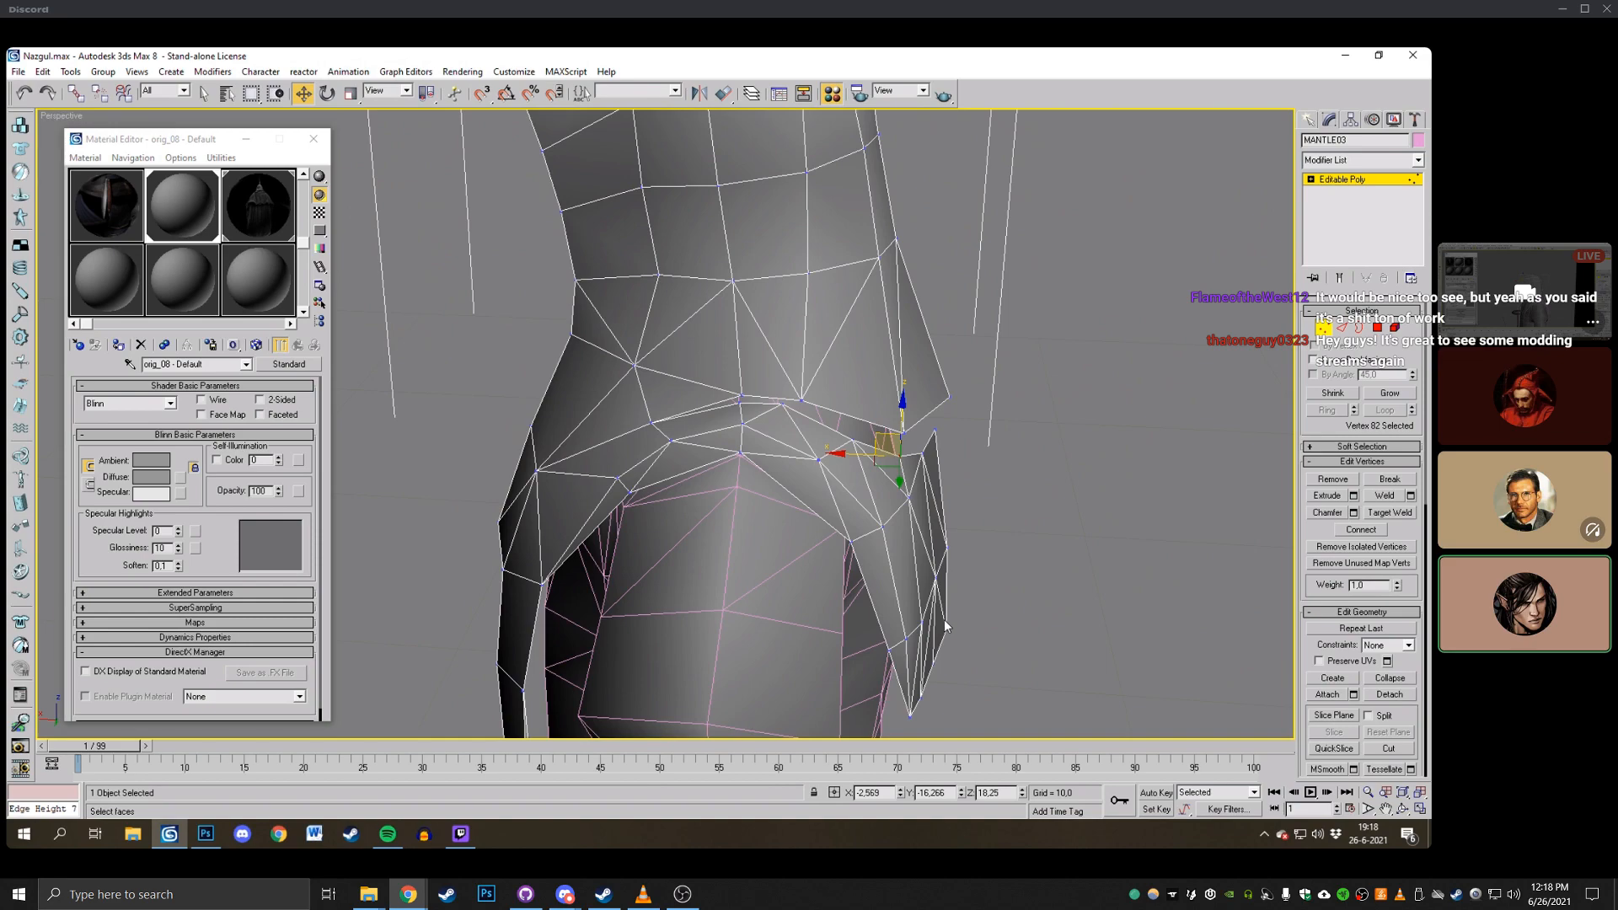
Bridge a specific pair of facing edges between the hood's lower border and the mantle's upper border above the shoulder, with 1 segment.
left_click(1402, 810)
left_click_drag(783, 421, 938, 382)
left_click(1342, 329)
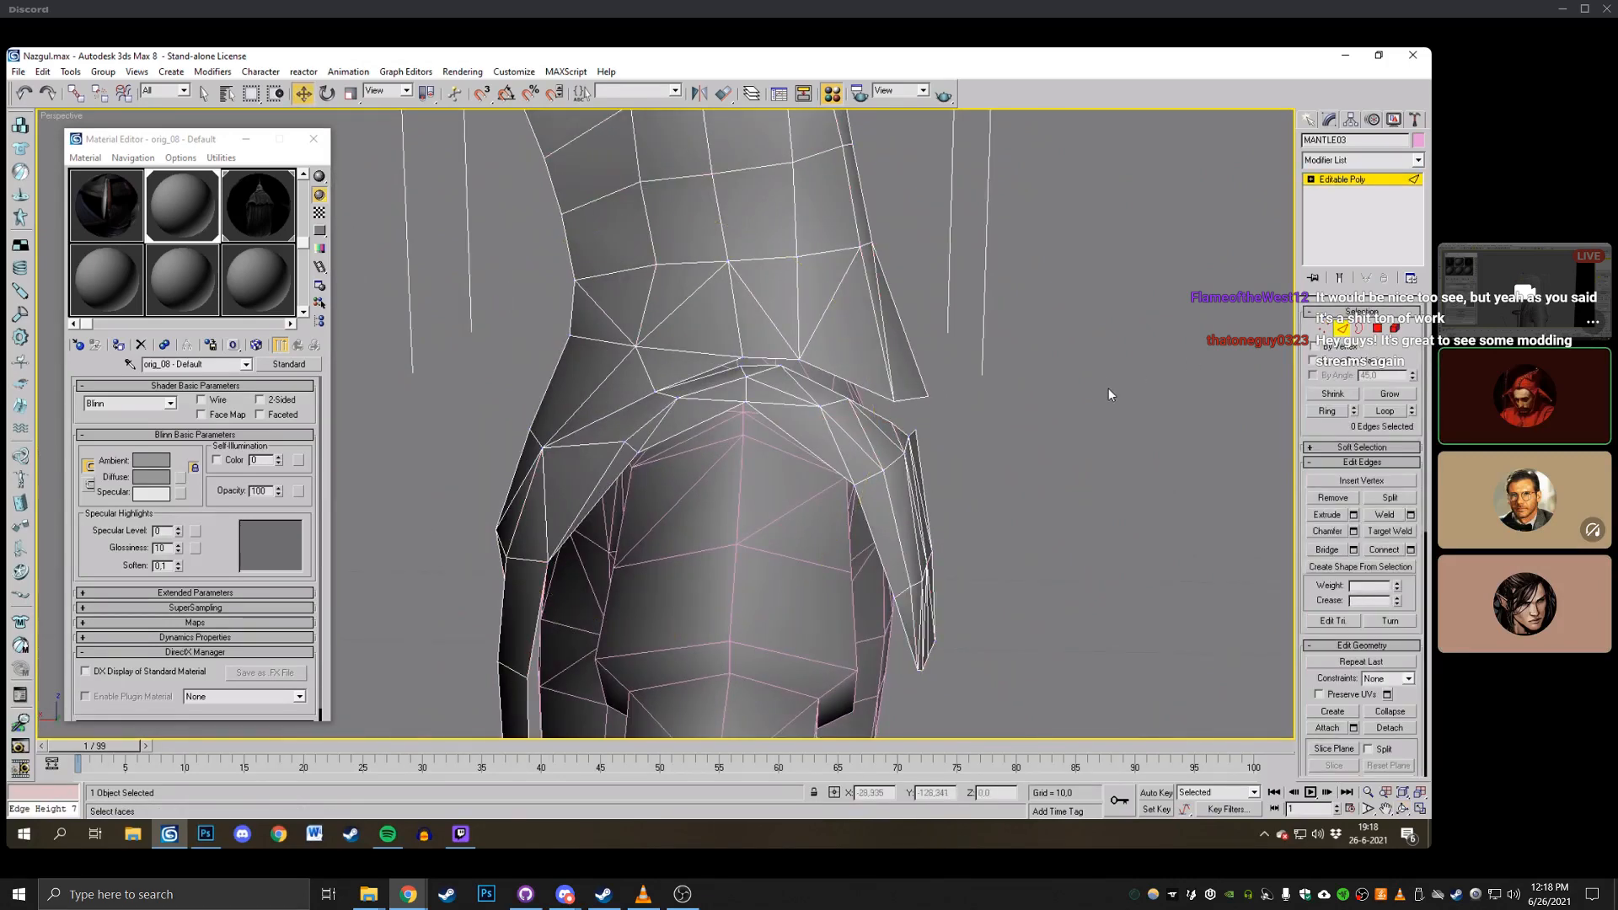
left_click(1353, 550)
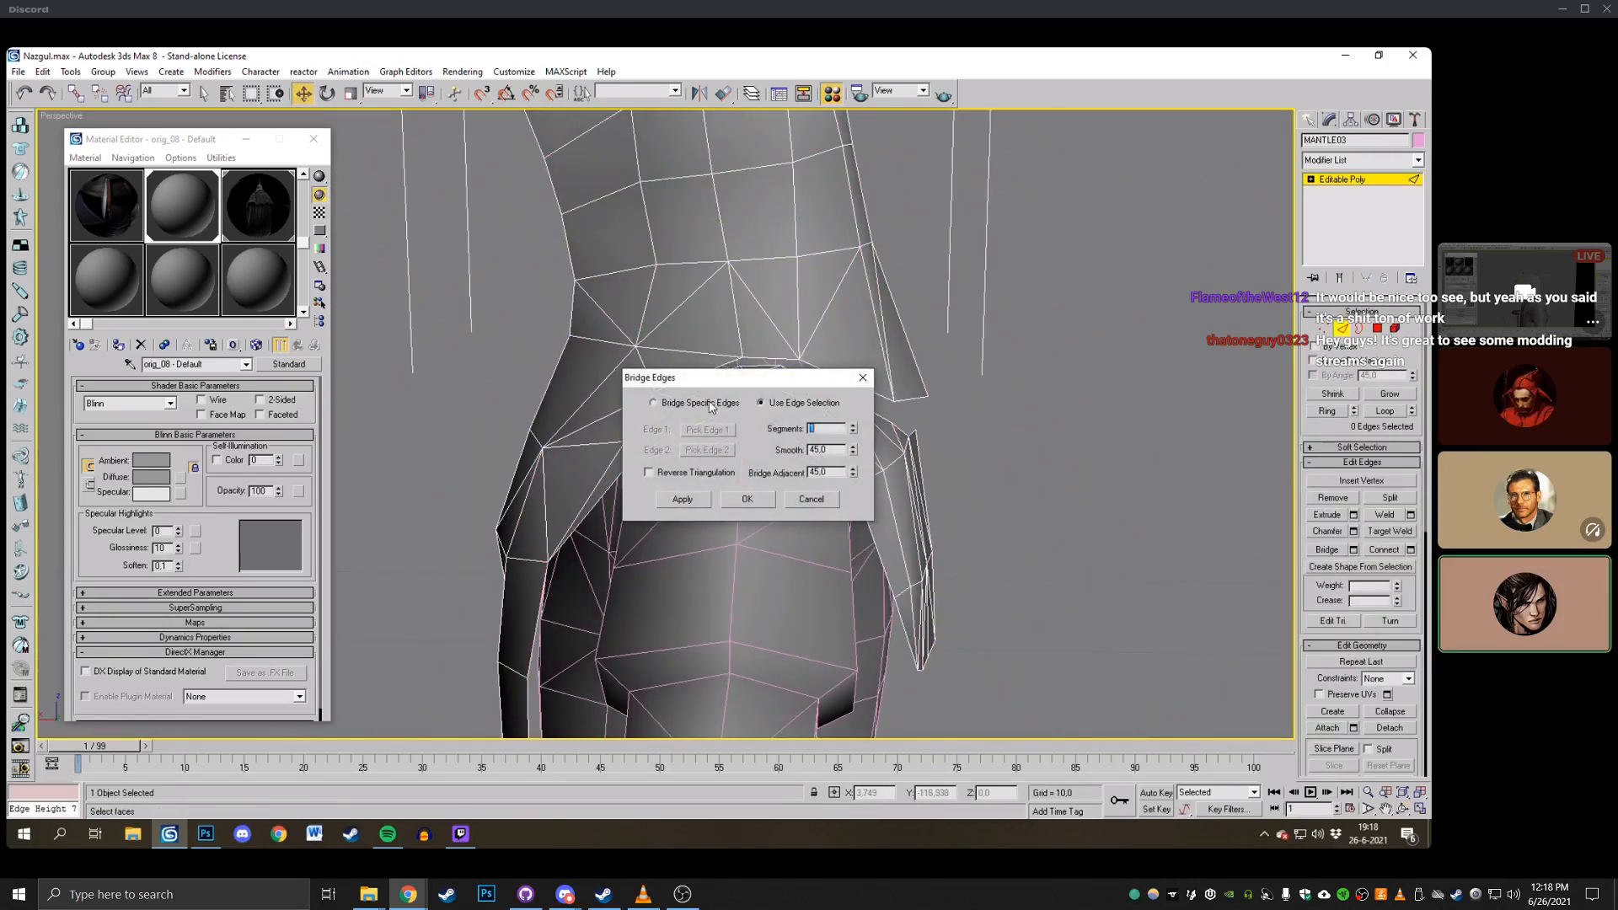
left_click_drag(755, 389, 998, 402)
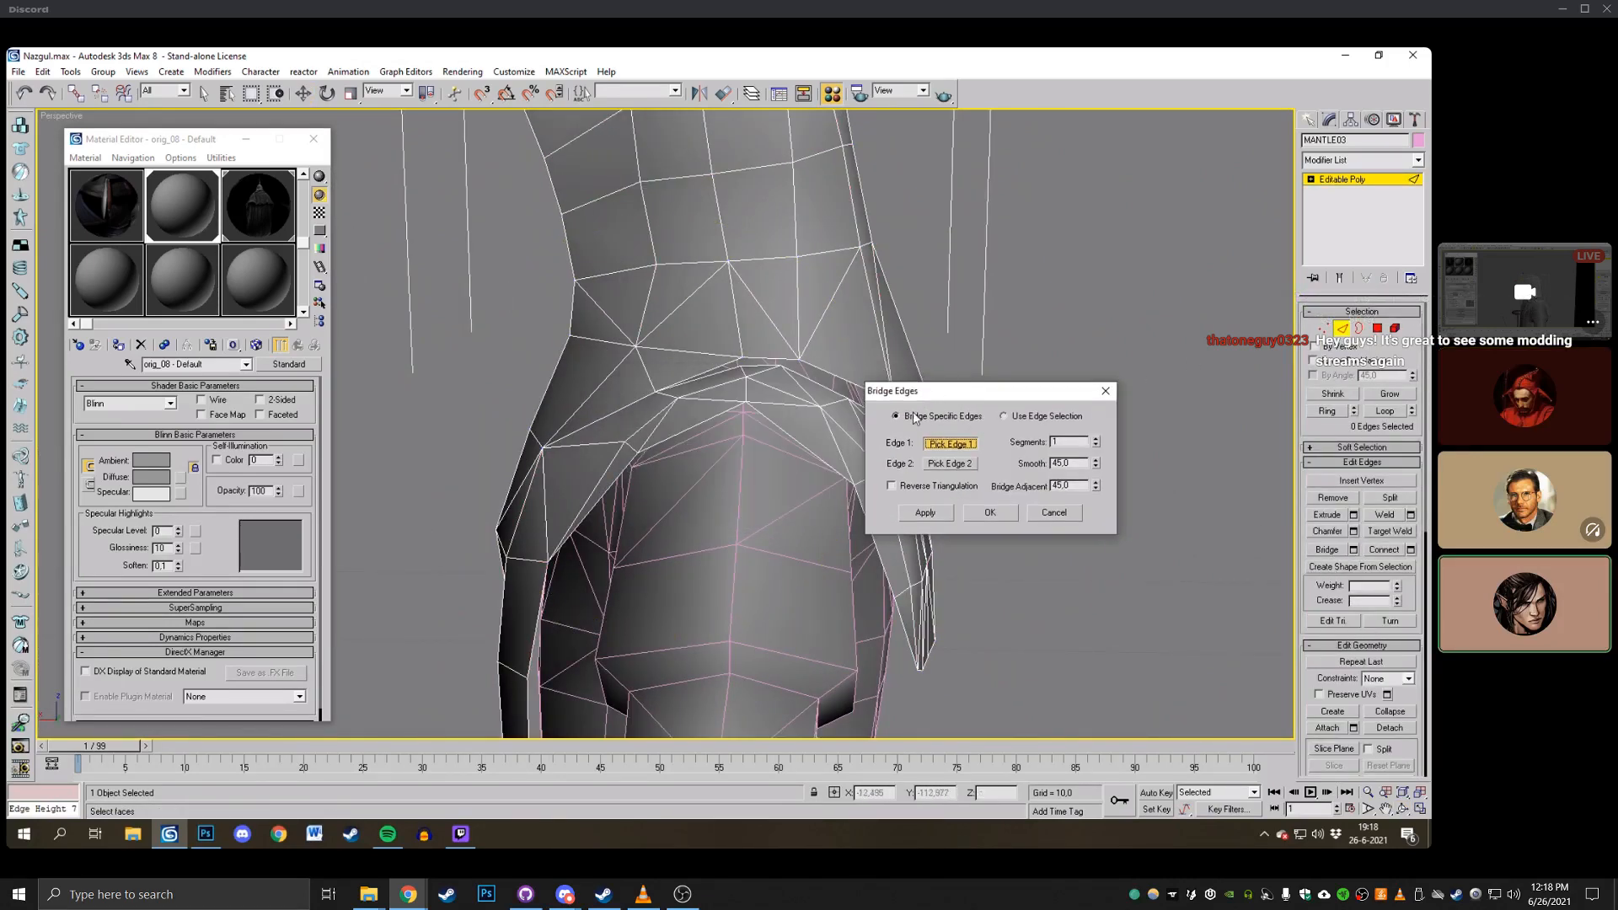
left_click(726, 364)
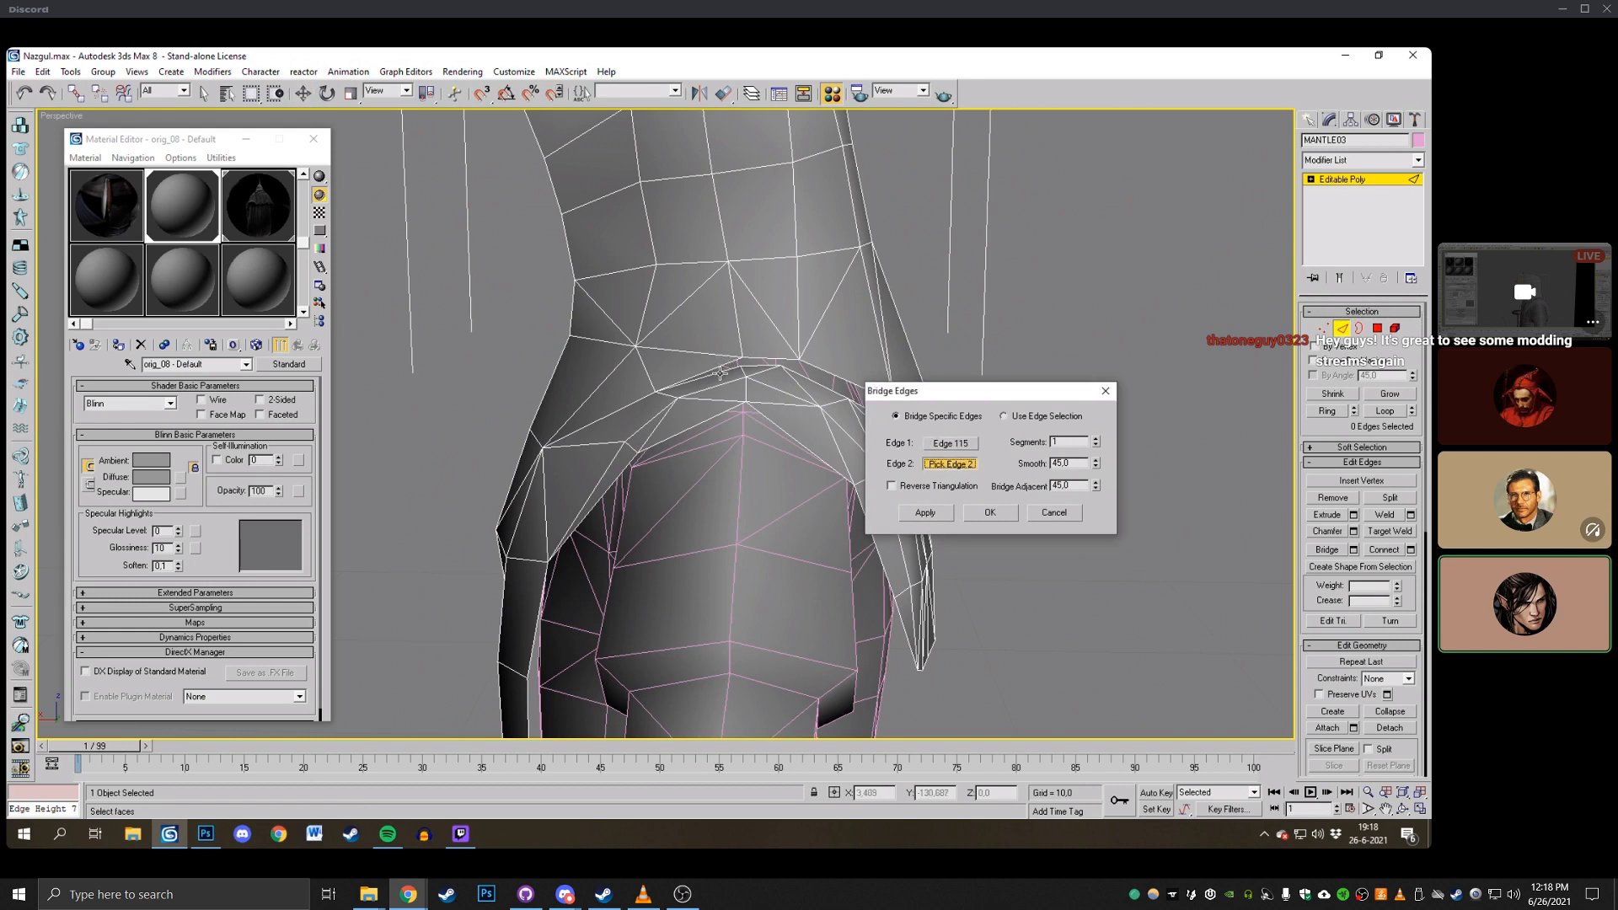
left_click(722, 371)
left_click(925, 513)
Bridge the next two pairs of facing hood and mantle edges along the shoulder seam toward the front.
left_click(934, 421)
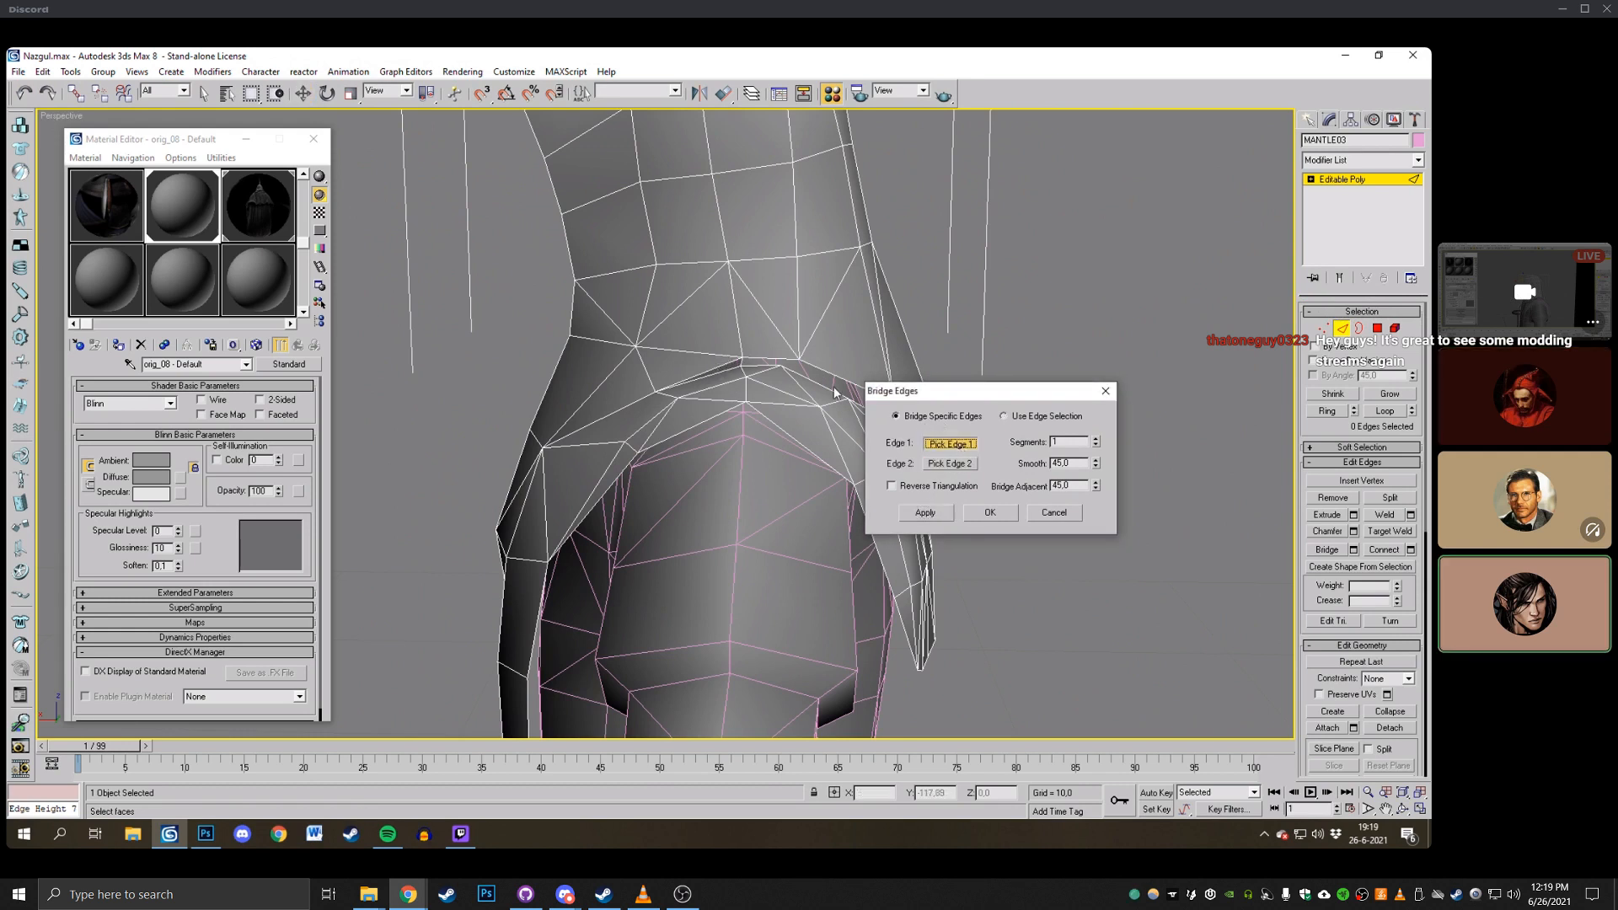
left_click(769, 364)
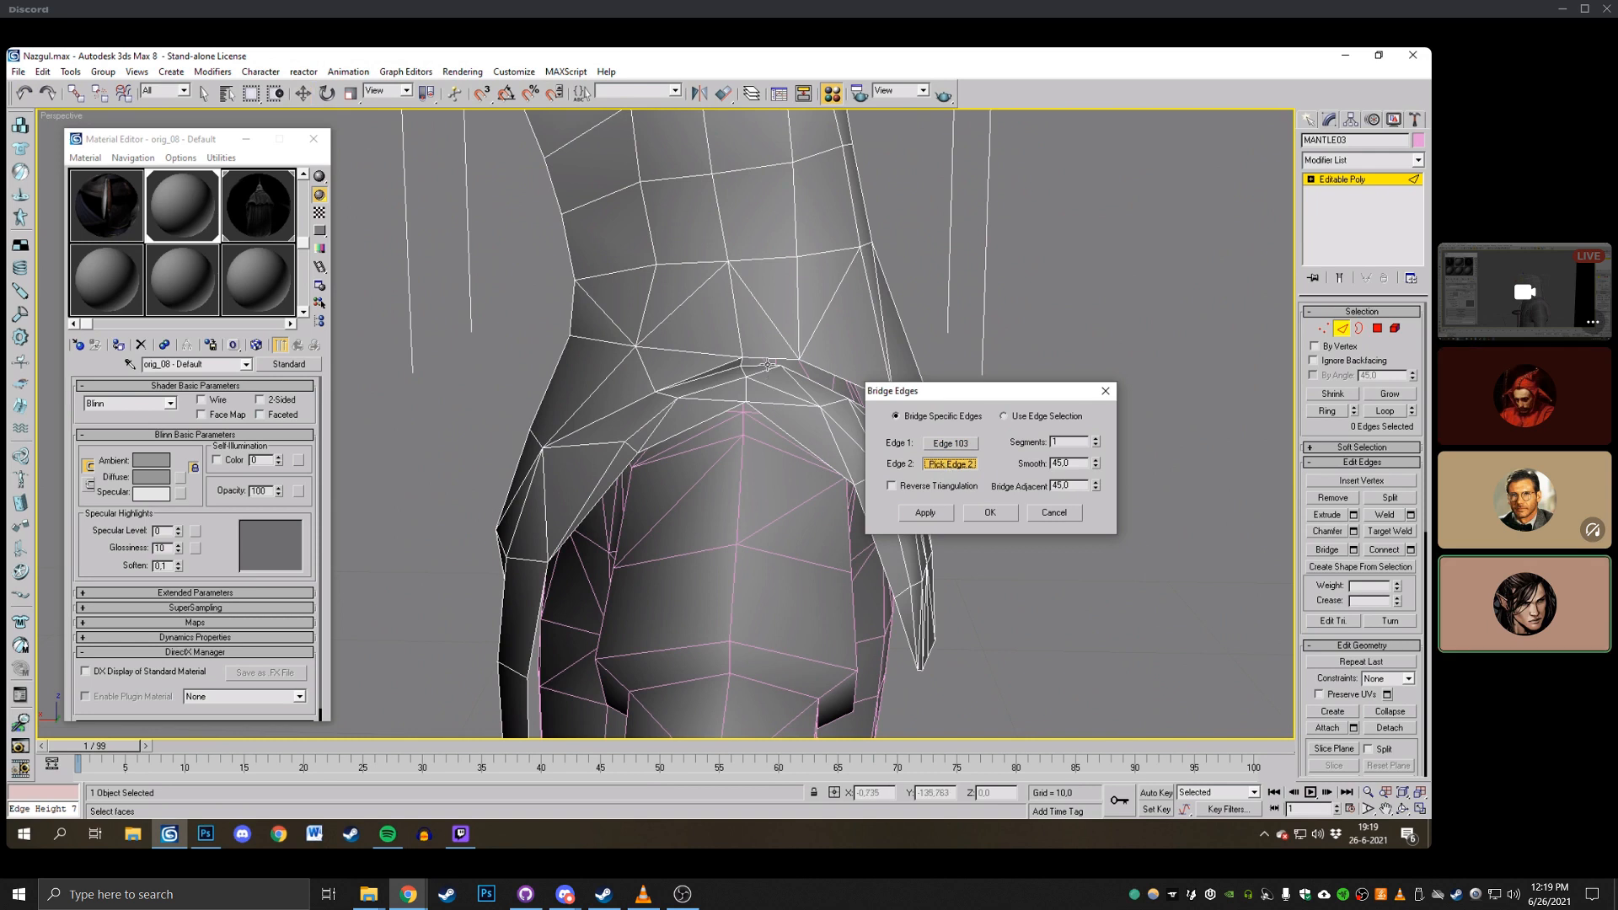
left_click(766, 365)
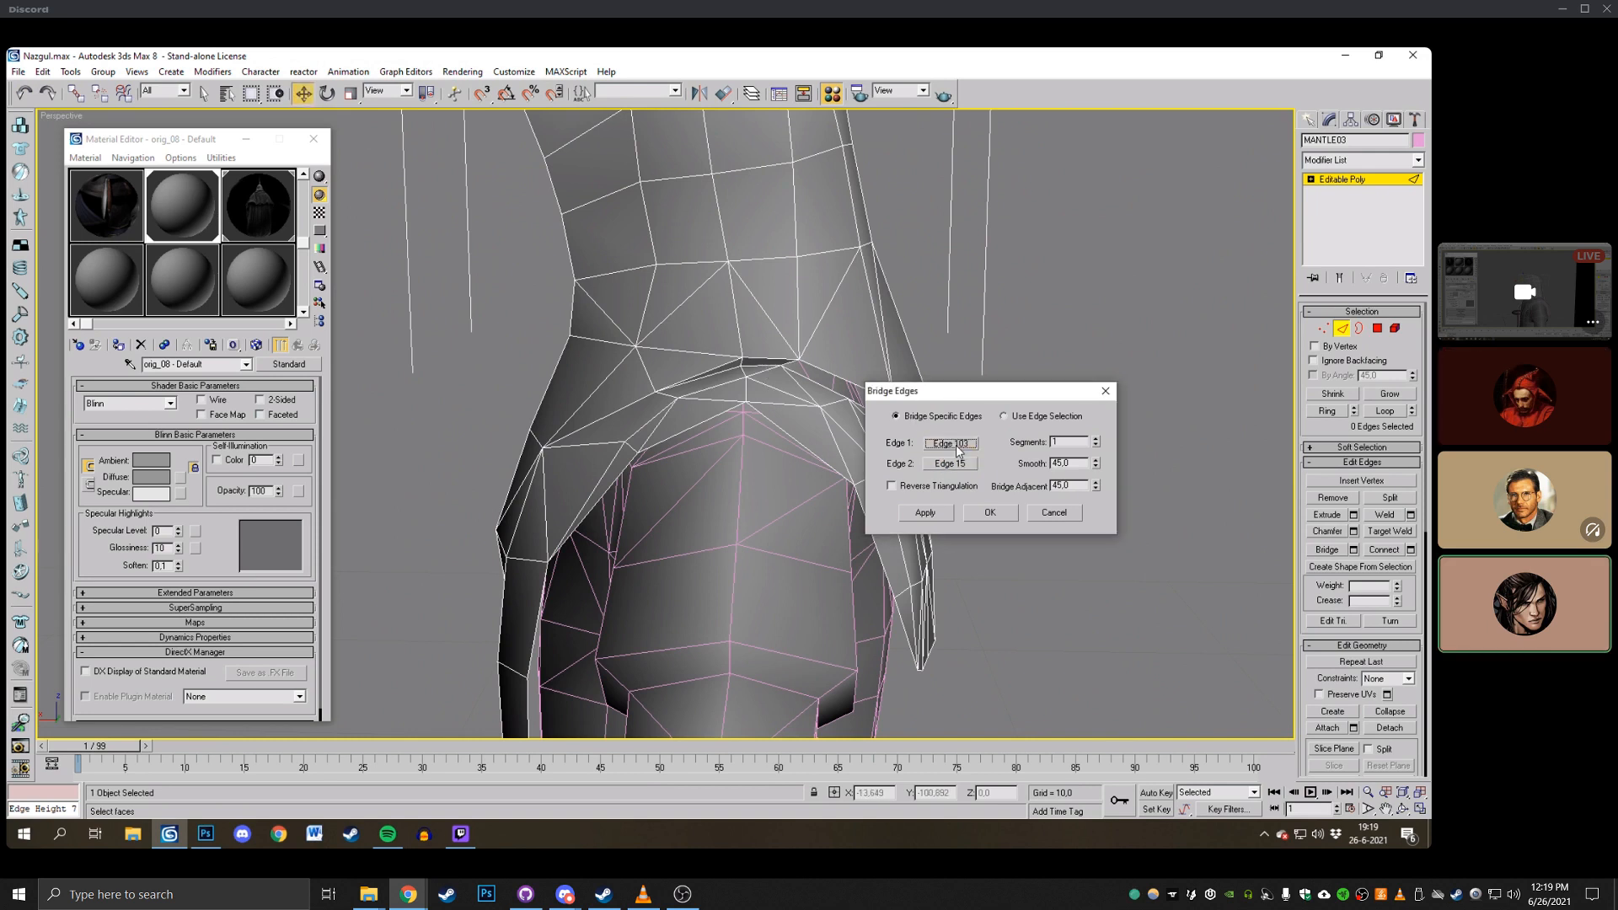
left_click(926, 513)
left_click(952, 445)
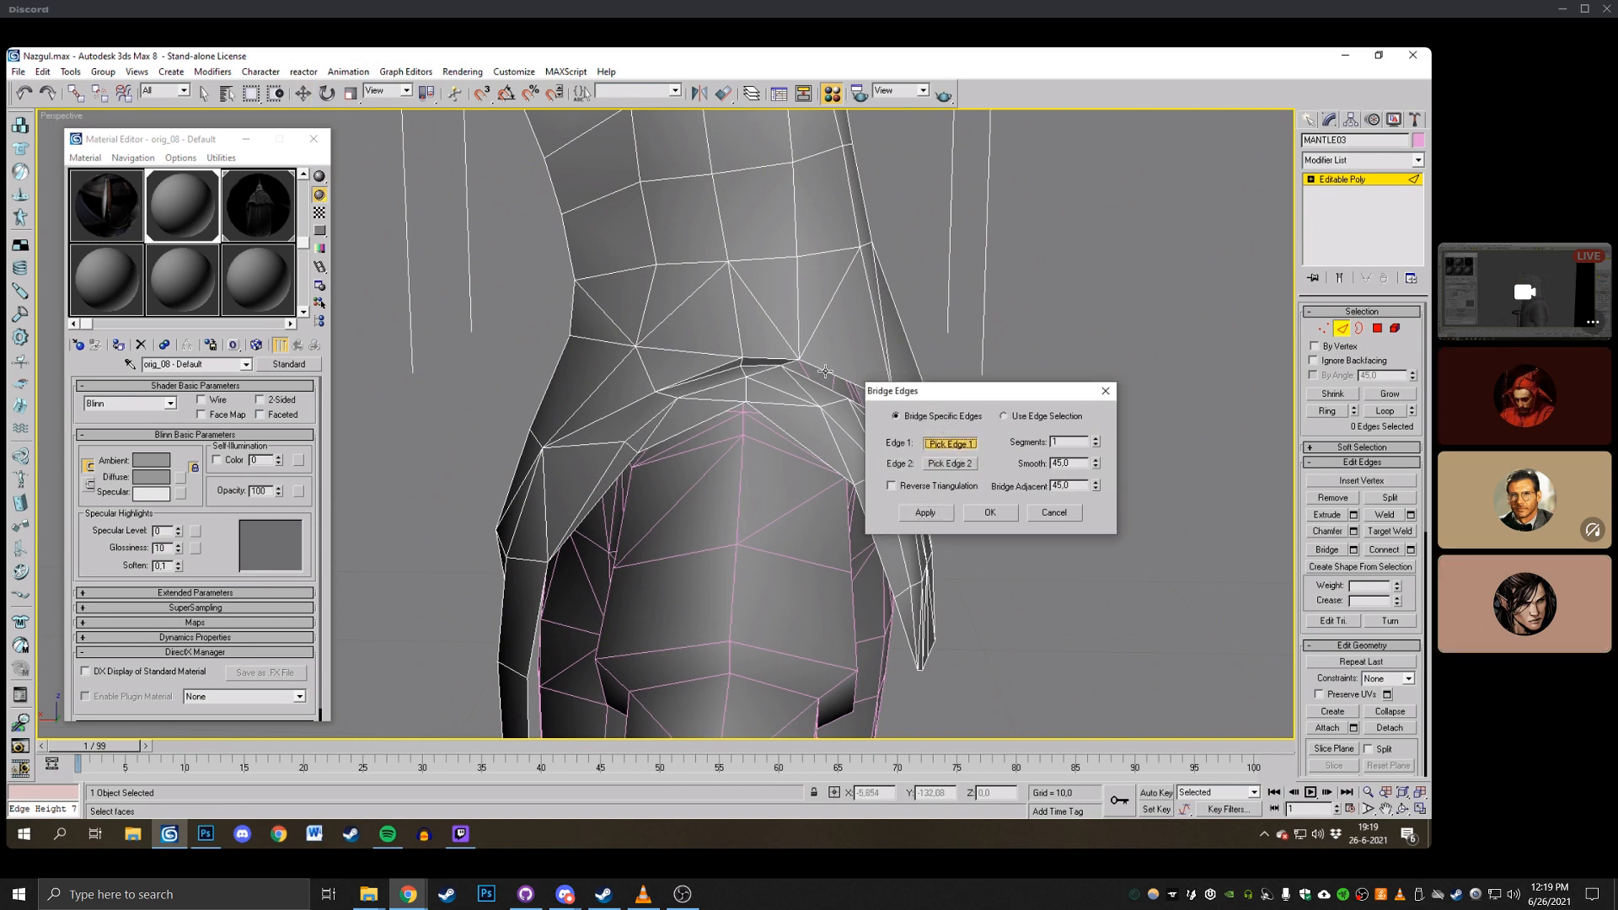
left_click(825, 370)
left_click(950, 464)
left_click(829, 388)
left_click(927, 512)
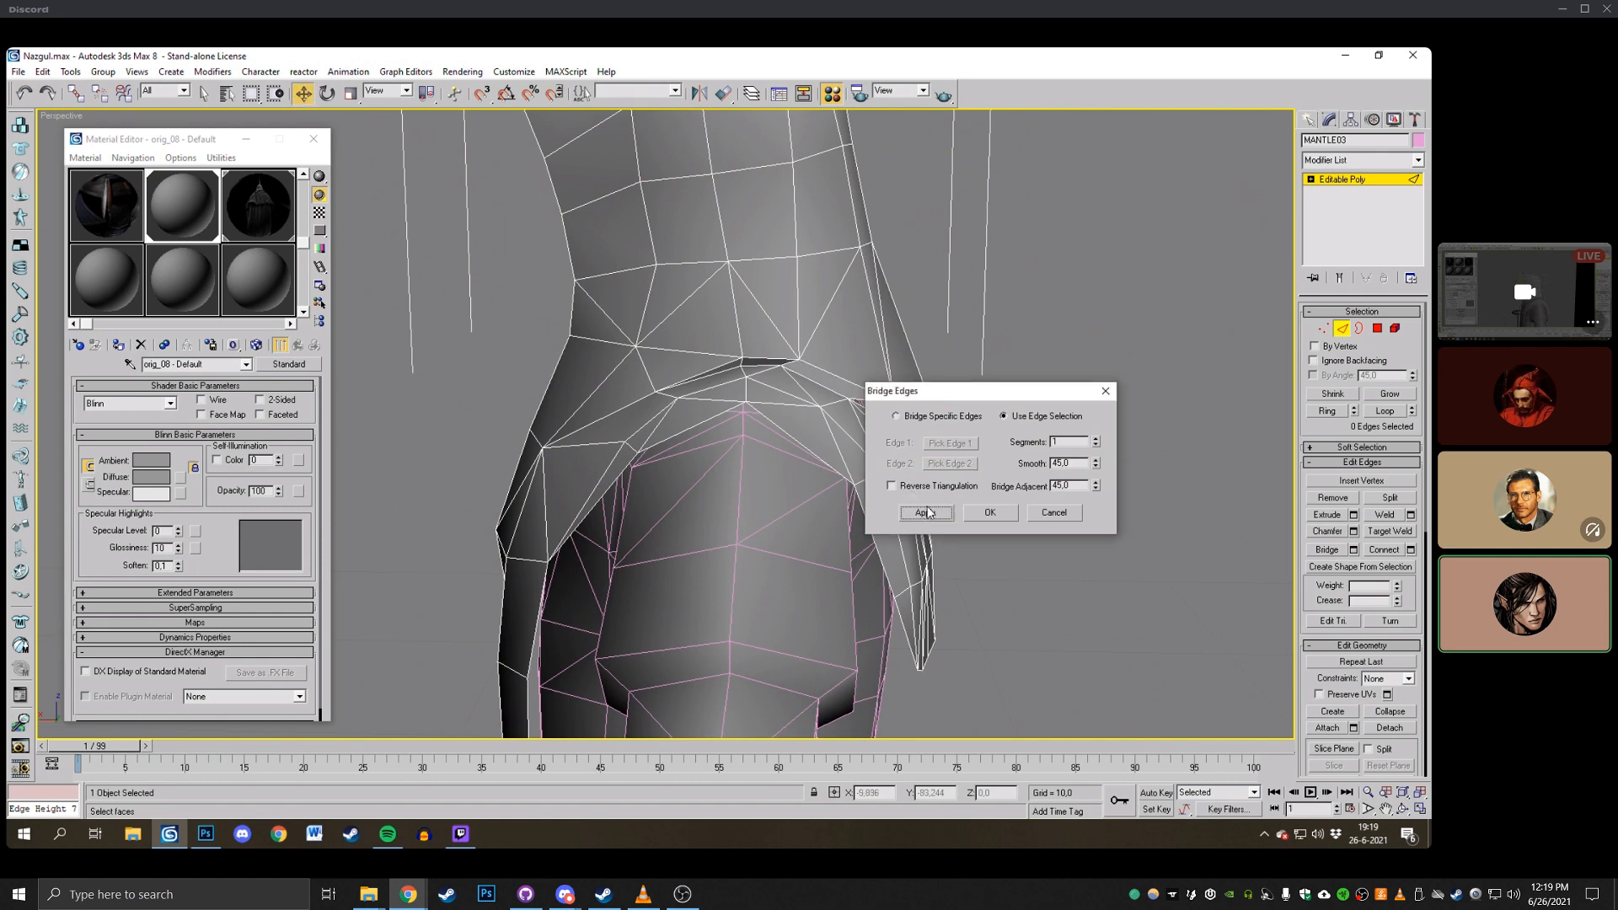
Bridge the hood's lowest front edge to the mantle's top front edge at the chest centre.
left_click_drag(994, 392, 1086, 391)
left_click(1402, 809)
left_click_drag(725, 392, 683, 389)
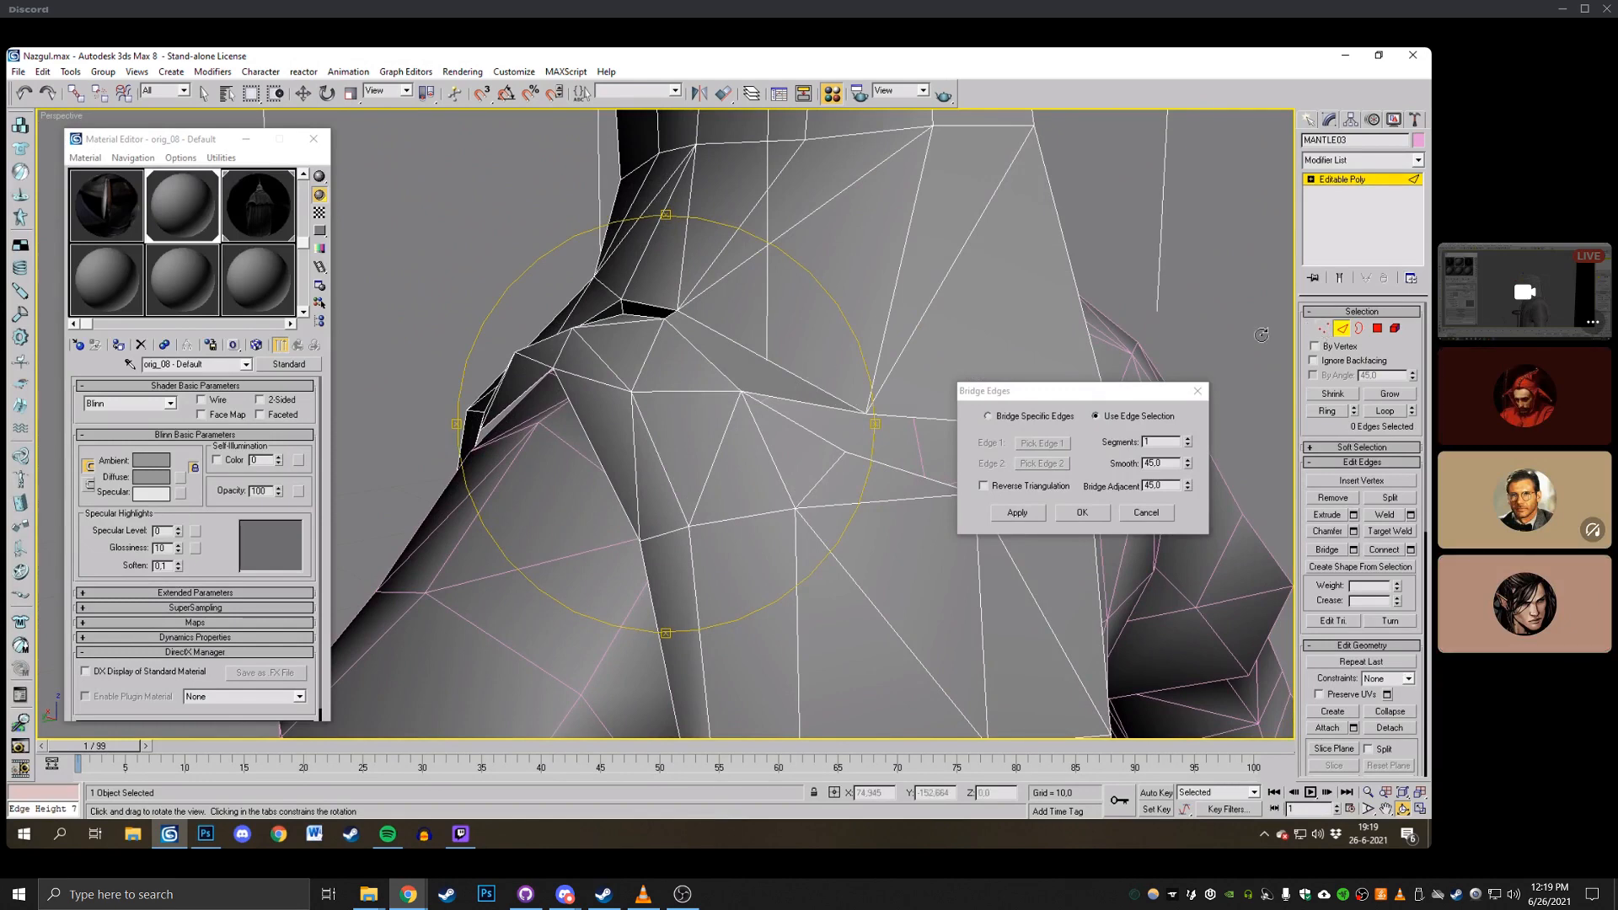
left_click(1044, 443)
scroll(754, 412, "up", 5)
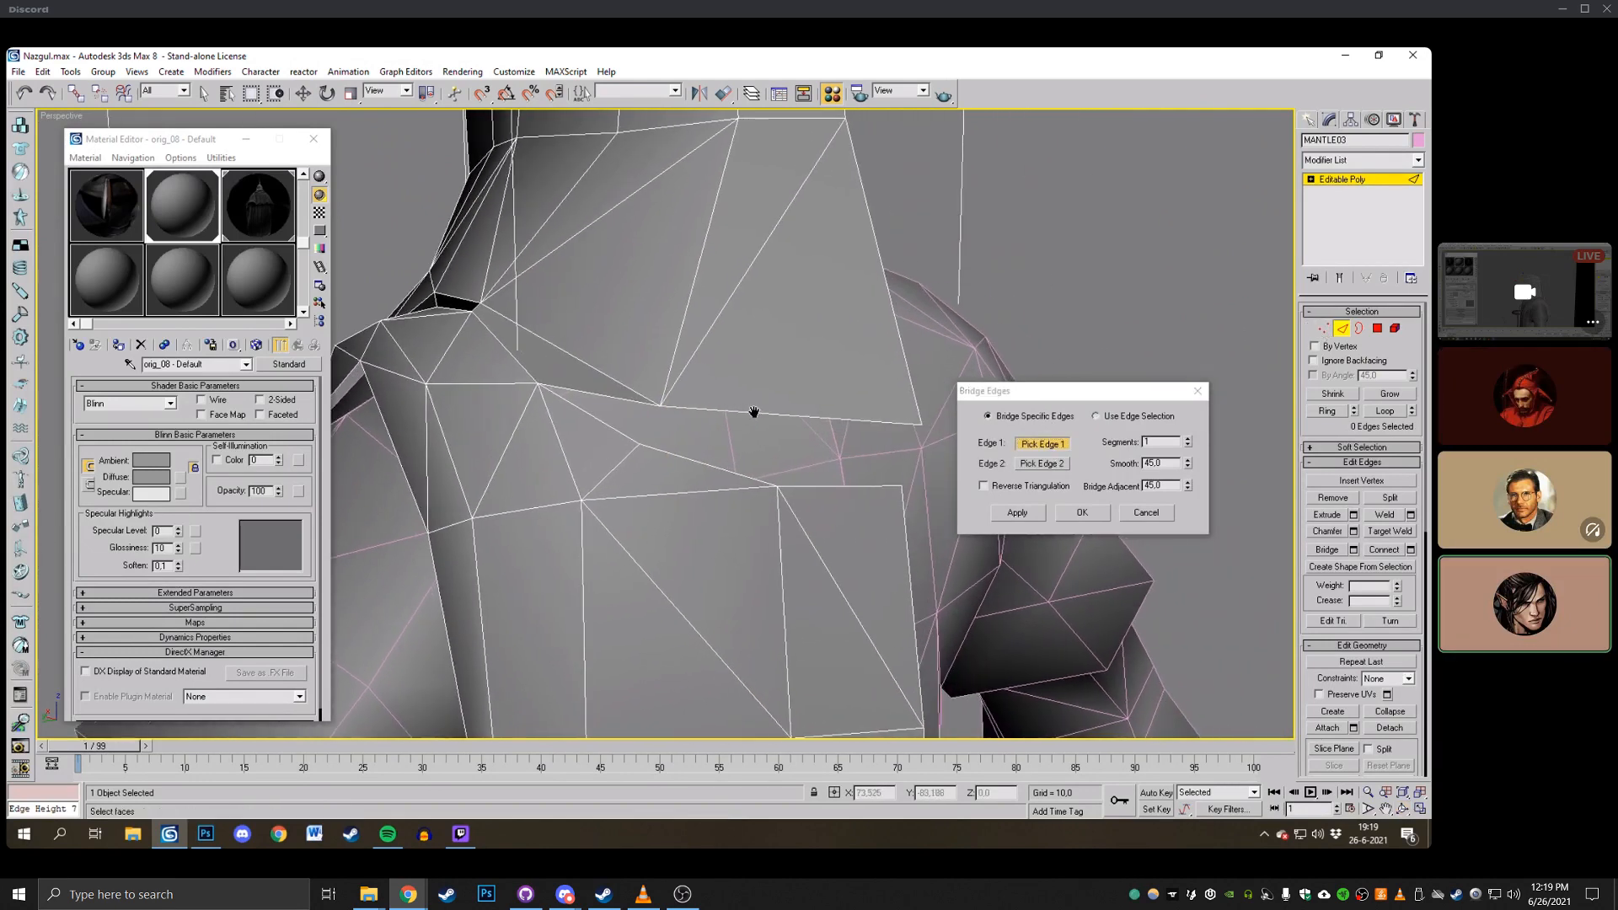
left_click(822, 417)
left_click(1046, 465)
left_click(846, 483)
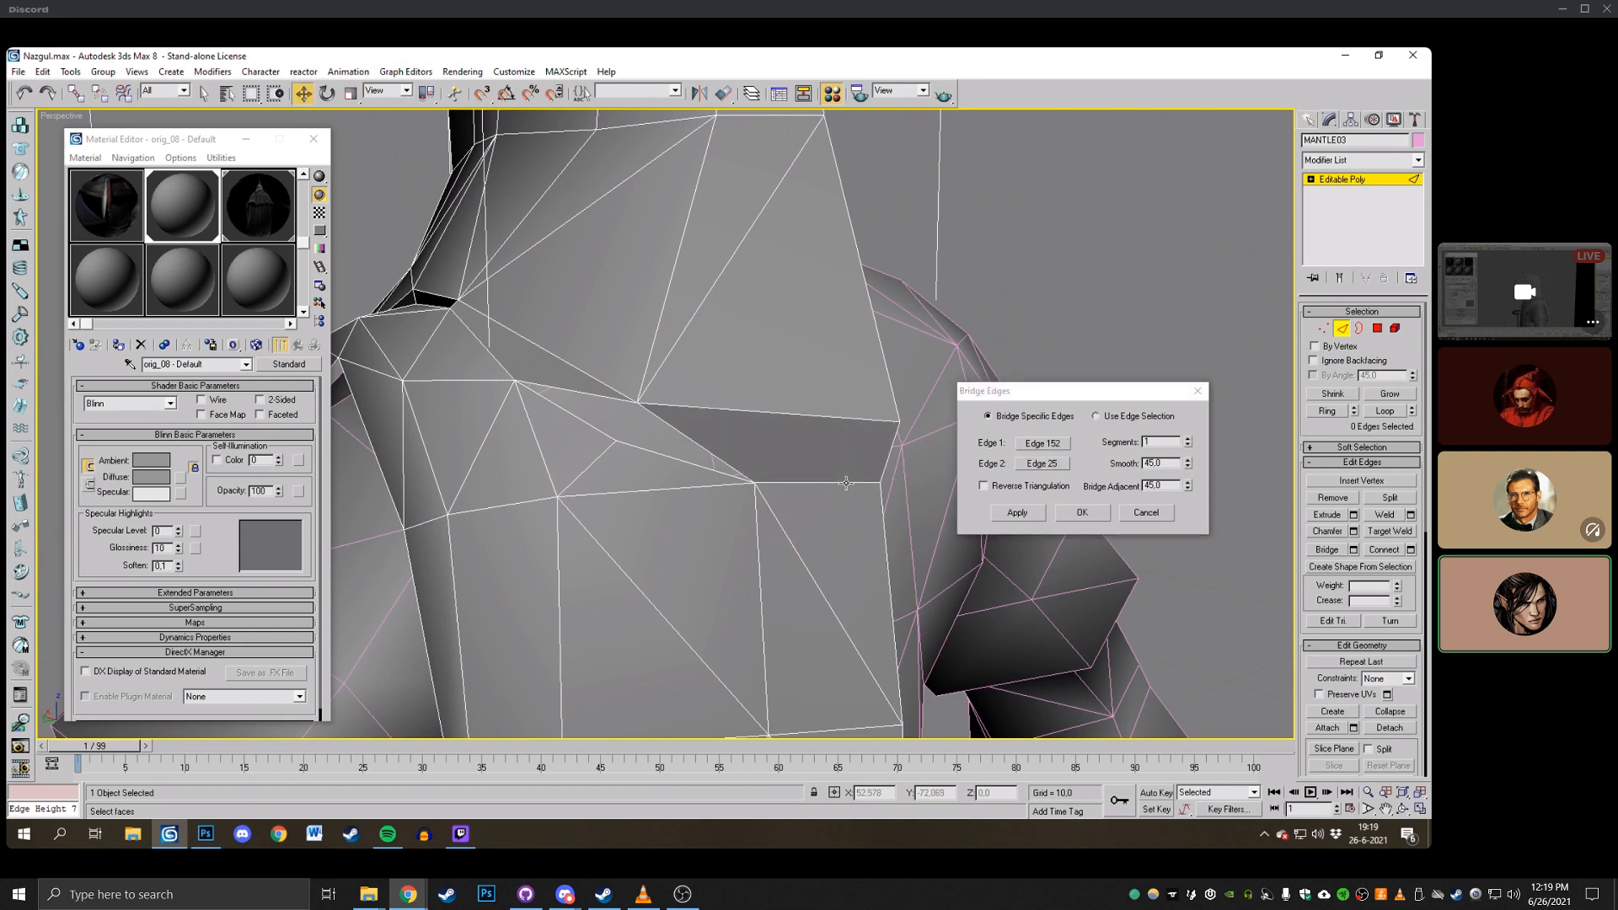
left_click(1034, 518)
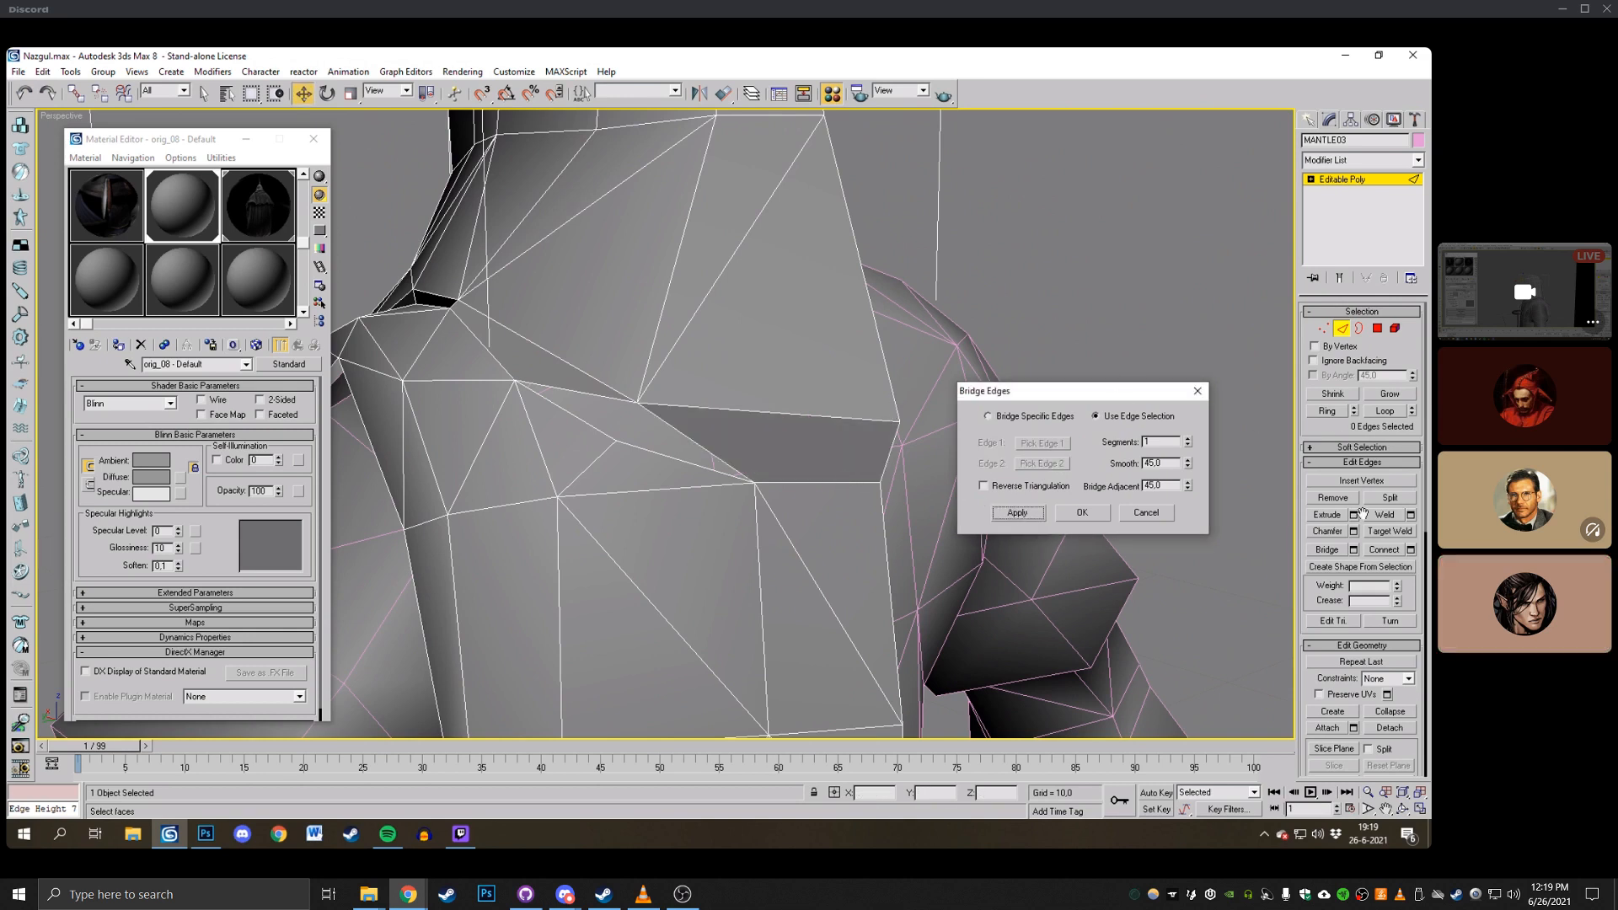
Bridge the side edge of the new chest face to the neighbouring mantle edge and close the bridge settings.
left_click(989, 417)
left_click(1043, 443)
left_click(850, 469)
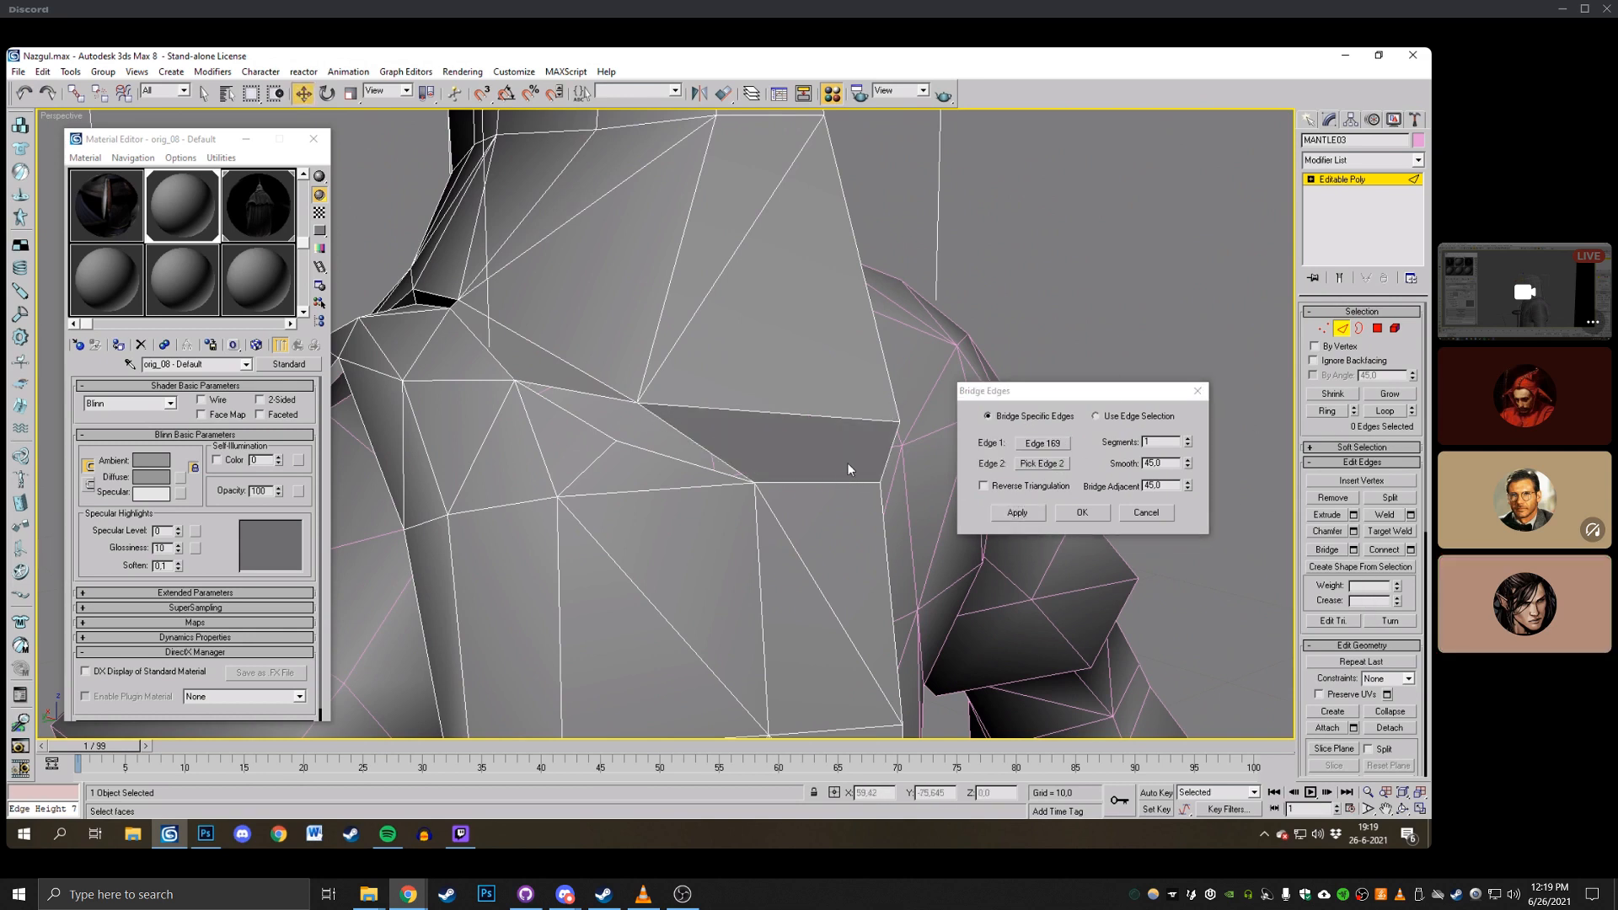
left_click(1046, 465)
left_click(628, 455)
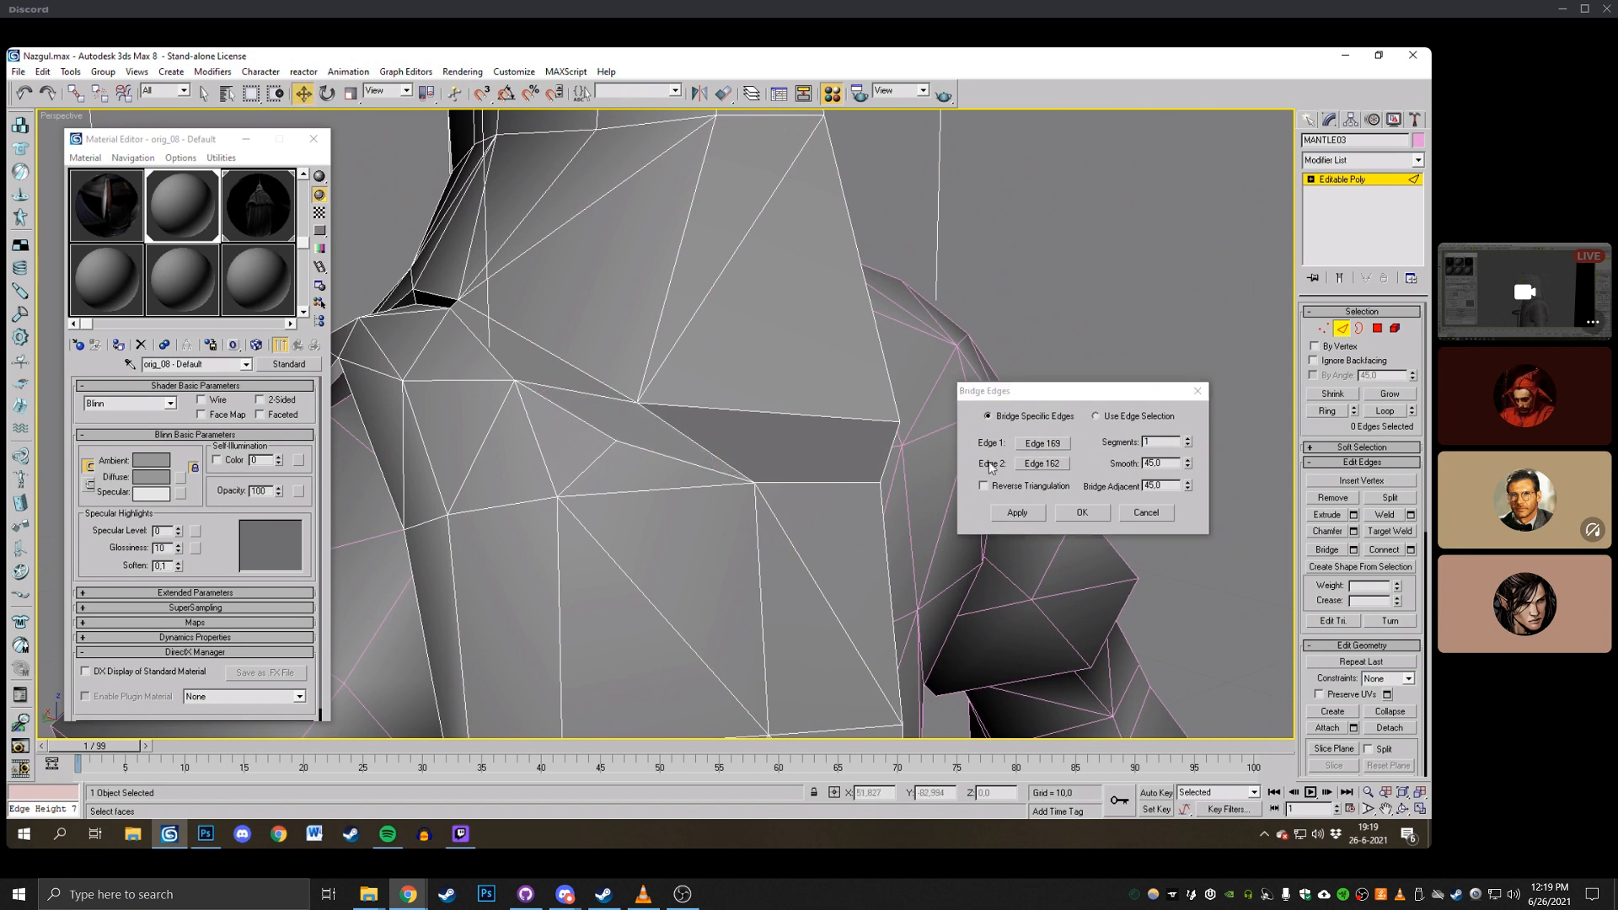
left_click(1027, 516)
left_click(1084, 513)
Move the seam vertex above the shoulder outward and down to line up below the hood's lower edge vertex.
left_click(1324, 328)
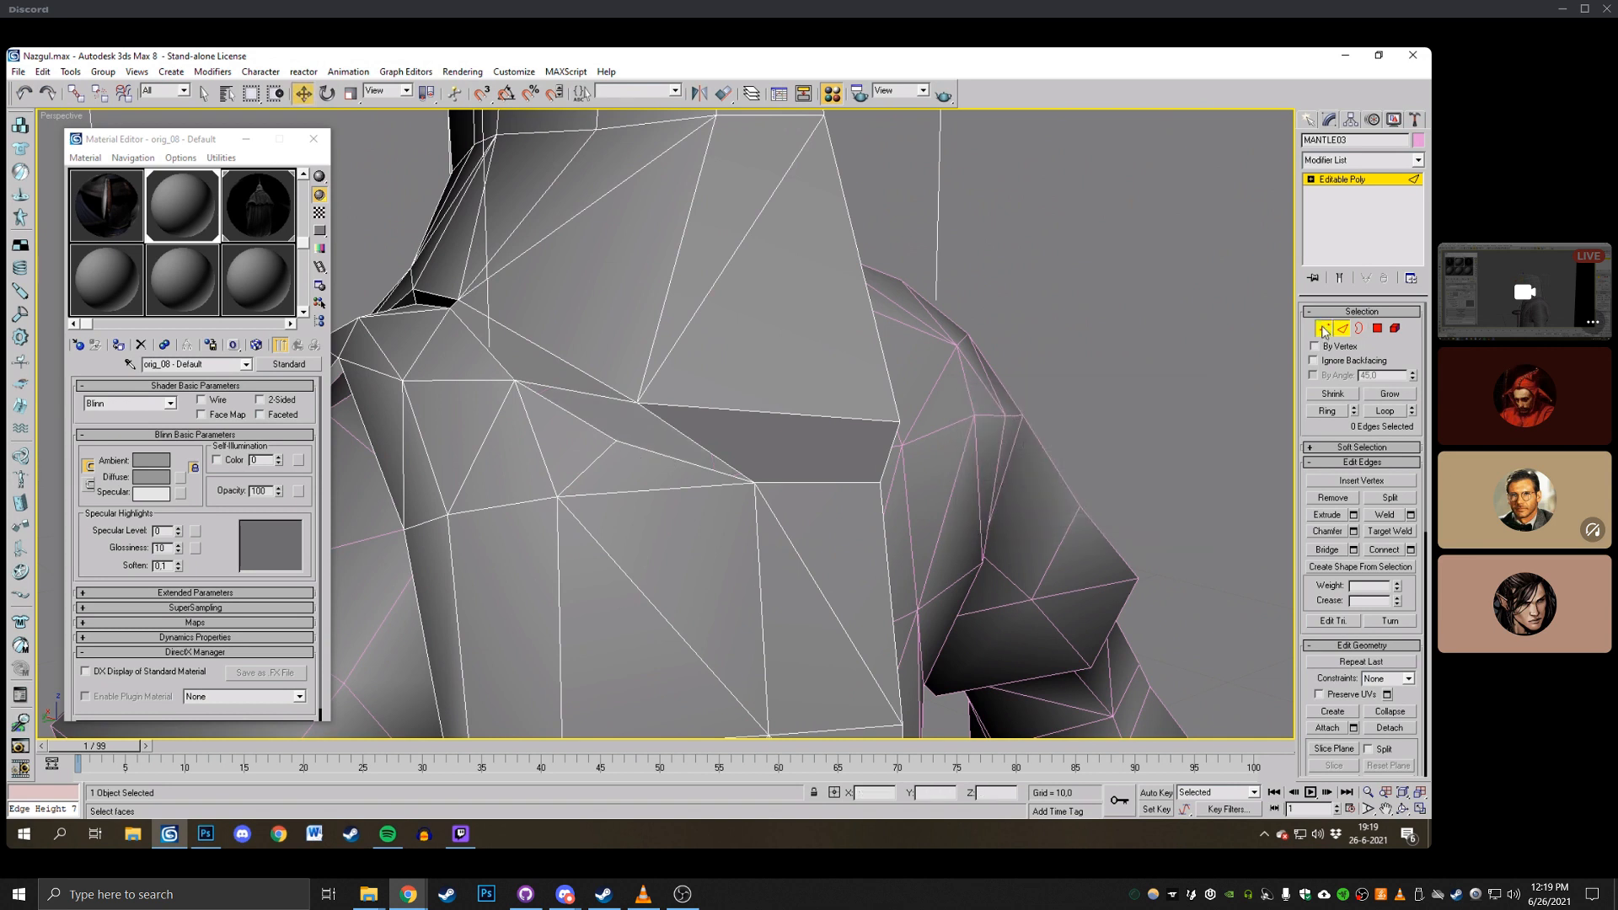
left_click(1388, 749)
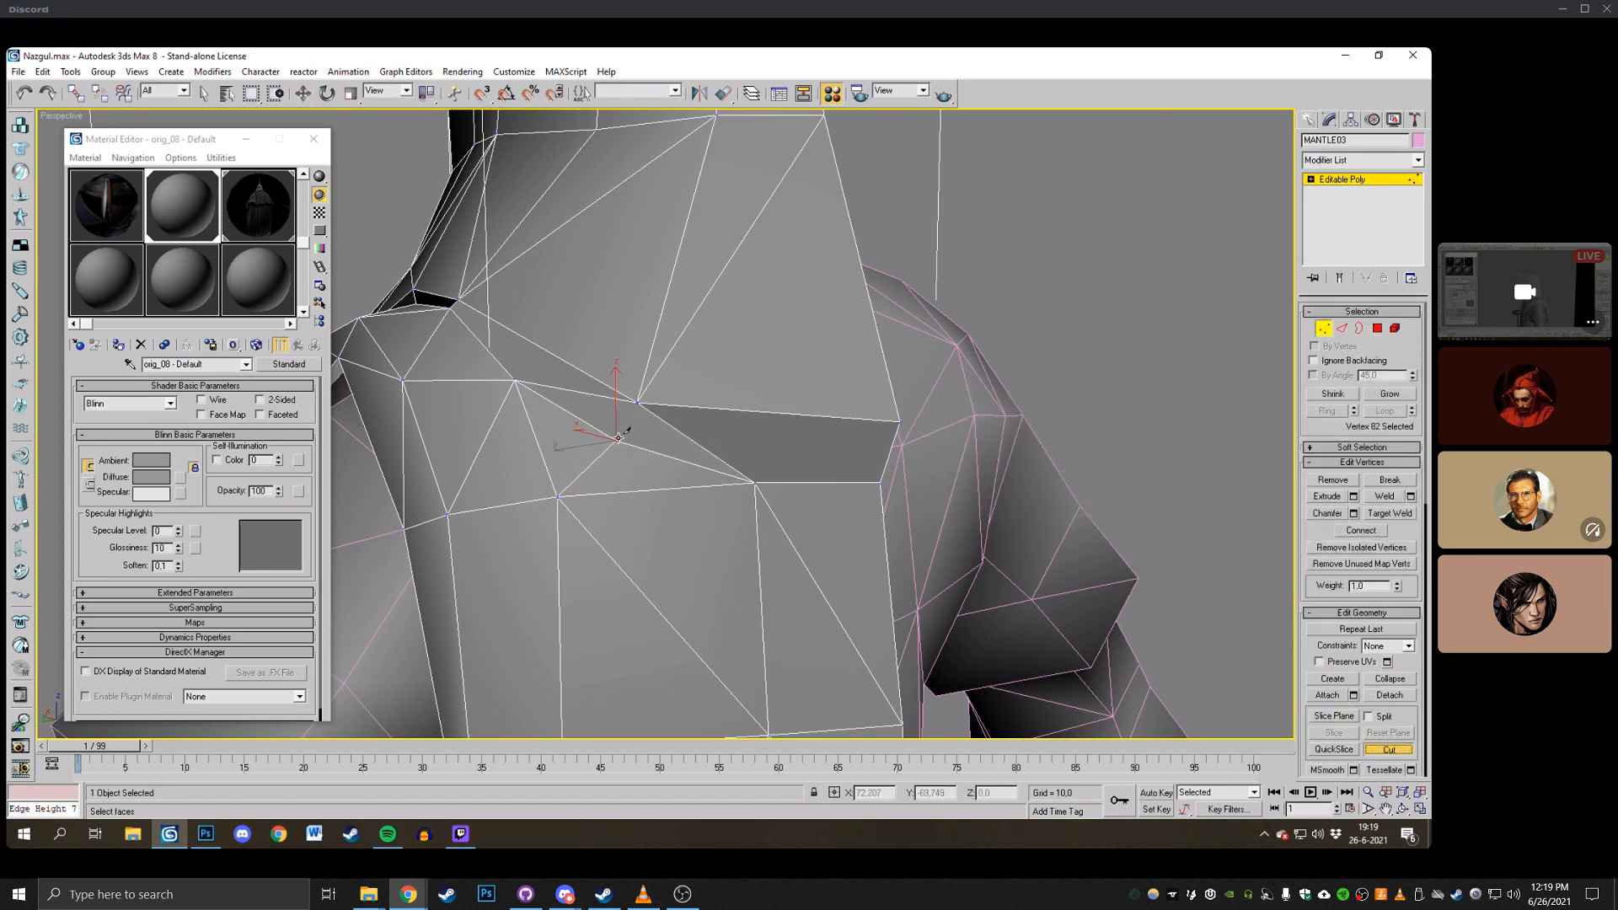
left_click(1402, 809)
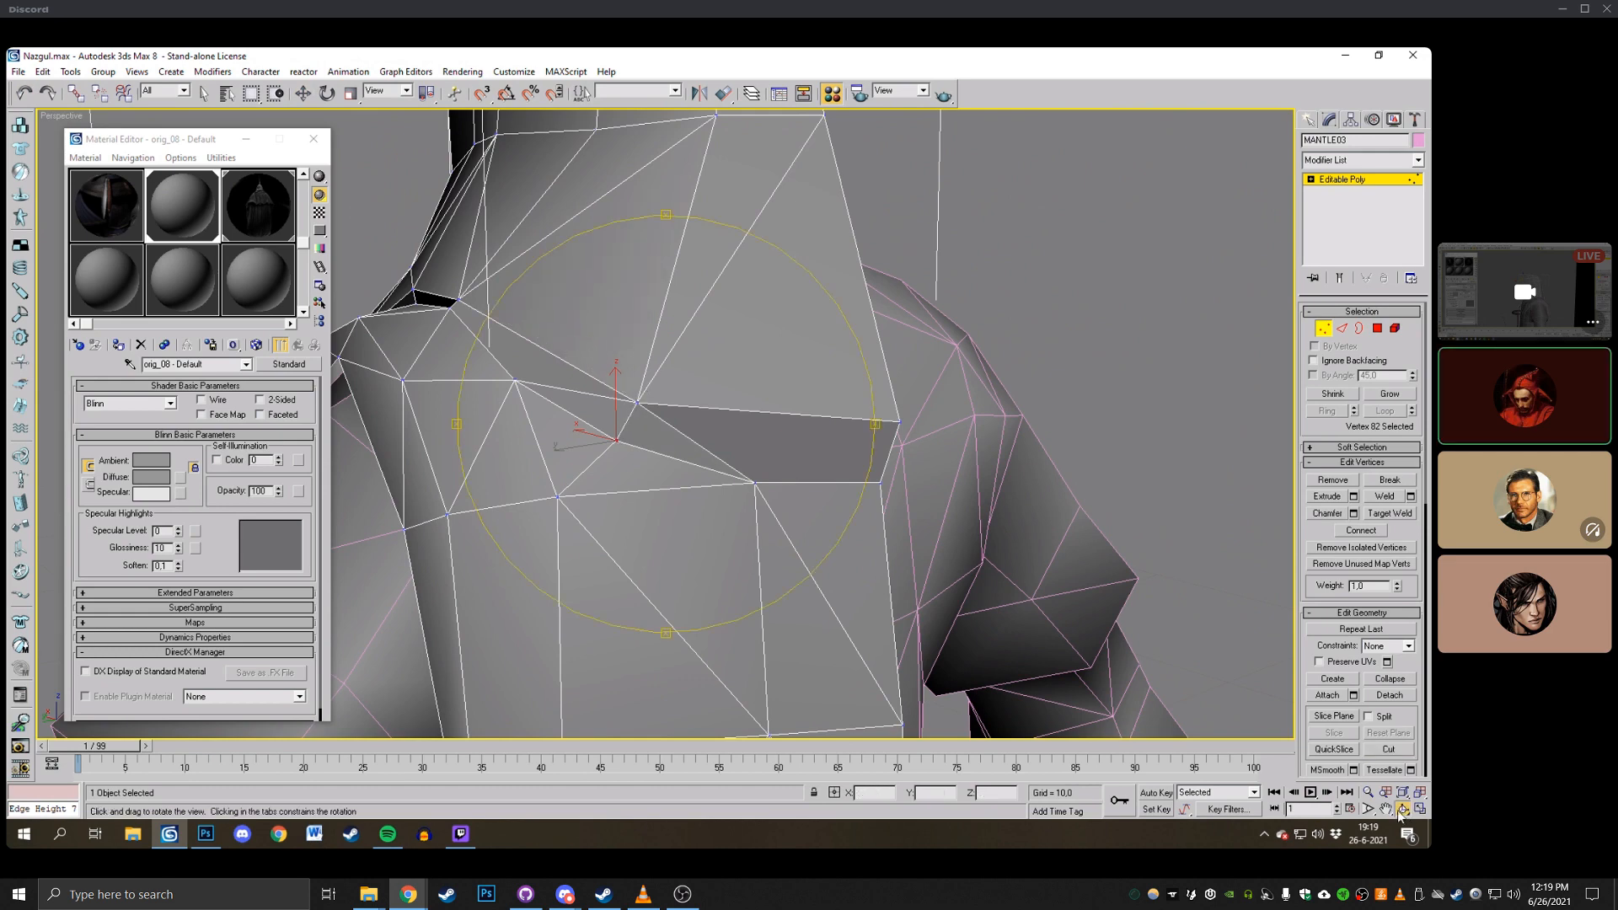
left_click_drag(634, 418, 768, 417)
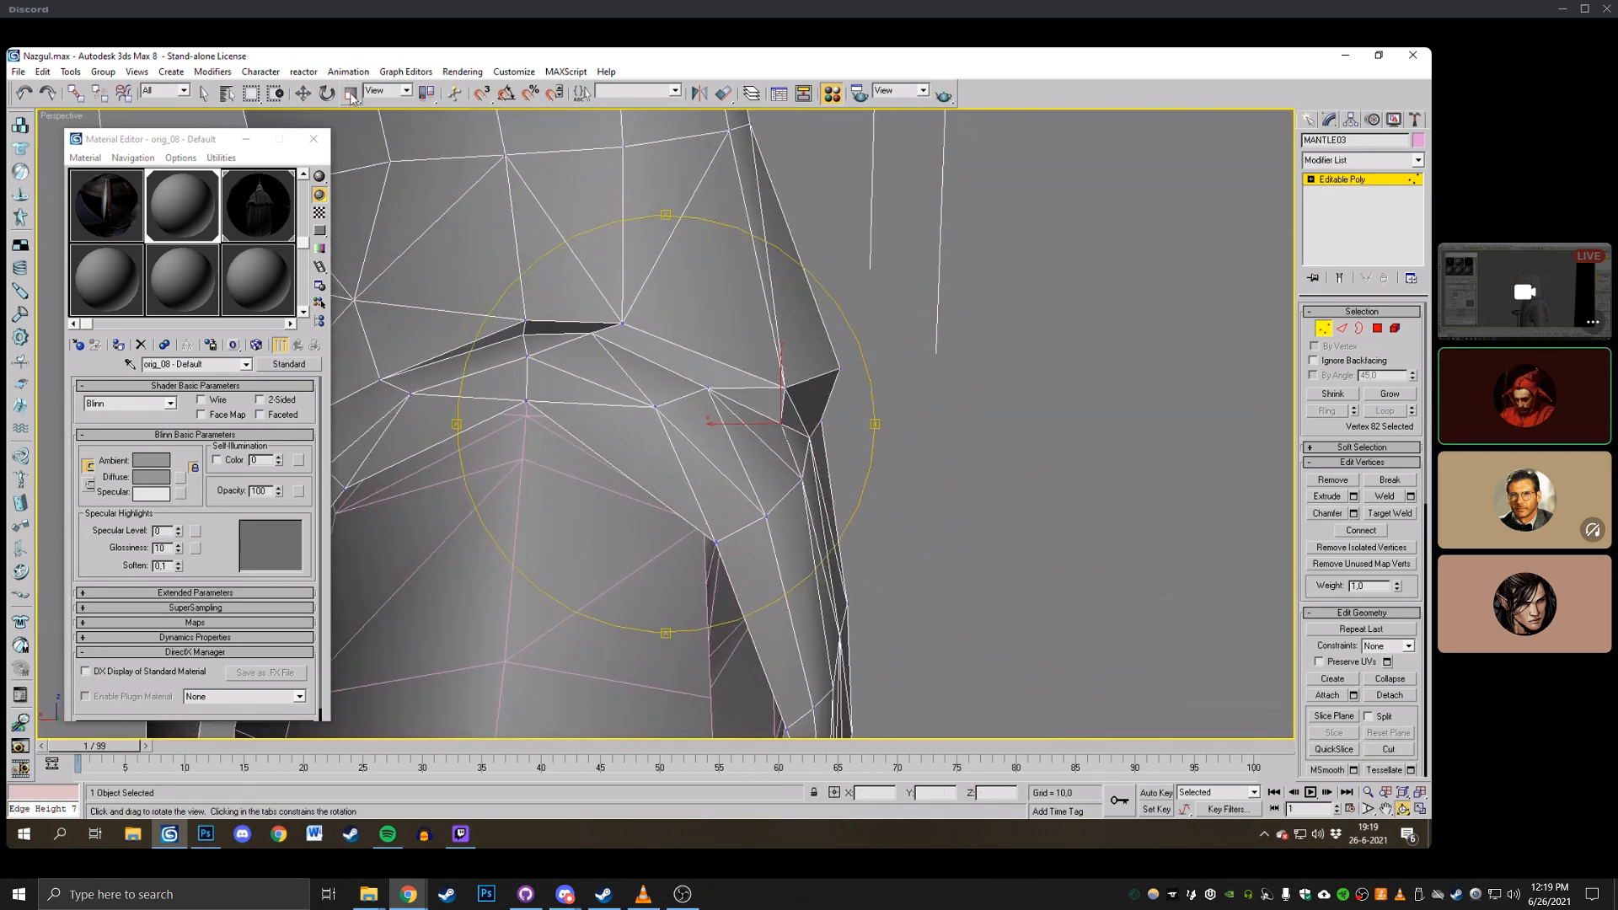
left_click(303, 94)
left_click(590, 333)
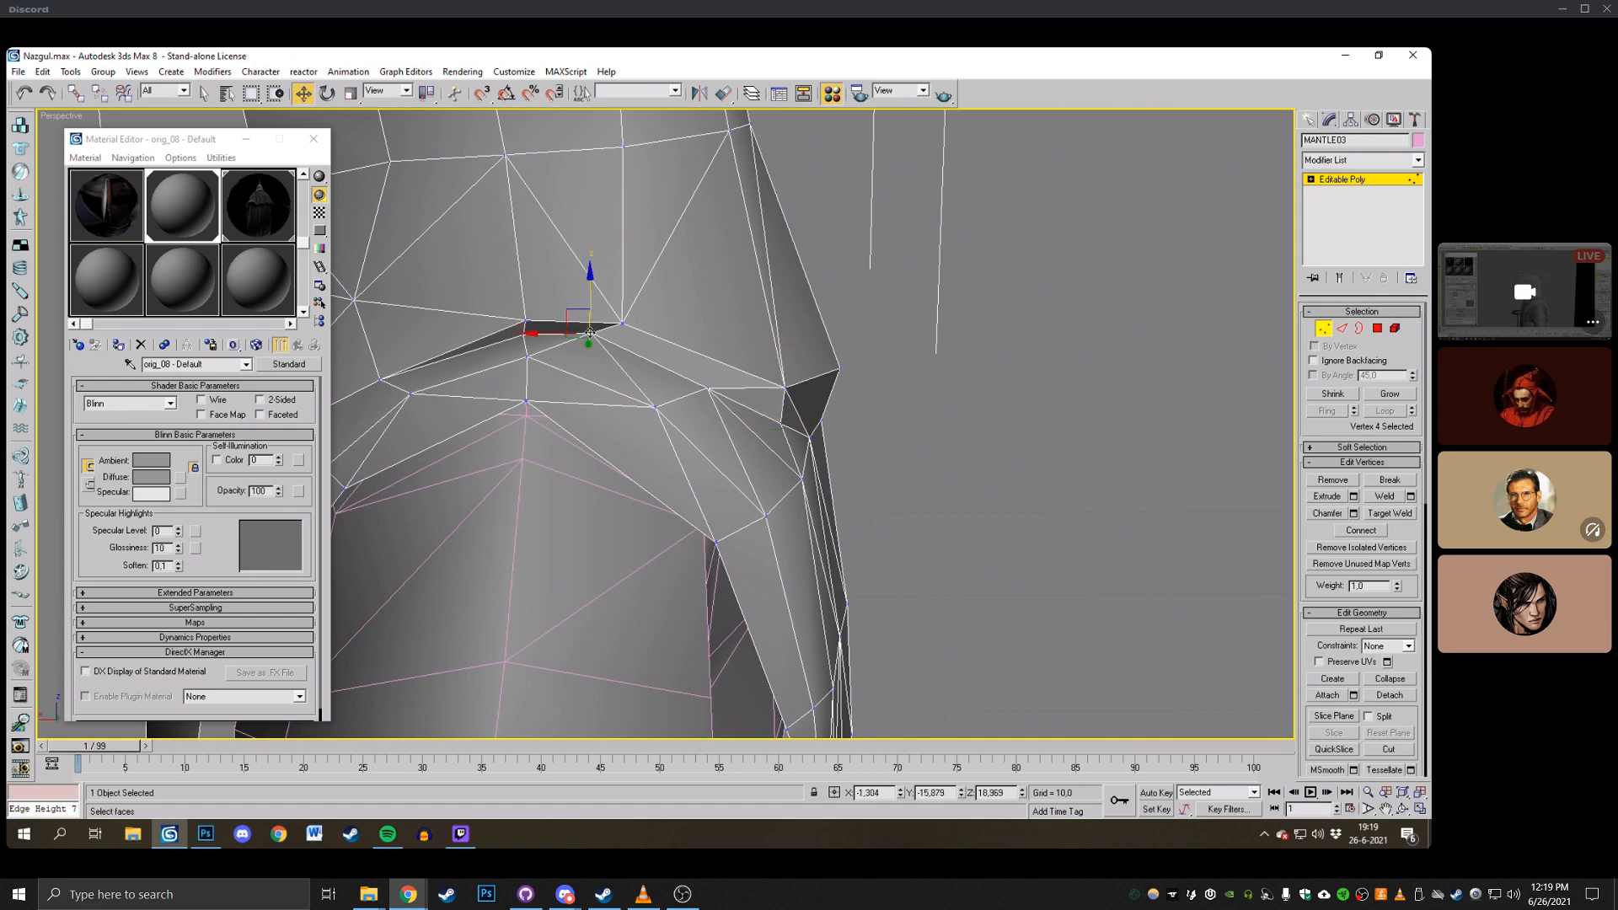
left_click_drag(580, 310, 604, 321)
left_click(795, 287)
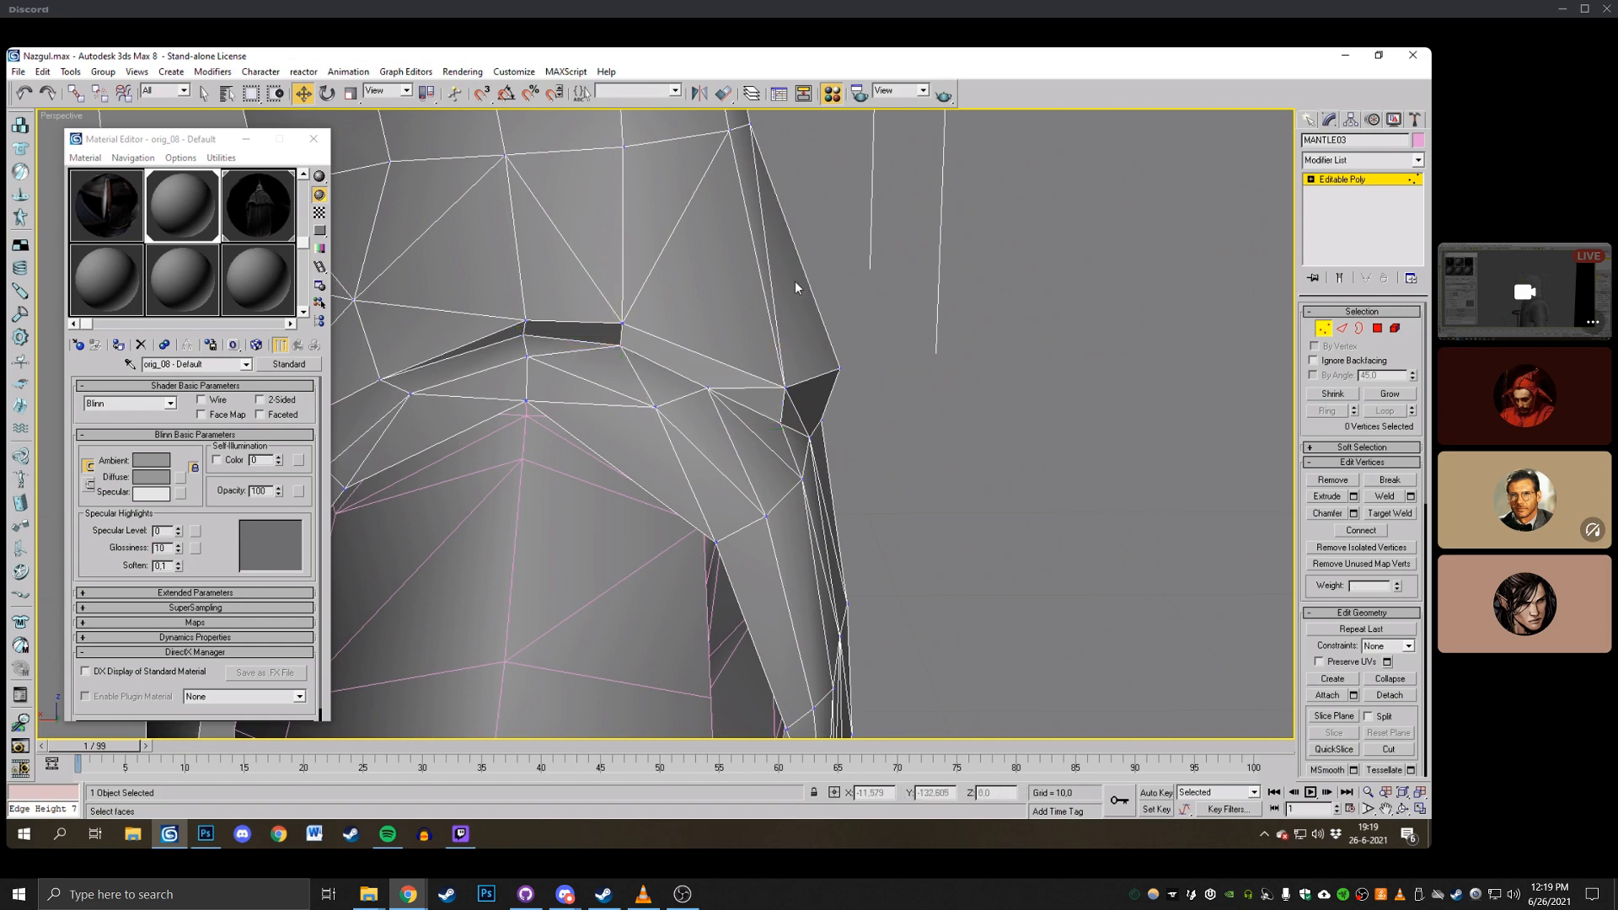
Adjust the hood's lower front vertex at the chest seam, moving it slightly toward the shoulder to narrow the gap.
left_click(1403, 811)
left_click_drag(788, 388, 632, 361)
right_click(793, 407)
left_click(790, 405)
left_click(1403, 810)
right_click(631, 360)
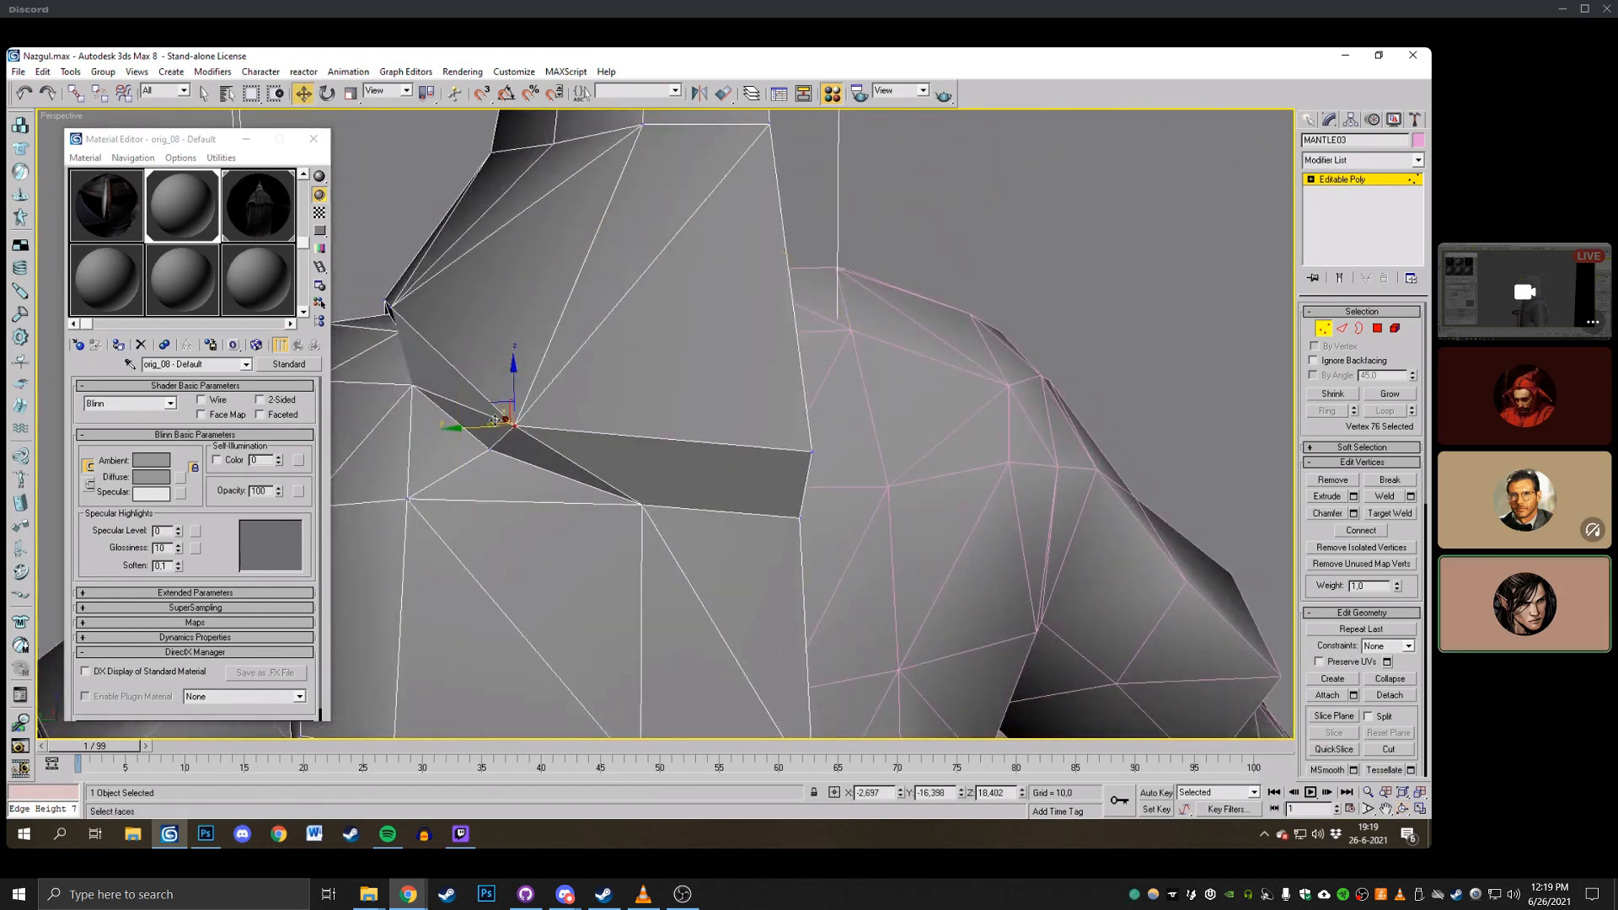
left_click(1403, 810)
left_click_drag(640, 438, 716, 442)
right_click(719, 441)
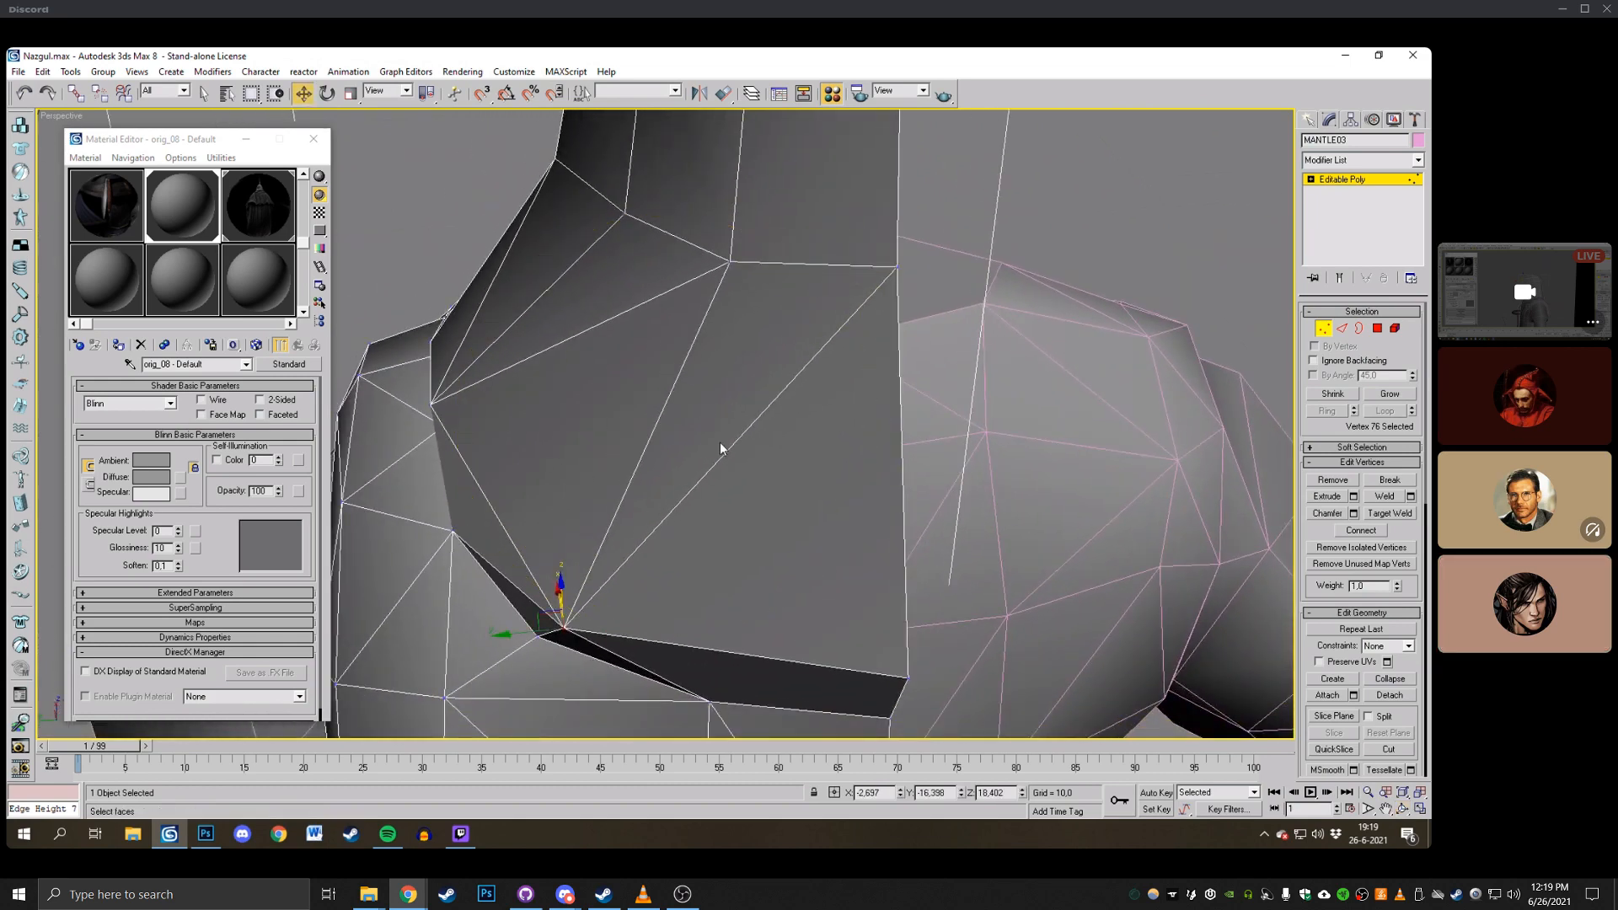
middle_click_drag(542, 604, 830, 483)
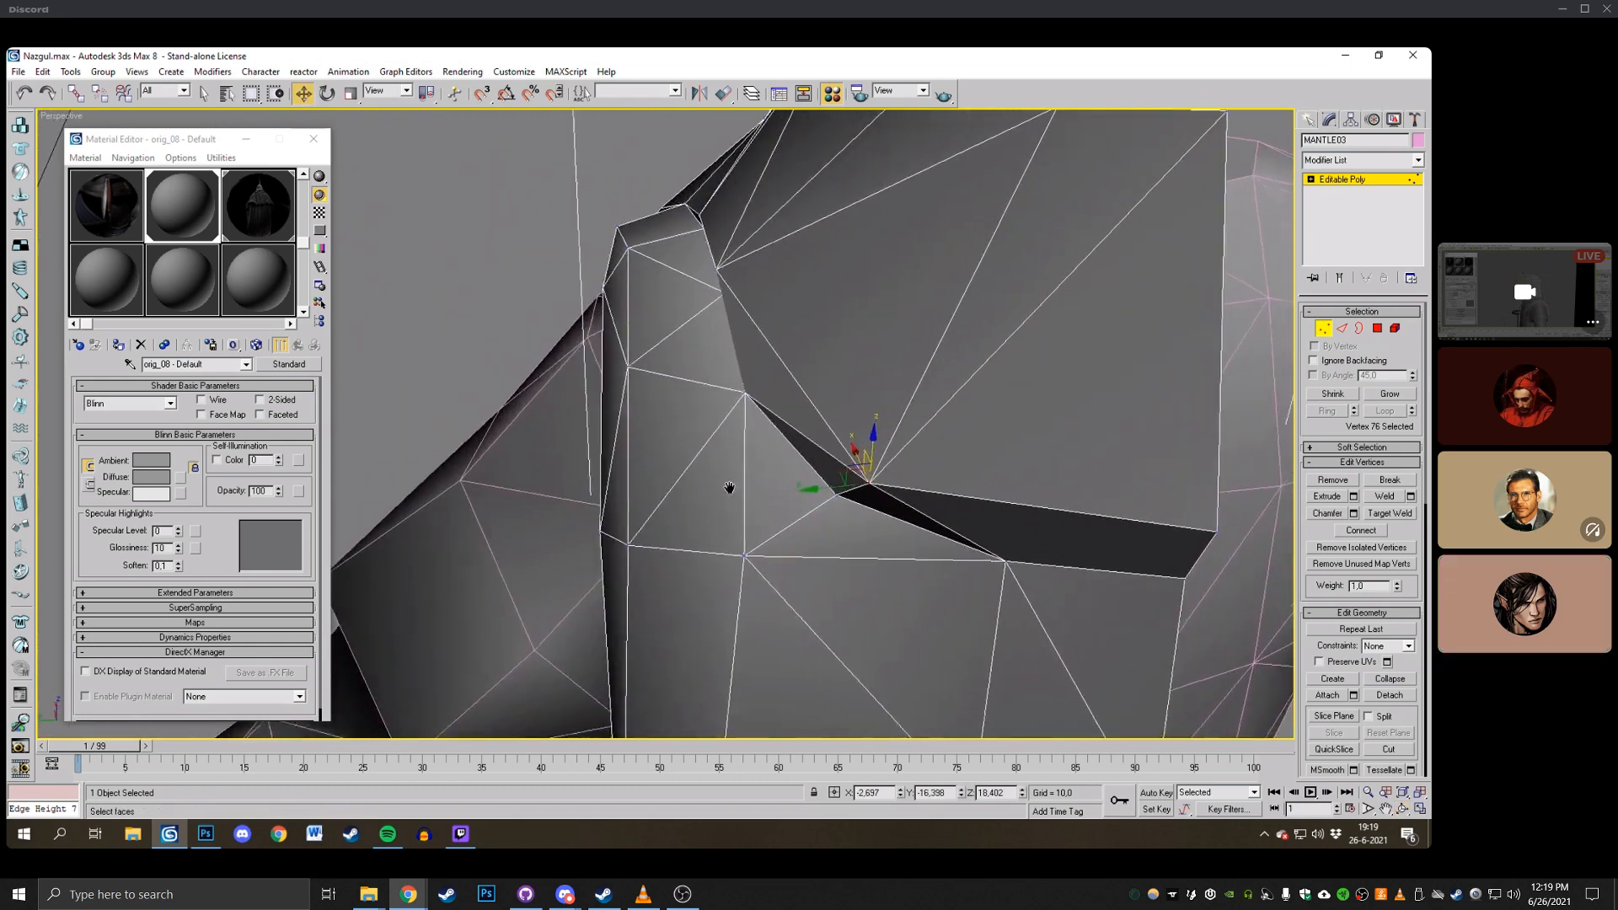
scroll(830, 483, "down", 4)
scroll(830, 487, "up", 3)
left_click_drag(842, 470, 813, 460)
Cut an edge from the vertex on the hood's neck loop down to the seam with the mantle near the shoulder.
left_click(1404, 810)
left_click_drag(556, 472, 671, 478)
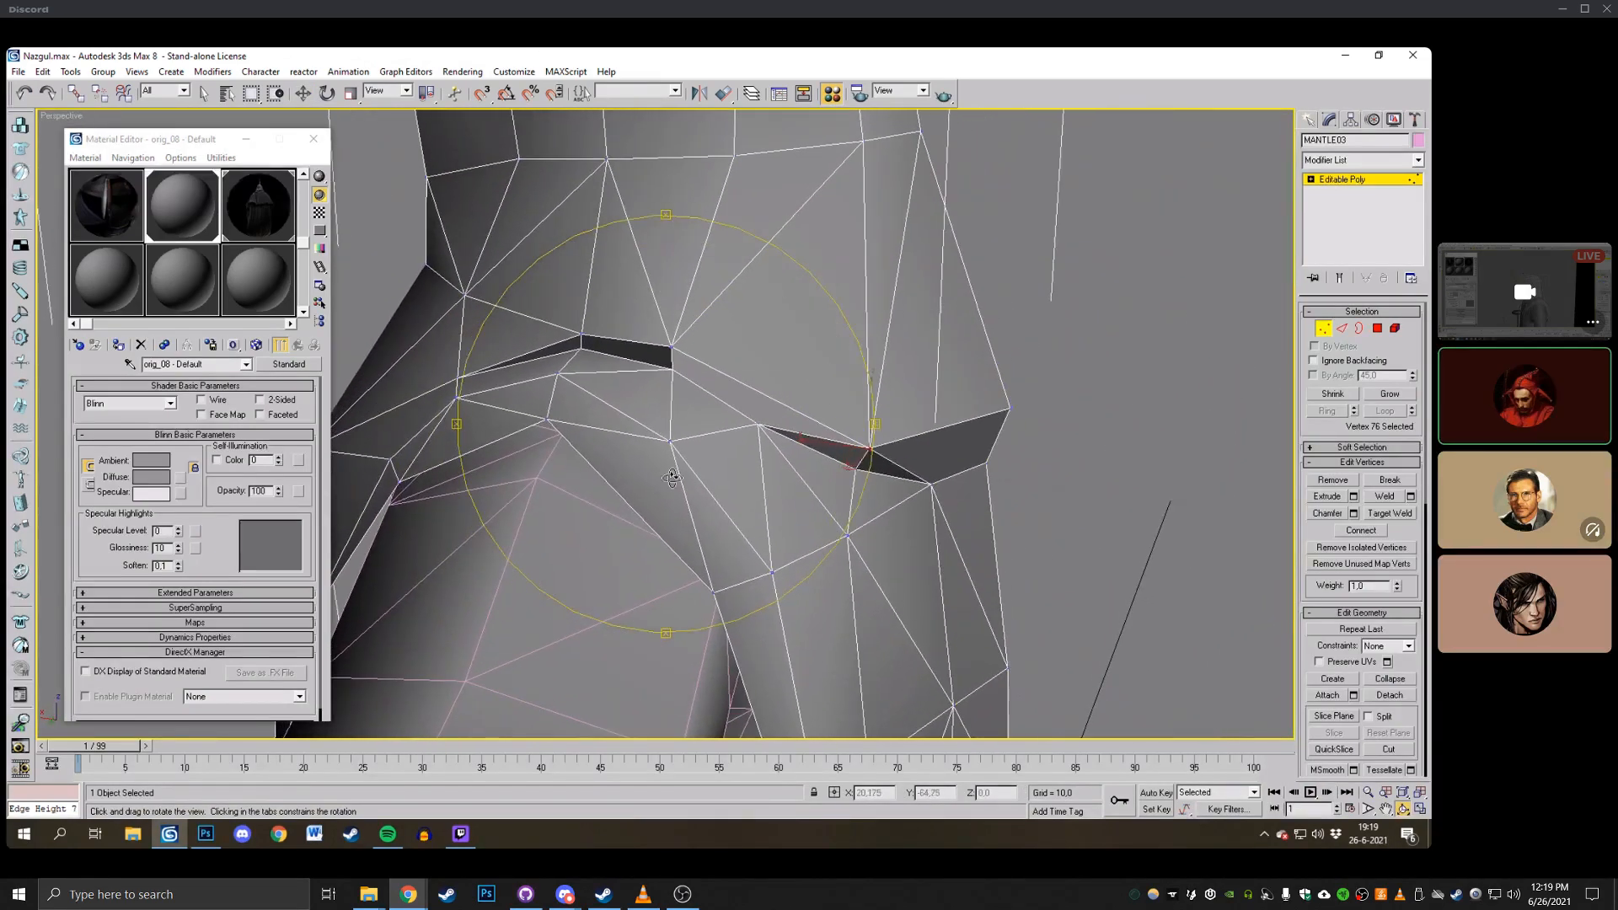
left_click(1390, 749)
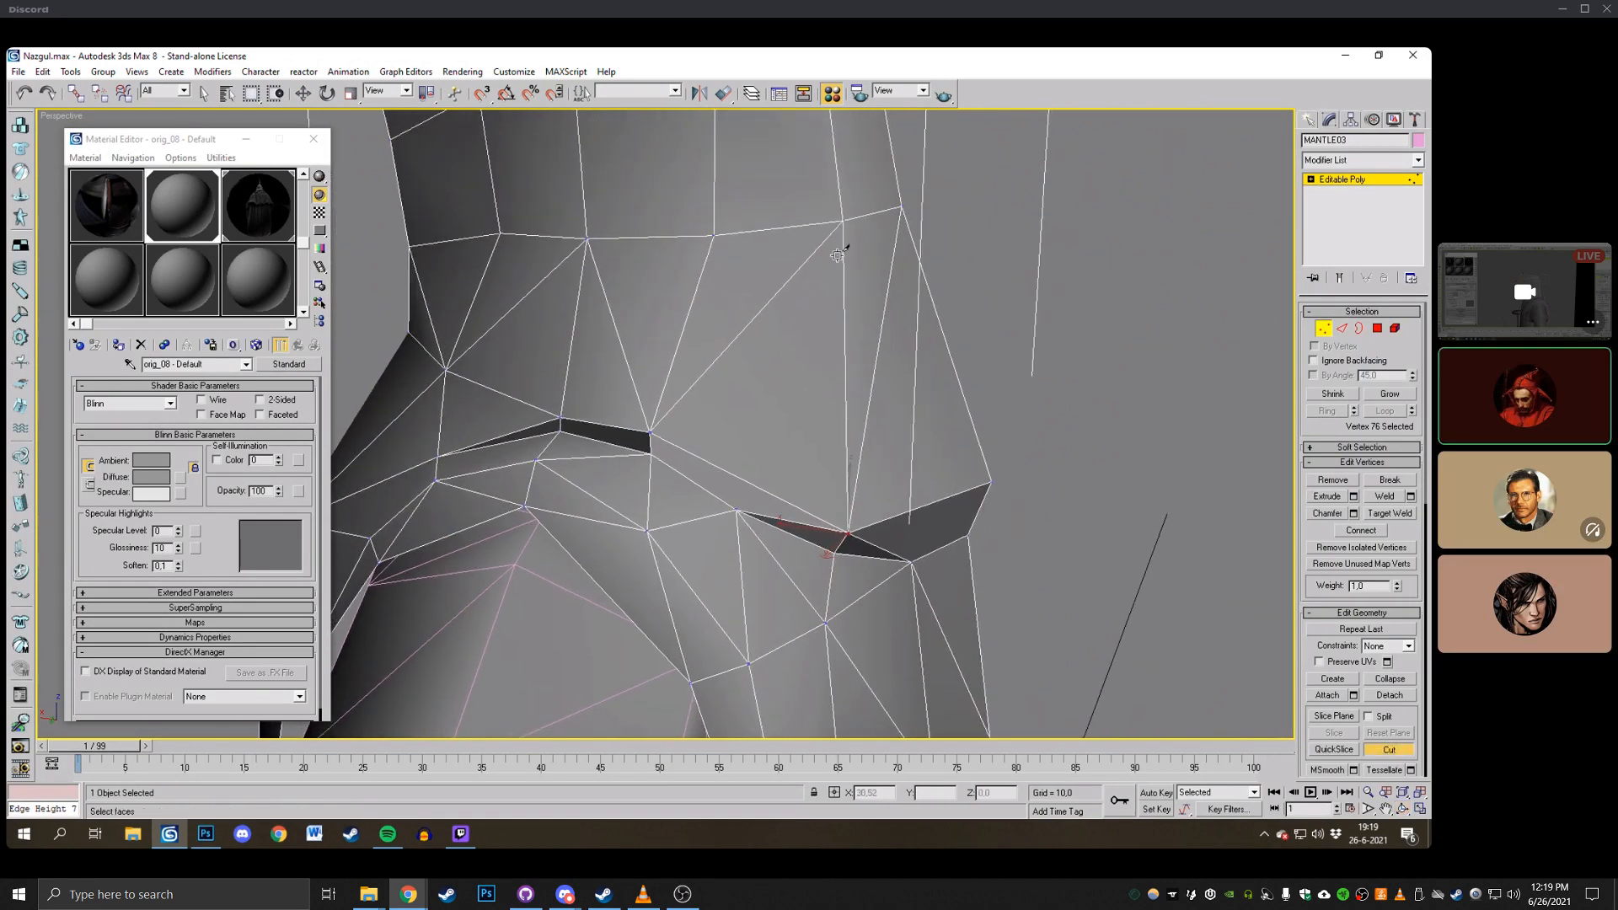
left_click(843, 221)
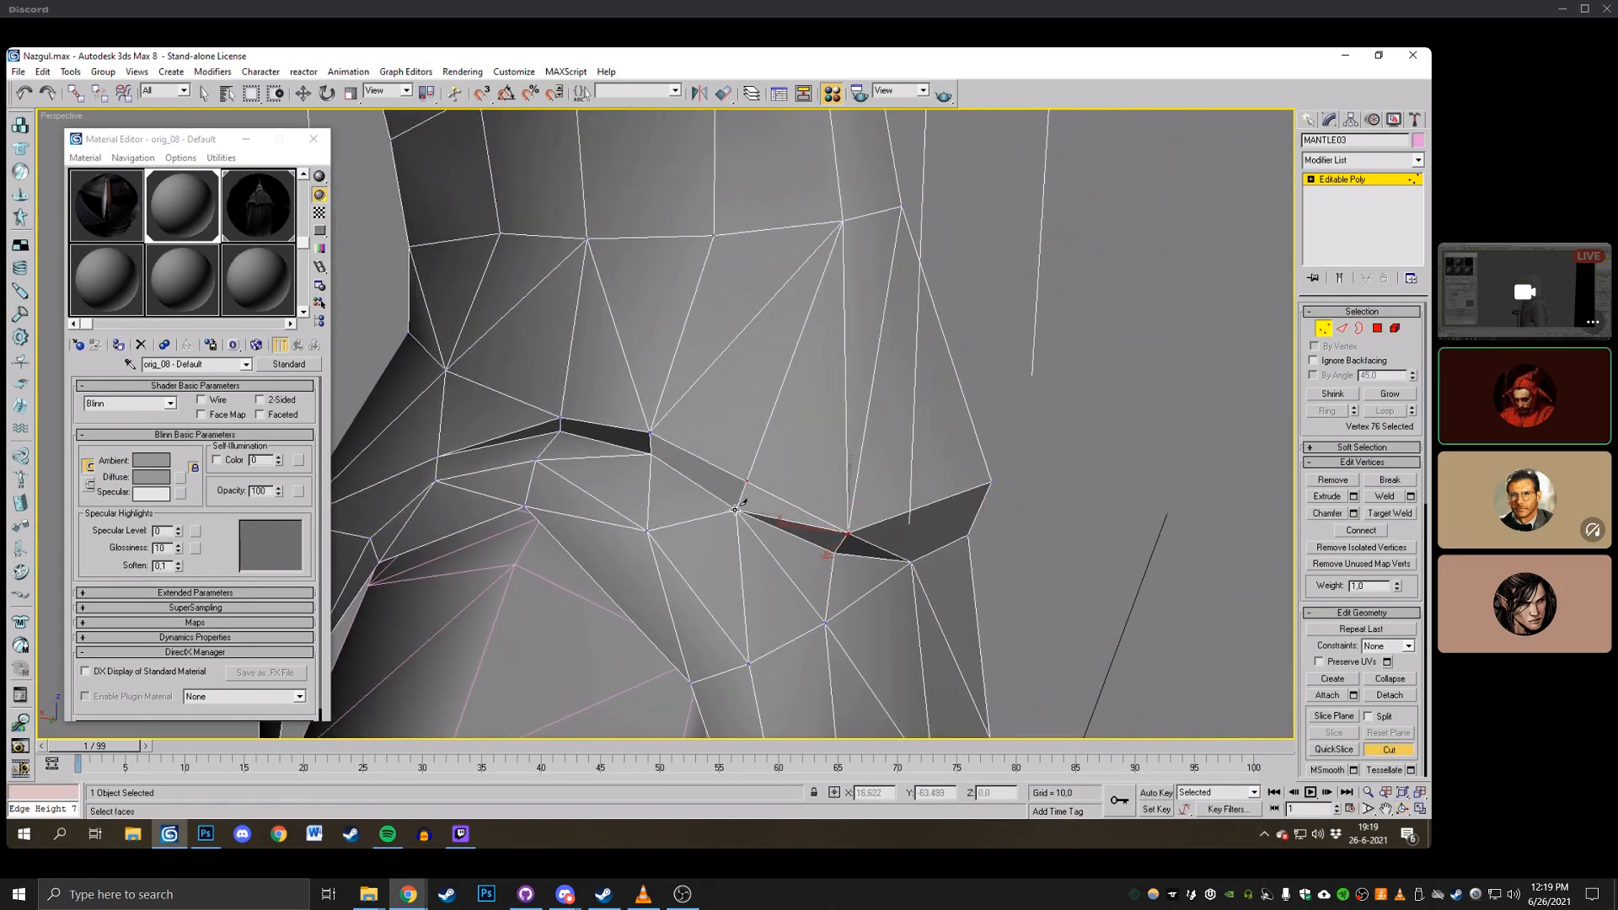
left_click(1404, 809)
left_click_drag(851, 456, 699, 402)
left_click(303, 93)
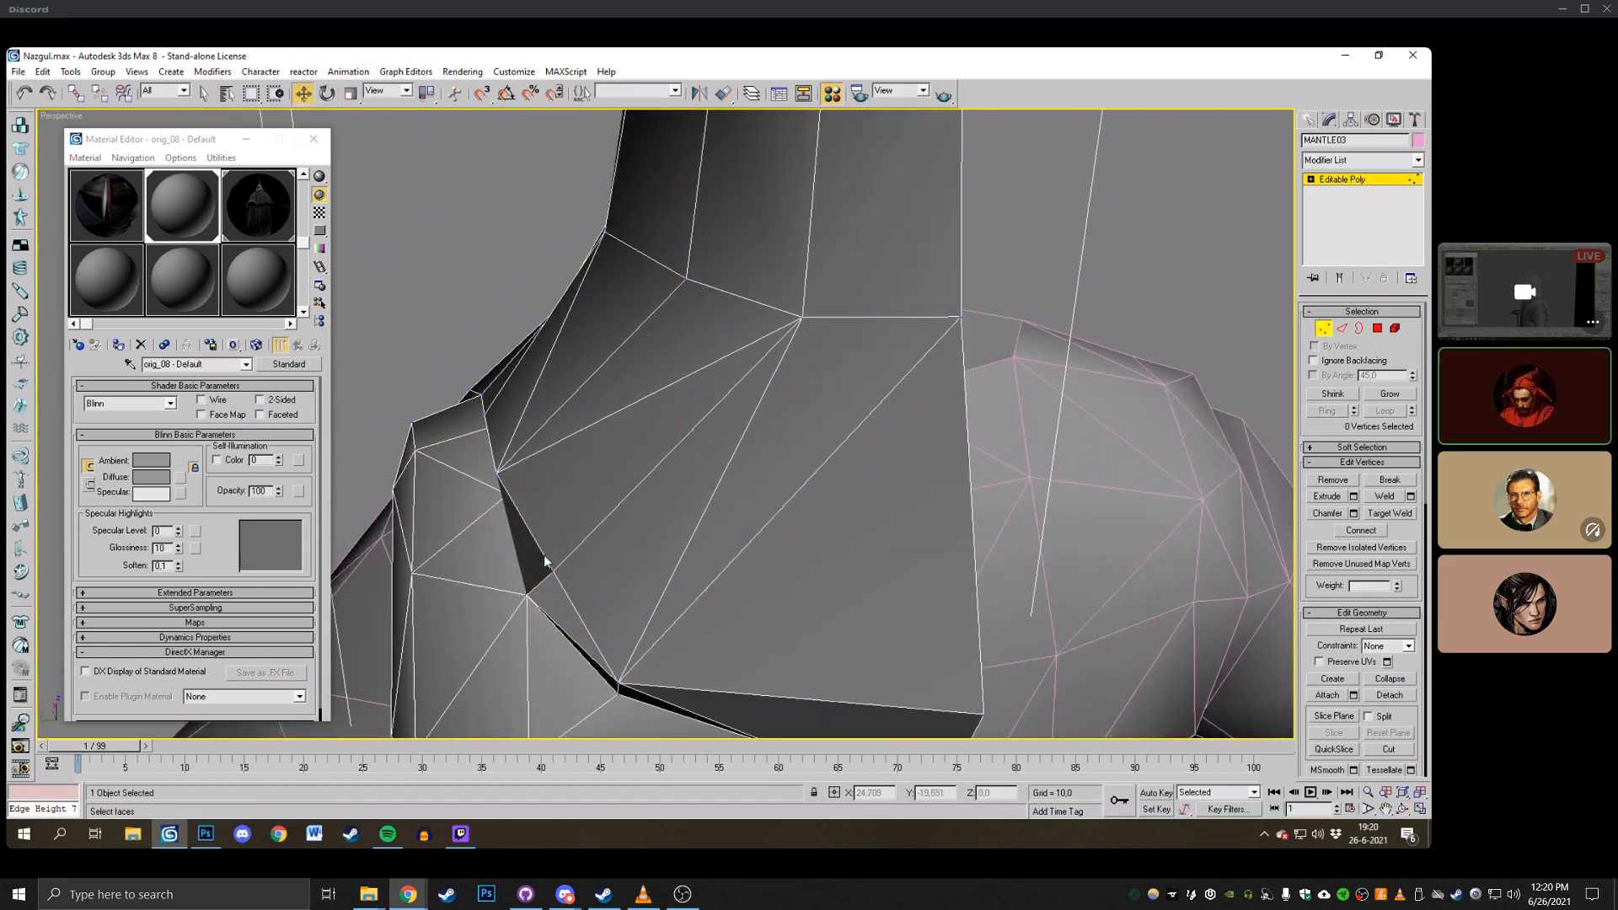
Move the cut vertex on the hood's lower edge toward the shoulder to follow the mantle seam.
left_click(552, 576)
left_click_drag(536, 573, 515, 580)
left_click(1402, 810)
left_click_drag(556, 438, 764, 366)
middle_click_drag(764, 366, 680, 429)
right_click(690, 311)
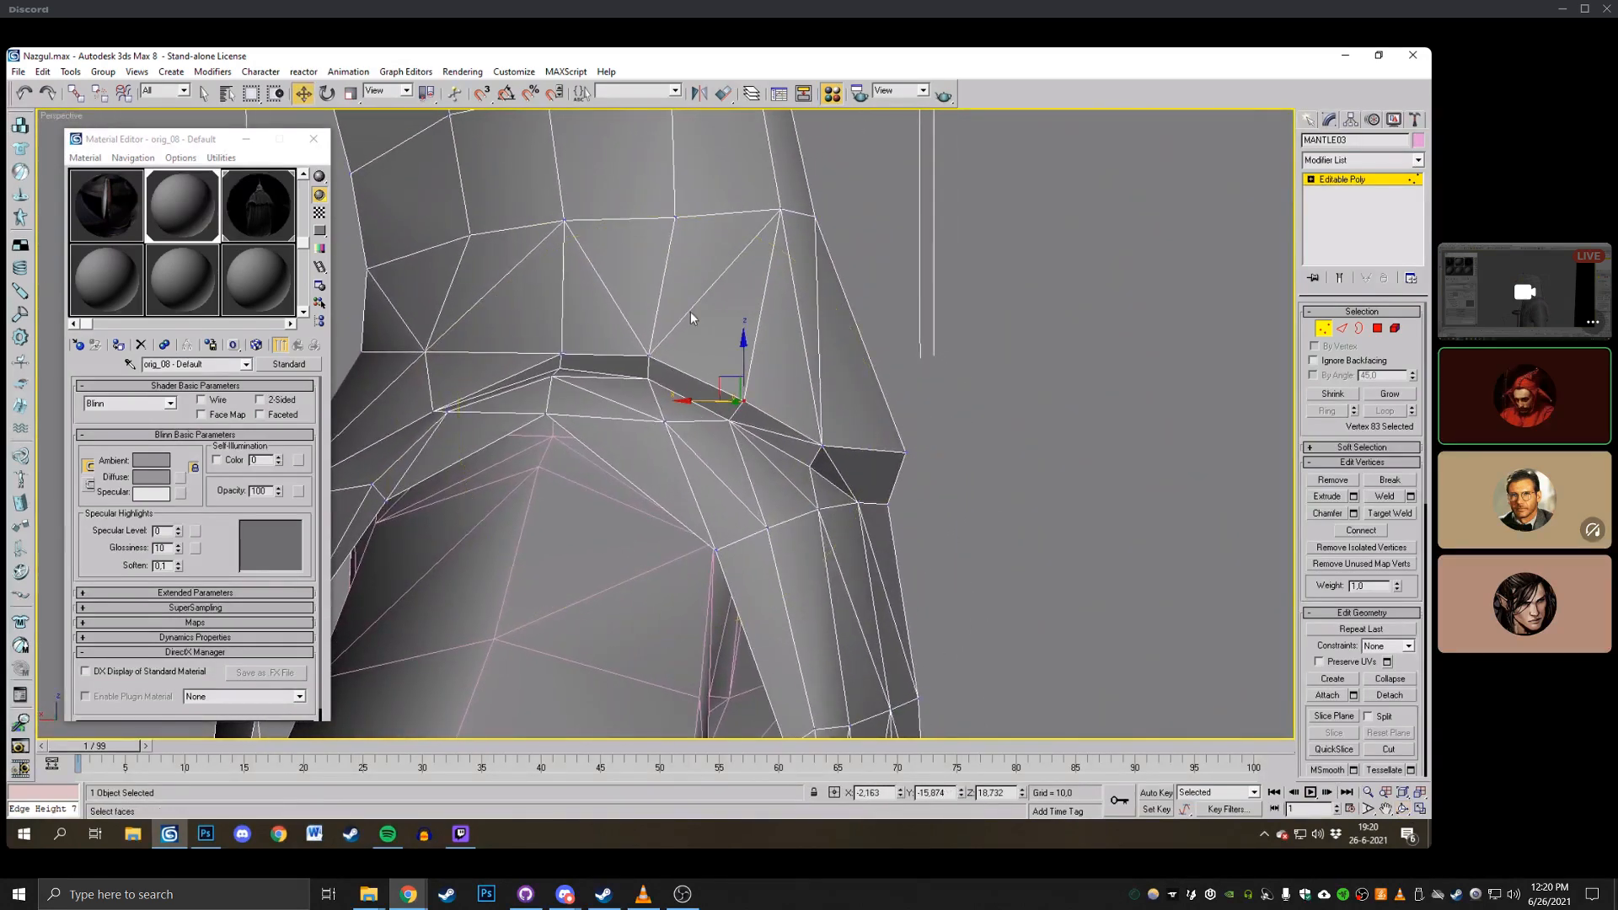
left_click(1386, 498)
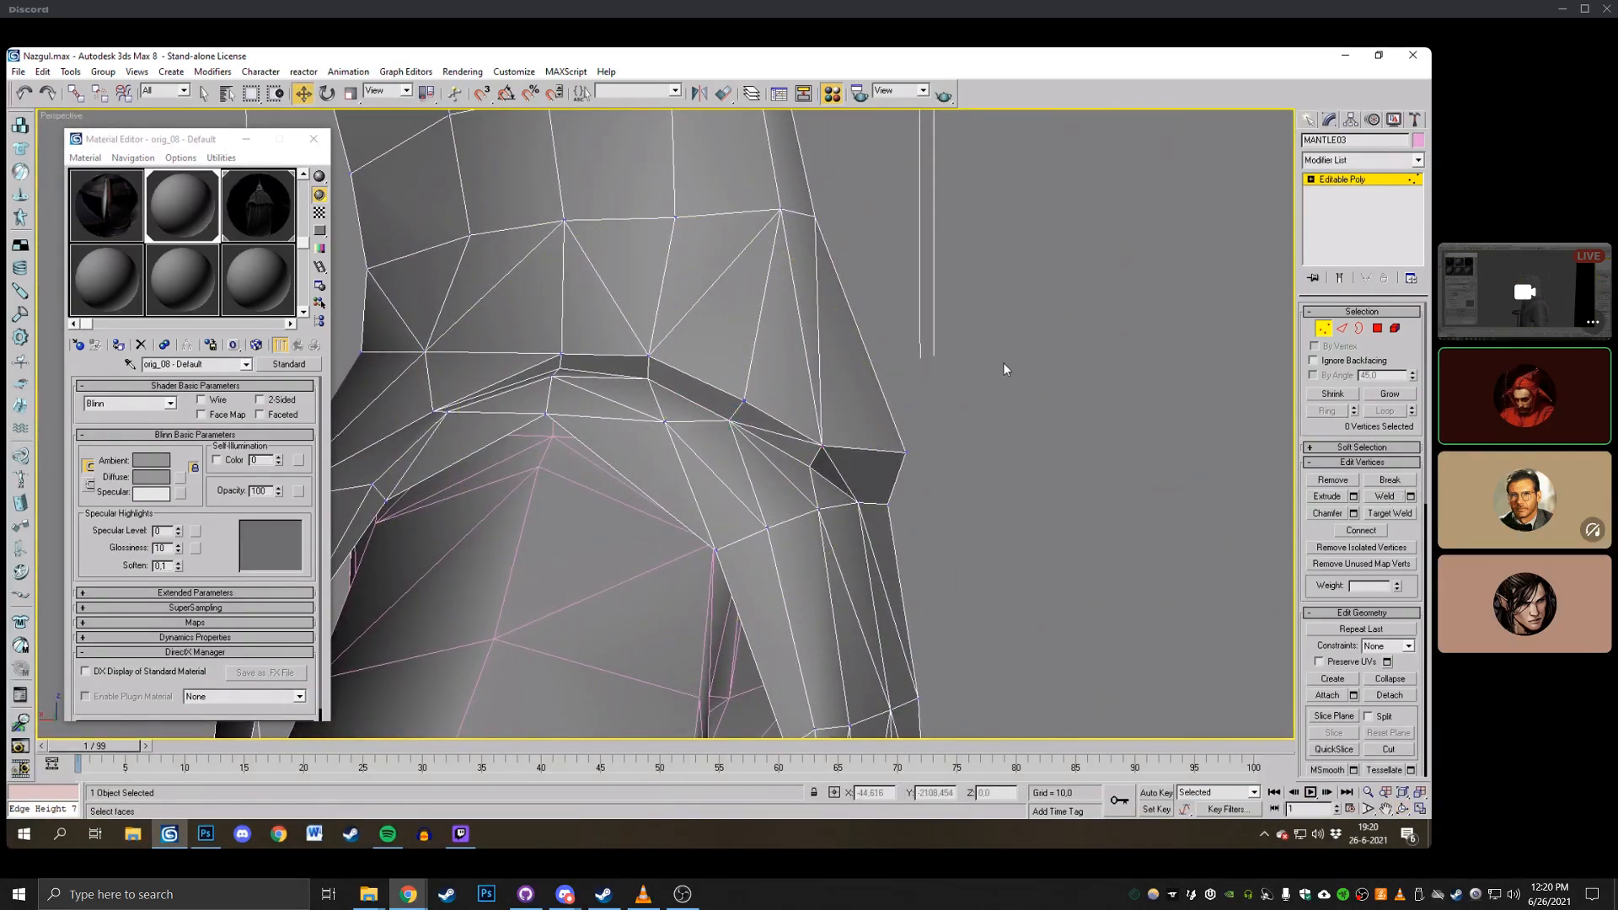
Nudge the hood's lower front corner vertex at the chest slightly upward.
scroll(1002, 362, "up", 3)
left_click(899, 462)
left_click_drag(901, 421, 900, 407)
left_click(883, 382)
scroll(876, 379, "down", 3)
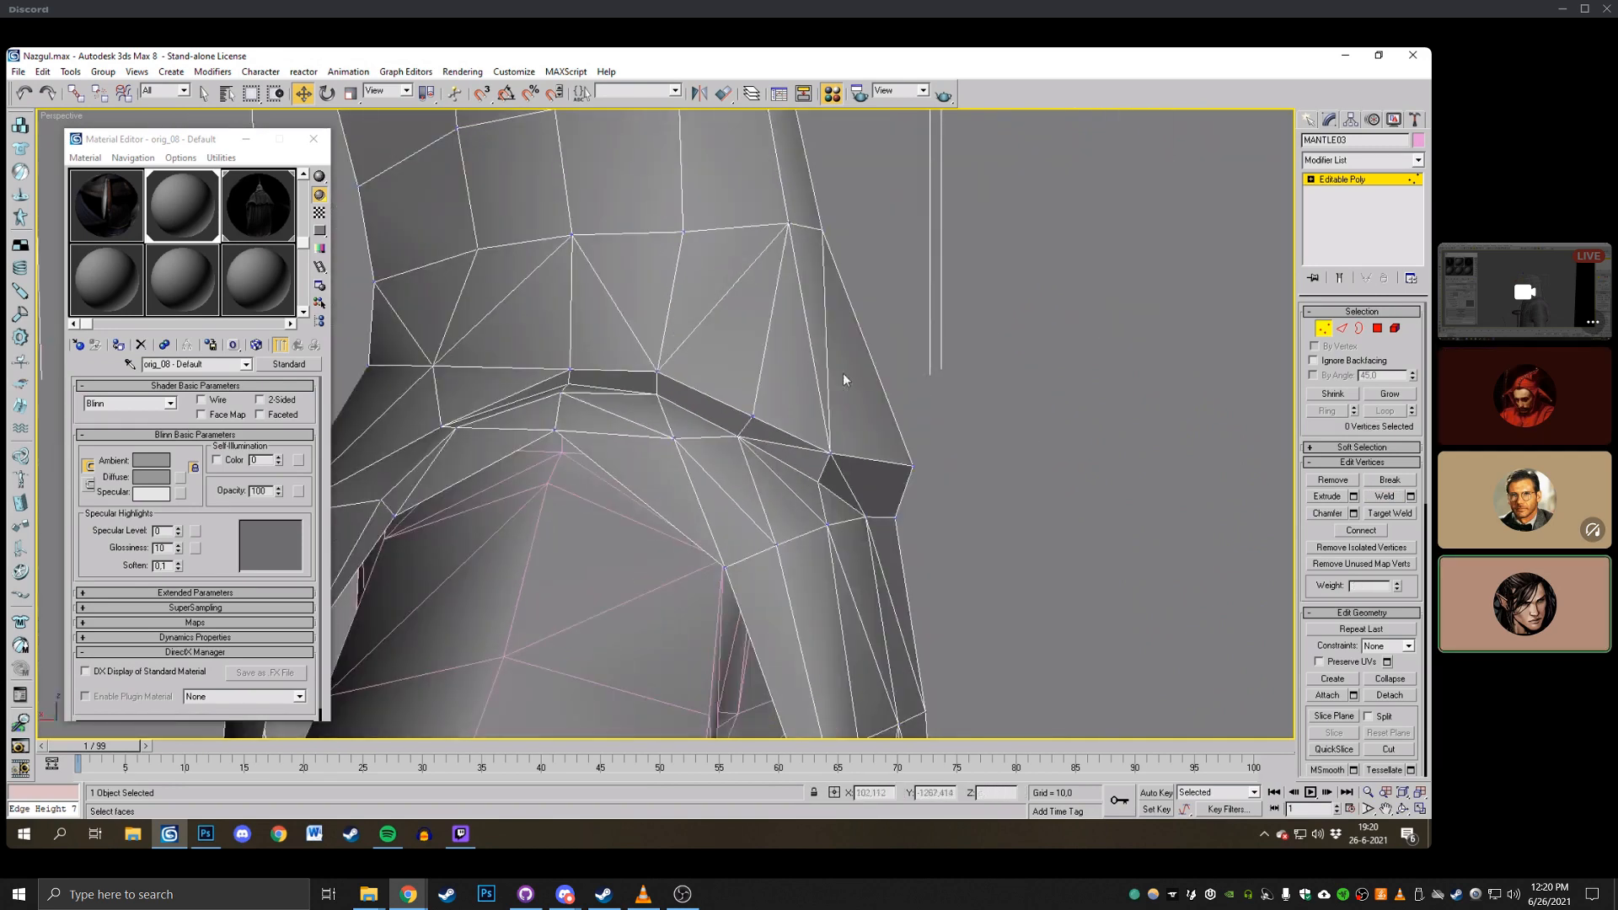
Move the mantle's centre-seam vertex at mid-back slightly backward along the X axis.
left_click(1403, 810)
left_click_drag(674, 471, 774, 426)
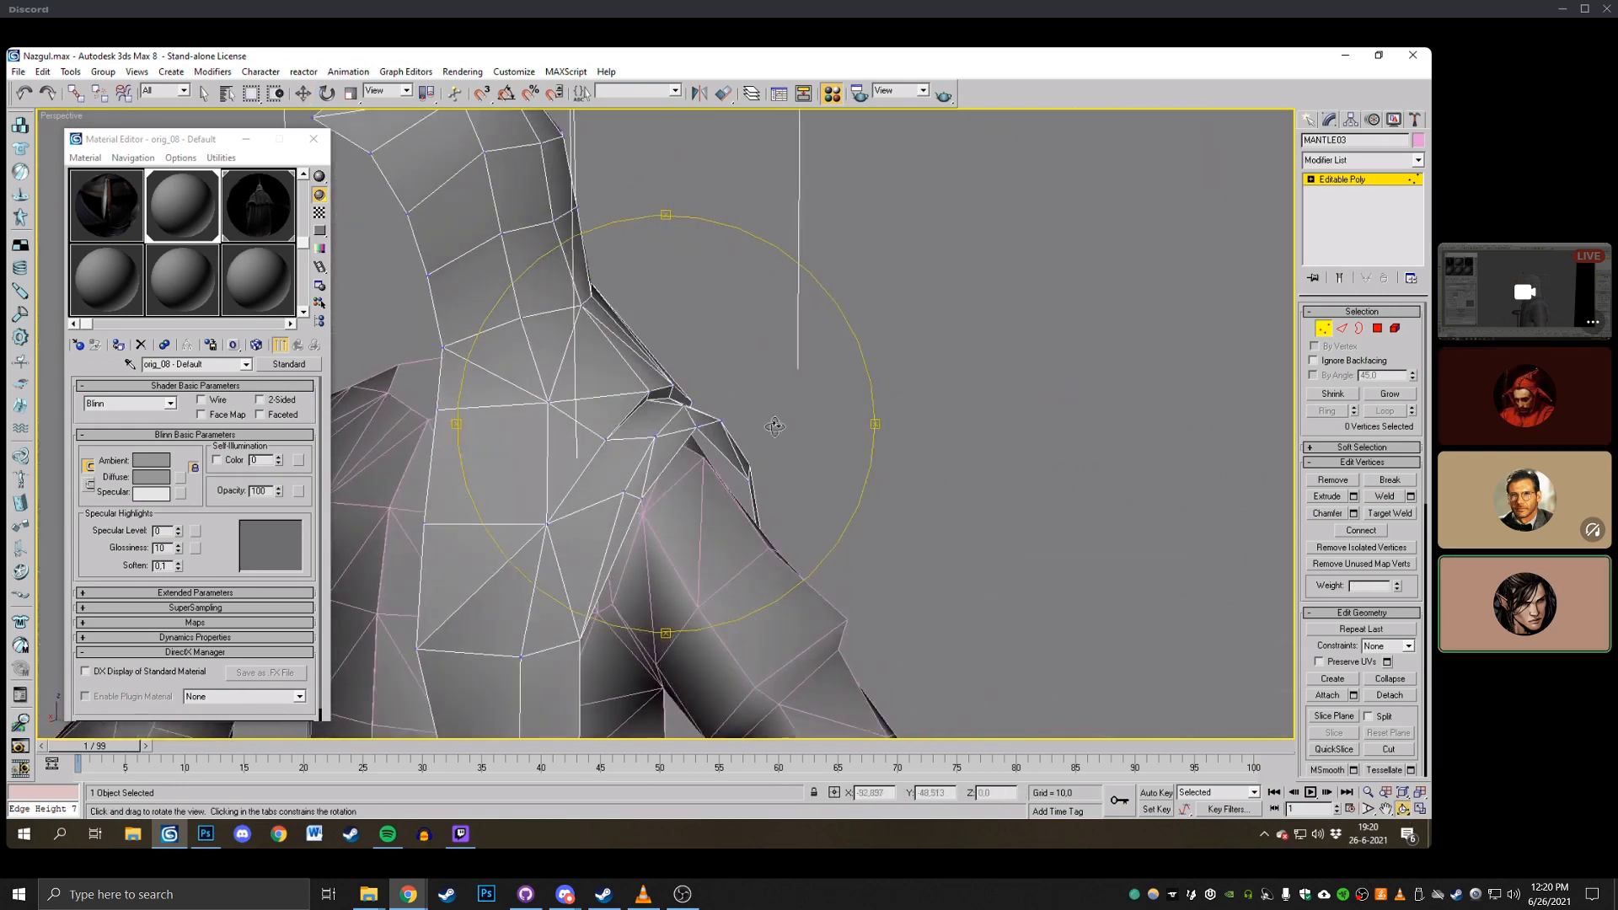
middle_click_drag(774, 426, 869, 365)
right_click(674, 402)
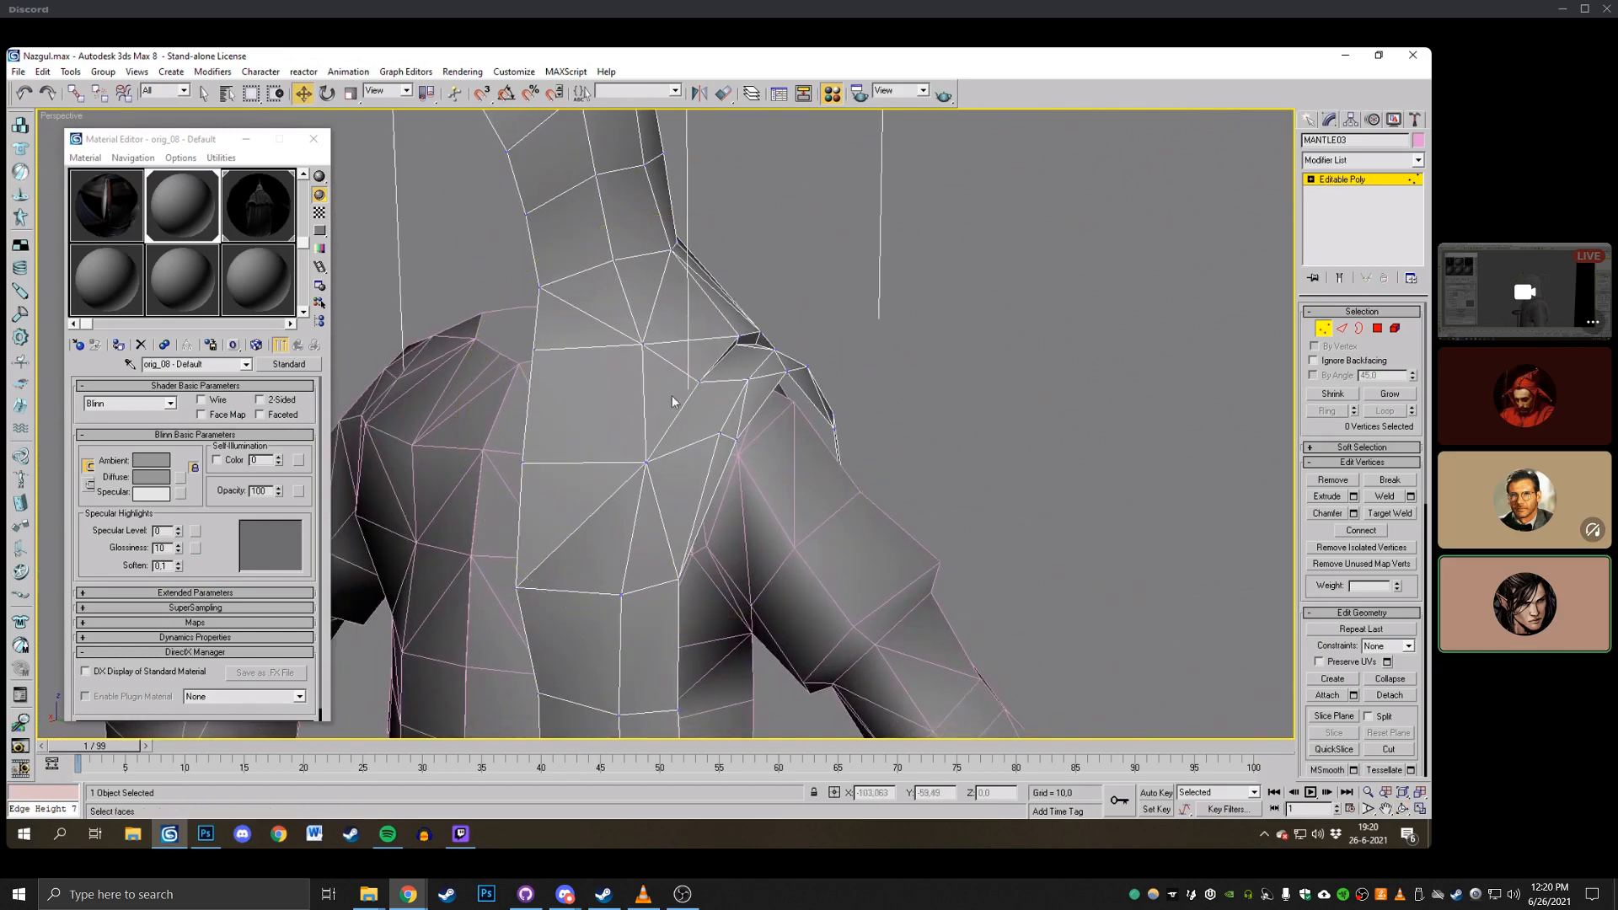
left_click(1398, 495)
left_click(1004, 383)
scroll(1004, 383, "down", 3)
middle_click_drag(520, 665, 559, 584)
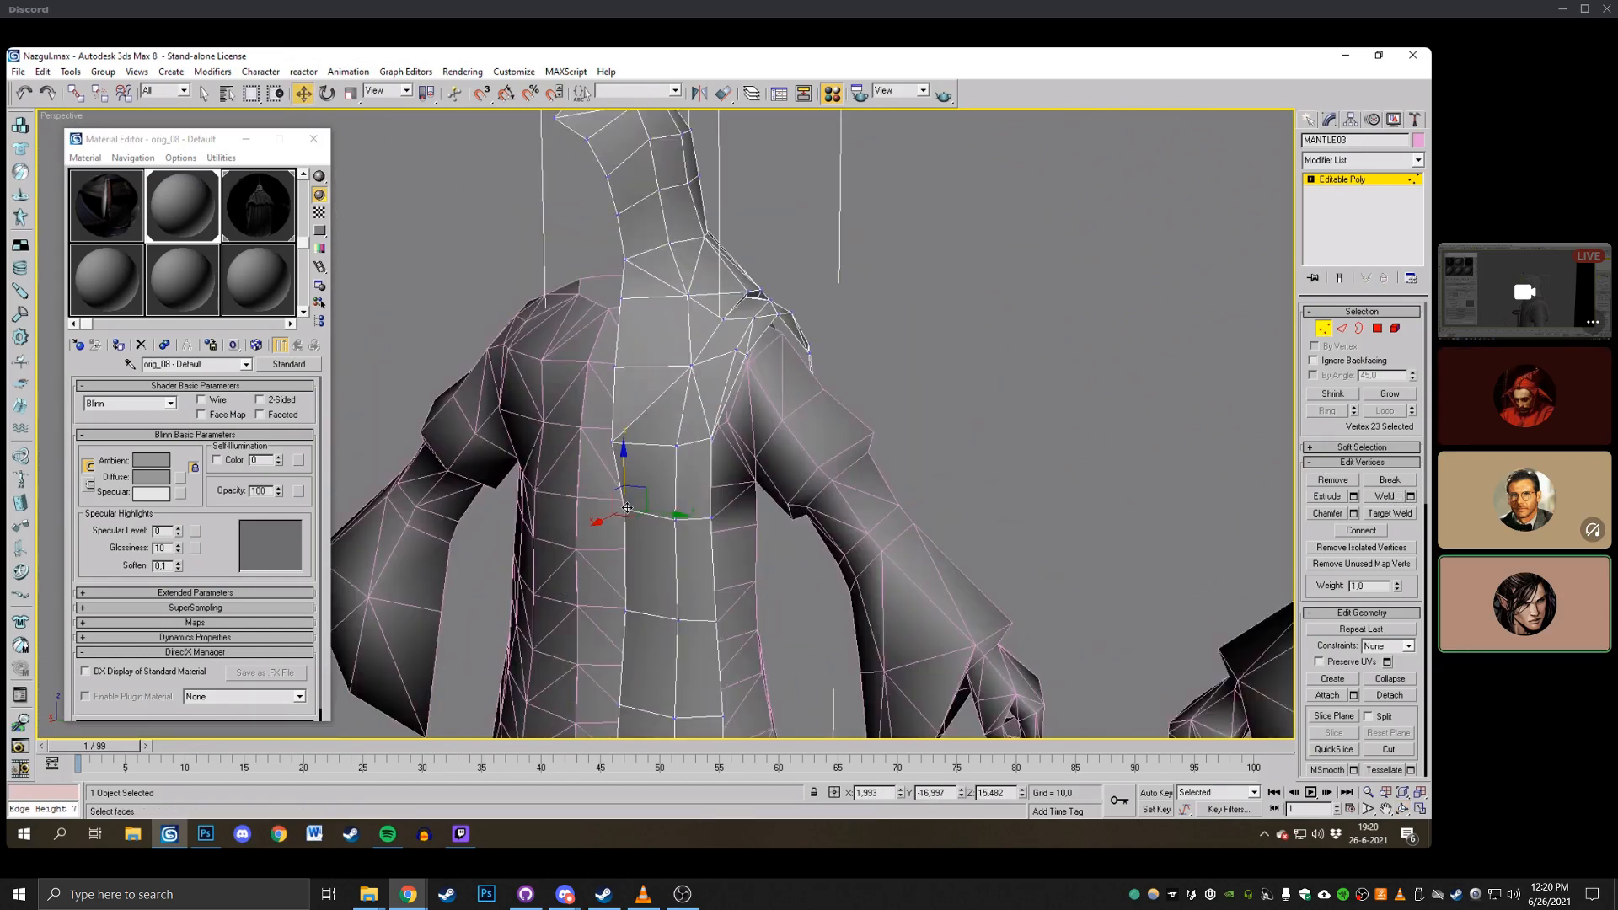
left_click_drag(605, 520, 605, 580)
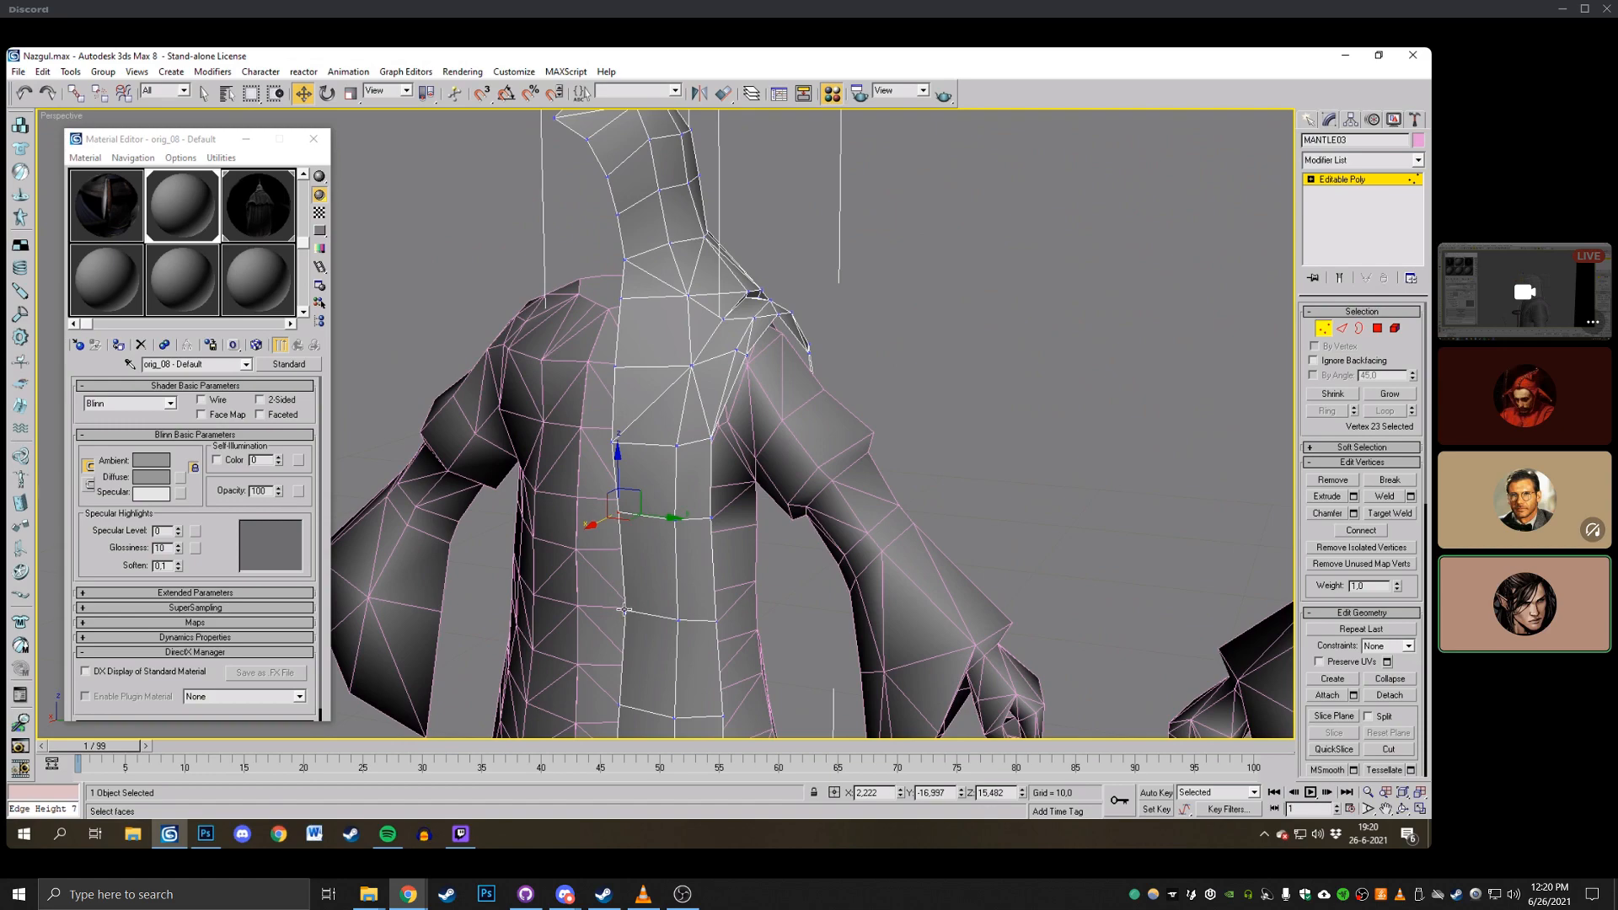
left_click(625, 609)
Try to cut an edge down the mantle's chest from the seam below the hood.
left_click(1404, 811)
left_click_drag(868, 455, 712, 416)
scroll(647, 409, "up", 3)
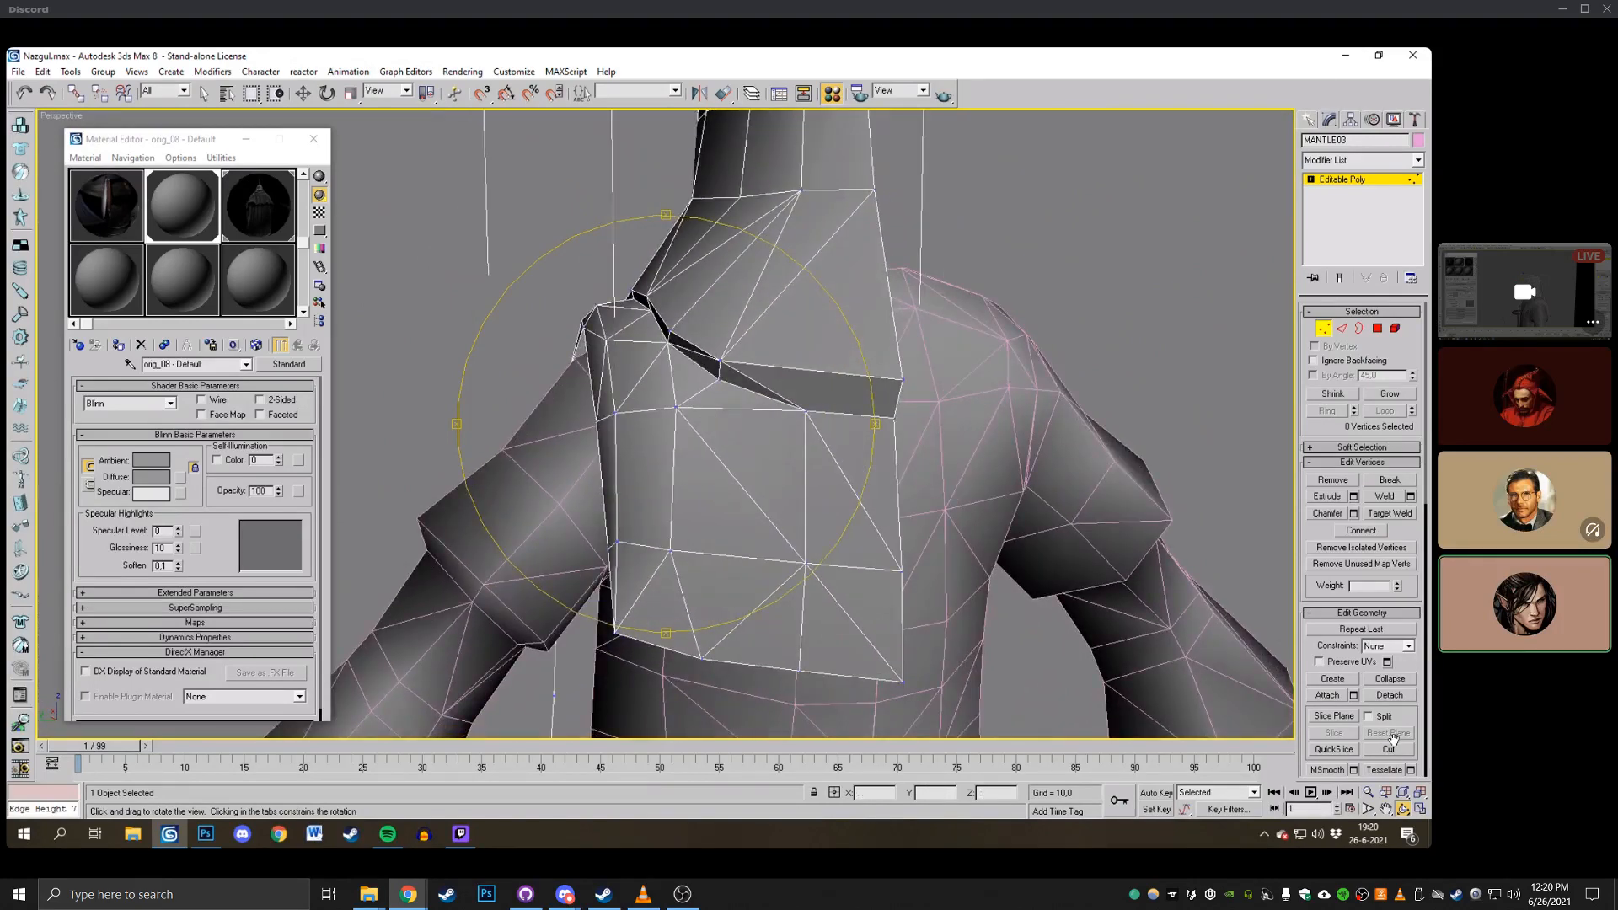
right_click(722, 378)
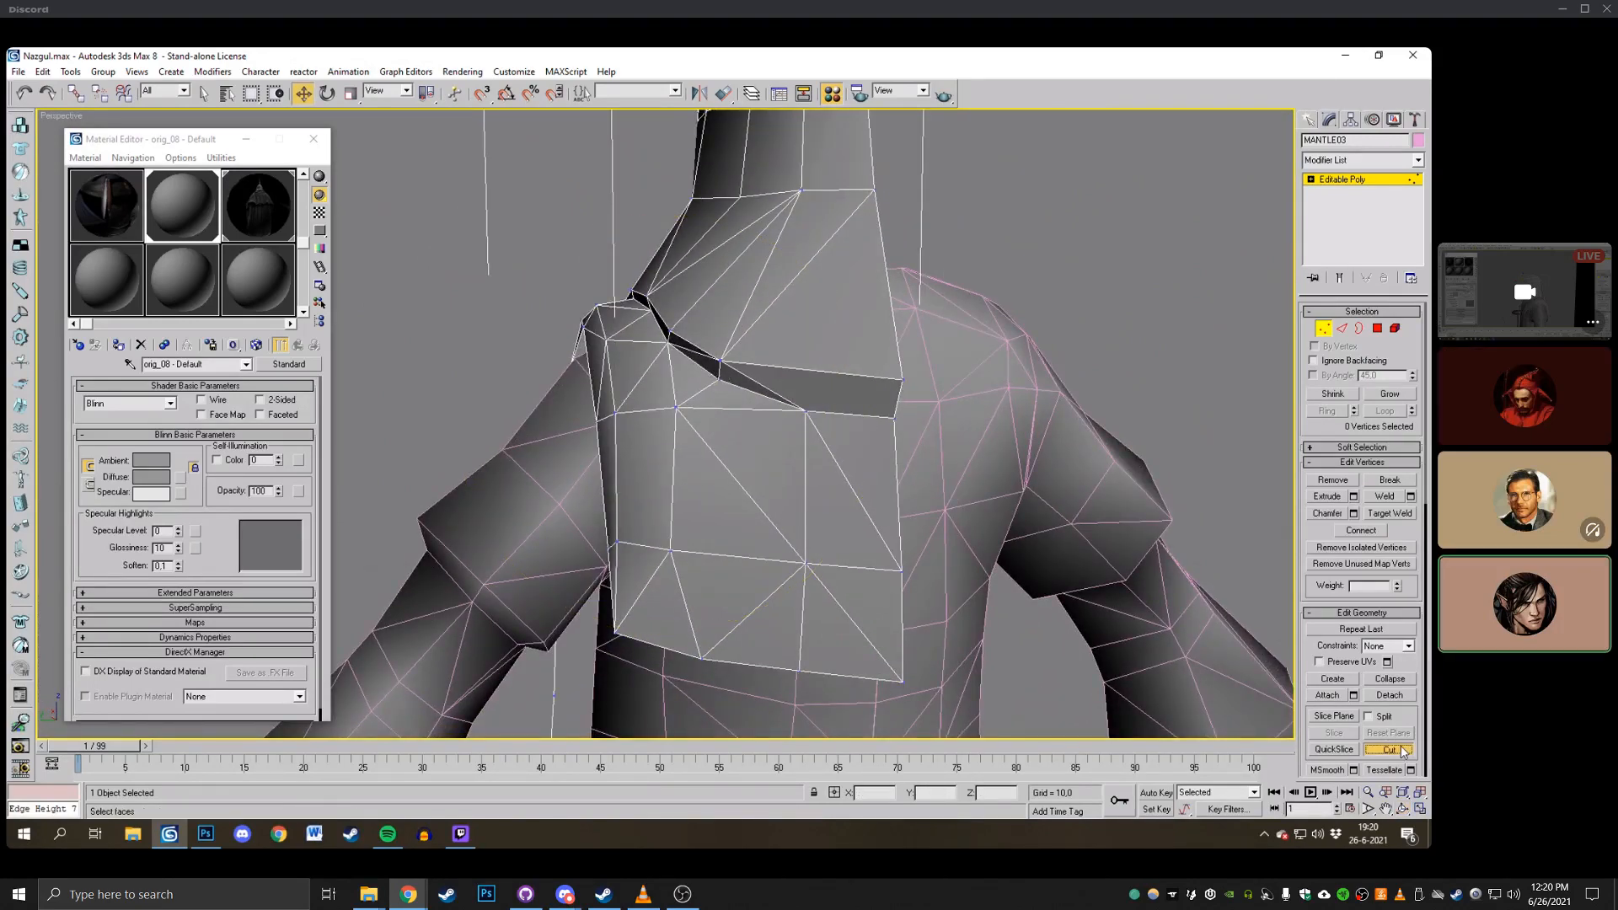
left_click(719, 379)
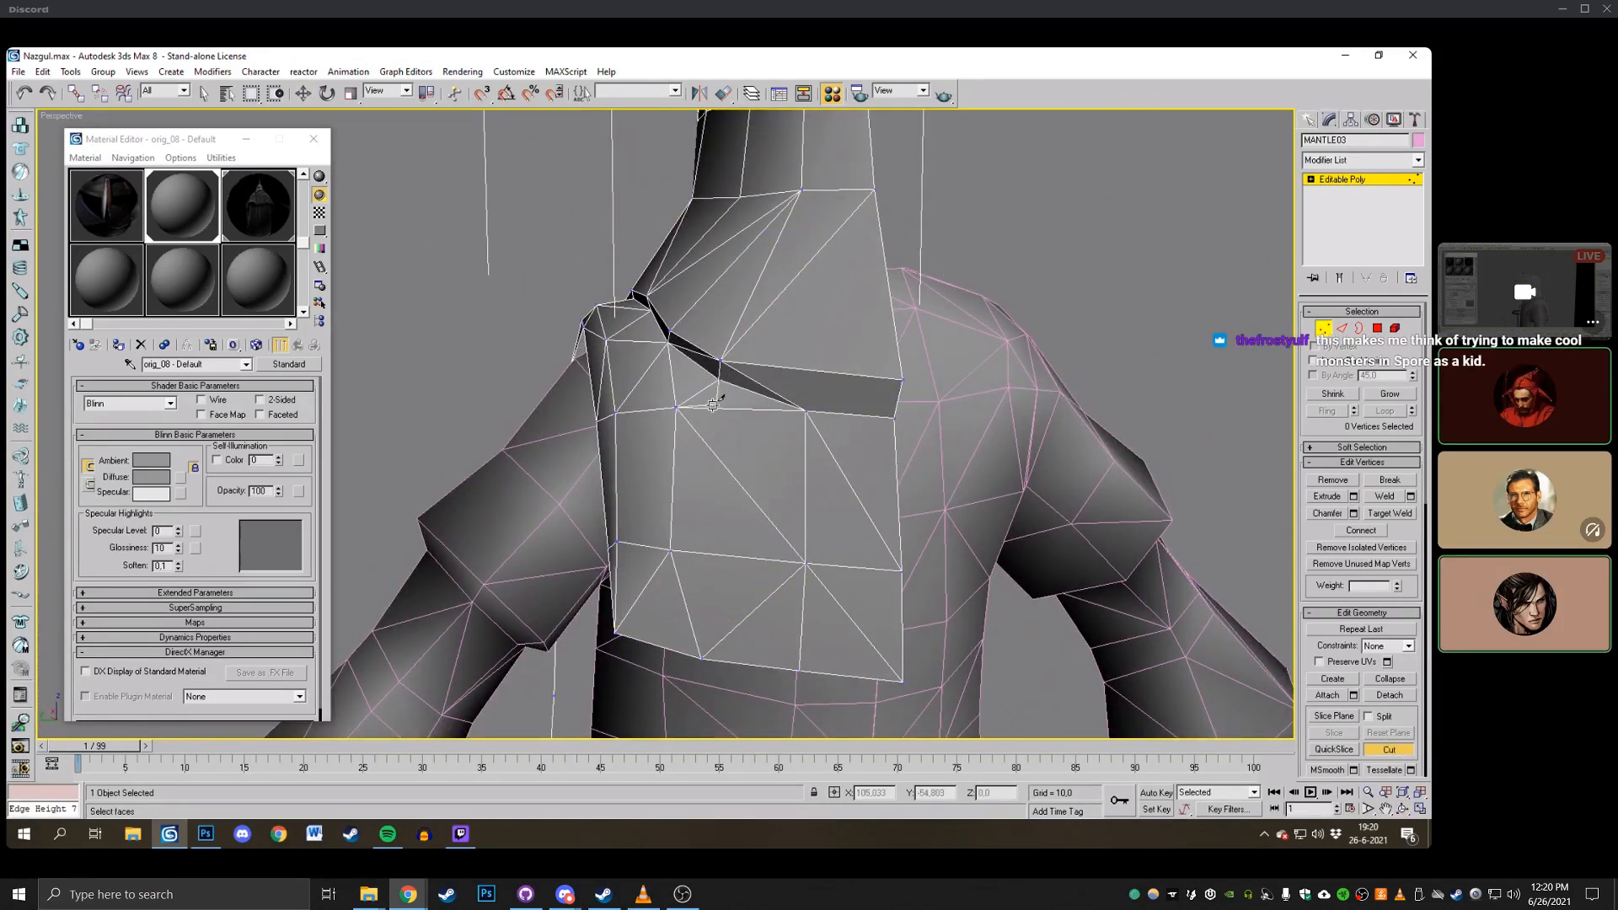
left_click(708, 553)
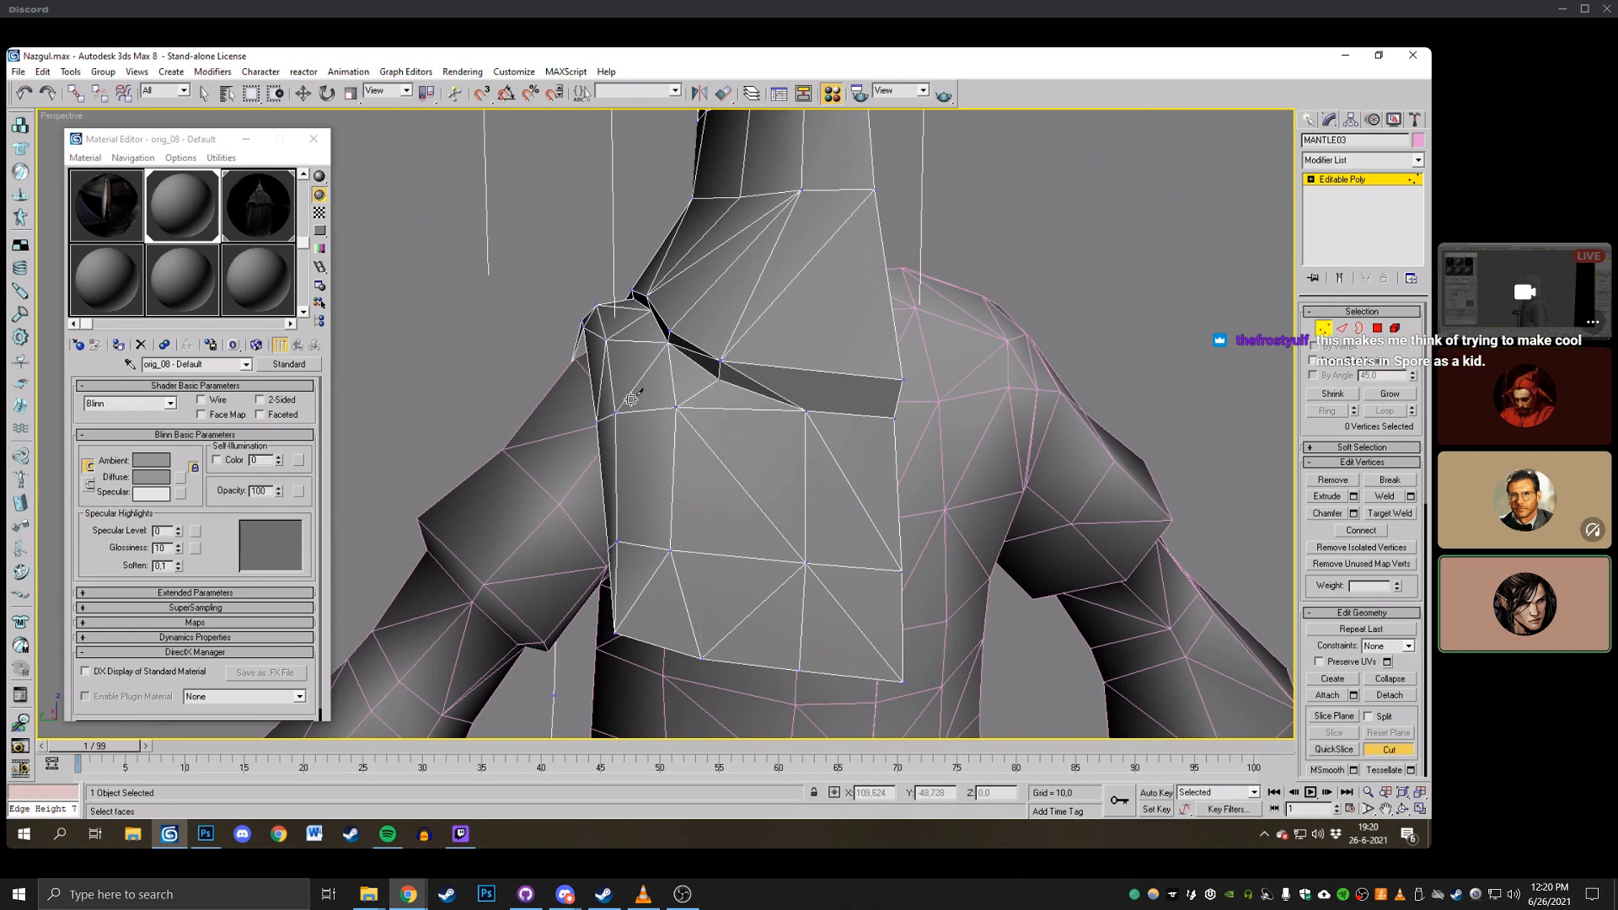
Pull the hood's lower front corner vertex slightly forward and adjust the mantle vertex directly below it.
left_click(1403, 809)
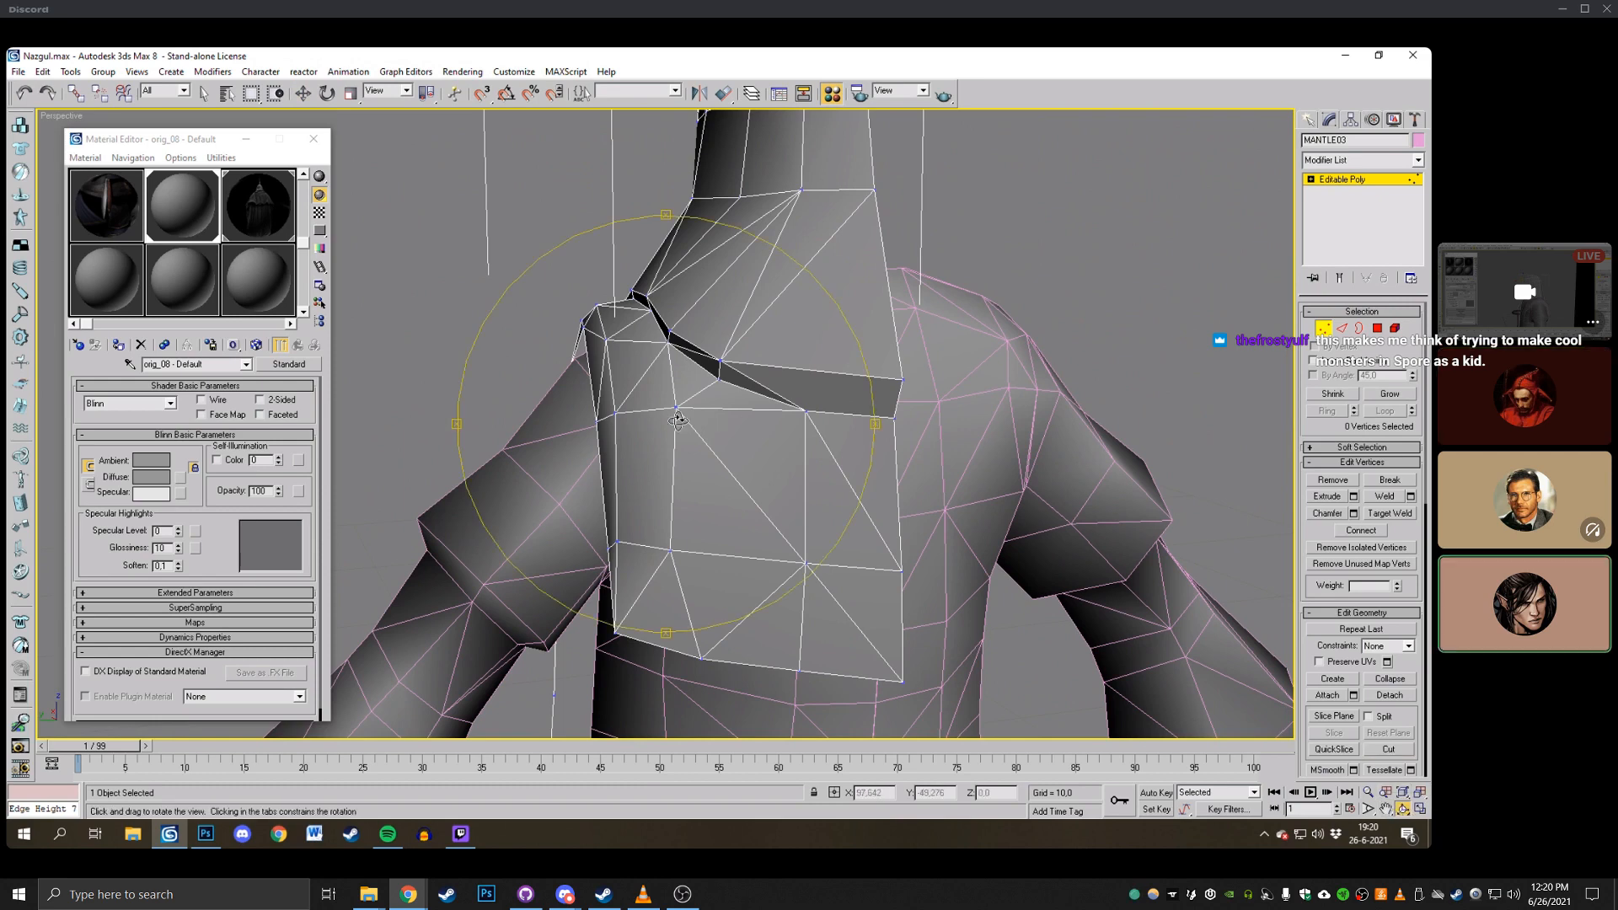
left_click_drag(678, 421, 755, 431)
key("w")
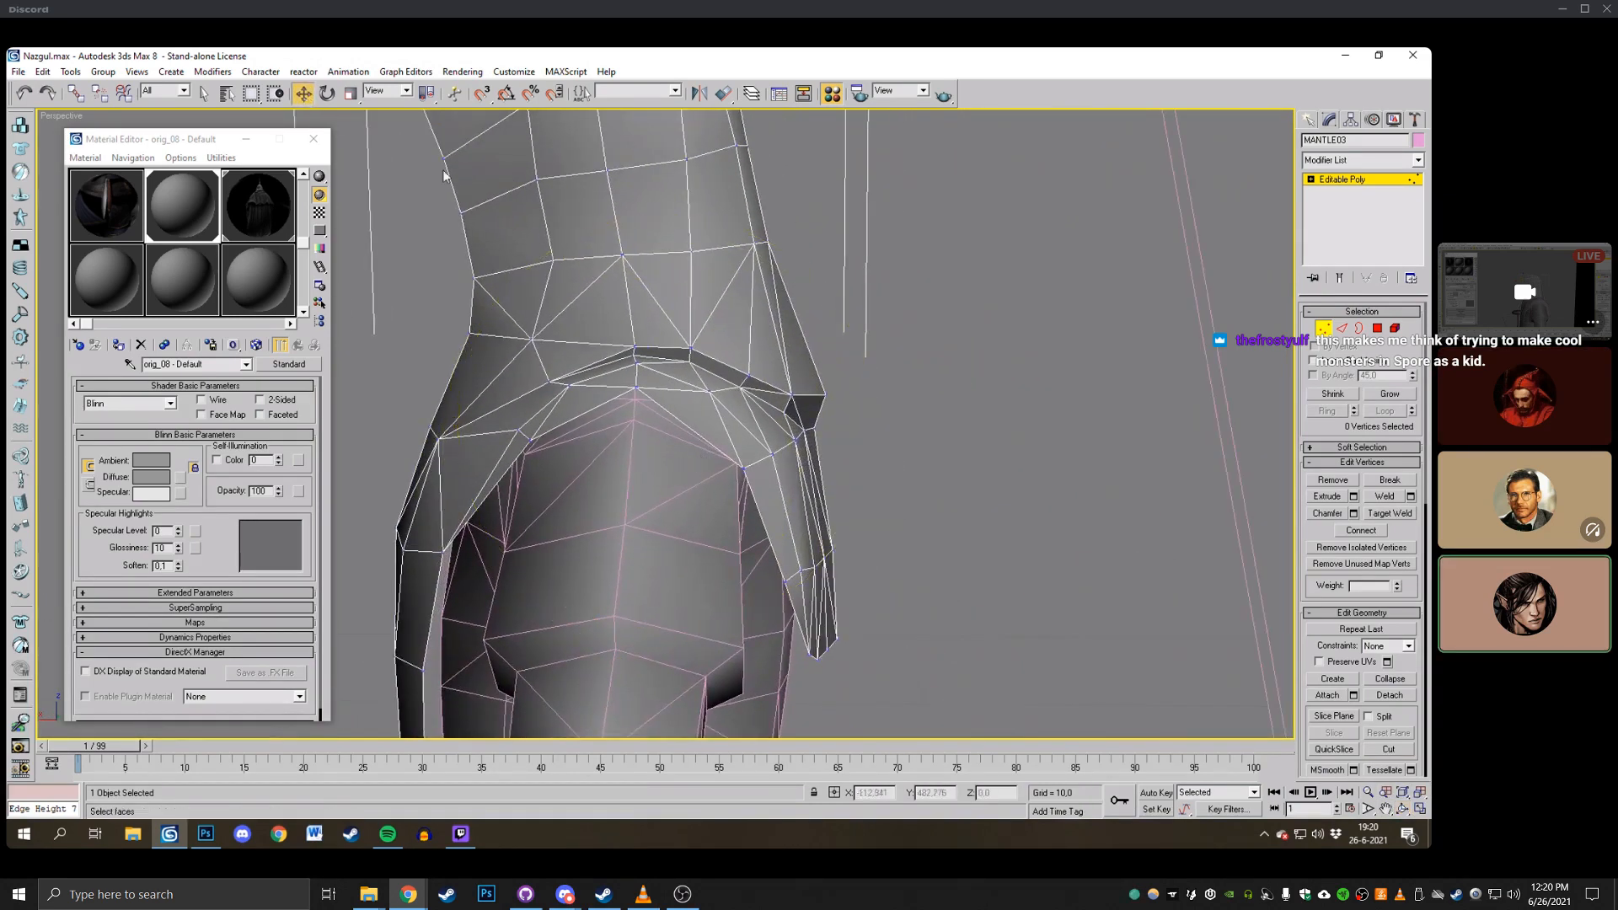
left_click(826, 398)
left_click_drag(810, 372, 816, 369)
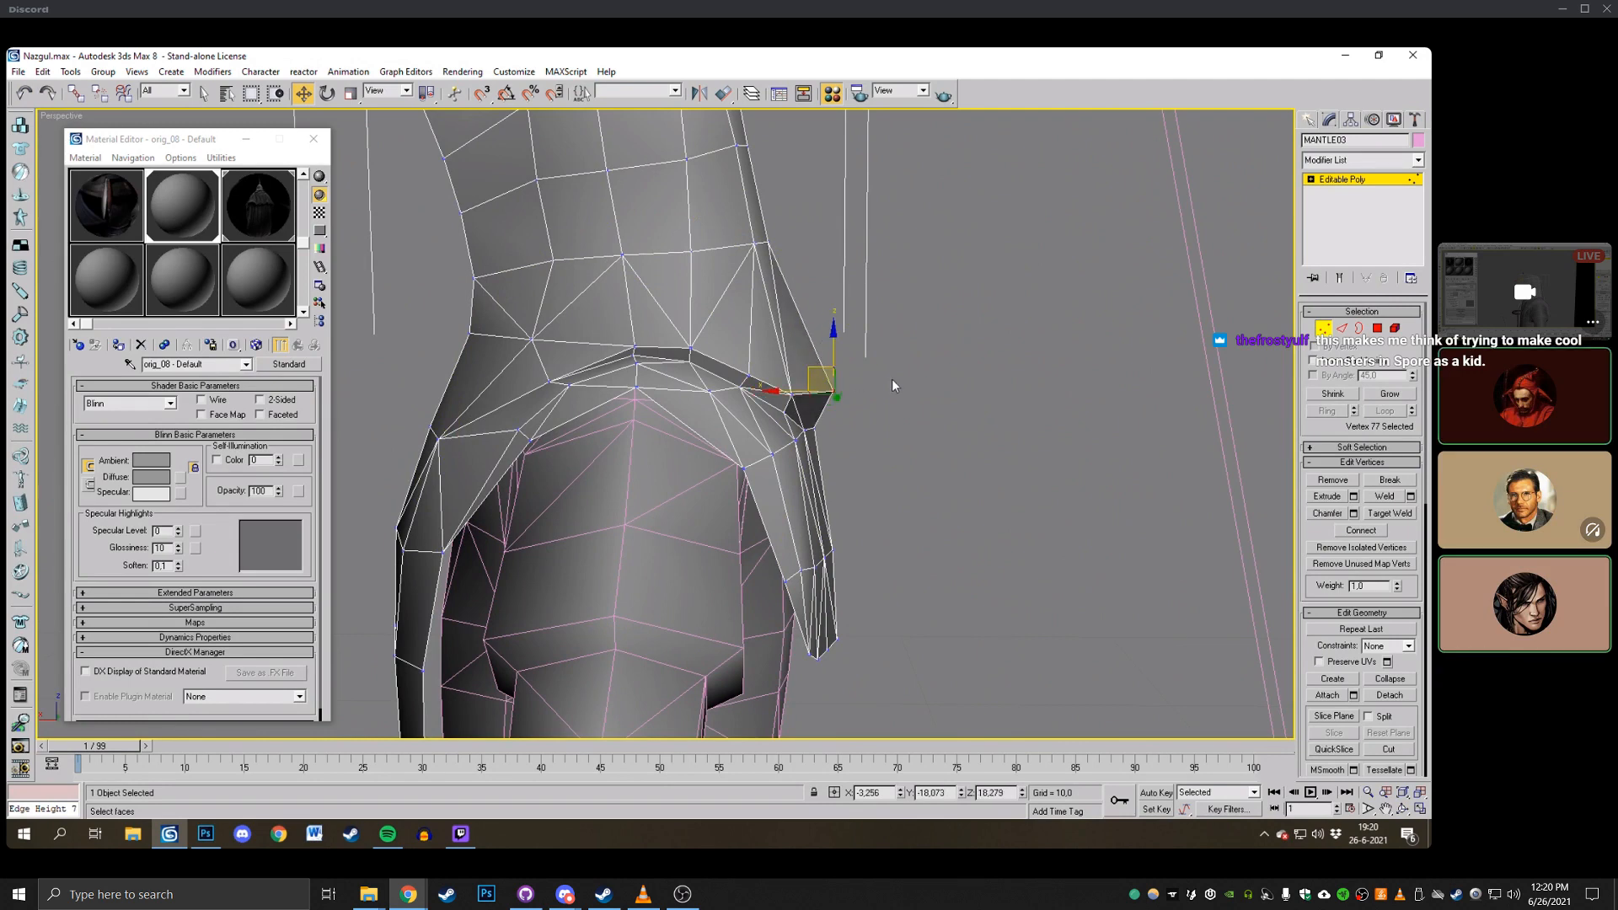
left_click(892, 378)
left_click_drag(816, 429, 825, 422)
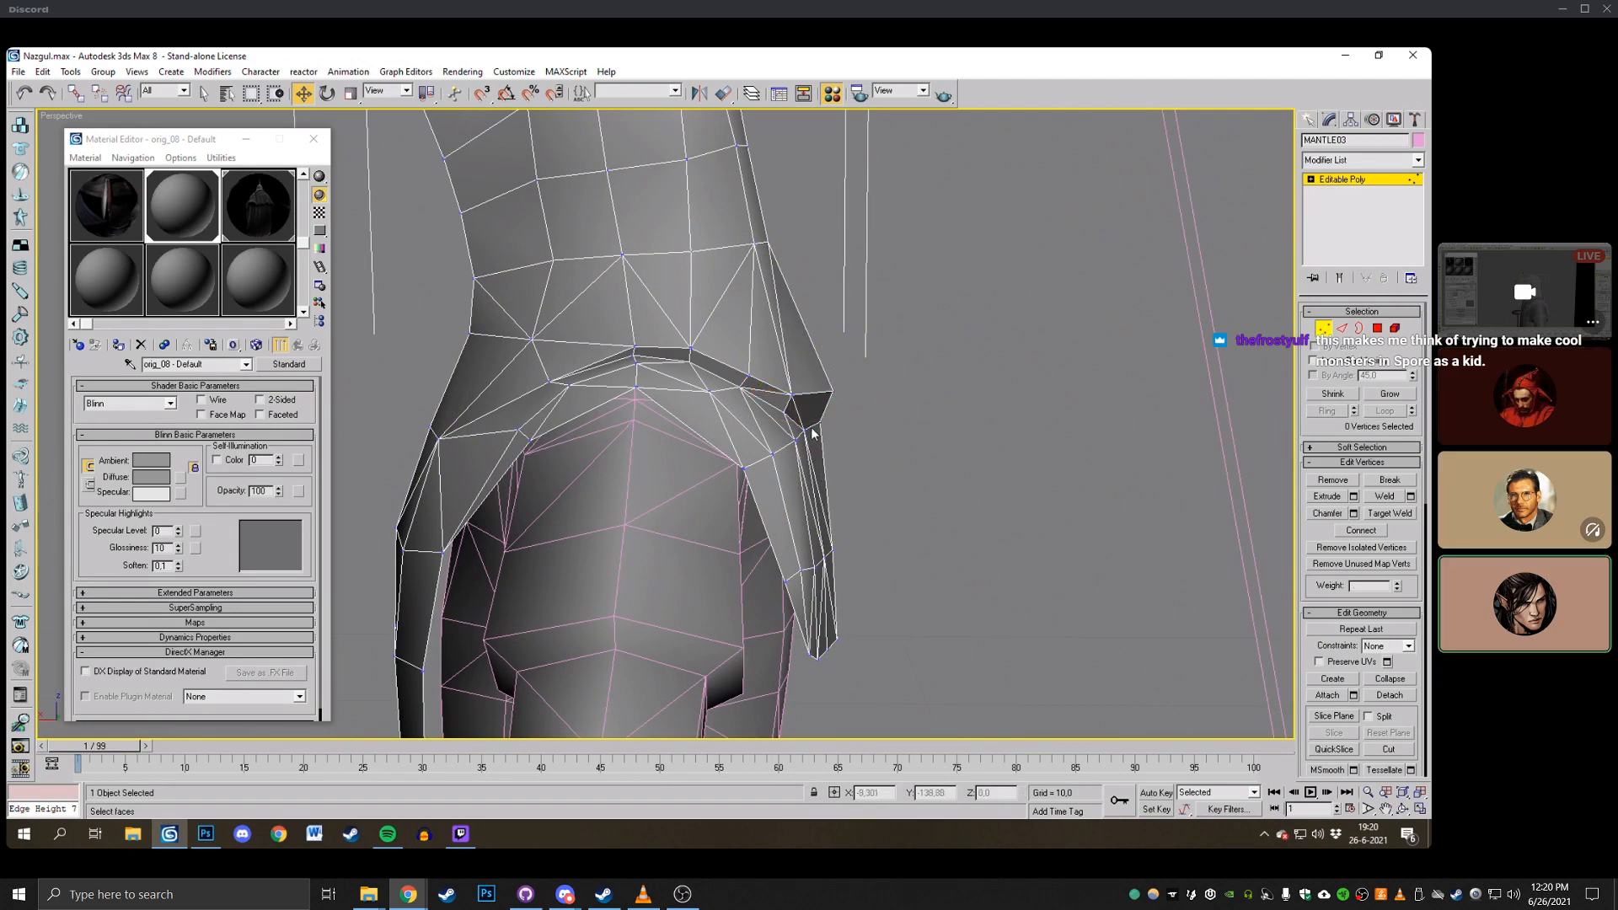
left_click(805, 418)
Cut a horizontal edge across the hood's lower front from the shoulder seam to the centre line, and target-weld the stray cut vertex.
middle_click_drag(806, 417, 654, 342, "alt")
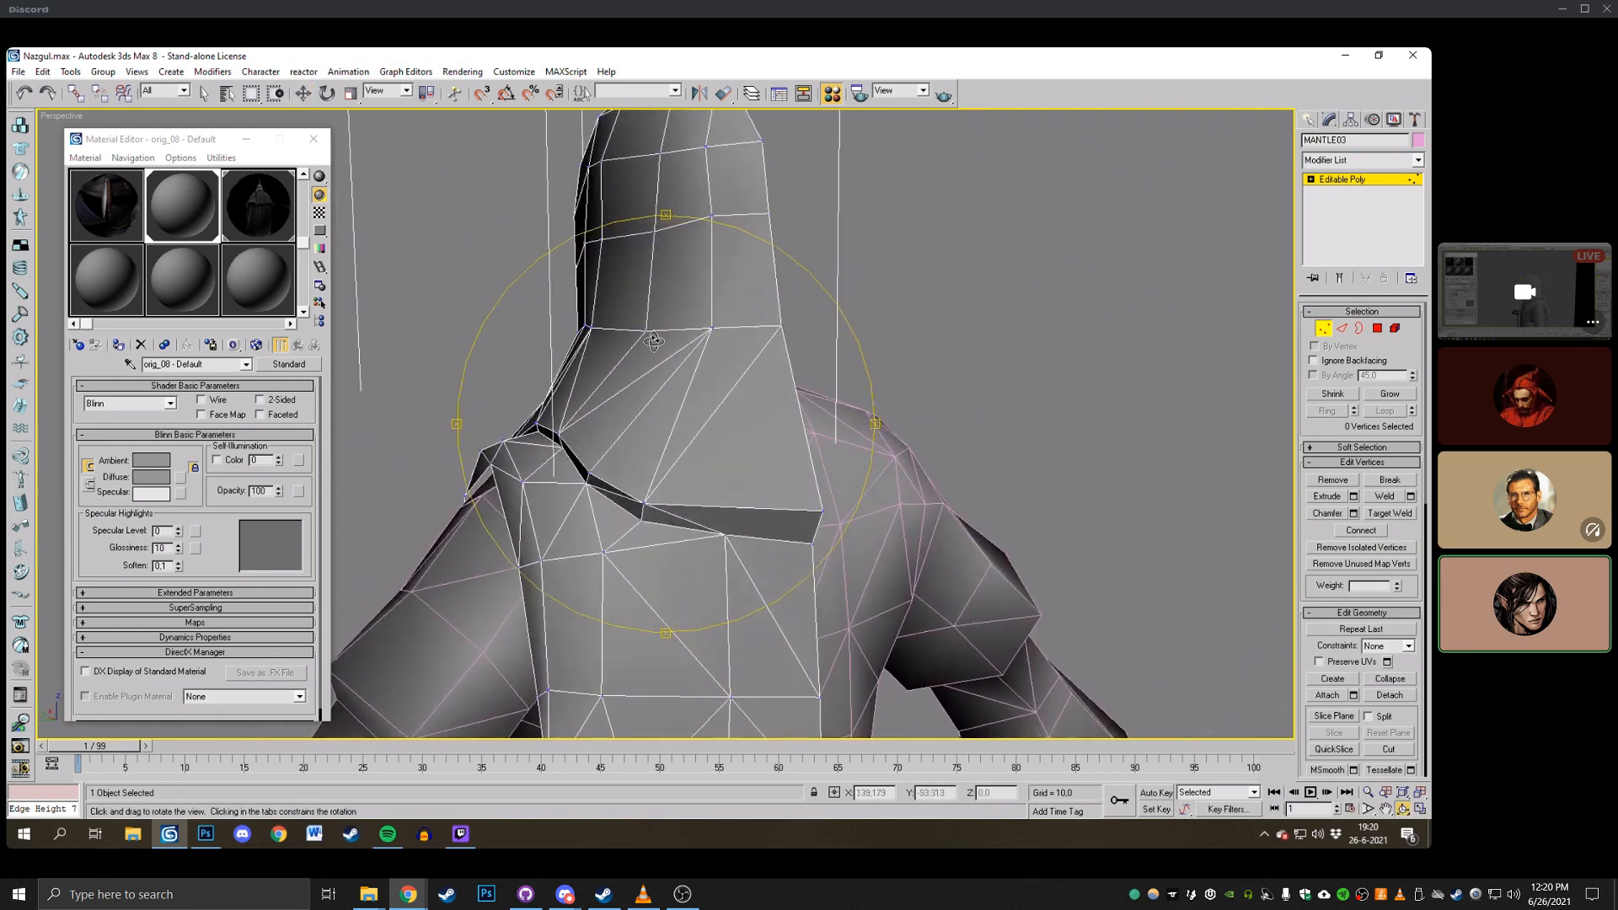
key("alt+c")
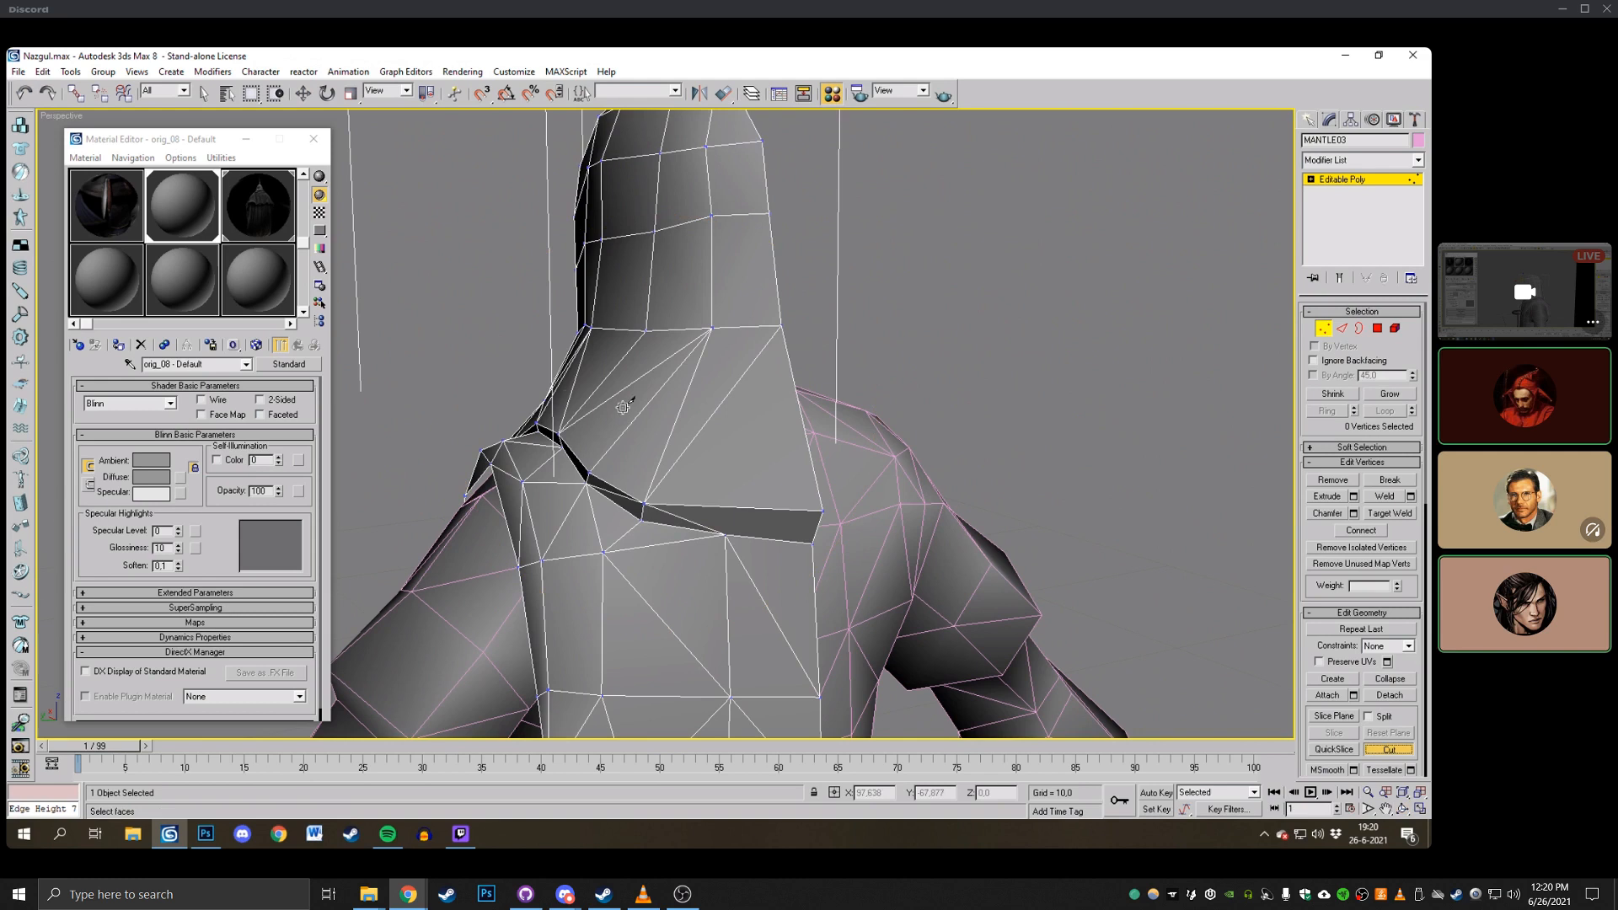
left_click(559, 429)
left_click(809, 449)
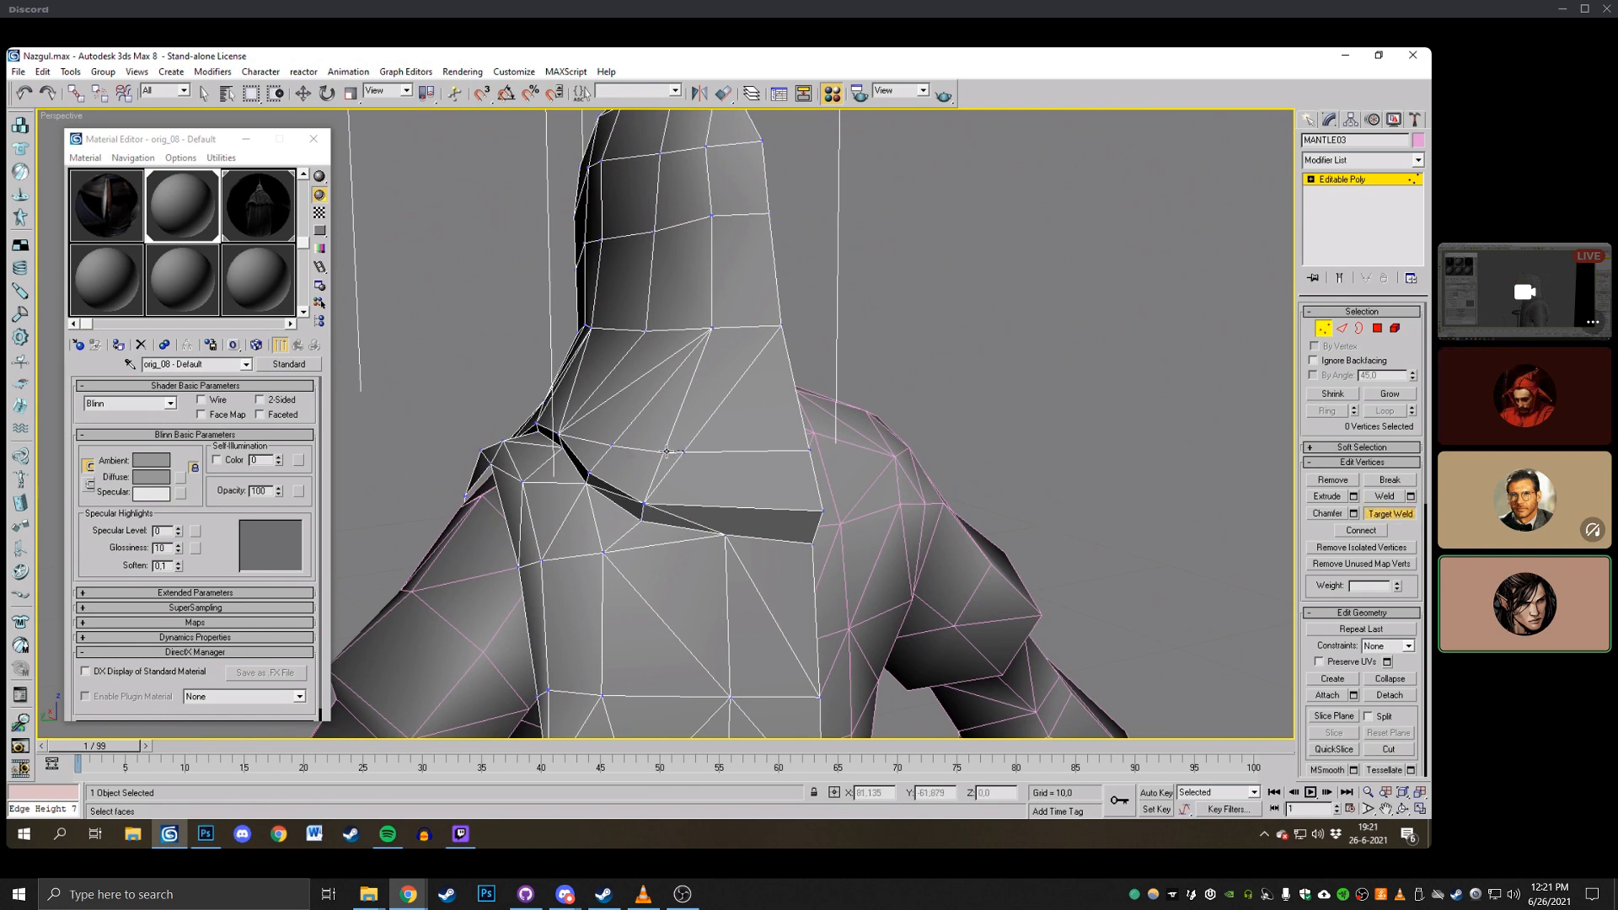
left_click(666, 451)
Move the two front vertices of the new horizontal cut back toward the neck.
left_click(1402, 808)
left_click_drag(522, 438, 763, 379)
left_click(308, 99)
scroll(770, 376, "up", 3)
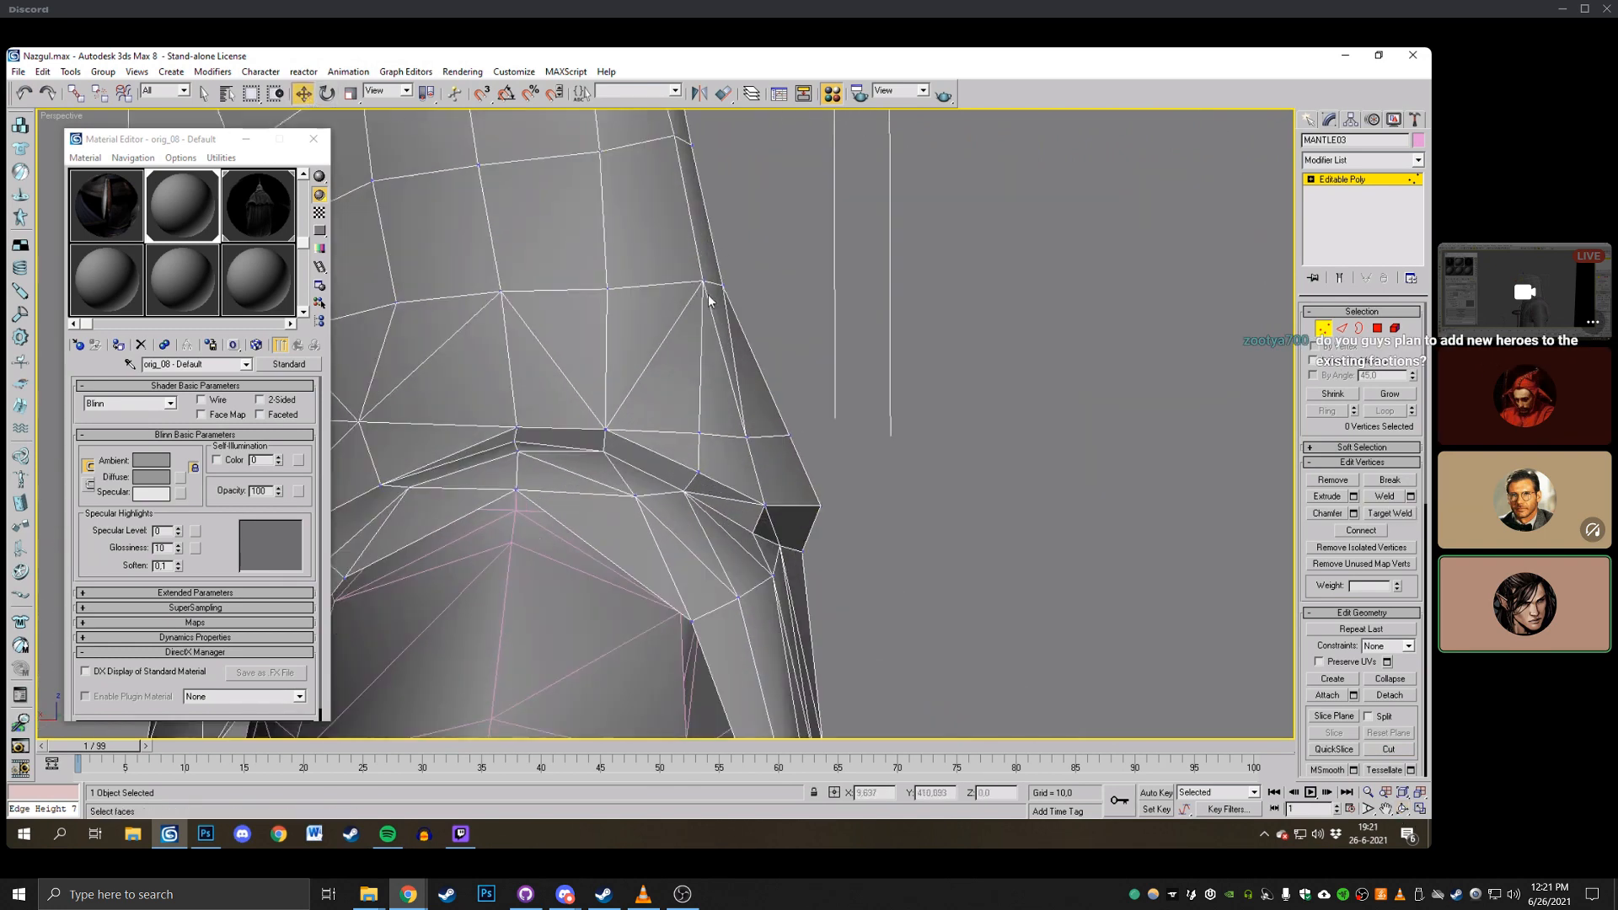
left_click_drag(802, 456, 727, 411)
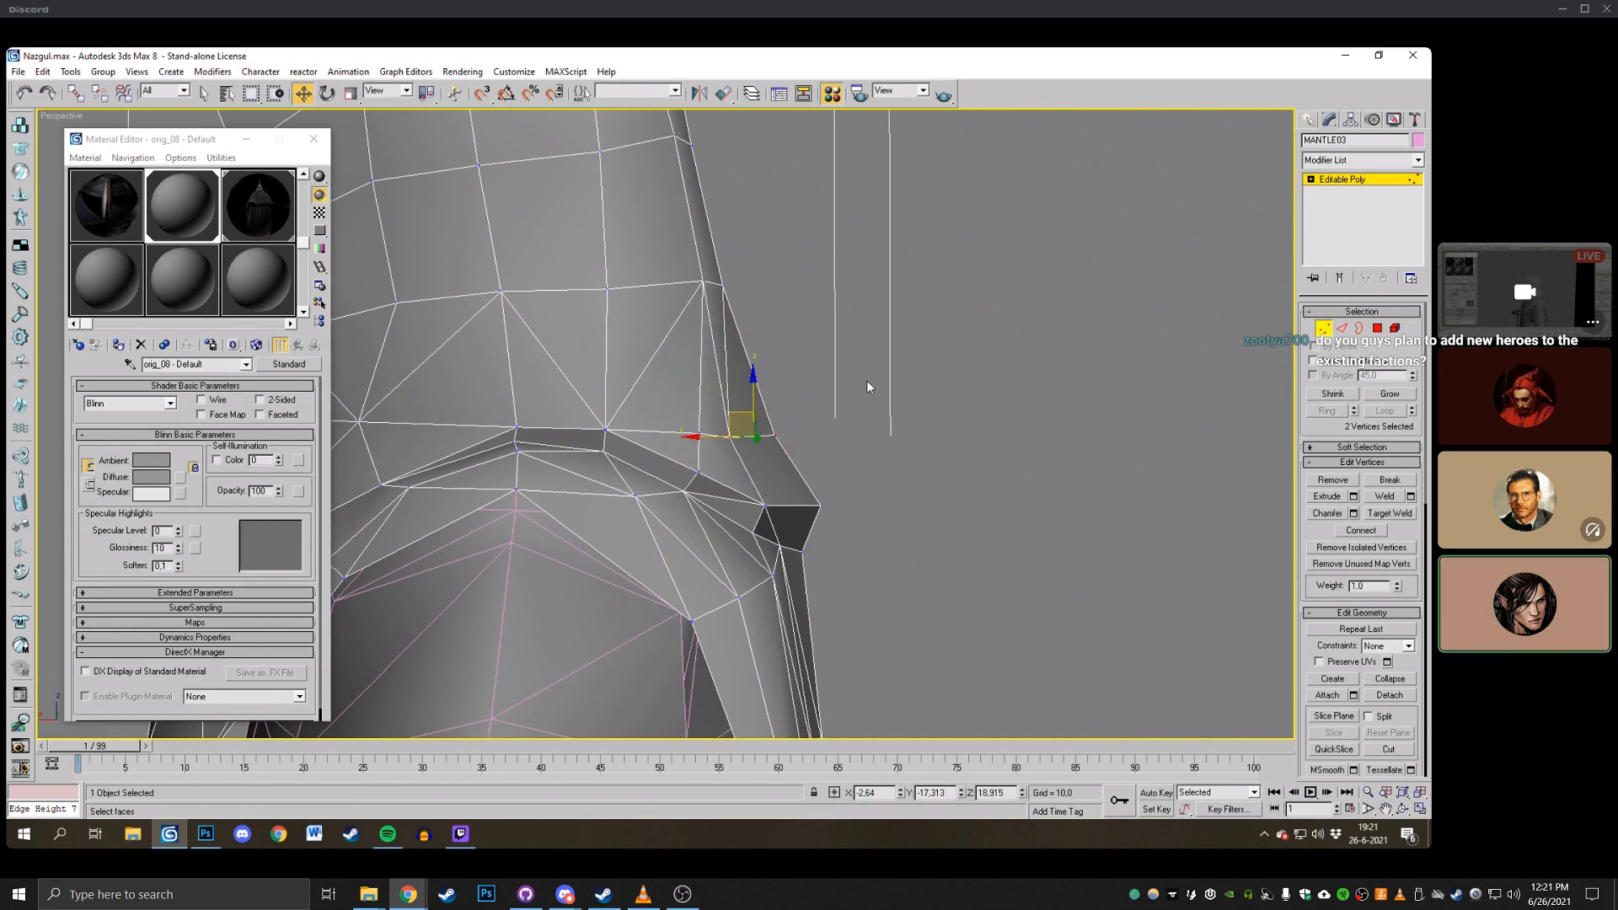
left_click(867, 387)
left_click(696, 432)
left_click(738, 288)
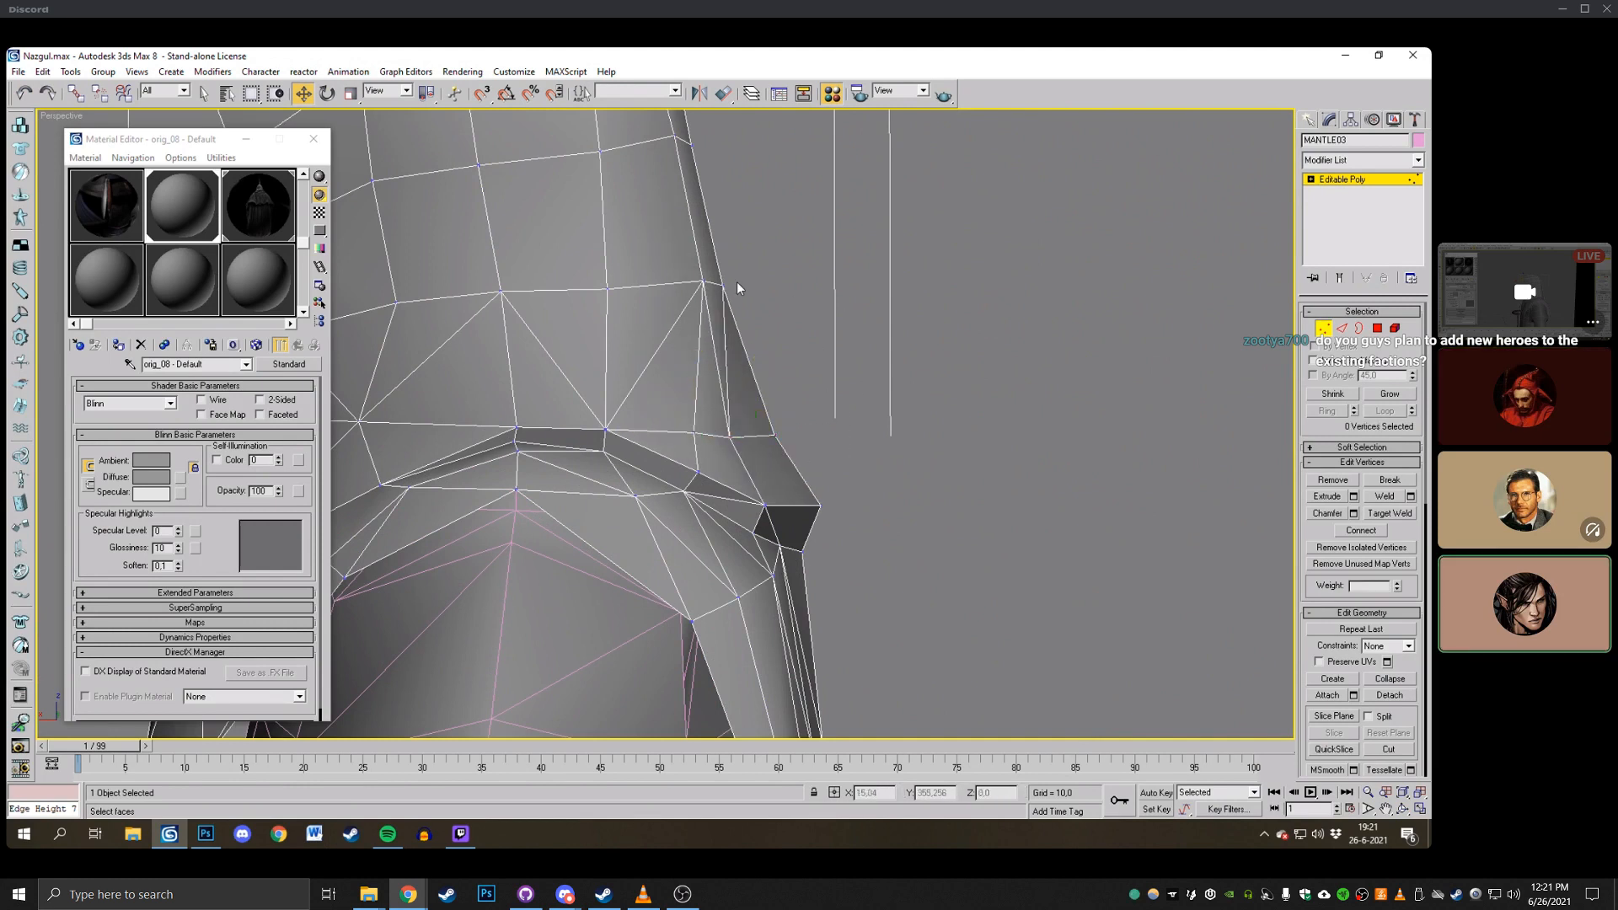
Shift the hood's front vertices on the neck loop and the loop above it slightly backward.
left_click_drag(701, 280, 692, 282)
middle_click_drag(971, 299, 975, 396)
left_click(921, 346)
left_click_drag(654, 200, 647, 209)
left_click(798, 223)
middle_click_drag(798, 223, 782, 398)
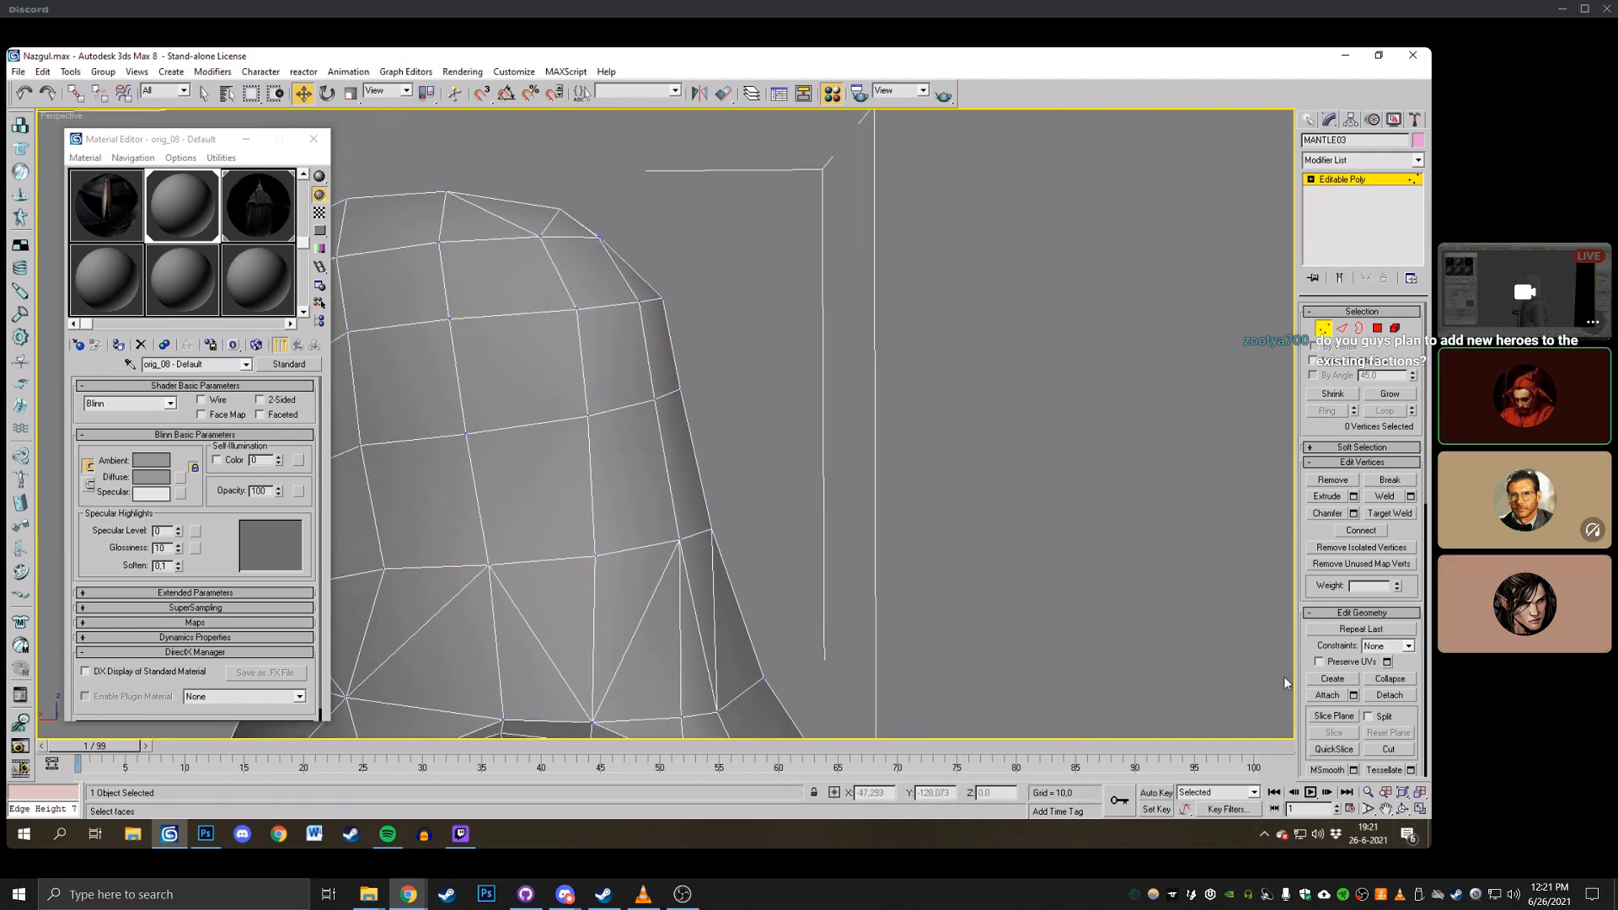
Move the neck-loop vertex on the hood's front side slightly backward to even out the loop spacing.
left_click(1405, 810)
mouse_move(711, 363)
left_mouse_down()
mouse_move(568, 351)
mouse_move(614, 333)
mouse_move(696, 344)
mouse_move(690, 309)
mouse_move(723, 318)
mouse_move(708, 337)
left_mouse_up()
scroll(712, 354, "up", 3)
middle_click_drag(721, 405, 715, 327)
right_click(715, 326)
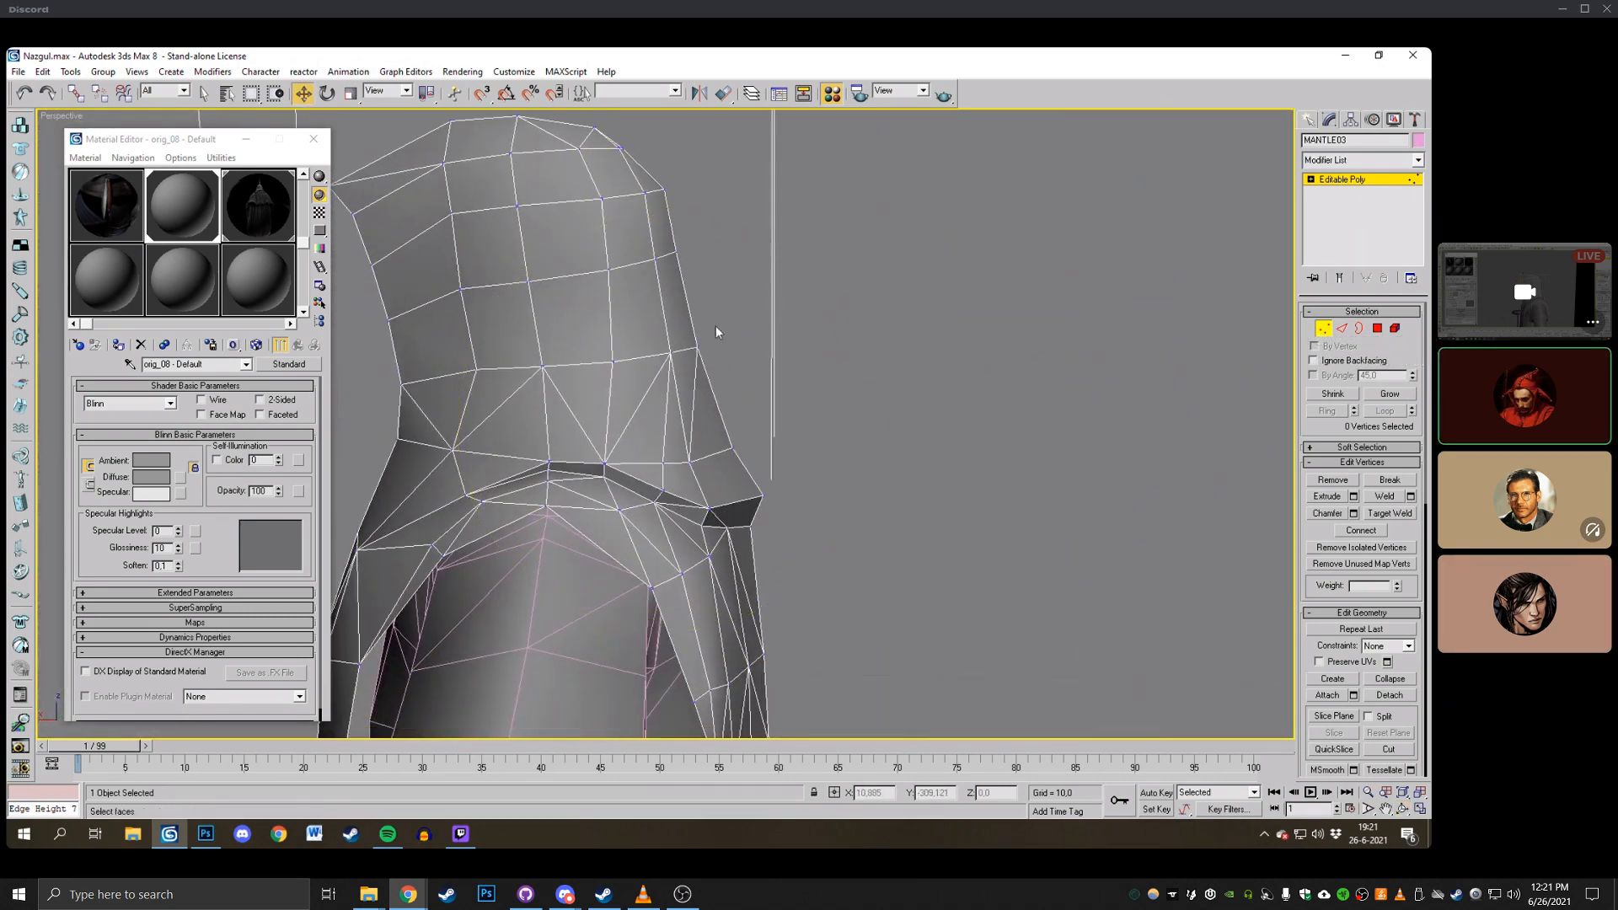
left_click(1402, 810)
left_click_drag(783, 430, 674, 432)
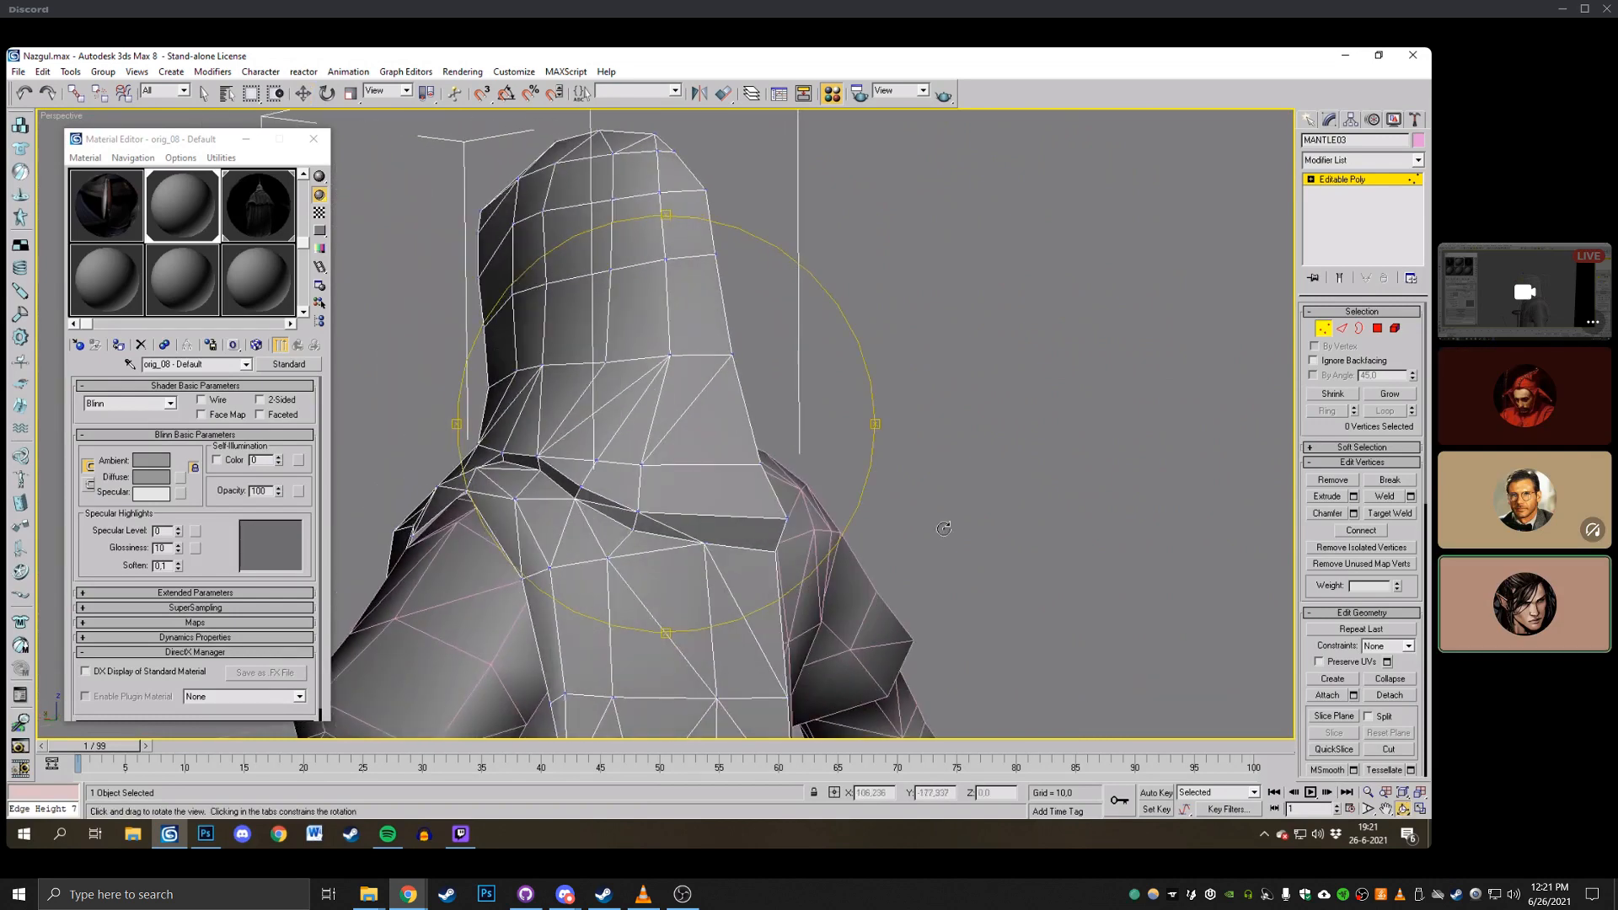
left_click(1389, 750)
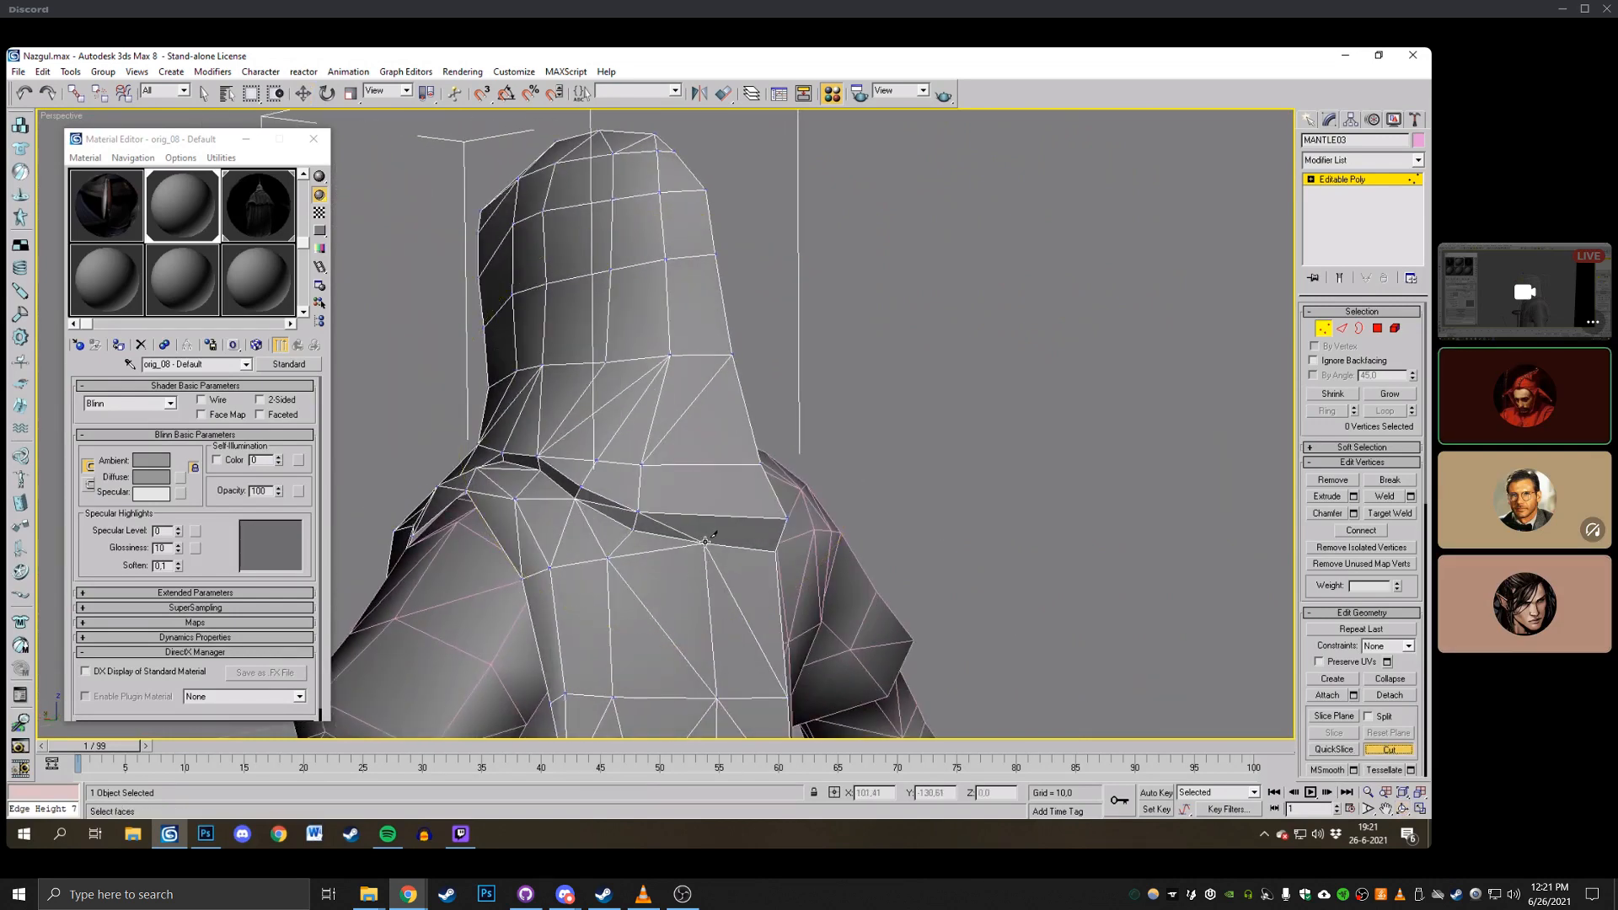
left_click(1402, 809)
left_click_drag(645, 413, 770, 396)
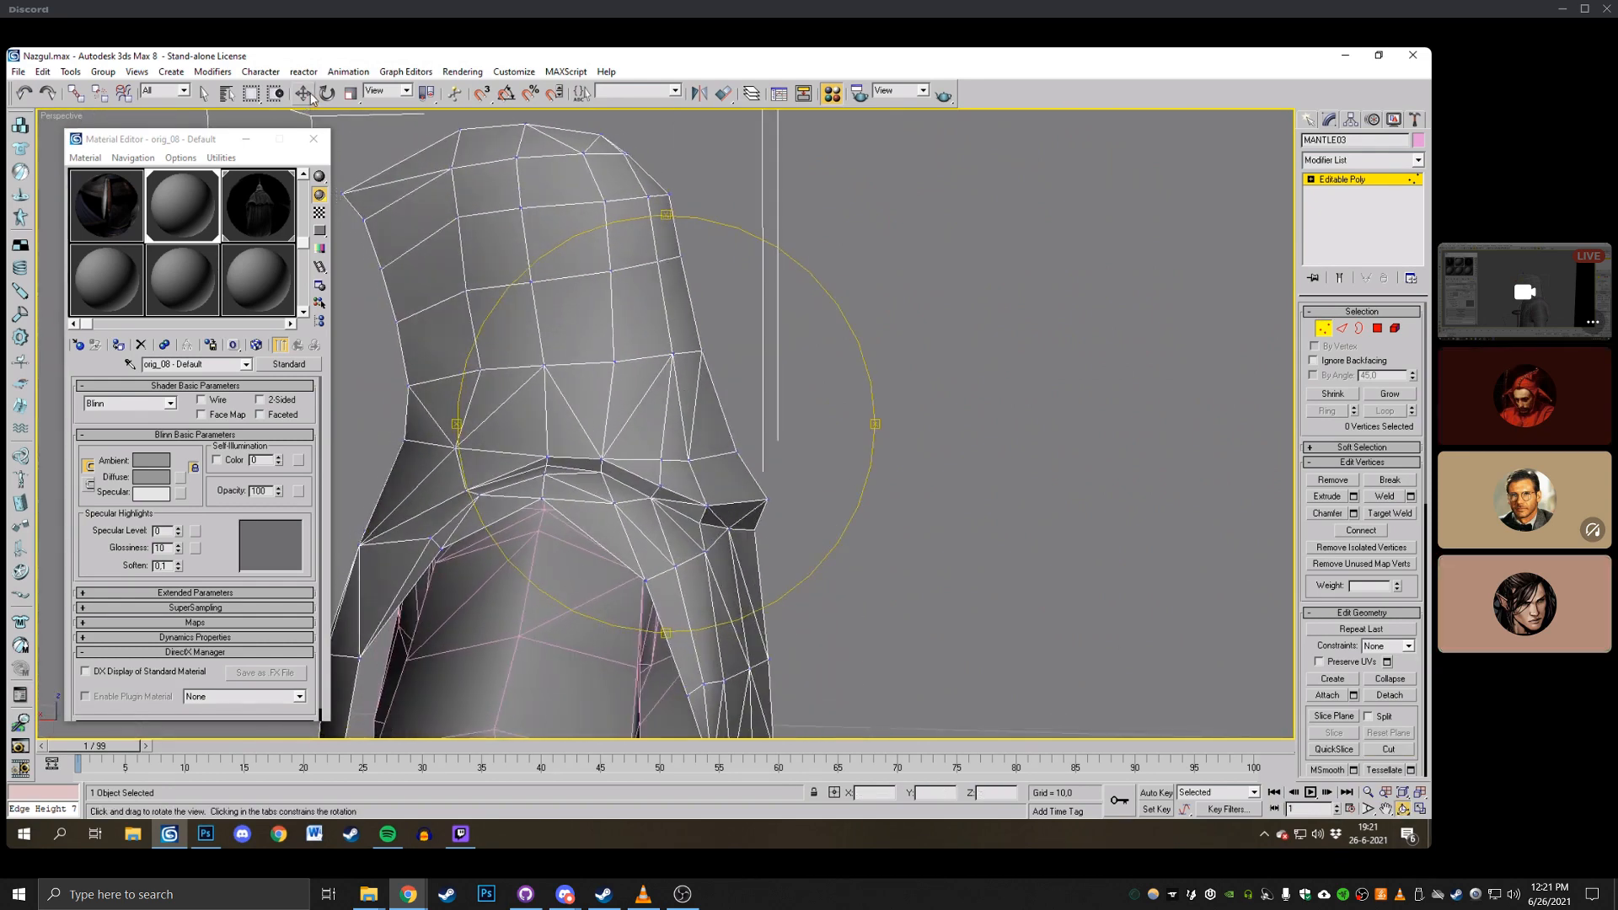
left_click(304, 93)
left_click_drag(644, 353, 639, 353)
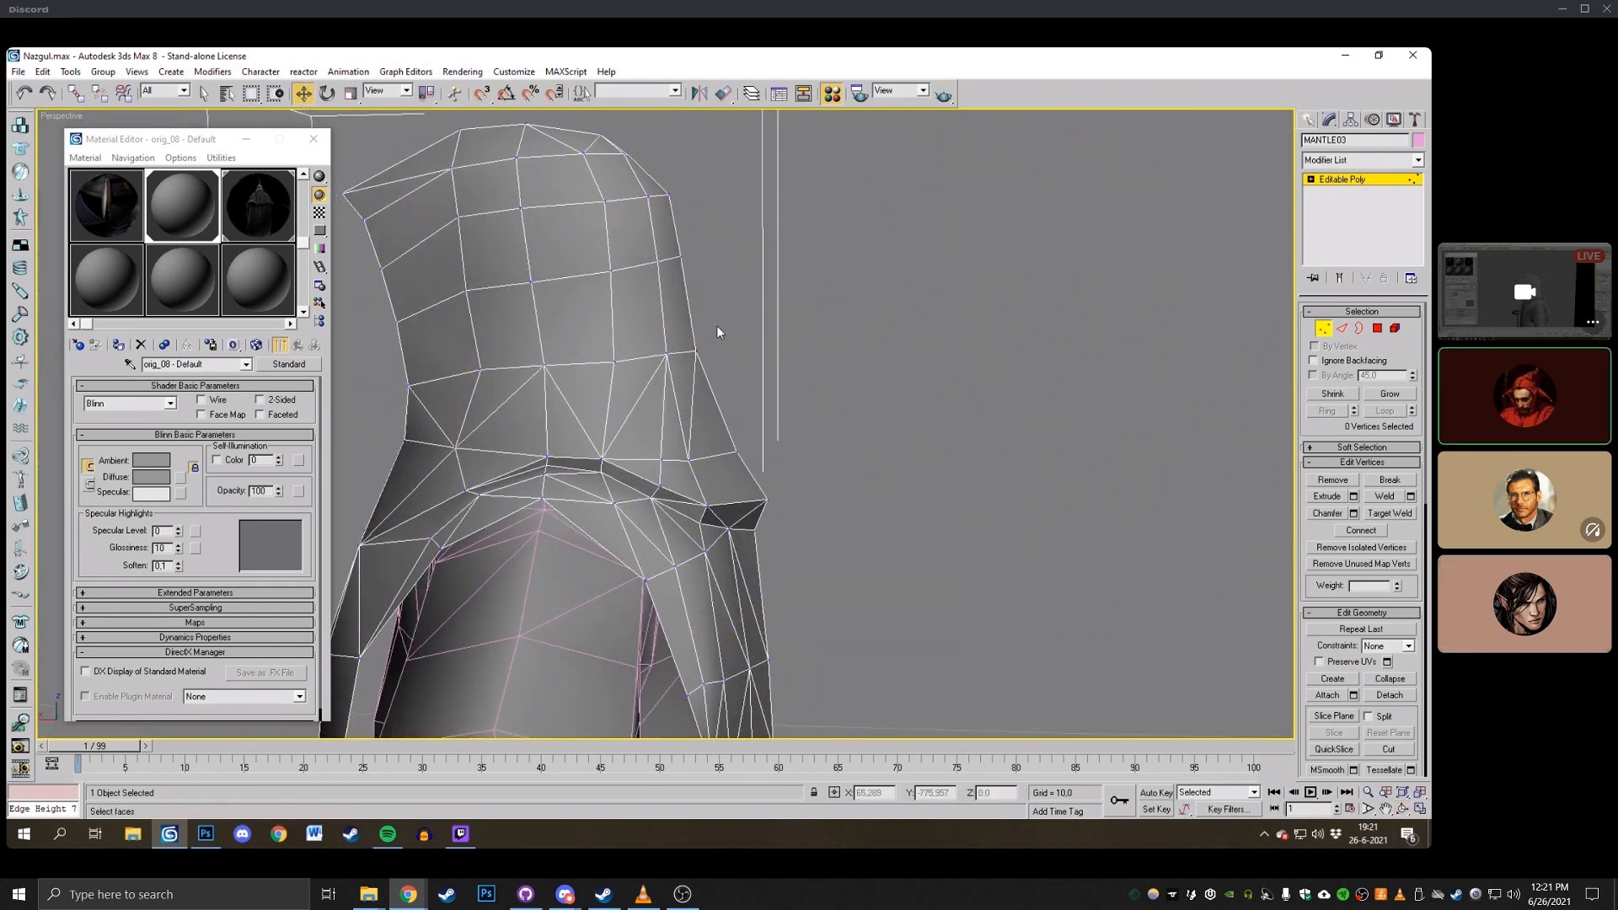
Nudge the joined hood-and-mantle vertex on top of the shoulder, behind the open gap, slightly upward.
scroll(716, 329, "down", 3)
left_click(1402, 809)
left_click_drag(771, 362, 830, 326)
left_click_drag(840, 320, 742, 335)
scroll(661, 365, "up", 10)
key("w")
left_click(758, 373)
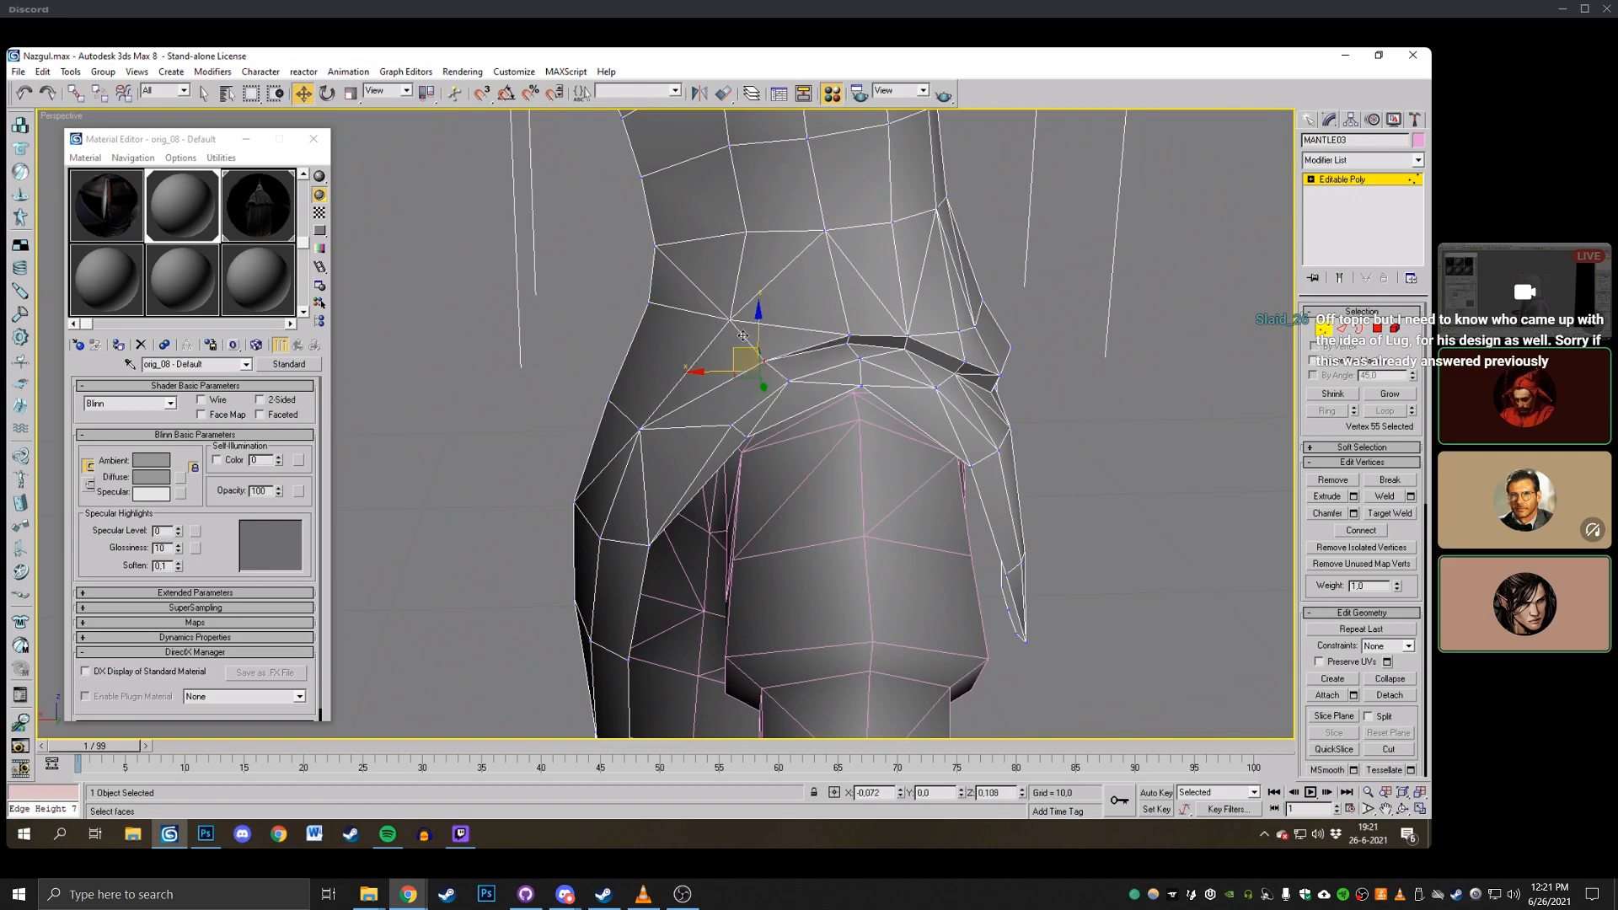
Raise the hood's lower-edge vertex at the rear end of the shoulder gap slightly.
left_click(1405, 810)
left_click_drag(735, 421, 766, 411)
right_click(766, 410)
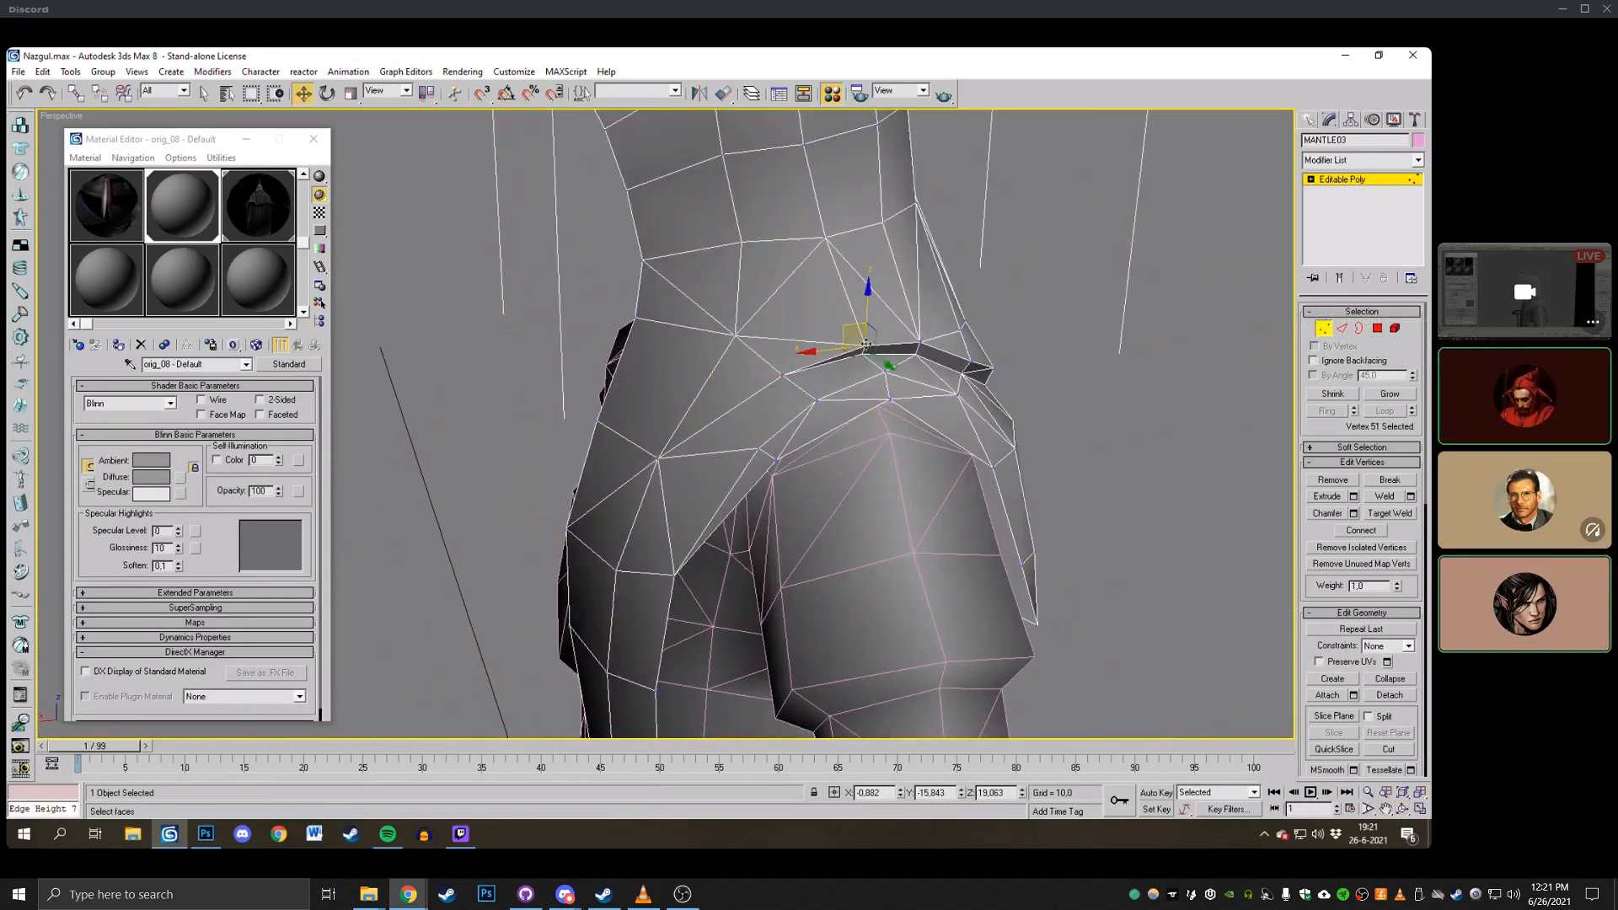
left_click(1402, 809)
left_click_drag(657, 400, 780, 372)
right_click(780, 372)
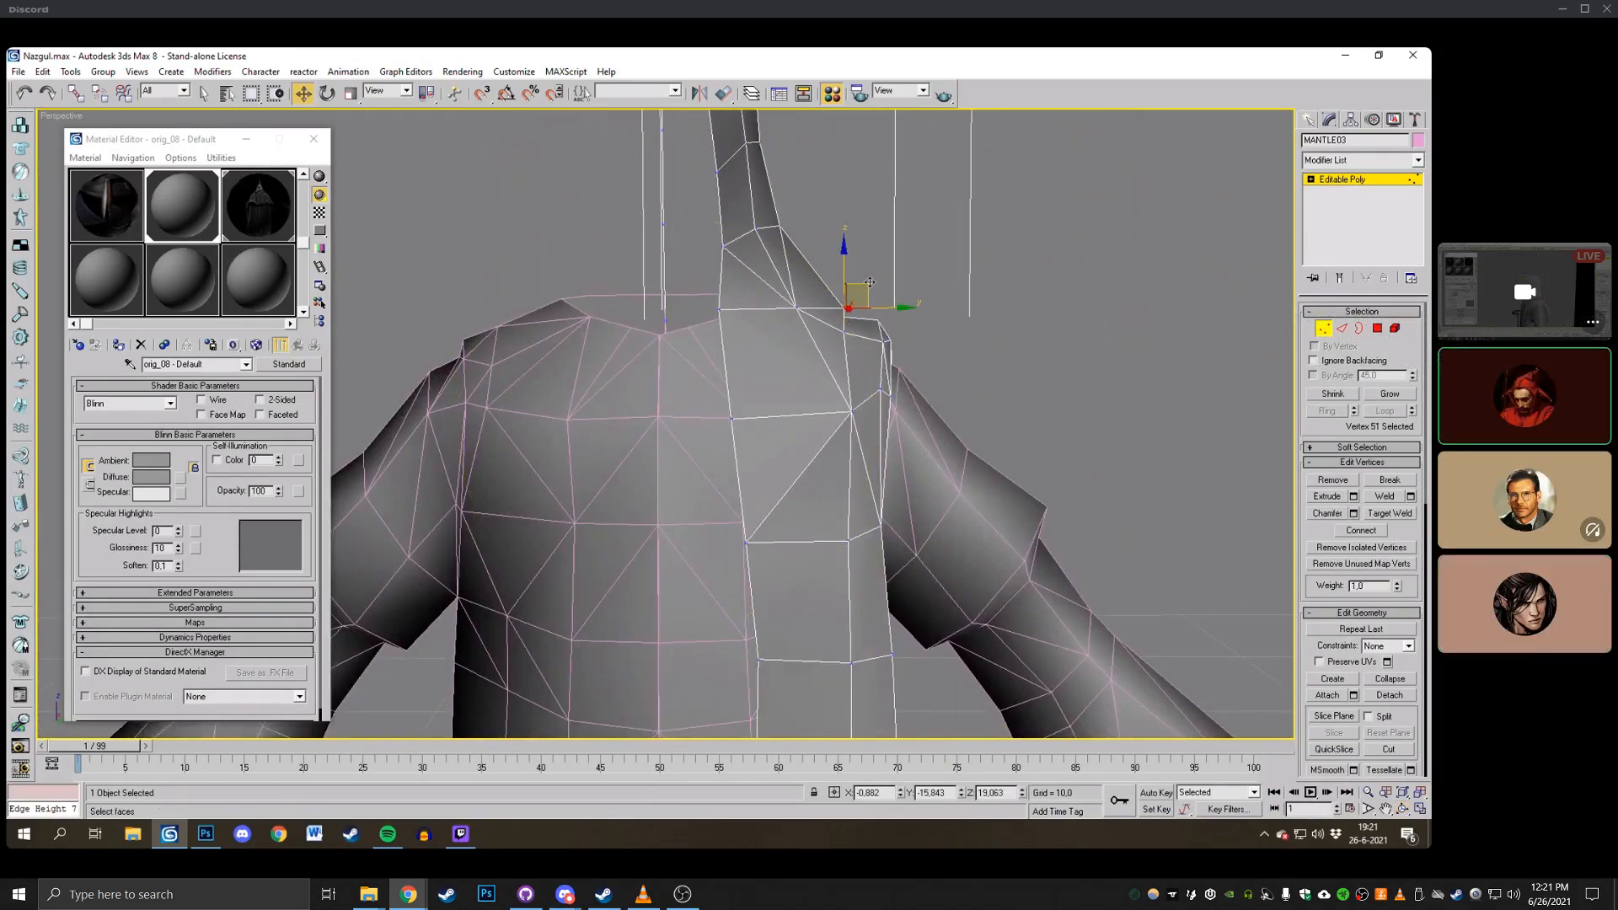
Raise the hood's lower-edge vertex at the front of the shoulder, halfway along the open gap.
left_click(1403, 809)
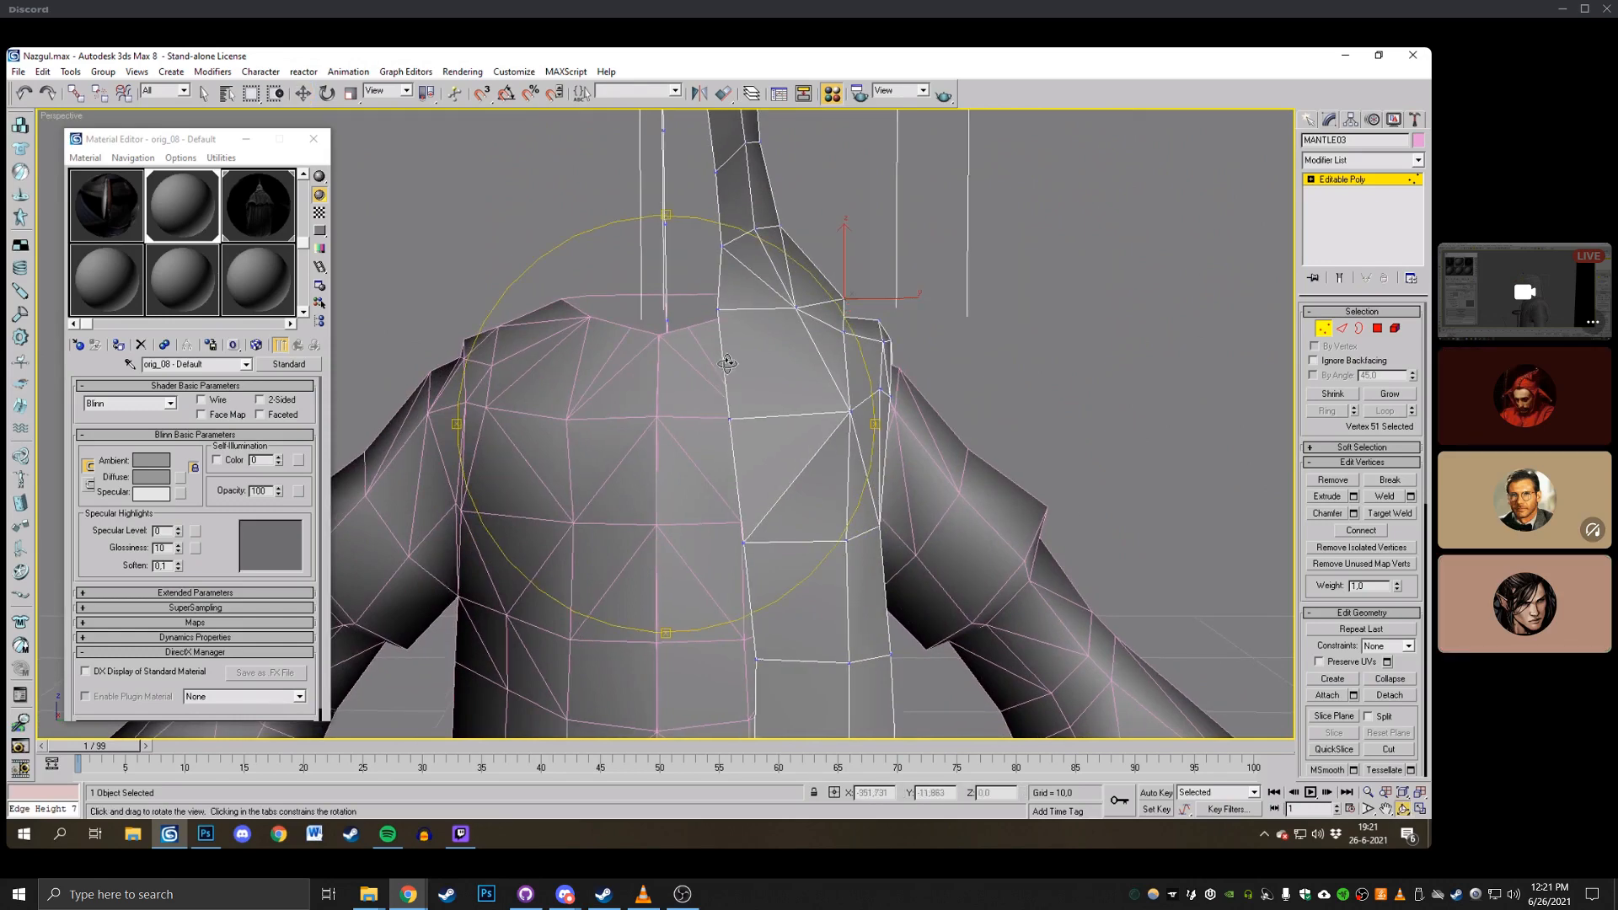
left_click_drag(733, 357, 937, 325)
right_click(937, 325)
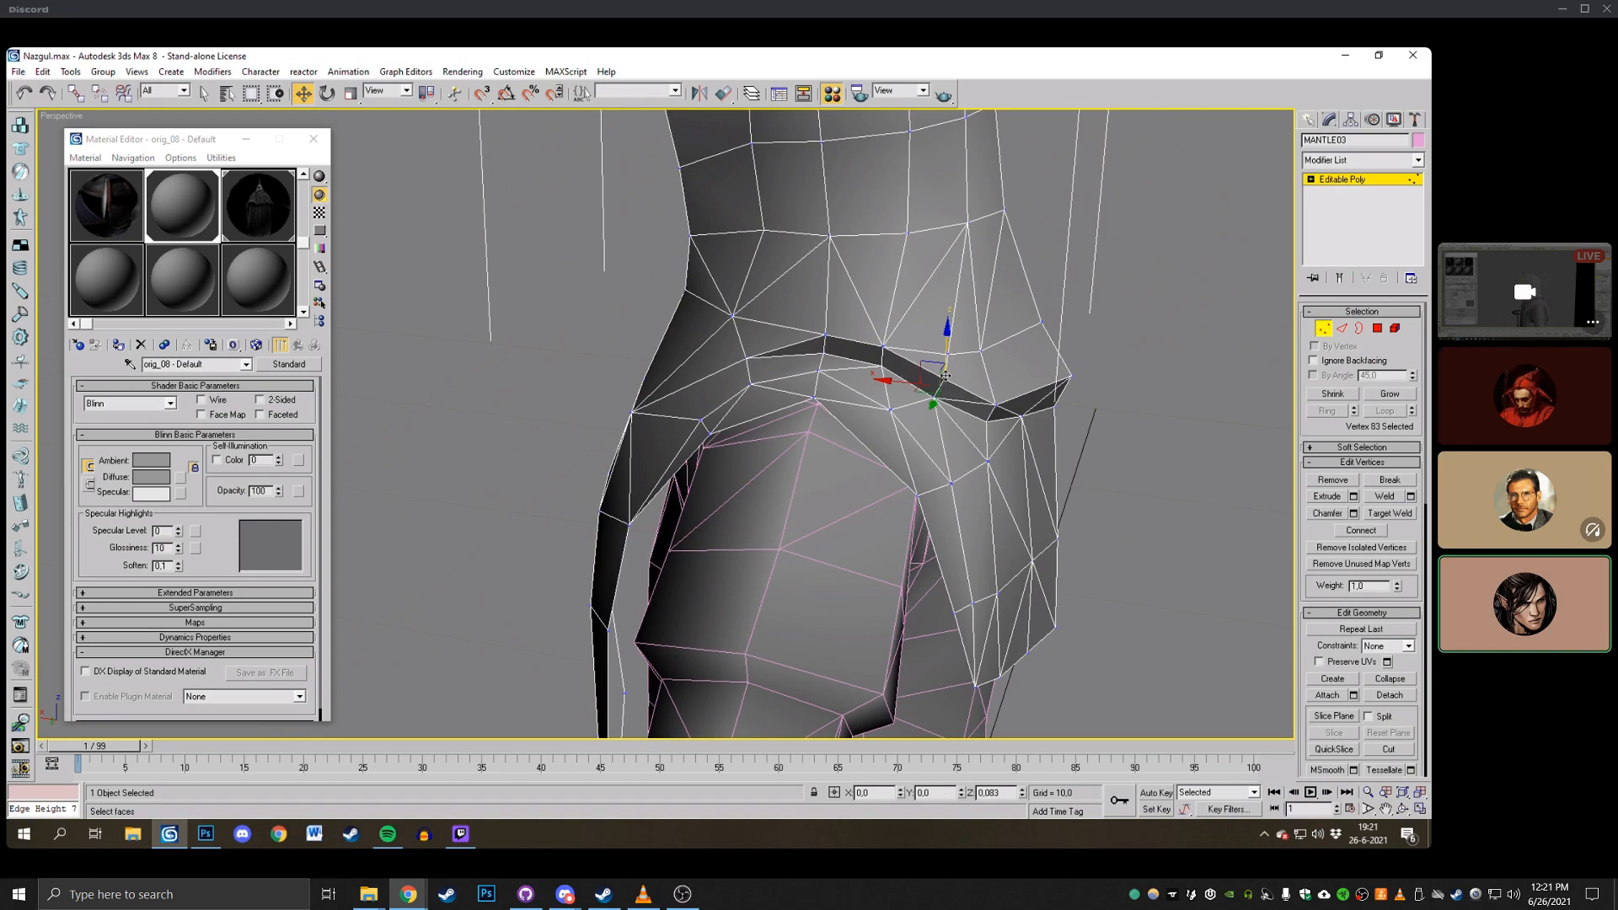
Examine the reshaped hood and shoulder seam from the side and back against the reference model.
left_click(1403, 810)
mouse_move(800, 379)
left_mouse_down()
mouse_move(730, 351)
mouse_move(559, 343)
mouse_move(653, 346)
mouse_move(819, 389)
left_mouse_up()
scroll(653, 346, "up", 3)
right_click(820, 390)
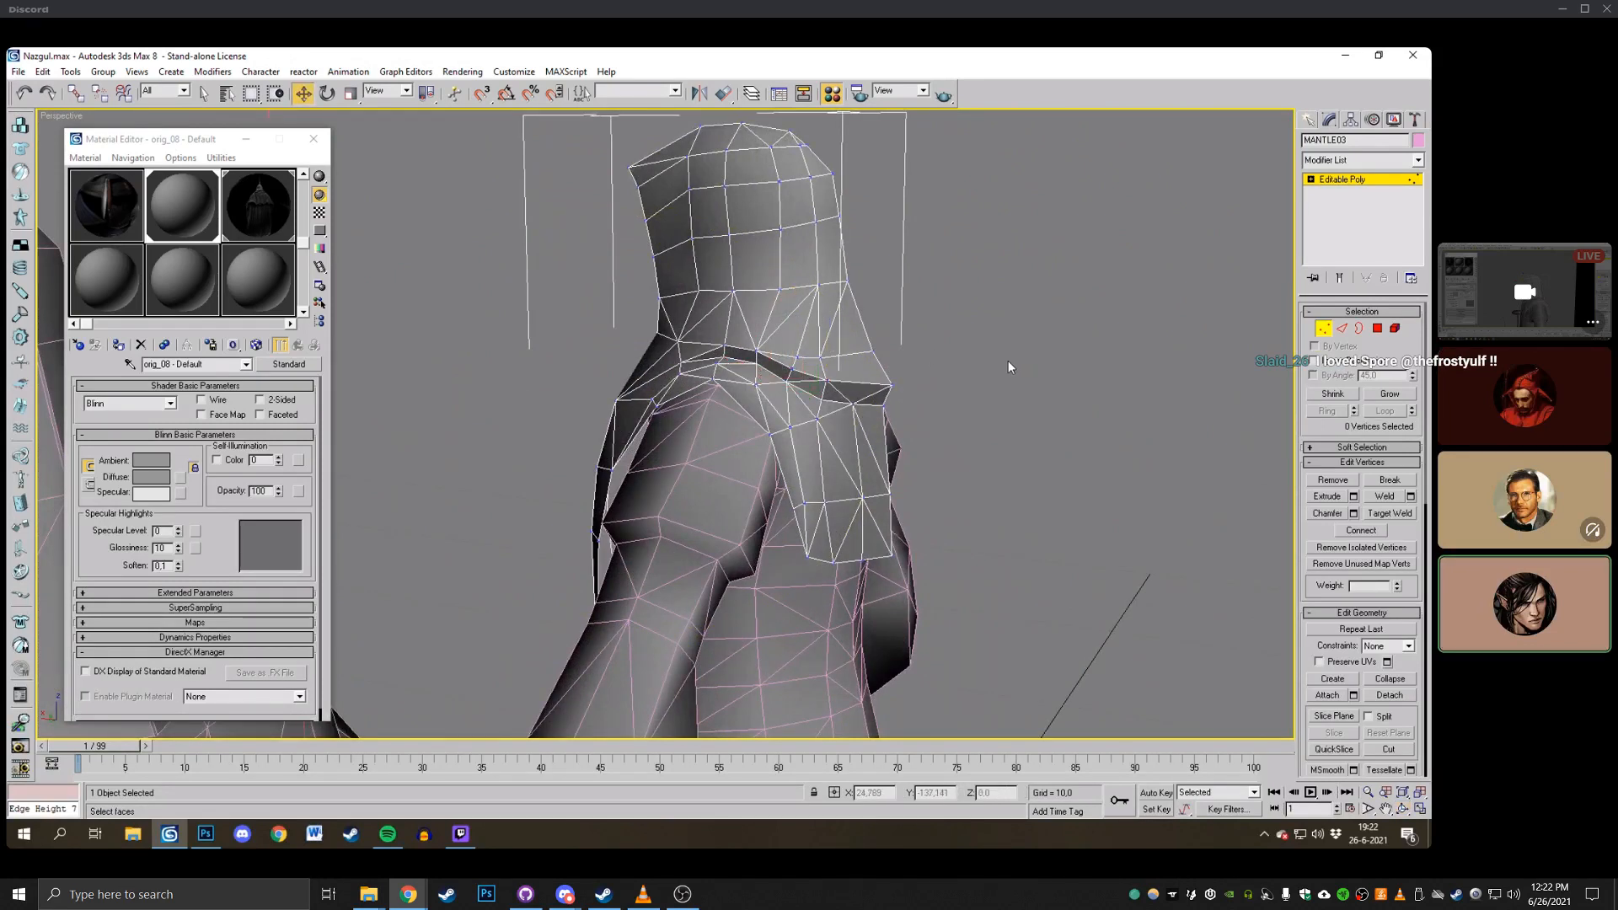
left_click(1403, 809)
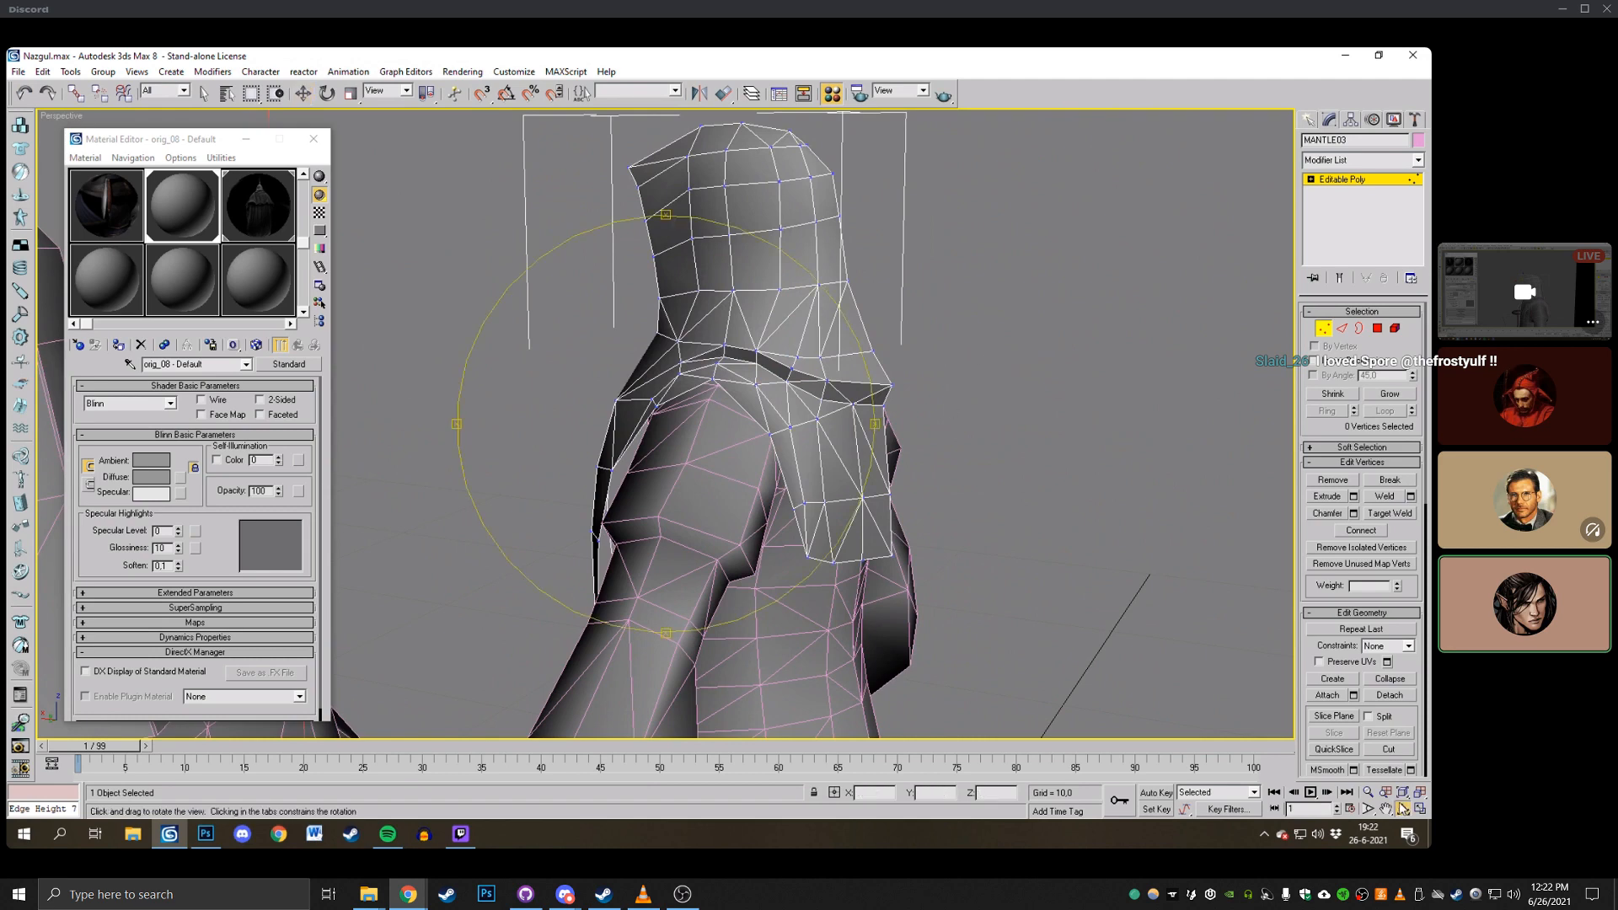
left_click_drag(658, 388, 830, 376)
scroll(826, 376, "down", 5)
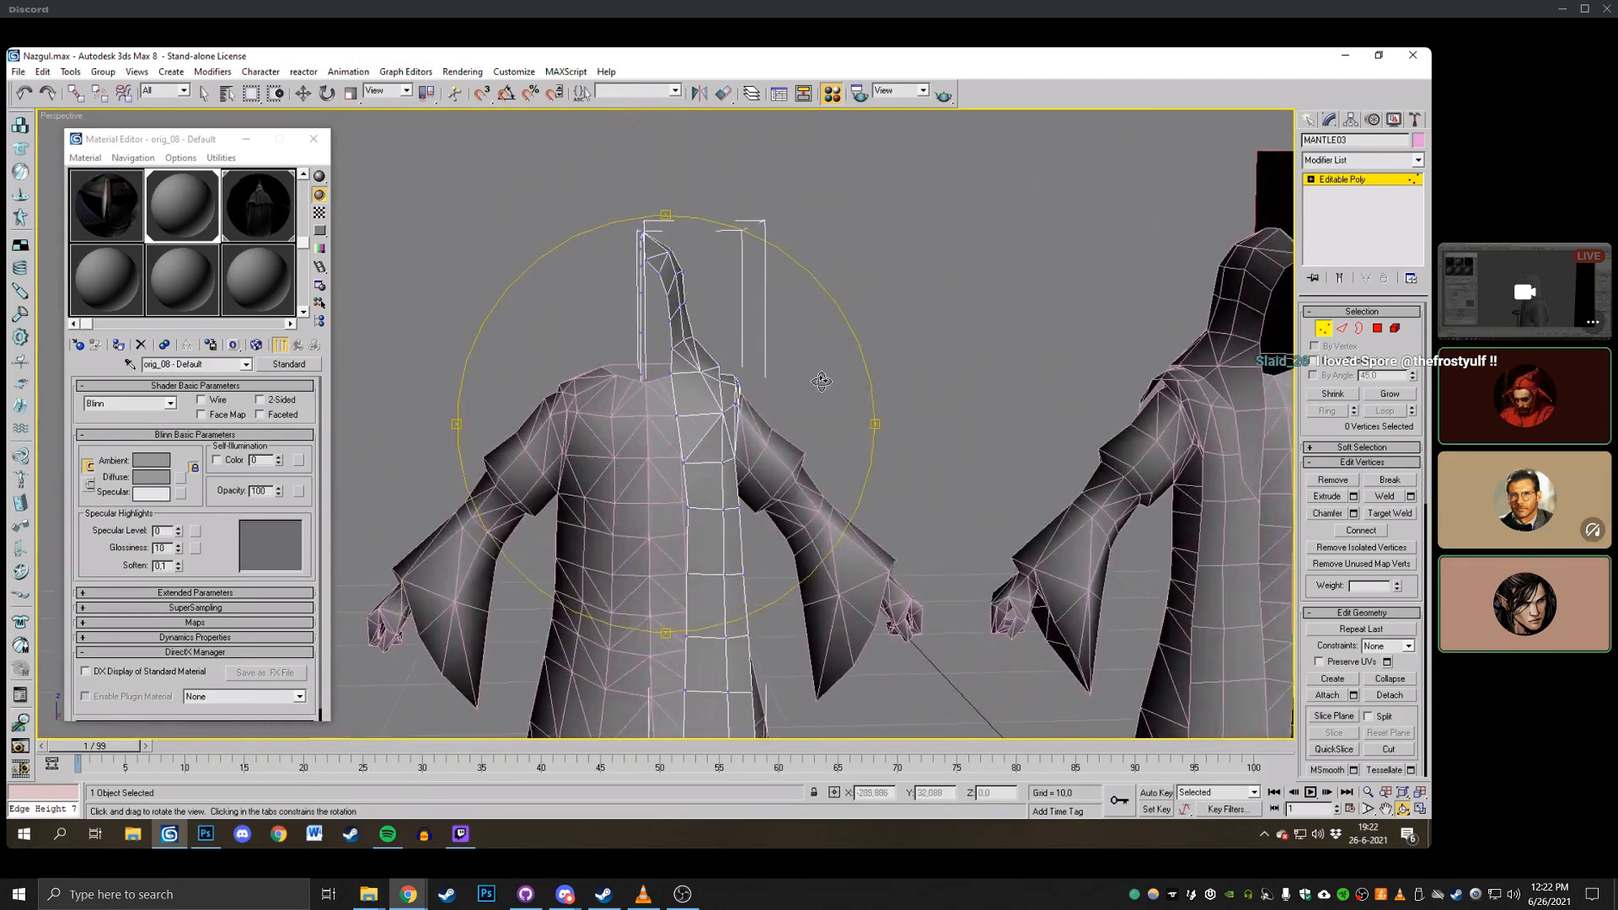
Mirror the joined hood-and-mantle half across the Y axis as an instance.
left_click(1328, 333)
right_click(808, 255)
left_click(808, 254)
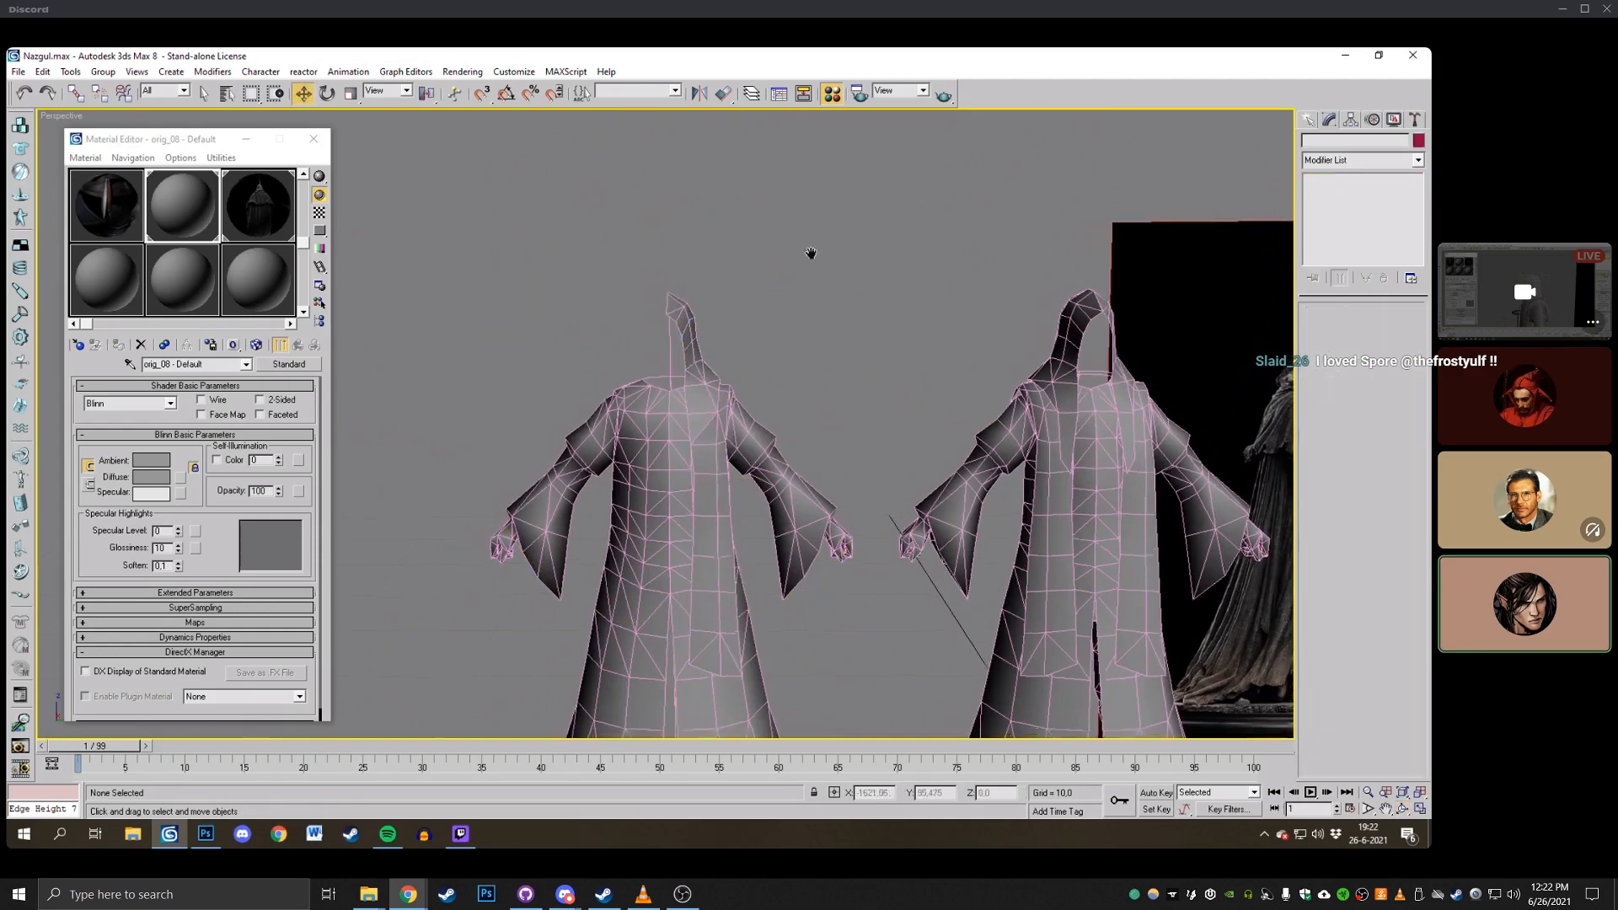
scroll(804, 261, "up", 3)
left_click(731, 370)
left_click(695, 101)
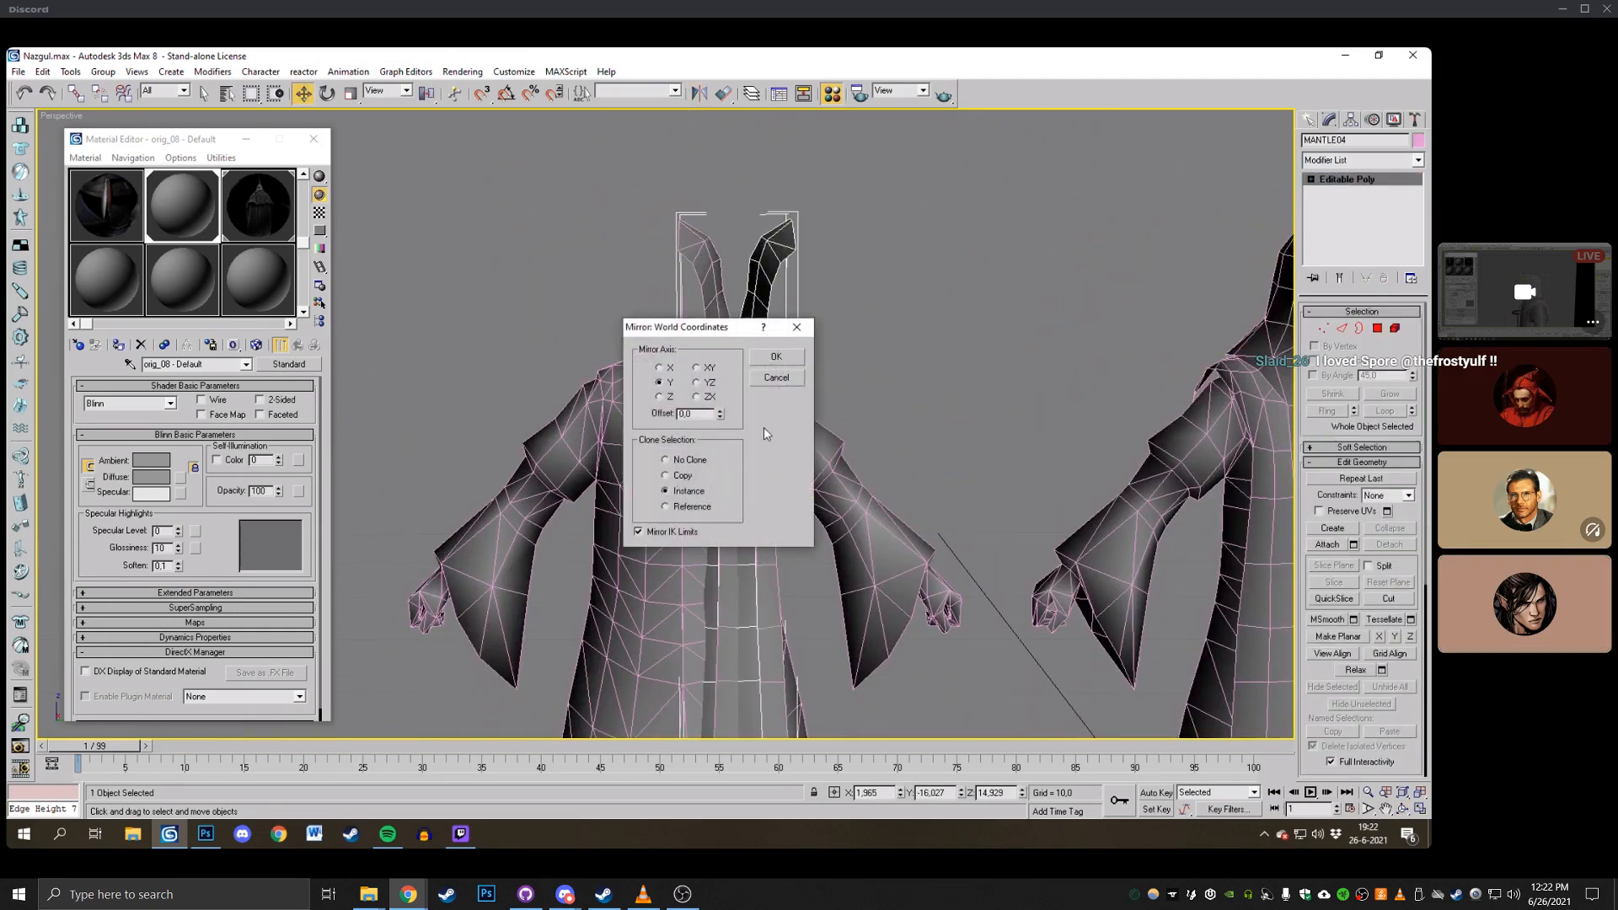
left_click(776, 357)
Move the mirrored hood-and-mantle half along Y until it meets the original at the center seam.
left_click_drag(785, 505, 847, 528)
scroll(846, 528, "up", 4)
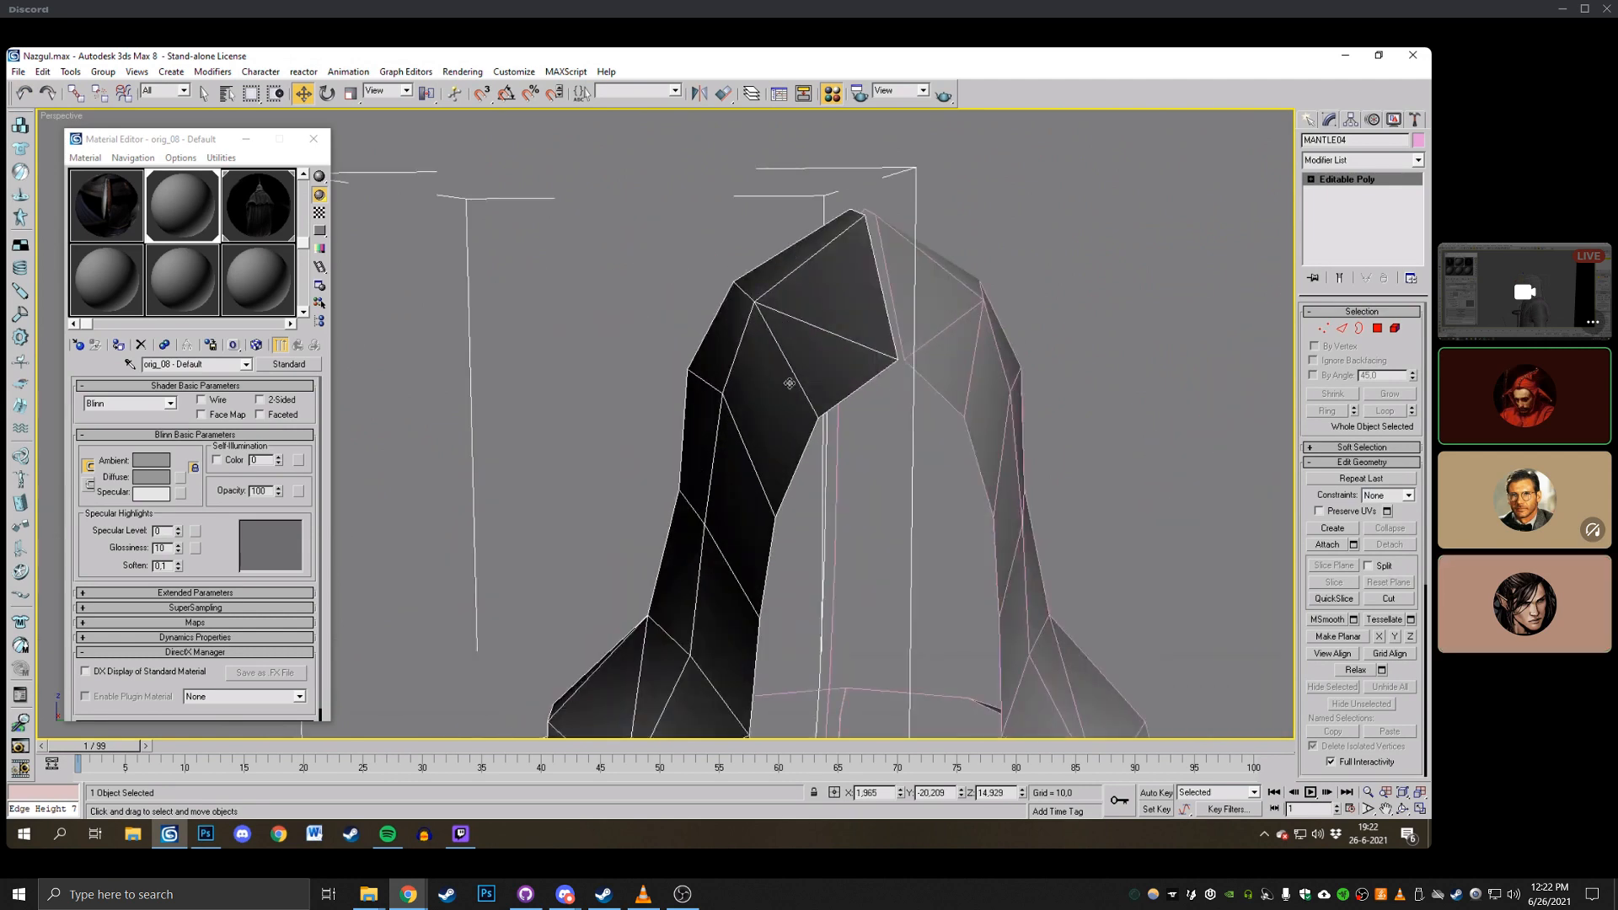
middle_click_drag(792, 380, 628, 412)
left_click_drag(645, 421, 641, 410)
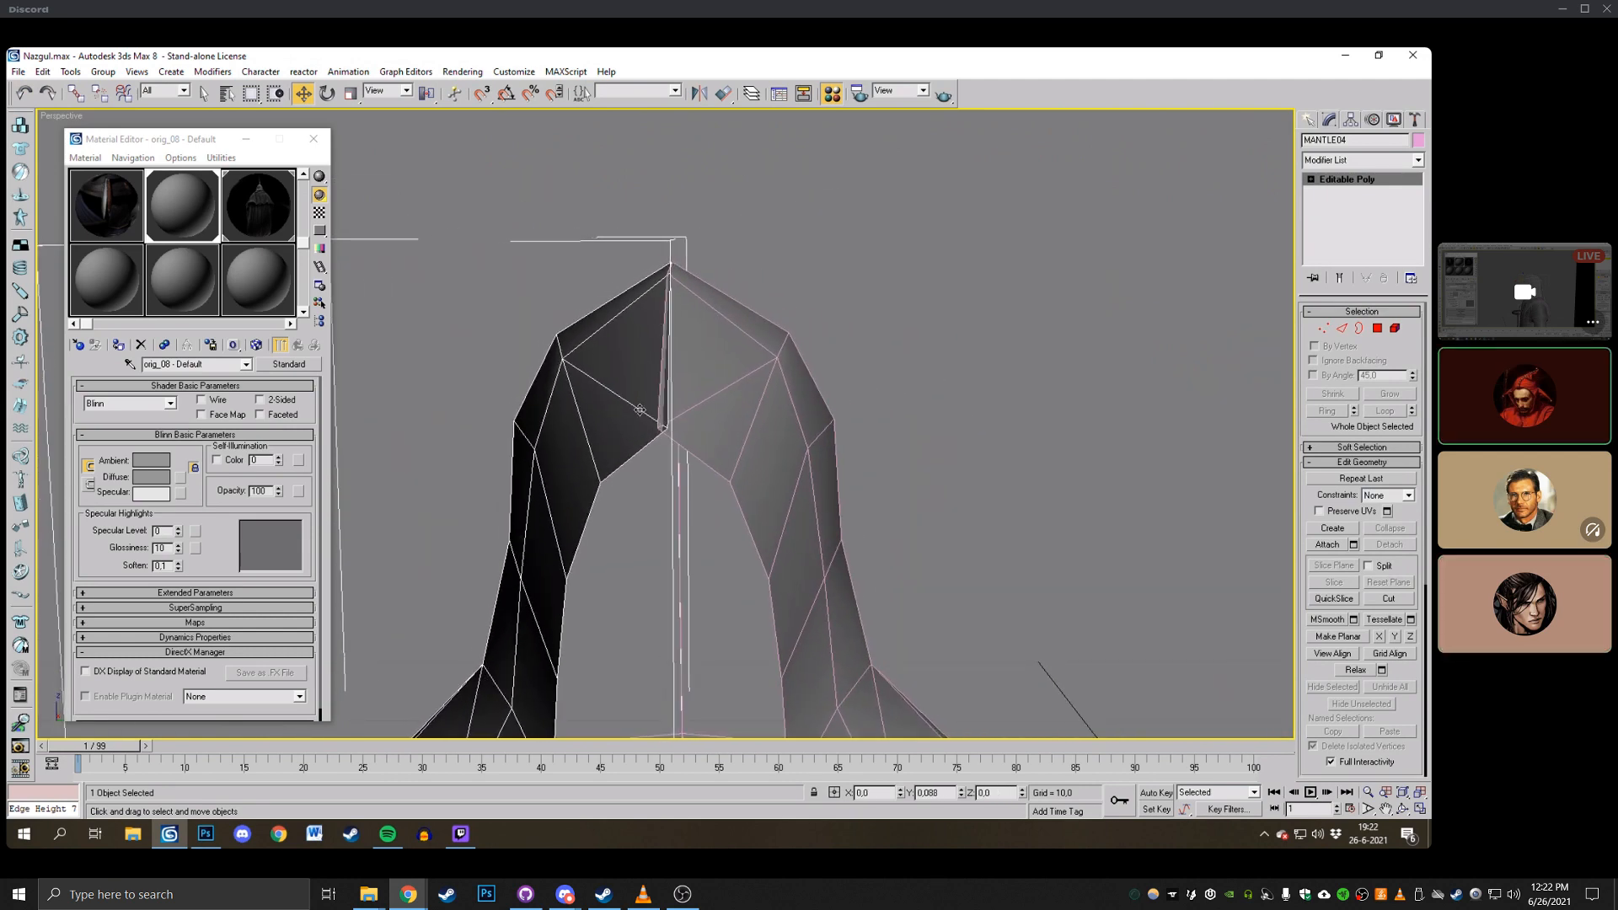
scroll(947, 398, "down", 2)
Examine the mirrored hood's face opening and center seam from the front and at an angle in vertex mode.
left_click(1329, 328)
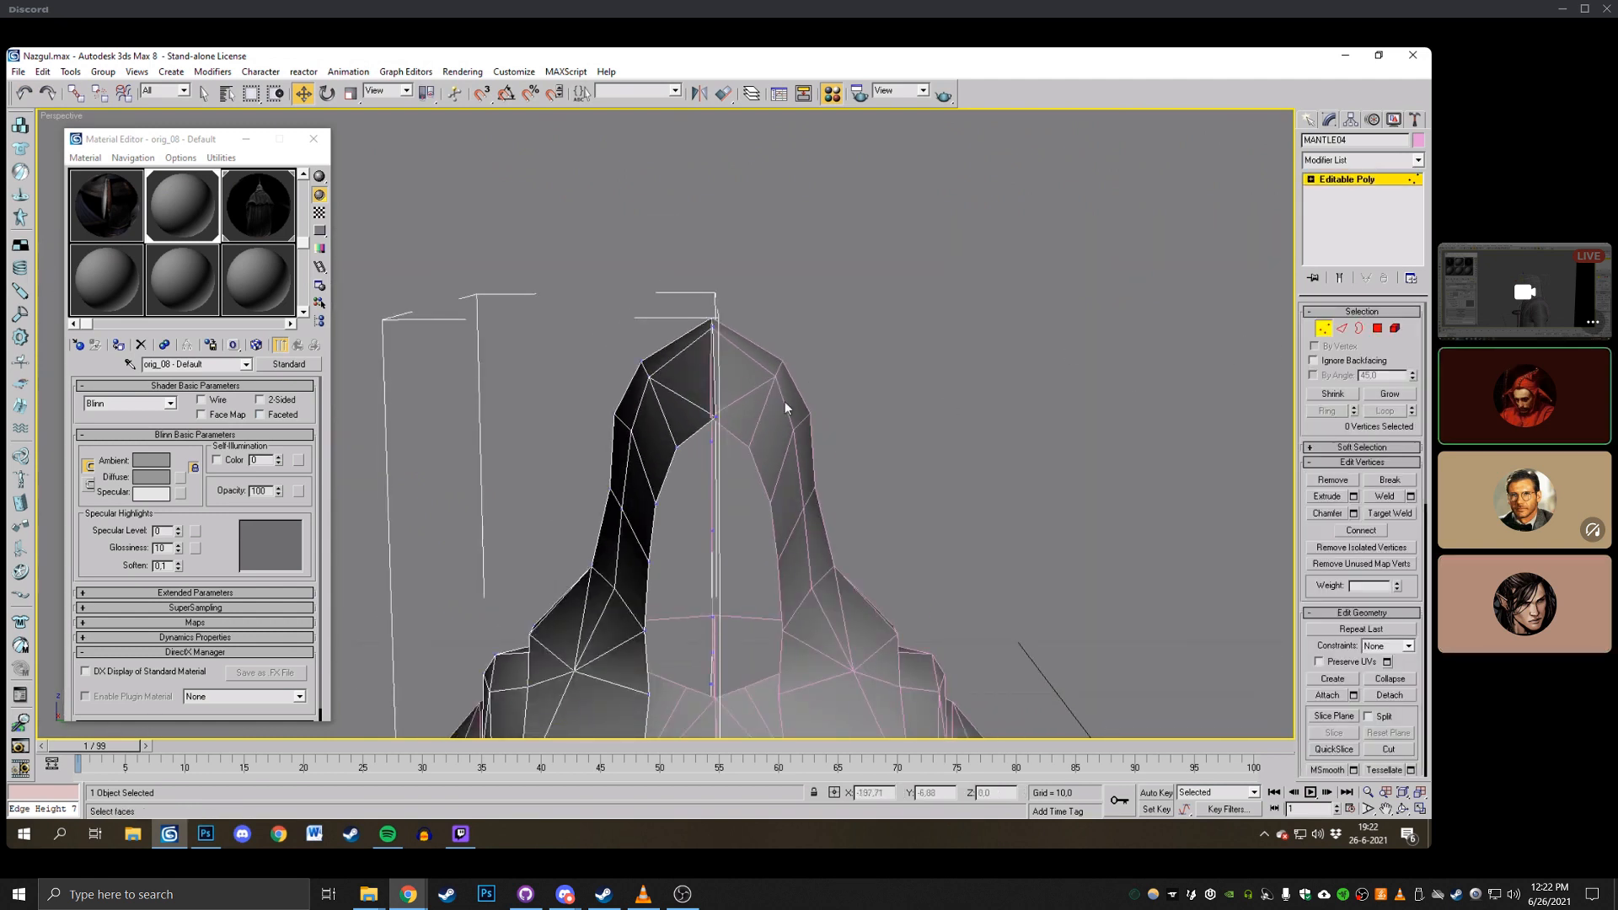
left_click(831, 399)
scroll(905, 399, "down", 2)
left_click(1402, 808)
left_click_drag(641, 396, 811, 369)
scroll(812, 377, "up", 2)
right_click(809, 369)
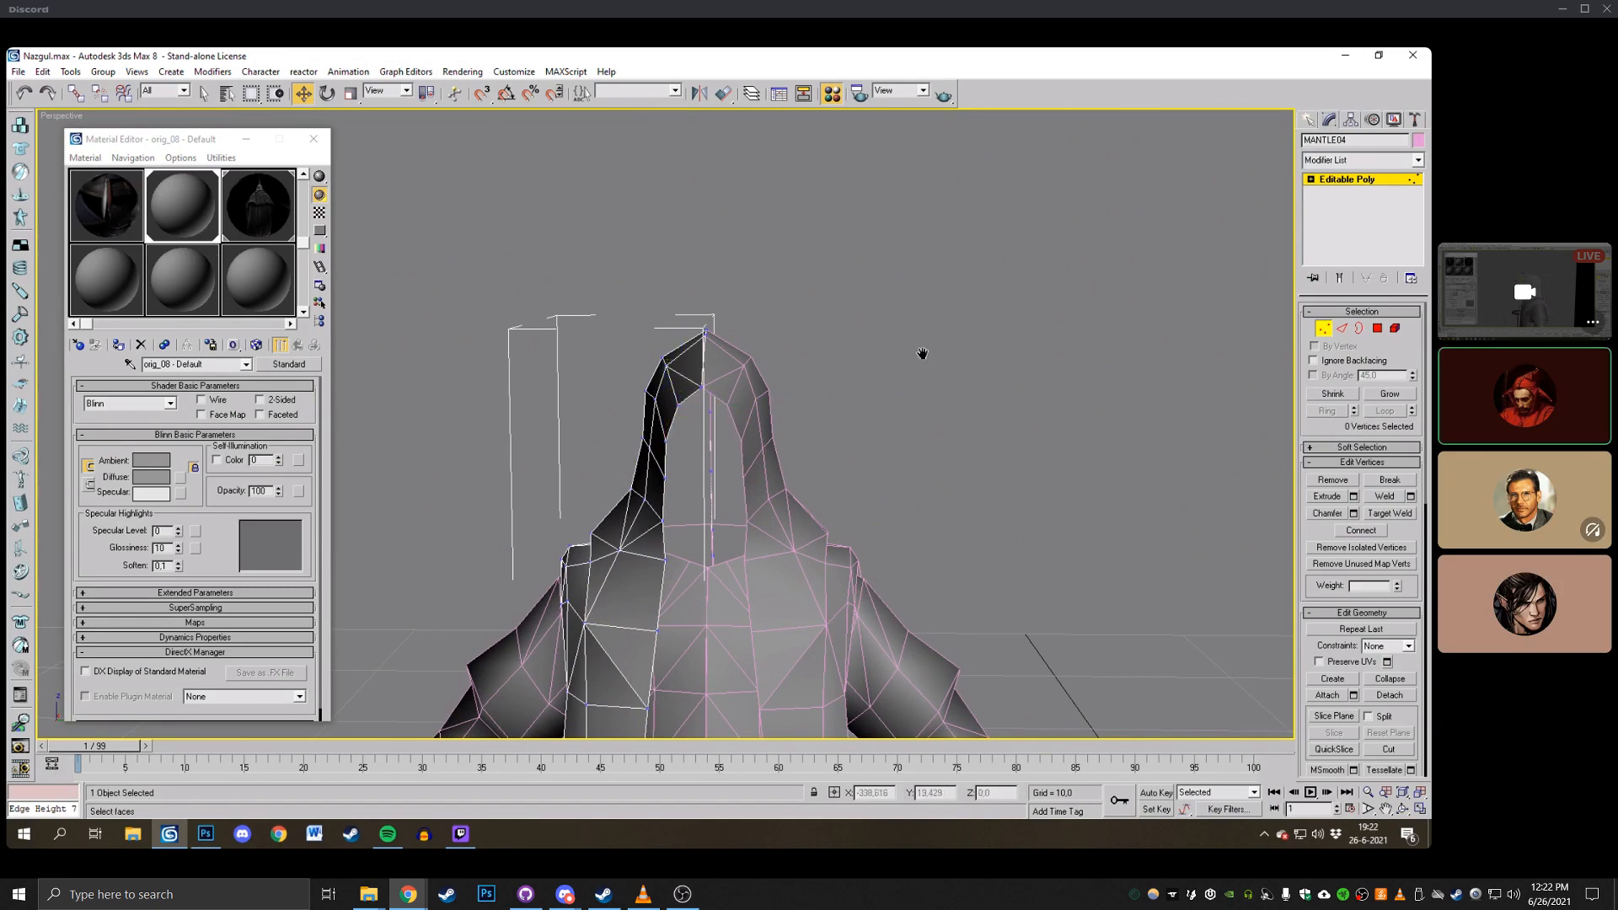
scroll(967, 357, "down", 3)
mouse_move(922, 353)
middle_mouse_down()
mouse_move(968, 358)
mouse_move(948, 347)
mouse_move(968, 369)
mouse_move(893, 341)
middle_mouse_up()
scroll(948, 346, "up", 3)
scroll(967, 369, "up", 3)
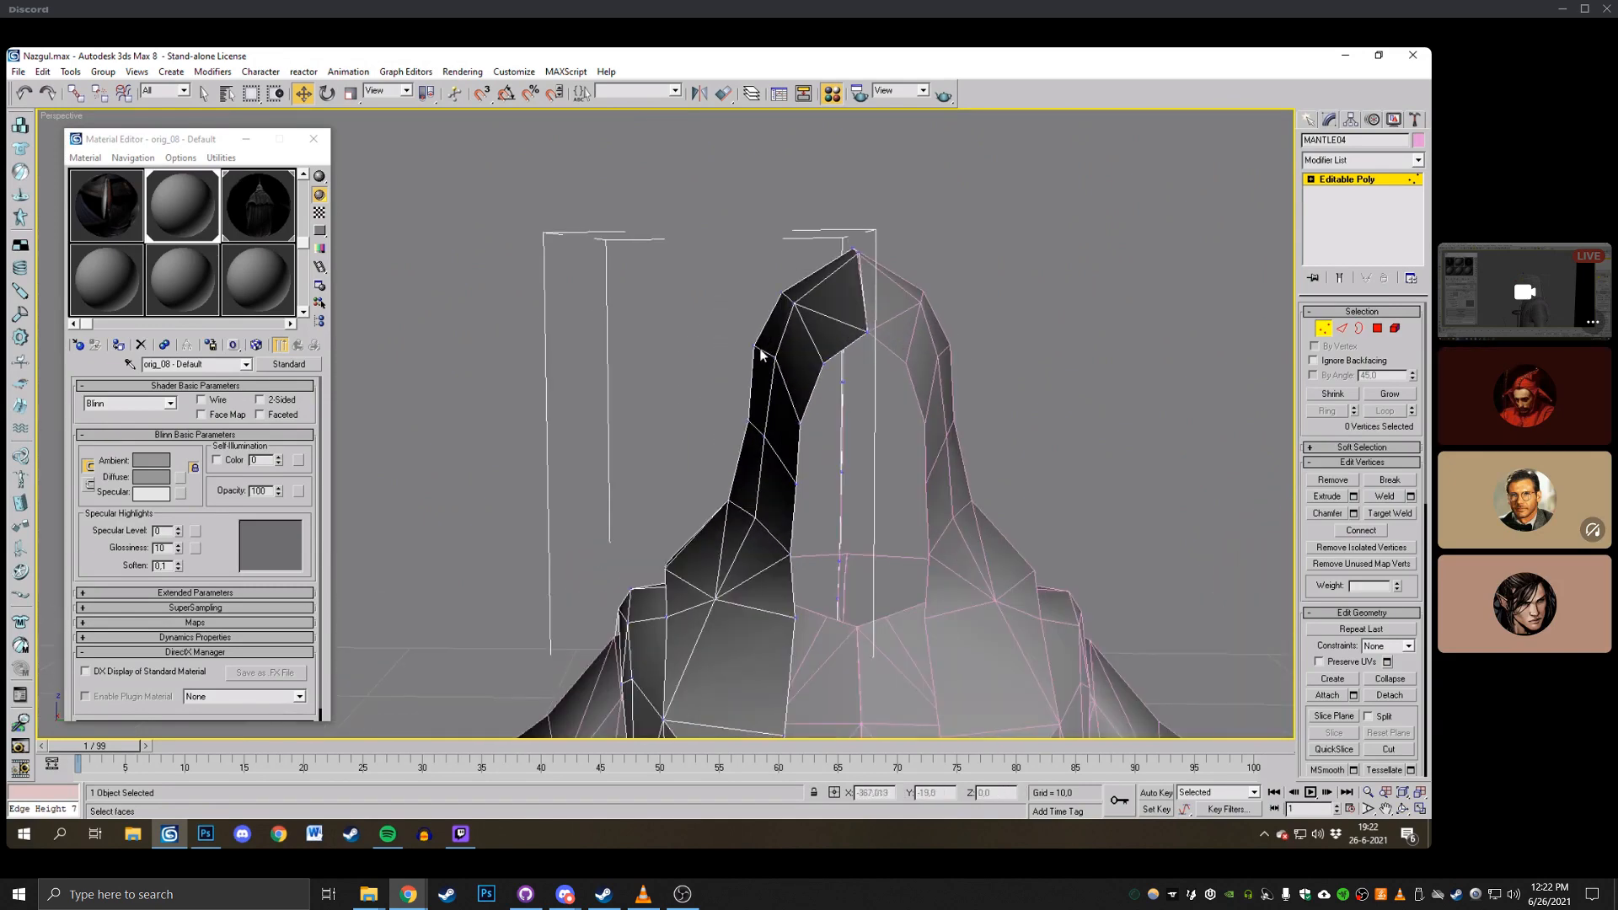
Nudge the vertex on the back of the hood, one column beside the center seam, slightly toward the seam.
left_click(1403, 810)
left_click_drag(649, 295, 699, 347)
right_click(700, 363)
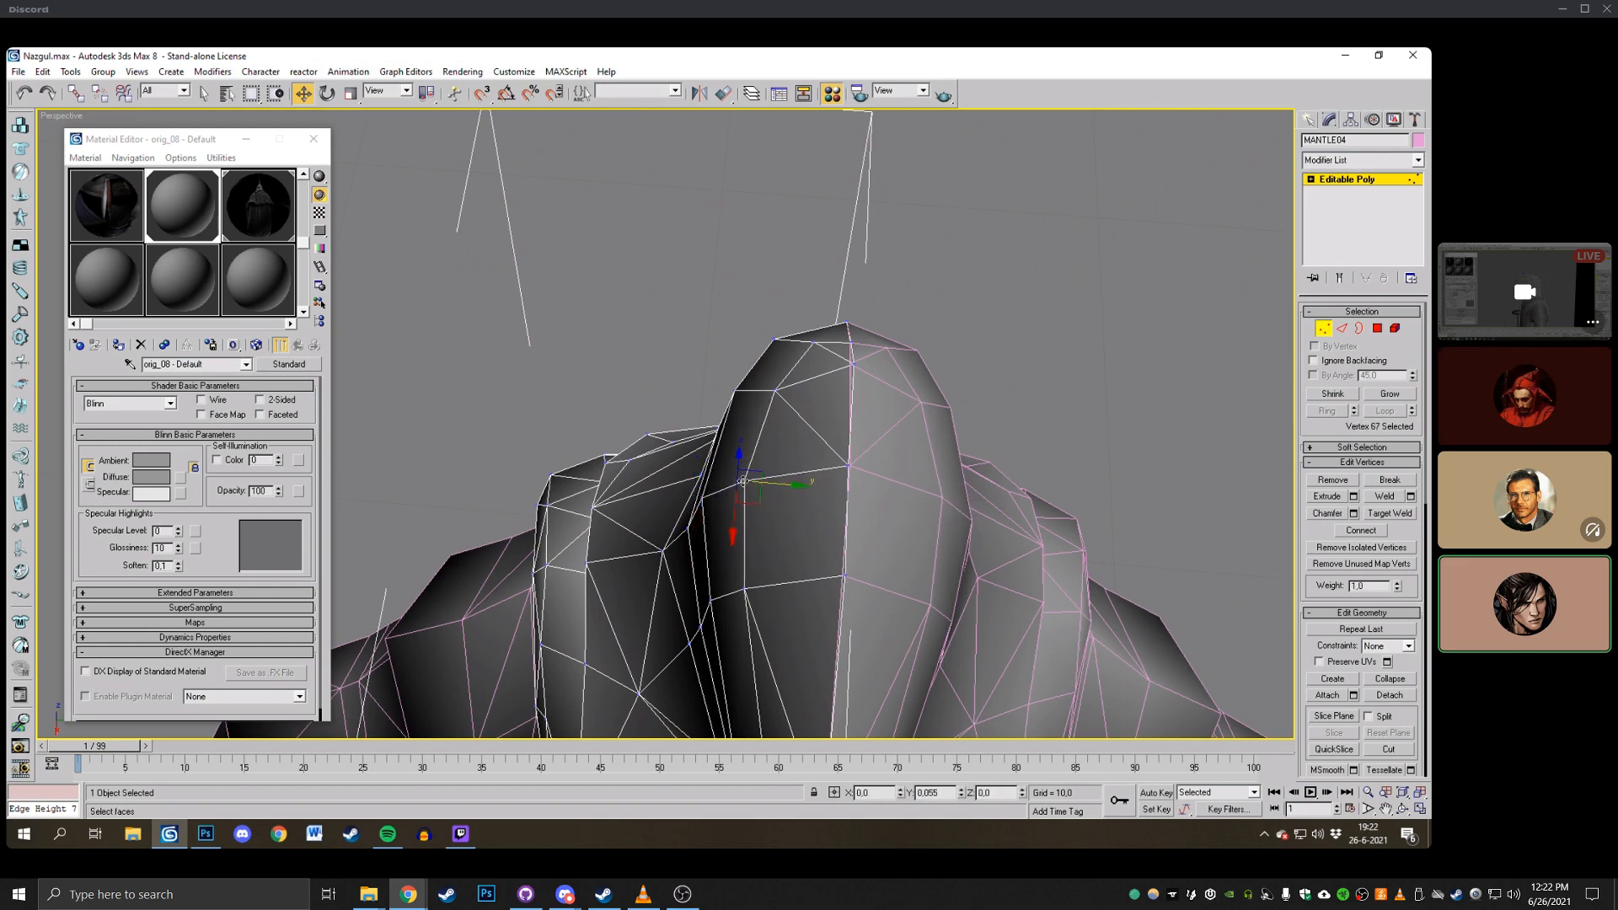
left_click_drag(742, 481, 746, 481)
middle_click_drag(1019, 386, 1013, 374)
scroll(1012, 374, "down", 2)
scroll(811, 379, "up", 2)
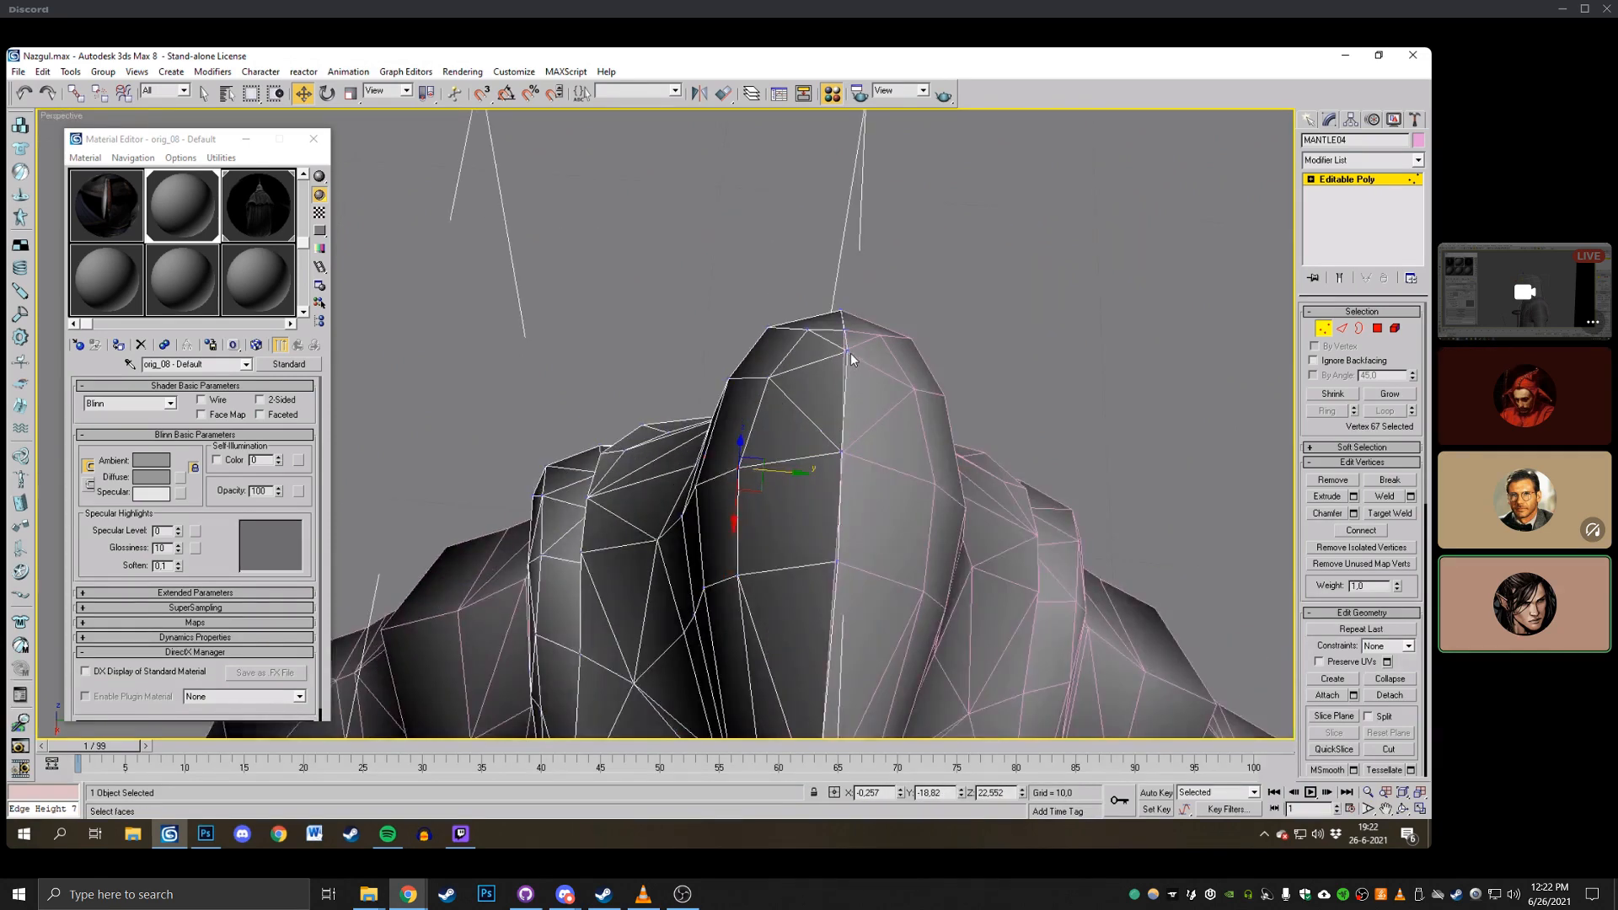
Nudge the center-seam vertex near the crown on the back of the hood slightly along Y and leave vertex editing.
left_click(849, 349)
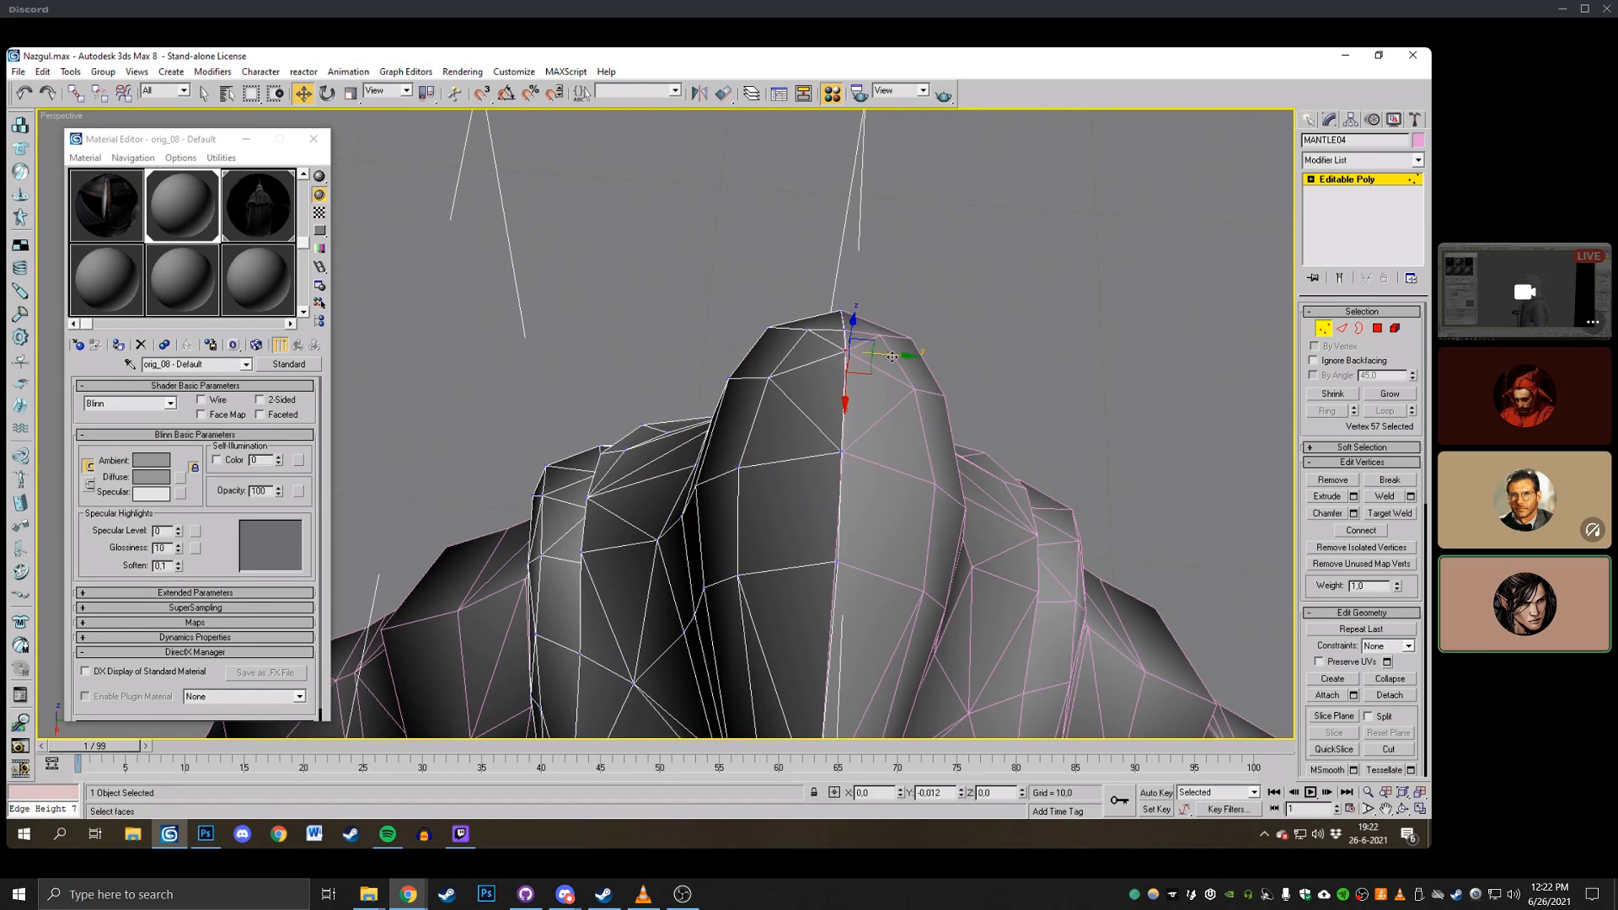
left_click(1015, 340)
middle_click_drag(1014, 341, 979, 366, "alt")
left_click(1403, 810)
left_click_drag(741, 523, 785, 399)
scroll(737, 410, "down", 3)
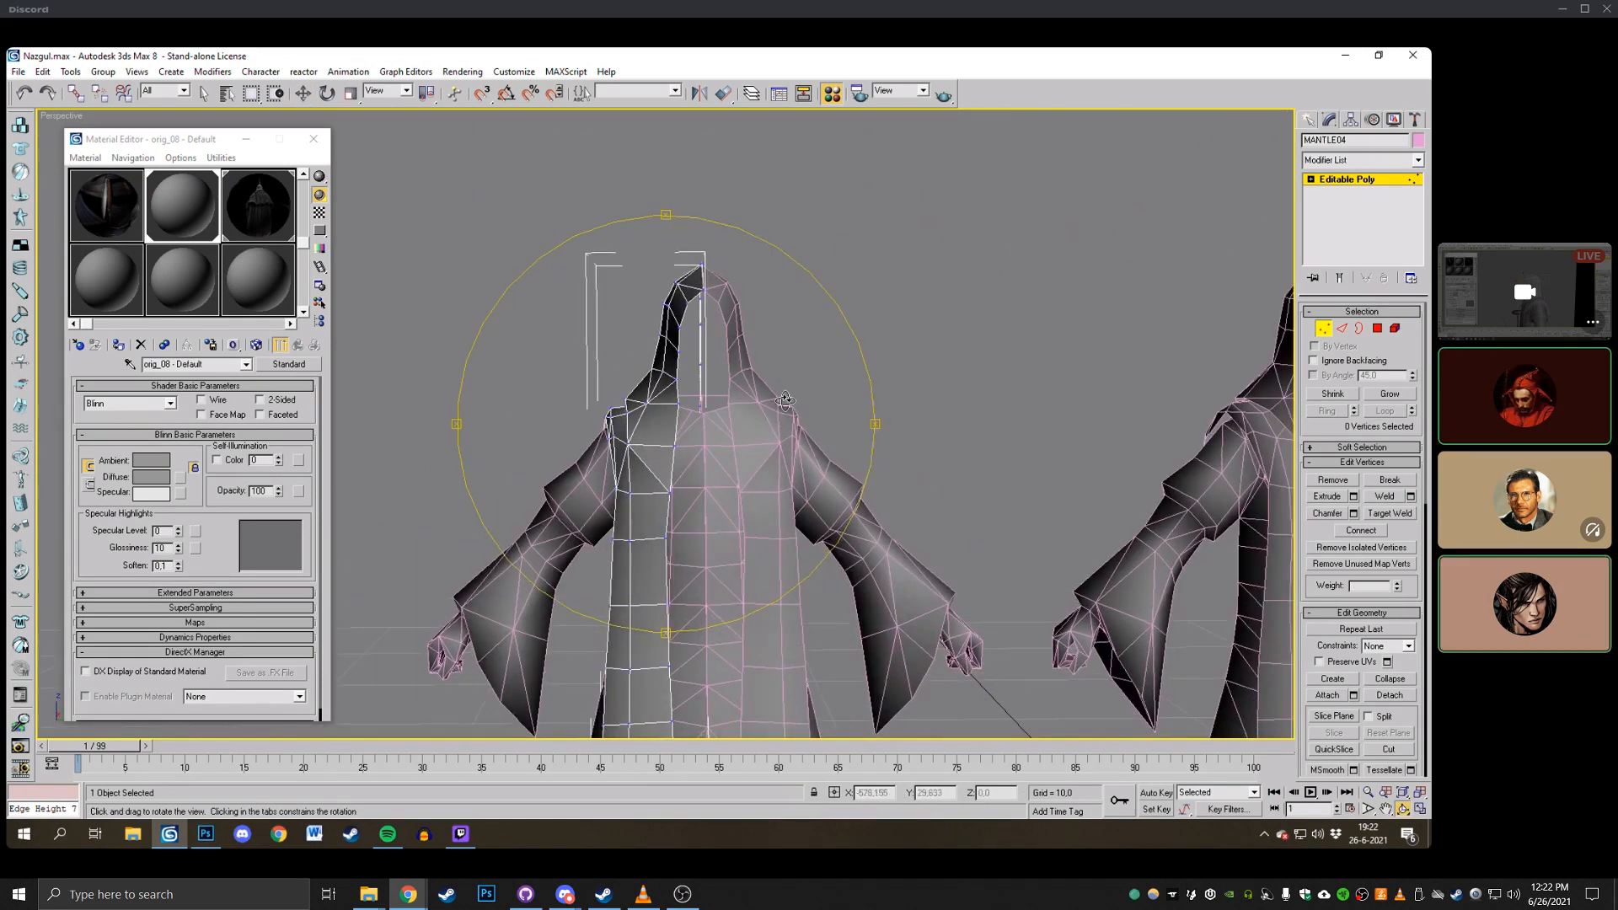
left_click(1324, 329)
Apply a Smooth modifier with Auto Smooth and a threshold of 80 to both hood-and-mantle halves.
key("w")
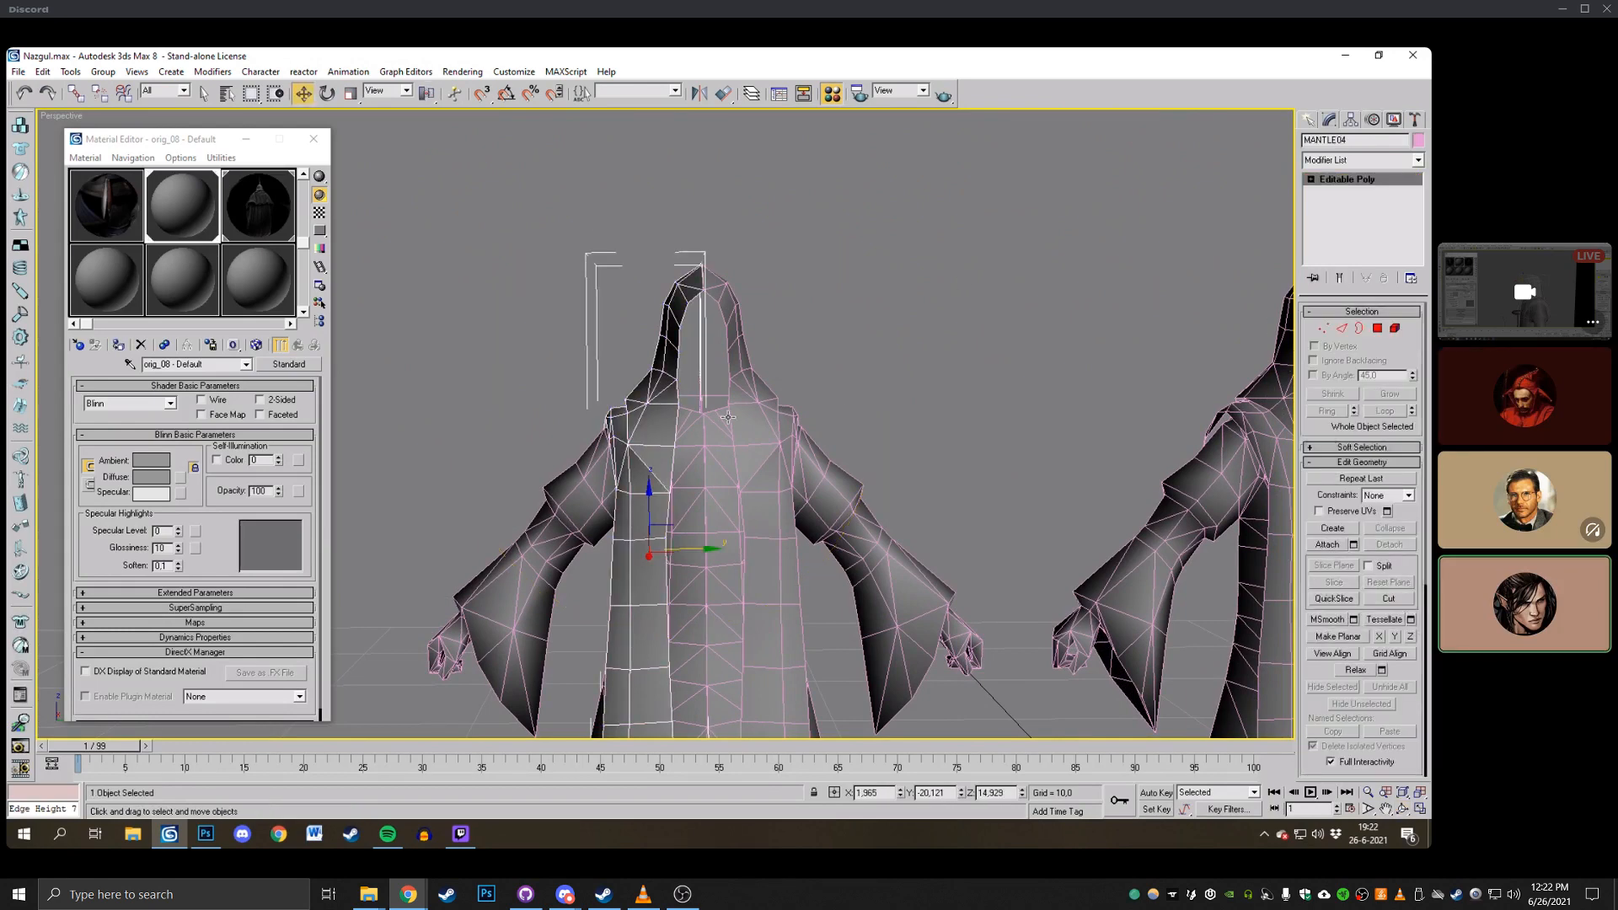
left_click(768, 416, "ctrl")
left_click(1418, 161)
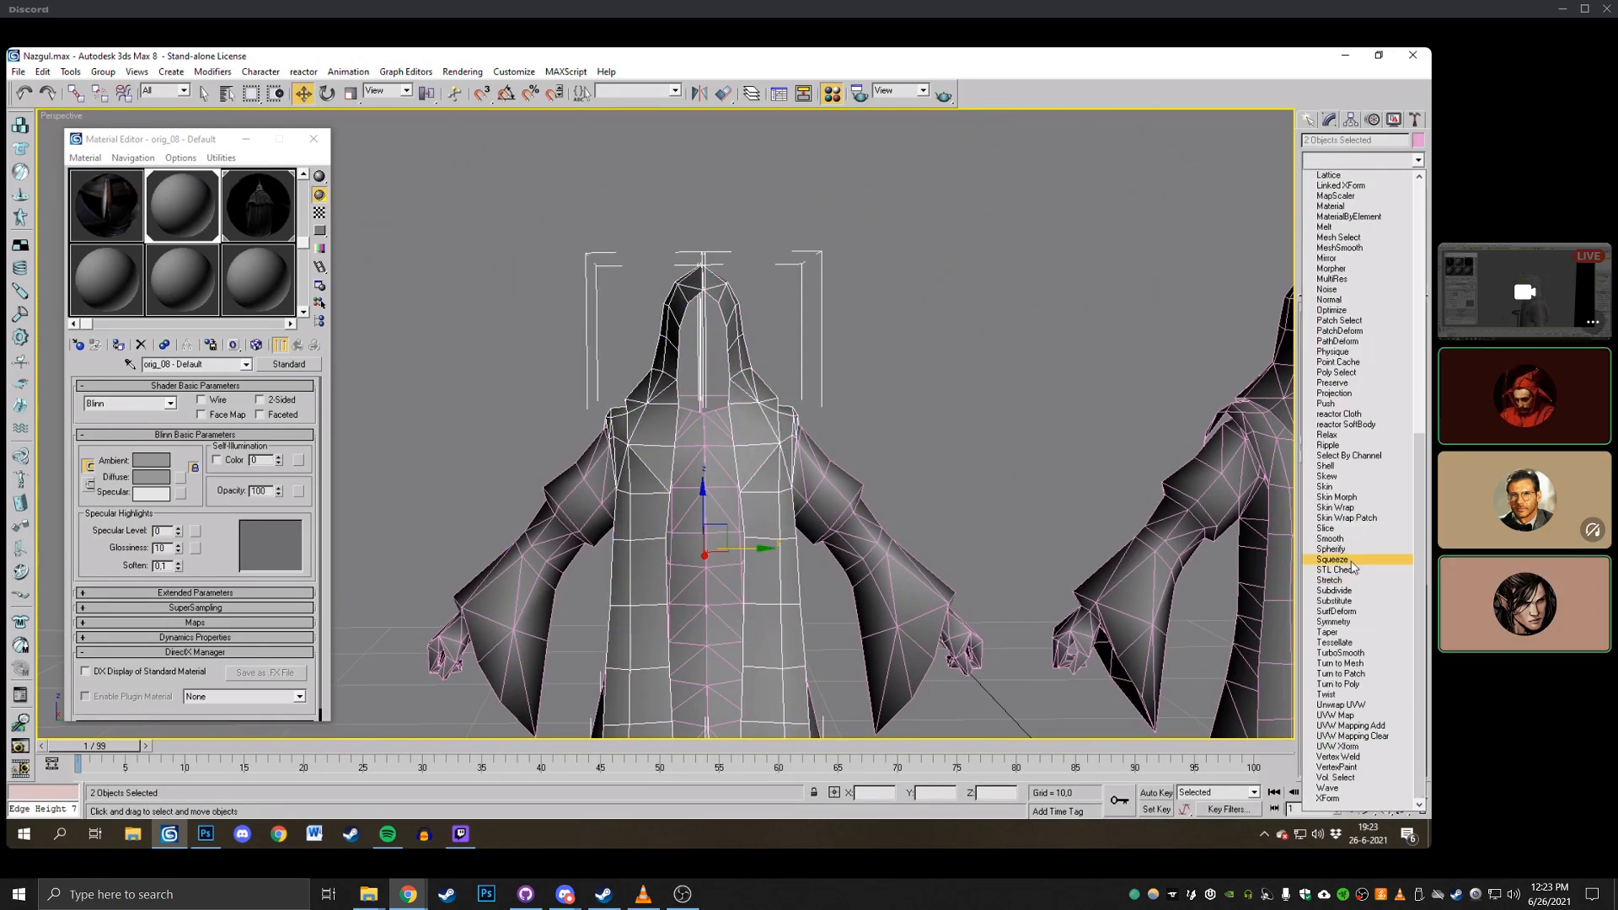
left_click(1331, 539)
left_click(1358, 329)
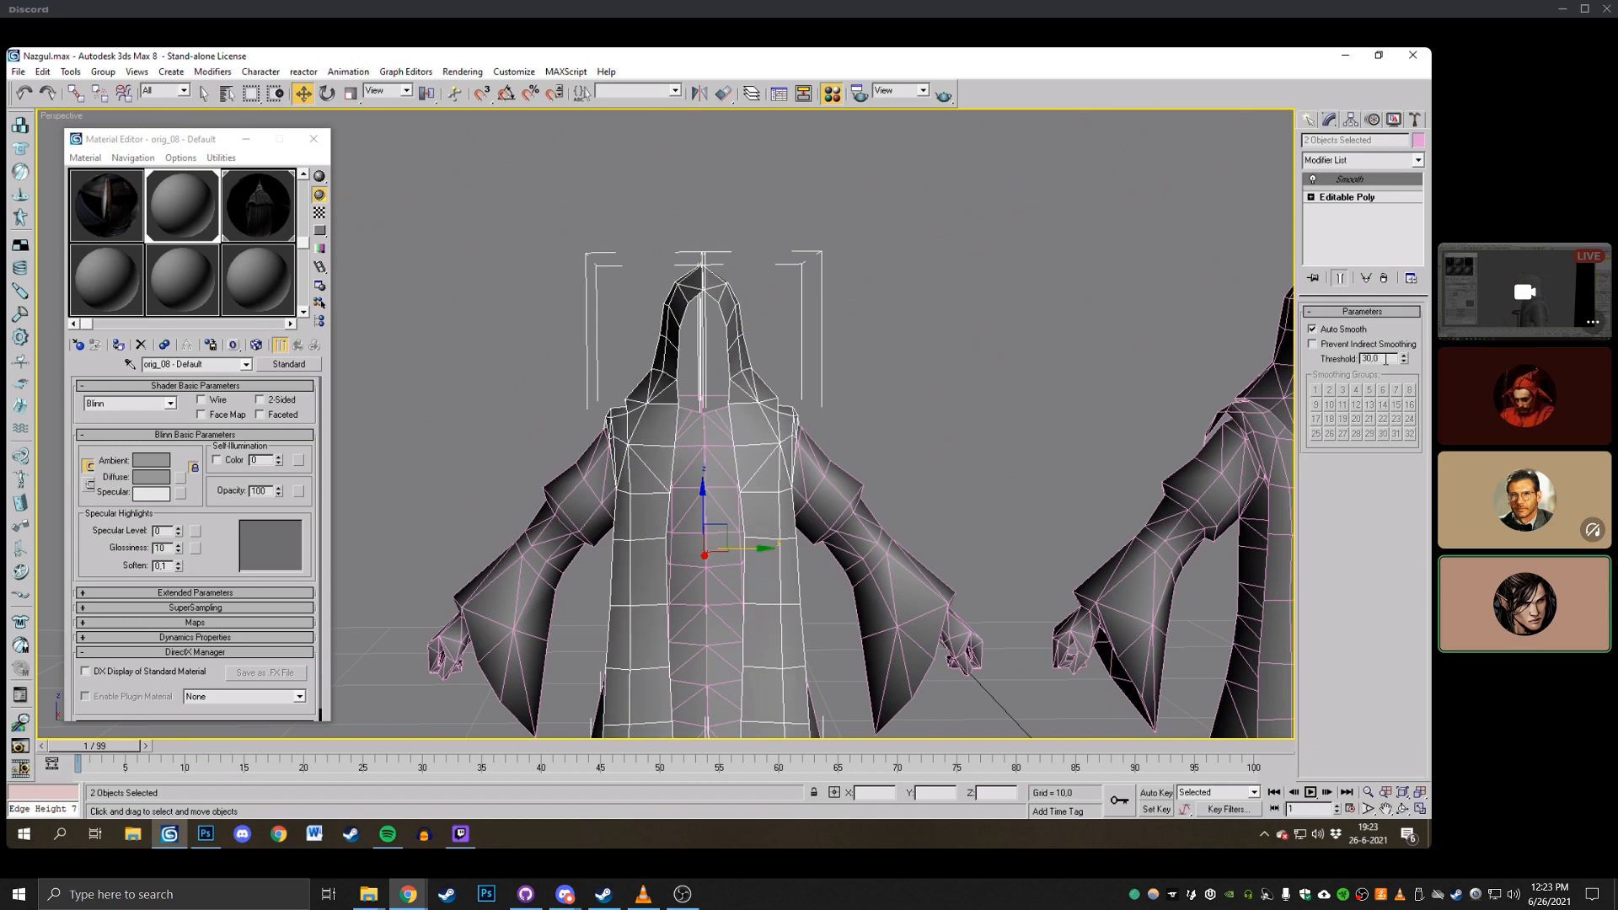
left_click(954, 315)
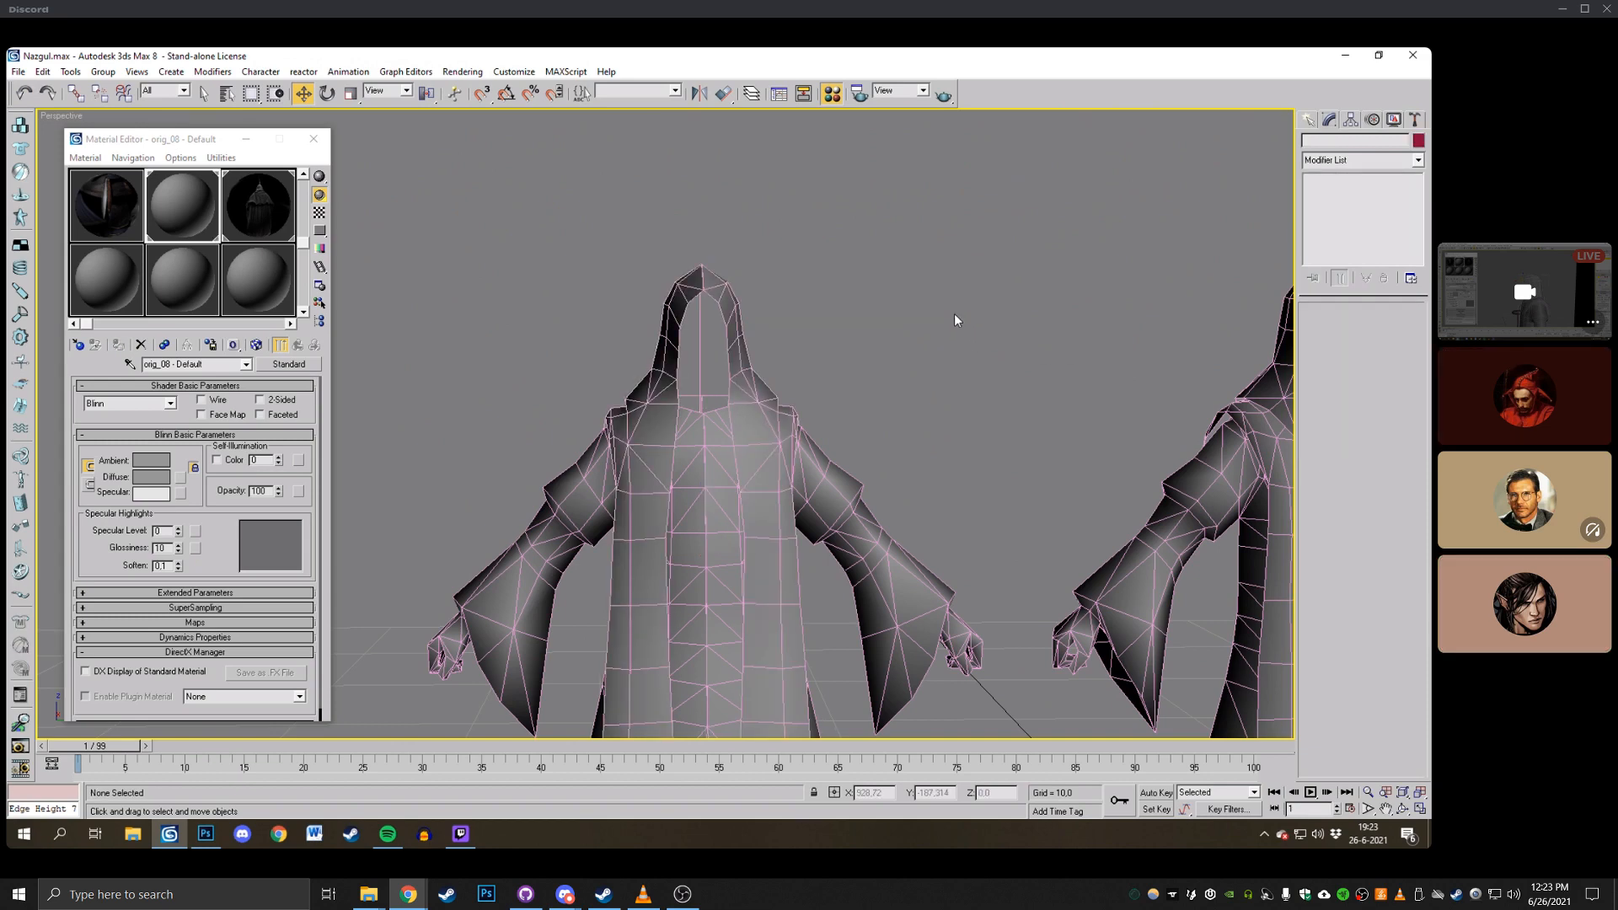
Examine the smoothed hood and robe without edge lines against the older model and the reference images.
left_click(1403, 810)
scroll(834, 460, "down", 4)
mouse_move(829, 459)
left_mouse_down()
mouse_move(576, 483)
mouse_move(544, 459)
mouse_move(652, 481)
mouse_move(828, 450)
mouse_move(588, 437)
mouse_move(763, 419)
left_mouse_up()
key("F4")
key("F4")
key("F4")
key("F4")
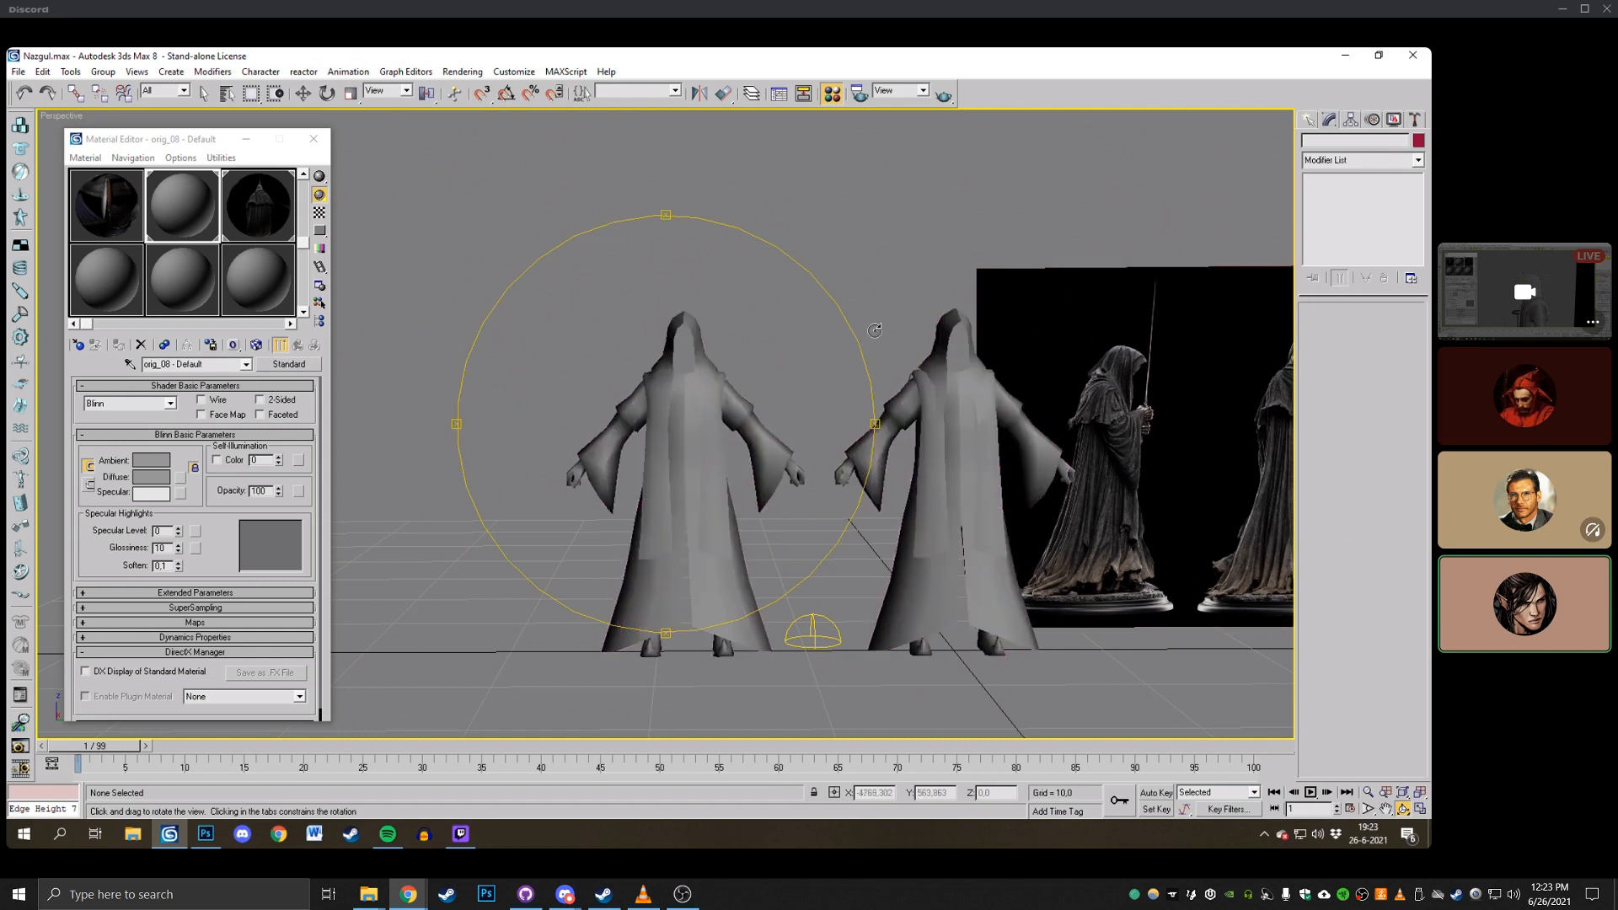
left_click_drag(876, 330, 879, 332)
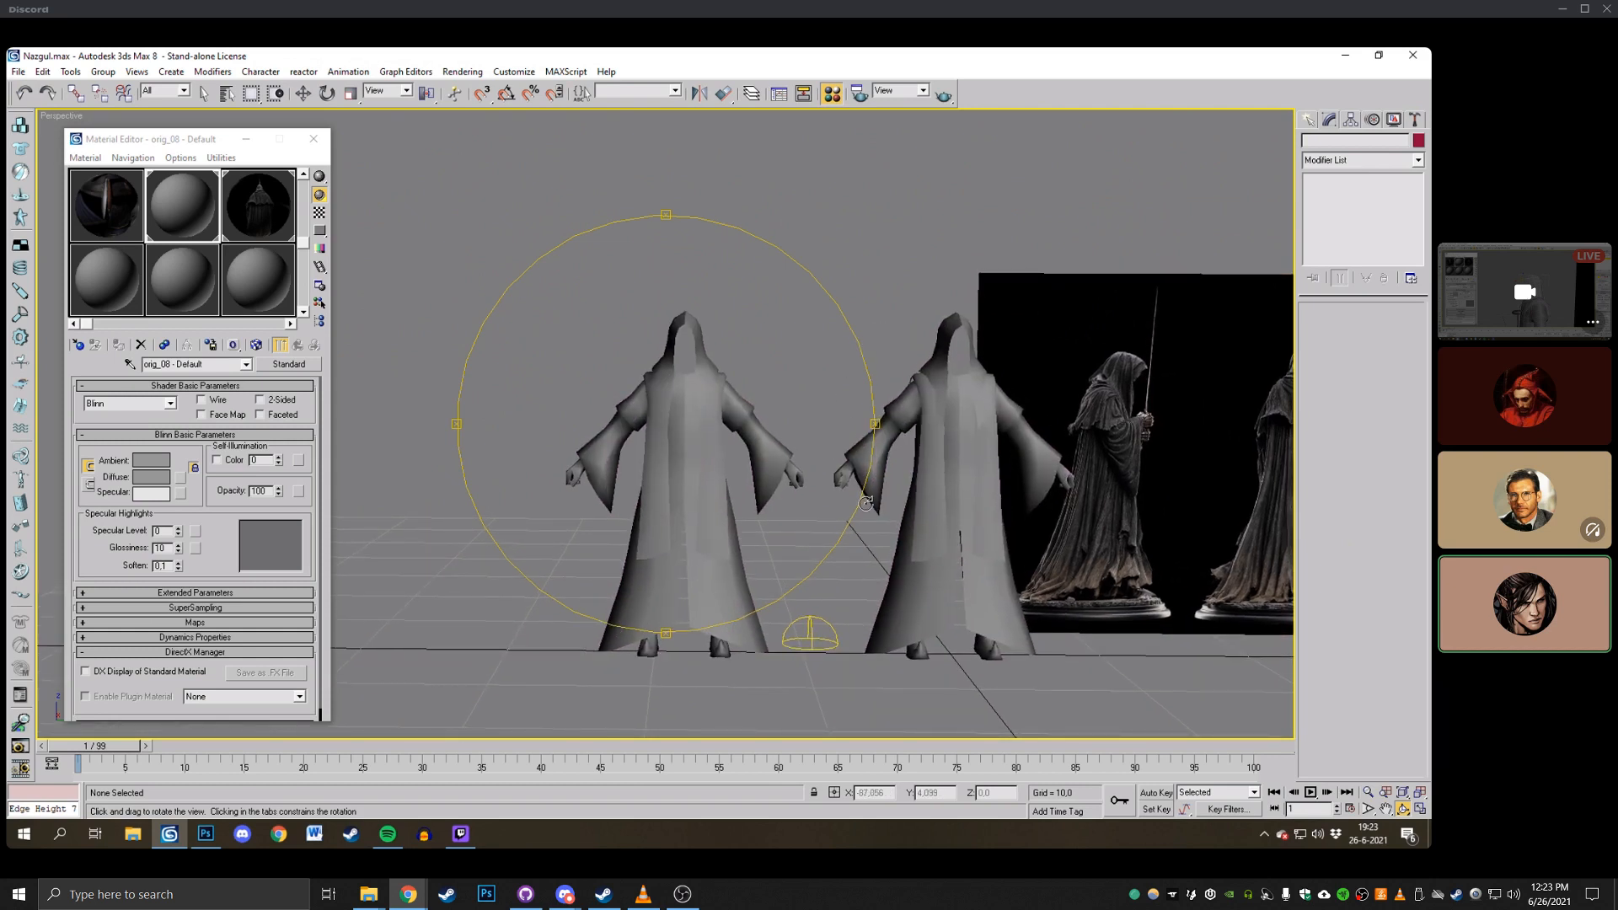
middle_click_drag(866, 460, 778, 441)
left_click_drag(777, 442, 759, 401)
middle_click_drag(758, 401, 878, 424)
scroll(878, 424, "up", 3)
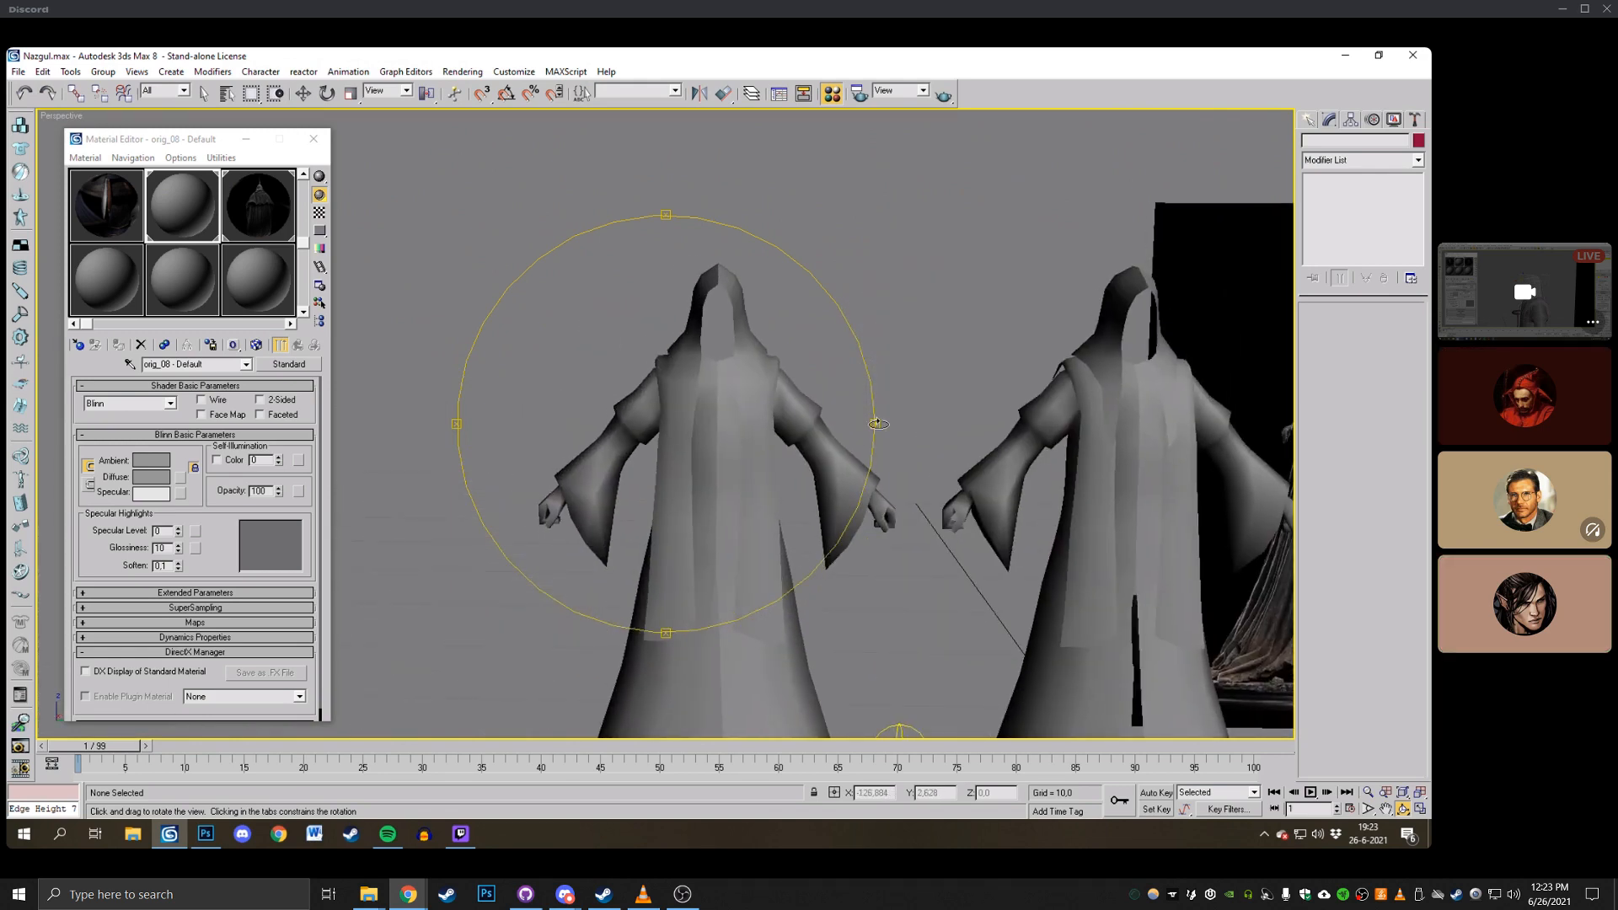
Collapse the Smooth modifier on the original hood-and-mantle half into an Editable Poly.
key("w")
left_click(745, 286)
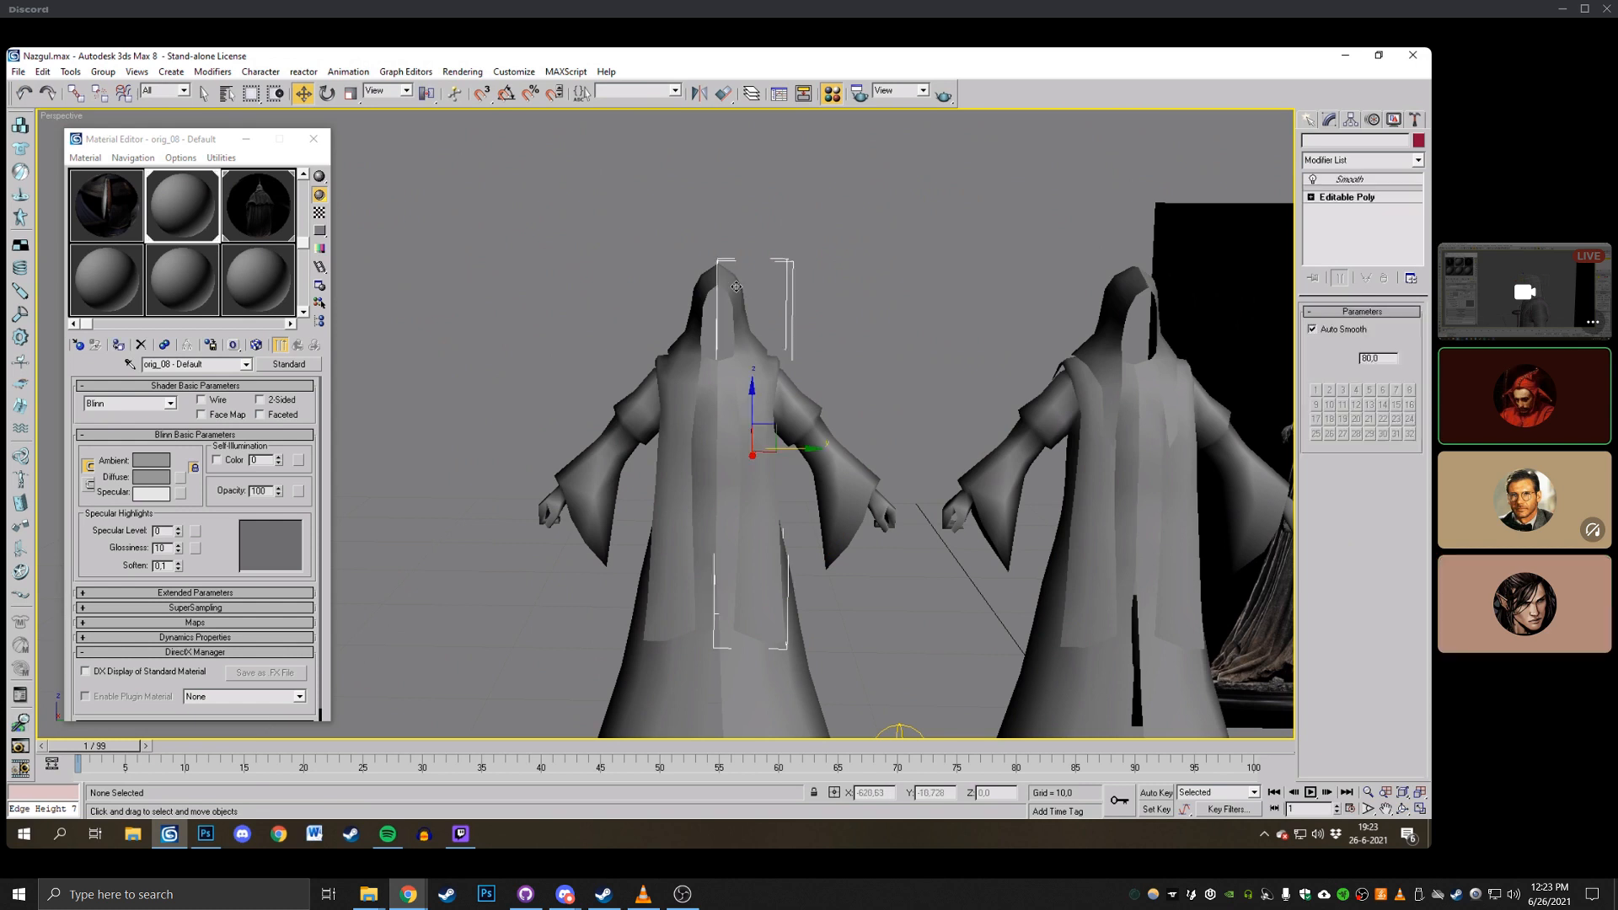
right_click(1380, 182)
left_click(1346, 315)
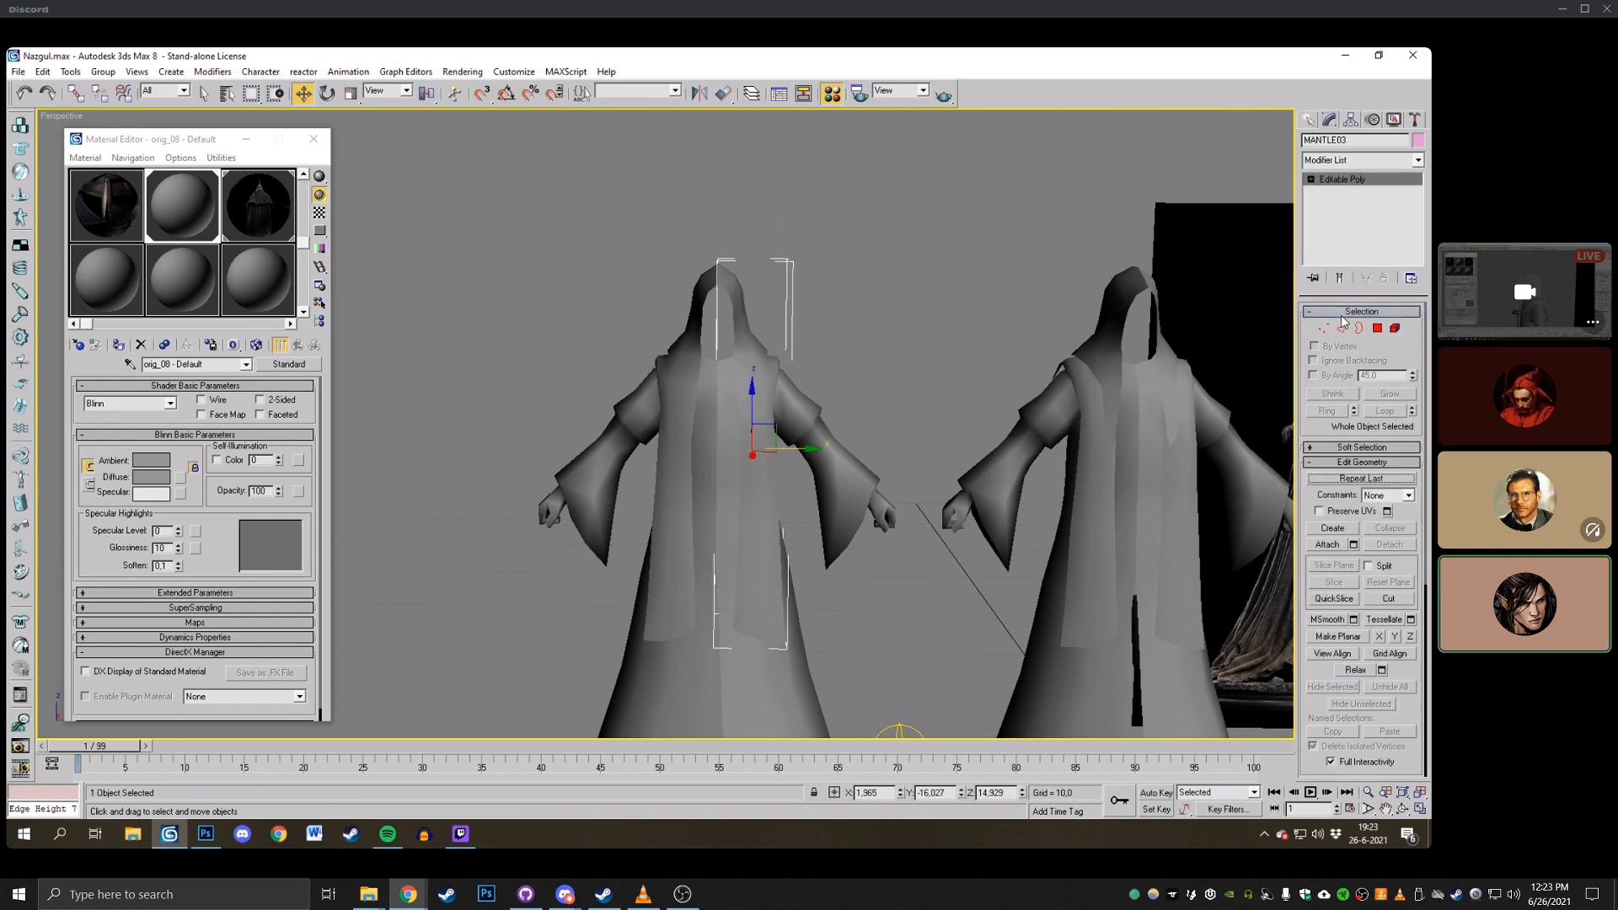
Delete the old mirrored mantle half and mirror the collapsed half across the Y axis as an instance.
left_click(810, 264)
left_click(701, 278)
left_click(739, 291)
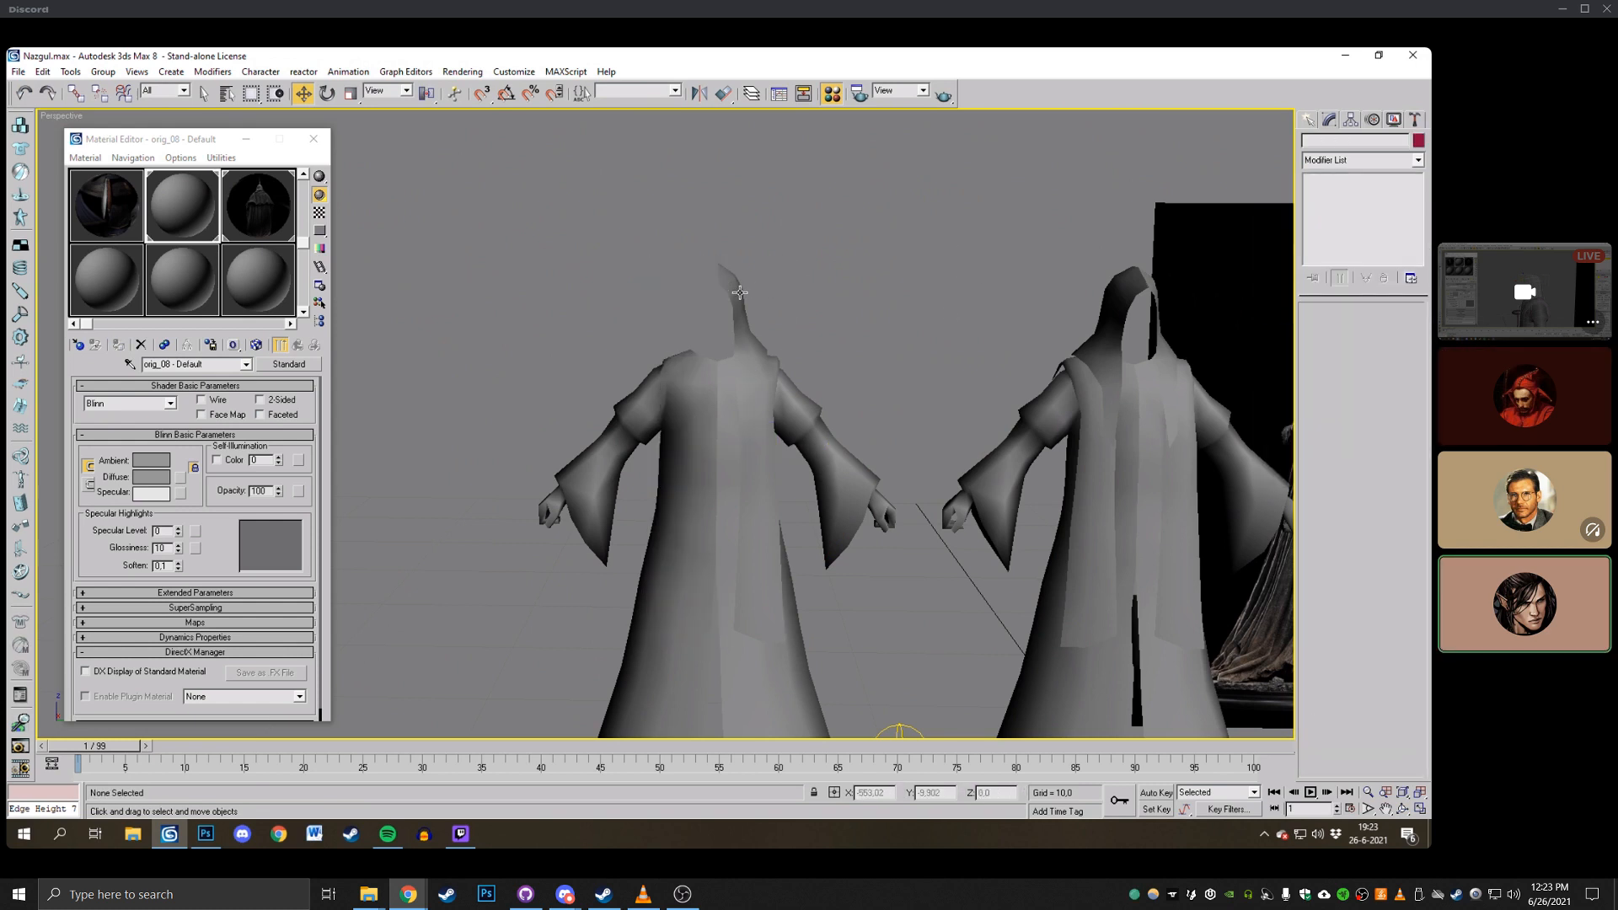
left_click(699, 92)
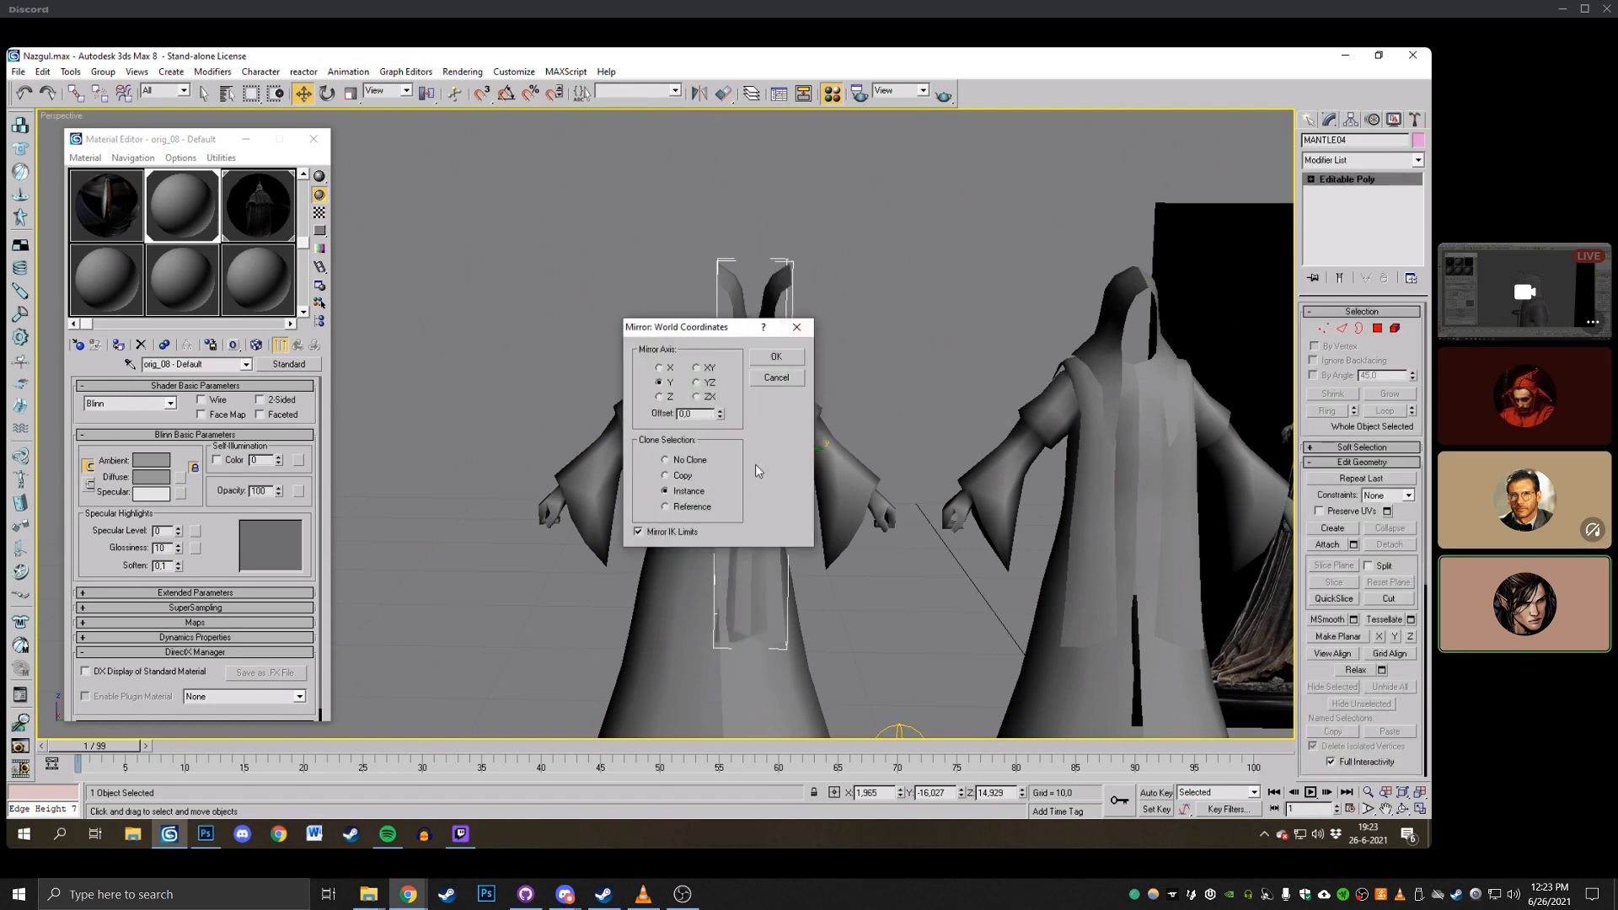
left_click(788, 359)
Align the new mirrored hood-and-mantle half with the original along Y so both meet at the center seam.
left_click_drag(809, 447, 729, 434)
scroll(731, 413, "up", 3)
middle_click_drag(732, 408, 736, 503)
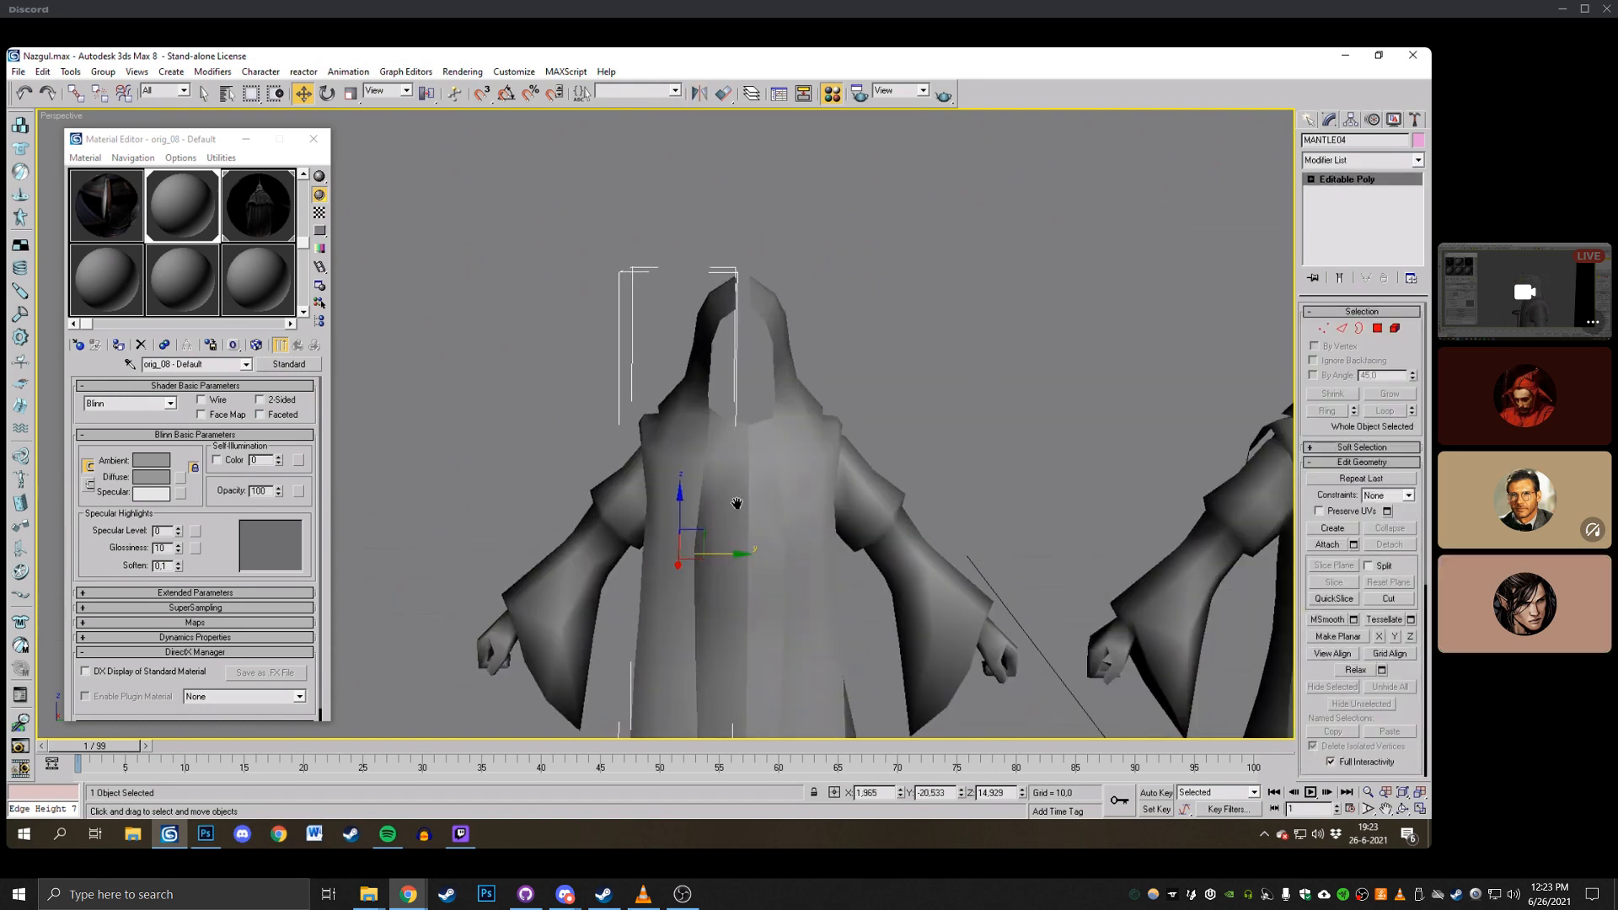
scroll(739, 497, "up", 3)
key("F4")
middle_click_drag(780, 444, 742, 556)
scroll(766, 335, "up", 3)
left_click_drag(749, 316, 781, 313)
left_click(969, 272)
Examine the shaded Nazgul from the front, back and low near the feet beside the older model.
middle_click_drag(969, 272, 906, 249)
key("F4")
scroll(880, 354, "down", 3)
middle_click_drag(876, 383, 851, 343)
scroll(850, 371, "down", 5)
middle_click_drag(841, 417, 858, 375)
scroll(846, 333, "down", 2)
scroll(857, 305, "up", 2)
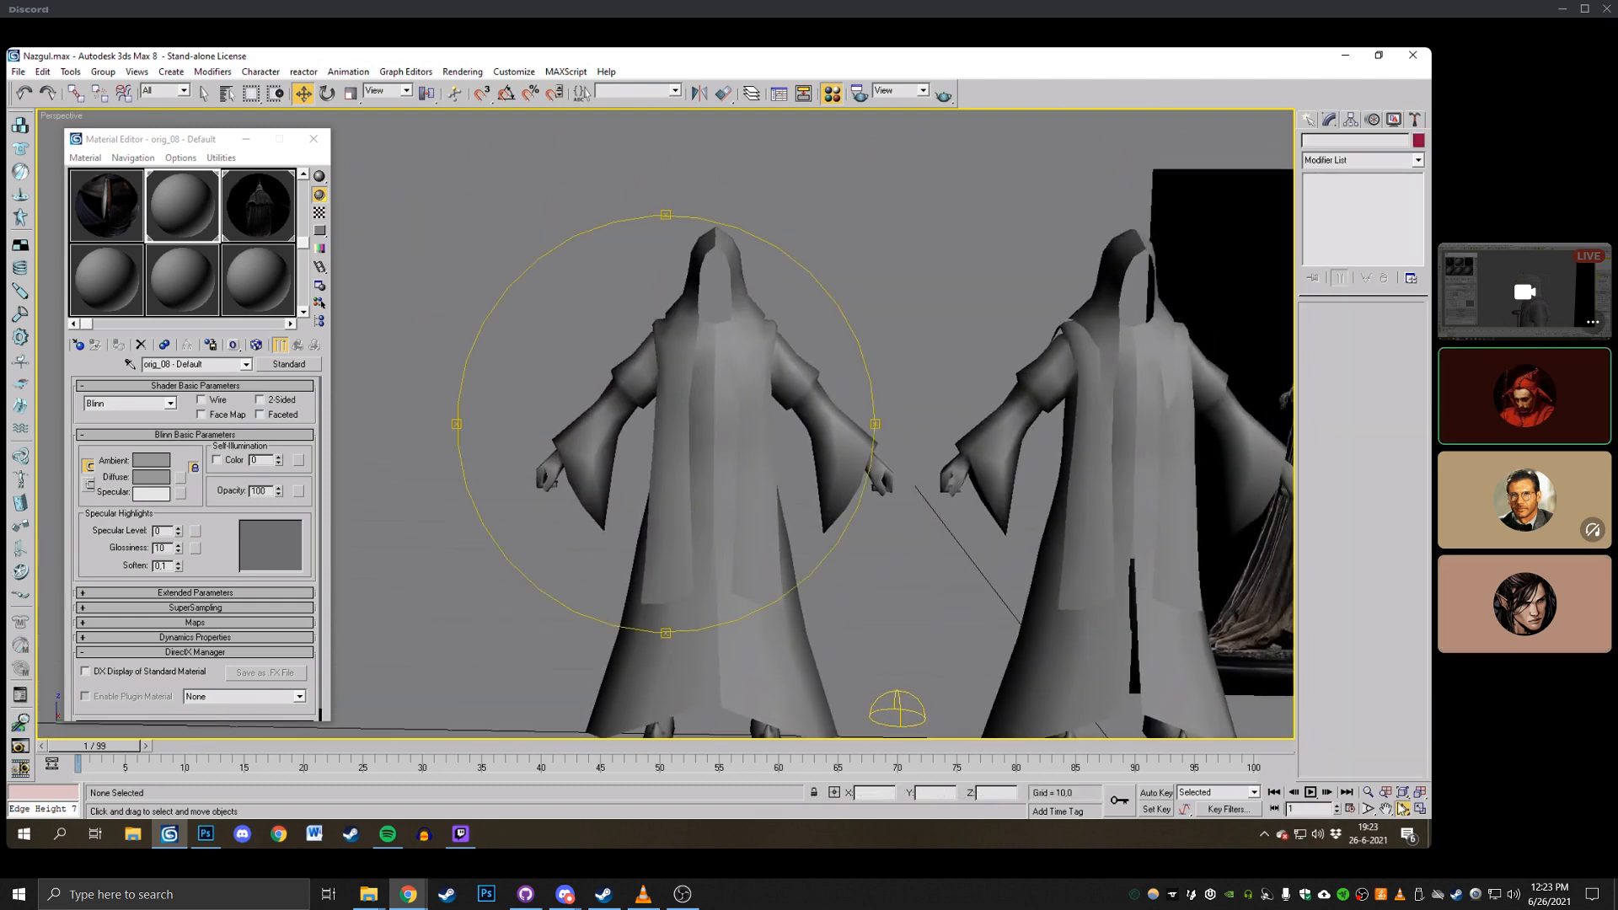
left_click_drag(866, 379, 842, 459)
scroll(954, 273, "down", 2)
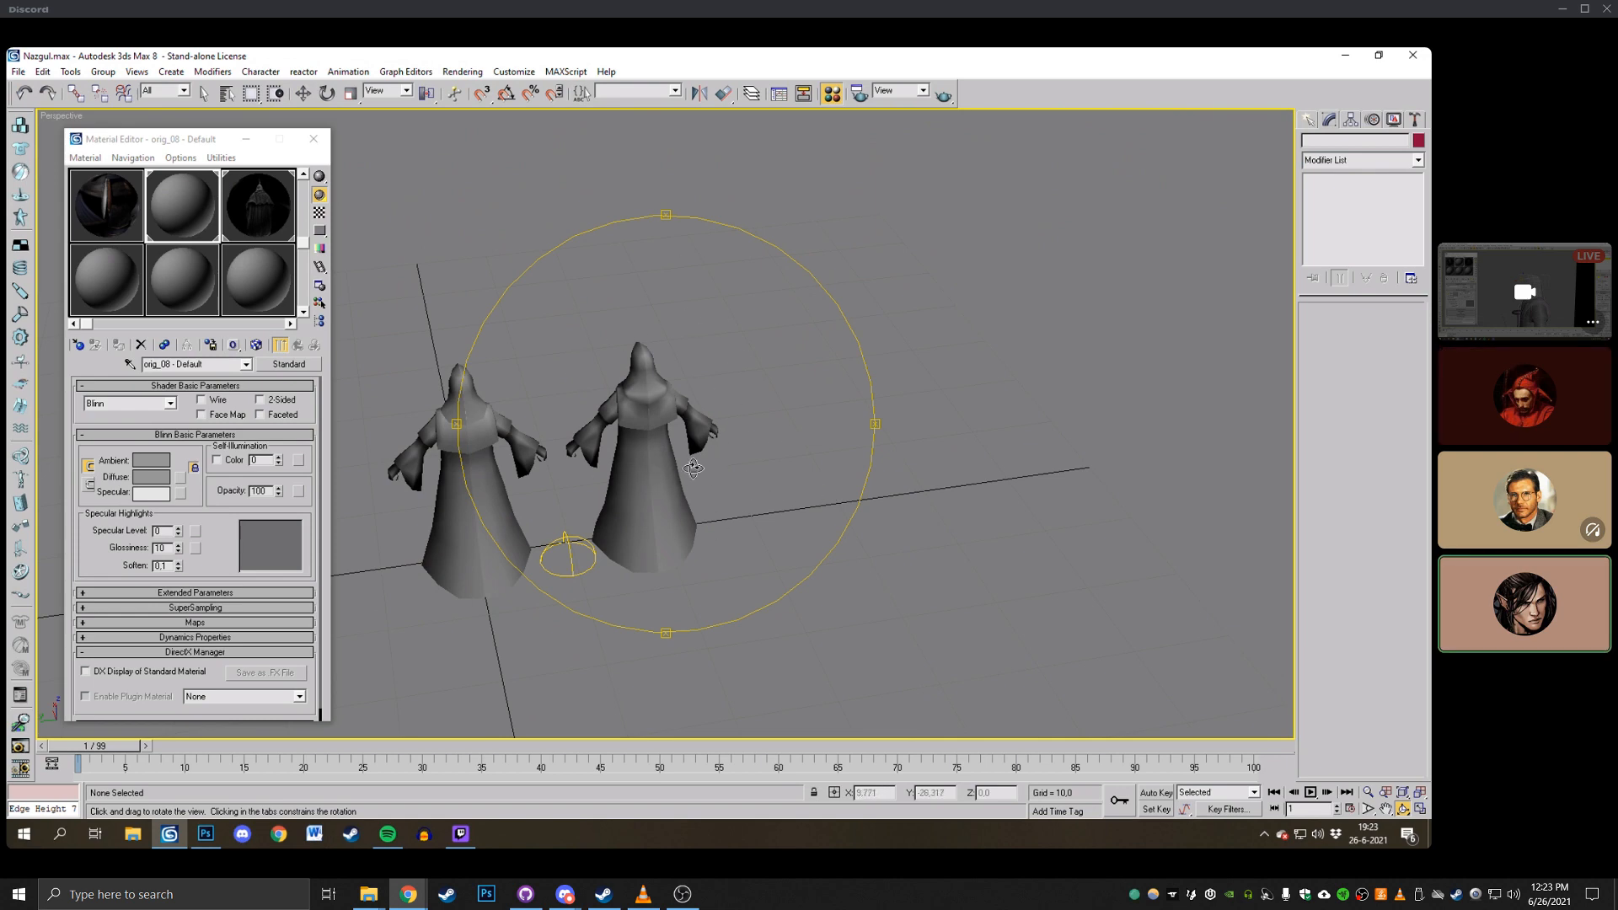
left_click_drag(603, 433, 861, 377)
middle_click_drag(861, 377, 885, 236)
scroll(884, 236, "up", 2)
left_click_drag(855, 265, 787, 276)
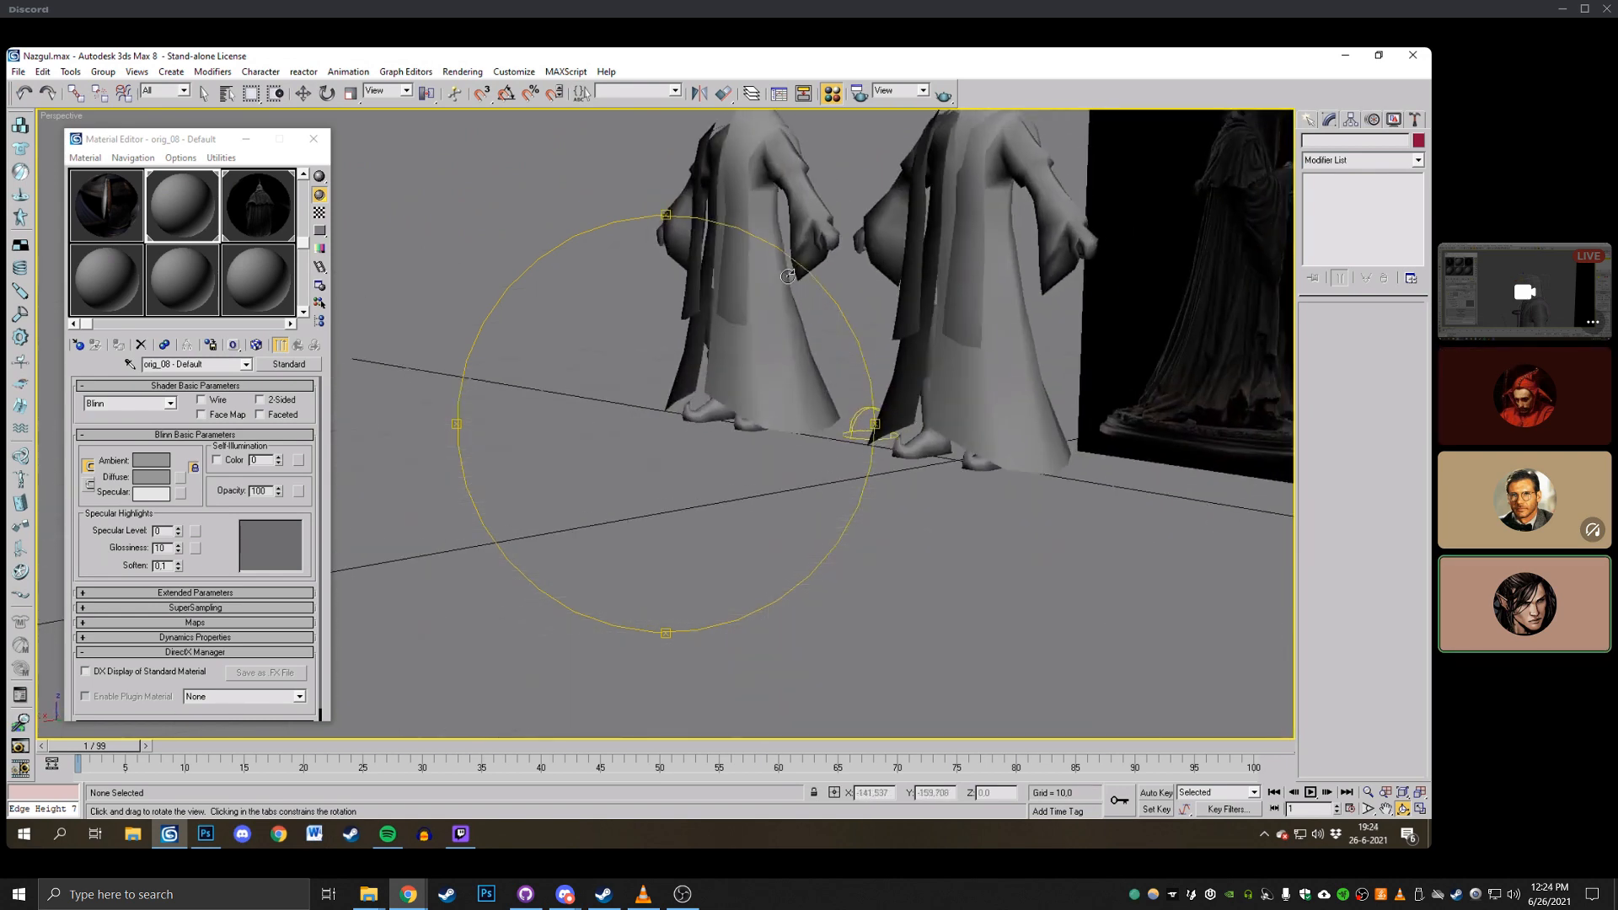
Convert the legs of the new model to an Editable Poly, collapsing the Normal and XForm modifiers.
key("w")
left_click(707, 415)
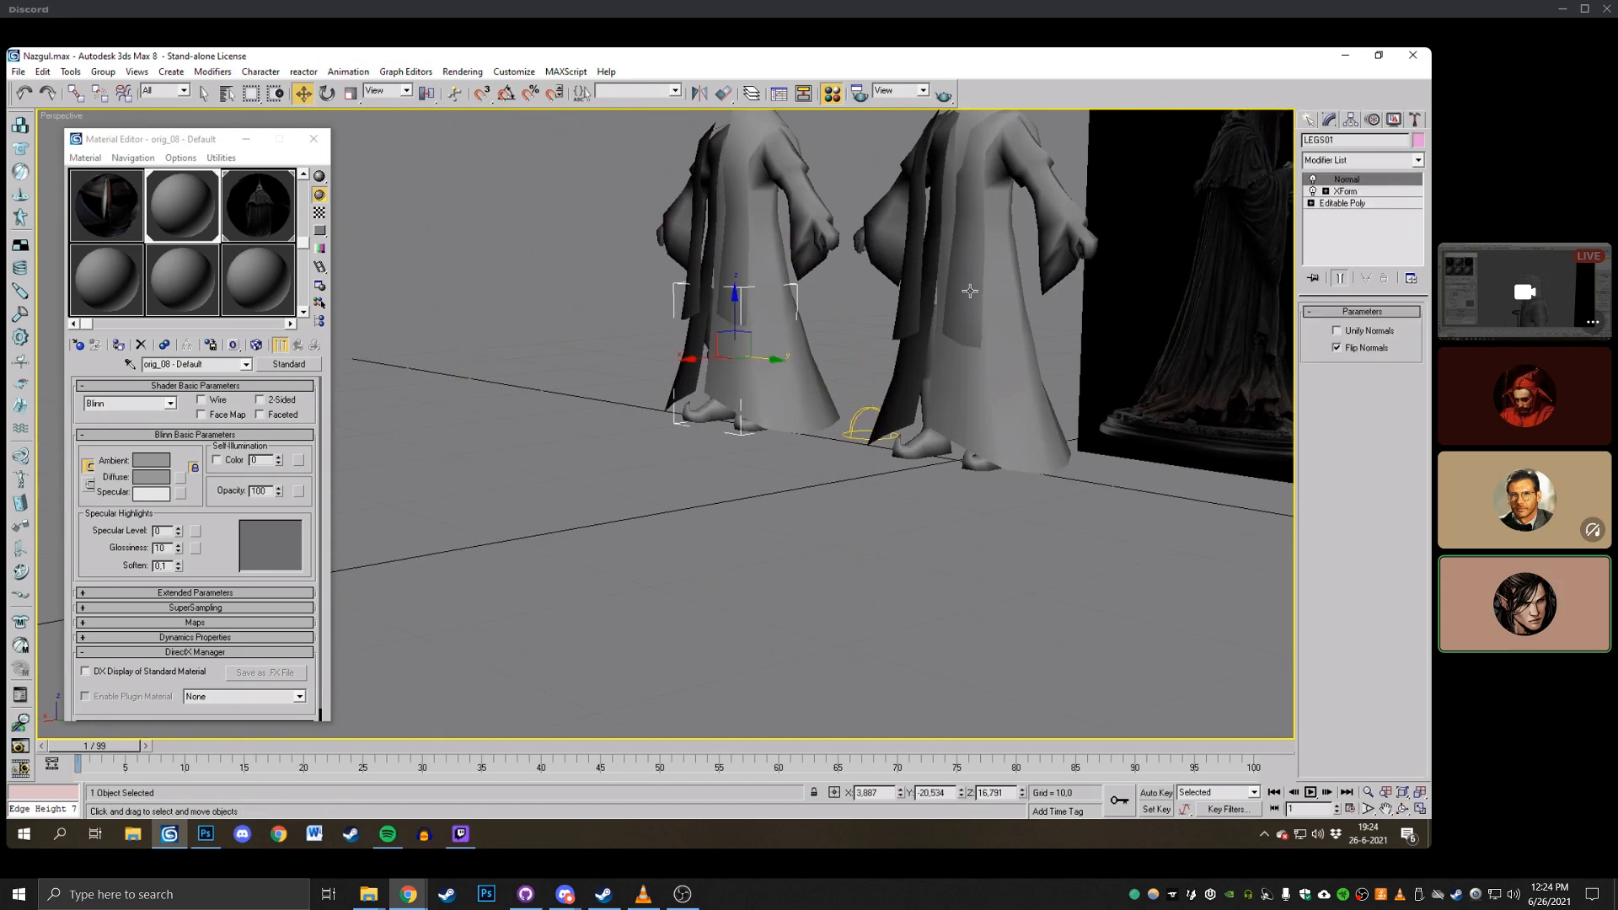
right_click(753, 376)
left_click(885, 509)
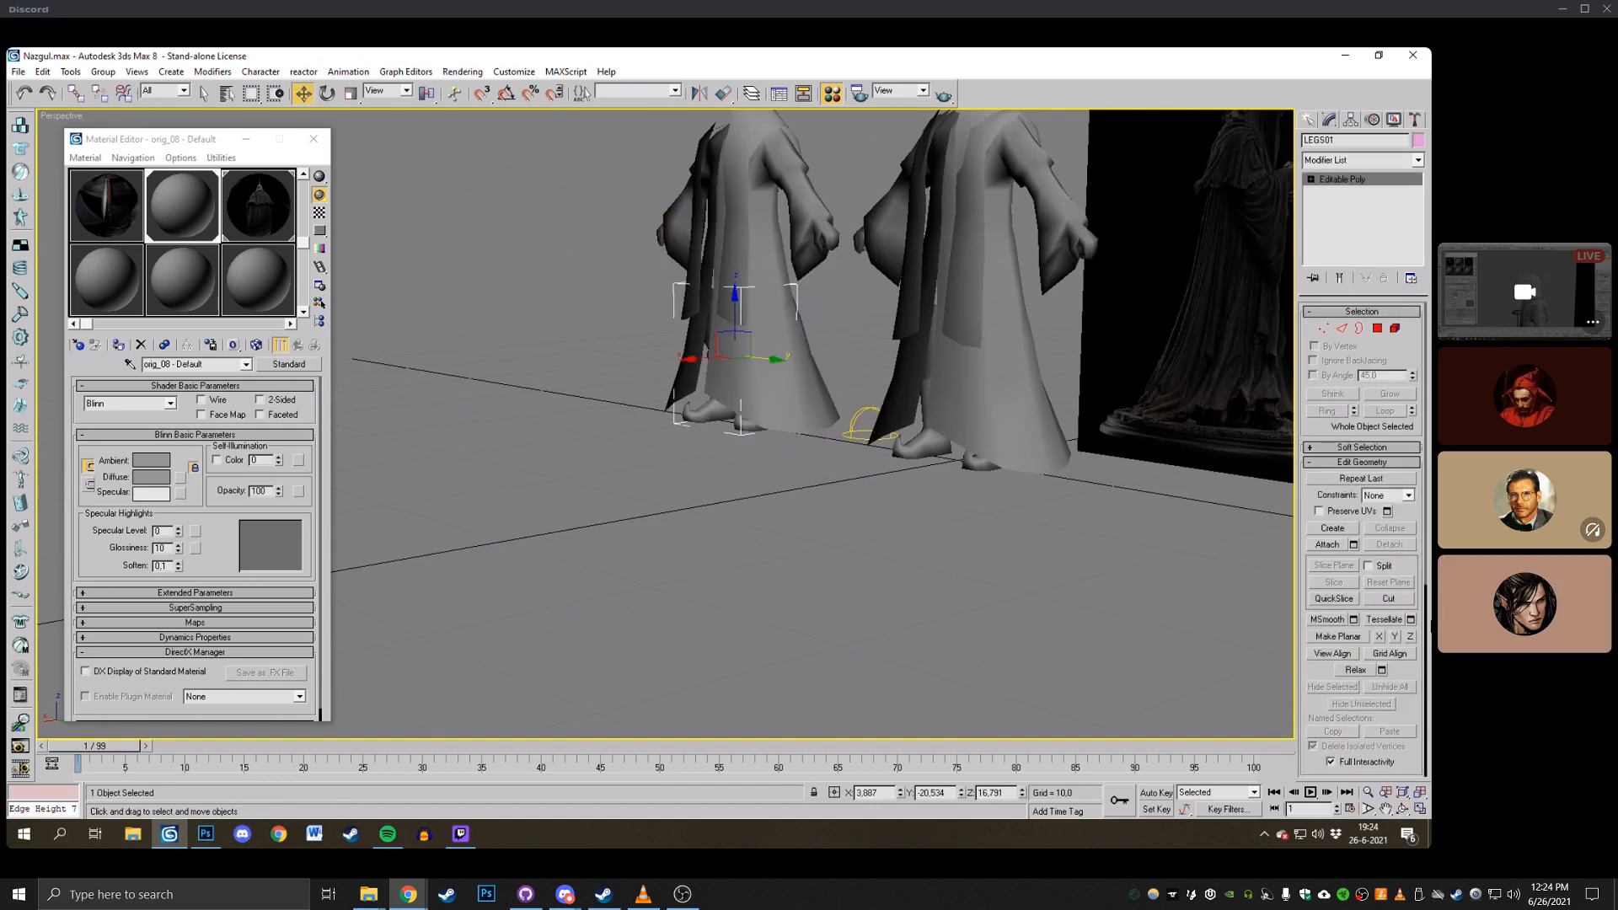
Delete one leg element from the new model's legs, the right-hand one as seen from the front.
left_click(1405, 807)
left_click_drag(791, 423, 868, 406)
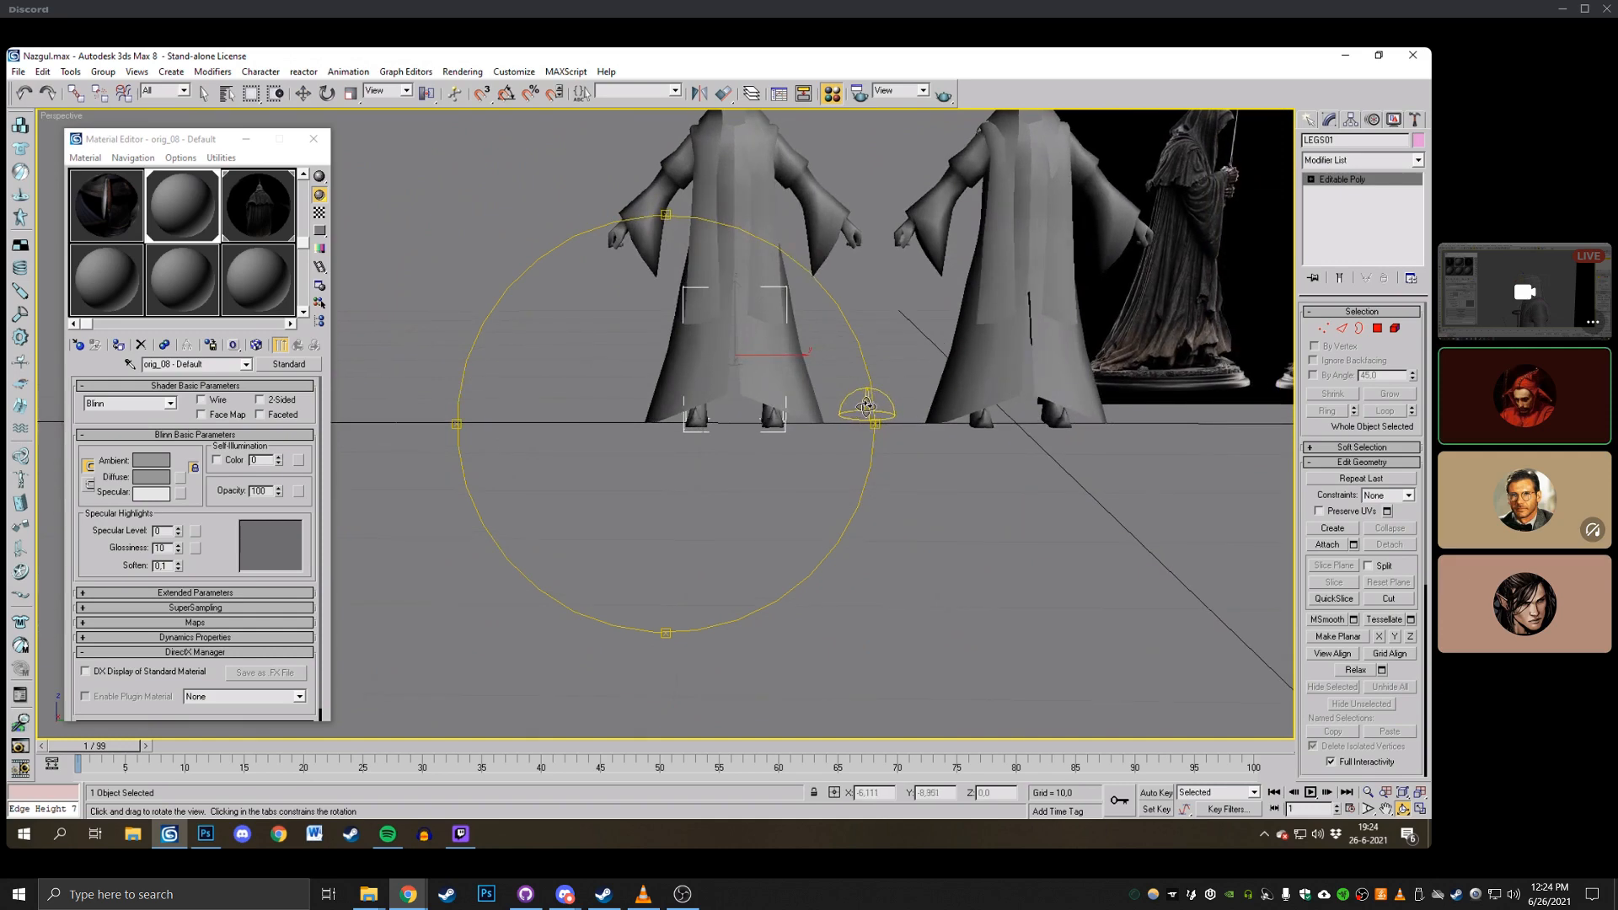
key("F3")
left_click(1394, 327)
key("w")
left_click(762, 362)
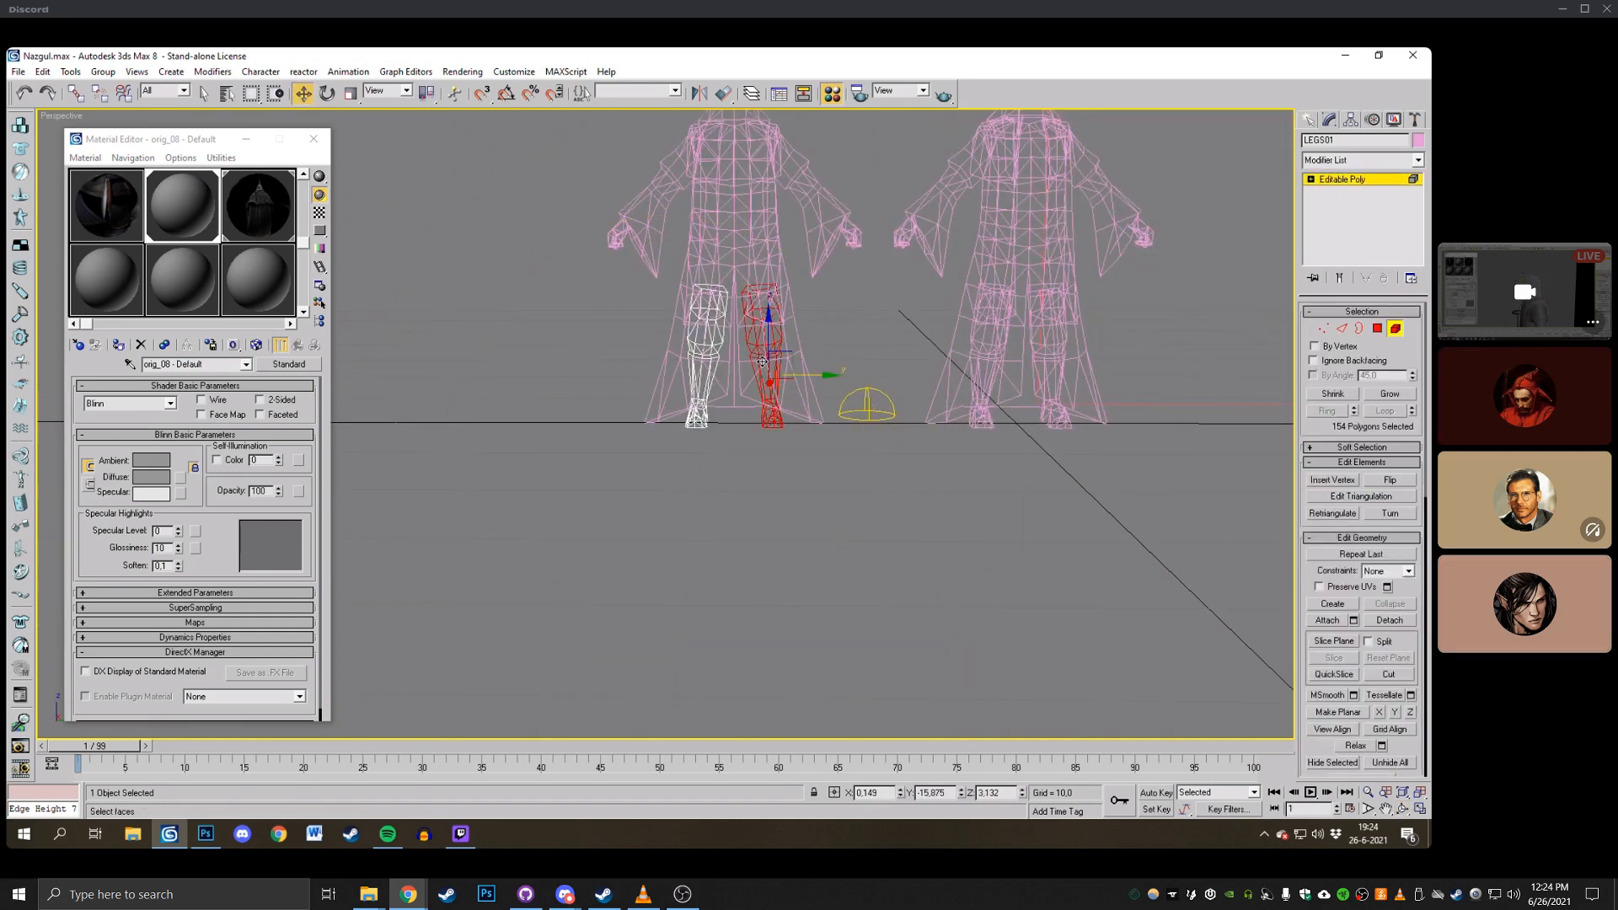
left_click(708, 473)
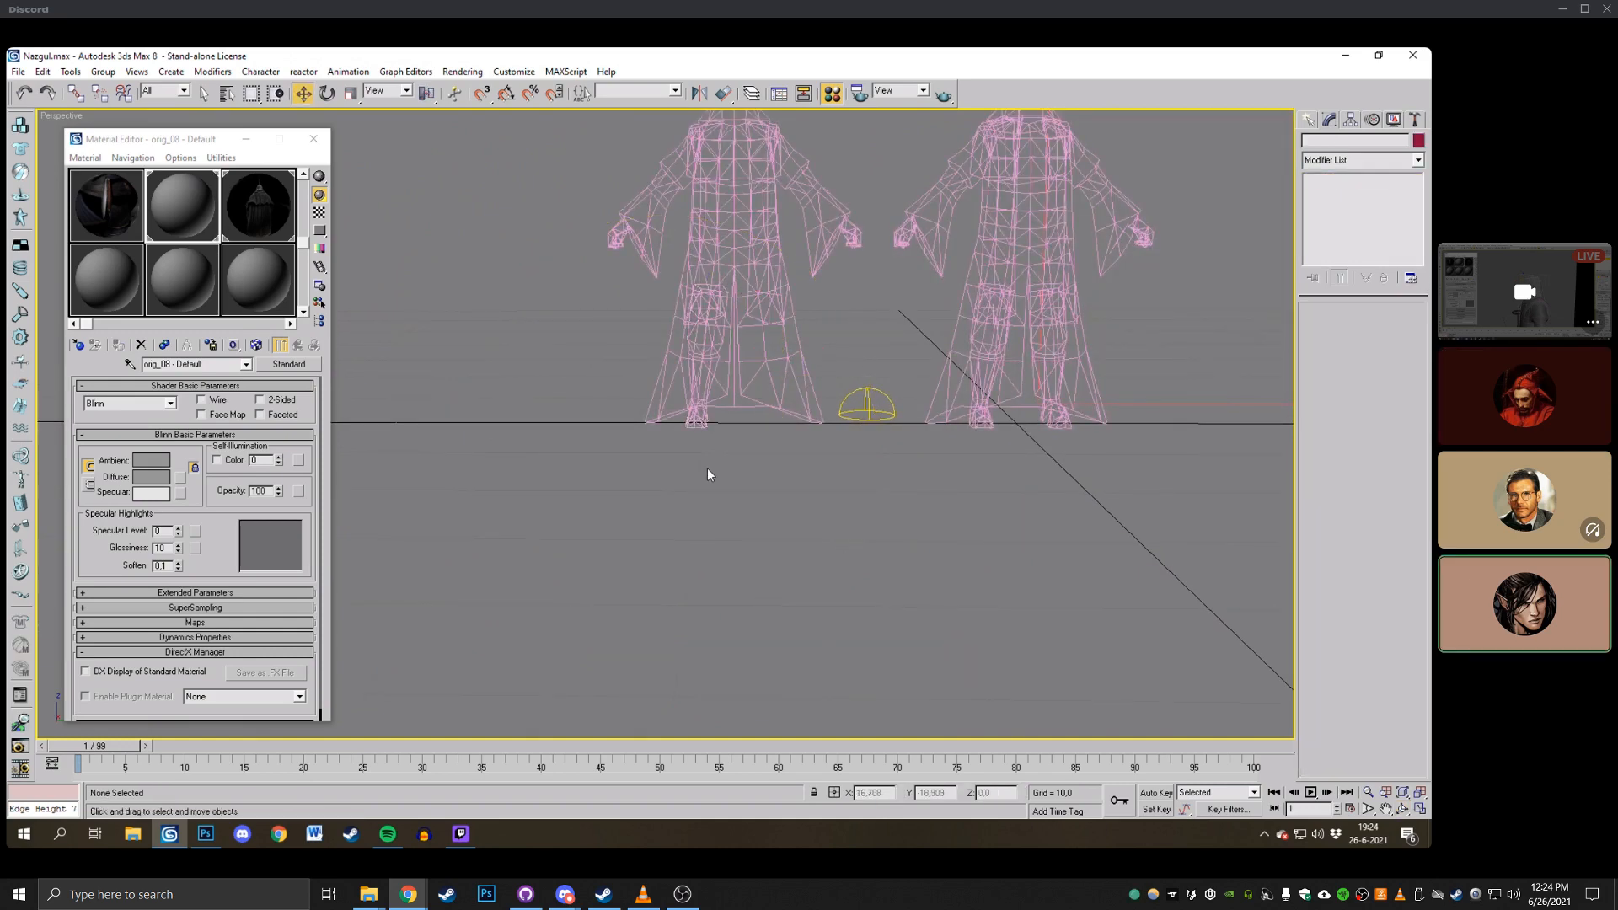
Mirror the remaining leg across the Y axis as an instance and move the copy to the opposite side of the robe.
left_click(697, 426)
left_click(699, 93)
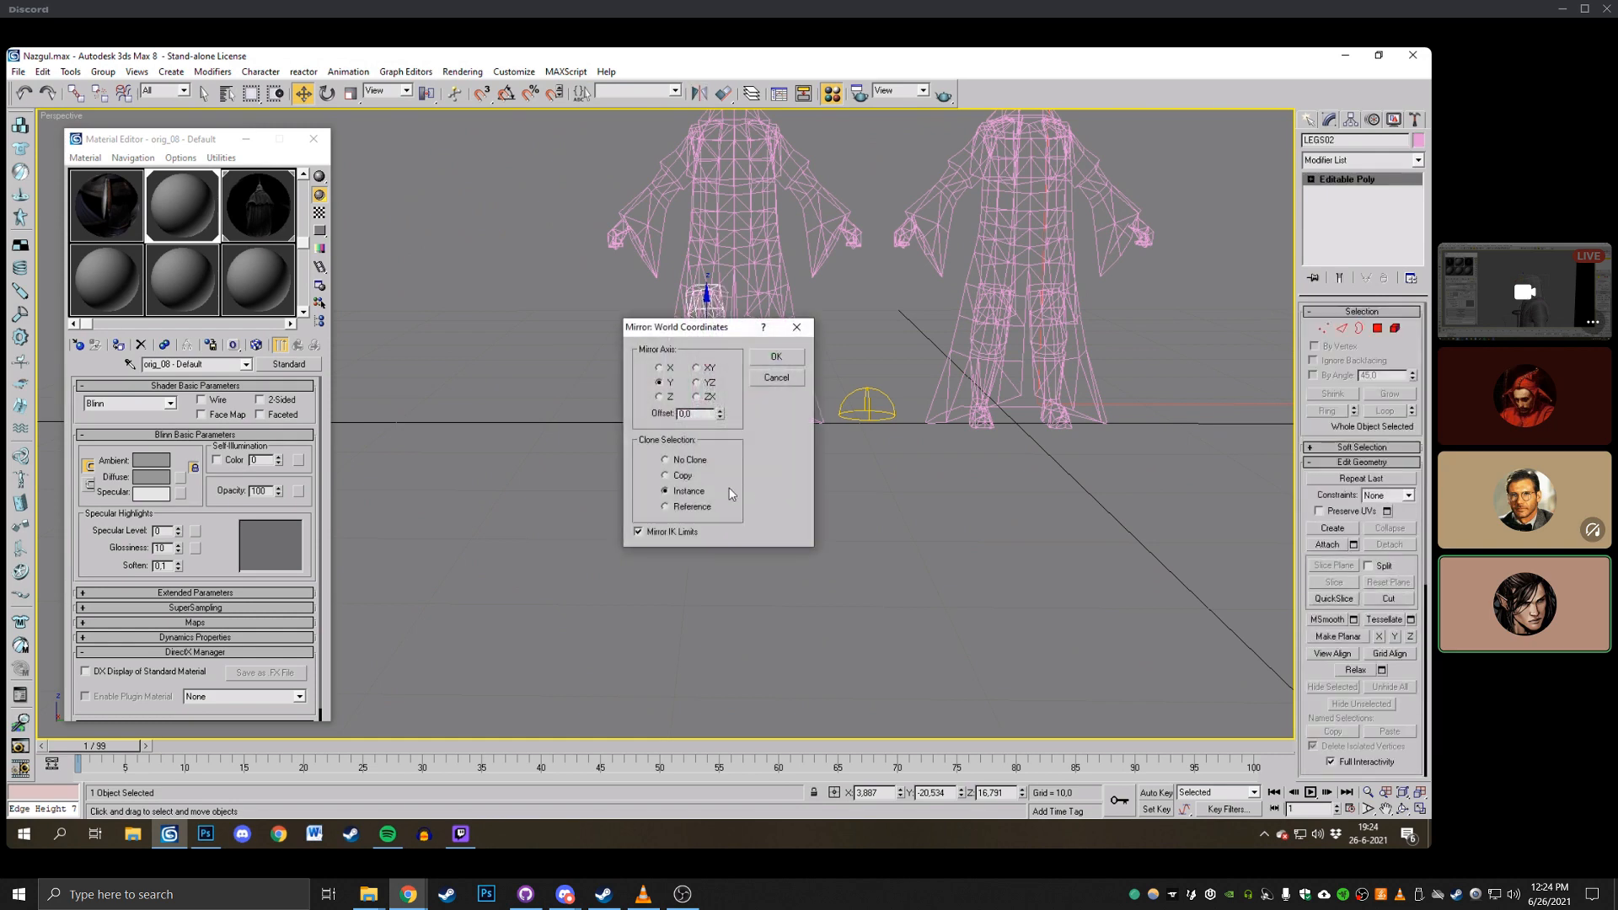
left_click(776, 357)
scroll(747, 356, "up", 3)
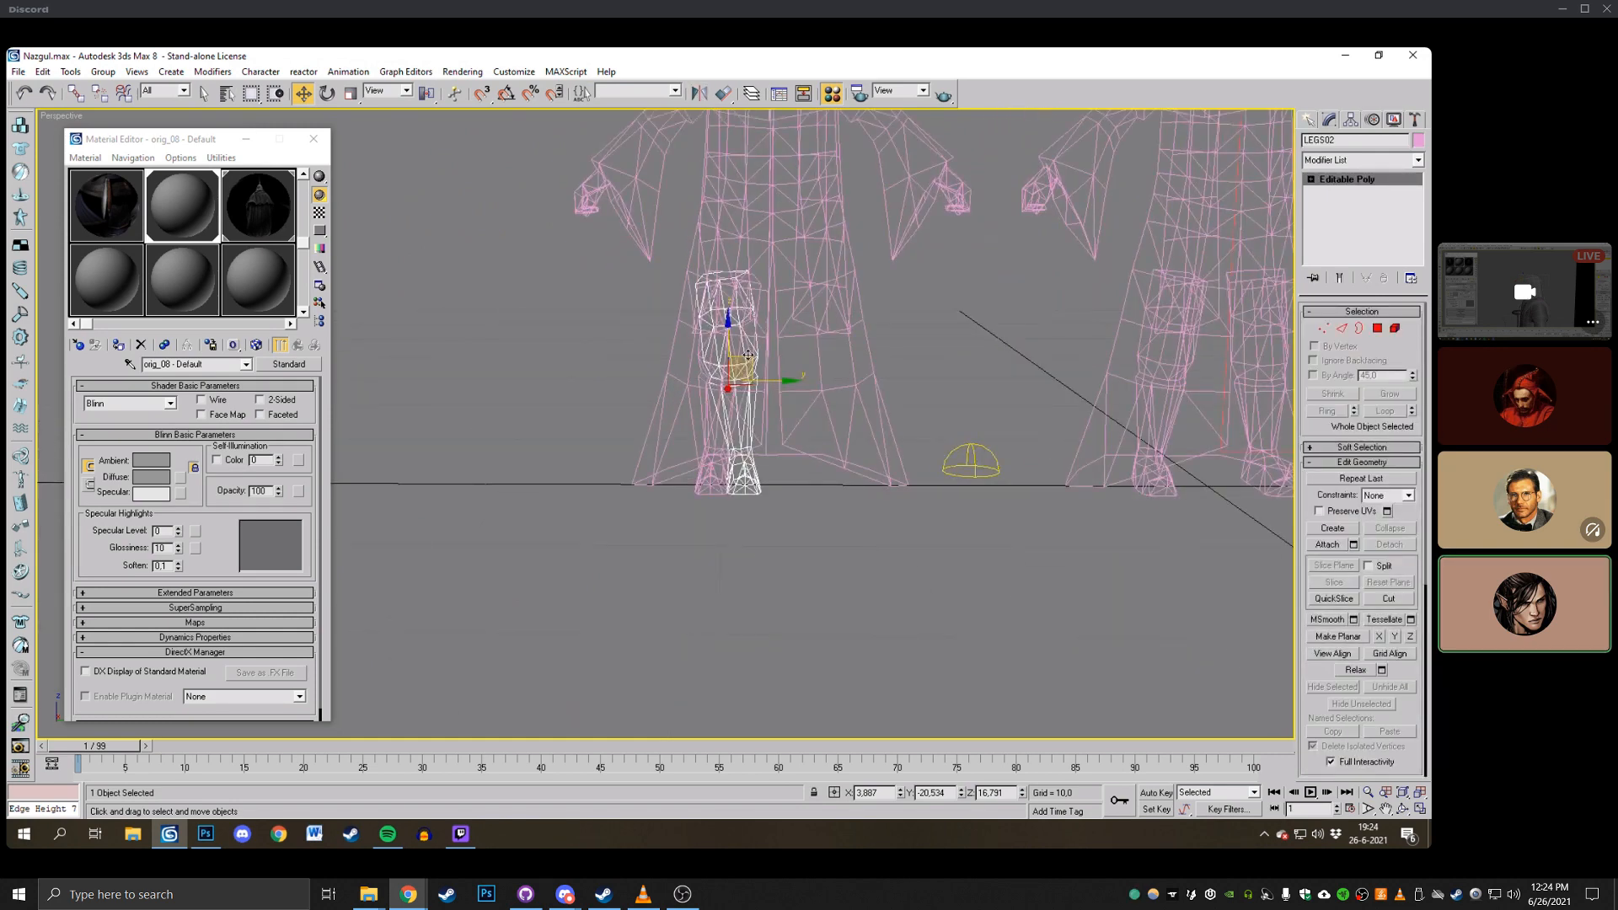
left_click_drag(791, 370, 870, 400)
middle_click_drag(870, 406, 842, 431)
left_click_drag(842, 413, 840, 414)
left_click(814, 501)
left_click(811, 503)
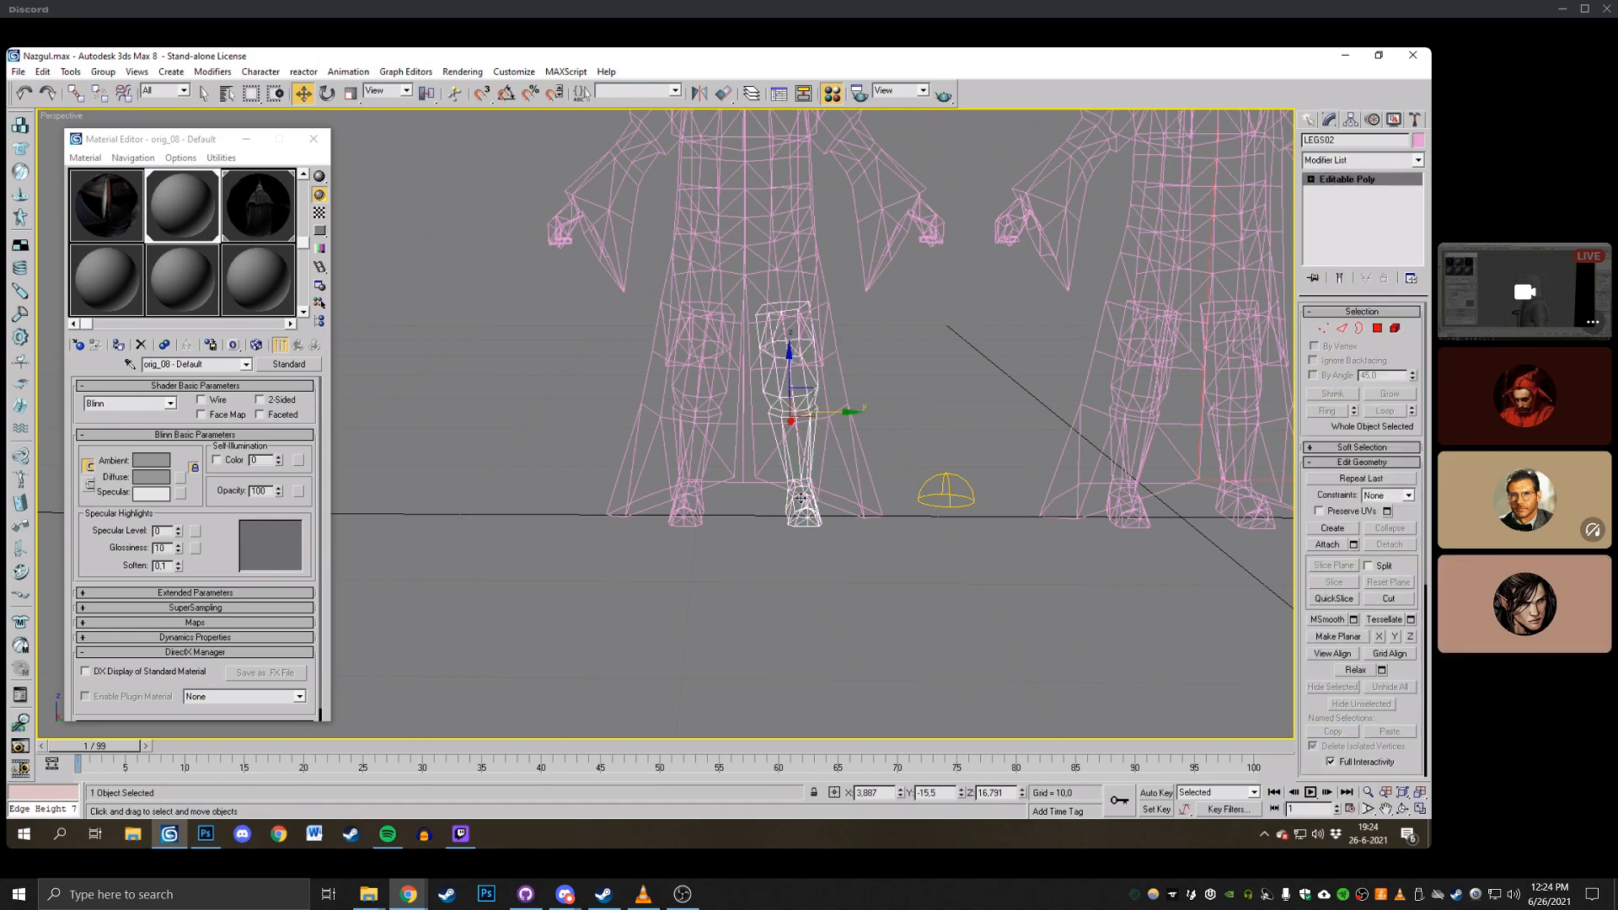
Examine the shaded model with its mirrored leg beside the older model and the reference images.
key("F3")
left_click(1403, 809)
mouse_move(773, 419)
left_mouse_down()
mouse_move(730, 335)
mouse_move(769, 398)
mouse_move(830, 399)
left_mouse_up()
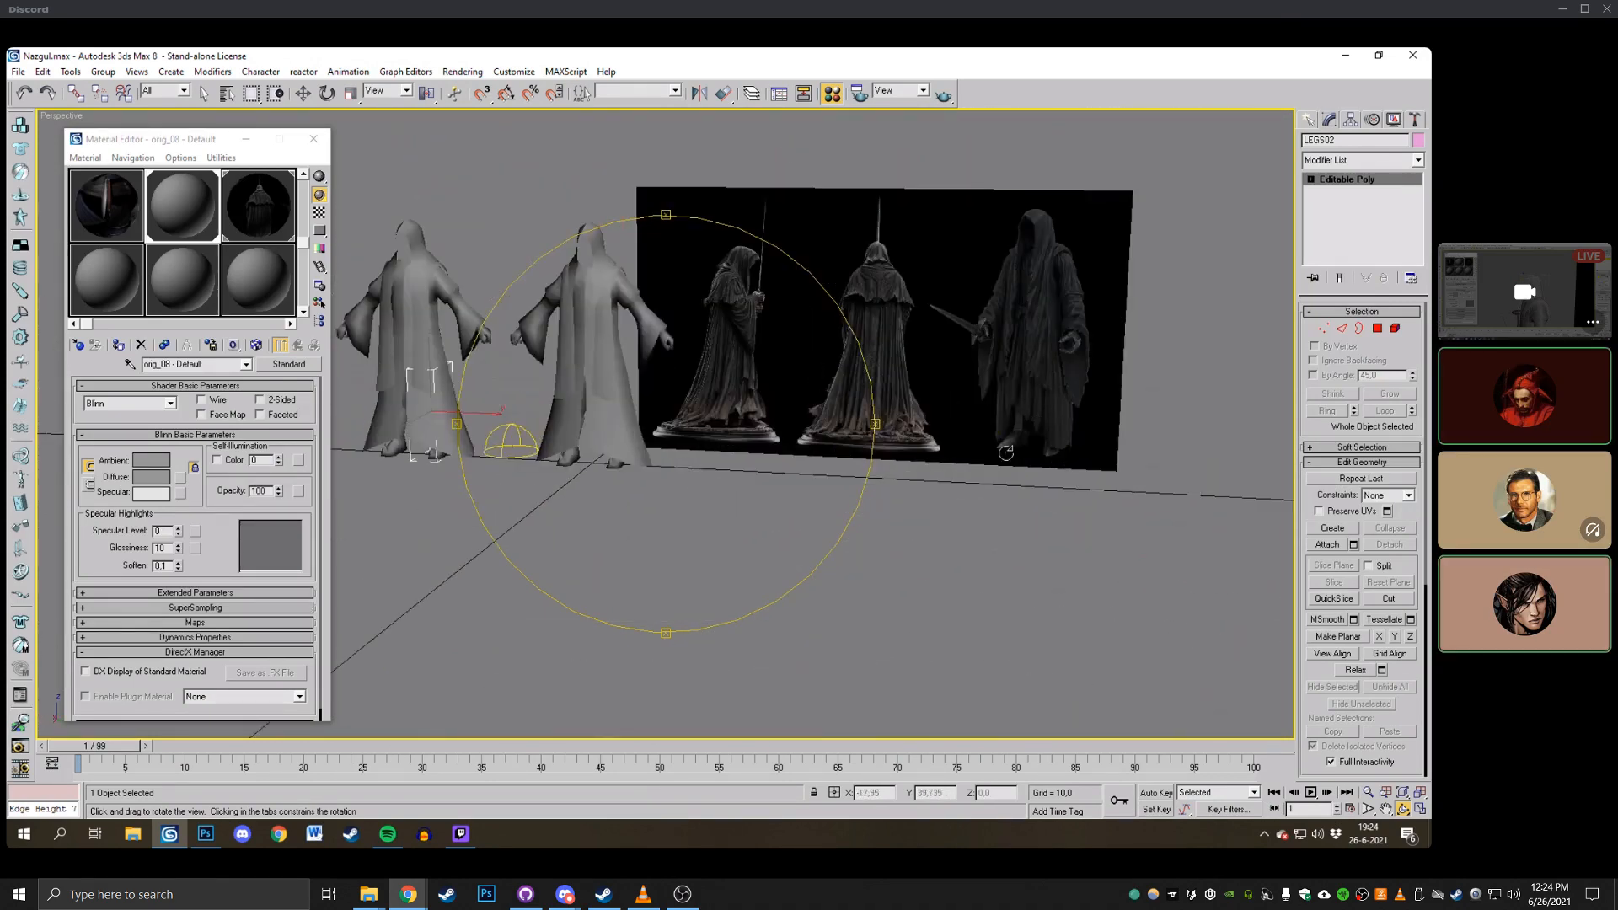
Compare the new model with the older one and the reference images from several angles and distances.
scroll(683, 425, "up", 6)
scroll(684, 426, "down", 3)
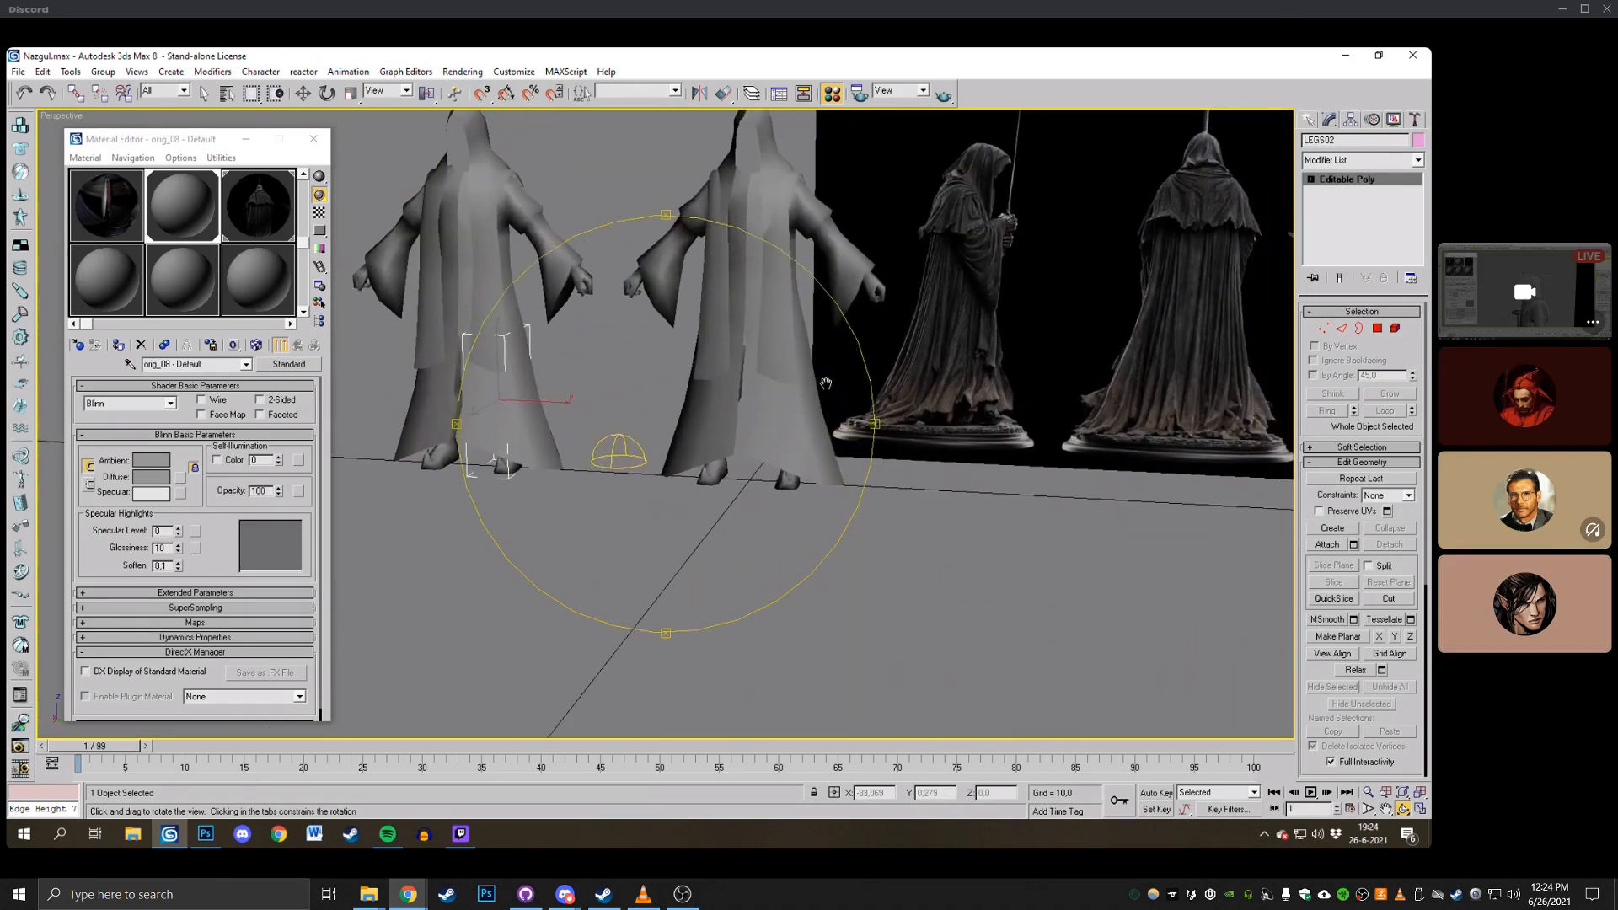
left_click_drag(683, 425, 849, 419)
scroll(763, 421, "down", 5)
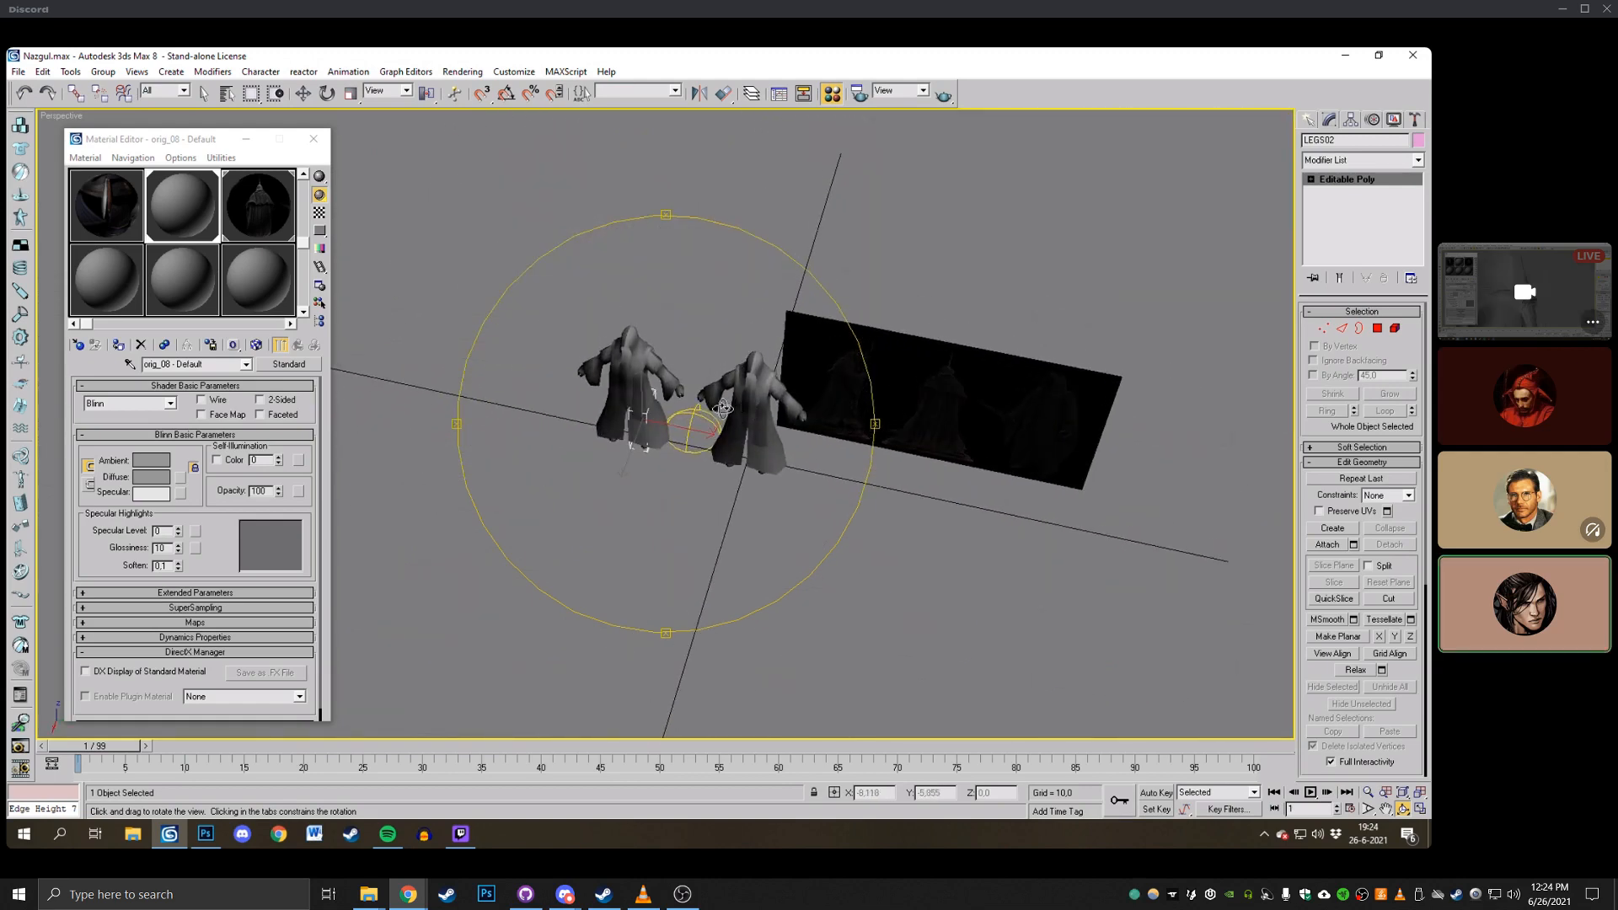
left_click_drag(722, 408, 748, 379)
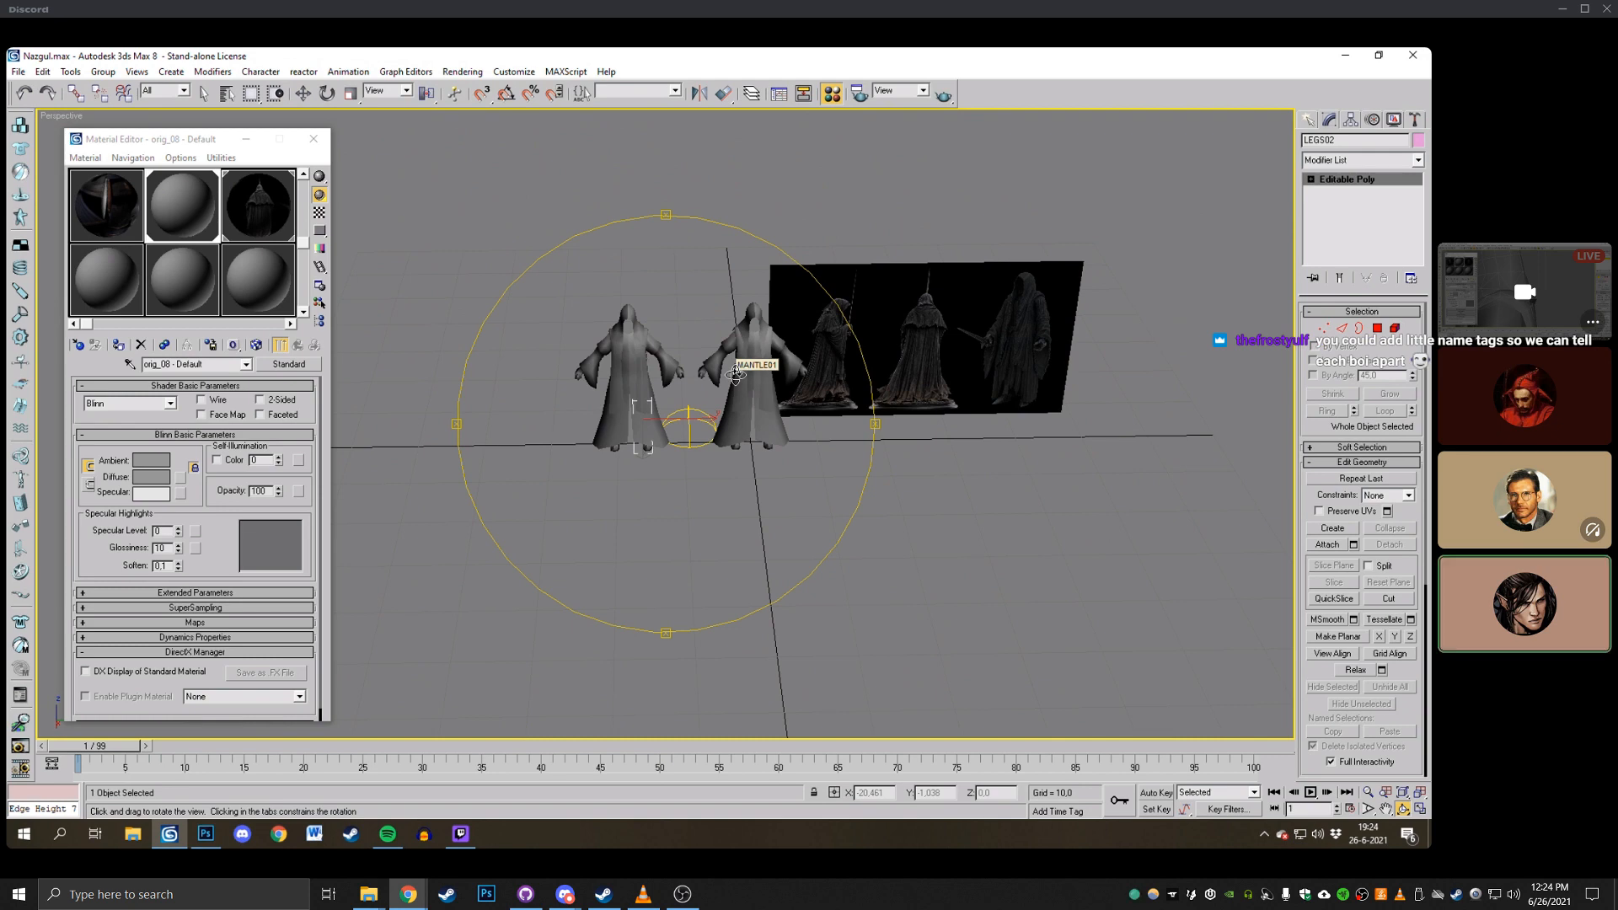
scroll(736, 370, "up", 6)
left_click_drag(739, 352, 832, 349)
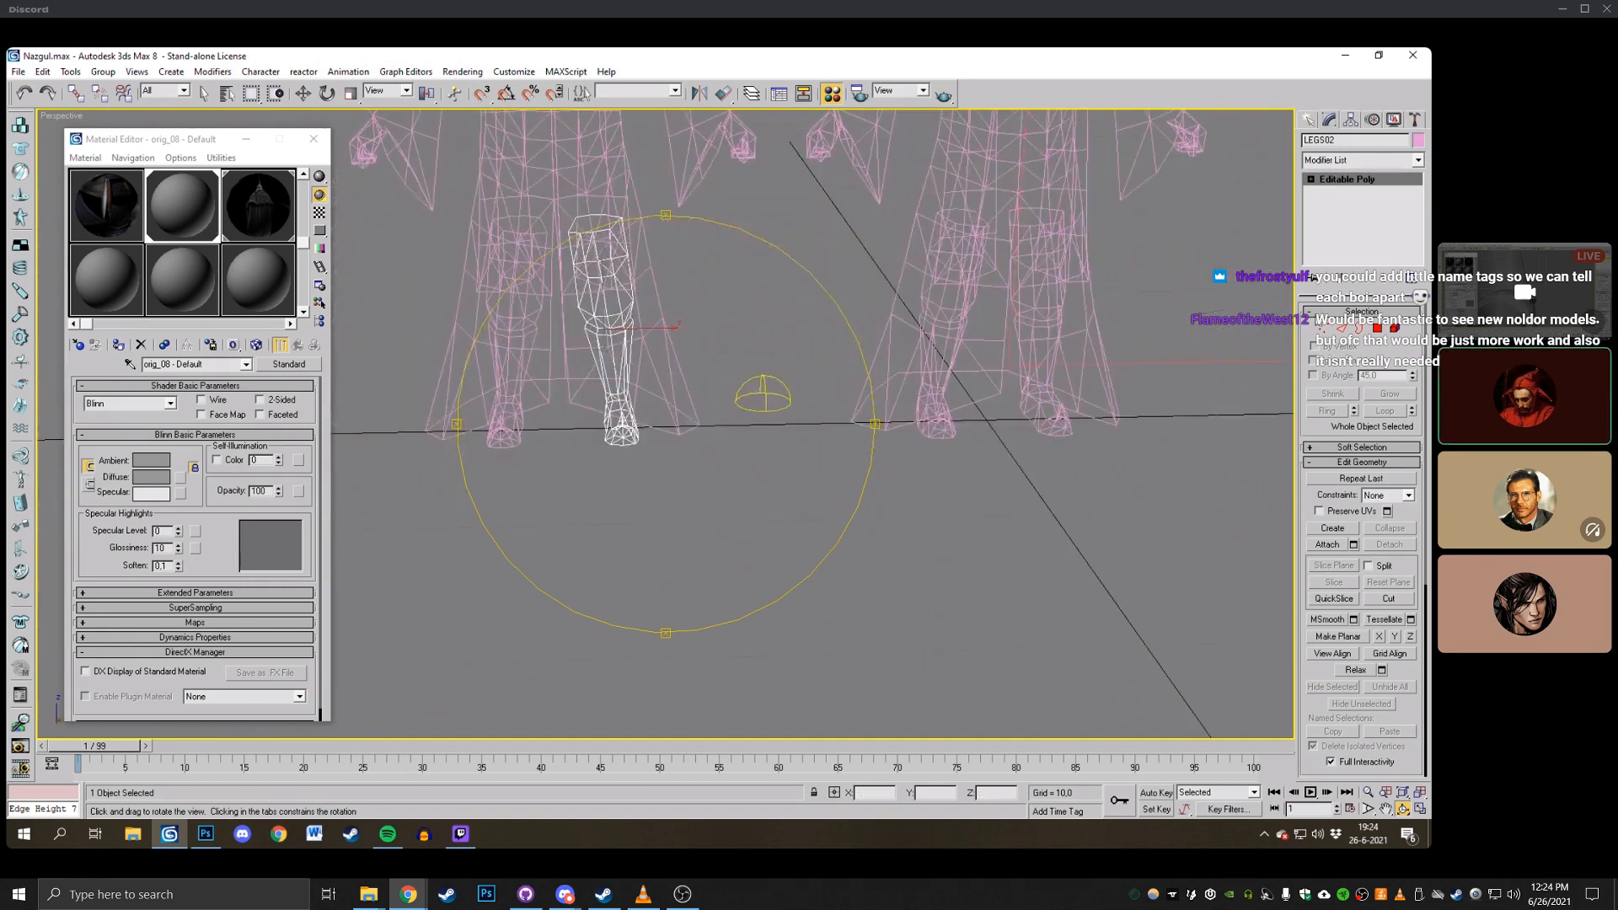
Delete all parts of the older Nazgul model standing beside the reference images, including its mantle and legs.
left_click(1401, 181)
scroll(1003, 476, "down", 5)
key("F3")
middle_click_drag(996, 469, 912, 515)
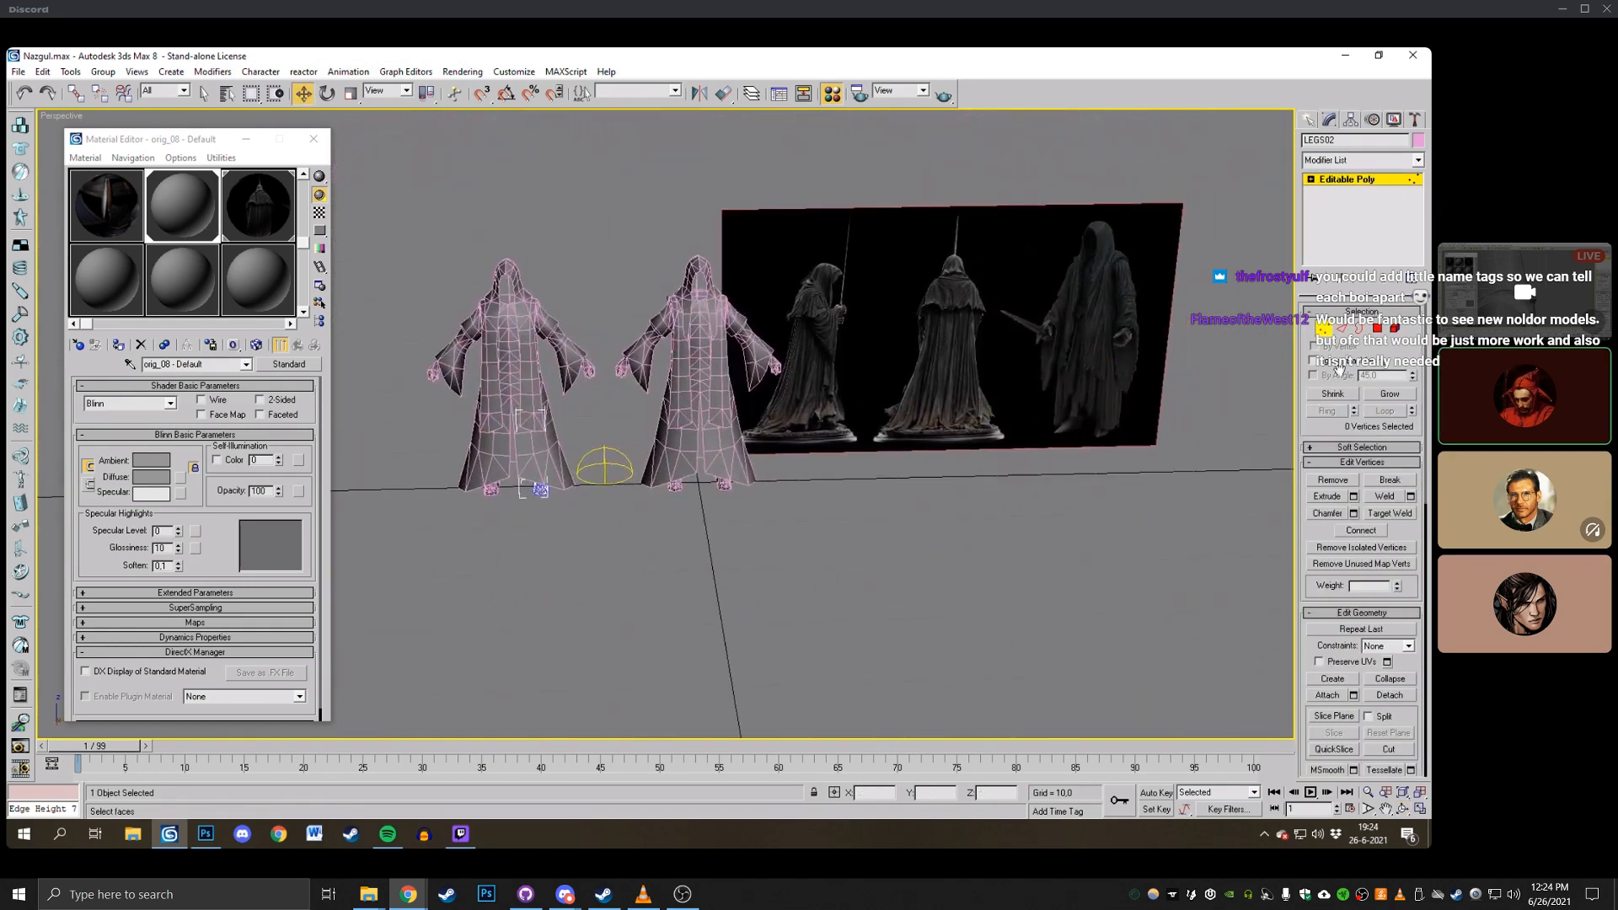
left_click(1326, 333)
left_click(1221, 407)
key("Delete")
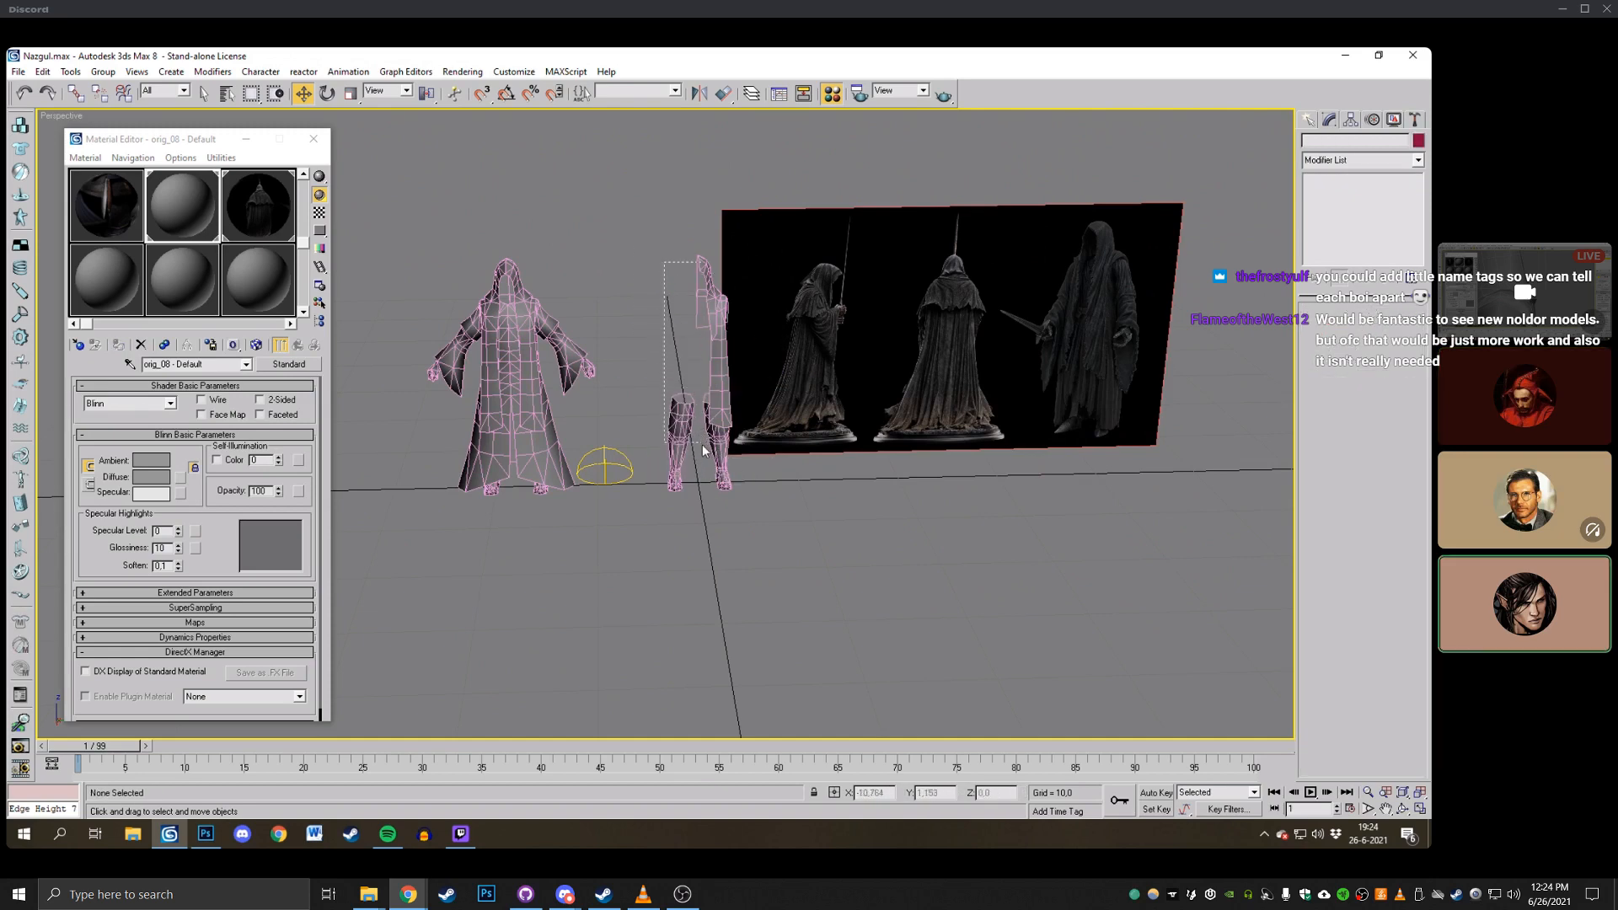
left_click(701, 443)
key("Delete")
scroll(675, 429, "up", 3)
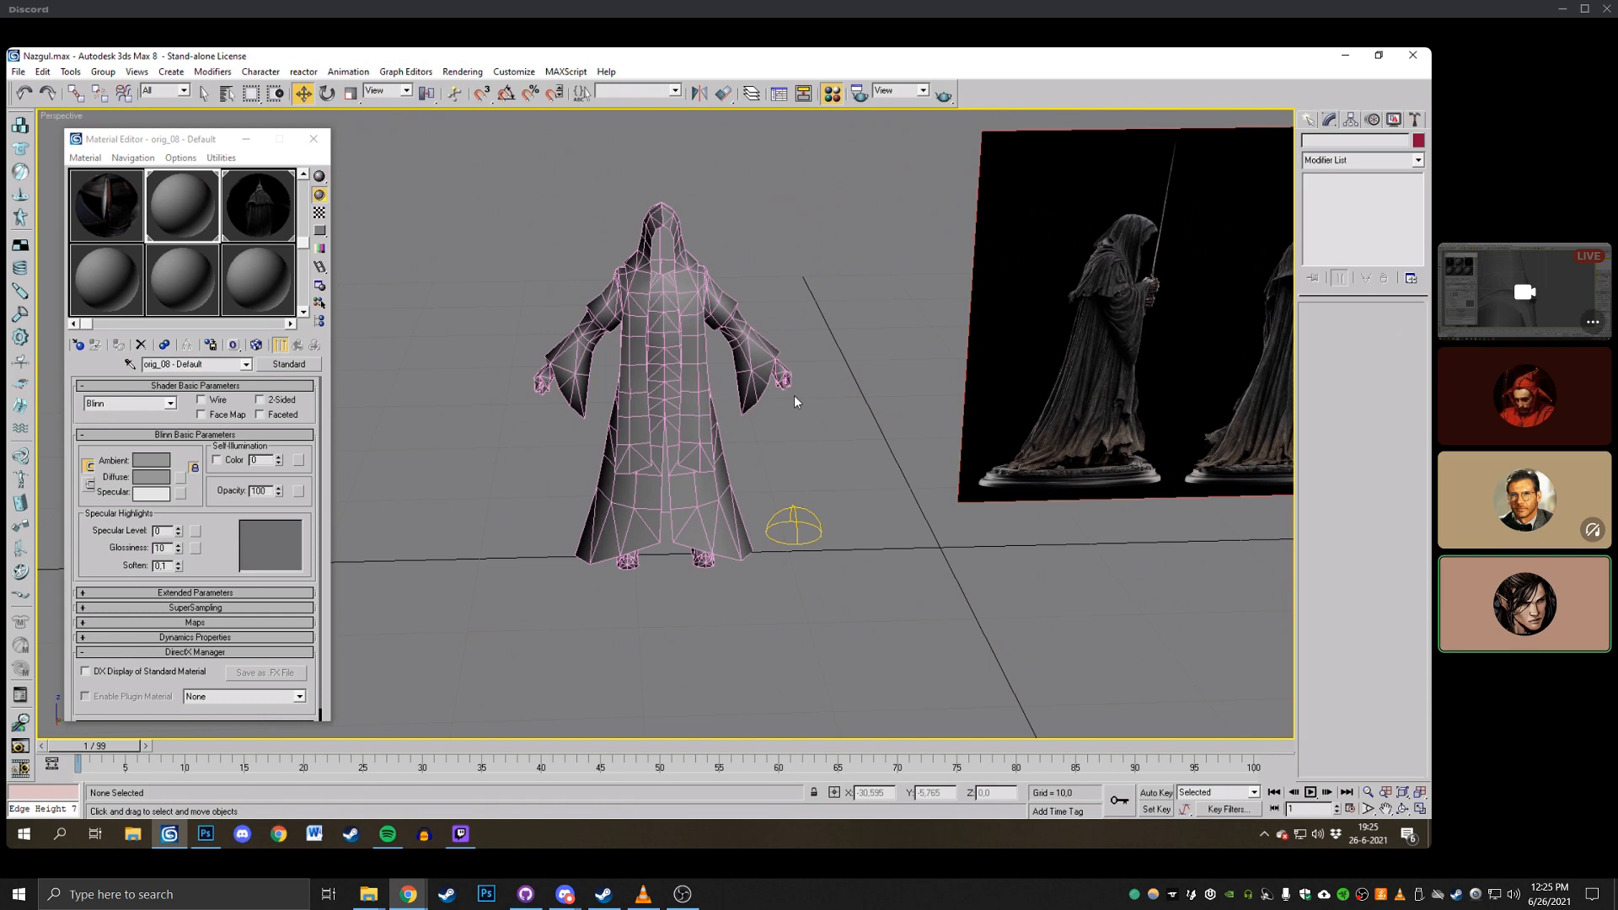
Select the original leg of the remaining model and open it for vertex editing at the foot.
scroll(791, 397, "up", 3)
left_click(714, 484)
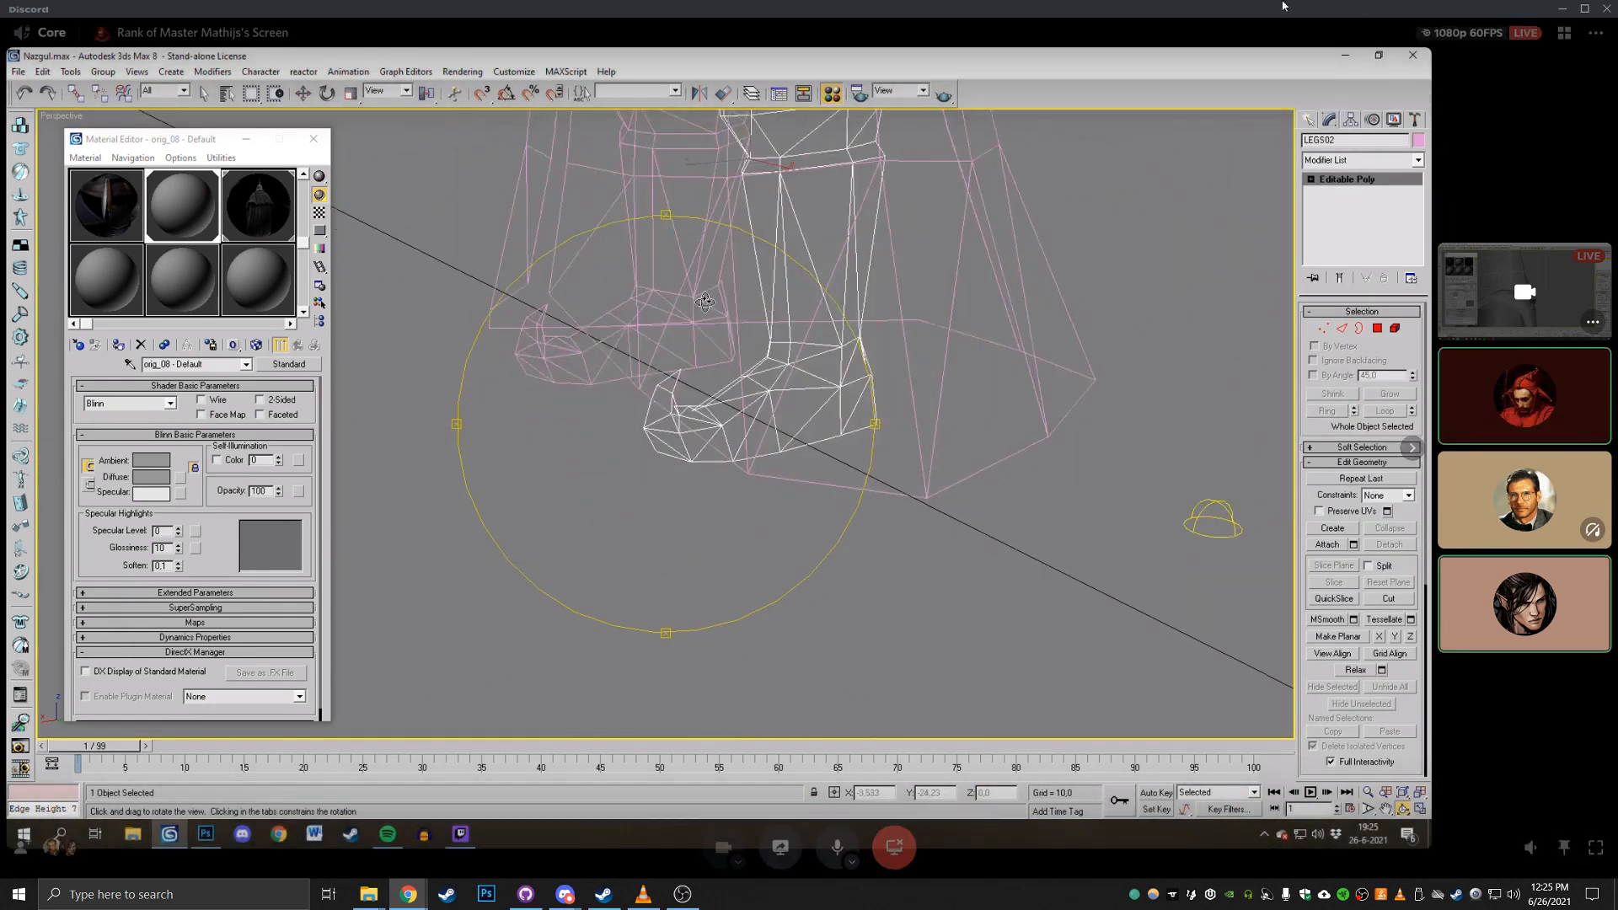
left_click(1325, 329)
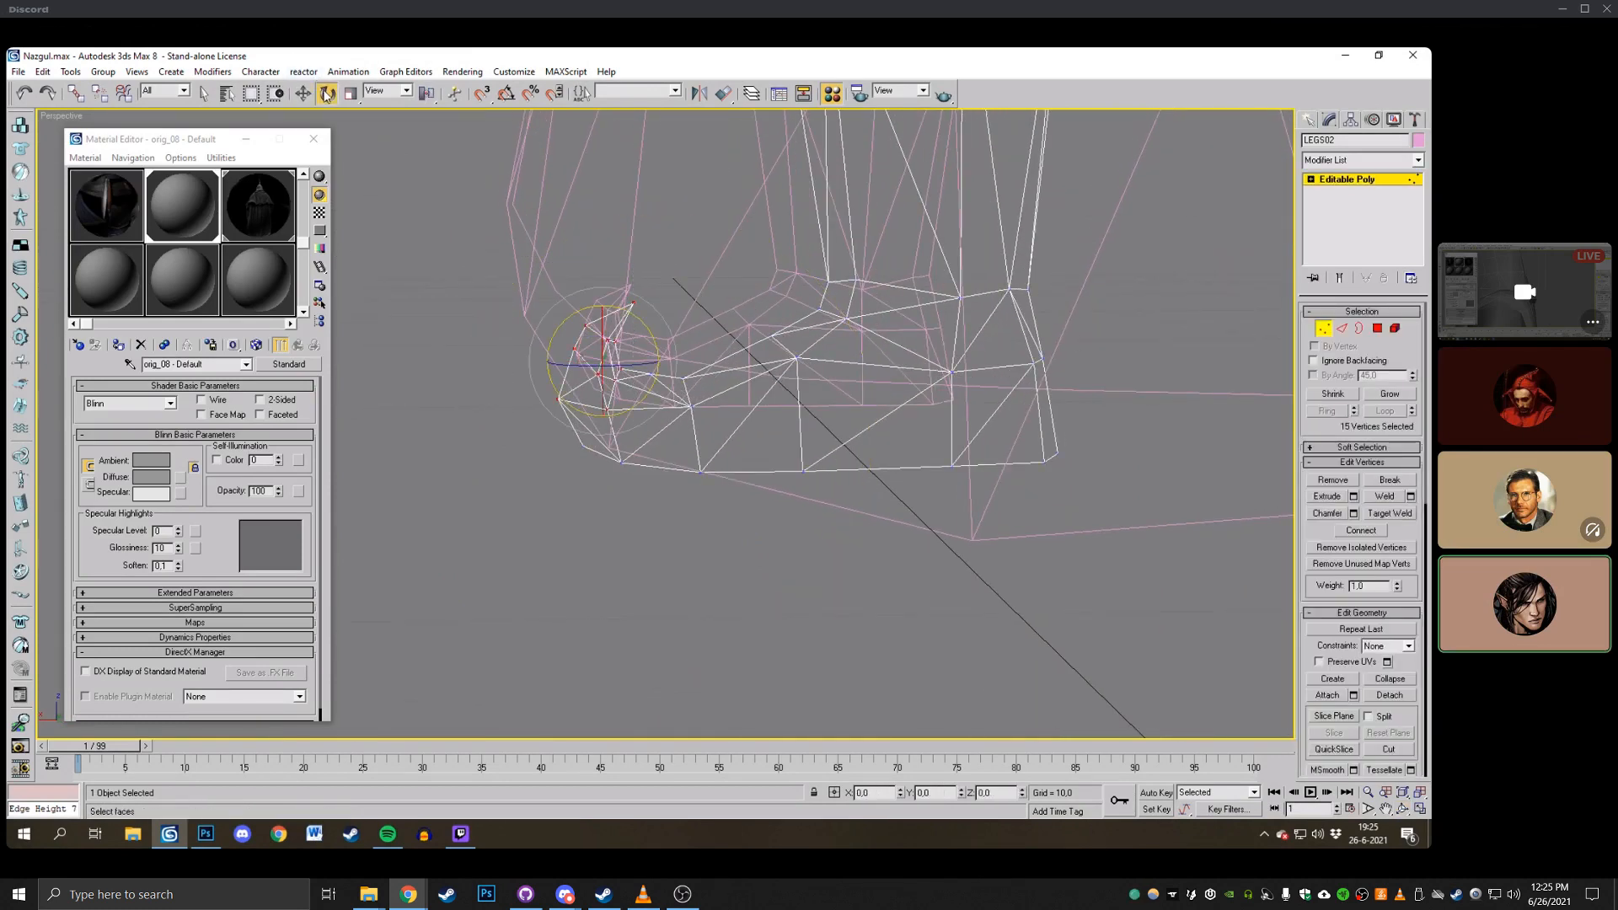
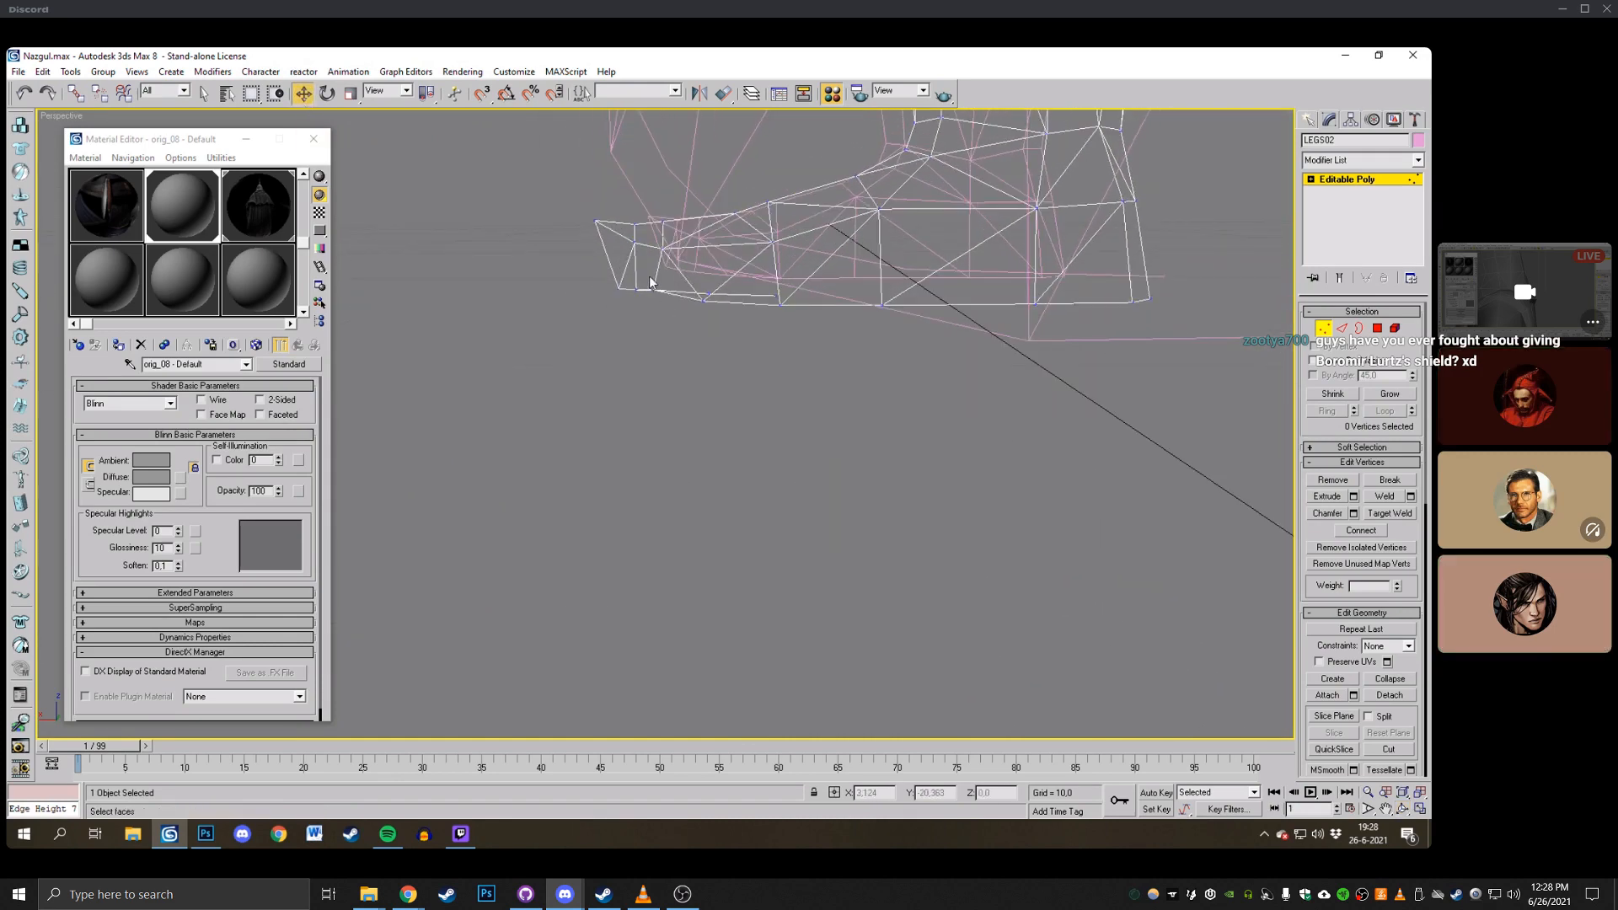
Cut a new edge across the sole of the foot just behind the toe, from the inner to the outer side.
left_click_drag(647, 278, 718, 450)
key("ctrl+r")
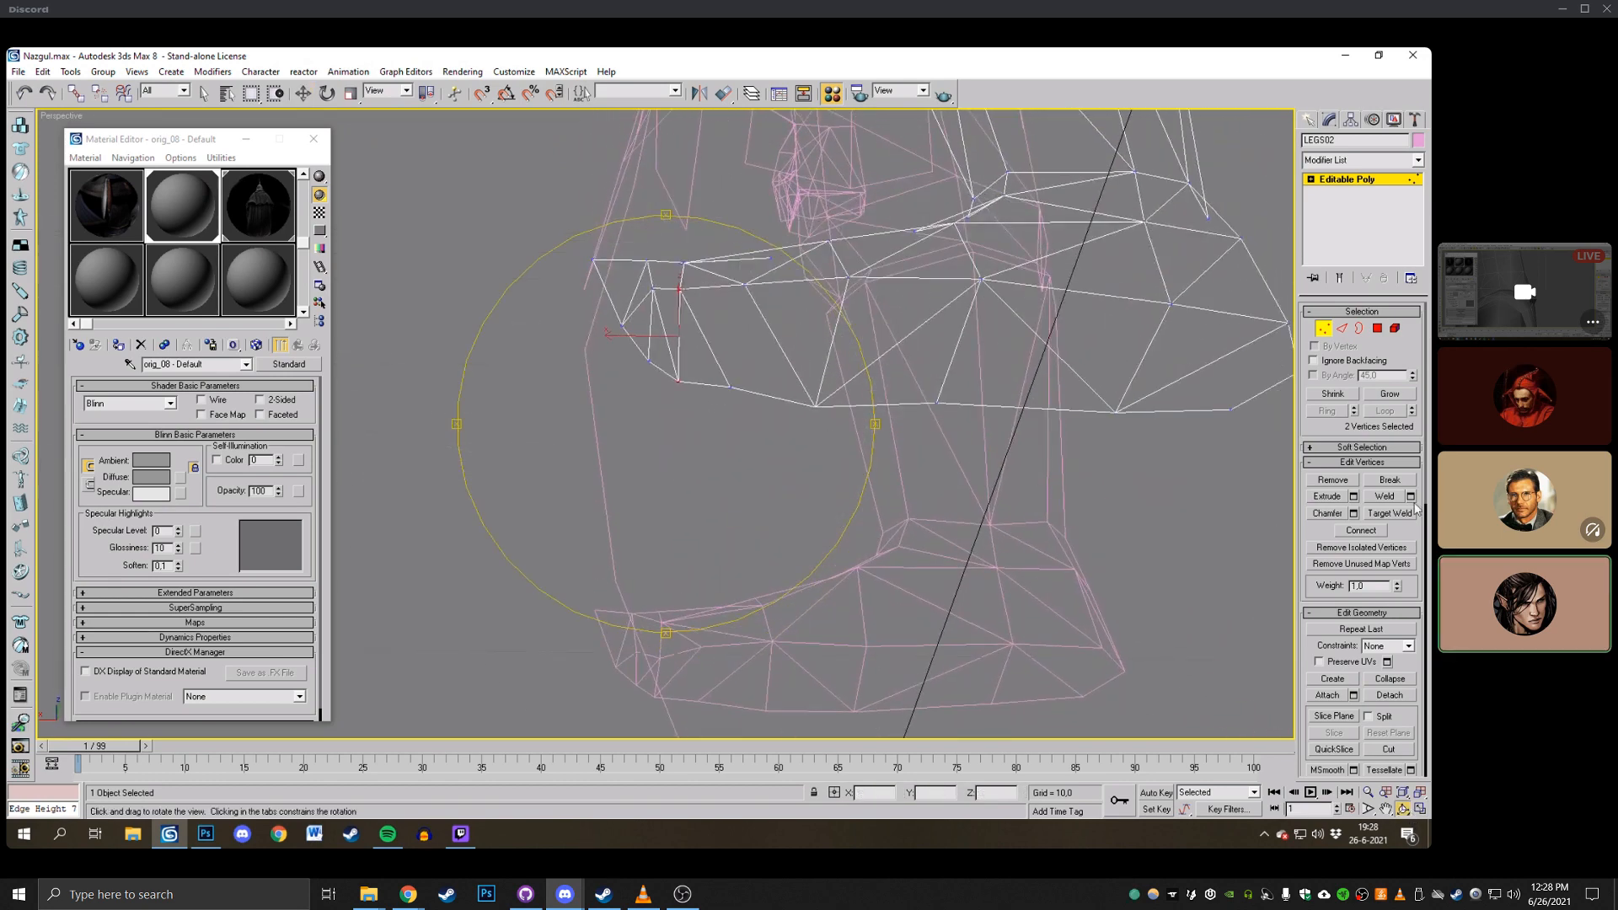
left_click_drag(781, 402, 761, 478)
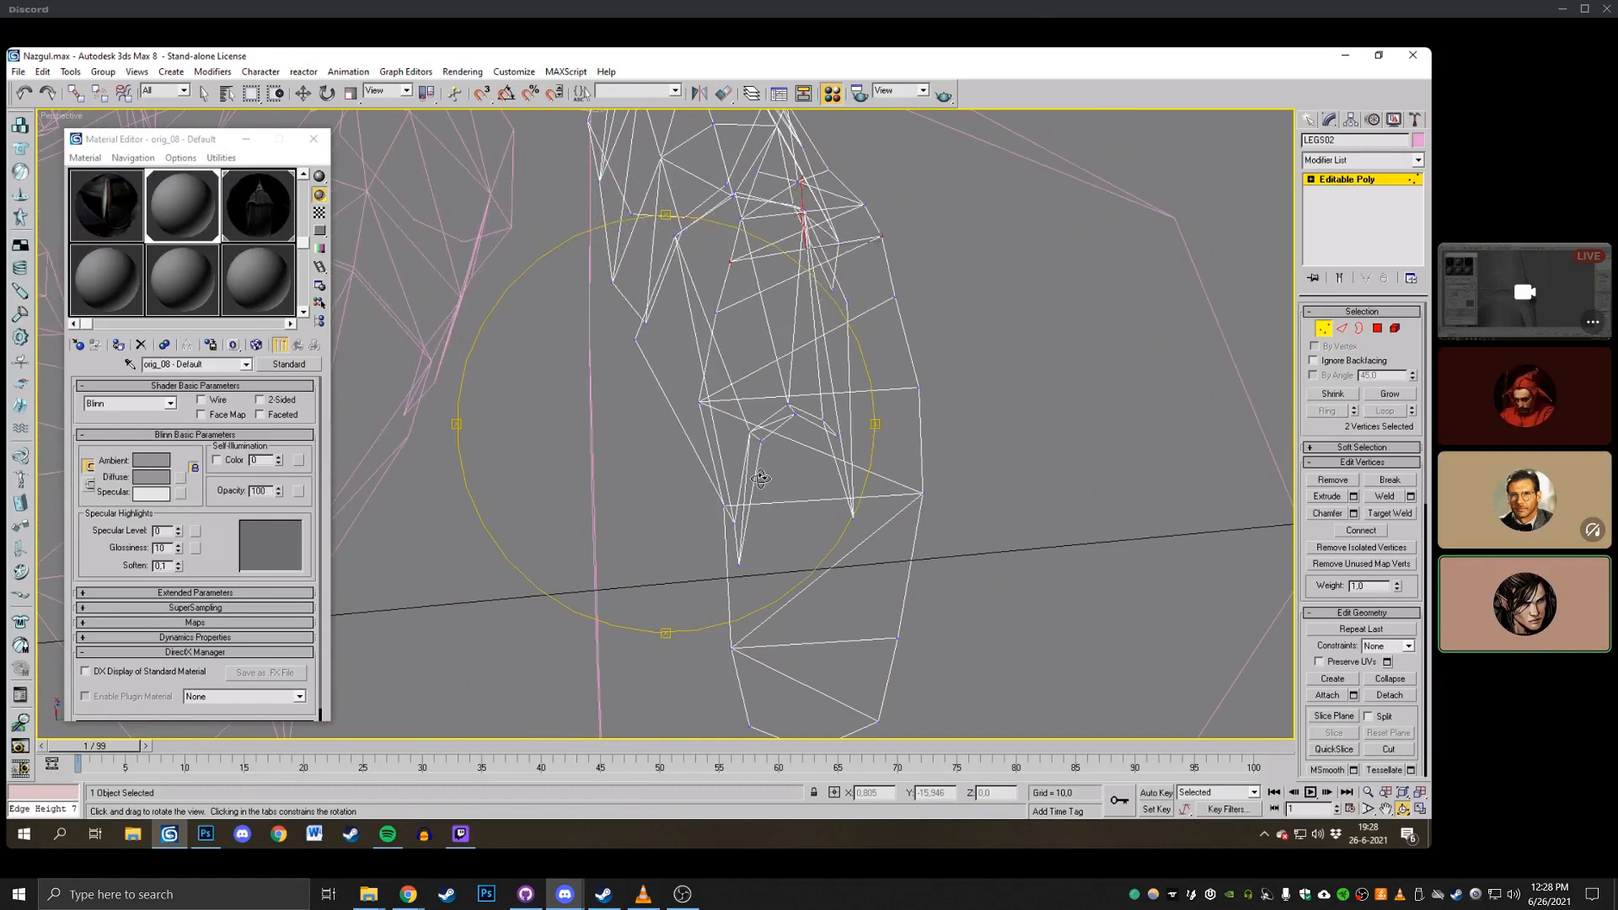
left_click(1389, 749)
key("F3")
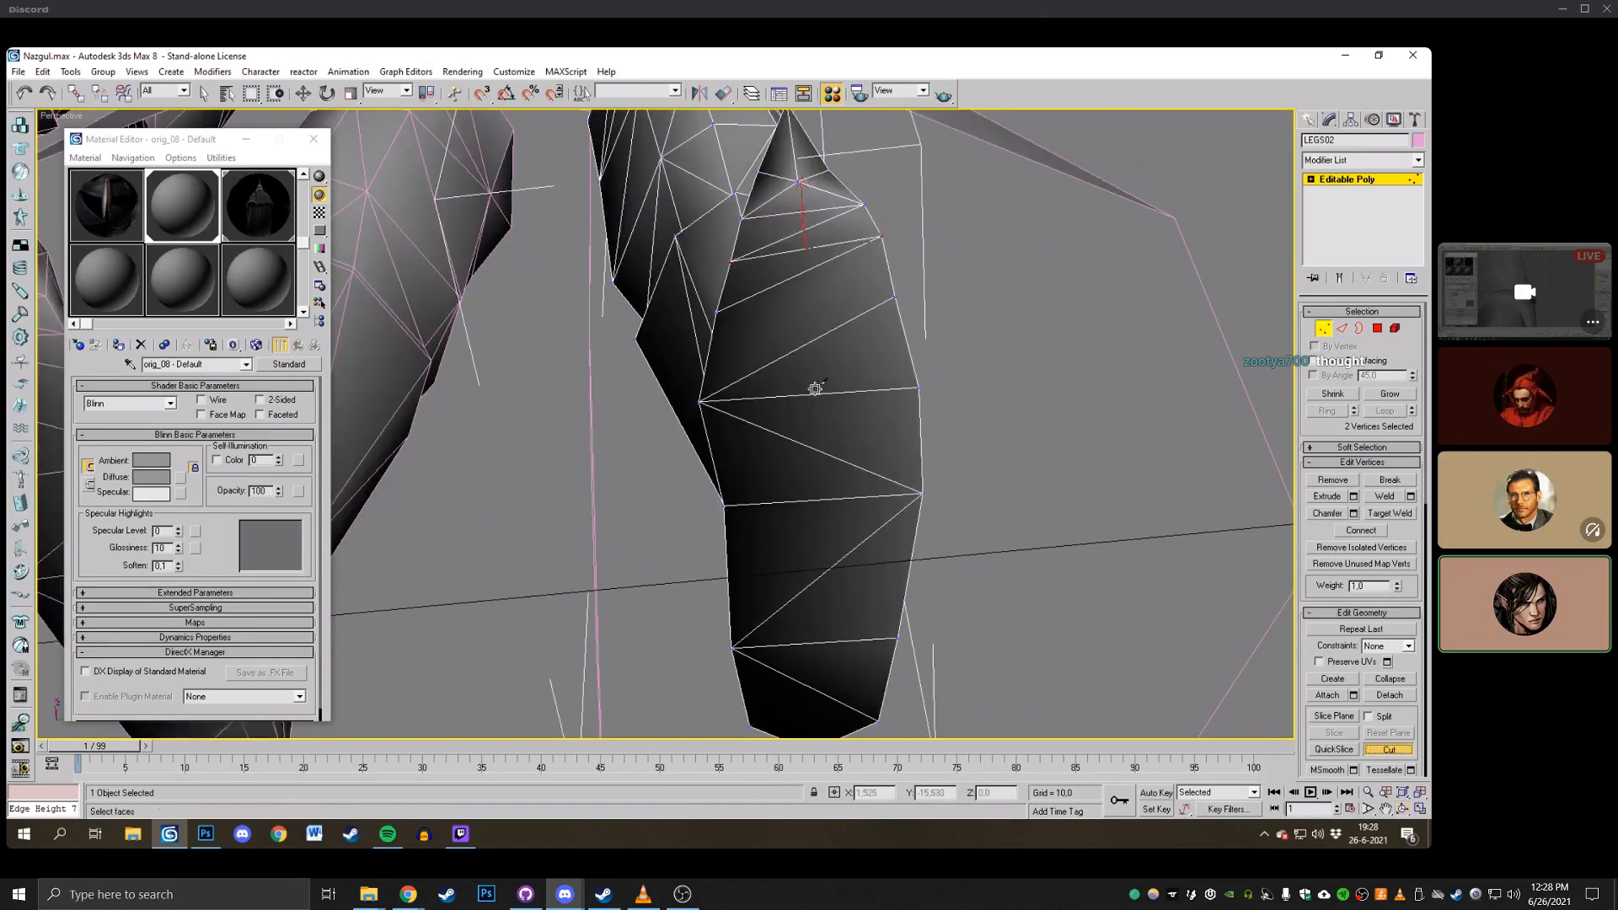
left_click(715, 310)
left_click(894, 298)
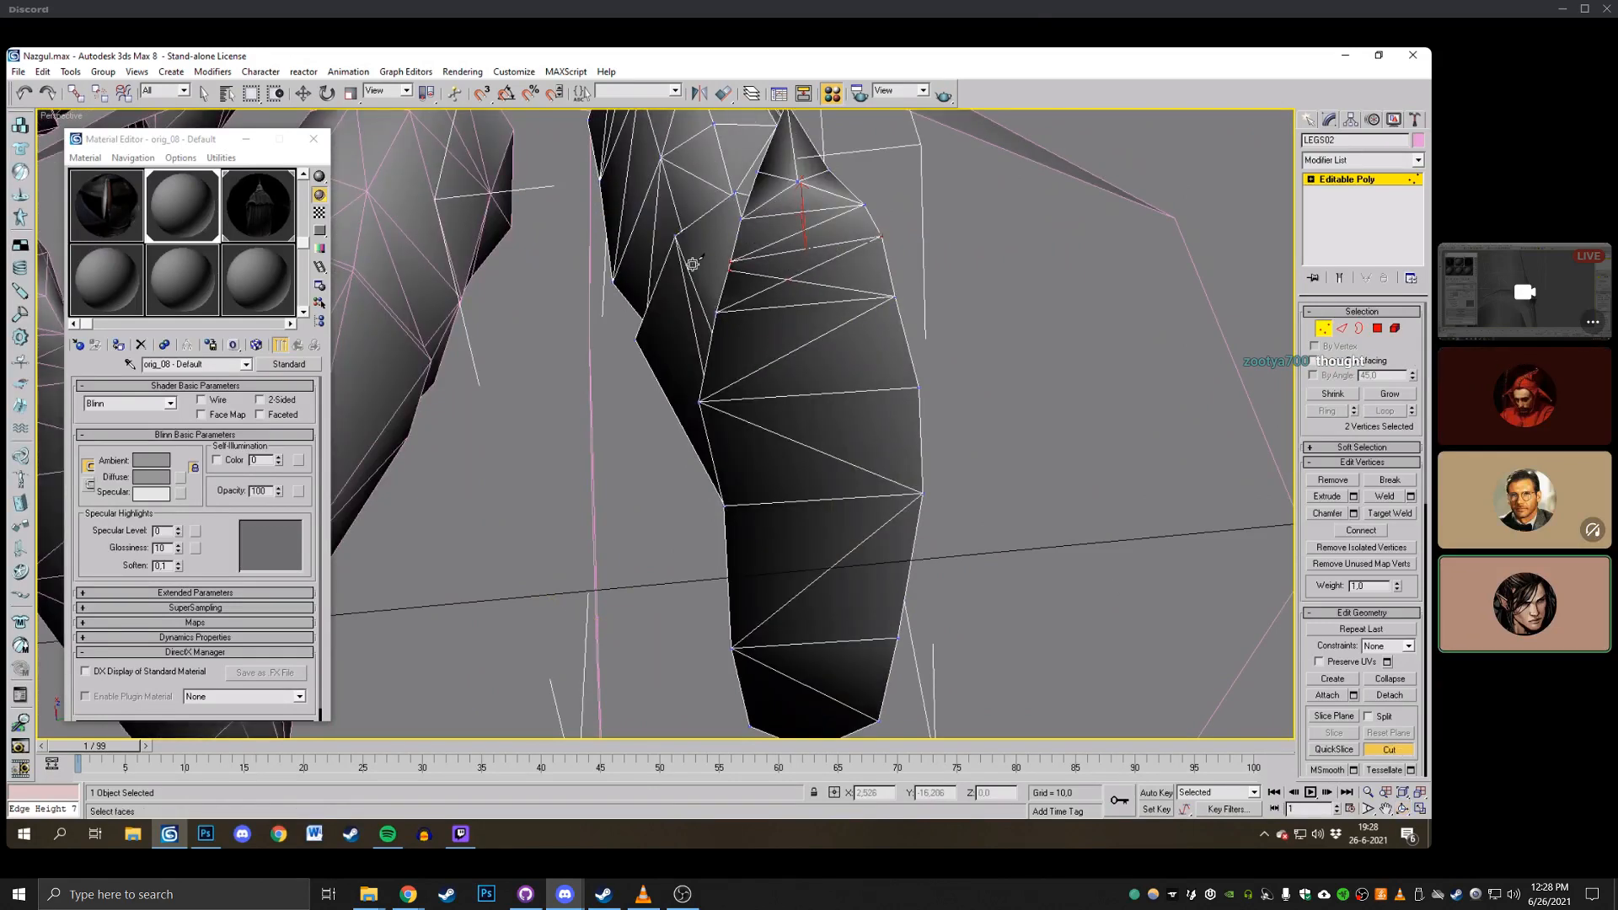
Reposition the sole vertices beneath the toe in wireframe view, pushing them slightly toward the toe tip.
left_click(1405, 794)
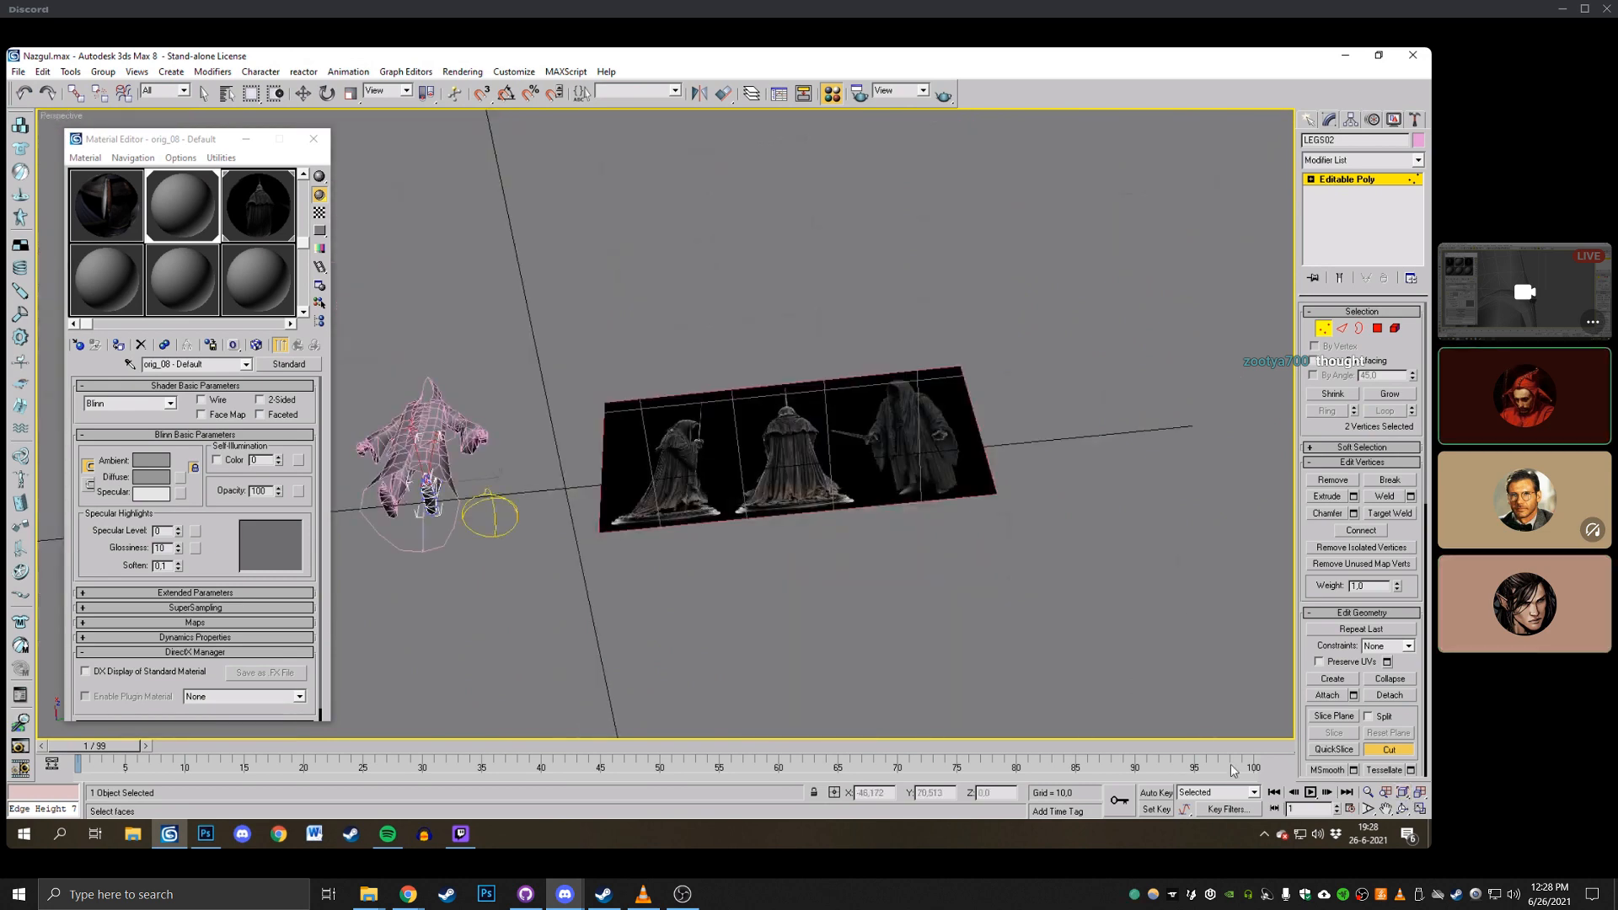
left_click(1420, 809)
left_click(1404, 809)
key("z")
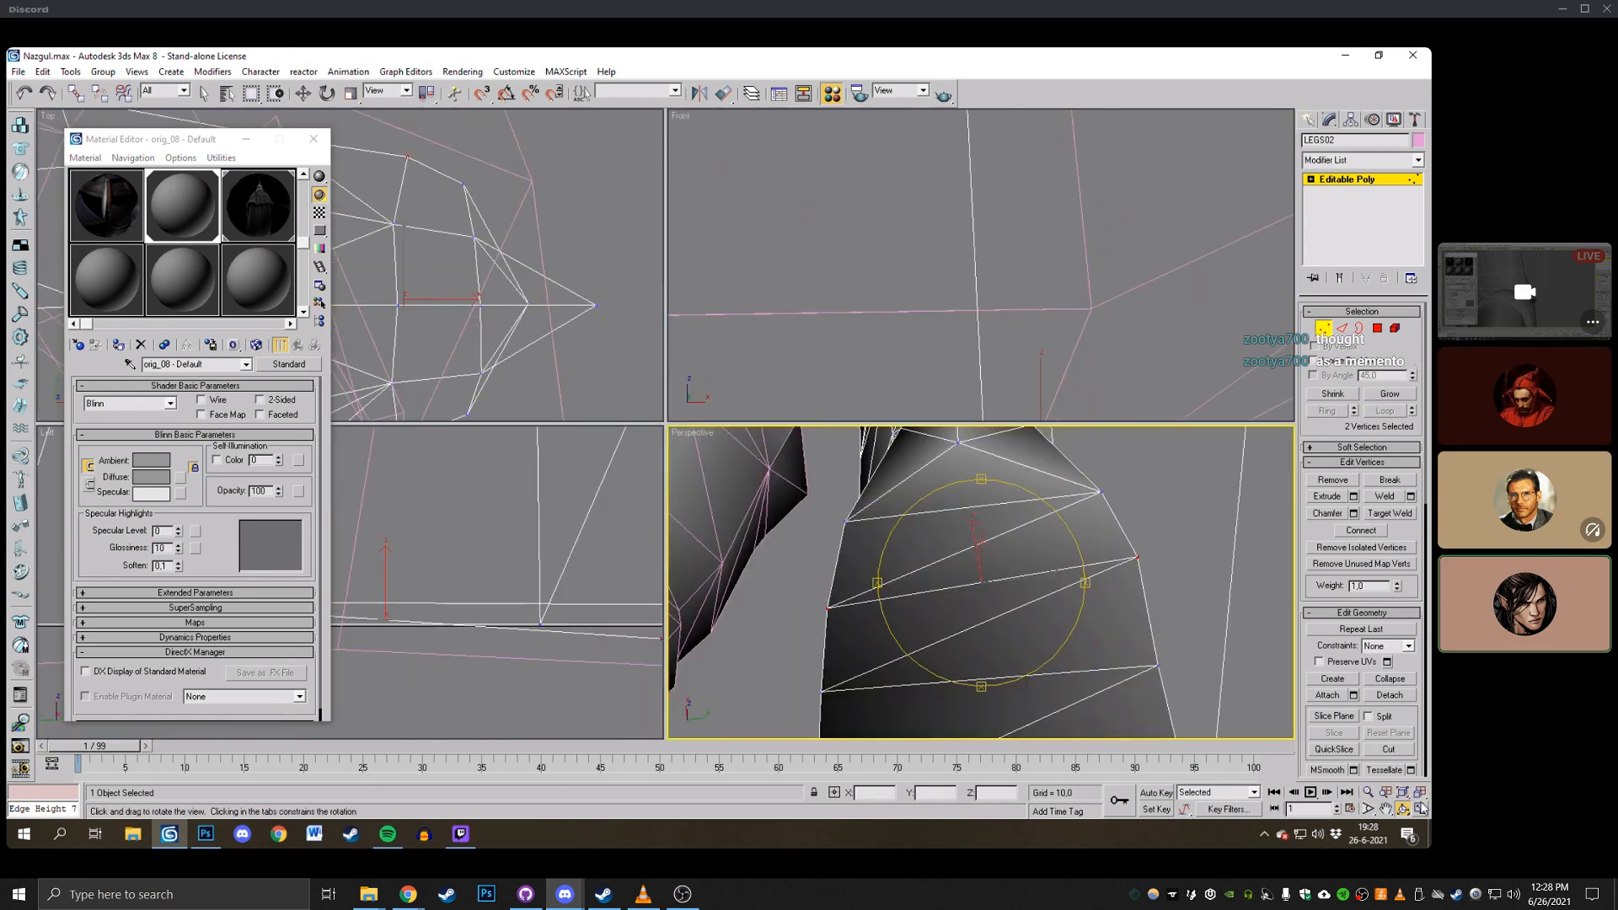
key("alt+w")
left_click_drag(810, 430, 759, 462)
middle_click_drag(759, 463, 658, 272)
key("F3")
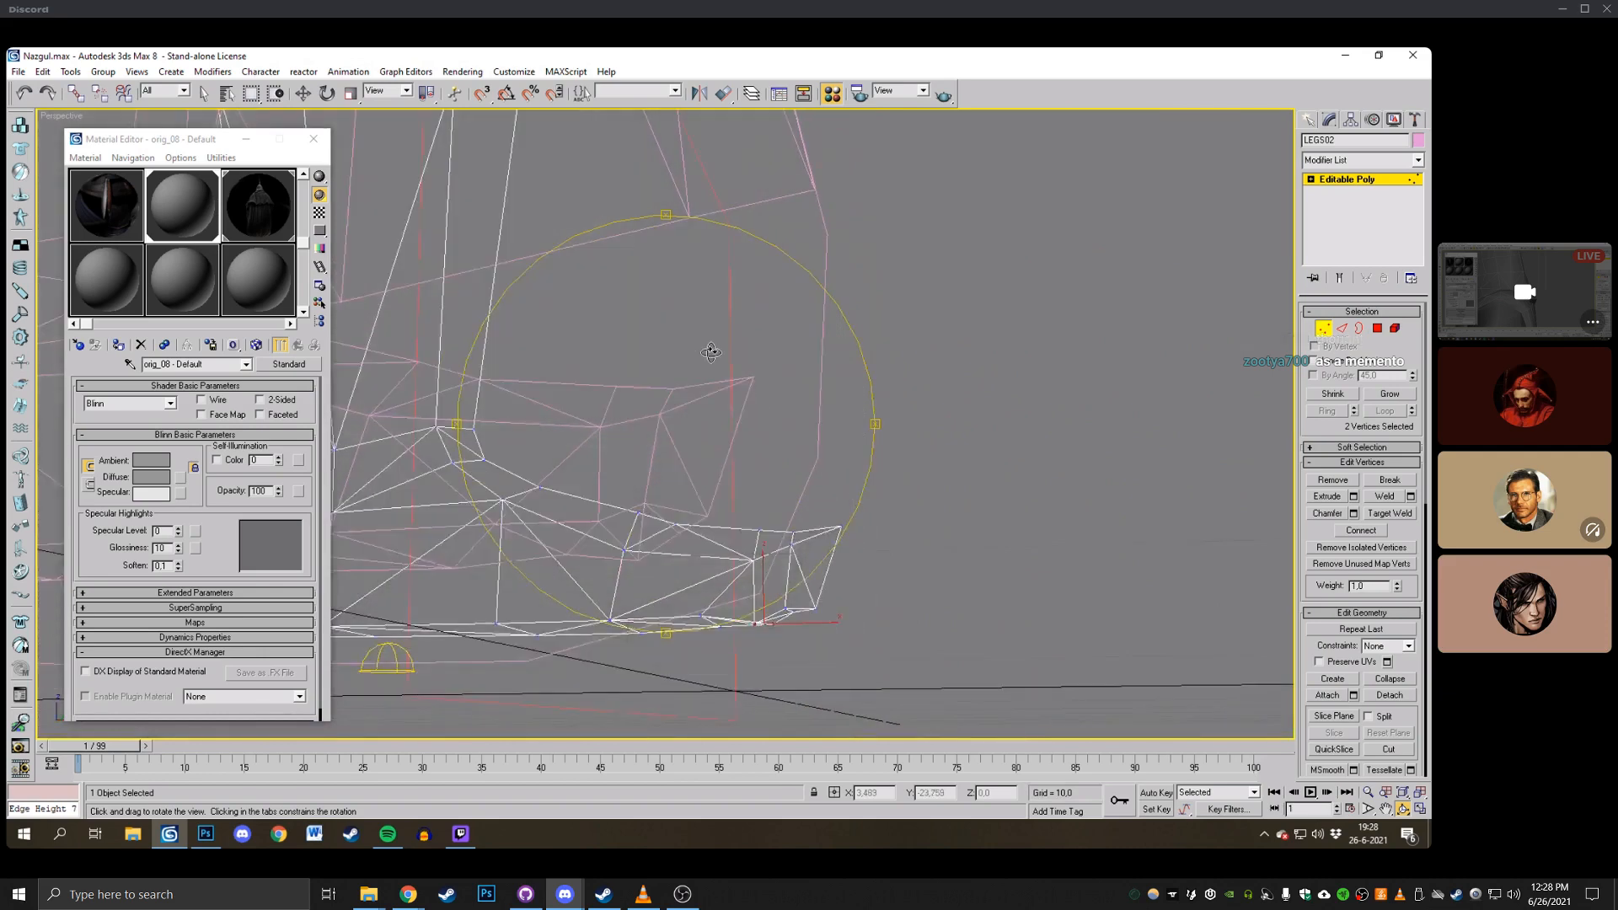
left_click_drag(670, 343, 716, 351)
left_click(304, 95)
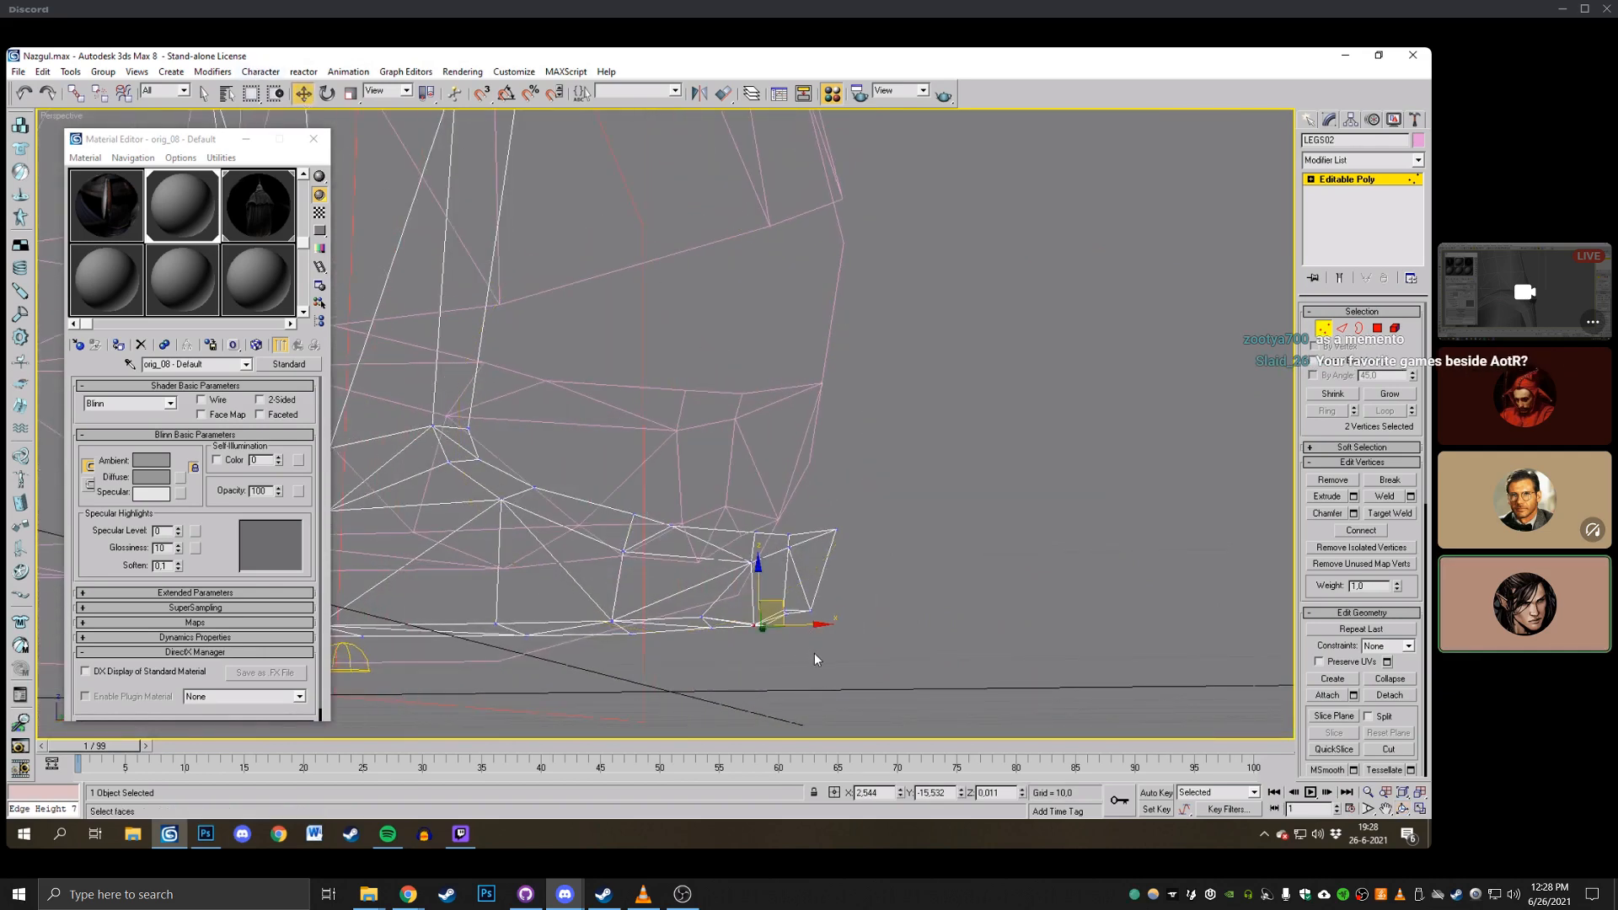
left_click(781, 610)
left_click_drag(780, 606, 818, 600)
middle_click_drag(883, 579, 859, 521)
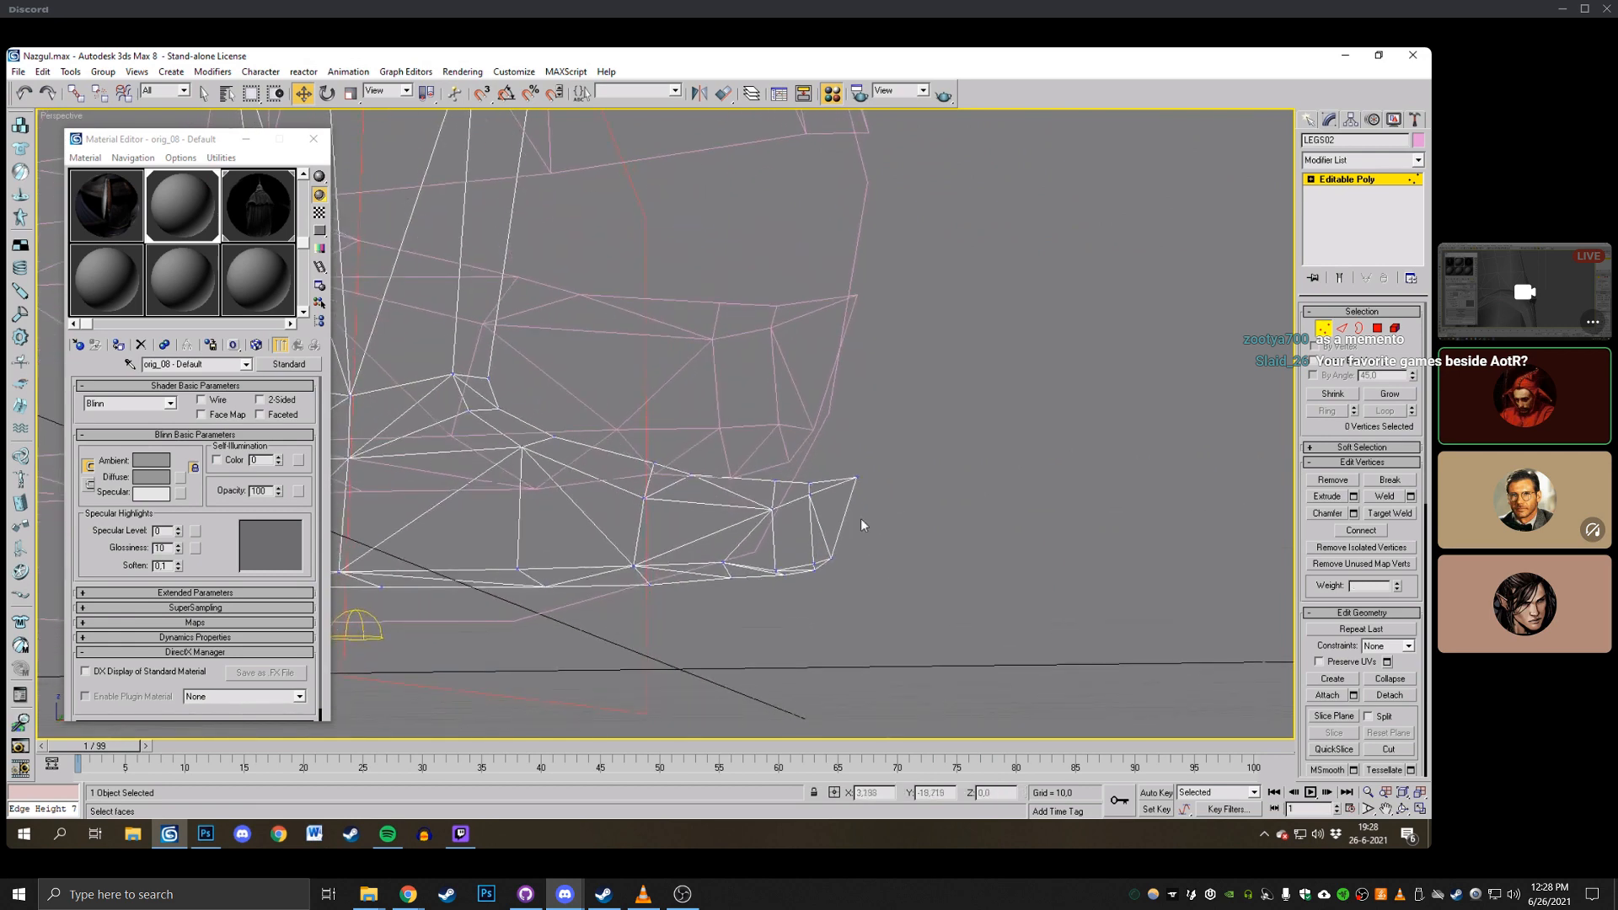
Adjust the individual vertices under the toe and pull the toe tip down and forward into a point.
left_click(775, 573)
left_click(1403, 808)
left_click_drag(758, 472, 780, 457)
middle_click_drag(780, 457, 767, 468, "alt")
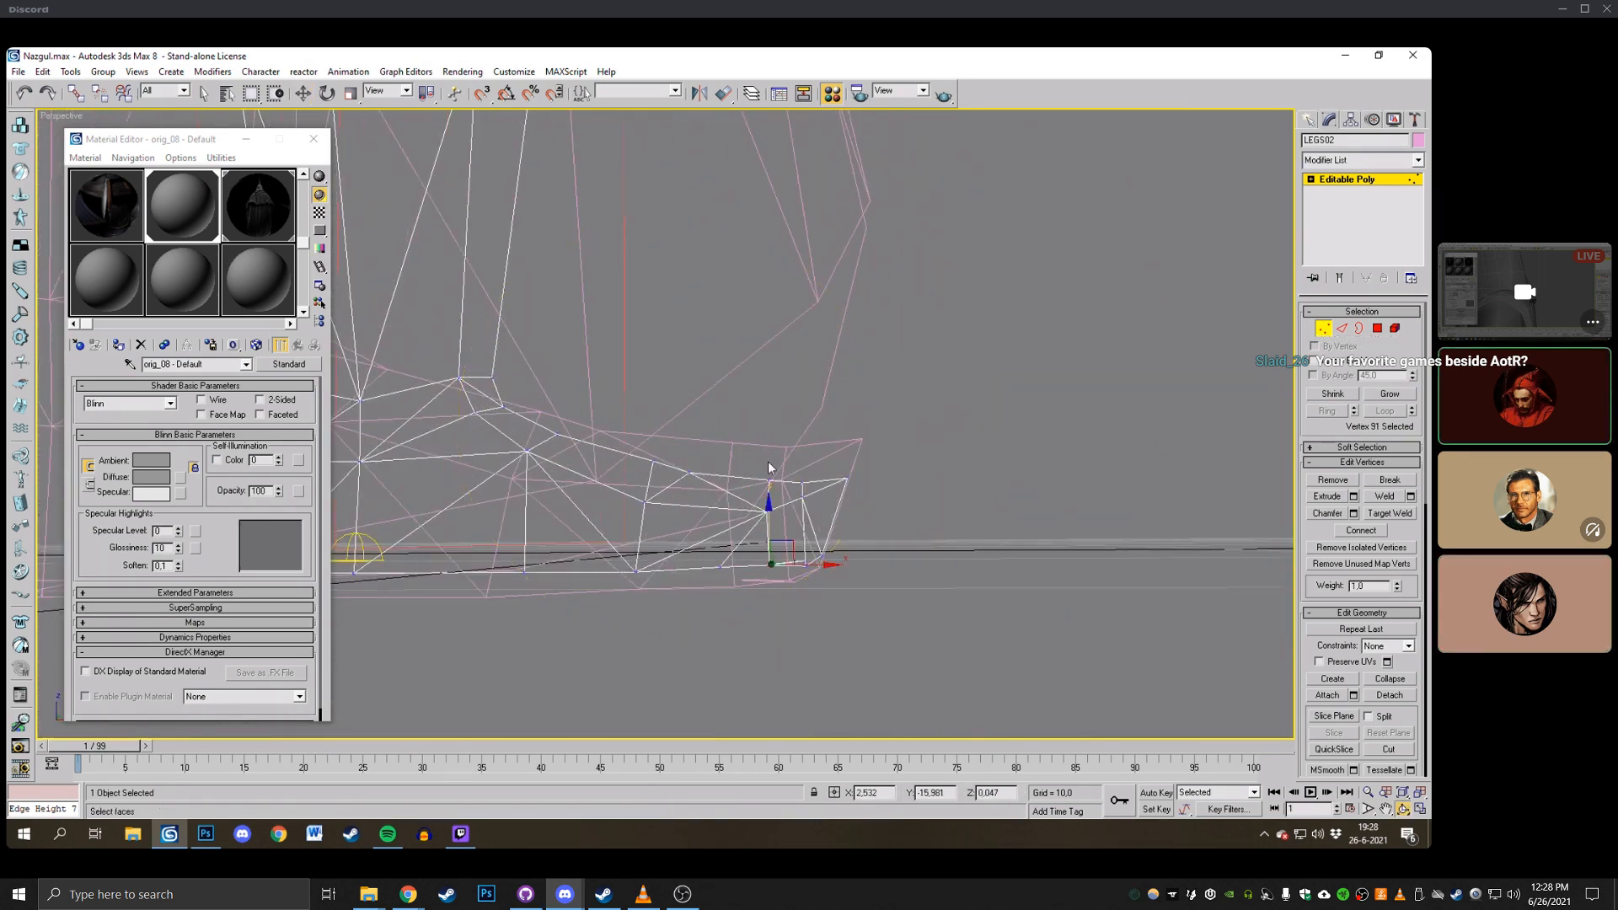
left_click(805, 563)
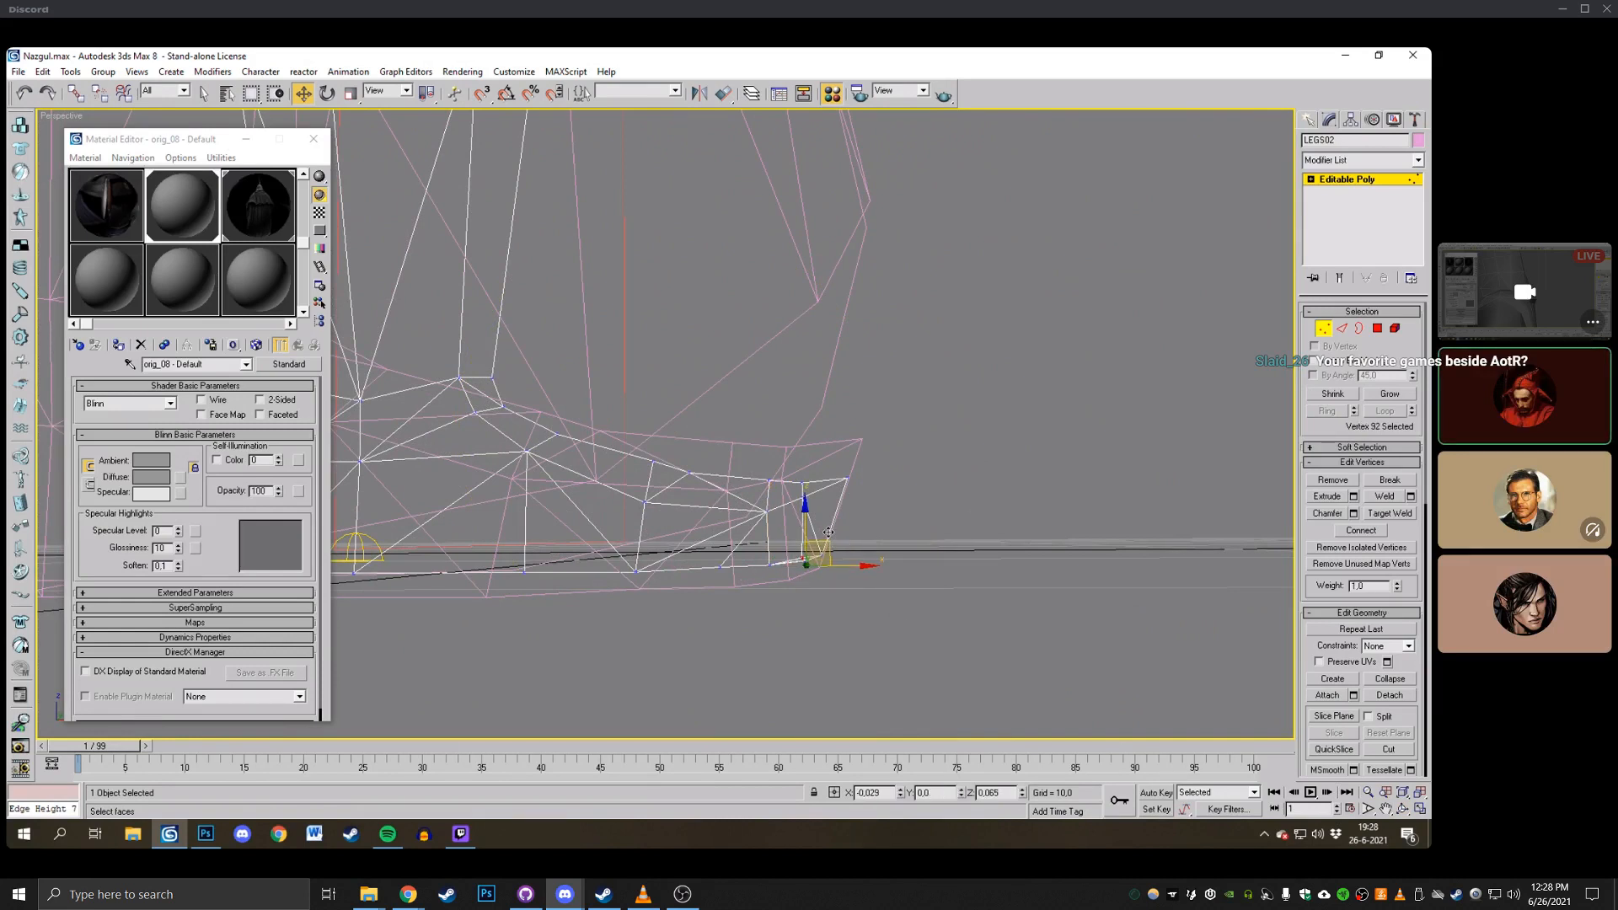
left_click_drag(790, 463, 882, 520)
left_click(872, 468)
key("F3")
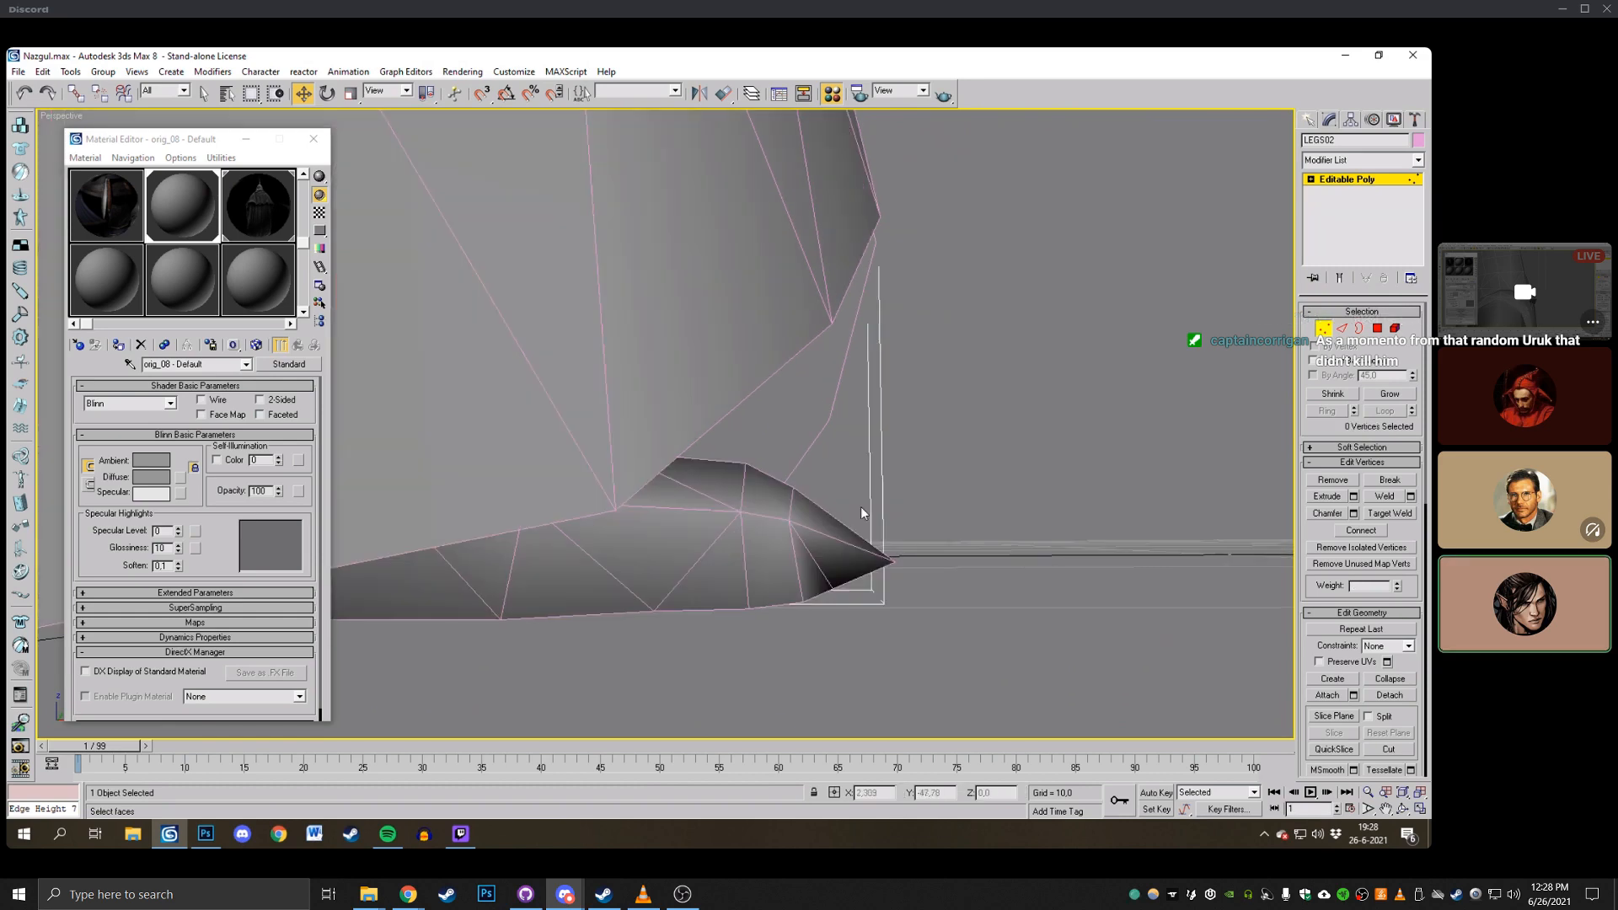
Cut additional edges between the existing vertices on the side of the foot near the toe.
left_click(1402, 808)
mouse_move(657, 396)
left_mouse_down()
mouse_move(609, 406)
mouse_move(640, 394)
left_mouse_up()
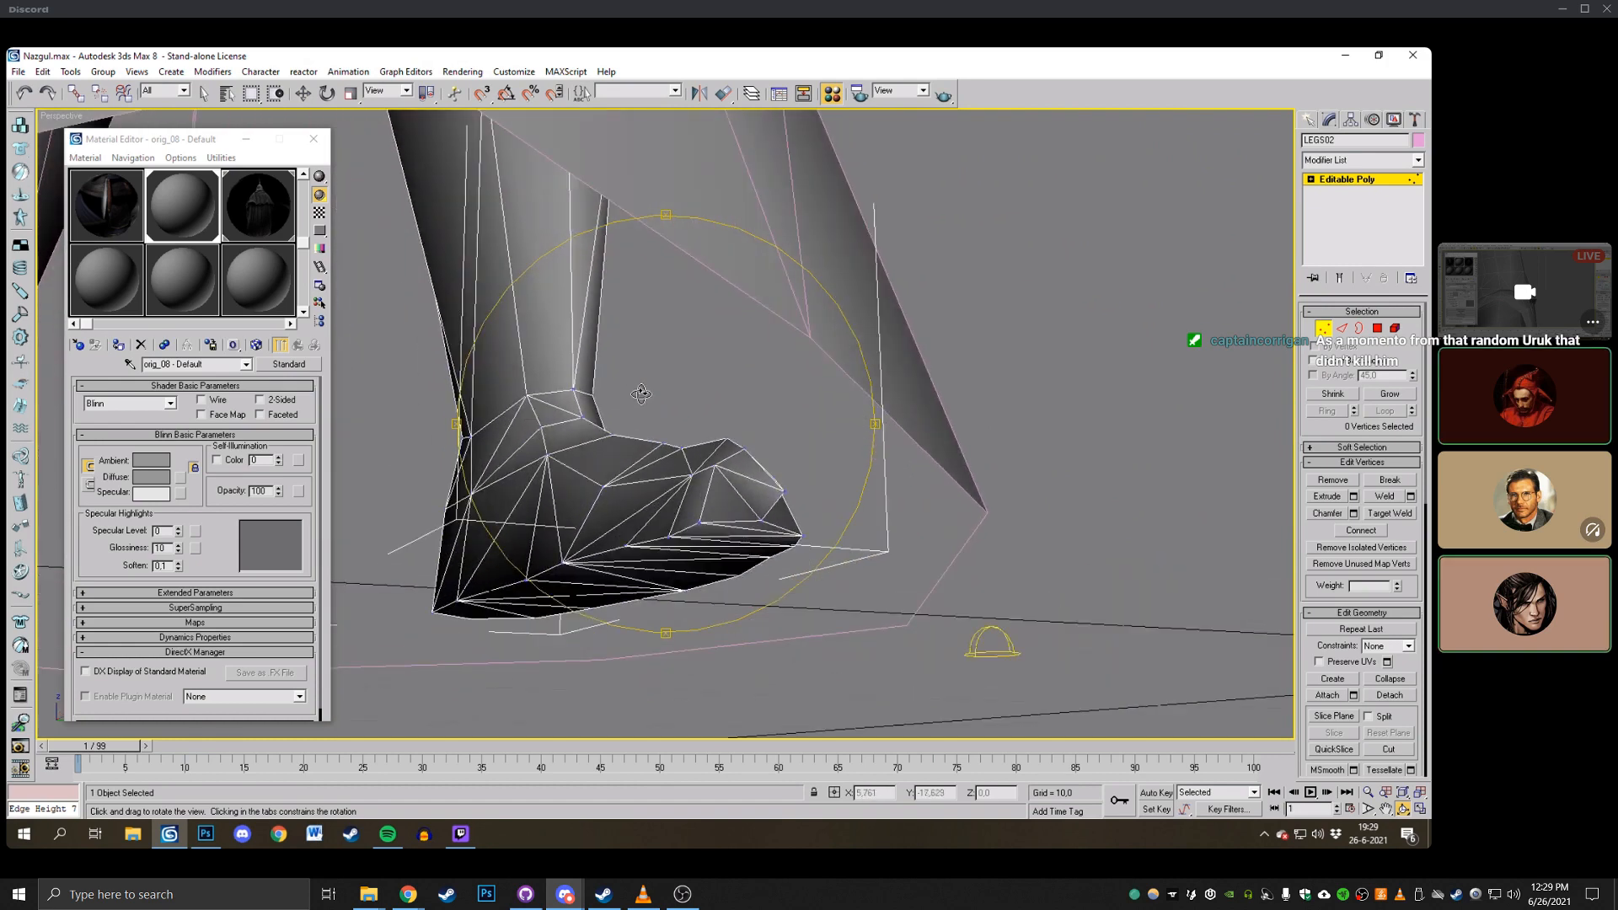
left_click(1388, 749)
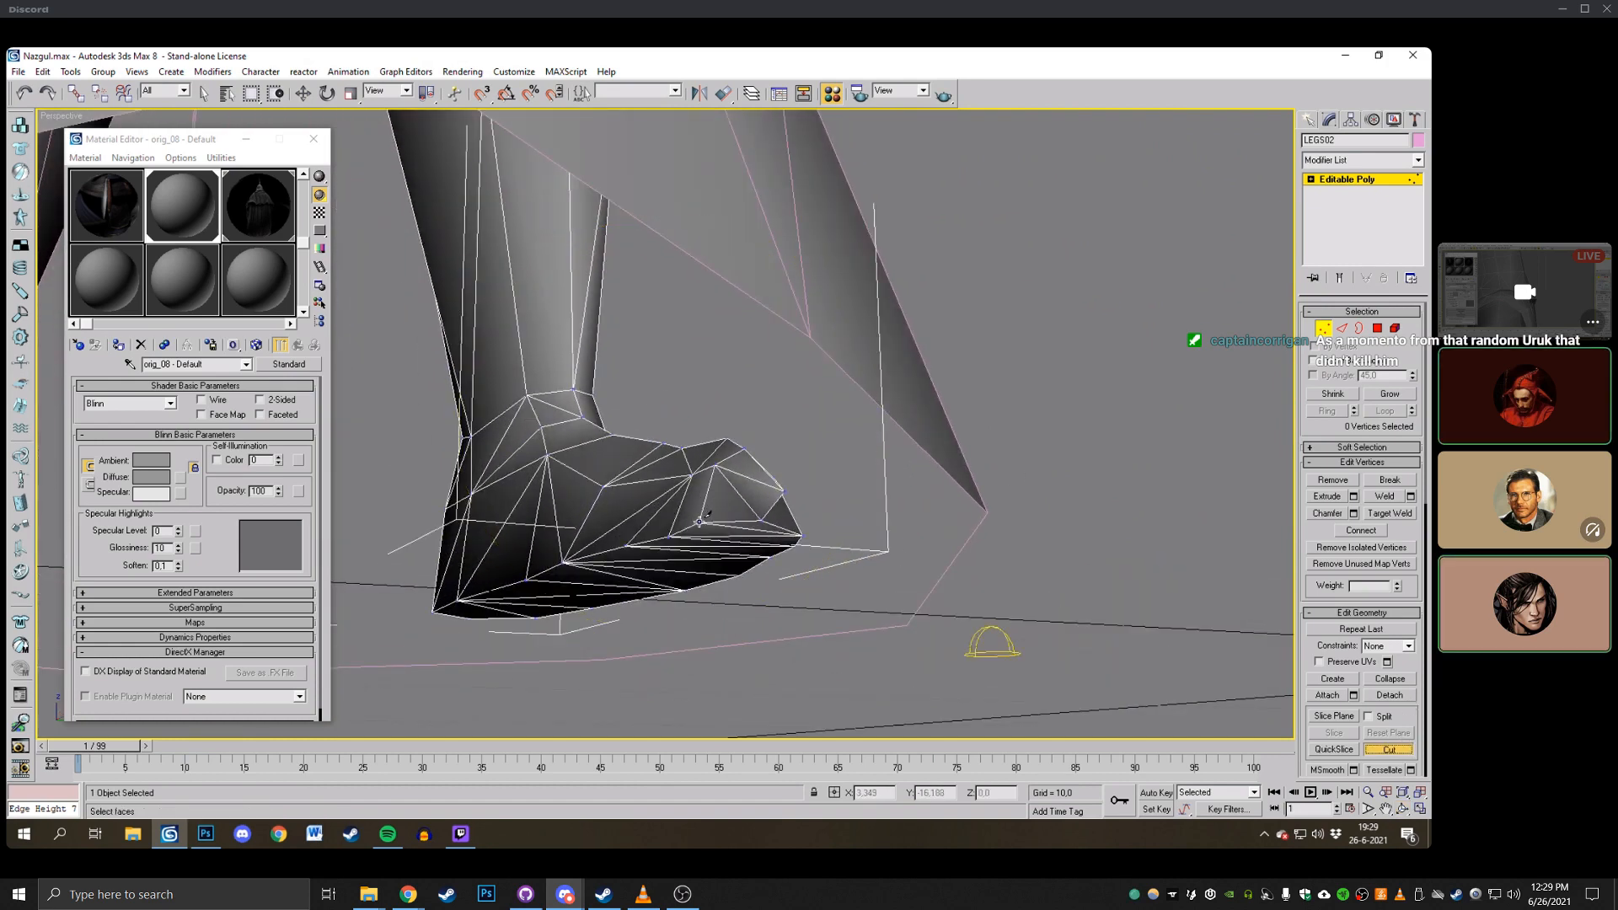
left_click(1402, 809)
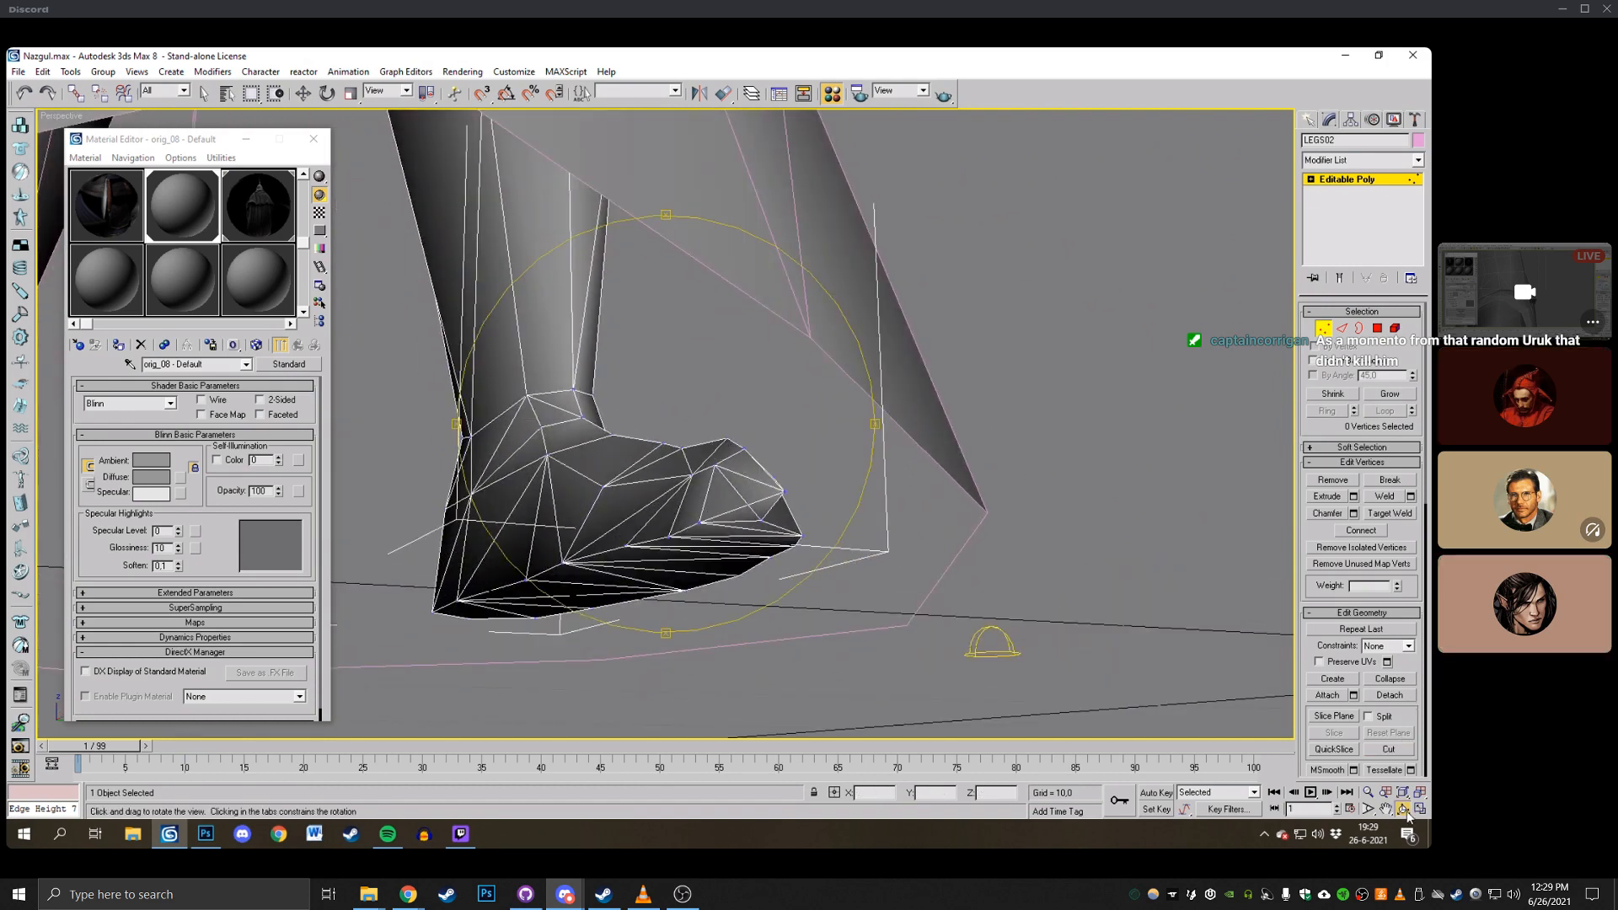
left_click_drag(615, 484, 526, 494)
right_click(526, 493)
left_click(546, 493)
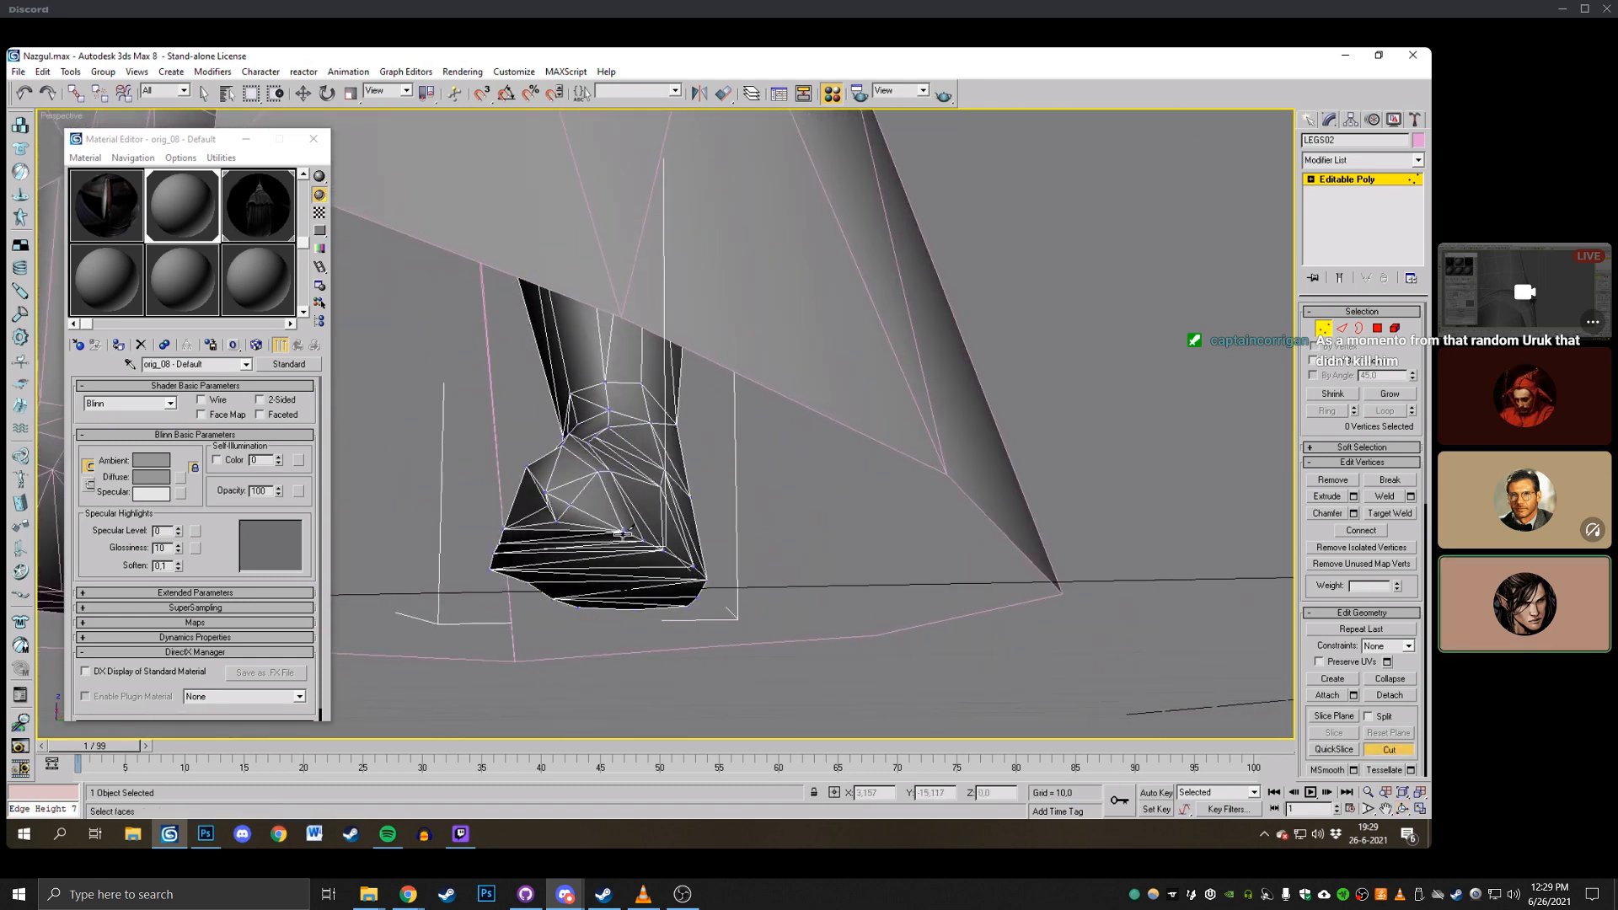
left_click(623, 529)
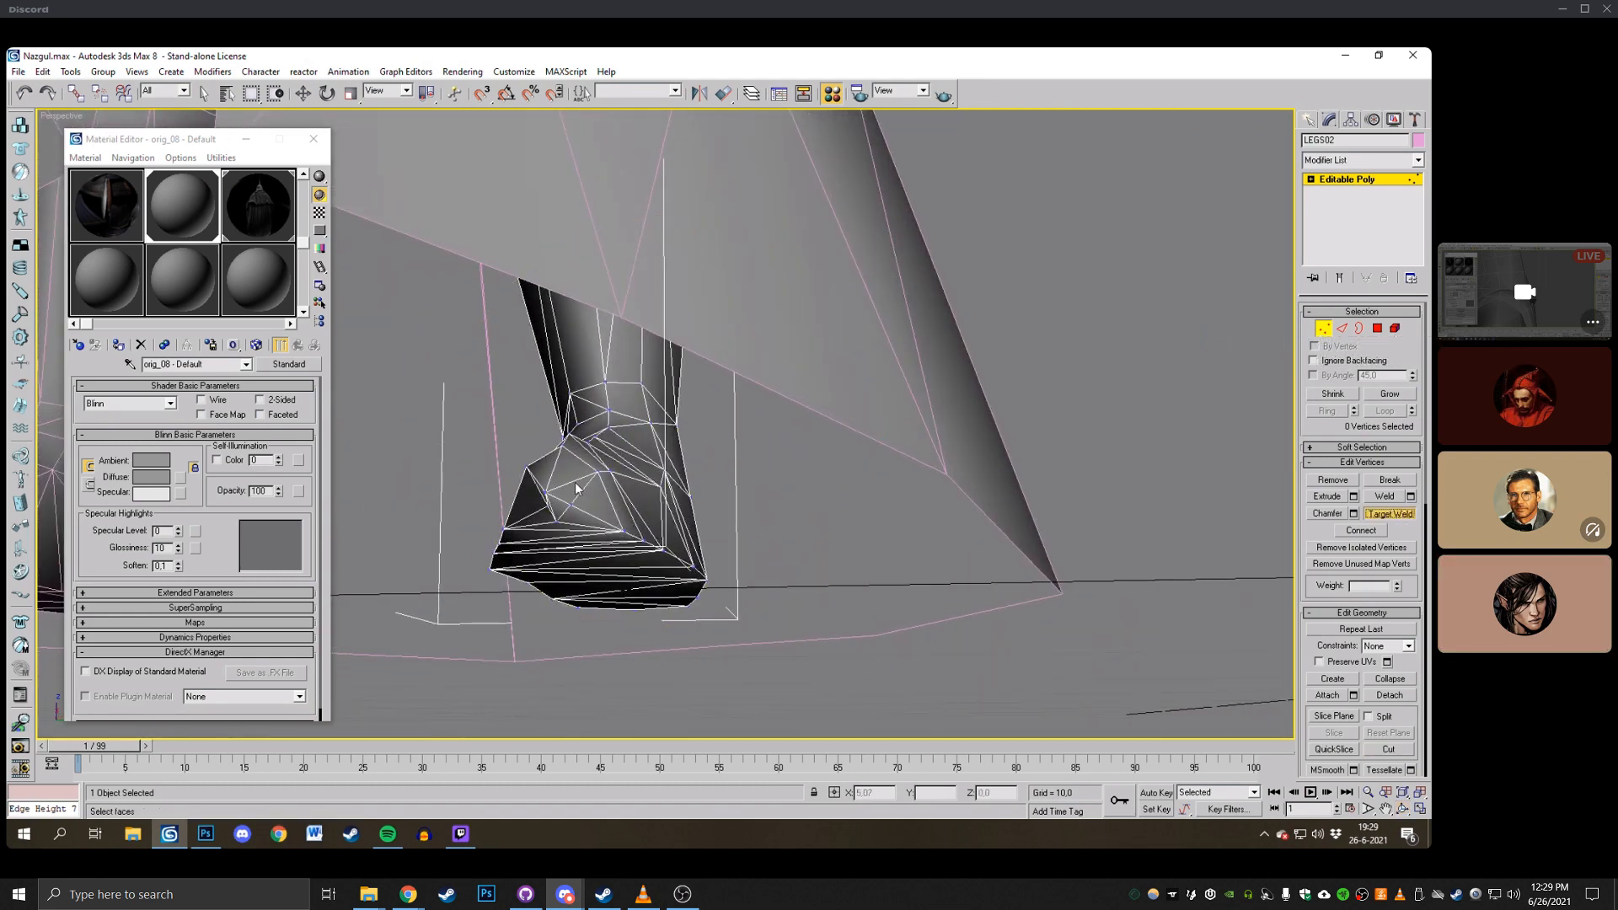
Target-weld the surplus vertices on the side of the toe to their neighbours.
left_click(545, 491)
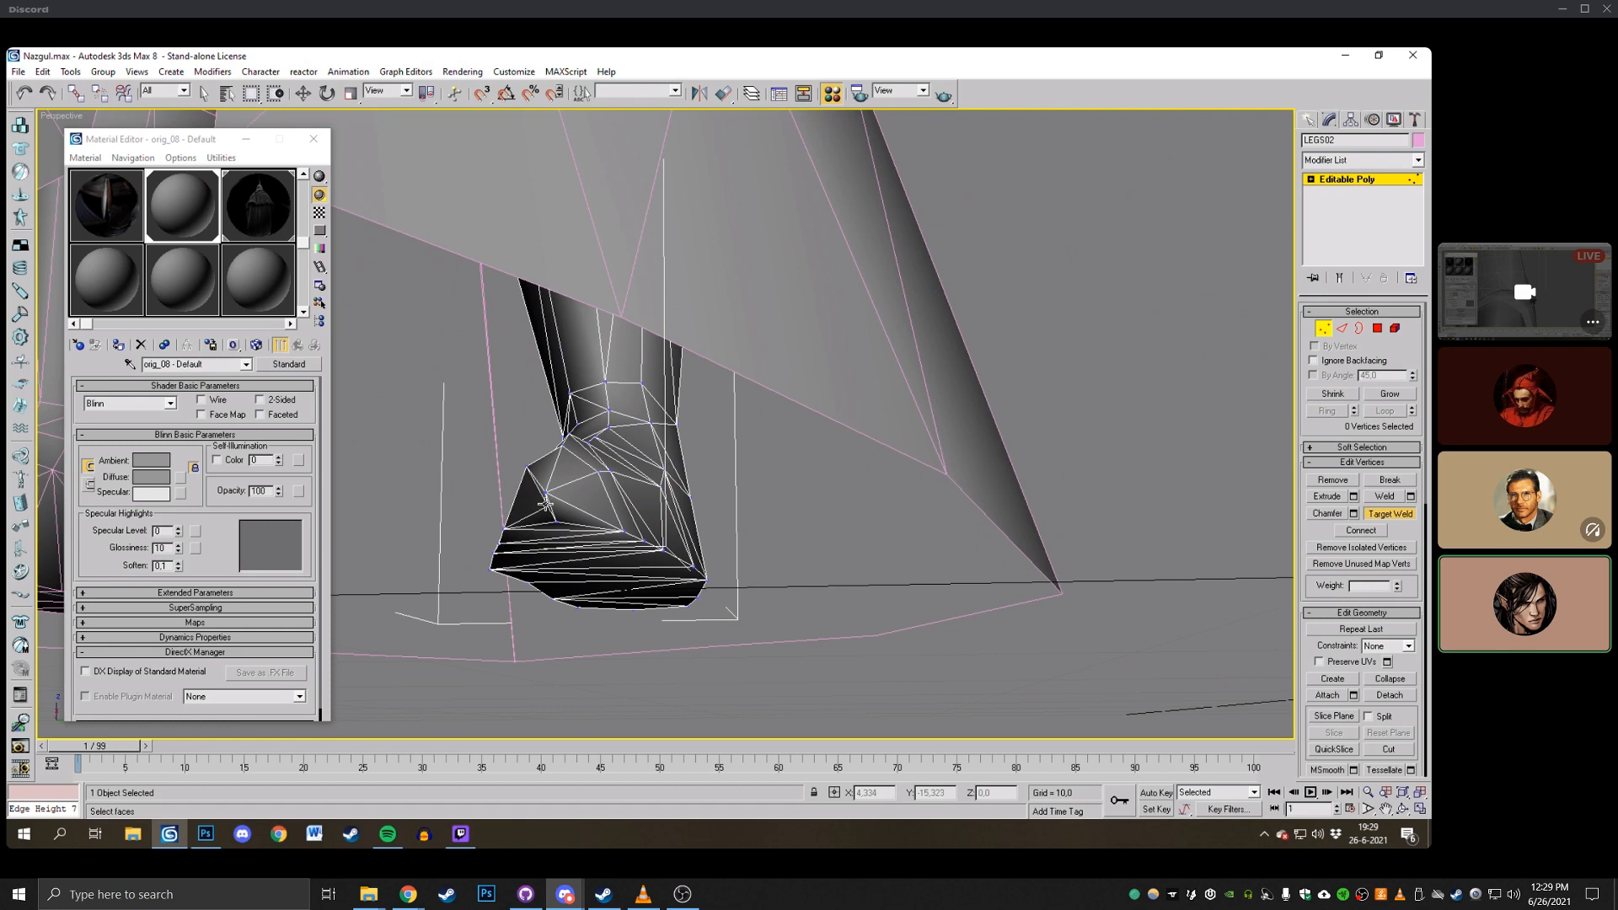
left_click(545, 504)
left_click(545, 492)
left_click(1402, 810)
left_click_drag(645, 628, 459, 610)
right_click(457, 610)
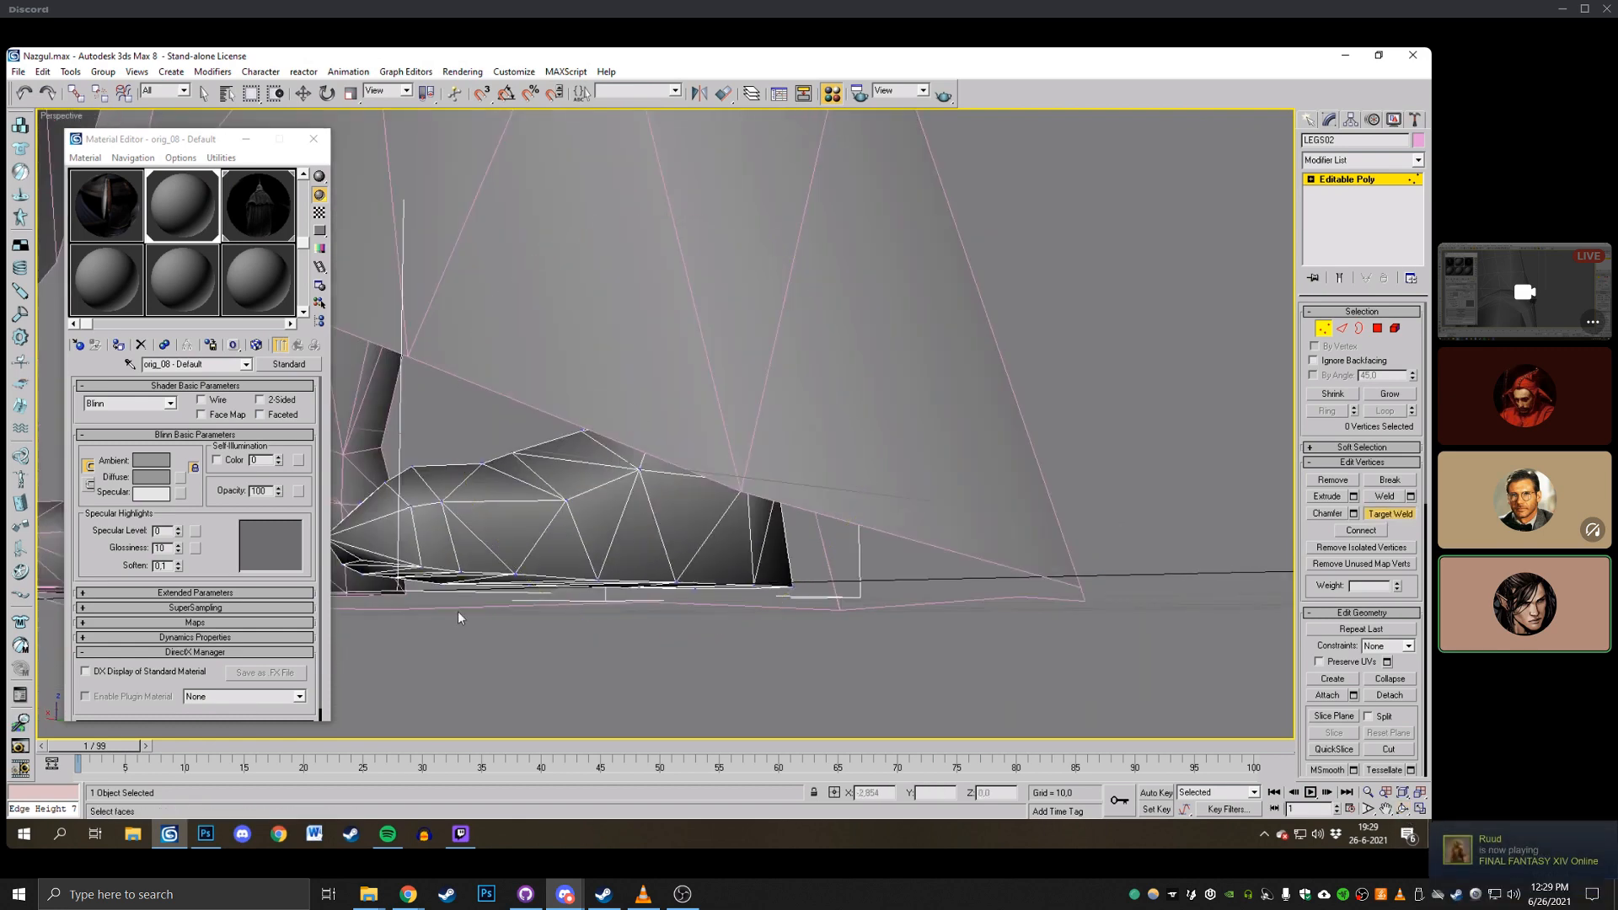
right_click(407, 549)
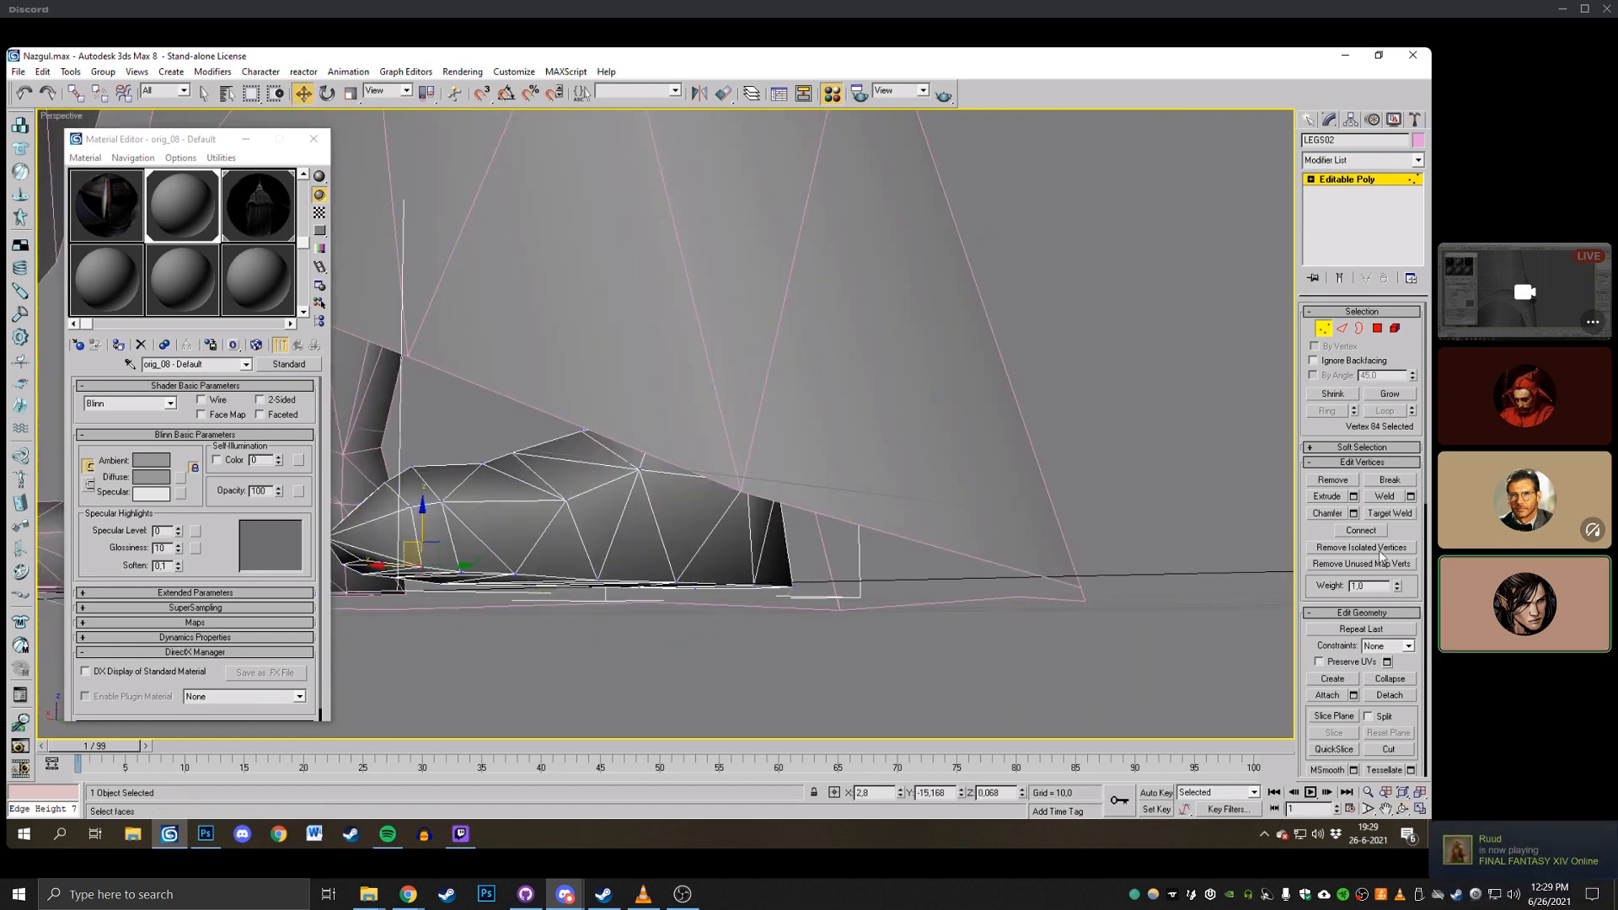
left_click(1403, 810)
left_click_drag(480, 493, 645, 396)
left_click(1387, 519)
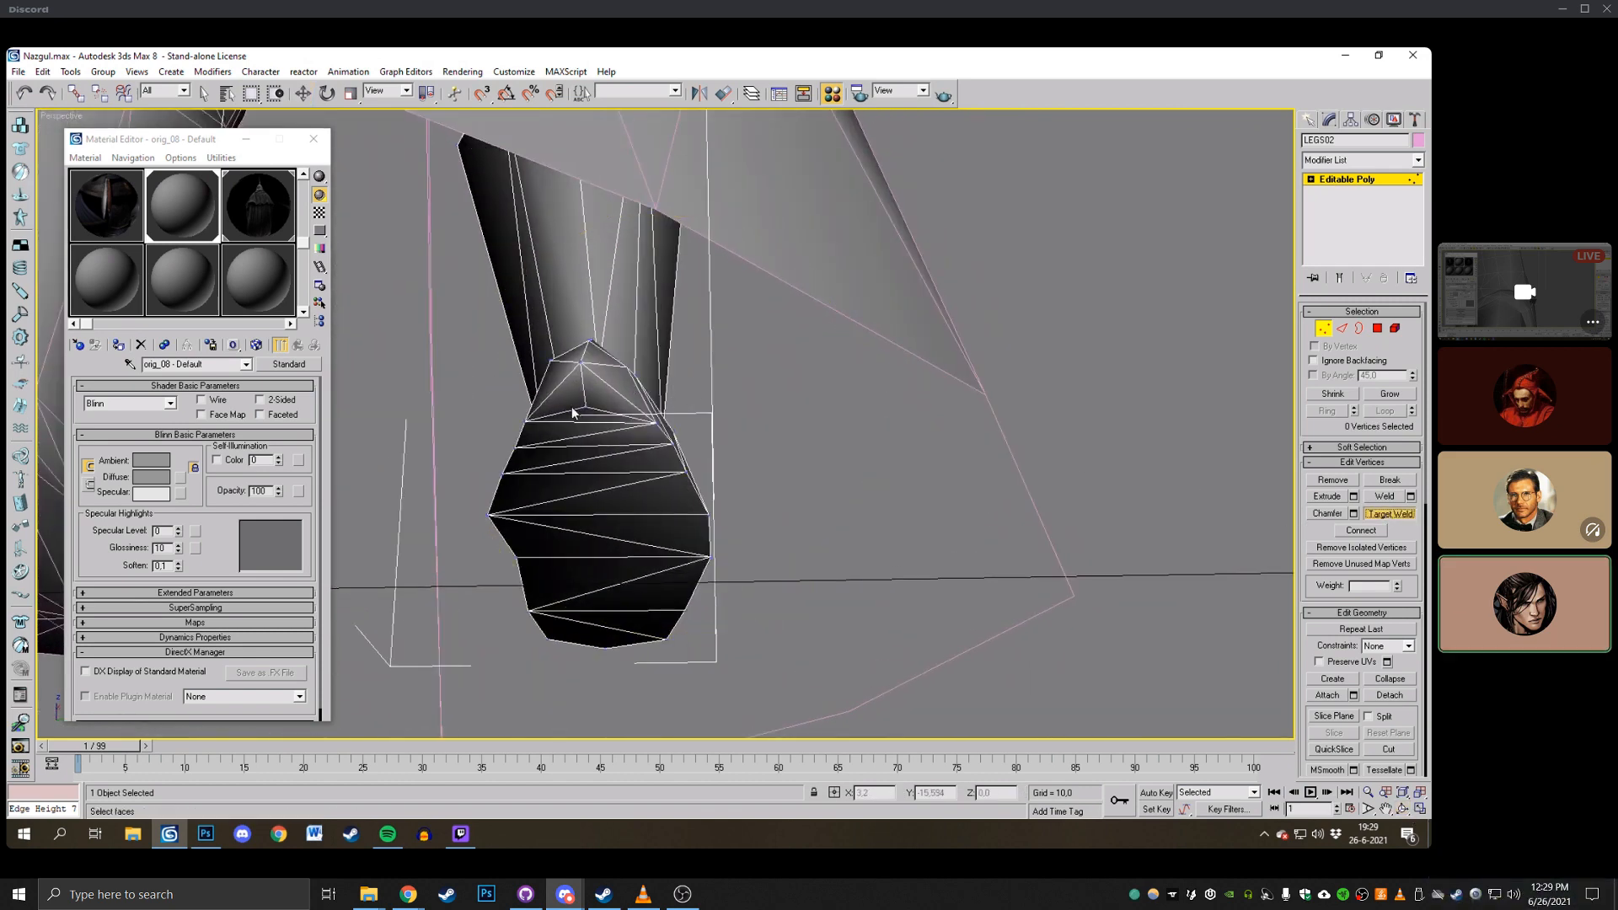
Lower the two sole vertices behind the toe and adjust the vertices along the top and side of the foot.
left_click(1403, 810)
left_click_drag(624, 379, 712, 379)
left_click(300, 95)
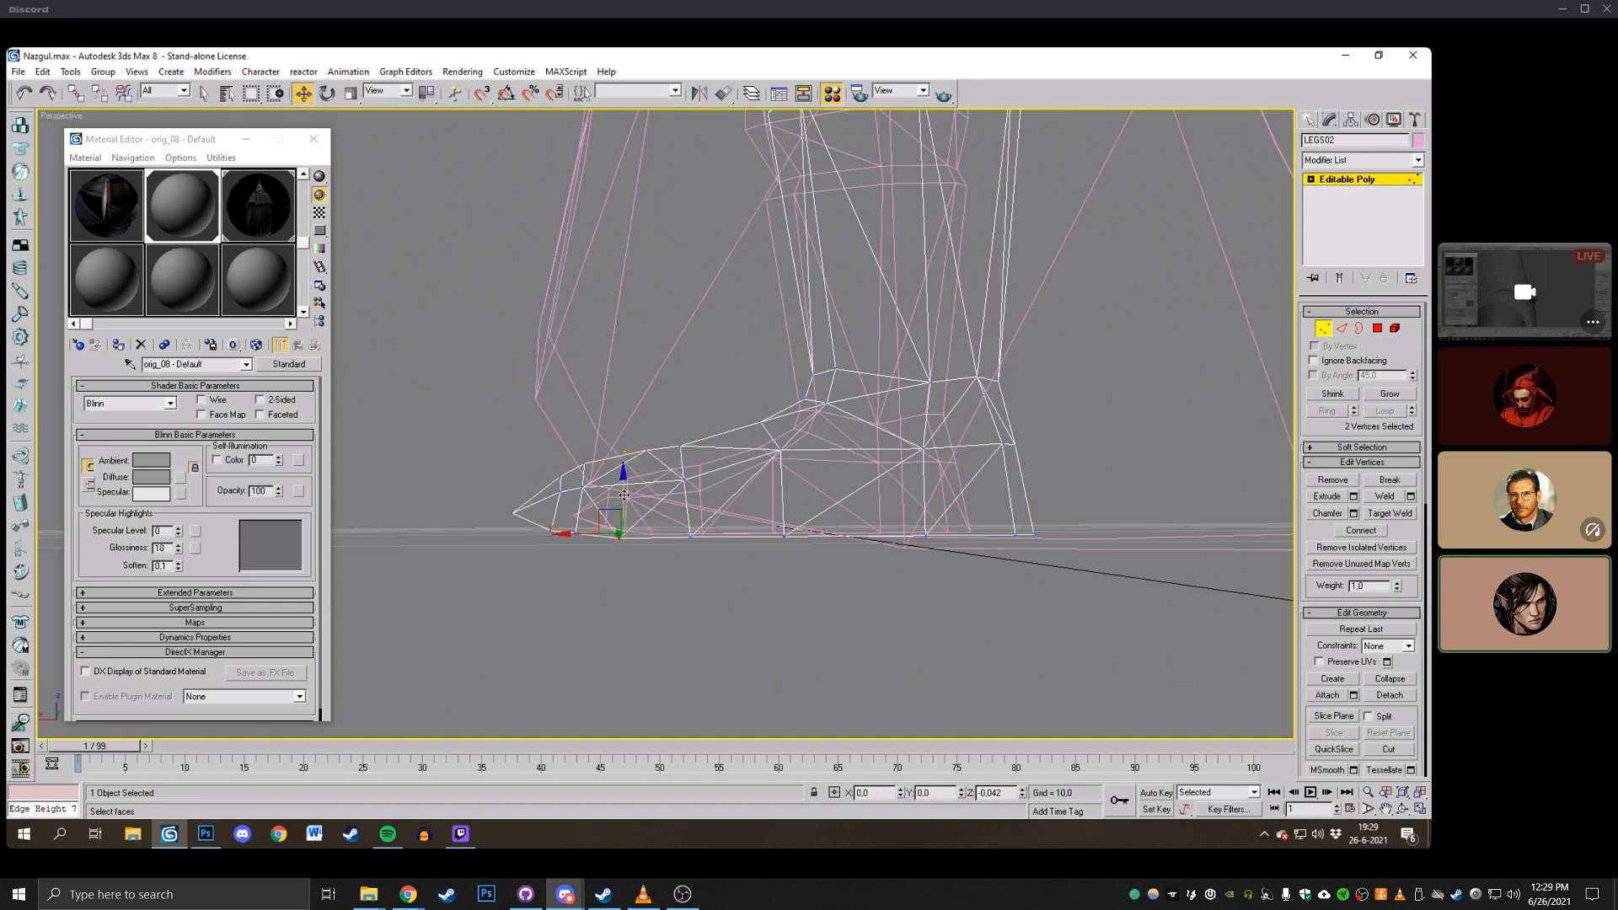
left_click(679, 445)
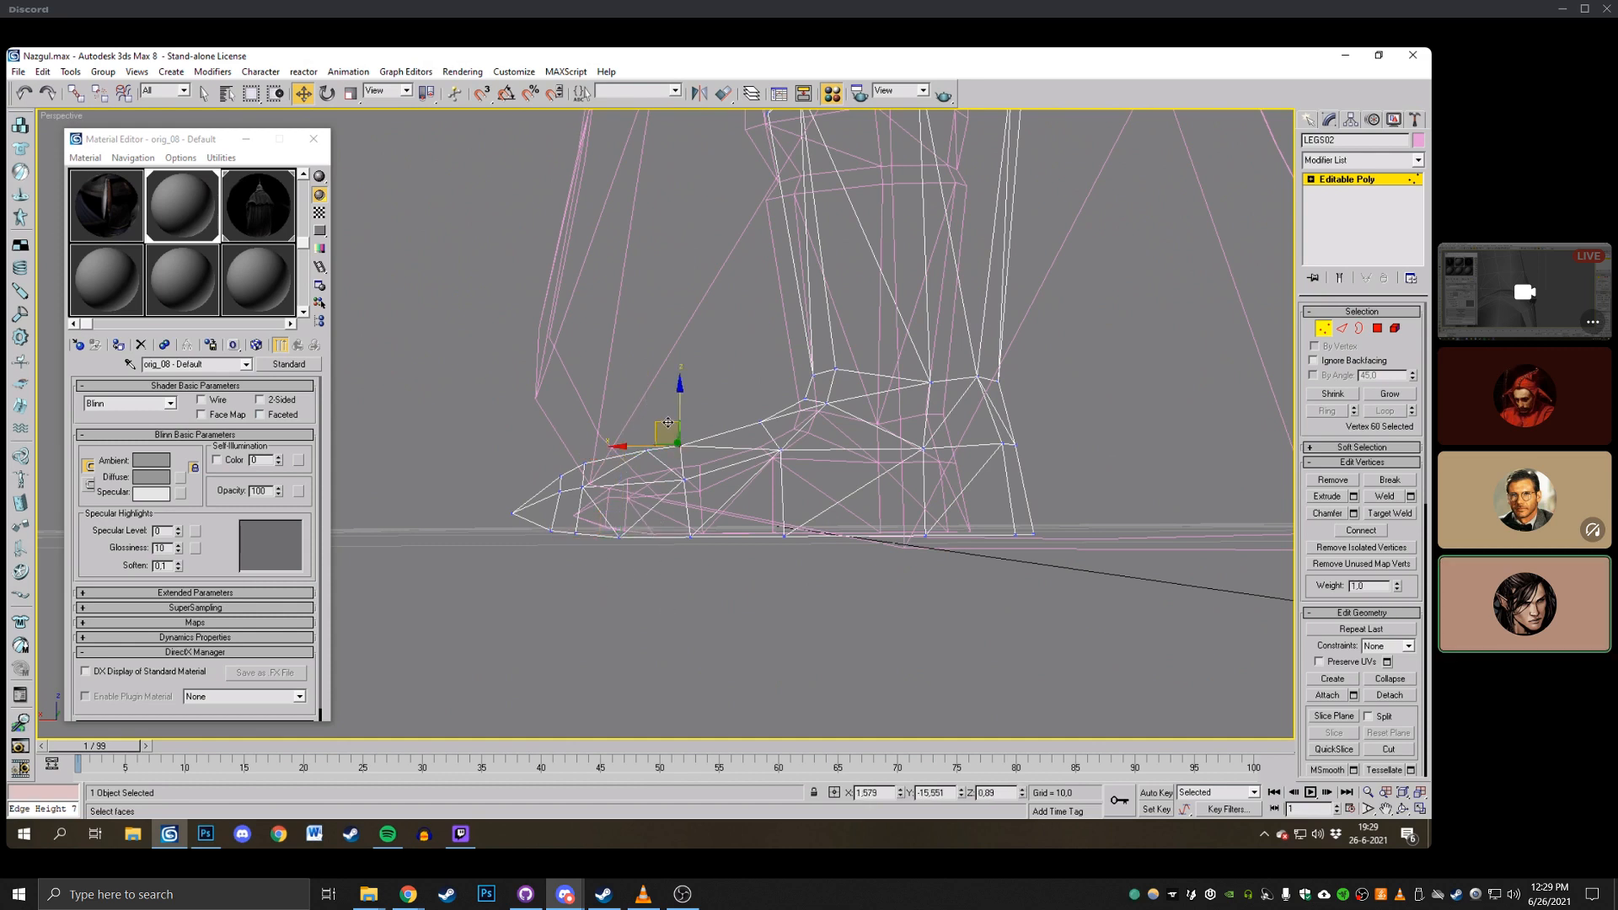
left_click_drag(780, 453, 780, 459)
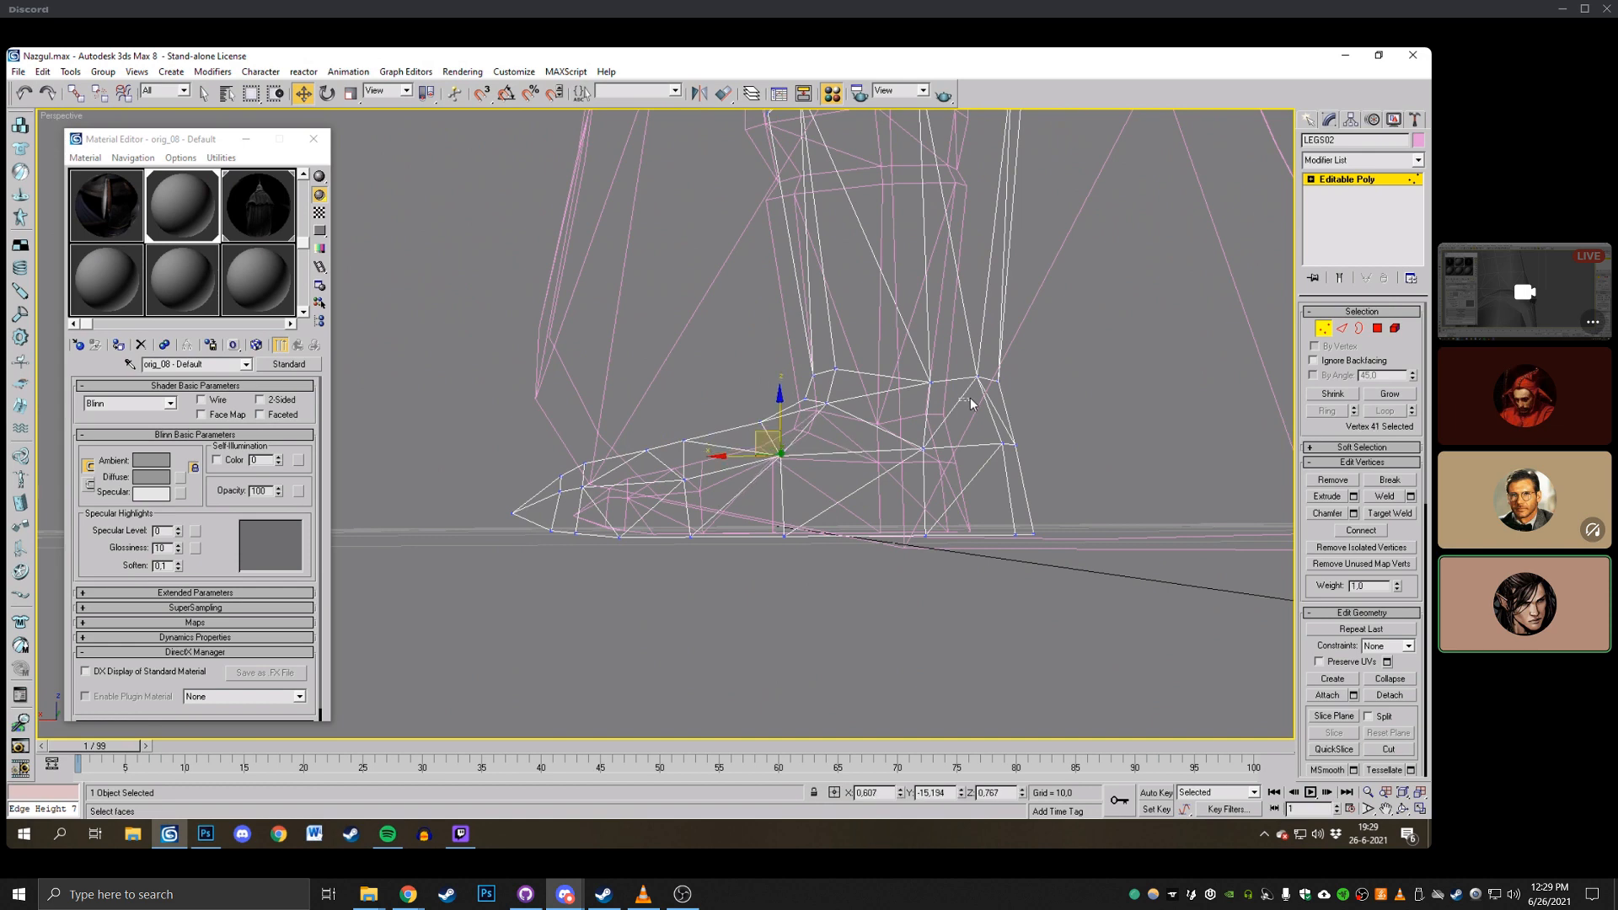
left_click(1023, 425)
Shift the vertices on the side of the toe sideways to even out its front outline.
key("F3")
scroll(1025, 427, "down", 3)
left_click(1403, 808)
left_click_drag(657, 389, 757, 422)
key("w")
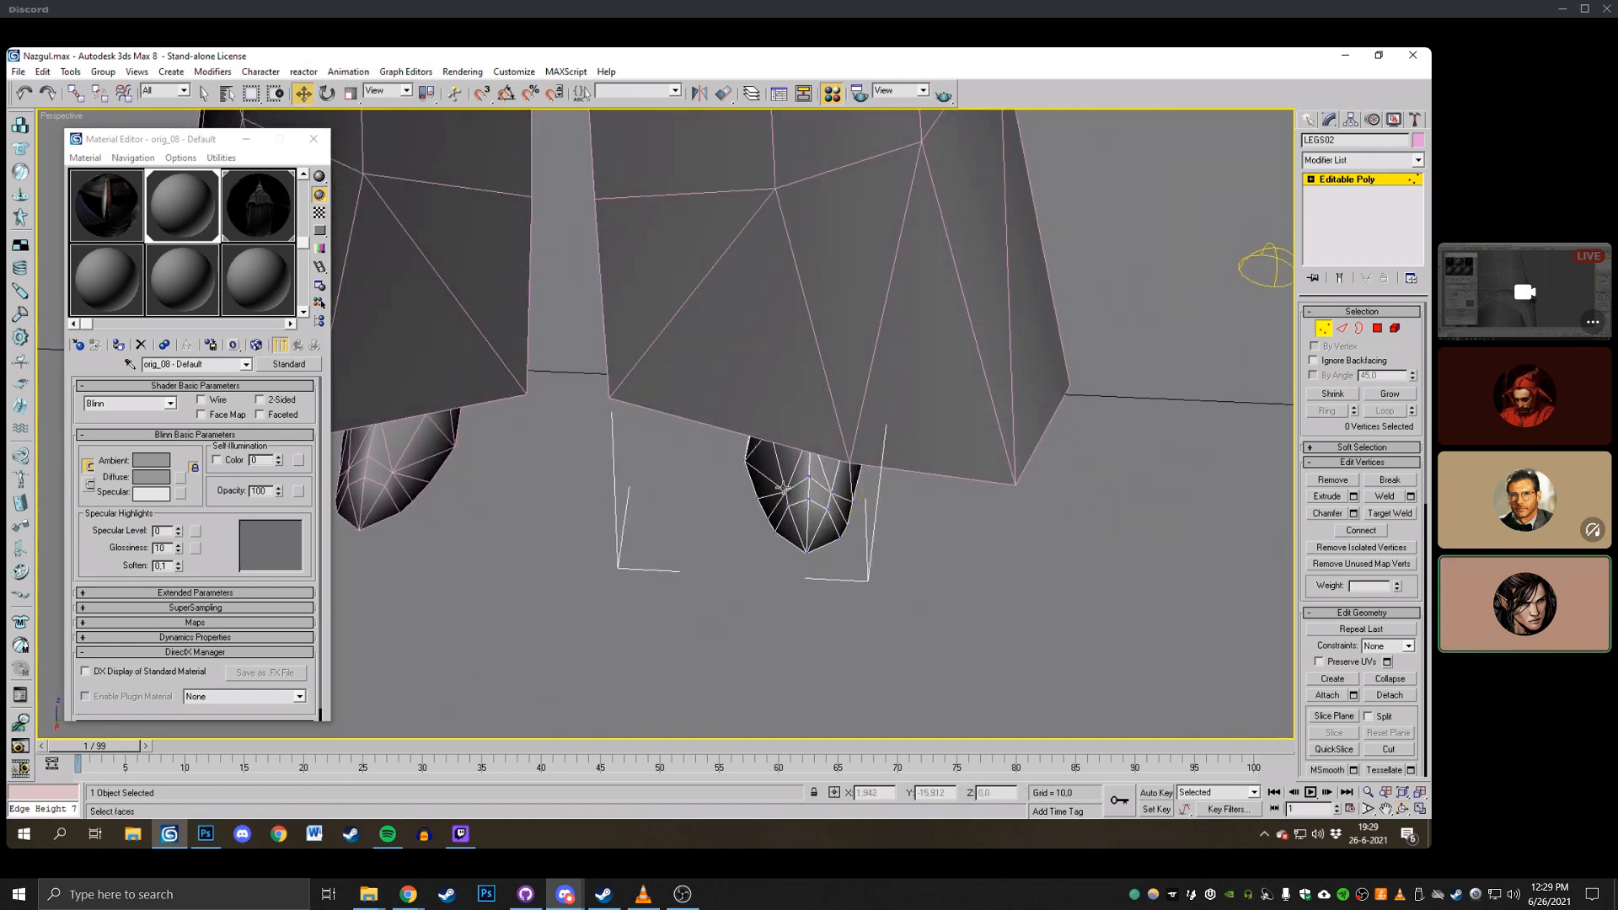
left_click_drag(826, 495, 816, 496)
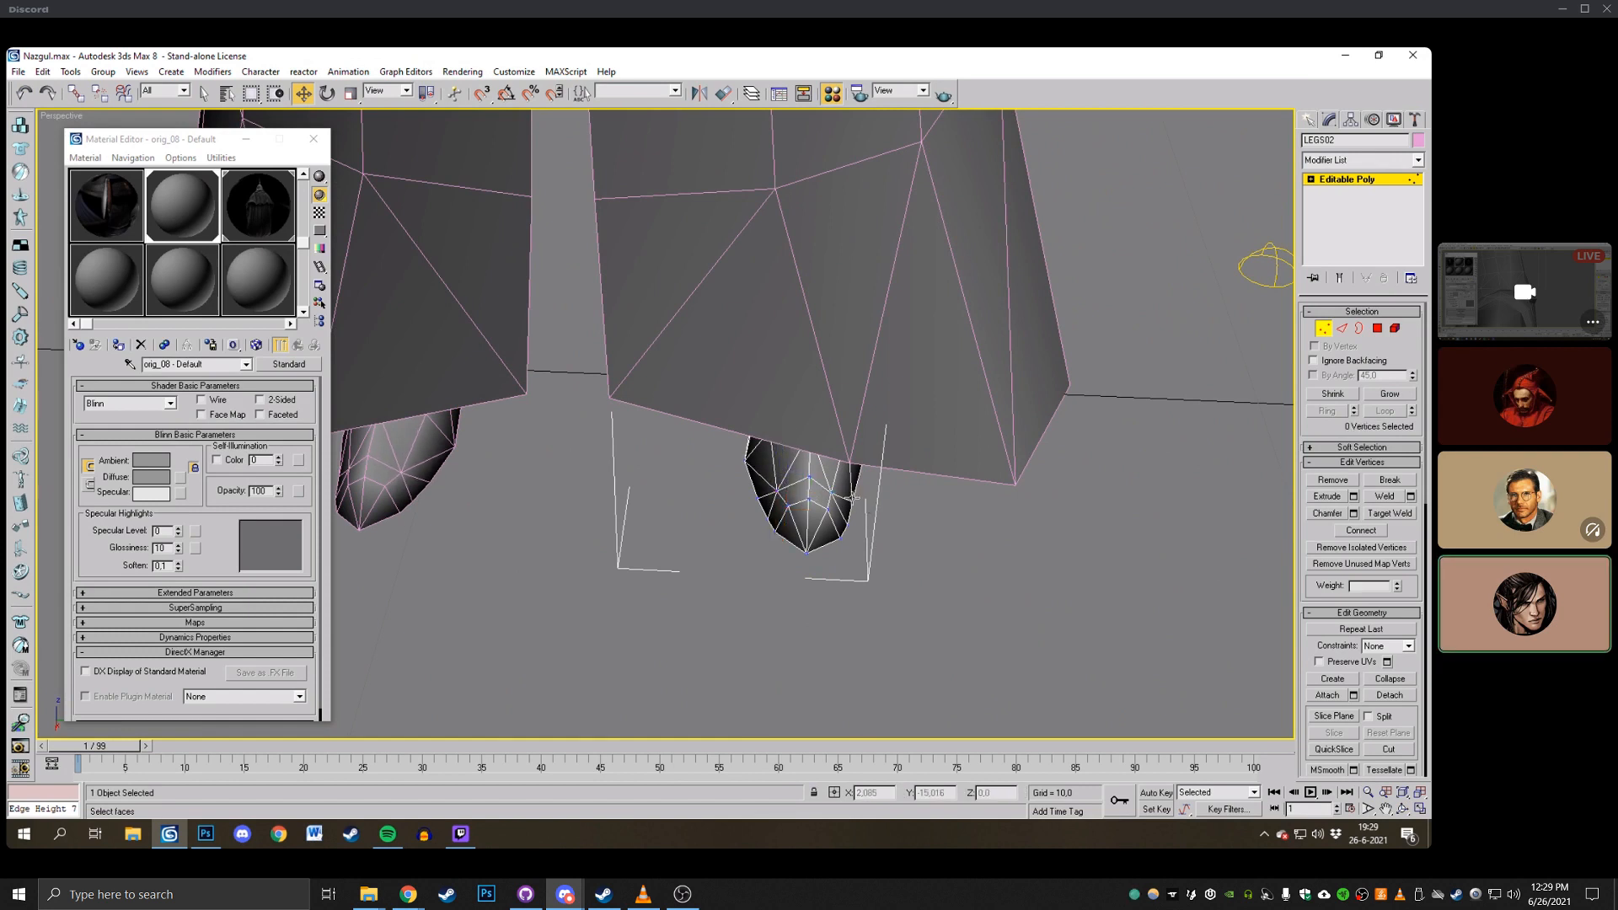
left_click(834, 491)
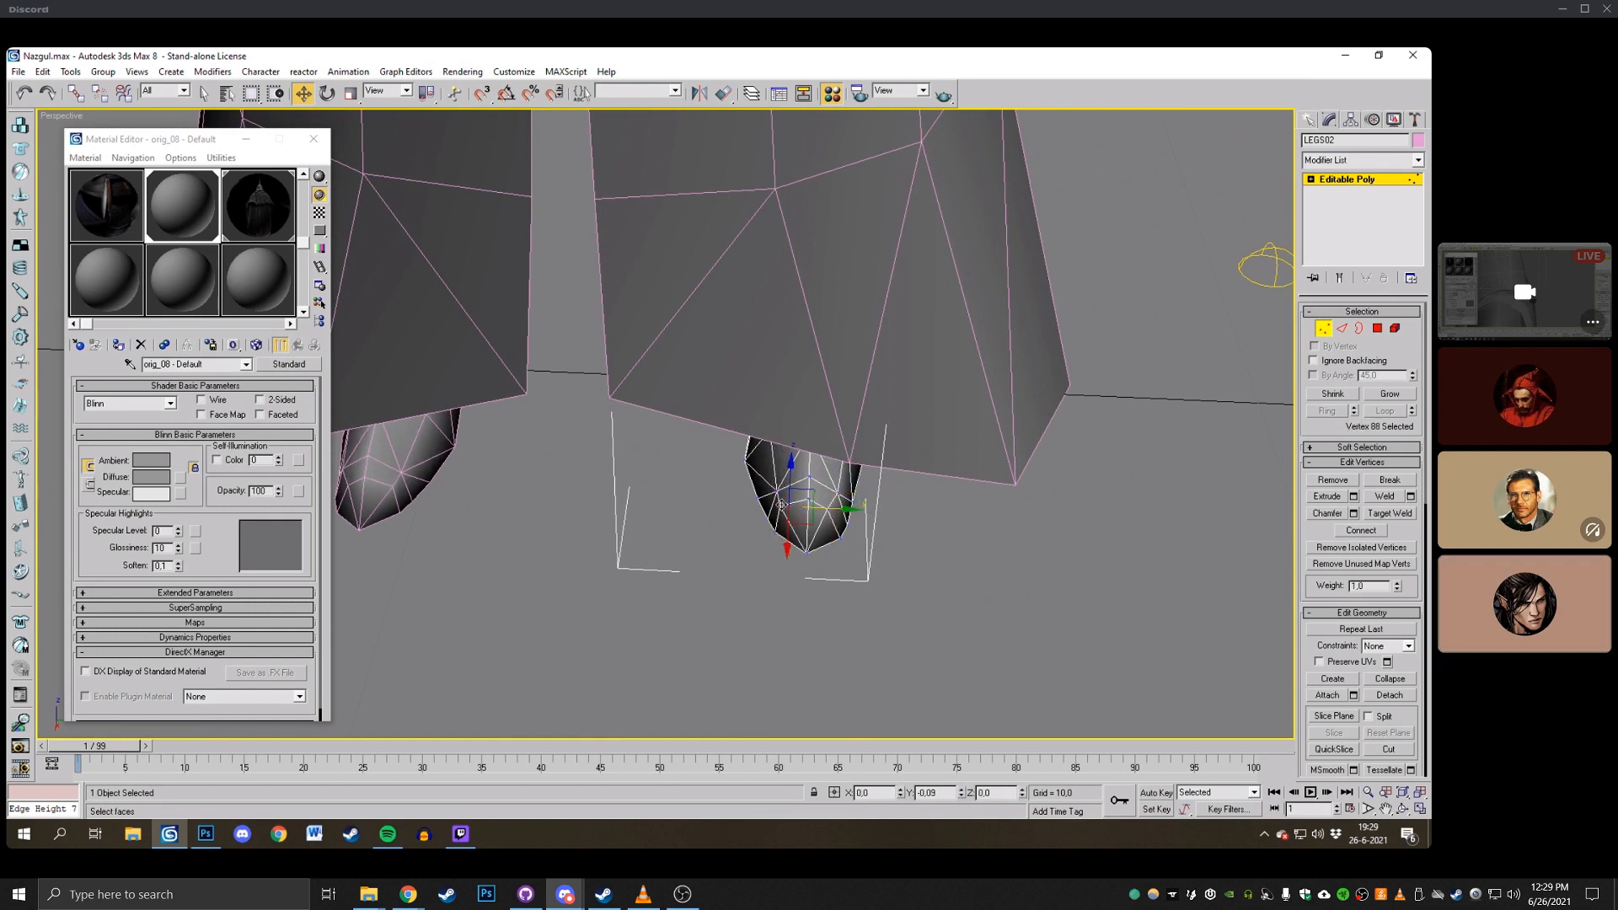
left_click(830, 506)
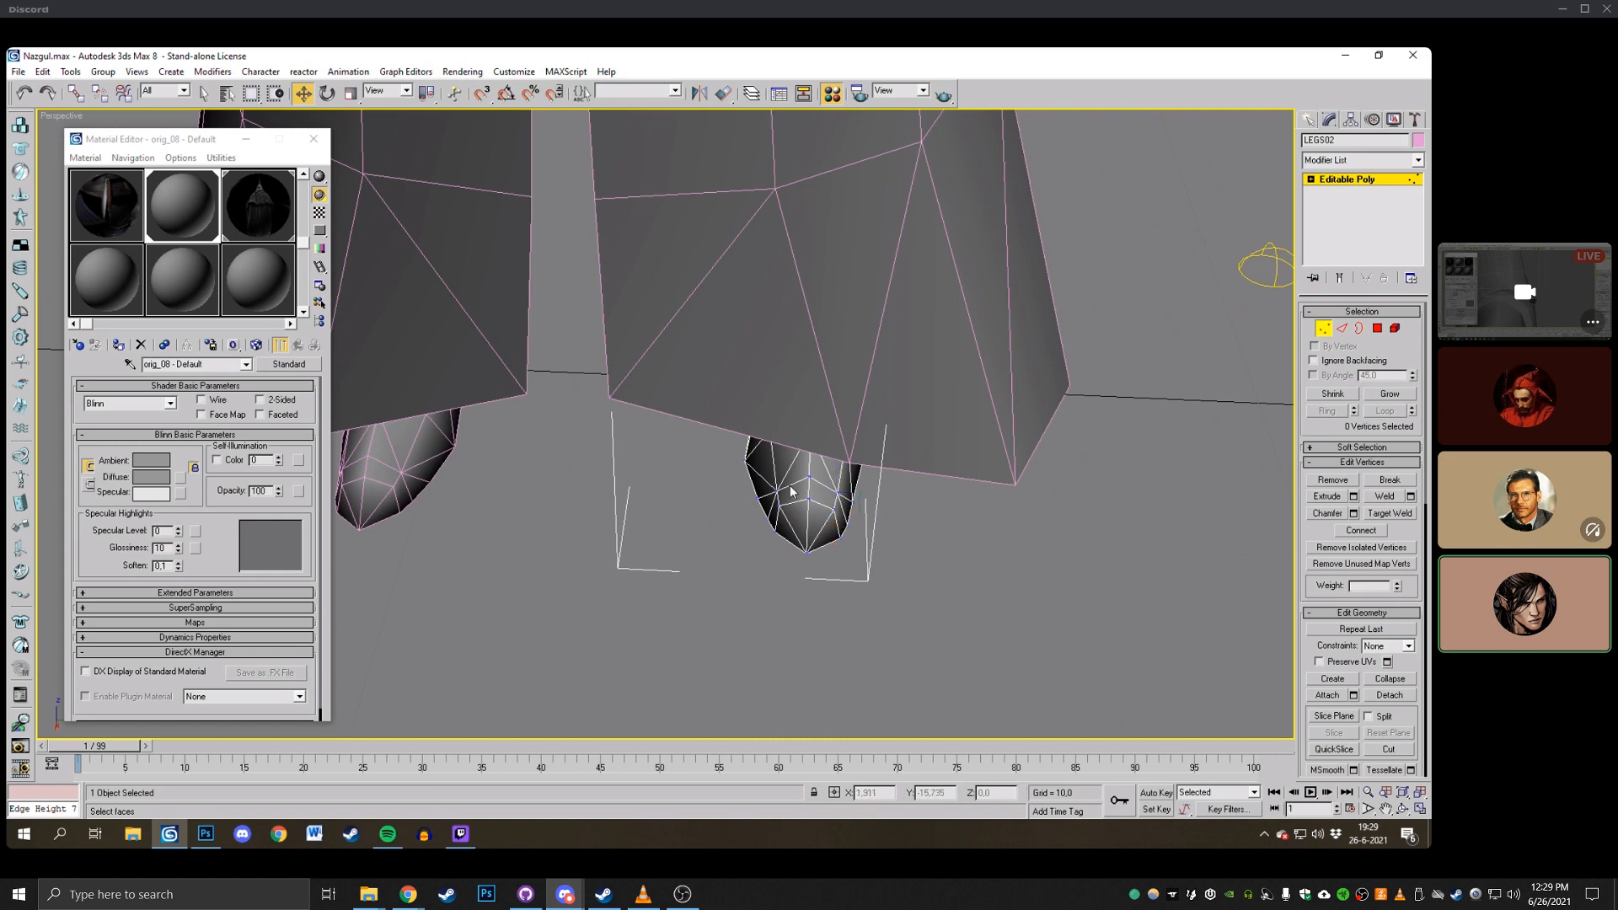
Move the side vertex behind the toe slightly sideways along Y to smooth the foot's outline.
middle_click_drag(792, 492, 795, 491)
key("F3")
left_click(772, 429)
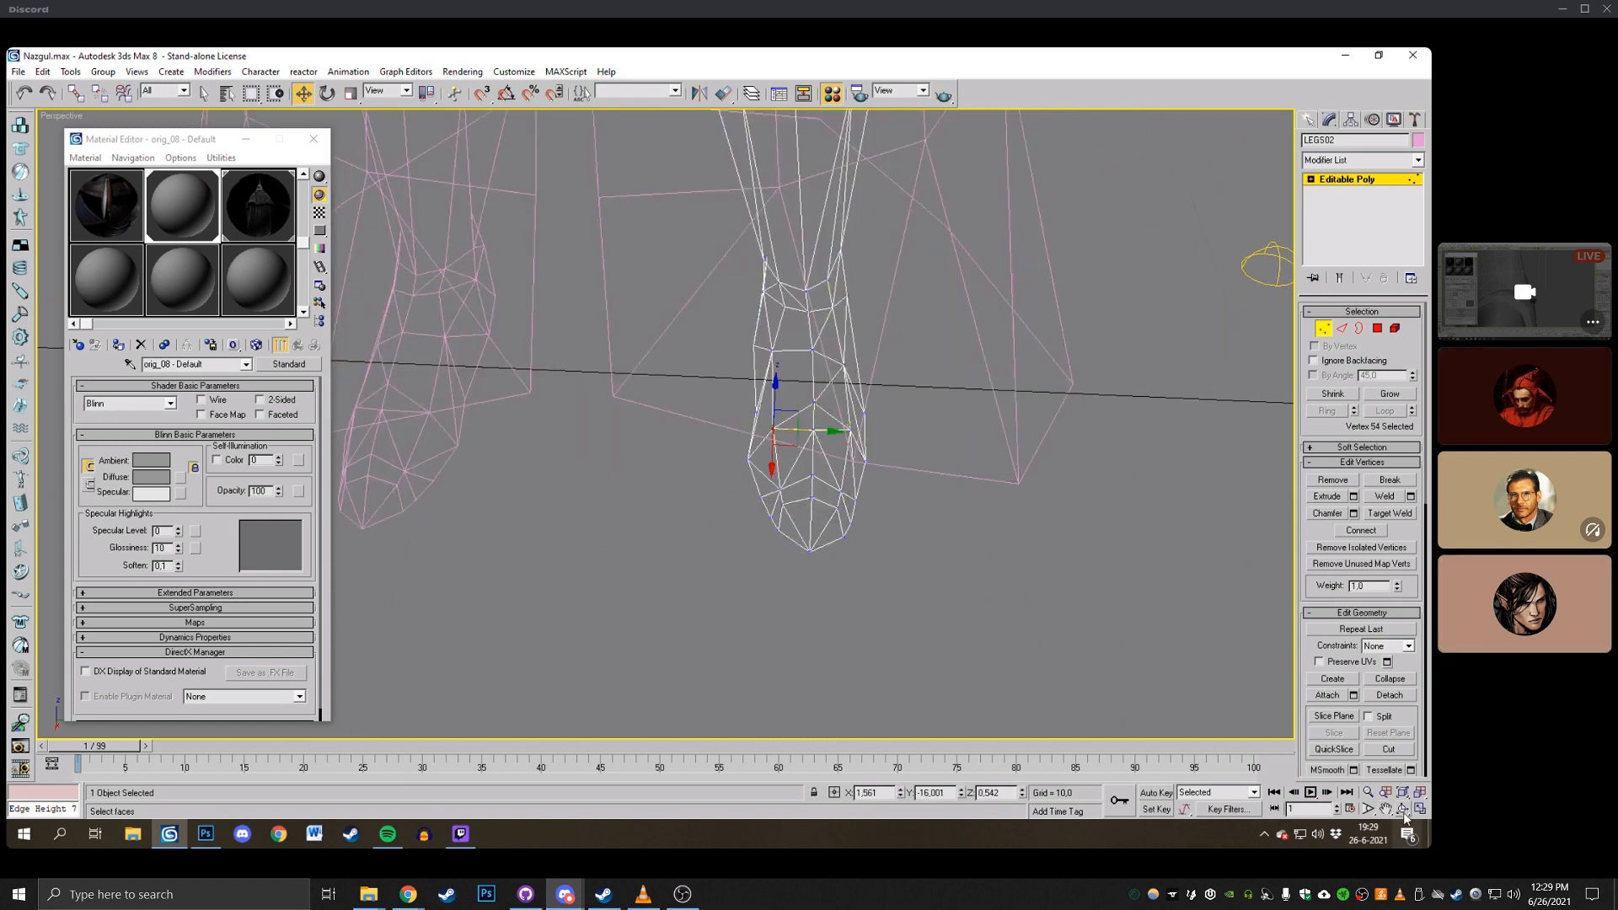
left_click(1403, 812)
mouse_move(681, 377)
left_mouse_down()
mouse_move(795, 337)
mouse_move(684, 385)
left_mouse_up()
right_click(684, 385)
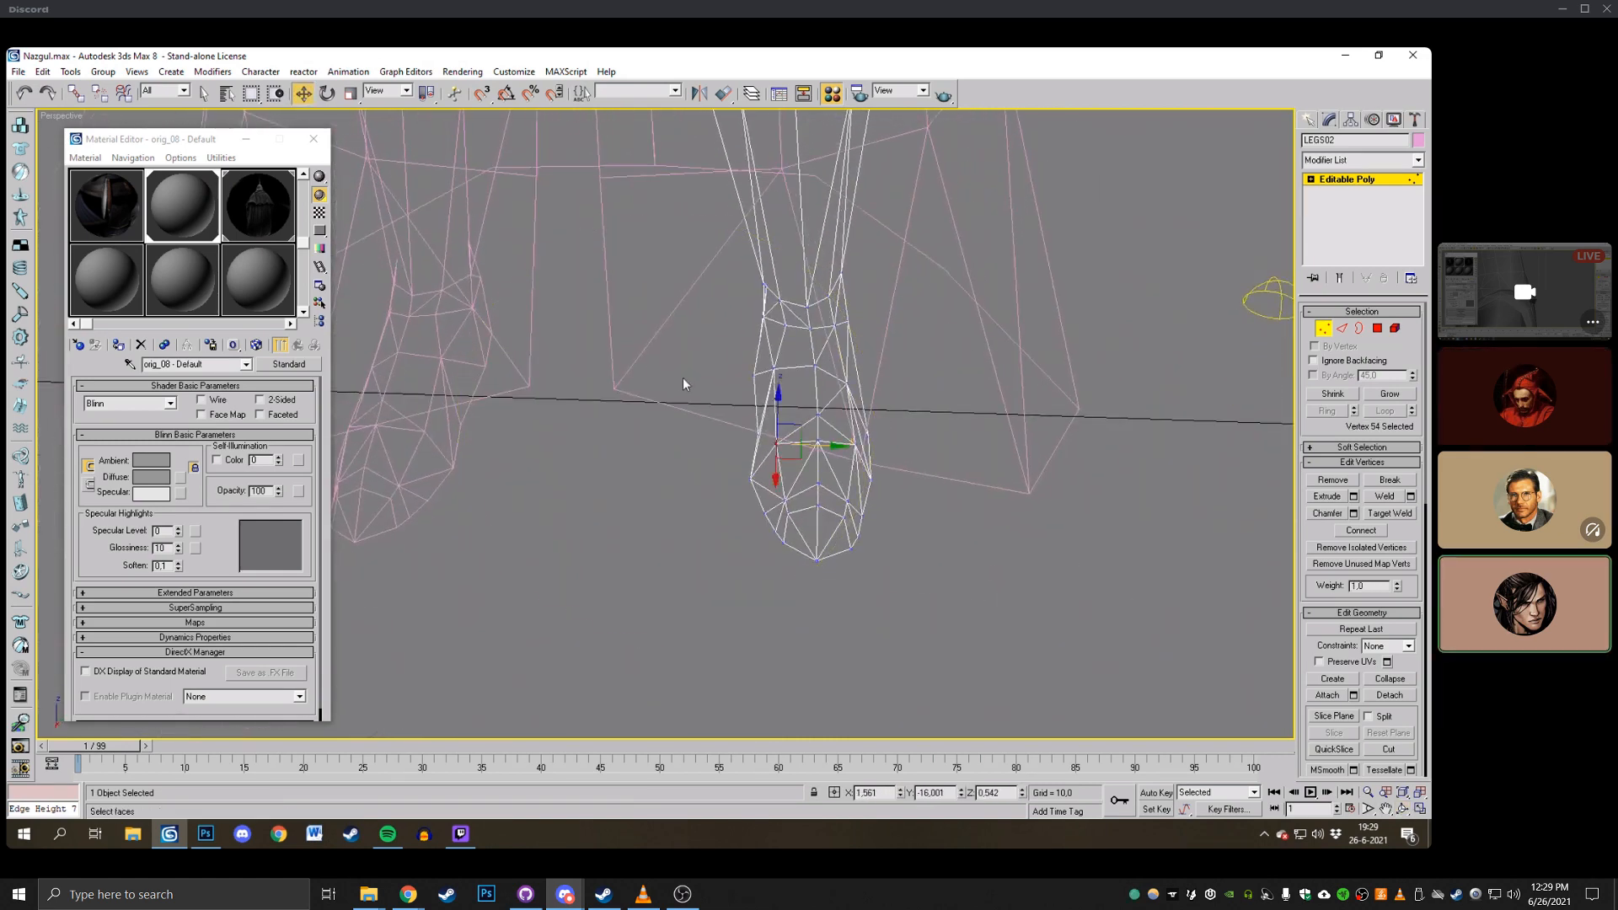
left_click_drag(837, 447, 827, 446)
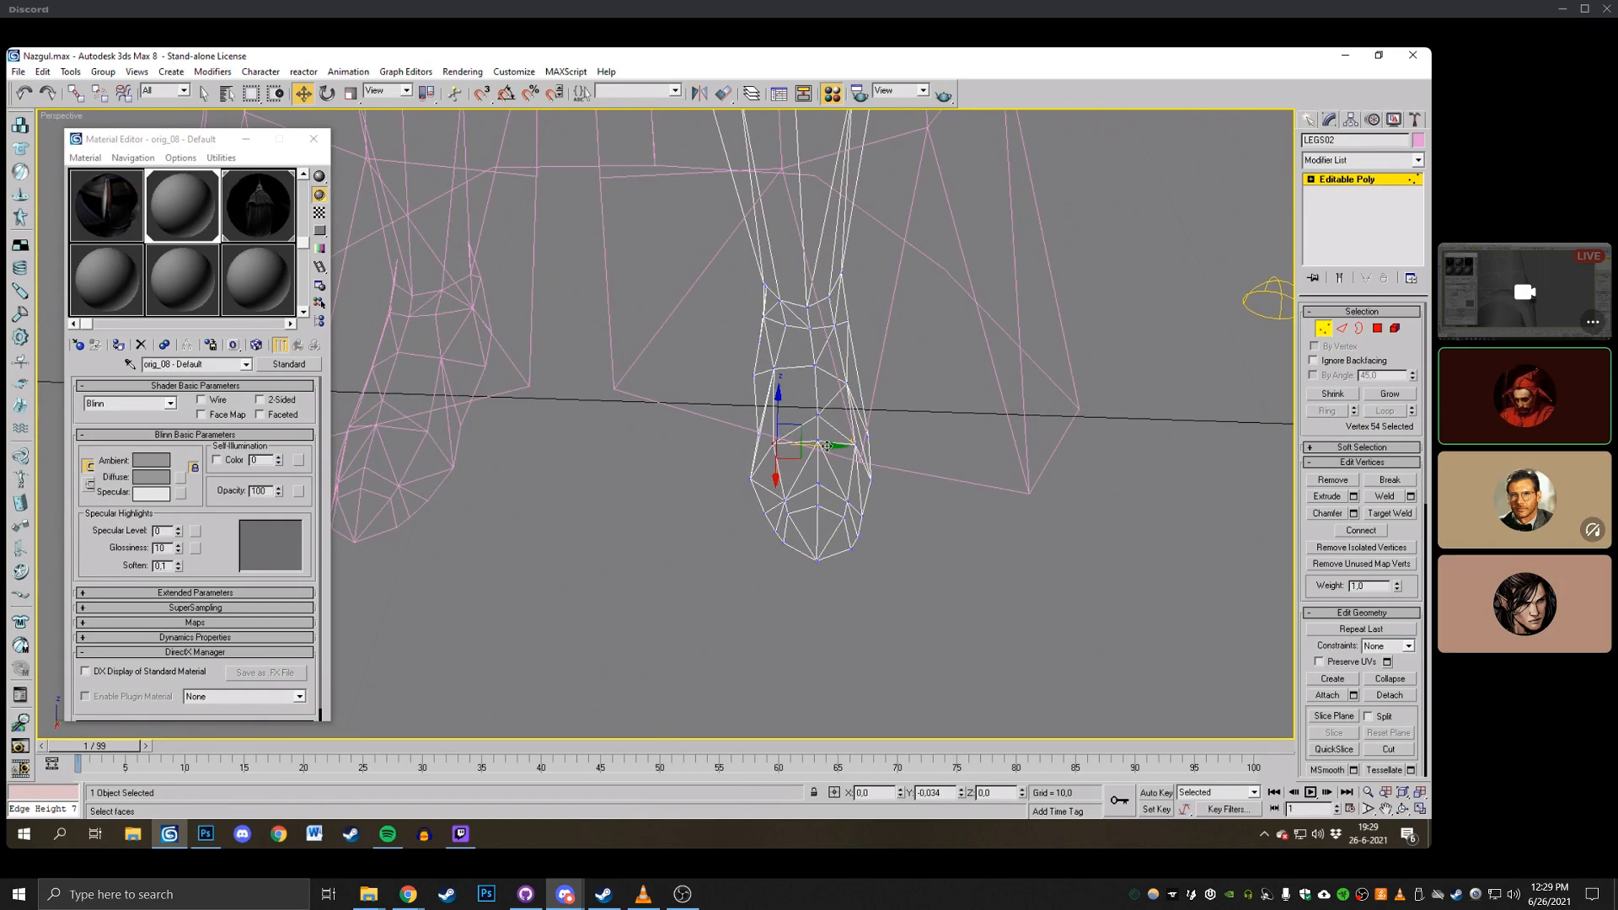
Reposition the vertices on both sides of the toe's upper surface, shifting them along Y.
left_click(782, 499)
middle_click_drag(995, 489, 937, 497)
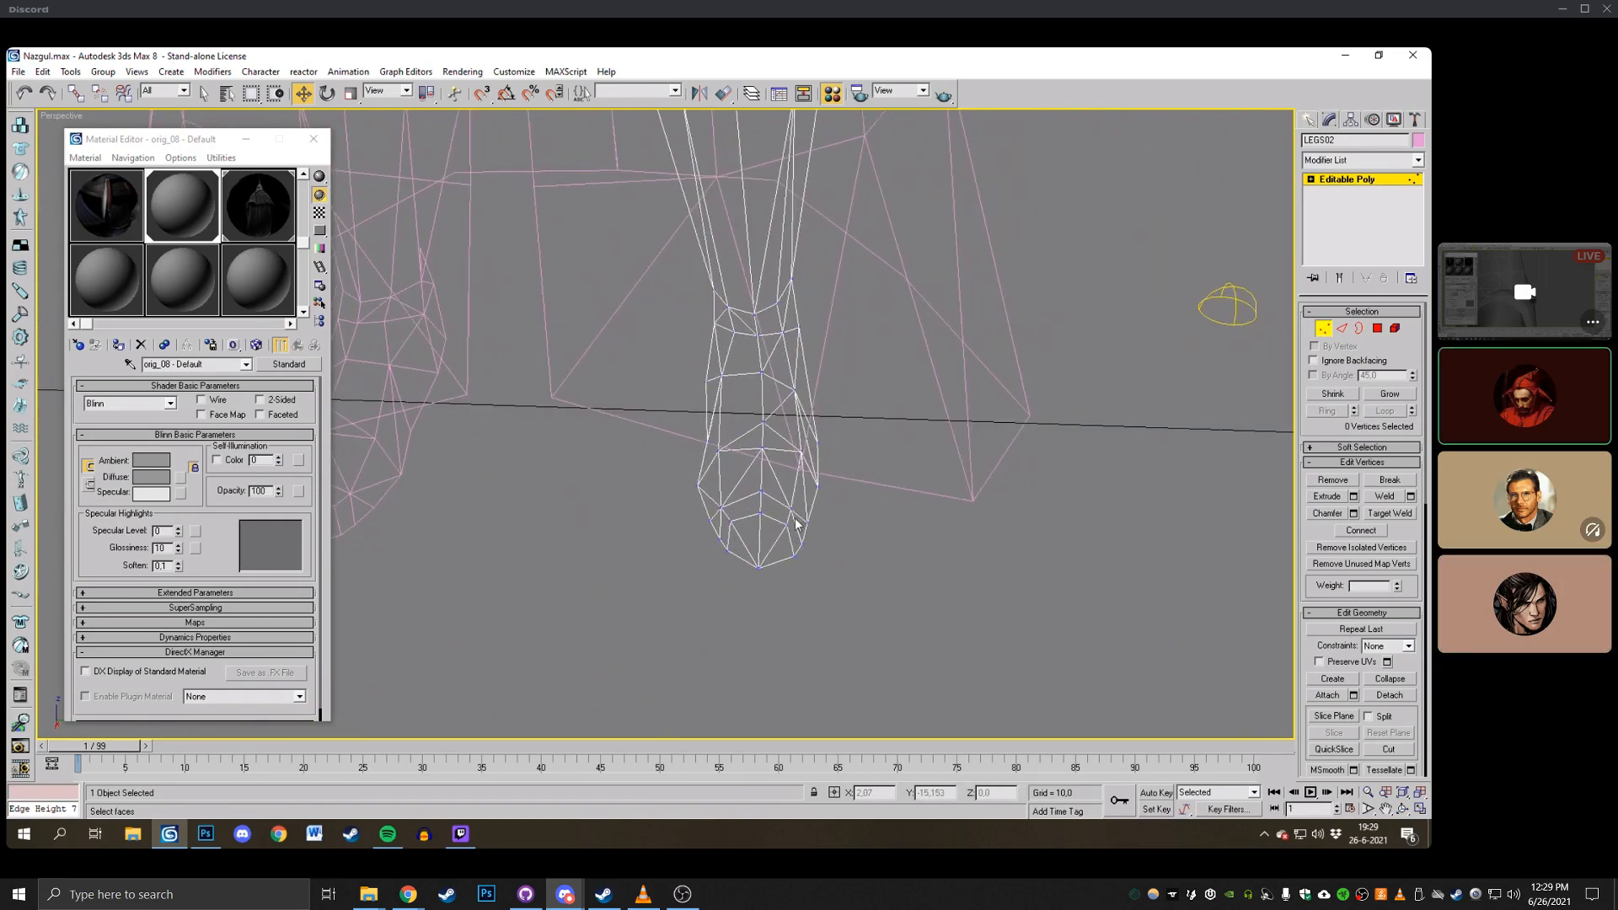
left_click(790, 510)
left_click(797, 538)
left_click_drag(792, 510, 792, 526)
left_click(787, 525)
left_click(761, 536)
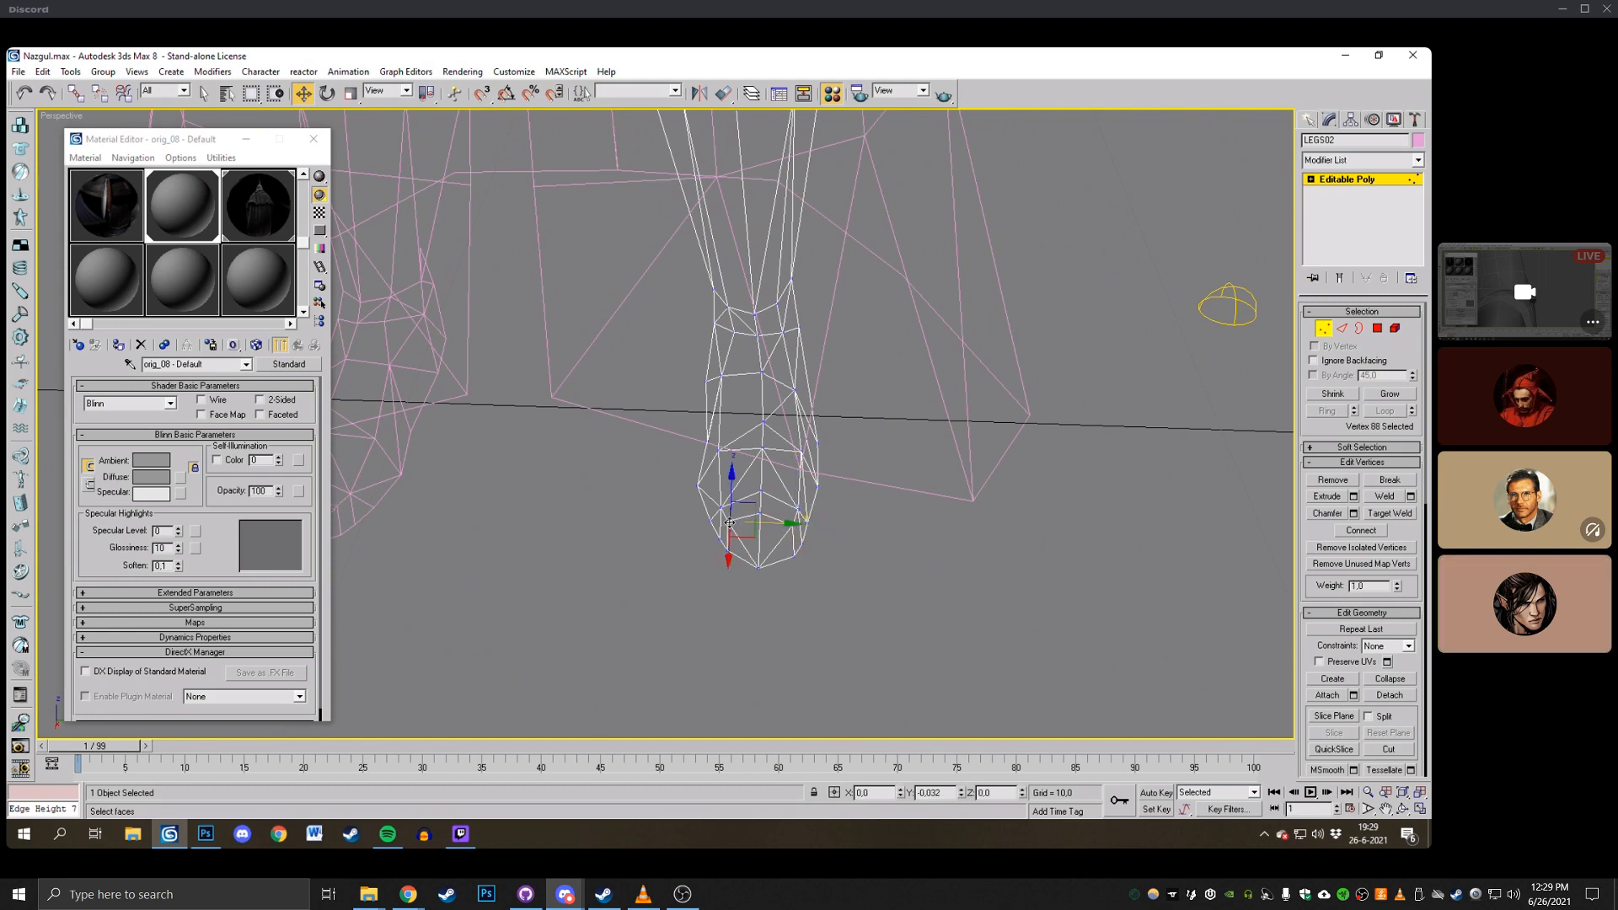
left_click(1071, 644)
Select the five vertices on the outer side of the toe and move them slightly outward along Y.
left_click(1405, 810)
left_click_drag(721, 421, 746, 469)
right_click(721, 422)
left_click_drag(700, 362, 738, 424)
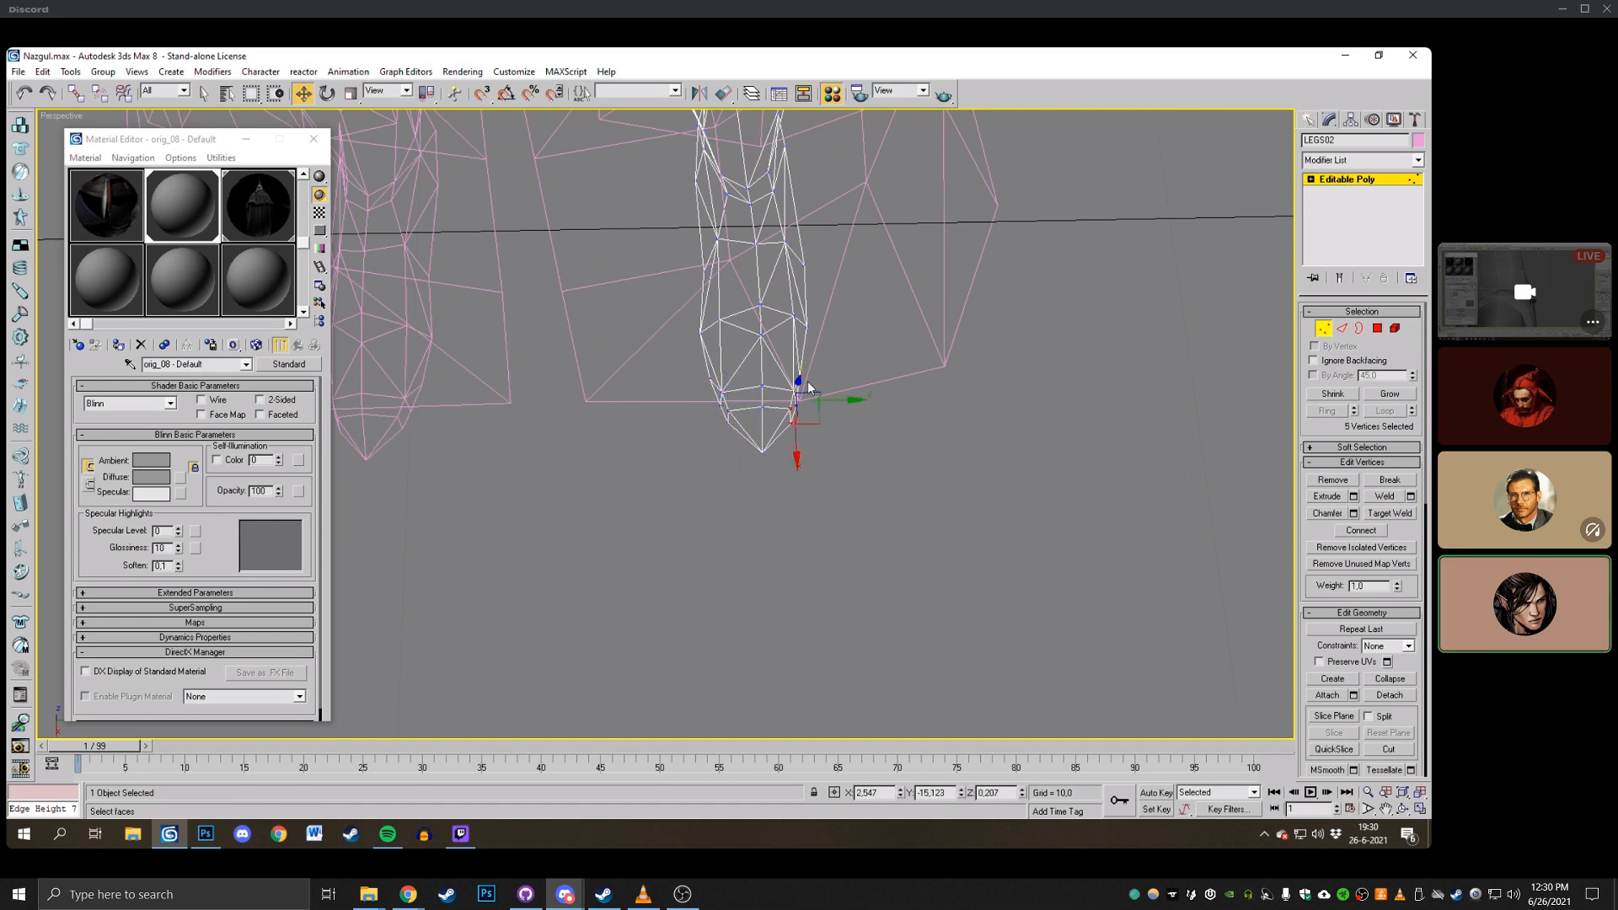
left_click_drag(841, 402, 847, 402)
middle_click_drag(927, 411, 914, 431)
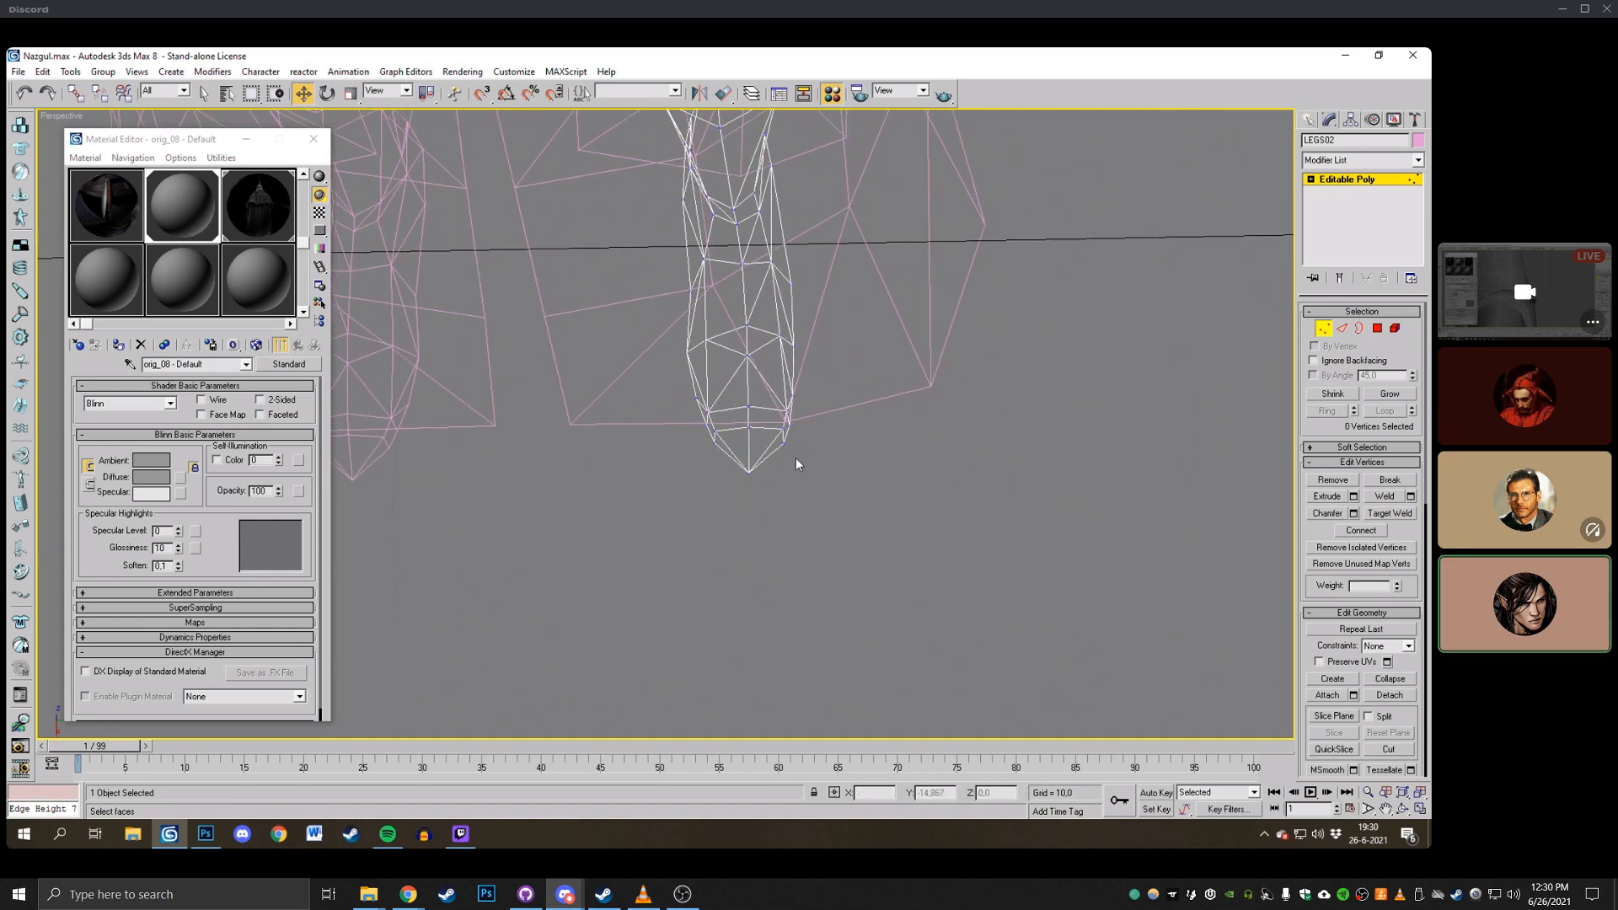
Target-weld the surplus vertex on the side of the foot near the toe.
left_click(1403, 808)
left_click_drag(760, 416, 607, 312)
left_click(1389, 513)
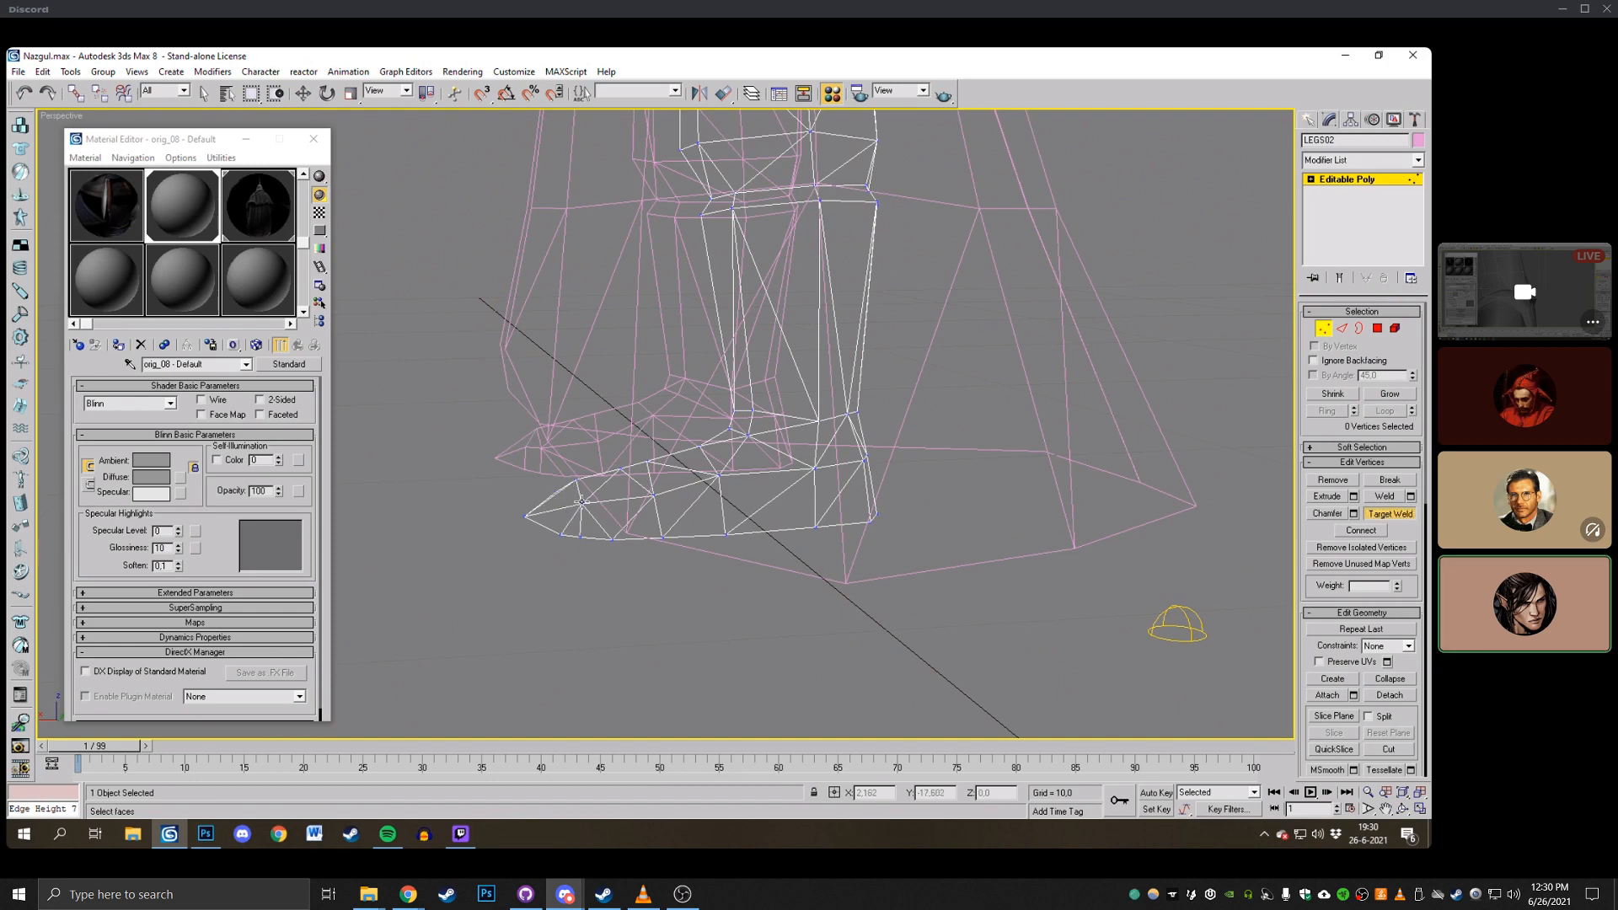
left_click(1402, 808)
mouse_move(935, 497)
left_mouse_down()
mouse_move(887, 463)
mouse_move(928, 466)
left_mouse_up()
right_click(928, 466)
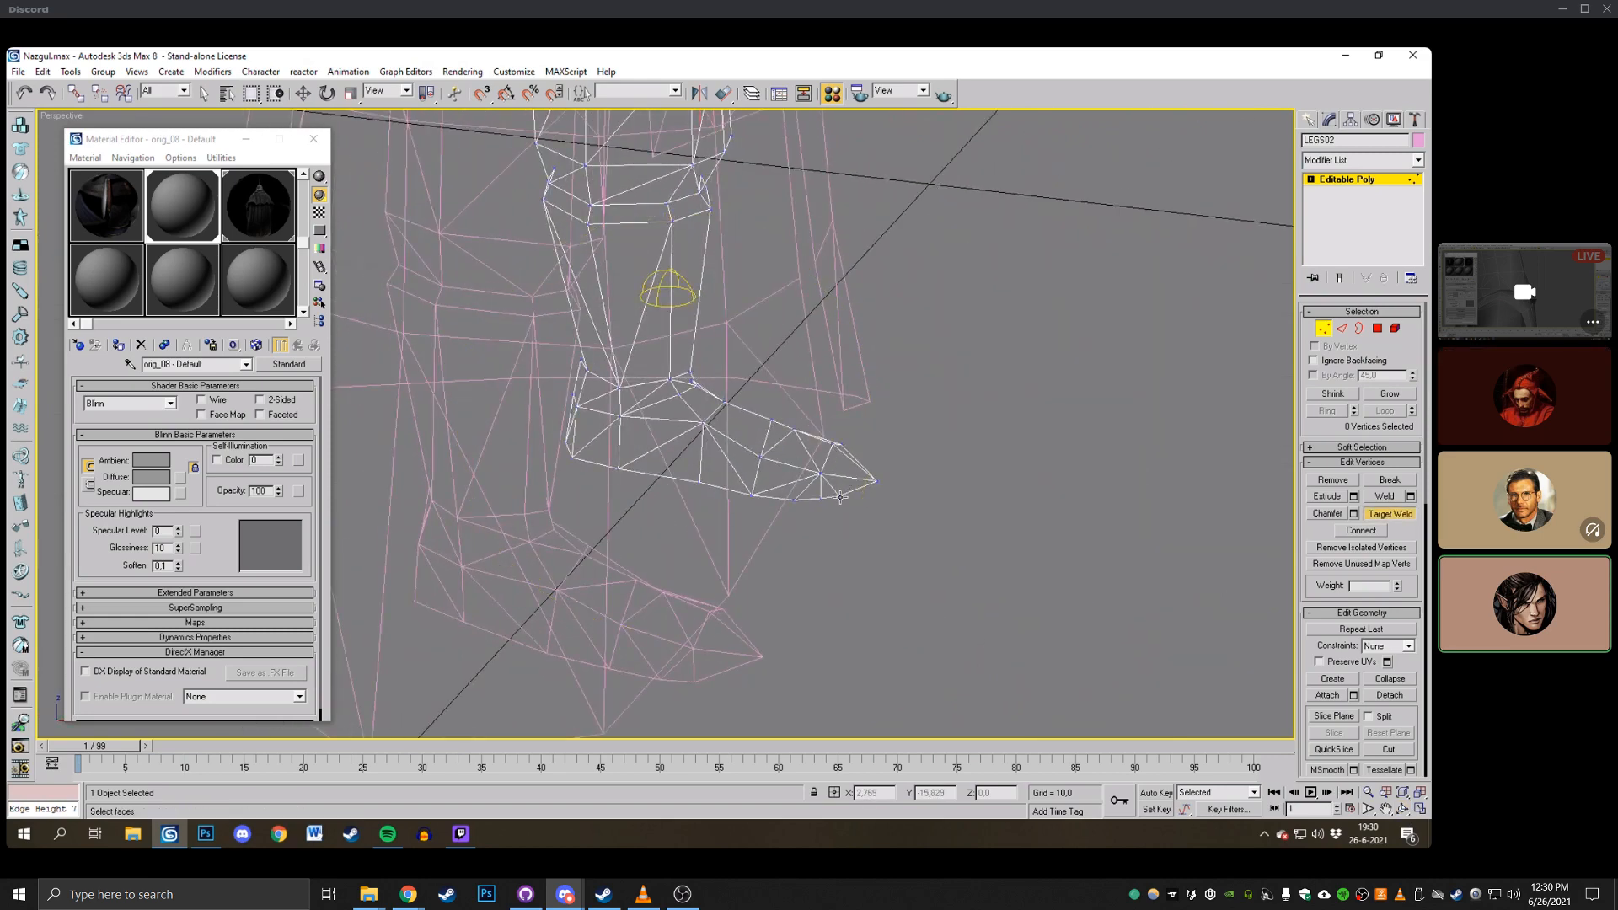
Select the eight vertices forming the front of the toe and adjust their tilt and position.
left_click(1403, 810)
mouse_move(910, 505)
left_mouse_down()
mouse_move(660, 460)
mouse_move(656, 472)
left_mouse_up()
key("F3")
left_click_drag(731, 436, 672, 333)
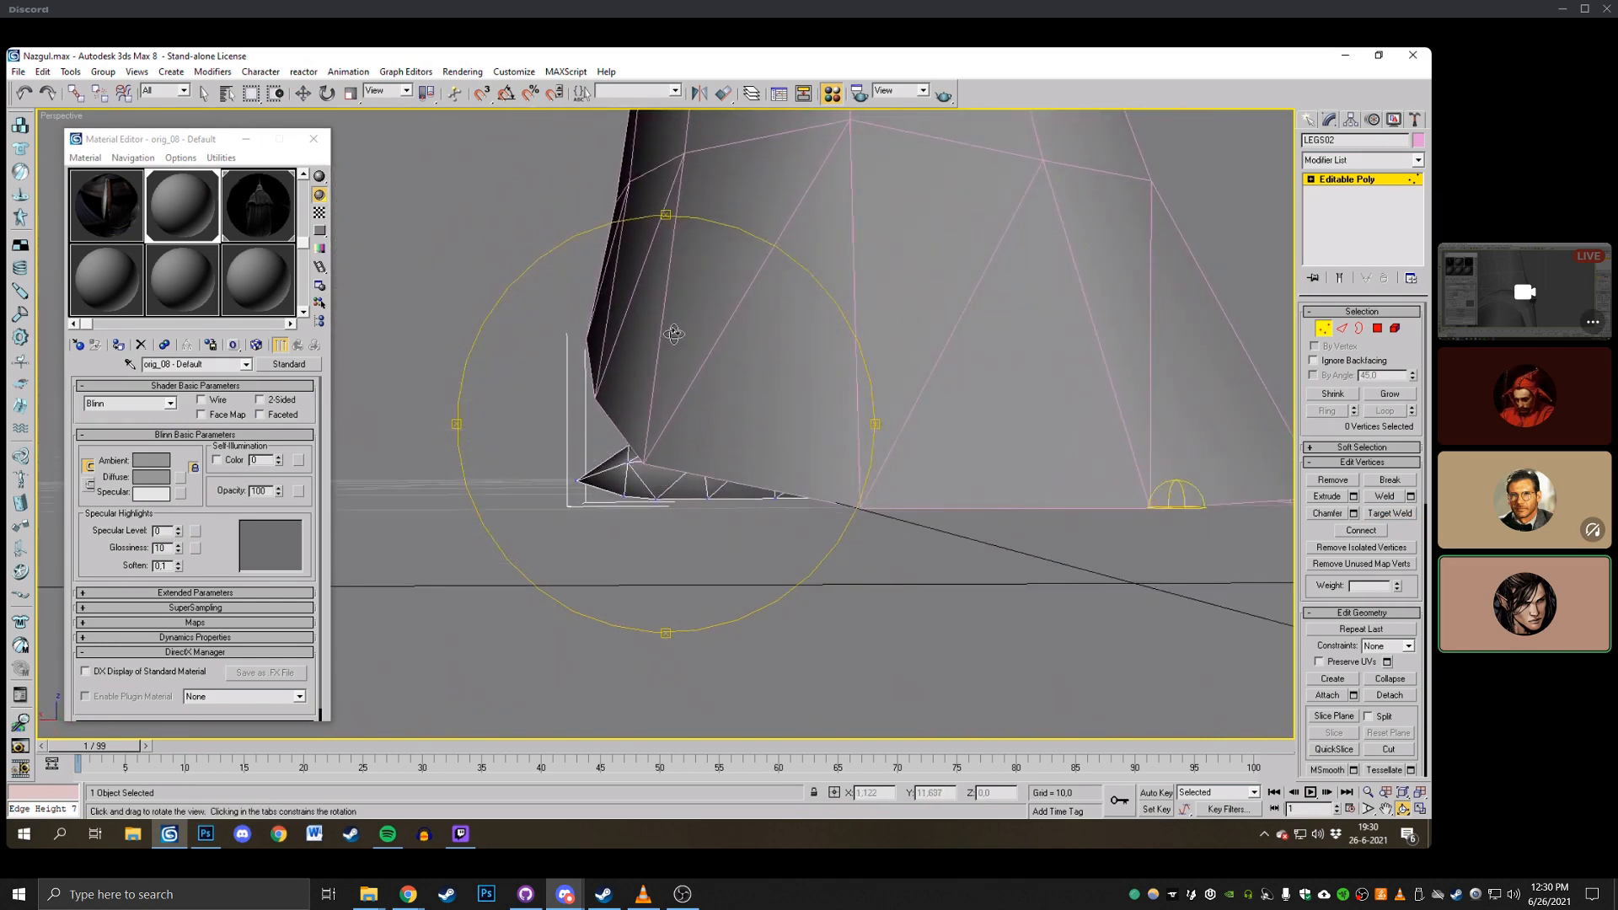
right_click(672, 333)
key("F3")
left_click_drag(529, 433, 672, 513)
key("e")
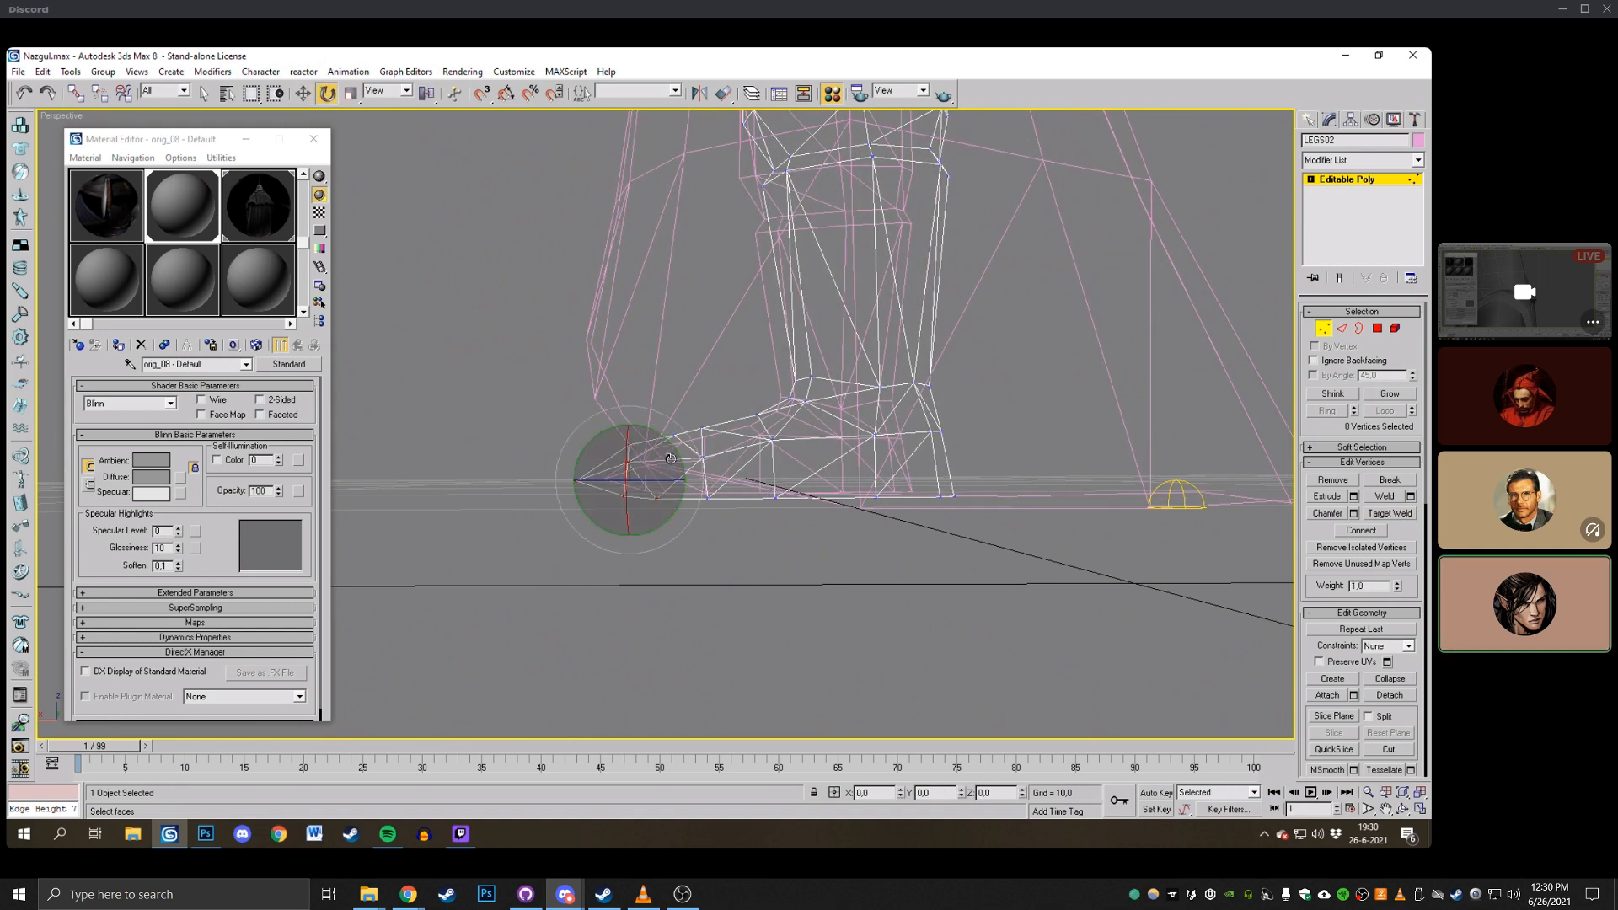
left_click(303, 96)
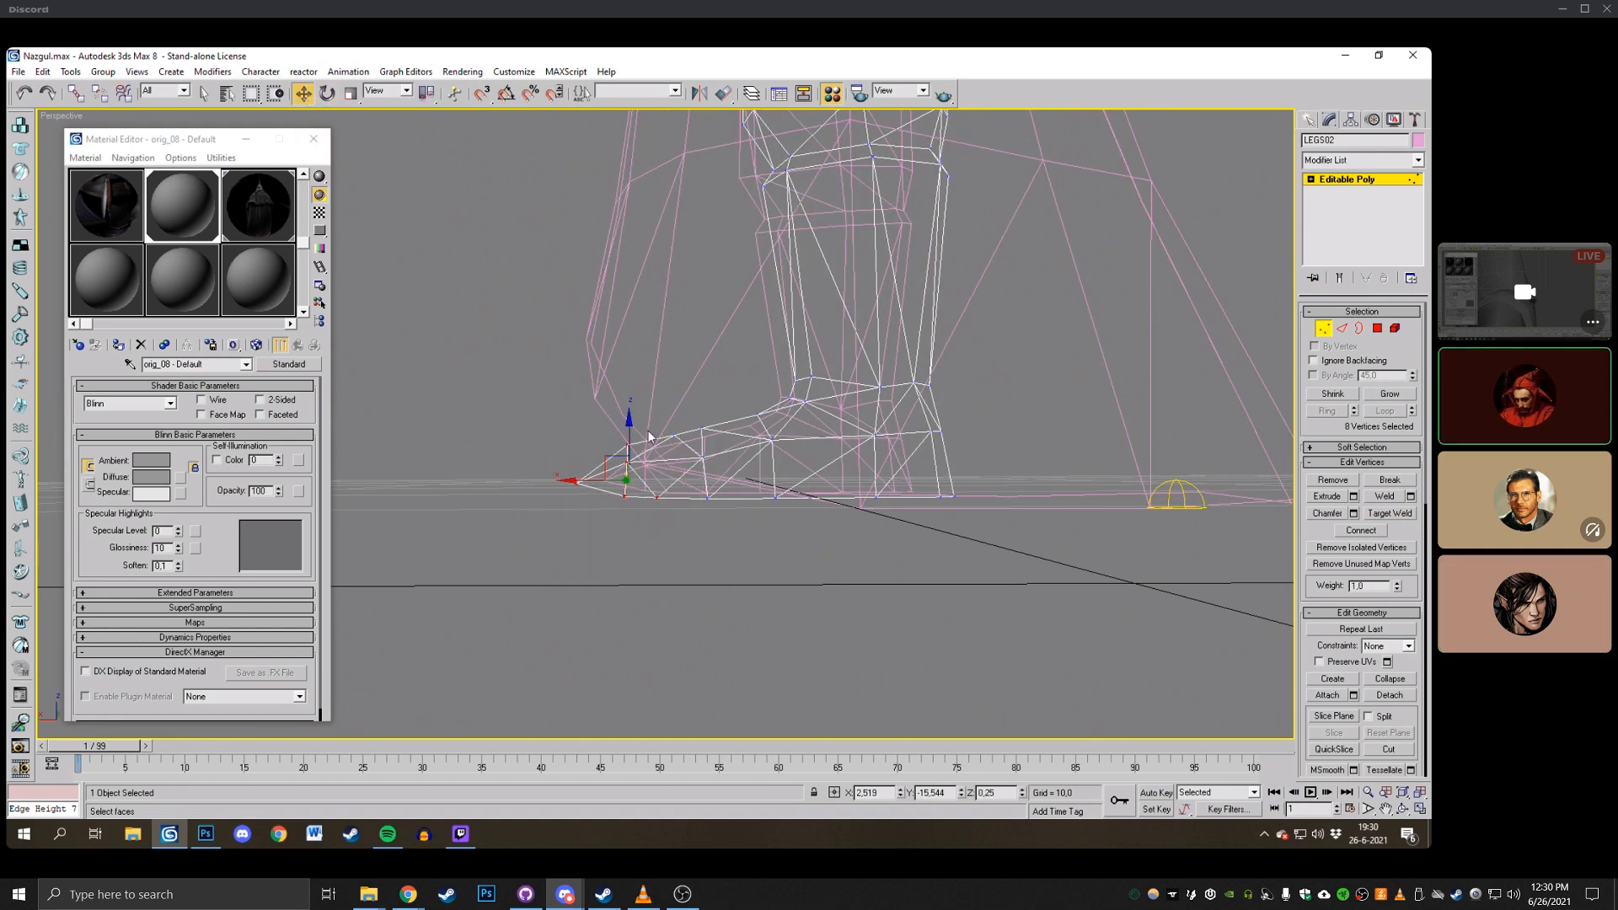
left_click(741, 573)
Adjust the vertices around the front of the ankle.
left_click(1403, 809)
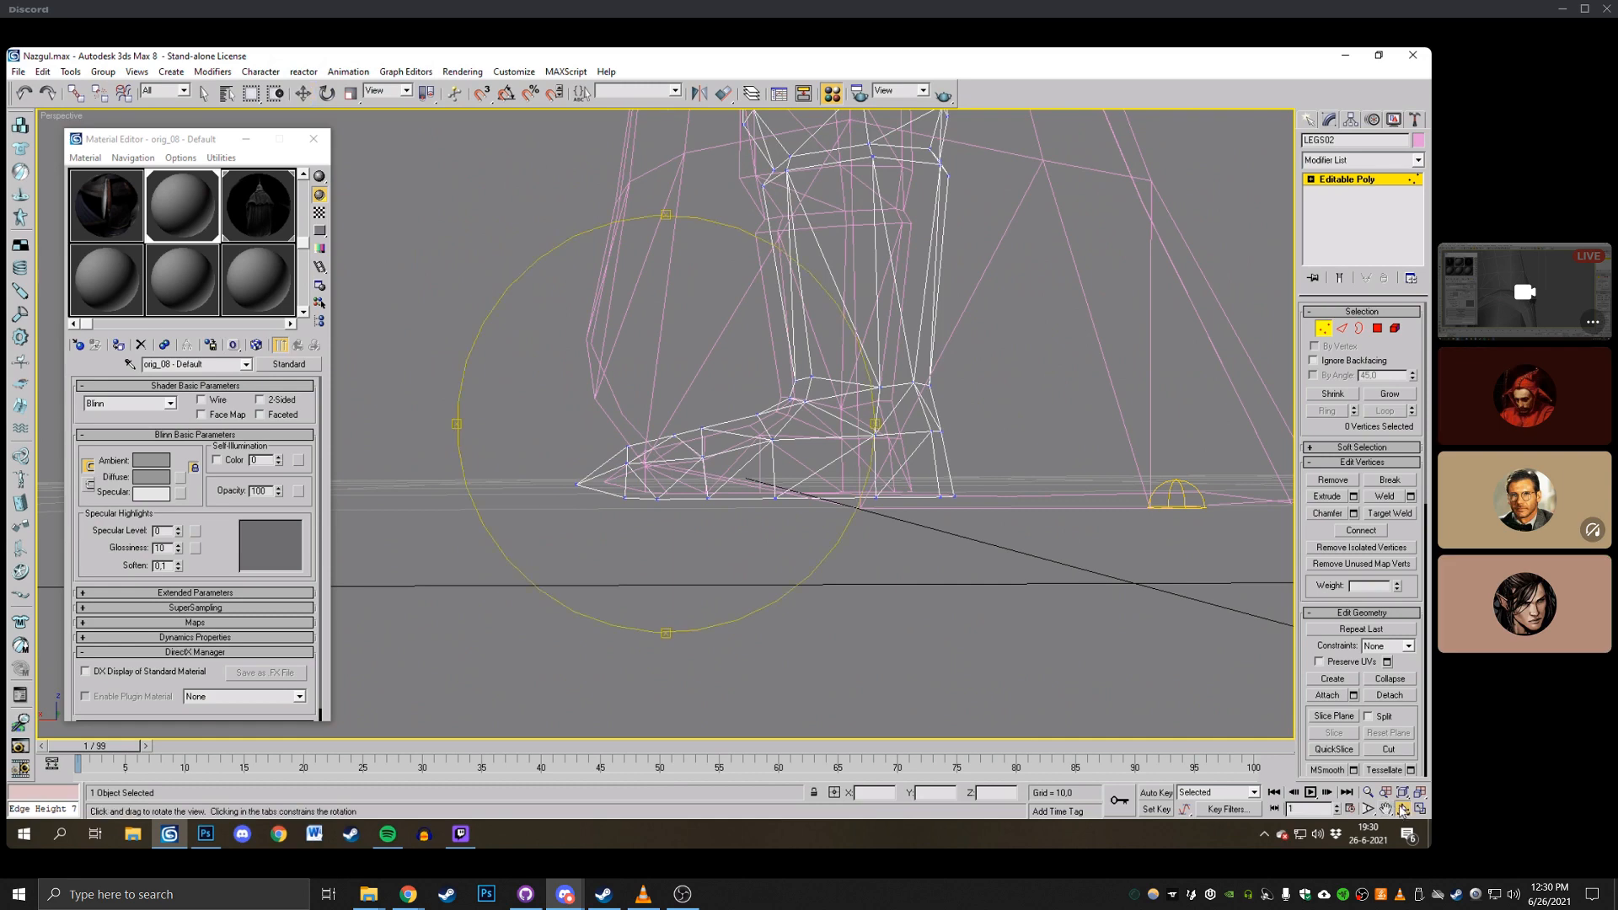
left_click_drag(648, 370, 872, 390)
right_click(845, 392)
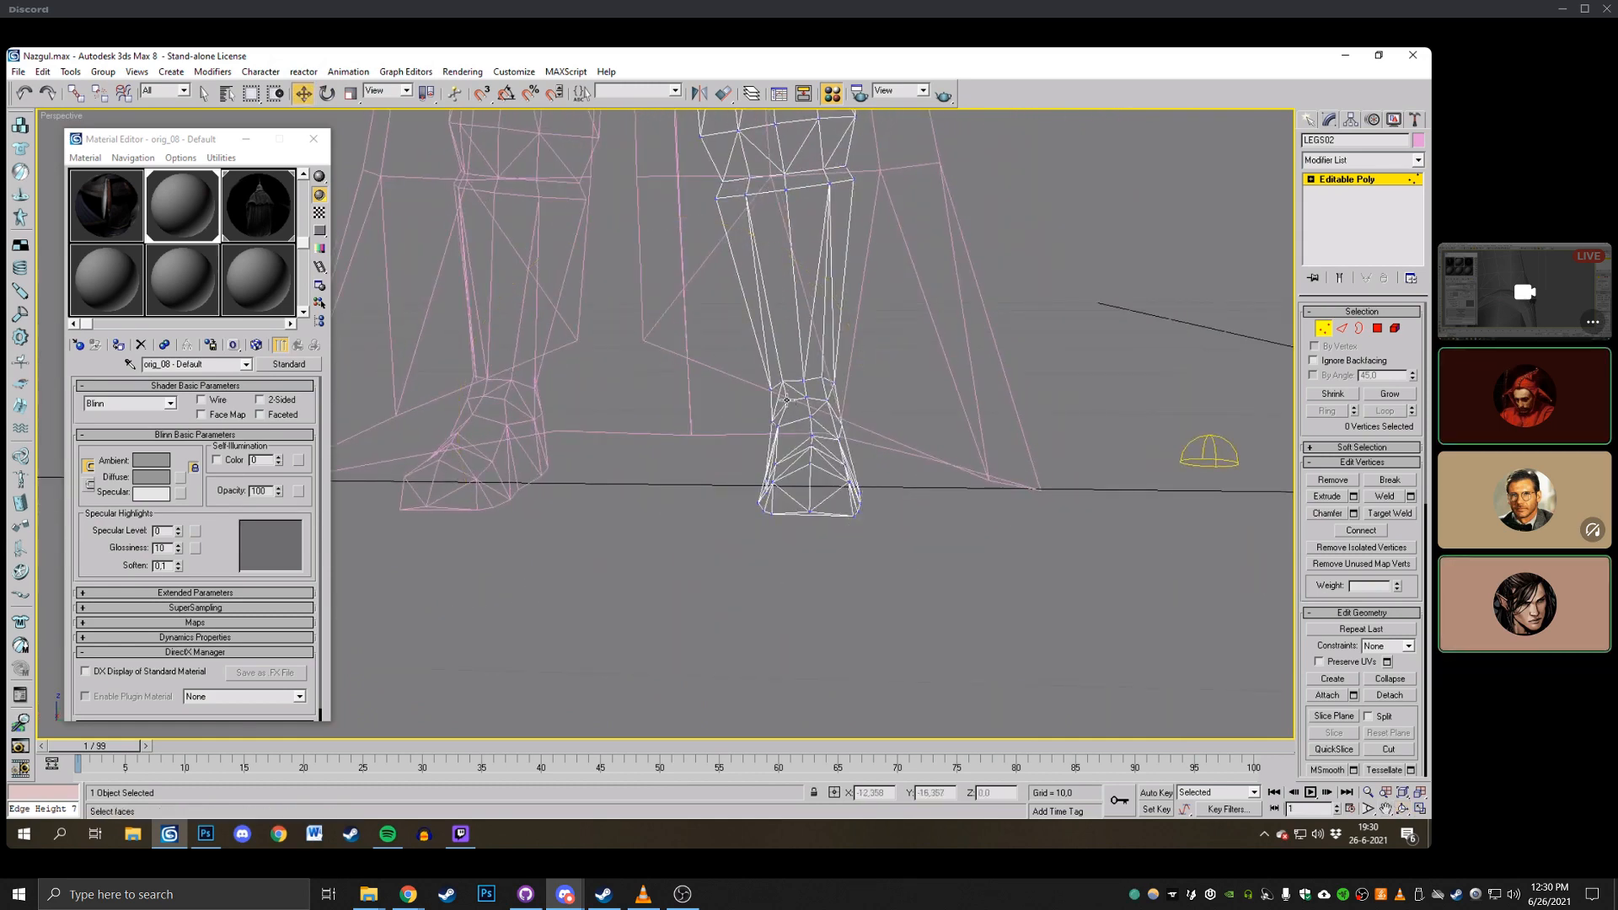
left_click(787, 401)
left_click(803, 385)
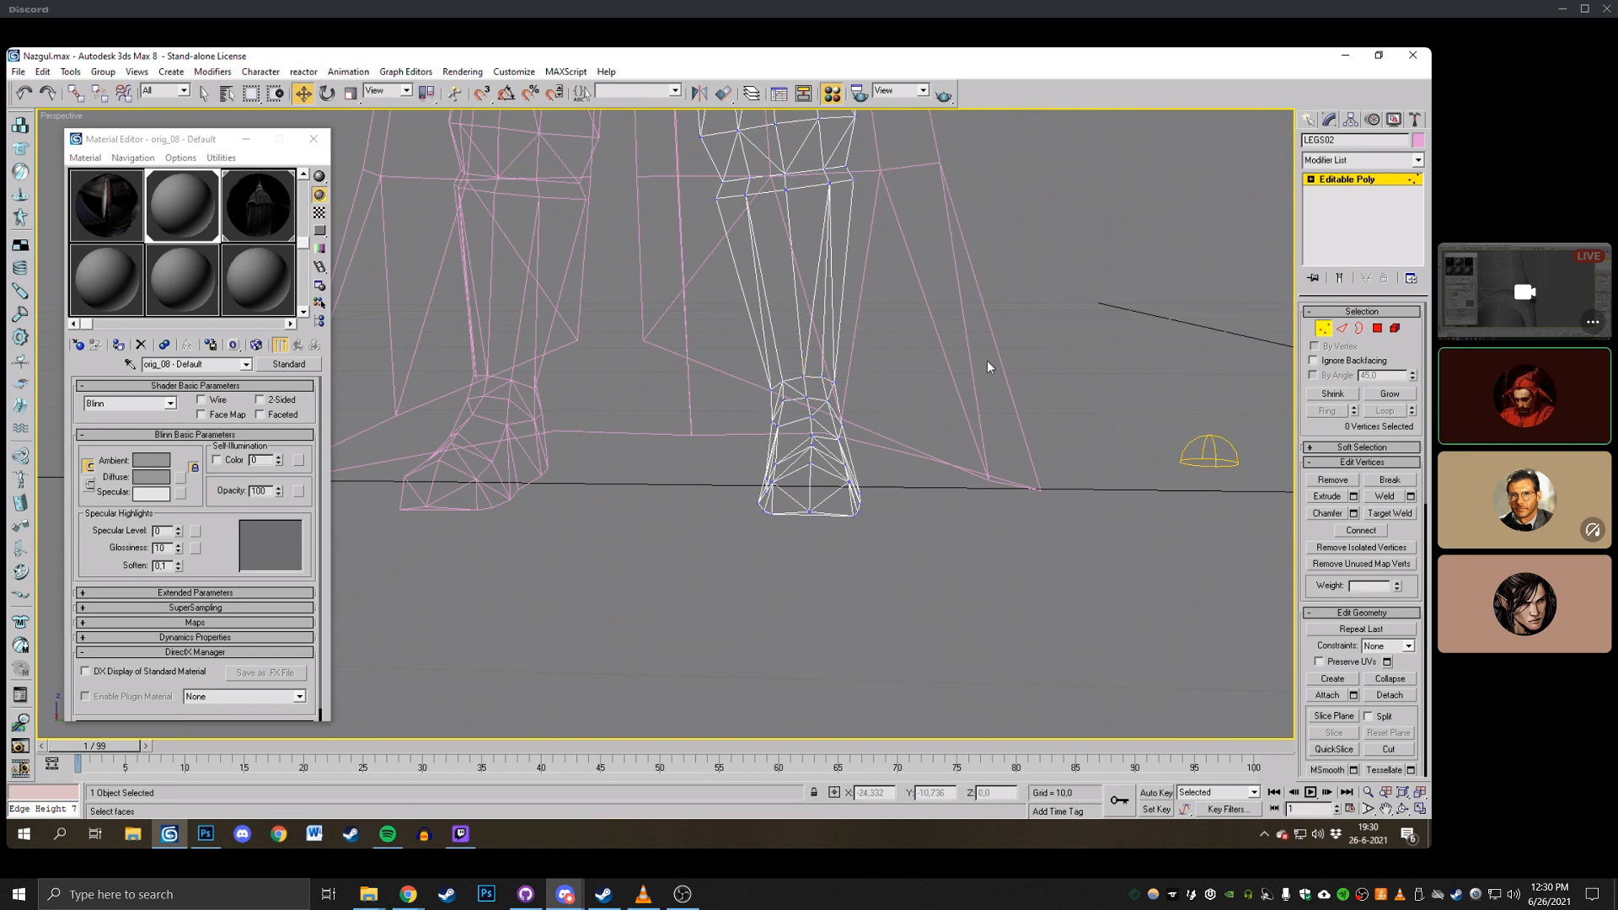
mouse_move(982, 369)
middle_mouse_down()
mouse_move(997, 357)
mouse_move(979, 350)
middle_mouse_up()
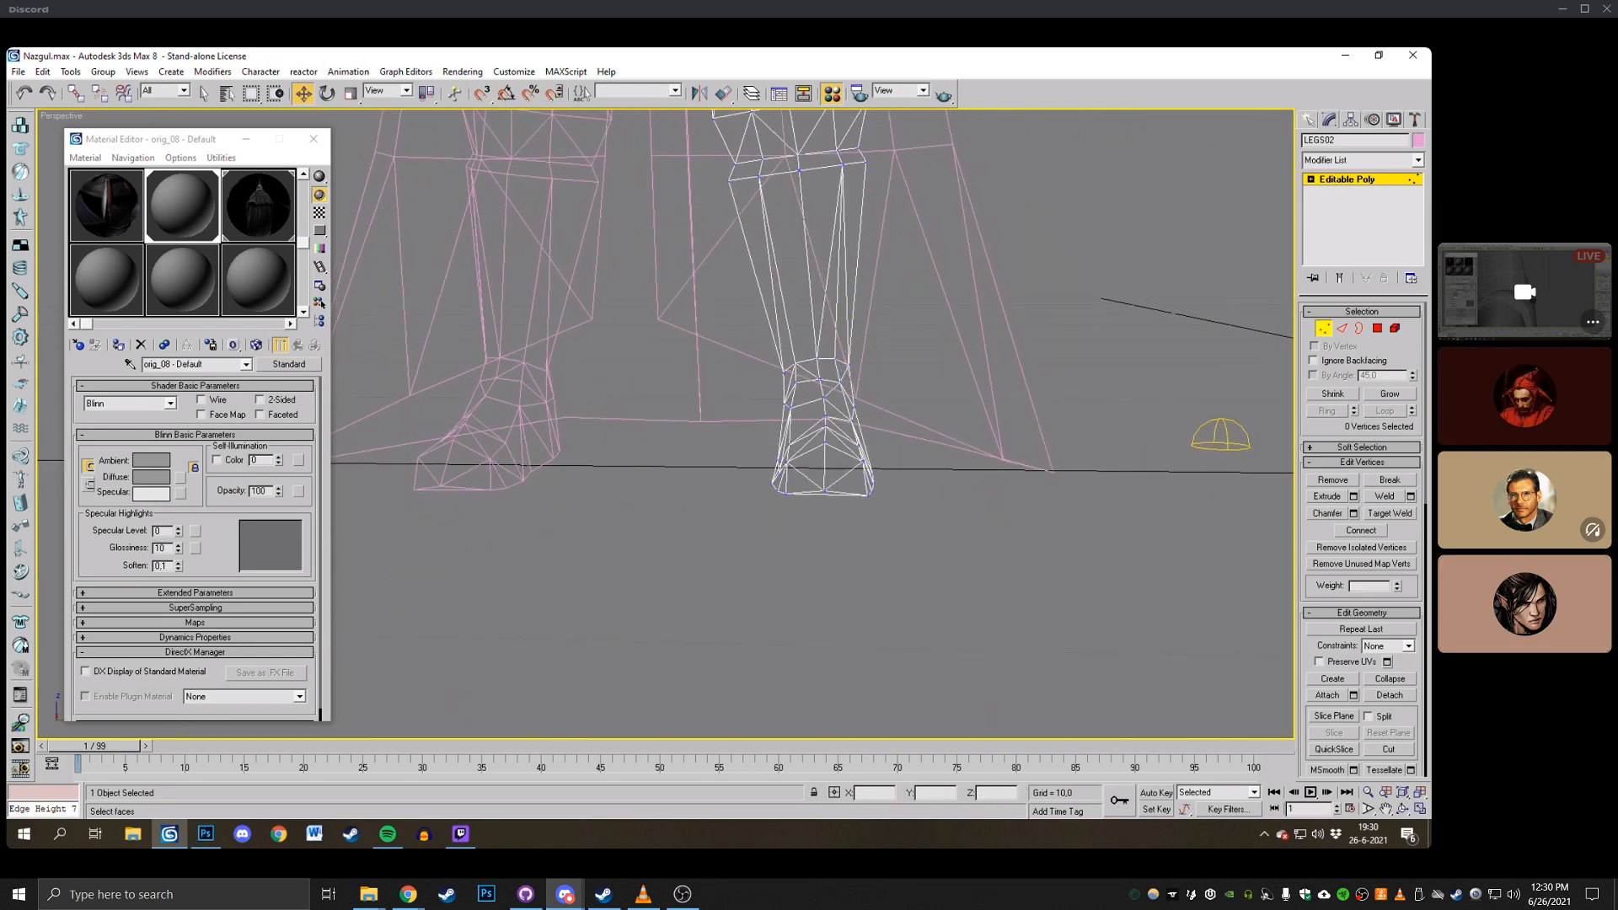
Raise the toe tip vertex by about 0.08 and adjust the vertices on the side of the instep.
left_click(1402, 809)
left_click_drag(788, 413, 614, 408)
right_click(614, 408)
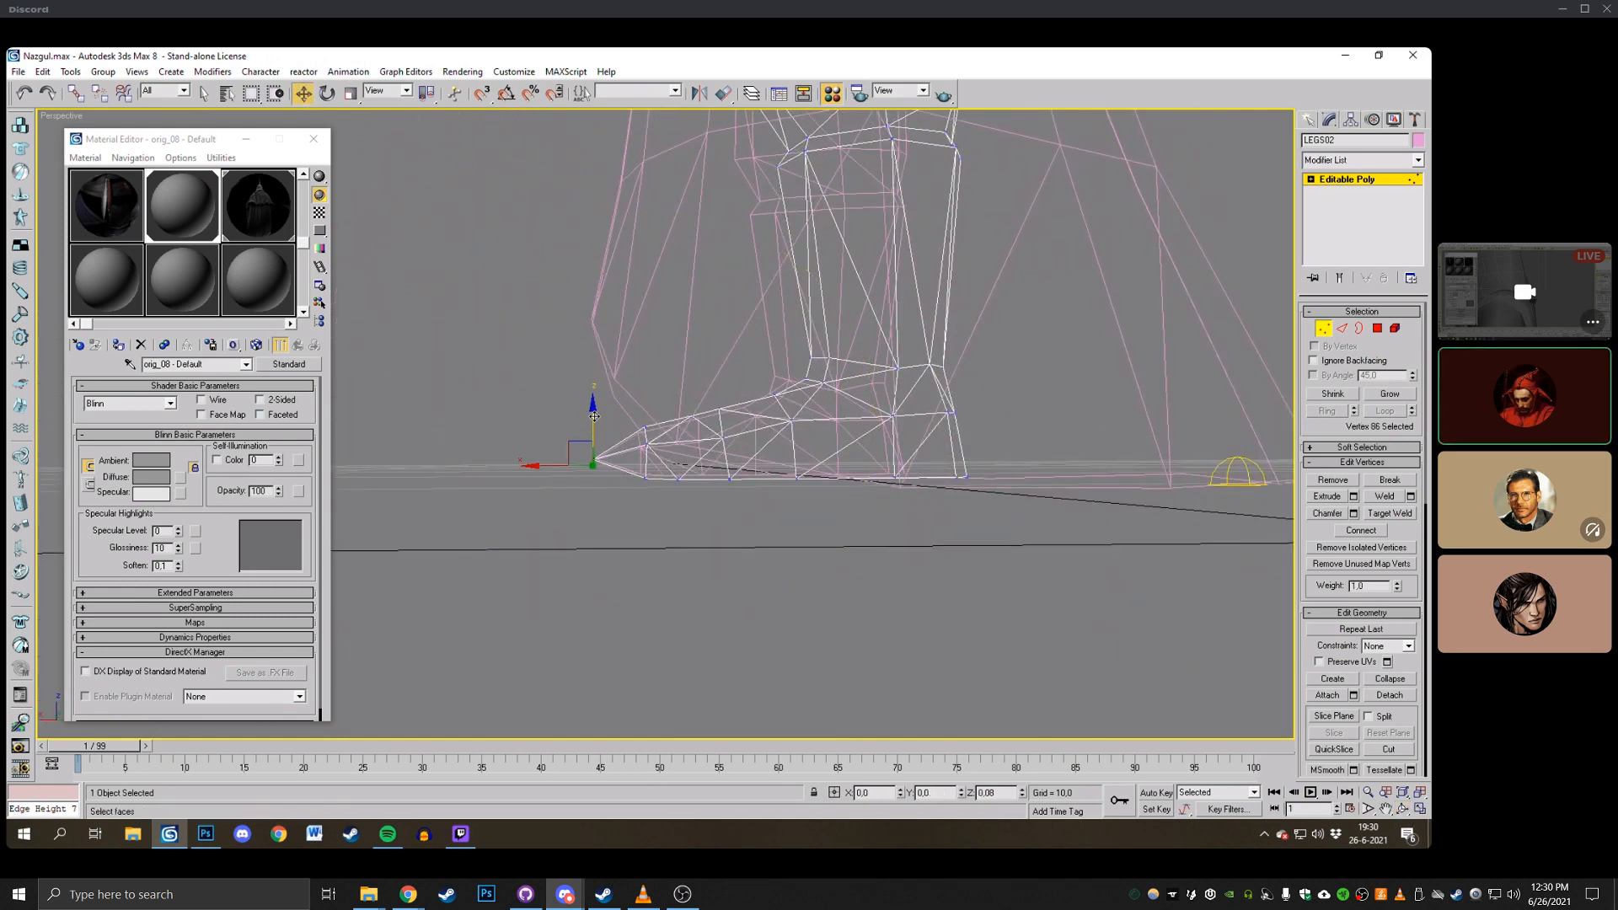
left_click(788, 420)
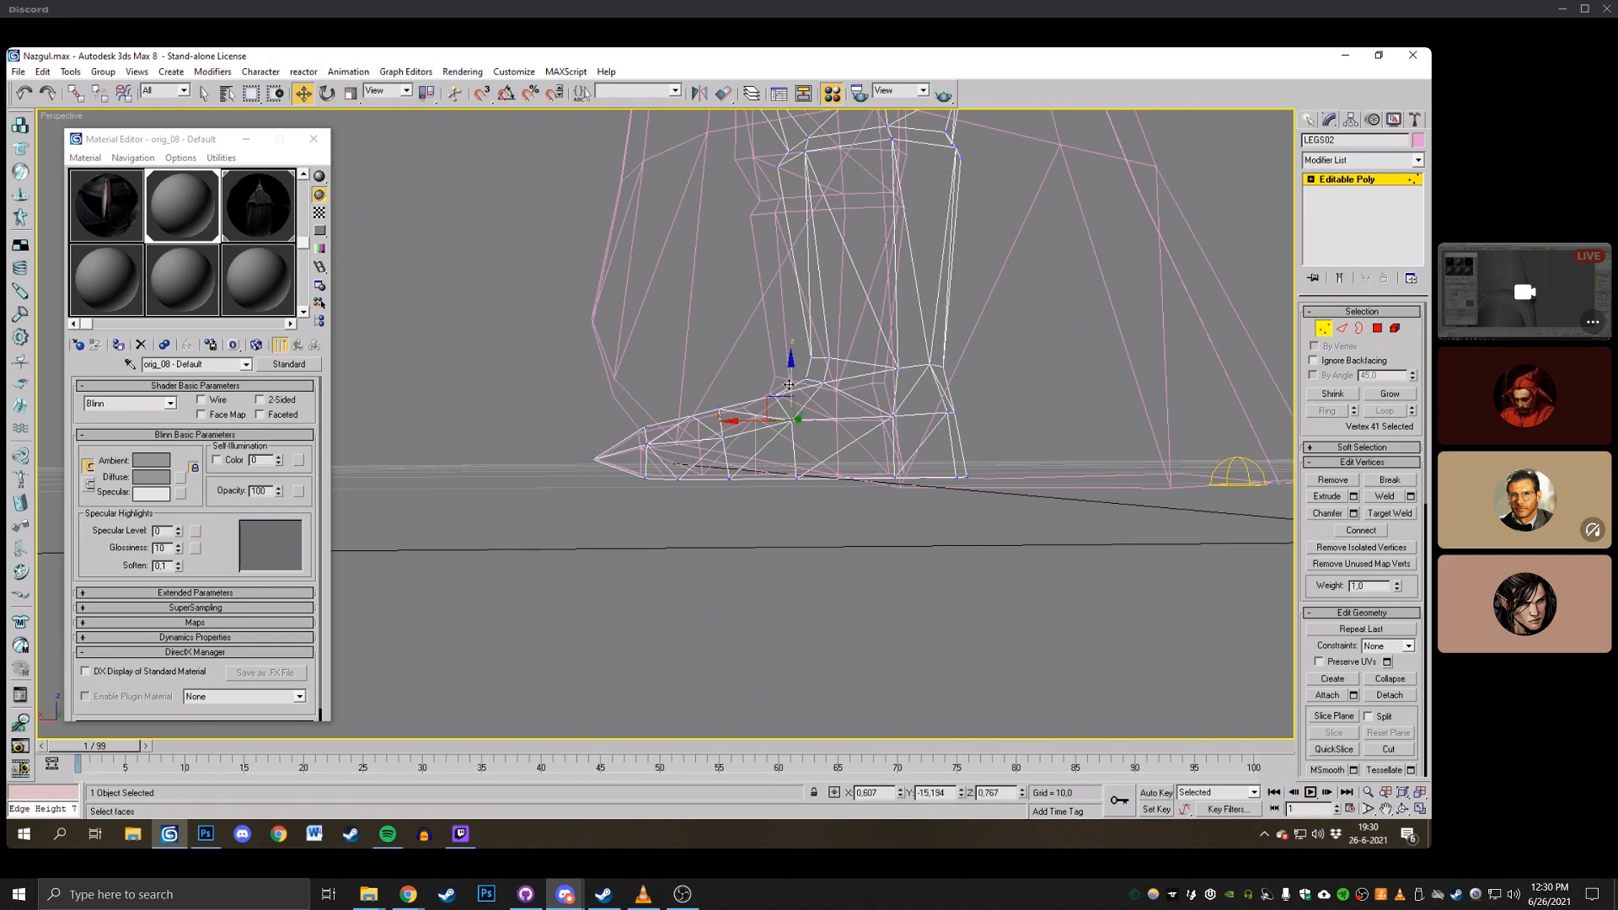
left_click_drag(779, 417, 781, 425)
left_click(1402, 810)
left_click_drag(657, 379, 787, 379)
right_click(821, 405)
left_click(823, 405)
Cut an additional edge across the top of the foot.
left_click(1403, 809)
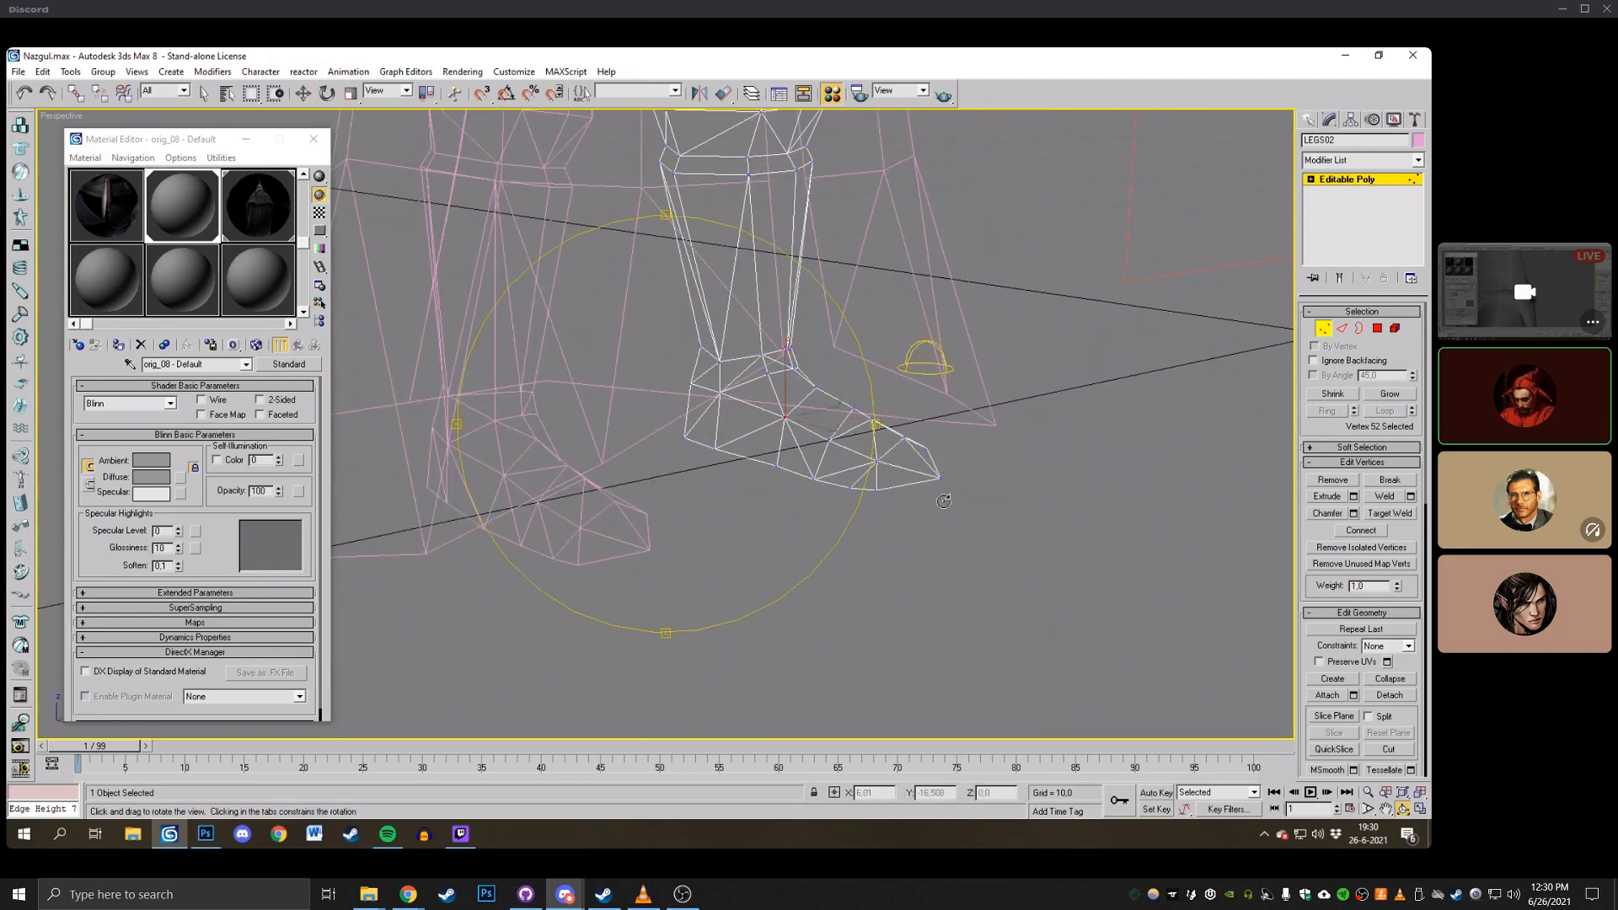
left_click_drag(708, 413, 603, 411)
right_click(604, 411)
left_click(1388, 749)
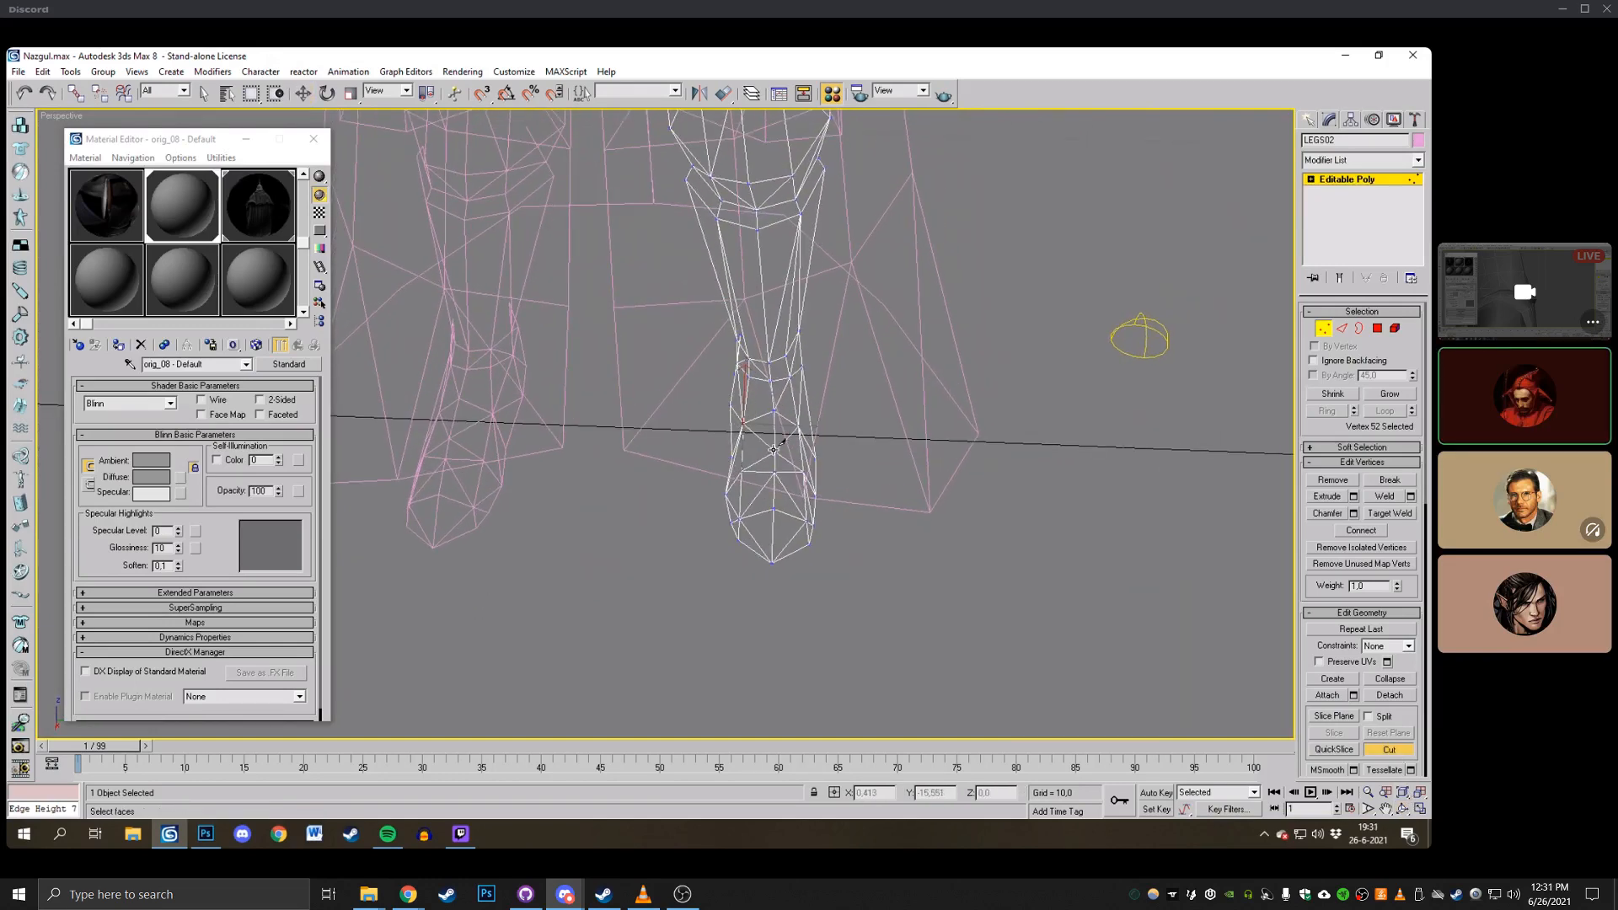
left_click(302, 93)
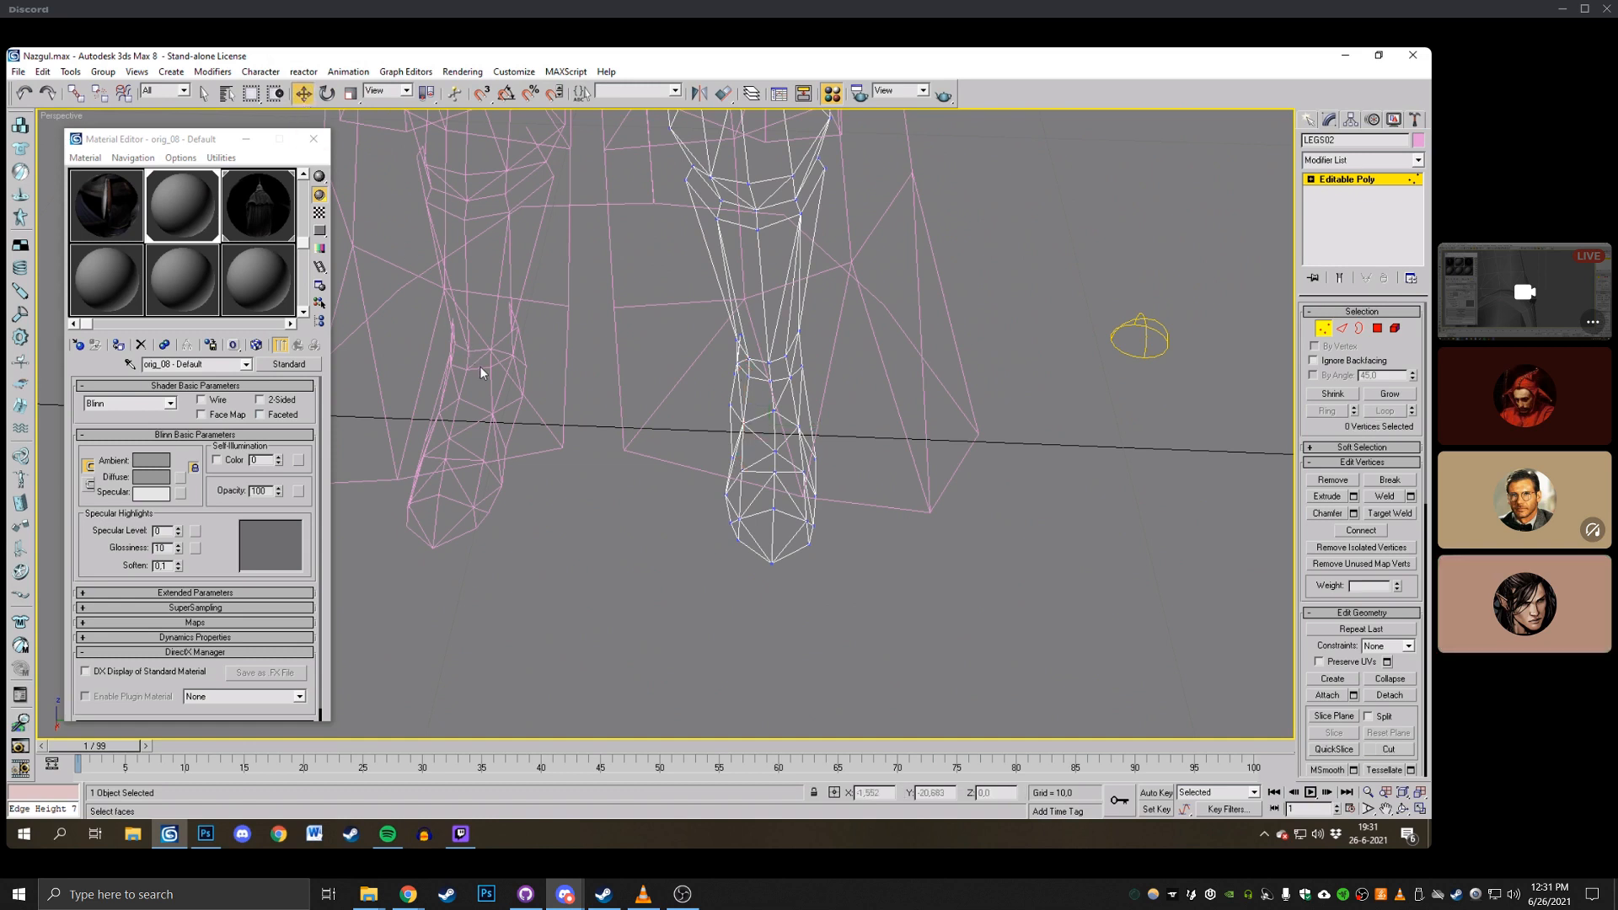
Move the vertices on both sides of the midfoot sideways to balance its width.
left_click(775, 461)
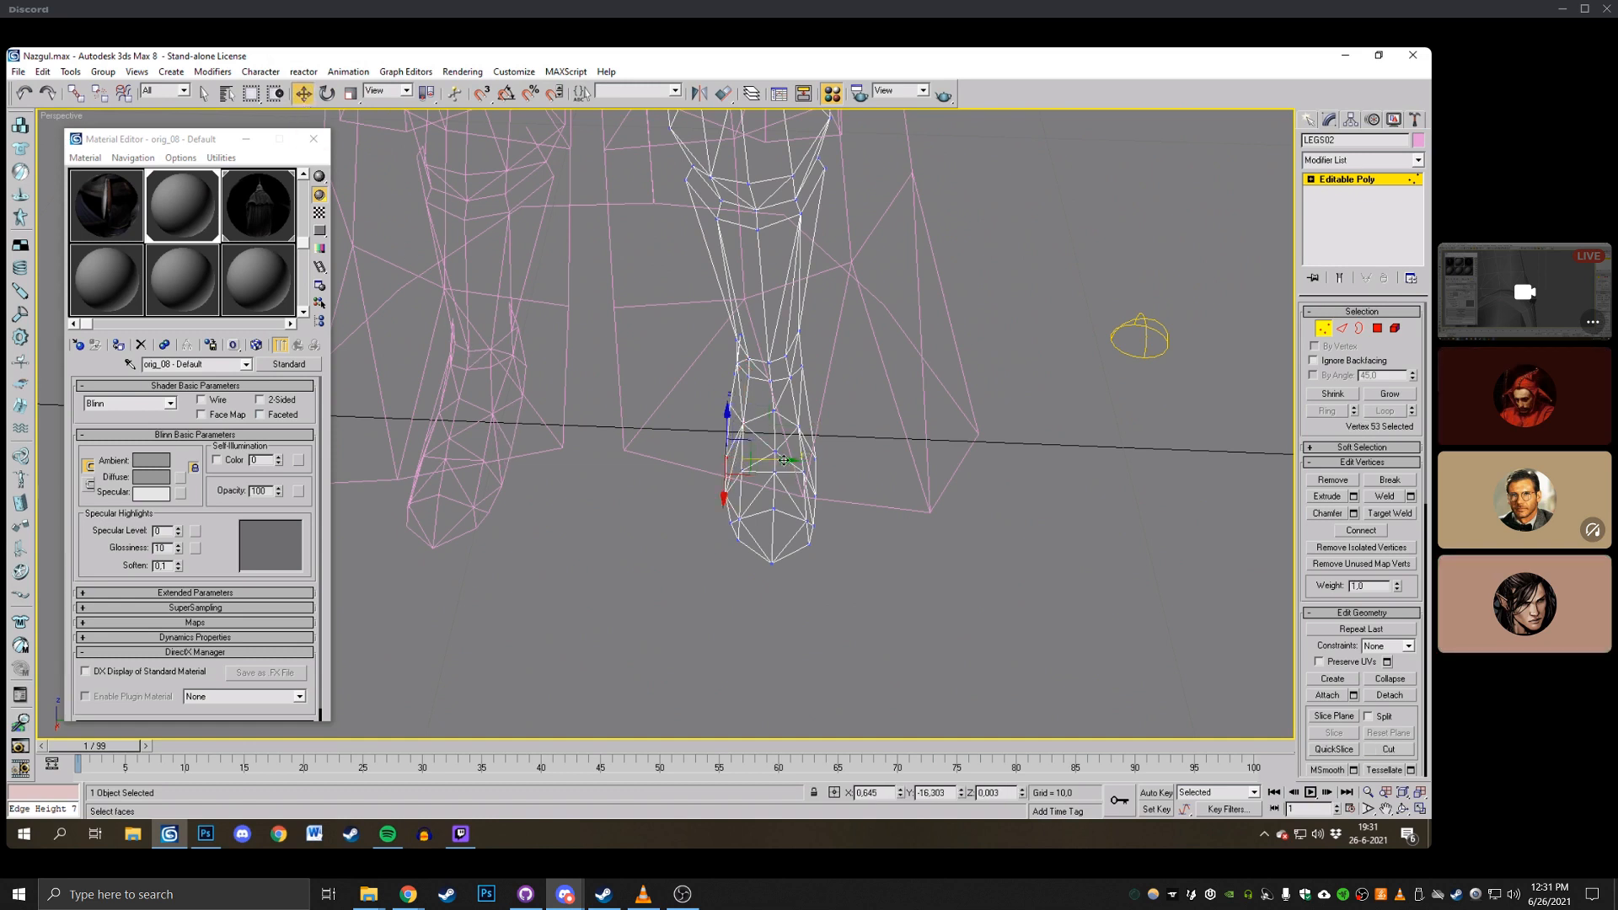
left_click(816, 459)
left_click_drag(799, 428, 810, 474)
left_click(874, 442)
left_click(888, 512)
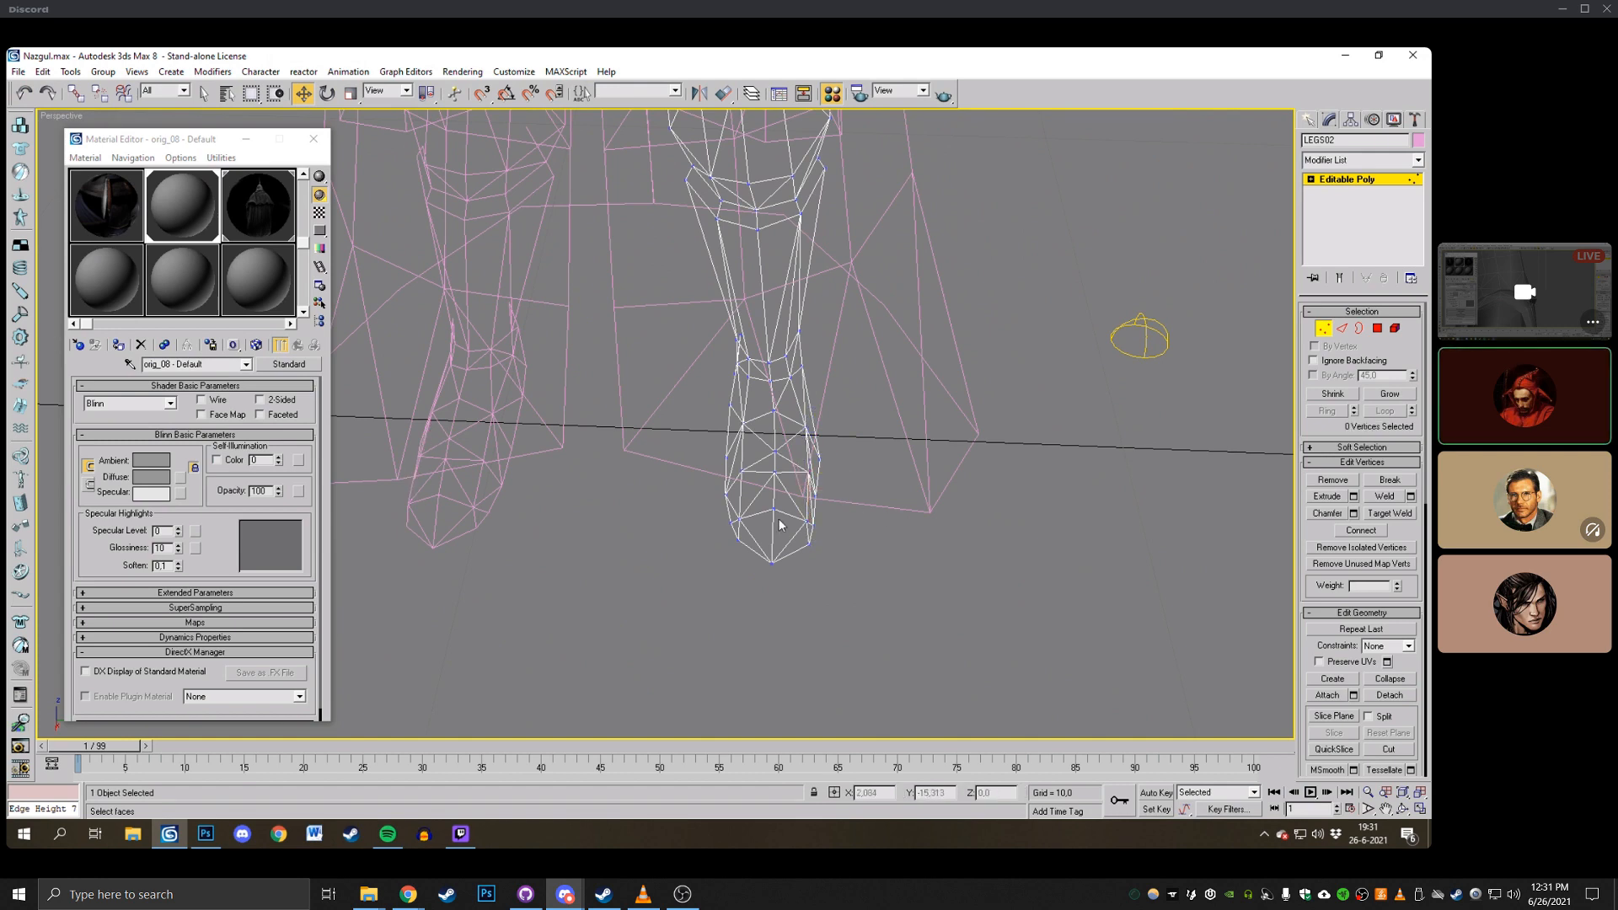
Adjust the side vertices from behind the toe back to the ankle so the foot tapers evenly.
left_click(1402, 809)
left_click_drag(742, 405, 804, 434)
right_click(804, 435)
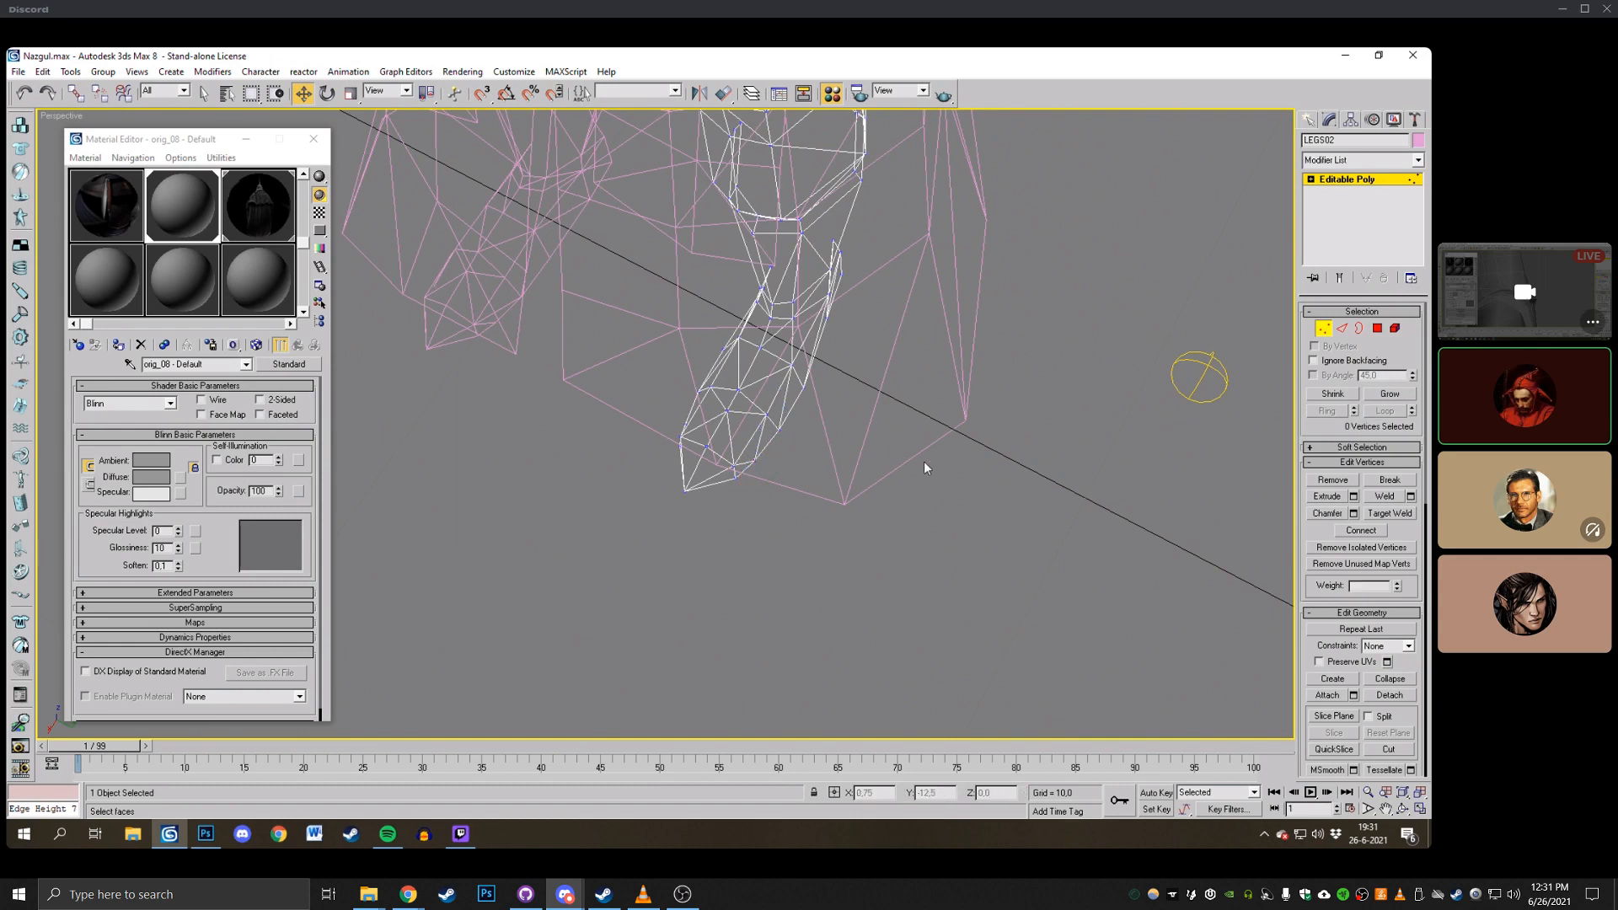
left_click(1402, 809)
left_click_drag(644, 413, 739, 392)
right_click(739, 391)
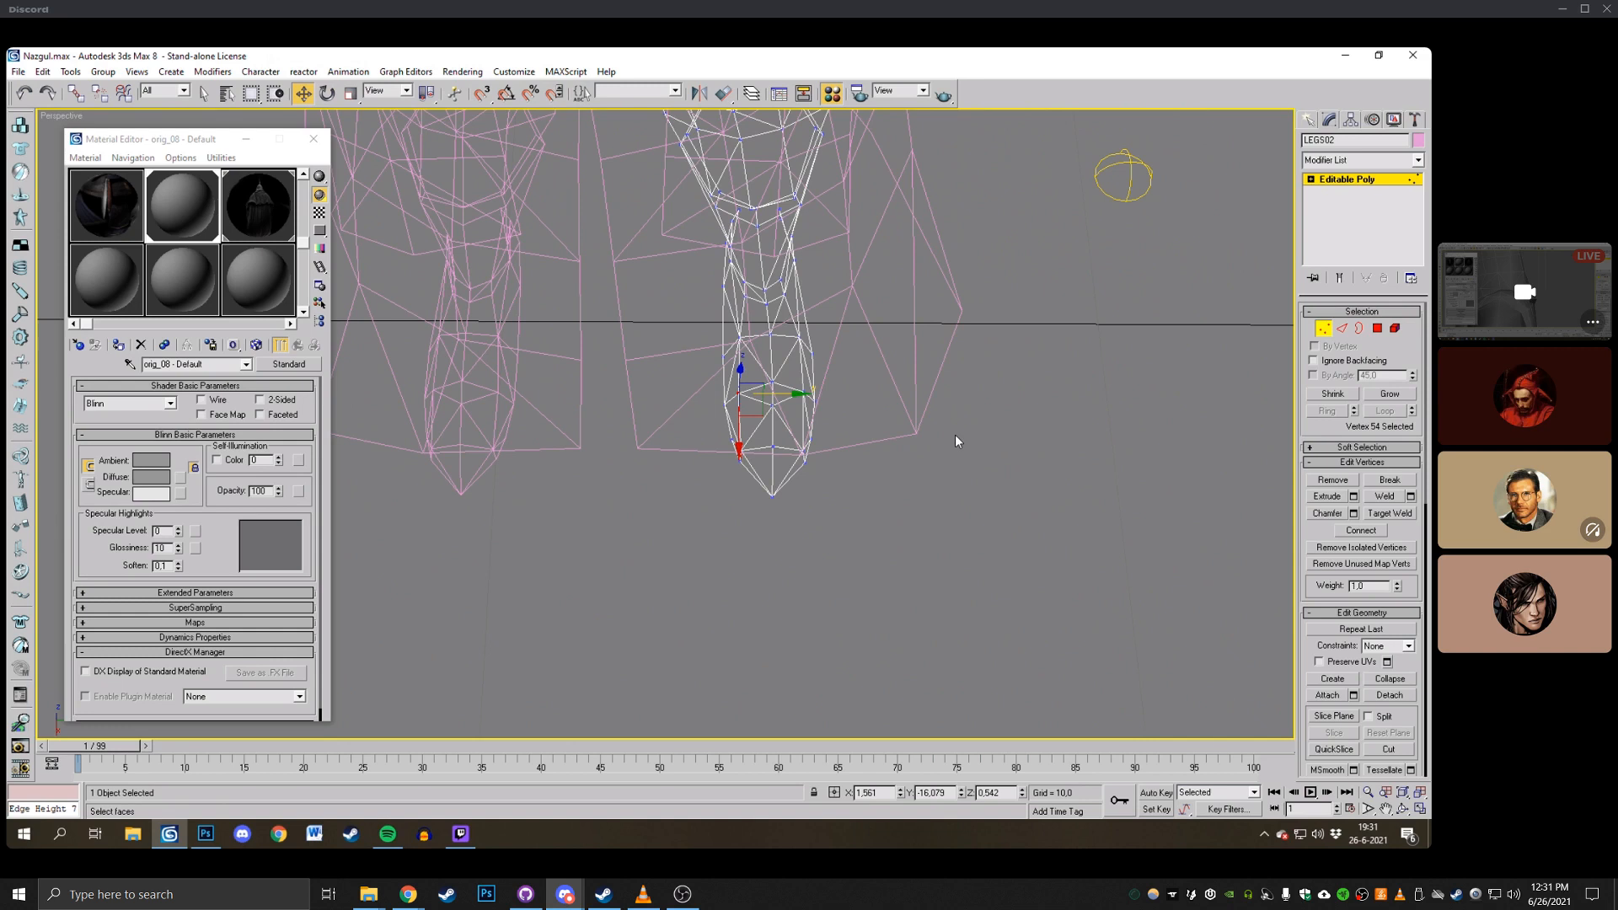
left_click(739, 339)
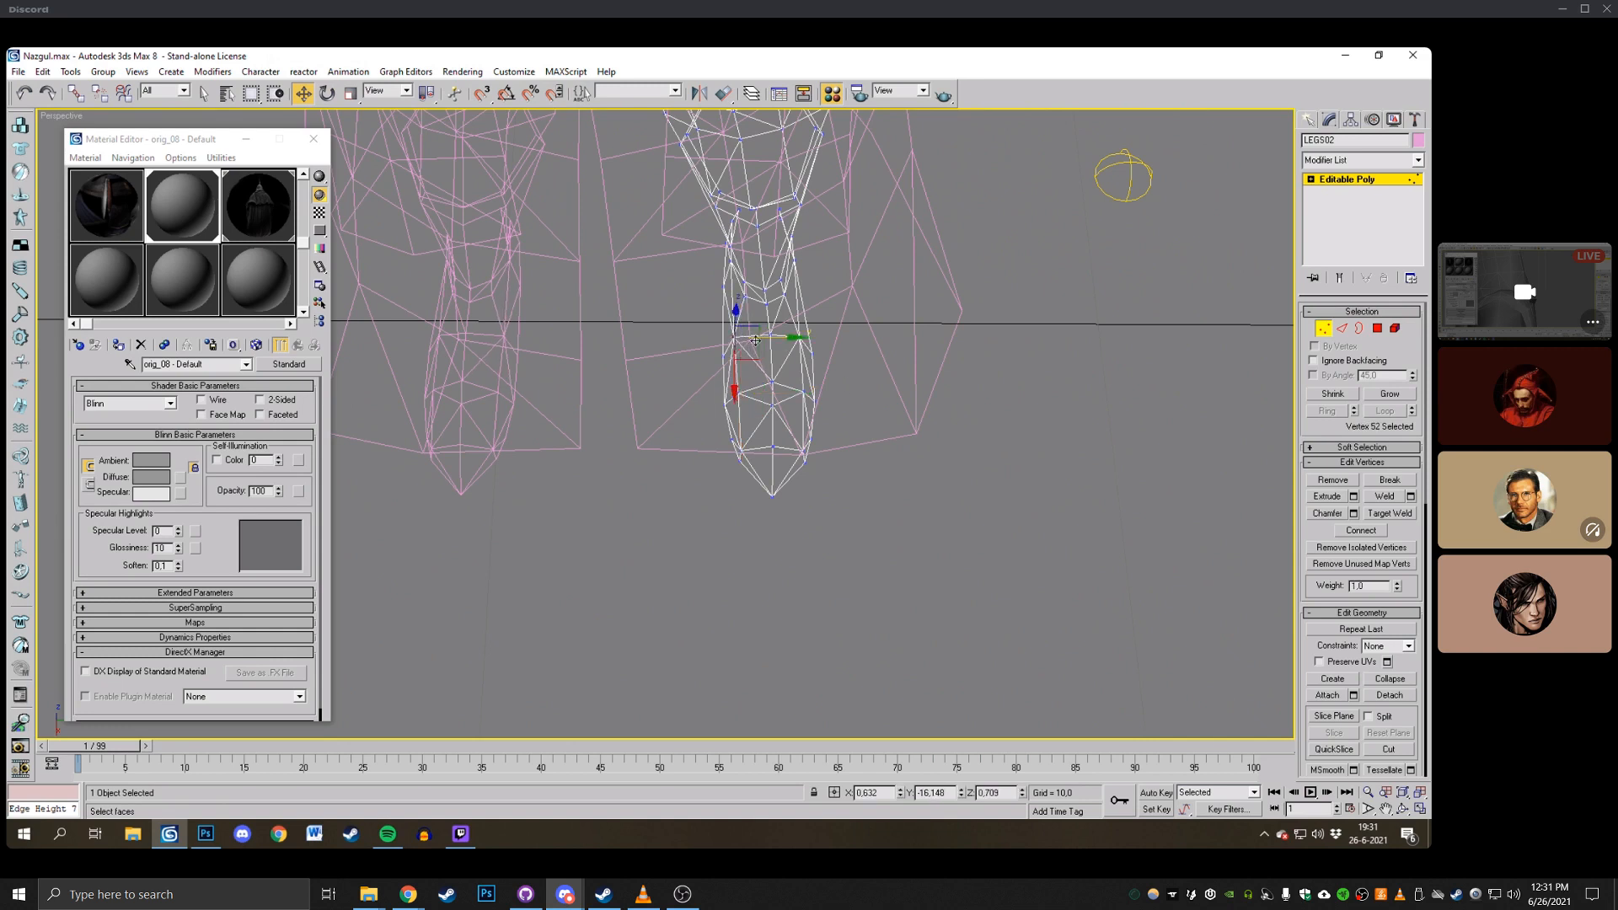
left_click(801, 334)
left_click(740, 297)
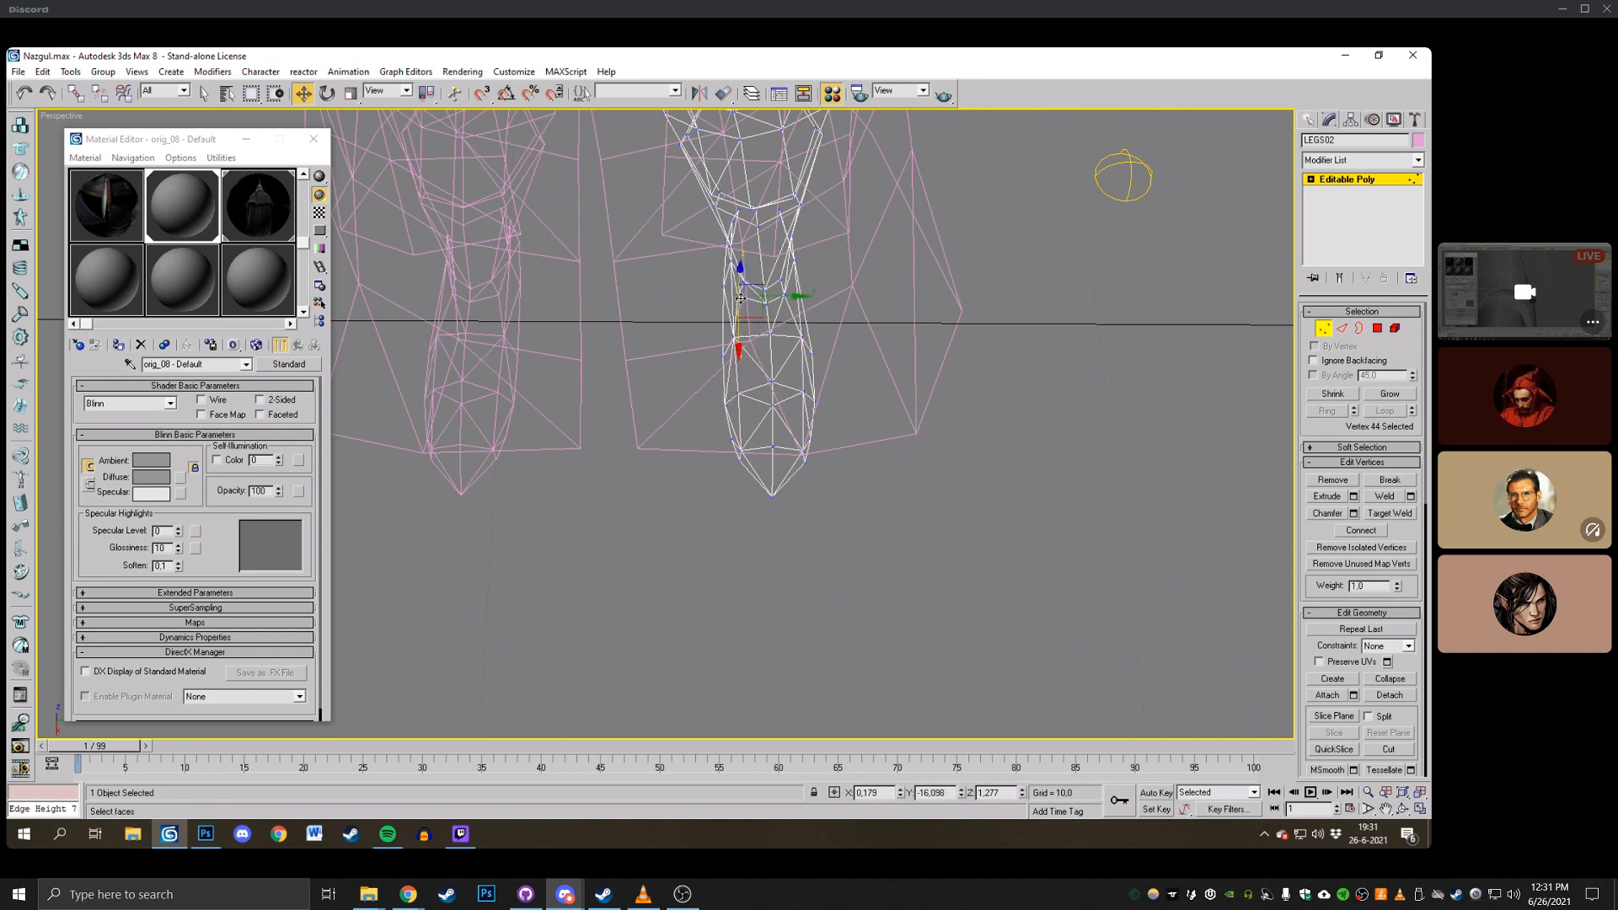
left_click(789, 294)
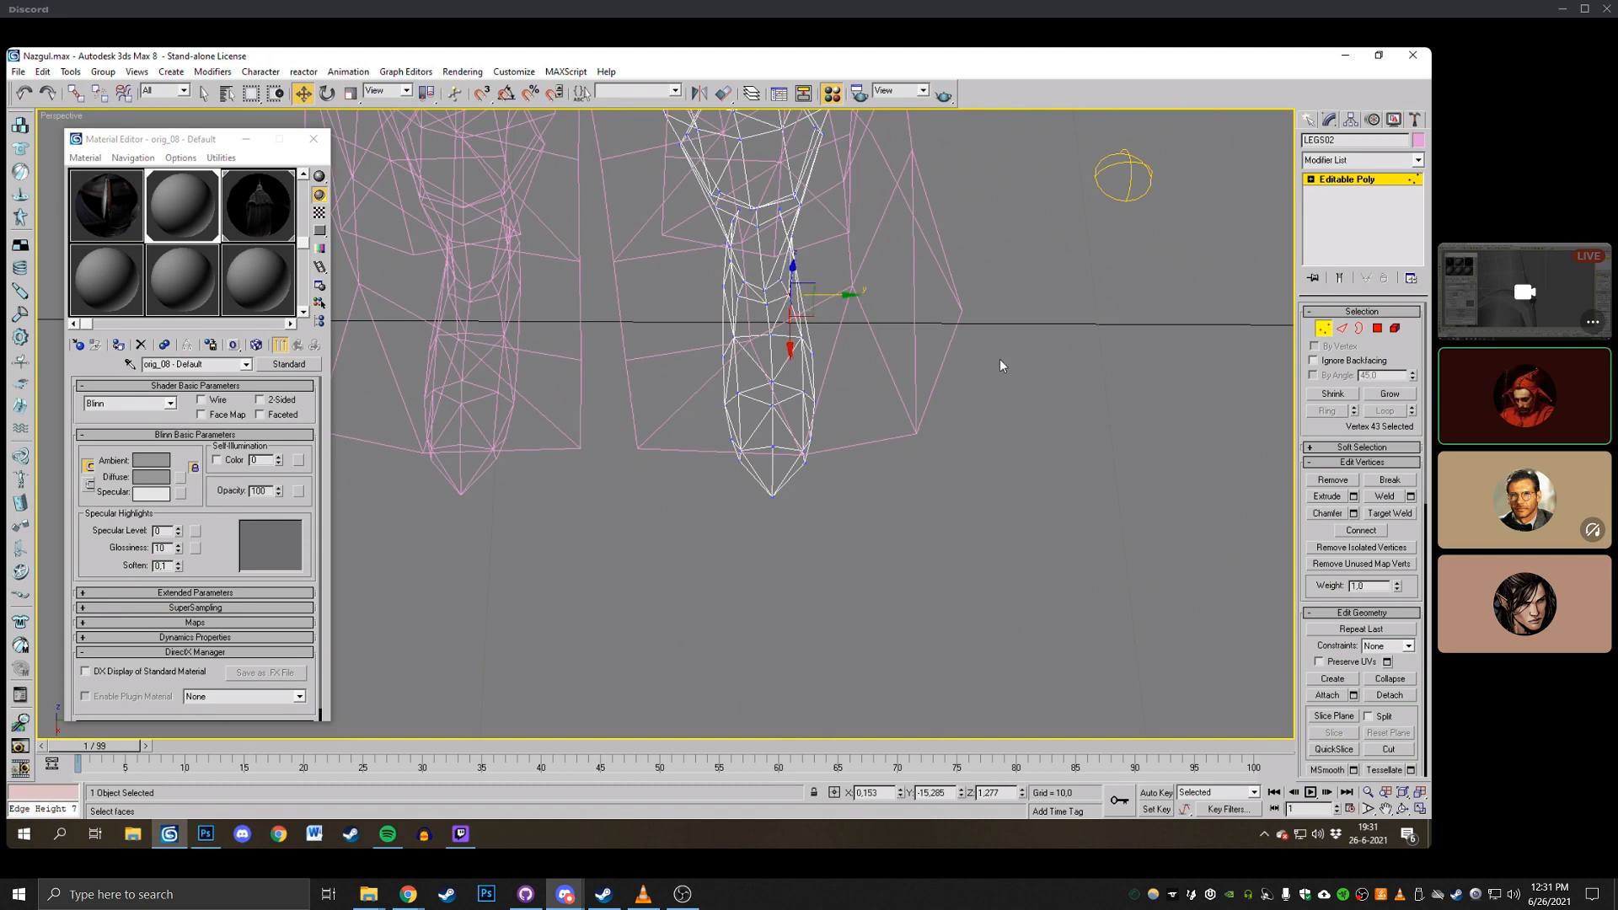
left_click(1001, 365)
Move the vertices on both sides of the ankle sideways along Y to adjust its width.
left_click(1402, 809)
left_click_drag(779, 539, 758, 414)
right_click(757, 414)
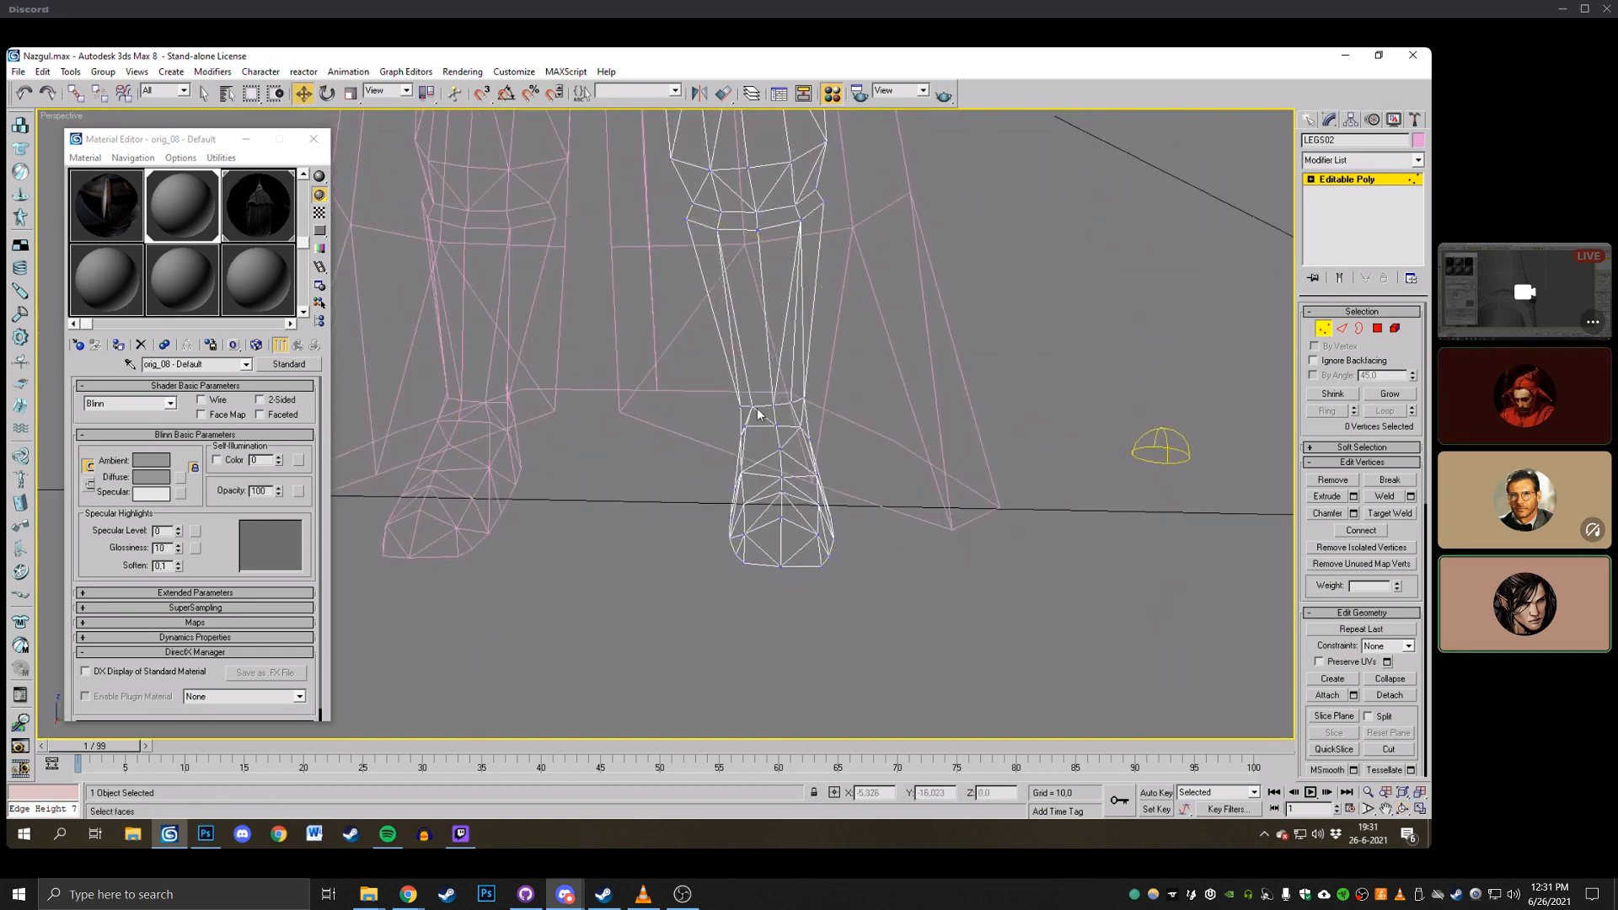
left_click(745, 405)
left_click(791, 401)
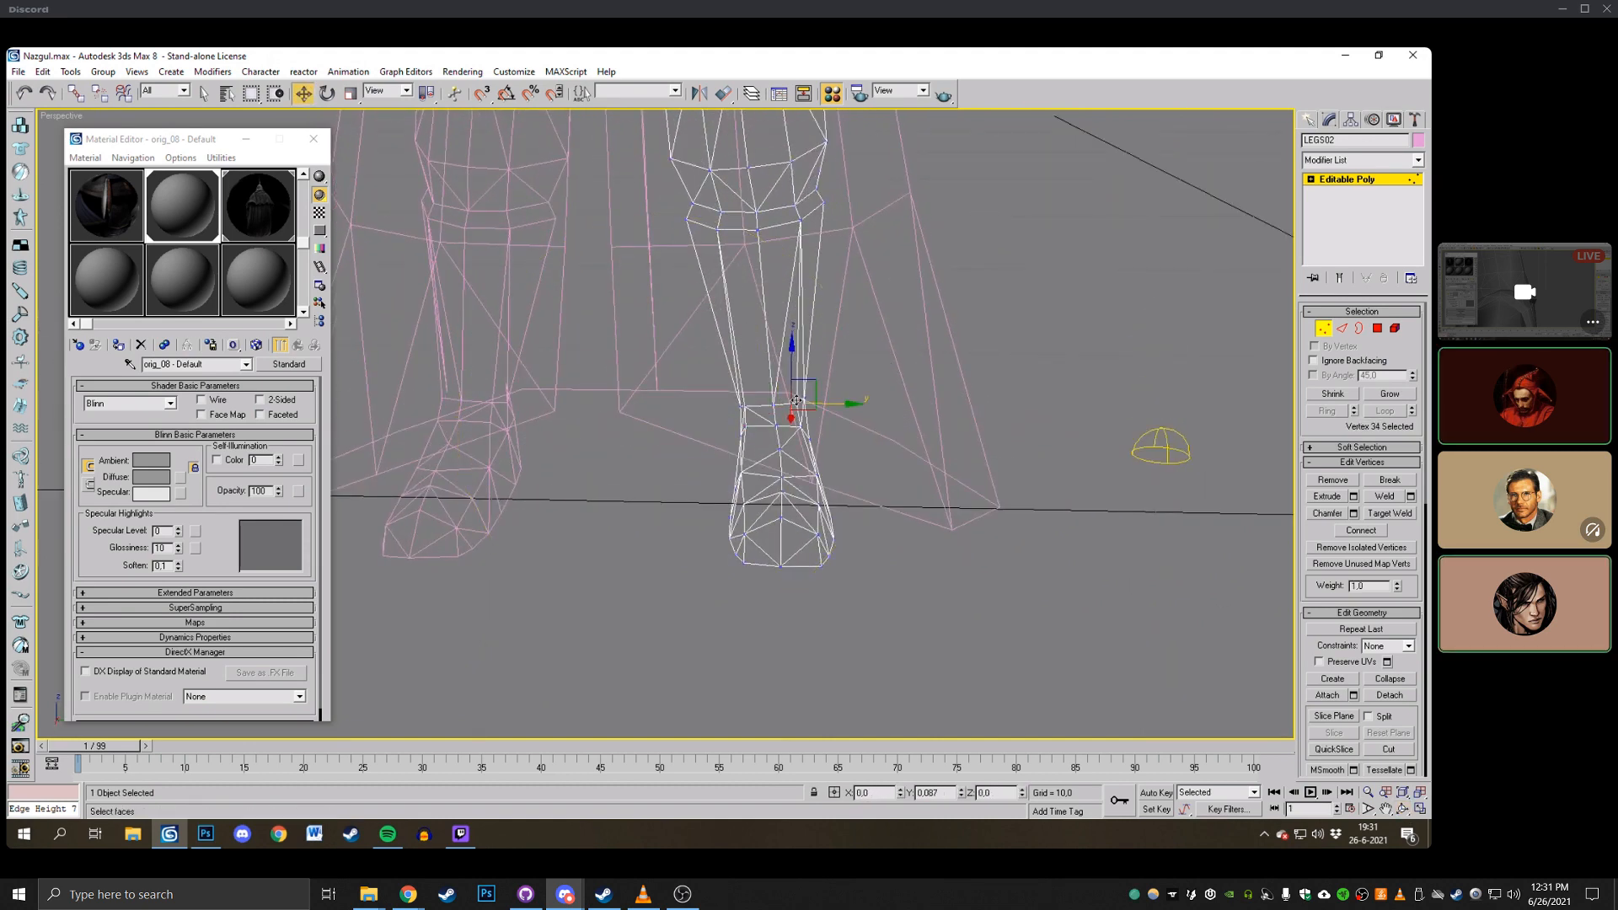
left_click(864, 383)
middle_click_drag(862, 354, 856, 311)
scroll(856, 310, "up", 1)
left_click(1402, 809)
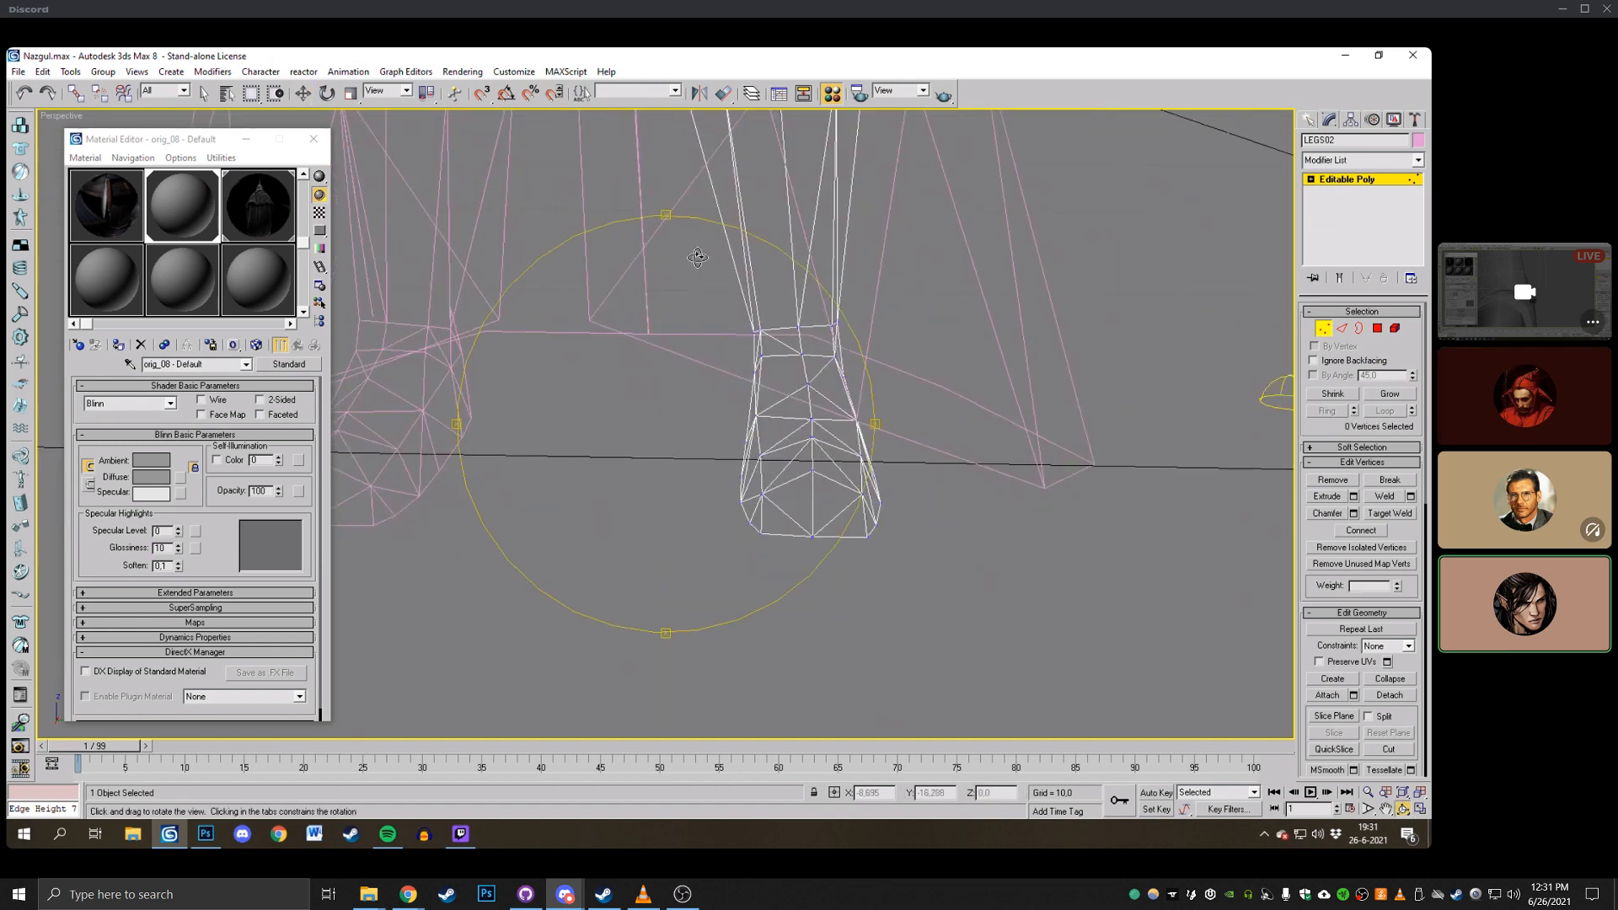
Raise the vertices along the top of the toe and forefoot slightly along Z to round the foot's profile.
left_click_drag(725, 337, 598, 282)
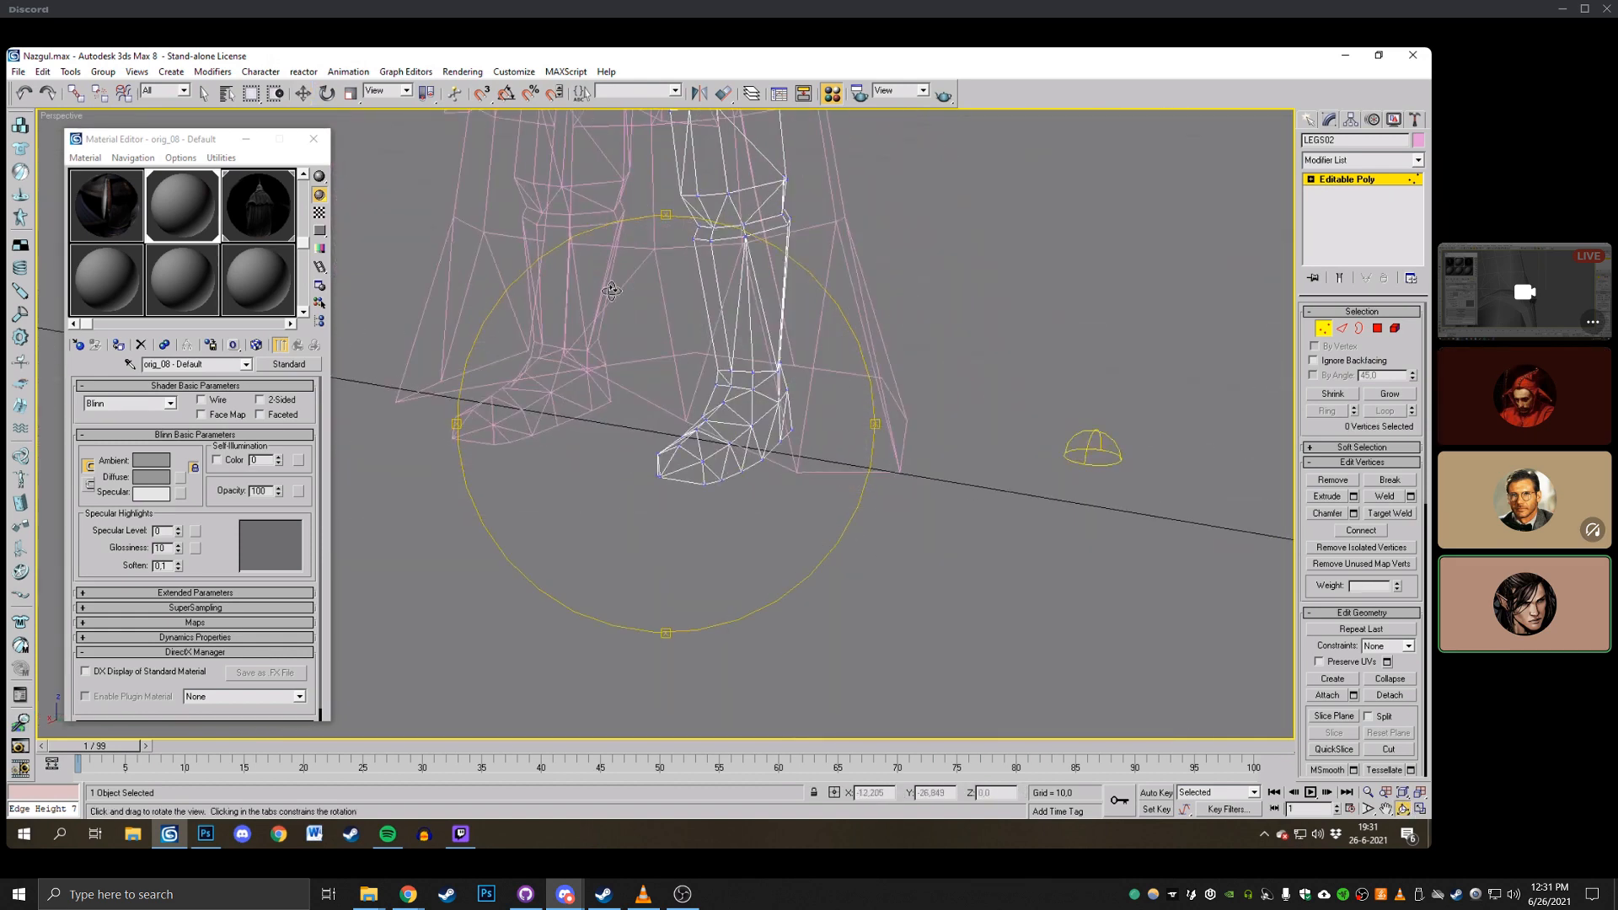
key("F3")
left_click_drag(675, 353, 600, 427)
key("F3")
key("w")
left_click(602, 429)
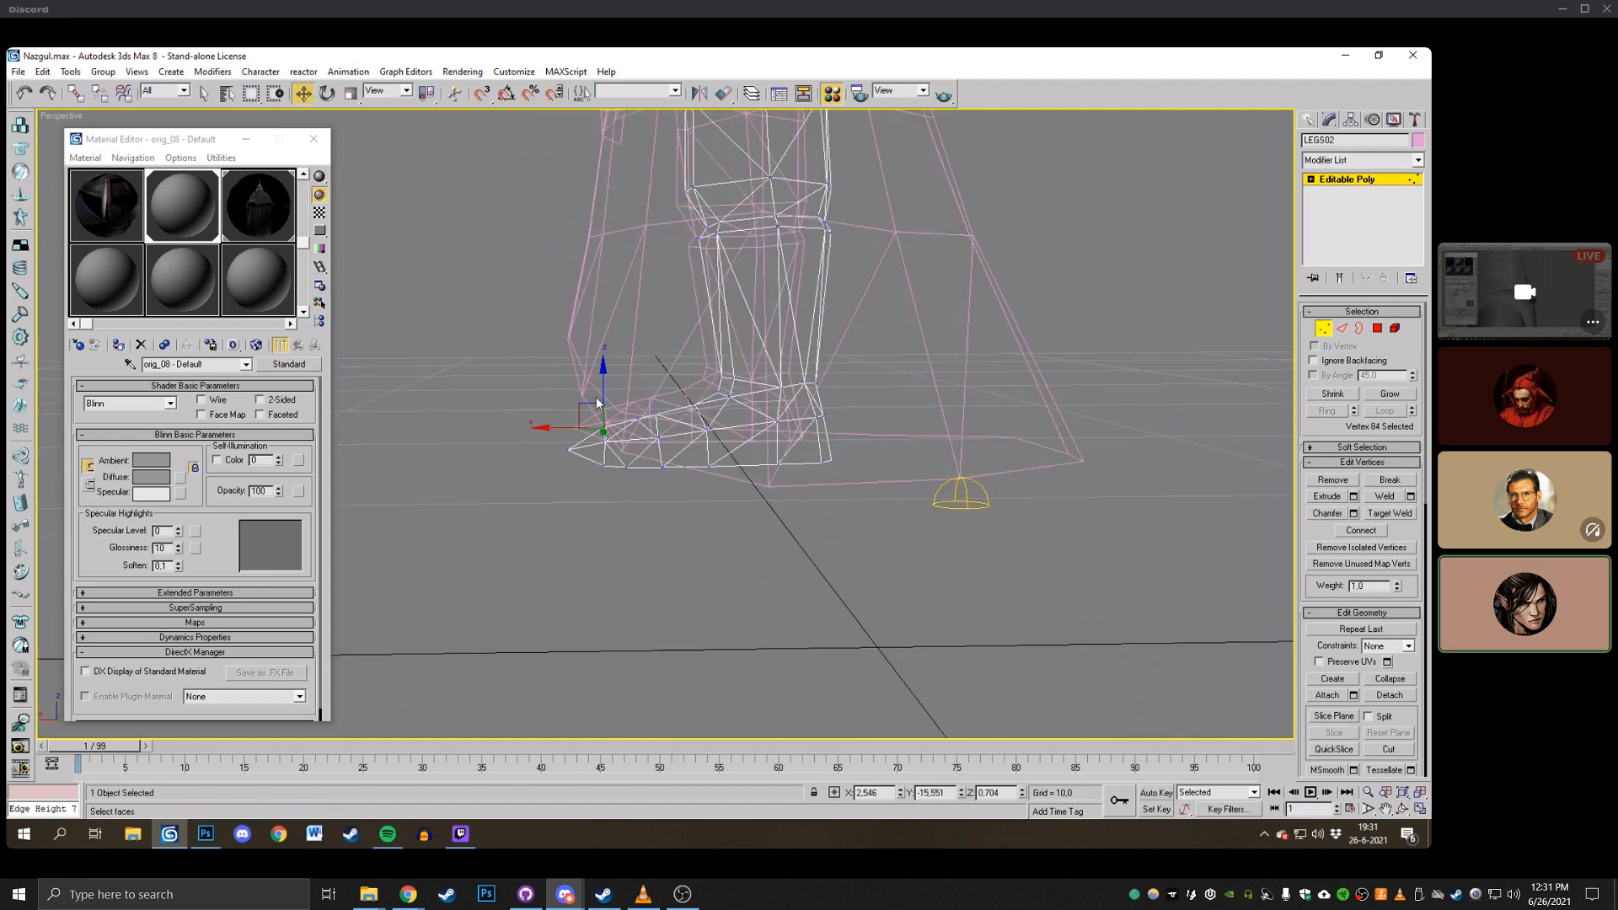
left_click(639, 419)
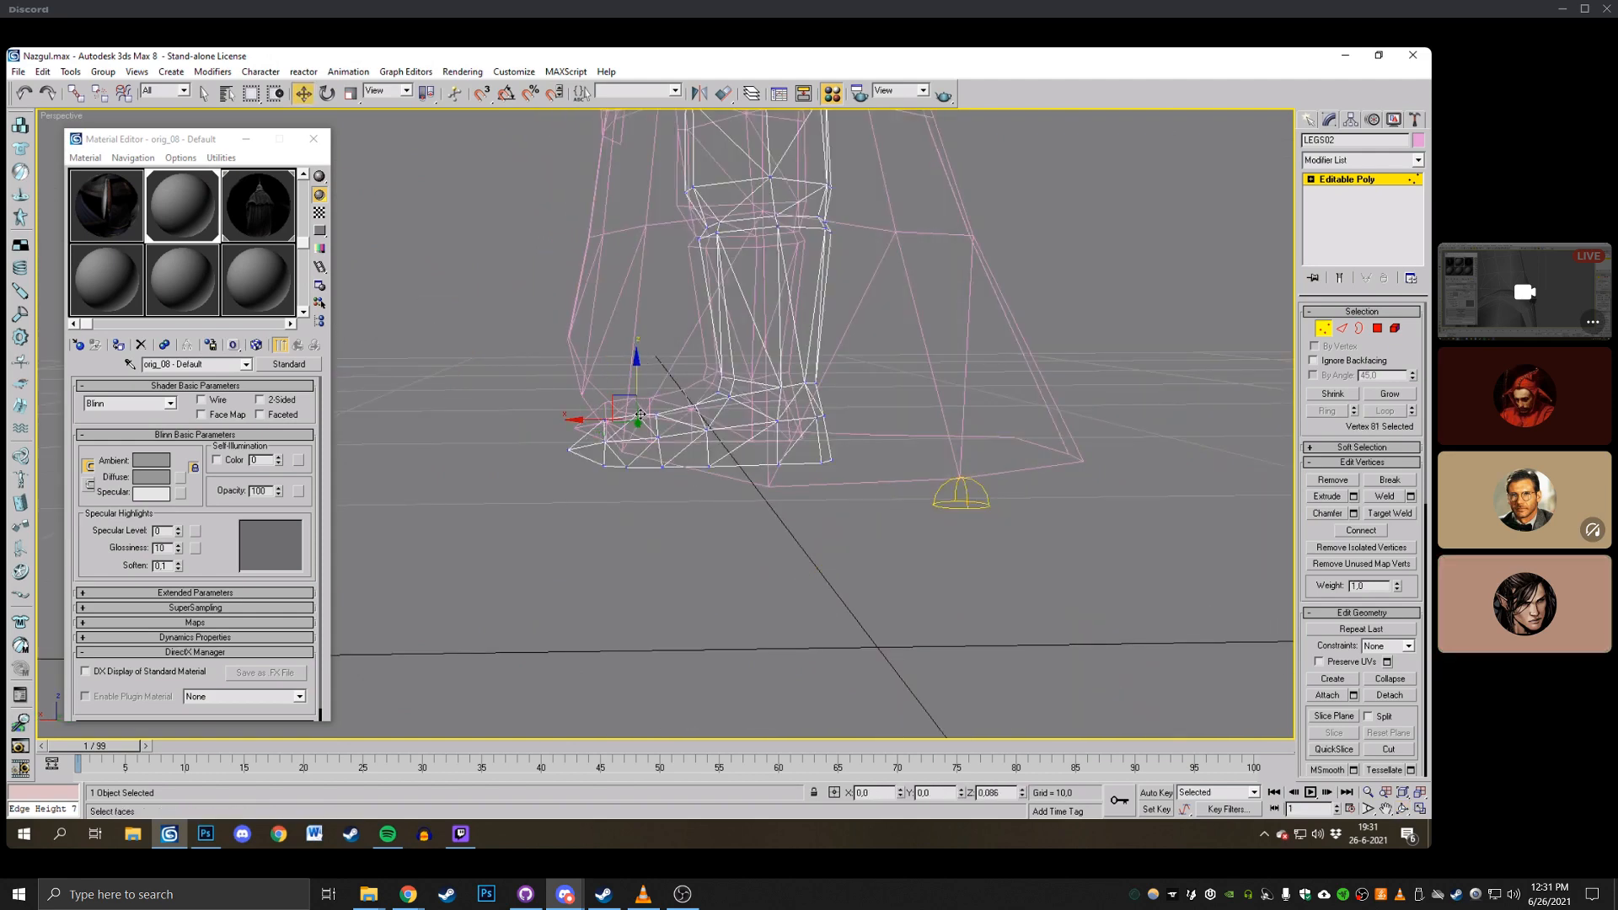
left_click(658, 404)
left_click(658, 413)
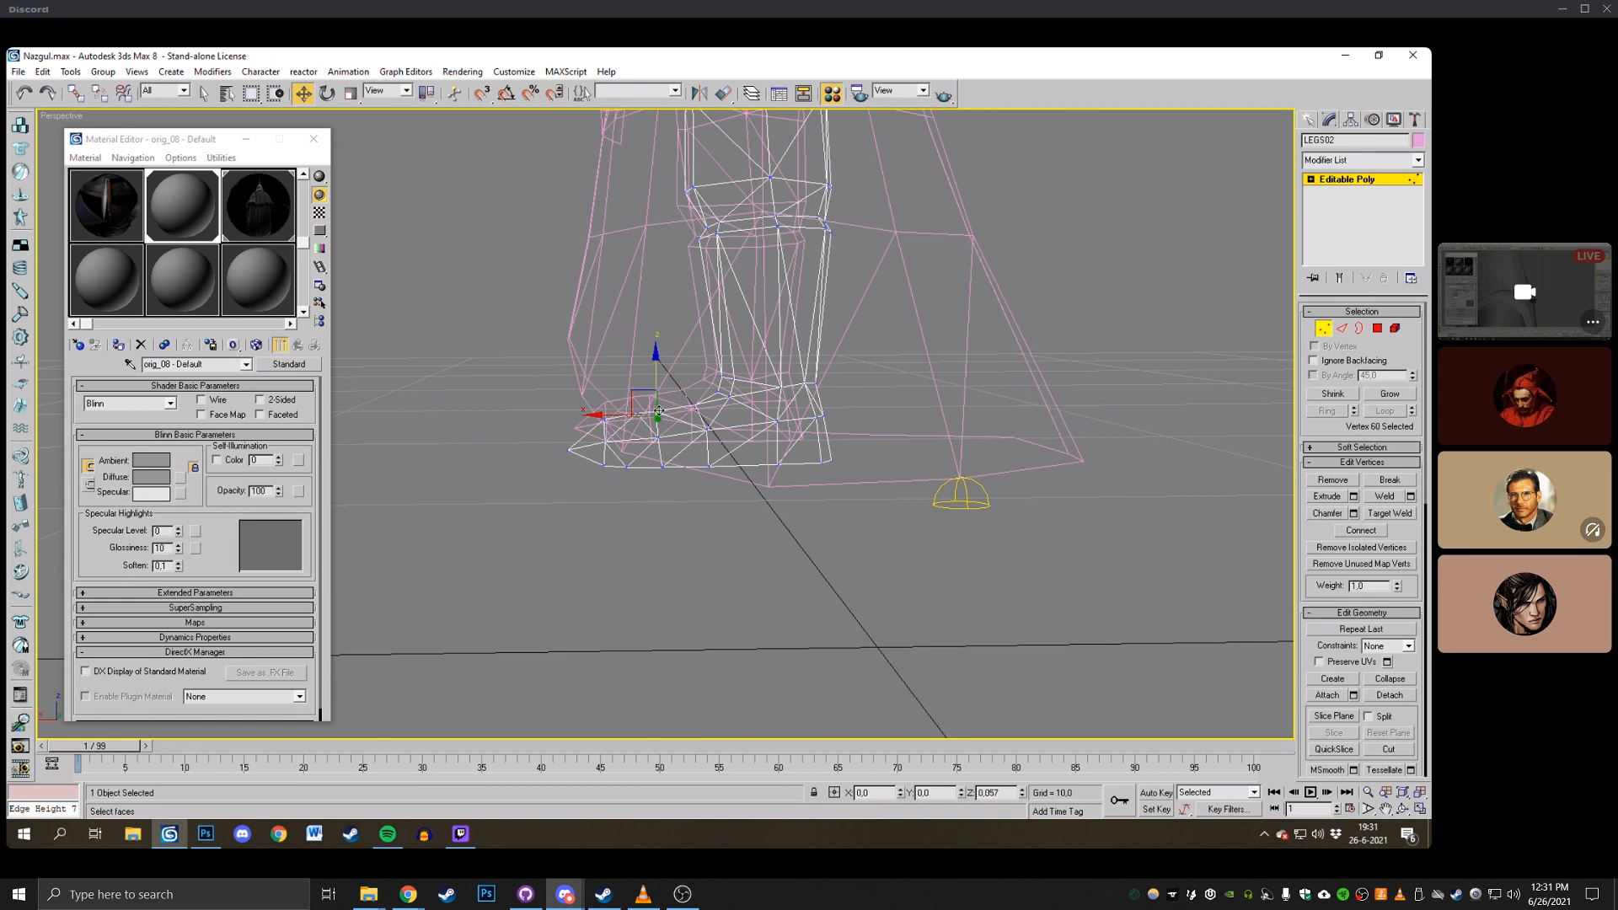
Nudge the instep vertices up to the front of the ankle so the foot slopes smoothly into the leg.
left_click_drag(695, 405, 693, 402)
left_click(701, 381)
left_click(694, 358)
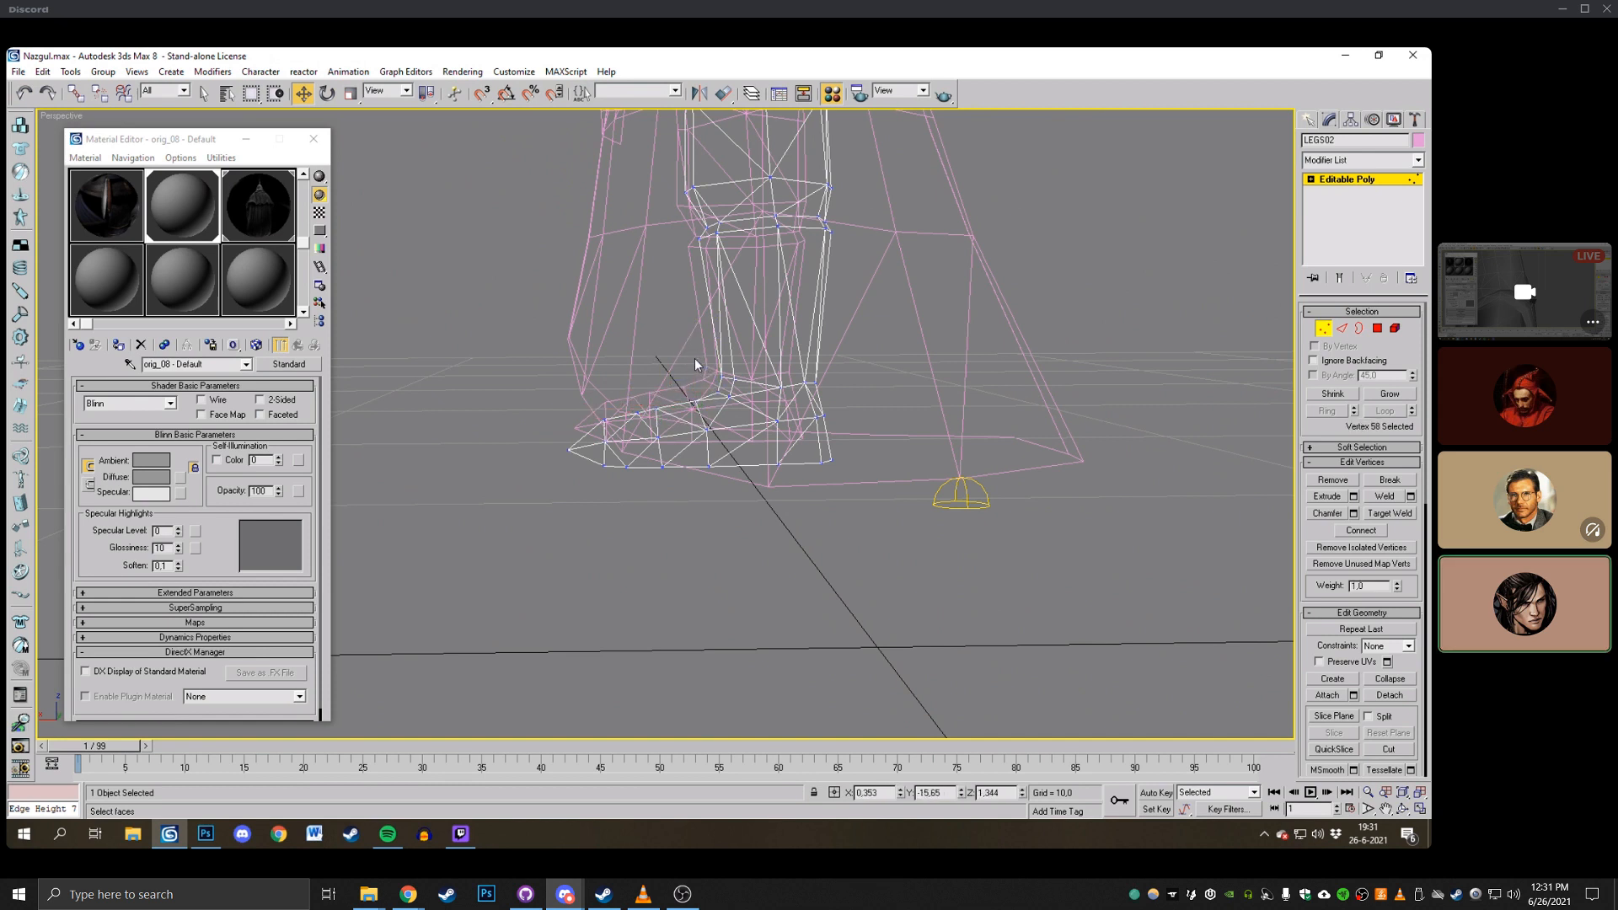
left_click(717, 393)
left_click_drag(702, 376, 699, 371)
left_click(670, 339)
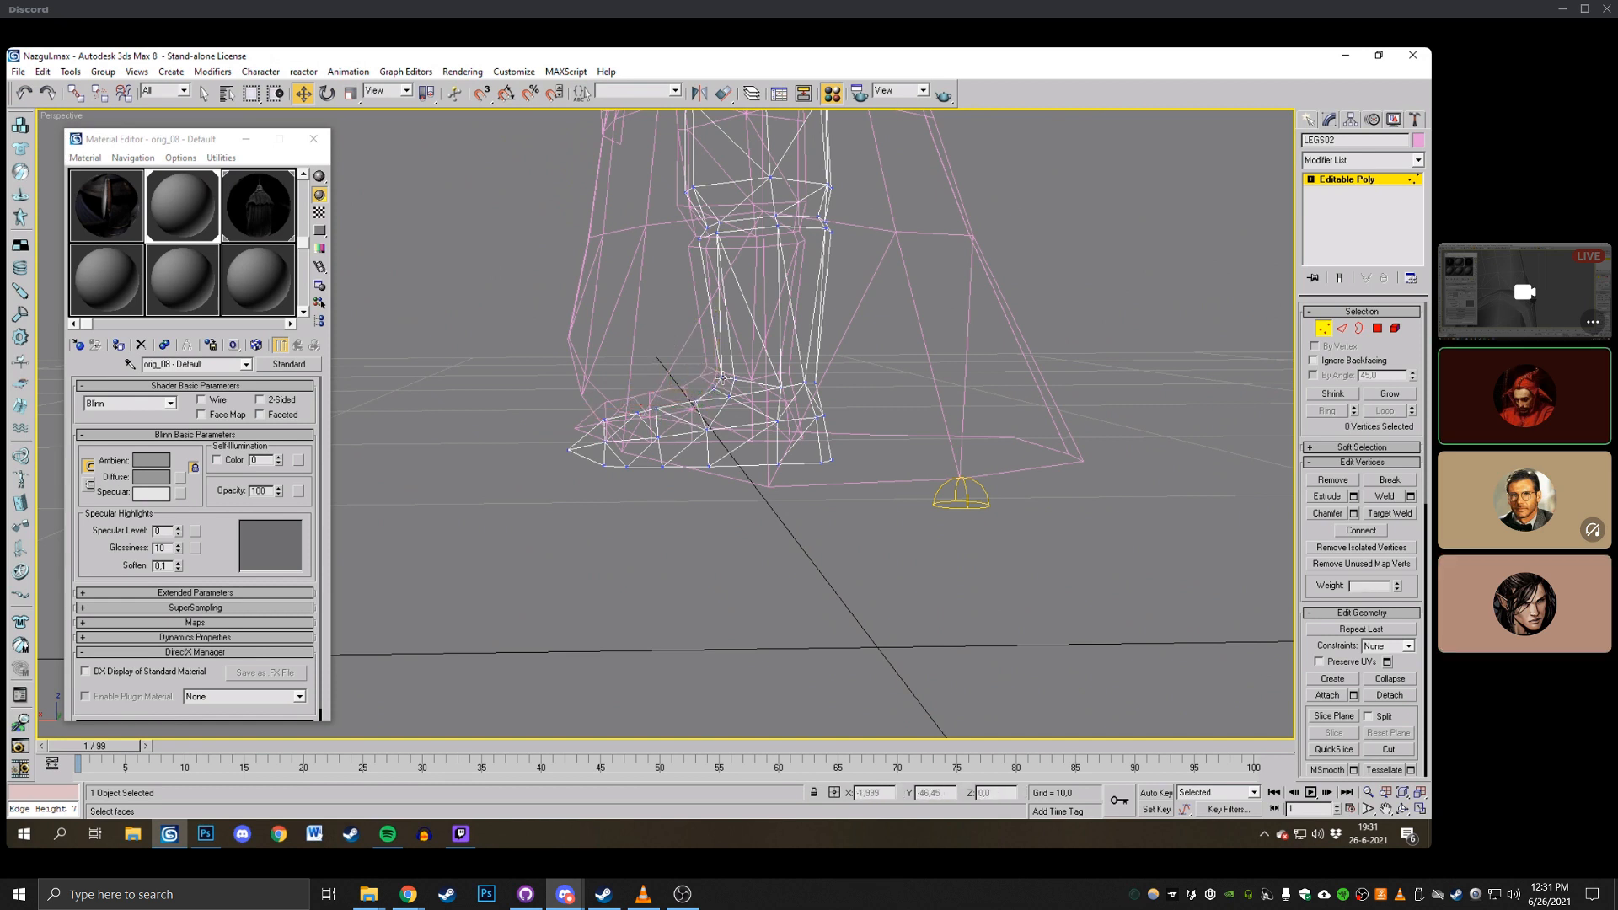
Select the opposite side vertices just below the ankle and scale them along Y to adjust the foot's width.
left_click(1404, 812)
left_click_drag(556, 388, 708, 377)
right_click(709, 378)
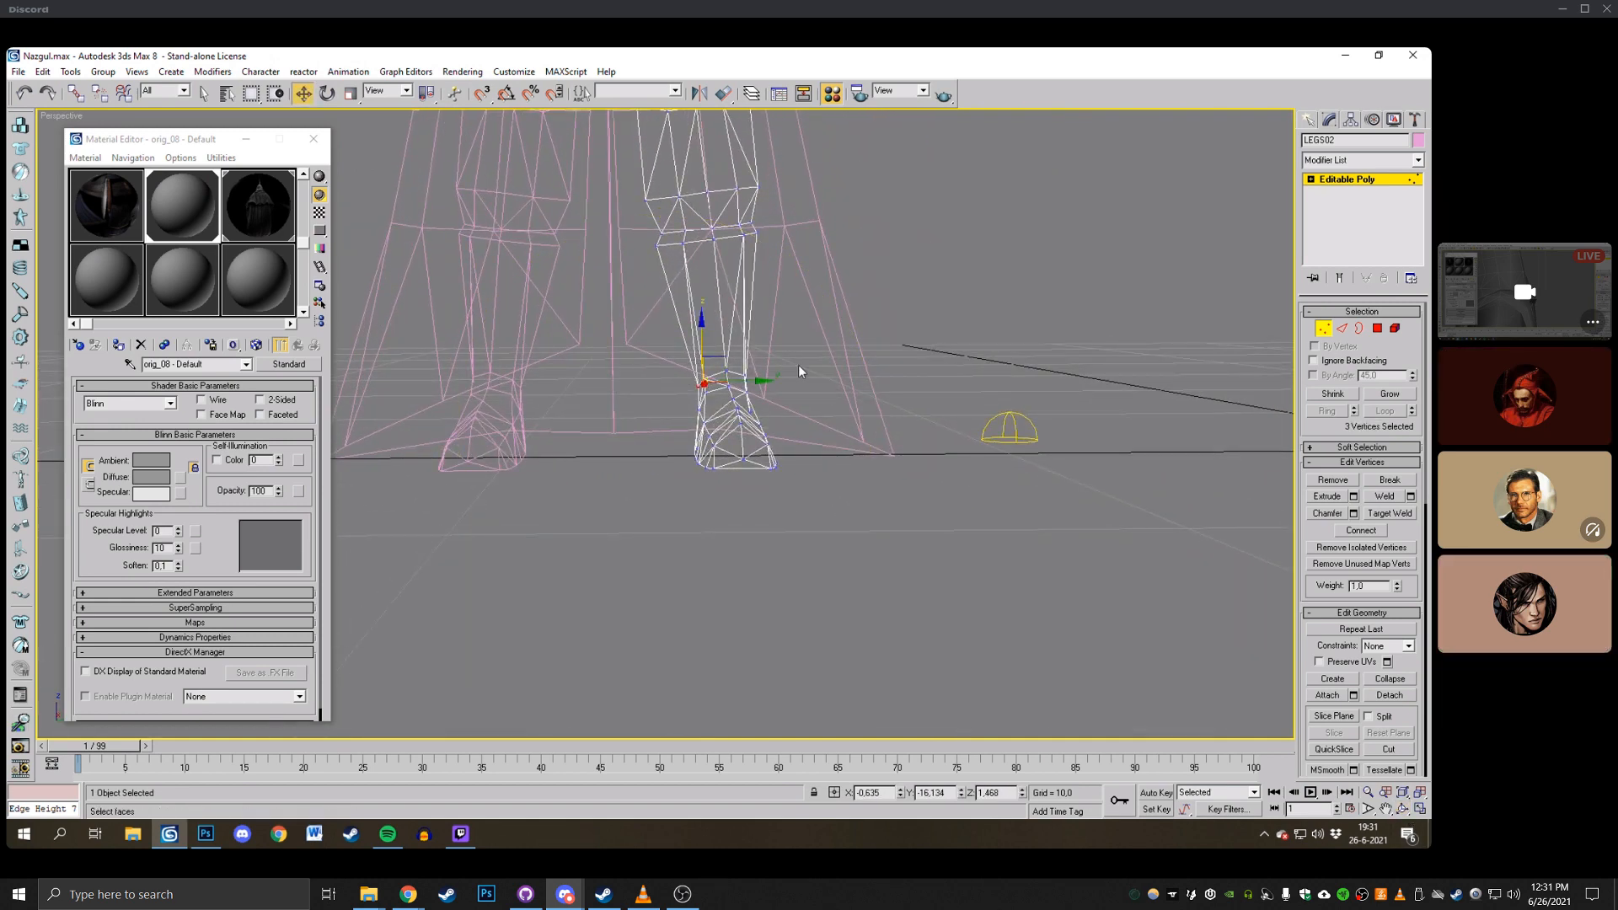
middle_click_drag(799, 367, 744, 358)
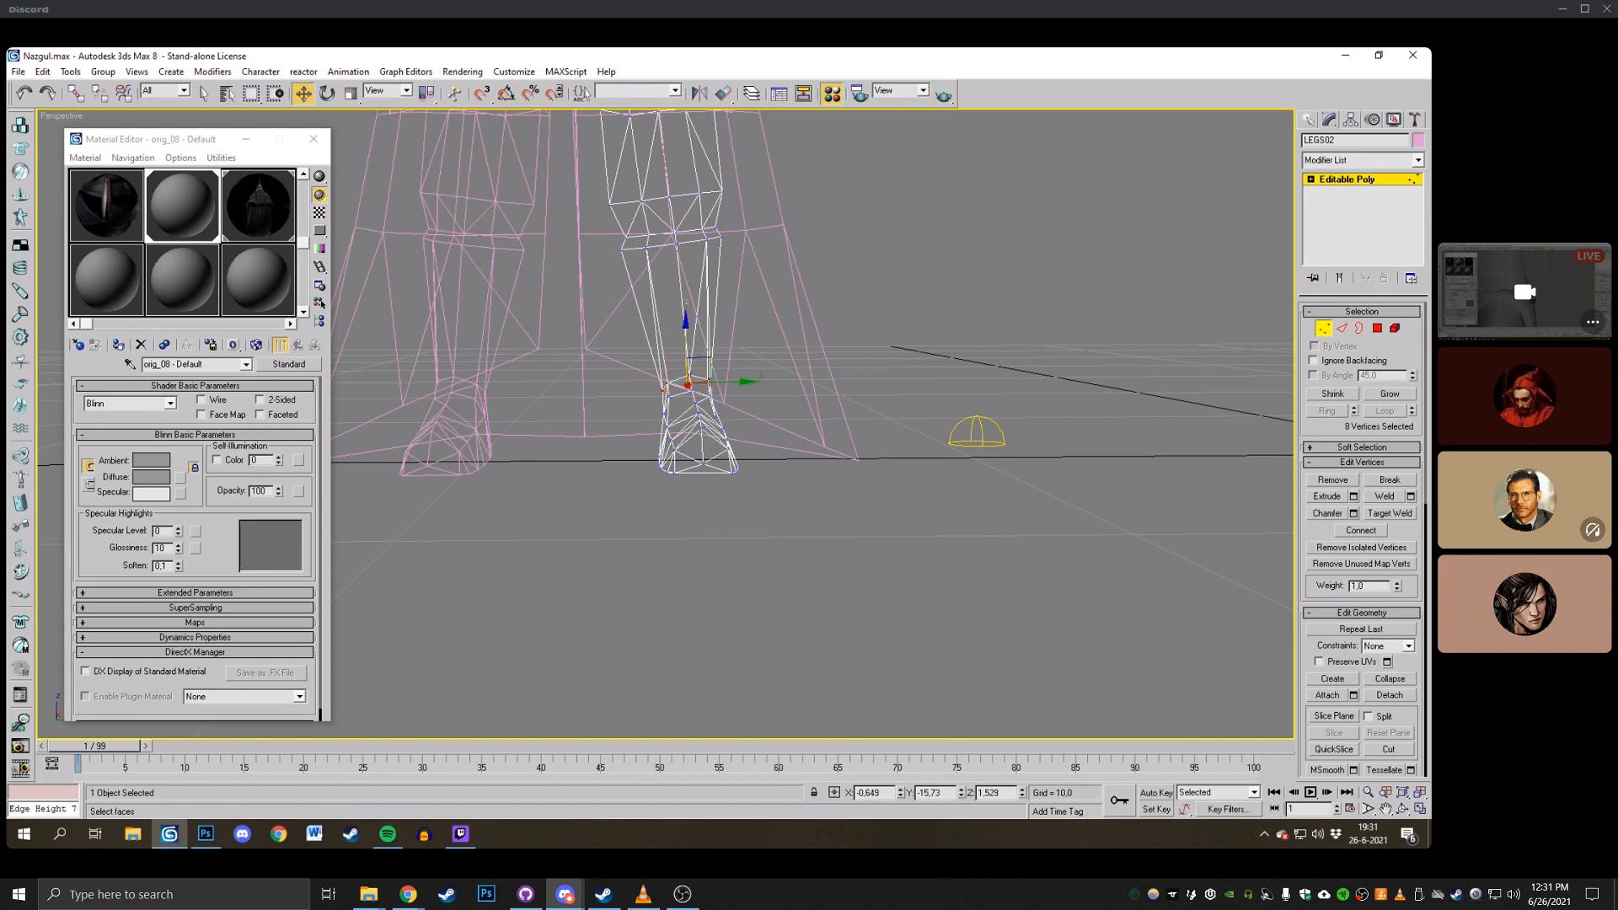
left_click(1403, 812)
left_click_drag(742, 358, 770, 377)
left_click(350, 94)
middle_click_drag(792, 371, 845, 353)
left_click(771, 392)
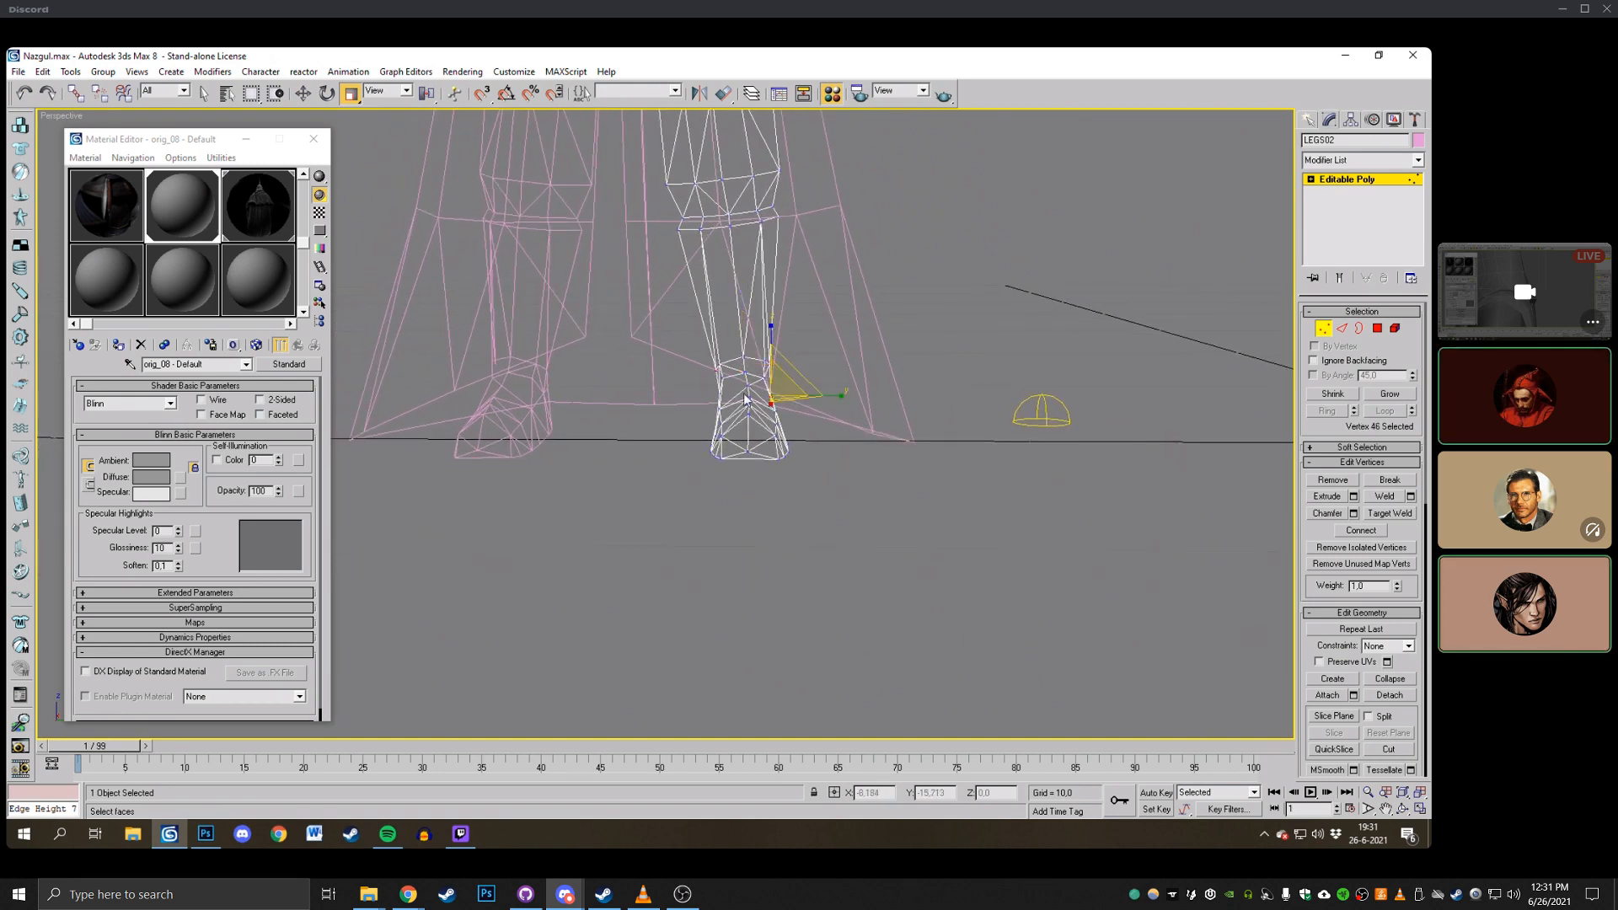
left_click(722, 393, "ctrl")
left_click_drag(738, 399, 817, 392)
left_click(937, 323)
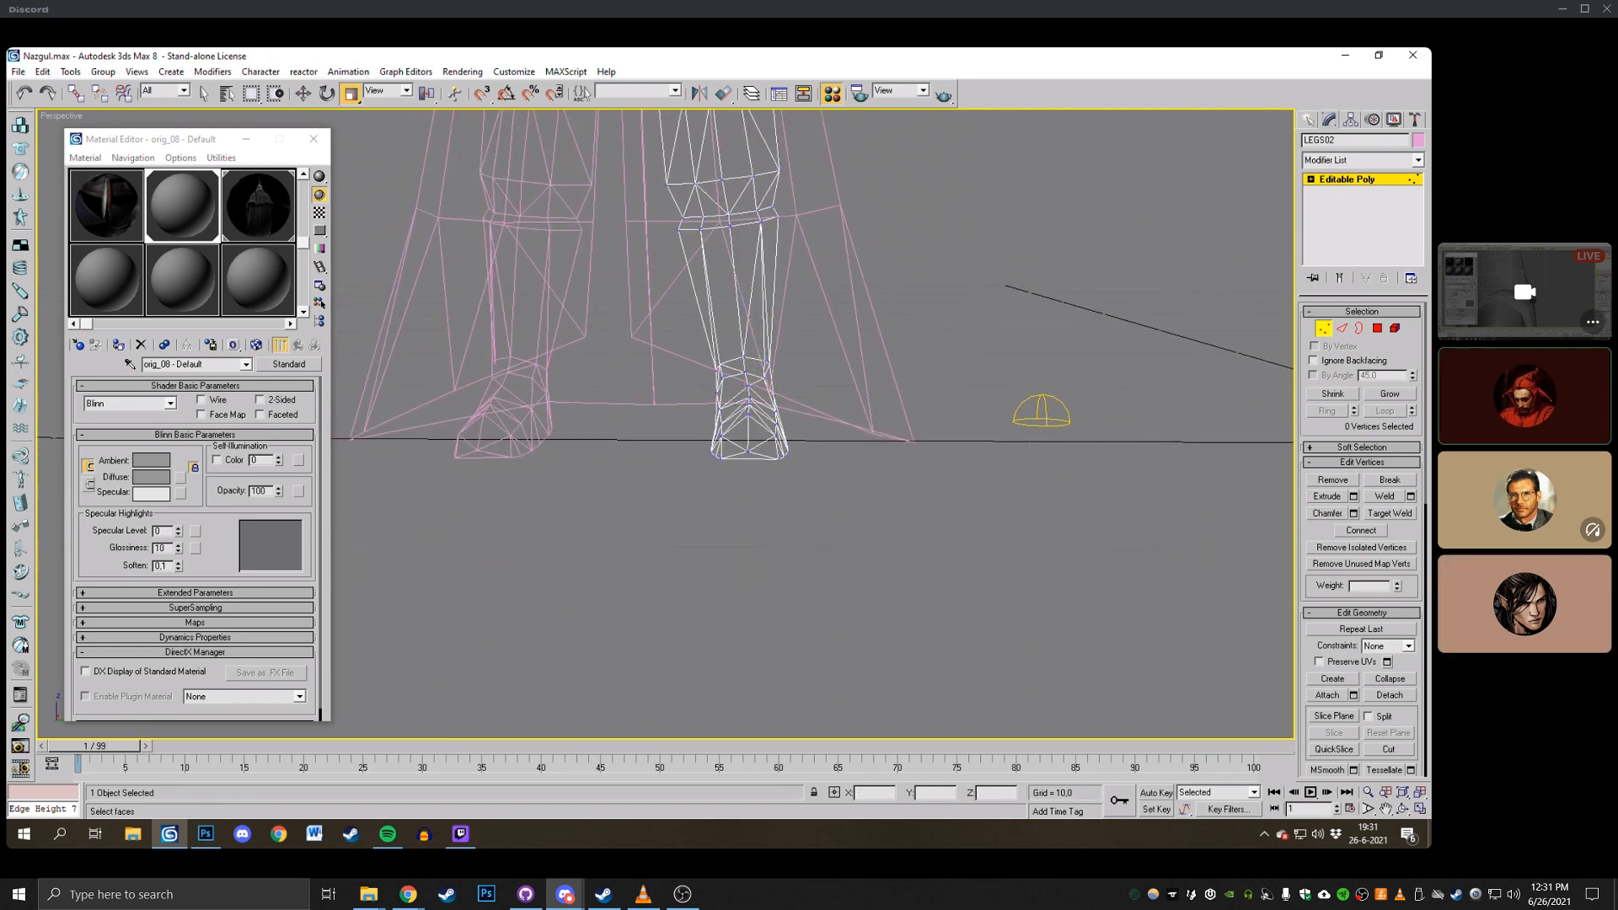
Move the ankle's outer side vertex slightly outwards along Y.
left_click(1403, 809)
left_click_drag(775, 337, 763, 375)
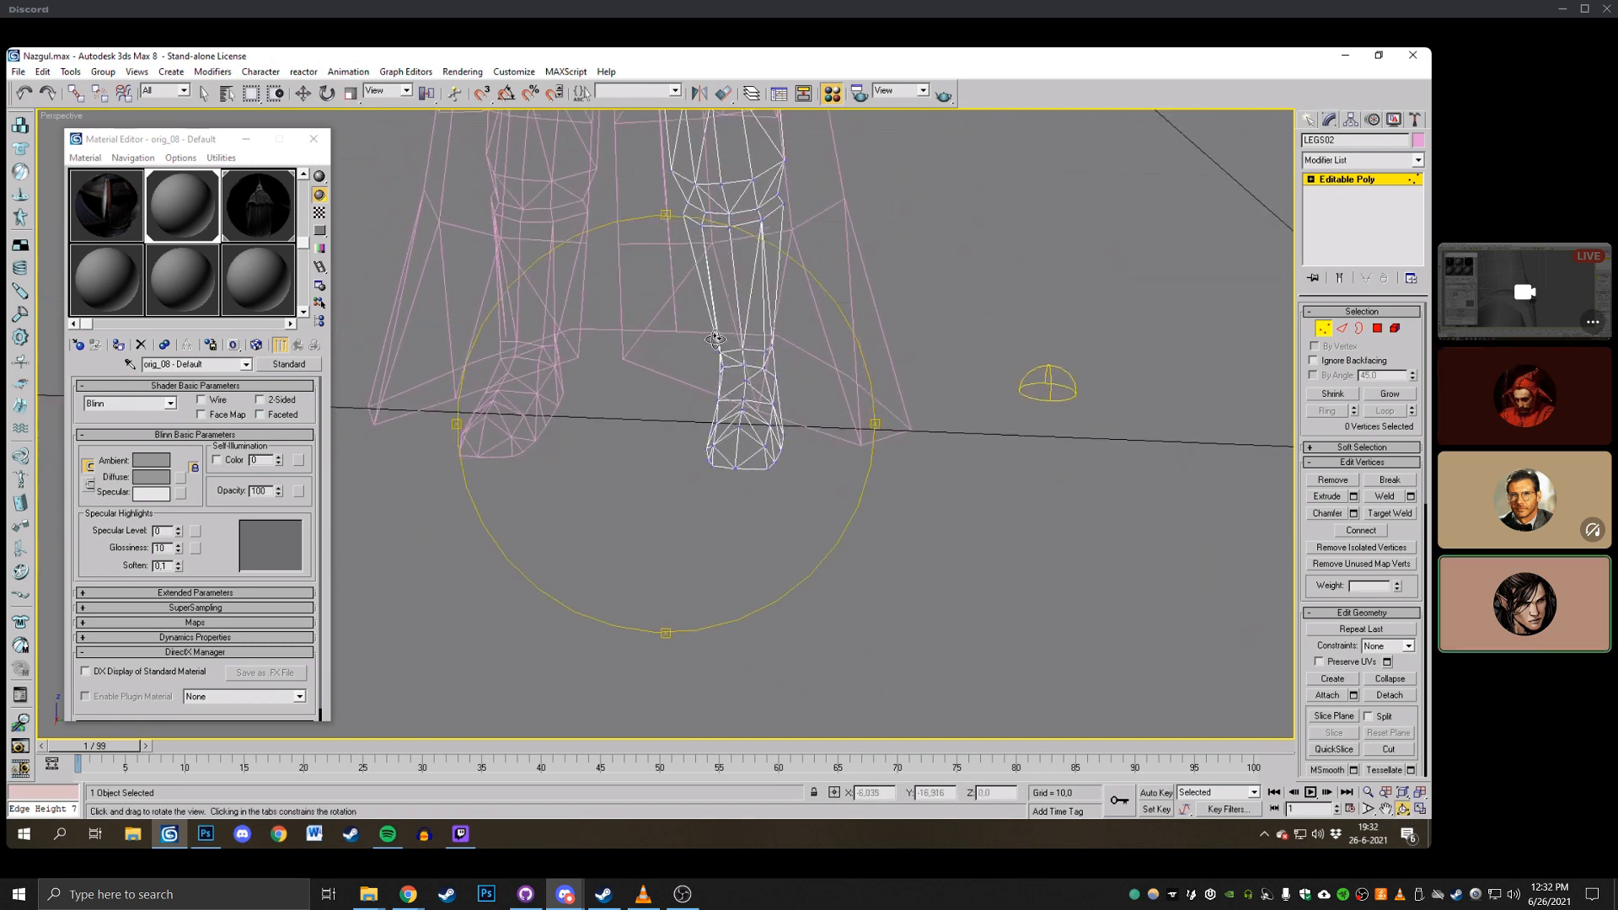
right_click(765, 375)
left_click(765, 369)
left_click(302, 93)
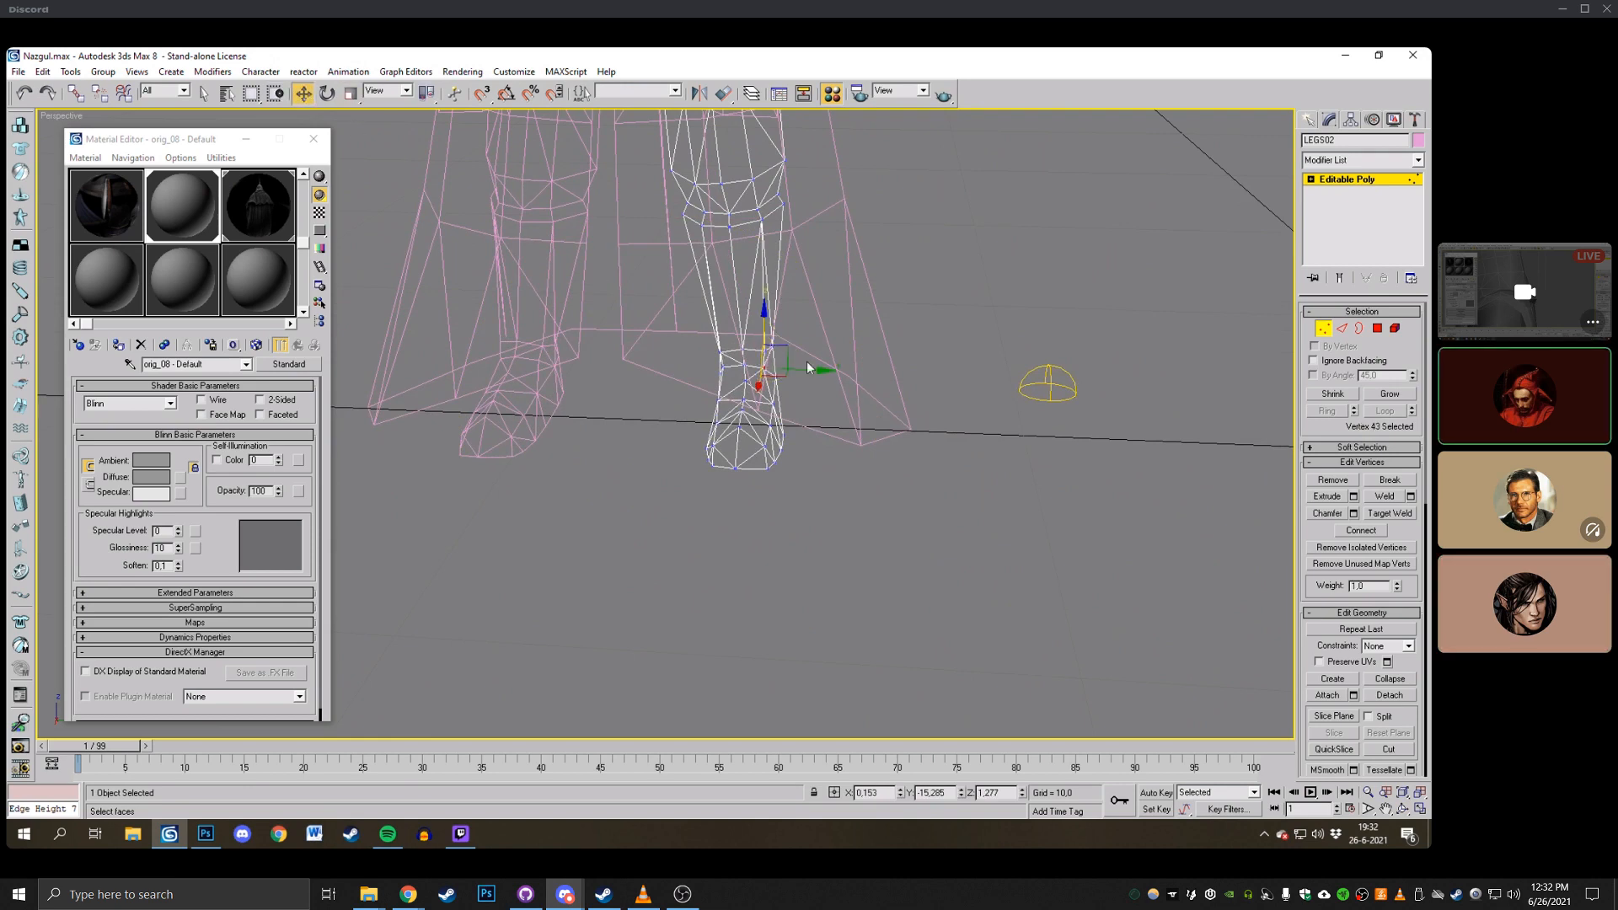
left_click_drag(816, 369, 821, 369)
scroll(820, 369, "up", 2)
middle_click_drag(821, 369, 945, 447)
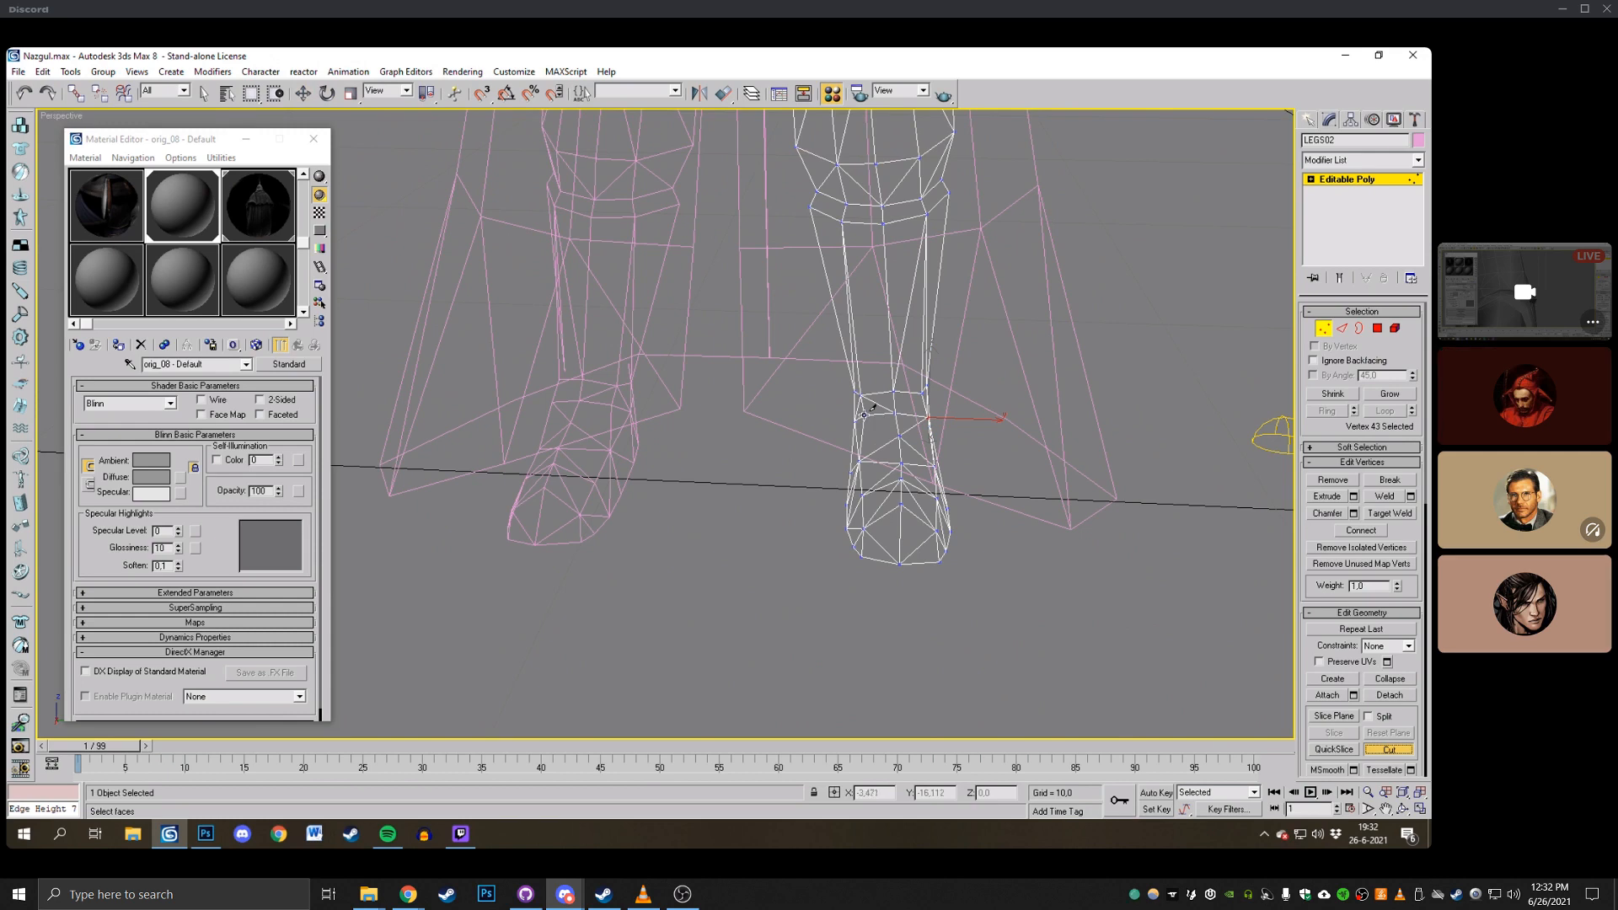
Leave vertex editing and examine the shaded legs and feet beneath the robe.
mouse_move(741, 361)
middle_mouse_down()
mouse_move(548, 316)
mouse_move(667, 239)
mouse_move(737, 384)
middle_mouse_up()
scroll(693, 354, "down", 3)
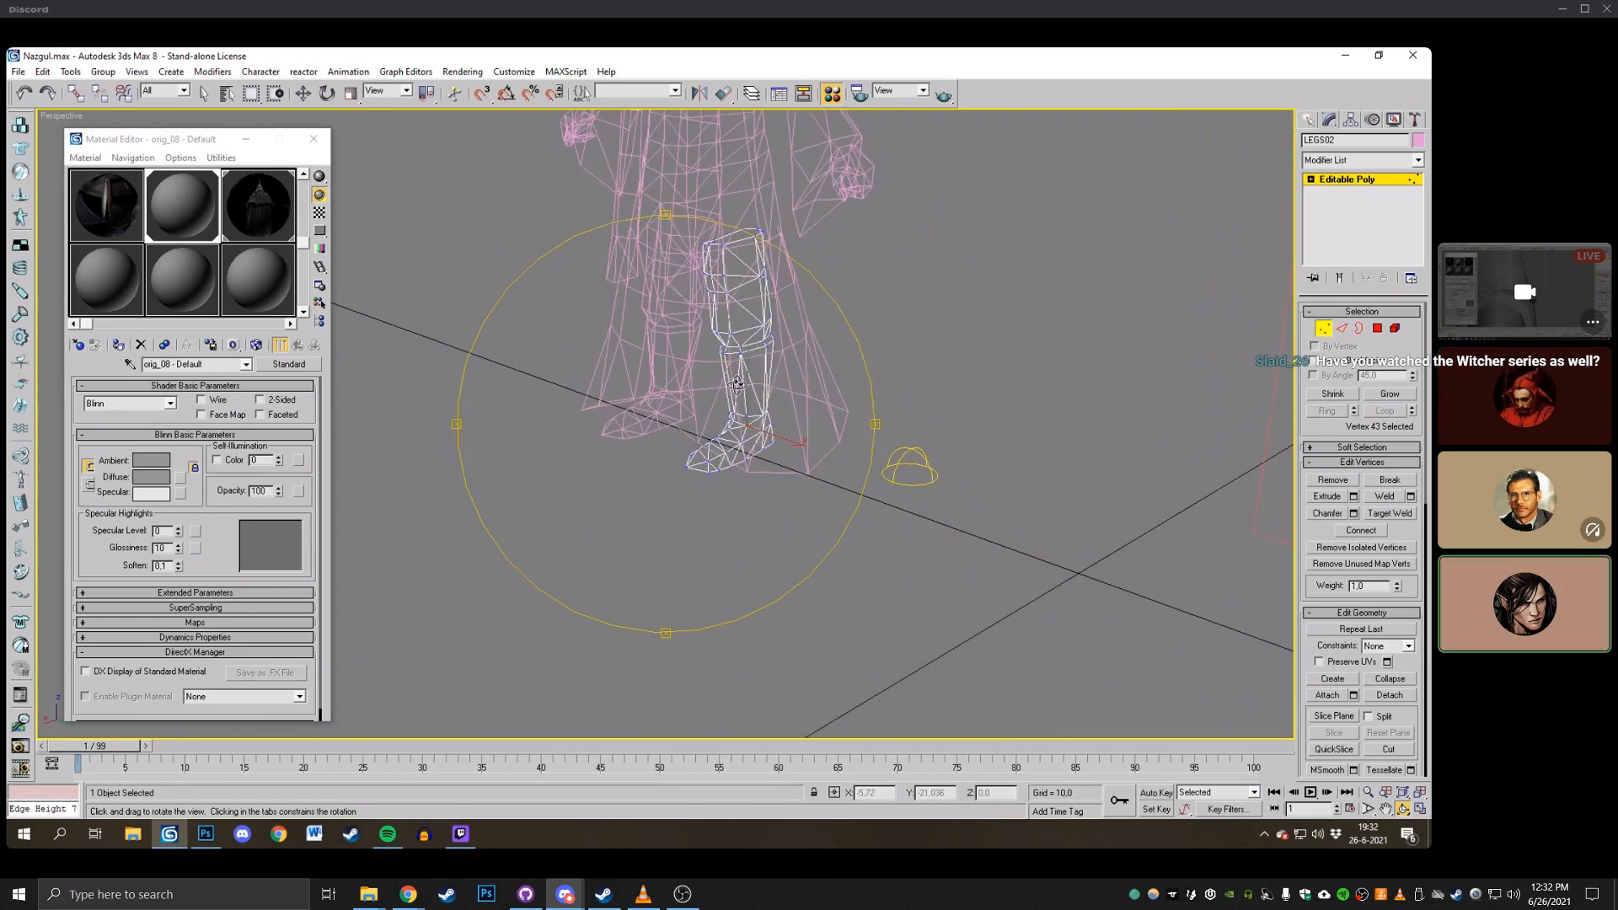
left_click_drag(737, 385, 1271, 312)
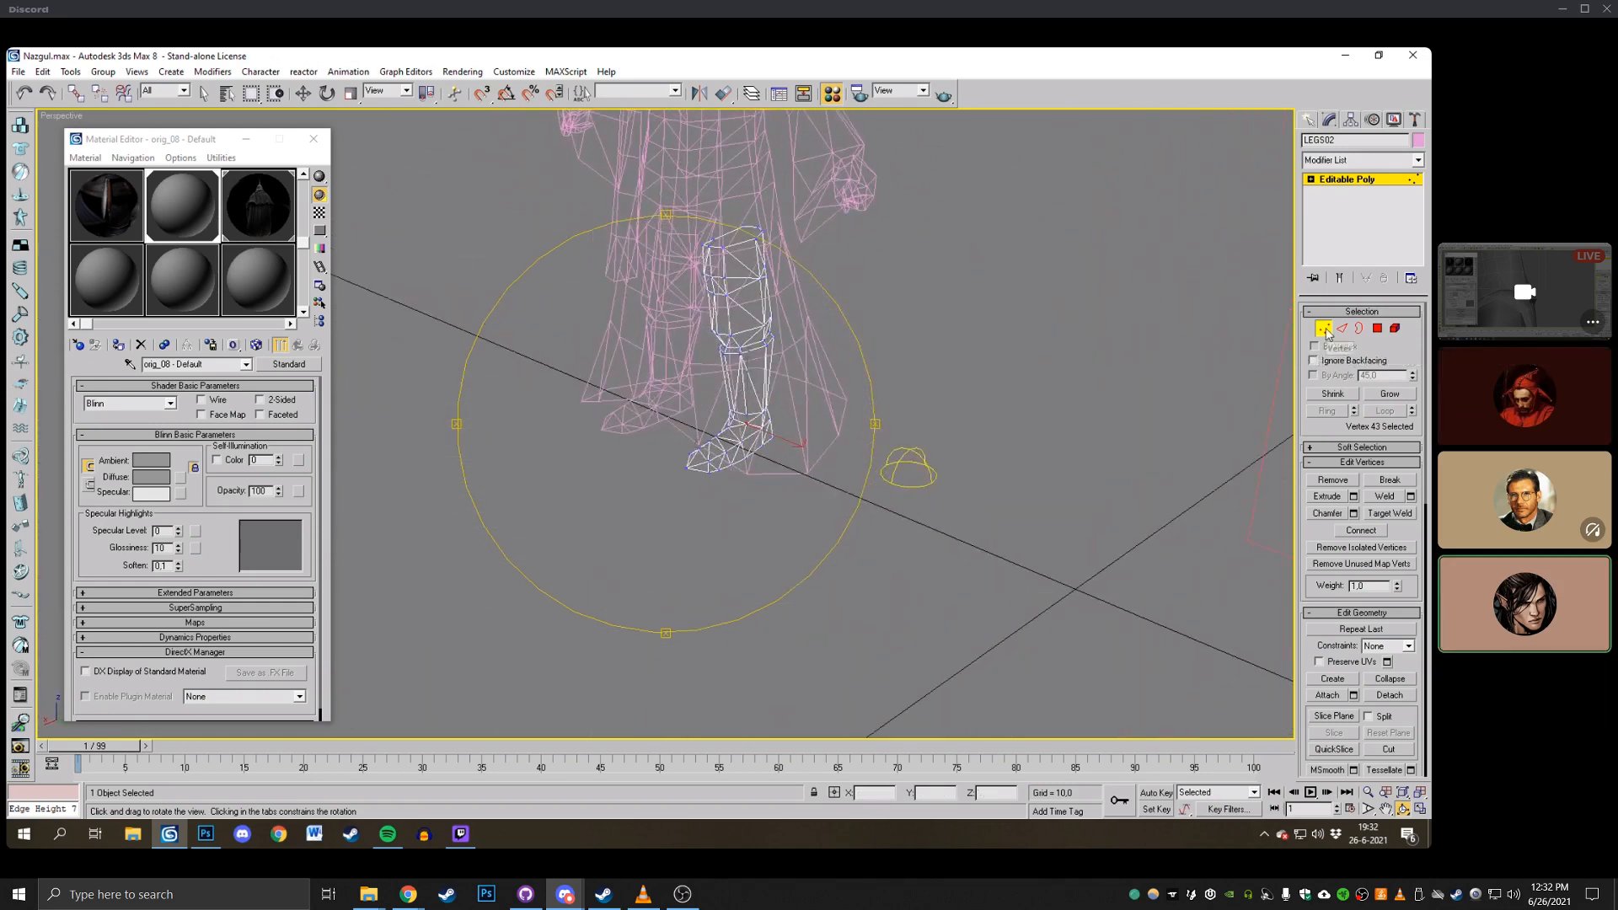
left_click(1326, 331)
left_click(1087, 312)
middle_click_drag(935, 327, 940, 374)
key("F3")
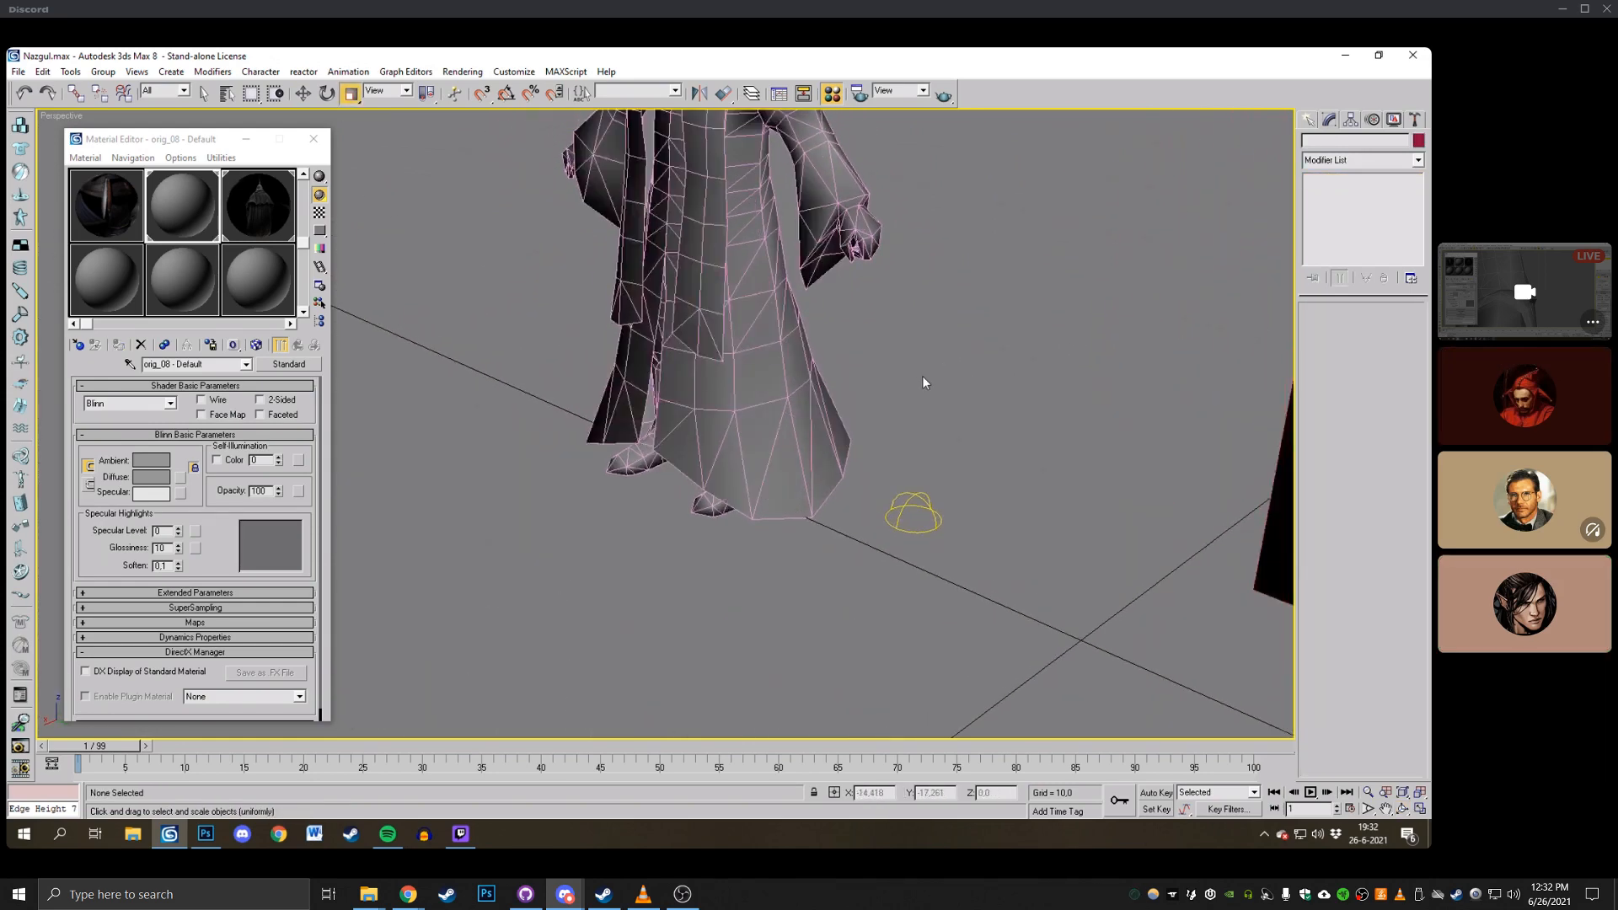
scroll(922, 376, "down", 3)
scroll(829, 361, "up", 3)
middle_click_drag(829, 361, 859, 308)
Reshape the five toe-end vertices of the leg object along X, and start target-welding vertices for a pointed toe.
left_click(738, 435)
scroll(739, 436, "up", 2)
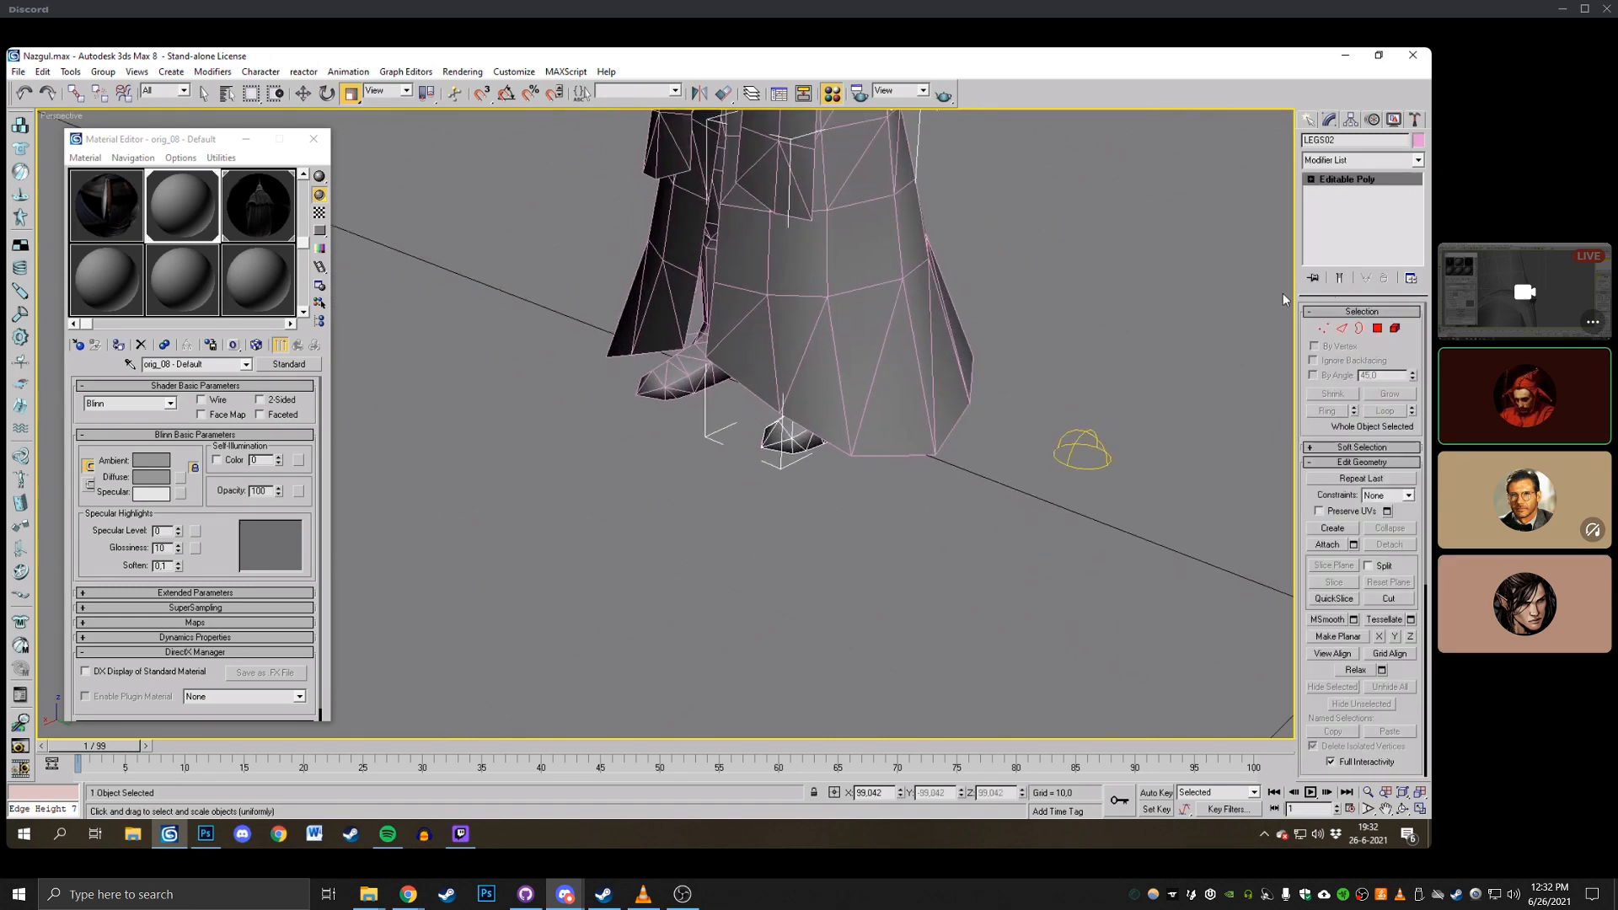
left_click(1323, 328)
left_click(1403, 810)
key("F3")
left_click_drag(784, 324, 714, 311)
key("r")
key("w")
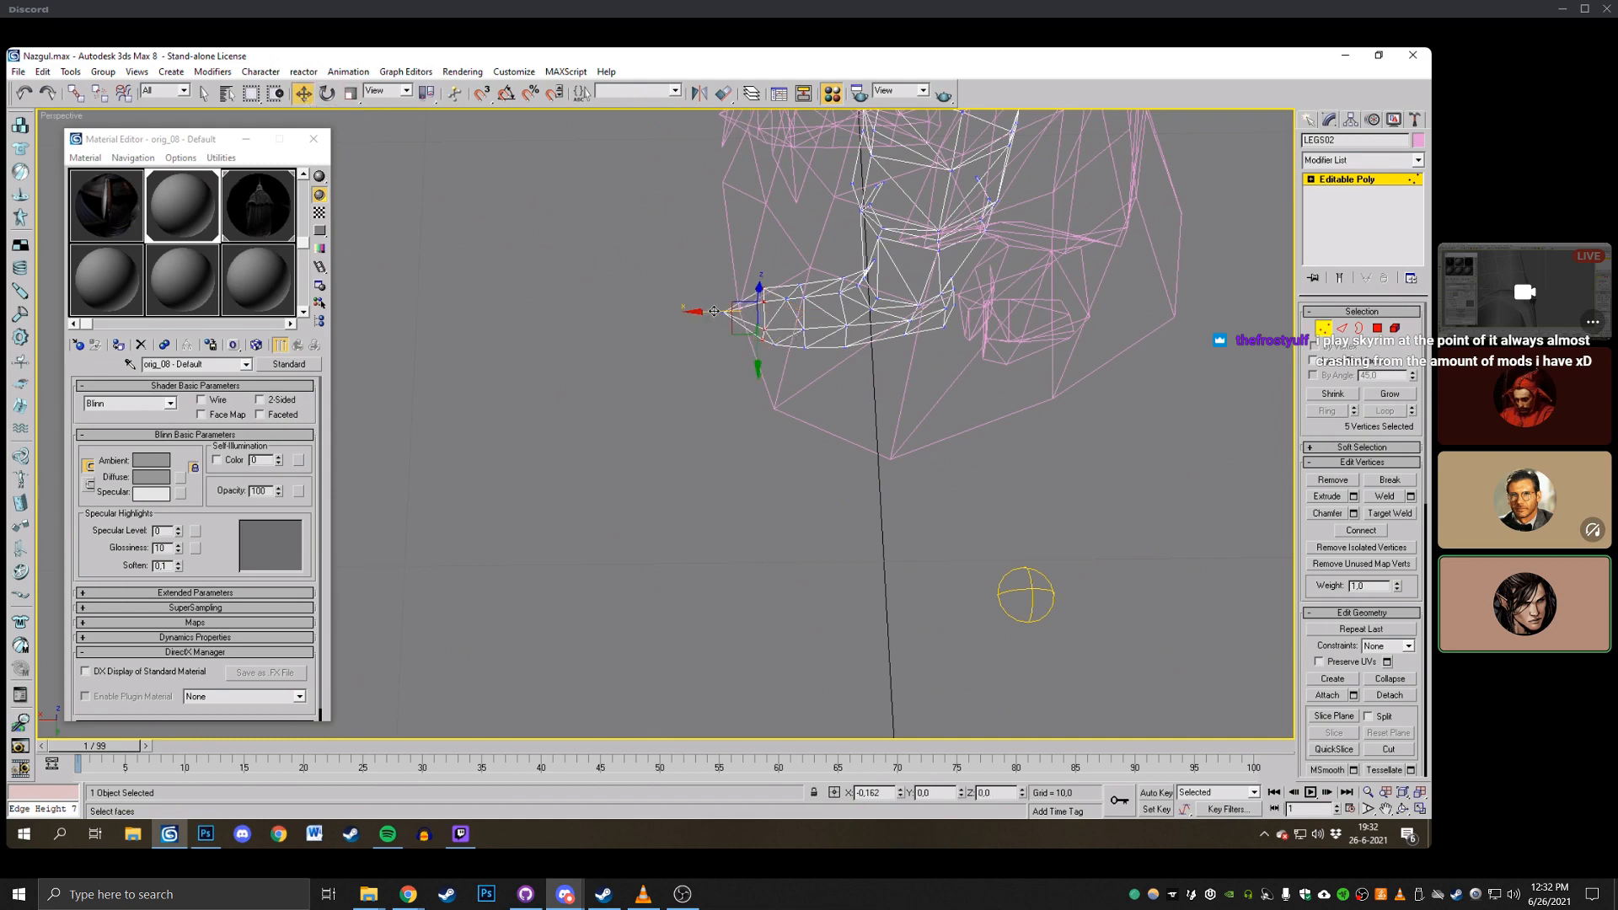
middle_click_drag(791, 277, 763, 402)
left_click(1379, 512)
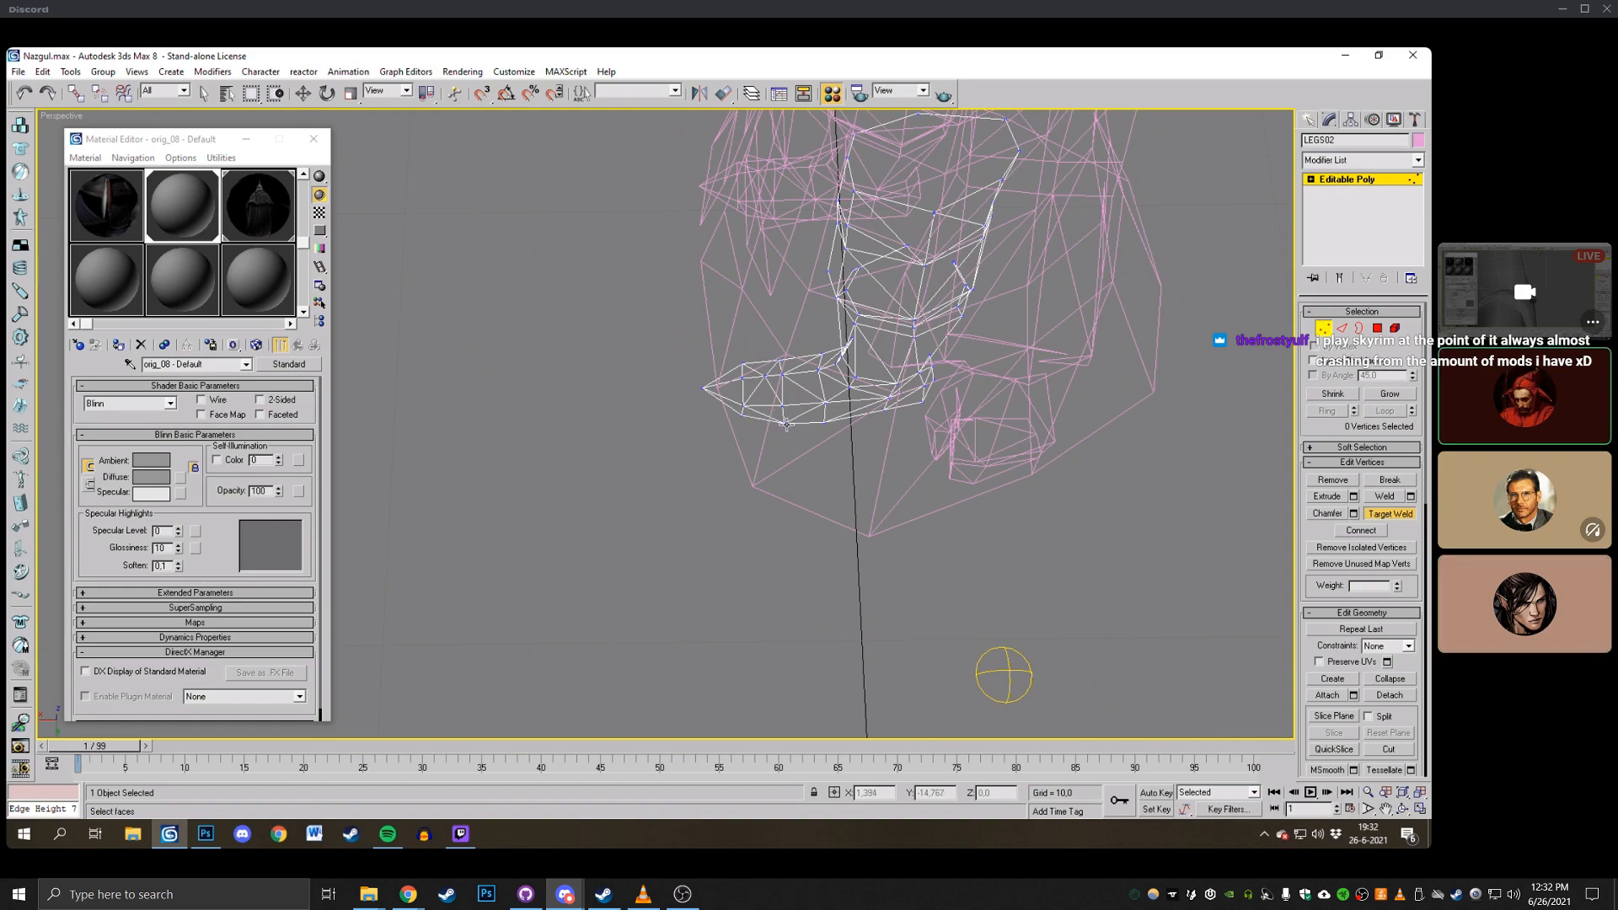
middle_click_drag(1079, 539, 1070, 621)
Adjust the height of the toe's tip vertex along Z so it sits close to the sole.
left_click(1402, 808)
mouse_move(767, 354)
left_mouse_down()
mouse_move(843, 370)
mouse_move(790, 351)
mouse_move(778, 270)
left_mouse_up()
key("w")
key("F3")
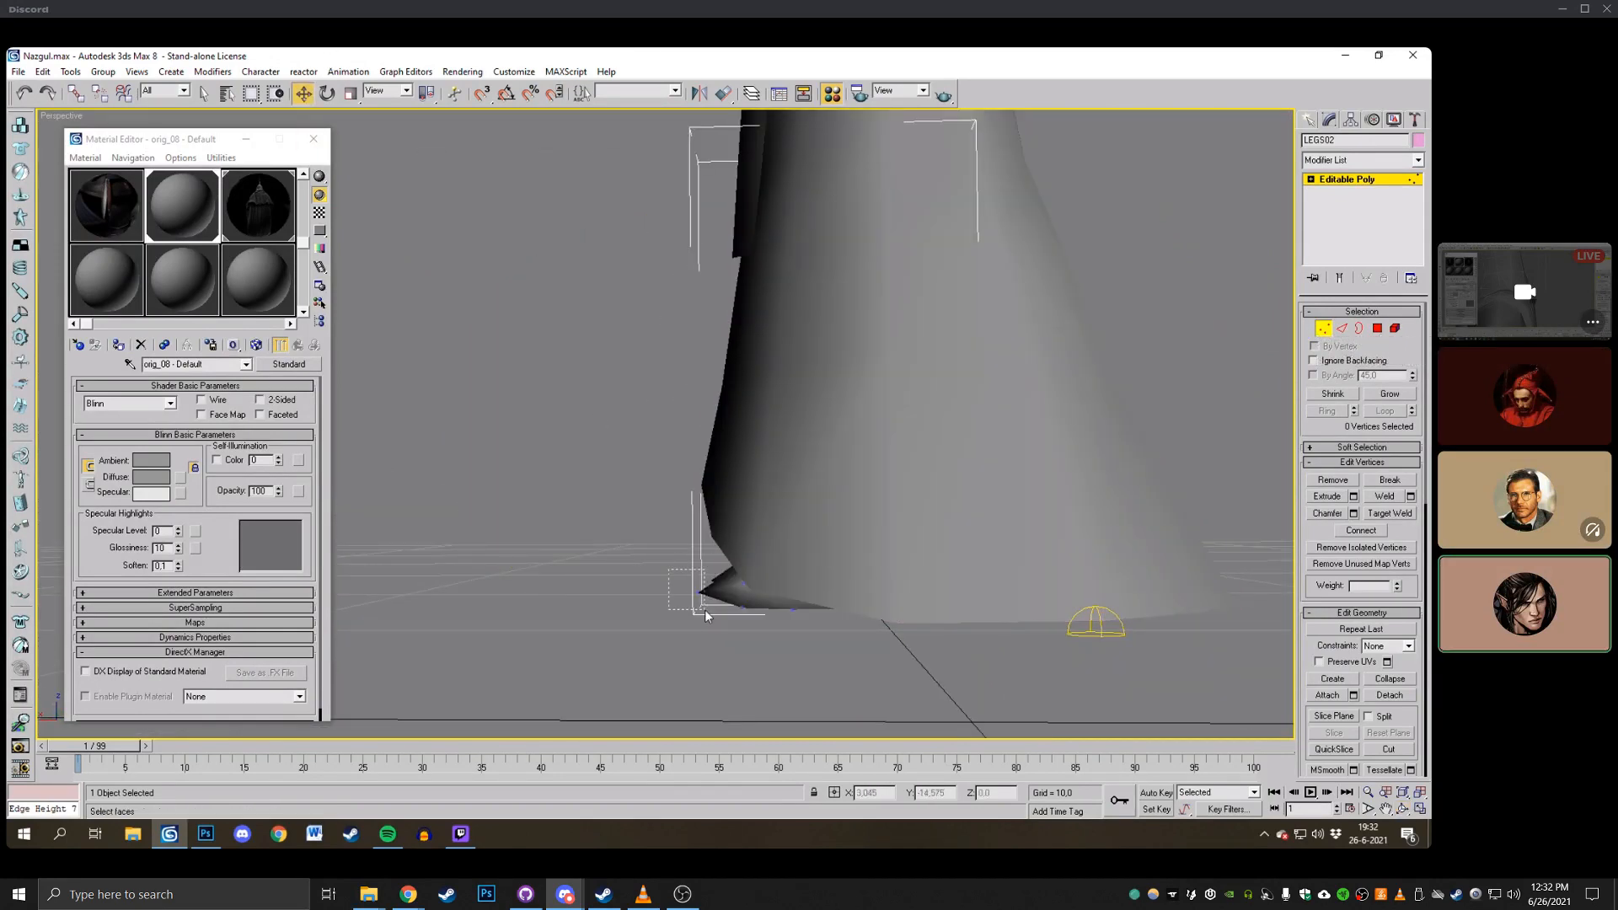
left_click_drag(706, 615, 704, 612)
key("F3")
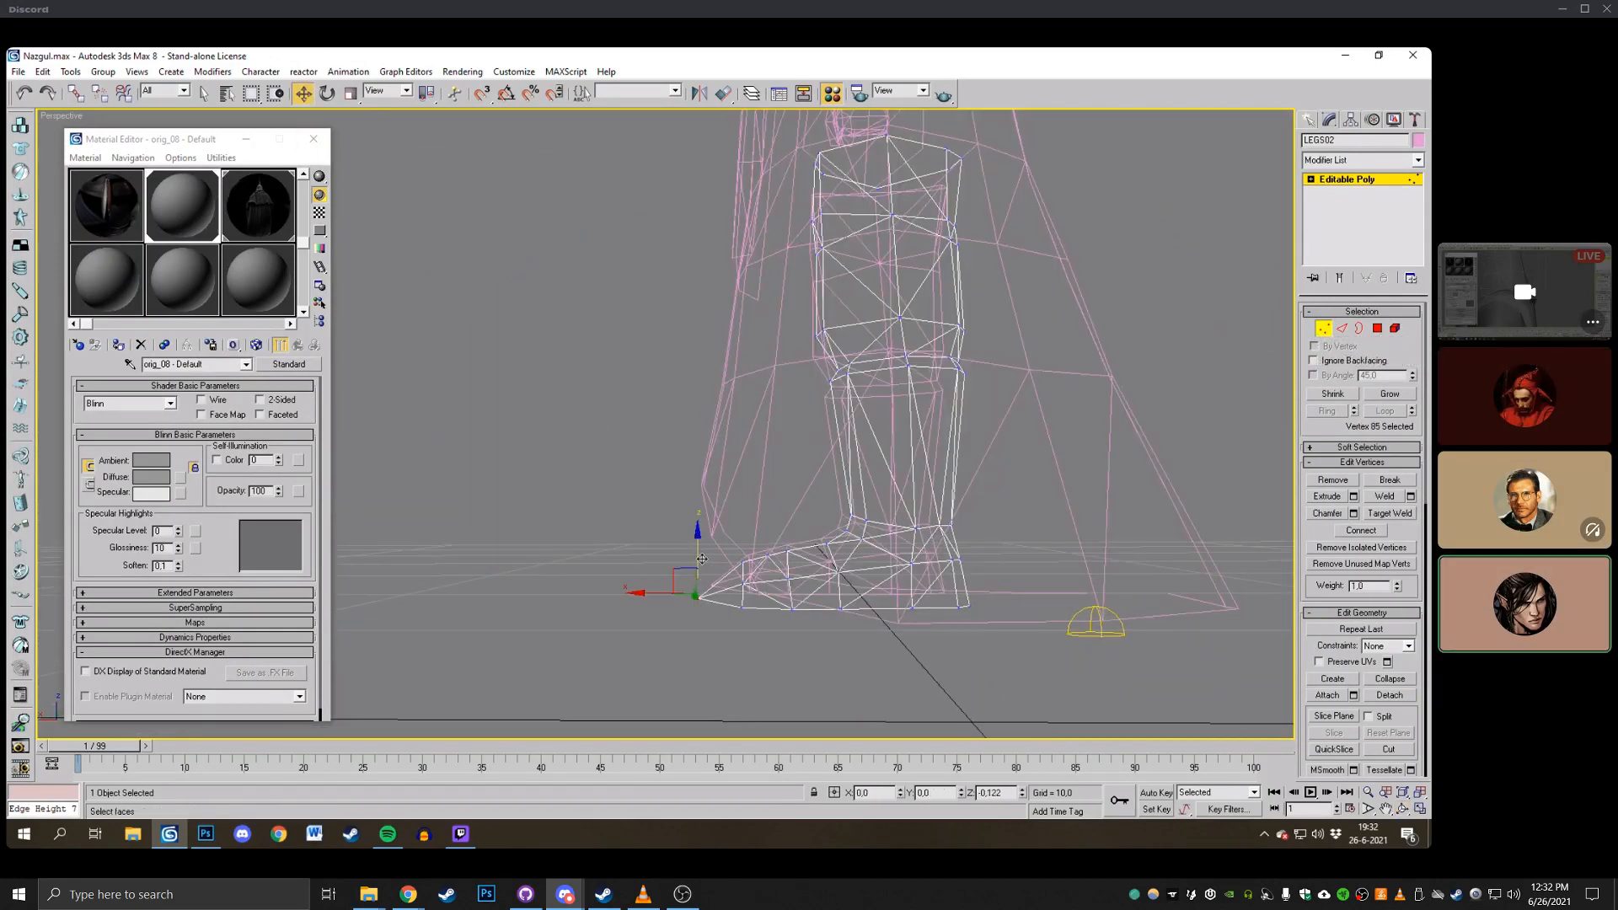
left_click(1402, 811)
left_click_drag(758, 421, 787, 439)
key("w")
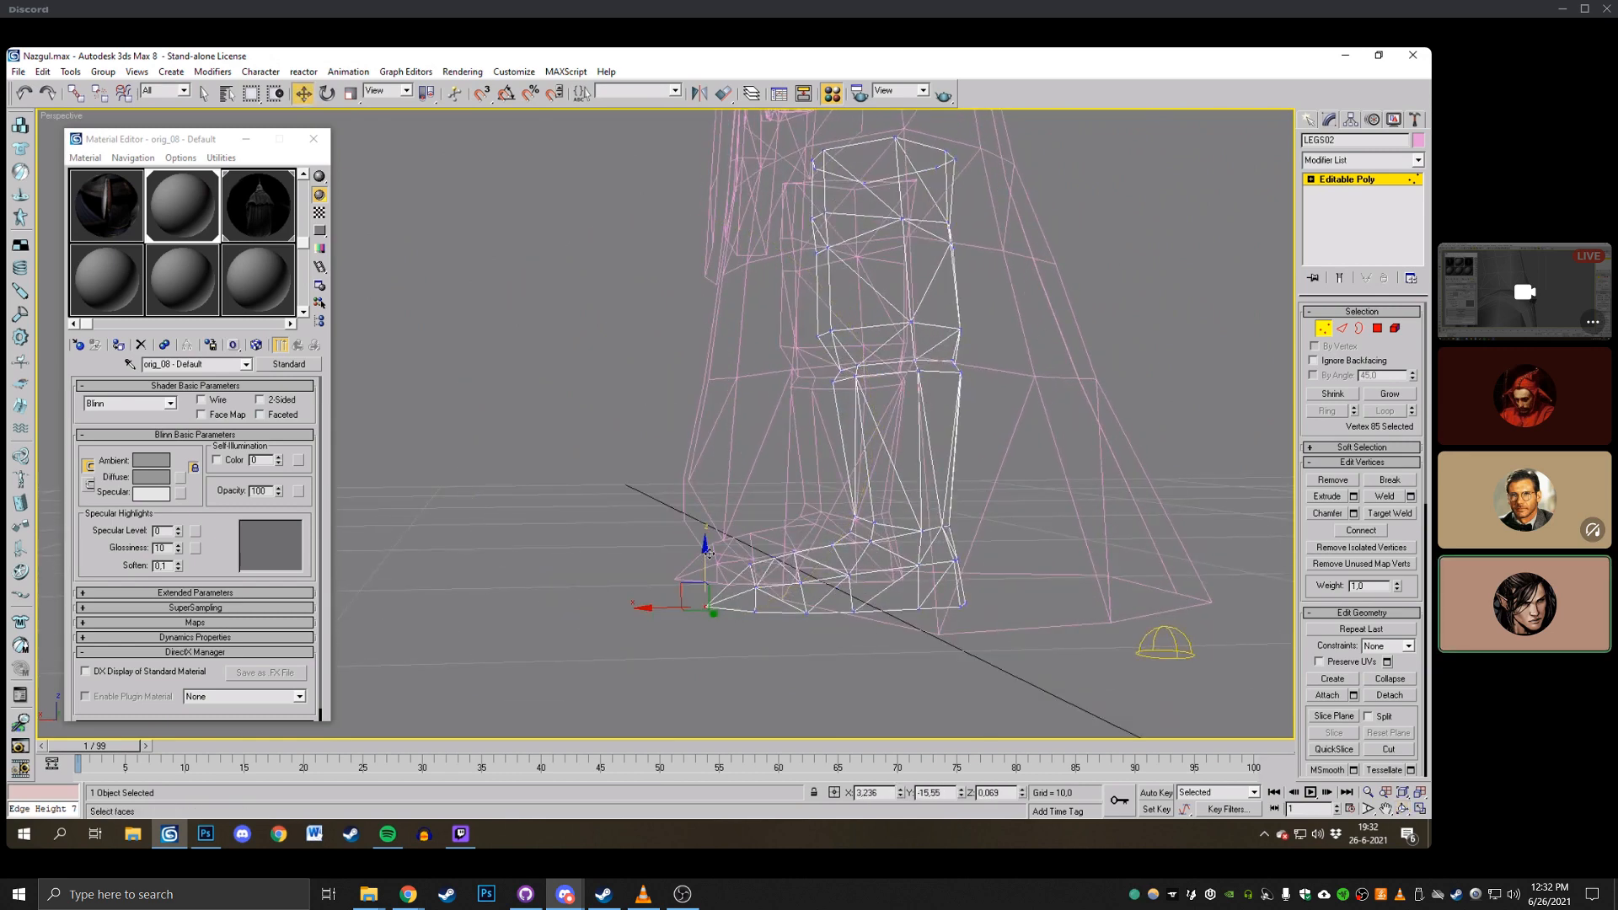
Target-weld the stray vertex at the side of the toe to its neighbour.
left_click(1402, 810)
mouse_move(687, 438)
left_mouse_down()
mouse_move(580, 290)
mouse_move(613, 287)
mouse_move(781, 386)
mouse_move(665, 444)
left_mouse_up()
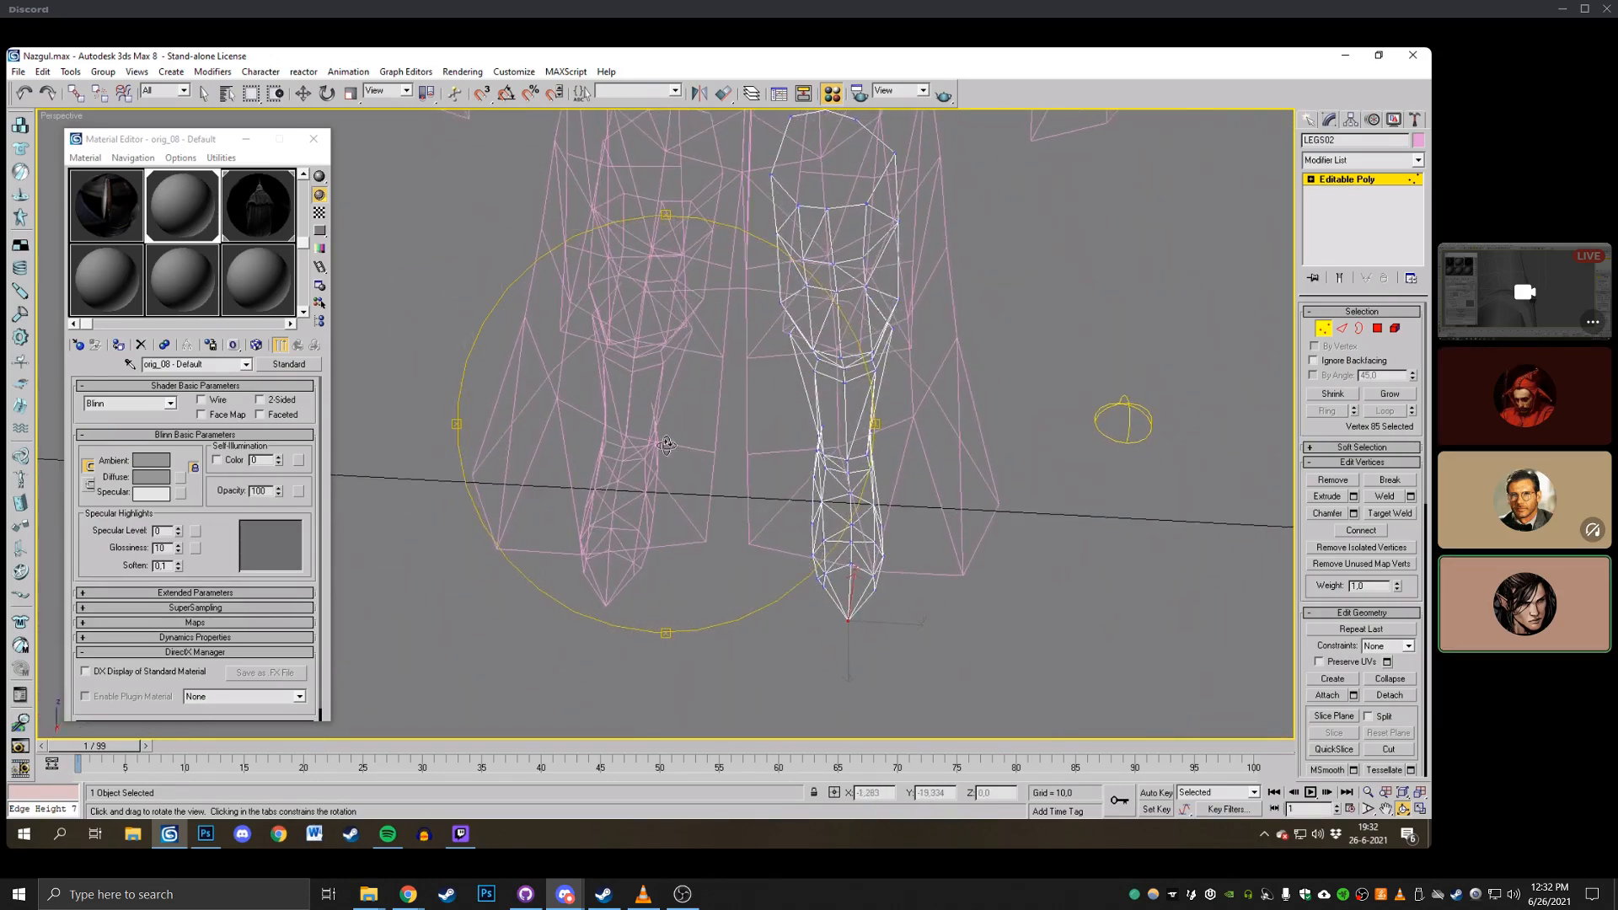
left_click(1389, 513)
left_click(818, 578)
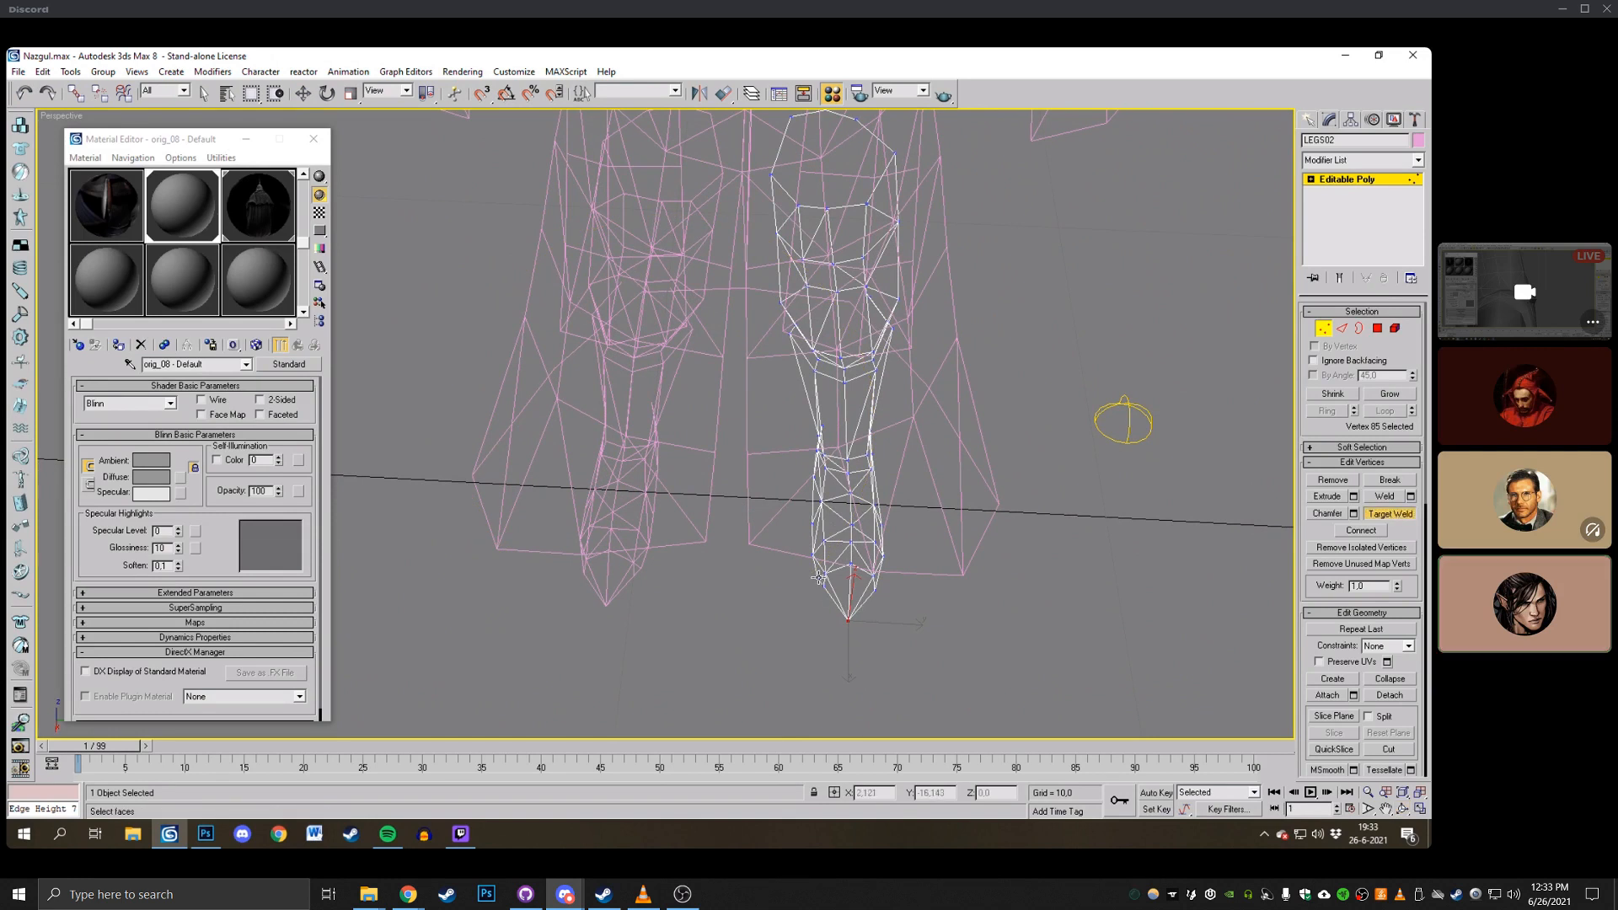
left_click(824, 576)
left_click(301, 93)
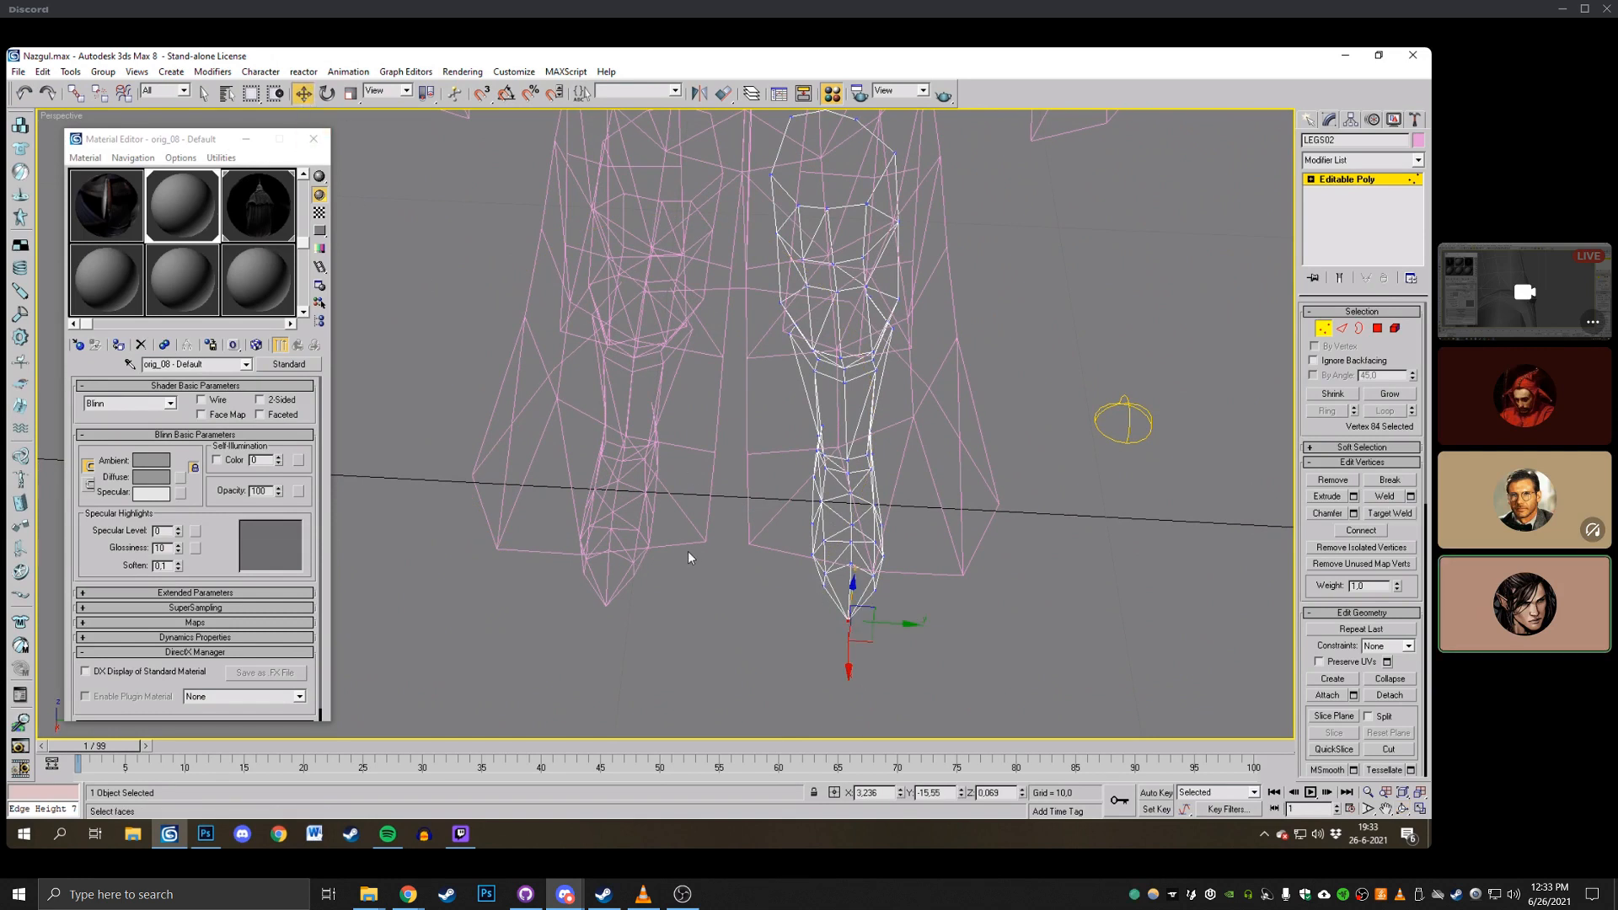
Examine the pointed feet on the whole figure beside the reference image and leave the leg's vertex editing.
left_click(1402, 807)
mouse_move(733, 497)
left_mouse_down()
mouse_move(748, 432)
mouse_move(795, 377)
mouse_move(693, 356)
mouse_move(795, 383)
left_mouse_up()
key("F4")
scroll(800, 396, "down", 5)
middle_click_drag(810, 412, 818, 500)
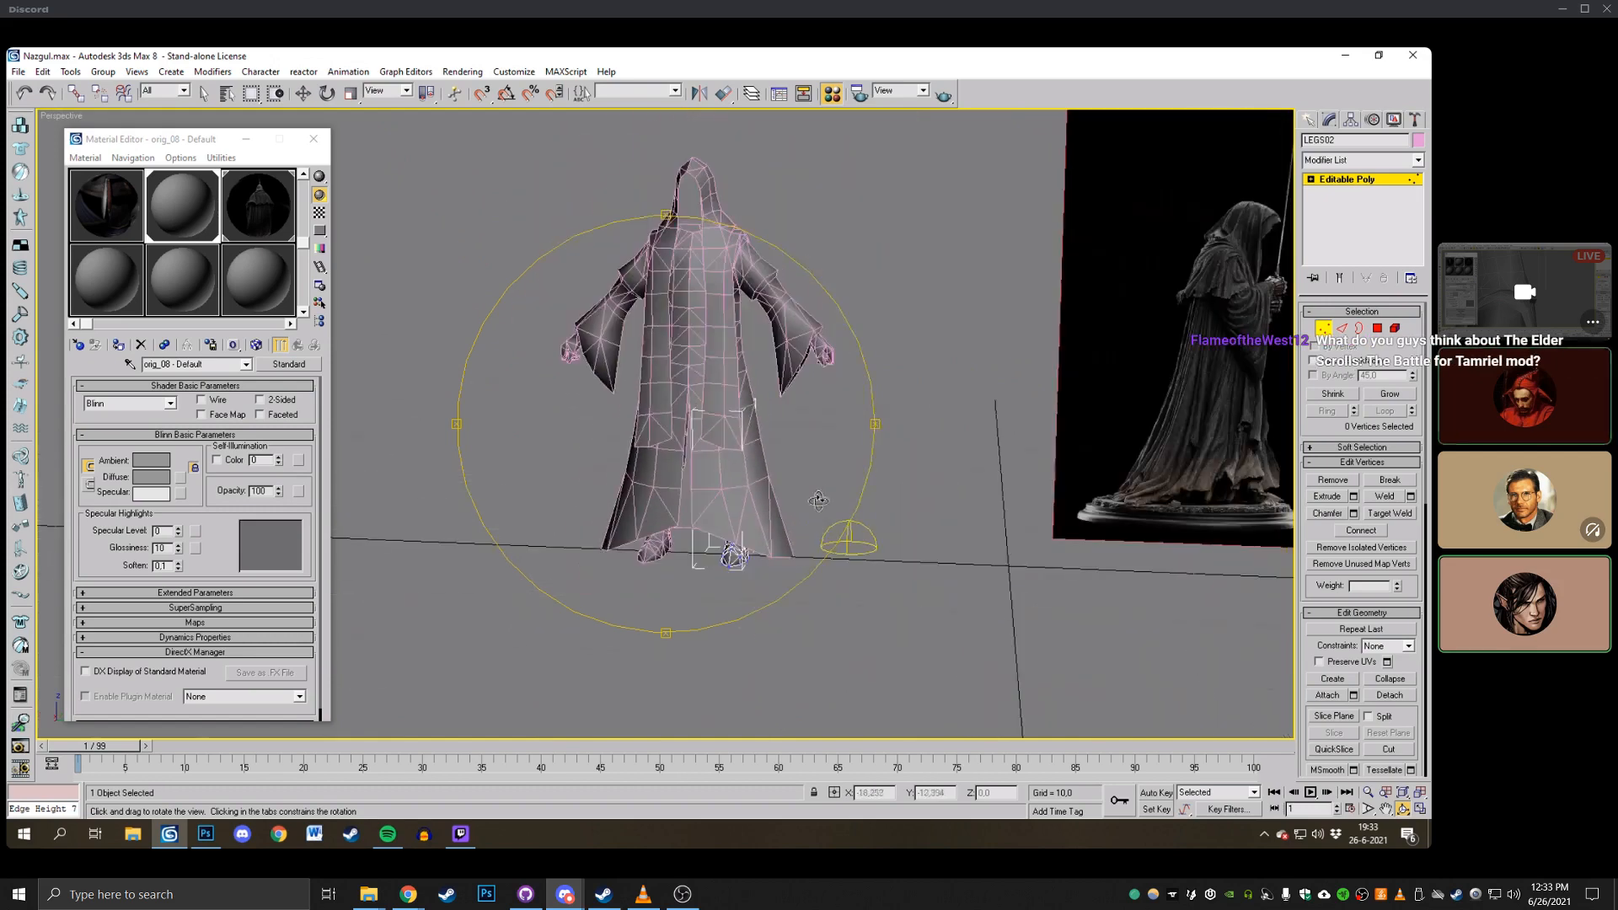
left_click_drag(818, 500, 1223, 332)
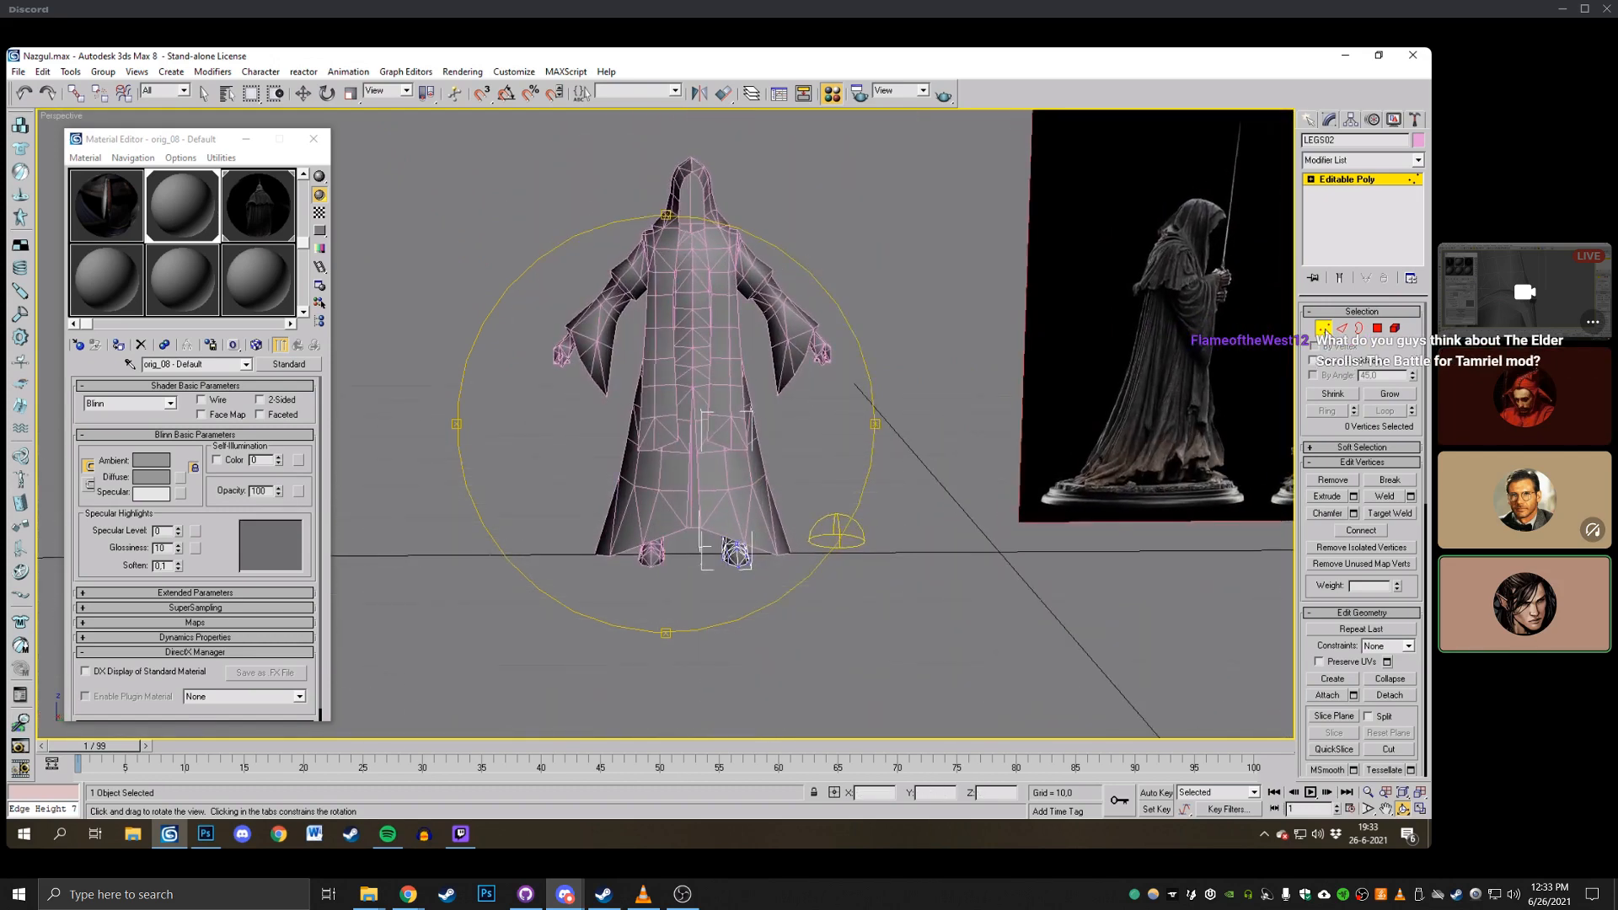
left_click(1326, 332)
key("w")
left_click(948, 291)
middle_click_drag(949, 291, 845, 366)
Move the inner sleeve-edge vertex and the upper forearm vertex of the body to refine the sleeve's outline.
left_click(722, 386)
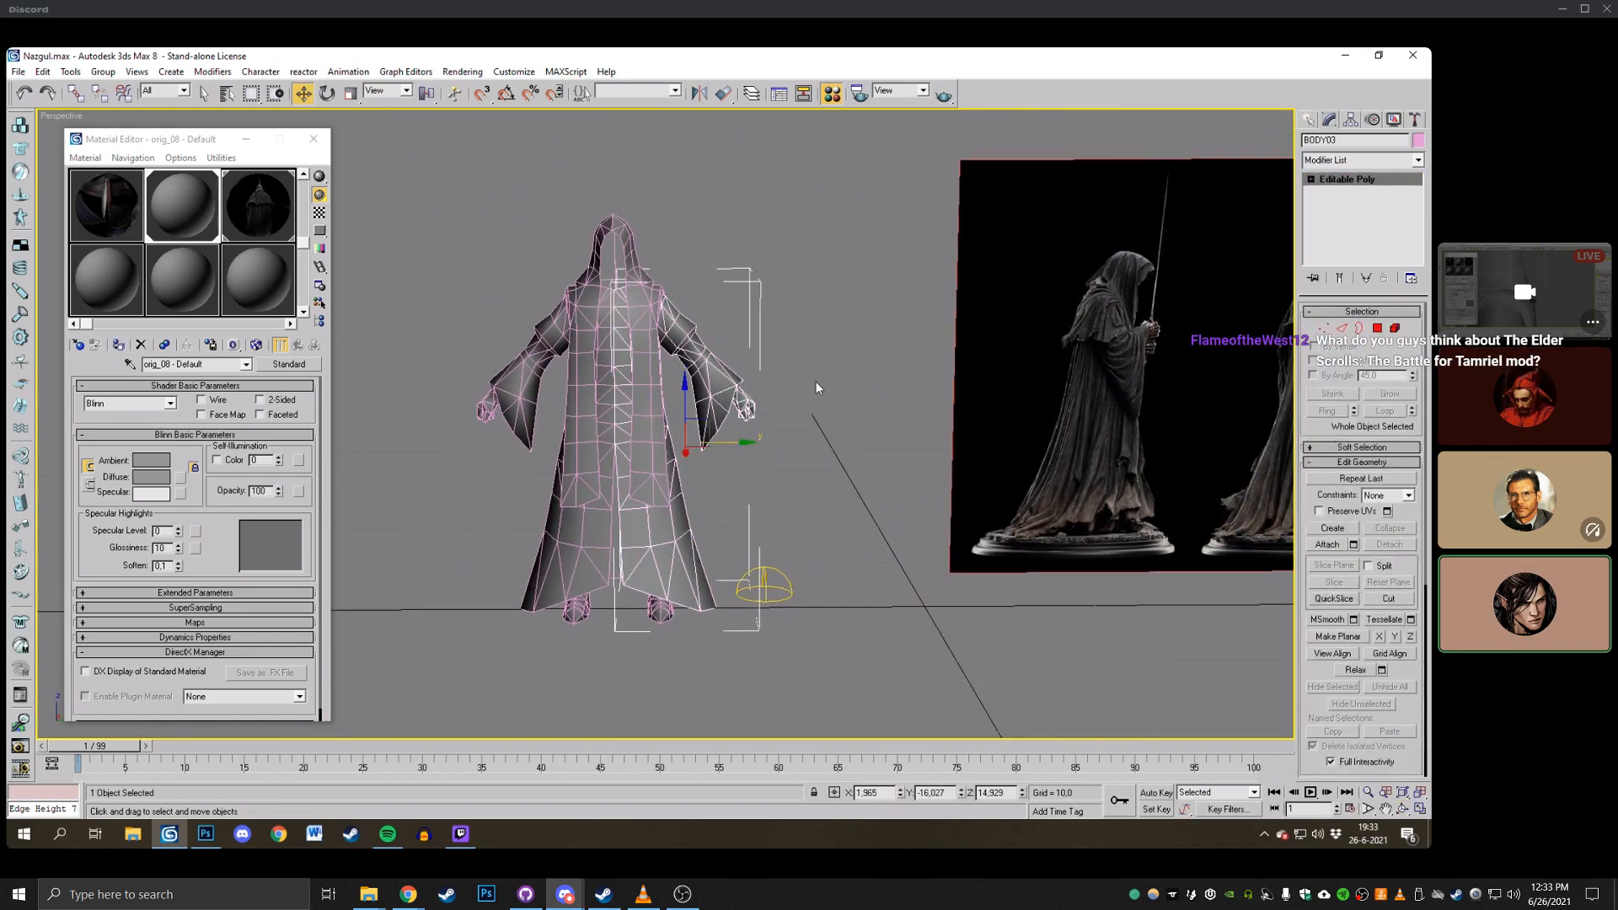
left_click(1323, 330)
scroll(1022, 325, "up", 8)
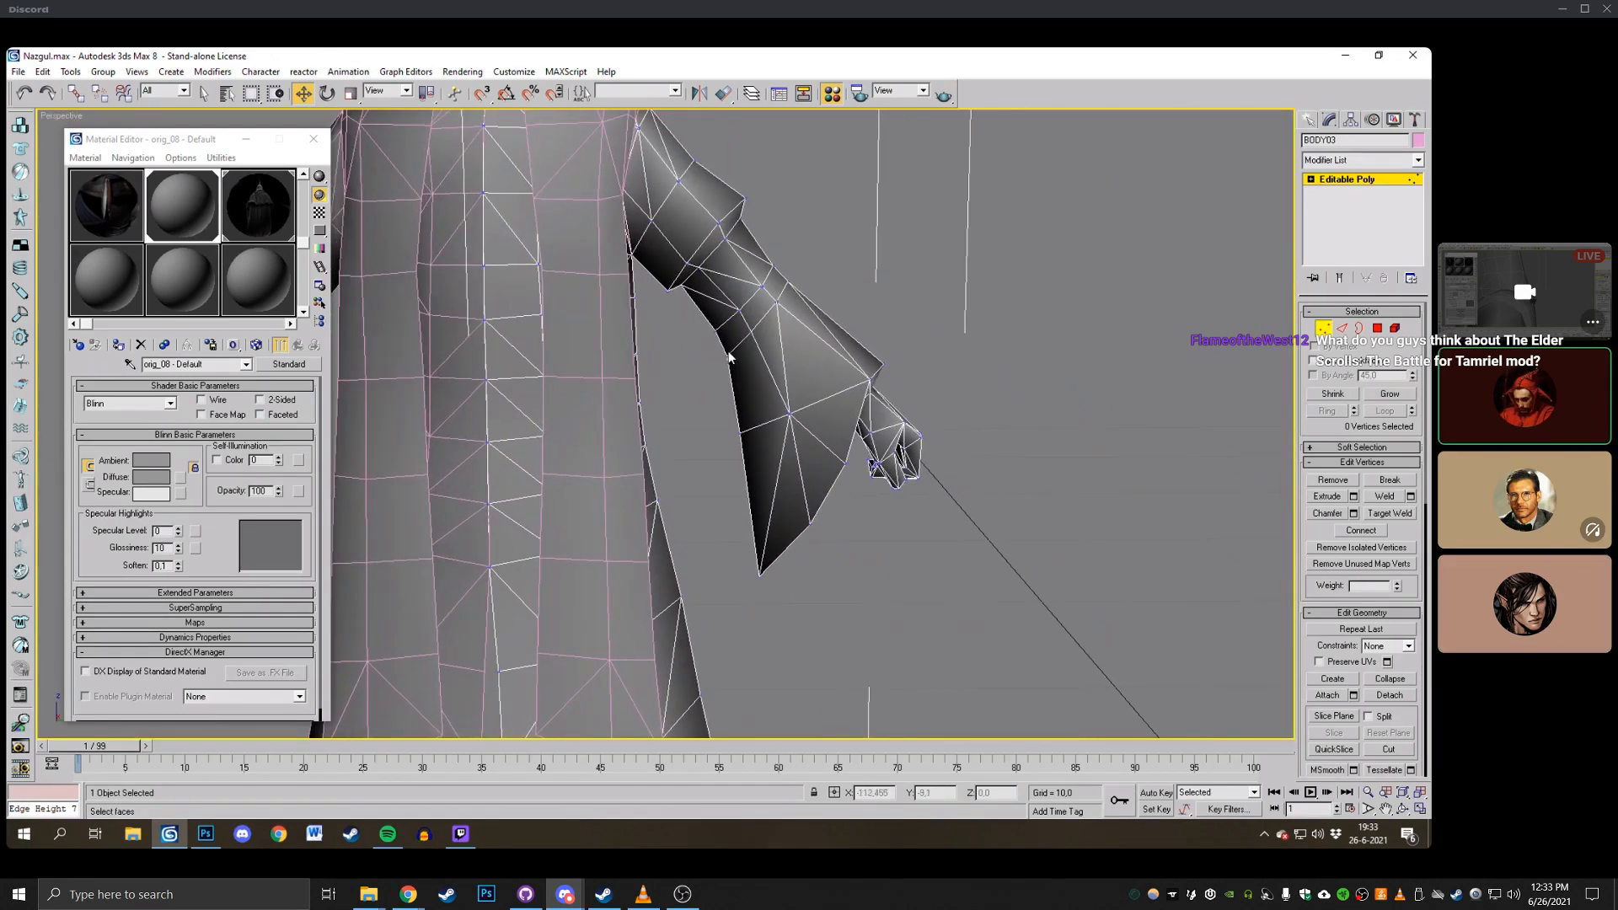
left_click(726, 356)
left_click_drag(746, 335, 747, 335)
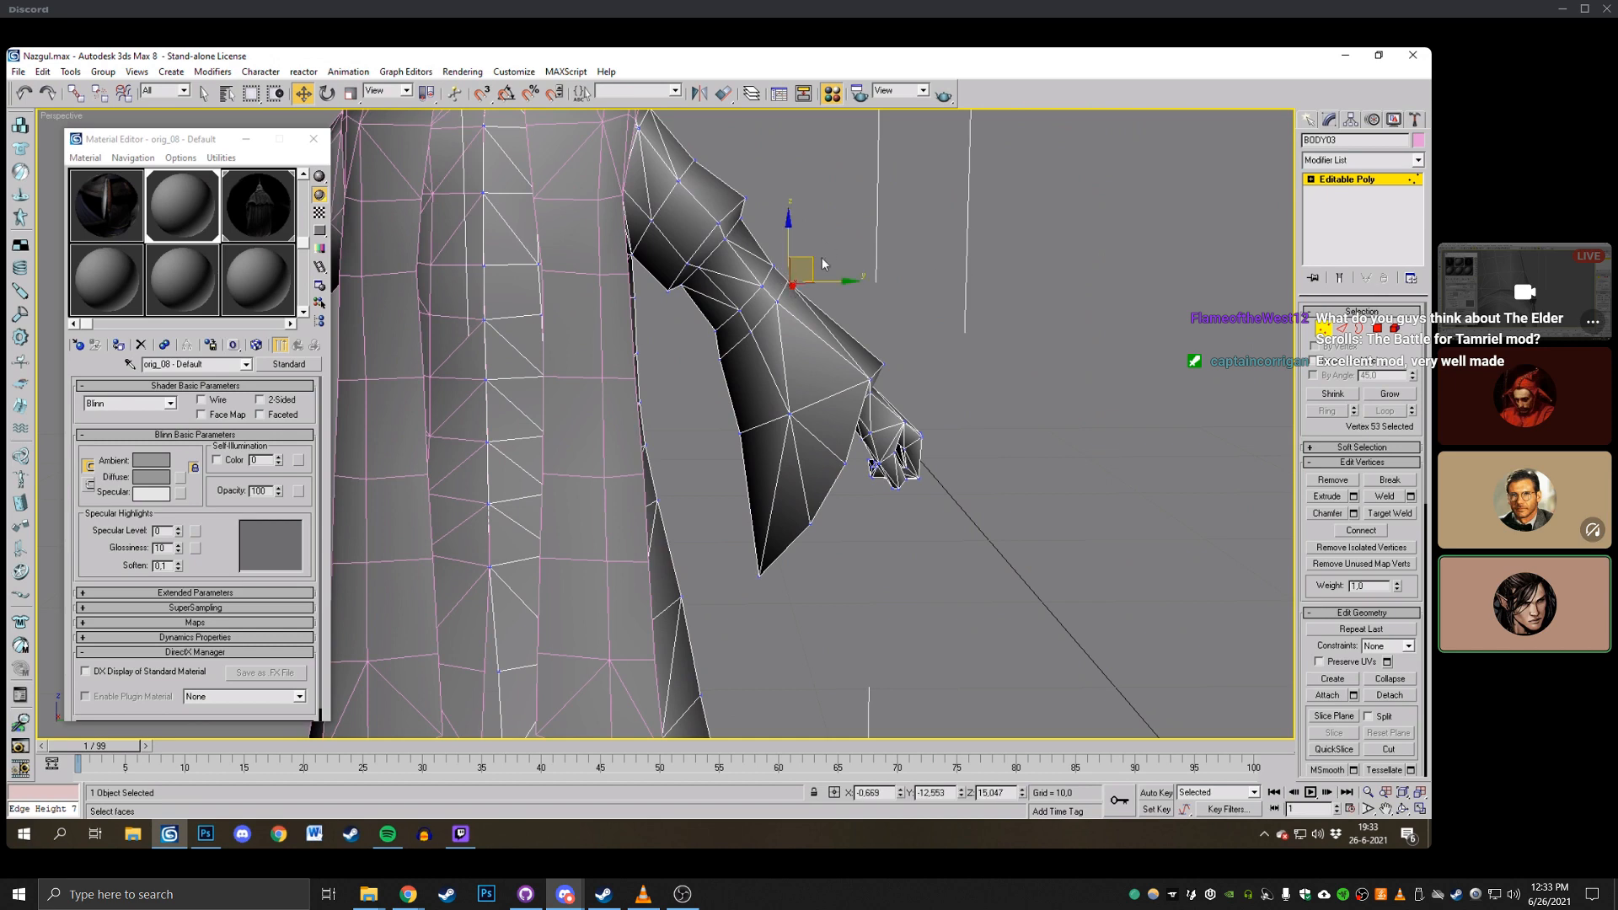
left_click_drag(813, 259, 816, 257)
left_click(958, 280)
middle_click_drag(958, 280, 888, 282)
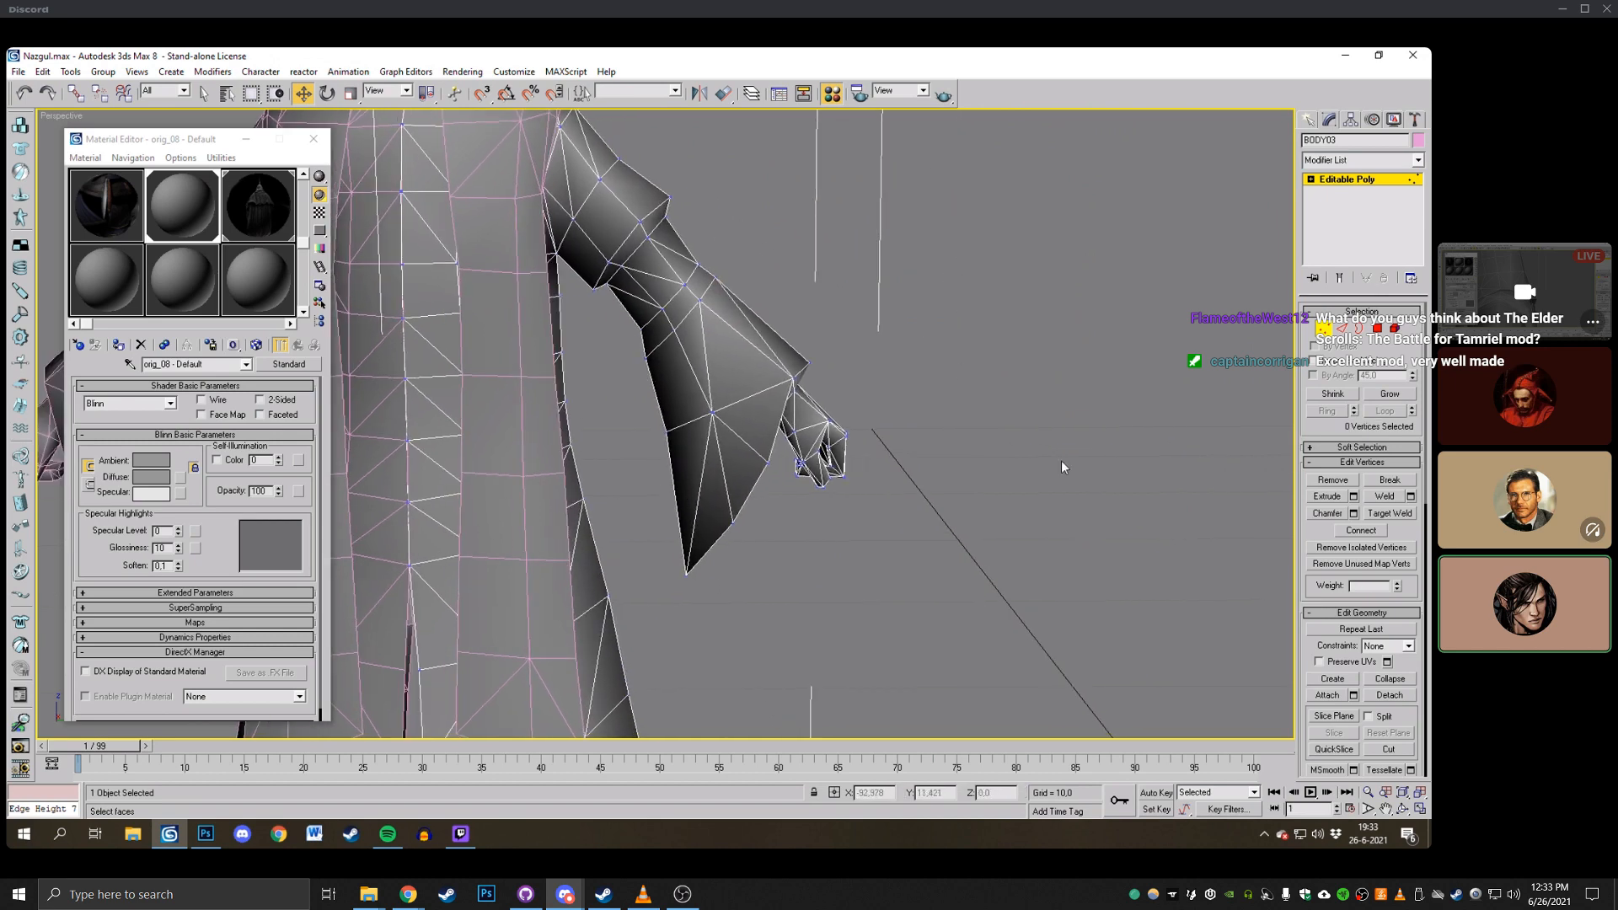
Cut an edge across the end of the sleeve just above the hand.
left_click(1402, 808)
left_click_drag(845, 358, 1058, 485)
left_click(1398, 749)
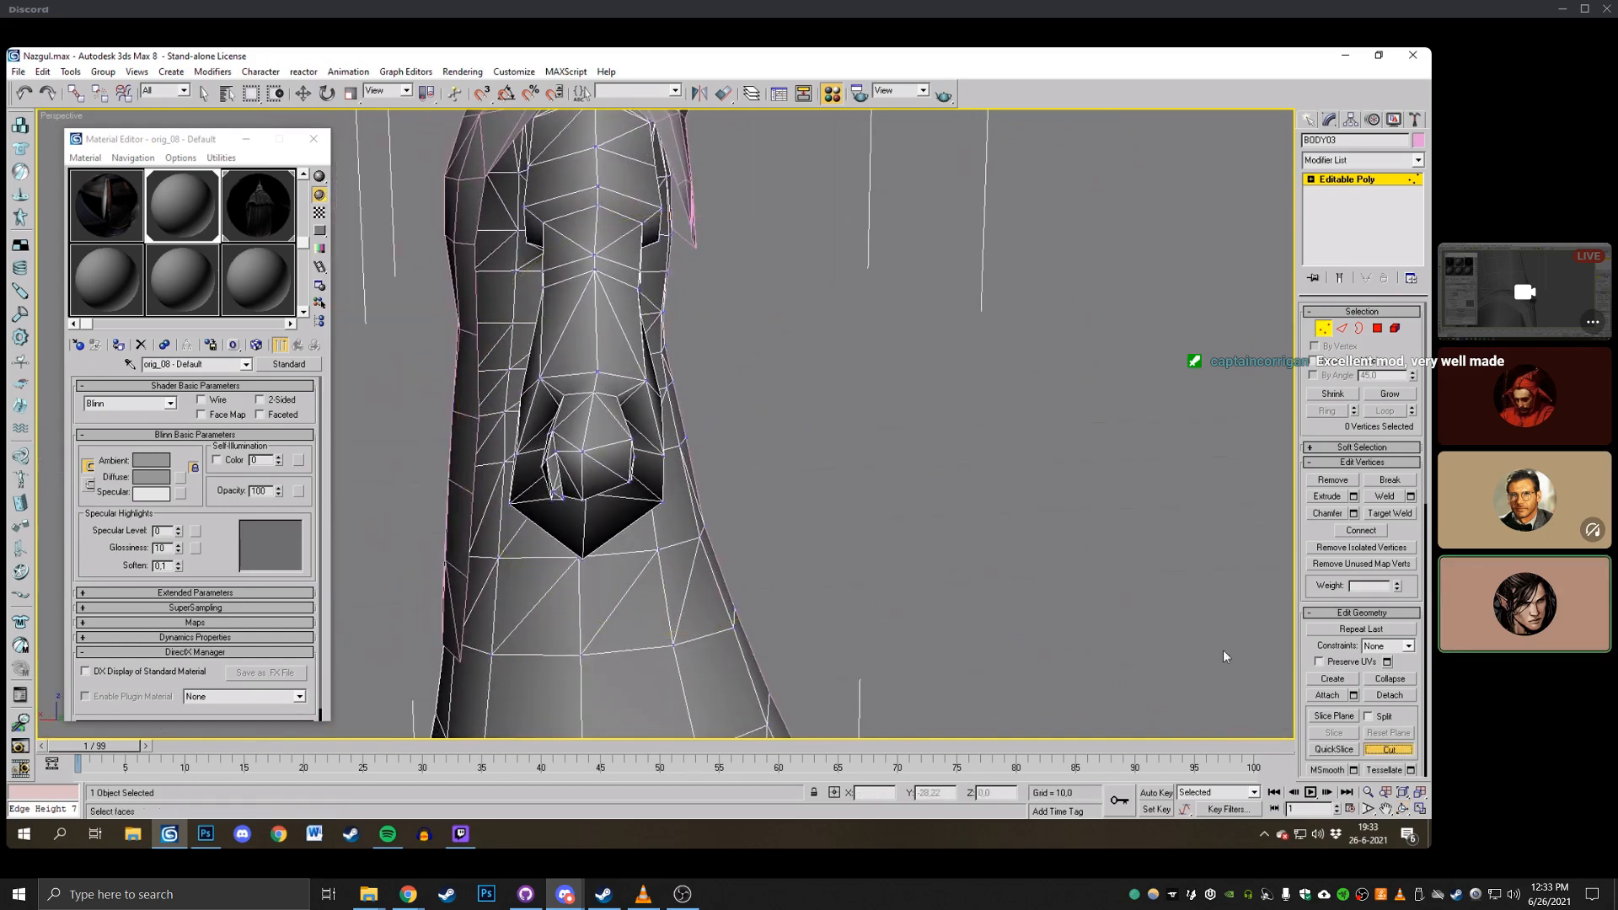
left_click(545, 377)
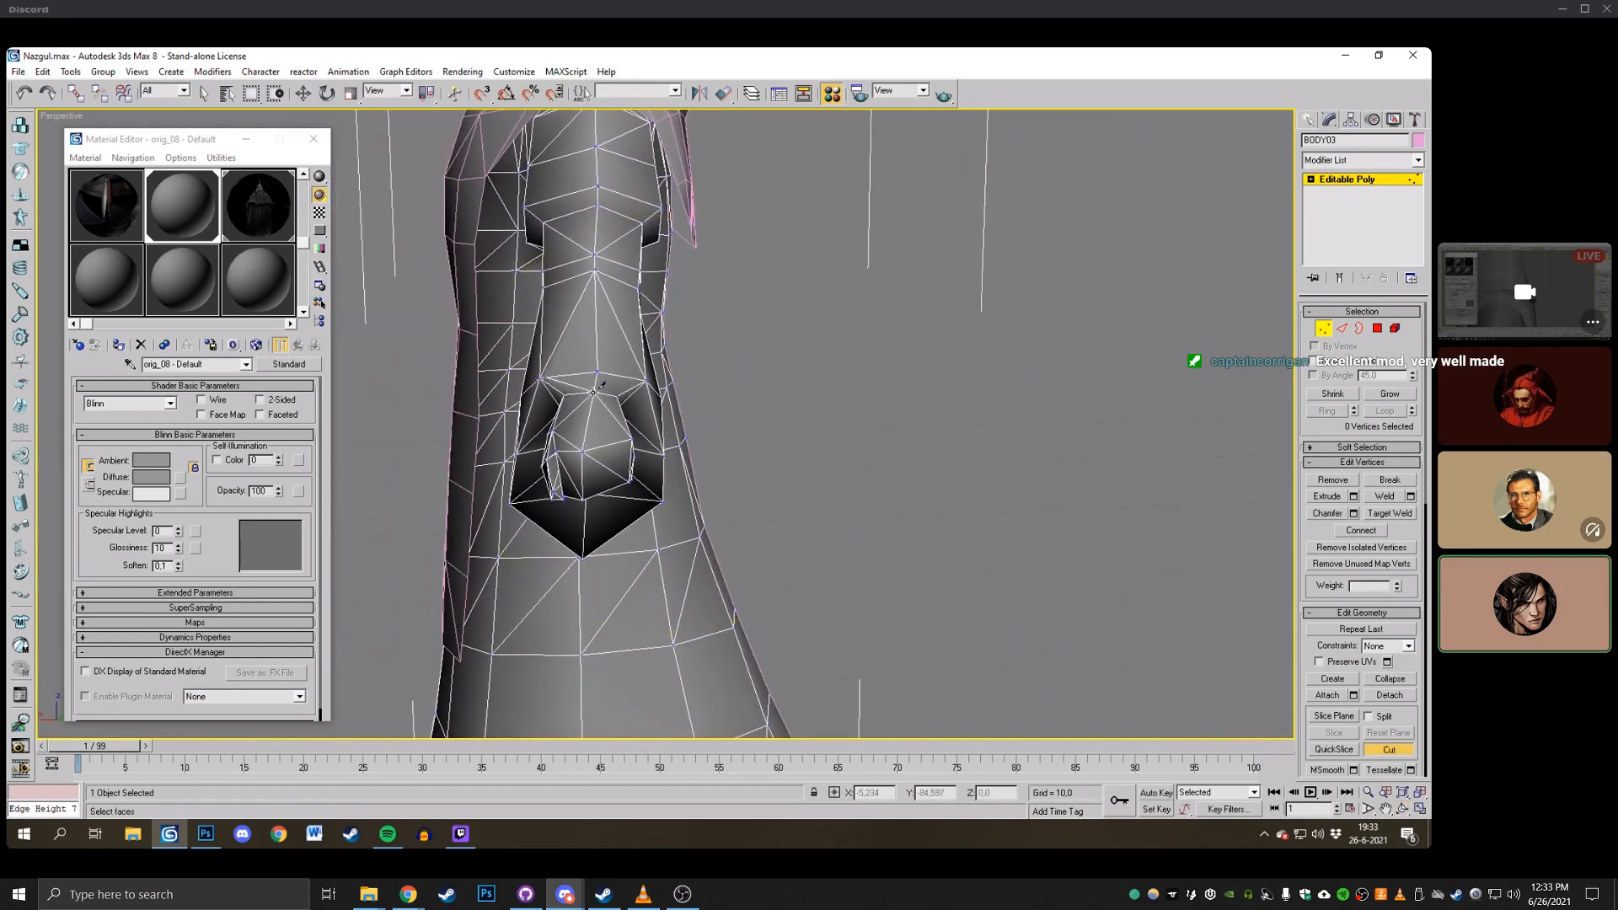
Examine the whole figure against the reference images and from the side, and leave the body's vertex editing.
left_click(1407, 812)
left_click_drag(573, 429, 770, 390)
scroll(754, 397, "down", 3)
scroll(754, 398, "down", 4)
scroll(785, 377, "down", 3)
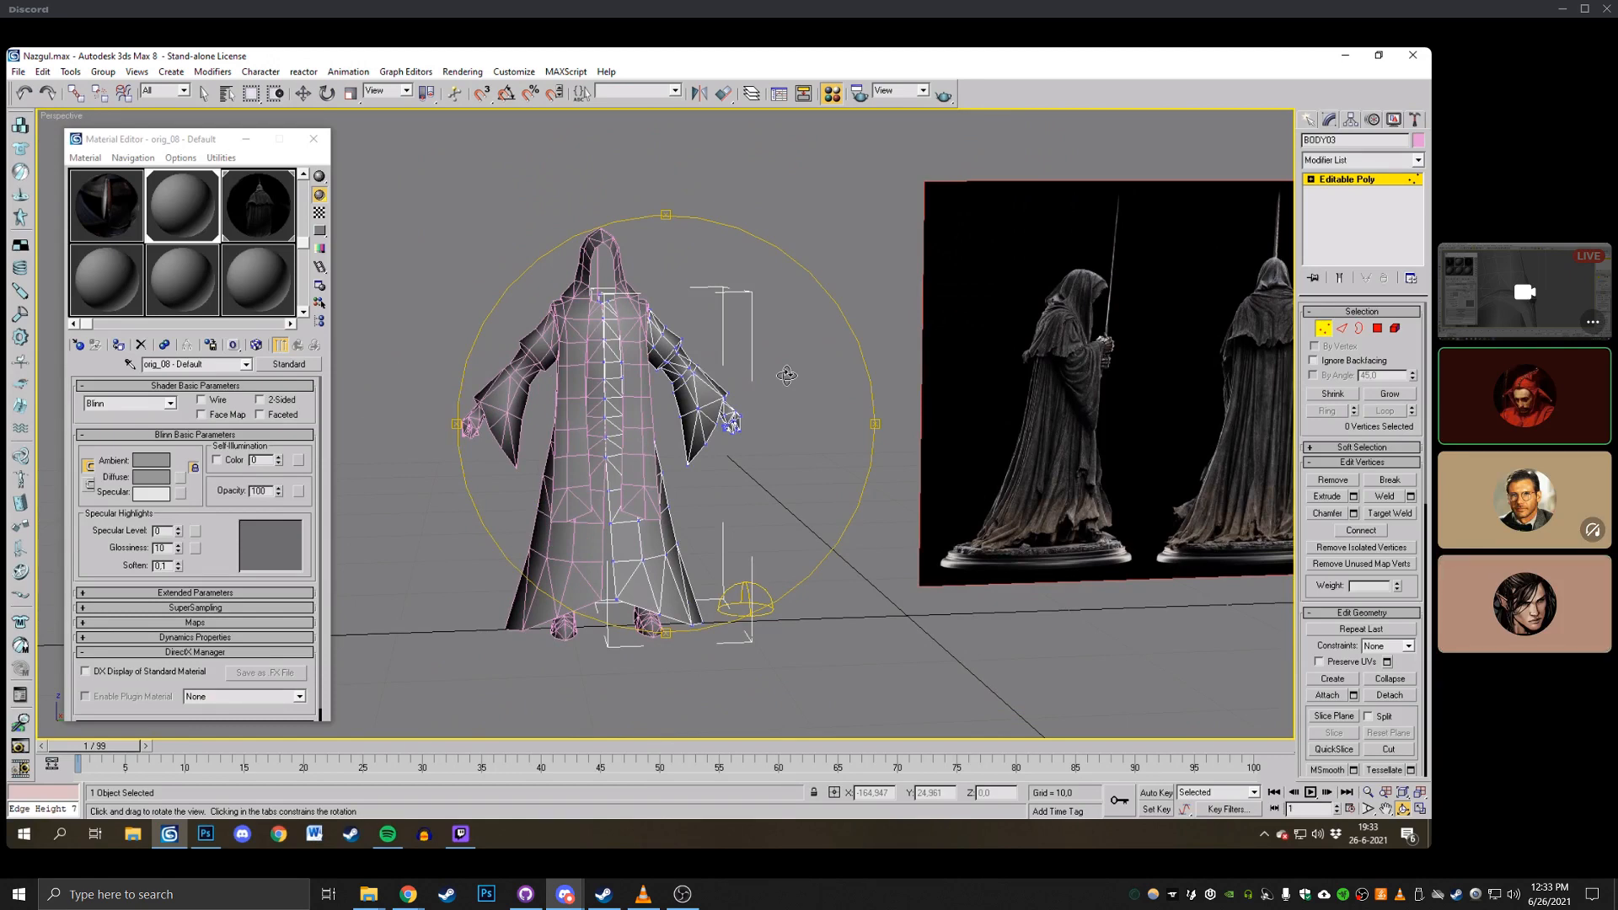
key("F3")
key("F3")
middle_click_drag(787, 376, 823, 387)
scroll(823, 387, "up", 3)
mouse_move(823, 387)
left_mouse_down()
mouse_move(537, 365)
mouse_move(706, 387)
mouse_move(1121, 294)
left_mouse_up()
right_click(1131, 292)
key("1")
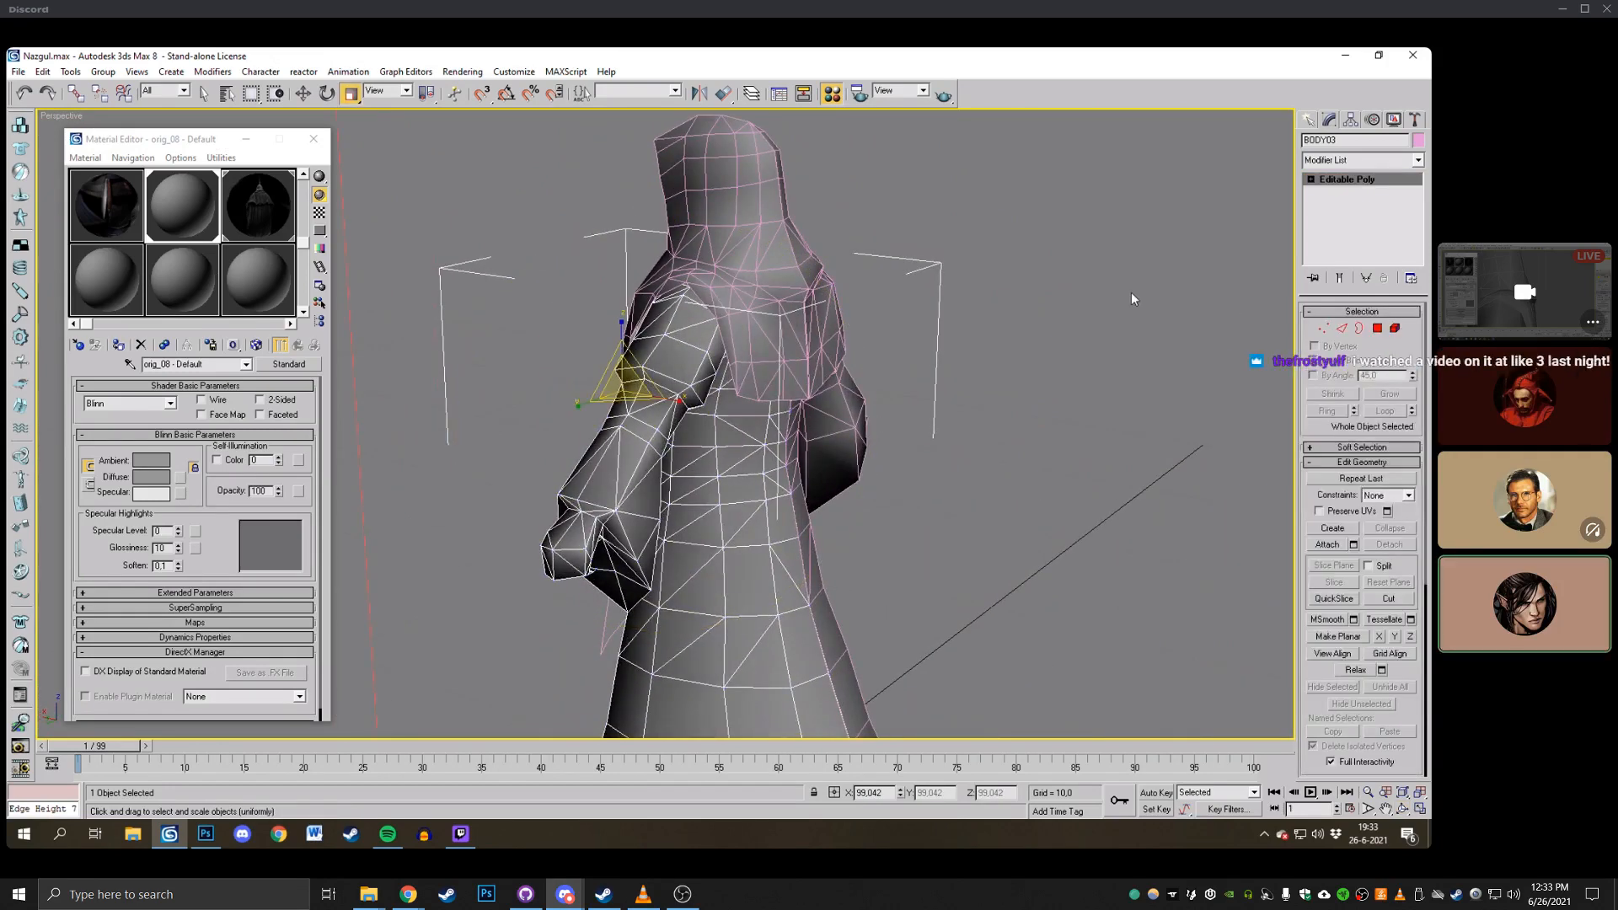
Start vertex editing on the mantle and adjust the vertex at the back bulge below the shoulders to refine its profile.
left_click(771, 344)
scroll(771, 344, "up", 3)
key("1")
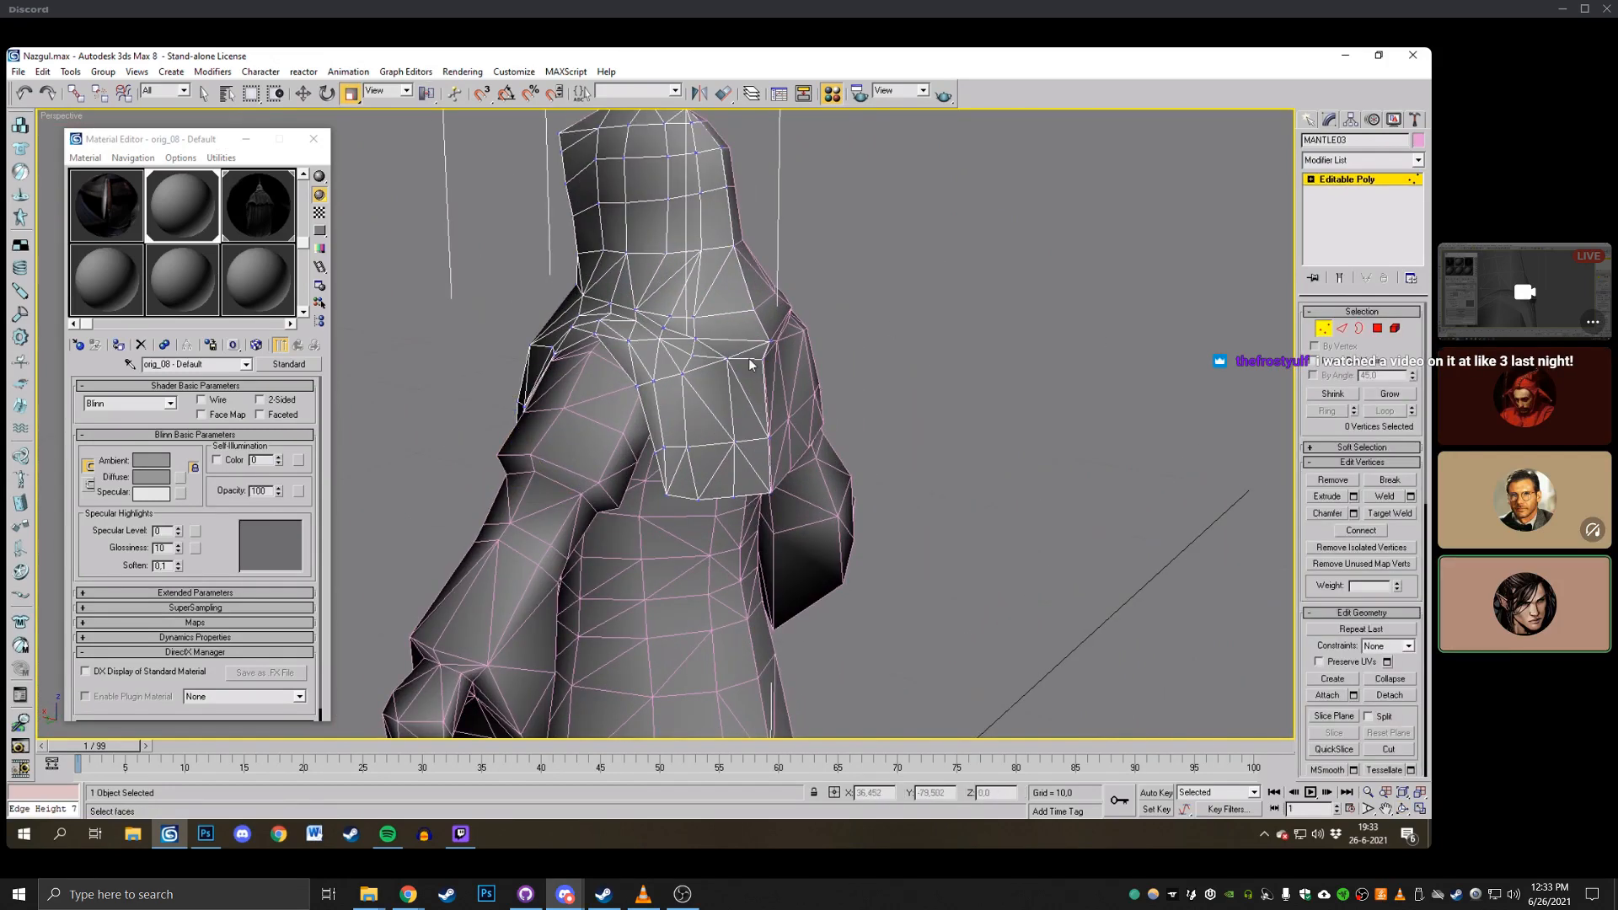
left_click(301, 94)
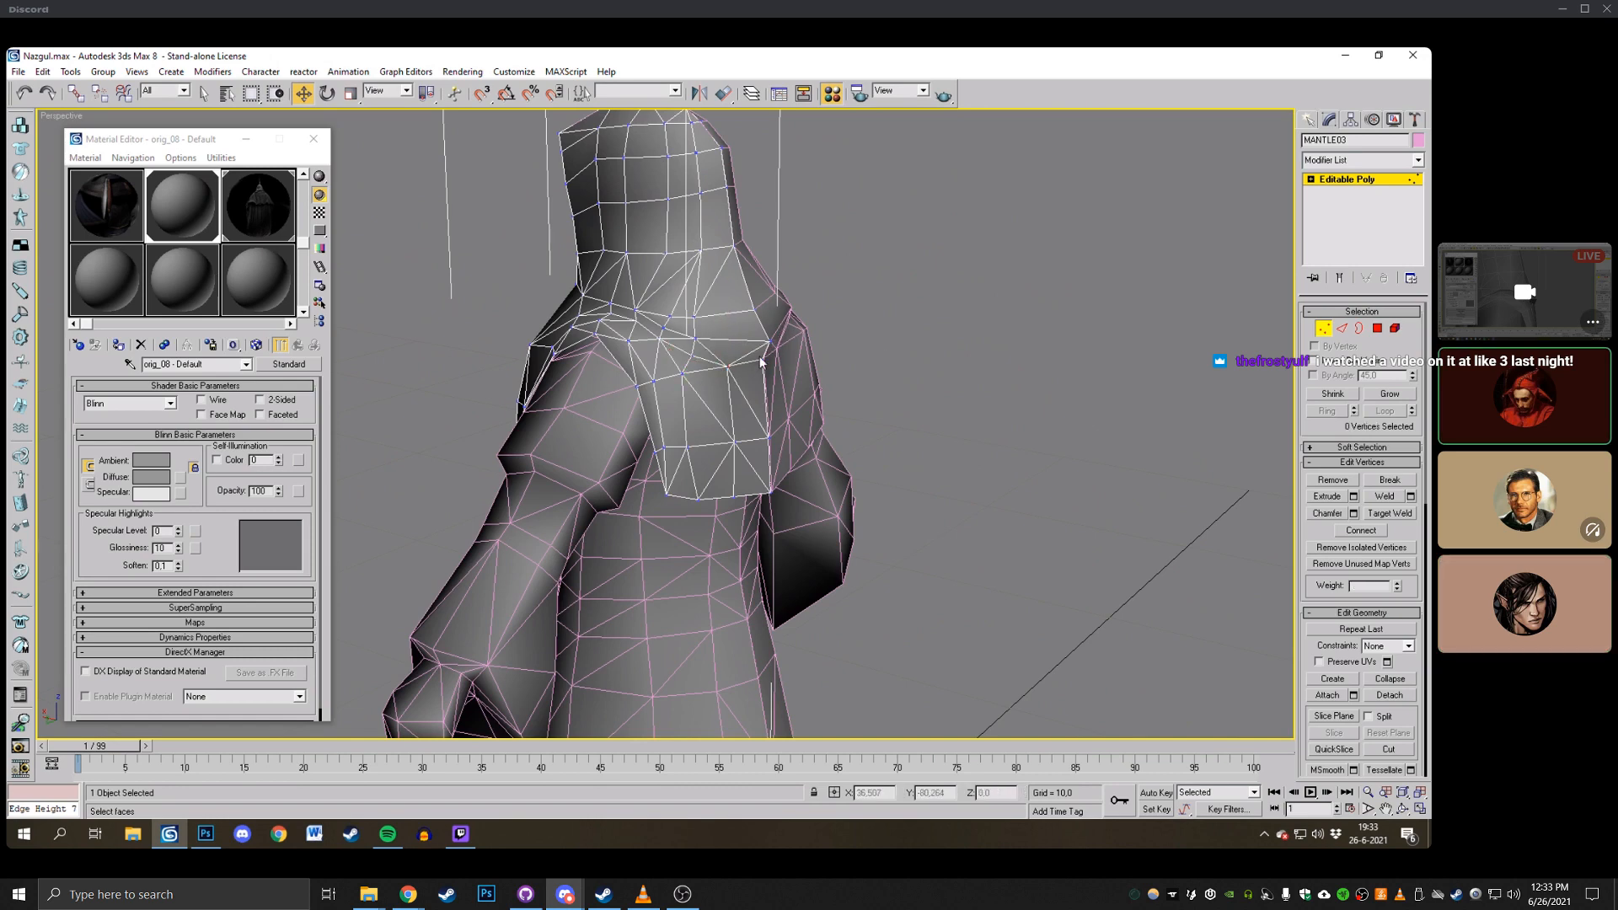
left_click(763, 342)
left_click(936, 396)
left_click(1400, 814)
left_click_drag(725, 302, 877, 295)
right_click(877, 295)
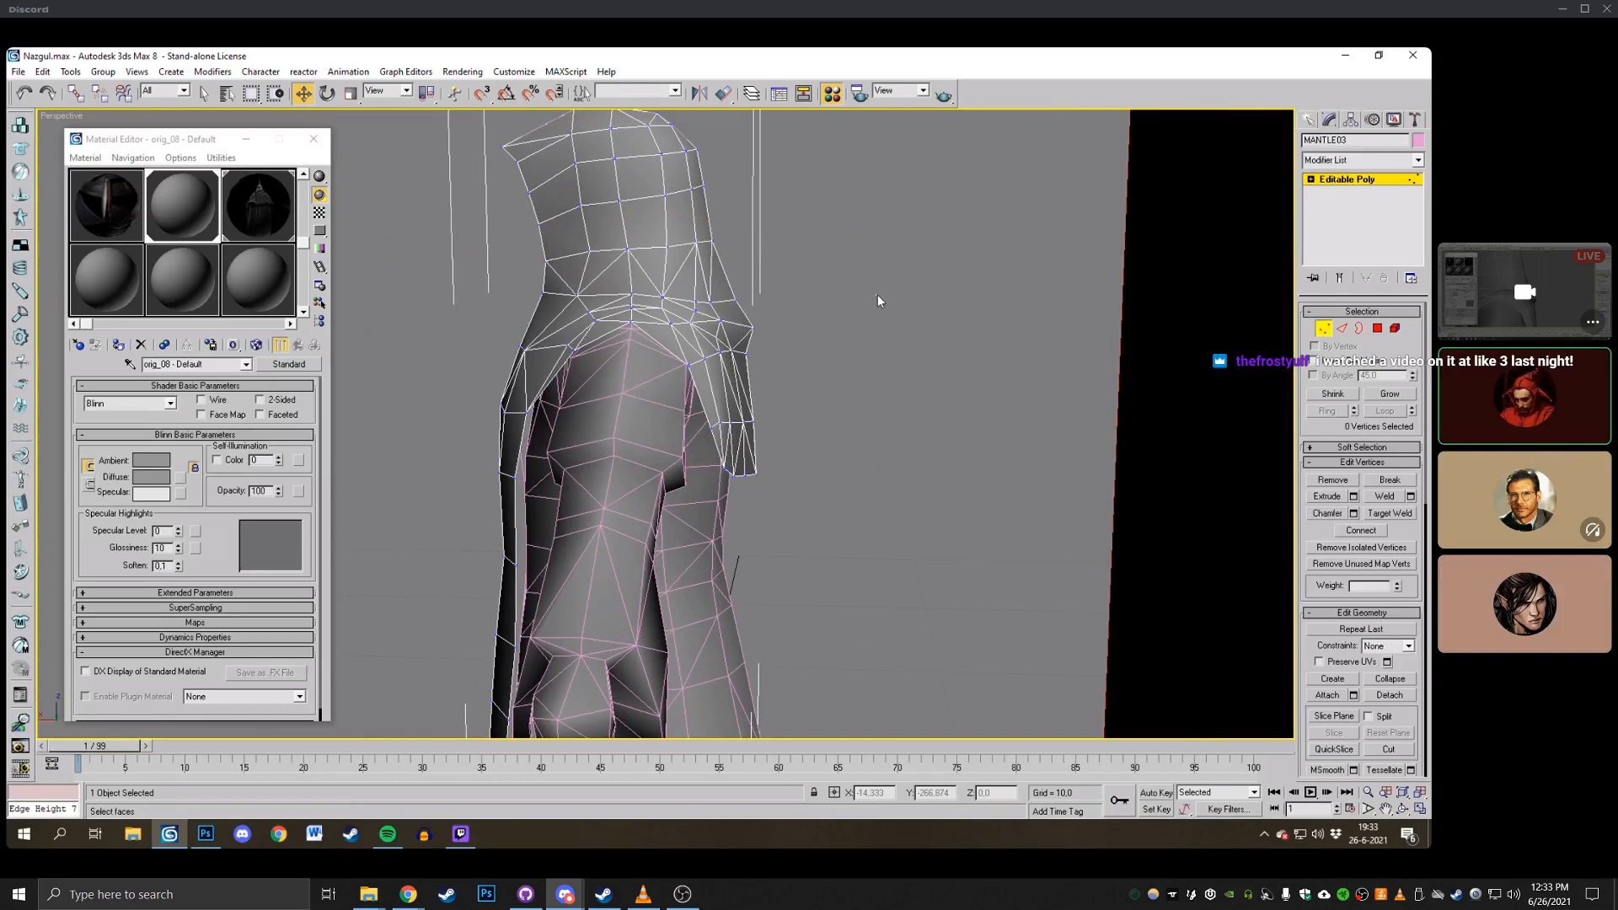
left_click(754, 329)
left_click_drag(748, 317, 751, 314)
left_click(760, 321)
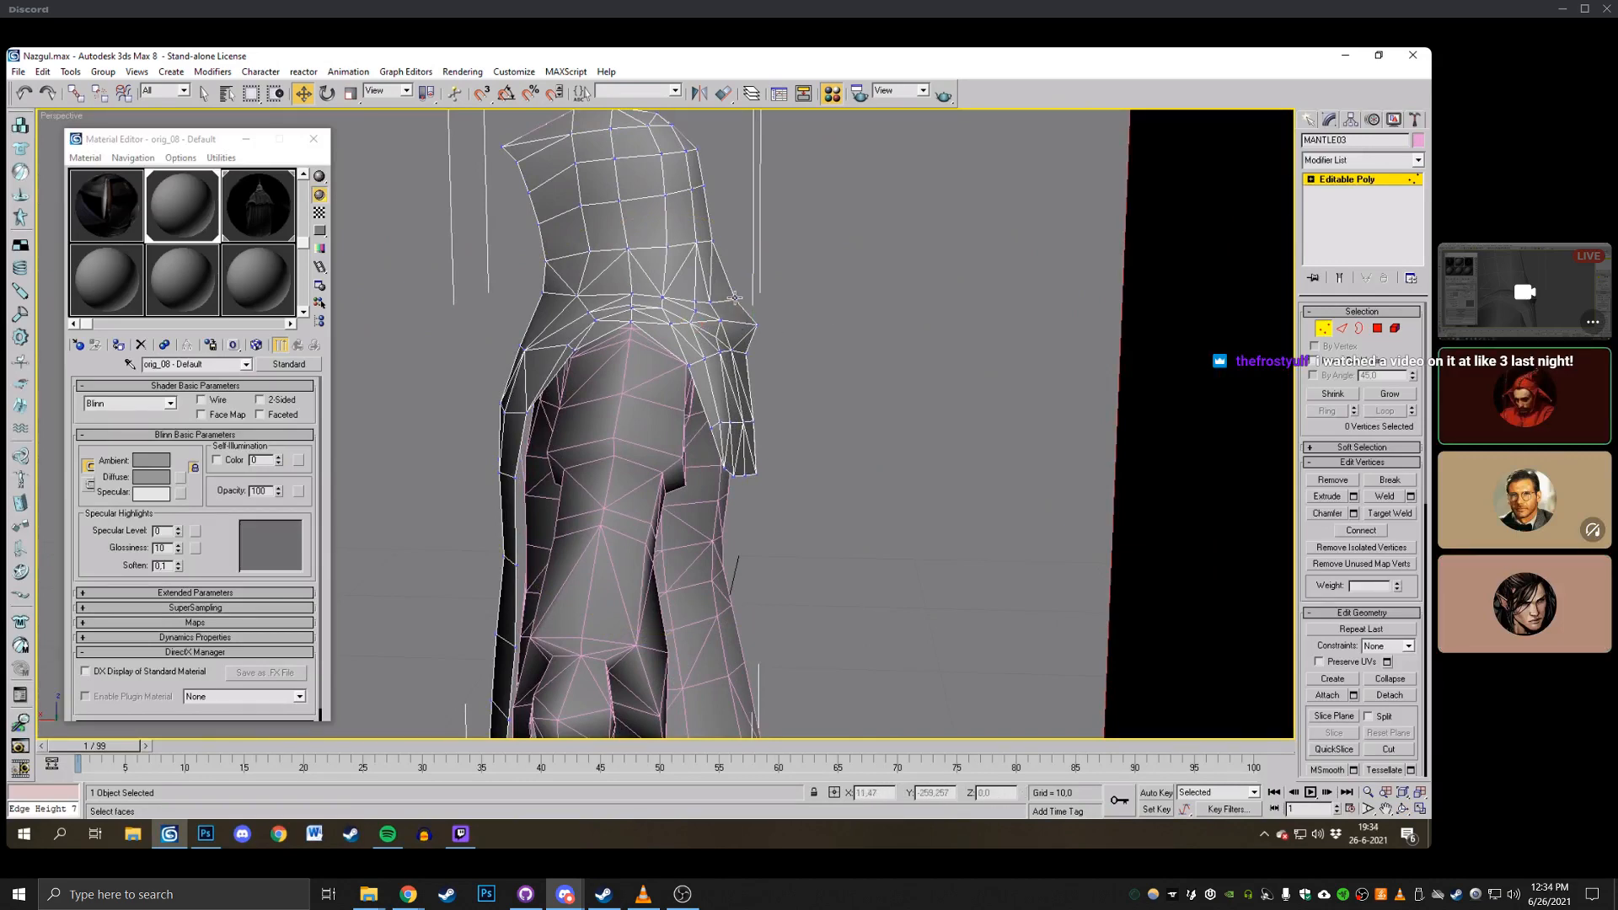
Examine the mantle's profile from the side and the whole figure from the front, and leave the mantle's vertex editing.
left_click(1386, 808)
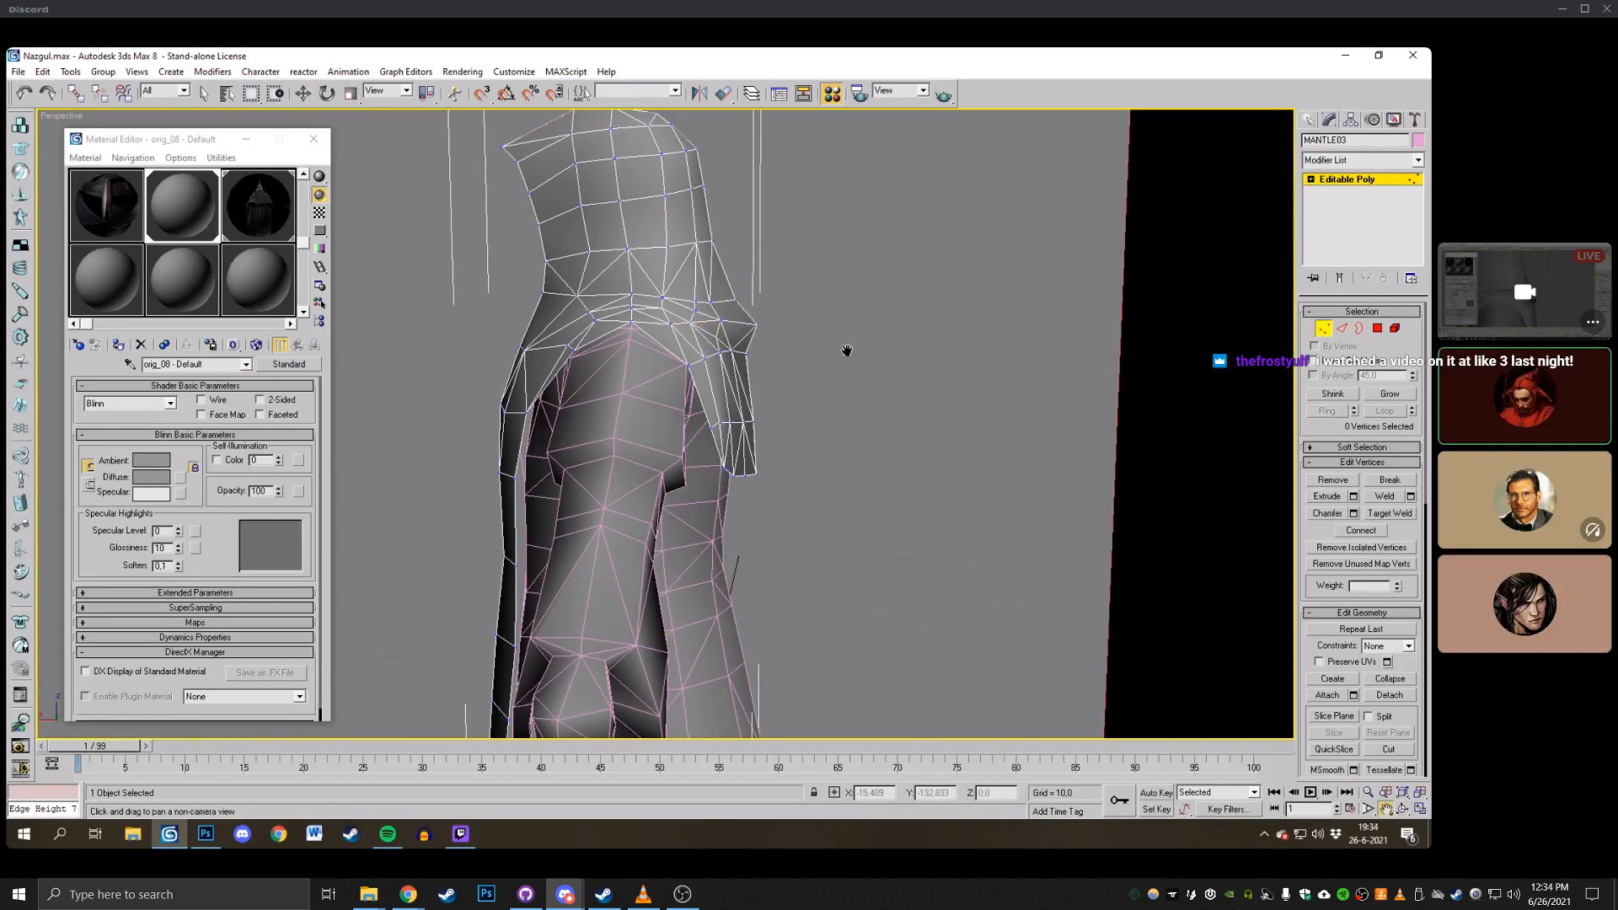
left_click(1403, 809)
left_click_drag(885, 367, 782, 380)
key("w")
left_click(1403, 811)
right_click(782, 381)
left_click(1403, 809)
left_click_drag(640, 387, 743, 365)
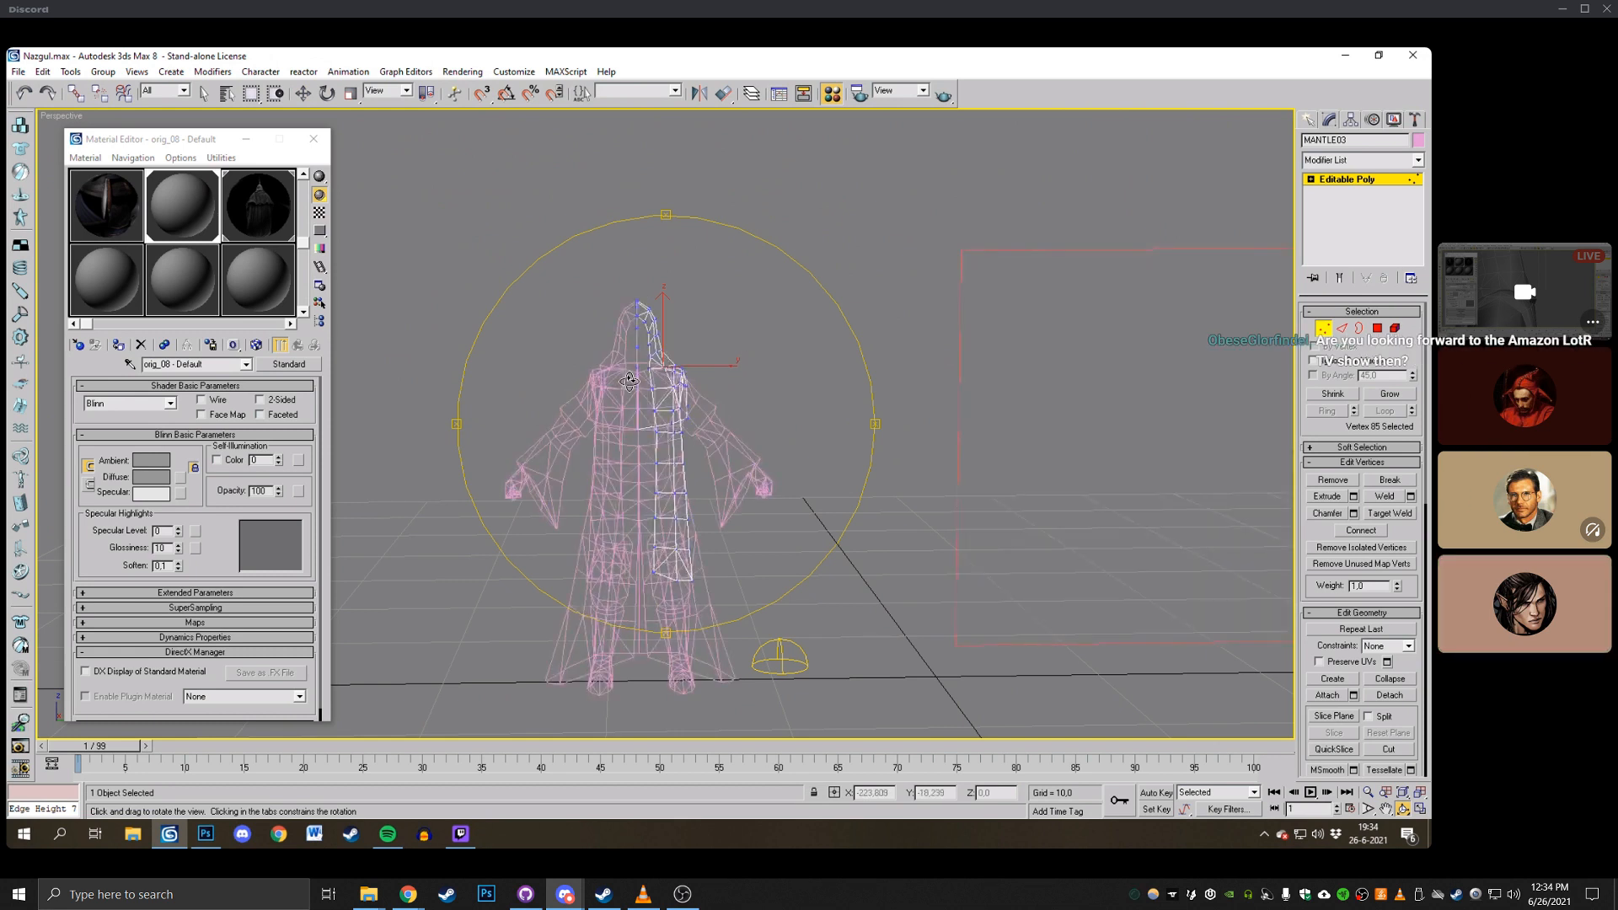
left_click(1322, 330)
left_click(742, 276)
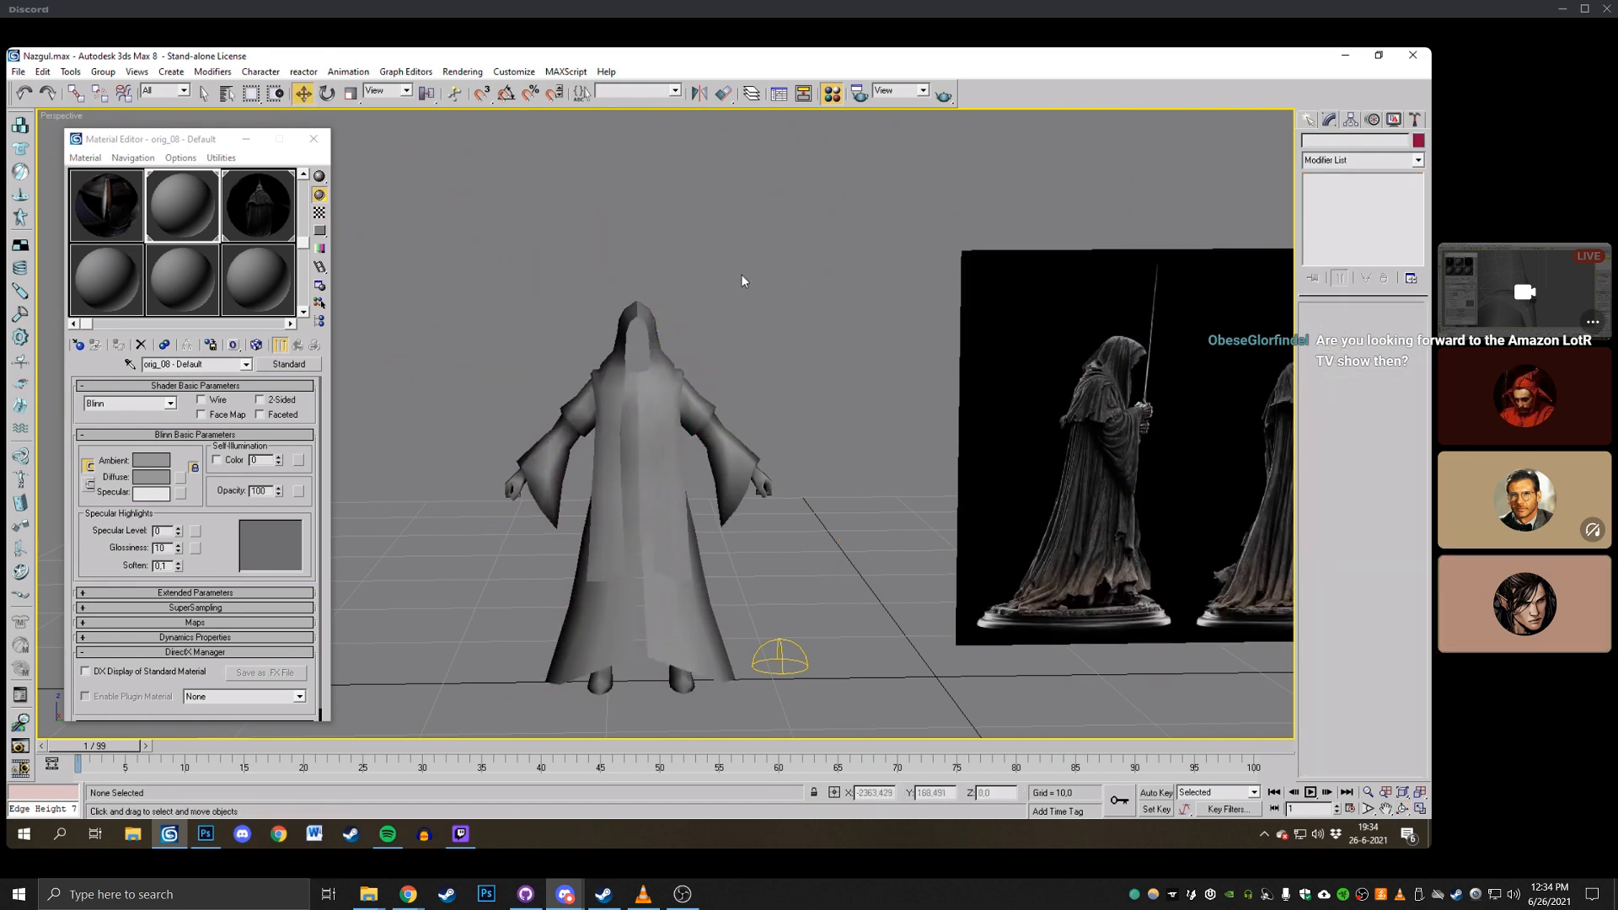
Shift the vertices along the front edge of the mantle's long hanging strip slightly along the X axis.
middle_click_drag(741, 276, 768, 244)
scroll(768, 244, "up", 3)
key("F4")
left_click(710, 327)
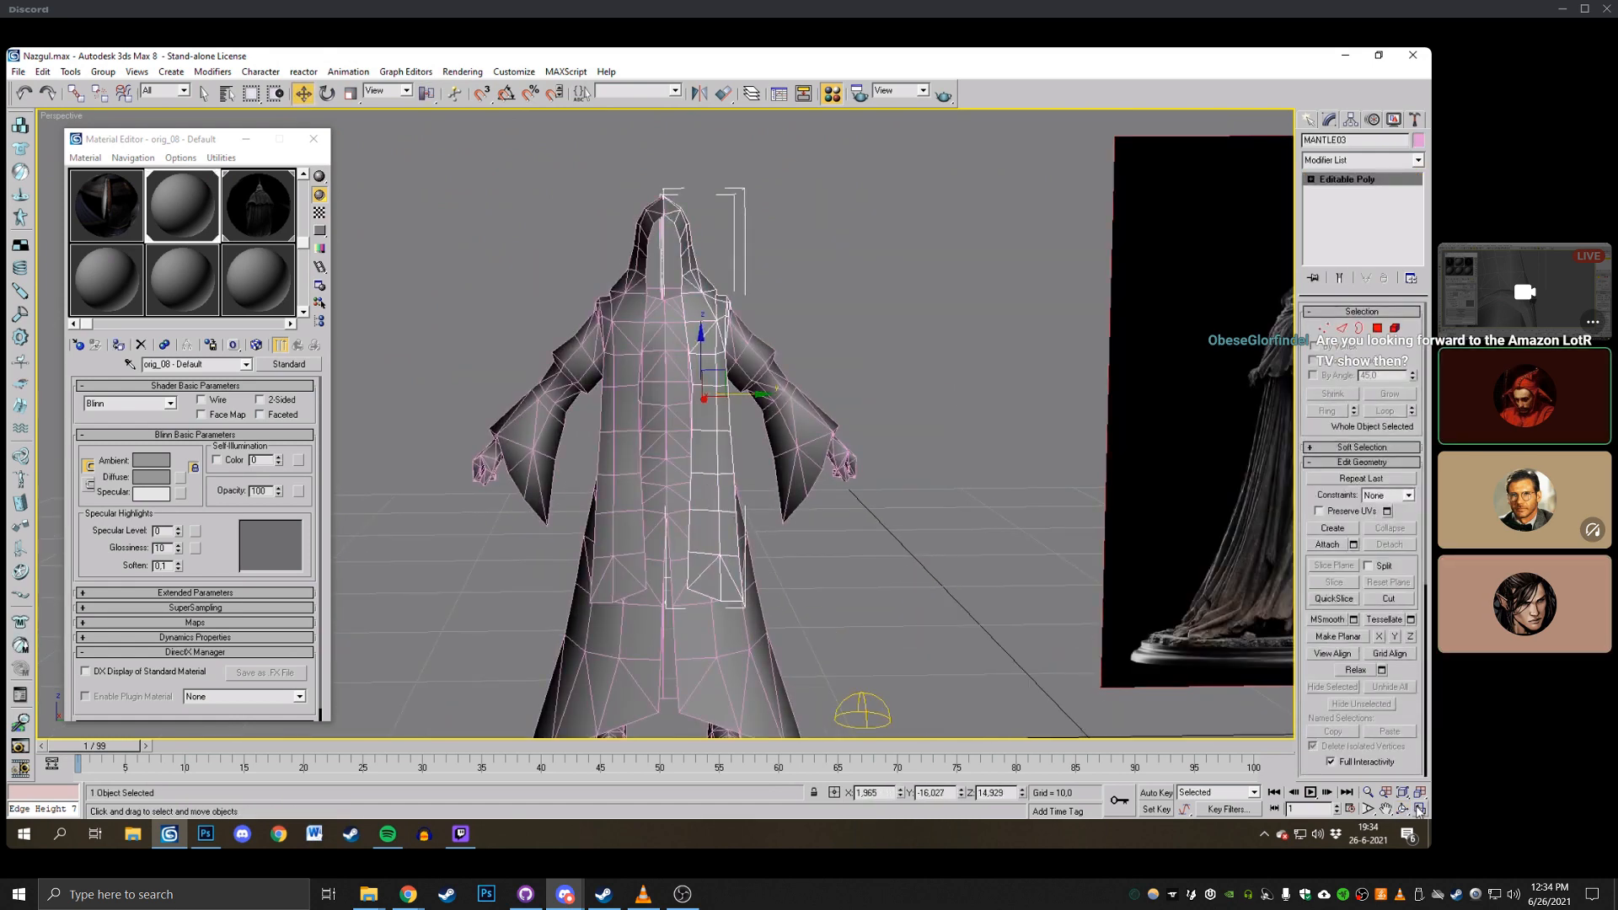
left_click(1402, 809)
left_click_drag(734, 402, 632, 369)
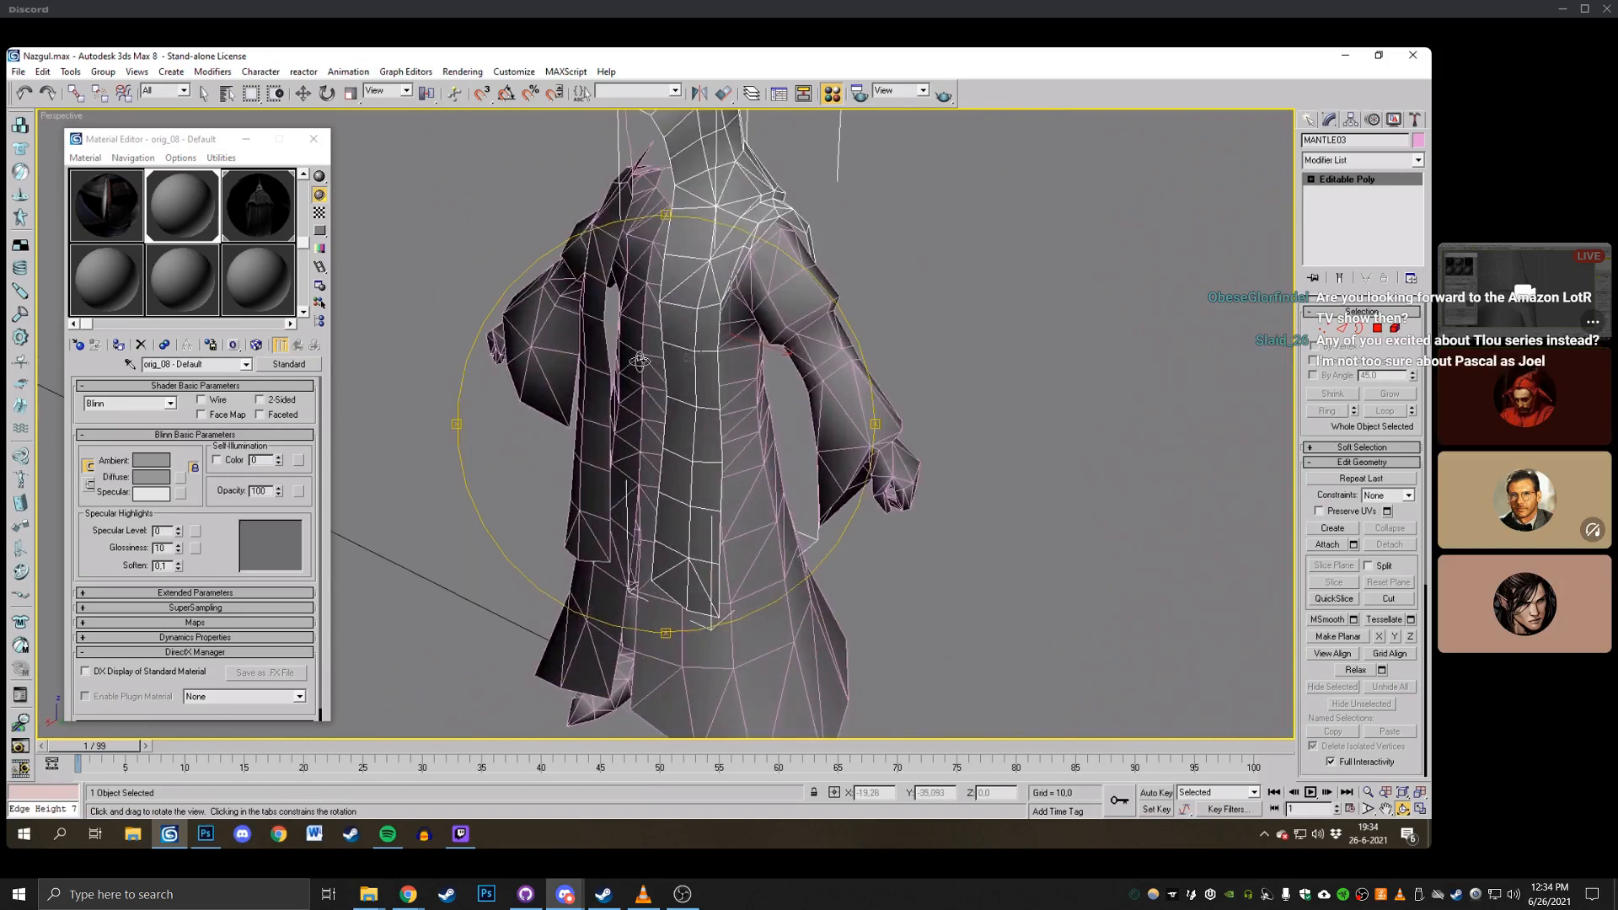
left_click(1324, 328)
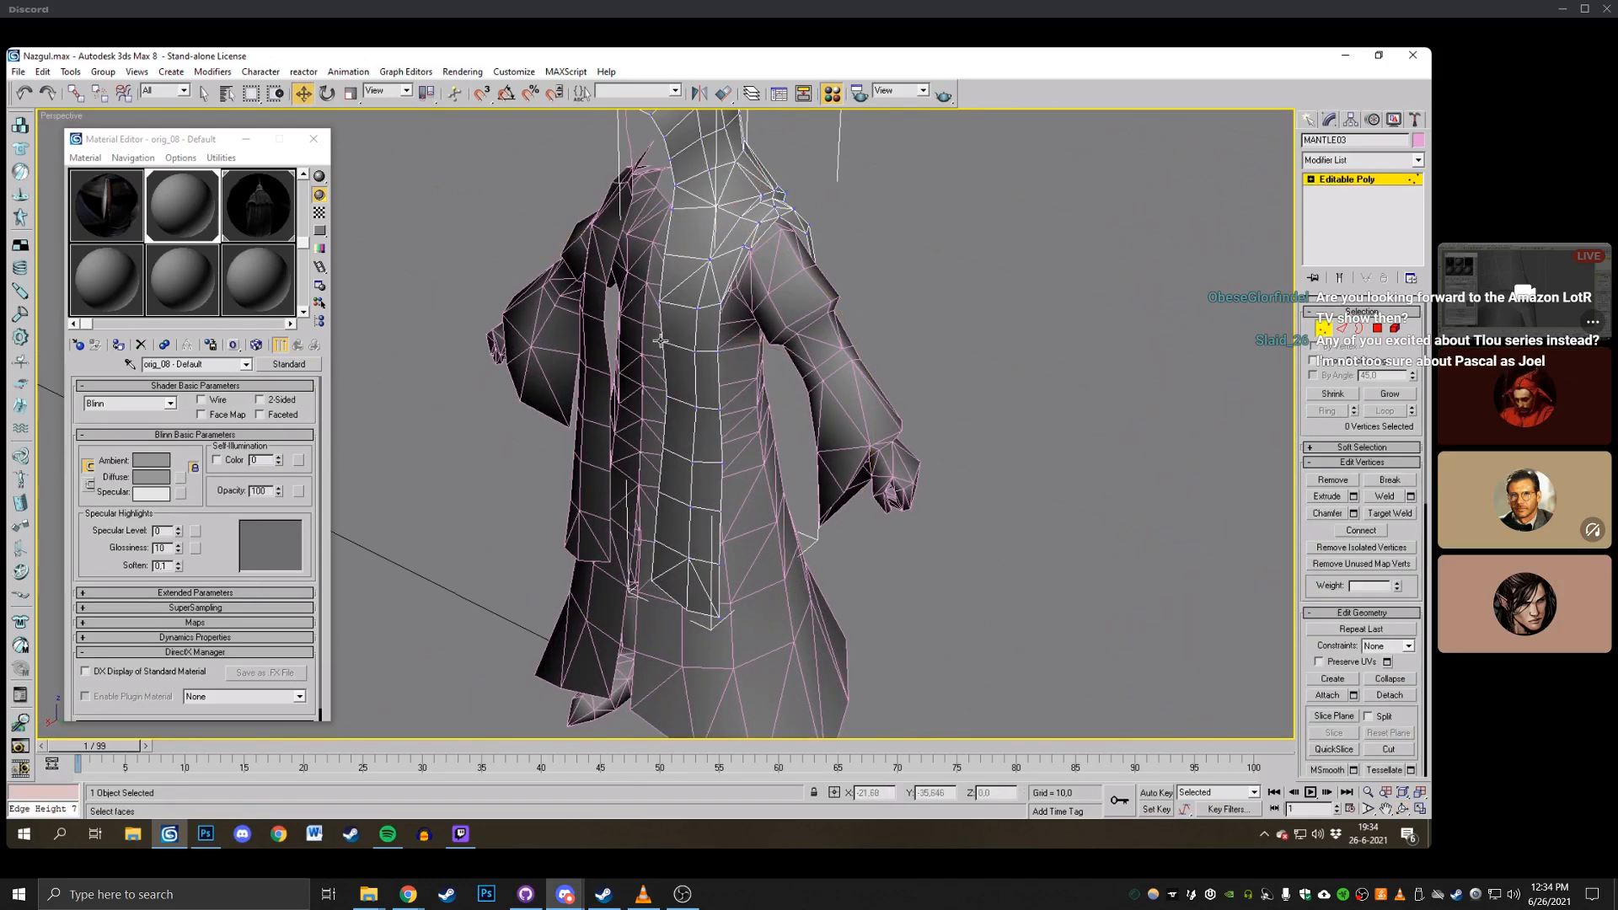
left_click(666, 395)
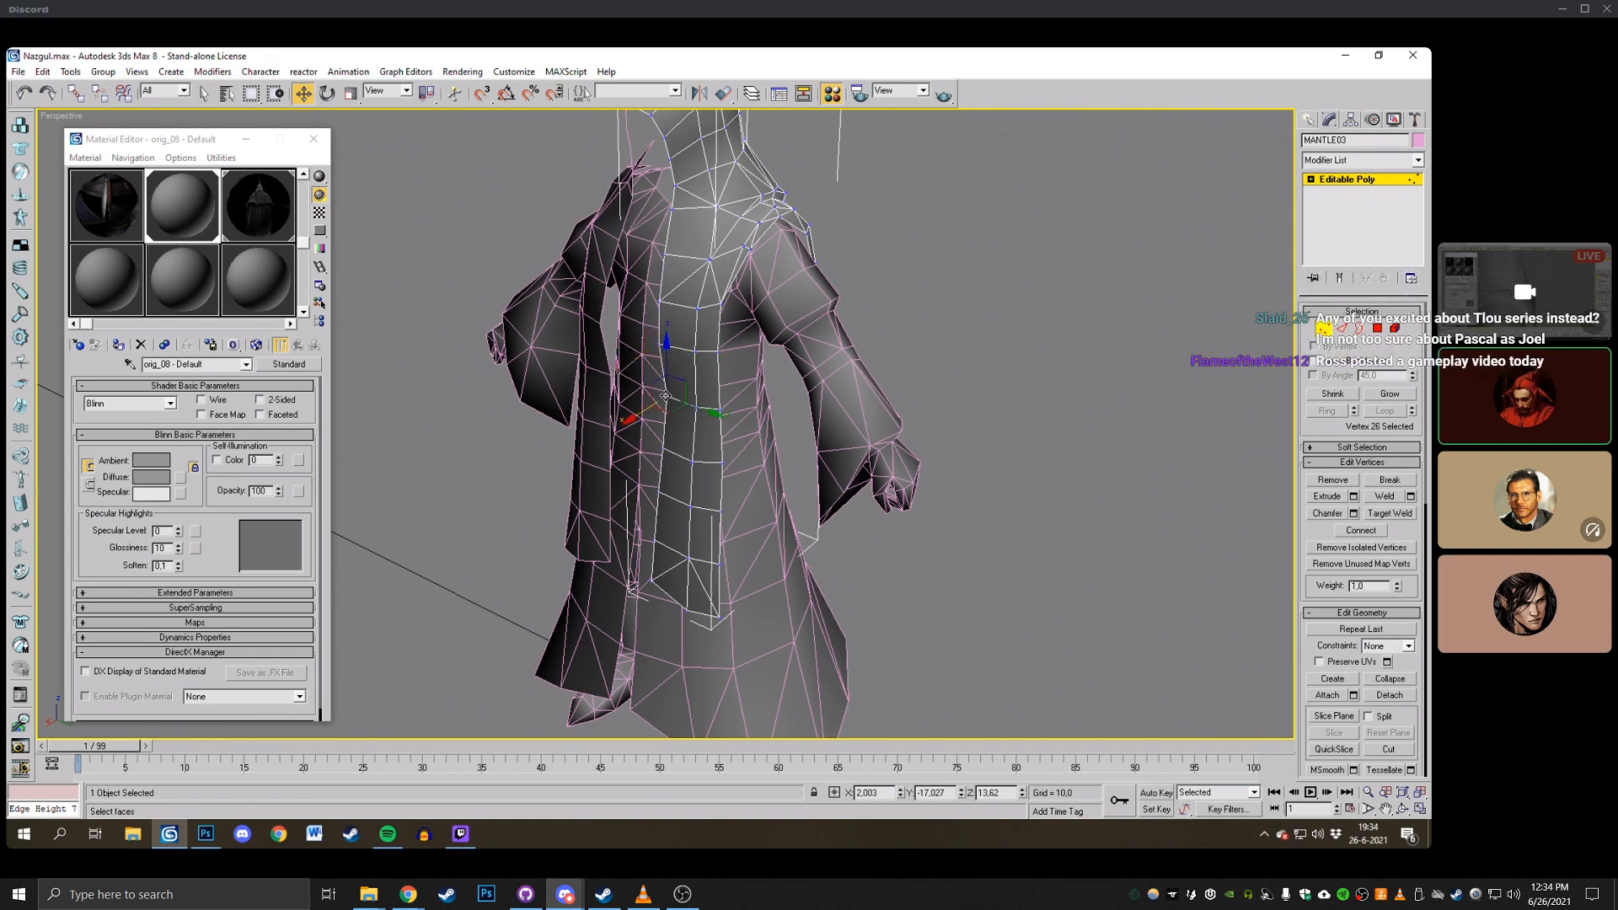
left_click_drag(666, 396, 659, 398)
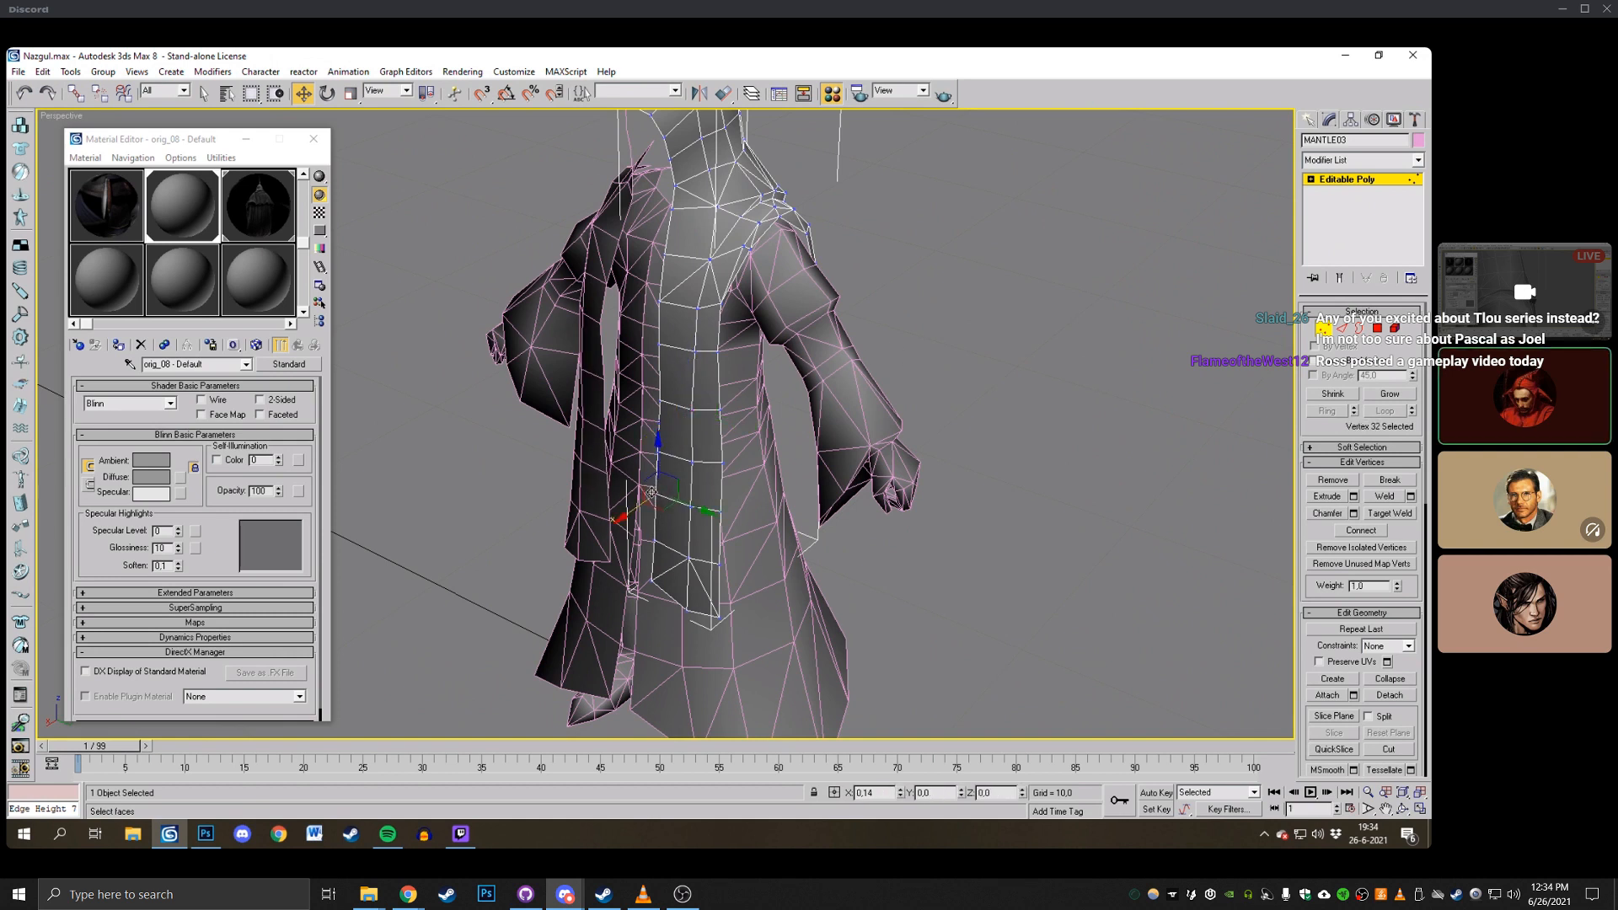
left_click(987, 348)
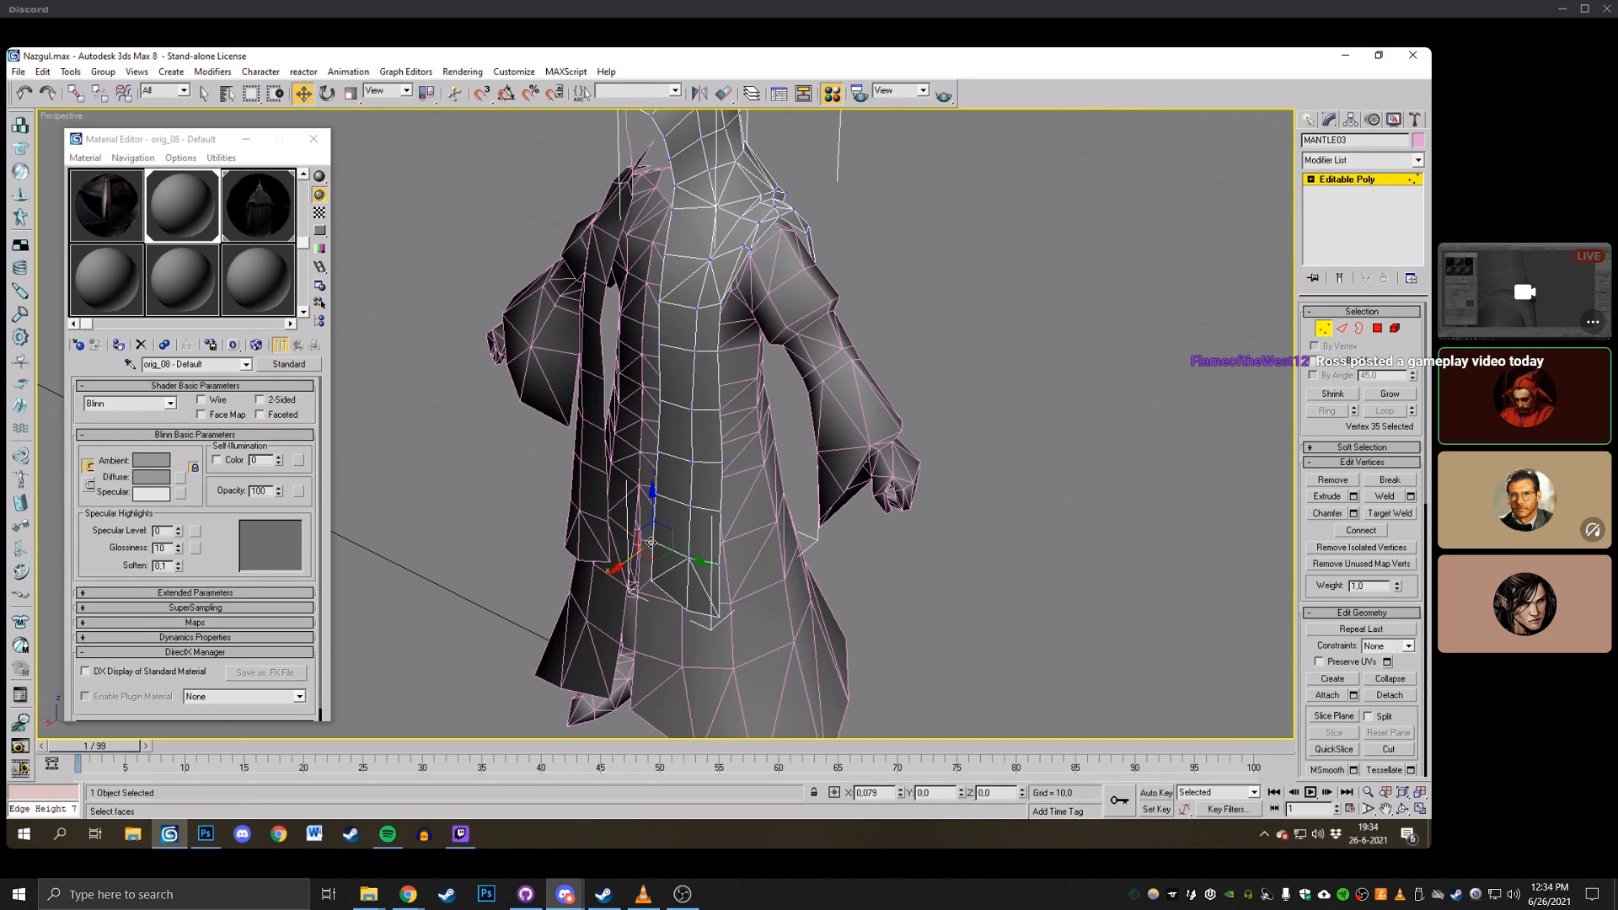
left_click(689, 465)
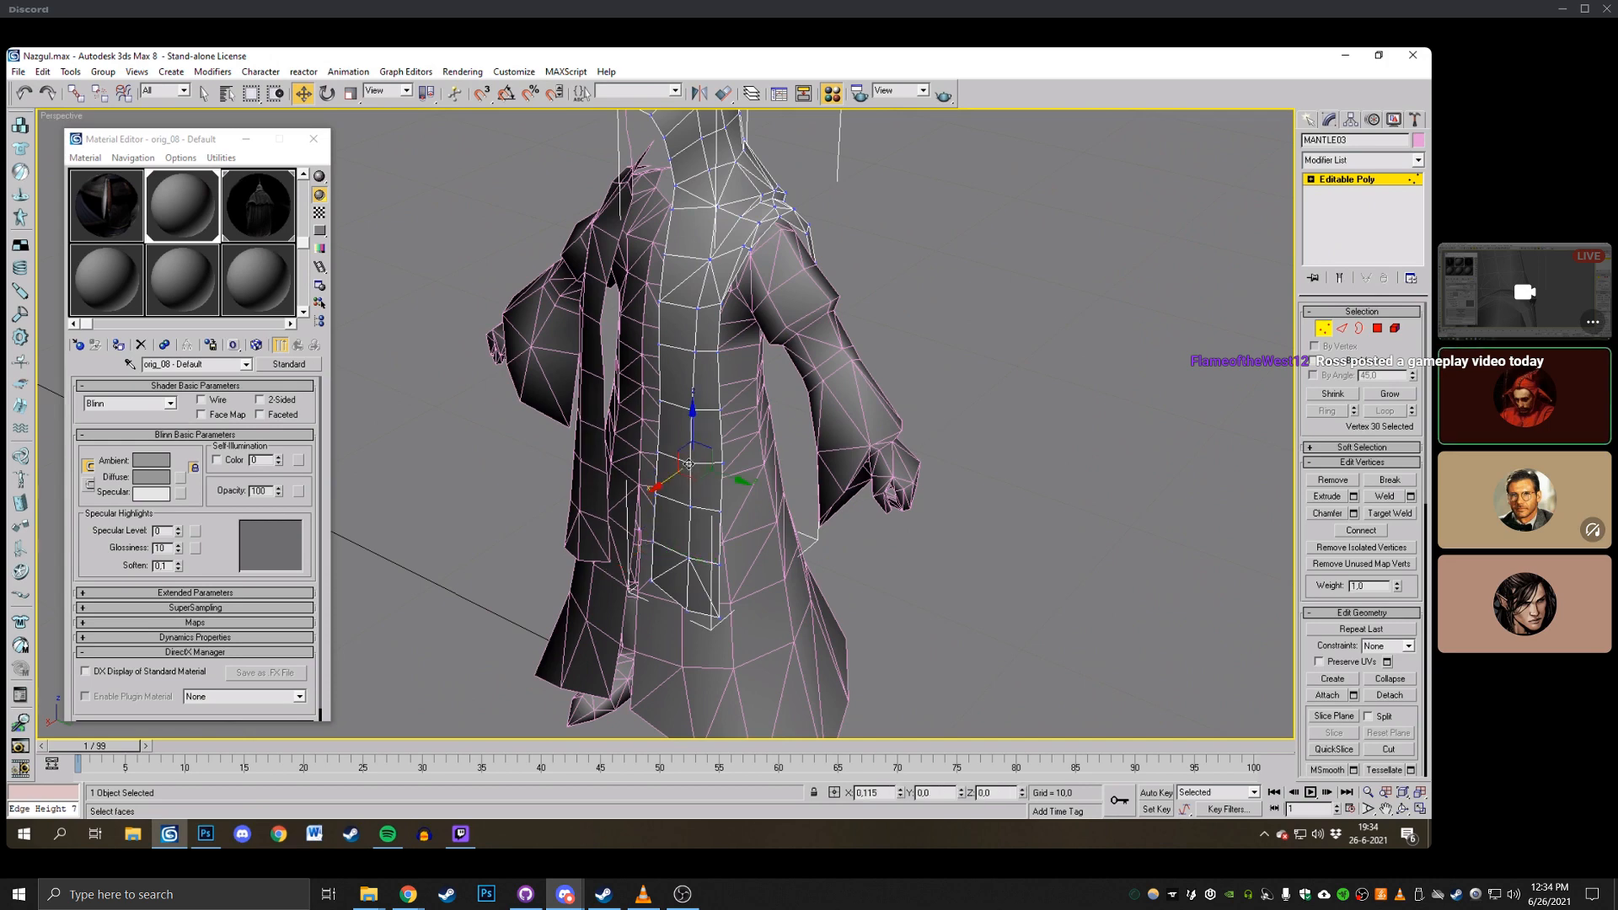
Move the vertices of the mantle's short back flap, seen from the side, to smooth the flap's profile.
left_click(1403, 809)
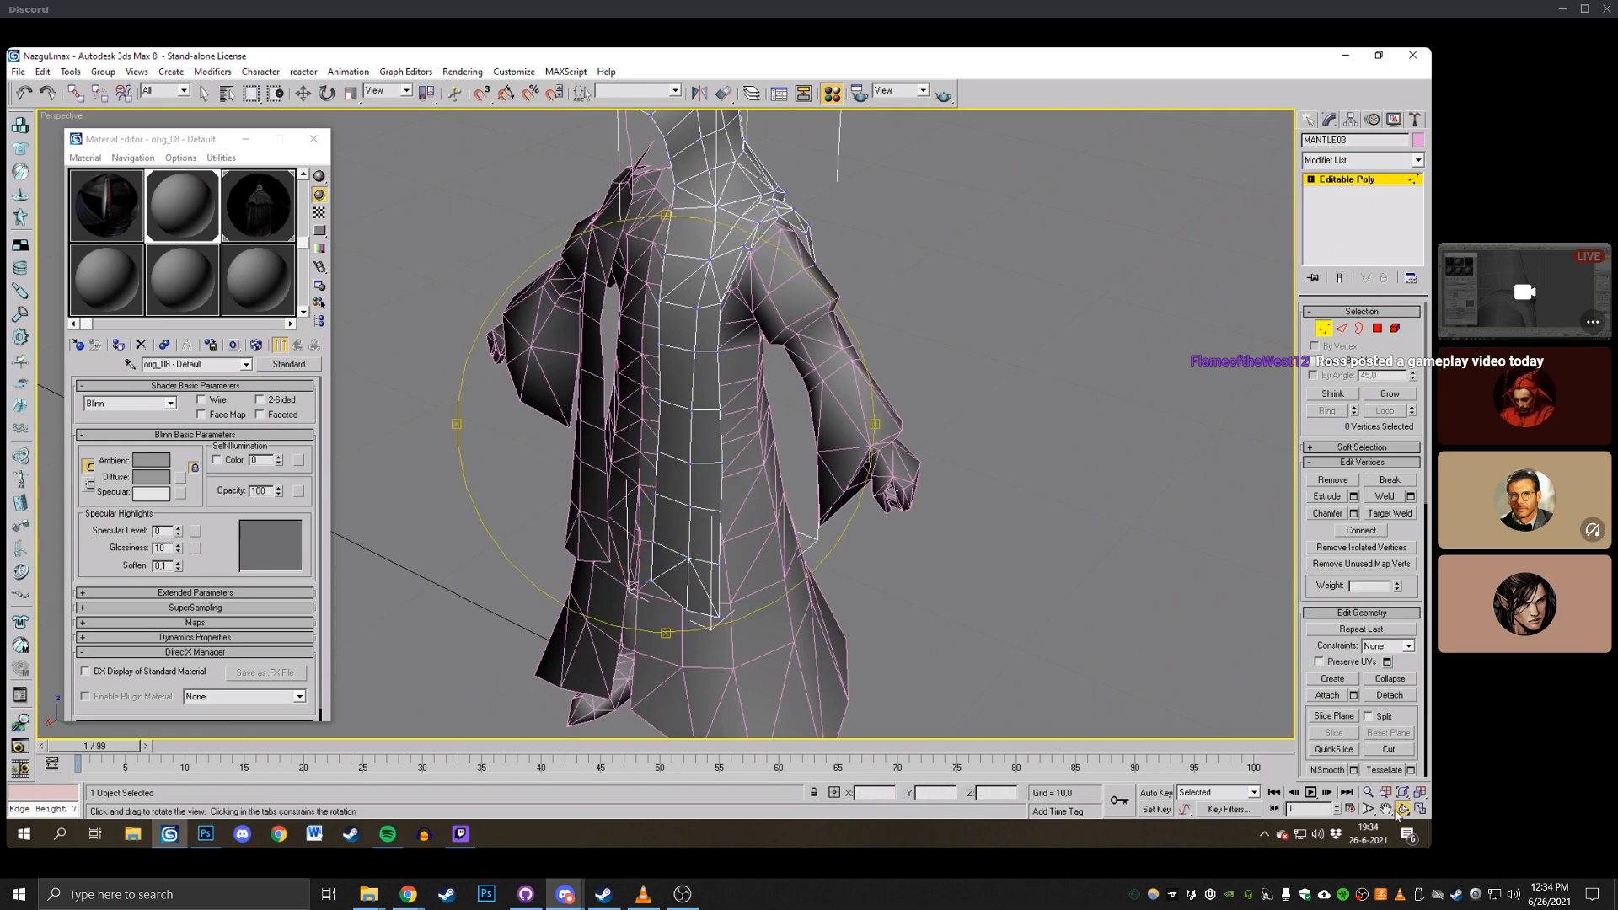
left_click_drag(665, 371, 572, 322)
left_click_drag(556, 408, 736, 268)
right_click(800, 288)
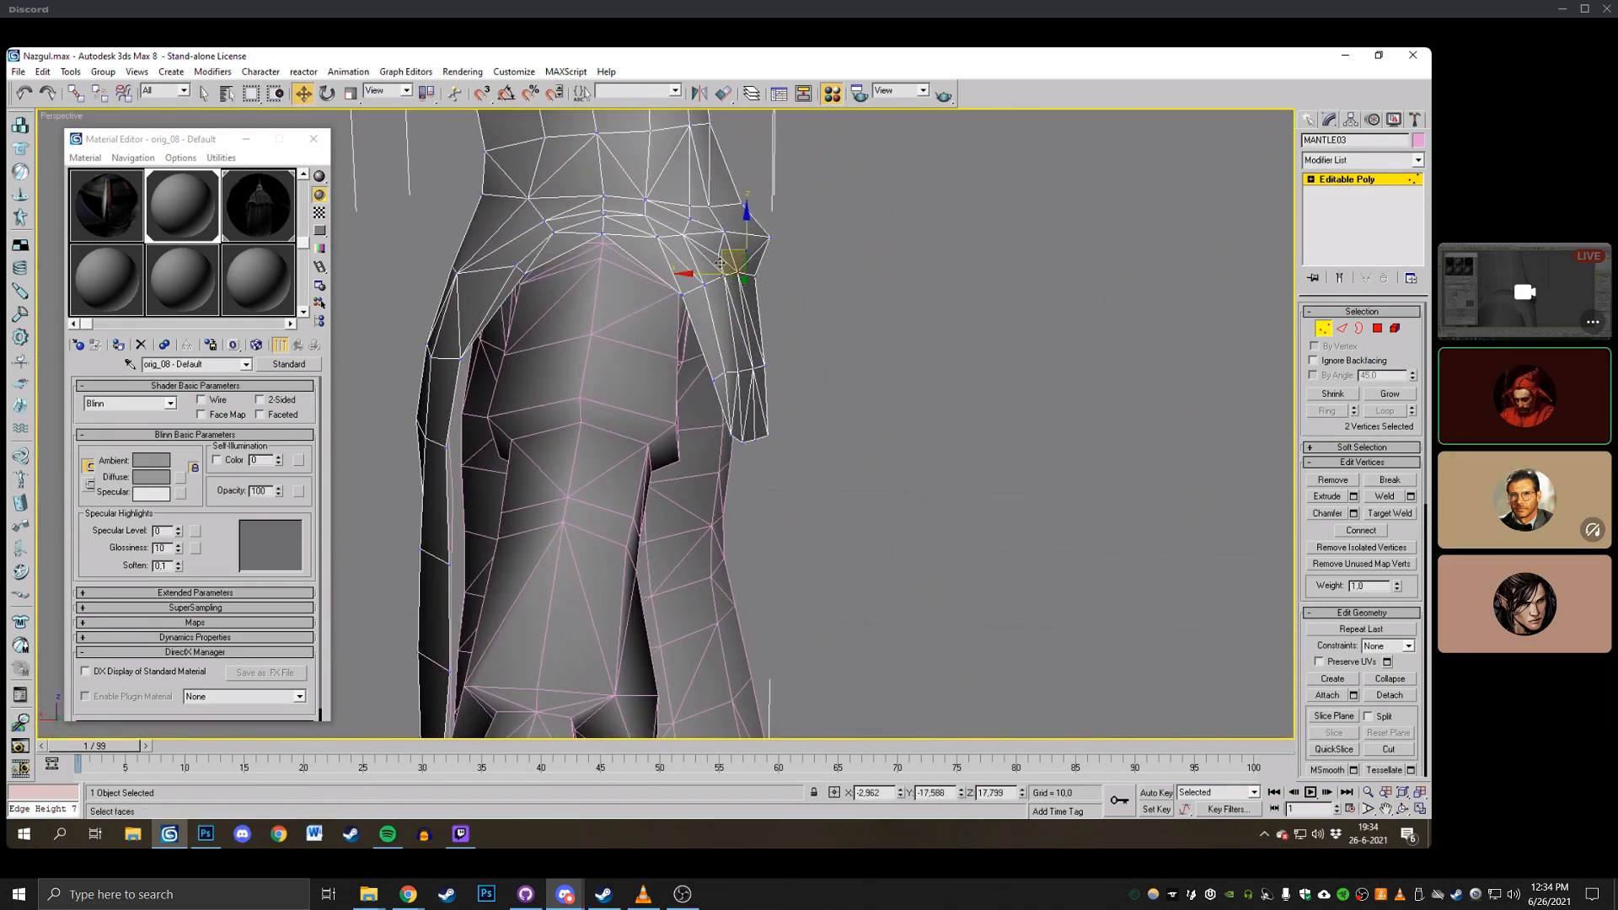
key("F3")
mouse_move(693, 355)
left_mouse_down()
mouse_move(729, 385)
mouse_move(771, 372)
mouse_move(739, 342)
left_mouse_up()
key("F3")
left_click(715, 371)
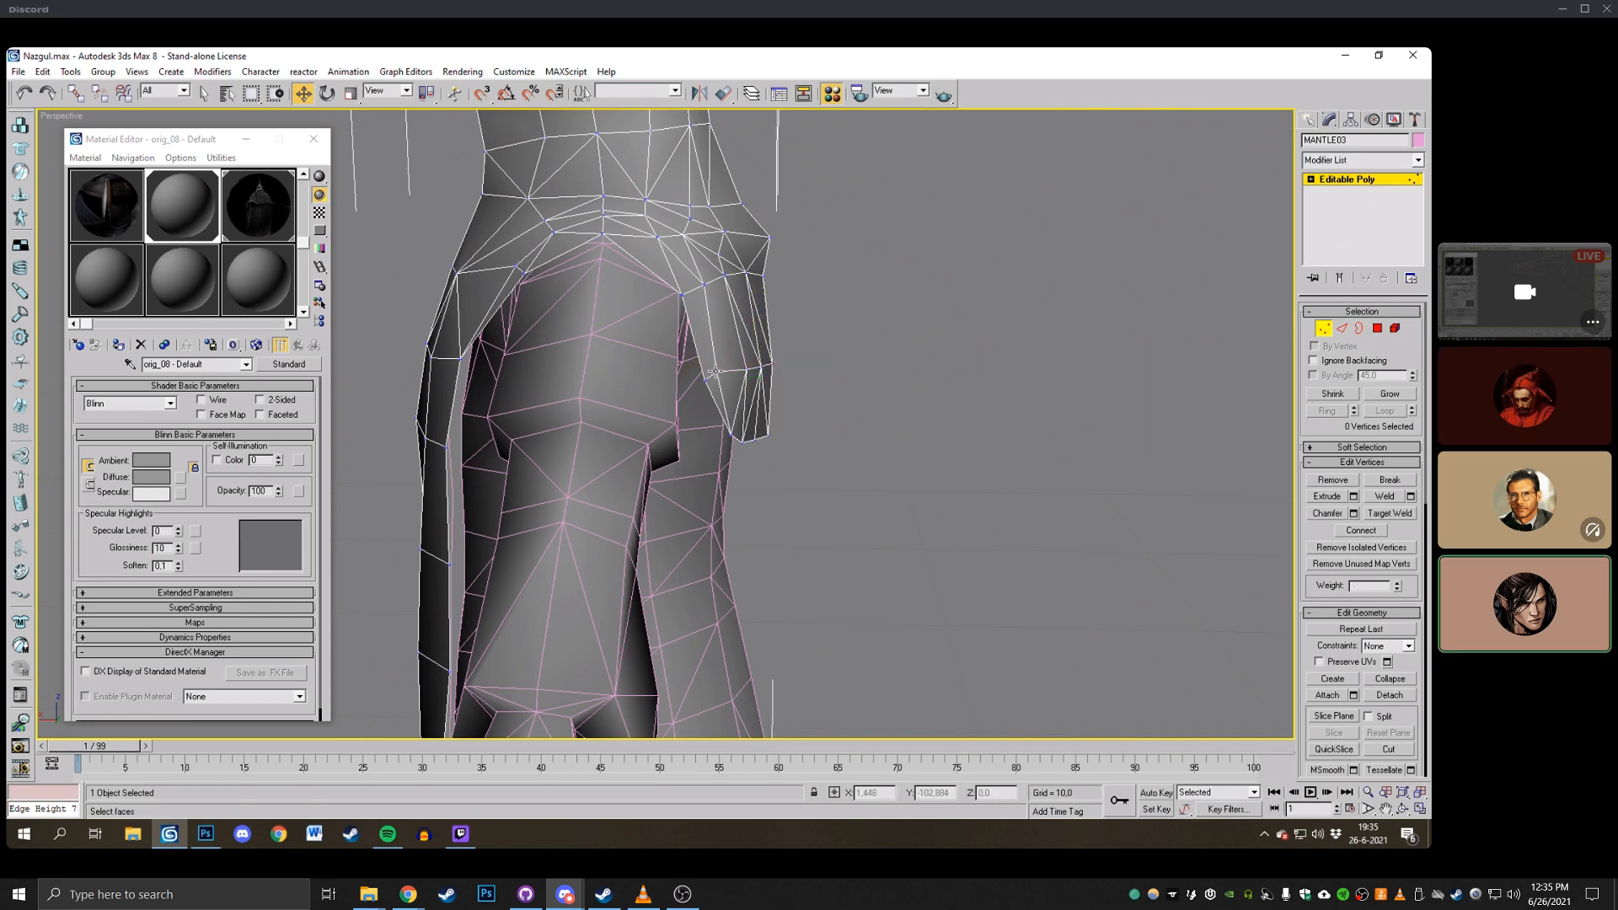
left_click(863, 362)
middle_click_drag(862, 361, 873, 353)
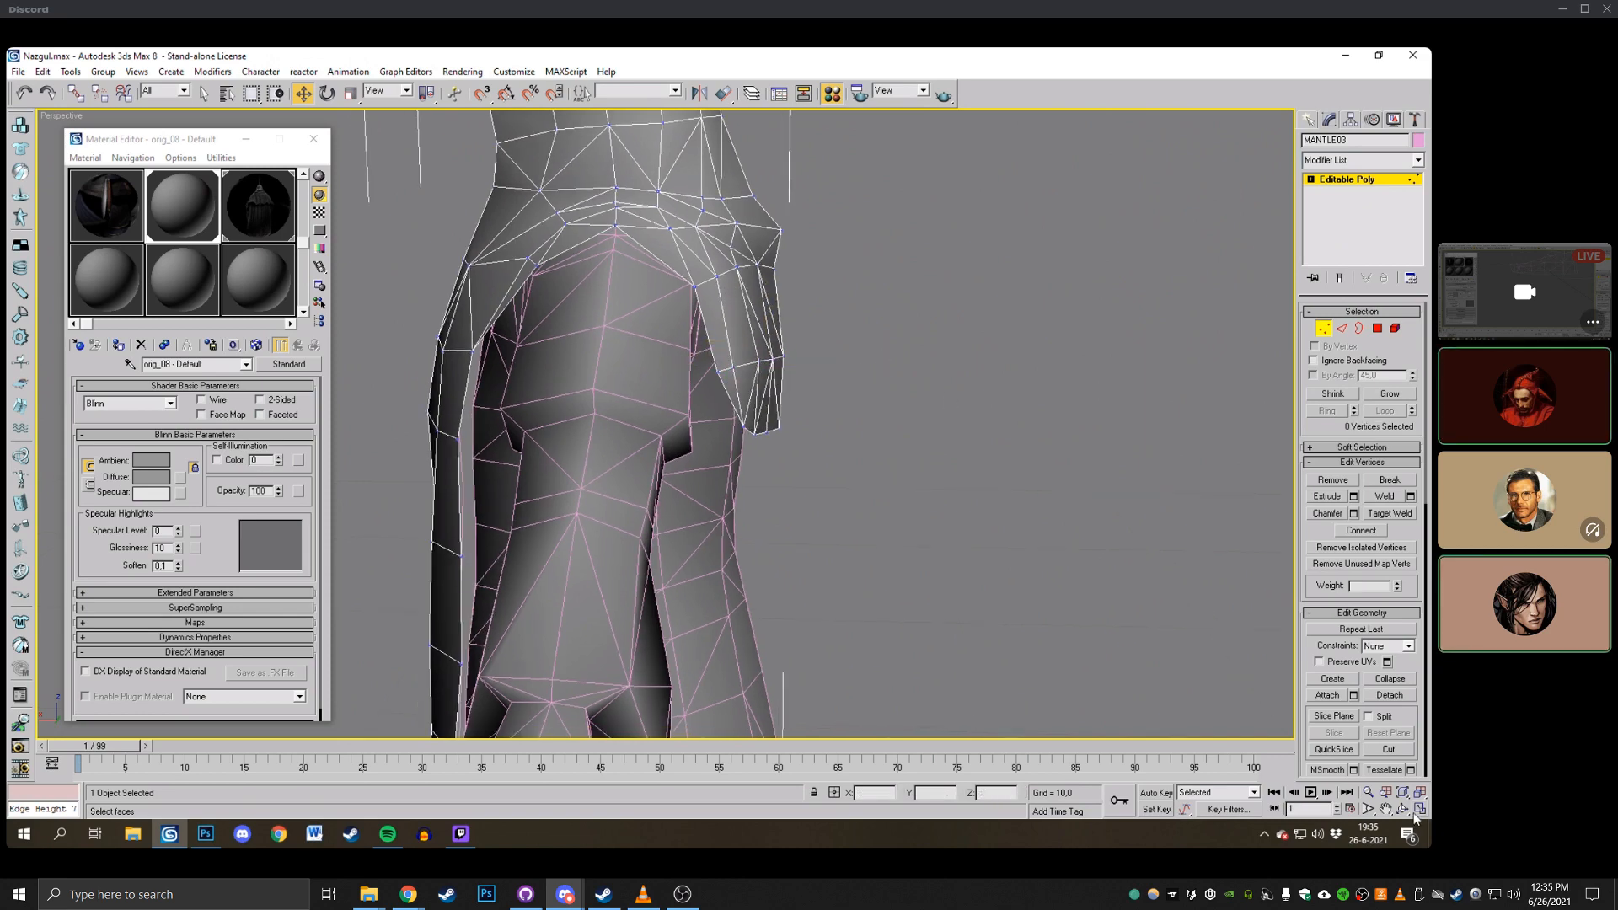
Adjust the outer vertex in the lower row of the mantle's back flap.
left_click(1402, 809)
left_click_drag(813, 350, 628, 347)
right_click(627, 348)
left_click(559, 404)
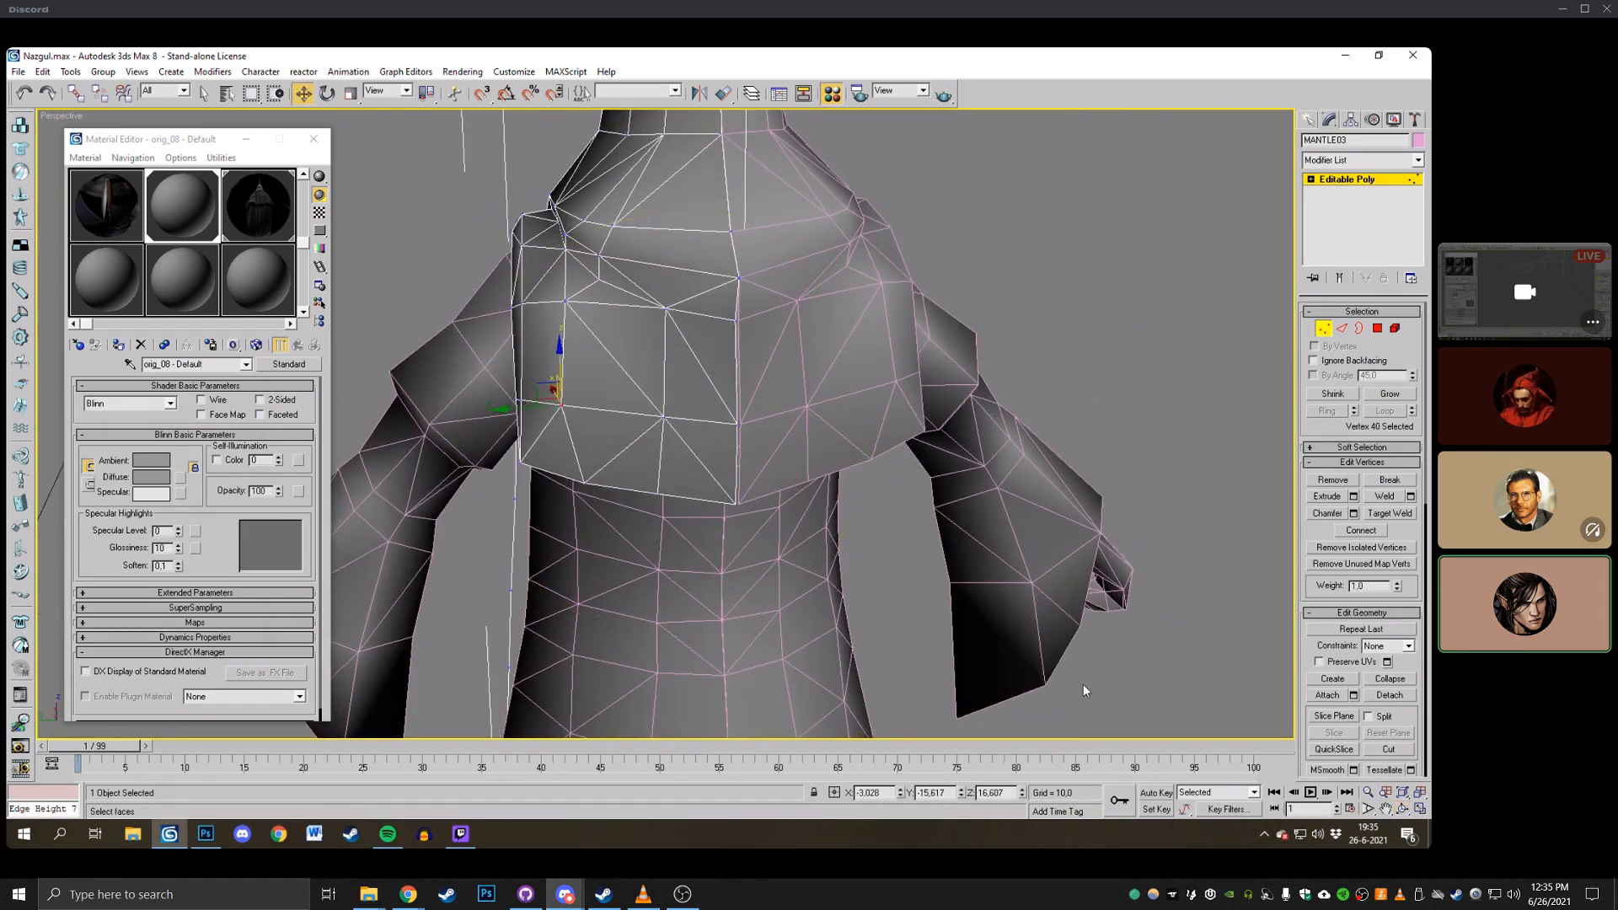
left_click(1403, 809)
mouse_move(616, 370)
left_mouse_down()
mouse_move(741, 337)
mouse_move(589, 346)
mouse_move(614, 349)
left_mouse_up()
right_click(614, 349)
scroll(614, 349, "up", 3)
middle_click_drag(614, 349, 686, 472)
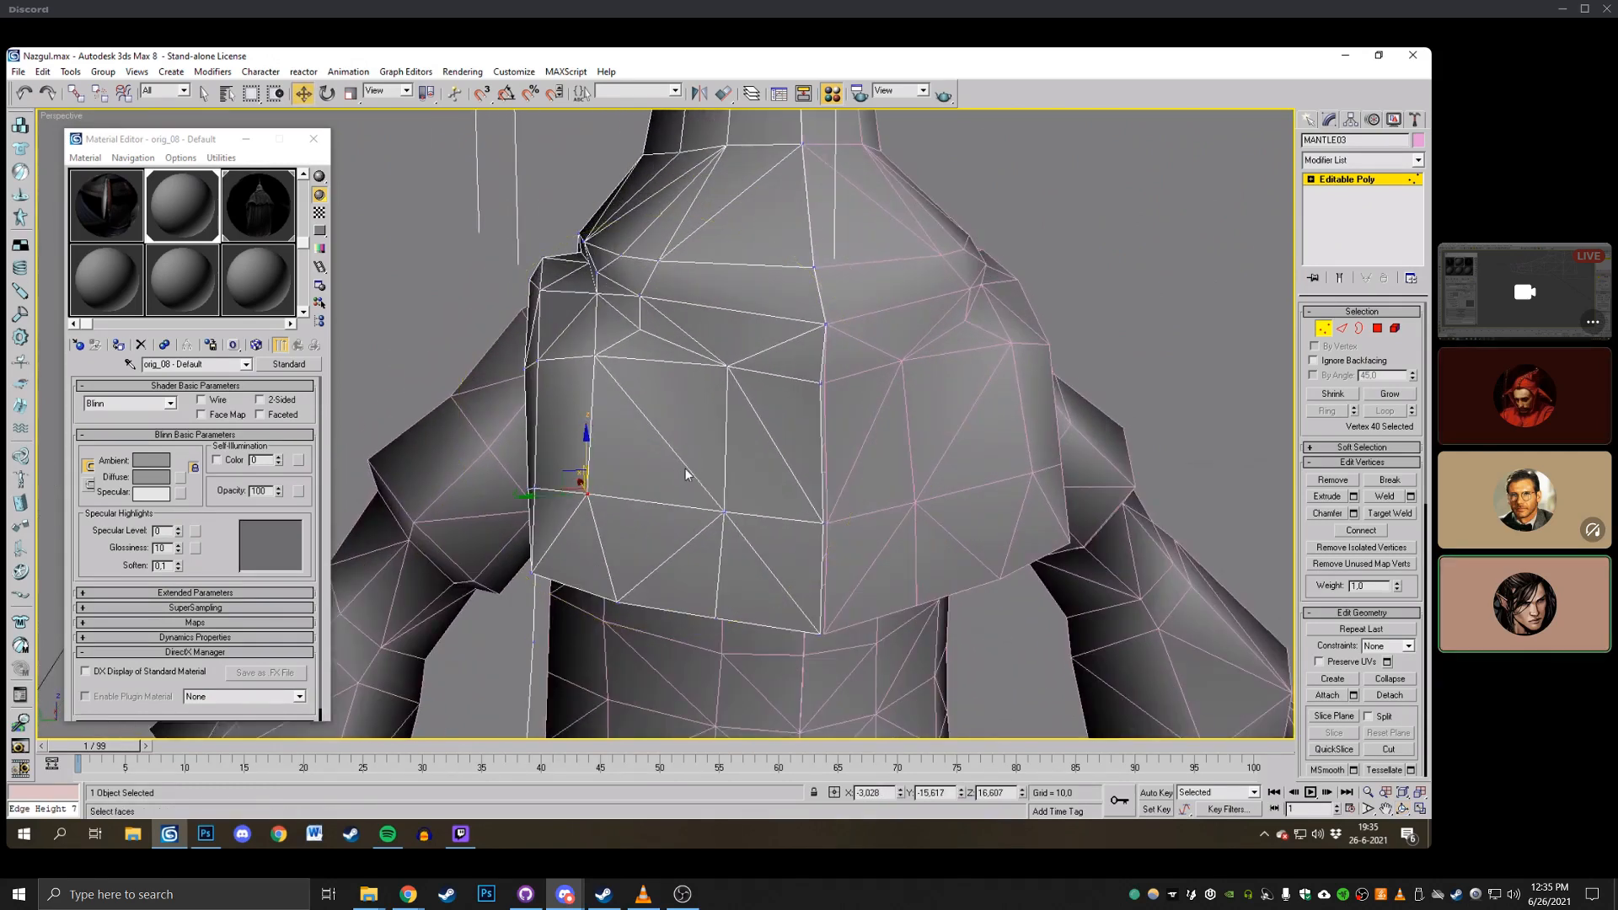
Shift the two vertices at the mantle's shoulder corner slightly outward along the Y axis.
left_click_drag(548, 261, 551, 265)
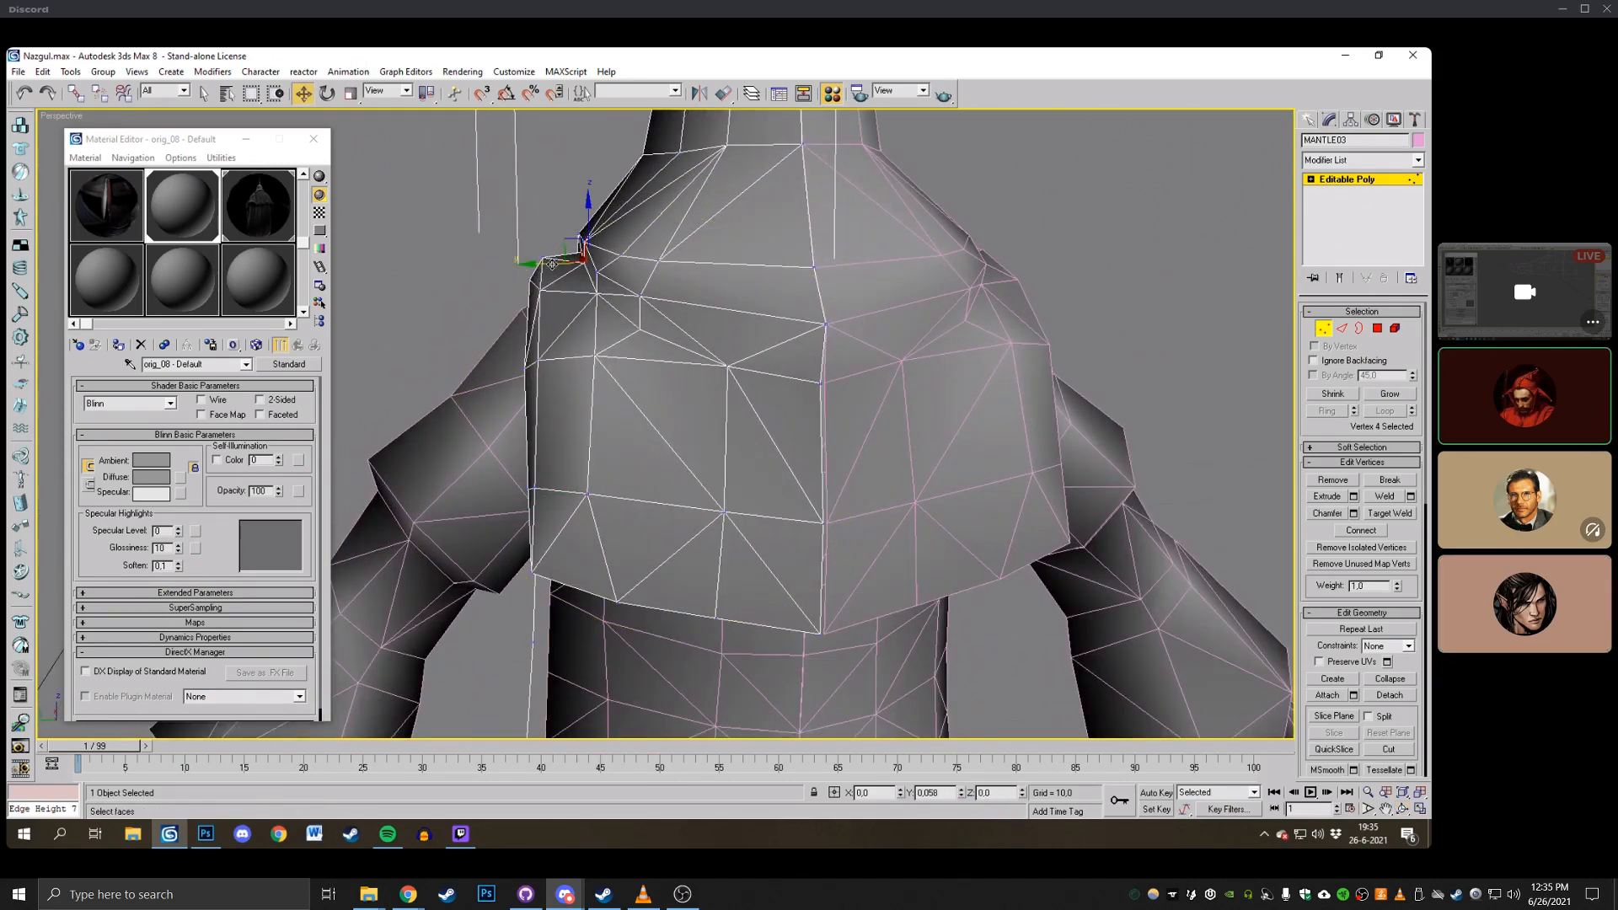
left_click(1403, 809)
mouse_move(658, 405)
left_mouse_down()
mouse_move(742, 396)
mouse_move(674, 419)
left_mouse_up()
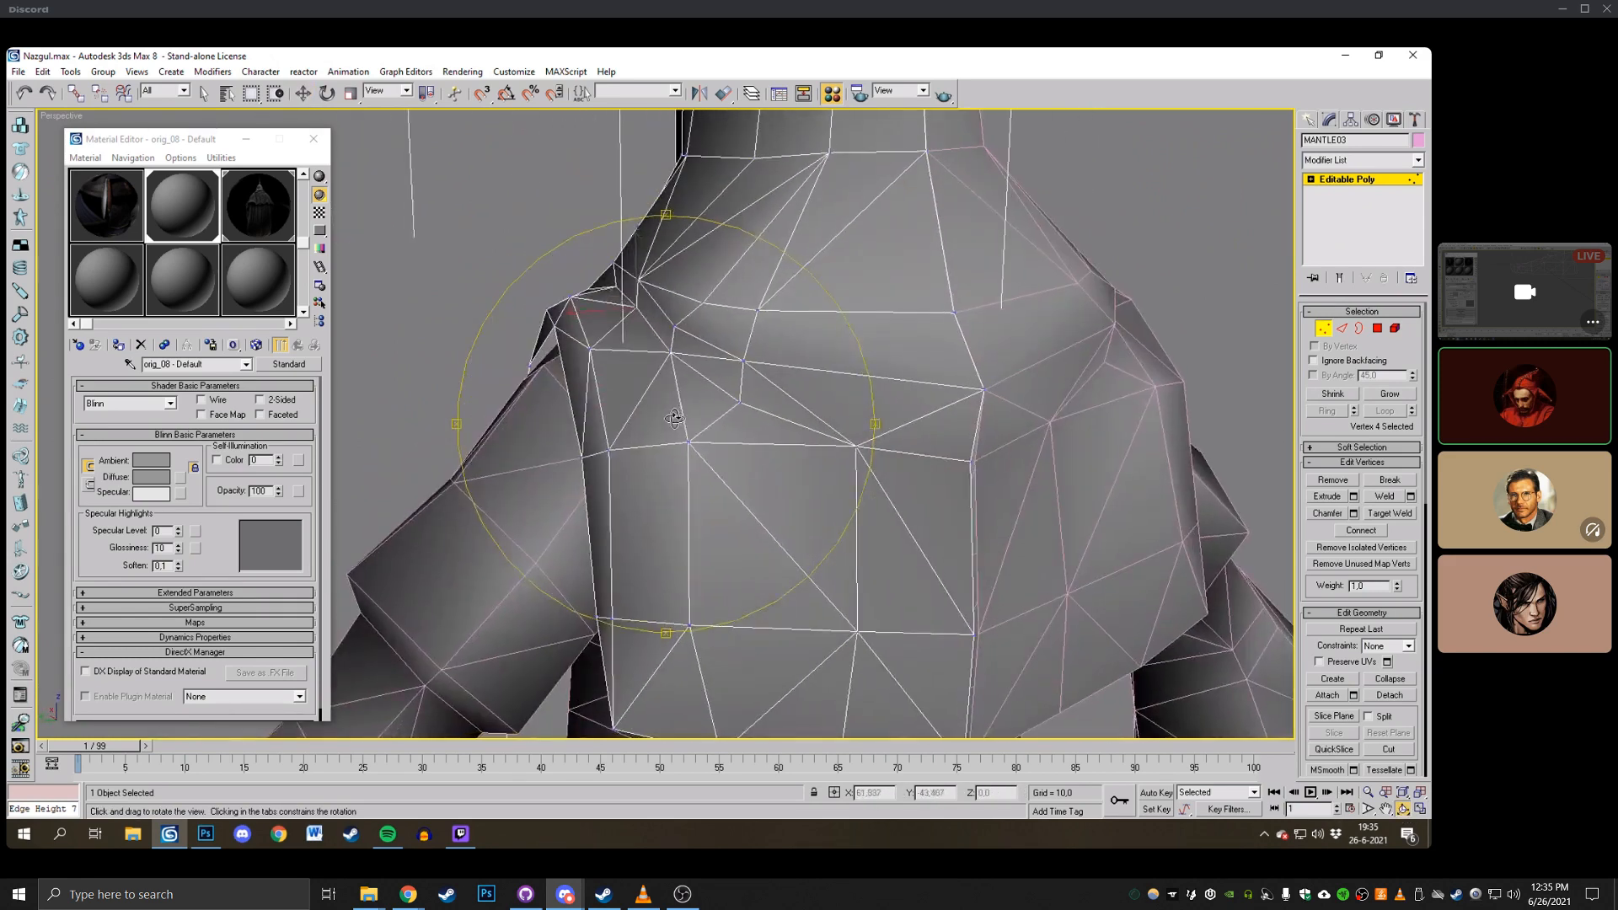
right_click(674, 419)
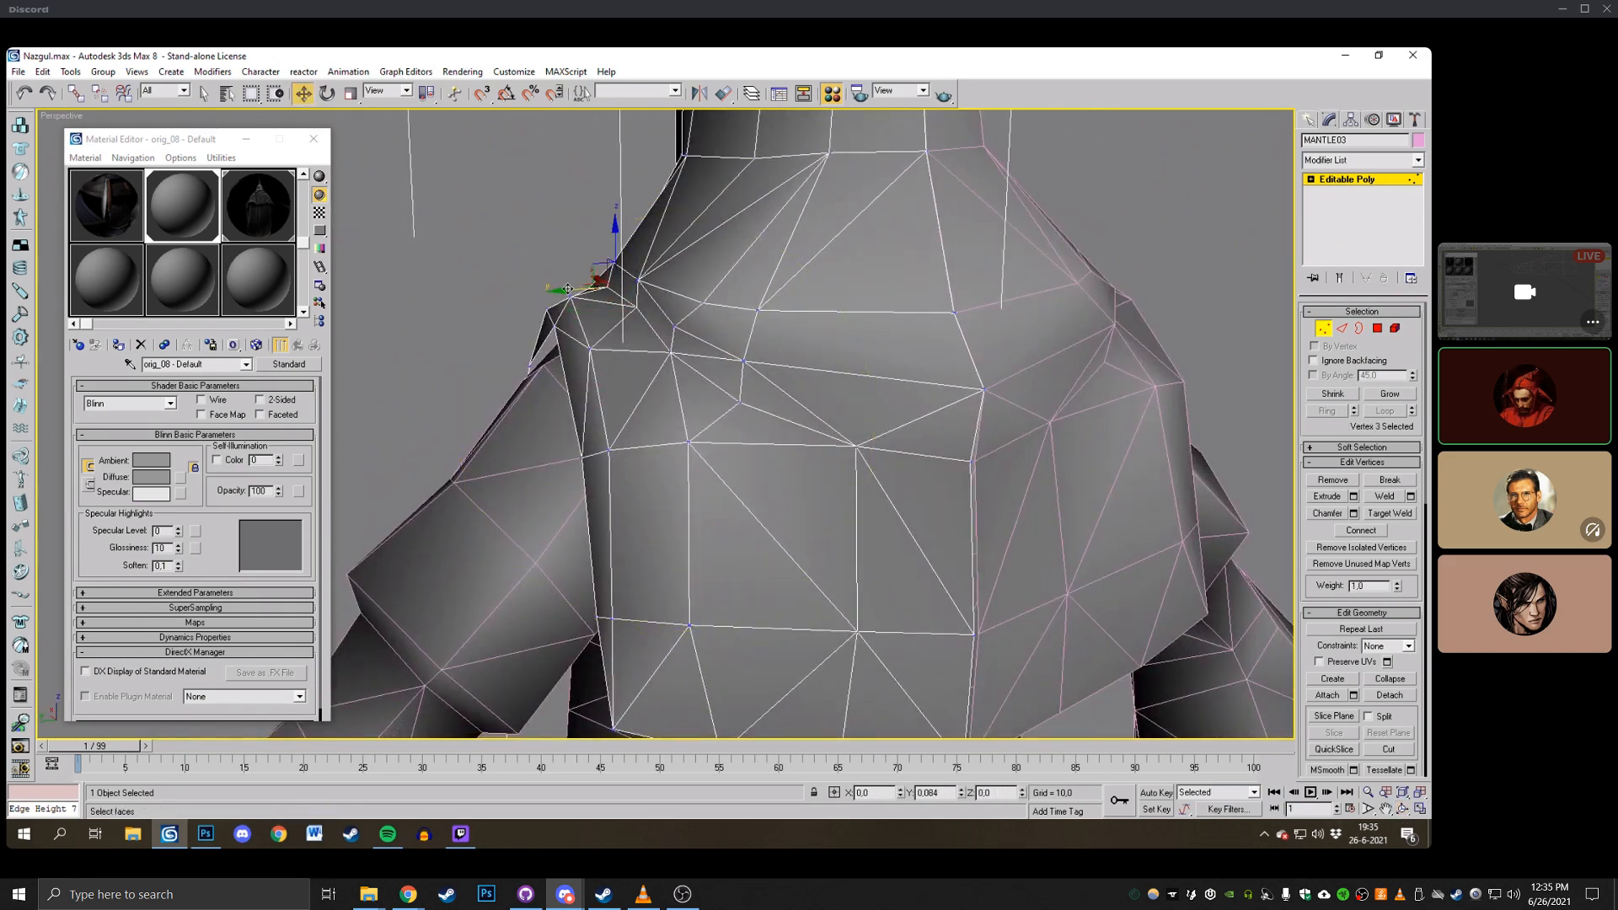
left_click(1402, 809)
left_click_drag(657, 404, 603, 346)
right_click(603, 344)
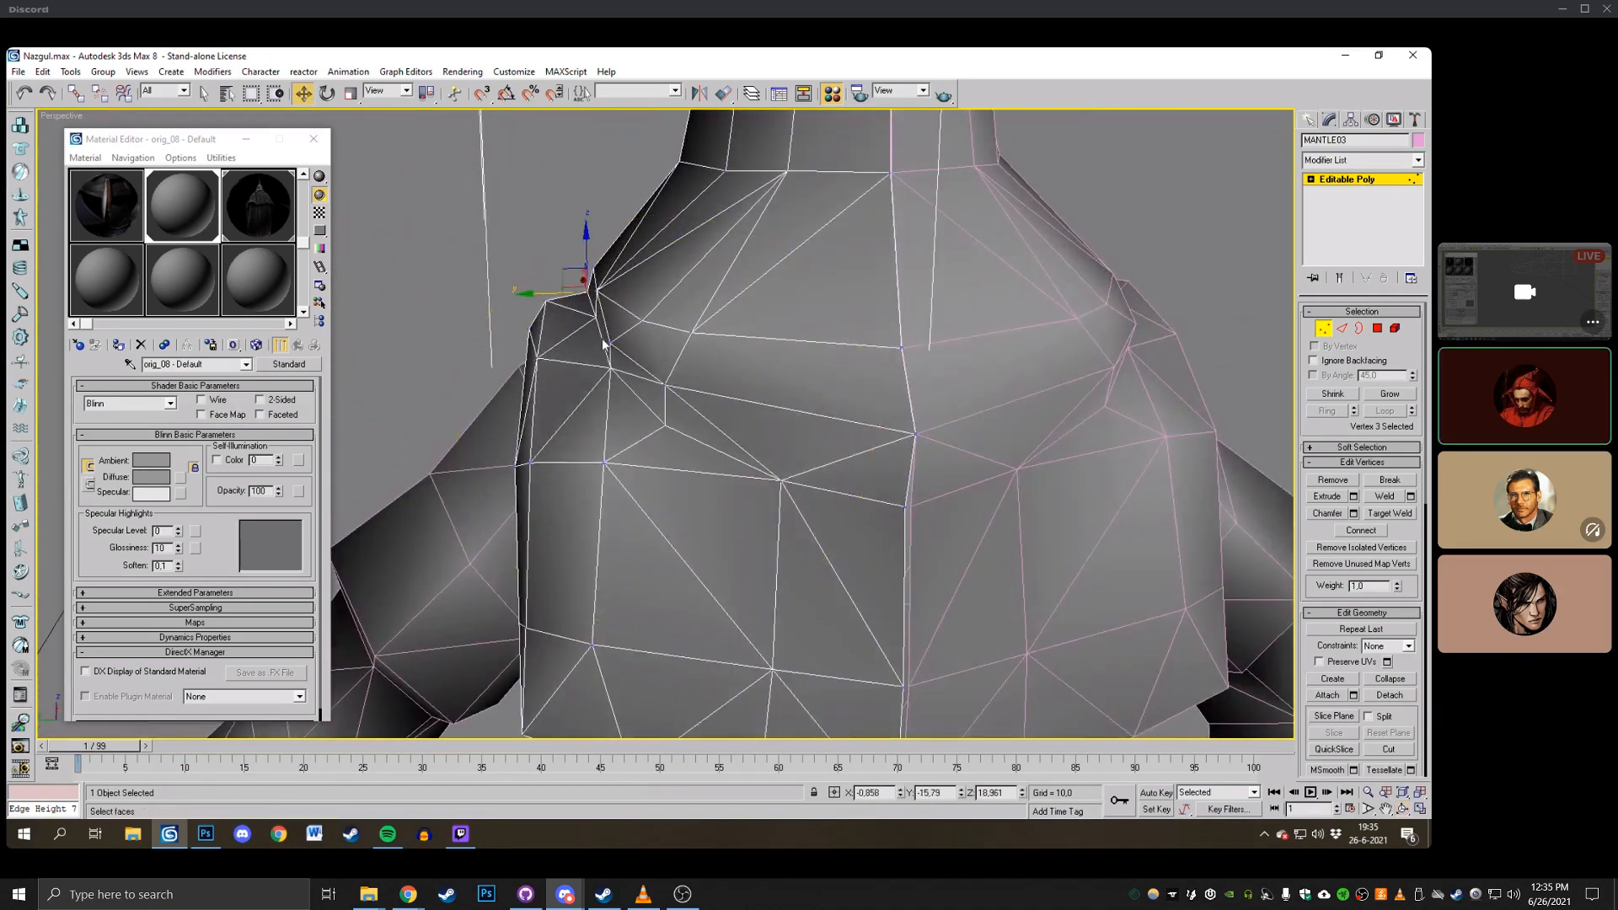
Cut an edge down the mantle's upper back below the hood and target-weld its vertex to the row beneath.
left_click(1402, 808)
left_click_drag(716, 434, 727, 448)
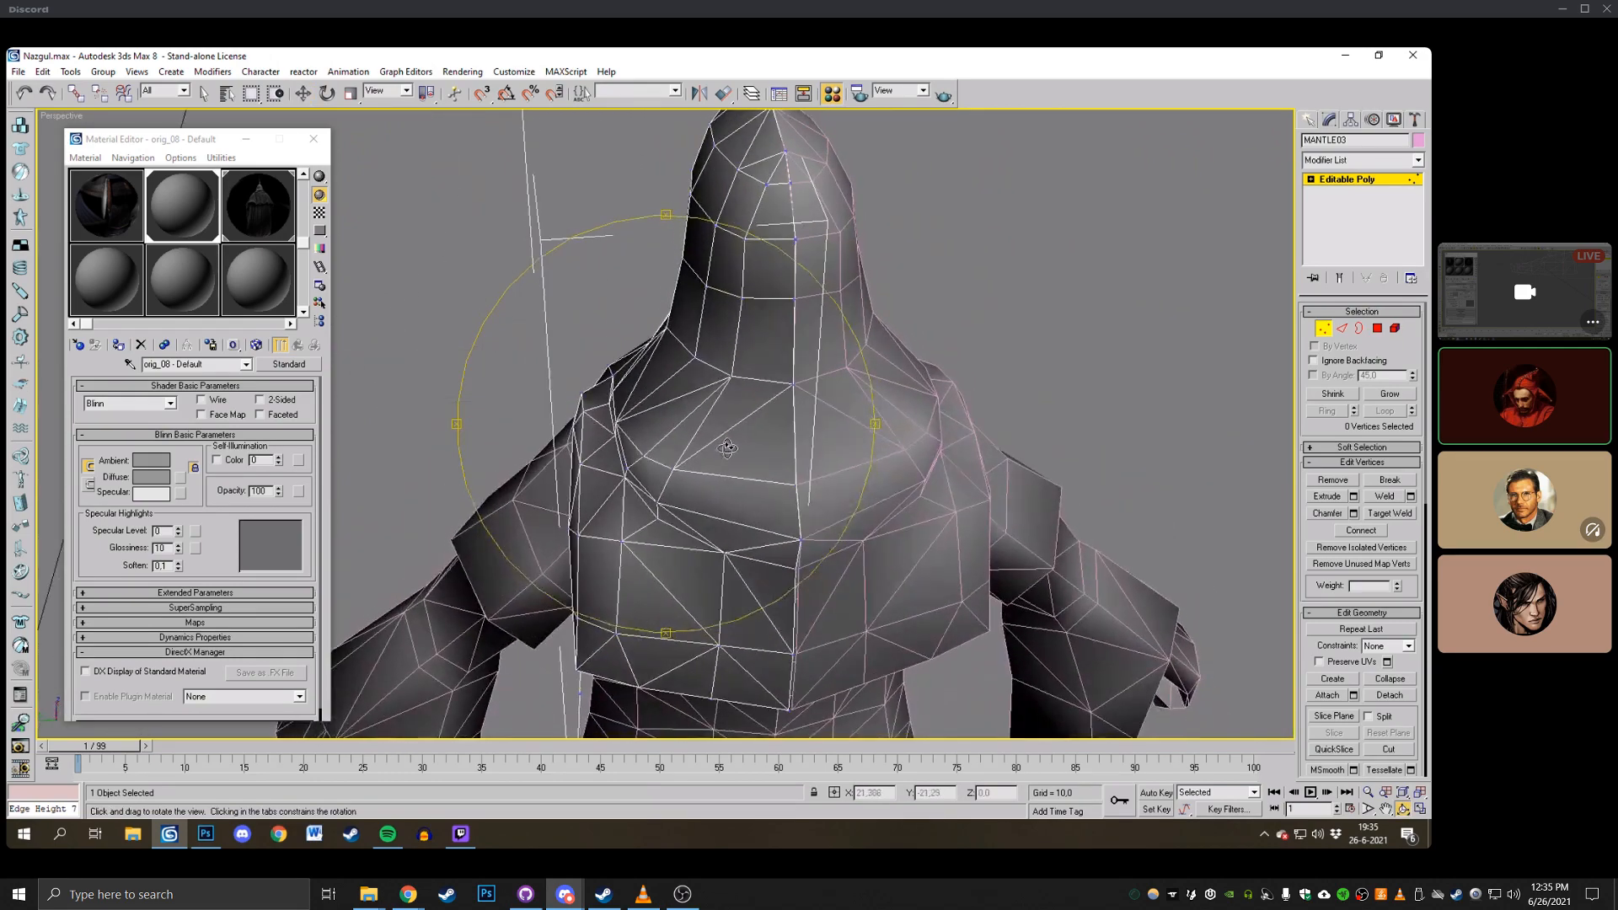
right_click(672, 478)
left_click(1388, 749)
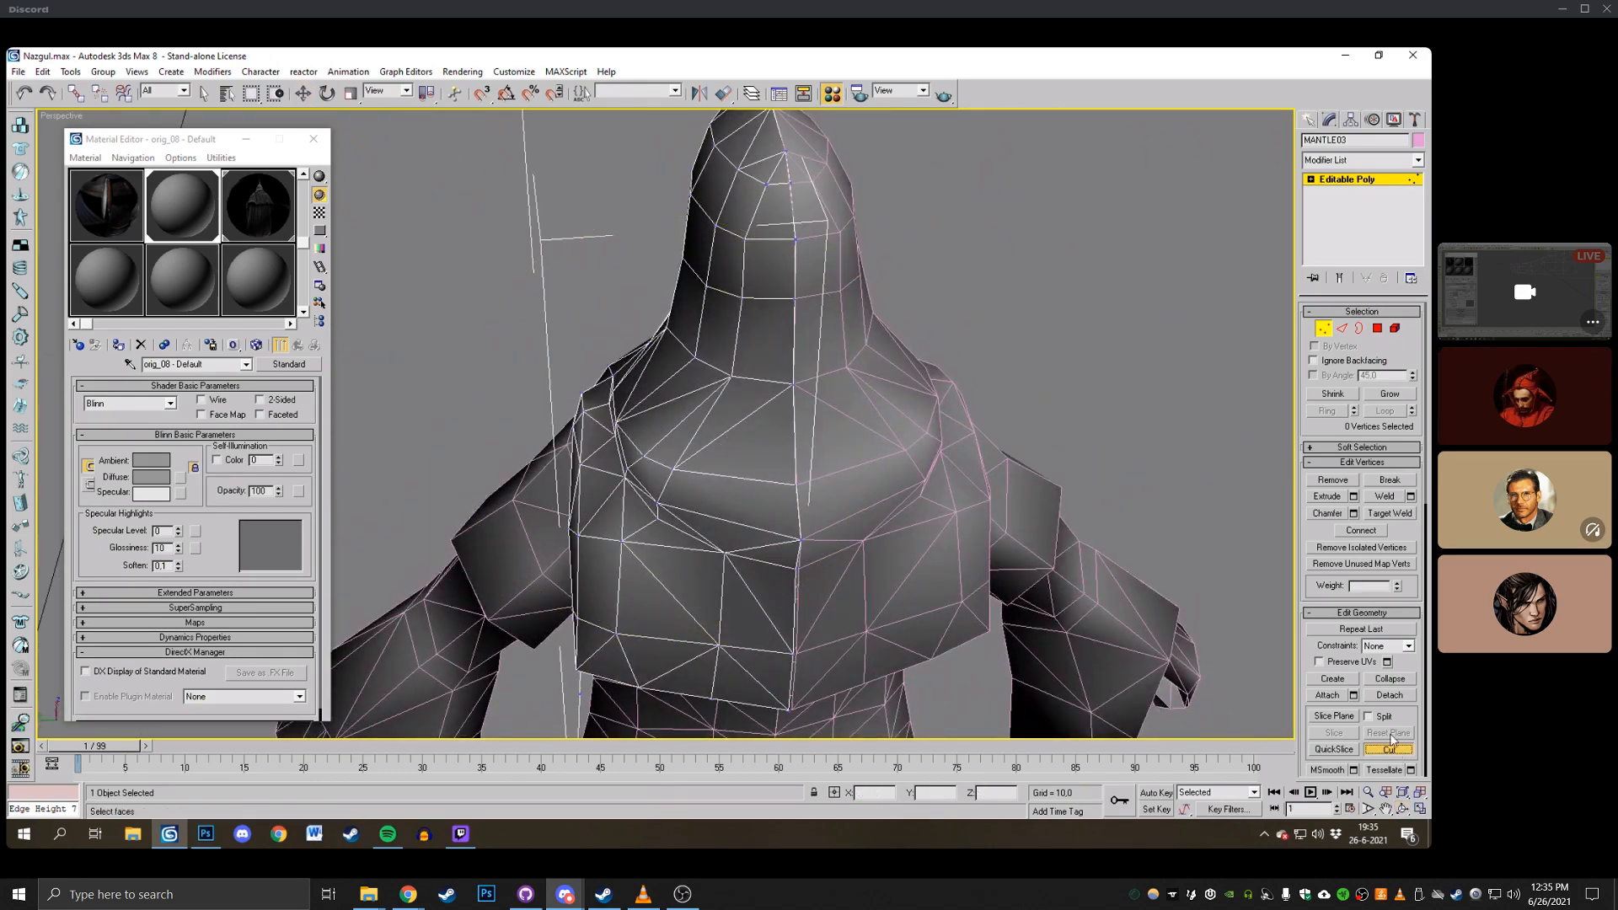
scroll(766, 337, "up", 3)
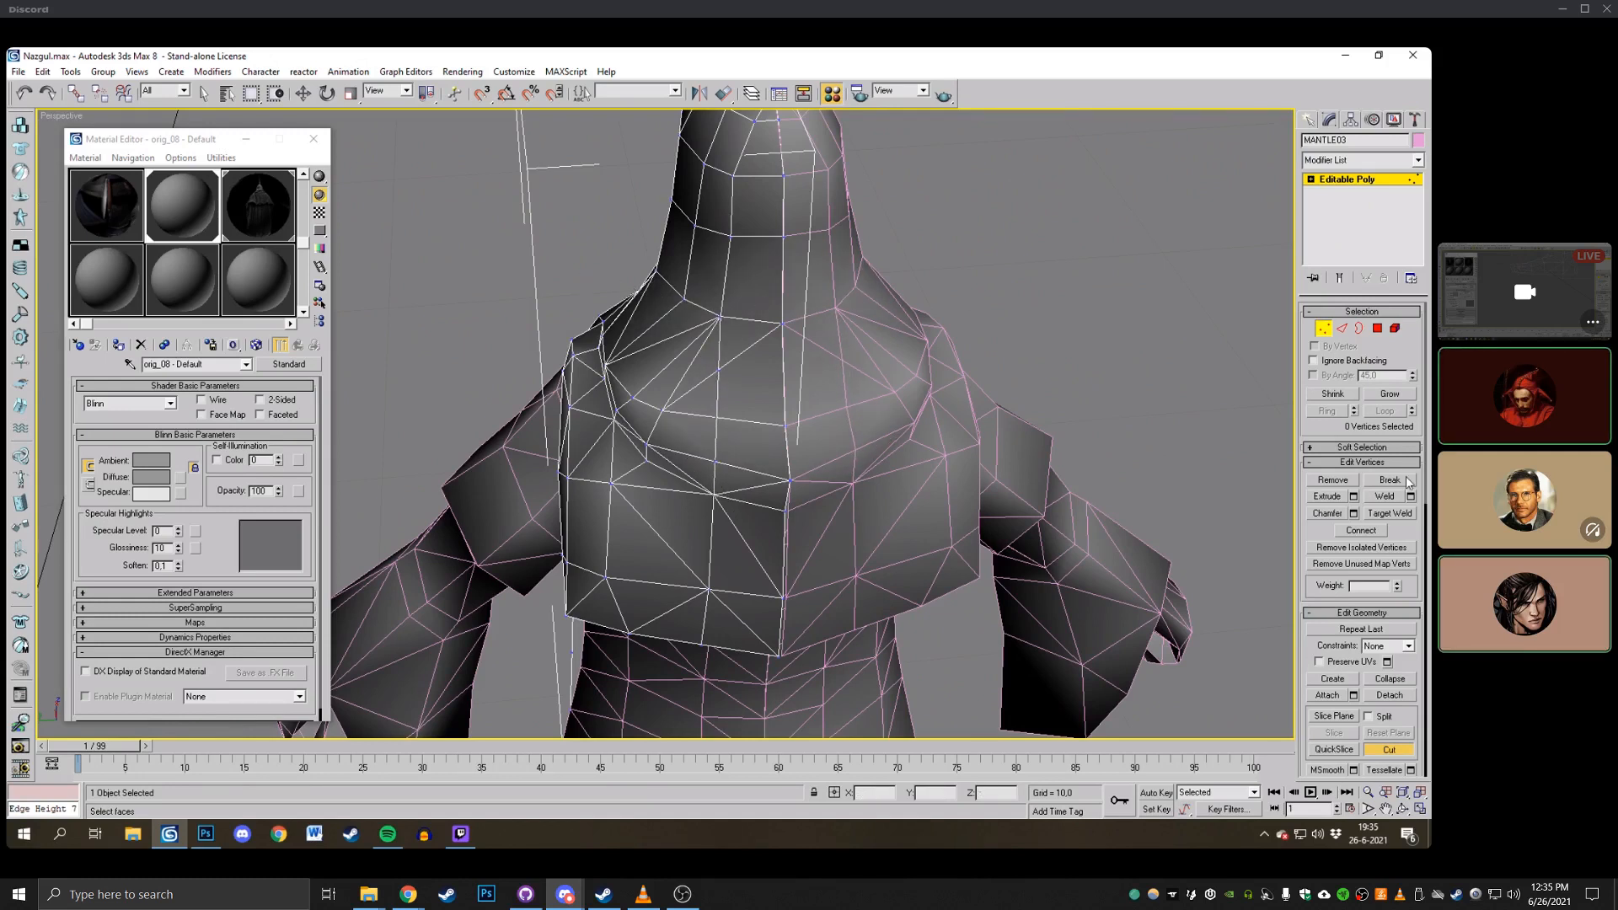
left_click(1389, 513)
left_click(719, 371)
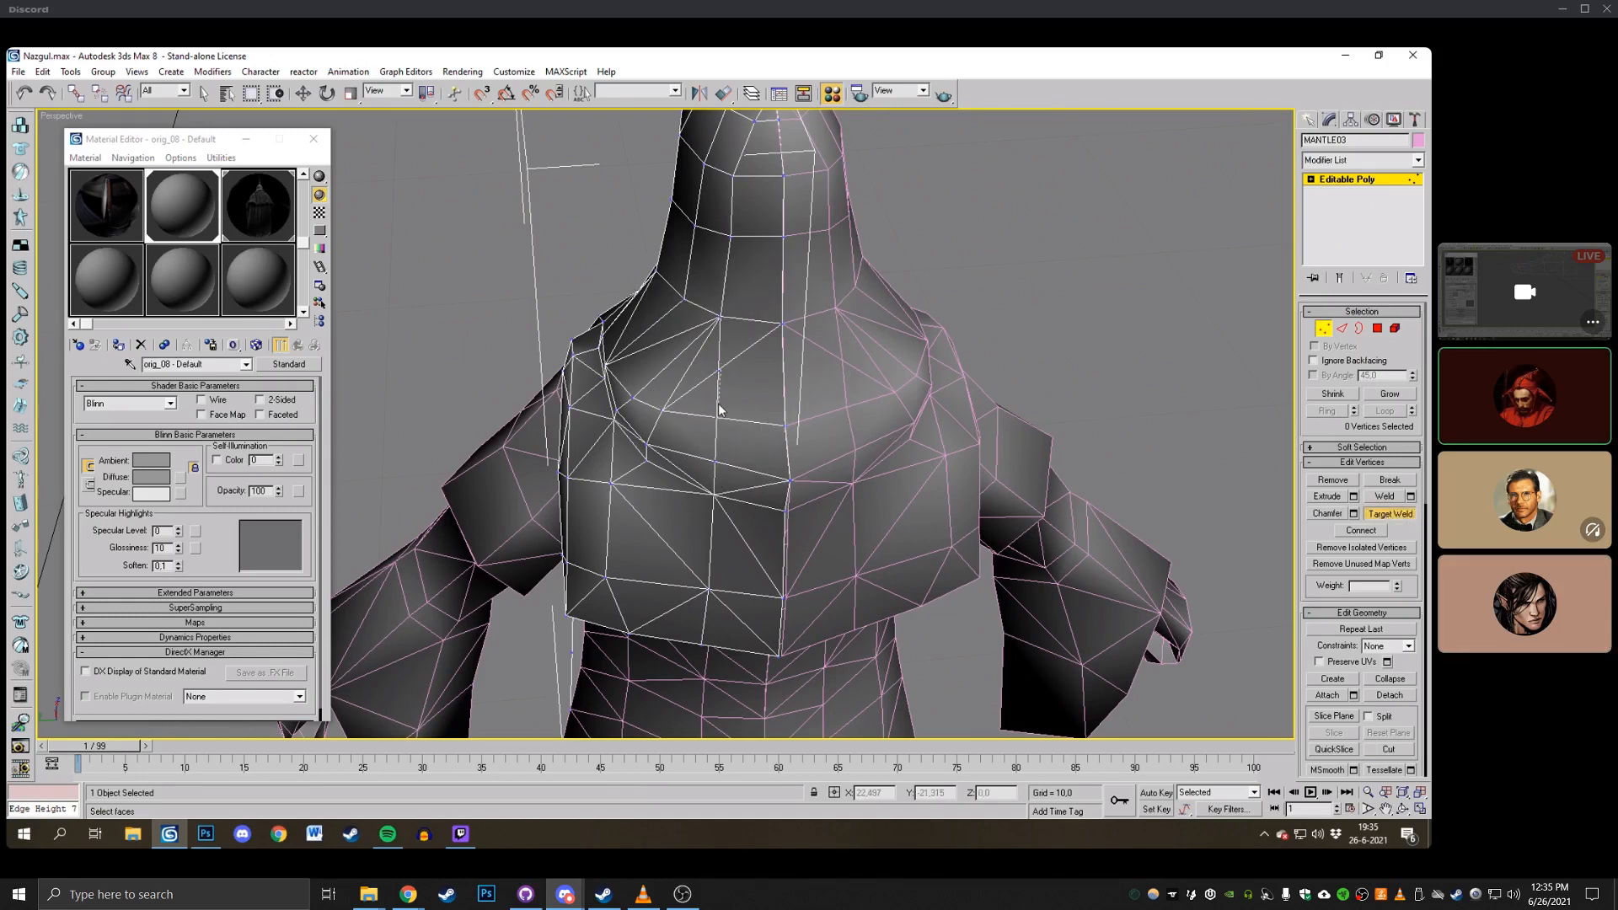
left_click(715, 414)
Move the vertices on the mantle's upper back, seen from the side, to round out the area below the hood.
left_click(1403, 808)
left_click_drag(658, 390, 633, 427)
left_click(305, 96)
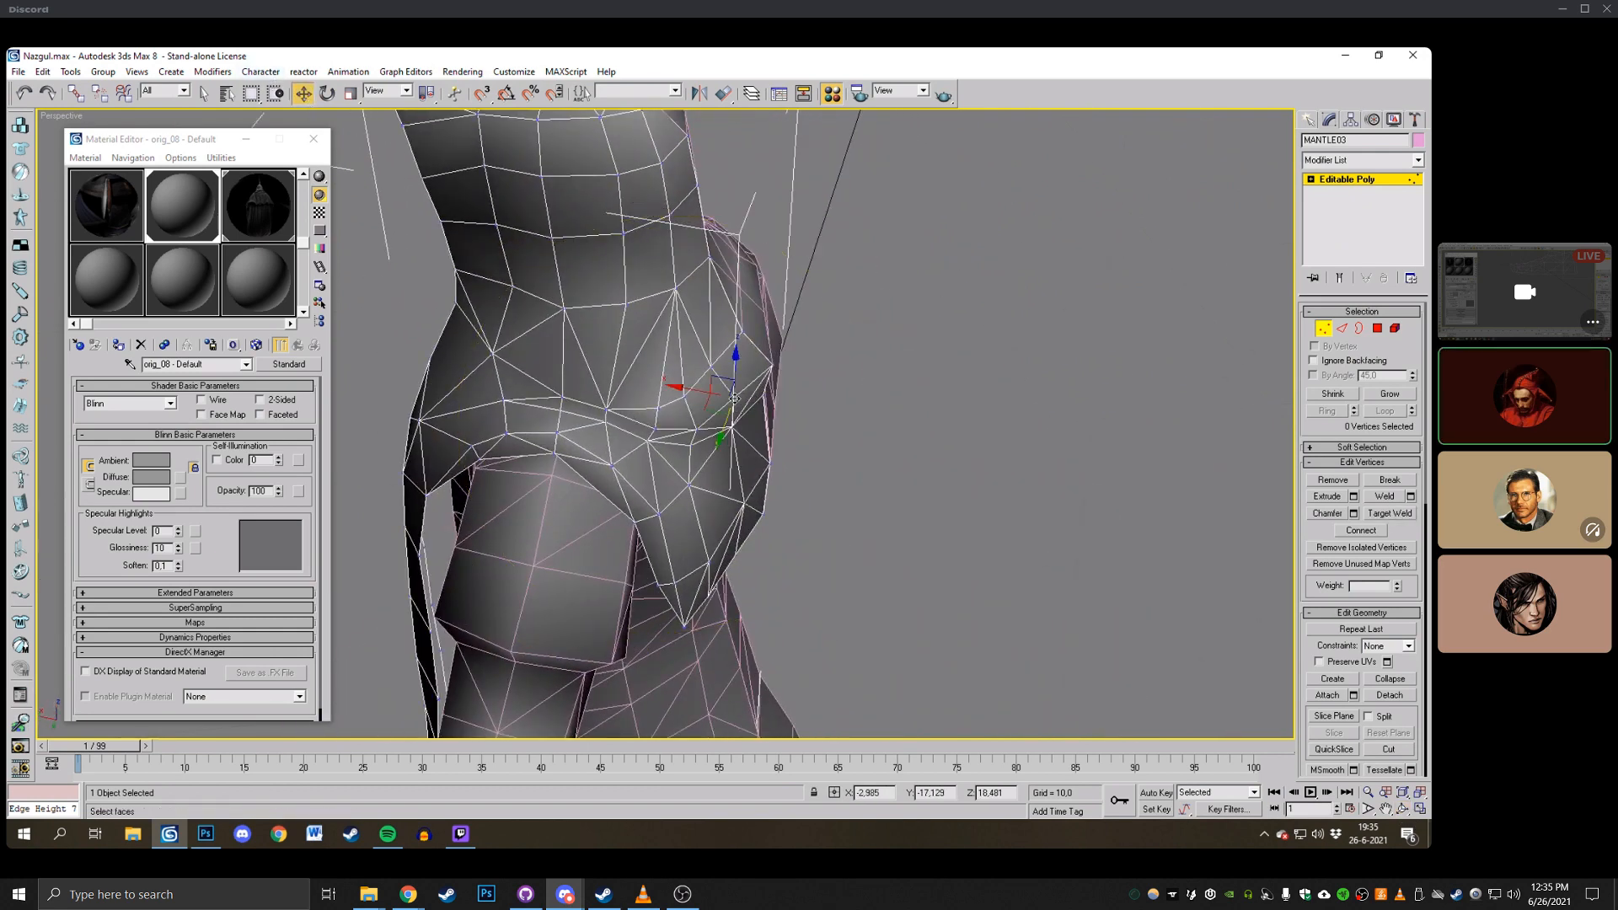
left_click_drag(691, 373, 699, 384)
Move the vertices in the curved row across the mantle's upper back toward the shoulder for a smoother curve.
left_click(1404, 811)
left_click_drag(868, 371, 758, 295)
right_click(824, 278)
middle_click_drag(575, 270, 586, 289)
left_click(1405, 815)
mouse_move(665, 362)
left_mouse_down()
mouse_move(759, 370)
mouse_move(741, 392)
mouse_move(666, 392)
left_mouse_up()
right_click(666, 392)
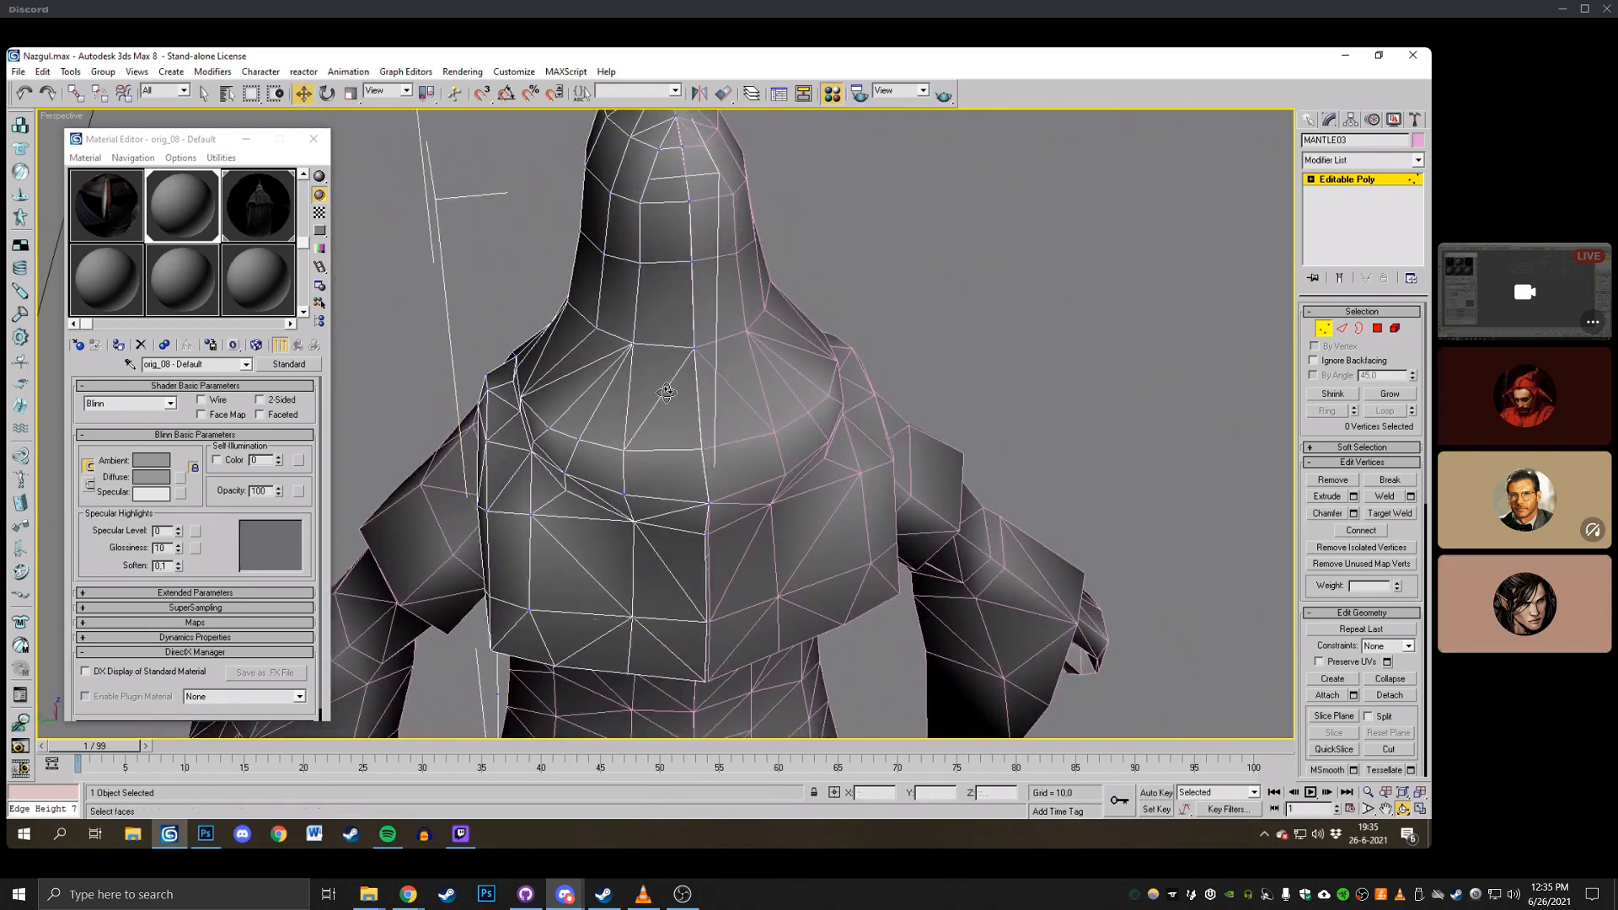
left_click(1404, 813)
left_click_drag(682, 286, 687, 346)
right_click(686, 347)
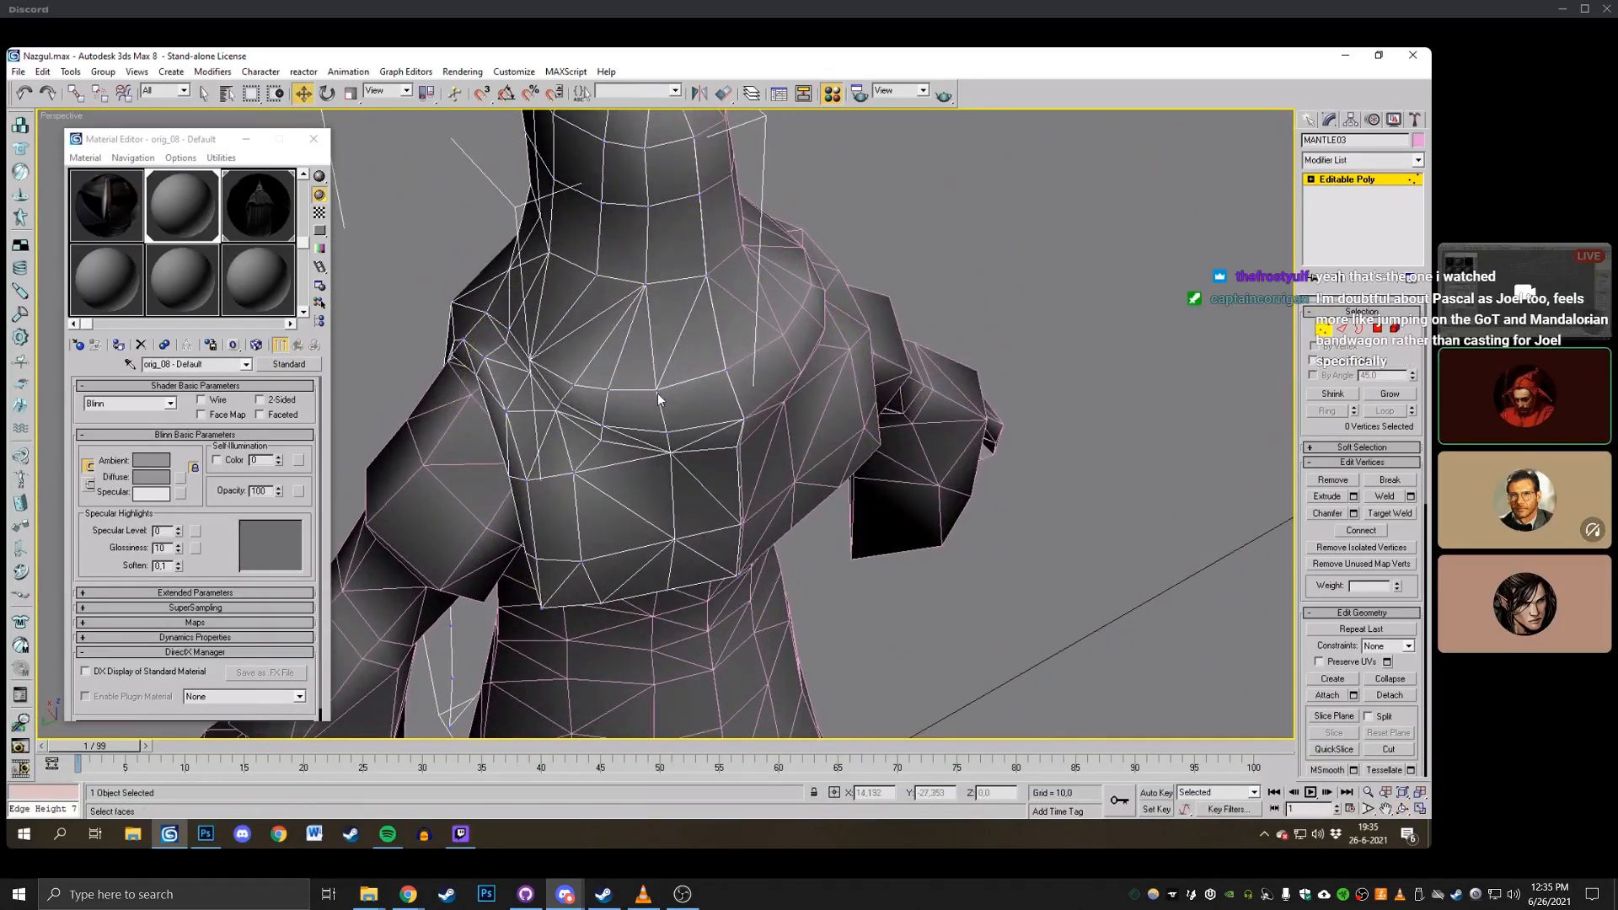
left_click_drag(667, 430, 611, 416)
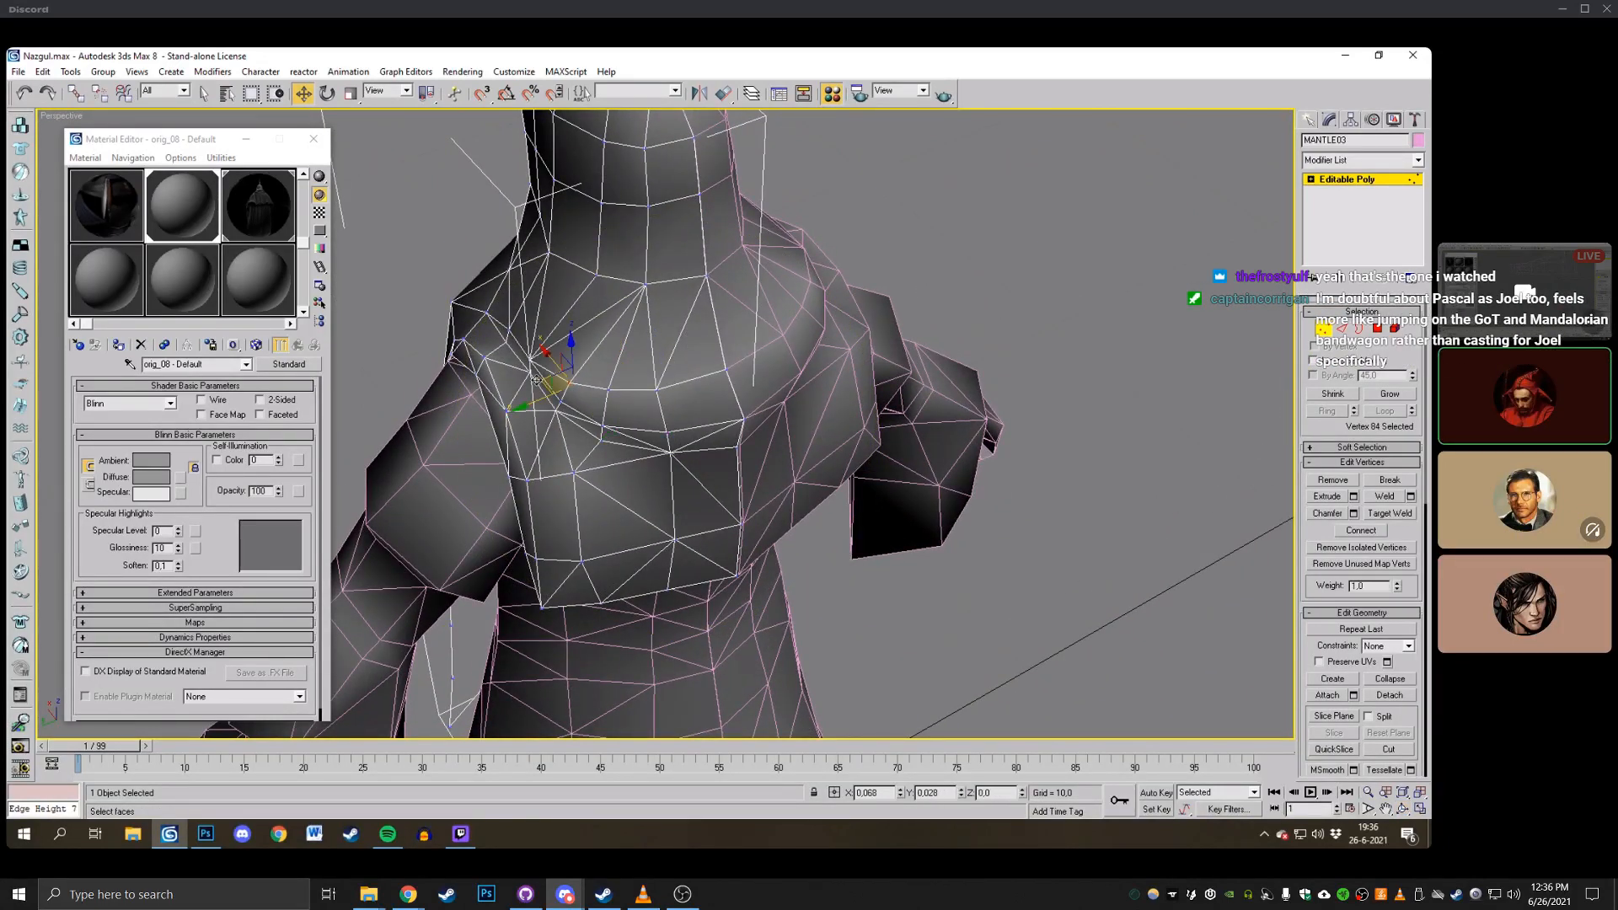
Adjust the height of the vertex pairs at the mantle's back bulge, seen from the side, and deselect them.
left_click(1403, 810)
left_click_drag(762, 341, 733, 388)
right_click(755, 396)
left_click(739, 354)
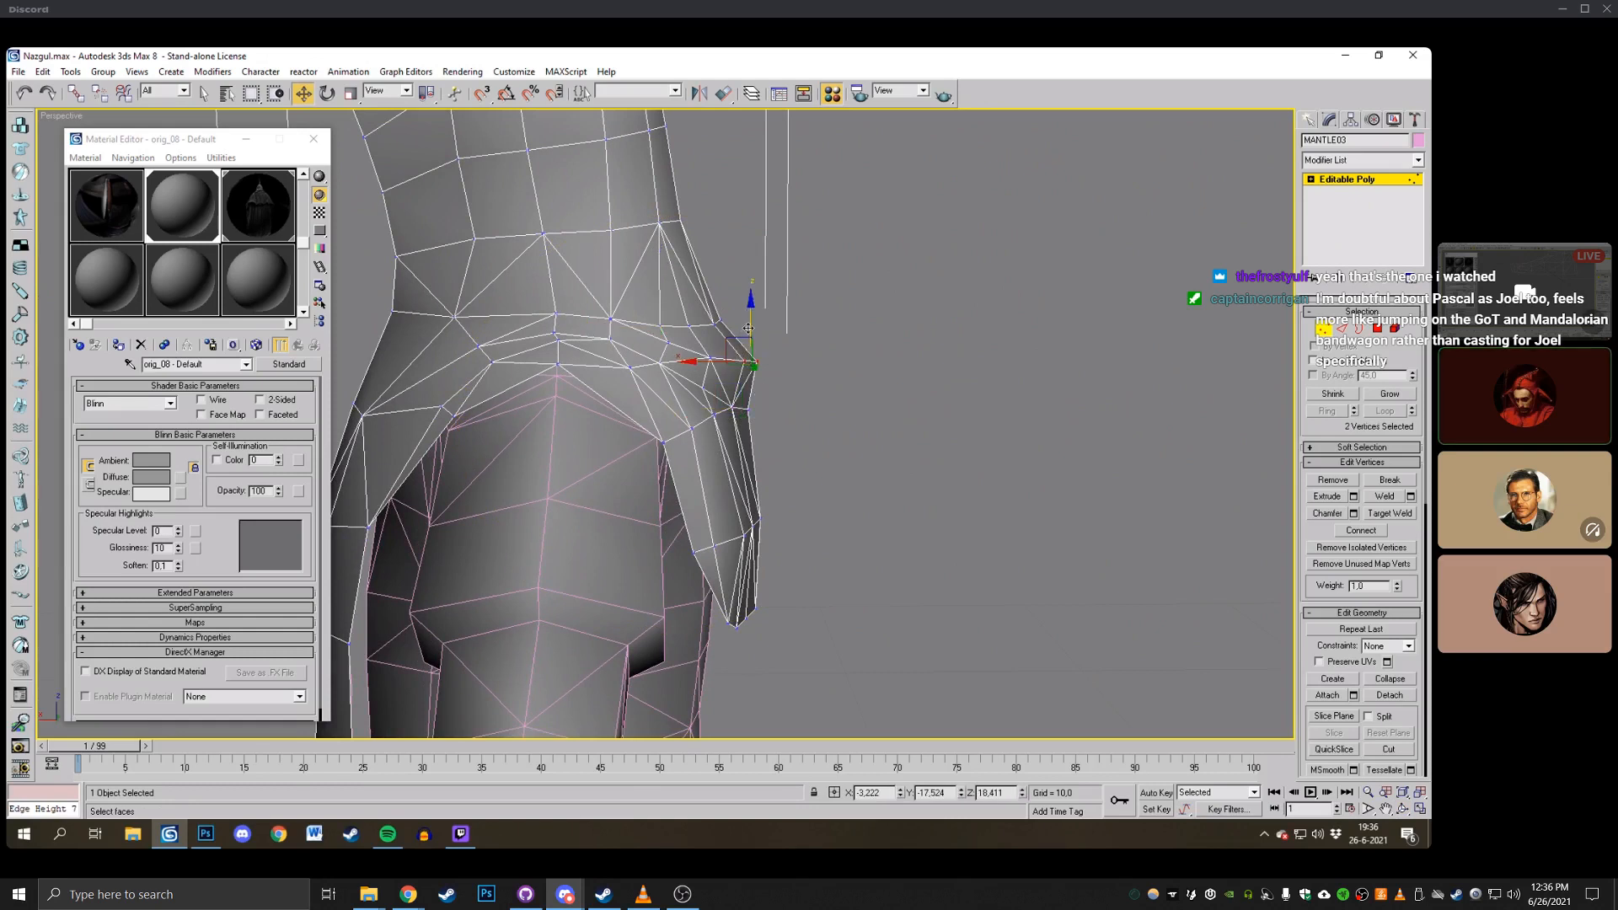
left_click(832, 332)
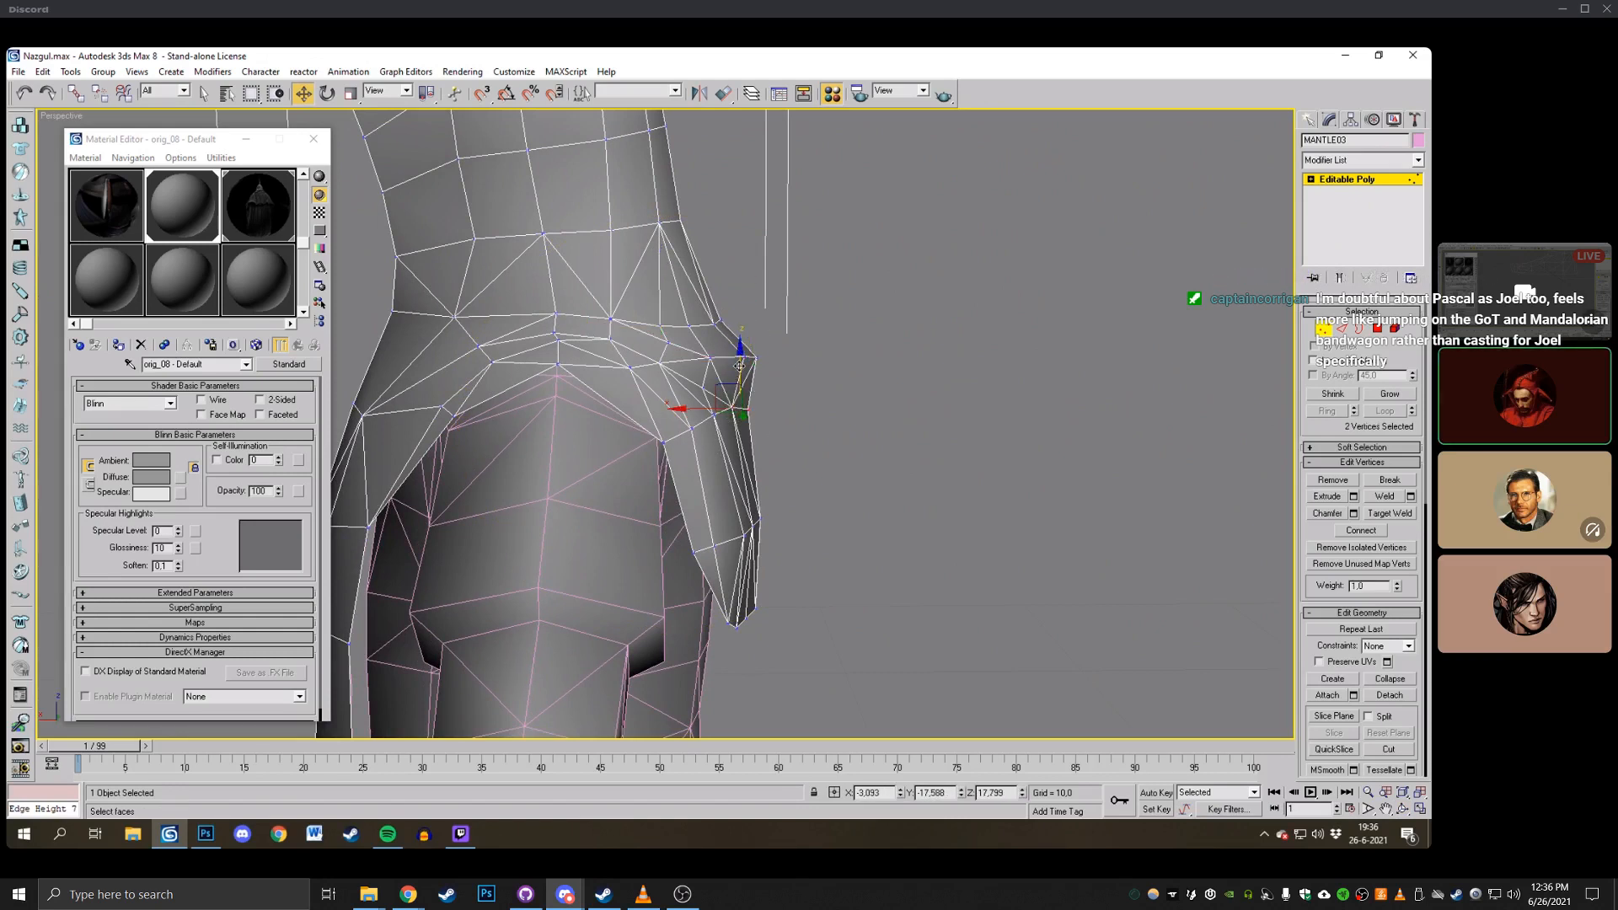
left_click_drag(739, 365, 739, 355)
left_click(874, 390)
middle_click_drag(874, 390, 877, 344)
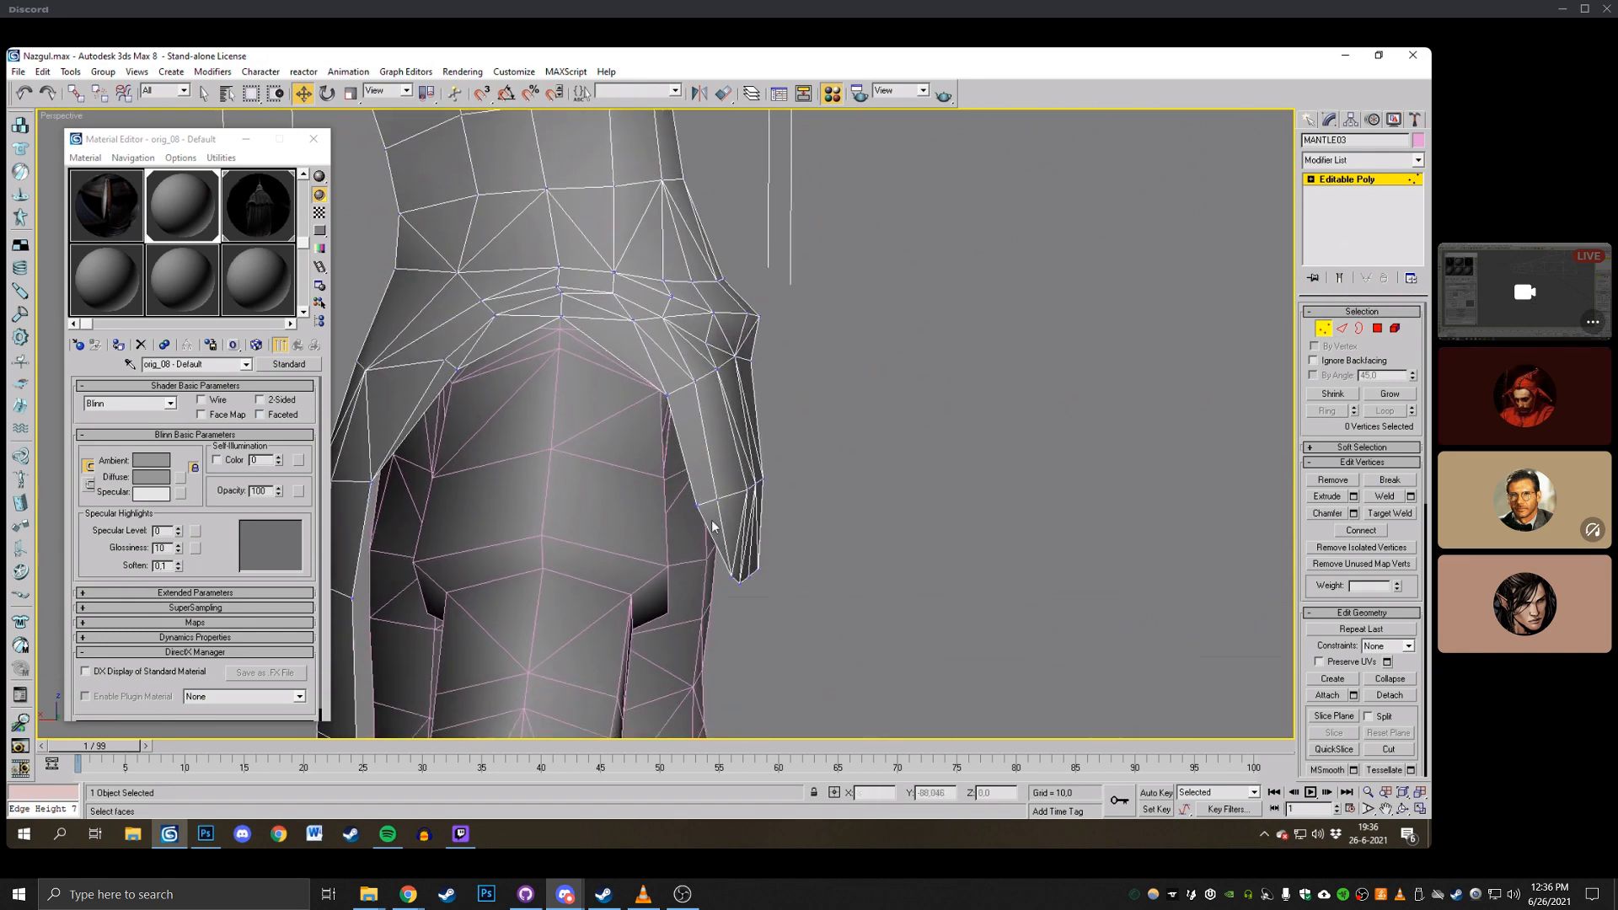
Adjust the vertex on the side of the mantle's hanging back flap and check the whole figure's silhouette from behind.
left_click(747, 490)
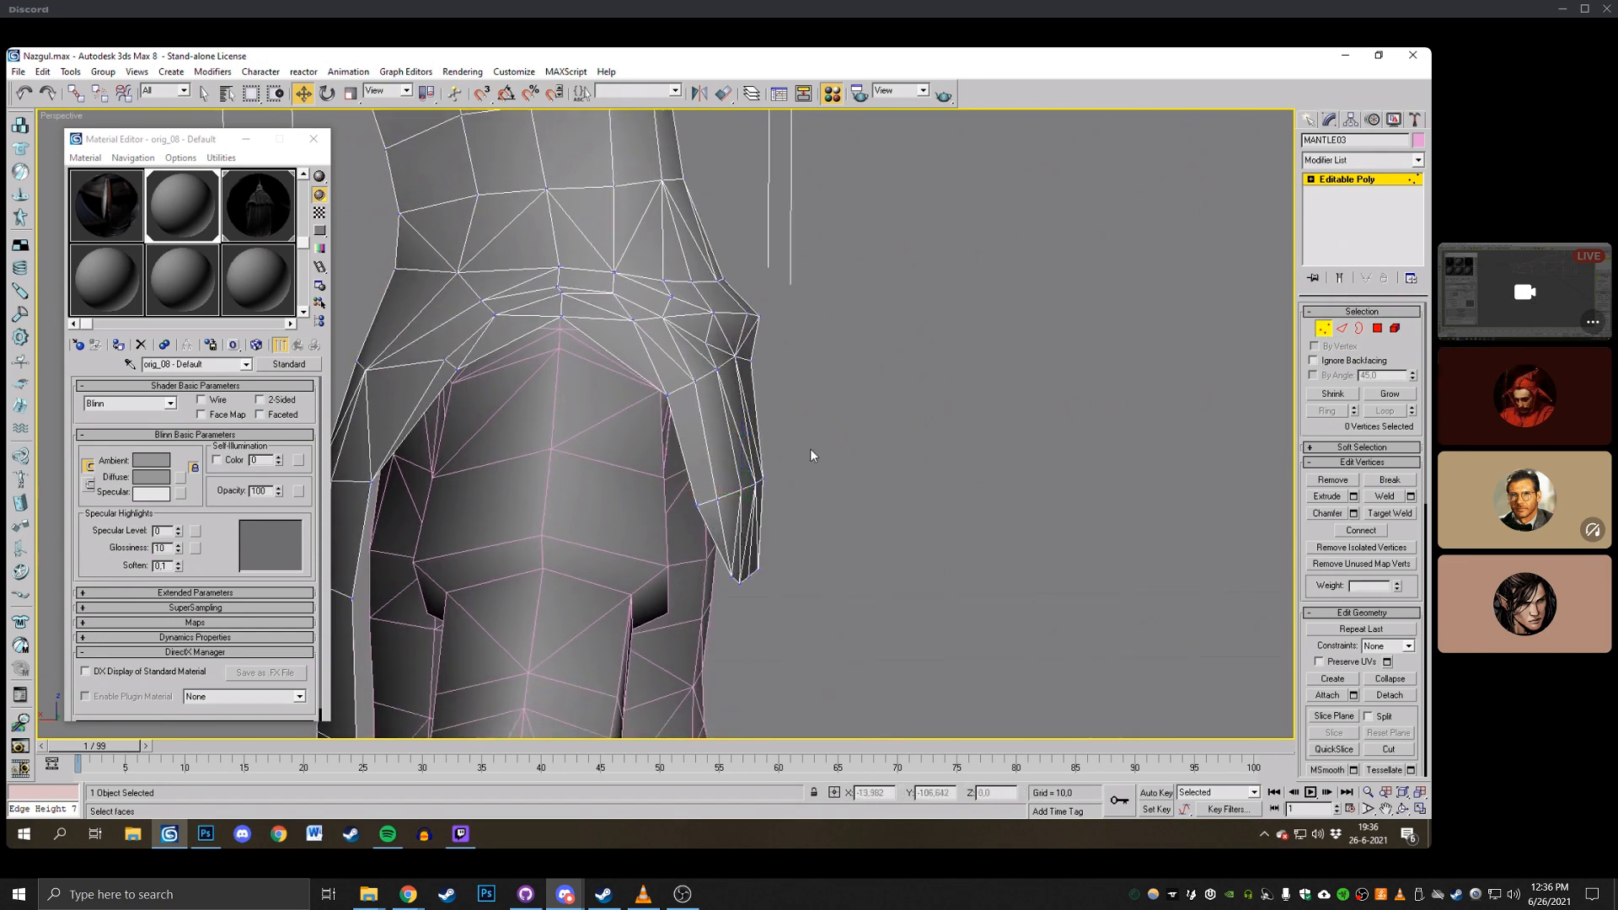
left_click(1406, 810)
left_click_drag(851, 472, 679, 426)
scroll(678, 442, "down", 4)
middle_click_drag(722, 377, 845, 336)
scroll(845, 337, "down", 5)
left_click_drag(725, 361, 881, 364)
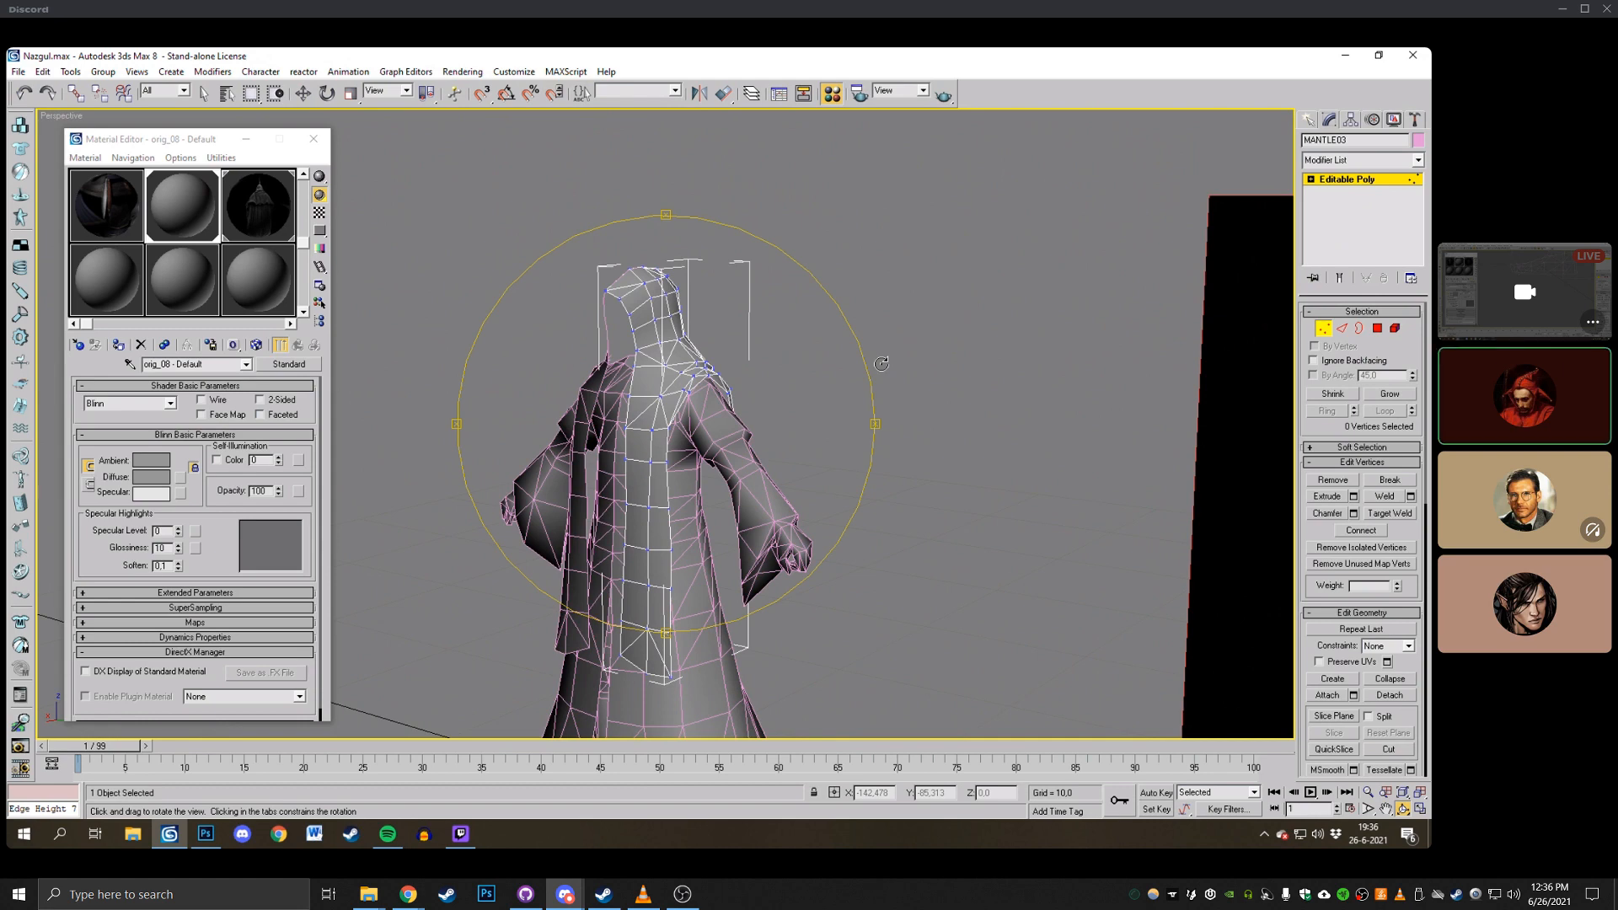
left_click_drag(751, 345, 801, 296)
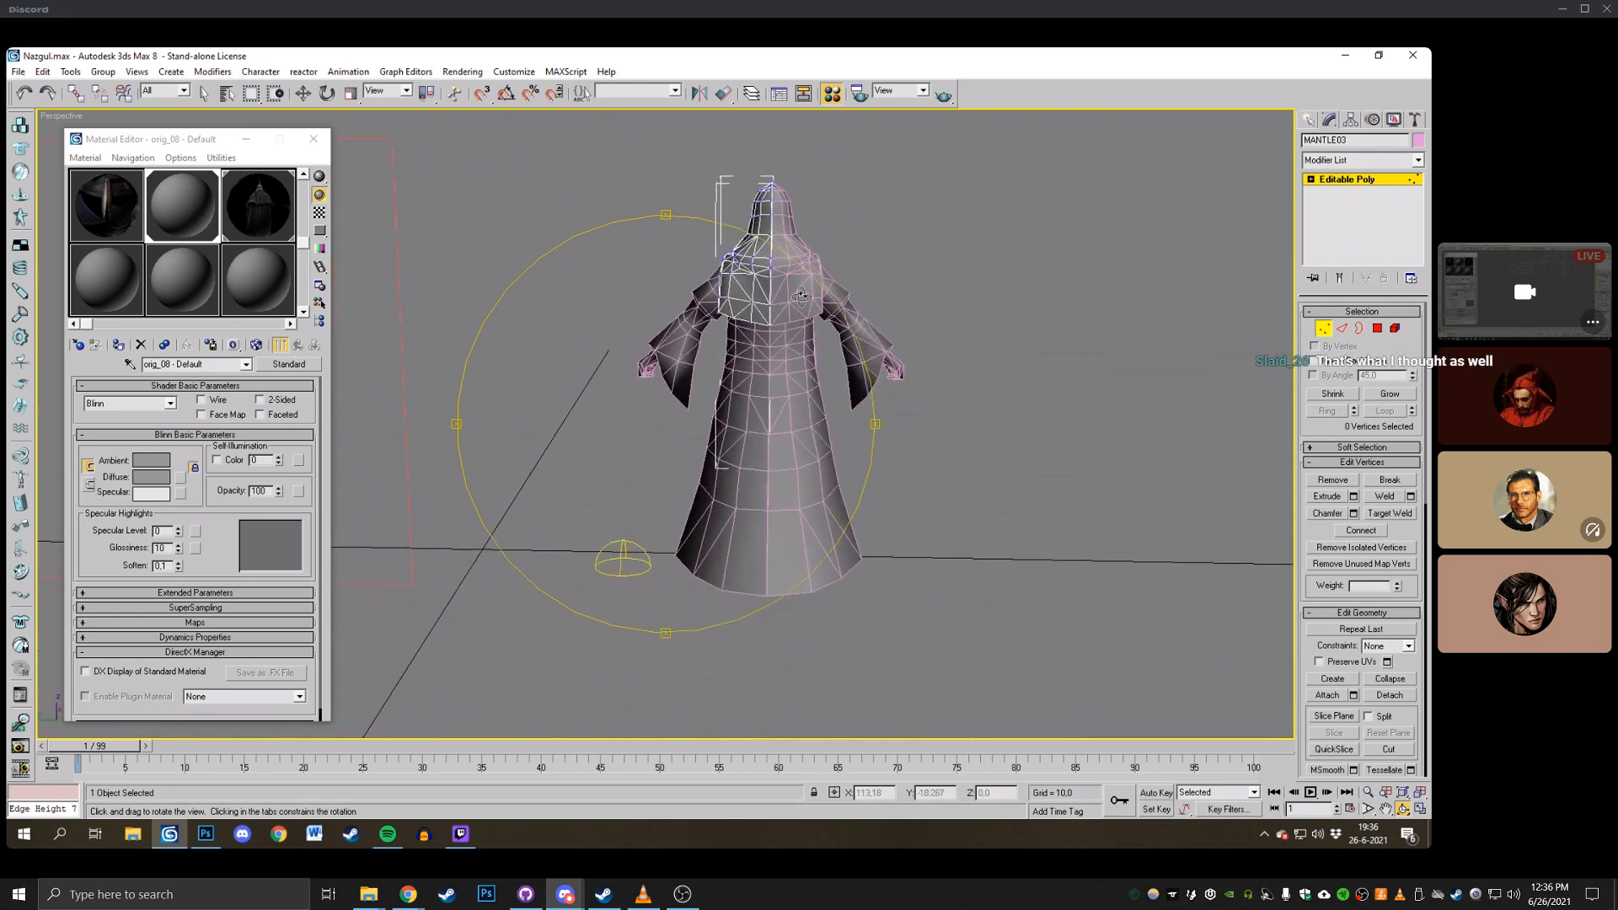
Switch from the mantle to the robe body's vertices and move the outer vertices on its back around the waist.
left_click(1329, 330)
scroll(708, 505, "up", 4)
key("w")
left_click(707, 506)
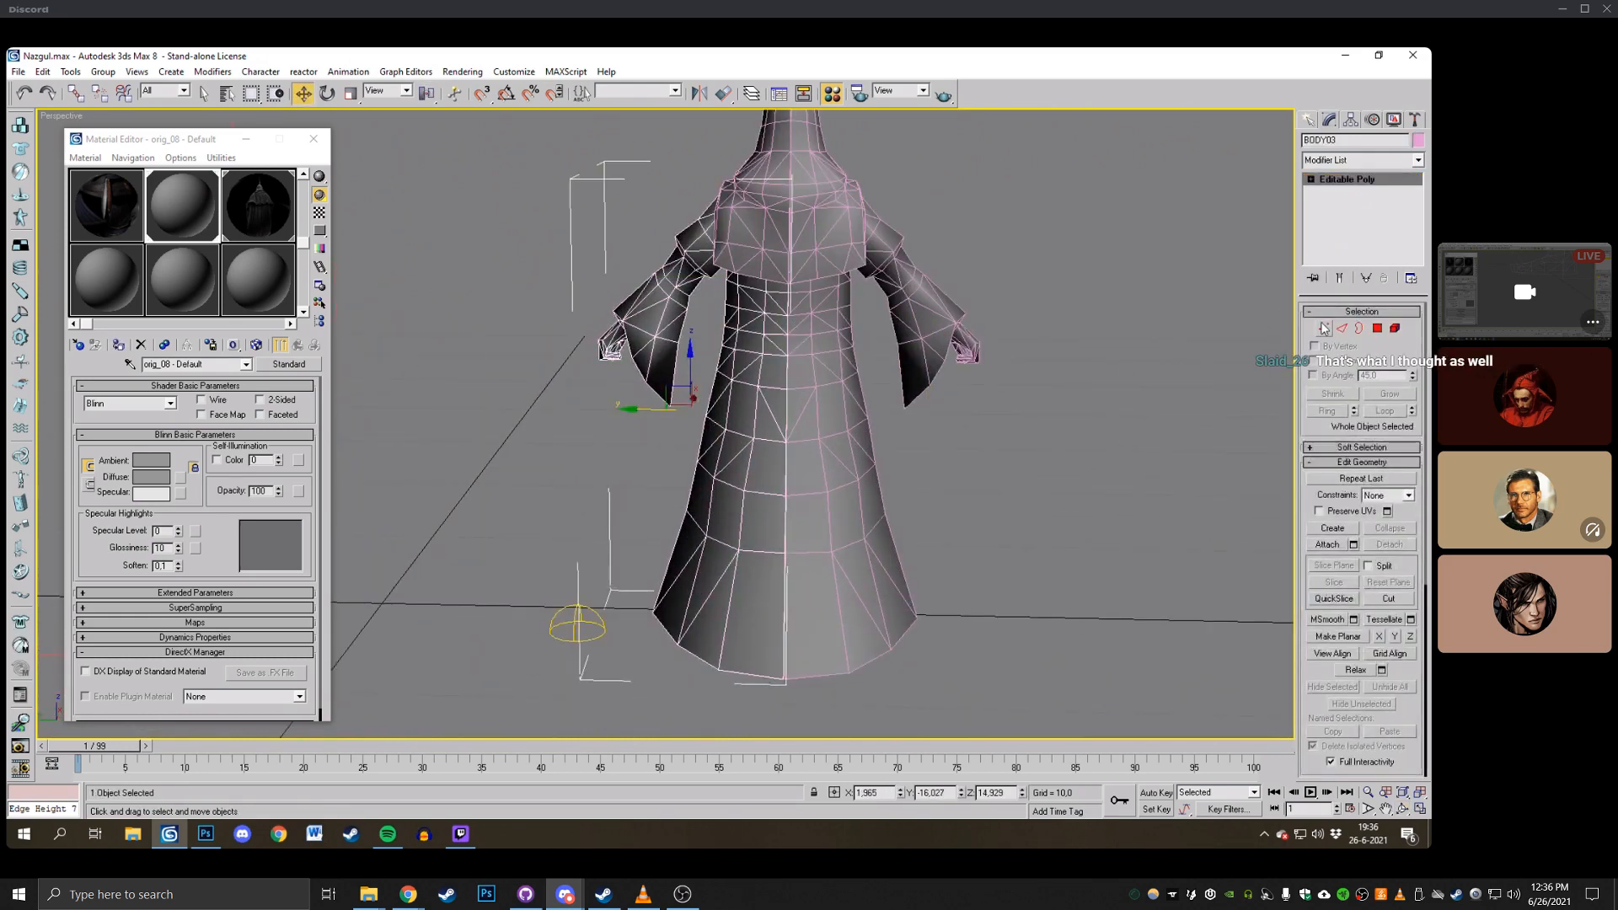
left_click(1323, 328)
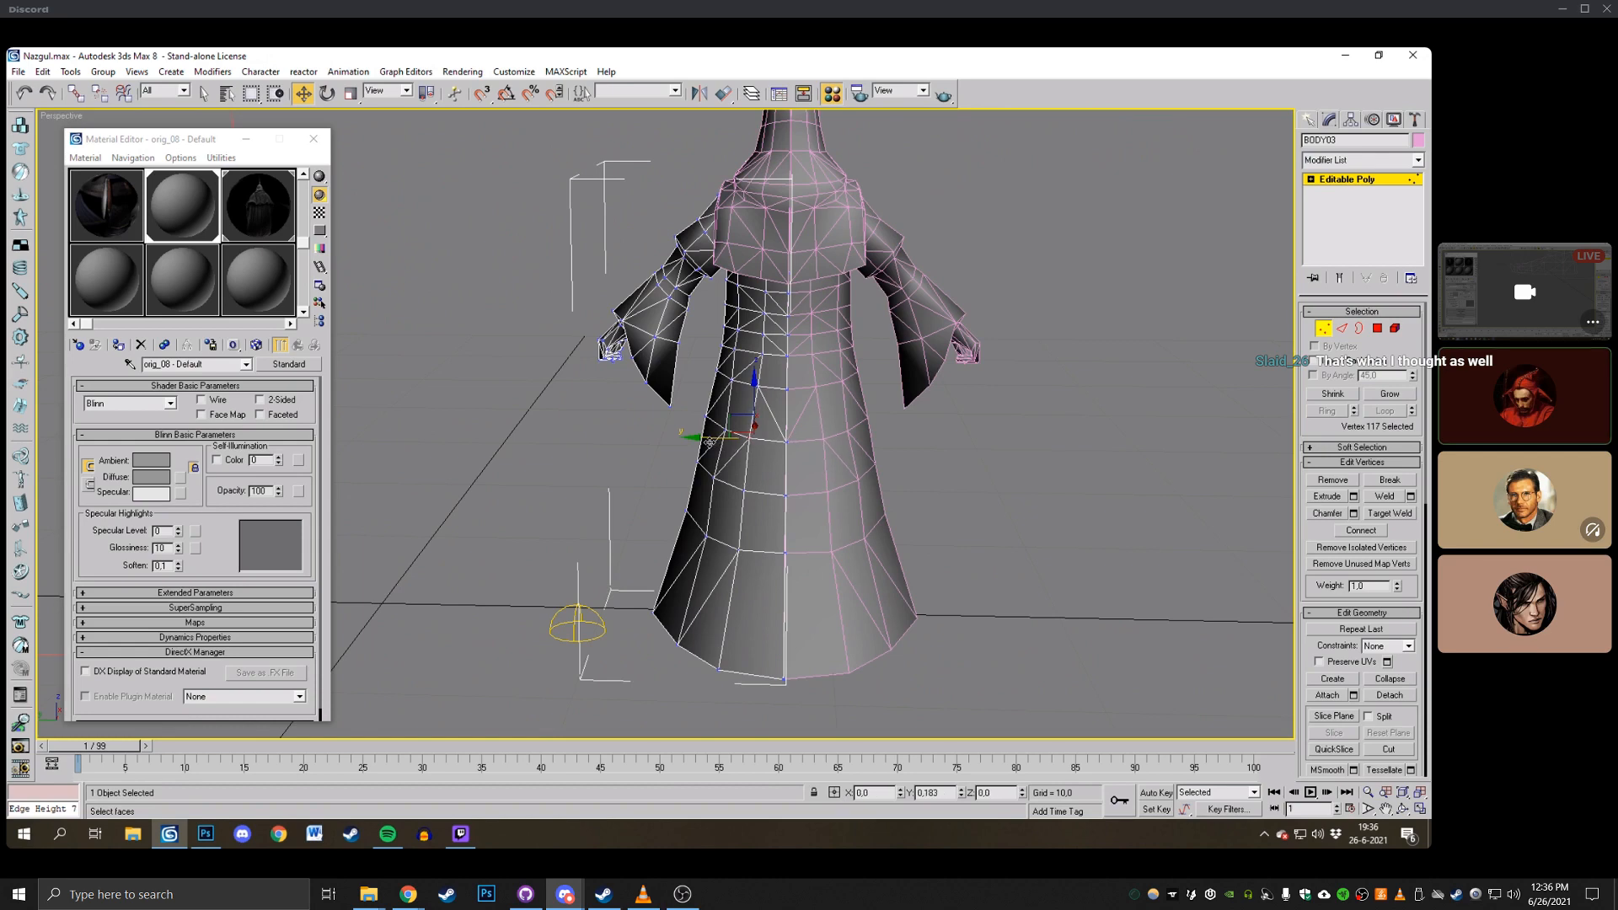
left_click(746, 436)
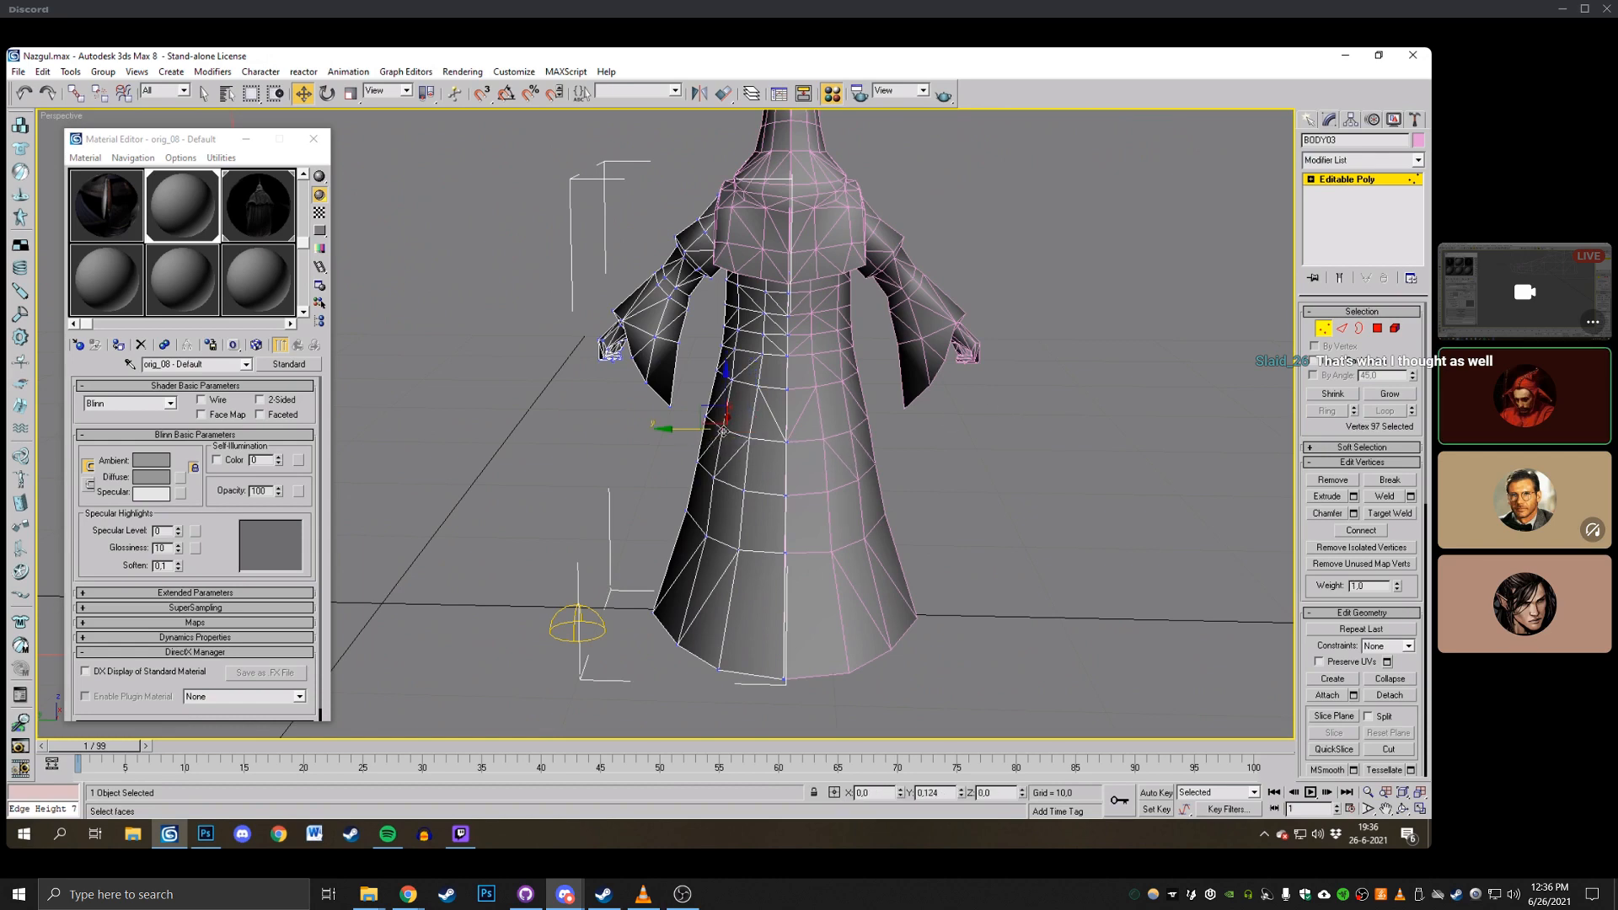
left_click(758, 441)
scroll(758, 442, "up", 5)
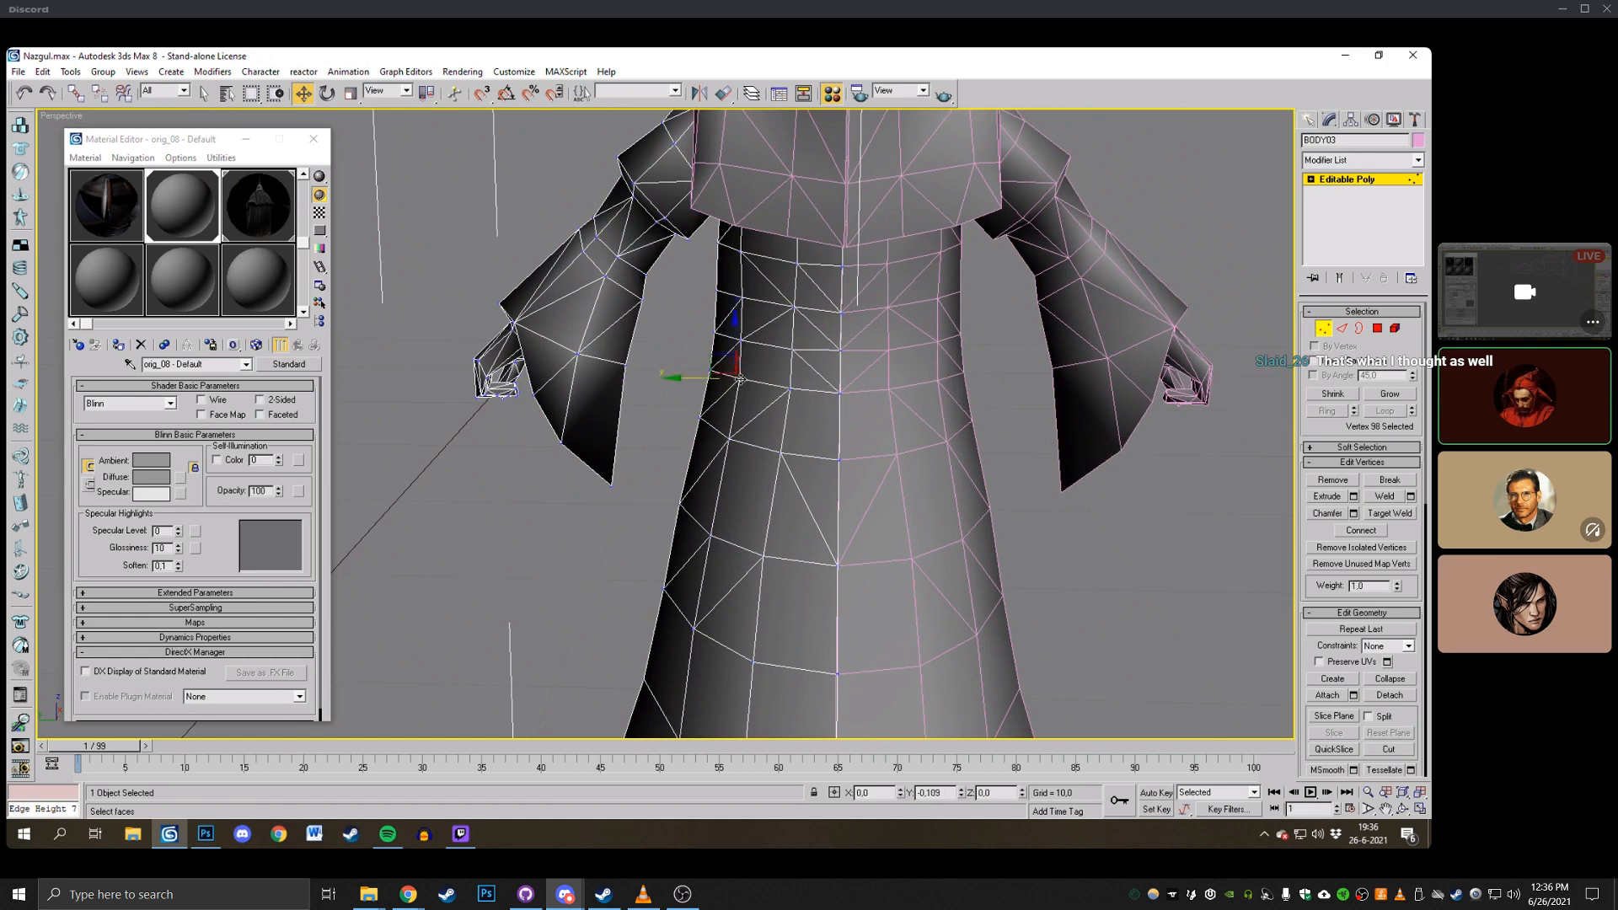
left_click(740, 297)
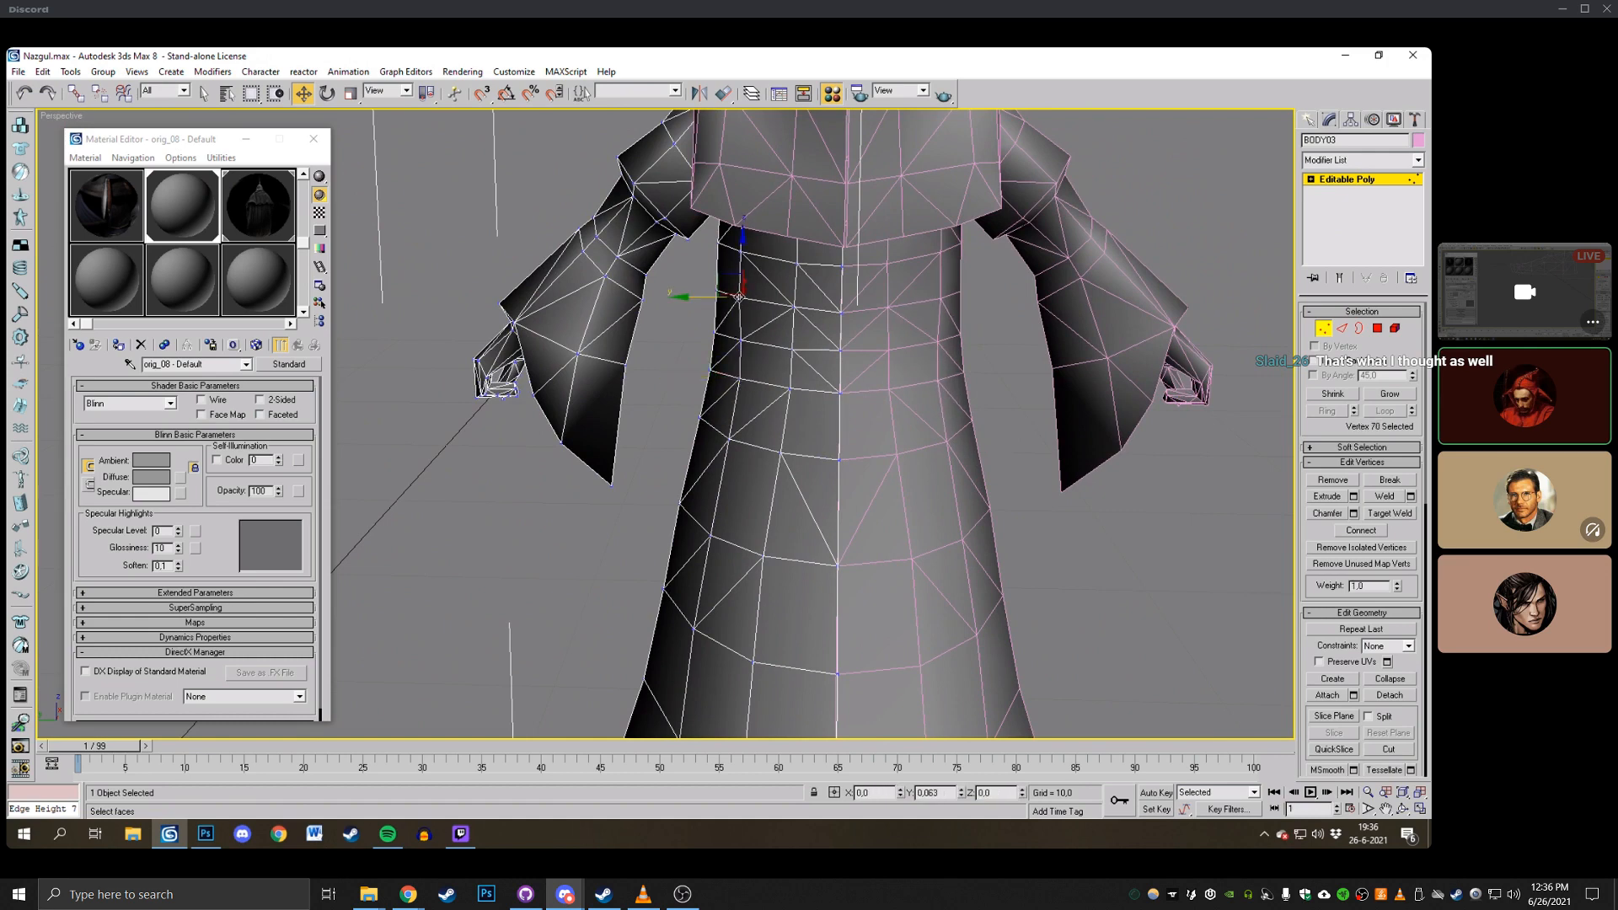
Move the vertex column between the side and centre of the robe's back in wireframe to even out its spacing.
key("F3")
middle_click_drag(794, 314, 710, 443)
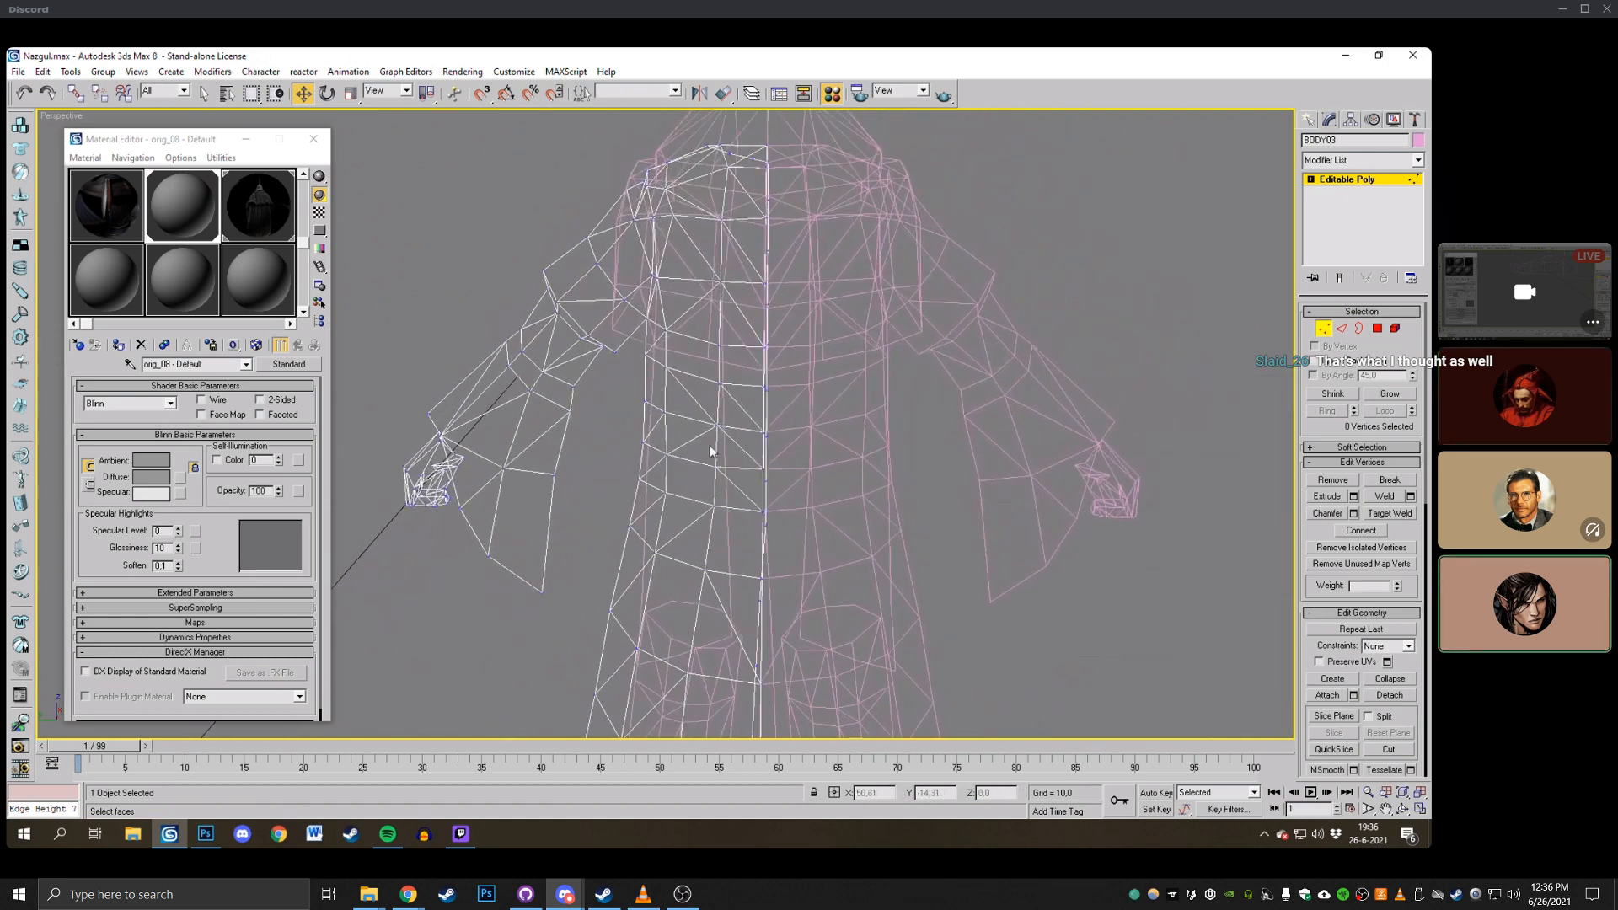
left_click_drag(682, 285, 718, 343)
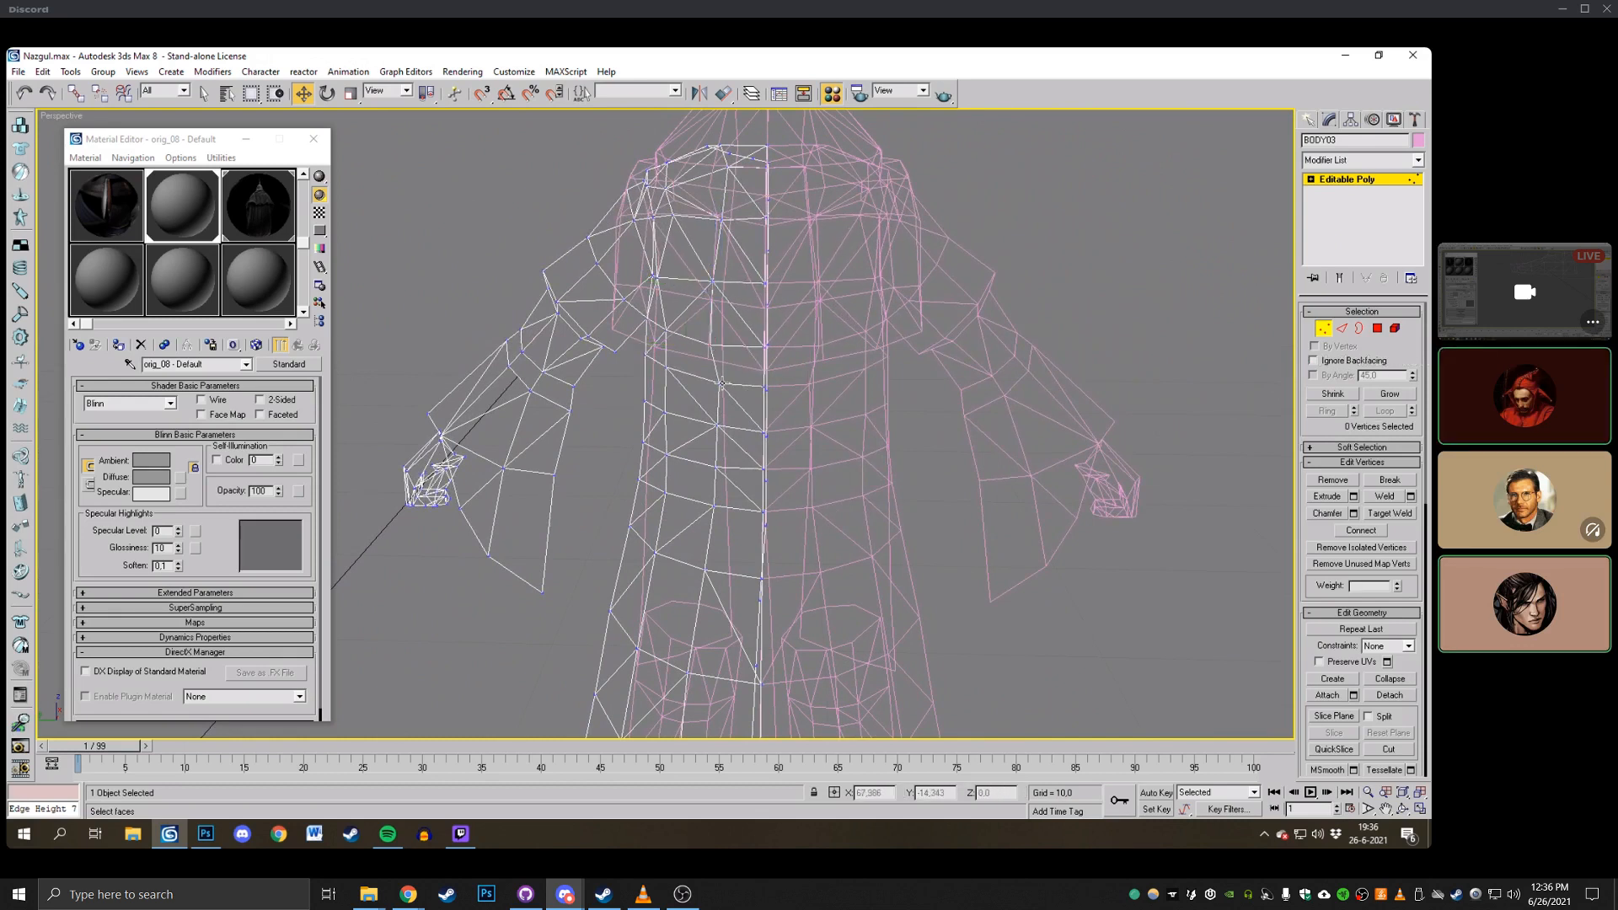
left_click(720, 382)
left_click_drag(719, 425, 712, 505)
left_click(717, 468)
left_click(714, 506)
left_click(1005, 387)
scroll(1006, 387, "down", 3)
scroll(861, 366, "down", 2)
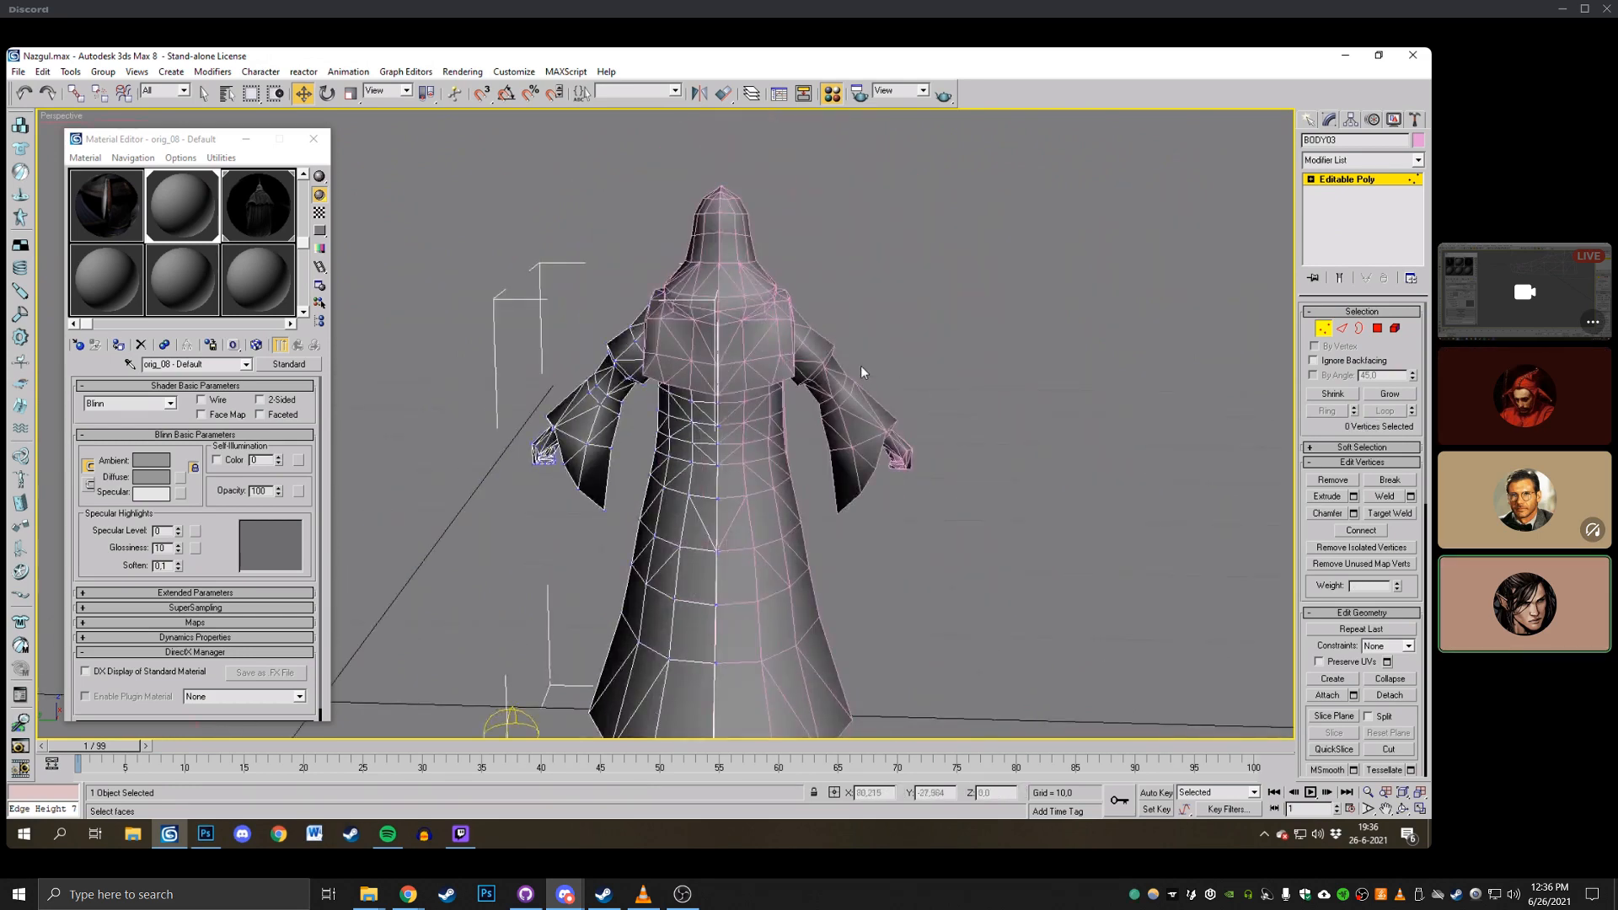
Select the robe body's arm and hand vertices, excluding those at the hem, and leave vertex editing.
left_click(1402, 808)
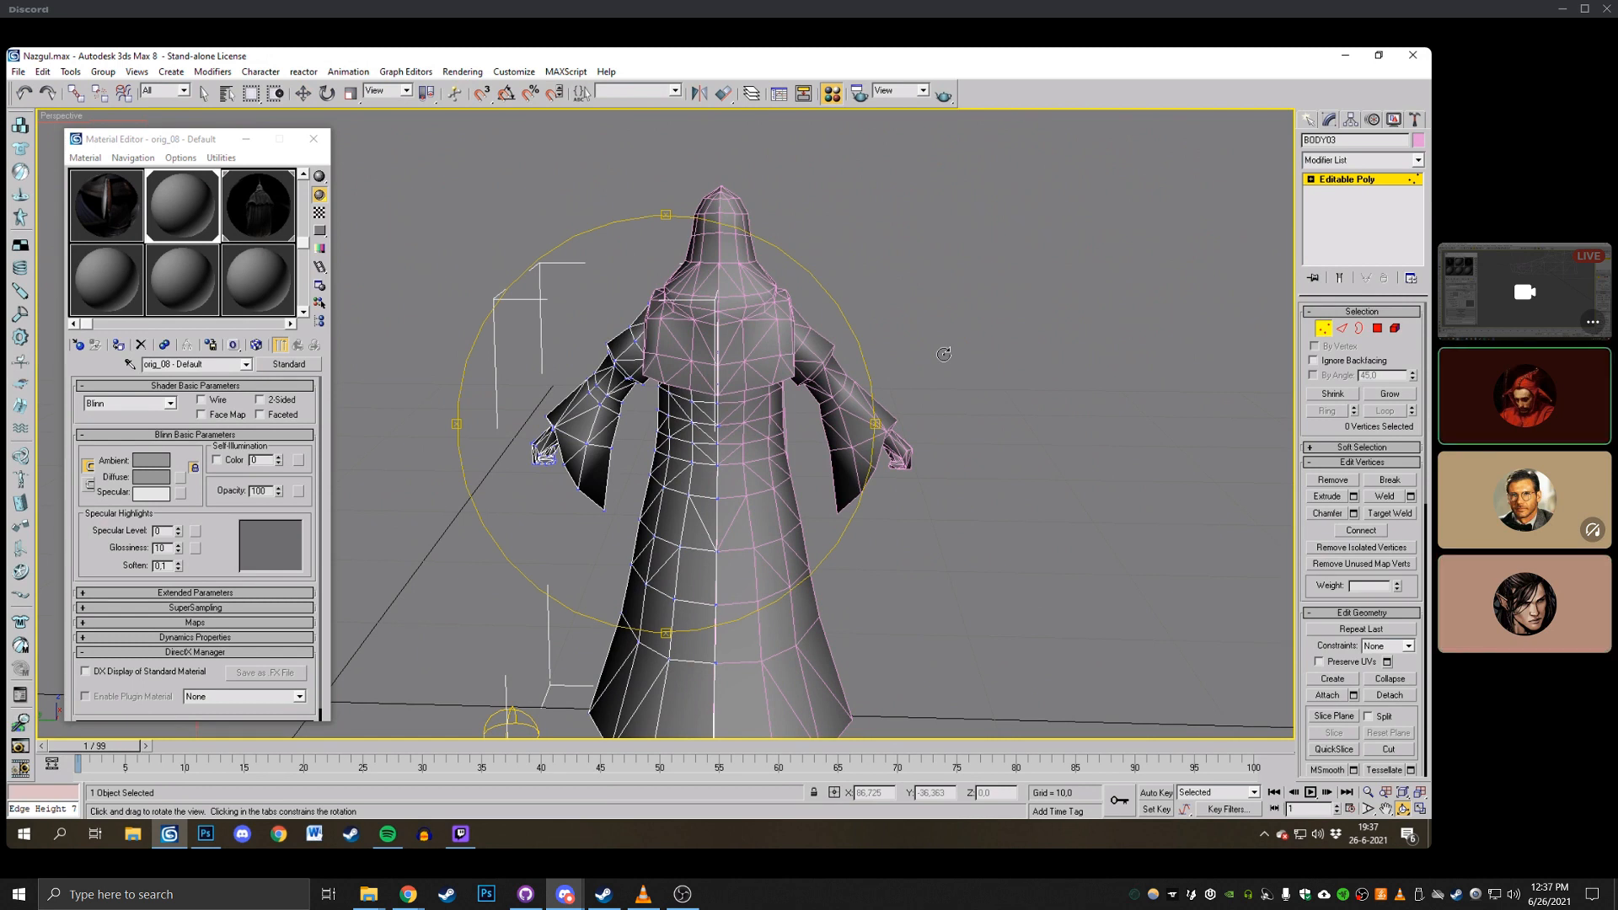
left_click_drag(944, 354, 747, 375)
right_click(747, 375)
left_click_drag(677, 182, 859, 430)
key("ctrl+r")
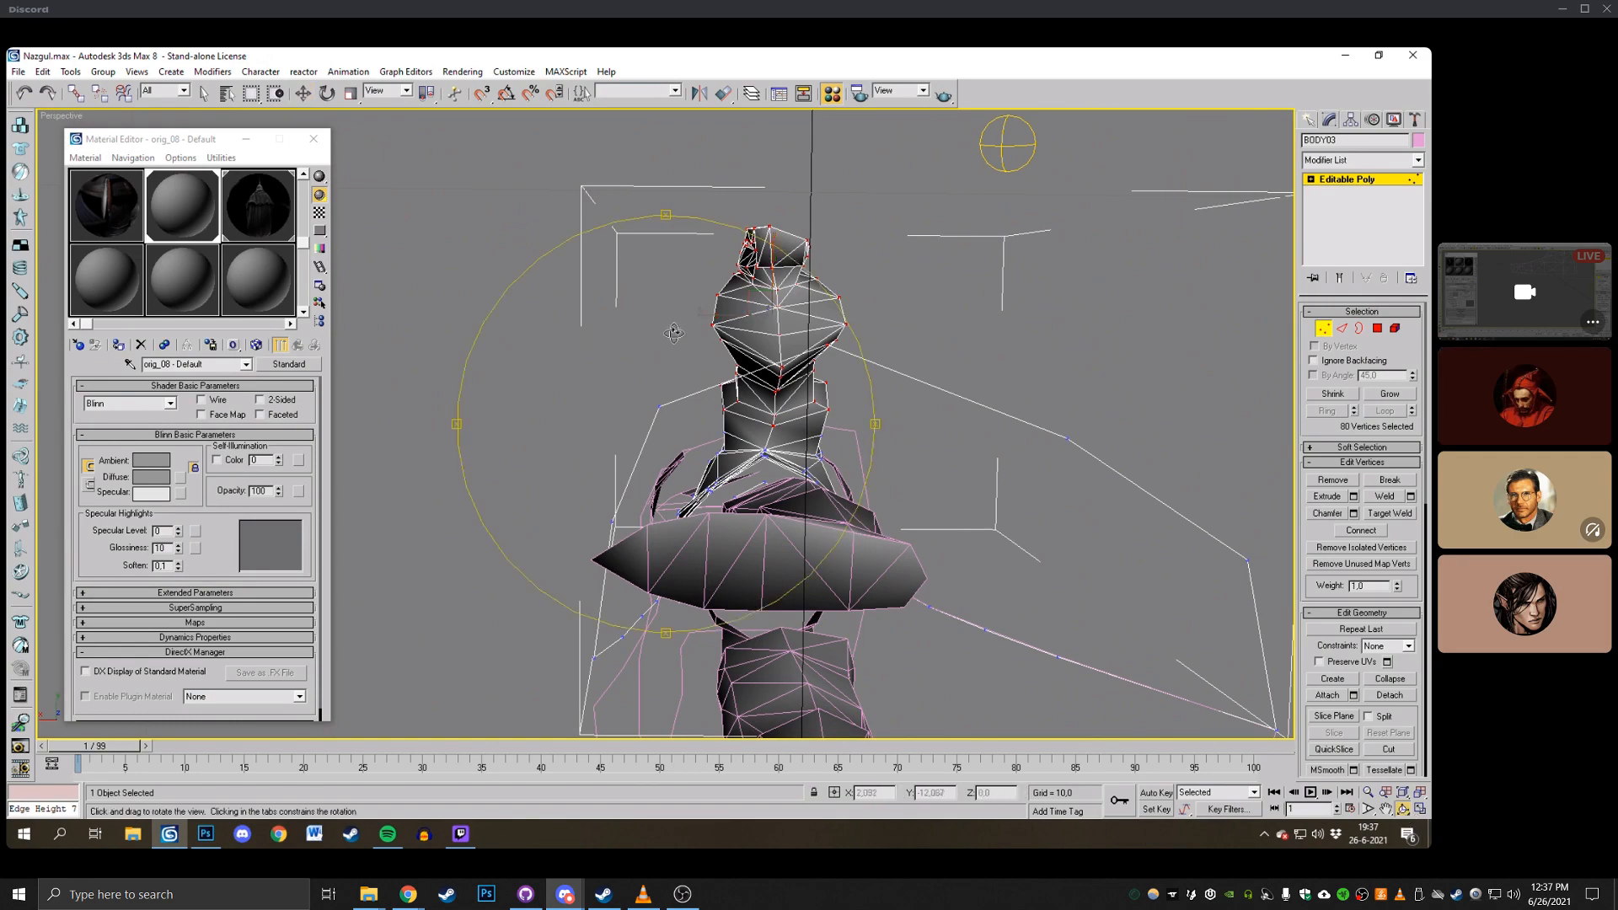
left_click_drag(674, 333, 775, 408)
right_click(775, 408)
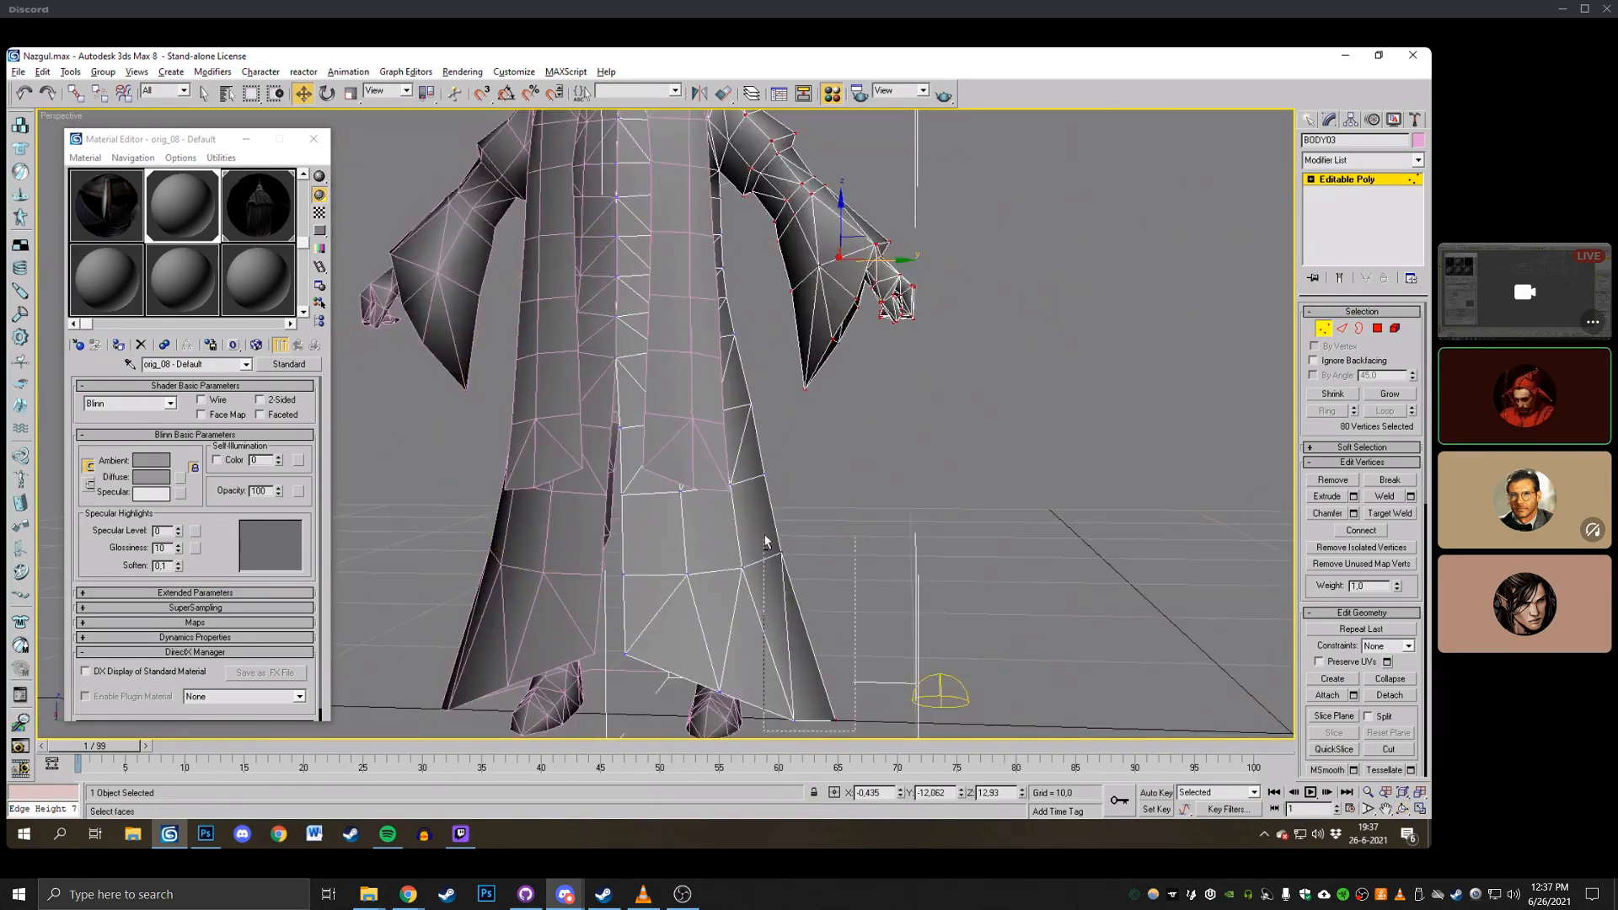
left_click_drag(765, 540, 765, 540, "alt")
left_click(1404, 811)
left_click_drag(842, 447, 762, 473)
scroll(762, 474, "down", 5)
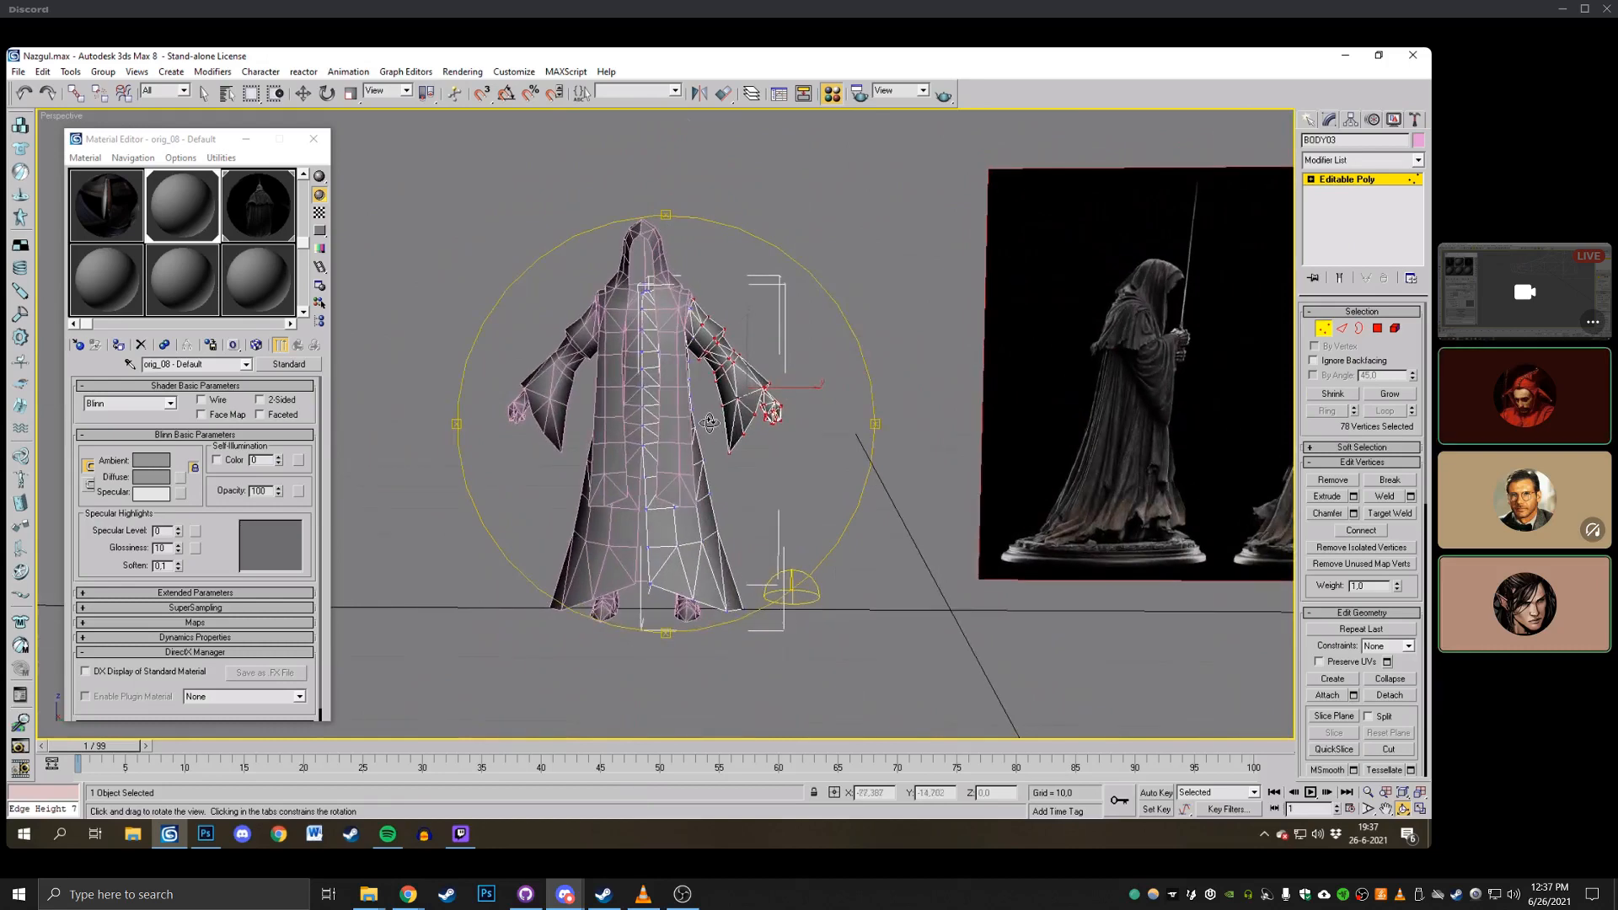
middle_click_drag(718, 403, 756, 436)
left_click(1321, 330)
Examine the statue reference plane, switch to Photoshop and browse the reference images in the Nazgul New folder.
left_click(816, 240)
middle_click_drag(817, 240, 472, 258)
middle_click_drag(935, 309, 871, 316)
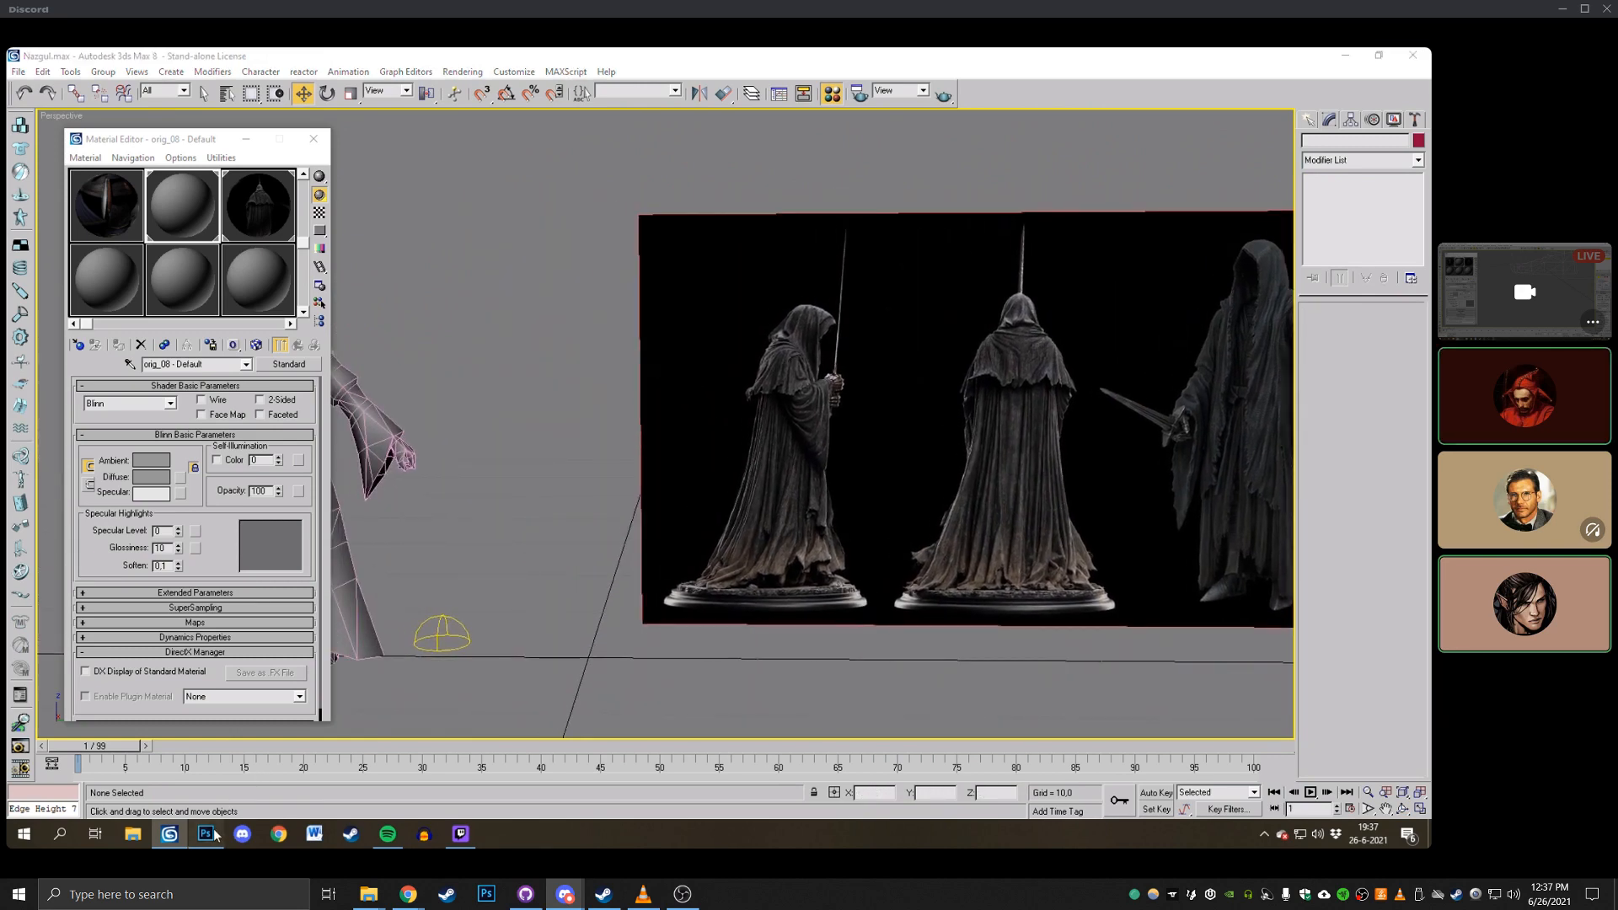
left_click(205, 834)
left_click(48, 57)
left_click(63, 88)
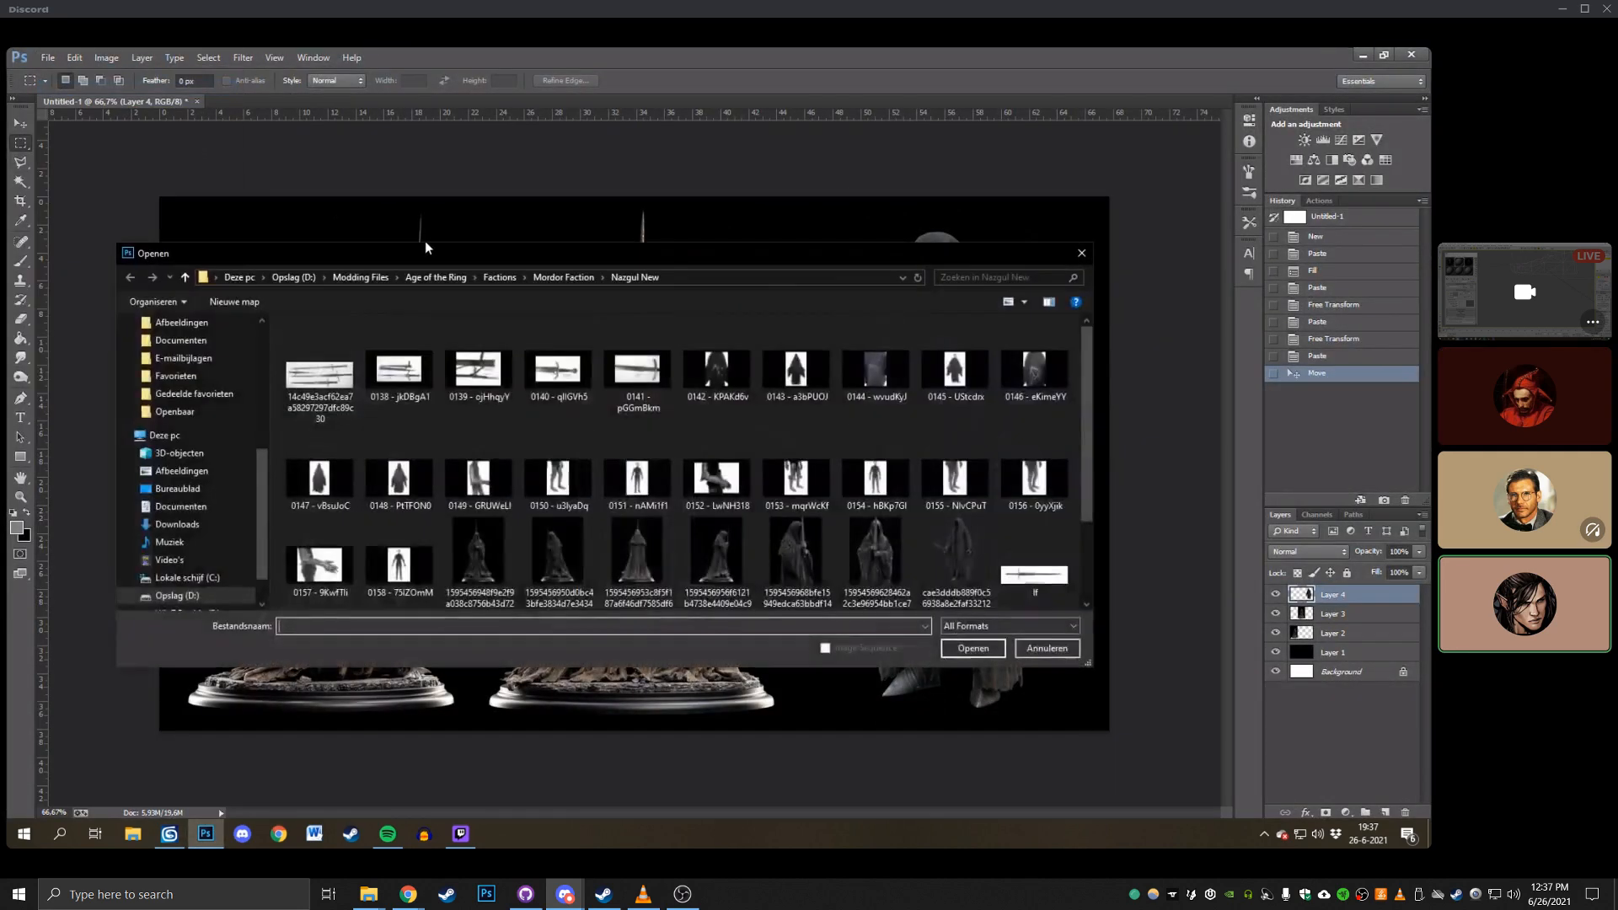
left_click_drag(802, 255, 842, 210)
left_click(359, 333)
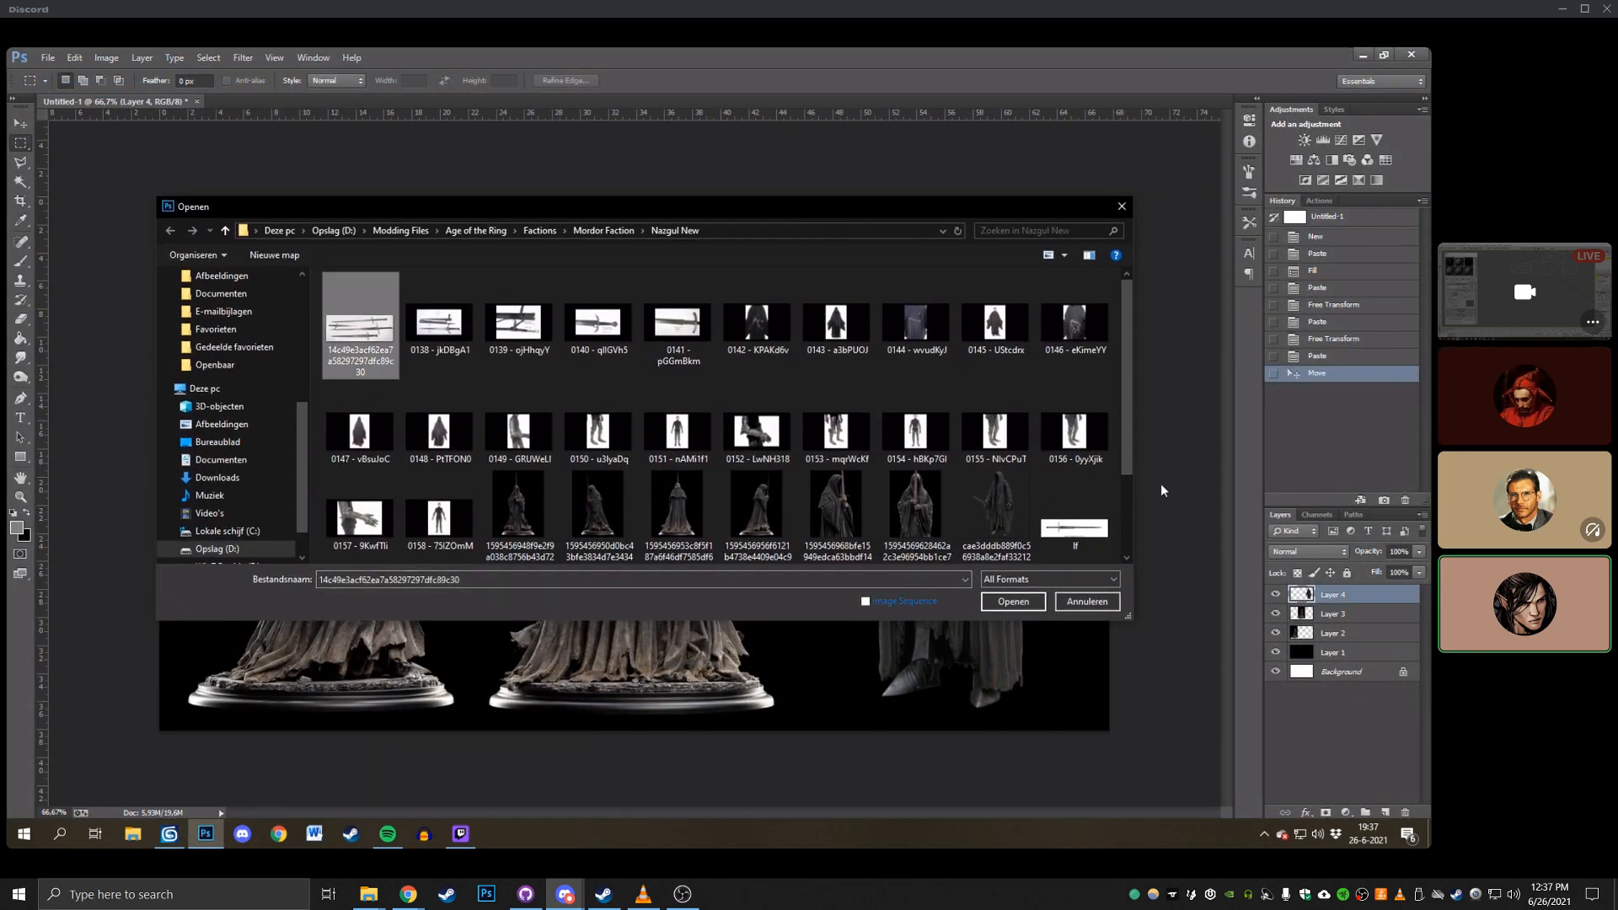
left_click(1123, 531)
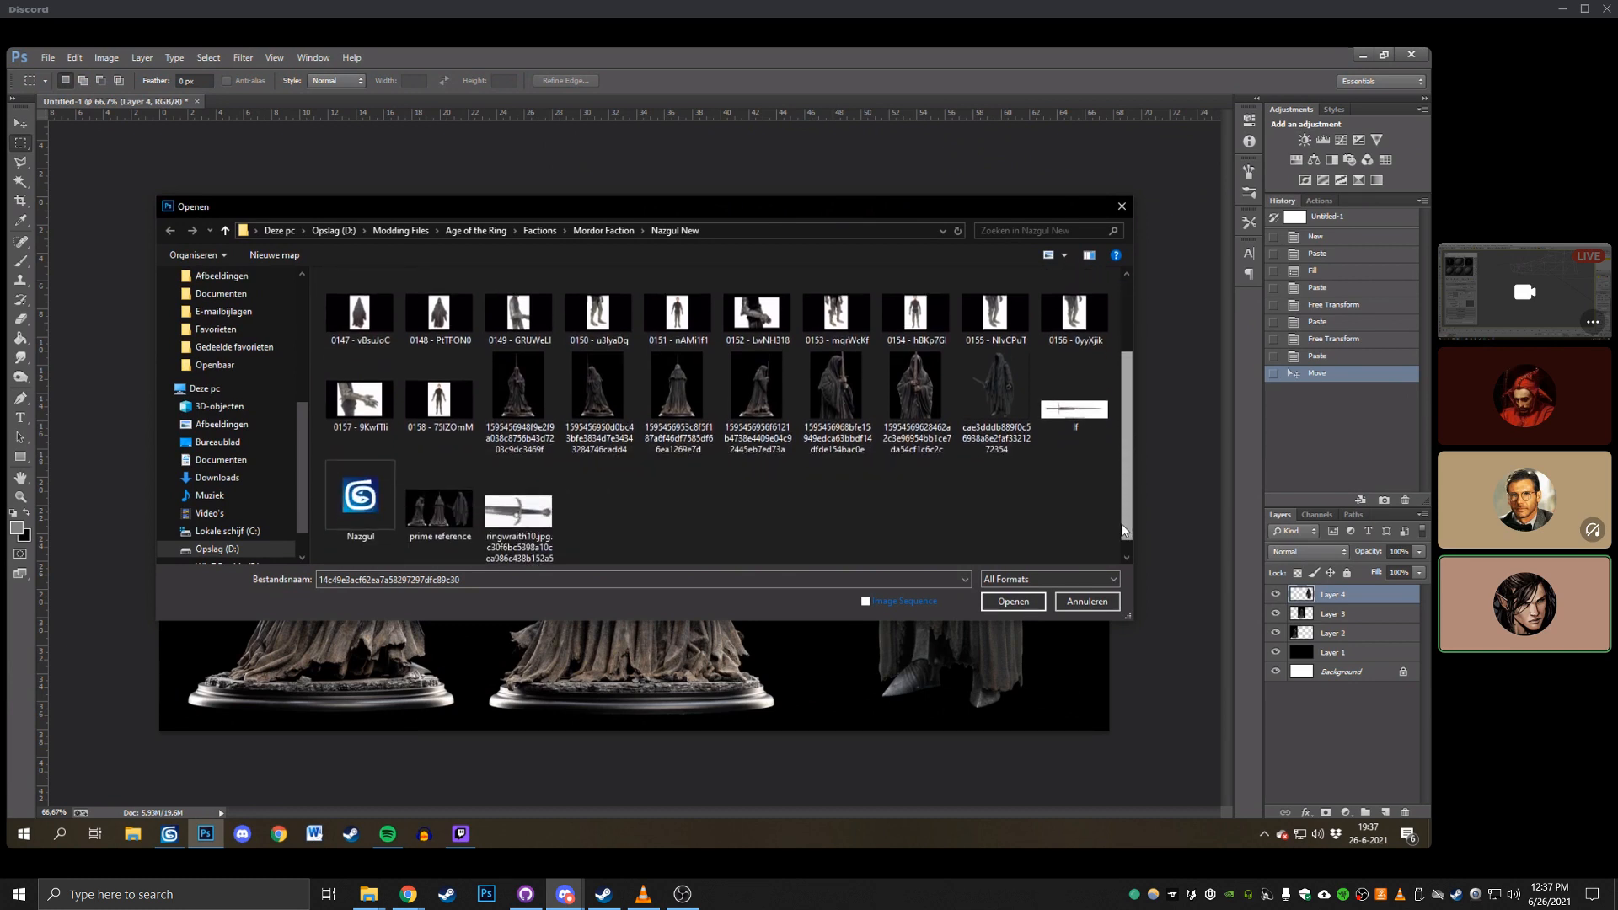
left_click_drag(1123, 531, 1116, 439)
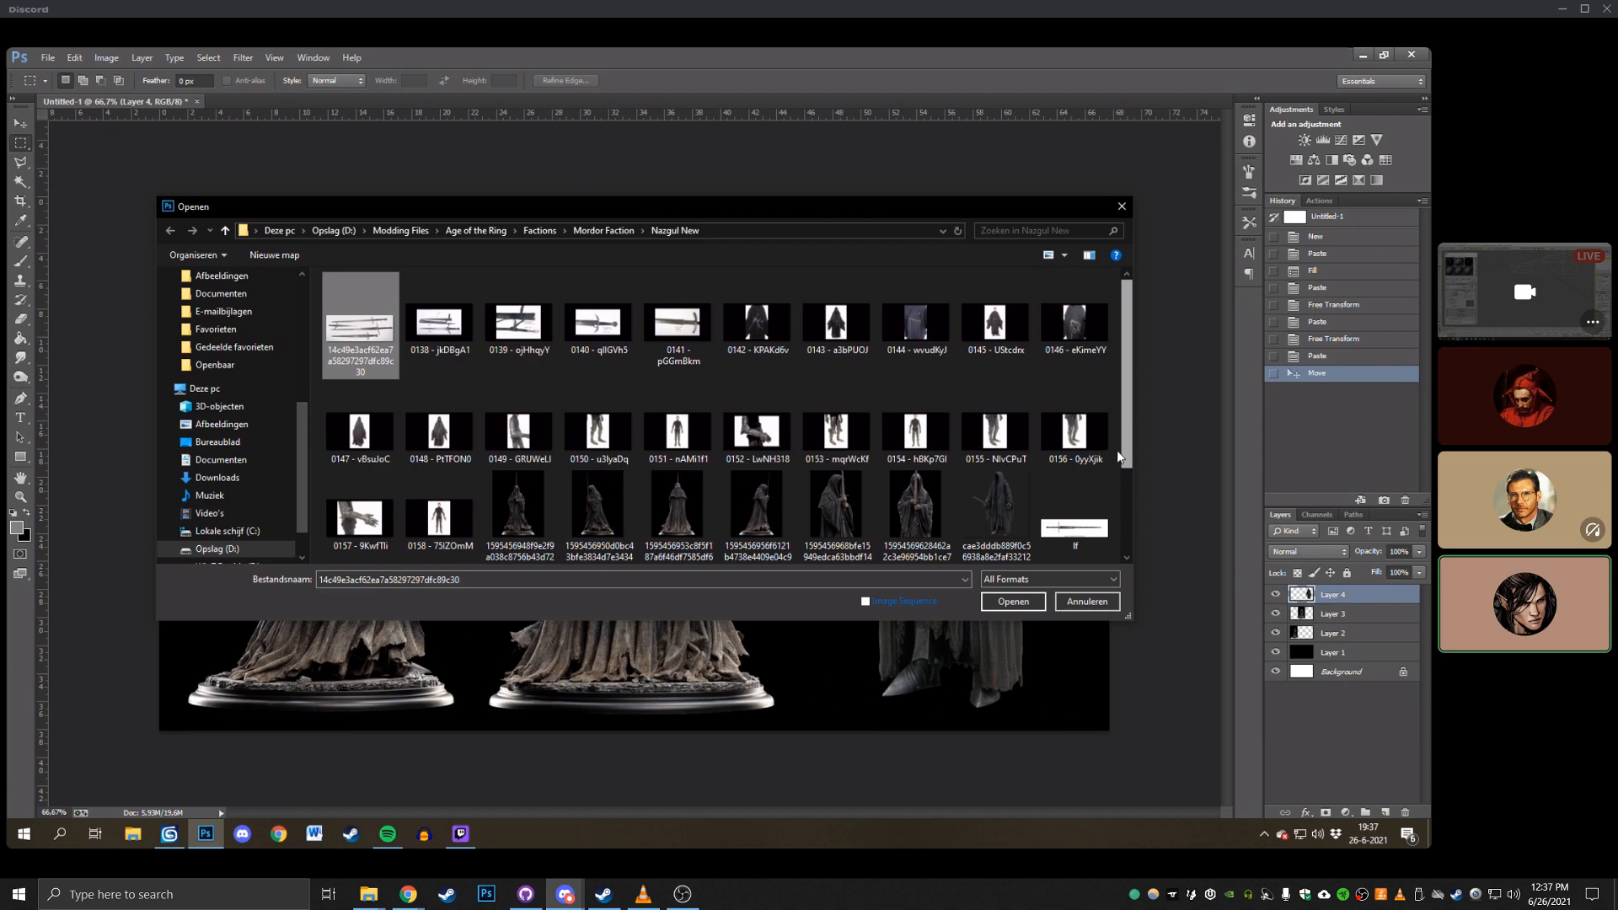
scroll(1118, 457, "down", 1)
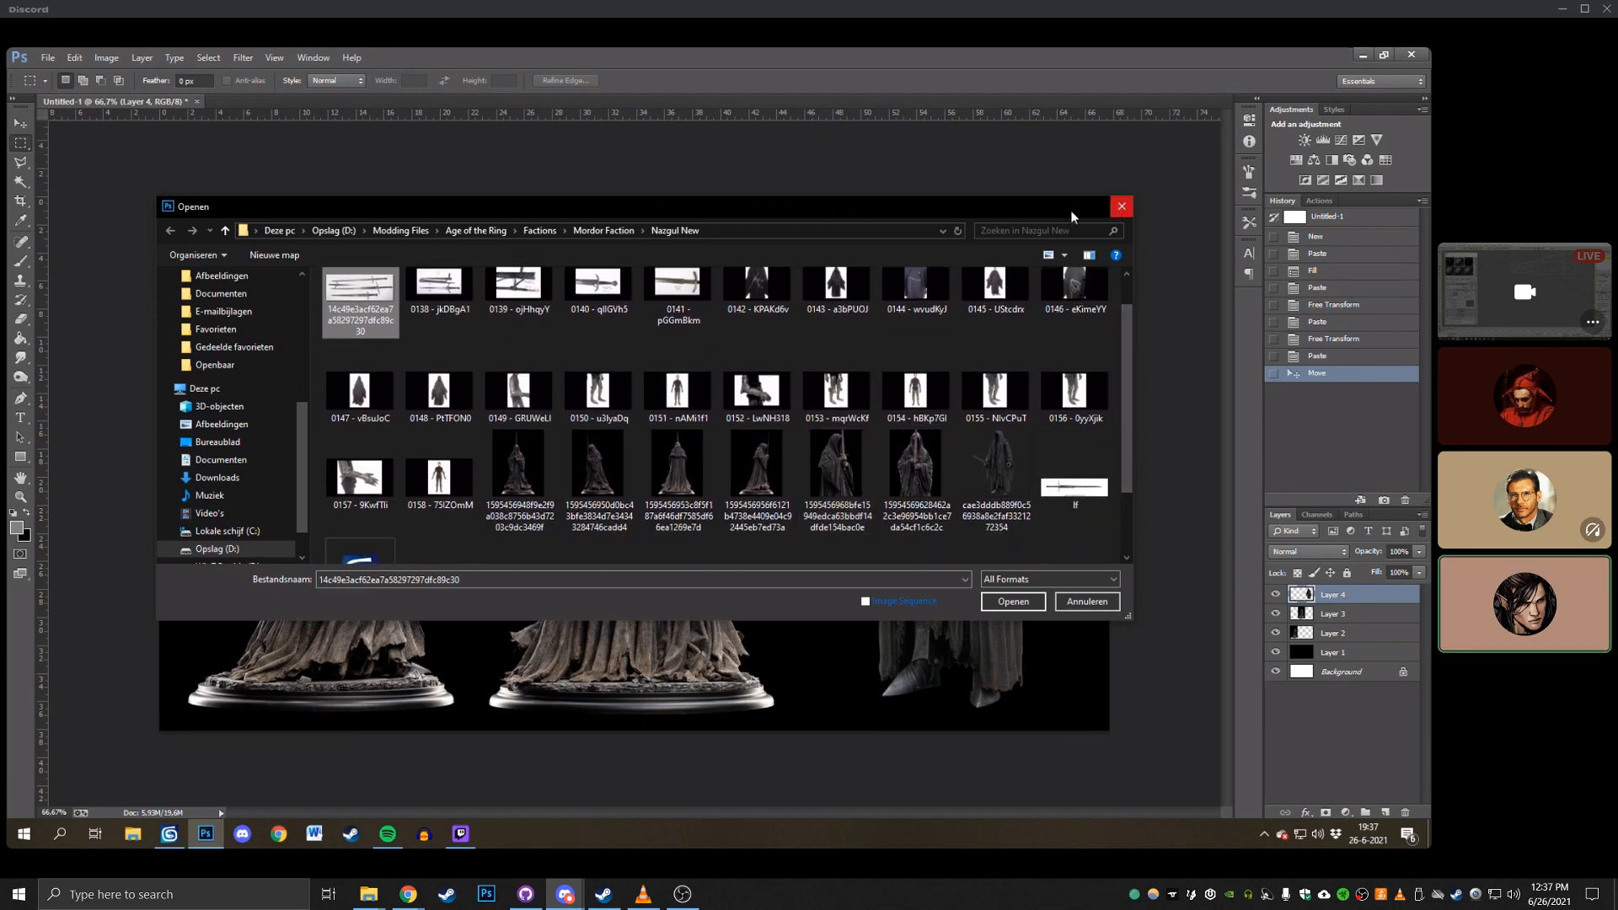
left_click_drag(1071, 217, 1075, 308)
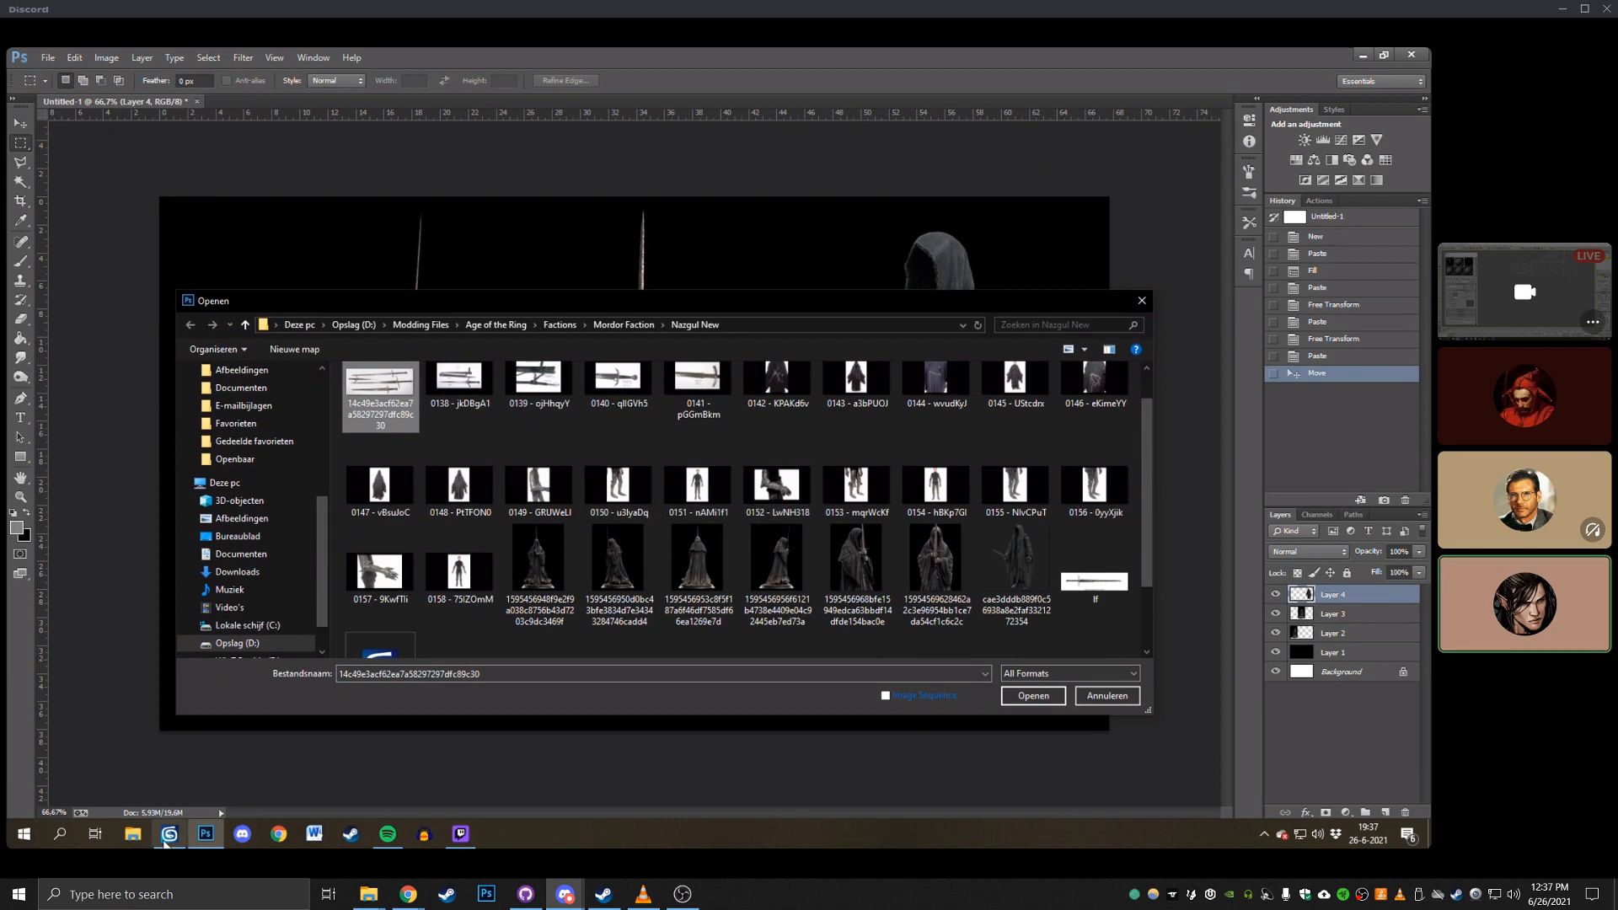
Switch back to 3ds Max and examine the Nazgul's robe, arms and mantle from the front, above and the side.
left_click(170, 835)
middle_click_drag(696, 343, 942, 310)
scroll(907, 340, "up", 6)
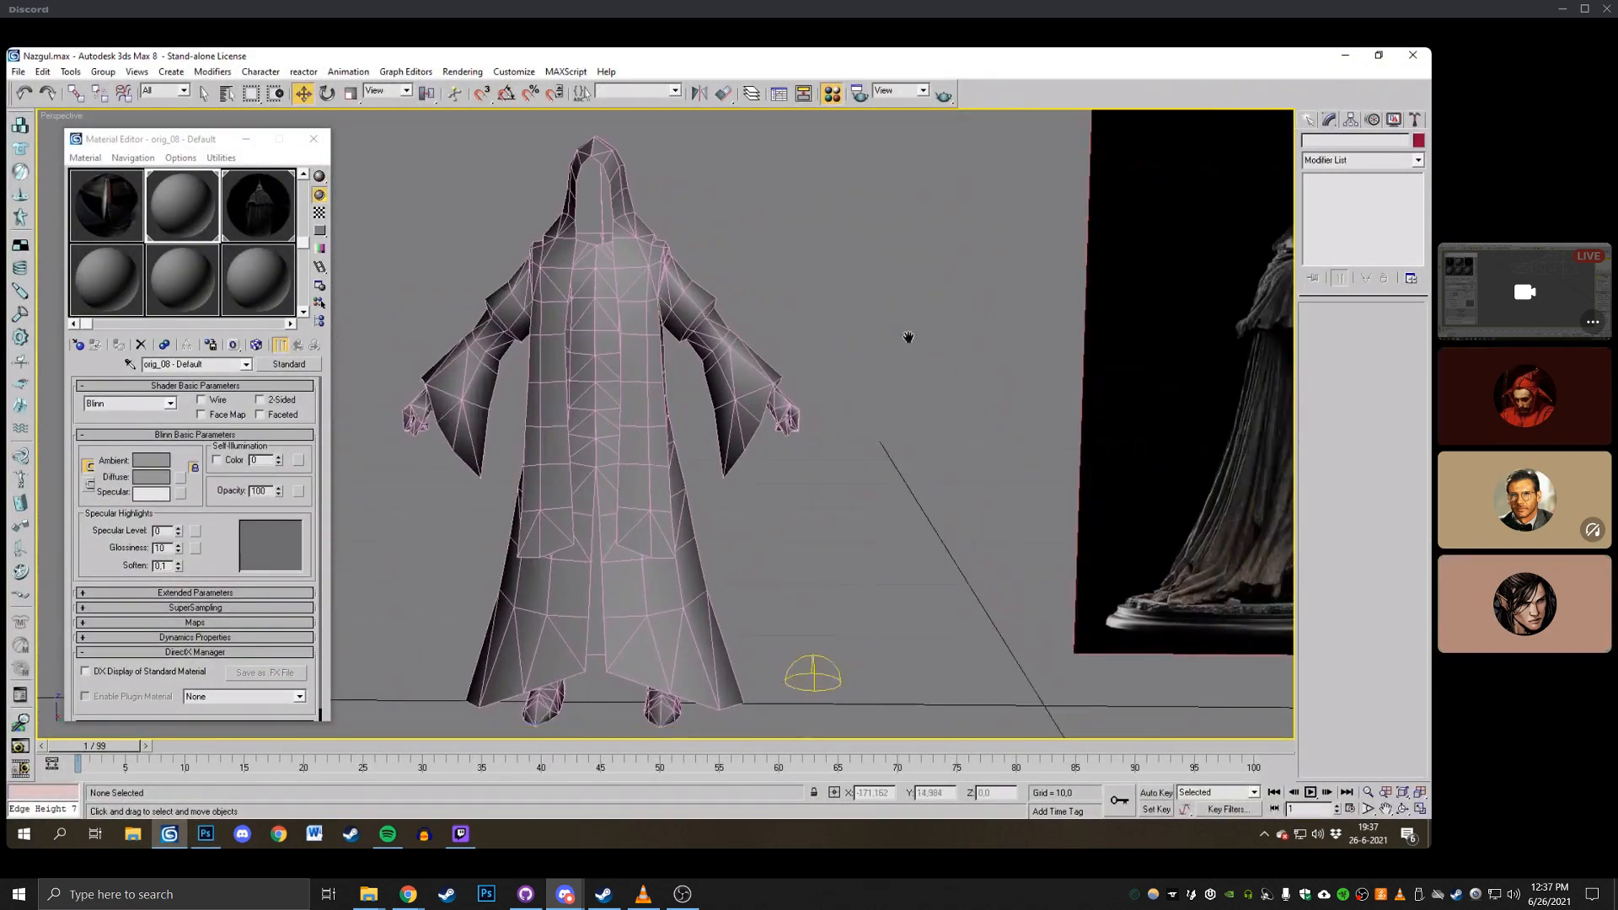
left_click(781, 392)
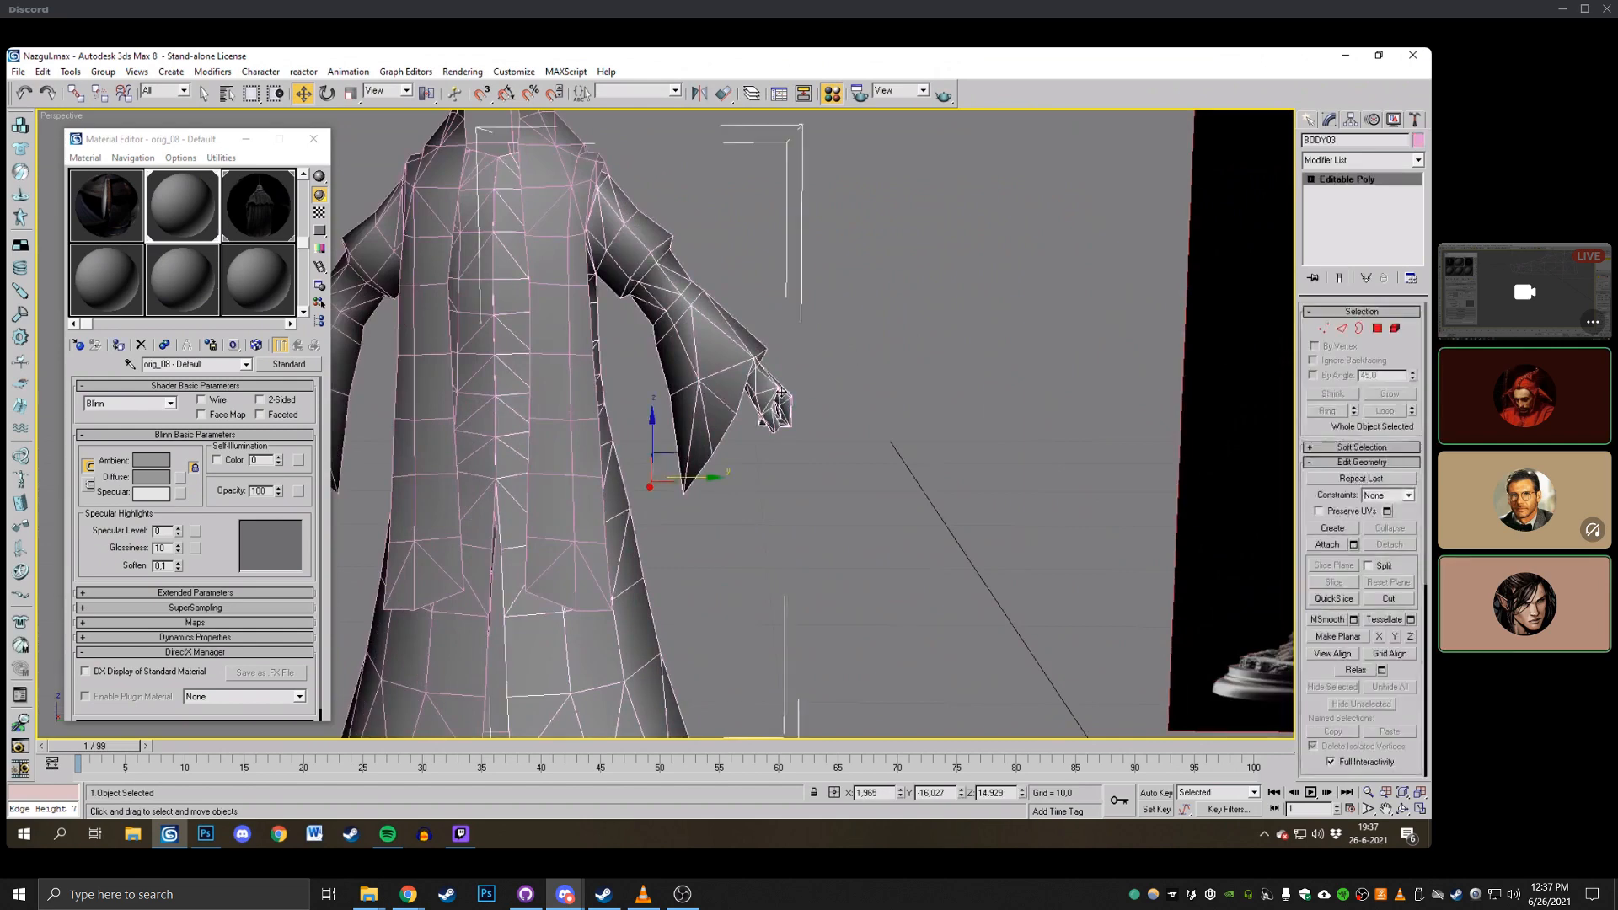
left_click(886, 376)
scroll(887, 376, "down", 4)
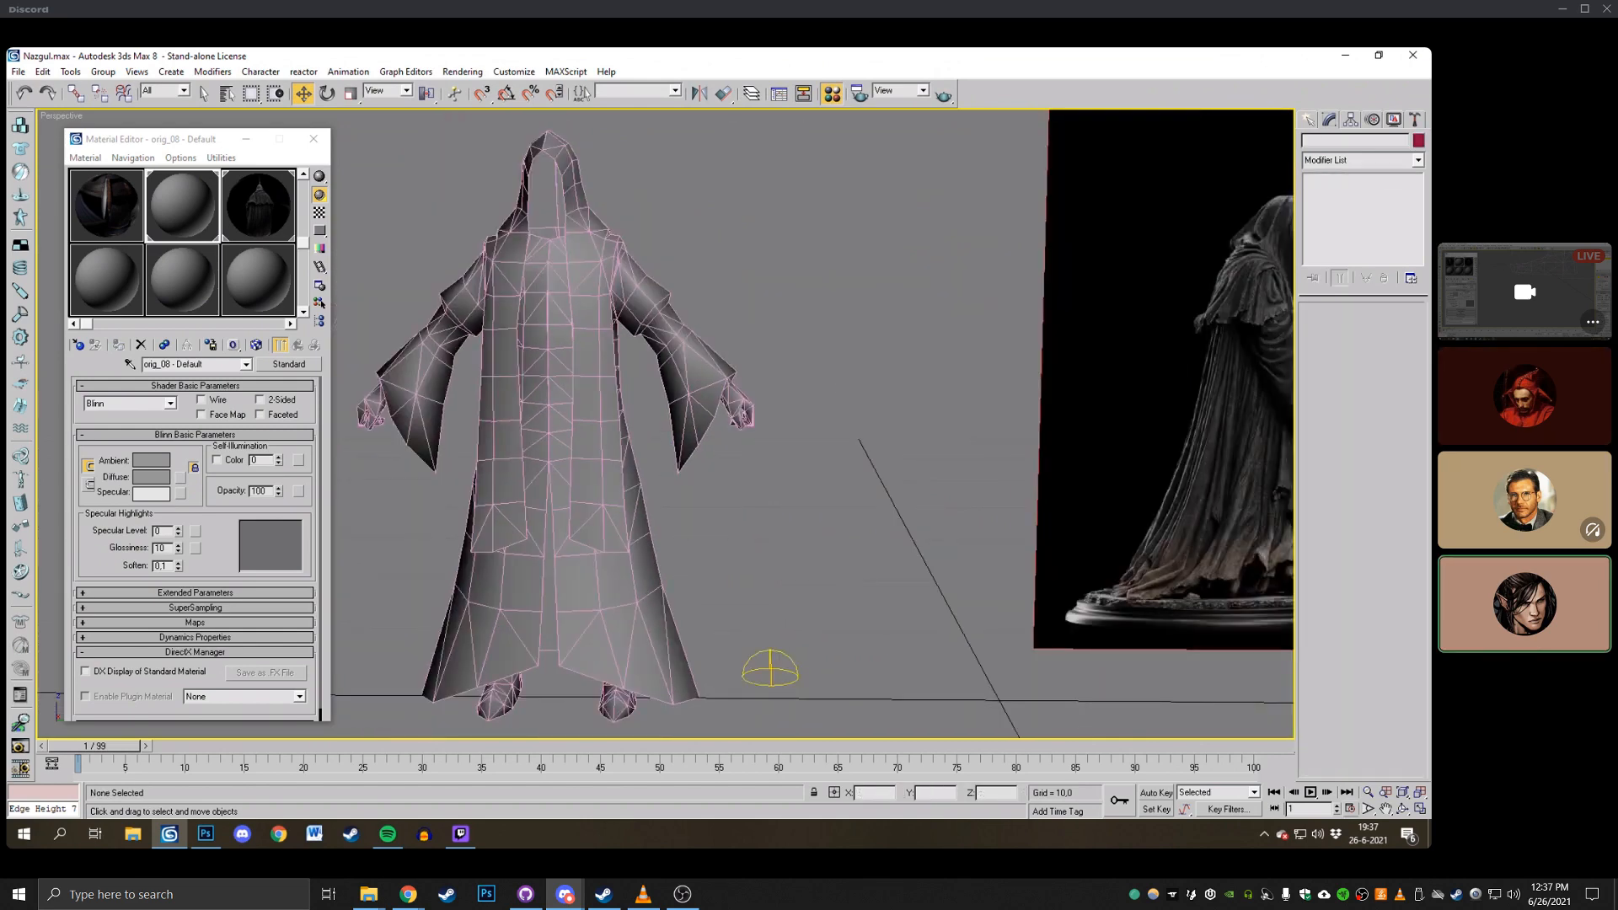
left_click(1403, 812)
left_click_drag(716, 316, 735, 378)
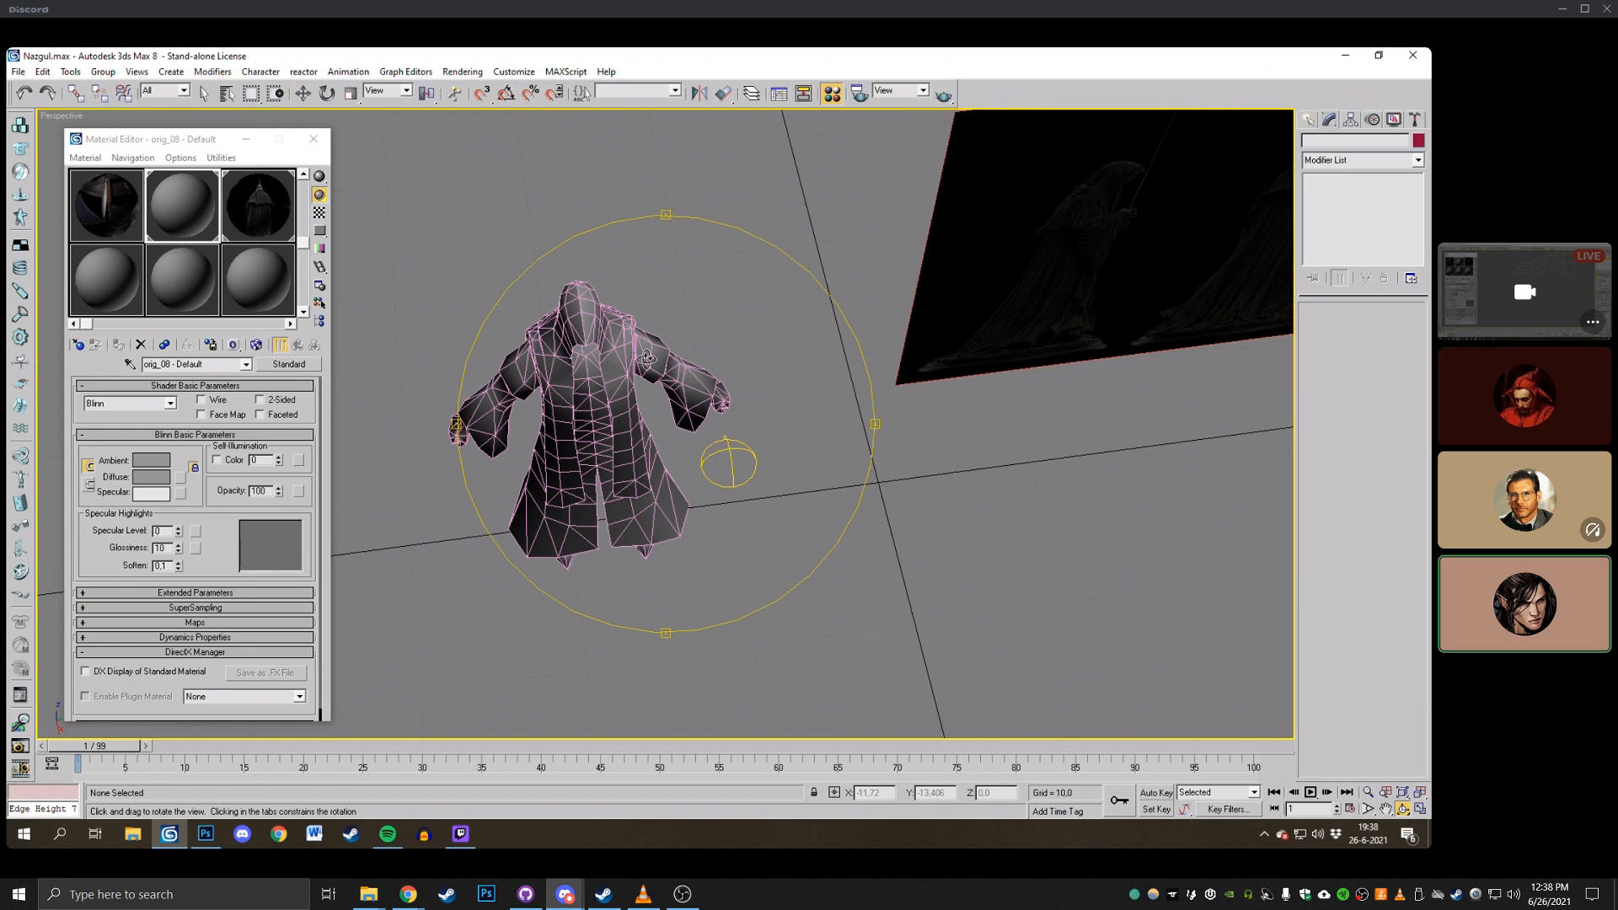
left_click_drag(647, 356, 717, 444)
mouse_move(754, 448)
left_mouse_down()
mouse_move(620, 457)
mouse_move(606, 440)
mouse_move(632, 430)
mouse_move(729, 456)
left_mouse_up()
right_click(731, 456)
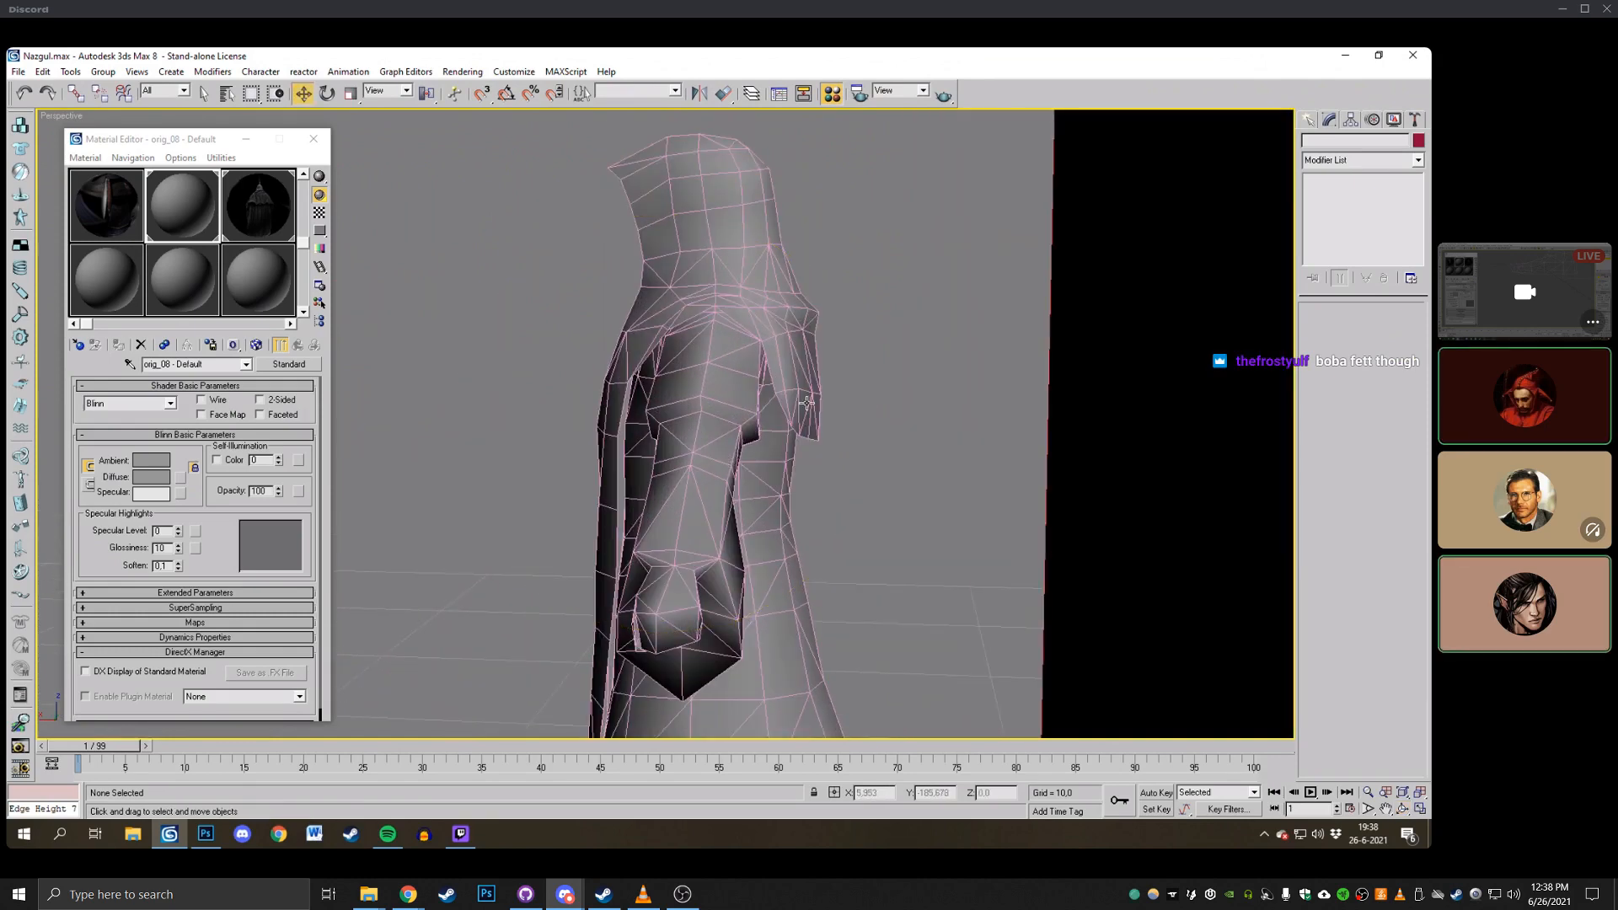
Select the five vertices midway down the mantle's back flap and move them slightly backward along X.
left_click(800, 400)
left_click(1324, 327)
scroll(993, 377, "up", 3)
middle_click_drag(898, 361, 923, 341)
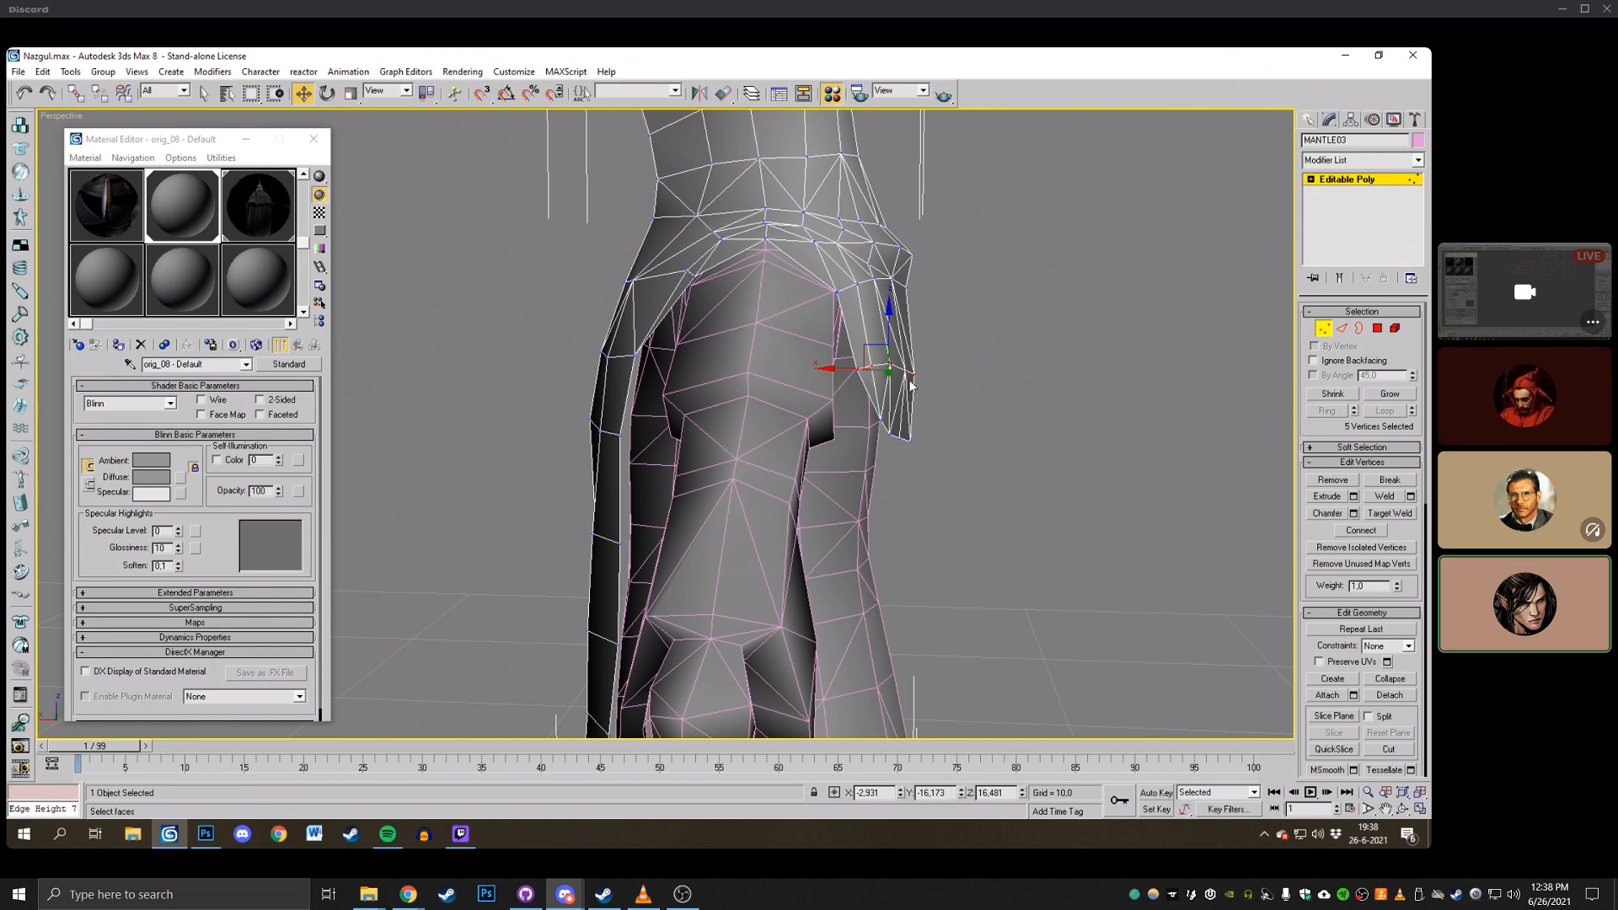
left_click_drag(841, 367, 844, 368)
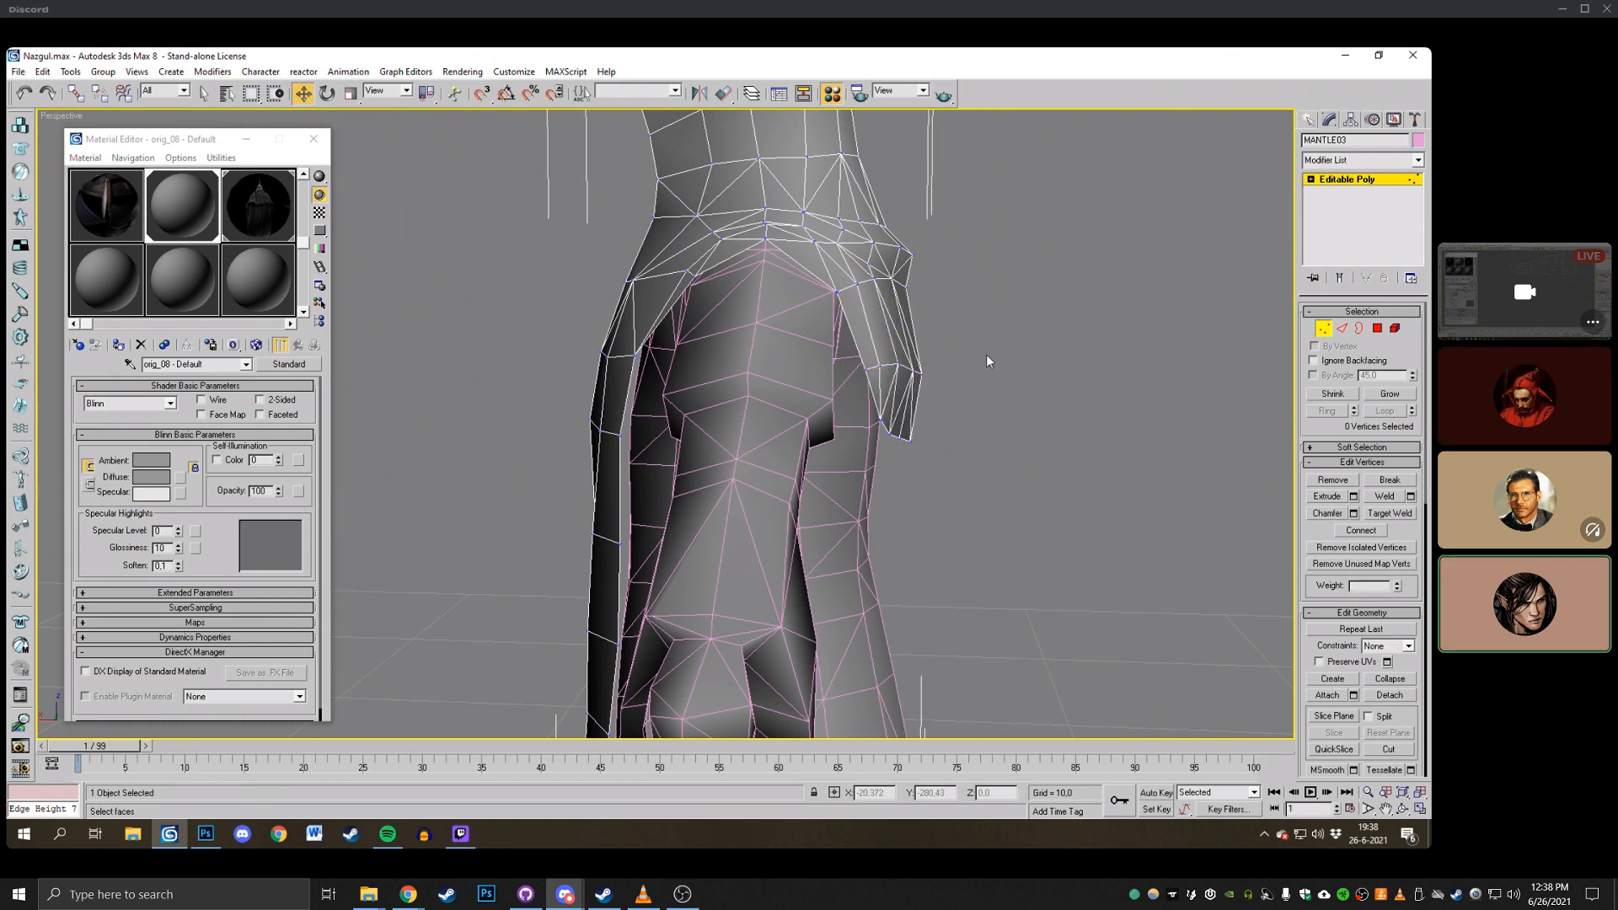
Adjust the vertex at the rear edge of the mantle's arm opening, seen from the side, and deselect it.
middle_click_drag(986, 361, 1001, 488)
scroll(941, 408, "up", 3)
middle_click_drag(941, 407, 892, 427)
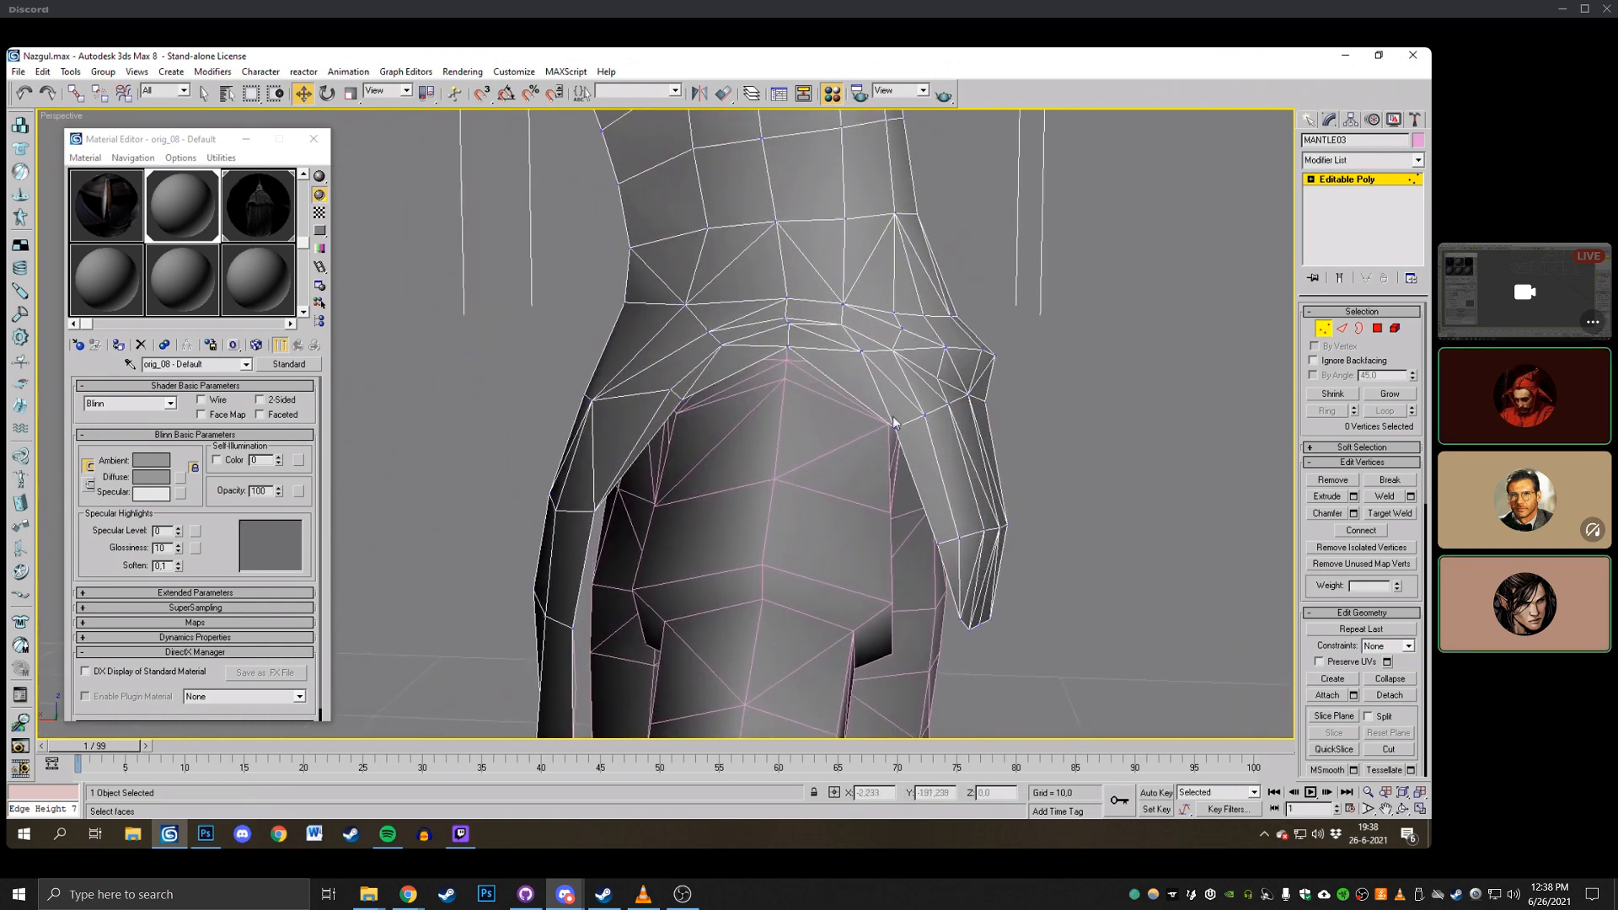
left_click_drag(840, 430, 928, 414)
middle_click_drag(1085, 409, 1040, 409)
left_click(1046, 421)
Move the outermost vertex on top of the mantle's shoulder in the YZ plane, seen from the front, and deselect it.
left_click(1402, 812)
left_click_drag(842, 404, 968, 354)
scroll(682, 384, "down", 5)
scroll(968, 348, "up", 6)
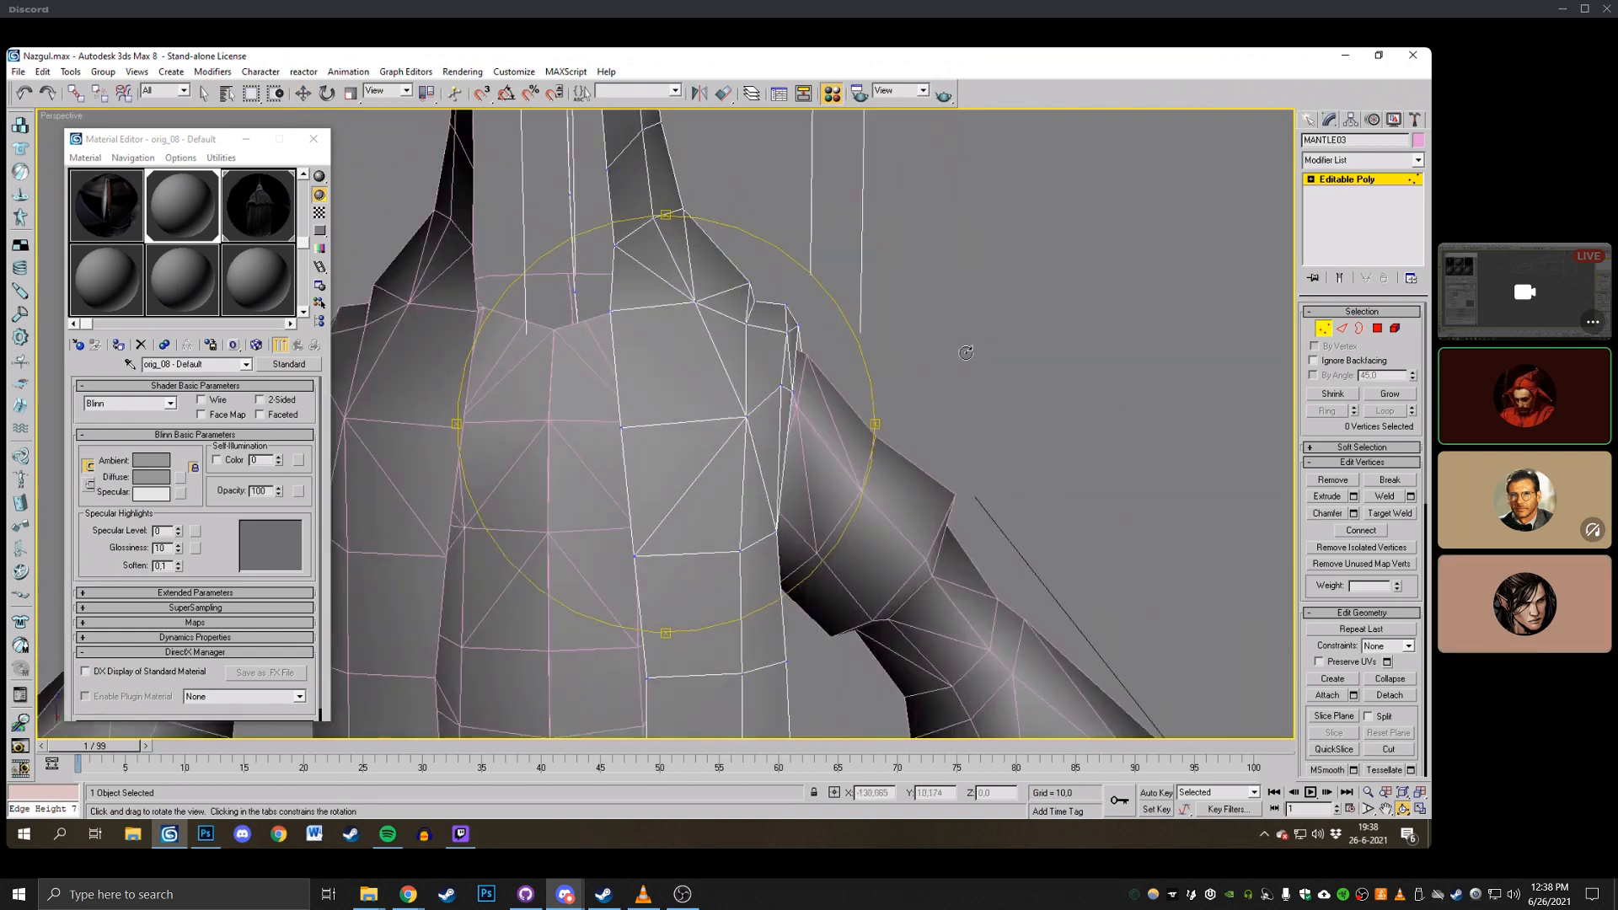
key("w")
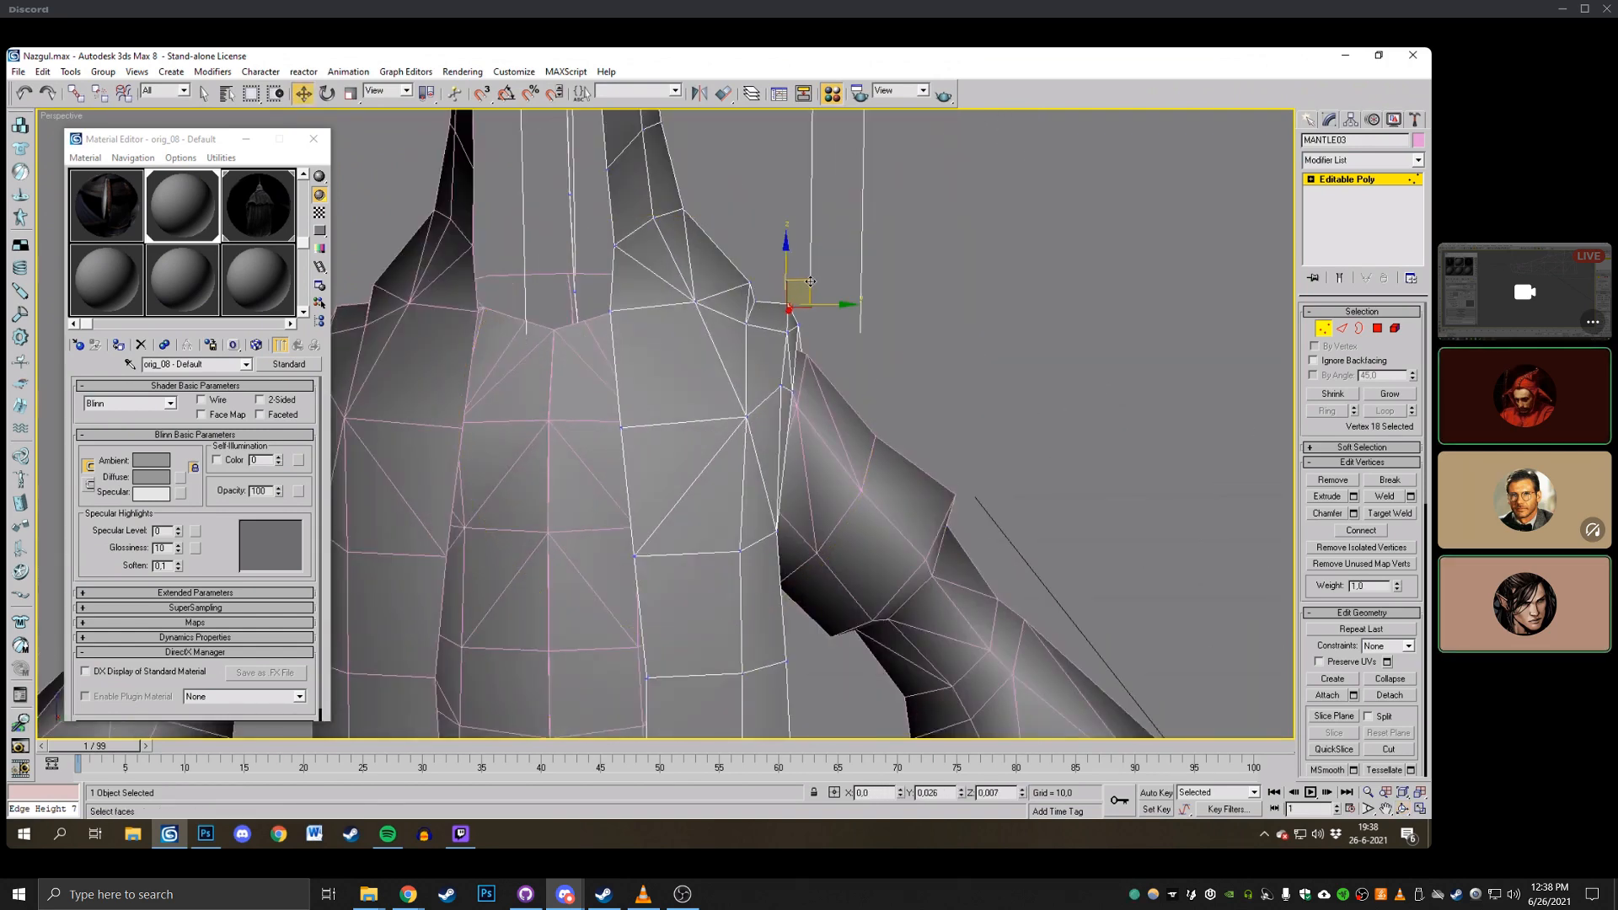
left_click(964, 275)
scroll(964, 275, "down", 2)
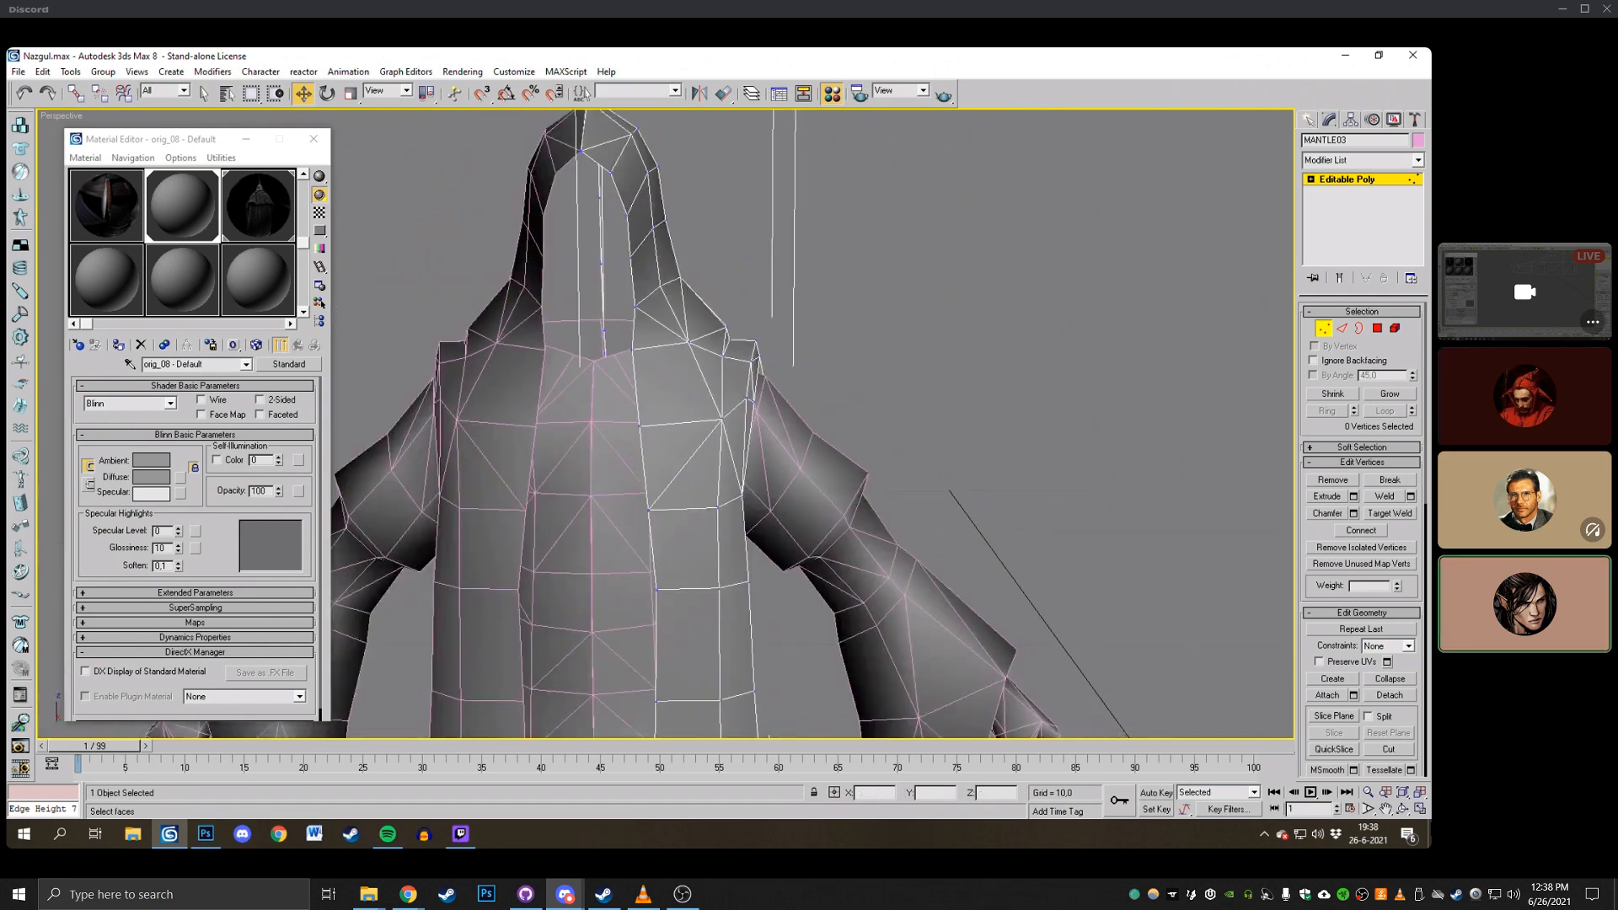
Examine the Nazgul's mantle, hood and shoulders from behind and from the front.
left_click(1401, 808)
left_click_drag(640, 370, 538, 336)
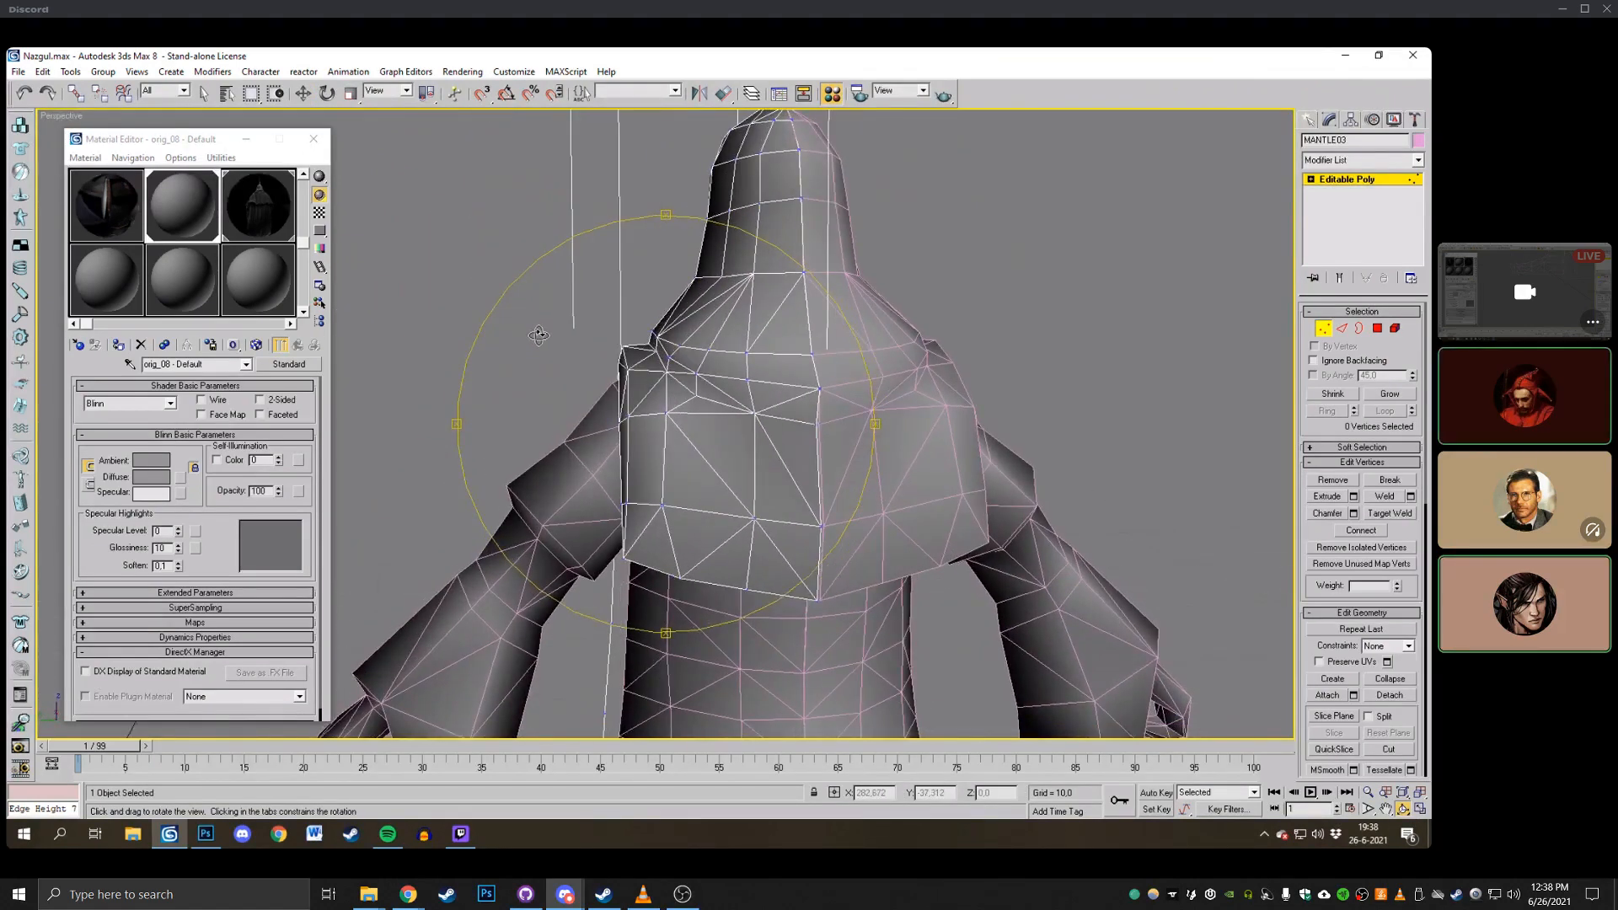
right_click(539, 336)
middle_click_drag(814, 413, 753, 406)
scroll(748, 410, "down", 2)
left_click(1402, 809)
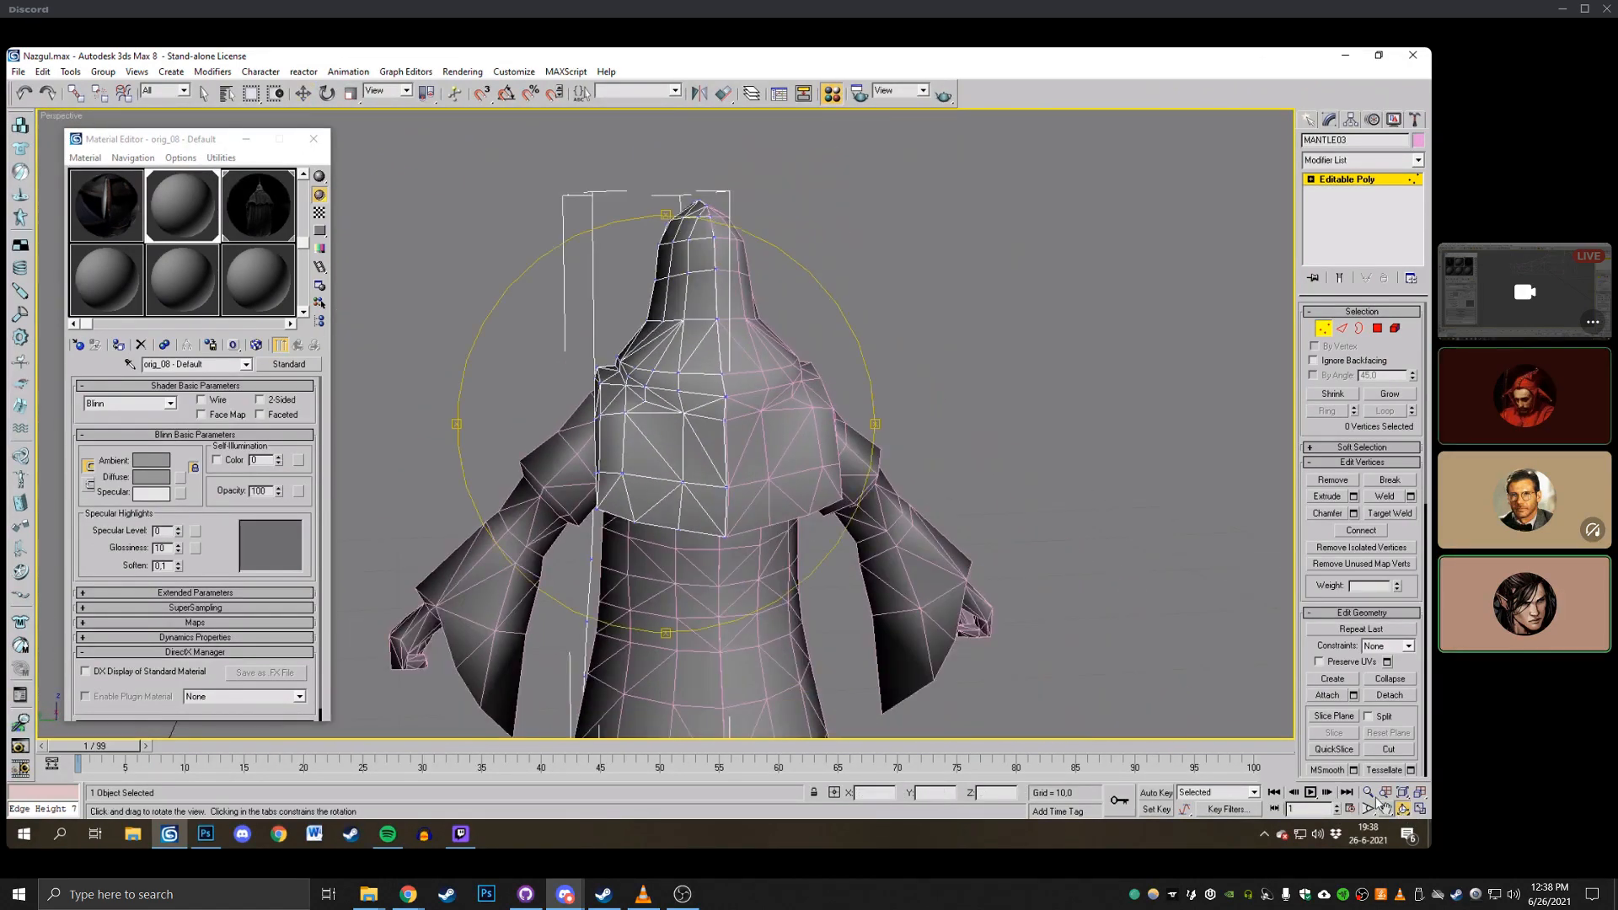
left_click_drag(684, 420, 739, 422)
scroll(825, 404, "up", 5)
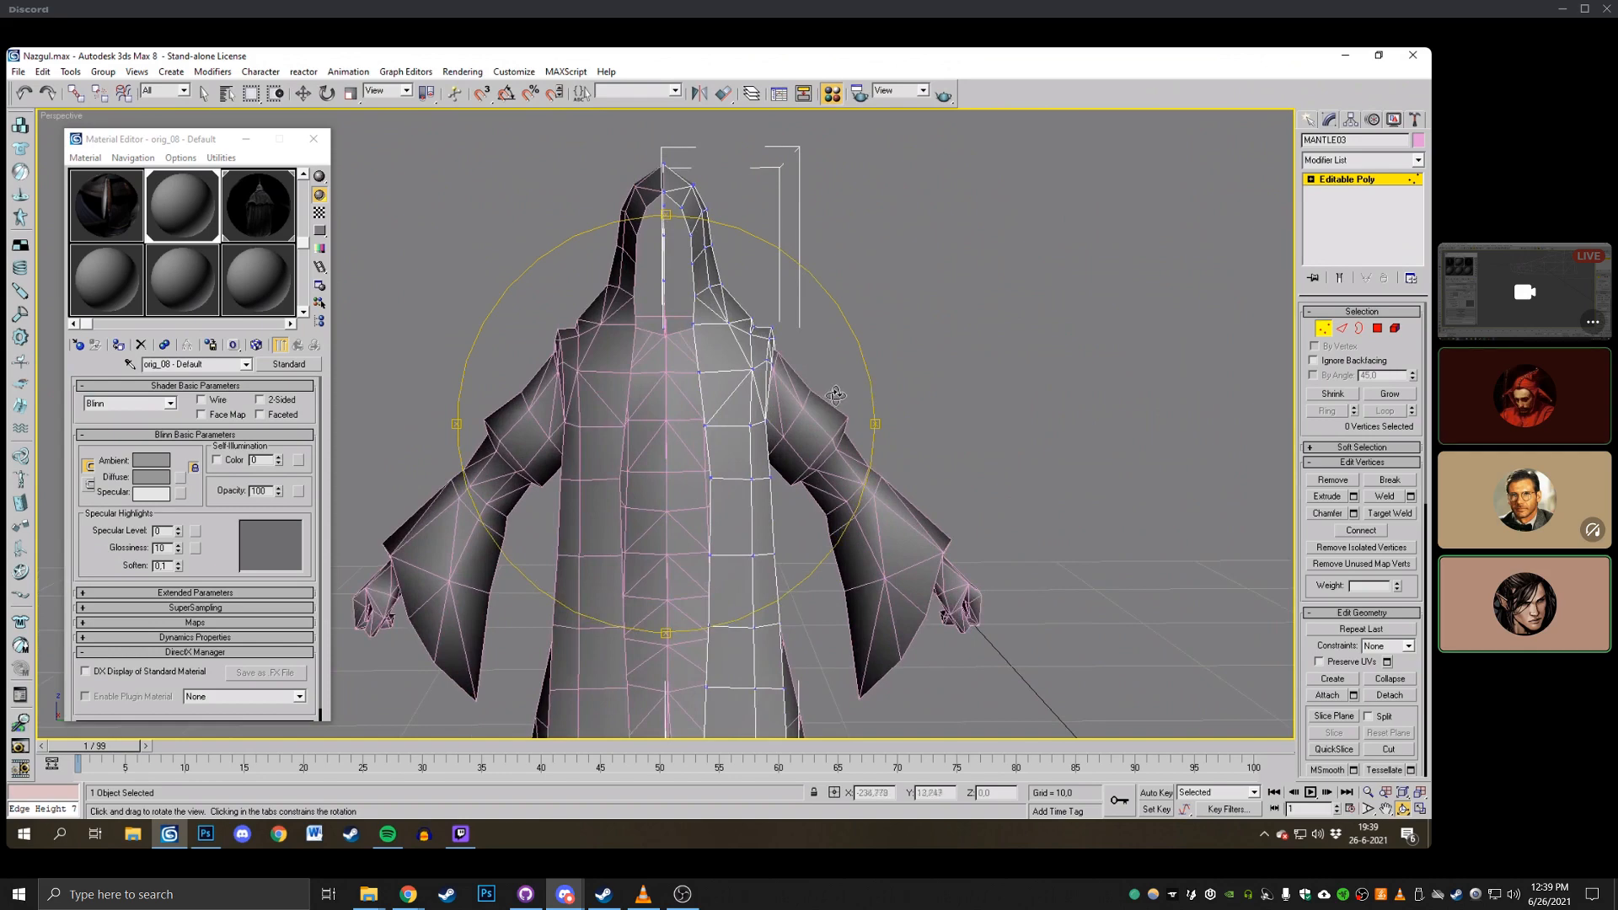
Finish the vertex editing of the mantle and clear the selection with the whole figure in view.
left_click(1322, 330)
right_click(927, 303)
left_click(928, 303)
scroll(856, 349, "down", 4)
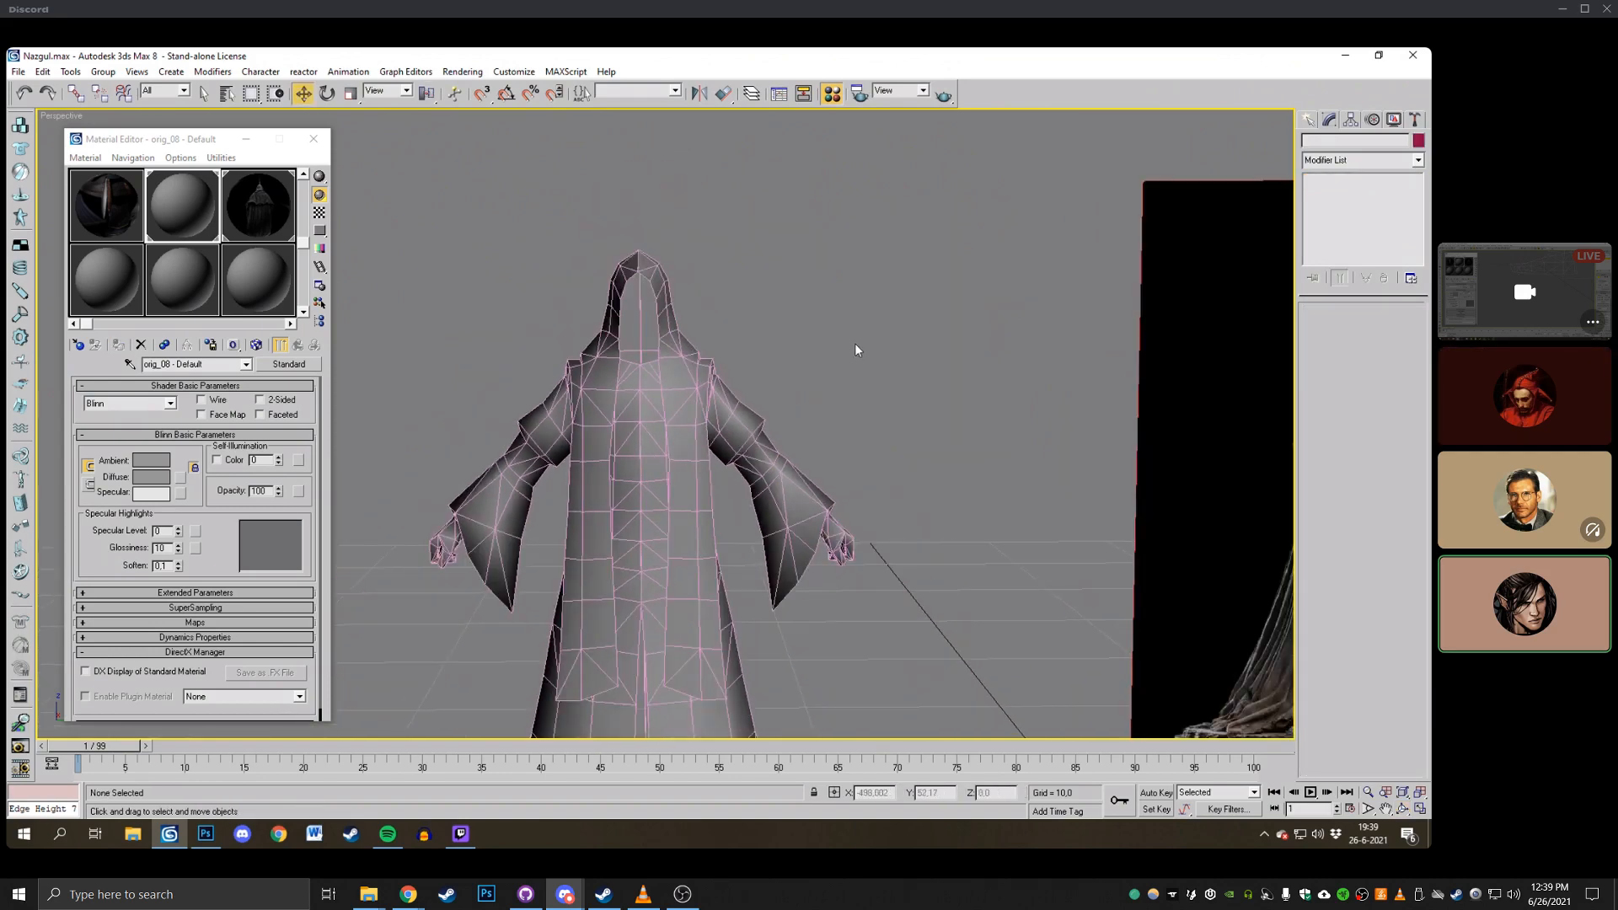
middle_click_drag(856, 345, 842, 273)
scroll(806, 328, "down", 3)
left_click(743, 452)
left_click(825, 300)
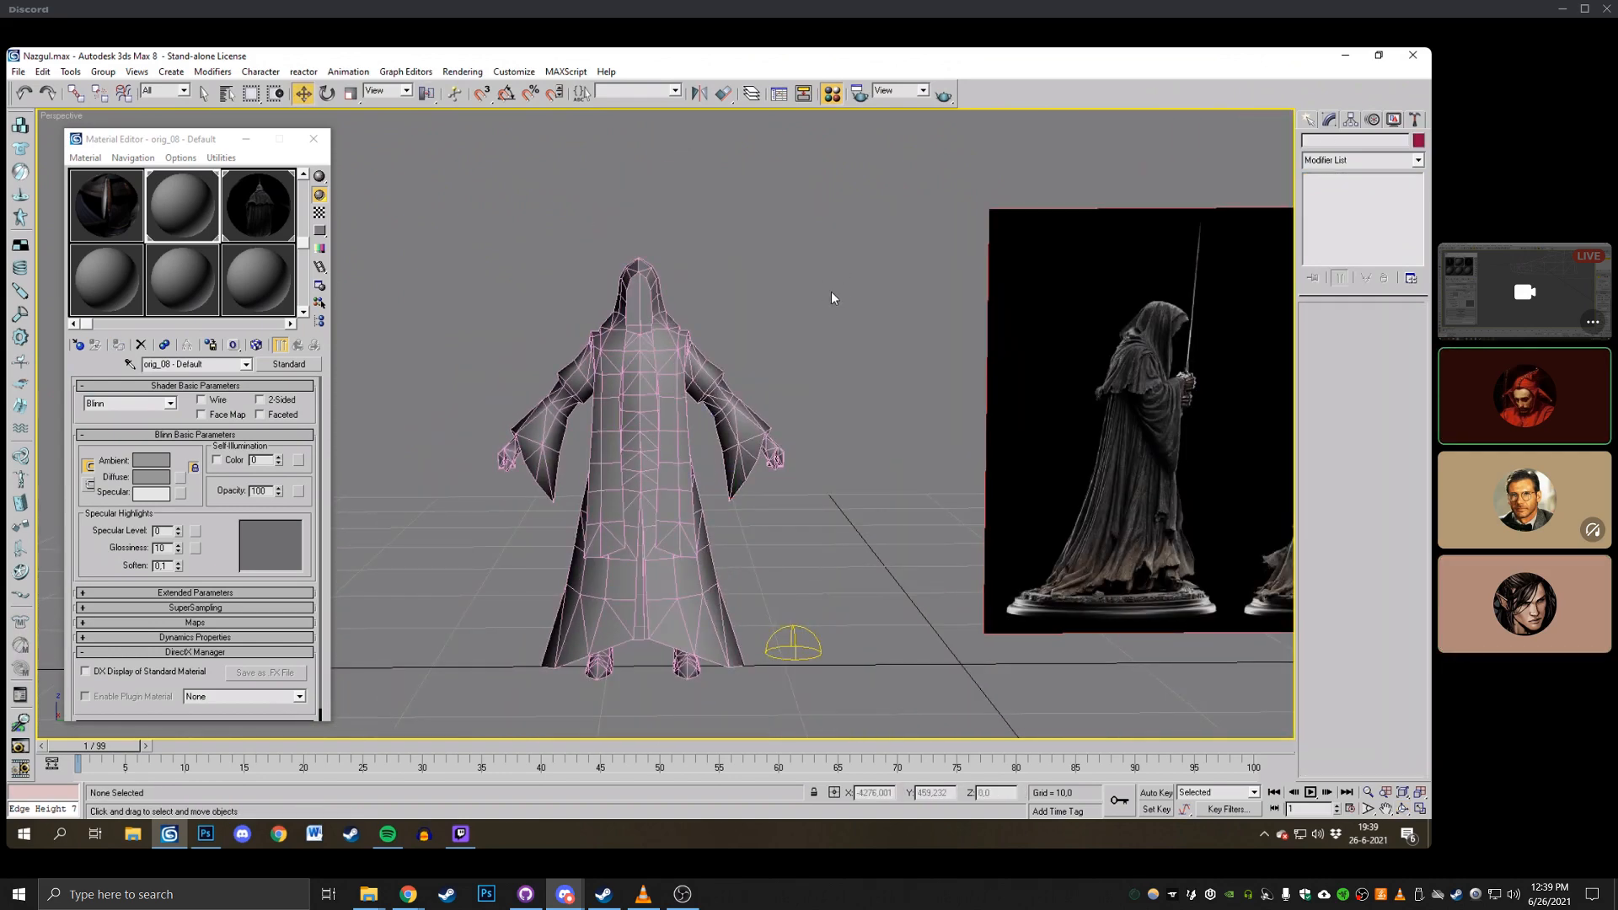
Add an Unwrap UVW modifier to the robed body, open its UV editor and switch to face selection.
left_click(773, 458)
left_click(1368, 160)
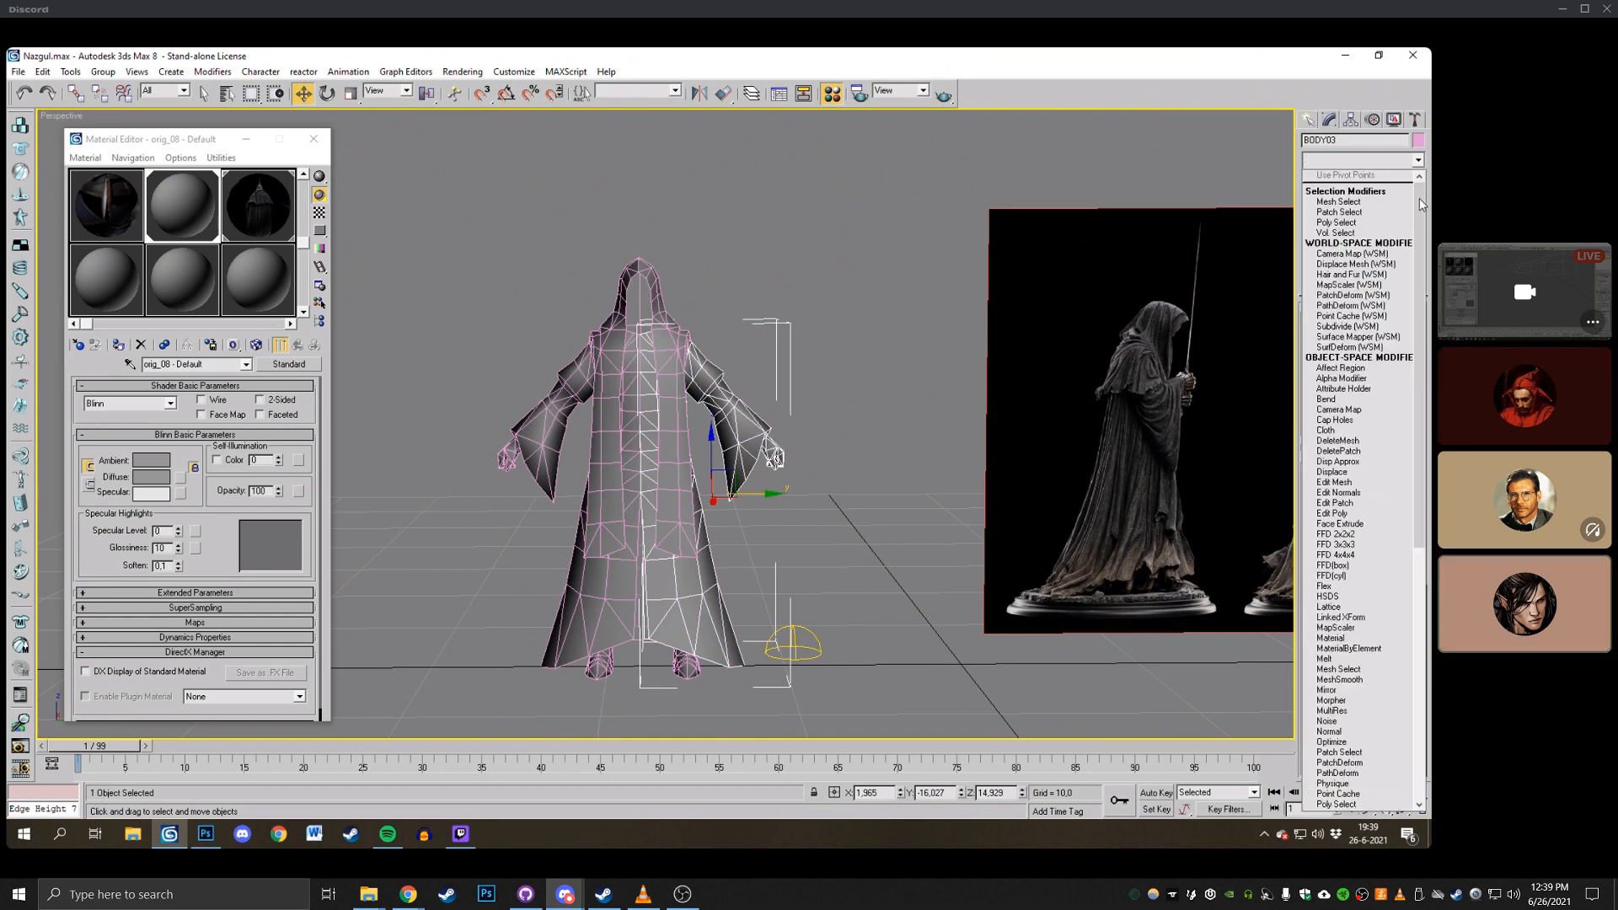
scroll(1366, 438, "down", 10)
left_click(1365, 705)
left_click(1358, 482)
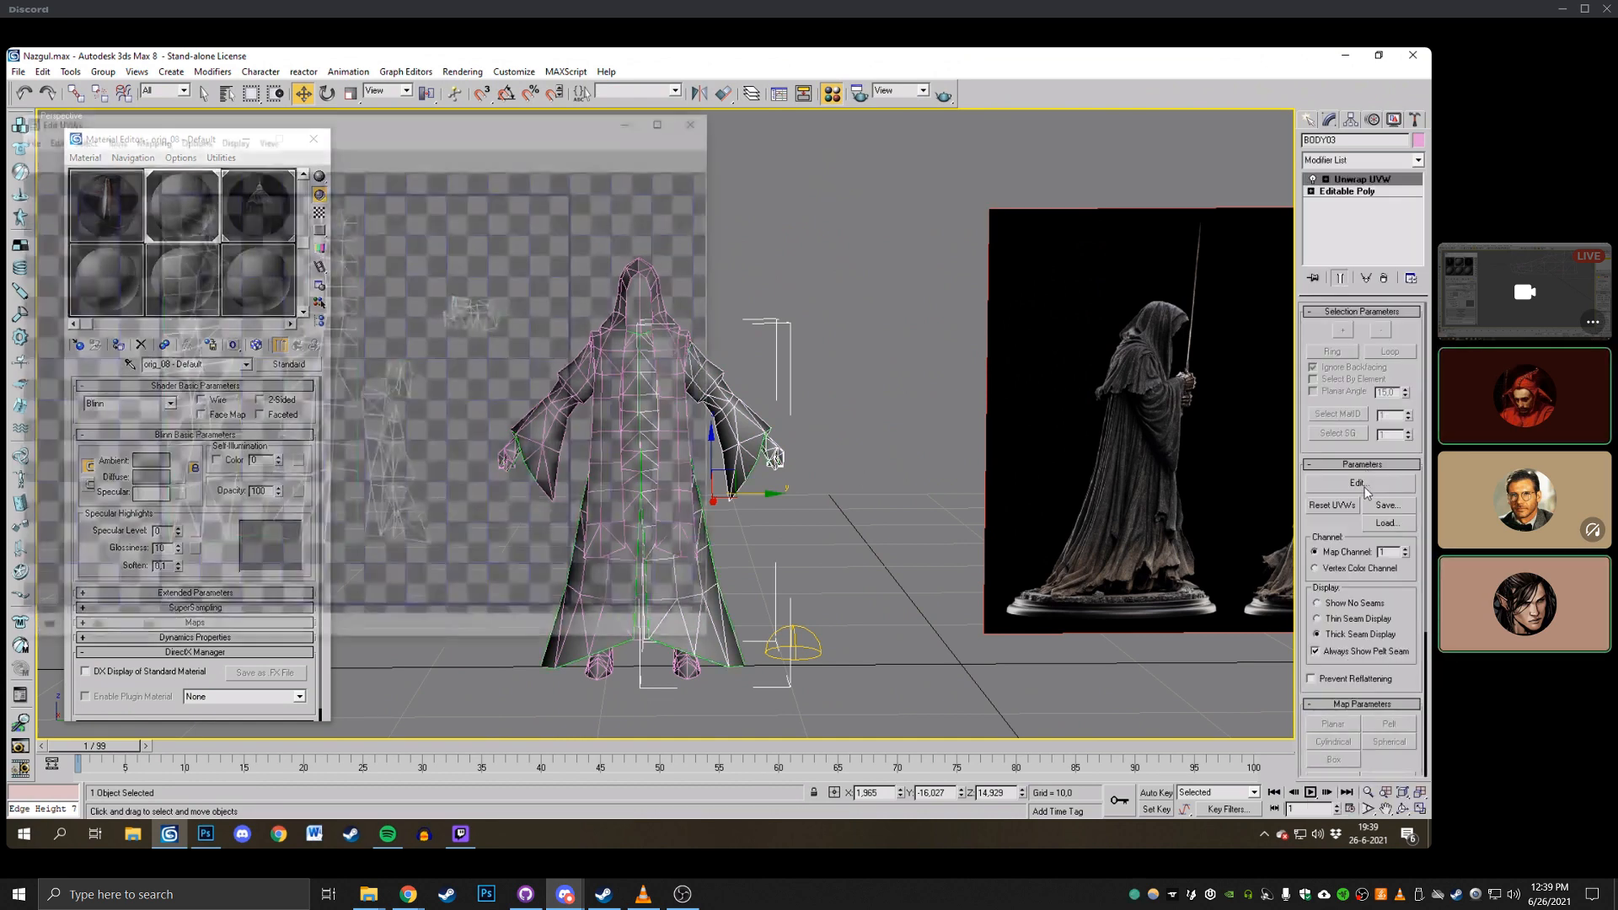
left_click(1325, 179)
left_click(1353, 216)
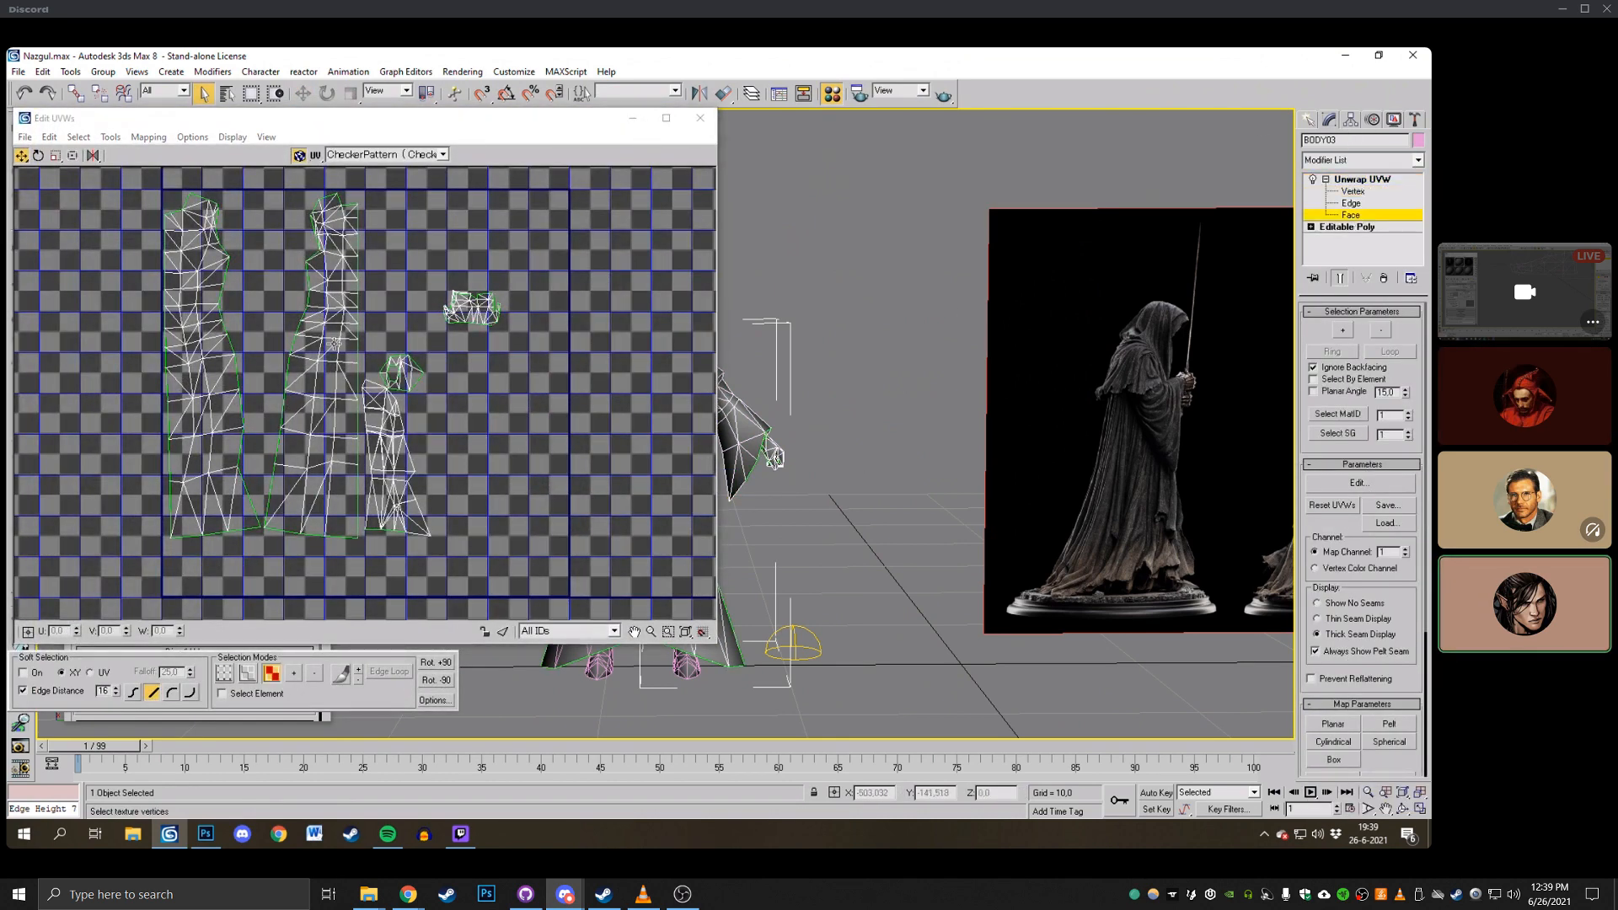
Select the faces of the two tall robe shells in the UV layout and apply Normal Mapping with Left/Right Mapping.
middle_click_drag(297, 337, 378, 354)
left_click_drag(432, 573, 240, 206)
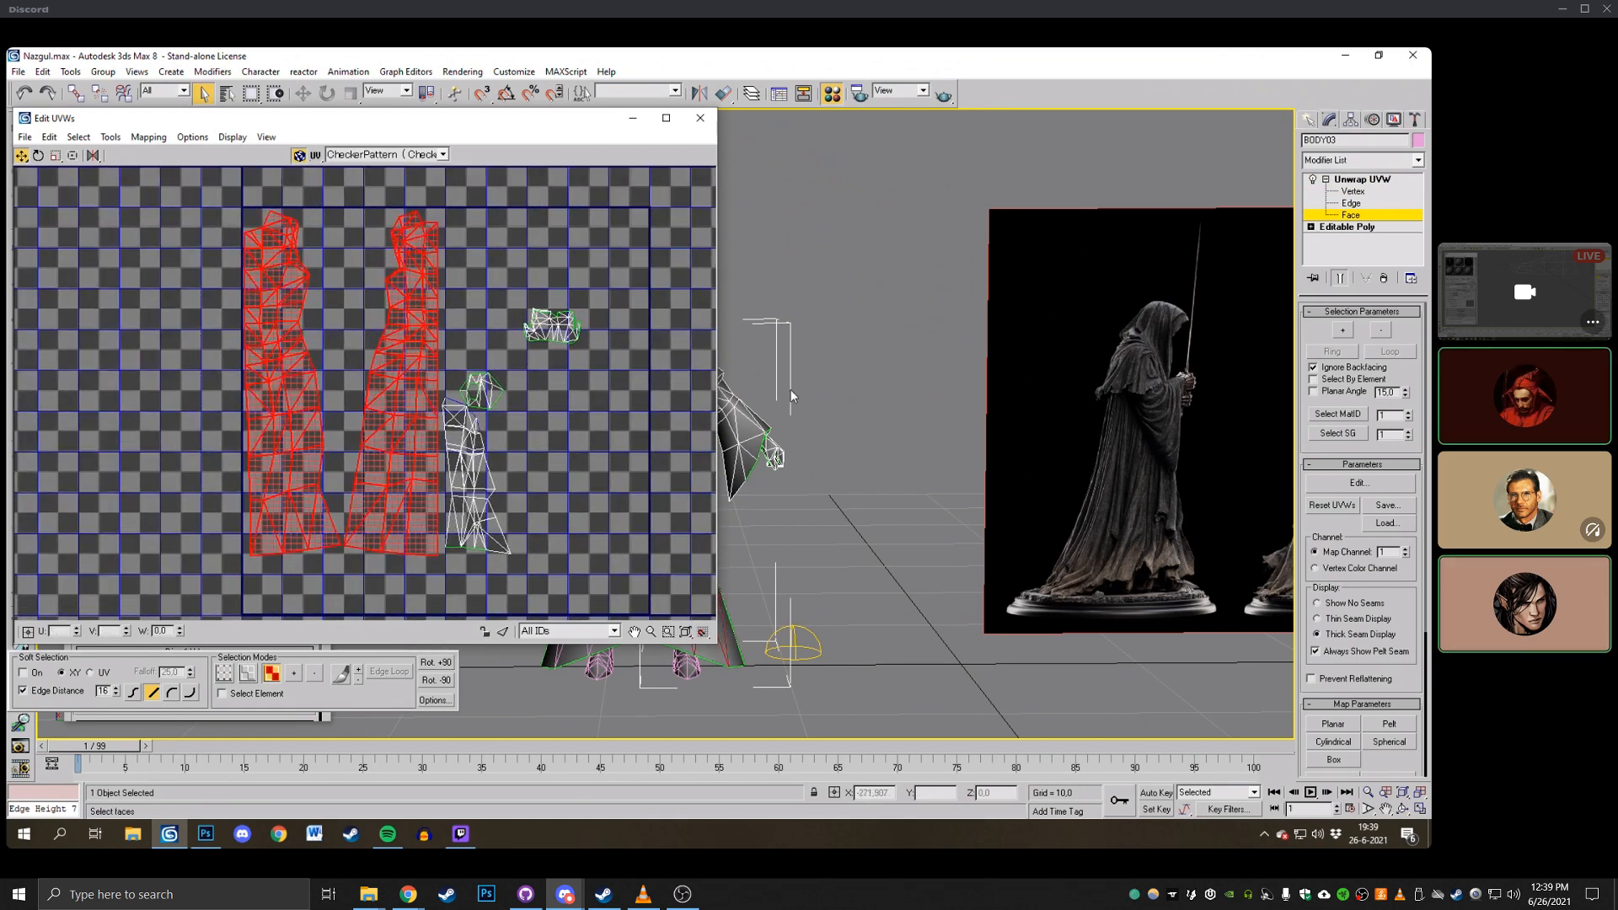
middle_click_drag(922, 427, 1122, 433)
left_click(149, 136)
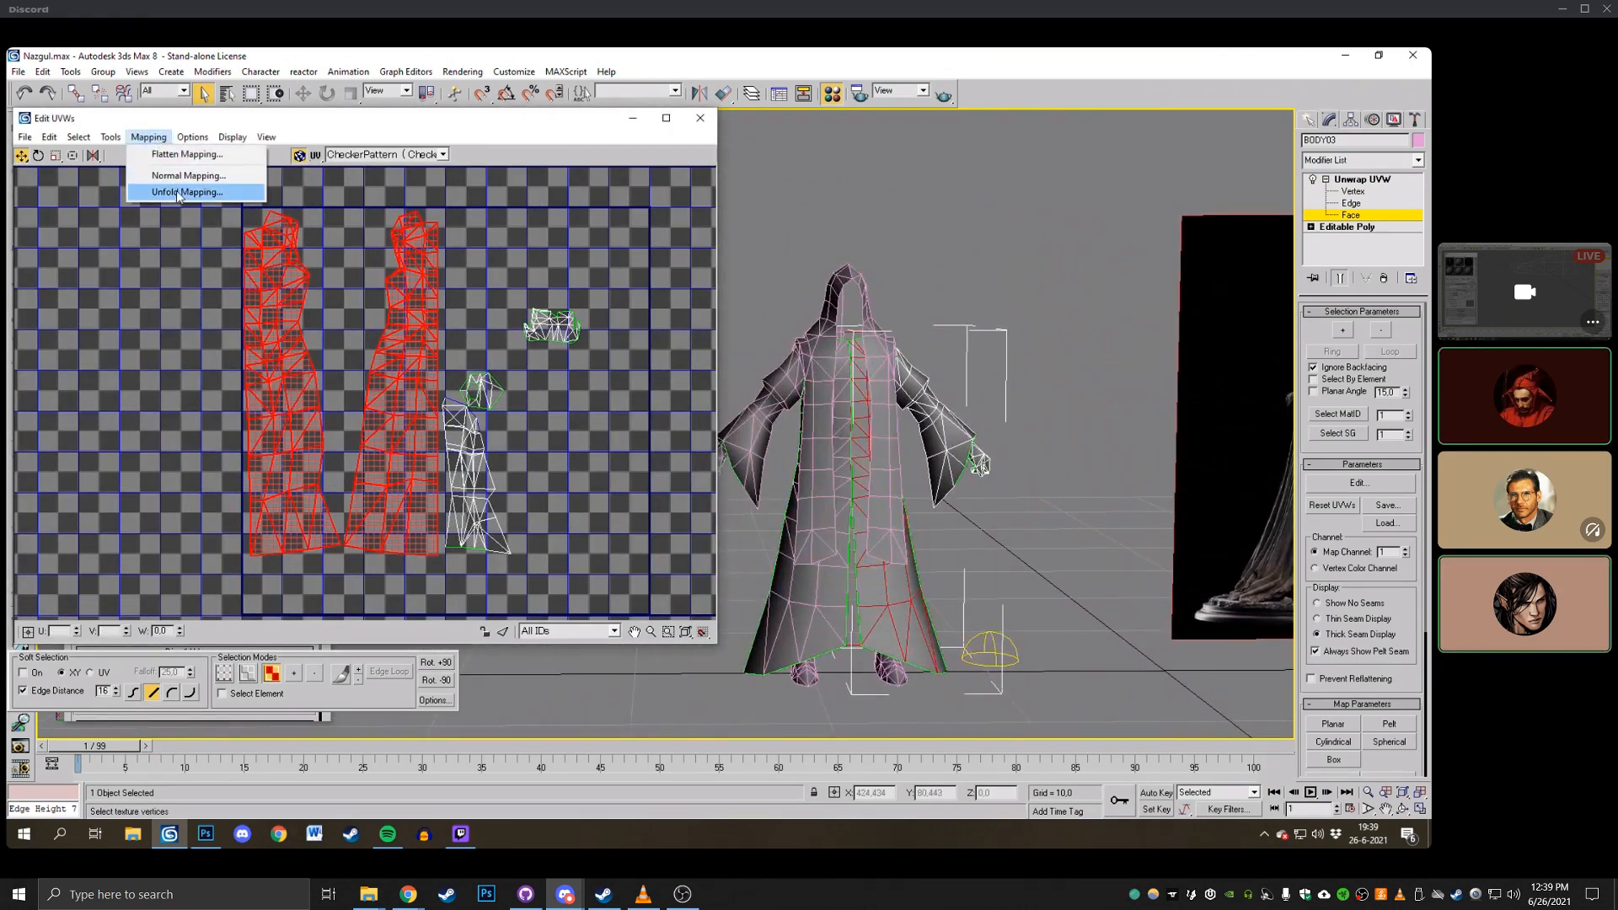
left_click(172, 170)
left_click(116, 115)
left_click(91, 136)
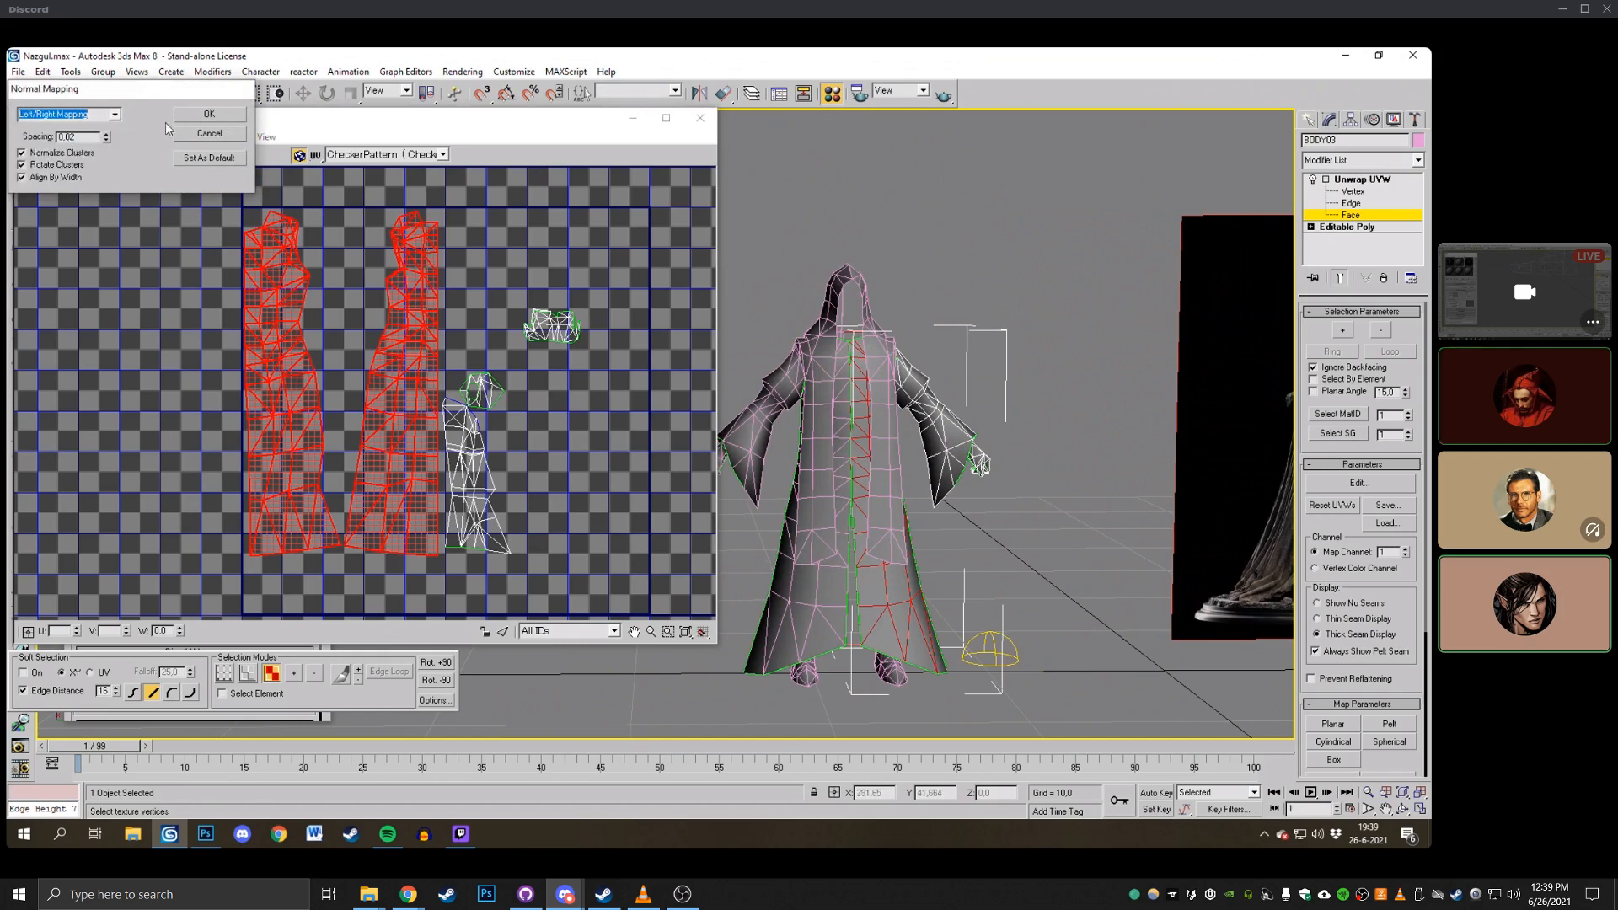
left_click(209, 115)
Move the two remapped robe shells away from the other shells, rotate them upright with angle snap on, and deselect them.
left_click_drag(415, 320, 126, 214)
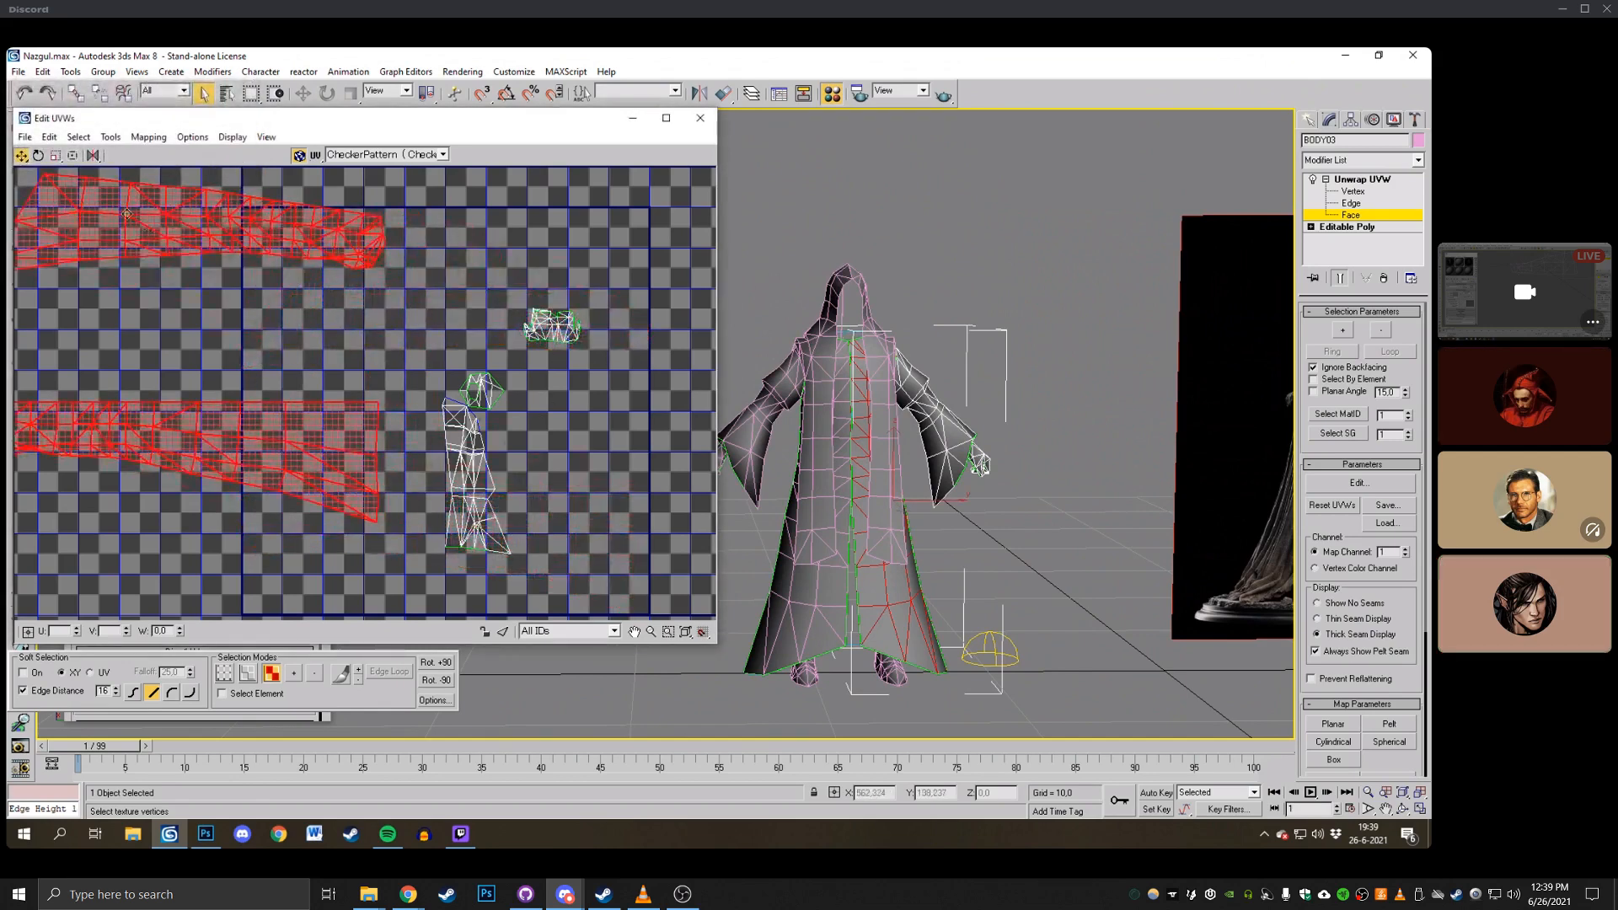
left_click(39, 157)
left_click(506, 93)
left_click_drag(192, 237, 211, 378)
middle_click_drag(214, 375, 295, 441)
left_click(257, 255)
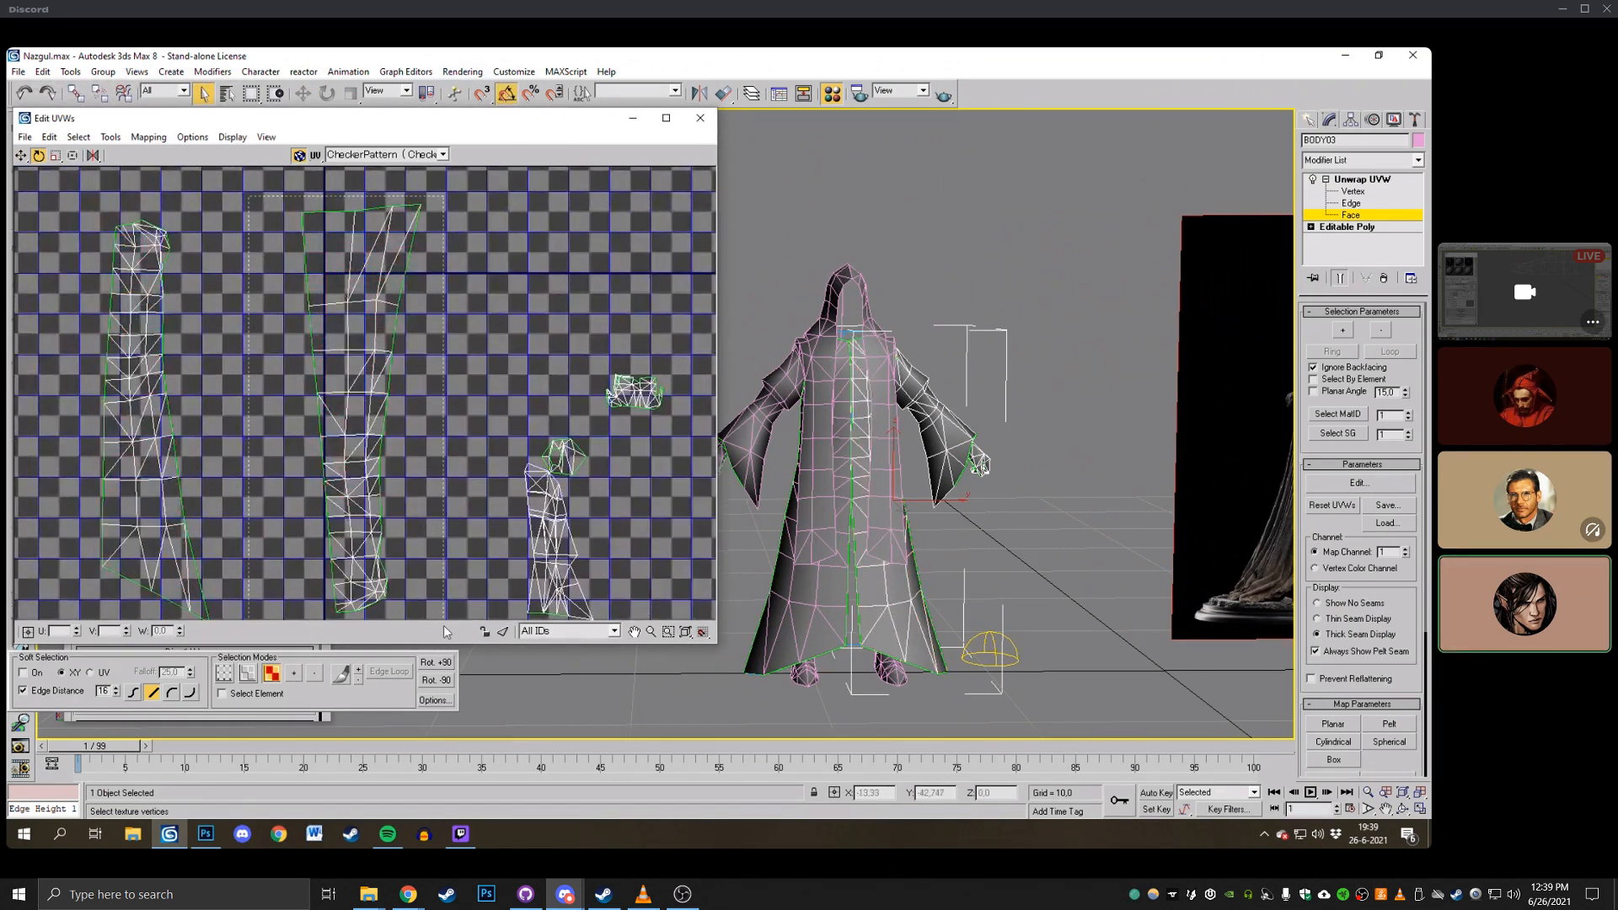
Select the long robe strip in the UV layout, flip it vertically, and move it beside the other long strip.
left_click_drag(444, 626, 444, 640)
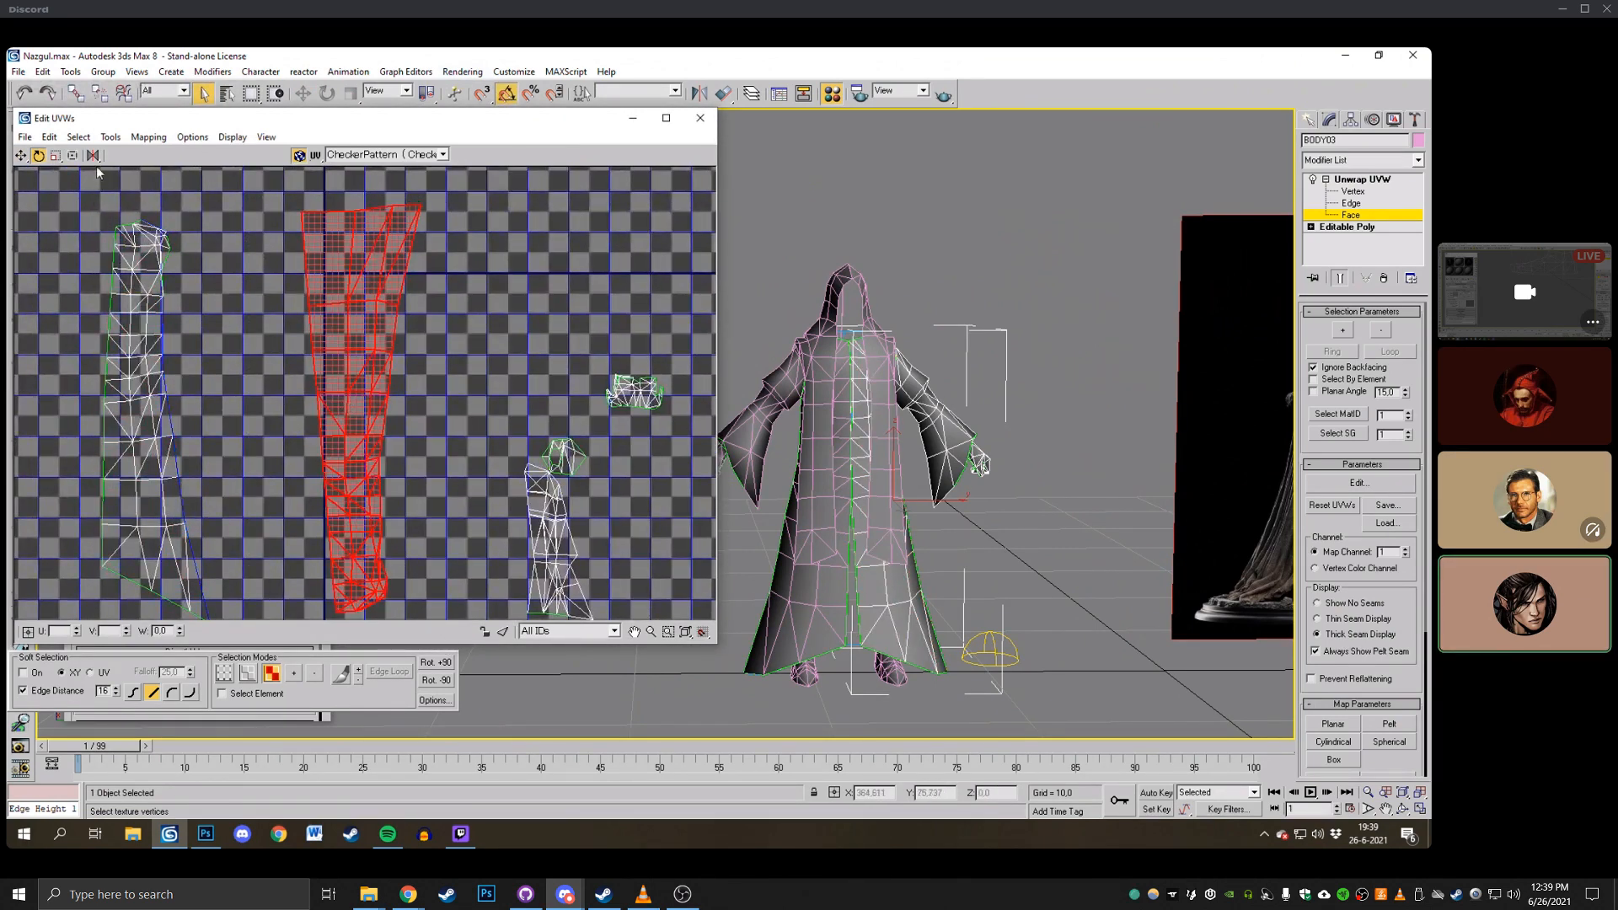
mouse_move(94, 157)
left_mouse_down()
mouse_move(96, 192)
mouse_move(93, 176)
left_mouse_up()
left_click(24, 158)
middle_click_drag(268, 380, 278, 250)
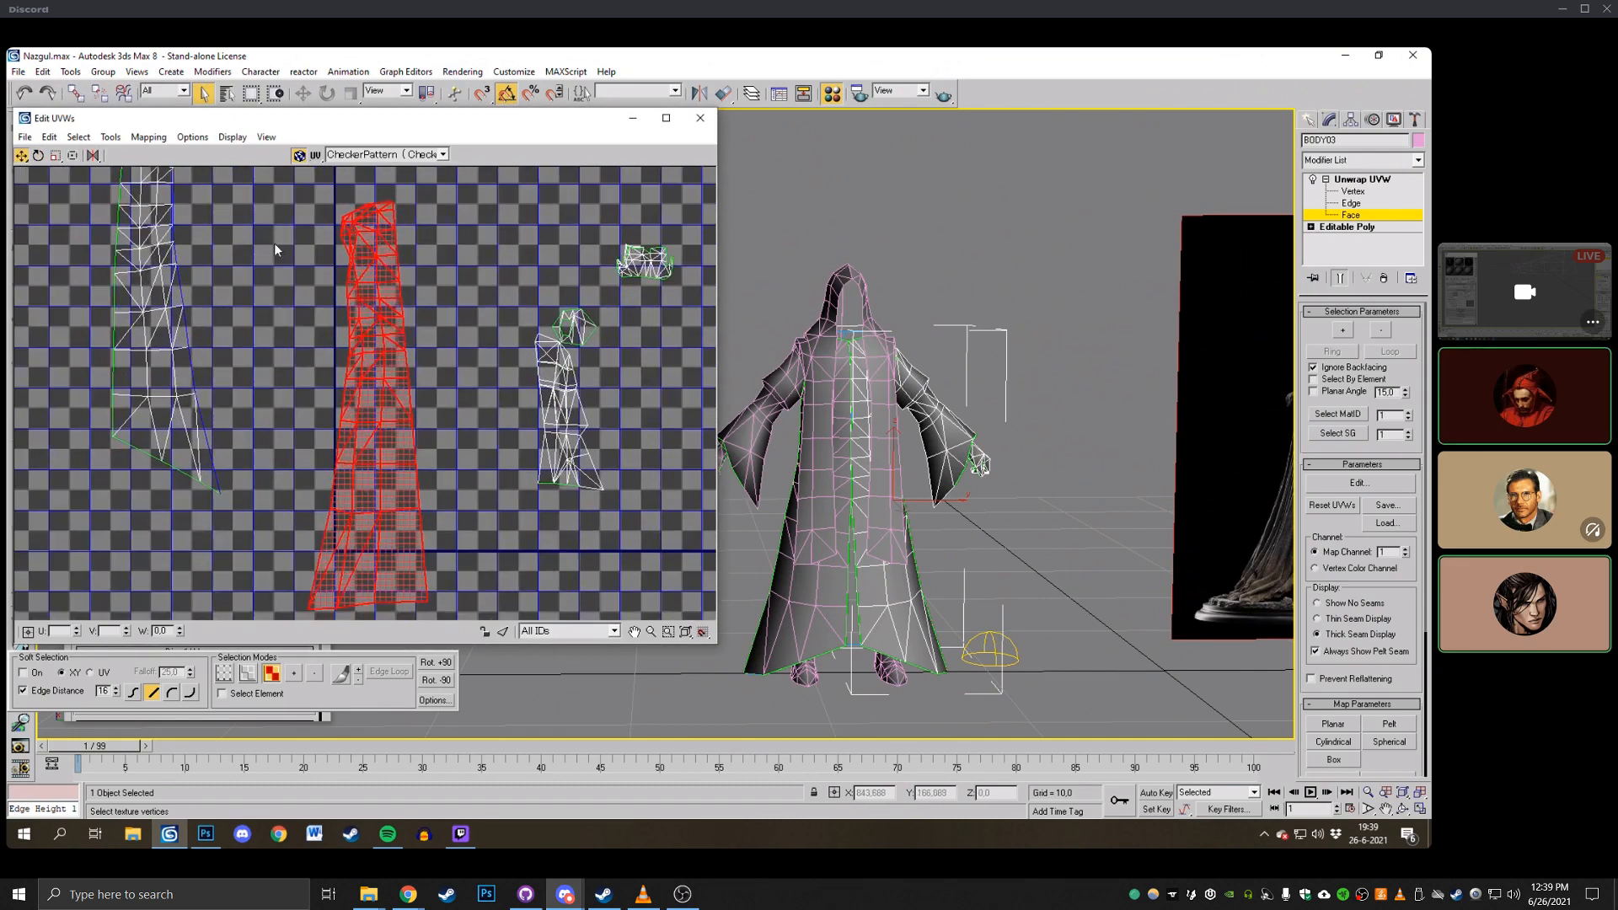
left_click_drag(372, 485, 287, 368)
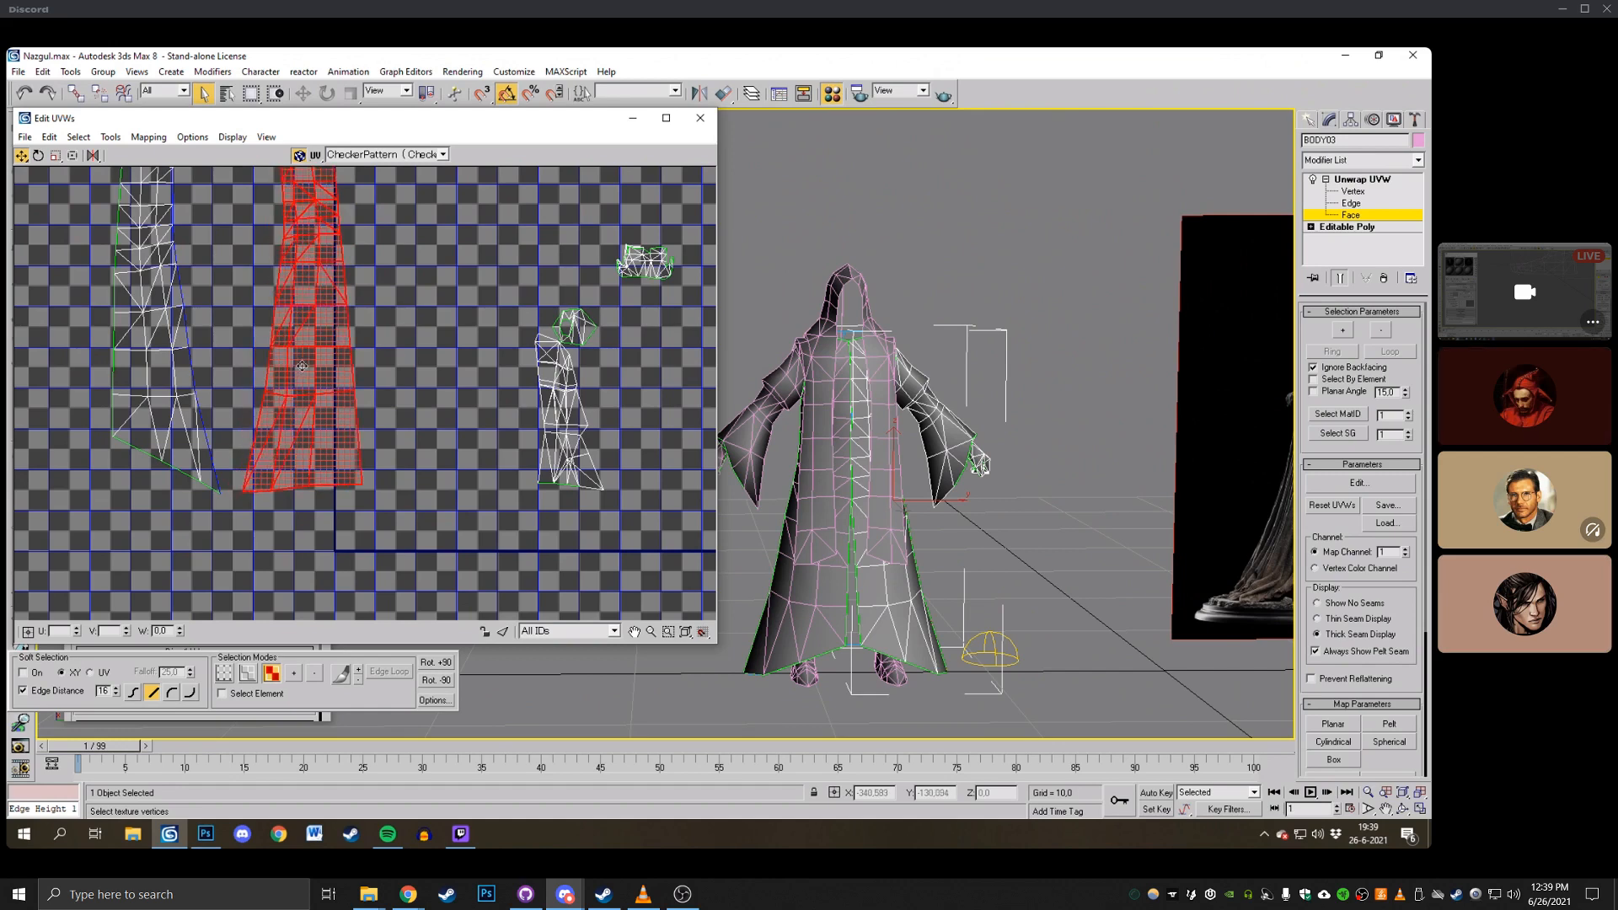
left_click(431, 324)
scroll(446, 389, "up", 5)
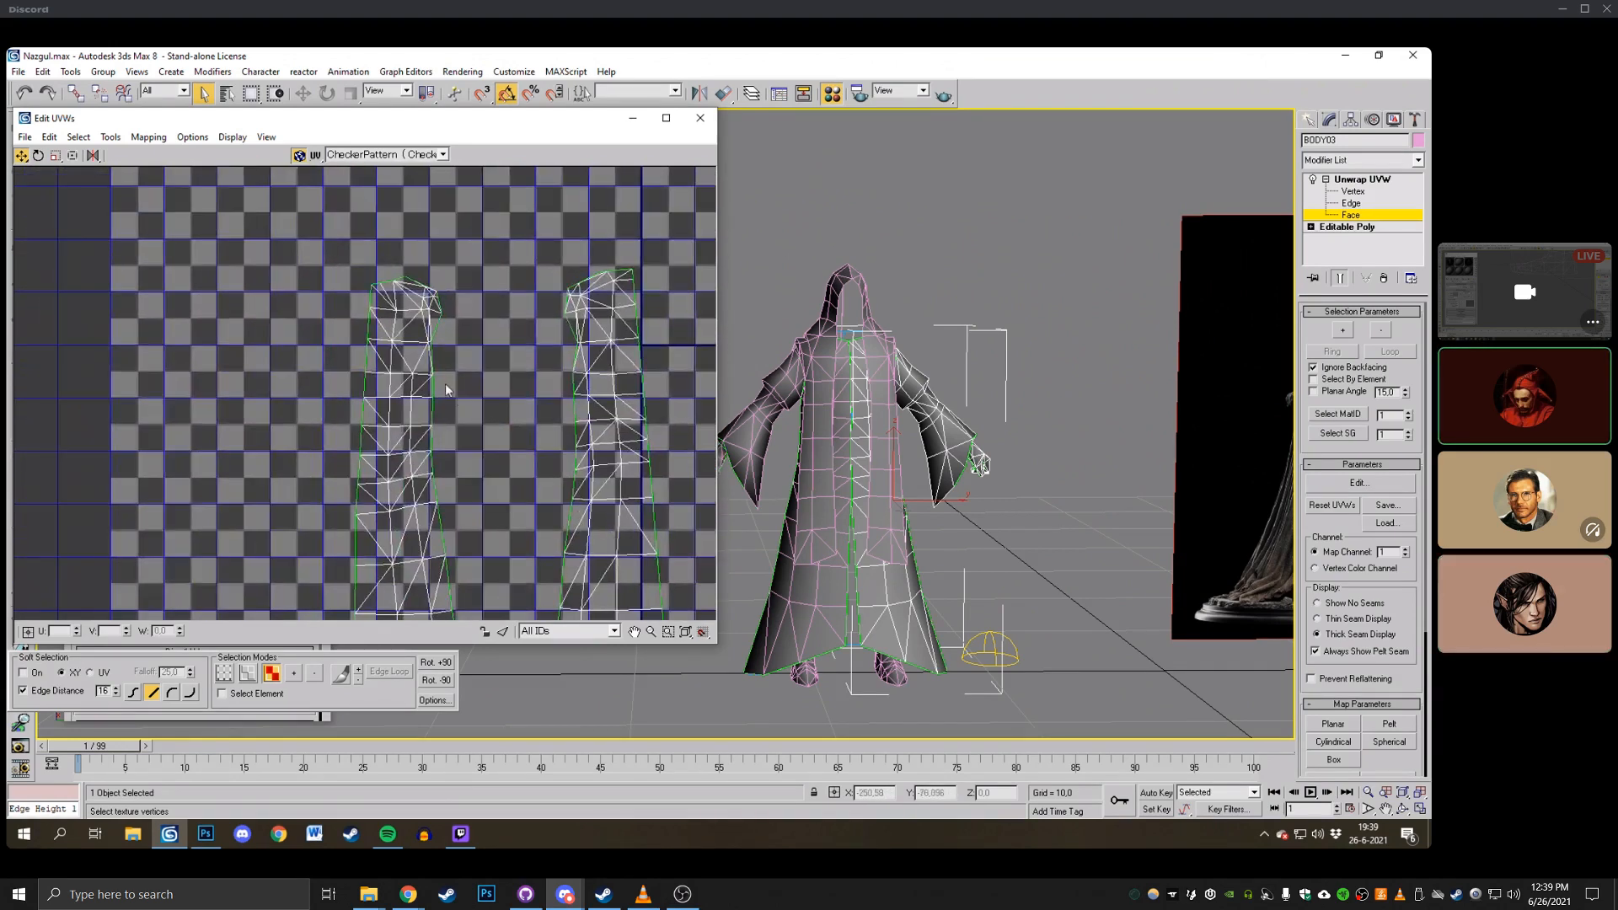
Switch the Unwrap UVW selection level to vertices and compare the borders of the two robe strips with the seams on the model.
left_click(1403, 810)
mouse_move(876, 375)
left_mouse_down()
mouse_move(811, 392)
mouse_move(868, 383)
mouse_move(832, 374)
mouse_move(860, 356)
mouse_move(873, 369)
left_mouse_up()
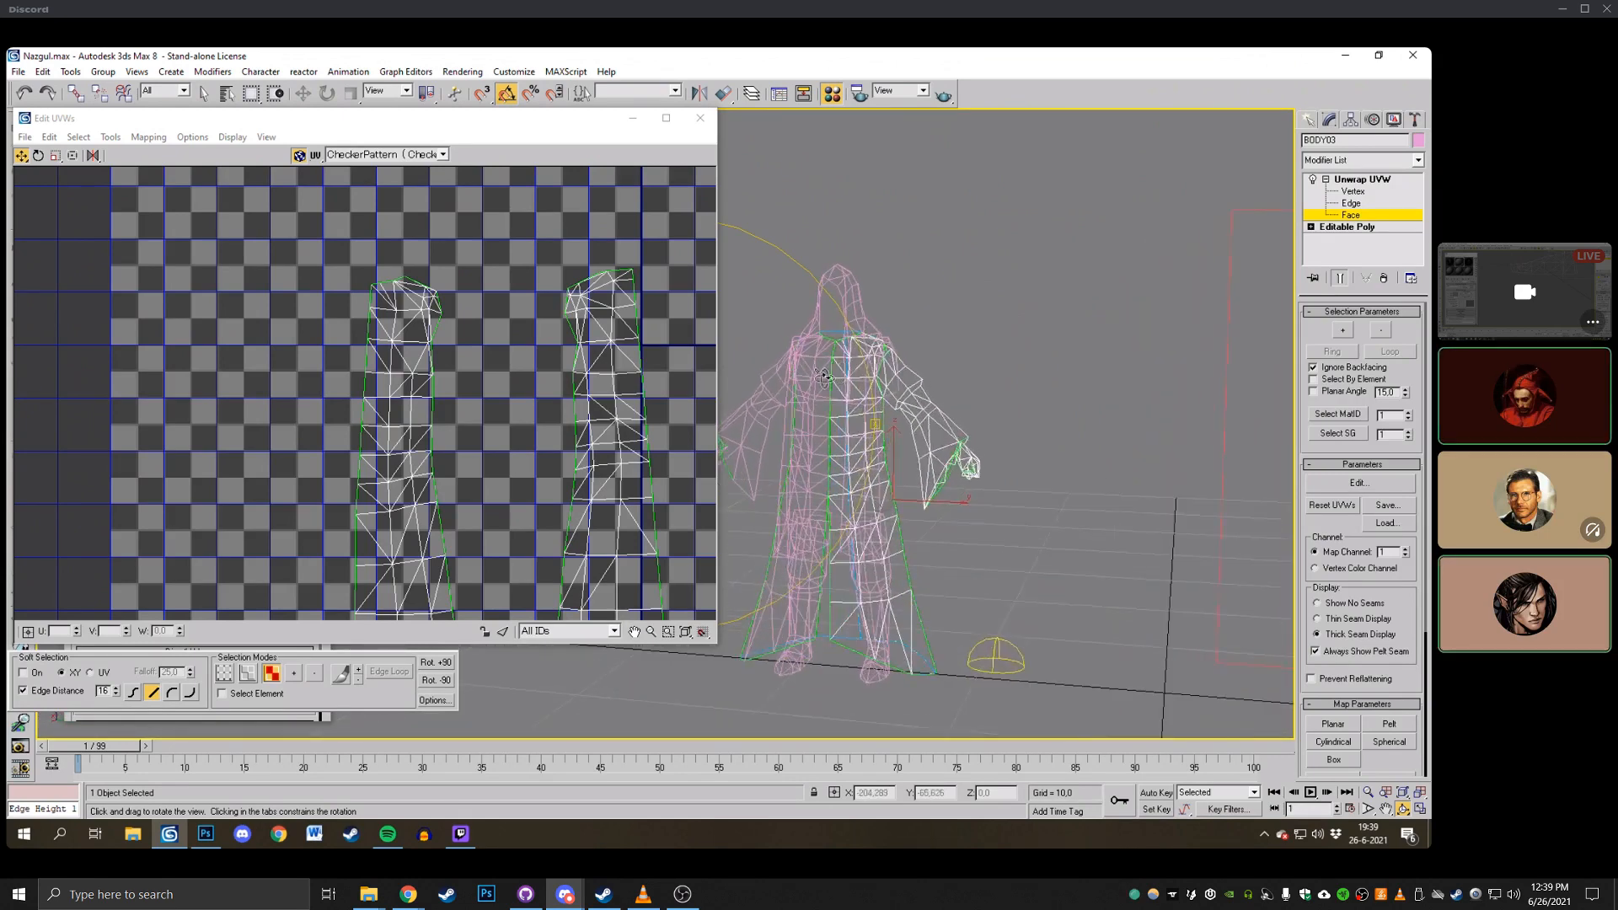
middle_click_drag(581, 413, 591, 316)
scroll(592, 316, "up", 2)
left_click(1353, 192)
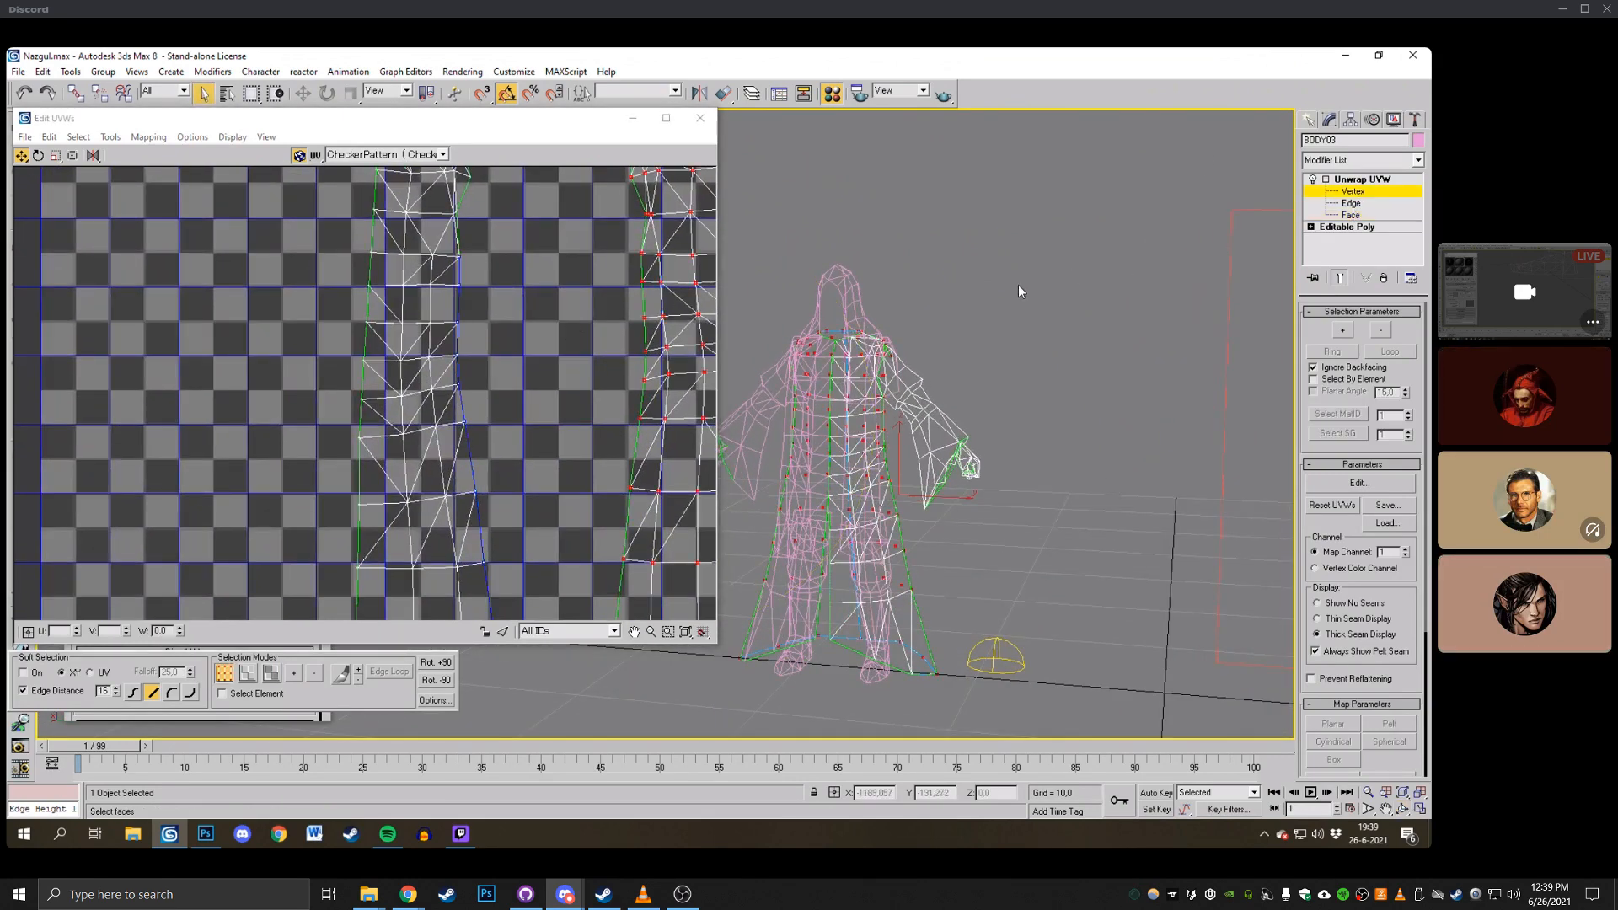
left_click(473, 295)
middle_click_drag(517, 259, 491, 149)
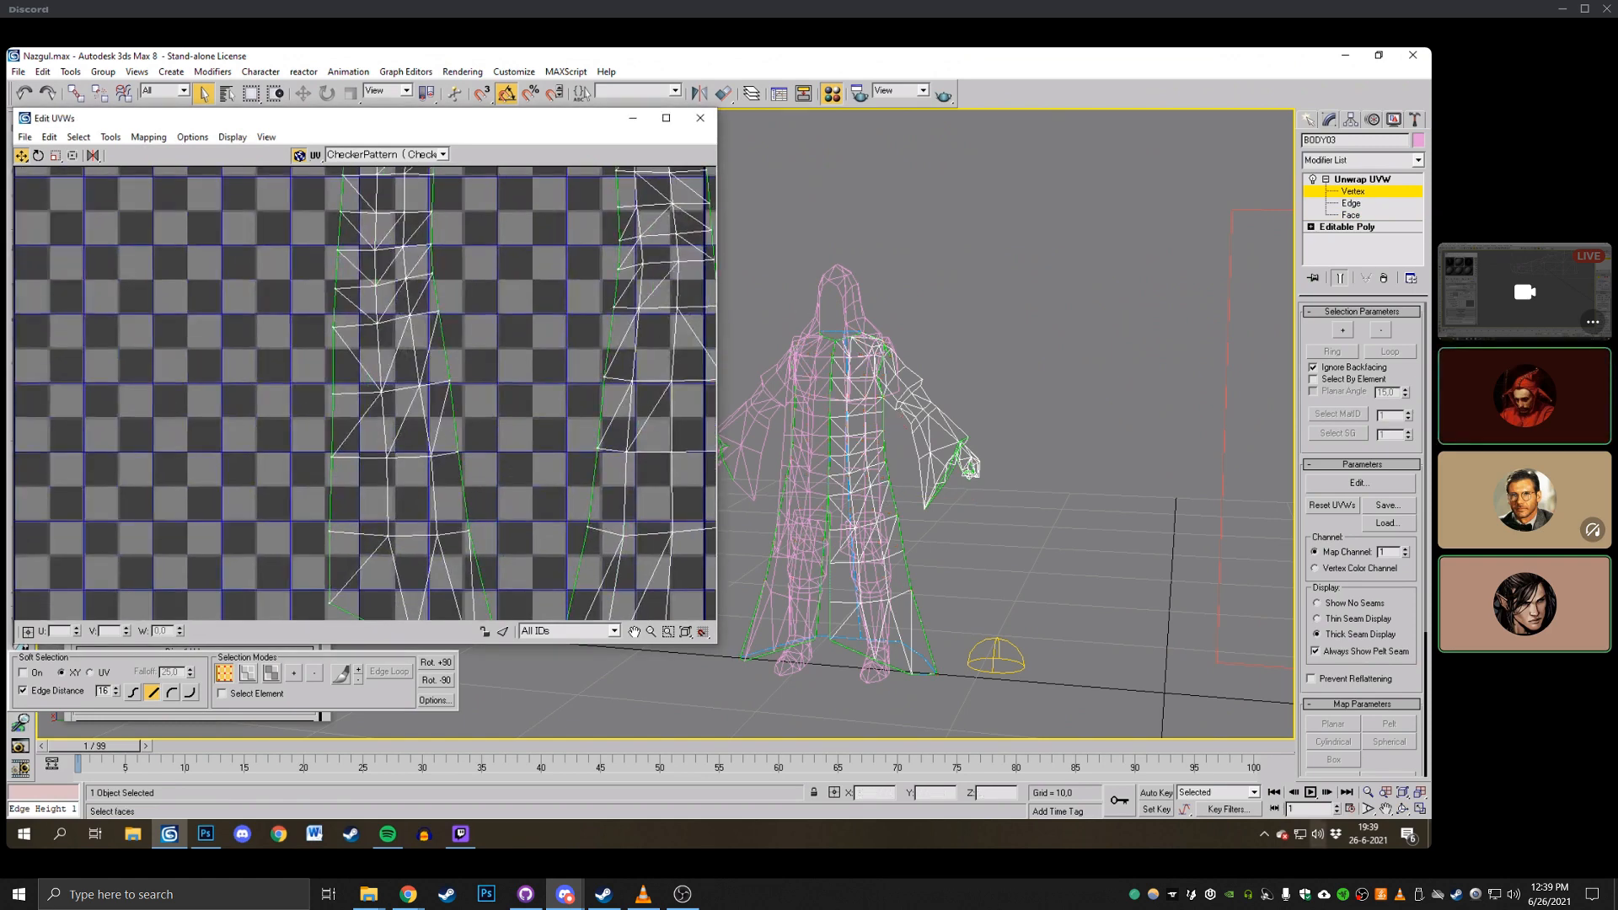
left_click(1403, 808)
left_click_drag(830, 375, 777, 376)
middle_click_drag(433, 386, 405, 317)
scroll(405, 317, "down", 2)
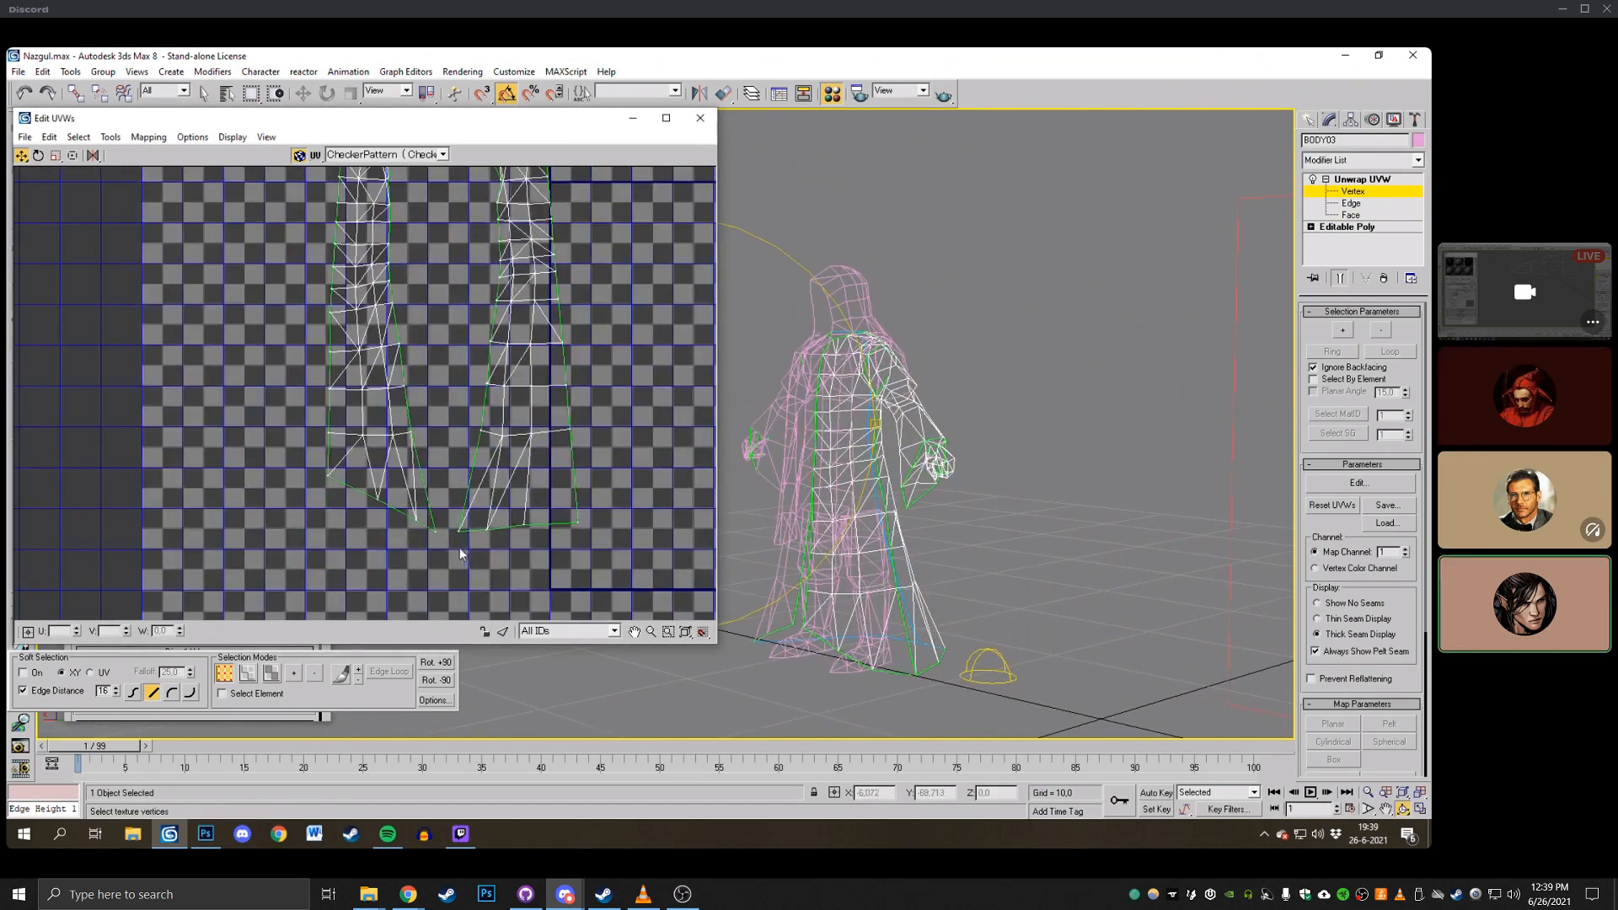
Move all vertices of the right-hand robe strip farther away from the left-hand strip.
middle_click_drag(503, 471, 529, 528)
scroll(531, 536, "down", 1)
left_click_drag(452, 219, 595, 554)
left_click_drag(524, 231, 559, 229)
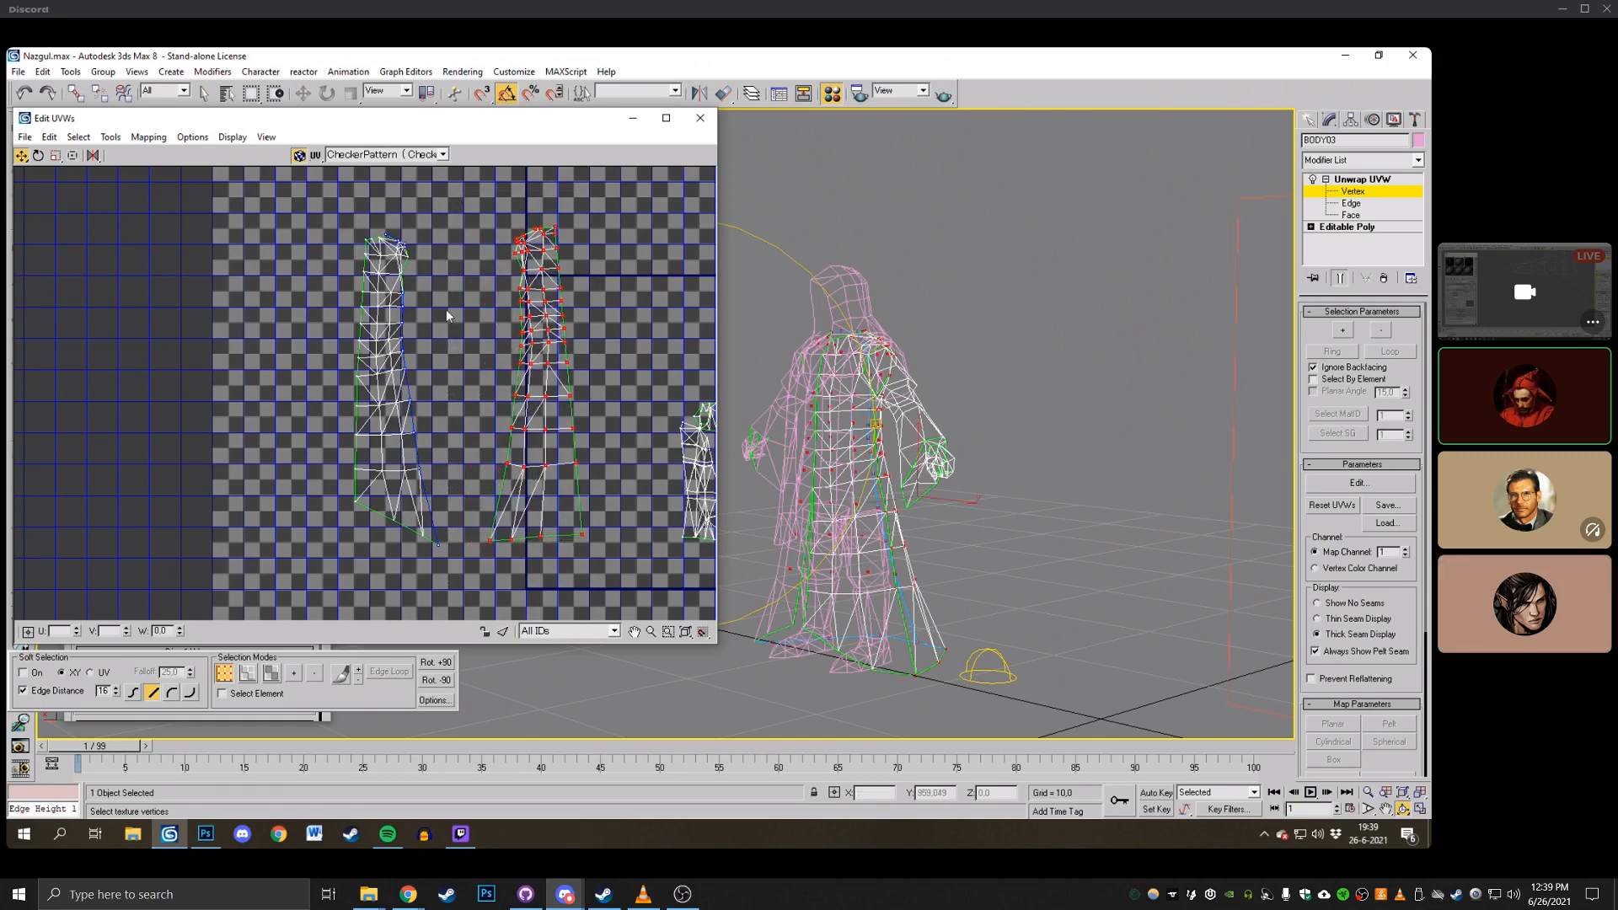
Select the vertices along the left robe strip's right border and move them outward to widen the strip.
left_click(428, 406)
scroll(416, 412, "up", 2)
middle_click_drag(416, 413, 432, 162)
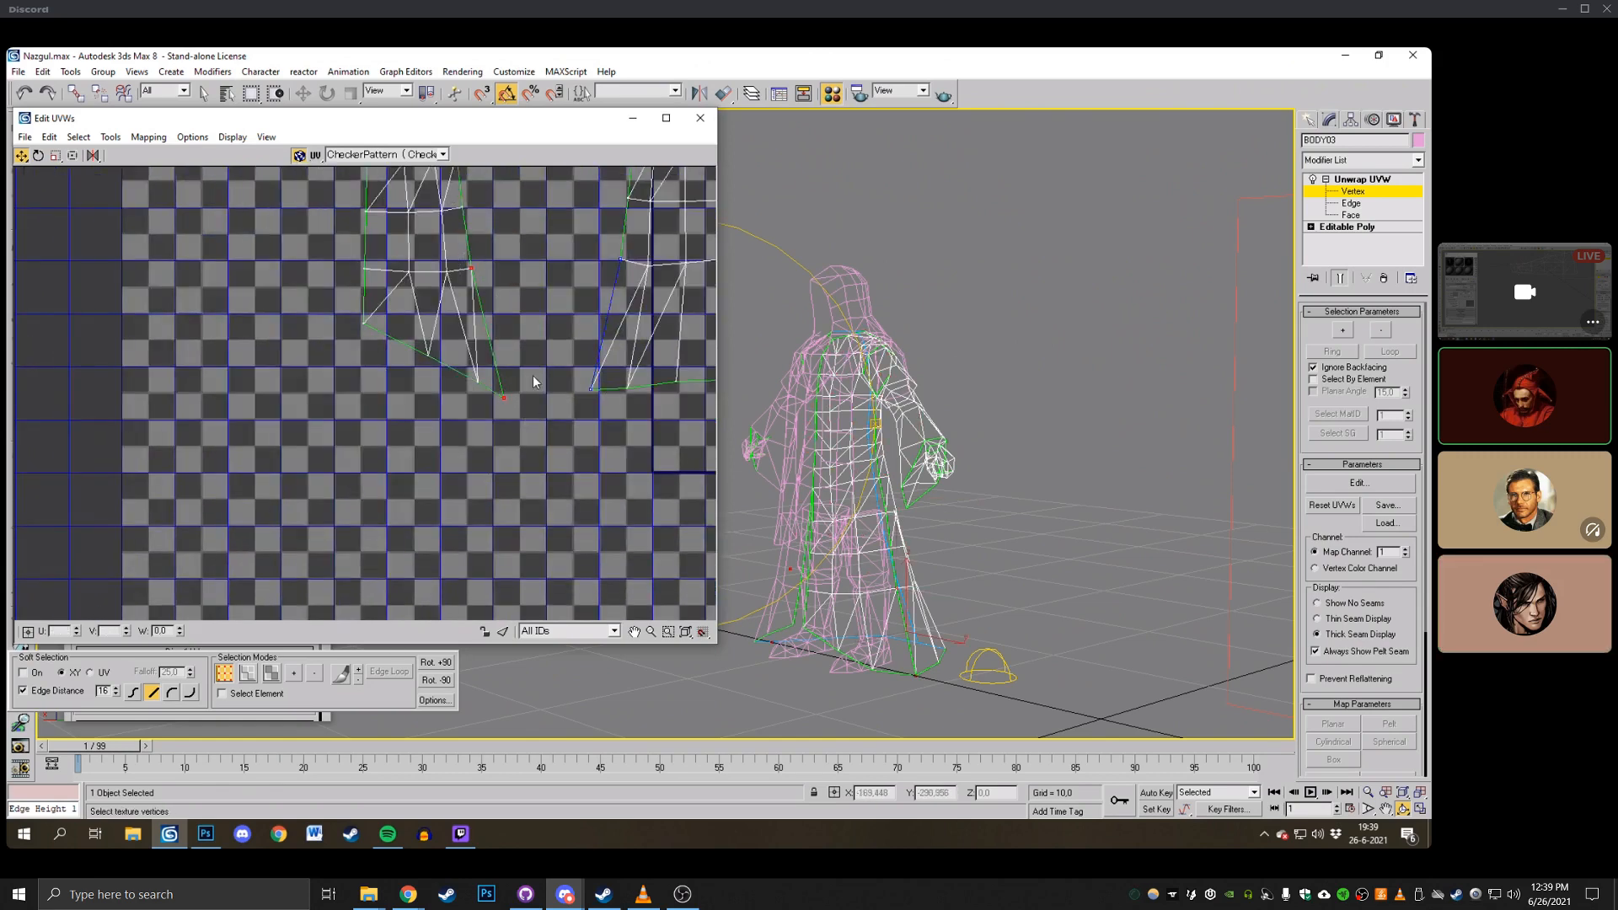
middle_click_drag(510, 248, 472, 503)
left_click_drag(425, 432, 397, 267, "ctrl")
middle_click_drag(413, 247, 444, 417)
left_click_drag(442, 412, 405, 293, "ctrl")
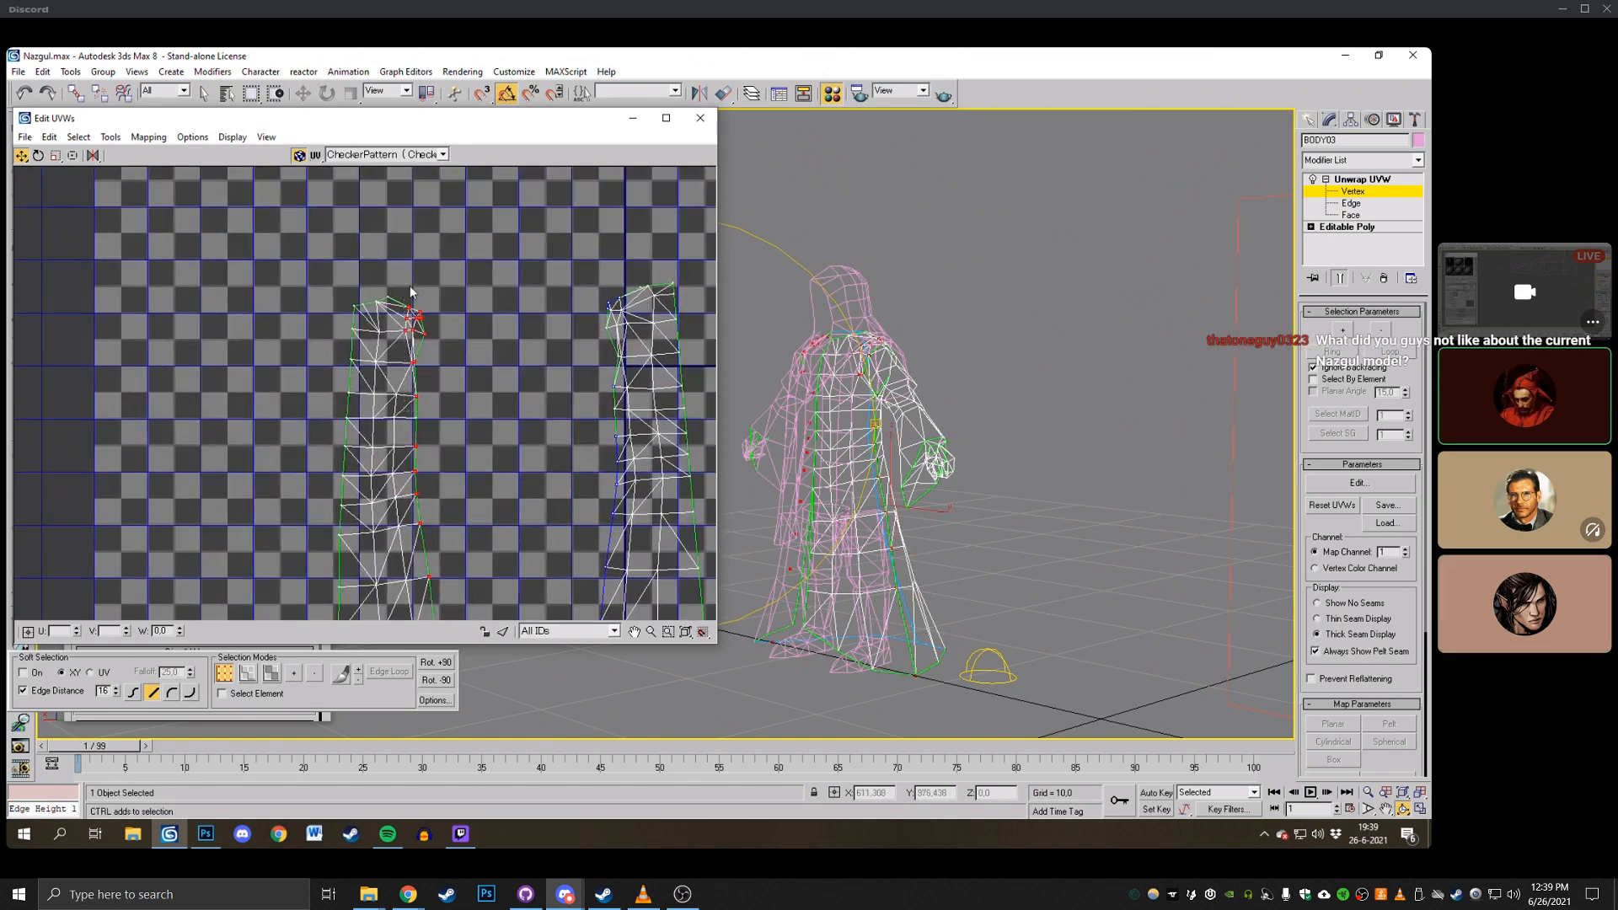
key("F3")
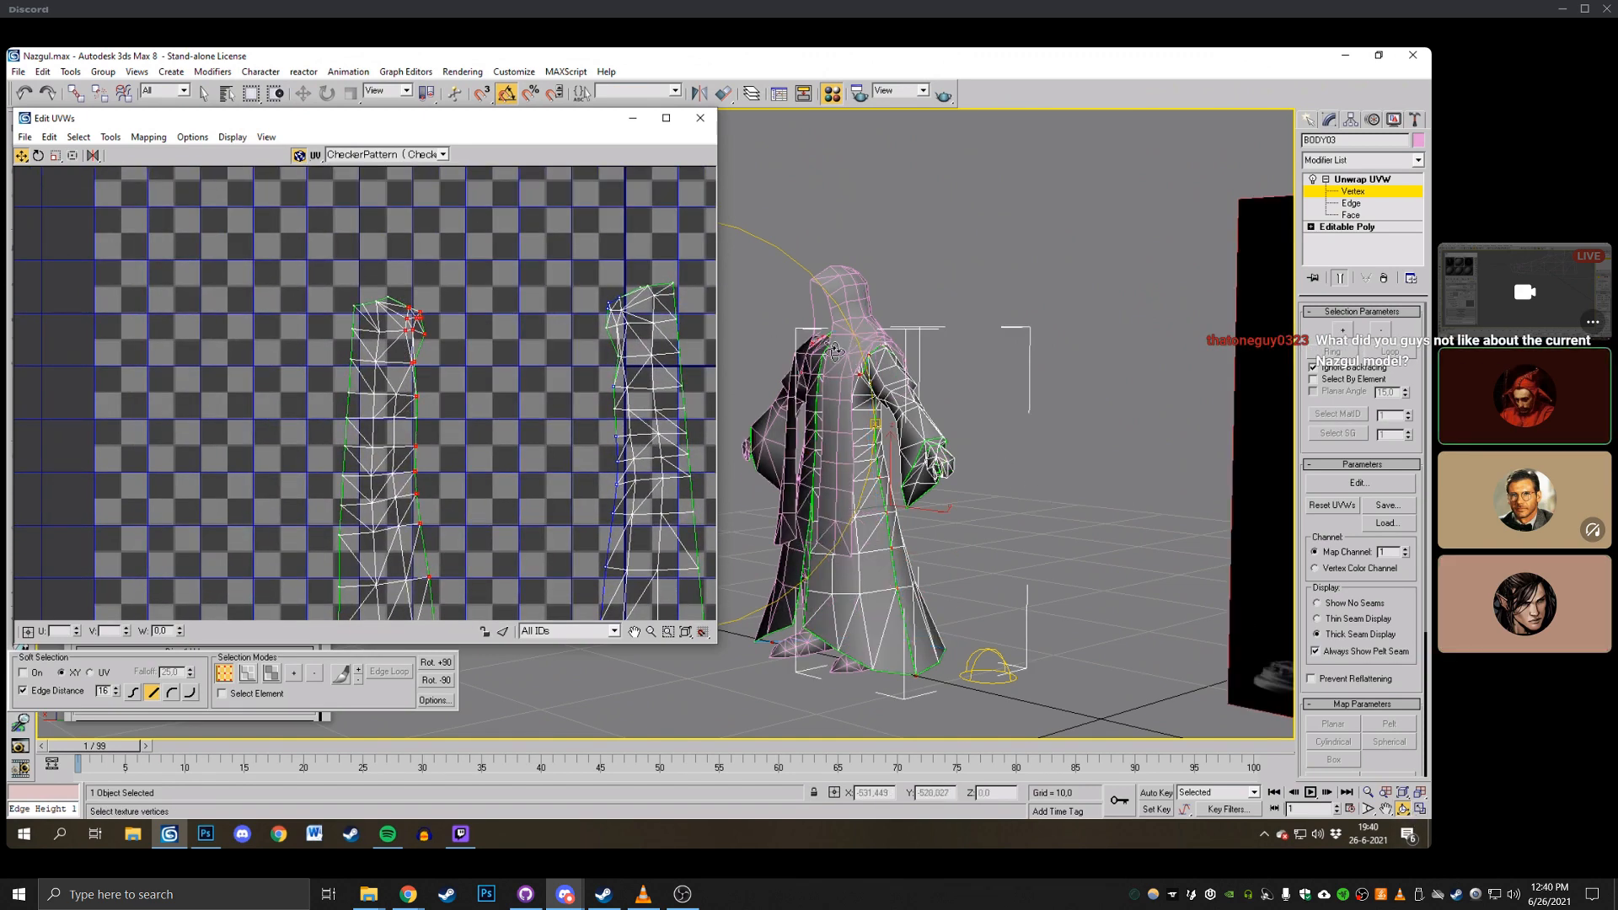
left_click_drag(788, 389, 850, 372)
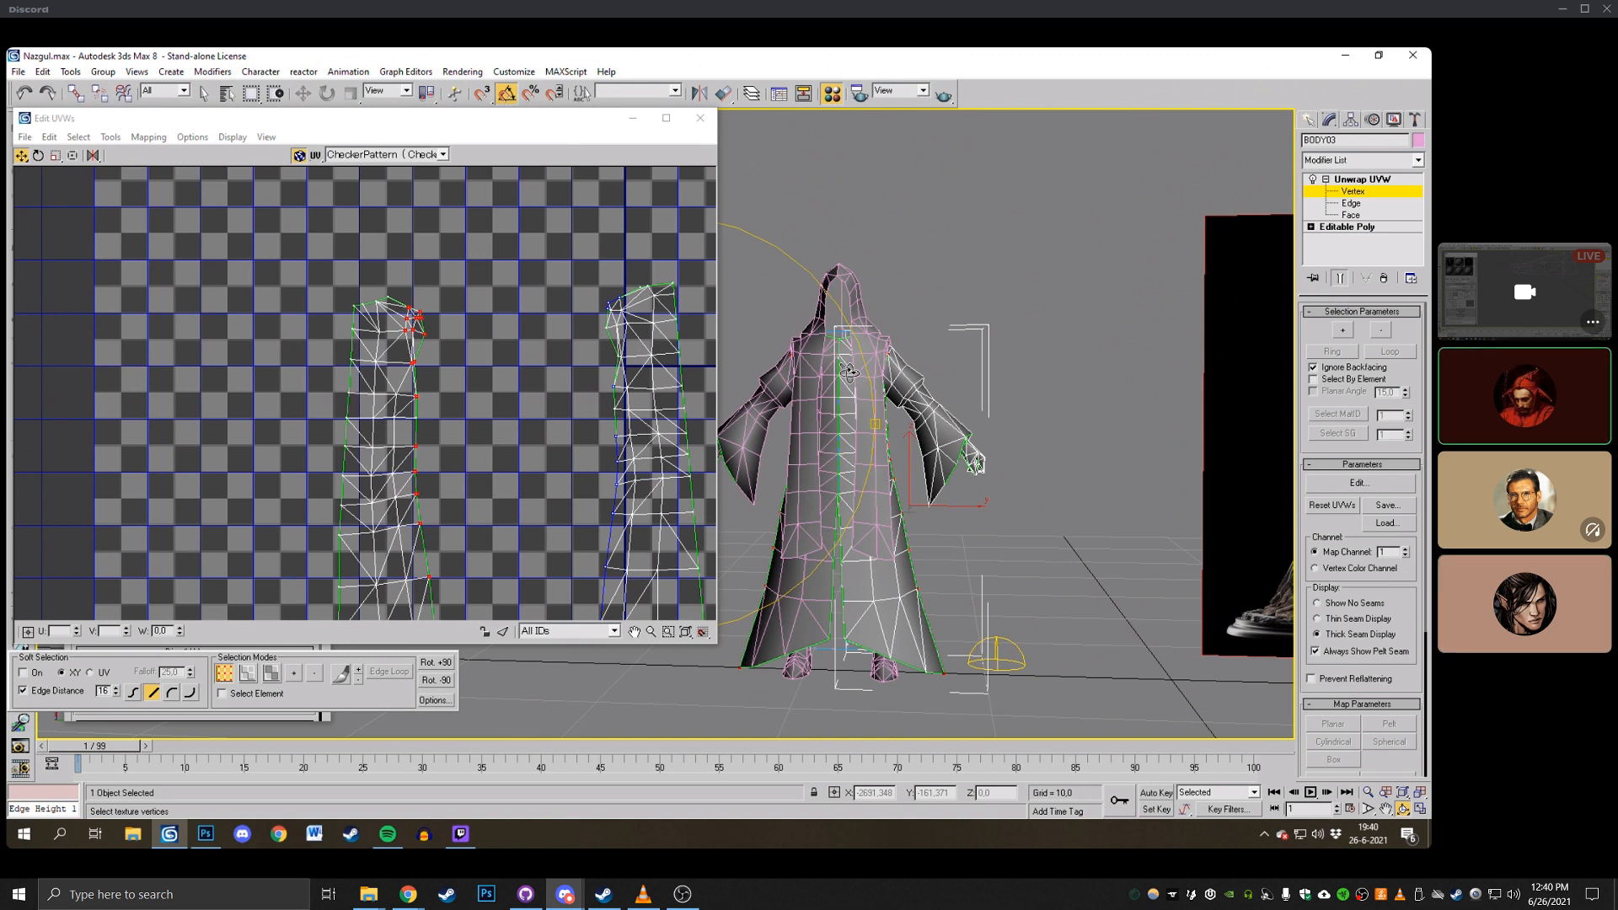
middle_click_drag(851, 380, 774, 392, "alt")
middle_click_drag(467, 410, 433, 205)
middle_click_drag(440, 410, 444, 387)
scroll(444, 387, "up", 3)
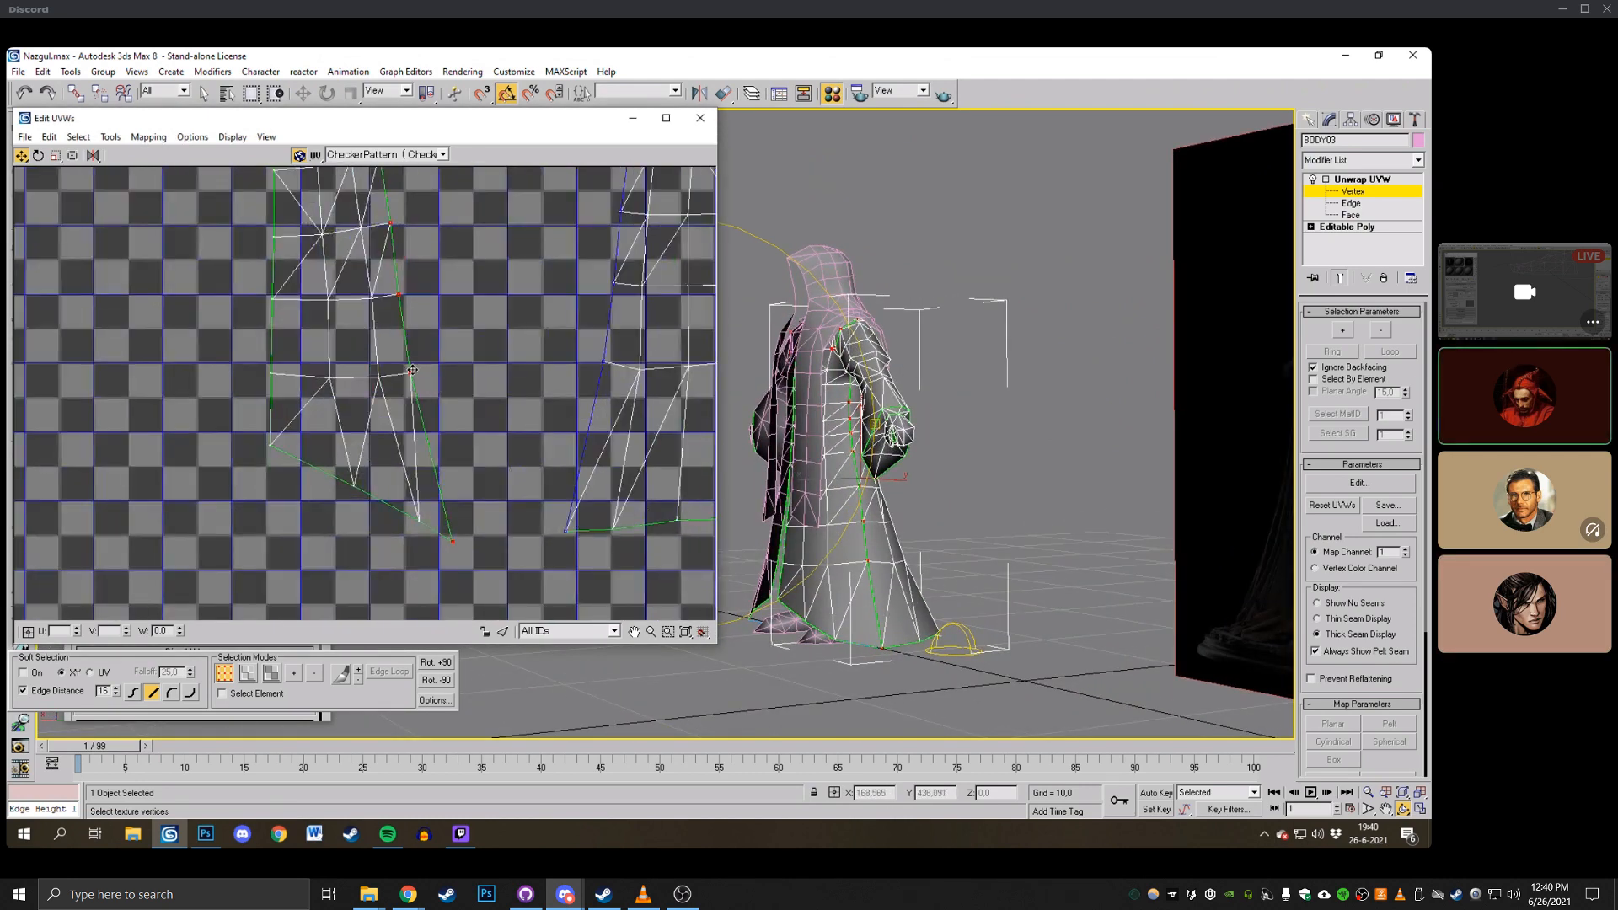
left_click_drag(413, 369, 456, 369)
Show the CheckerPattern map on the robe and inspect the texture stretching from the side.
left_click(400, 155)
left_click(401, 169)
left_click_drag(810, 444, 952, 446)
middle_click_drag(487, 274, 516, 530)
scroll(517, 530, "up", 2)
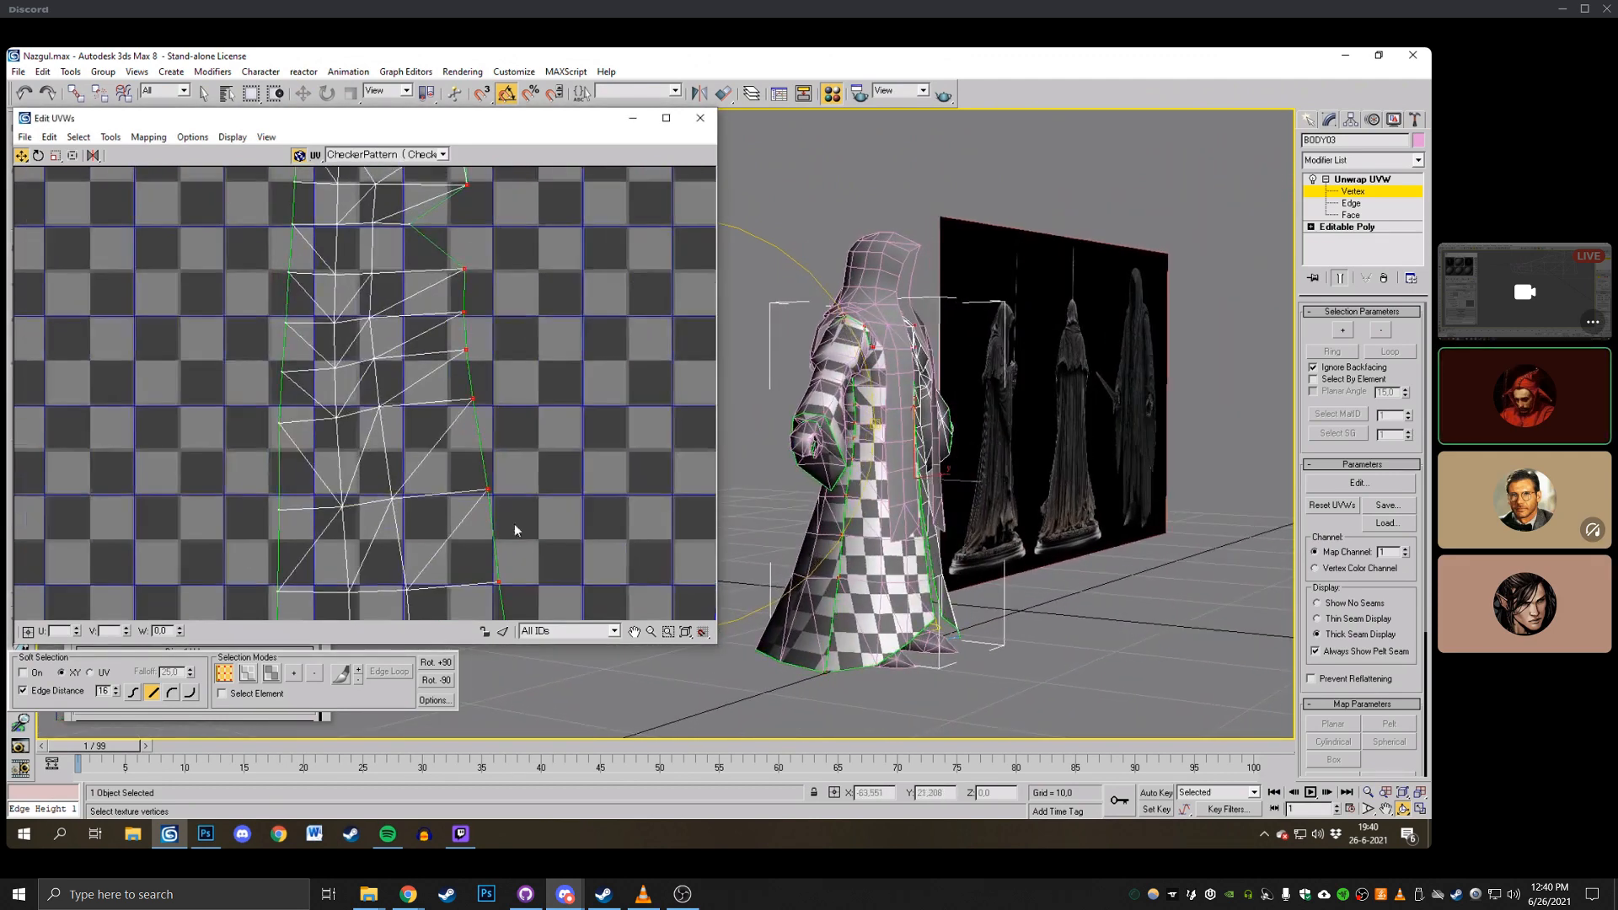
scroll(492, 466, "up", 2)
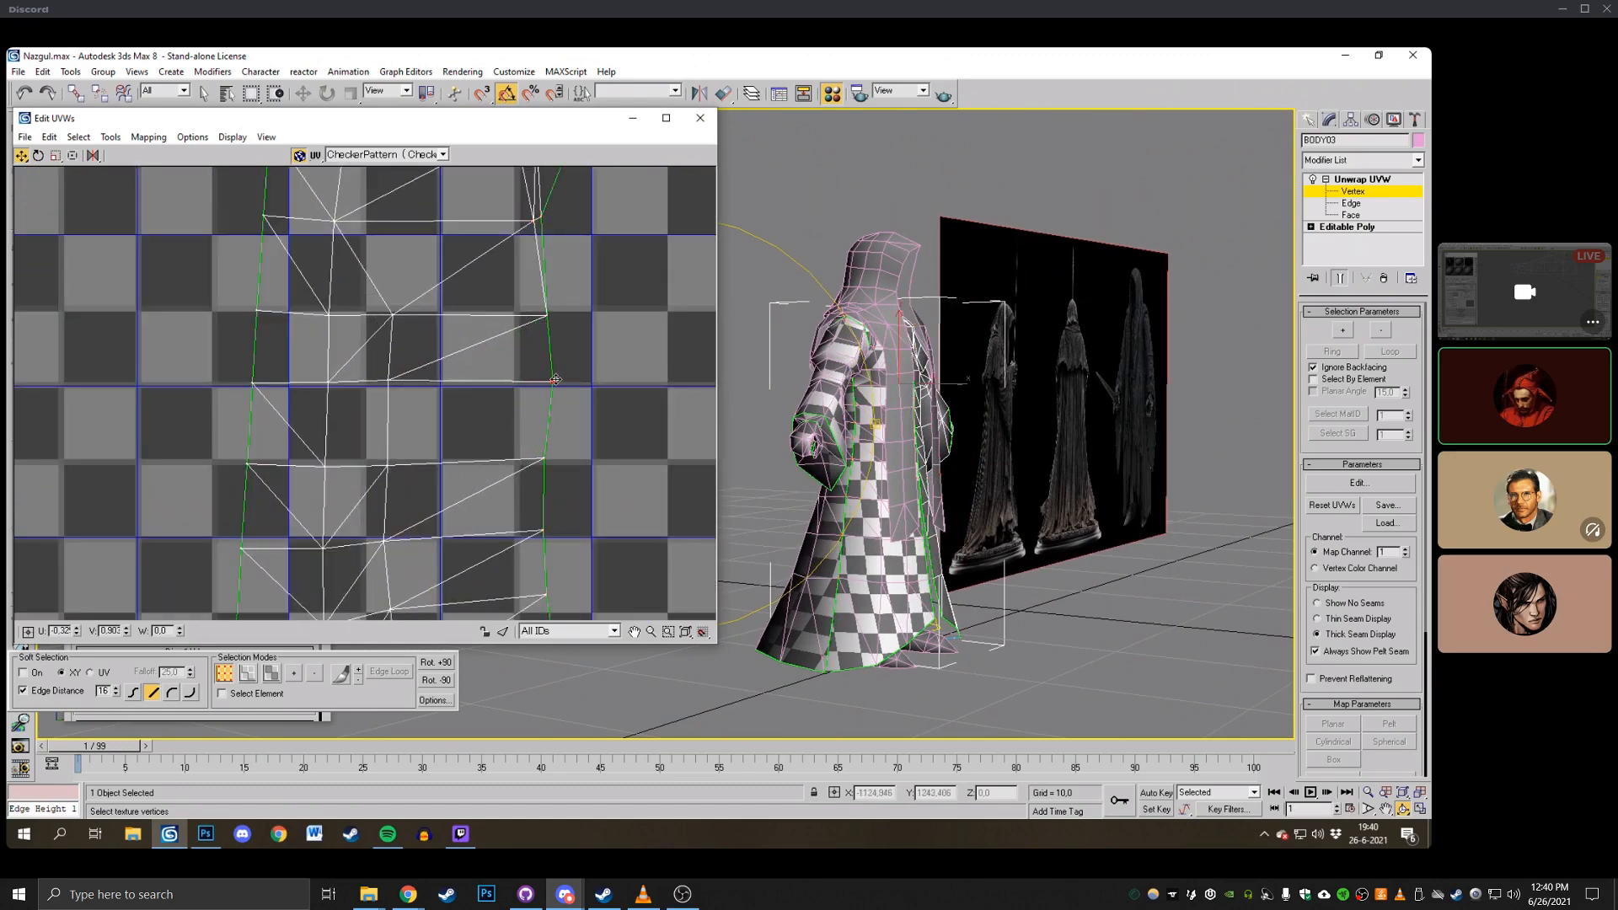
Nudge a vertex on the widened strip's right border and move the cluster of shoulder vertices at its upper corner inward.
left_click_drag(555, 380, 551, 374)
scroll(556, 376, "down", 2)
left_click_drag(834, 409, 792, 384)
scroll(529, 389, "down", 5)
scroll(524, 342, "up", 3)
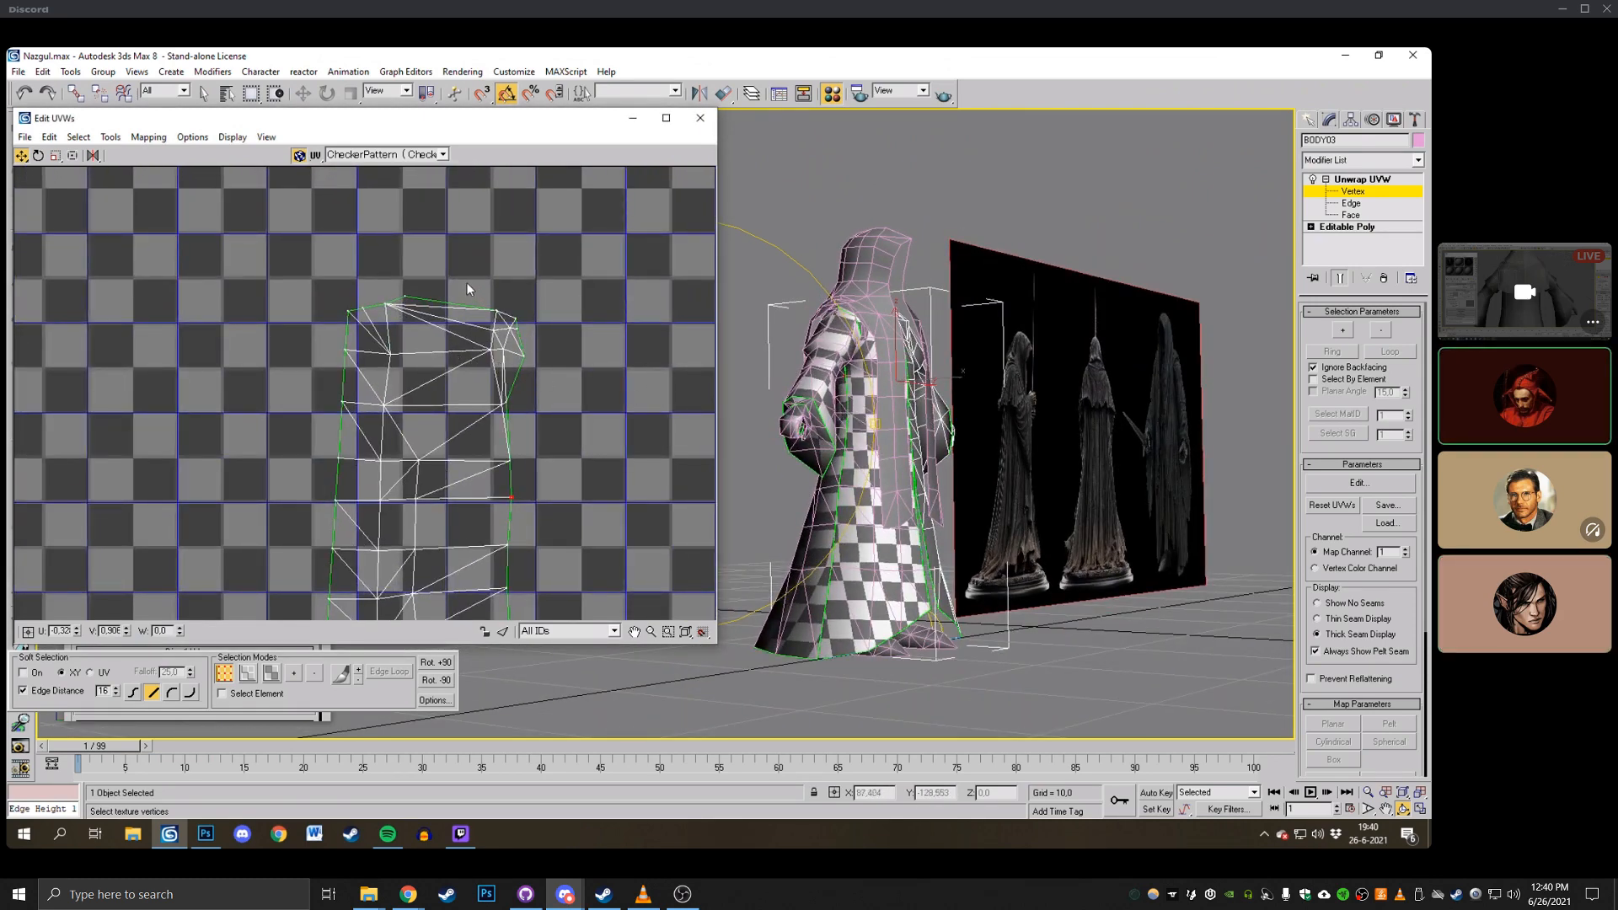
left_click_drag(520, 354, 455, 355)
left_click_drag(821, 377, 893, 375)
middle_click_drag(581, 379, 498, 293)
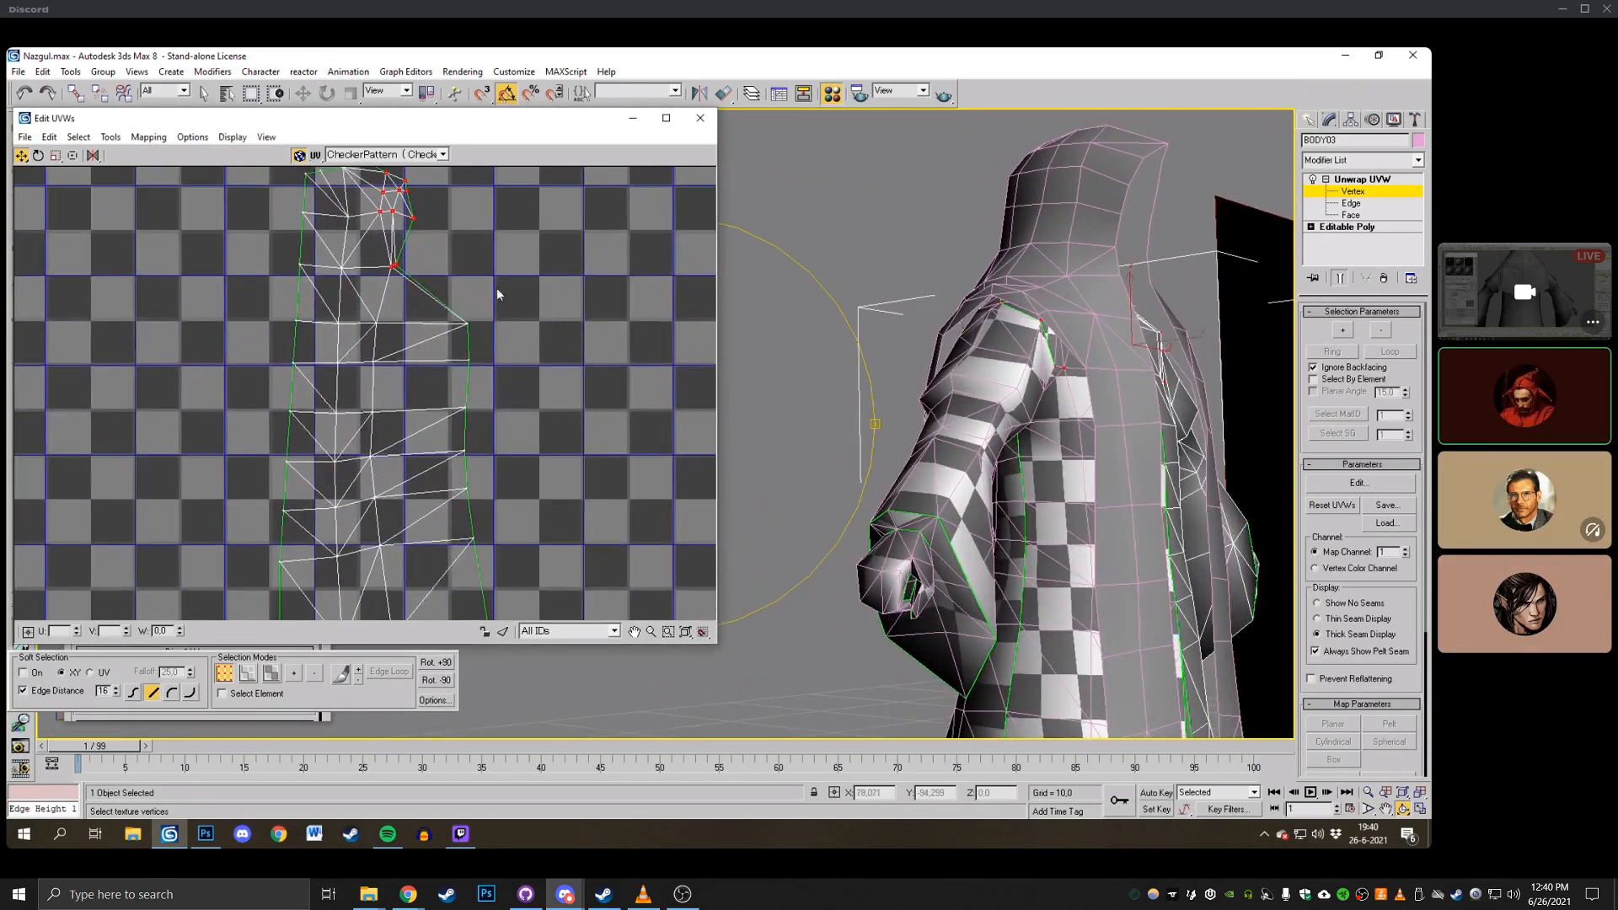
Move the right-border vertices below the shoulder inward row by row to smooth the strip's taper.
scroll(446, 292, "down", 3)
left_click_drag(430, 292, 457, 349)
scroll(455, 354, "up", 2)
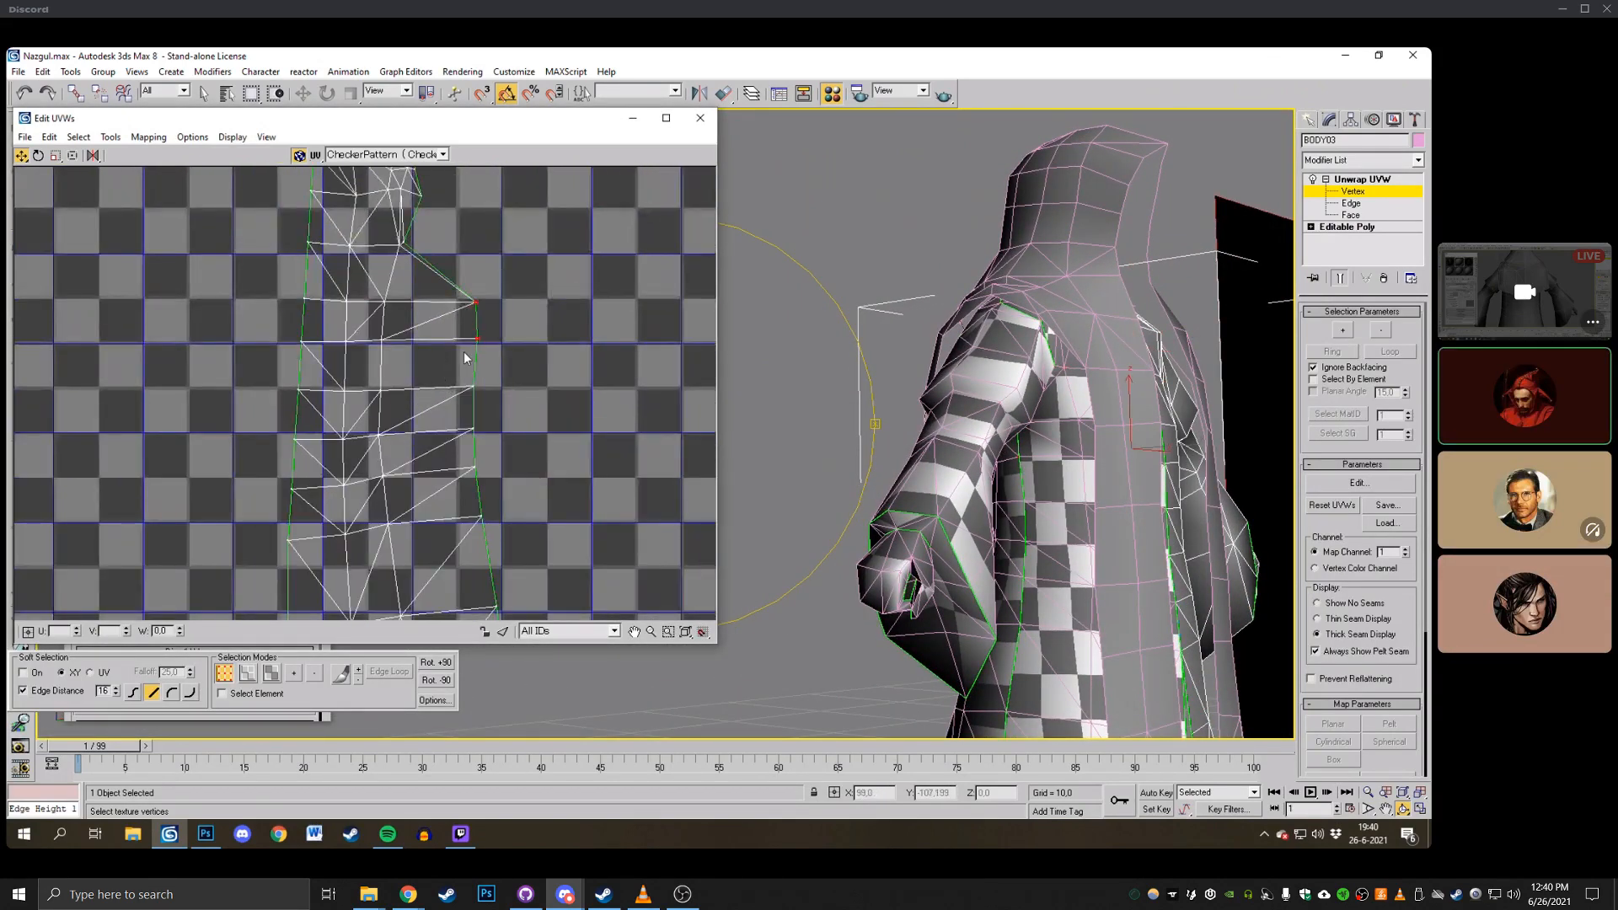
middle_click_drag(454, 341, 435, 293)
left_click_drag(432, 311, 462, 361)
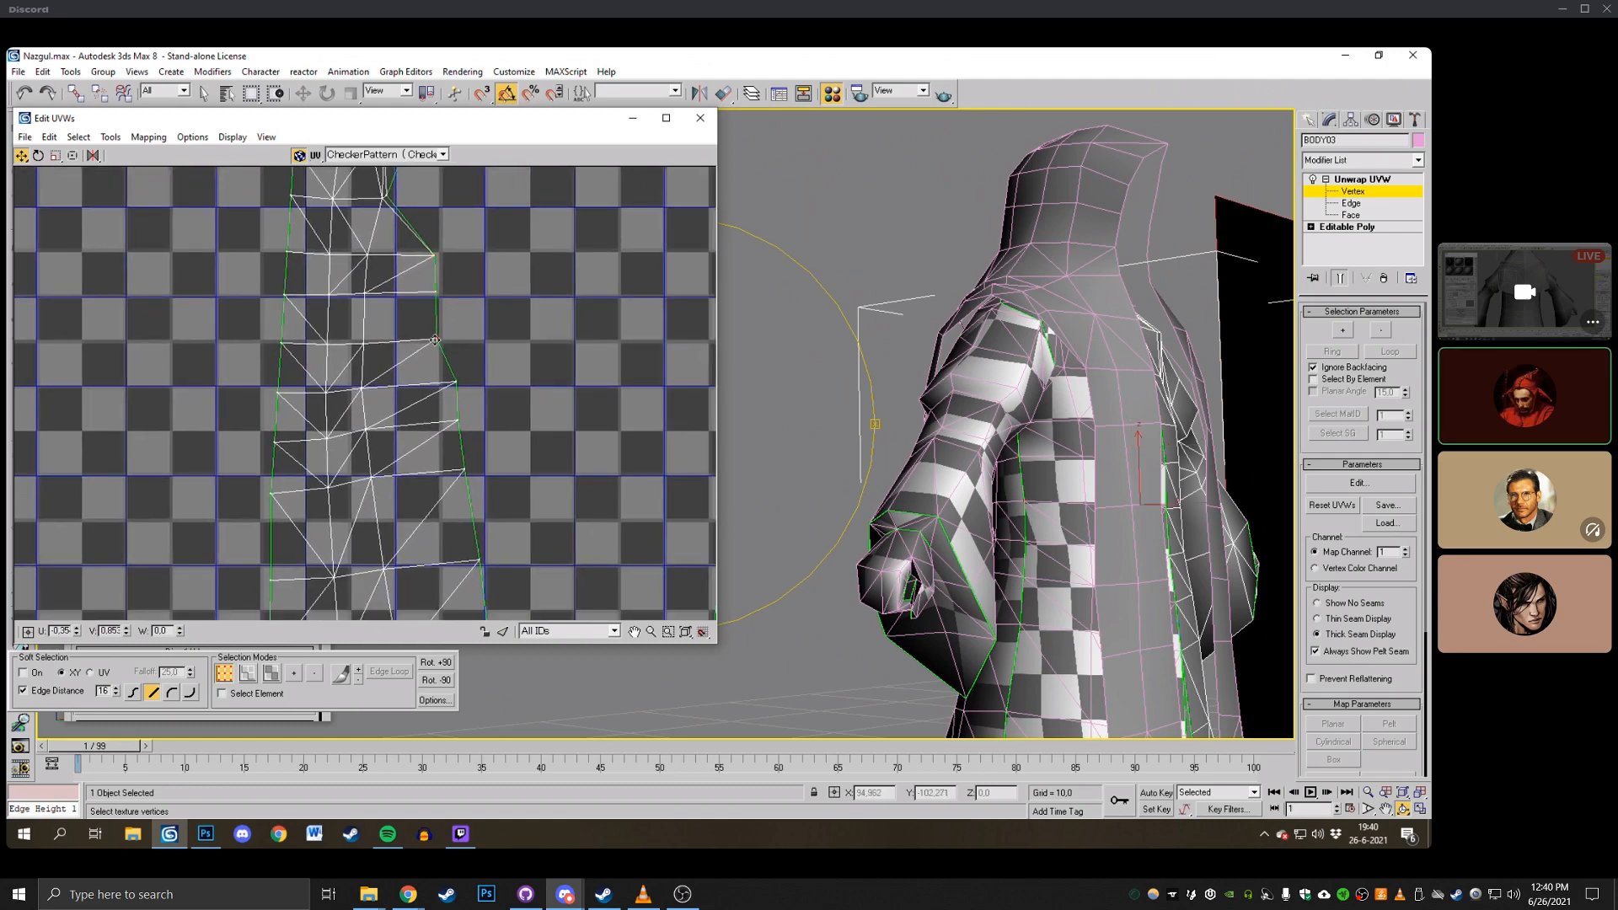
middle_click_drag(437, 341, 405, 301)
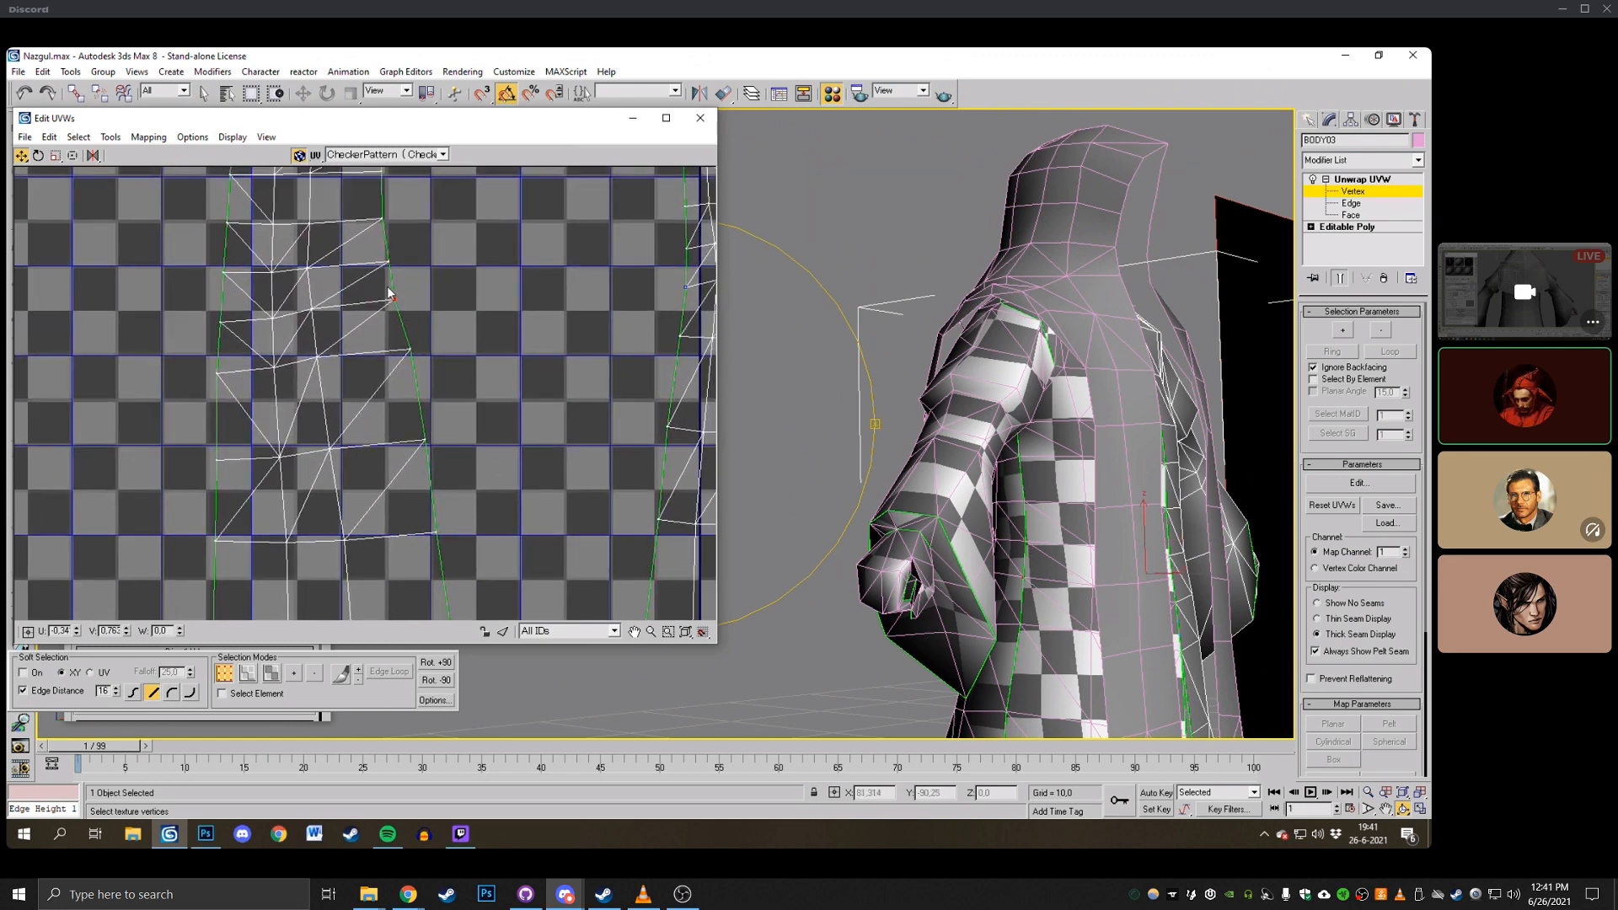
left_click_drag(383, 333, 422, 361)
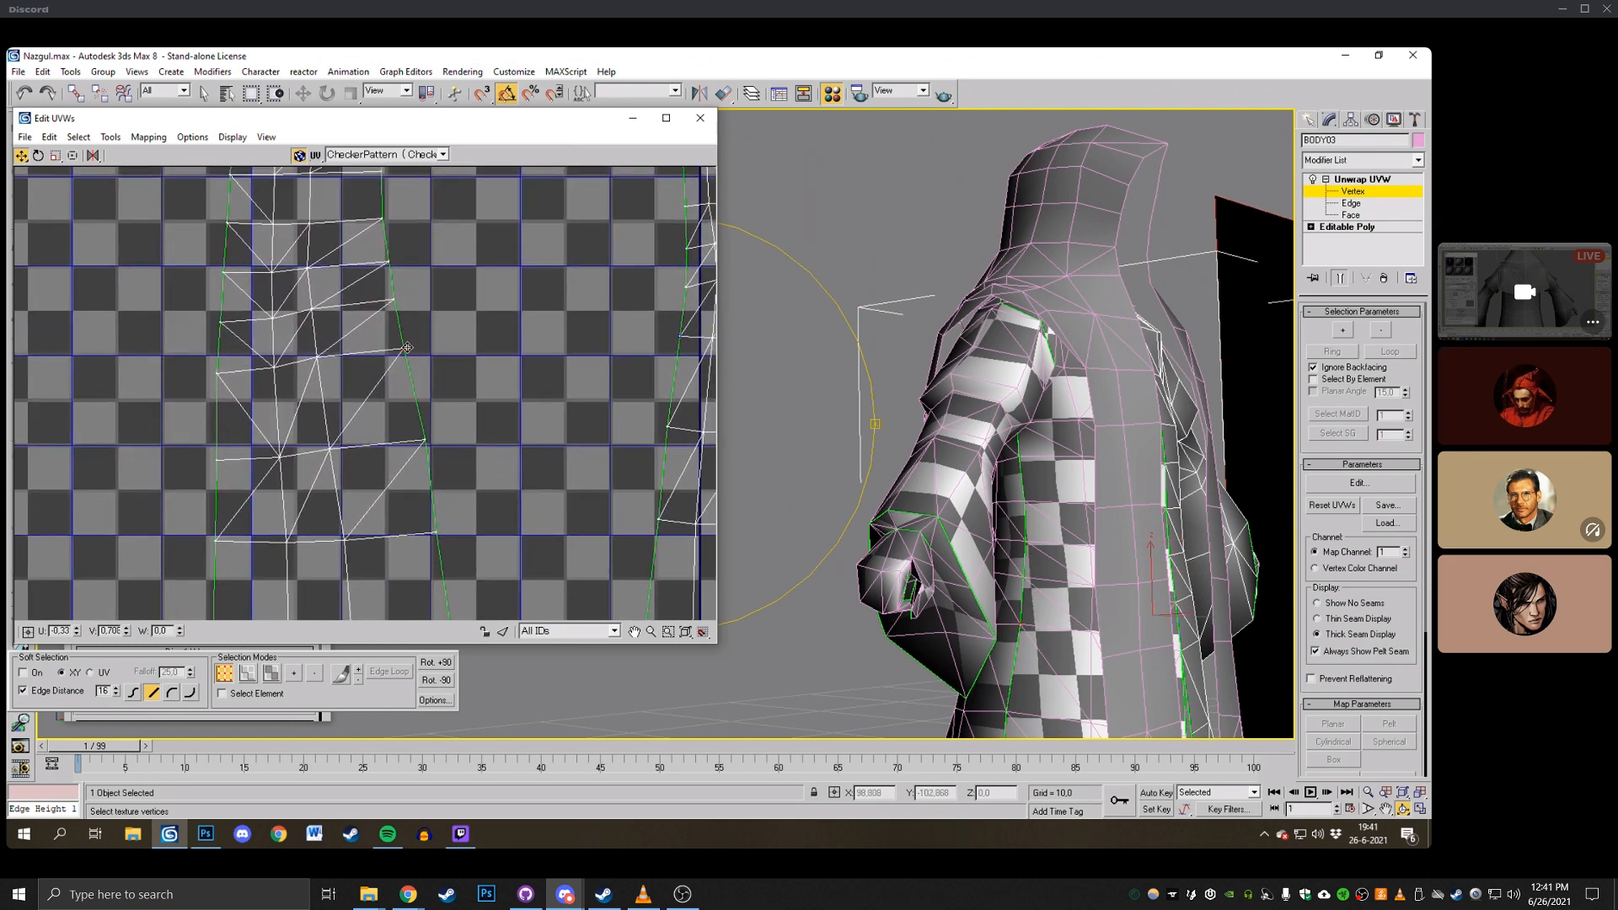
middle_click_drag(386, 290, 383, 317)
left_click_drag(367, 280, 387, 295)
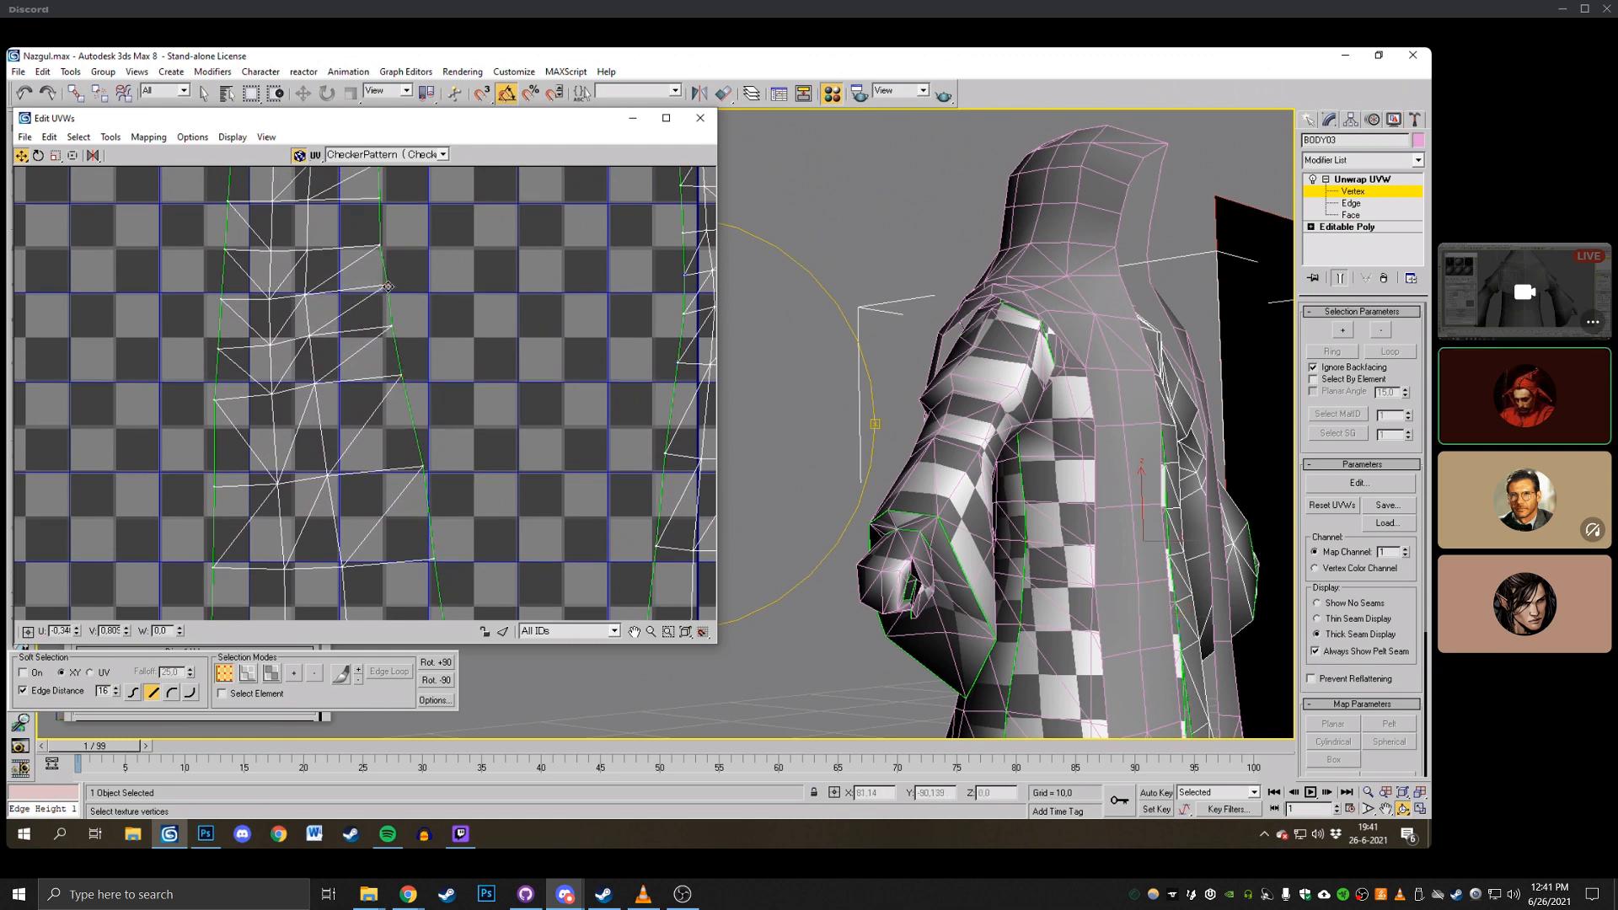
Select the vertices along the second robe strip's left border down to the hem and move them outward.
left_click_drag(844, 358, 1019, 375)
scroll(1019, 375, "down", 5)
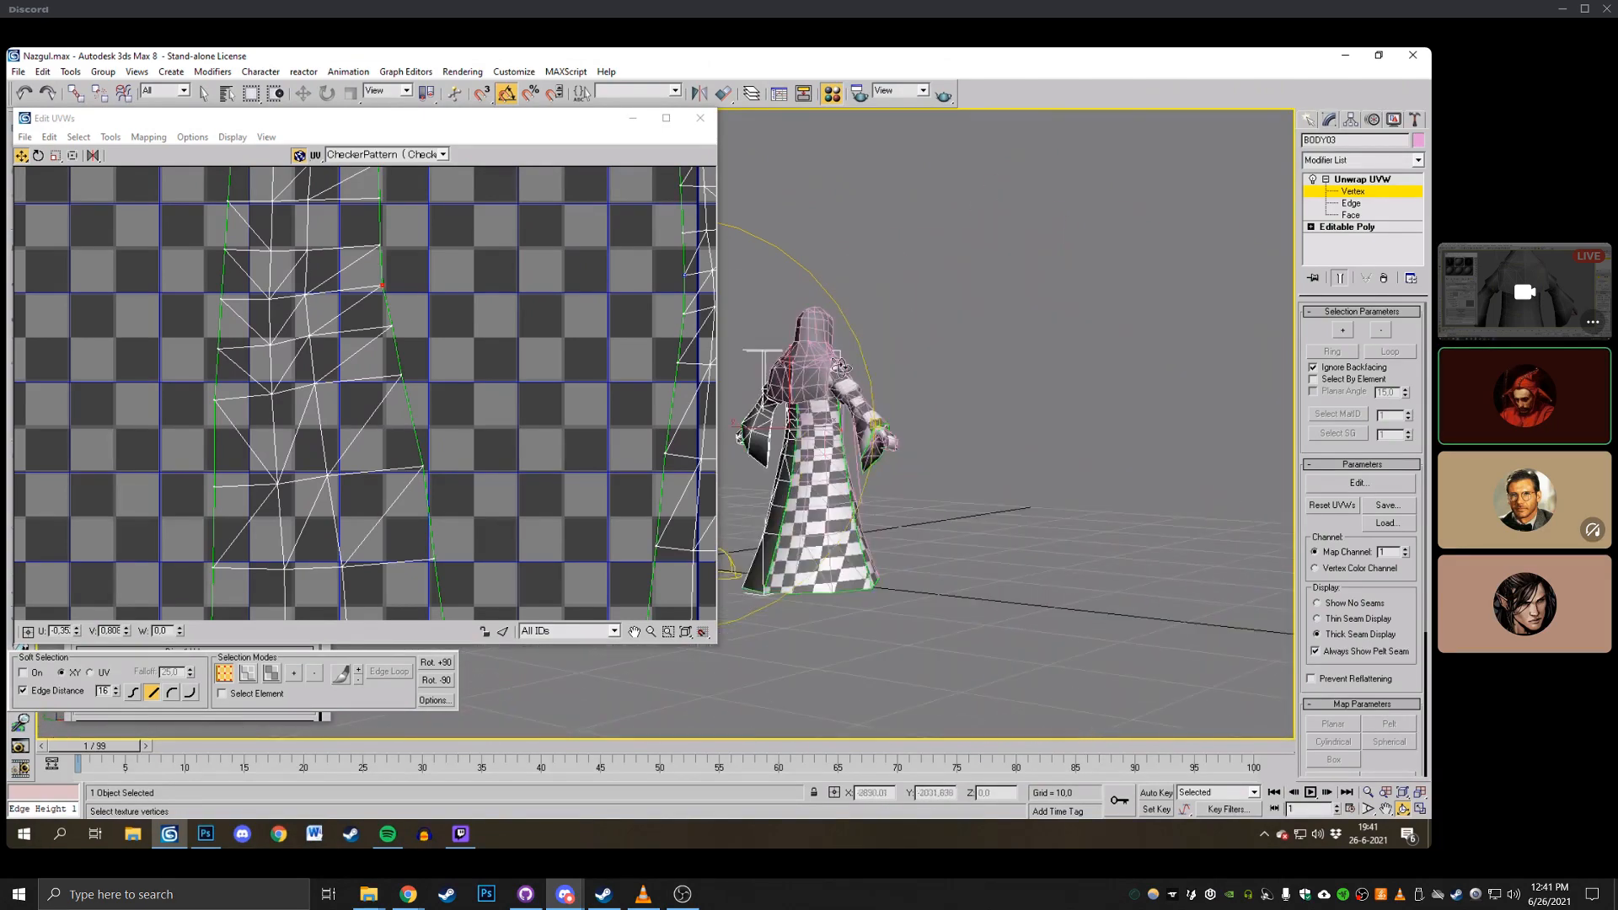
scroll(433, 379, "down", 6)
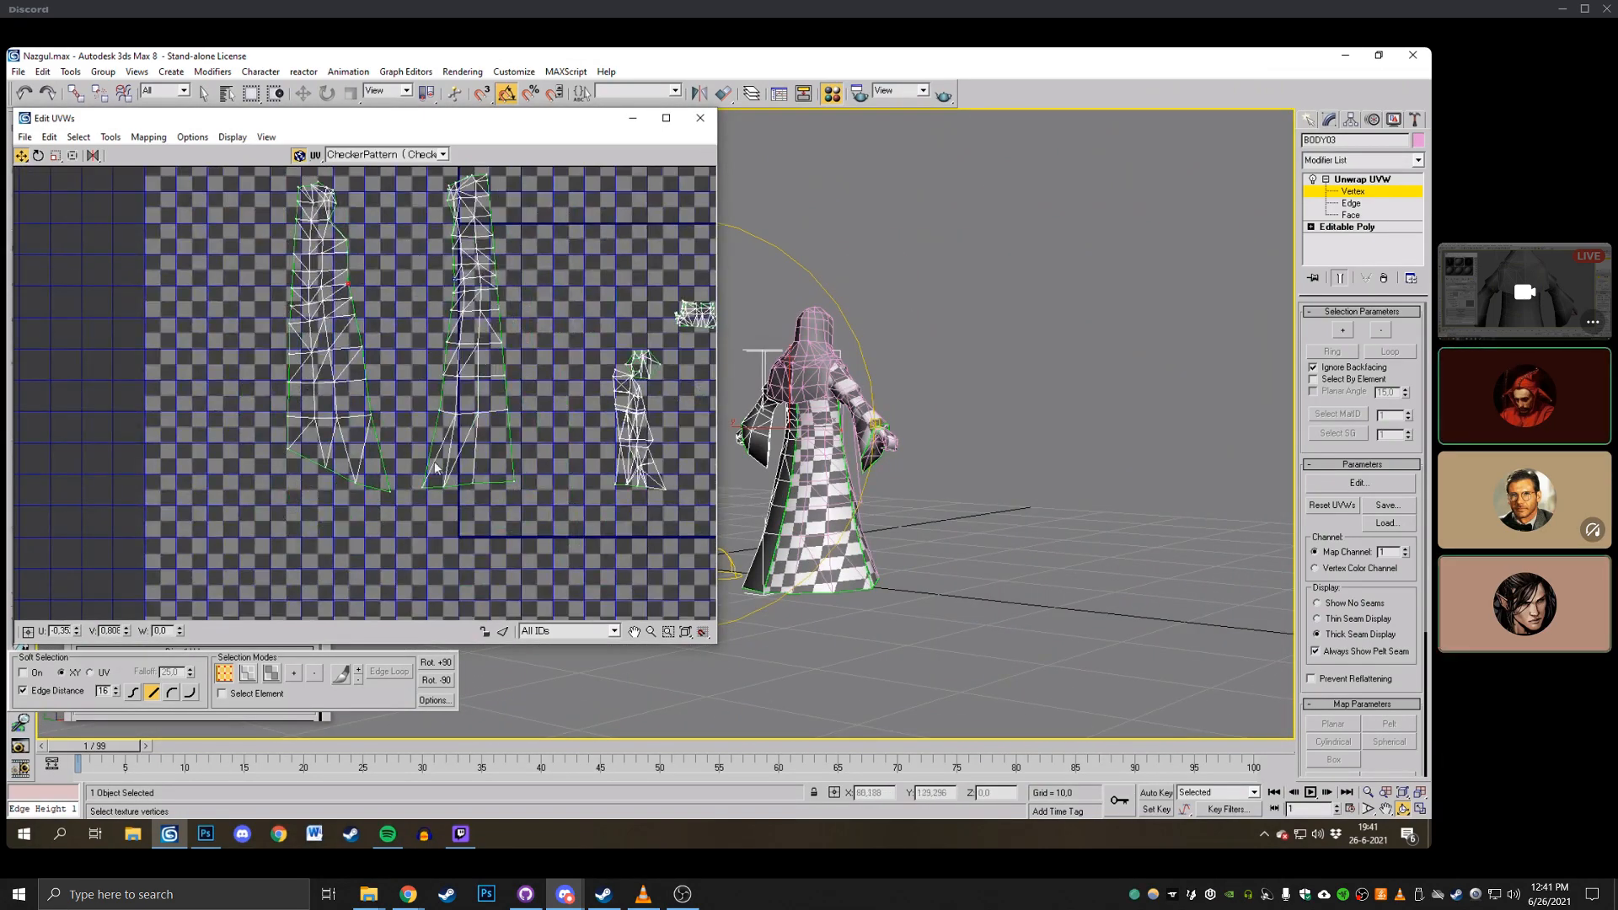
scroll(489, 400, "up", 2)
left_click_drag(509, 371, 516, 389)
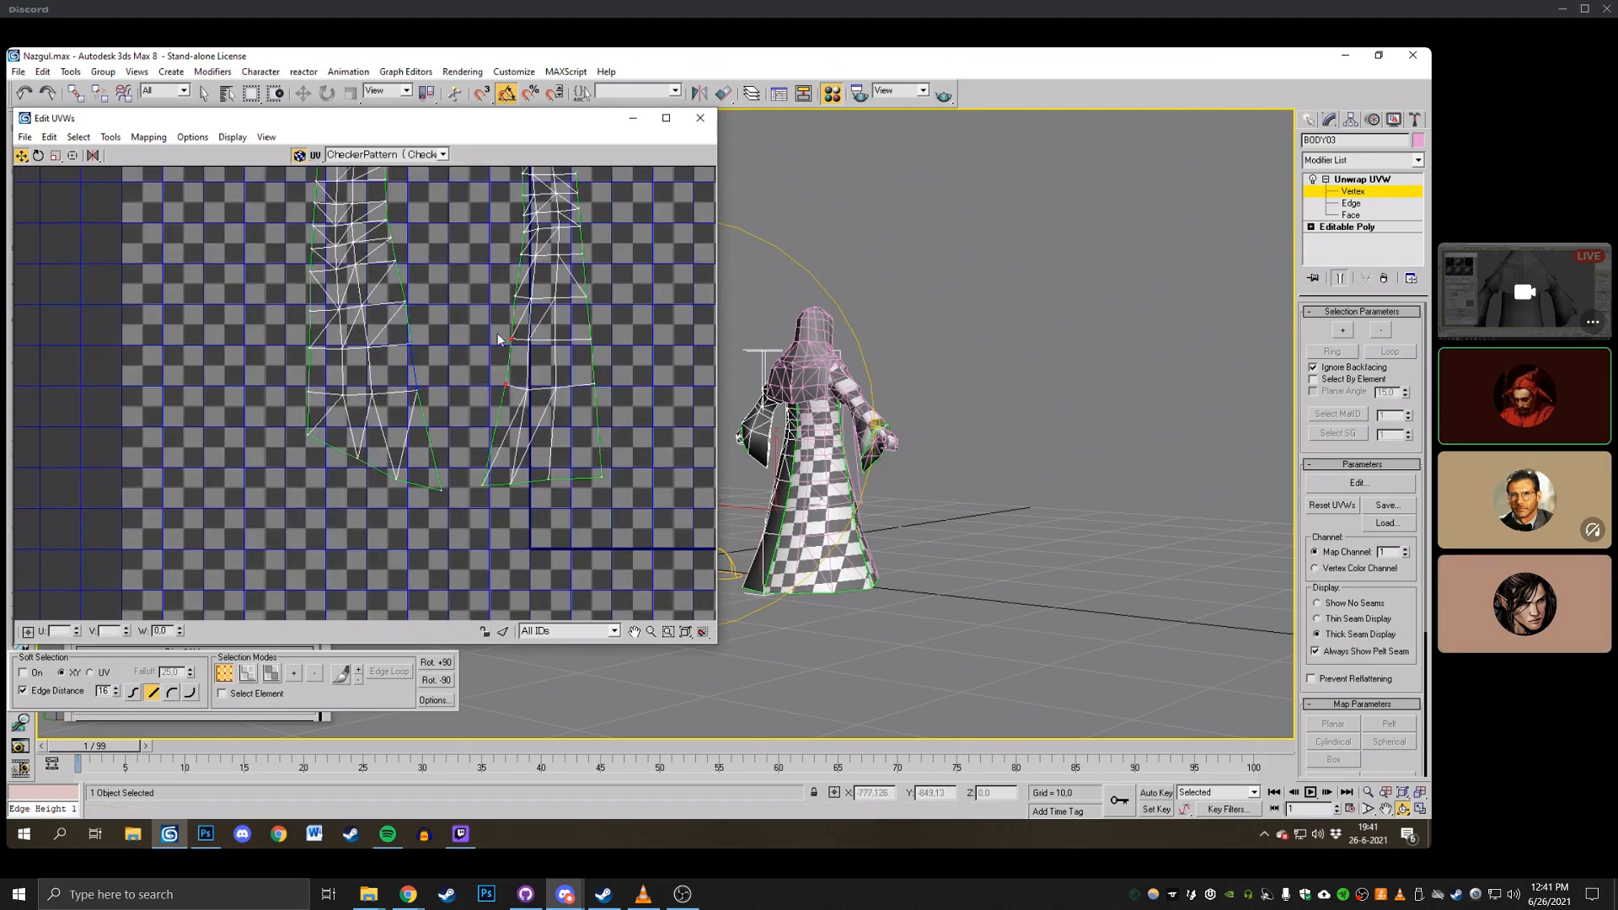
left_click_drag(489, 277, 517, 310, "ctrl")
middle_click_drag(507, 252, 512, 330)
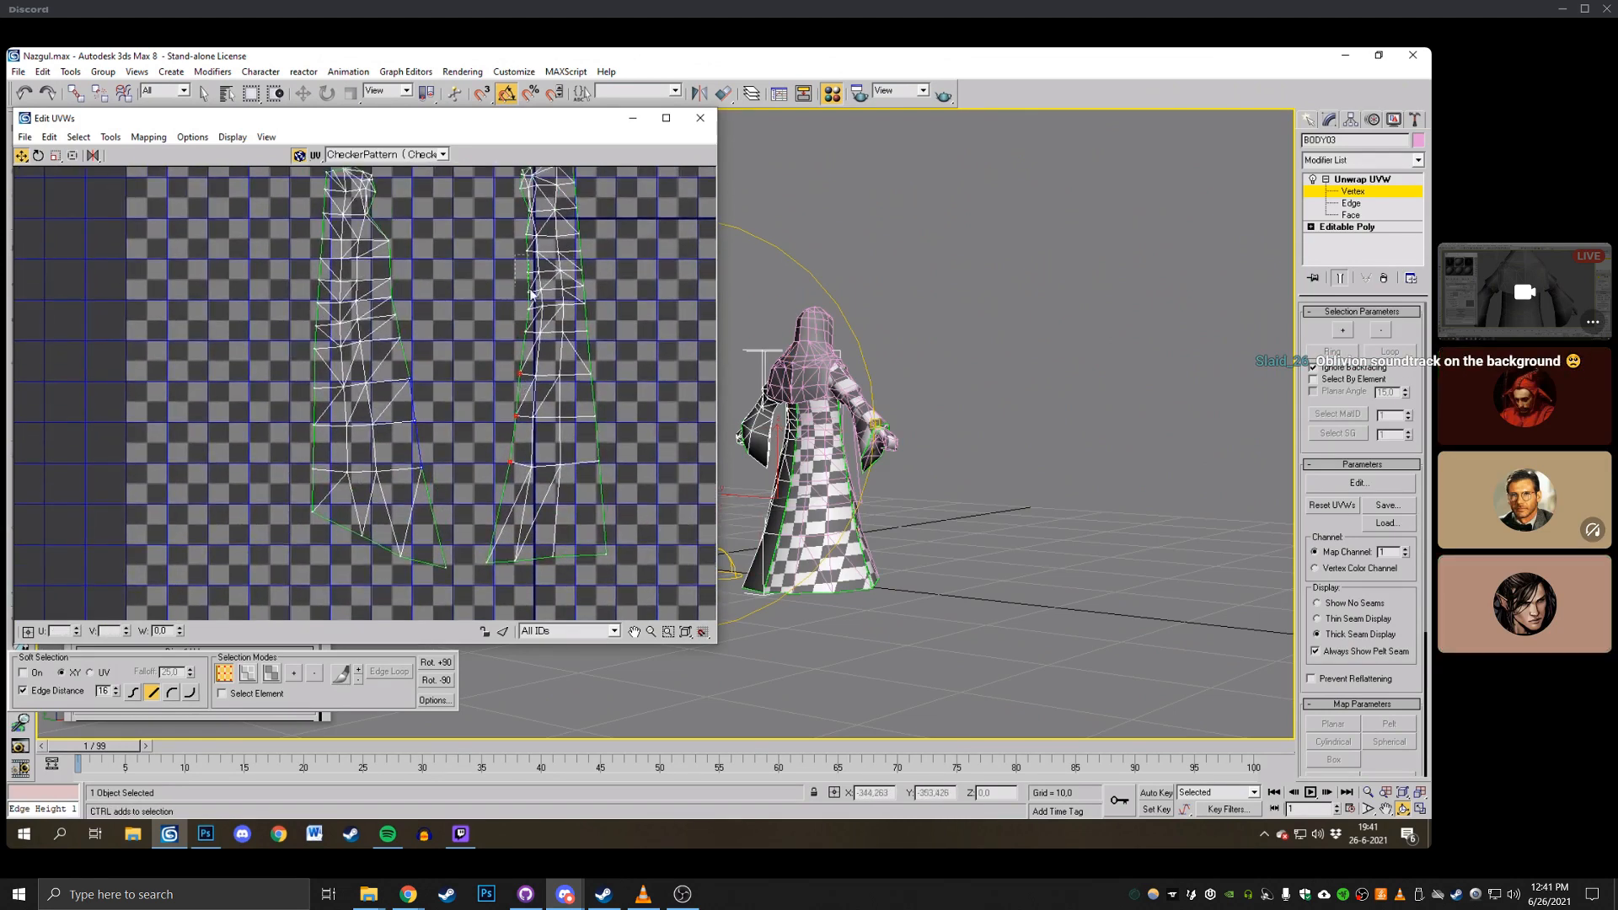
left_click_drag(510, 263, 535, 335, "ctrl")
left_click_drag(511, 225, 530, 247, "ctrl")
middle_click_drag(497, 473, 502, 424)
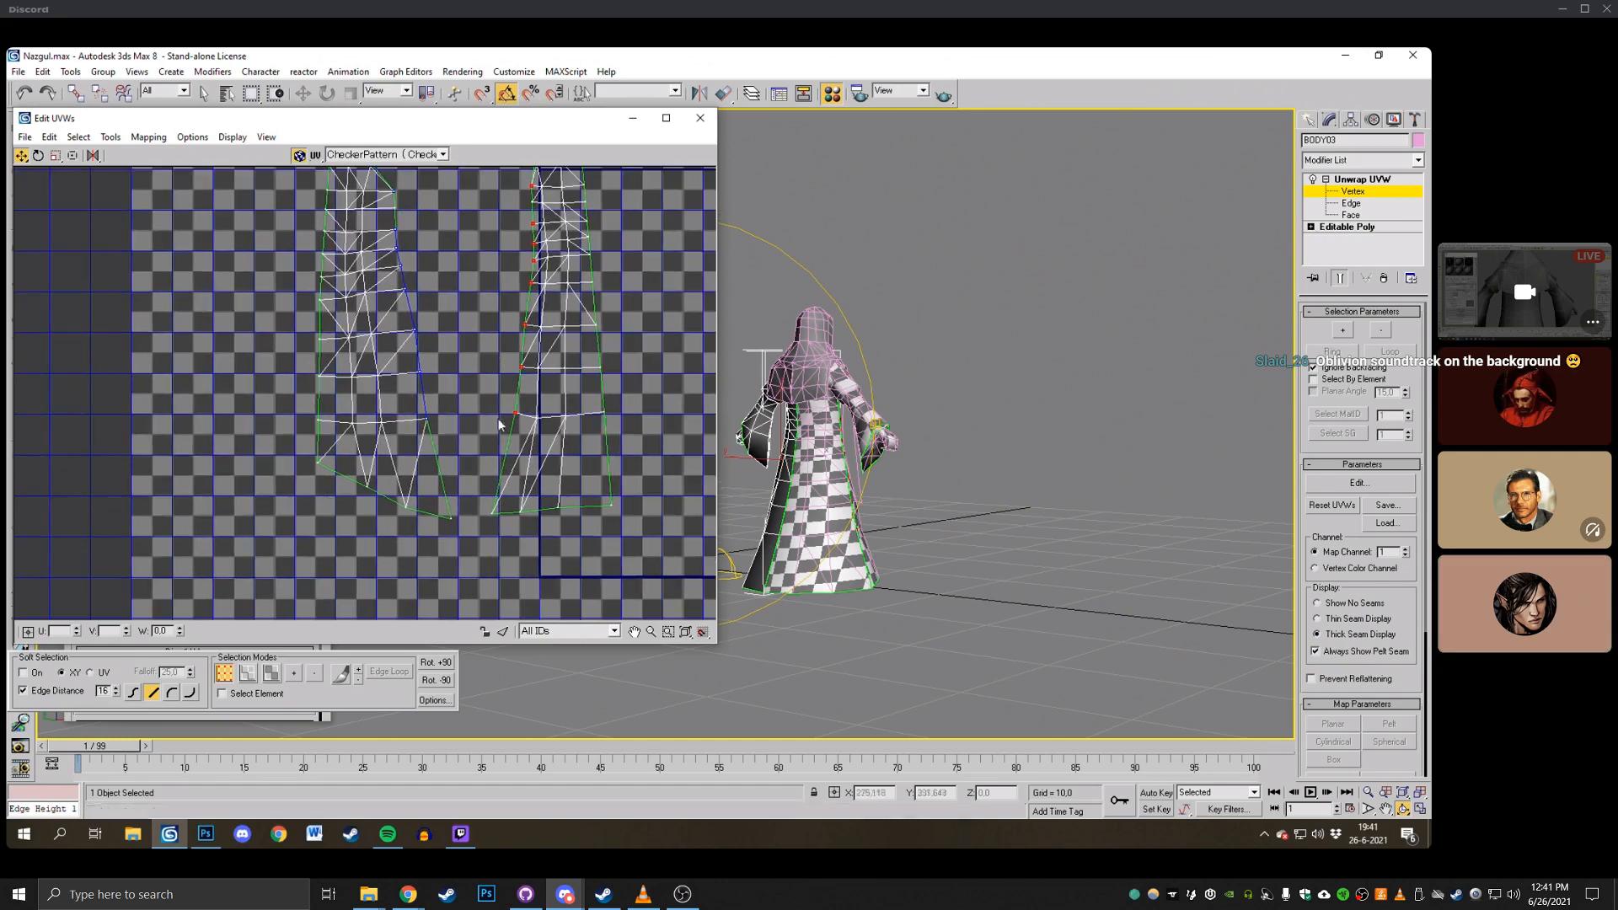
mouse_move(476, 495)
left_mouse_down("ctrl")
mouse_move(507, 525)
mouse_move(463, 519)
left_mouse_up("ctrl")
key("ctrl+z")
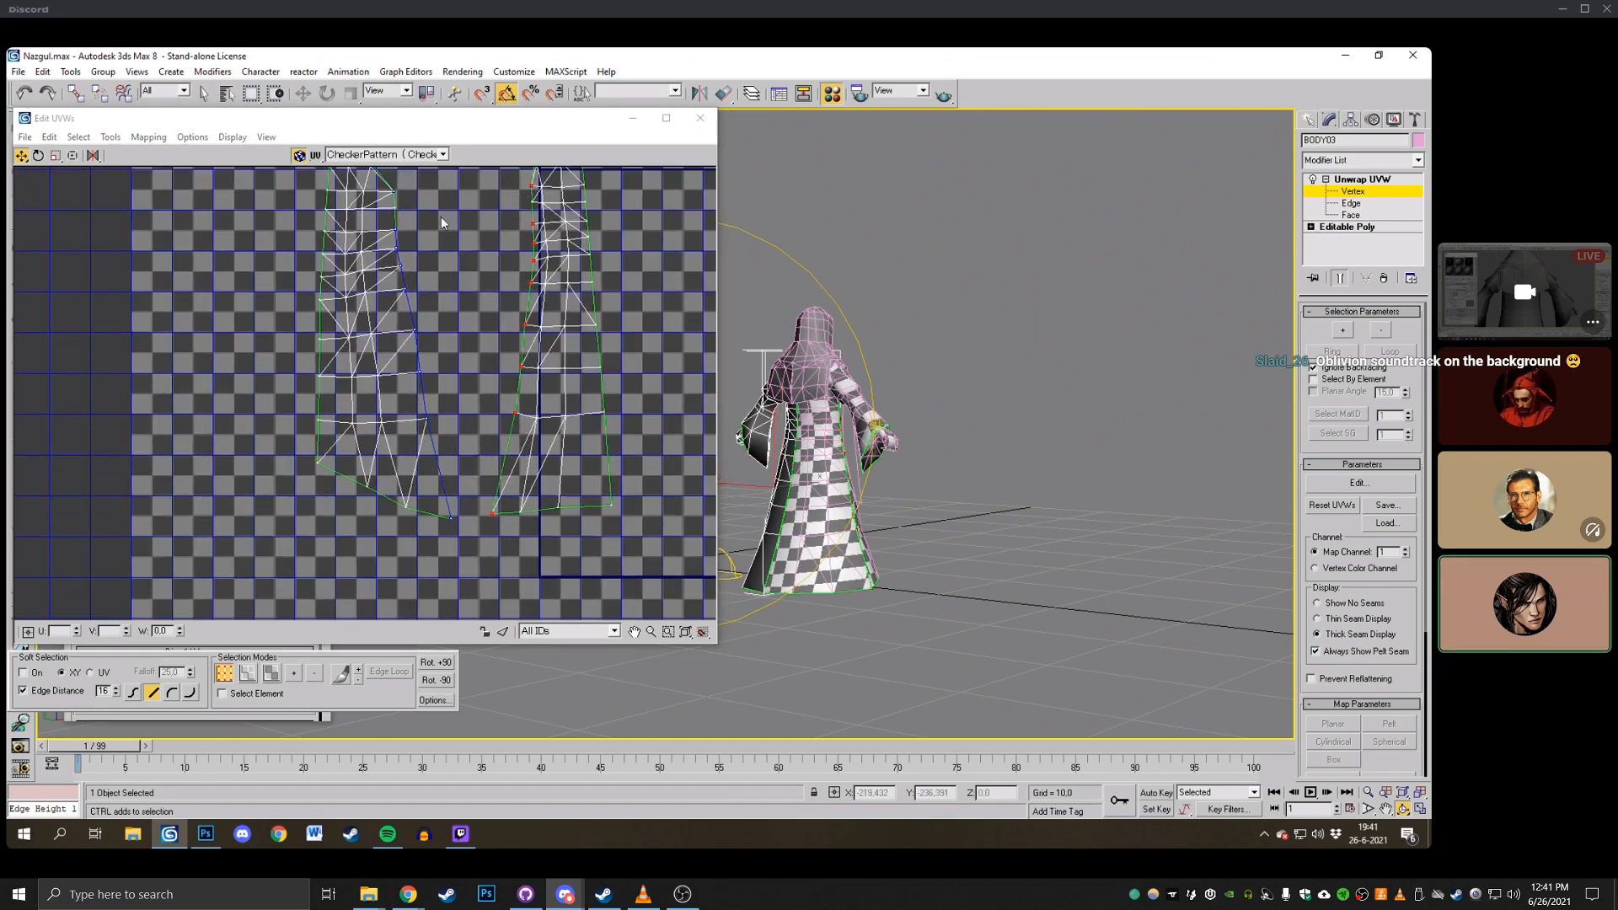
left_click_drag(488, 517, 469, 517)
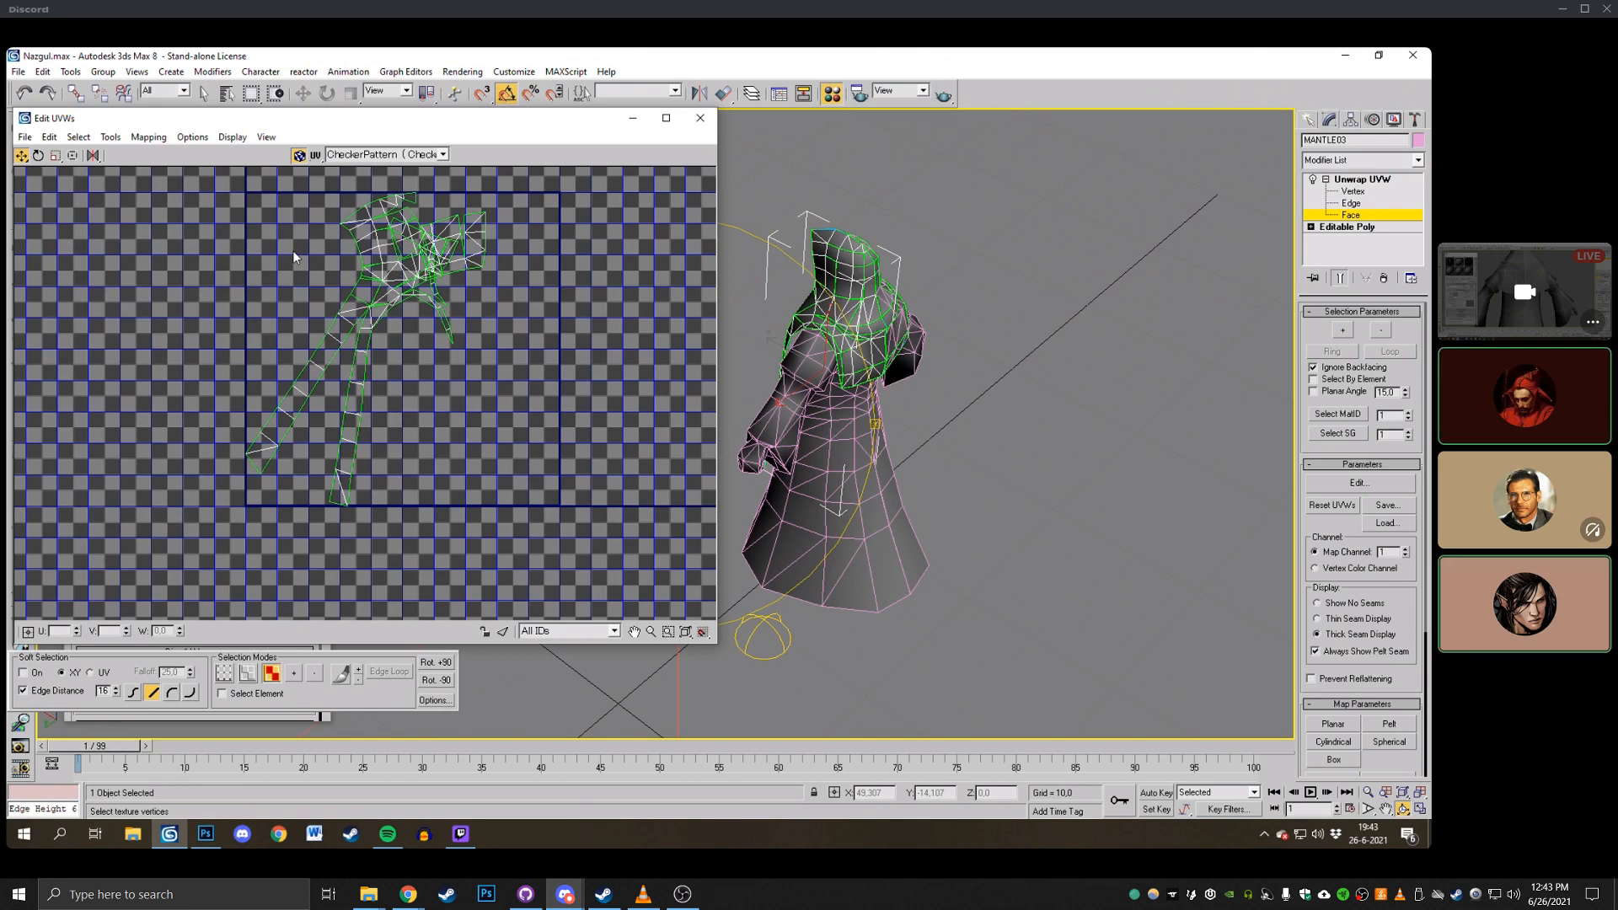
Select the mantle's upper hood faces from a side view of the model.
left_click_drag(827, 352, 868, 320)
scroll(847, 342, "up", 4)
right_click(867, 320)
left_click_drag(821, 181, 973, 259)
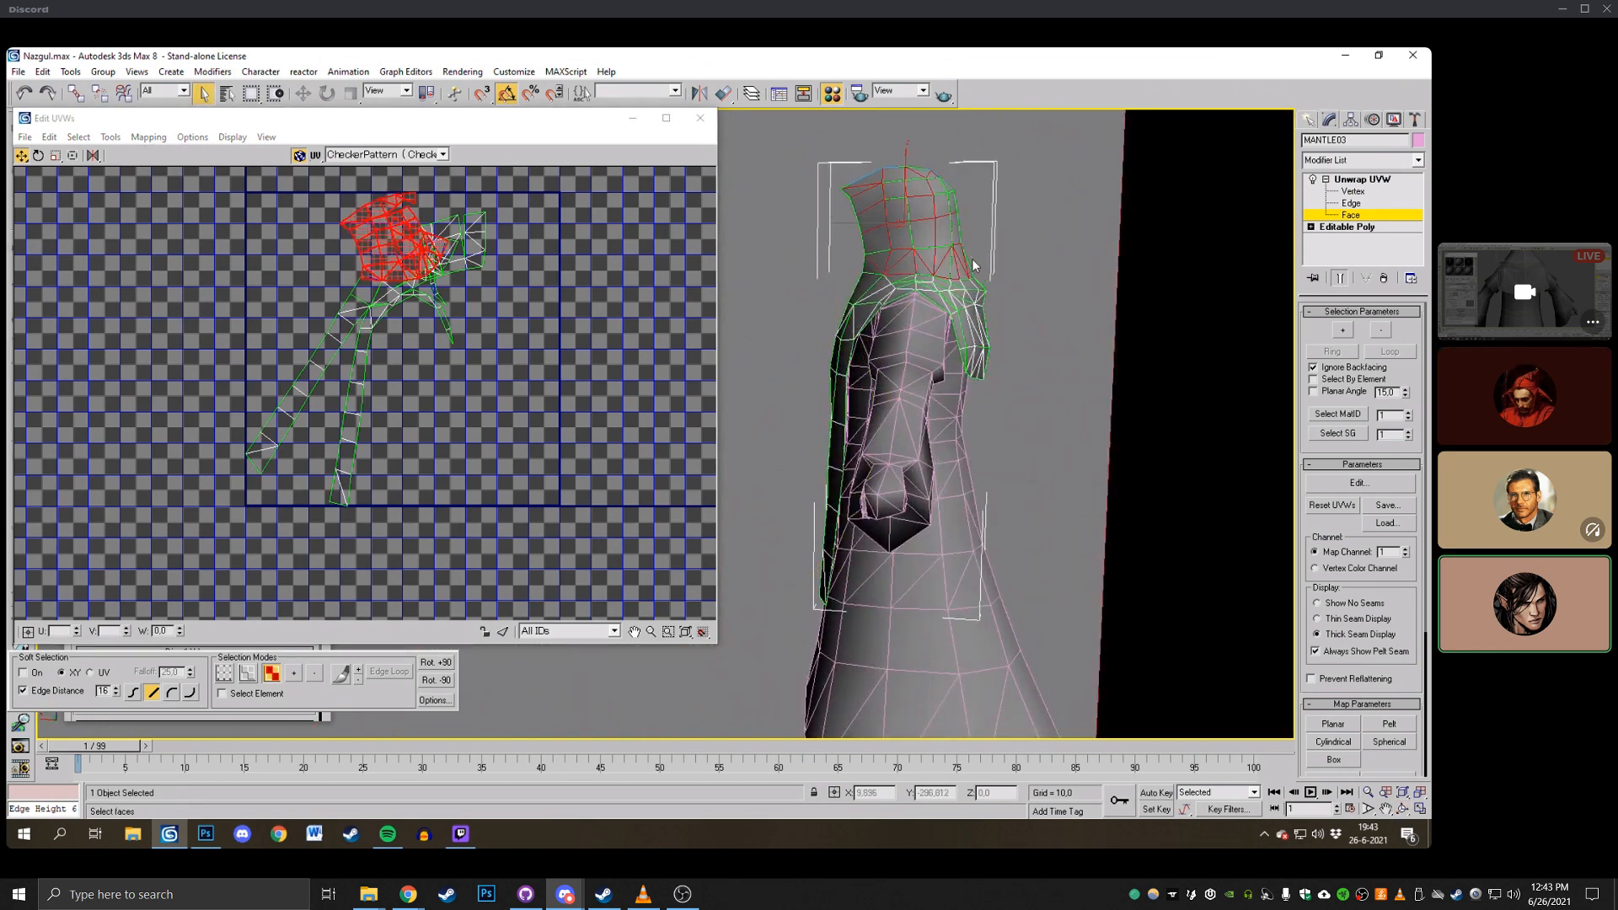
Add the faces along the hood's lower edge, where it meets the mantle's shoulders, to the selection.
left_click(1403, 810)
left_click_drag(861, 324, 787, 389)
key("F3")
scroll(787, 389, "up", 4)
middle_click_drag(1015, 324, 929, 363)
key("F3")
mouse_move(851, 346)
left_mouse_down()
mouse_move(935, 342)
mouse_move(853, 339)
left_mouse_up()
right_click(853, 339)
left_click(825, 272, "ctrl")
left_click(859, 287, "ctrl")
left_click(902, 269, "ctrl")
left_click(939, 272, "ctrl")
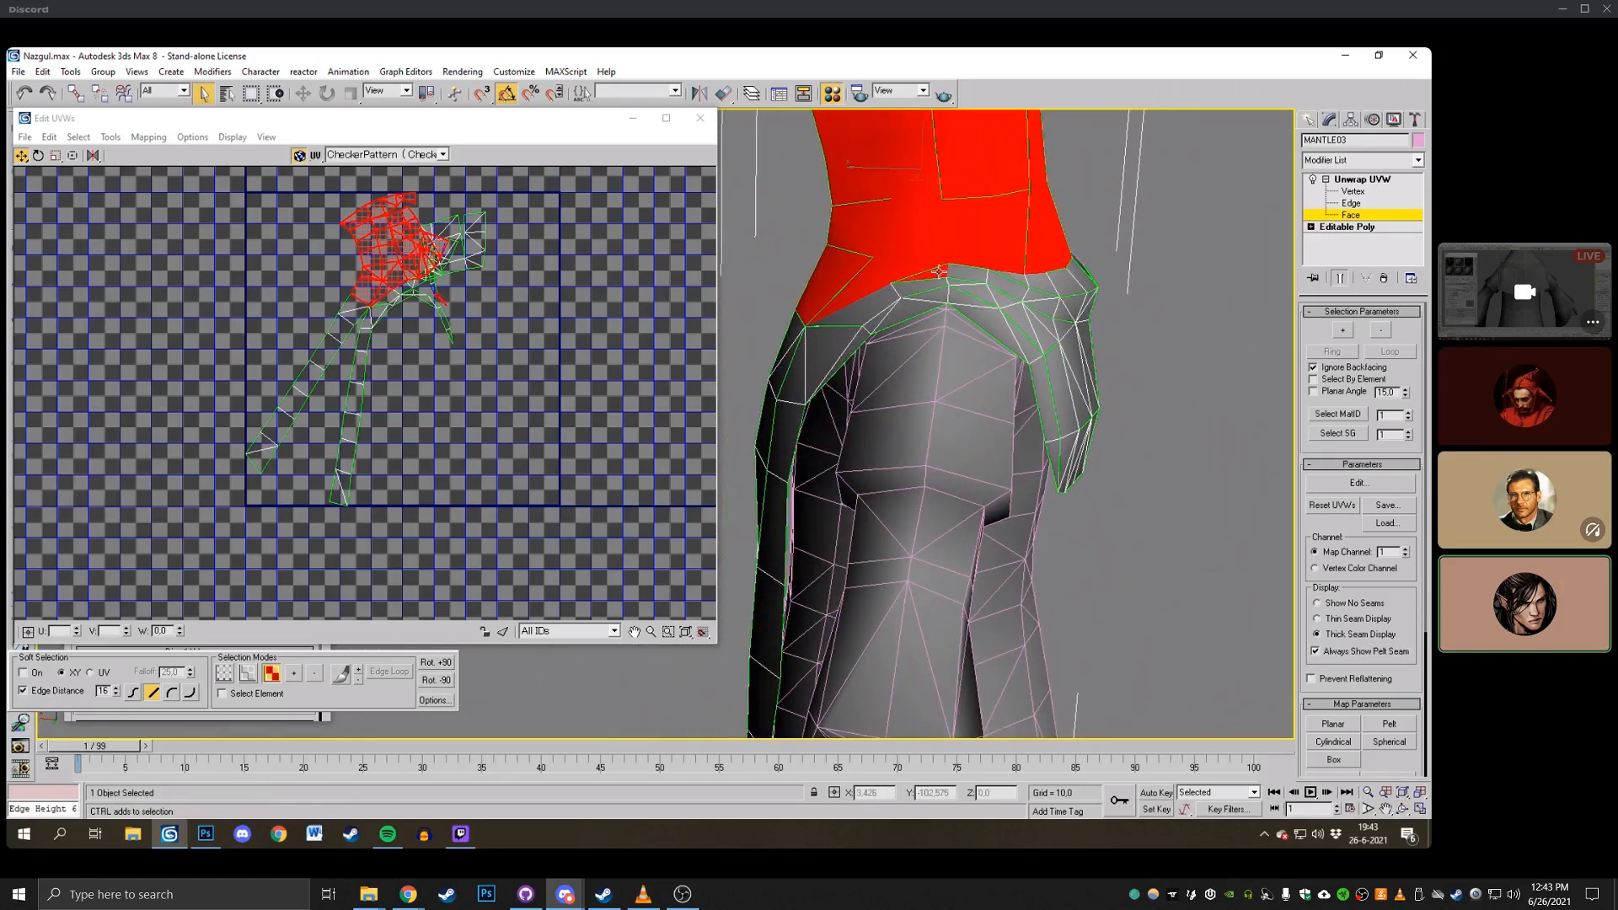
left_click(964, 275, "ctrl")
left_click(1015, 276, "ctrl")
left_click(1008, 287, "ctrl")
Add the remaining faces along the hood's lower edge above the far shoulder to the selection.
middle_click_drag(1044, 315, 885, 358)
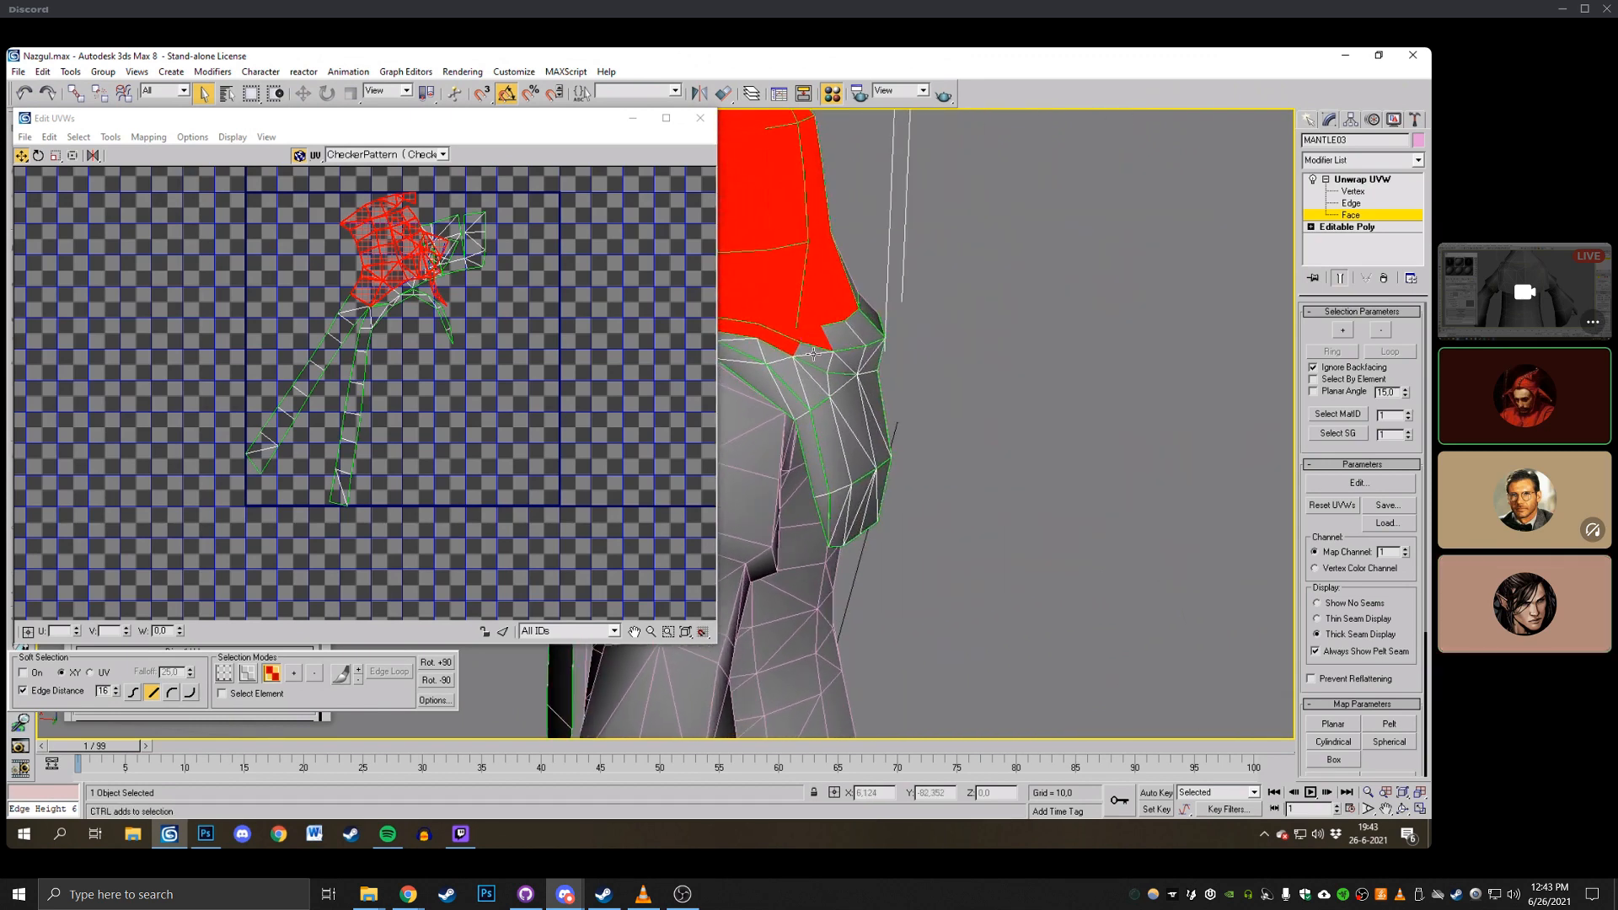
left_click(809, 344, "ctrl")
left_click(842, 359, "ctrl")
left_click(843, 335, "ctrl")
left_click(816, 344, "ctrl")
left_click(840, 366, "ctrl")
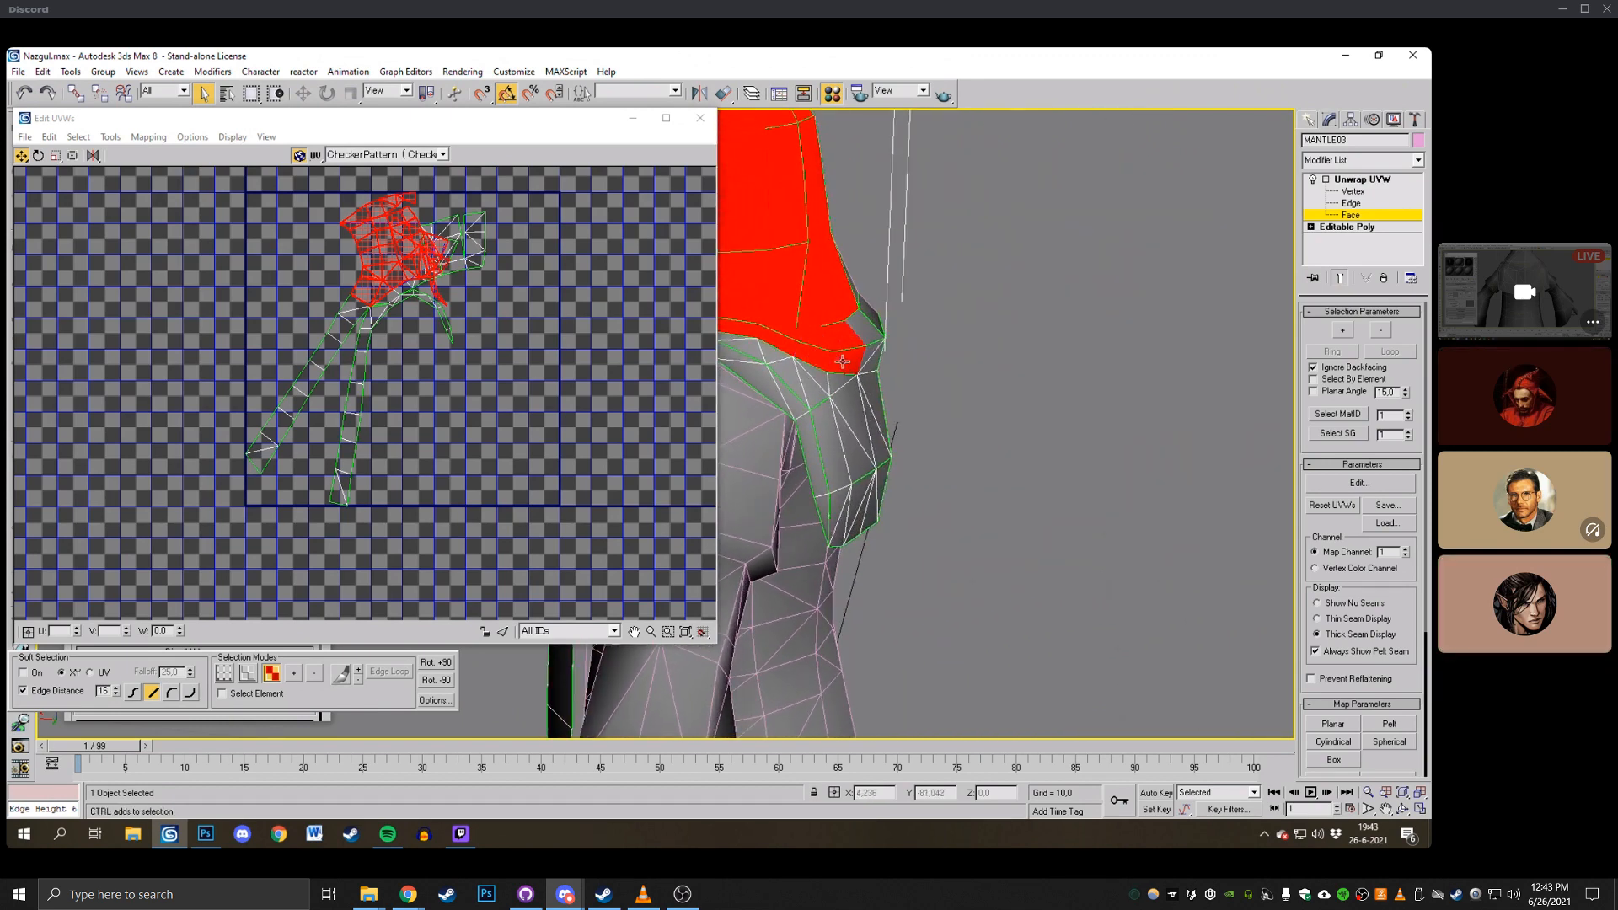
left_click(856, 321, "ctrl")
left_click(867, 350, "ctrl")
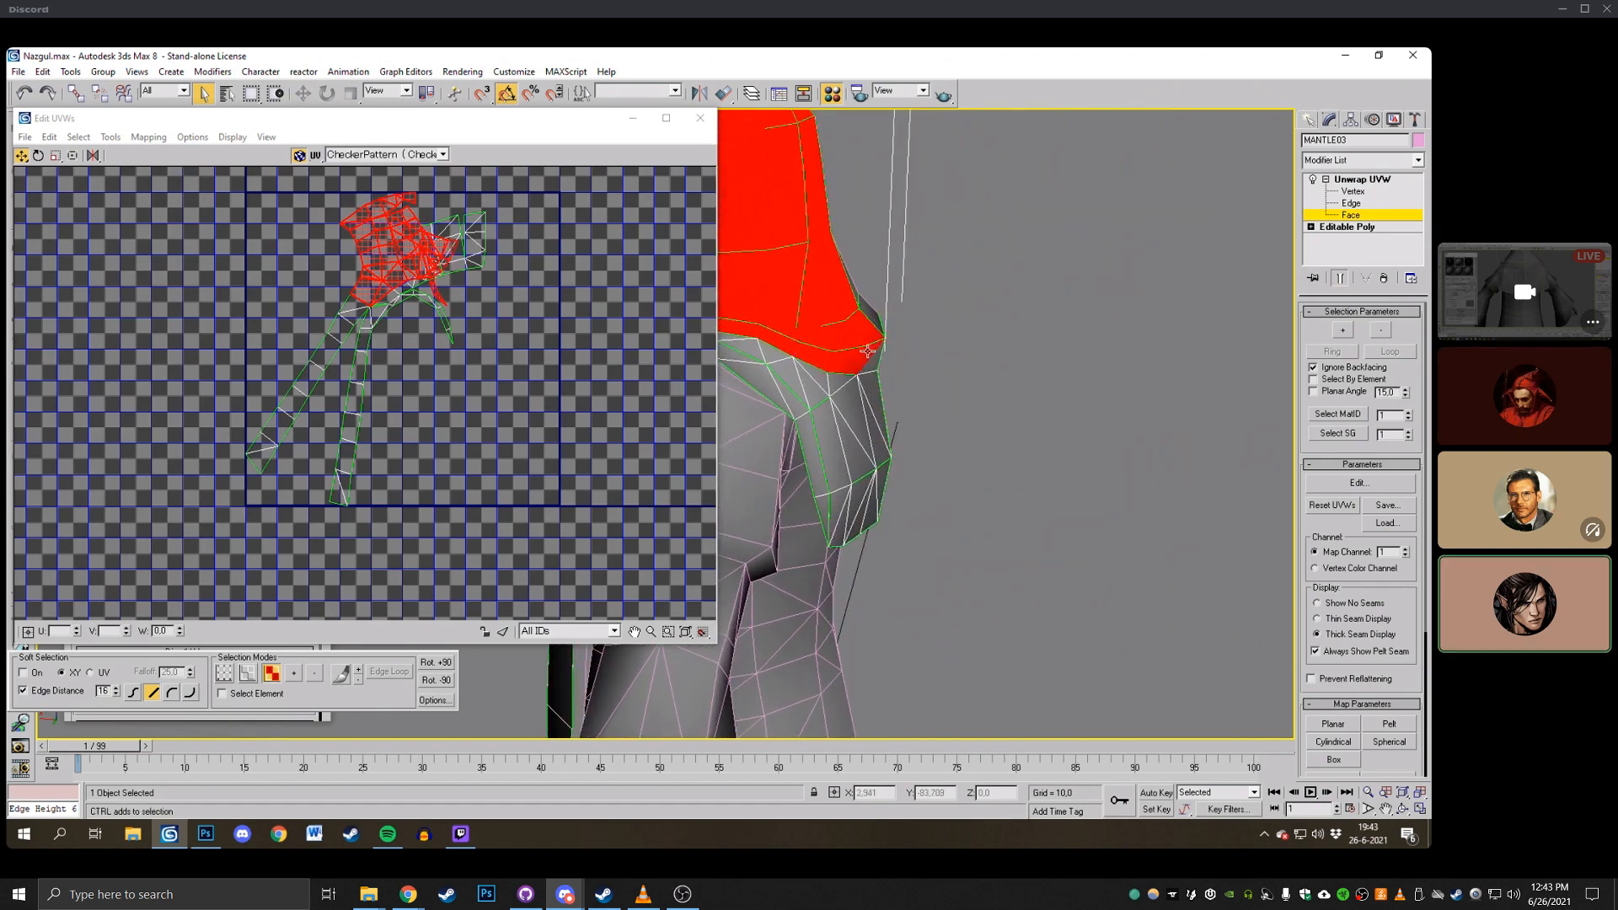
Unfold the selected hood faces into one UV piece and move it outside the texture square.
left_click(1403, 808)
left_click_drag(944, 353, 831, 378)
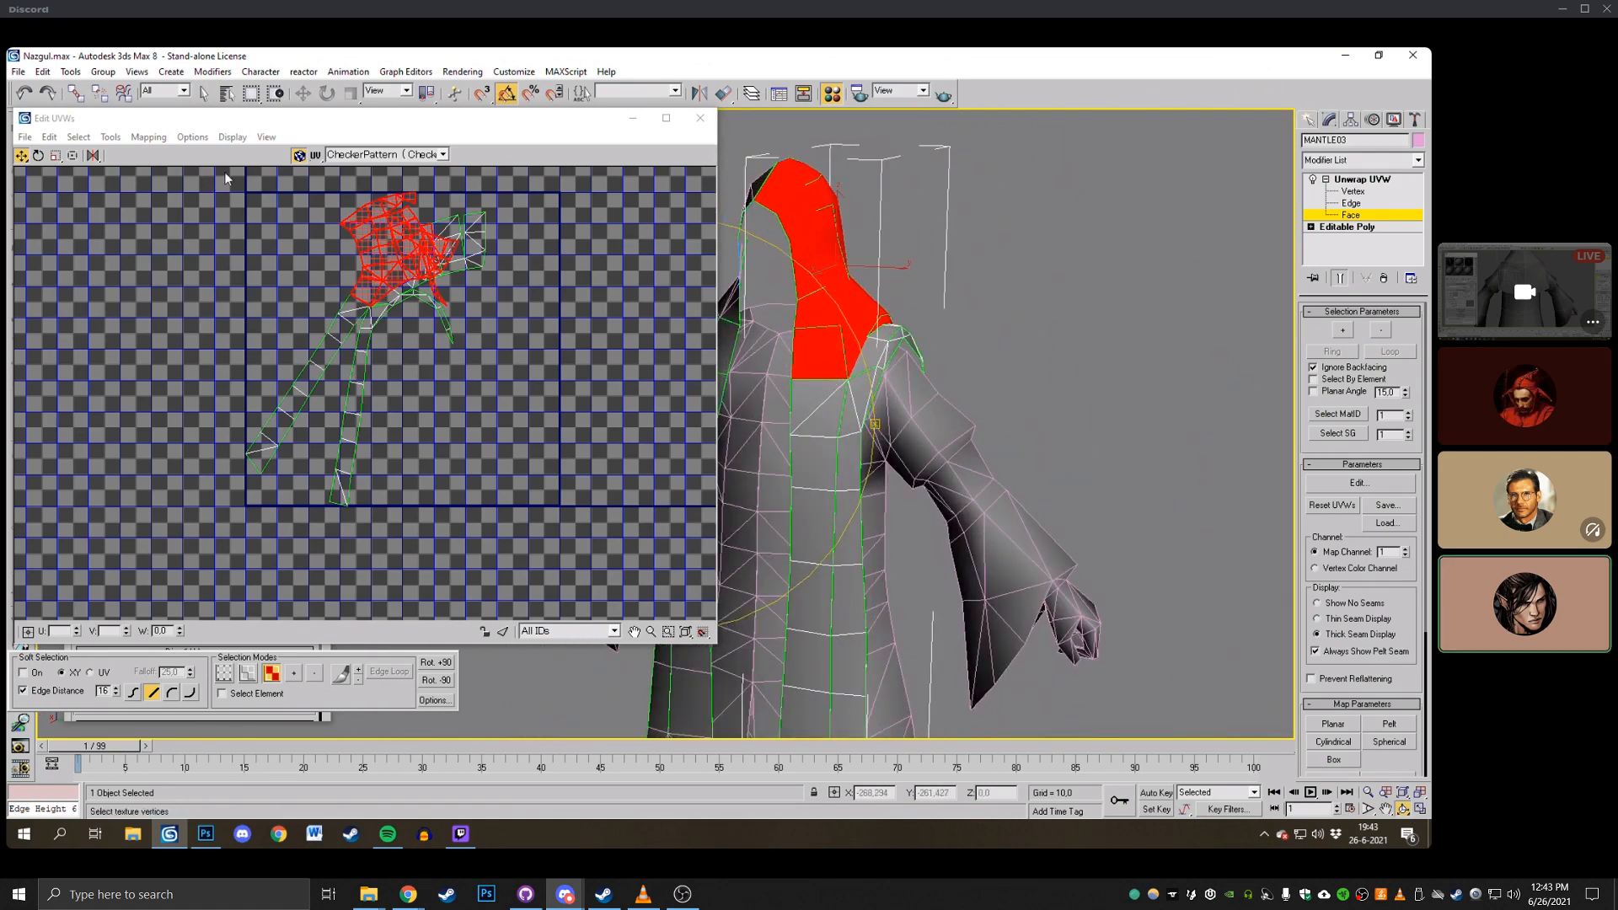
left_click(116, 138)
left_click(169, 186)
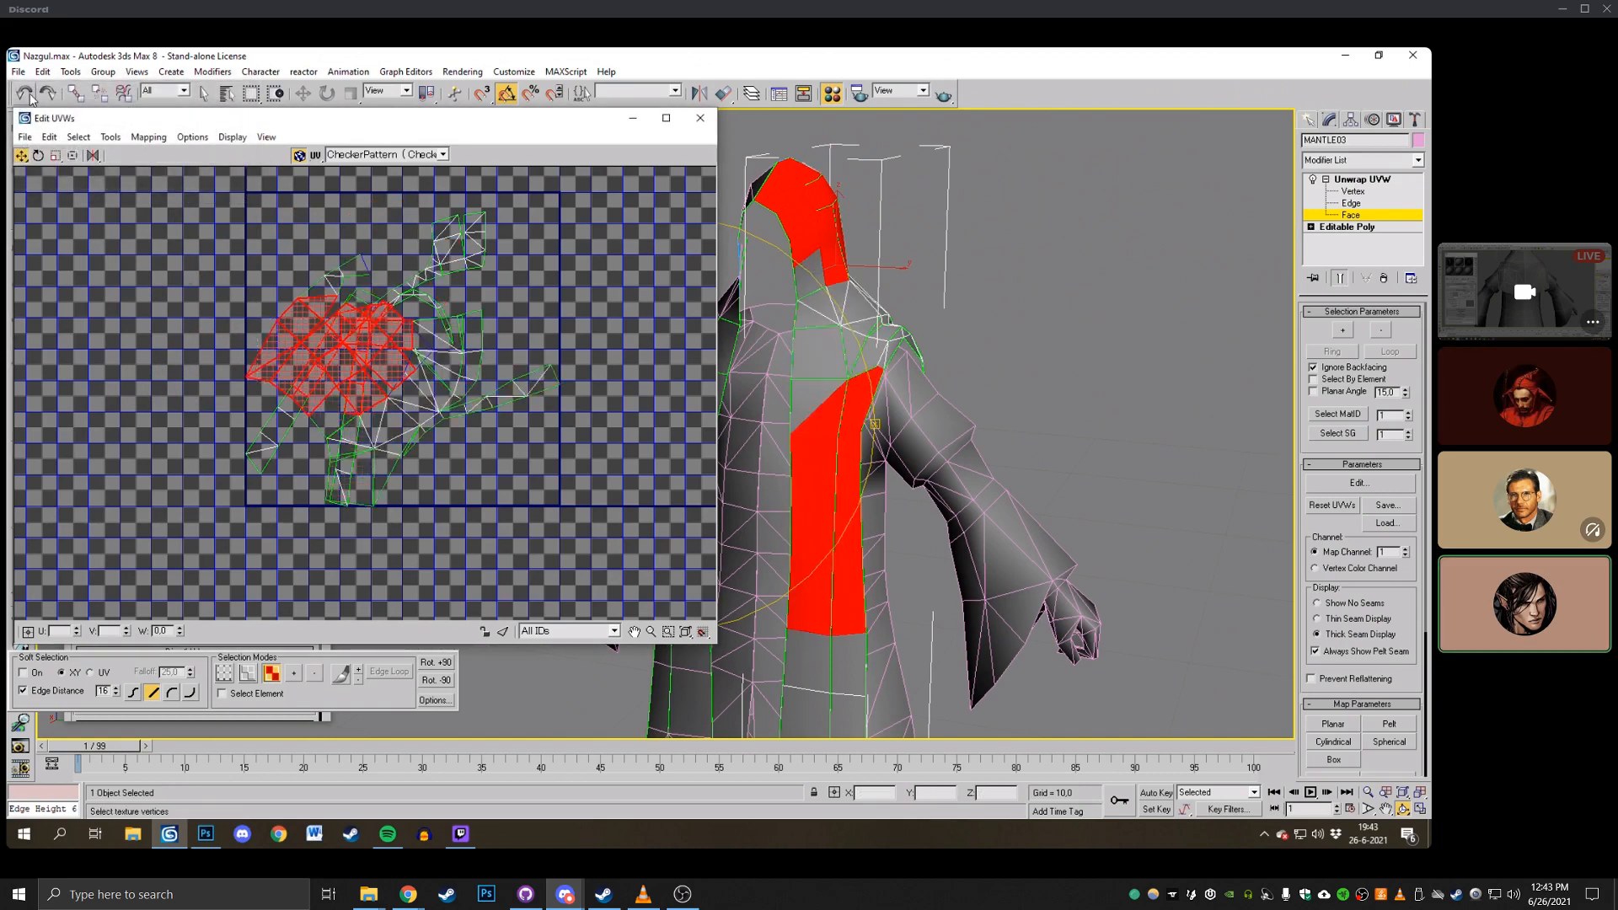
left_click(30, 96)
left_click(38, 155)
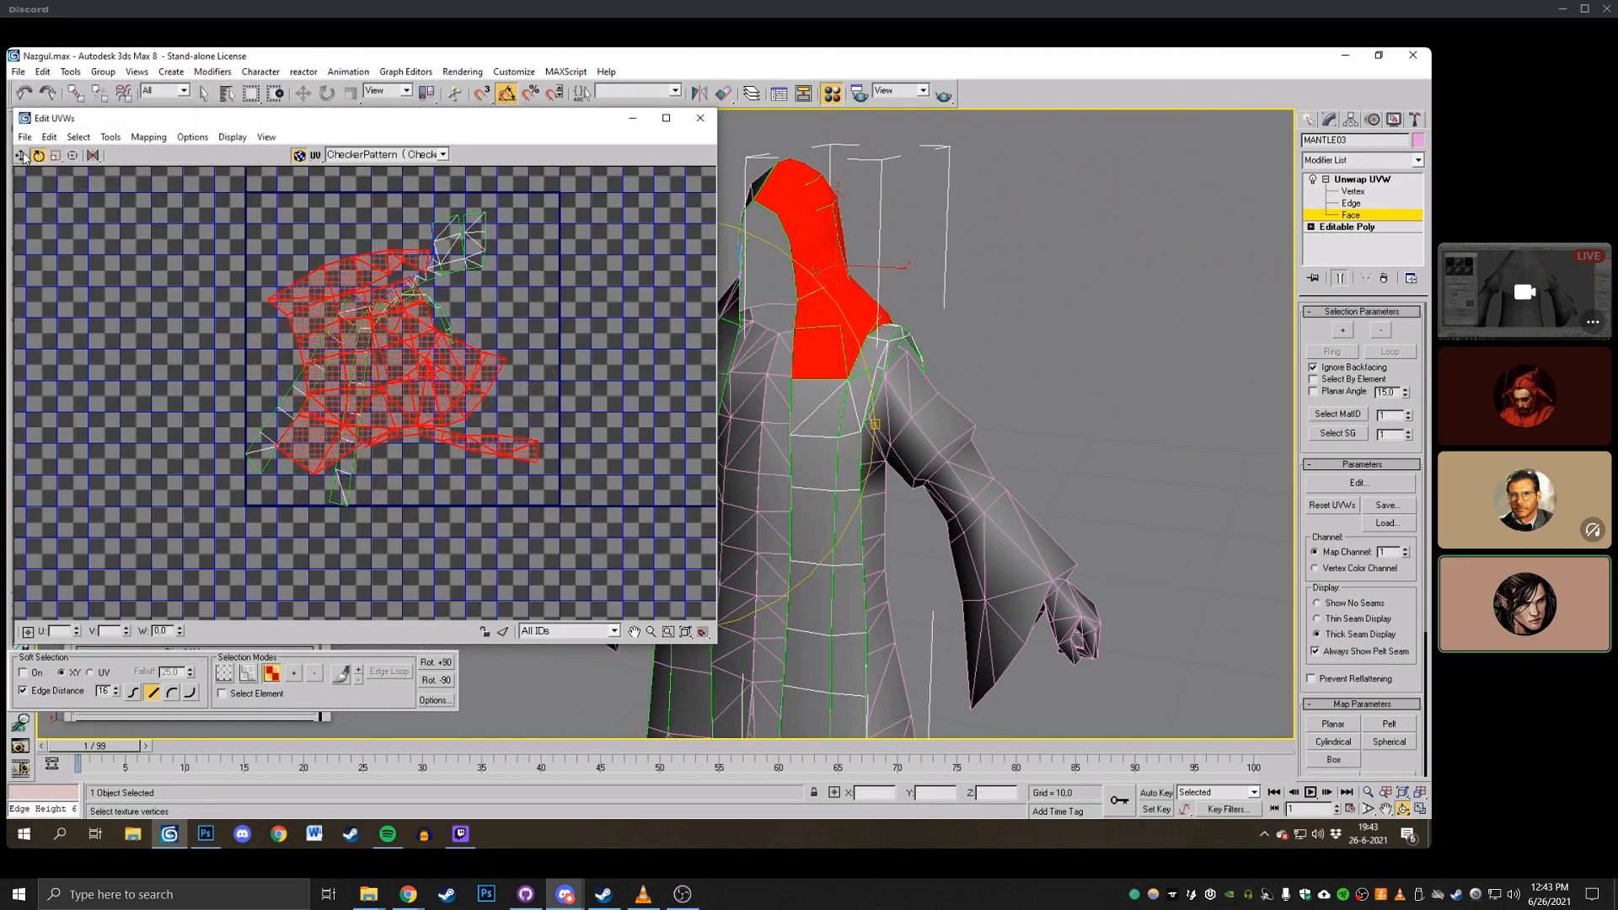
left_click(23, 157)
left_click_drag(386, 389, 117, 328)
scroll(116, 329, "up", 2)
middle_click_drag(116, 329, 371, 352)
left_click(517, 226)
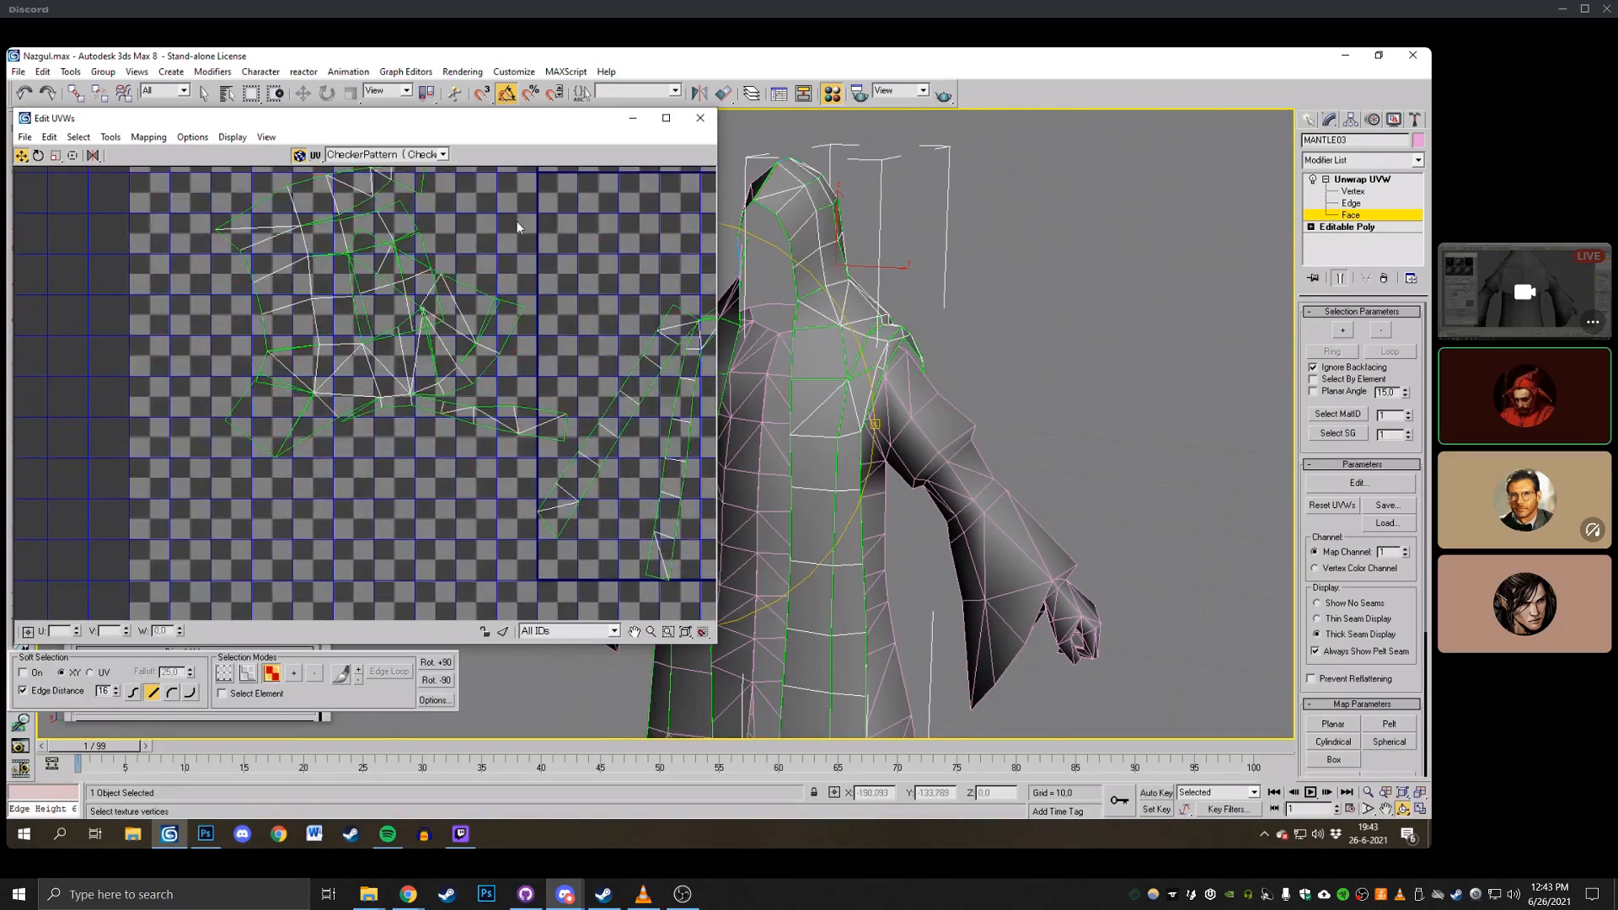
Select the overlapping face strip in the hood's UVs, adding the face above it on the wireframe model.
scroll(518, 225, "up", 2)
middle_click_drag(464, 184, 538, 322)
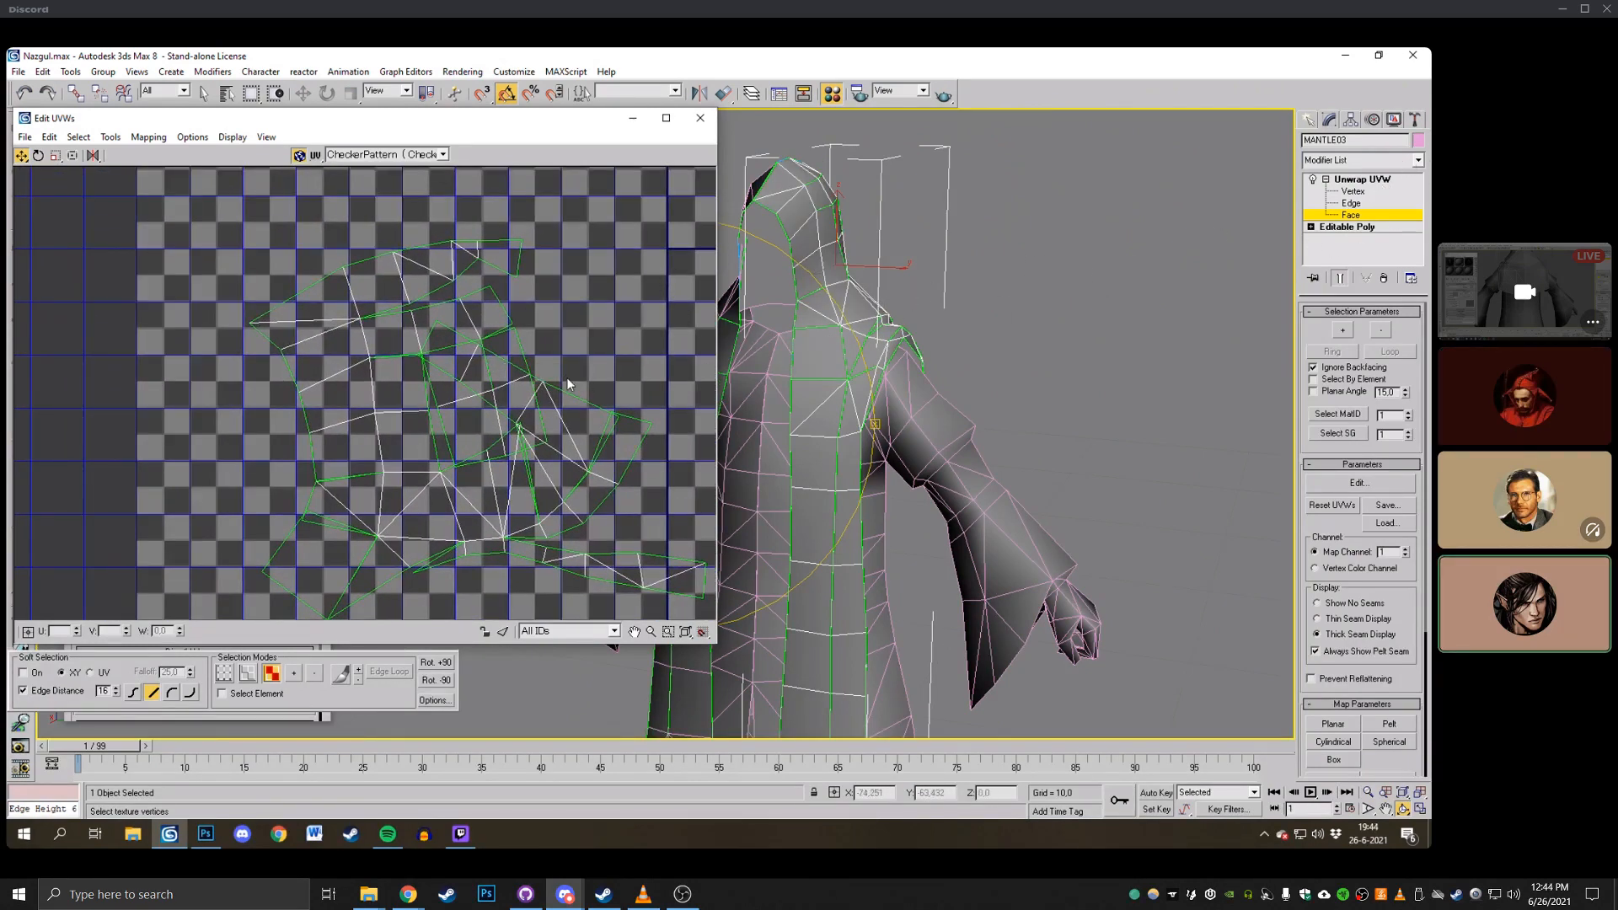
left_click(586, 403)
left_click(640, 429, "ctrl")
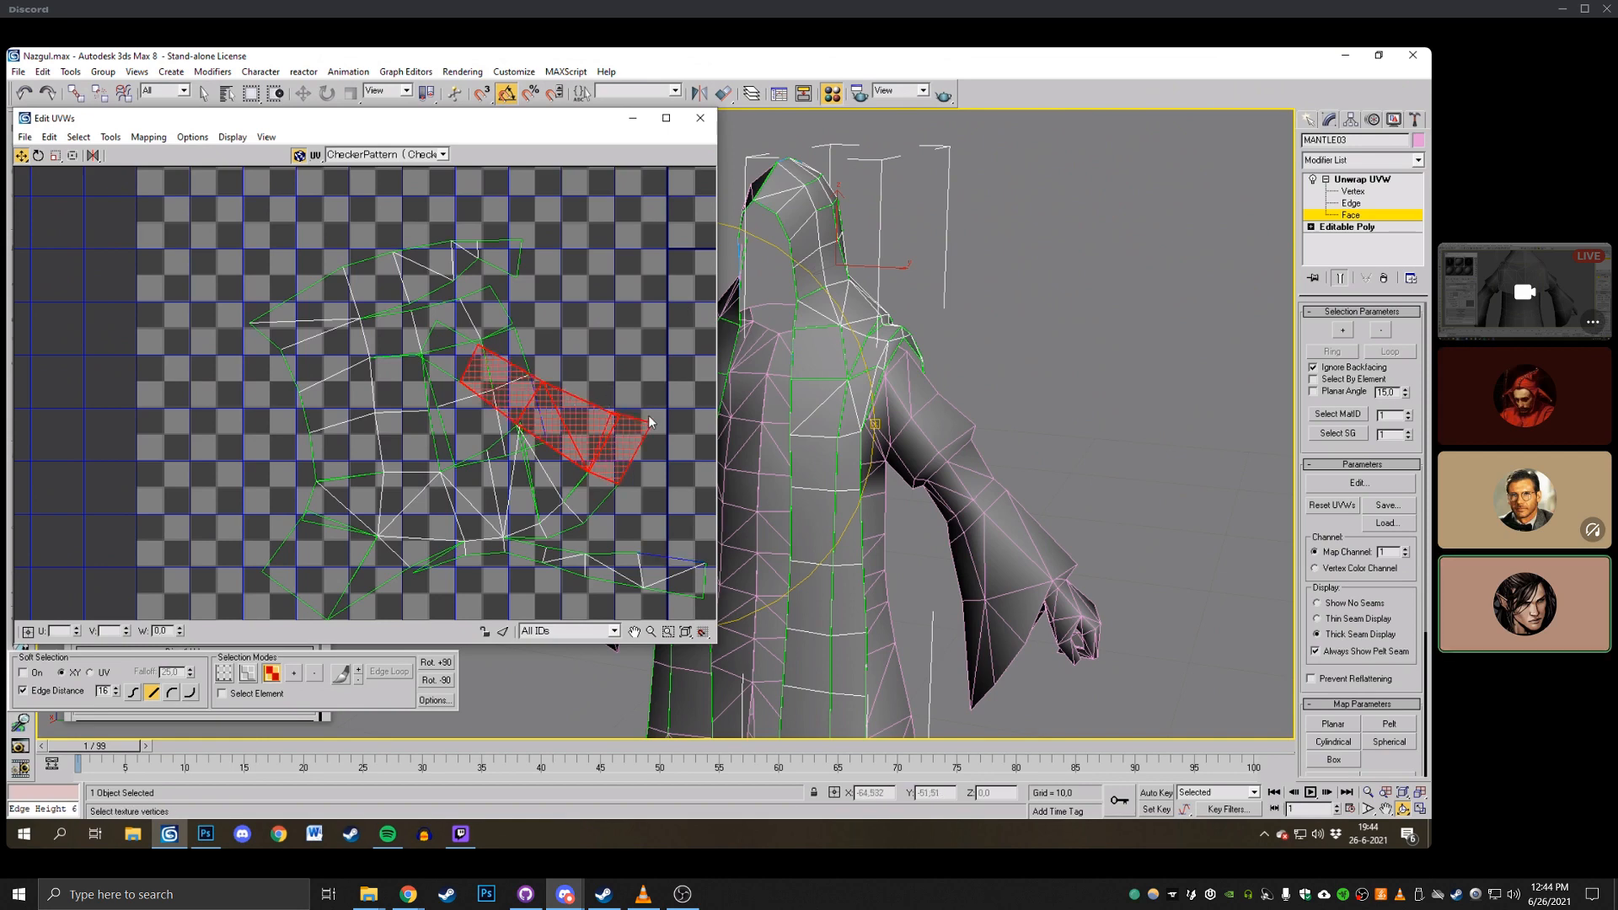
mouse_move(729, 405)
middle_mouse_down("alt")
mouse_move(737, 369)
mouse_move(842, 314)
middle_mouse_up("alt")
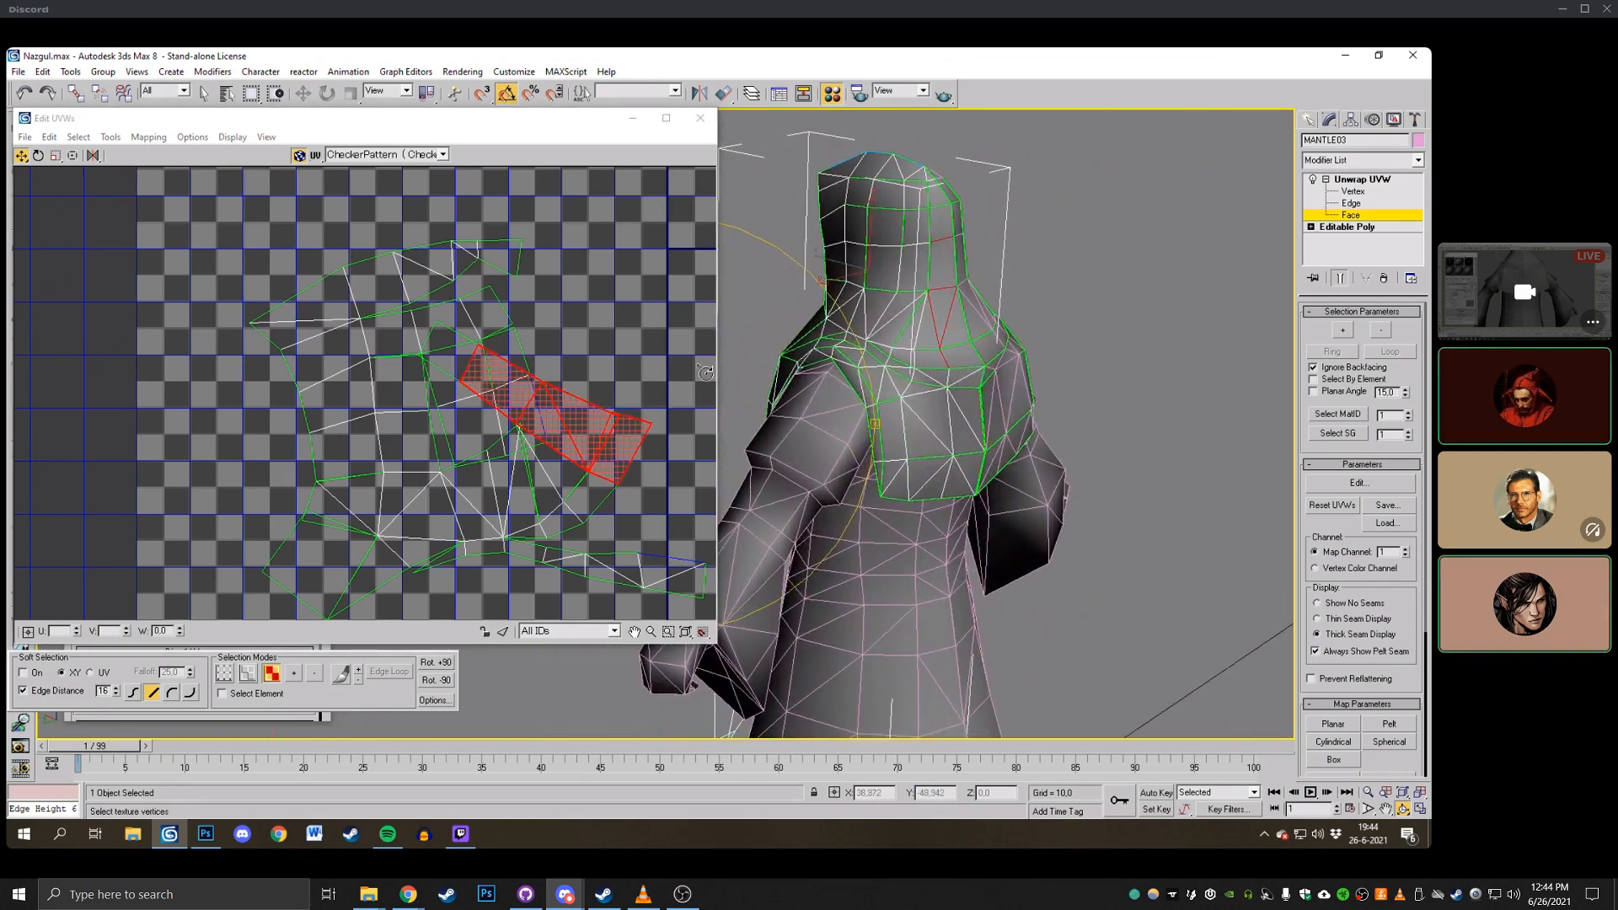
key("F3")
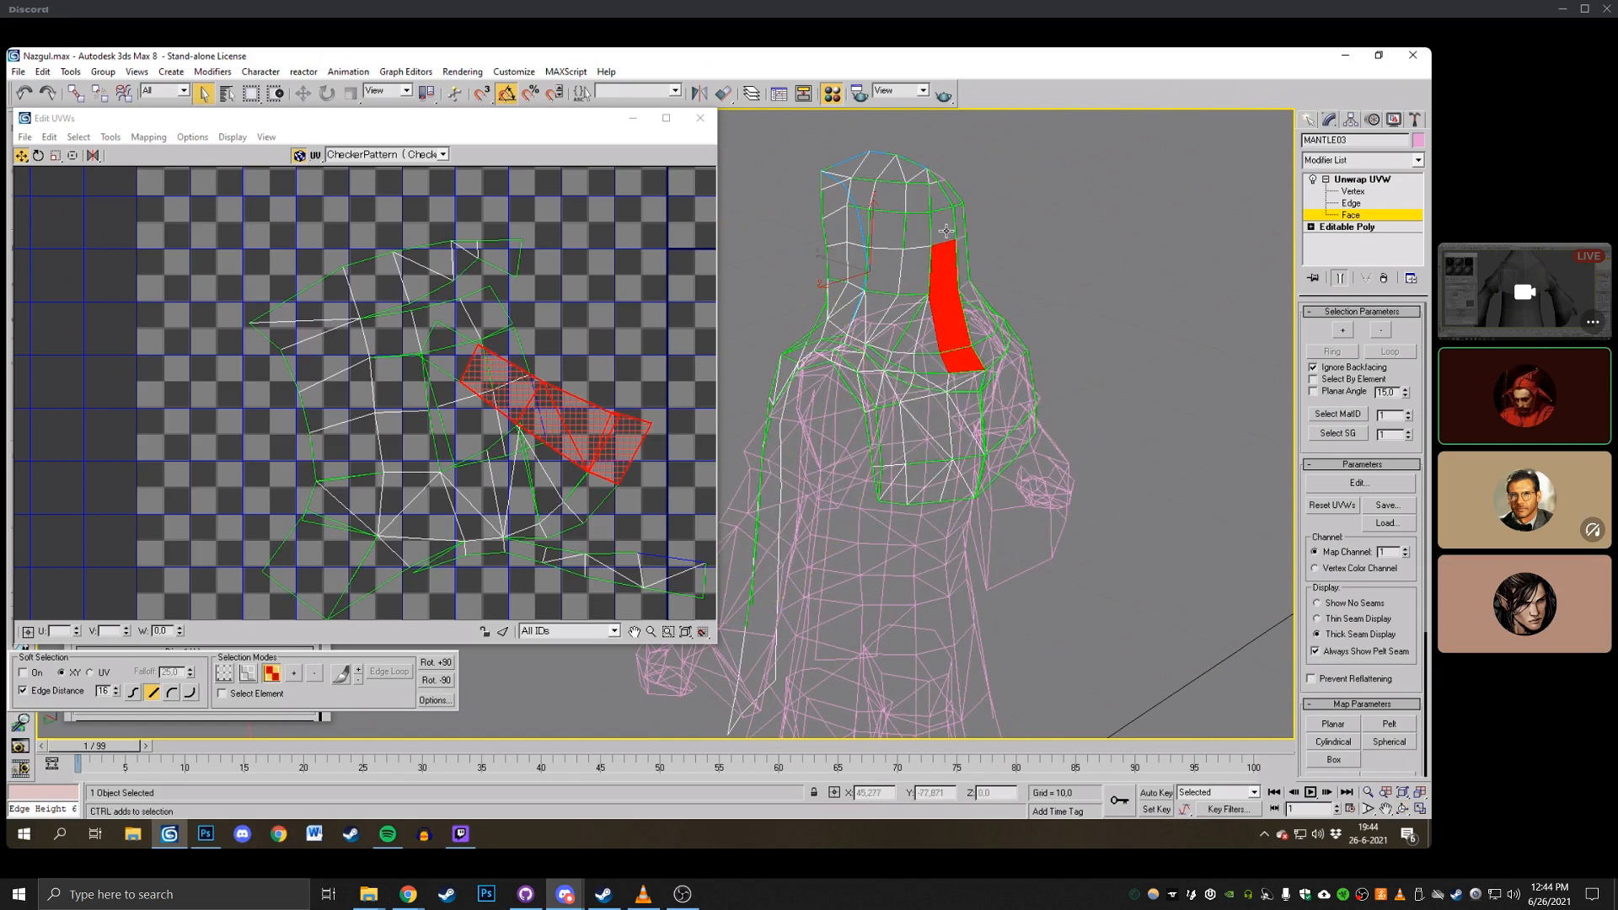
left_click(938, 227, "ctrl")
Separate the selected strip with Detach Edge Verts and rotate it steeper to follow the neighbouring hood column.
left_click(106, 138)
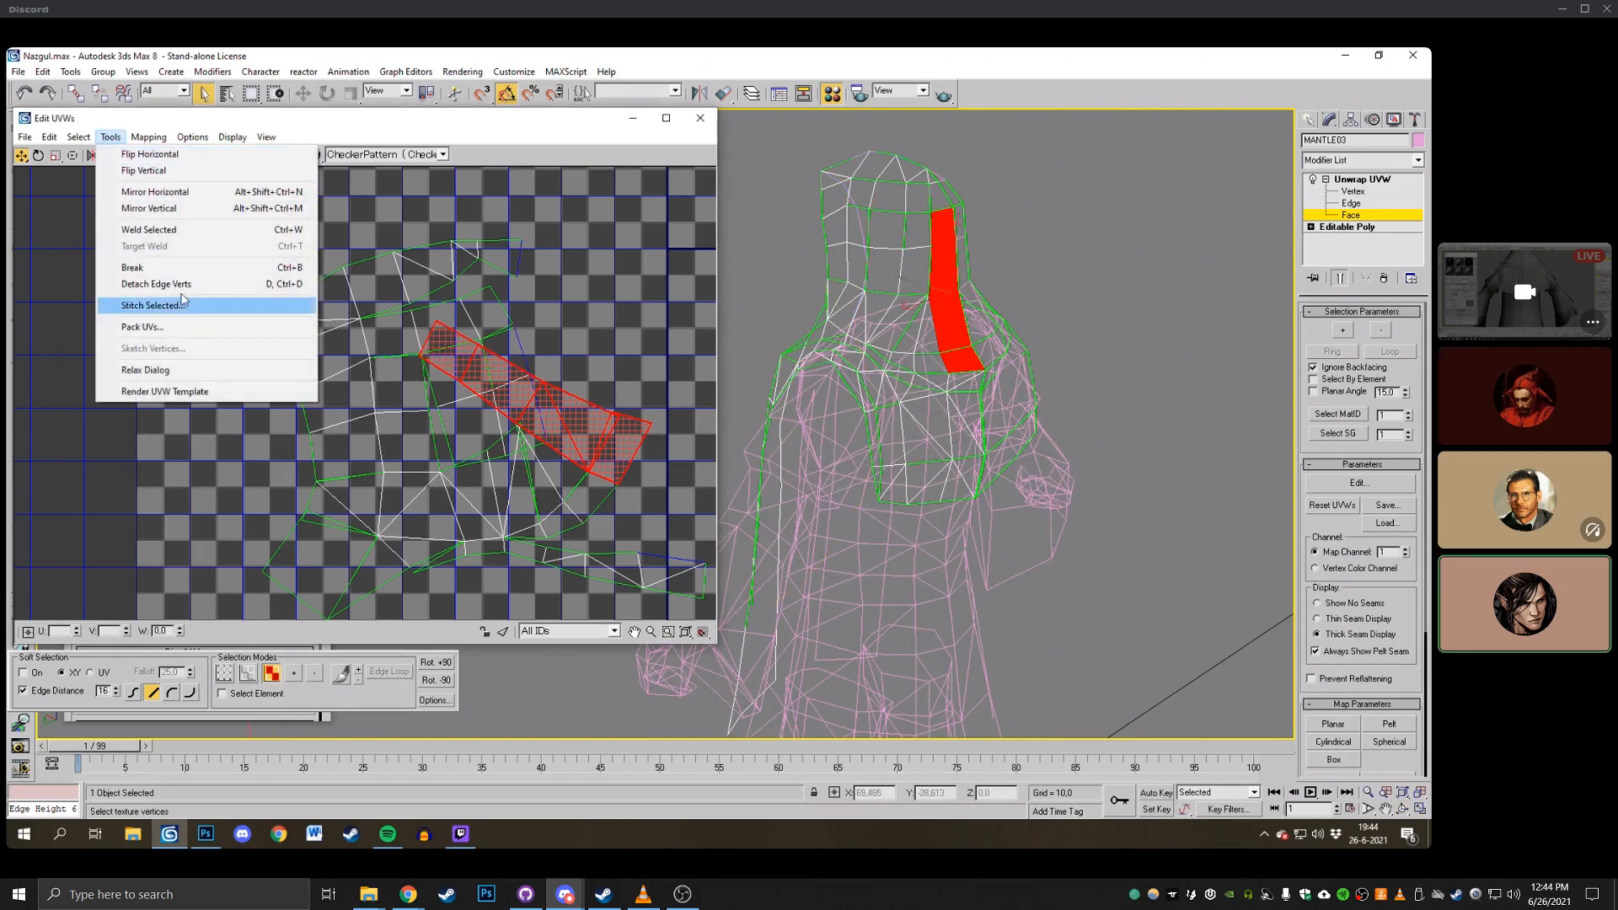
left_click(131, 285)
left_click(42, 157)
mouse_move(579, 424)
left_mouse_down()
mouse_move(580, 469)
mouse_move(561, 425)
mouse_move(582, 407)
left_mouse_up()
left_click(22, 157)
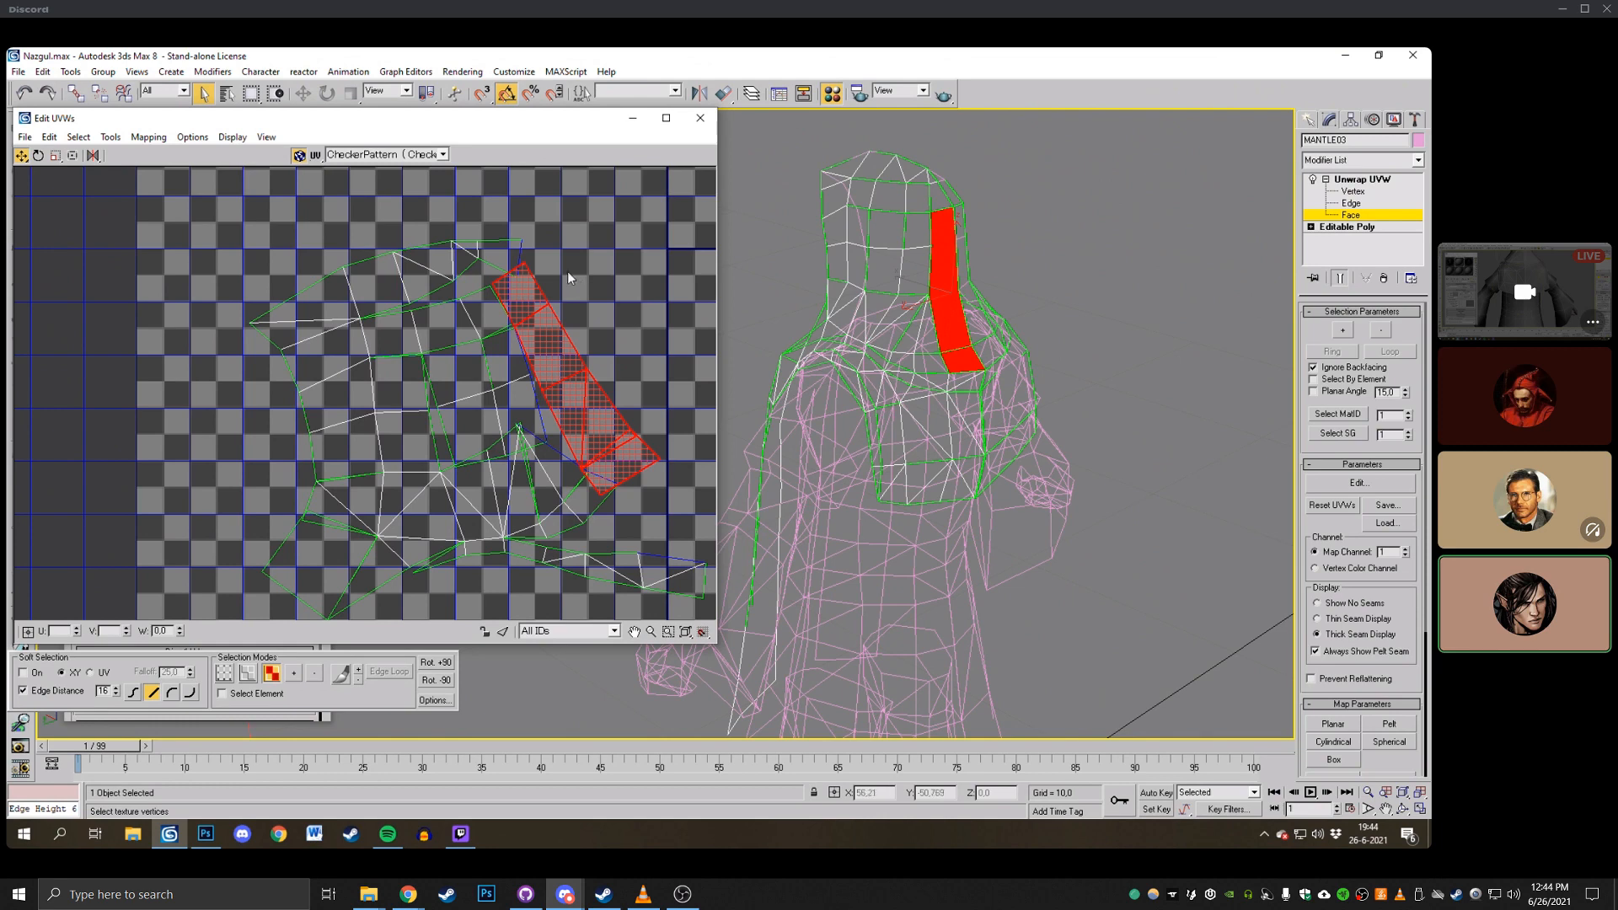
Weld the detached strip's vertices to the matching vertices of the adjoining hood column.
left_click(1363, 190)
scroll(534, 296, "up", 2)
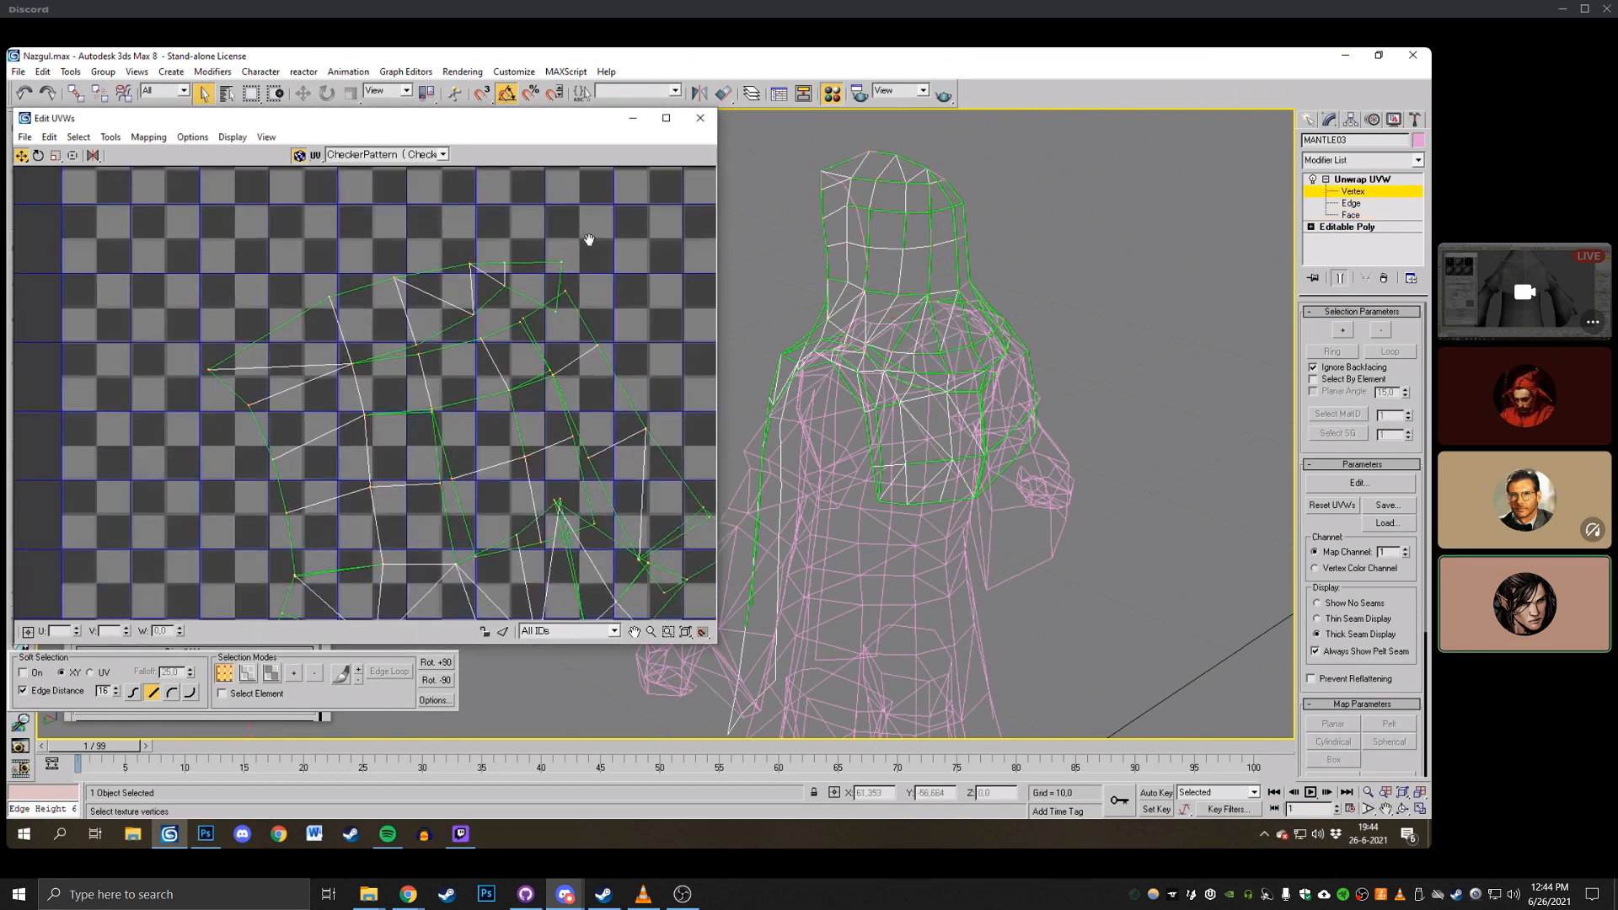
scroll(556, 286, "up", 2)
left_click_drag(553, 285, 623, 387)
key("ctrl+w")
key("ctrl+w")
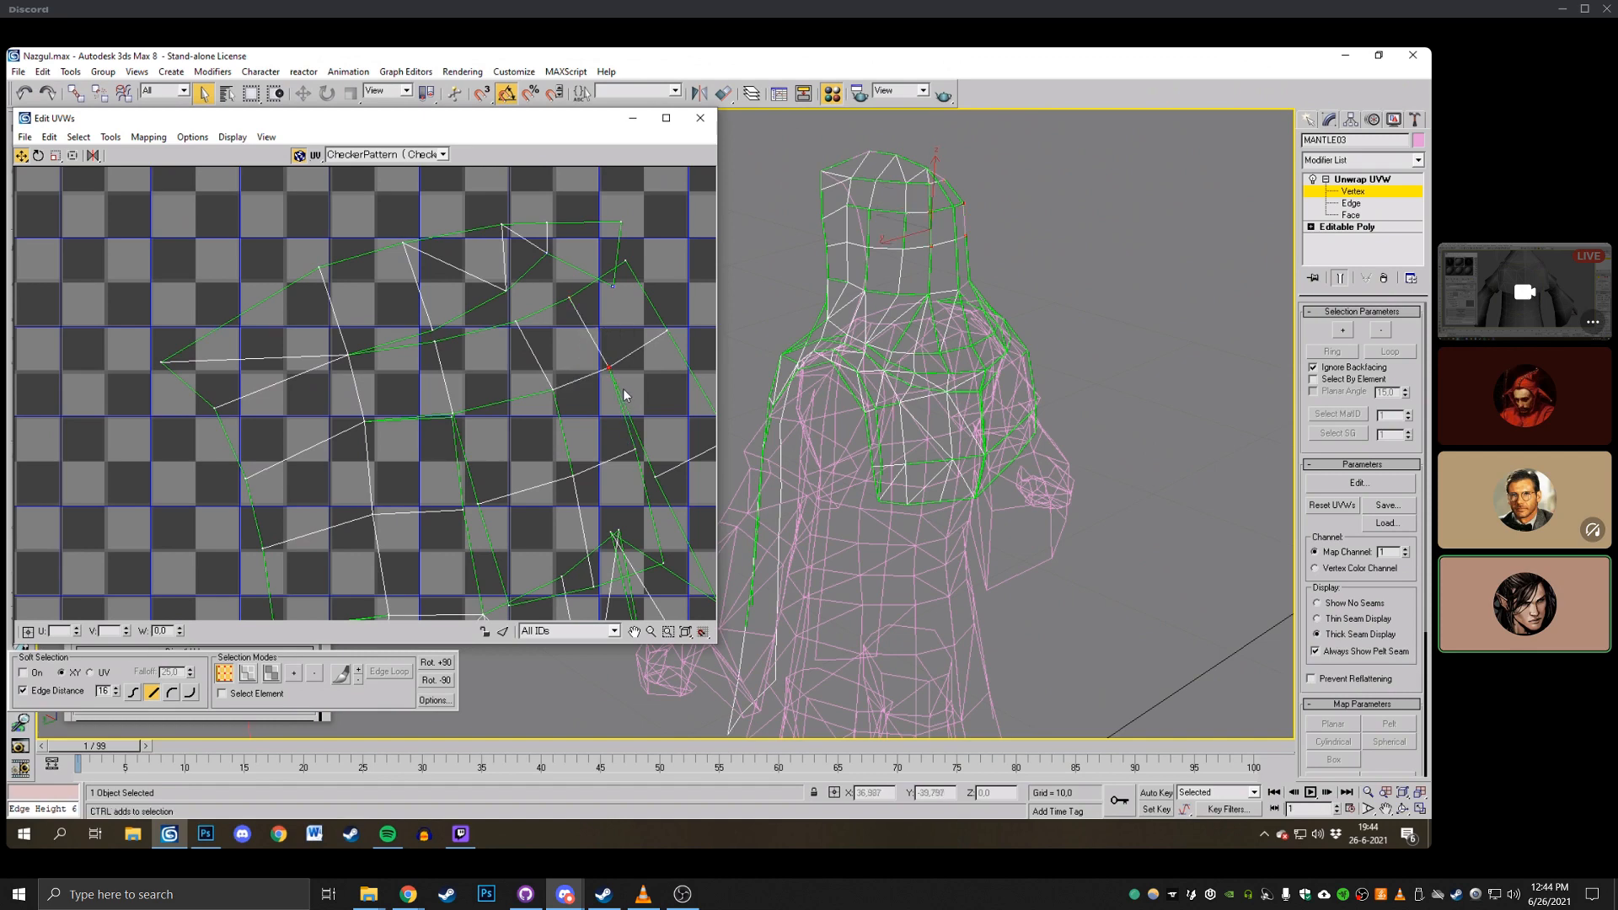
Weld the next two split vertex pairs along the seam below the hood's top row.
scroll(624, 387, "up", 2)
middle_click_drag(623, 387, 603, 404)
left_click_drag(582, 253, 560, 358)
key("ctrl+w")
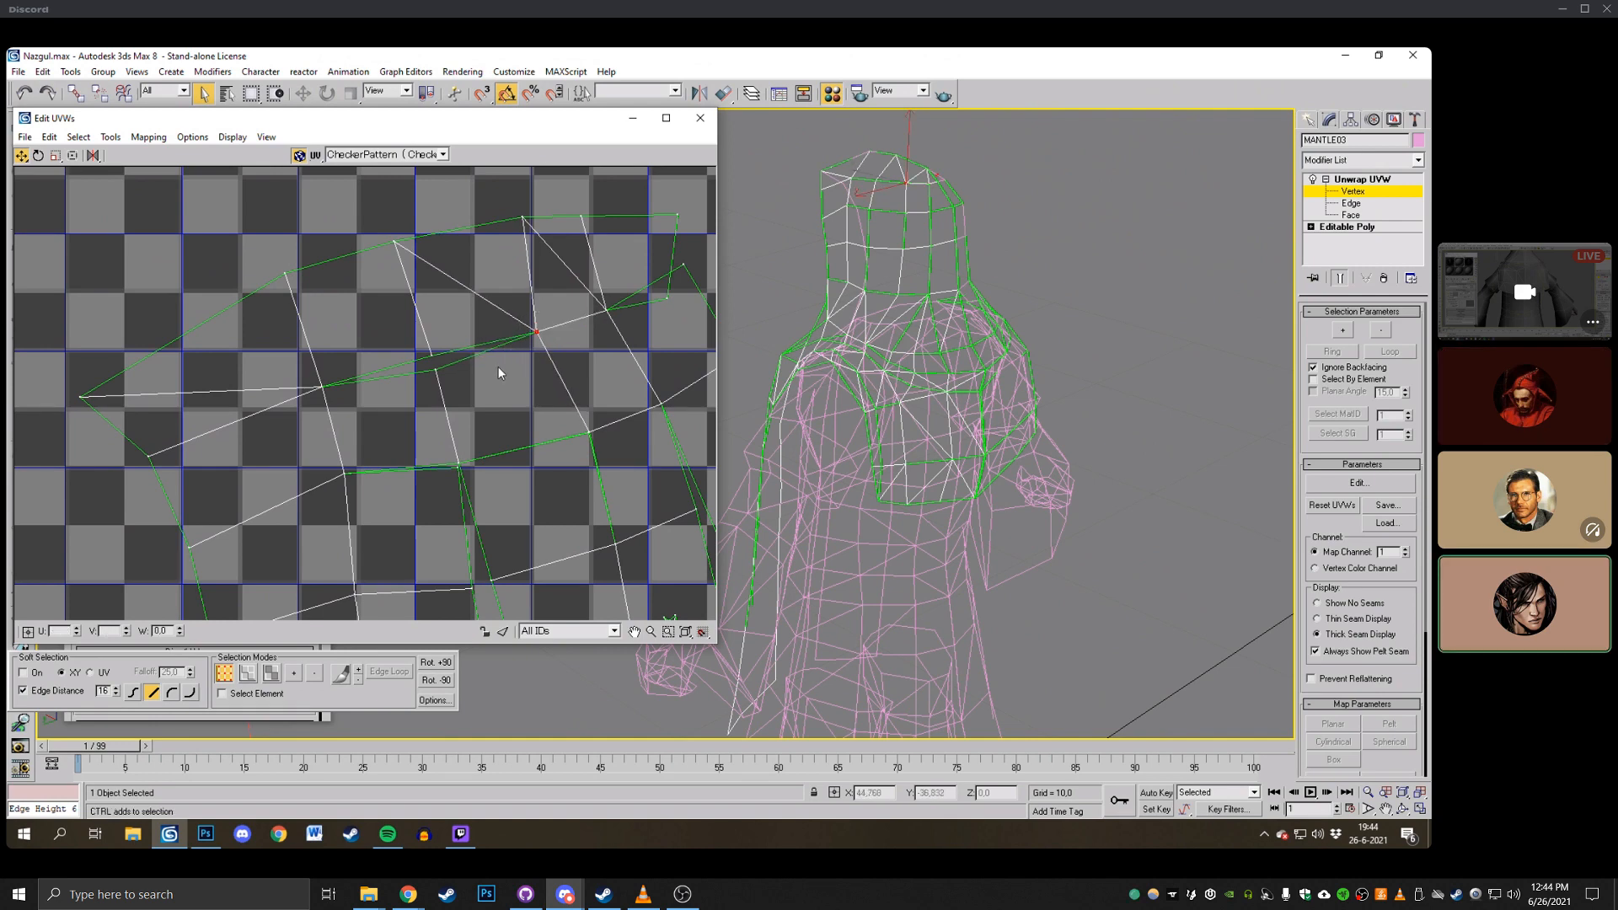
left_click_drag(435, 370, 434, 362)
left_click_drag(358, 325, 476, 389)
key("ctrl+w")
middle_click_drag(488, 315, 349, 349)
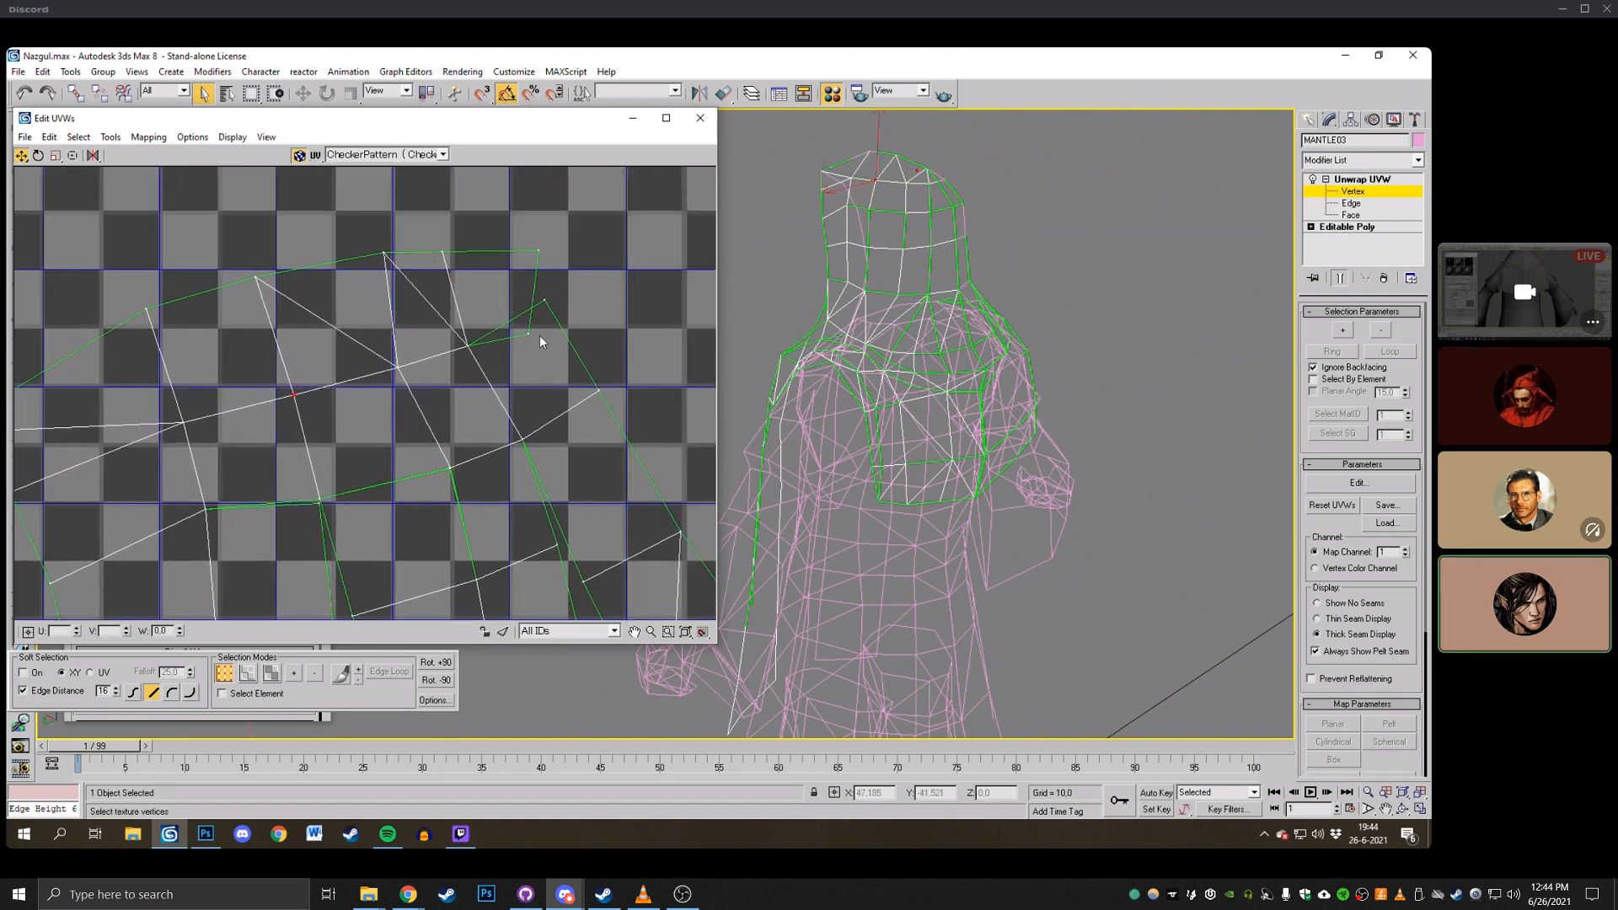
Try moving the end vertex of the hood's top row upward, and undo it along with the preceding welds.
left_click_drag(528, 333, 524, 276)
scroll(554, 244, "down", 2)
left_click(541, 248)
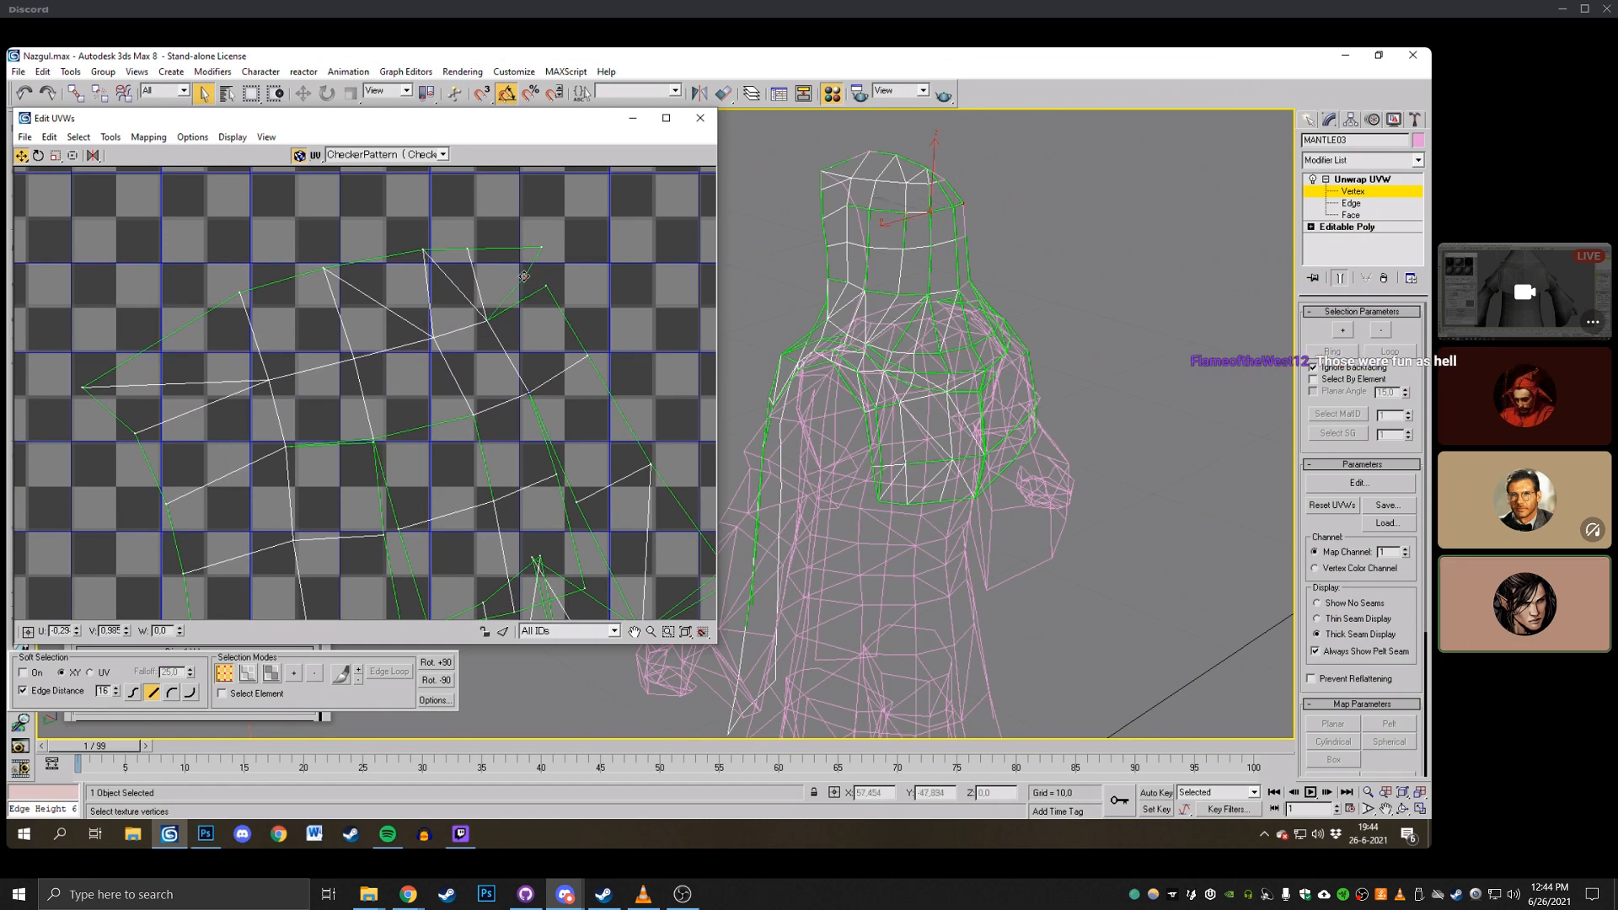
scroll(552, 265, "down", 2)
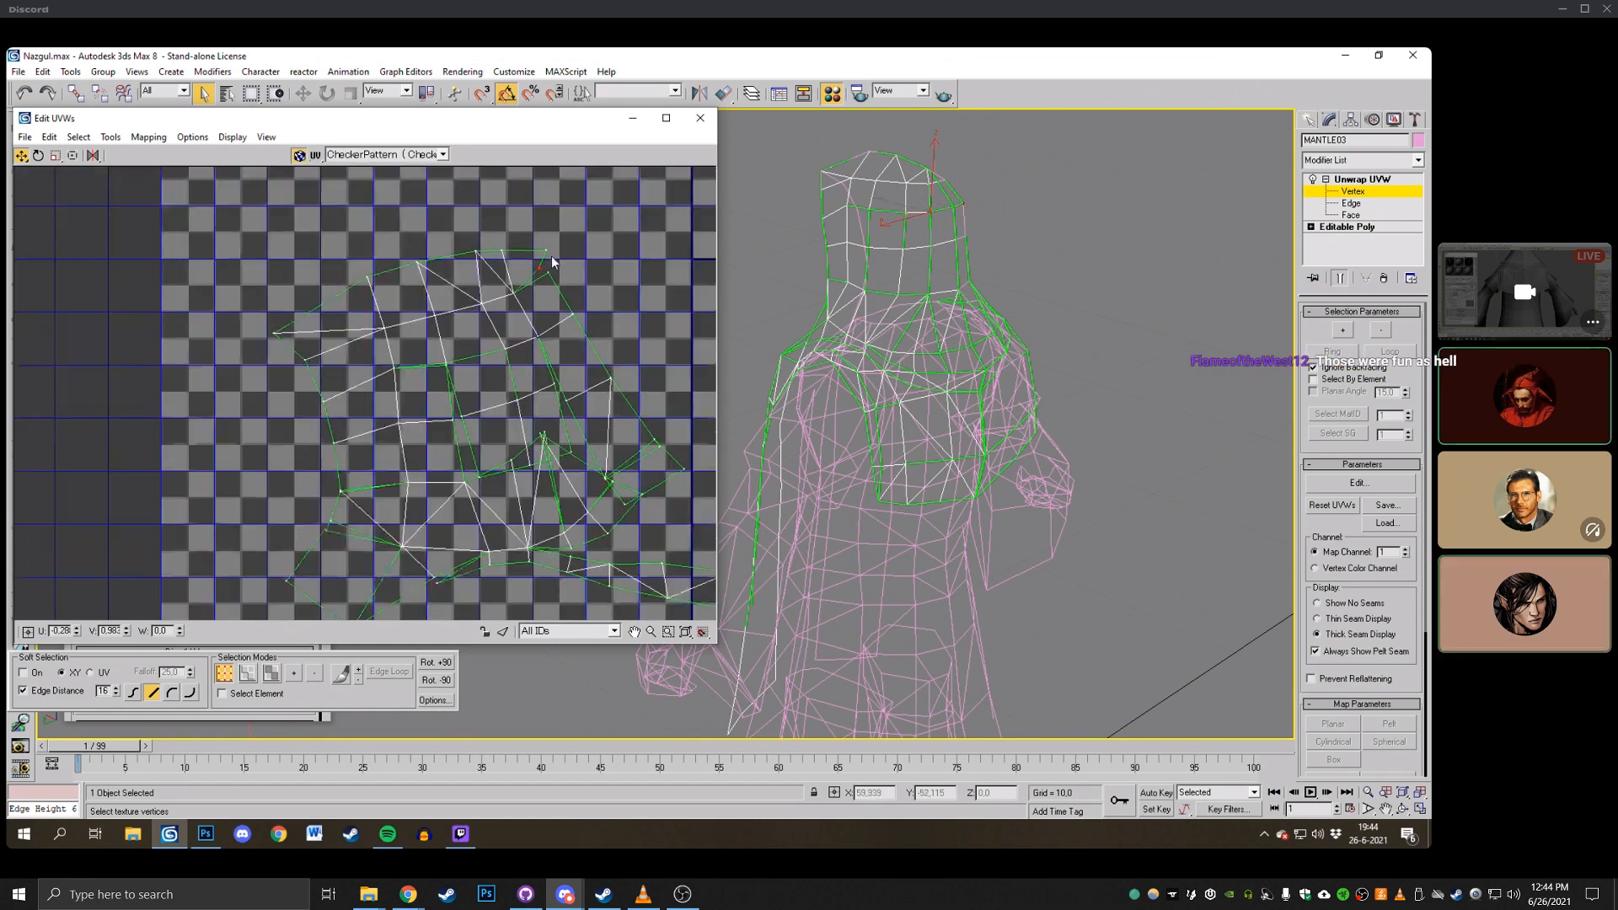
left_click(23, 94)
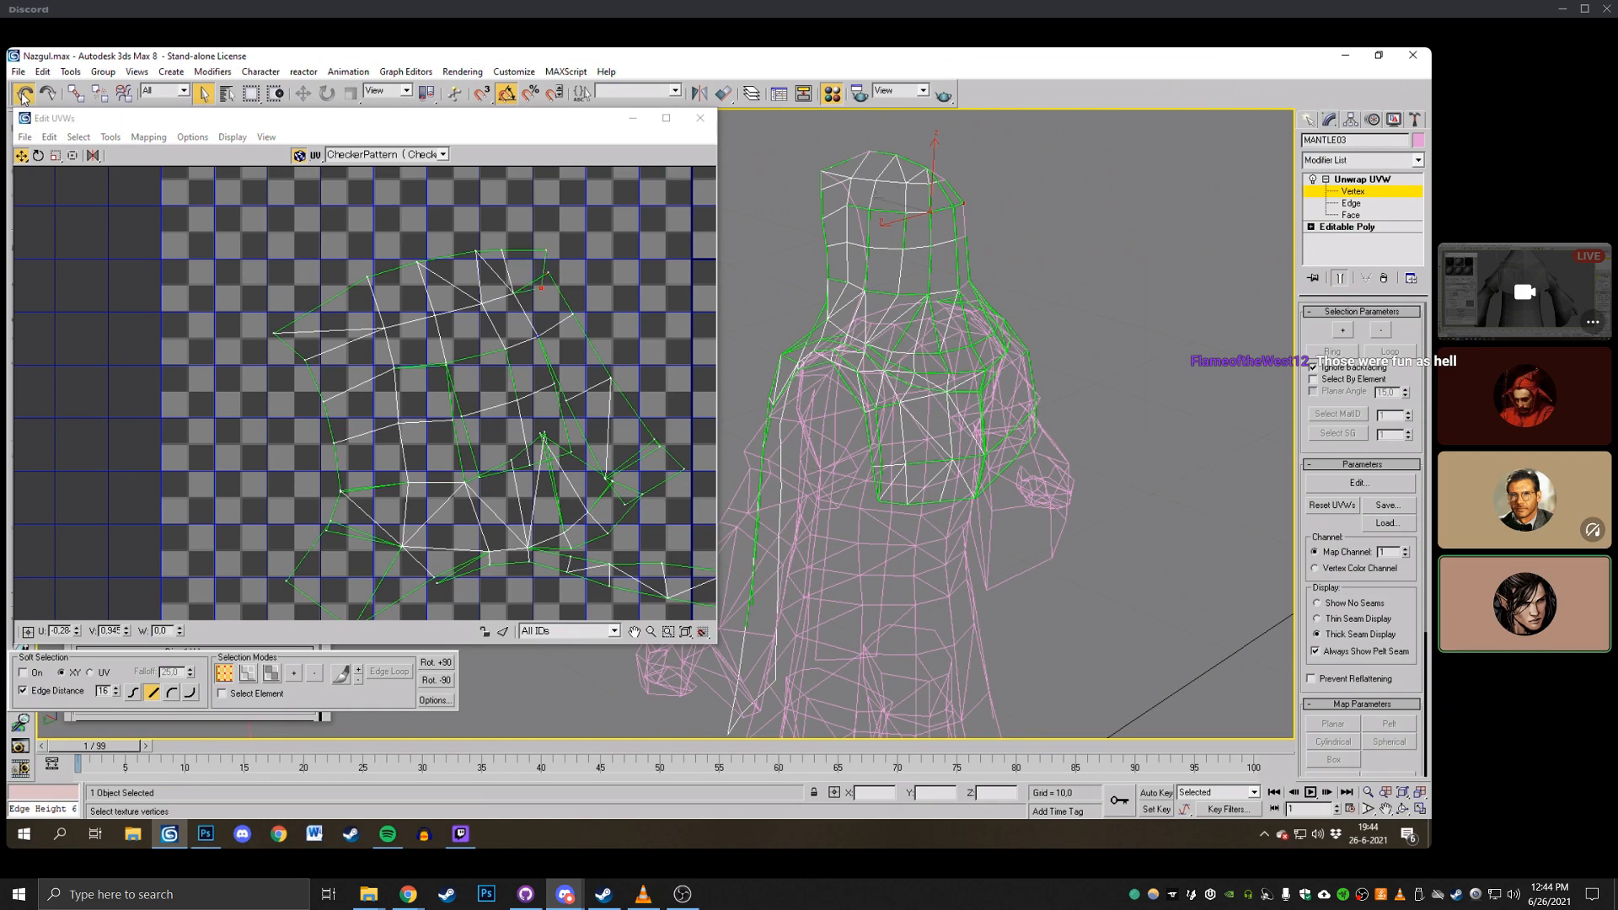
left_click(23, 94)
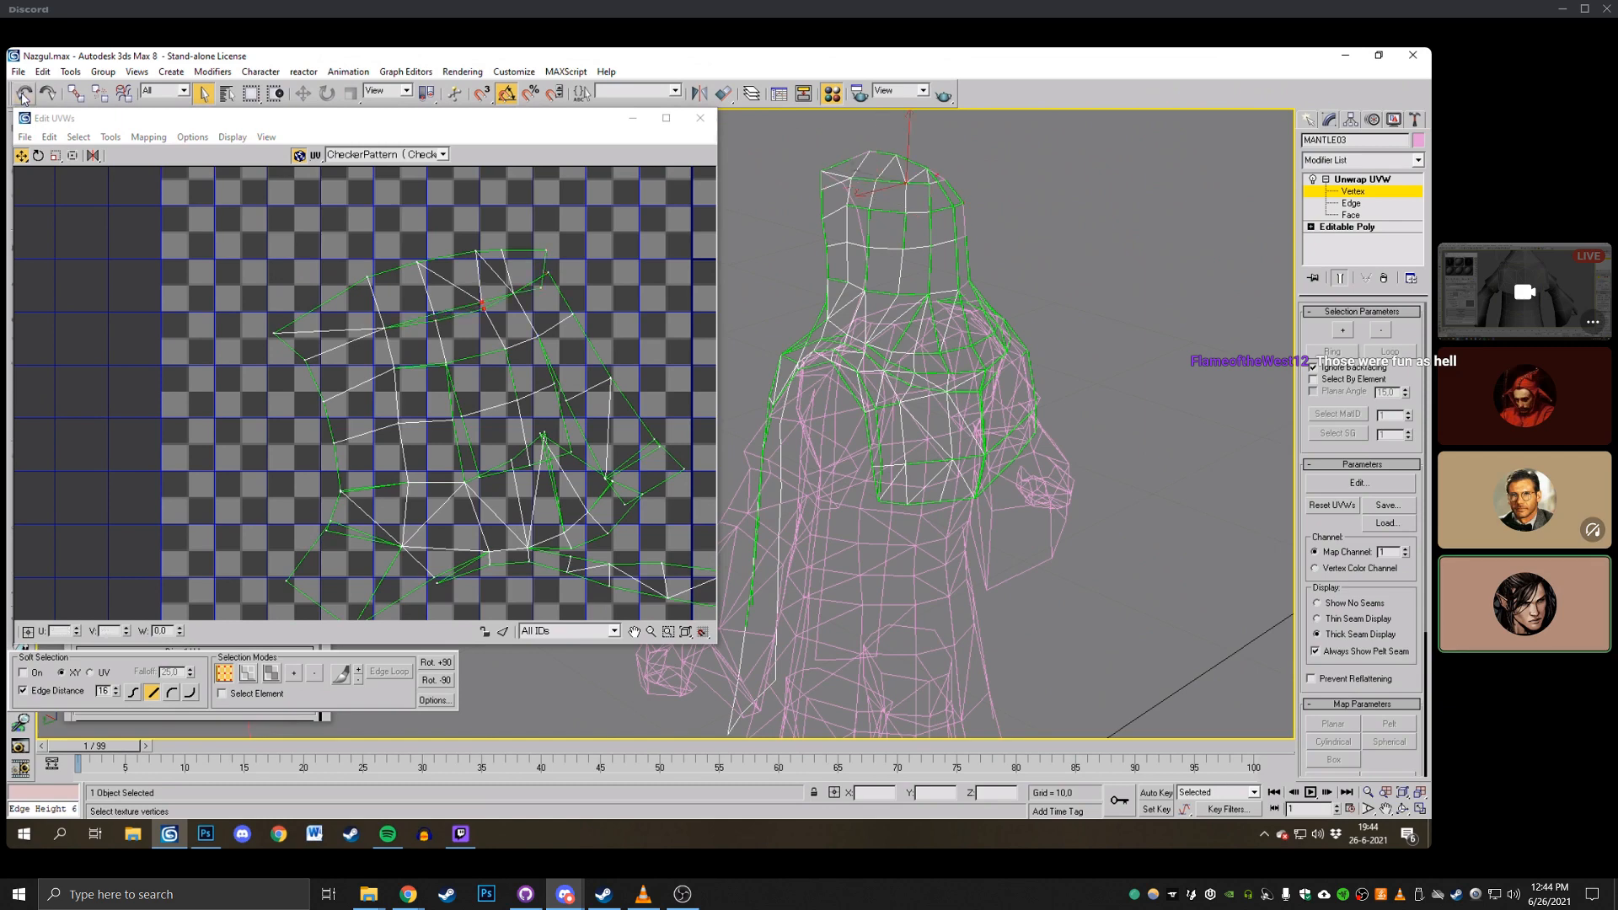
Select vertices of the hood's top row one after another to check where they lie on the model.
scroll(543, 232, "up", 2)
left_click(497, 328)
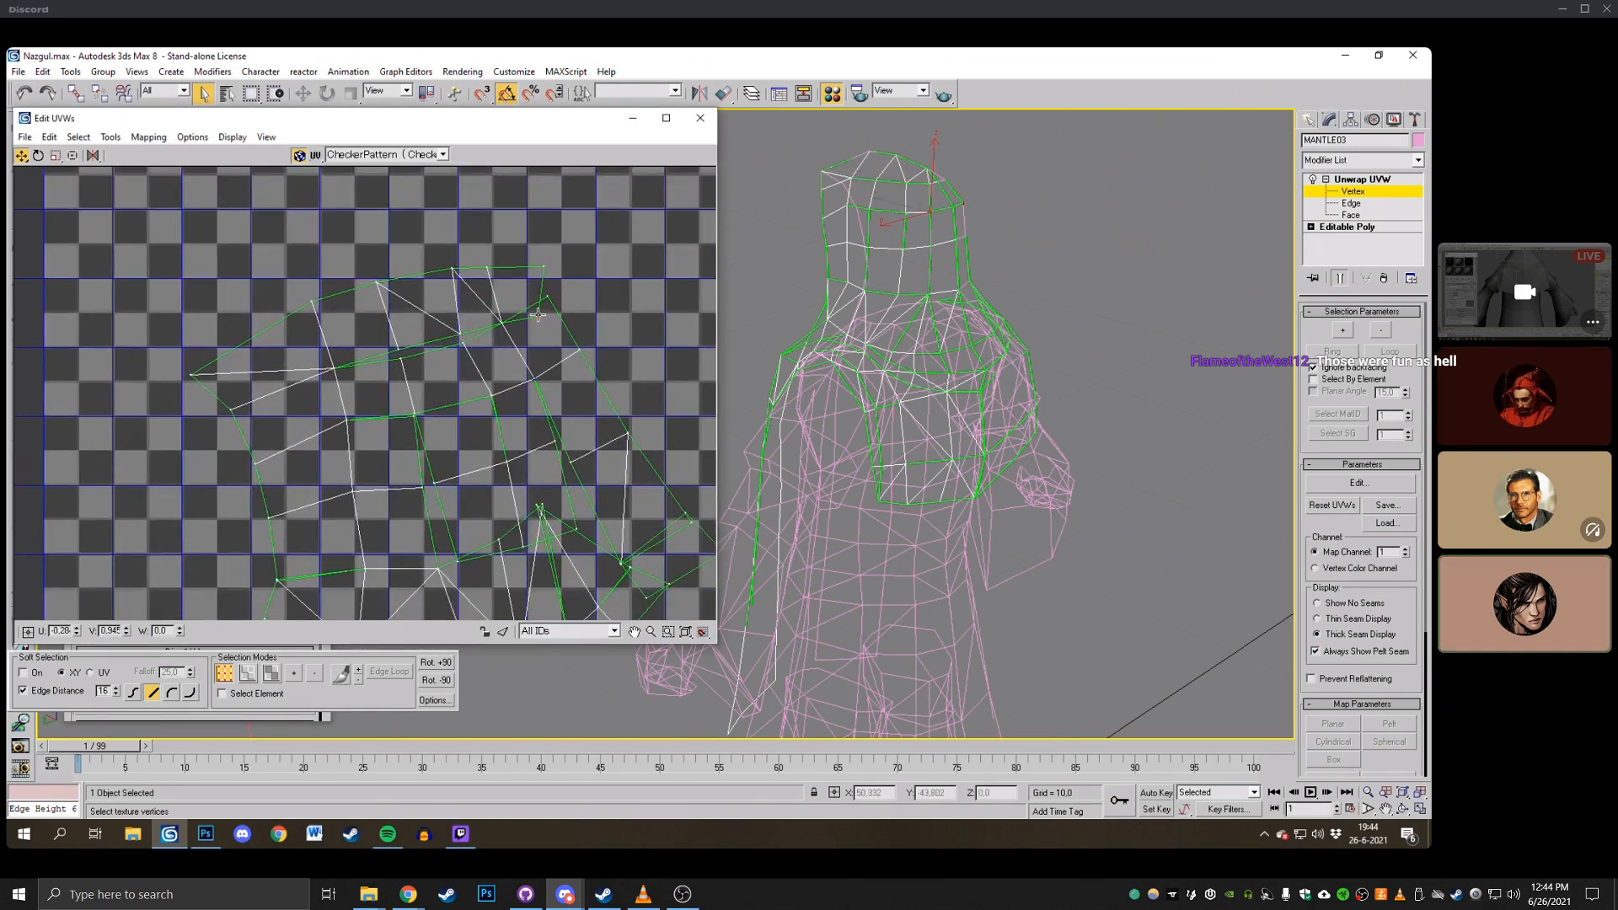
left_click(536, 316)
scroll(453, 377, "up", 2)
left_click_drag(516, 352, 514, 346)
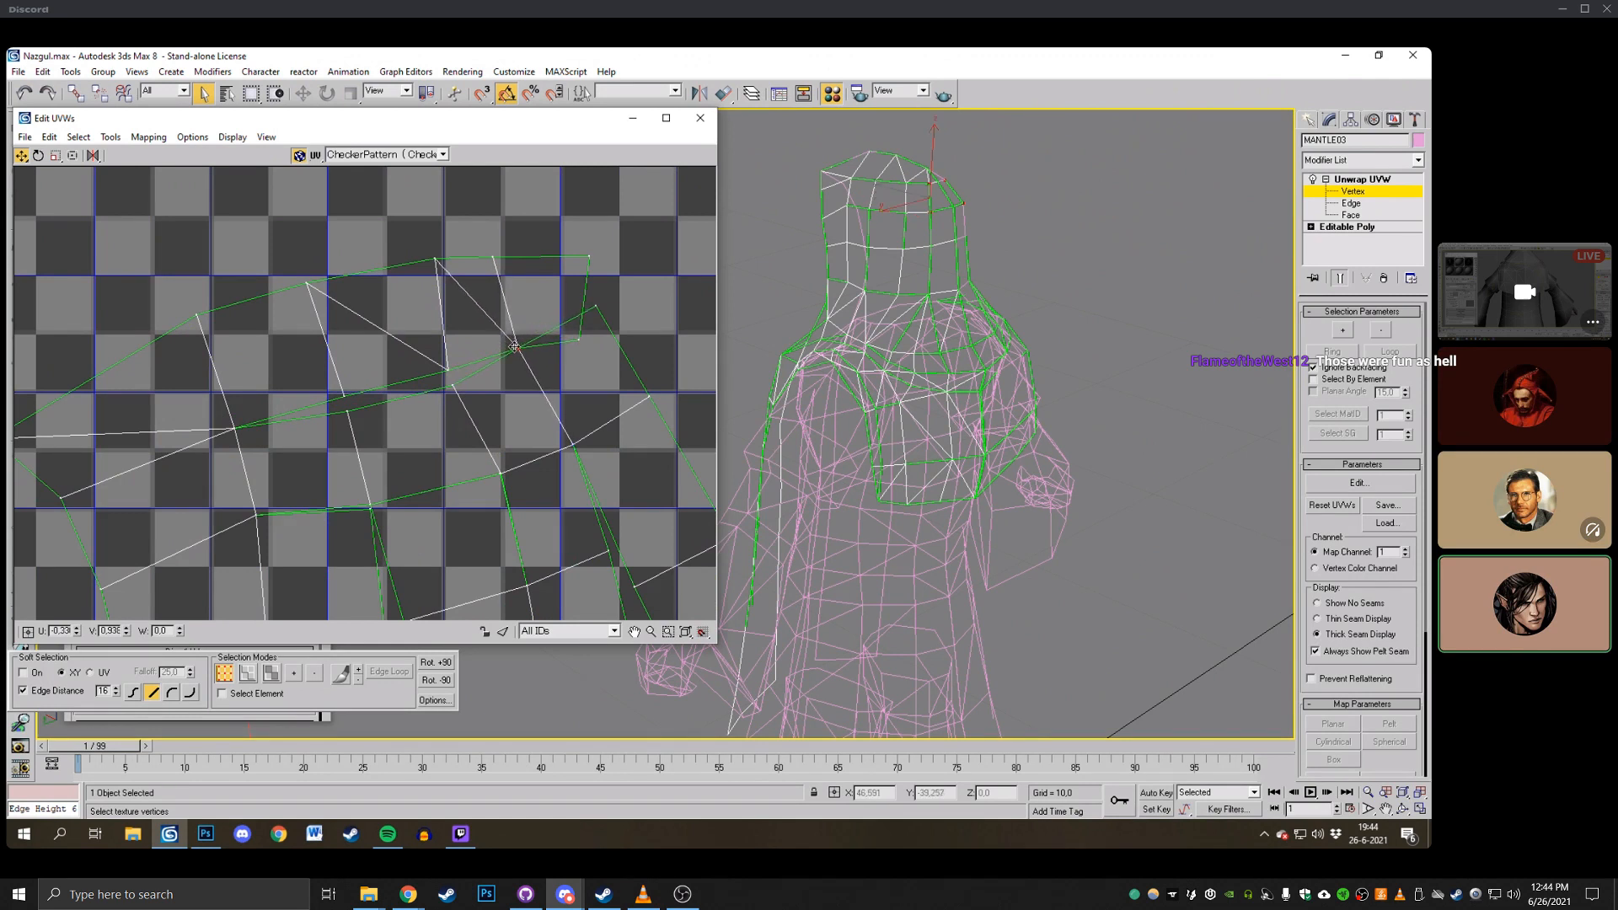
left_click_drag(460, 236, 507, 272)
left_click_drag(408, 238, 453, 283)
left_click_drag(286, 240, 368, 314)
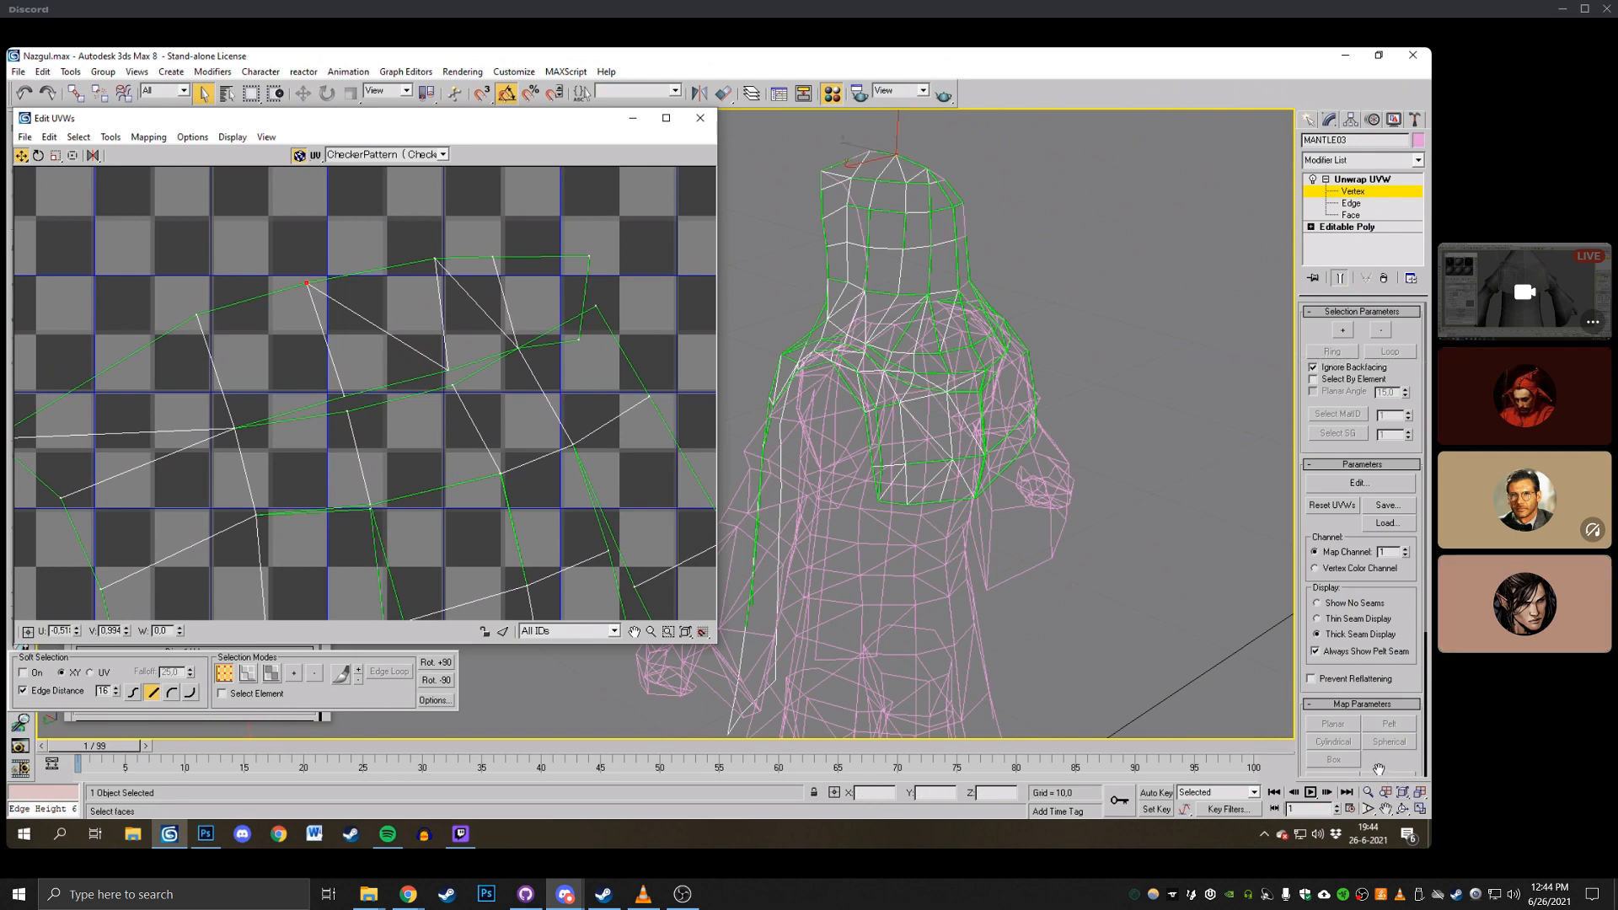
Rotate the whole hood piece so its columns stand upright and shift it further from the texture square.
left_click(1364, 216)
scroll(337, 240, "down", 7)
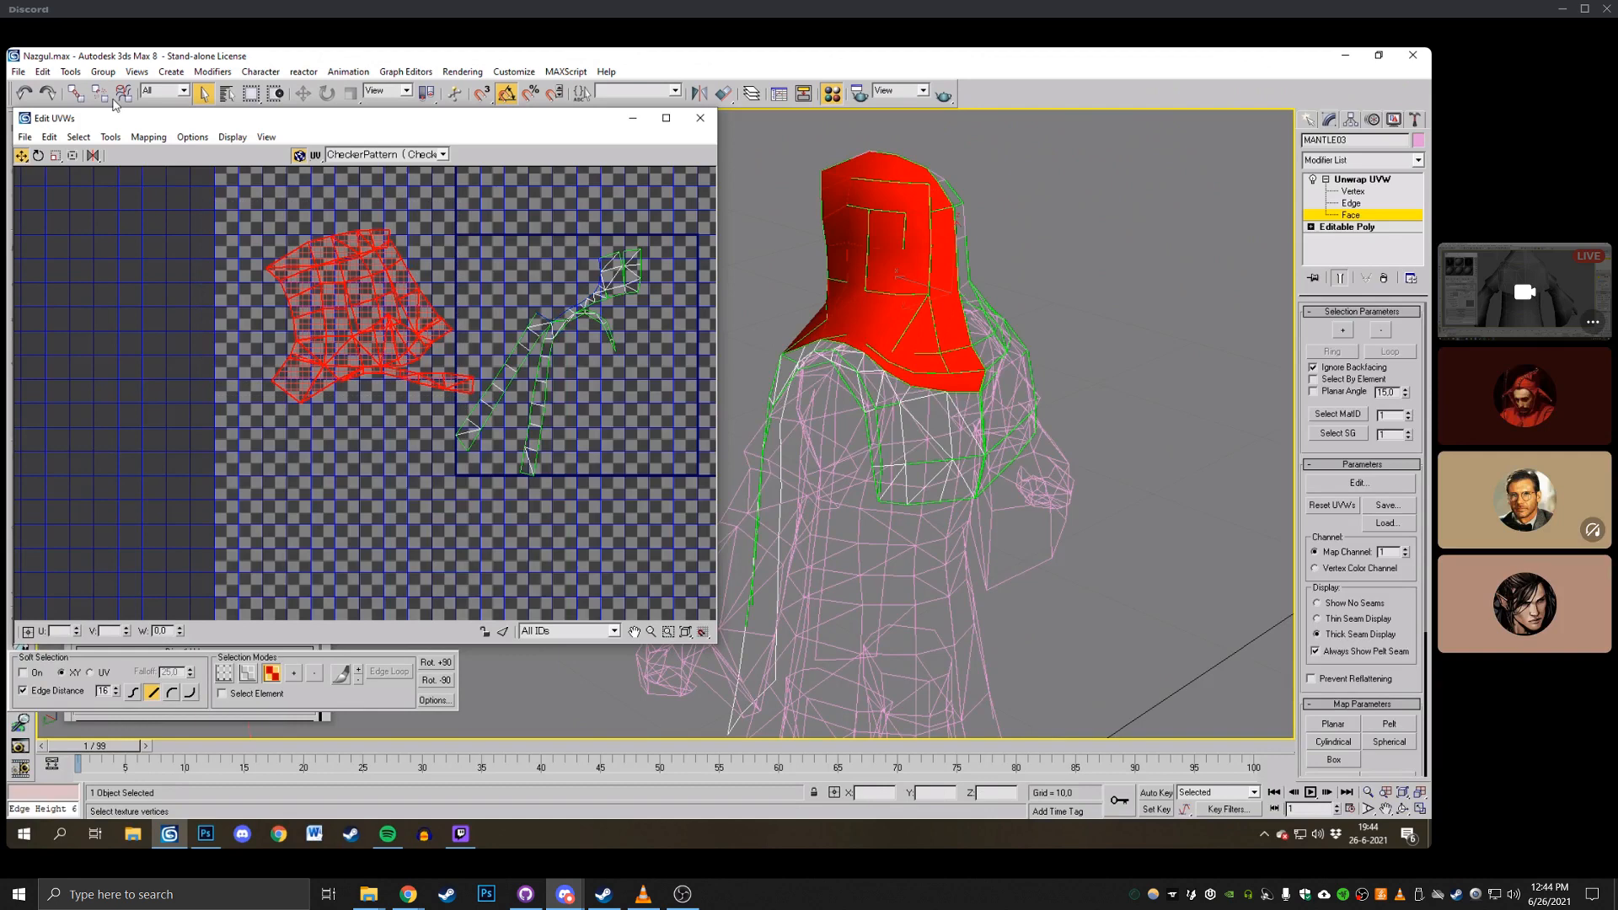
left_click(148, 136)
left_click(169, 193)
left_click(211, 121)
left_click_drag(488, 388, 257, 400)
middle_click_drag(236, 303, 296, 419)
scroll(295, 418, "up", 4)
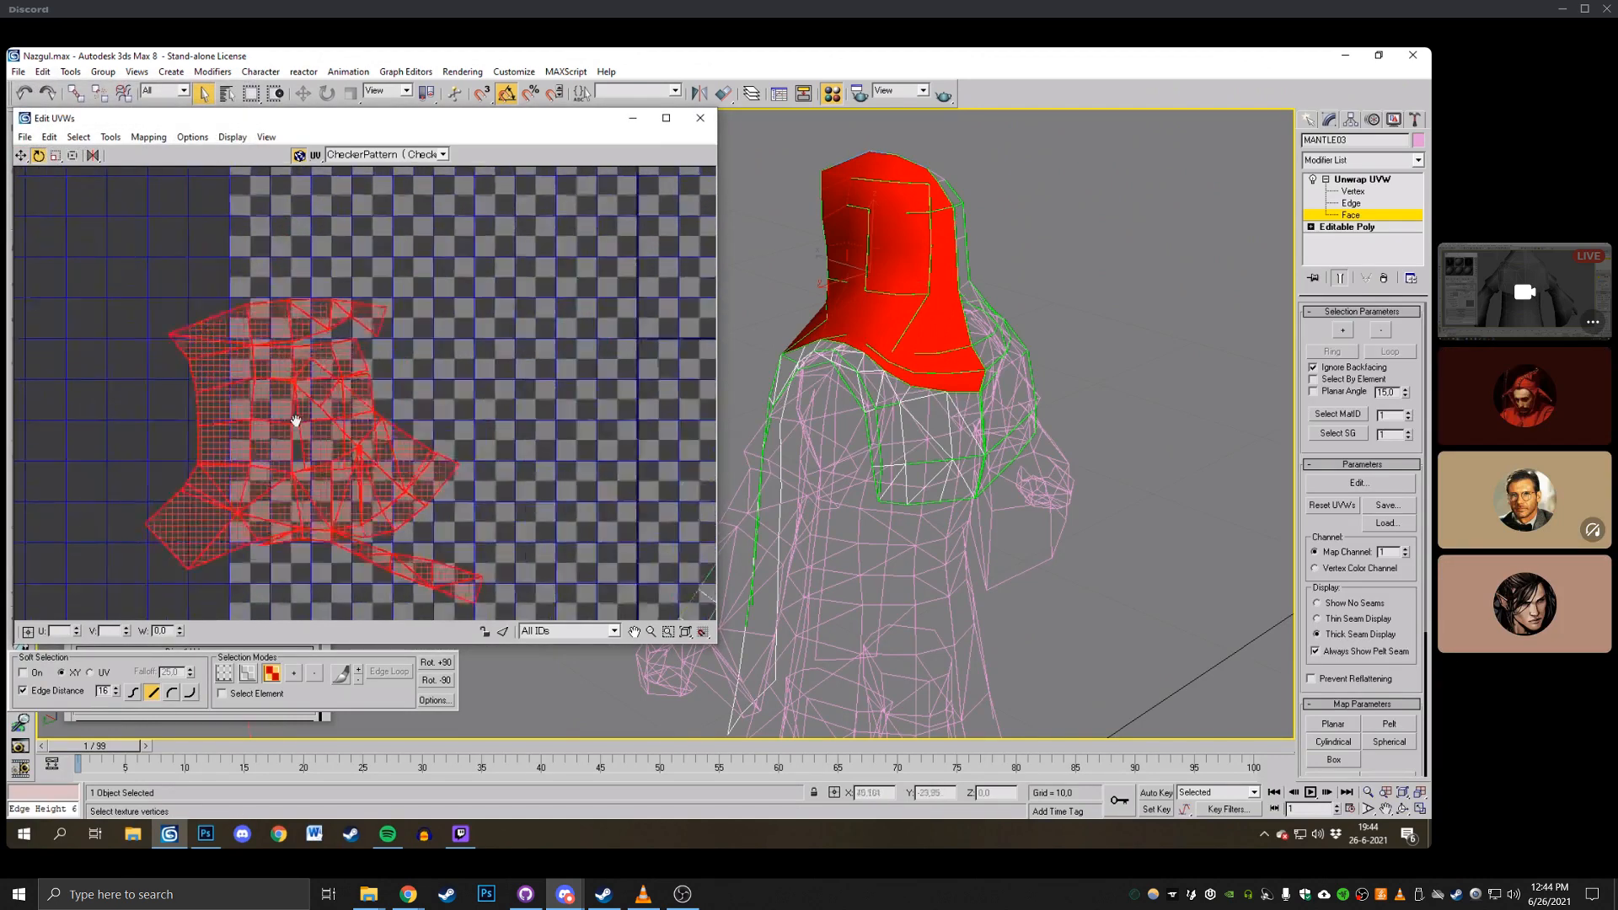
middle_click_drag(462, 329, 538, 322)
Move the end vertices of the hood's top row down to meet the column below.
left_click(576, 305)
scroll(576, 305, "up", 2)
left_click(472, 235)
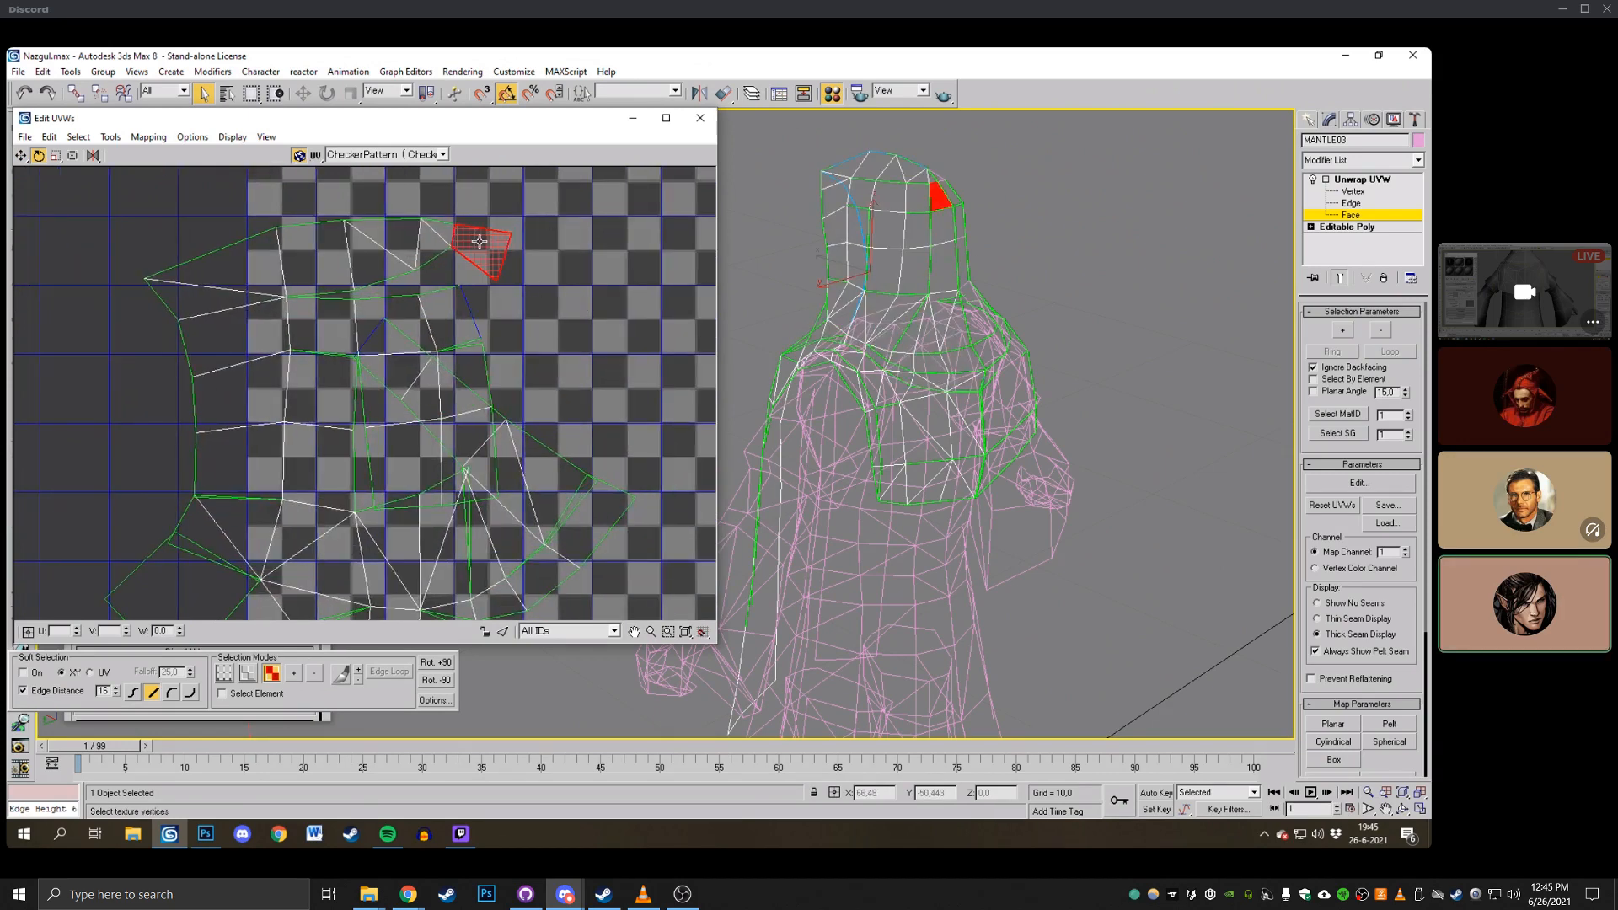
left_click(1360, 180)
left_click(1353, 191)
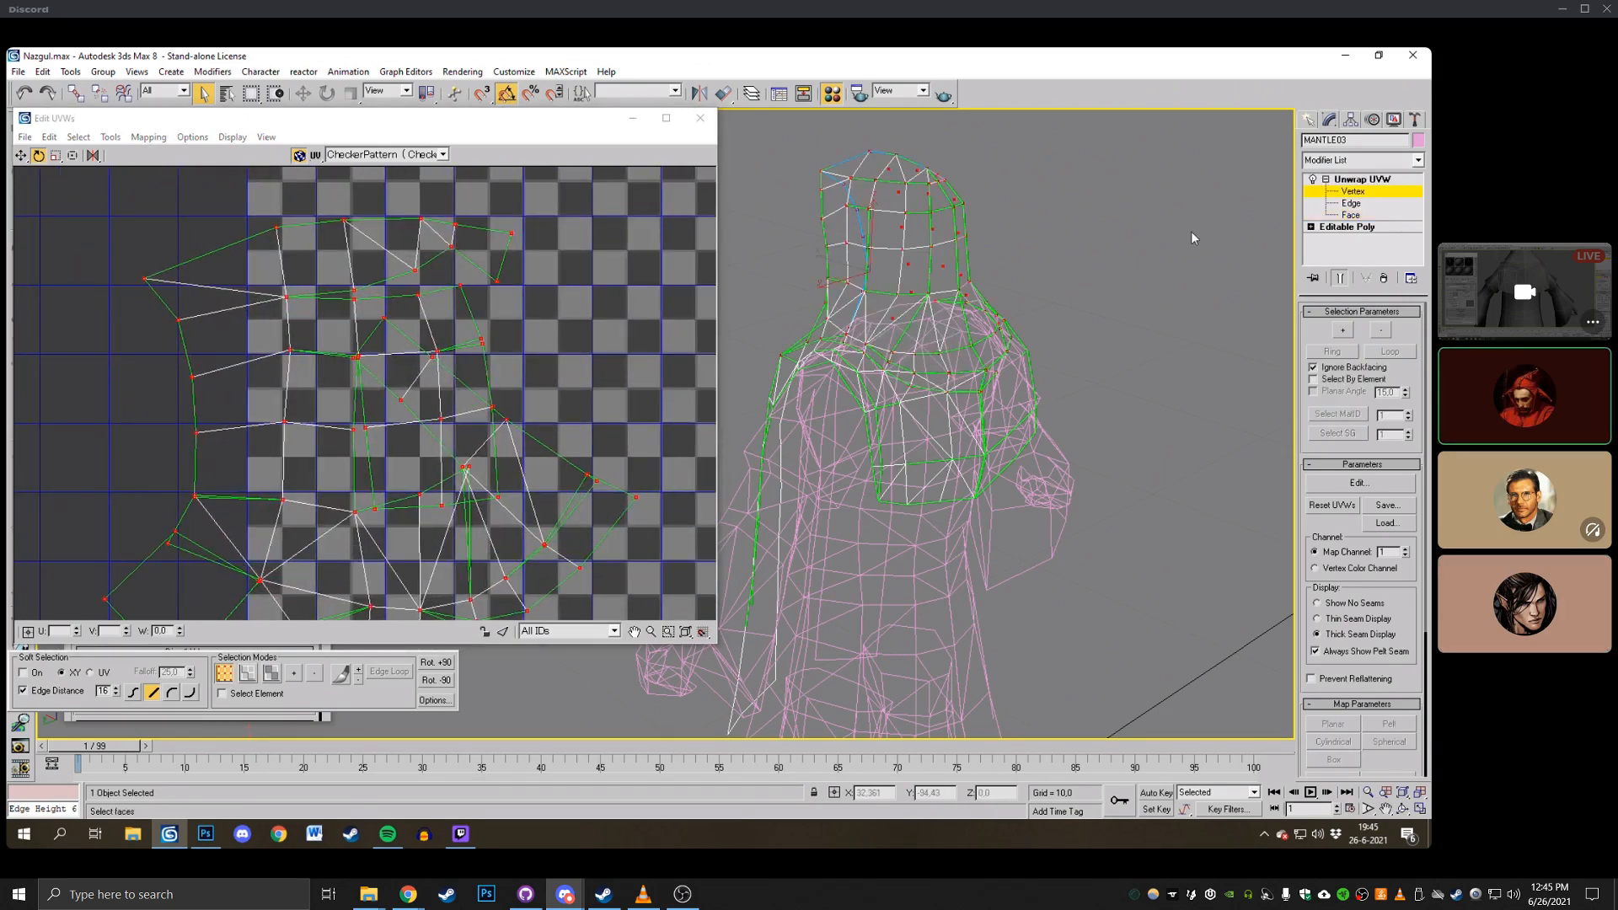
left_click(497, 281)
scroll(486, 315, "up", 2)
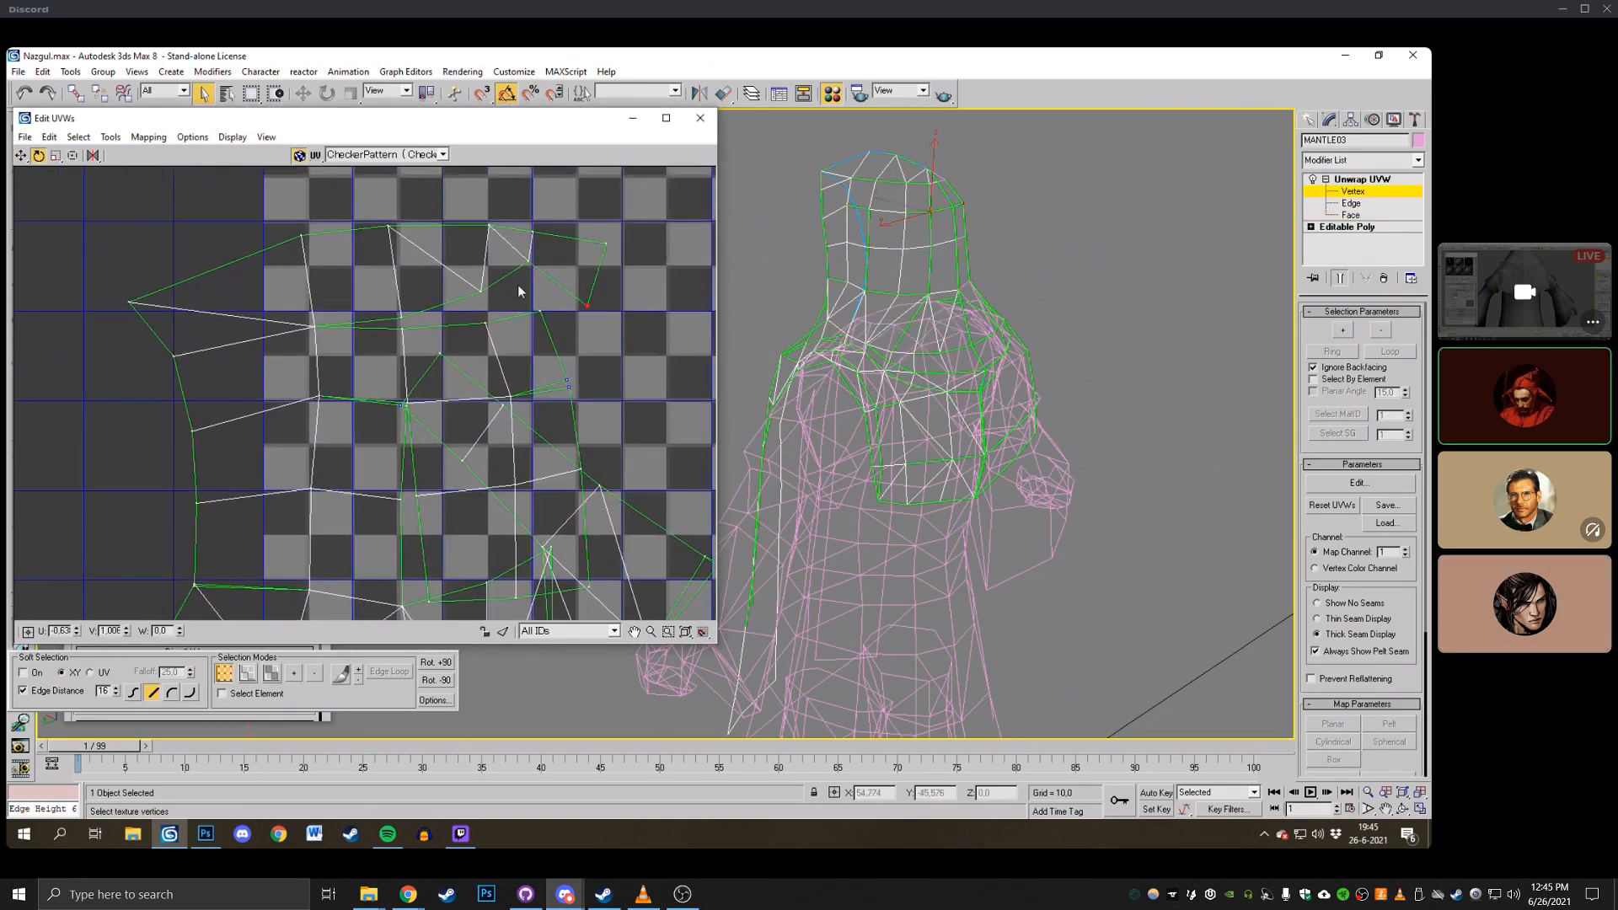
key("q")
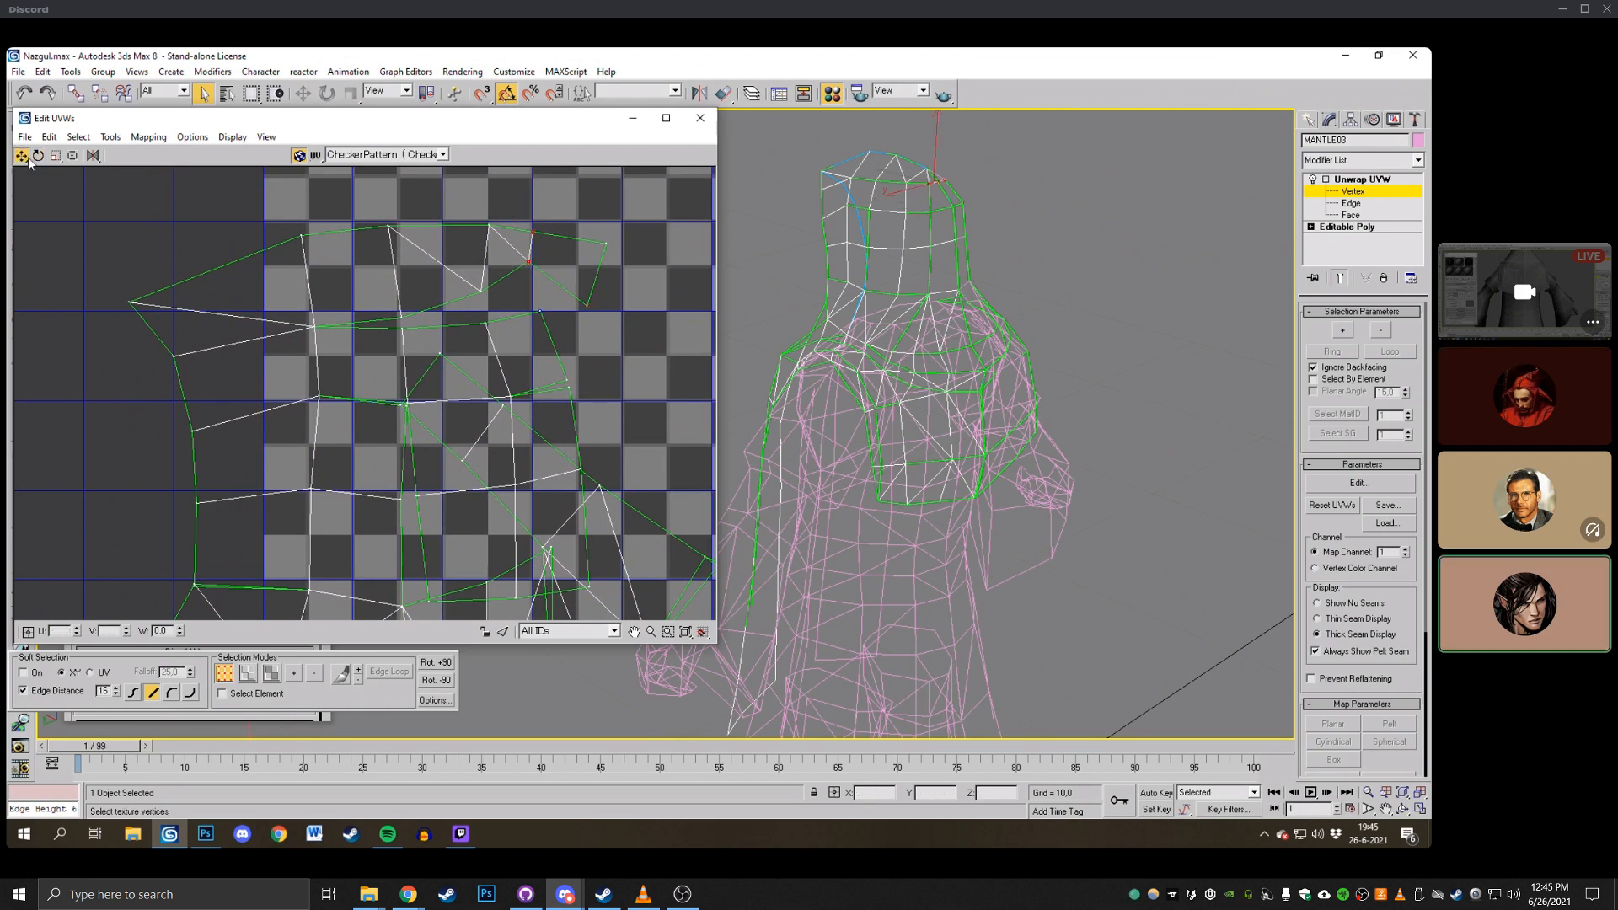
left_click_drag(526, 264, 598, 357)
left_click(539, 262)
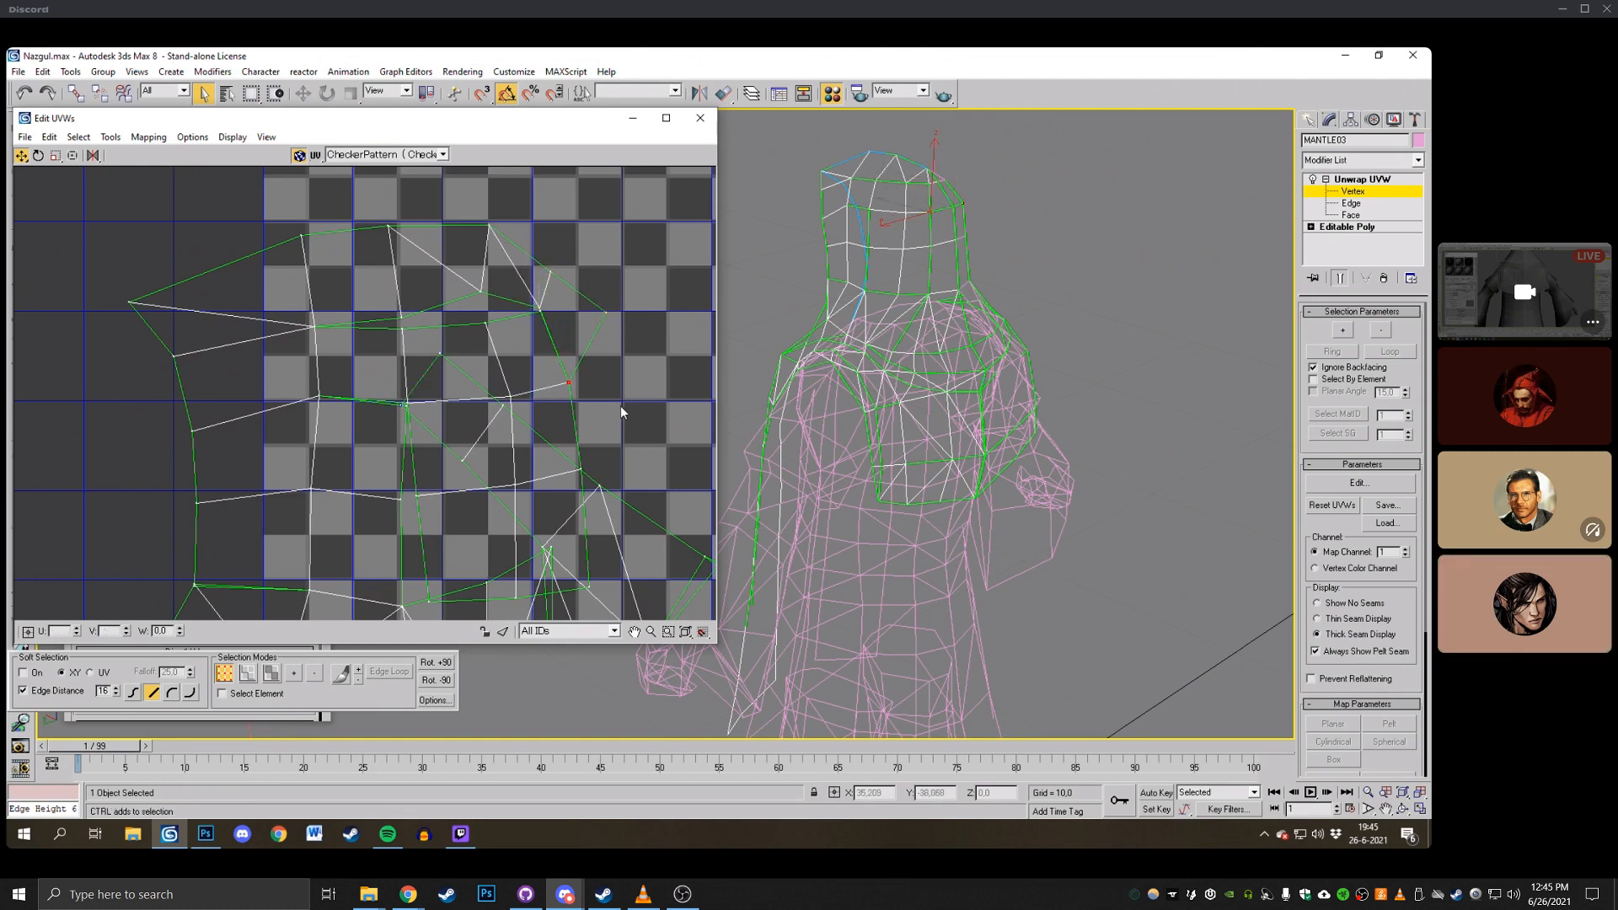
Bring the split vertices along the top row's lower seam together and weld them.
left_click_drag(482, 291, 483, 314)
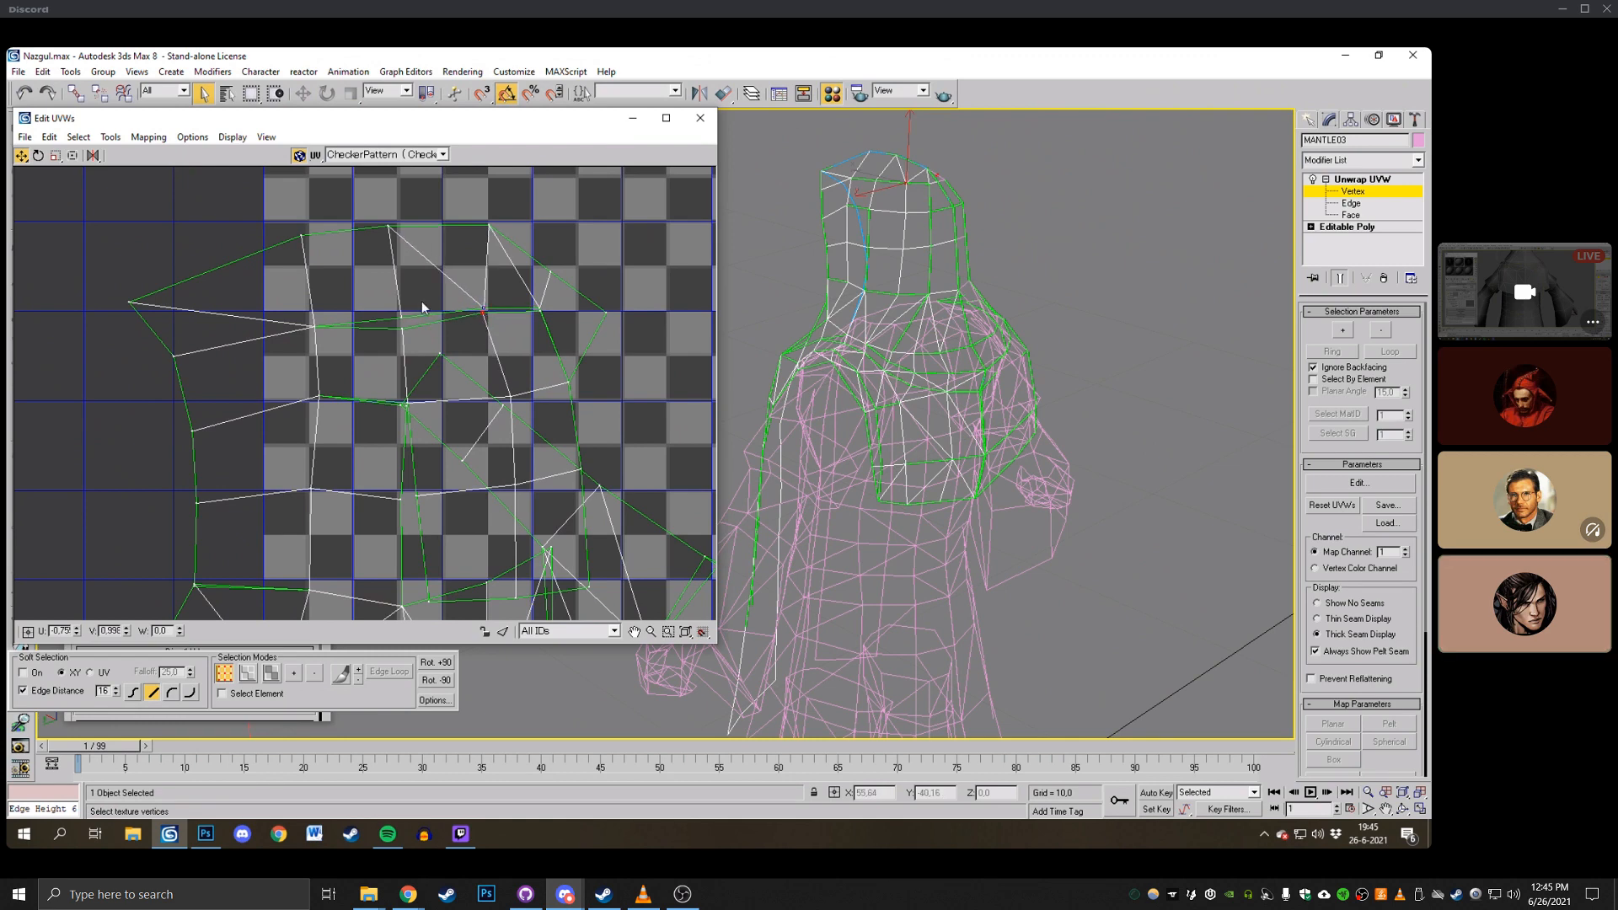
left_click(403, 329)
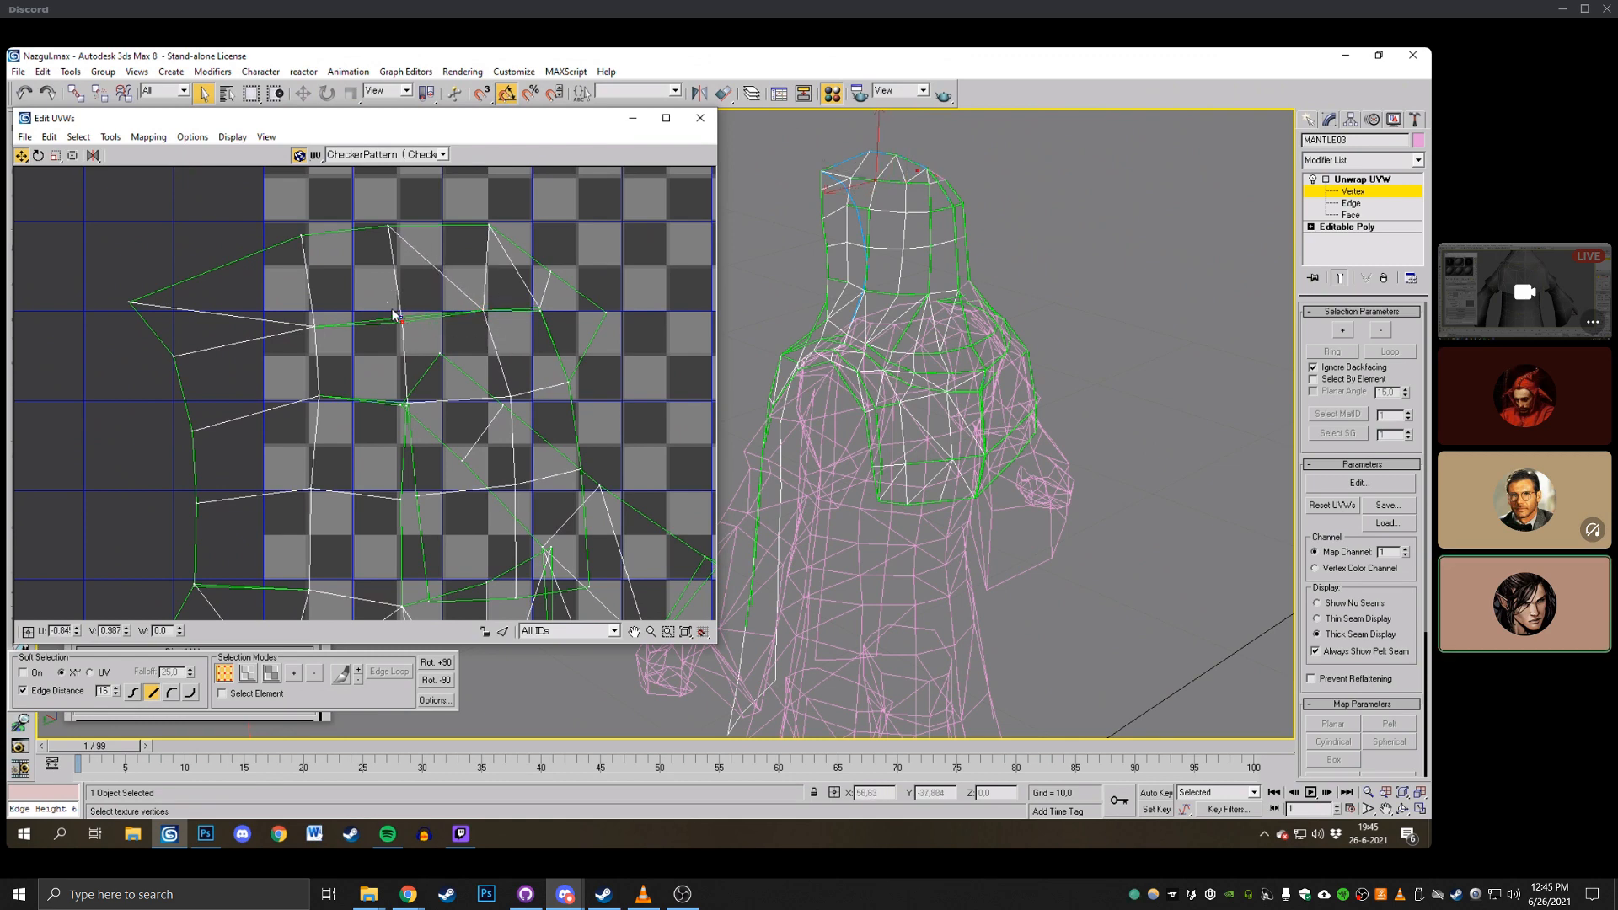
left_click_drag(393, 310, 549, 332)
key("ctrl+w")
Examine the split vertices where the seams meet in the middle of the hood piece.
scroll(581, 278, "up", 2)
scroll(581, 278, "down", 2)
scroll(472, 327, "up", 2)
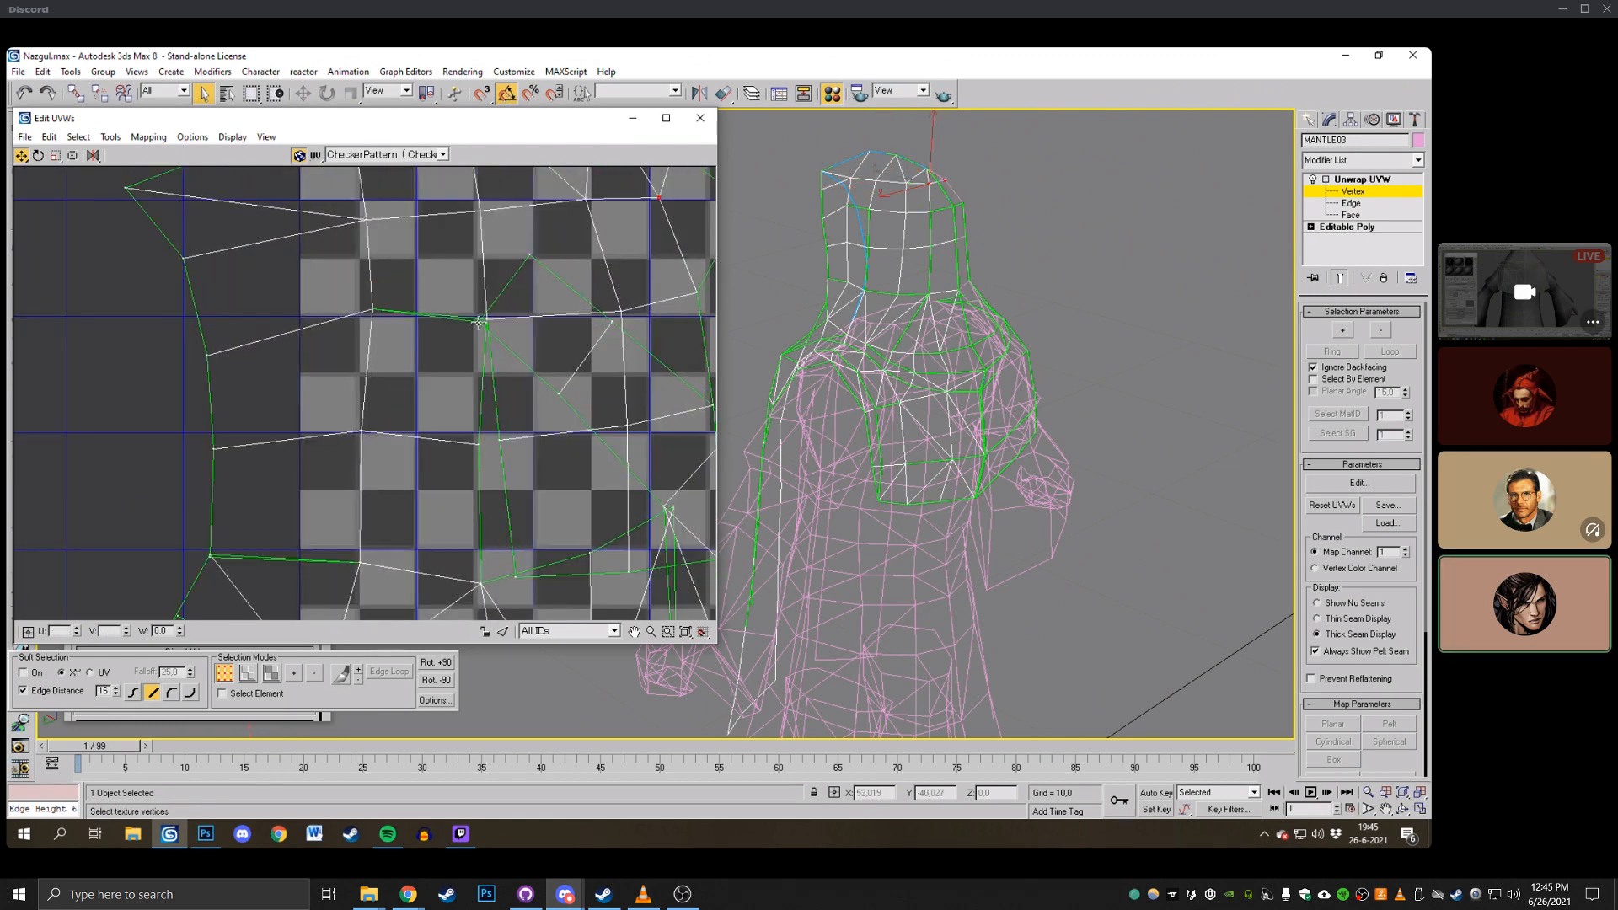
scroll(478, 321, "up", 2)
scroll(470, 332, "down", 1)
left_click(442, 311)
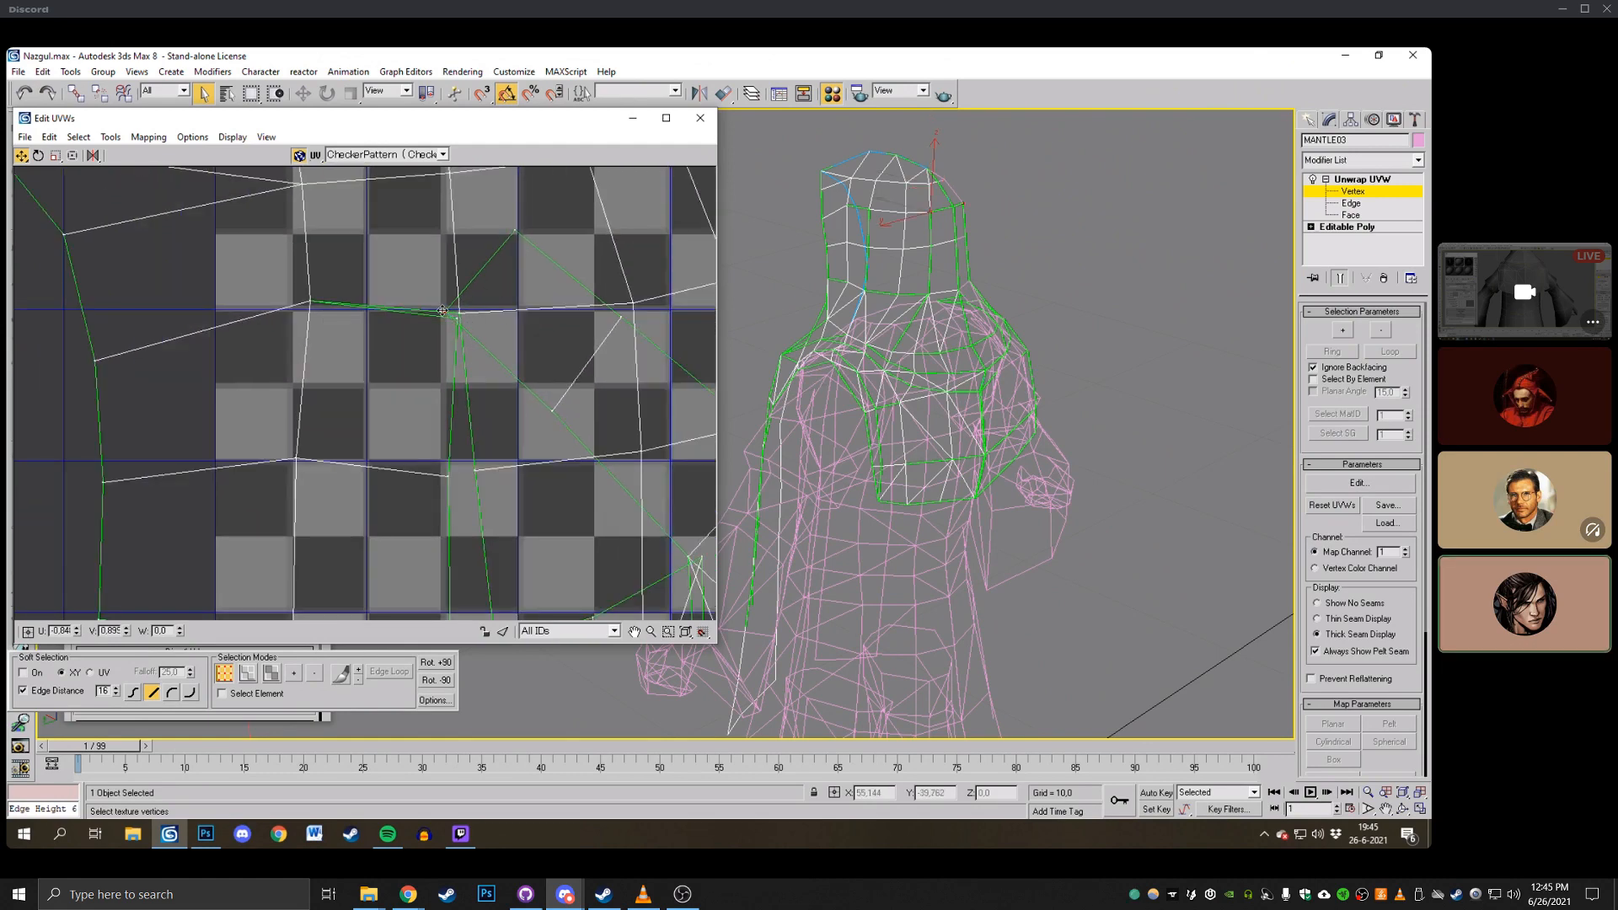
scroll(408, 209, "down", 2)
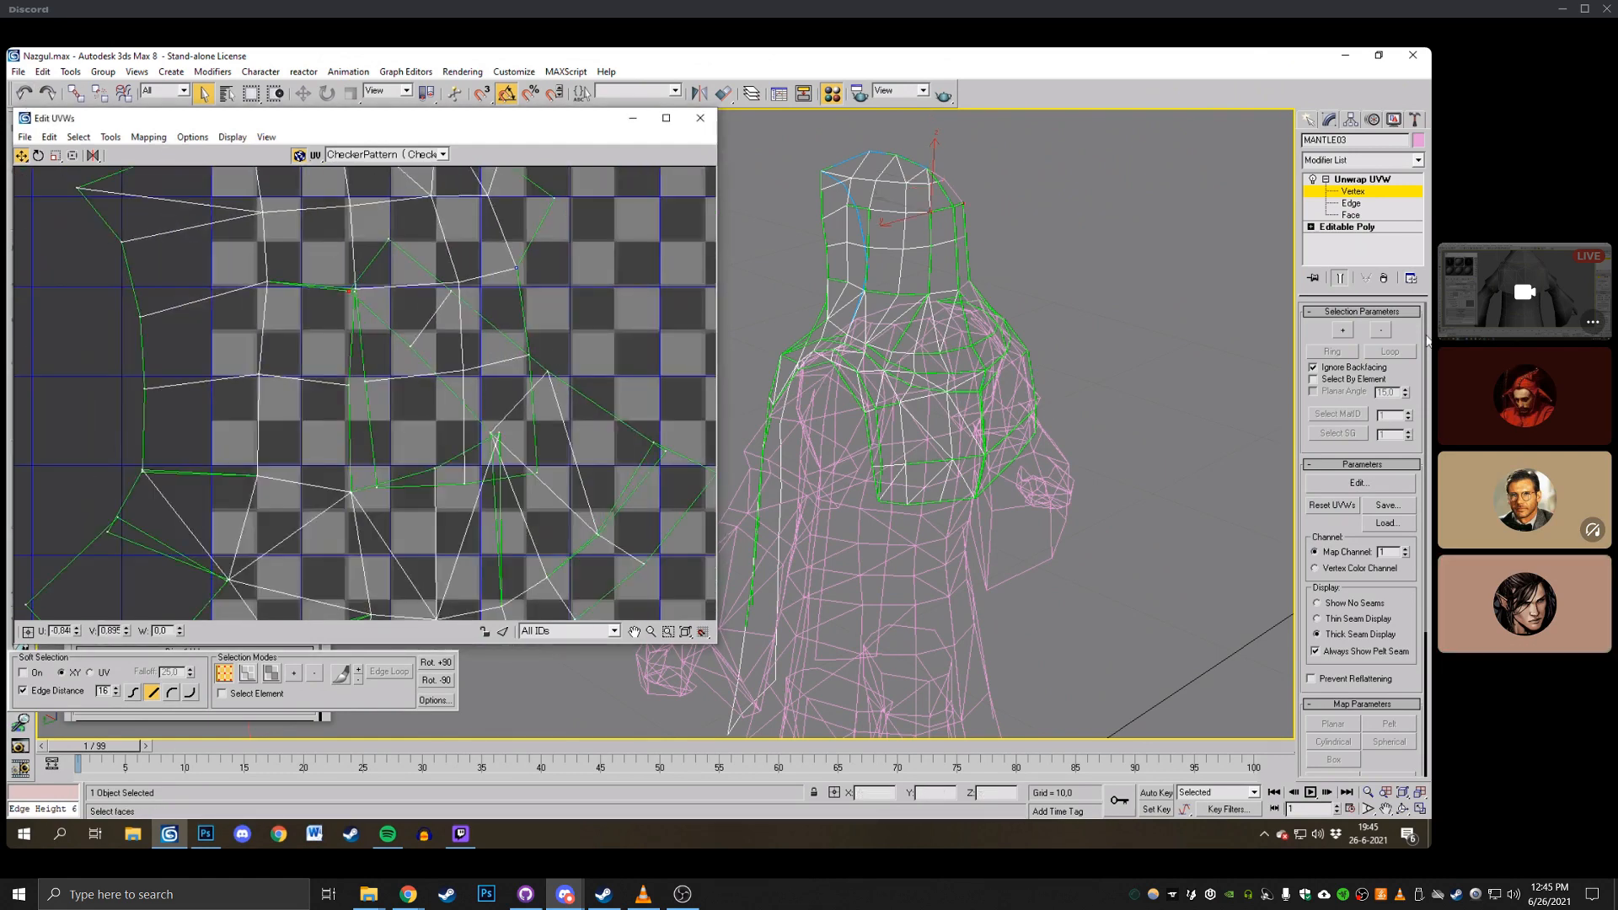
Select the strip of side faces overlapping the hood piece and move it clear of the mesh.
left_click(1351, 215)
left_click(575, 405)
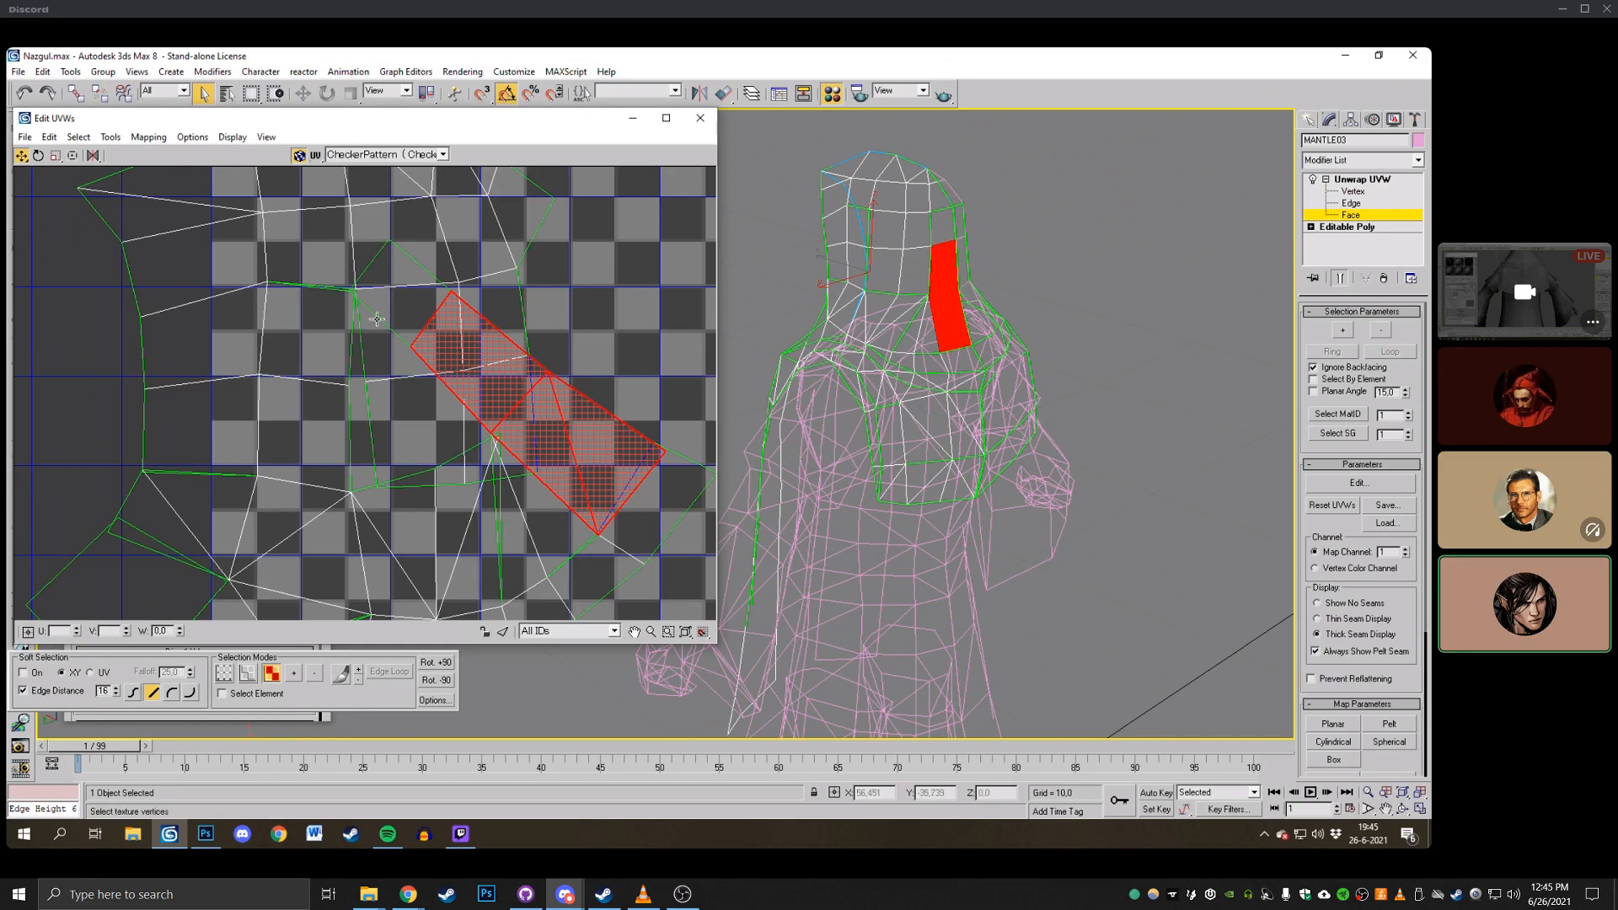
scroll(359, 299, "up", 8)
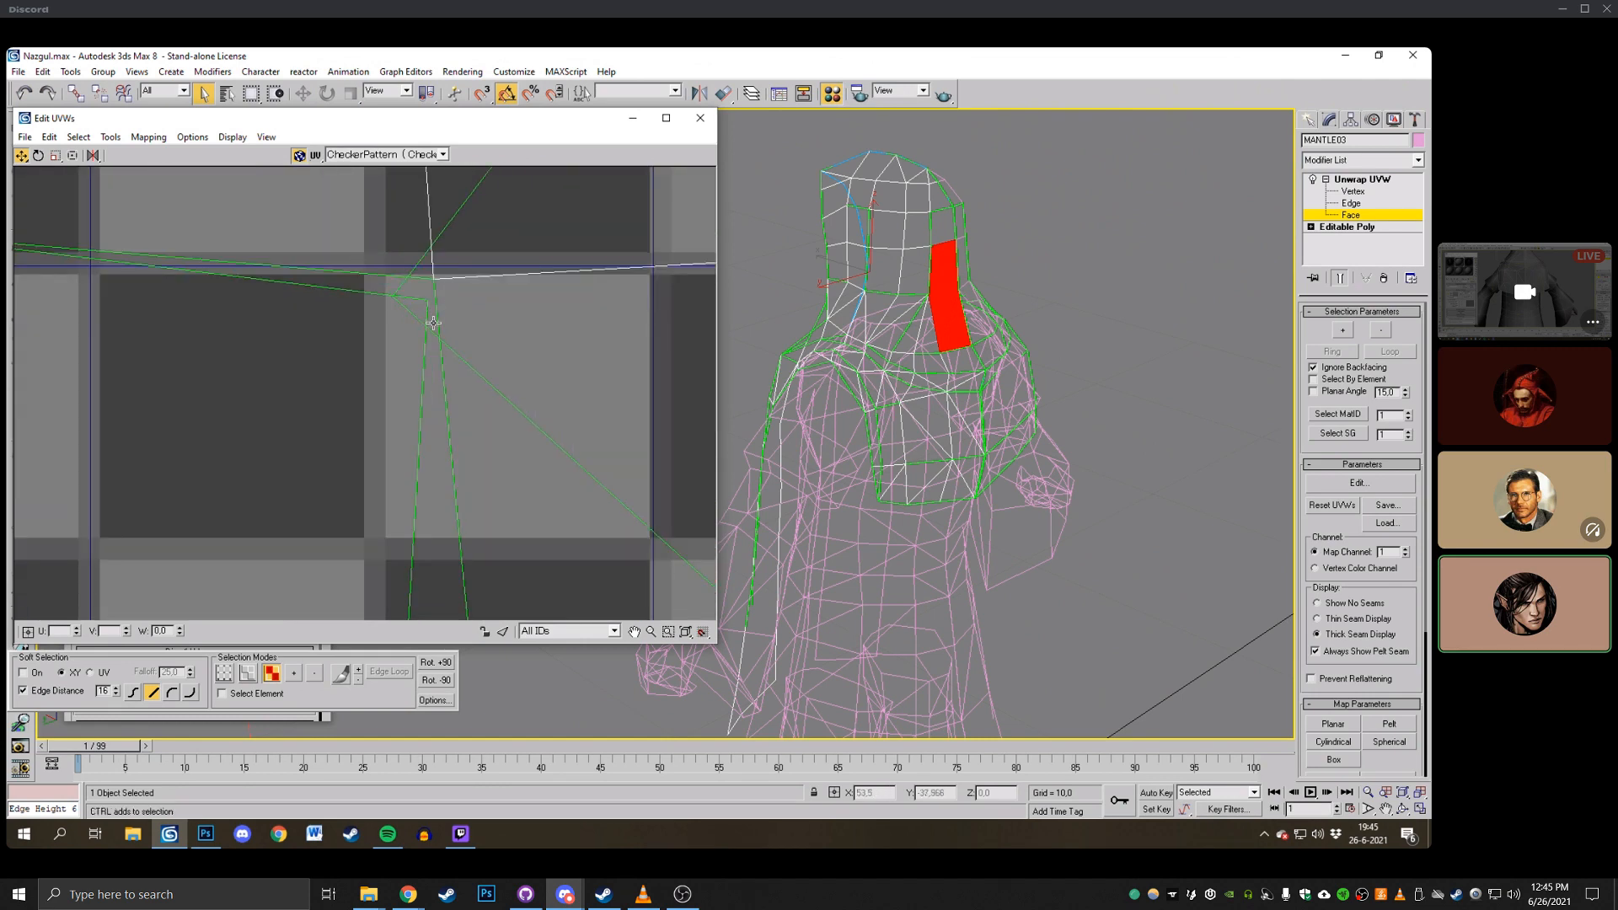
scroll(373, 329, "down", 8)
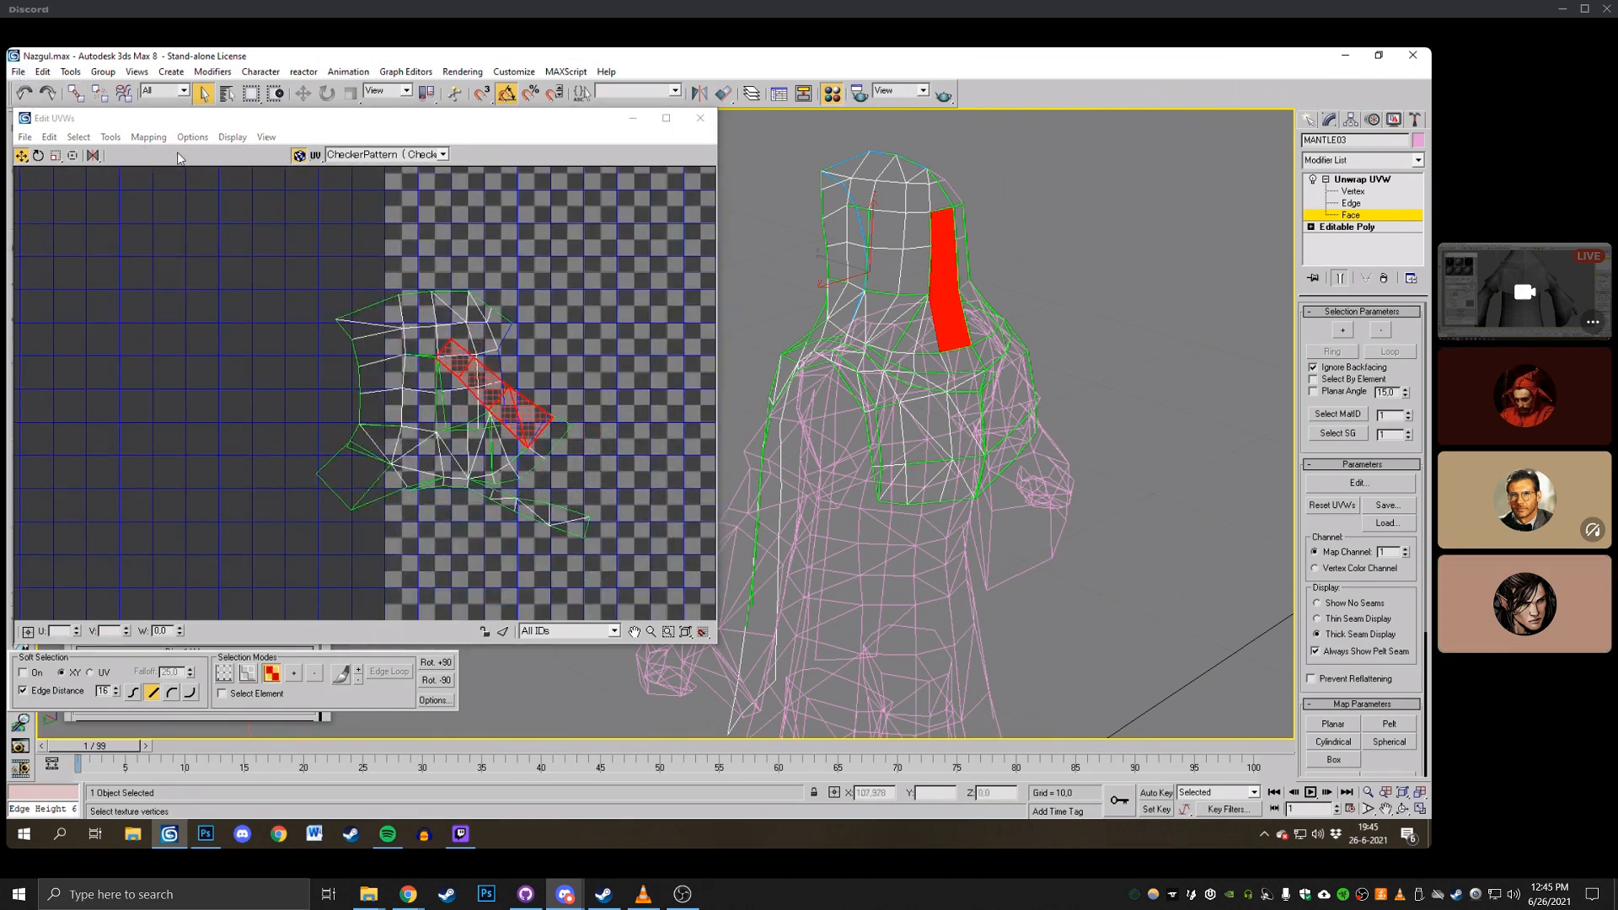
left_click(110, 139)
left_click(145, 284)
left_click_drag(484, 391, 584, 357)
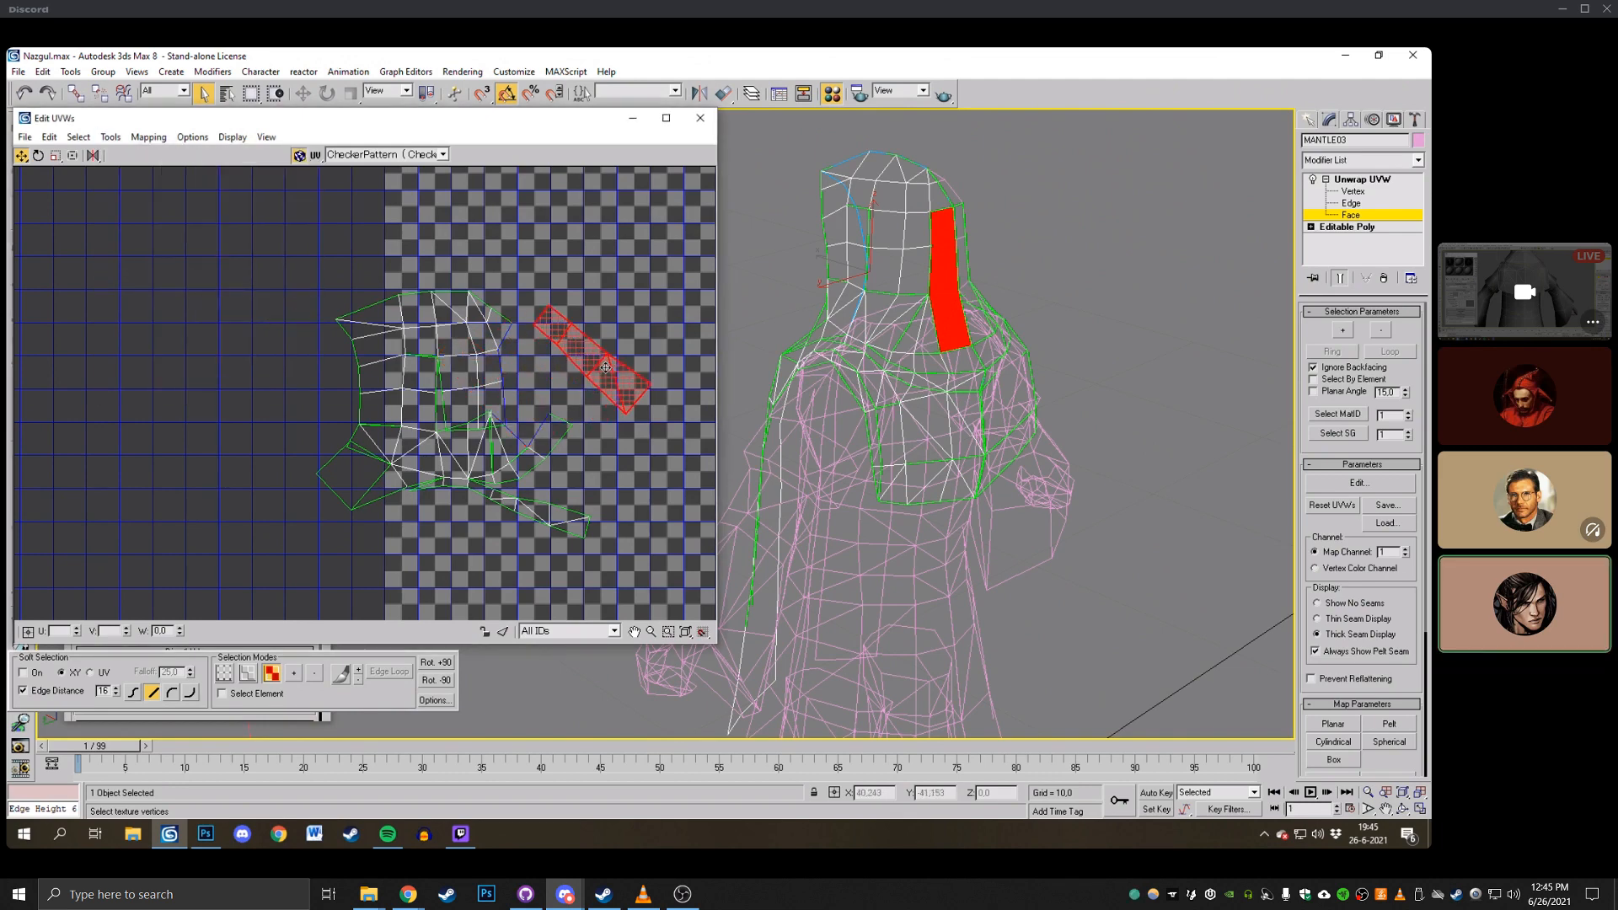
Weld the split vertices running down the hood piece's middle column seam.
scroll(611, 241, "up", 3)
left_click(1378, 193)
scroll(492, 313, "up", 2)
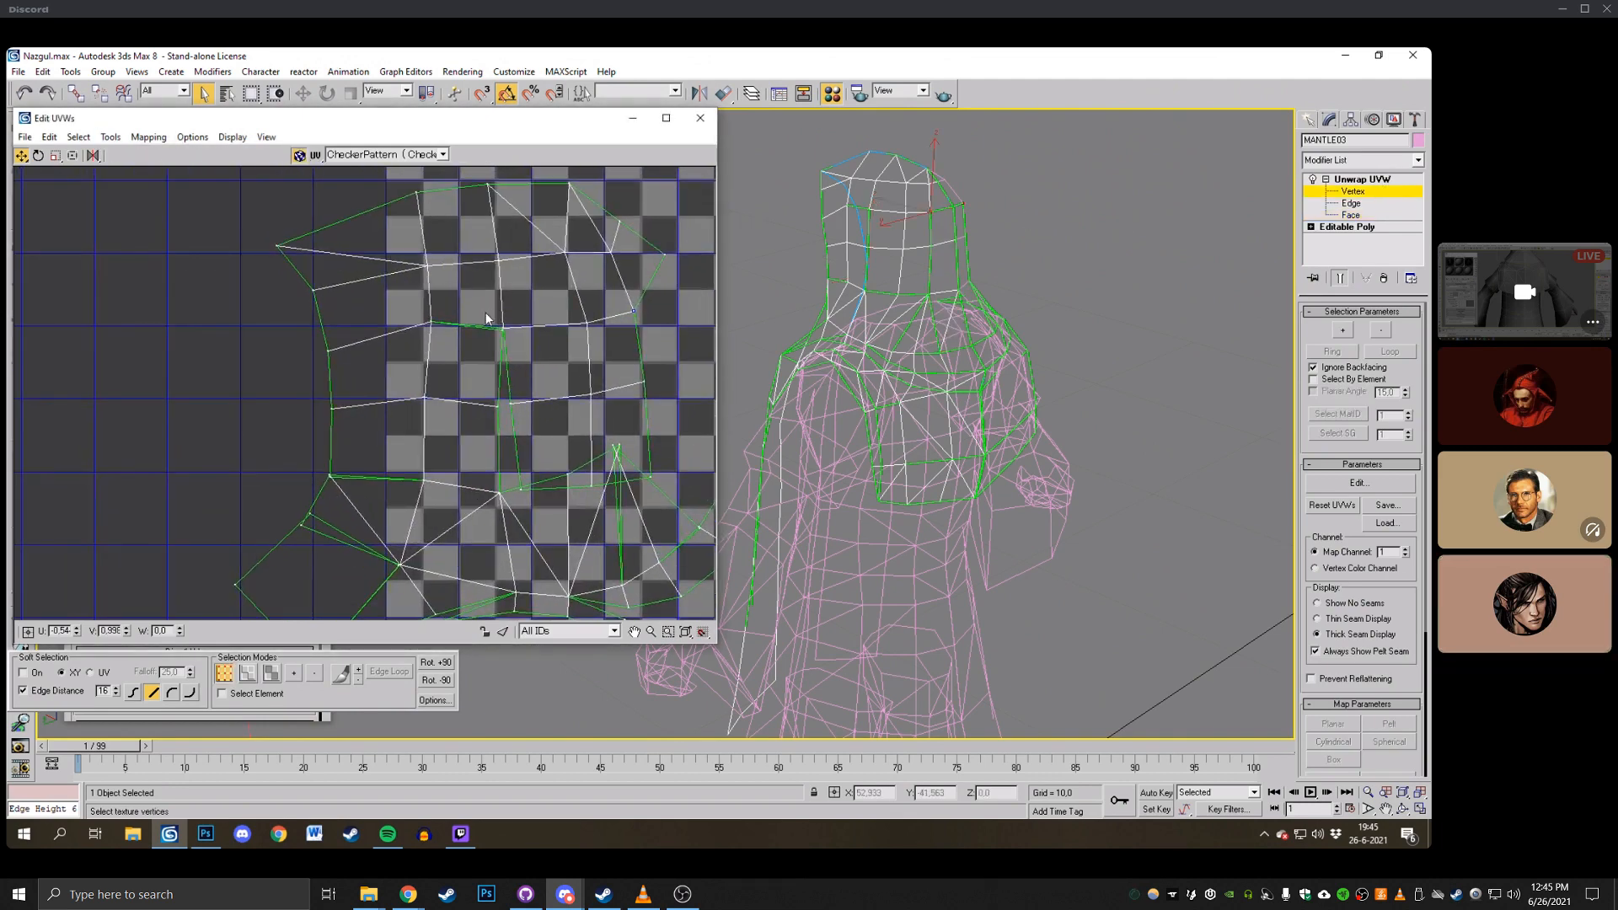
scroll(480, 309, "up", 2)
left_click(534, 335)
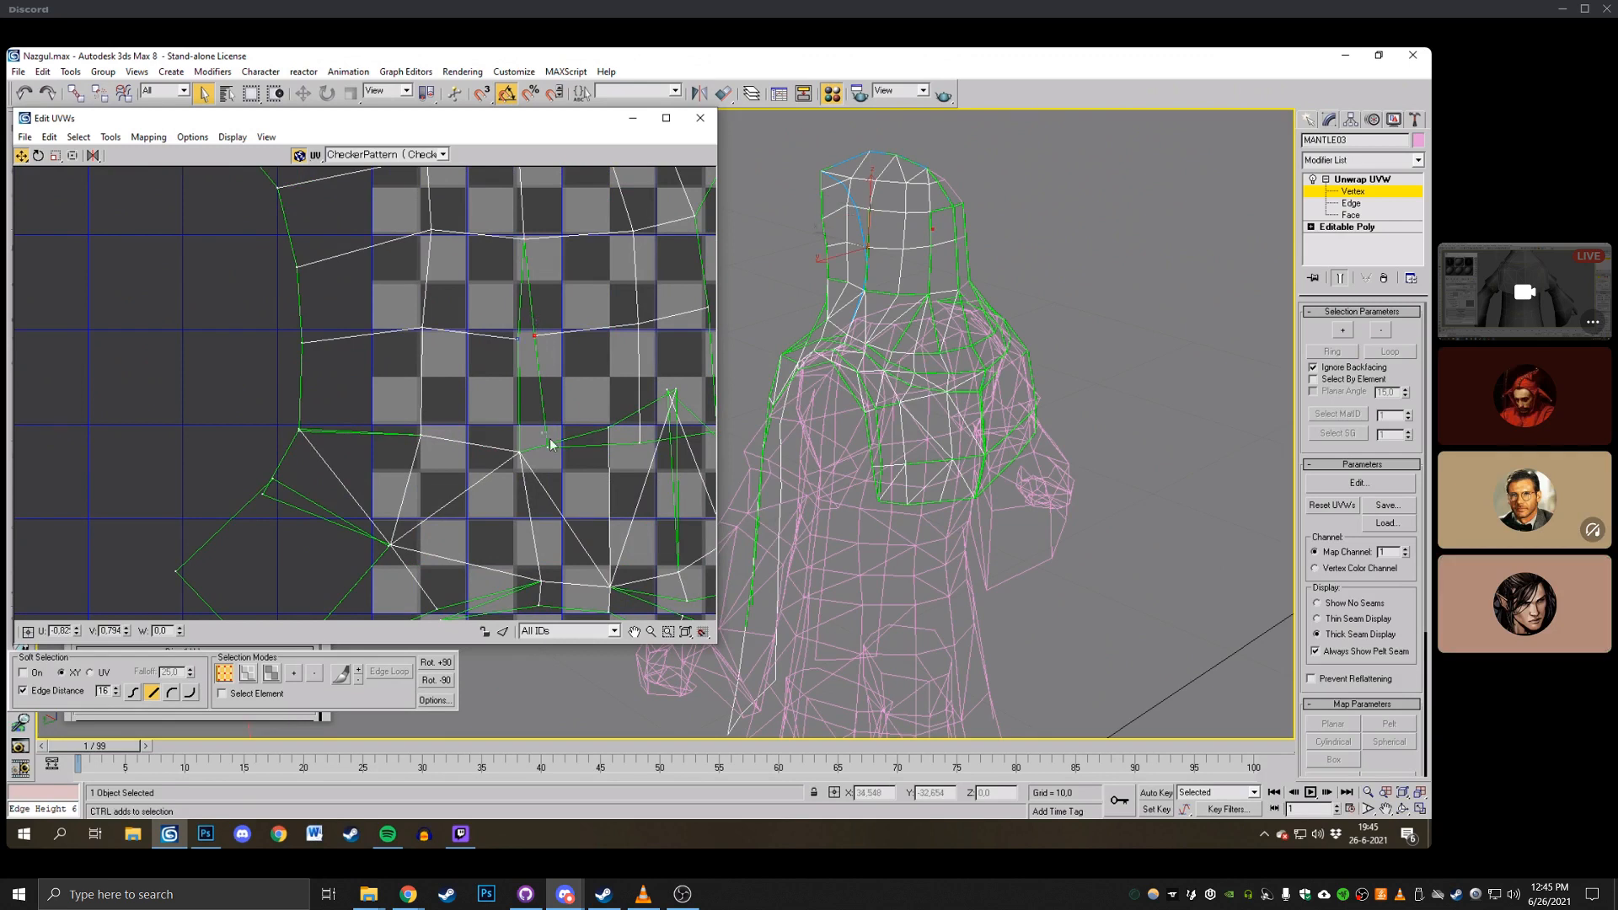
key("ctrl+w")
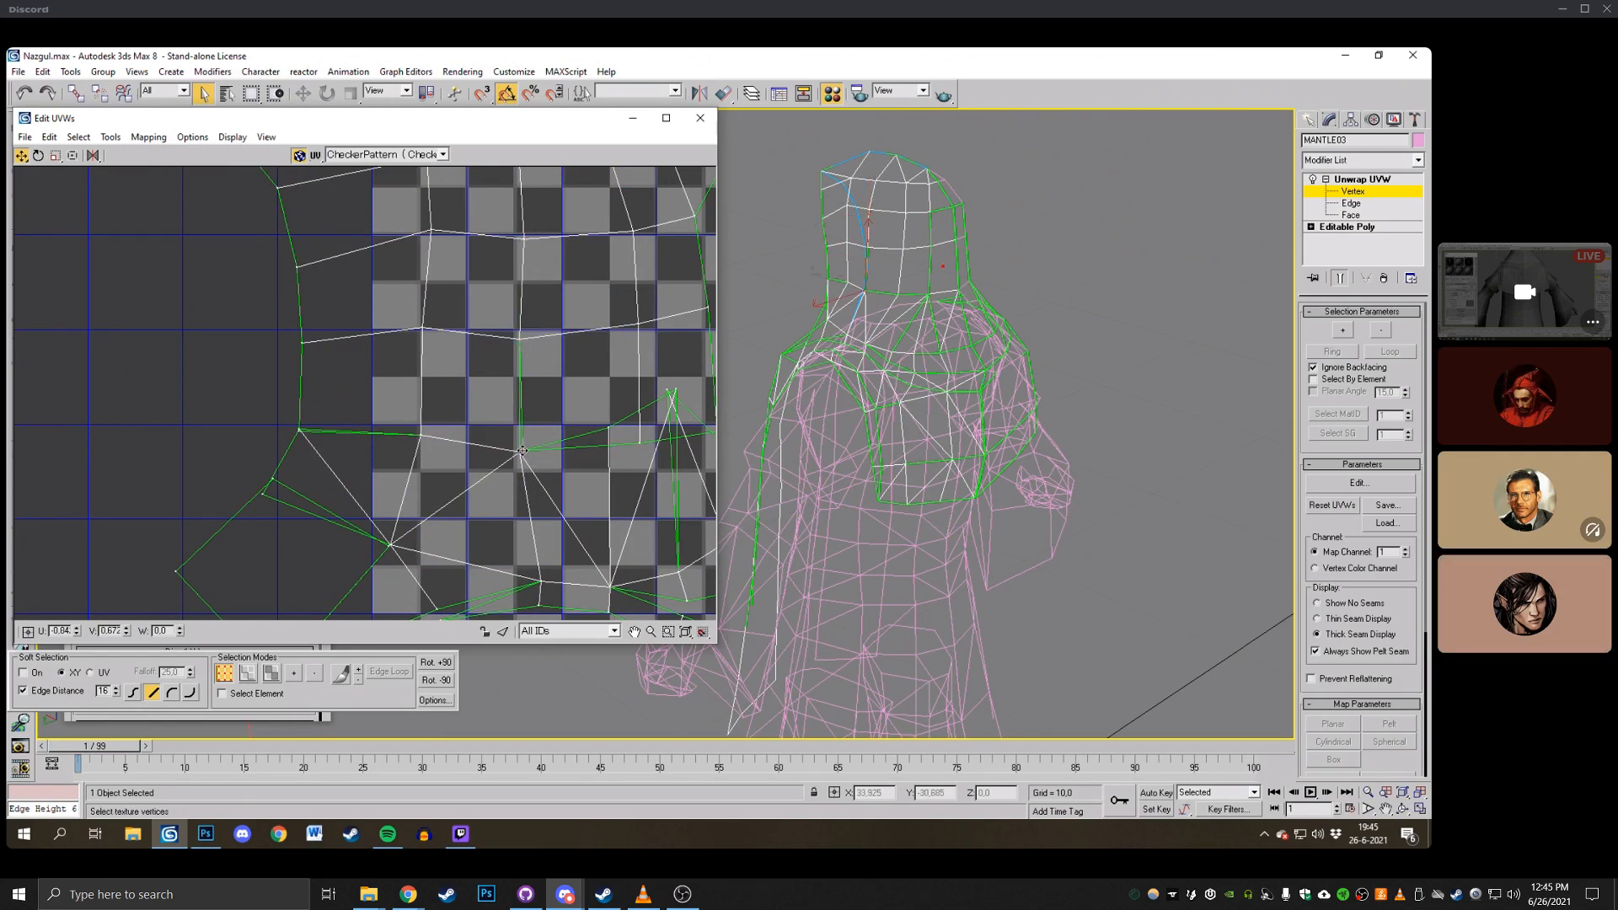
Move and weld the split vertices along the hood's lower edge, closing the seam out to its corner.
middle_click_drag(578, 416, 472, 415)
left_click(567, 391)
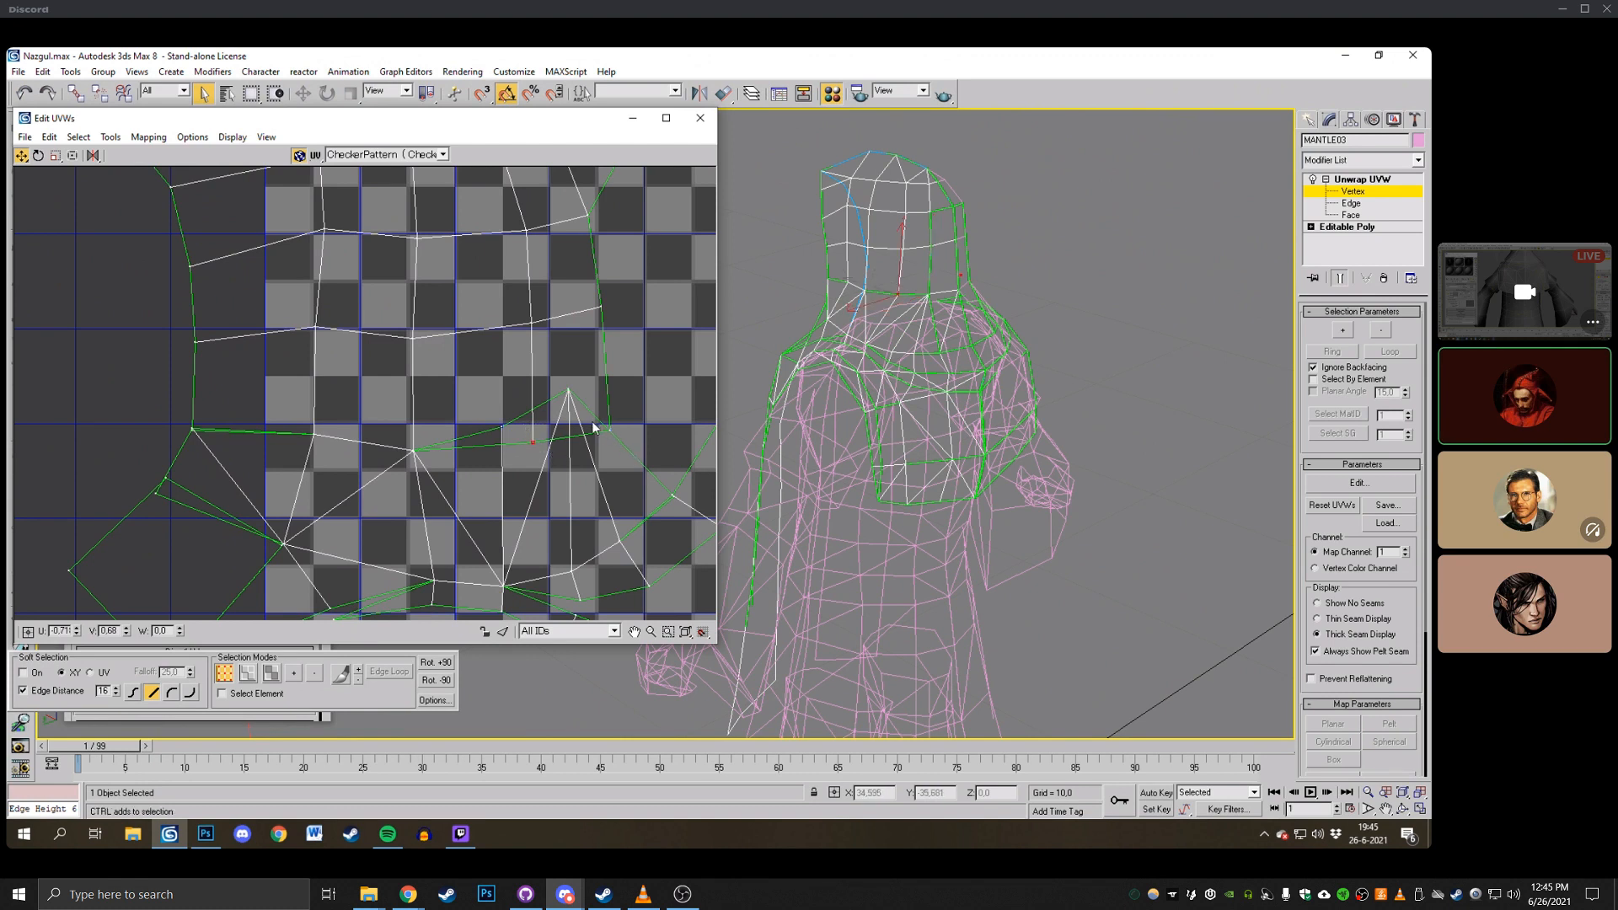
left_click(504, 429)
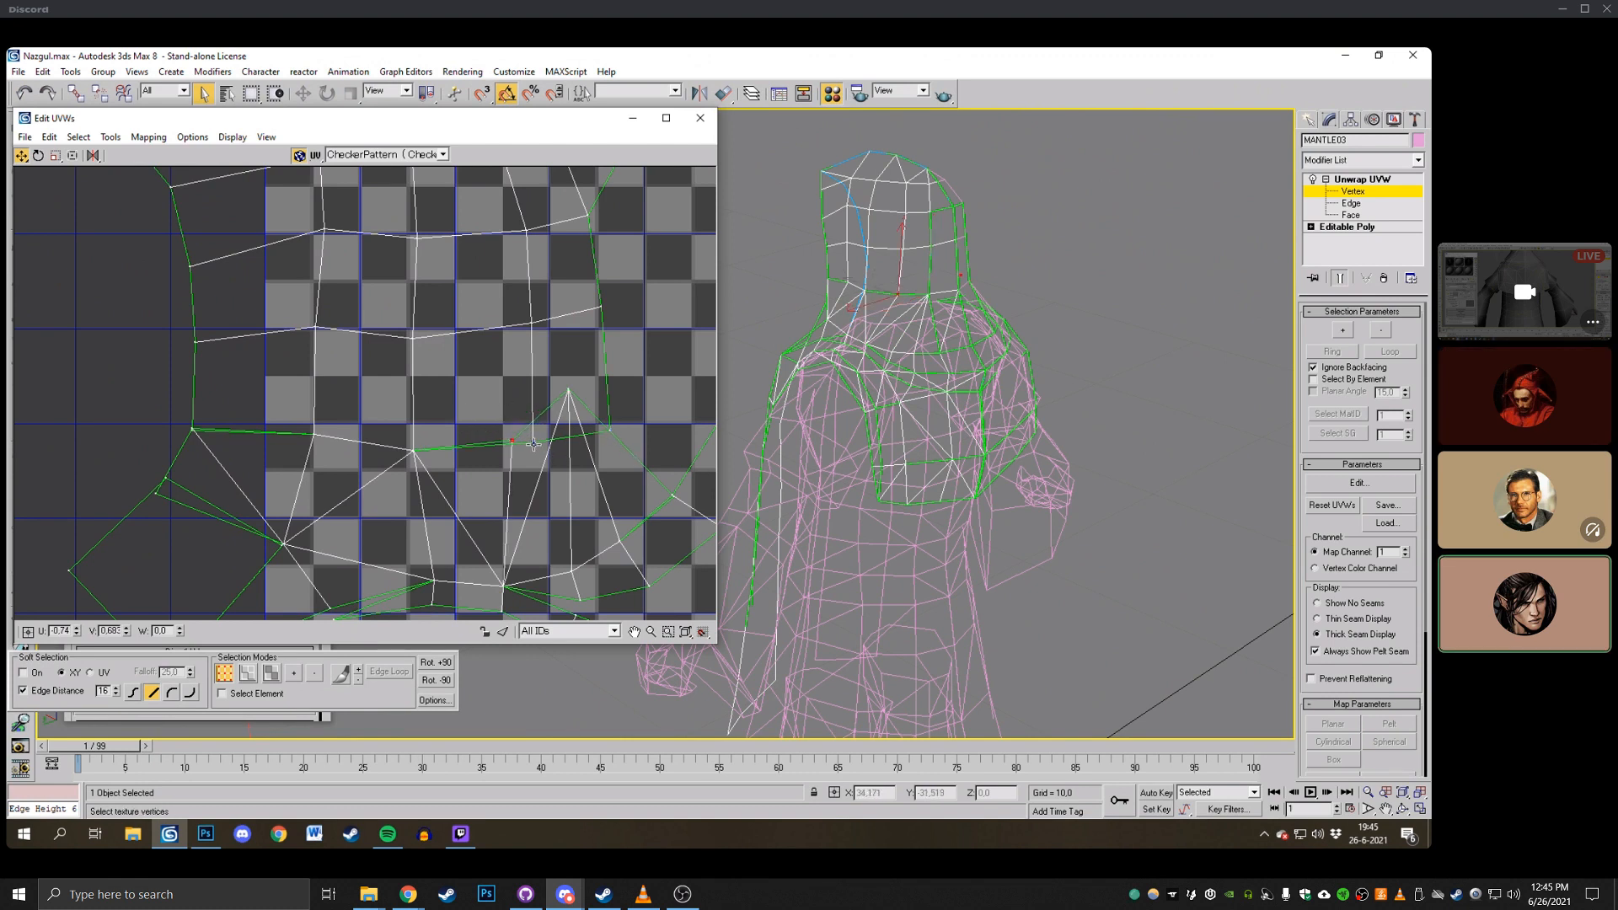
key("ctrl+w")
left_click_drag(568, 390, 591, 410)
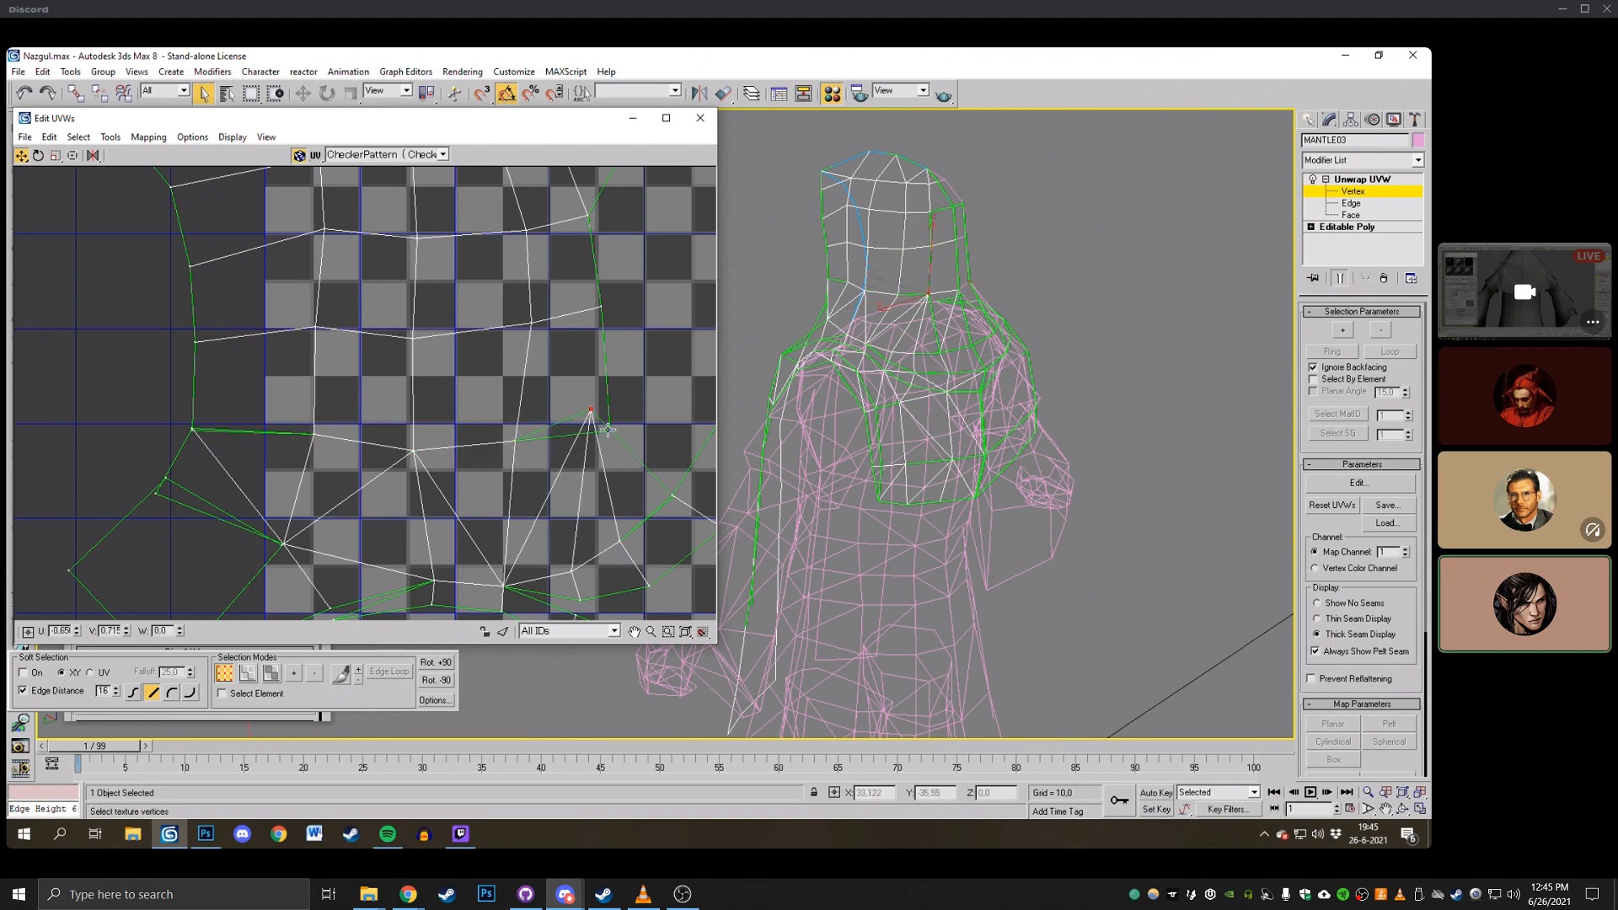
scroll(567, 377, "down", 3)
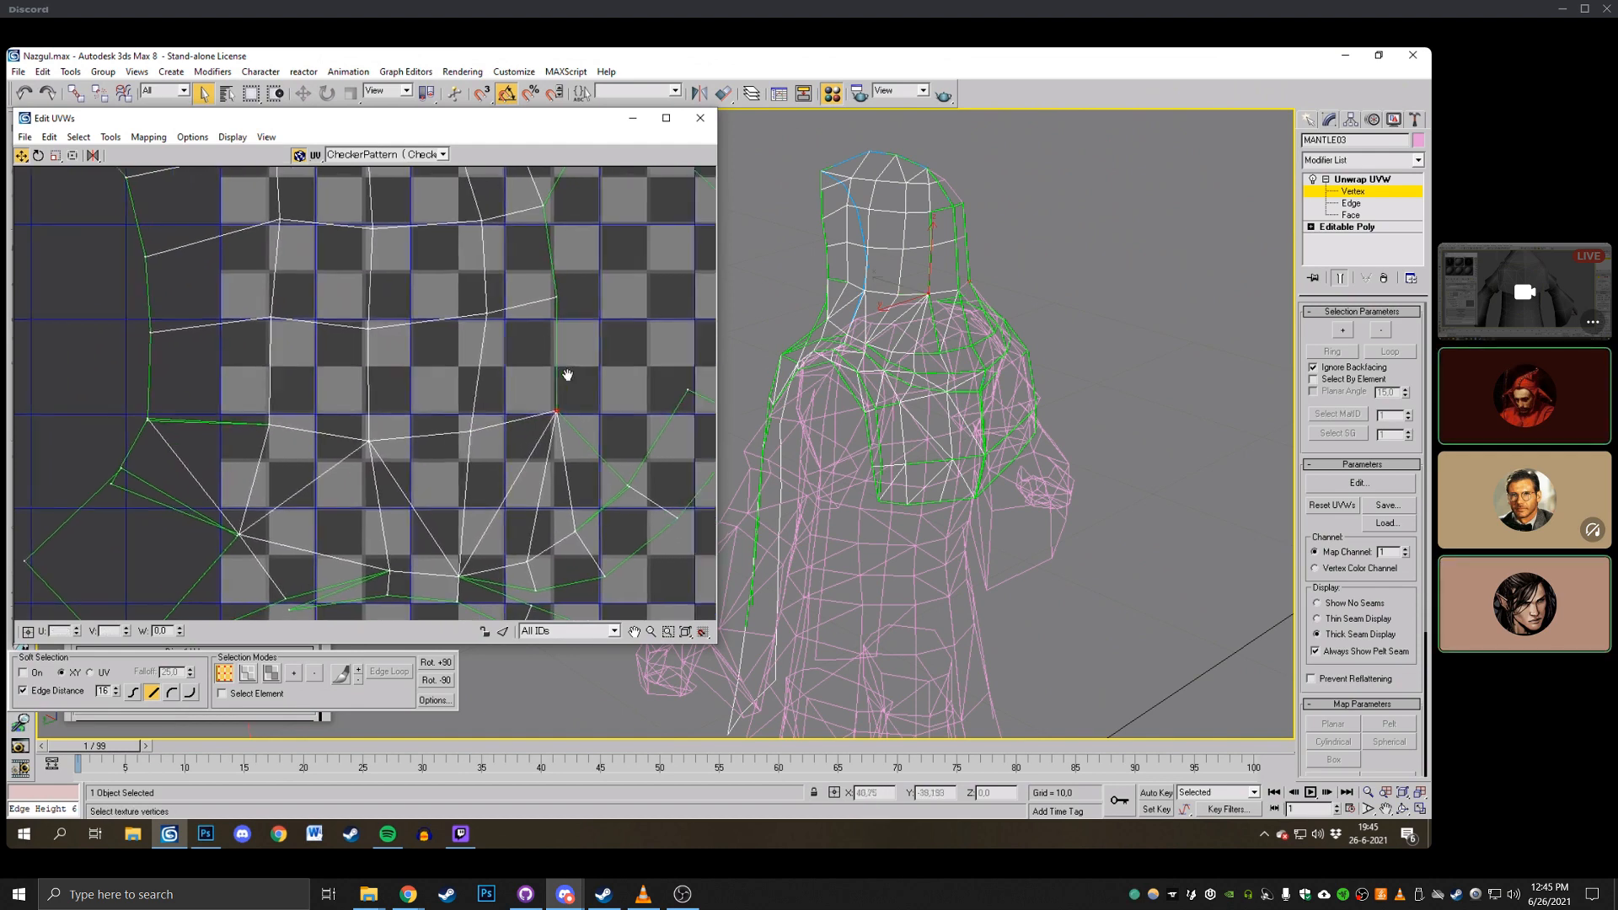
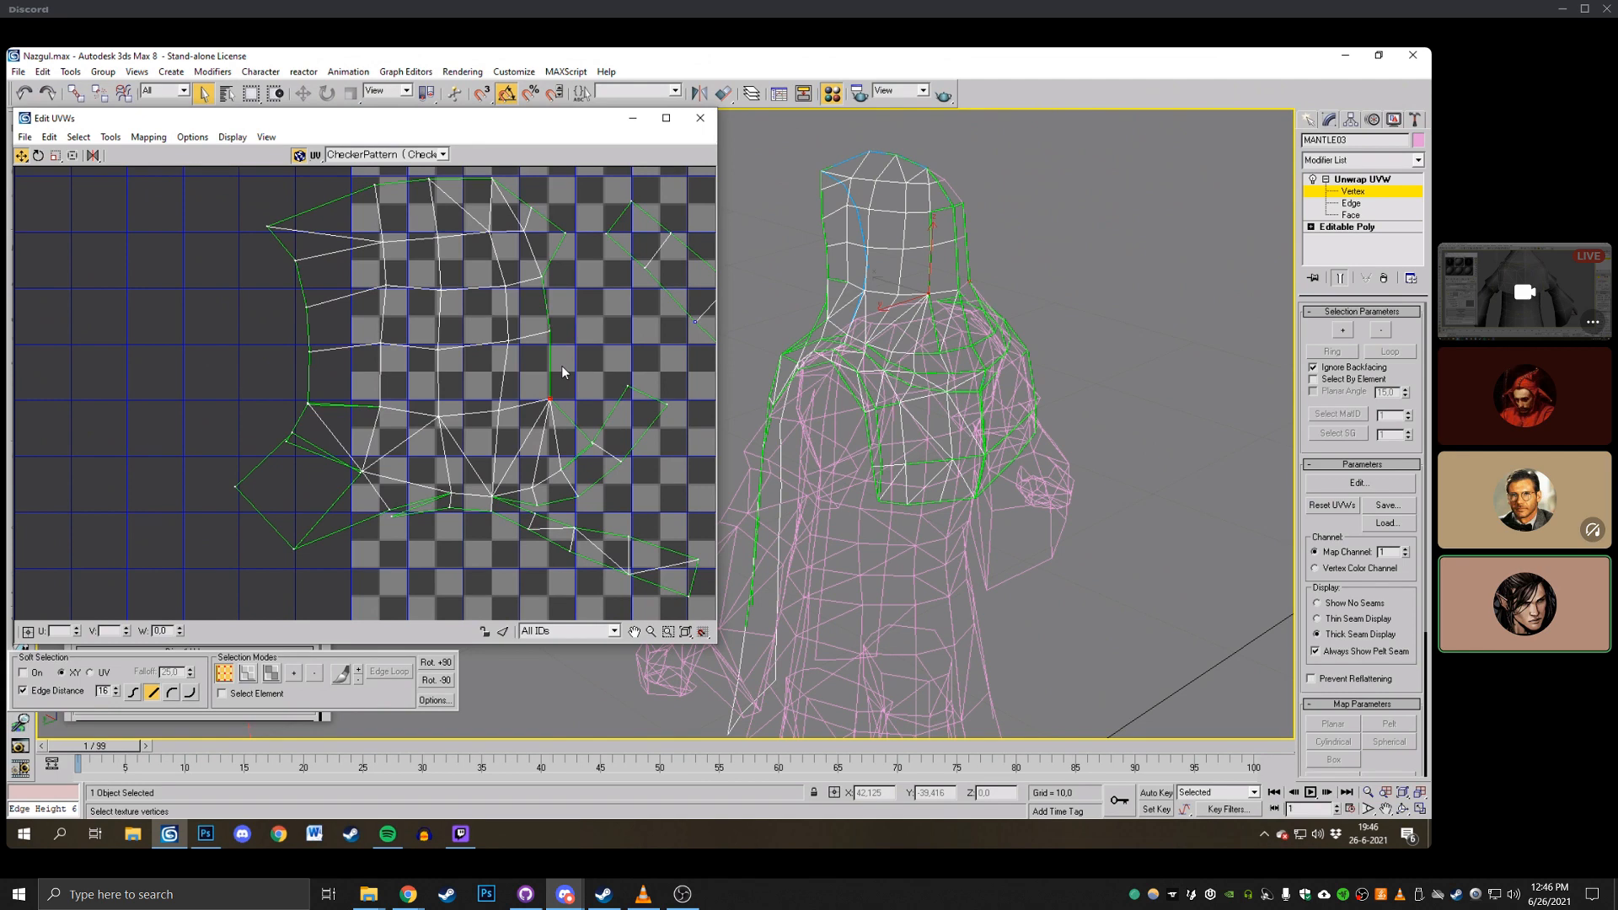
Weld the shoulder piece's outer vertex to the small flap beside it.
middle_click_drag(590, 397, 522, 392)
left_click(522, 437)
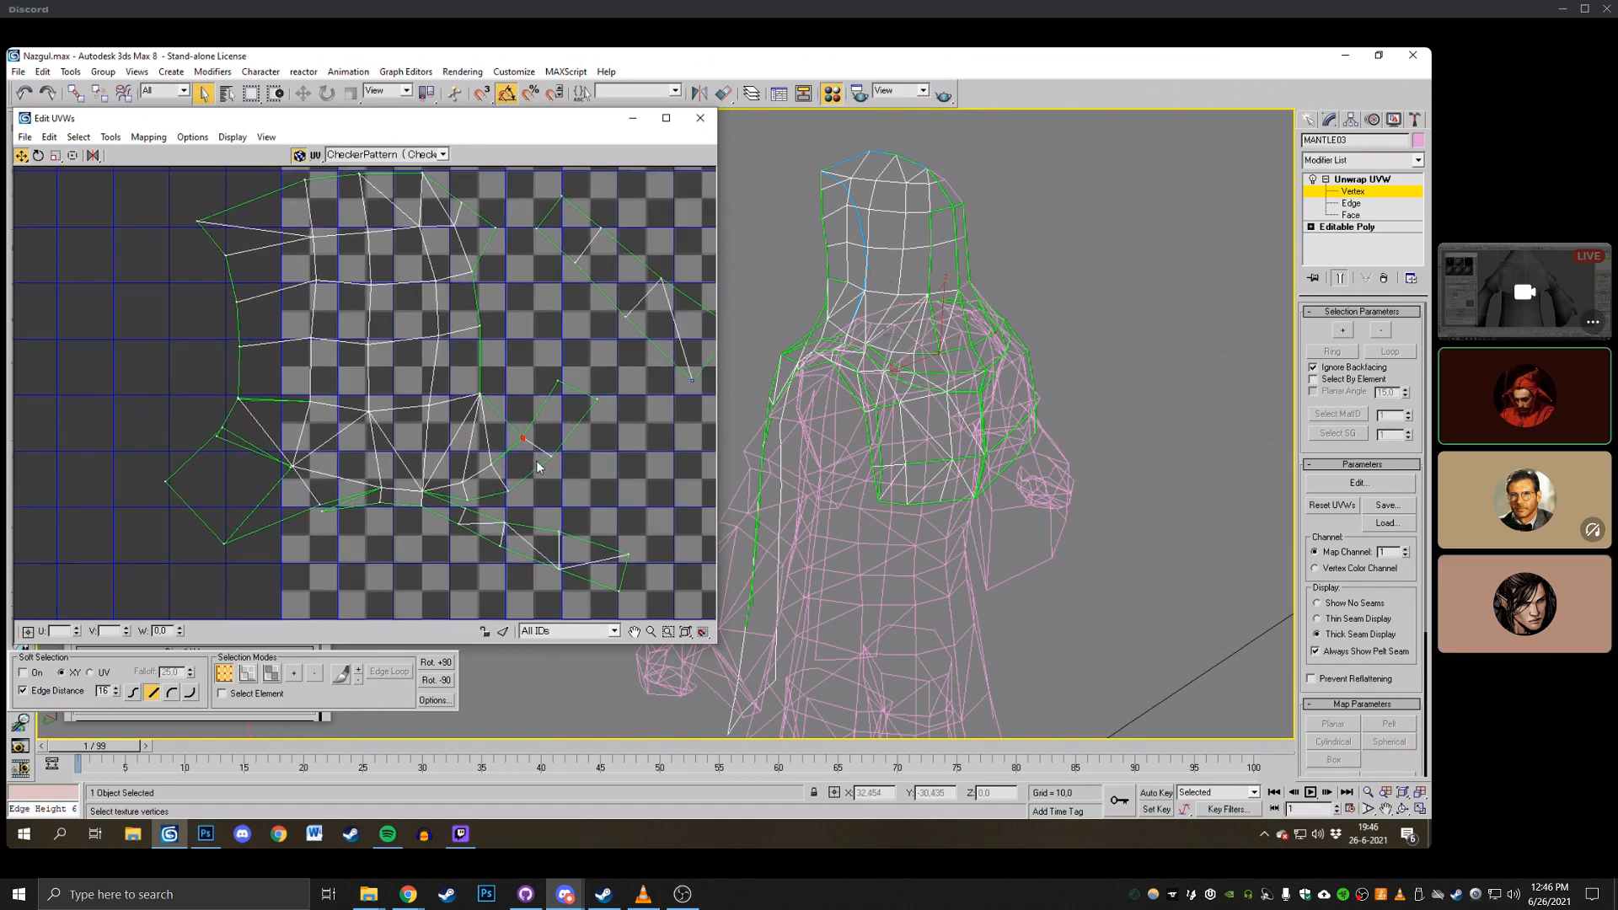
key("ctrl+w")
middle_click_drag(599, 351, 544, 369)
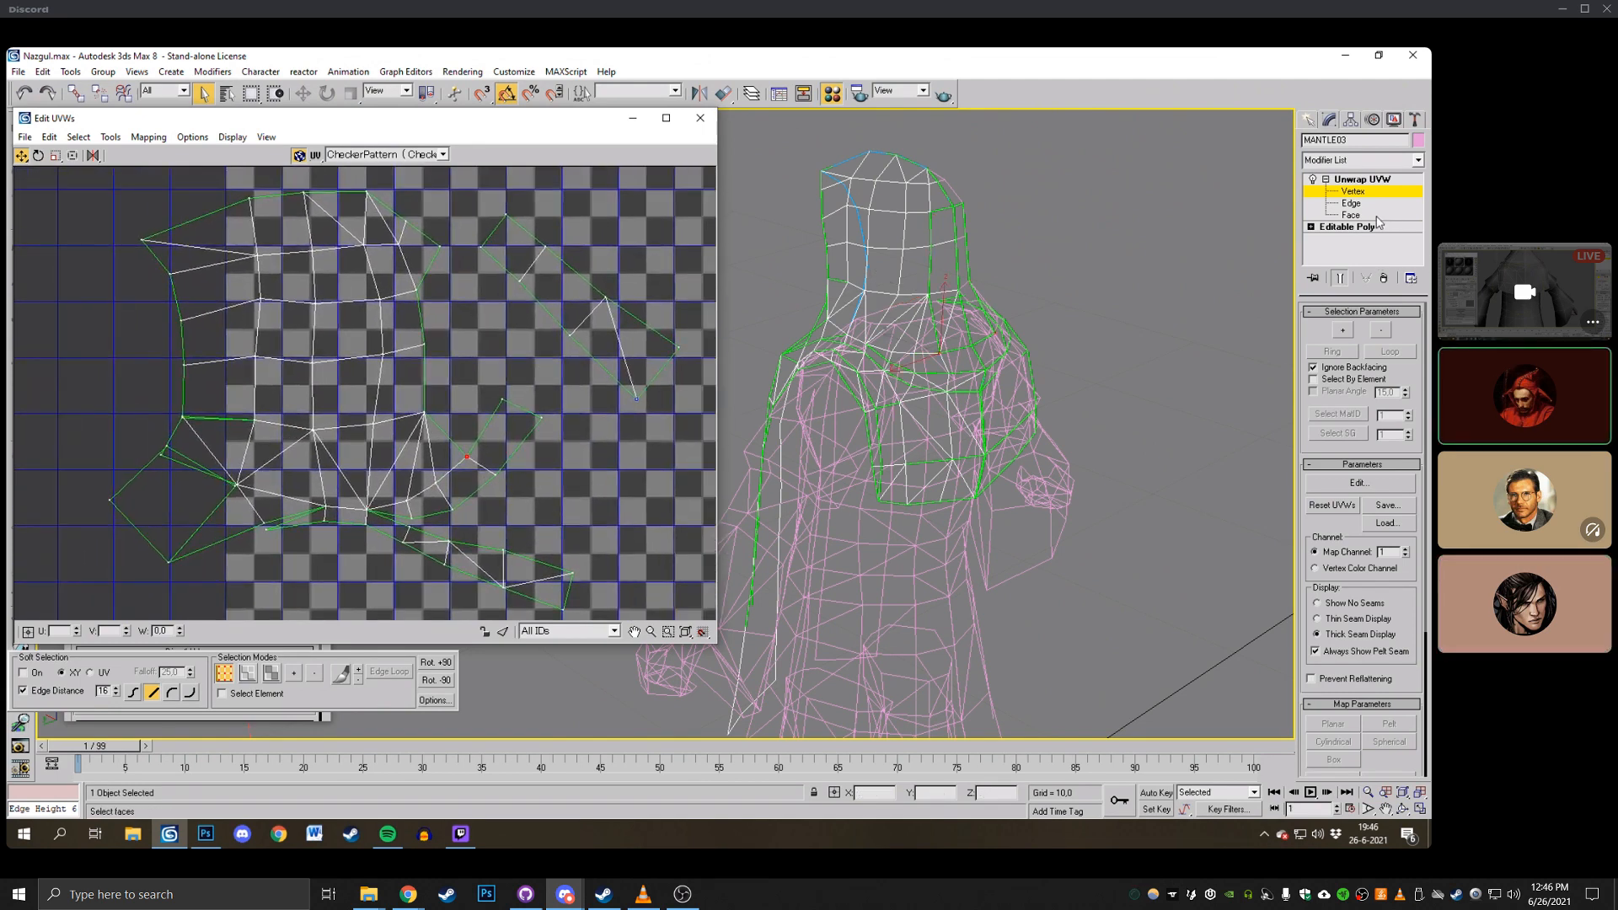
Rotate the detached strip of side faces to a steeper angle, closer to the hood's side edge.
left_click(1375, 215)
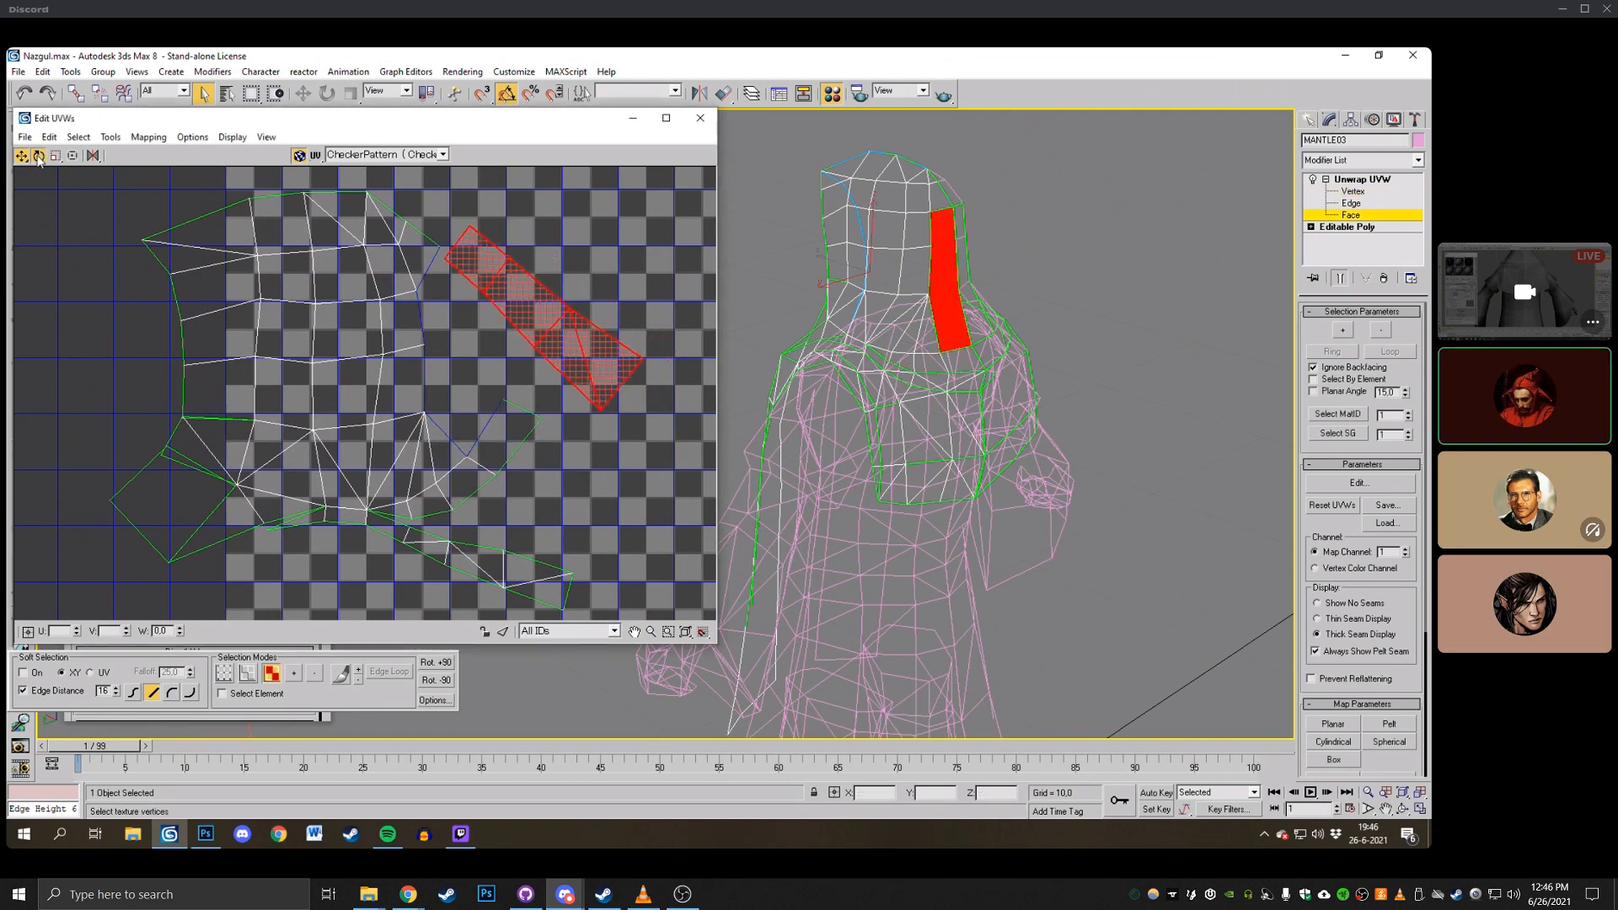
left_click(548, 383)
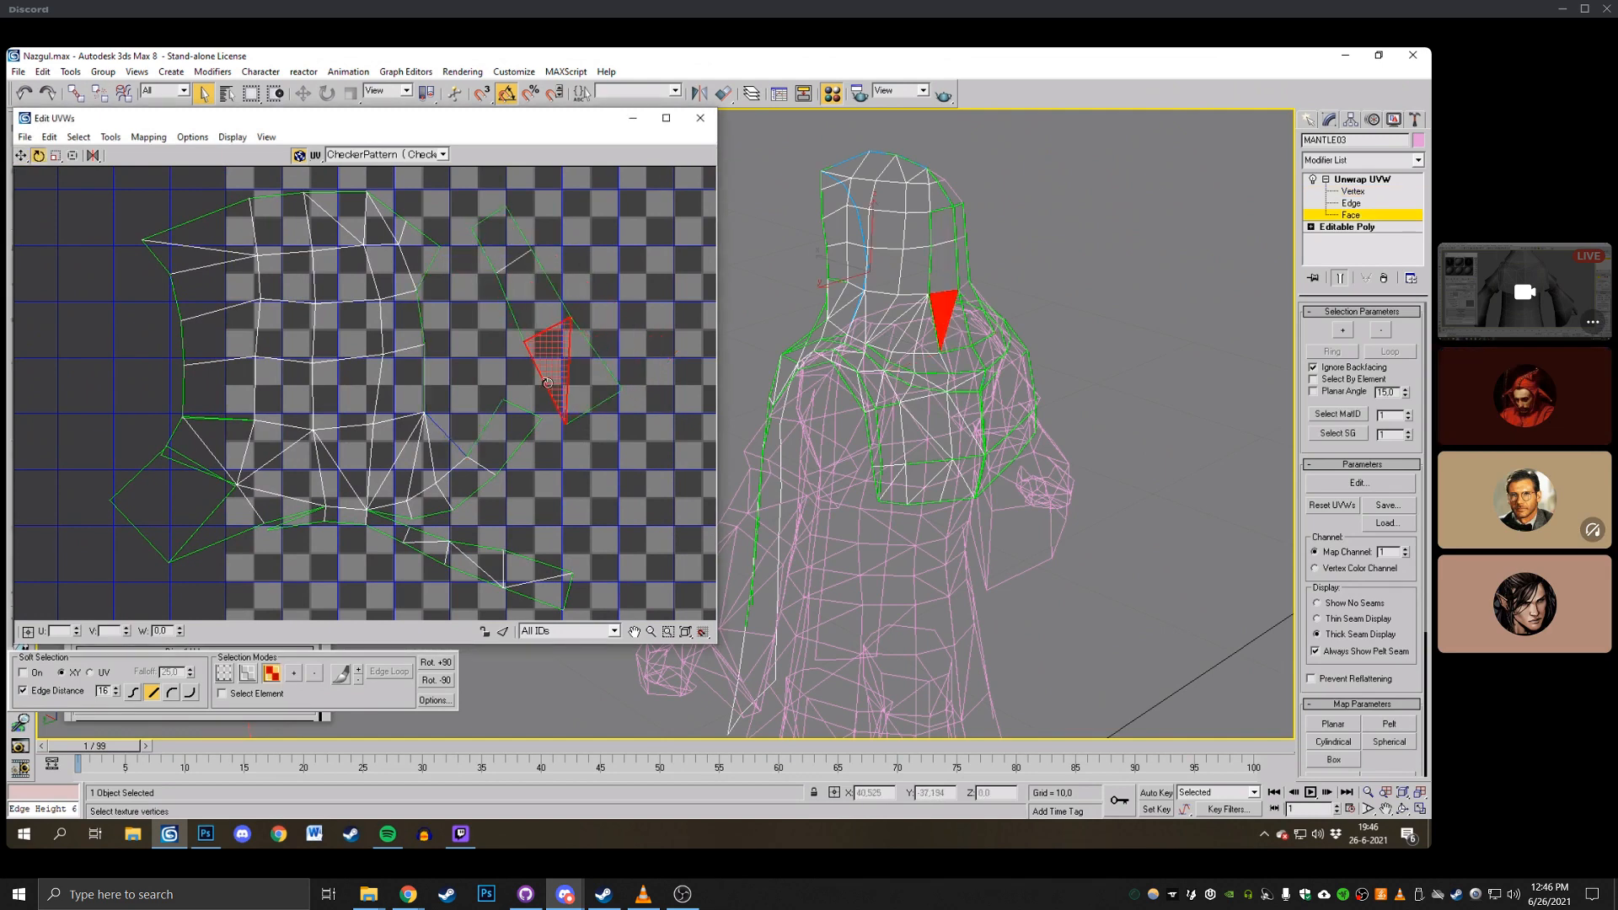
key("1")
Swing the small flap level beside the shoulder piece and bring its lower seam vertex into place.
scroll(529, 364, "up", 2)
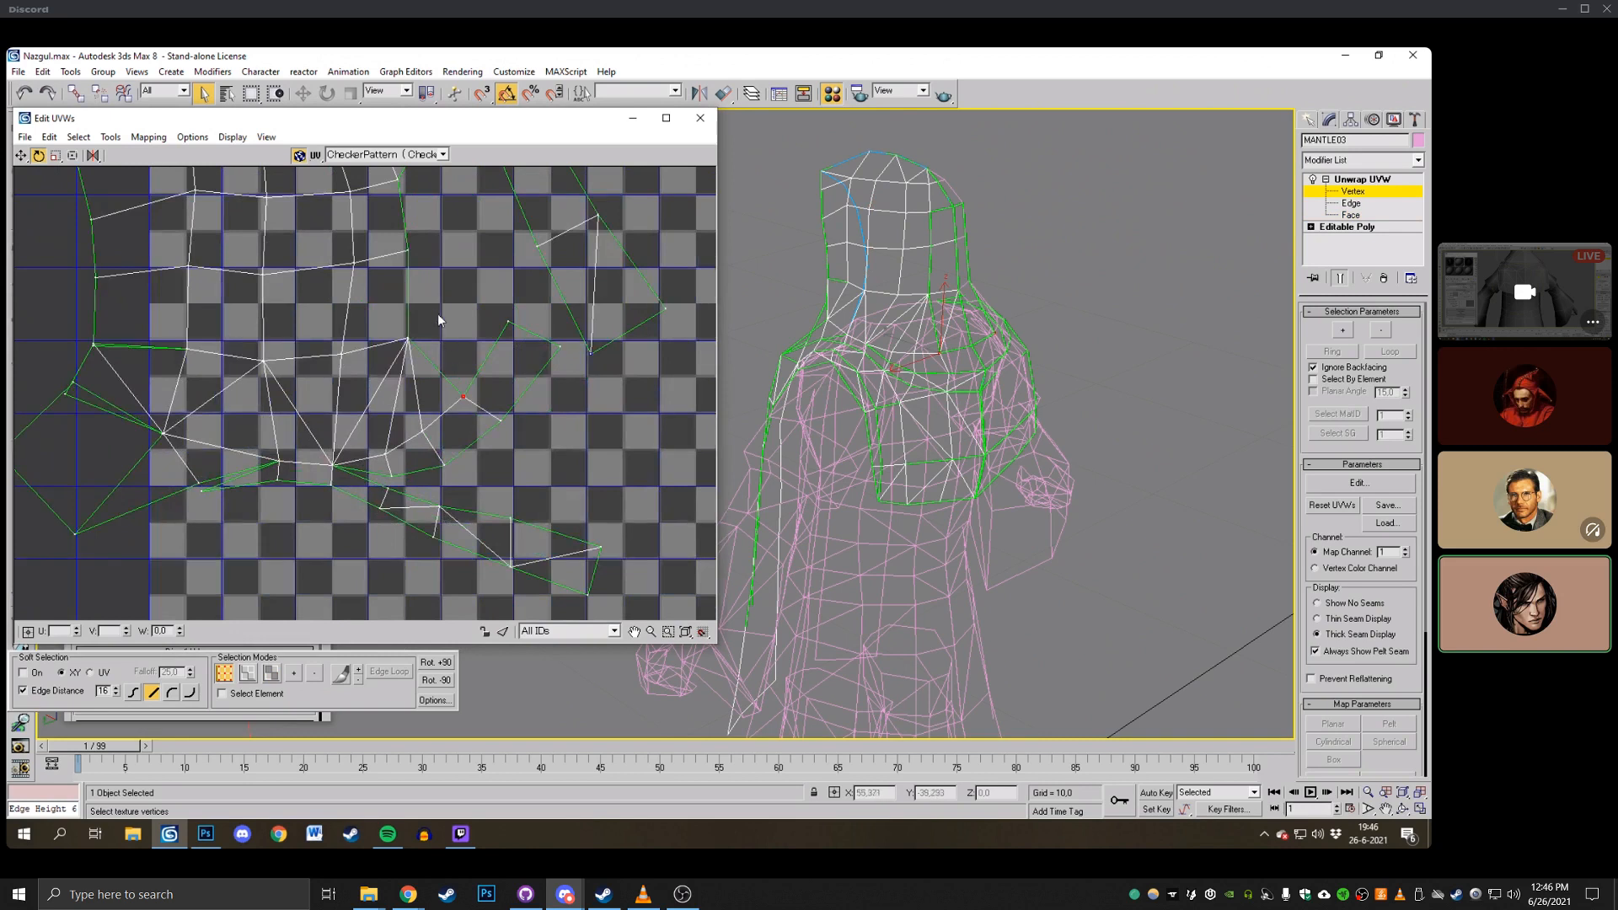
left_click_drag(465, 398, 488, 432)
left_click(21, 156)
left_click(444, 468)
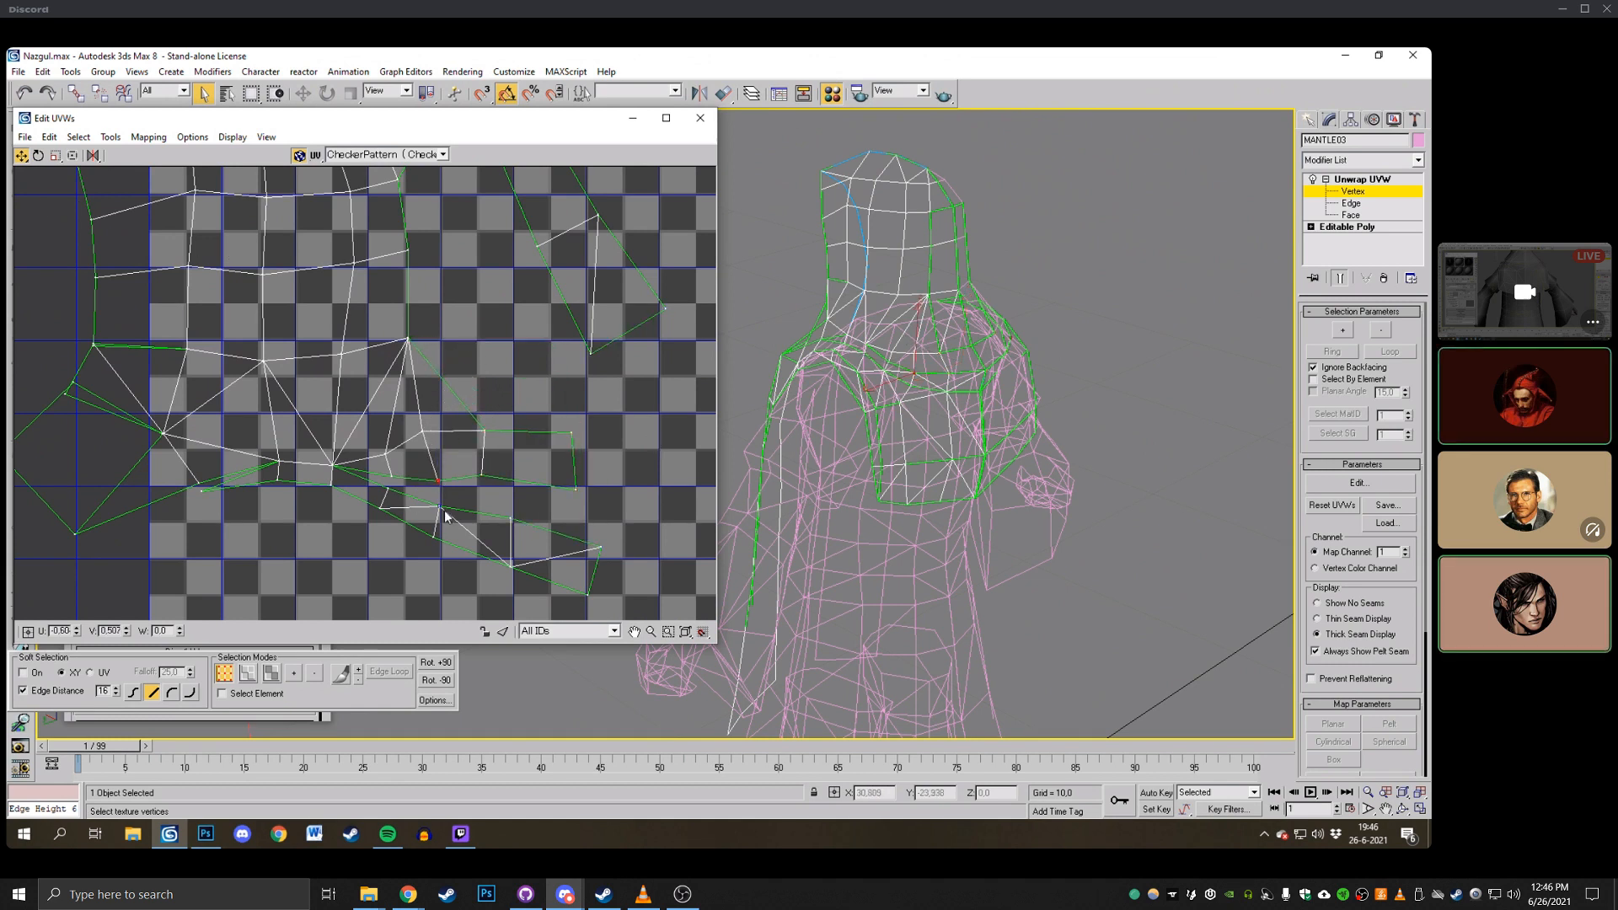
Move and weld the split vertices joining the shoulder piece and flap to the lower strip.
left_click_drag(437, 481, 390, 477)
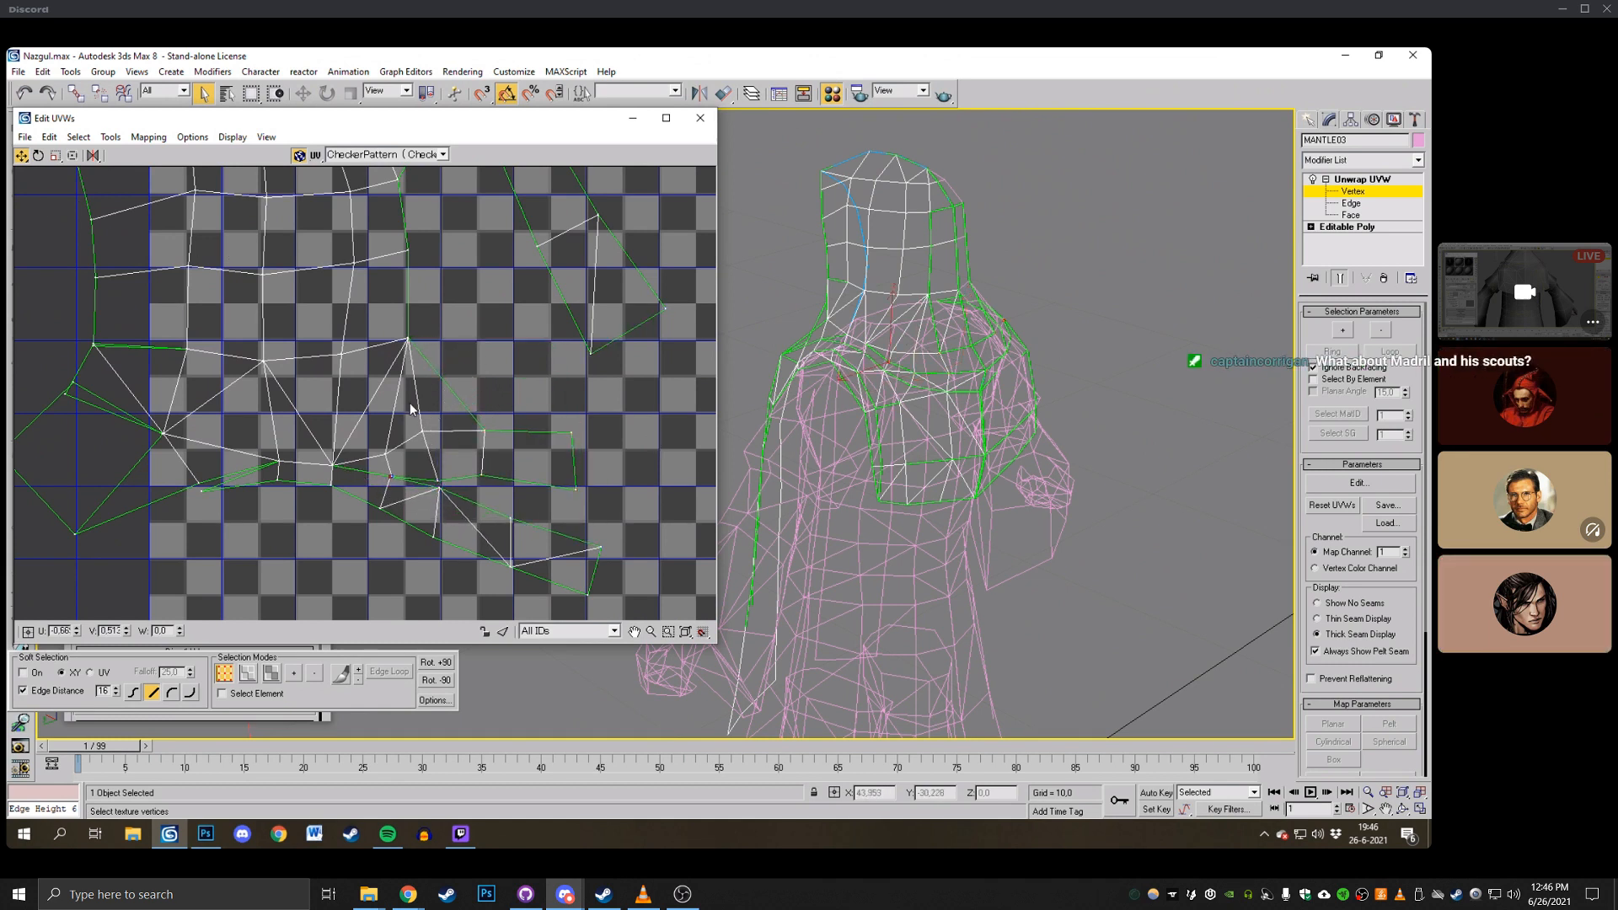
left_click_drag(408, 339, 414, 349)
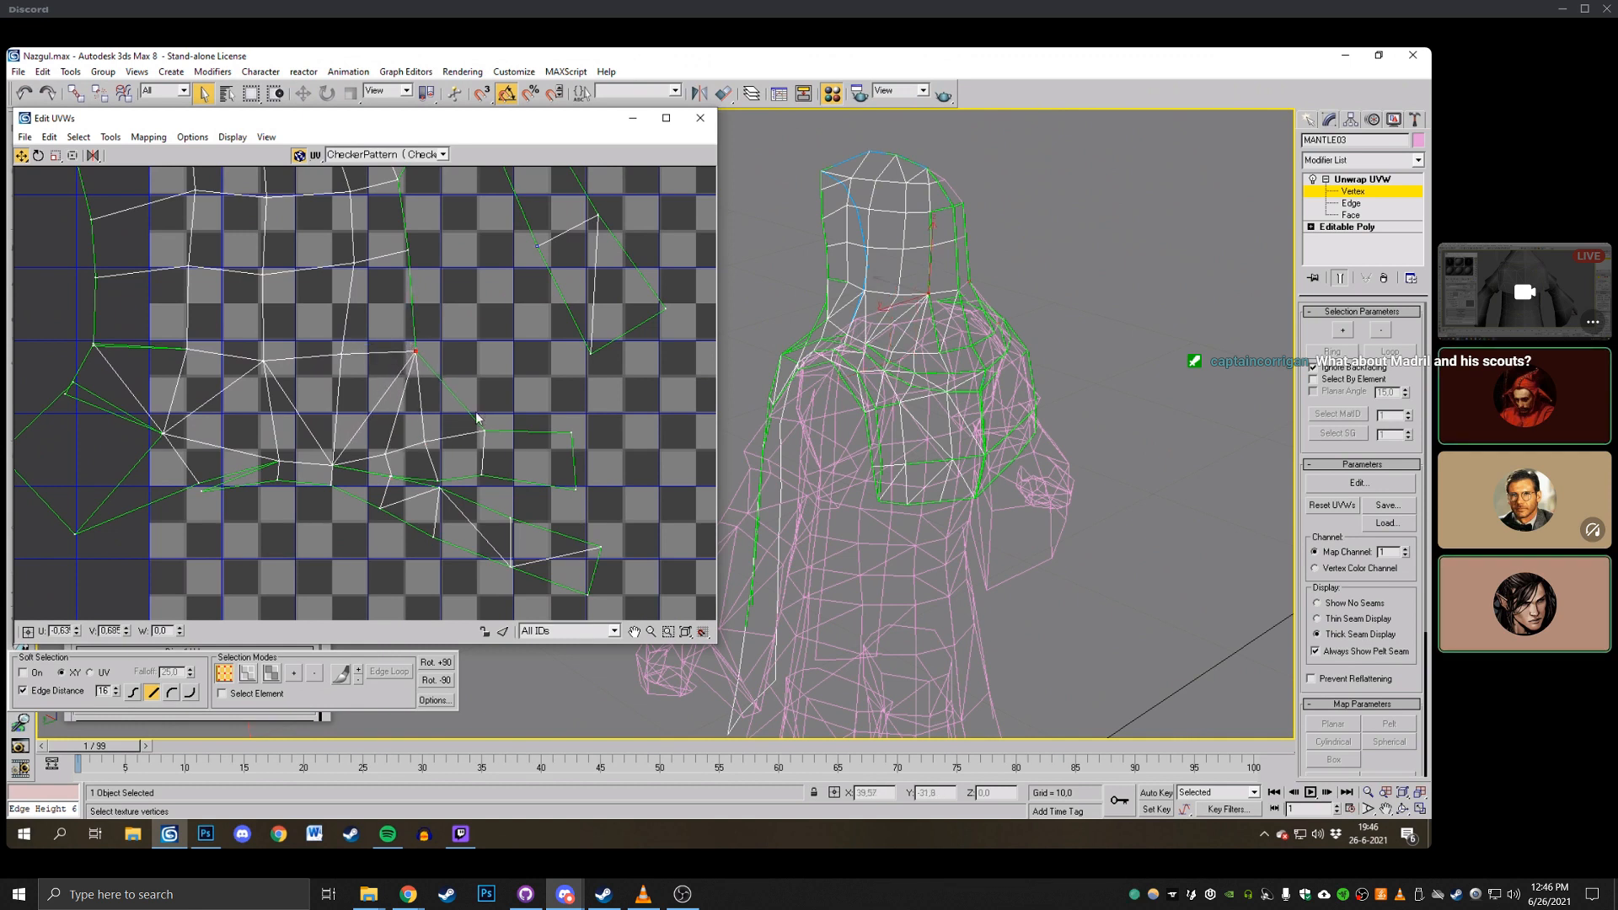
left_click(512, 565)
left_click(482, 474)
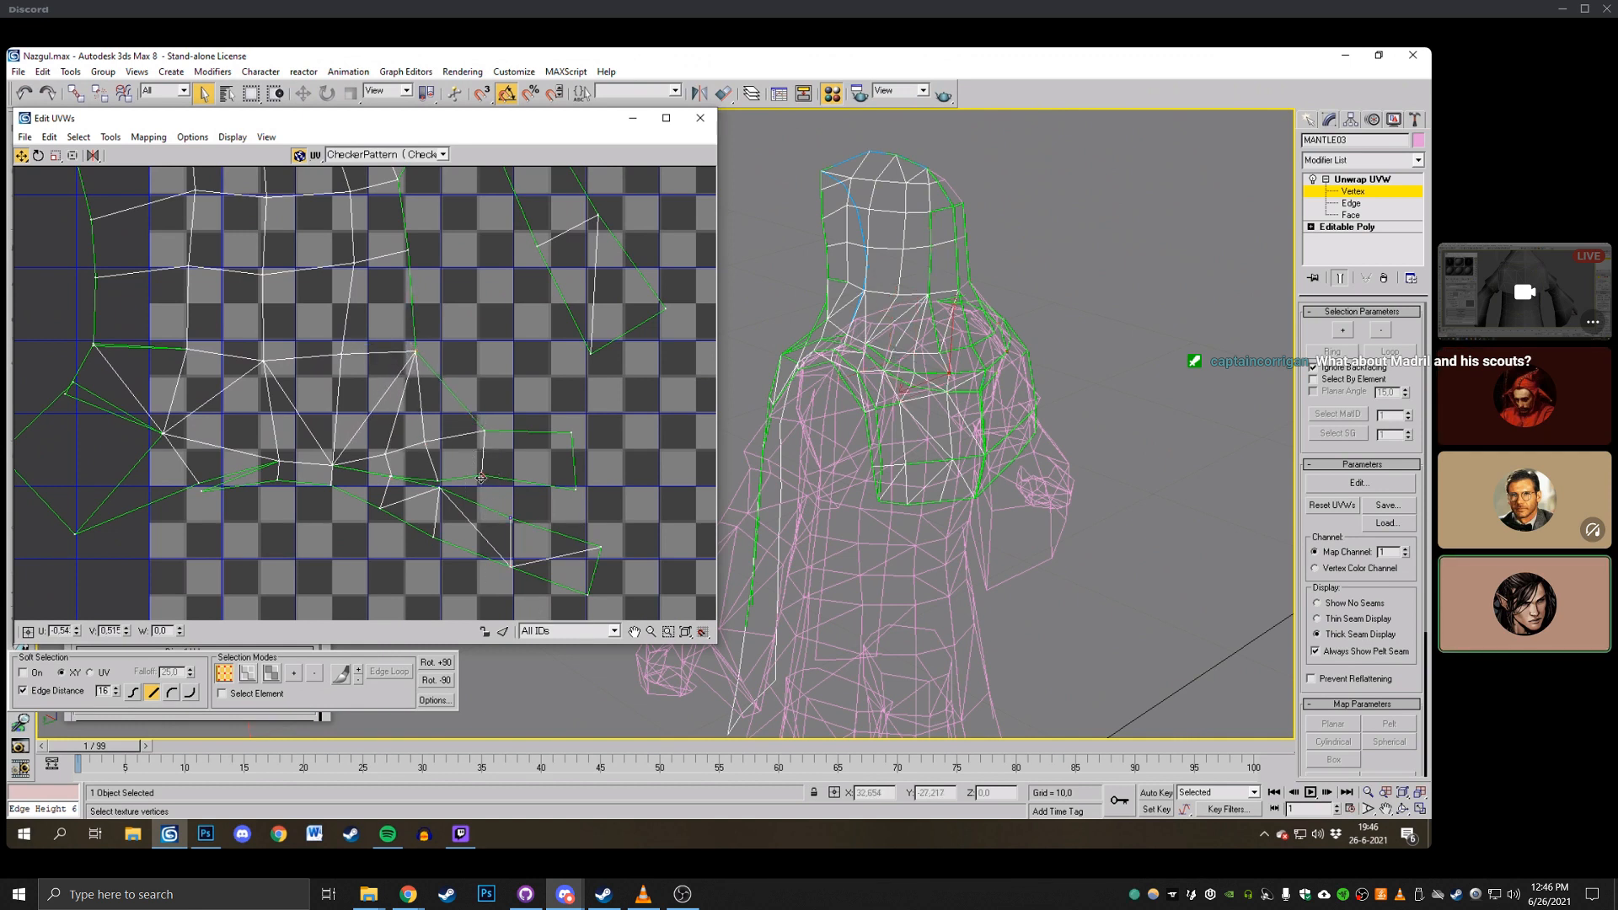
left_click_drag(482, 475, 497, 487)
left_click(486, 433)
left_click_drag(558, 420, 601, 542)
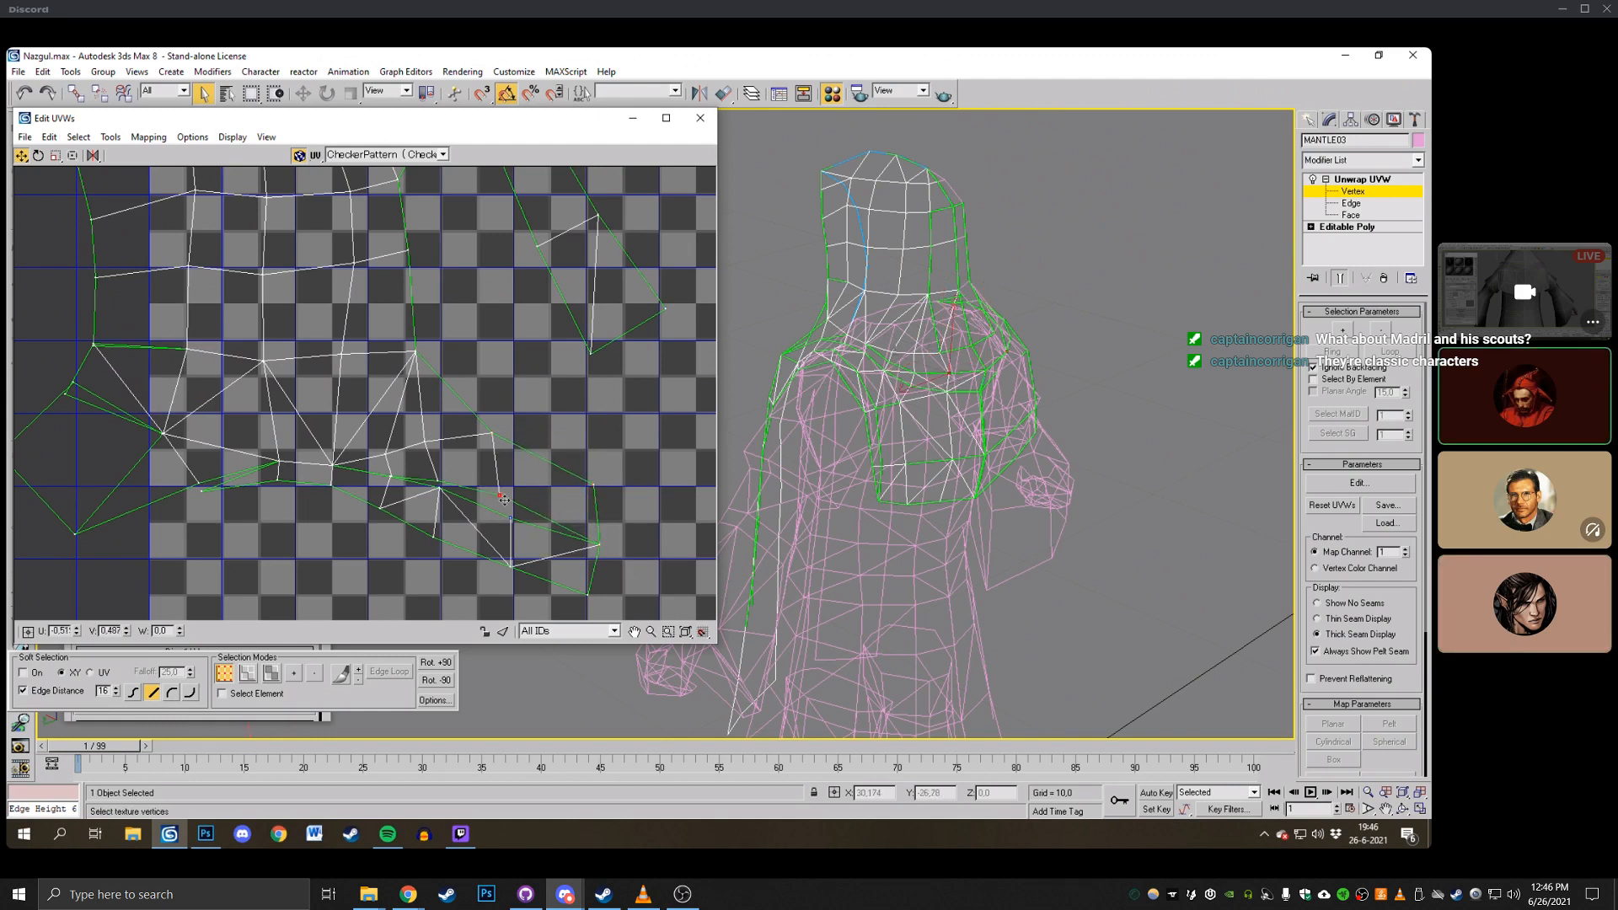
left_click(390, 477)
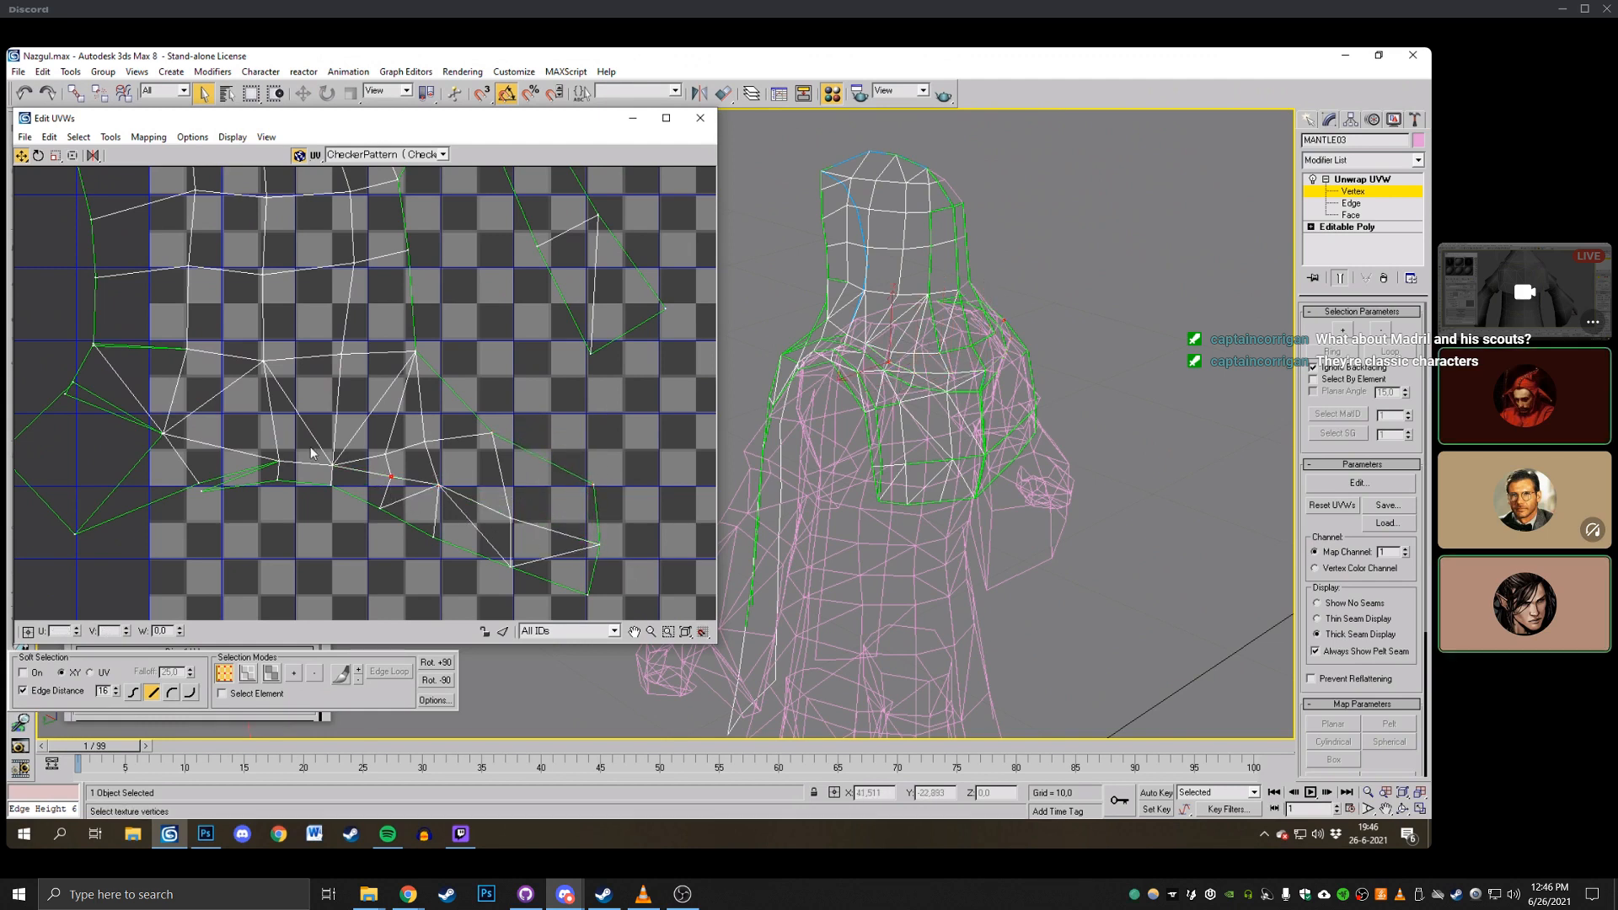
Weld the paired split vertices at the opposite end of the shoulder row and at the hood's outer lower corner.
left_click_drag(217, 500, 185, 470)
key("ctrl+w")
middle_click_drag(119, 384, 212, 399)
left_click_drag(165, 398, 139, 397)
key("ctrl+w")
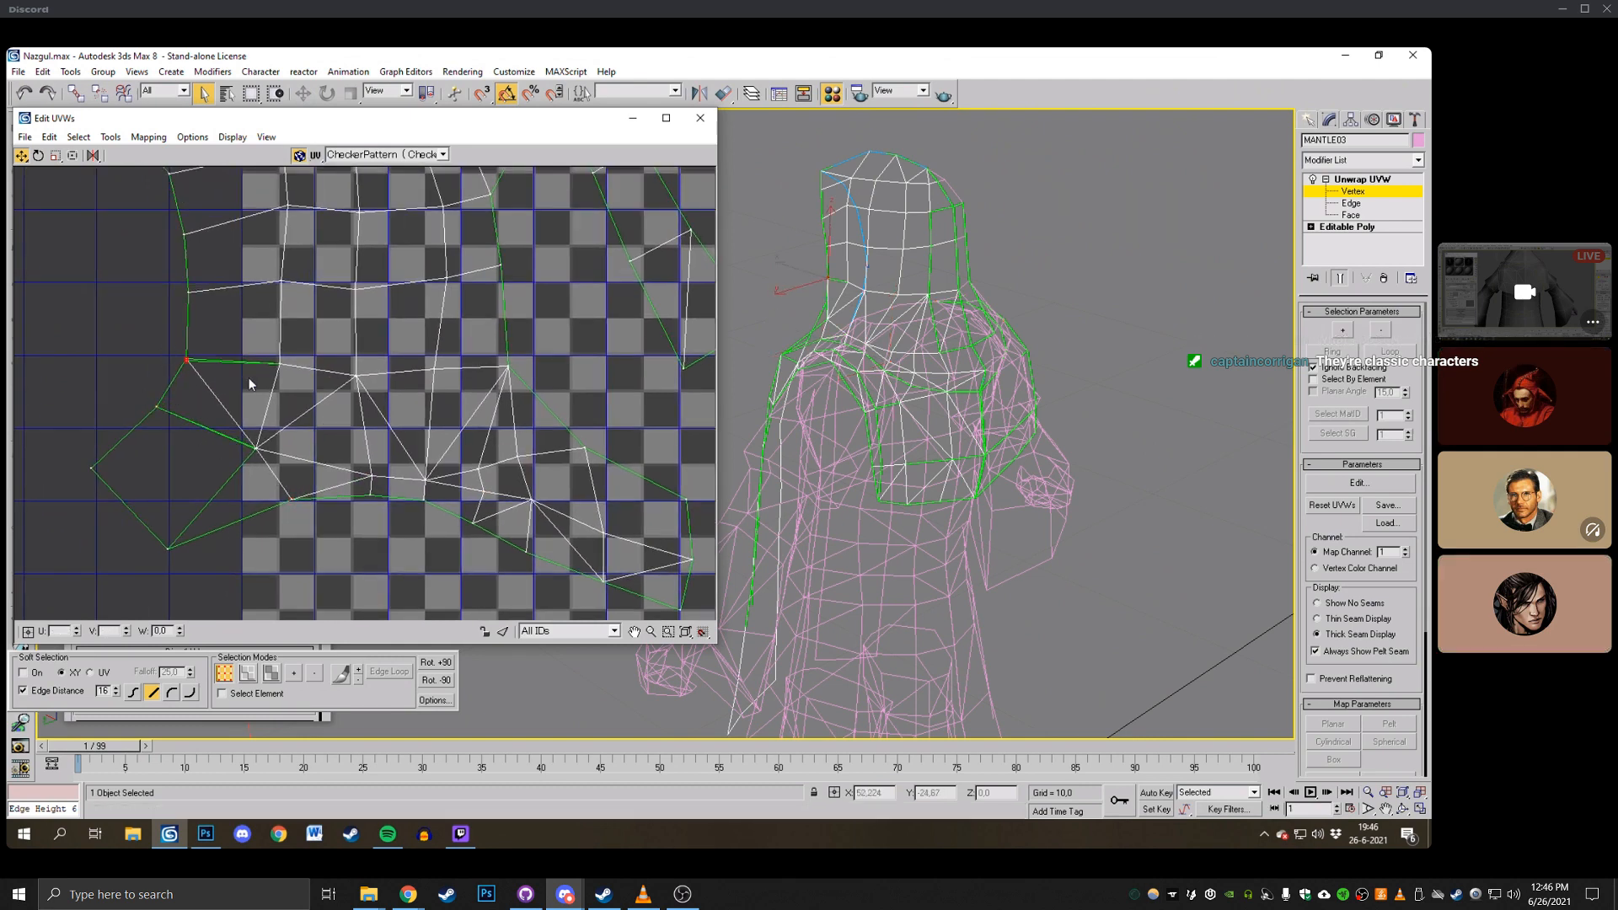
left_click_drag(250, 377, 169, 344)
key("ctrl+w")
Move the detached strip of side faces against the hood's open side edge and rotate it to follow that edge.
middle_click_drag(248, 413, 241, 432)
scroll(403, 348, "down", 2)
middle_click_drag(481, 309, 353, 364)
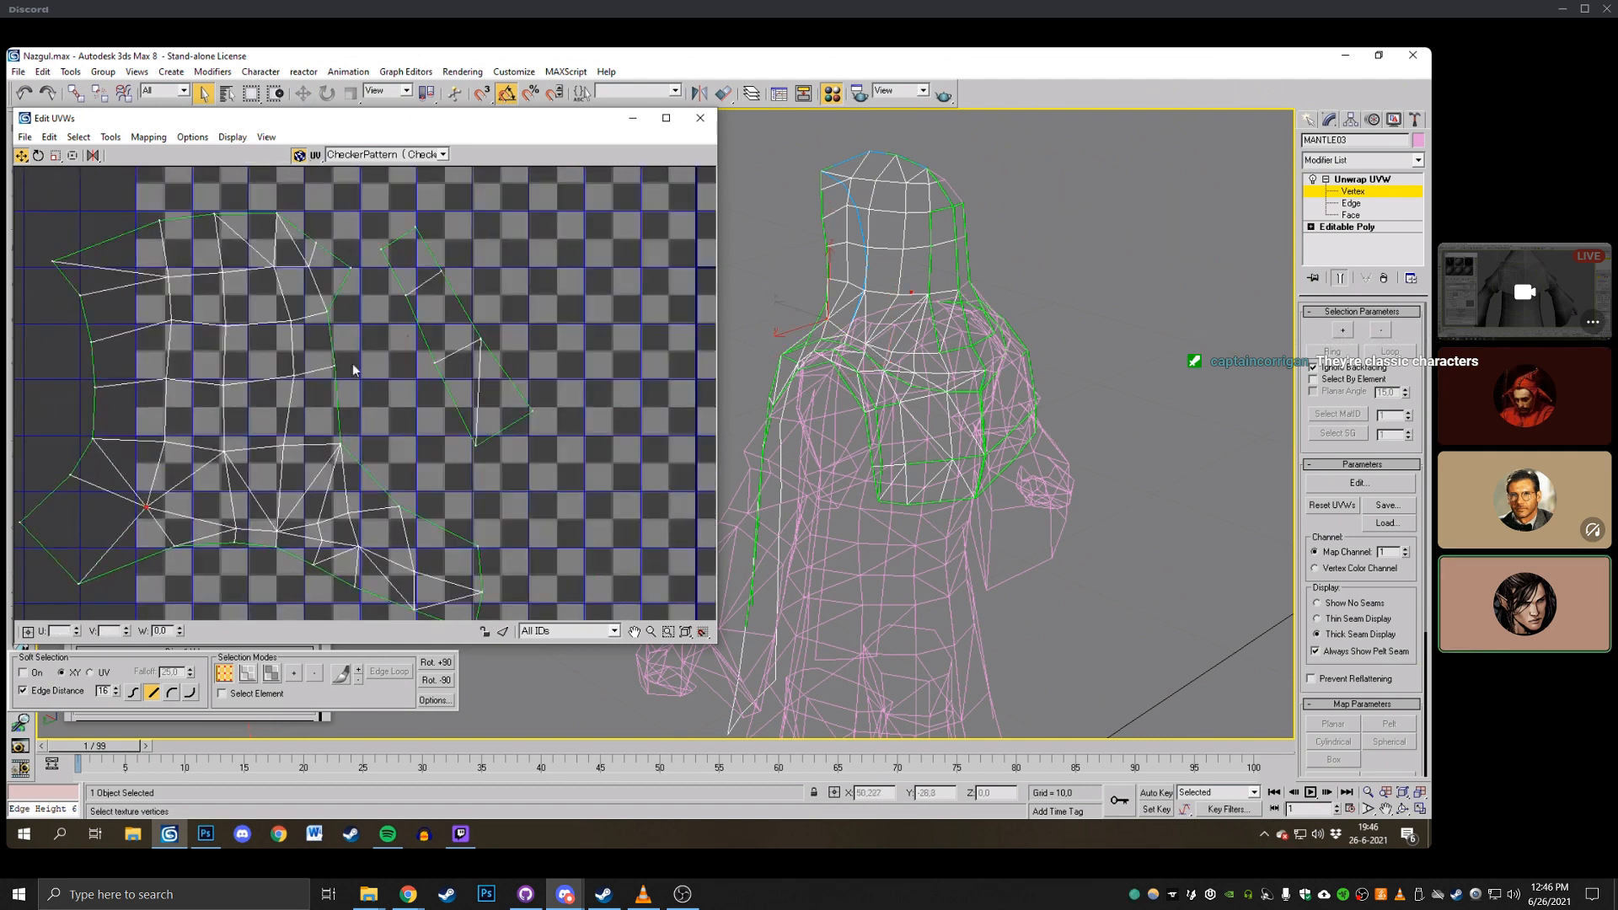
left_click(1357, 217)
left_click_drag(560, 426, 407, 211)
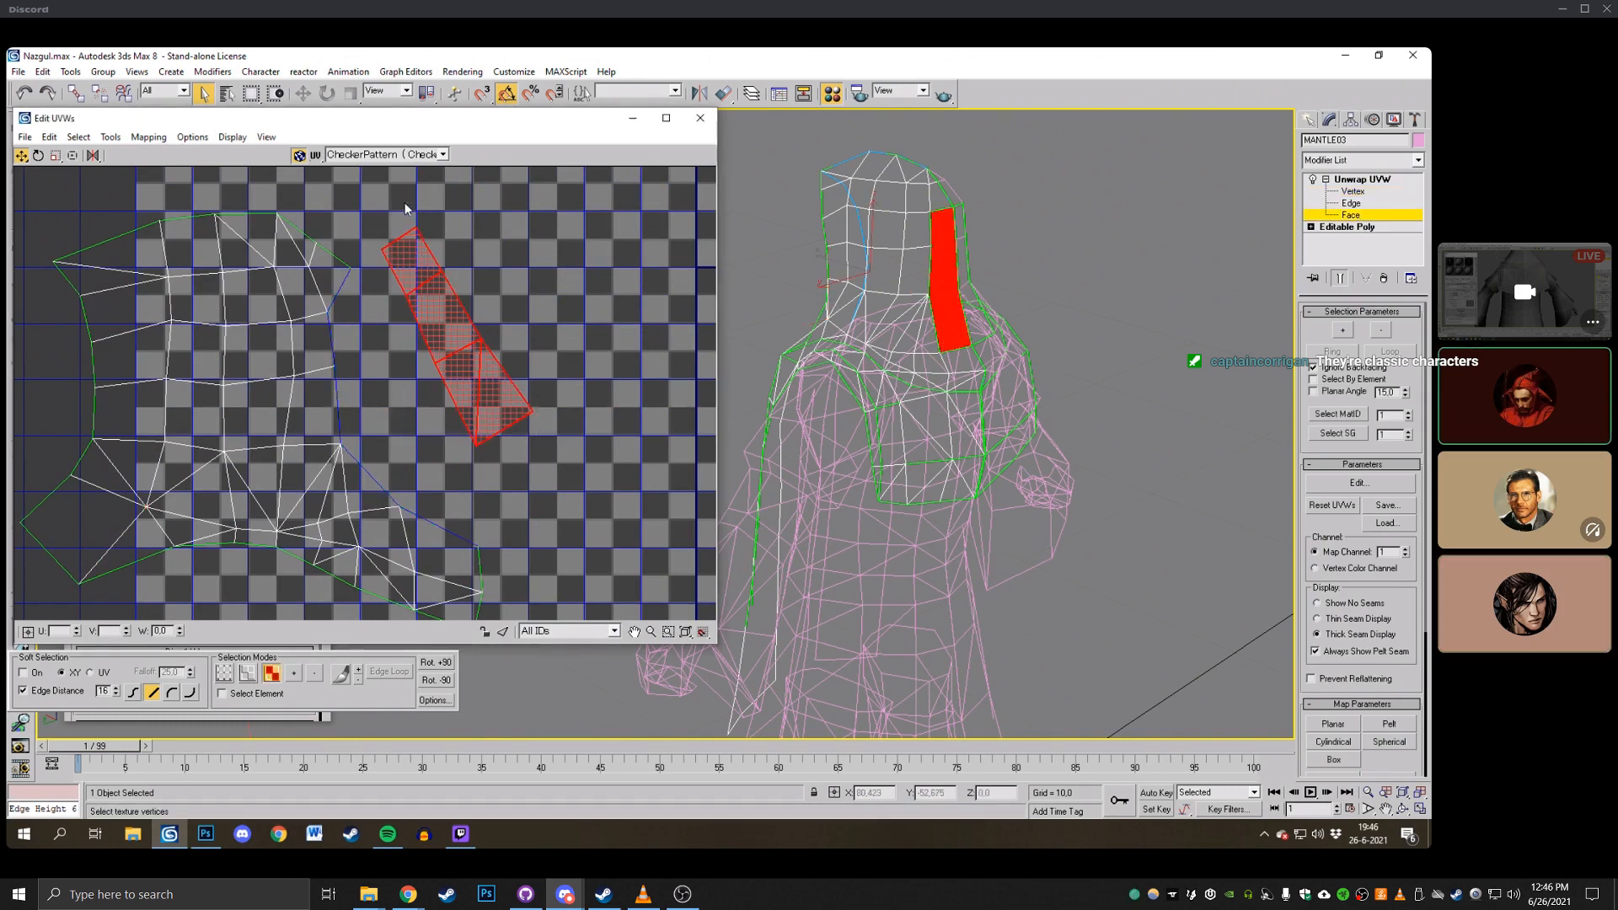
left_click_drag(436, 315, 362, 357)
left_click(38, 155)
left_click(59, 158)
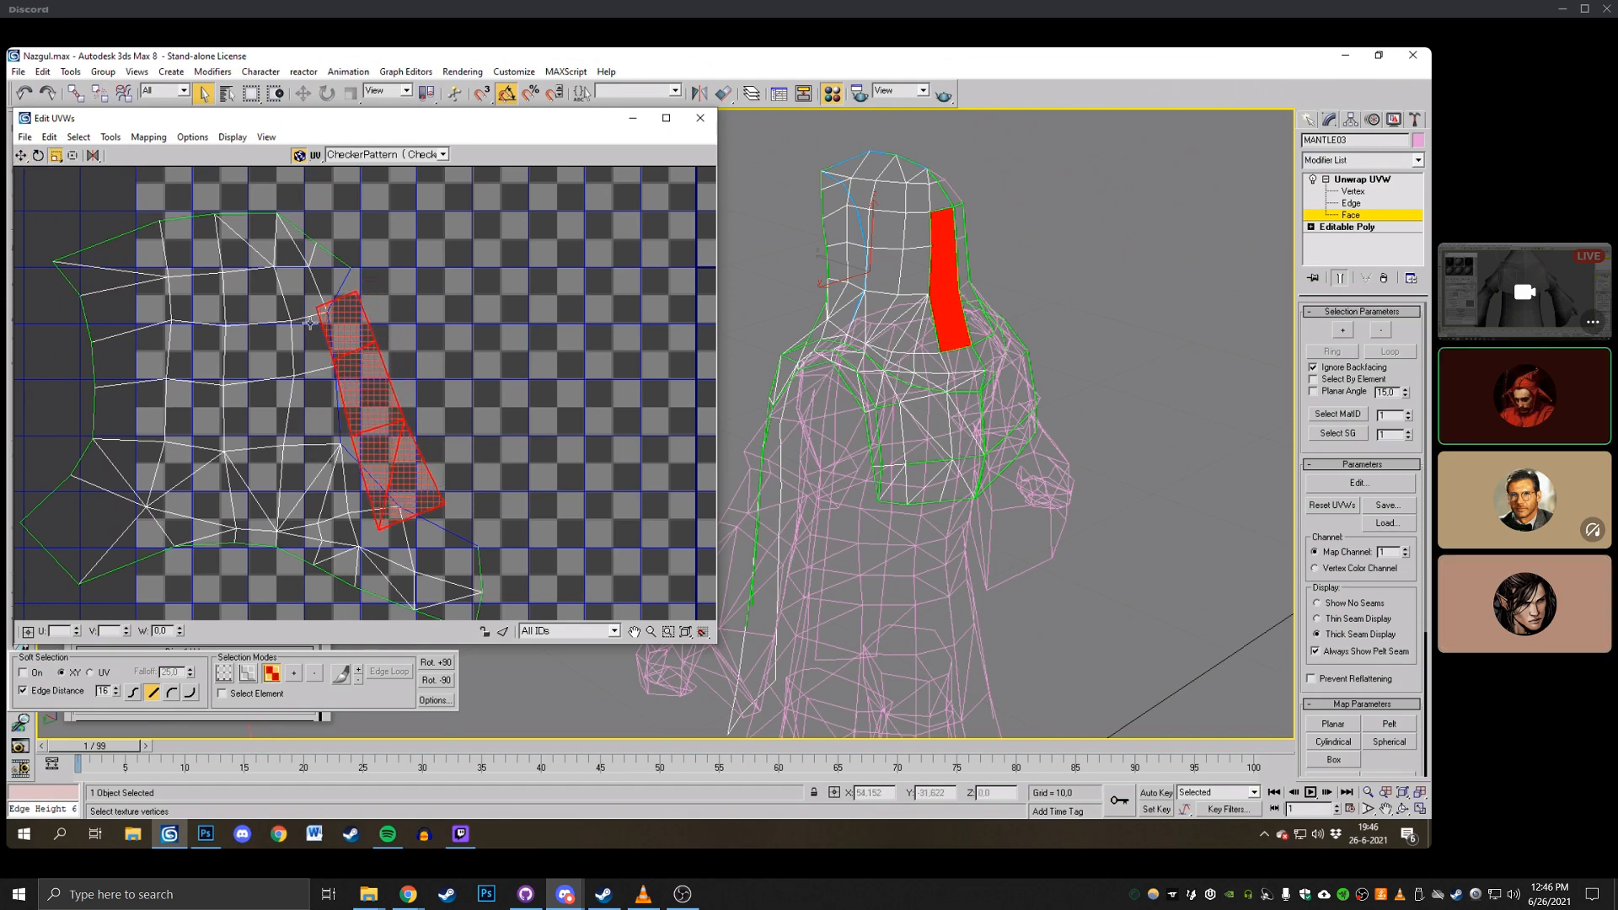
left_click(22, 156)
scroll(47, 256, "up", 1)
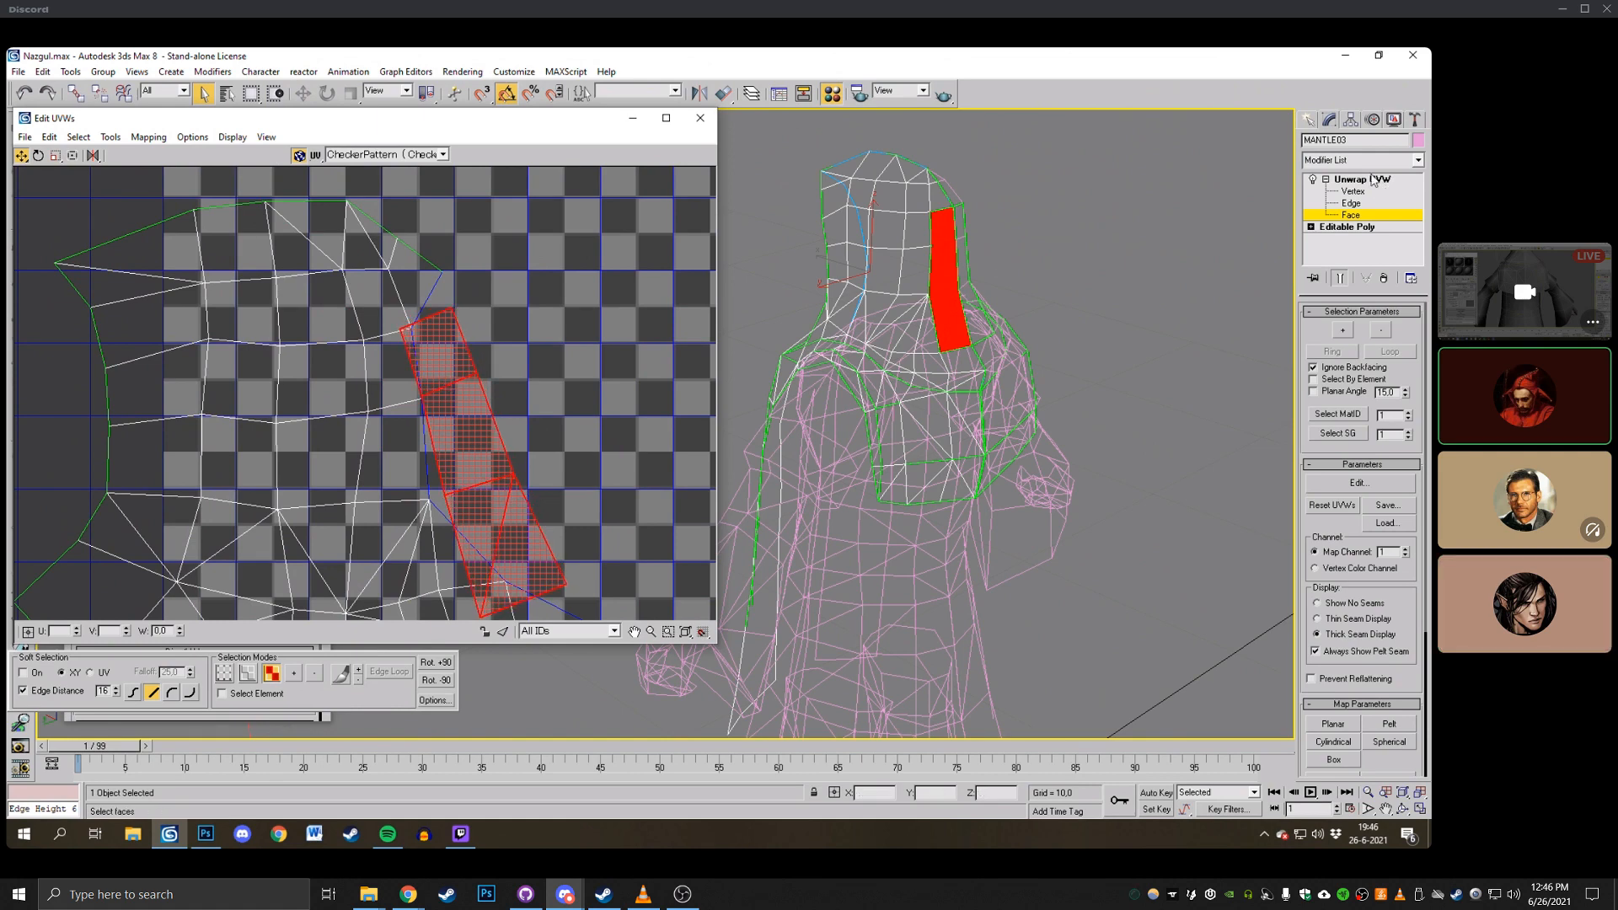
Weld the strip's upper vertices to the matching vertices on the hood's side edge.
key("1")
left_click(598, 255)
scroll(422, 314, "up", 2)
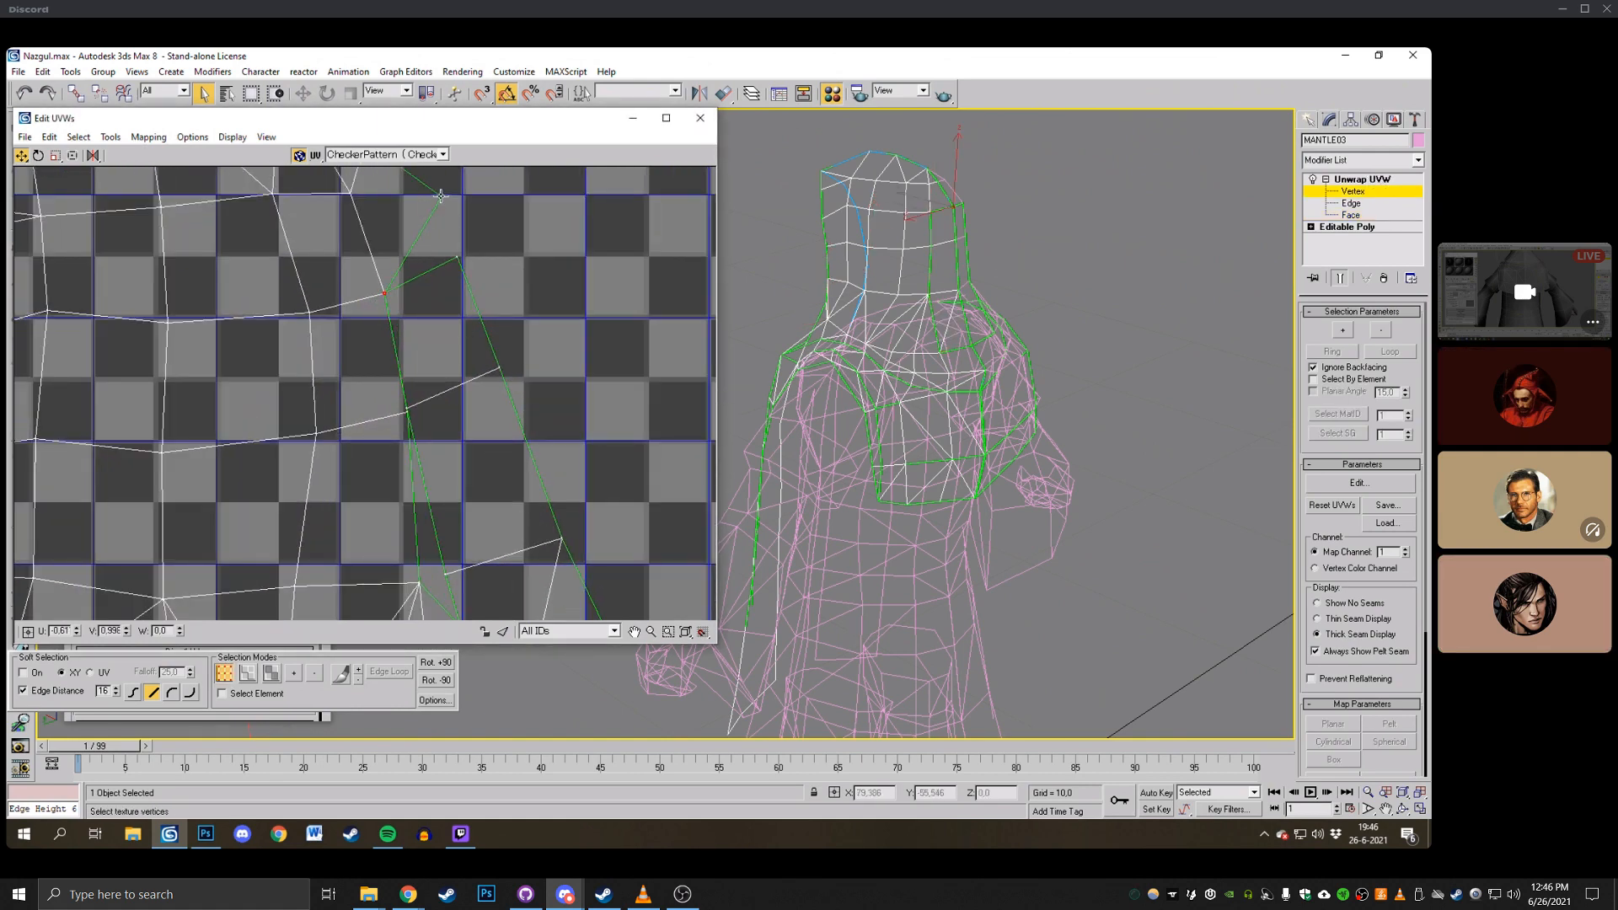
left_click_drag(440, 195, 457, 257)
key("ctrl+w")
scroll(481, 264, "down", 2)
left_click_drag(396, 356, 451, 408)
key("ctrl+w")
Weld the strip's lower vertices to the hood's bottom corner and the adjoining shoulder piece.
middle_click_drag(451, 470, 417, 392)
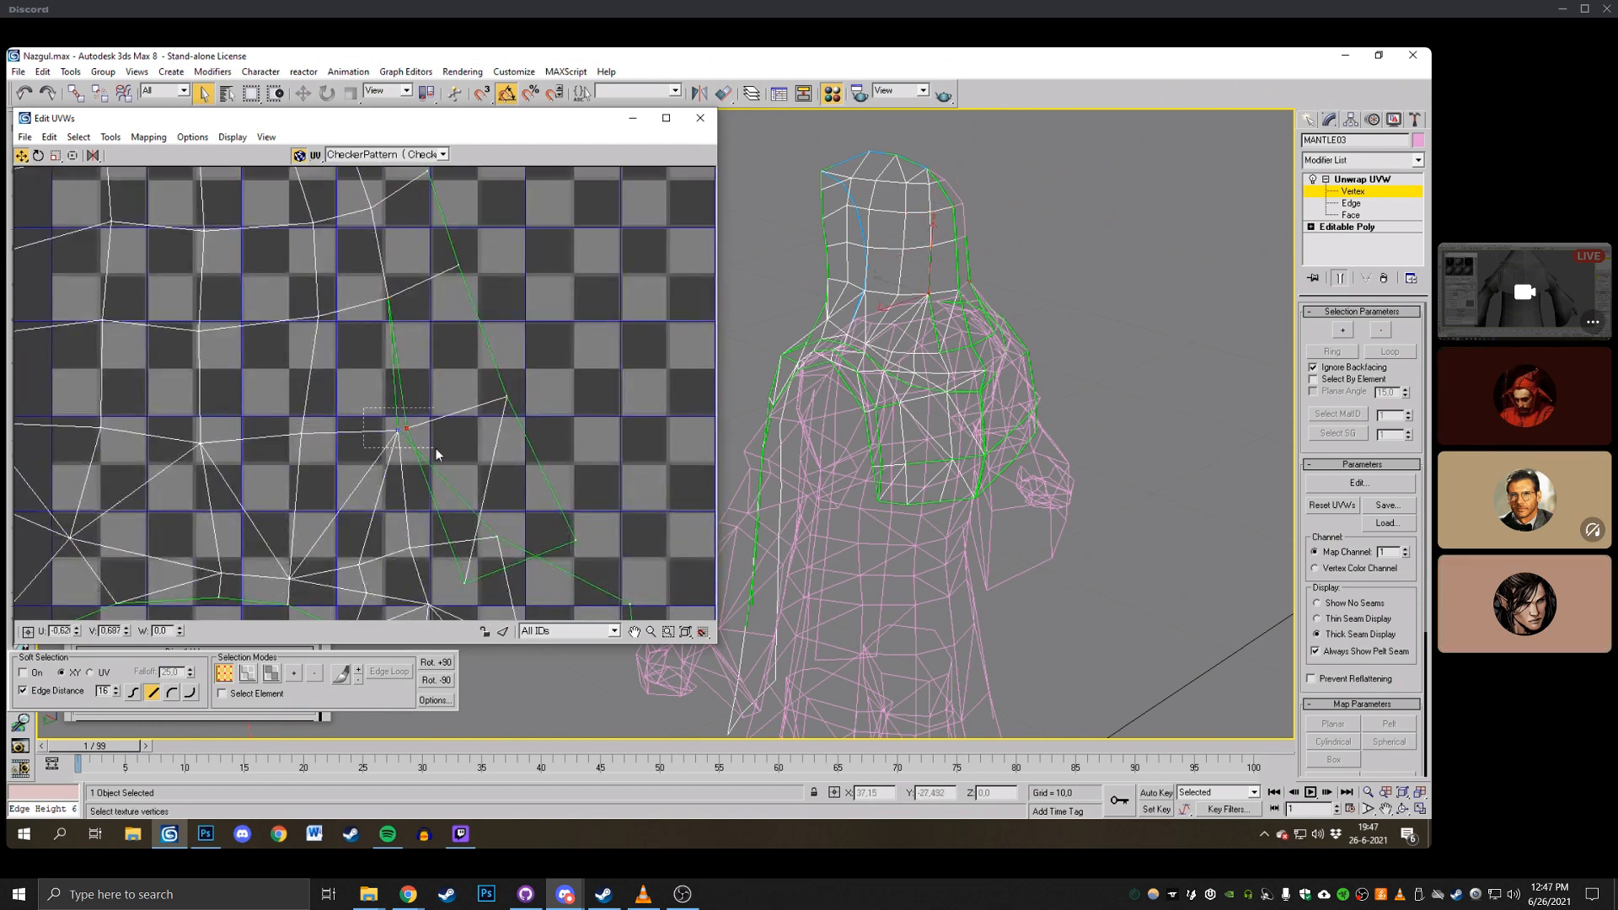
left_click_drag(435, 448, 438, 451)
key("ctrl+w")
left_click_drag(487, 363, 514, 458)
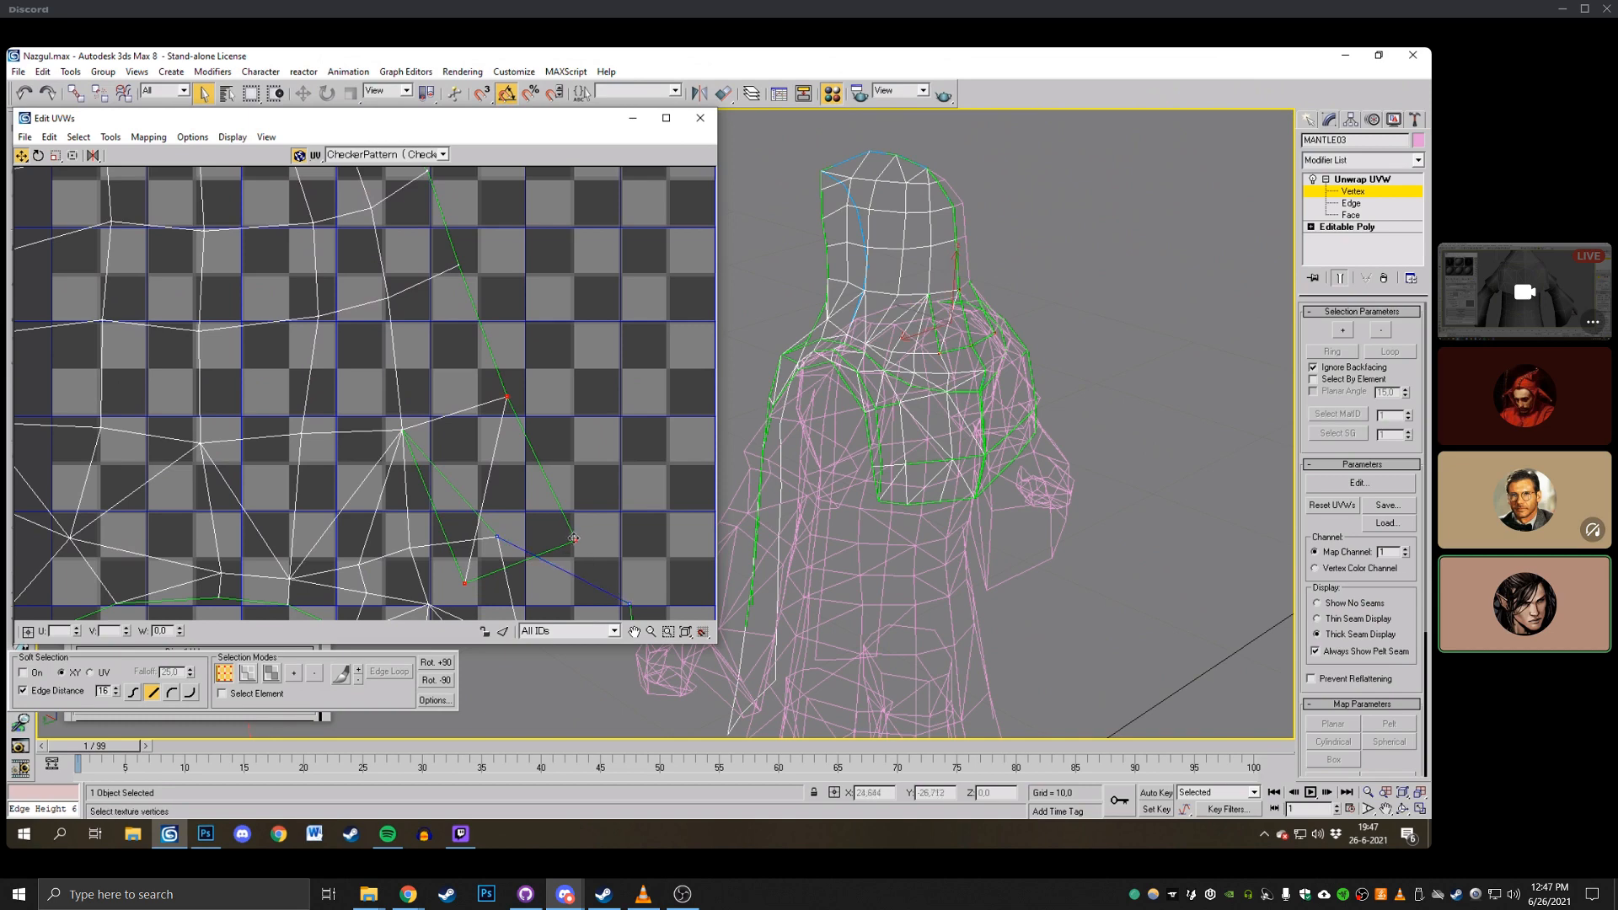
left_click_drag(573, 538, 604, 508)
middle_click_drag(599, 479, 569, 427)
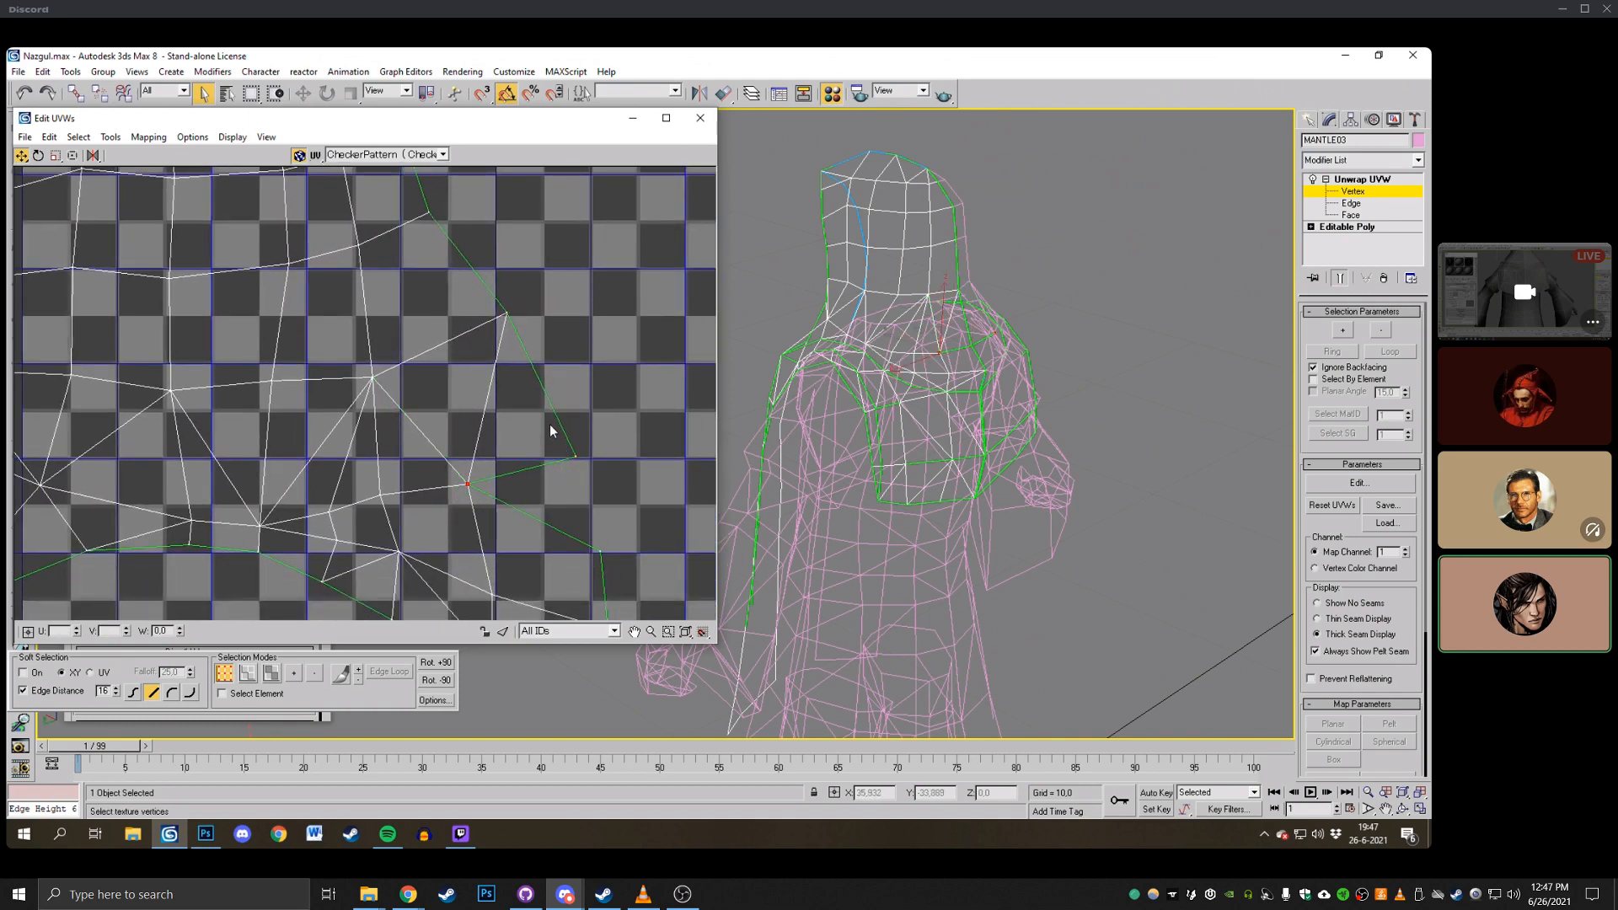
Close the remaining gap on the shoulder's outer edge and pull the hood's lower outer vertex slightly inward and down.
left_click_drag(605, 549, 587, 474)
scroll(590, 459, "down", 2)
middle_click_drag(593, 444, 690, 467)
left_click(547, 370)
left_click_drag(547, 370, 531, 379)
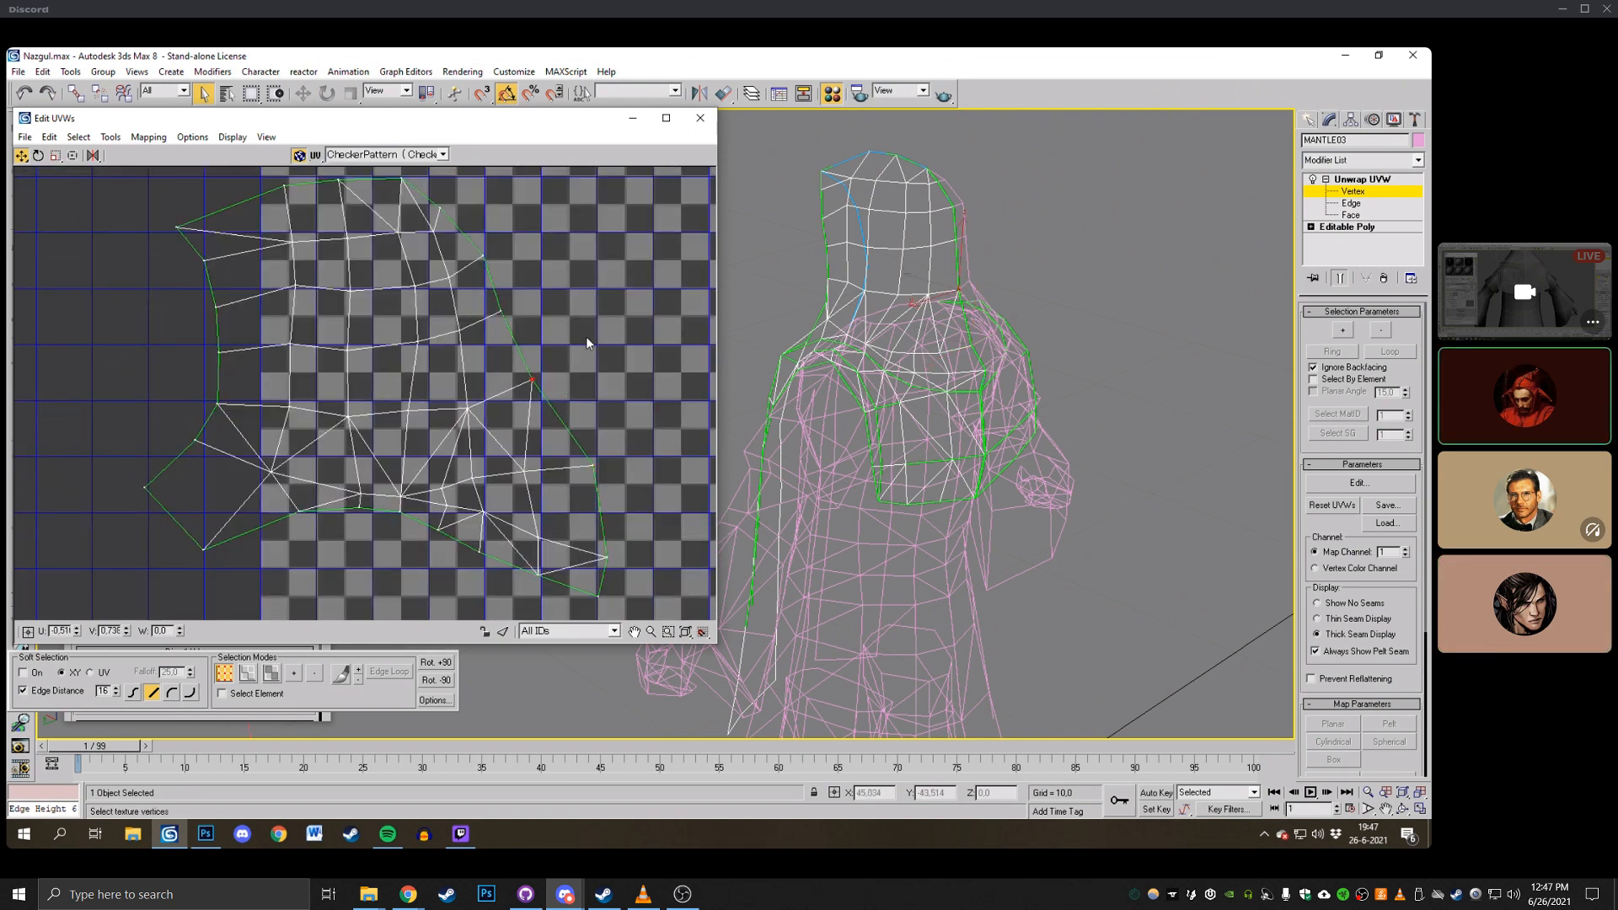
Show the model shaded and apply the CheckerPattern texture to the mantle to reveal UV stretching.
middle_click_drag(588, 344, 588, 367)
left_click(1403, 809)
key("F3")
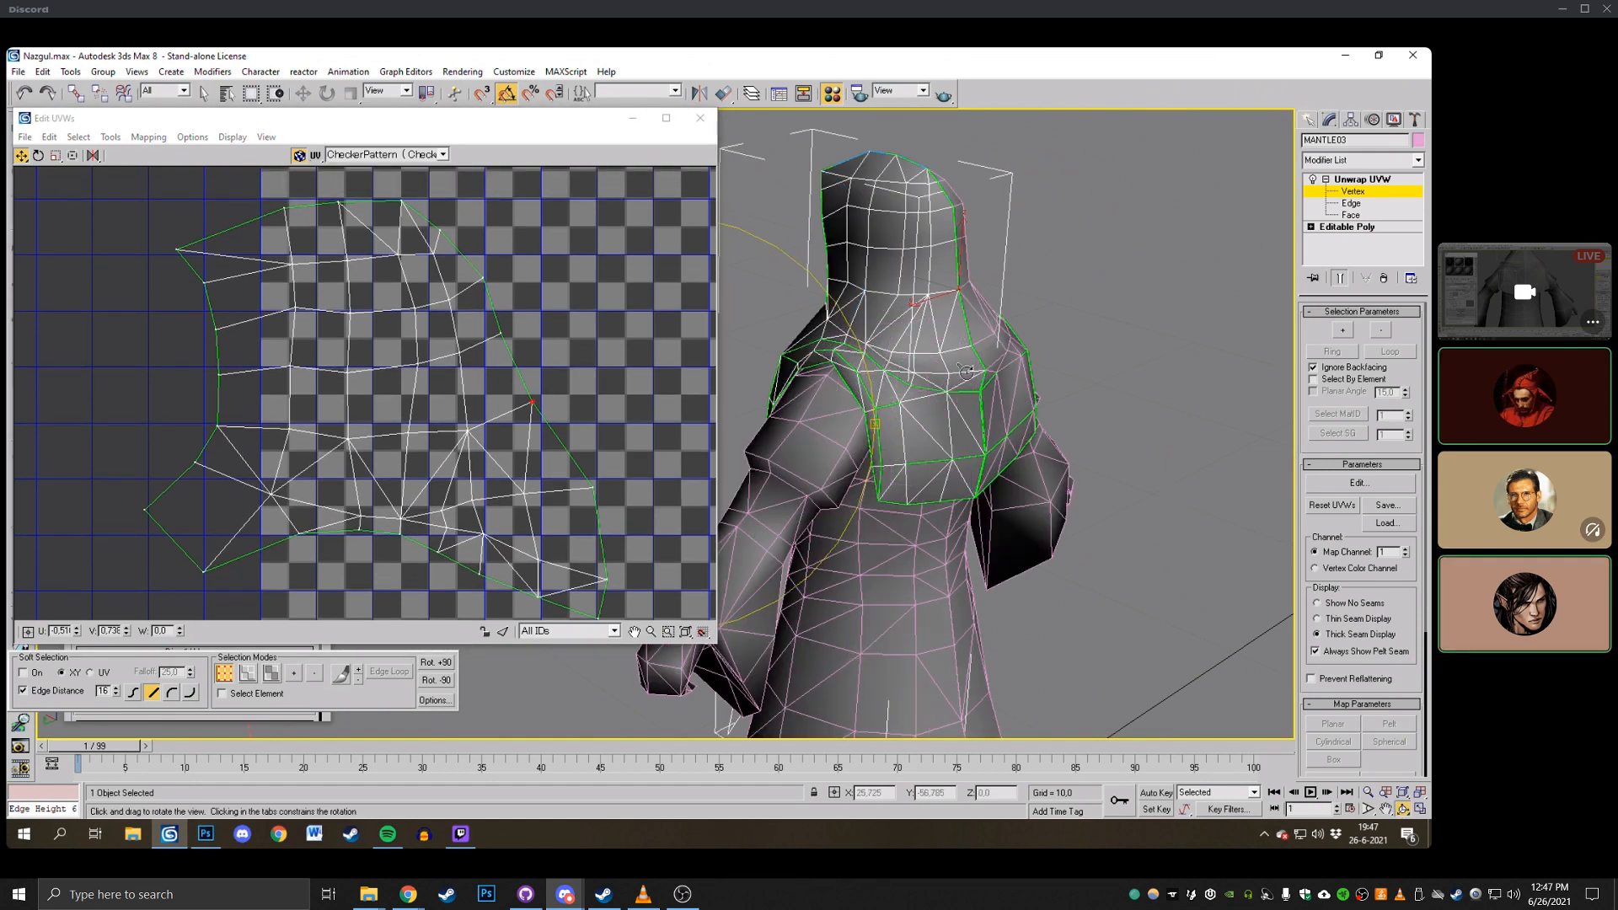
left_click(387, 157)
left_click(389, 169)
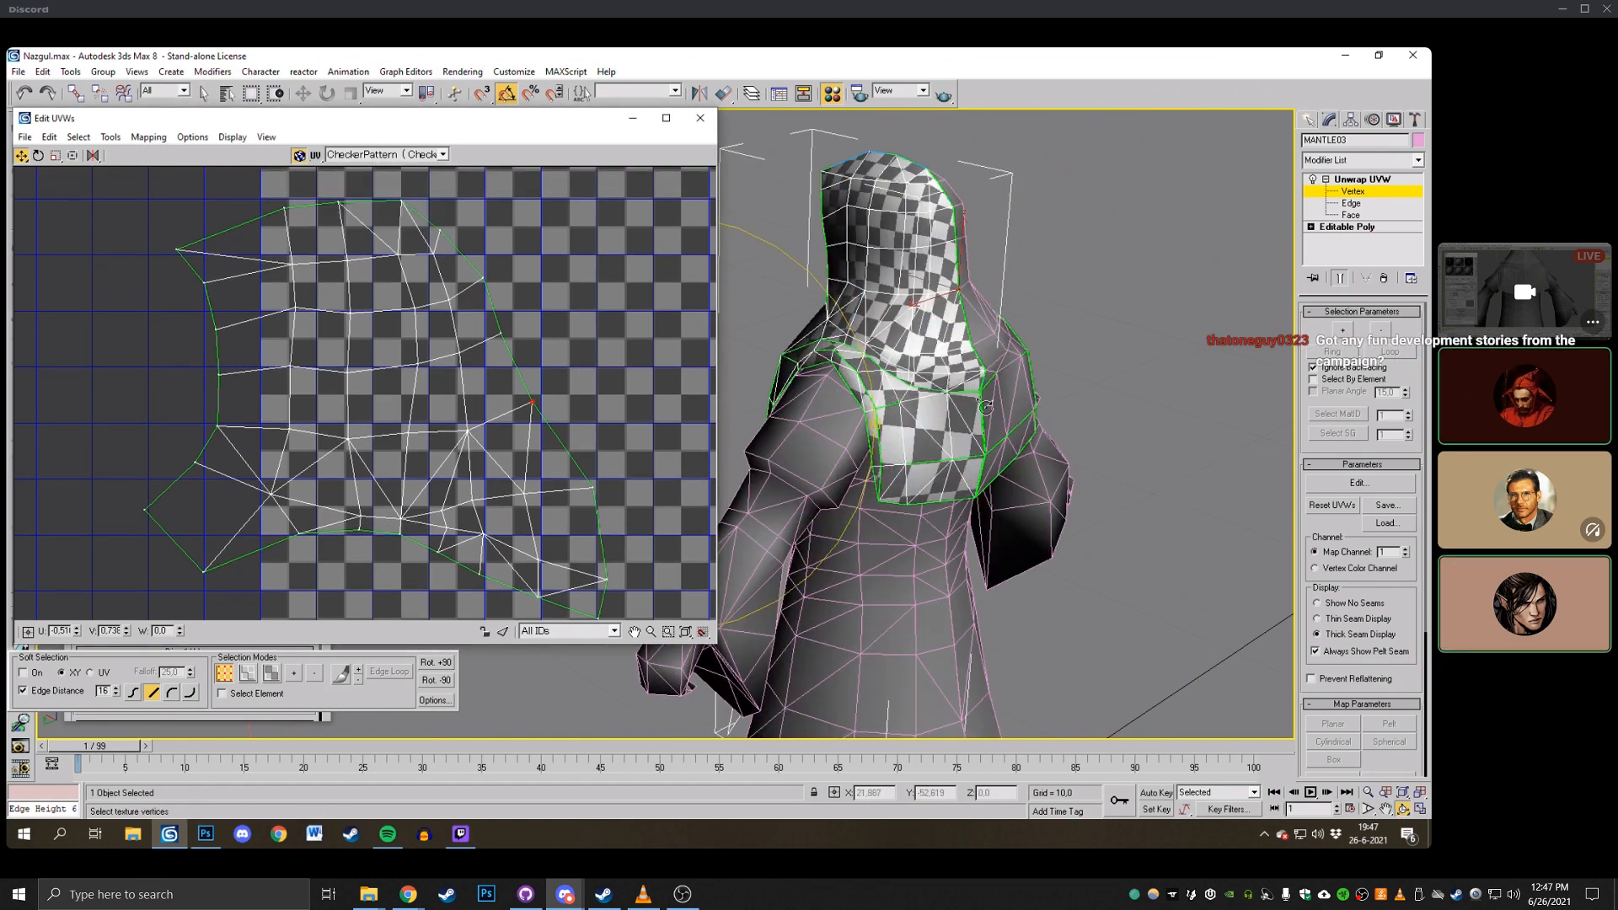
middle_click_drag(954, 327, 952, 357)
left_click_drag(954, 357, 768, 418)
Move the UV vertices at the hood's upper outer corner to round off its outline.
scroll(441, 362, "up", 3)
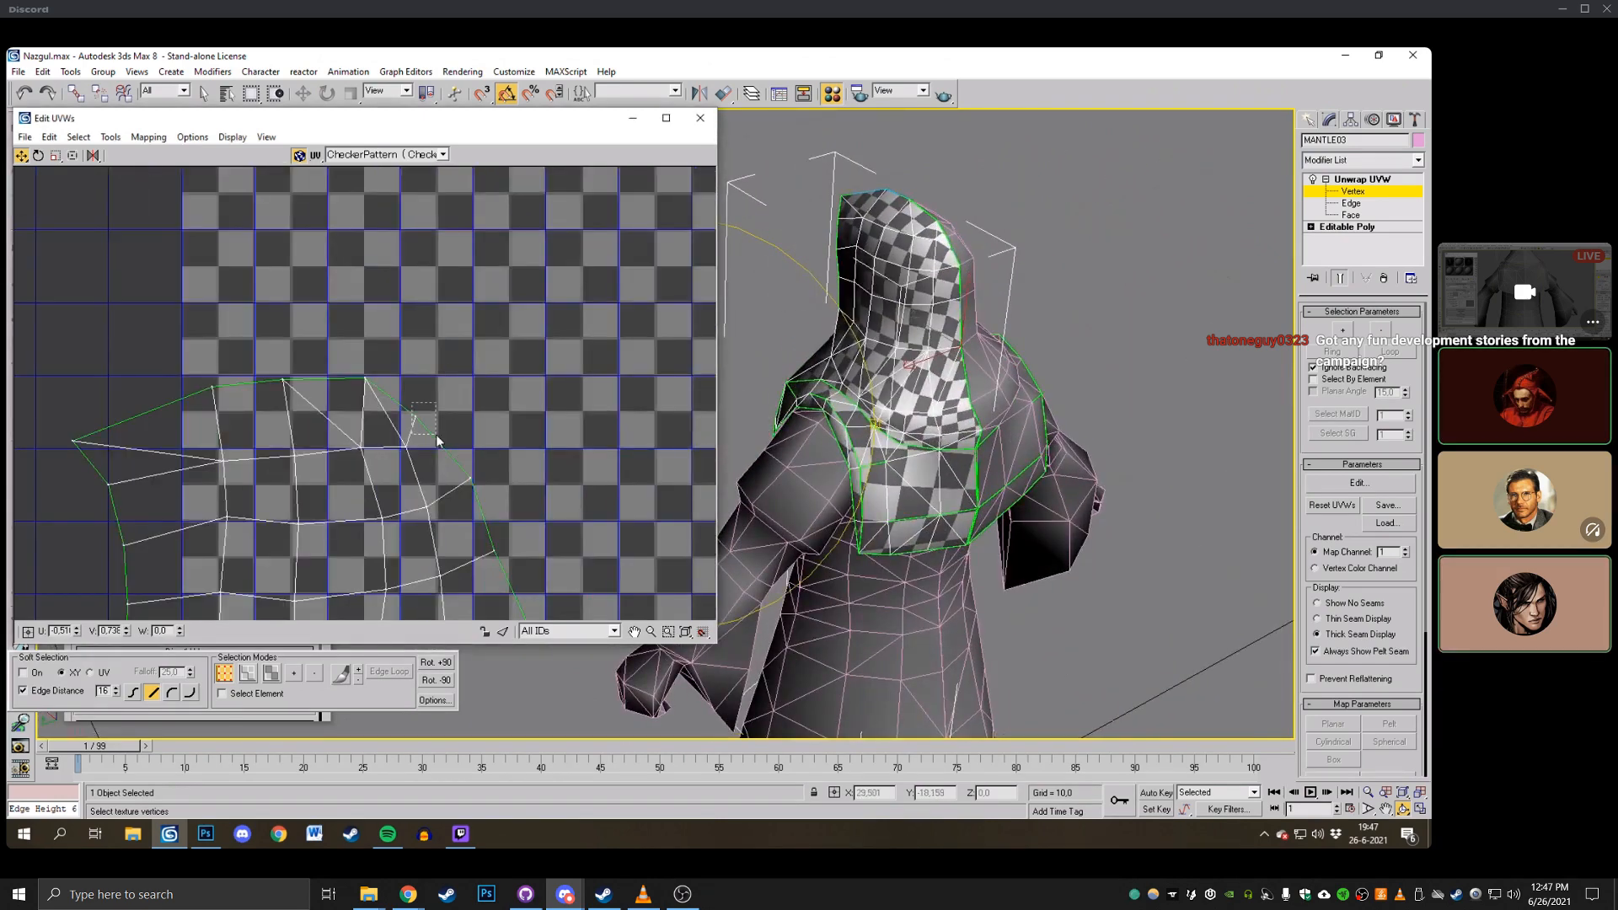
scroll(433, 397, "up", 2)
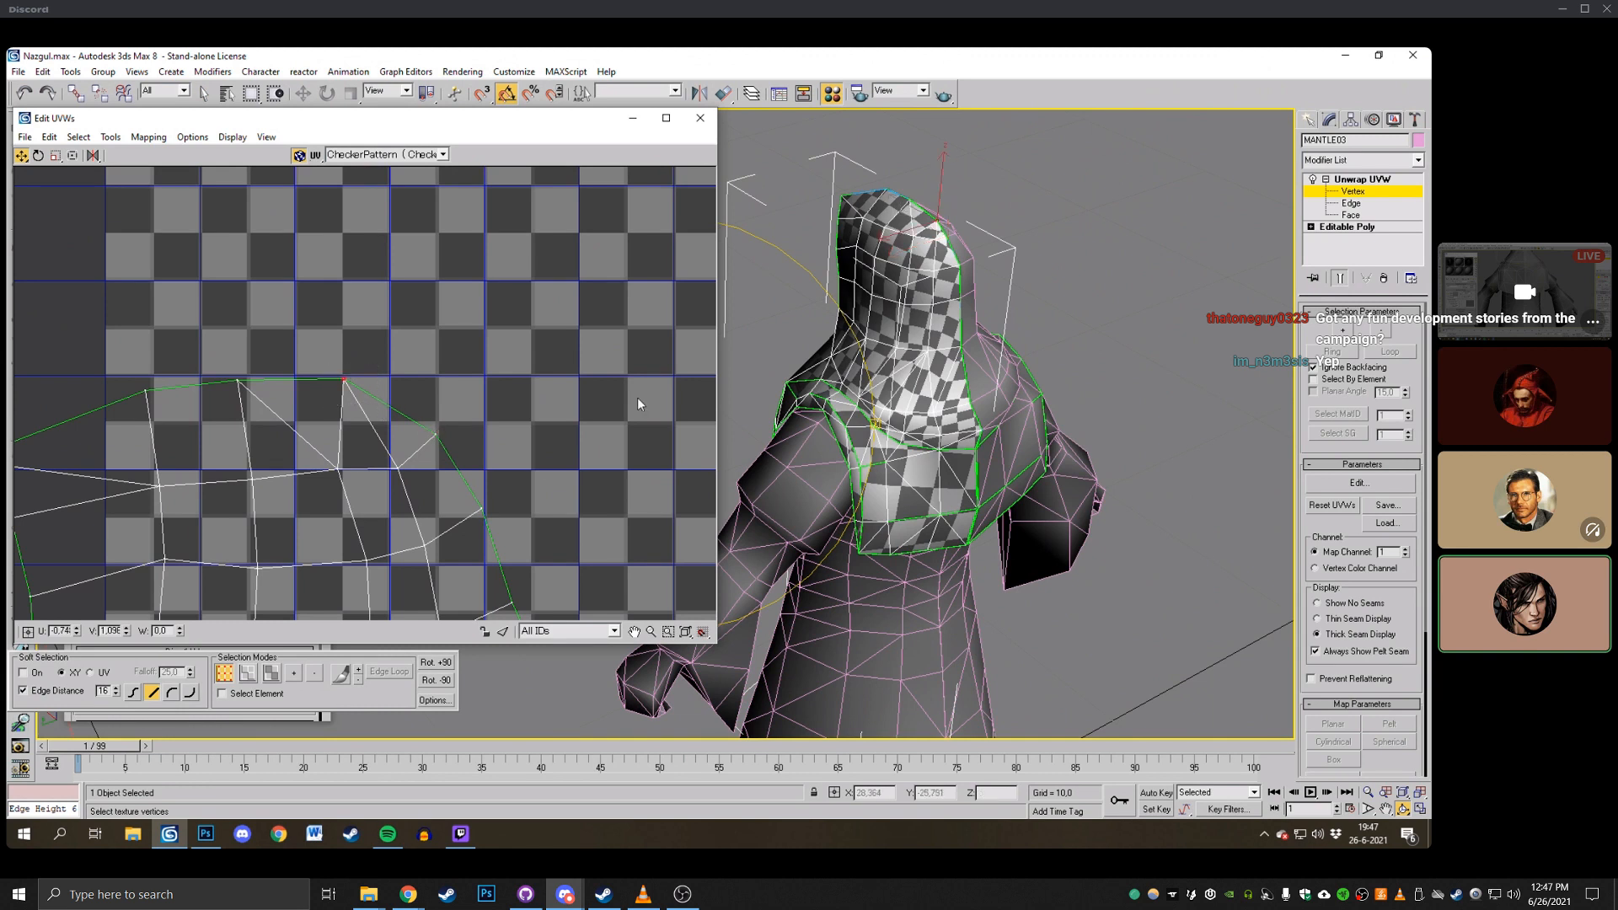
left_click_drag(344, 380, 362, 399)
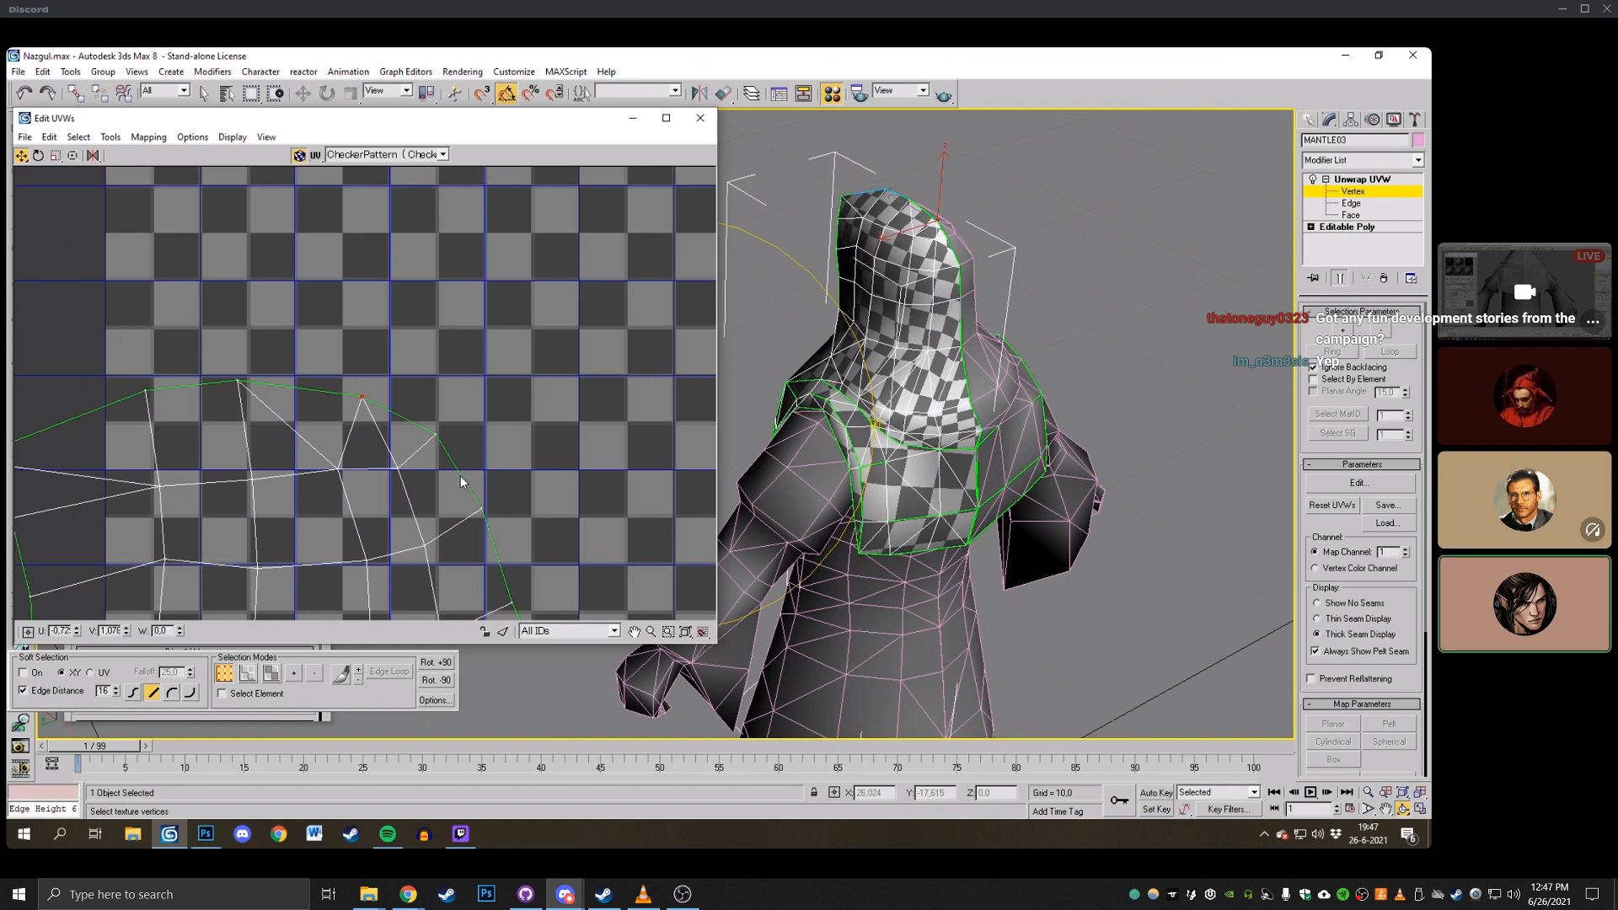
left_click_drag(772, 393, 762, 350)
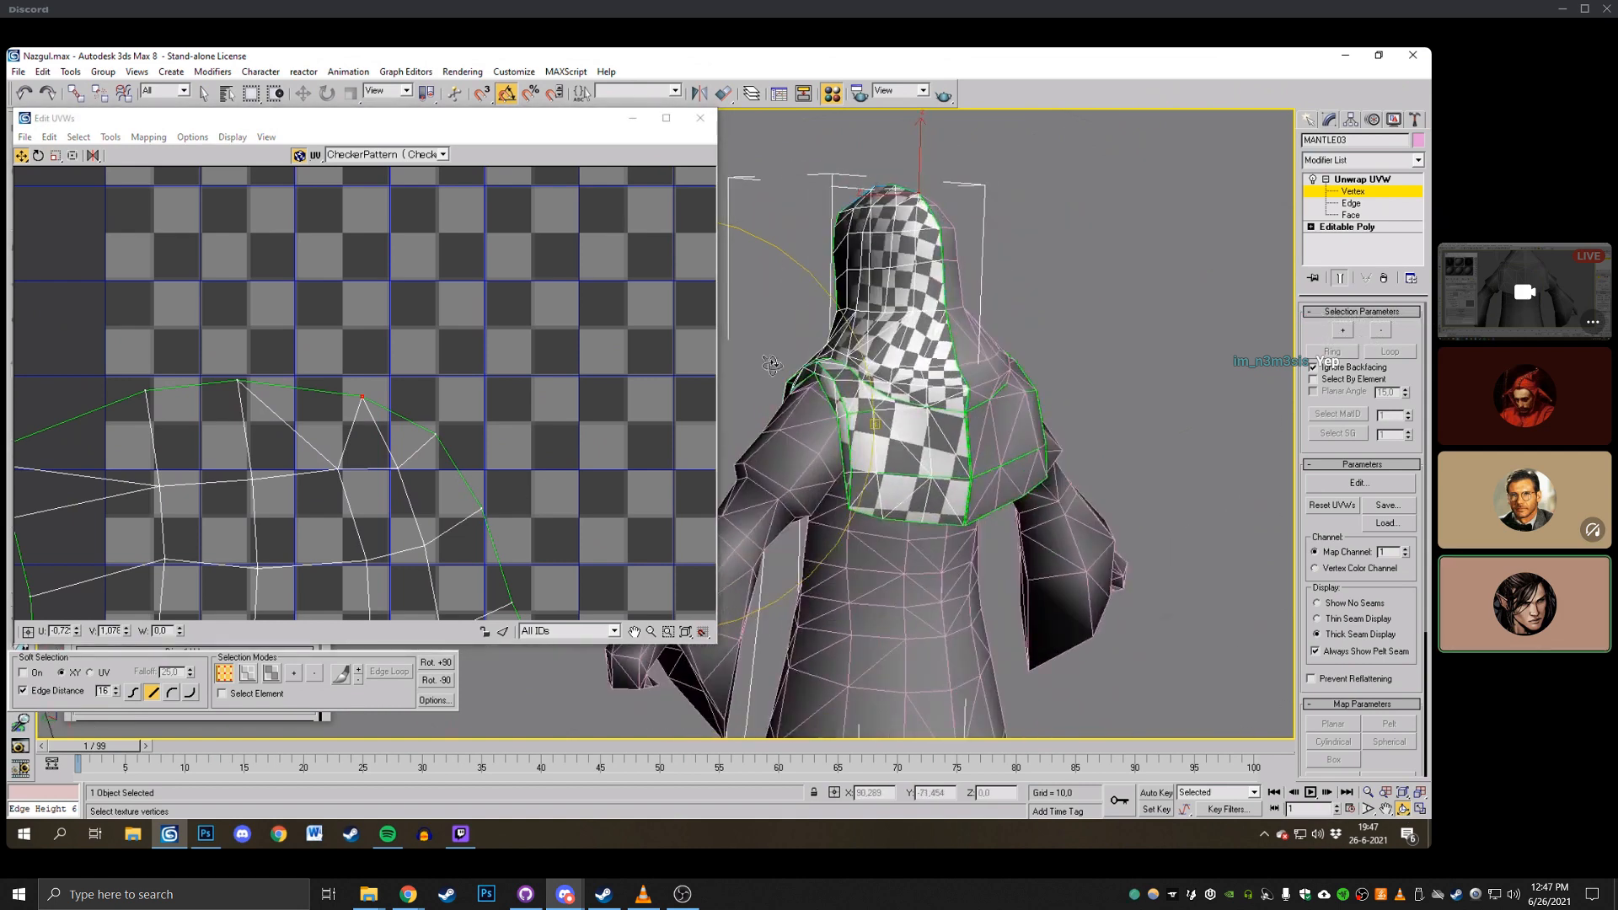
Select the group of shoulder vertices below the hood and shift it slightly down and outward.
scroll(422, 504, "down", 3)
middle_click_drag(422, 504, 431, 419)
scroll(432, 418, "up", 2)
left_click_drag(471, 509, 680, 653)
middle_click_drag(582, 483, 548, 416)
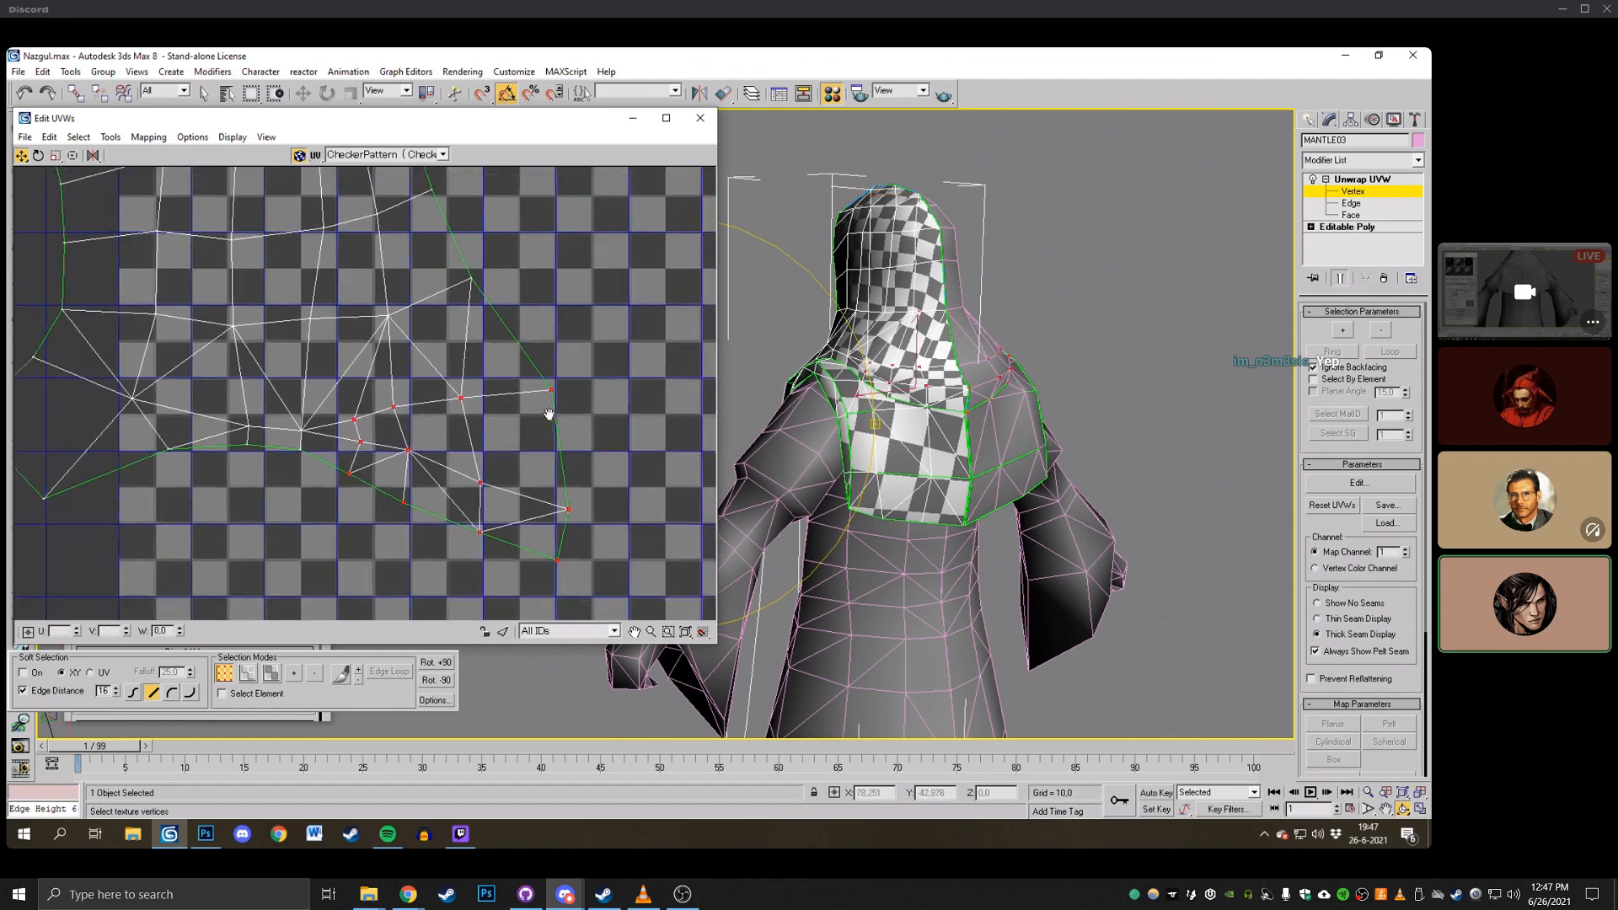
scroll(548, 416, "down", 2)
left_click_drag(542, 385, 546, 395)
Nudge individual shoulder vertices, including the one on the outer edge, to even out the shoulder's face rows.
left_click_drag(415, 401, 427, 411)
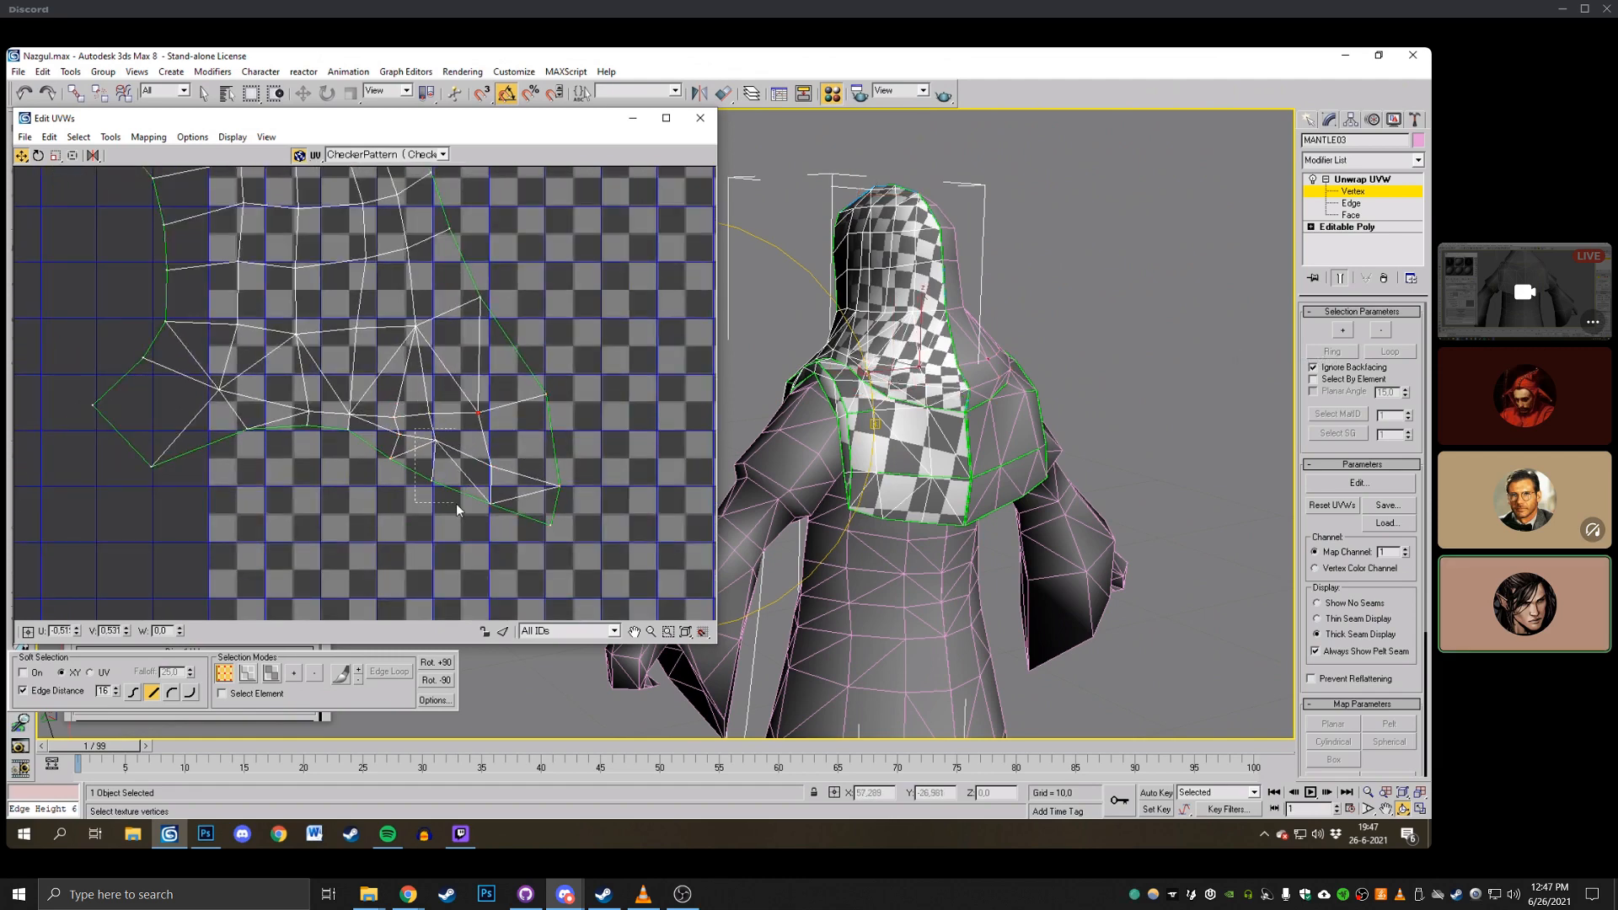
left_click_drag(438, 442, 436, 446)
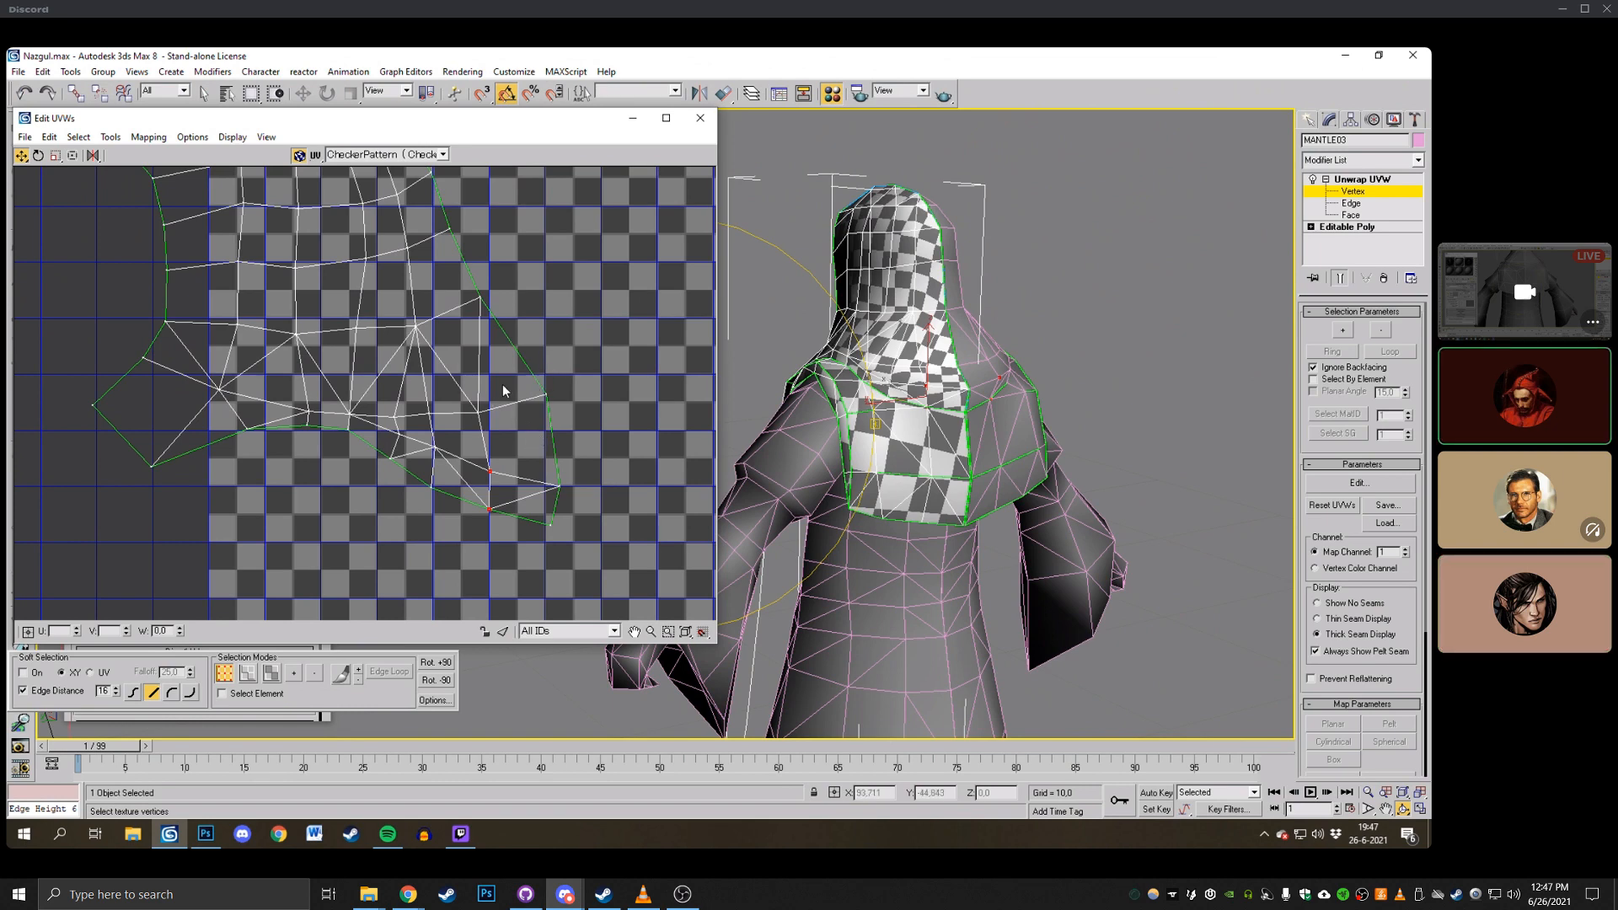
left_click(546, 395)
left_click_drag(547, 395, 548, 400)
left_click_drag(842, 440, 893, 473)
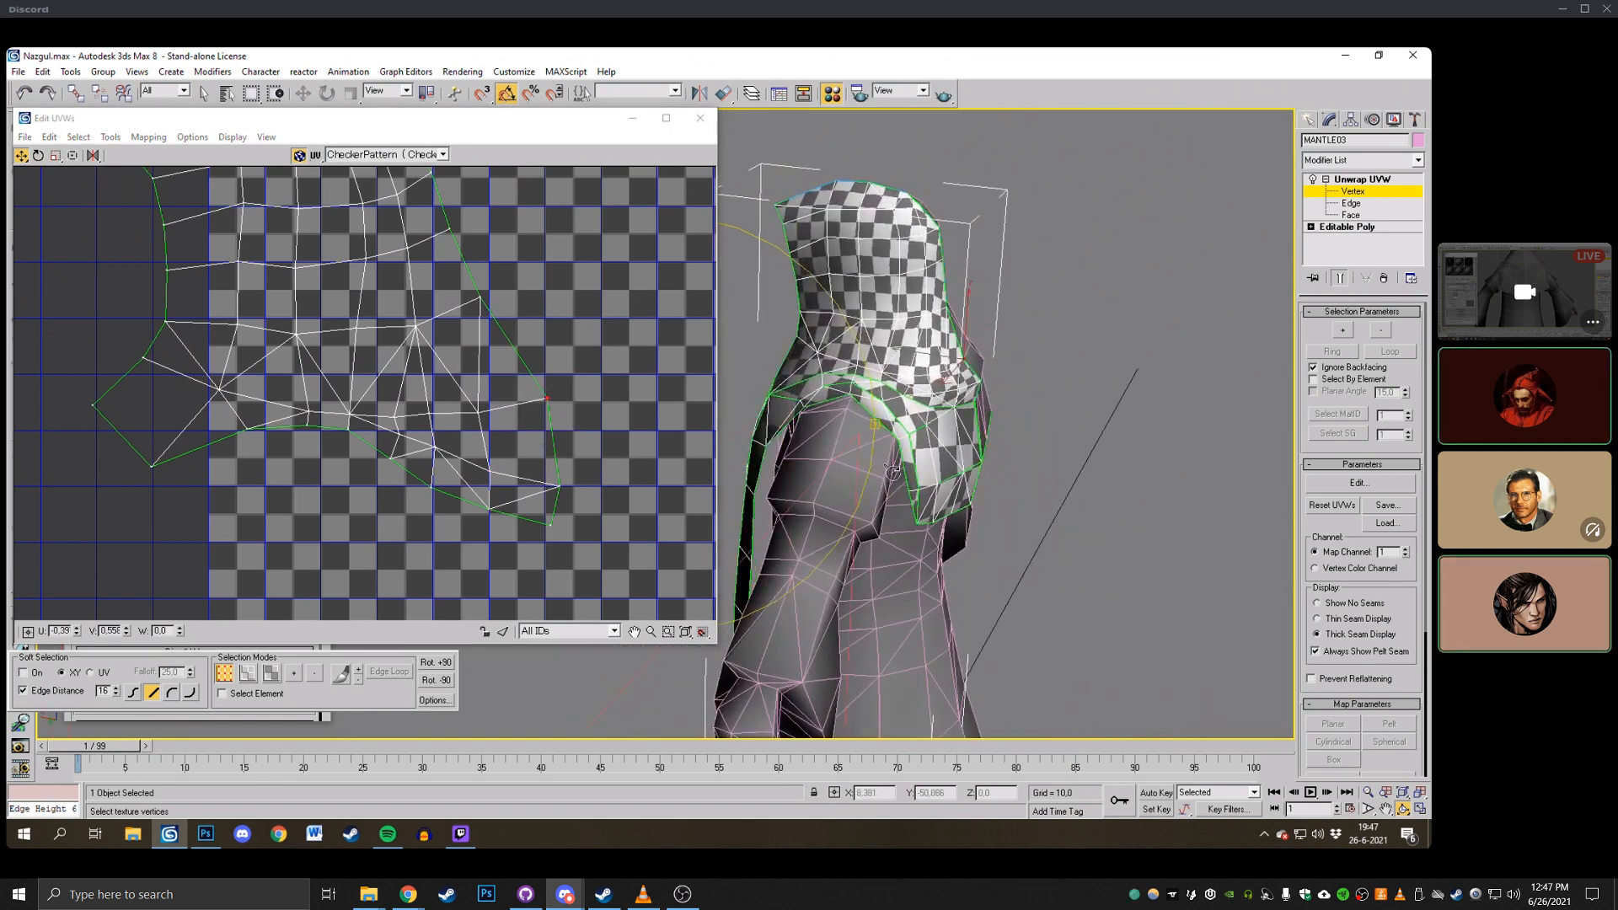
Move the hood's lower outer vertices and the shoulder rows further down to relax the stretched faces.
left_click(414, 324)
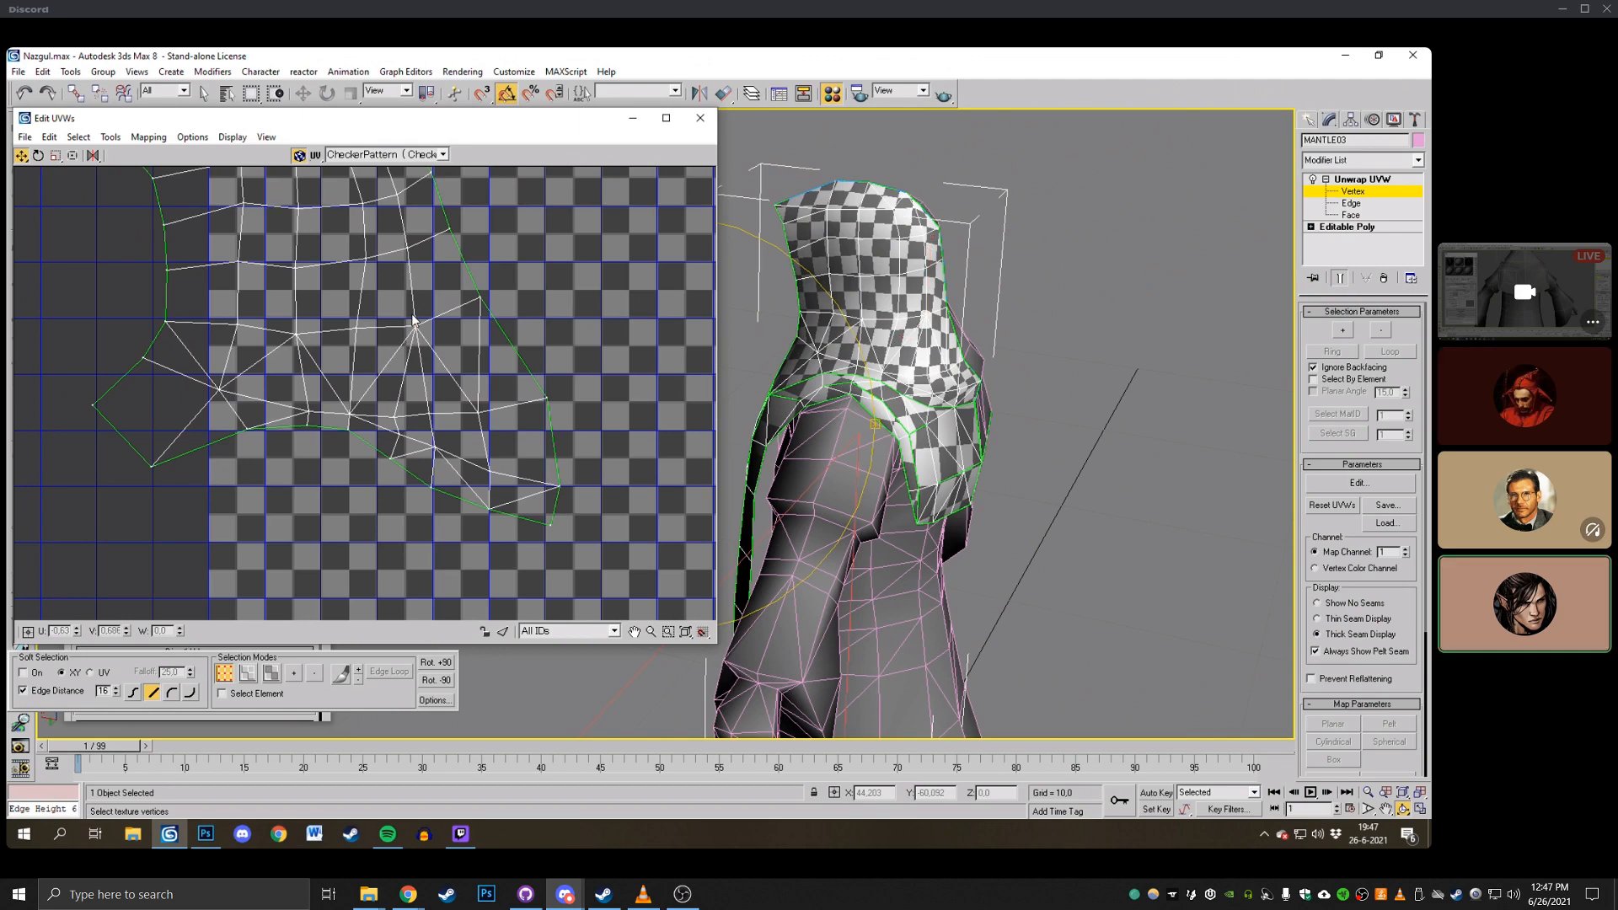
left_click_drag(846, 372, 878, 363)
left_click_drag(370, 283, 661, 586)
left_click_drag(547, 397, 552, 405)
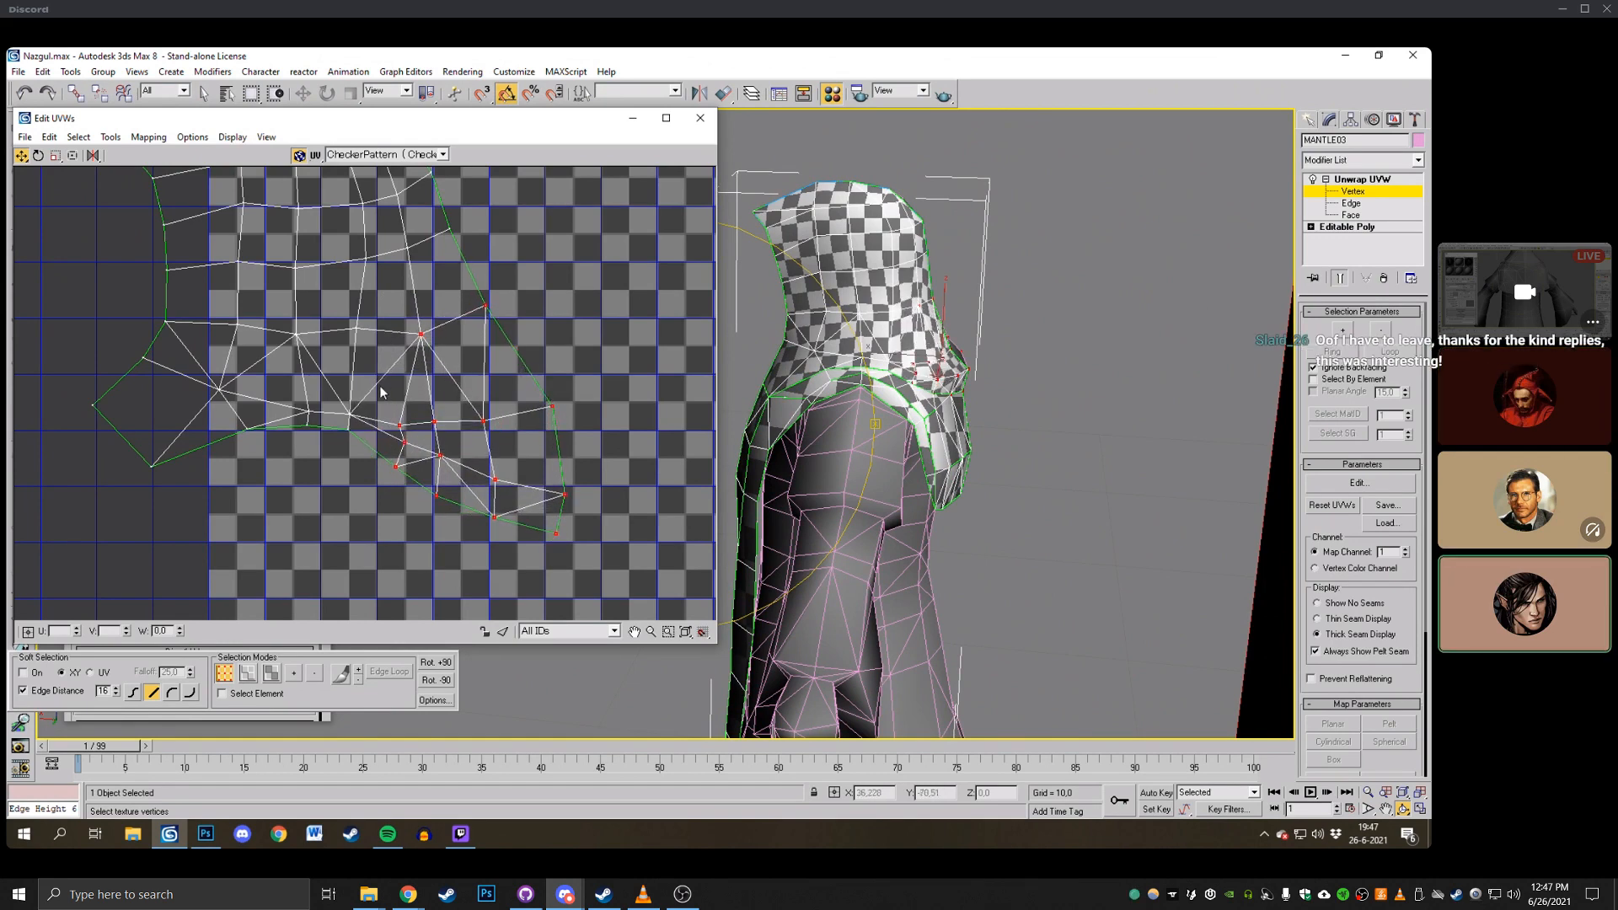
left_click_drag(380, 393, 615, 573)
left_click_drag(552, 406, 557, 422)
Shift the lower shoulder vertices back inward and adjust the vertices along the shoulder's lower inner edge.
left_click_drag(775, 425, 724, 421)
left_click_drag(562, 418, 543, 418)
left_click_drag(420, 334, 359, 334)
left_click_drag(359, 403, 343, 444)
left_click_drag(345, 449, 341, 448)
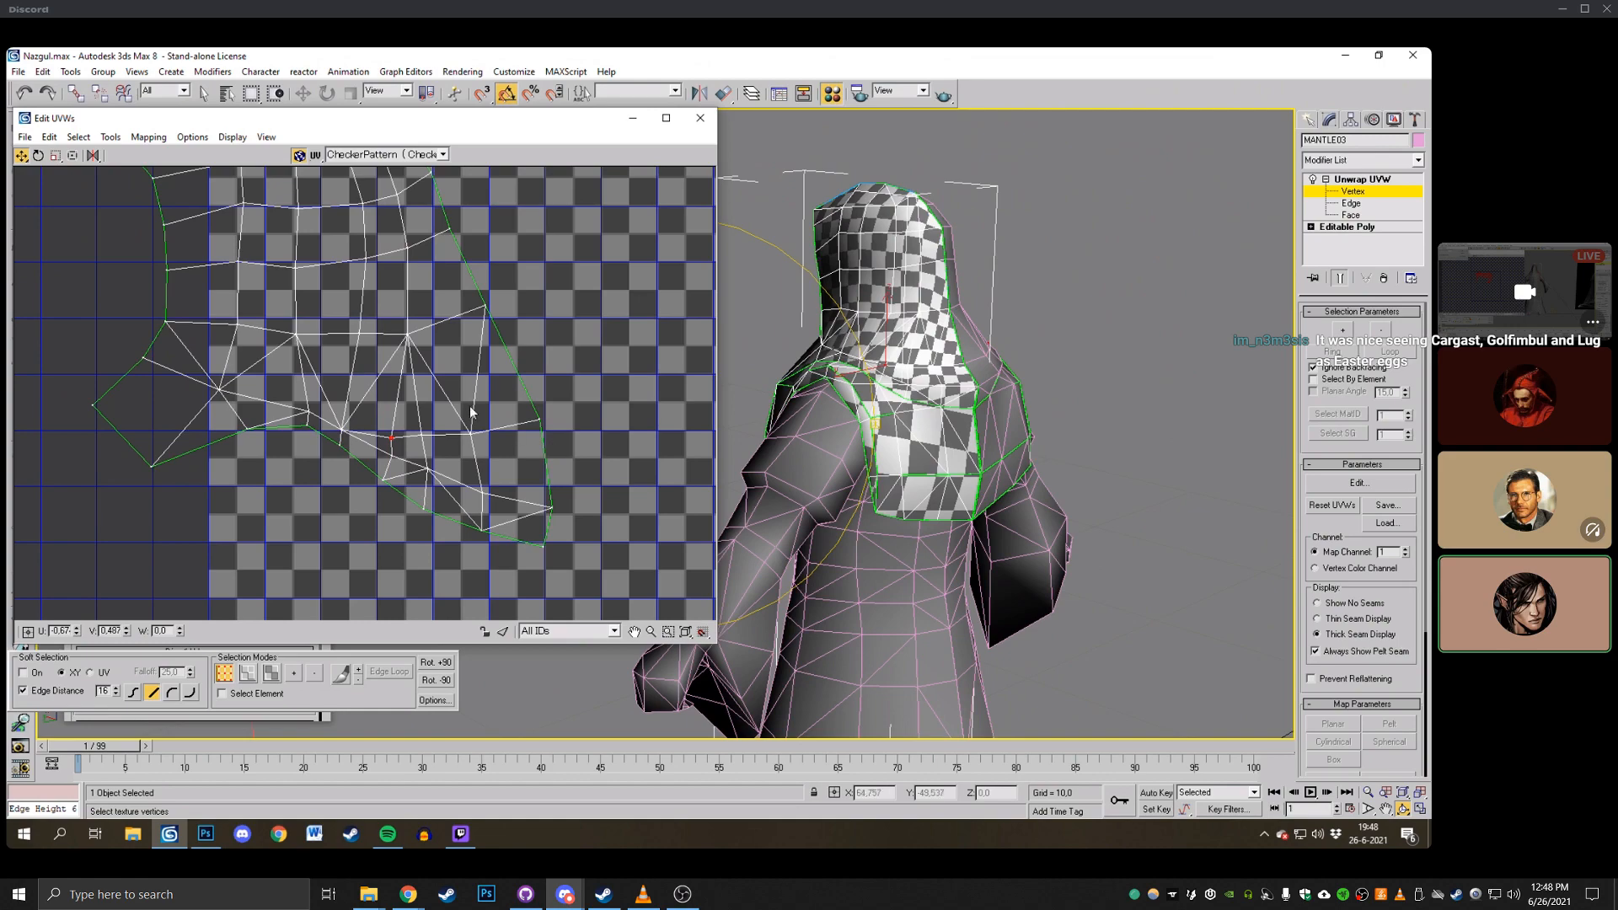
Examine the checker pattern around the mantle's shoulder and back, and locate a lower back face in the UV layout.
middle_click_drag(470, 412, 627, 504)
middle_click_drag(820, 428, 895, 430, "alt")
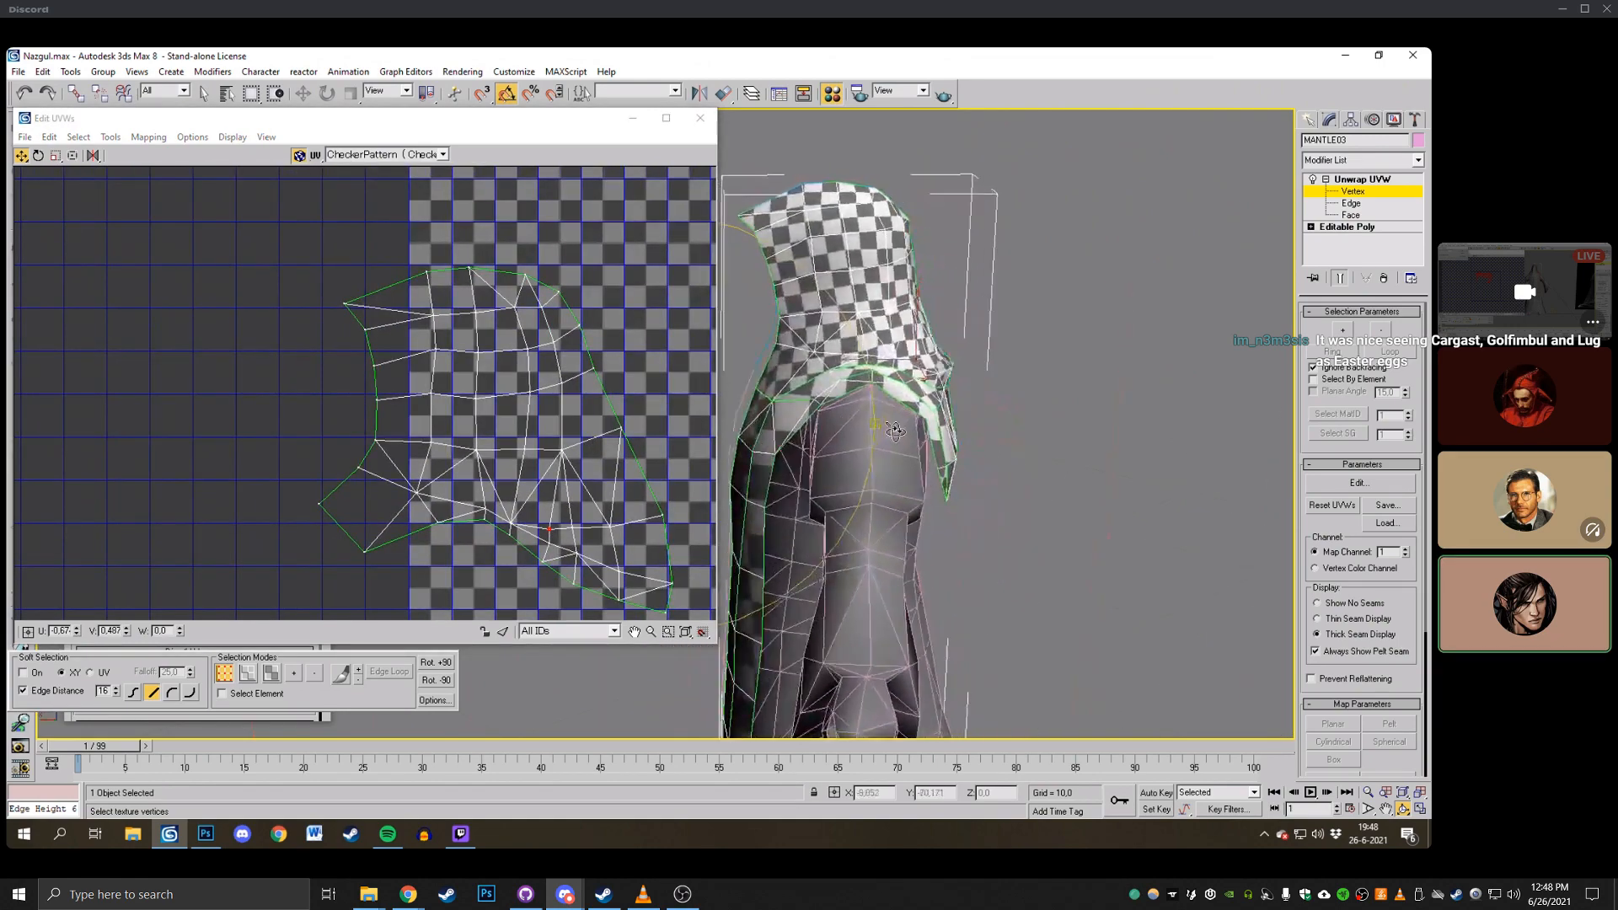
left_click_drag(895, 431, 763, 438)
middle_click_drag(655, 421, 342, 245)
scroll(342, 244, "up", 2)
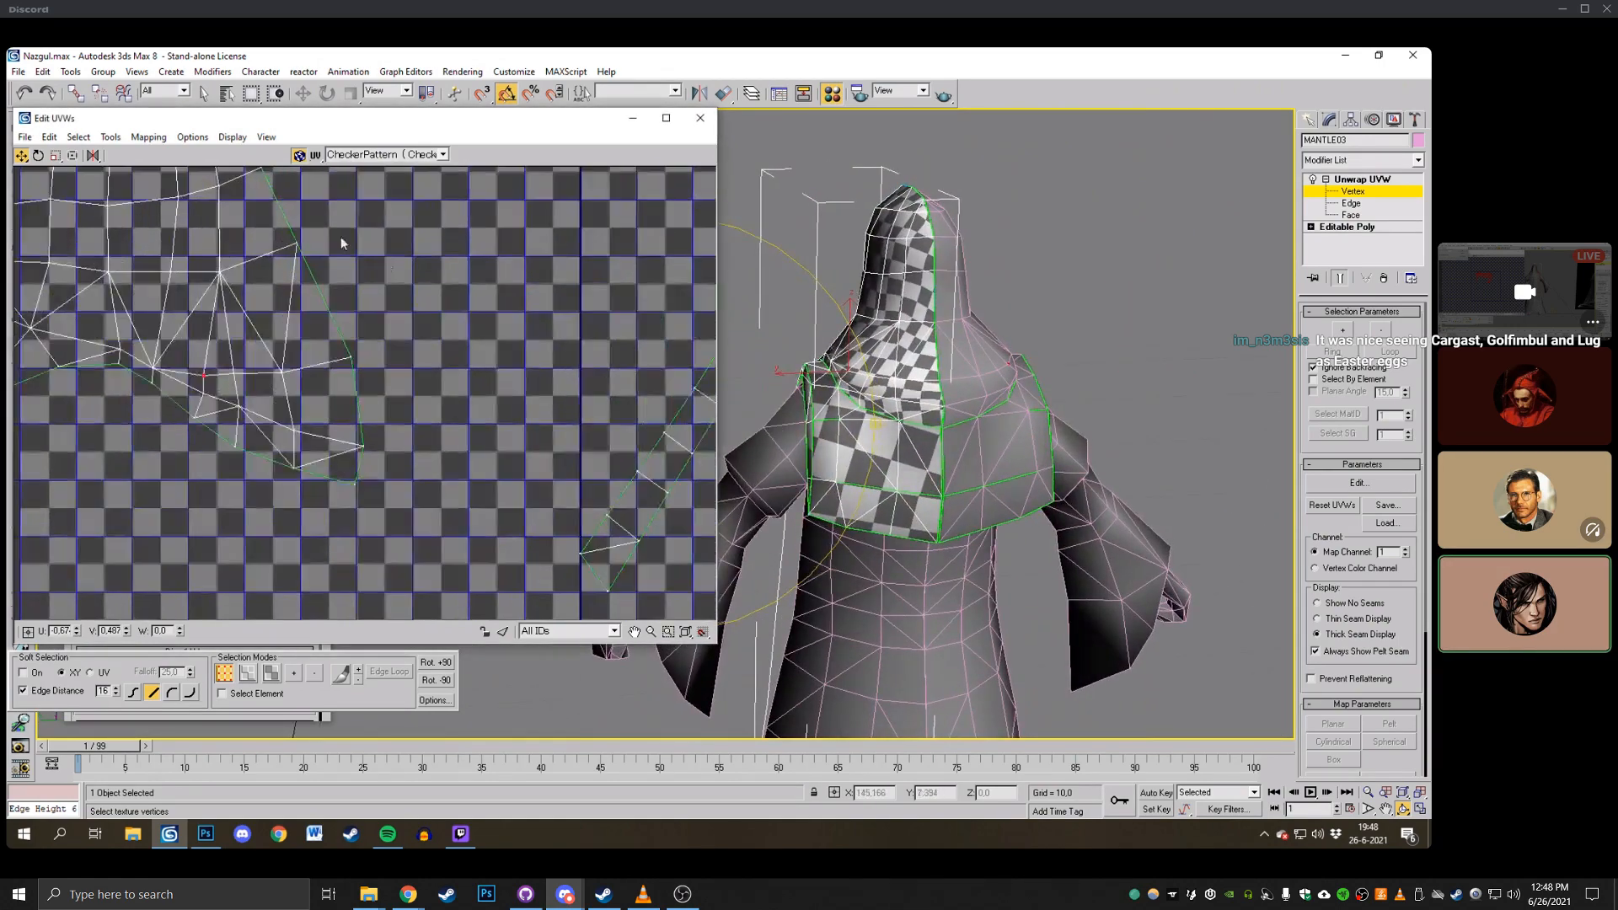
left_click_drag(800, 371, 835, 428)
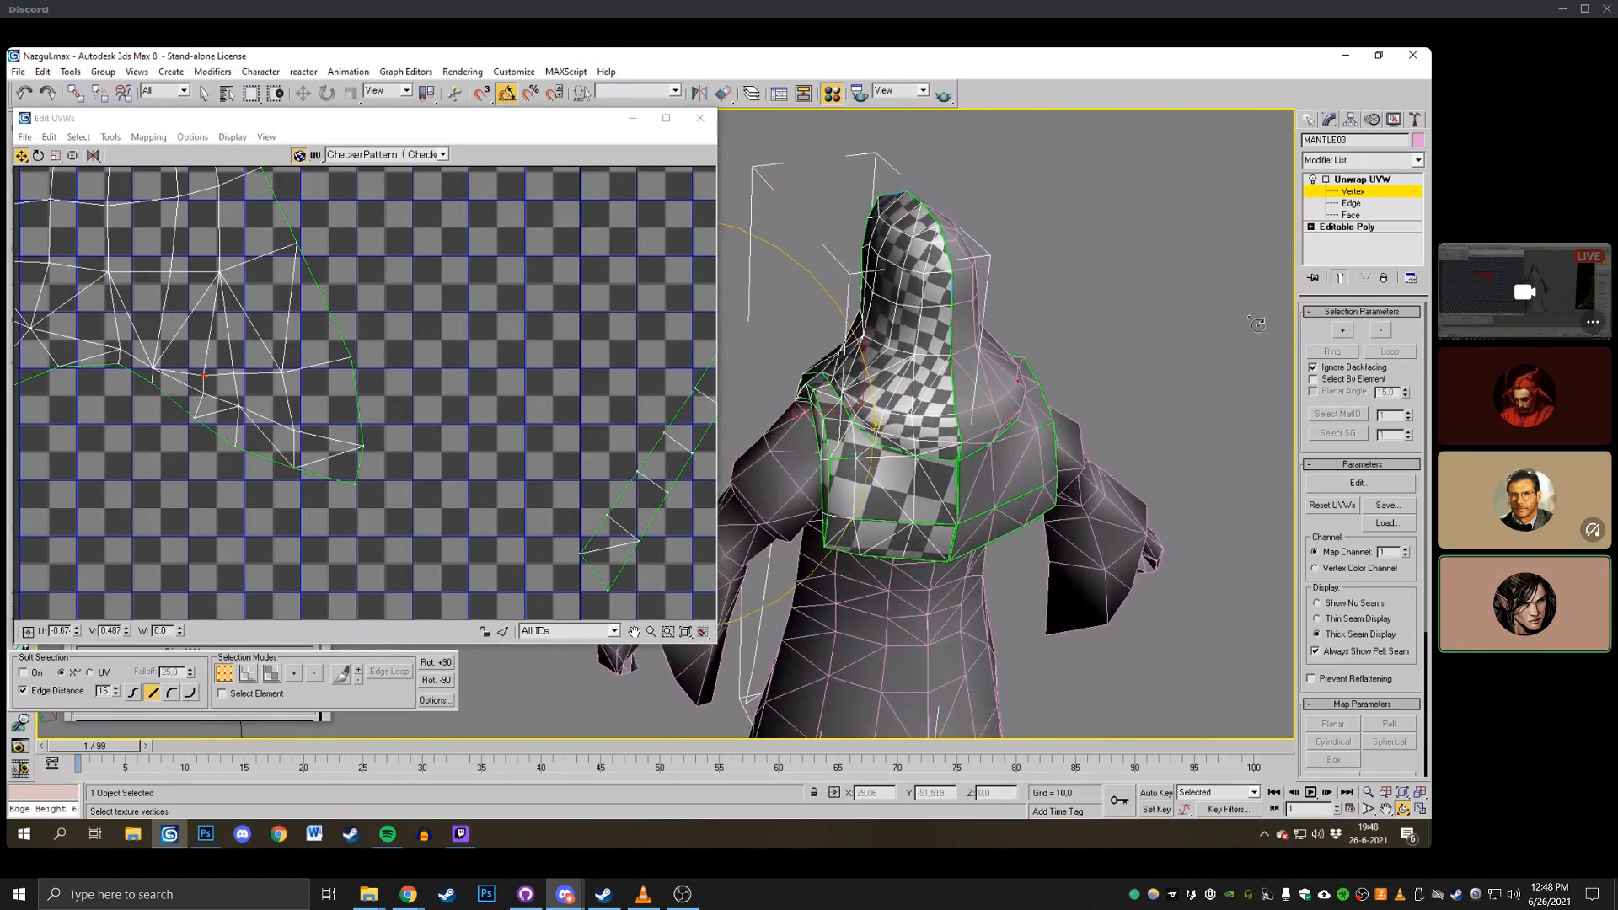
left_click(1358, 216)
left_click(896, 426)
middle_click_drag(444, 353, 588, 325)
scroll(588, 325, "up", 2)
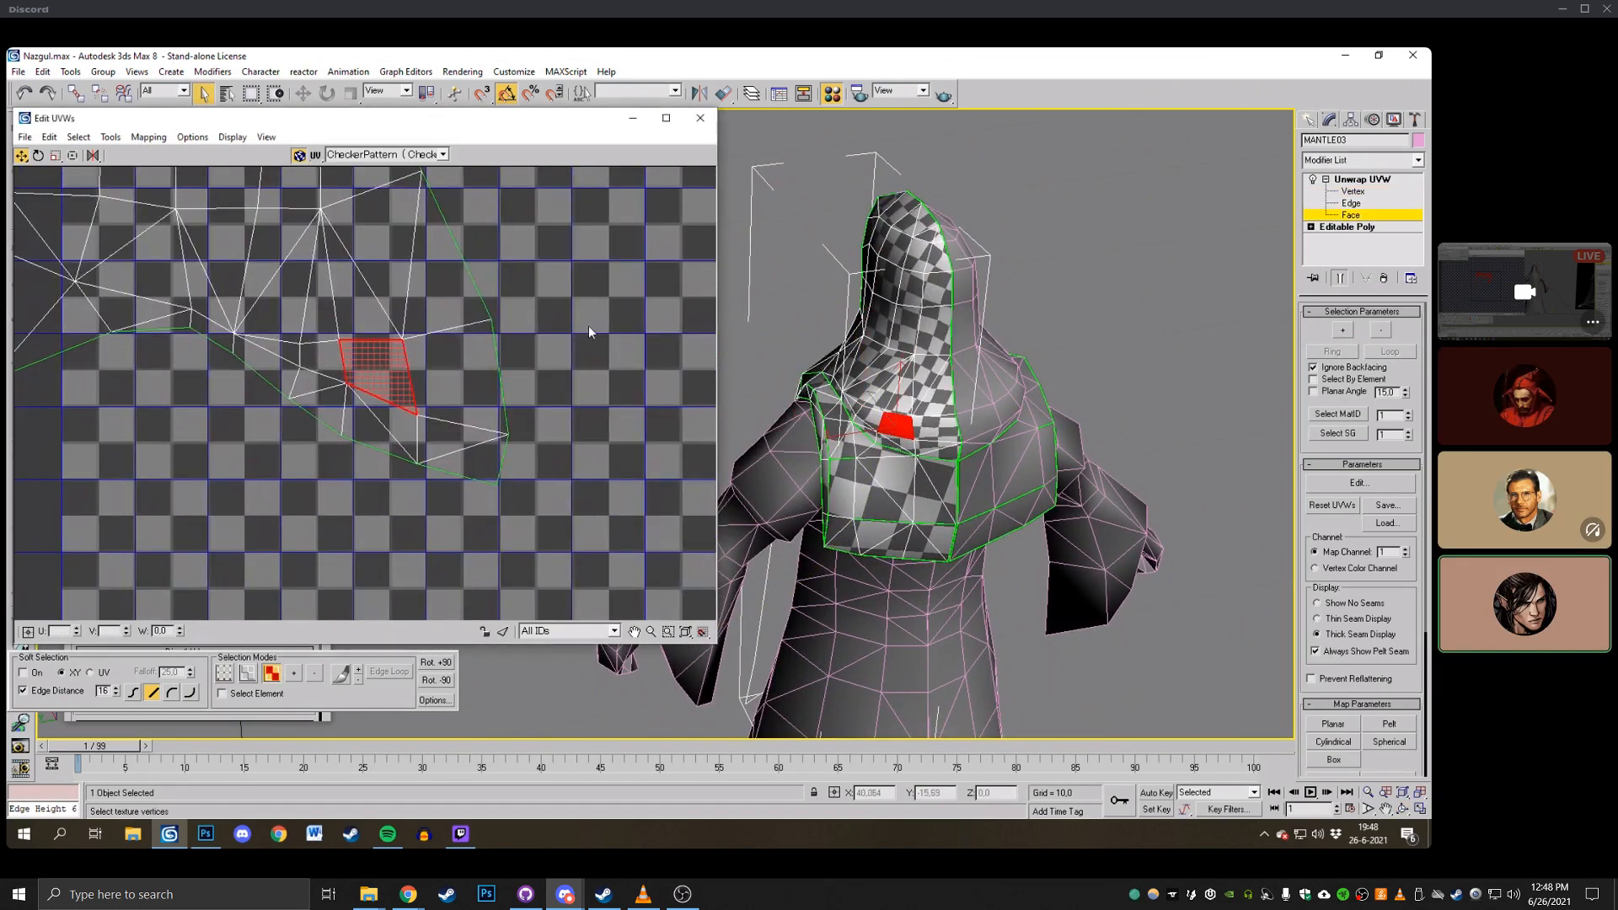
Raise the shoulder piece's lower vertices and its outer corner to straighten the bottom rows of faces.
left_click(1353, 192)
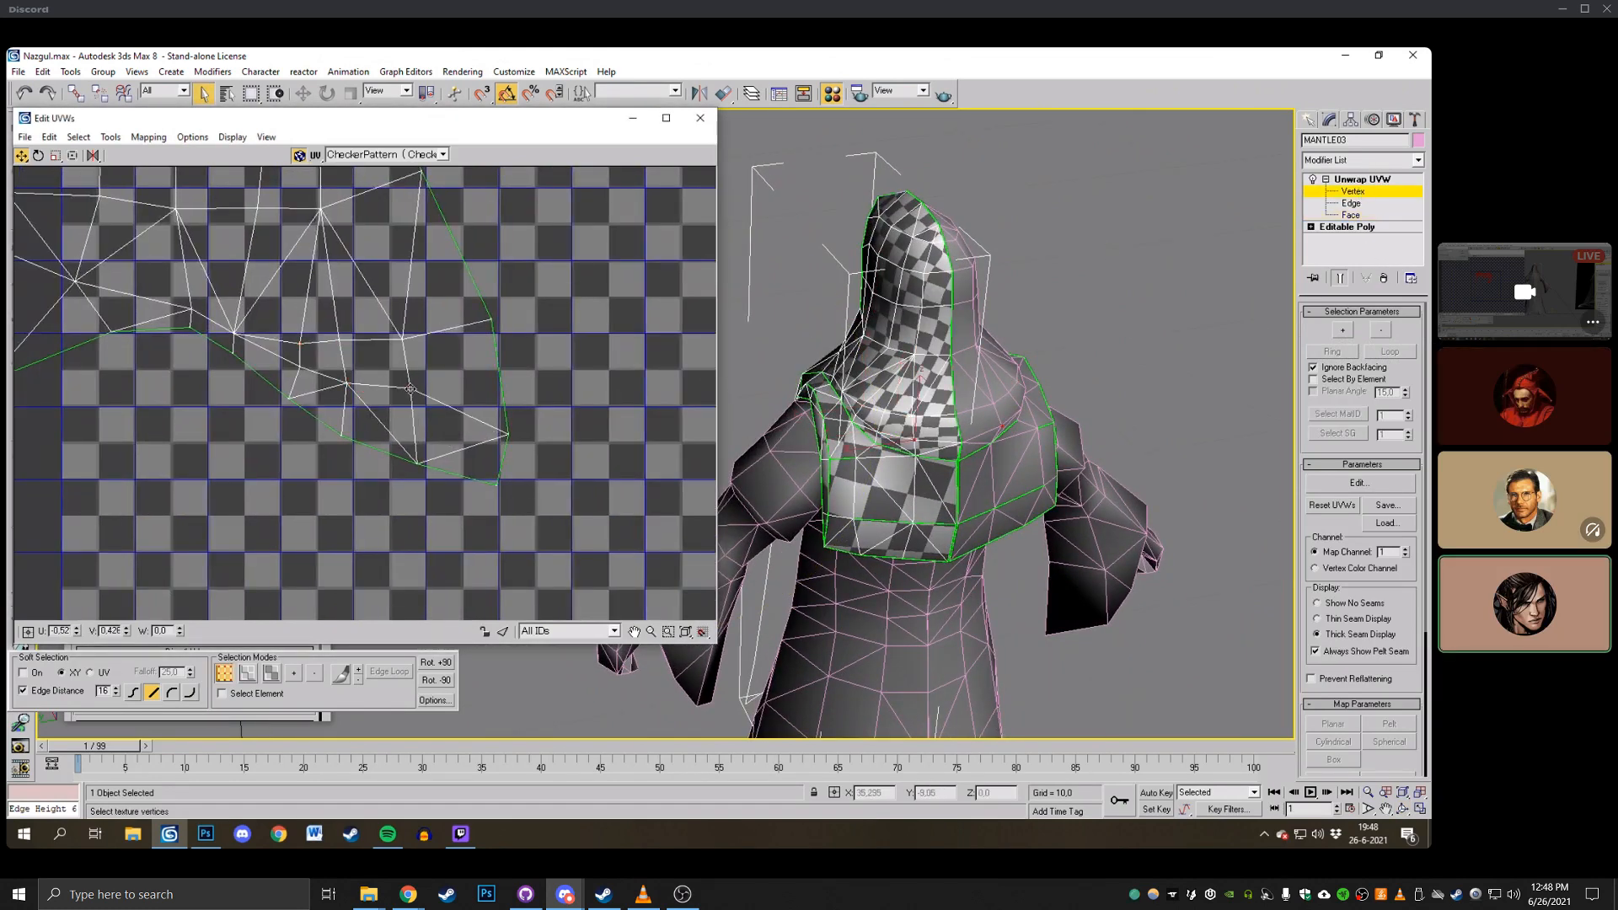
left_click_drag(510, 440, 506, 388)
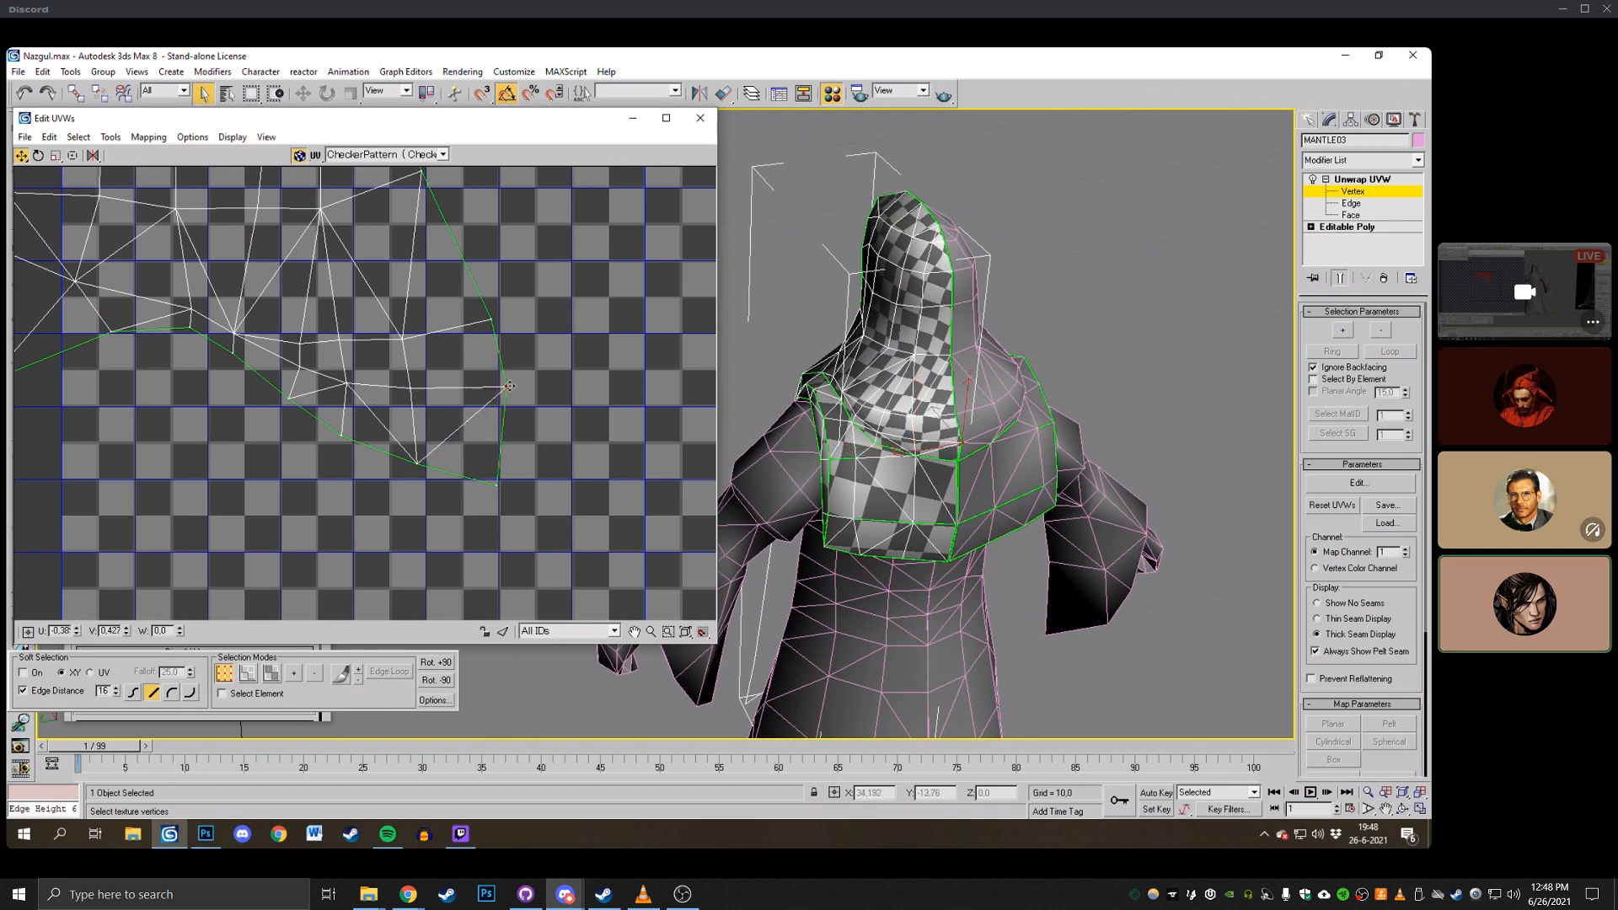
left_click_drag(372, 440, 416, 445)
mouse_move(514, 457)
left_mouse_down()
mouse_move(487, 498)
mouse_move(509, 446)
left_mouse_up()
left_click(1403, 809)
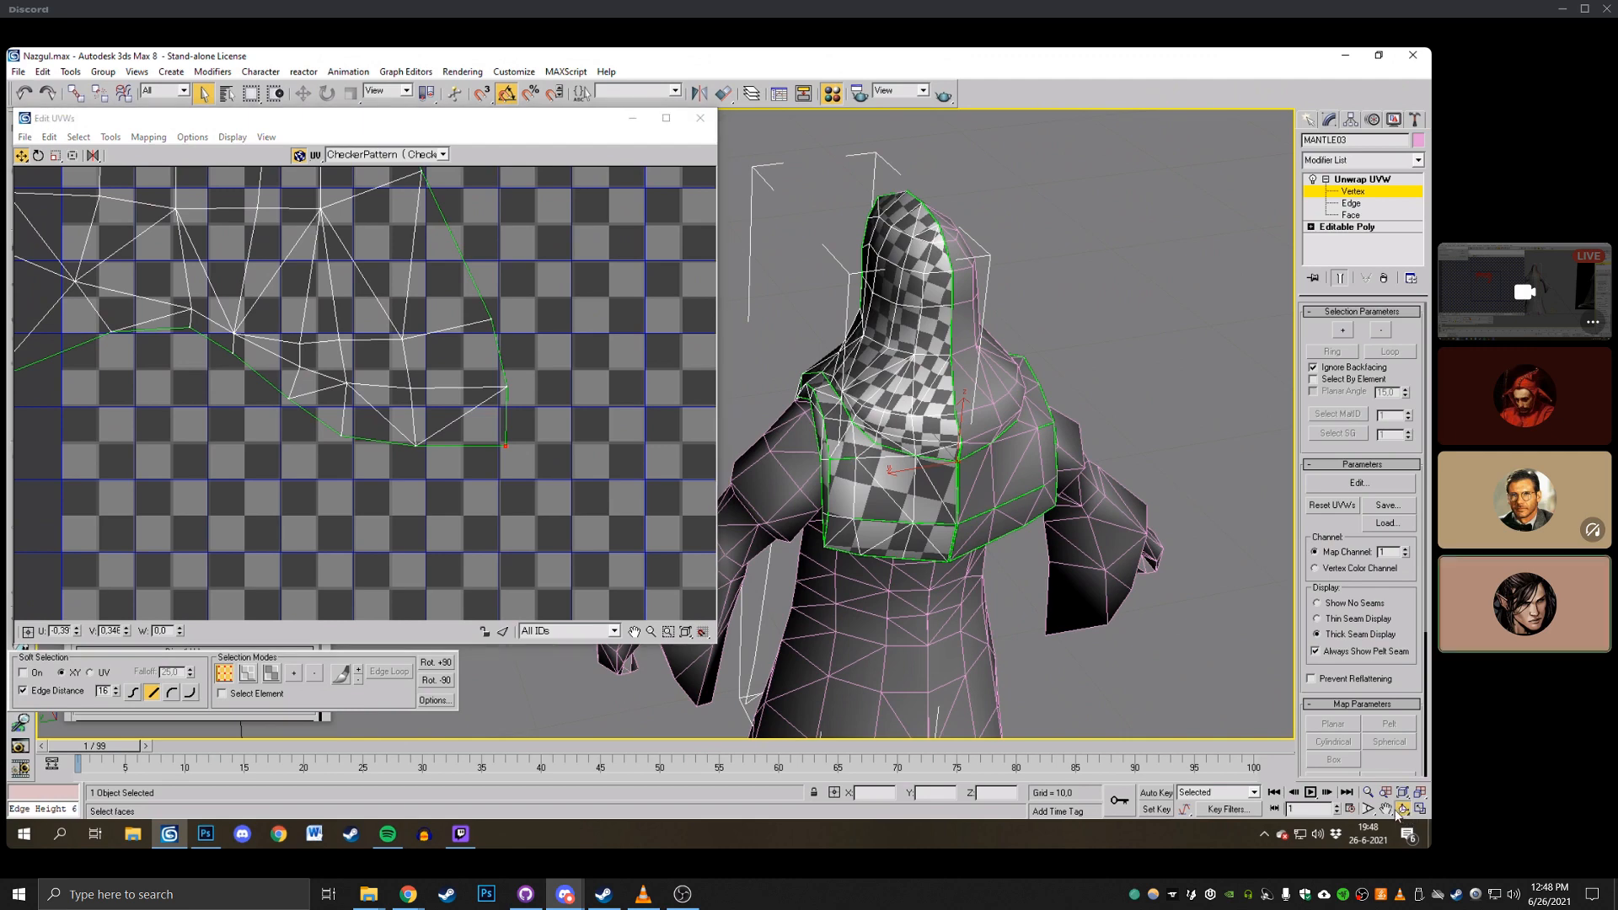
left_click_drag(873, 423, 990, 425)
left_click_drag(315, 414, 415, 432)
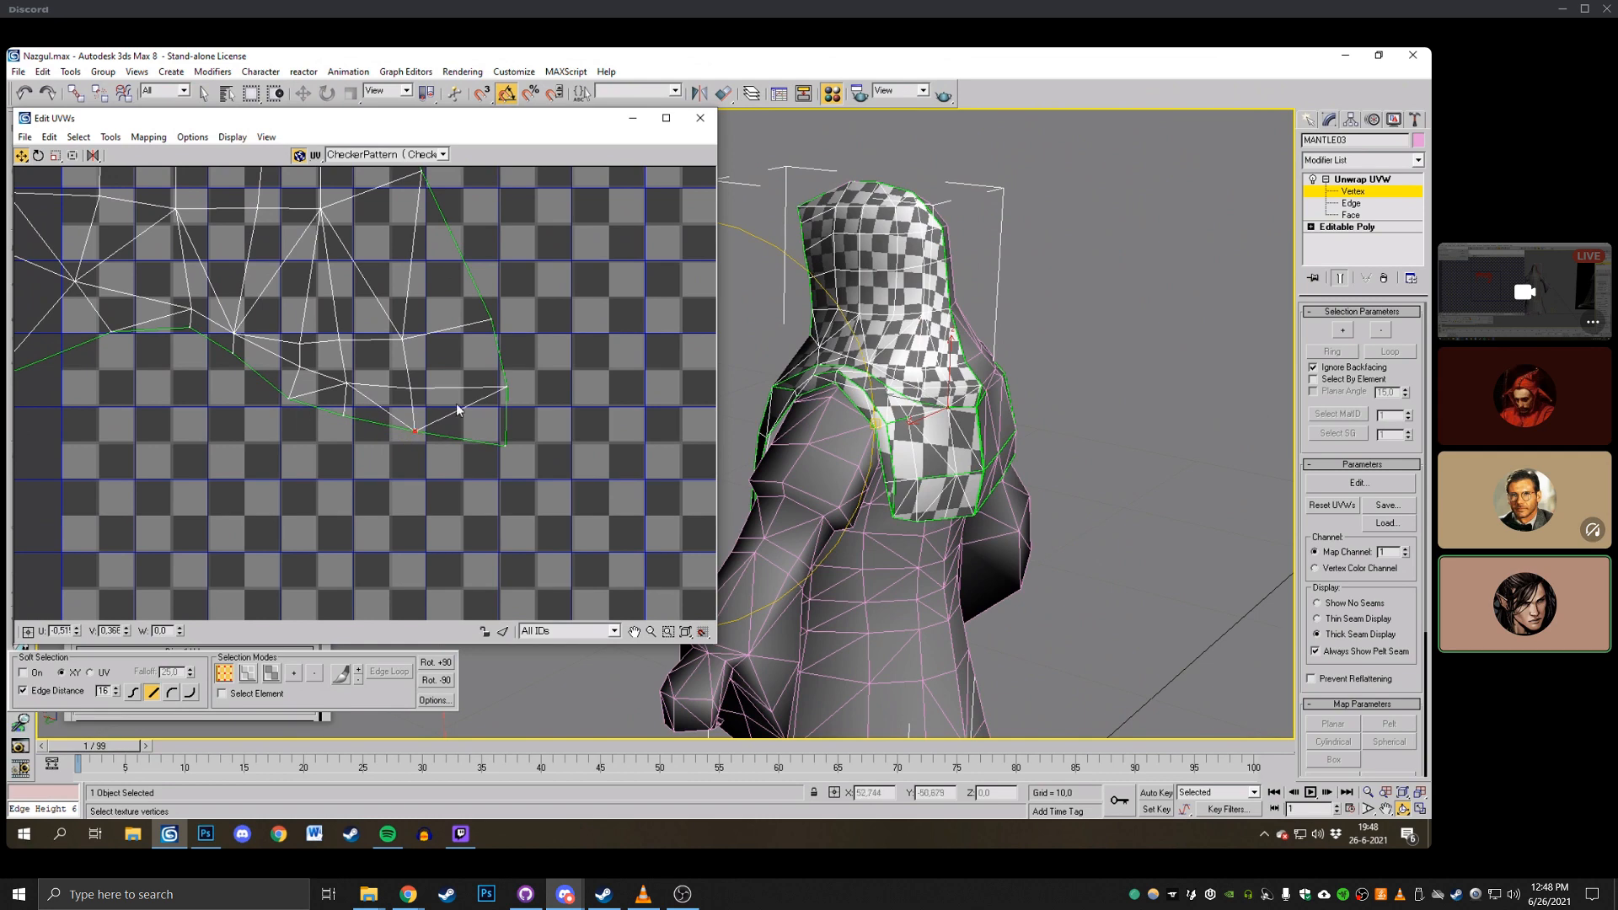
left_click_drag(879, 392, 992, 394)
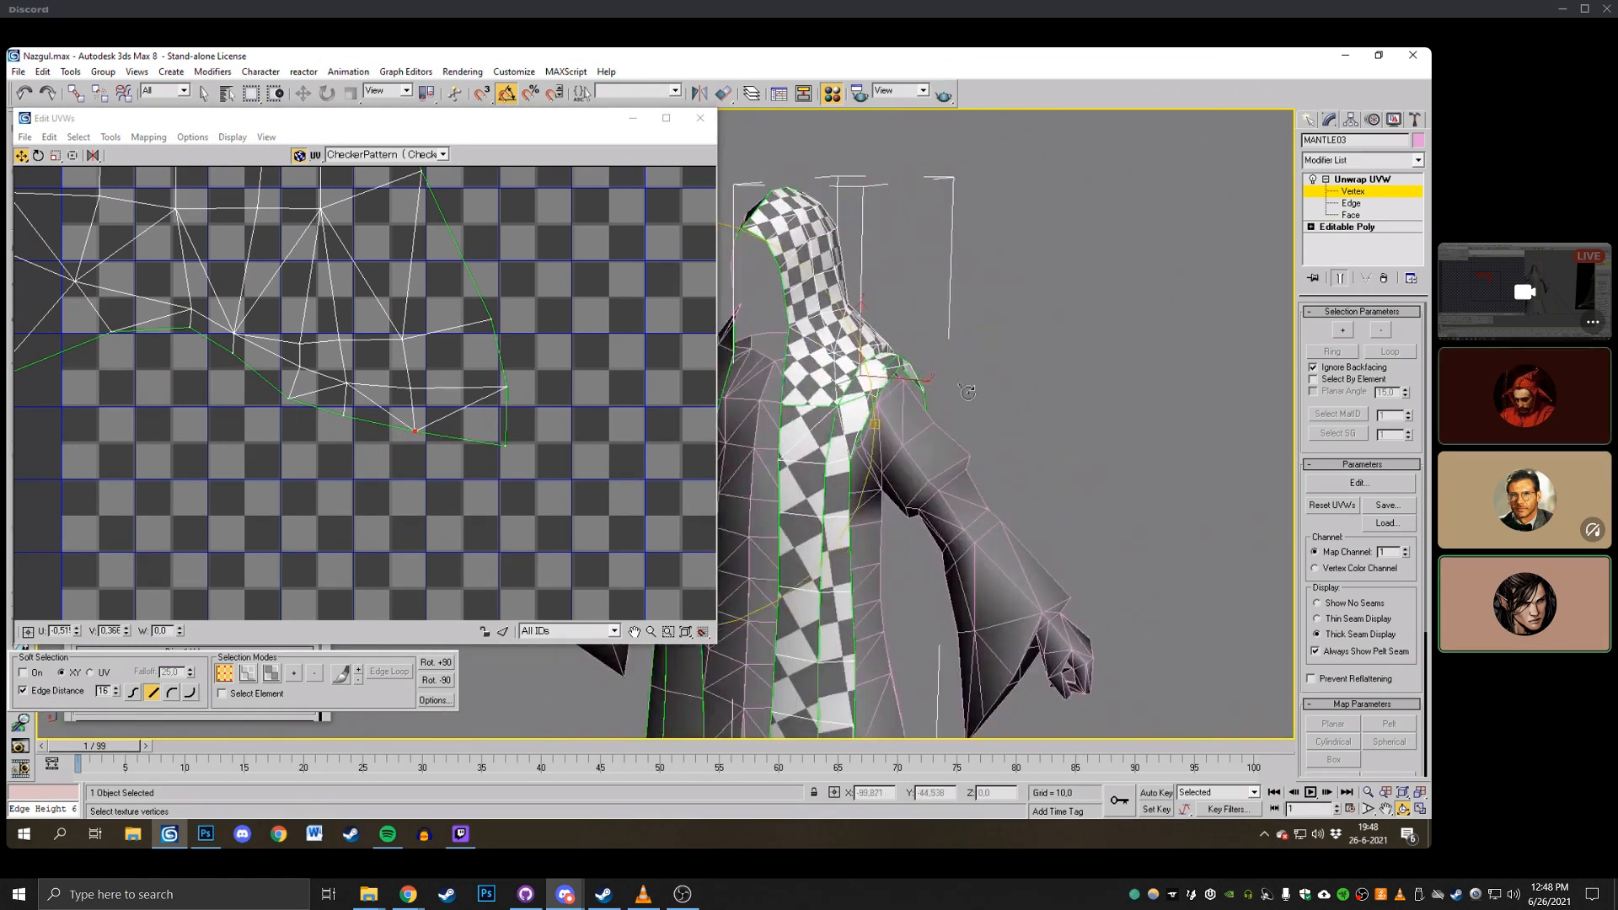
Select the robe's front trim faces and unfold them with Unfold Mapping set to Walk to closest face.
scroll(371, 405, "down", 4)
middle_click_drag(358, 396, 501, 468)
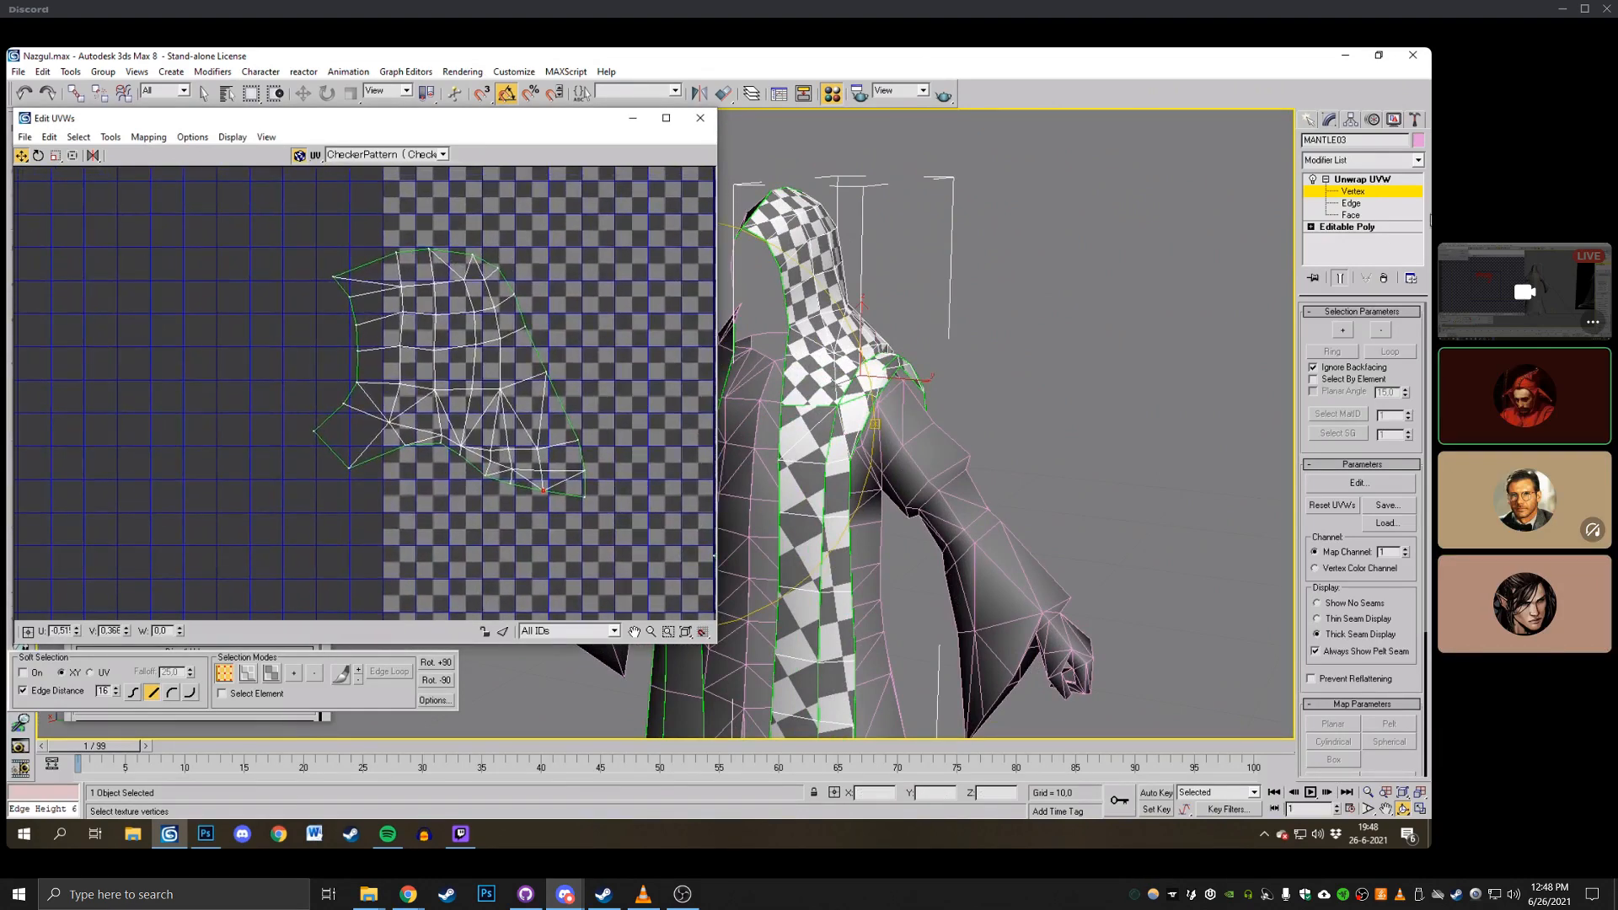
left_click(1351, 214)
scroll(357, 326, "down", 6)
scroll(464, 329, "up", 3)
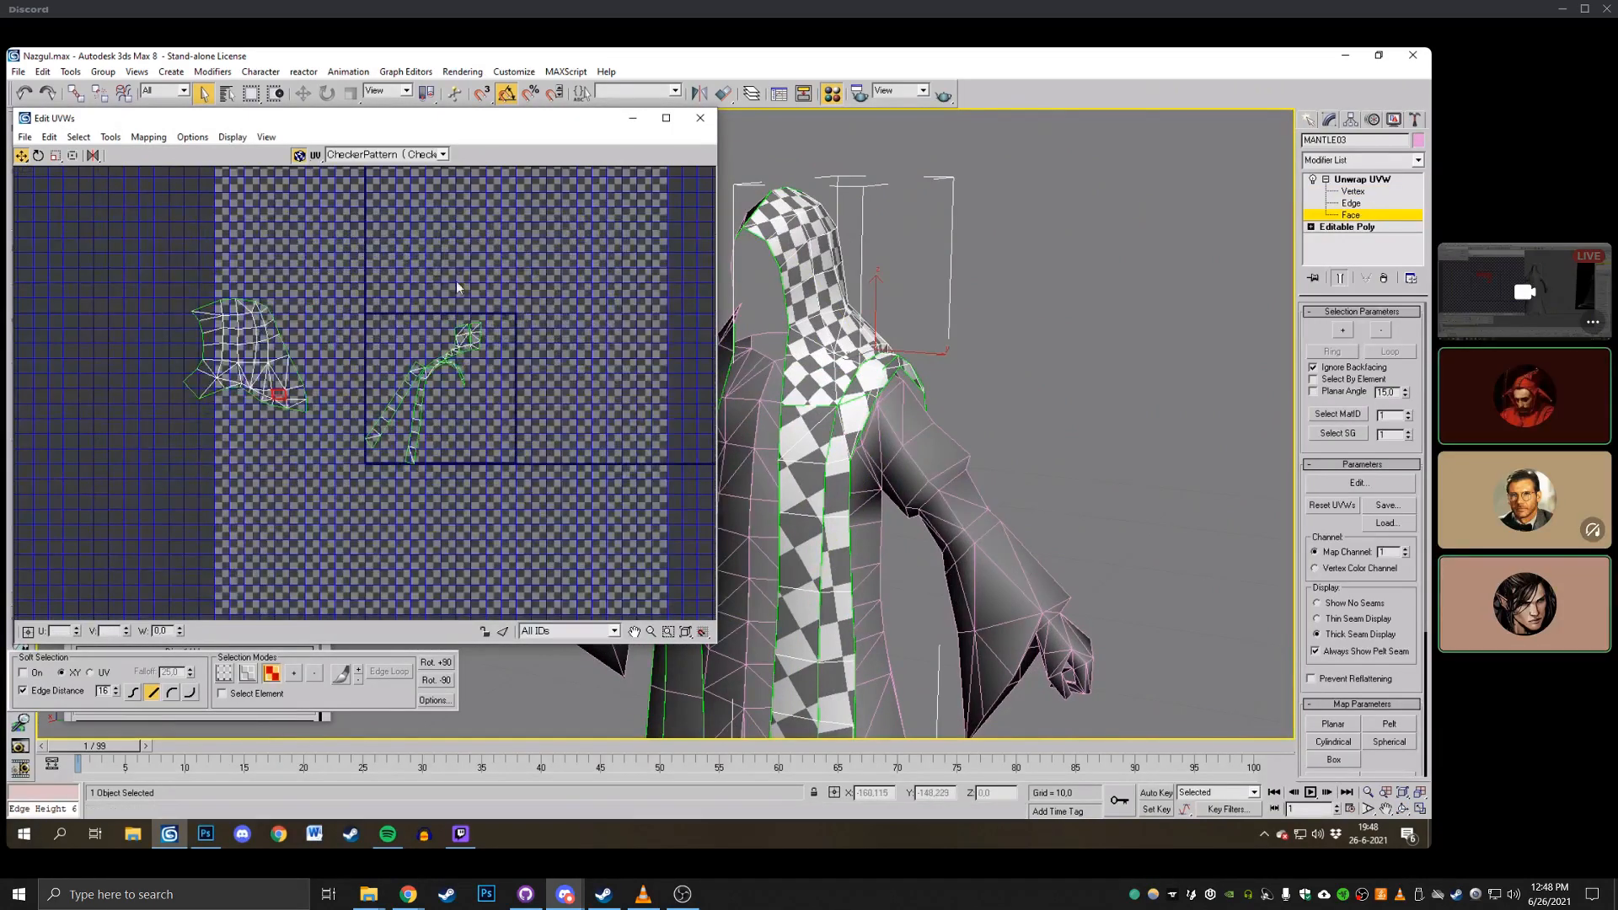
left_click(443, 358)
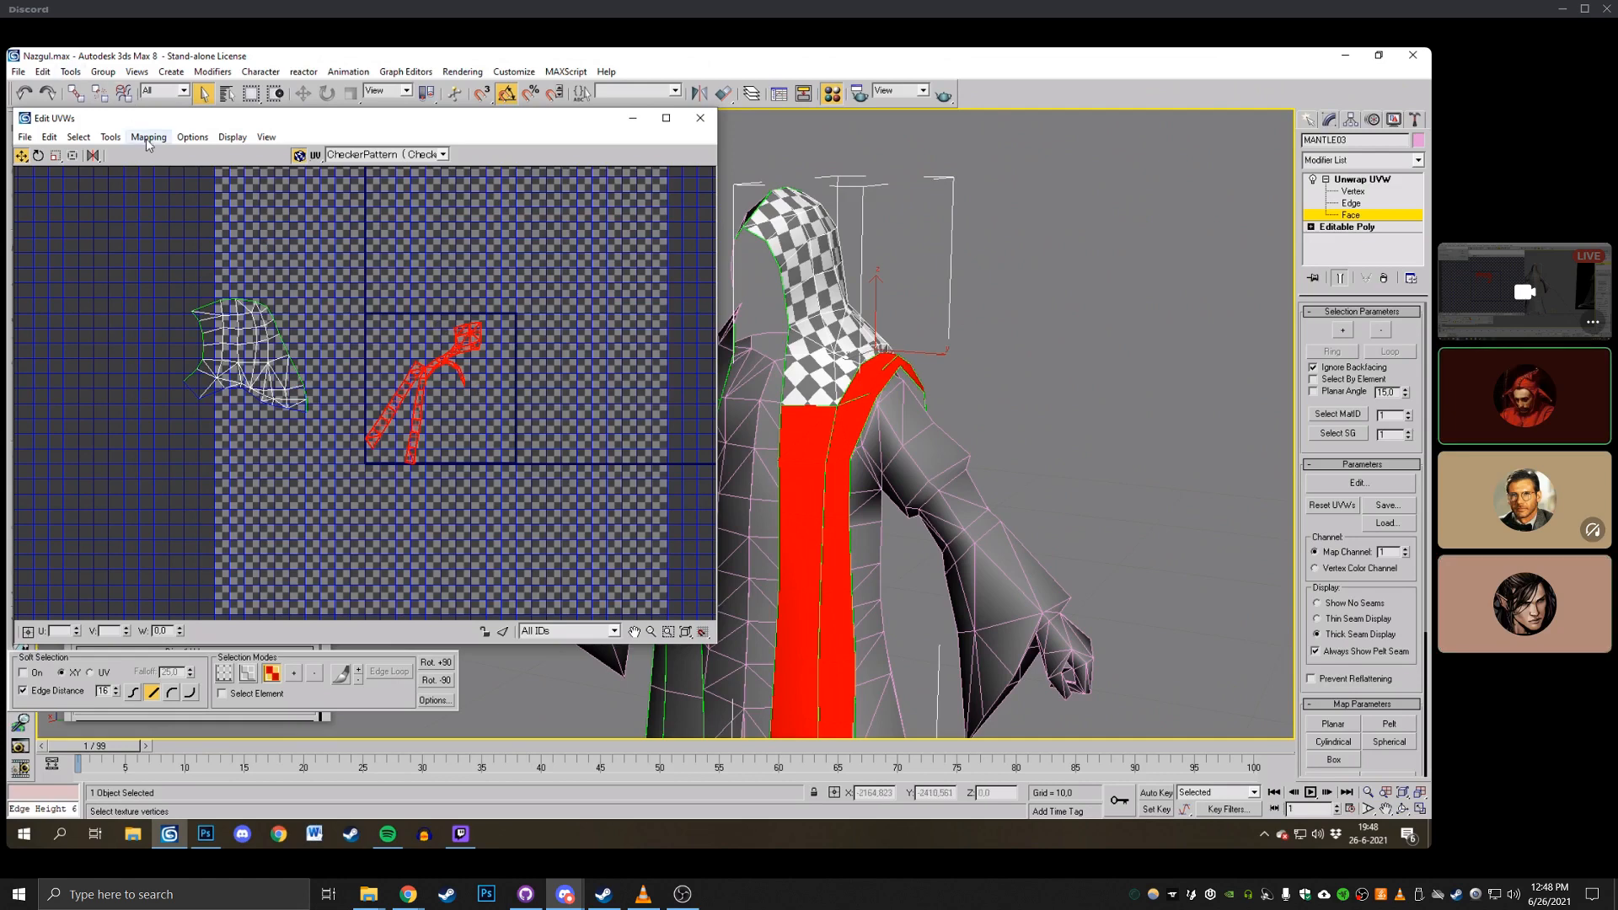
left_click(110, 137)
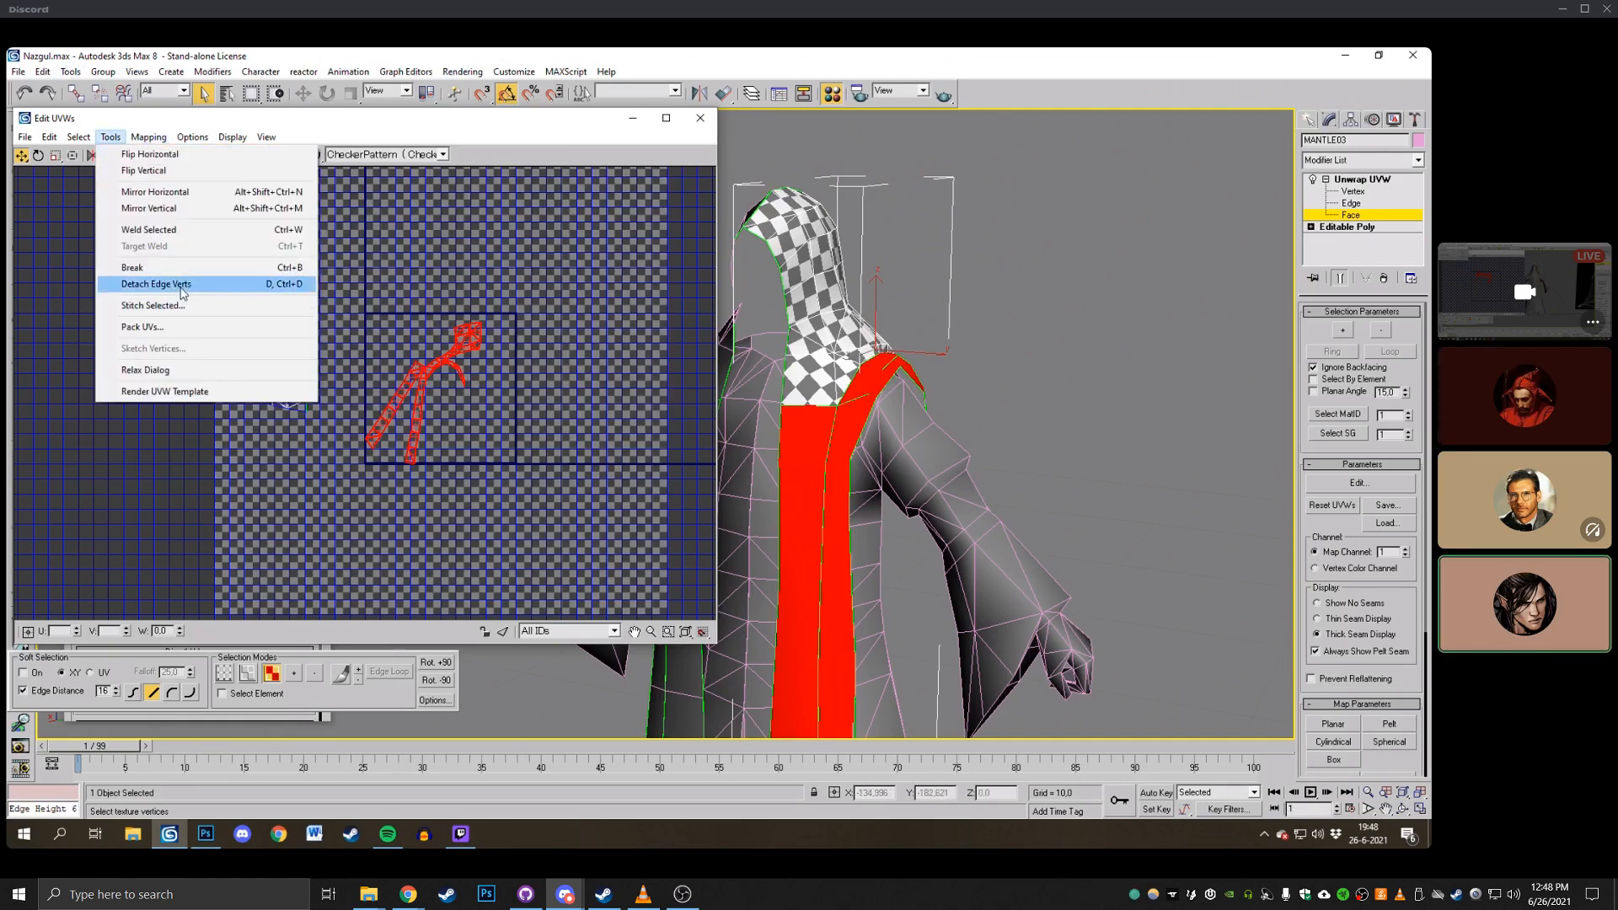
mouse_move(149, 136)
left_click(171, 192)
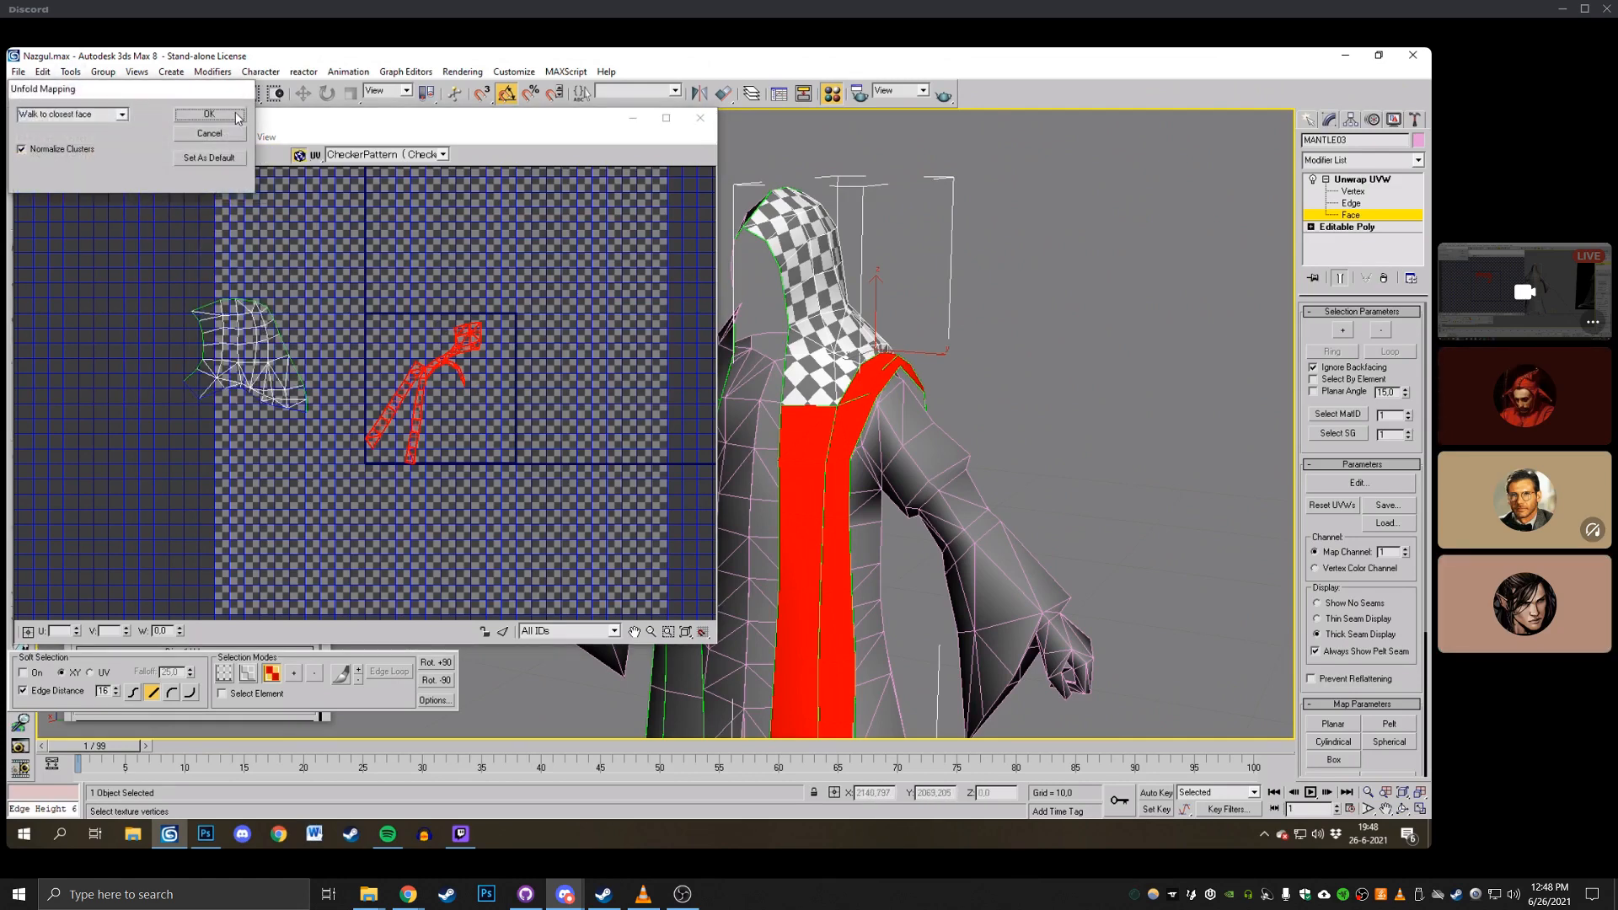
left_click(209, 112)
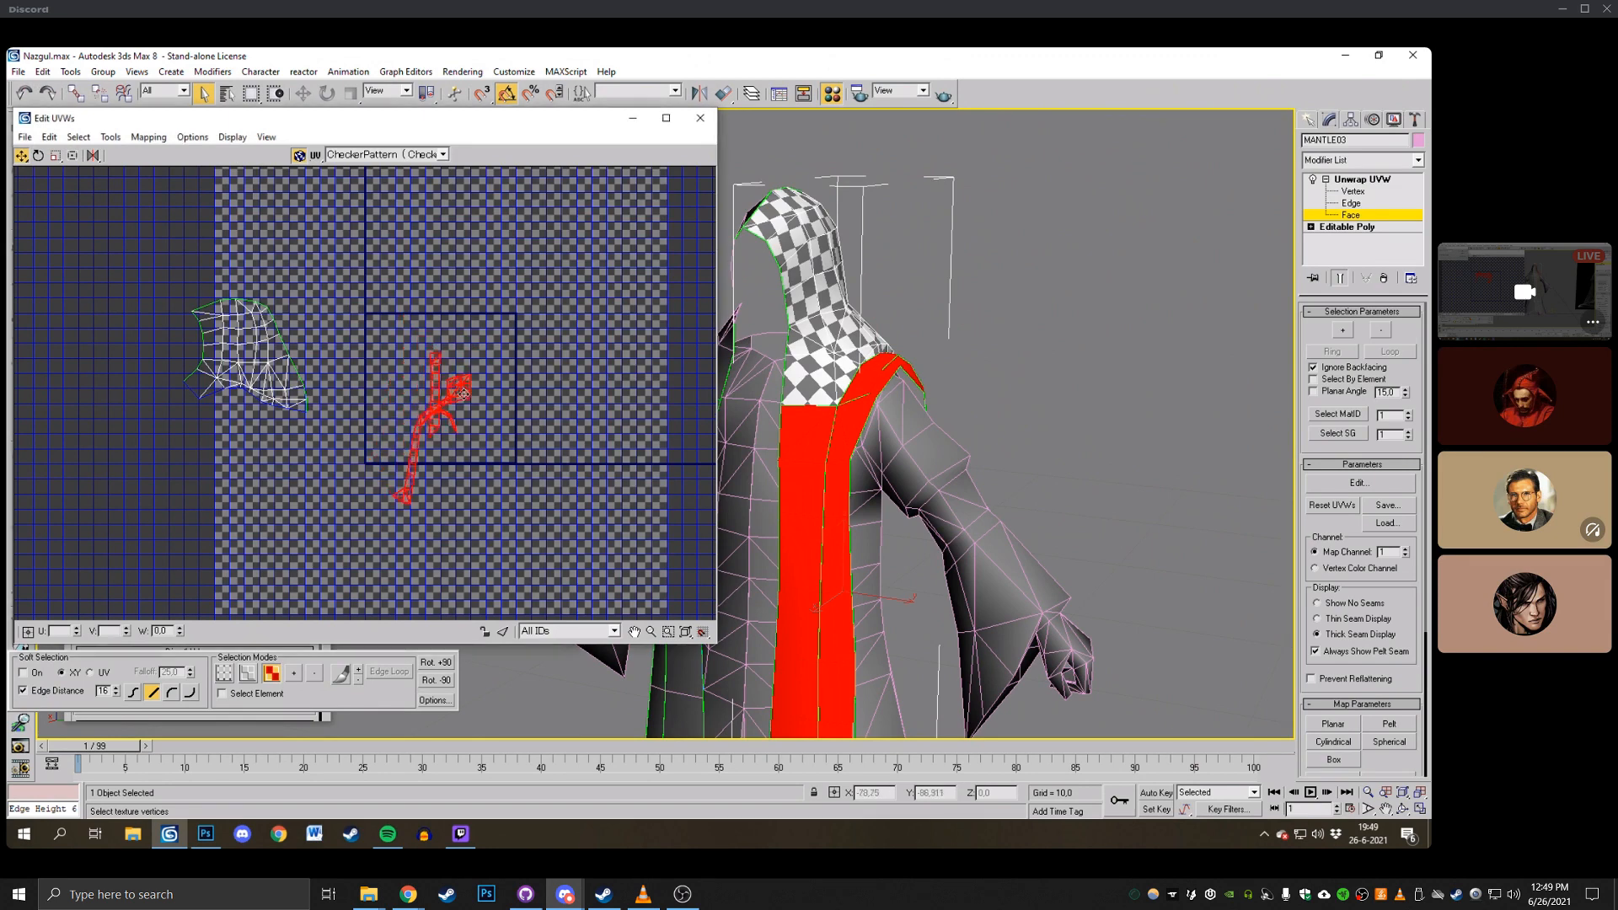
Select the whole straight front strip in the unfolded layout and move it clear of the curved trim.
scroll(394, 314, "up", 5)
left_click(312, 257)
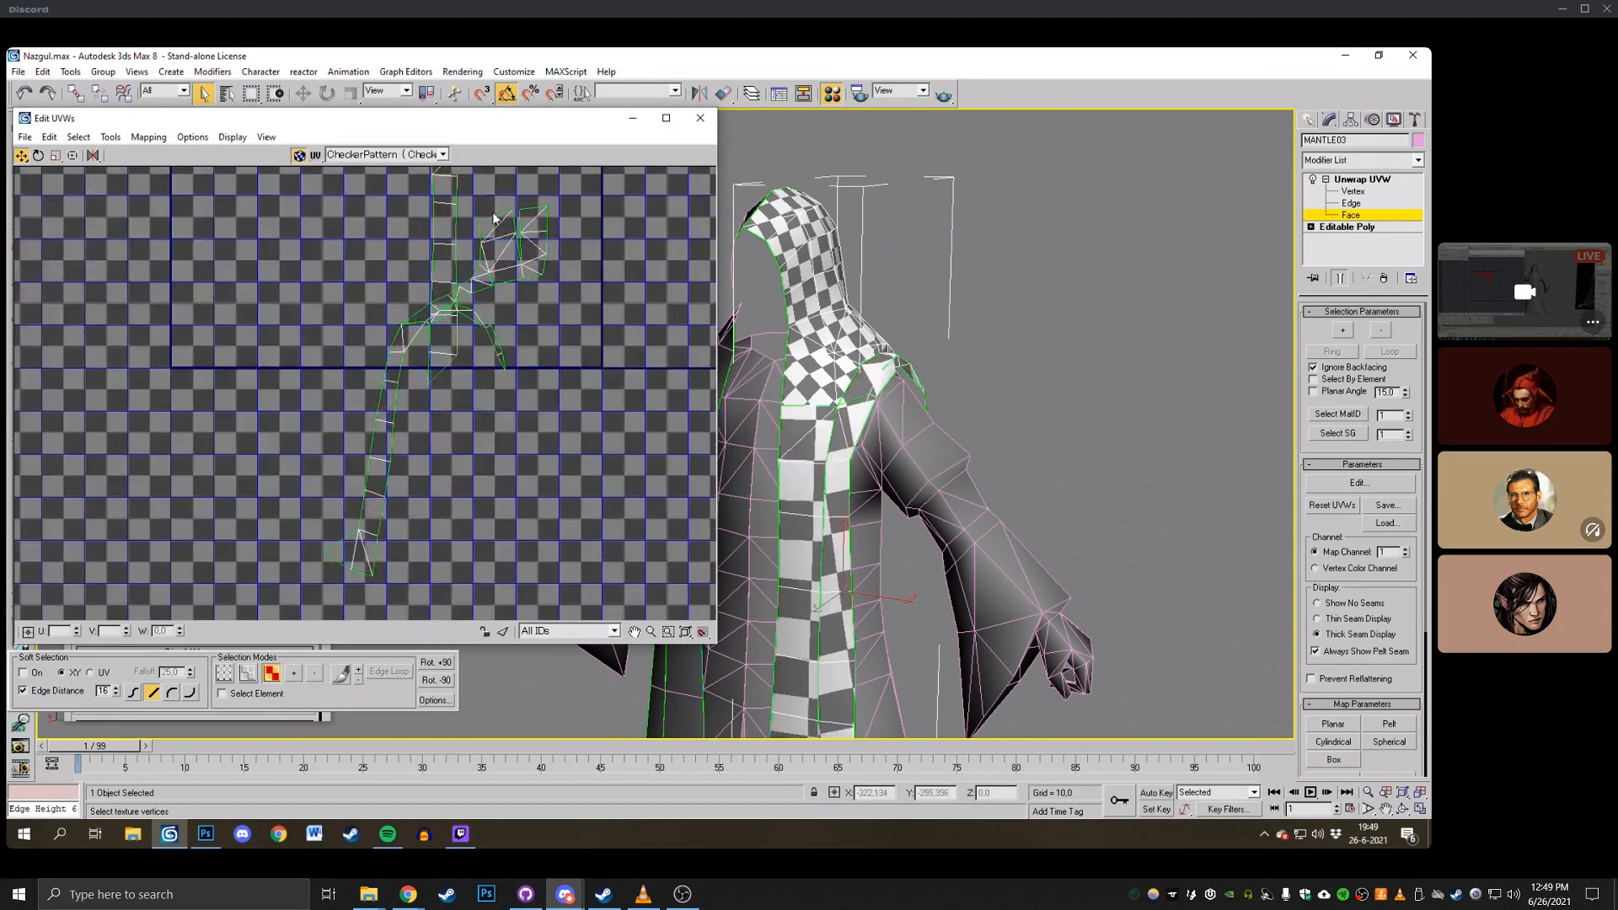
left_click(437, 345)
middle_click_drag(418, 265, 418, 367)
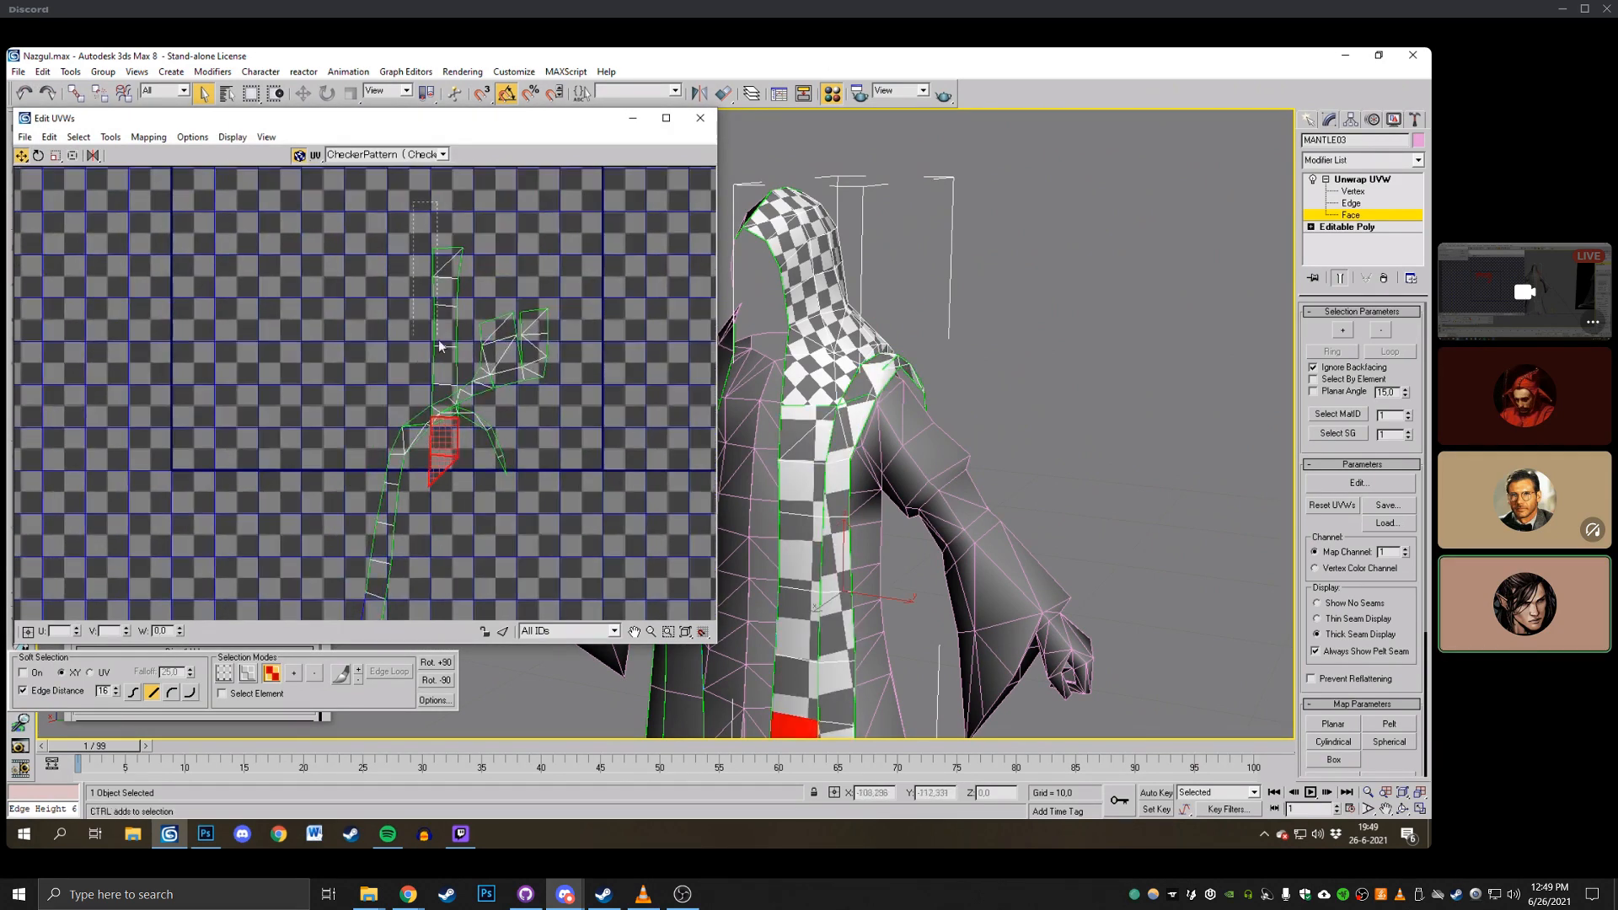
left_click_drag(439, 342, 314, 311, "ctrl")
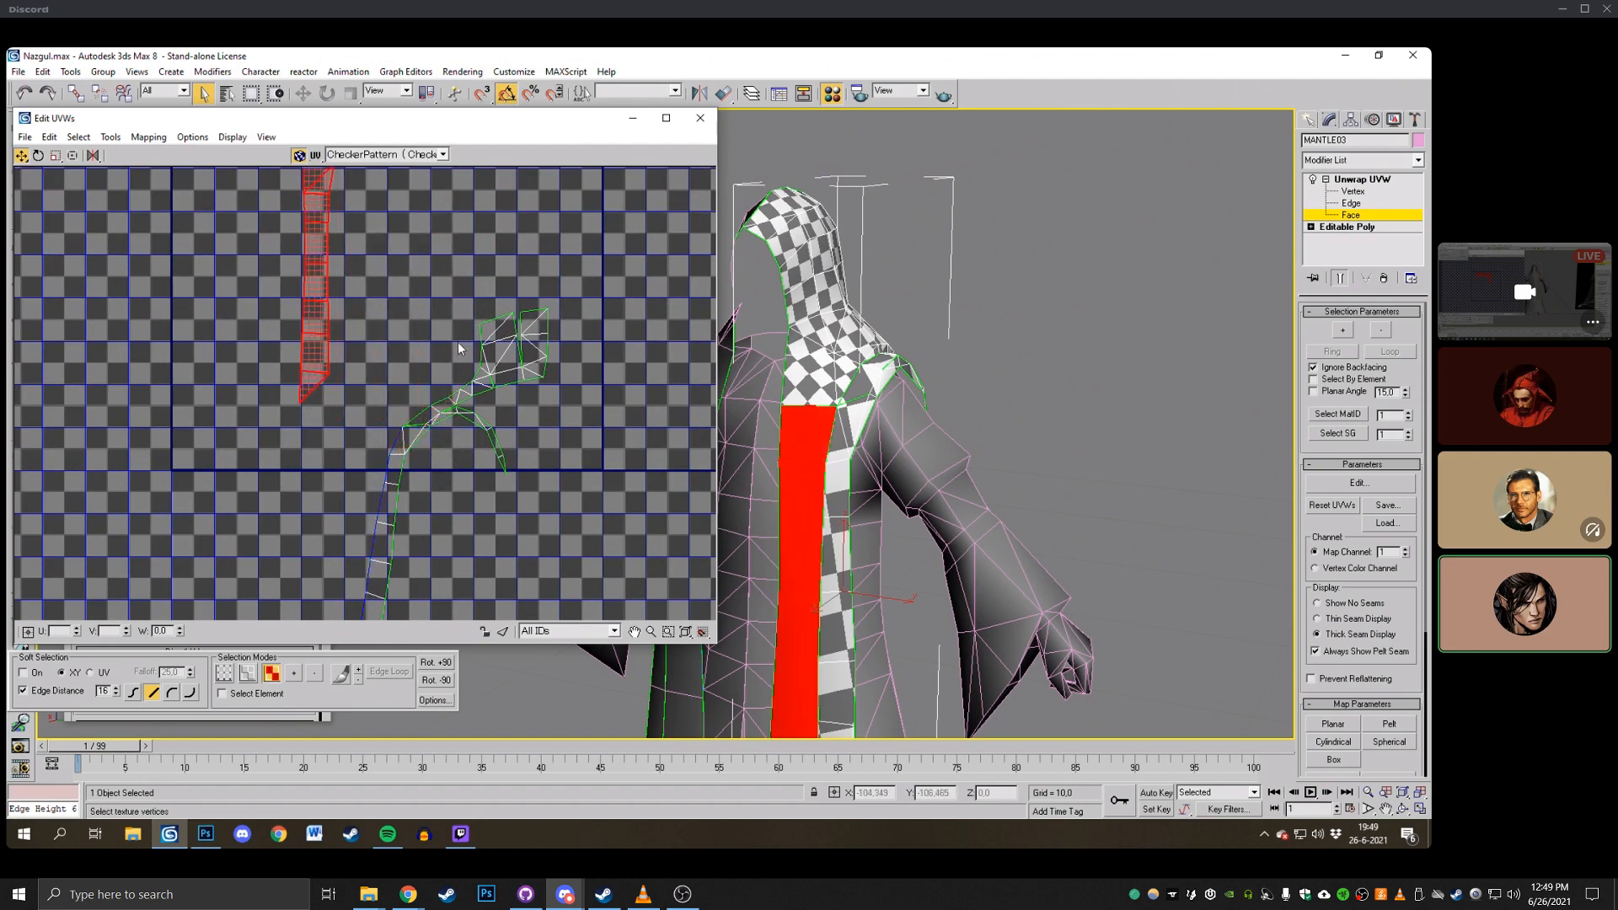
left_click(479, 313)
scroll(541, 535, "down", 1)
middle_click_drag(529, 584, 524, 472)
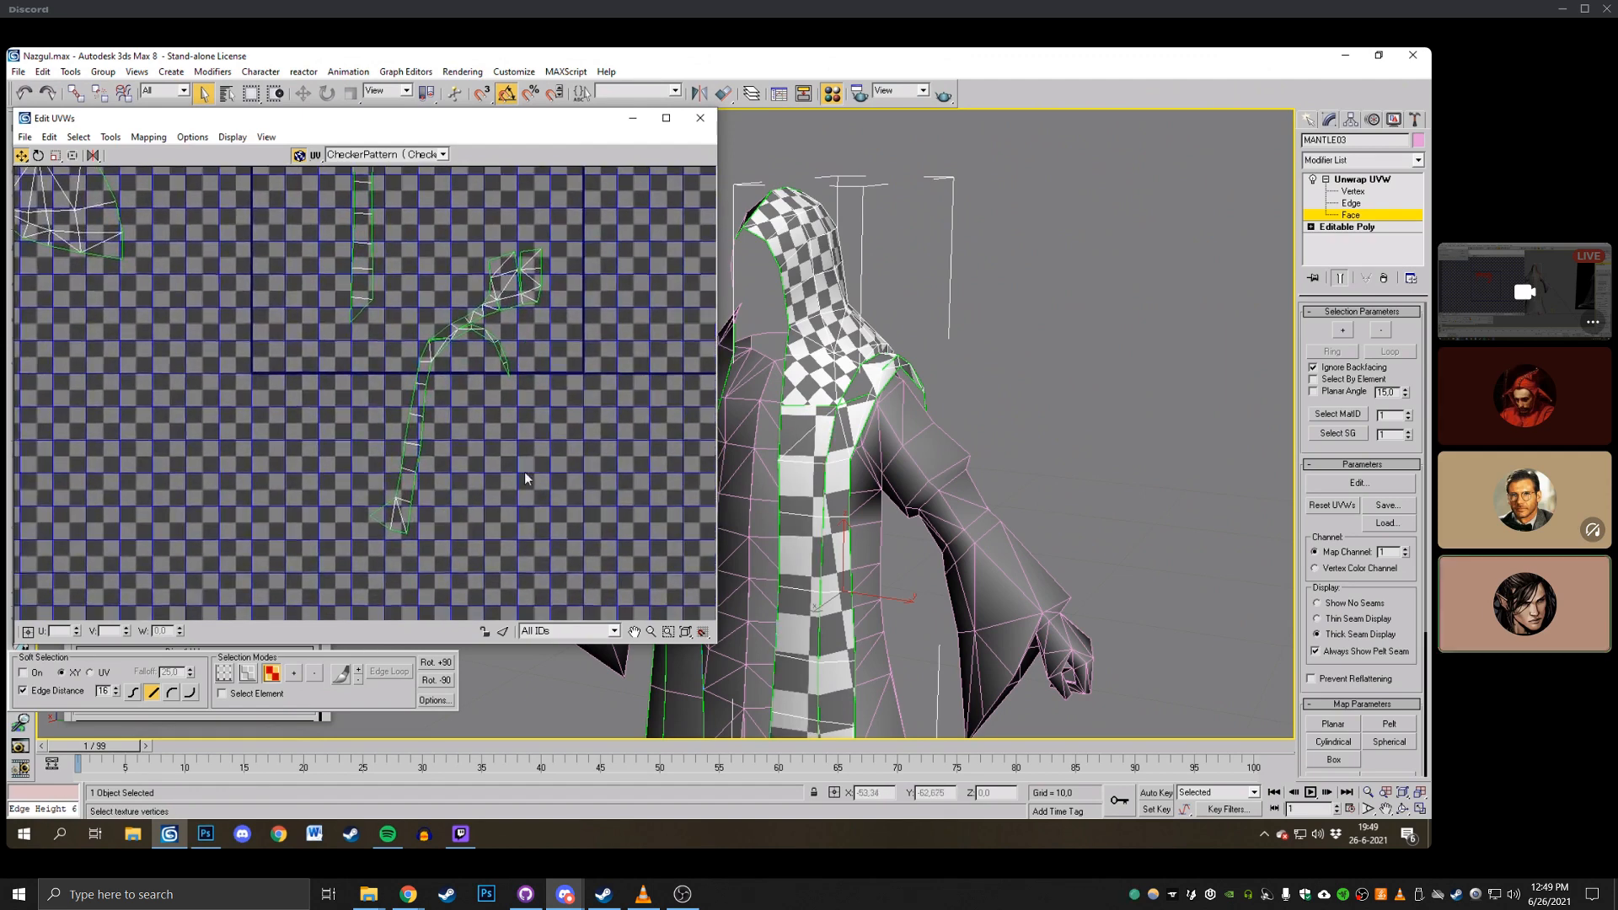
left_click_drag(552, 568, 411, 433)
left_click_drag(366, 360, 366, 357)
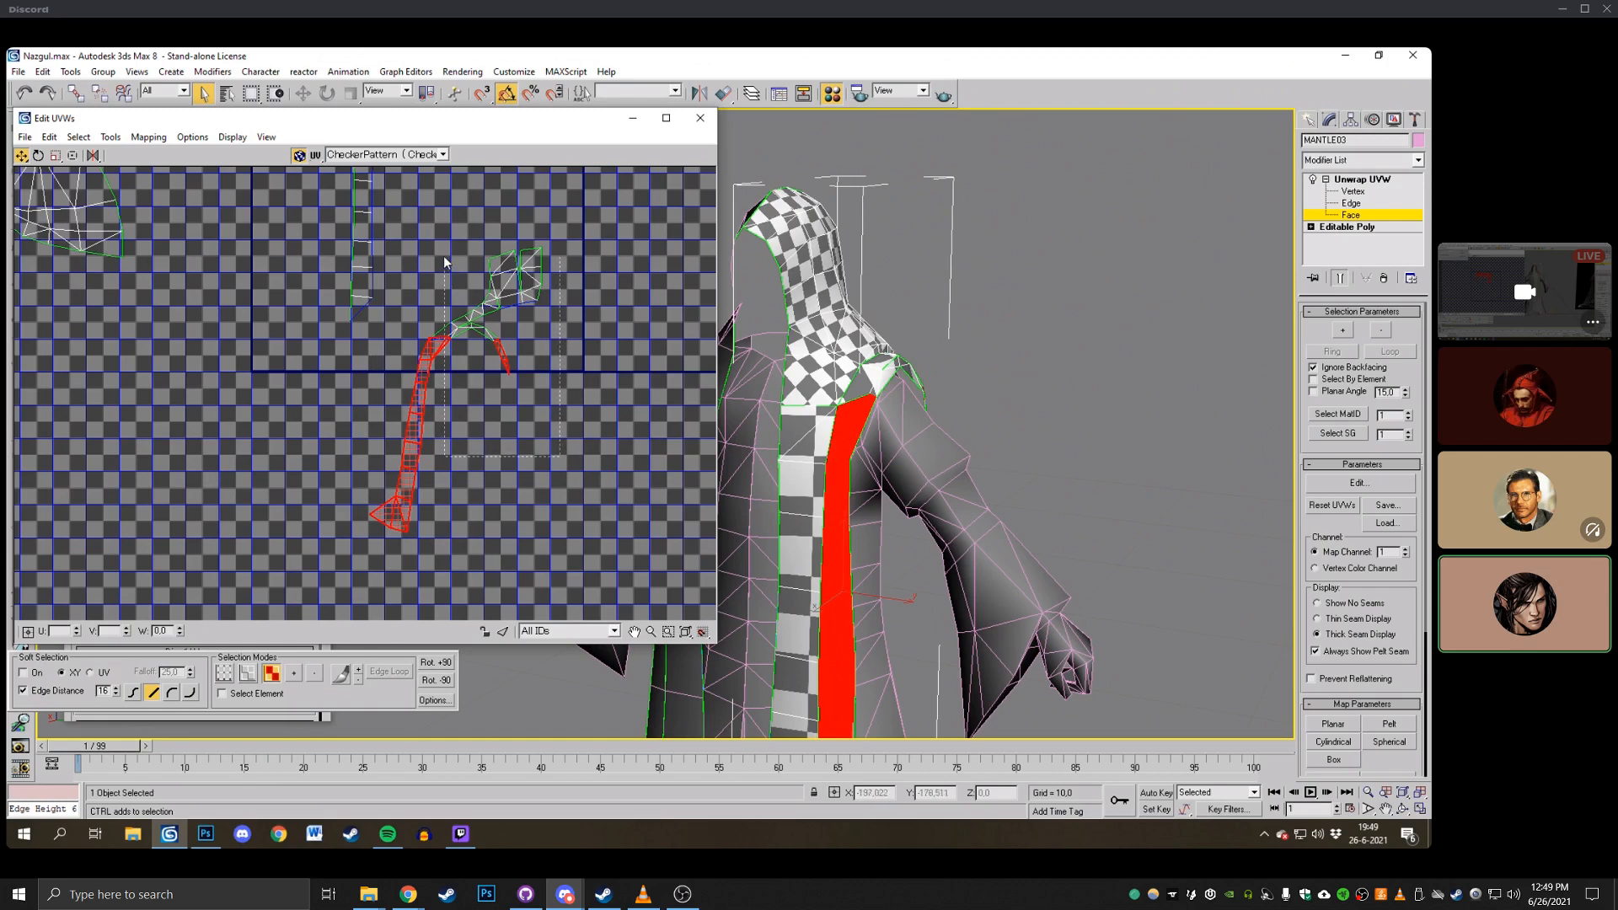
left_click_drag(444, 256, 412, 254, "ctrl")
Move the straight front strip into the empty area beneath the hood piece's lower corner and select all its faces.
scroll(411, 274, "down", 2)
middle_click_drag(411, 278, 516, 345)
left_click_drag(431, 244, 504, 440)
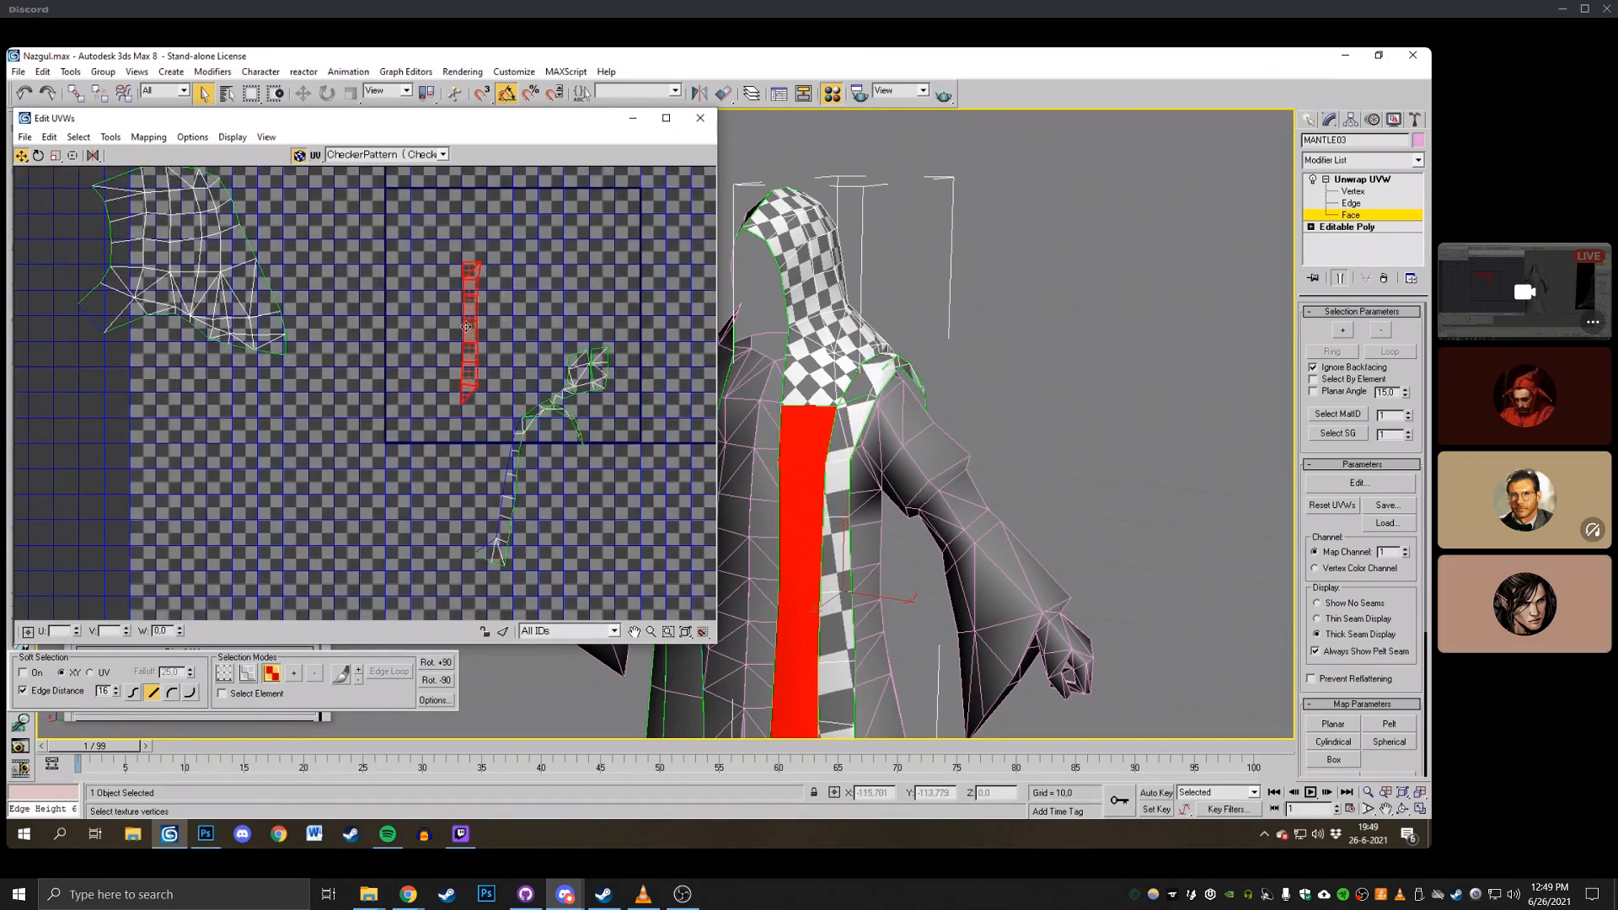
left_click_drag(467, 326, 75, 423)
scroll(75, 423, "up", 2)
middle_click_drag(75, 423, 251, 470)
left_click(274, 421)
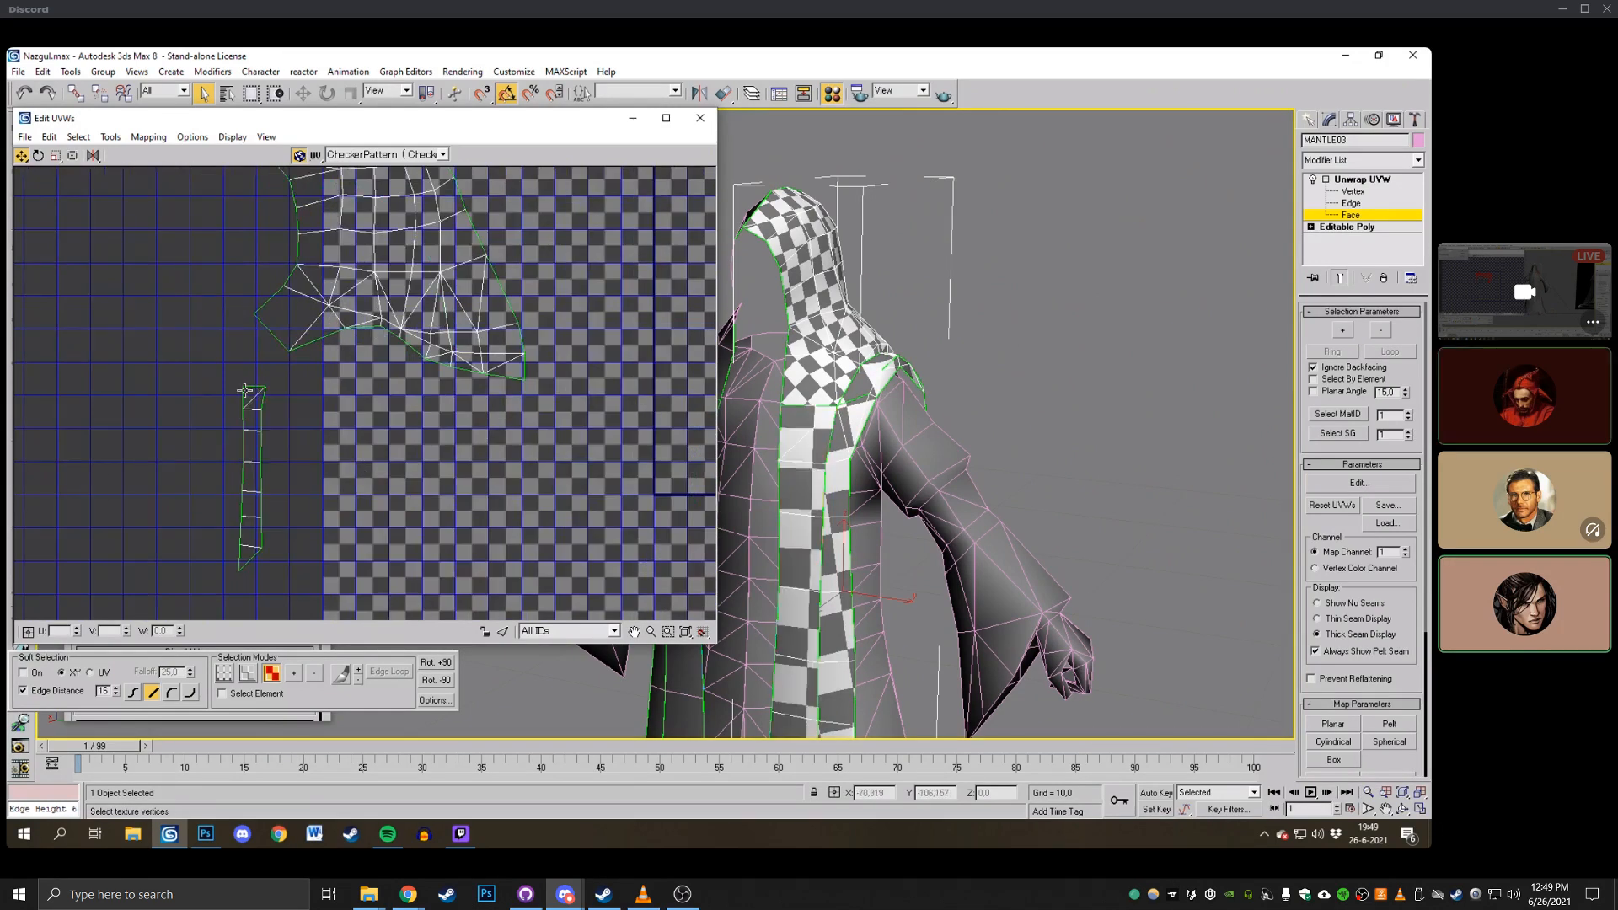
left_click(244, 390)
left_click_drag(221, 375, 283, 583)
Rotate the straight strip to a diagonal and move its upper end against the hood piece's lower corner.
left_click(38, 155)
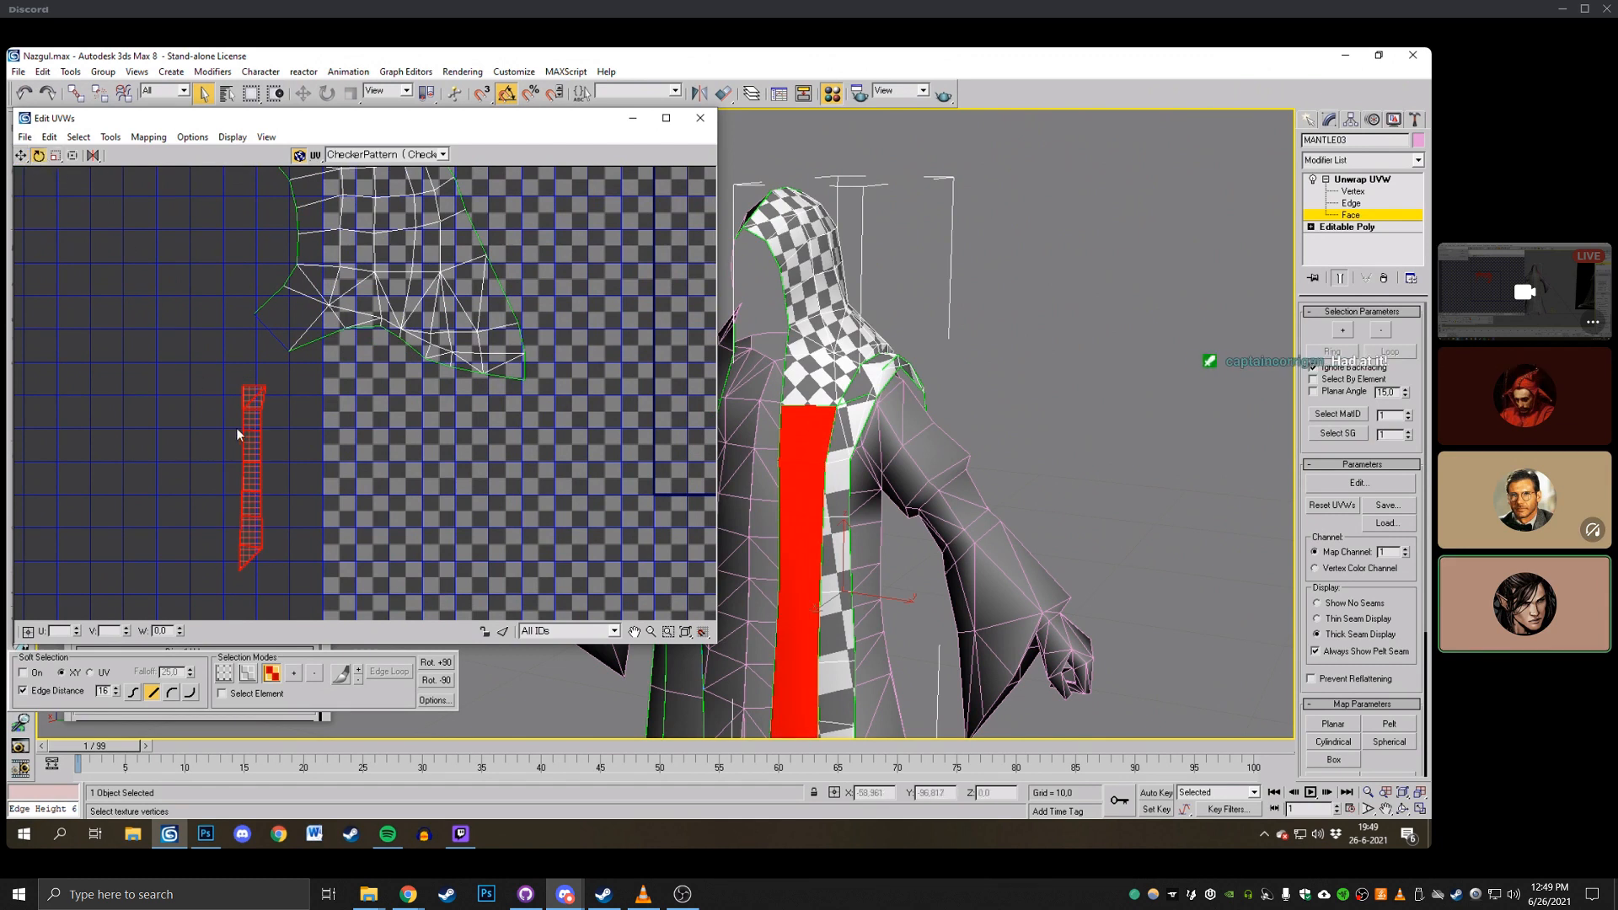
left_click_drag(256, 428, 213, 337)
left_click(20, 155)
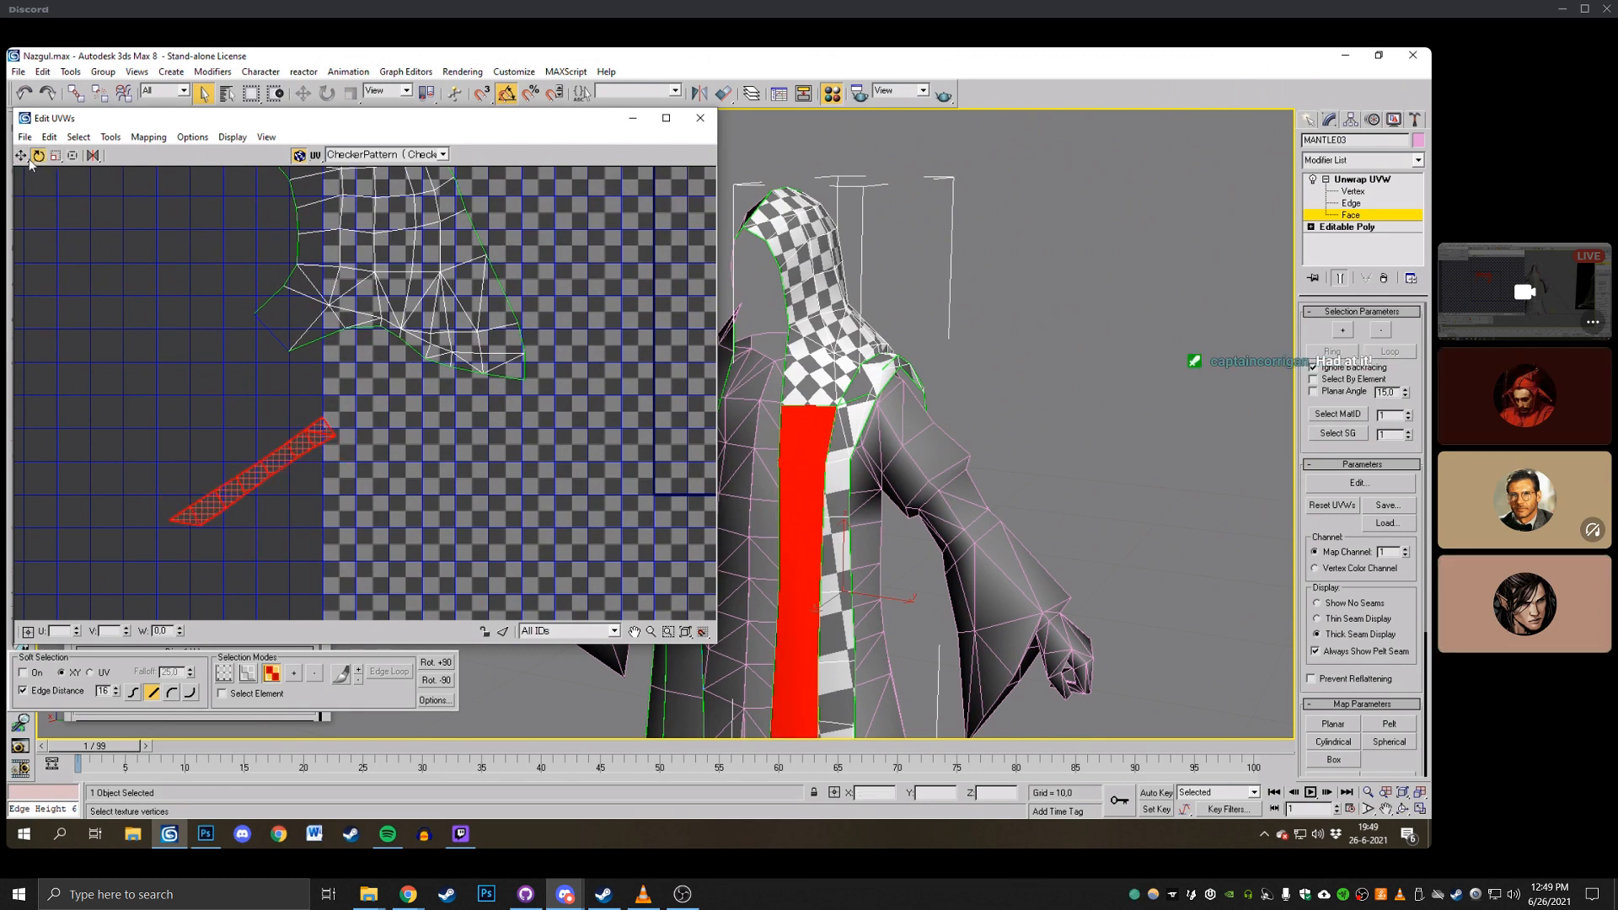
left_click_drag(321, 432, 262, 337)
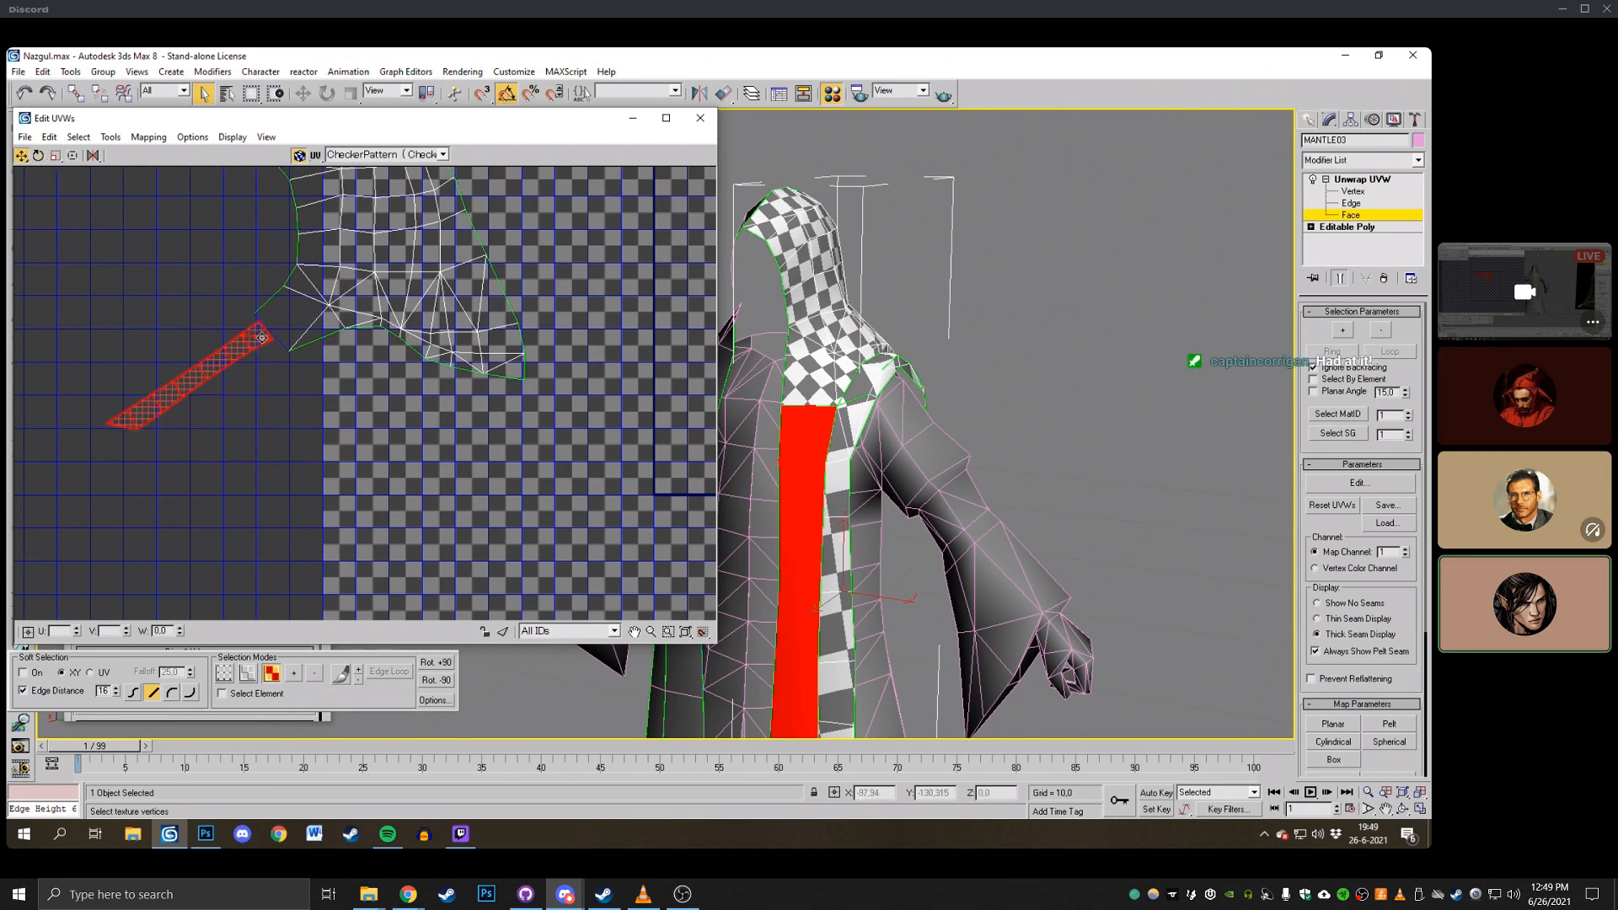
Scale up the straight strip and reposition it so its upper end matches the hood piece's corner edge.
left_click(56, 155)
middle_click_drag(172, 281, 328, 337)
scroll(246, 325, "down", 2)
scroll(313, 409, "up", 1)
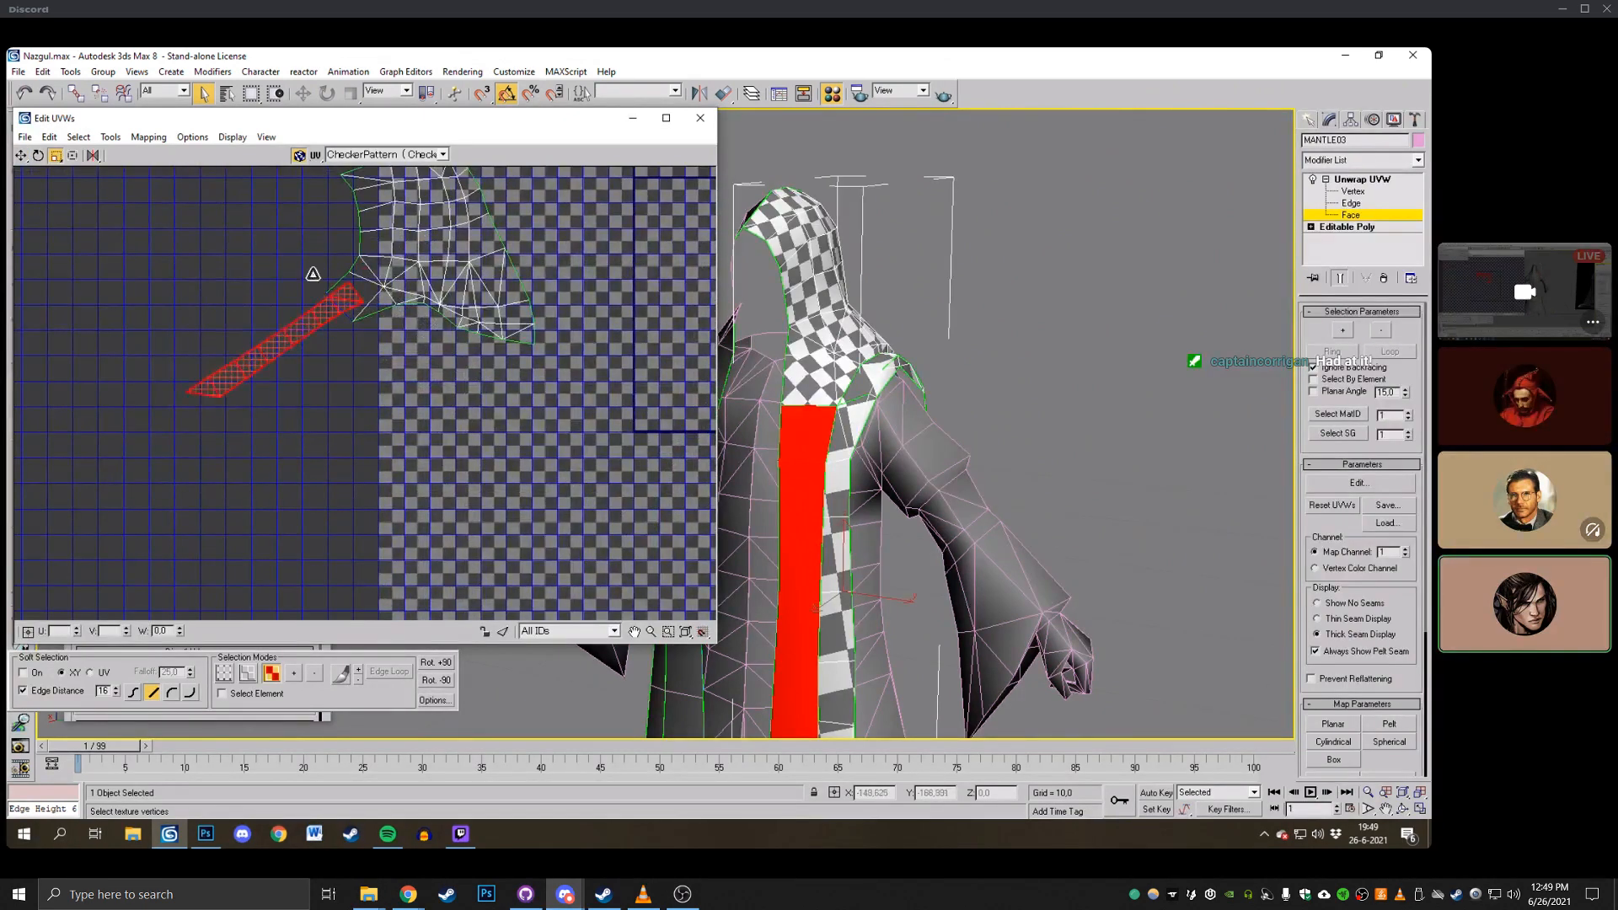
left_click_drag(313, 274, 273, 184)
left_click(21, 156)
left_click_drag(413, 265, 310, 346)
left_click(55, 155)
left_click(21, 156)
scroll(199, 261, "up", 3)
middle_click_drag(201, 262, 243, 375)
left_click_drag(248, 390, 289, 348)
Weld the straight strip's upper end vertices to the hood piece's corner vertices.
left_click(1351, 191)
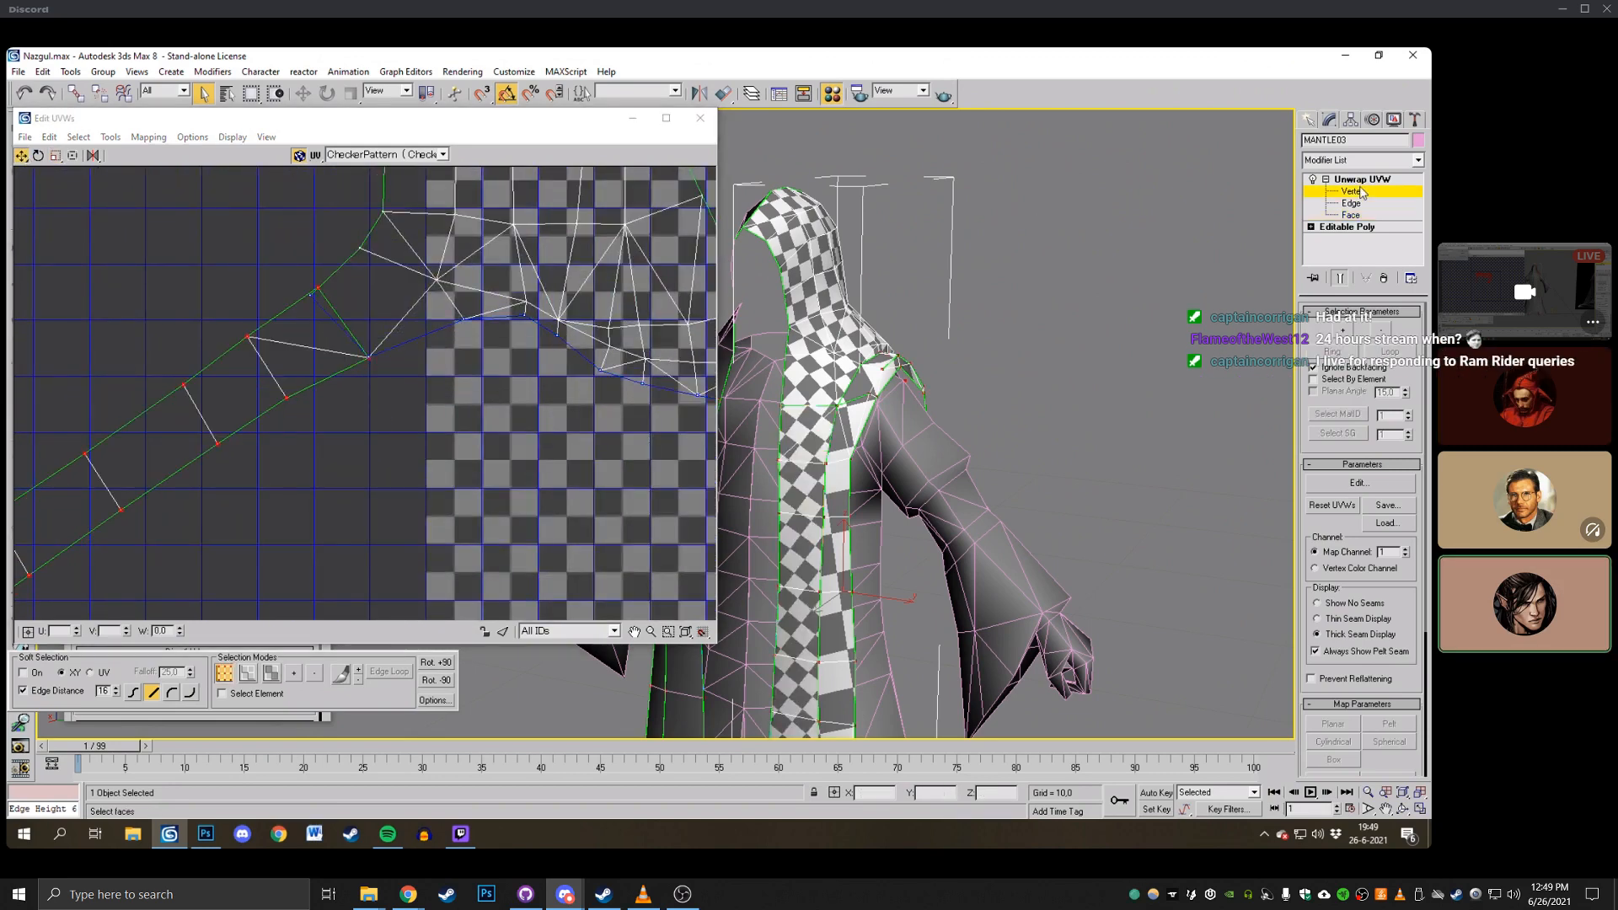
left_click(334, 296)
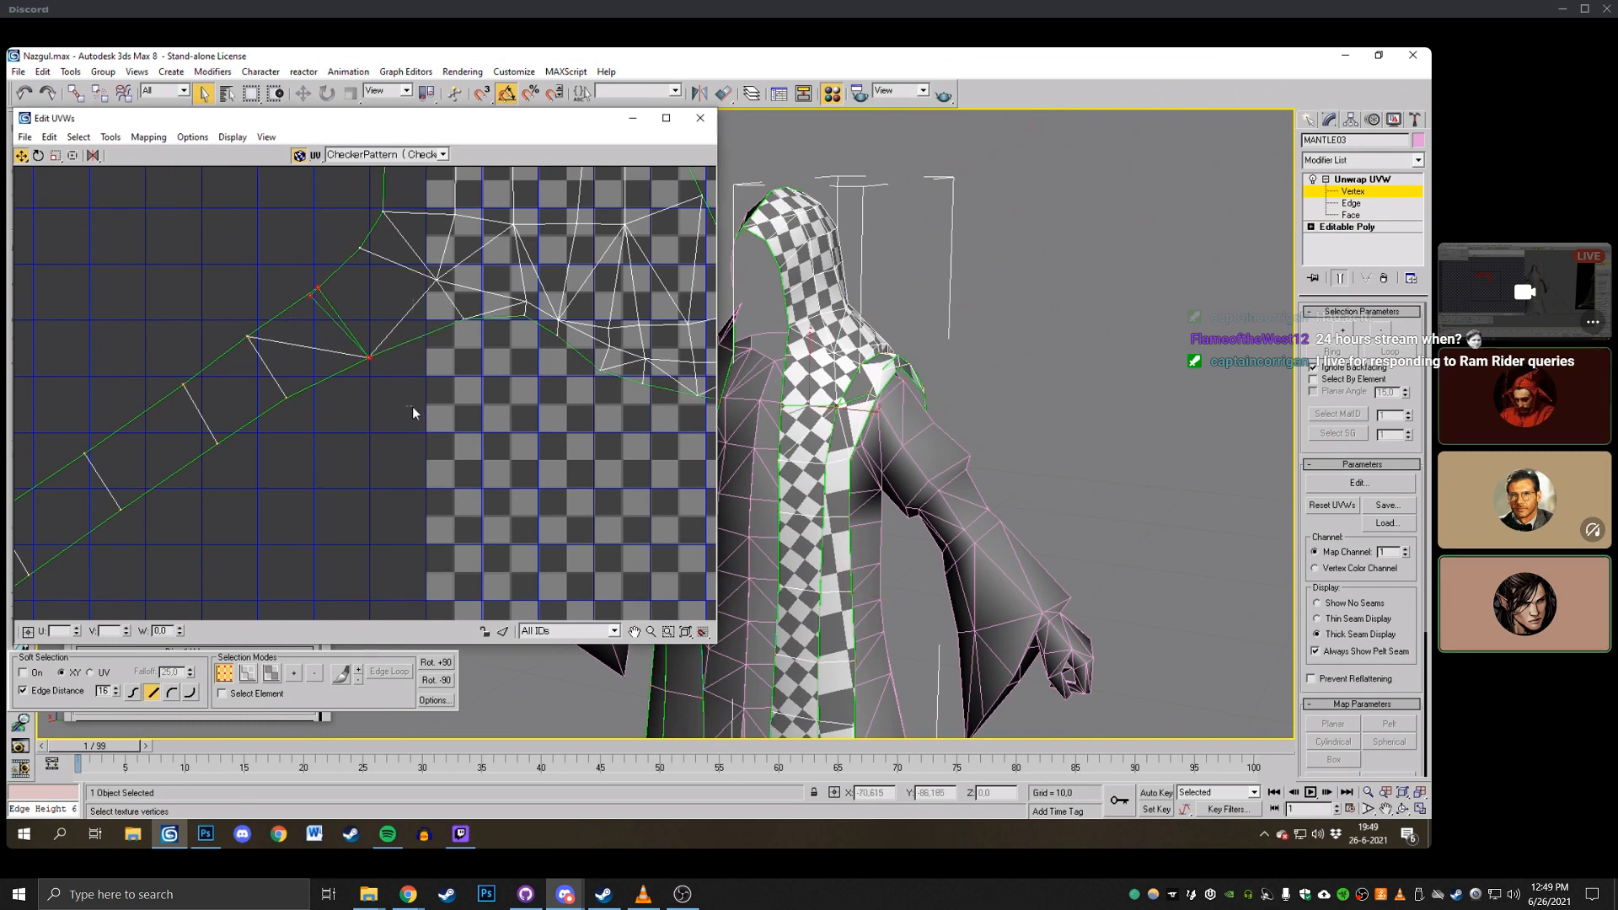
left_click(315, 289)
scroll(286, 311, "down", 5)
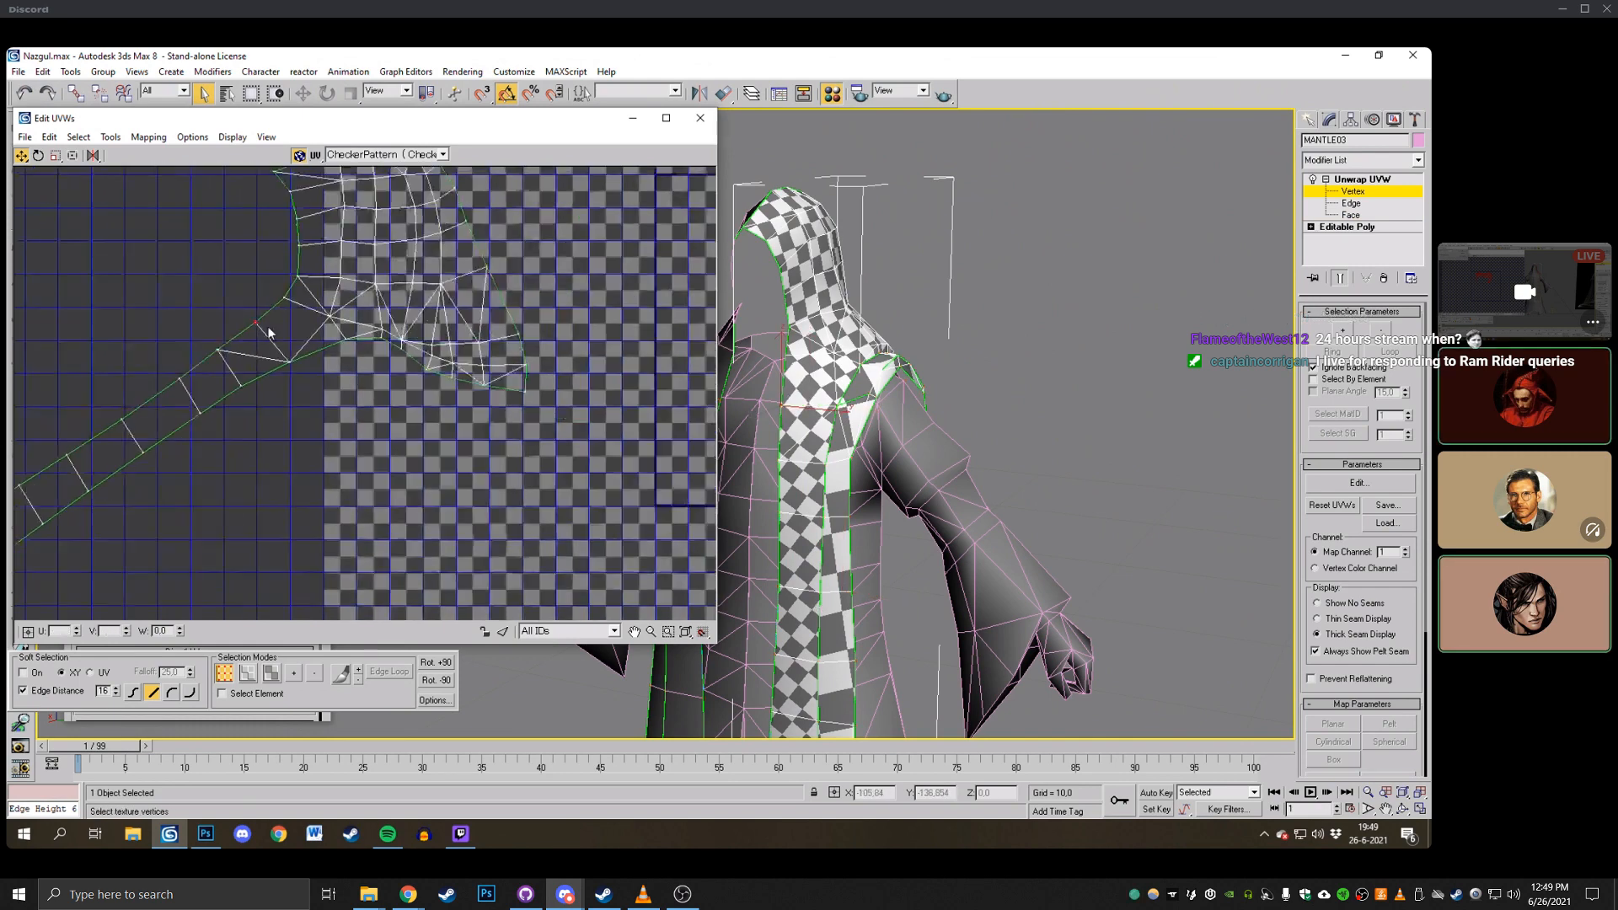
left_click(1369, 216)
scroll(413, 316, "down", 1)
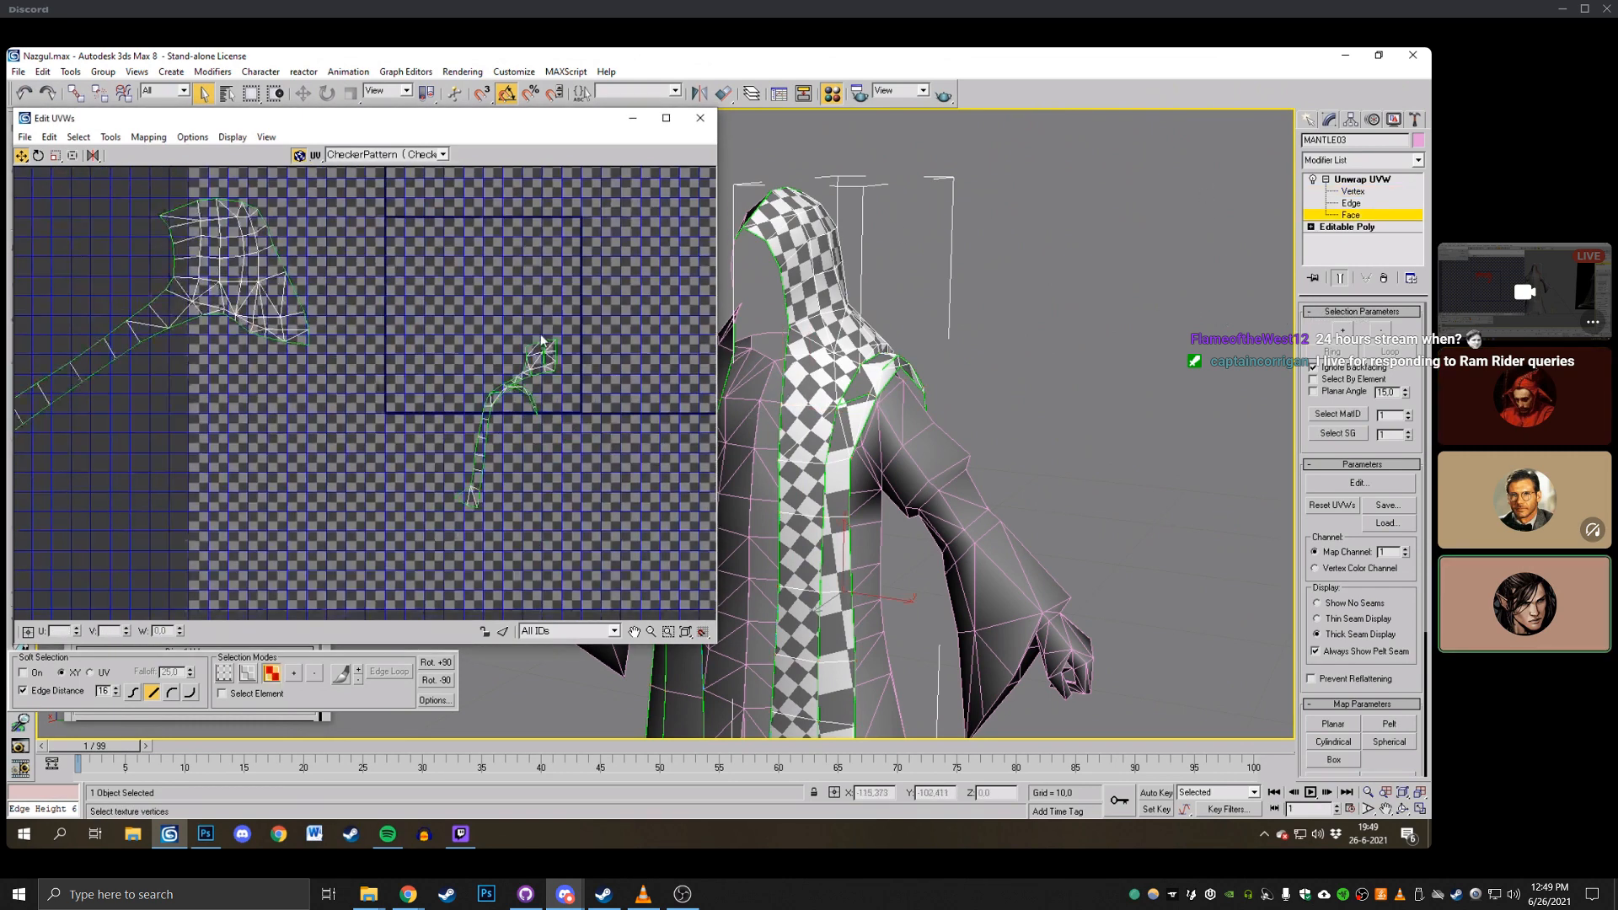
left_click_drag(434, 316, 578, 547)
scroll(463, 455, "up", 1)
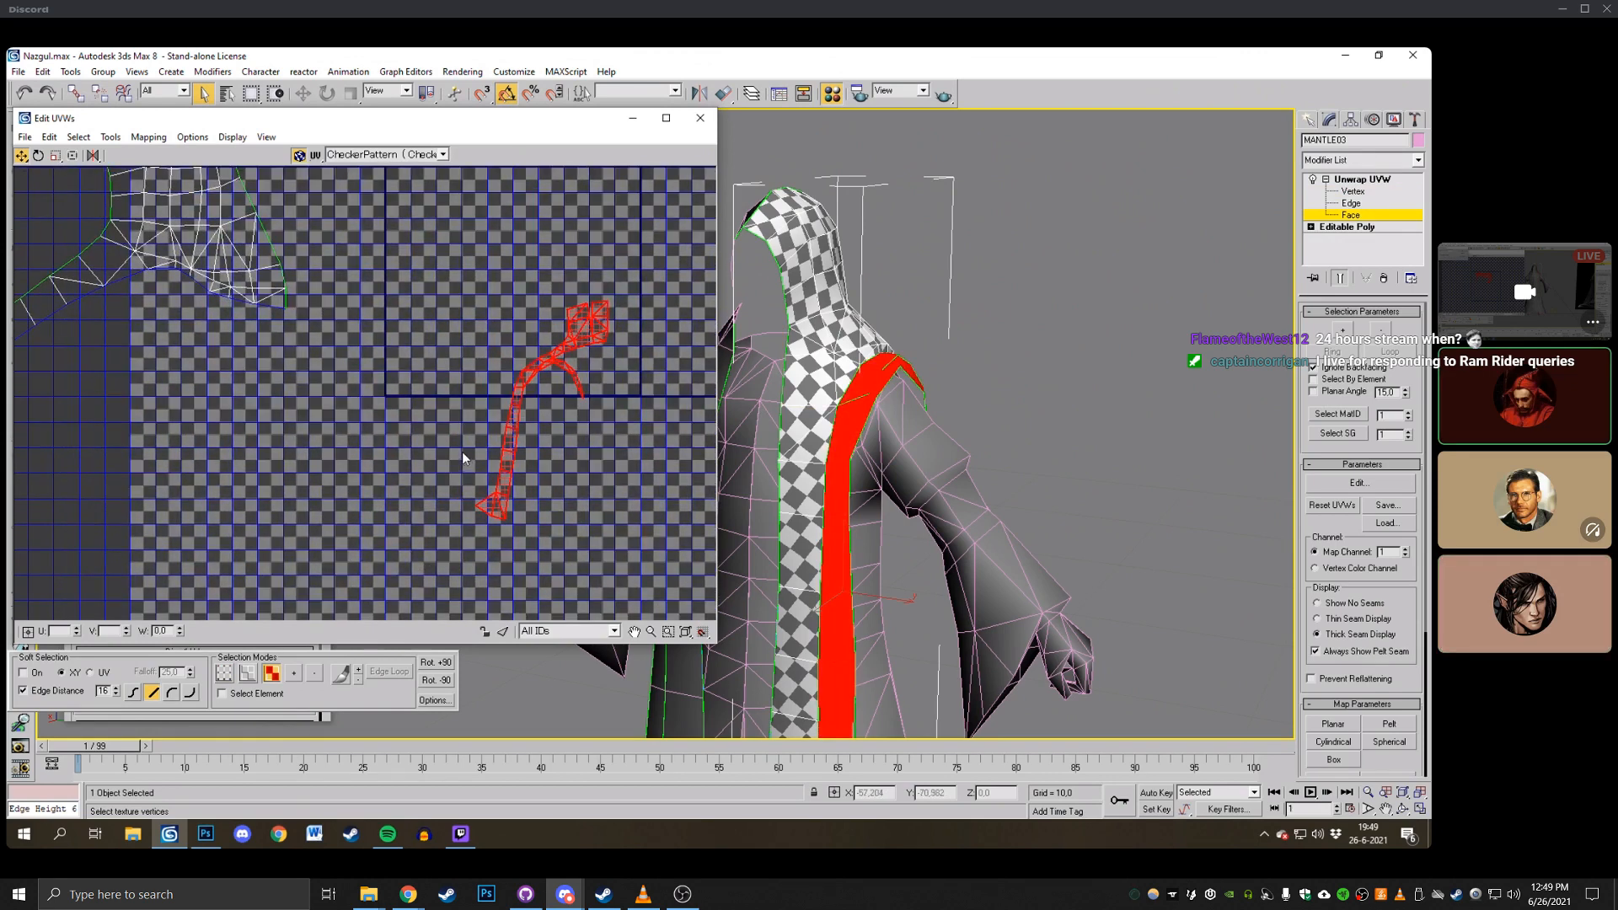
left_click(148, 136)
left_click(160, 186)
left_click(226, 115)
middle_click_drag(434, 355, 411, 461)
left_click_drag(497, 278, 444, 361)
left_click(489, 358)
scroll(604, 192, "up", 2)
middle_click_drag(524, 318, 511, 280)
scroll(603, 192, "down", 2)
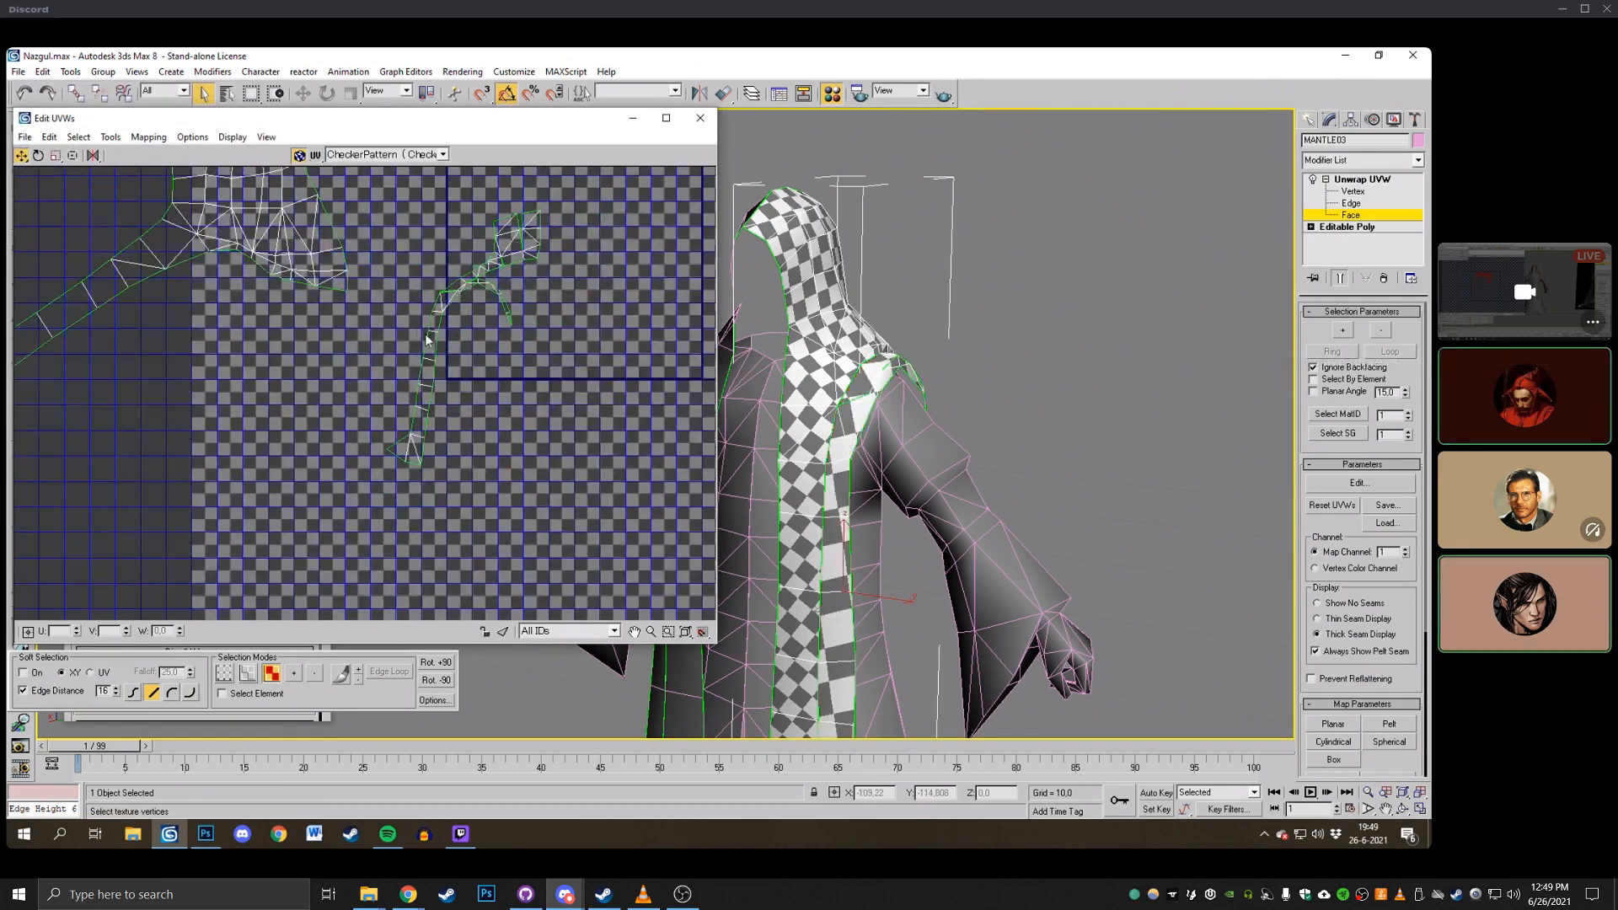
left_click_drag(384, 206, 522, 430)
left_click(572, 393)
scroll(573, 393, "up", 1)
middle_click_drag(573, 392, 539, 514)
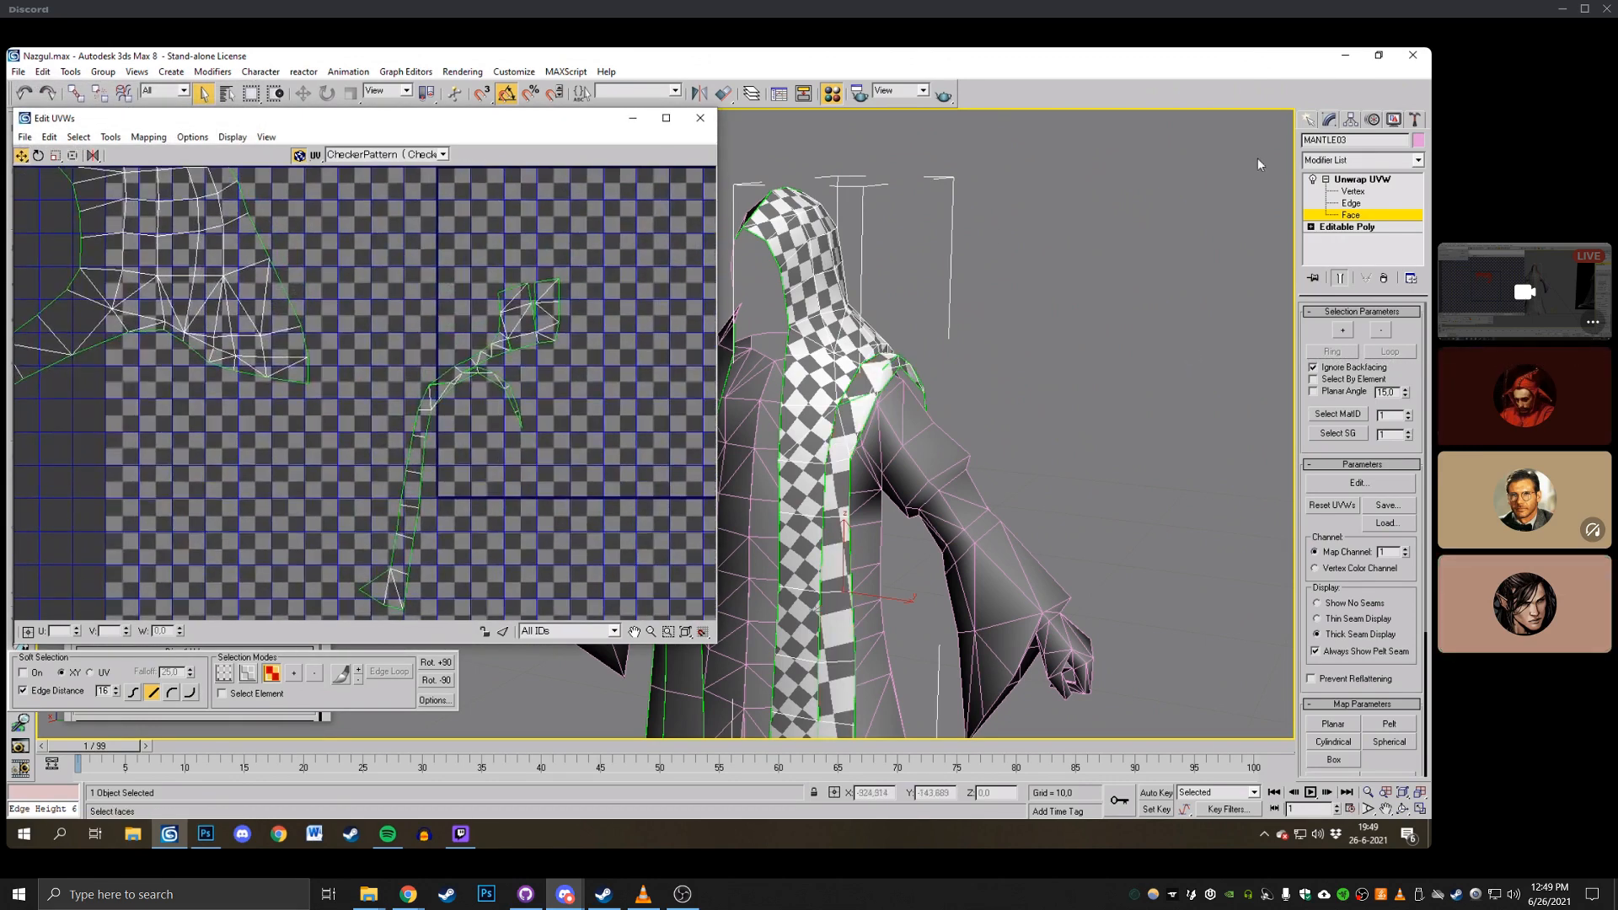
Weld the split vertices along the gap in the curved trim's wide upper end to close it.
left_click(1353, 192)
scroll(523, 318, "up", 5)
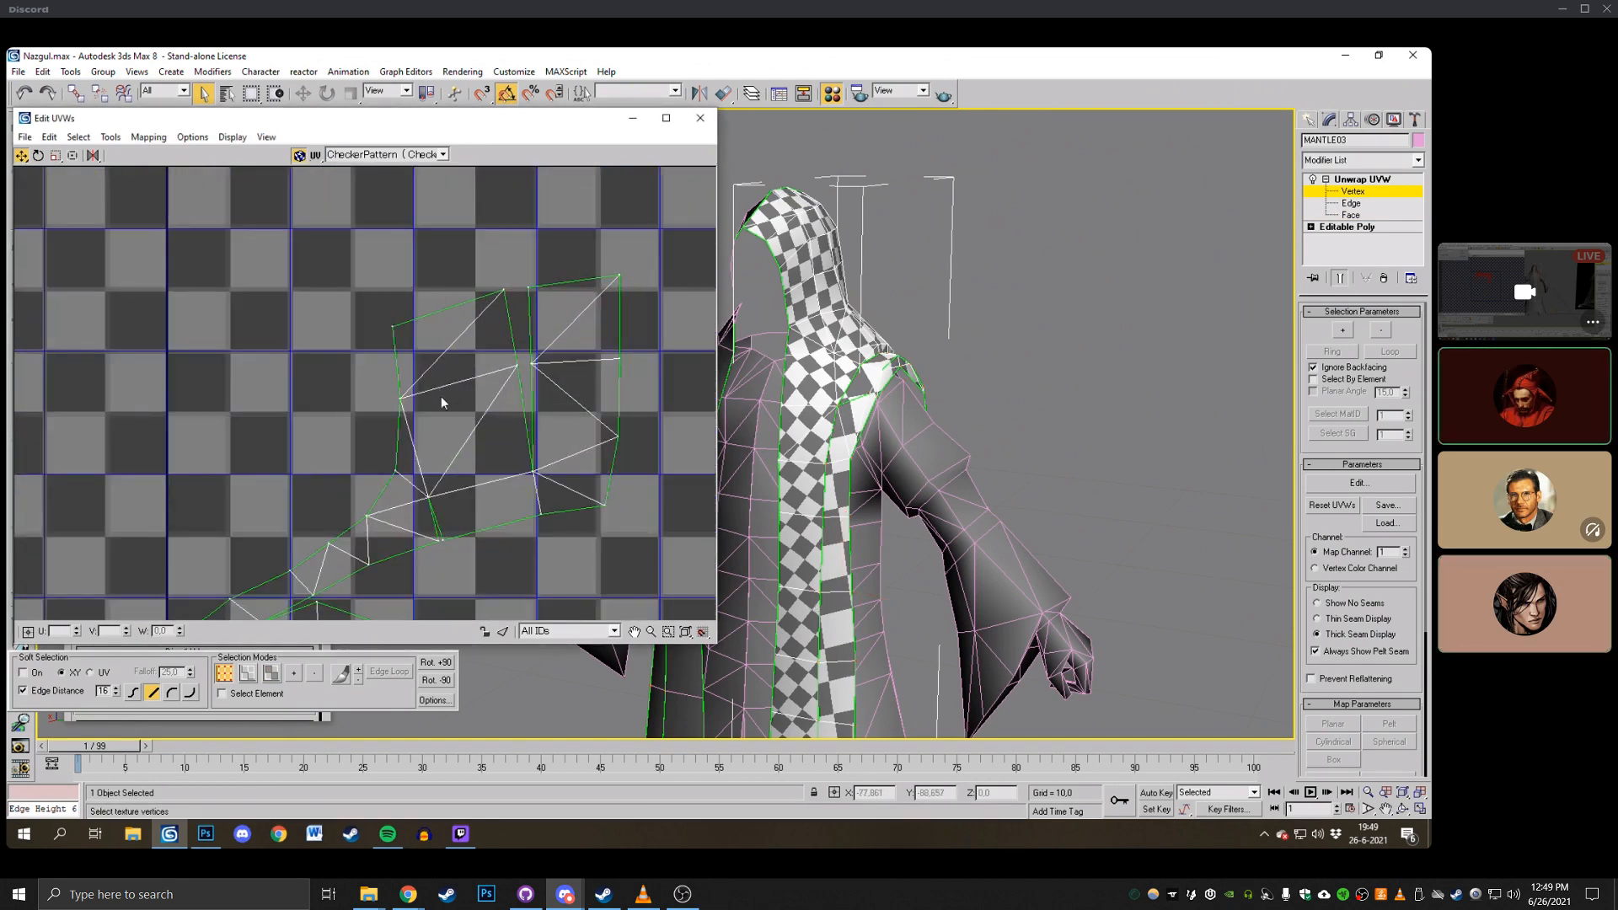
left_click(517, 364)
left_click_drag(618, 276, 607, 274)
left_click(484, 261)
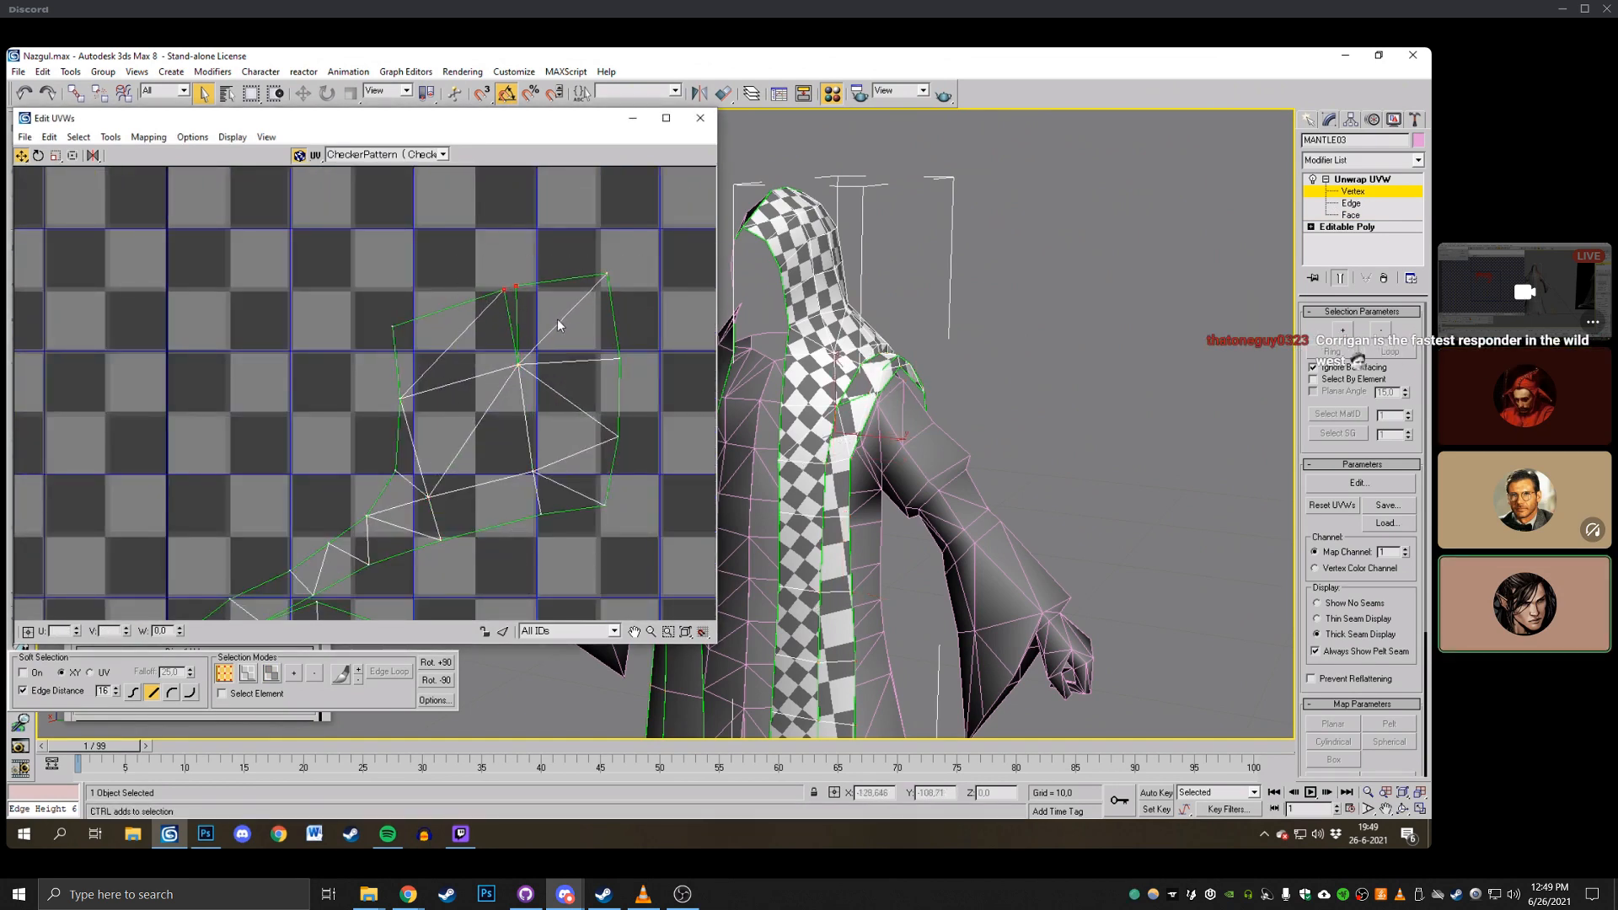
middle_click_drag(553, 339, 326, 358)
left_click_drag(253, 408, 256, 410)
key("ctrl+w")
key("ctrl+w")
Rotate the loose branch of the curved trim and move it against the lower edge of the wide upper end.
left_click_drag(397, 314, 593, 570)
middle_click_drag(505, 430, 454, 454)
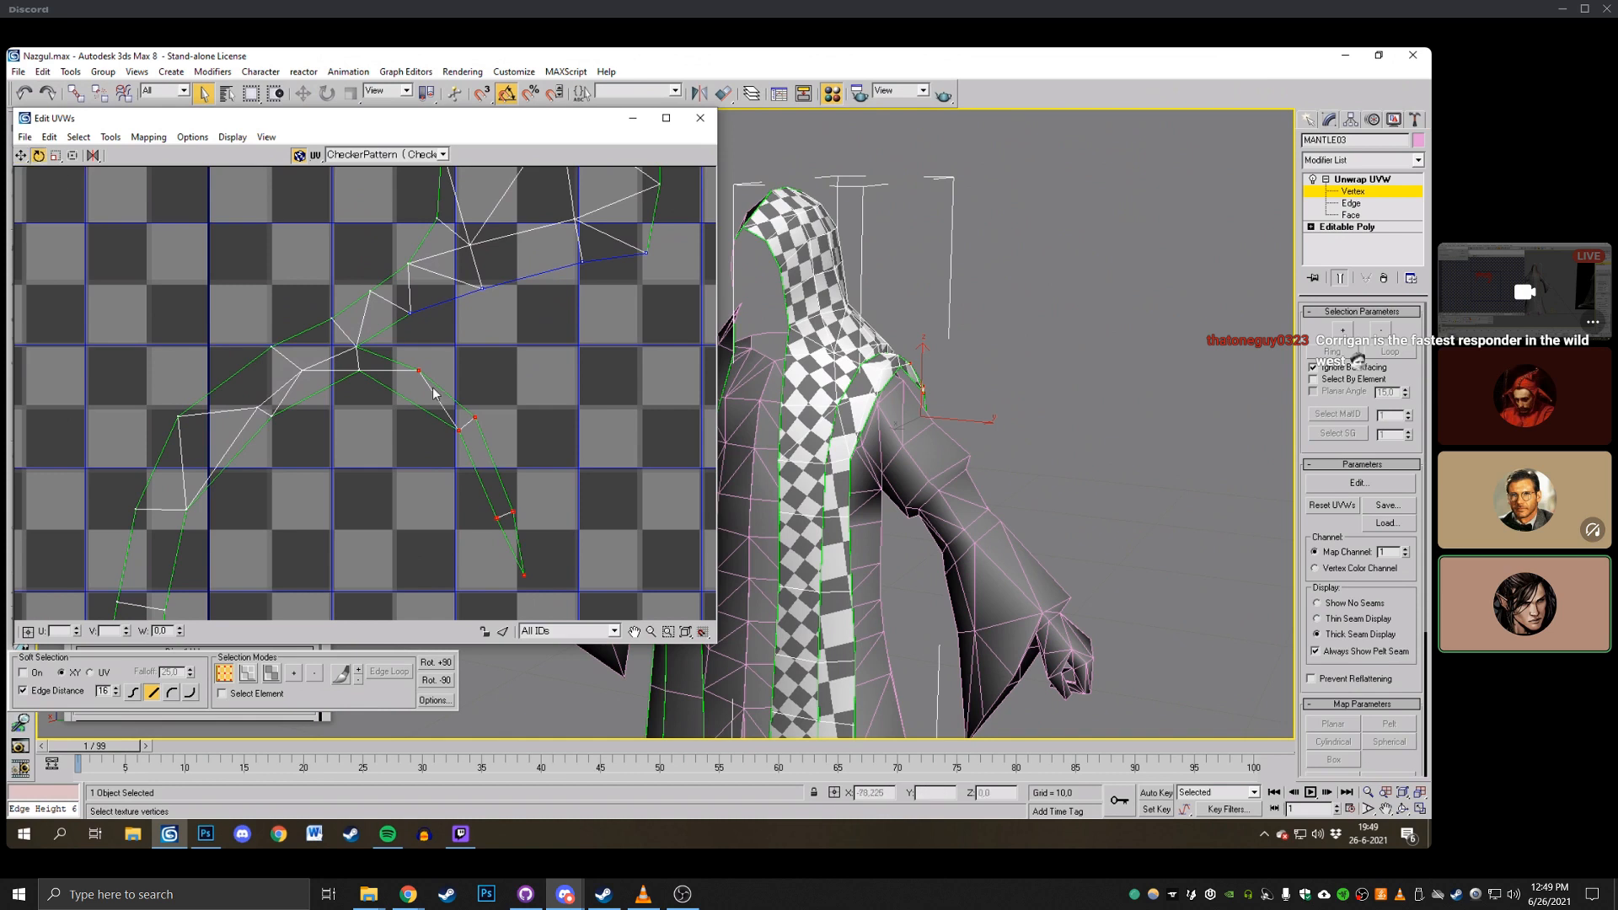
left_click_drag(434, 392, 396, 436)
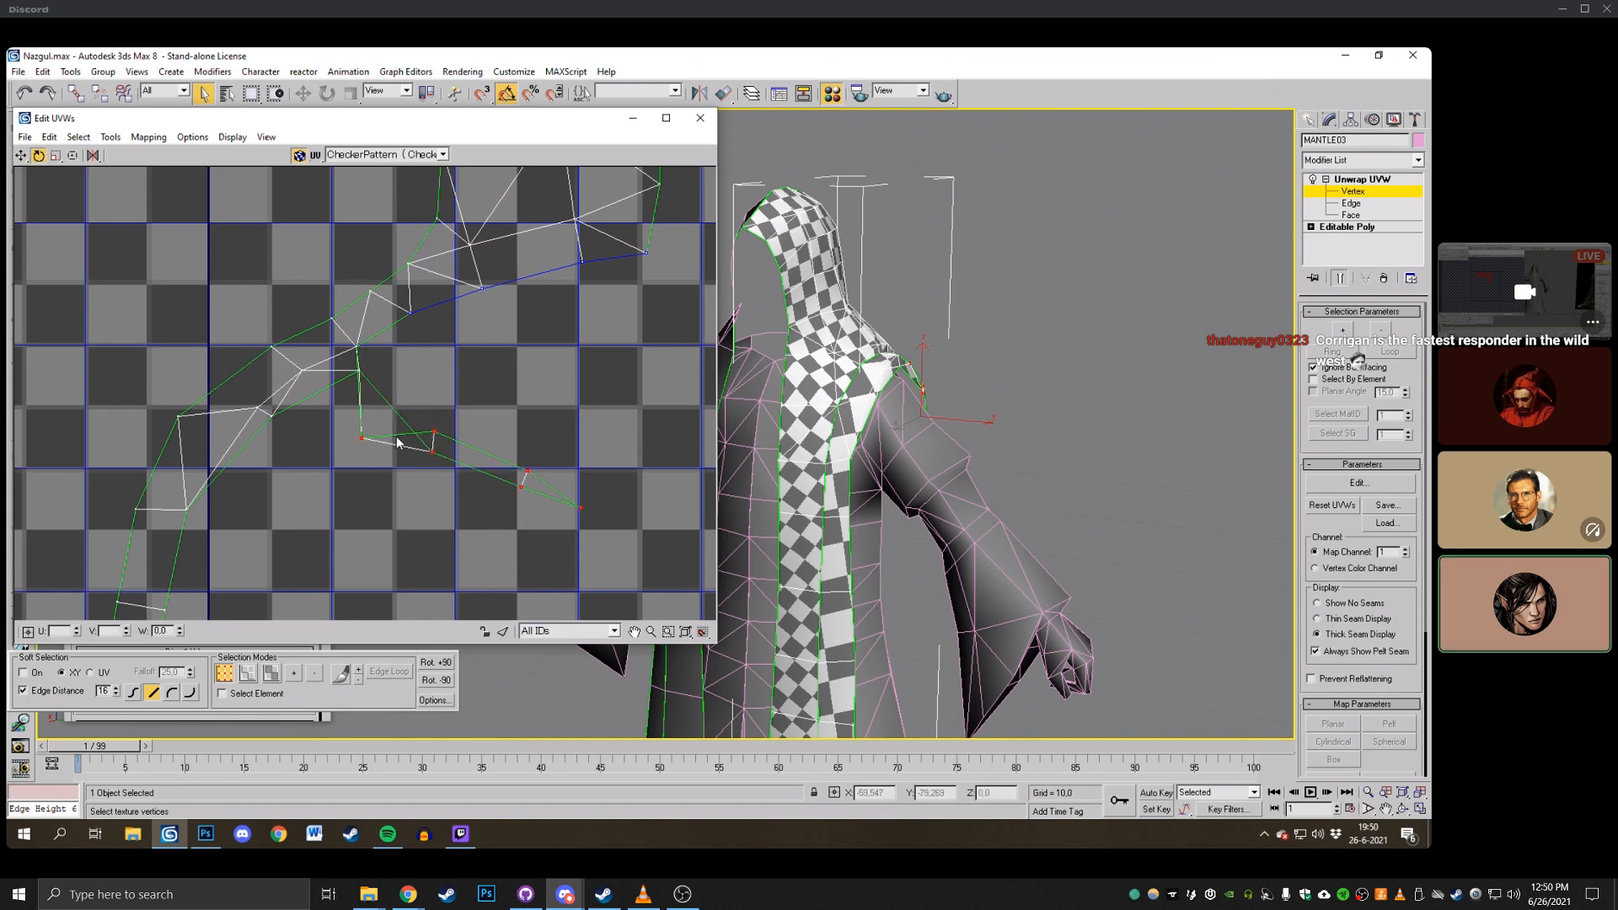
key("w")
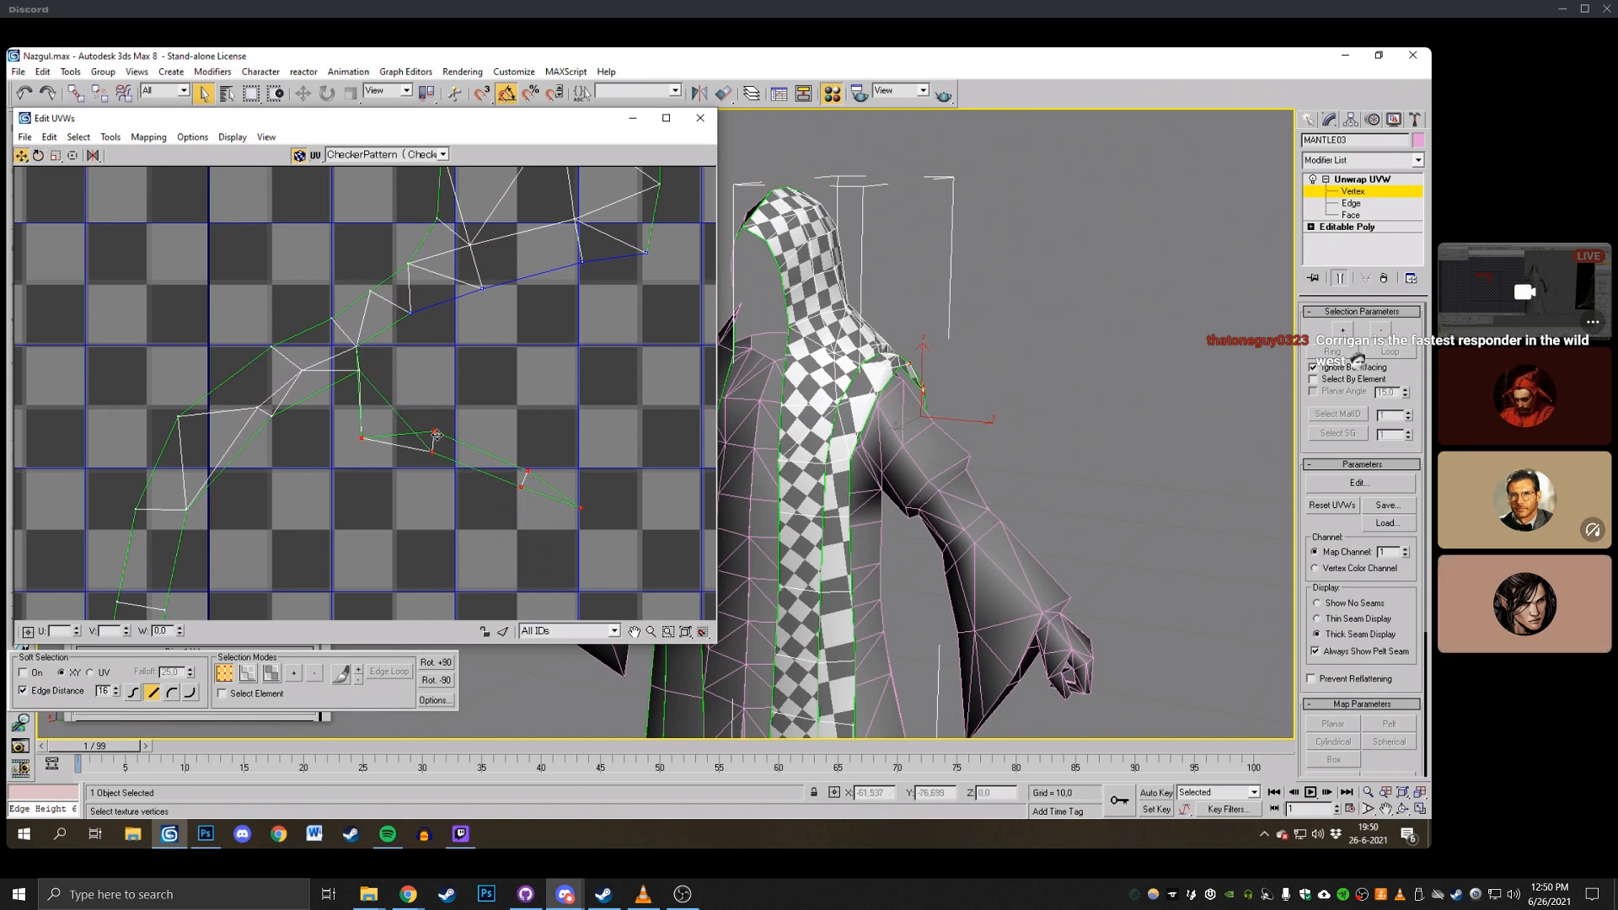
left_click_drag(437, 434, 486, 312)
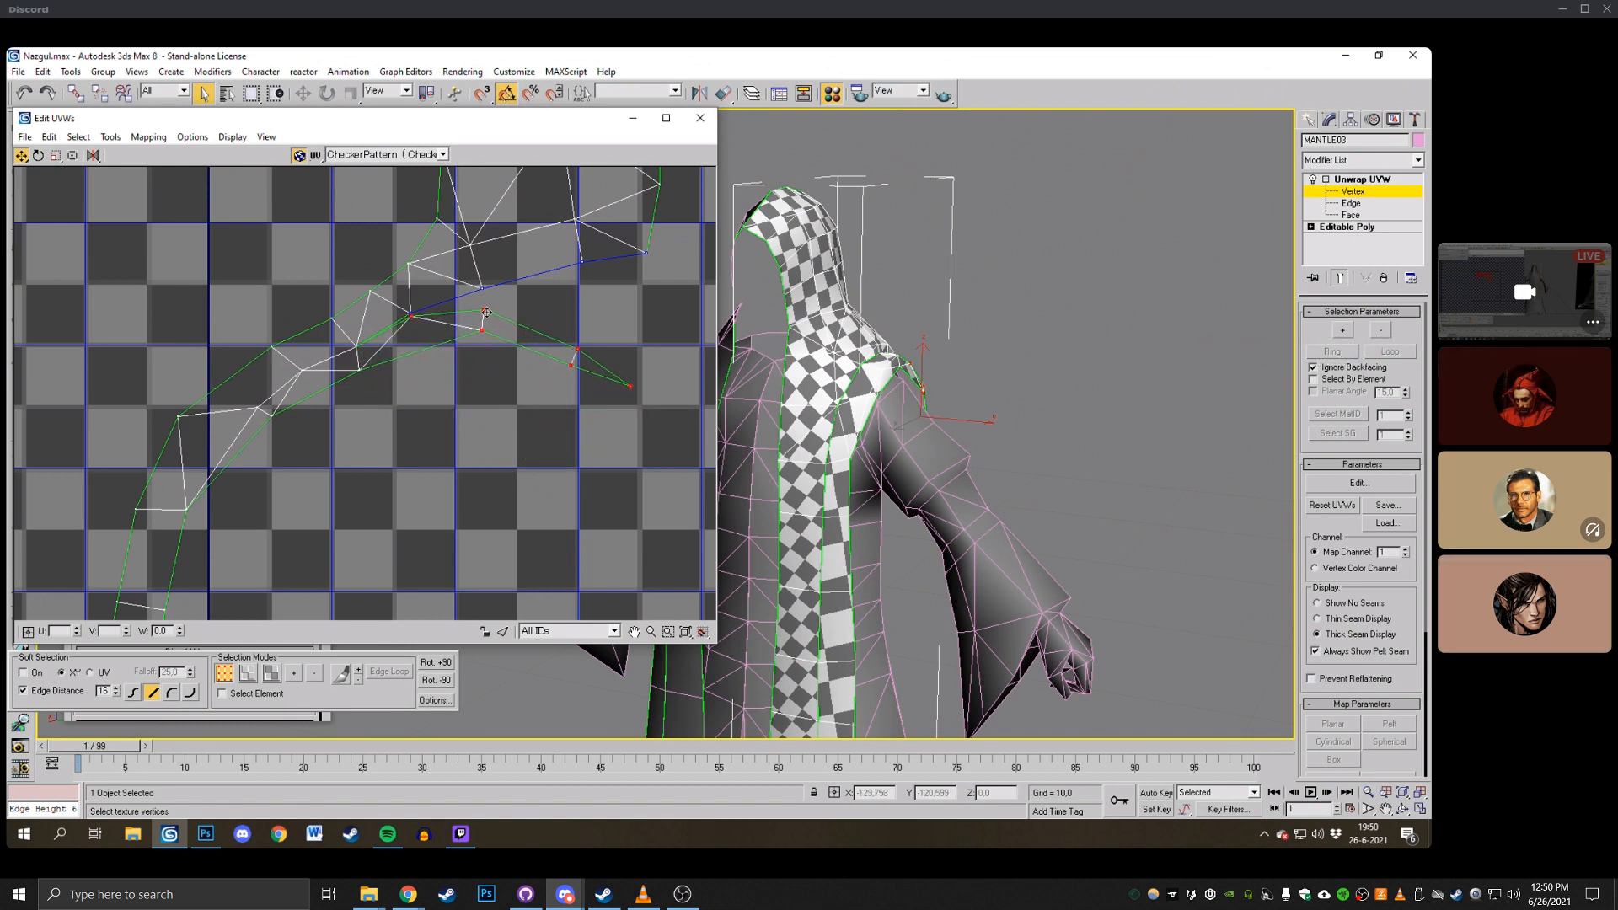
Fit the branch's vertices to the wide upper end's lower edge and weld them together.
left_click(412, 309)
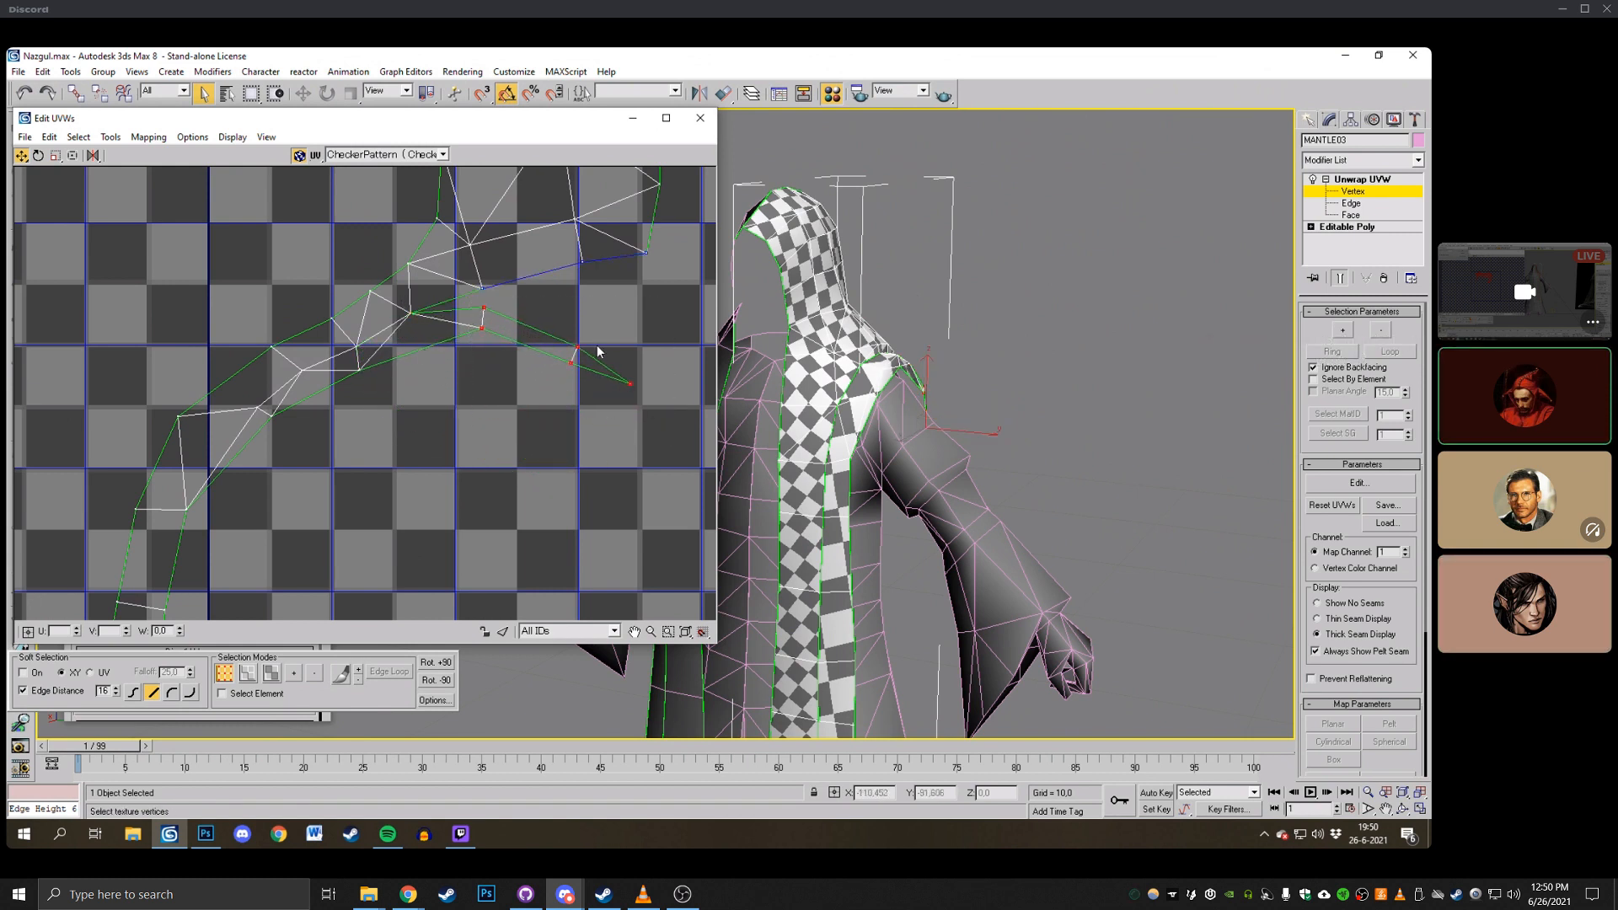
left_click_drag(577, 347, 578, 326)
left_click_drag(475, 278, 694, 404)
key("ctrl+w")
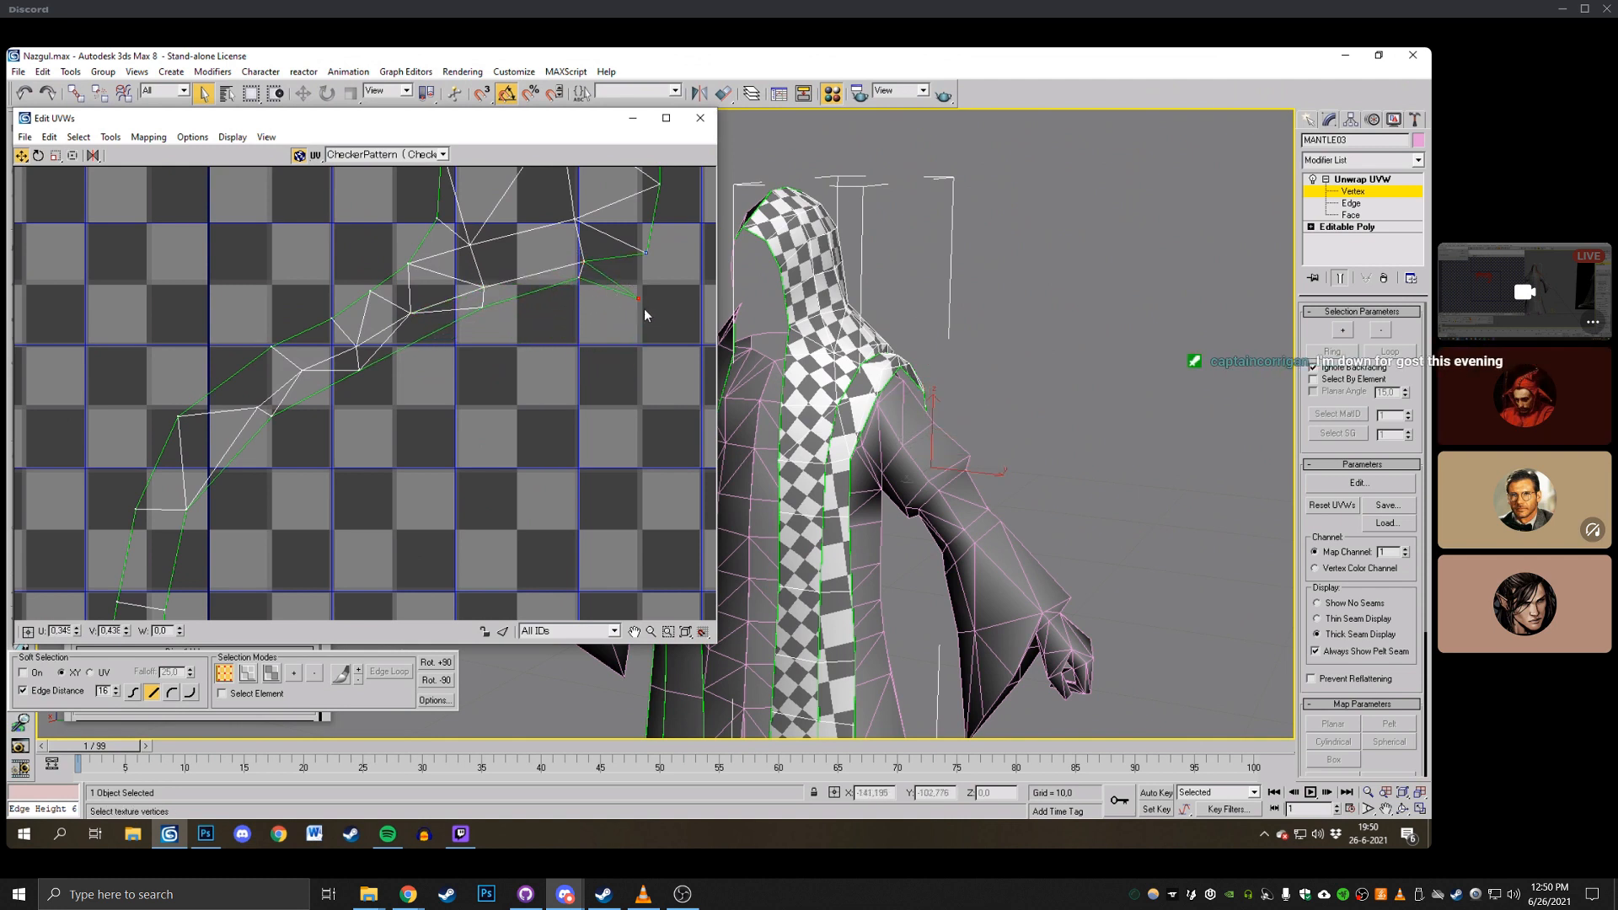
left_click_drag(687, 290, 687, 291)
scroll(563, 431, "down", 5)
mouse_move(456, 369)
middle_mouse_down()
mouse_move(447, 383)
mouse_move(445, 346)
middle_mouse_up()
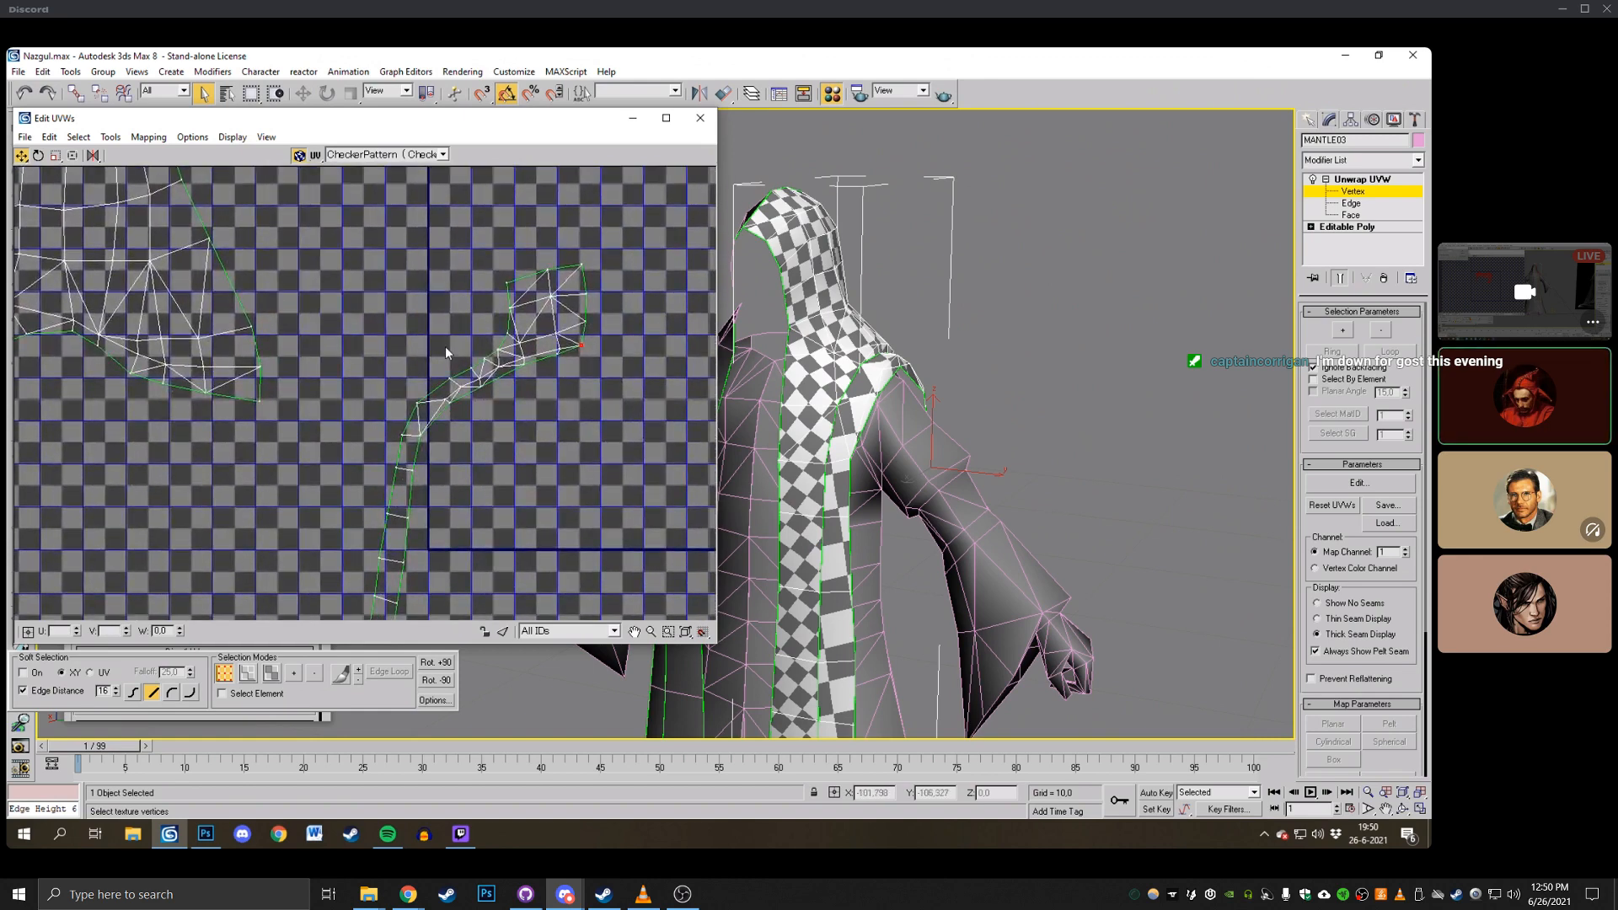
Select the whole curved trim, move it beneath the diagonal straight strip, and rotate it toward the strip's angle.
left_click(1363, 214)
scroll(396, 269, "down", 5)
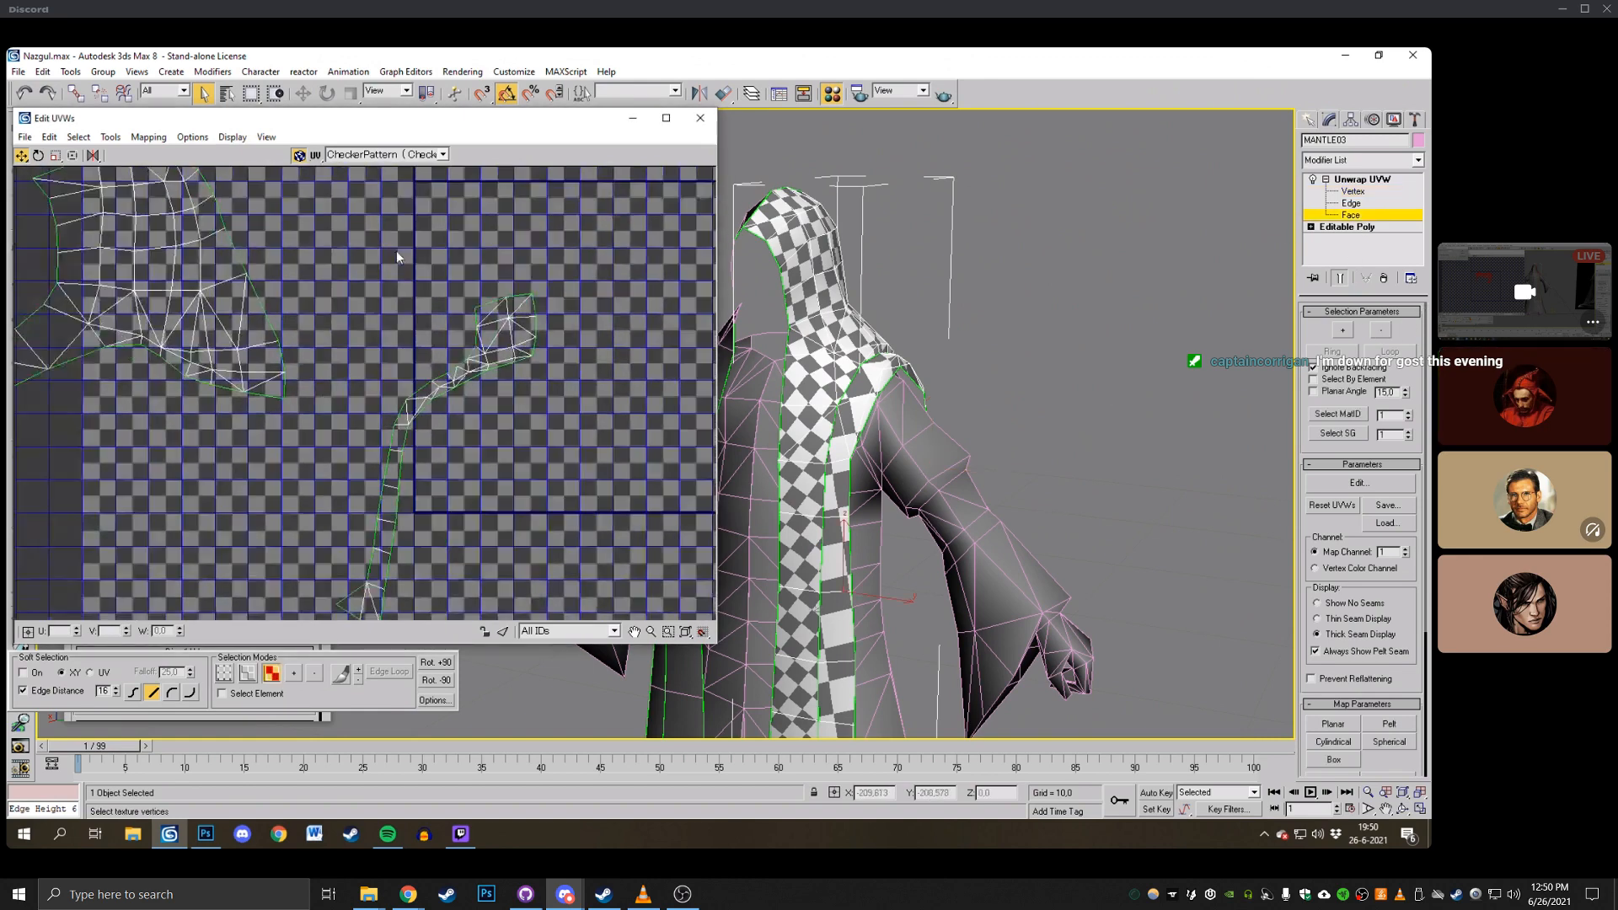
left_click_drag(362, 257, 550, 557)
middle_click_drag(434, 422, 496, 386)
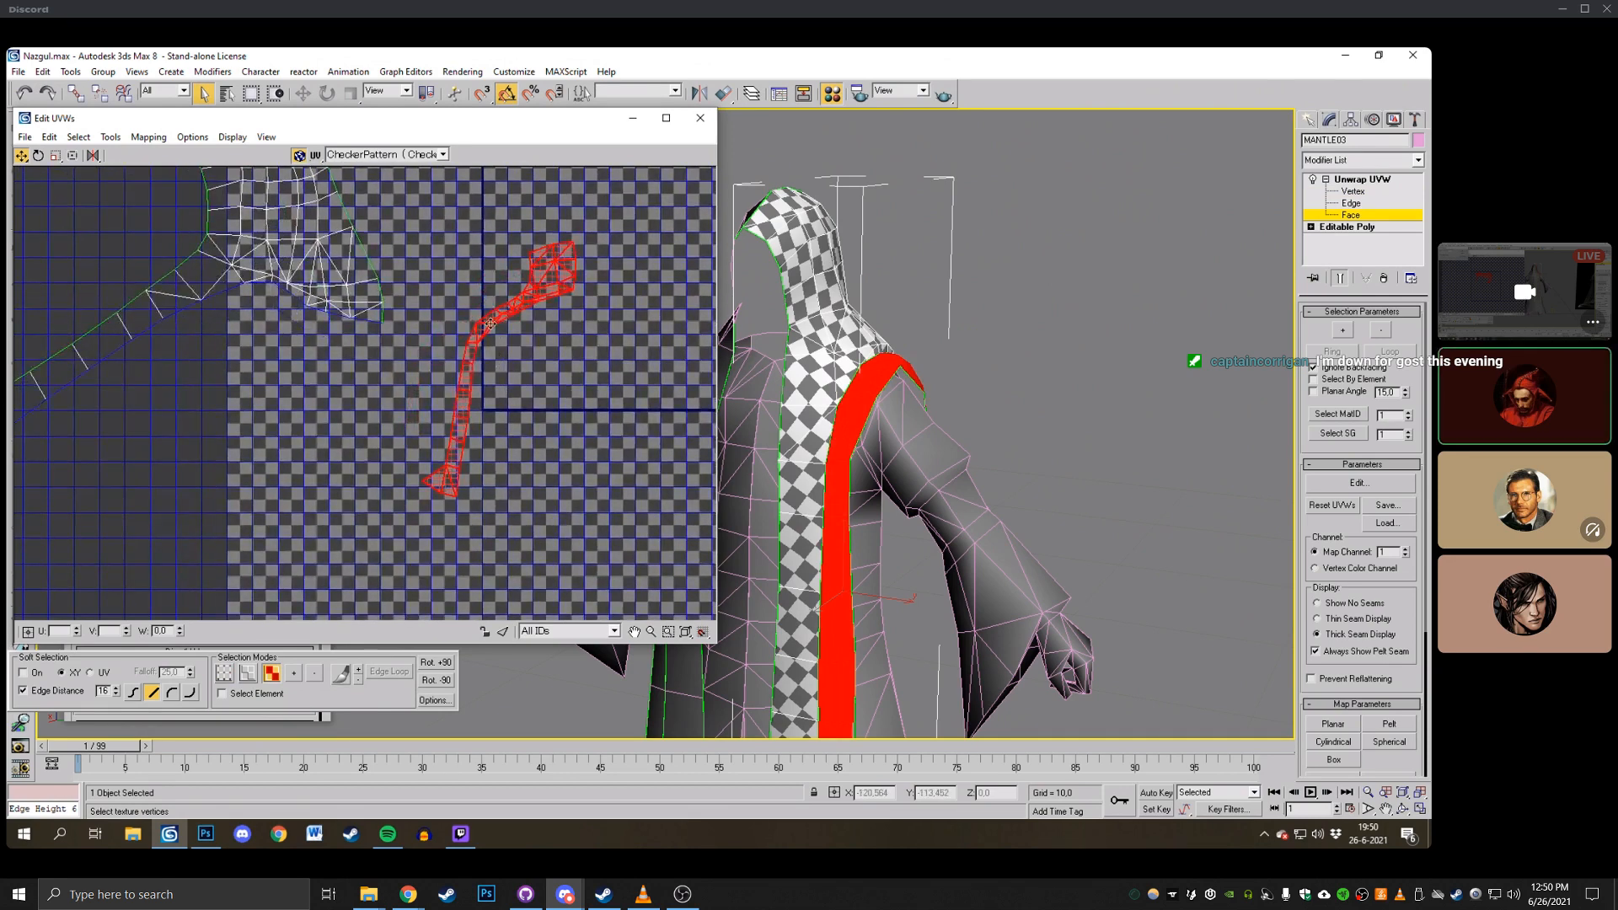
left_click_drag(542, 285, 213, 352)
middle_click_drag(213, 352, 428, 331)
mouse_move(428, 331)
left_mouse_down()
mouse_move(449, 365)
mouse_move(439, 328)
left_mouse_up()
left_click(38, 158)
left_click_drag(263, 542, 301, 496)
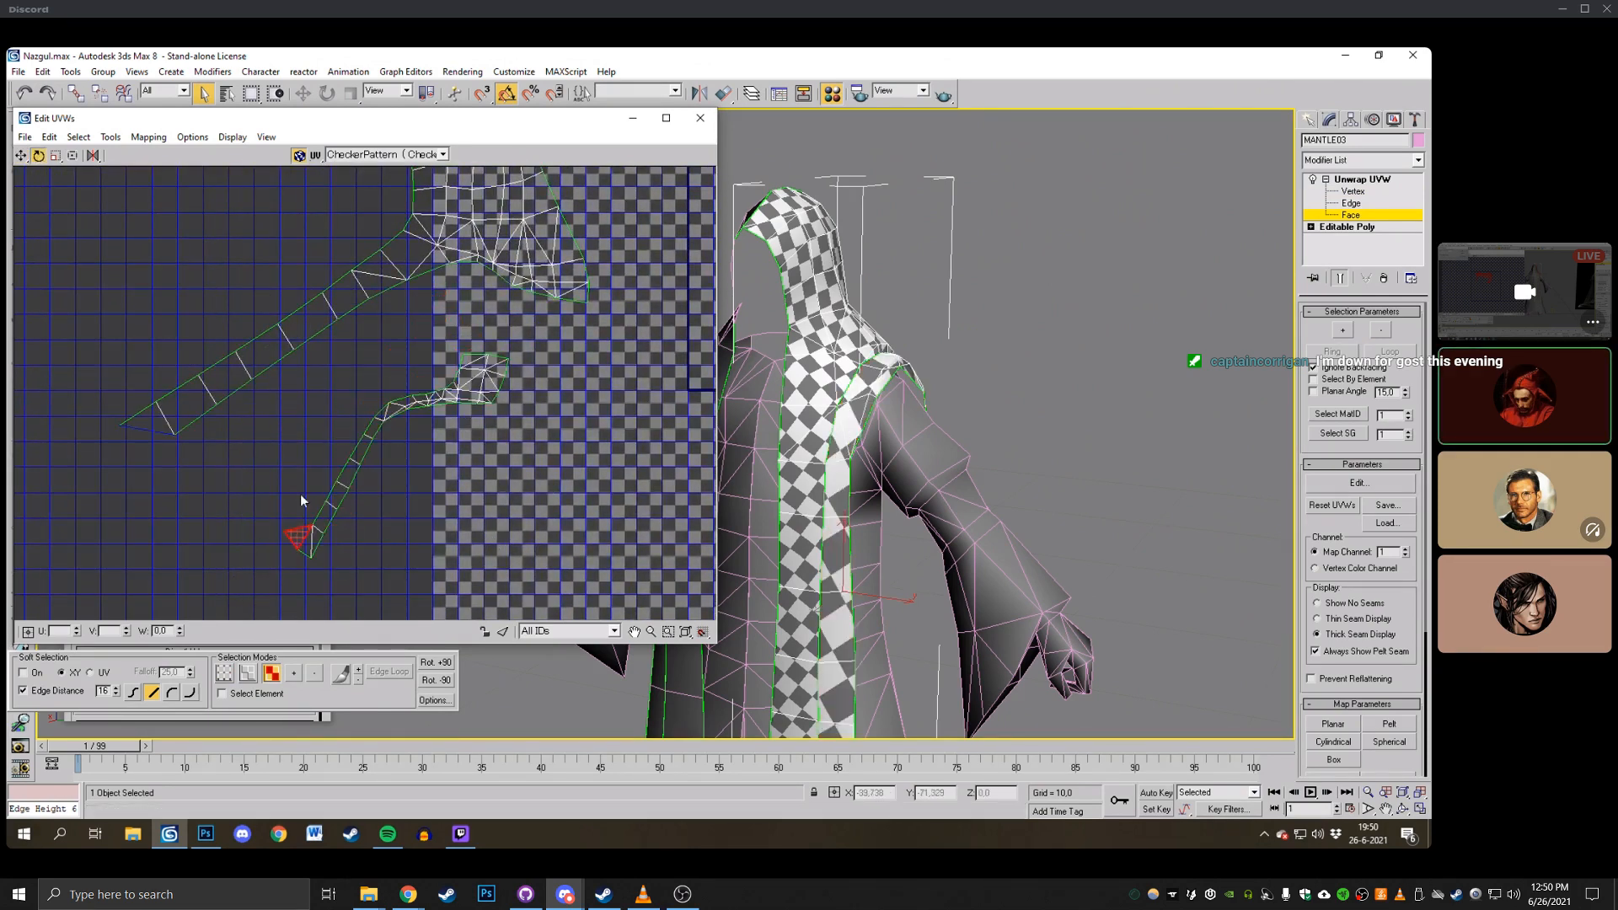
Reselect all of the curved trim's faces and scale them up to match the straight strip's checker size.
left_click(263, 350)
left_click_drag(278, 411, 467, 569)
left_click_drag(371, 343, 505, 495, "ctrl")
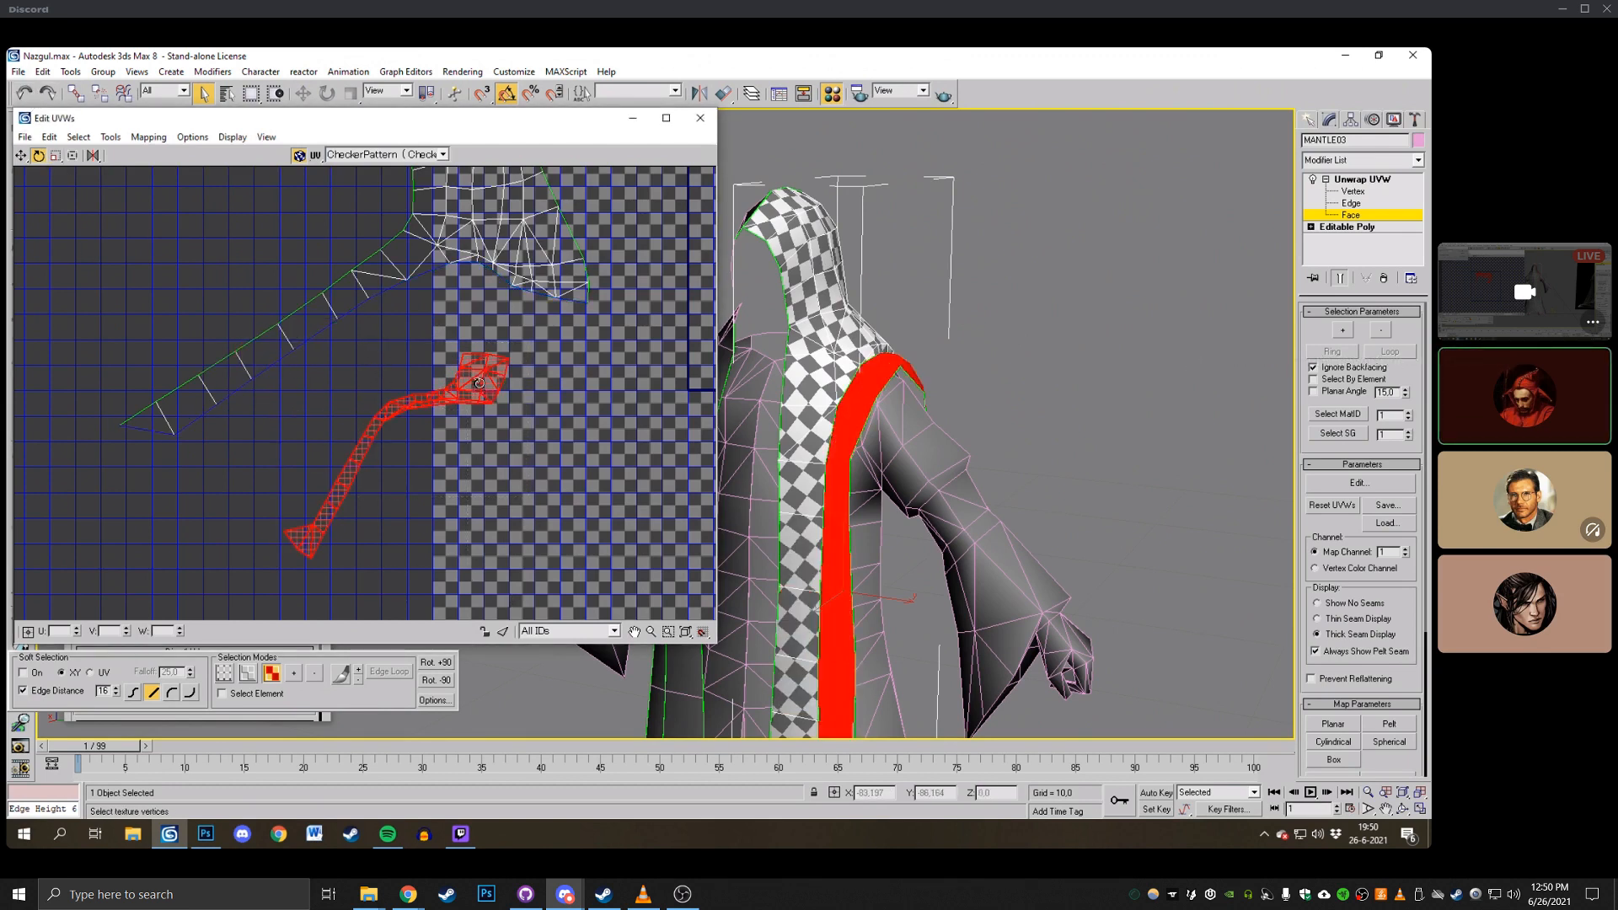
key("r")
left_click_drag(510, 417, 487, 352)
left_click(494, 355)
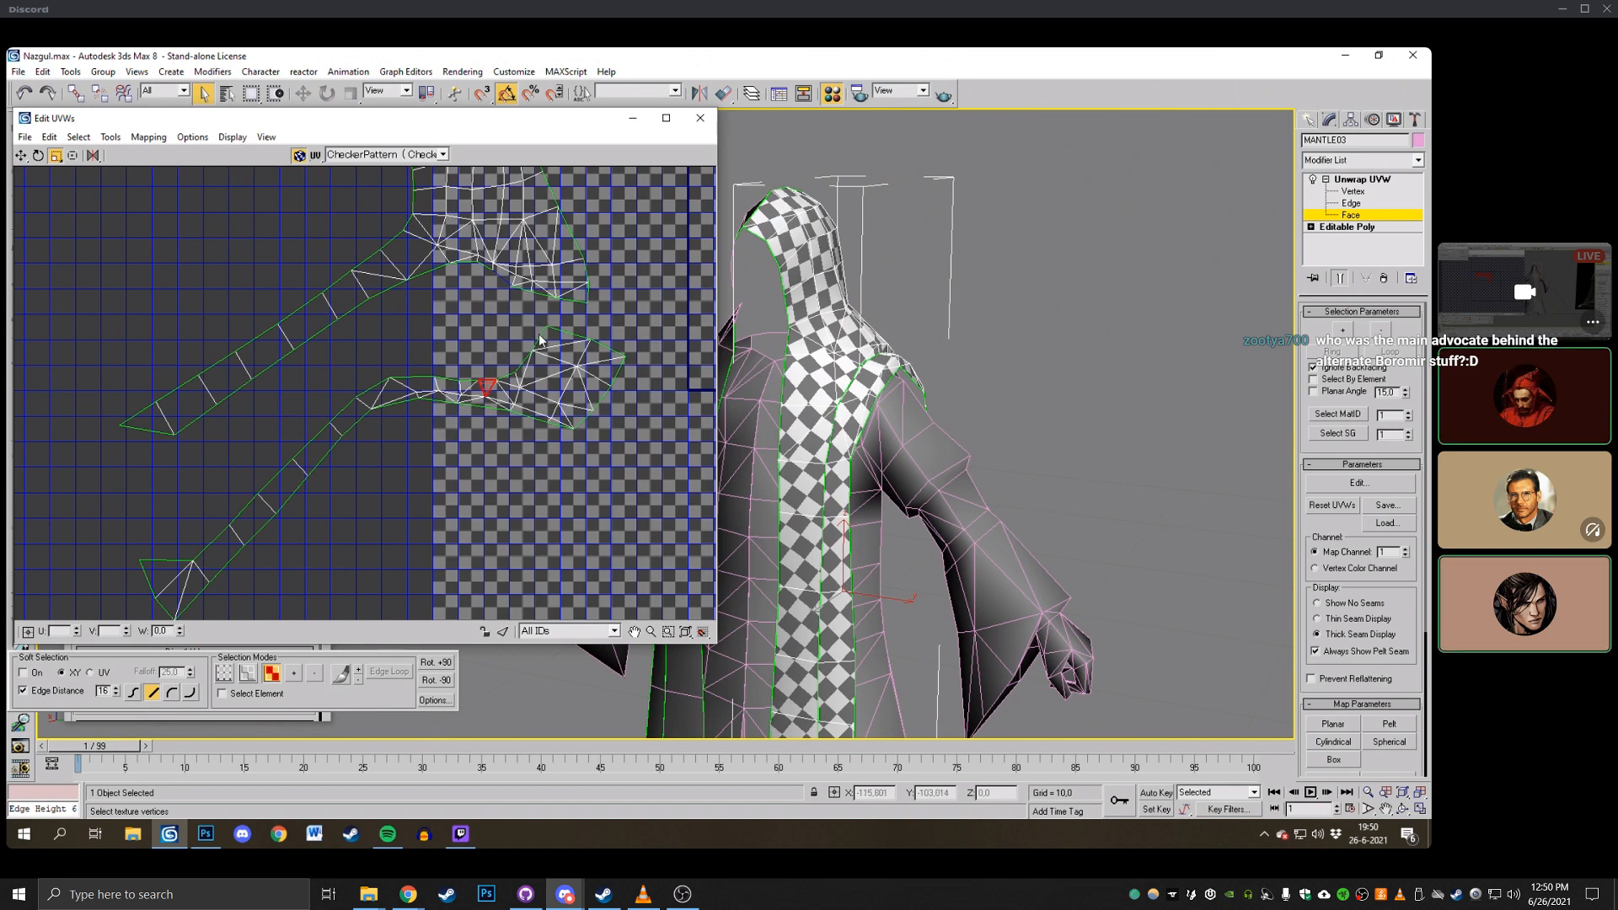
Select the enlarged curved trim and align it along the lower edge of the diagonal straight strip.
left_click_drag(155, 462, 329, 602)
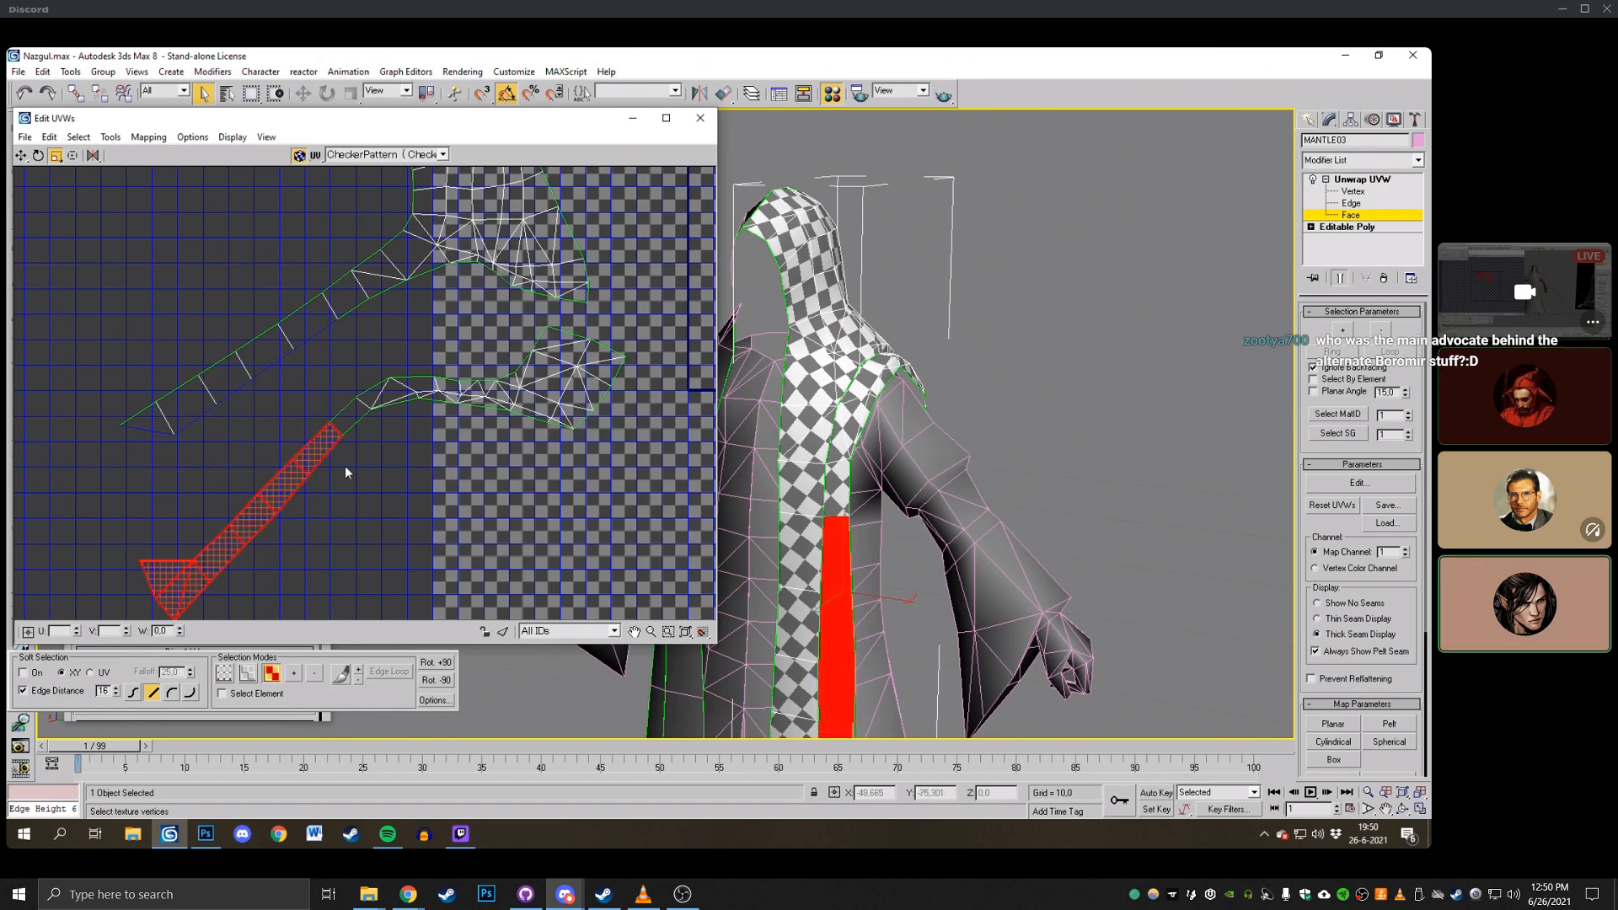
left_click_drag(344, 362, 653, 486, "ctrl")
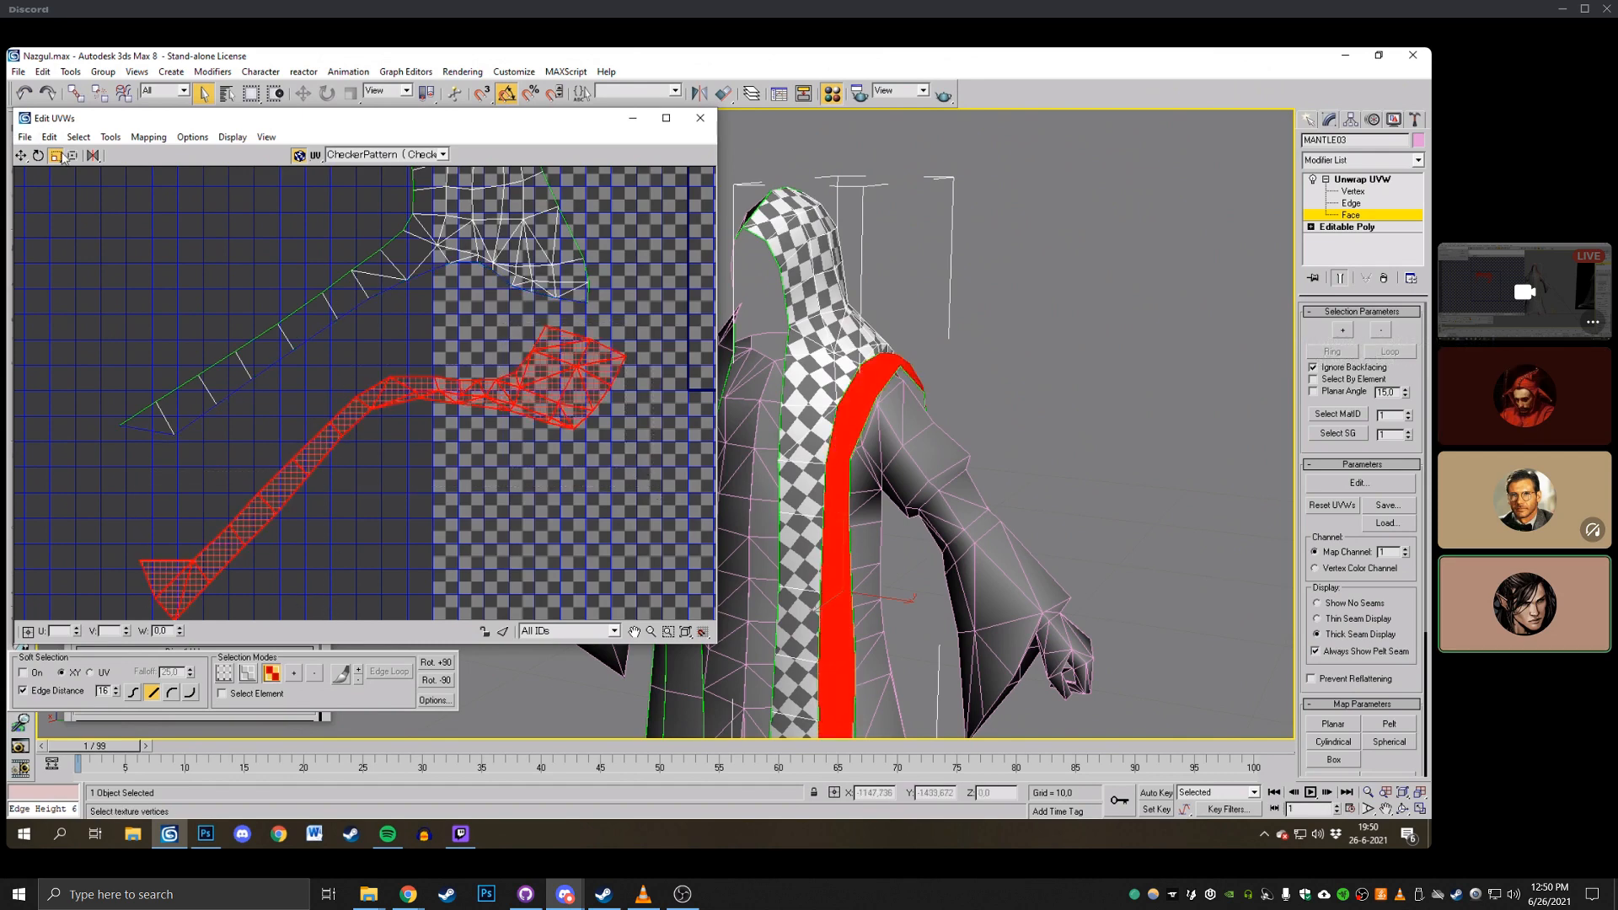
left_click(20, 155)
left_click_drag(344, 431, 418, 306)
left_click(20, 155)
middle_click_drag(419, 306, 513, 347)
scroll(511, 350, "up", 1)
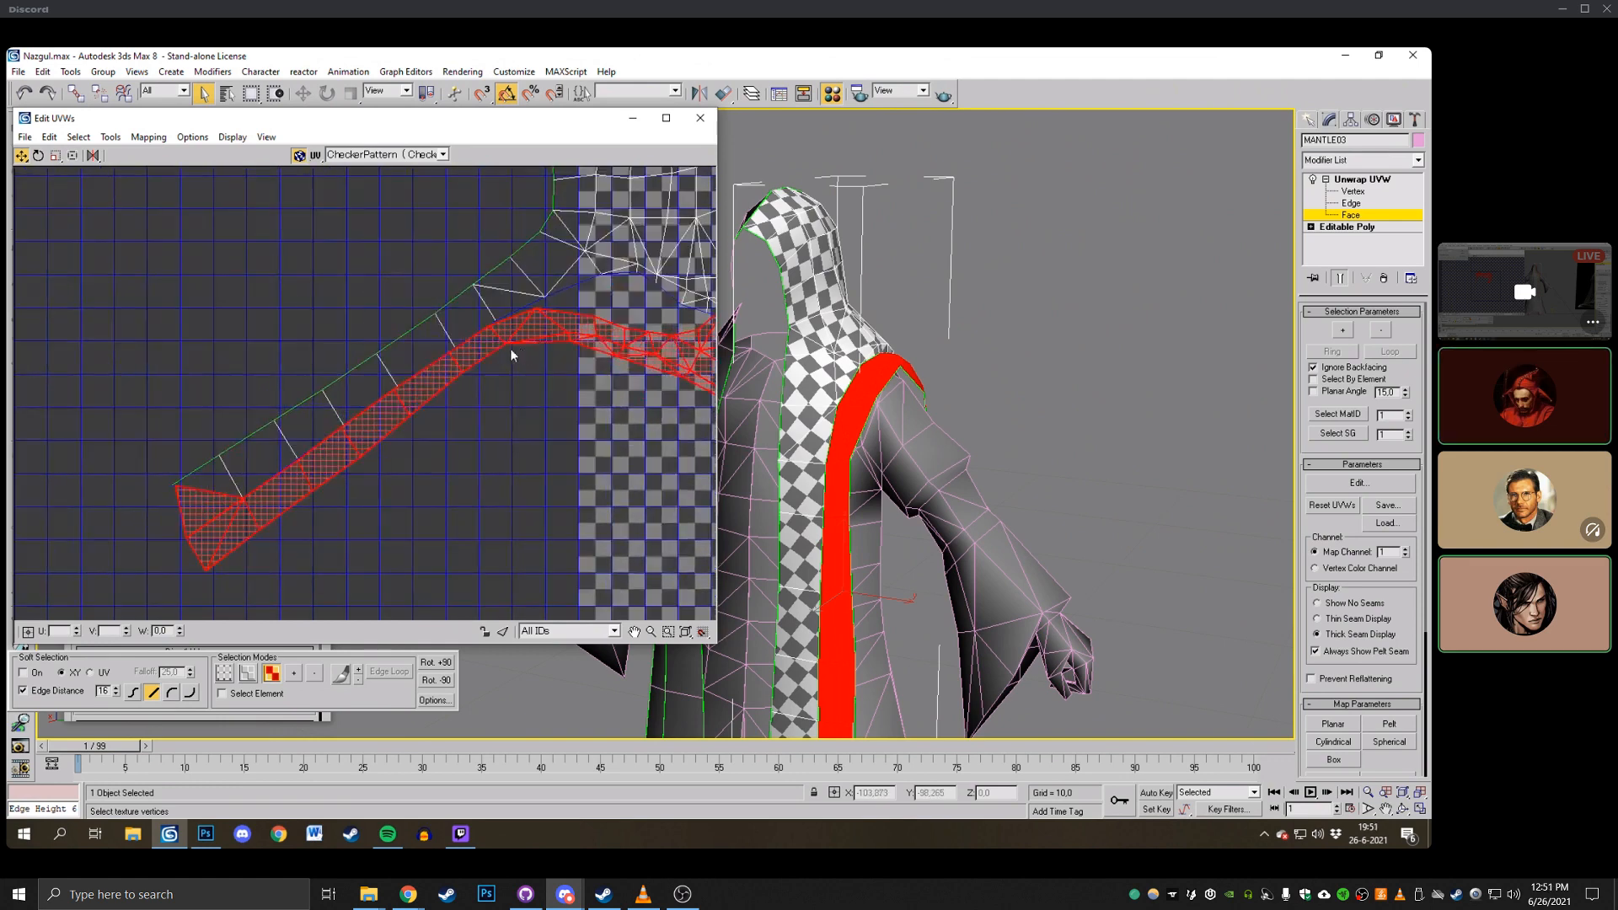
Fine-tune the curved trim's scale and position so its straight section meets the neighbouring strip's edge.
left_click(55, 156)
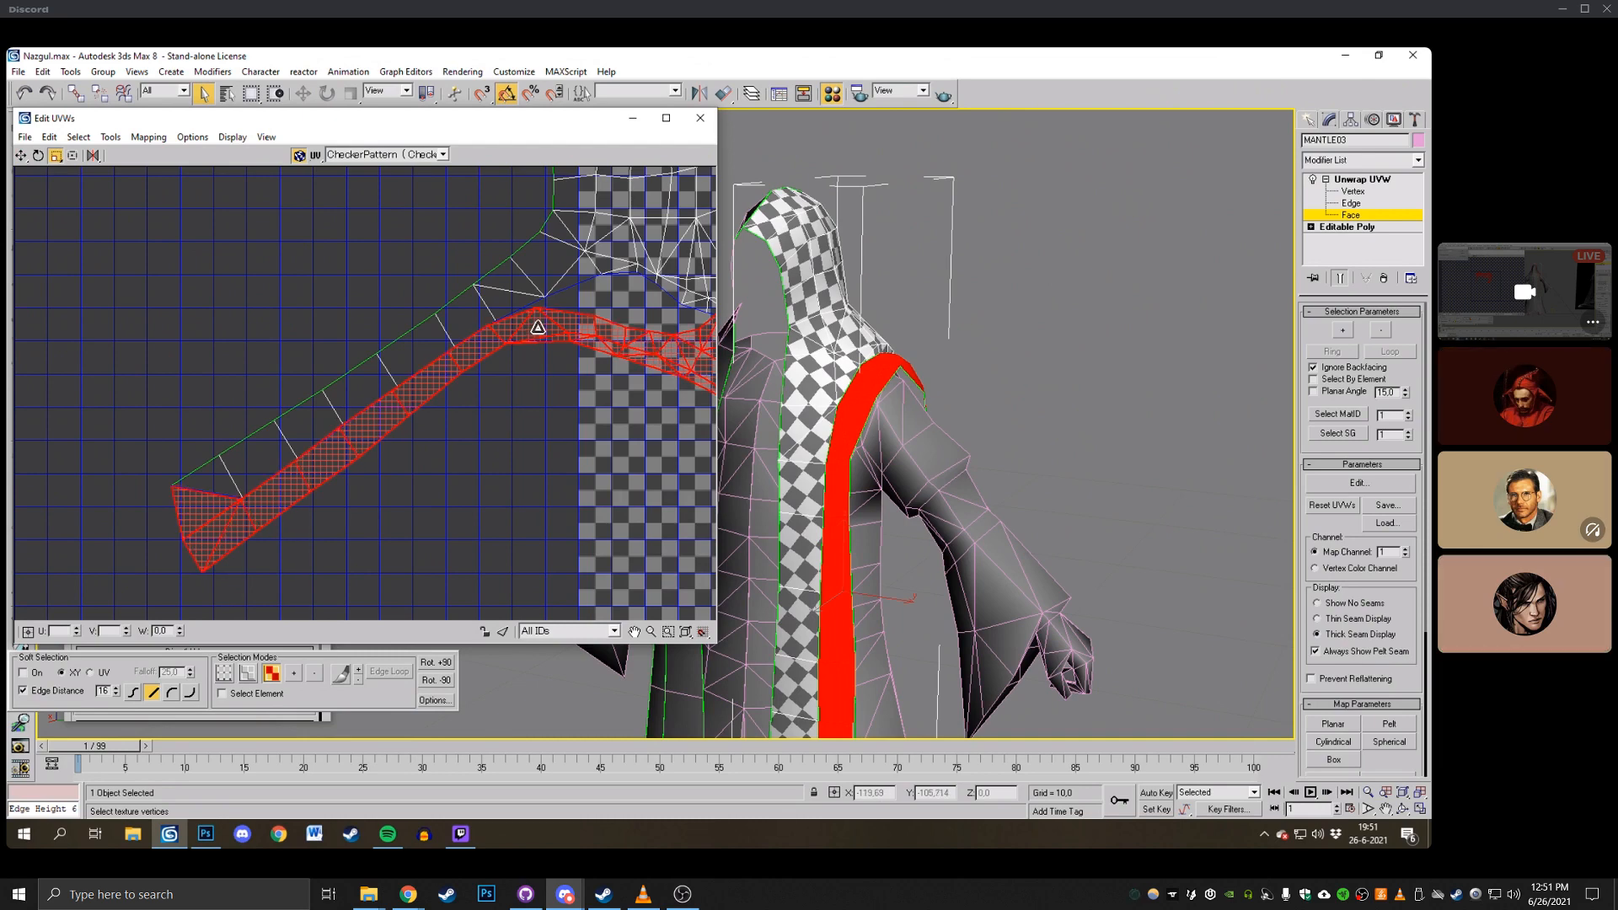
left_click_drag(536, 328, 538, 325)
left_click(20, 156)
left_click_drag(257, 509, 264, 506)
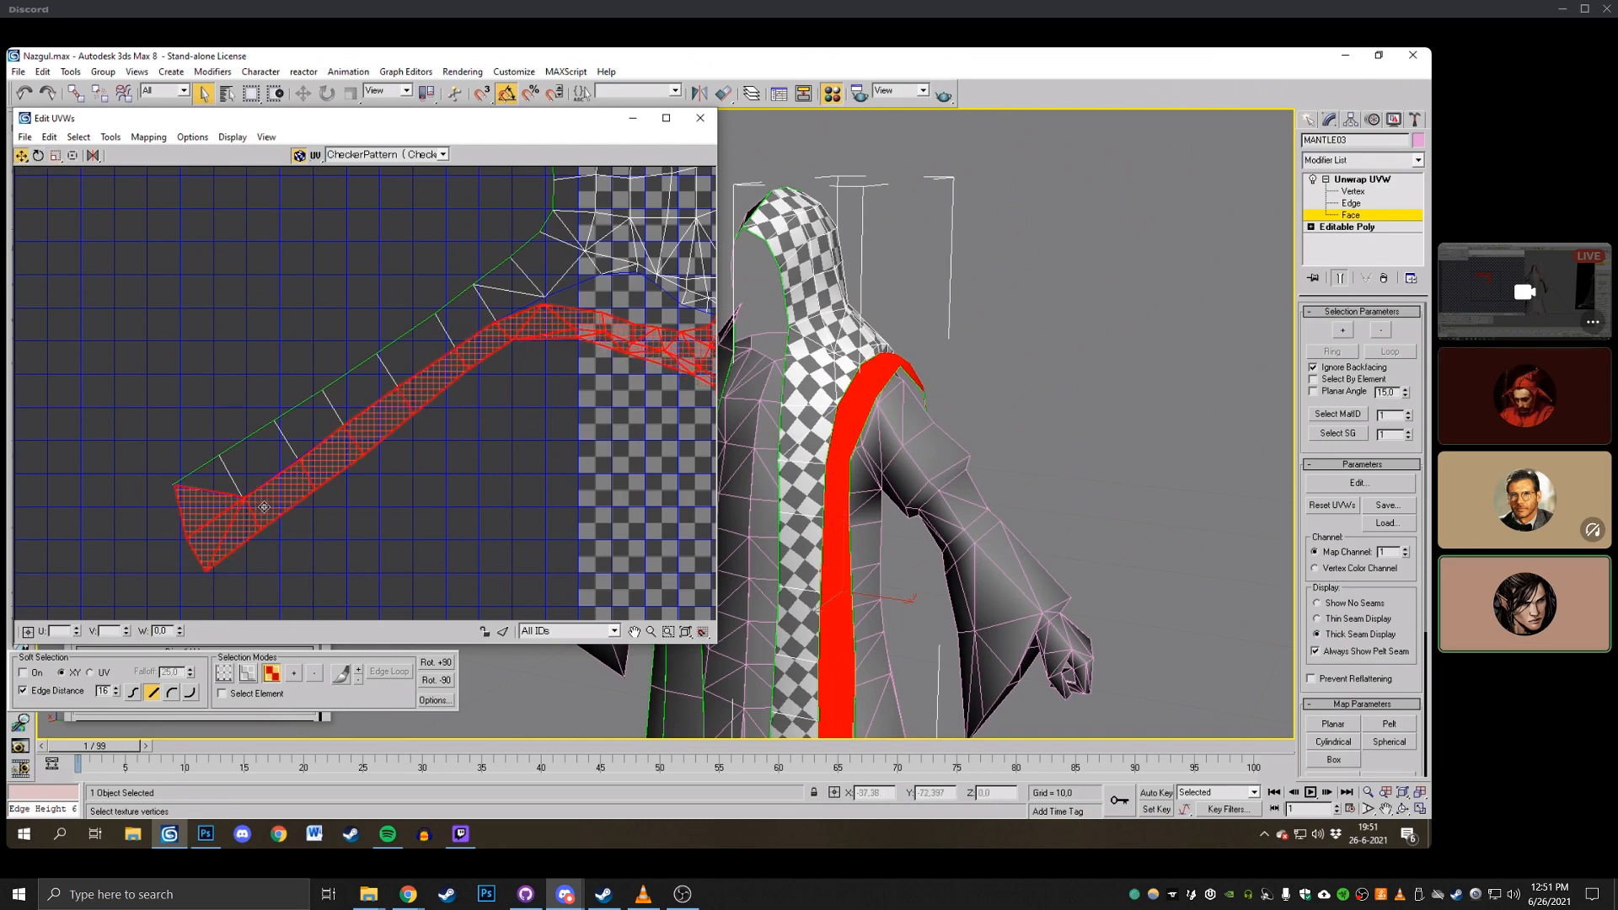
left_click(479, 547)
middle_click_drag(478, 548, 281, 514)
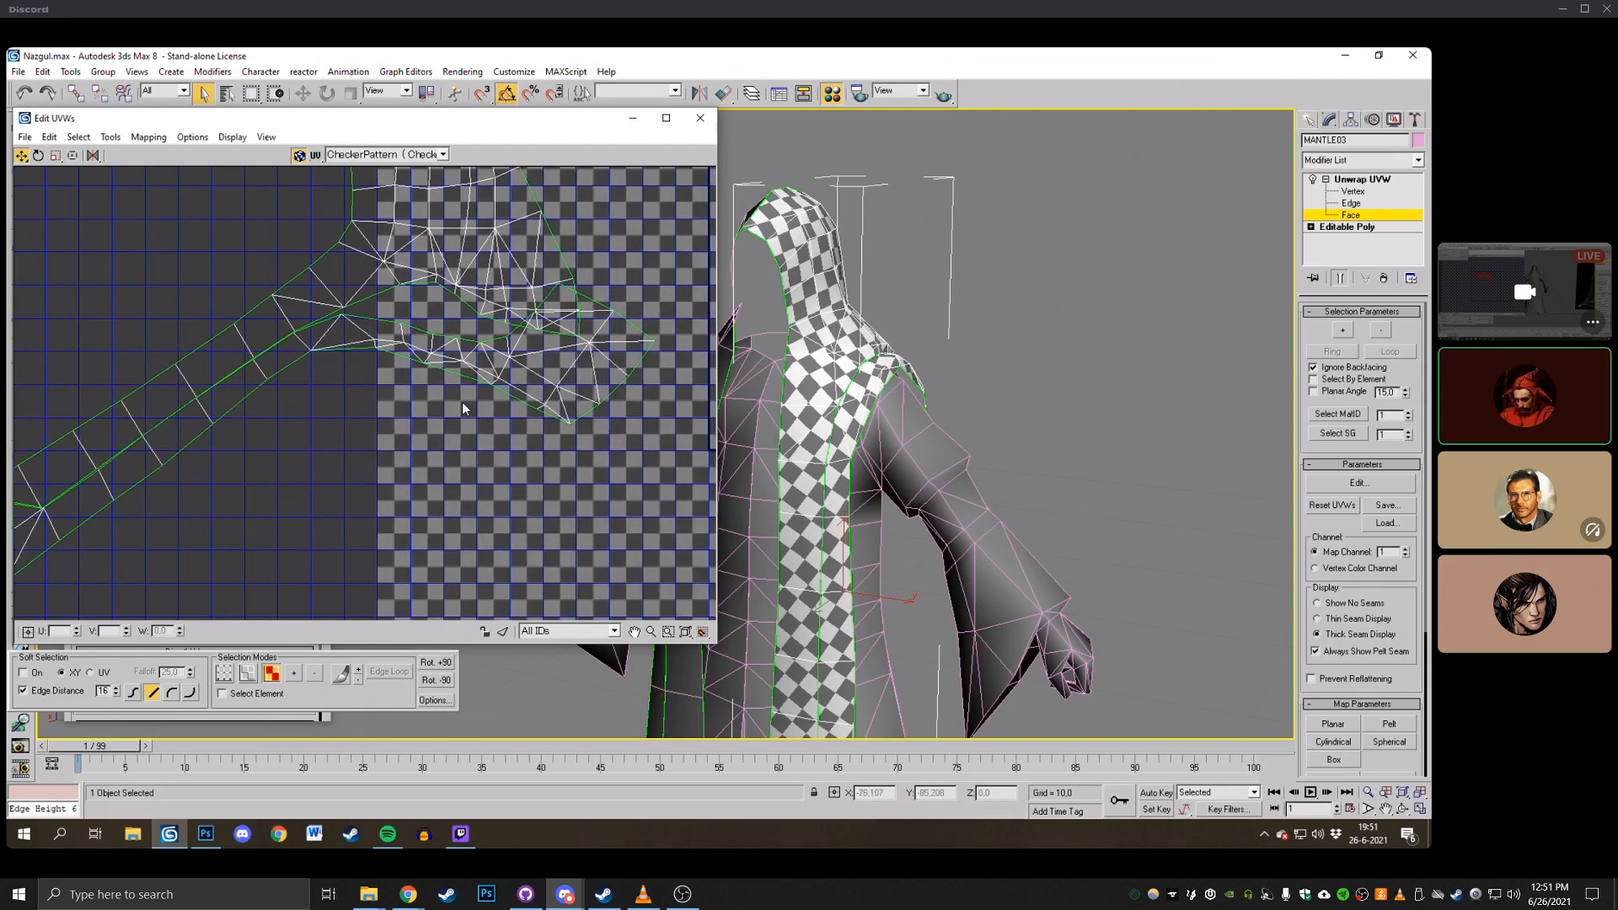
Select the lower straight sections of both strips and weld them along their shared edge.
middle_click_drag(113, 395, 314, 381)
left_click_drag(145, 371, 436, 606)
key("ctrl+w")
left_click(477, 509)
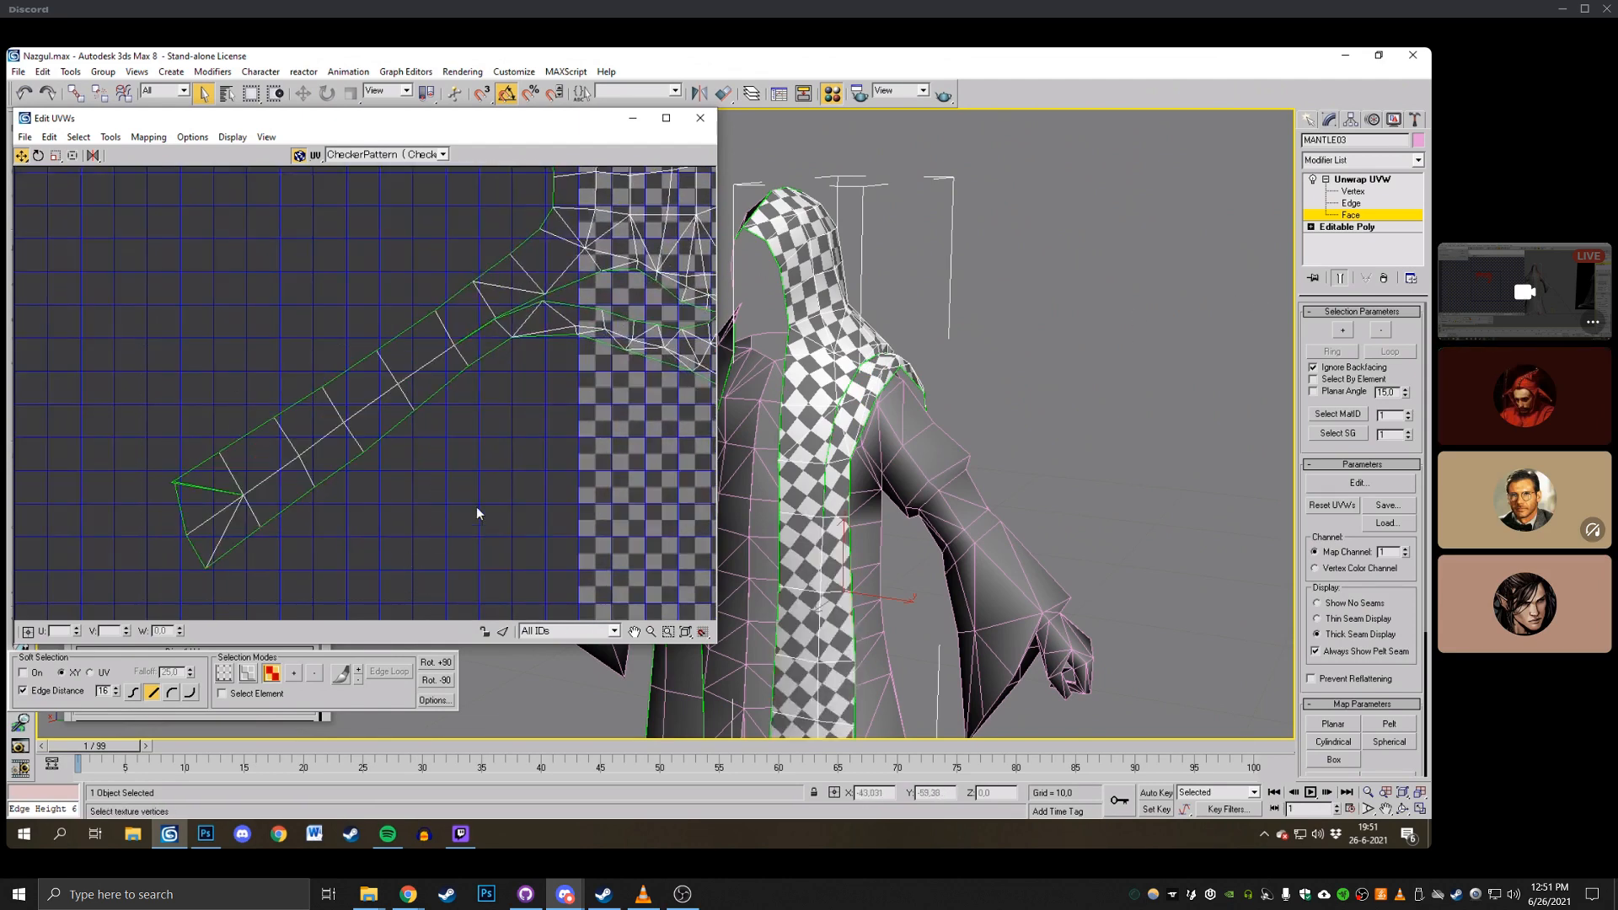
left_click_drag(547, 371, 542, 371)
middle_click_drag(542, 370, 476, 389)
left_click(470, 408)
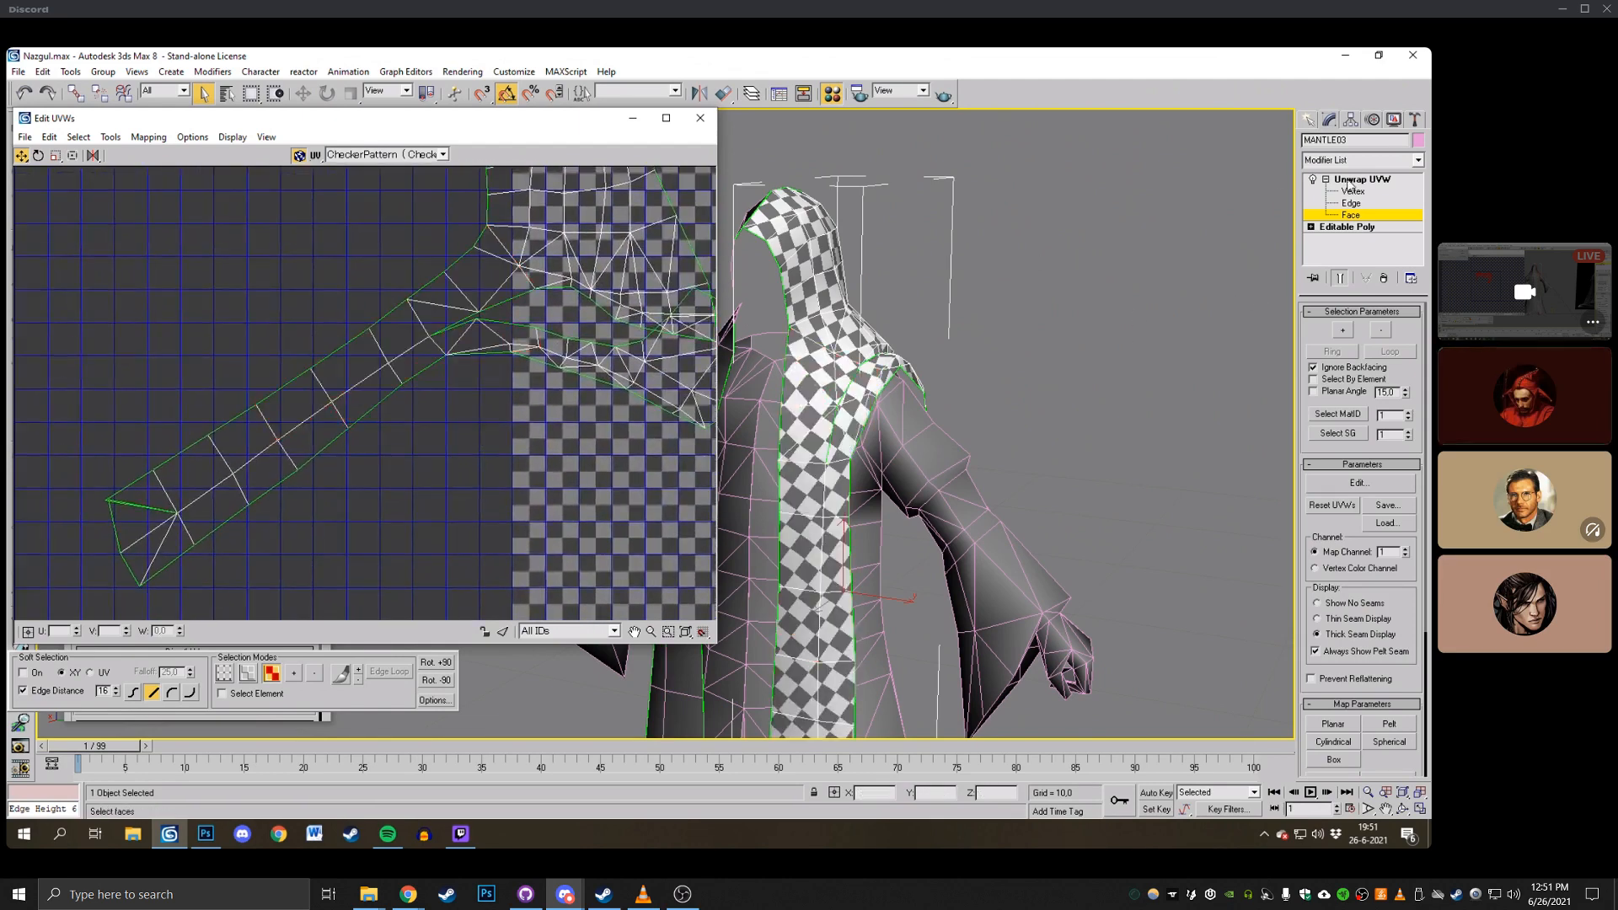
Weld the loose vertex at the junction between the diagonal trim strip and the hood's lower corner.
left_click(1352, 191)
scroll(1180, 202, "up", 2)
scroll(490, 288, "up", 2)
middle_click_drag(489, 288, 421, 326)
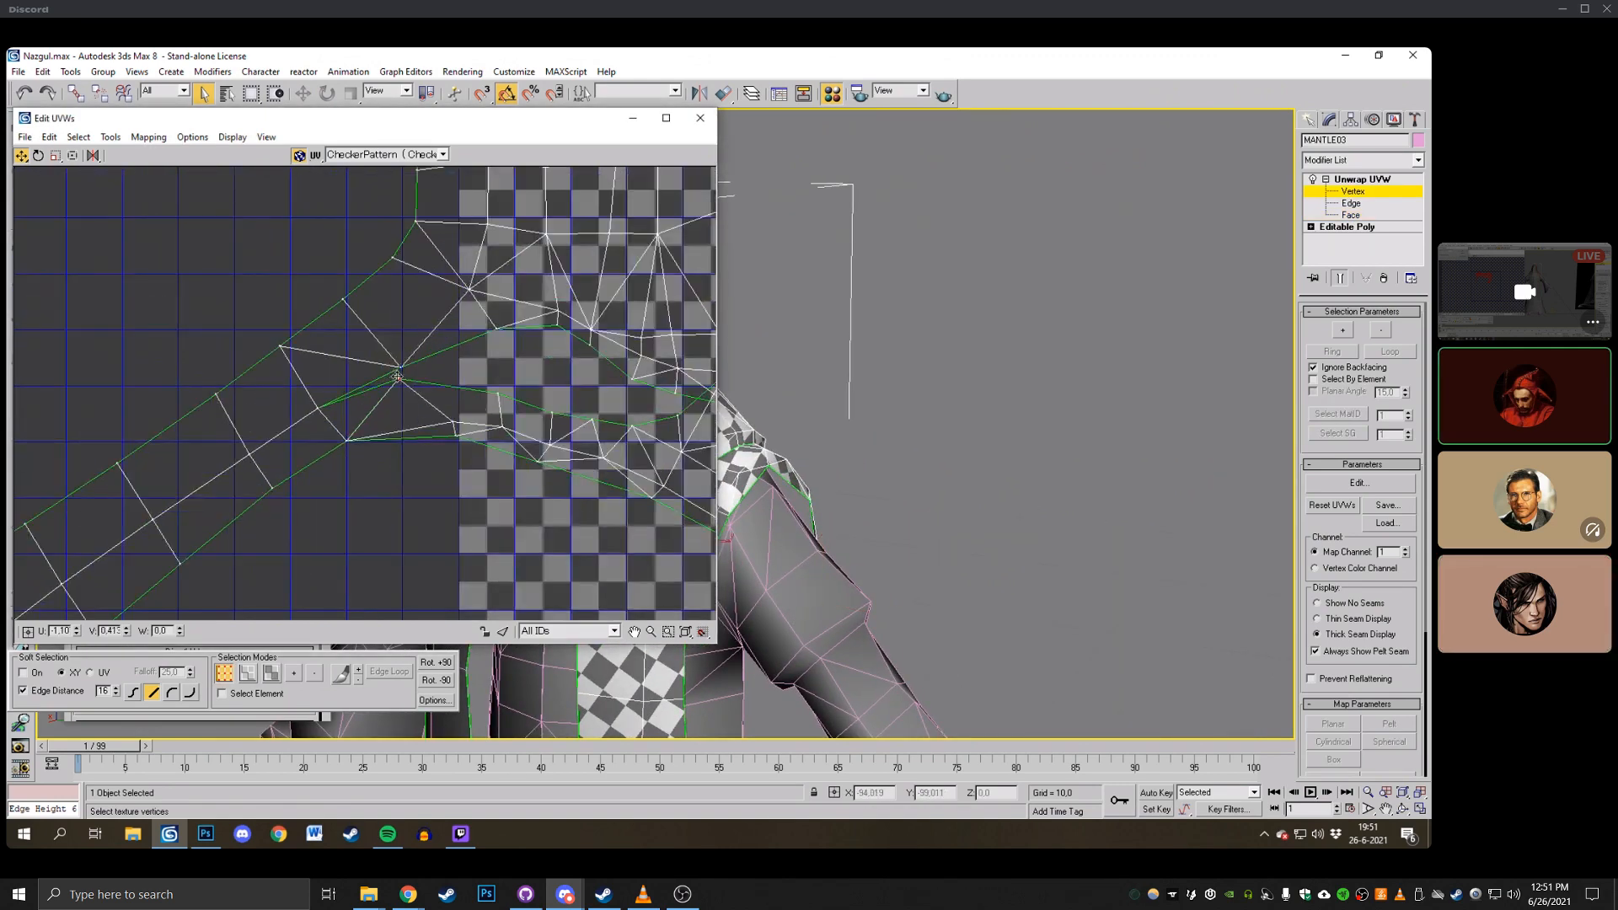
left_click_drag(397, 376, 382, 332)
key("ctrl+w")
middle_click_drag(470, 376, 281, 351)
scroll(281, 350, "down", 1)
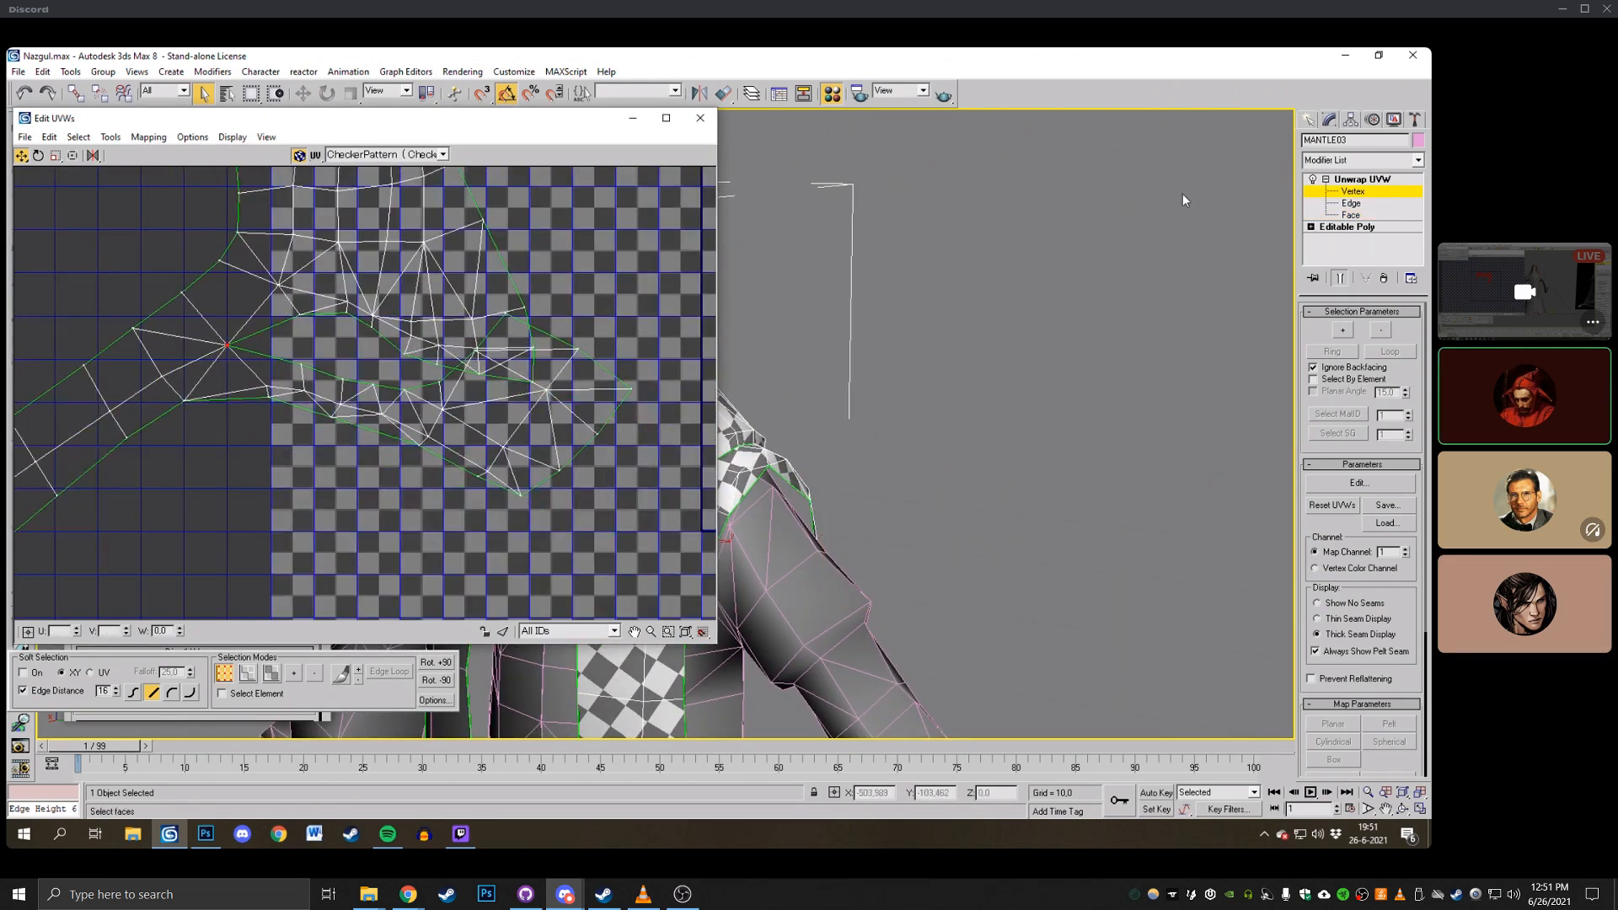
Select the curved trim's shoulder faces, detach their edge vertices, and rotate the piece to follow the hood's lower edge.
left_click(1353, 215)
left_click_drag(371, 450, 317, 398)
left_click_drag(577, 505, 408, 392, "ctrl")
left_click_drag(607, 414, 562, 326, "ctrl")
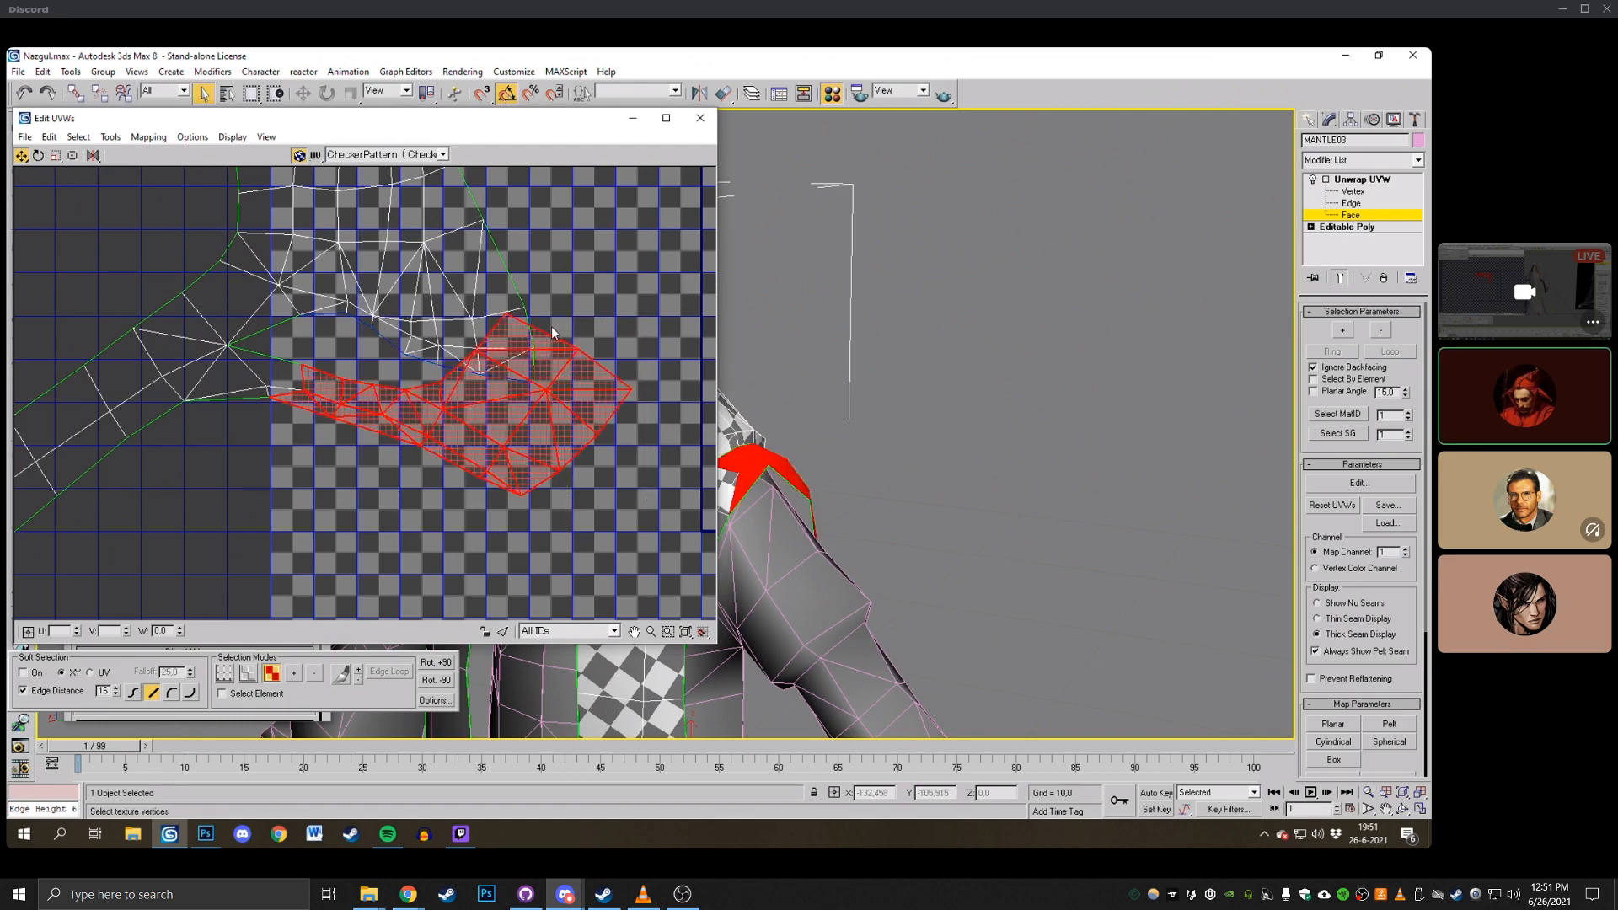
left_click(110, 137)
left_click(173, 282)
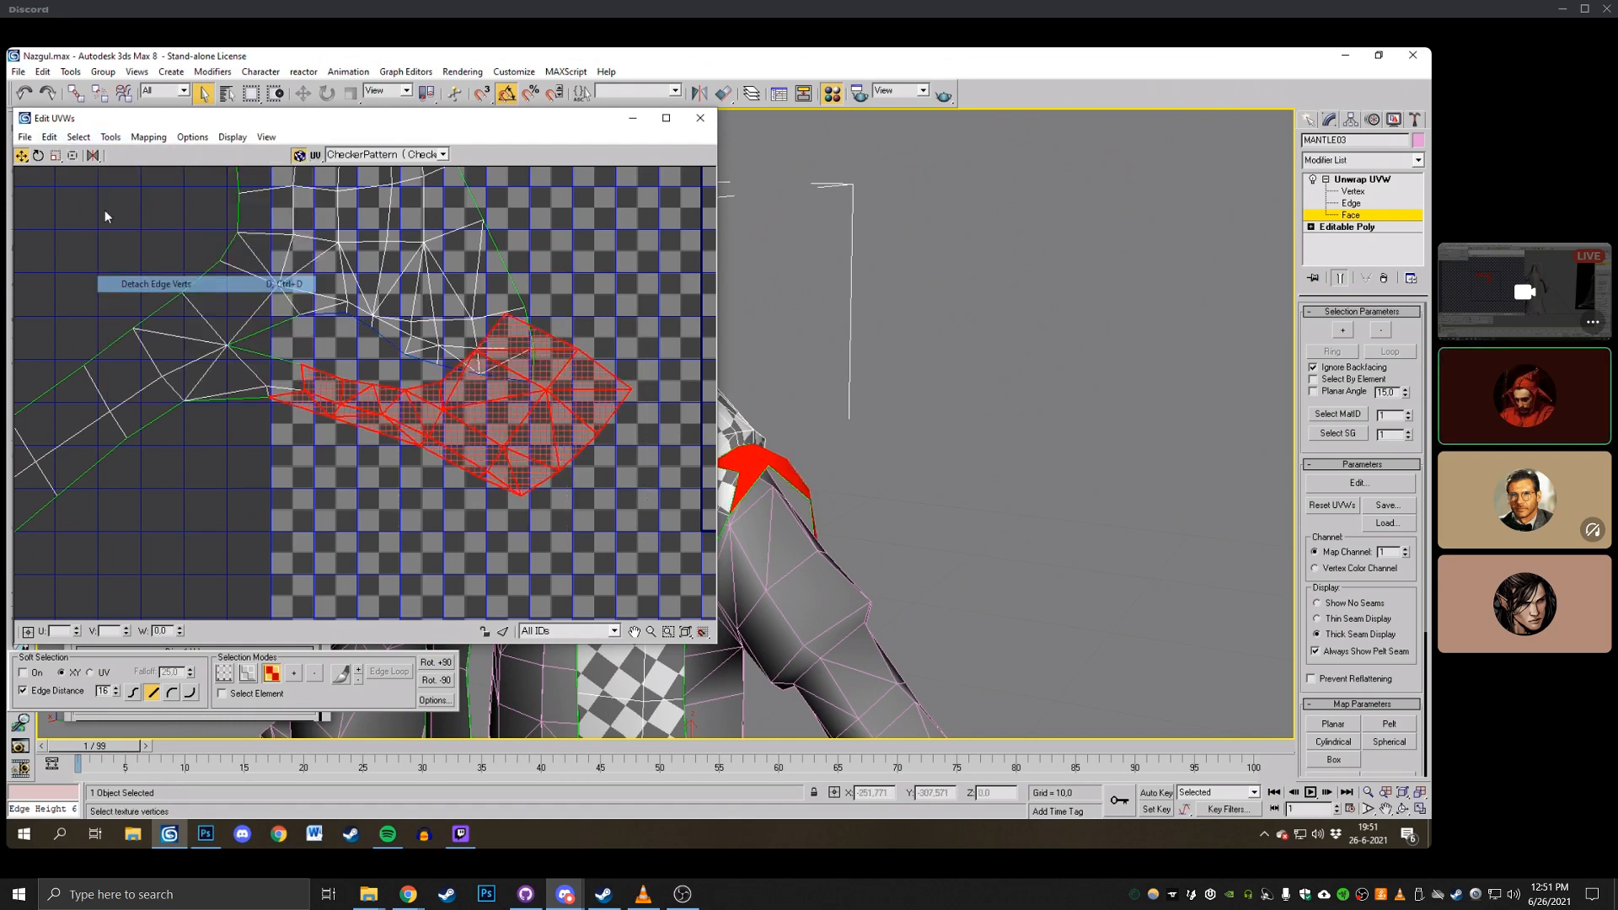
left_click(39, 156)
left_click_drag(488, 369, 432, 434)
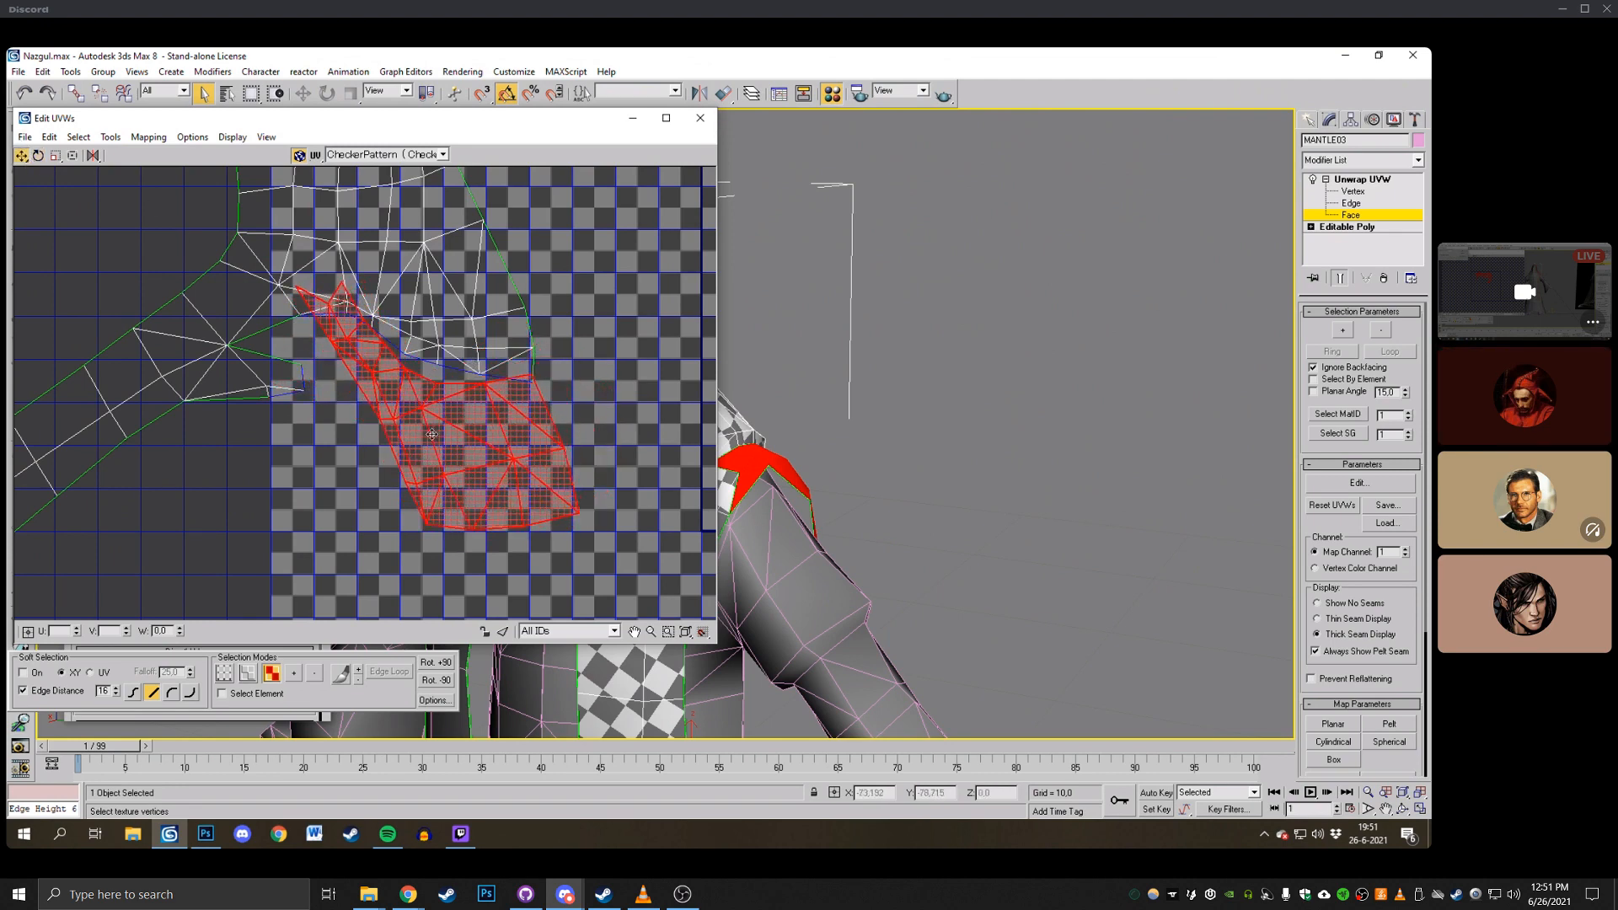
Weld the detached shoulder piece's upper vertices to the matching vertices along the hood's lower edge.
left_click(1383, 192)
scroll(545, 374, "up", 3)
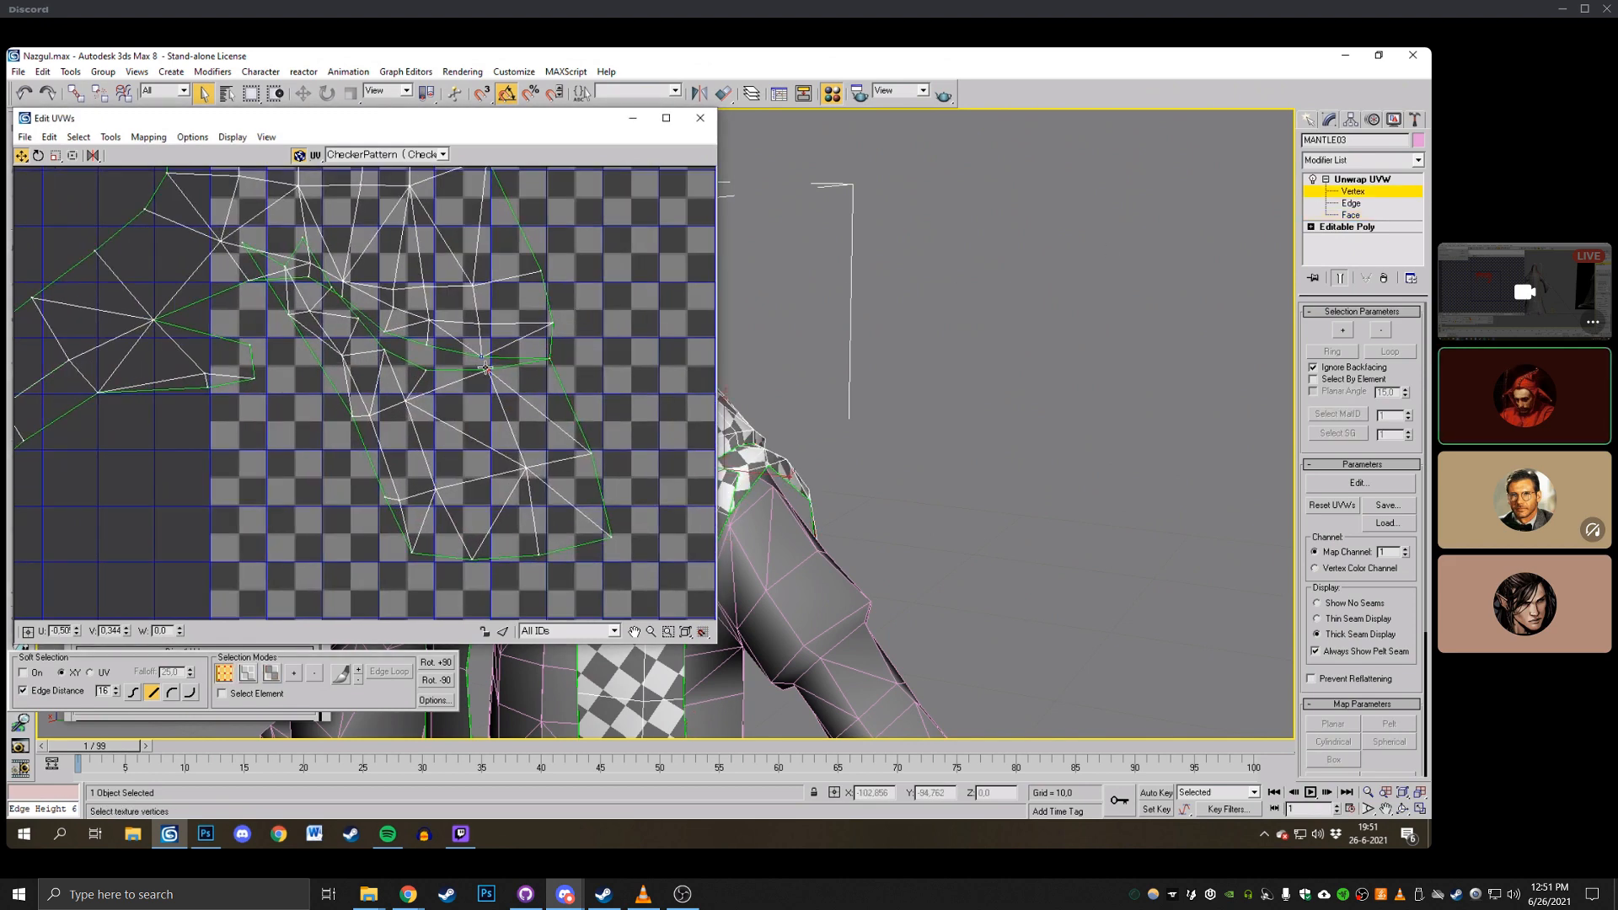
key("ctrl+w")
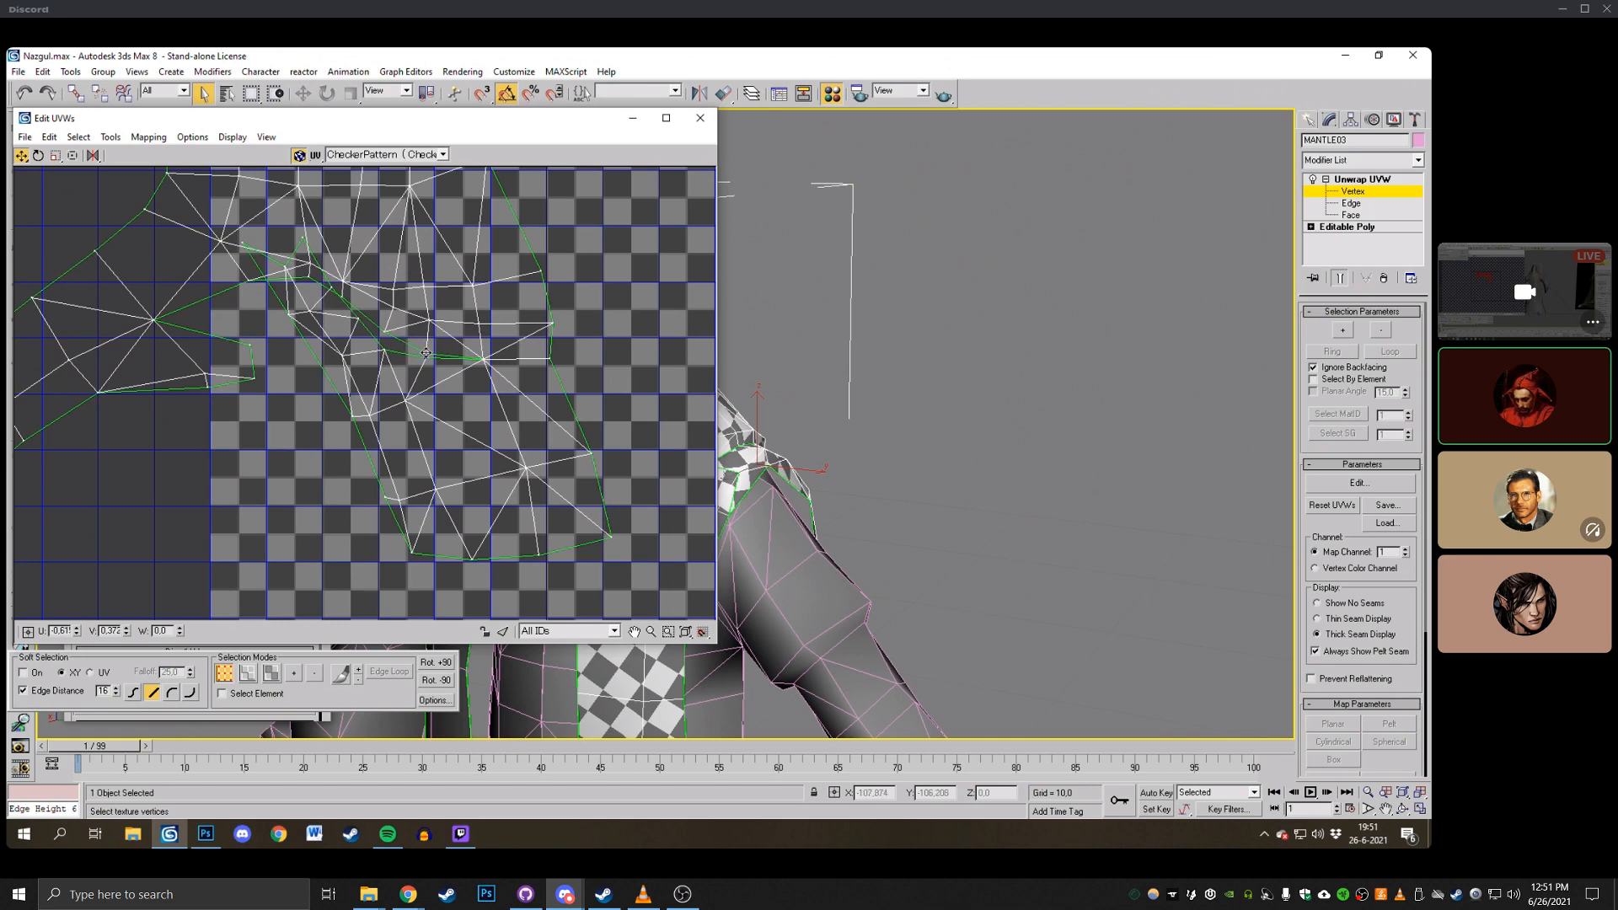
scroll(425, 352, "up", 3)
left_click(518, 449)
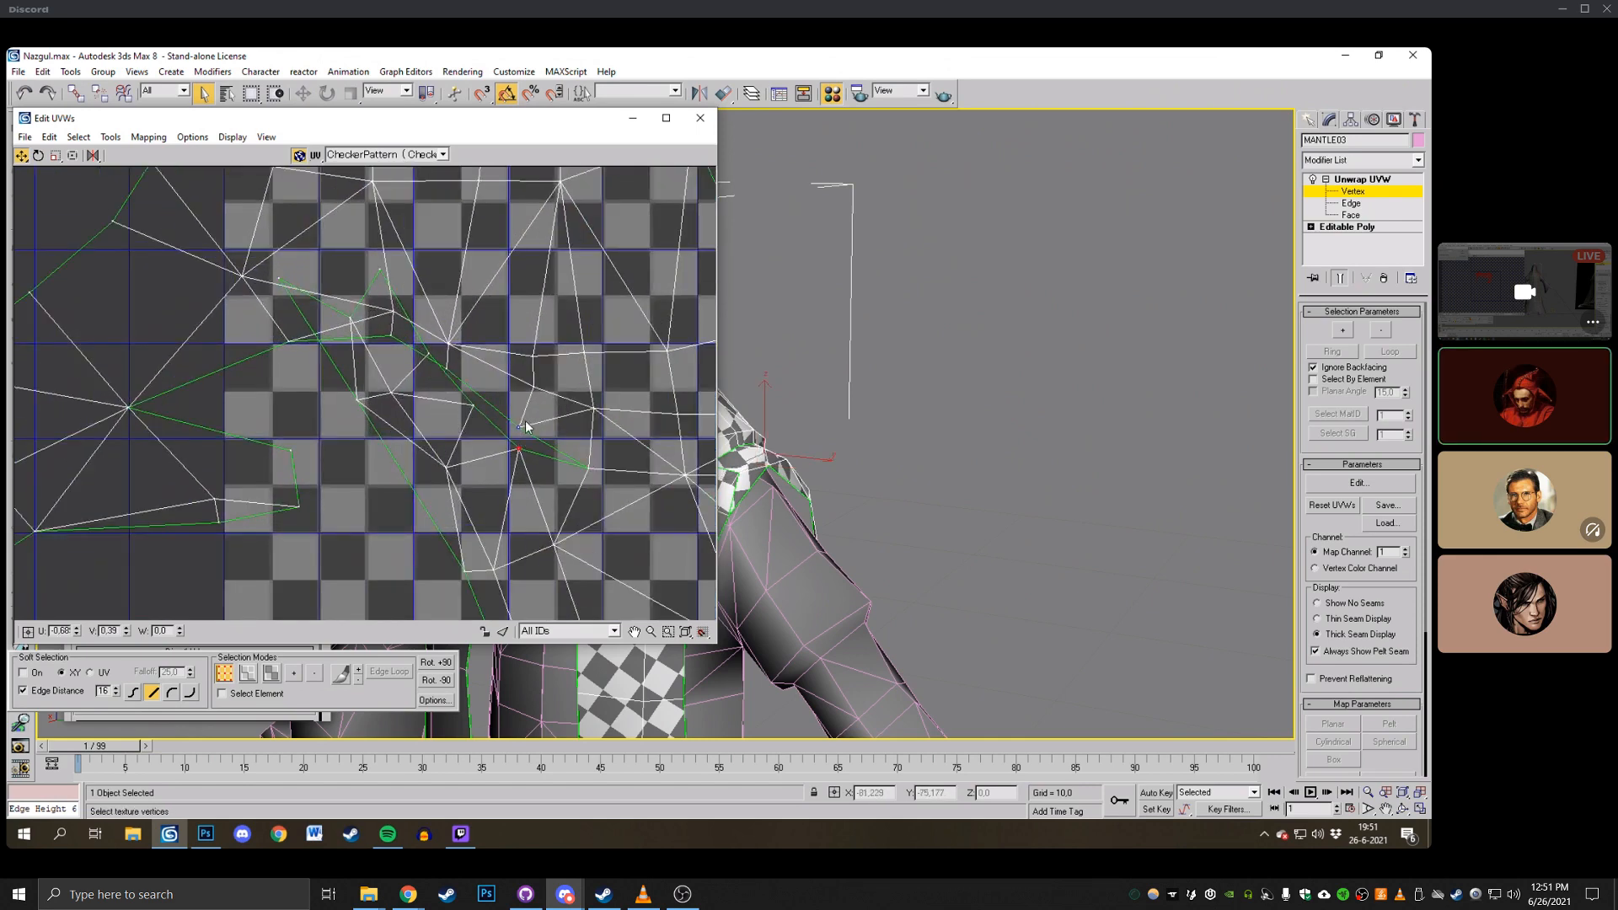
scroll(522, 396, "down", 2)
Select the narrow faces at the shoulder piece's tapered end and detach their edge vertices.
key("3")
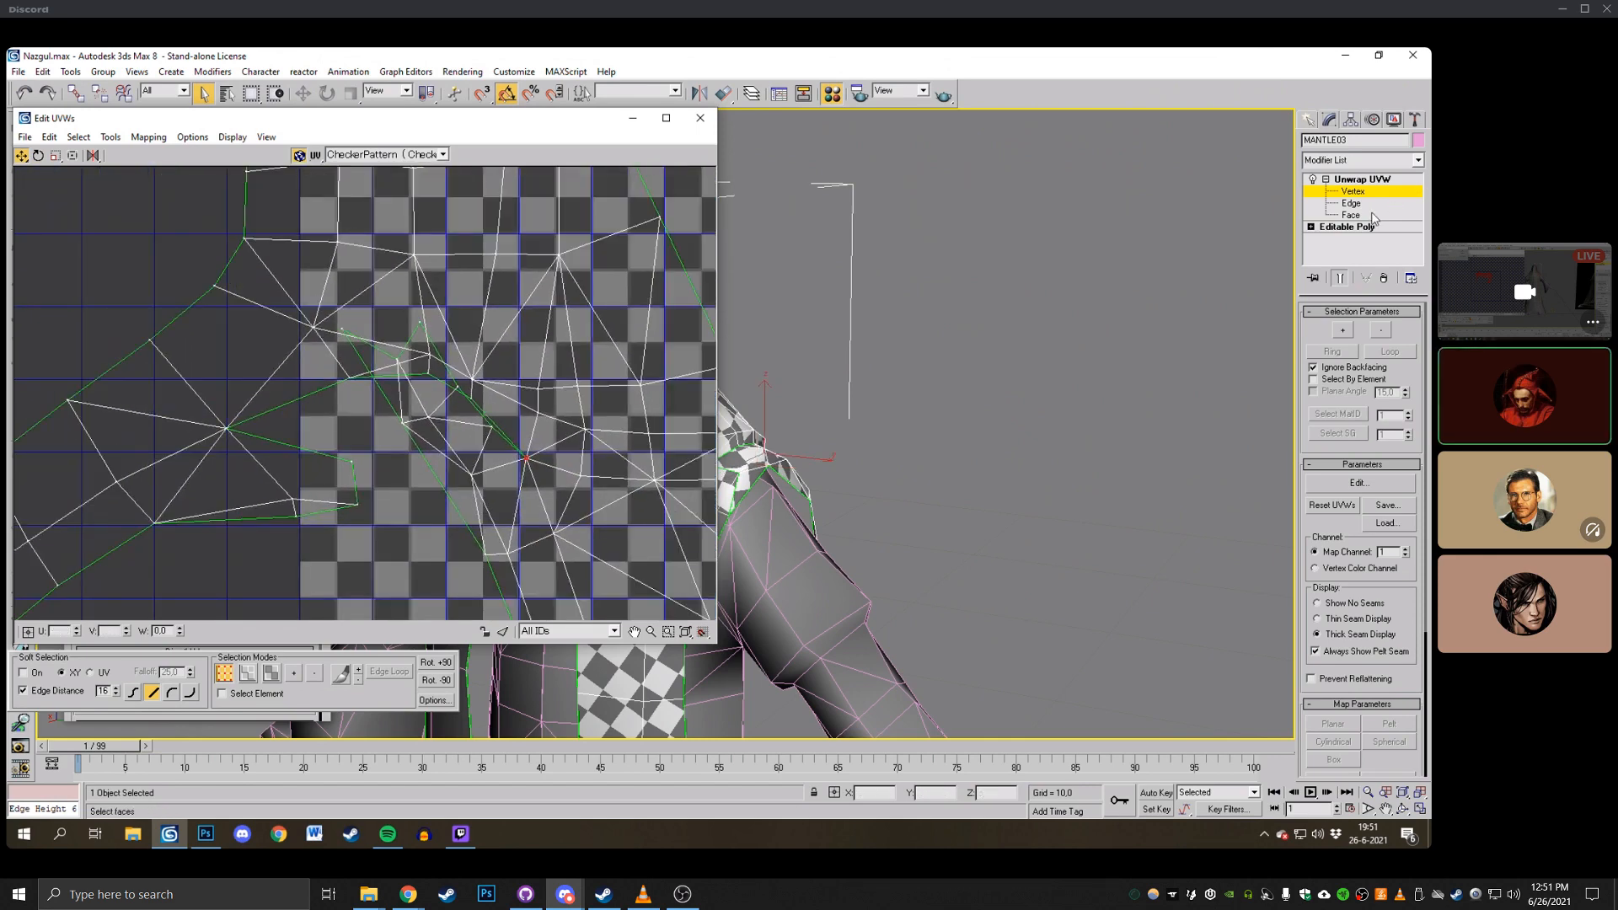
left_click(420, 508)
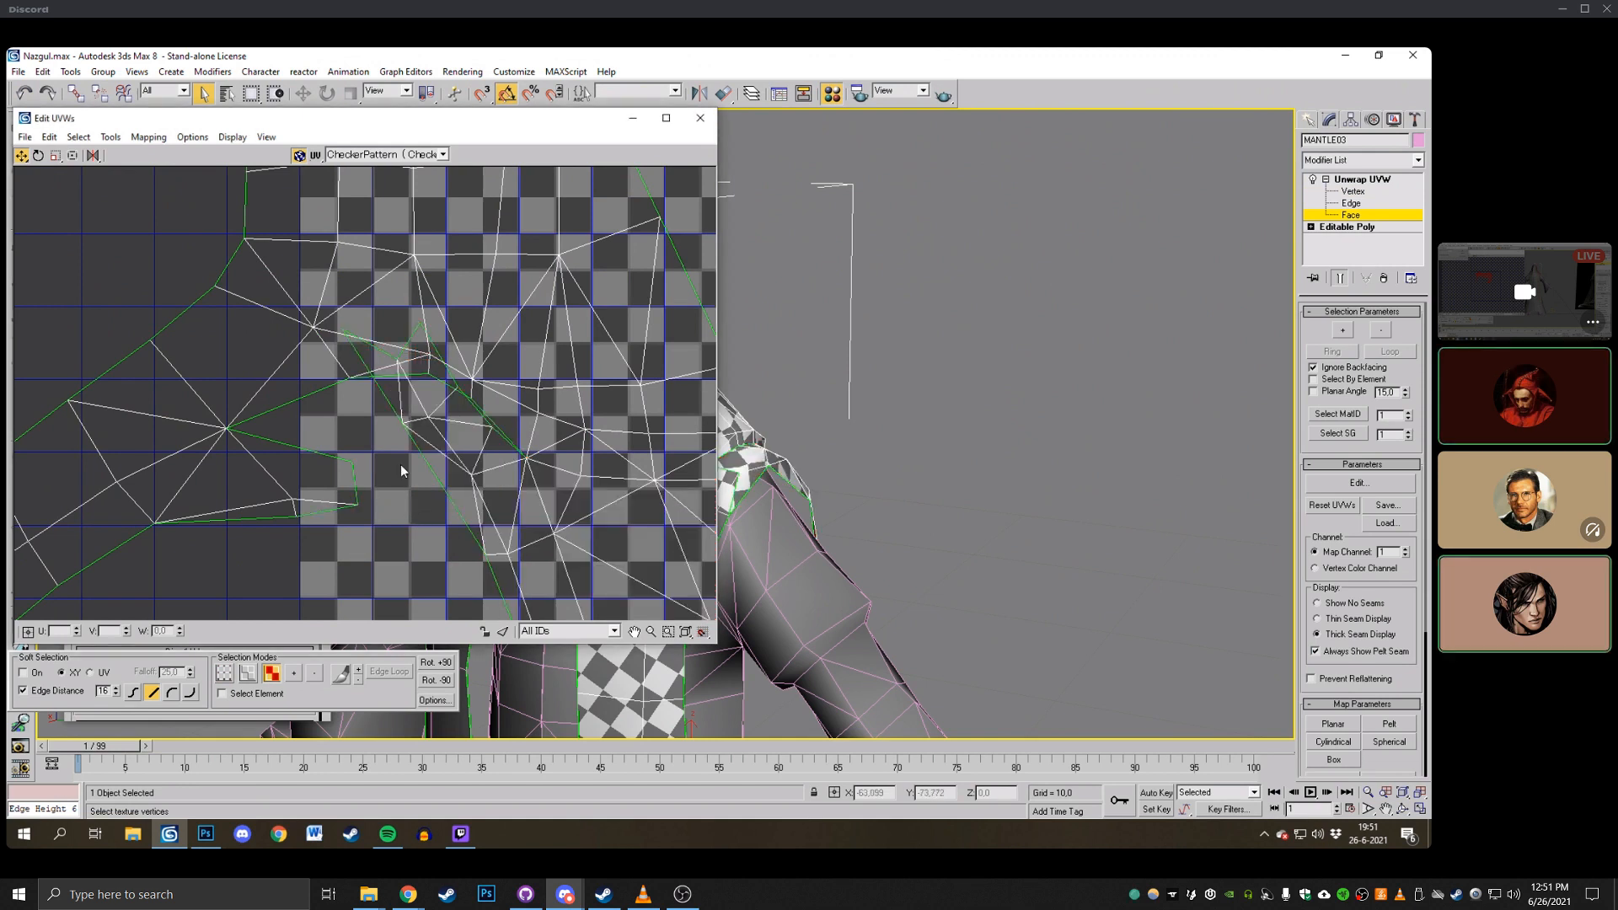
left_click_drag(403, 459, 476, 431)
left_click(423, 399, "ctrl")
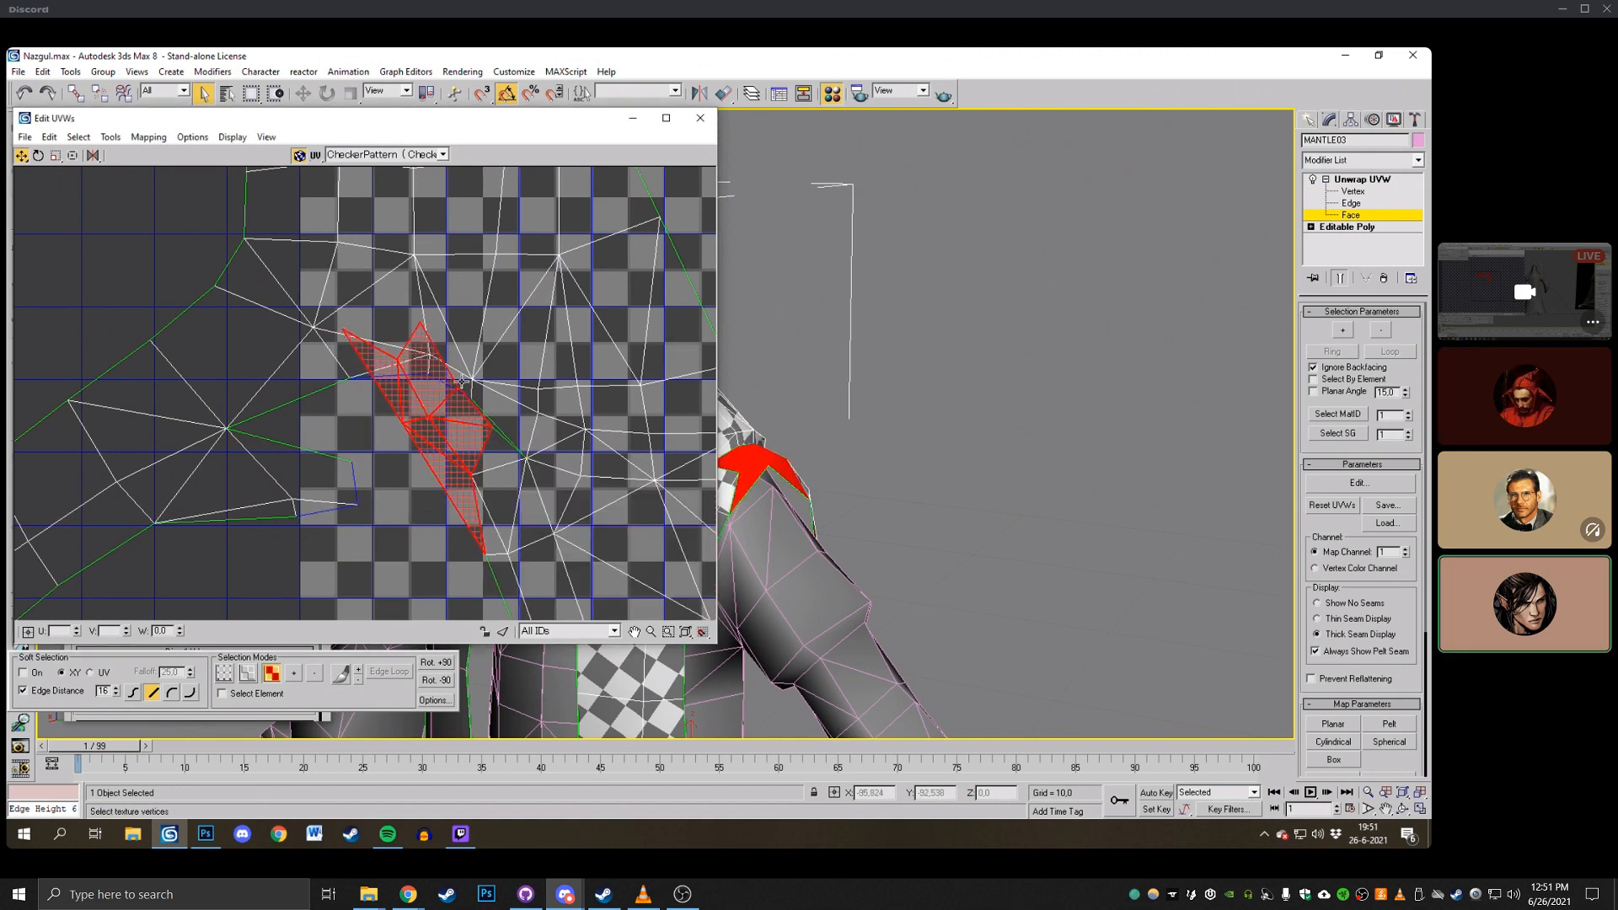
left_click(106, 137)
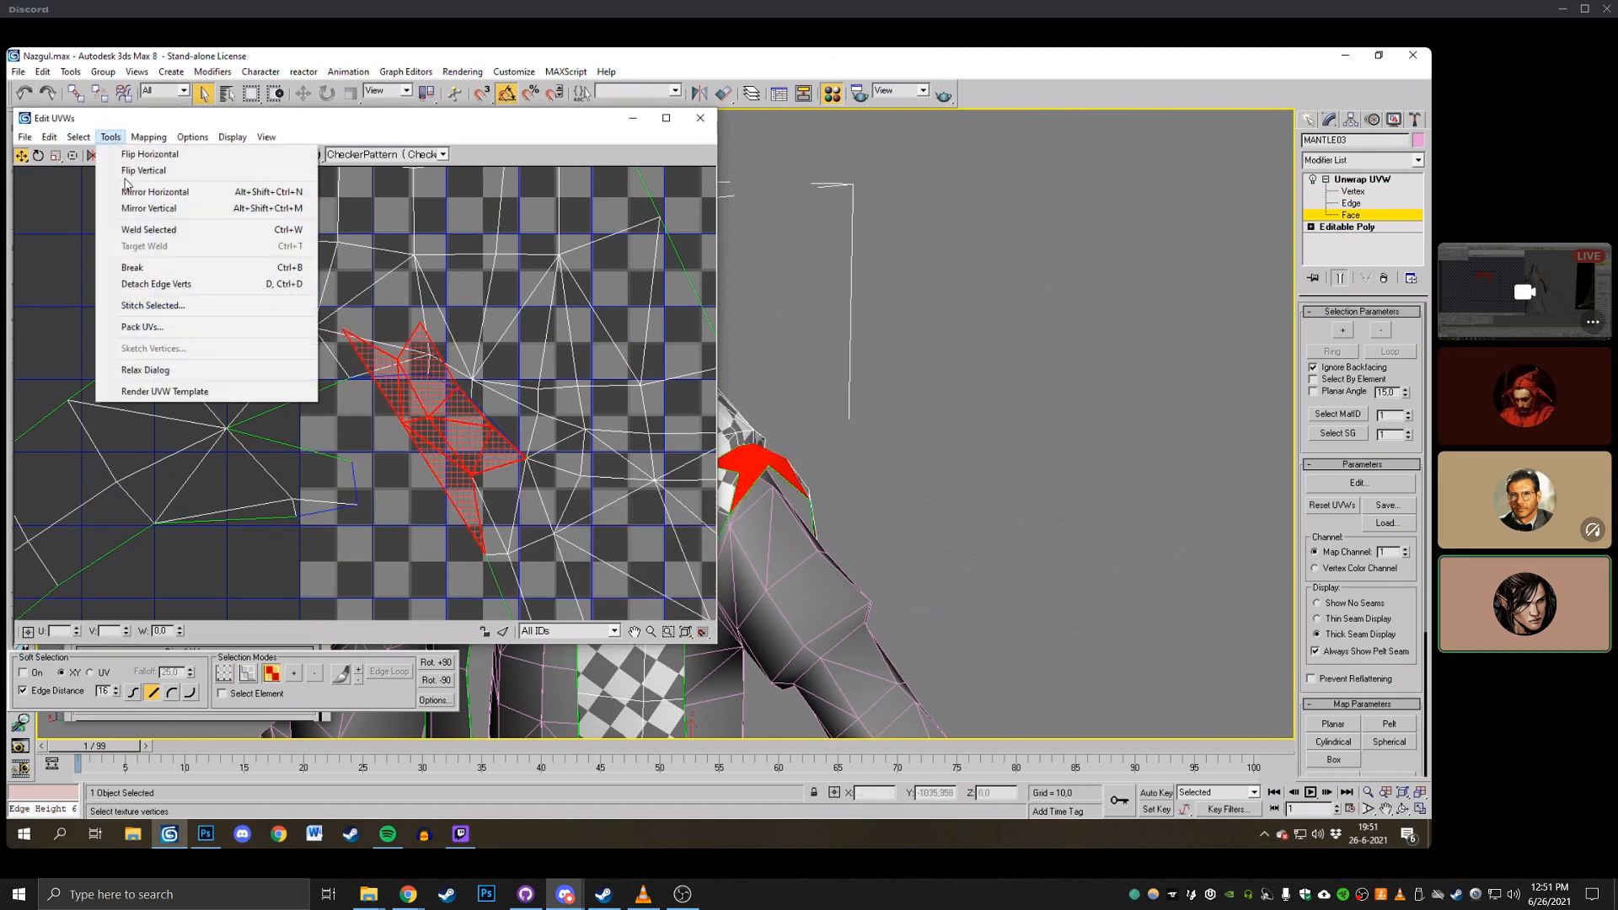
left_click(119, 283)
Rotate the detached narrow faces to lie horizontally and move them into the gap below the hood.
left_click(39, 156)
left_click_drag(428, 423, 421, 484)
left_click_drag(420, 409, 388, 438)
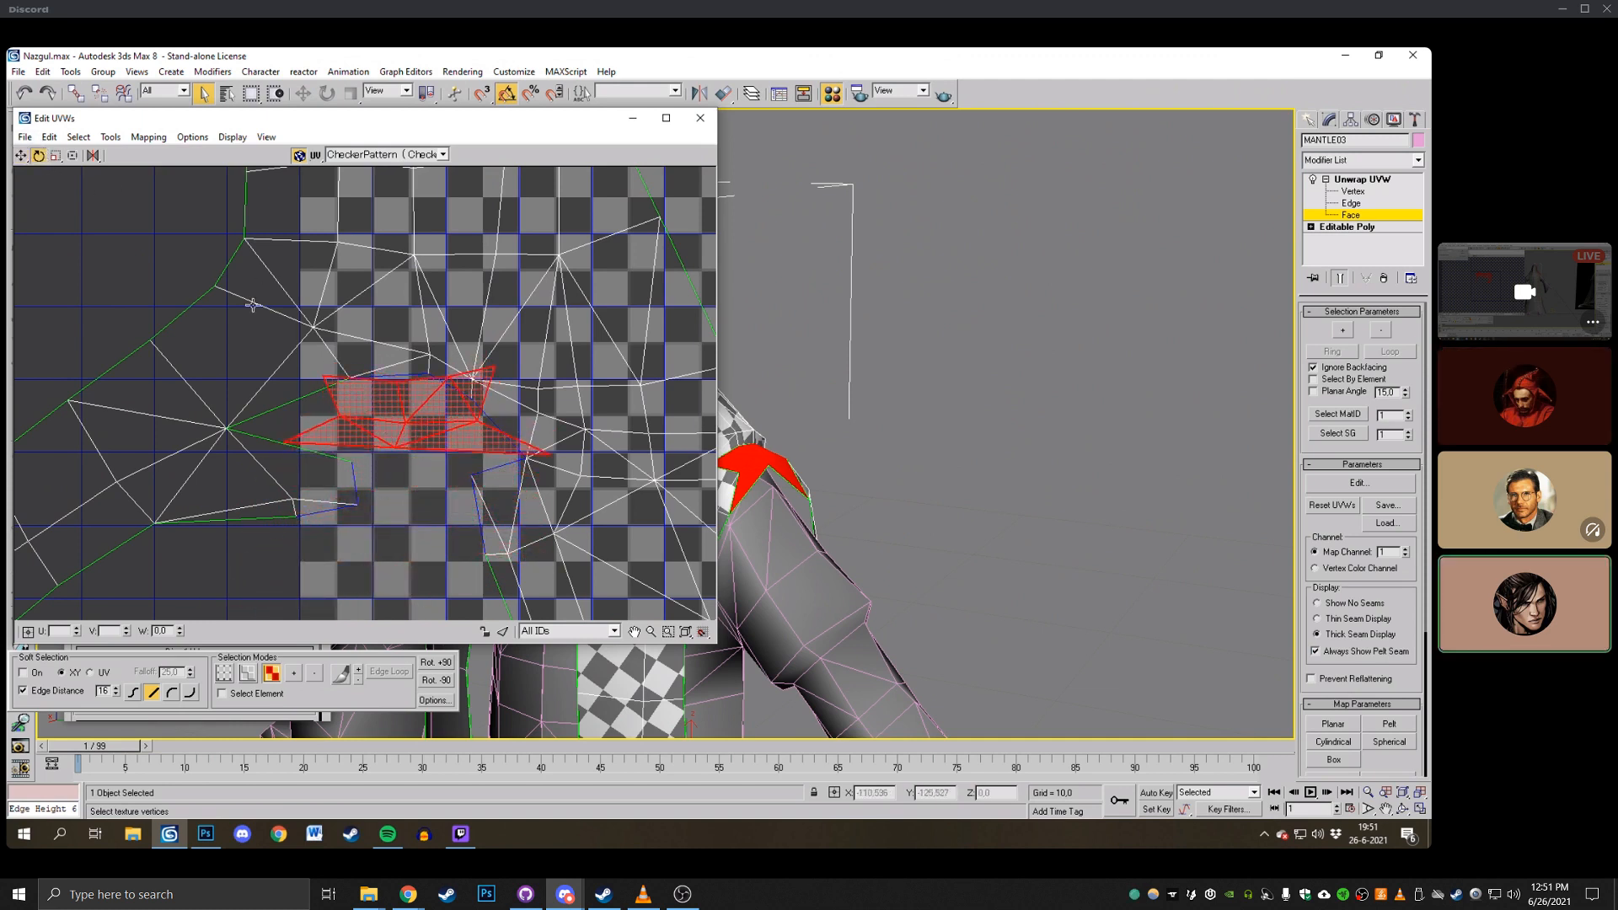
key("q")
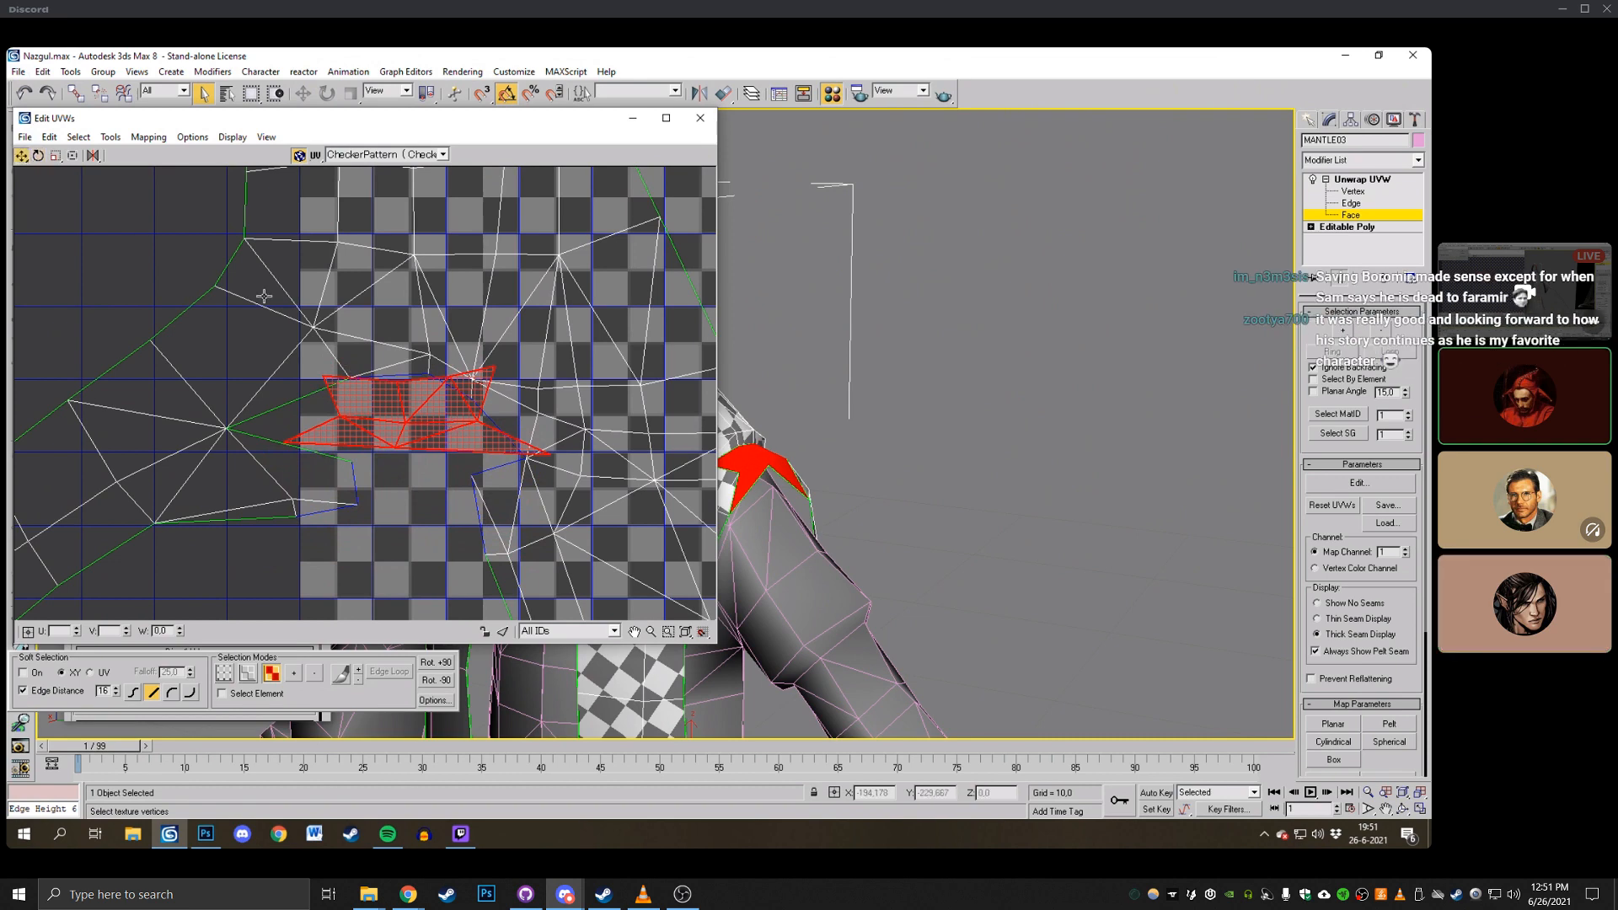
scroll(329, 336, "down", 2)
mouse_move(394, 386)
left_mouse_down()
mouse_move(391, 485)
mouse_move(391, 401)
mouse_move(371, 408)
left_mouse_up()
scroll(372, 408, "up", 2)
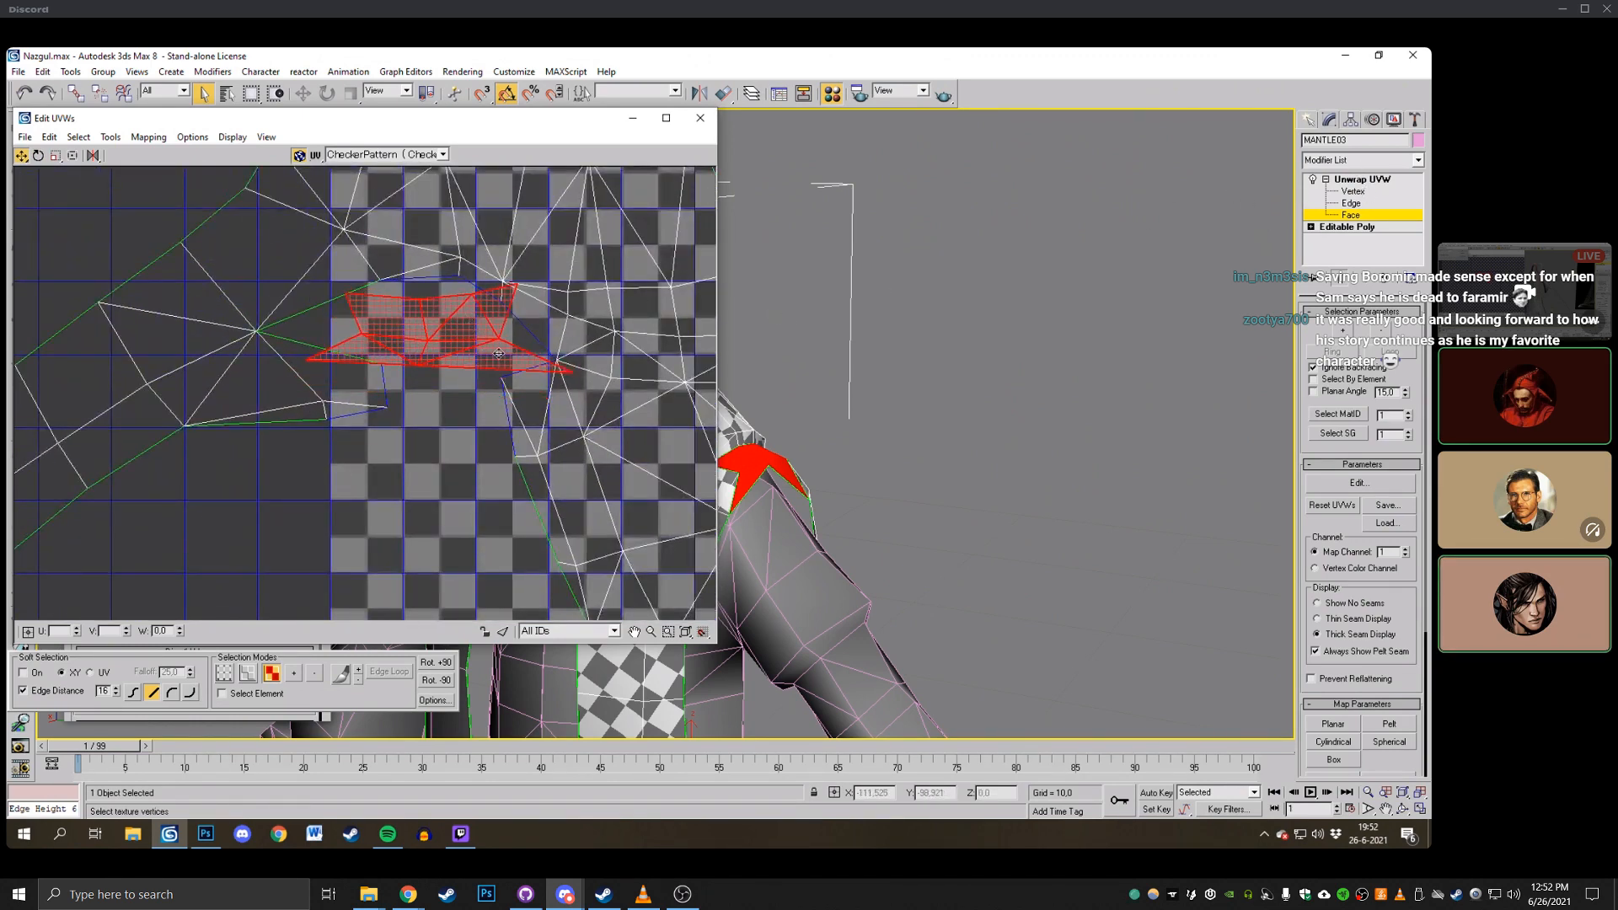
Undo the last move of the narrow faces, then rotate and shift them to slope along the gap.
left_click(1382, 191)
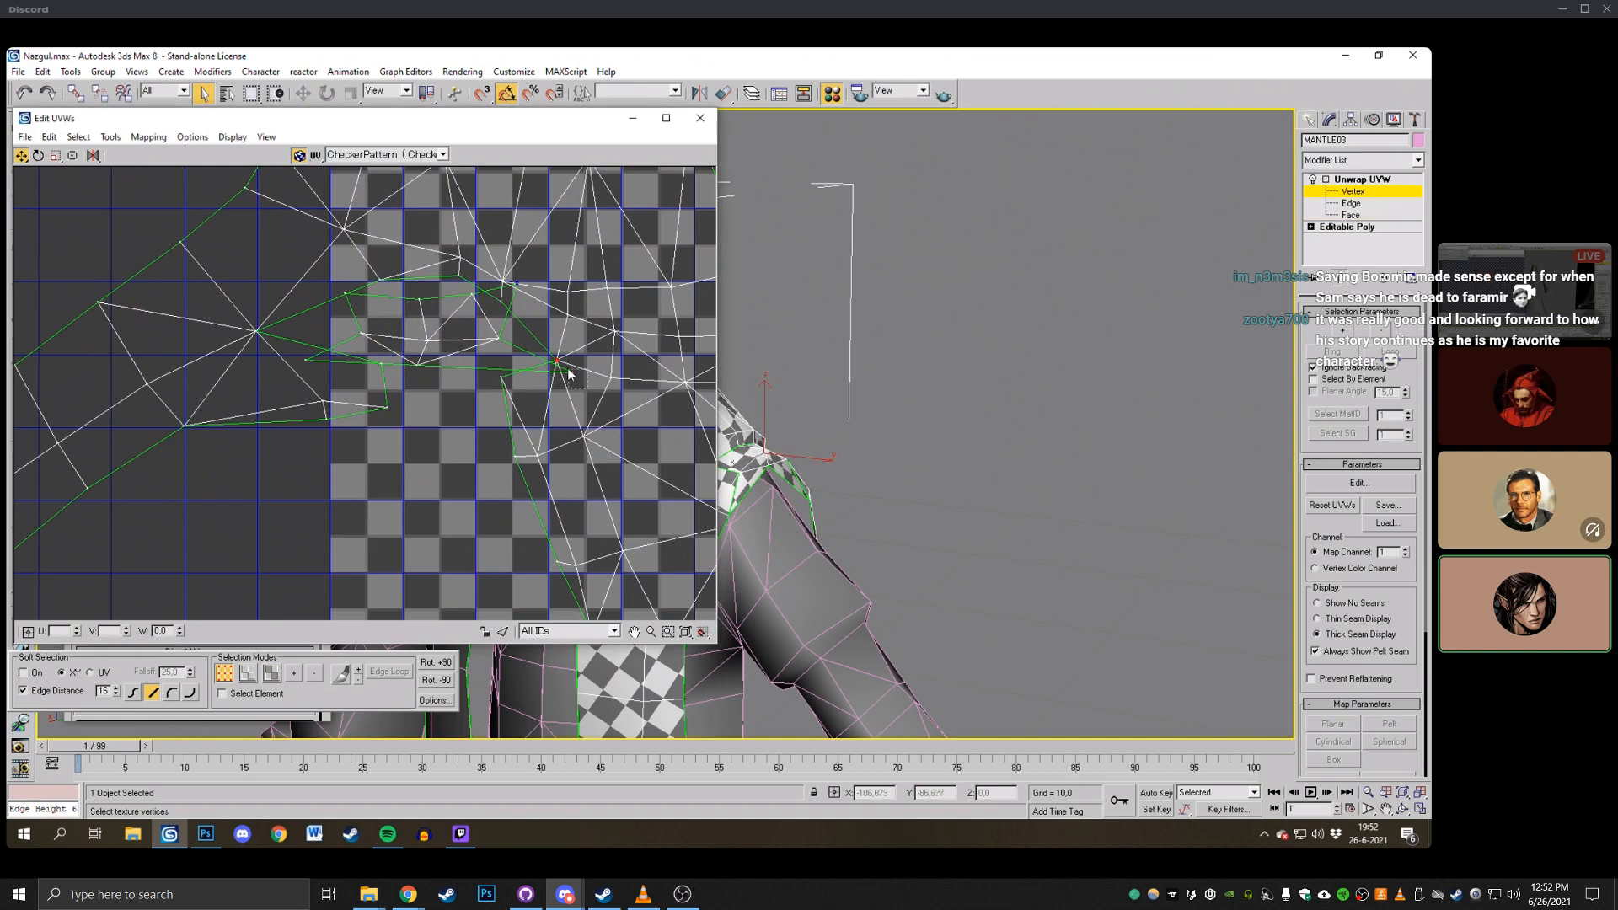
left_click(25, 90)
left_click(24, 91)
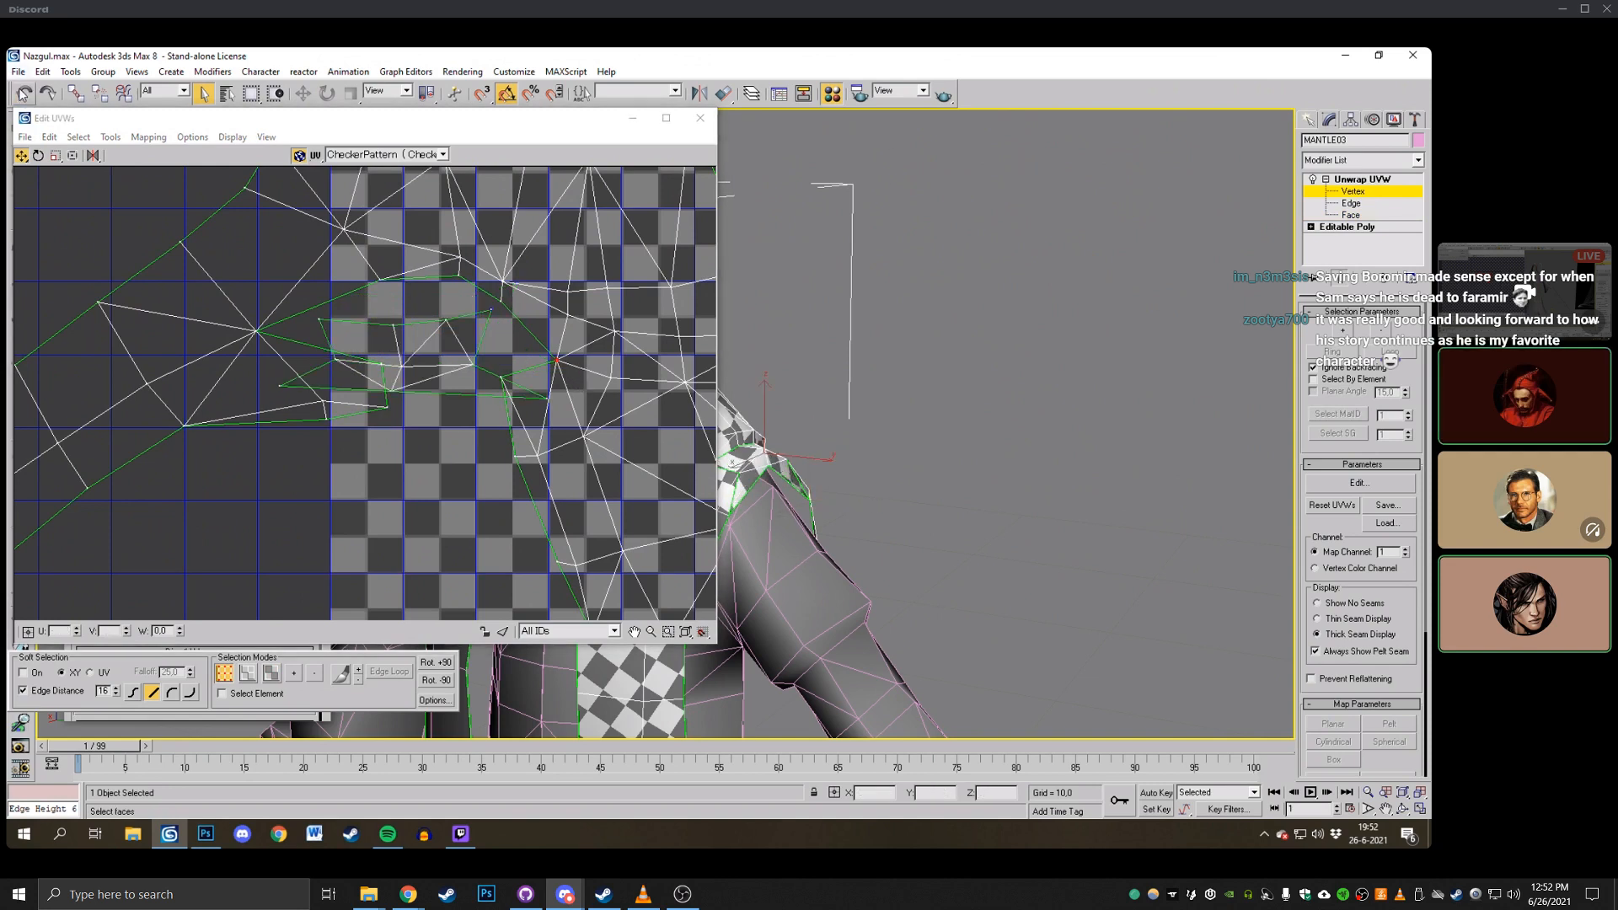
left_click(38, 155)
left_click(1390, 214)
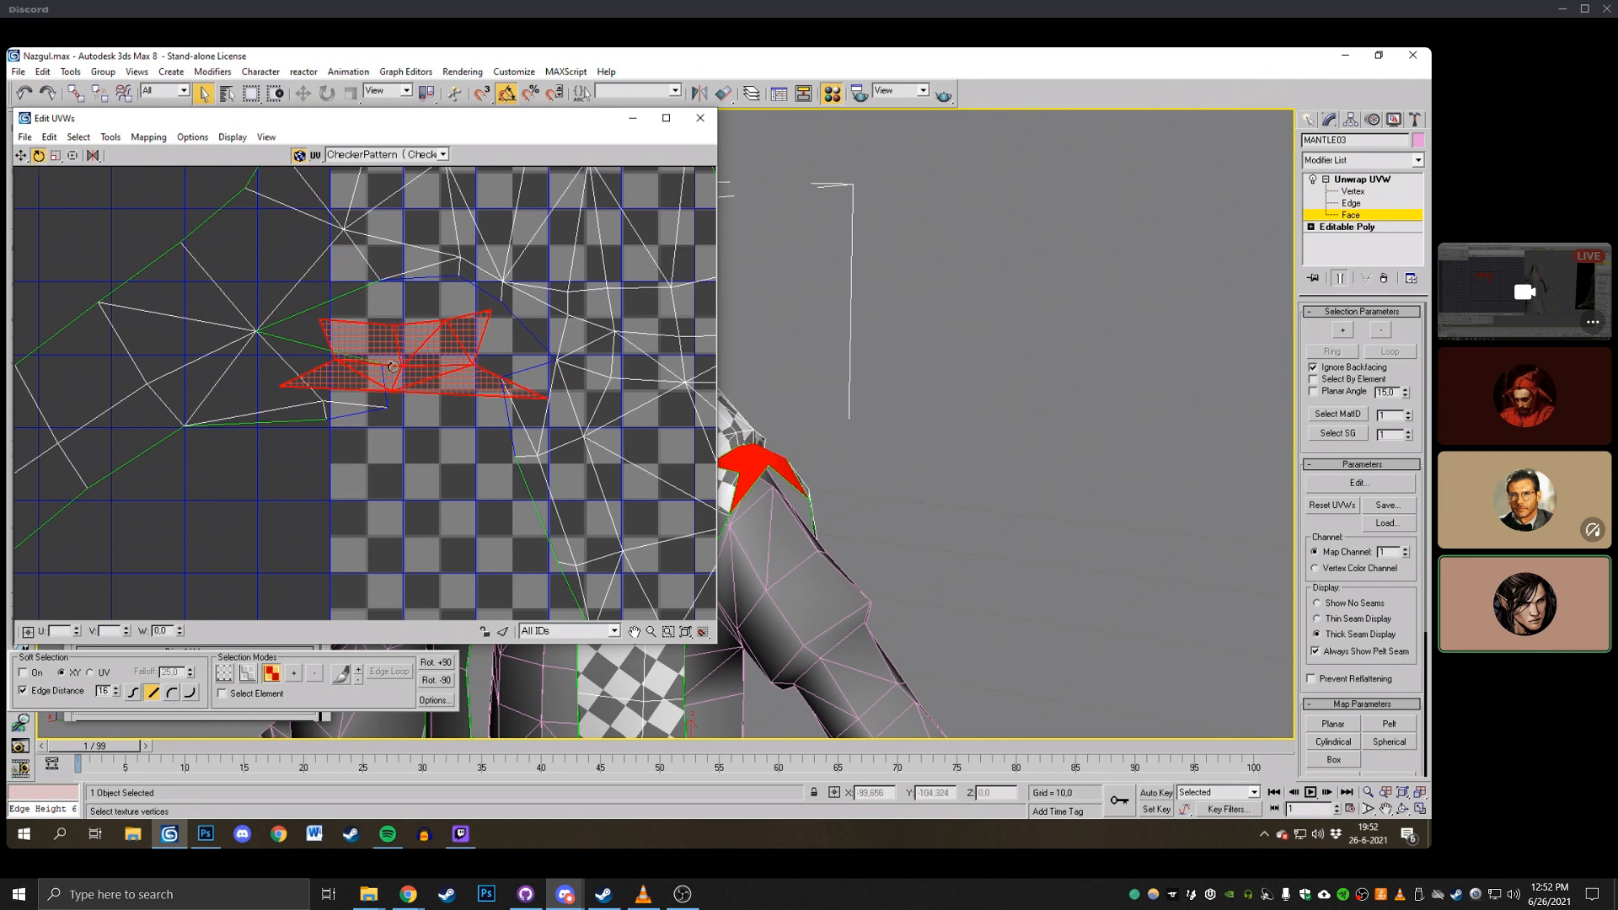
left_click_drag(392, 366, 401, 319)
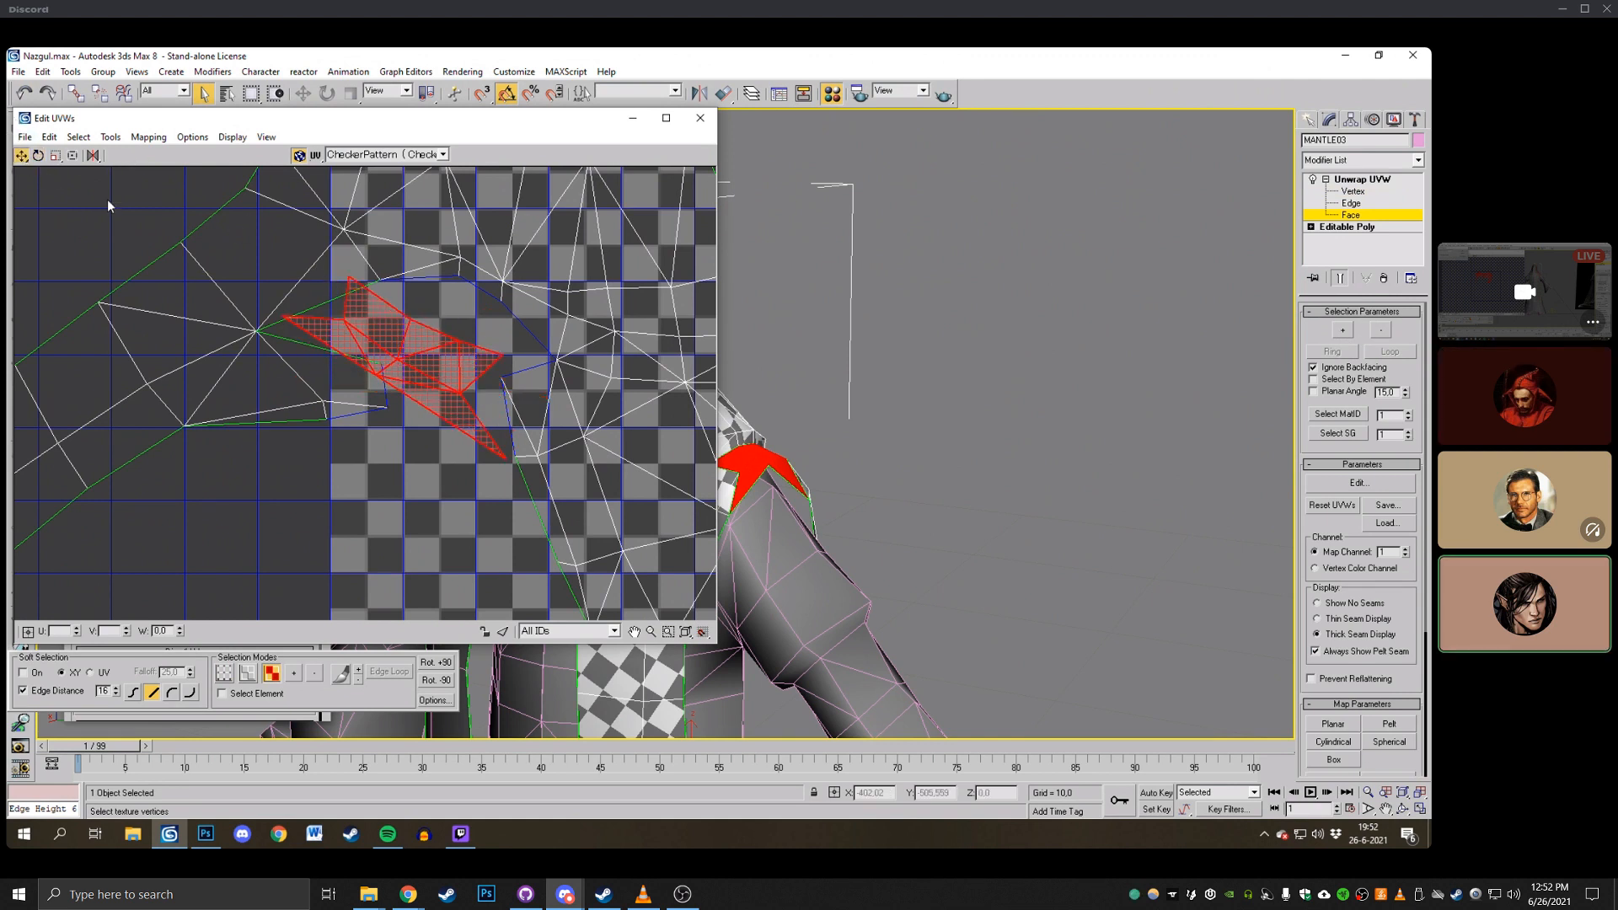
left_click_drag(447, 371, 467, 370)
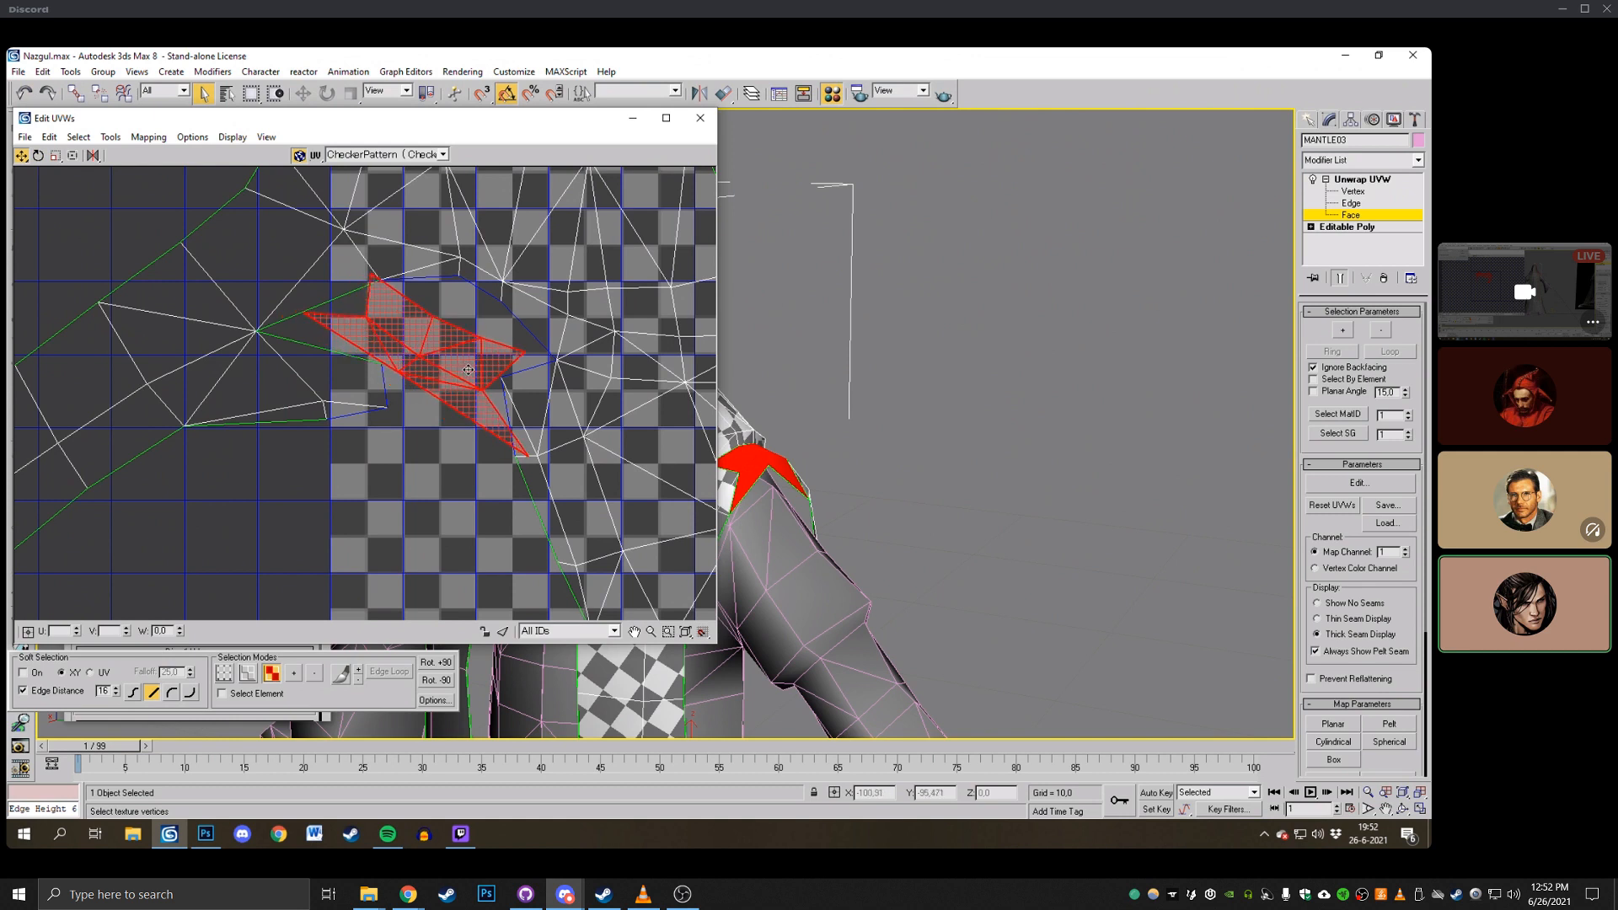
Weld the narrow piece's vertices to the shoulder piece and the hood's lower edge, closing the seams between them.
left_click(1369, 191)
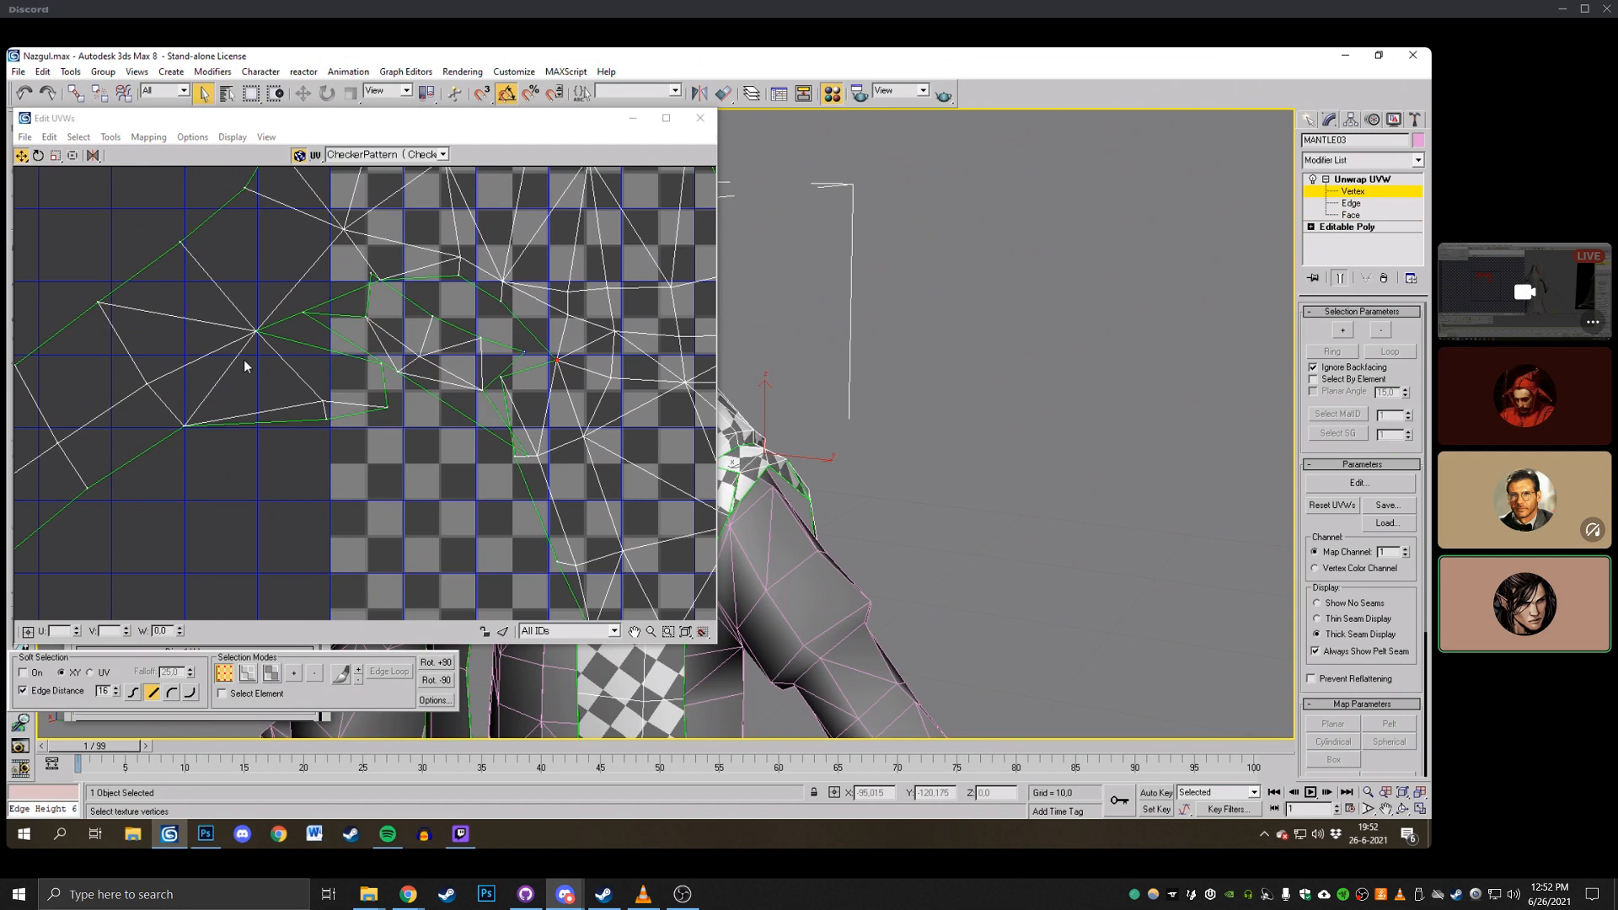
left_click(305, 312)
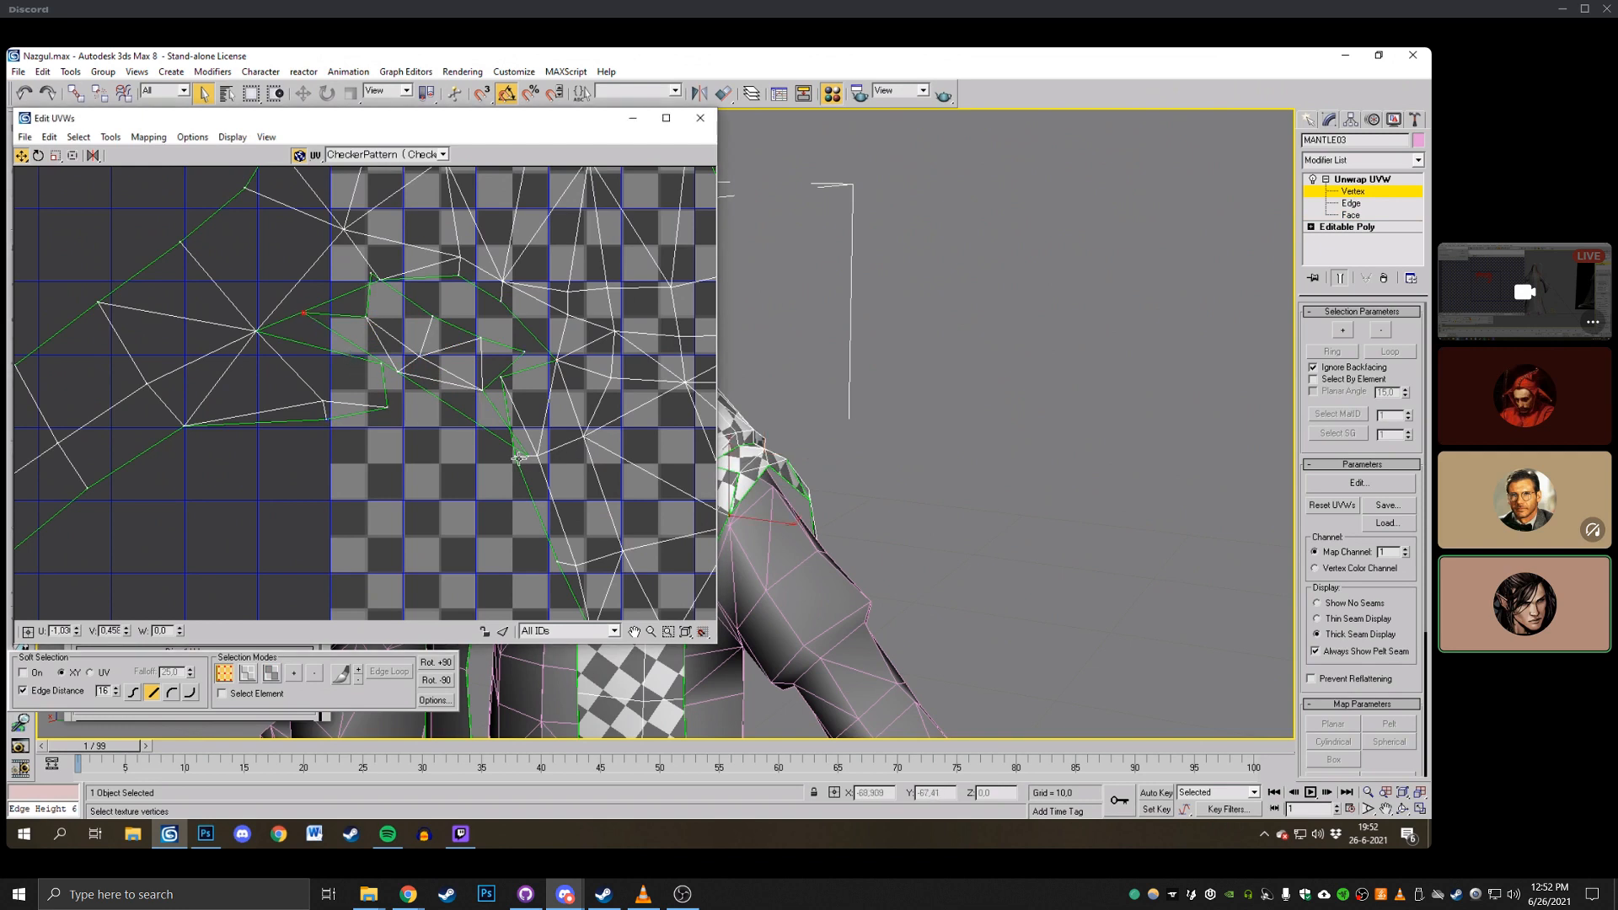
left_click_drag(509, 454, 522, 463)
mouse_move(524, 352)
left_mouse_down()
mouse_move(552, 356)
mouse_move(488, 372)
mouse_move(511, 360)
mouse_move(512, 330)
left_mouse_up()
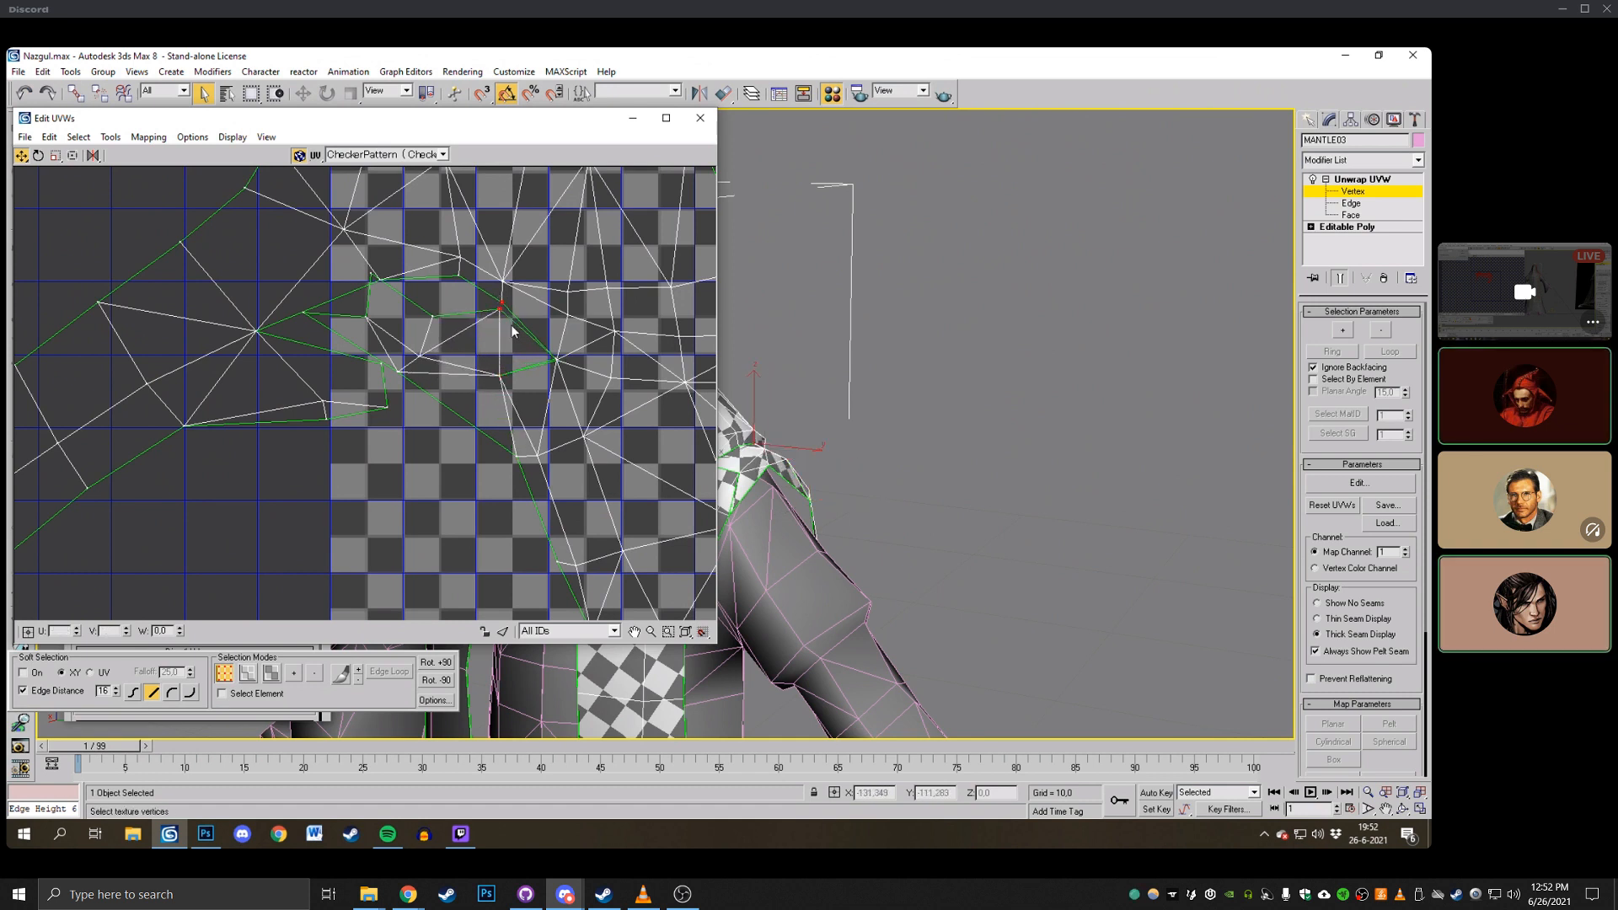
left_click_drag(562, 381, 563, 383)
key("ctrl+w")
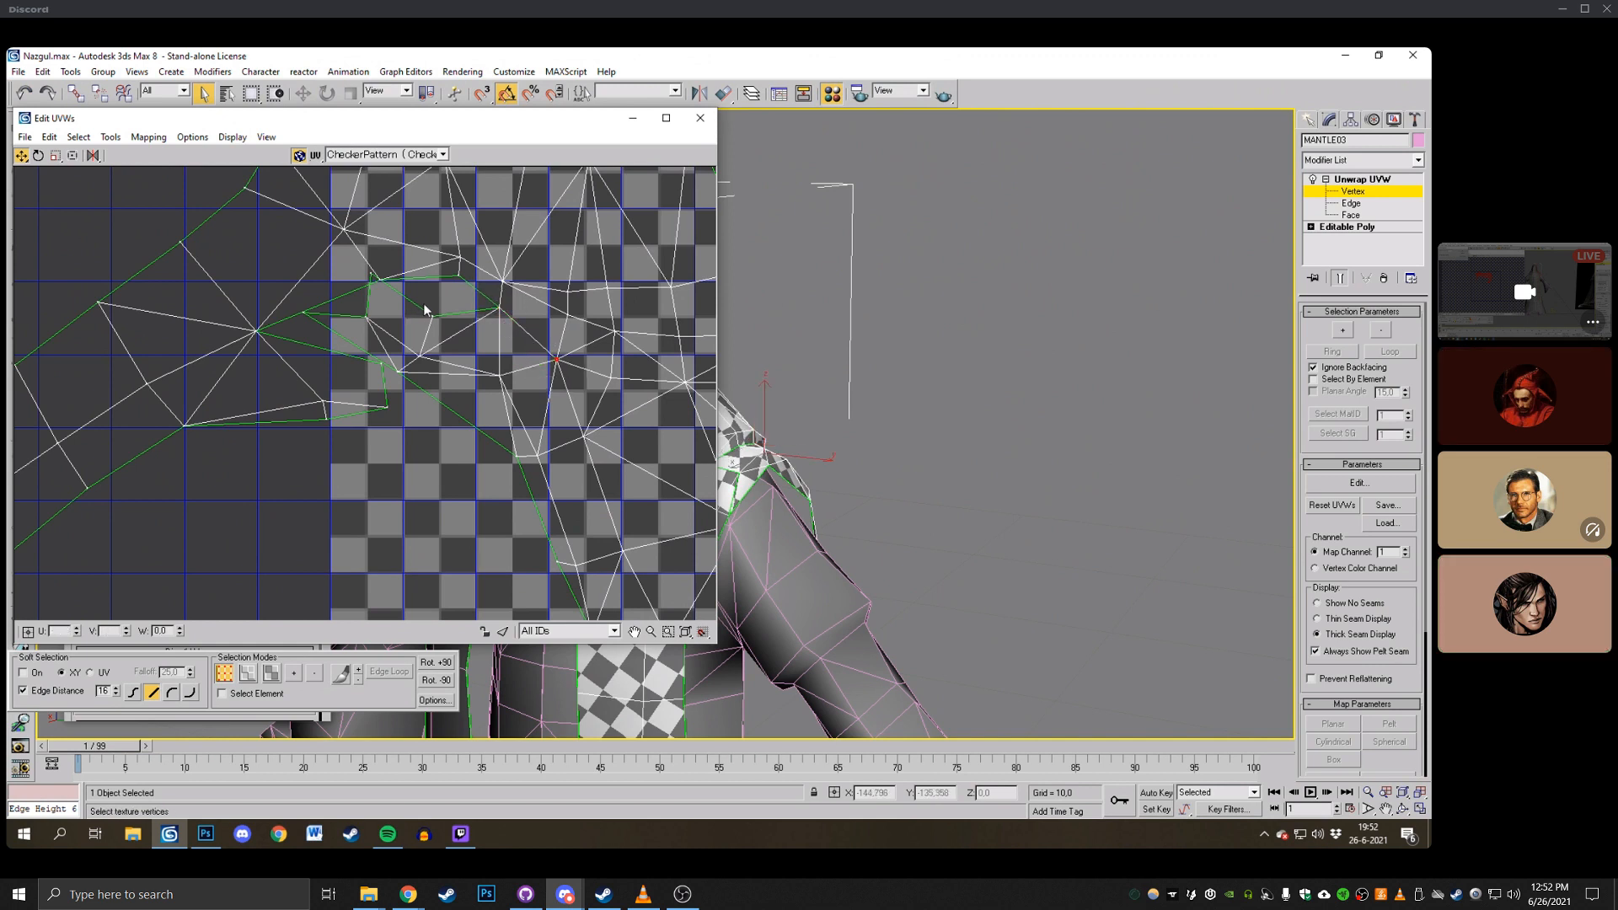
left_click_drag(433, 318, 405, 299)
key("ctrl+w")
Select the four vertices at the narrow piece's free end and move them slightly down and away from the hood.
left_click(303, 312)
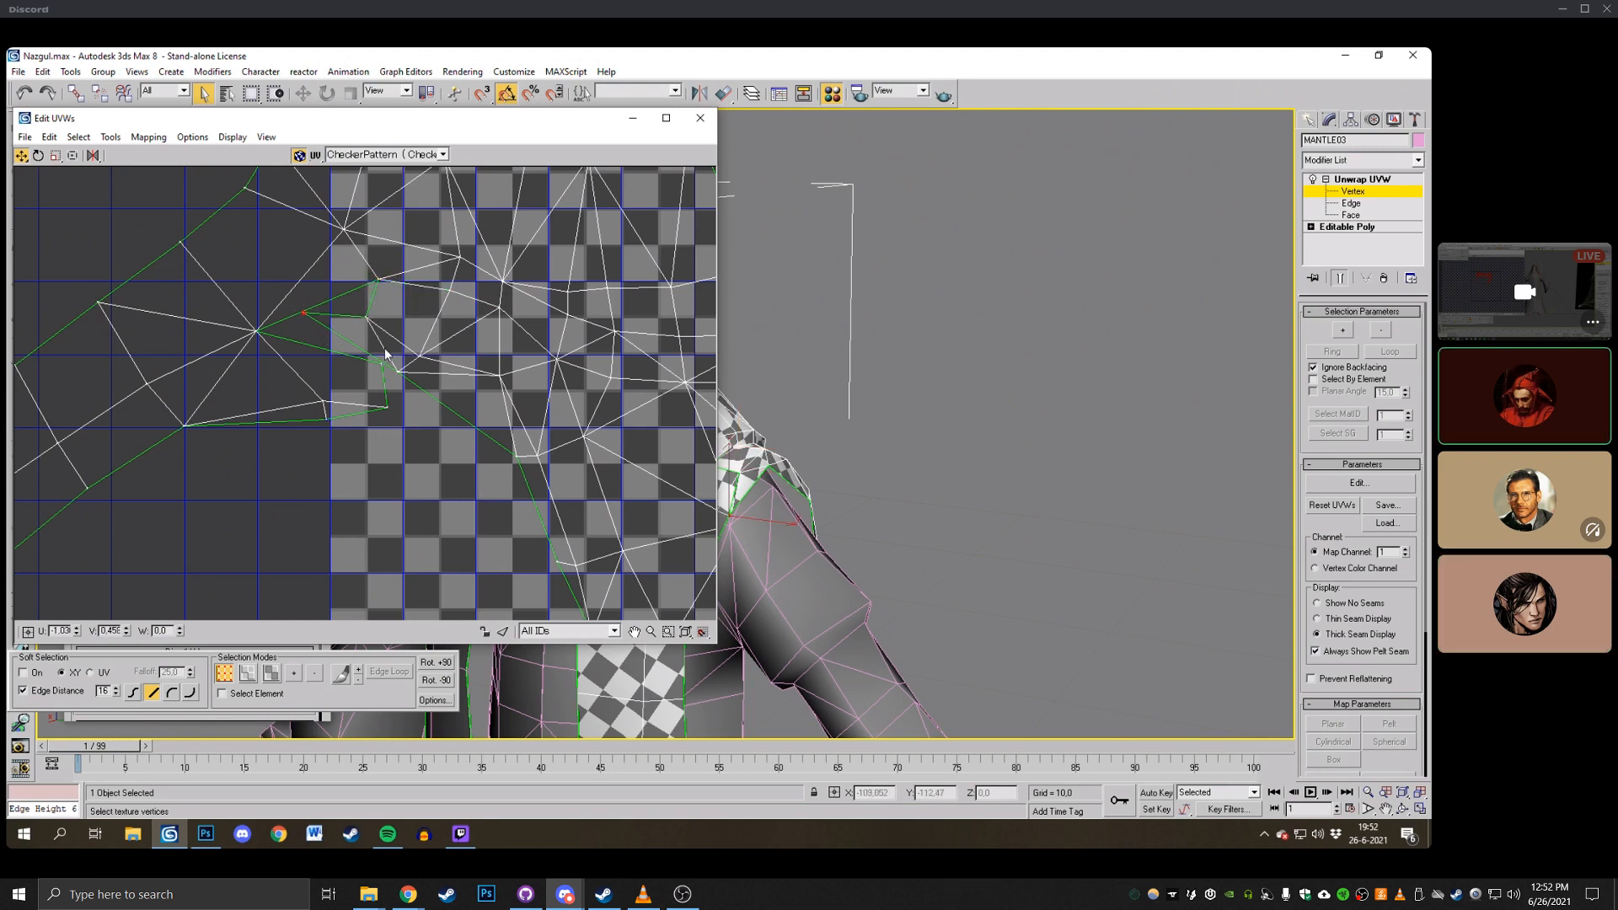
left_click(365, 316, "ctrl")
left_click(398, 370, "ctrl")
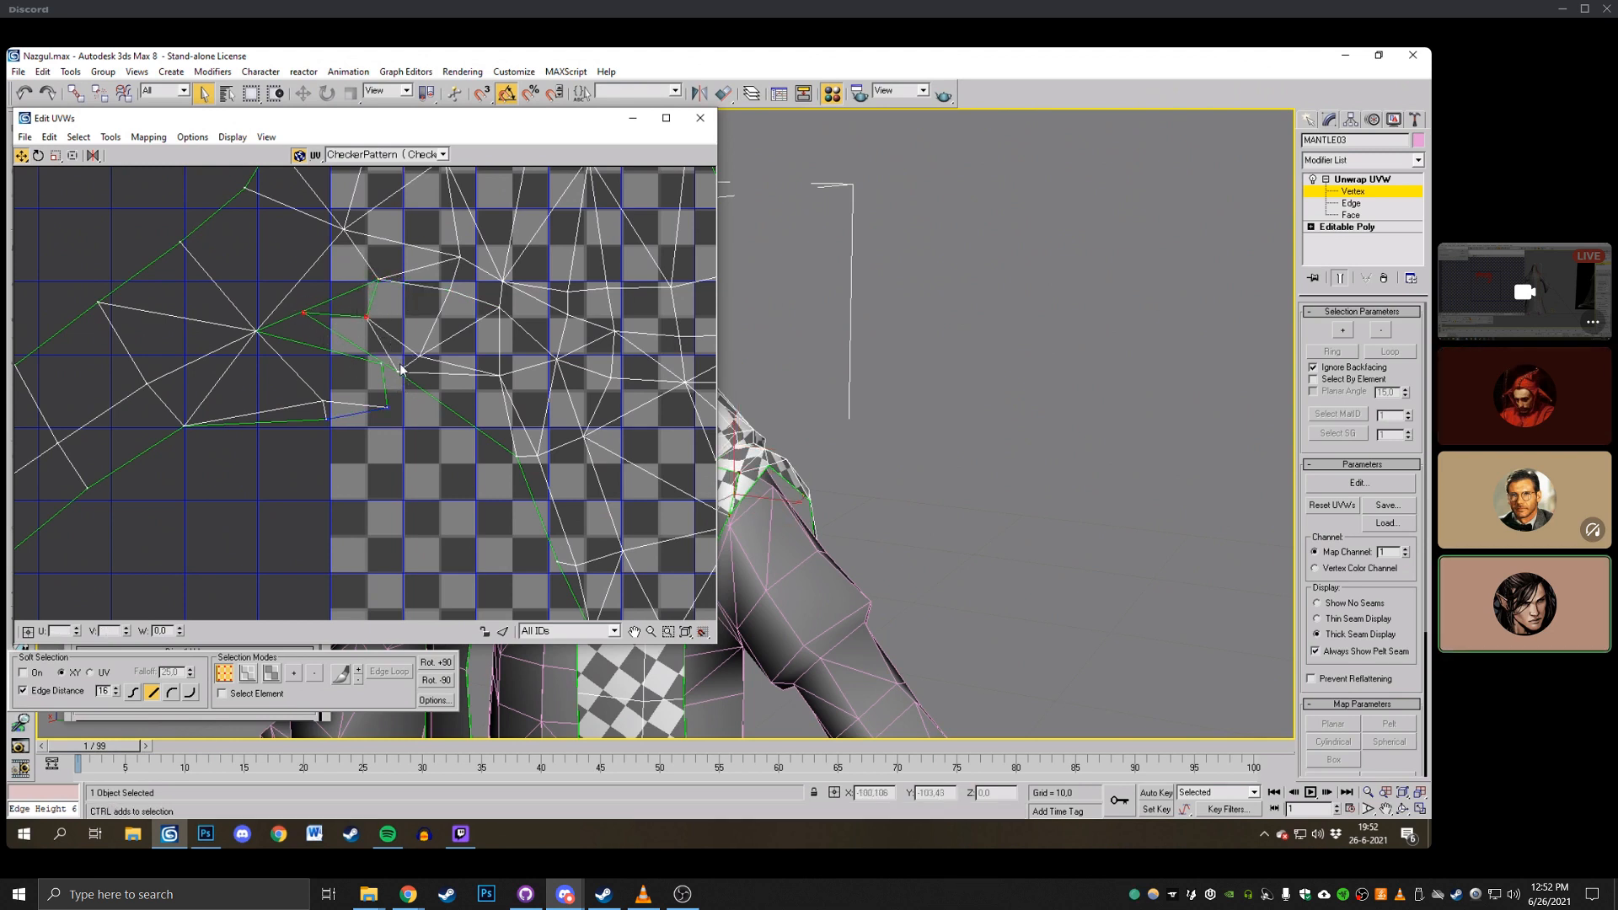
left_click(418, 356, "ctrl")
left_click_drag(369, 318, 381, 335)
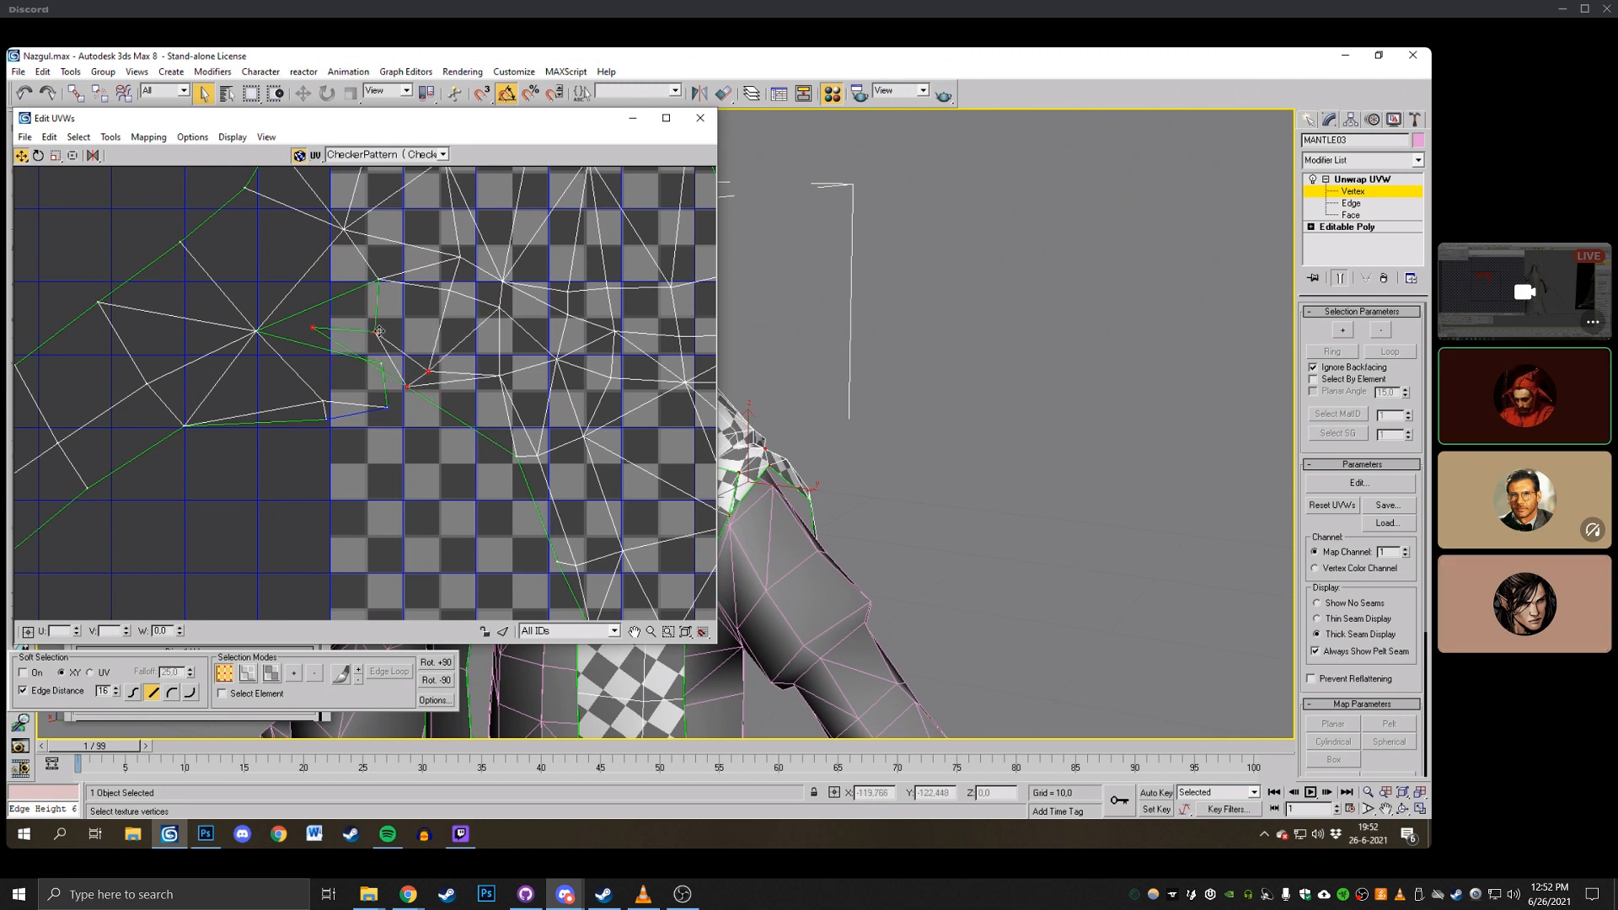
Check which vertices and face at the trim's open end correspond to the shoulder on the model.
left_click(411, 423)
left_click(360, 333)
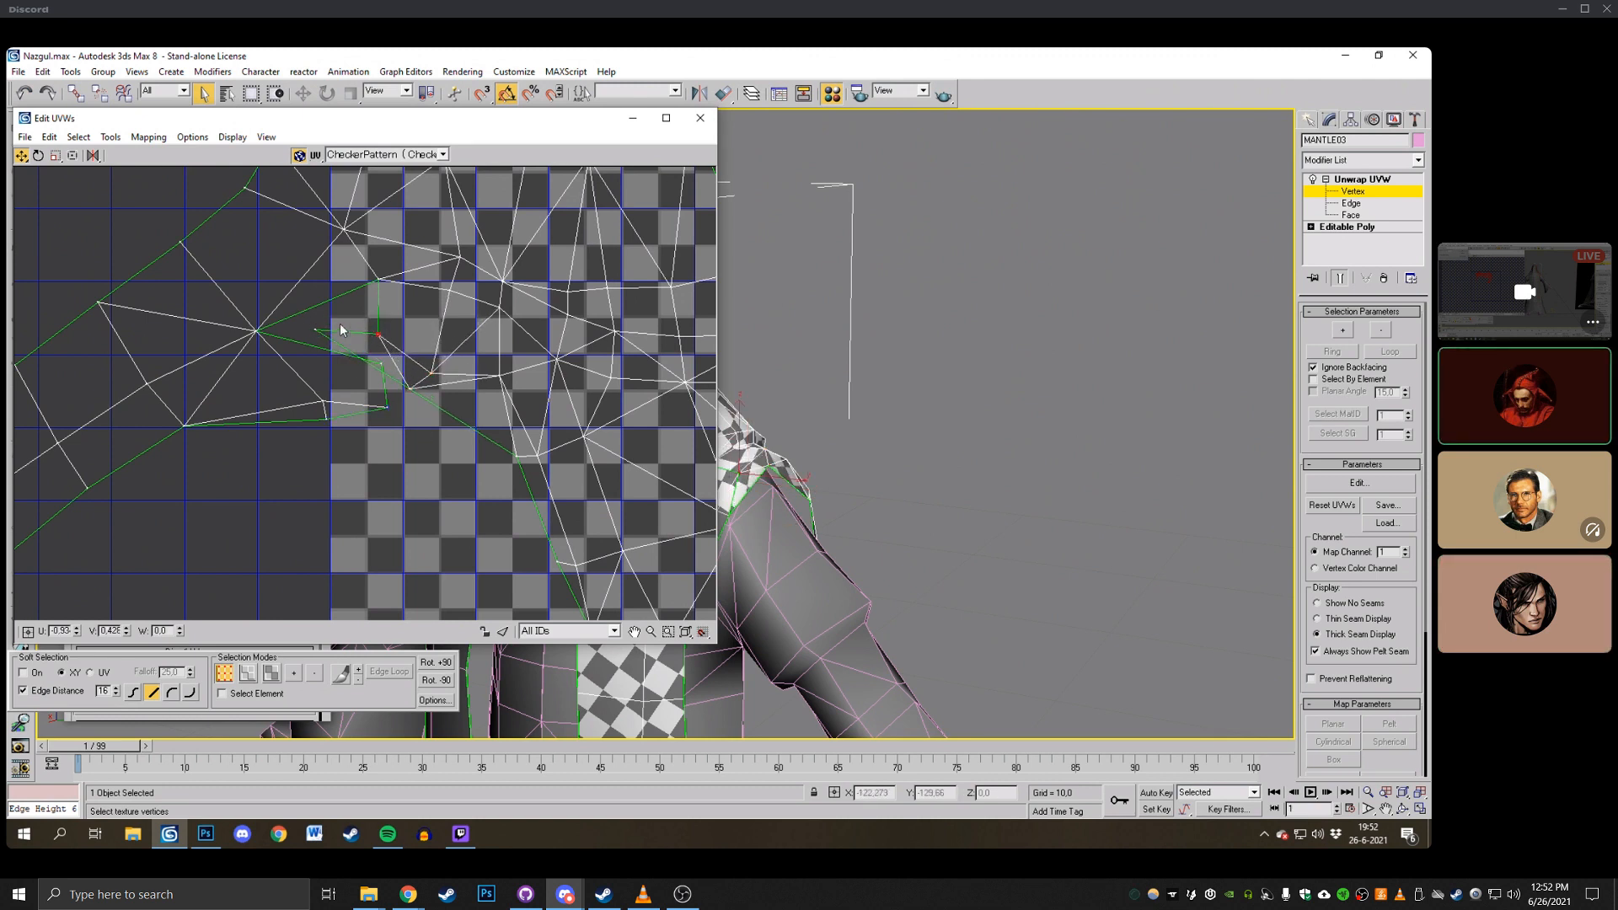
left_click(431, 372)
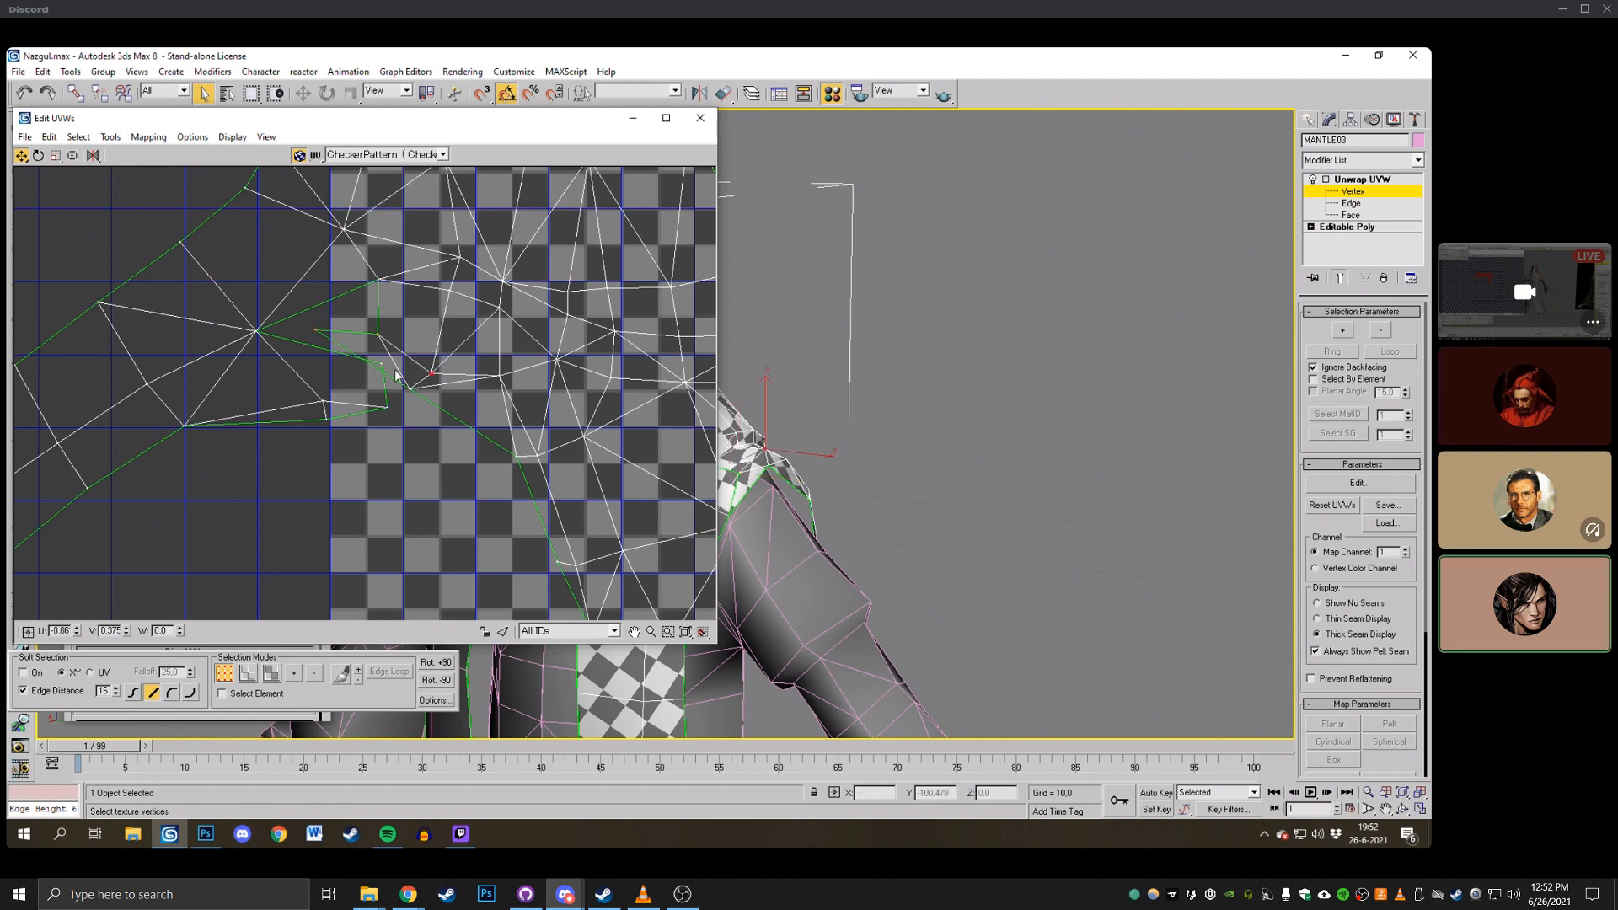
left_click(409, 388)
middle_click_drag(955, 389, 1051, 387)
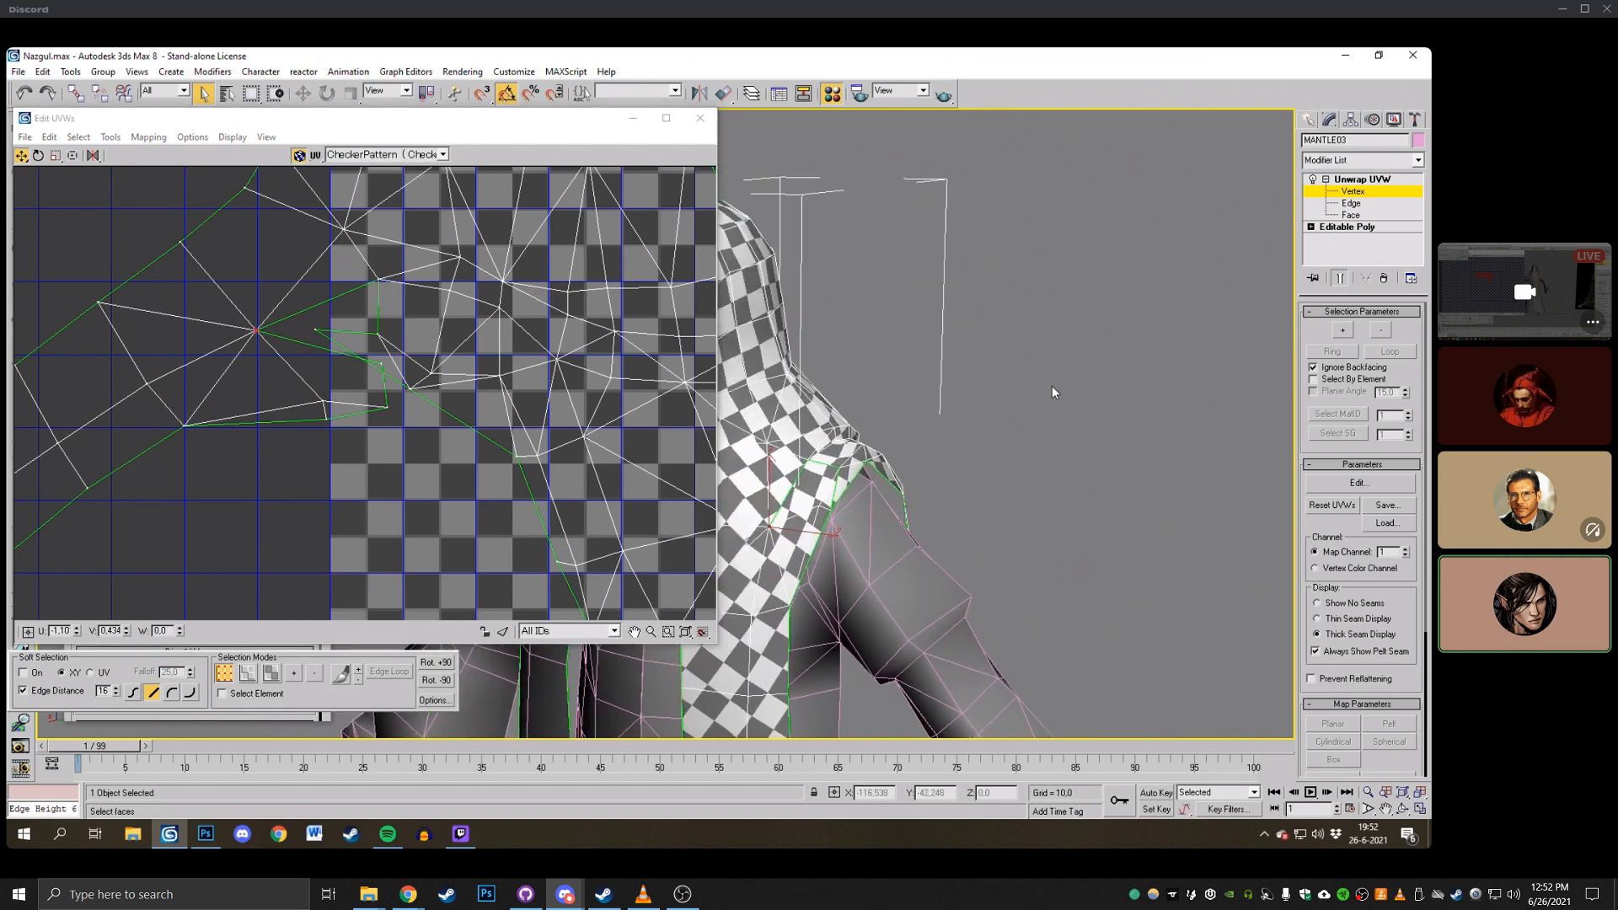
left_click(1402, 810)
left_click_drag(874, 424, 737, 428)
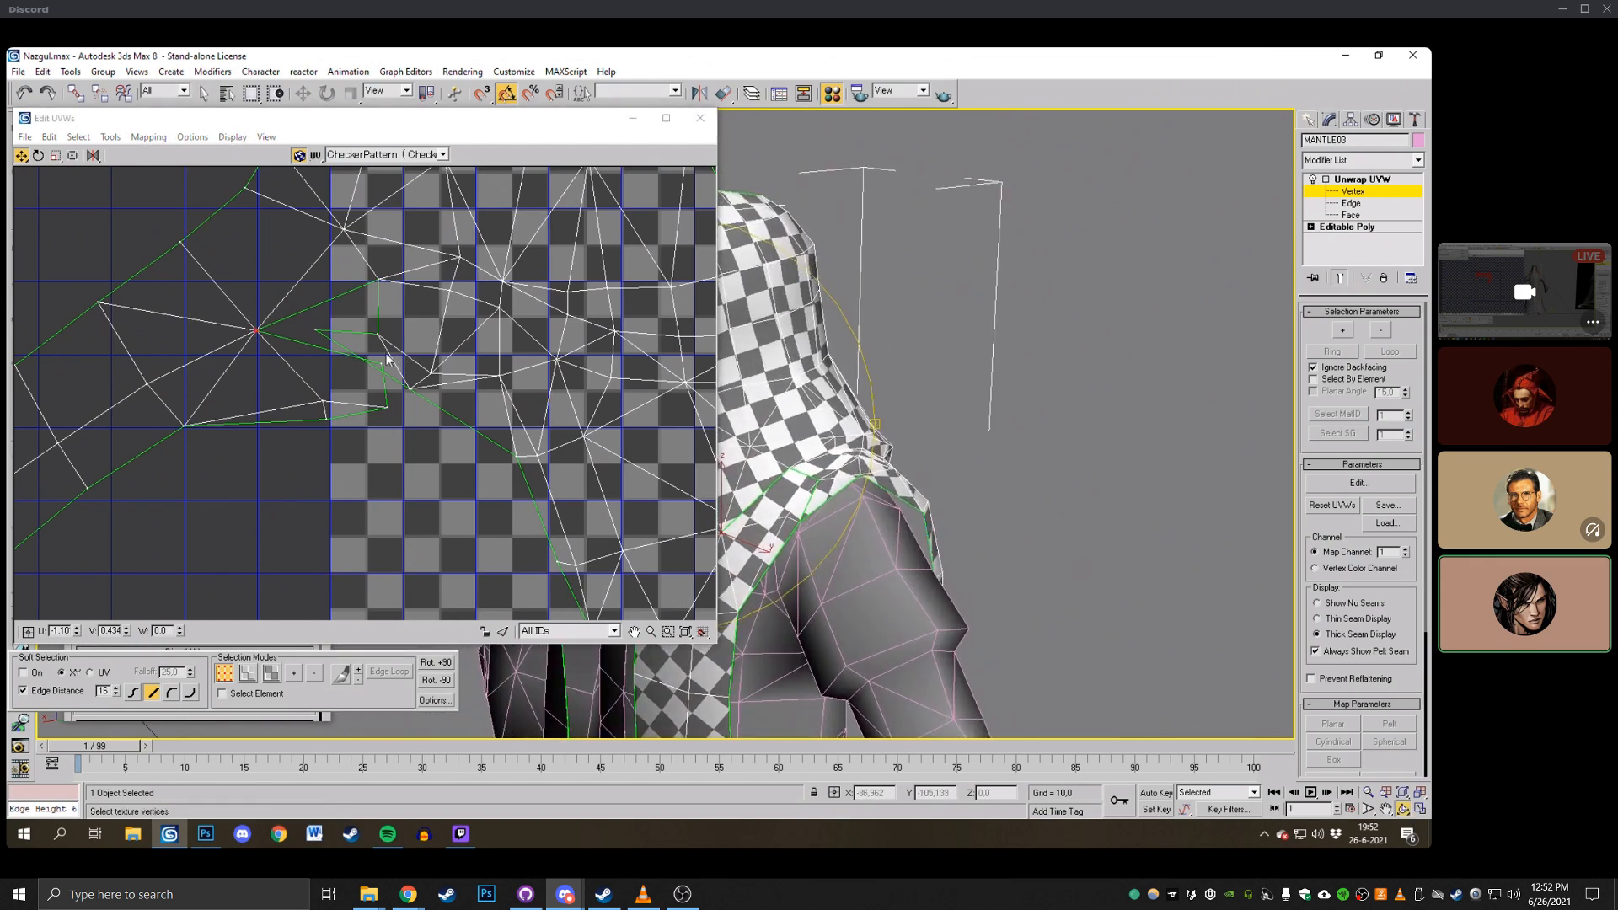
left_click_drag(806, 481, 844, 446)
left_click(1379, 218)
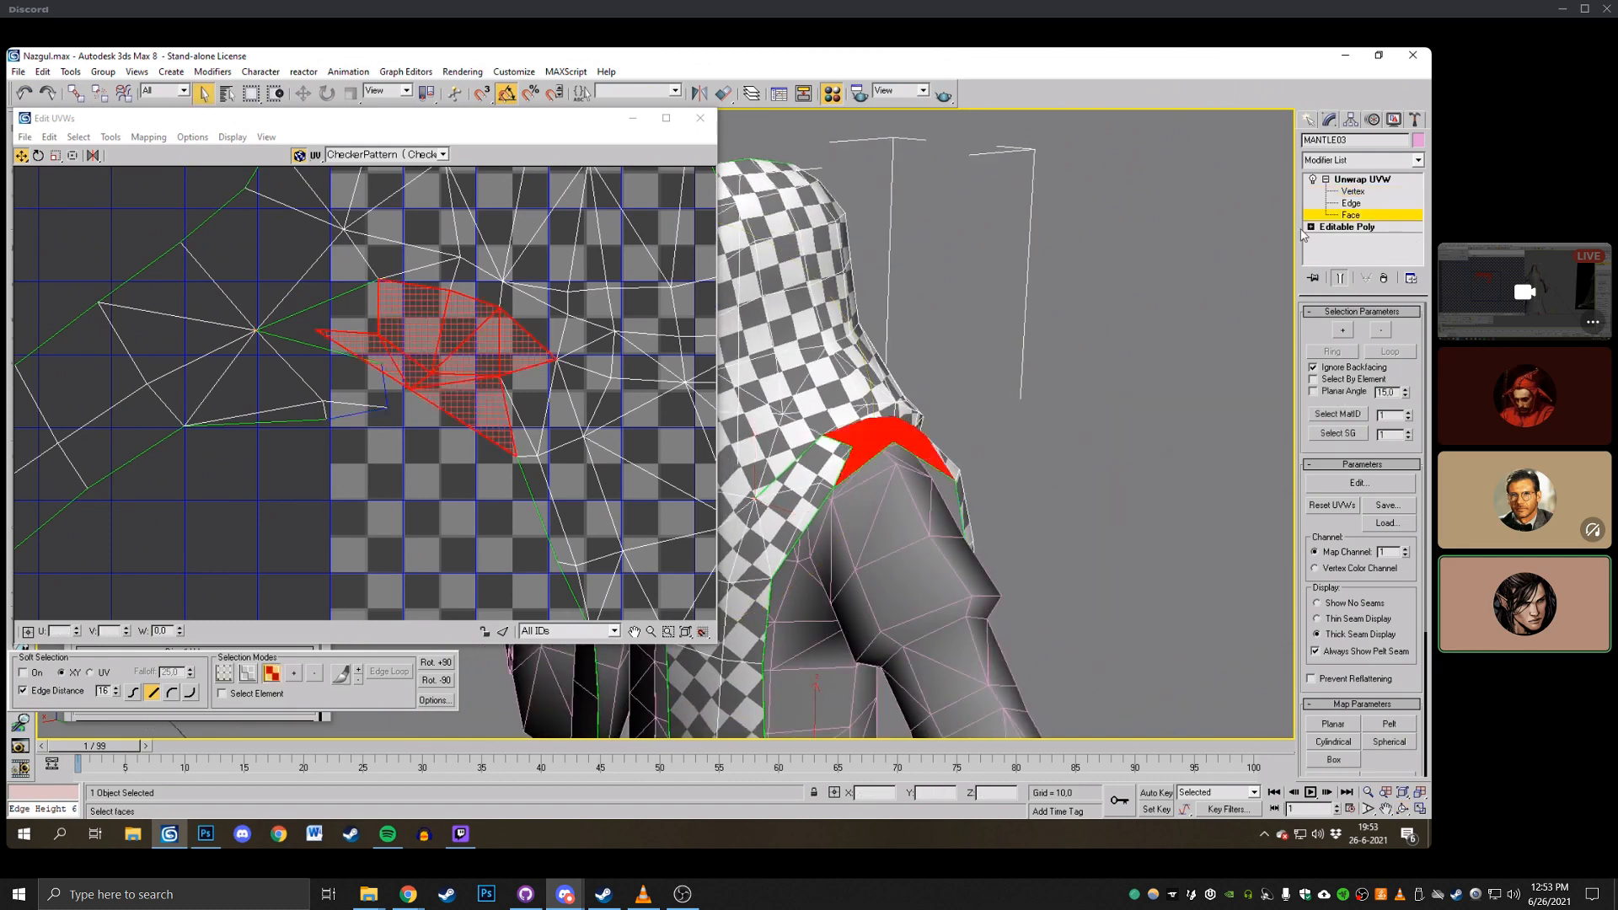
left_click(795, 482)
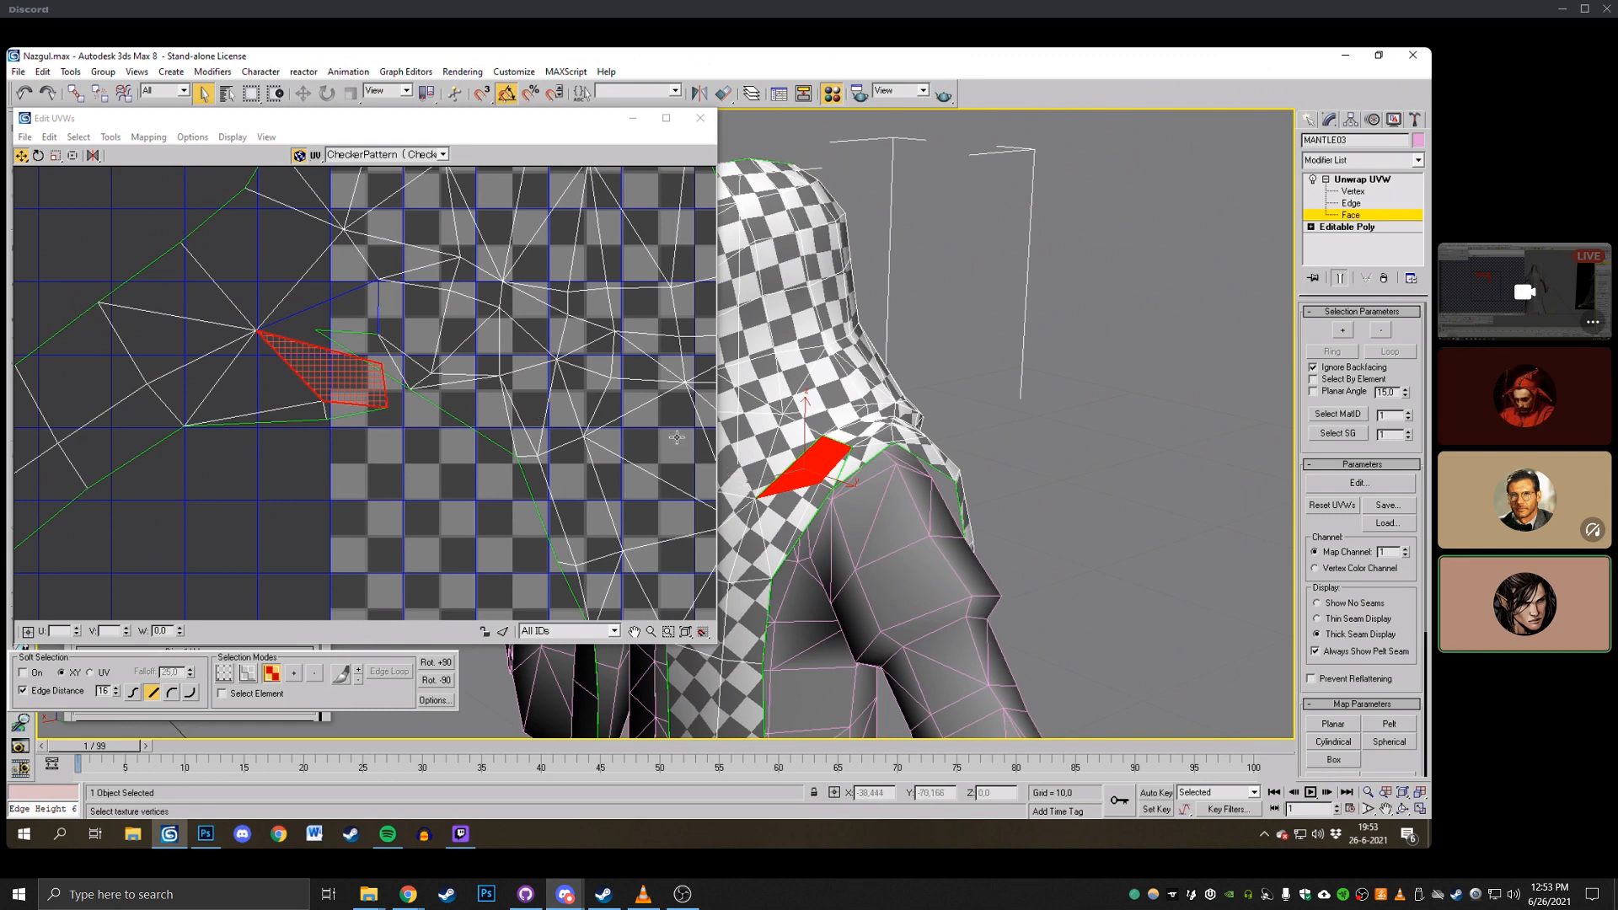
Weld the diagonal strip's loose end vertices to the narrow piece and hood corner, closing the remaining gap.
key("1")
left_click(381, 362)
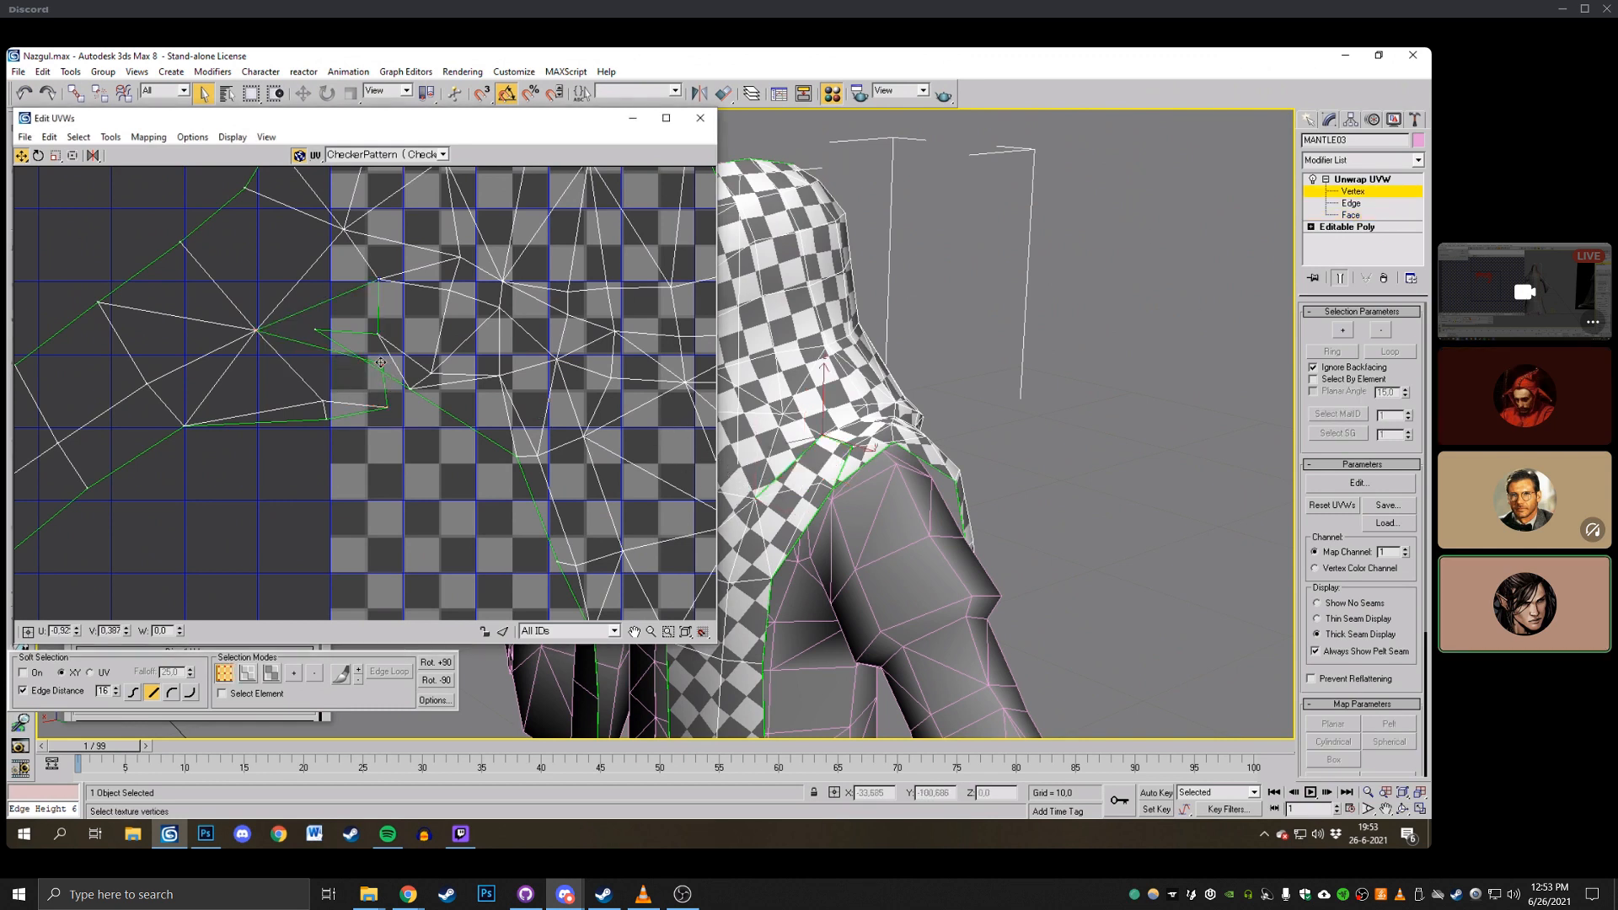
left_click_drag(376, 332, 376, 329)
left_click_drag(388, 407, 326, 421)
left_click_drag(379, 364, 419, 318)
key("ctrl+w")
left_click_drag(367, 366, 396, 396)
key("ctrl+w")
left_click_drag(314, 407, 355, 444)
key("ctrl+w")
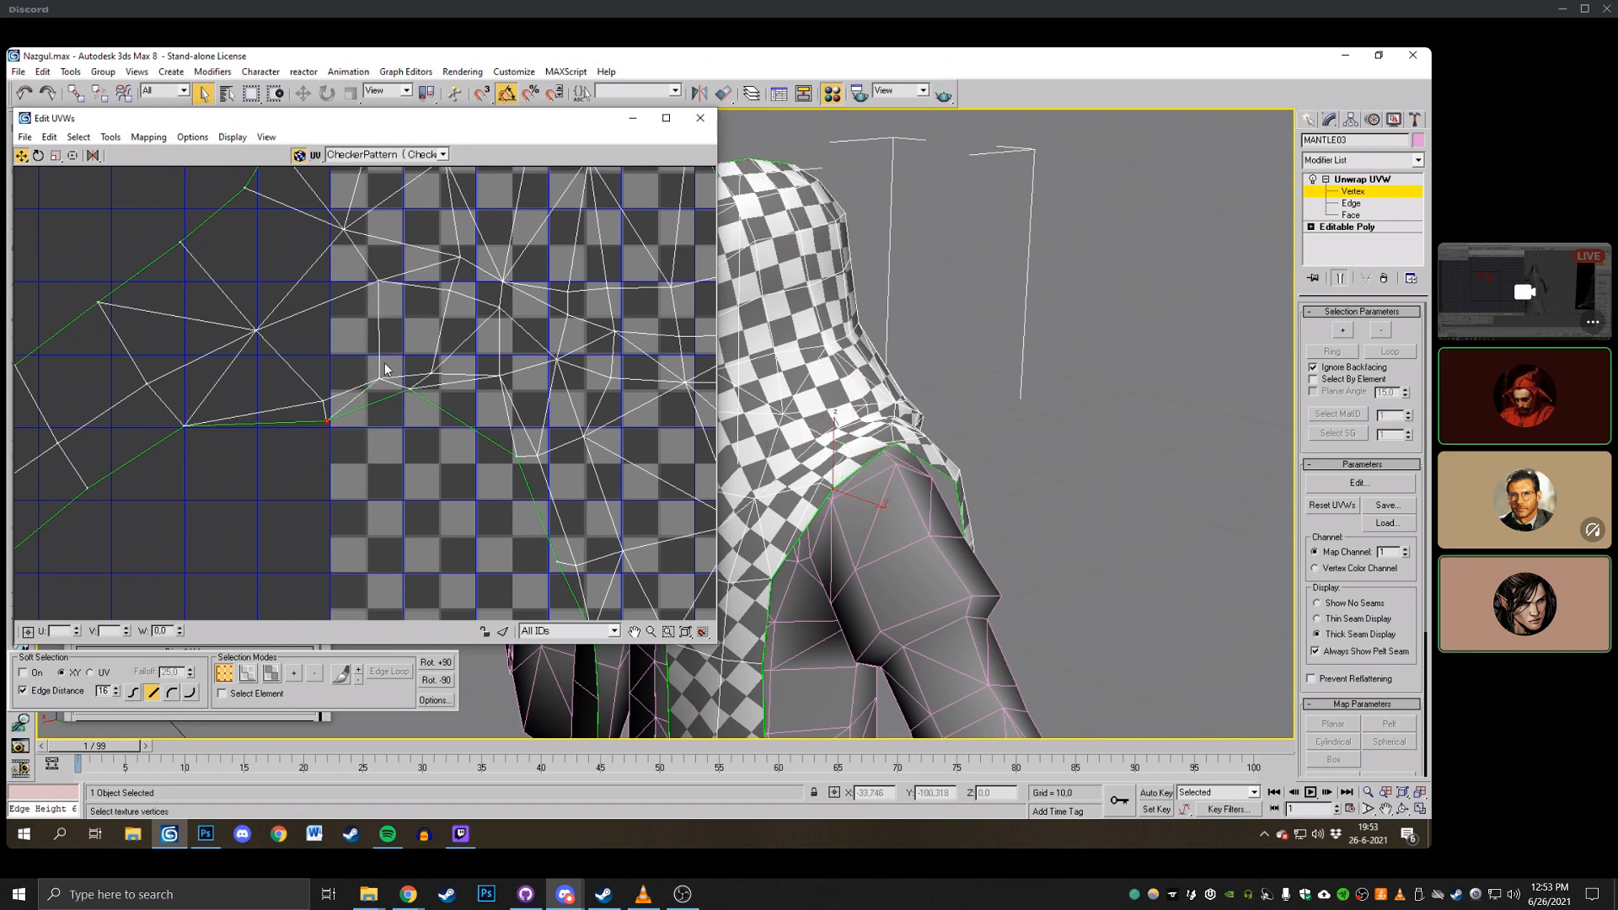
Reposition the vertices where the front strip meets the hood along the armhole edge, evening out the checker pattern at the shoulder.
key("F4")
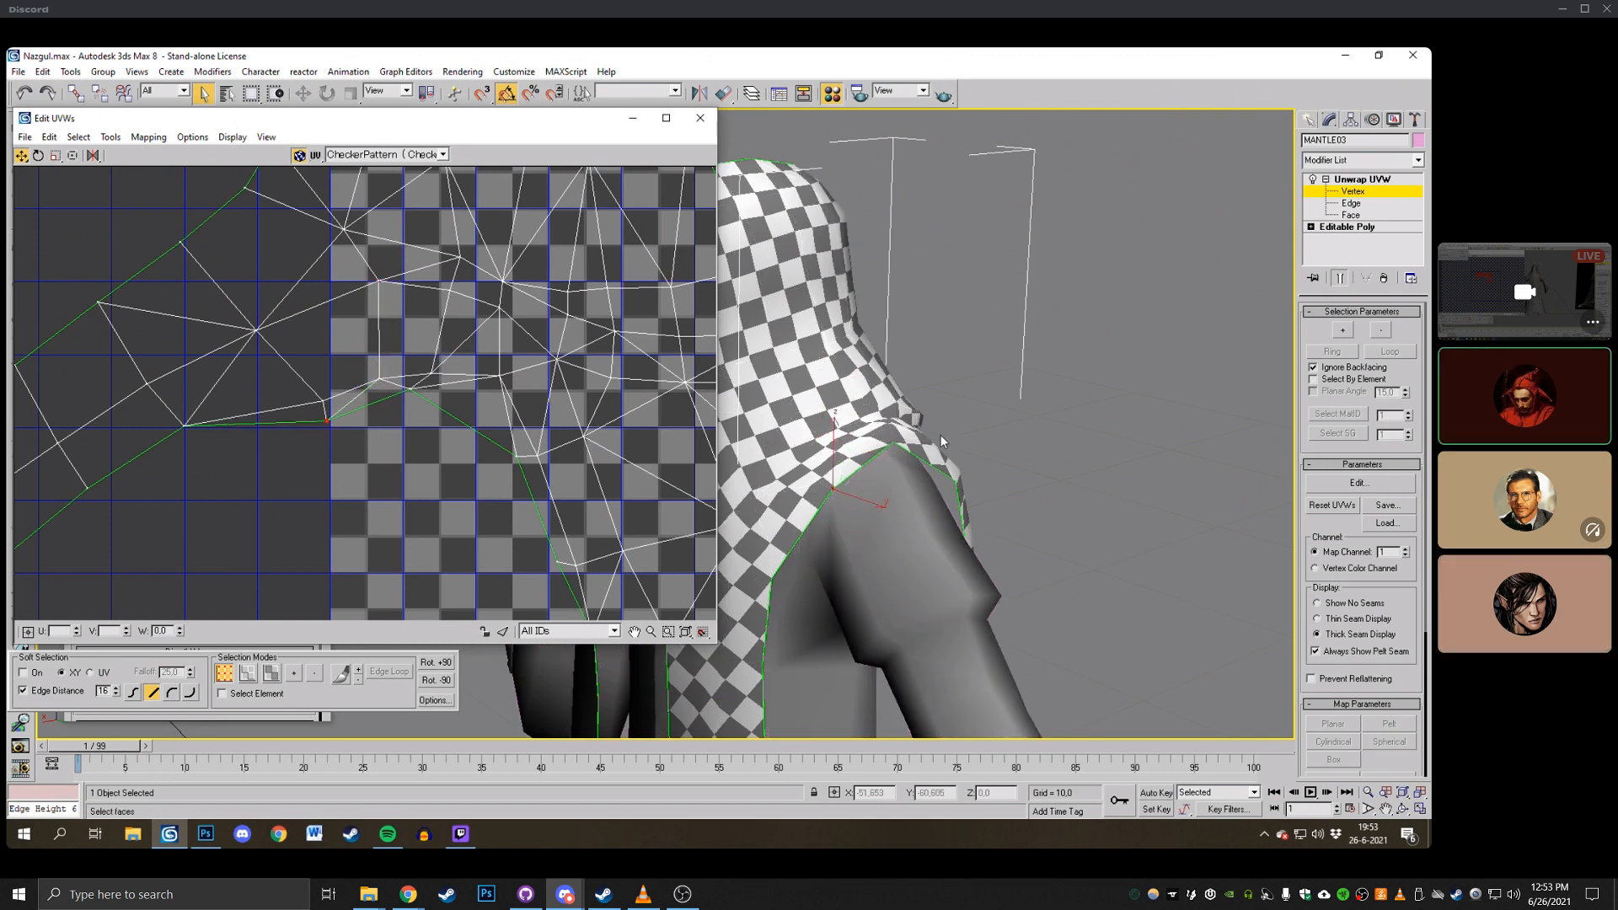
left_click(1403, 808)
left_click_drag(842, 353, 712, 333)
middle_click_drag(527, 350, 423, 338)
left_click_drag(834, 430, 935, 420)
middle_click_drag(249, 396, 291, 404)
mouse_move(264, 390)
left_mouse_down()
mouse_move(293, 424)
mouse_move(271, 381)
left_mouse_up()
mouse_move(317, 342)
left_mouse_down()
mouse_move(335, 371)
mouse_move(337, 355)
mouse_move(394, 349)
mouse_move(391, 386)
mouse_move(467, 381)
mouse_move(452, 377)
left_mouse_up()
left_click_drag(773, 415, 725, 439)
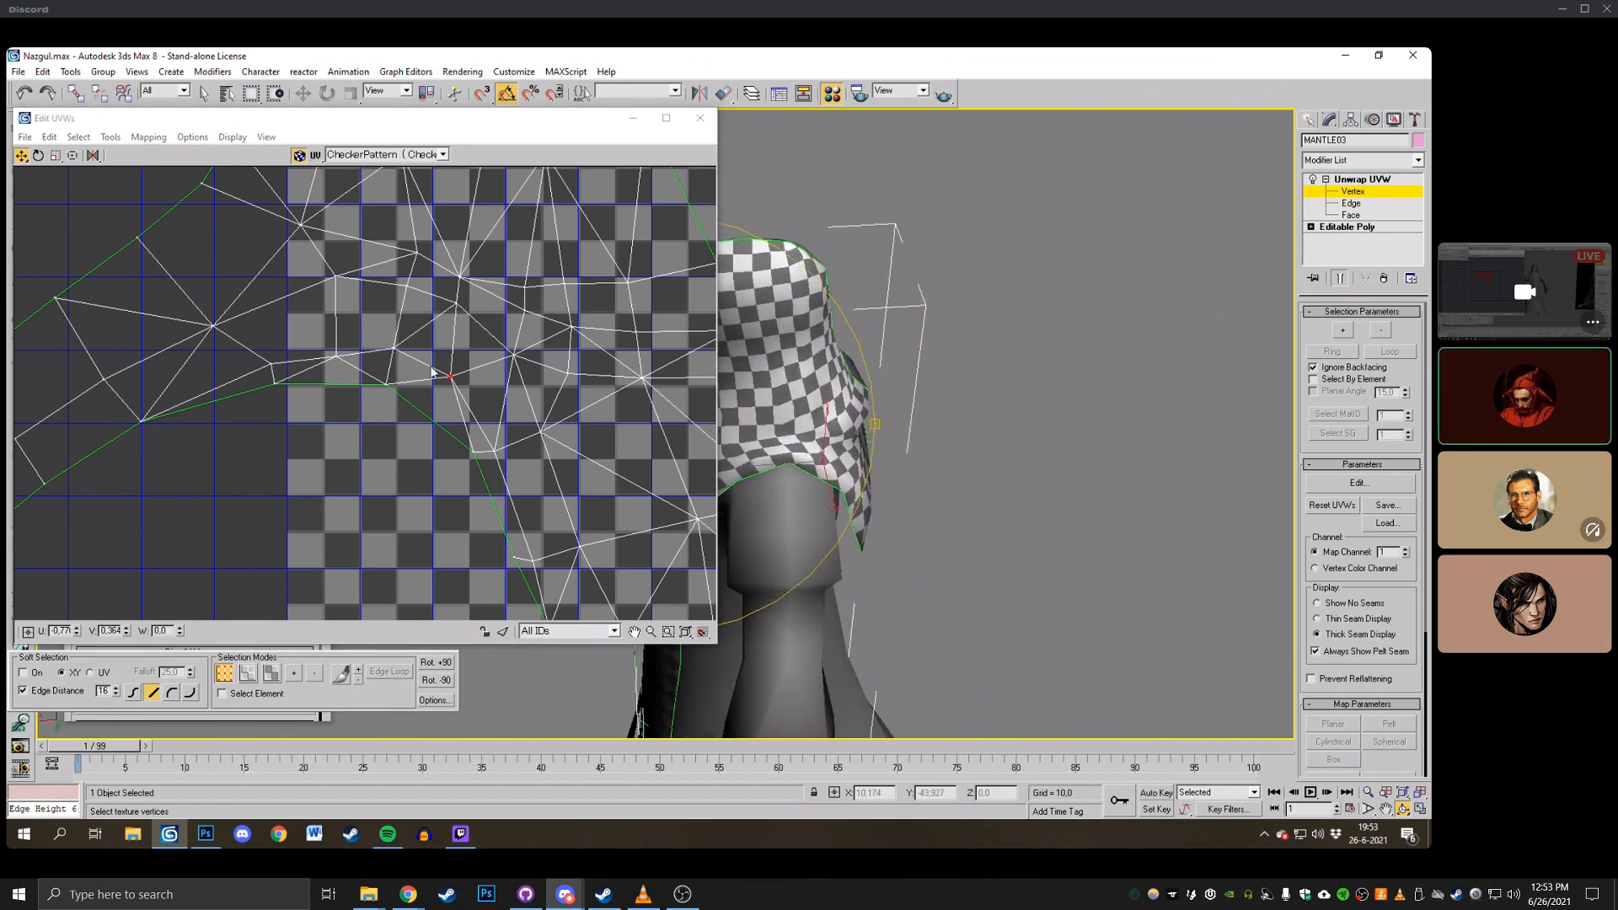
Pull the armhole-edge vertices on the hood closer to the front strip and adjust the vertices just inside them.
left_click_drag(453, 376, 401, 364)
left_click_drag(393, 348, 266, 360)
left_click_drag(402, 401, 402, 401)
left_click_drag(386, 385, 393, 377)
mouse_move(798, 443)
left_mouse_down()
mouse_move(886, 418)
mouse_move(852, 445)
mouse_move(768, 443)
left_mouse_up()
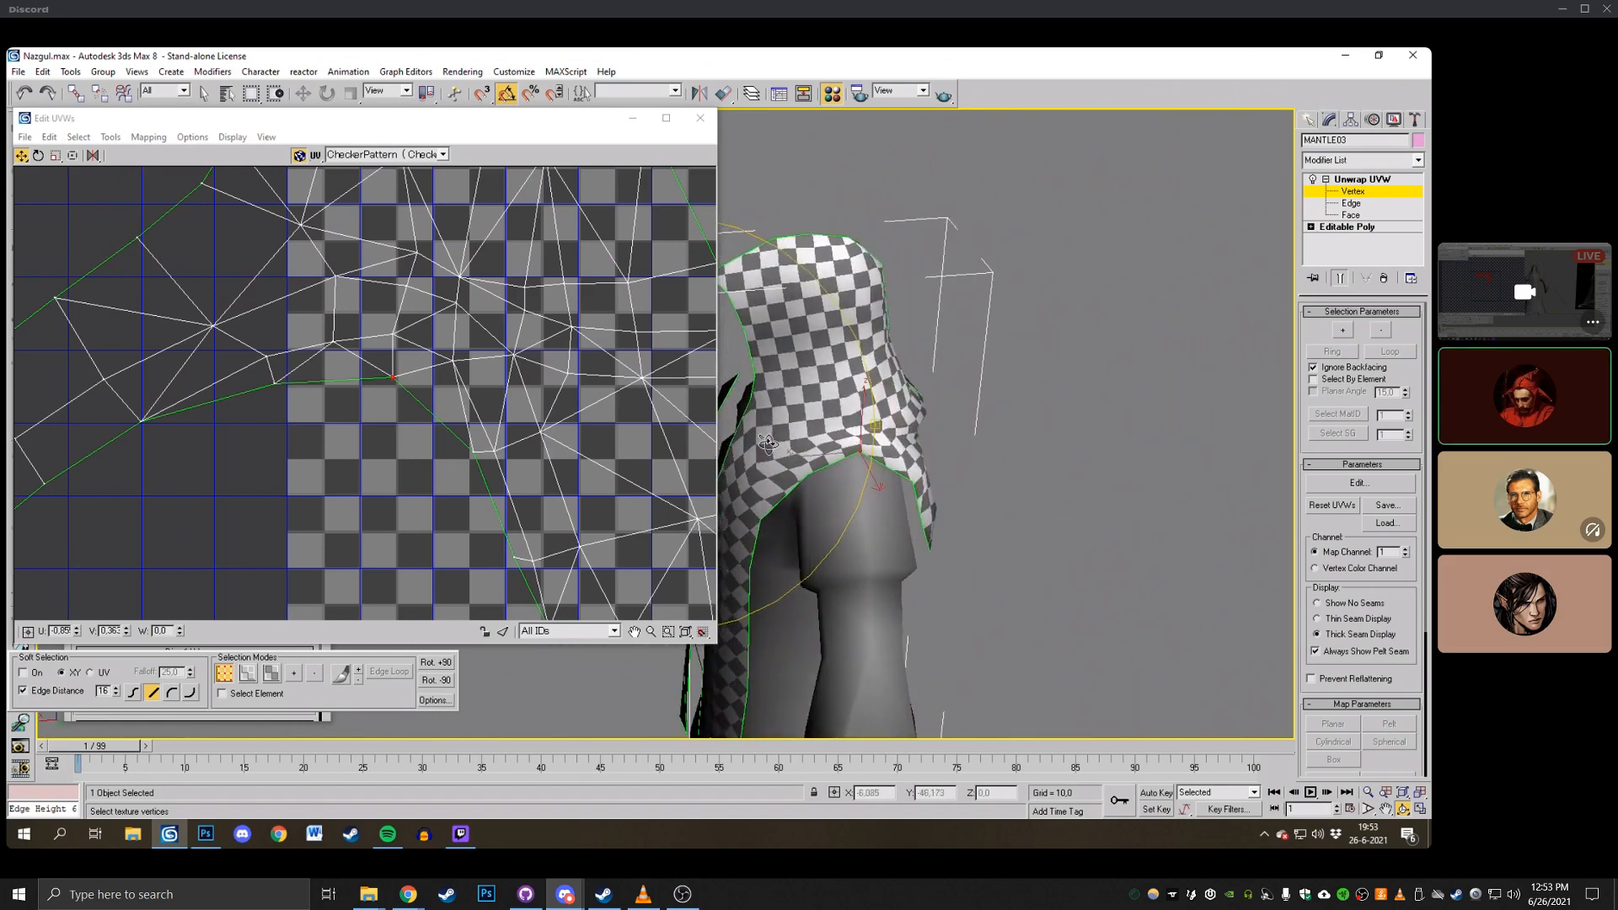
Shift the interior vertex above the shoulder and the strip's central hub vertex slightly to relax the texture at the front.
left_click(301, 286)
left_click(334, 284)
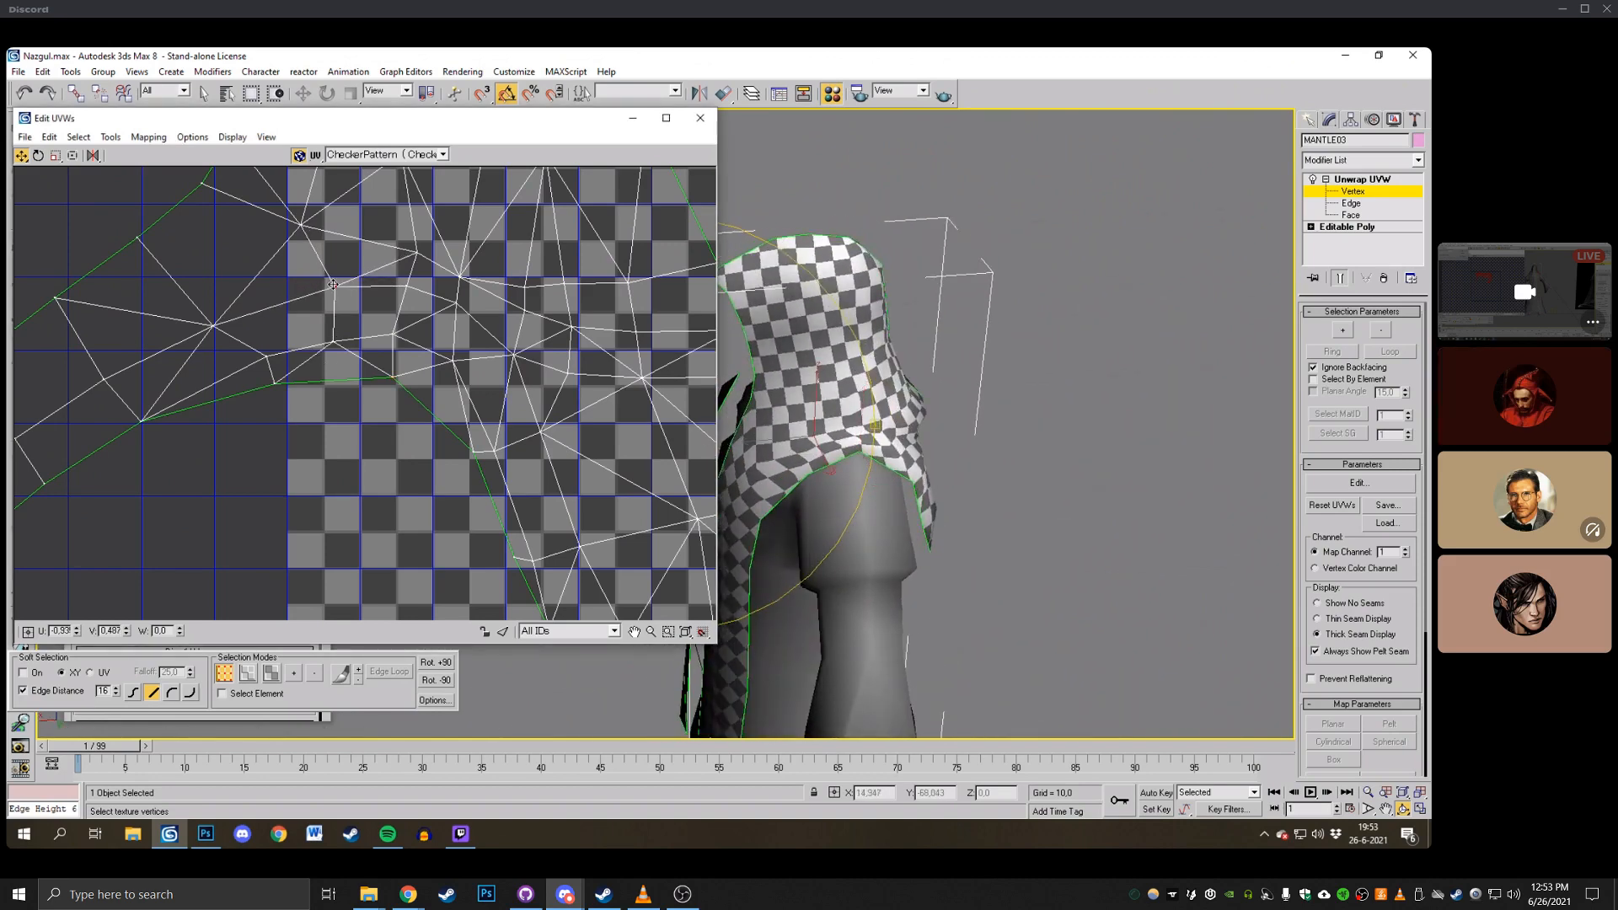
left_click_drag(335, 282, 208, 315)
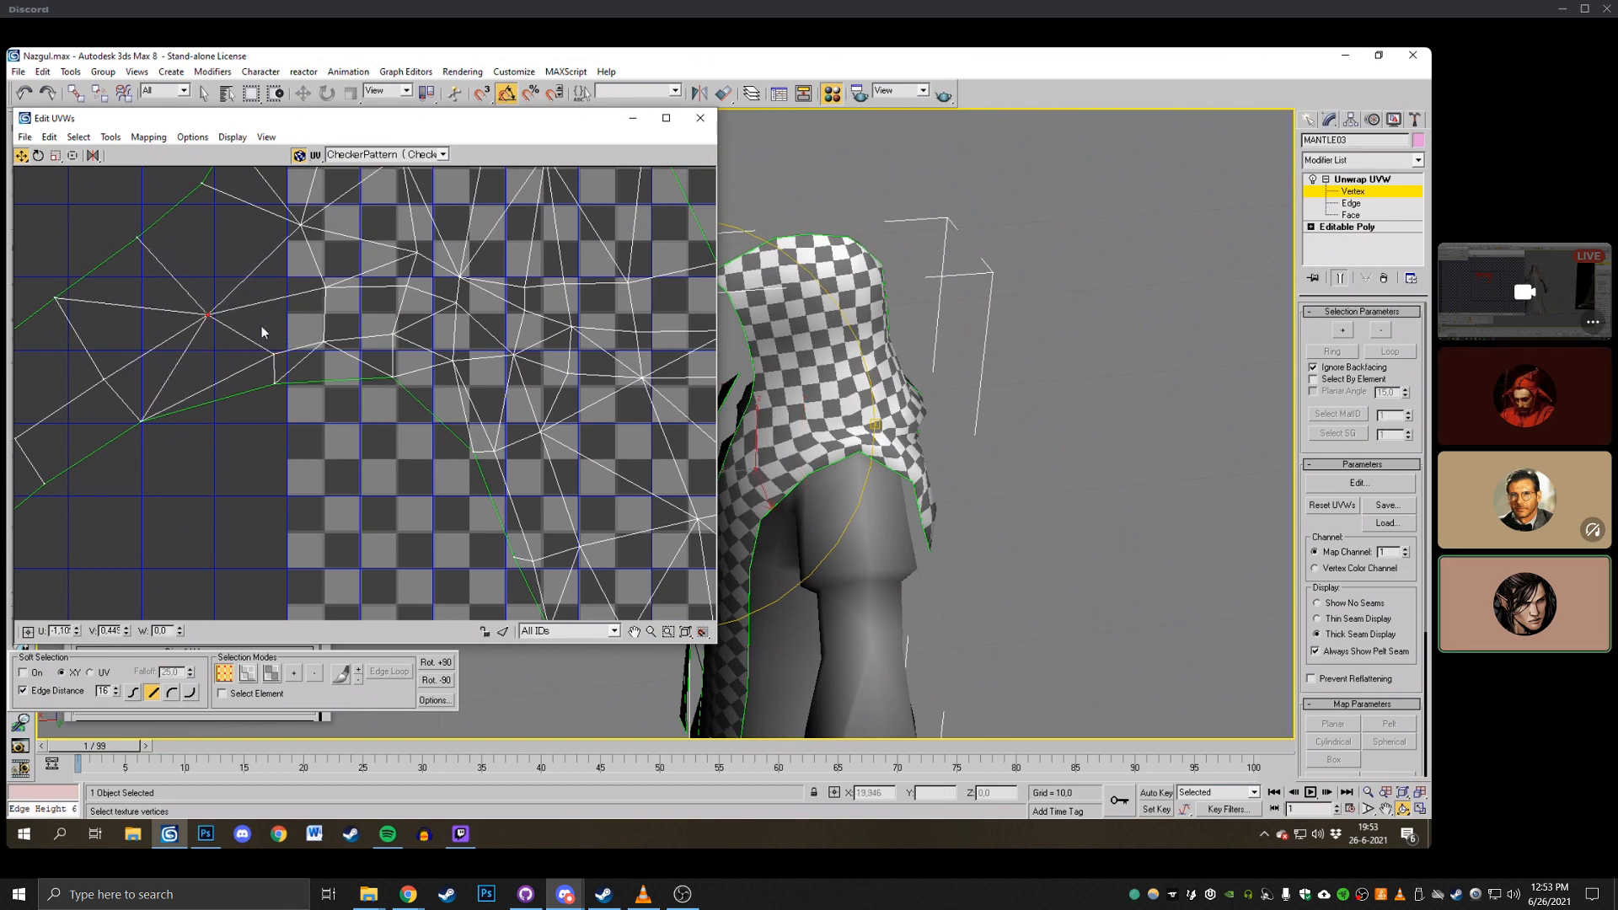
left_click_drag(881, 422, 624, 370)
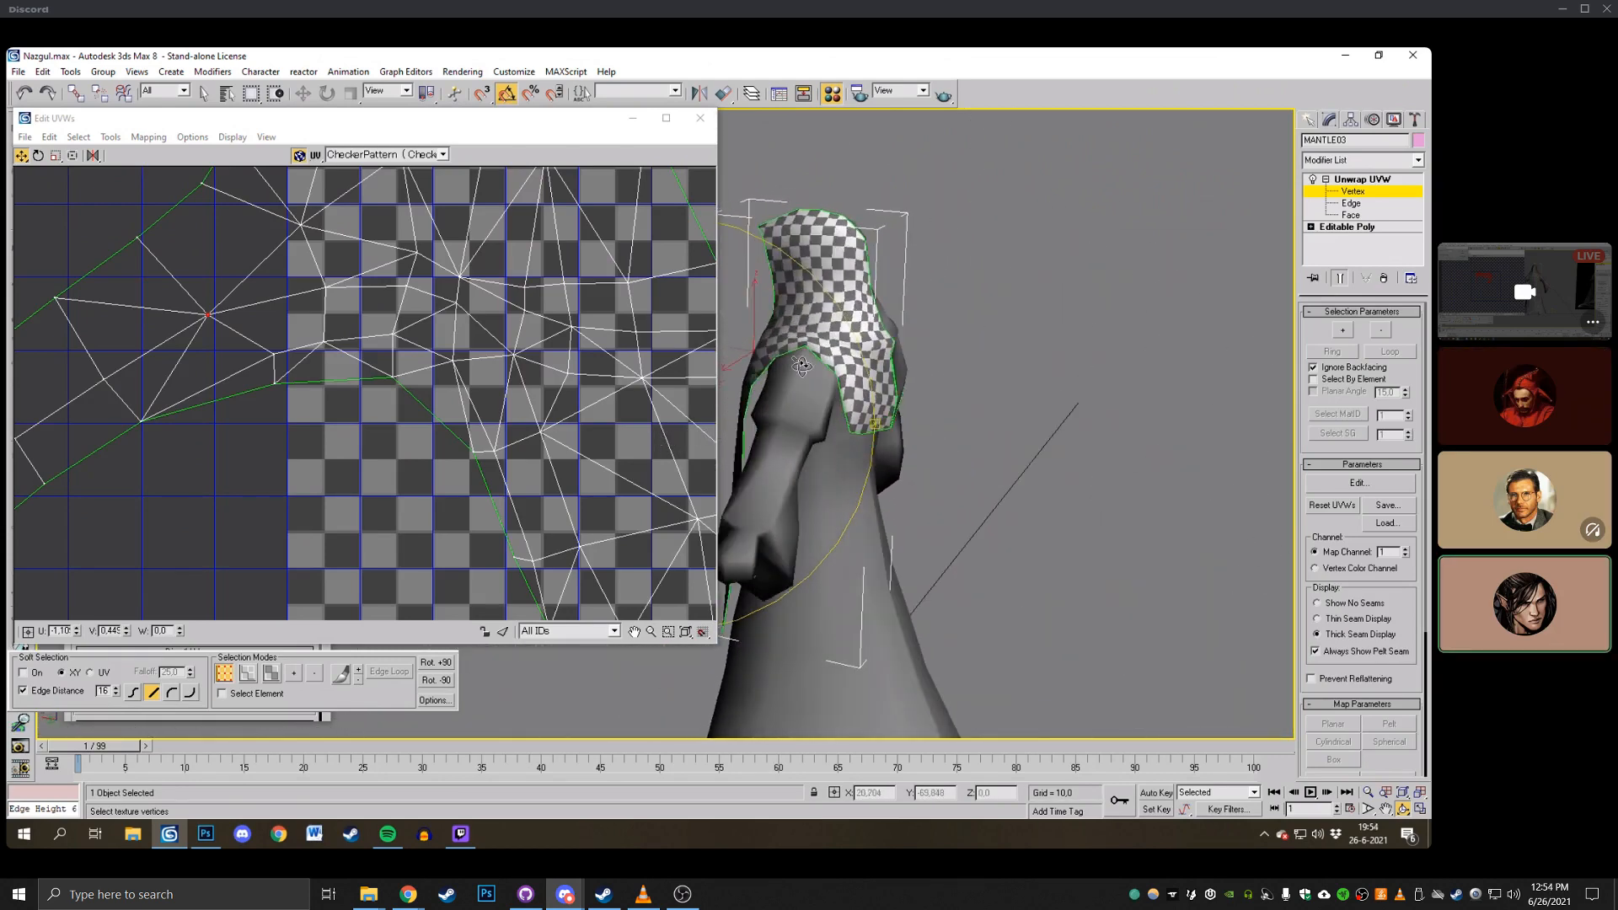
Nudge the armhole-edge vertex behind the shoulder in the mantle's UVs to reduce stretching toward the back.
middle_click_drag(591, 365, 518, 325)
scroll(517, 324, "up", 2)
left_click_drag(411, 414, 415, 429)
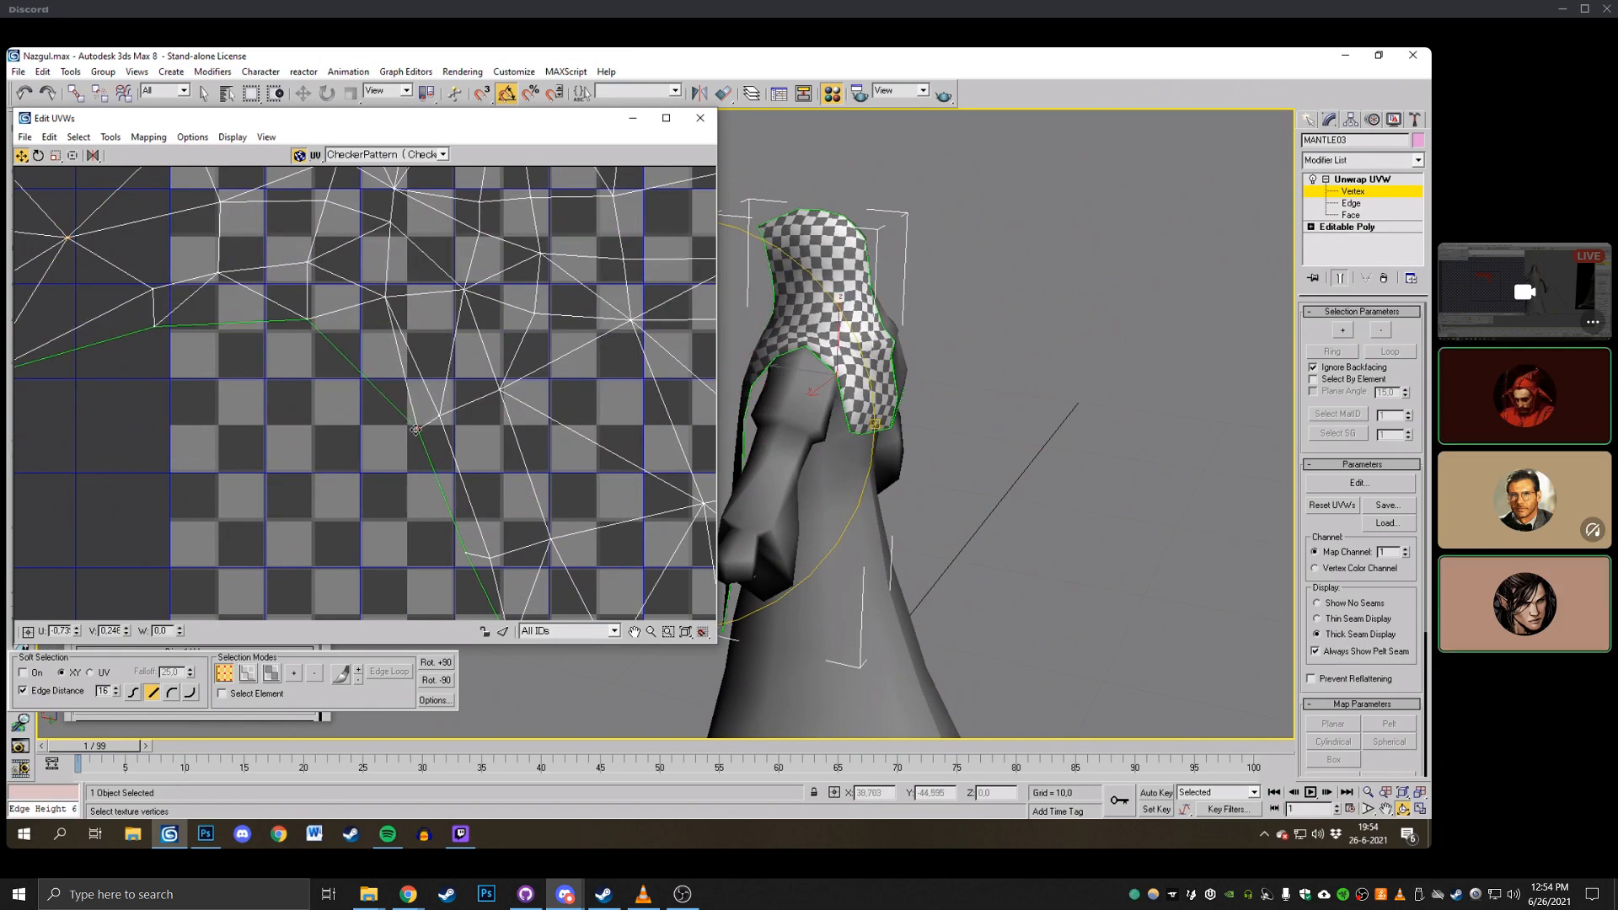
left_click_drag(826, 430, 828, 472)
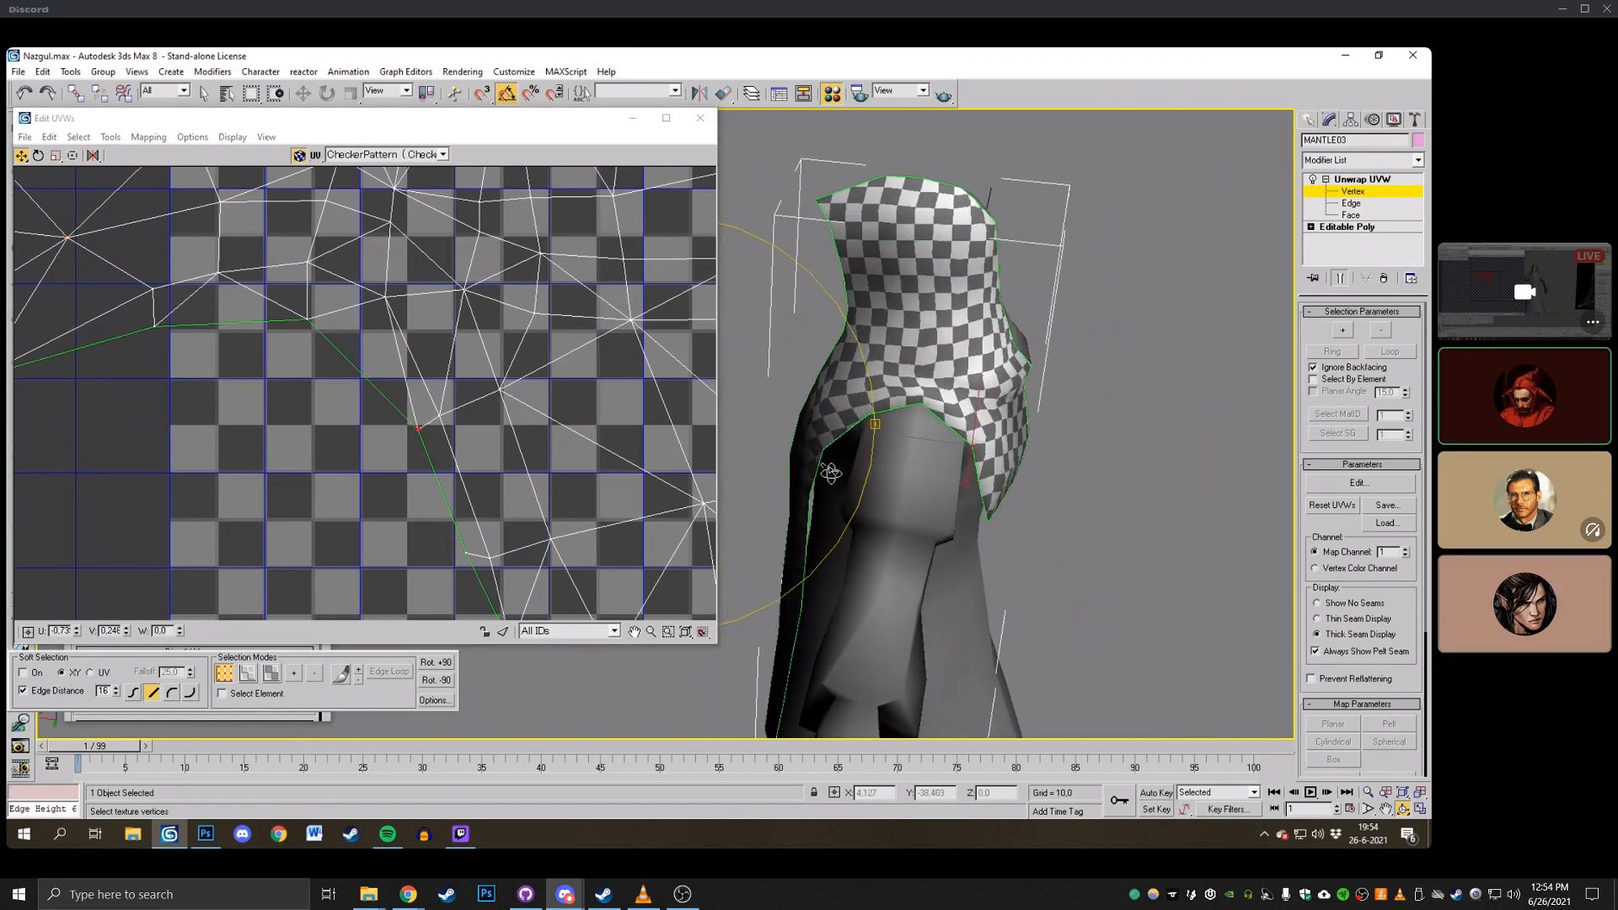
Adjust the interior hood vertices above and behind the shoulder to straighten the checker pattern there.
middle_click_drag(458, 326, 446, 448)
left_click_drag(363, 293, 394, 327)
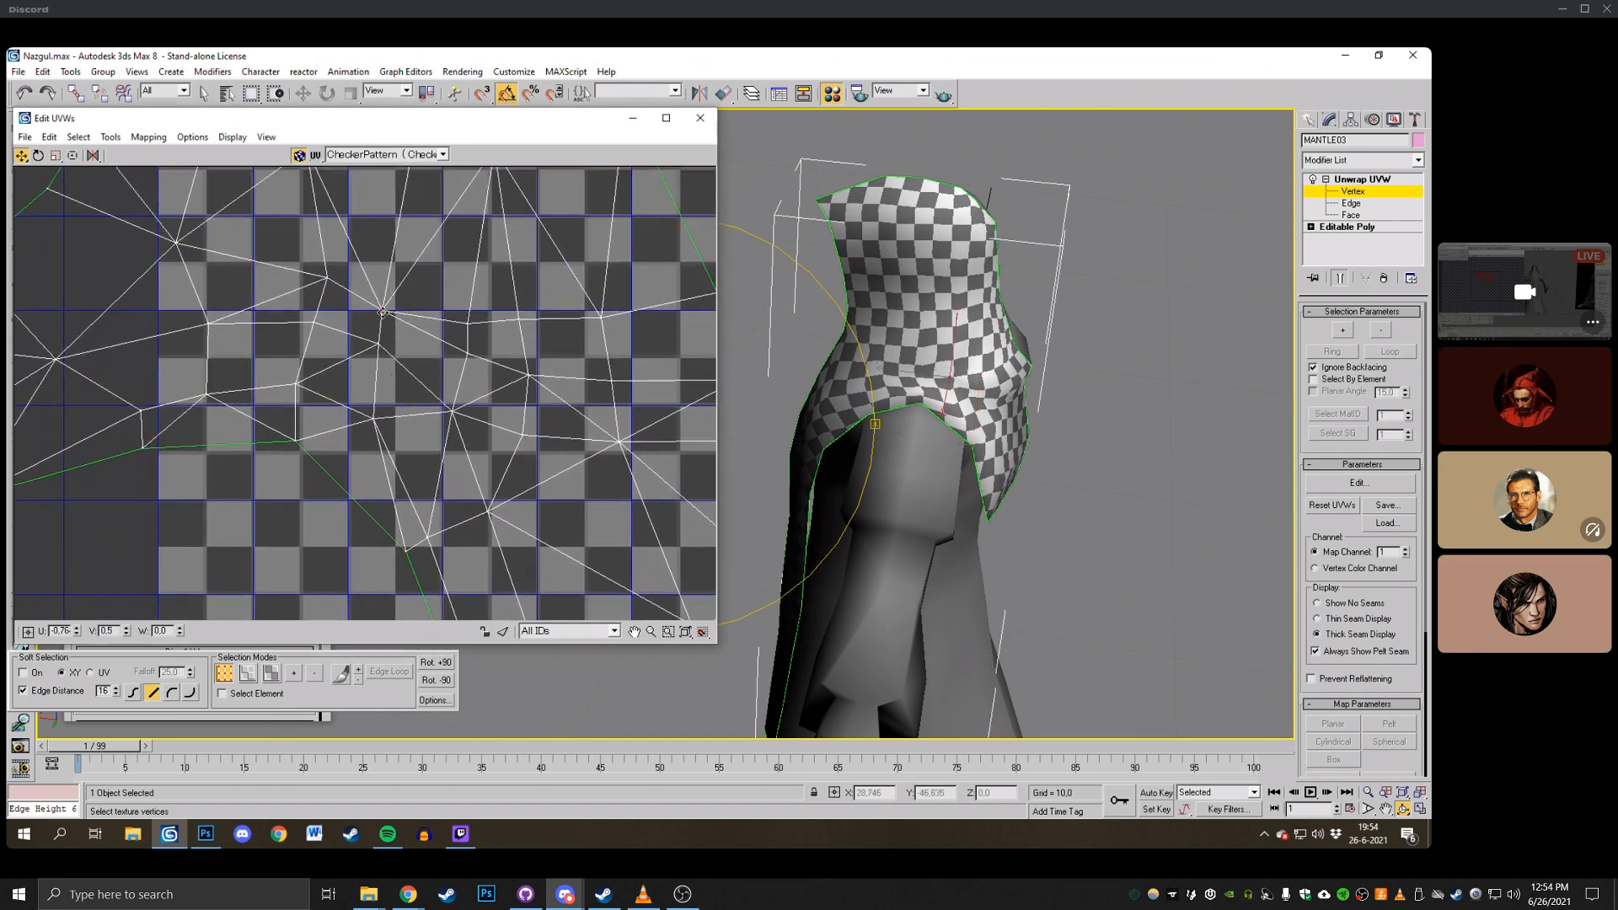
left_click_drag(866, 407, 830, 391)
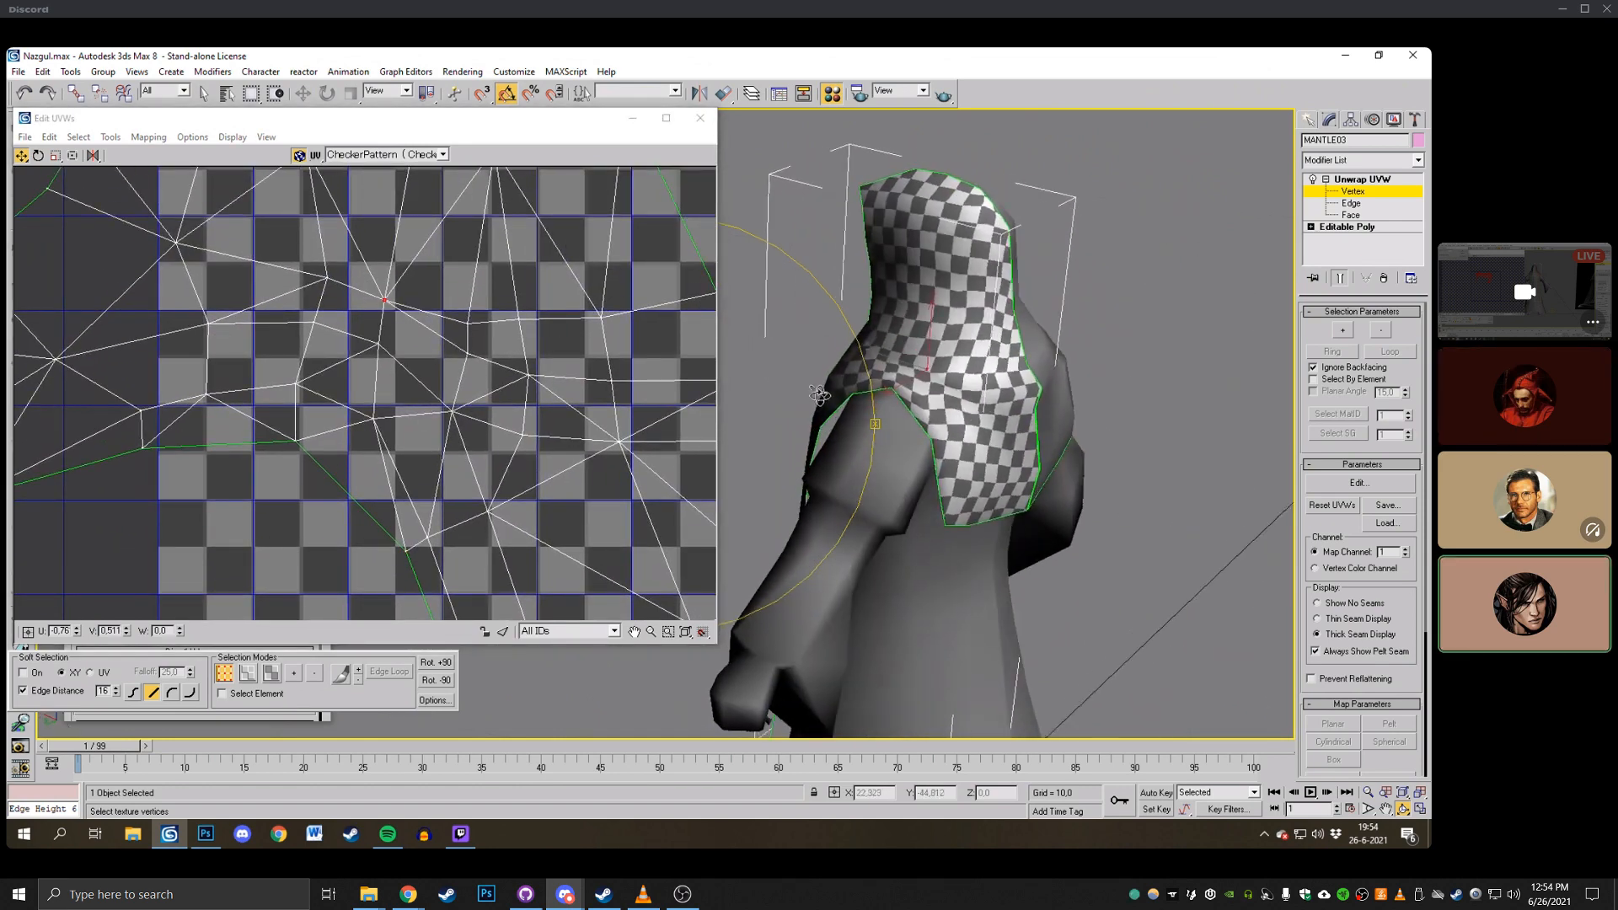
left_click(377, 343)
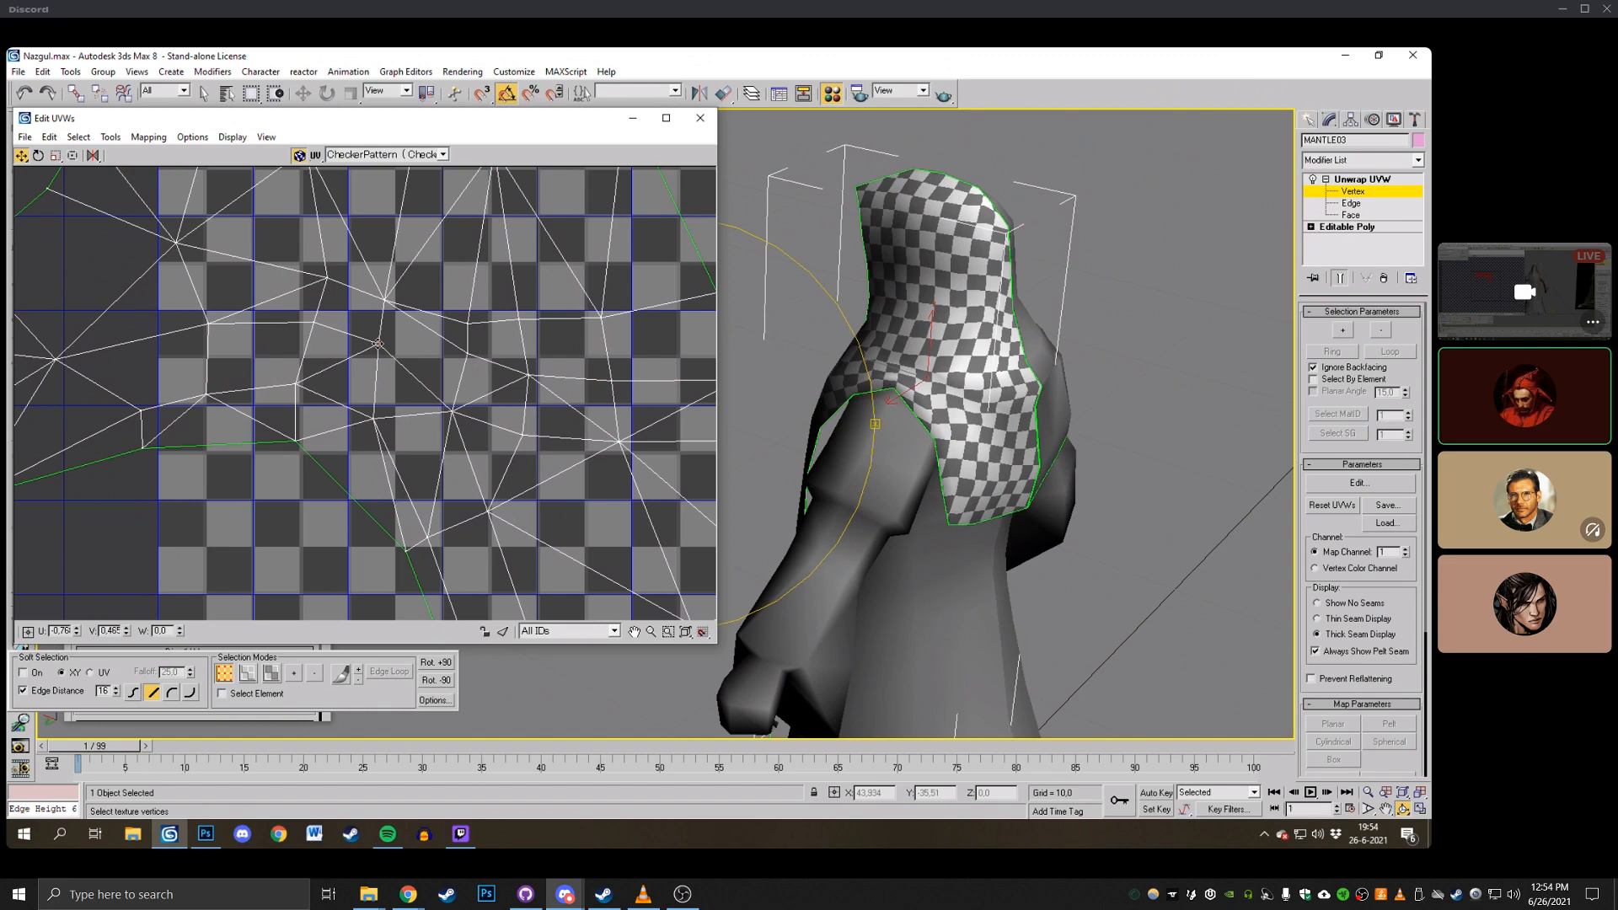
left_click_drag(377, 344, 468, 343)
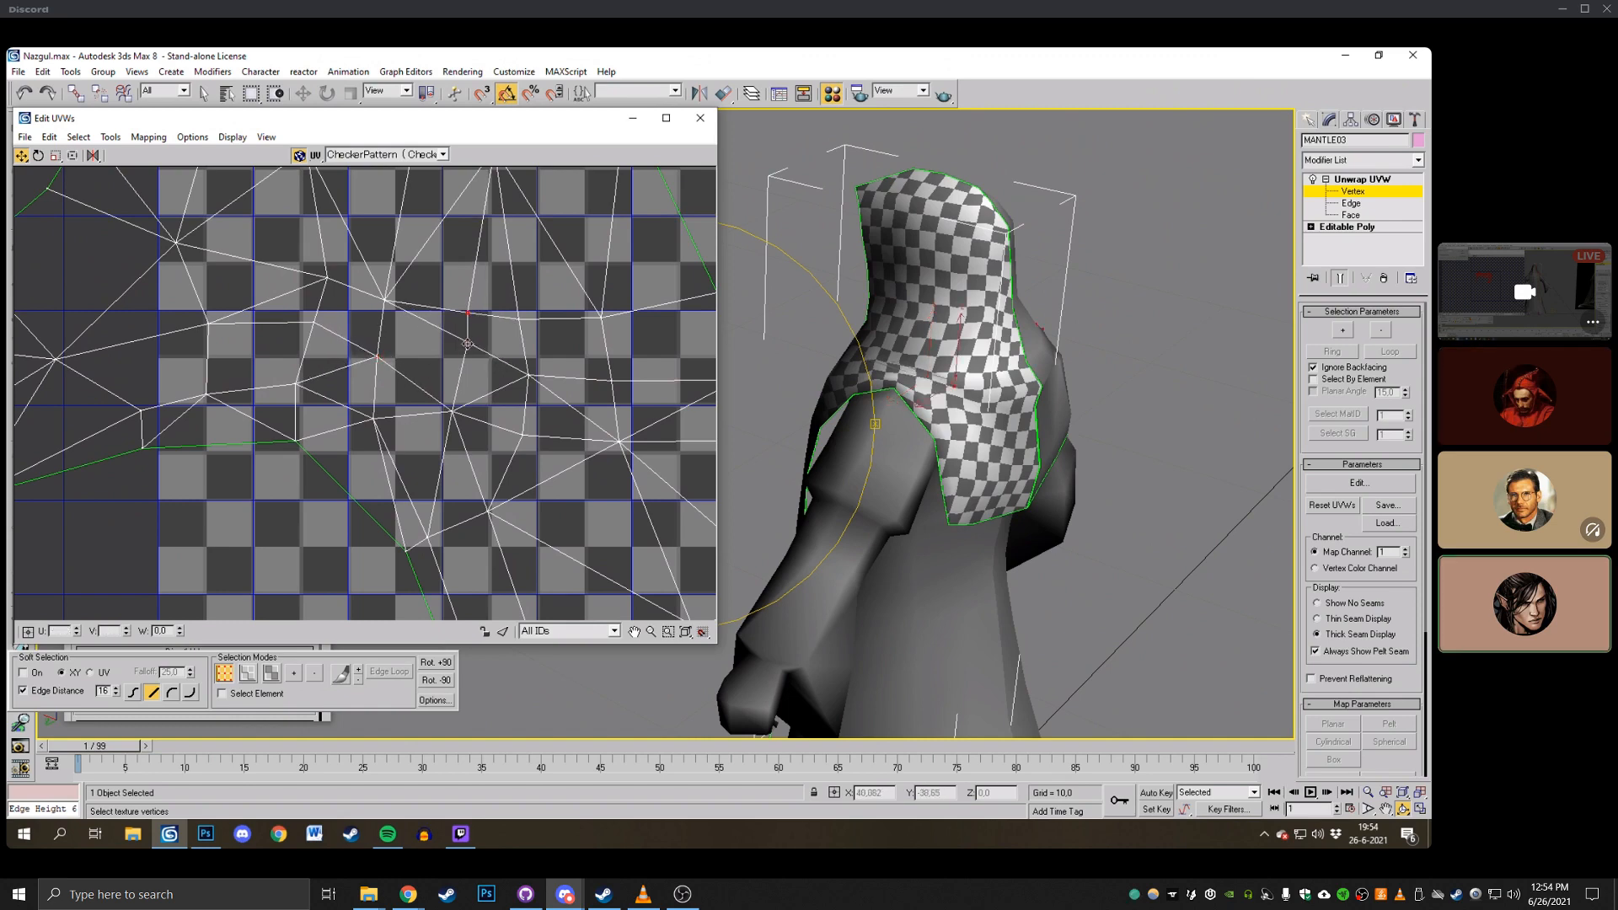
left_click_drag(456, 412, 456, 405)
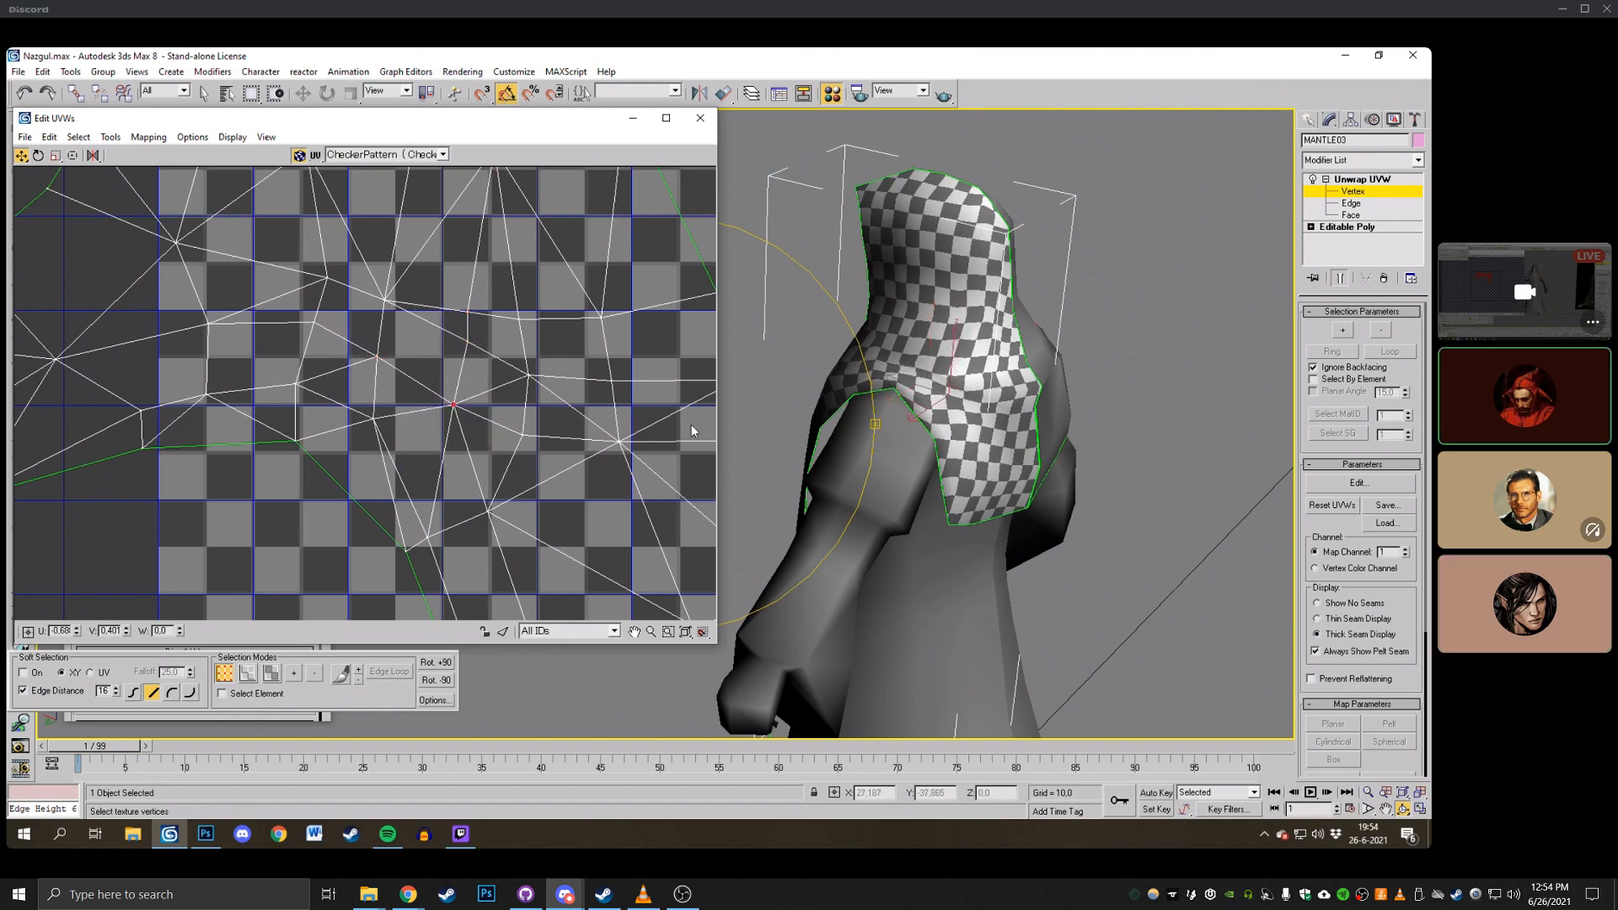
Raise the armhole's upper edge vertex and fine-tune the neighbouring vertices over the shoulder against the model's wireframe.
left_click_drag(902, 448, 969, 440)
left_click(296, 440)
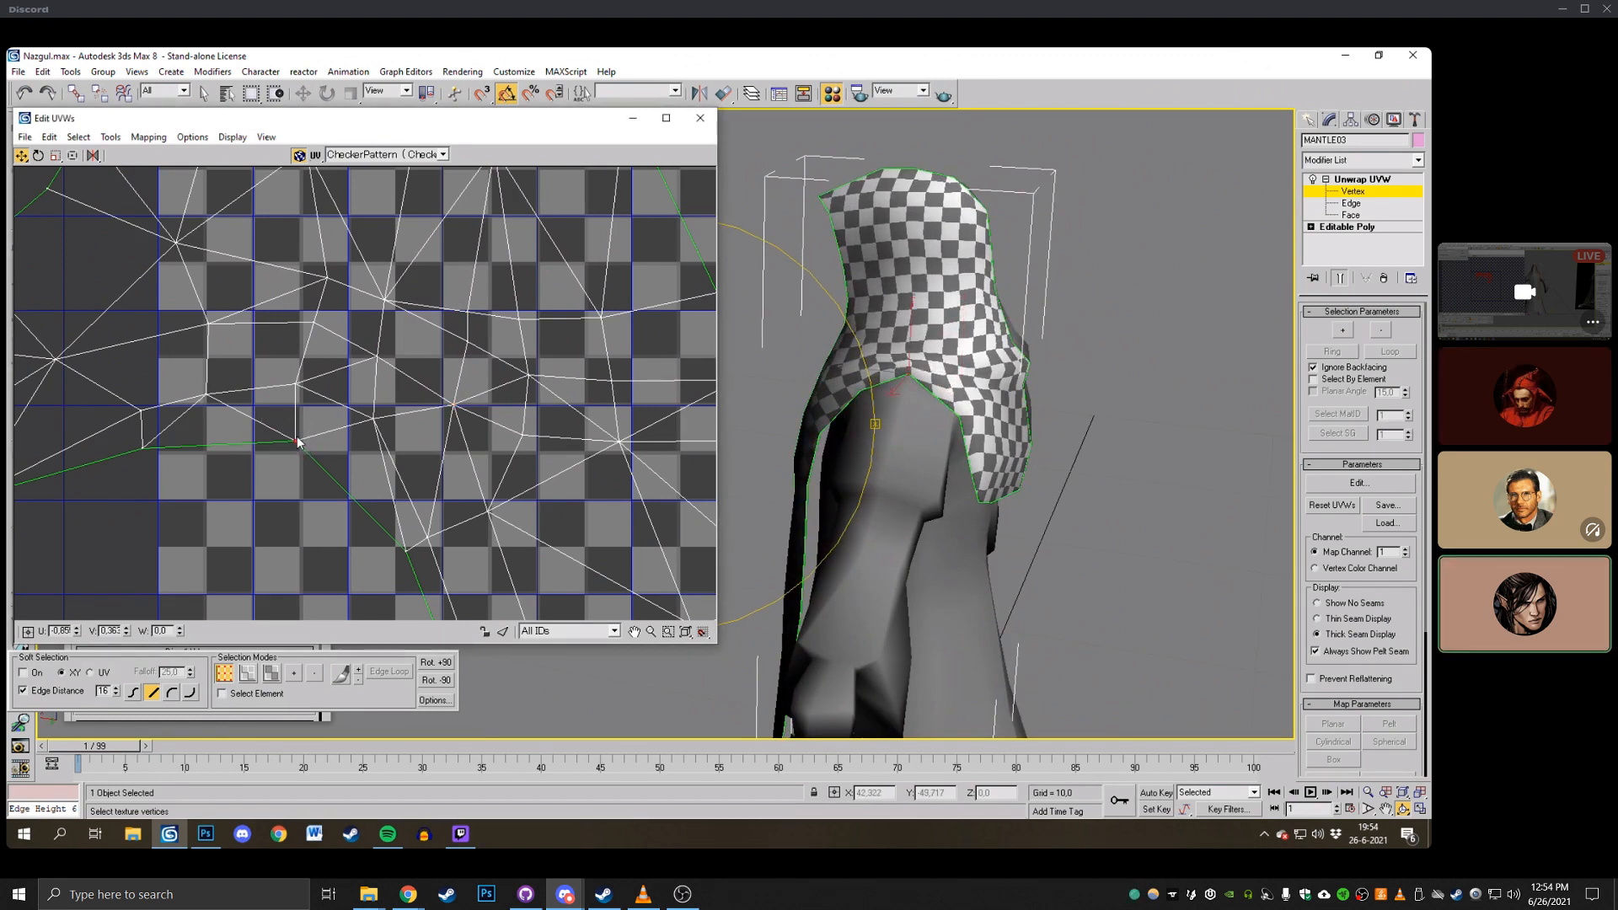
left_click_drag(296, 440, 286, 423)
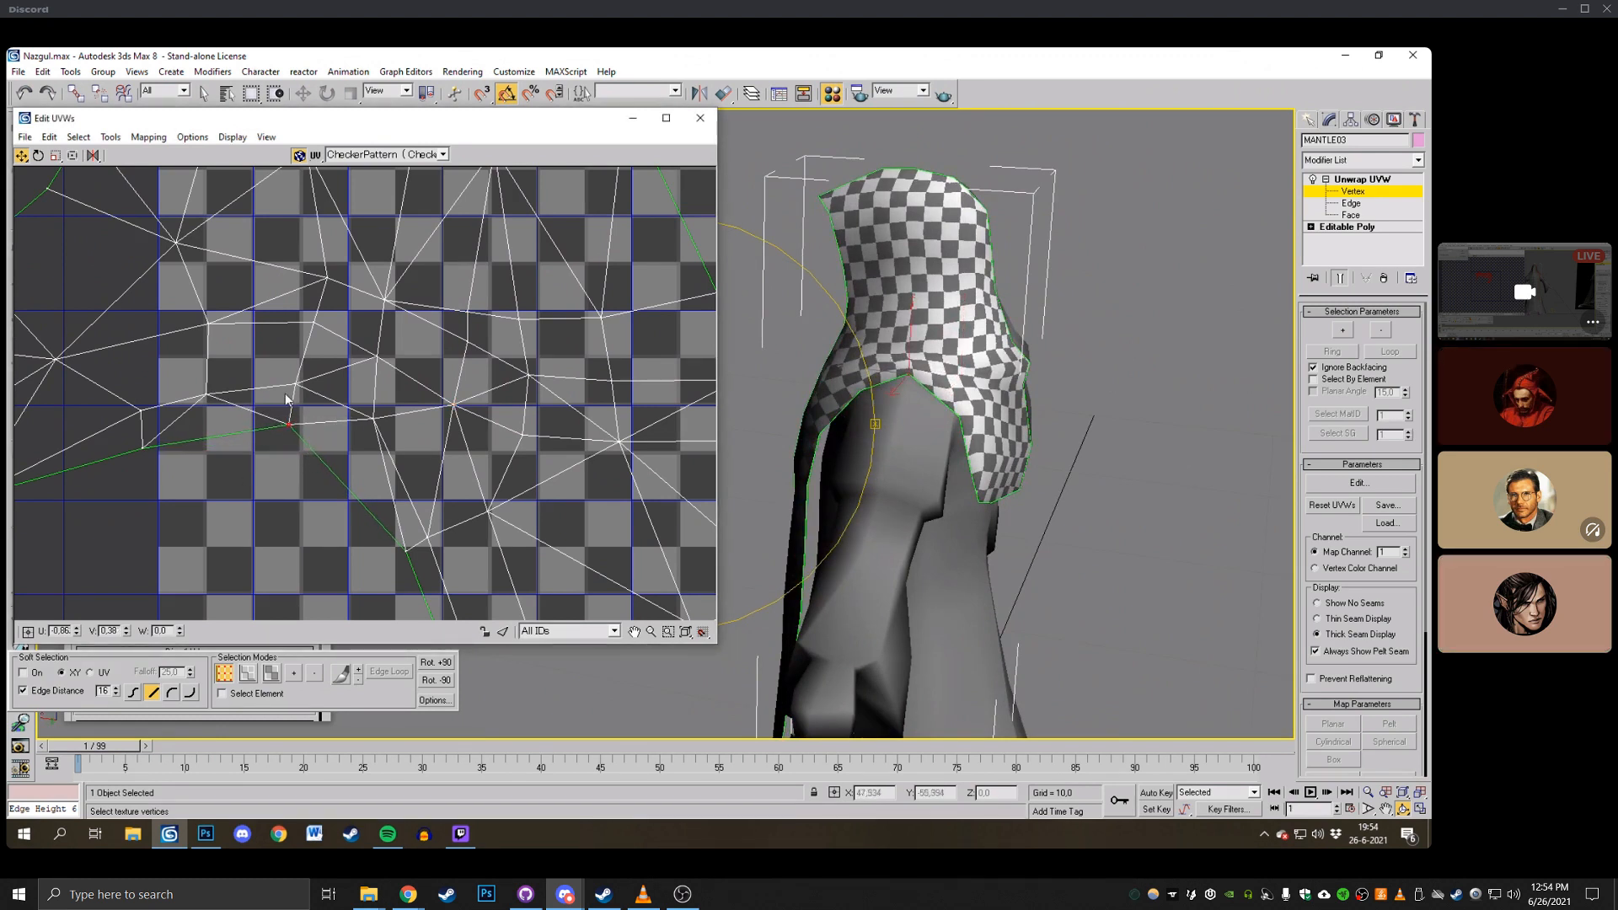
left_click(294, 384)
key("F4")
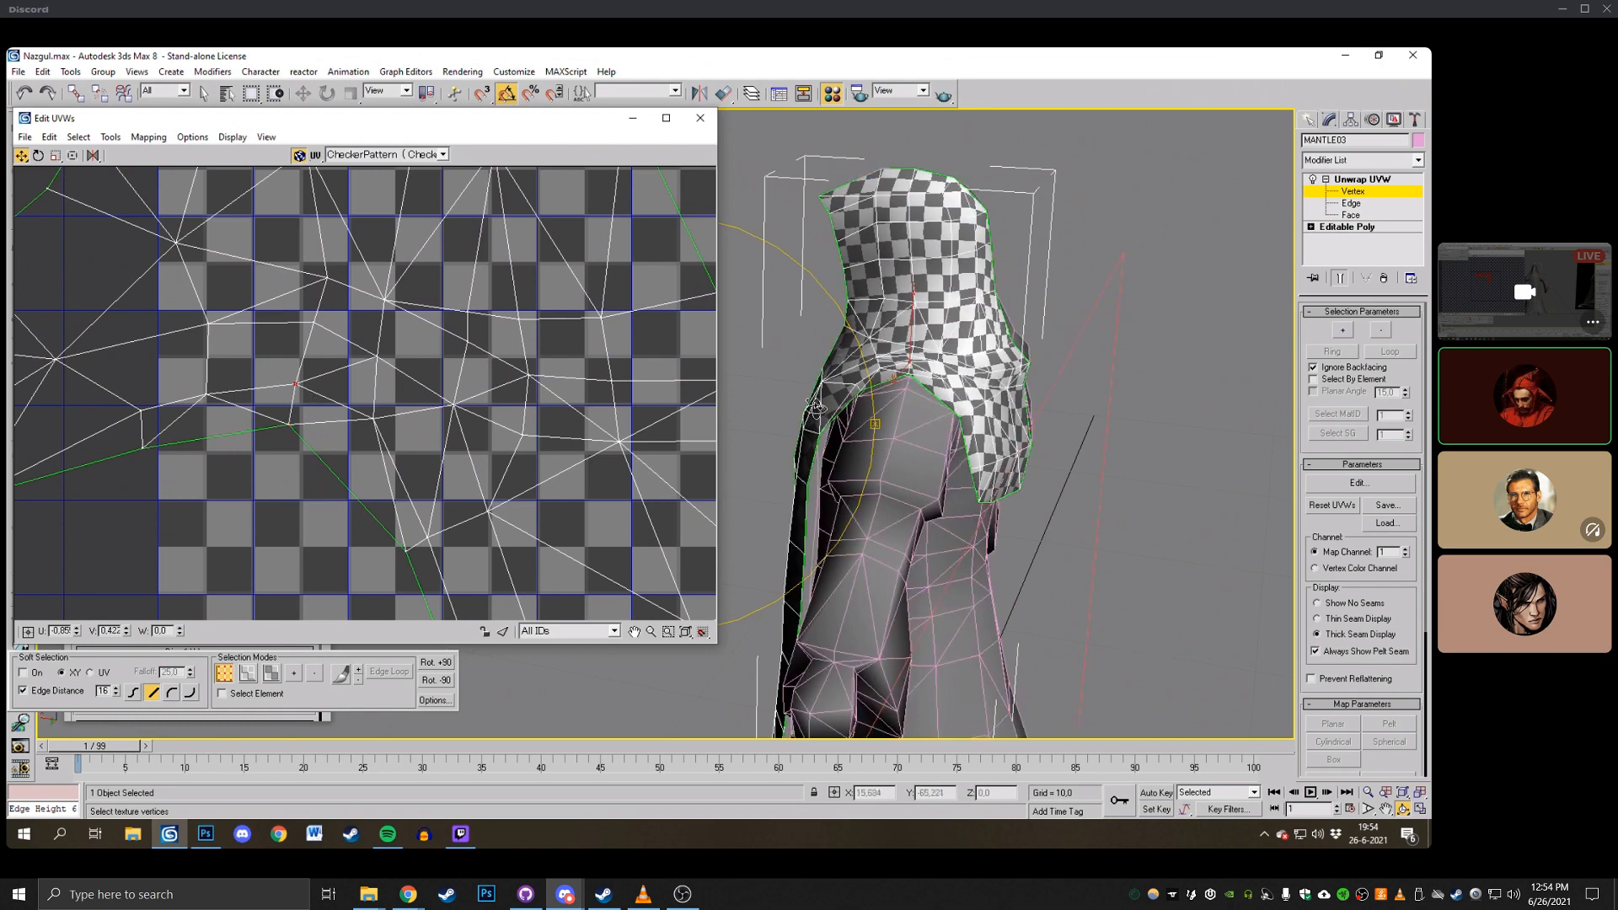
left_click_drag(815, 407, 818, 442)
left_click_drag(295, 385, 296, 383)
left_click(312, 324)
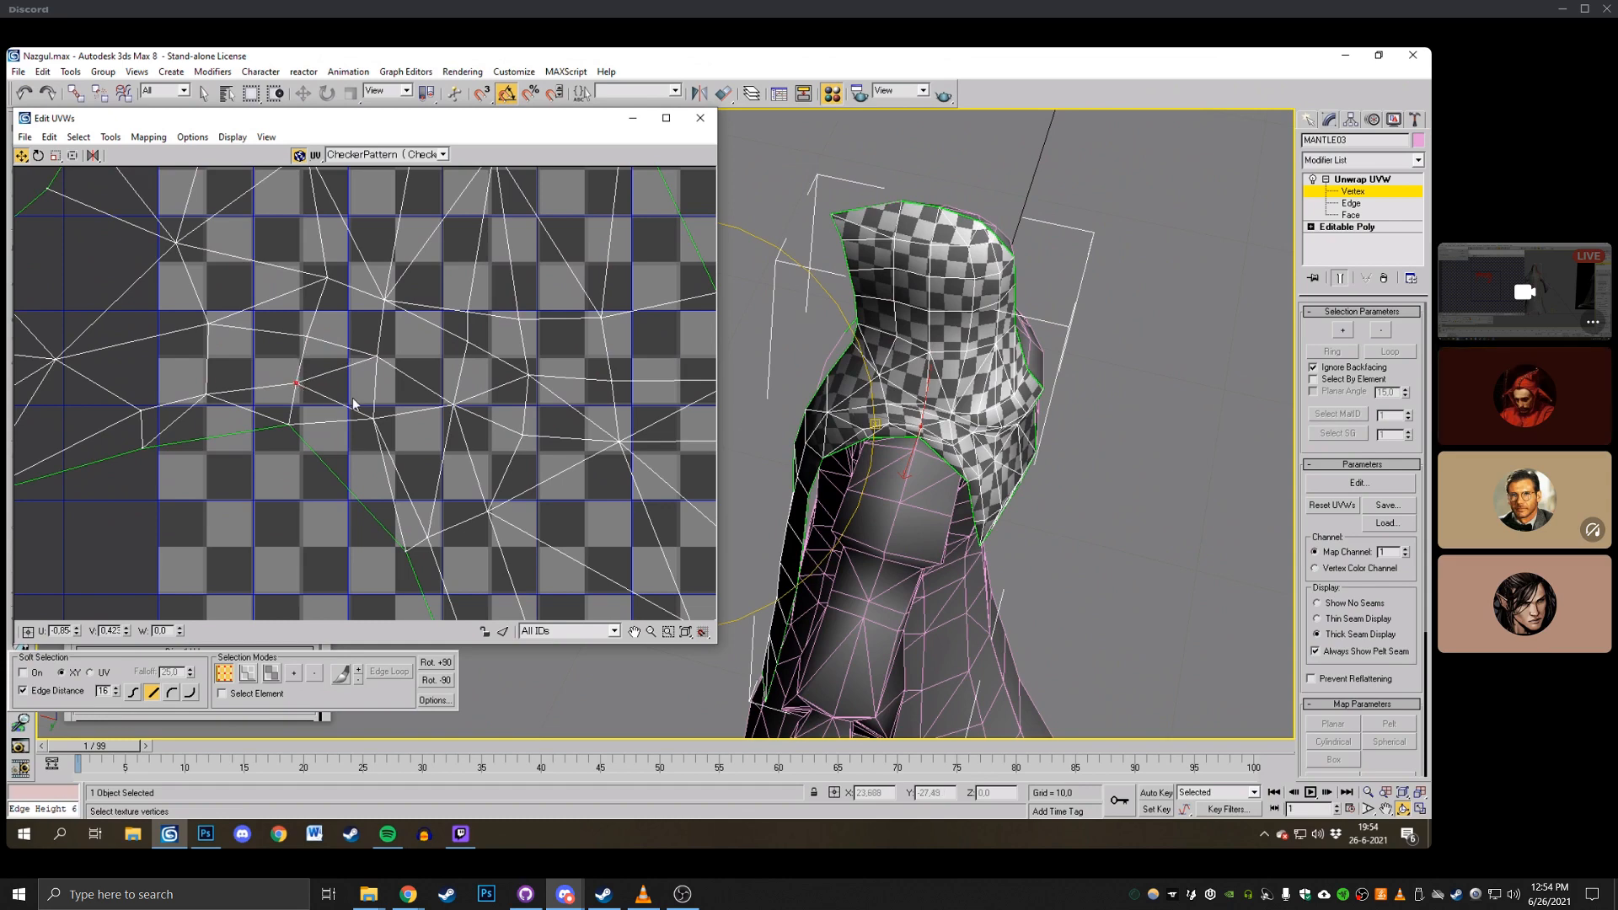
left_click_drag(376, 418, 372, 410)
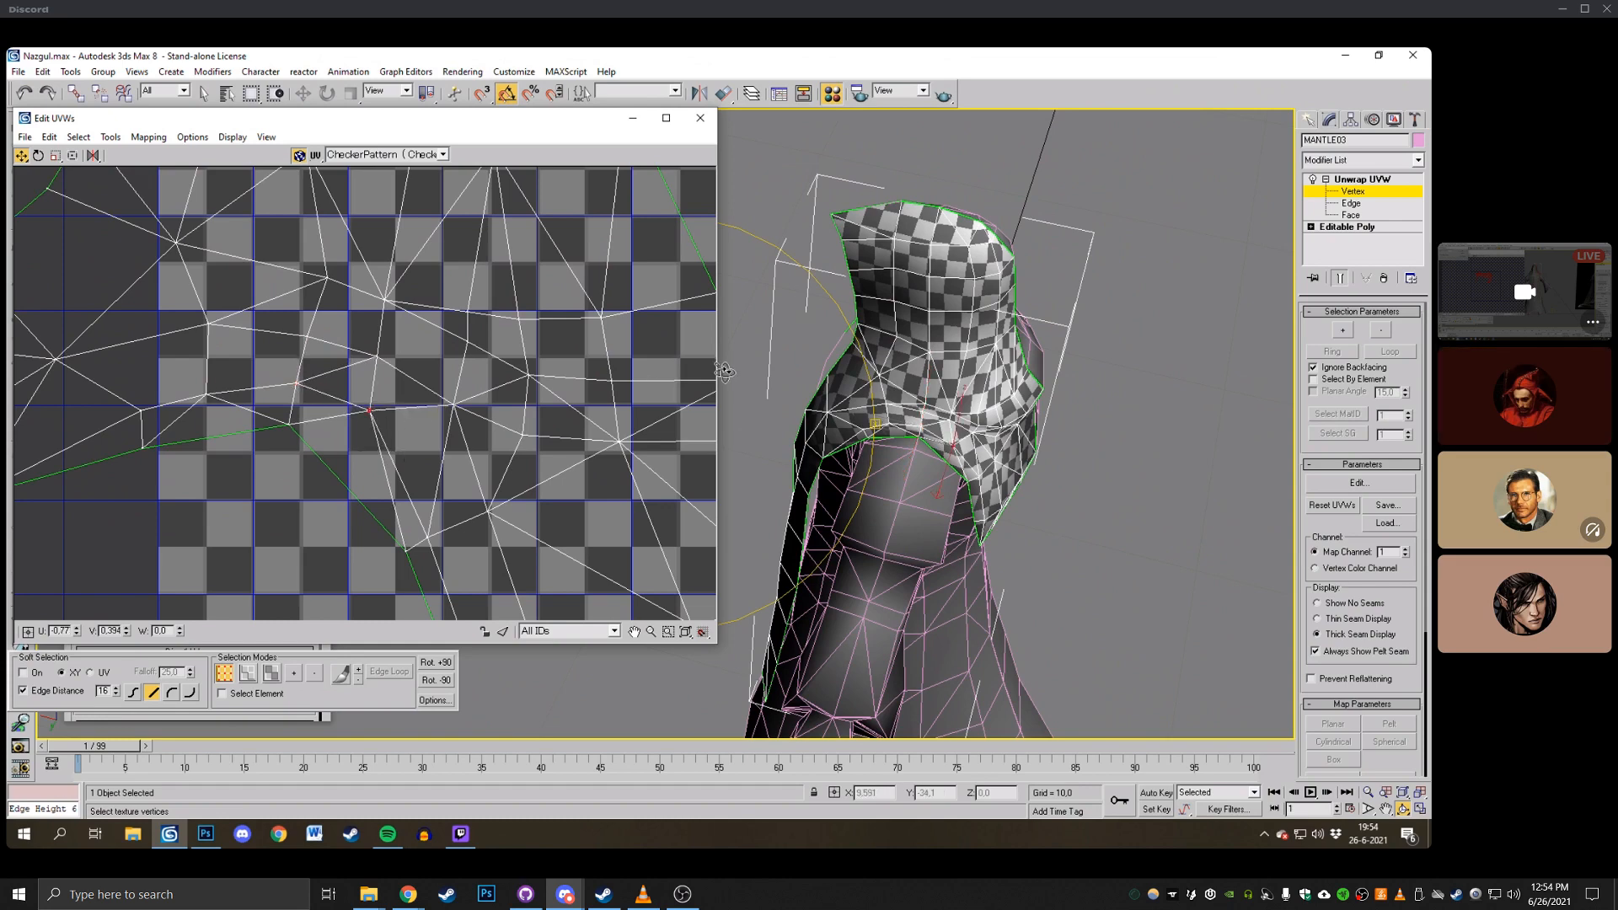
Pick faces at the front of the shoulder on the model to locate them in the mantle's UVs.
left_click_drag(724, 372, 1279, 207)
left_click(1352, 215)
left_click(913, 418)
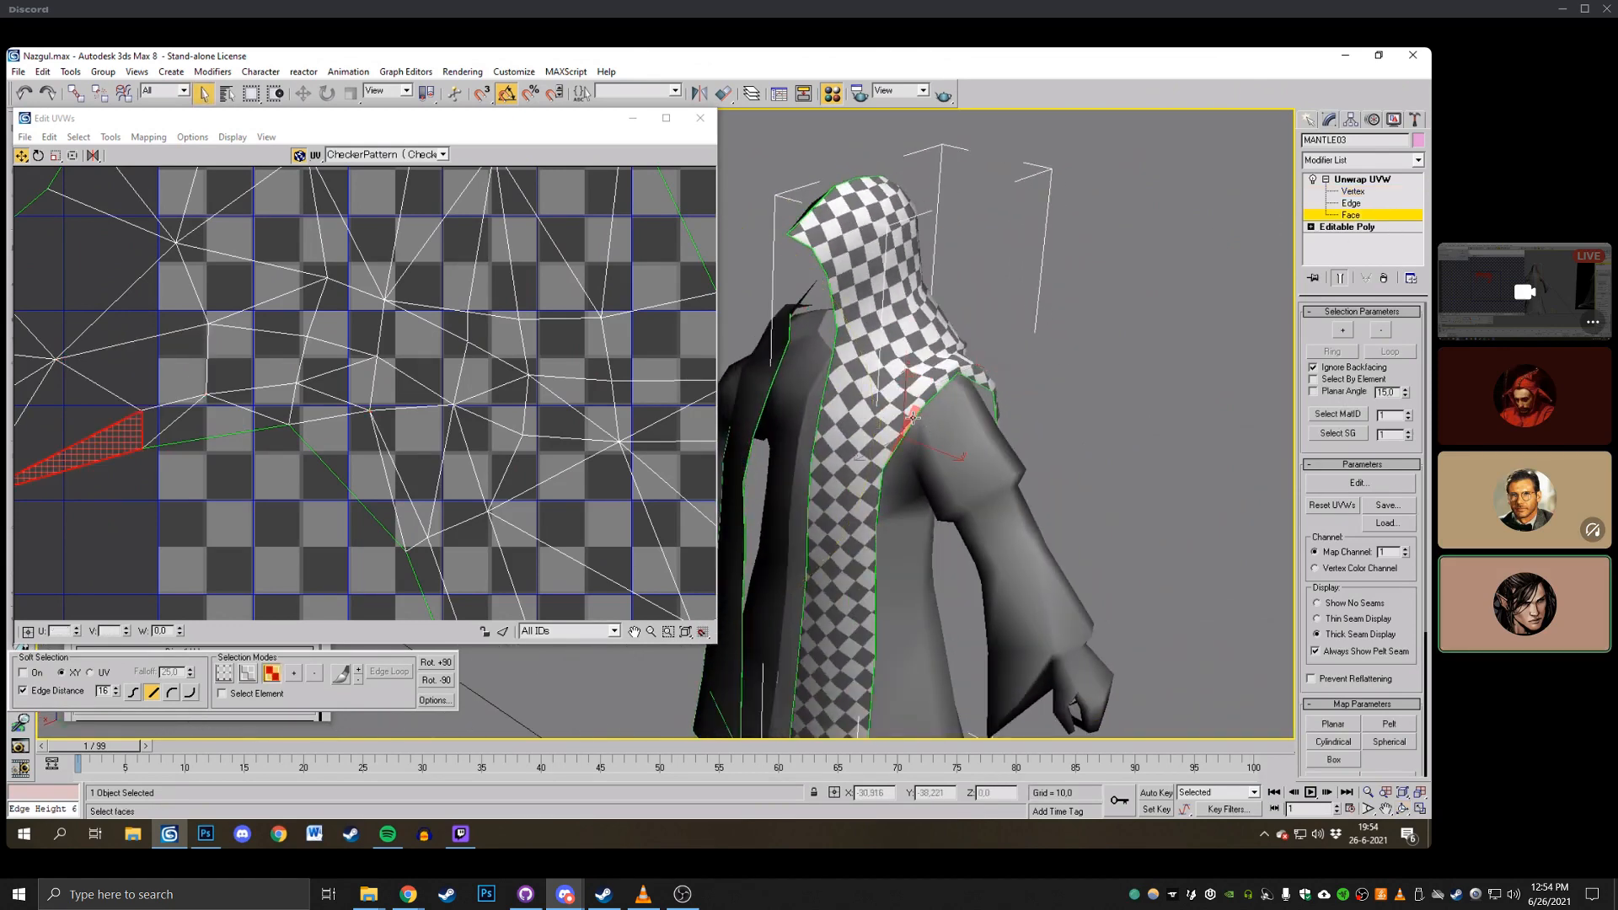
left_click(892, 426)
Select all the mantle's UV faces and rotate them until the long front strip hangs nearly vertical.
scroll(531, 405, "down", 3)
left_click(439, 487)
scroll(439, 413, "down", 5)
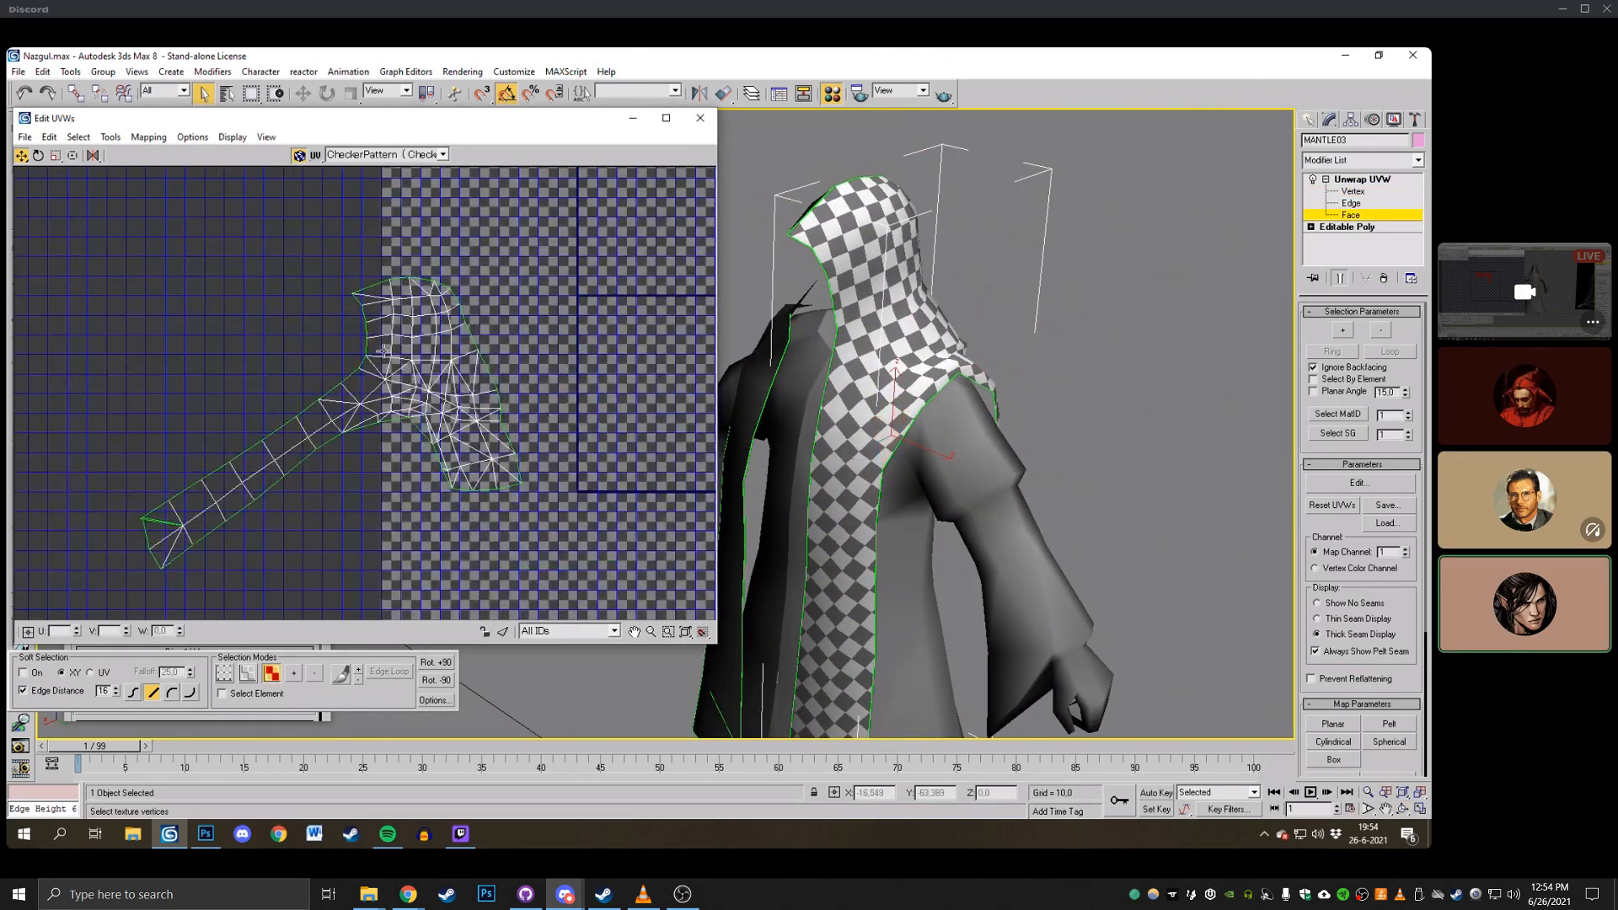
left_click_drag(571, 615, 76, 196)
left_click(39, 156)
left_click_drag(432, 349, 443, 430)
left_click(478, 421)
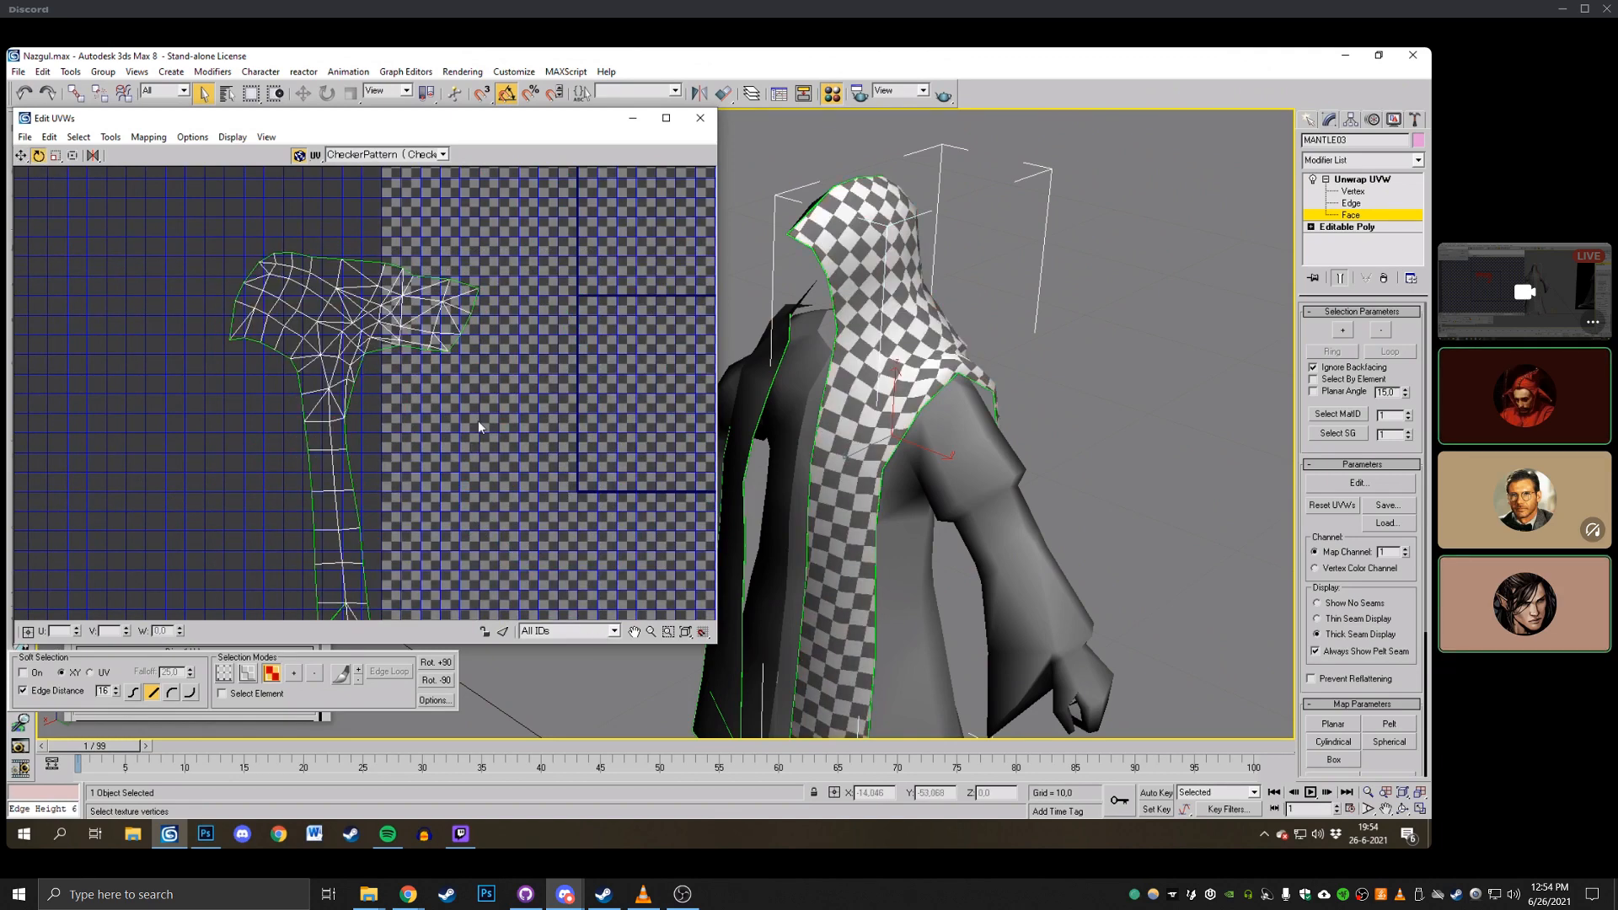
scroll(467, 409, "down", 2)
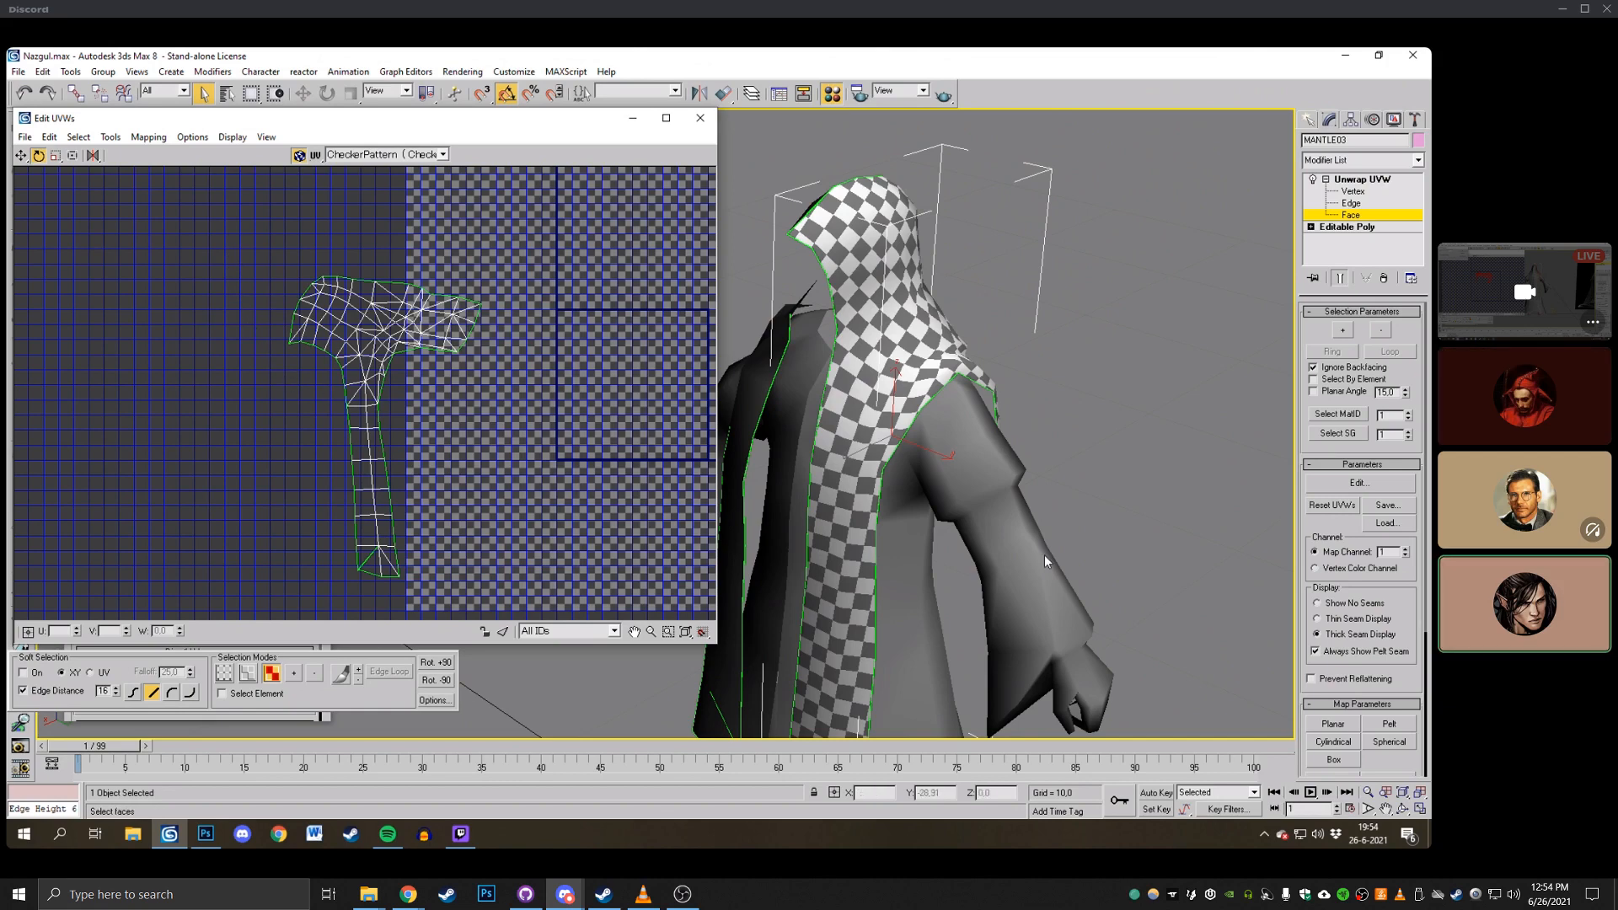
Inspect the checker pattern on the hood and shoulder from the back and side for stretching.
left_click(1402, 808)
left_click_drag(932, 413, 717, 399)
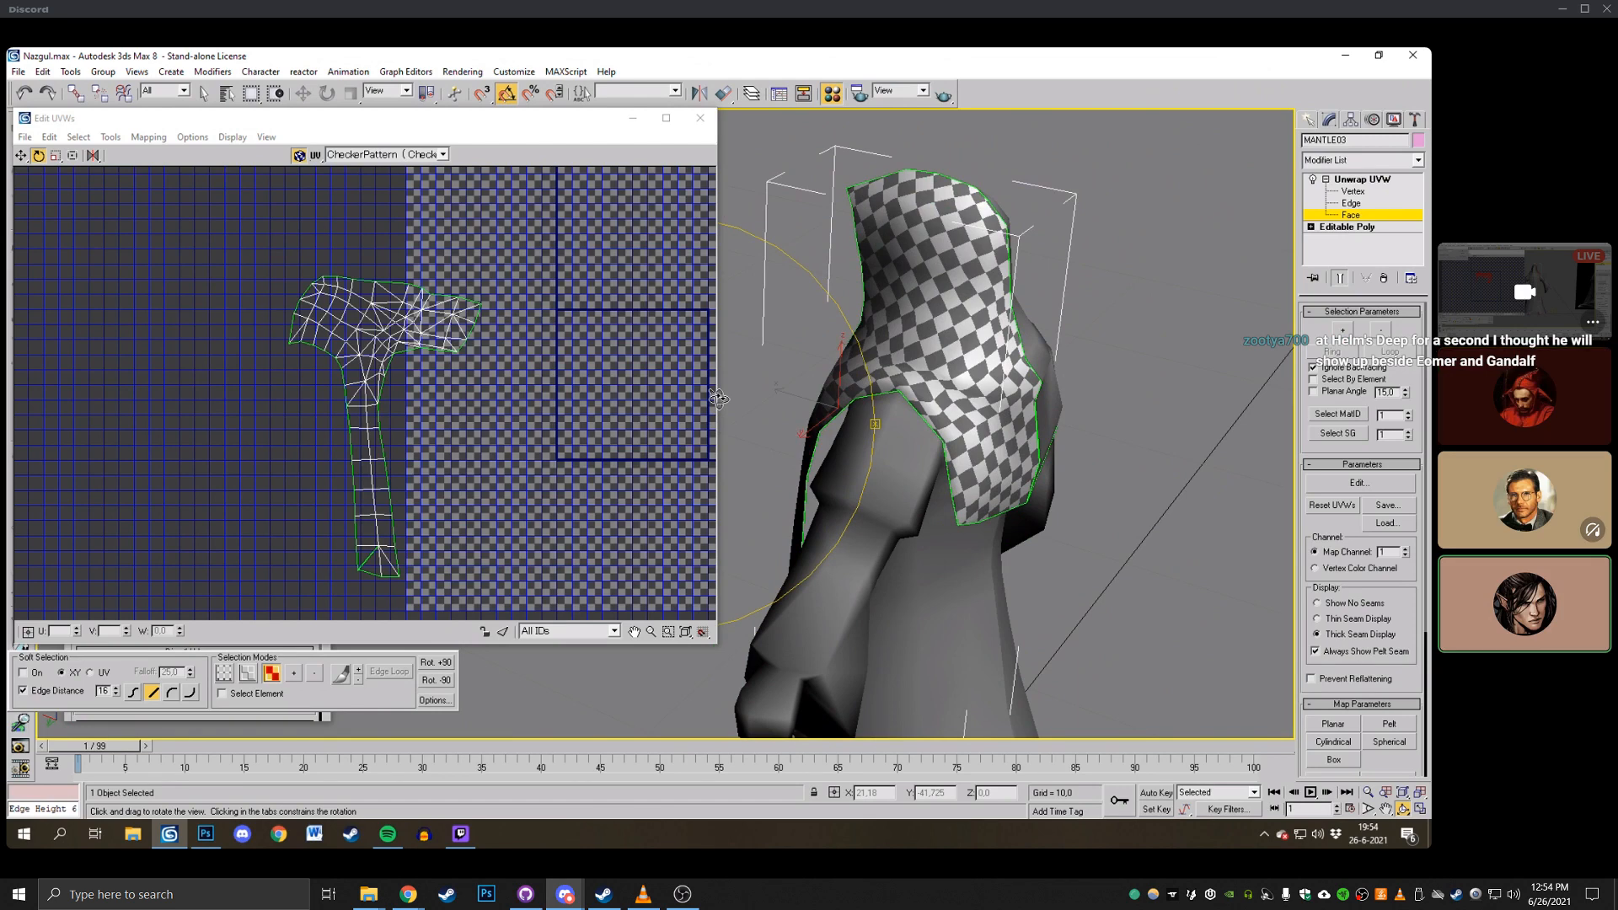
left_click_drag(717, 399, 773, 512)
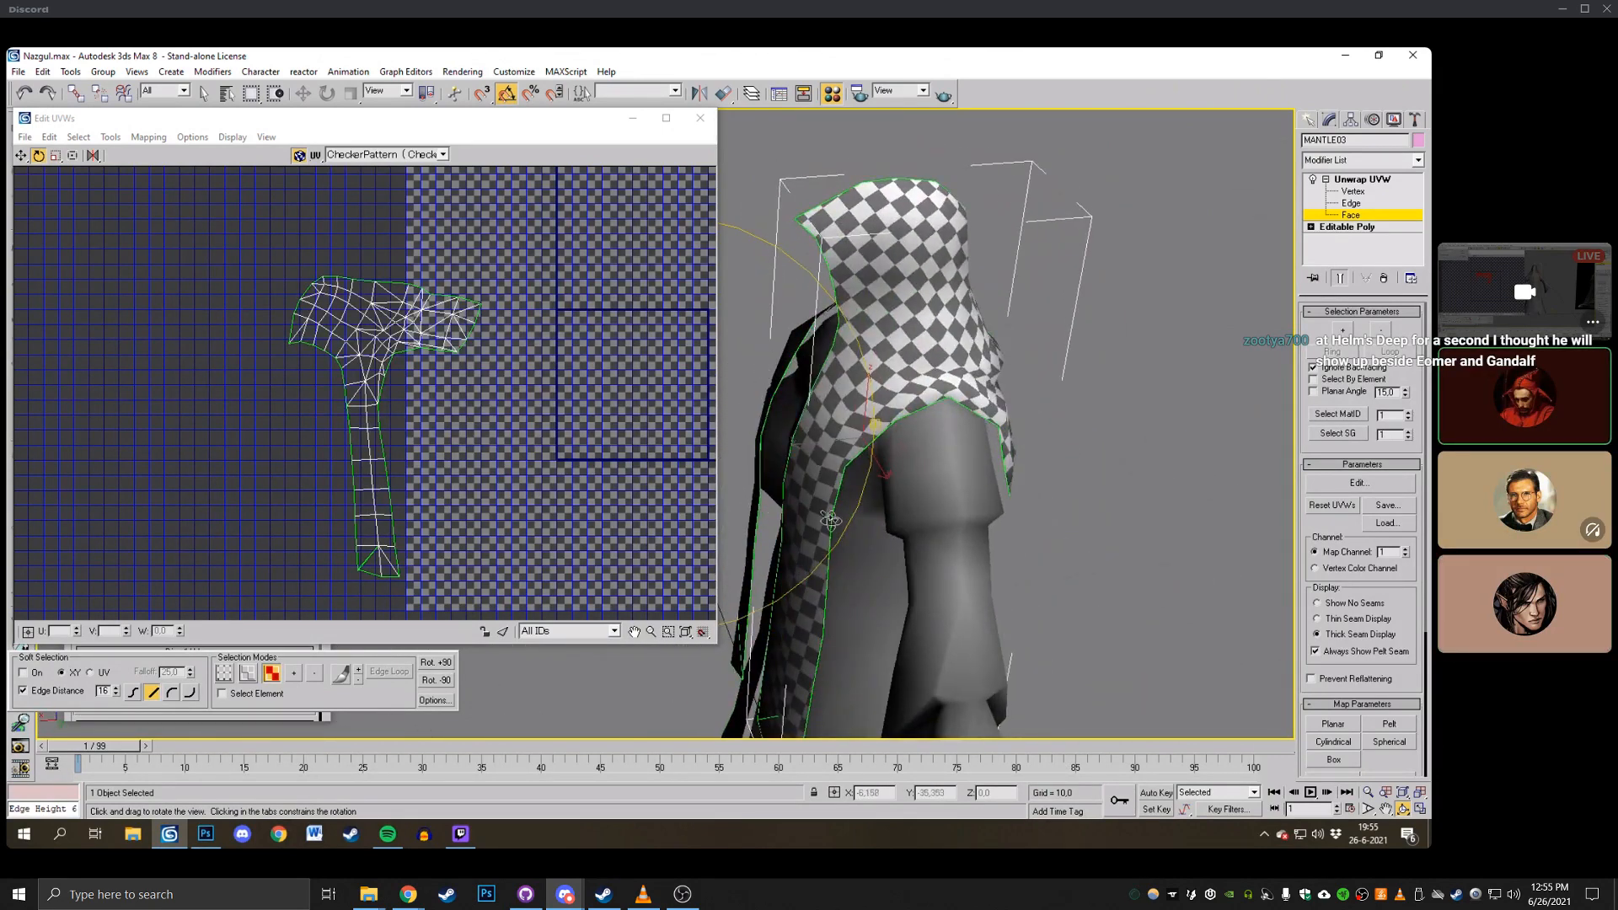
Select the whole mantle UV piece and move it slightly up and toward the texture square.
left_click(488, 337)
scroll(472, 346, "down", 3)
left_click_drag(532, 559, 15, 160)
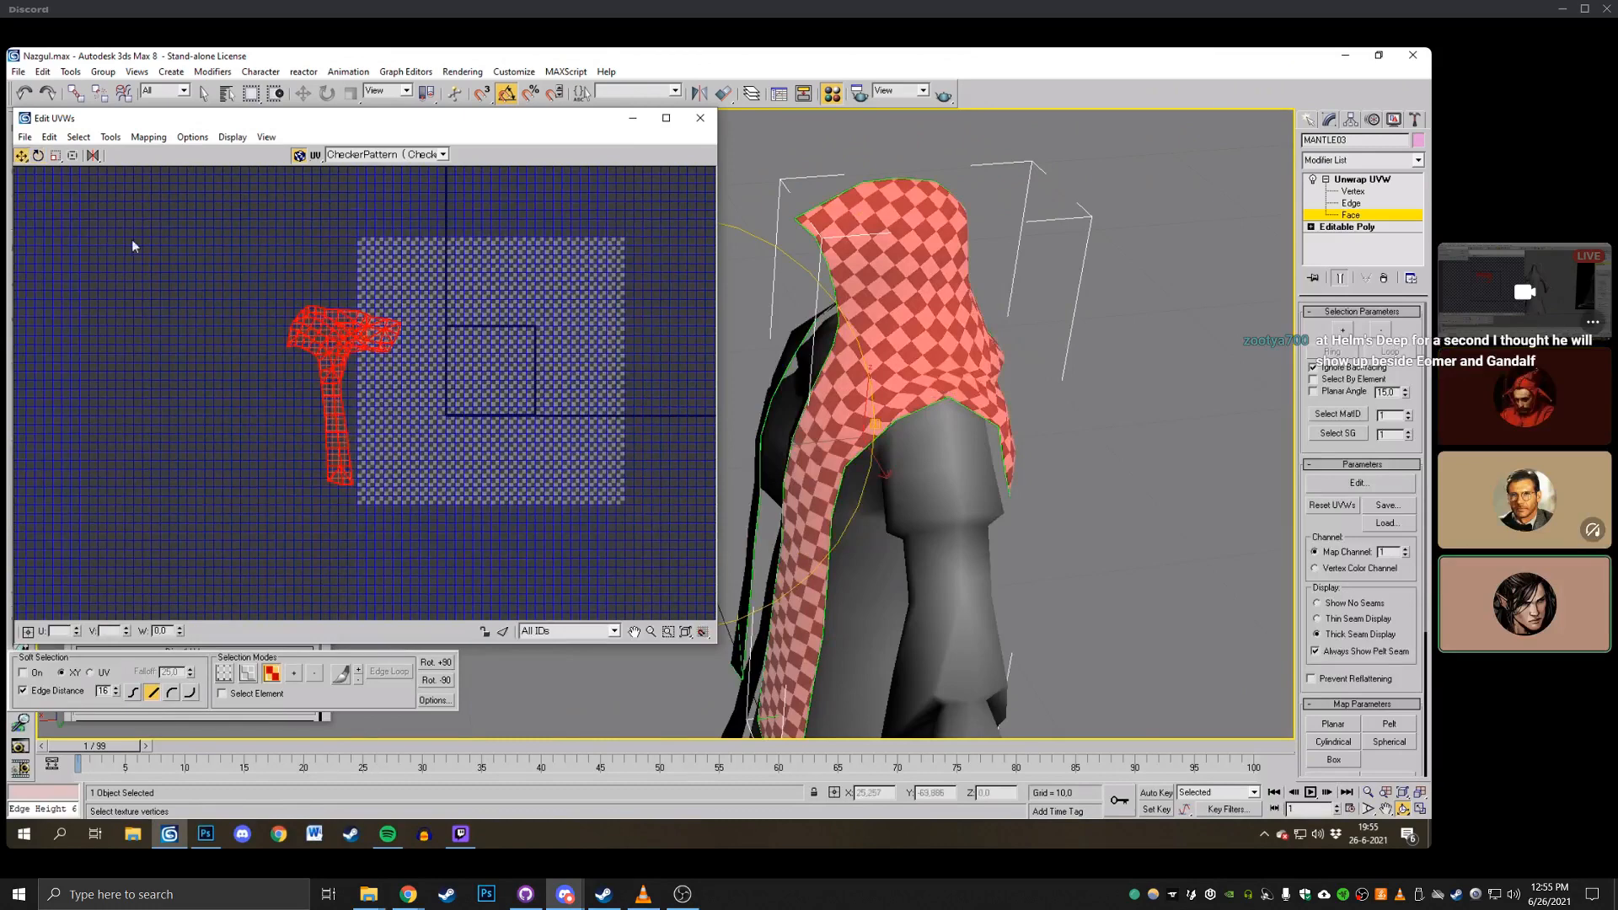
left_click_drag(345, 345, 383, 278)
left_click_drag(762, 370, 847, 363)
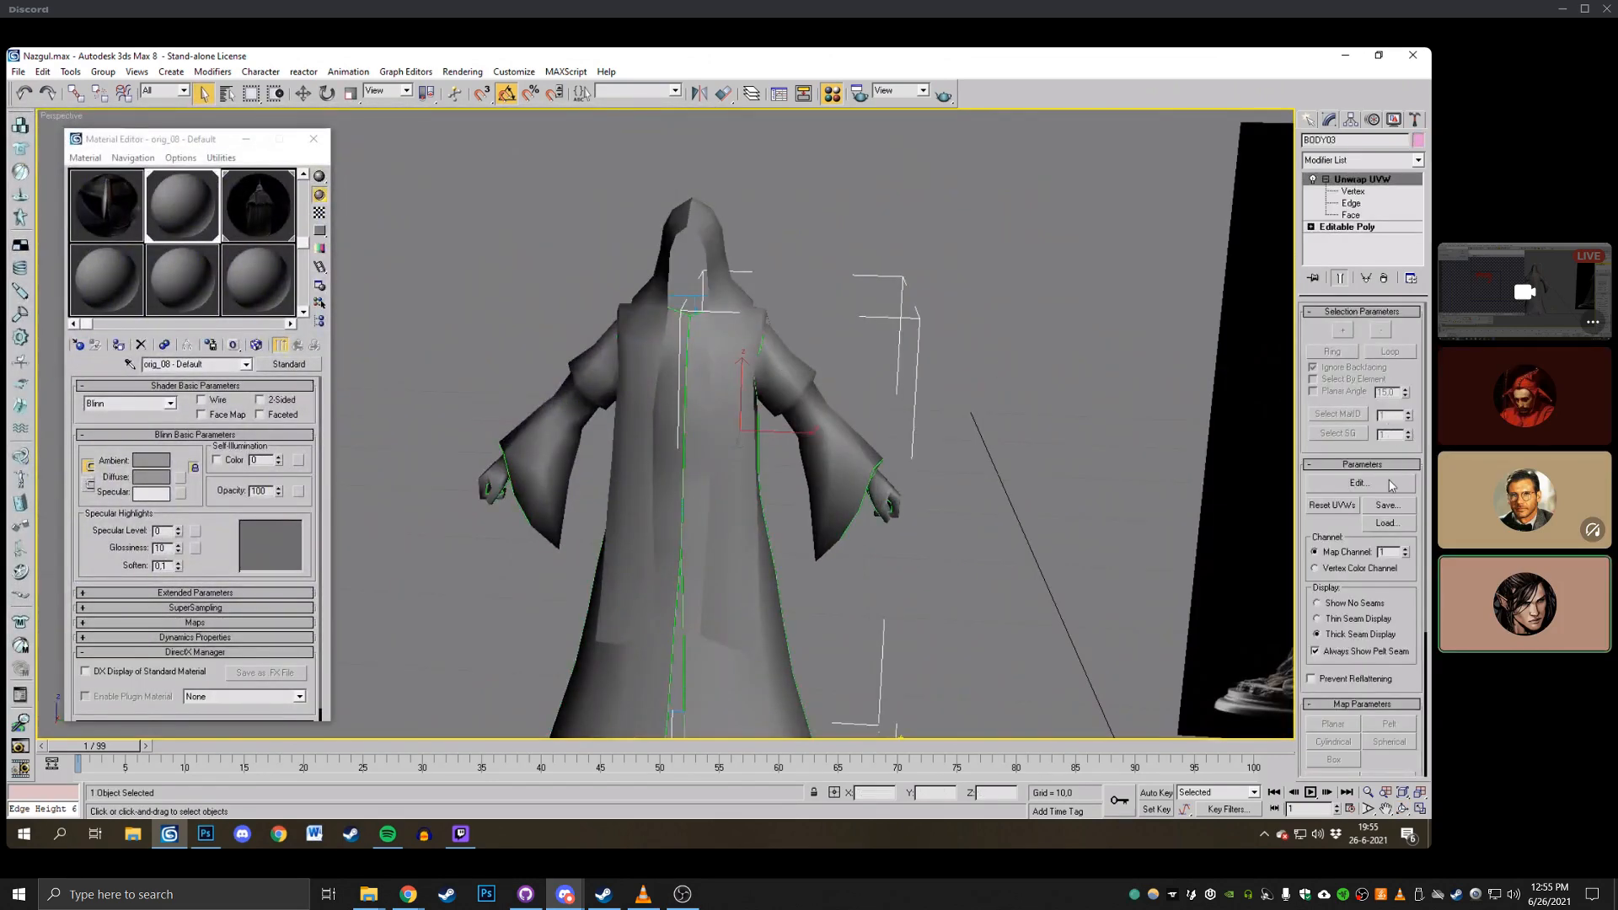
Open the body's UVs for editing in face mode and select the sleeve piece's faces.
left_click(1391, 485)
key("3")
scroll(415, 318, "down", 5)
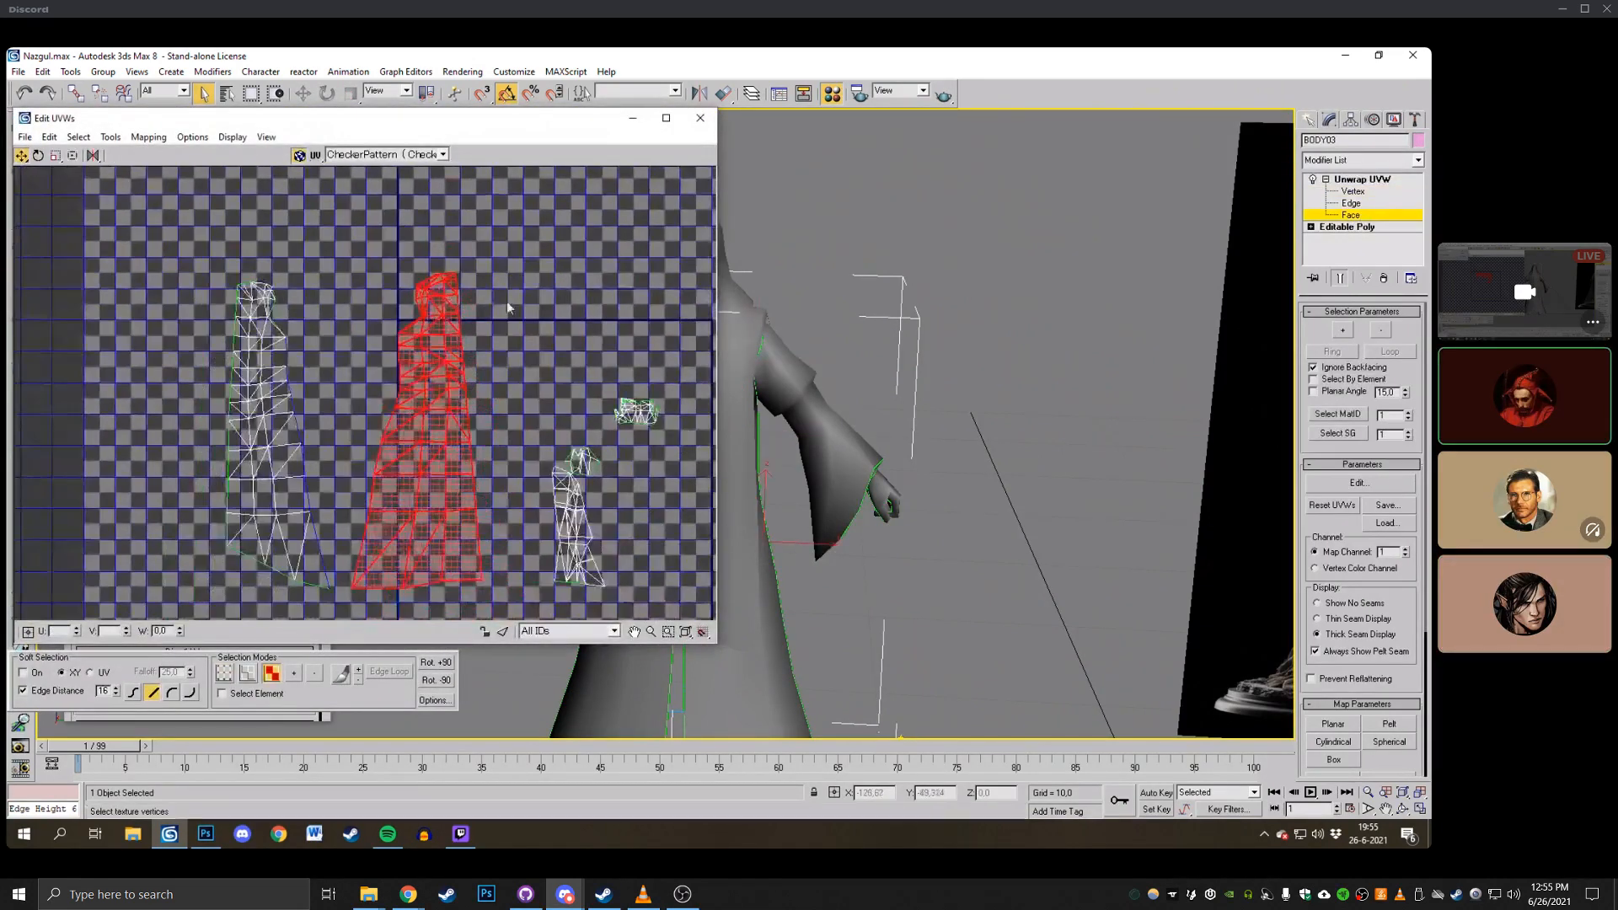
middle_click_drag(507, 302, 399, 255)
left_click(437, 276)
scroll(430, 286, "up", 1)
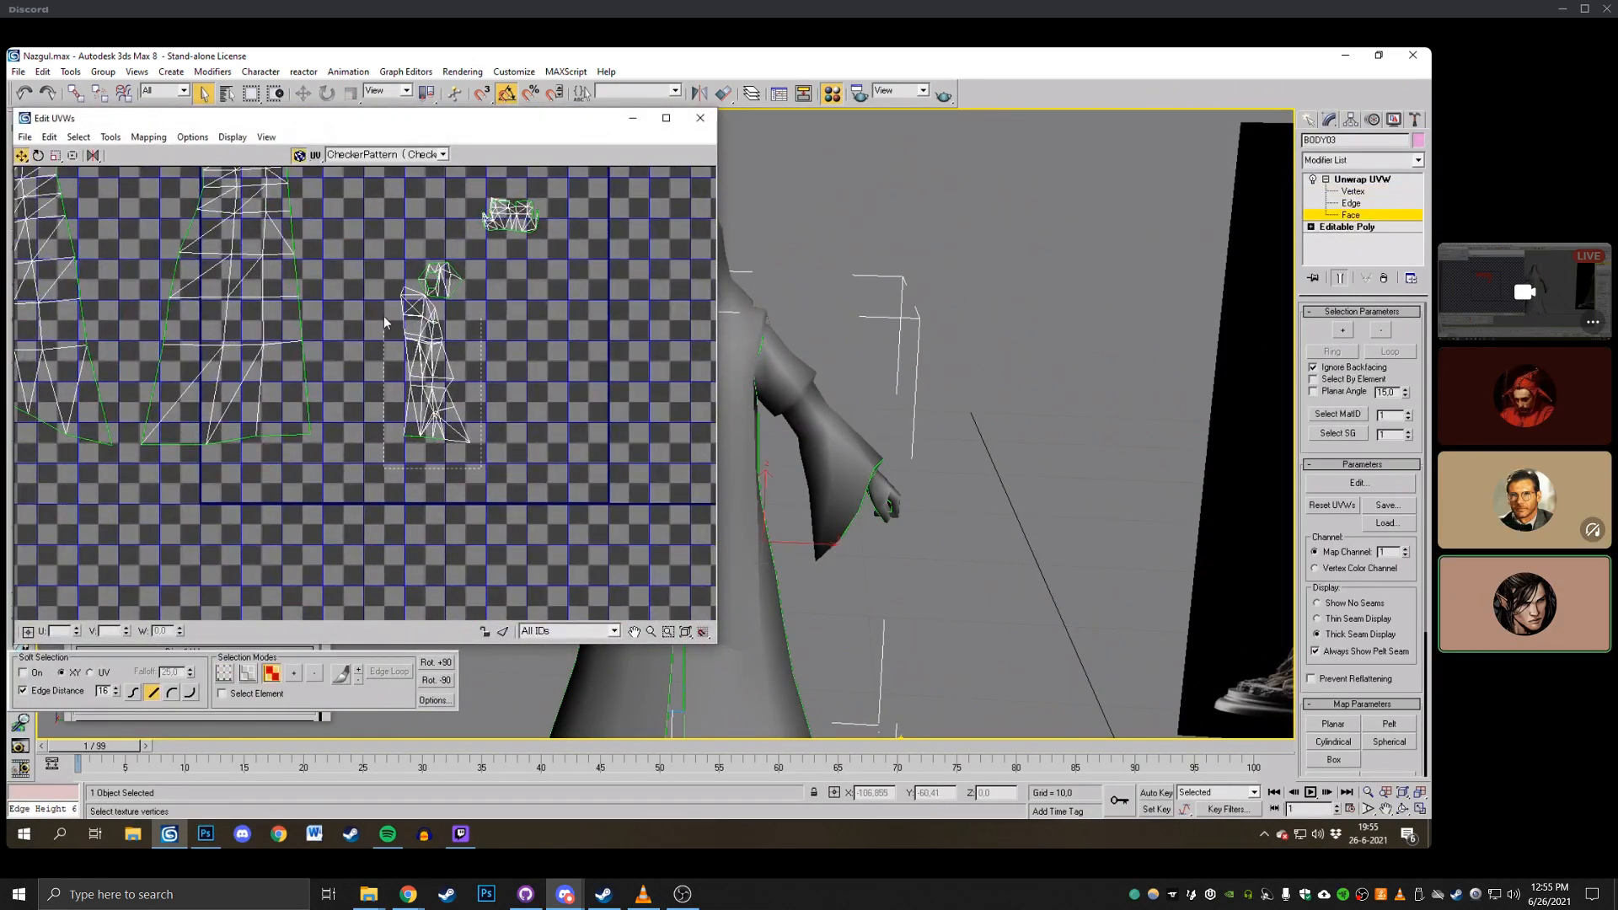
left_click_drag(384, 319, 383, 311)
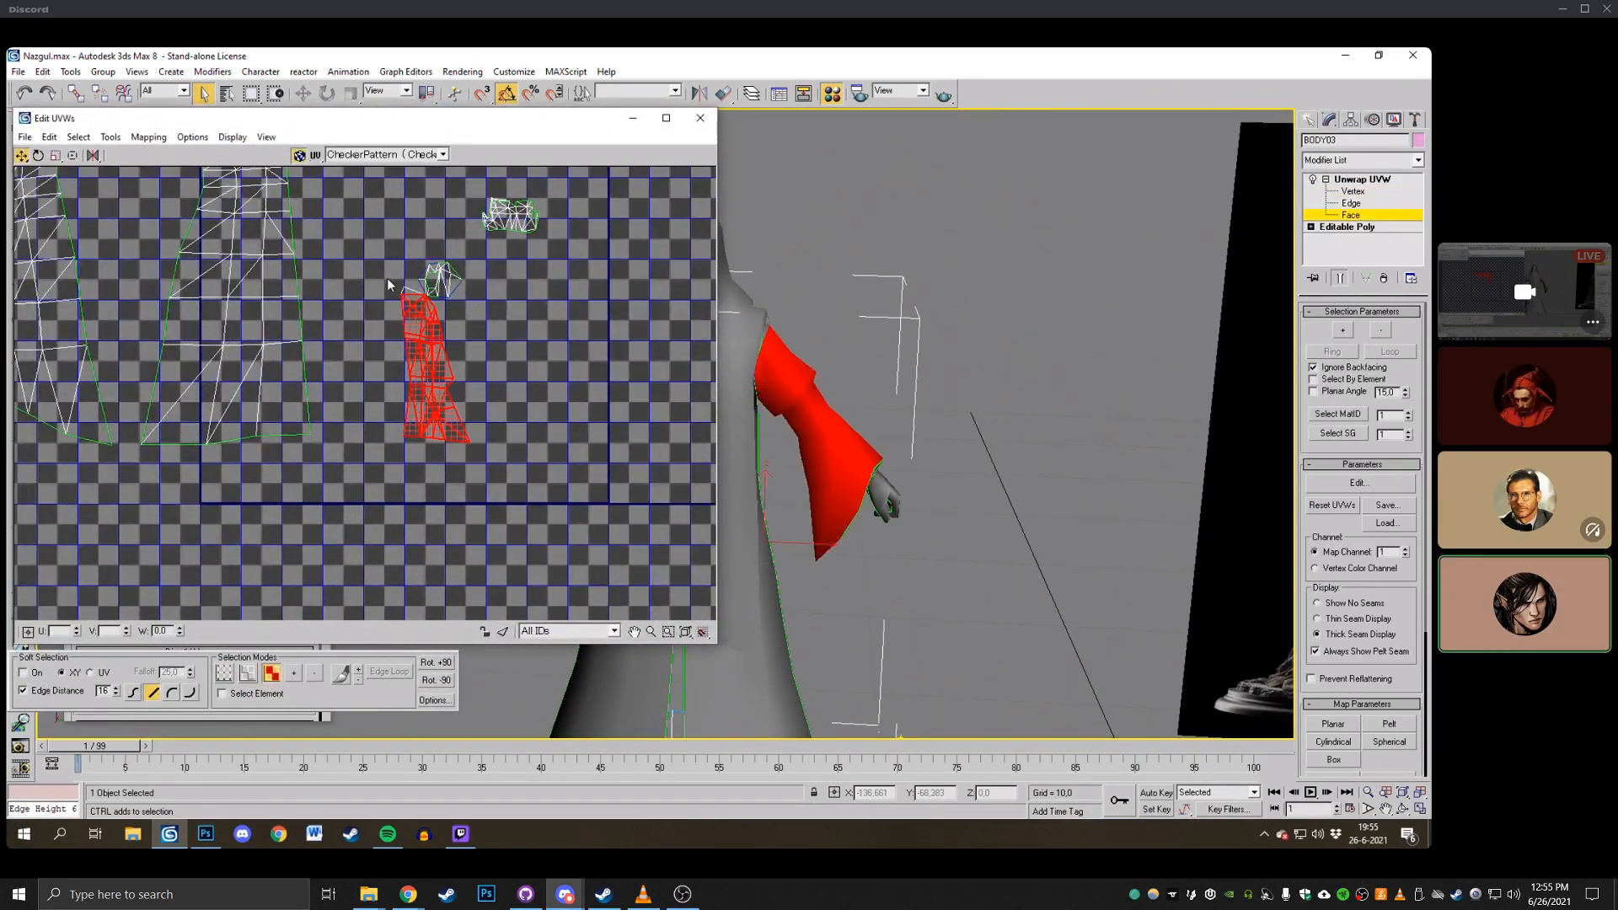
Apply Normal Mapping to the selected sleeve faces using Left/Right Mapping.
left_click(1402, 808)
mouse_move(826, 405)
left_mouse_down()
mouse_move(762, 402)
mouse_move(746, 428)
mouse_move(768, 446)
mouse_move(916, 410)
mouse_move(863, 430)
left_mouse_up()
scroll(868, 434, "down", 5)
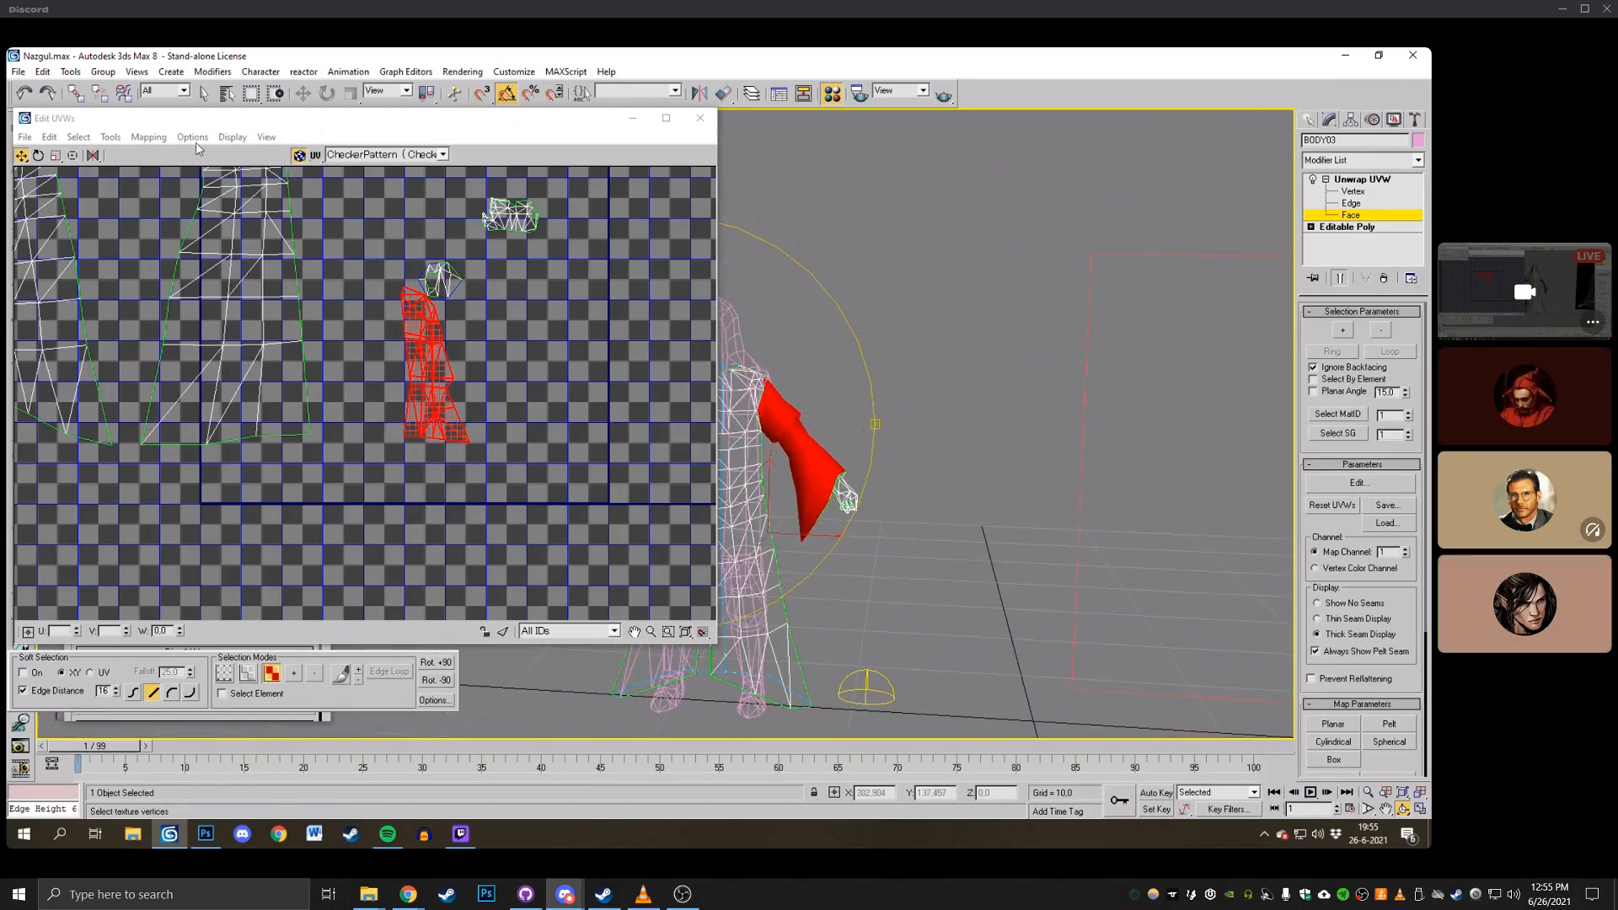
left_click(148, 136)
left_click(185, 157)
left_click(114, 114)
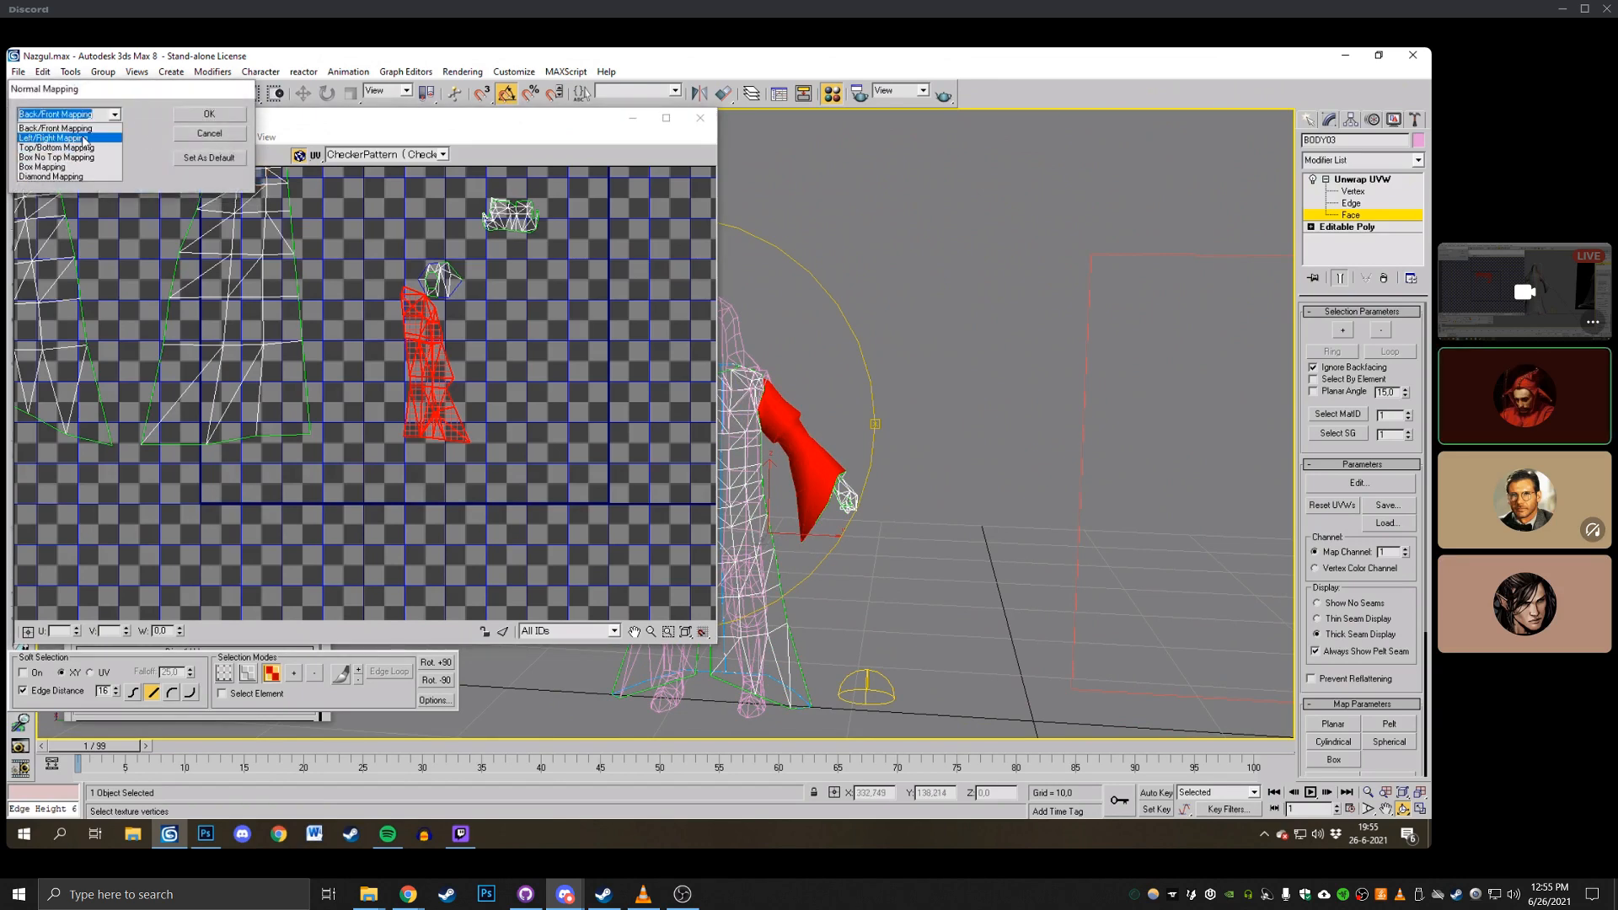
left_click(84, 138)
left_click(209, 114)
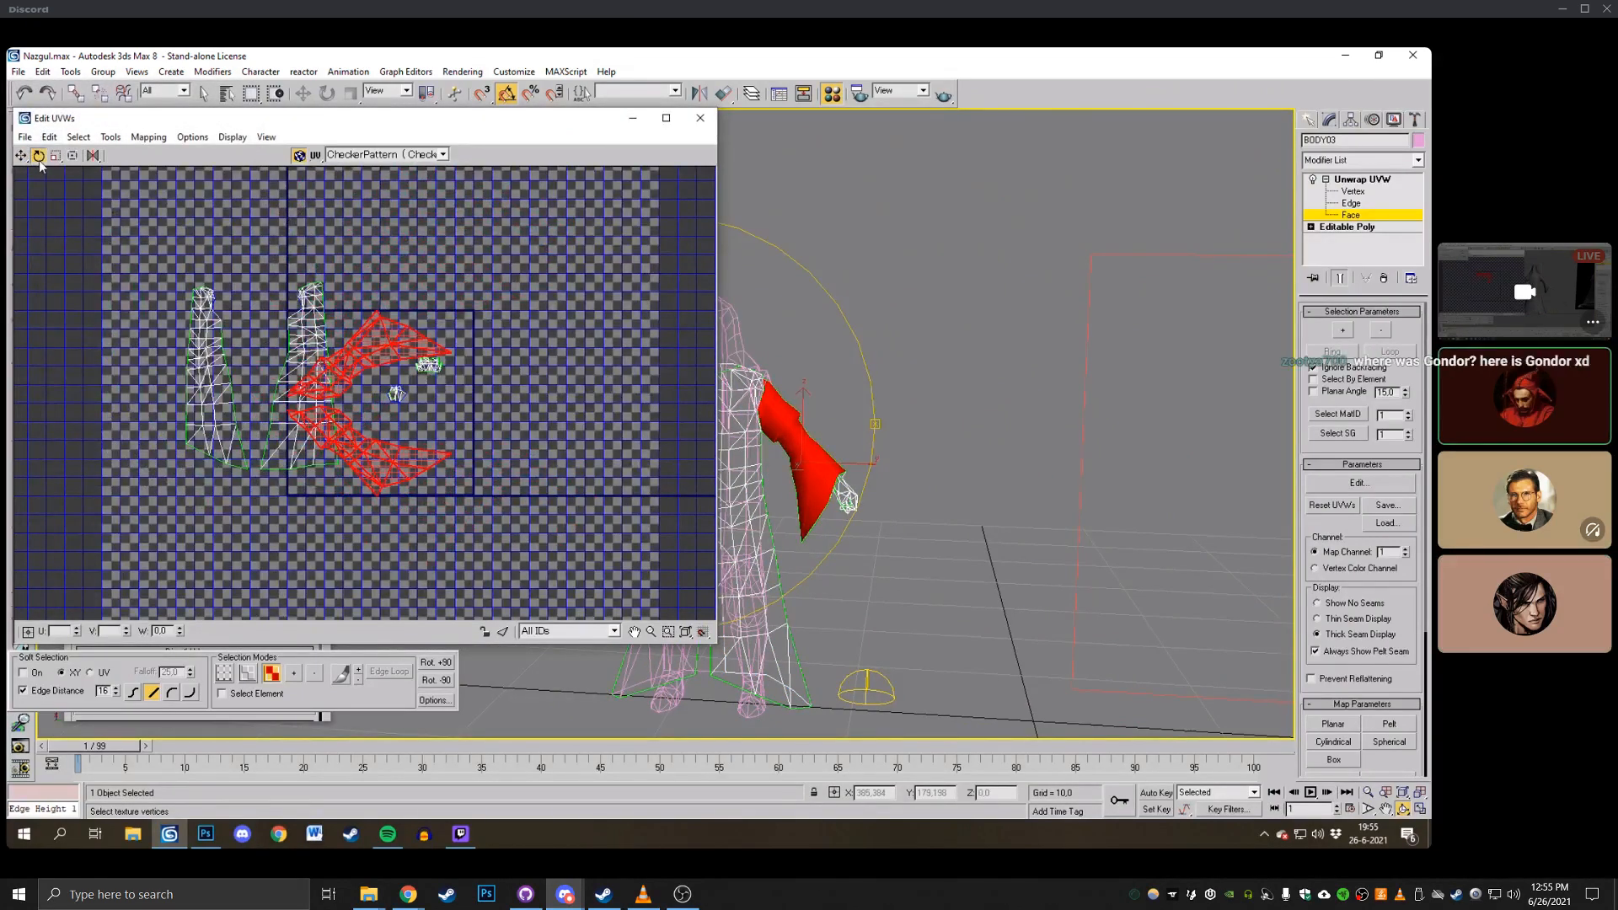
Rotate the two selected sleeve UV halves so one lies roughly horizontal, and move them away from the other body pieces.
left_click_drag(376, 478, 348, 413)
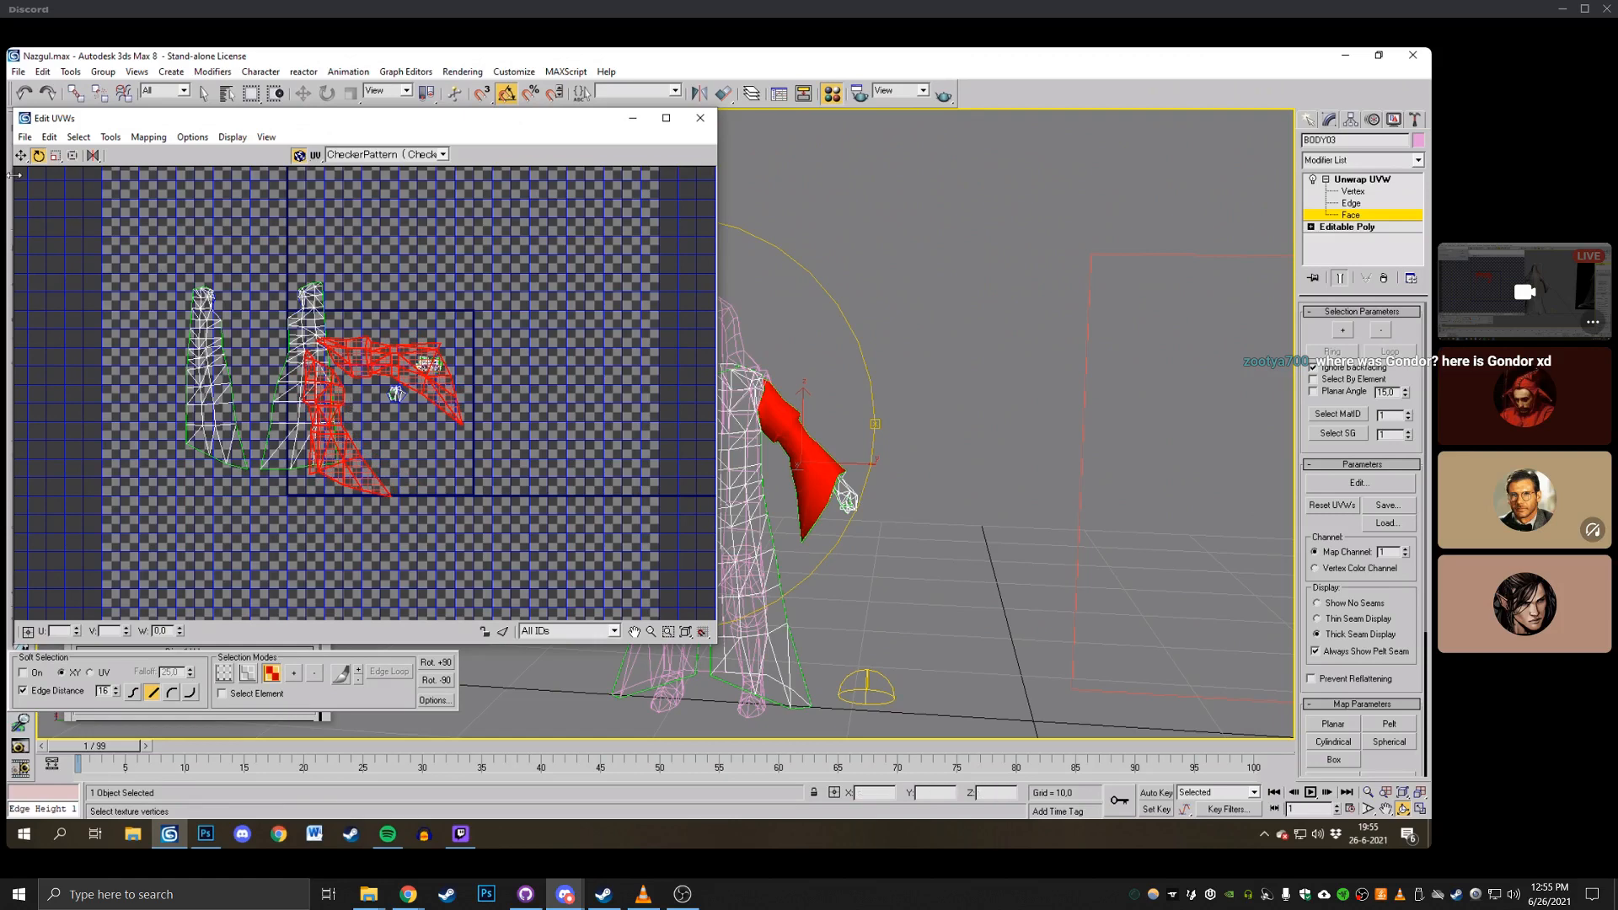
left_click_drag(460, 382, 662, 384)
scroll(498, 358, "up", 3)
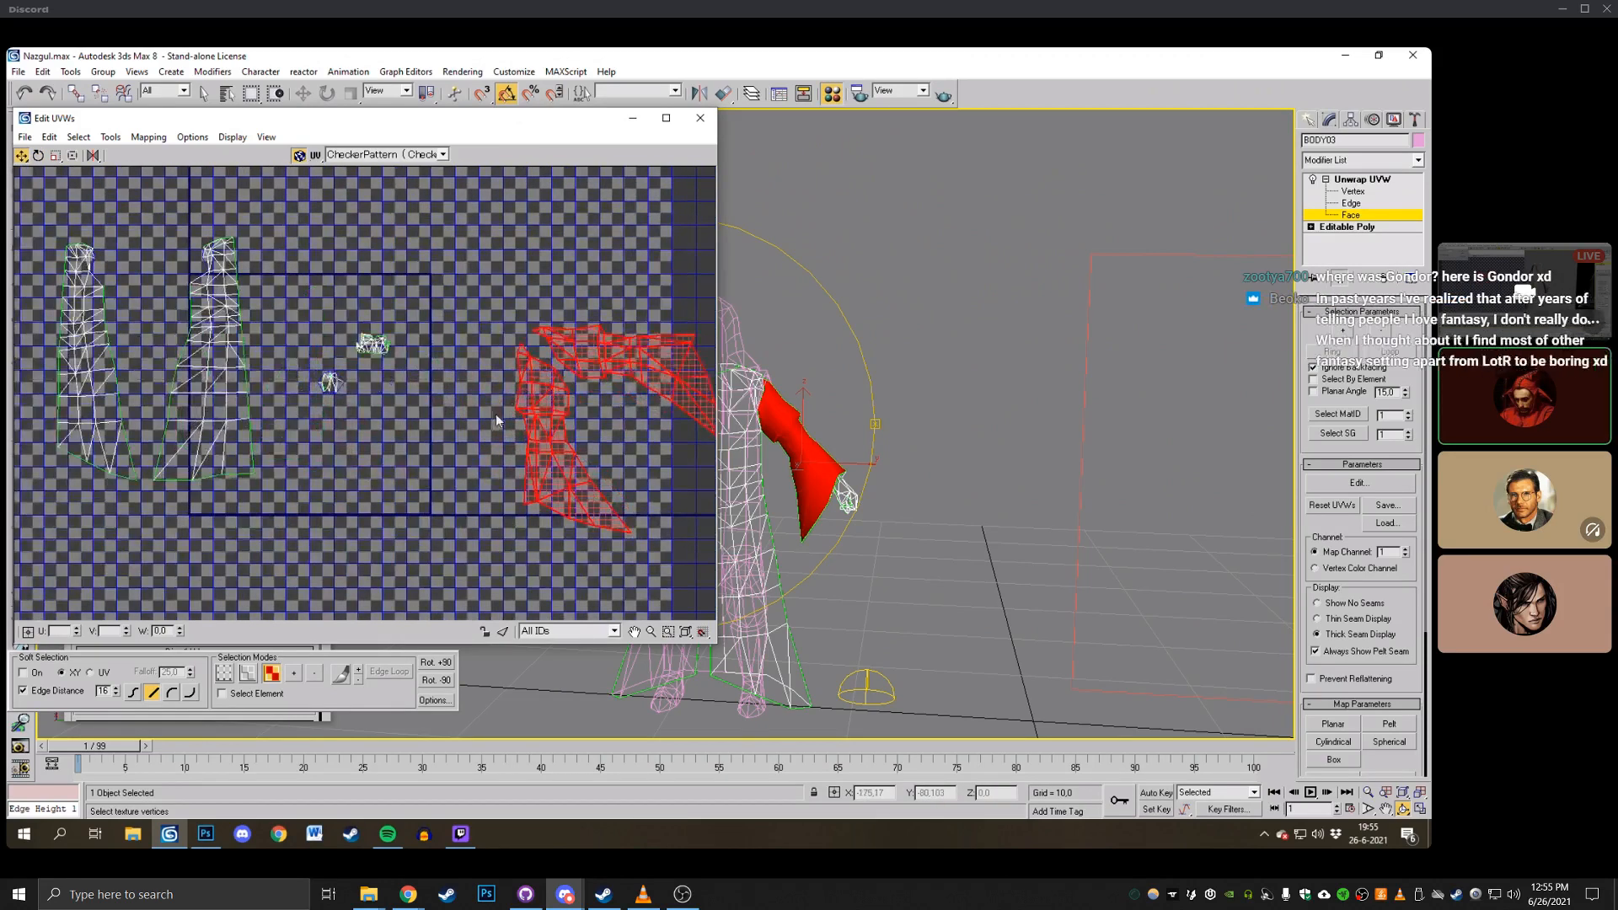
Select only the upright sleeve half, rotate it to lie roughly horizontal, and mirror it horizontally.
left_click(495, 357)
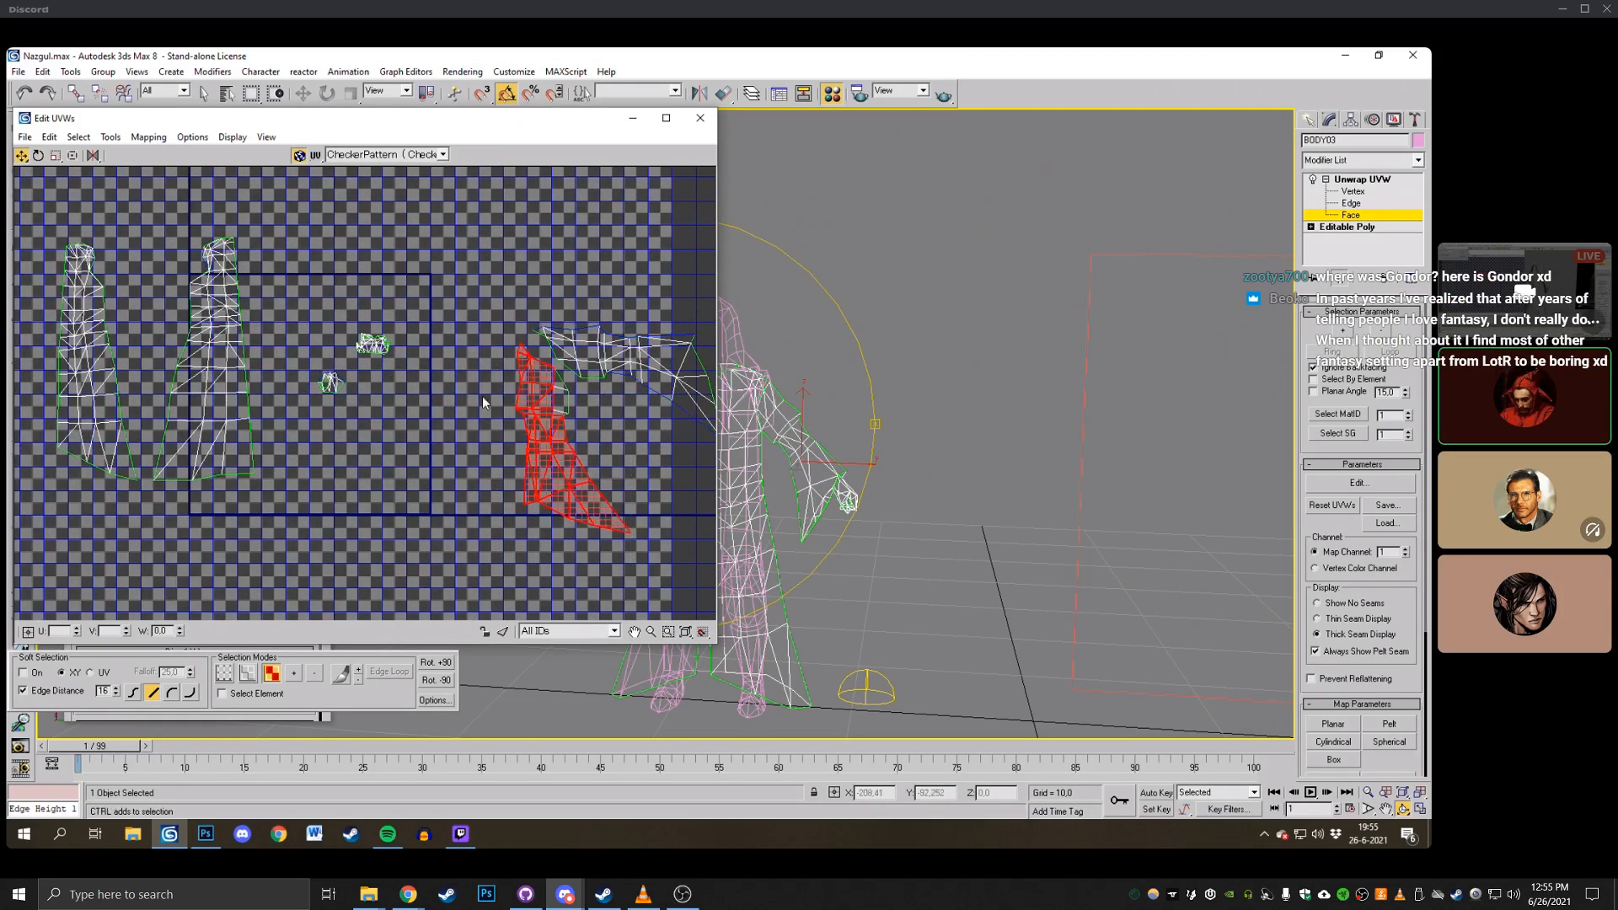
scroll(561, 441, "up", 1)
middle_click_drag(560, 441, 447, 430)
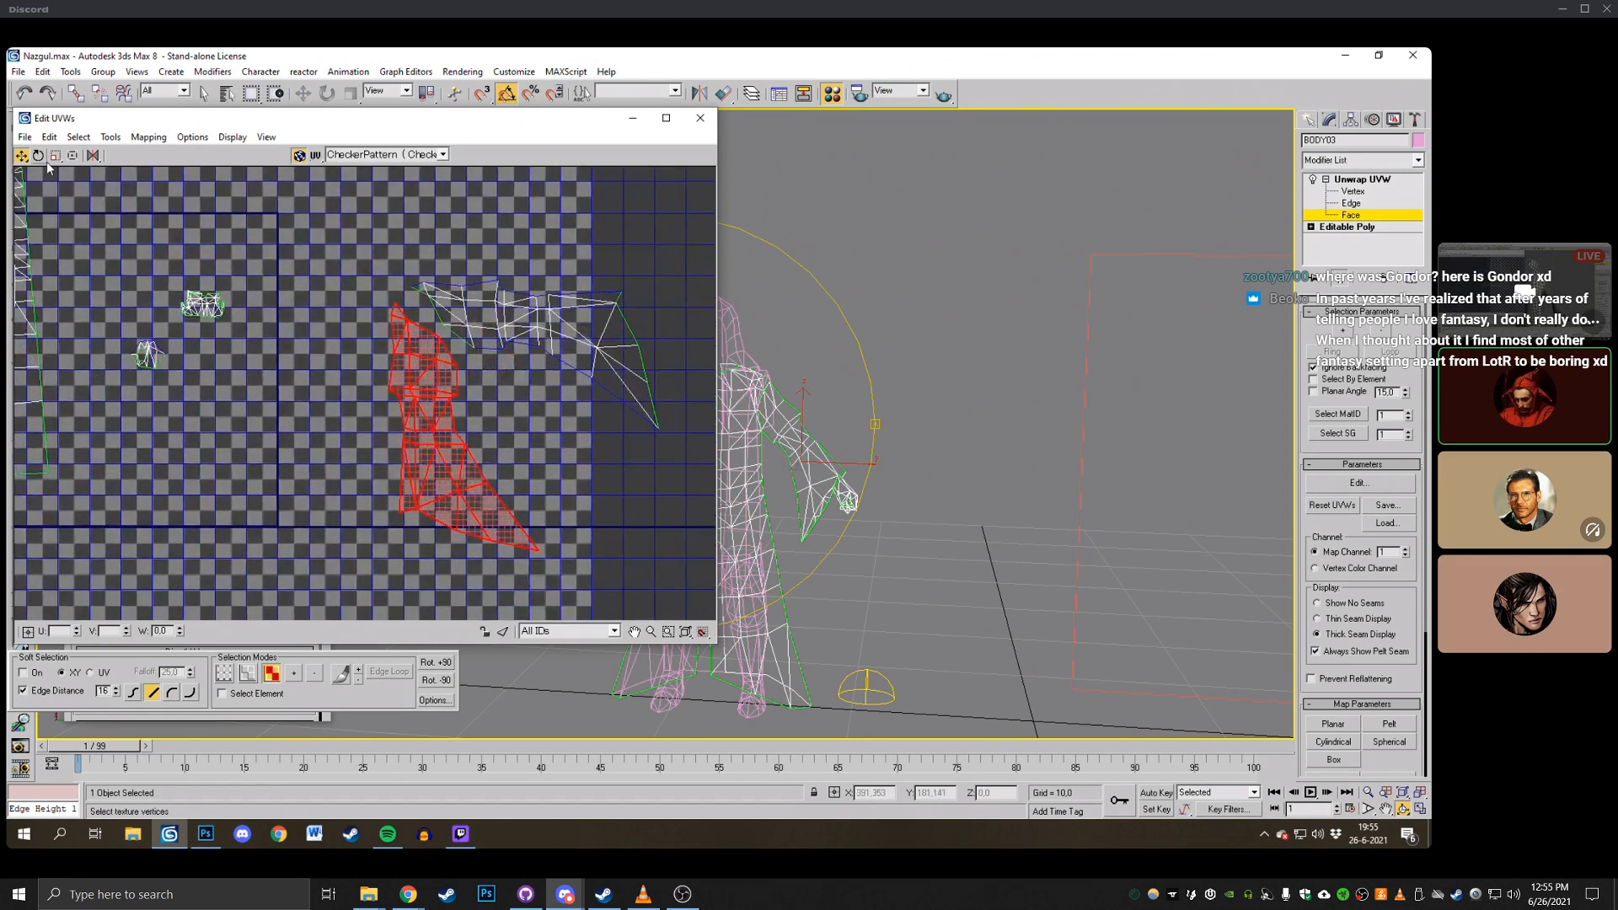
left_click_drag(451, 462, 382, 335)
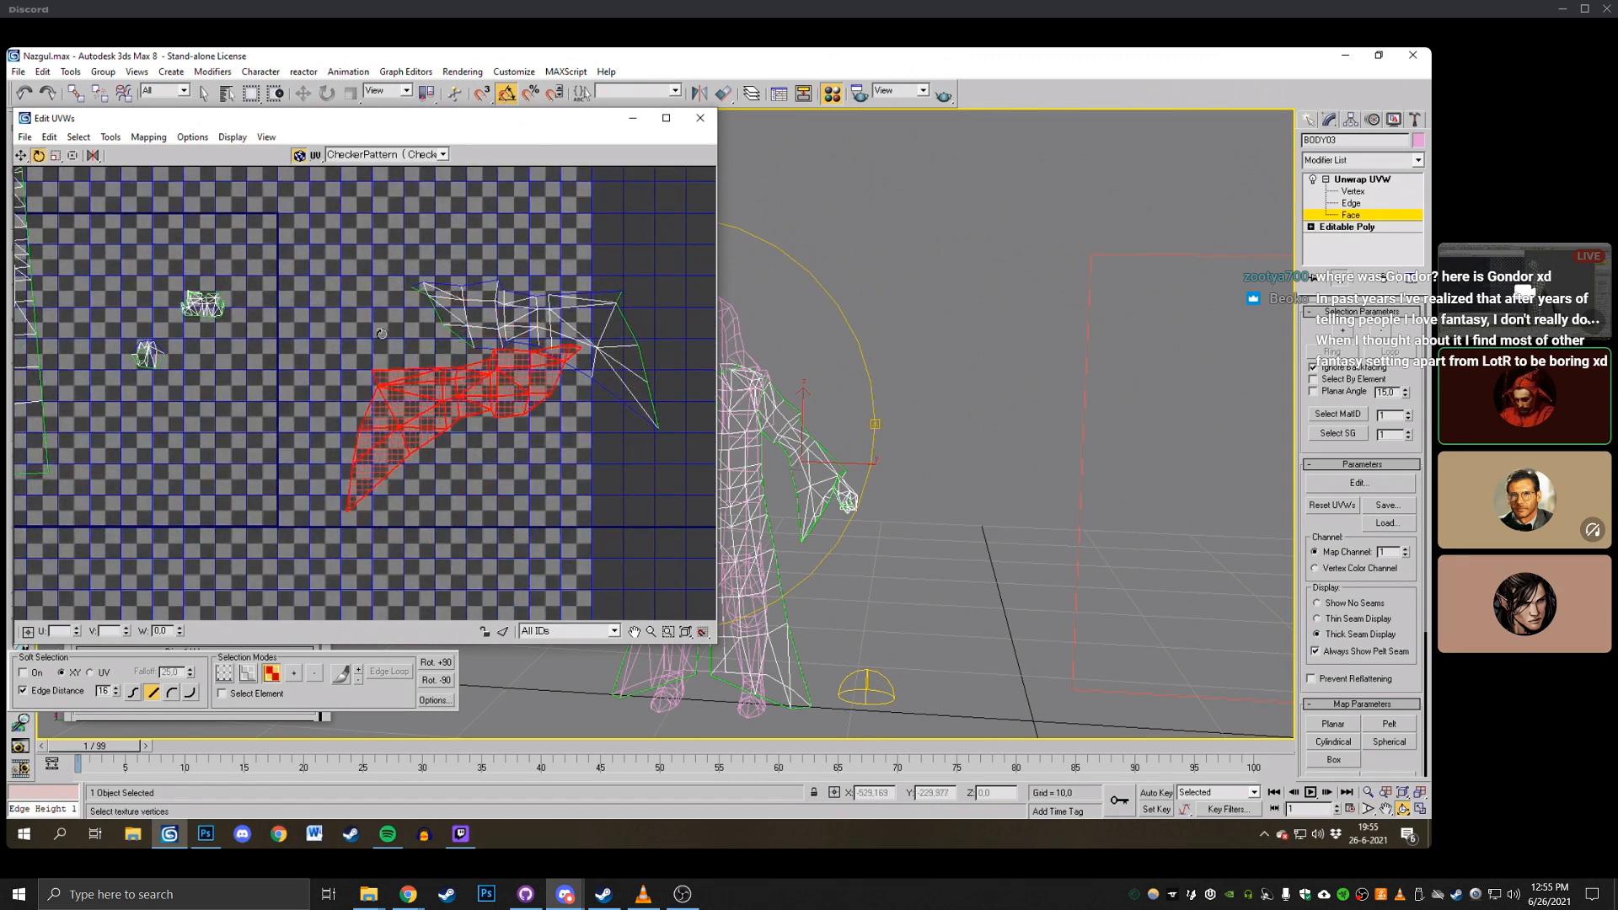
left_click(97, 159)
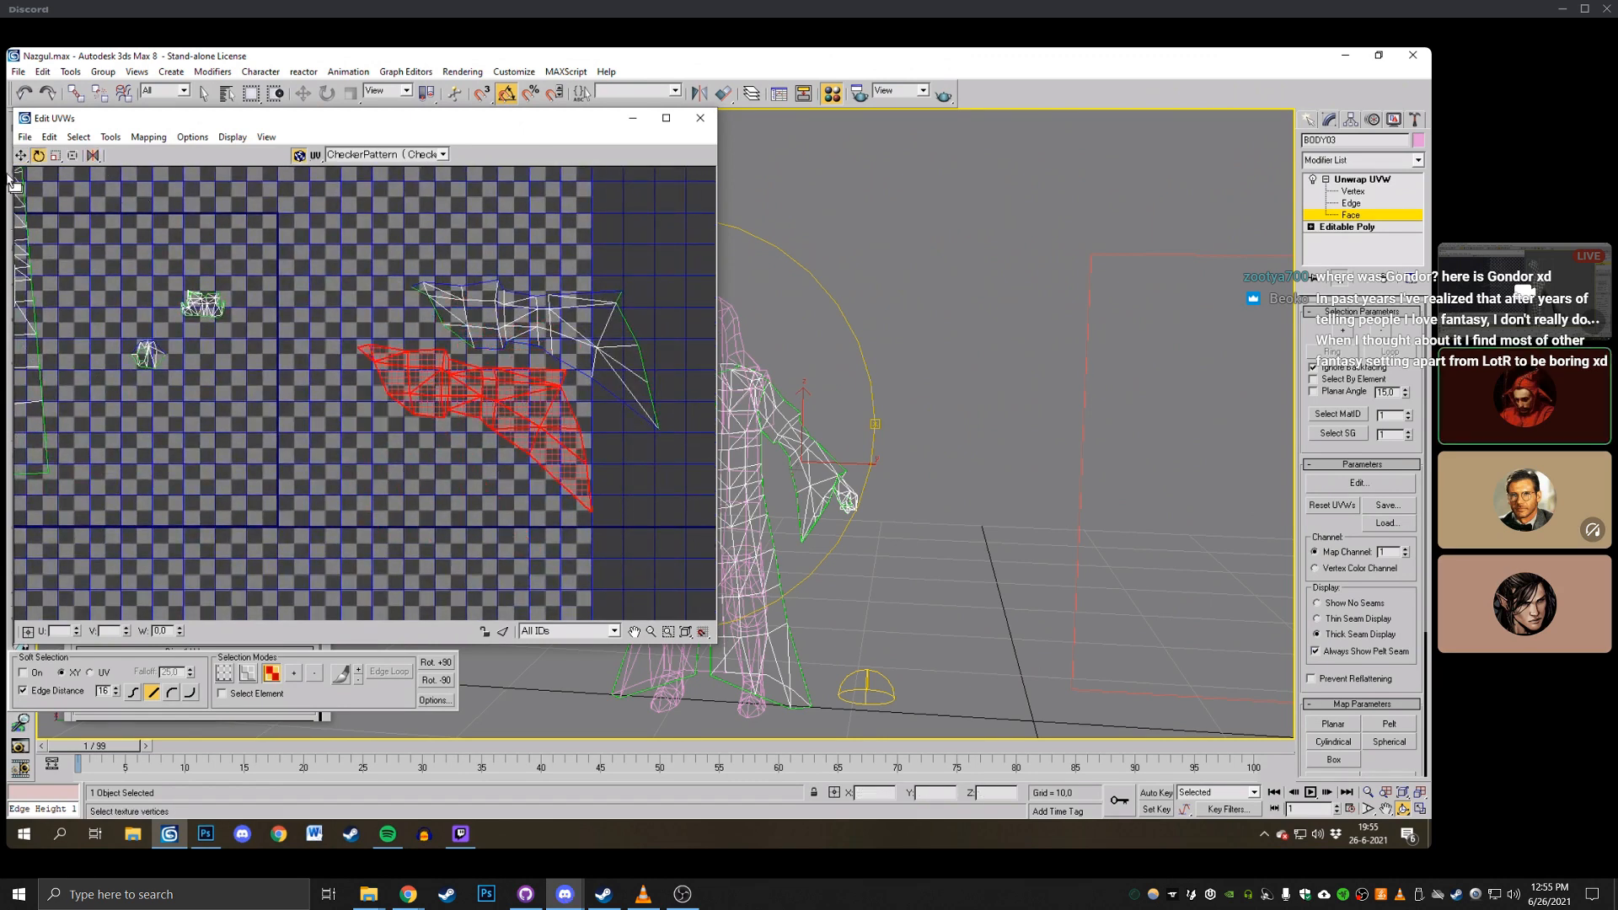
Move the mirrored sleeve half onto the other half and align both outlines with a small rotation and shift.
left_click(20, 158)
scroll(412, 330, "up", 1)
middle_click_drag(413, 330, 191, 328)
left_click_drag(393, 456, 475, 360)
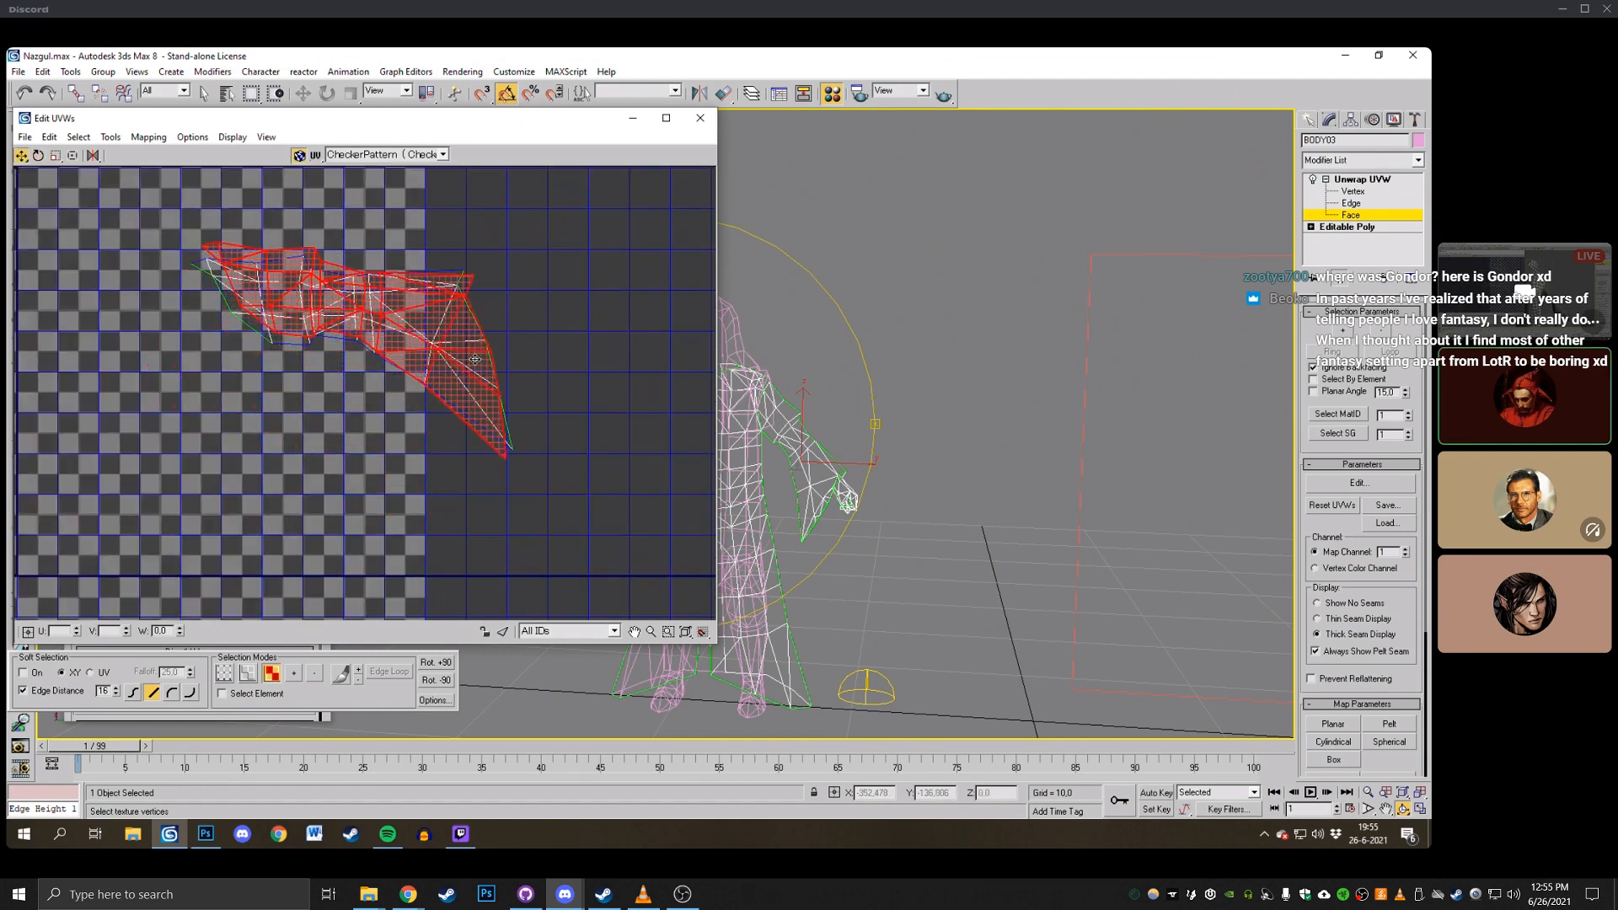
left_click(39, 157)
scroll(461, 316, "up", 1)
middle_click_drag(461, 316, 497, 384)
left_click_drag(496, 384, 510, 384)
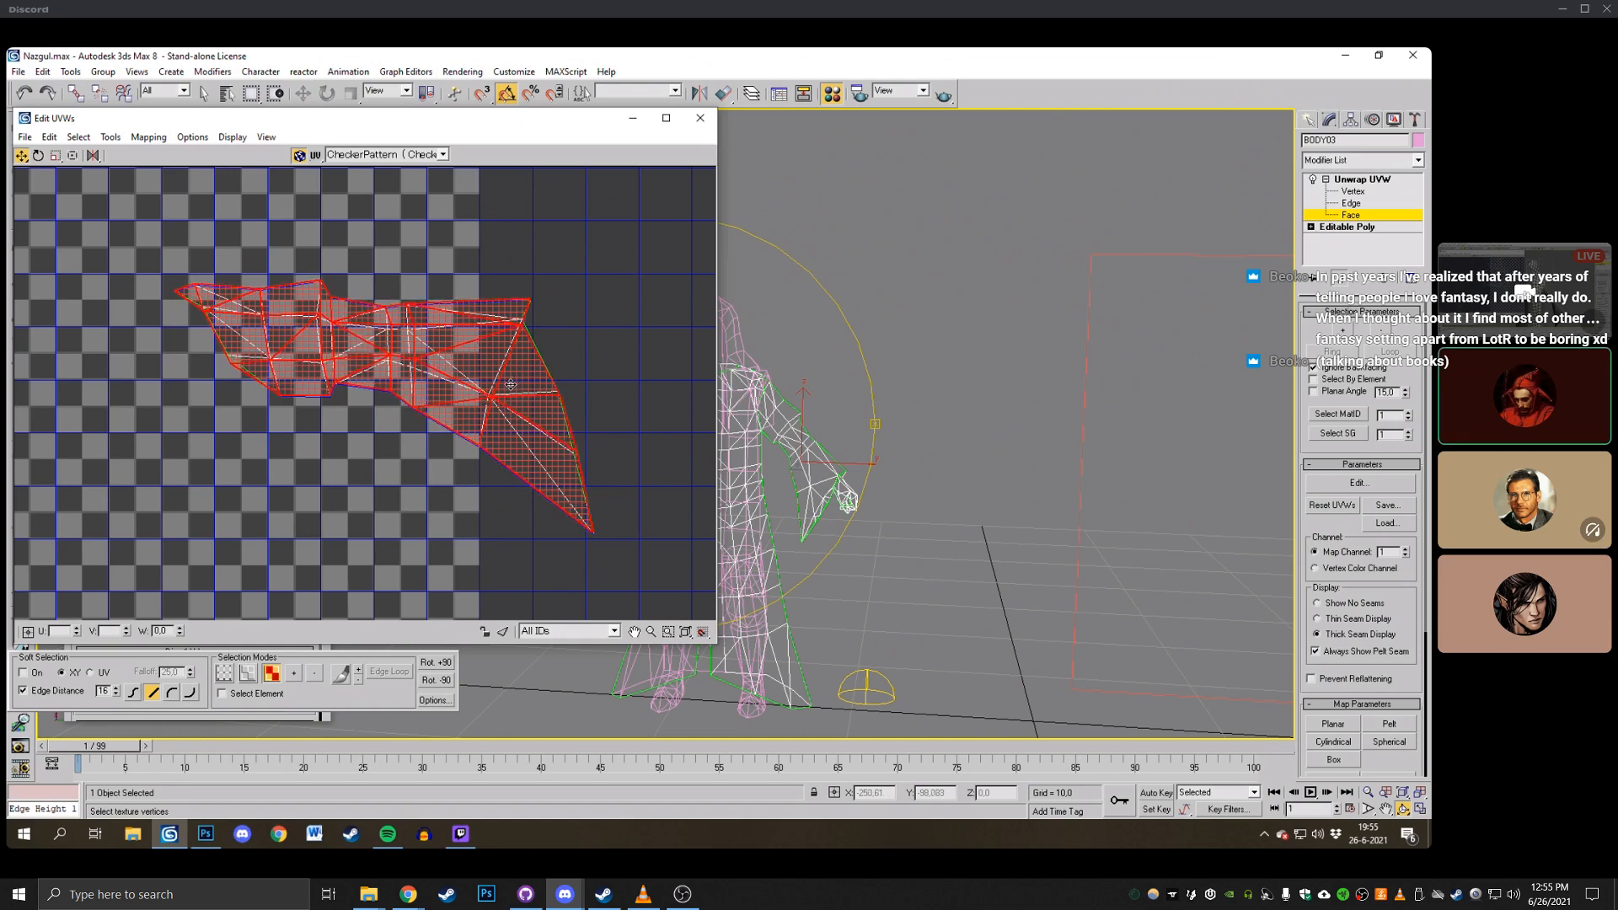
left_click(614, 337)
left_click_drag(196, 259, 632, 583)
left_click(377, 485)
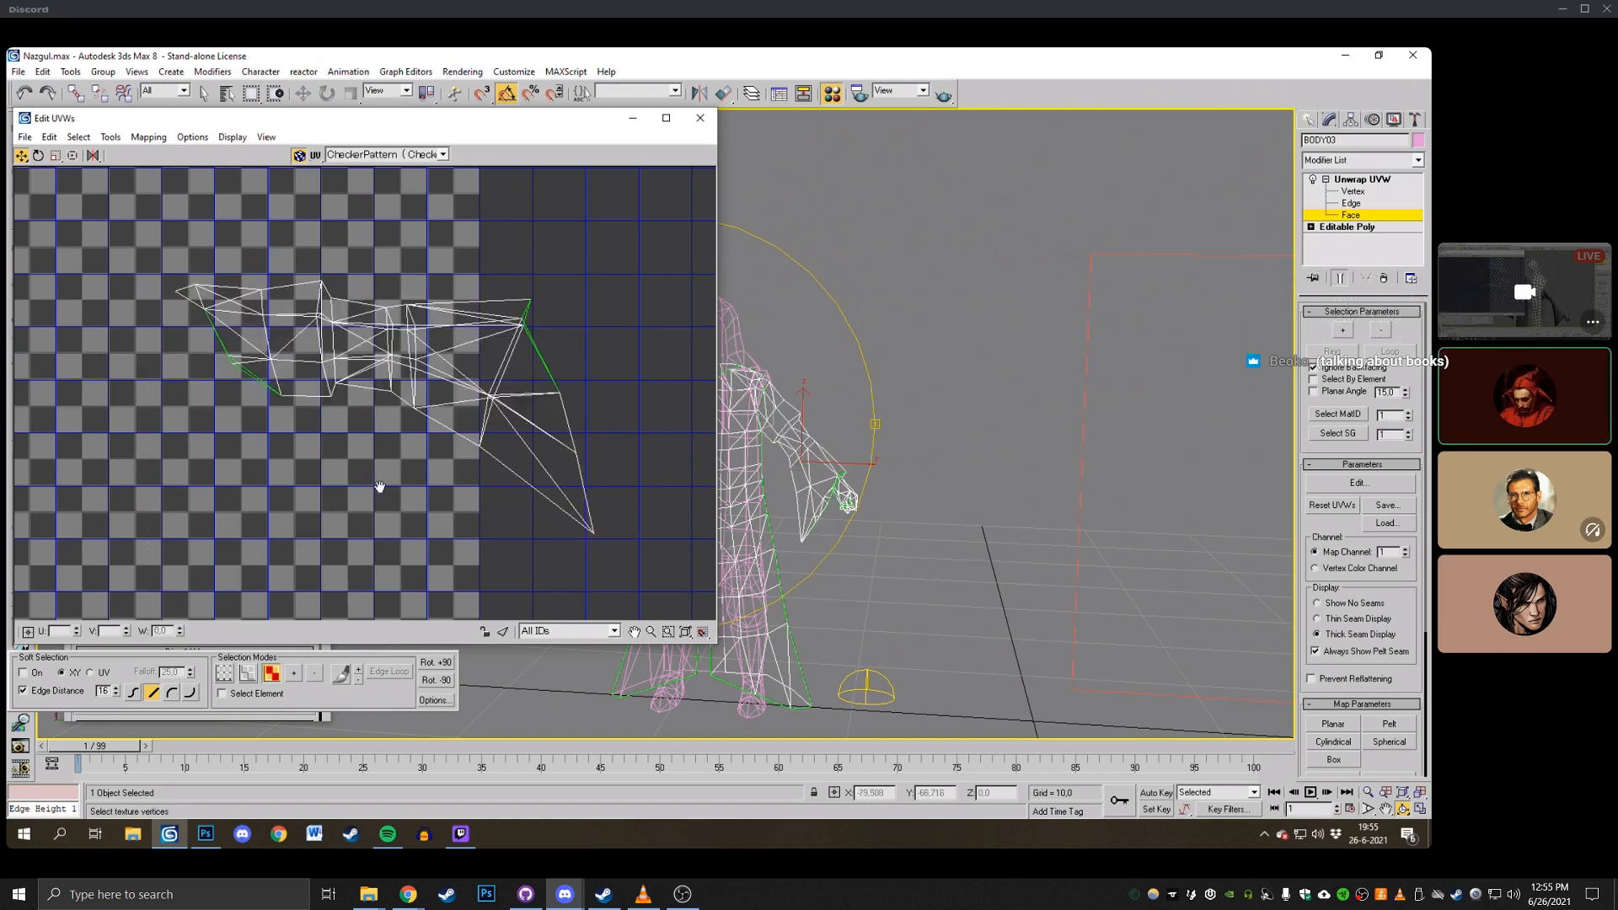
Switch to vertex editing and reposition the overlapped sleeve's inner vertices near the cuff to even out the mesh rows.
scroll(377, 297, "up", 2)
left_click(1369, 202)
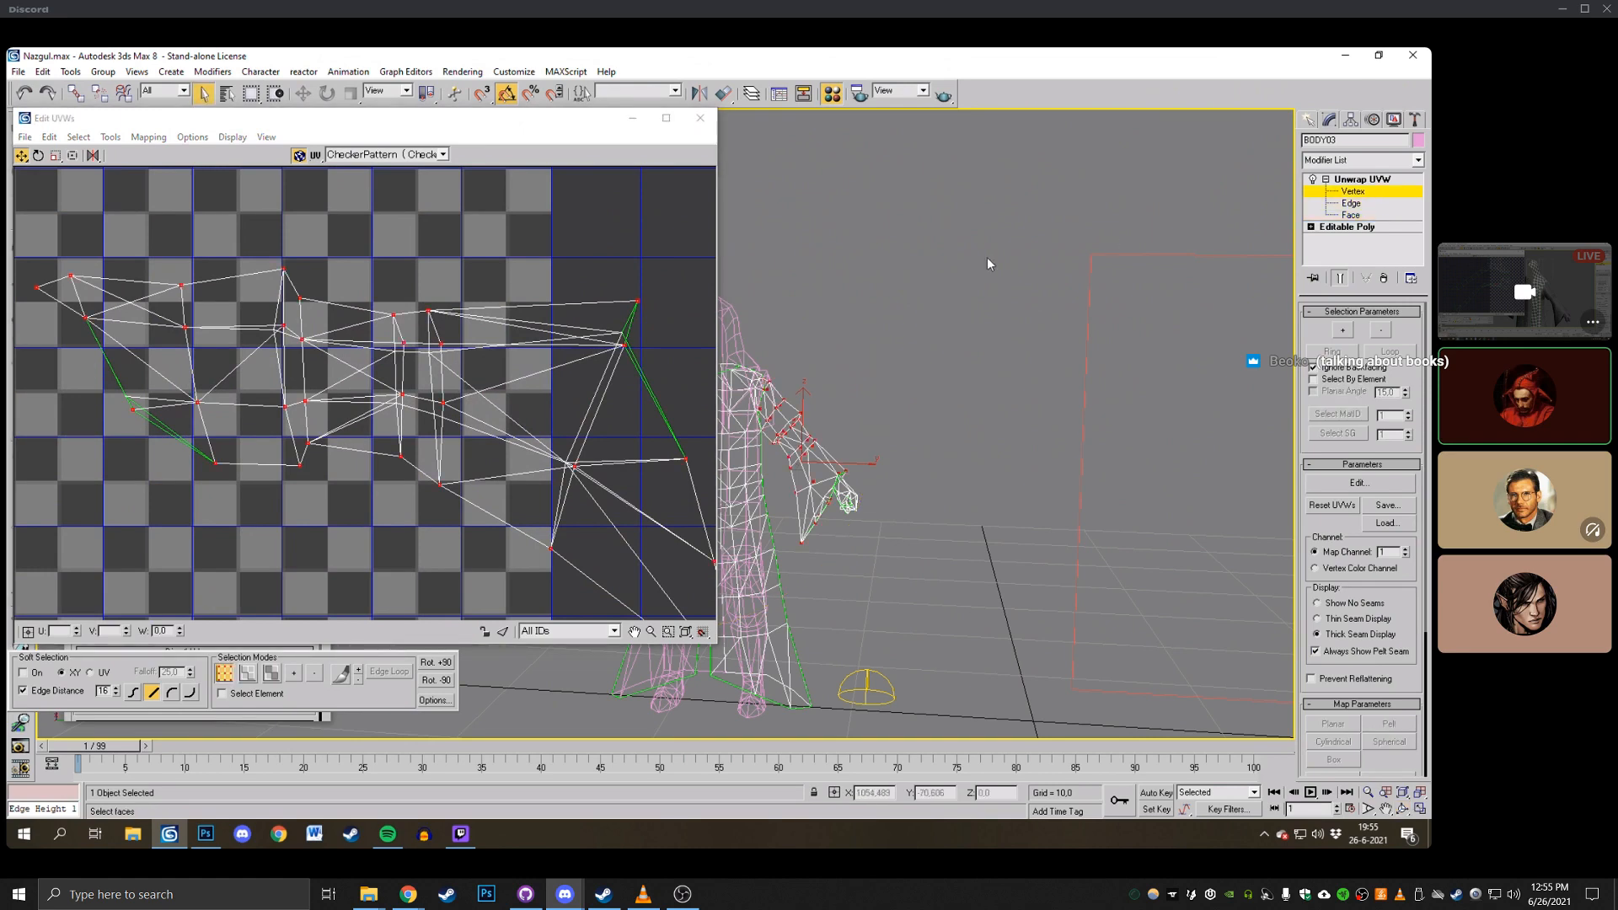
middle_click_drag(674, 304, 539, 324)
scroll(539, 324, "up", 1)
left_click(524, 344)
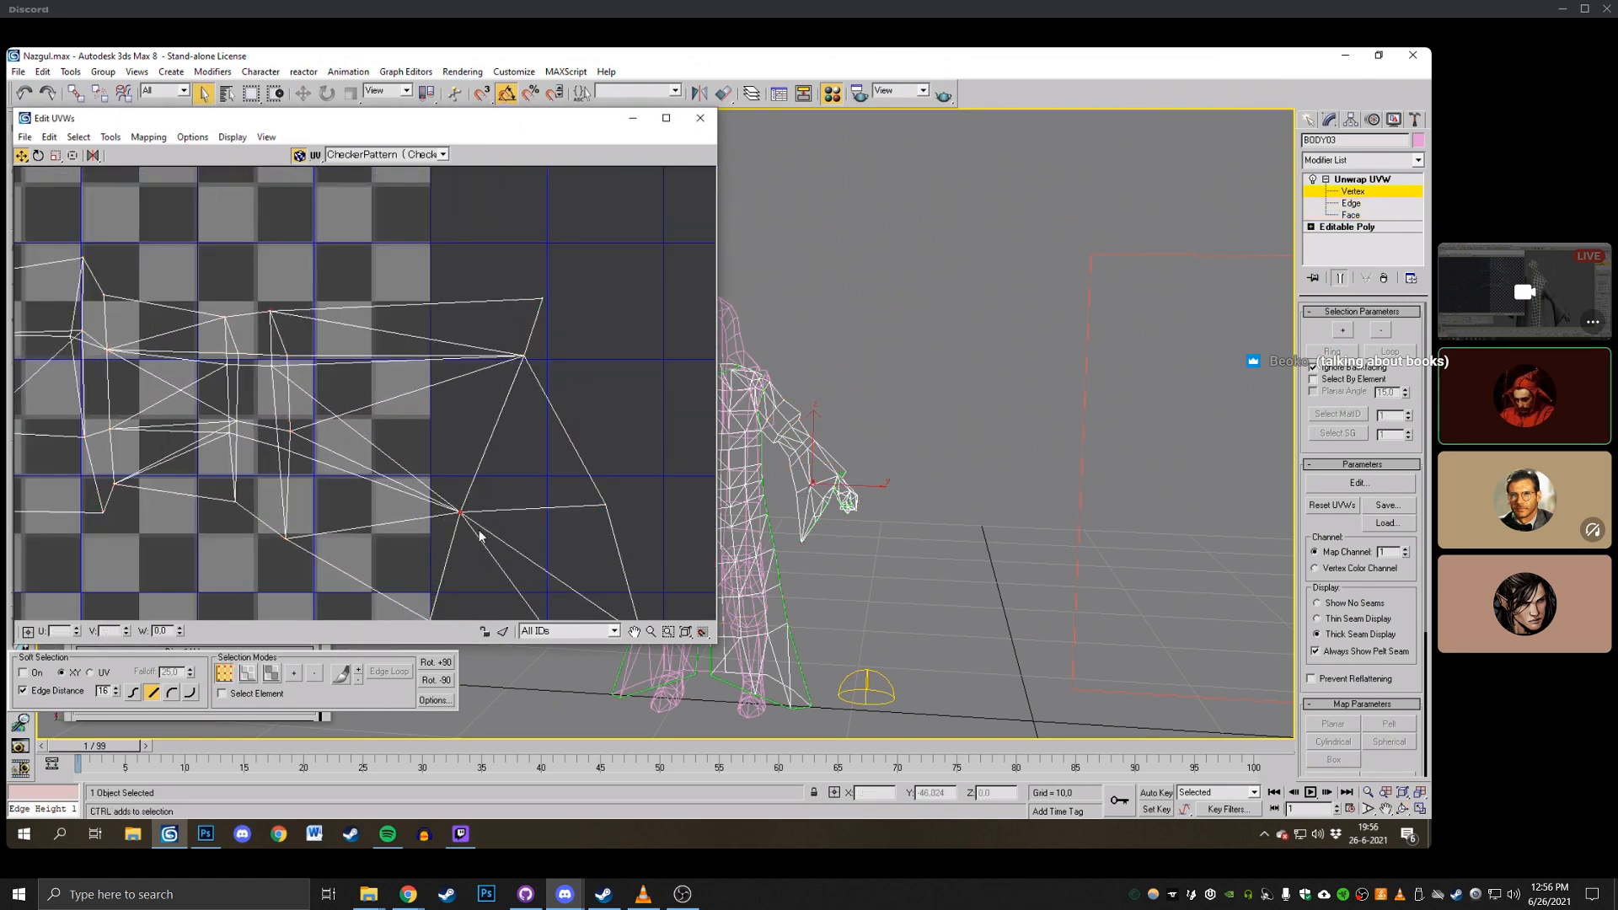
middle_click_drag(284, 421, 347, 445)
left_click_drag(302, 445, 303, 377)
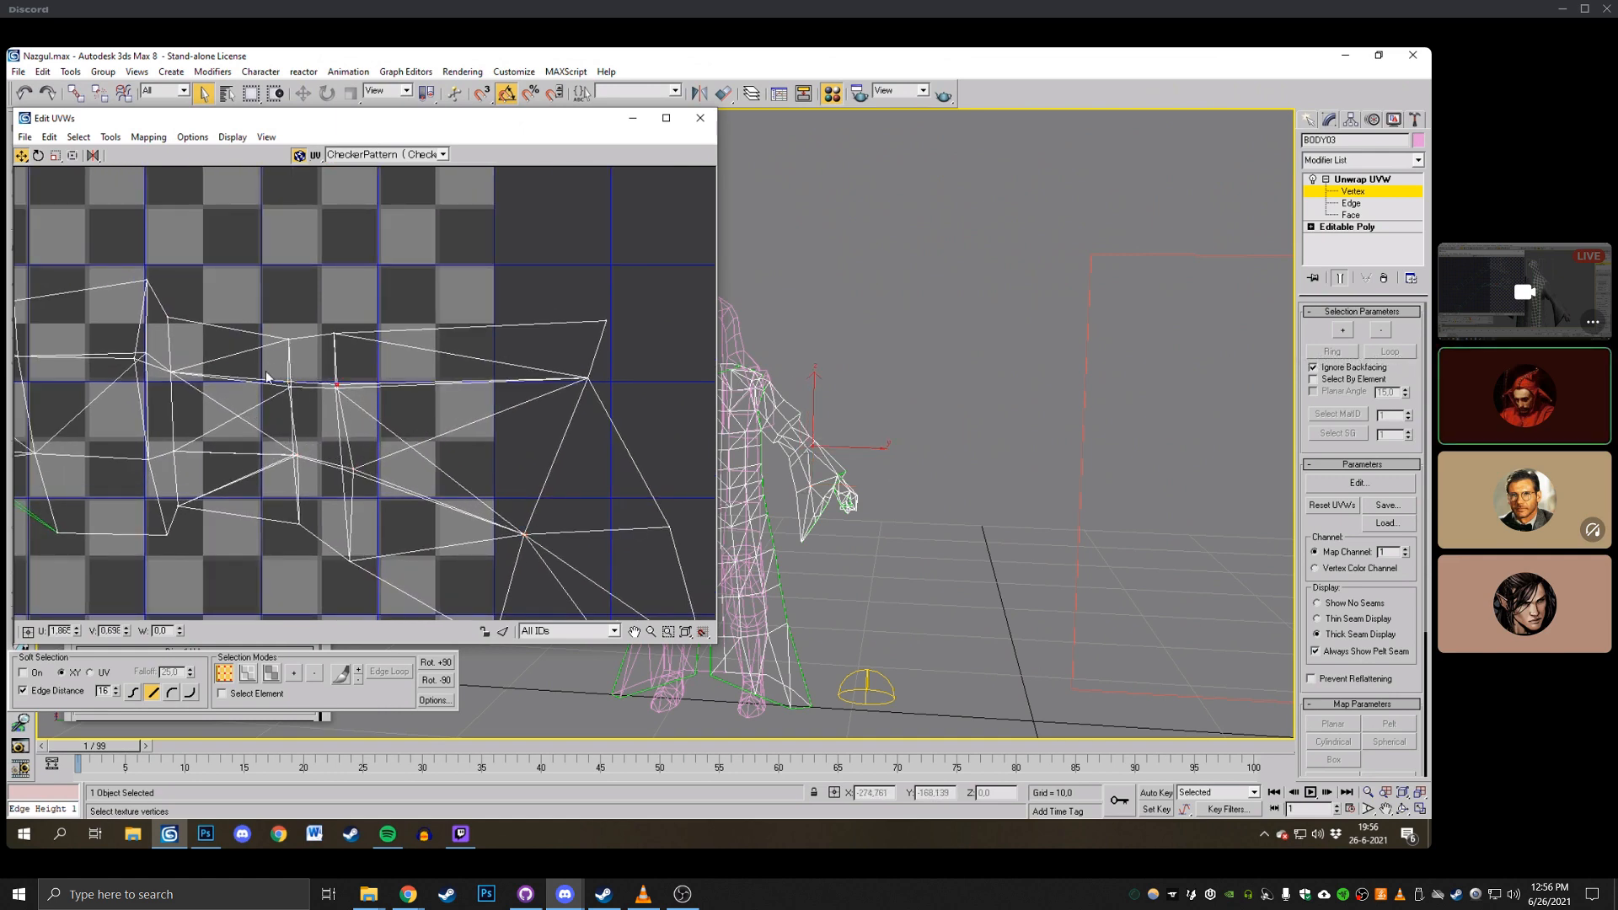
left_click_drag(354, 468, 348, 469)
left_click(392, 497)
Nudge the inner and lower seam vertices at the sleeve's shoulder end so the overlapping halves line up.
middle_click_drag(323, 403, 448, 438)
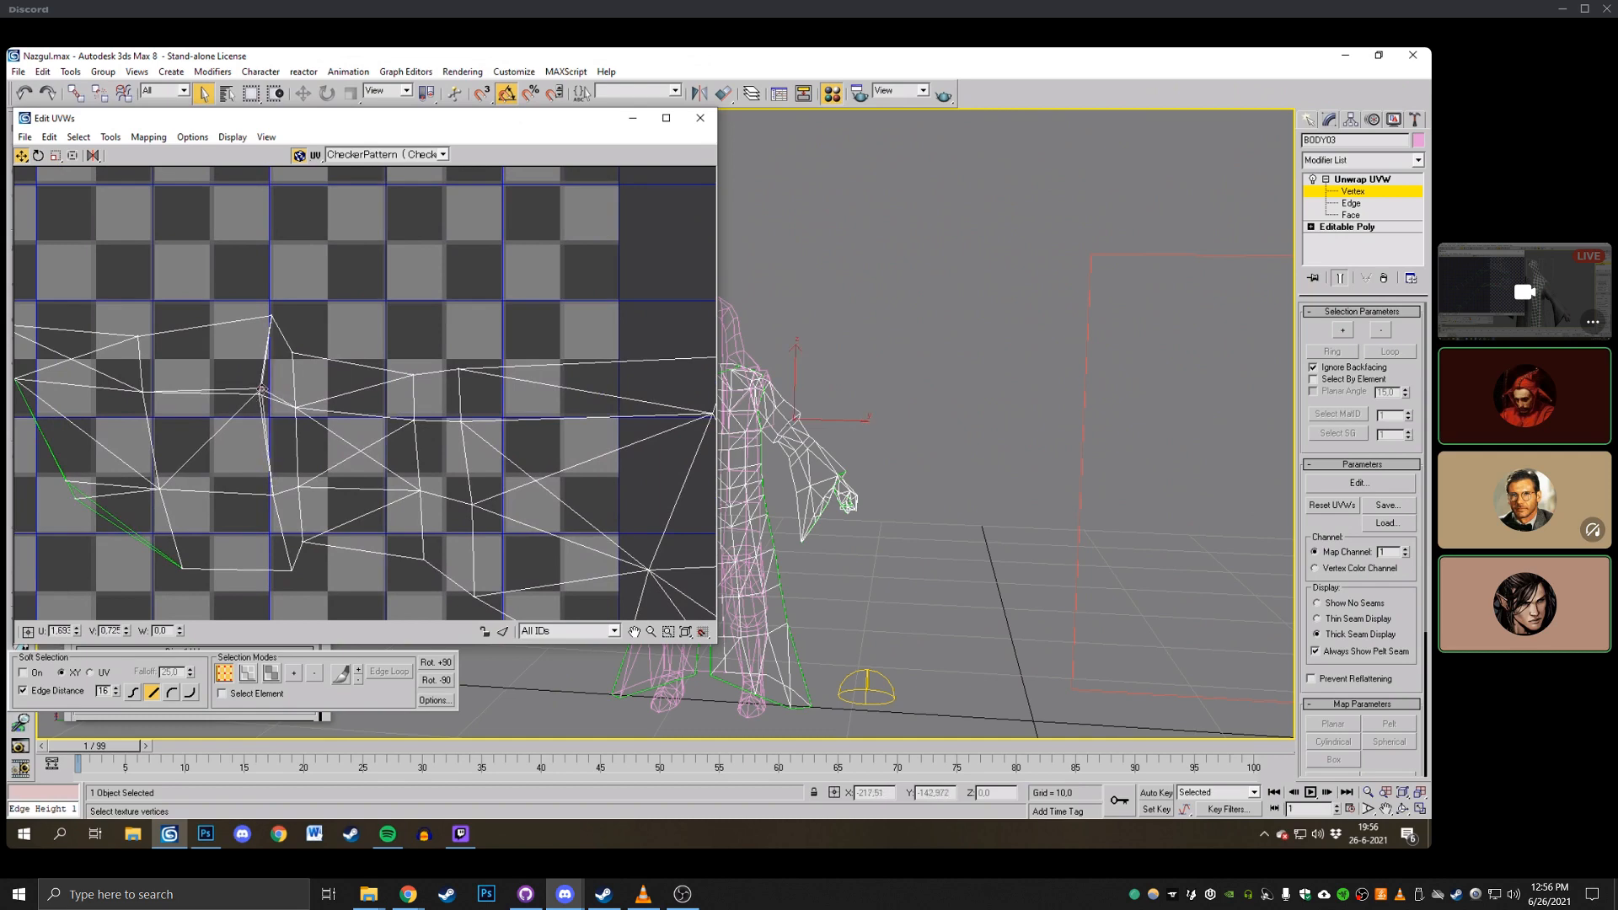
left_click_drag(262, 388, 258, 393)
middle_click_drag(55, 479, 134, 477)
left_click(182, 529)
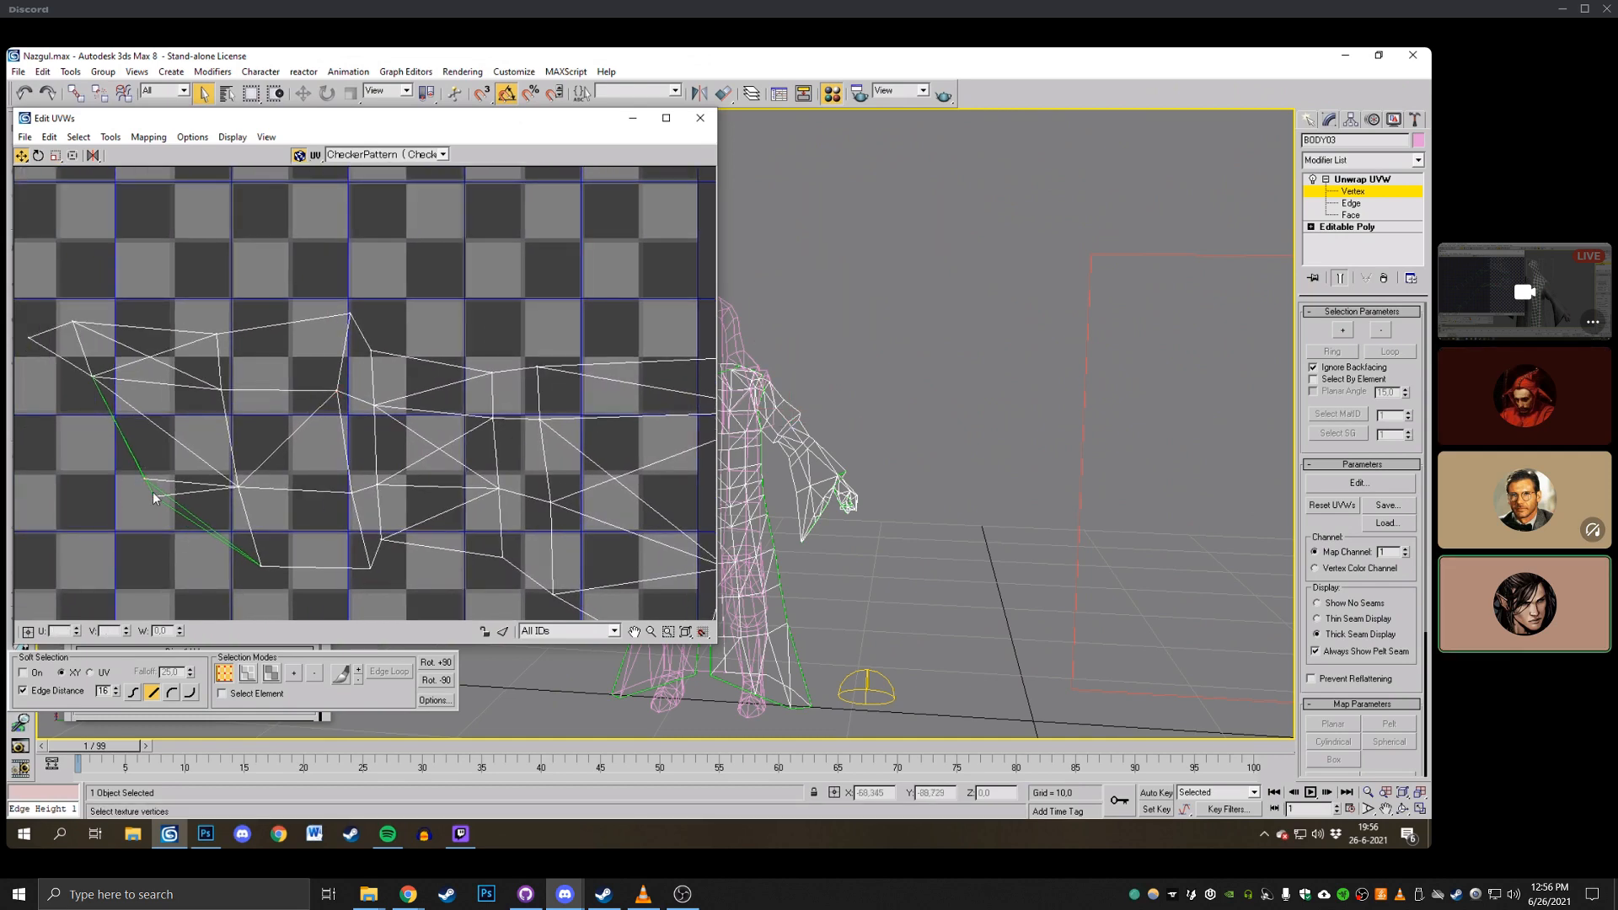
left_click_drag(146, 480, 163, 477)
scroll(127, 444, "down", 3)
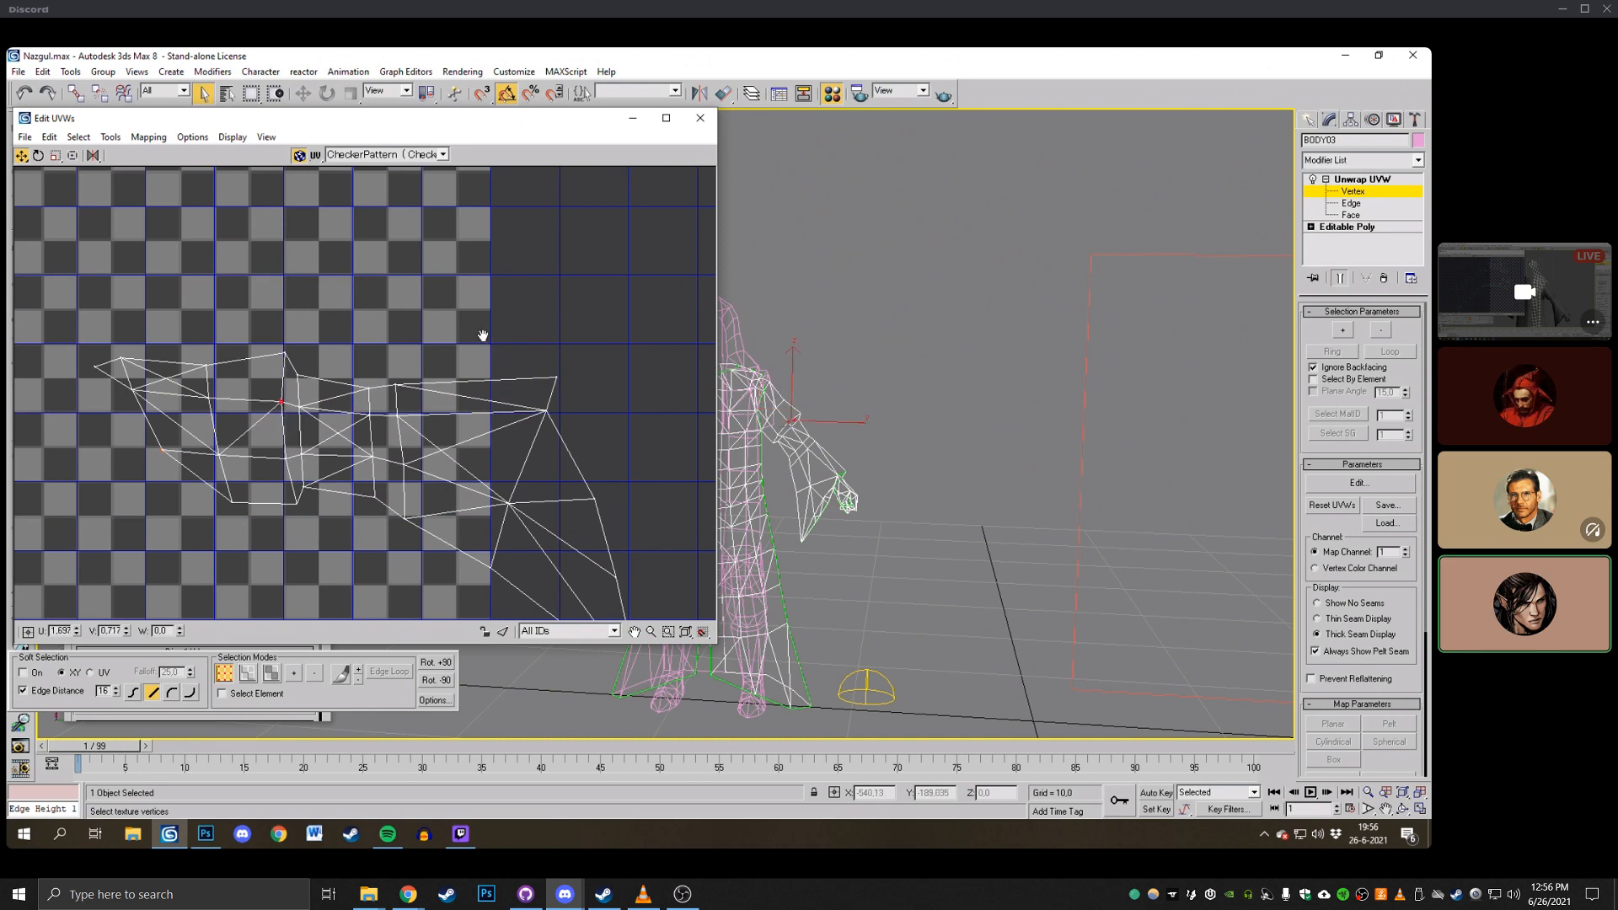
Select the vertices along the sleeve's upper UV edge and raise them, comparing with the arm on the shaded model.
scroll(483, 336, "down", 2)
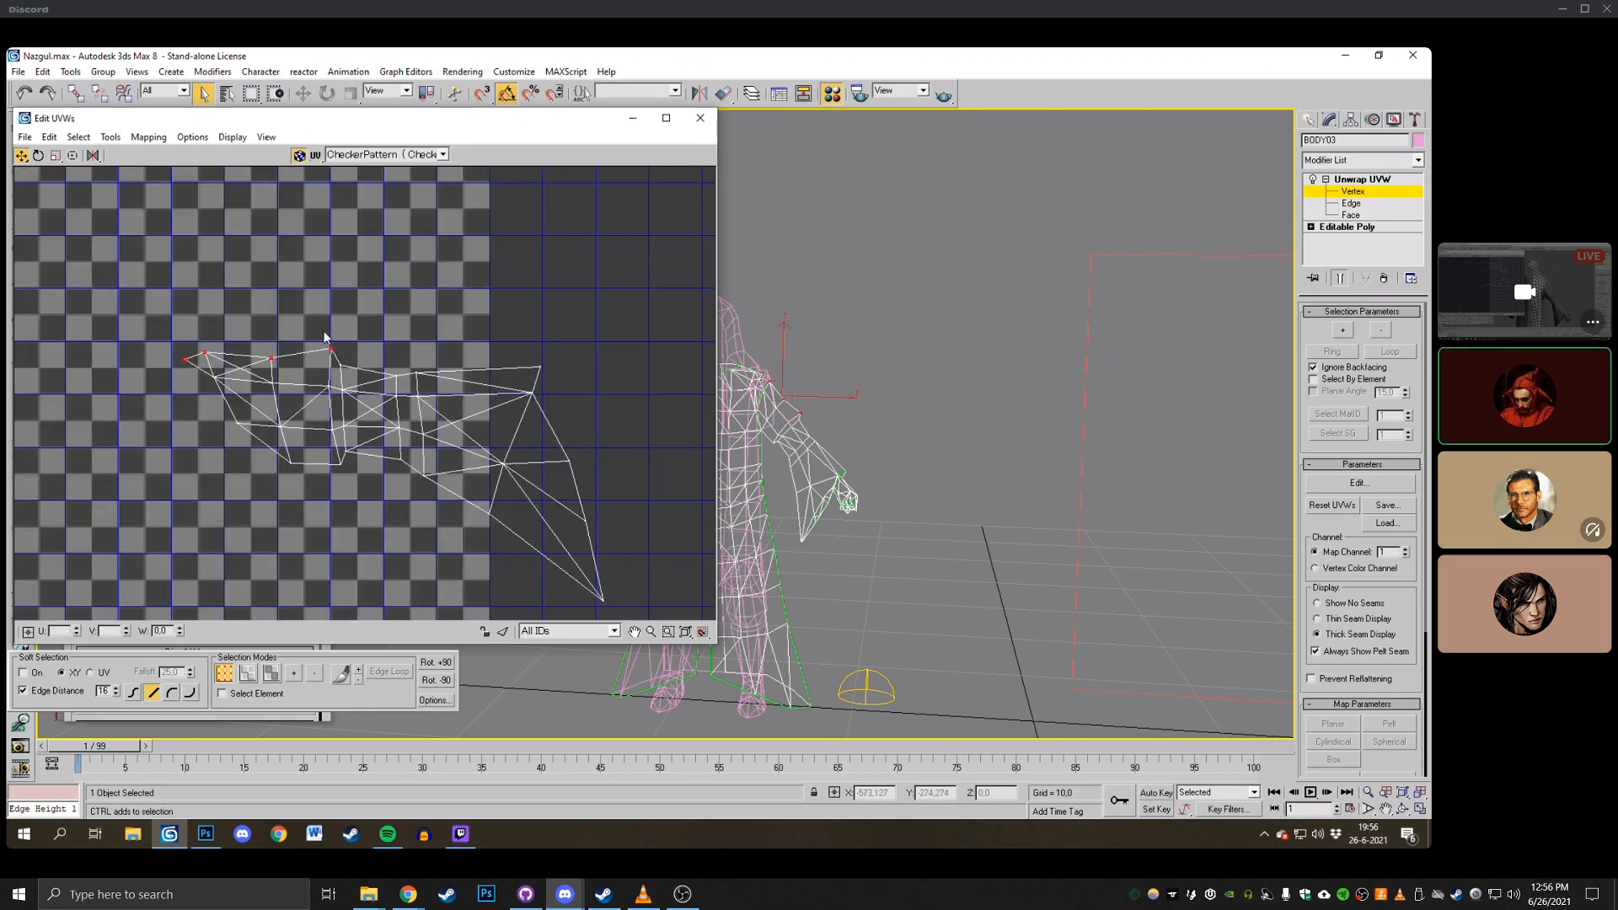
key("F3")
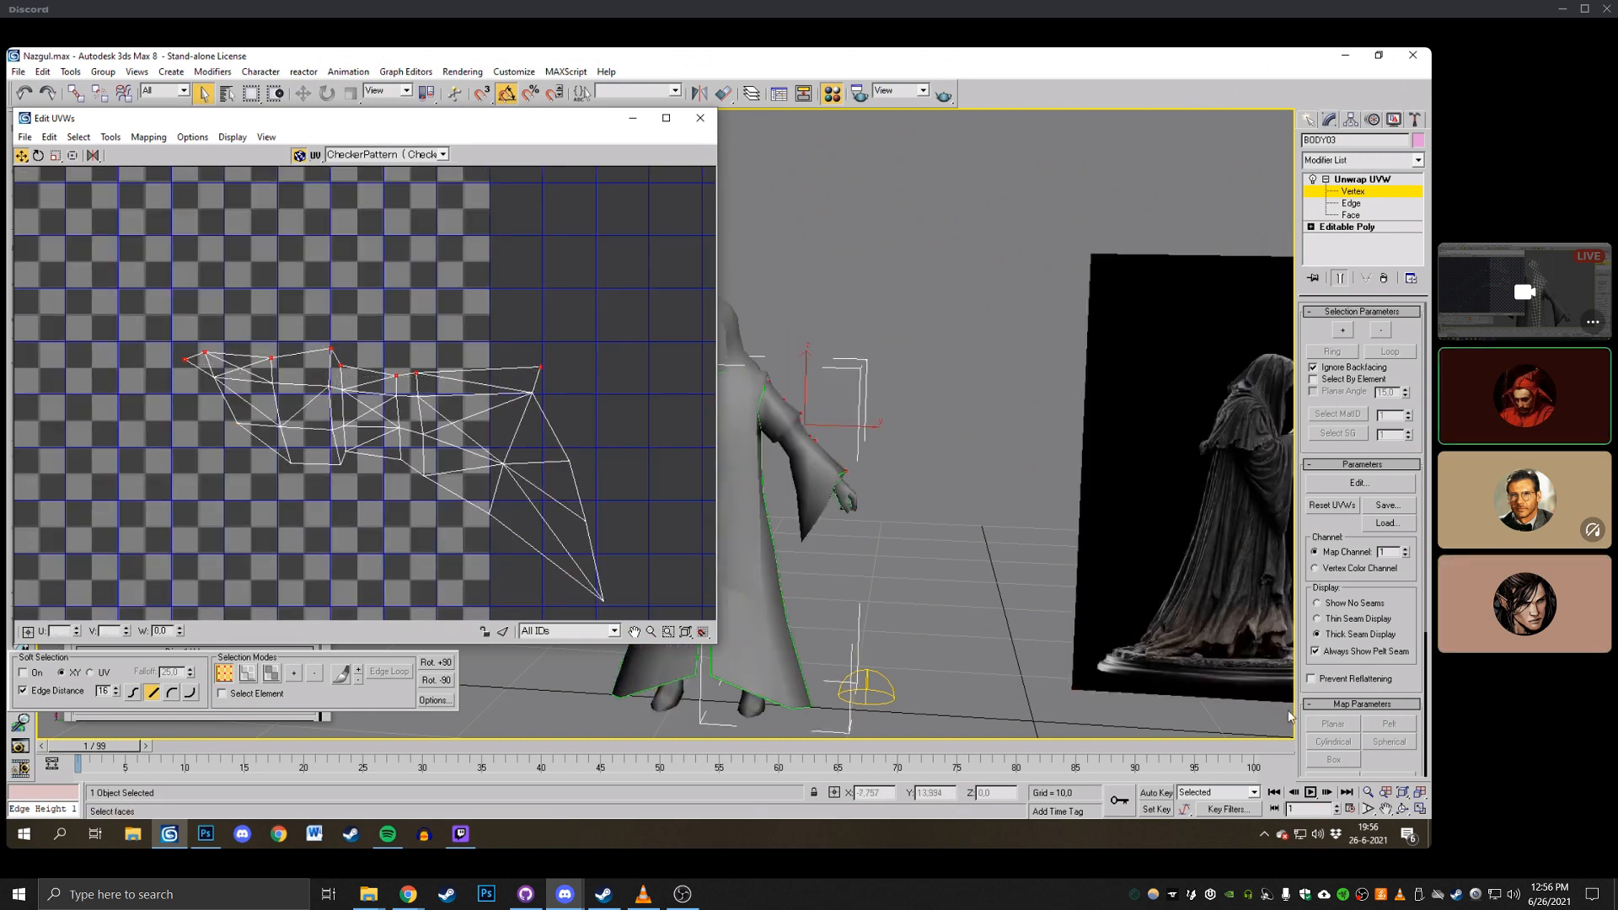
left_click(1404, 811)
left_click_drag(830, 446, 415, 350)
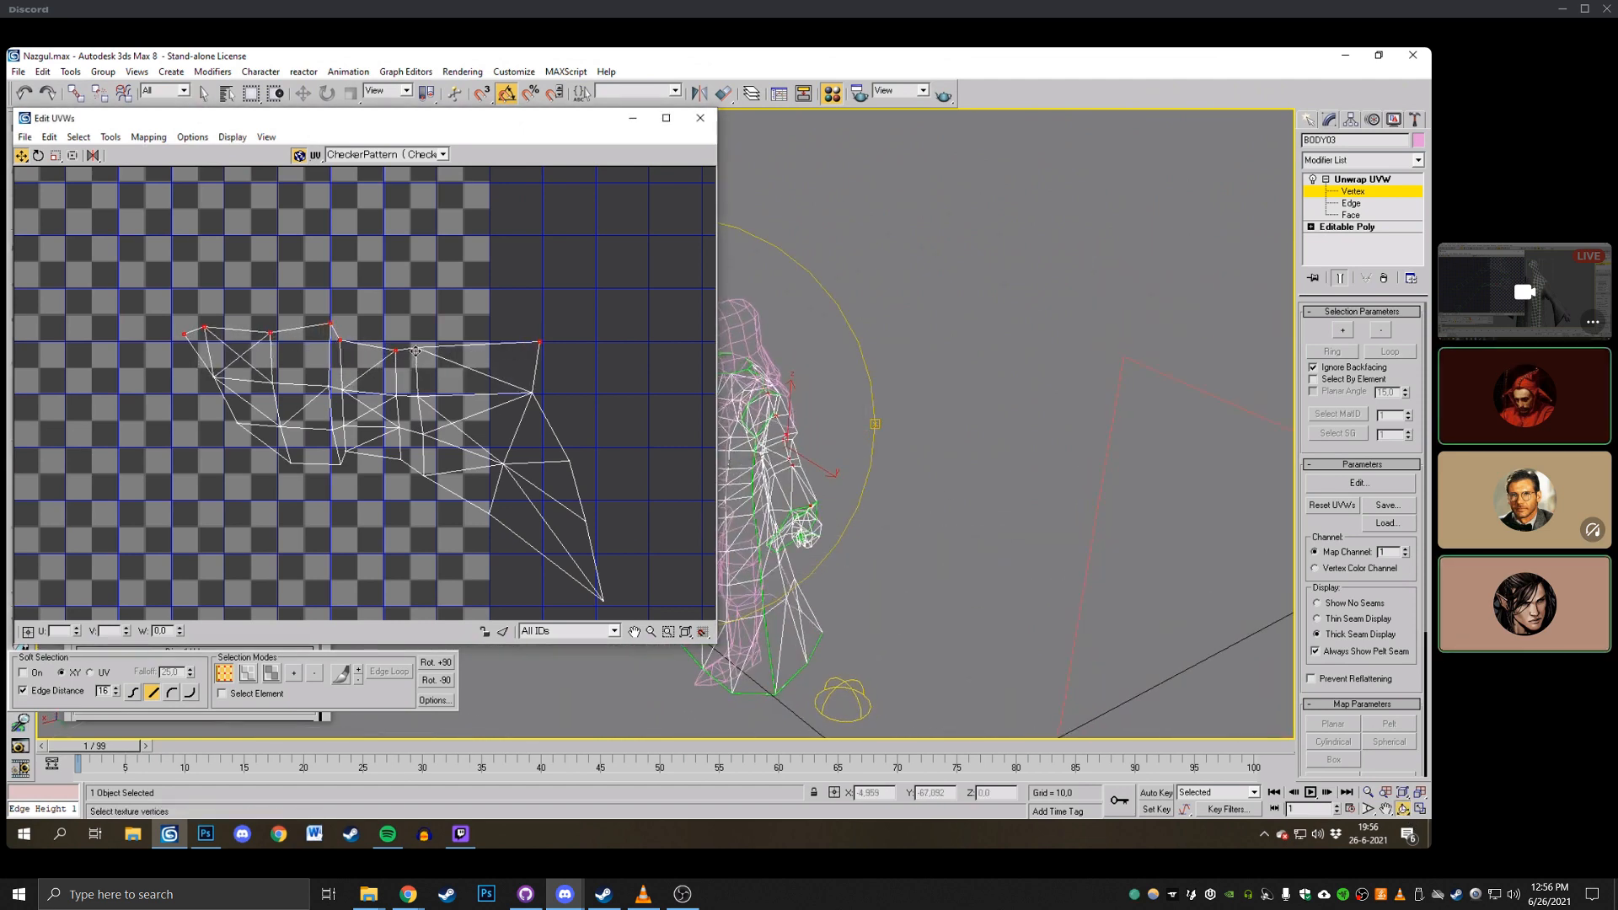
left_click_drag(752, 439, 857, 374)
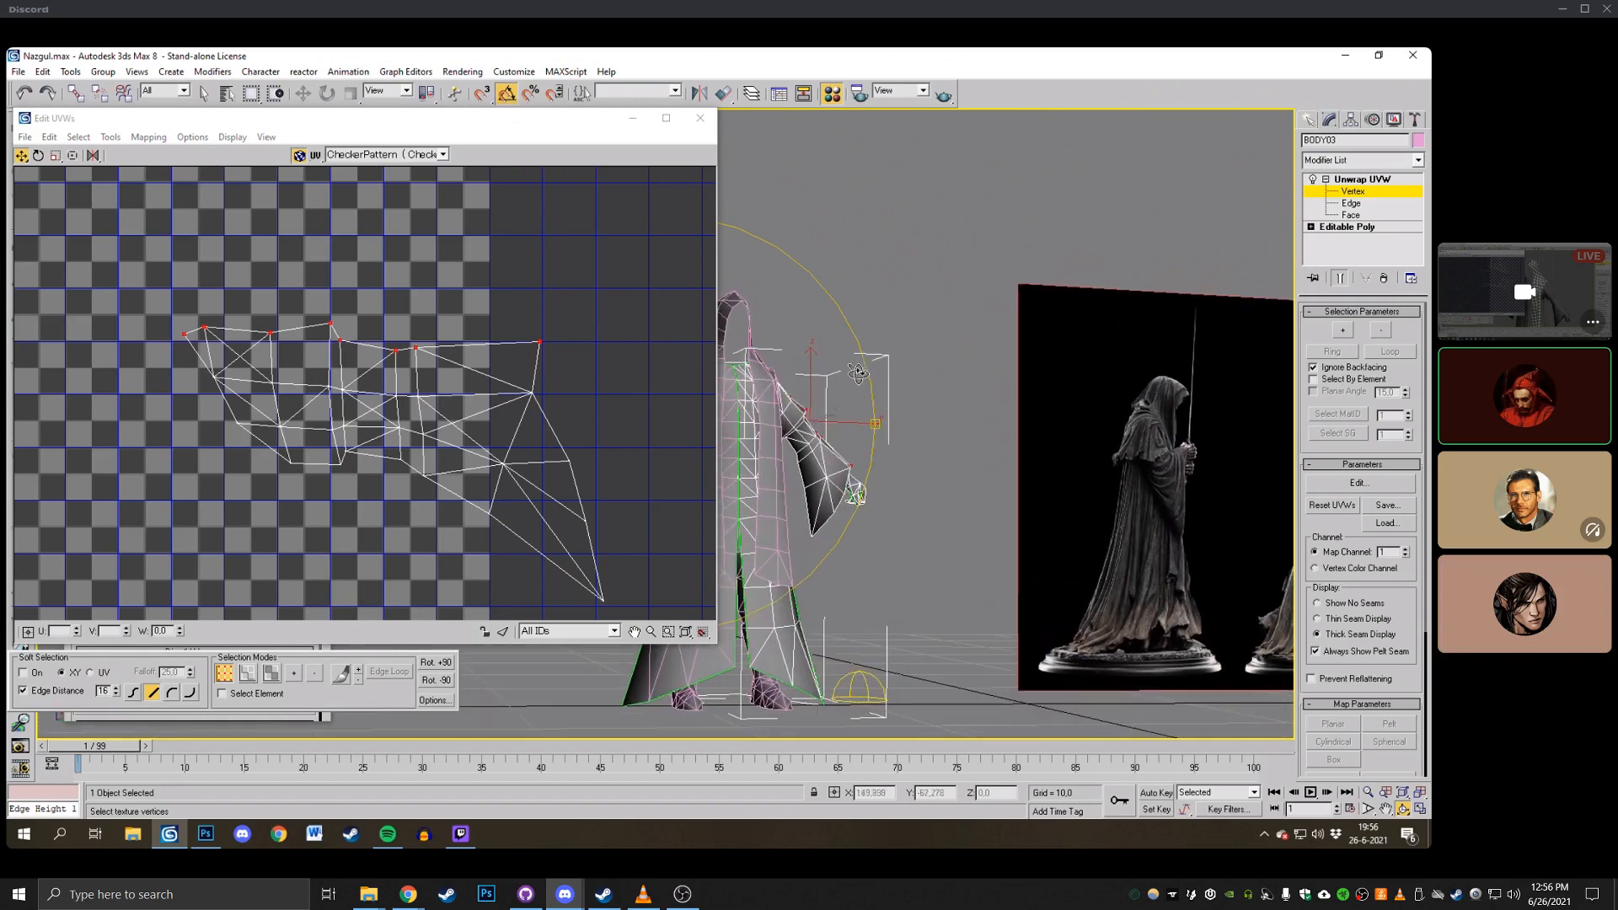
Select the vertices along the sleeve's lower UV edge and lower them slightly to widen the piece.
left_click_drag(278, 449, 502, 537)
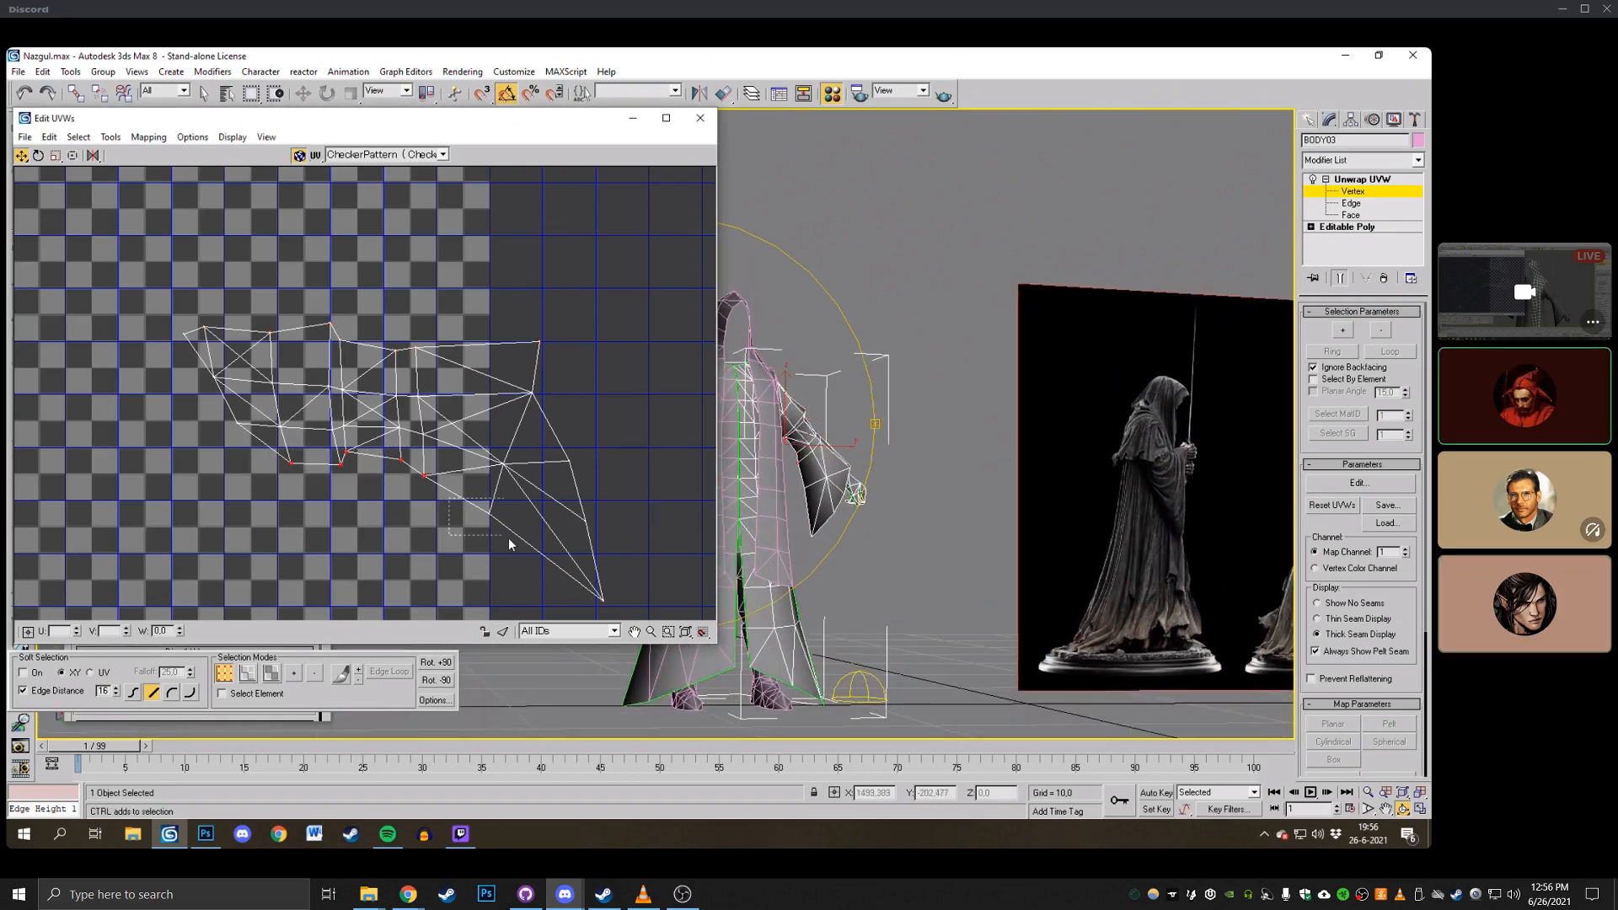
middle_click_drag(556, 573, 539, 536)
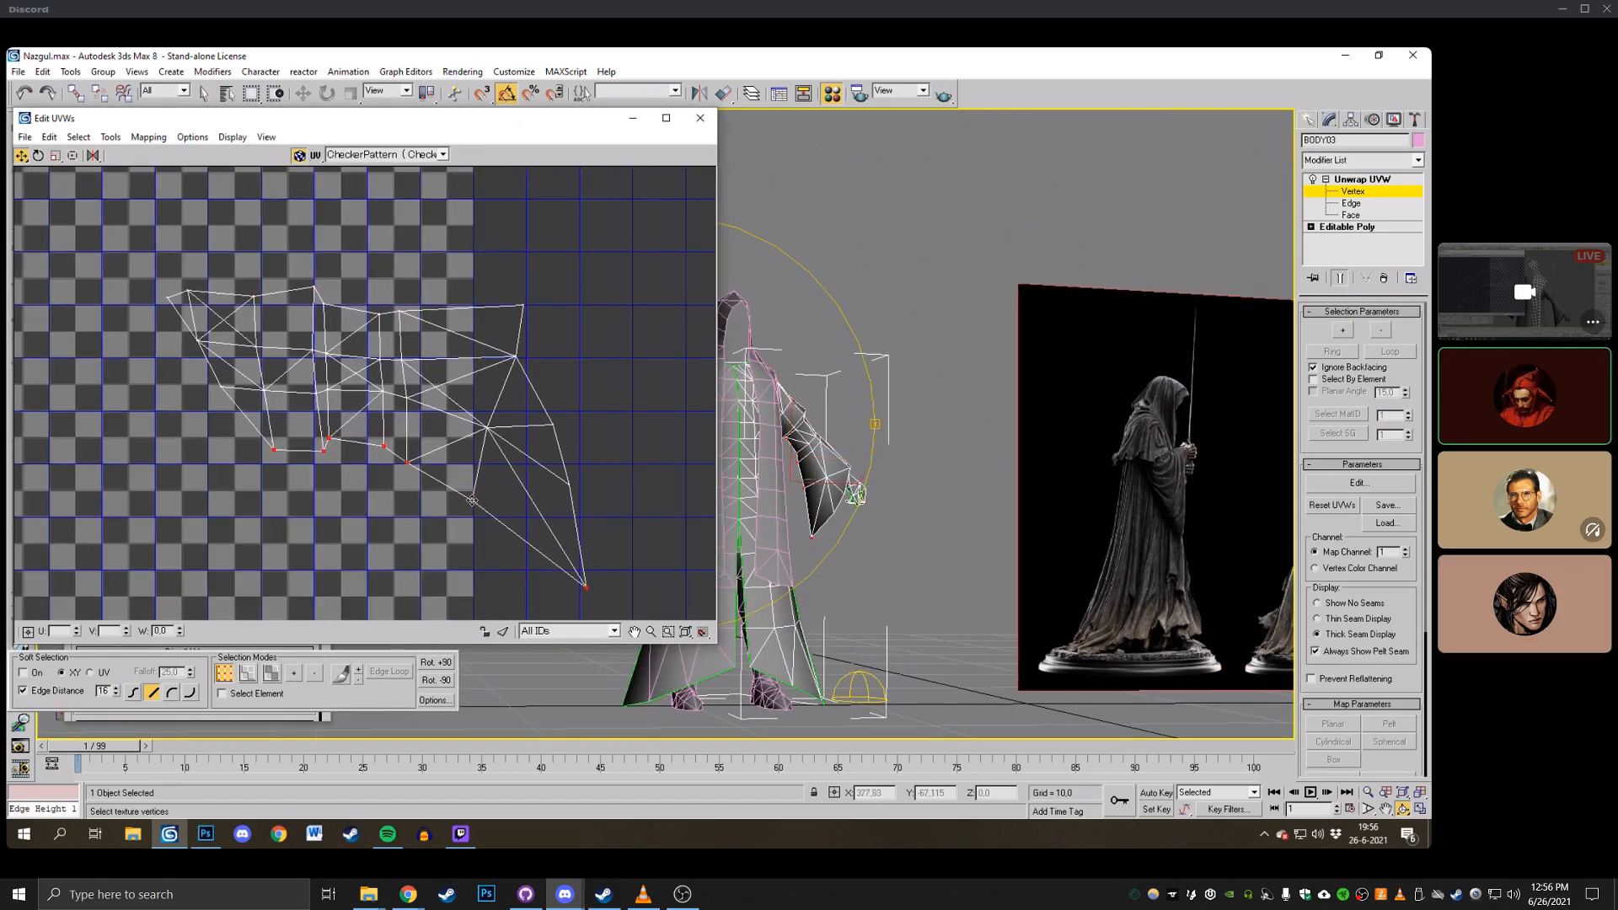
left_click_drag(812, 423, 814, 383)
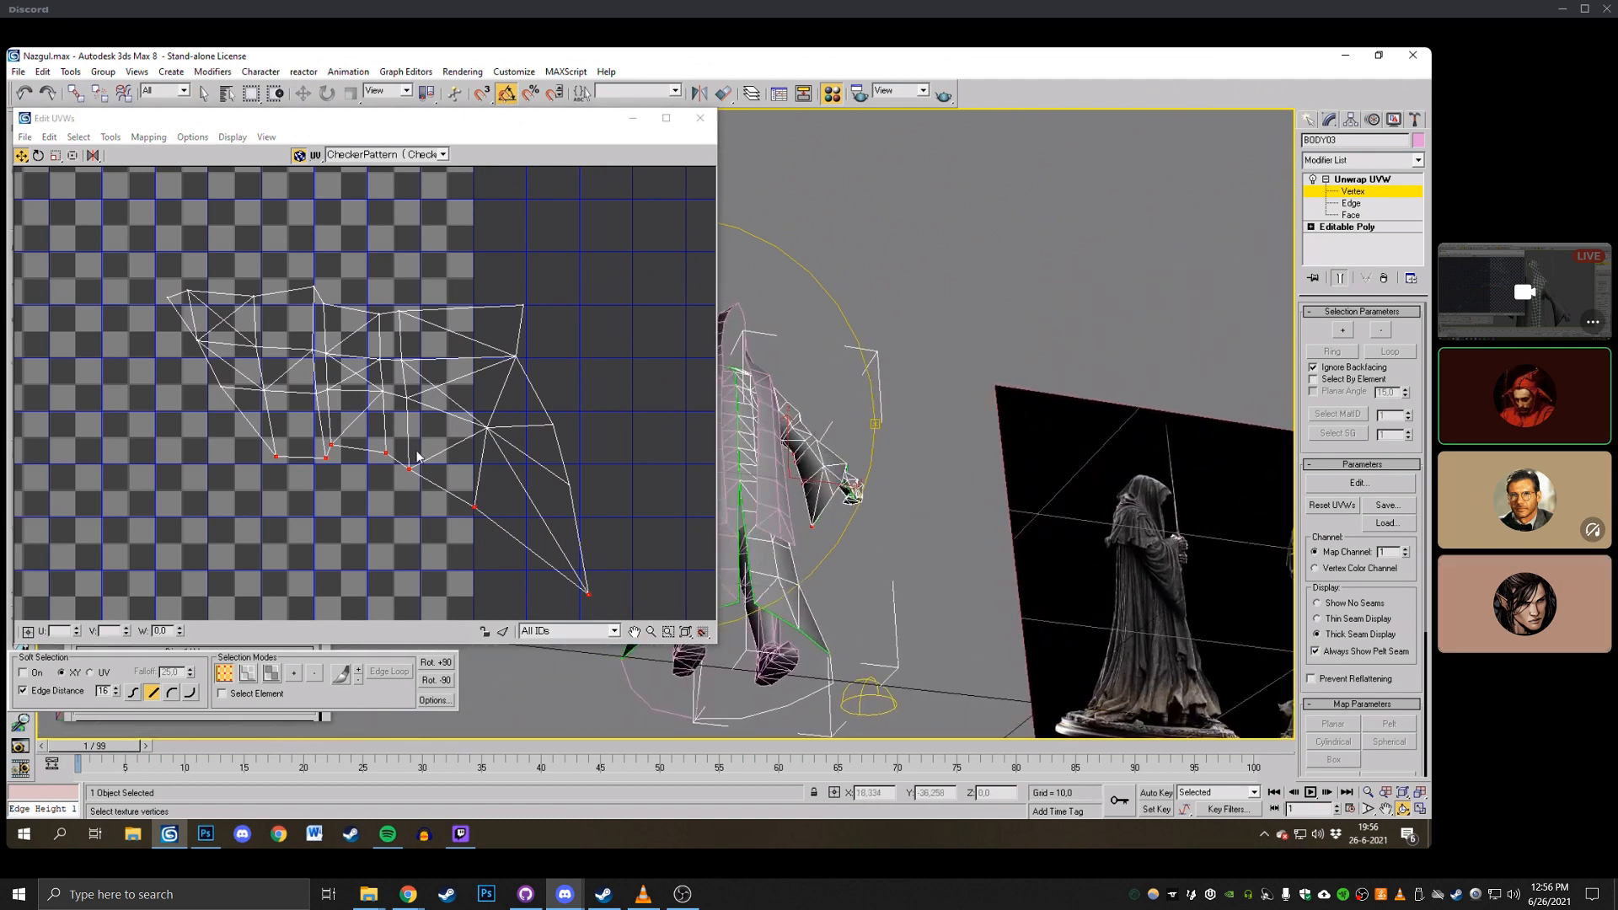
left_click_drag(384, 450, 384, 439)
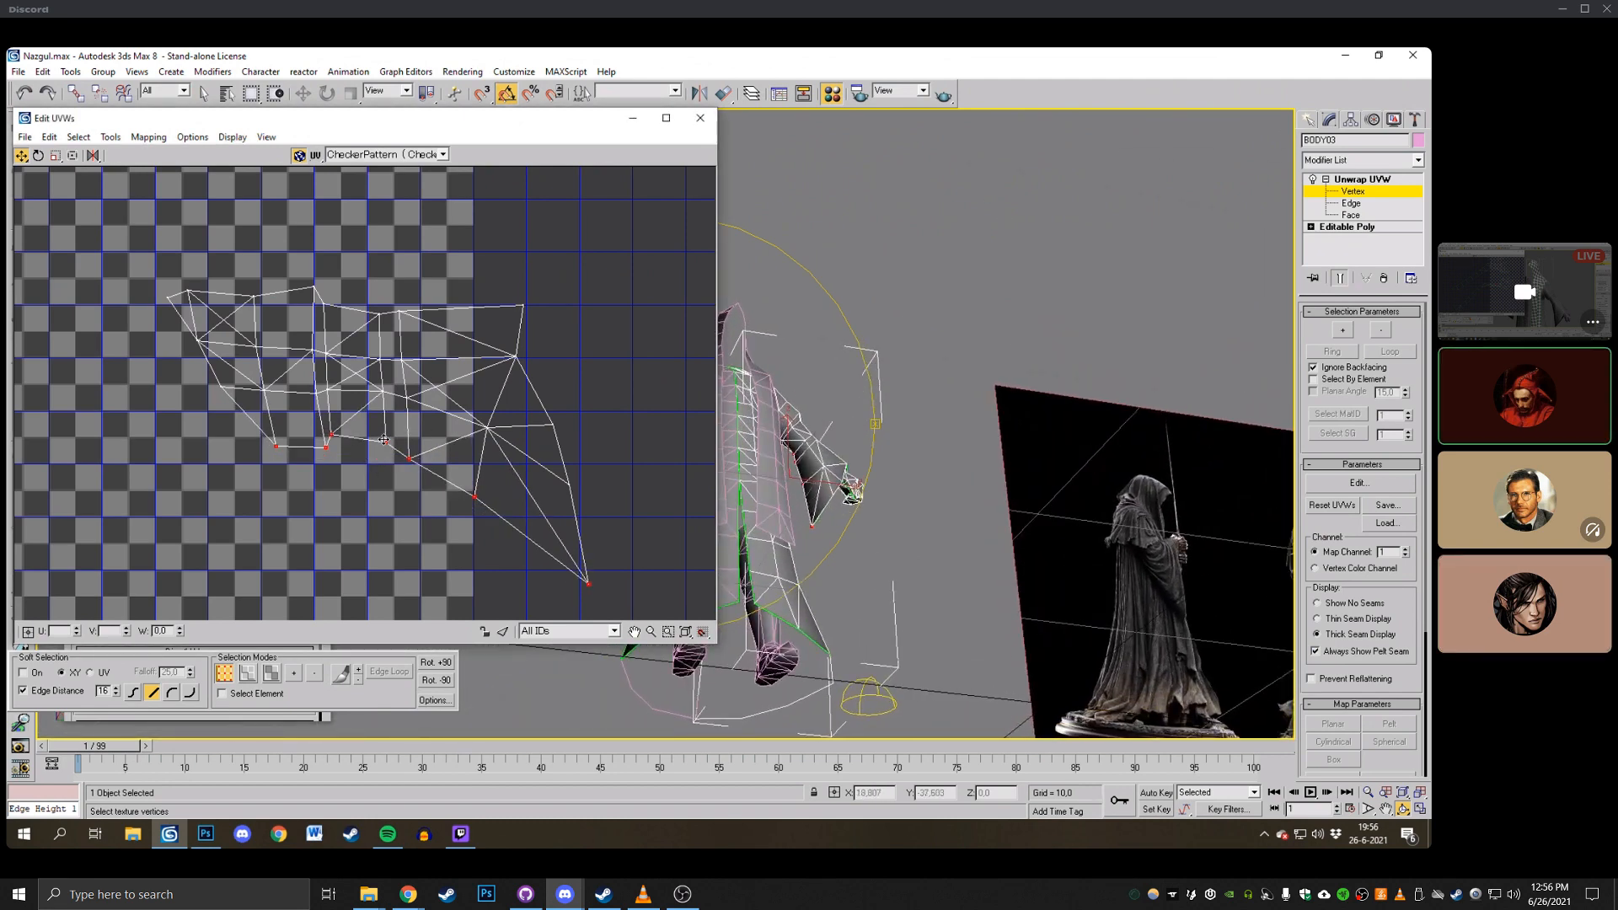
Adjust the single vertex on the sleeve's lower edge near the elbow and compare the UV shape with the arm model.
middle_click_drag(330, 461, 366, 493)
scroll(366, 493, "up", 2)
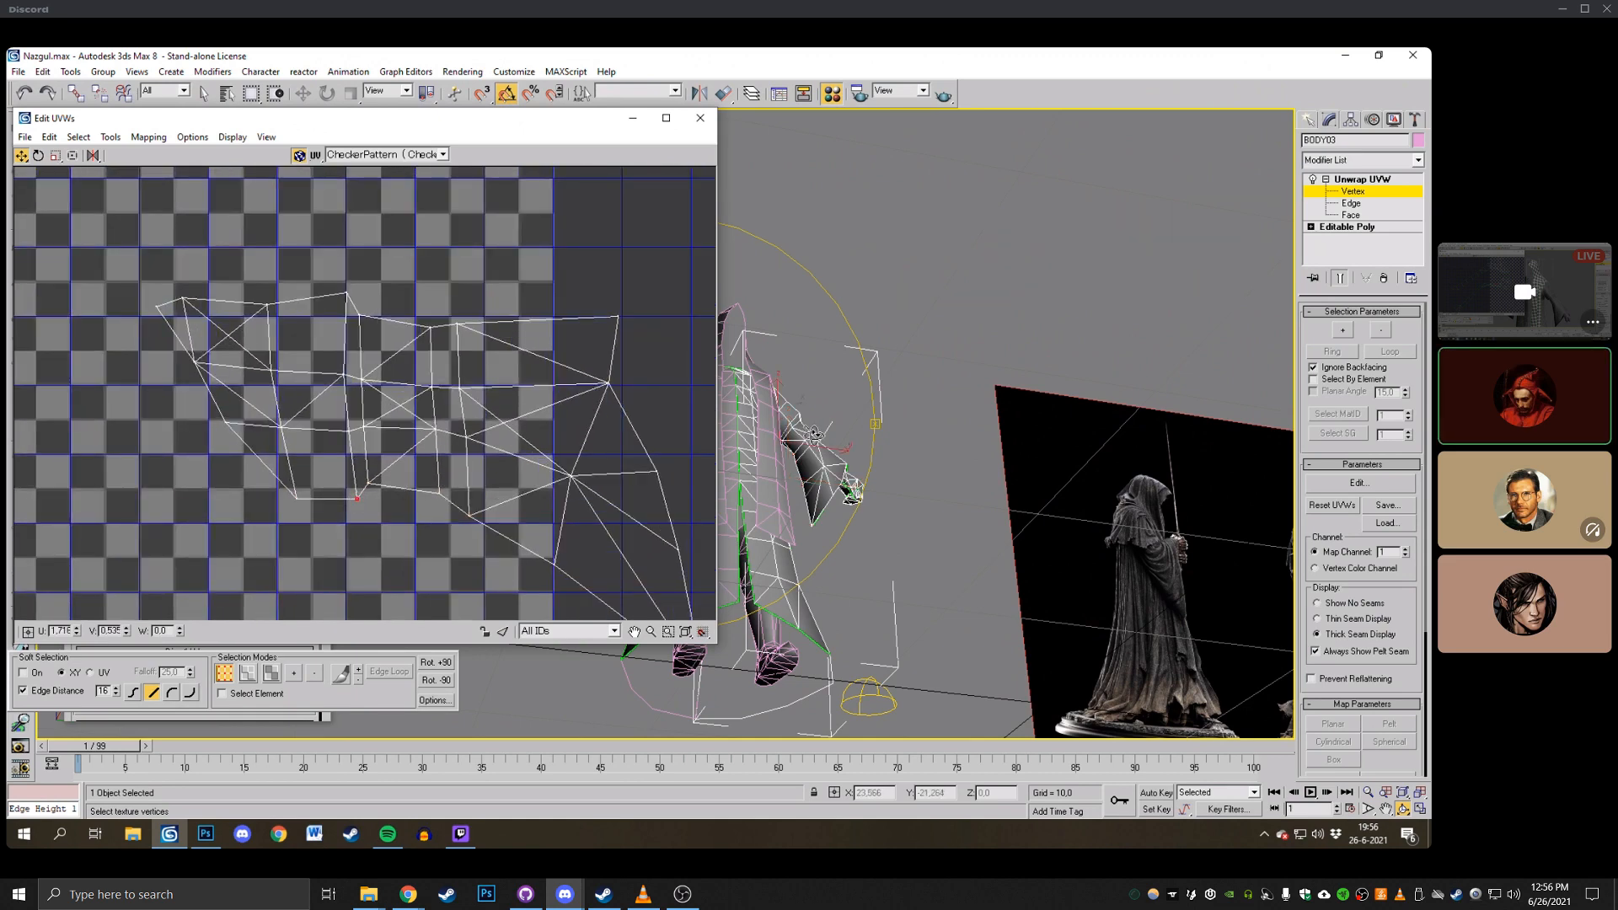
left_click_drag(814, 435, 771, 470)
middle_click_drag(540, 434, 497, 426)
scroll(511, 438, "down", 5)
mouse_move(819, 423)
left_mouse_down()
mouse_move(773, 426)
mouse_move(793, 428)
left_mouse_up()
scroll(432, 441, "down", 2)
Select all vertices of the sleeve UV piece and check its size against the body pieces and the model.
left_click_drag(316, 356, 573, 533)
scroll(609, 486, "down", 1)
middle_click_drag(555, 477, 662, 449)
scroll(662, 449, "up", 1)
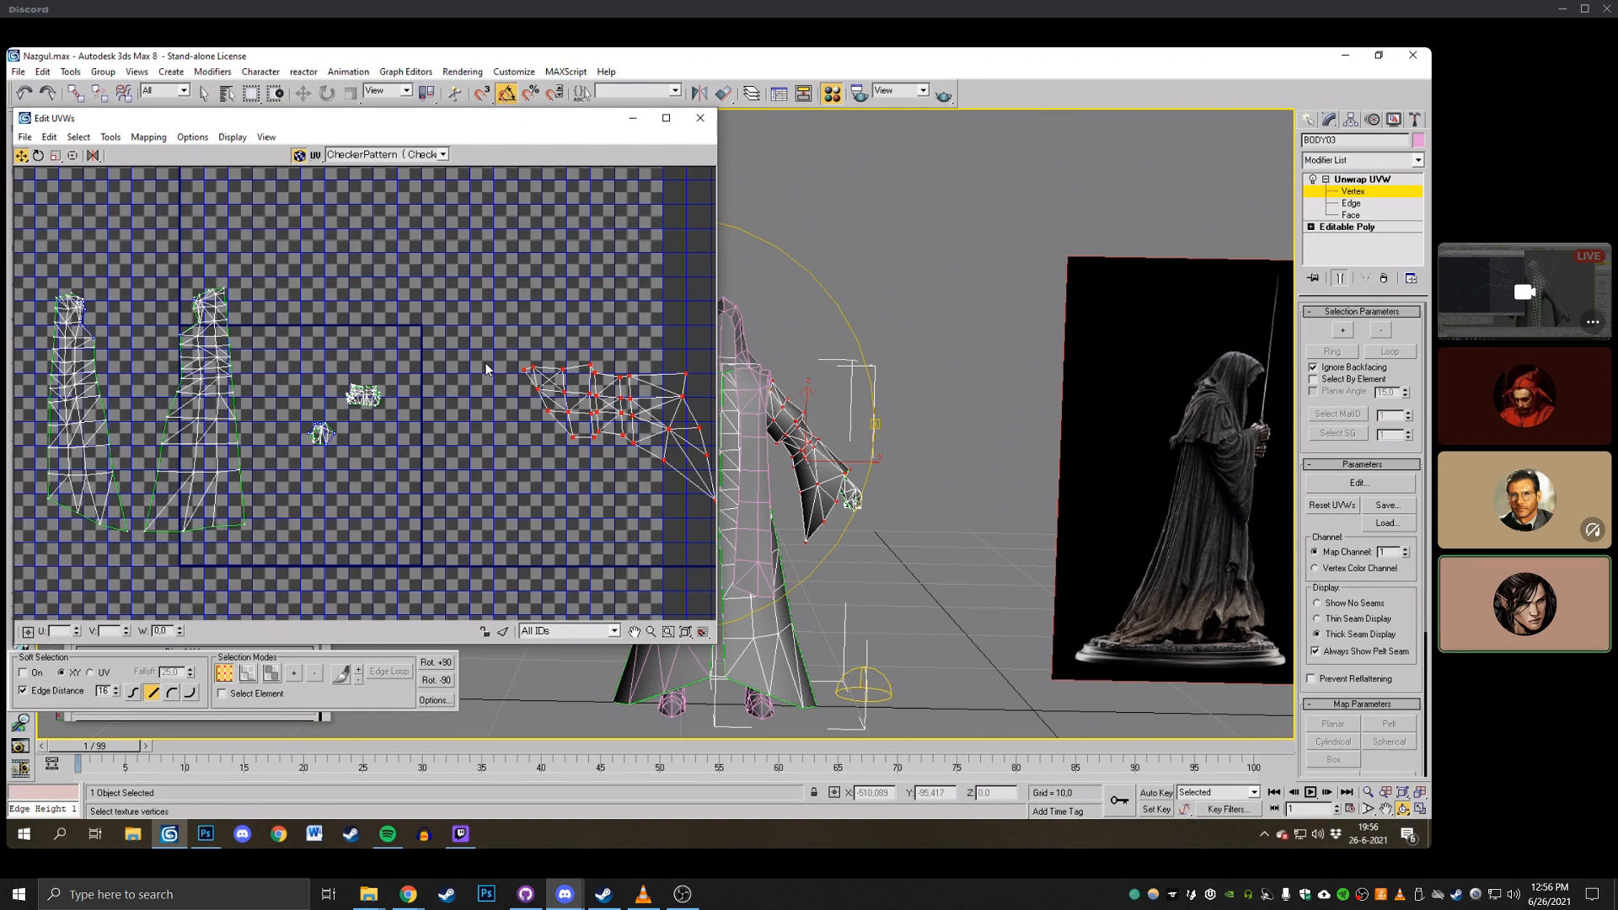
scroll(484, 335, "up", 2)
middle_click_drag(483, 335, 372, 329)
scroll(373, 337, "down", 2)
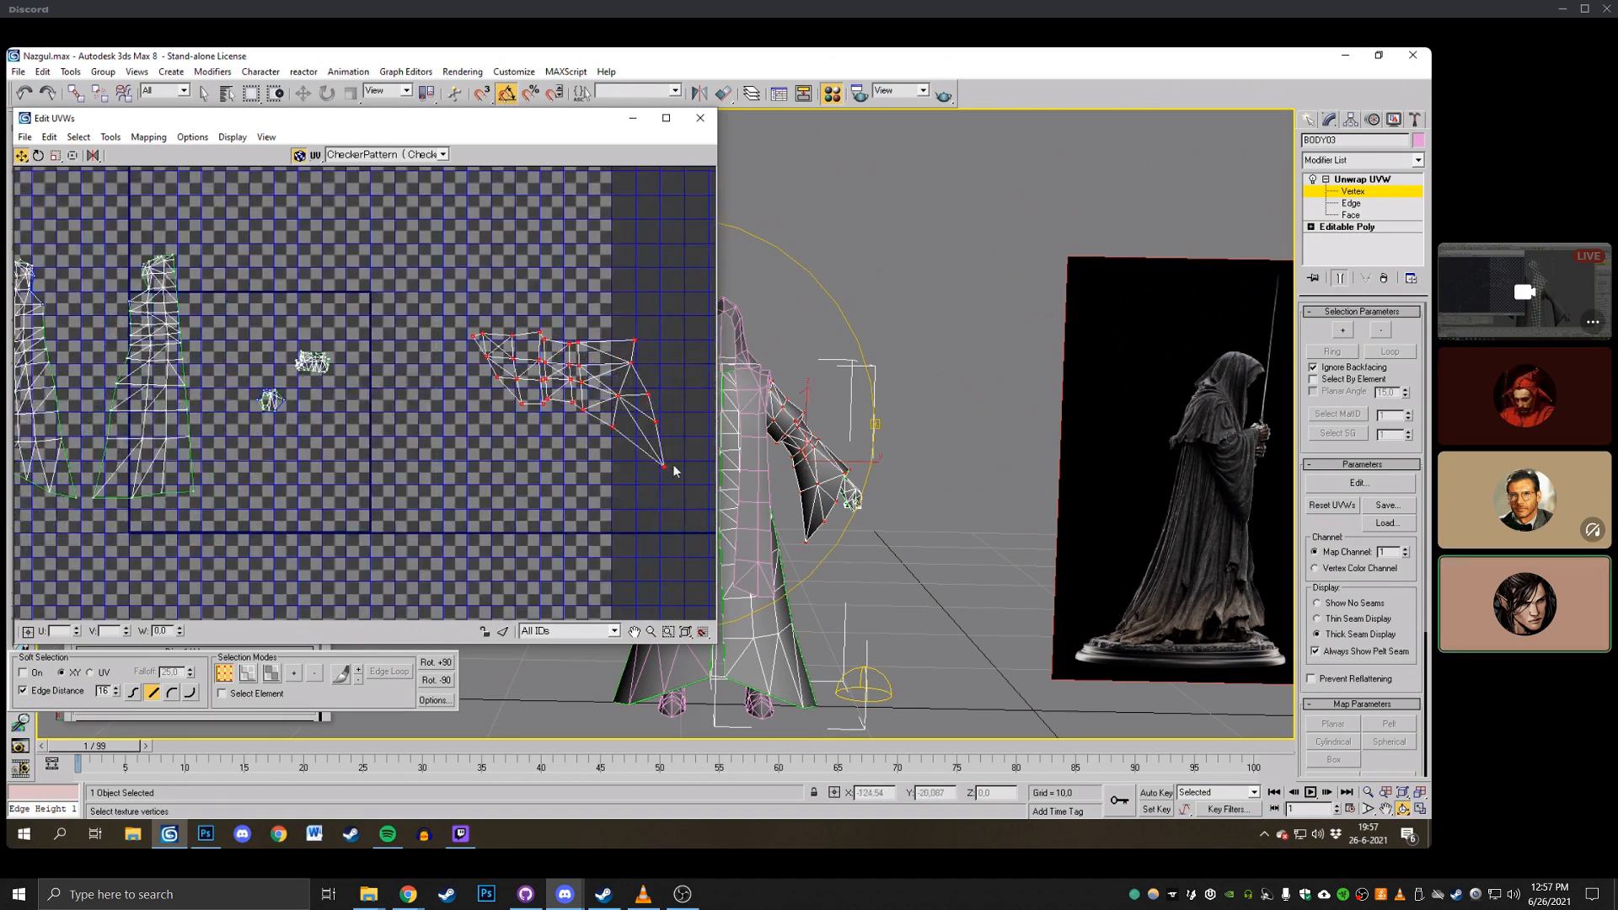
mouse_move(832, 414)
left_mouse_down()
mouse_move(837, 399)
mouse_move(799, 408)
mouse_move(821, 421)
mouse_move(781, 419)
mouse_move(806, 388)
mouse_move(824, 399)
left_mouse_up()
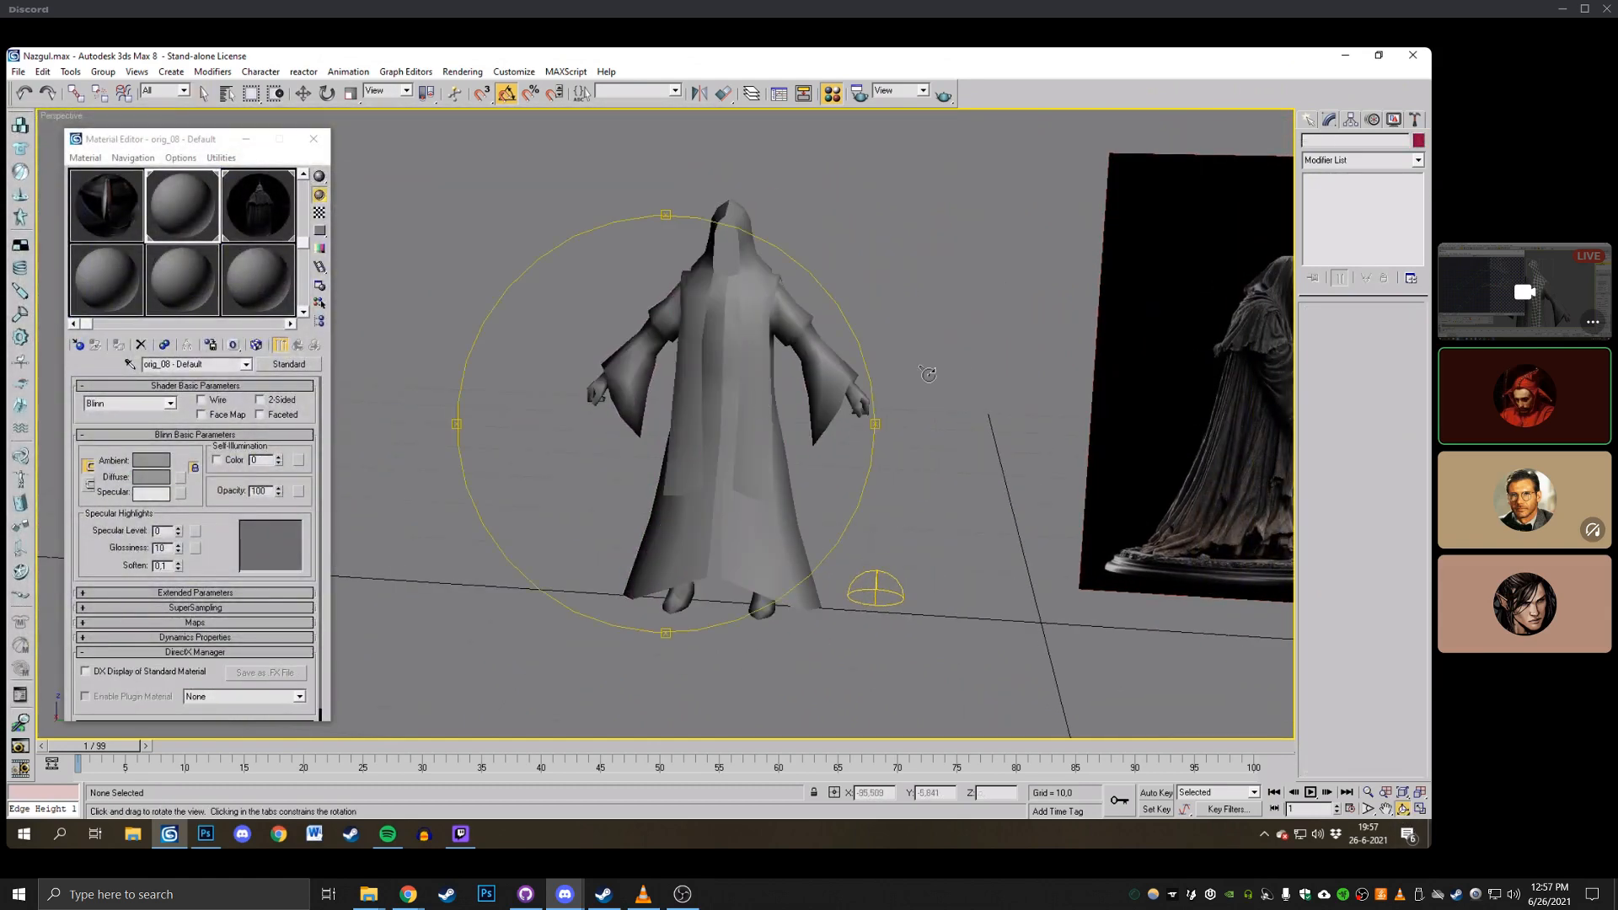
Open the Easterling scene from the Easterlings New folder and continue past the missing external files.
left_click_drag(927, 373, 976, 304)
left_click_drag(727, 450, 766, 427)
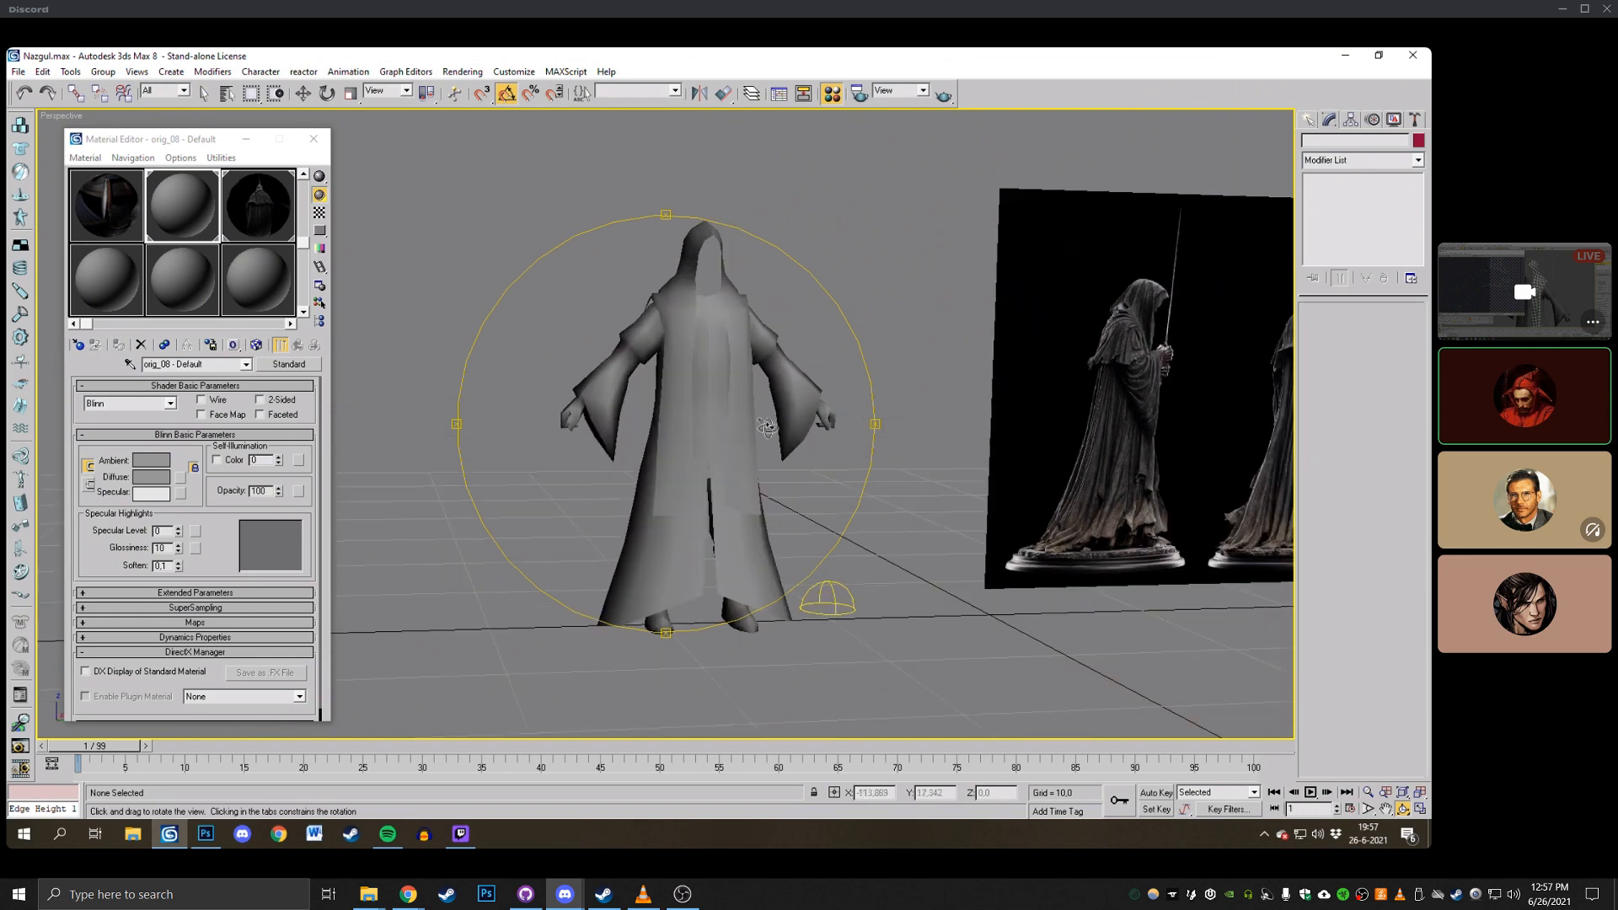
left_click(18, 71)
left_click(61, 123)
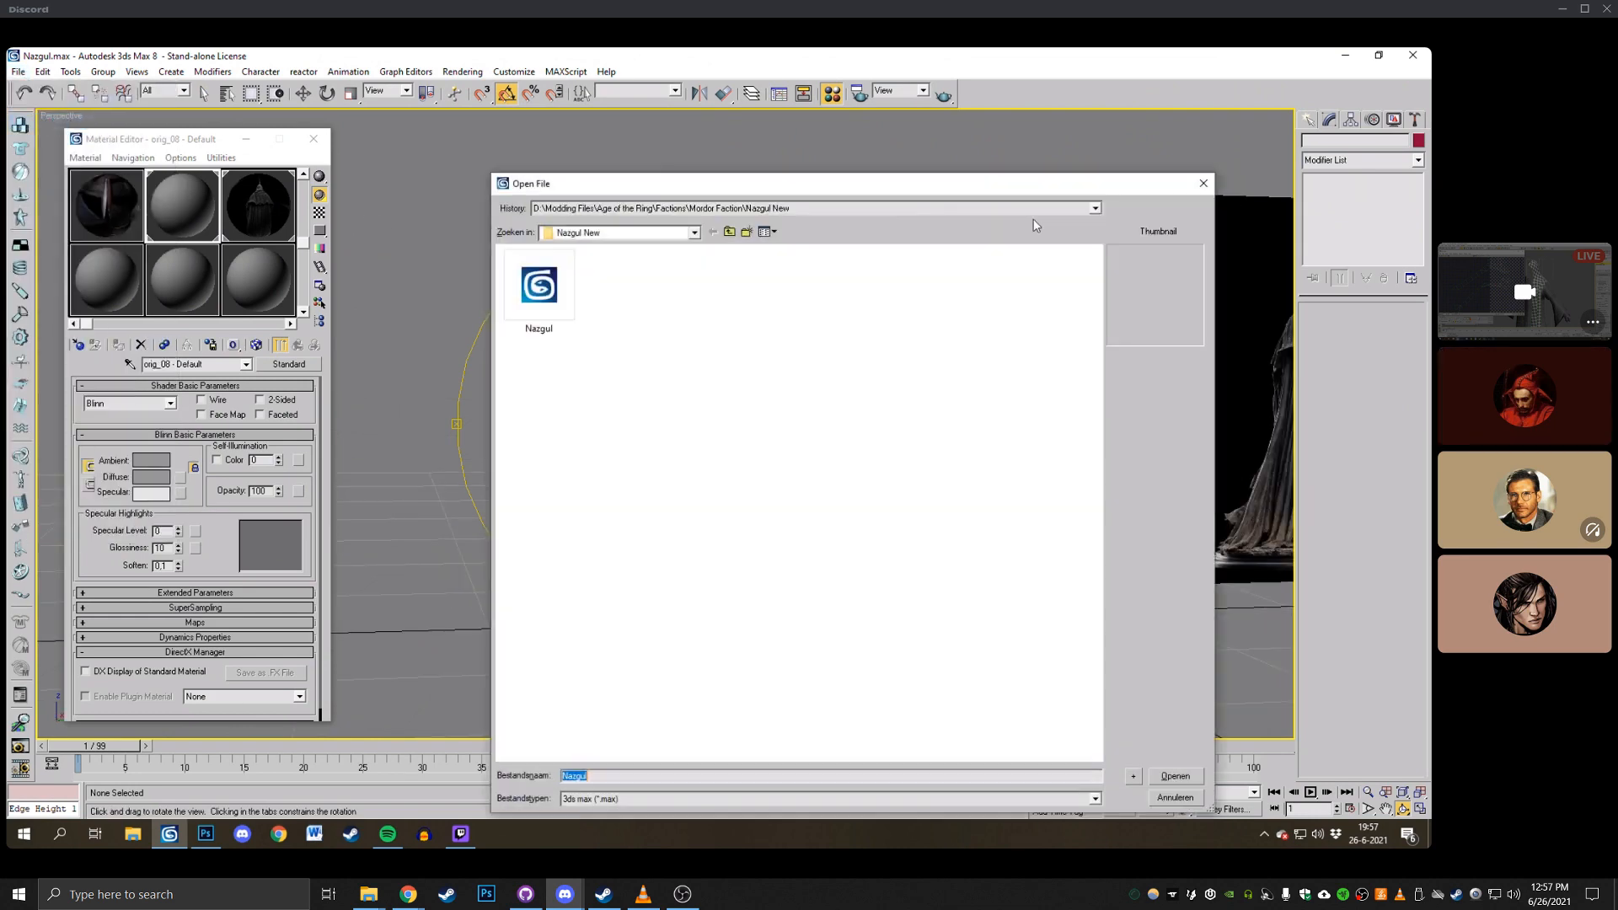
left_click(1094, 209)
left_click(793, 246)
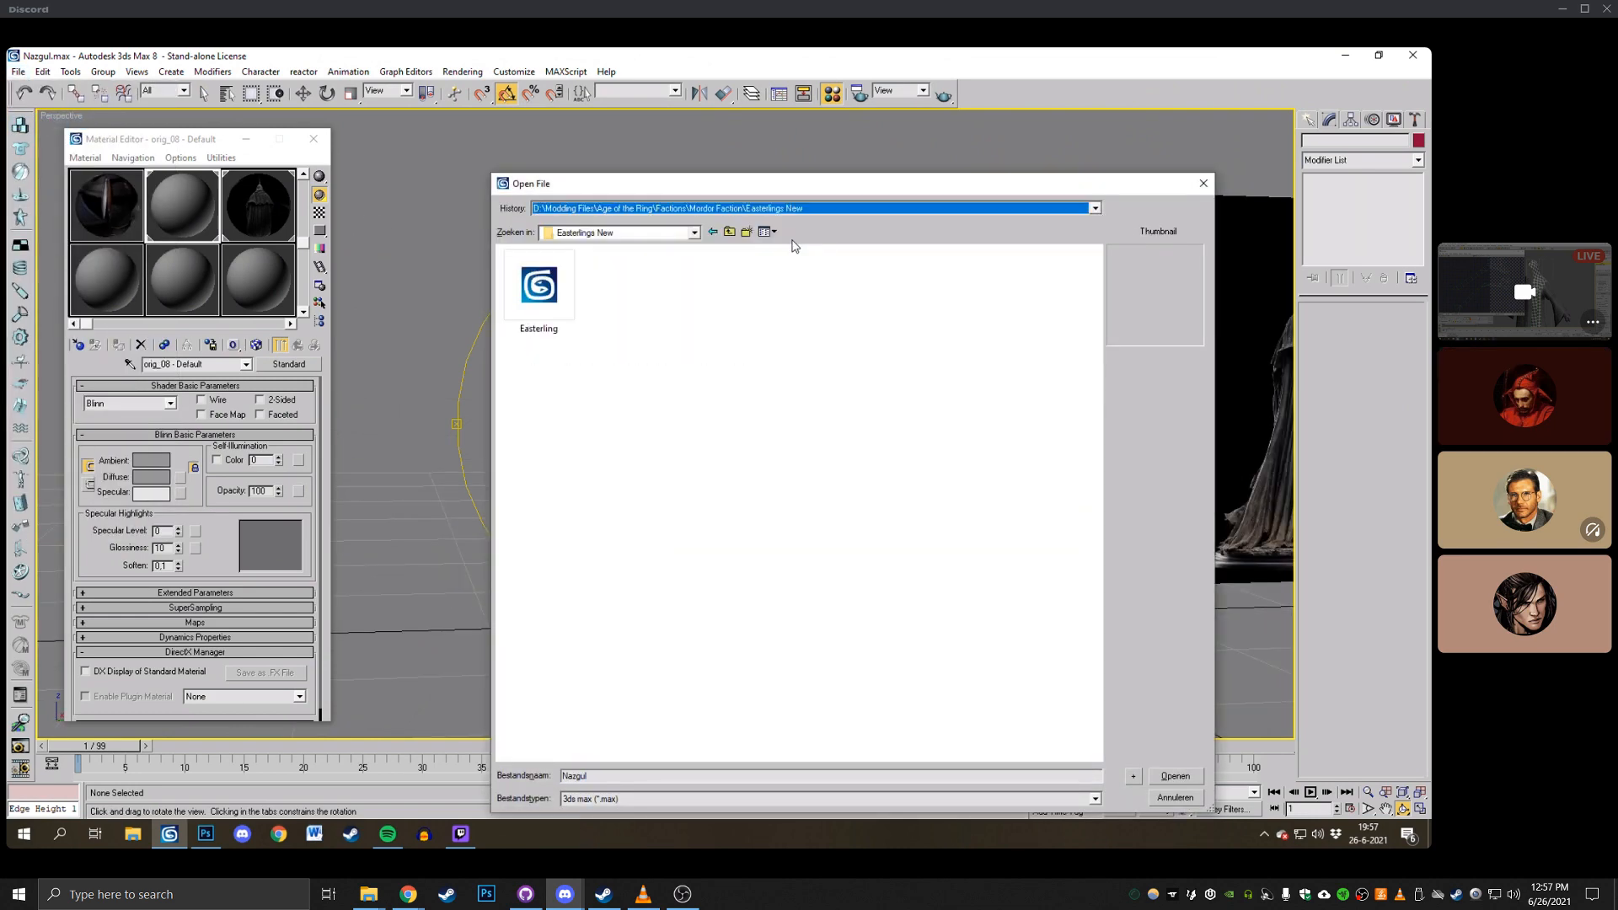
double_click(538, 287)
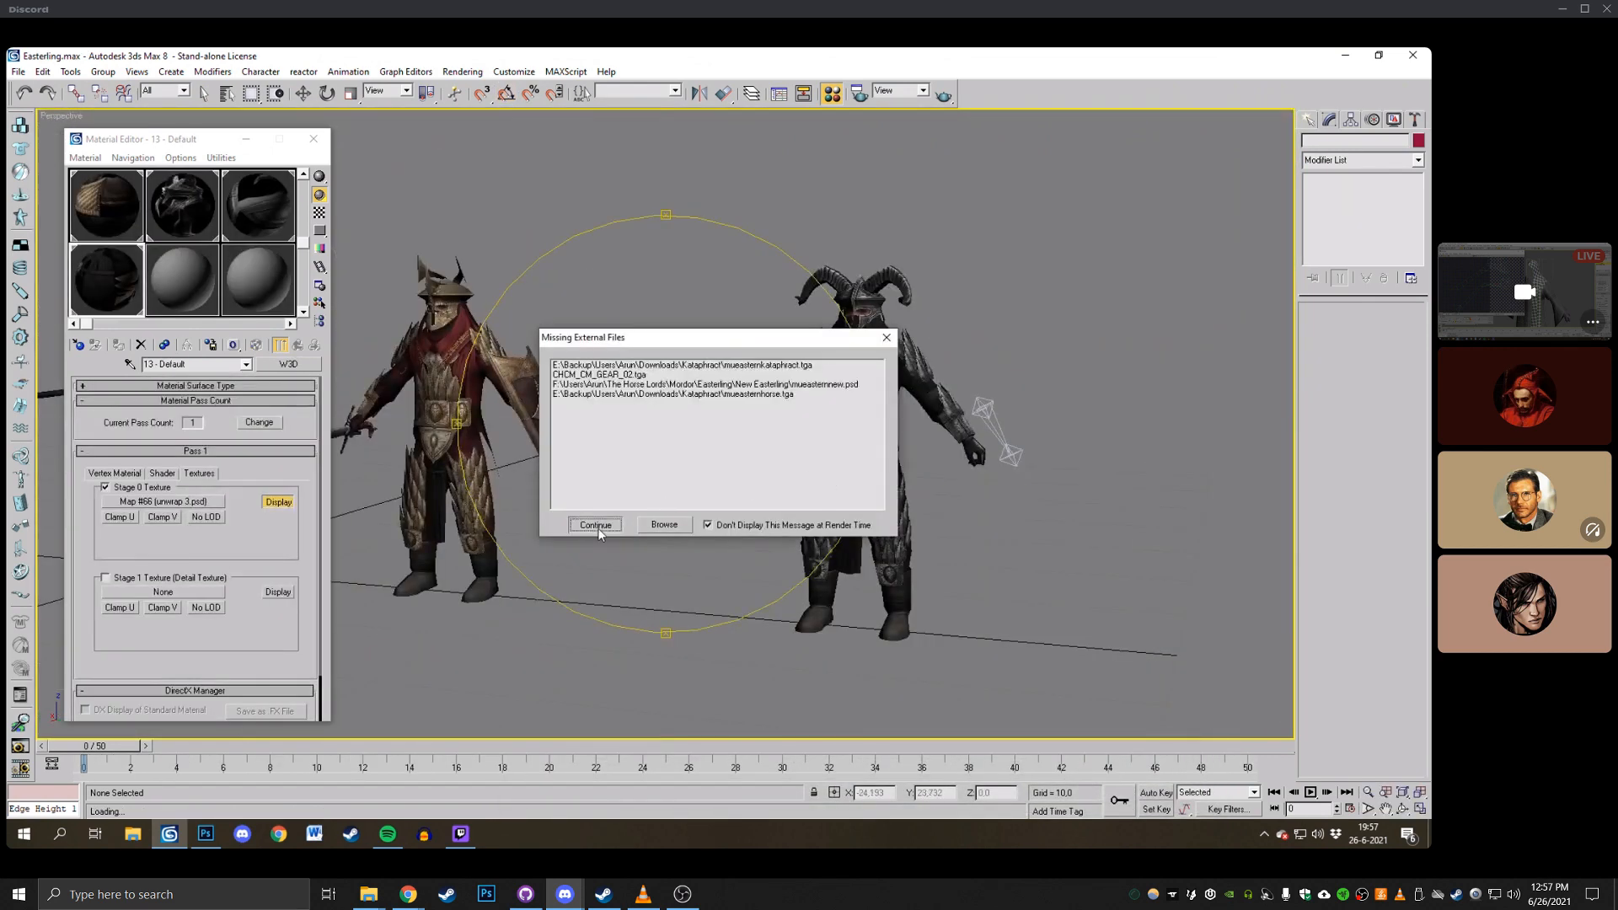
left_click(598, 530)
Close the Material Editor and examine the row of textured Easterling soldiers, weapons and armored horse from several angles.
middle_click_drag(605, 472, 935, 433)
scroll(703, 447, "down", 2)
middle_click_drag(632, 421, 932, 419)
middle_click_drag(563, 336, 669, 332)
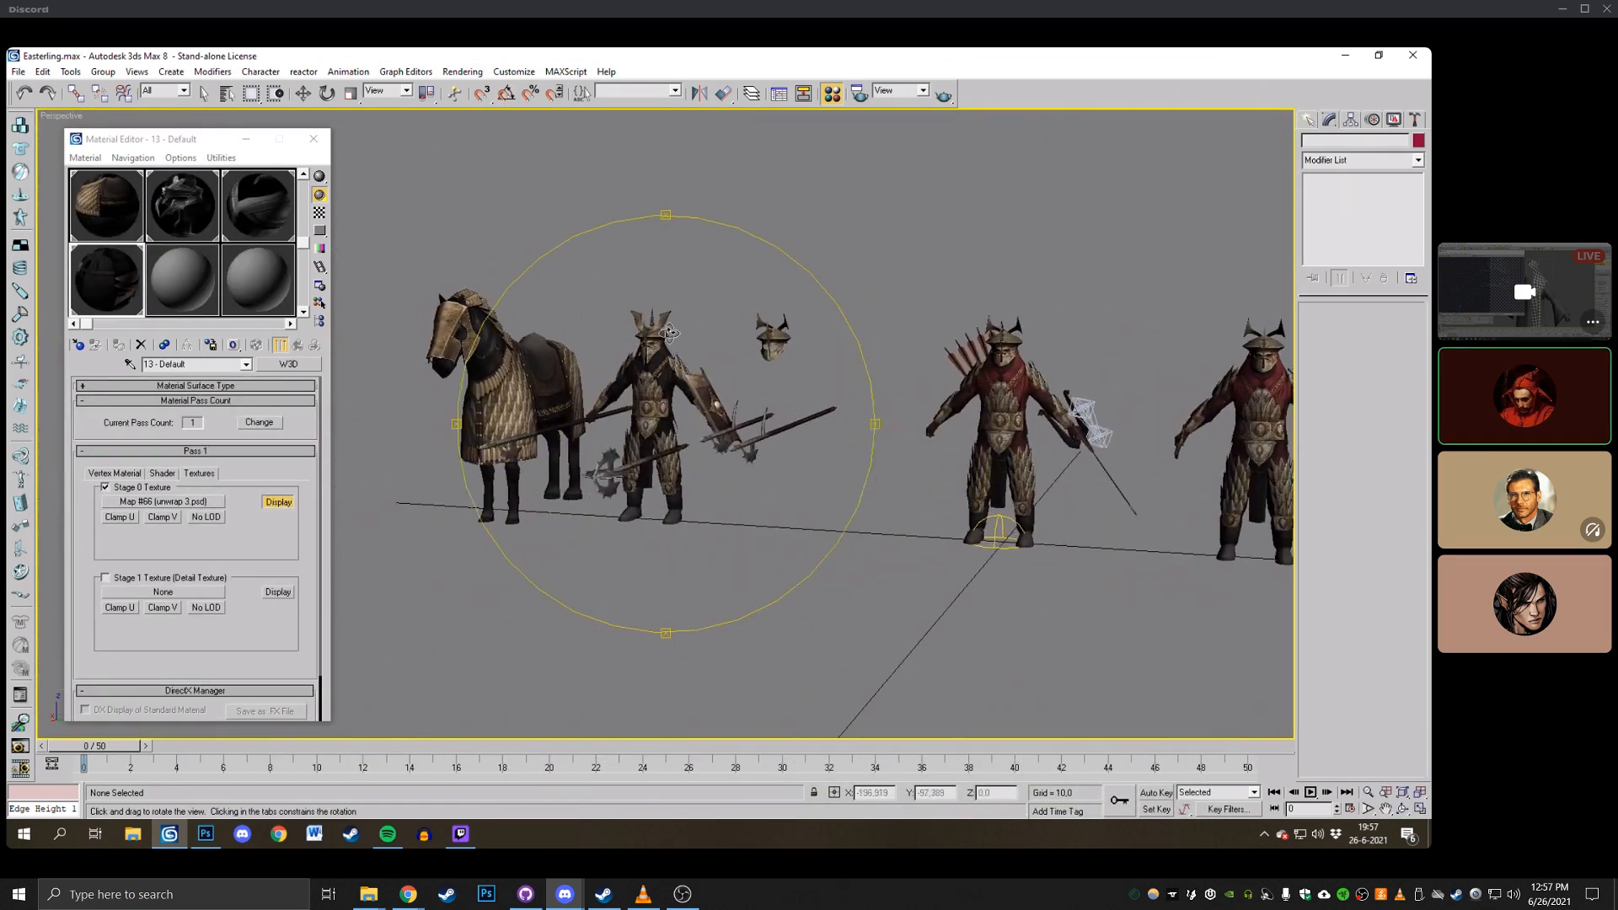
left_click(322, 143)
scroll(593, 368, "up", 2)
left_click_drag(593, 368, 665, 408)
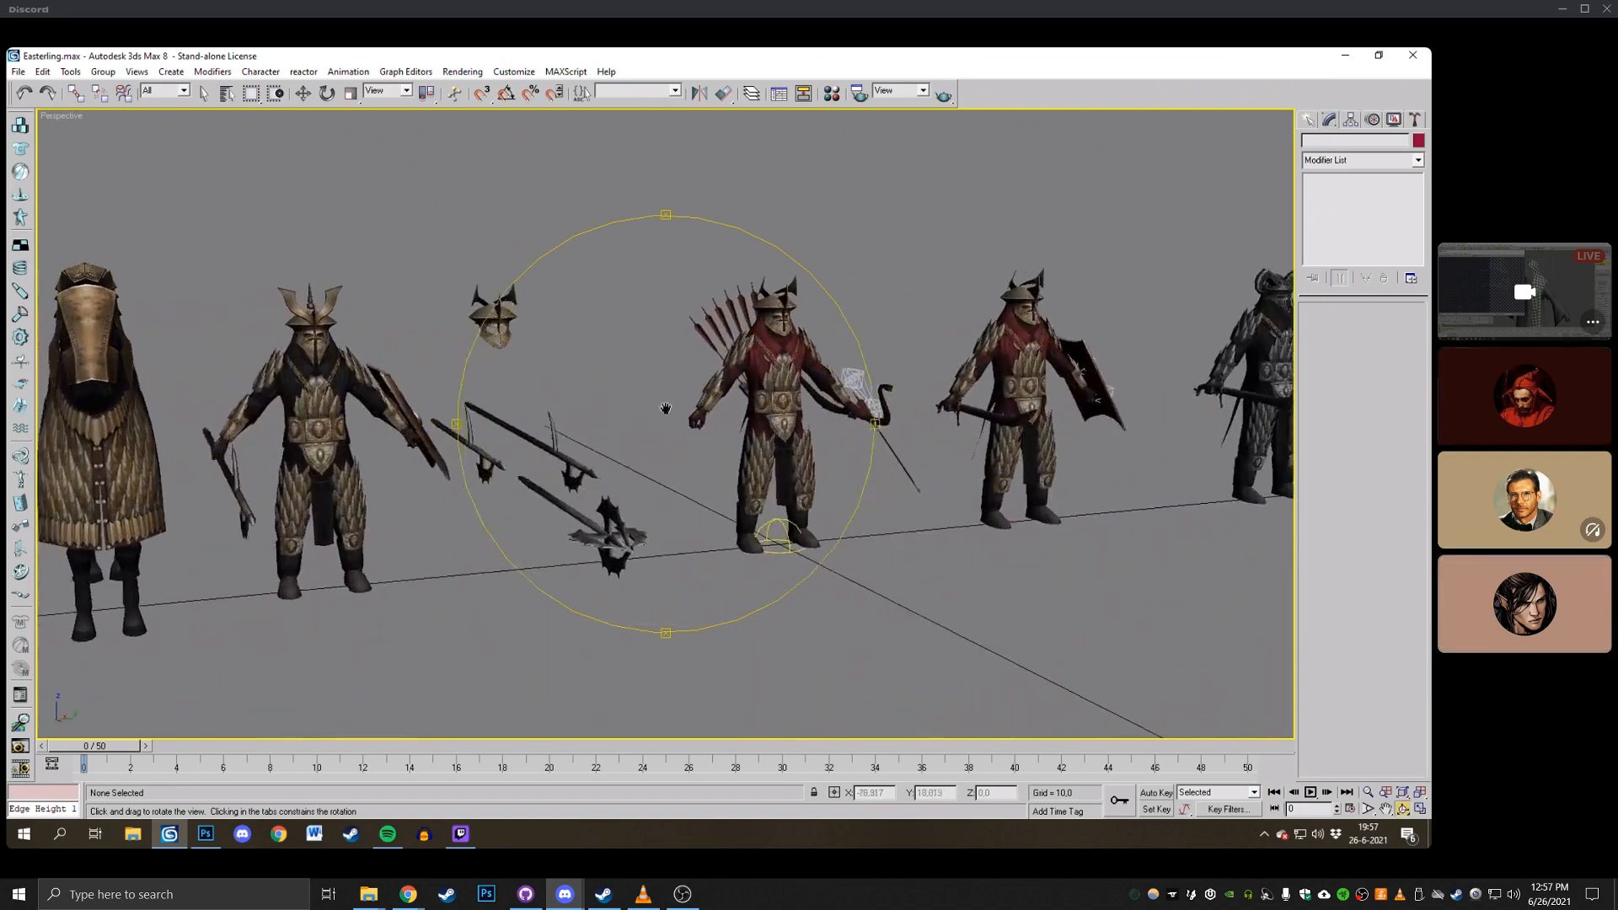
middle_click_drag(493, 404, 671, 416)
left_click_drag(621, 408, 730, 426)
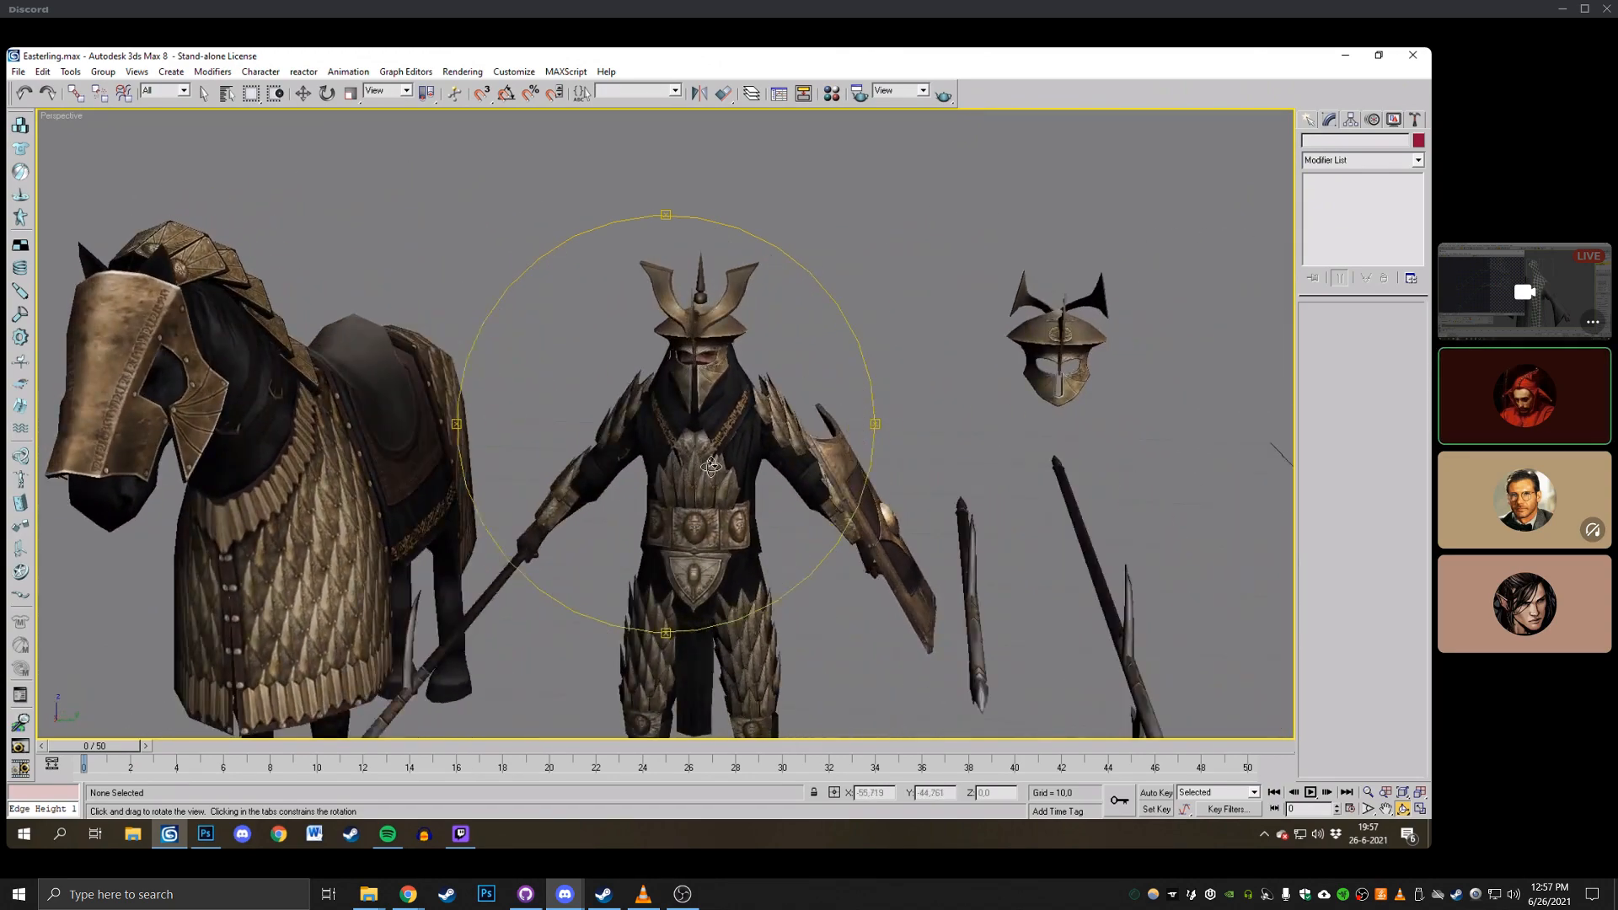
Select the horned-helmet Easterling mesh beside the horse and examine its helmet and face up close.
right_click(732, 412)
left_click(741, 323)
scroll(753, 540, "up", 3)
mouse_move(741, 323)
middle_mouse_down()
mouse_move(753, 540)
mouse_move(742, 345)
middle_mouse_up()
scroll(742, 345, "up", 2)
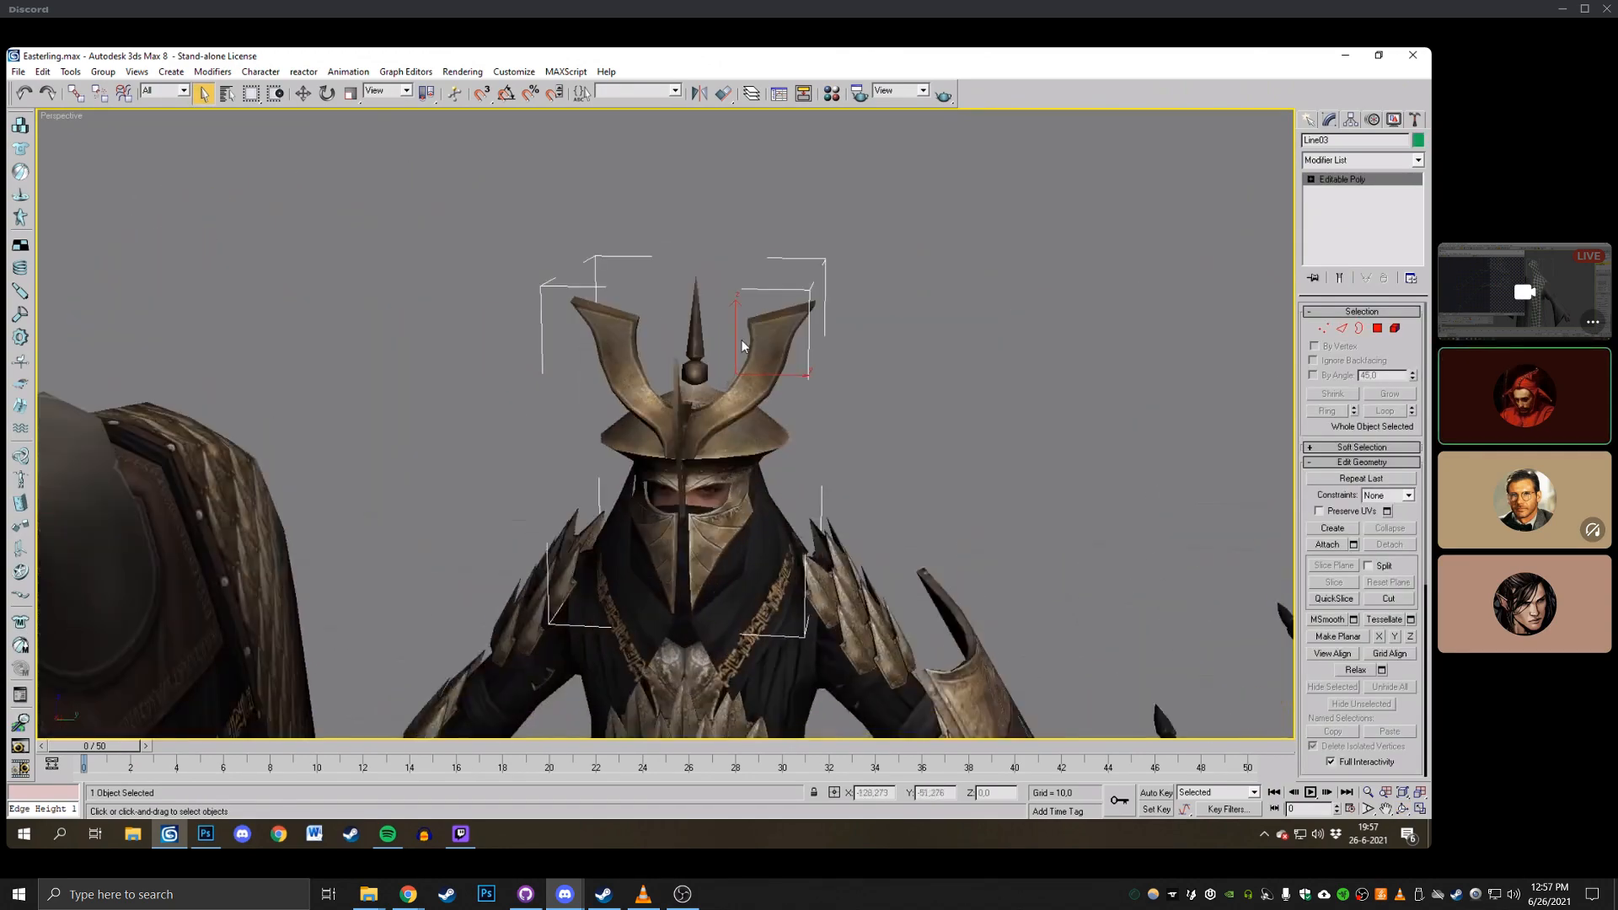
Select the spare Easterling helmet floating beside the horned-helmet soldier and compare it with the neighbouring models.
scroll(878, 388, "down", 6)
middle_click_drag(837, 369, 634, 300)
scroll(633, 300, "up", 2)
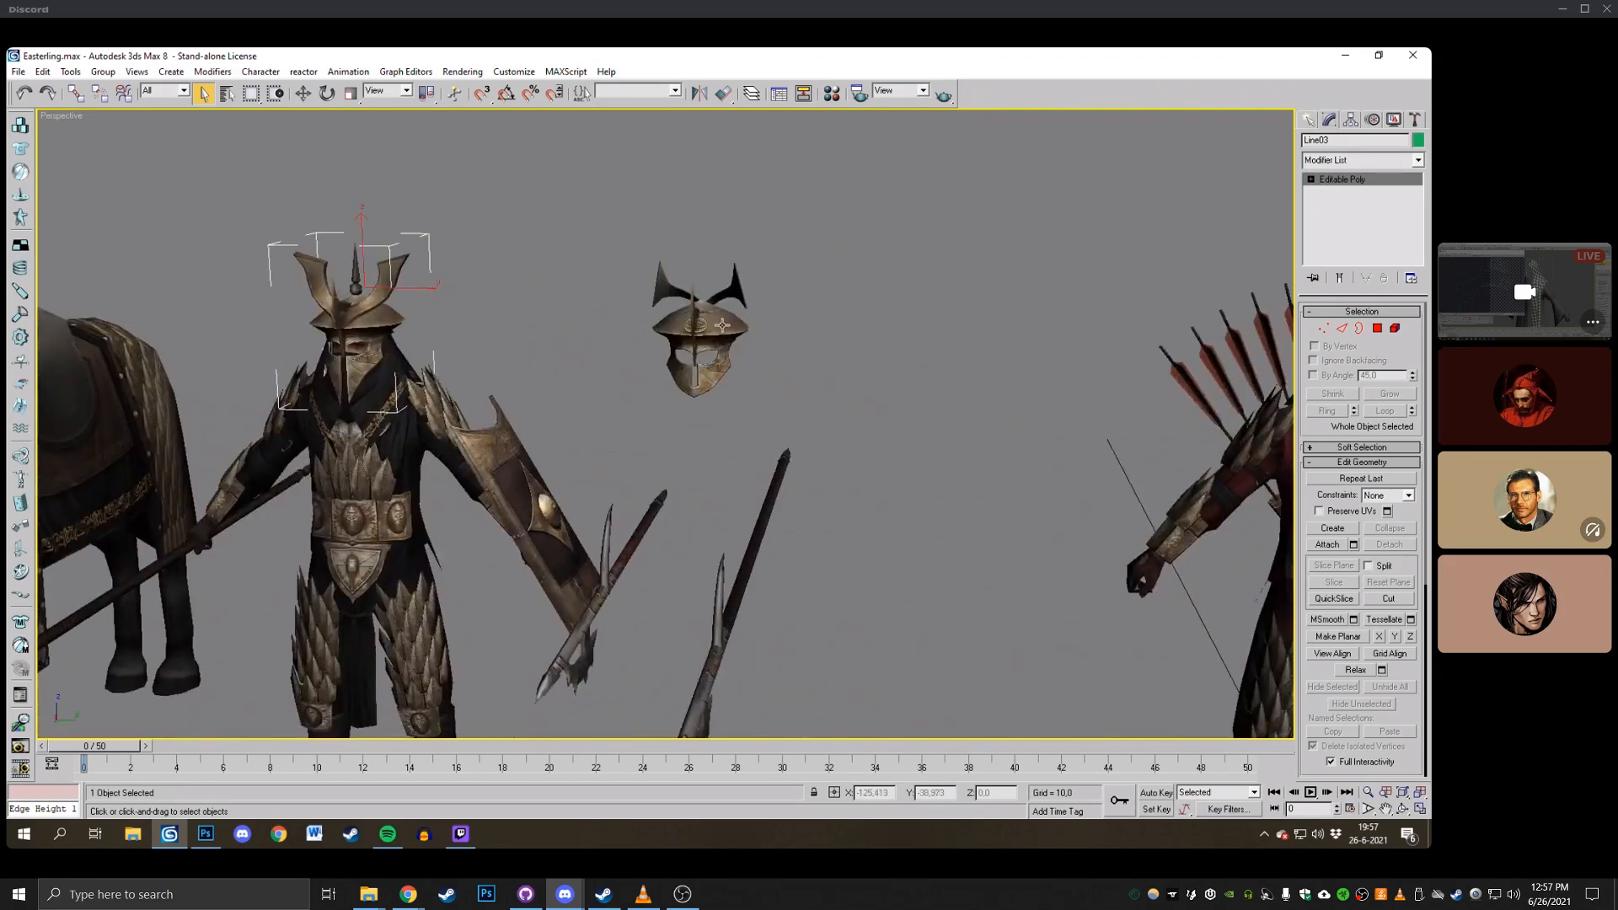
left_click(719, 324)
scroll(842, 331, "down", 4)
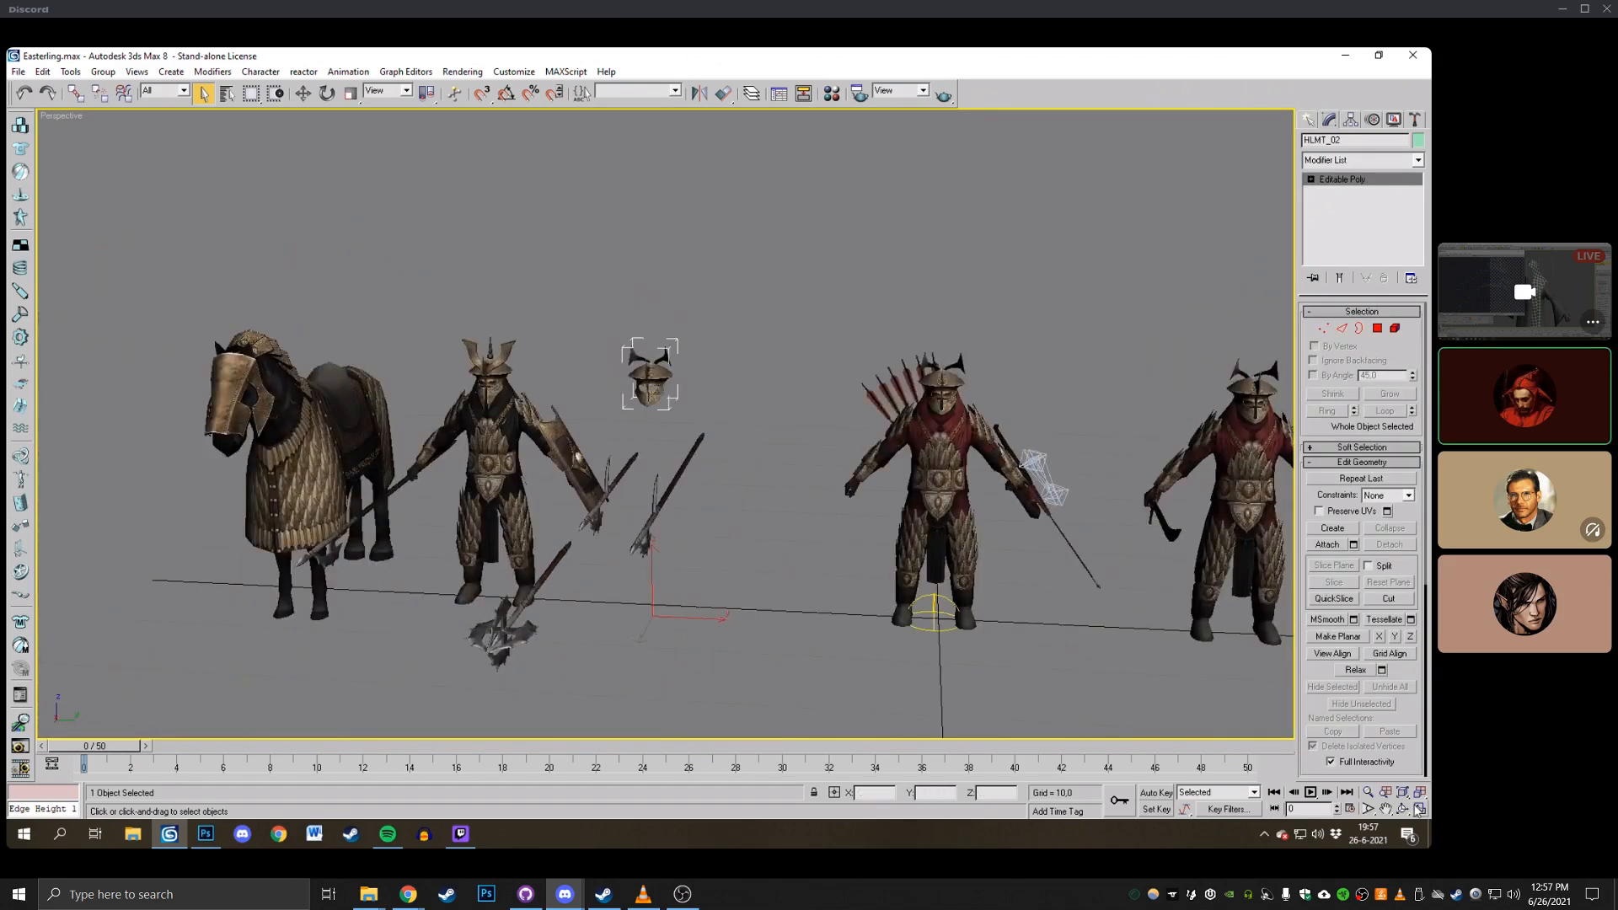
Examine the spiked polearm on the ground up close, briefly showing its edged faces.
left_click_drag(706, 468, 659, 340)
scroll(748, 404, "up", 3)
right_click(747, 404)
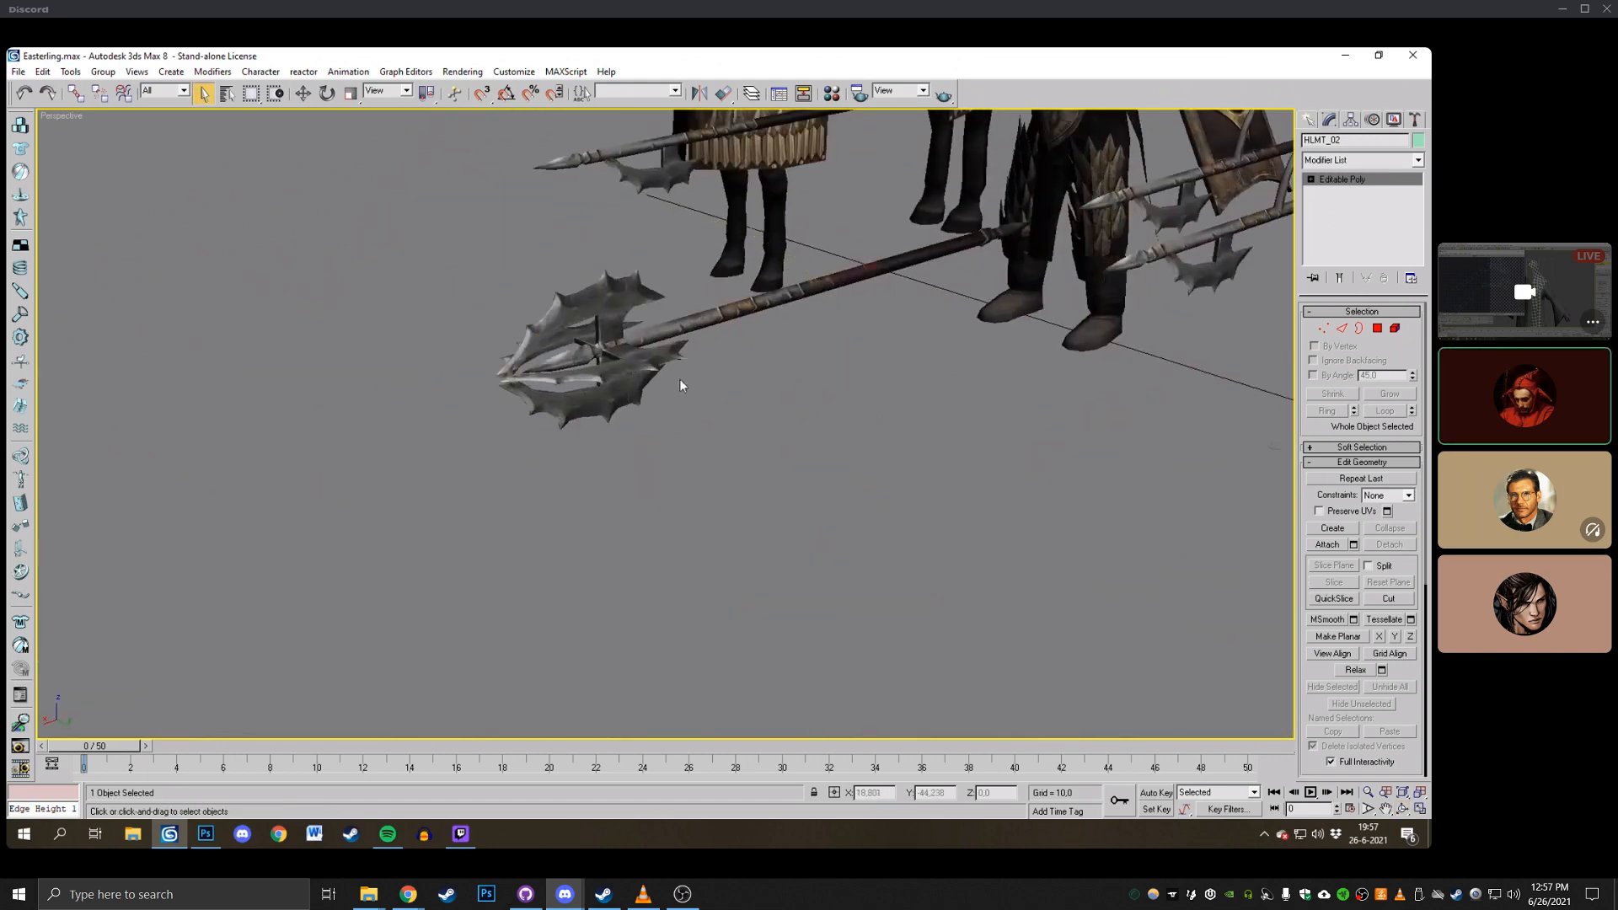
left_click(676, 378)
middle_click_drag(709, 347, 679, 442)
left_click(706, 509)
left_click(583, 389)
left_click(788, 464)
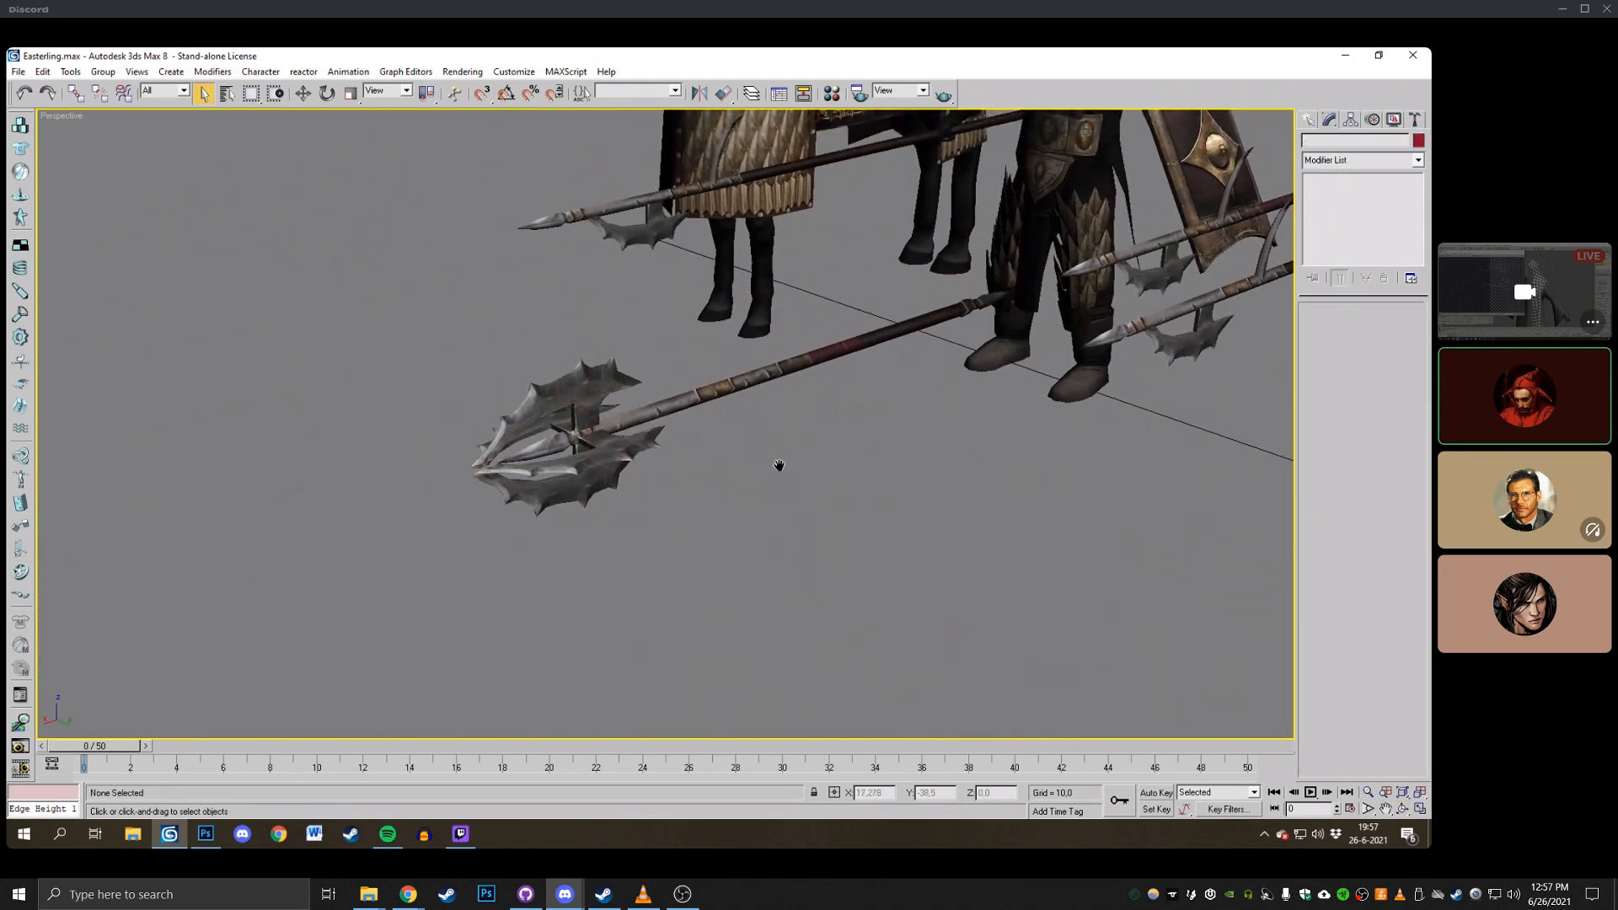
key("F4")
middle_click_drag(776, 463, 747, 477)
scroll(748, 477, "down", 2)
key("F4")
mouse_move(763, 442)
left_mouse_down()
mouse_move(750, 547)
mouse_move(741, 398)
mouse_move(757, 418)
left_mouse_up()
Select the shield of the soldier beside the horse, examine it, and clear the selection.
scroll(776, 406, "down", 3)
middle_click_drag(847, 371, 751, 398)
scroll(751, 398, "up", 3)
right_click(752, 397)
left_click(794, 381)
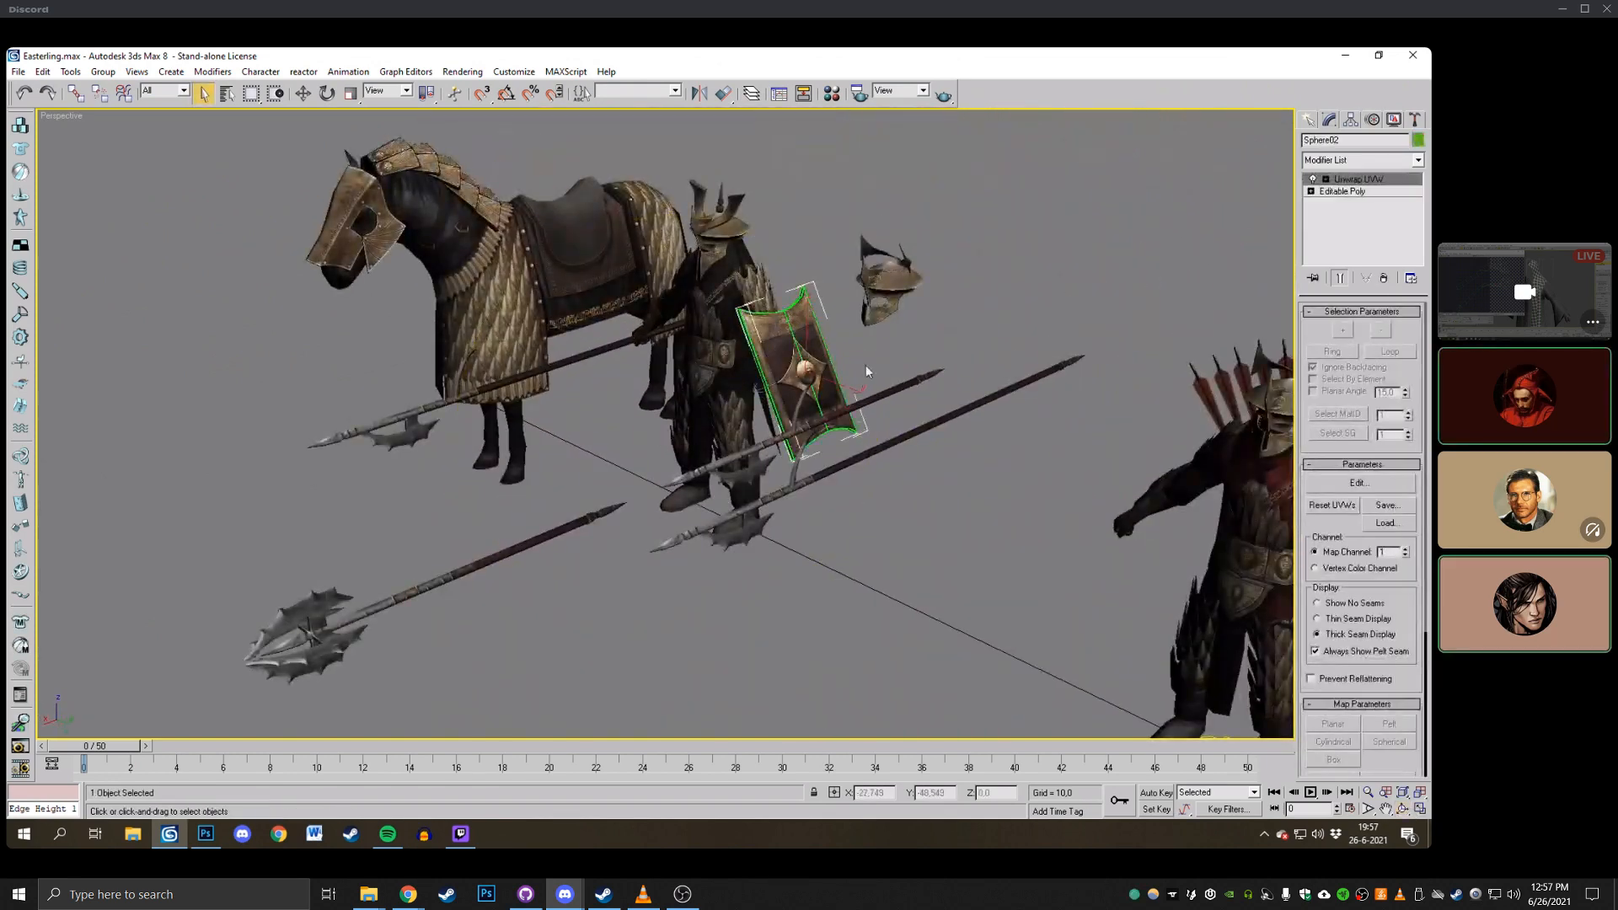
middle_click_drag(866, 516, 827, 520)
scroll(826, 524, "down", 3)
left_click(828, 524)
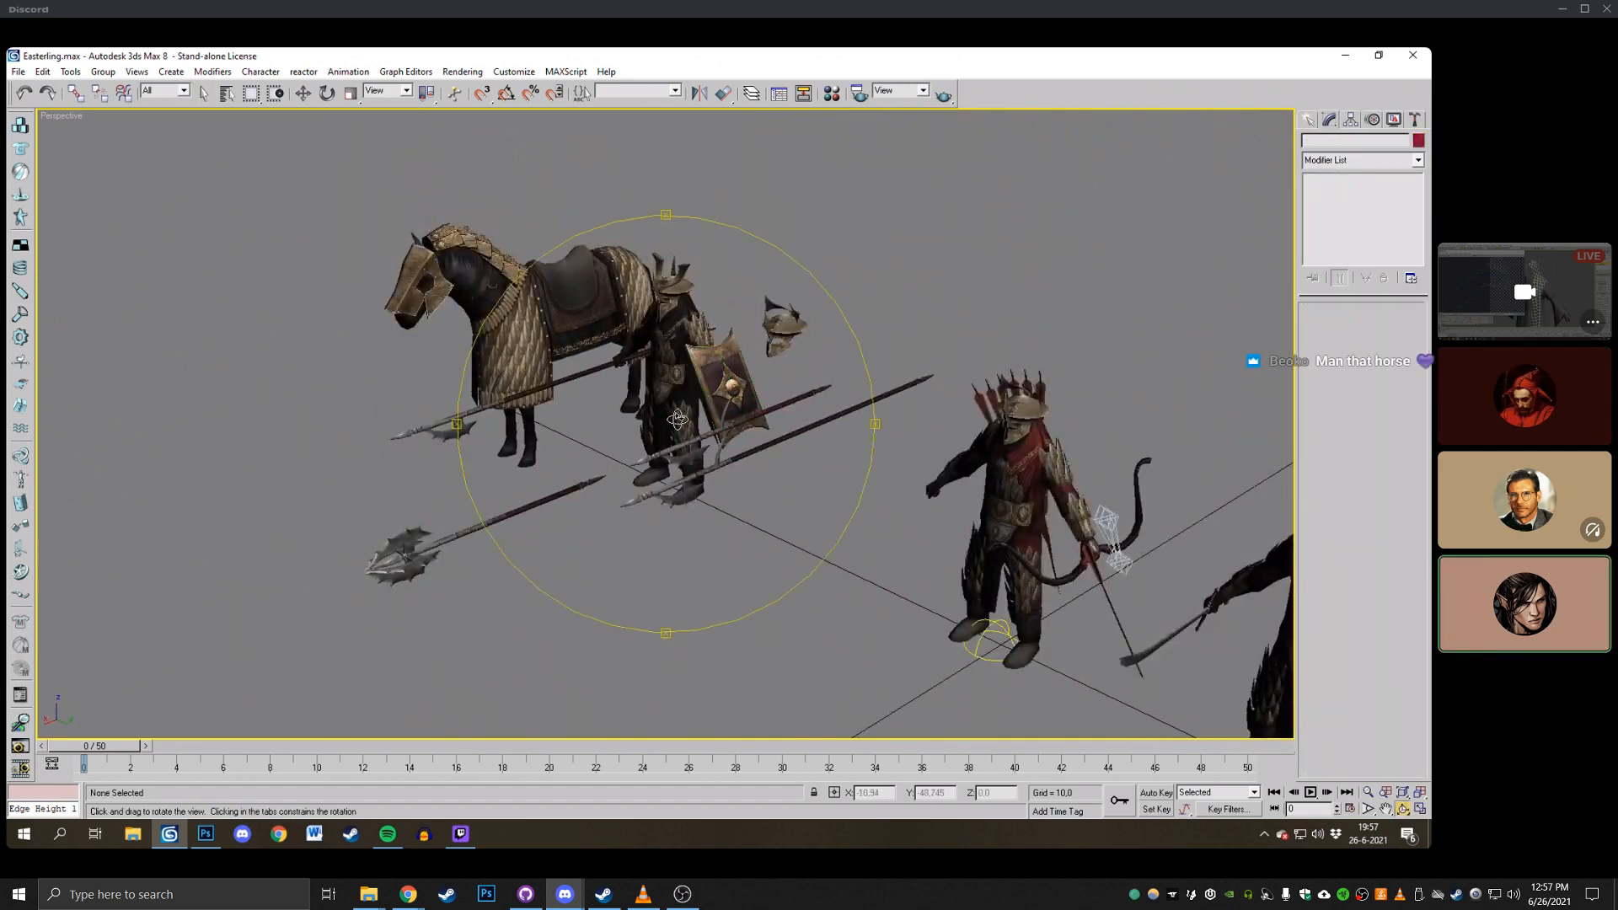
Bring the black-armored soldier into close view and select his ram-horned helmet.
left_click_drag(792, 406, 621, 459)
scroll(621, 459, "up", 3)
middle_click_drag(621, 459, 705, 430)
left_click_drag(705, 429, 685, 408)
right_click(709, 301)
left_click(710, 301)
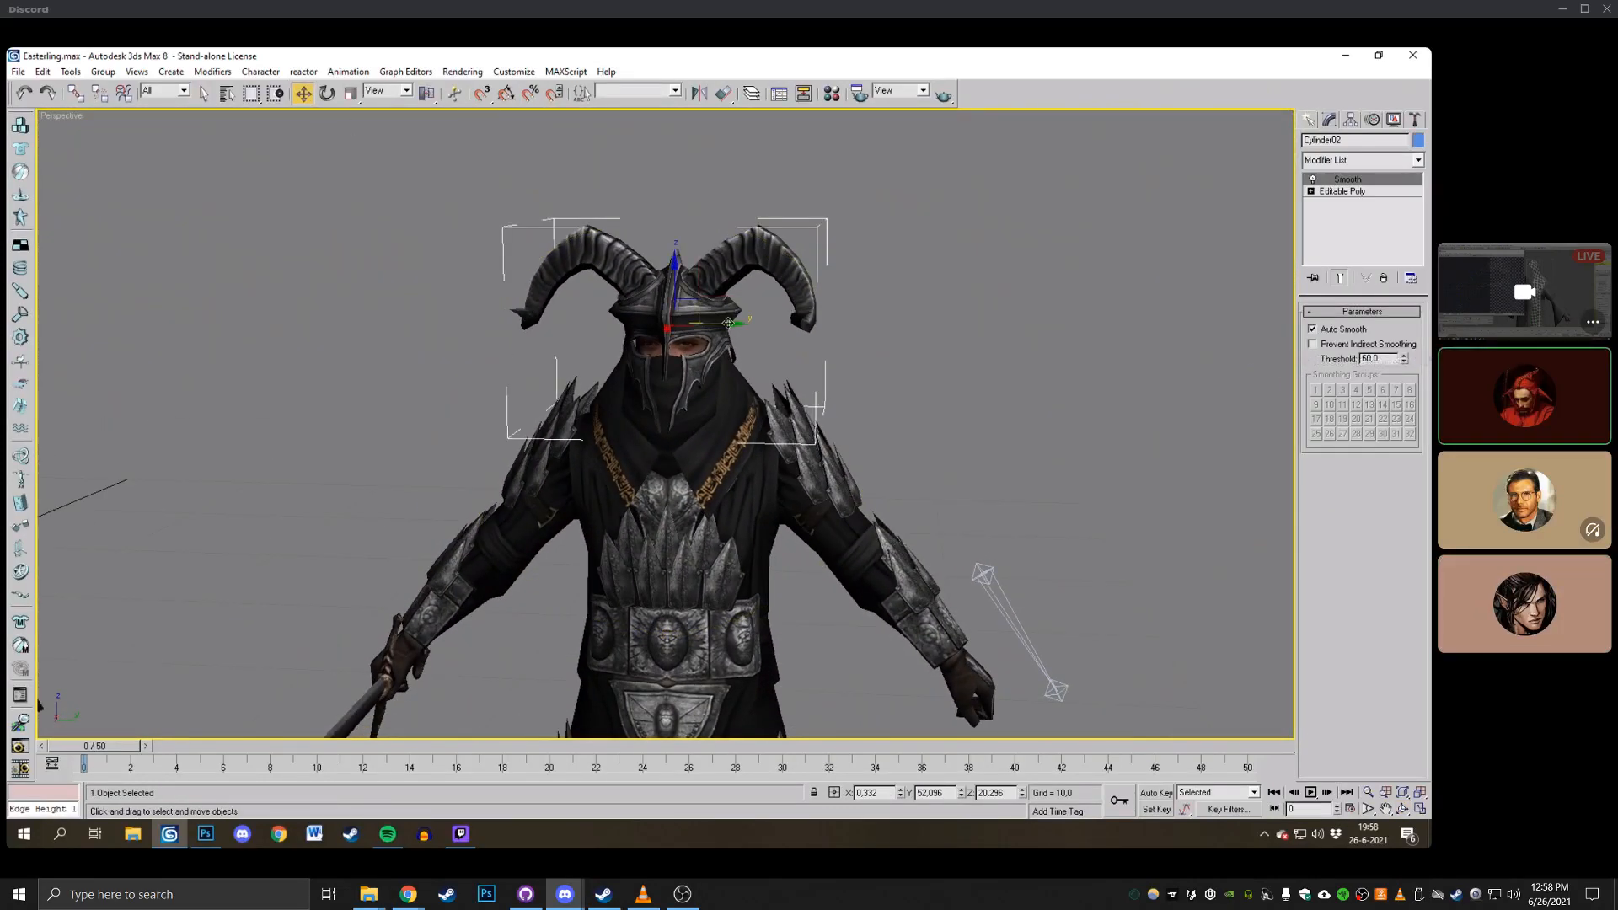
Move the ram-horned helmet sideways off the black-armored soldier's head to about Y 42.9 and examine its front.
left_click_drag(728, 324, 339, 315)
left_click(599, 219)
middle_click_drag(599, 219, 989, 280)
scroll(989, 280, "up", 3)
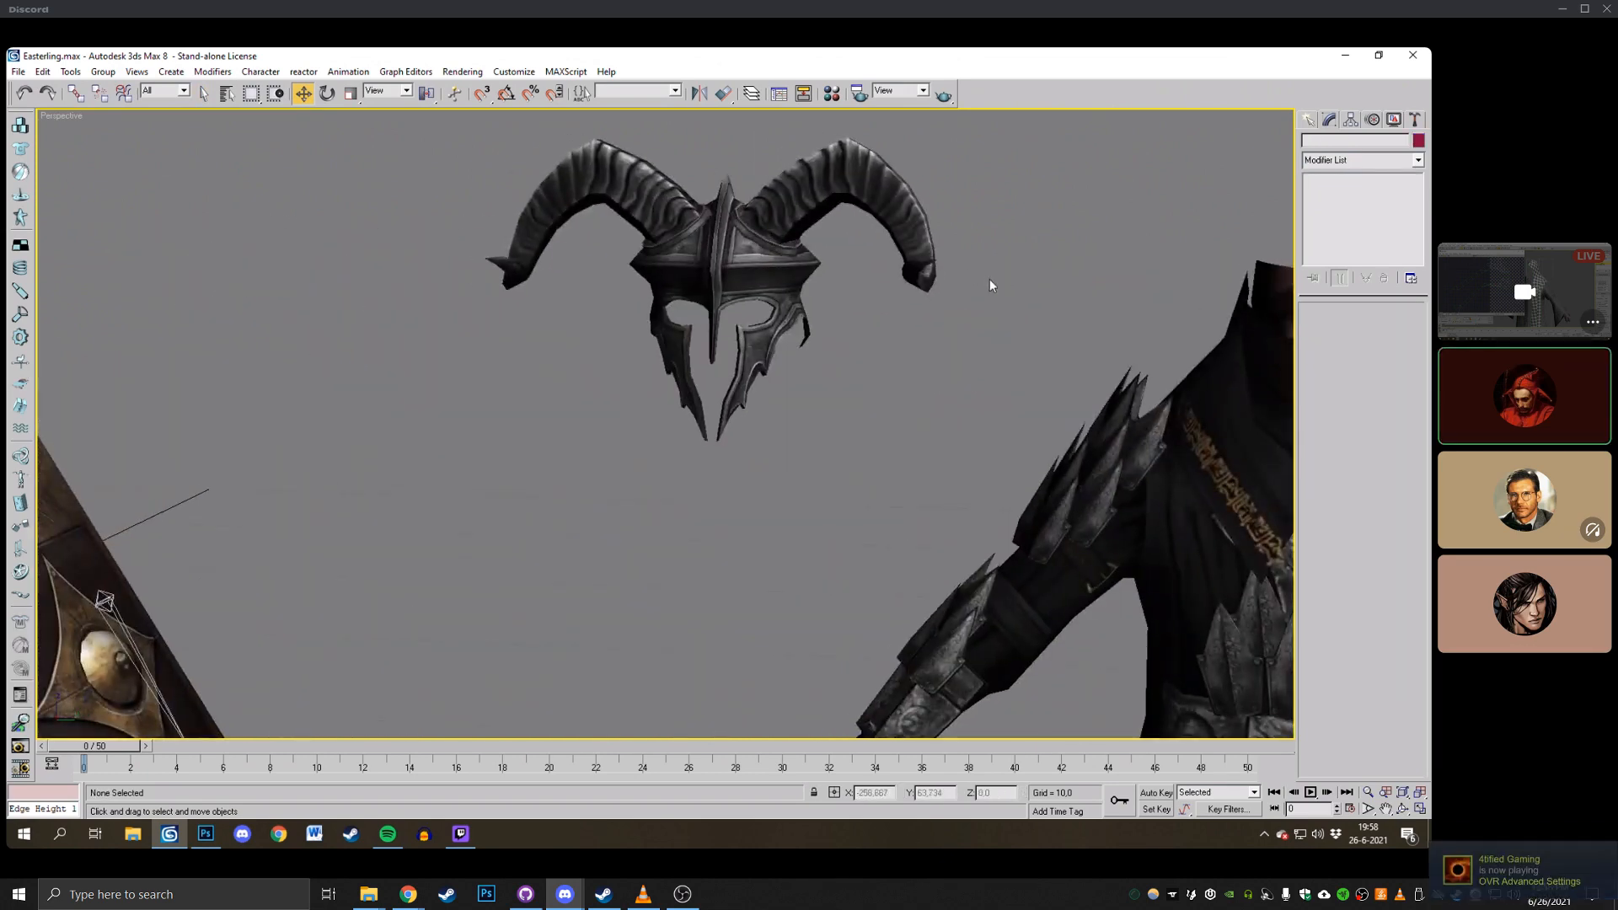
left_click_drag(678, 327, 698, 302)
left_click_drag(597, 310, 675, 320)
scroll(624, 288, "down", 3)
Undo the ram-horned helmet's move off the black-armored soldier and clear the selection.
right_click(675, 320)
left_click(687, 317)
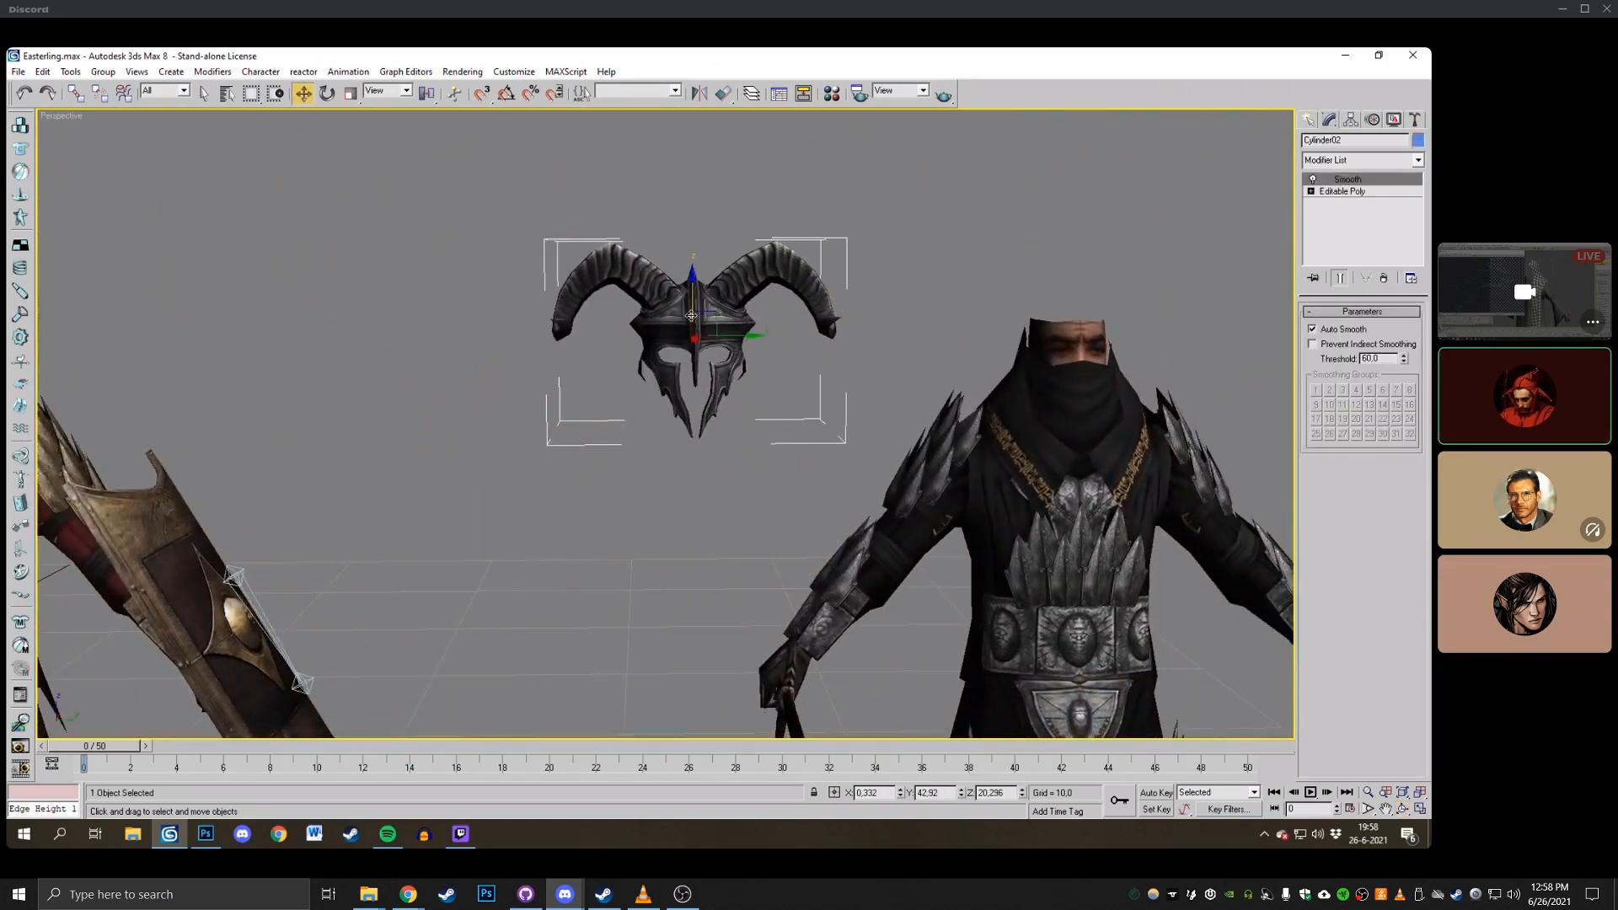
left_click(24, 97)
left_click(23, 97)
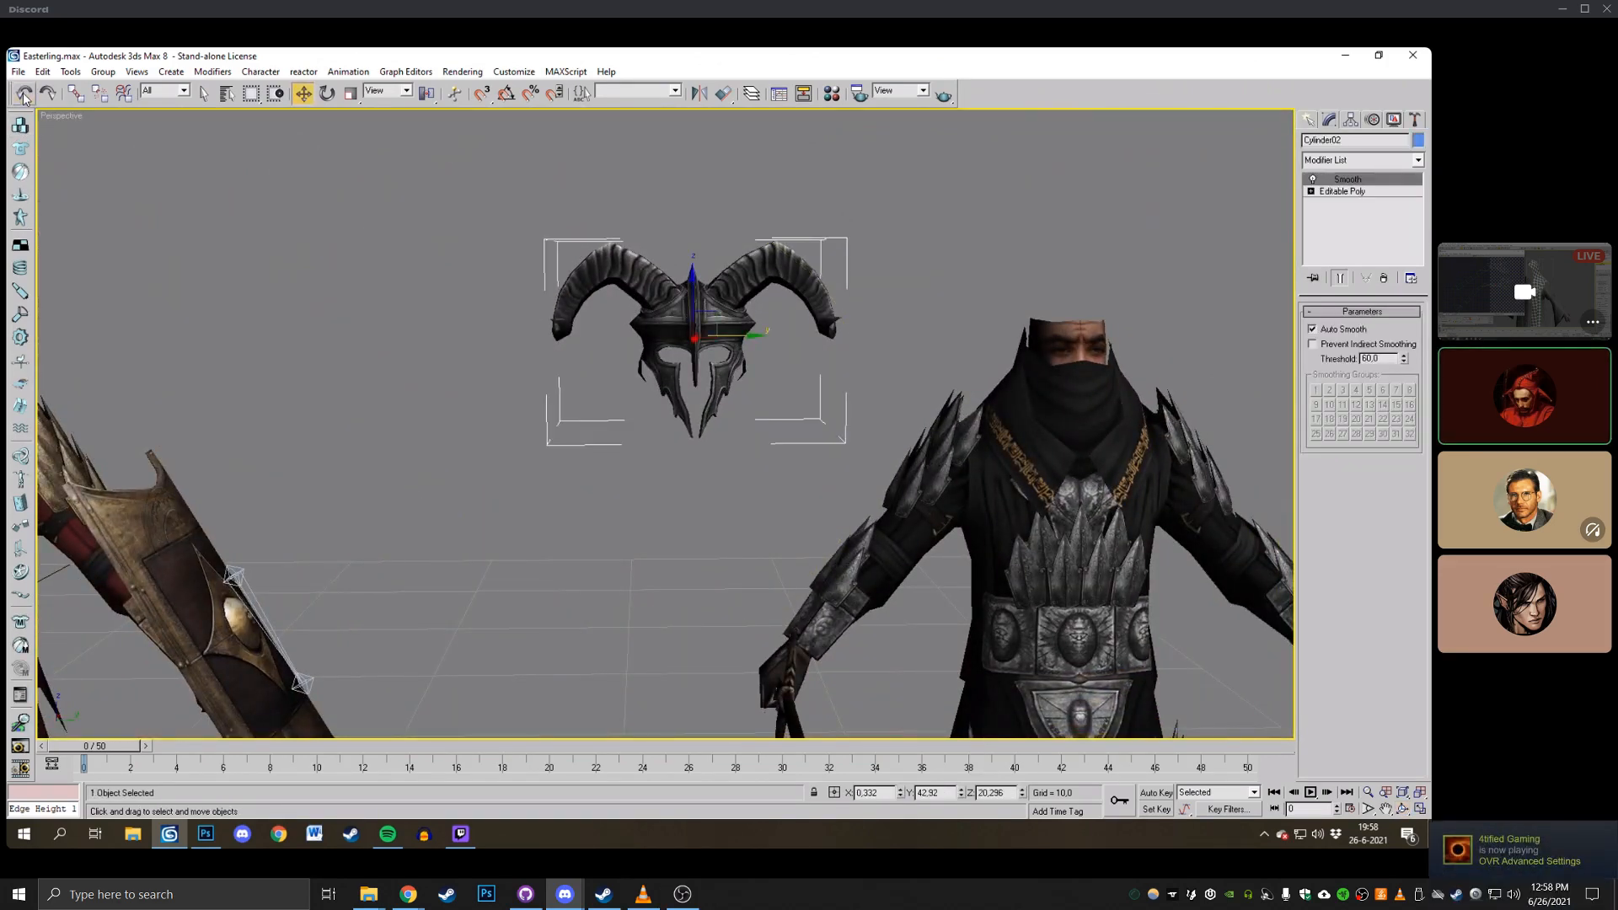
left_click(24, 96)
left_click(325, 225)
Examine the black-armored soldier from a distance and up close beside the other Easterlings.
middle_click_drag(760, 332, 398, 355)
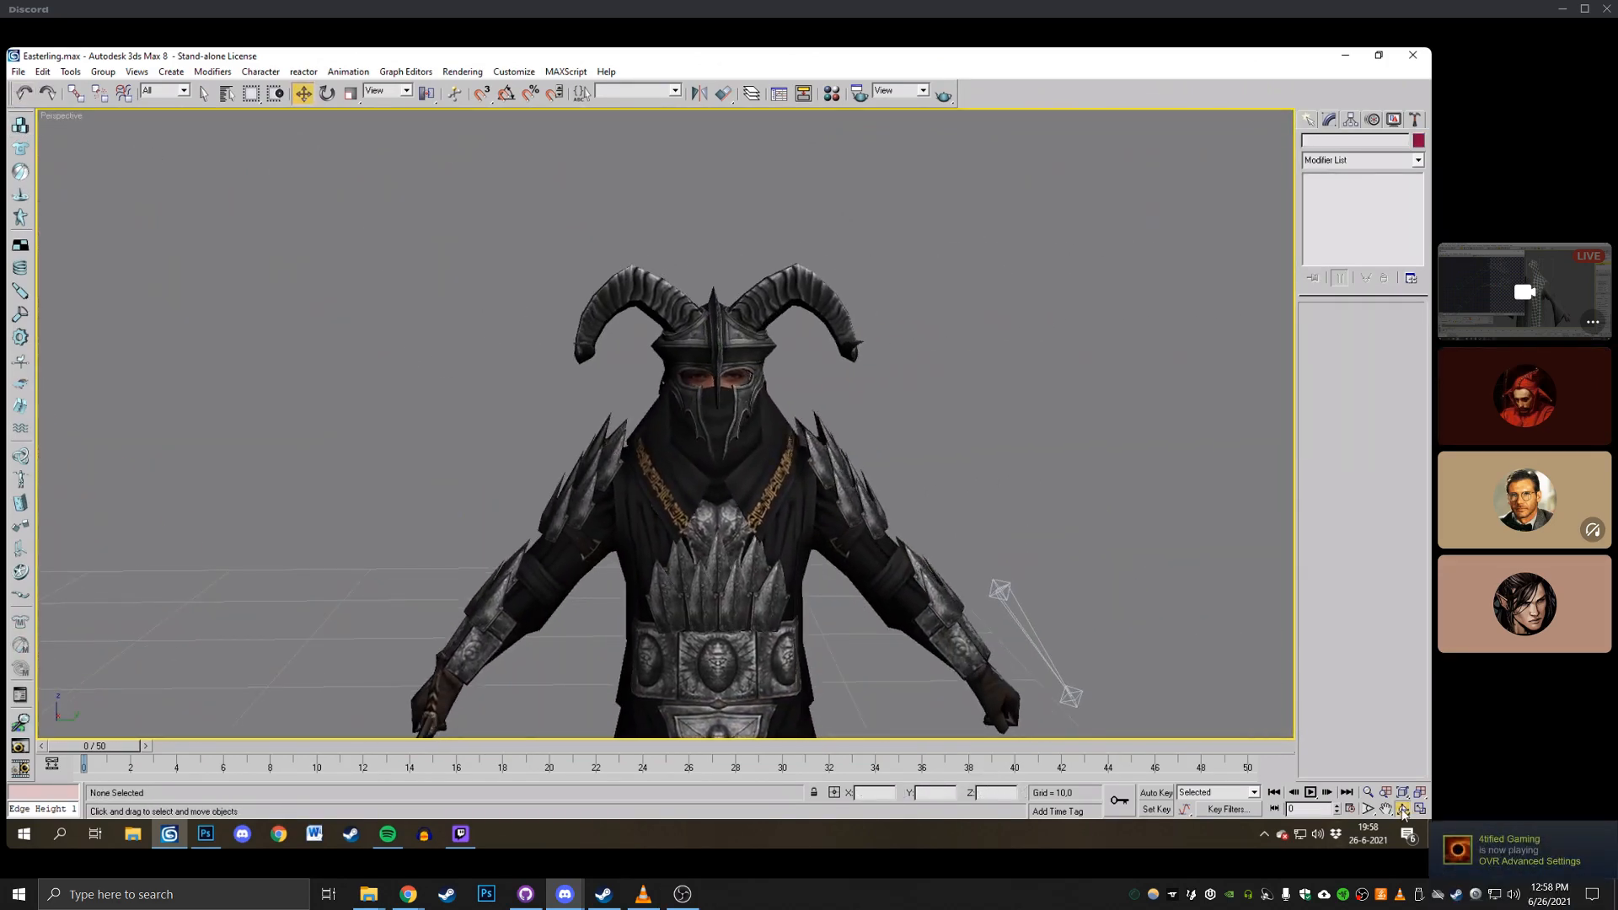
left_click(1402, 810)
left_click_drag(758, 421, 759, 359)
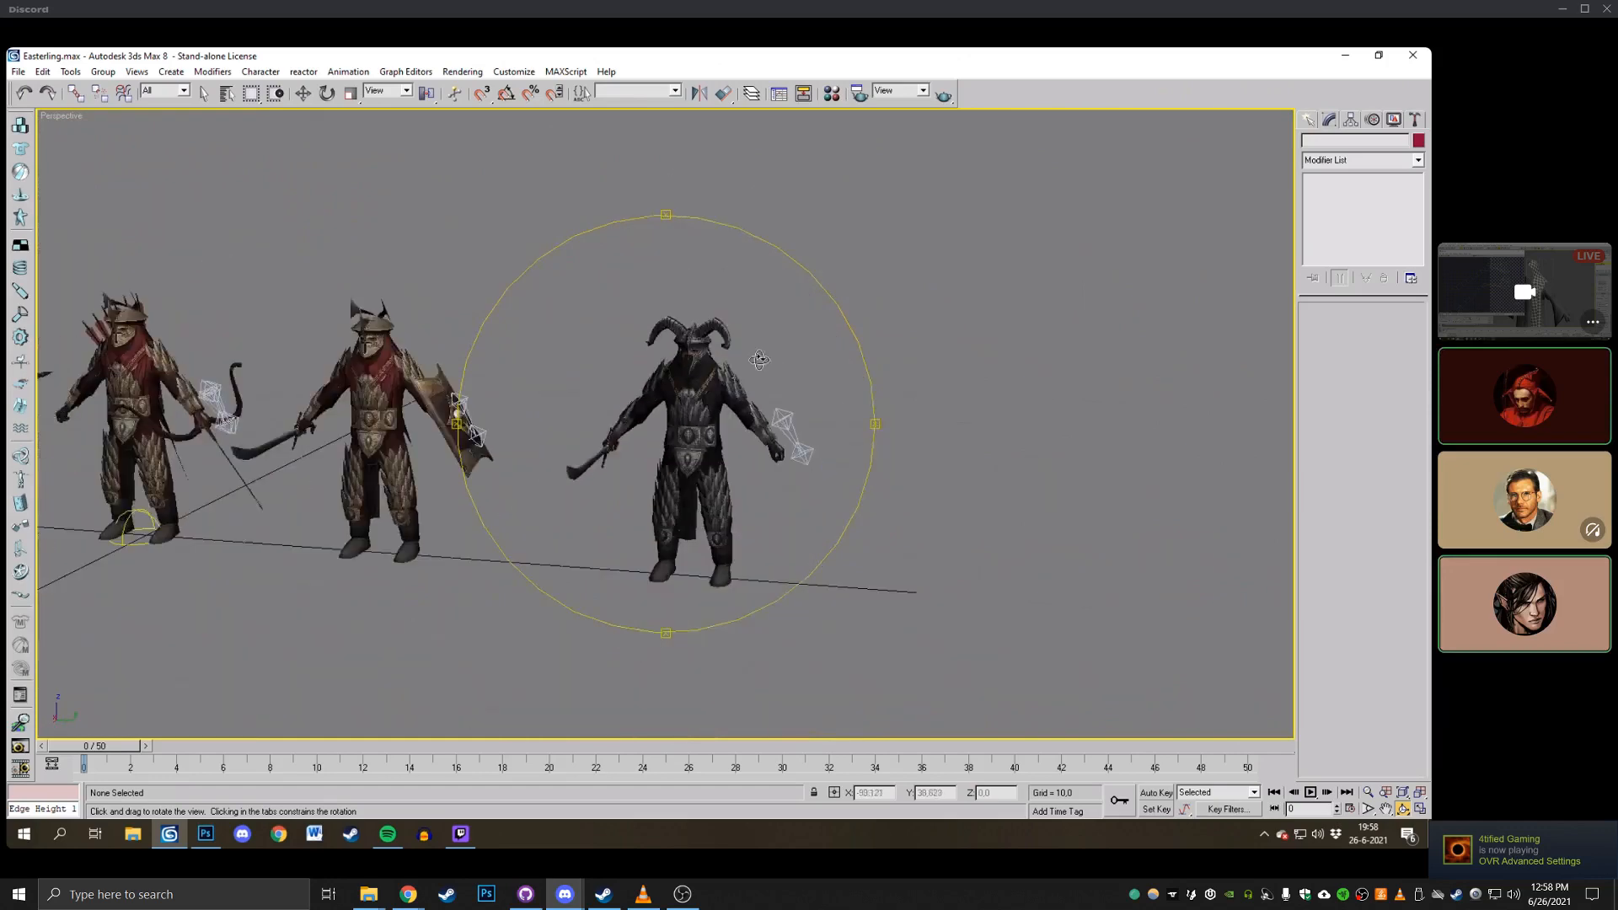
middle_click_drag(746, 360, 732, 466)
scroll(849, 342, "up", 3)
scroll(766, 347, "up", 4)
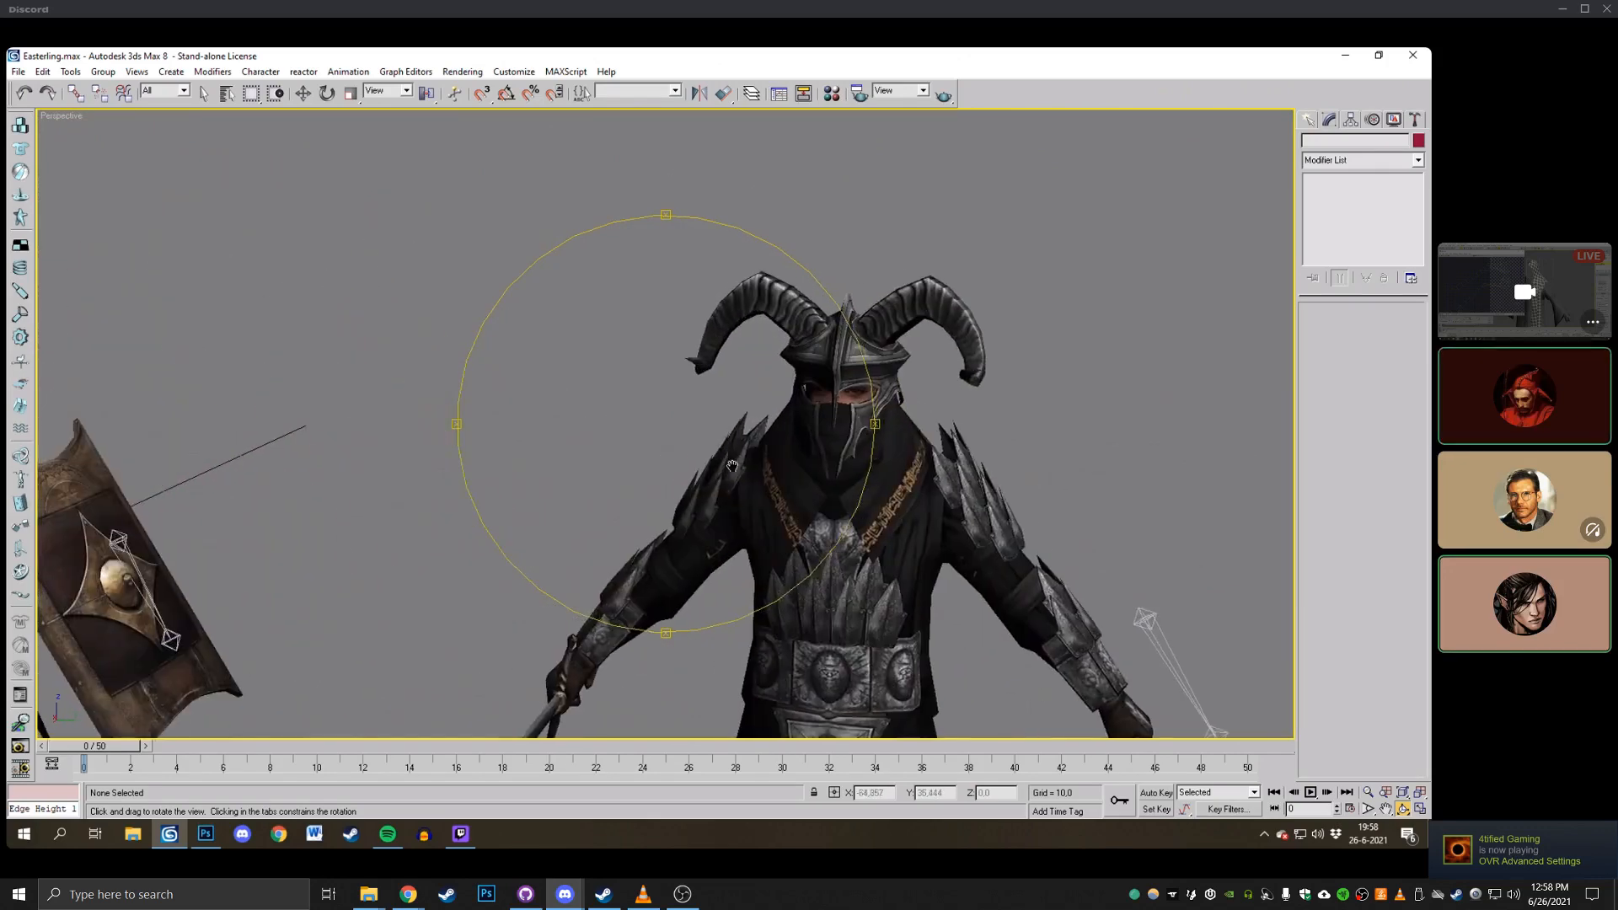
left_click_drag(732, 465, 771, 484)
scroll(893, 430, "up", 2)
middle_click_drag(903, 433, 822, 401)
Select the ram-horned helmet again and move it sideways away from the black-armored soldier's head.
key("w")
left_click(844, 407)
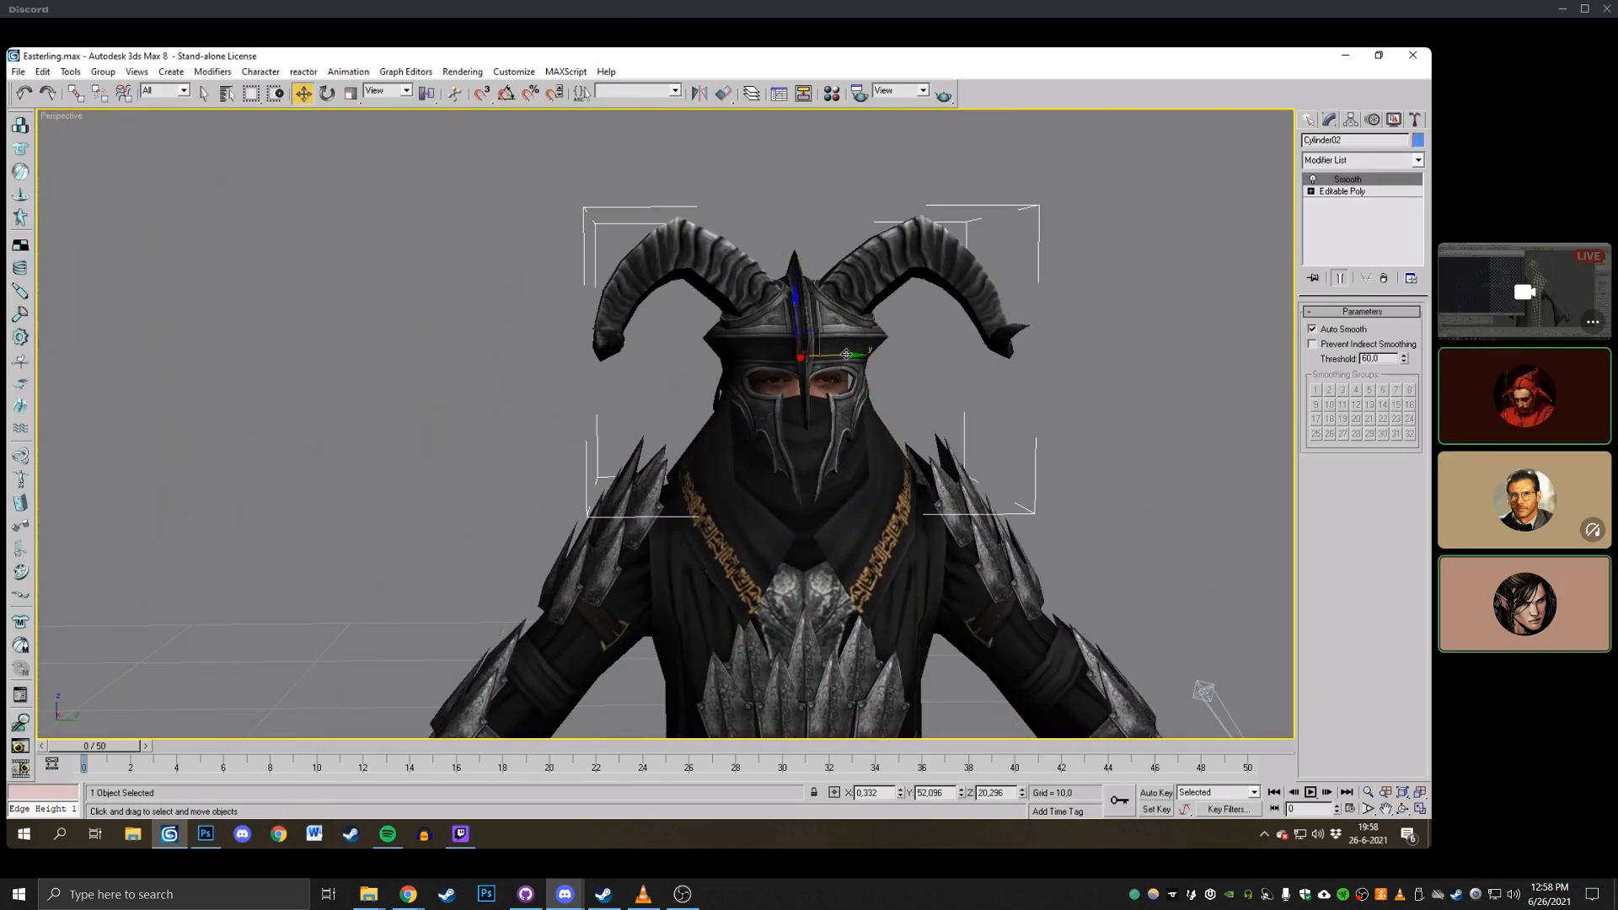
left_click_drag(846, 354, 364, 355)
scroll(364, 356, "down", 3)
middle_click_drag(364, 355, 935, 317)
left_click(754, 305)
Examine the red-robed soldier's helmet up close, and orbit around the detached ram-horned helmet.
middle_click_drag(750, 303, 928, 401)
scroll(928, 401, "up", 4)
middle_click_drag(821, 444, 810, 317)
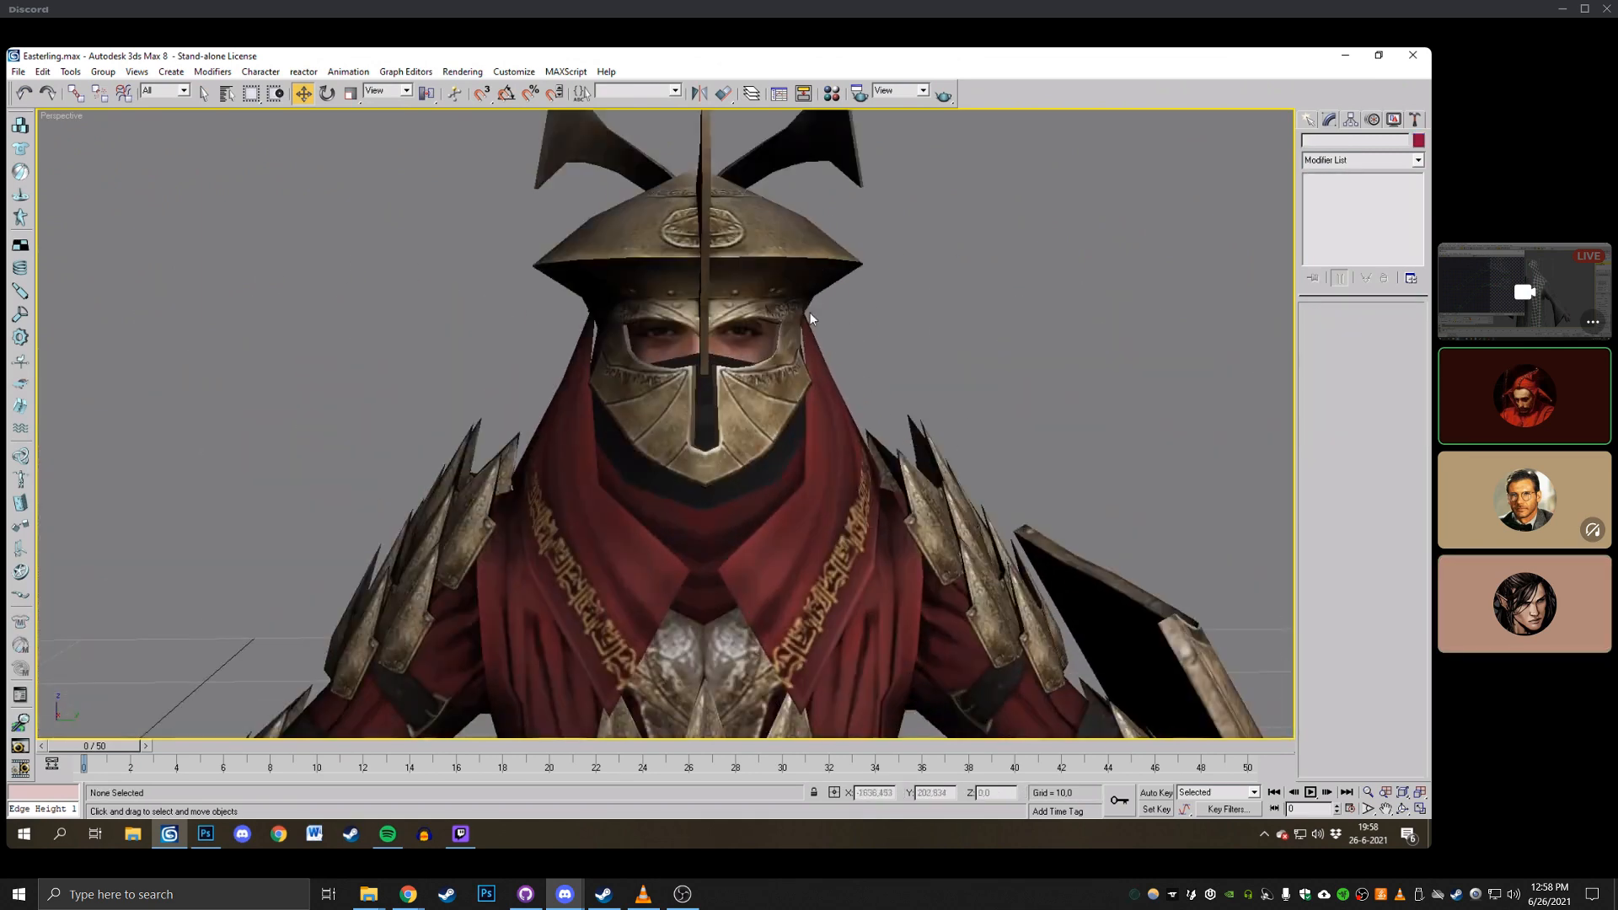
left_click(808, 316)
scroll(813, 396, "down", 3)
middle_click_drag(818, 443, 386, 415)
left_click(654, 438)
left_click(1403, 809)
left_click_drag(741, 438, 549, 416)
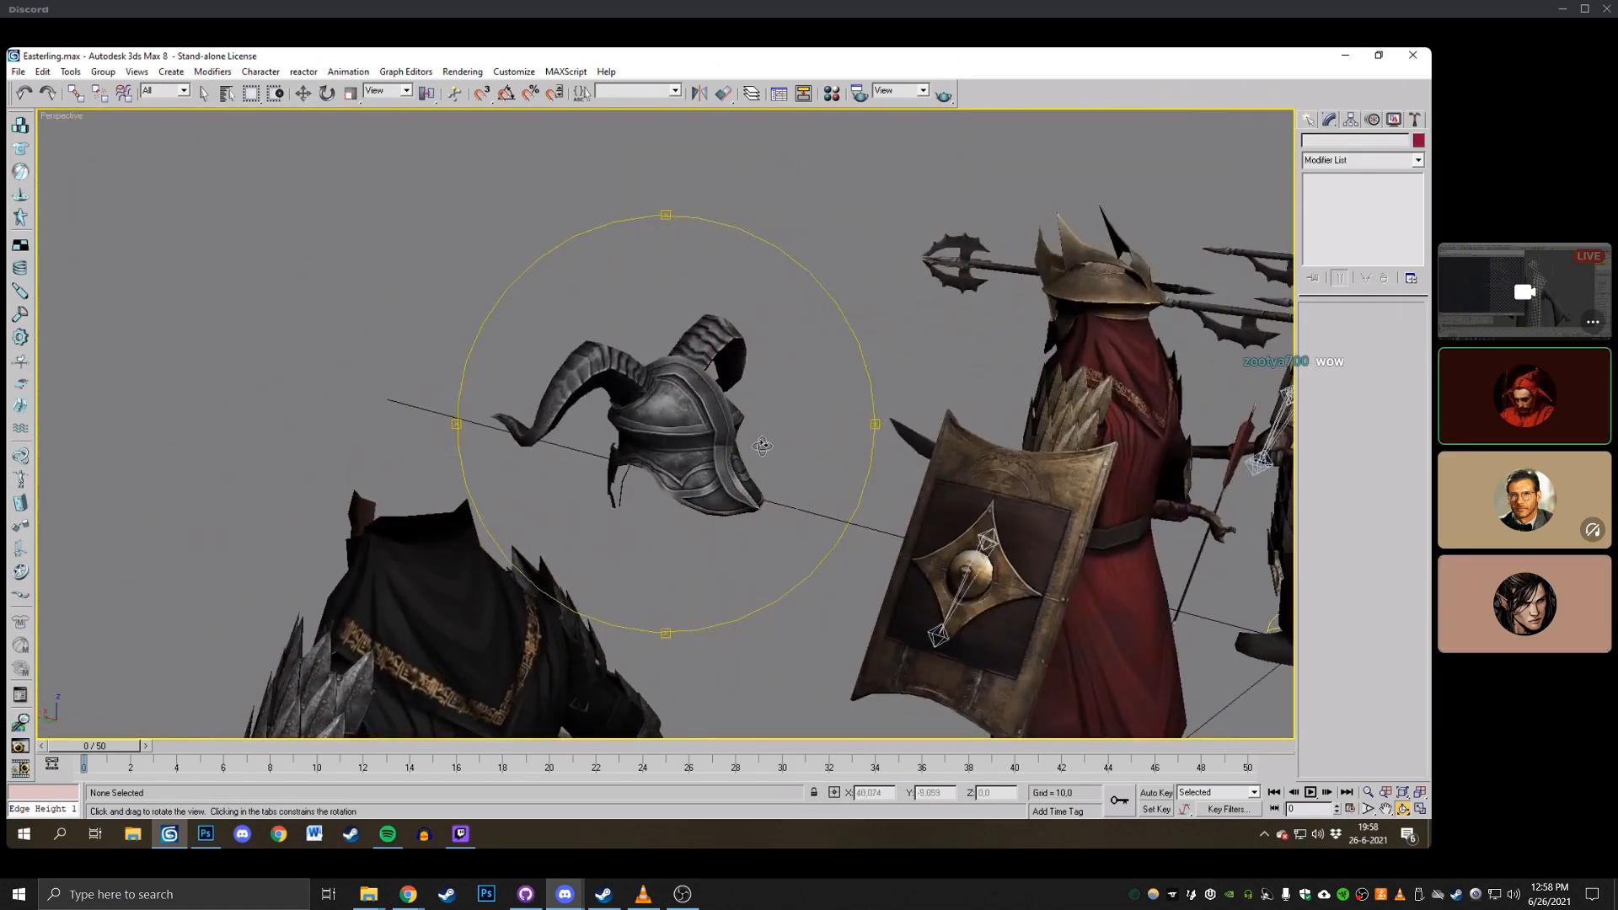
left_click_drag(761, 445, 886, 480)
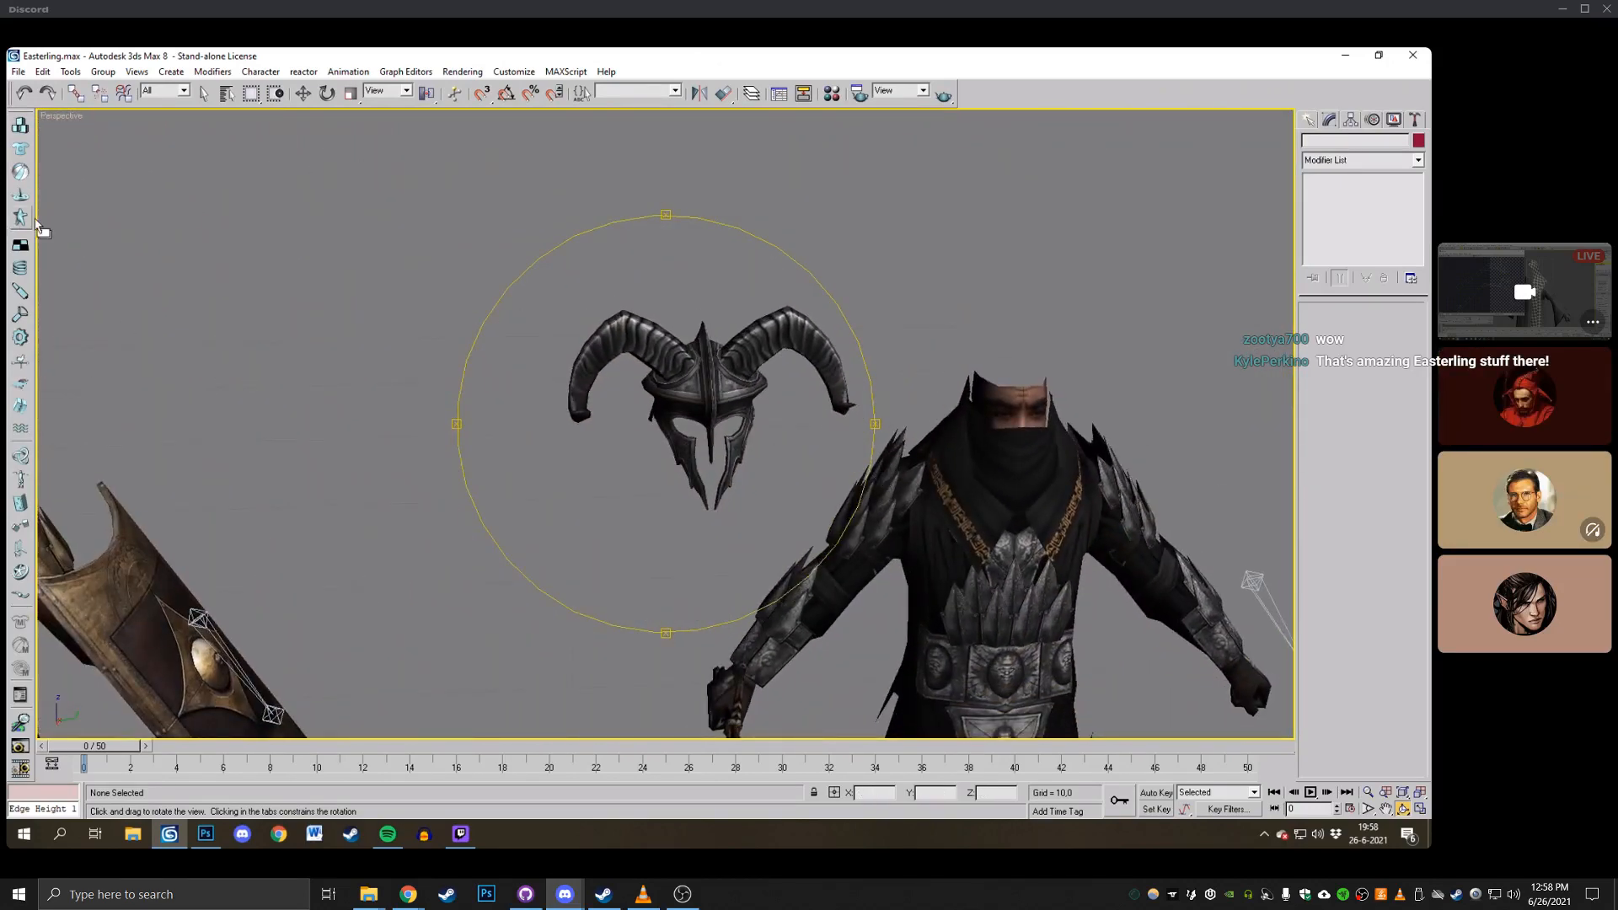
Undo the second move of the ram-horned helmet to put it back on the soldier's head.
left_click(27, 99)
left_click(27, 100)
left_click(28, 96)
left_click(28, 96)
Examine the back and side of the worn ram-horned helmet up close.
scroll(855, 335, "down", 5)
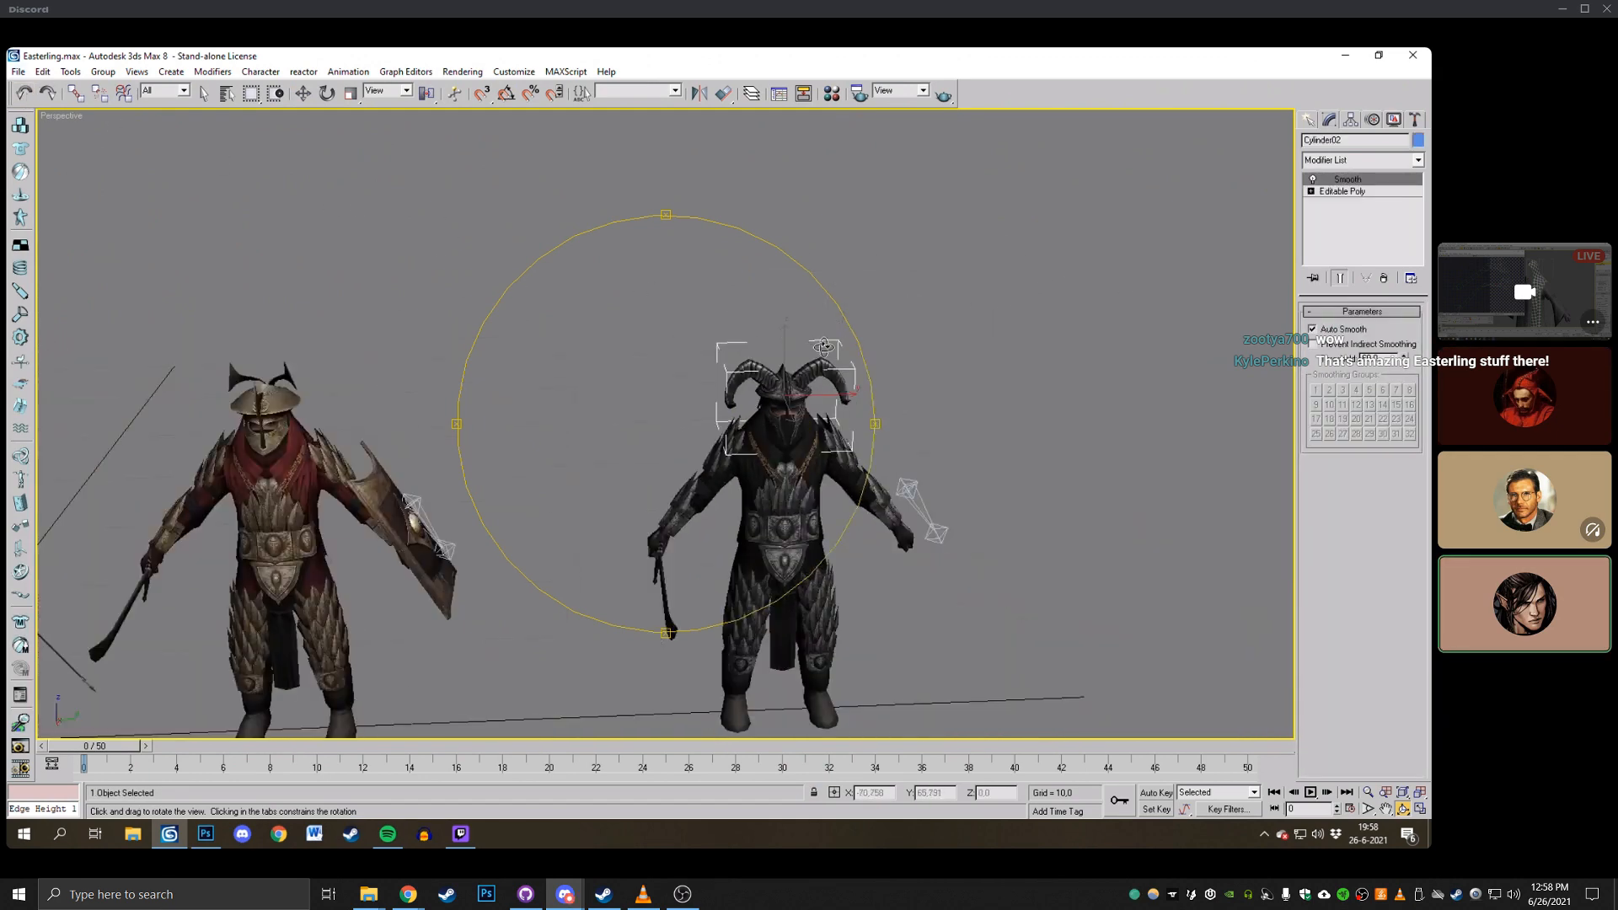
left_click_drag(855, 336, 772, 428)
right_click(756, 435)
scroll(756, 436, "up", 3)
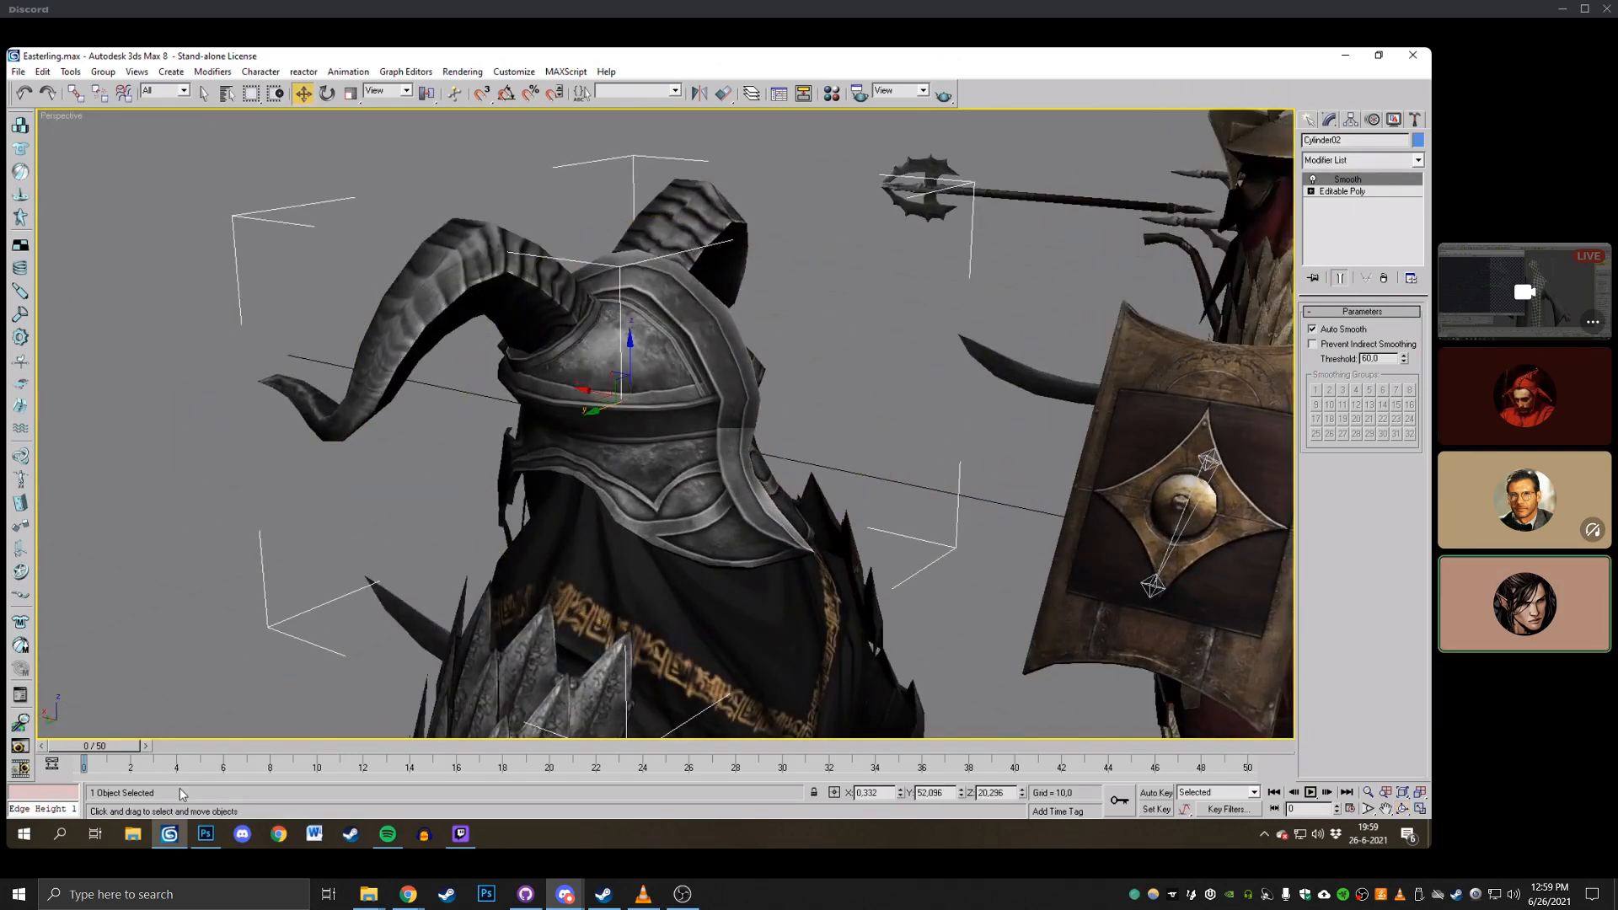
Switch to Photoshop and open the khamulhelmetmap PSD from the Mordor Faction's Easterlings New folder.
left_click(207, 834)
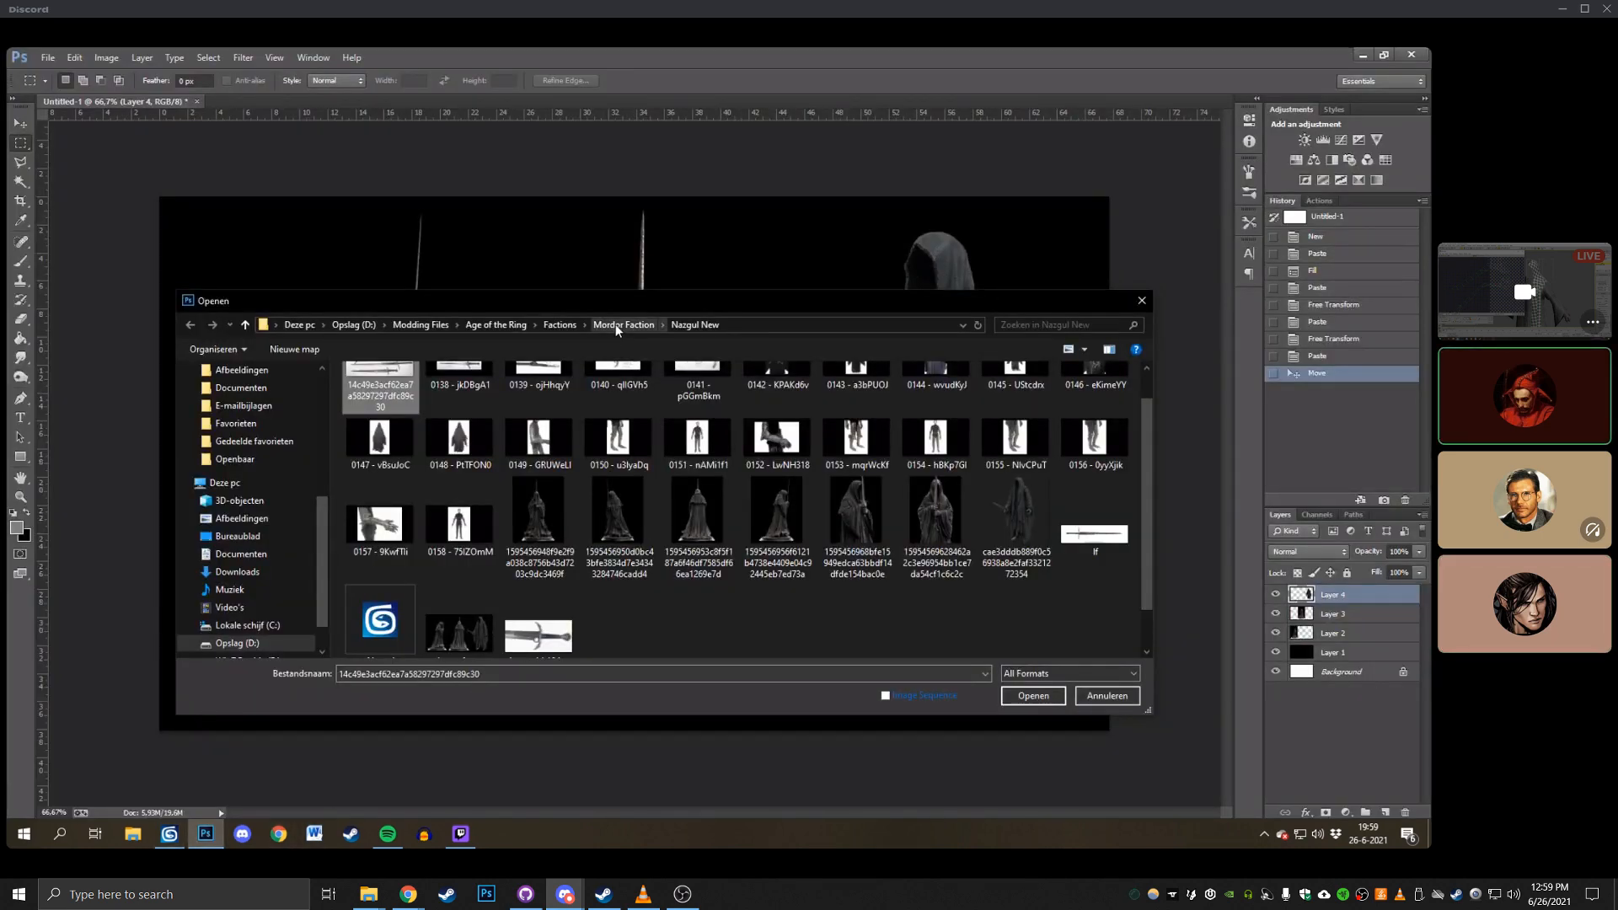
left_click(561, 326)
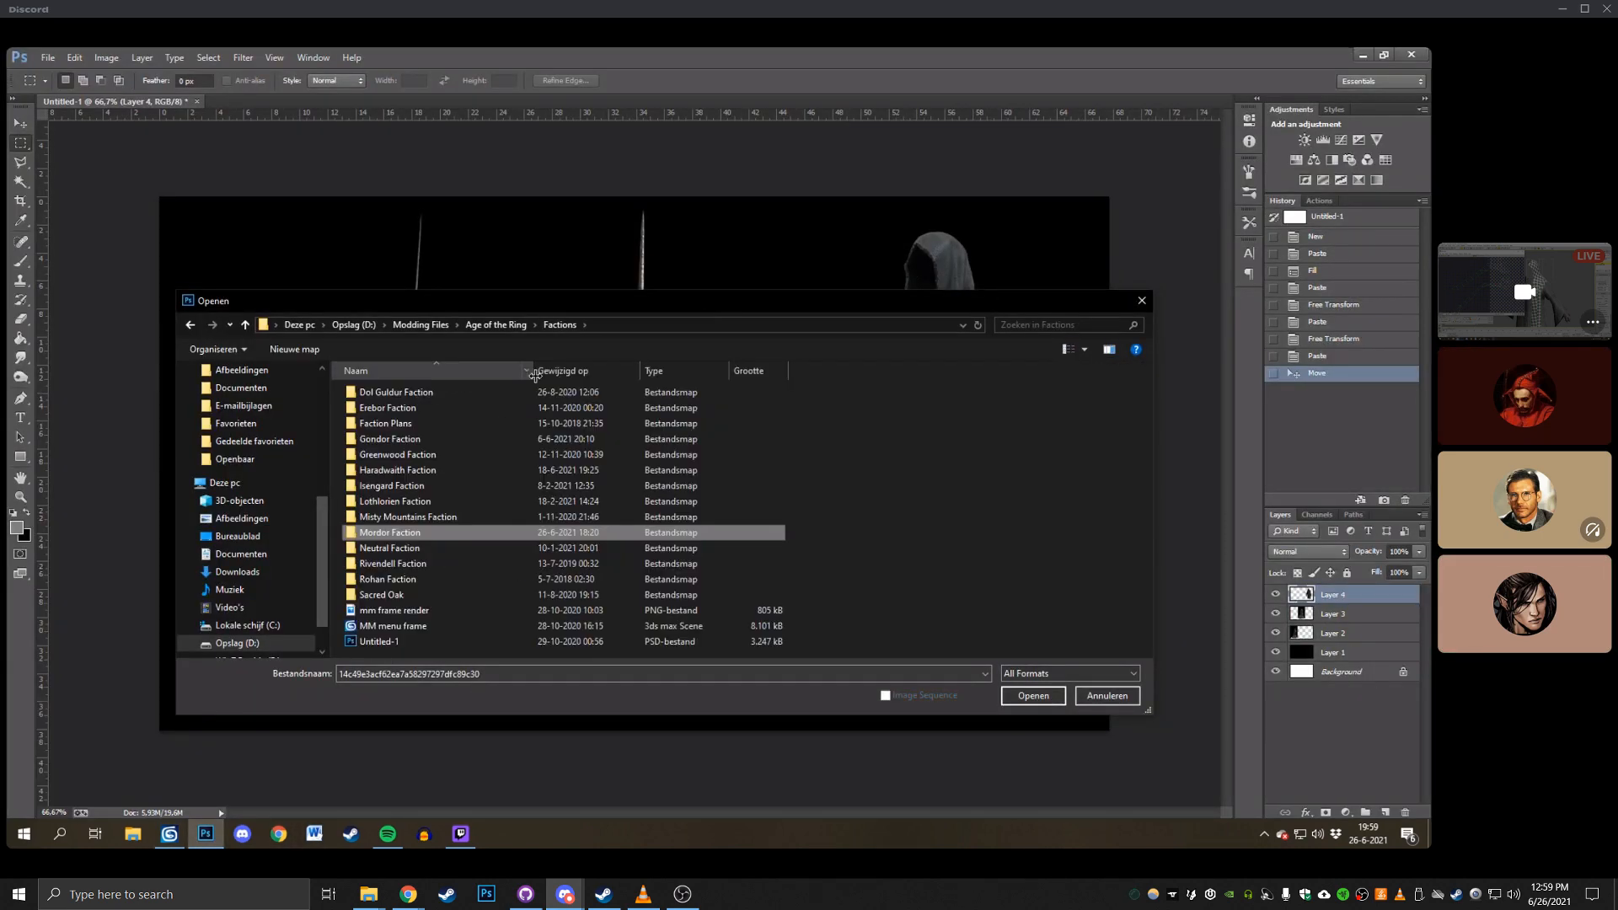
double_click(412, 537)
scroll(418, 619, "down", 1)
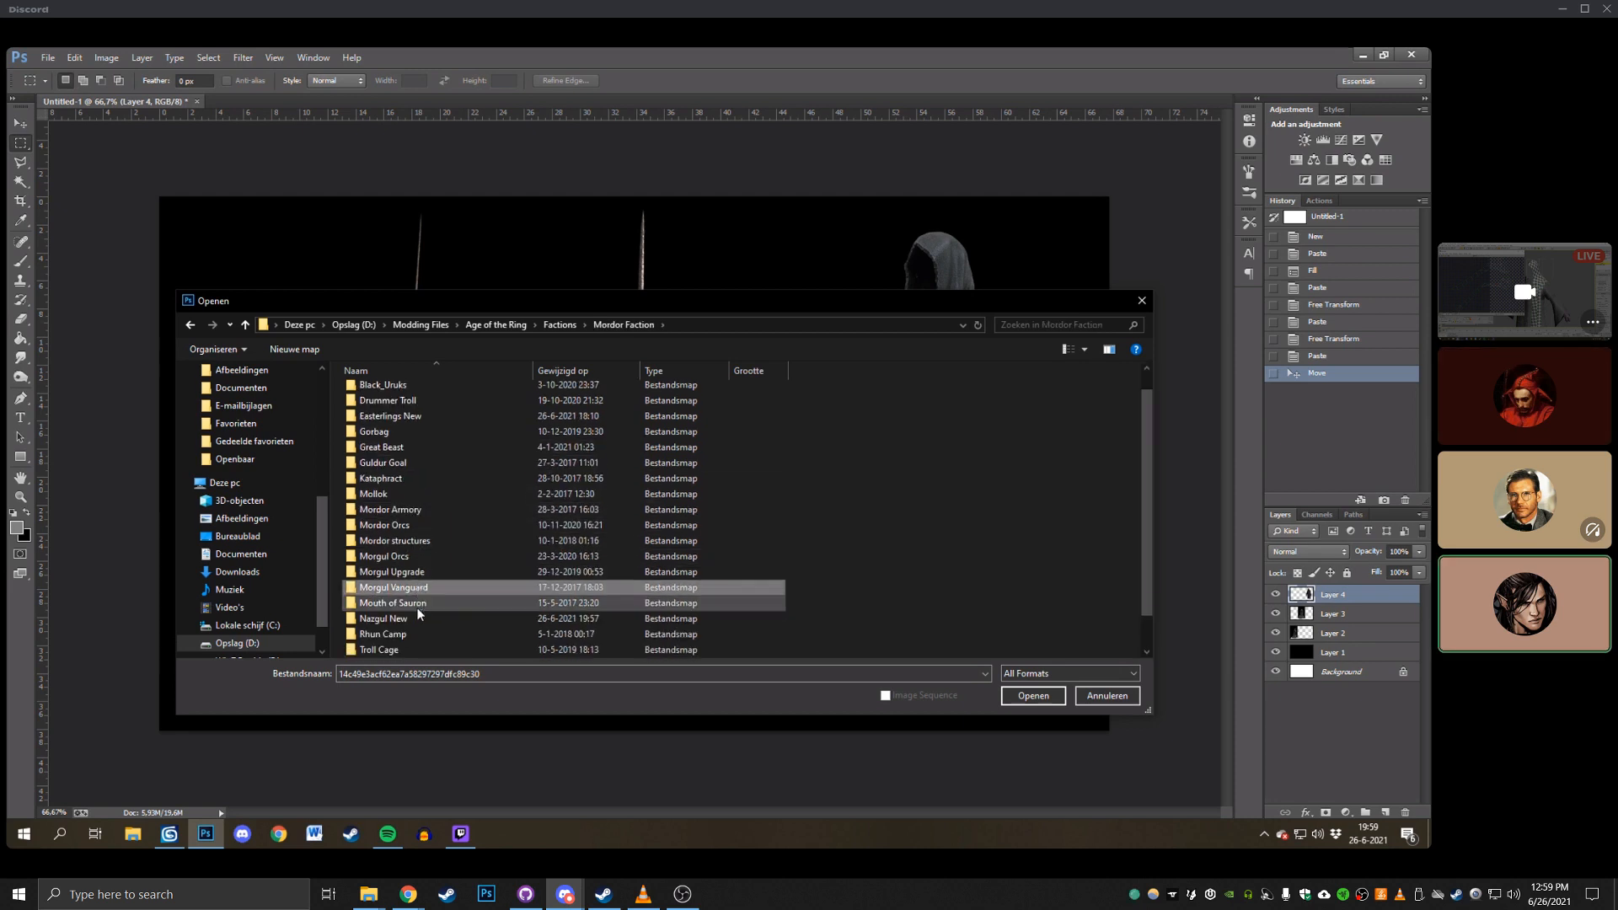
double_click(405, 416)
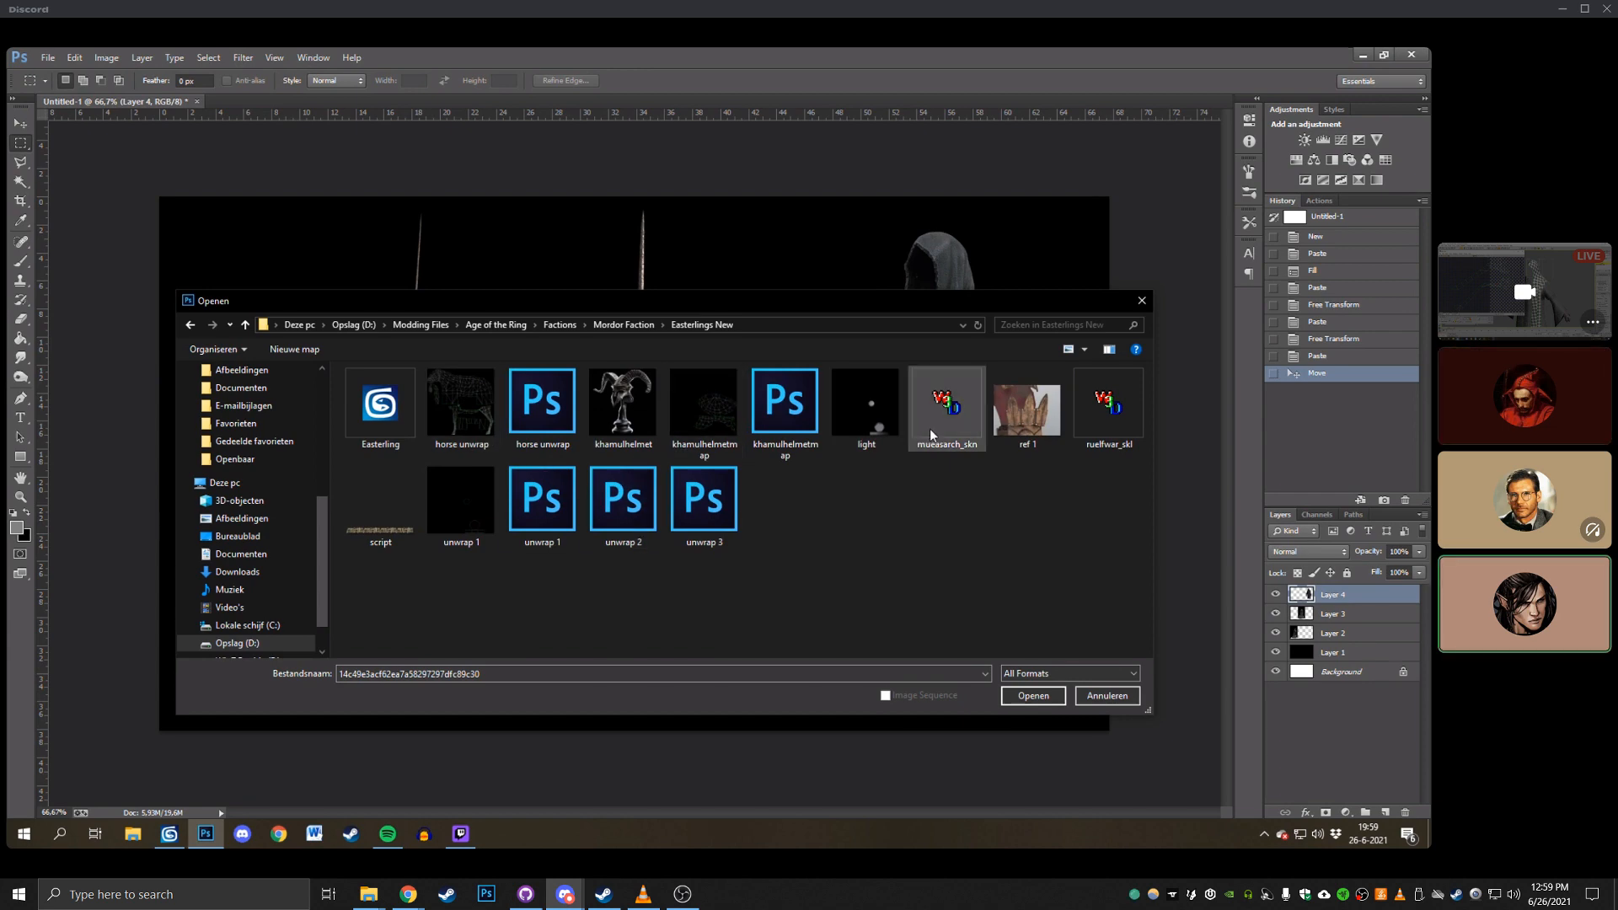
double_click(777, 422)
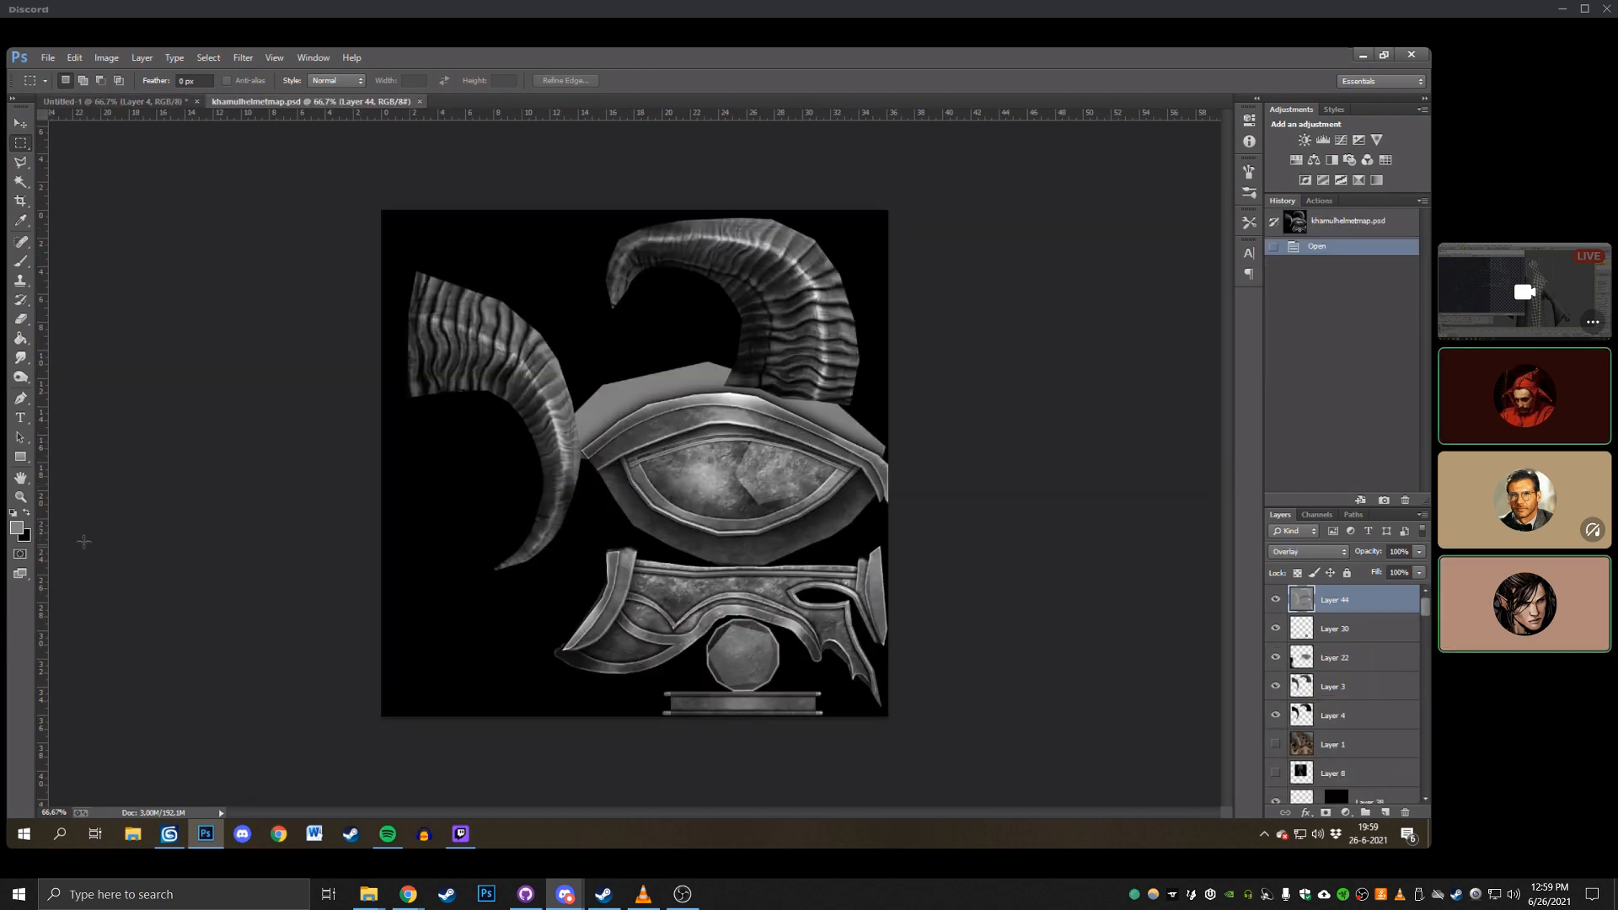
Magnify the helmet texture to 200% and identify the metal band's layer by briefly hiding and showing layers.
left_click(22, 503)
left_click(659, 490)
left_click(640, 507)
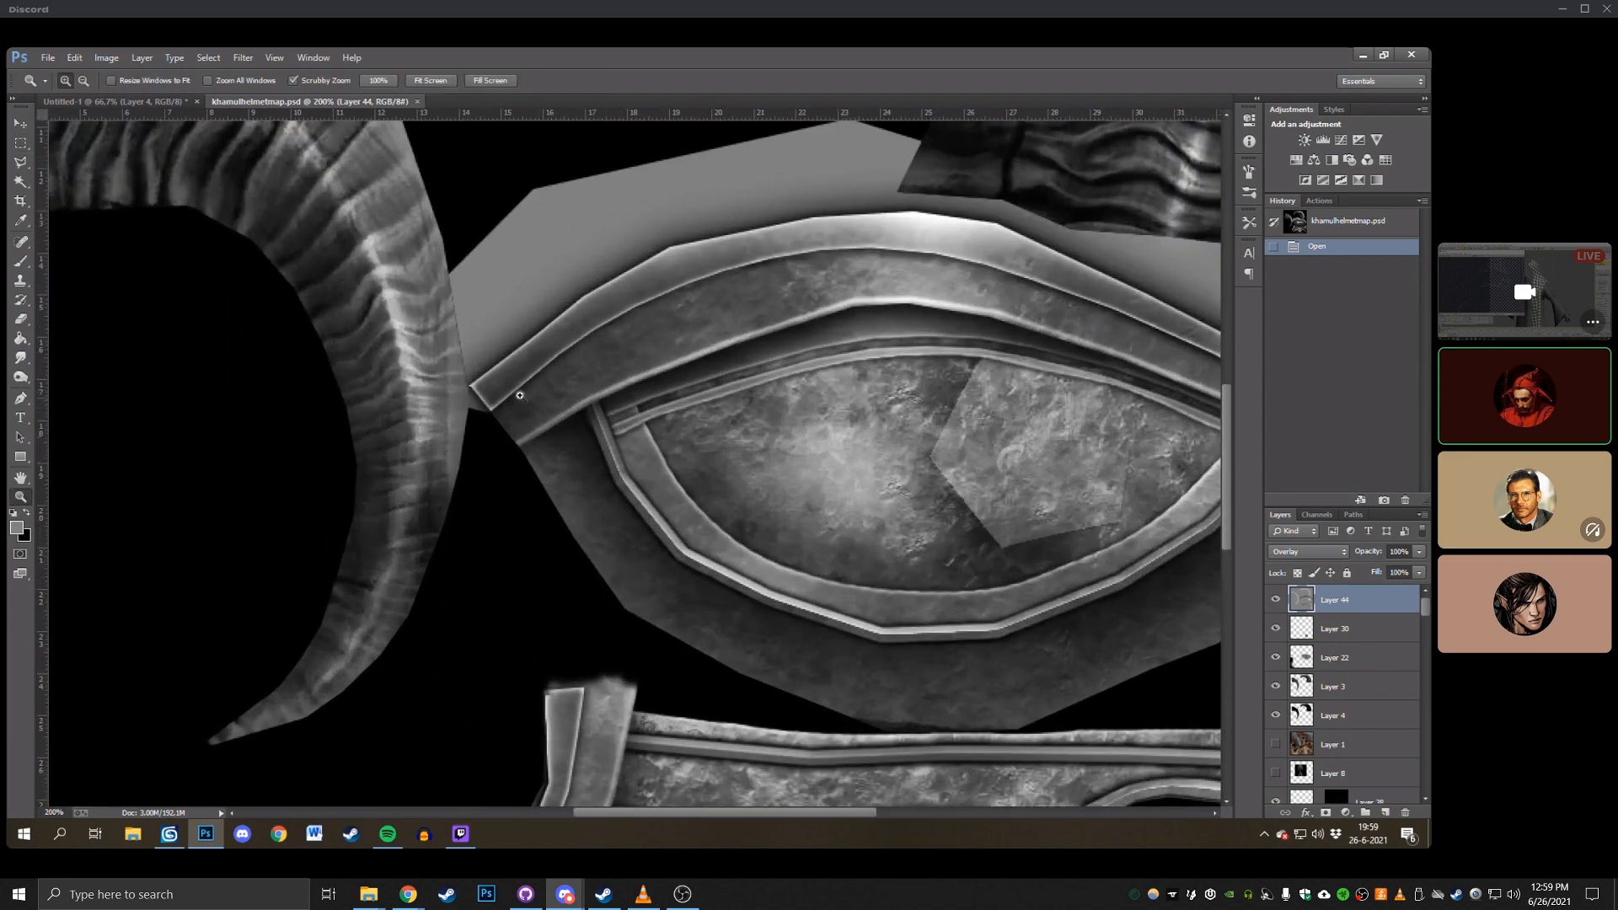
scroll(565, 539, "down", 2)
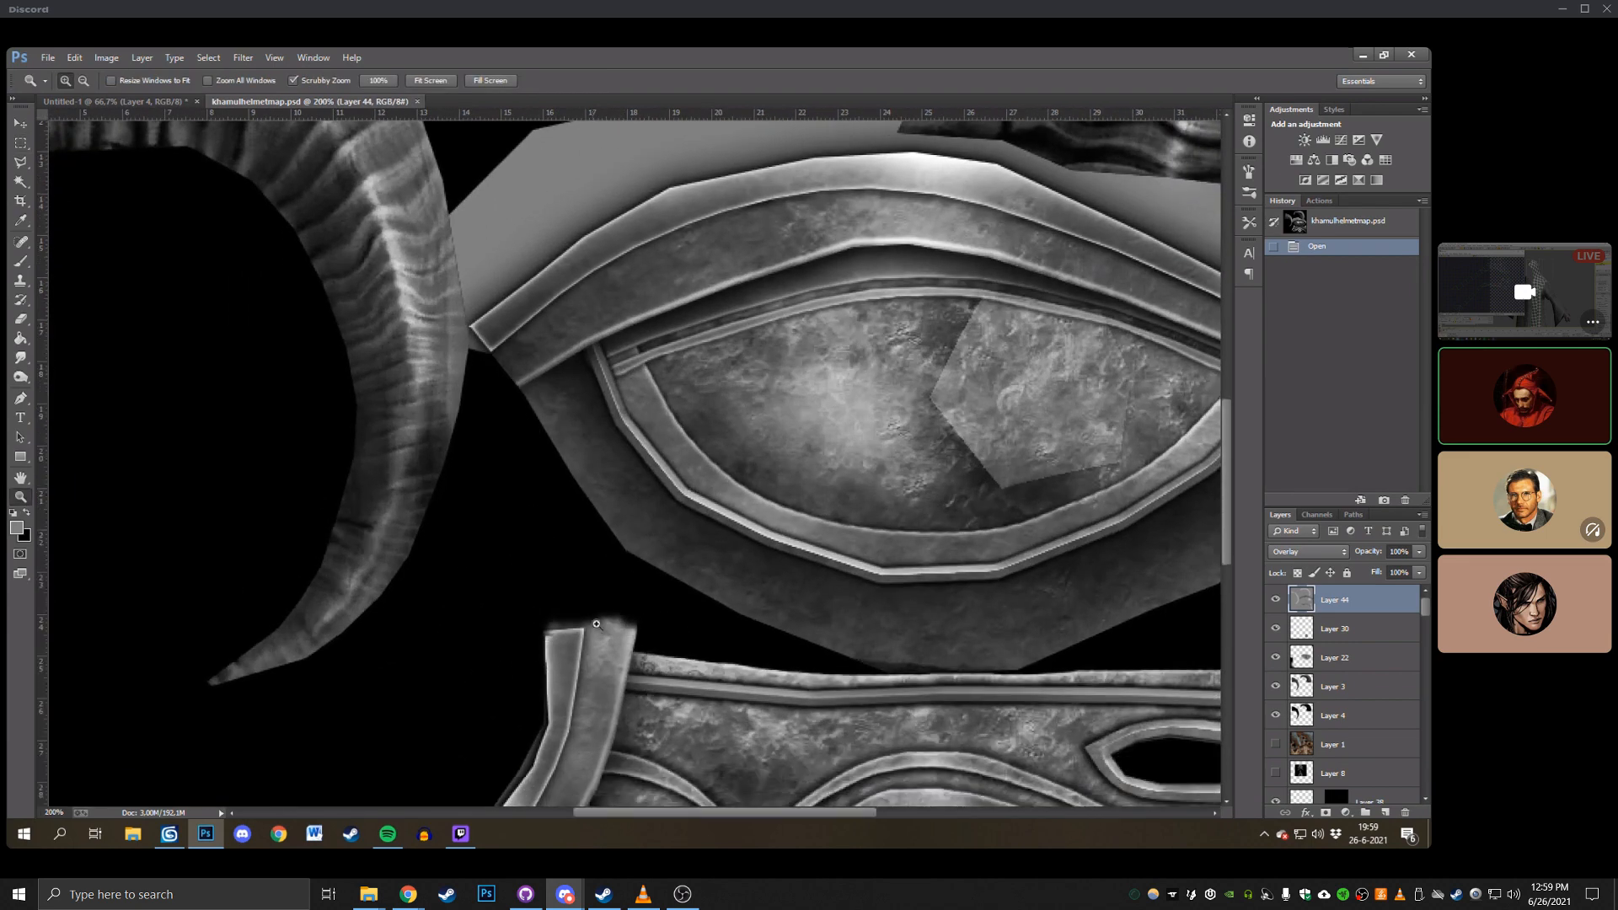
left_click(20, 124)
scroll(1378, 718, "down", 5)
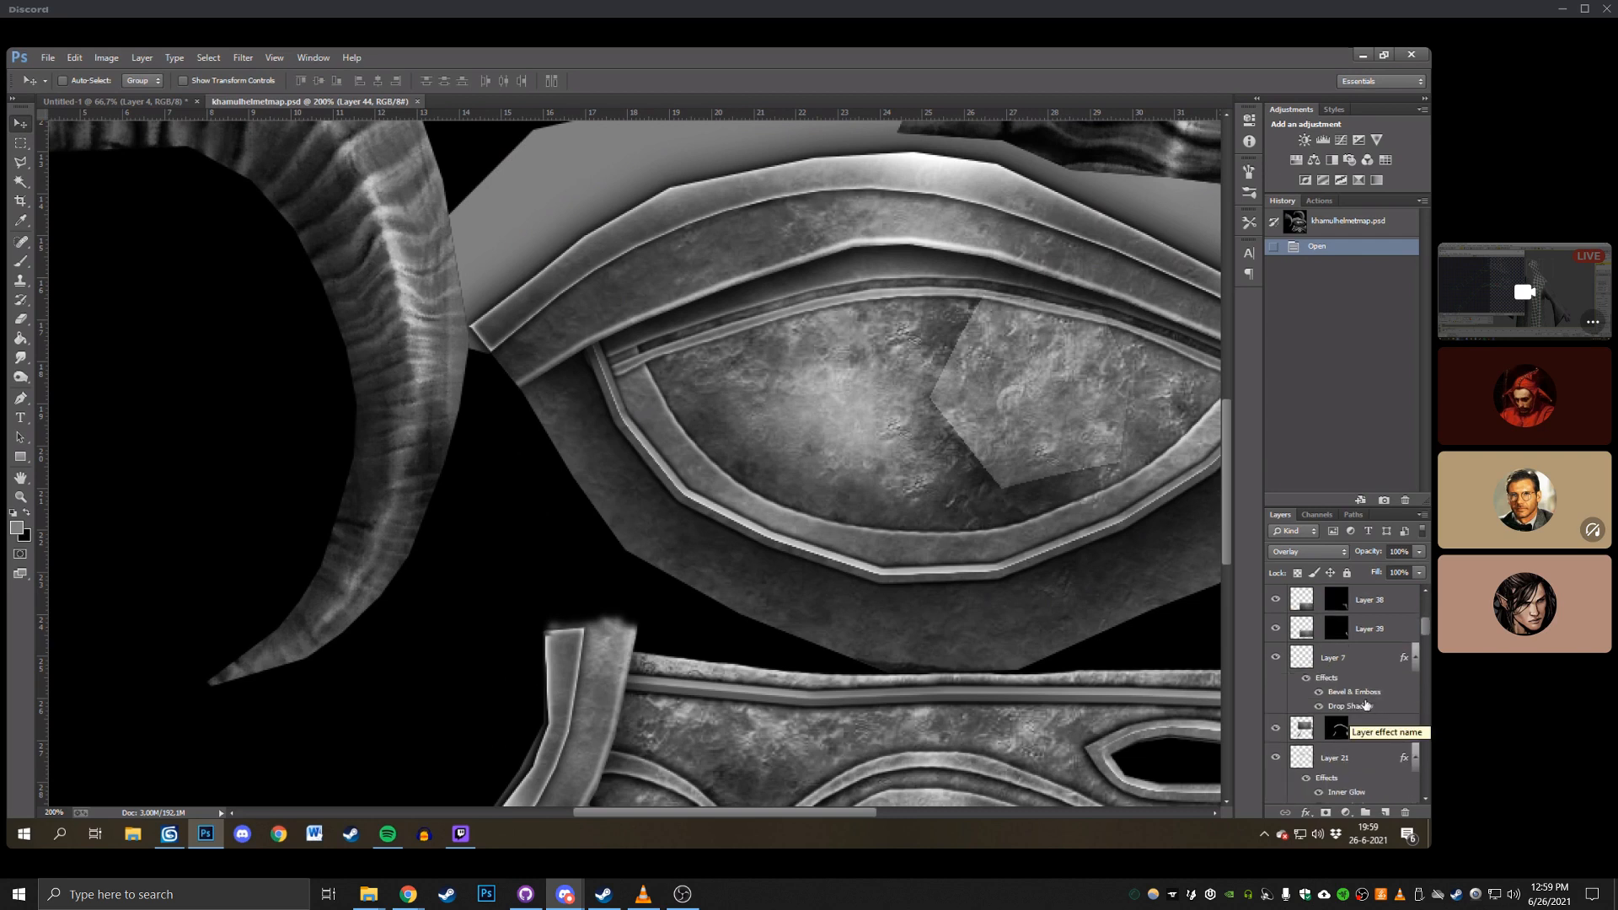
scroll(1367, 704, "down", 2)
left_click(1275, 669)
left_click(1275, 670)
scroll(1275, 674, "down", 3)
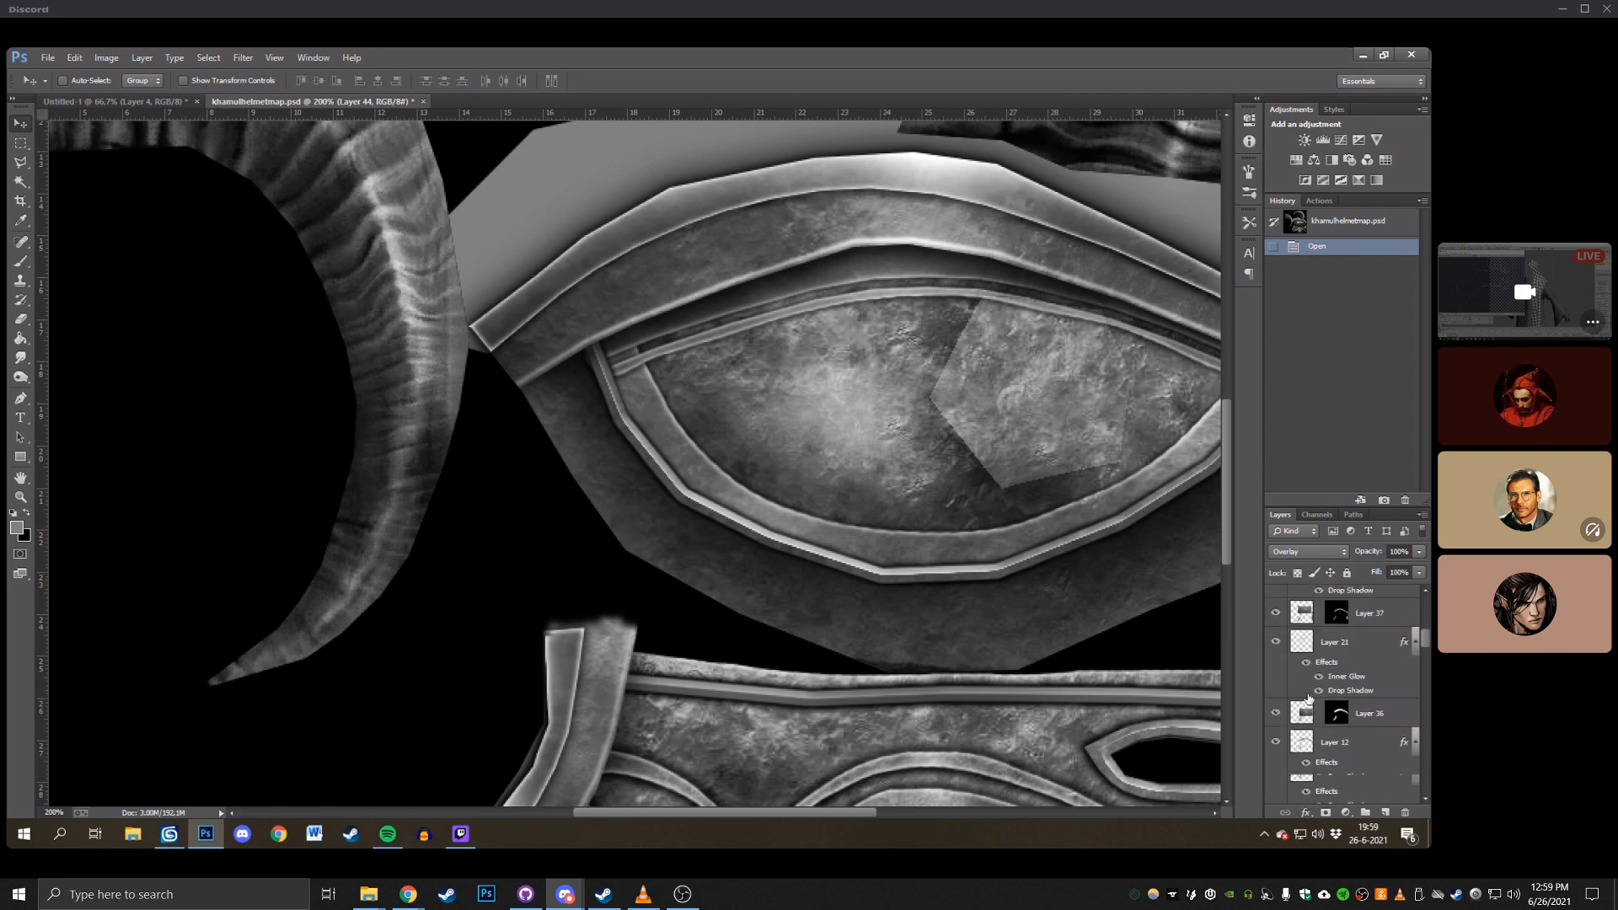
left_click(1276, 686)
left_click(1276, 685)
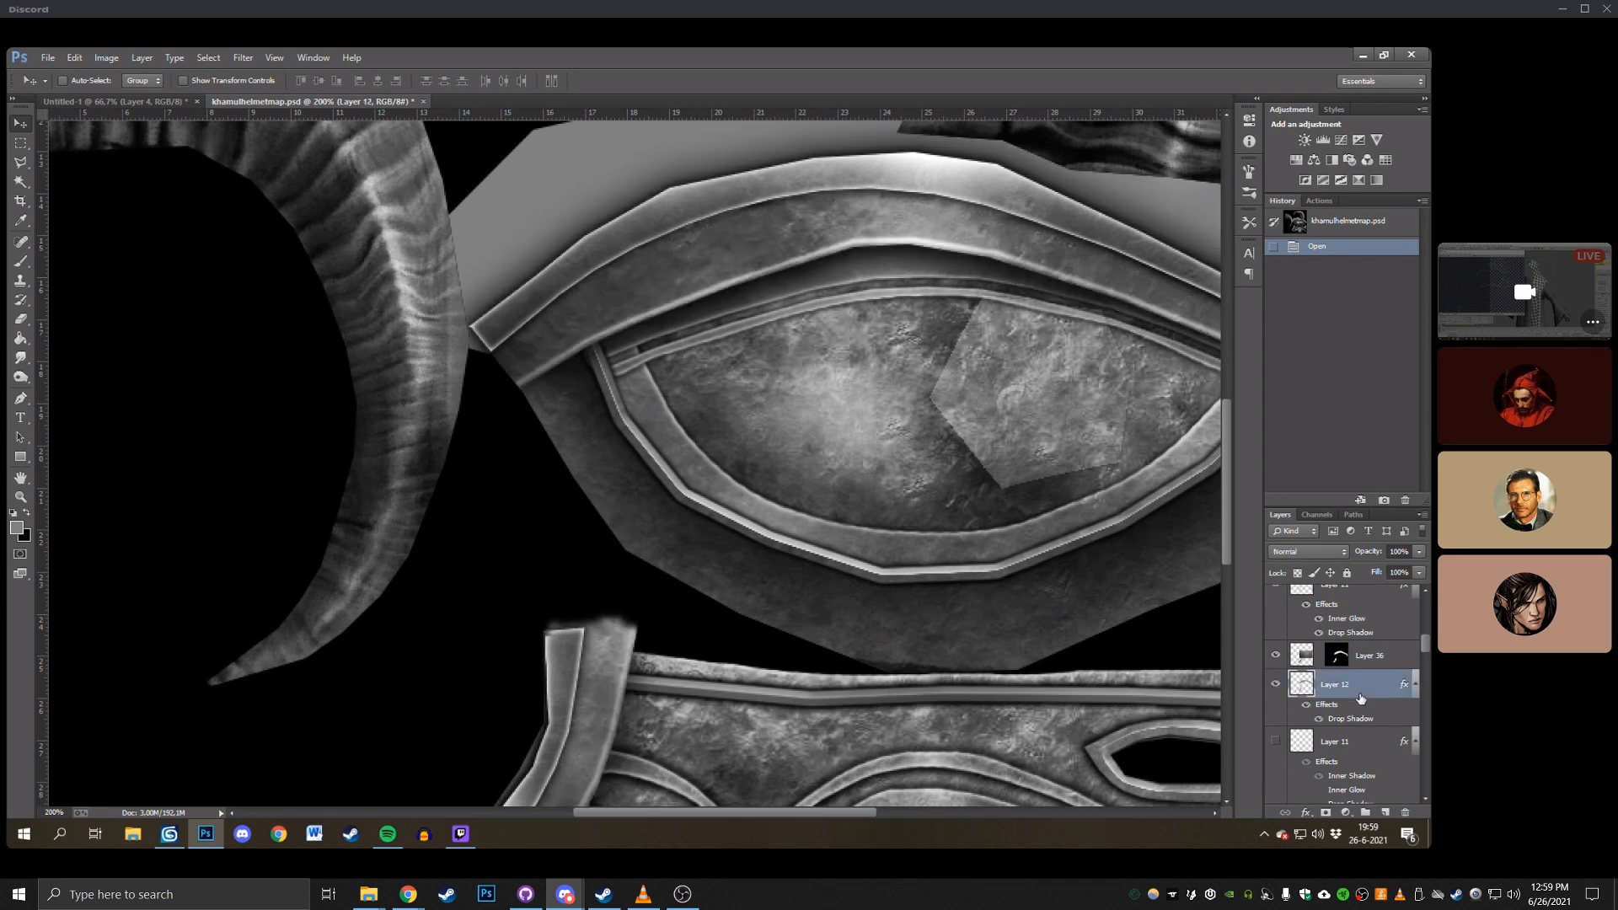
Try to brighten the end of the upper metal band on Layer 12 with the Dodge tool, and revert to the opened state.
left_click(18, 378)
left_click_drag(563, 310, 480, 380)
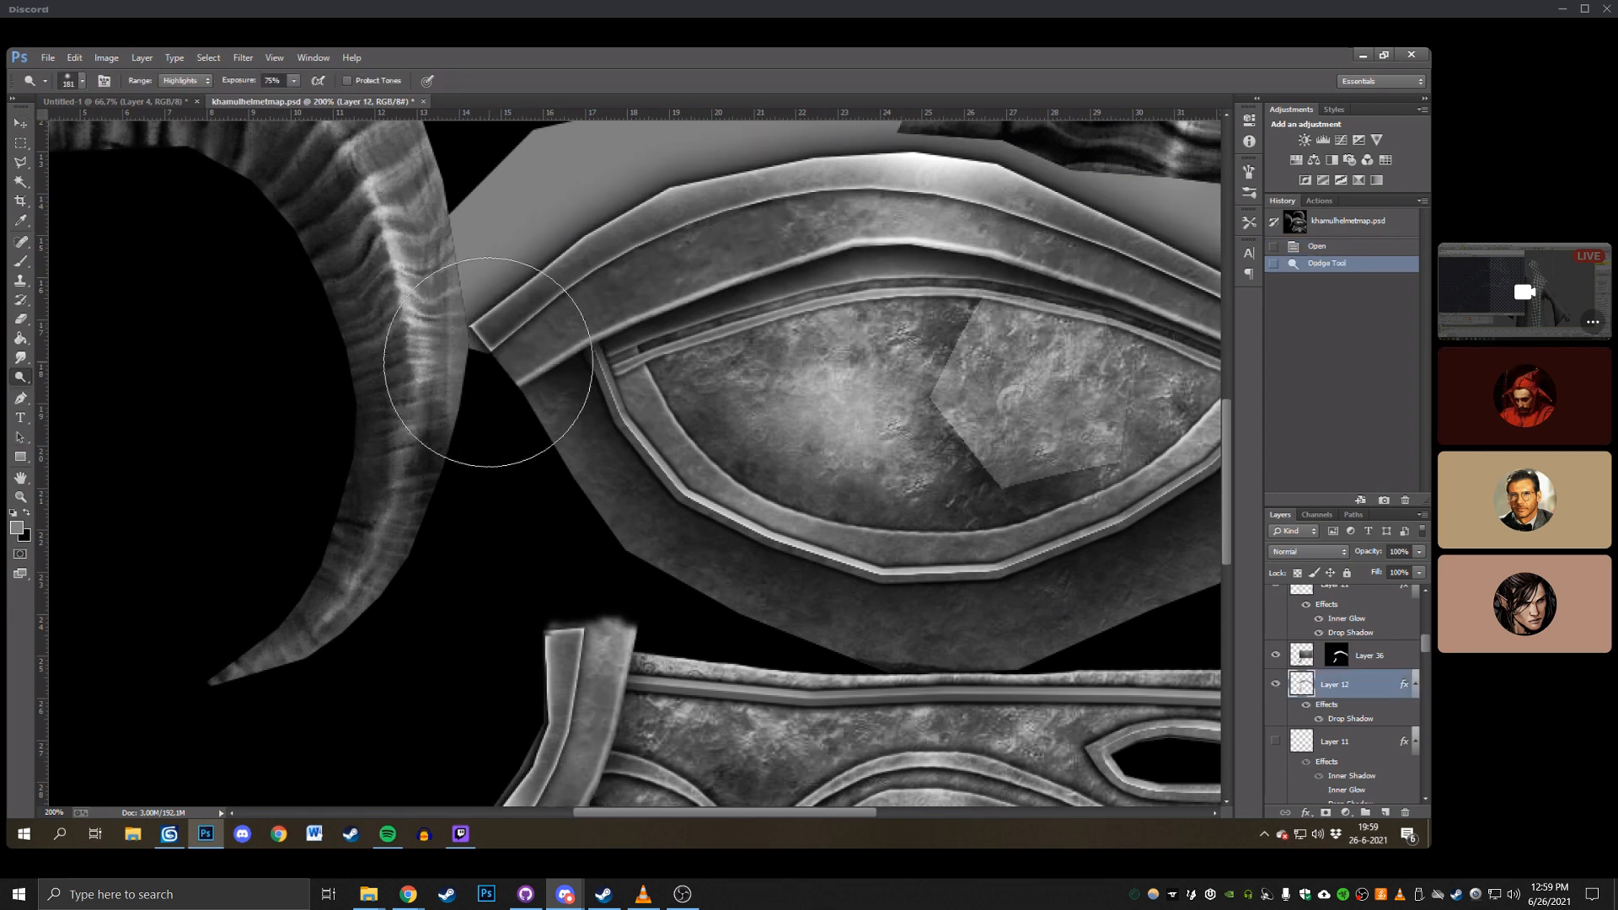
left_click(1347, 246)
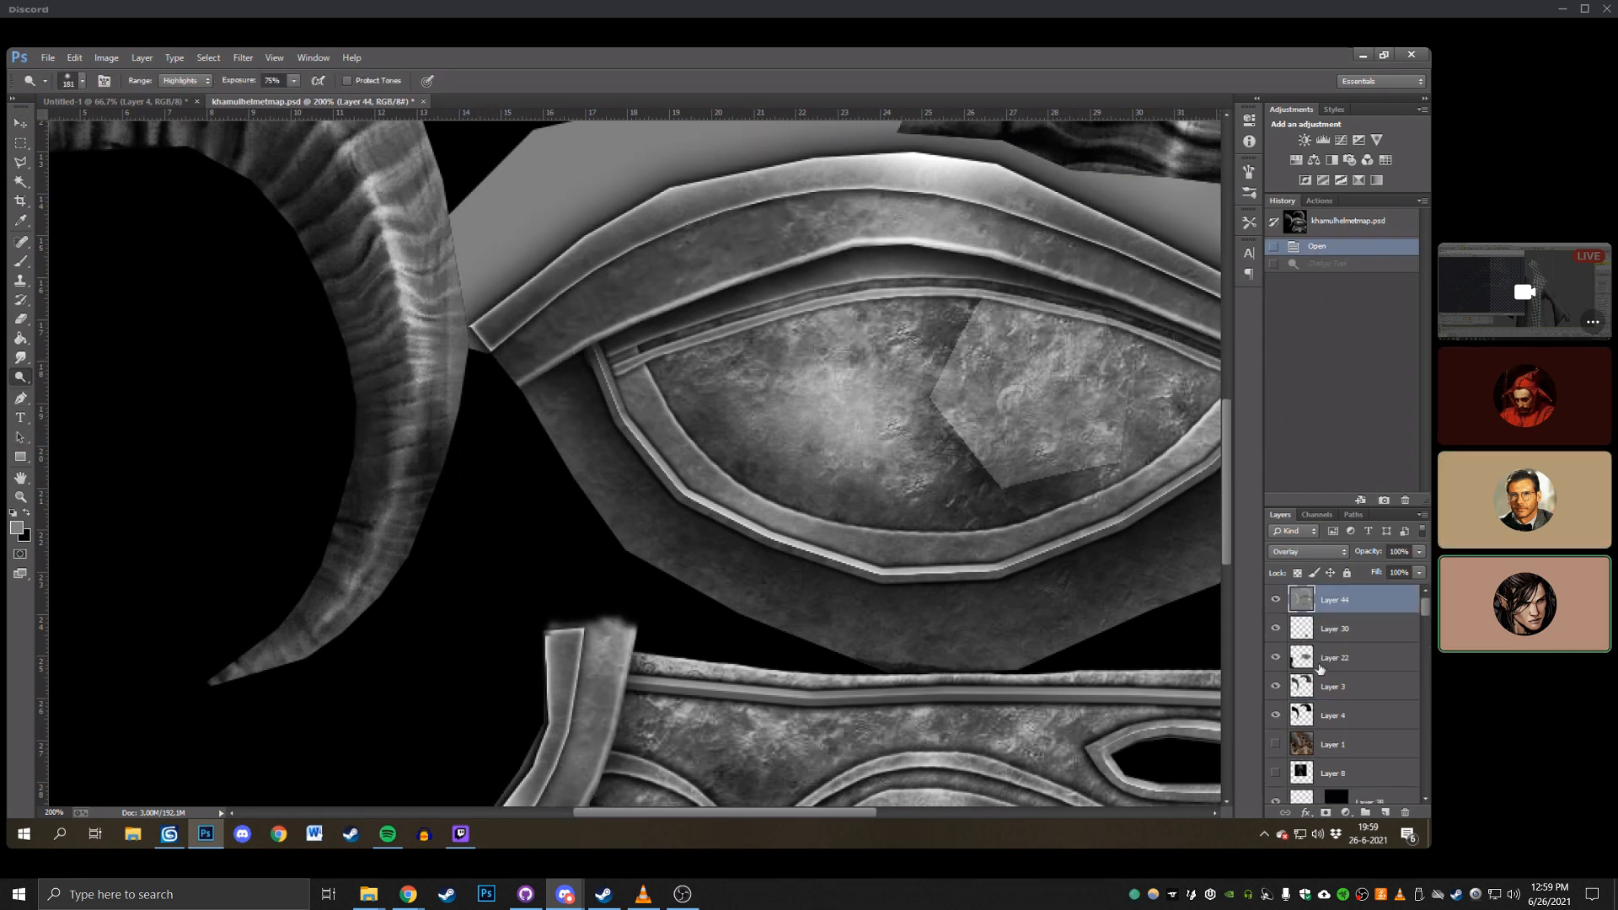
Brighten the tapered end of the upper metal band on Layer 12 with the Dodge tool and save the file.
scroll(1365, 717, "up", 2)
scroll(1365, 714, "down", 2)
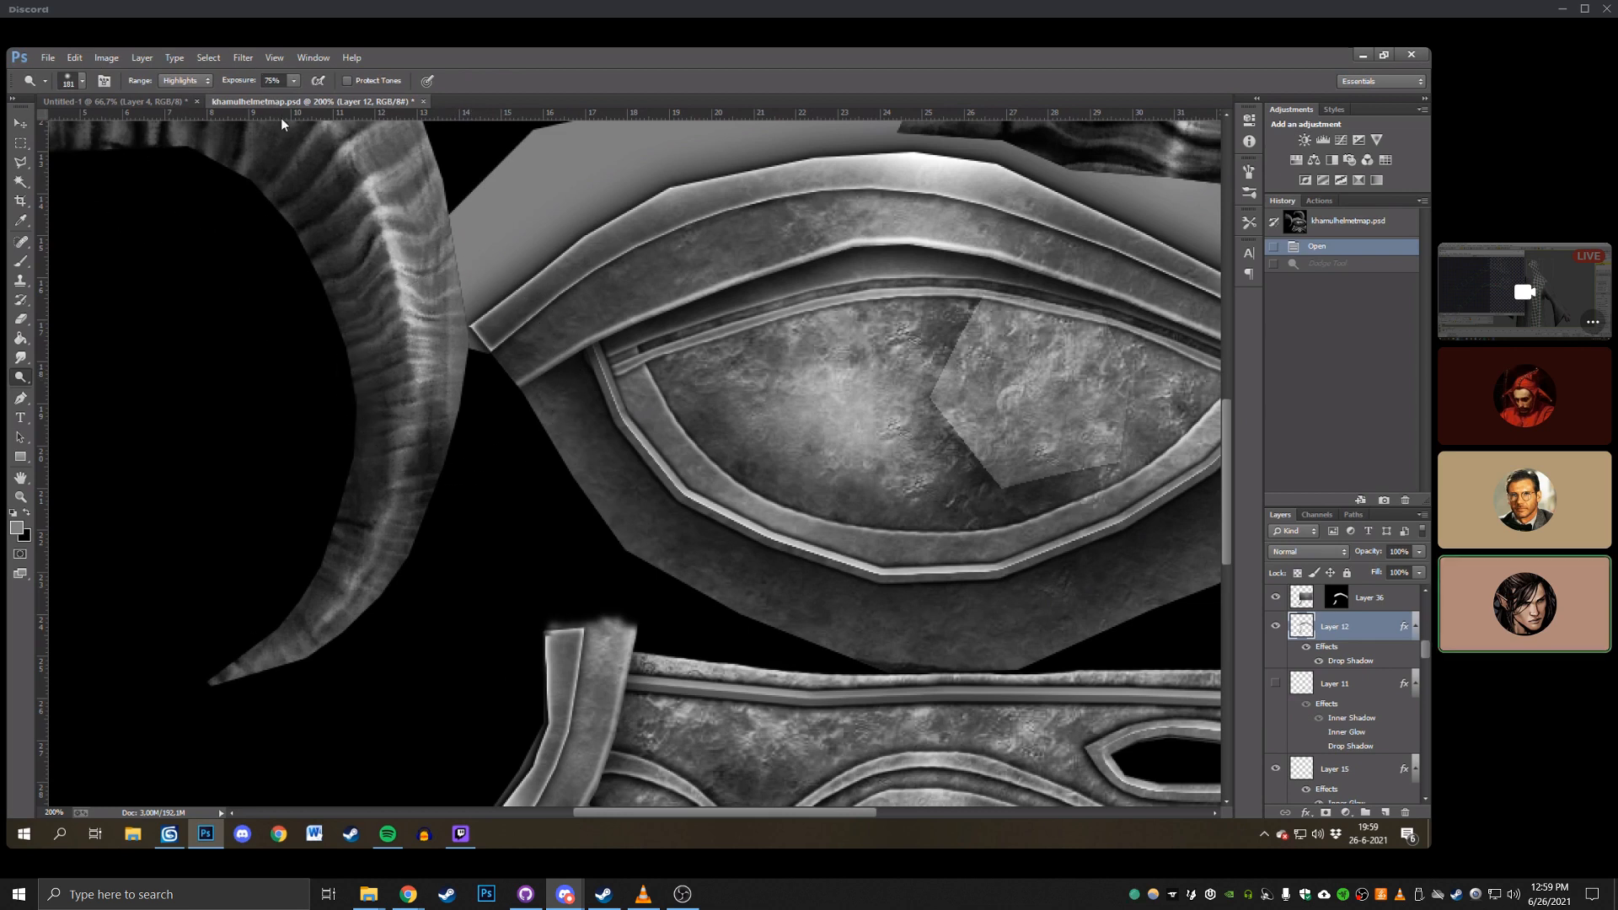
left_click_drag(469, 379, 510, 363)
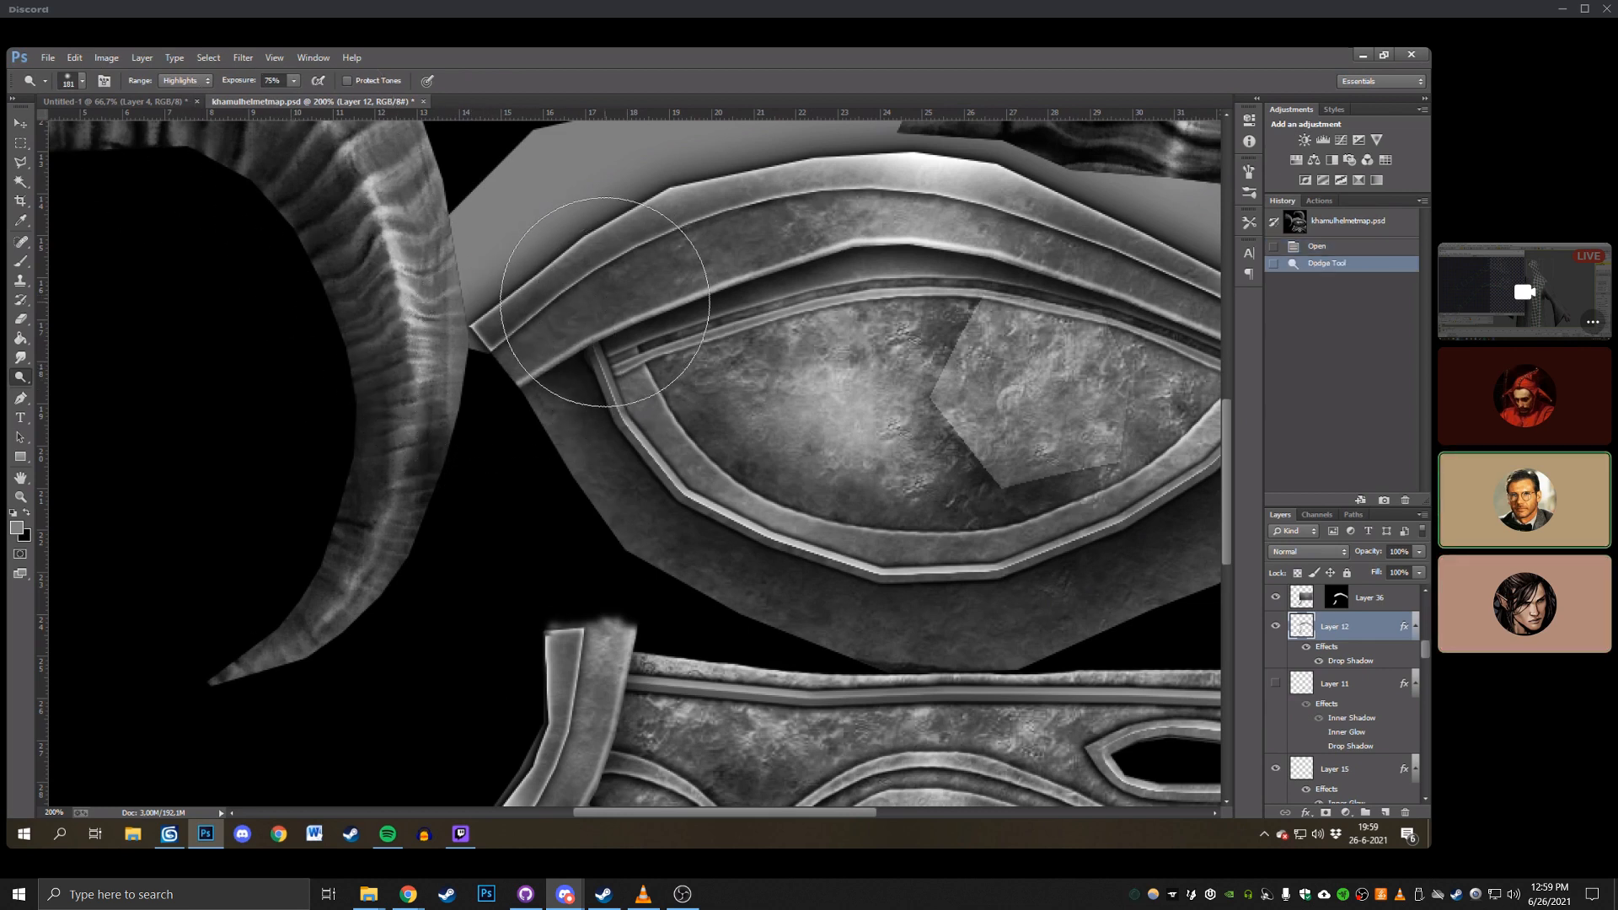
left_click(599, 308)
left_click(445, 364)
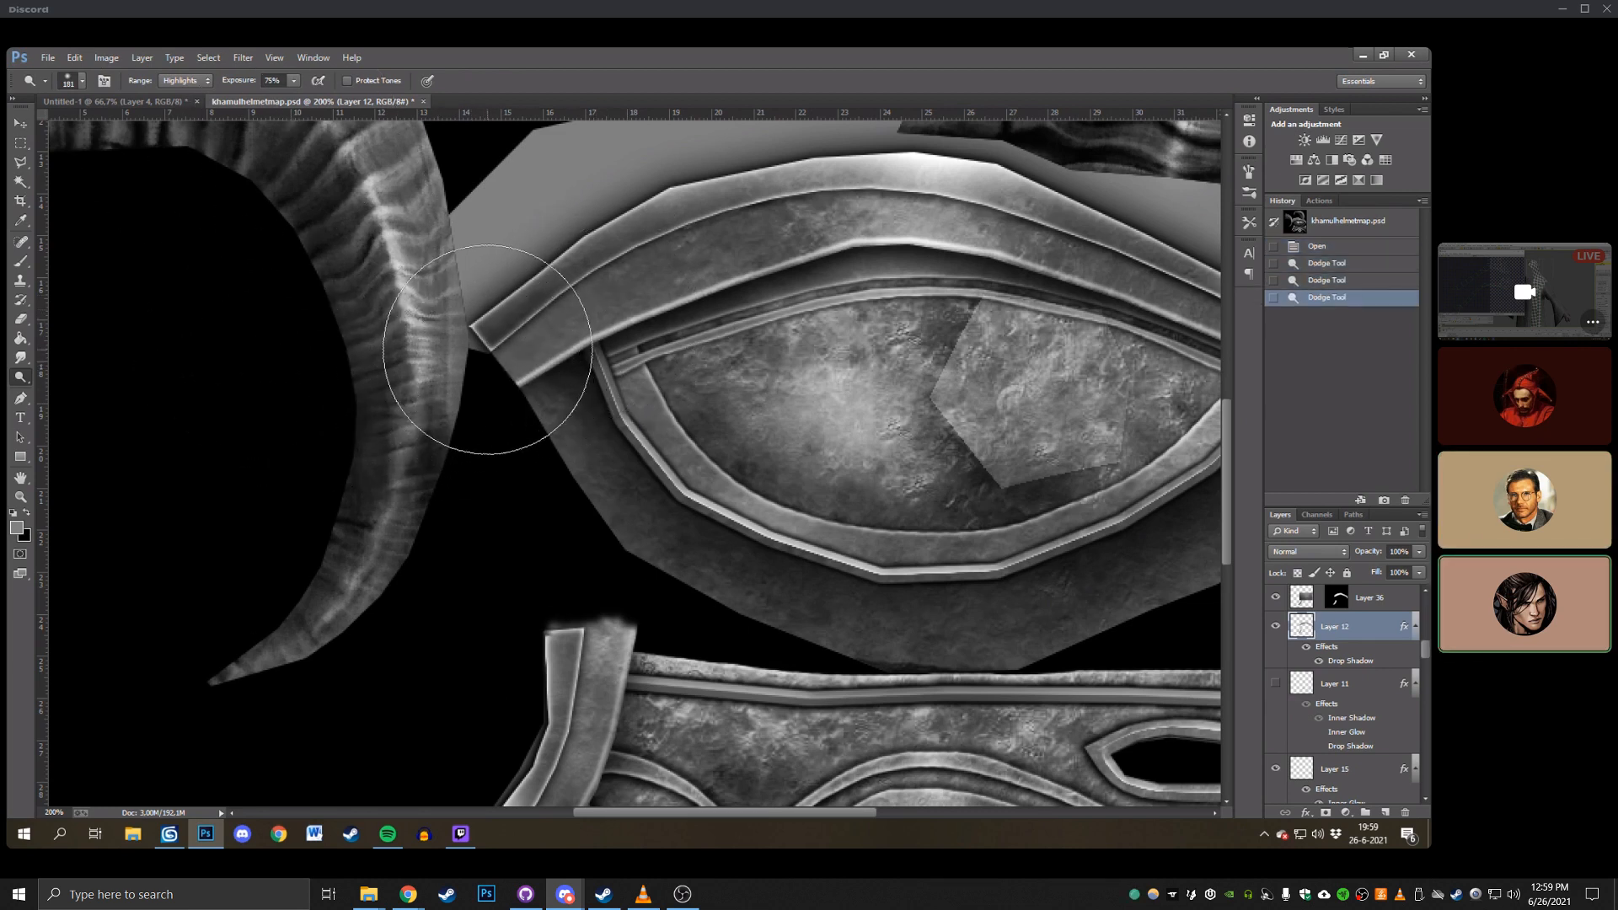
left_click(487, 348)
key("ctrl+s")
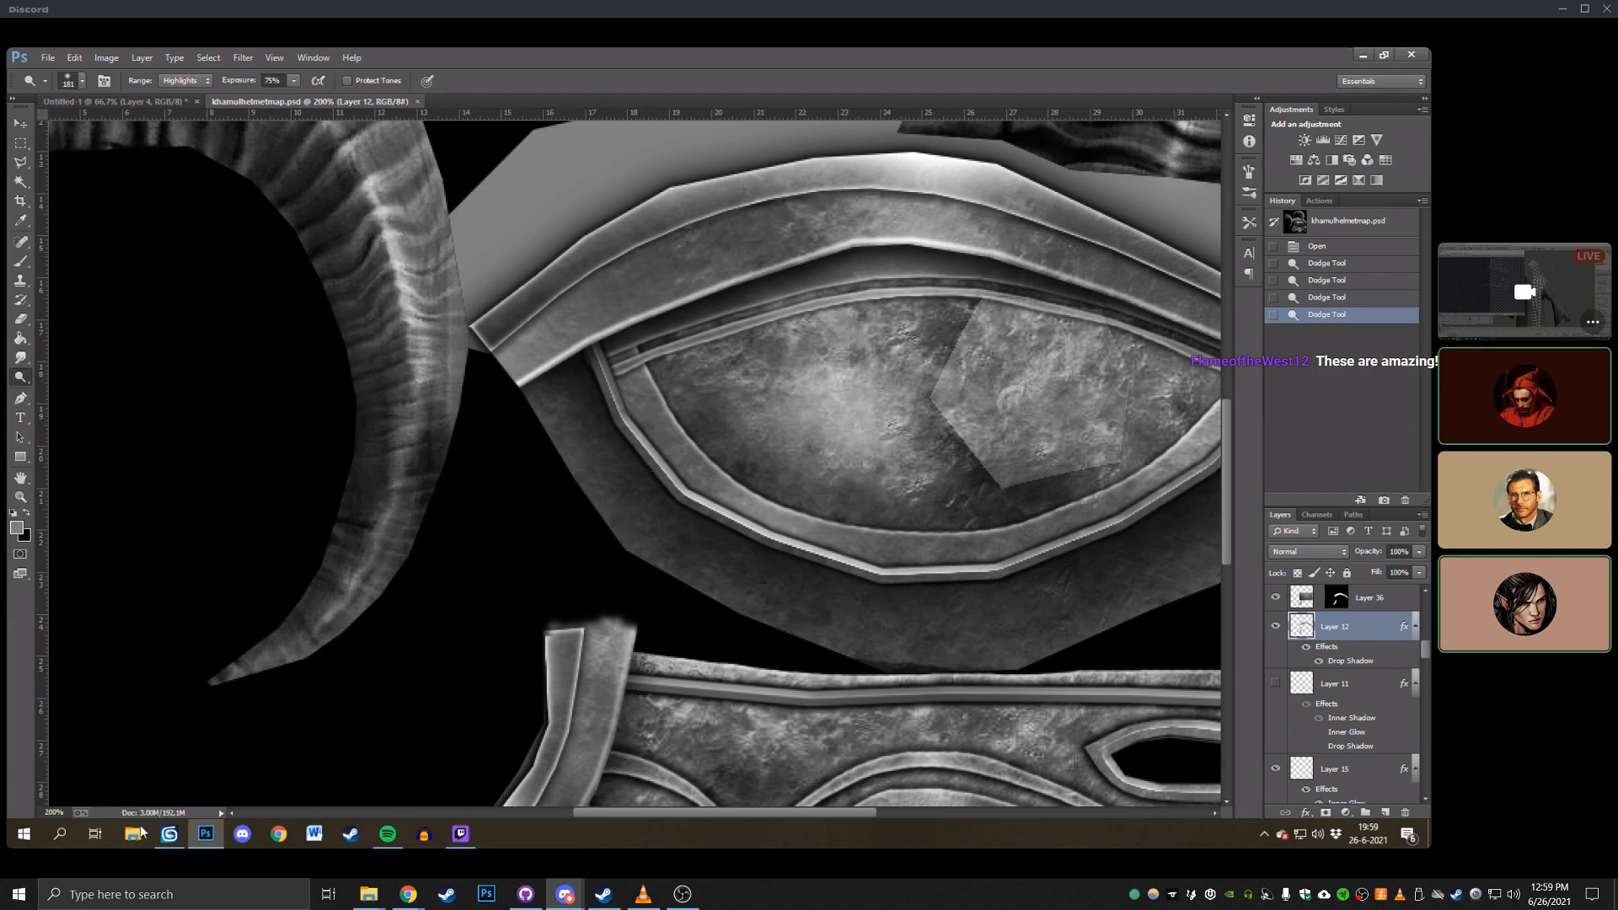
Switch to 3ds Max and inspect the brightened metal band on the ram-horned helmet up close.
left_click(169, 833)
middle_click_drag(845, 444, 808, 384)
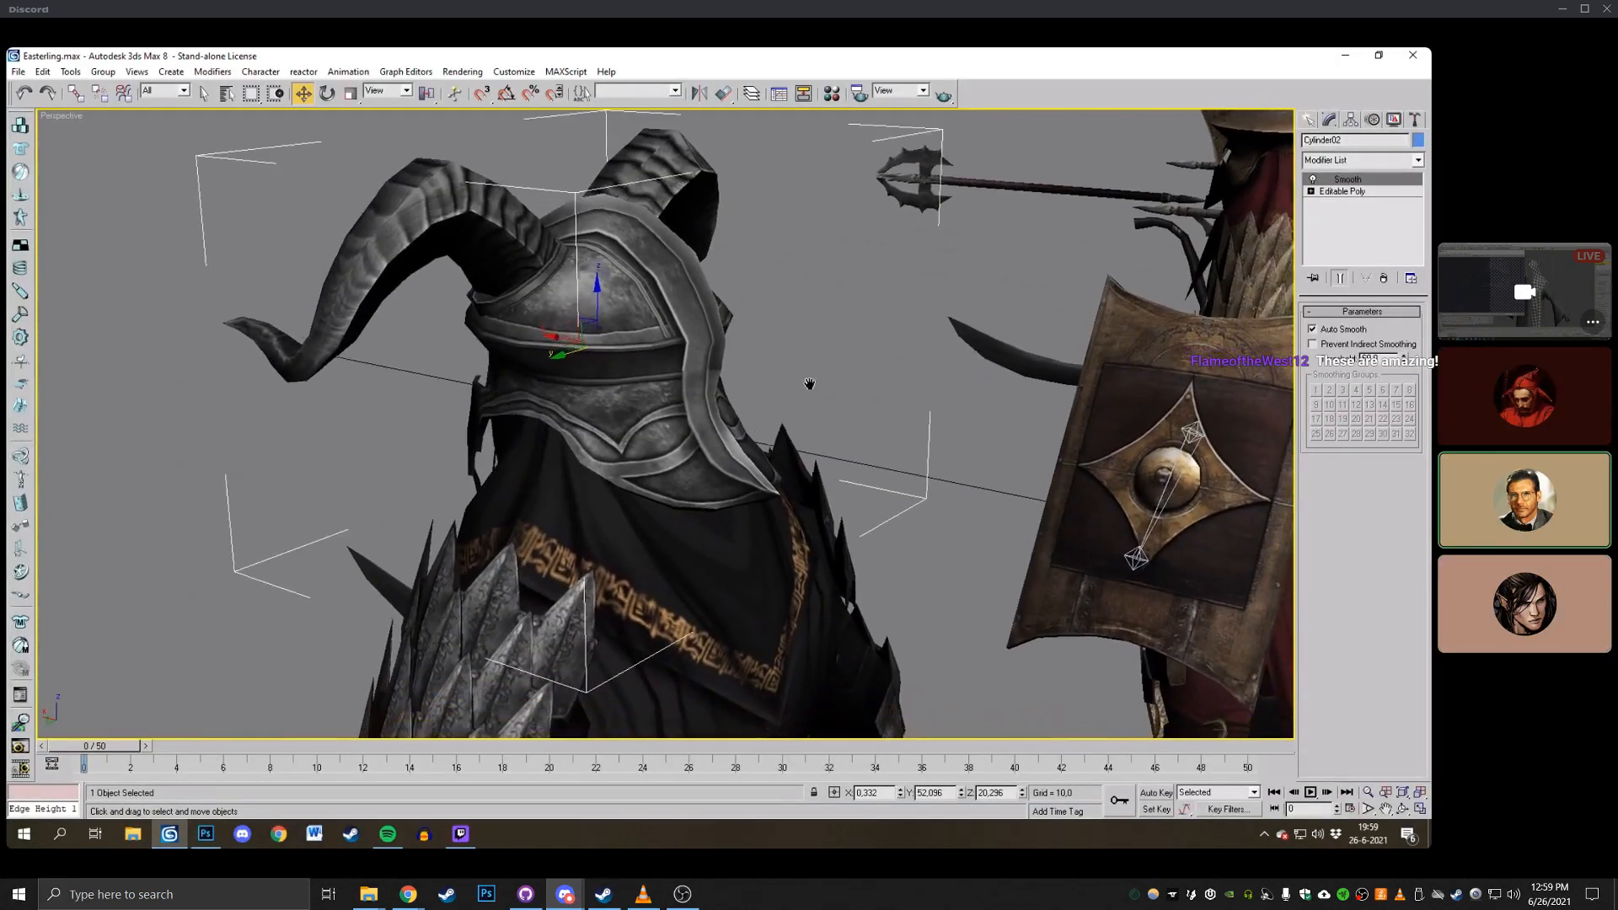
scroll(800, 388, "down", 2)
scroll(801, 387, "up", 2)
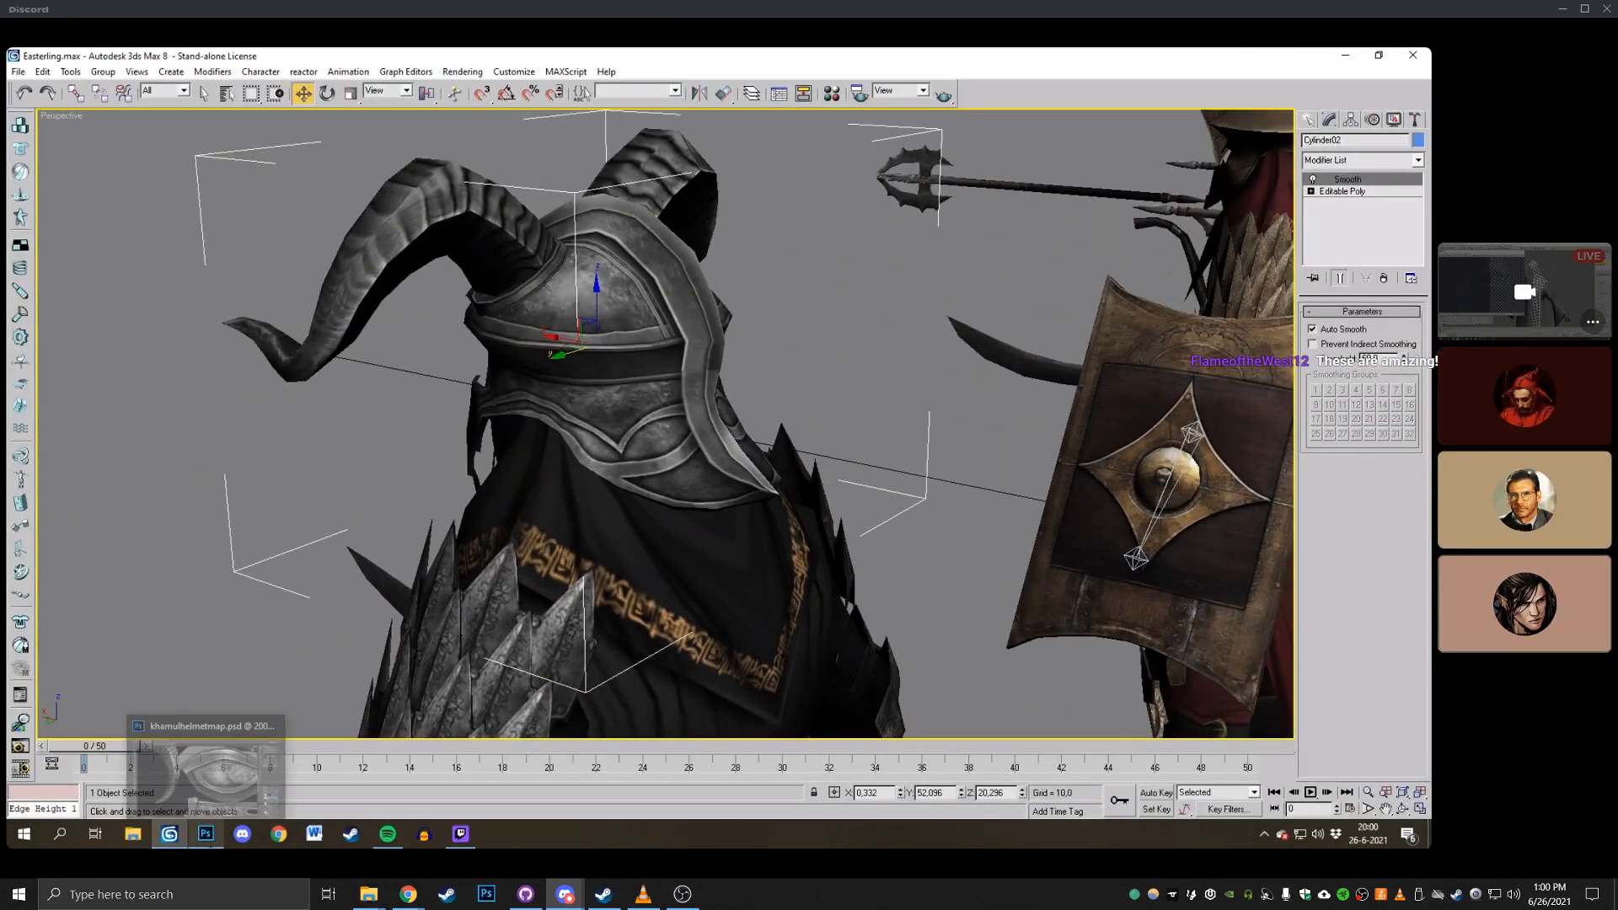
Return to Photoshop, brighten the narrow end of the upper metal band on Layer 21 with the Dodge tool, and save the file.
left_click(206, 834)
scroll(1381, 678, "up", 4)
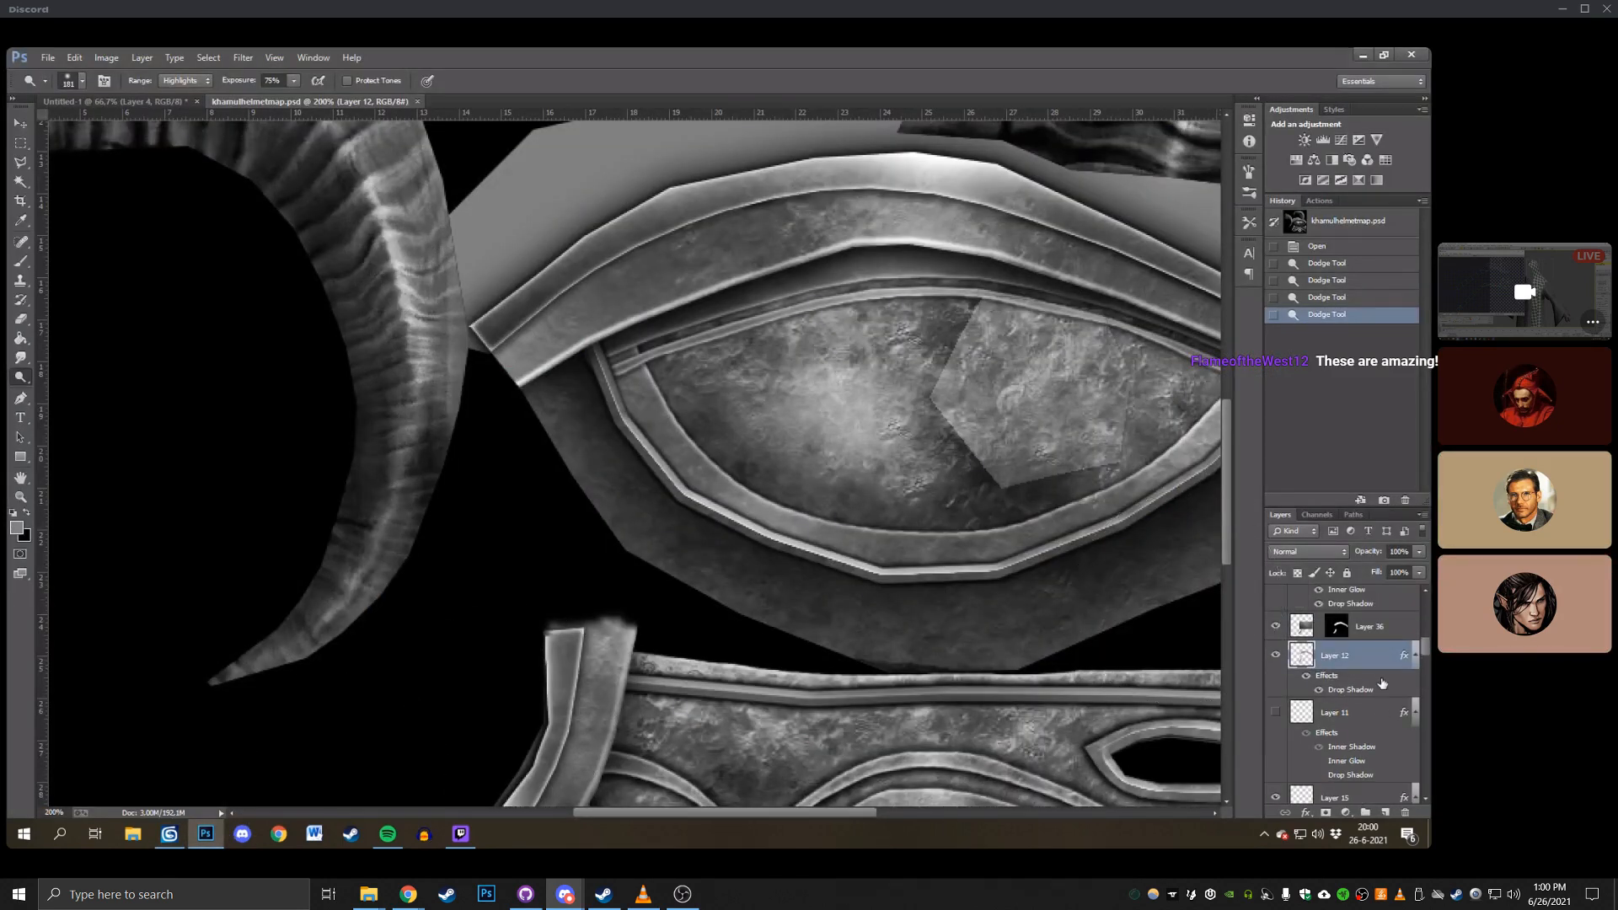
left_click(1276, 671)
left_click(1275, 671)
left_click(1345, 673)
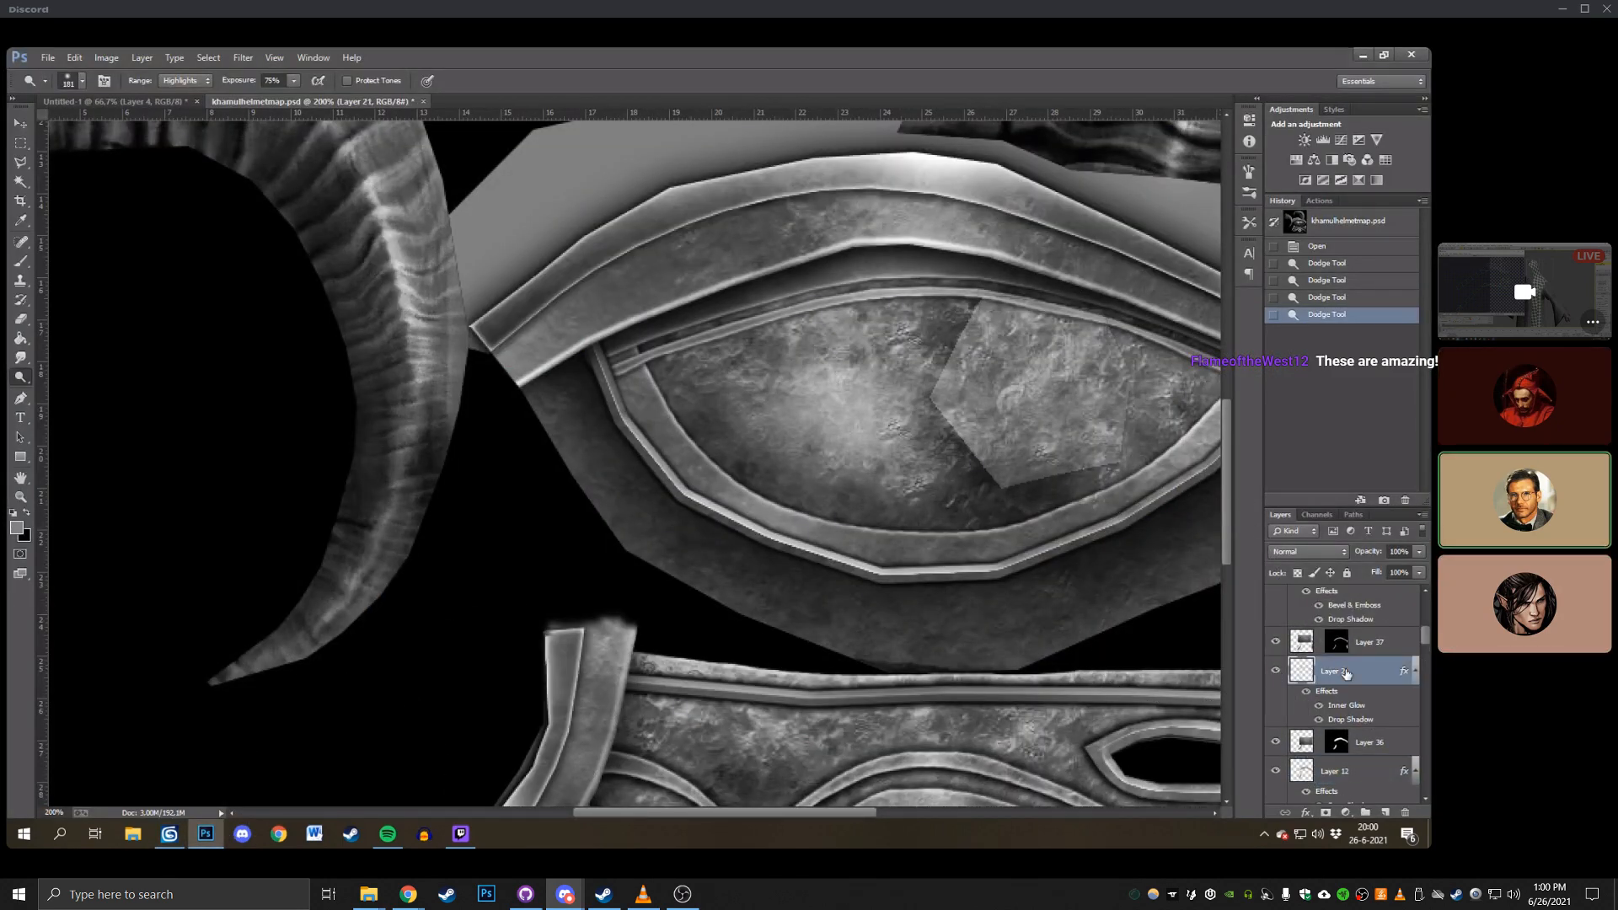
left_click_drag(517, 315, 493, 303)
left_click(490, 350)
left_click(523, 417)
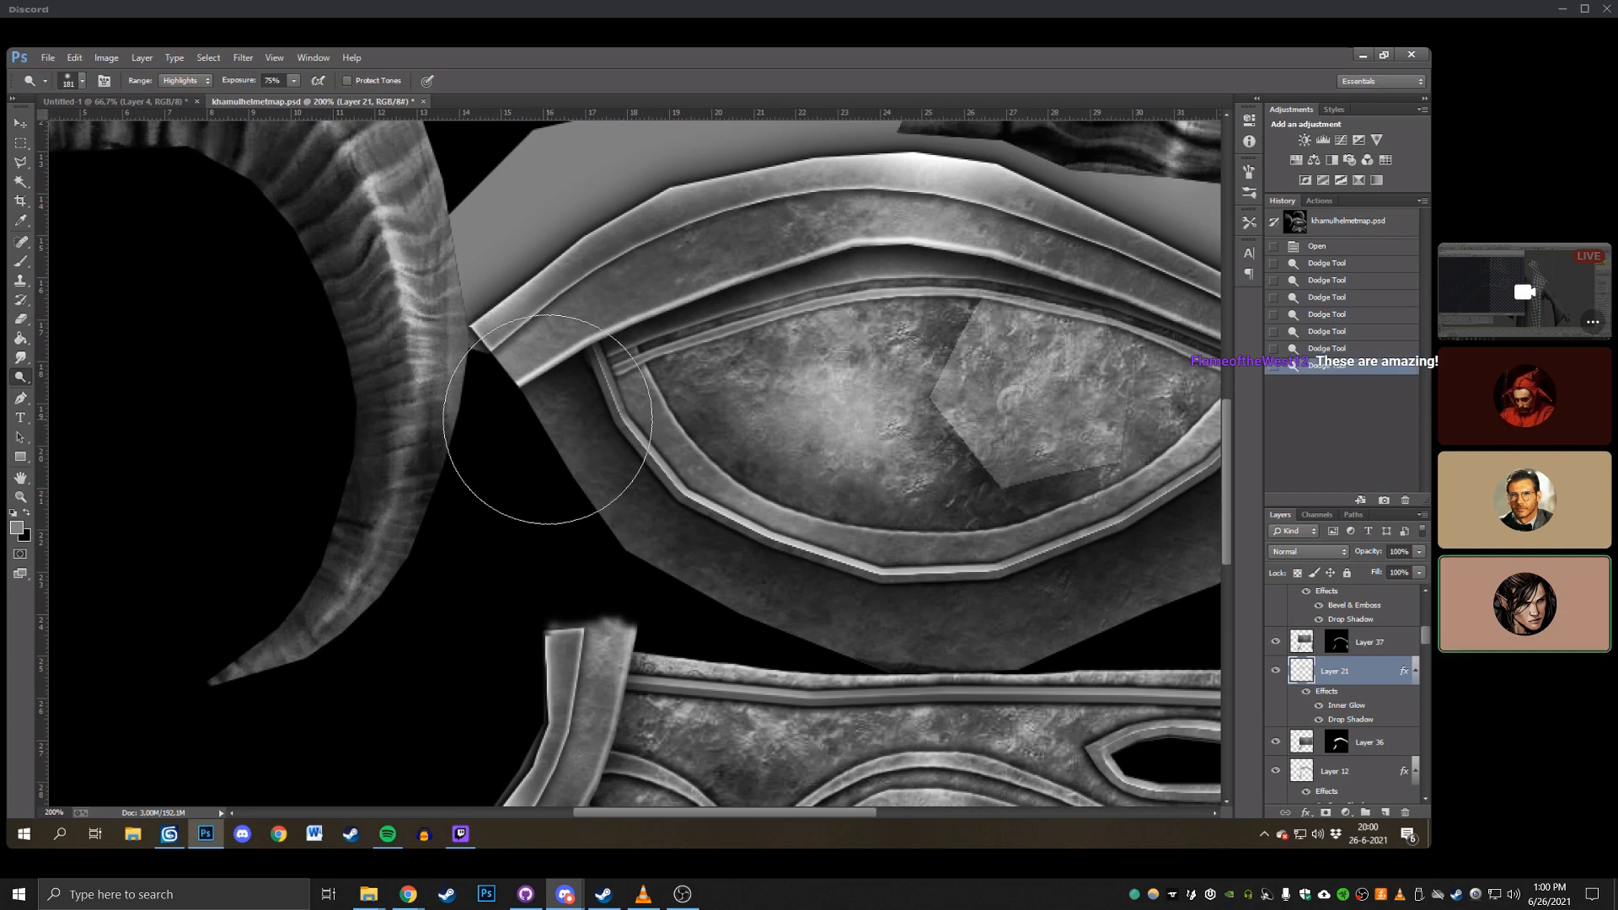
left_click(549, 423)
Switch to 3ds Max and examine the updated helmet texture from behind at a wider distance.
key("alt+Tab")
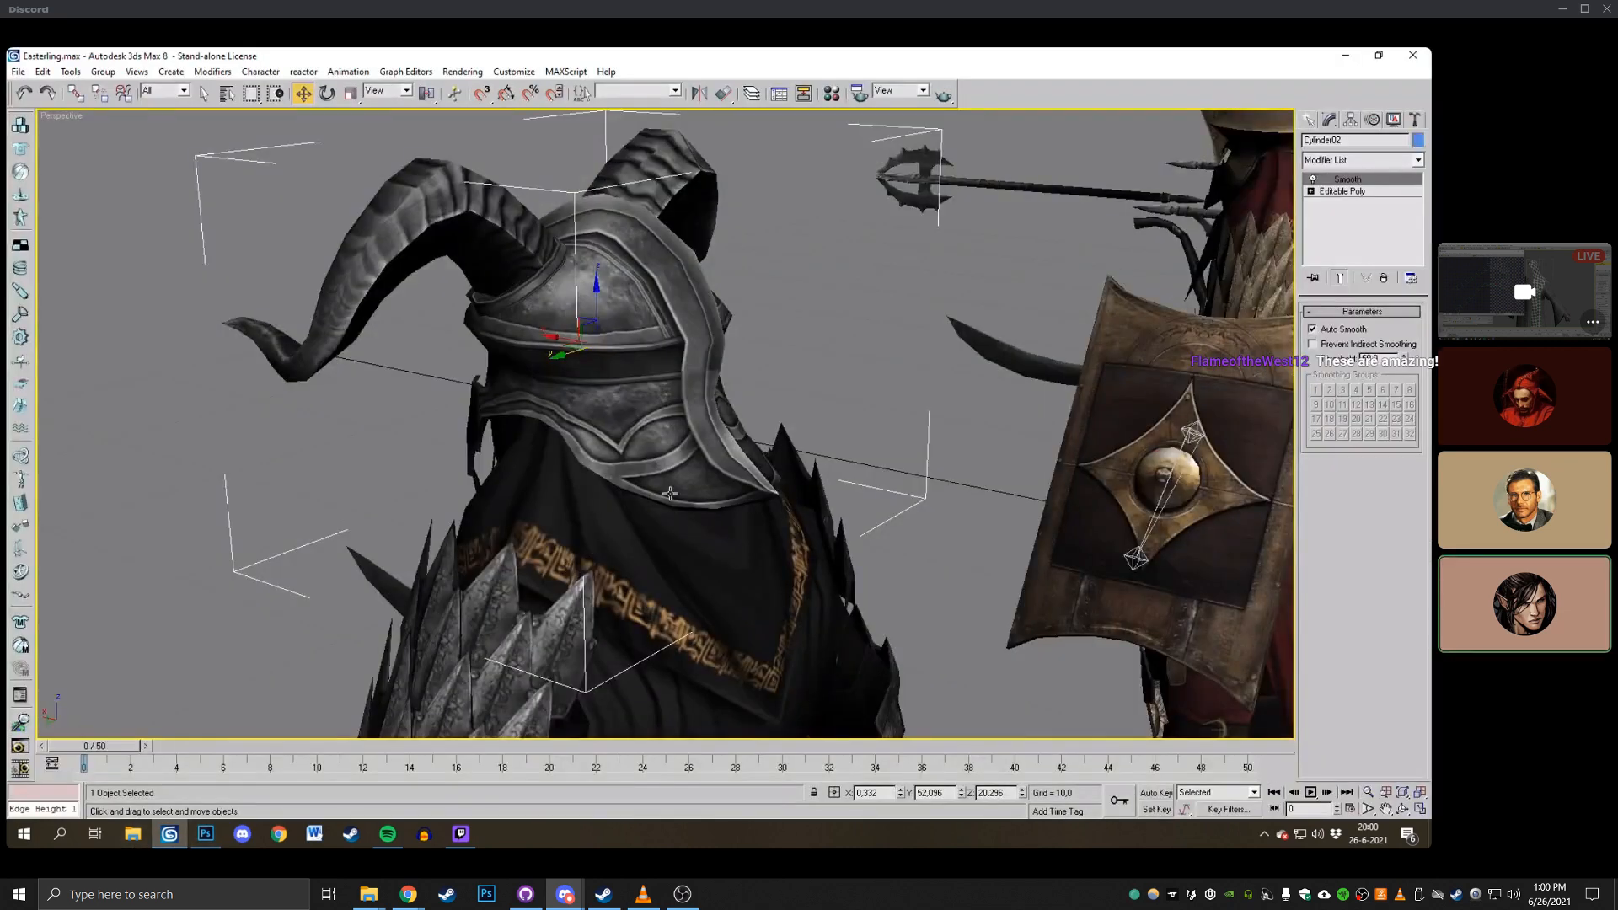
middle_click_drag(866, 457, 791, 457, "alt")
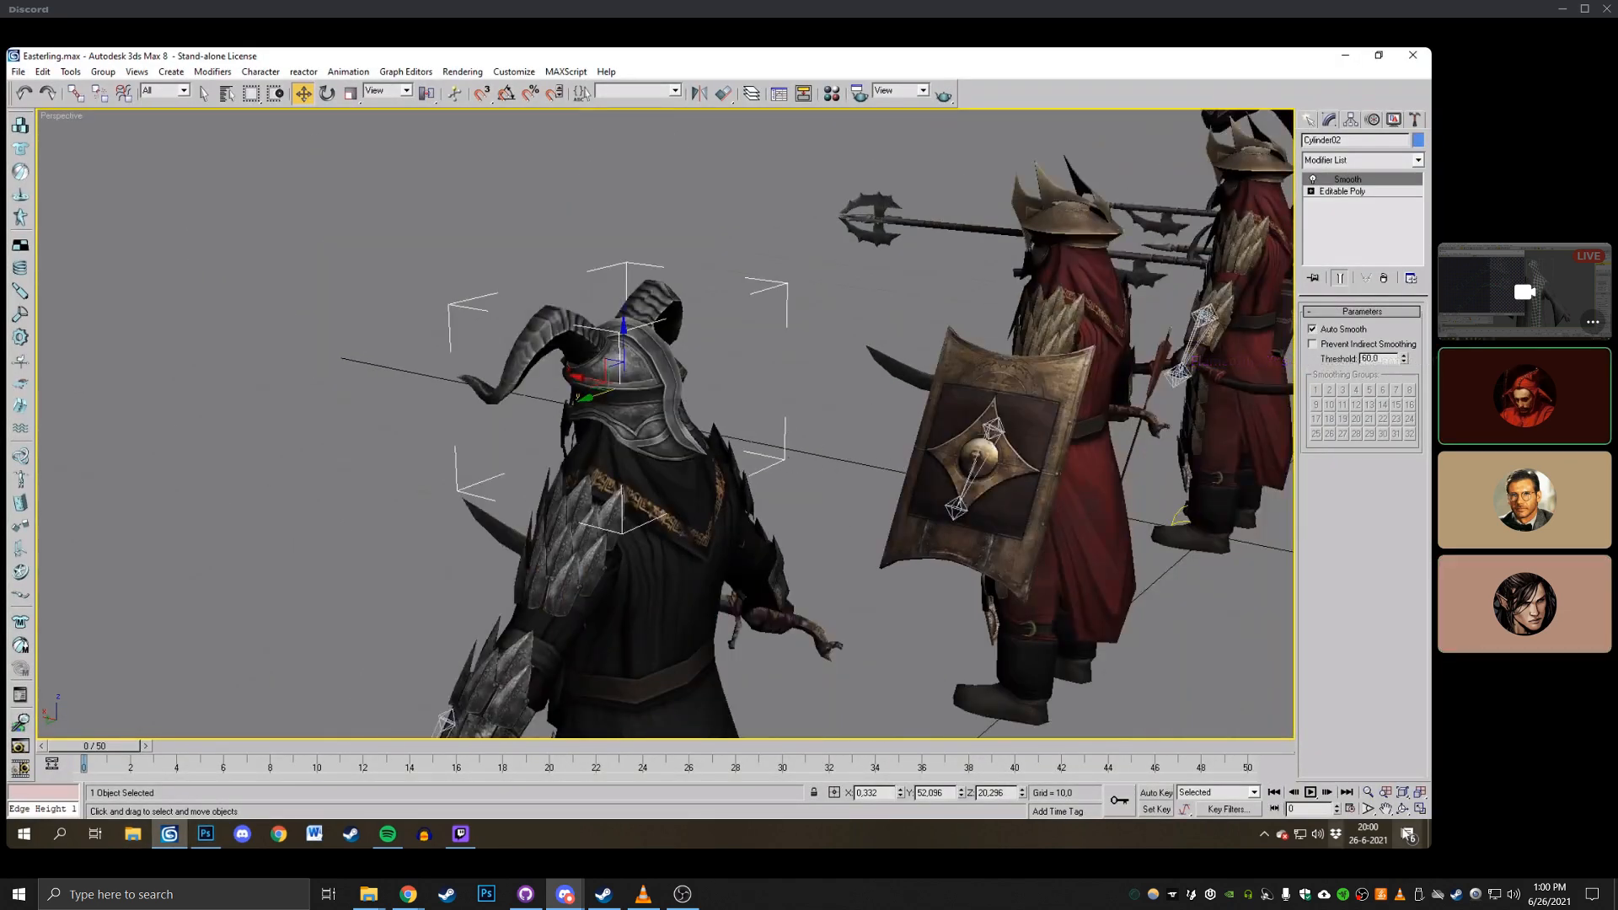
scroll(805, 437, "up", 2)
In Photoshop, brighten the upper end of the vertical metal strip on Layer 12 with the Dodge tool, save, and check it in 3ds Max.
left_click(205, 833)
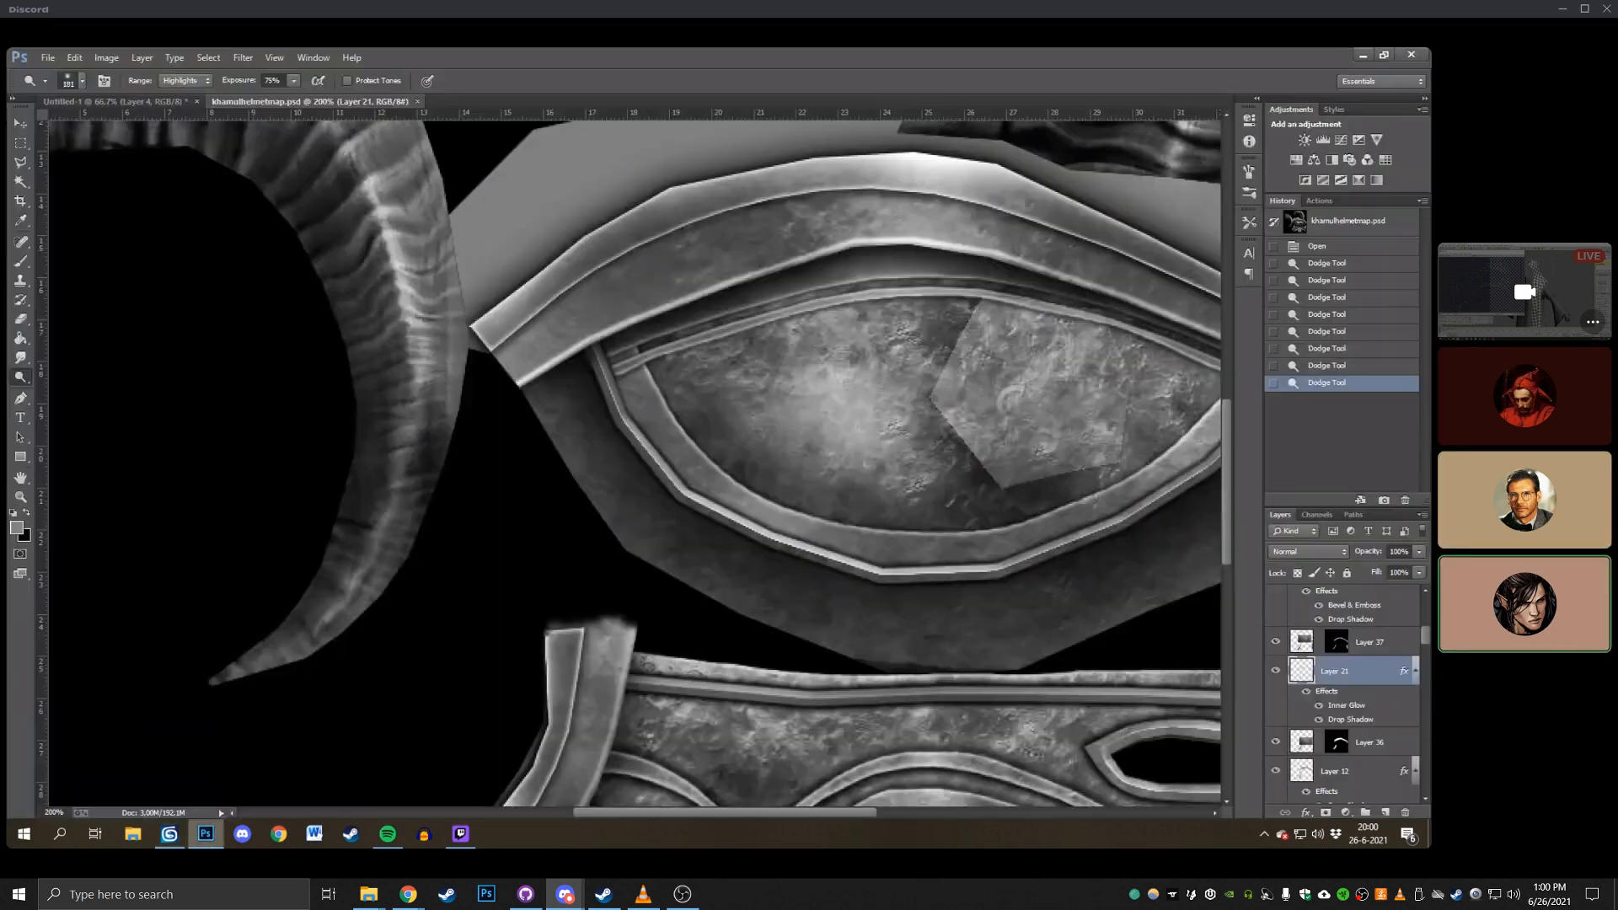
left_click(1348, 771)
scroll(716, 590, "down", 2)
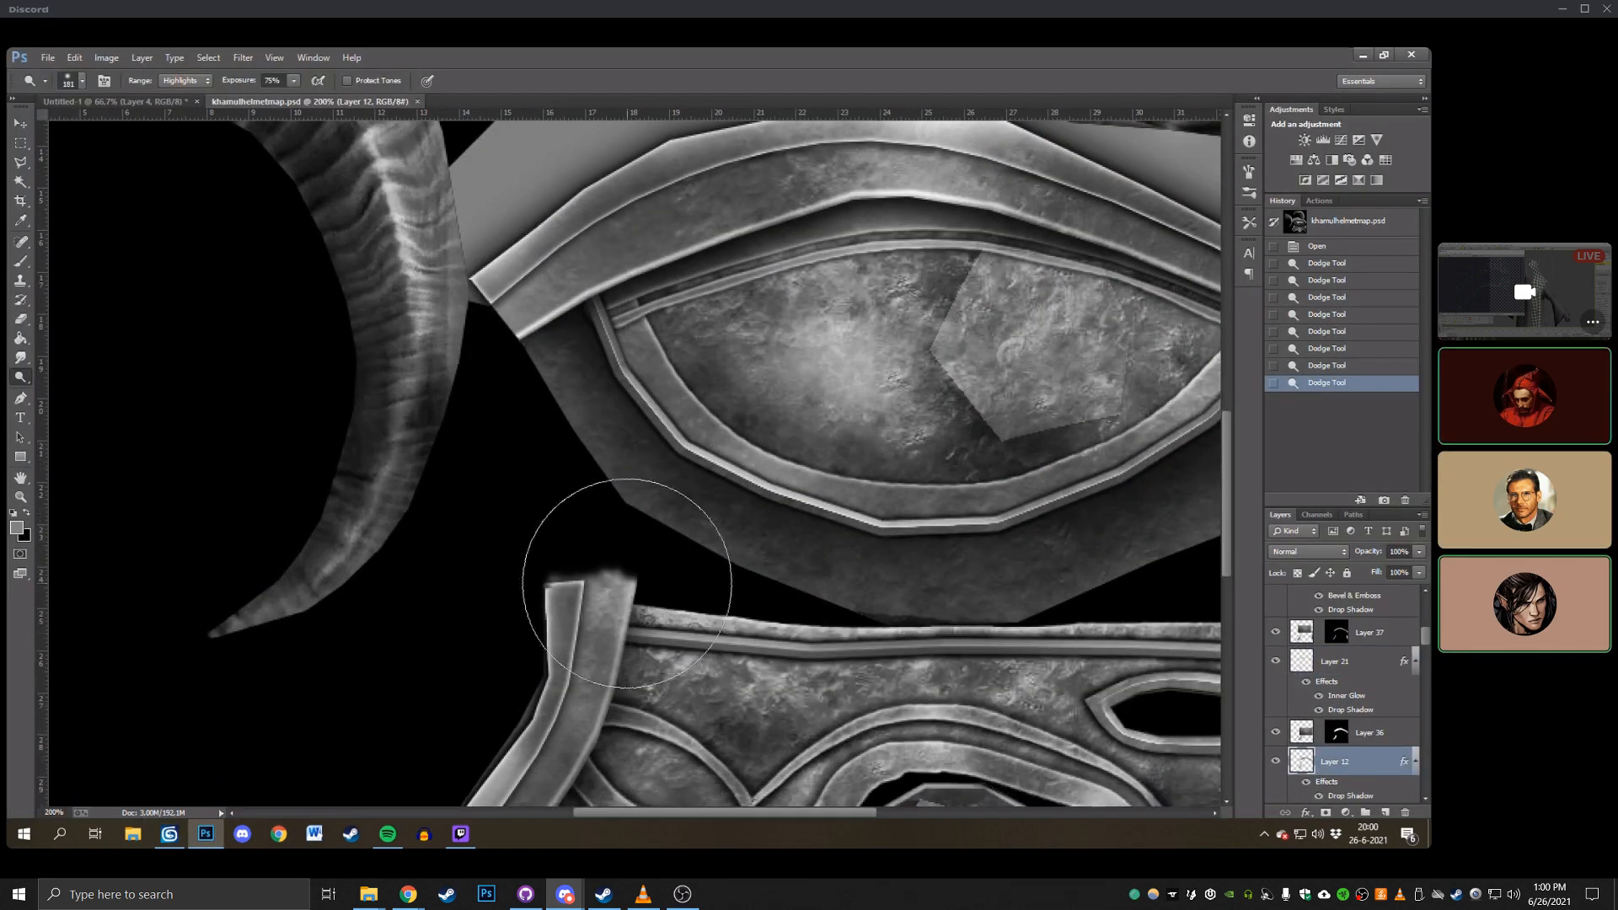
left_click_drag(632, 578, 583, 642)
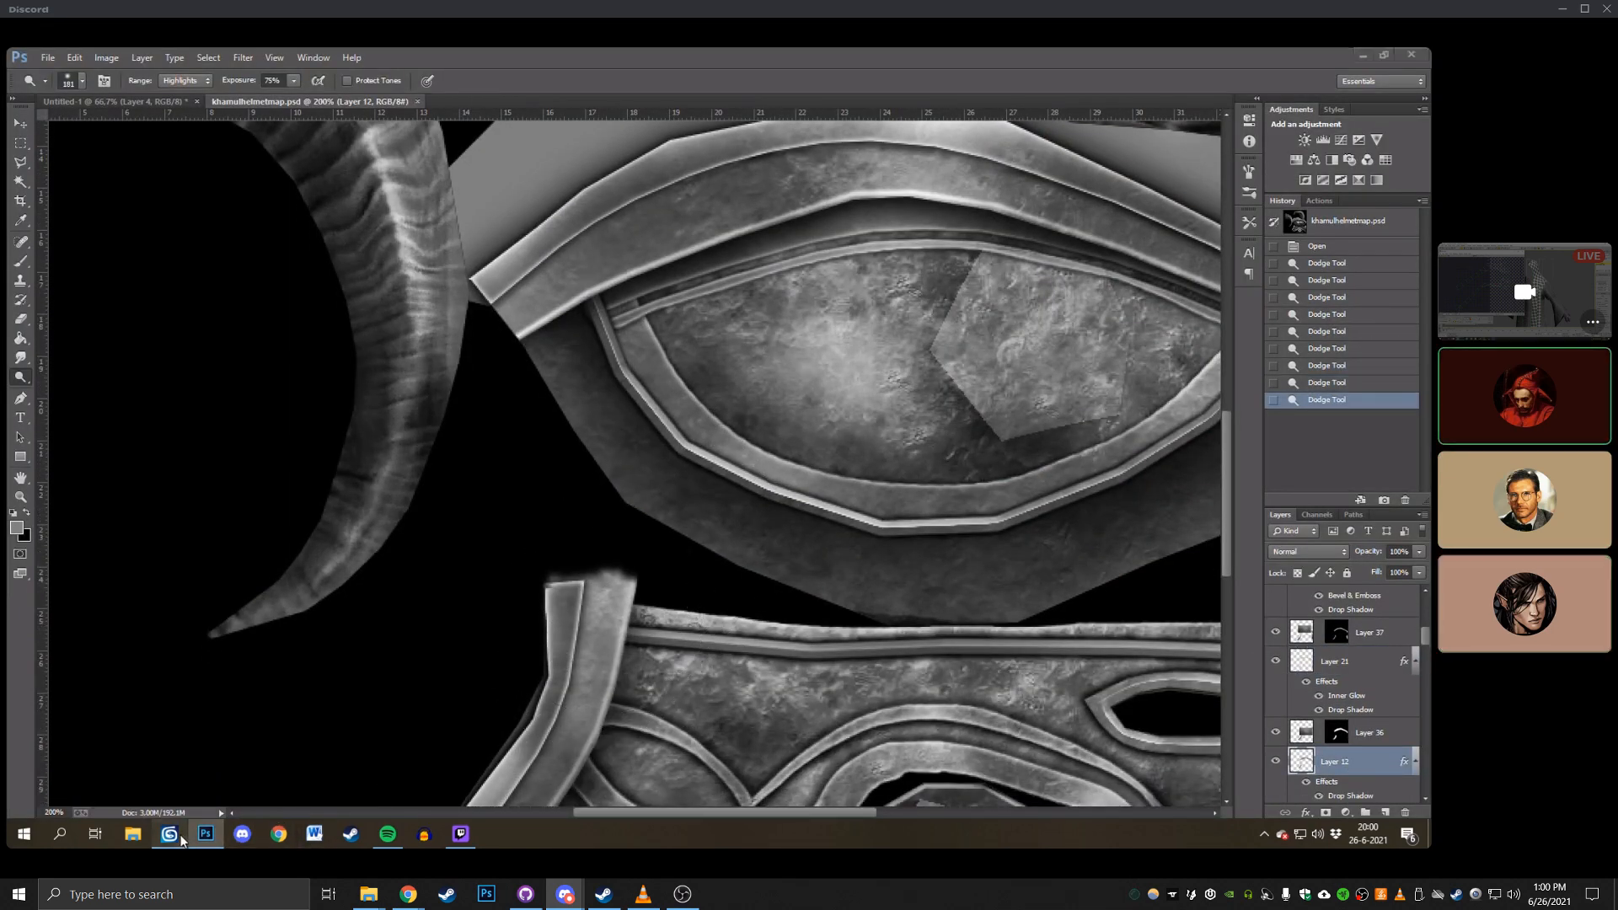
left_click(169, 834)
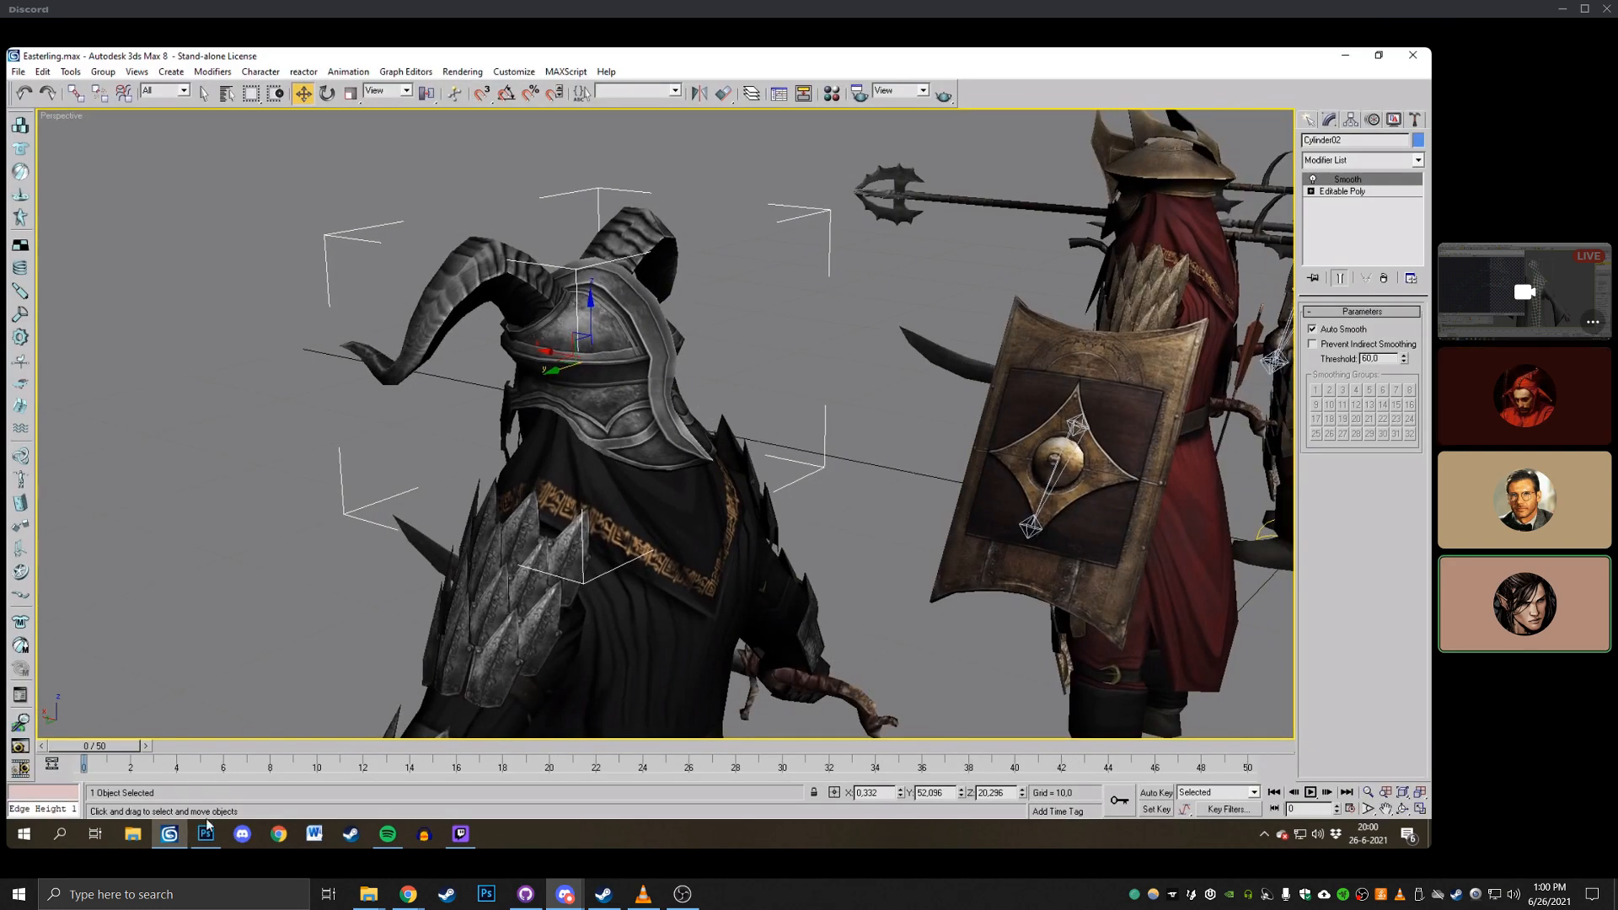
Back in Photoshop, brighten the upper end of the vertical metal strip on Layer 21 with the Dodge tool and save the file.
left_click(207, 830)
left_click(1343, 664)
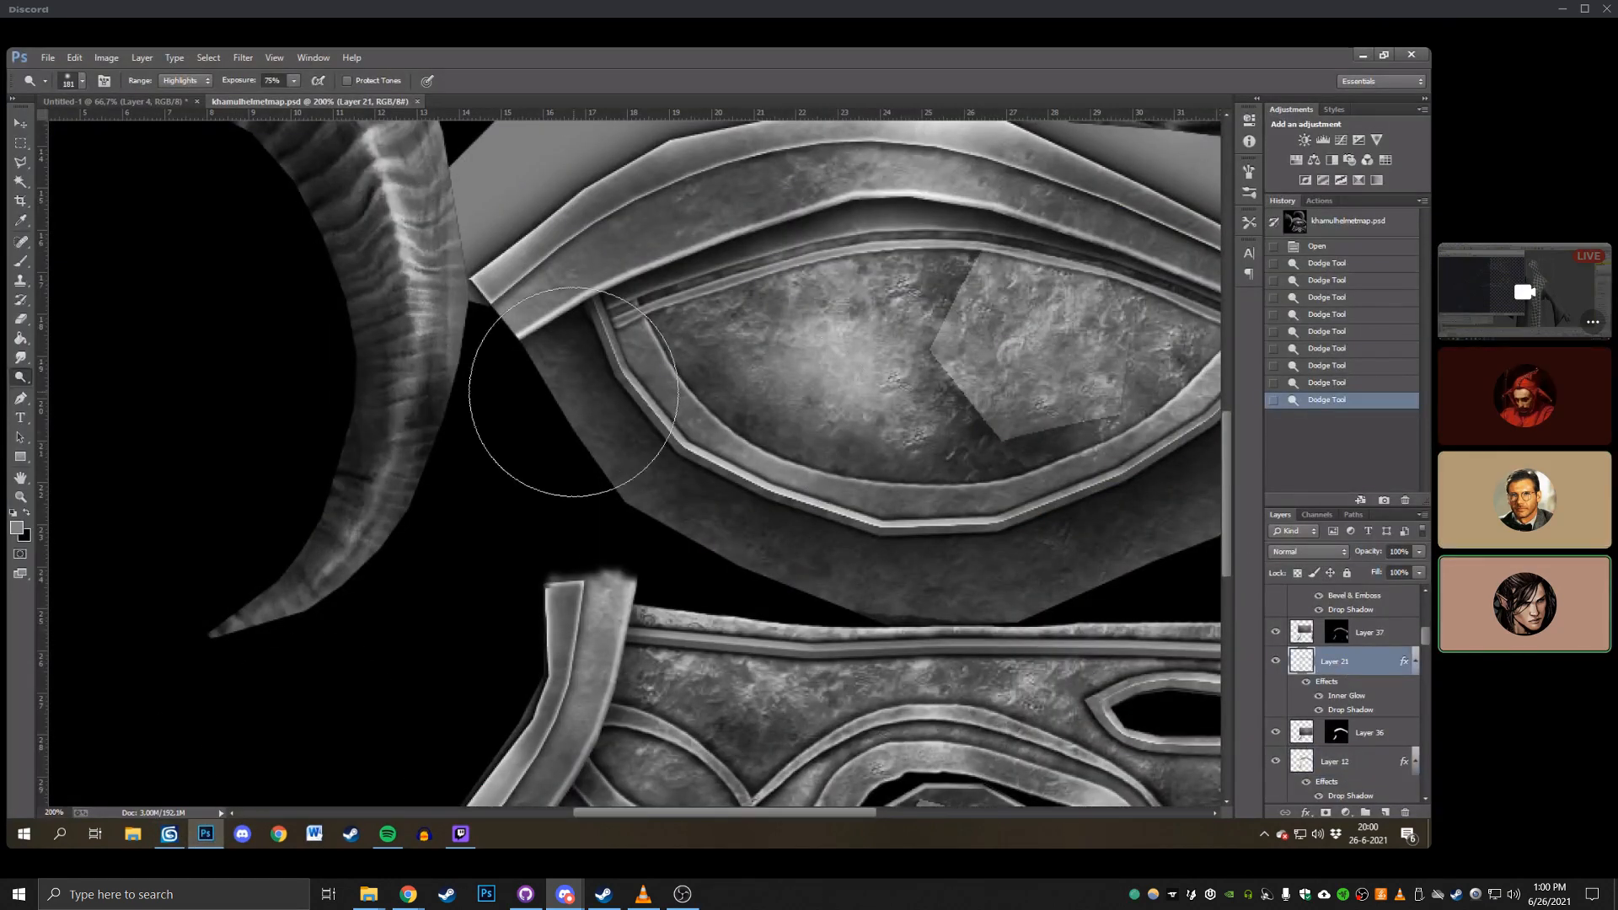
left_click(574, 554)
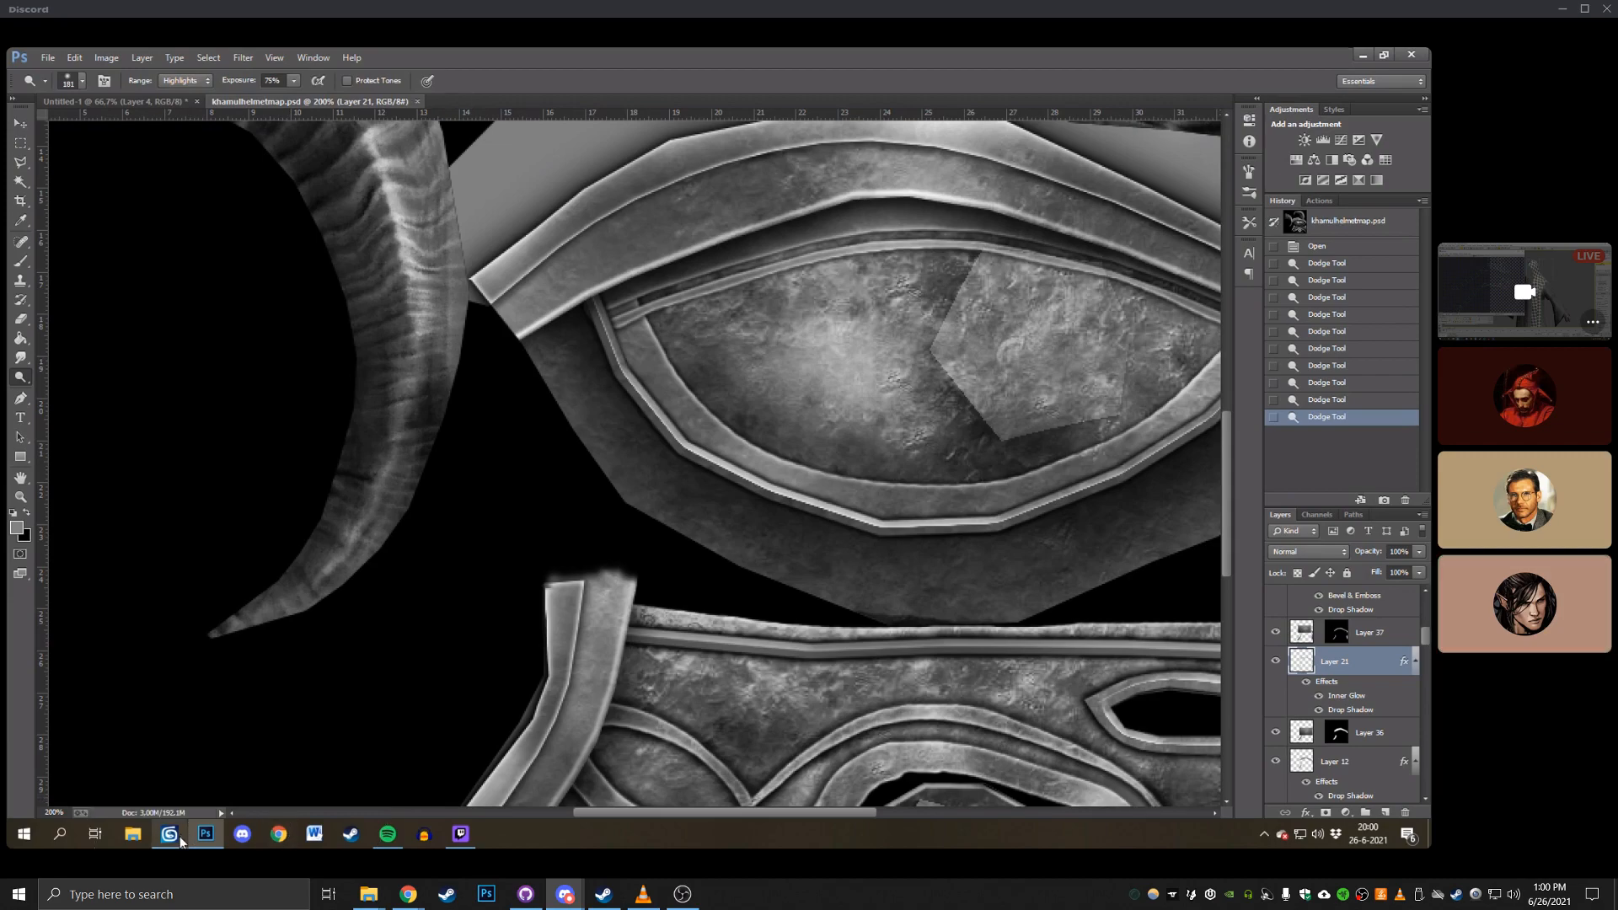
Switch to 3ds Max and orbit around the ram-horned character to review the retouched helmet from the front.
left_click(171, 834)
scroll(868, 418, "down", 2)
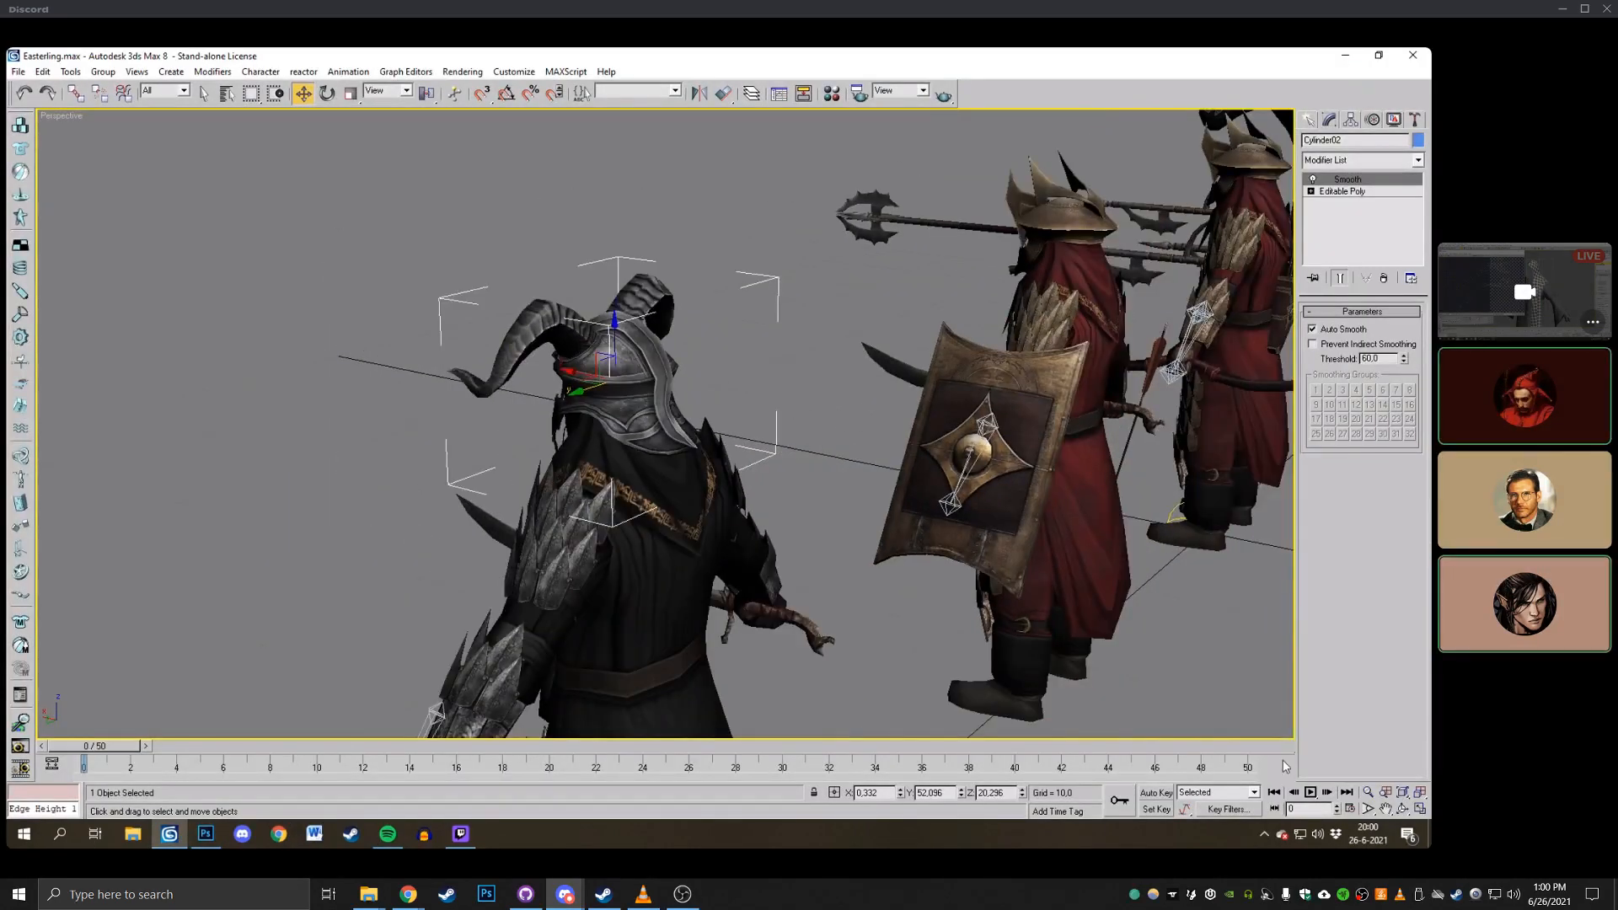
left_click(1402, 811)
left_click_drag(540, 471, 889, 429)
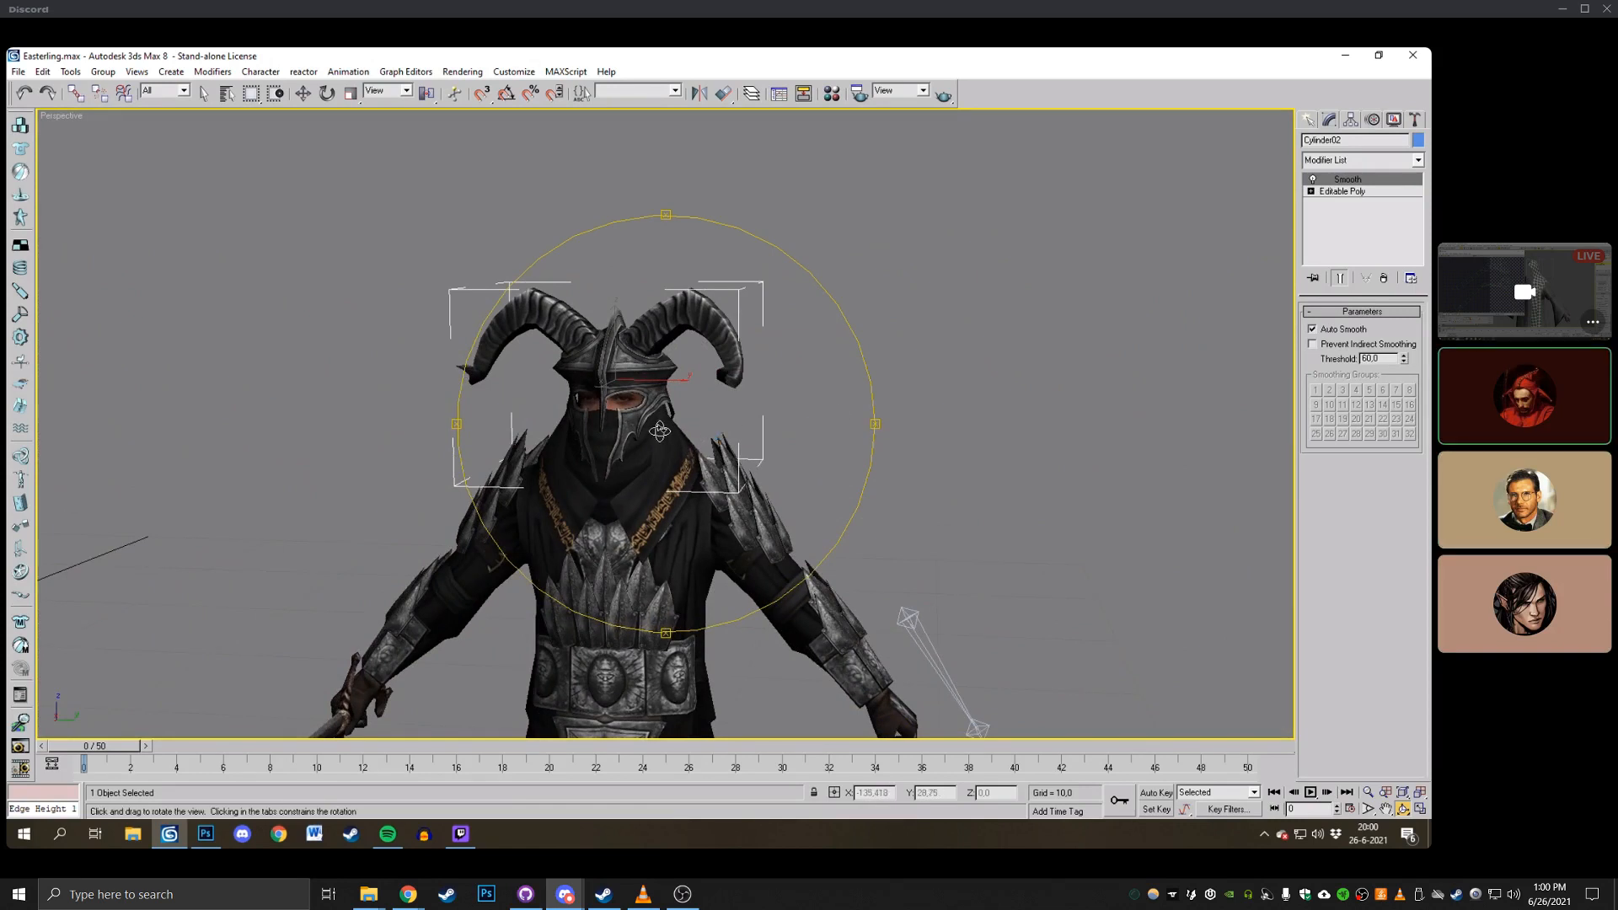
left_click_drag(660, 431, 676, 398)
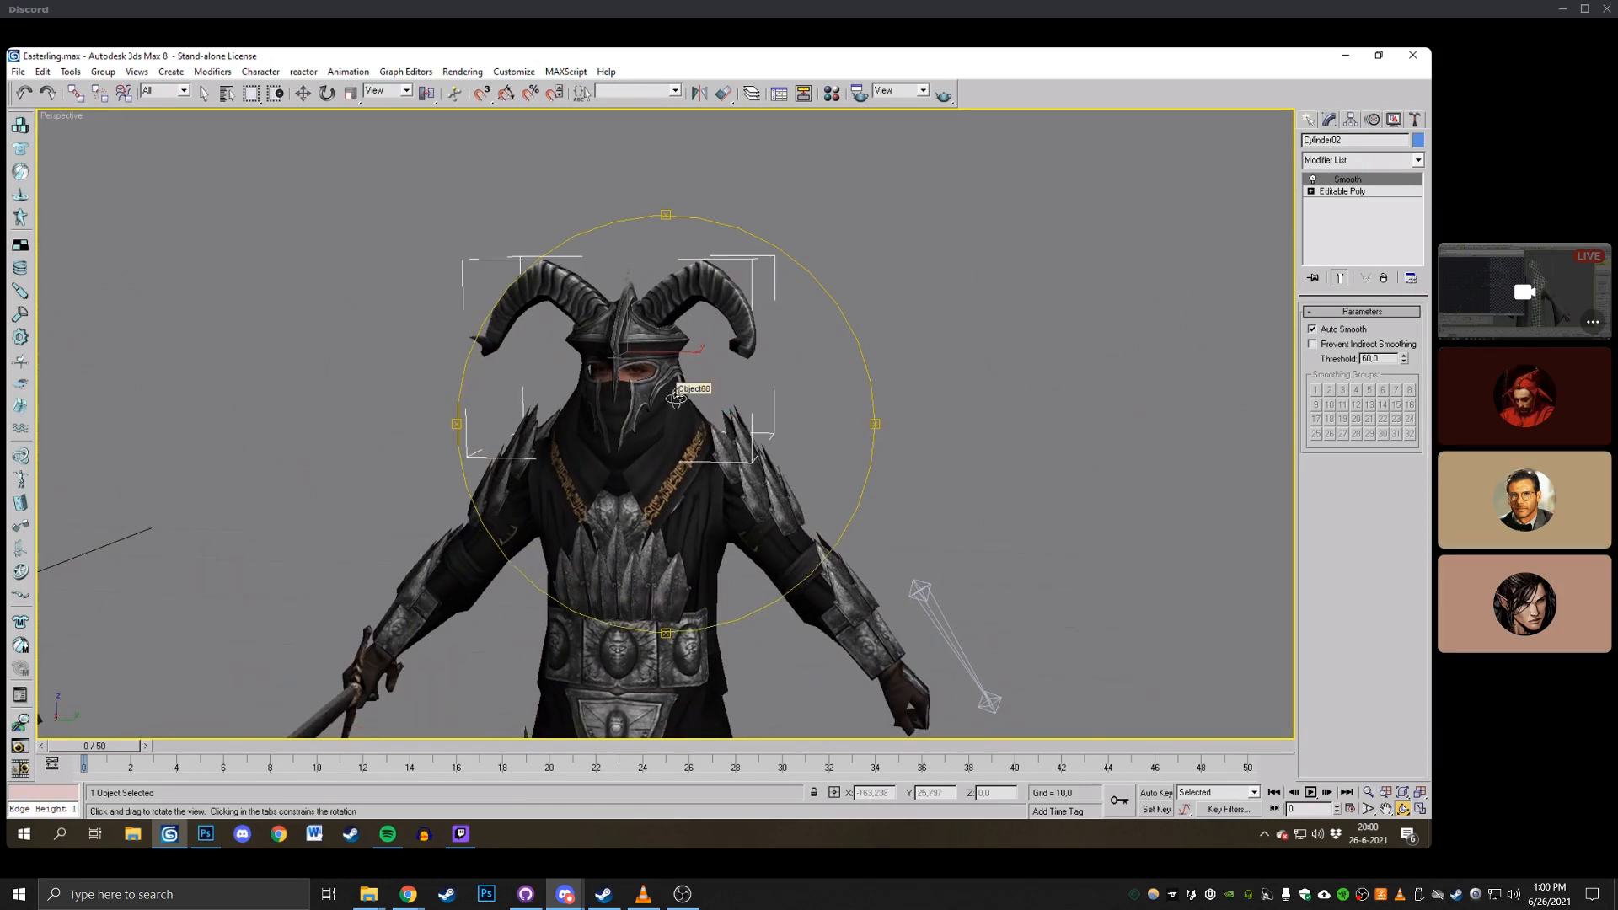